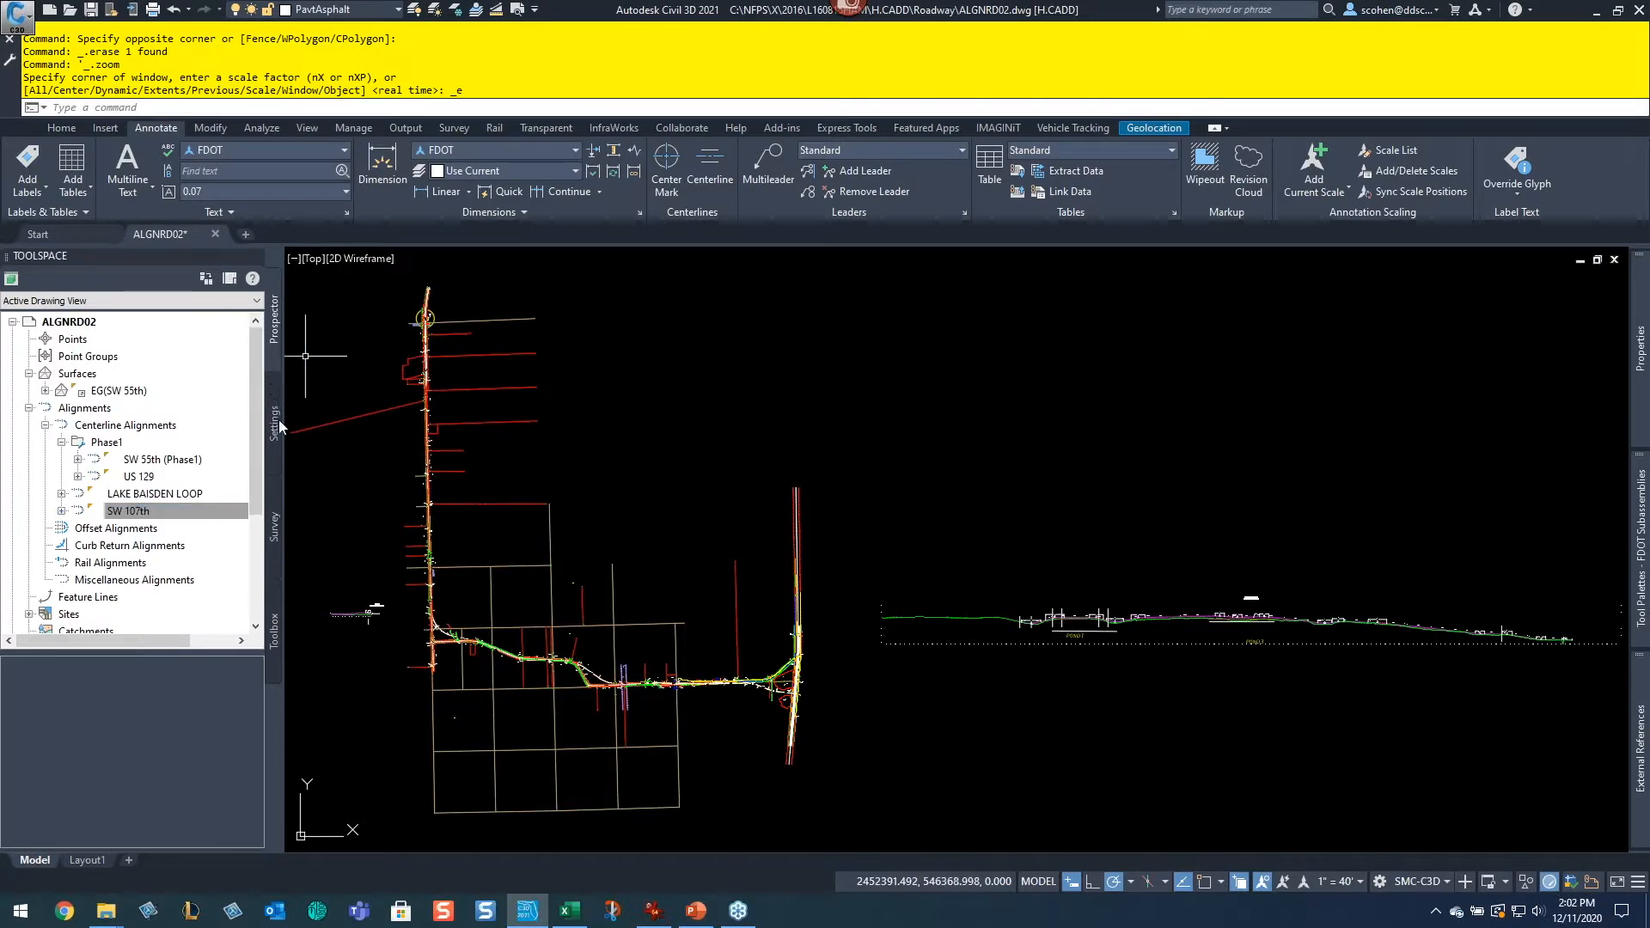
Step: Switch the Toolspace to the Settings tab and open the drawing settings for ALGNRD02
click(274, 421)
mouse_move(730, 534)
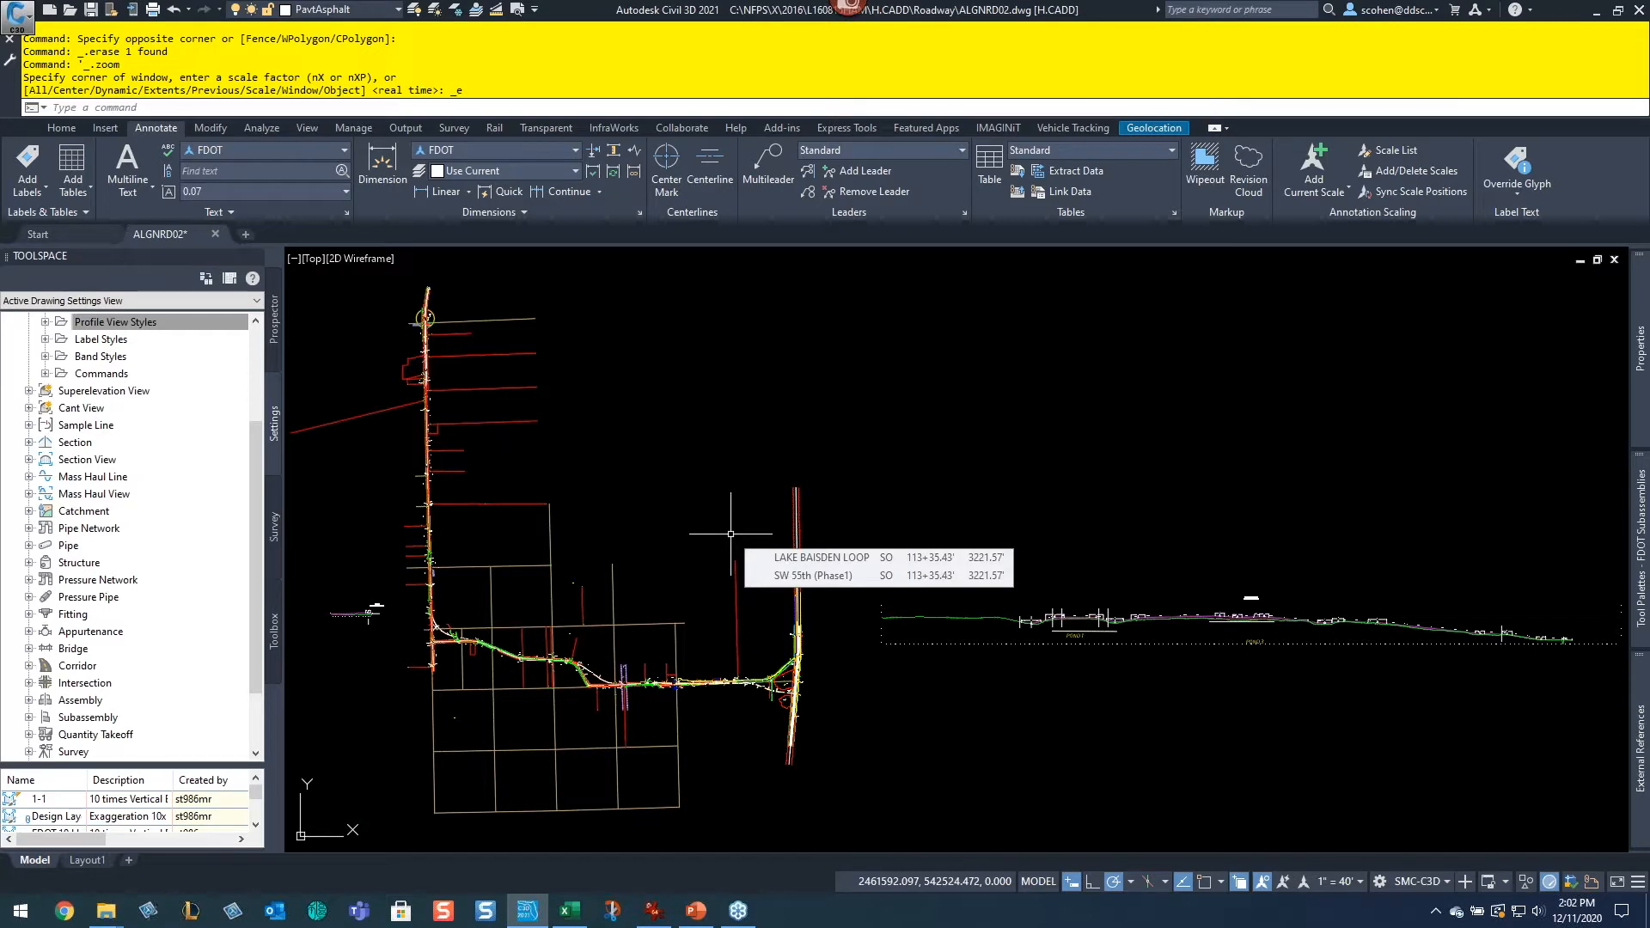
scroll(141, 491, up, 1)
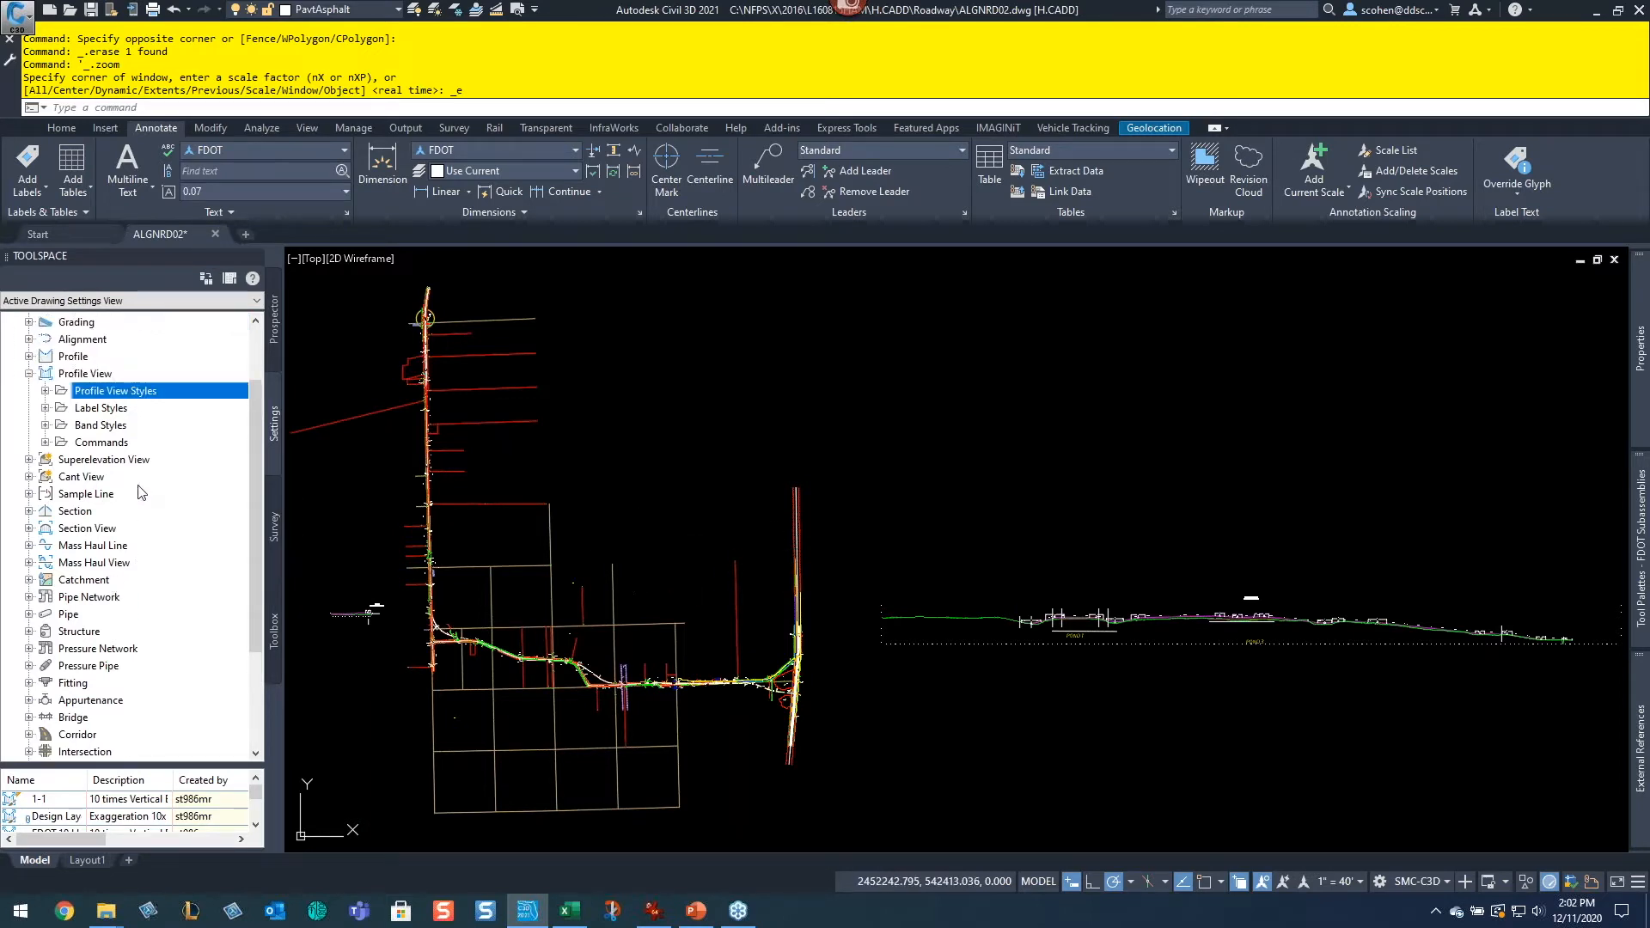
scroll(142, 491, up, 2)
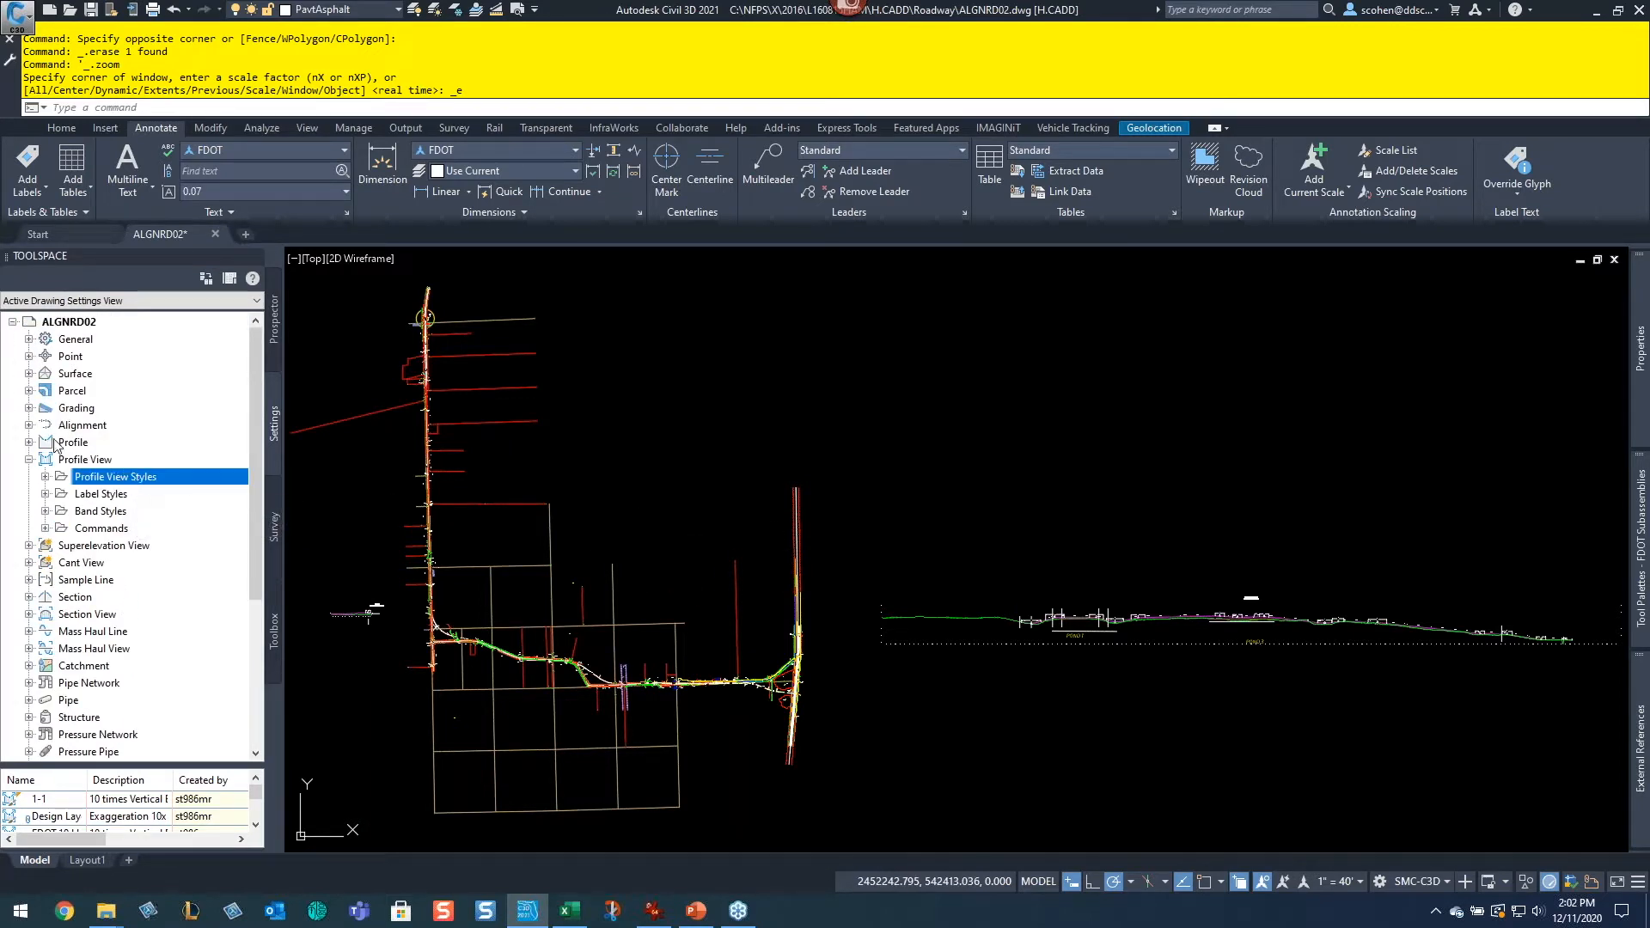
right_click(85, 325)
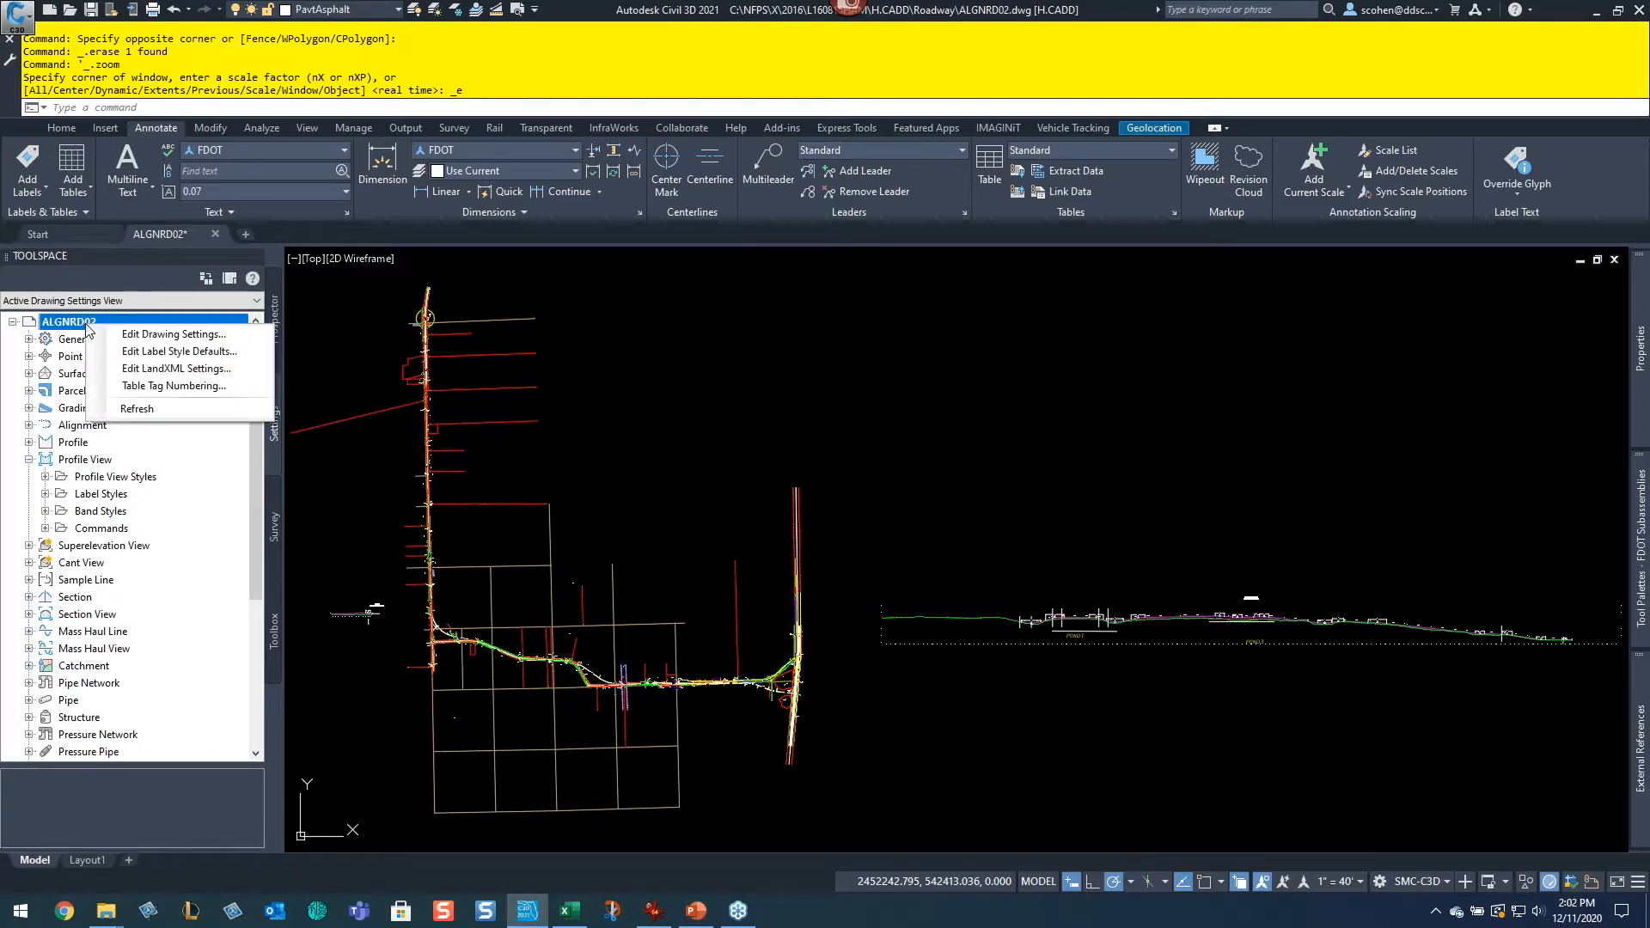
click(142, 340)
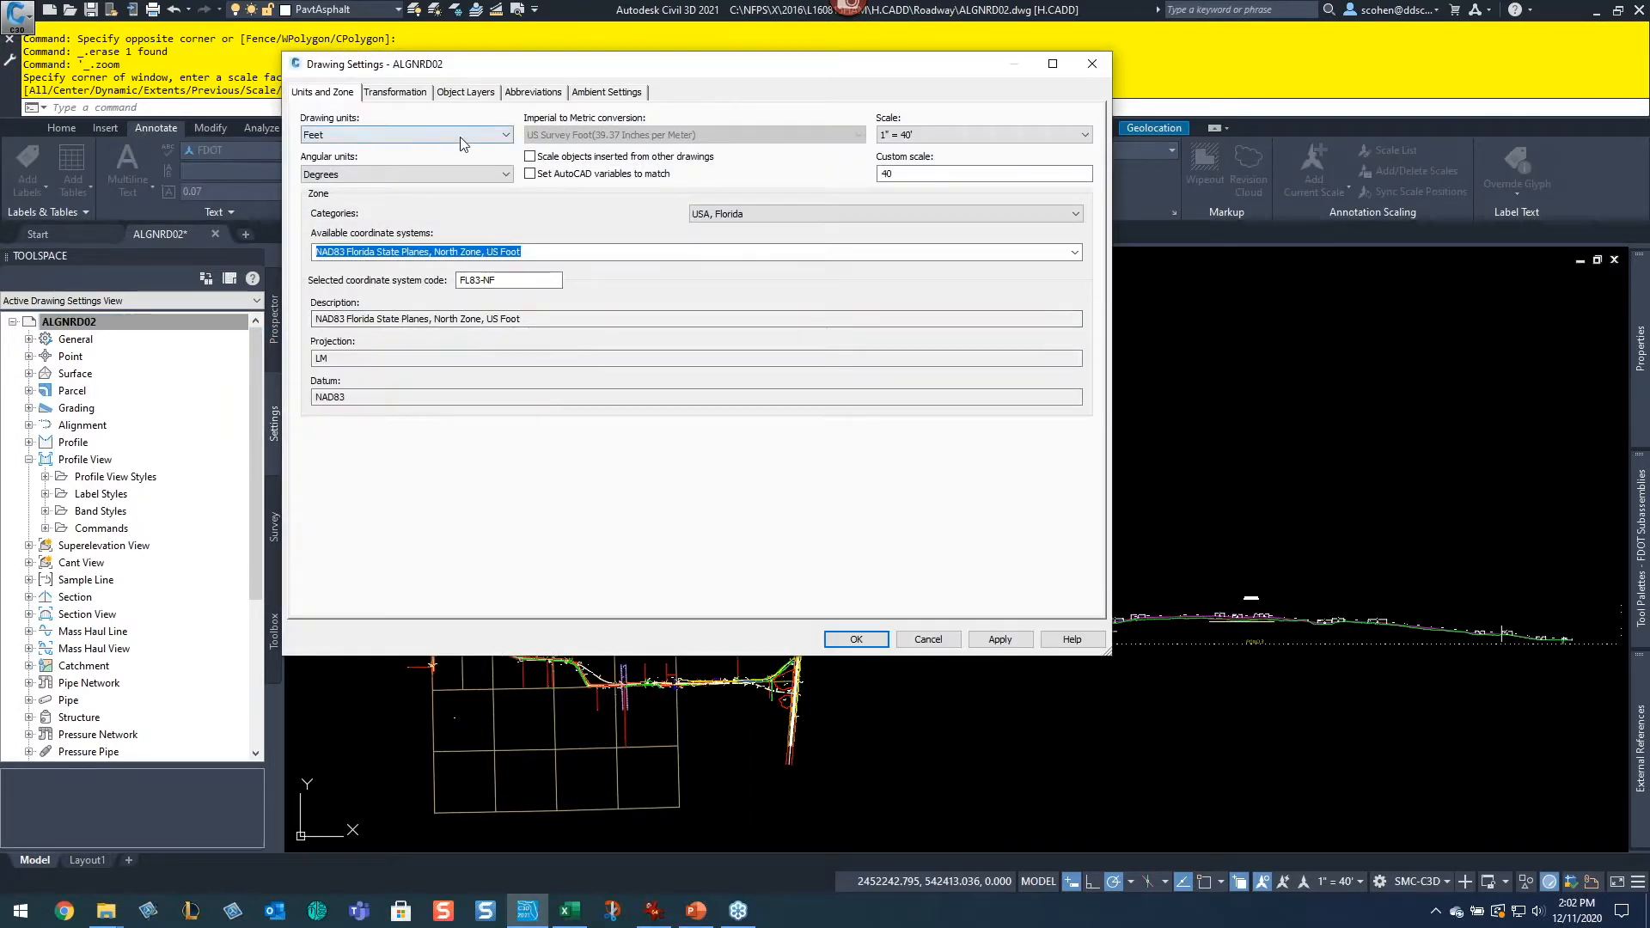
Step: Review the alignment layer suffix on the Object Layers tab, then close the drawing settings
click(466, 93)
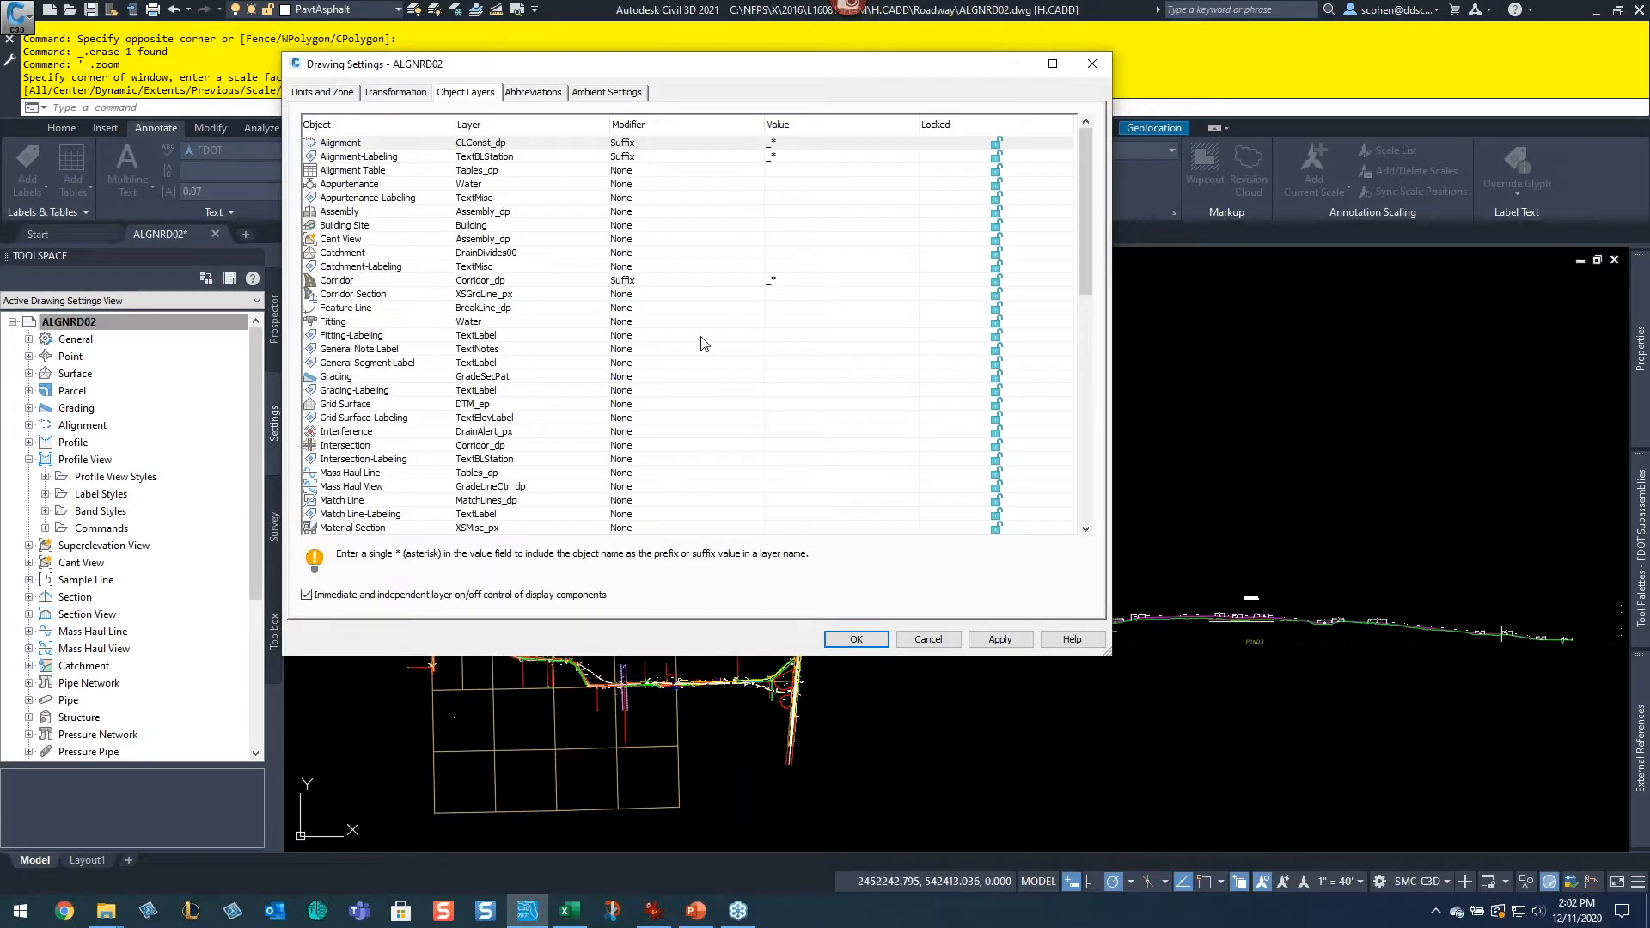
drag(1110, 646, 1234, 767)
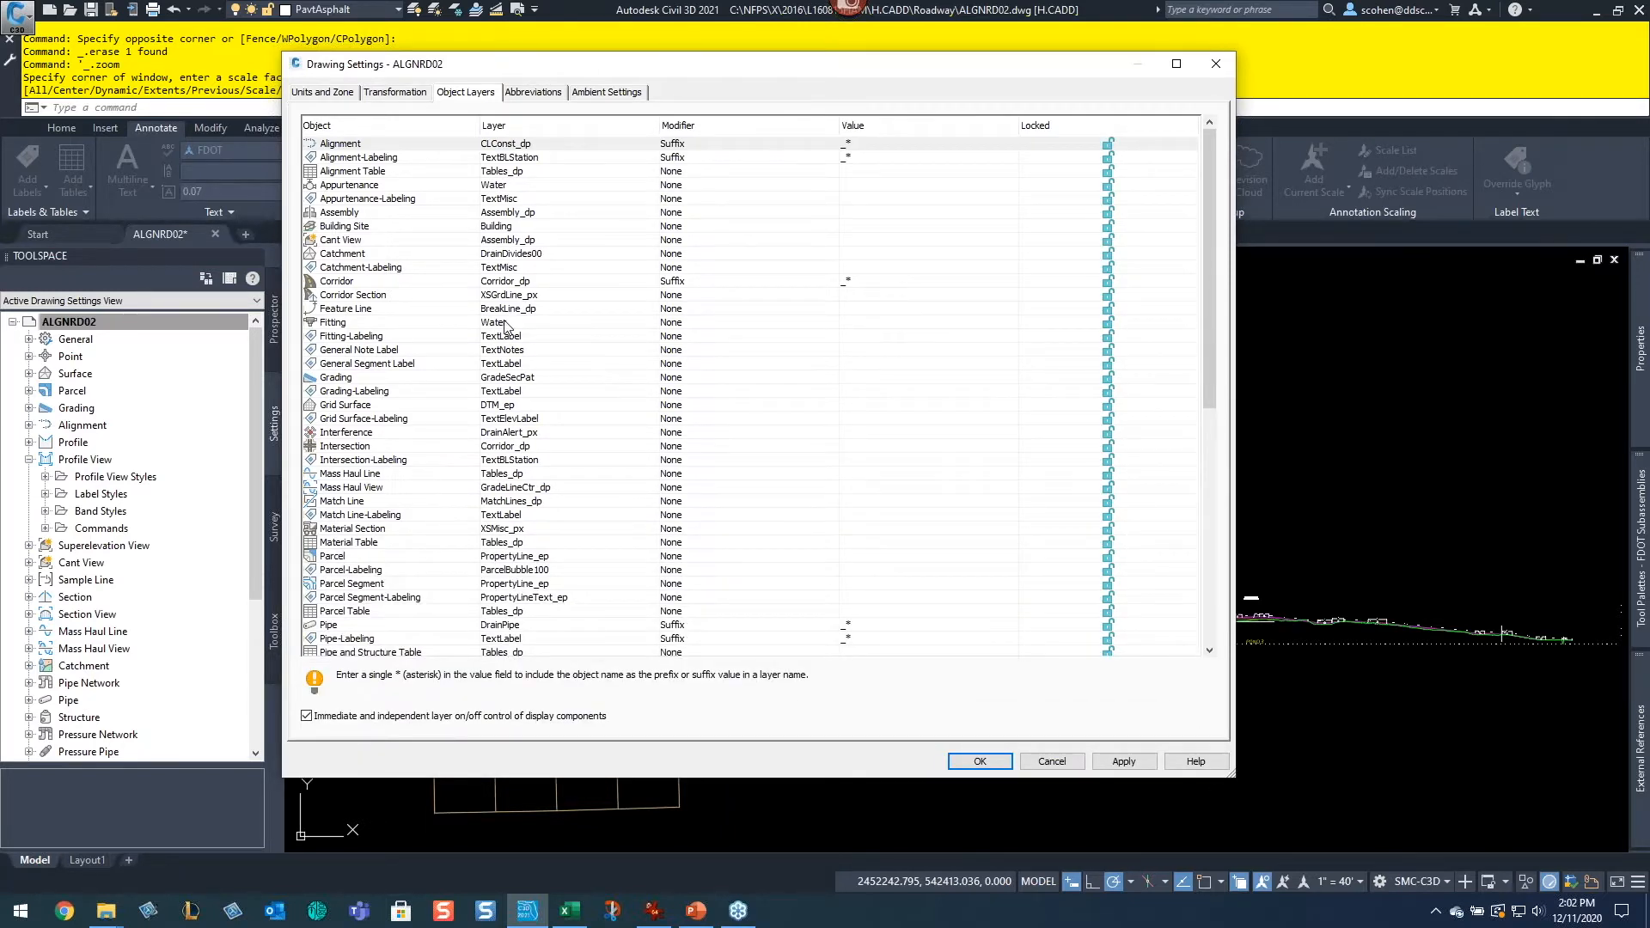
click(340, 144)
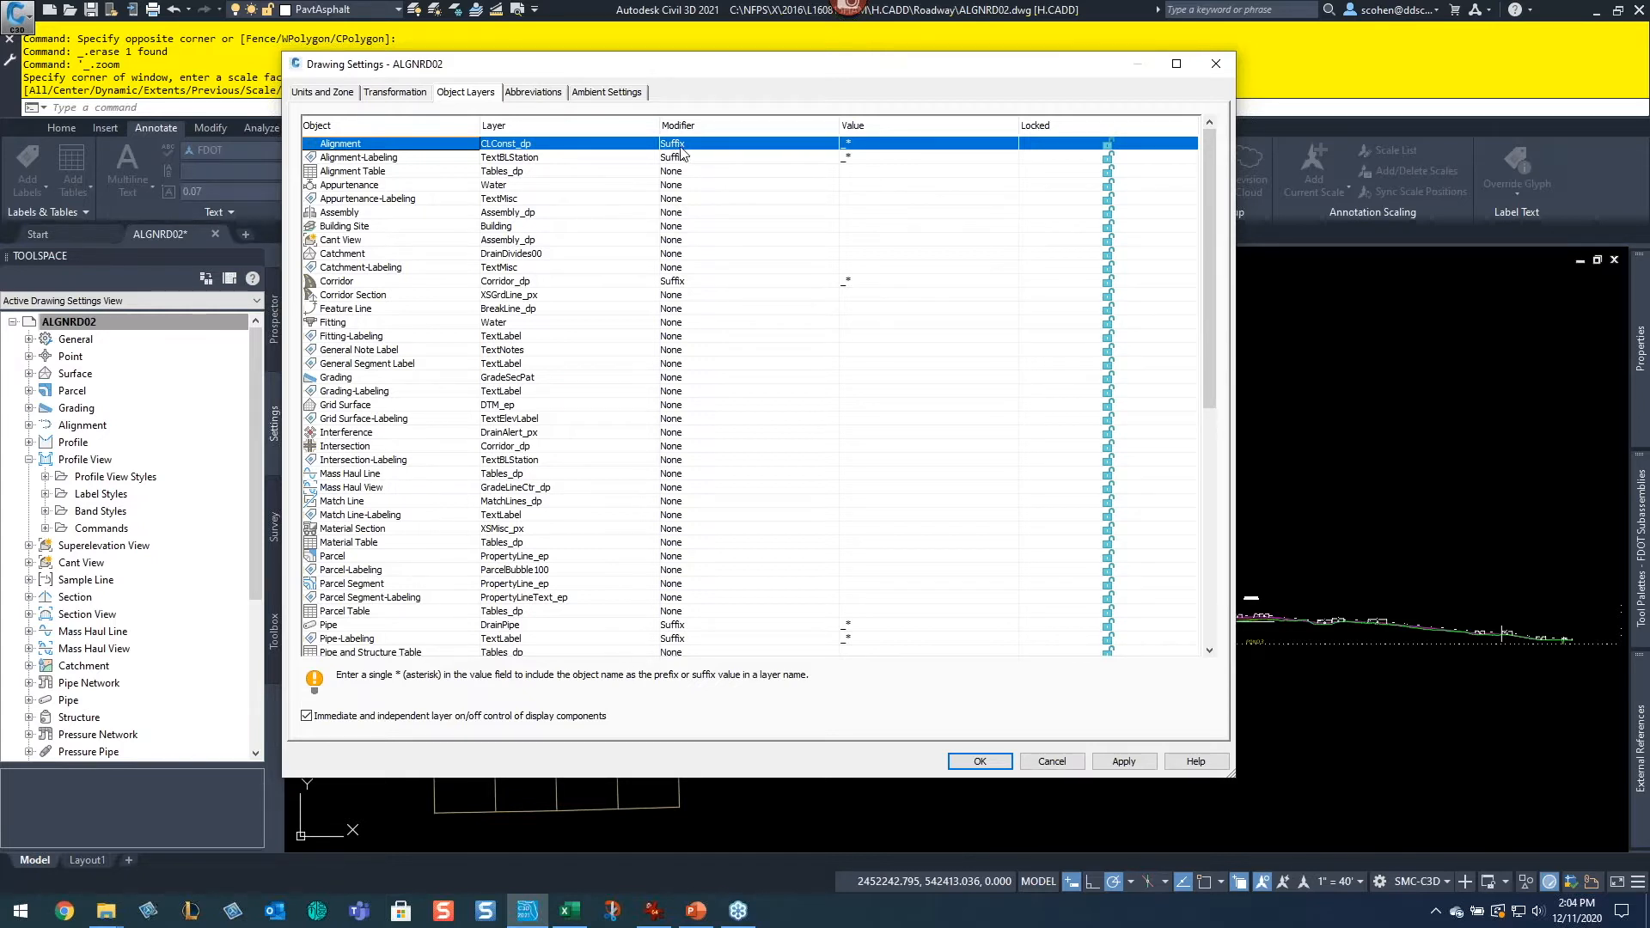
click(879, 146)
click(879, 145)
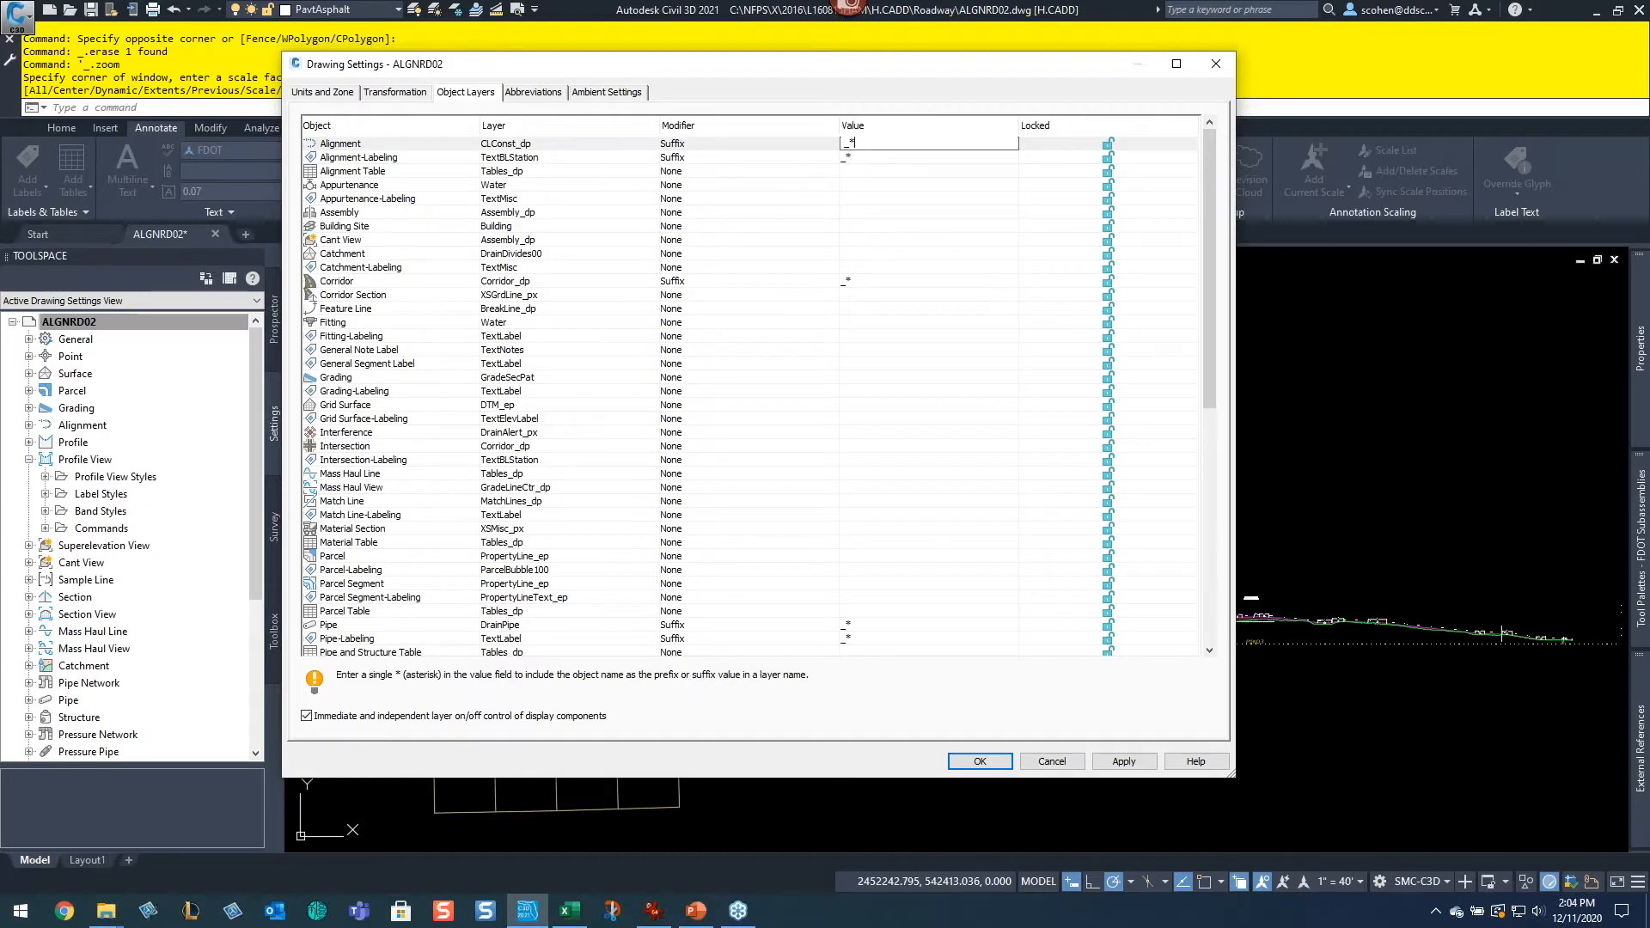
click(453, 689)
key(Return)
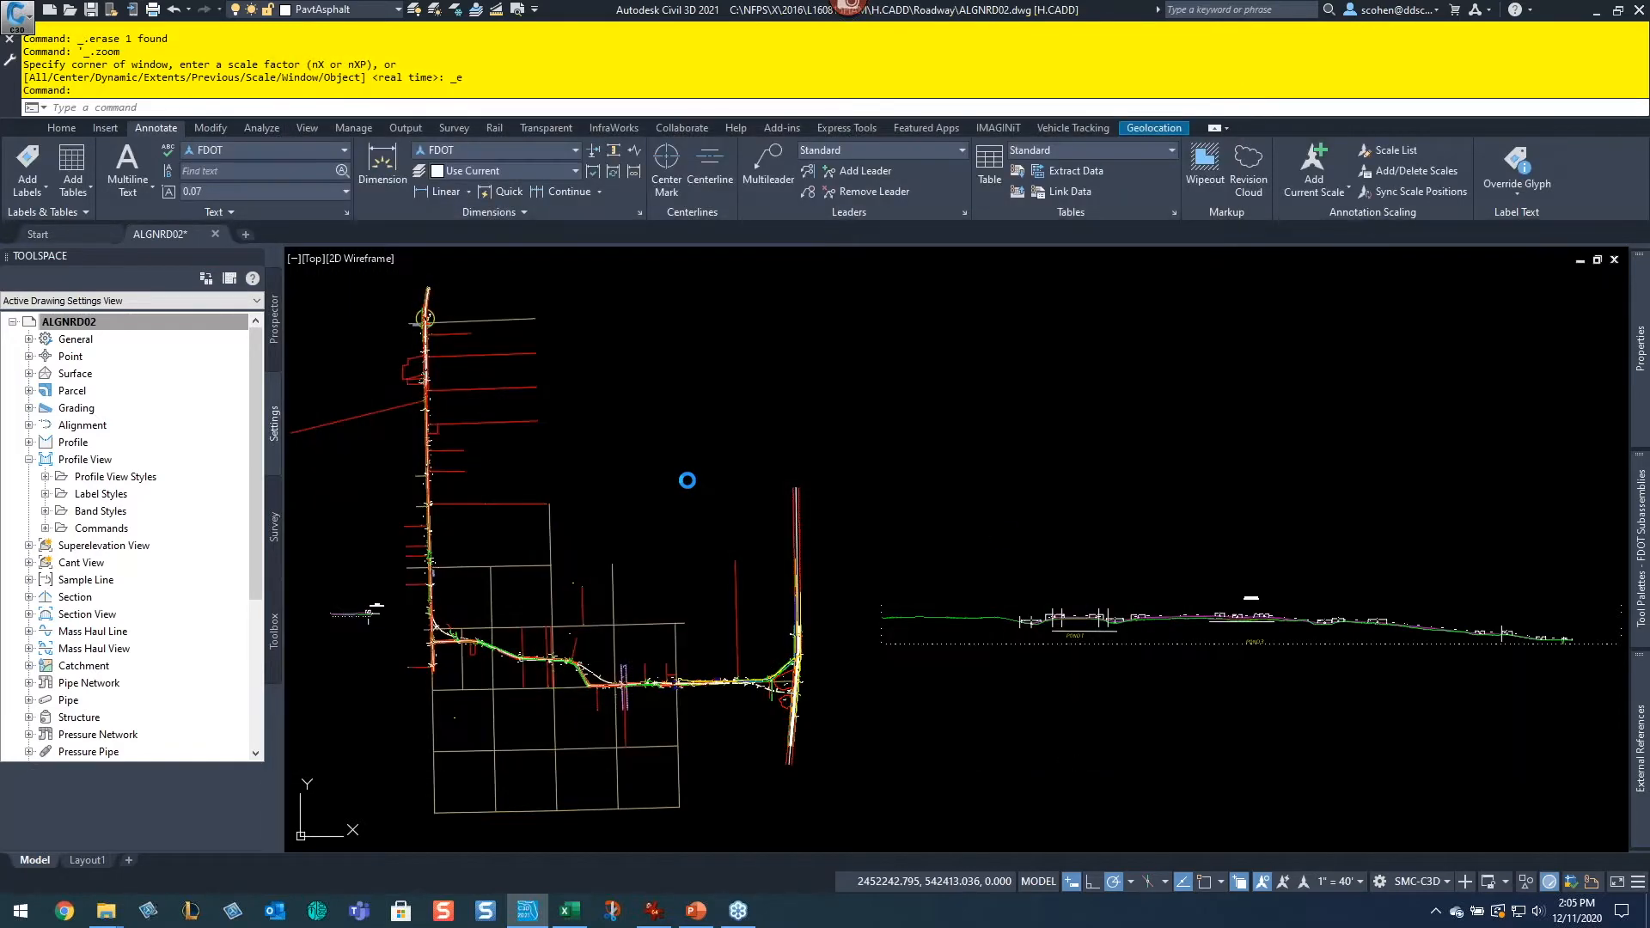
right_click(131, 322)
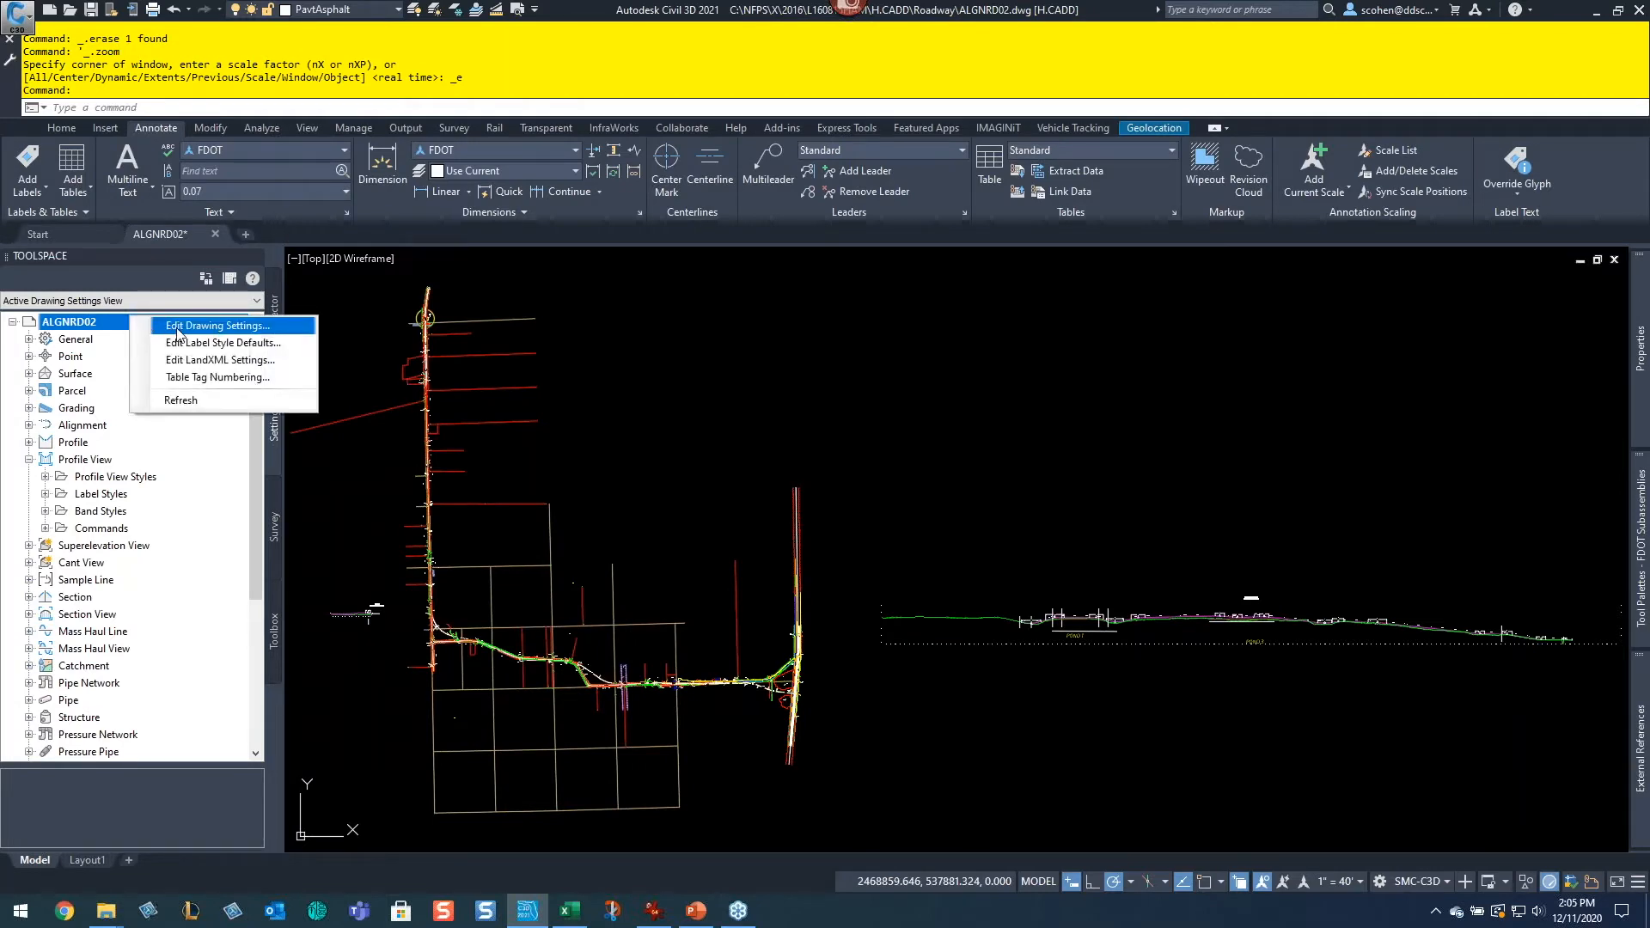
click(856, 337)
click(968, 403)
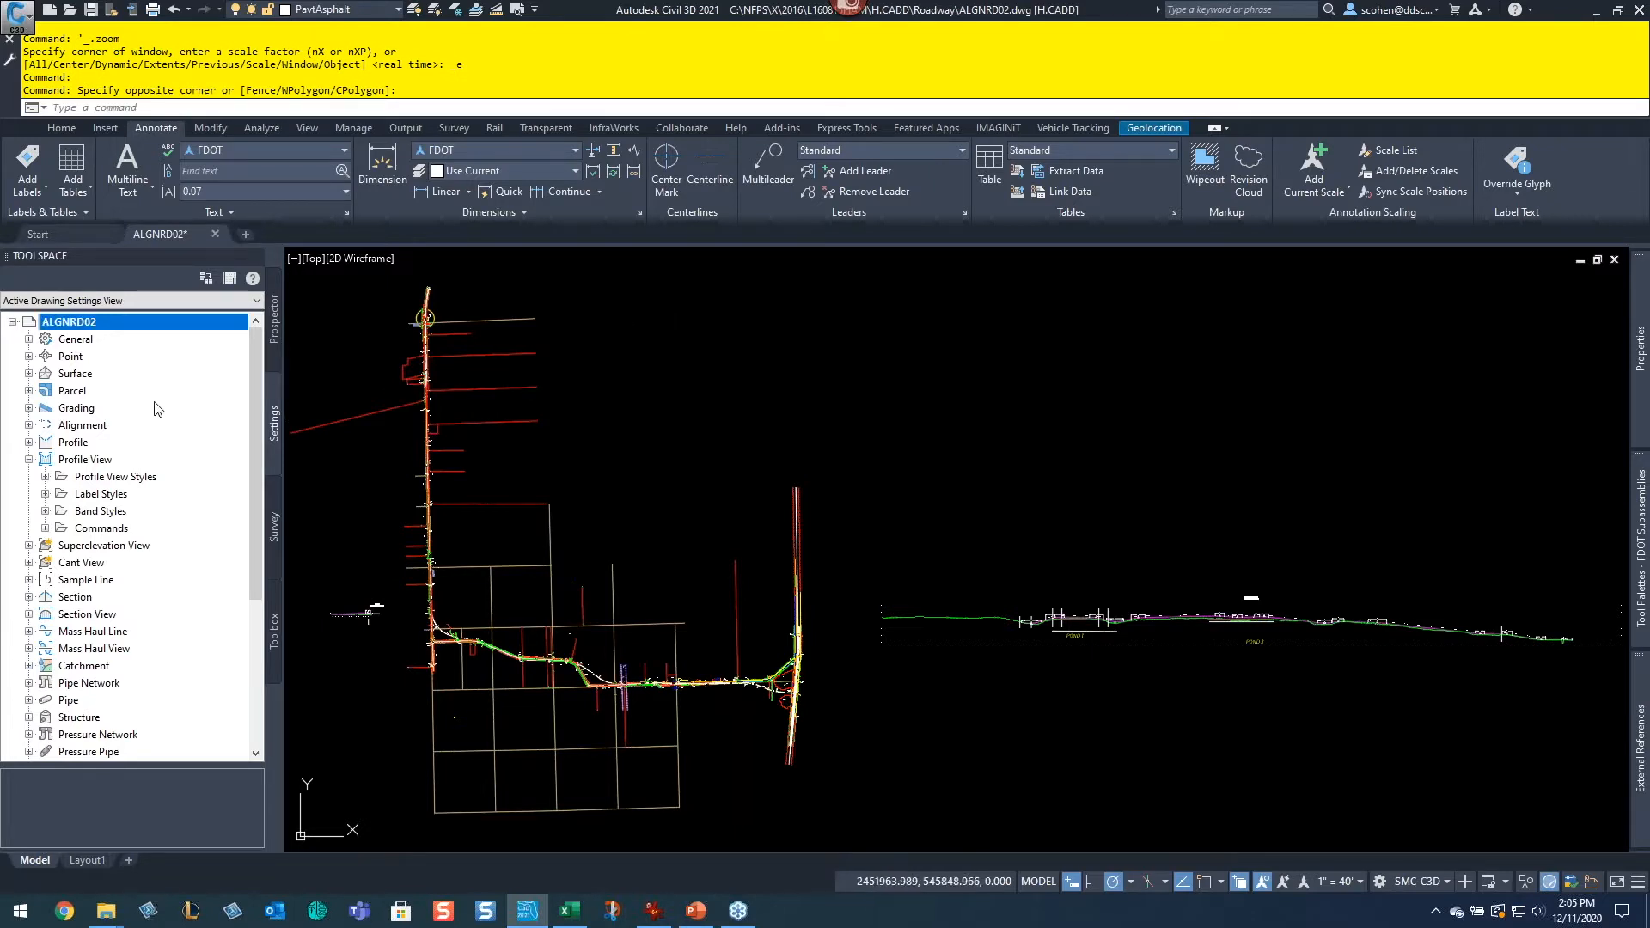
Step: Collapse Profile View, open the Alignment feature settings and close them again
click(29, 459)
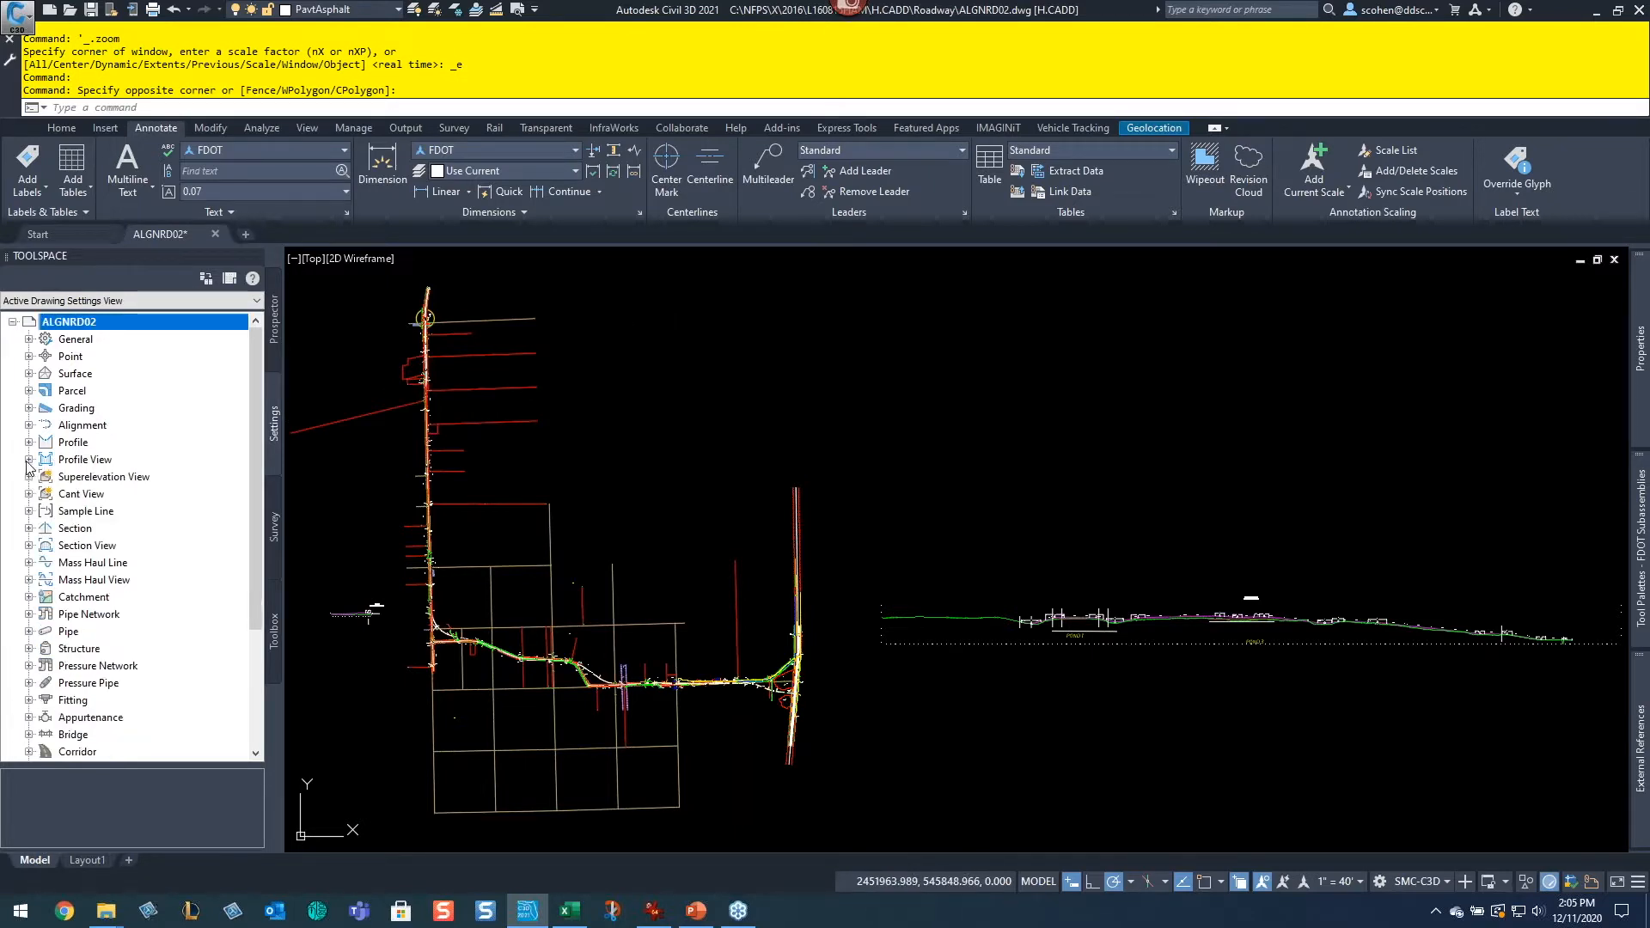
right_click(84, 428)
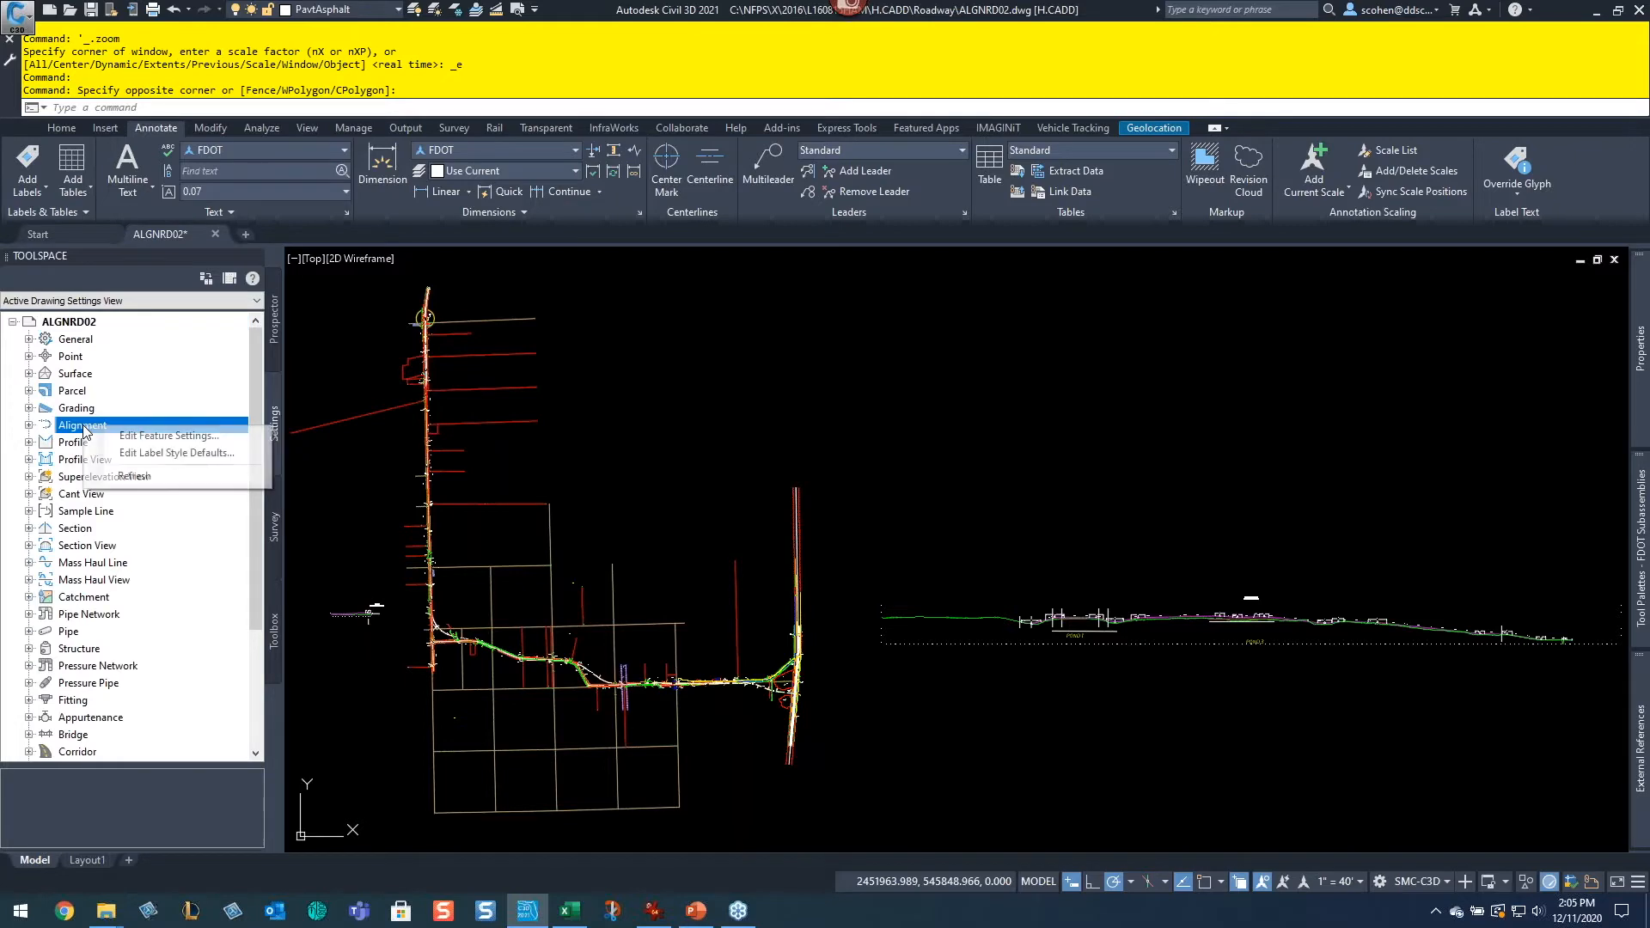
click(152, 443)
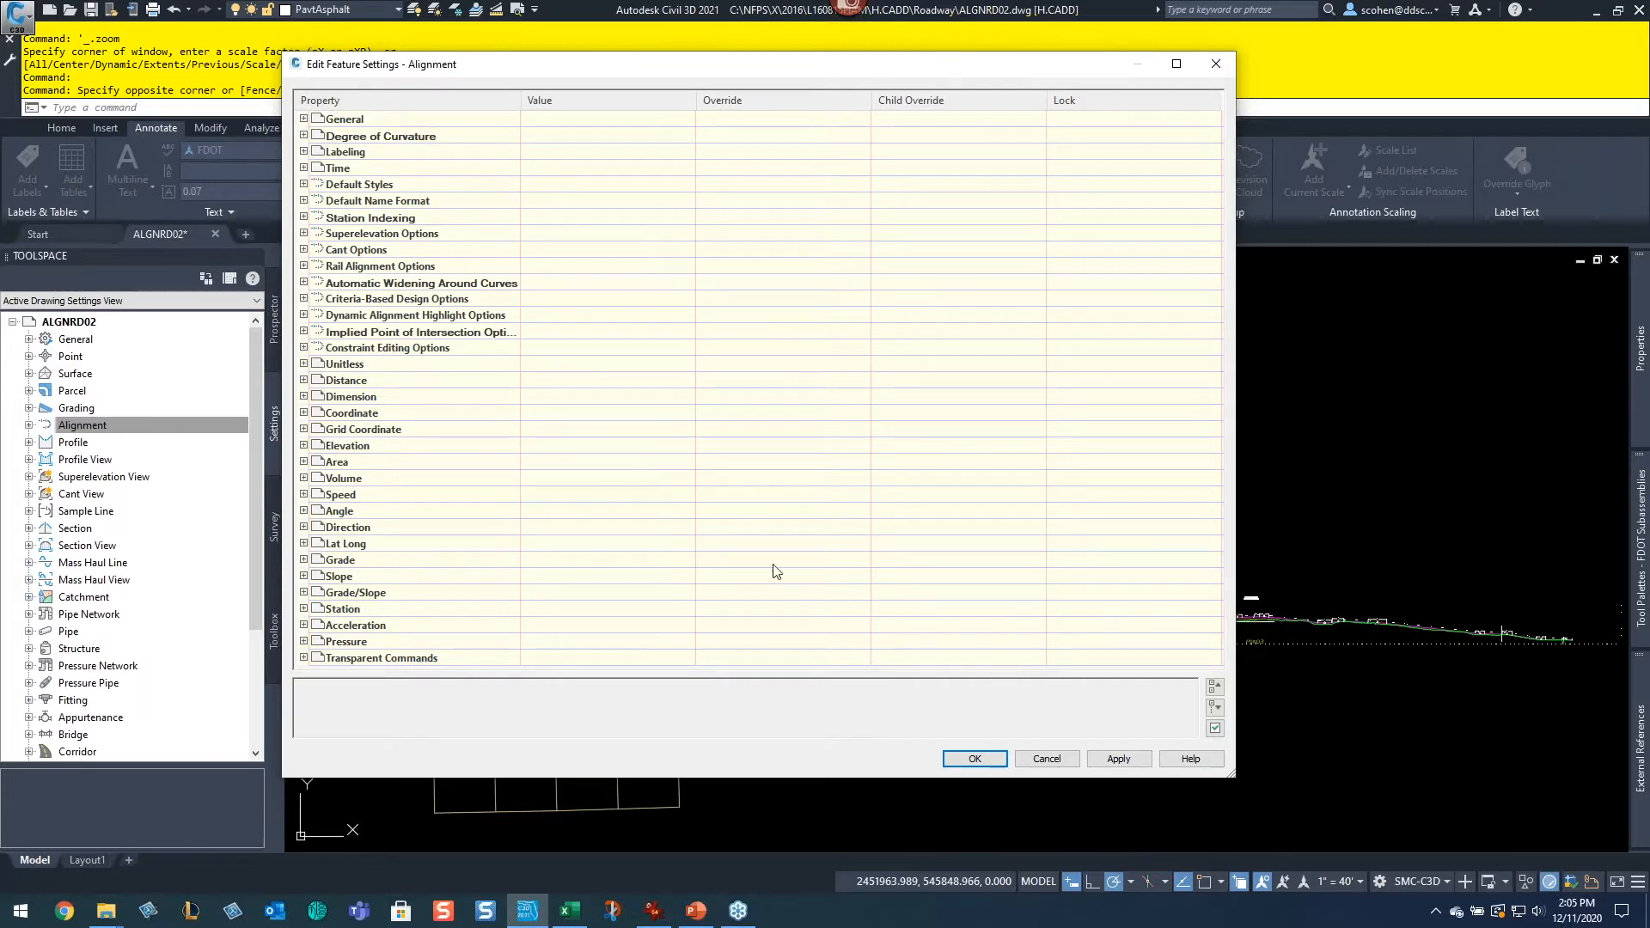
click(1046, 757)
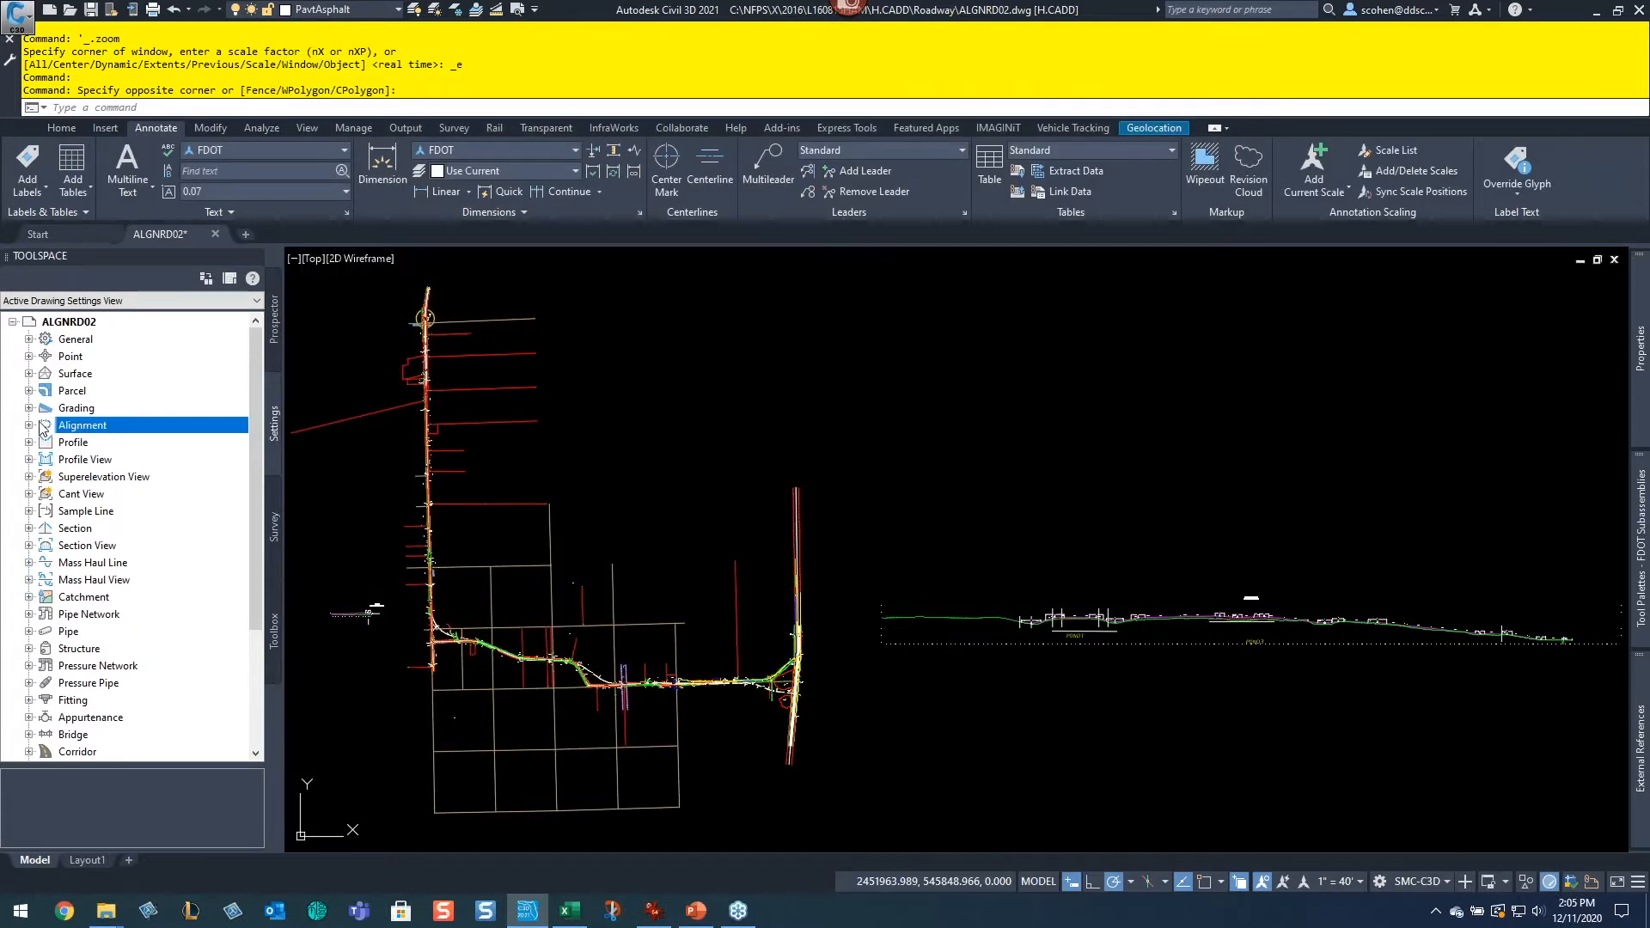
Step: Browse the Alignment settings collection and its Commands folder in the Toolspace
click(29, 425)
click(47, 512)
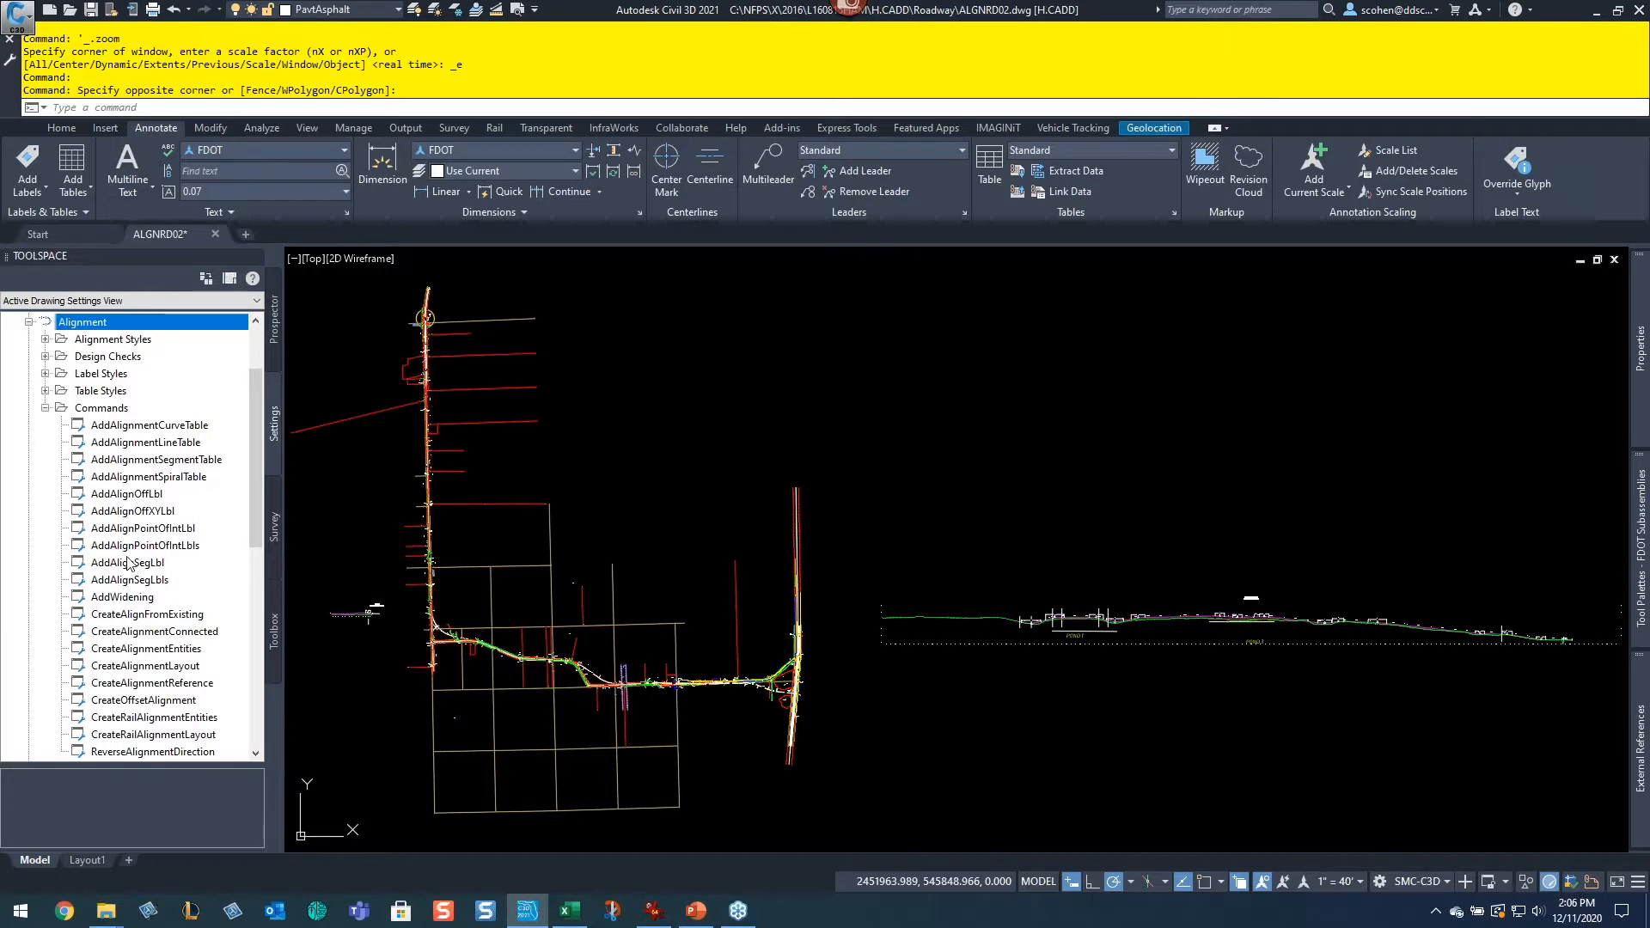
drag(135, 514, 134, 513)
scroll(134, 512, down, 1)
scroll(134, 512, up, 1)
scroll(134, 512, up, 3)
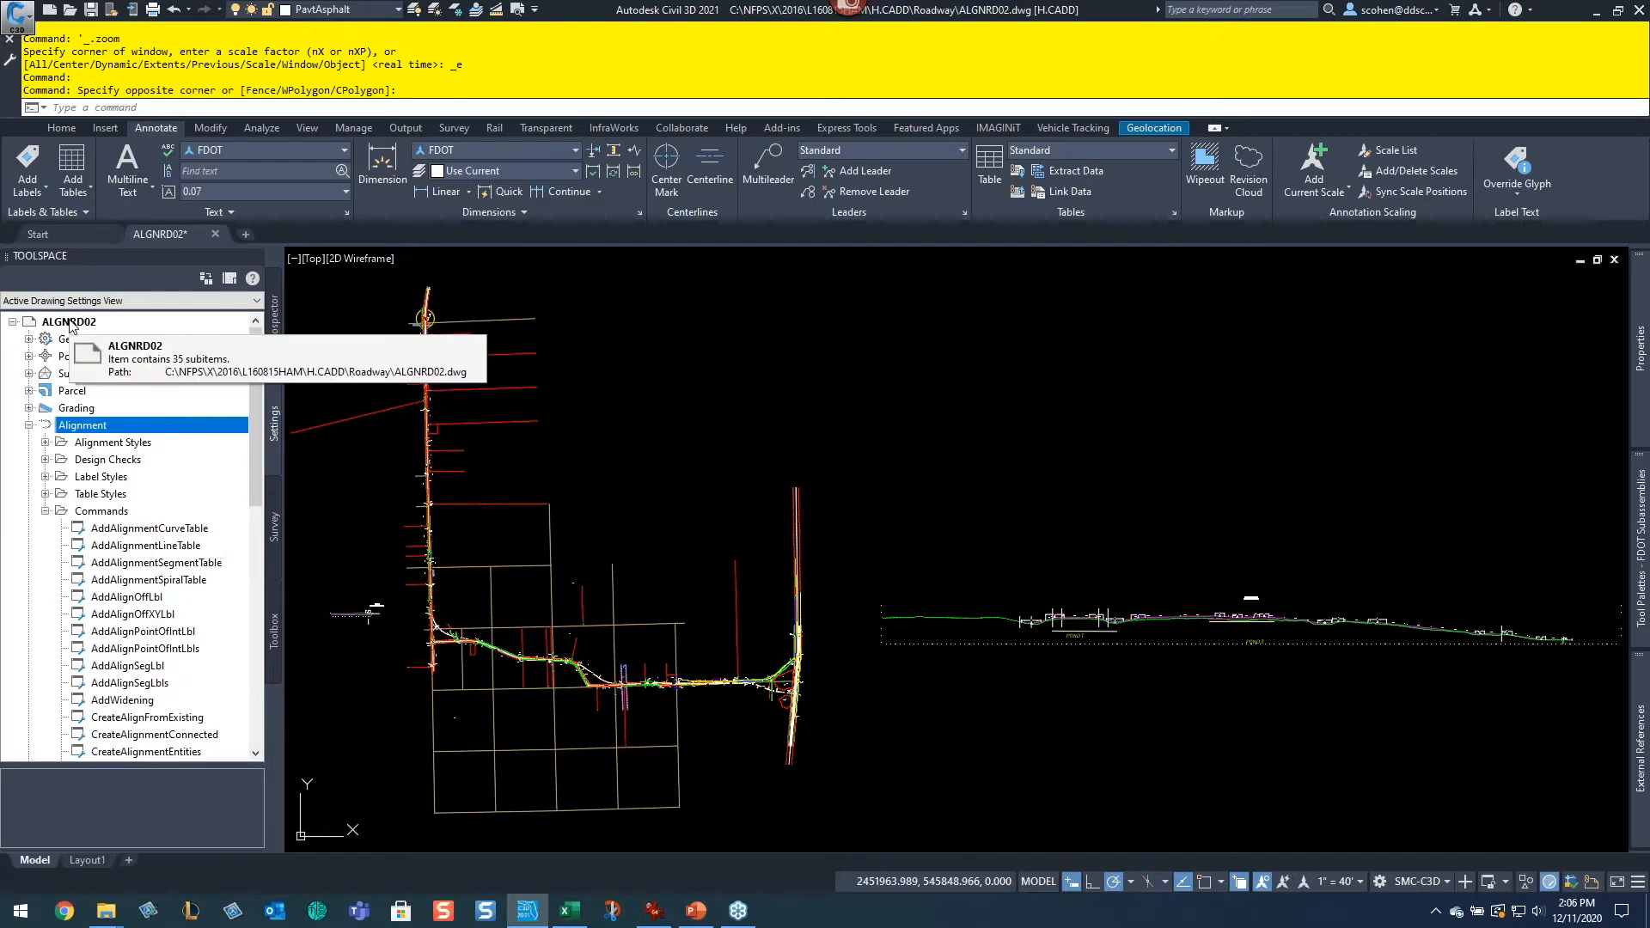
click(71, 324)
click(93, 428)
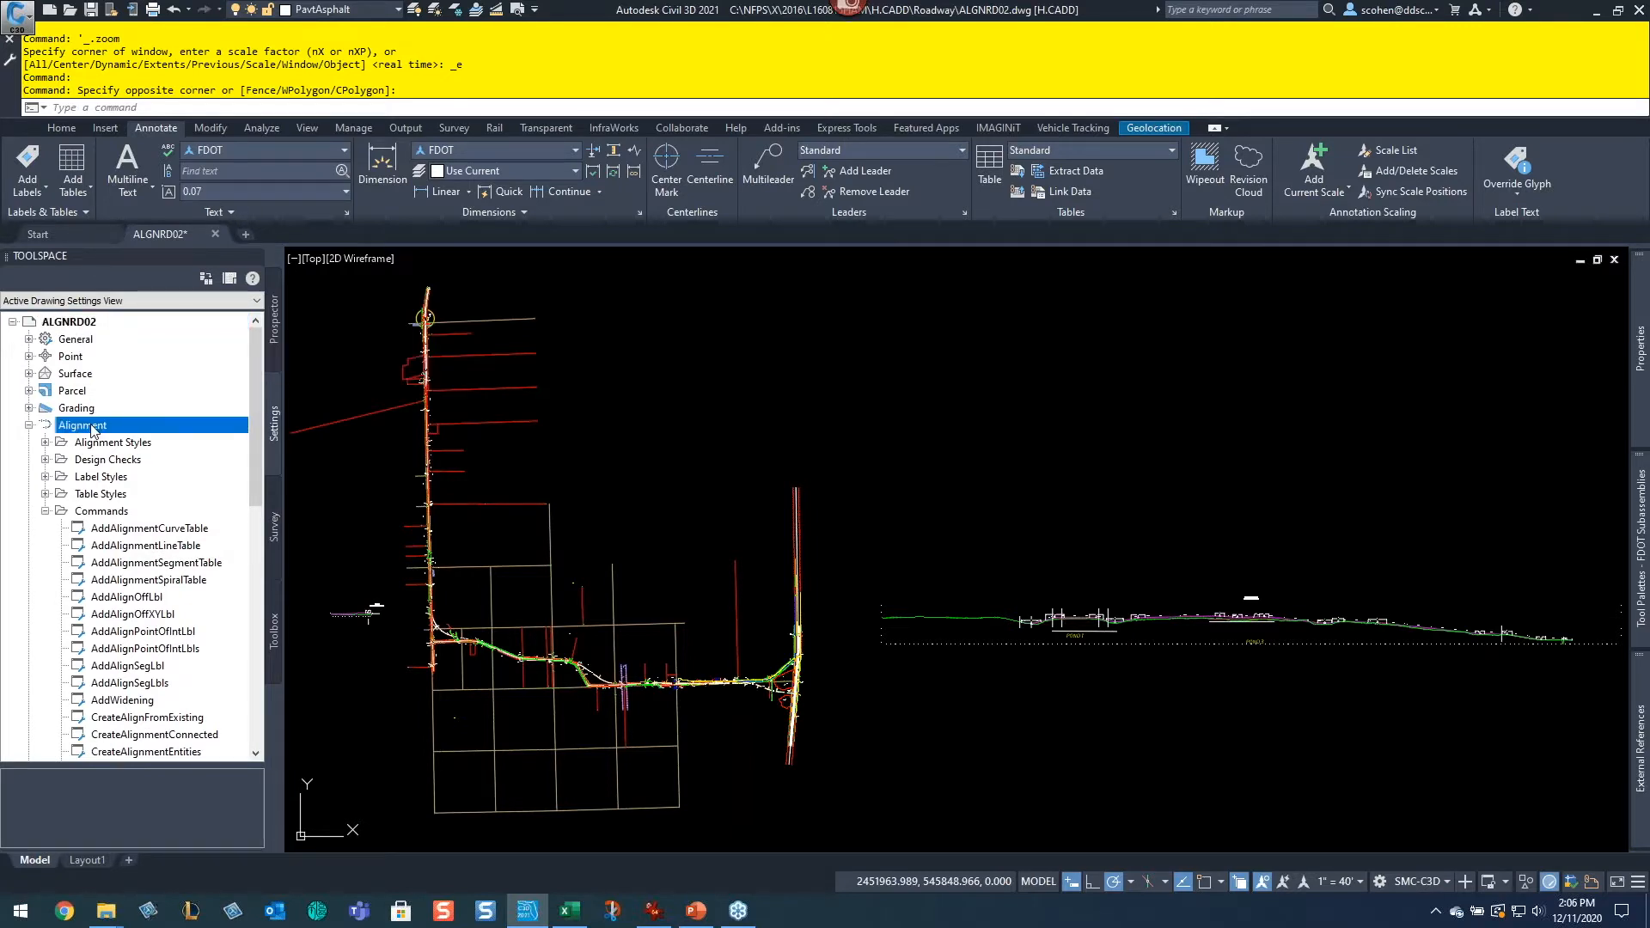
click(82, 324)
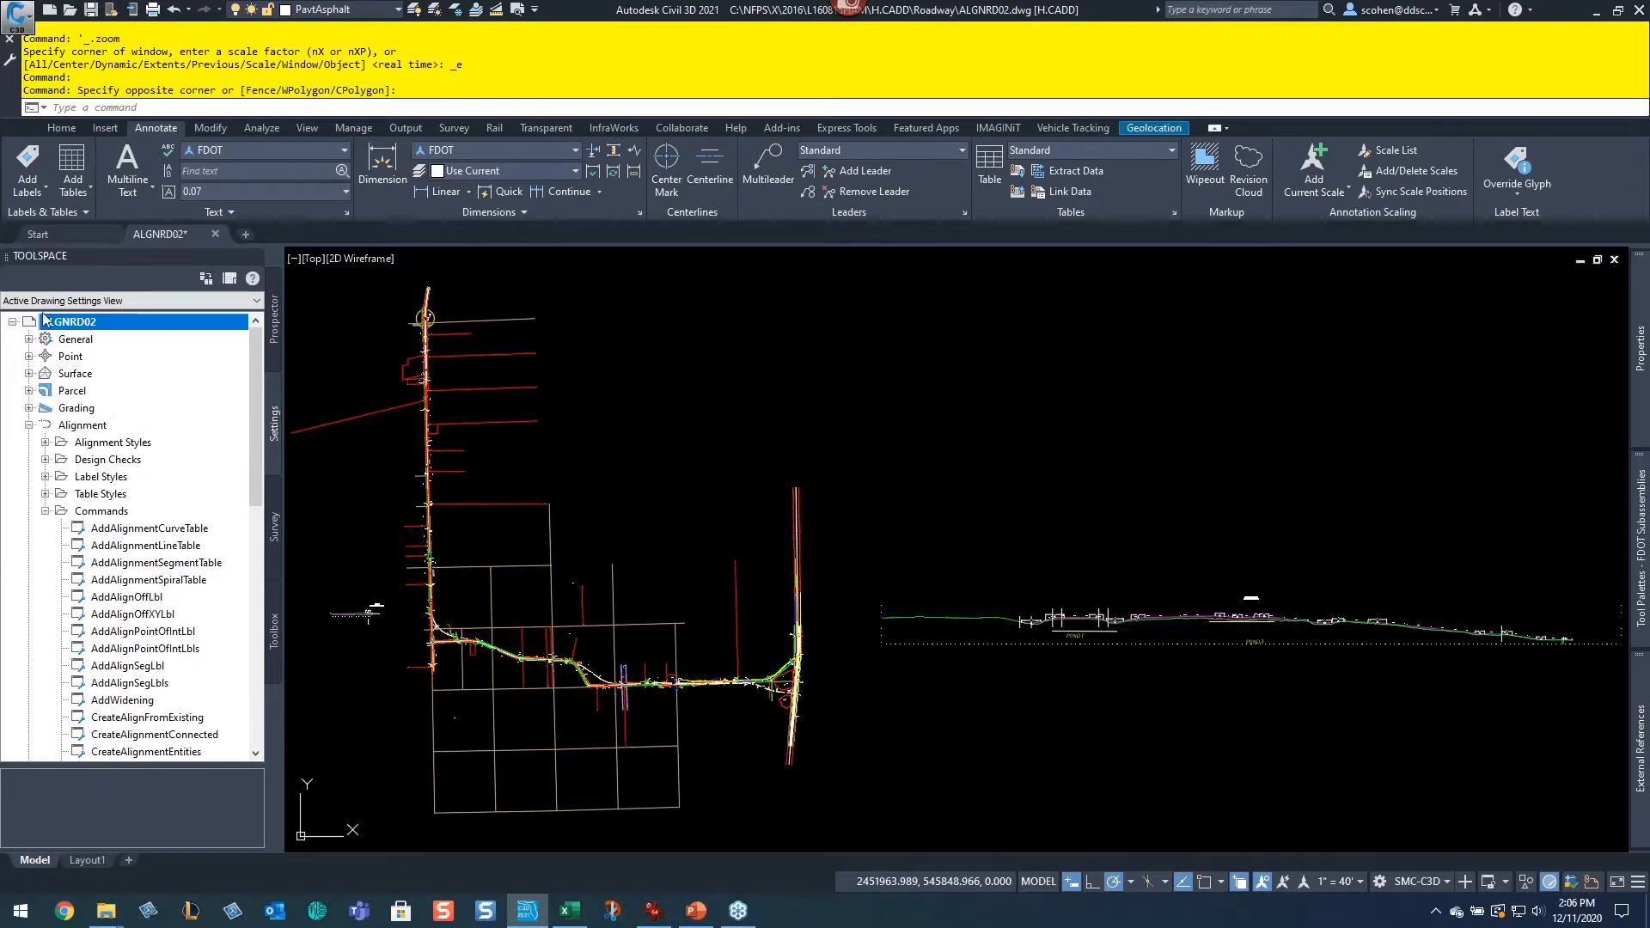
Step: Open the Alignment feature settings and expand the Default Styles group
right_click(83, 431)
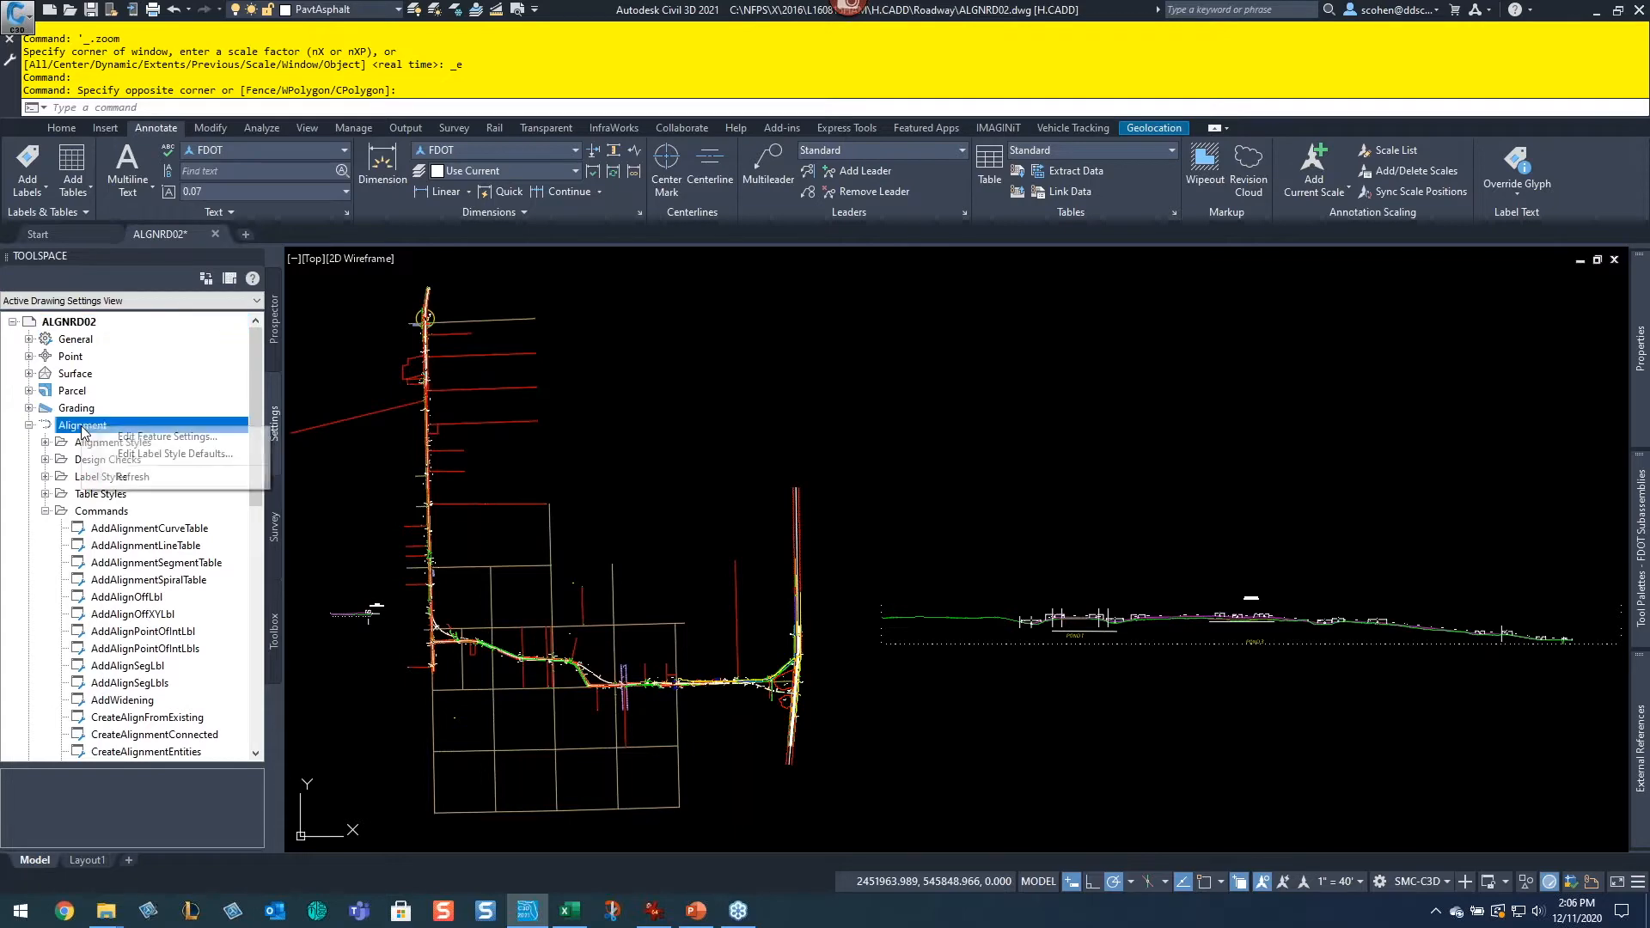
click(137, 442)
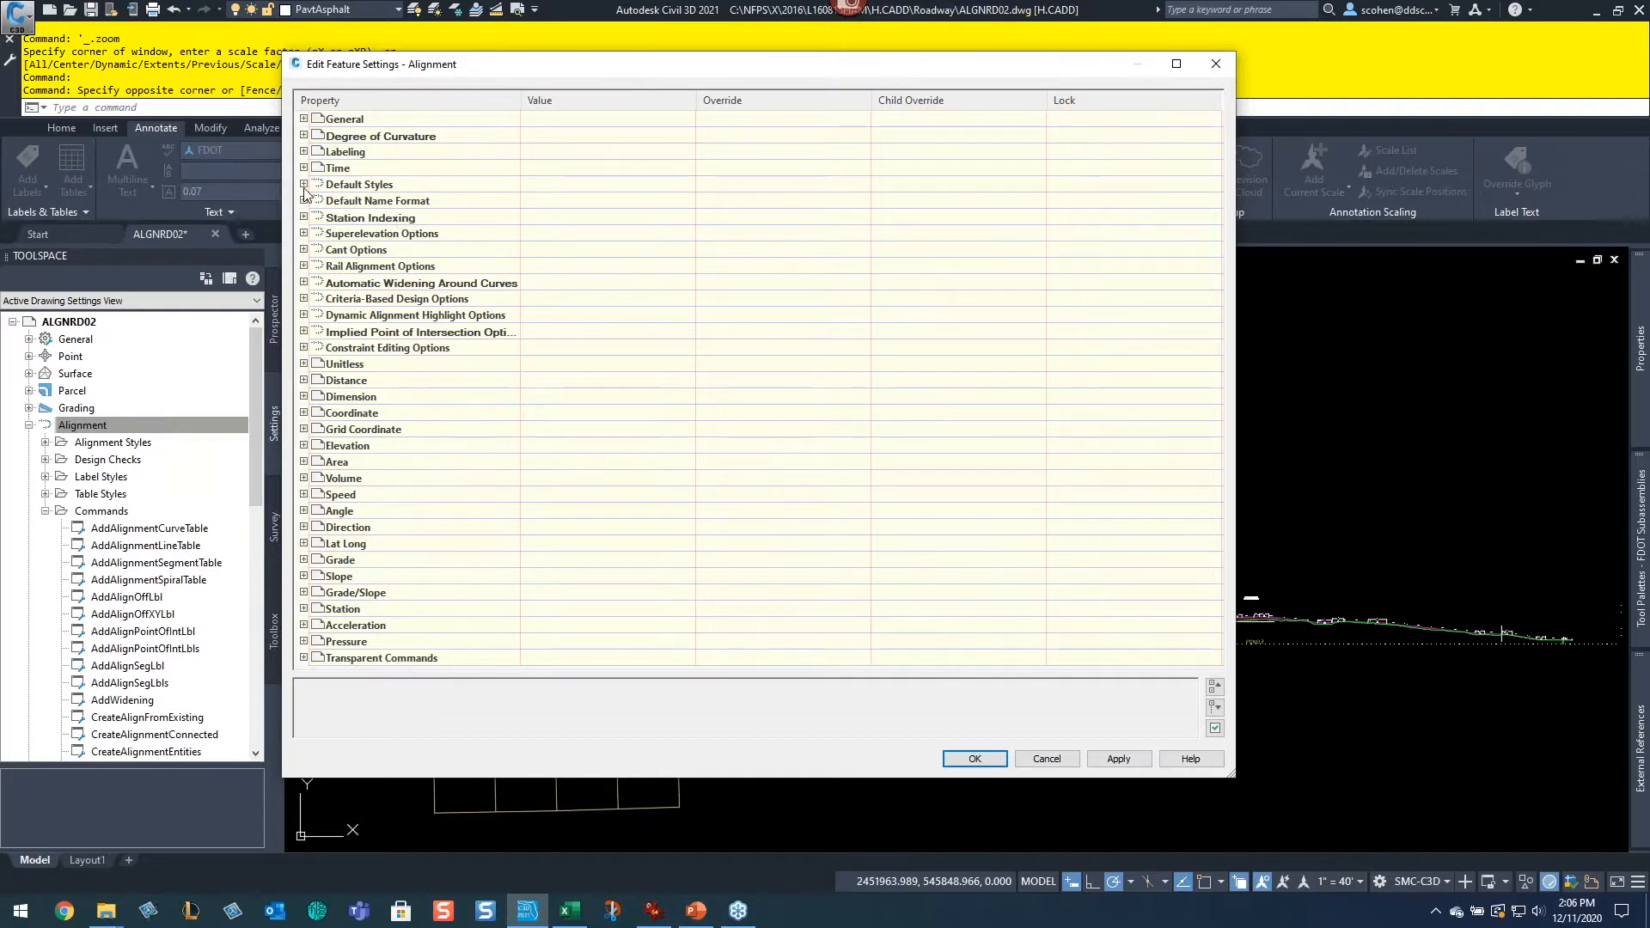
click(304, 185)
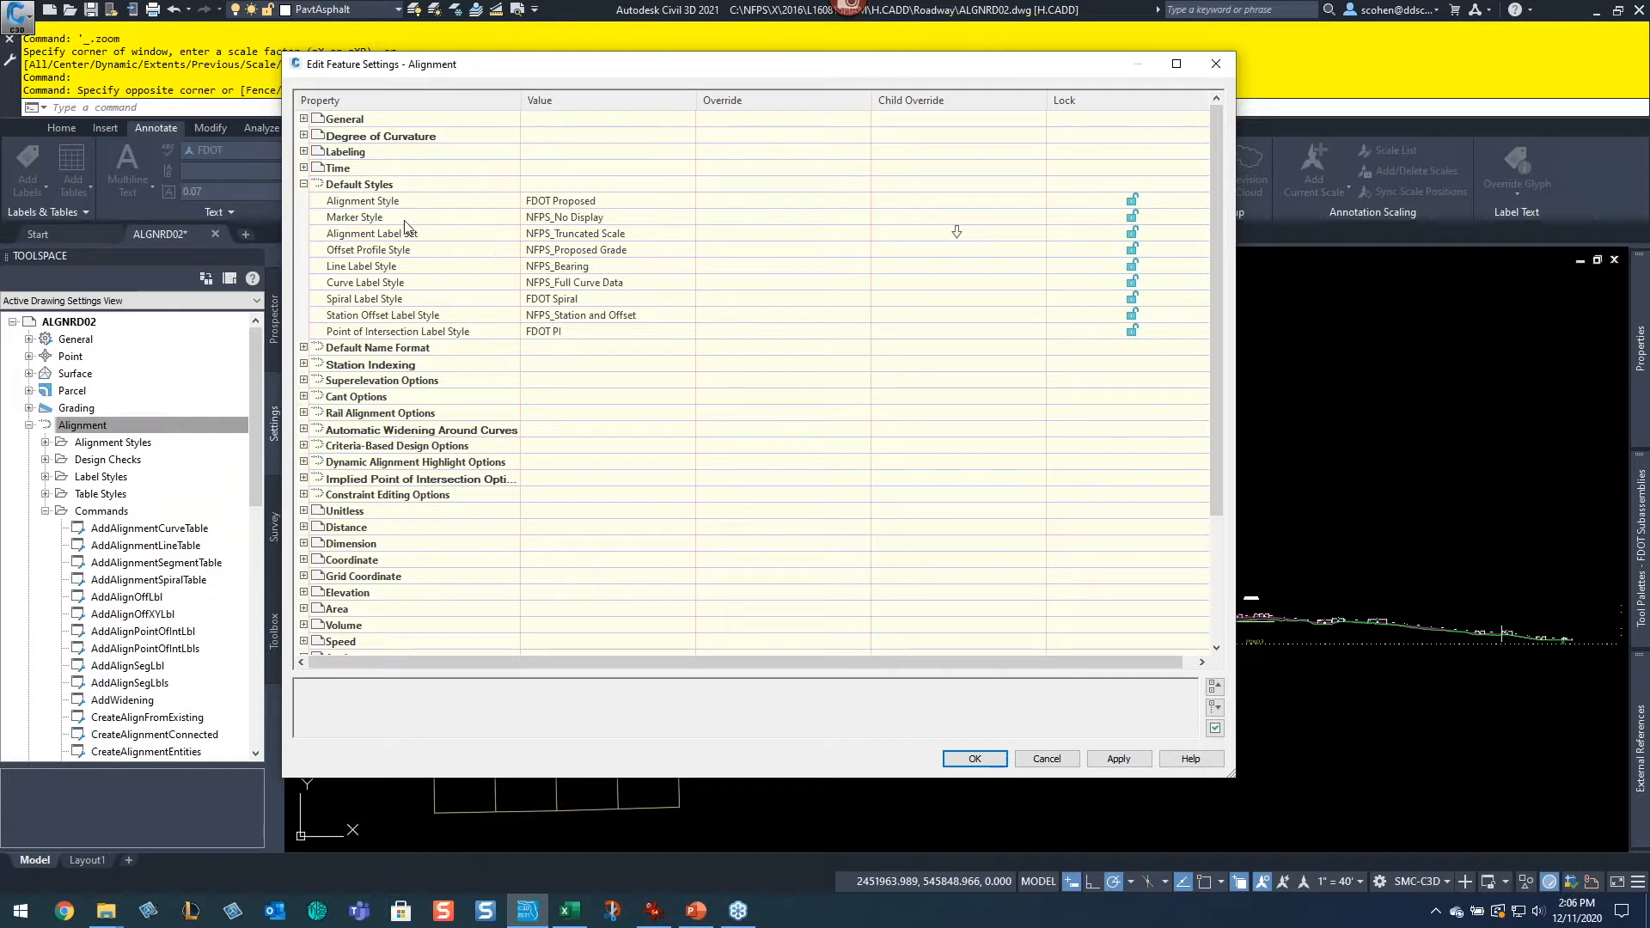
Step: Open the default Alignment Style picker, browse the available styles, and cancel it
click(615, 205)
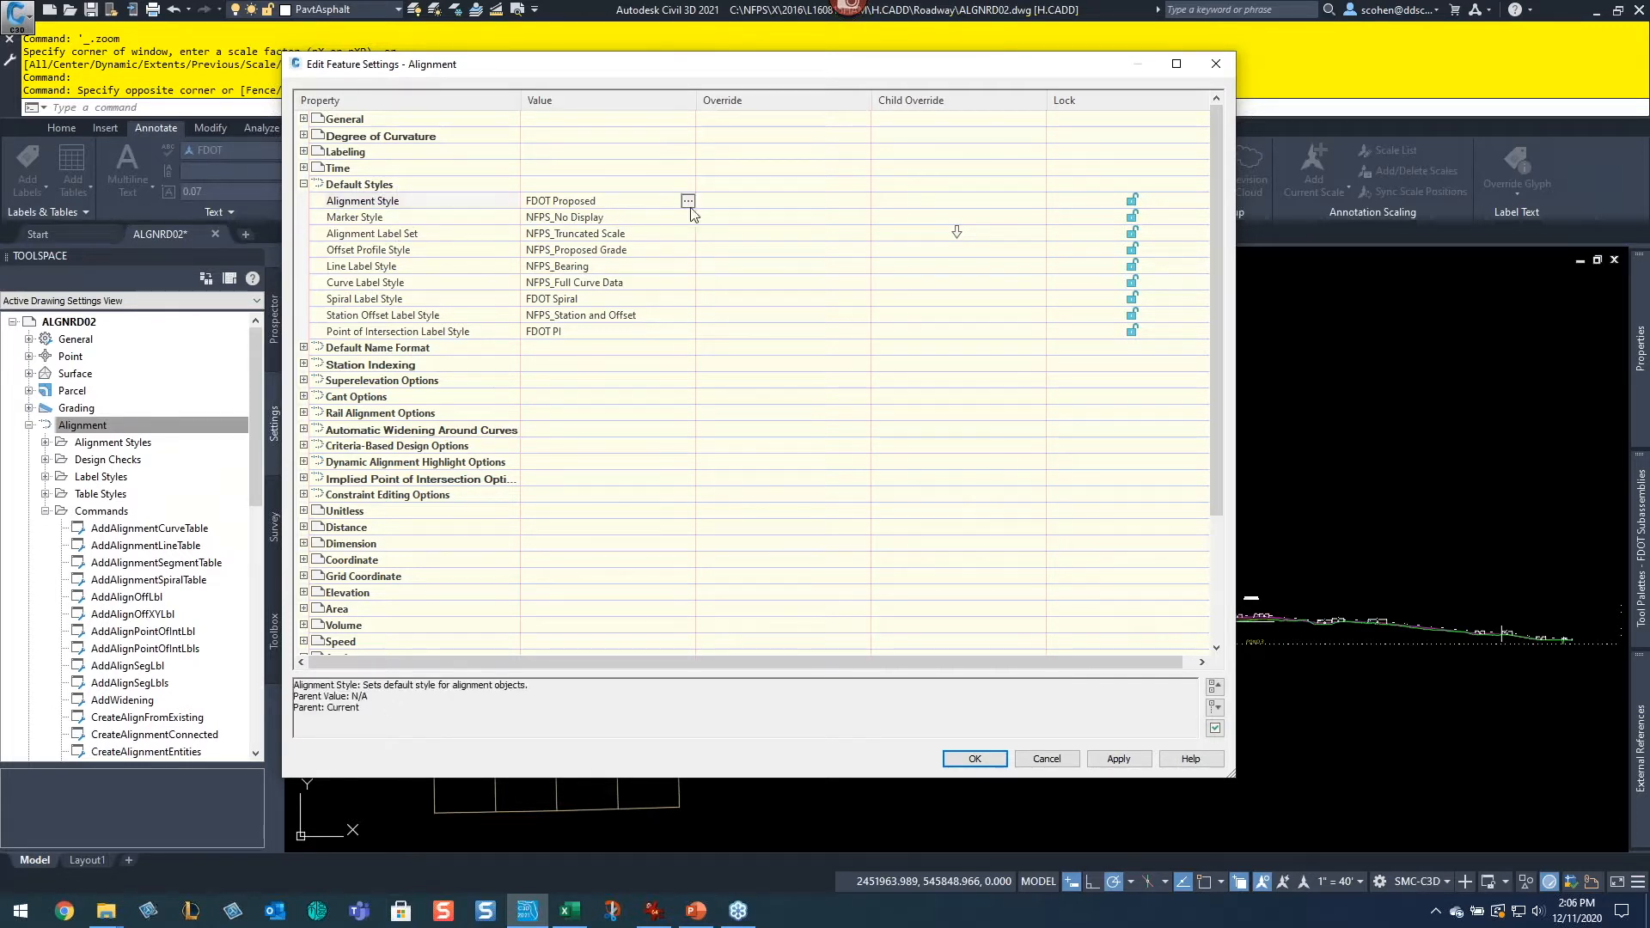
click(688, 201)
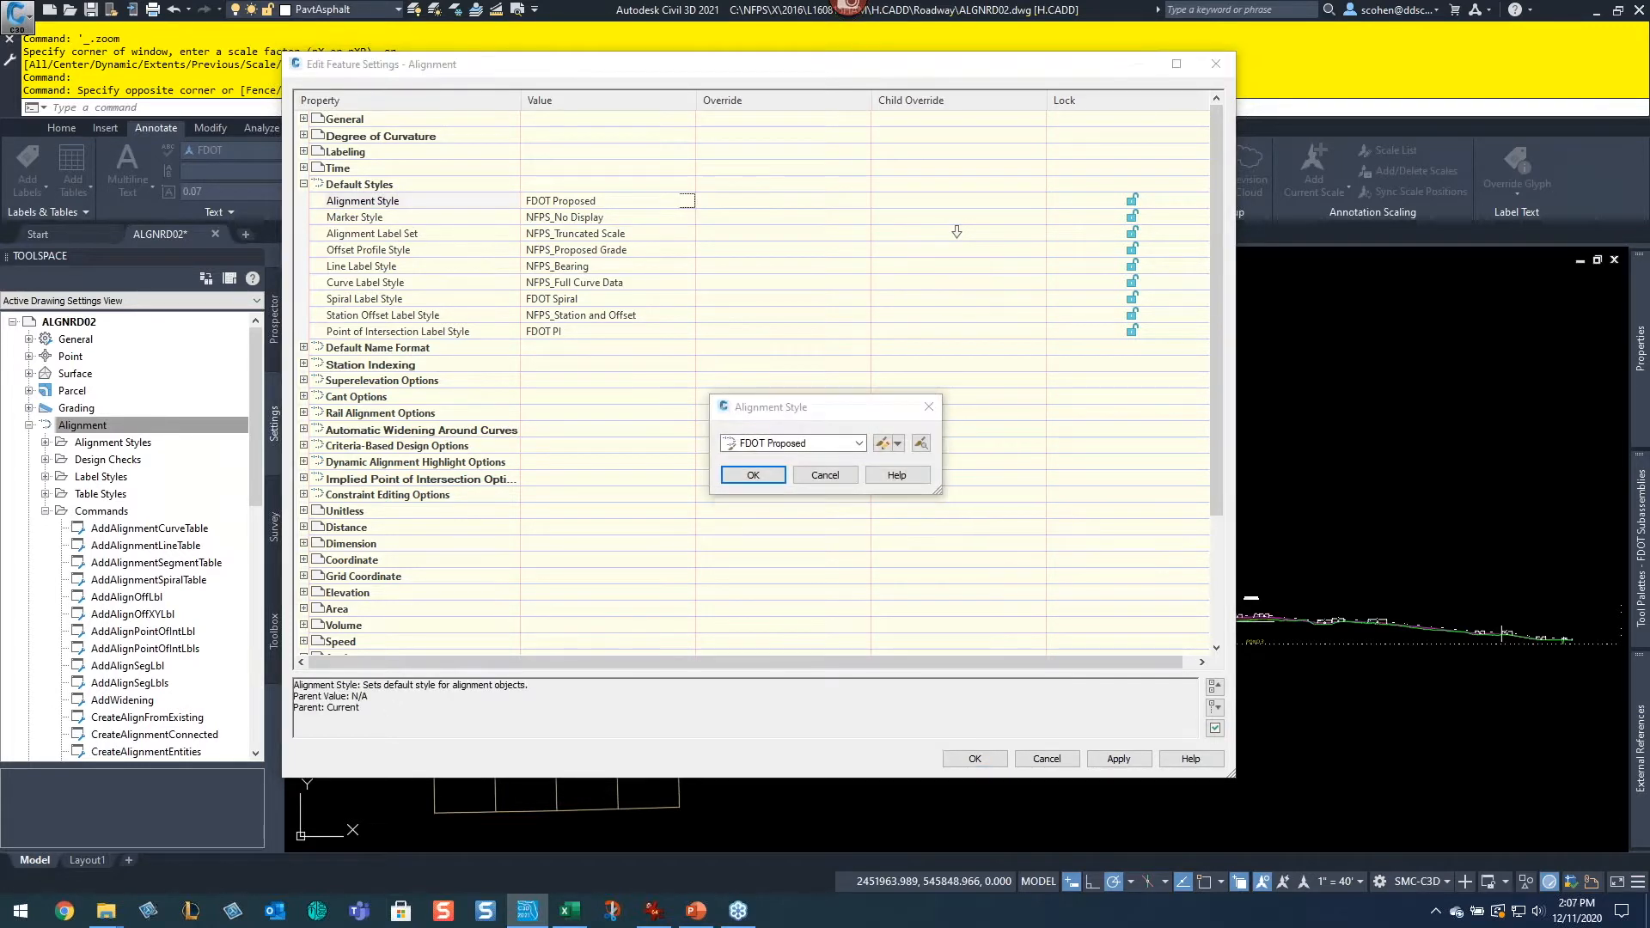
click(756, 442)
scroll(812, 515, up, 5)
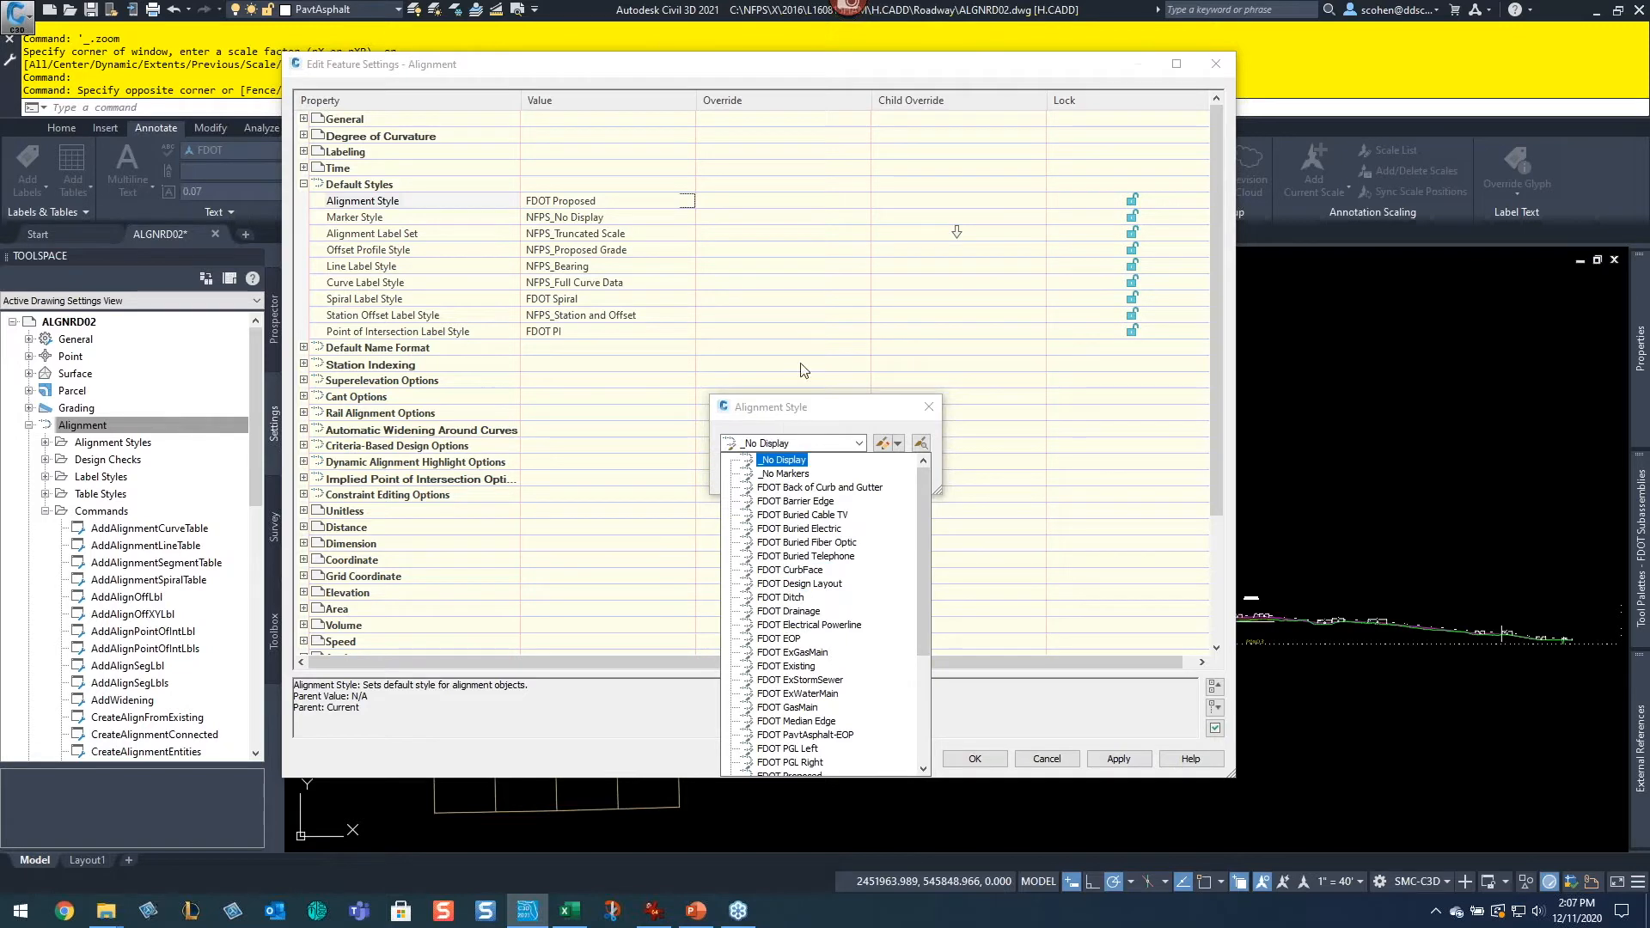
click(888, 262)
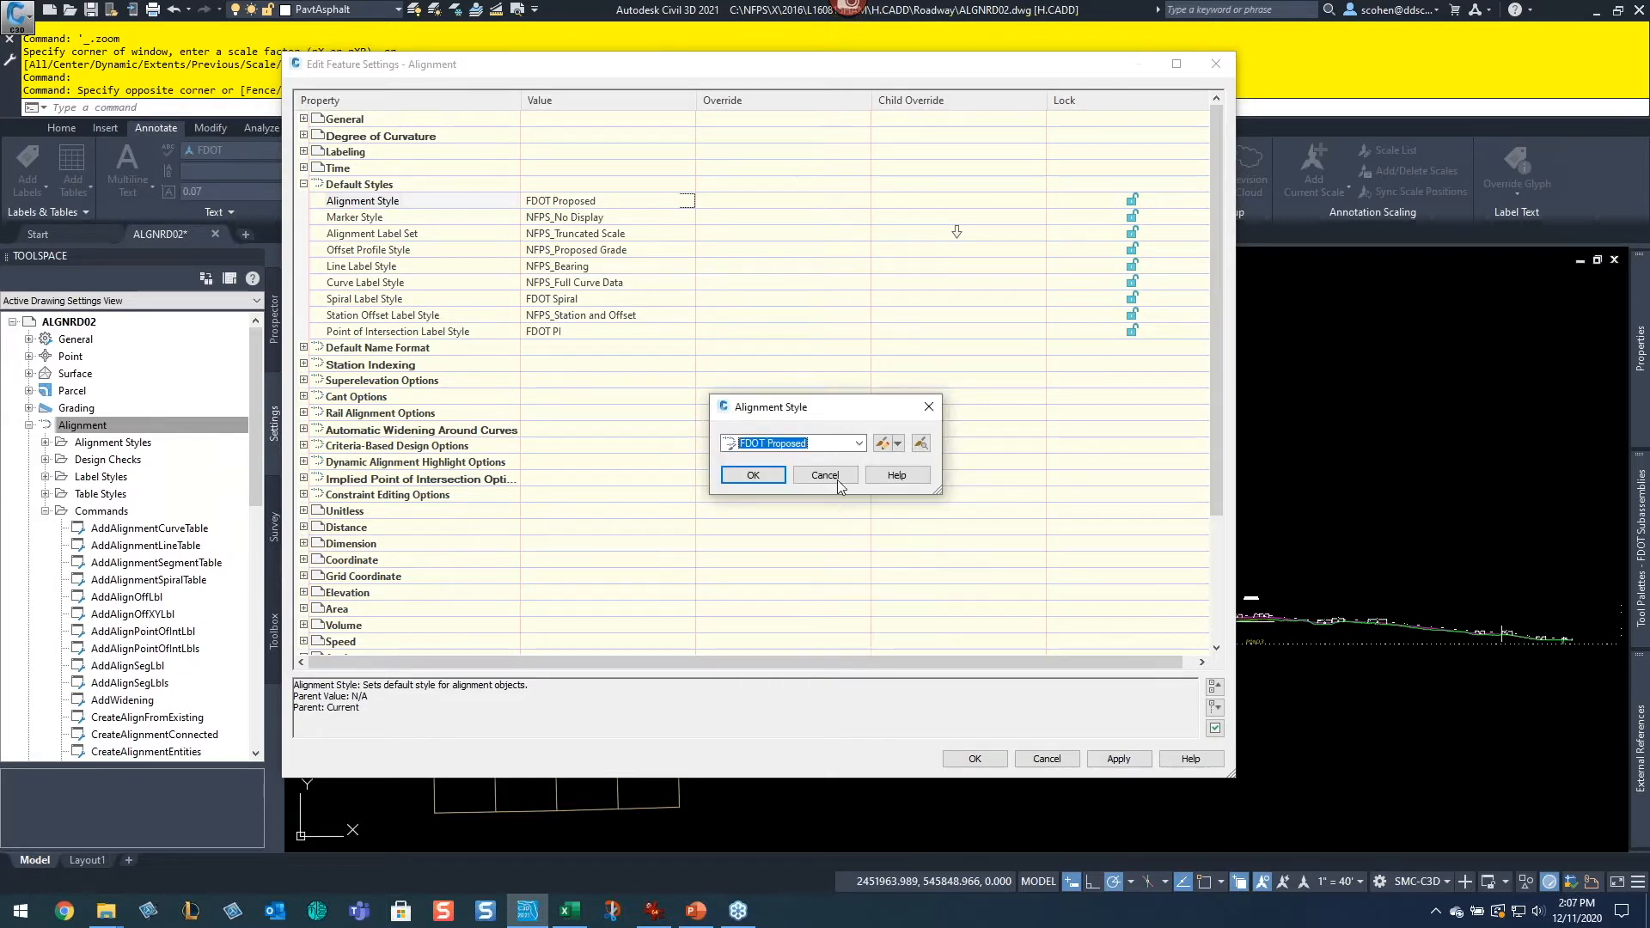
click(837, 480)
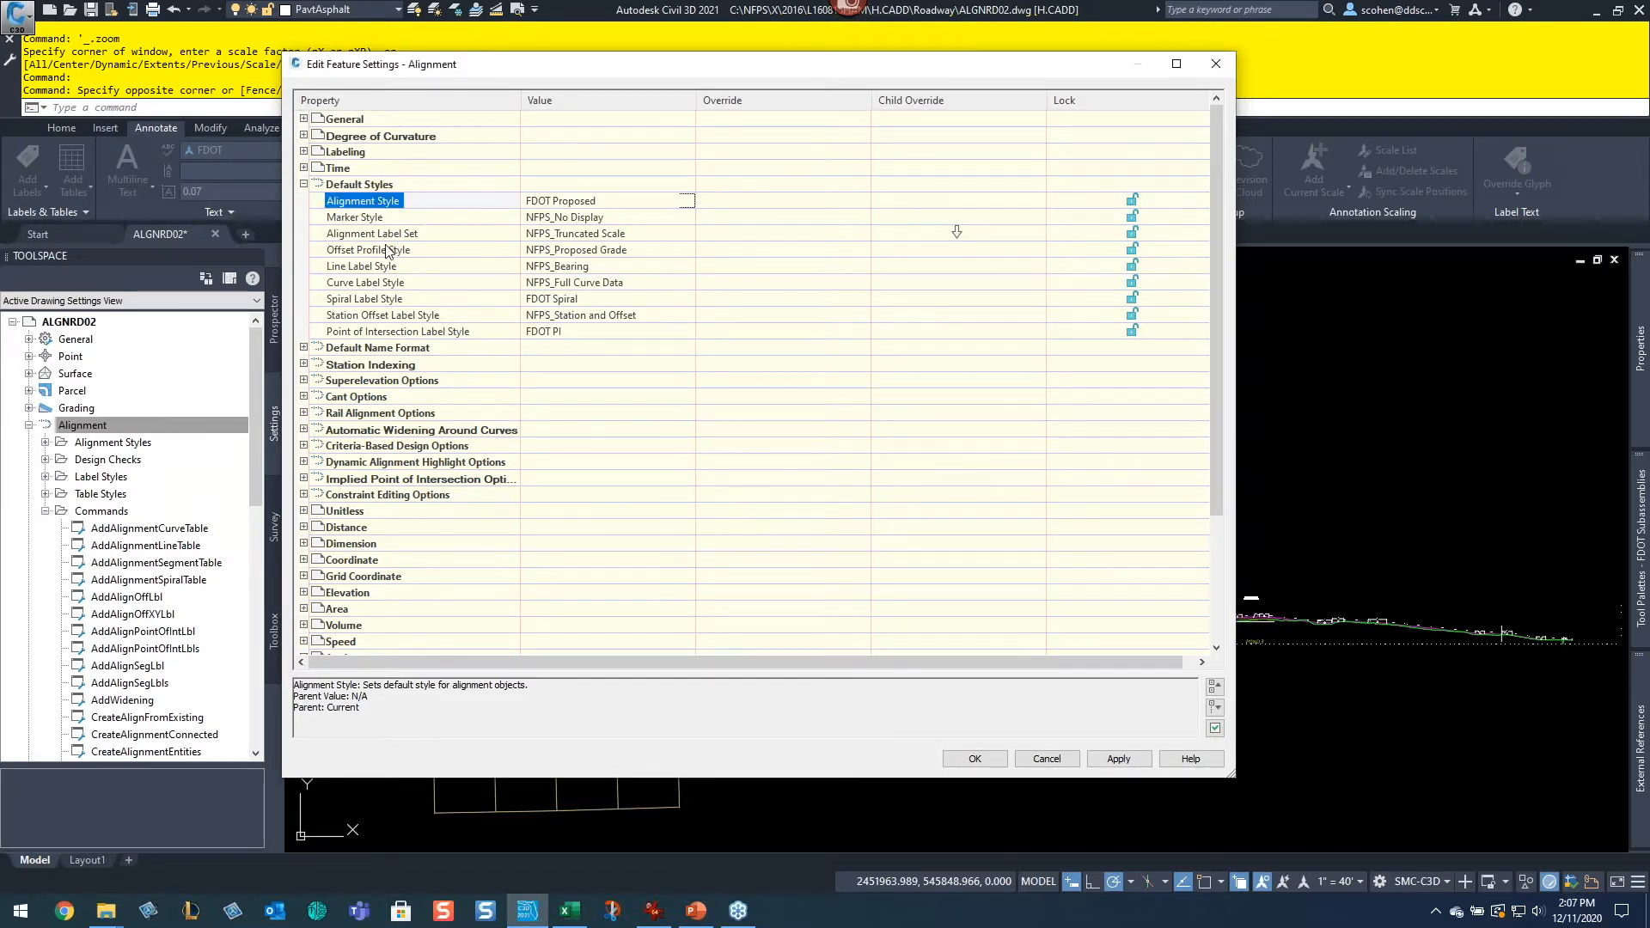
Step: Expand Default Name Format and Station Indexing to review the alignment name templates and station increment
click(303, 348)
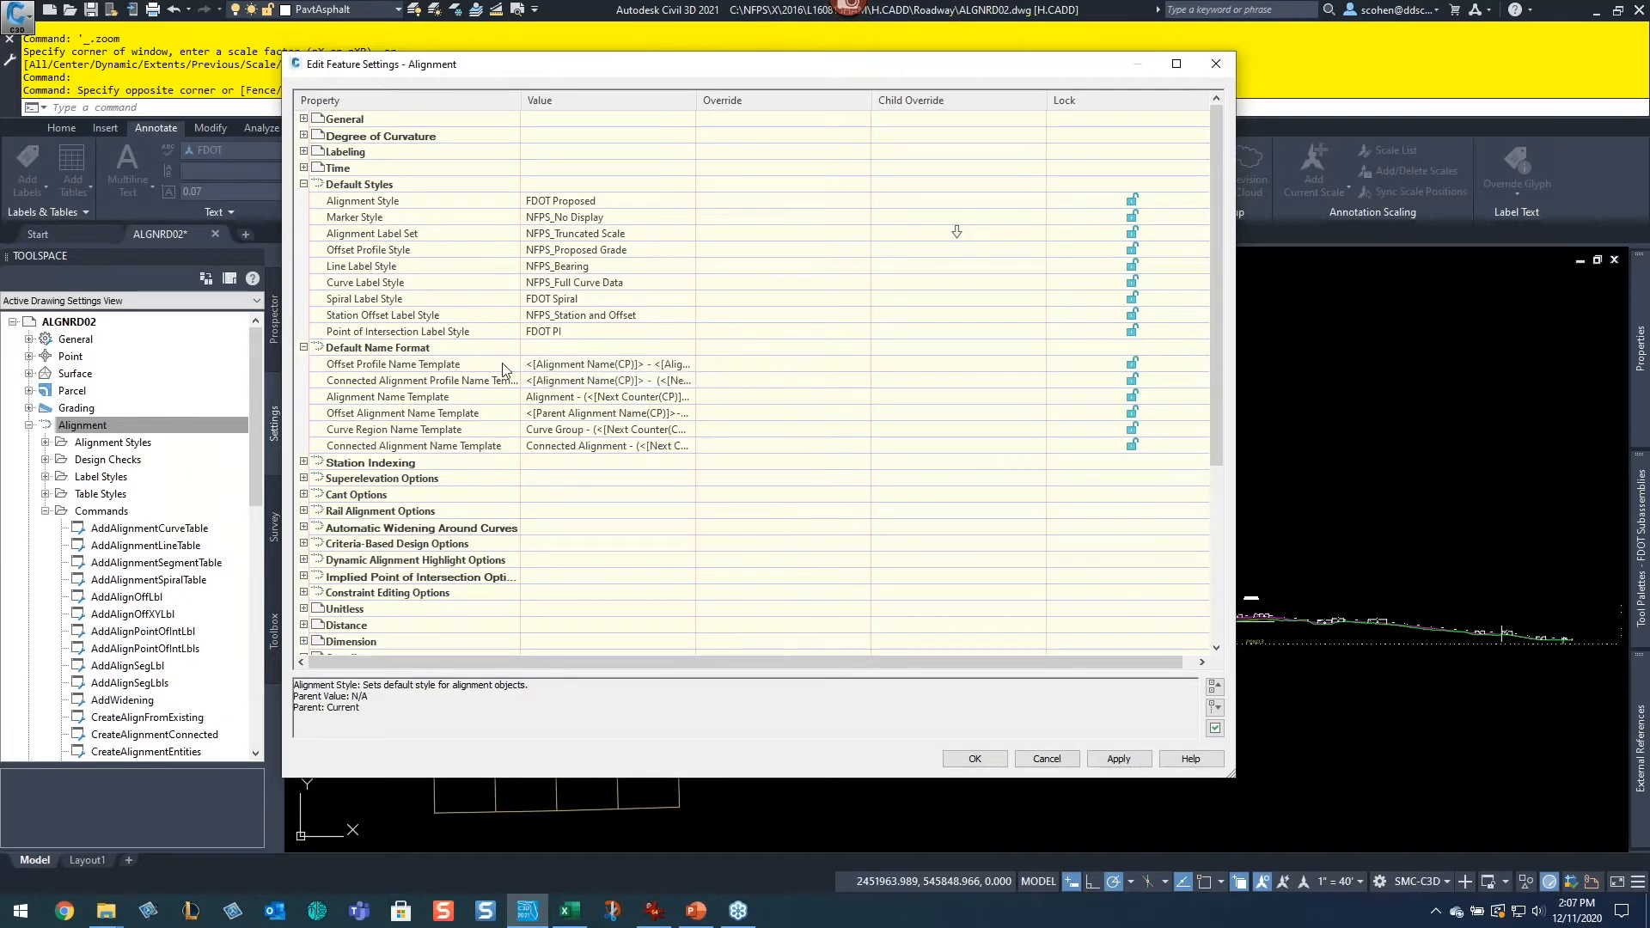
click(458, 398)
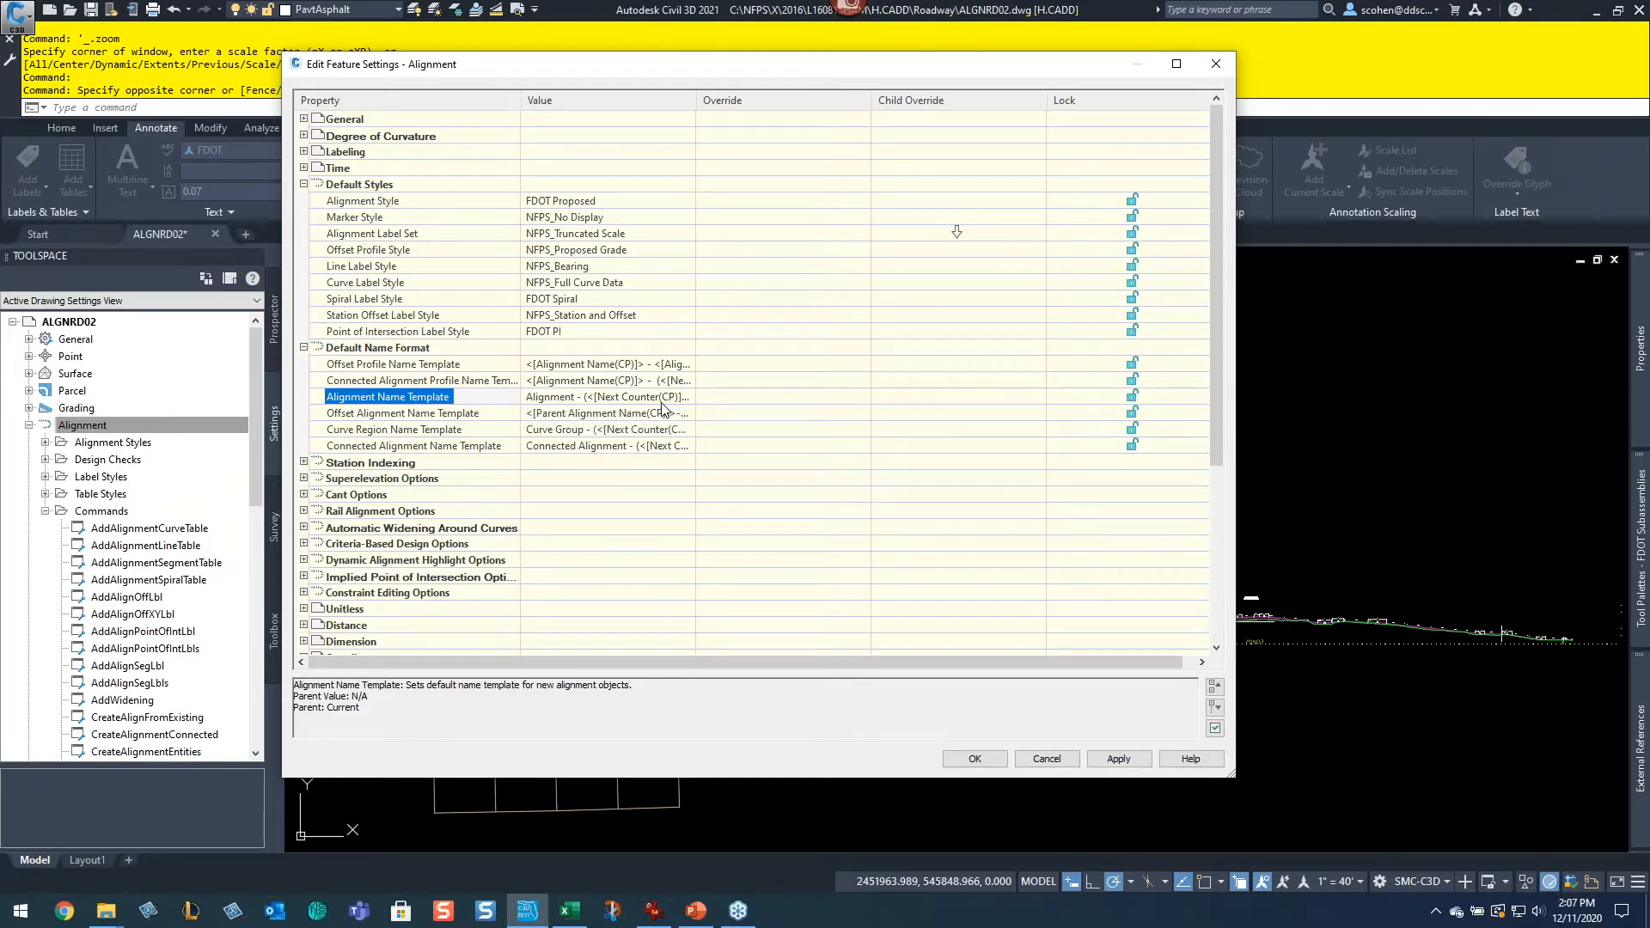
scroll(361, 460, down, 1)
double_click(361, 449)
scroll(475, 453, down, 2)
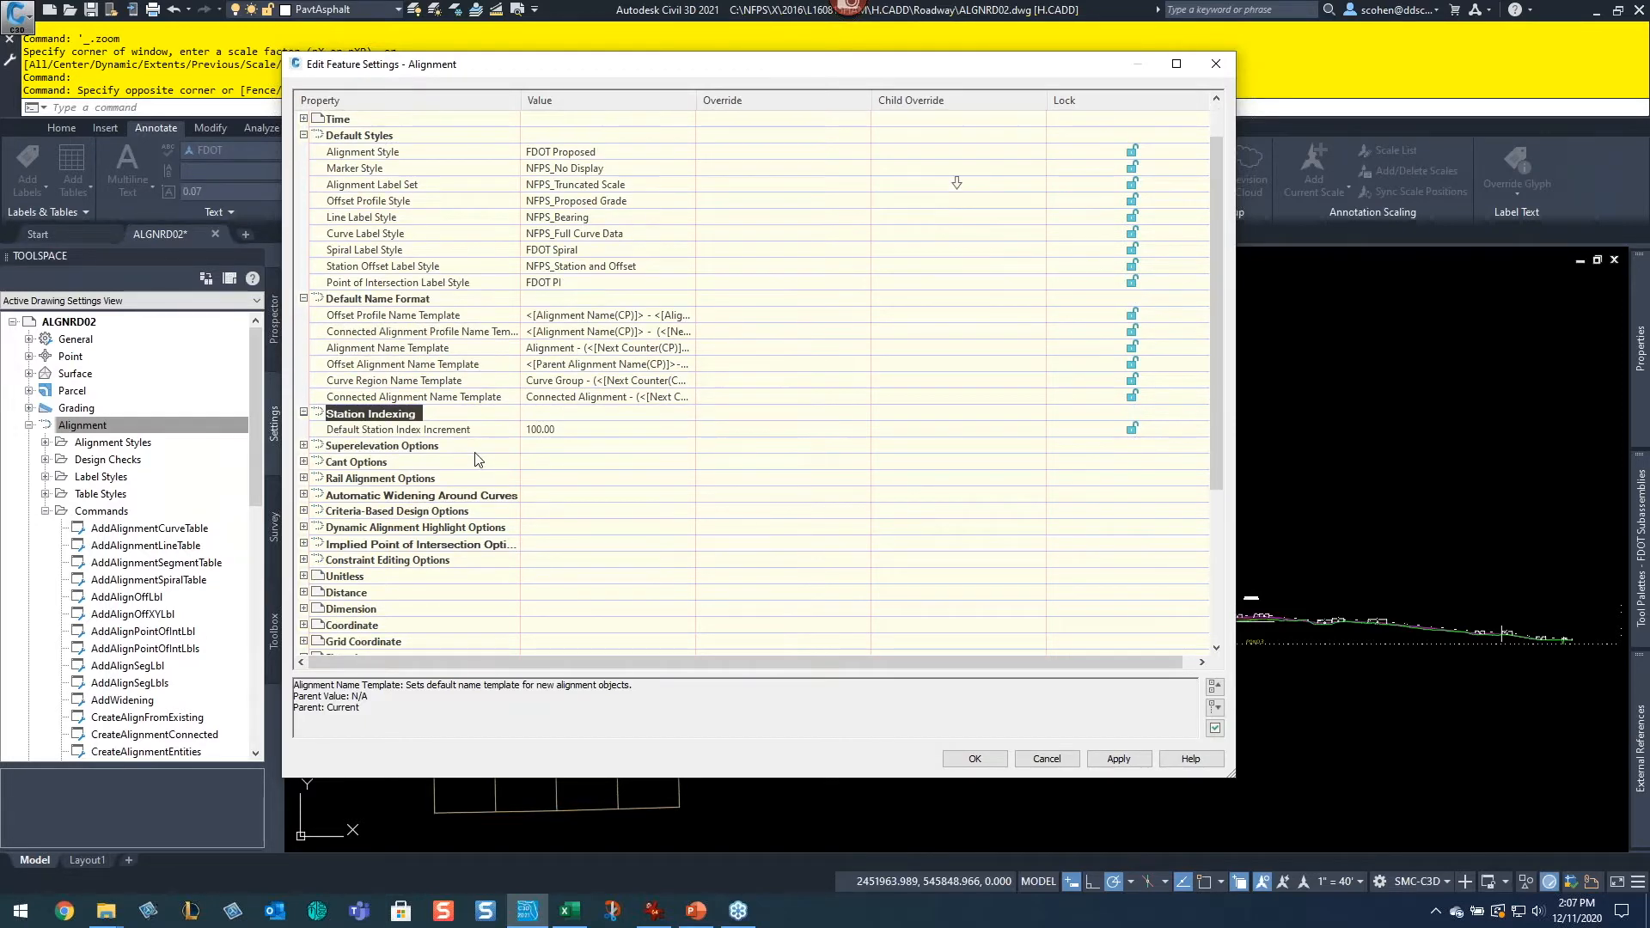
Step: Expand and review the Superelevation, Automatic Widening and Criteria-Based Design option groups
double_click(374, 446)
scroll(516, 445, down, 5)
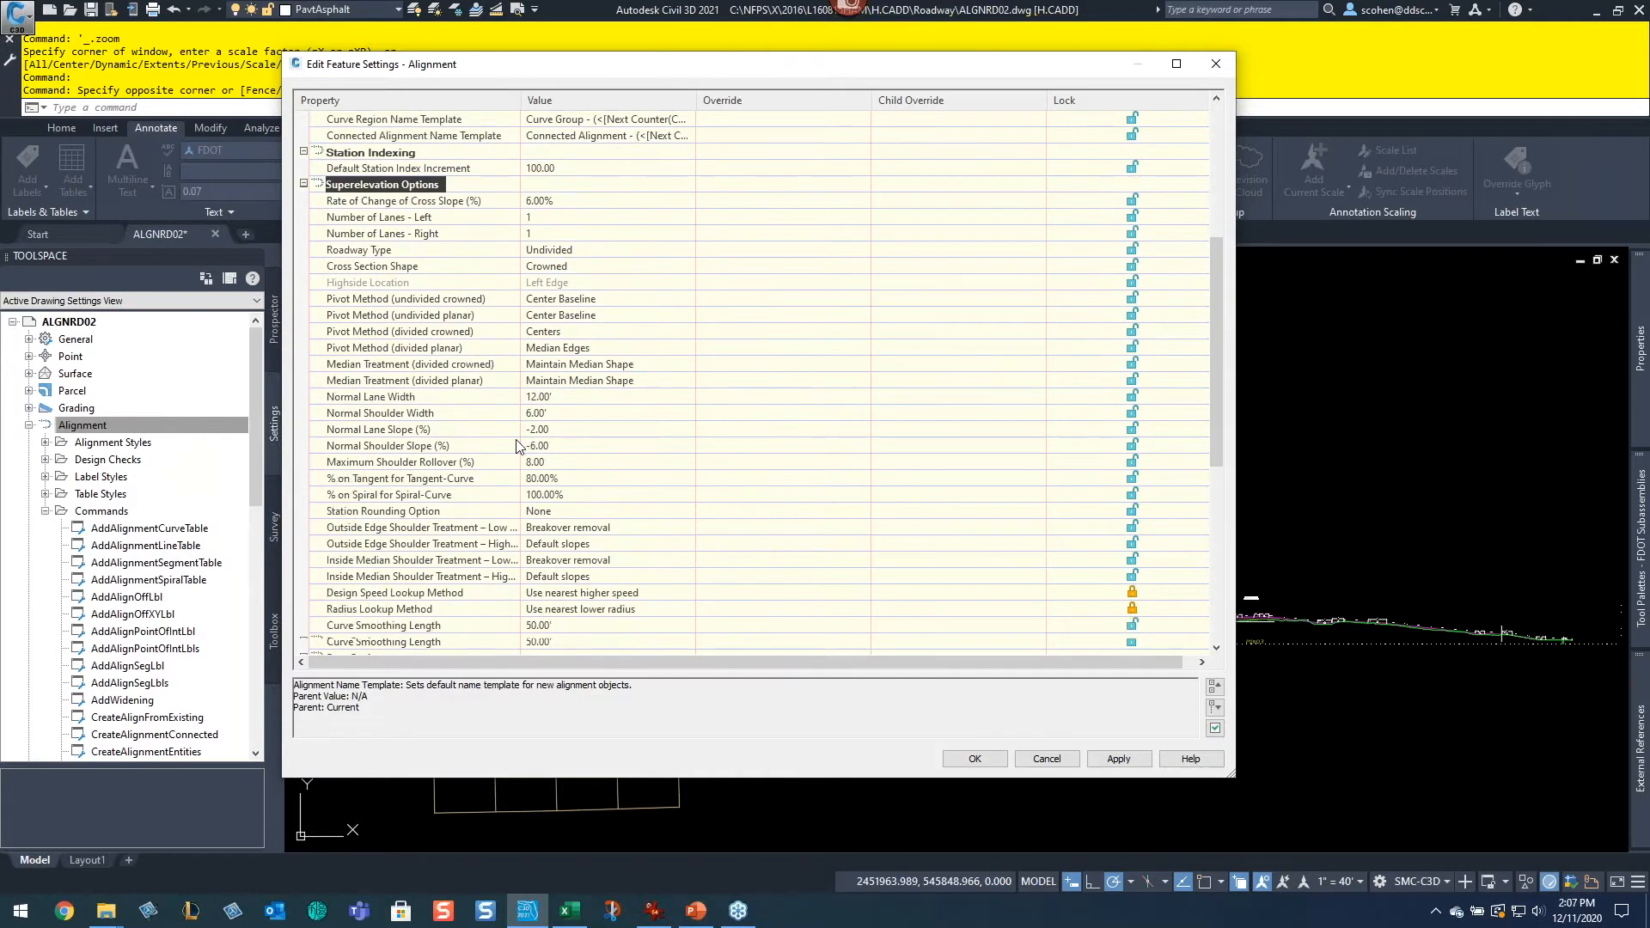
scroll(515, 445, down, 3)
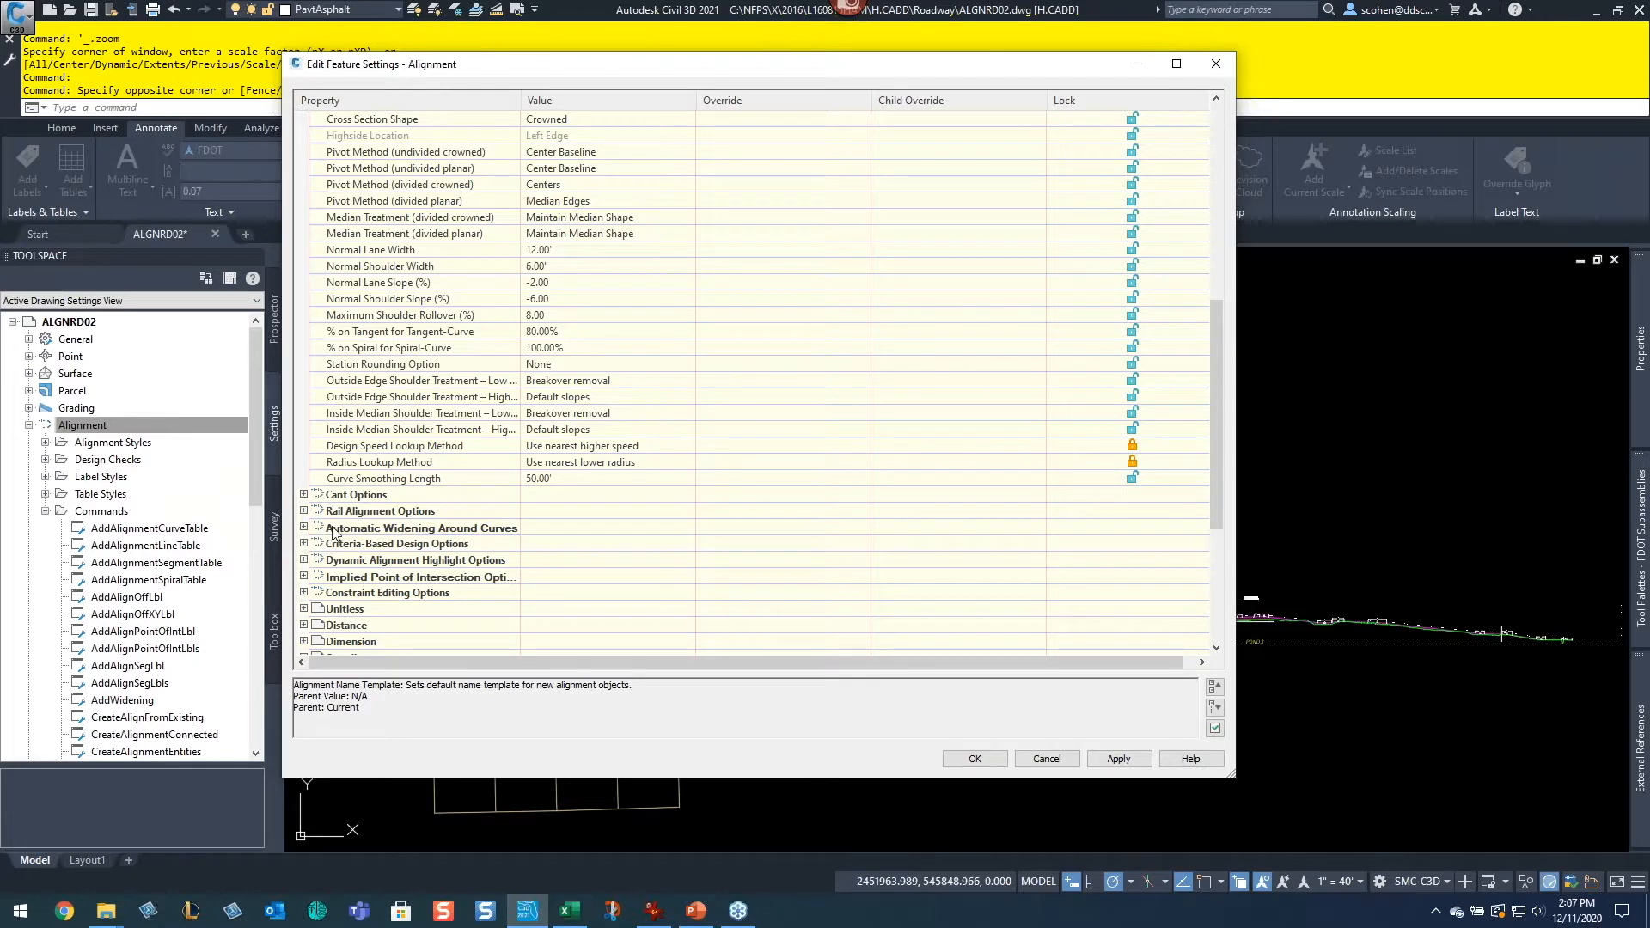
click(304, 527)
scroll(451, 548, down, 1)
scroll(451, 548, down, 5)
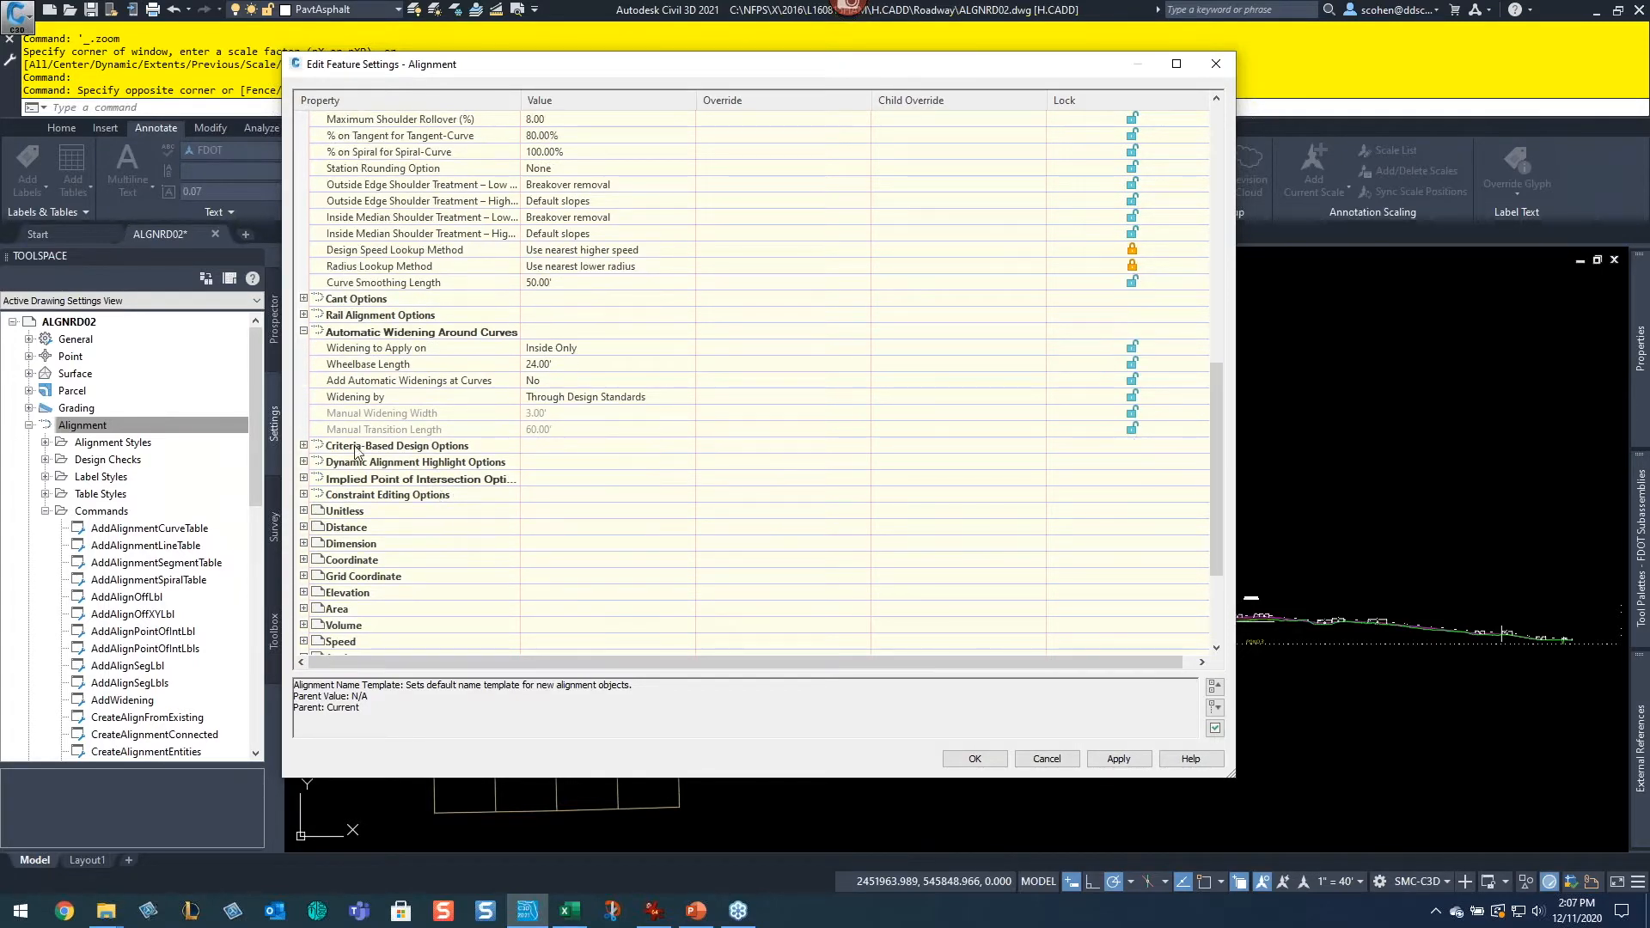
click(304, 446)
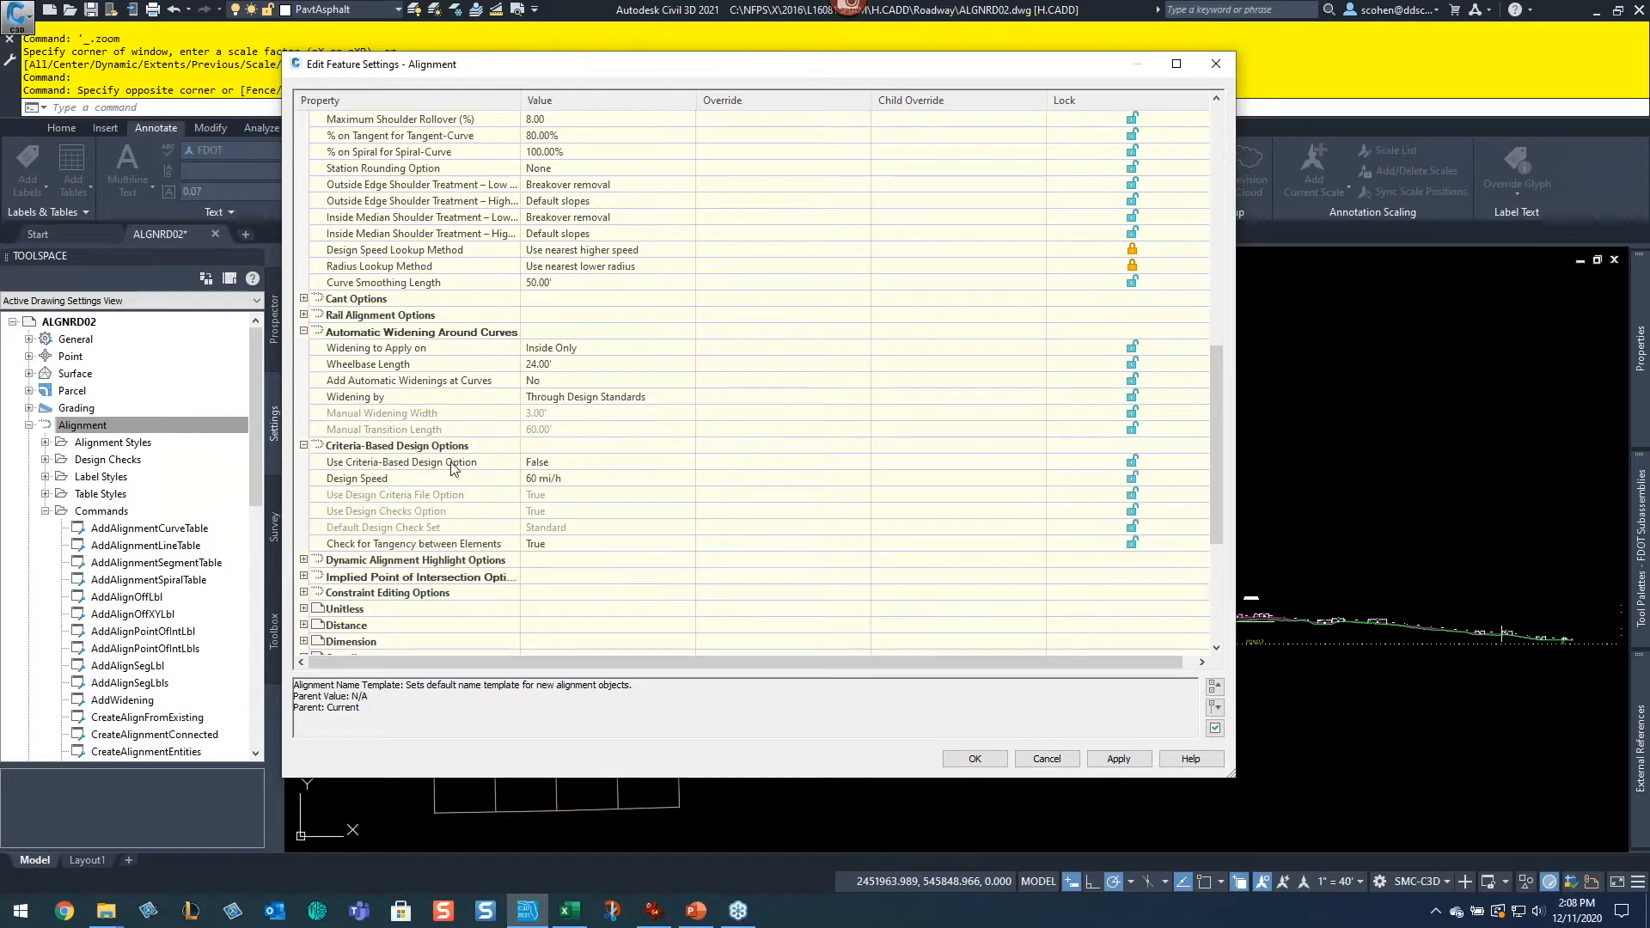
Step: Expand and review the Dynamic Alignment Highlight Options colours and lineweights
scroll(455, 469, down, 1)
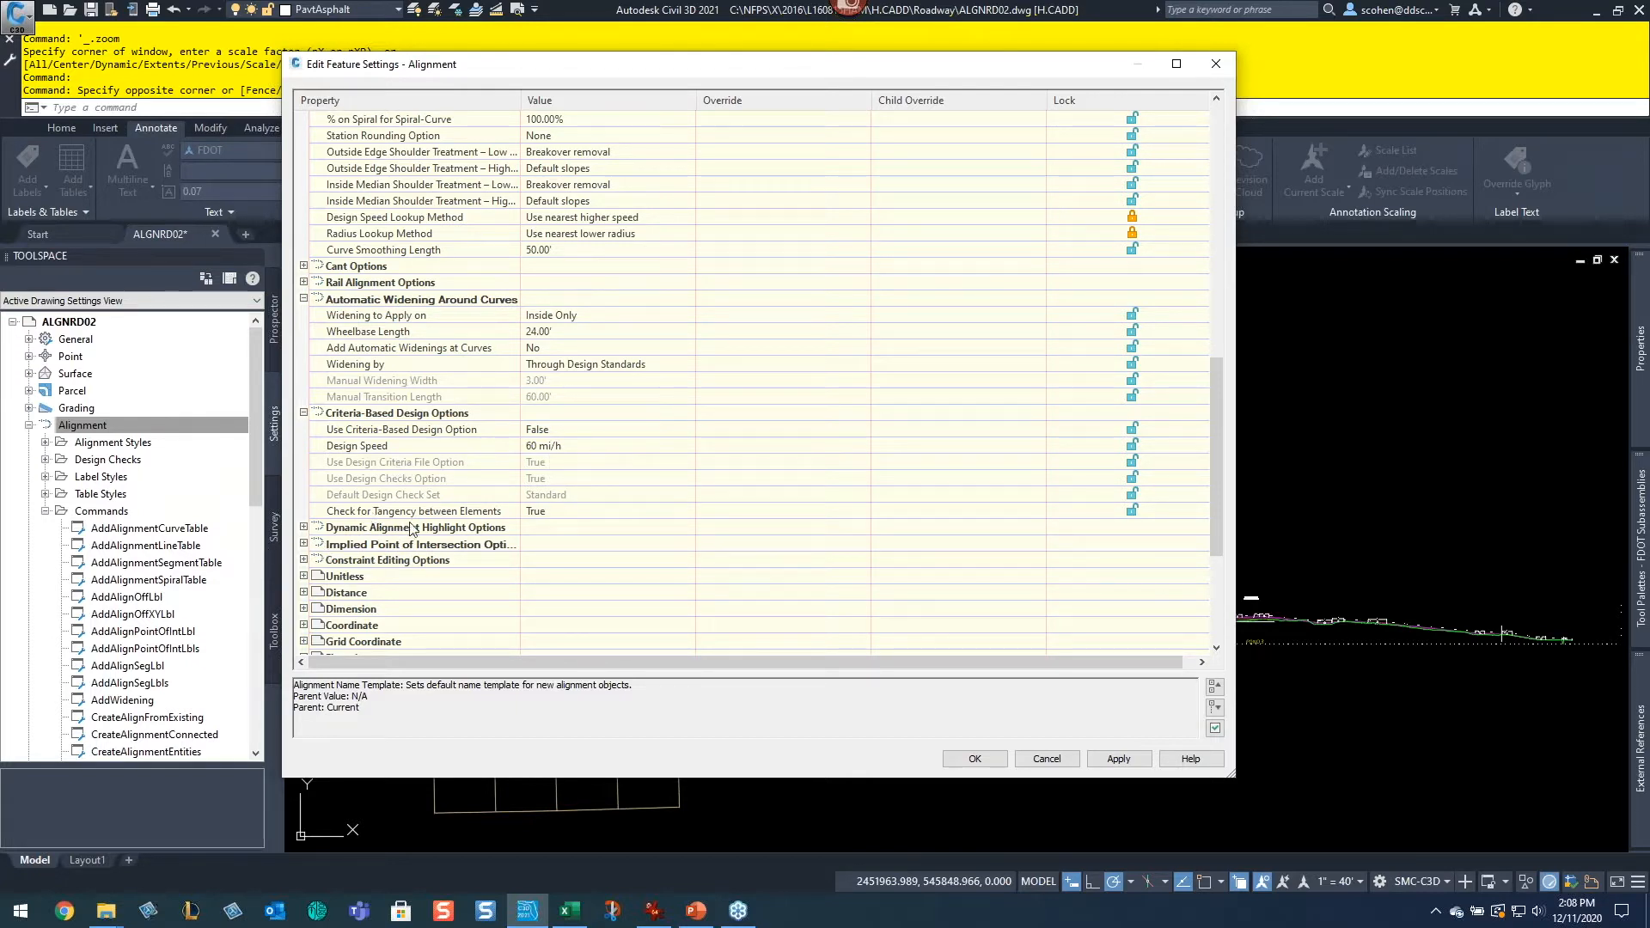
click(301, 531)
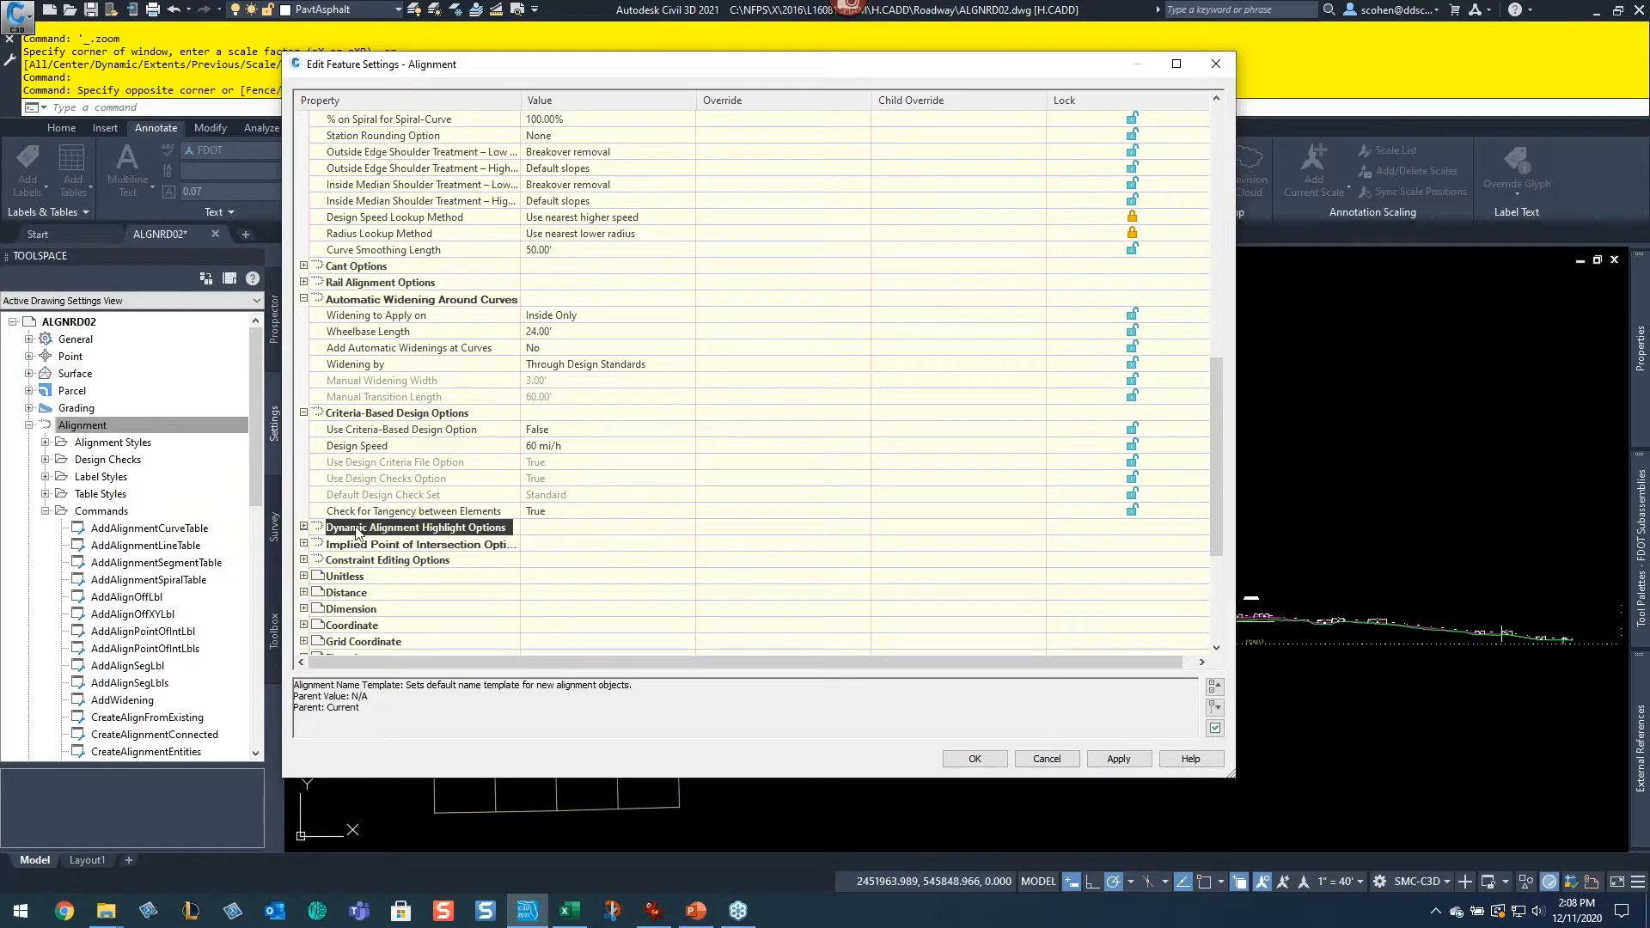
scroll(302, 531, down, 1)
click(304, 479)
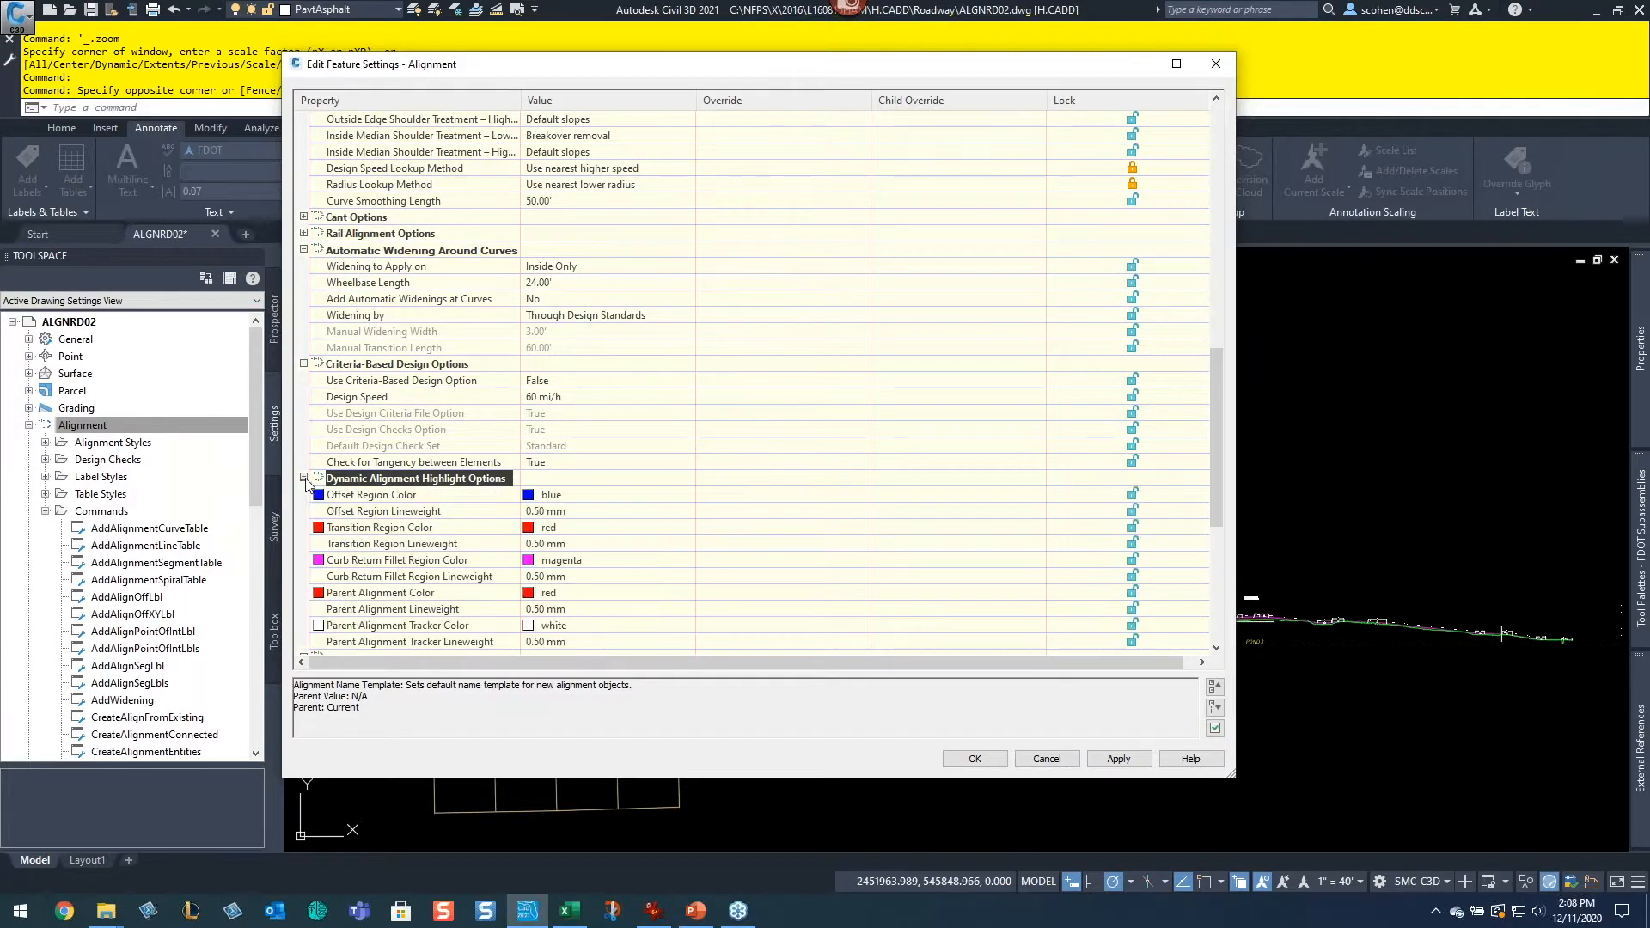
scroll(426, 530, down, 3)
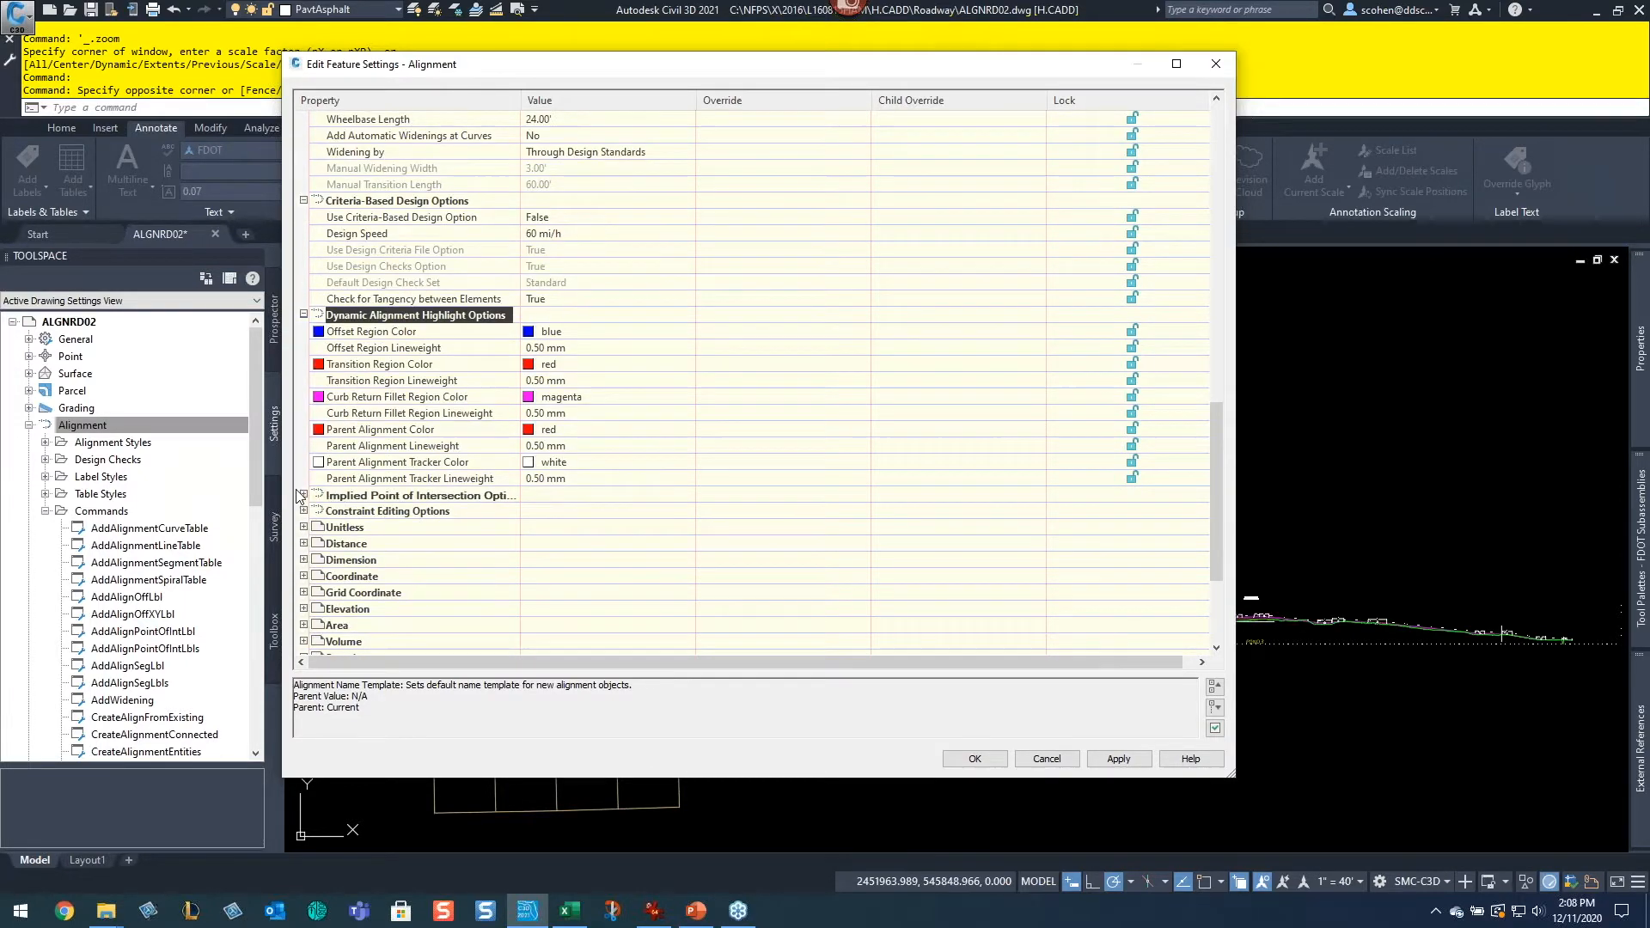
Step: Set the implied point of intersection display to By individual curves and curve groups and accept the Alignment feature settings
click(303, 496)
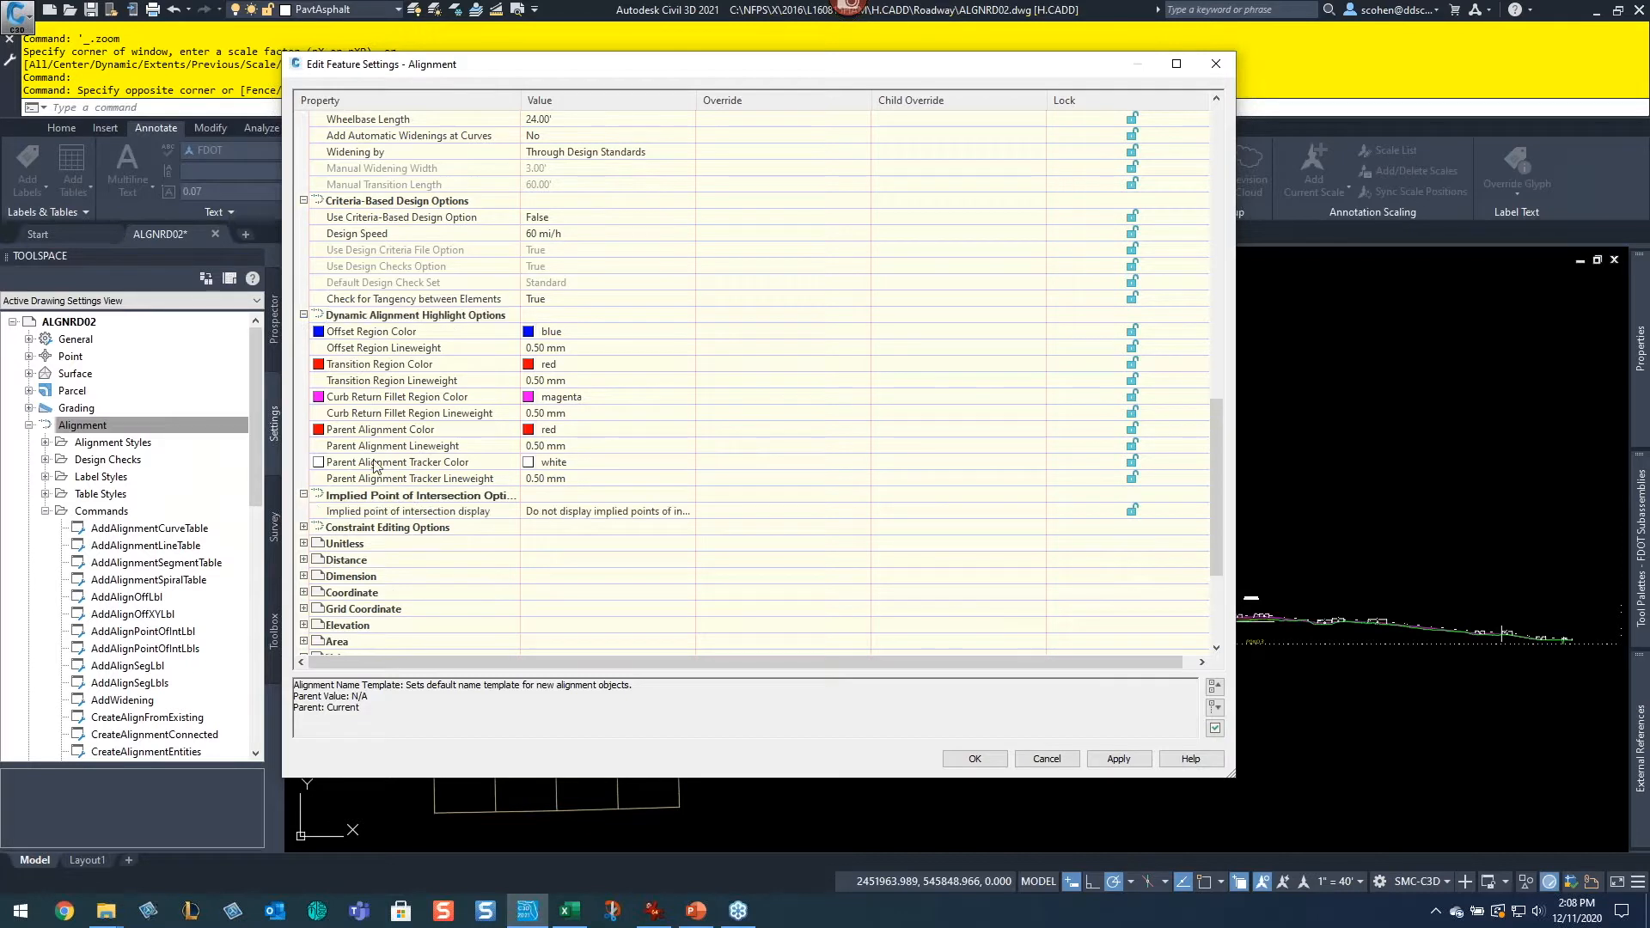
drag(520, 100, 600, 100)
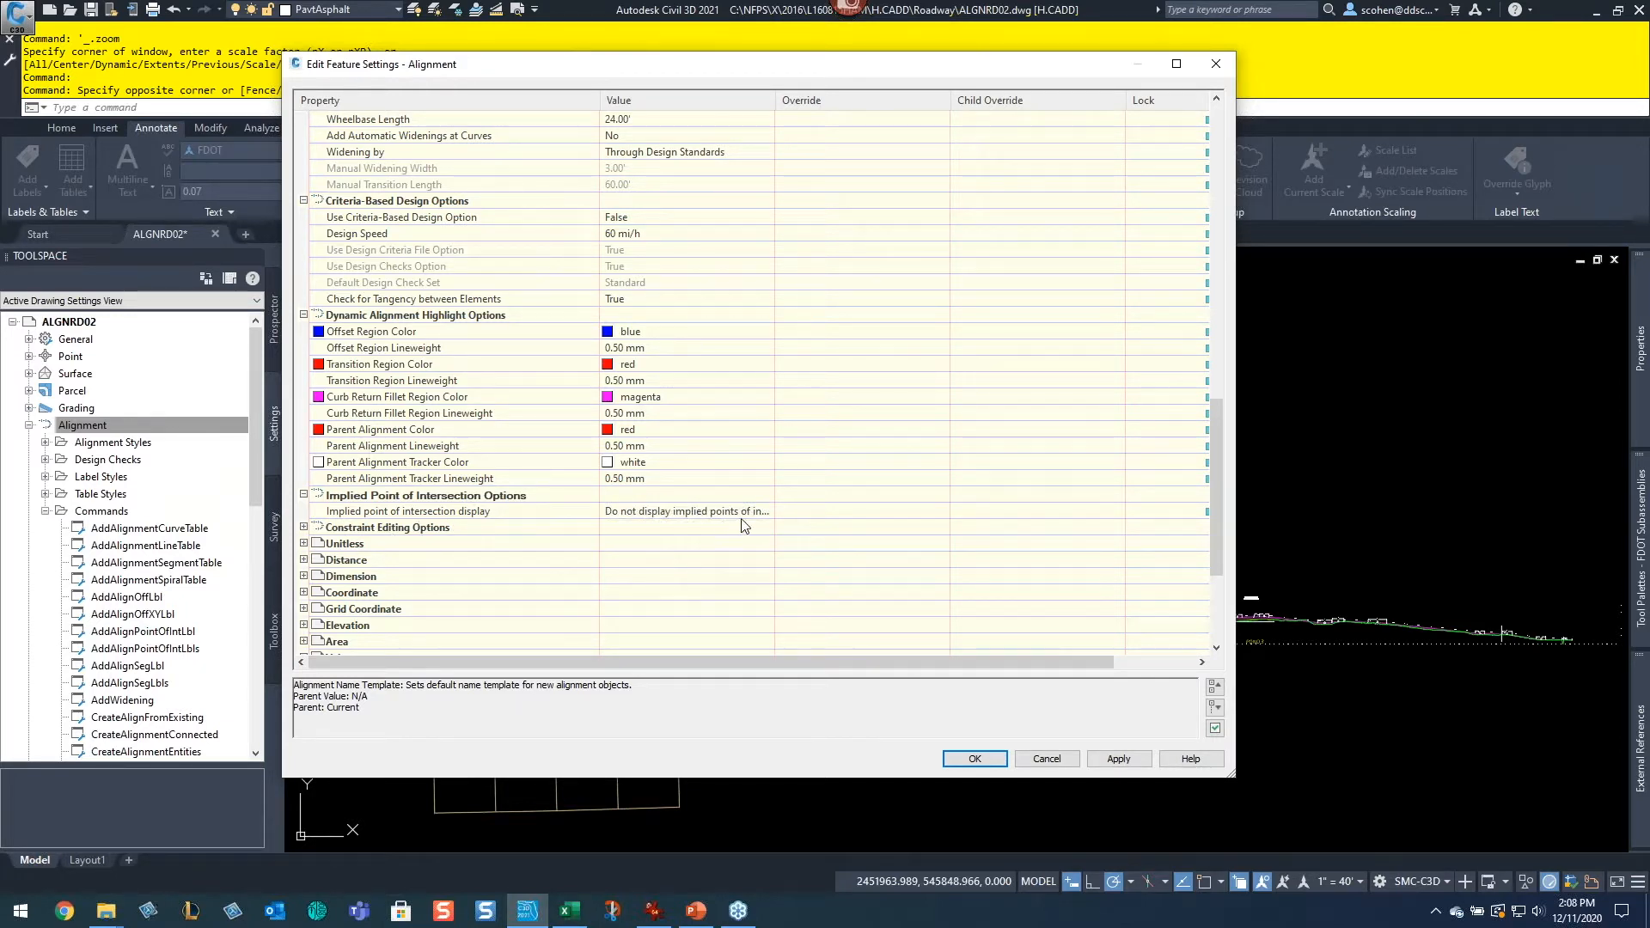
click(761, 513)
click(764, 511)
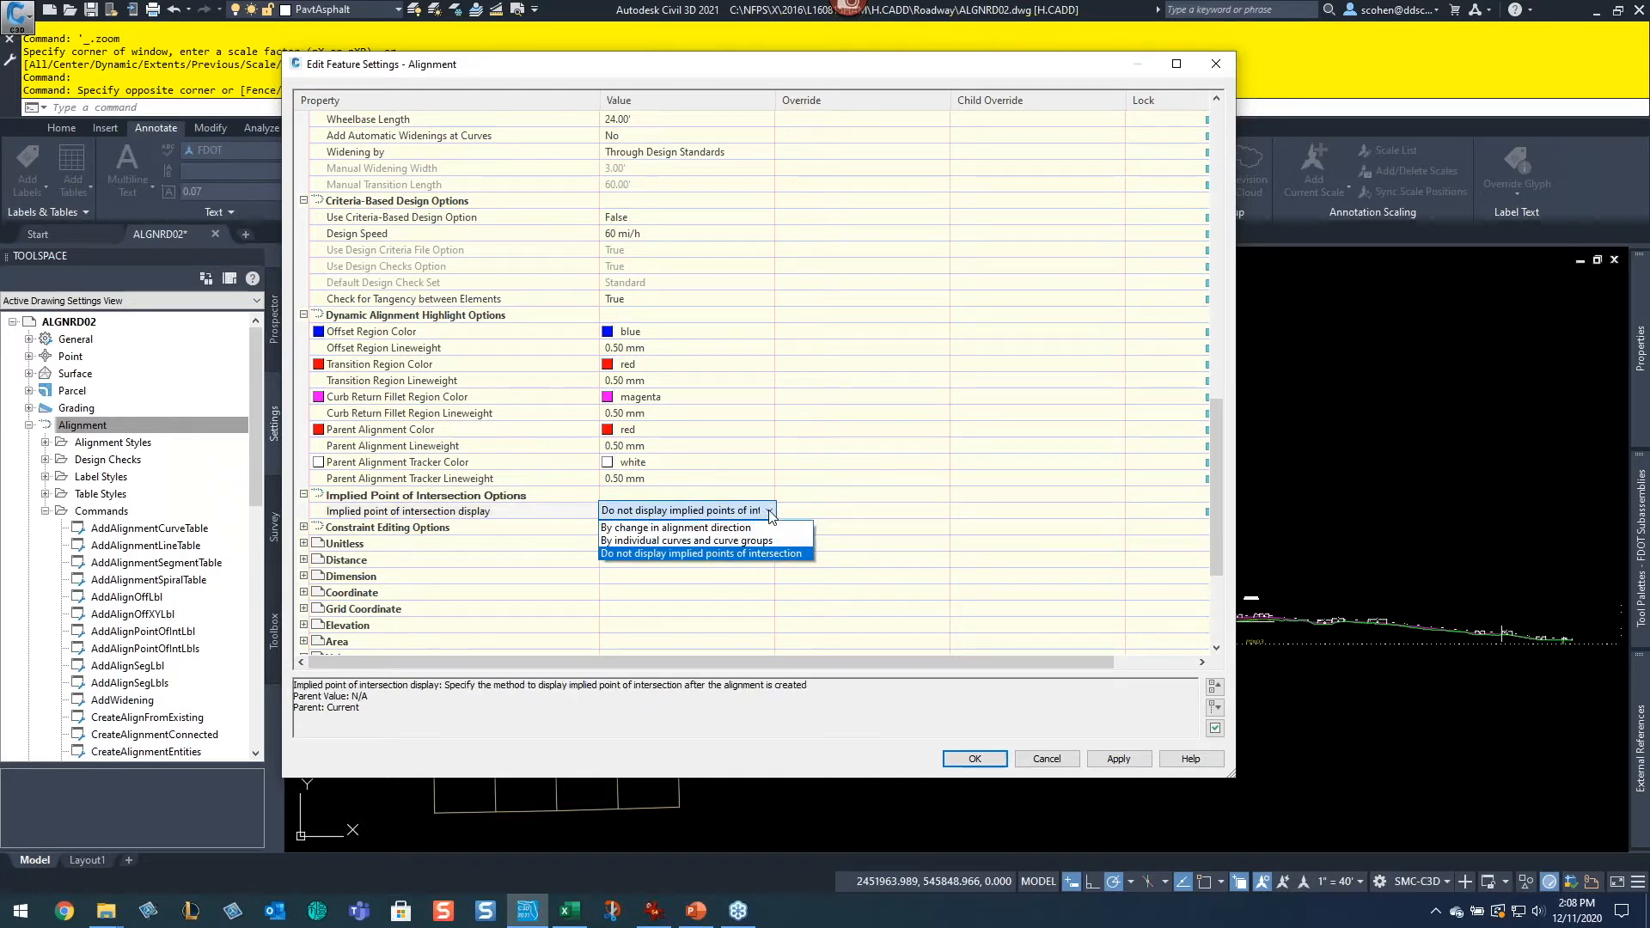
click(727, 541)
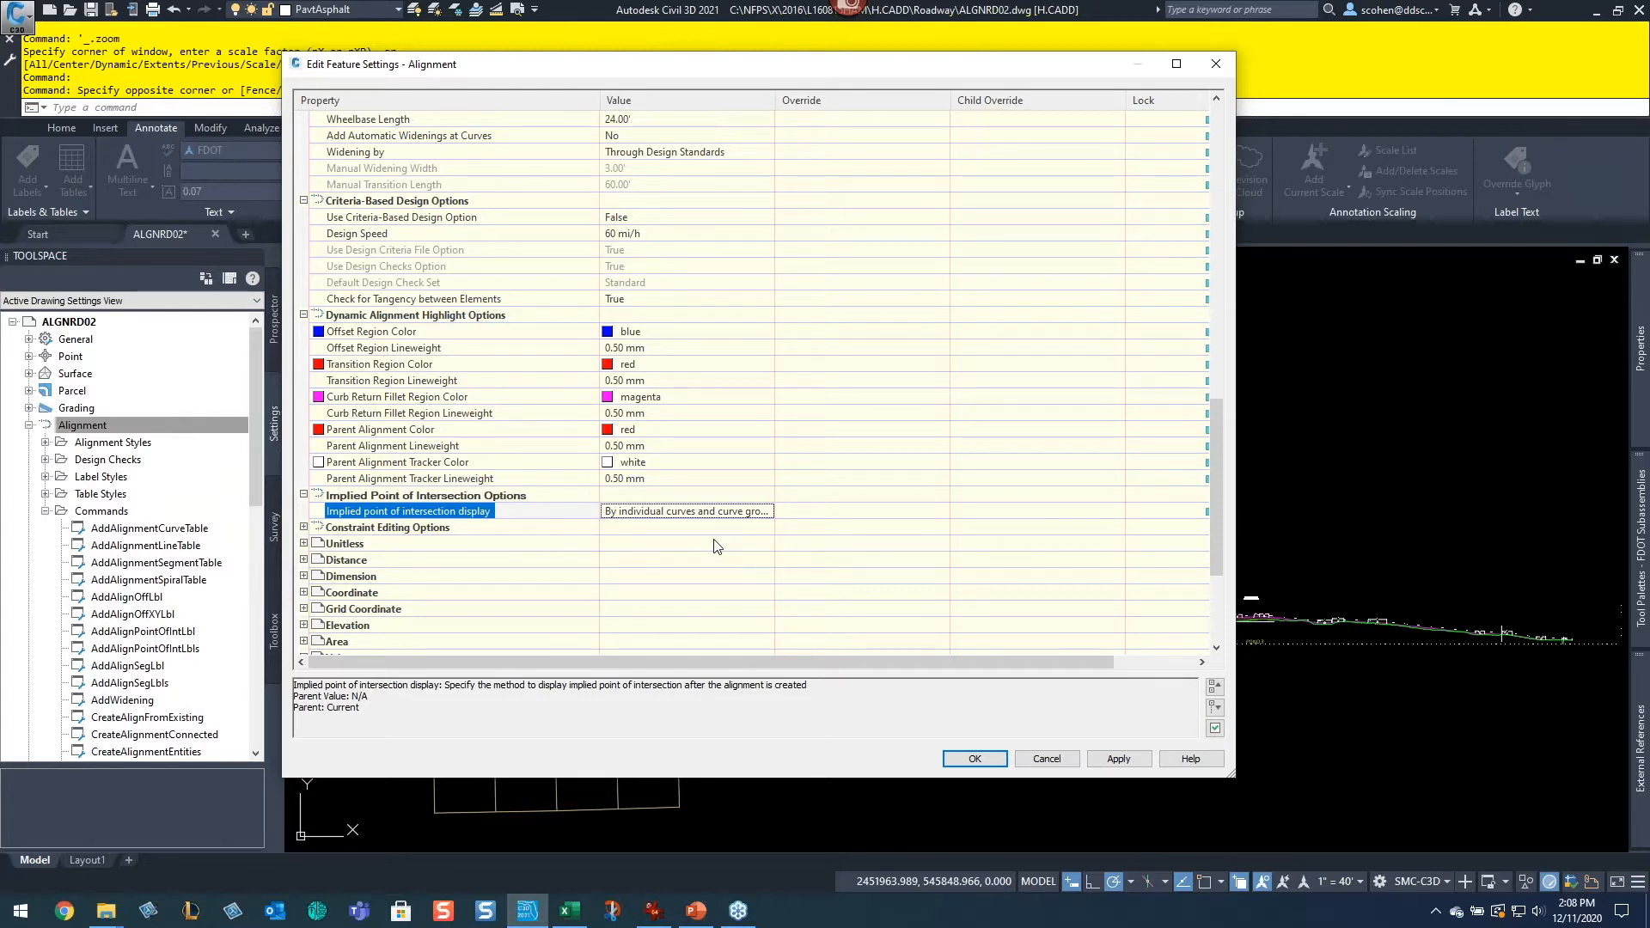
click(303, 527)
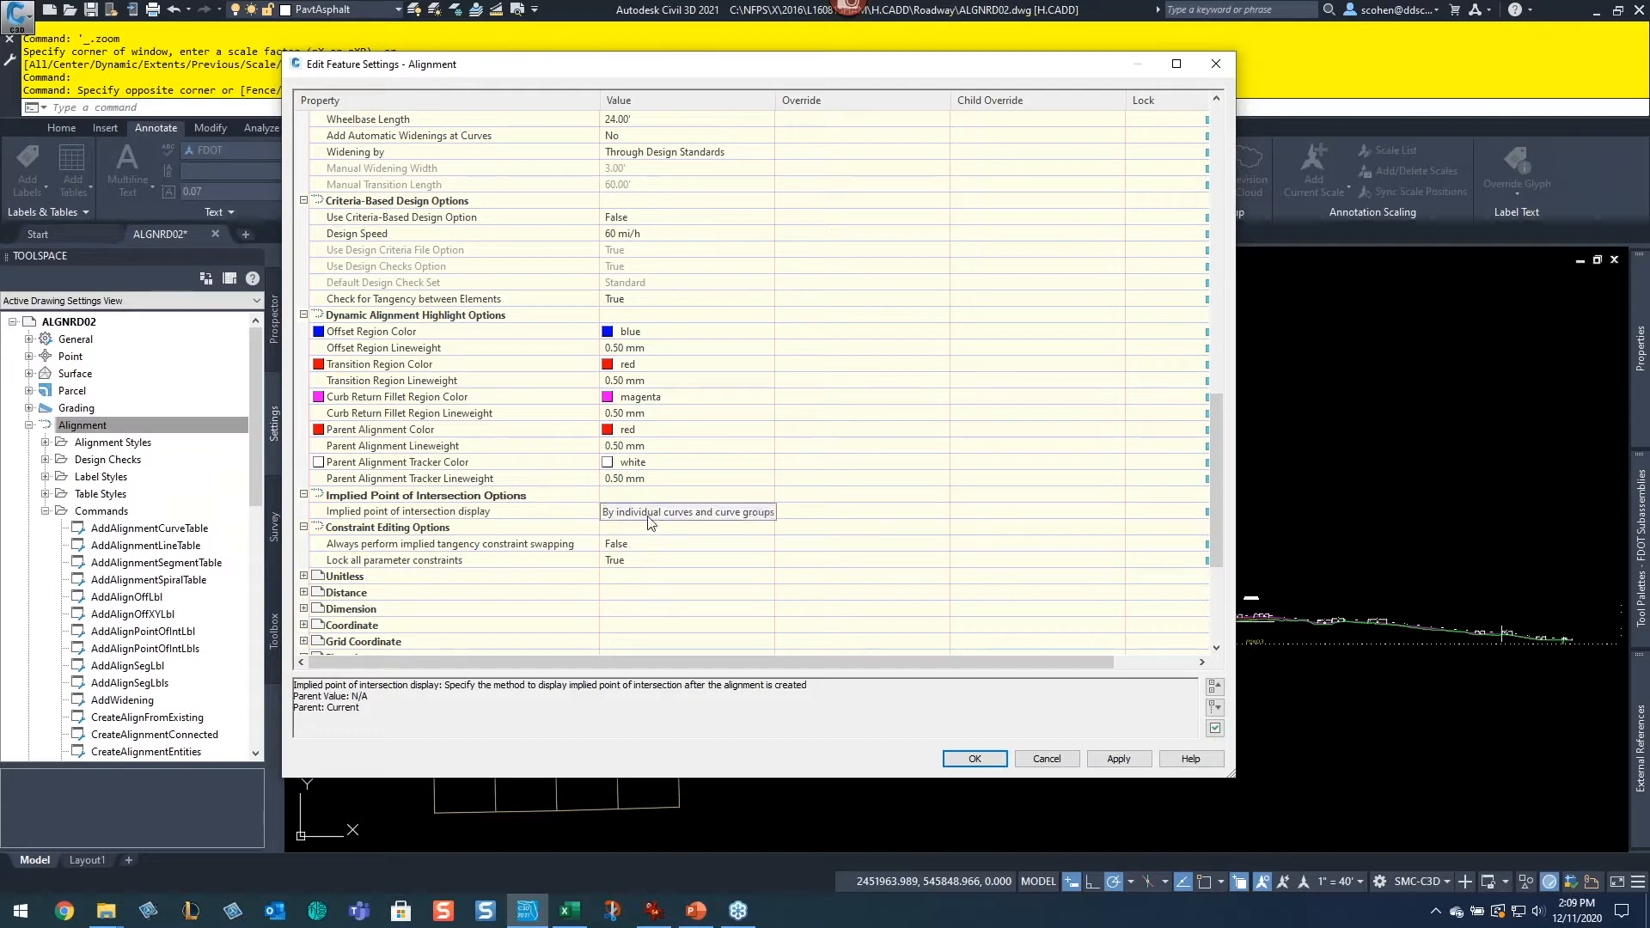
click(975, 758)
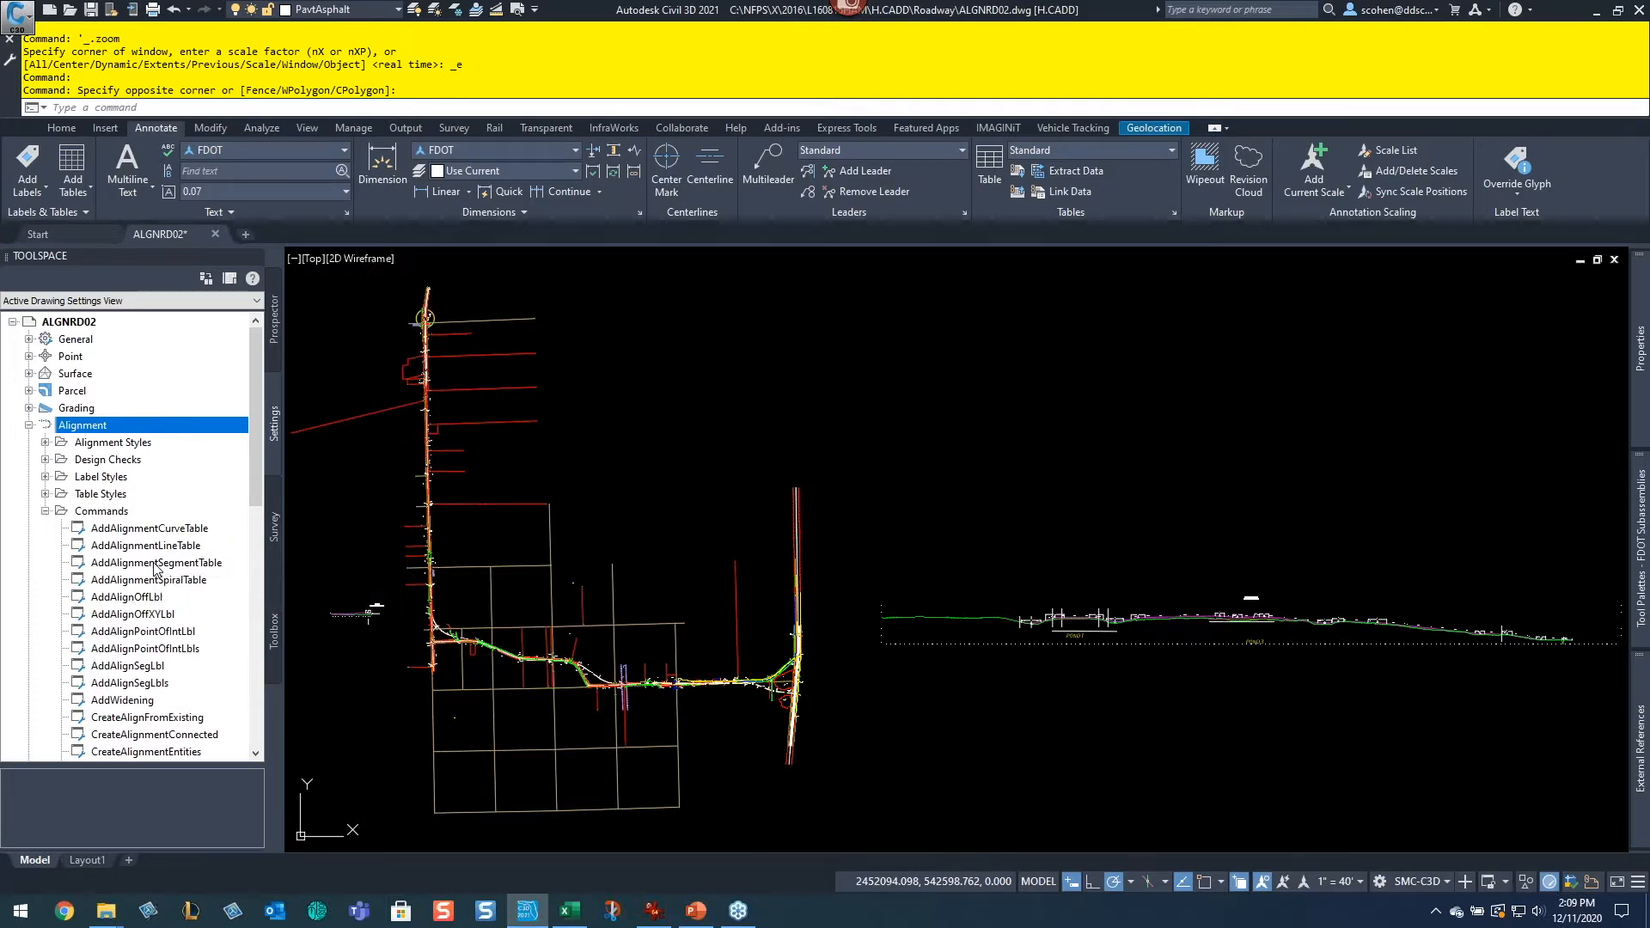
Step: Open the command settings for the CreateAlignmentLayout command under Alignment Commands
scroll(155, 569, down, 2)
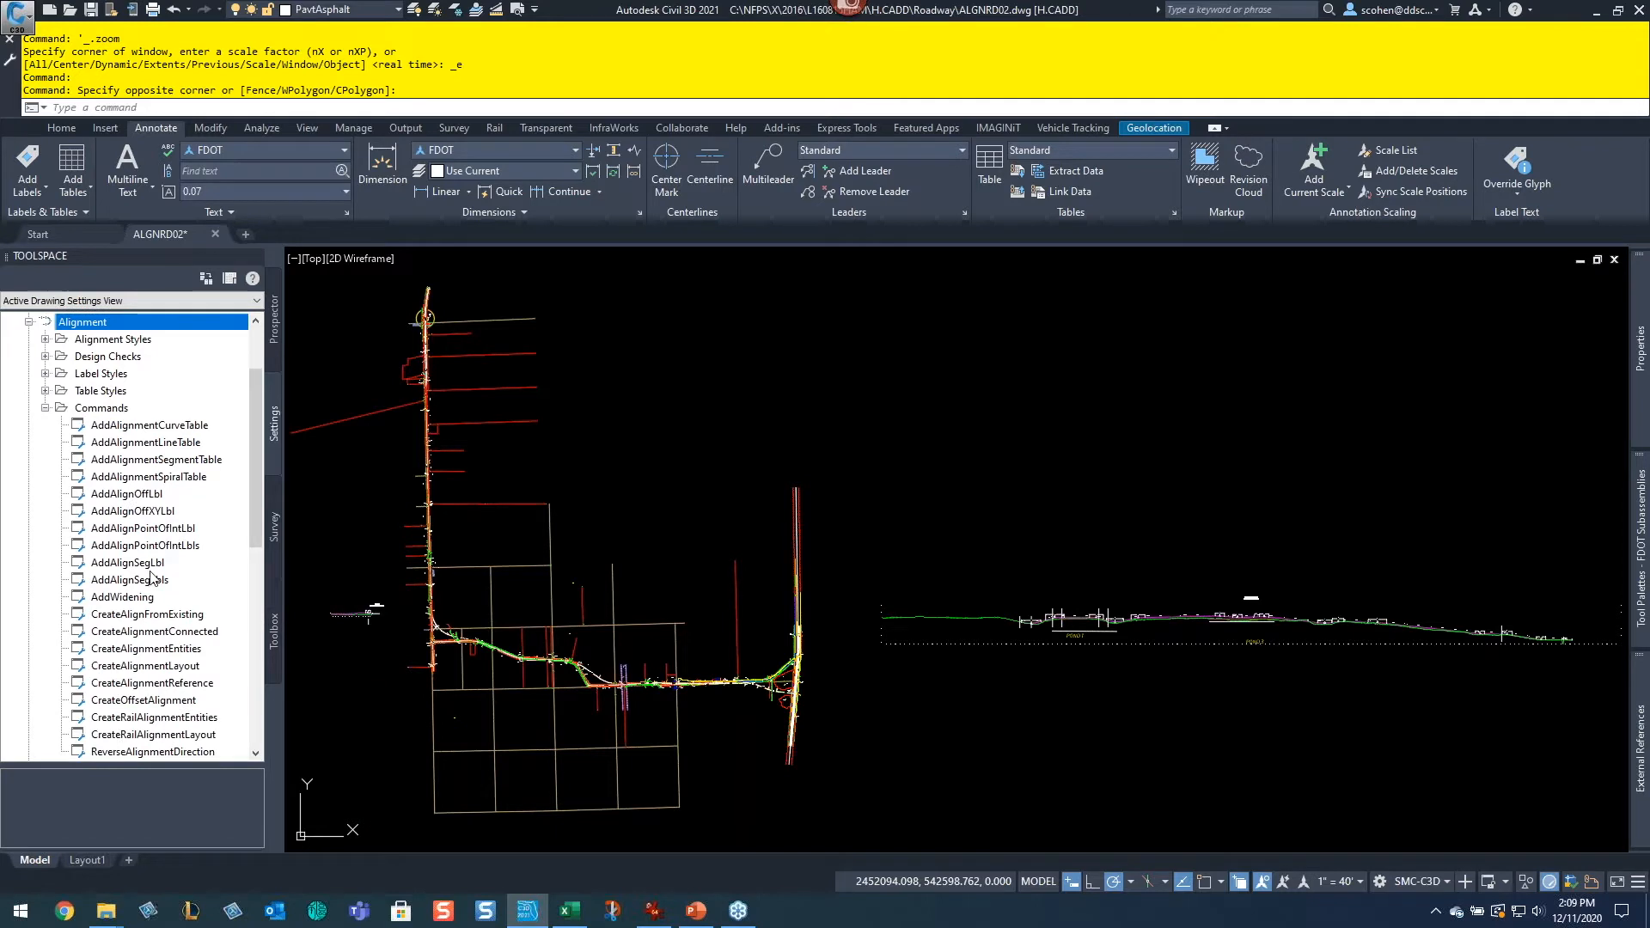
click(66, 132)
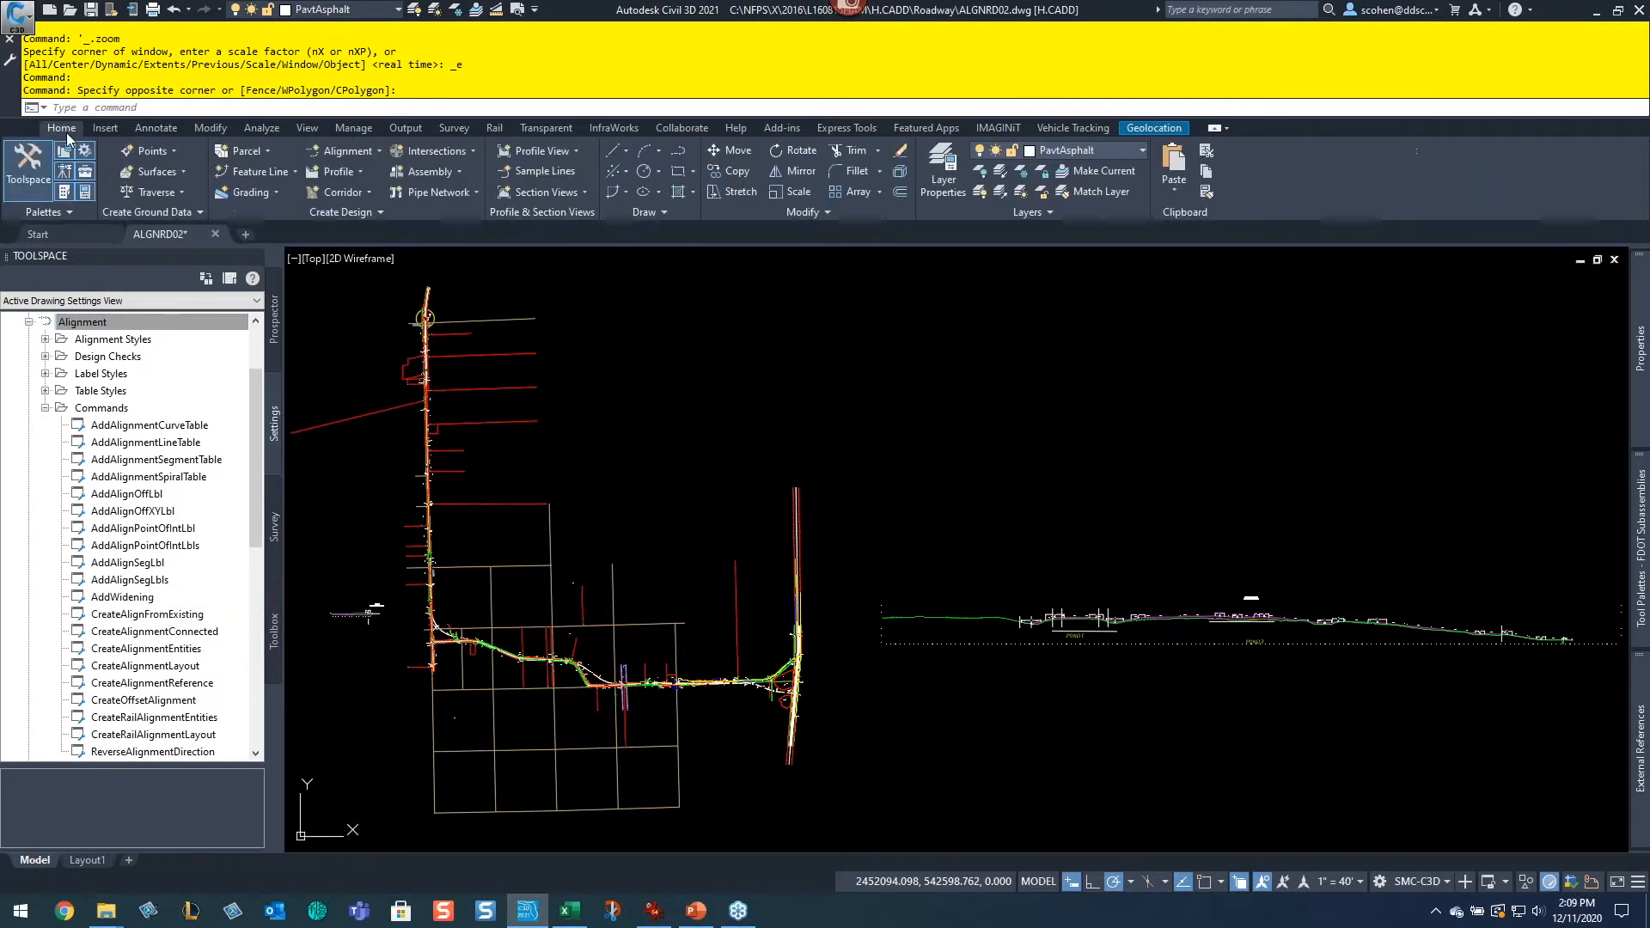
click(372, 155)
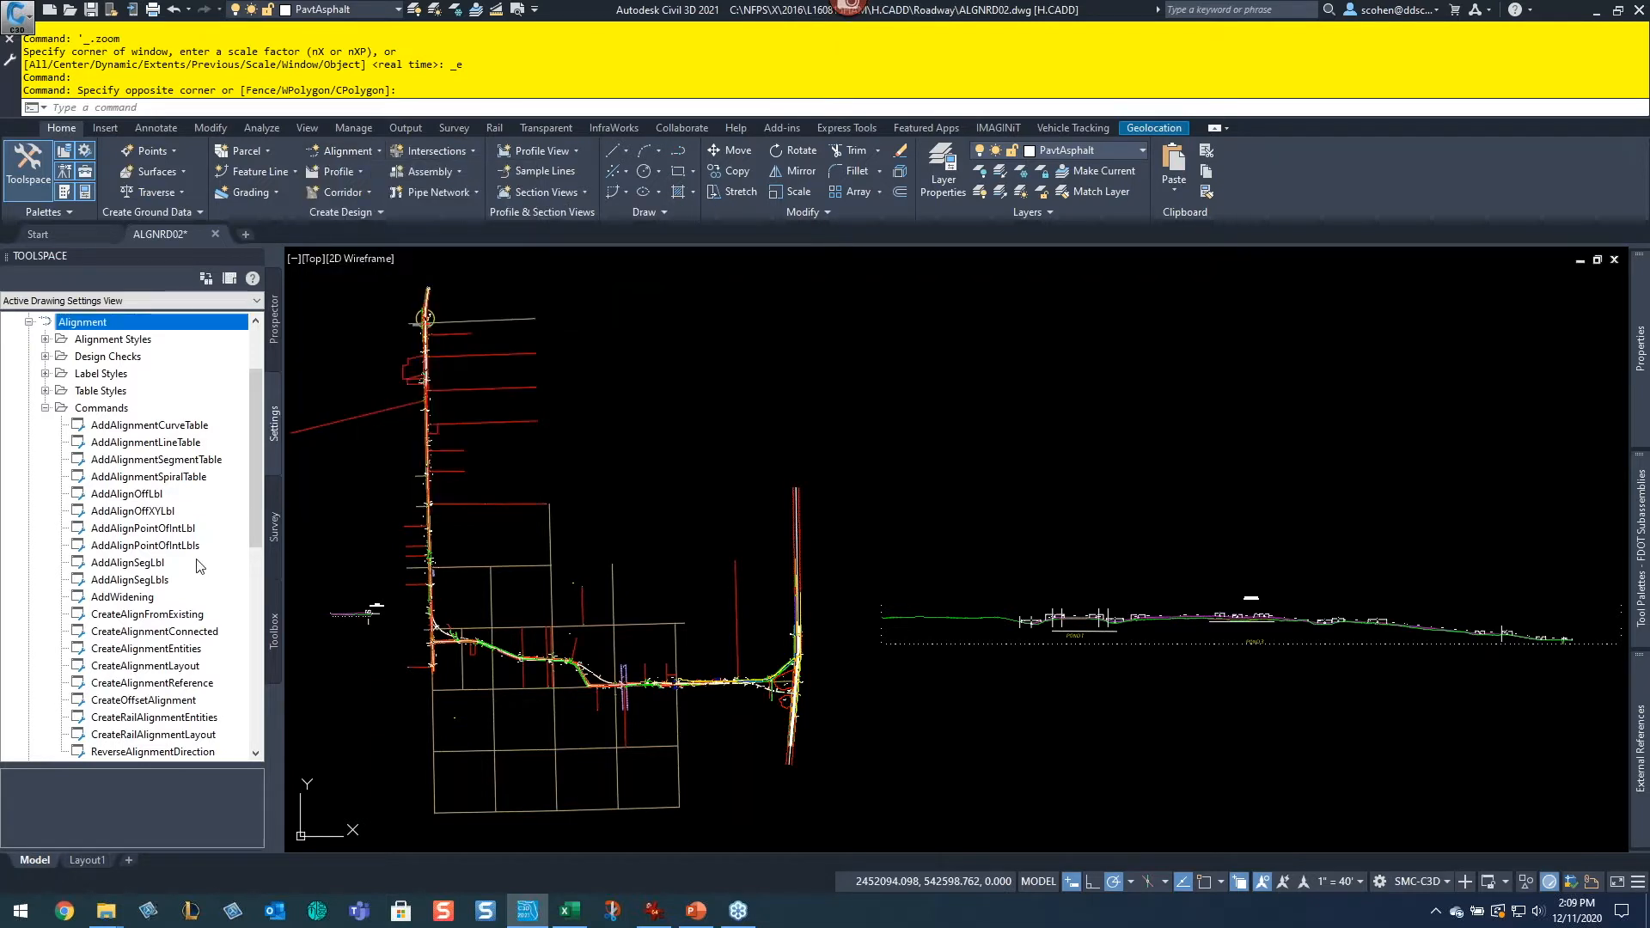
click(164, 668)
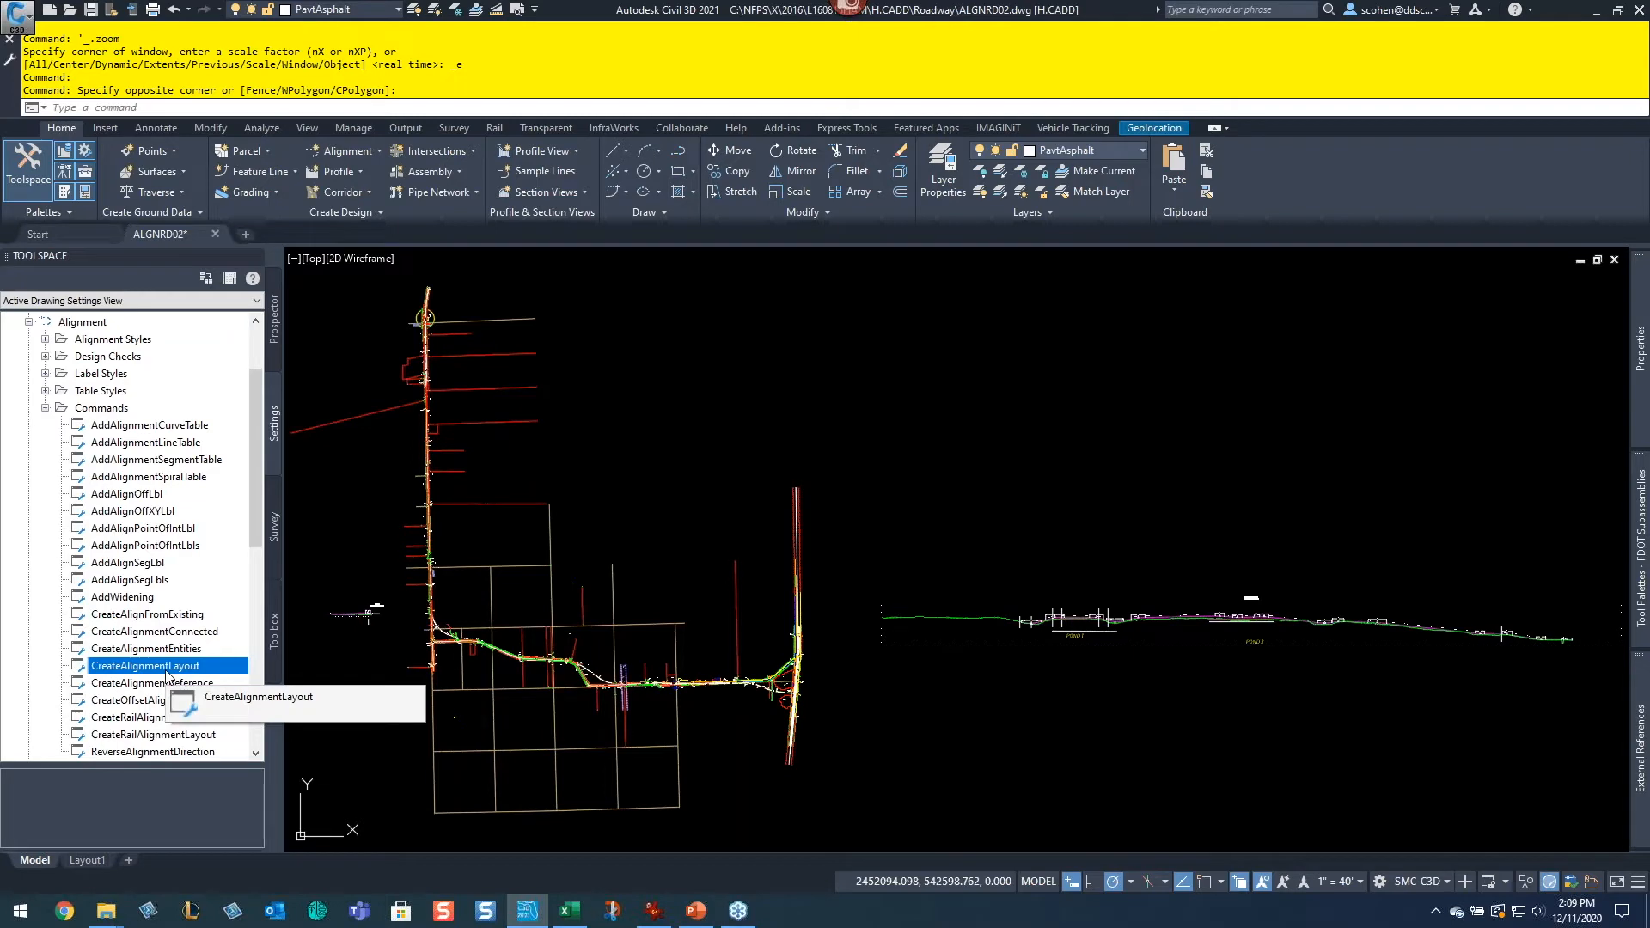
right_click(184, 669)
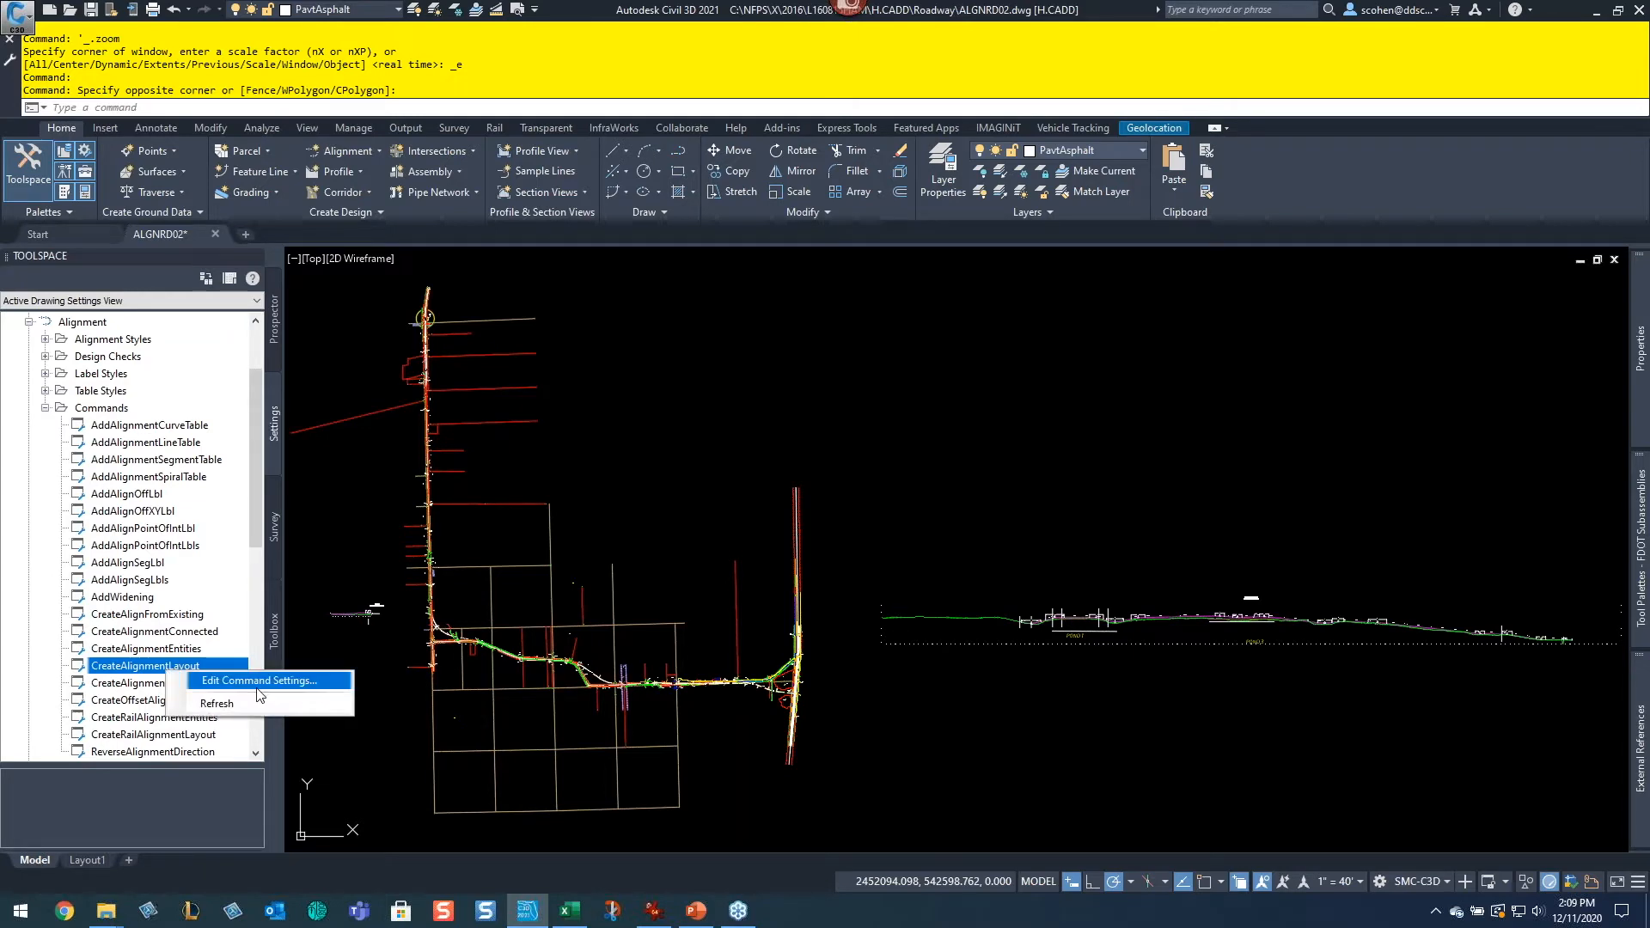
click(258, 683)
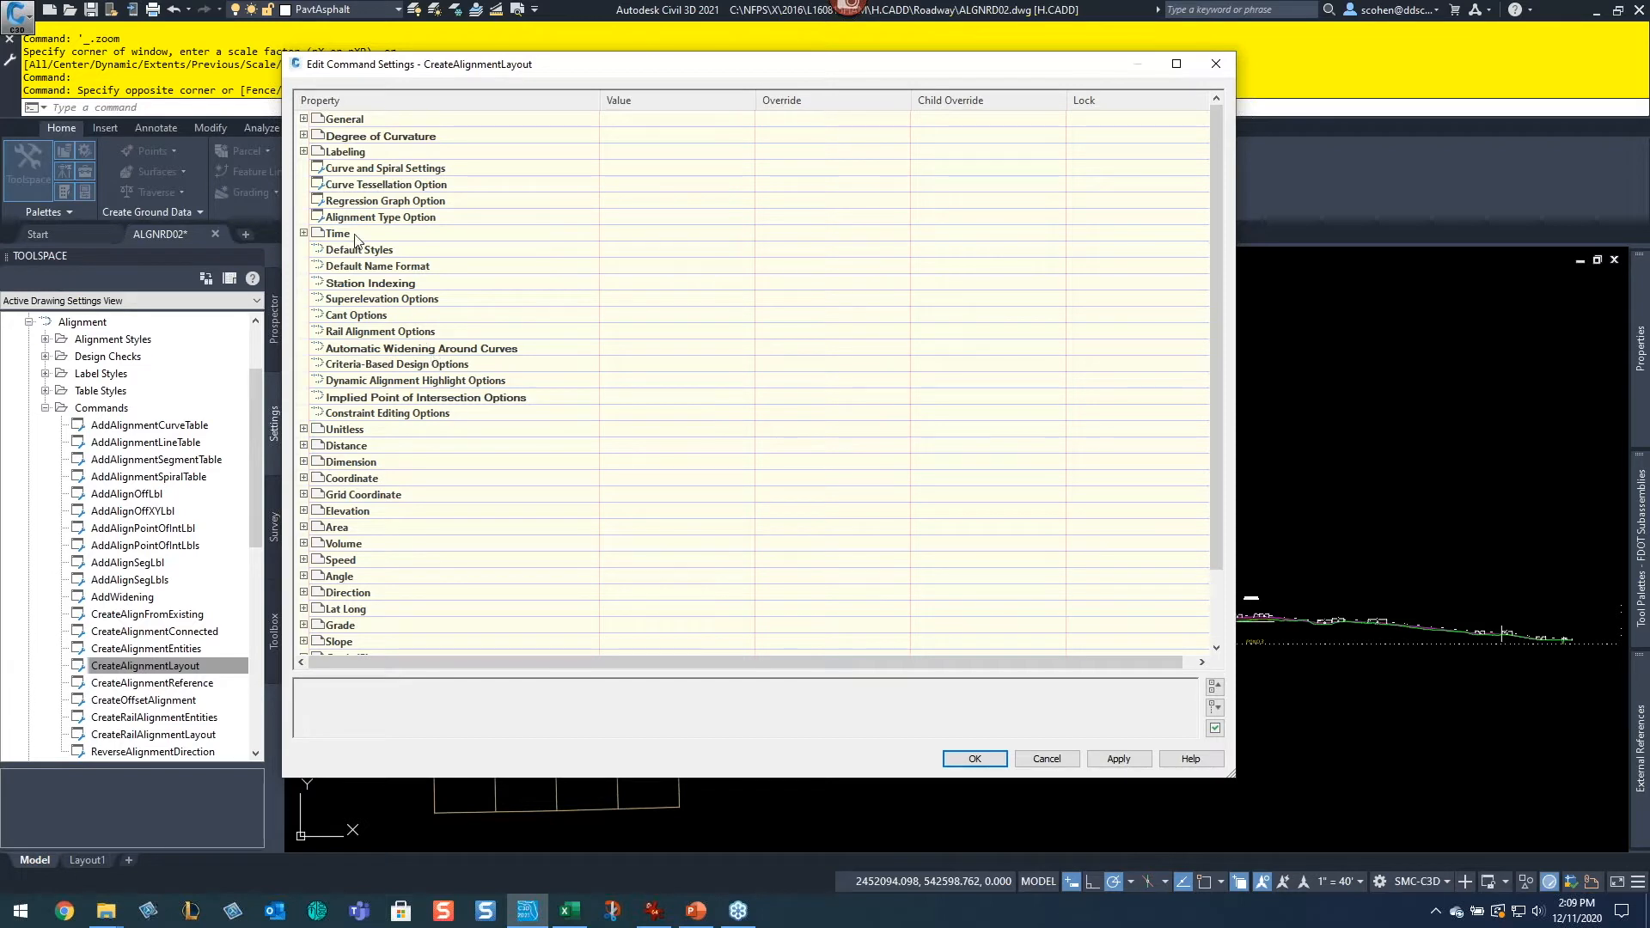
Step: Set the command's default Alignment Style to FDOT Existing
click(303, 250)
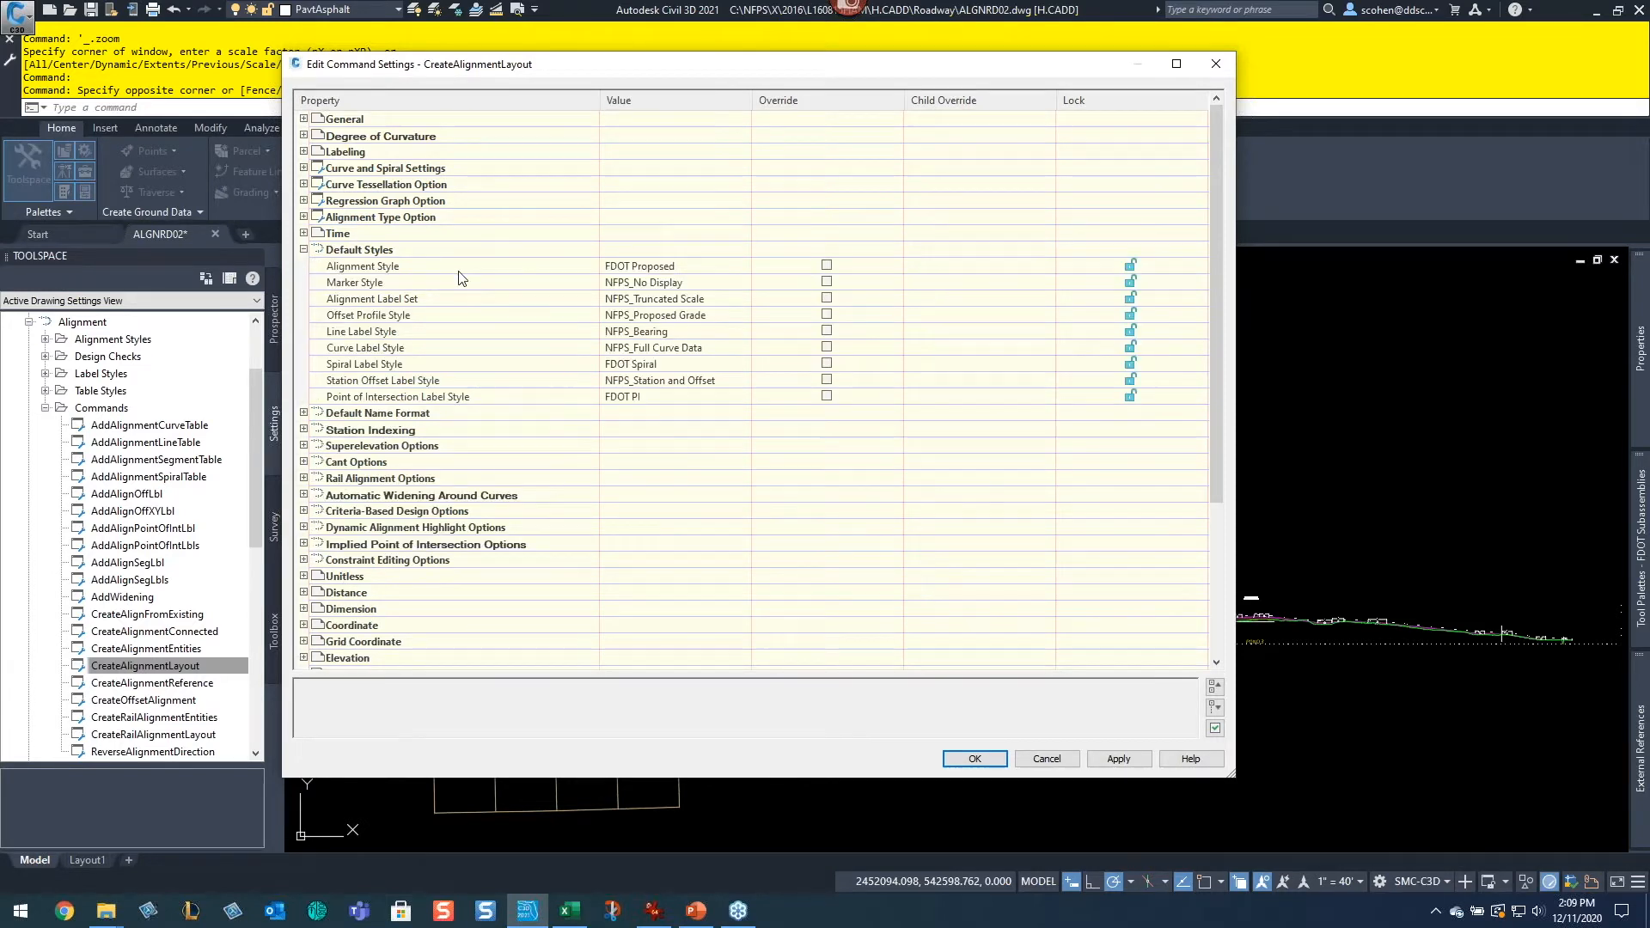
click(672, 268)
click(742, 266)
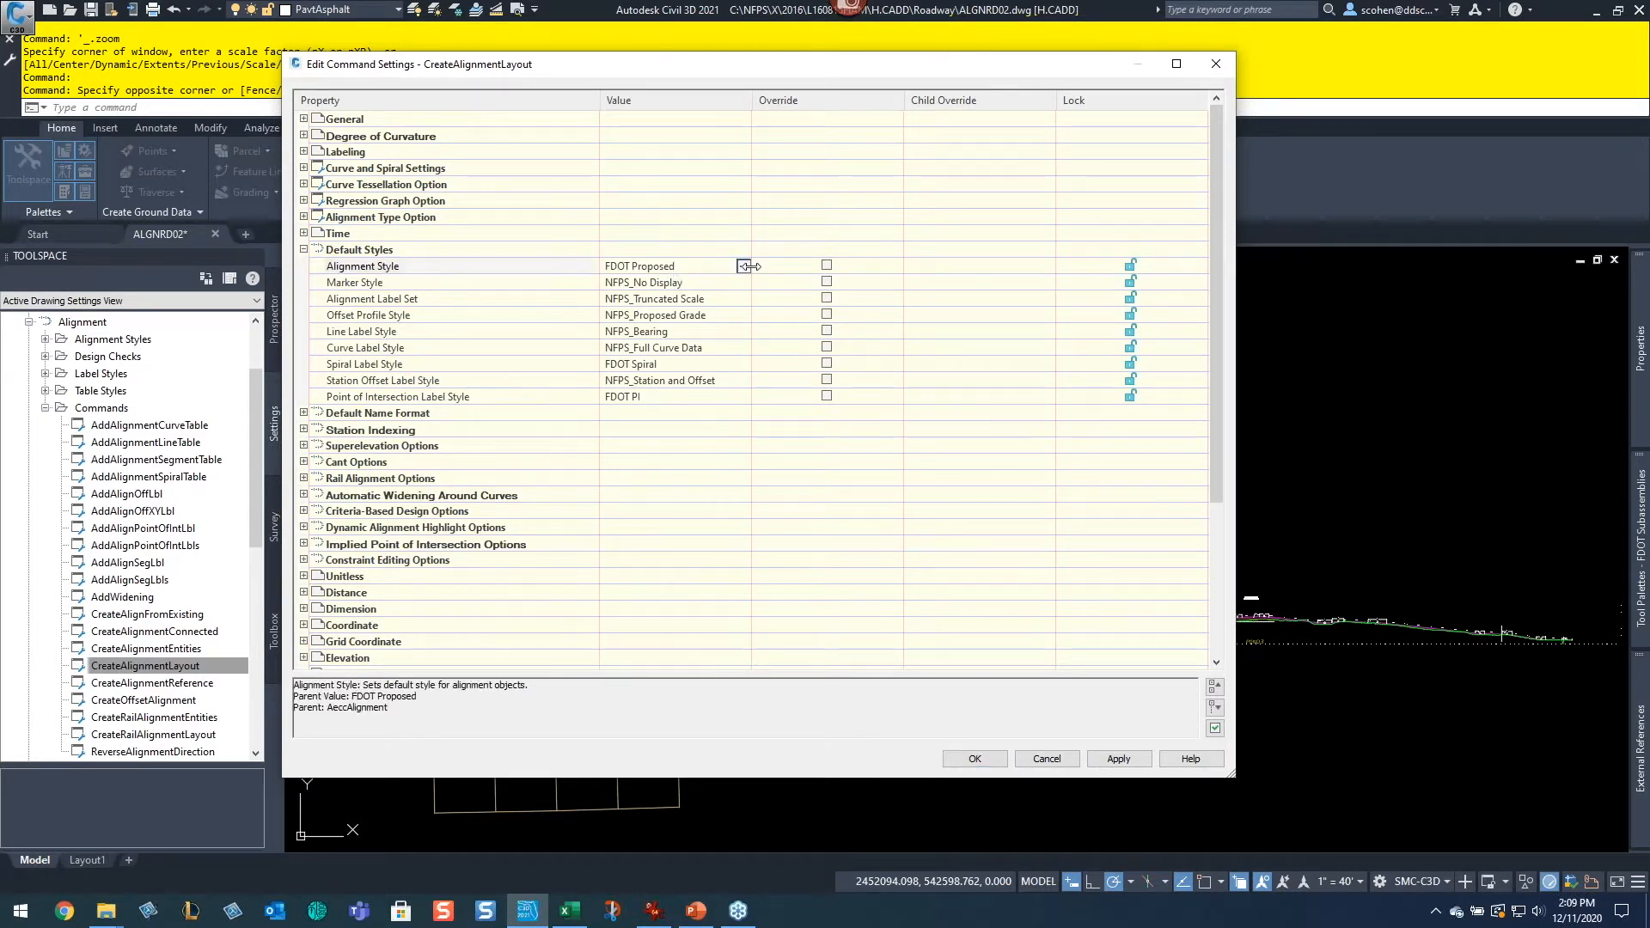
click(790, 443)
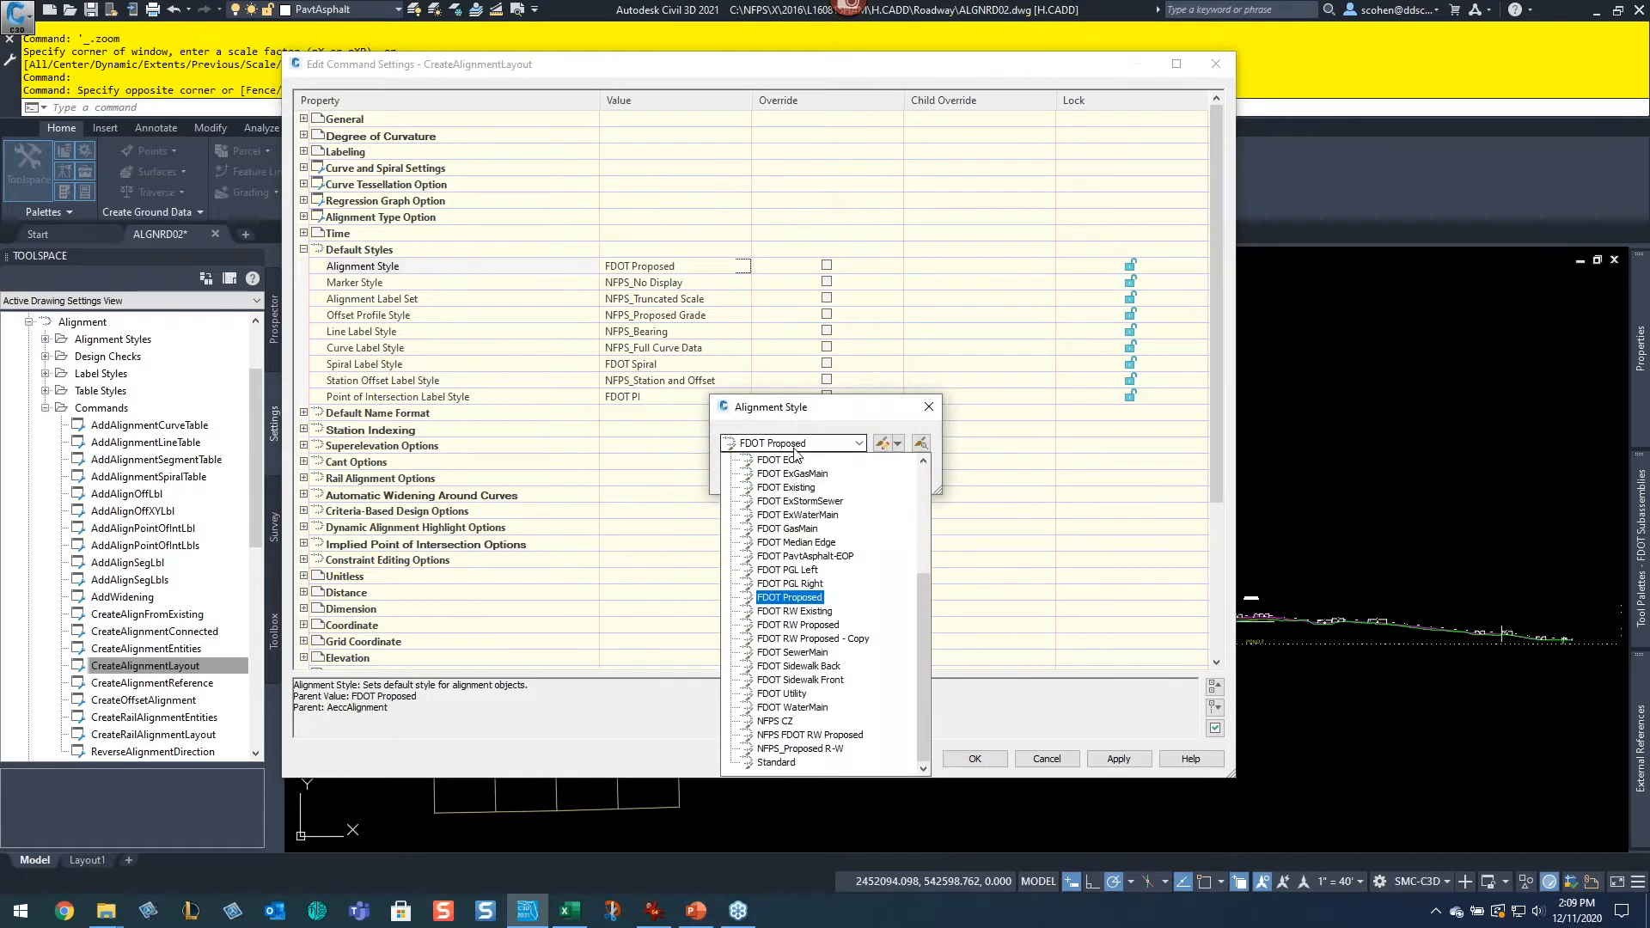
click(797, 489)
click(755, 475)
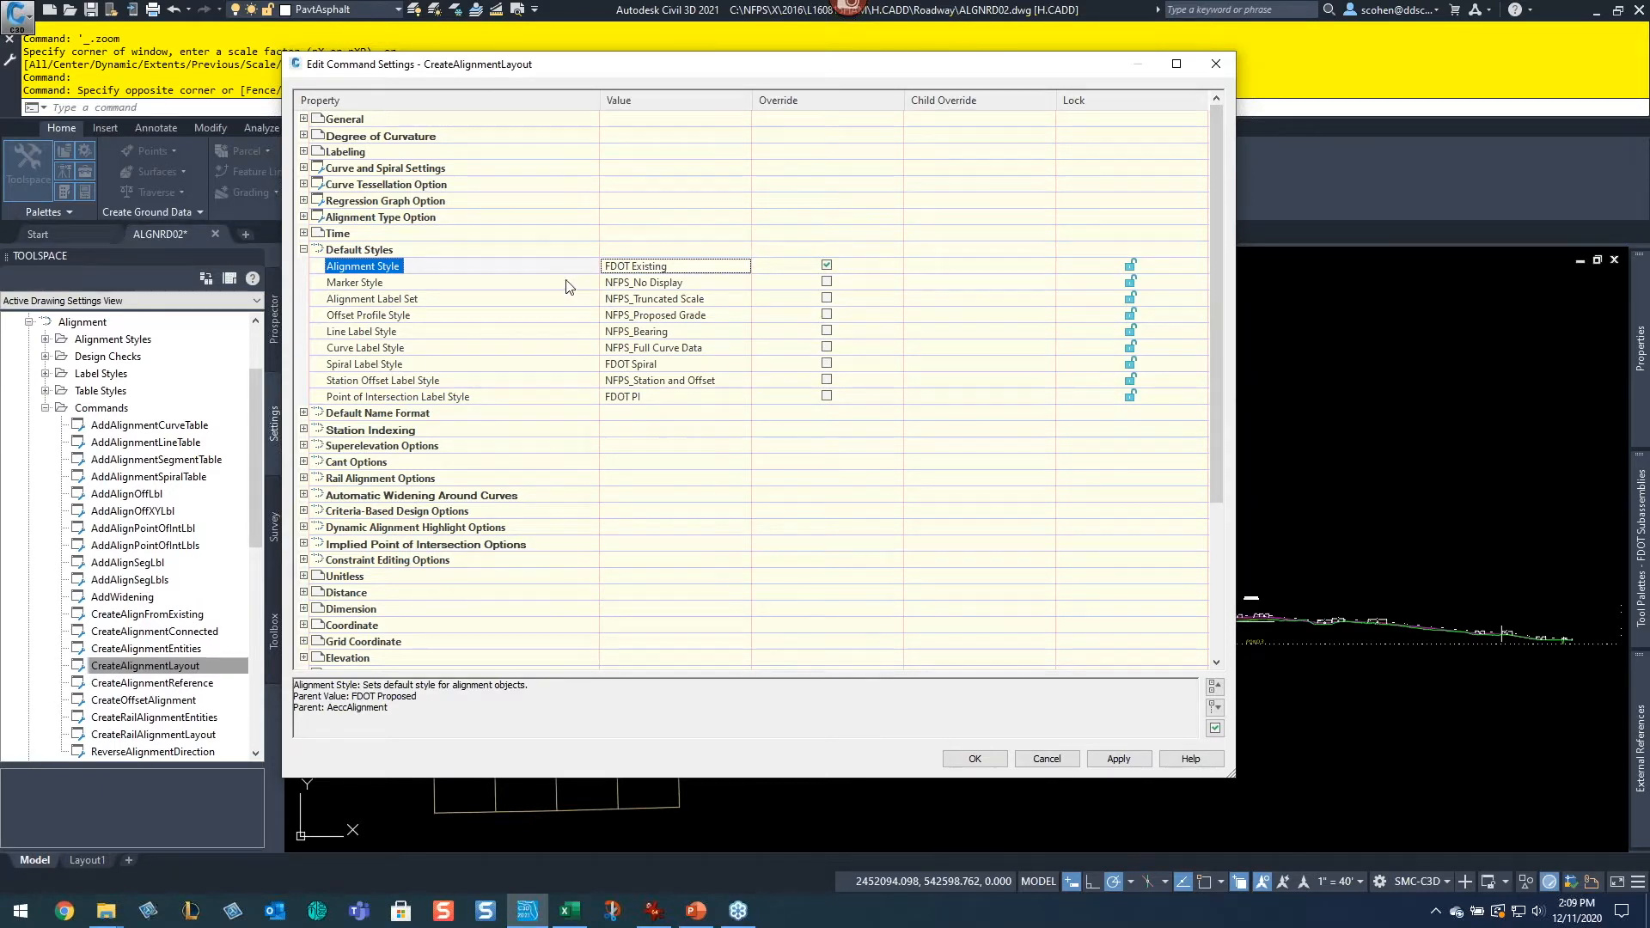
Step: Expand and review the Curve and Spiral, Curve Tessellation, Regression Graph and Alignment Type options, then cancel the command settings
click(304, 250)
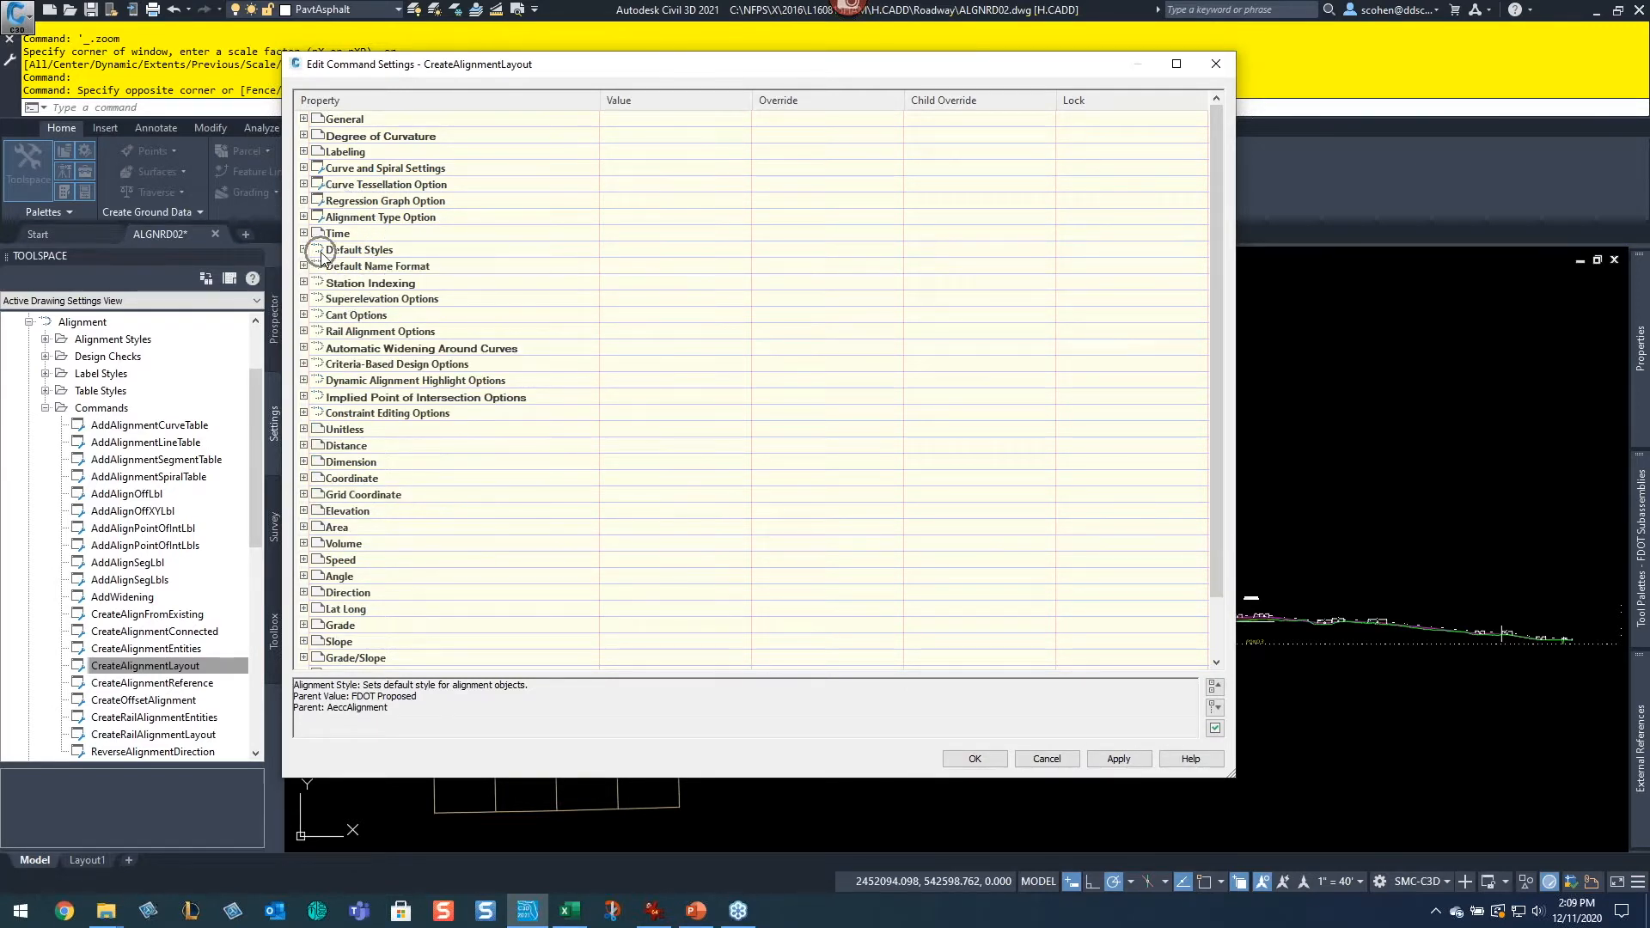
click(303, 168)
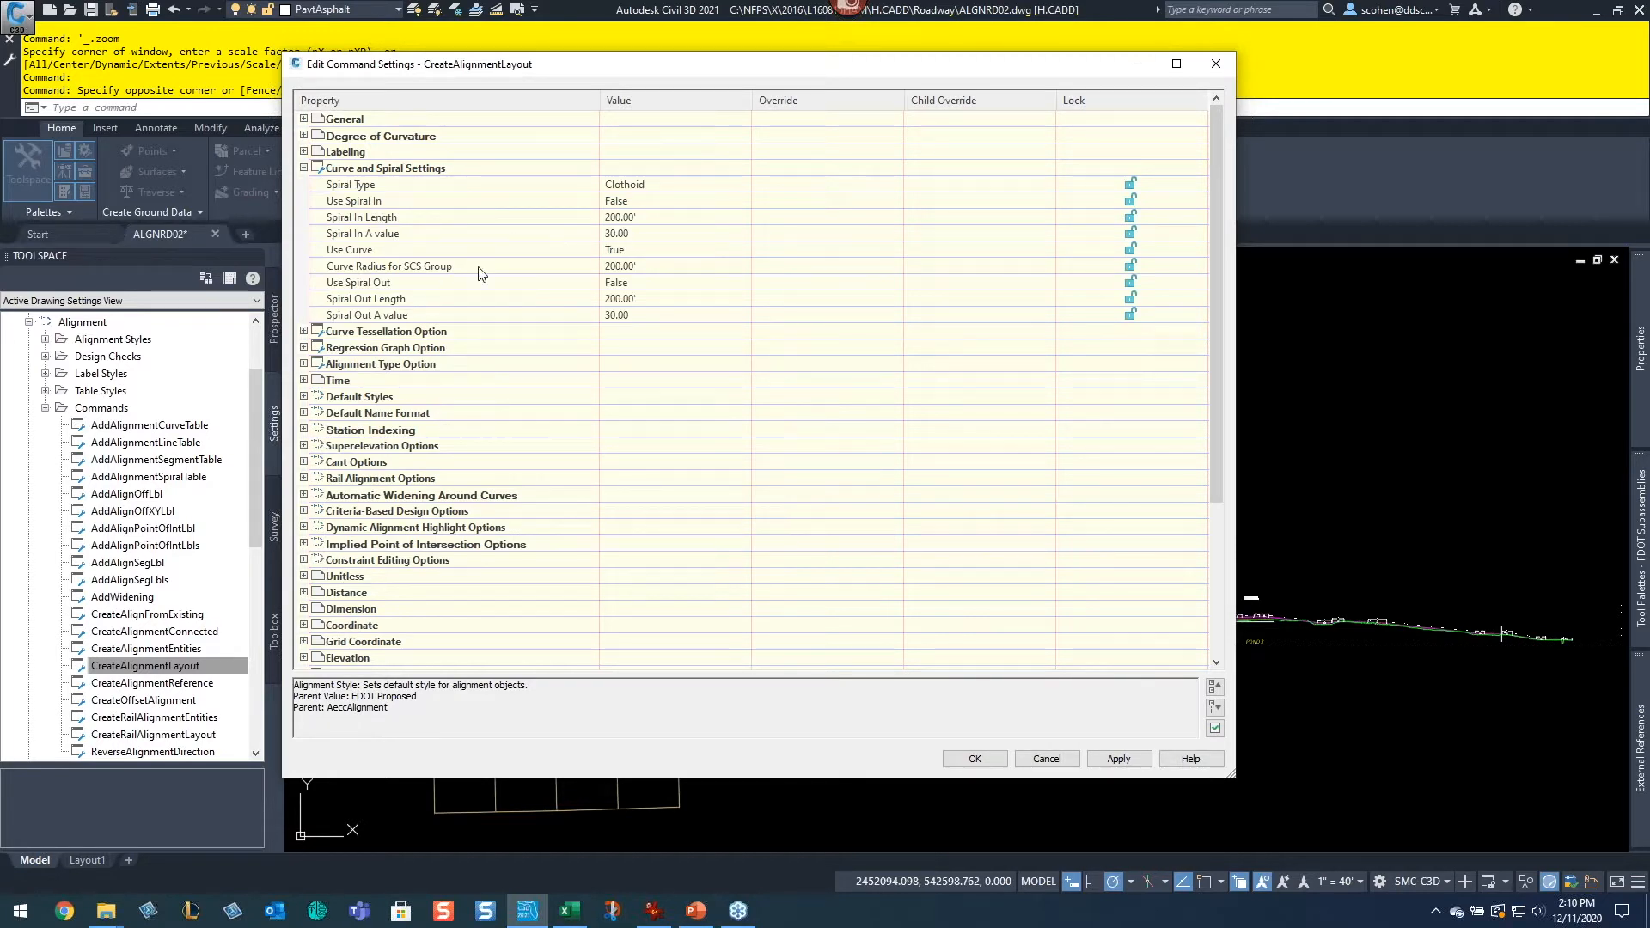
click(304, 332)
click(303, 380)
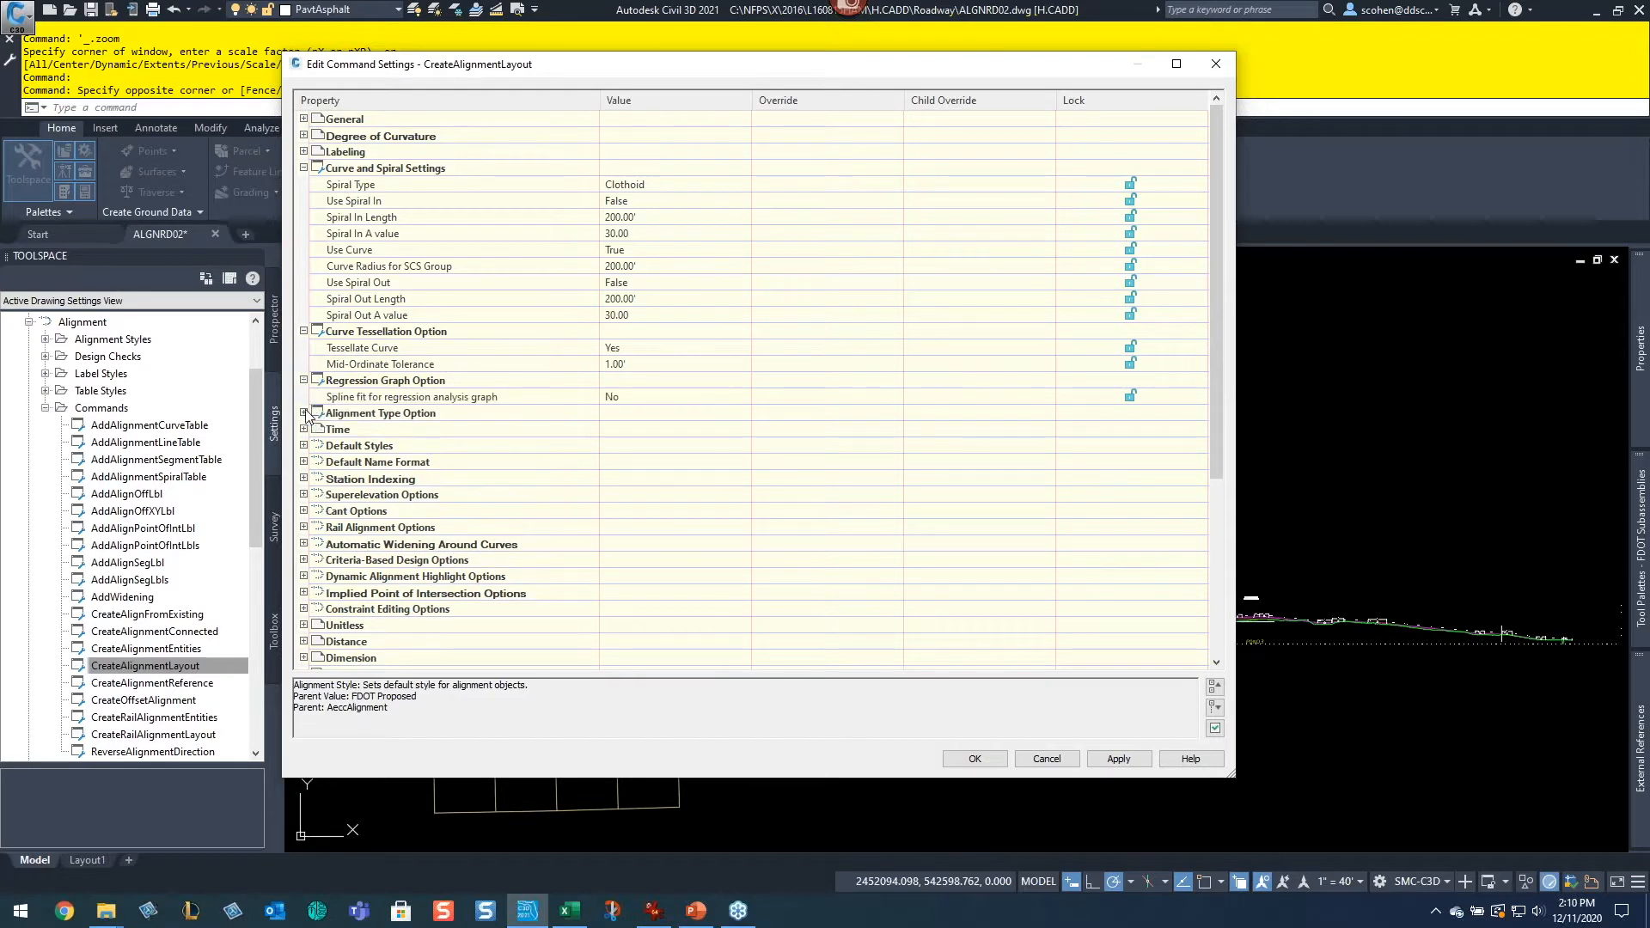
click(304, 414)
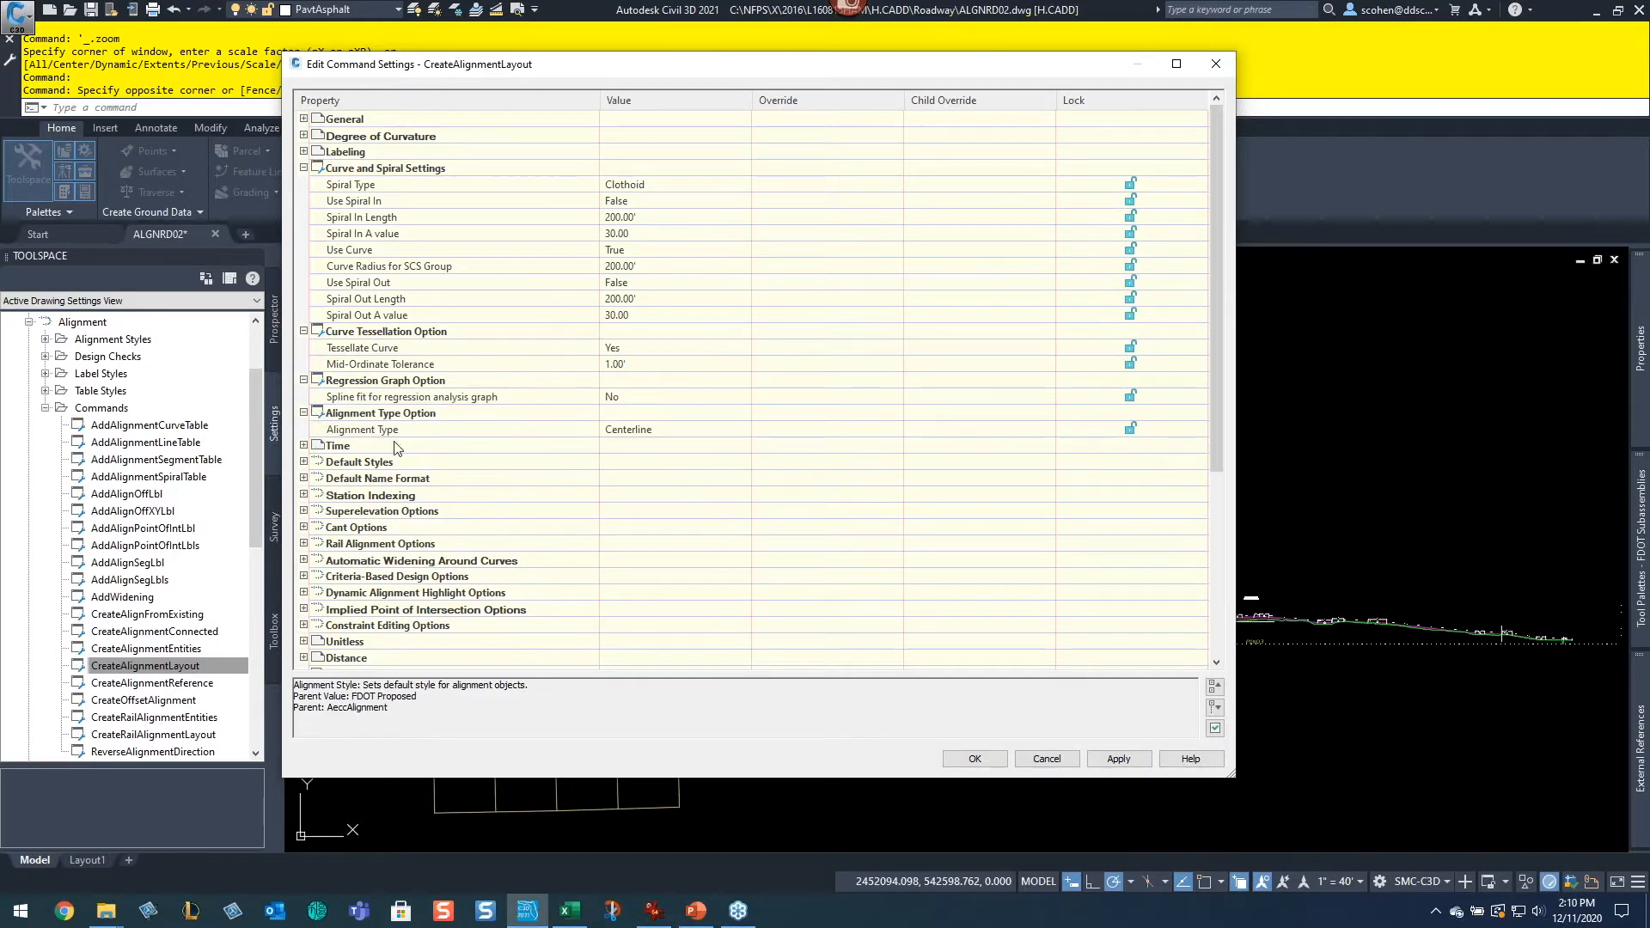
click(648, 434)
click(649, 435)
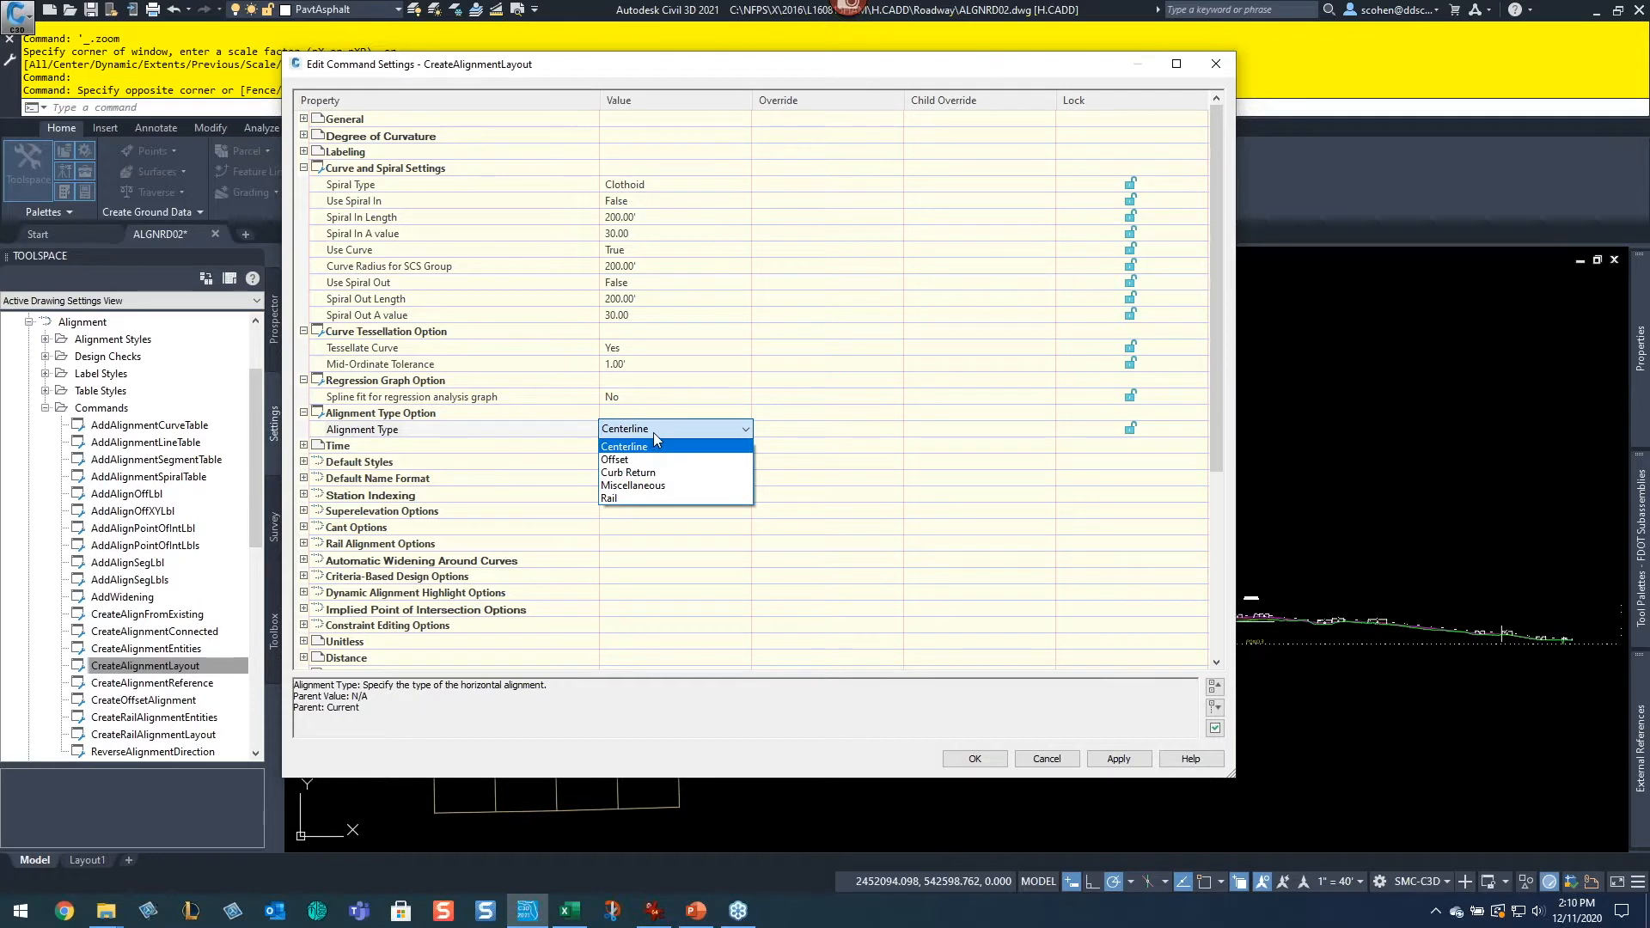
click(371, 431)
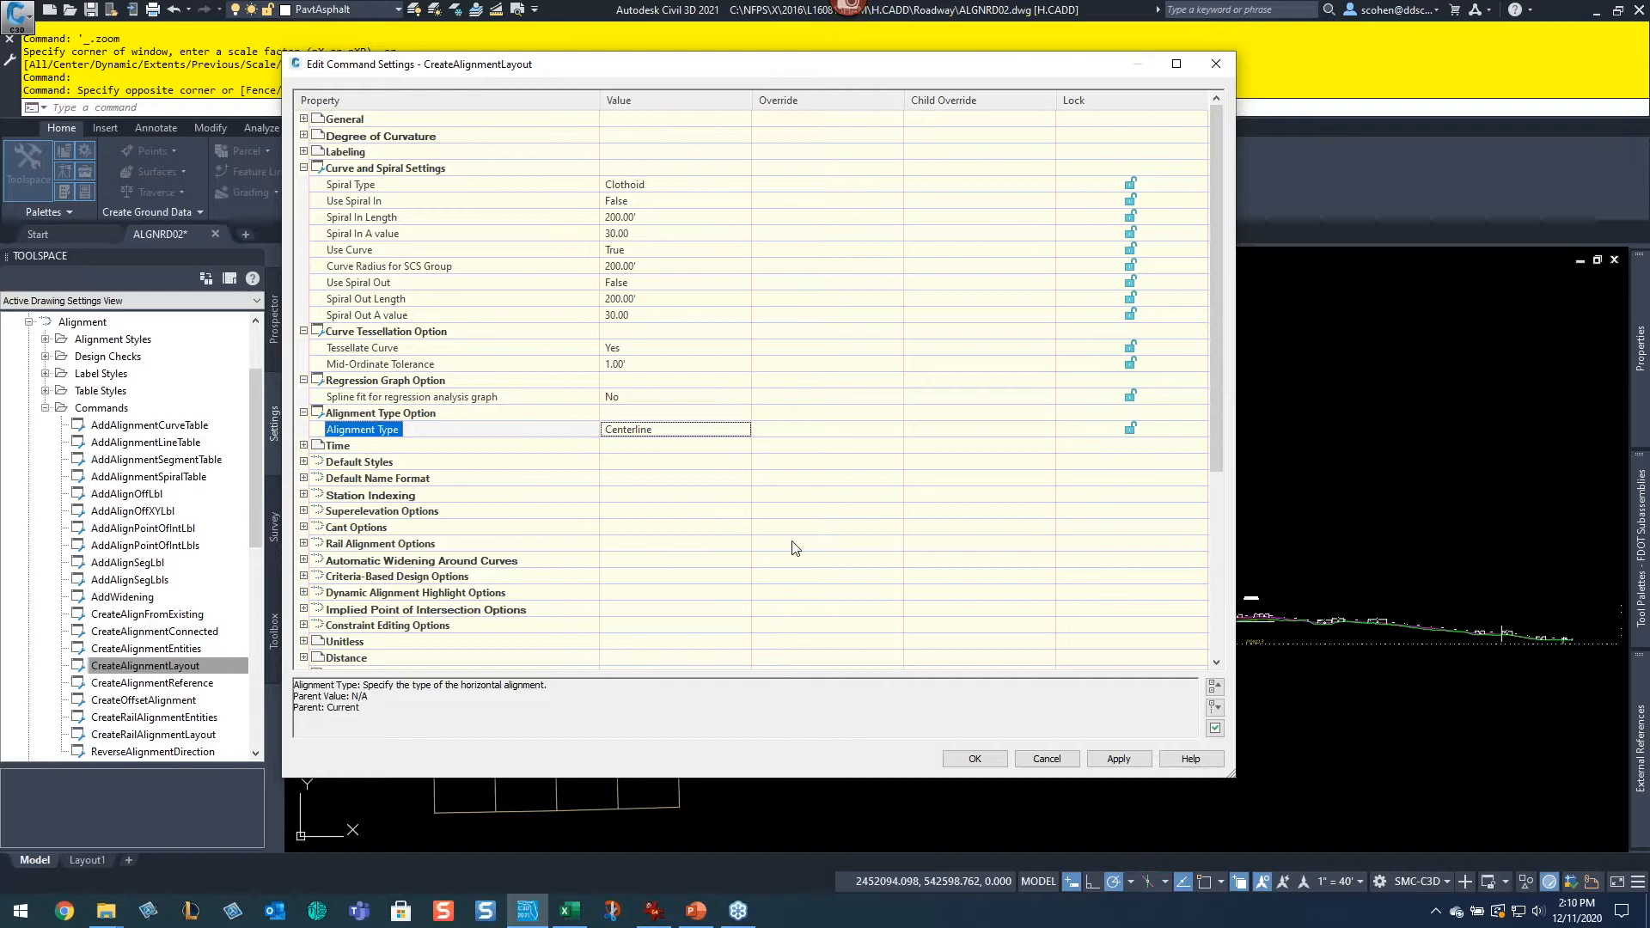
click(1047, 760)
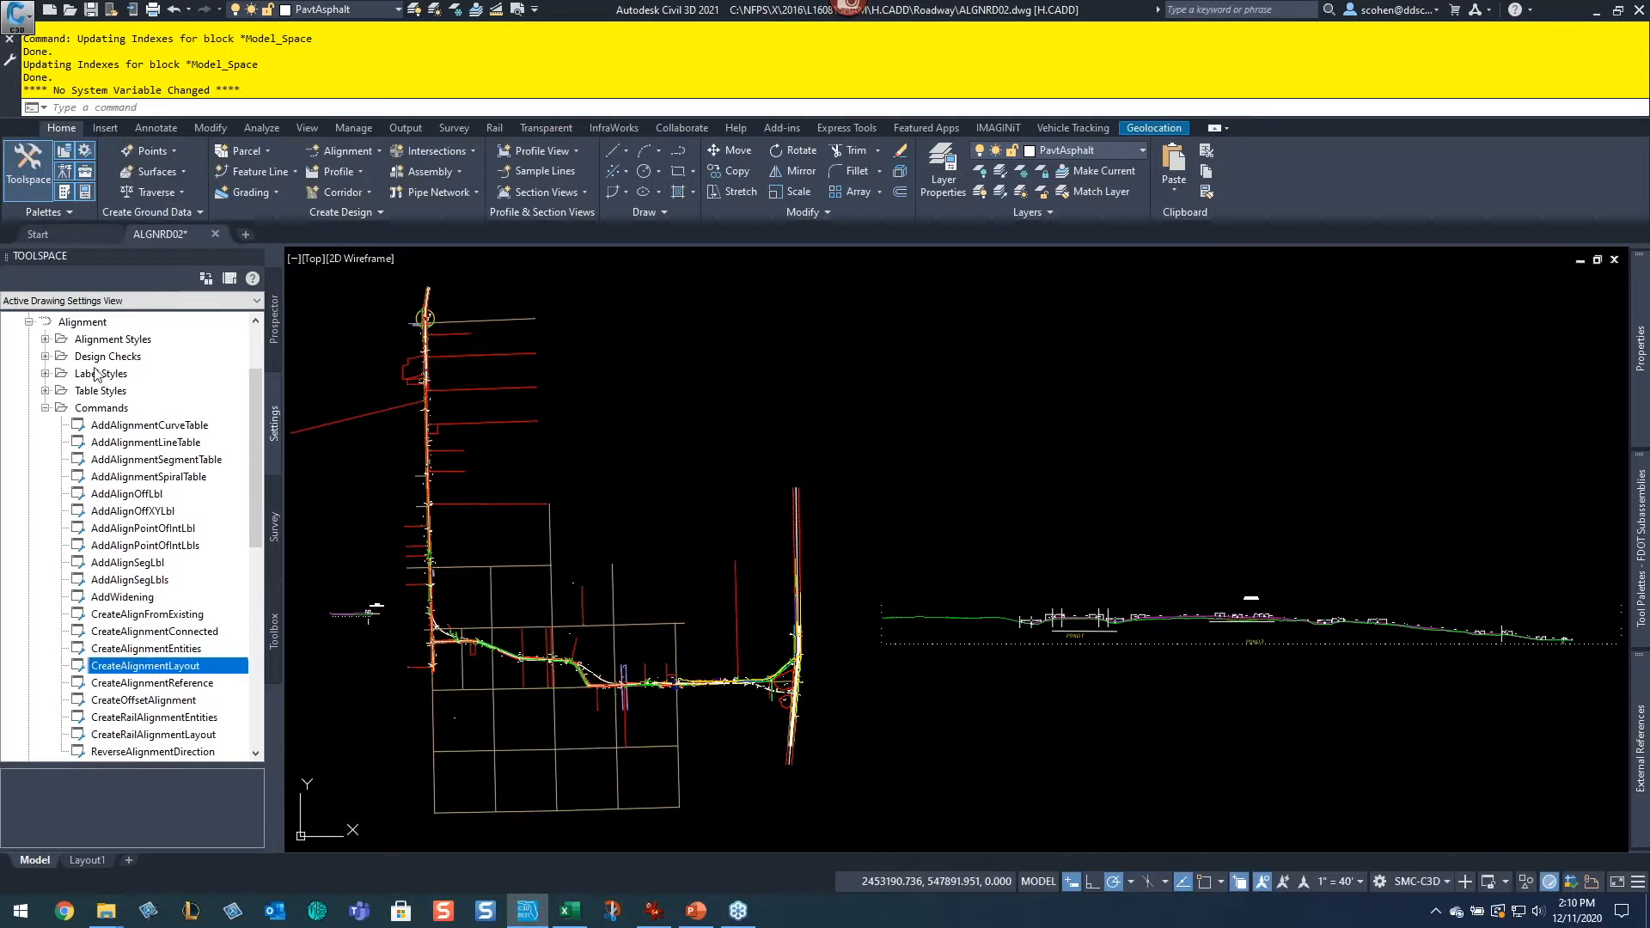
Step: Collapse Commands and expand Alignment Styles to browse the available alignment styles
click(46, 409)
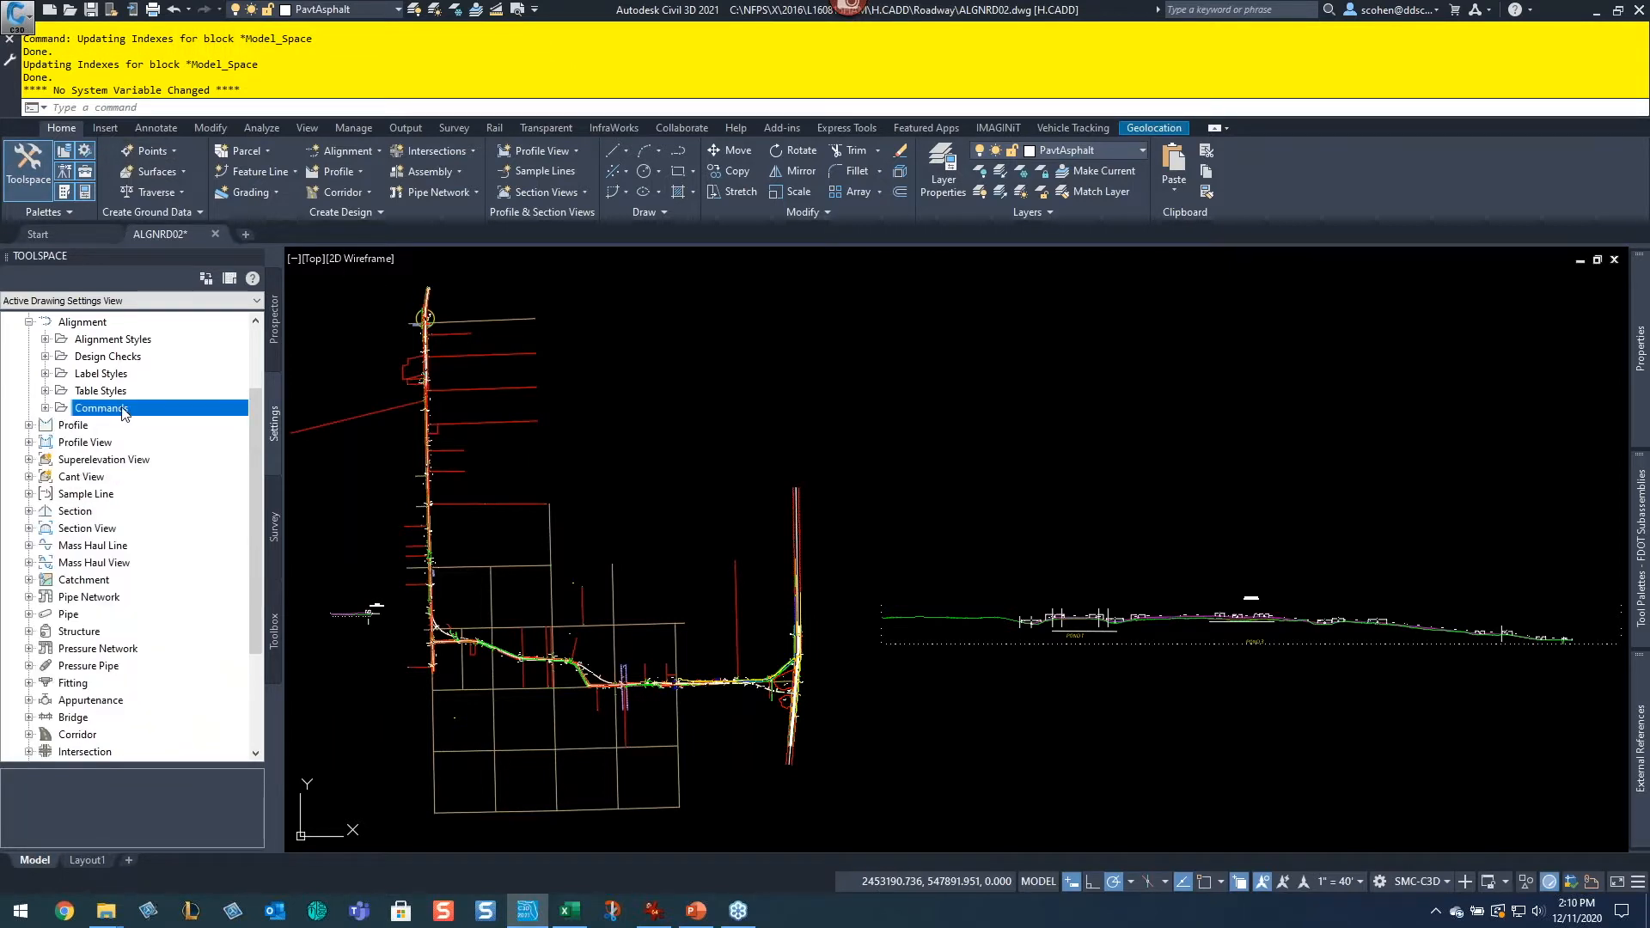
click(46, 339)
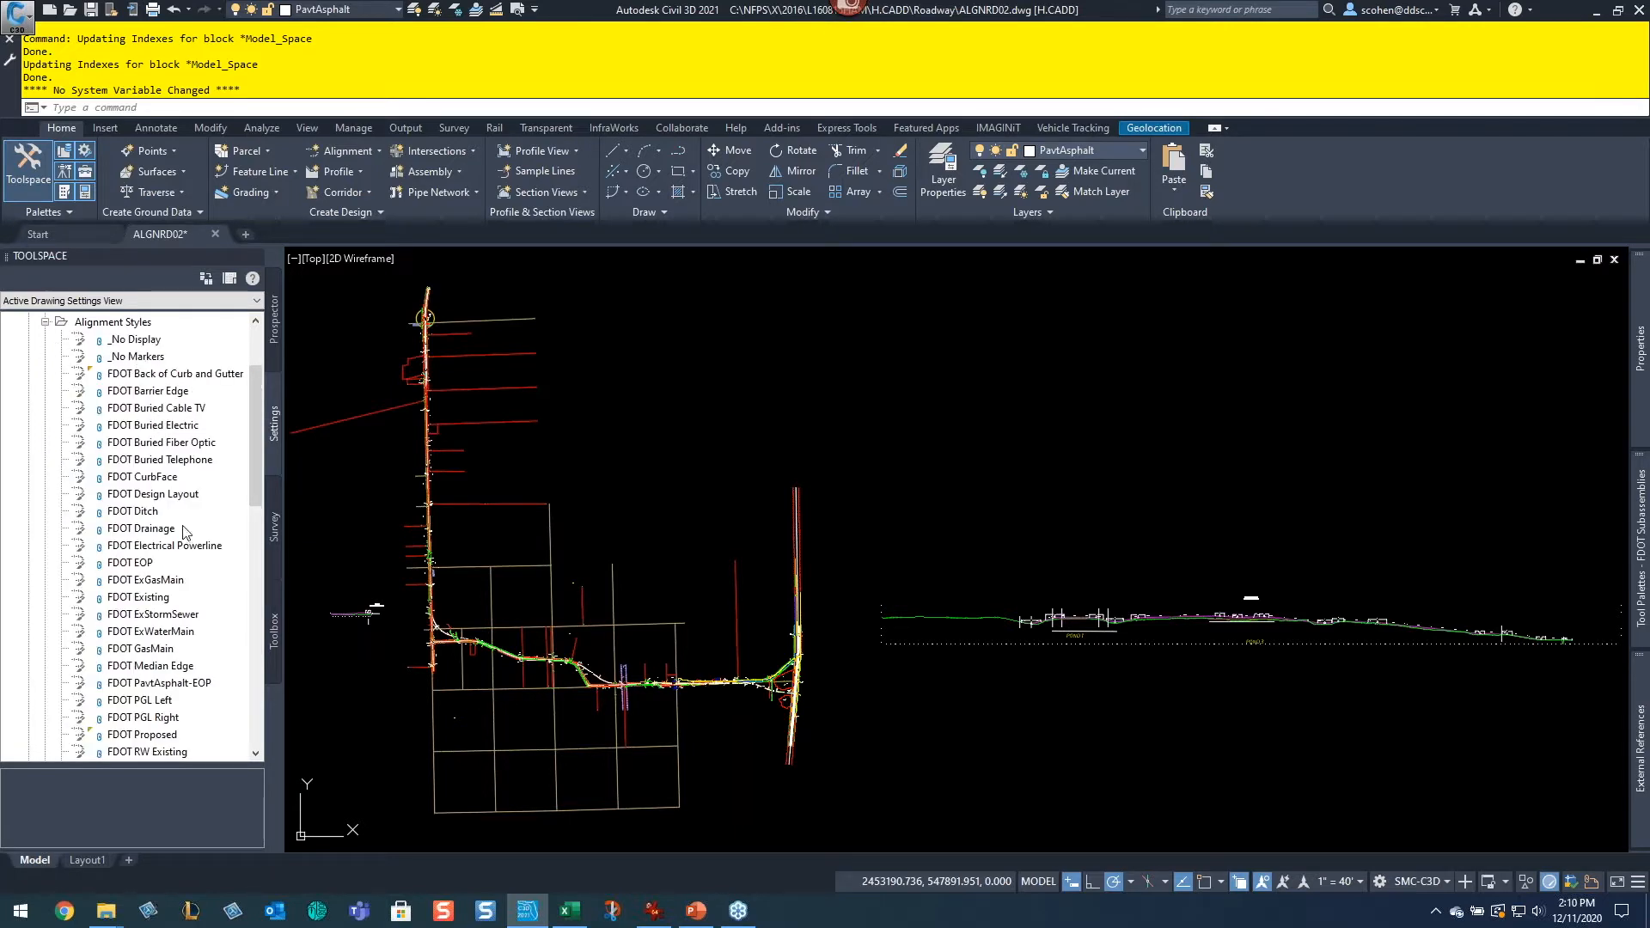
scroll(165, 571, down, 1)
scroll(166, 573, down, 5)
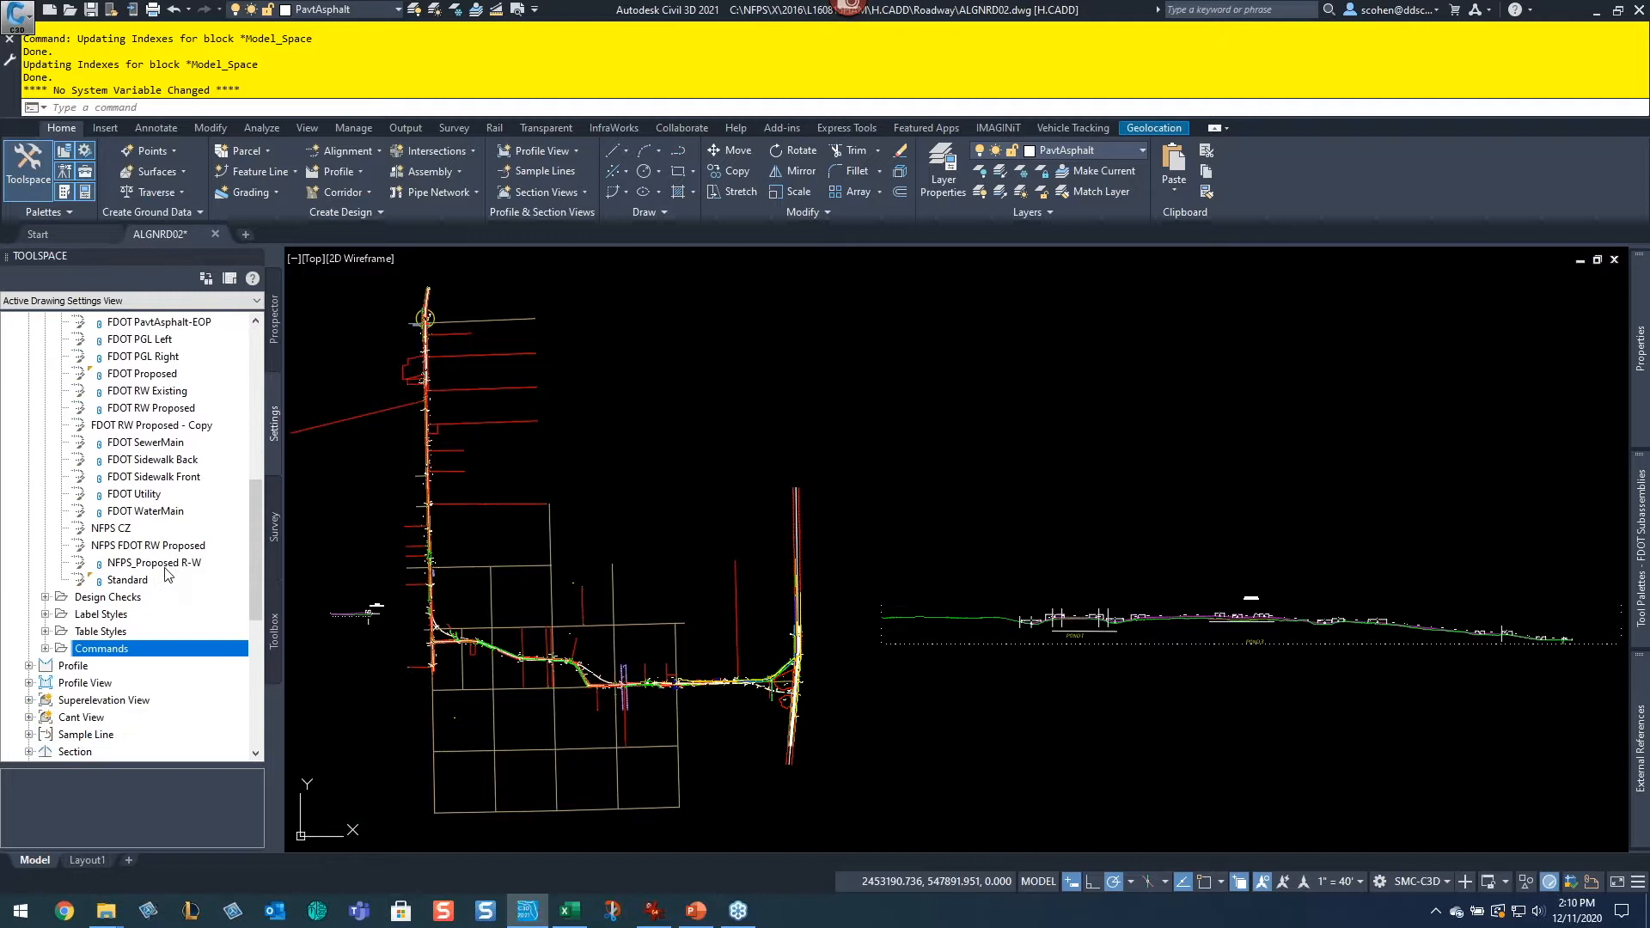
Step: Expand Label Styles and its Station category to browse the alignment label style types
click(46, 615)
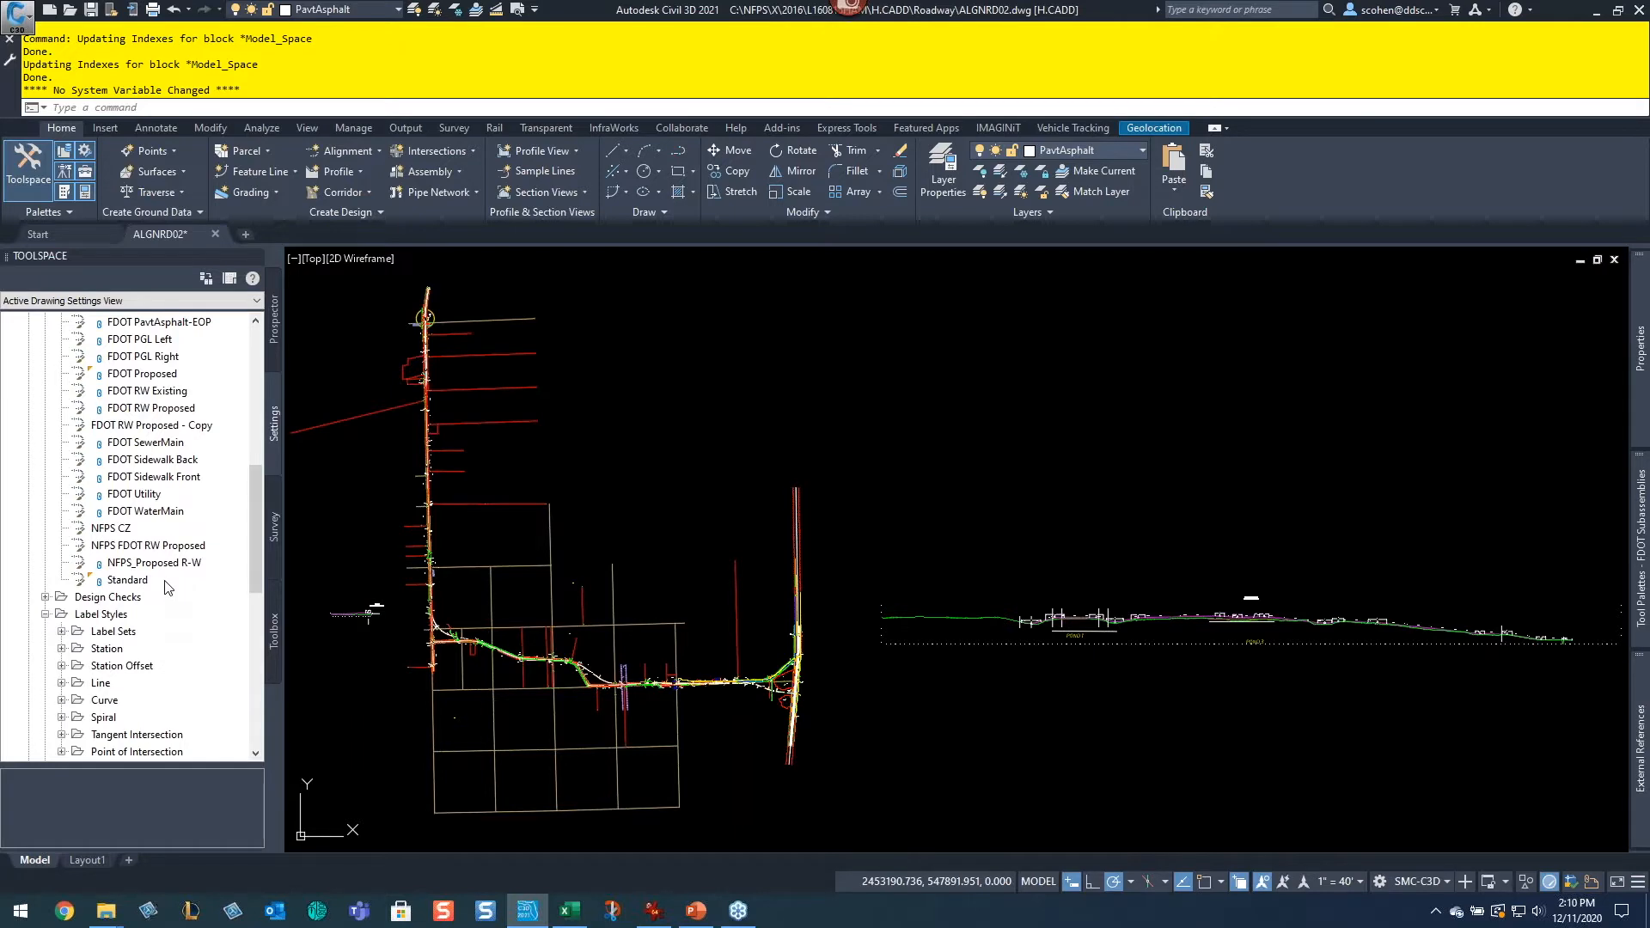
scroll(104, 612, down, 1)
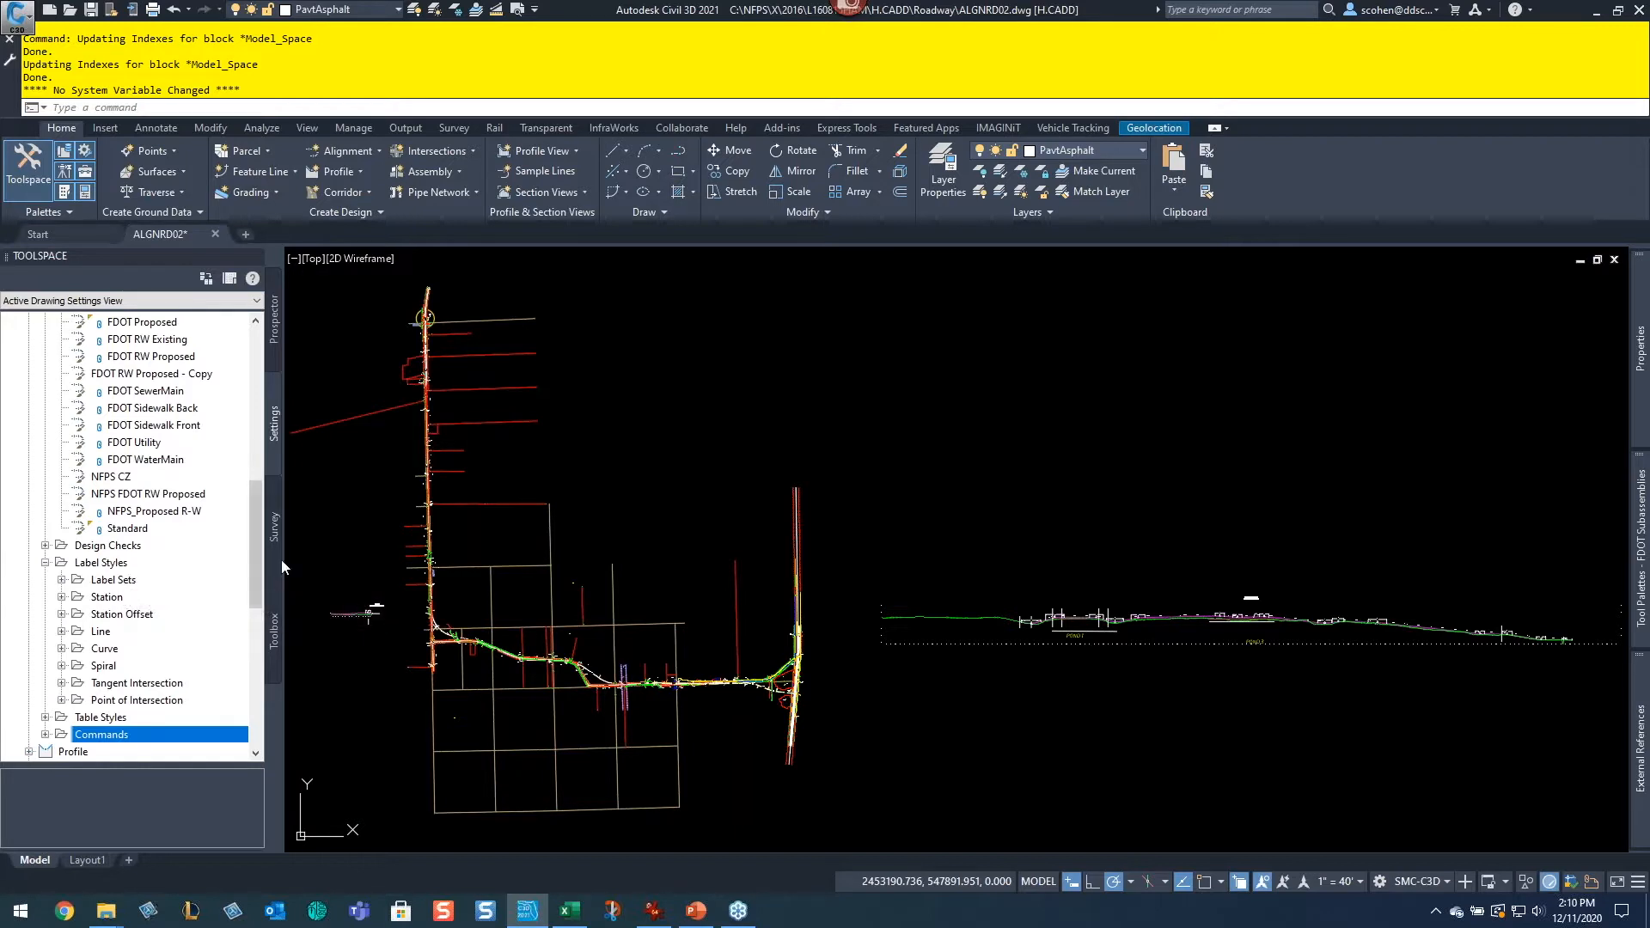
click(61, 596)
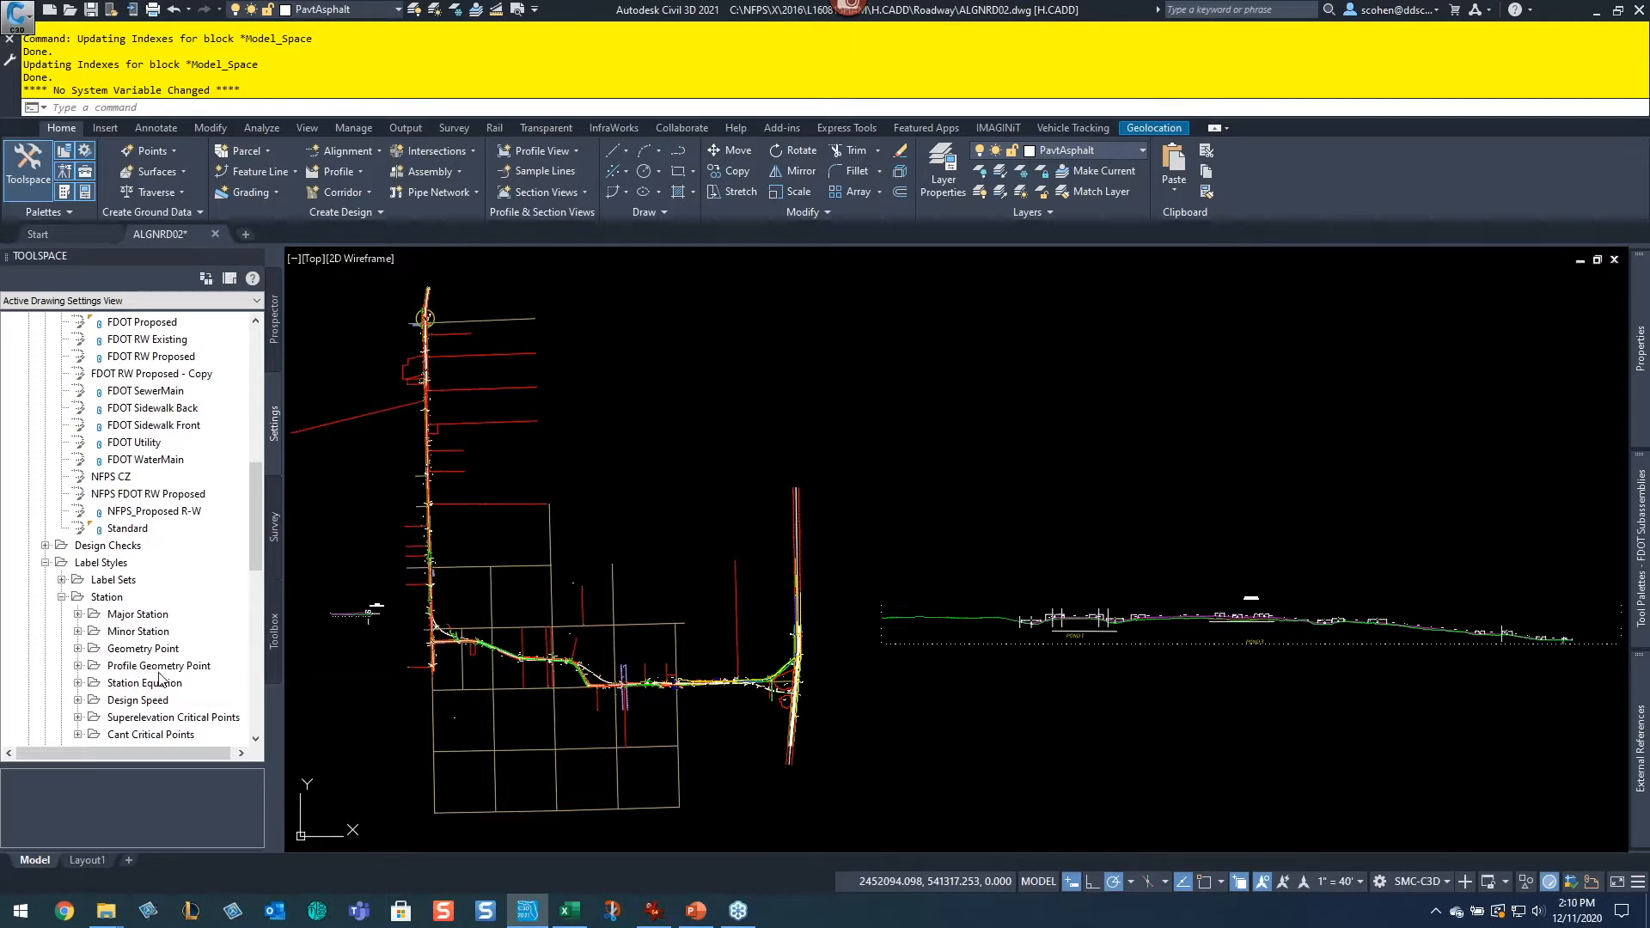
scroll(163, 675, down, 2)
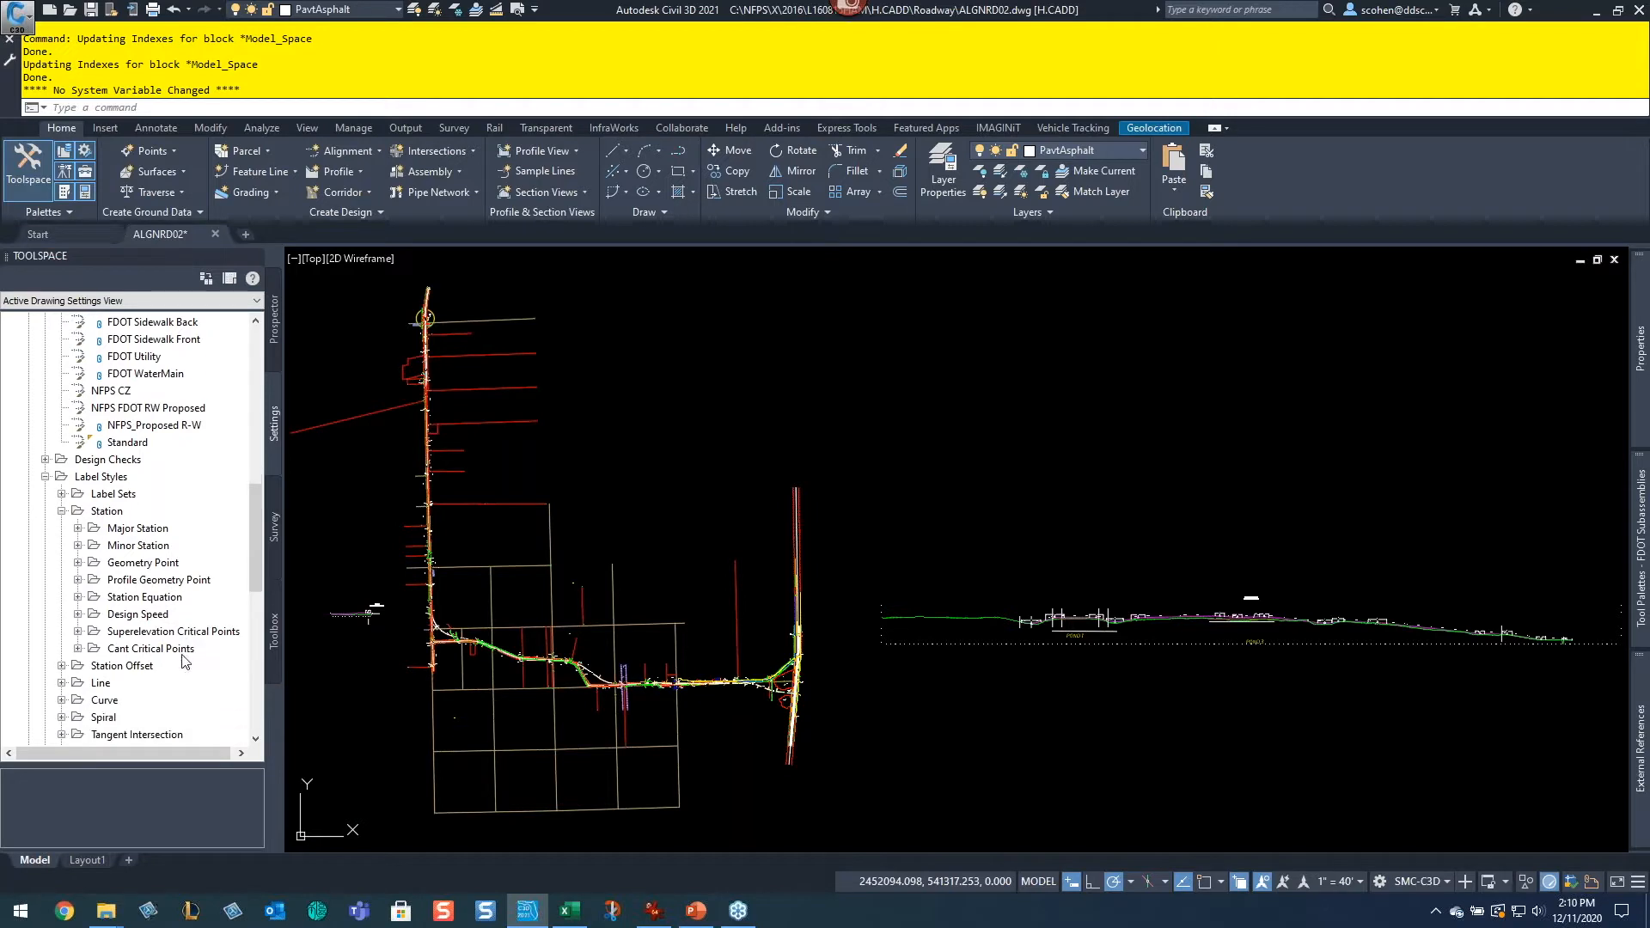
scroll(83, 551, down, 1)
scroll(84, 550, up, 1)
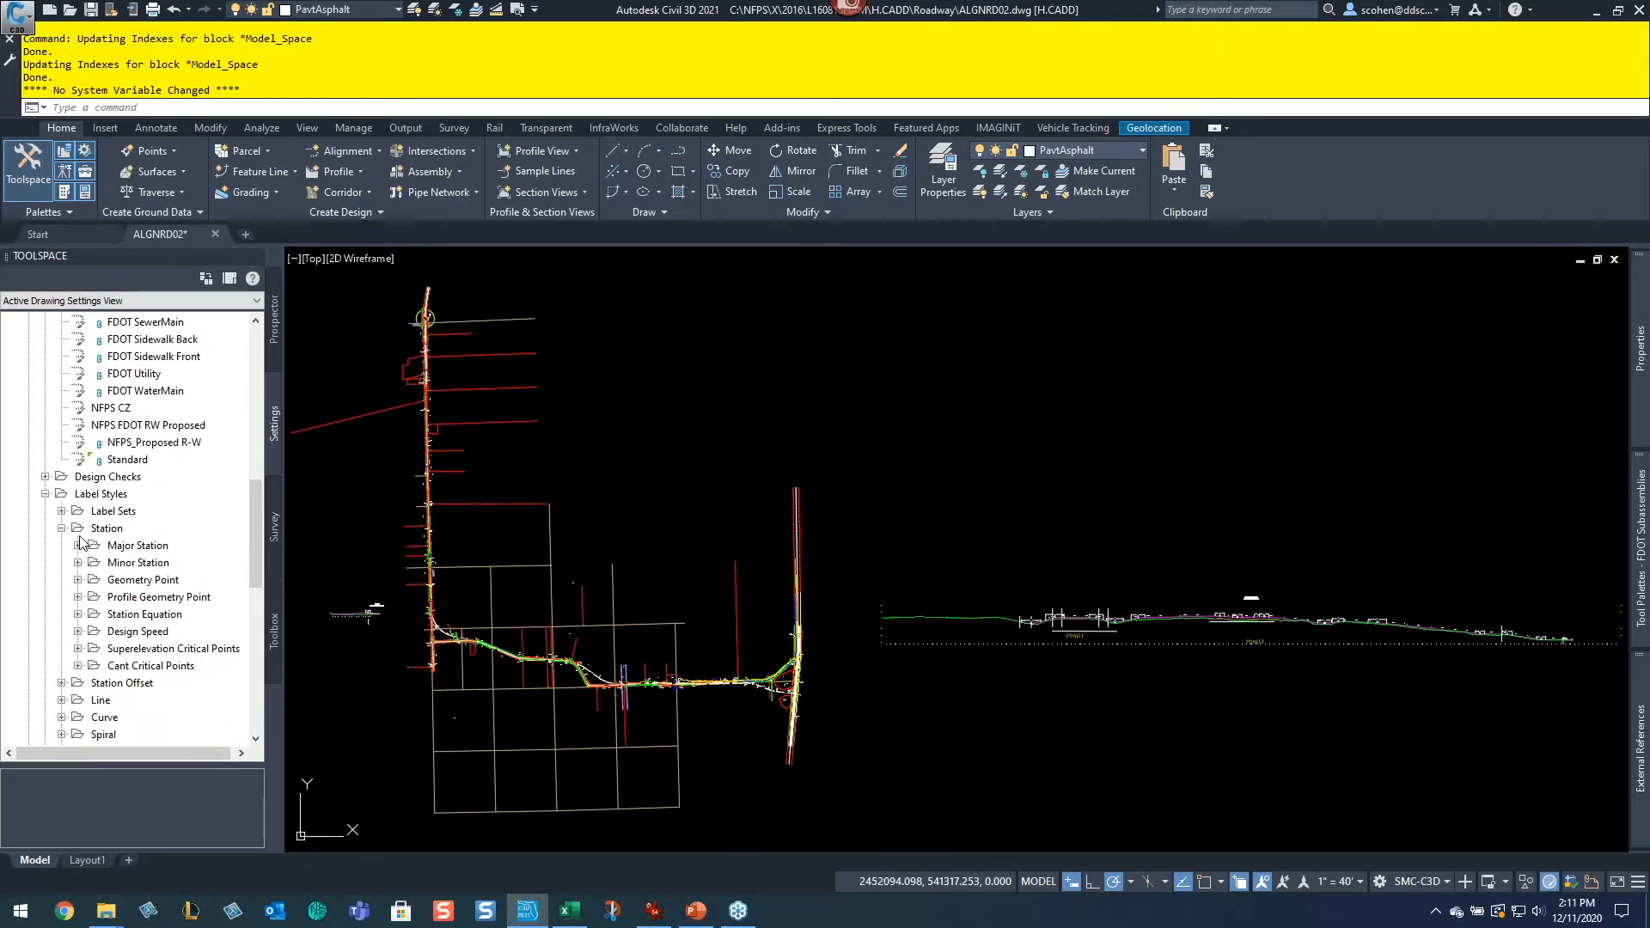
Step: Collapse the Station and Label Styles folders and open the FDOT RW Proposed - Copy alignment style's properties
click(63, 529)
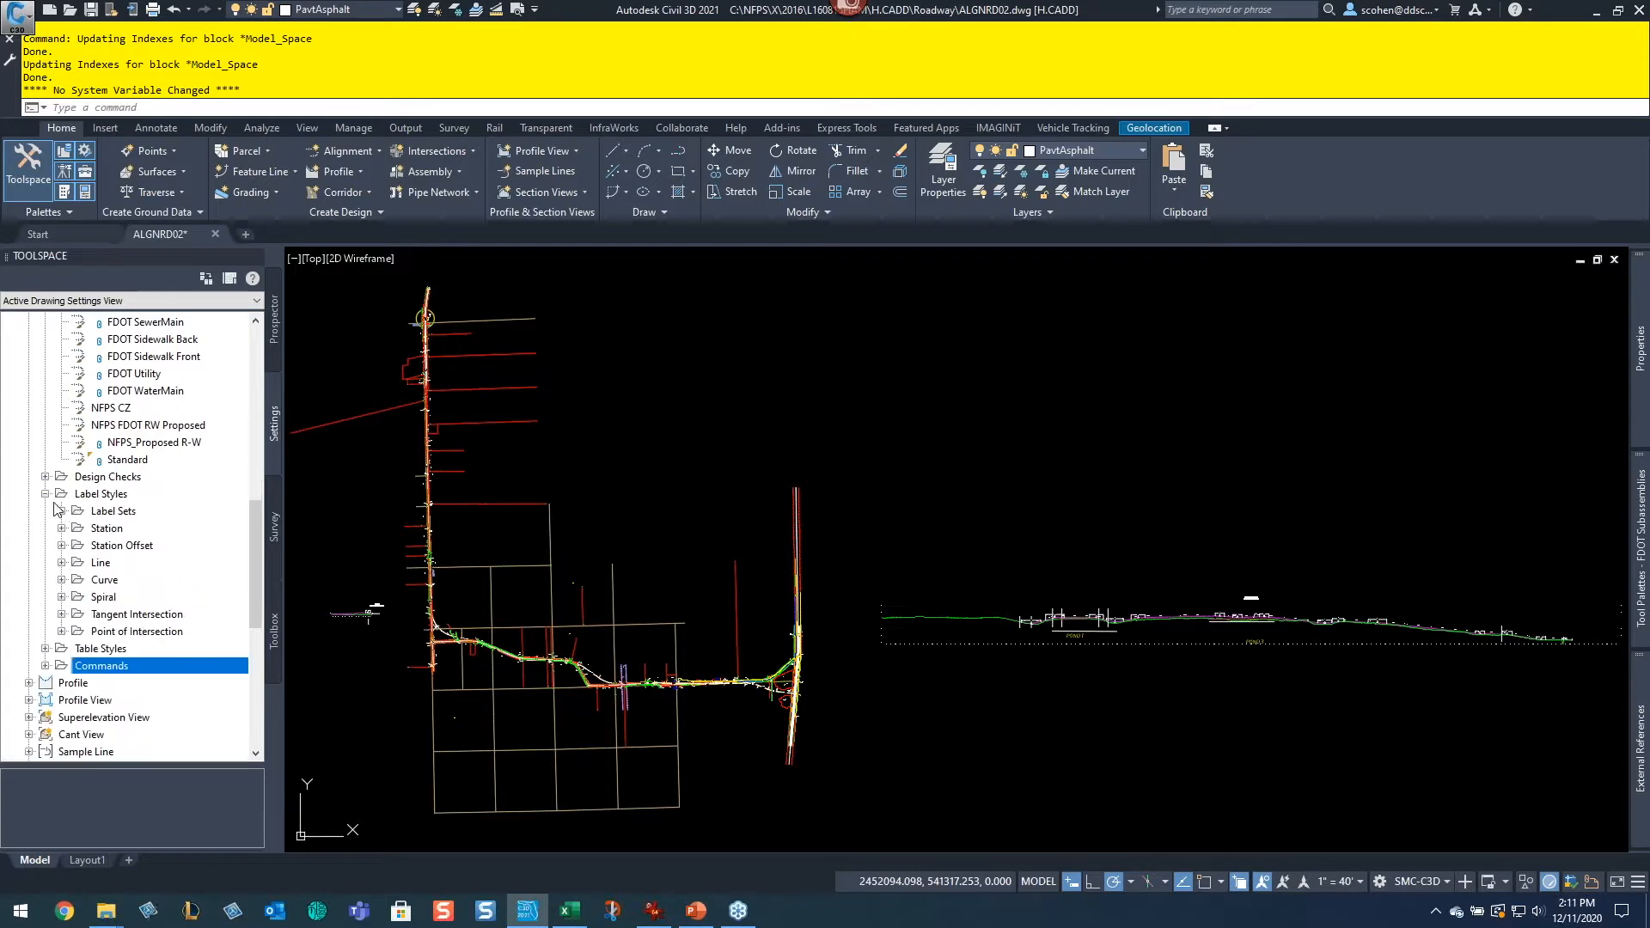
click(45, 494)
scroll(83, 496, up, 10)
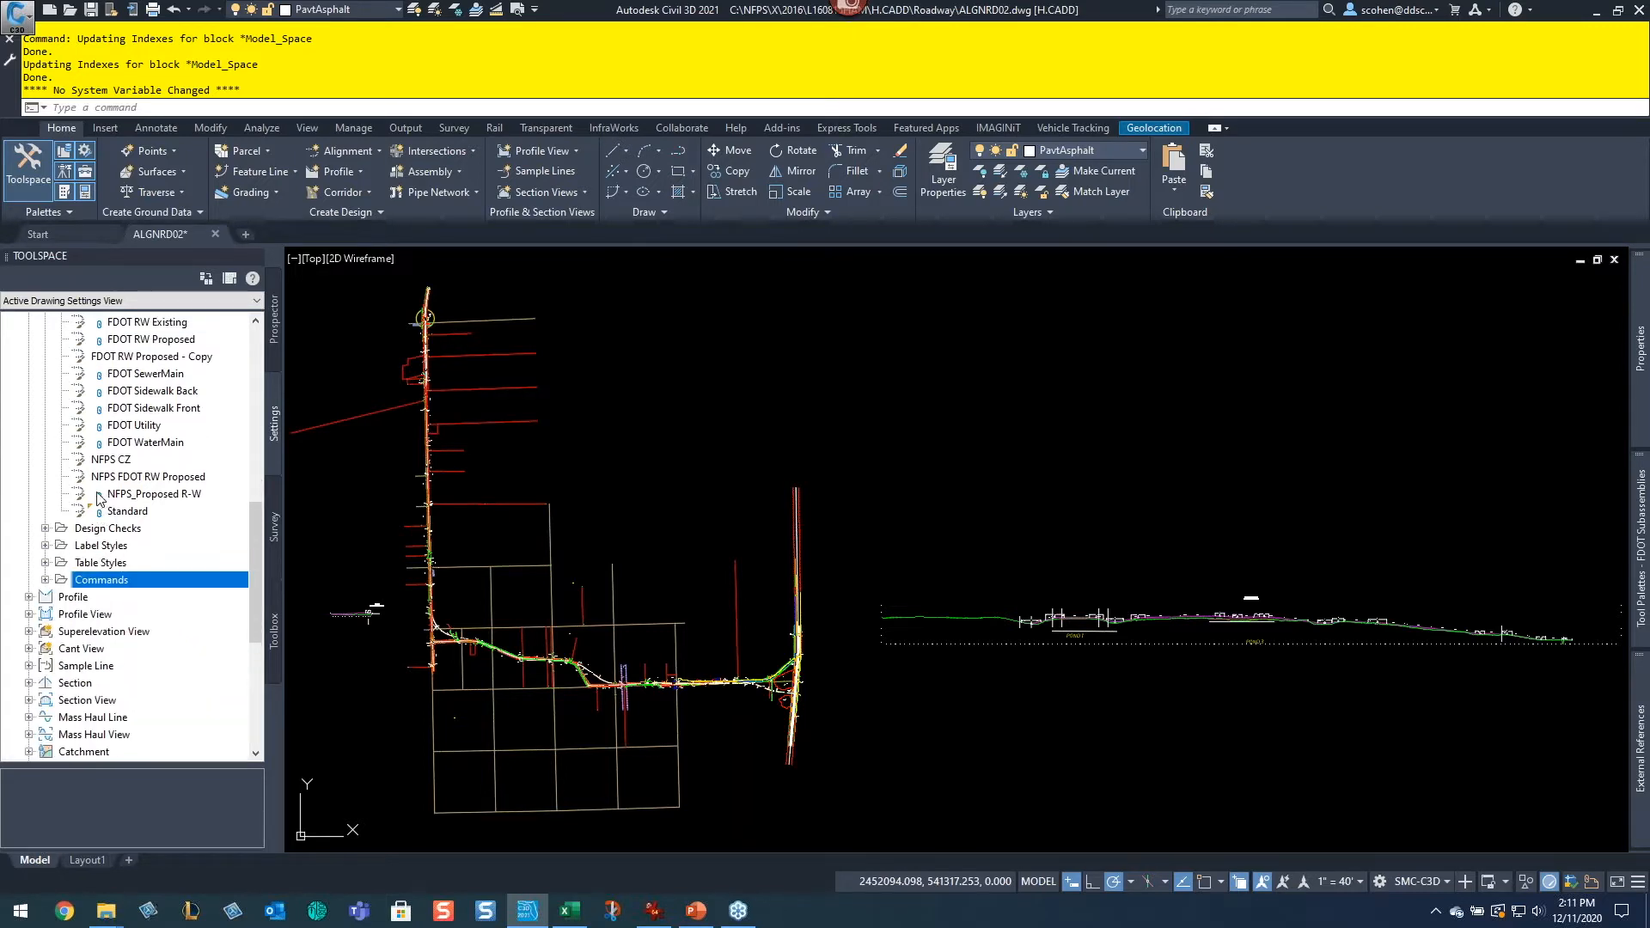
scroll(84, 494, up, 1)
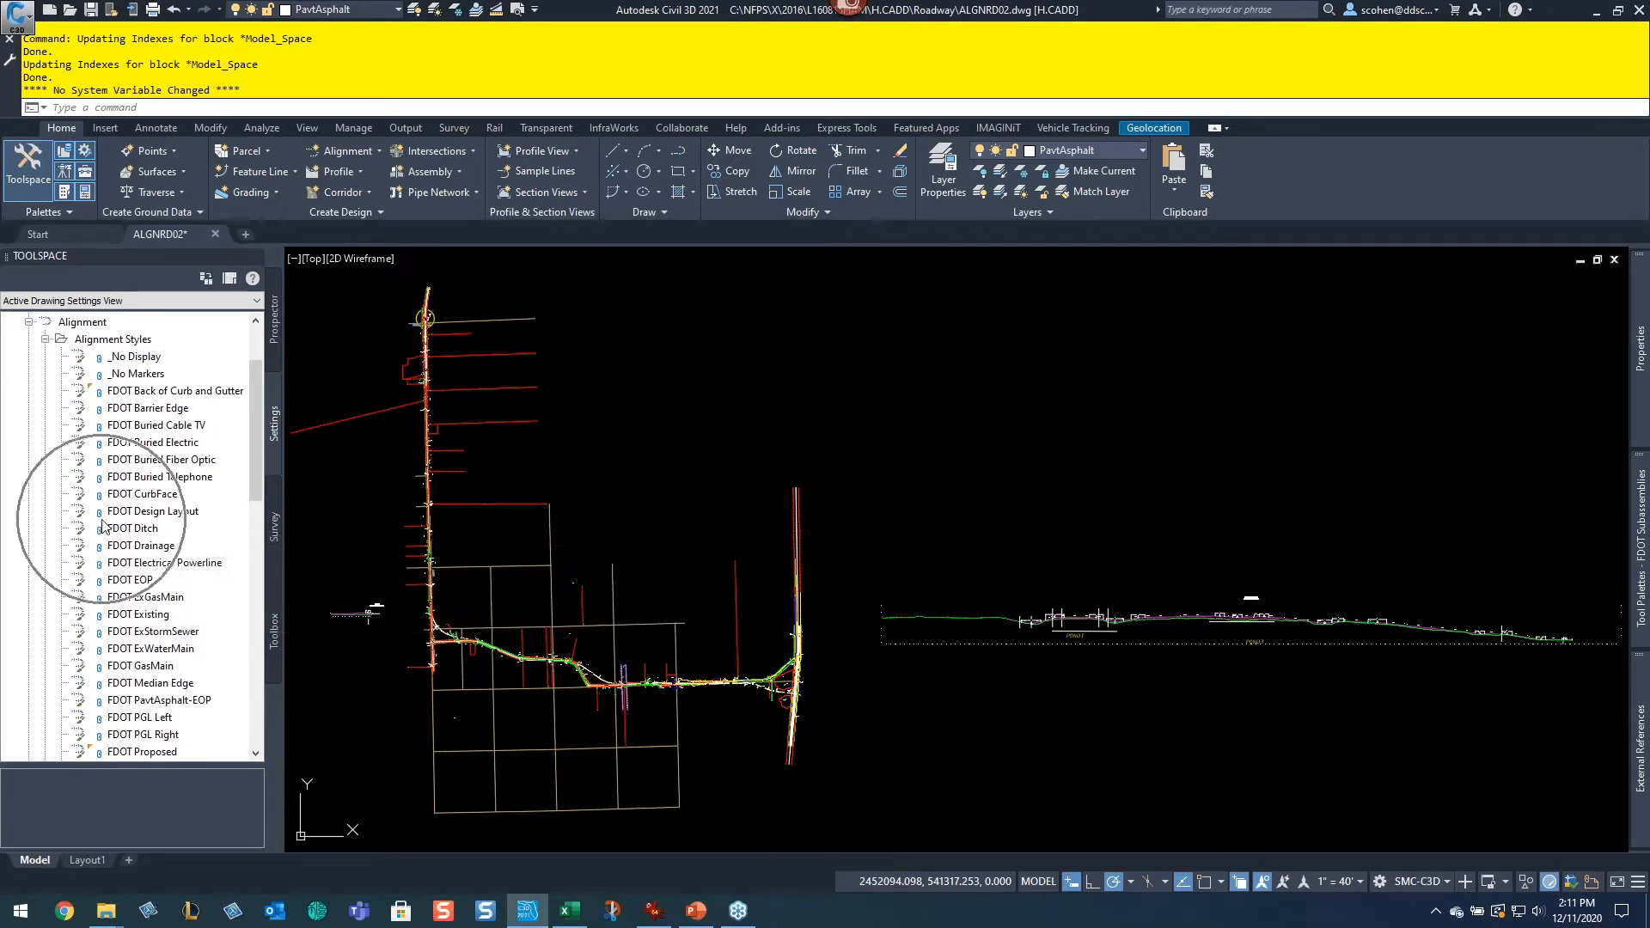
scroll(110, 550, down, 1)
scroll(136, 537, down, 1)
scroll(127, 548, down, 2)
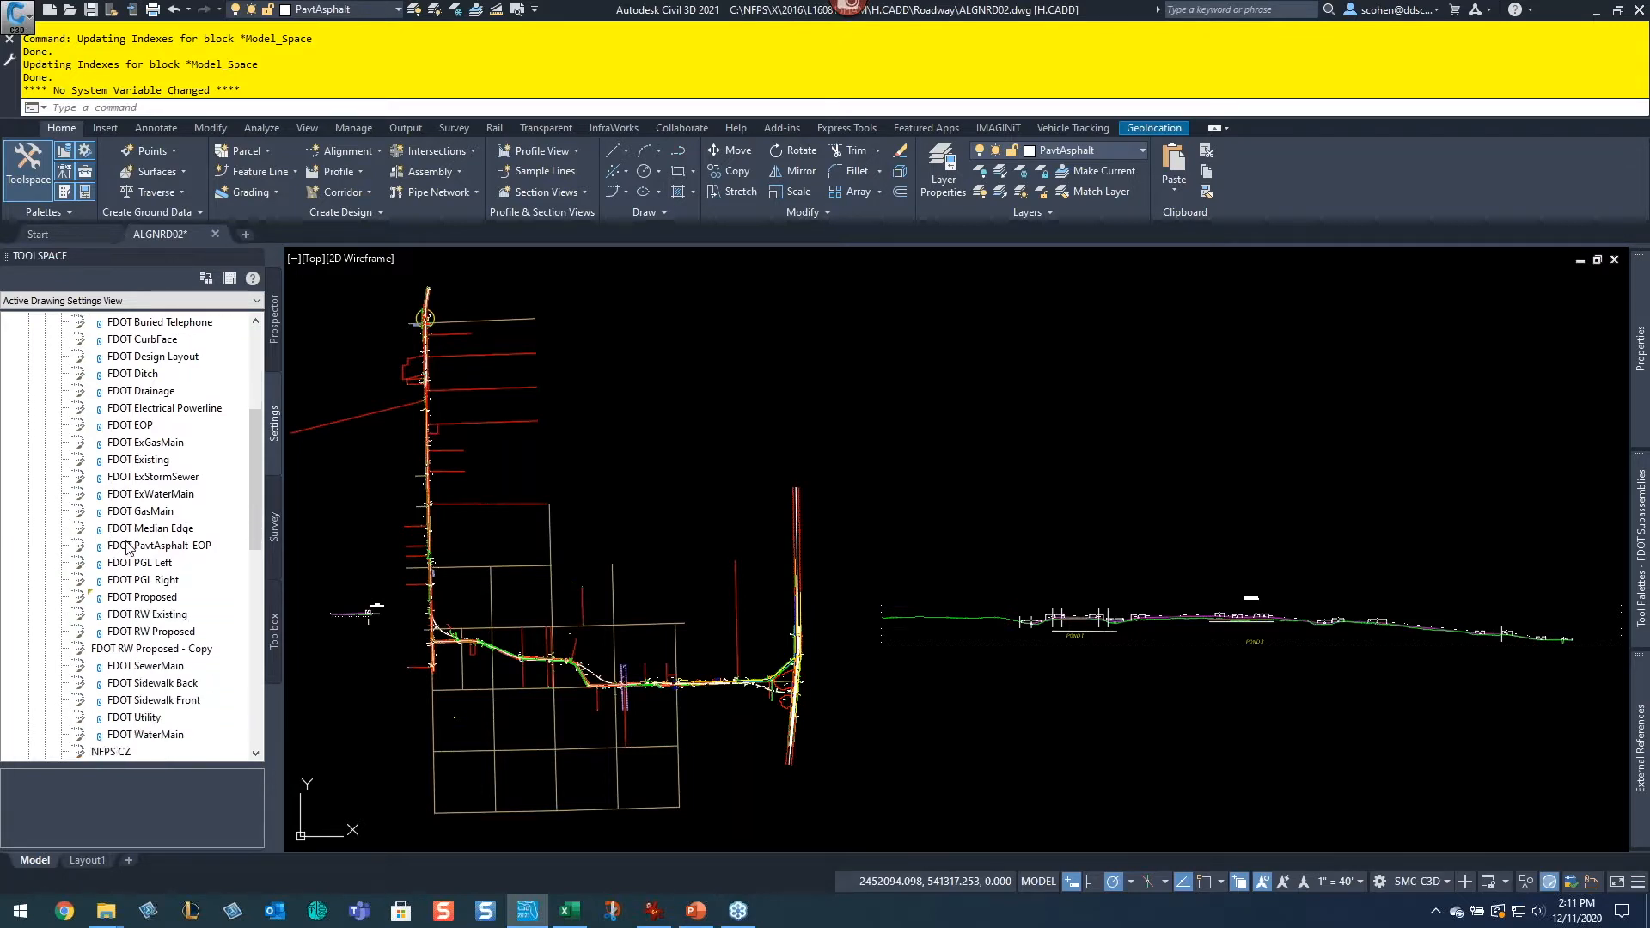
click(146, 649)
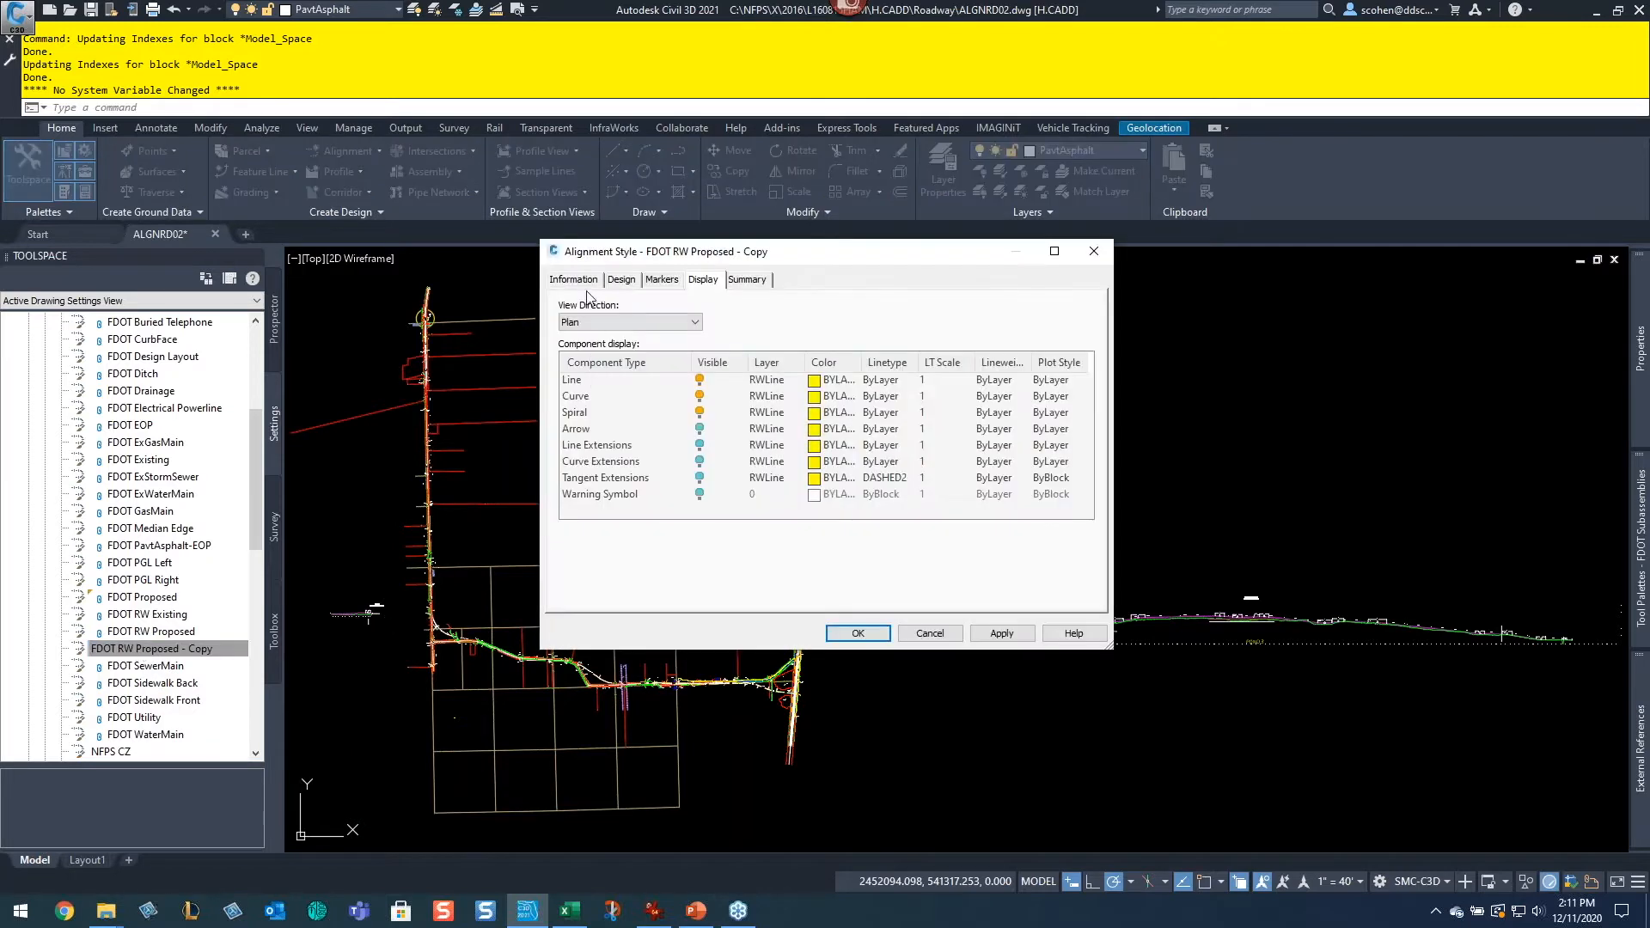
Step: Review the style's Information, Design and Markers tabs, enlarging the dialog to see the marker list
click(583, 282)
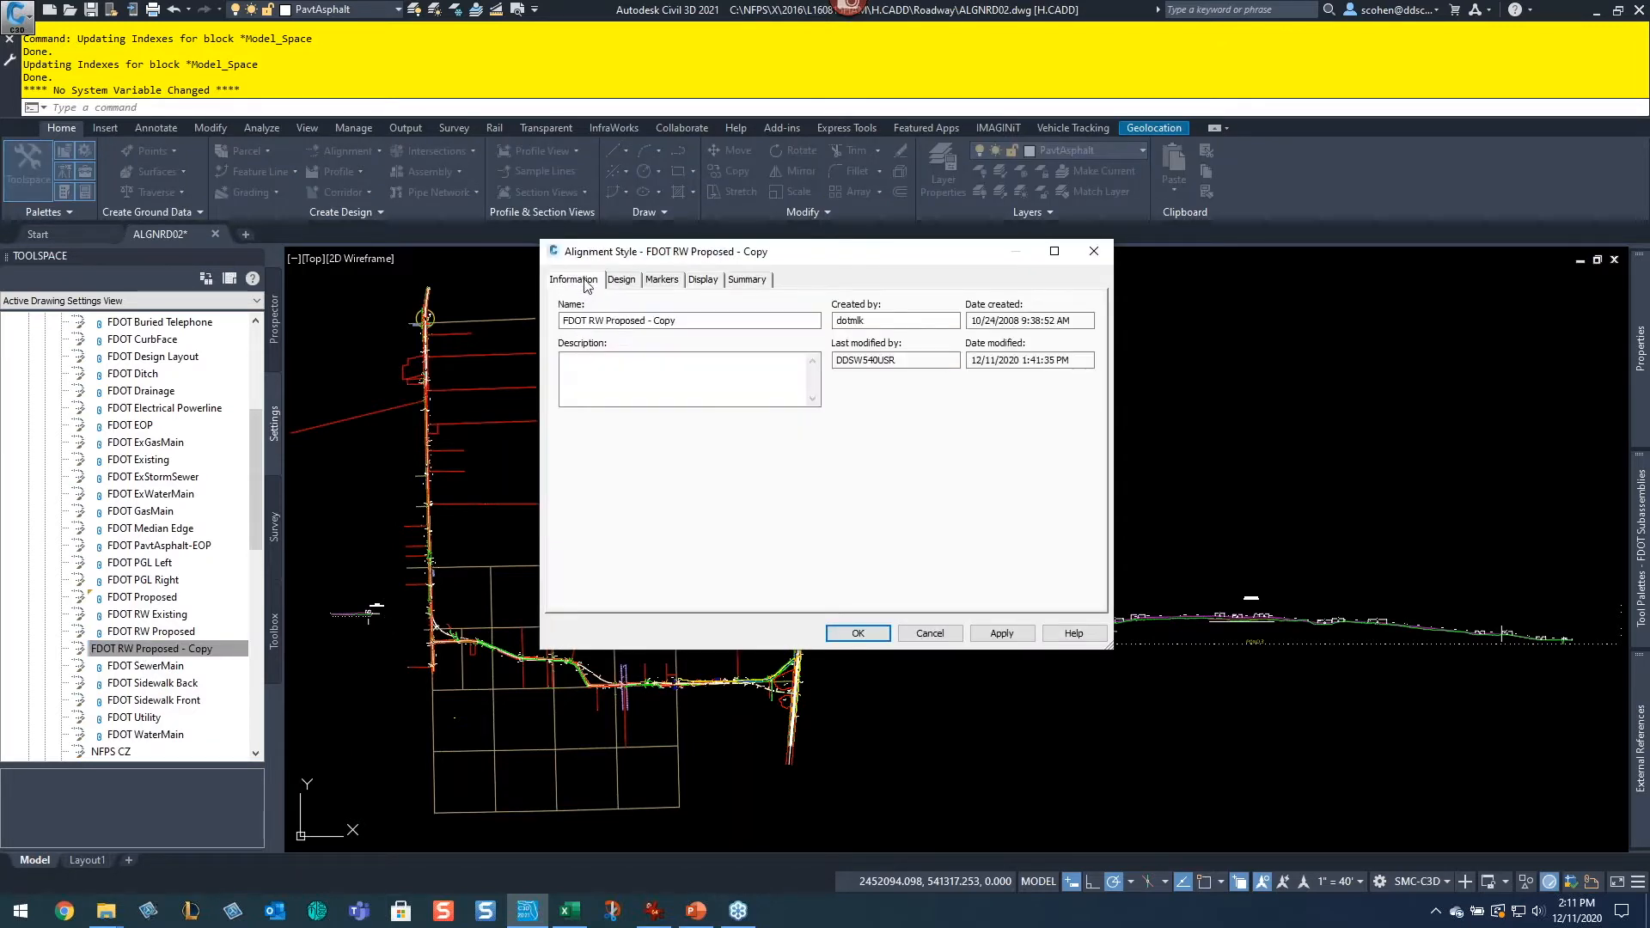
click(628, 282)
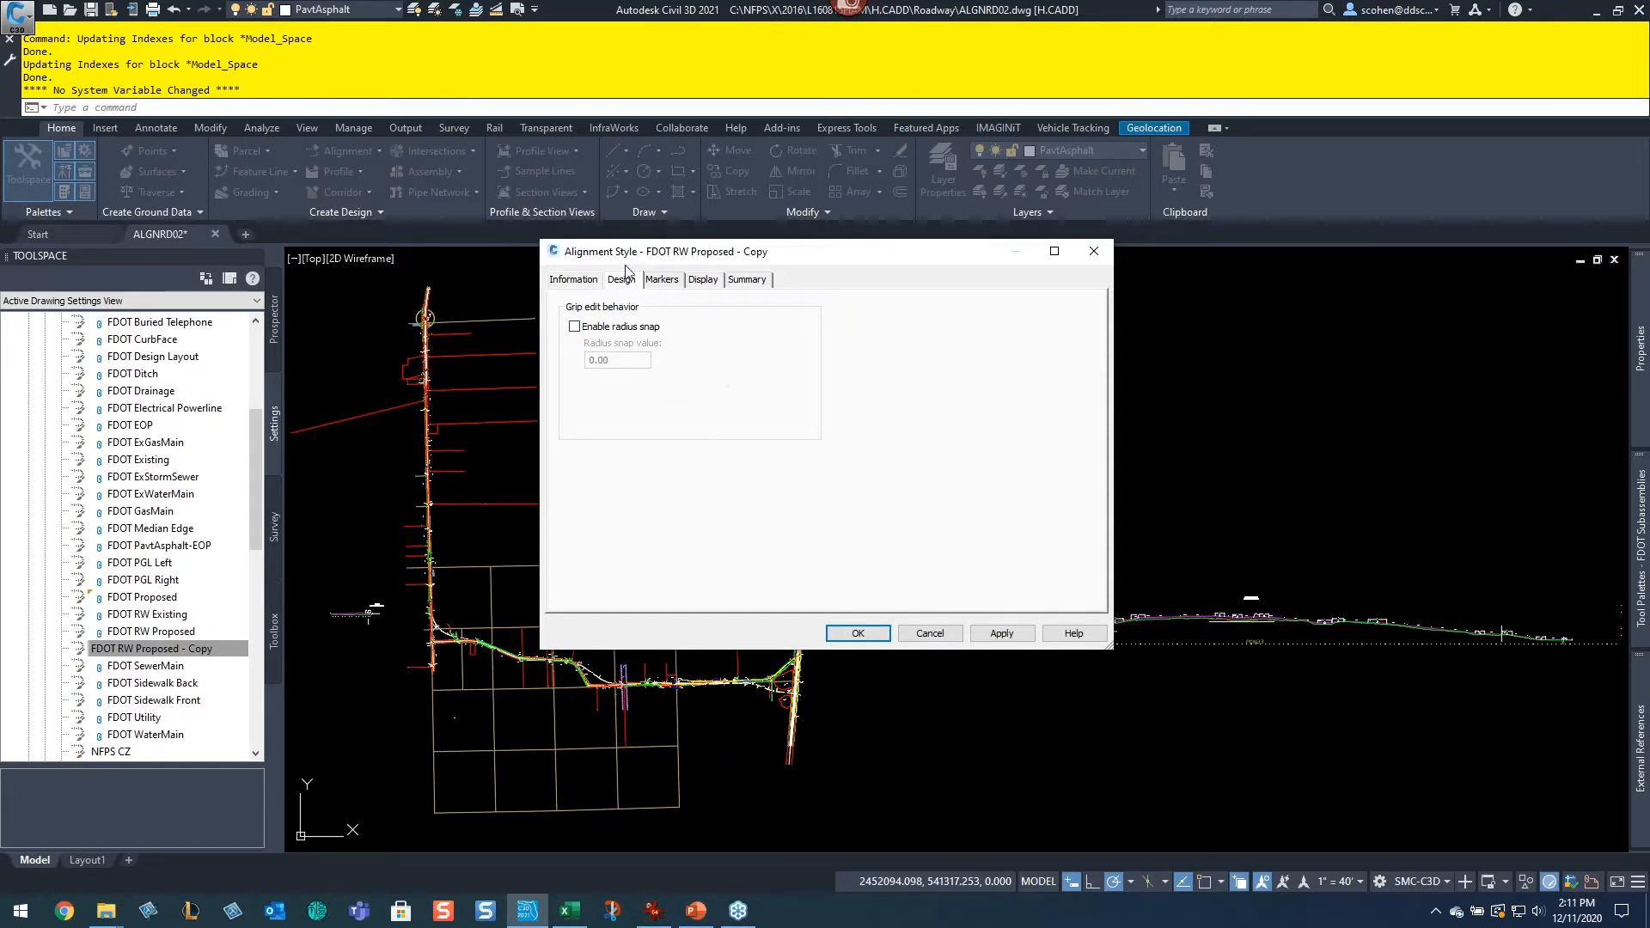
click(662, 279)
drag(1107, 646, 1378, 730)
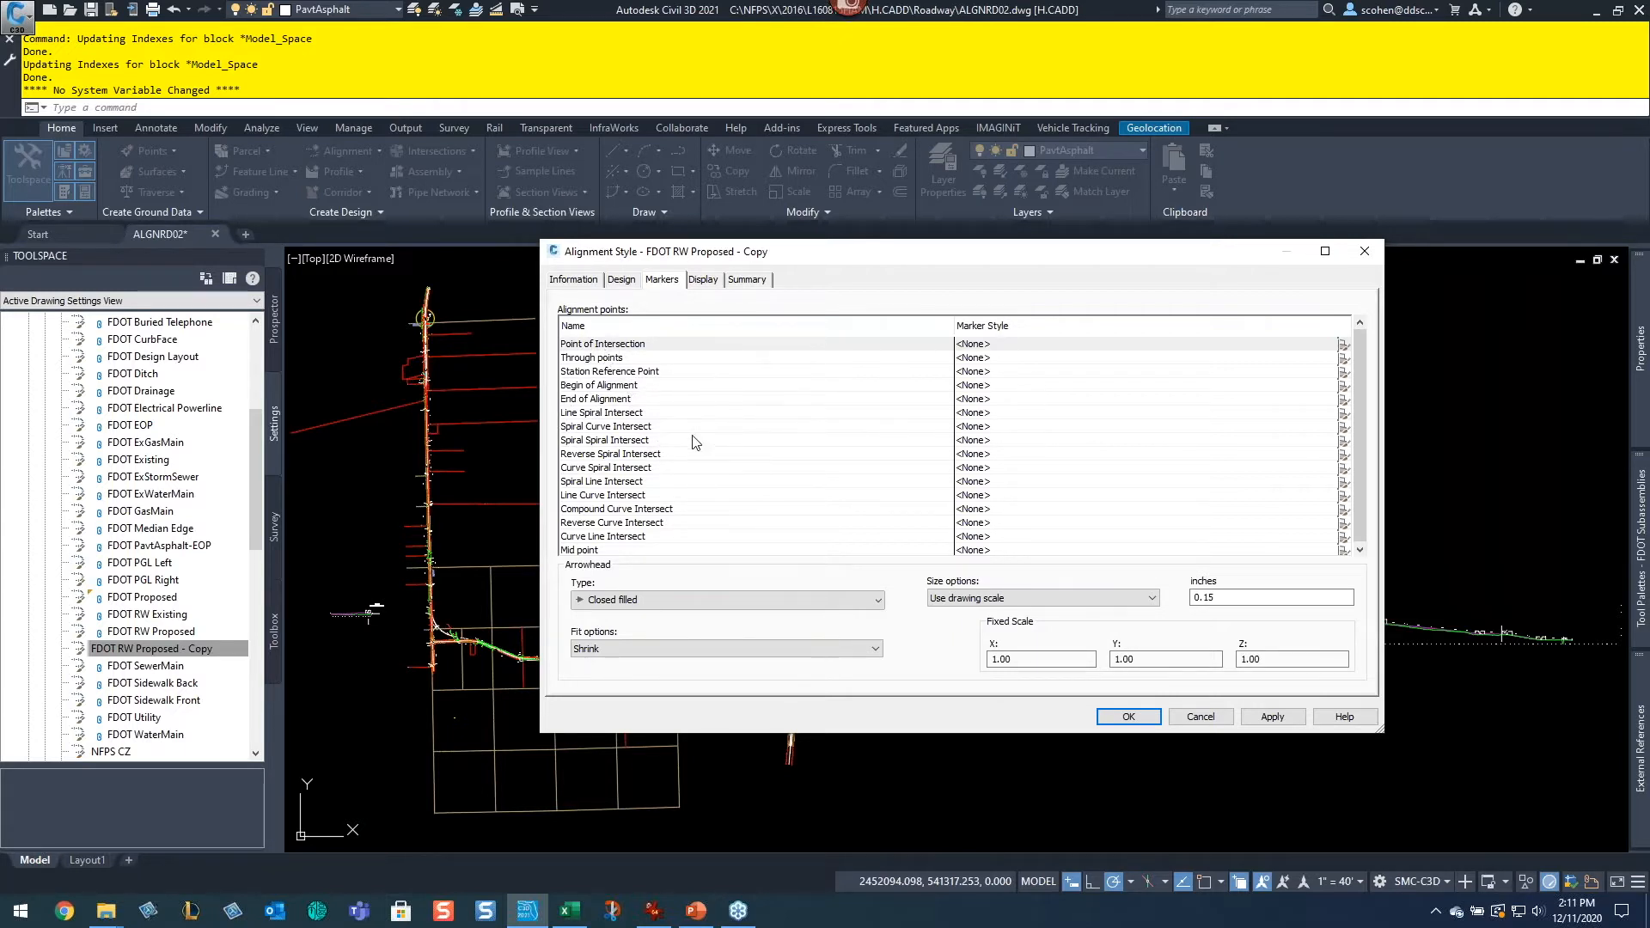
Step: Review the Display tab components for Plan, Model and Section view directions, then cancel the style dialog
click(703, 283)
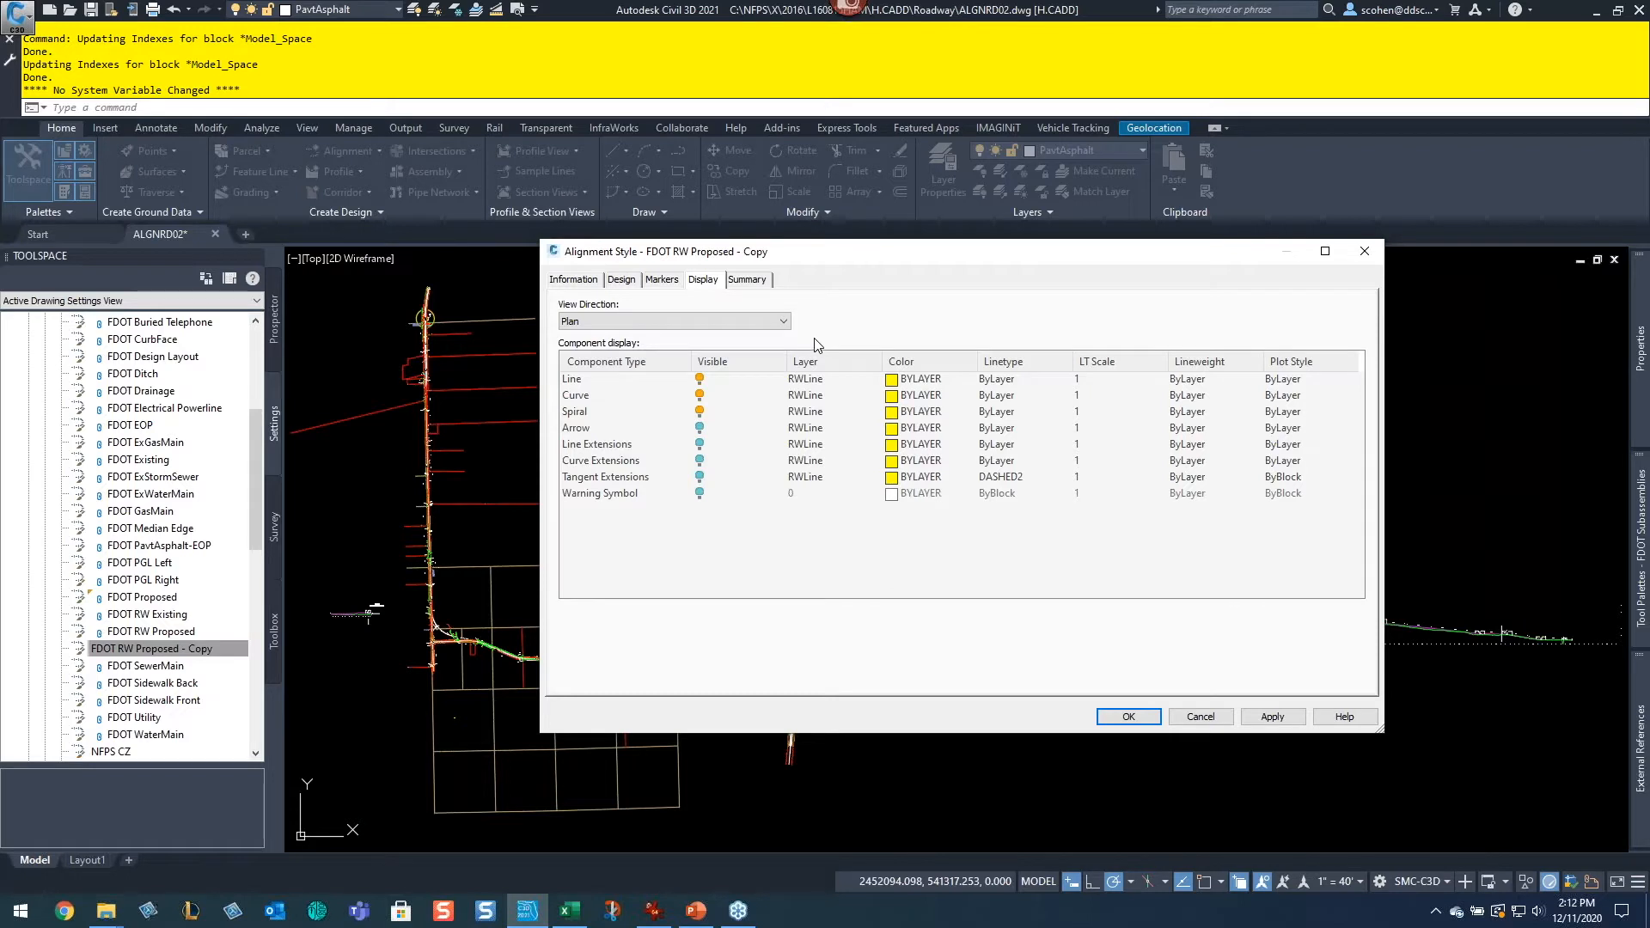
click(732, 323)
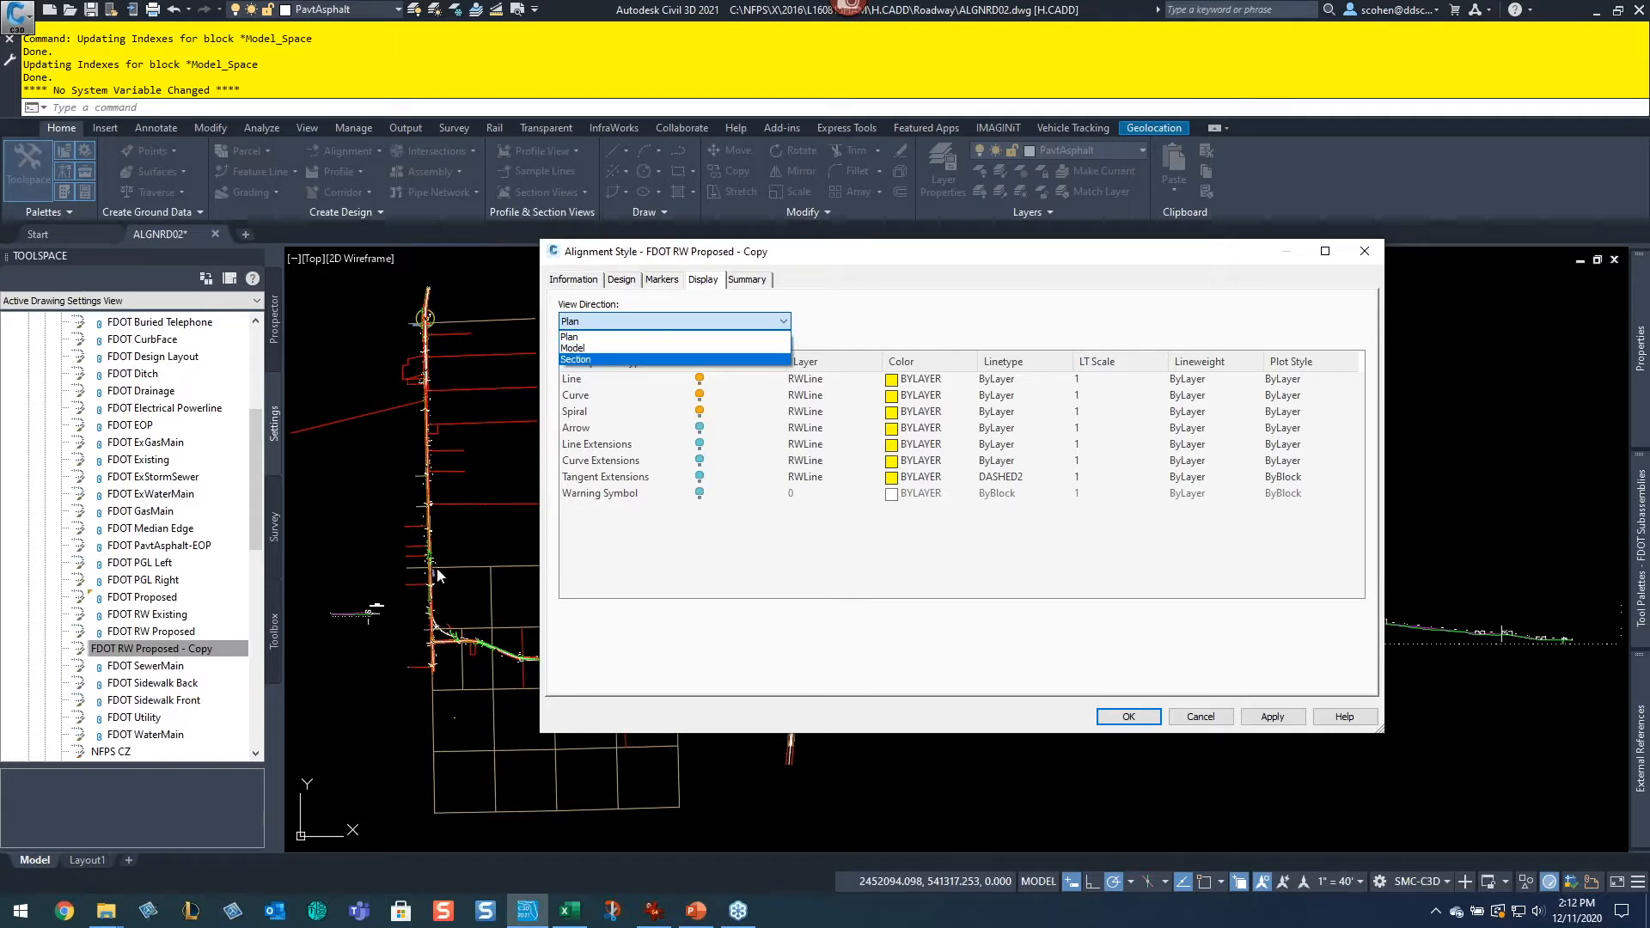
click(645, 348)
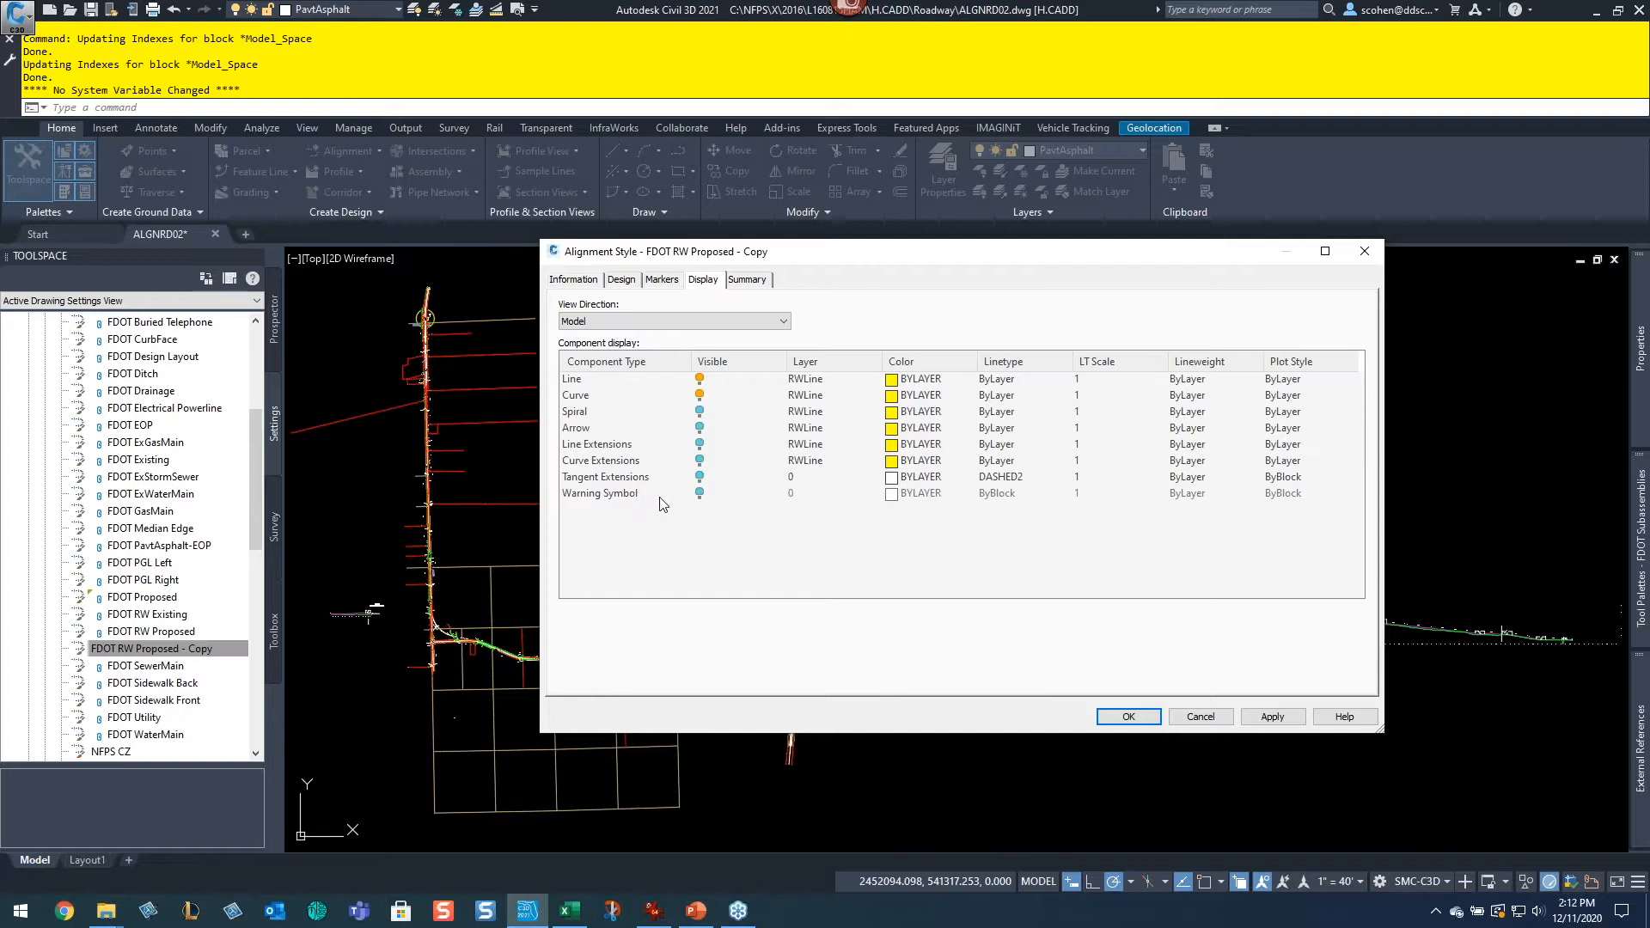
click(634, 323)
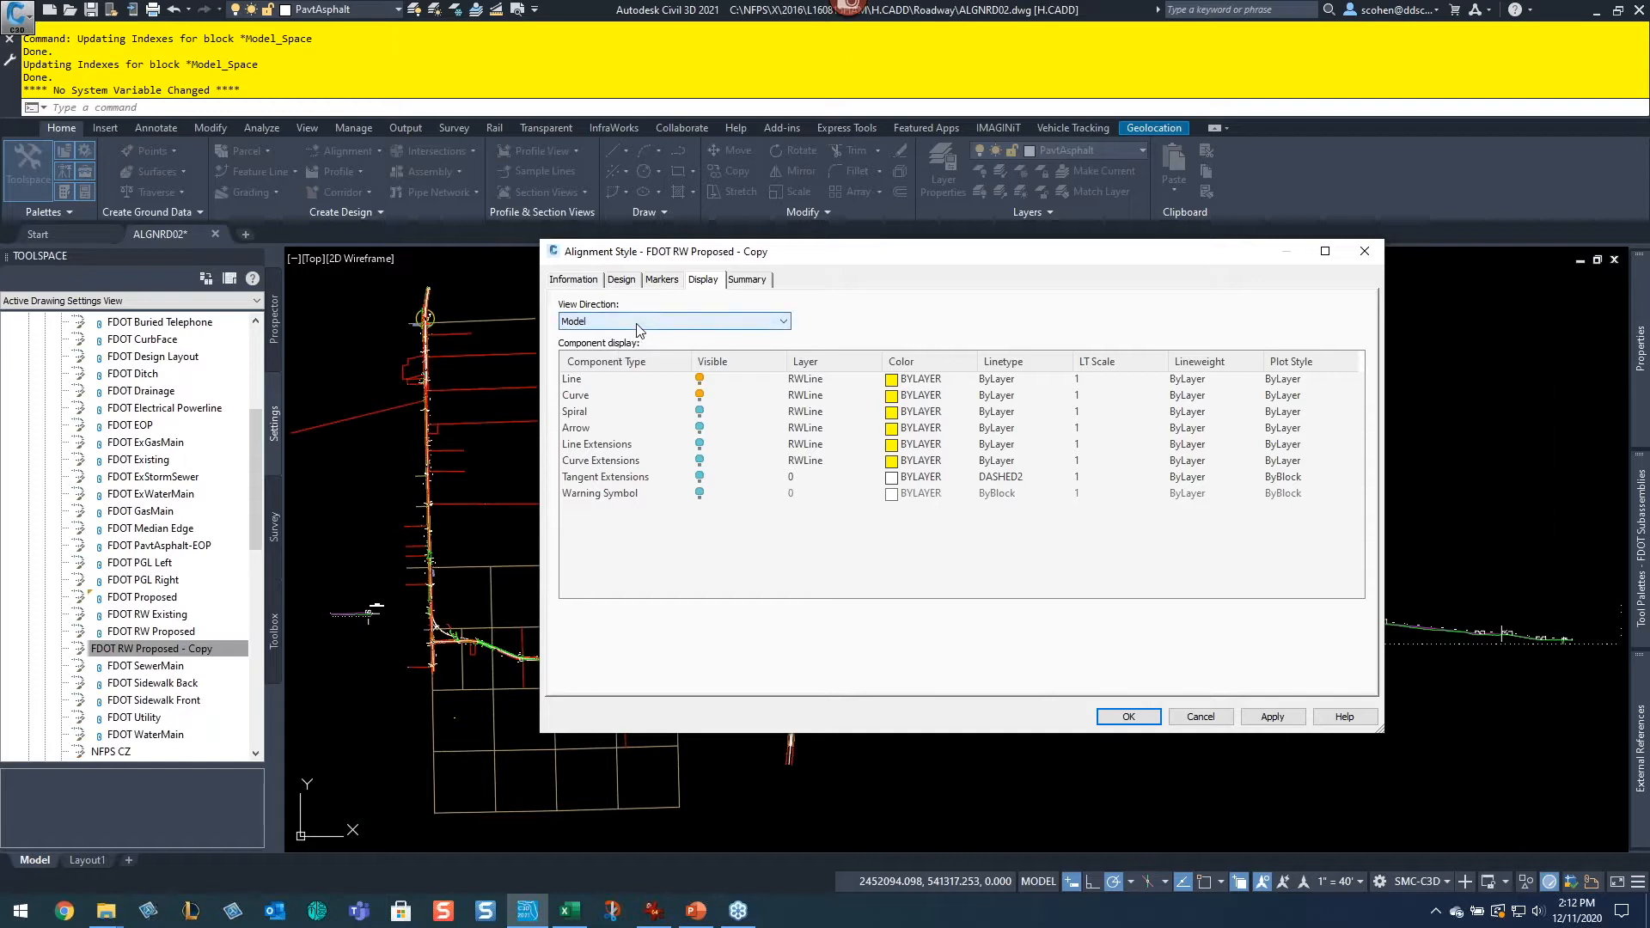
click(620, 357)
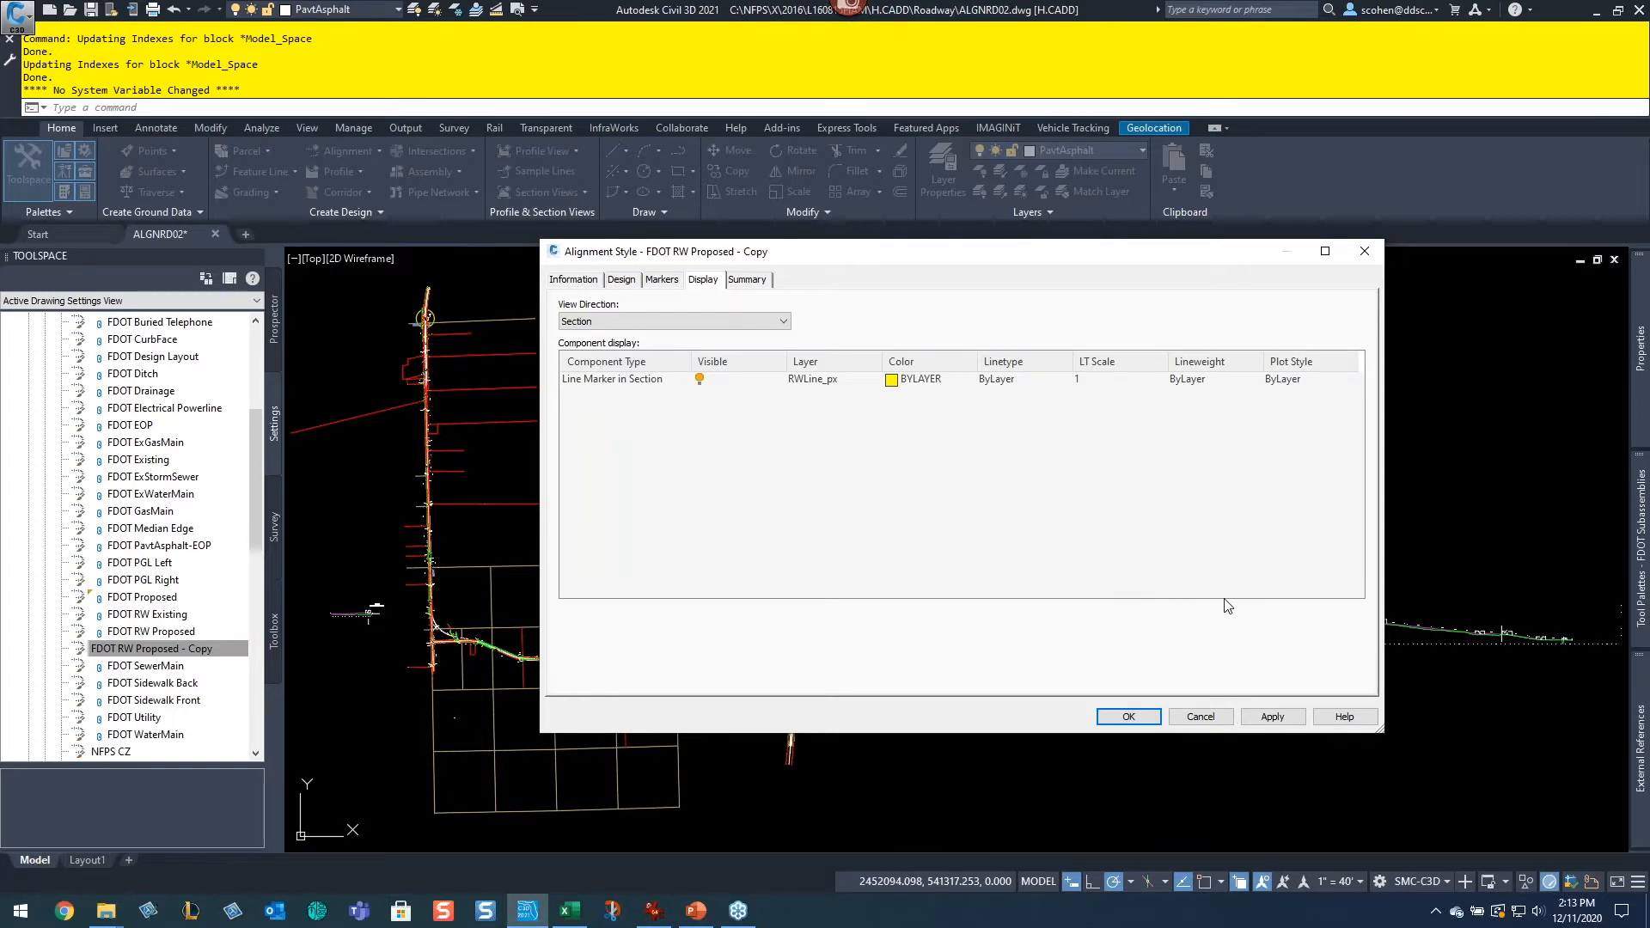
click(1201, 716)
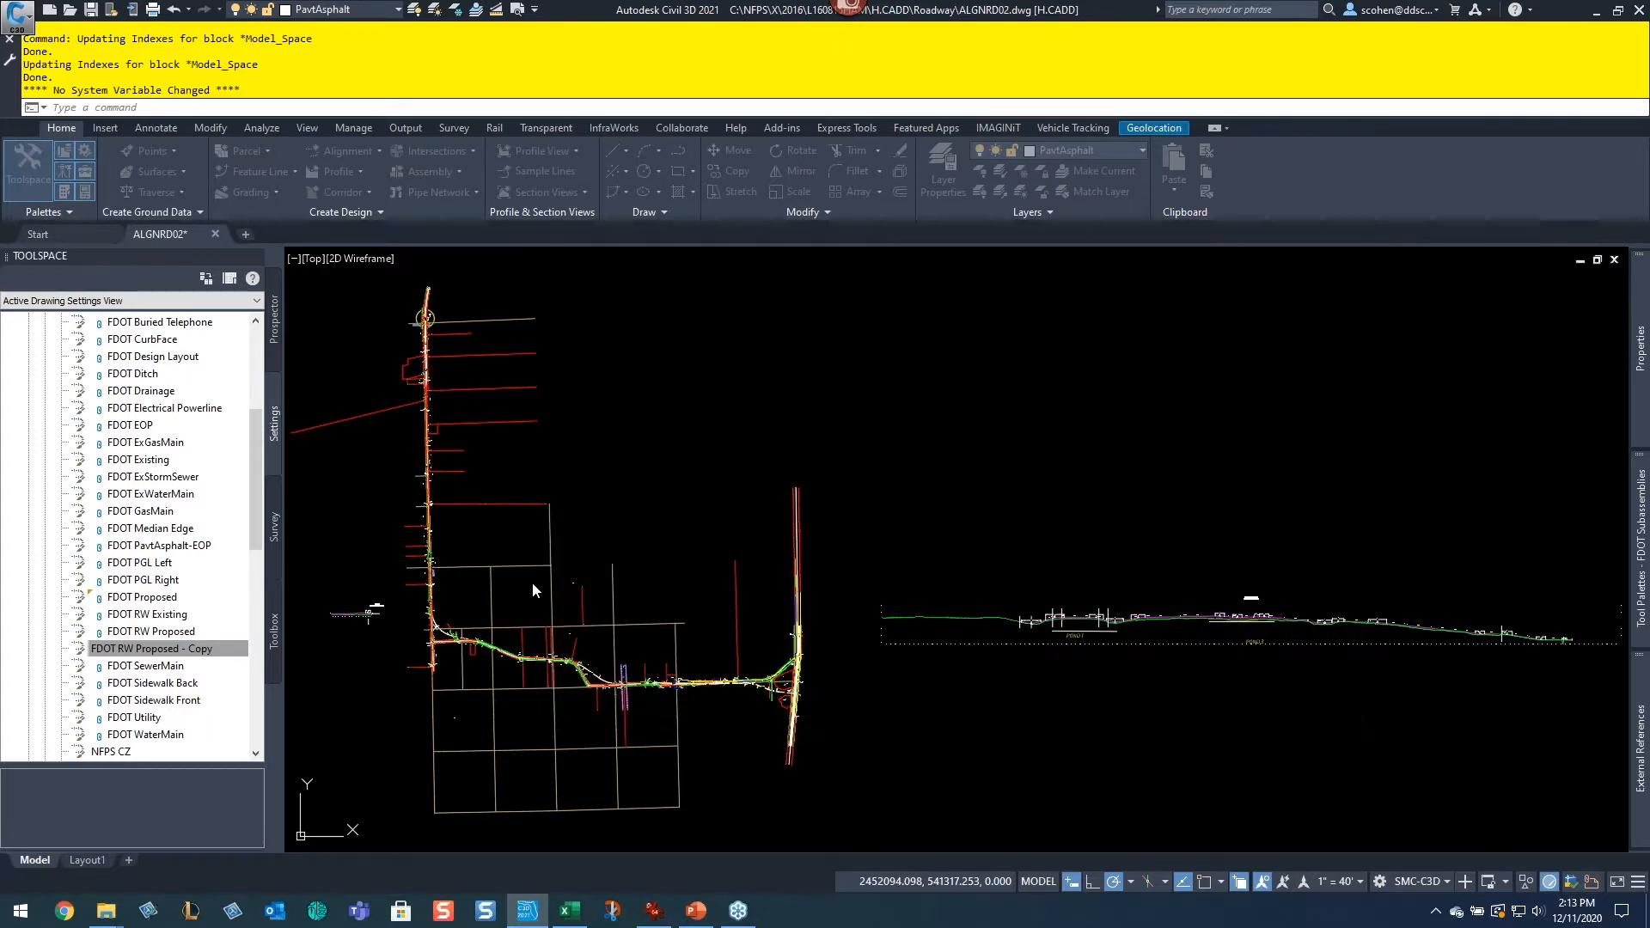
Step: Expand Label Styles and its Label Sets folder to browse the available alignment label sets
scroll(70, 392, up, 5)
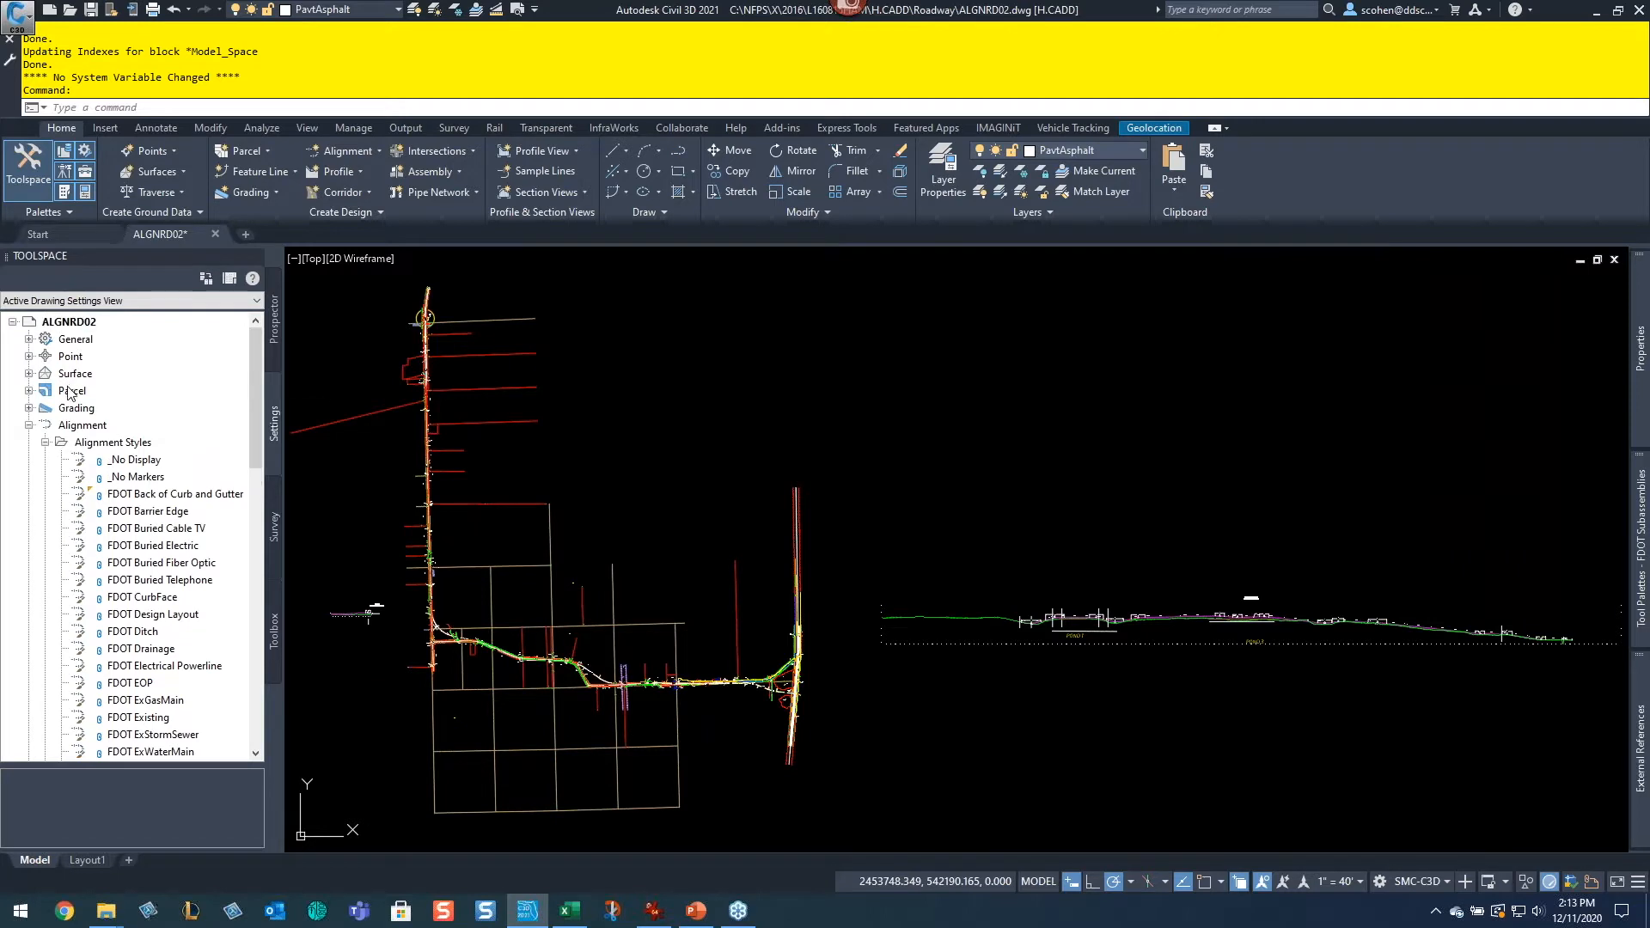
click(46, 442)
click(48, 477)
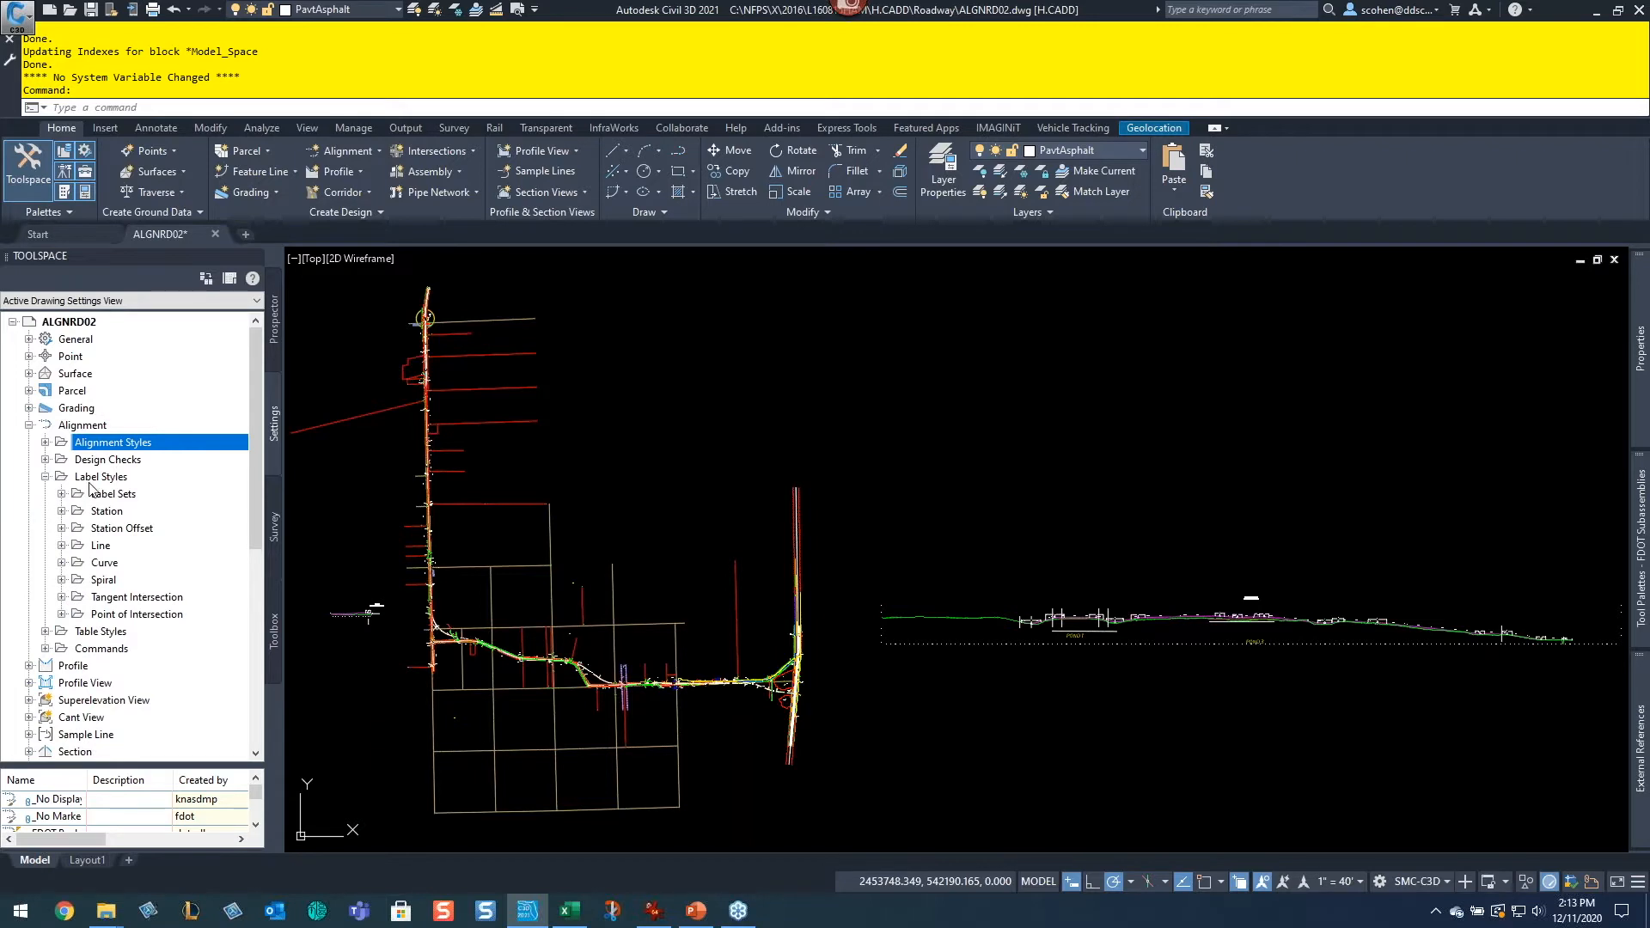
click(61, 494)
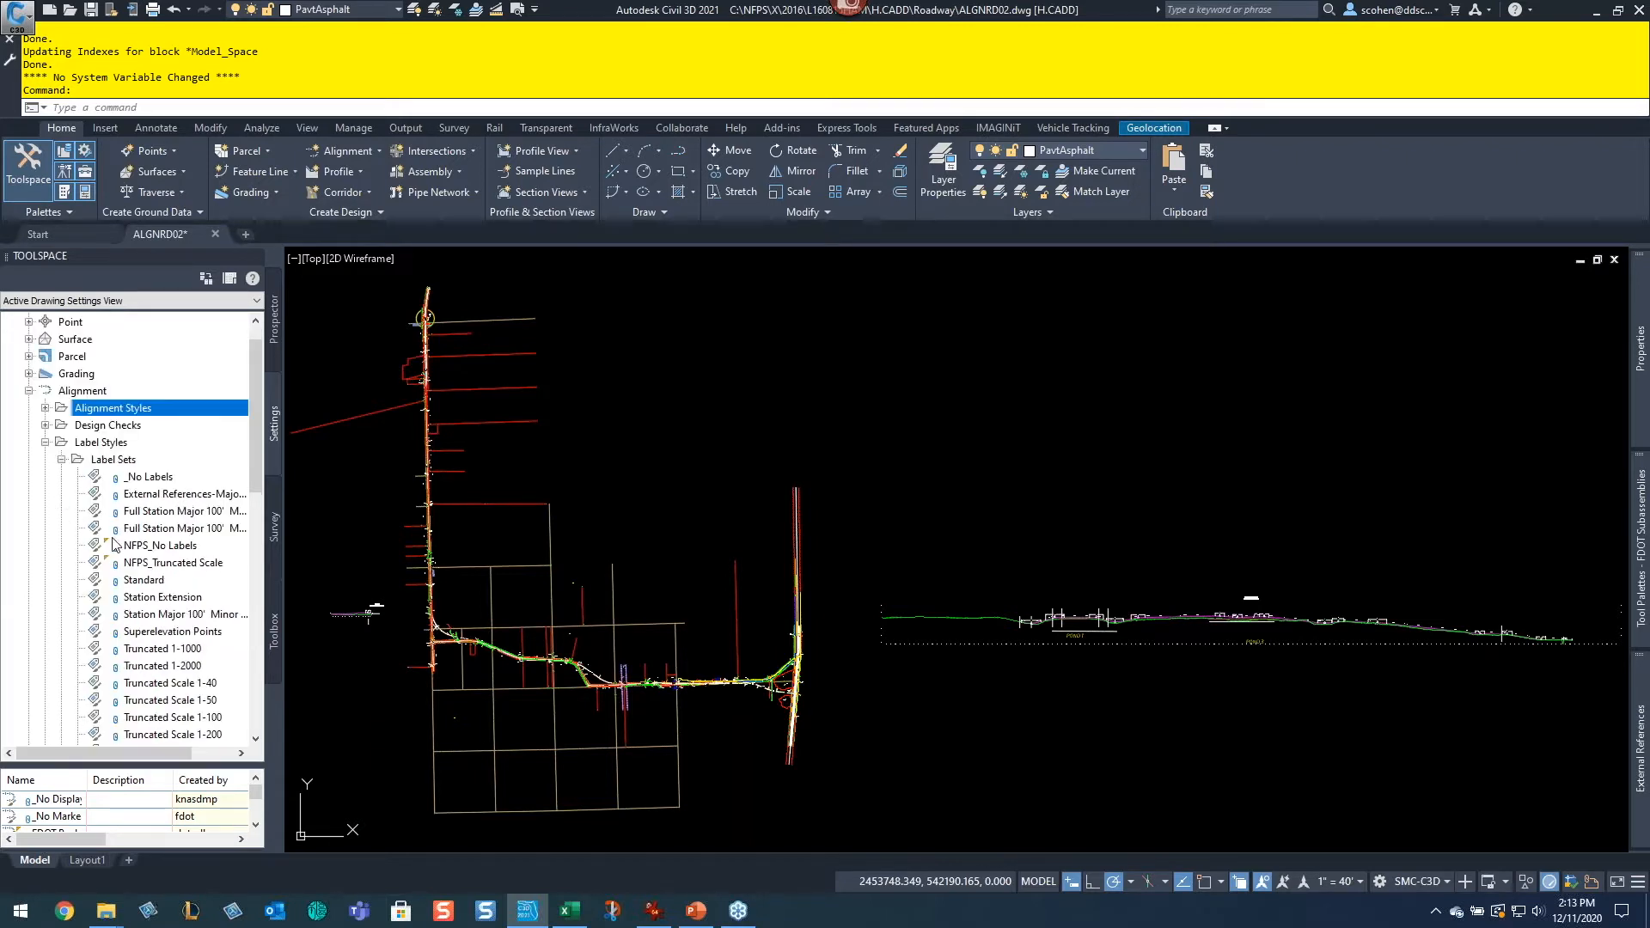
scroll(124, 534, down, 2)
scroll(124, 534, down, 1)
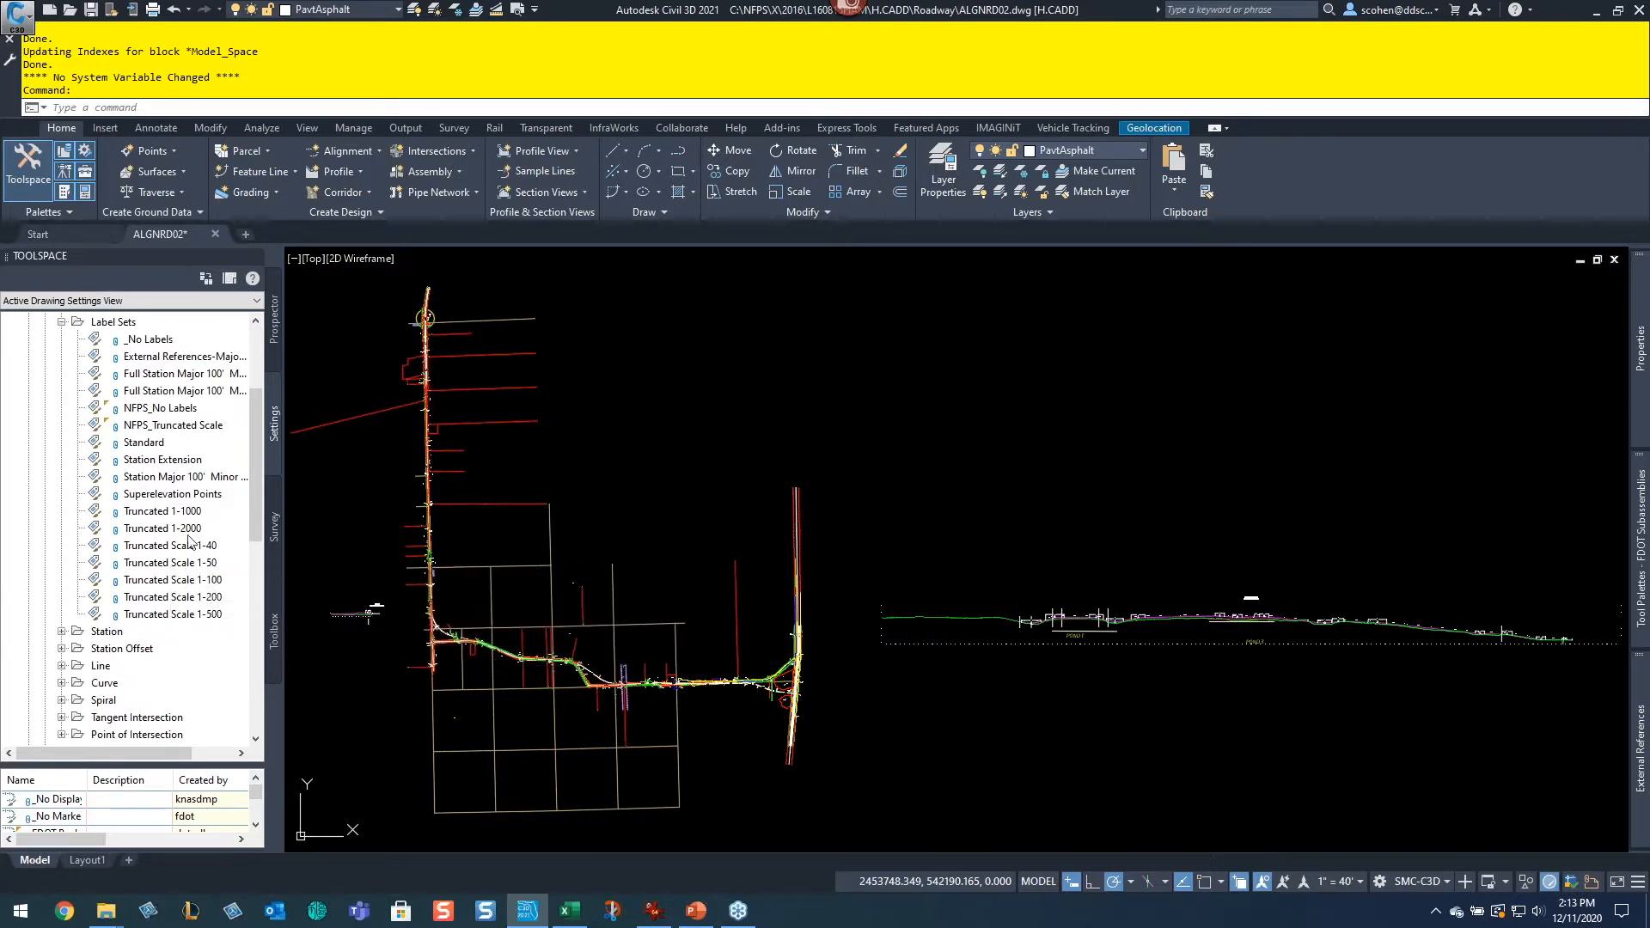
scroll(120, 606, down, 1)
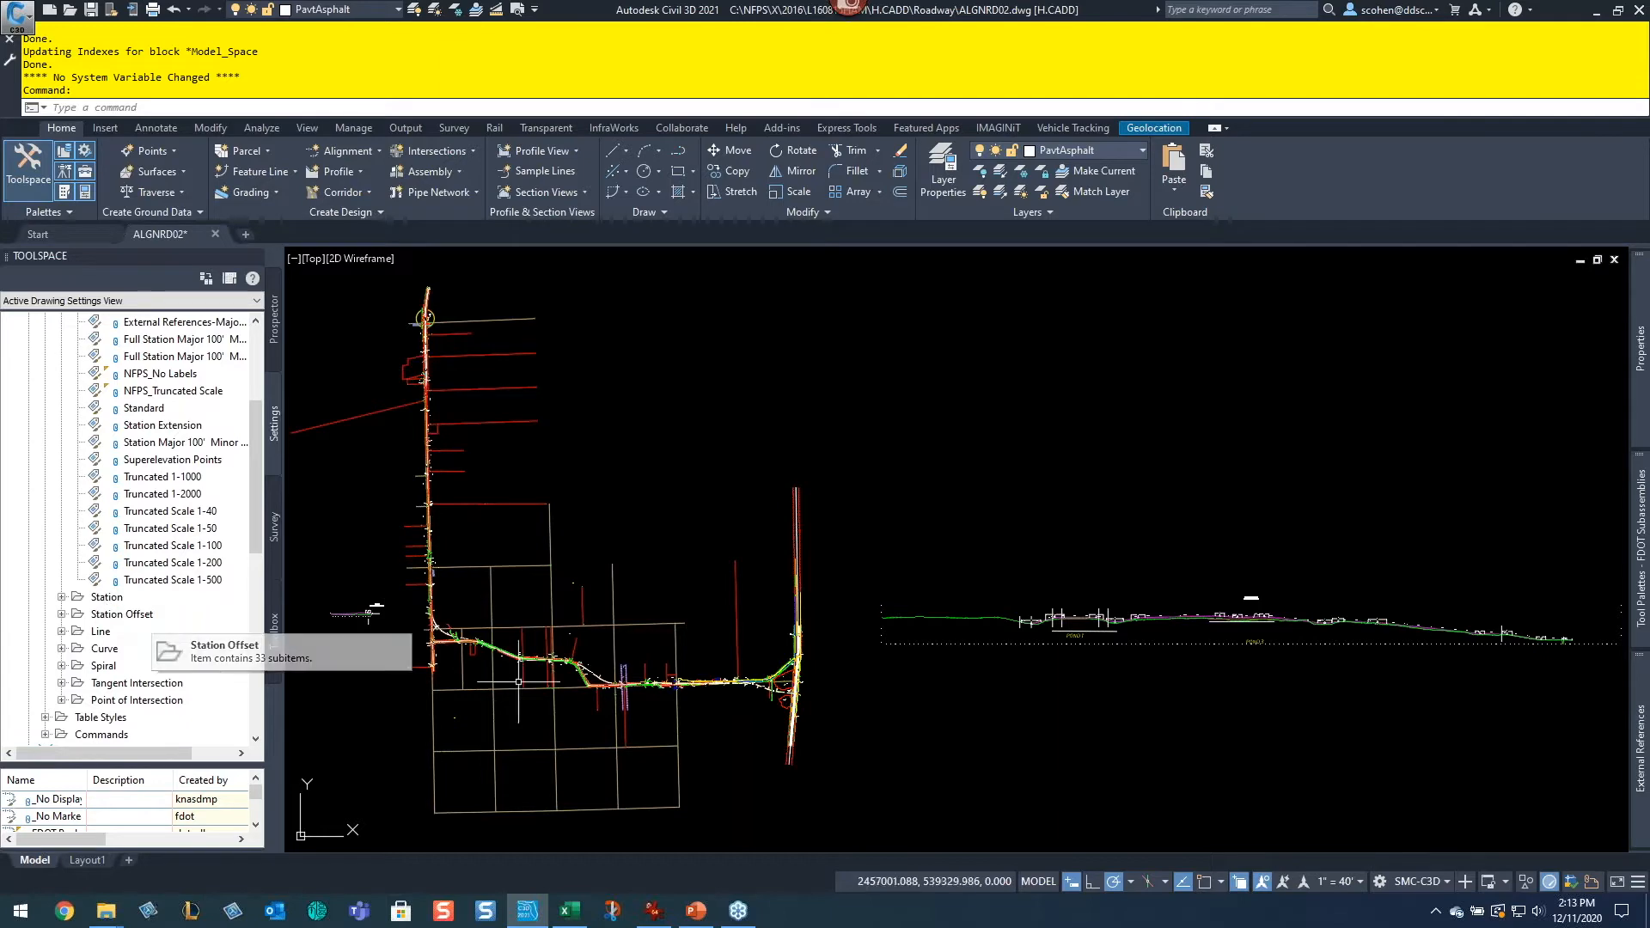
Step: Zoom and pan along the alignment in the drawing to examine its station labels
scroll(632, 678, up, 6)
scroll(473, 667, up, 10)
scroll(695, 532, up, 4)
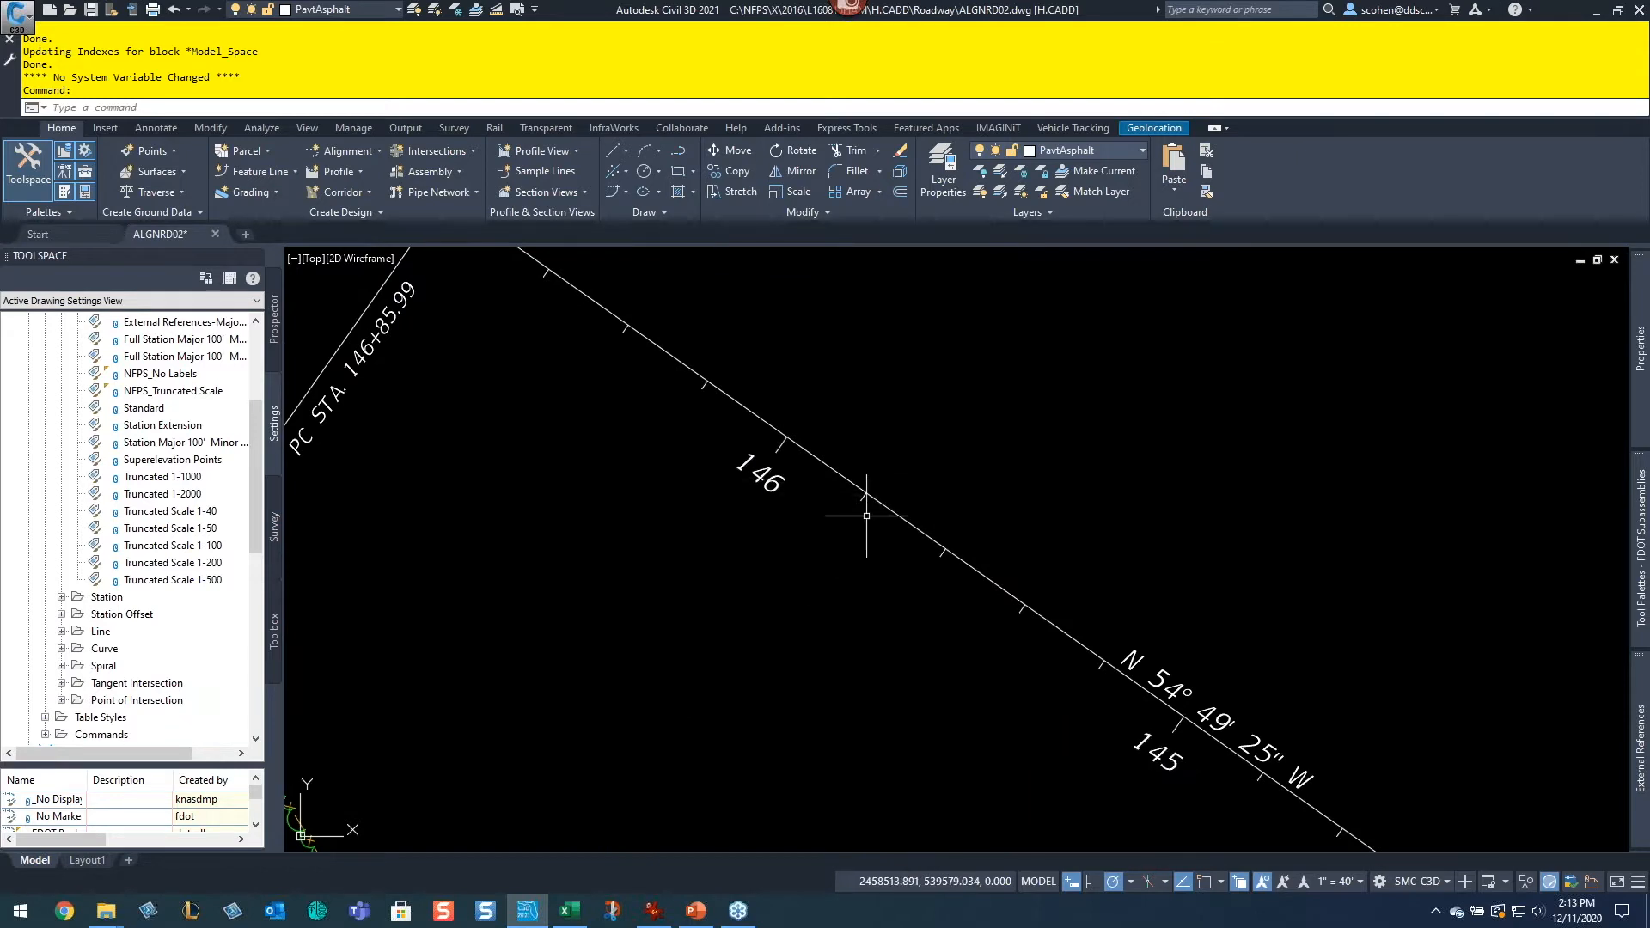
middle_drag(545, 548, 563, 590)
scroll(685, 588, down, 6)
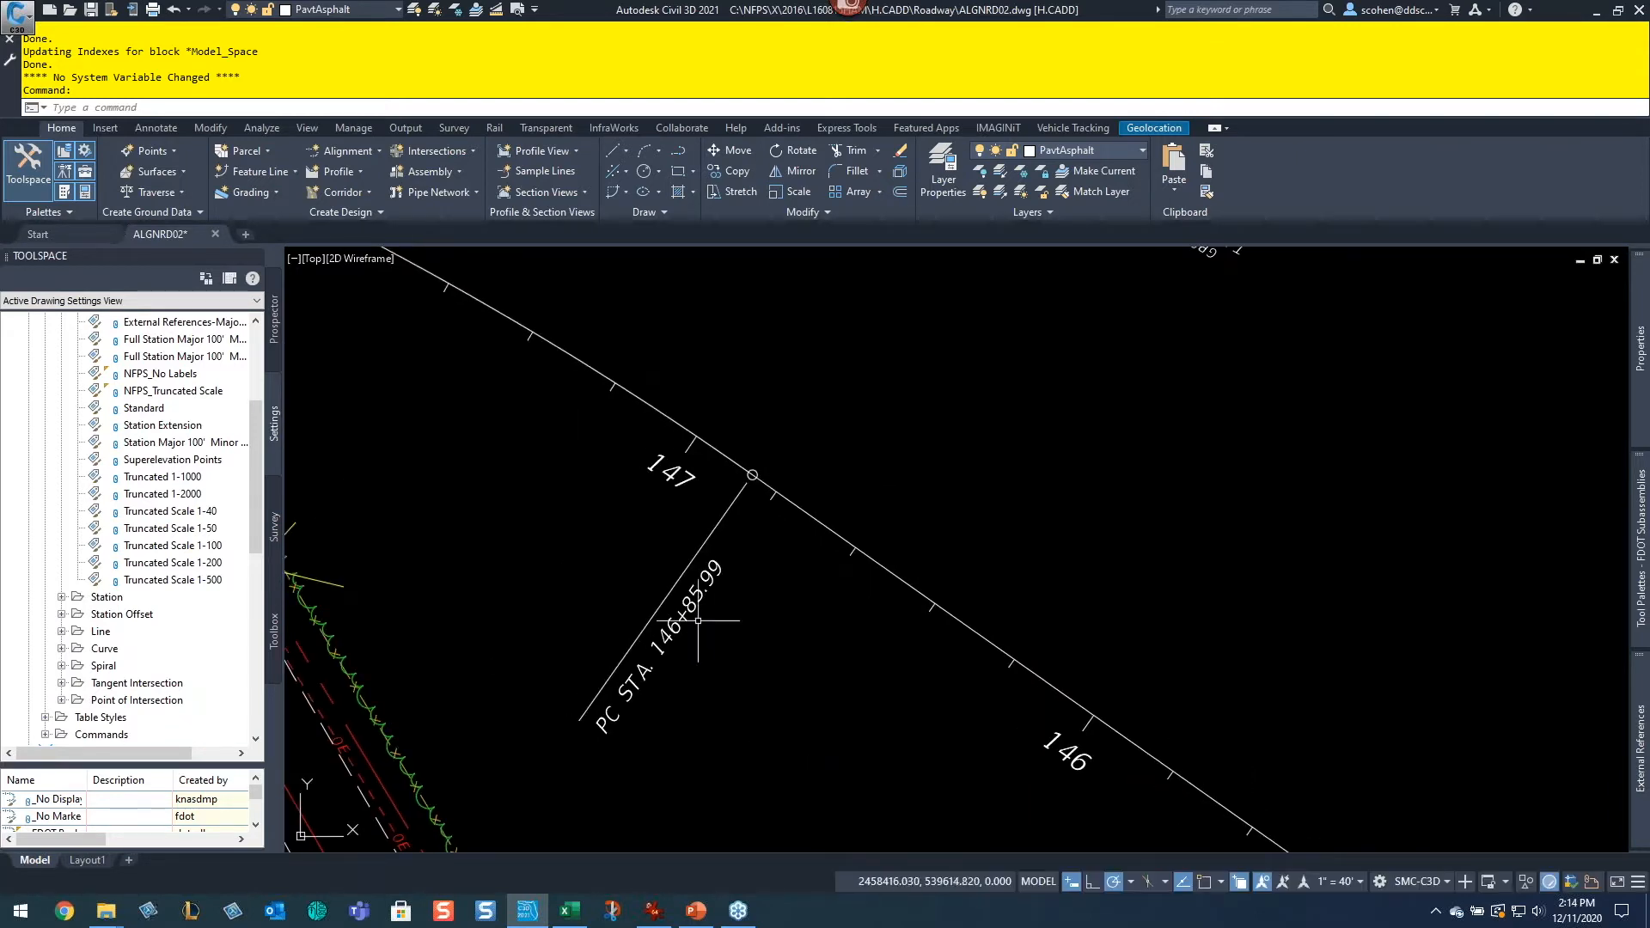
scroll(684, 587, down, 2)
scroll(623, 532, up, 4)
middle_drag(880, 625, 632, 452)
middle_drag(863, 631, 612, 431)
middle_drag(920, 615, 669, 435)
middle_drag(1061, 593, 800, 485)
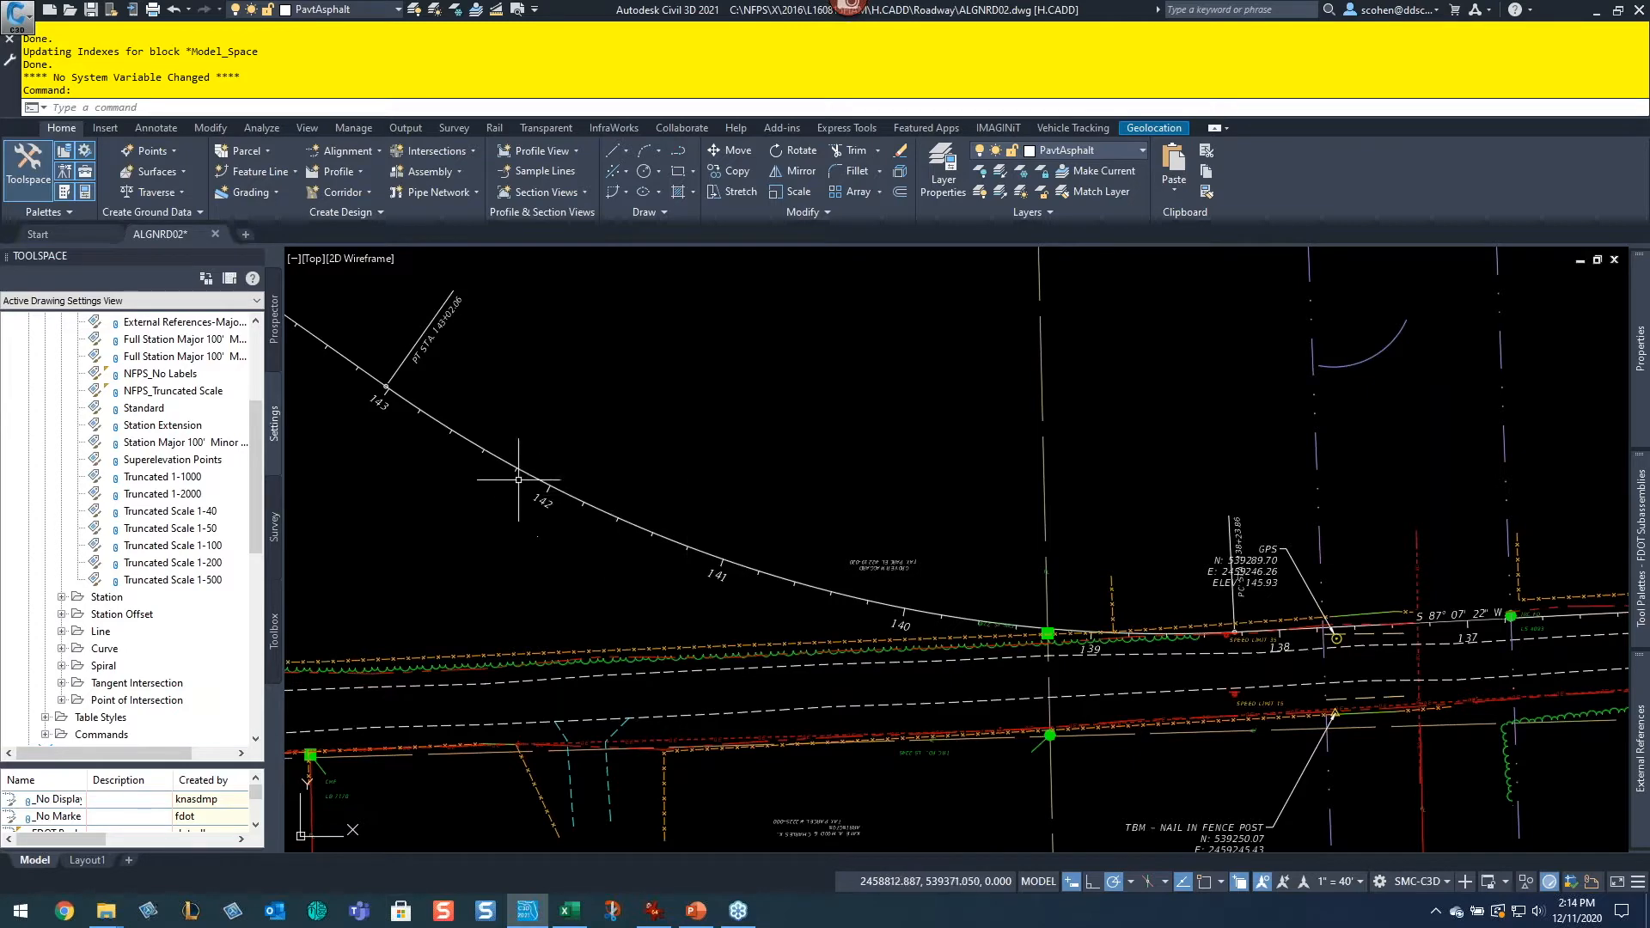
scroll(521, 464, up, 4)
Step: Edit the alignment's labels by importing the NFPS_Truncated Scale label set and applying it
click(482, 462)
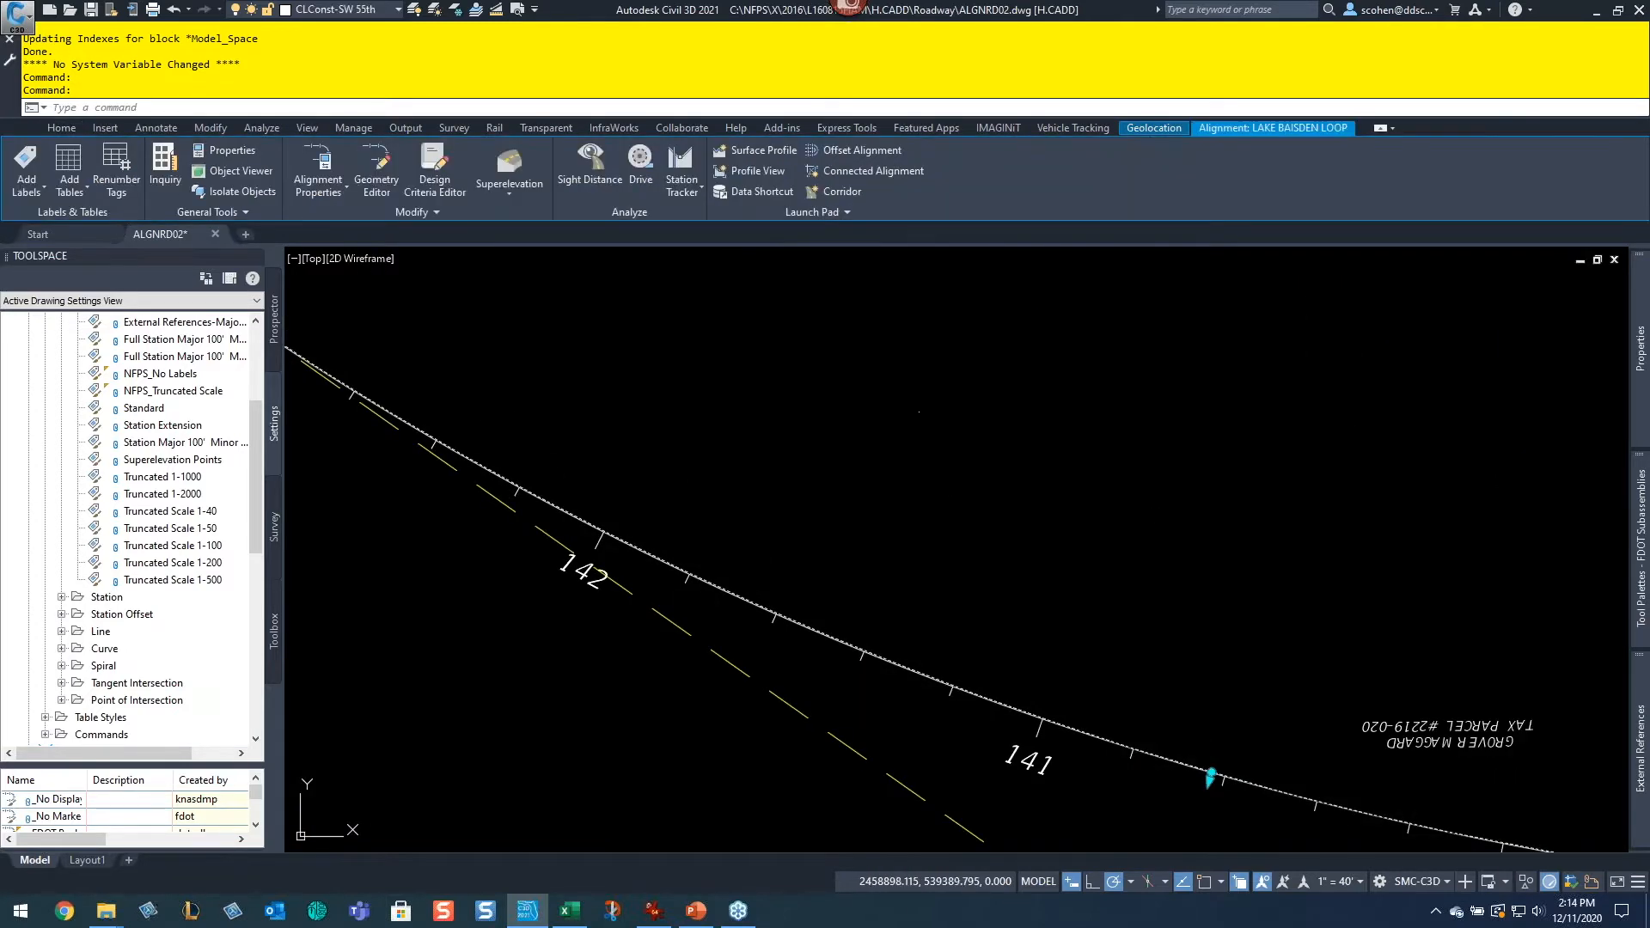
right_click(936, 445)
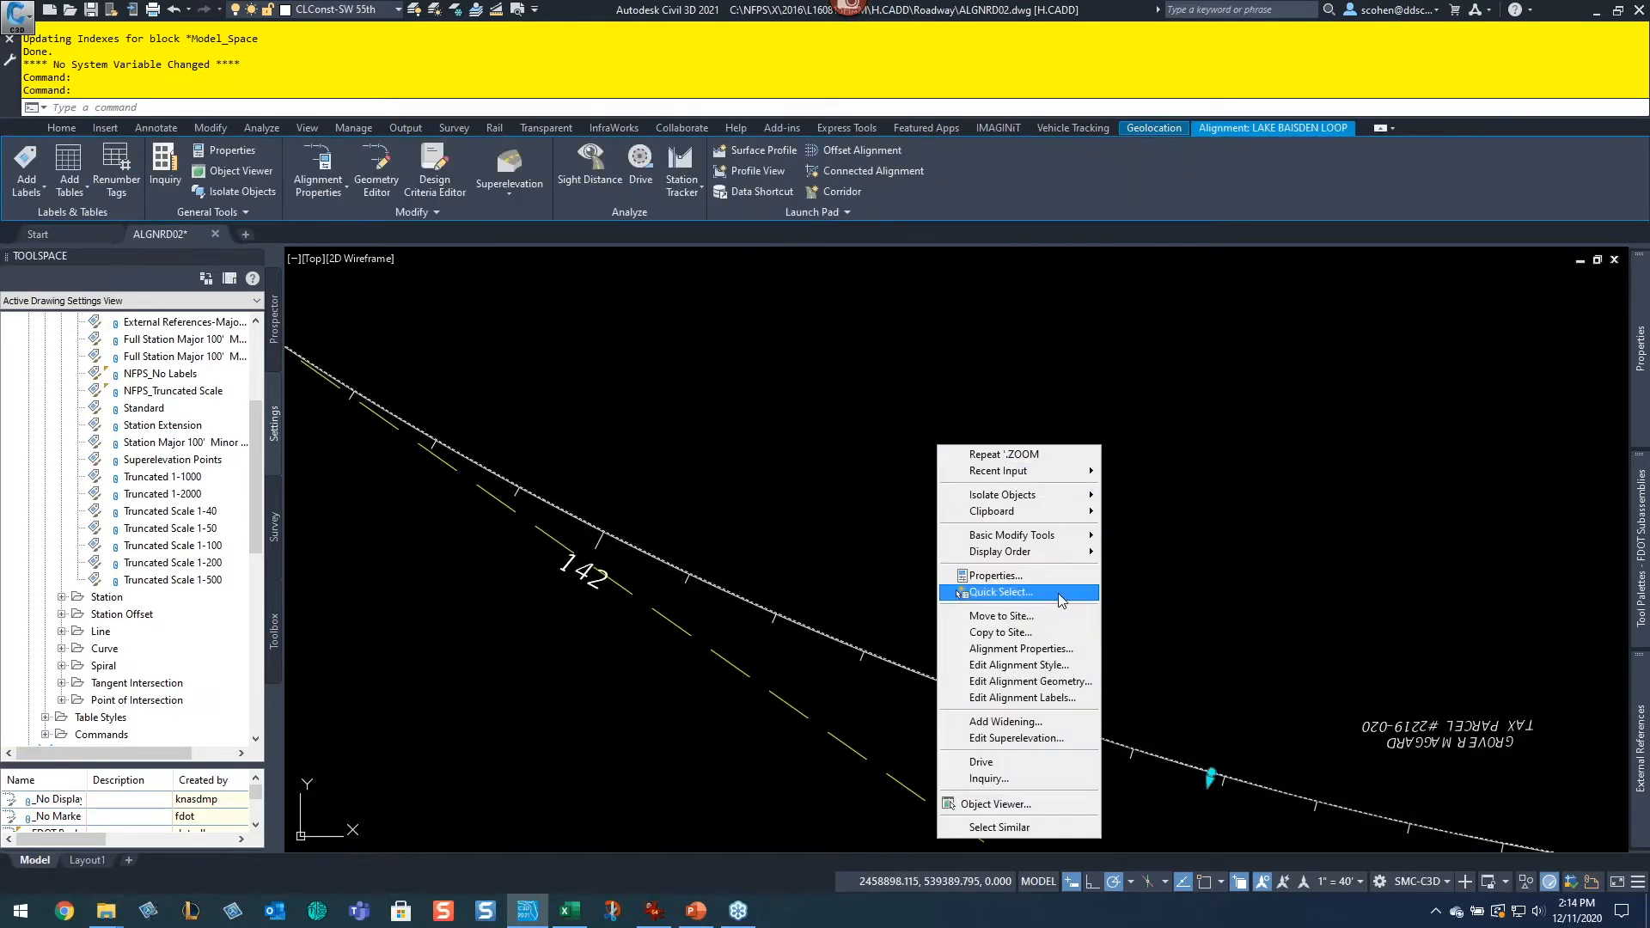
click(1044, 704)
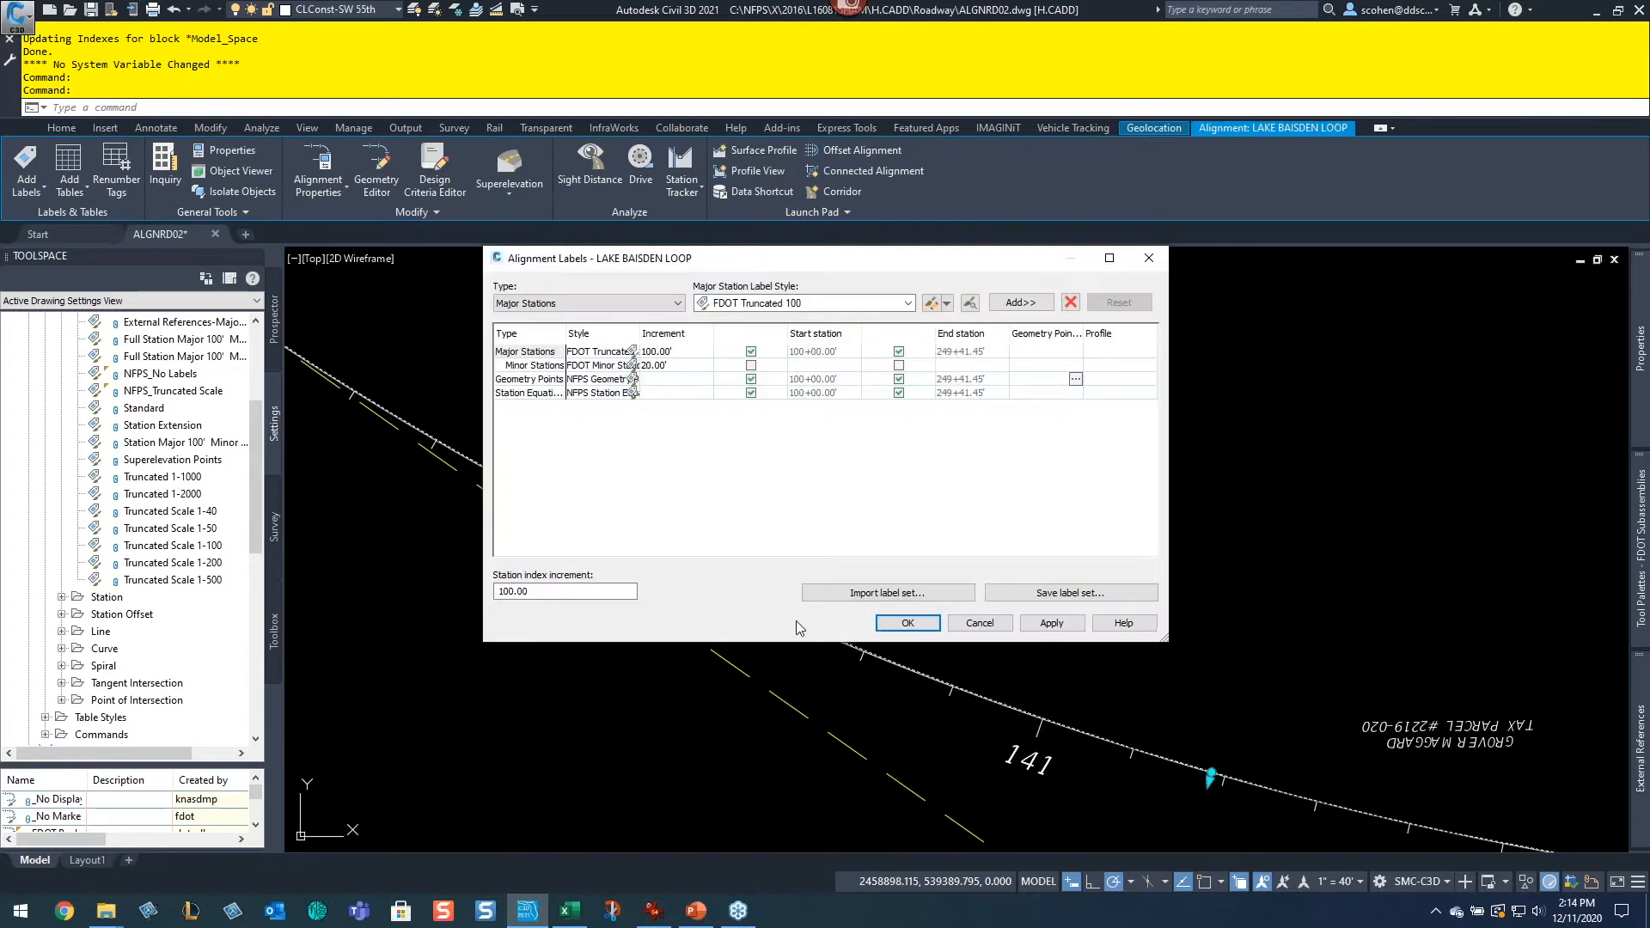
click(860, 596)
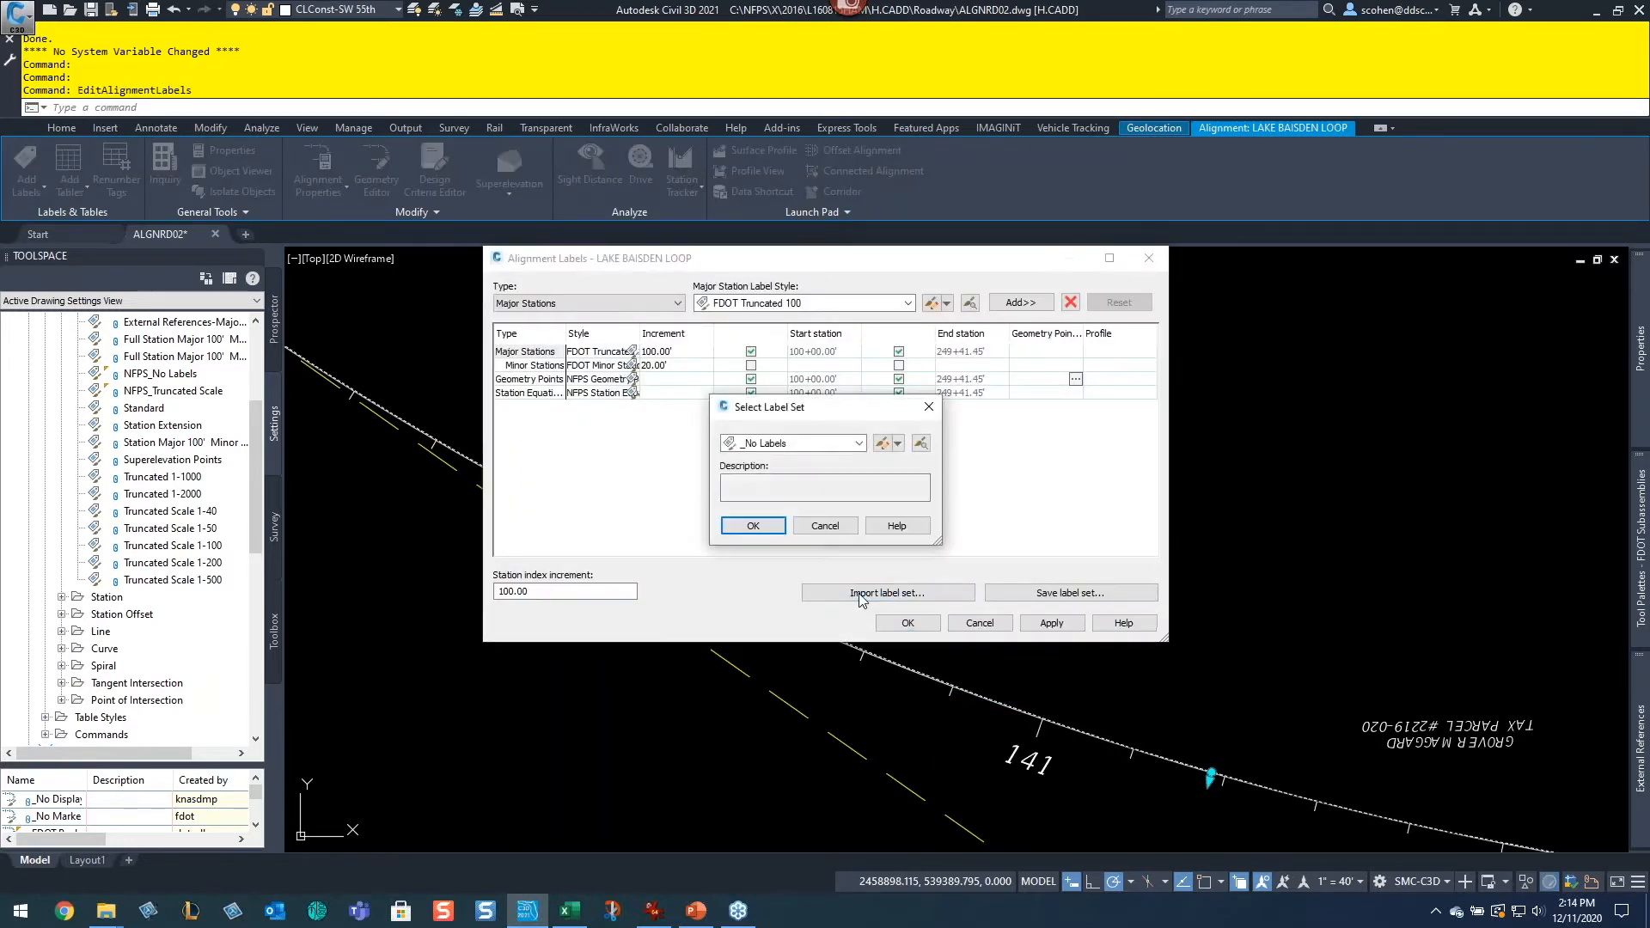
click(830, 443)
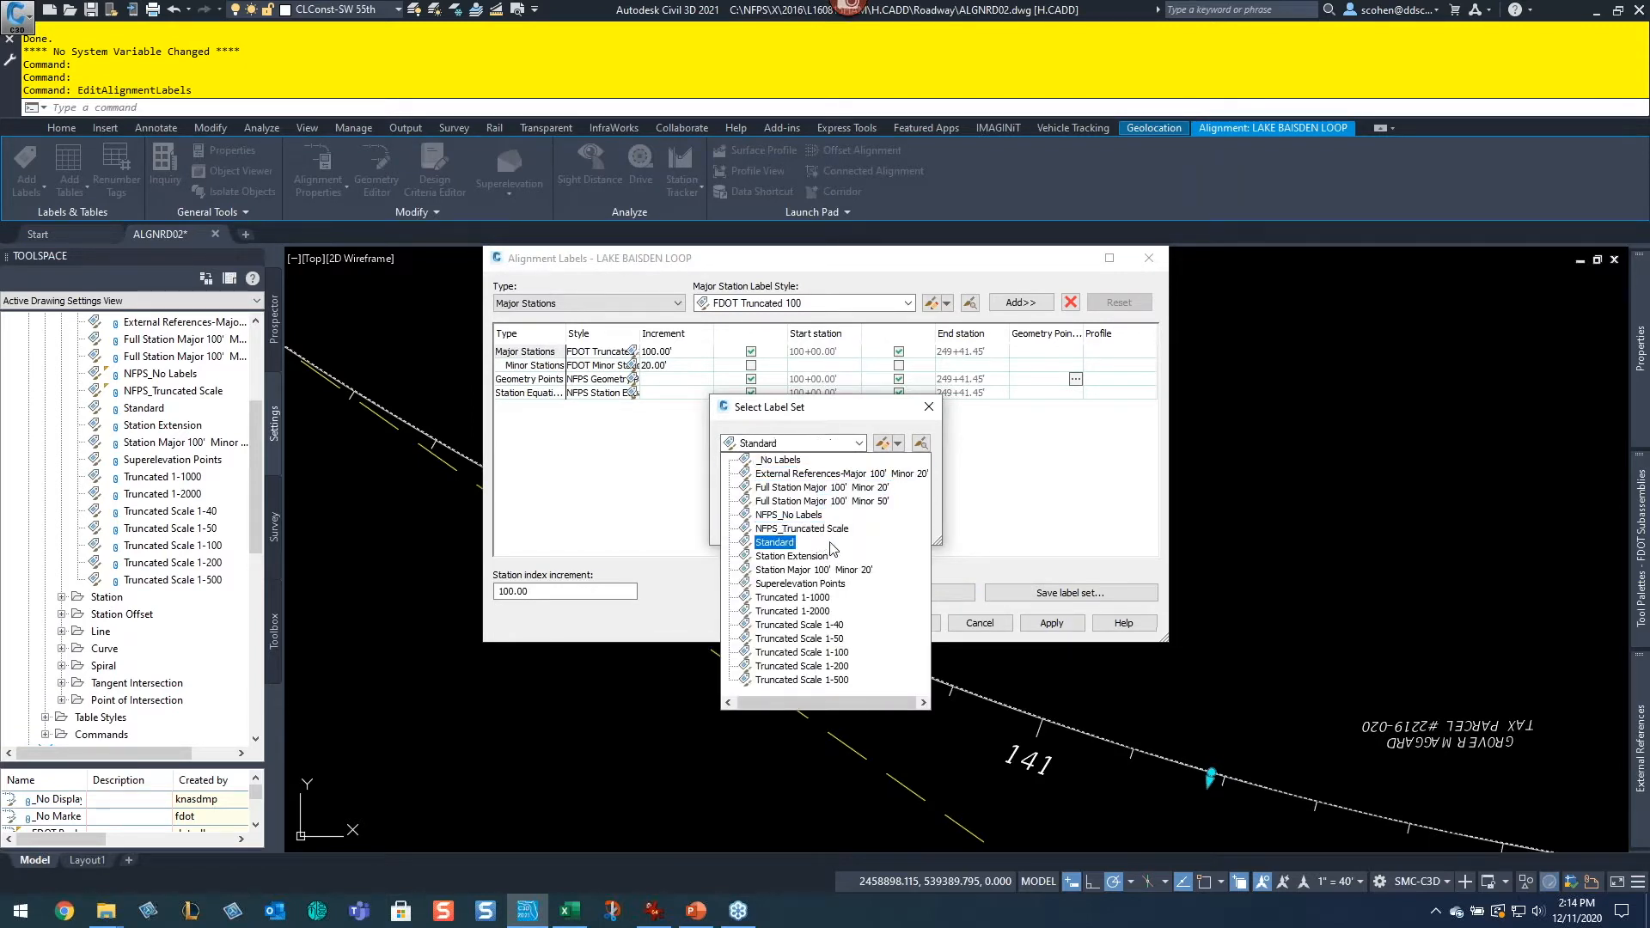
click(808, 528)
click(756, 530)
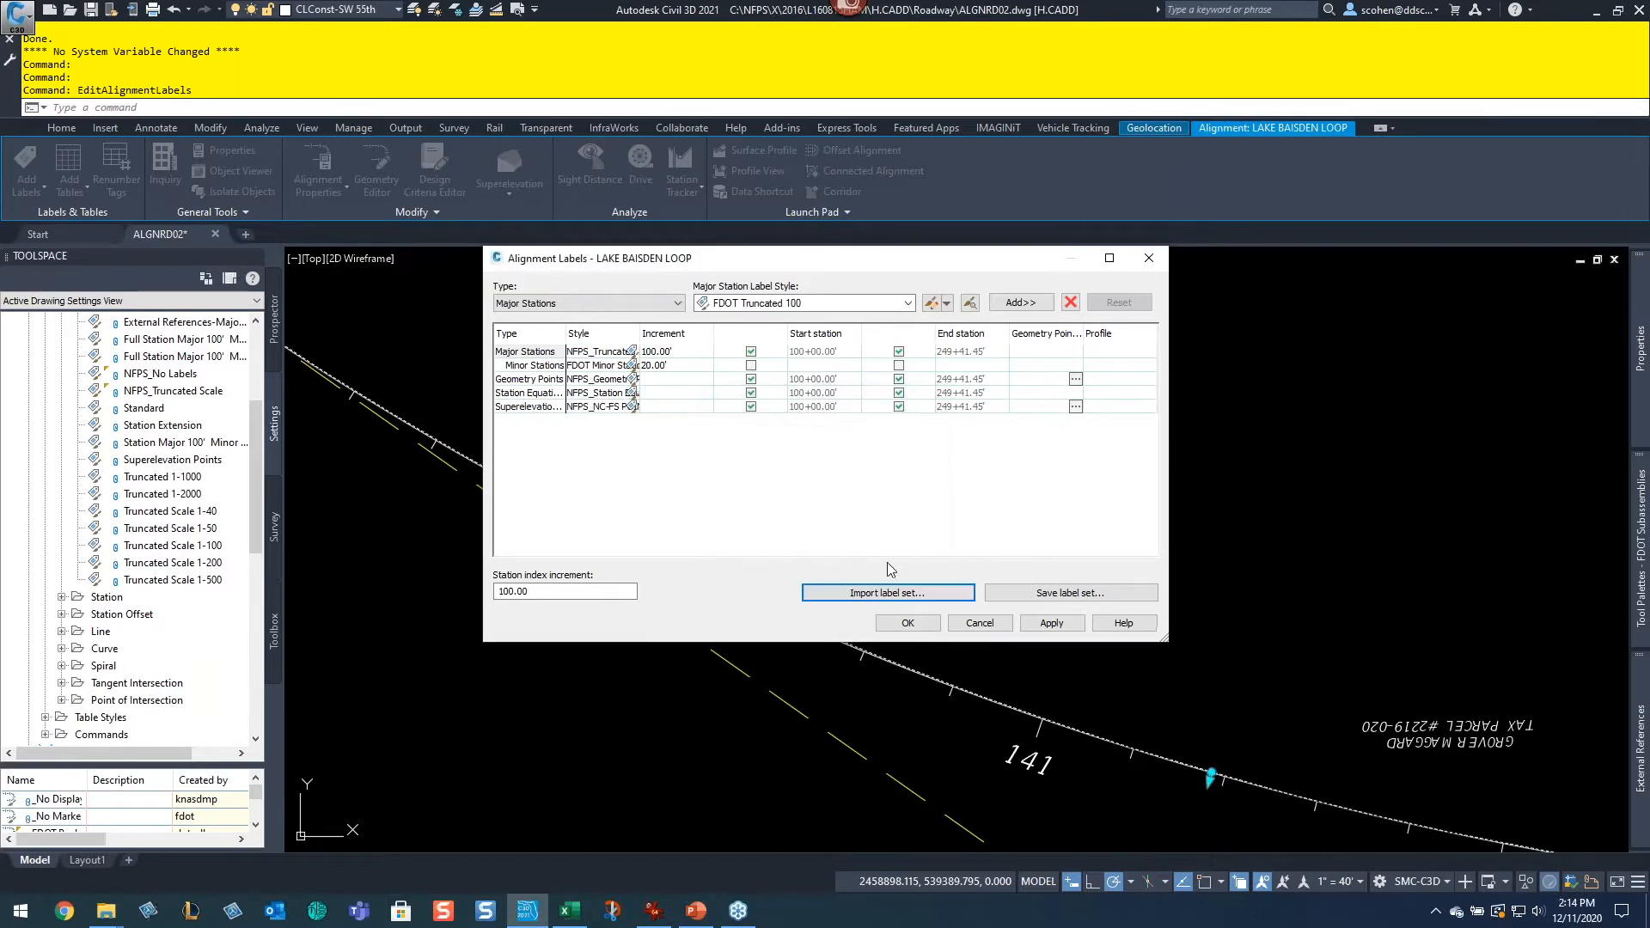
click(908, 622)
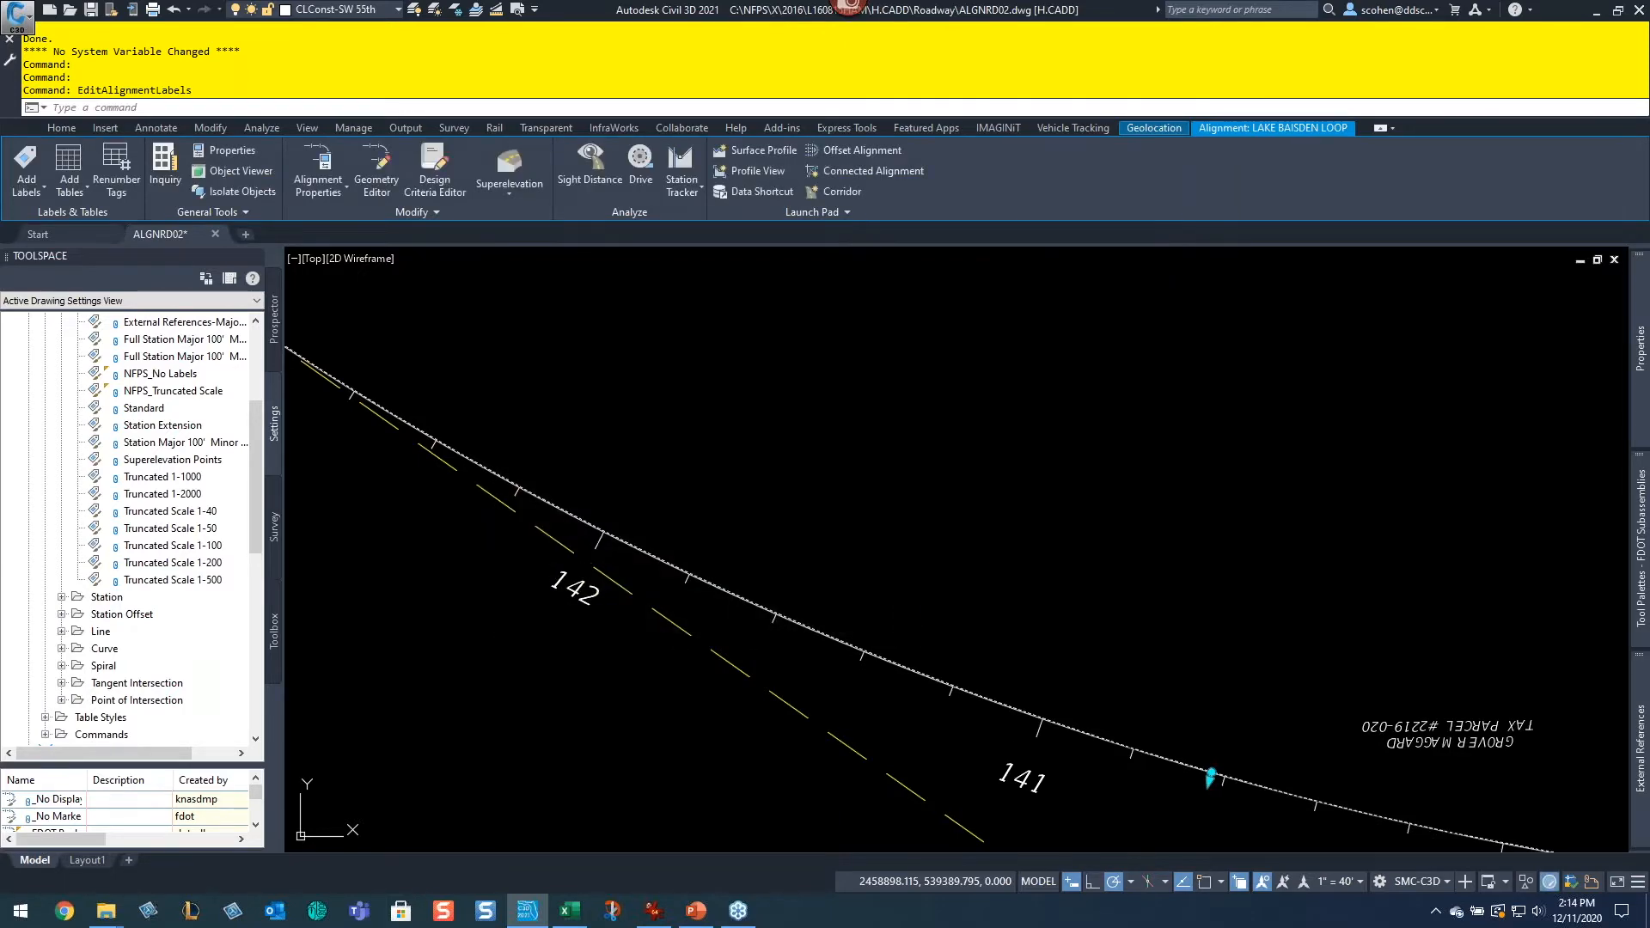
Step: Zoom and pan along the alignment to examine the updated station labels
scroll(1082, 557, down, 5)
middle_drag(788, 401, 976, 589)
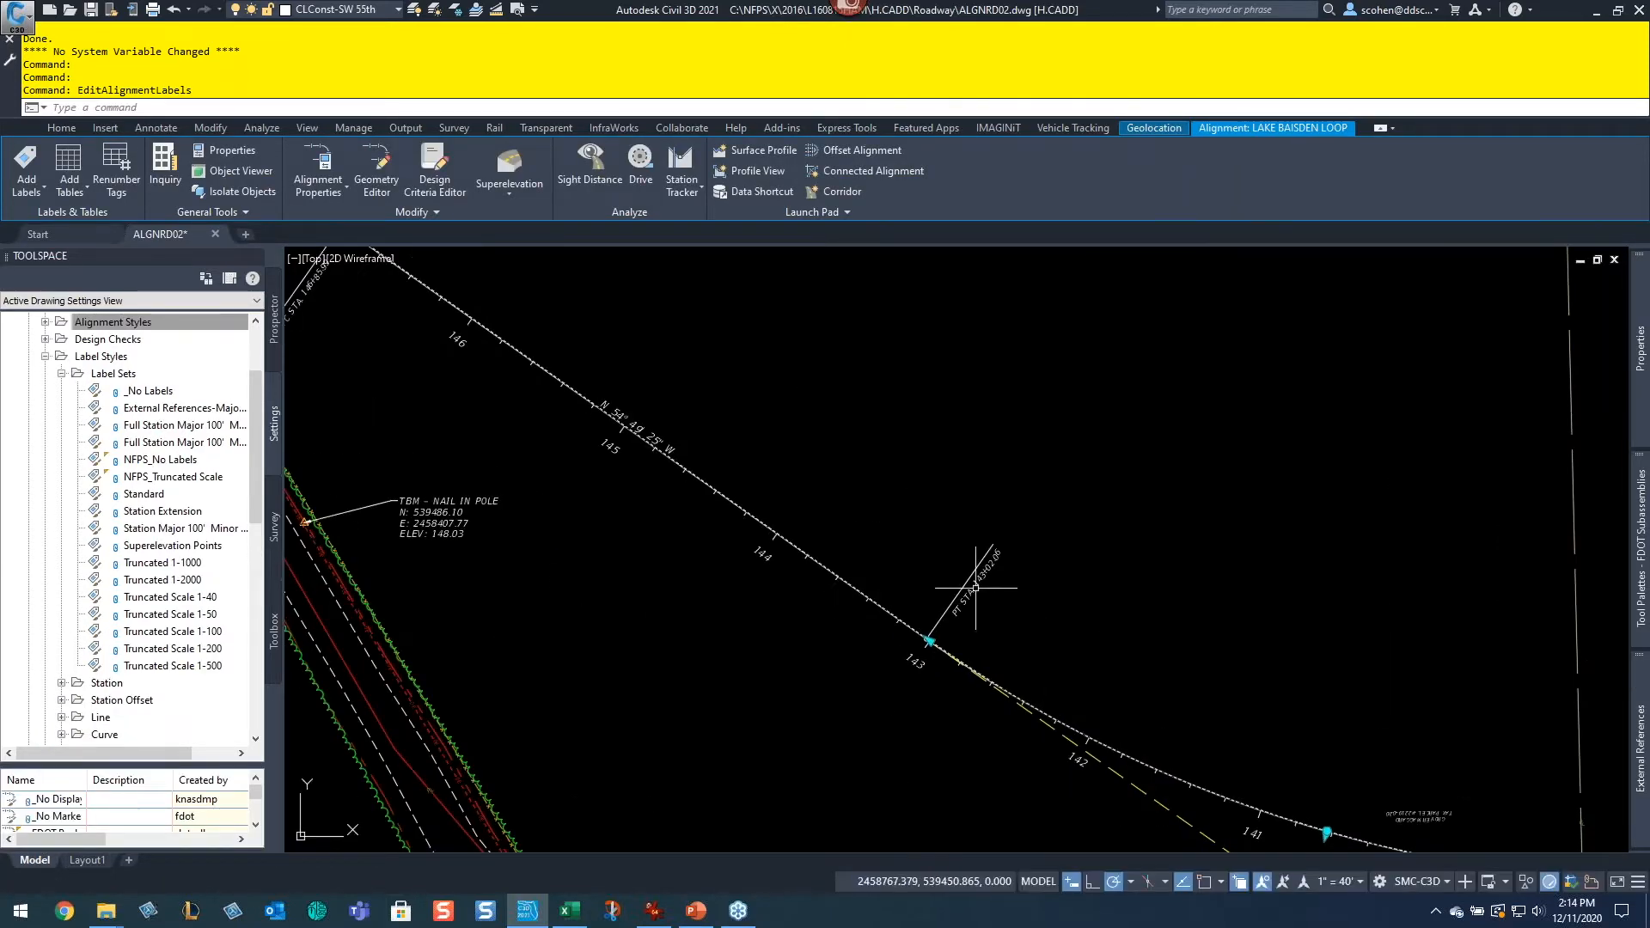
middle_drag(1220, 657, 627, 445)
middle_drag(1043, 533, 880, 532)
mouse_move(1178, 616)
middle_down()
mouse_move(671, 579)
mouse_move(1272, 661)
middle_up()
middle_drag(743, 543, 1484, 721)
middle_drag(825, 507, 1245, 743)
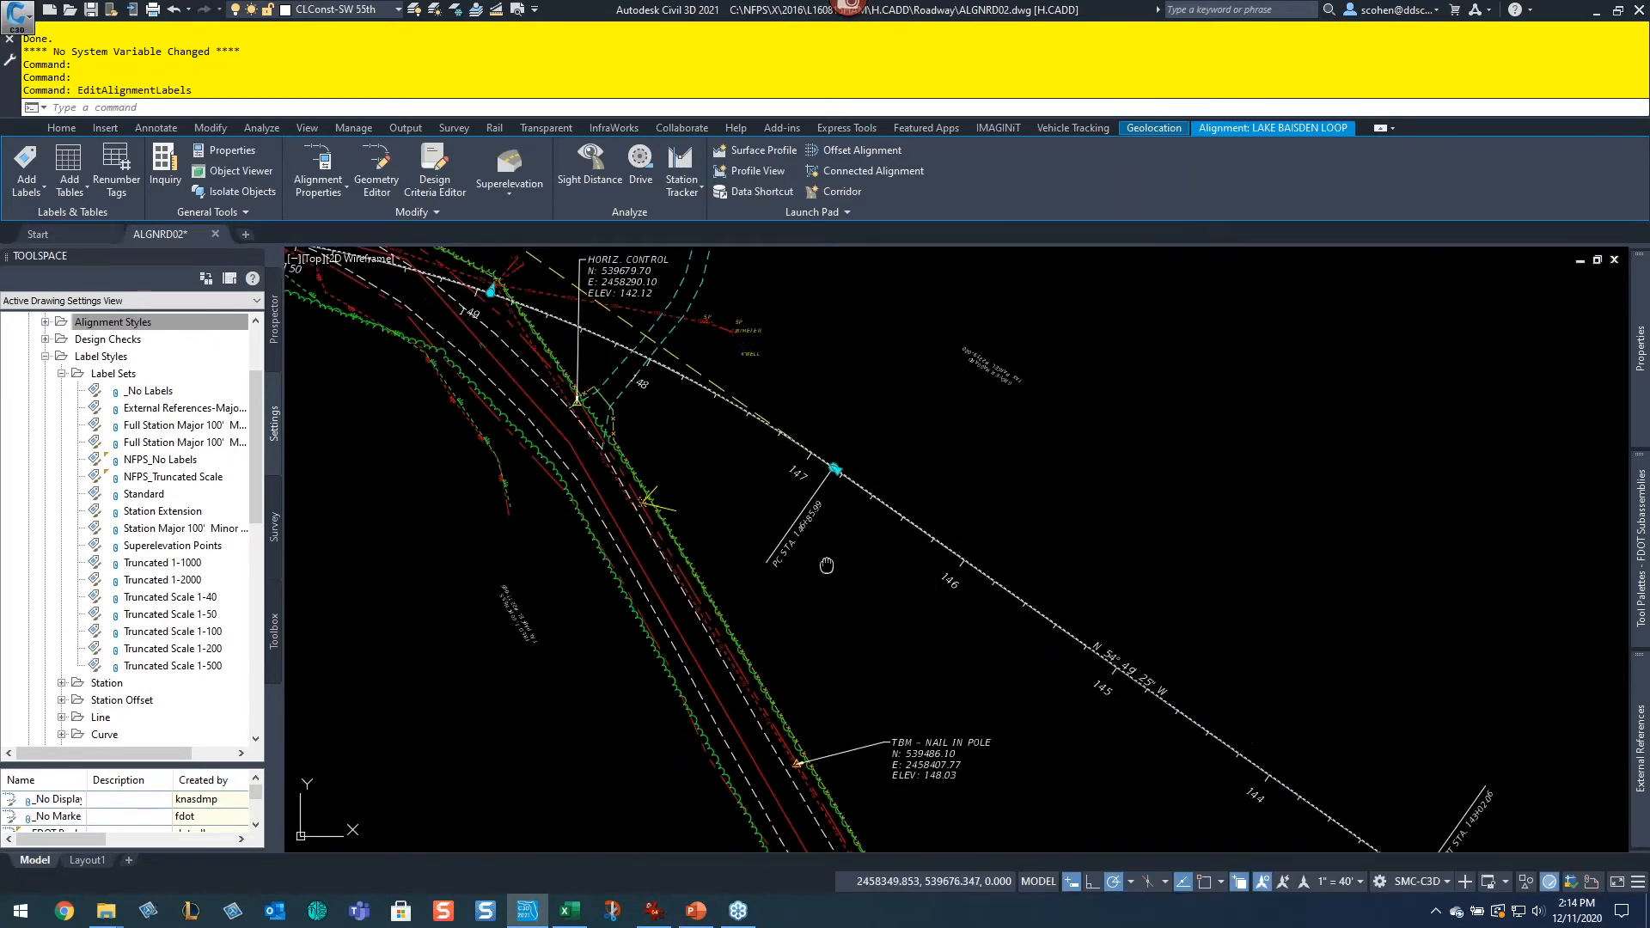
middle_drag(821, 564, 1151, 835)
key(Escape)
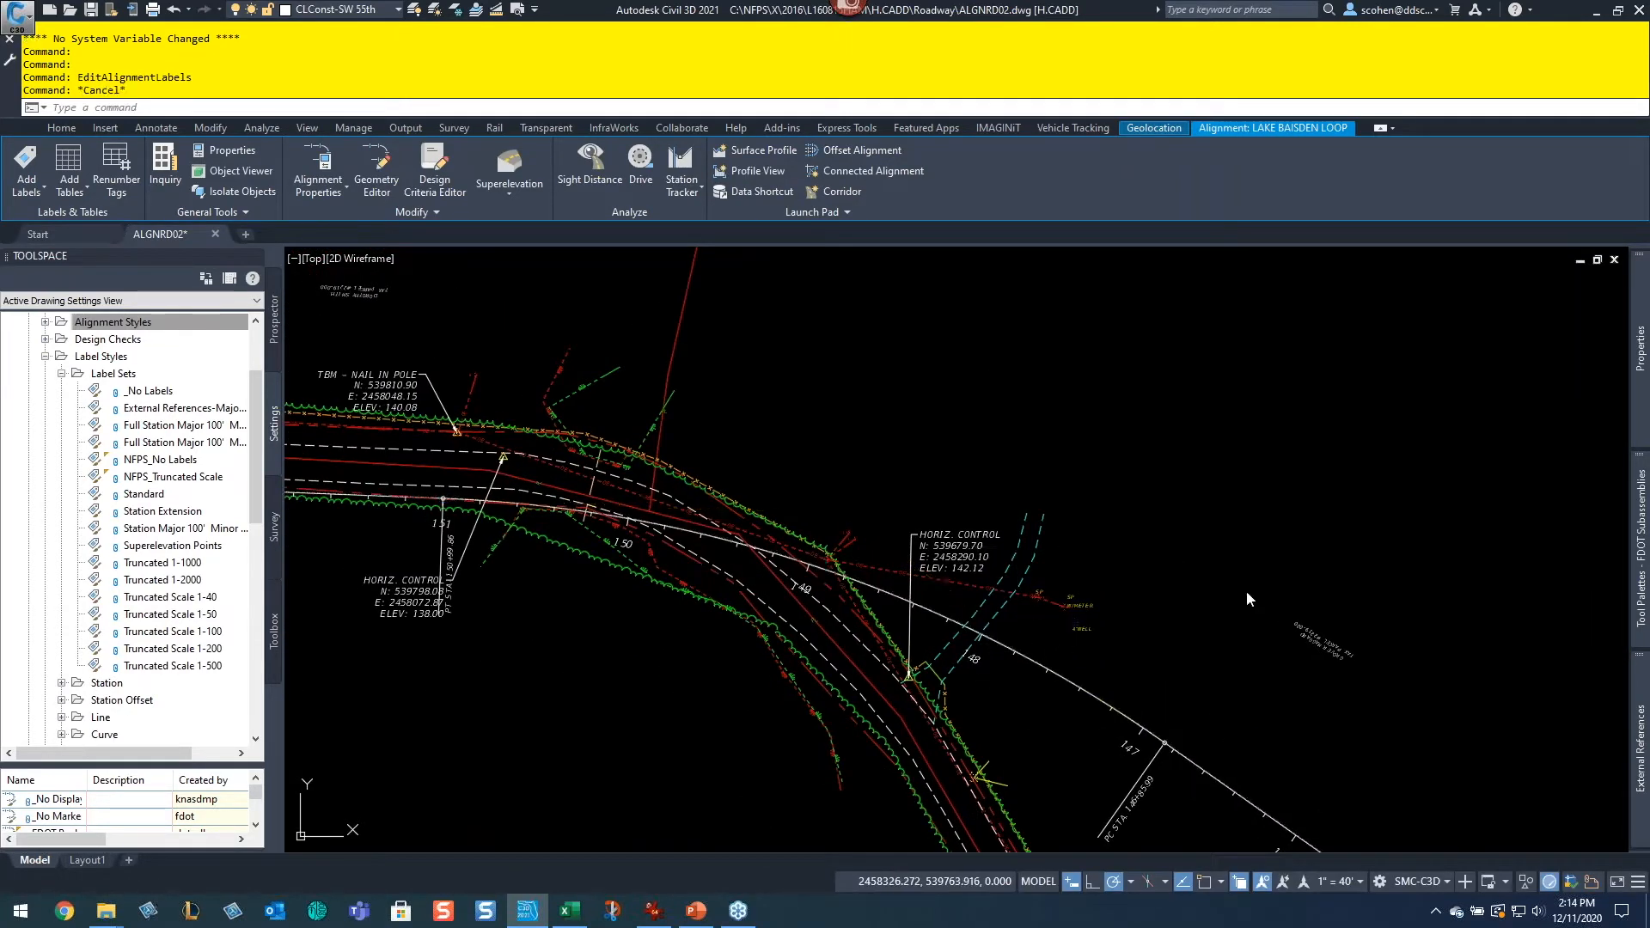
middle_drag(1259, 718, 1129, 562)
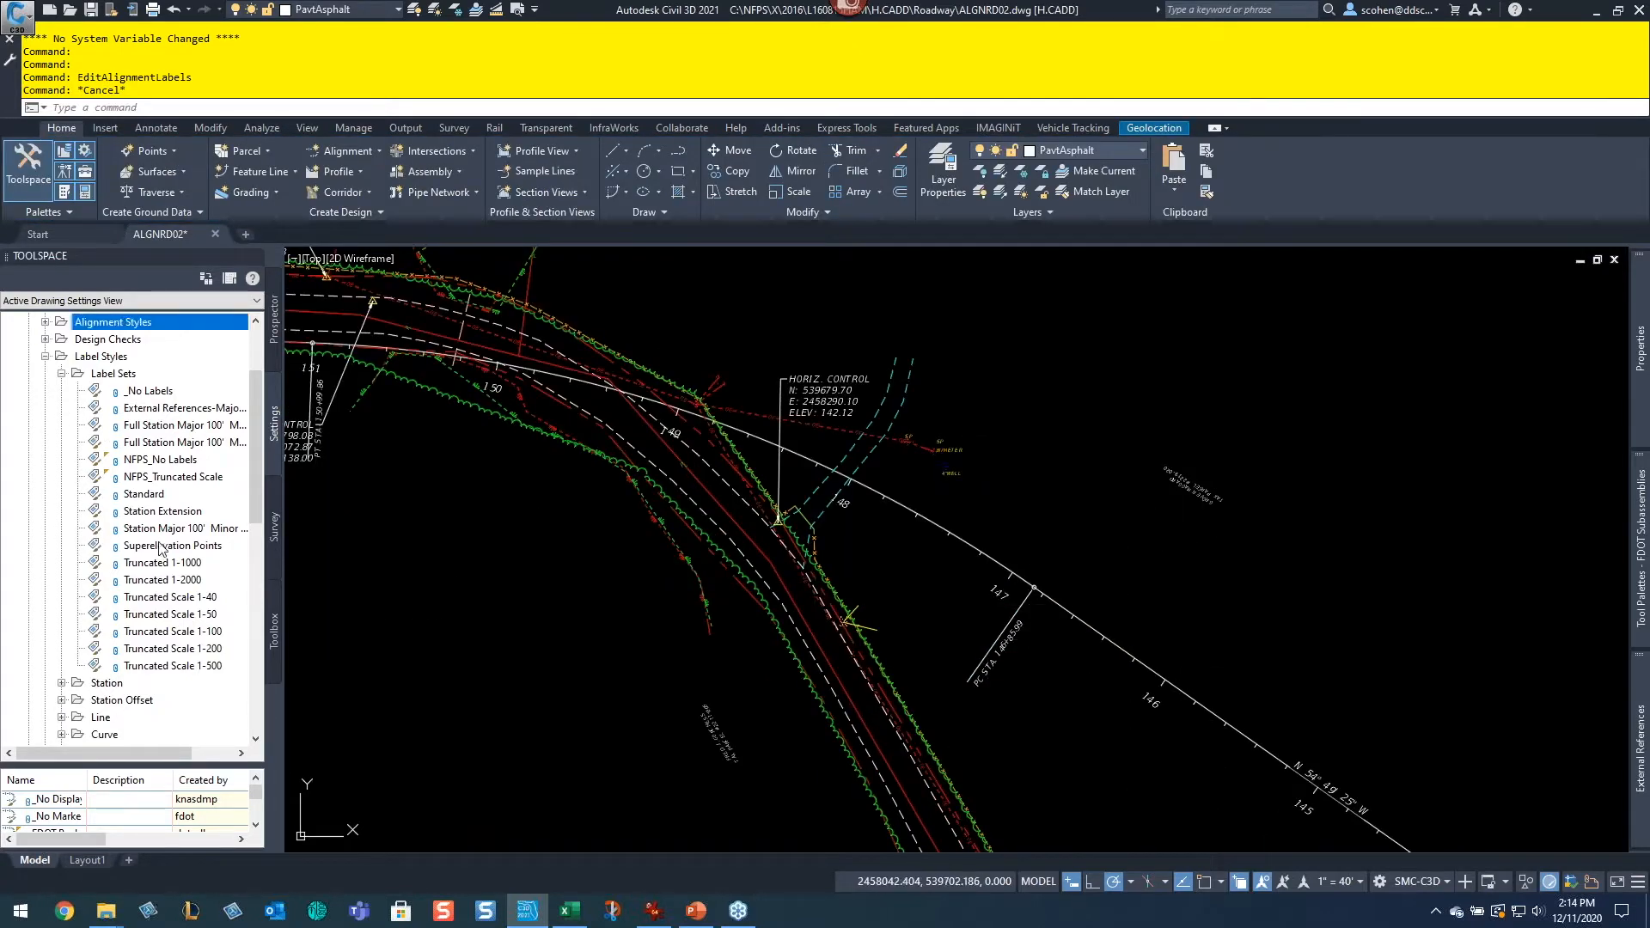
Step: Open the NFPS_Truncated Scale label set to inspect its label types and styles, then close it without changes
double_click(176, 477)
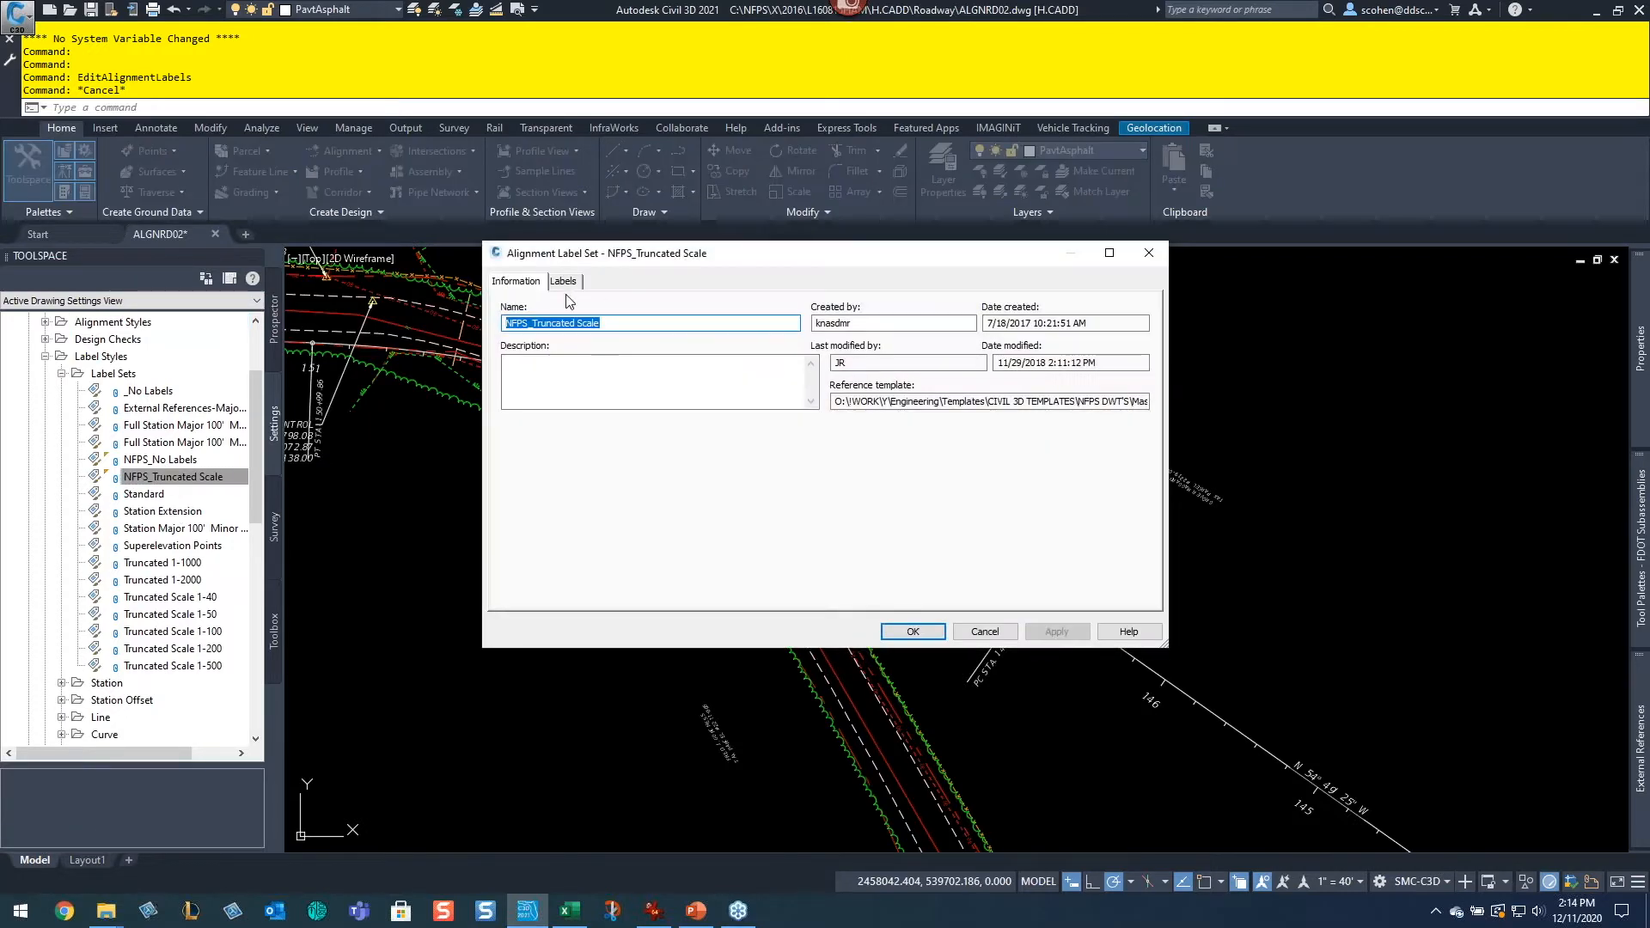
click(564, 281)
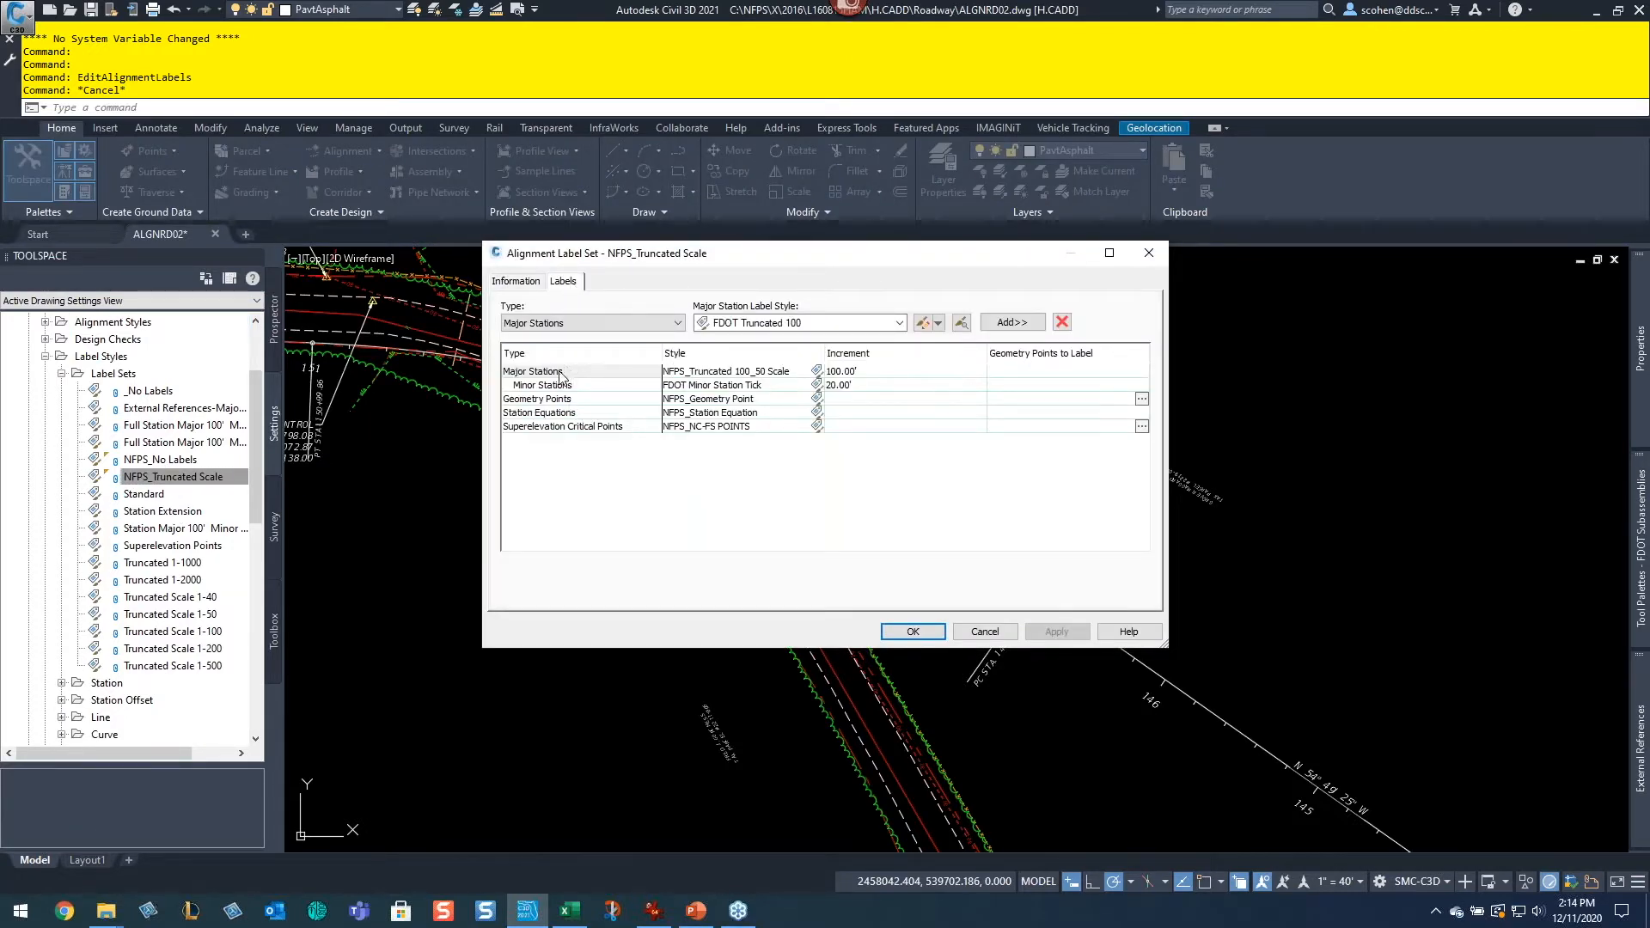
click(591, 323)
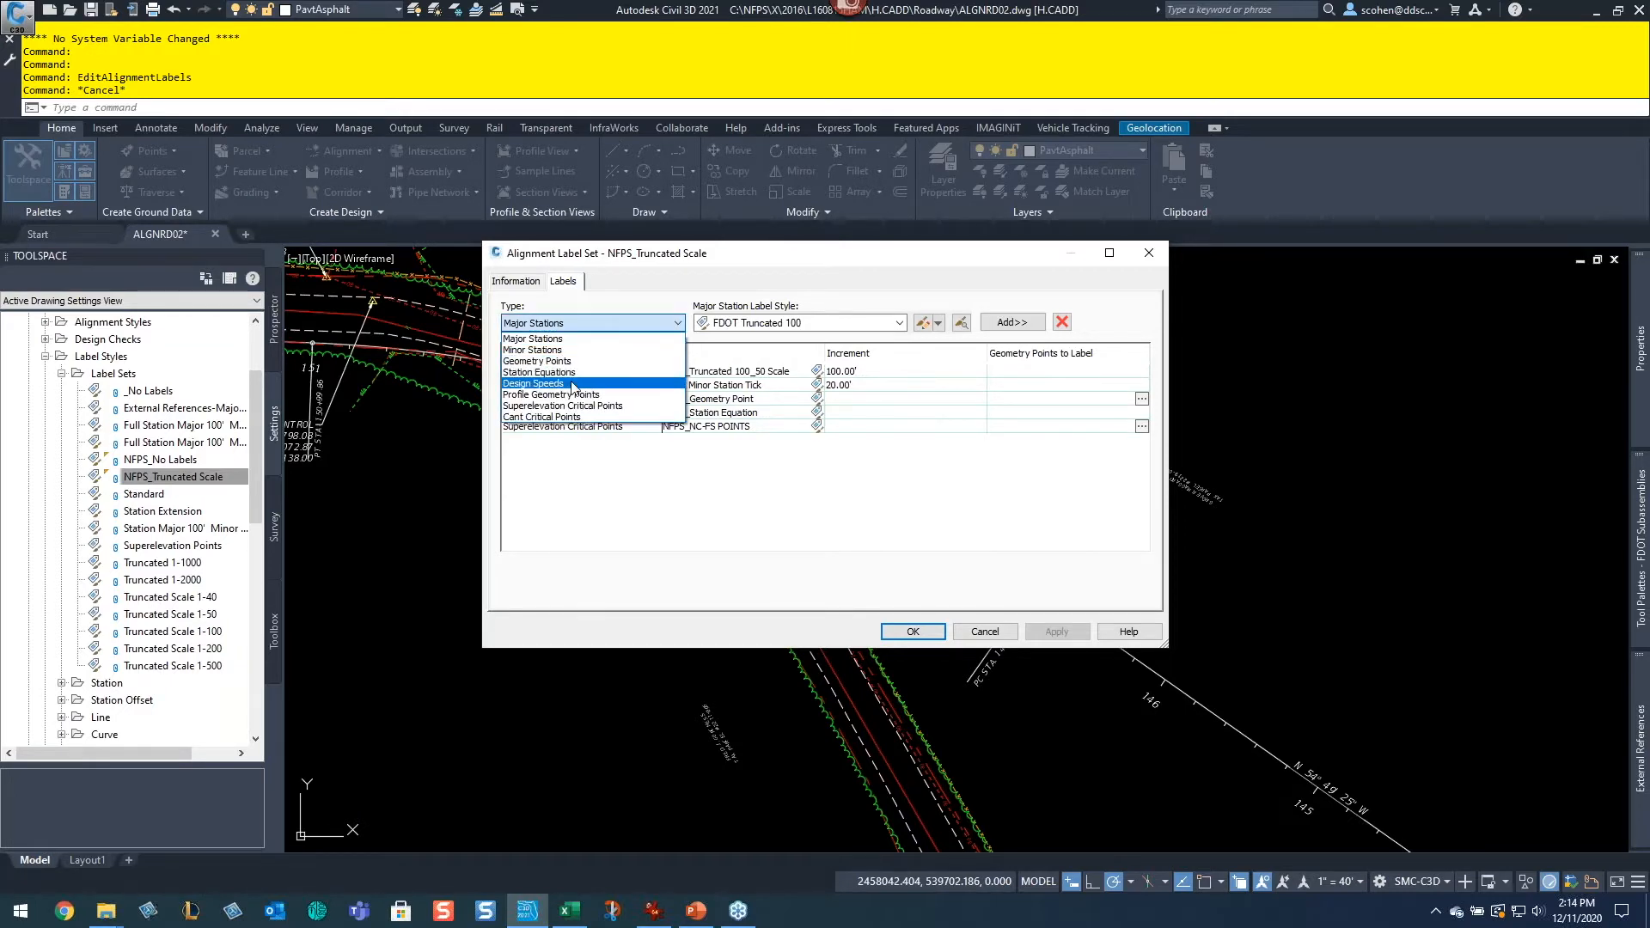
click(623, 525)
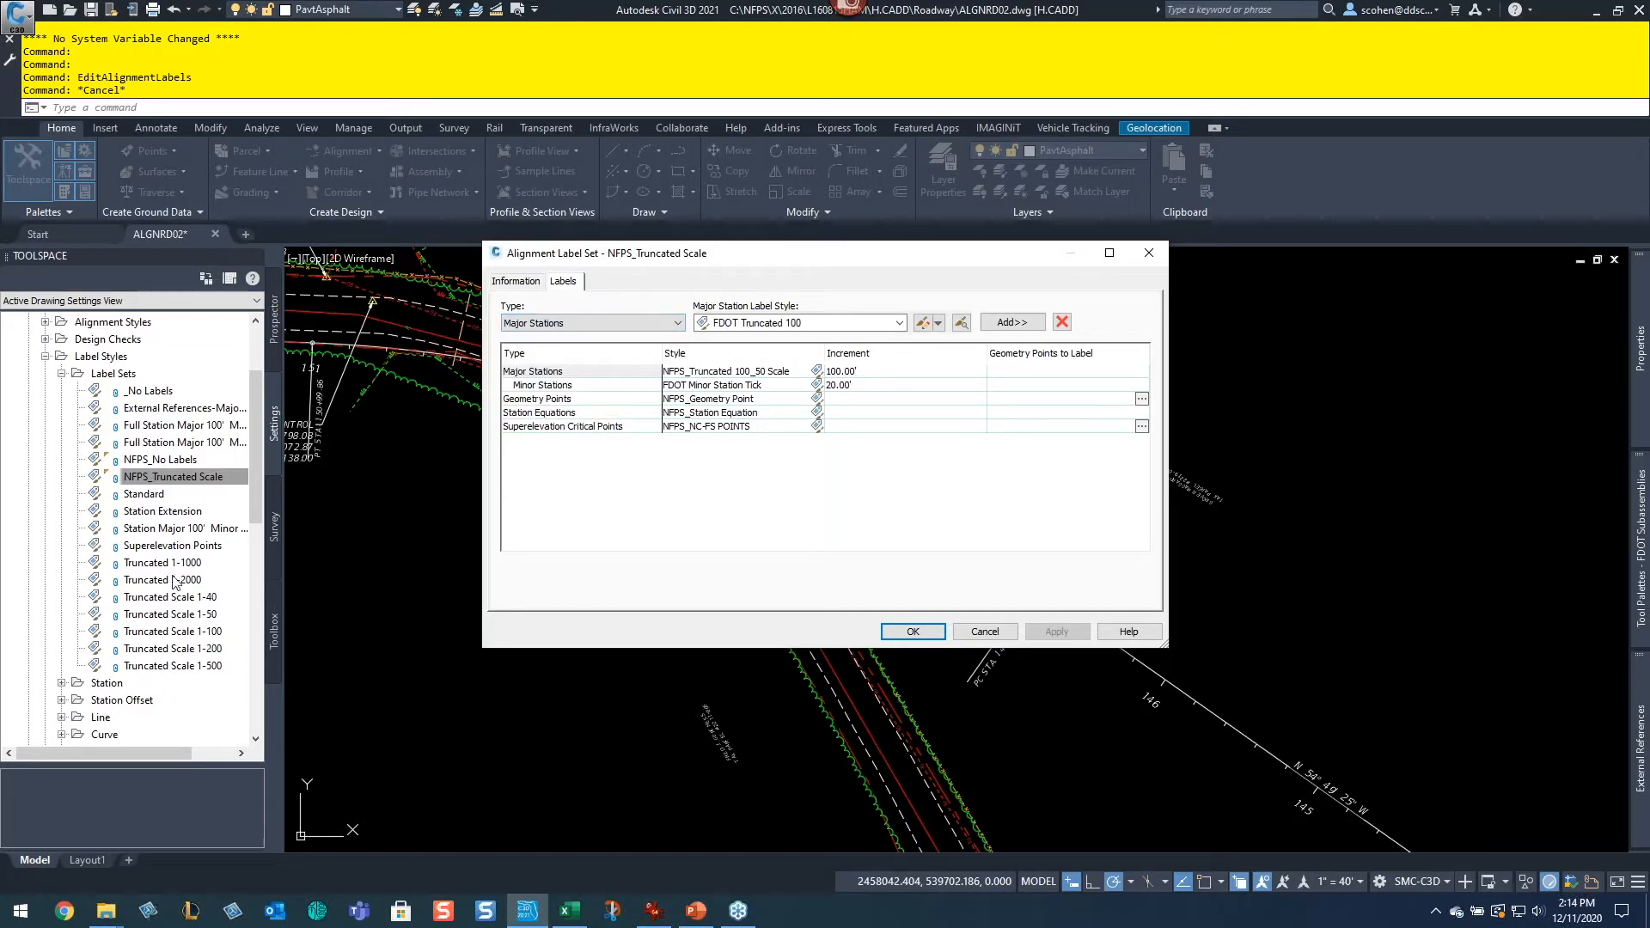
click(966, 634)
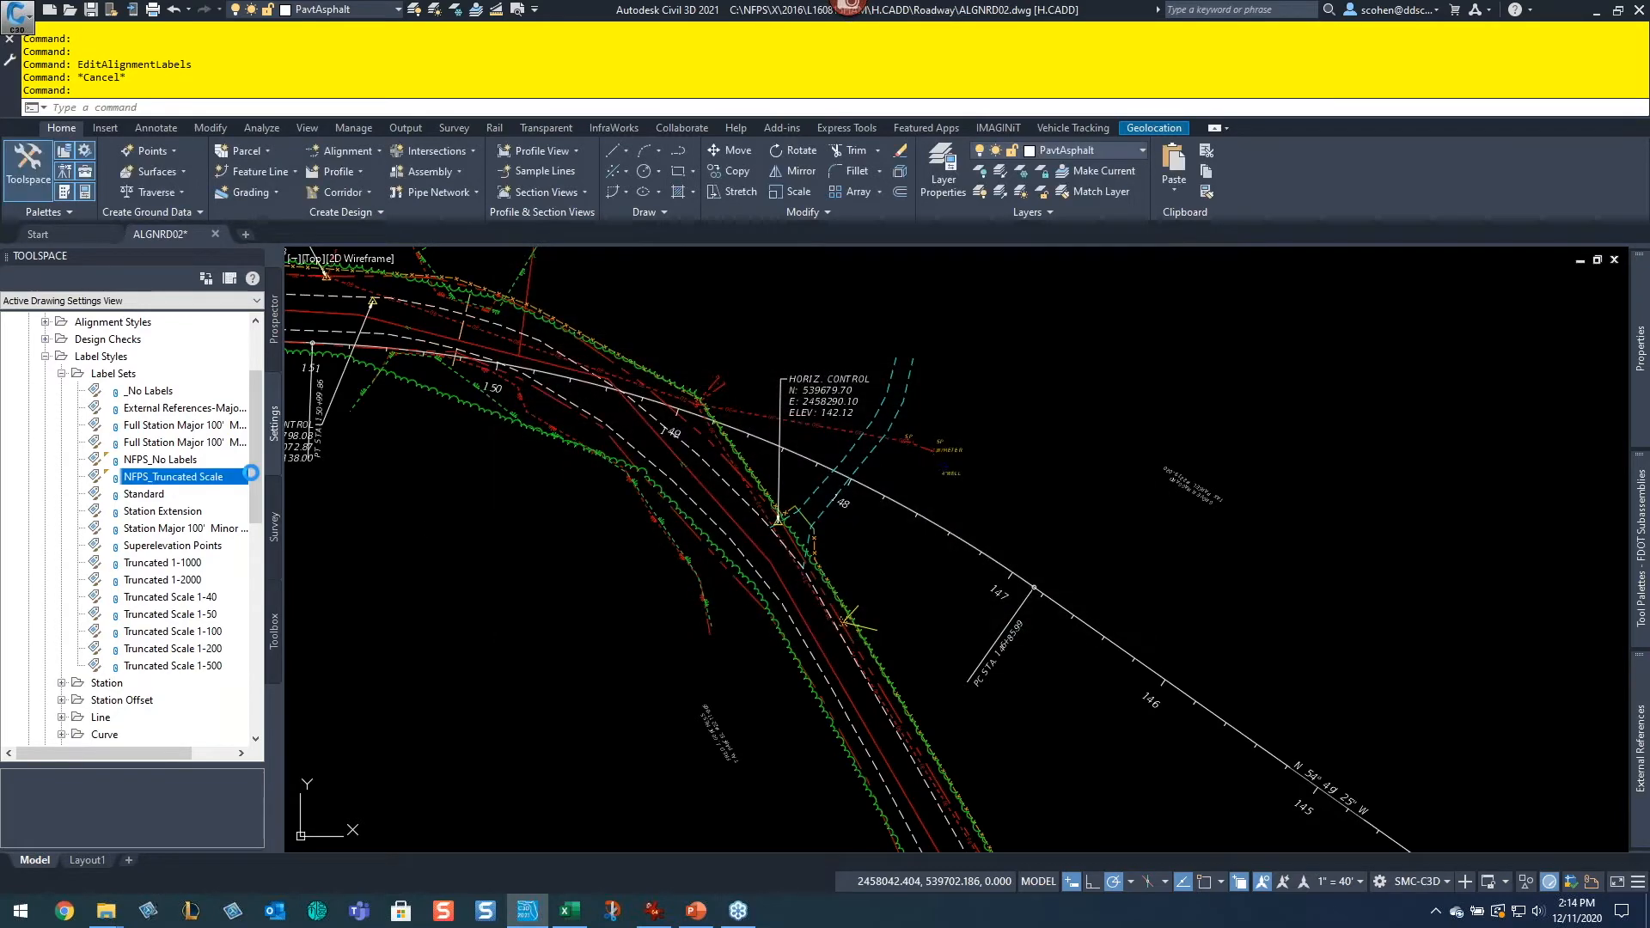
Step: Expand the Station Offset label styles folder to browse its styles, then collapse it
drag(263, 497, 261, 583)
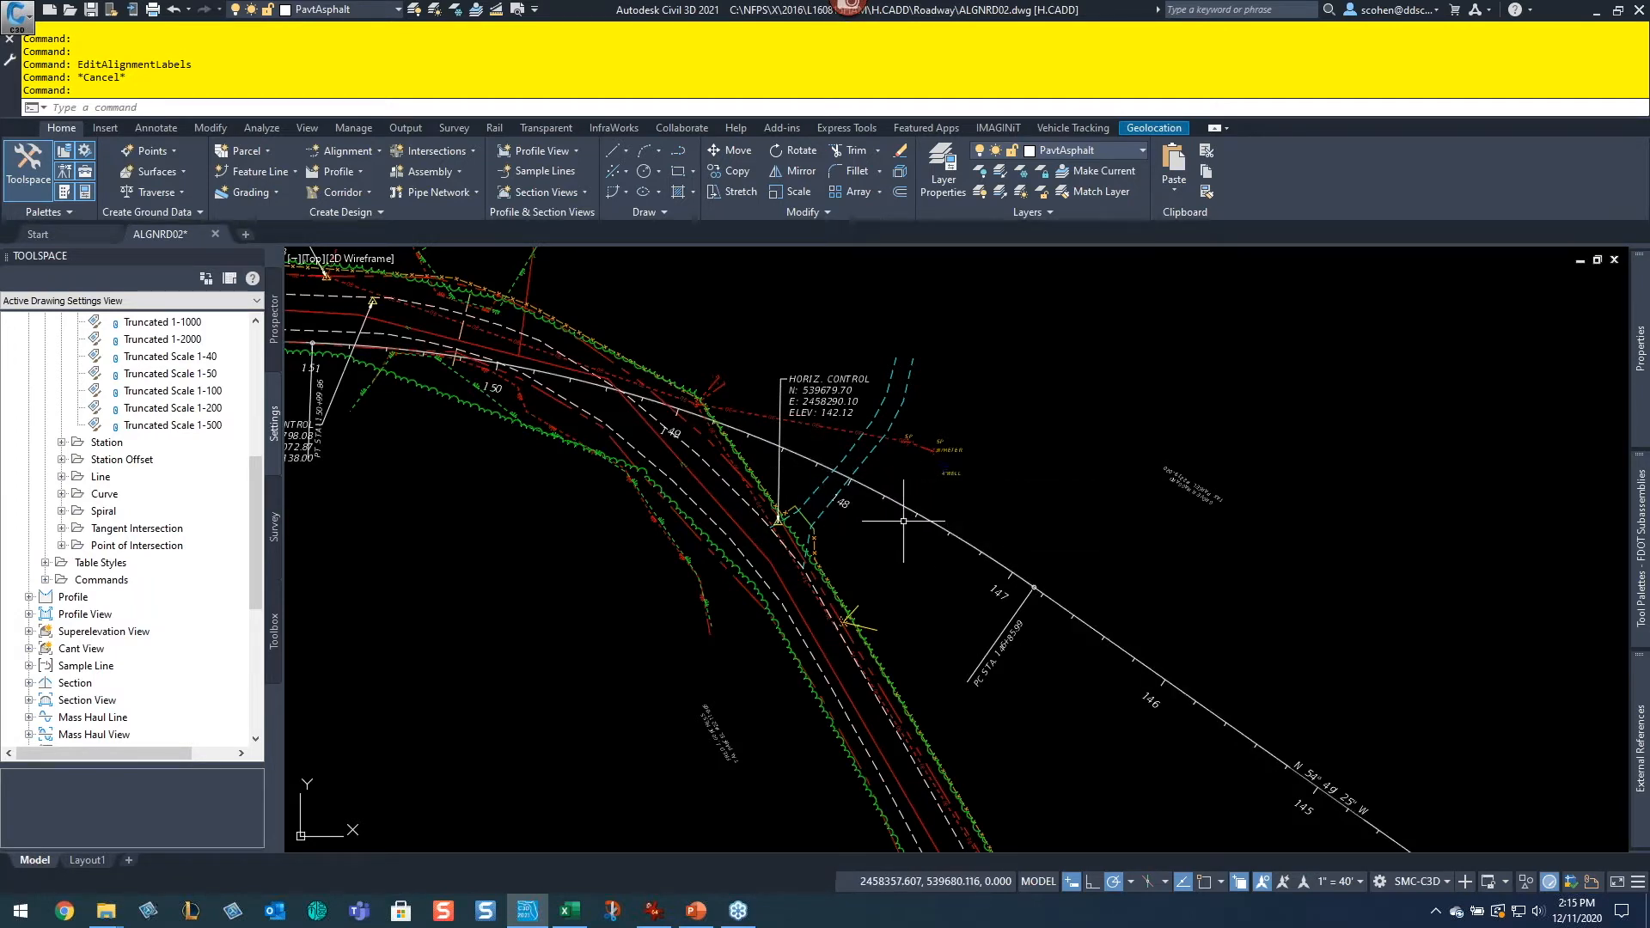
double_click(101, 461)
scroll(150, 525, down, 5)
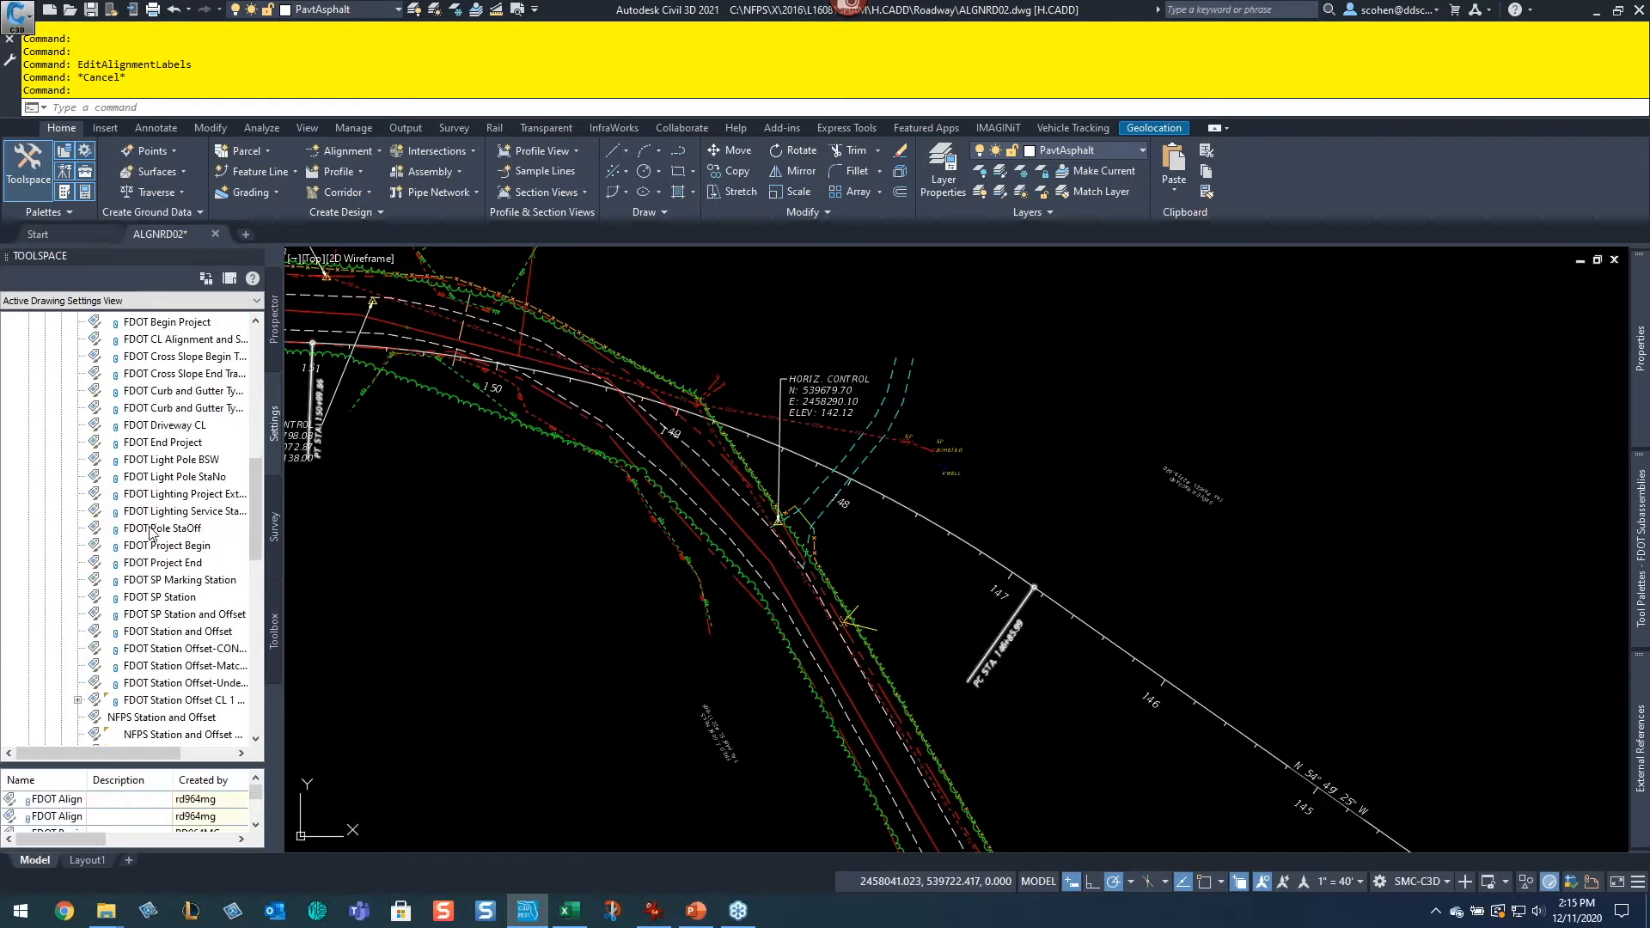
scroll(149, 526, up, 5)
scroll(121, 492, up, 1)
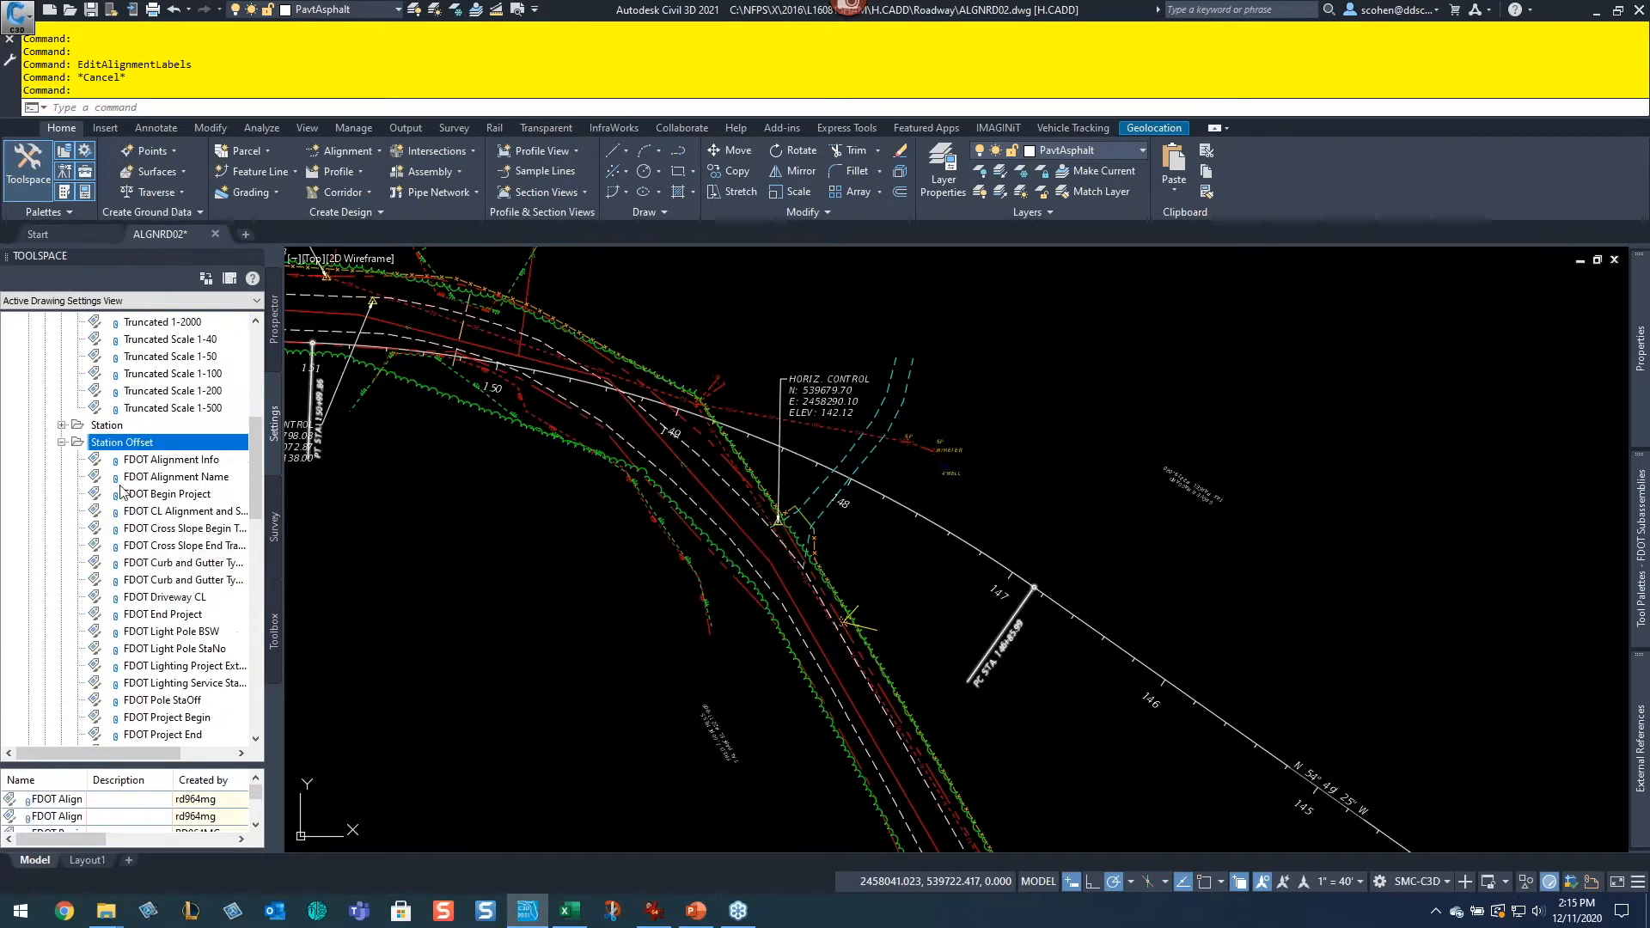
click(61, 442)
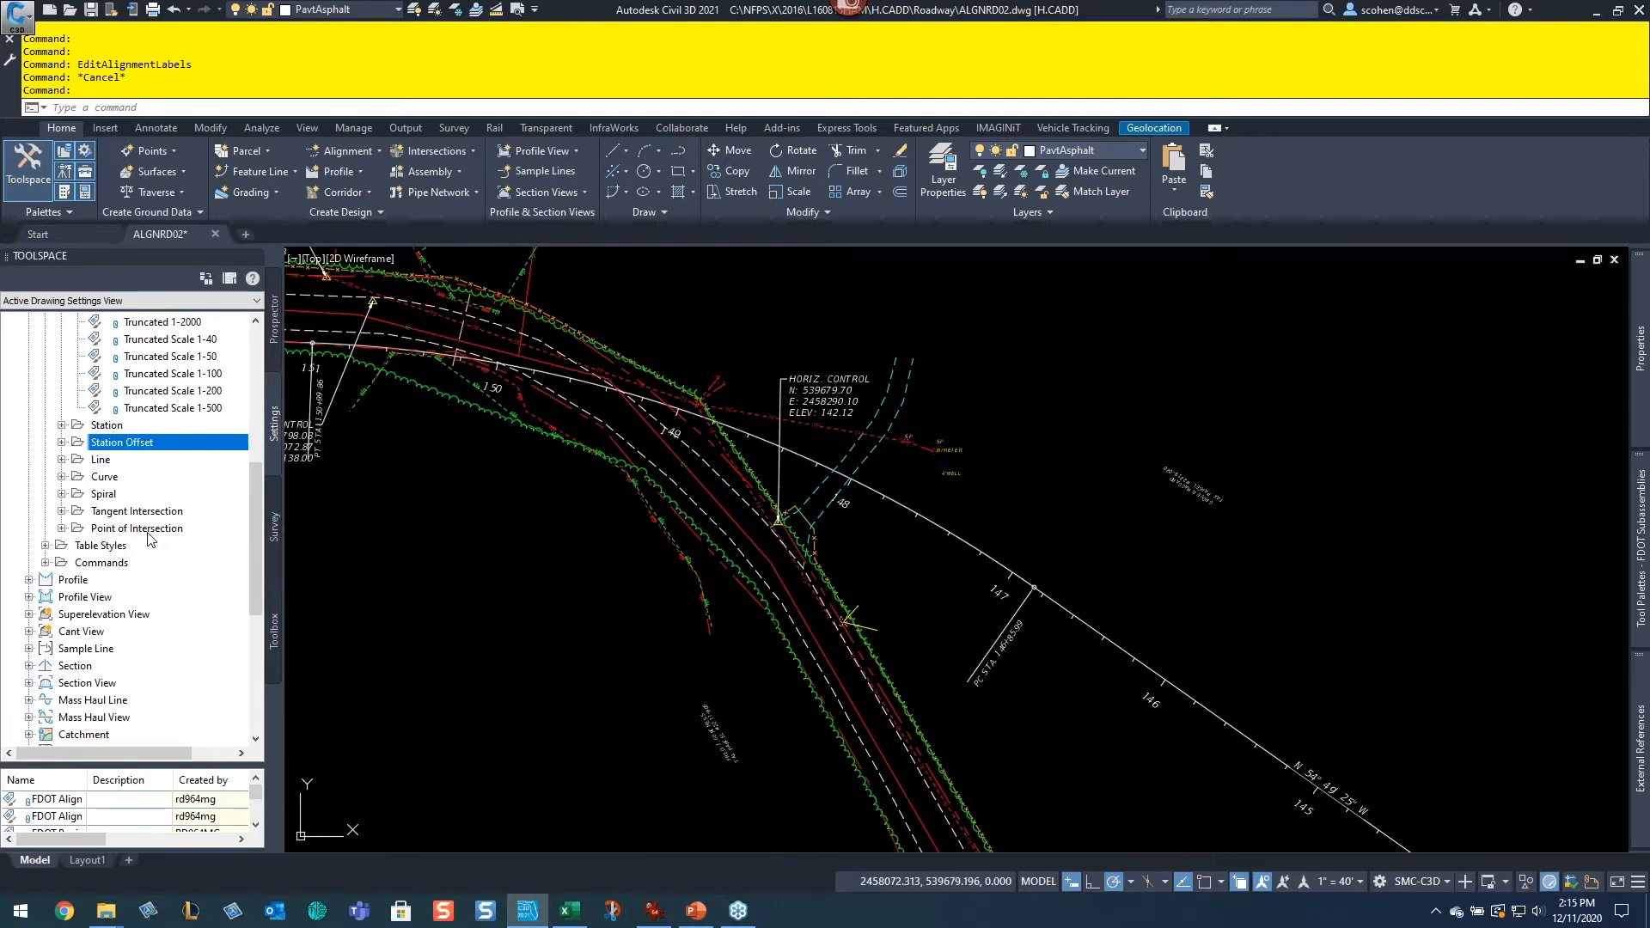
Step: Zoom and pan along the alignment to examine its station and curve data labels
scroll(658, 601, down, 3)
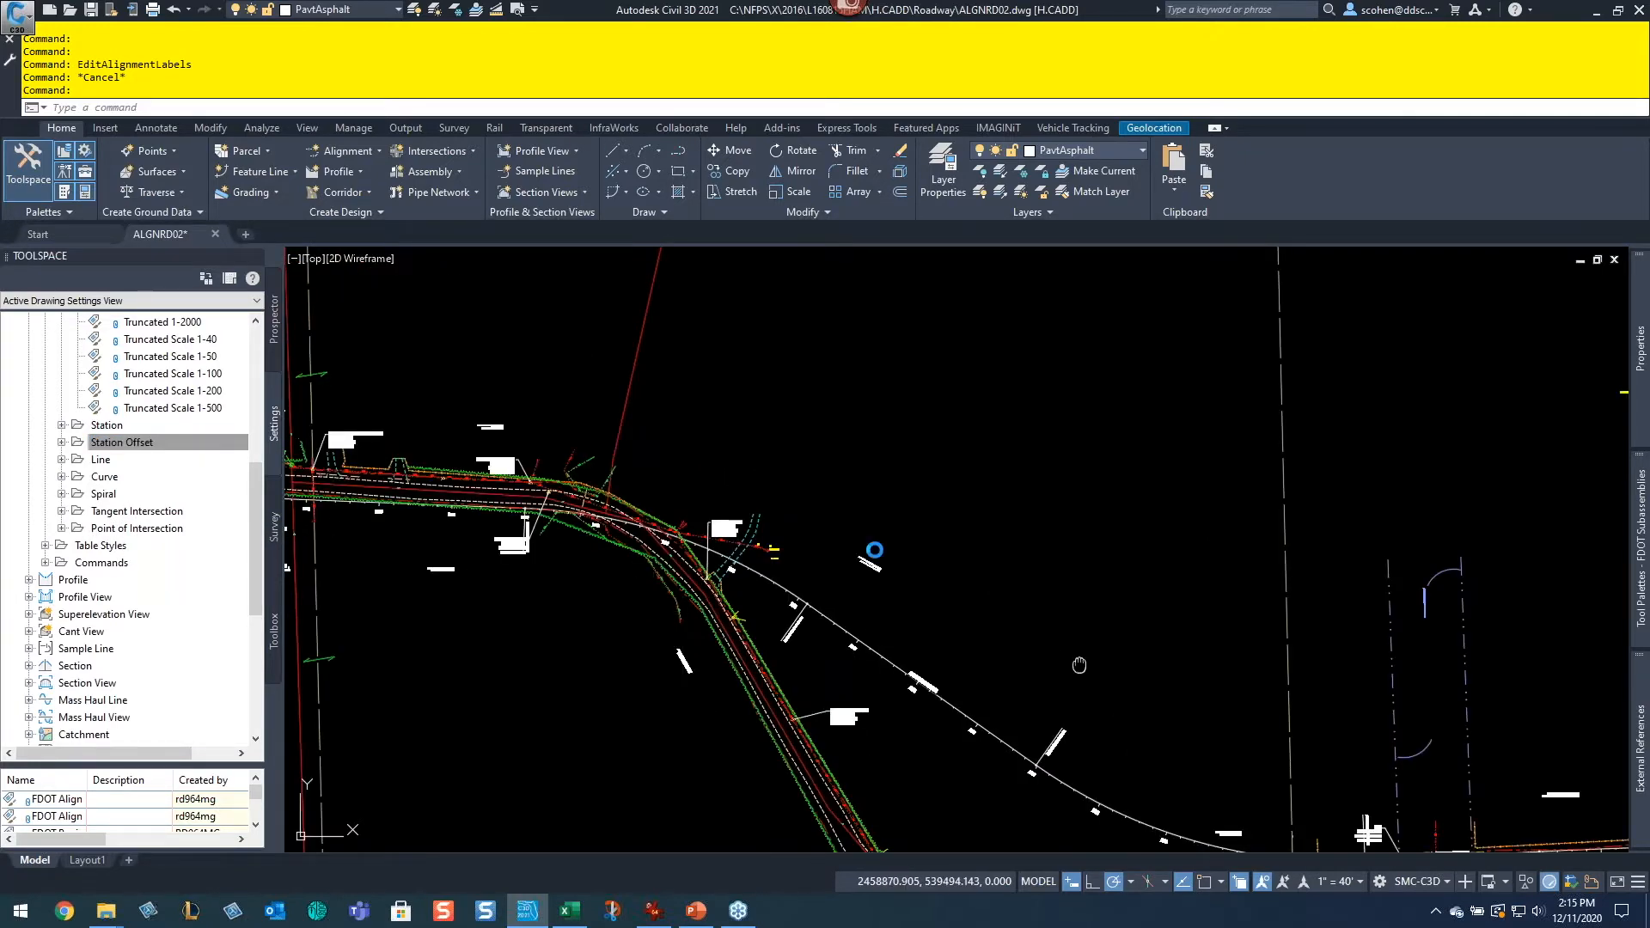
middle_drag(1130, 713, 538, 477)
middle_drag(968, 571, 383, 490)
scroll(1101, 594, up, 2)
middle_drag(1287, 559, 639, 586)
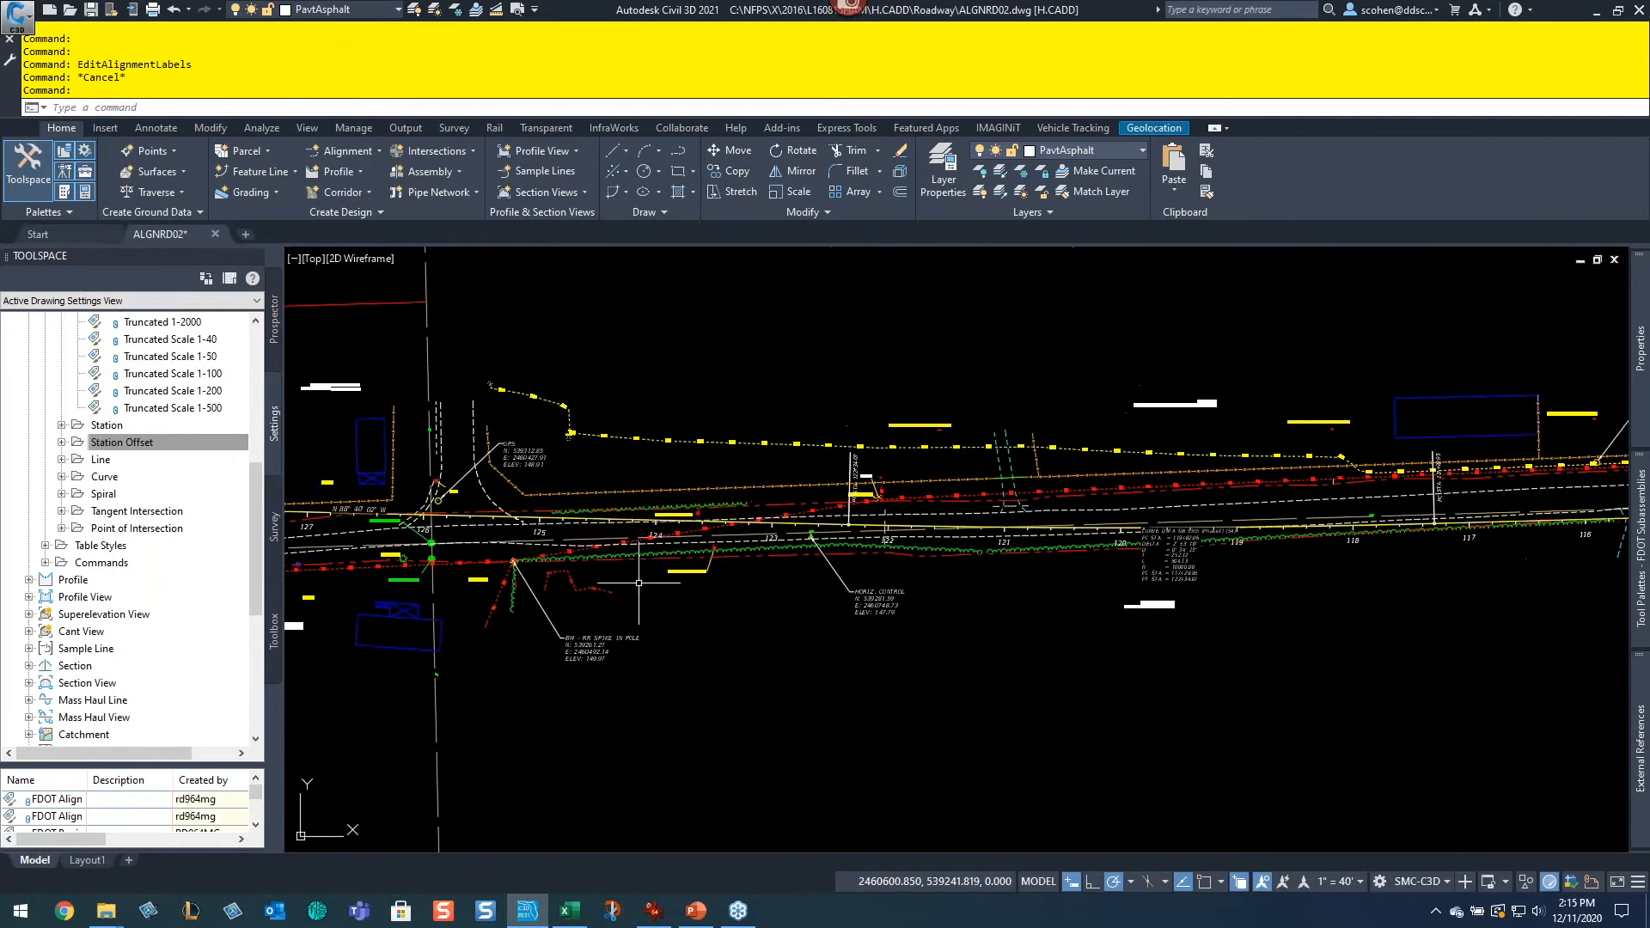
scroll(1197, 559, up, 7)
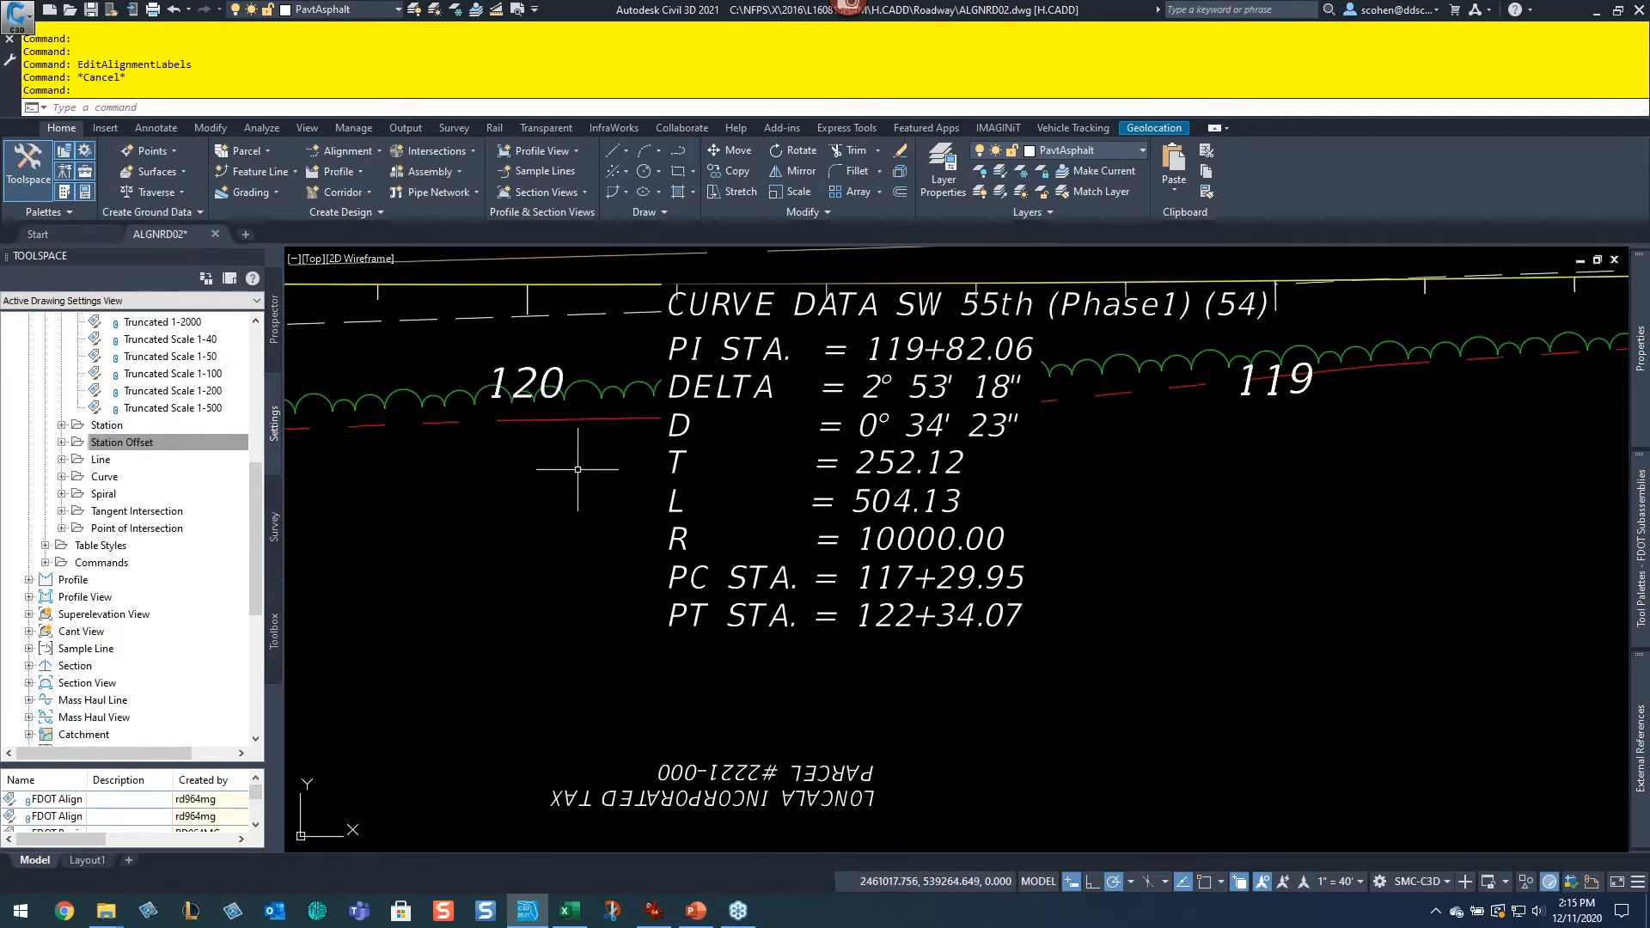
scroll(897, 456, down, 5)
scroll(967, 480, down, 5)
scroll(1045, 578, up, 6)
scroll(717, 556, up, 2)
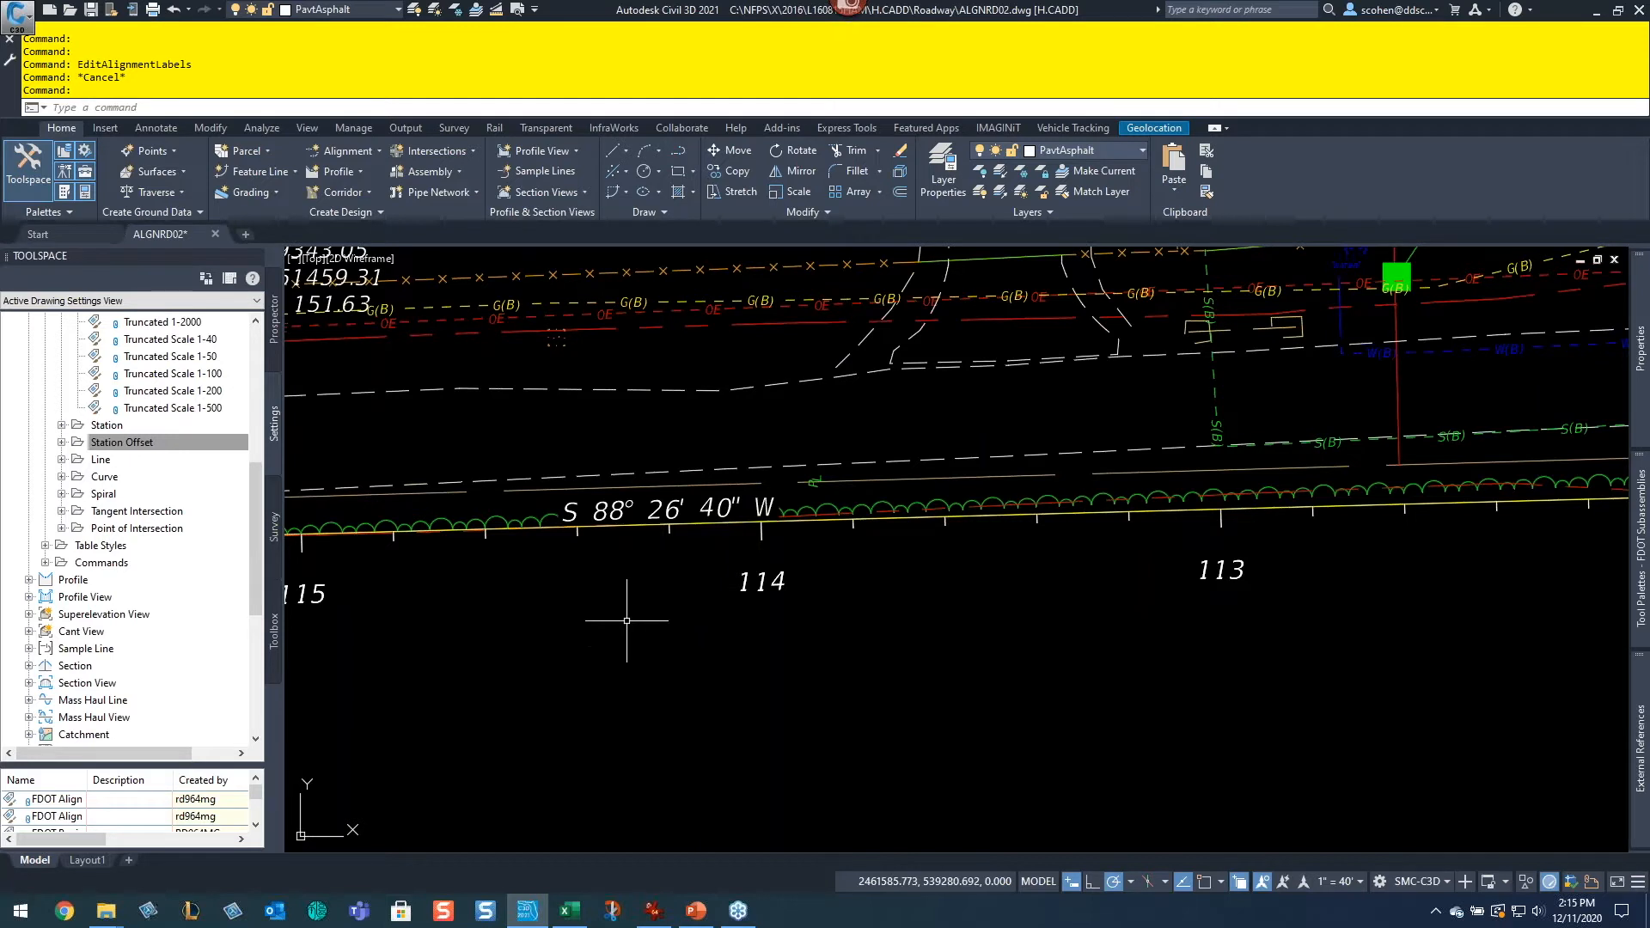
scroll(146, 542, up, 7)
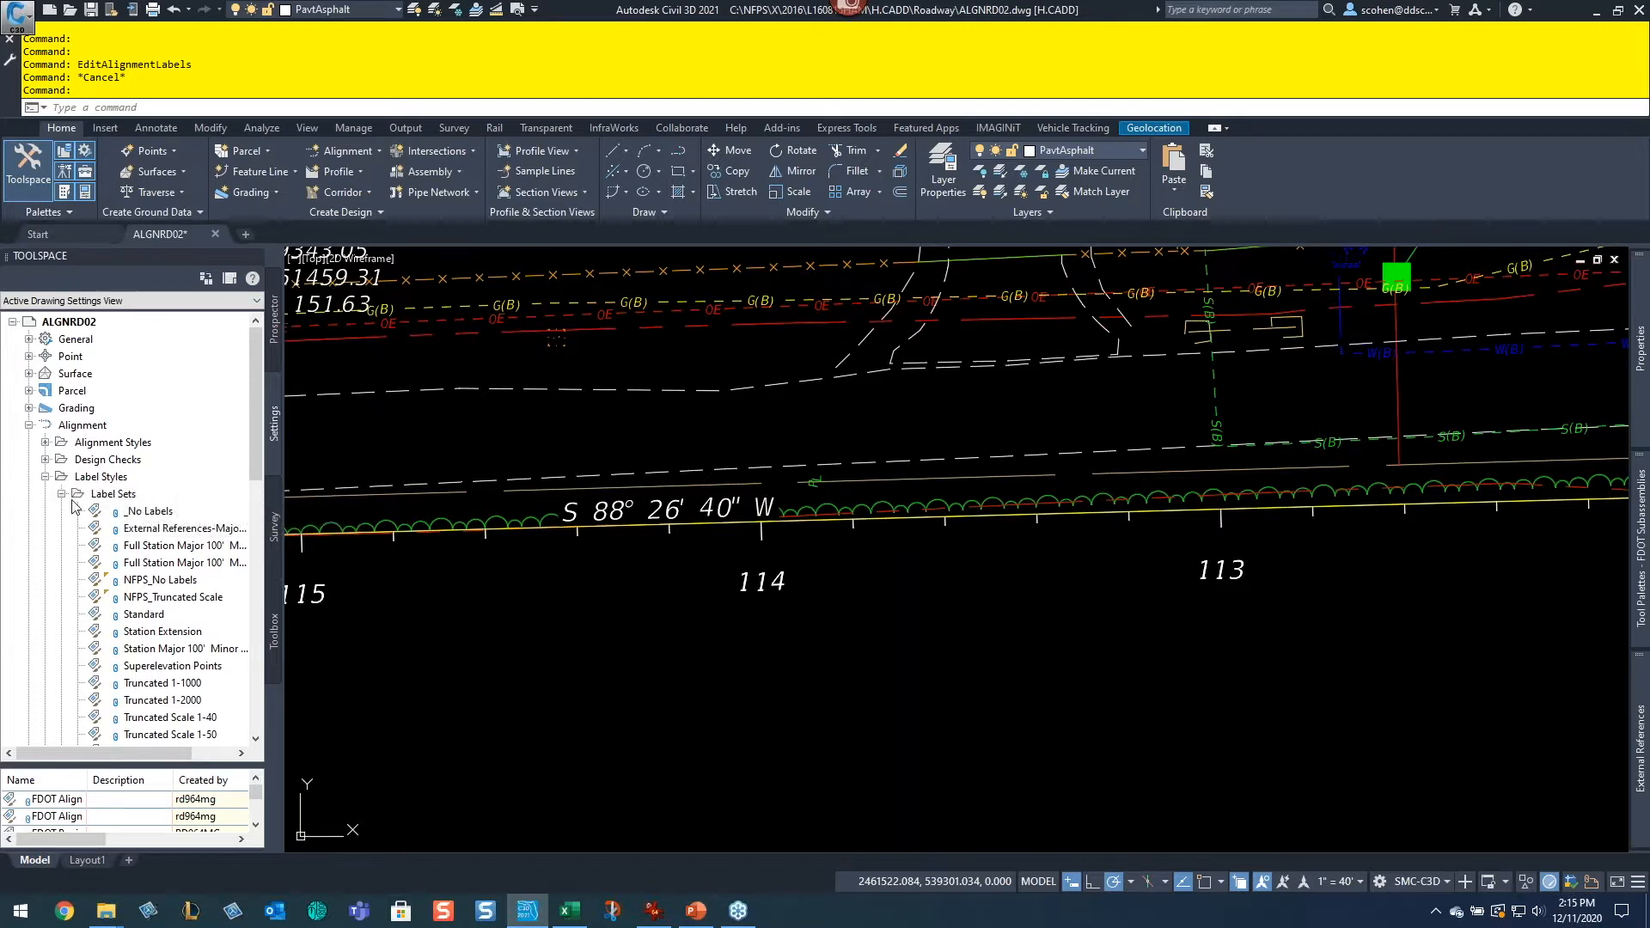
Step: Collapse the Label Sets folder and glance at the agenda slide in PowerPoint before returning to the drawing
mouse_move(156, 585)
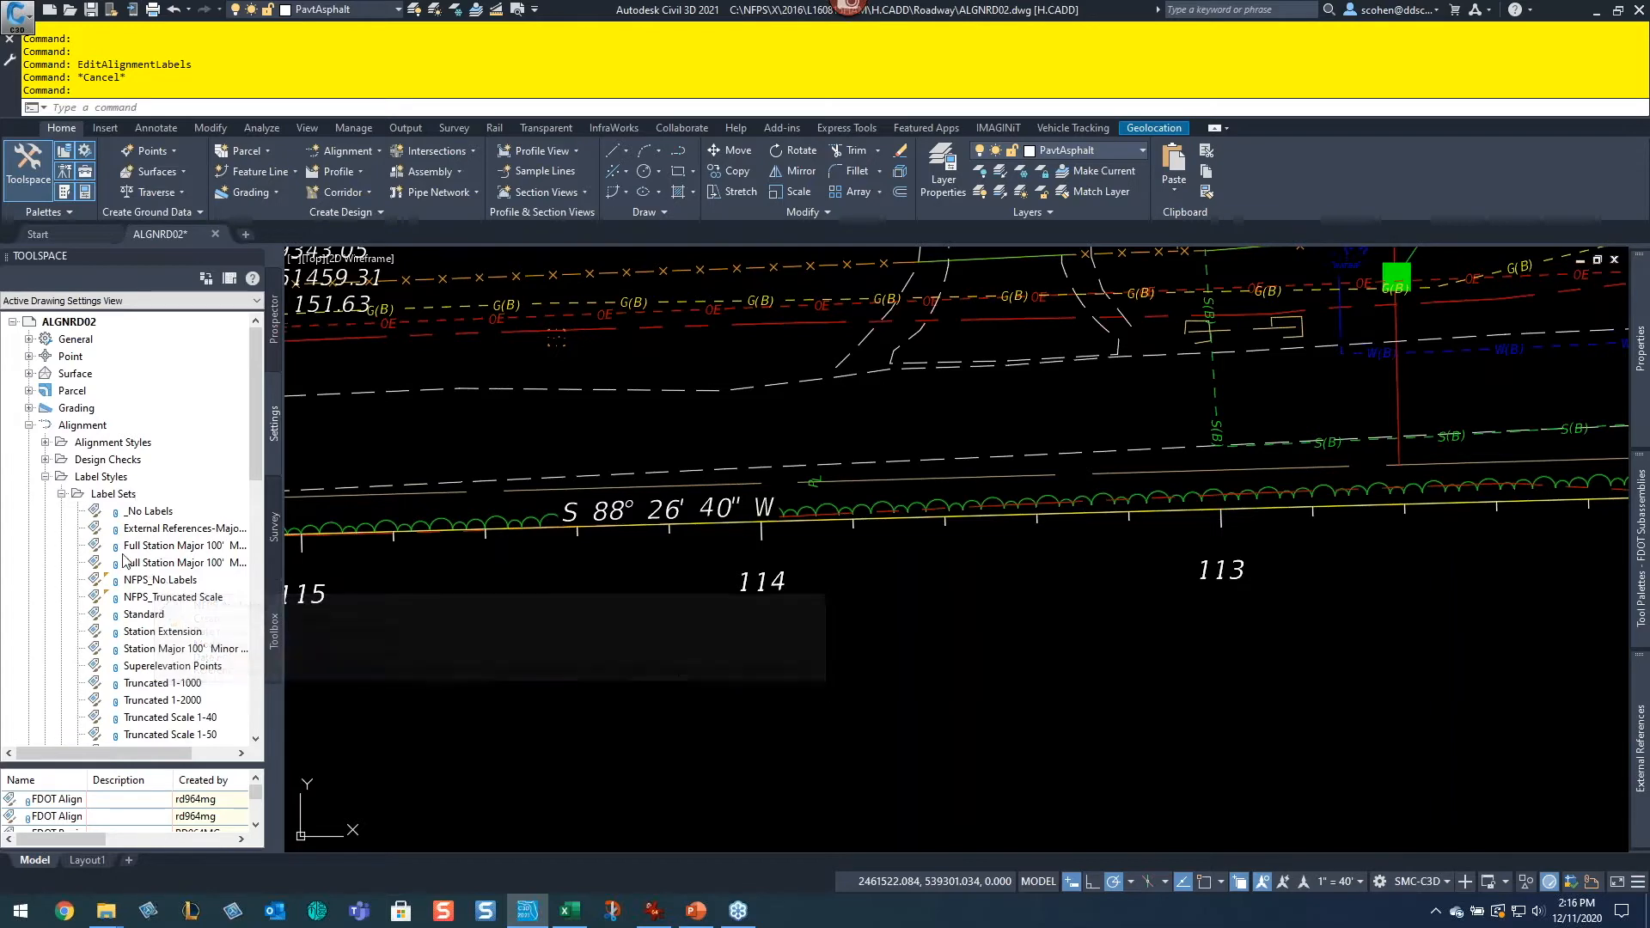
click(62, 493)
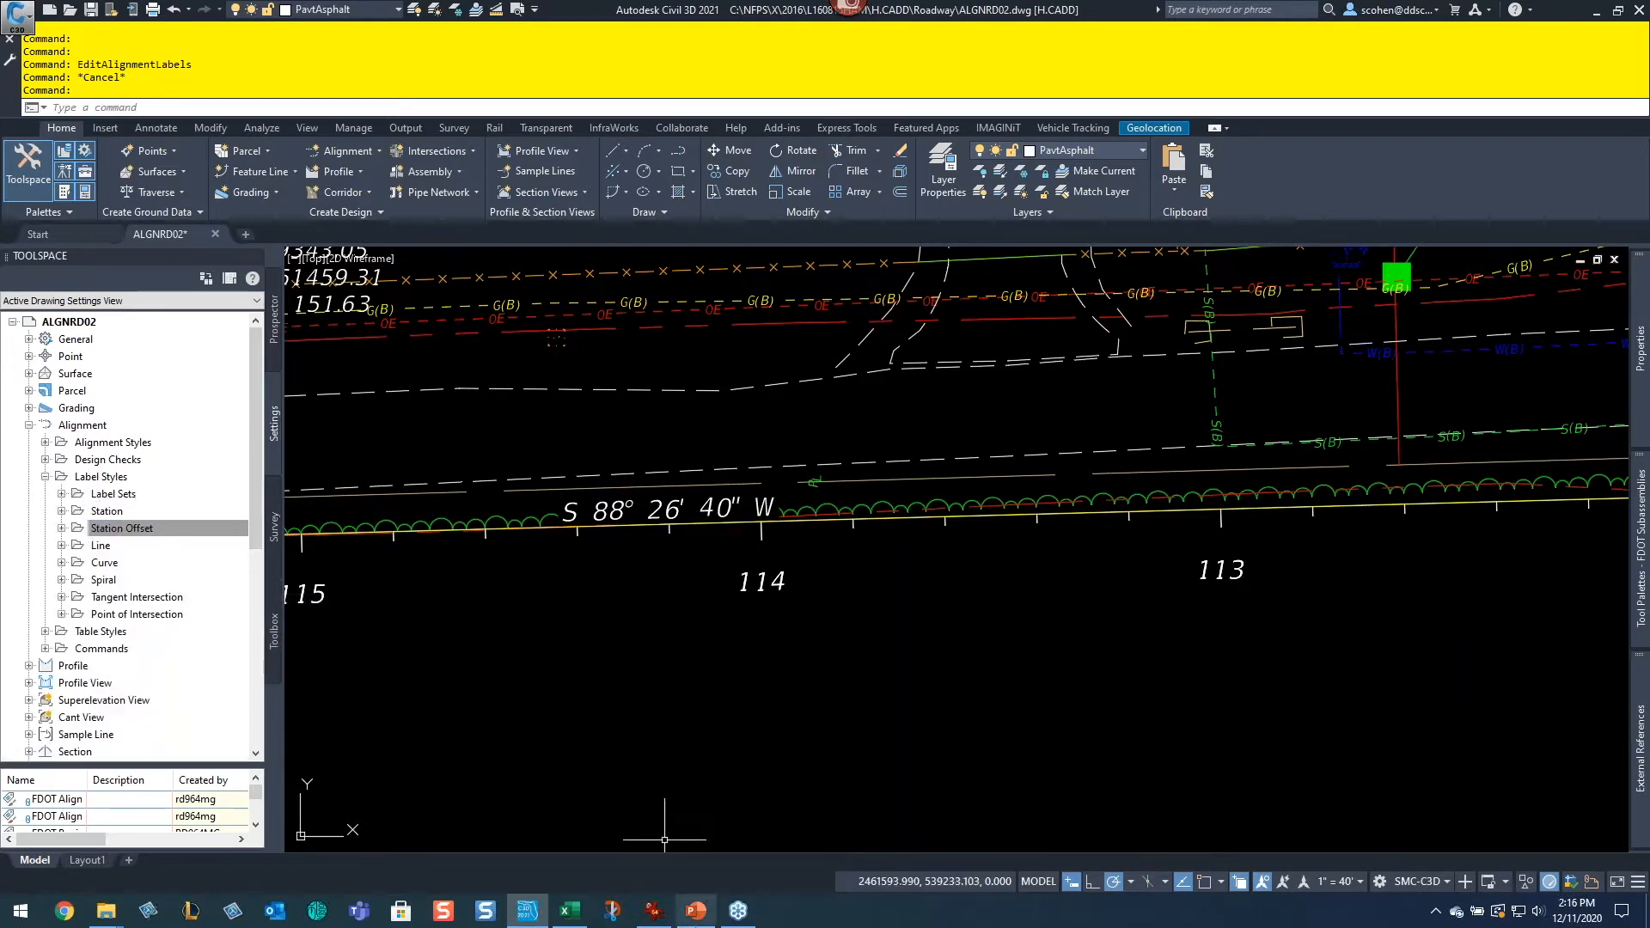
click(693, 916)
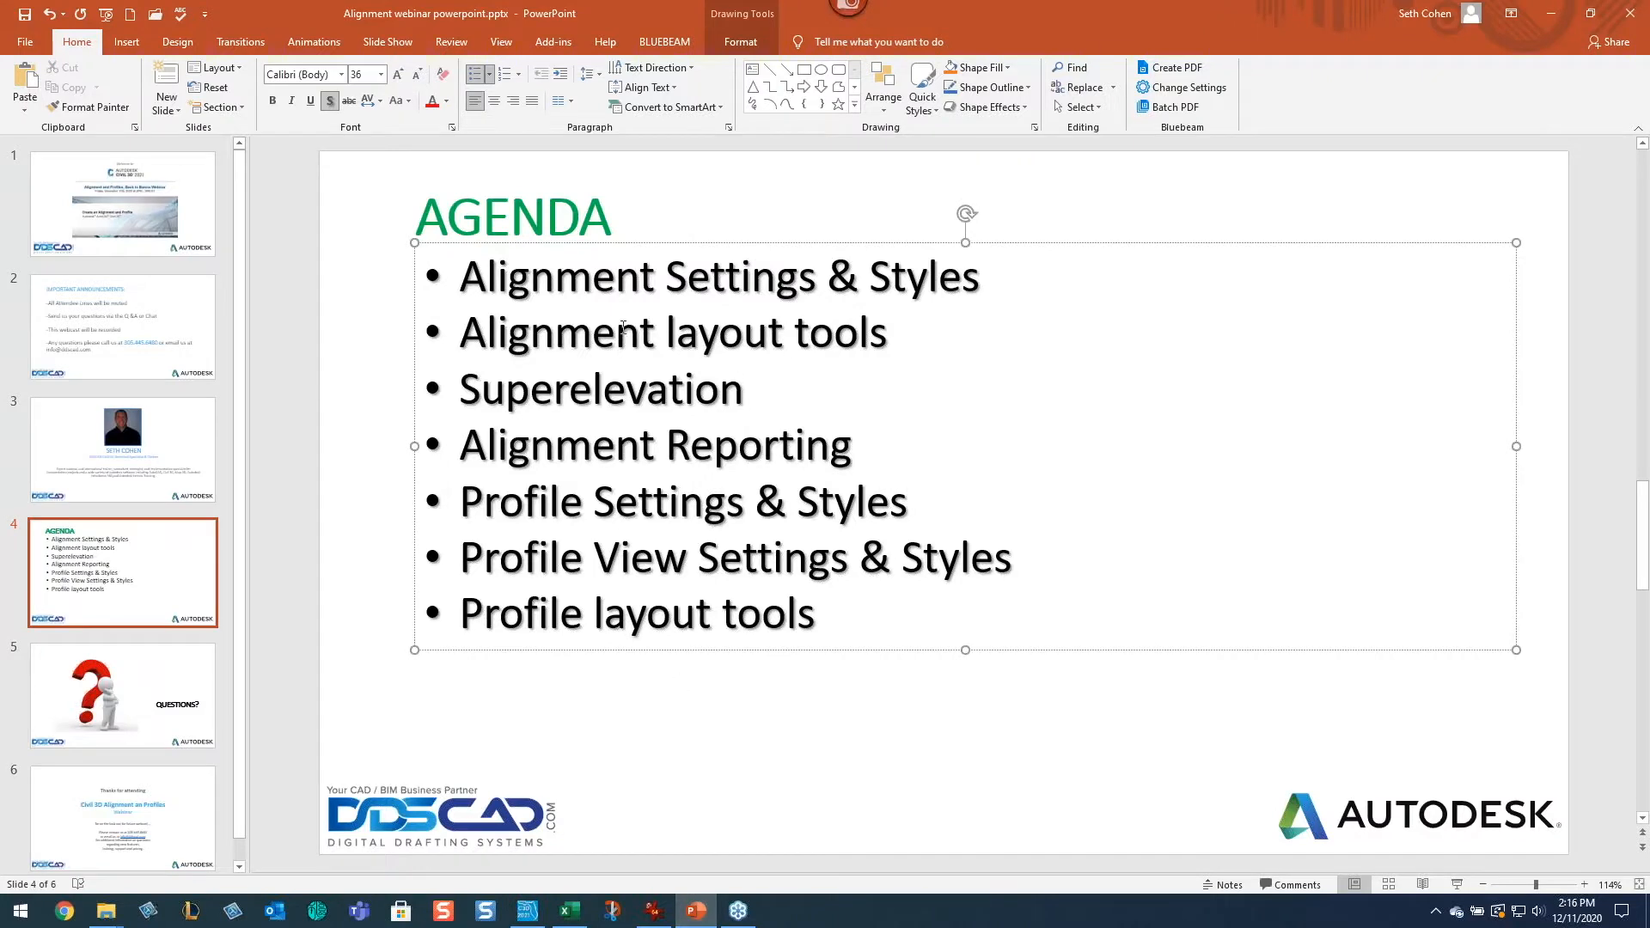
click(1551, 13)
Step: Pan and zoom along the alignment to review its station labels around the curves
scroll(1105, 523, down, 6)
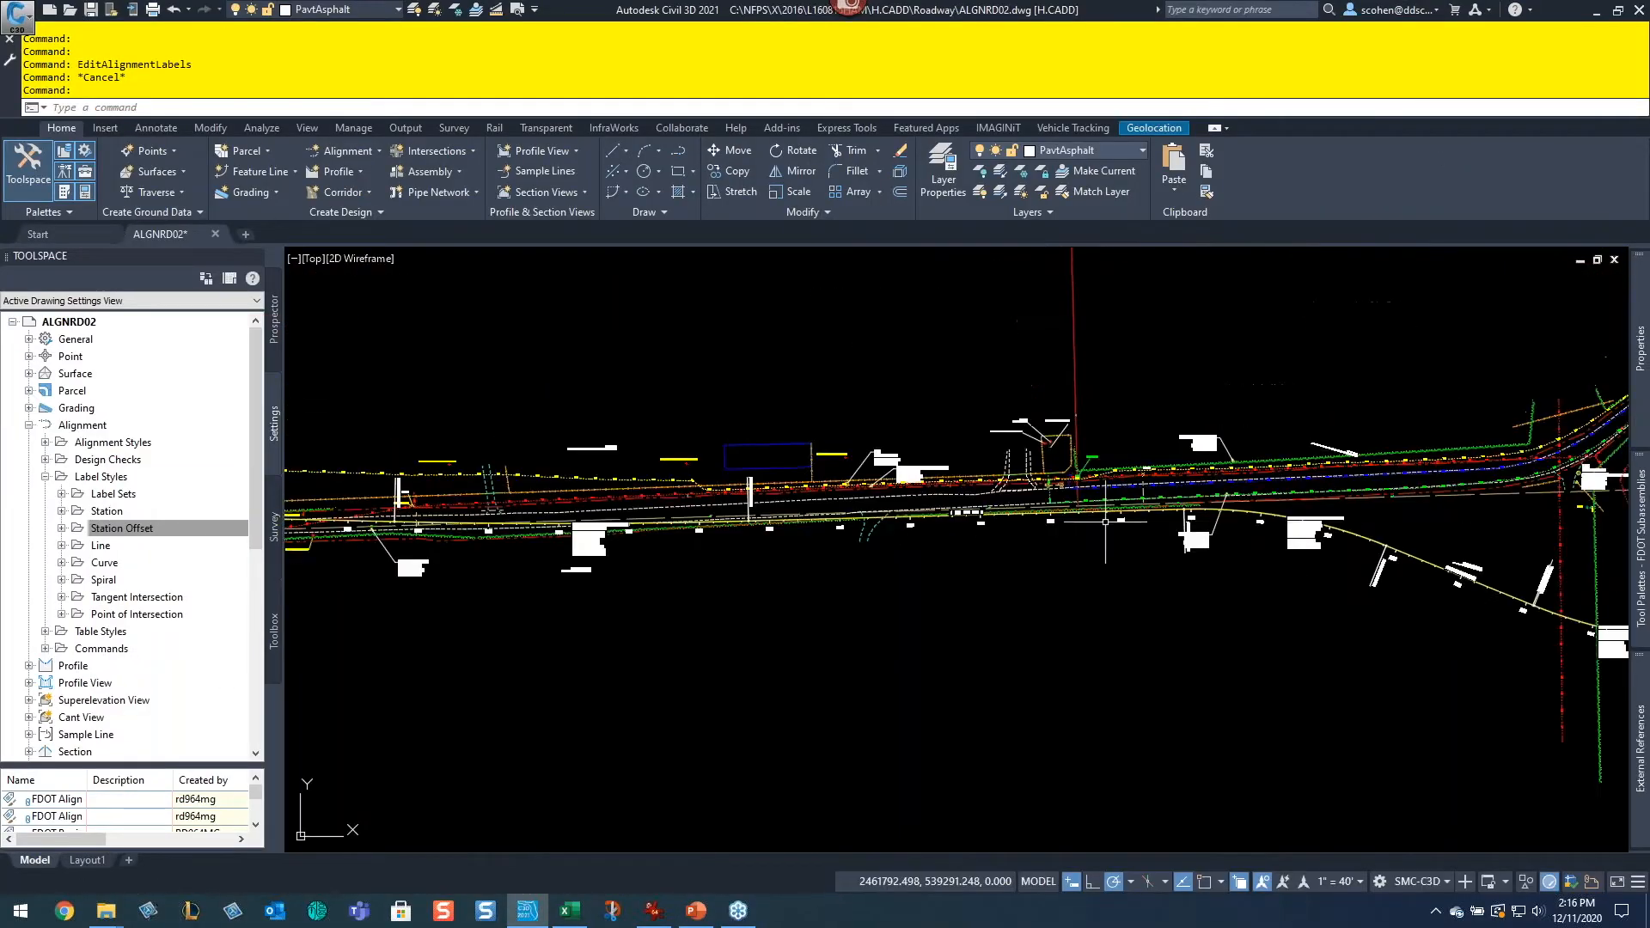
middle_drag(1148, 606, 761, 526)
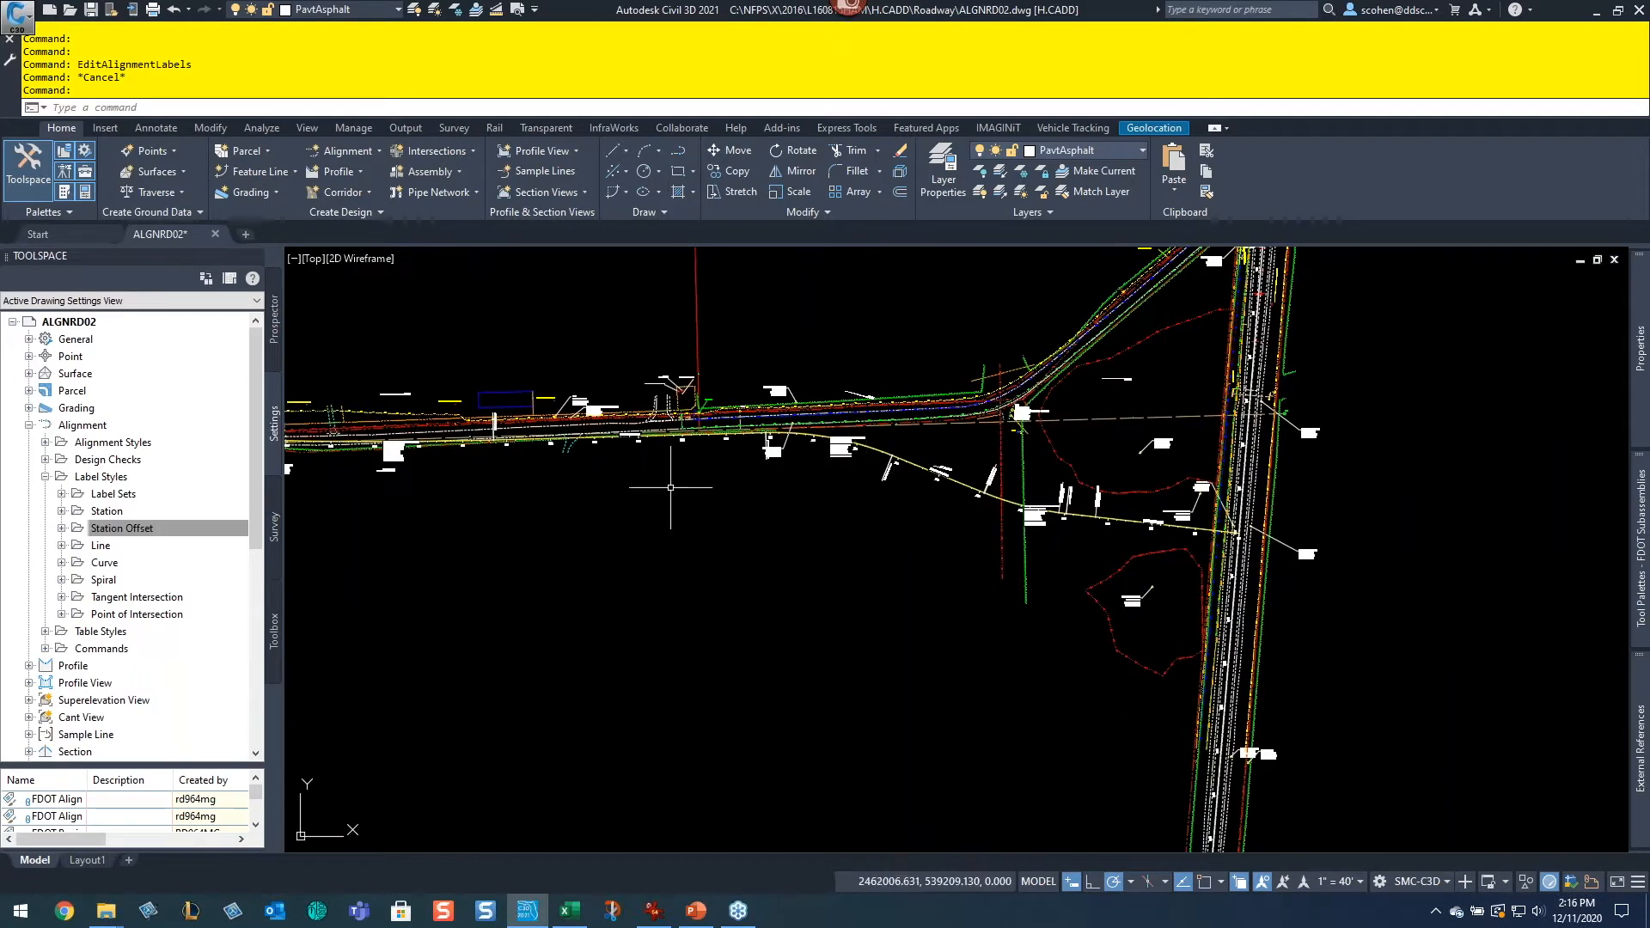
middle_drag(460, 512, 1049, 564)
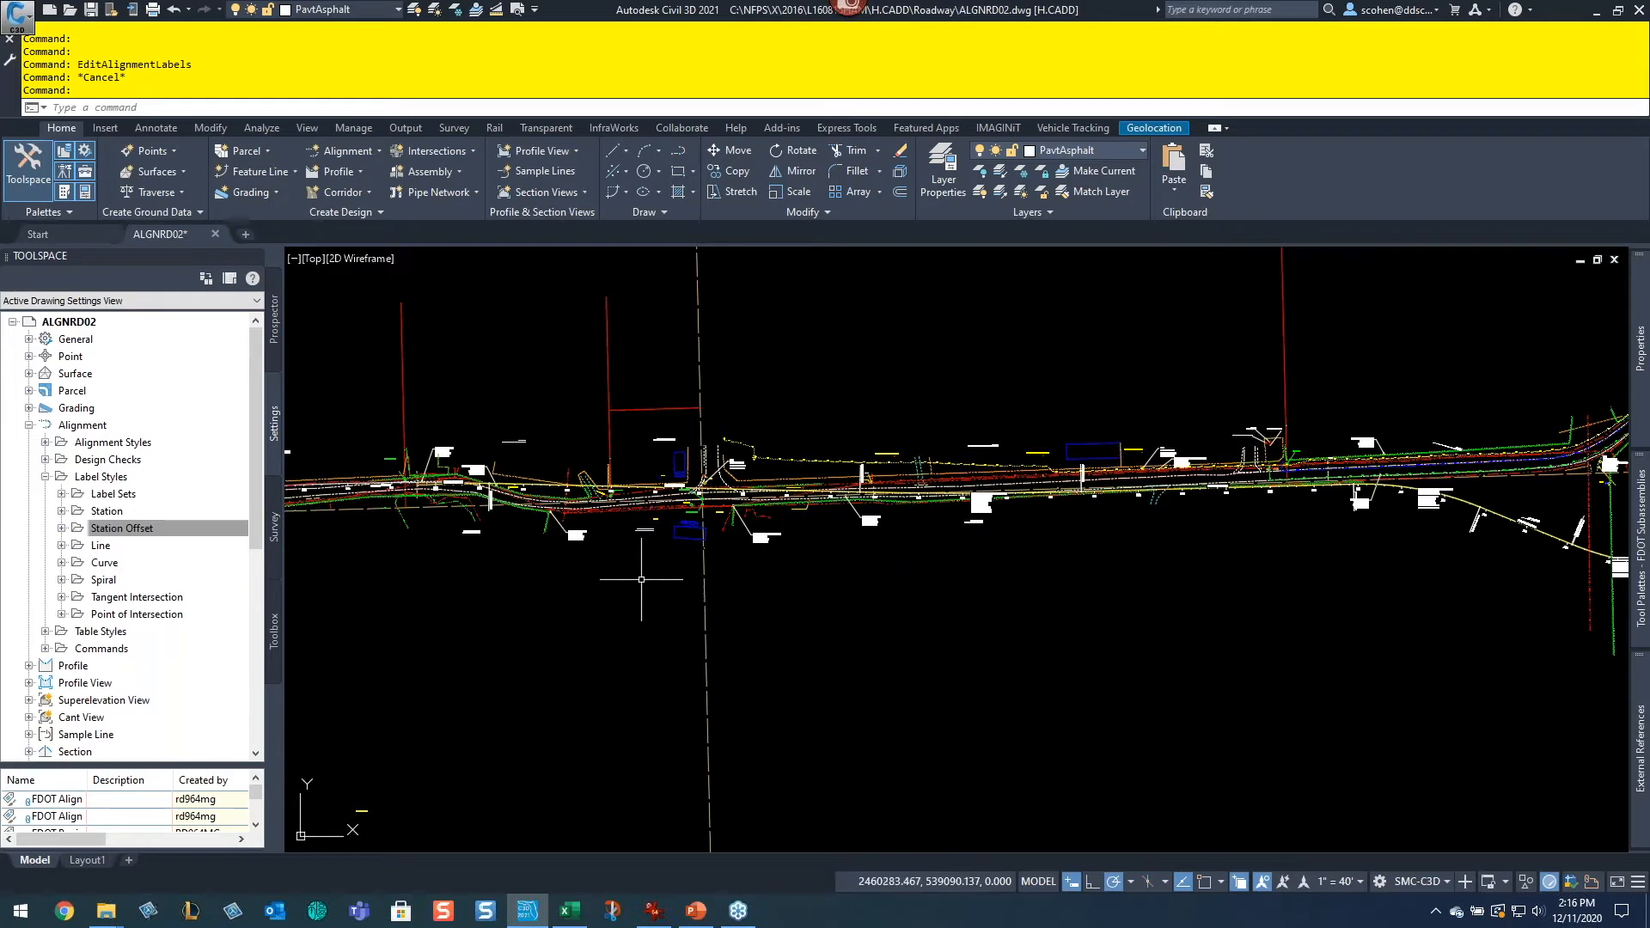
middle_drag(641, 579, 1057, 625)
middle_drag(465, 542, 855, 602)
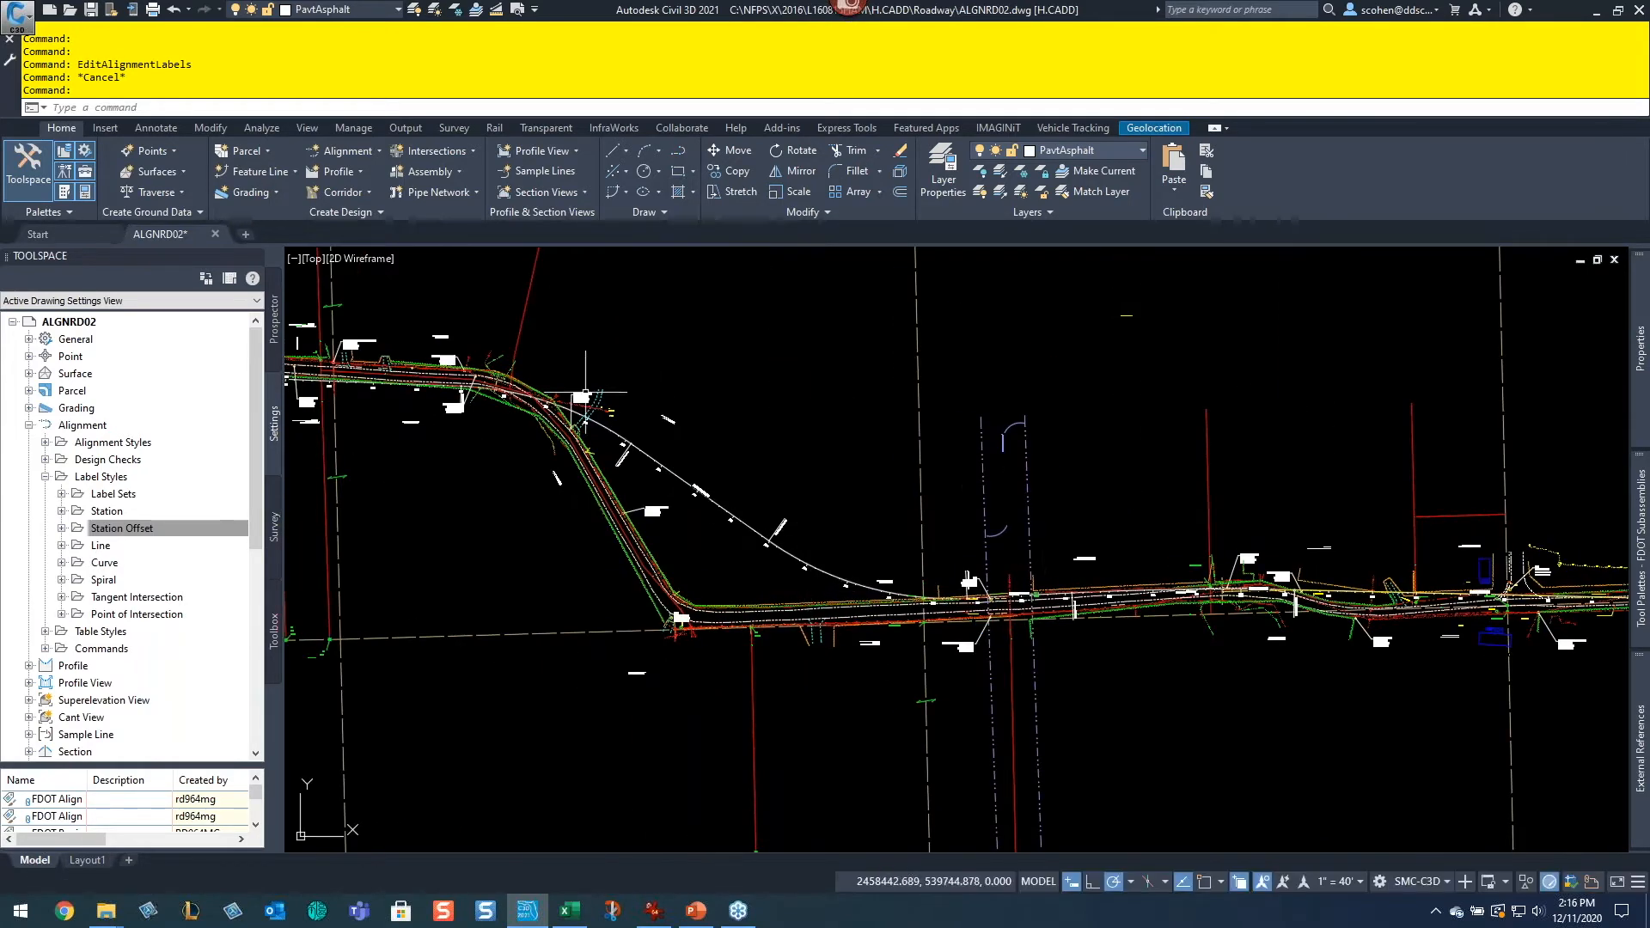
middle_drag(1044, 532, 555, 461)
middle_drag(1020, 578, 650, 534)
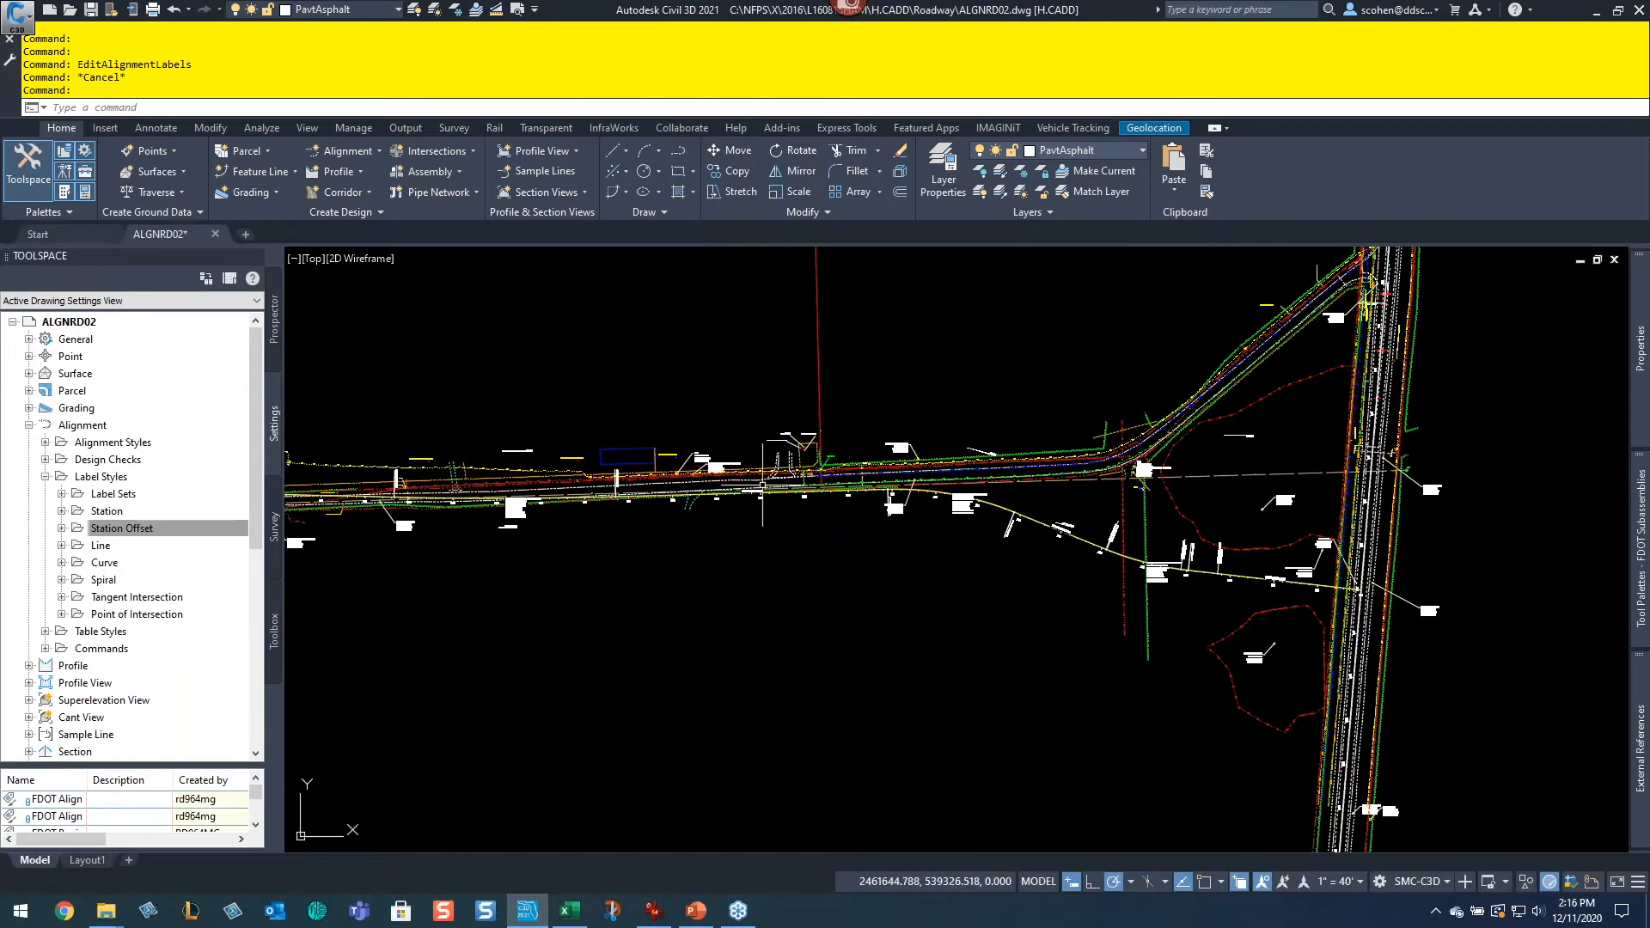
middle_drag(762, 485, 919, 378)
middle_drag(962, 532, 1332, 559)
middle_drag(573, 614, 782, 795)
mouse_move(1633, 670)
middle_down()
mouse_move(1251, 485)
mouse_move(1461, 593)
middle_up()
middle_drag(1220, 447, 1051, 487)
scroll(1332, 468, up, 5)
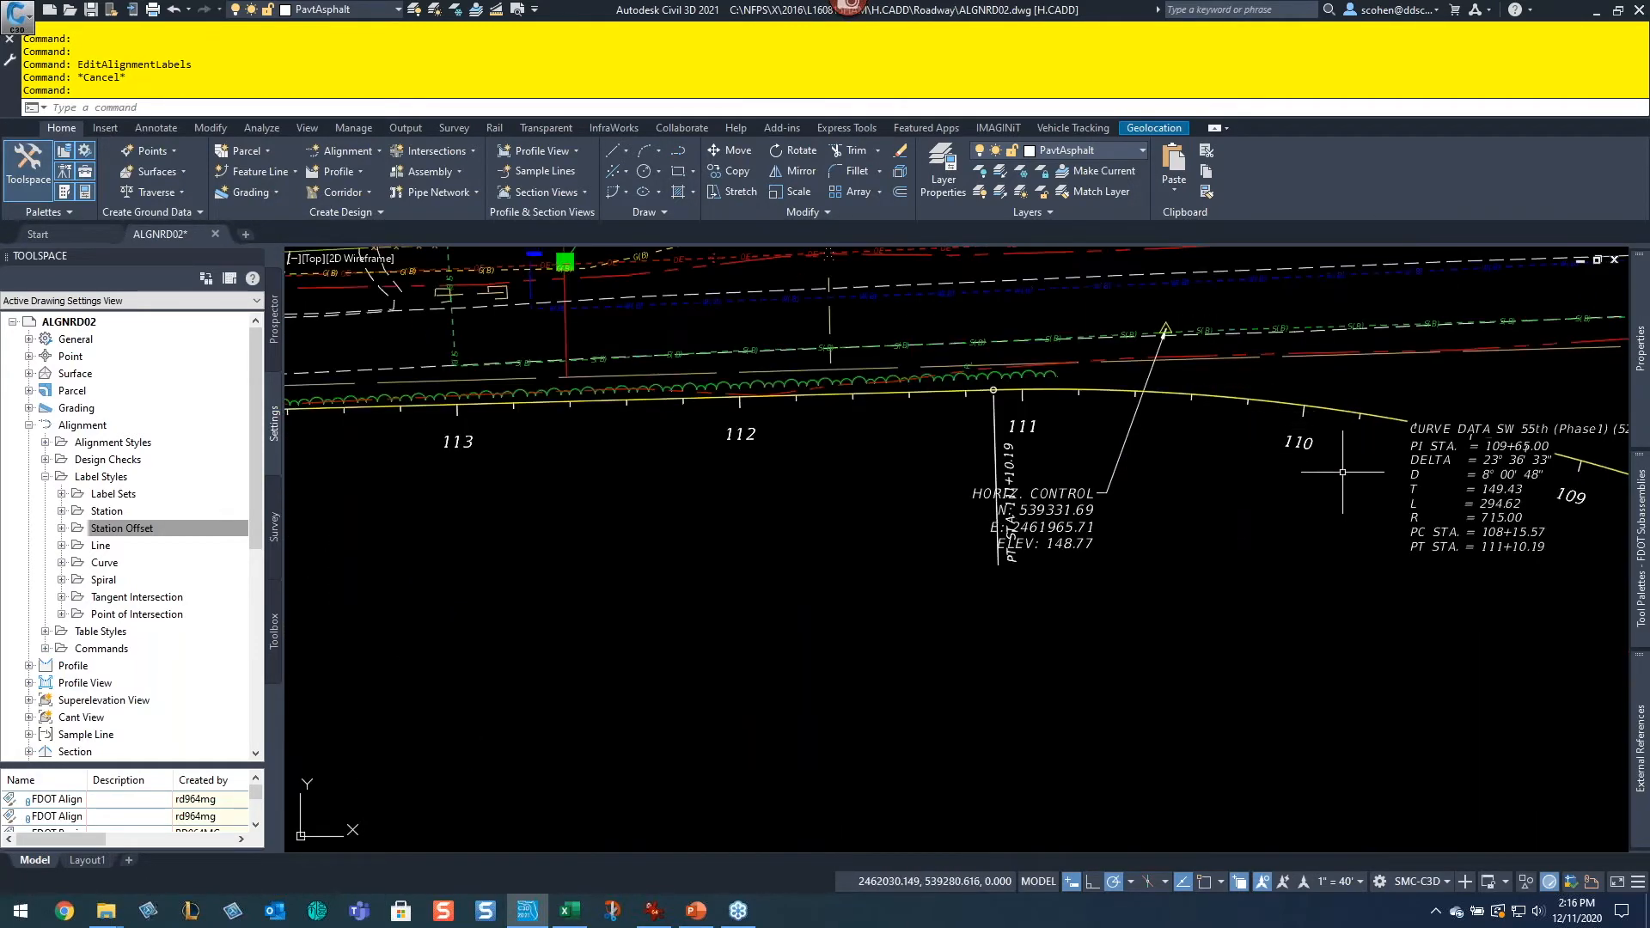
scroll(1342, 472, down, 2)
middle_drag(1377, 512, 443, 378)
middle_drag(1409, 584, 654, 467)
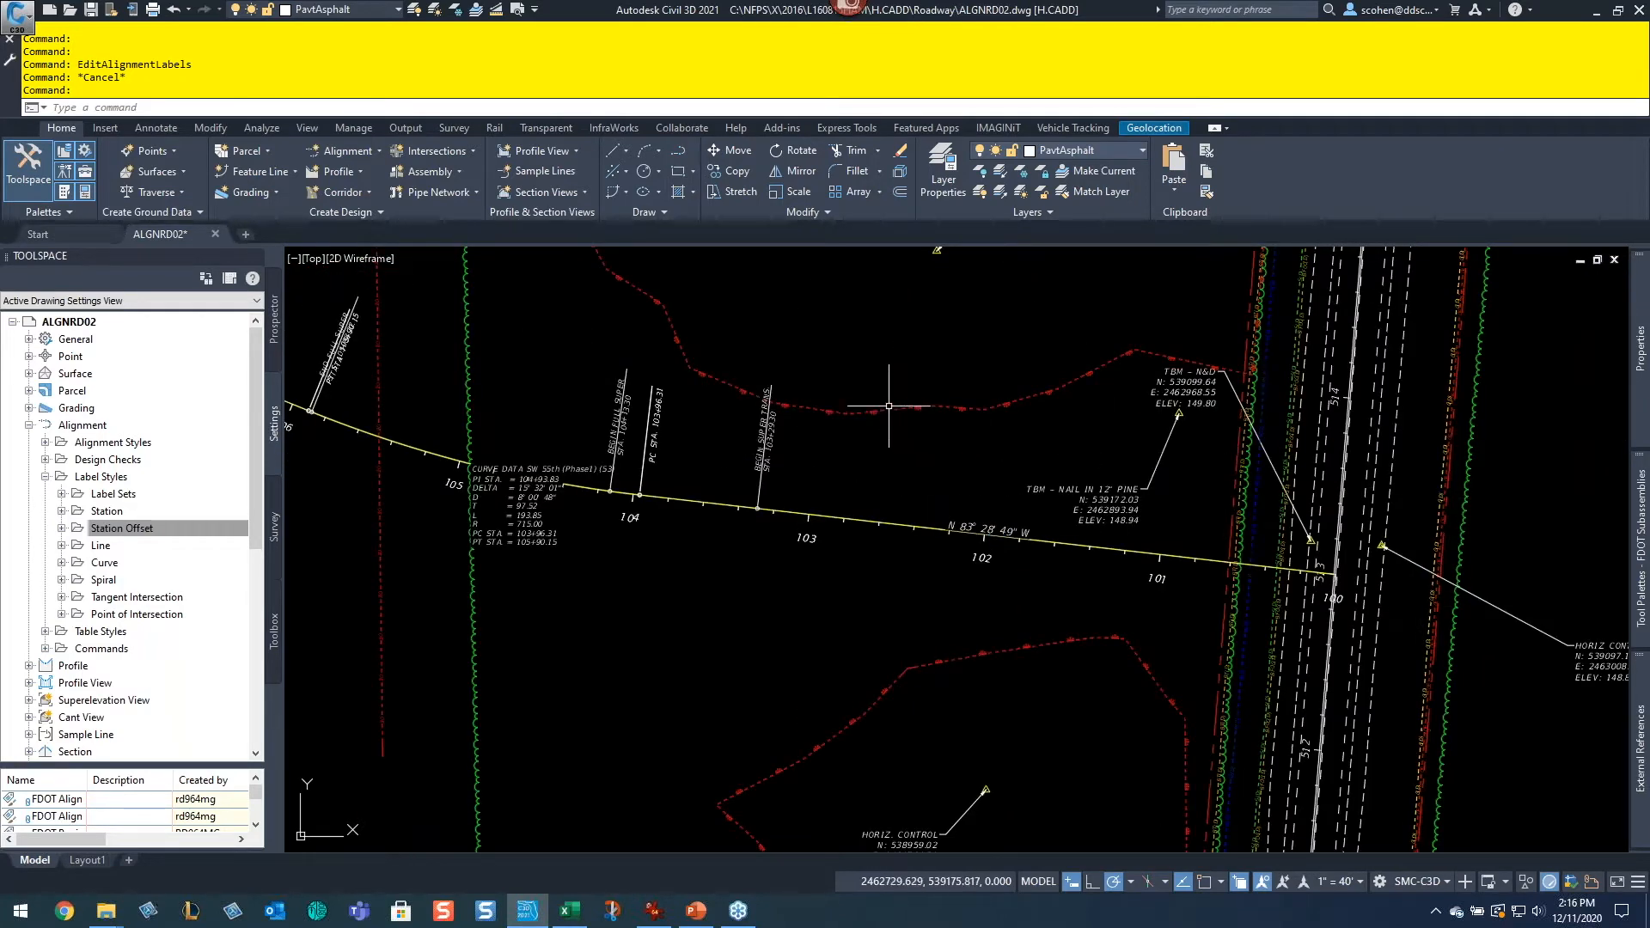
scroll(937, 433, up, 5)
scroll(1014, 449, down, 5)
middle_drag(1174, 534, 1146, 298)
key(ctrl)
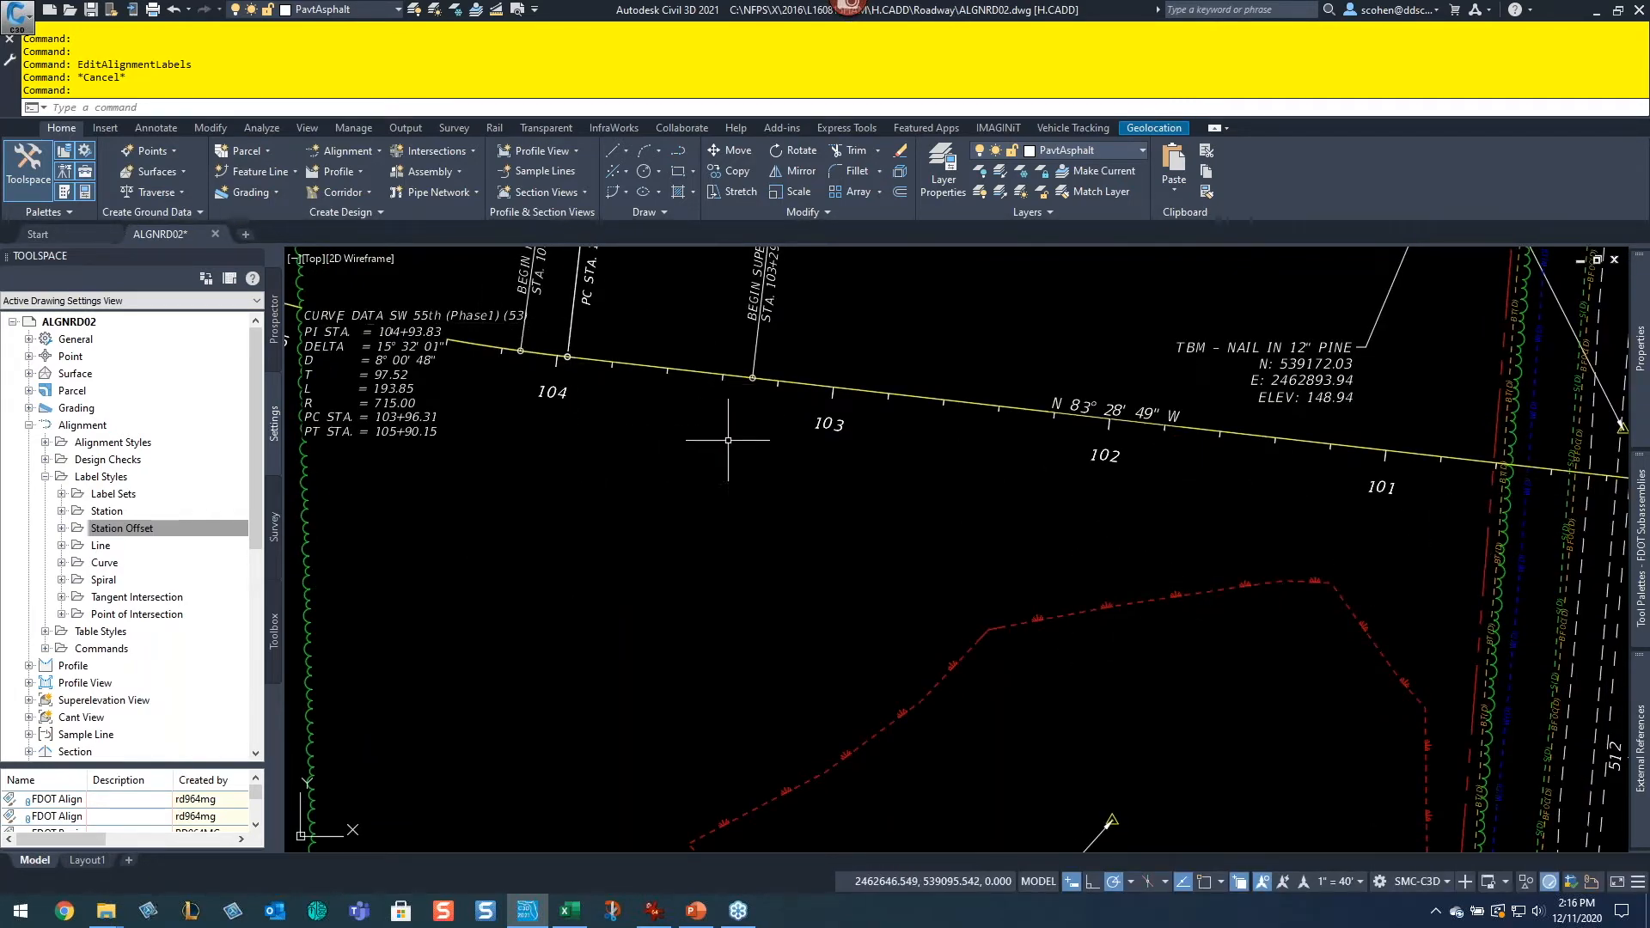
Step: Zoom out and pan over the whole alignment to review label placement near the intersection
scroll(737, 431, down, 5)
middle_drag(529, 376, 899, 529)
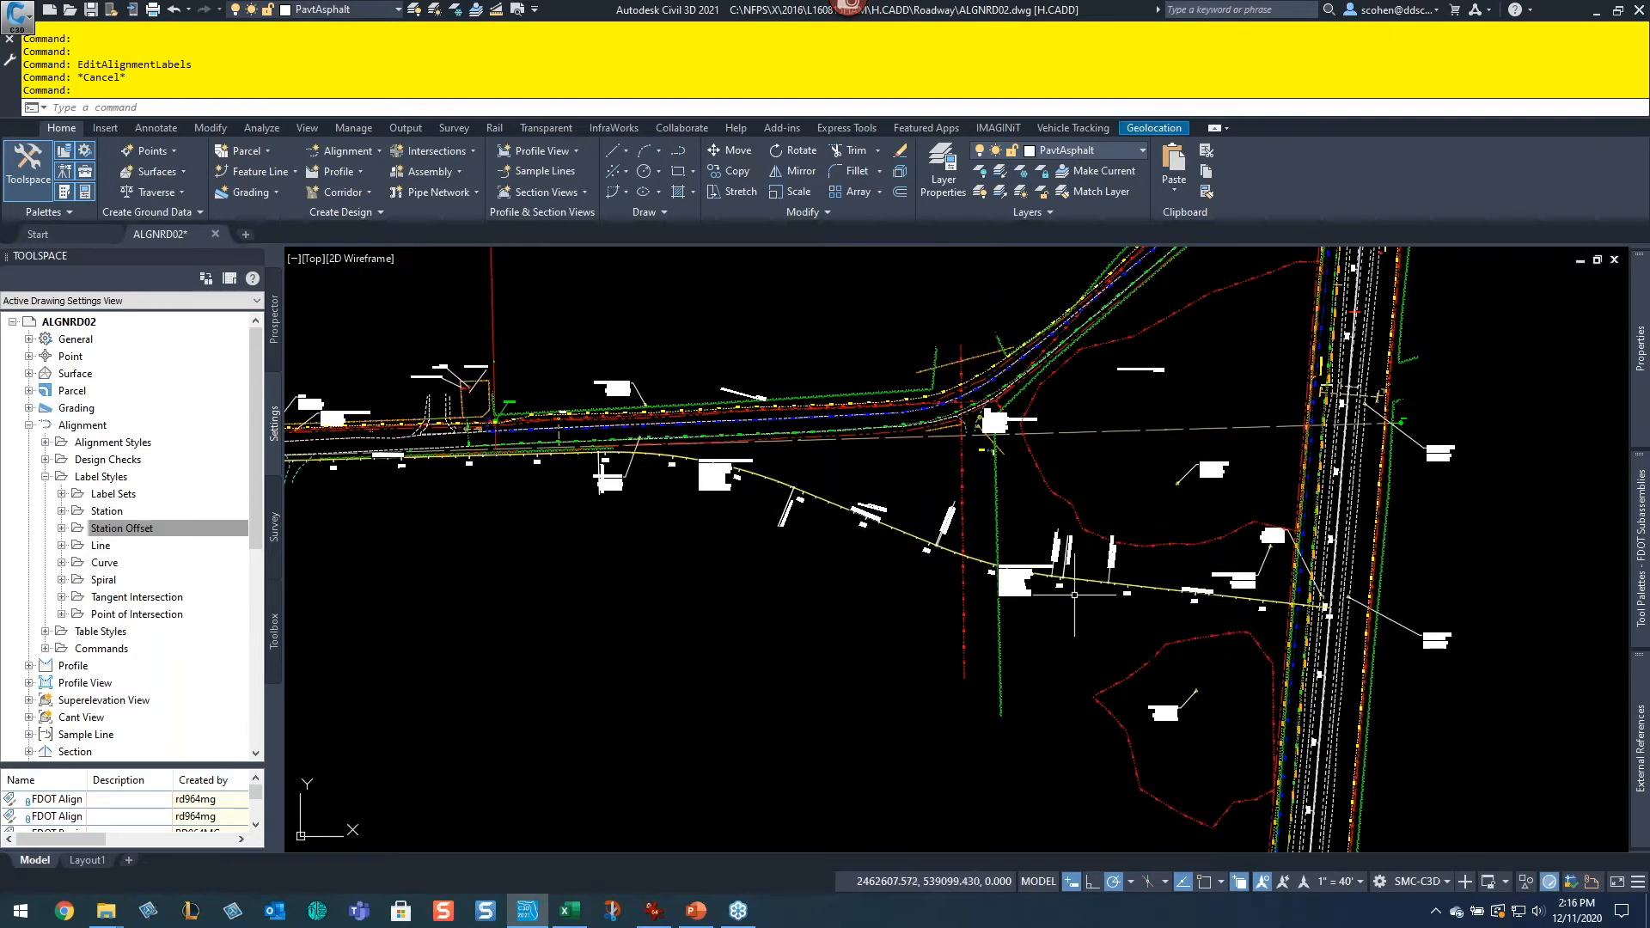
middle_drag(718, 500, 1245, 603)
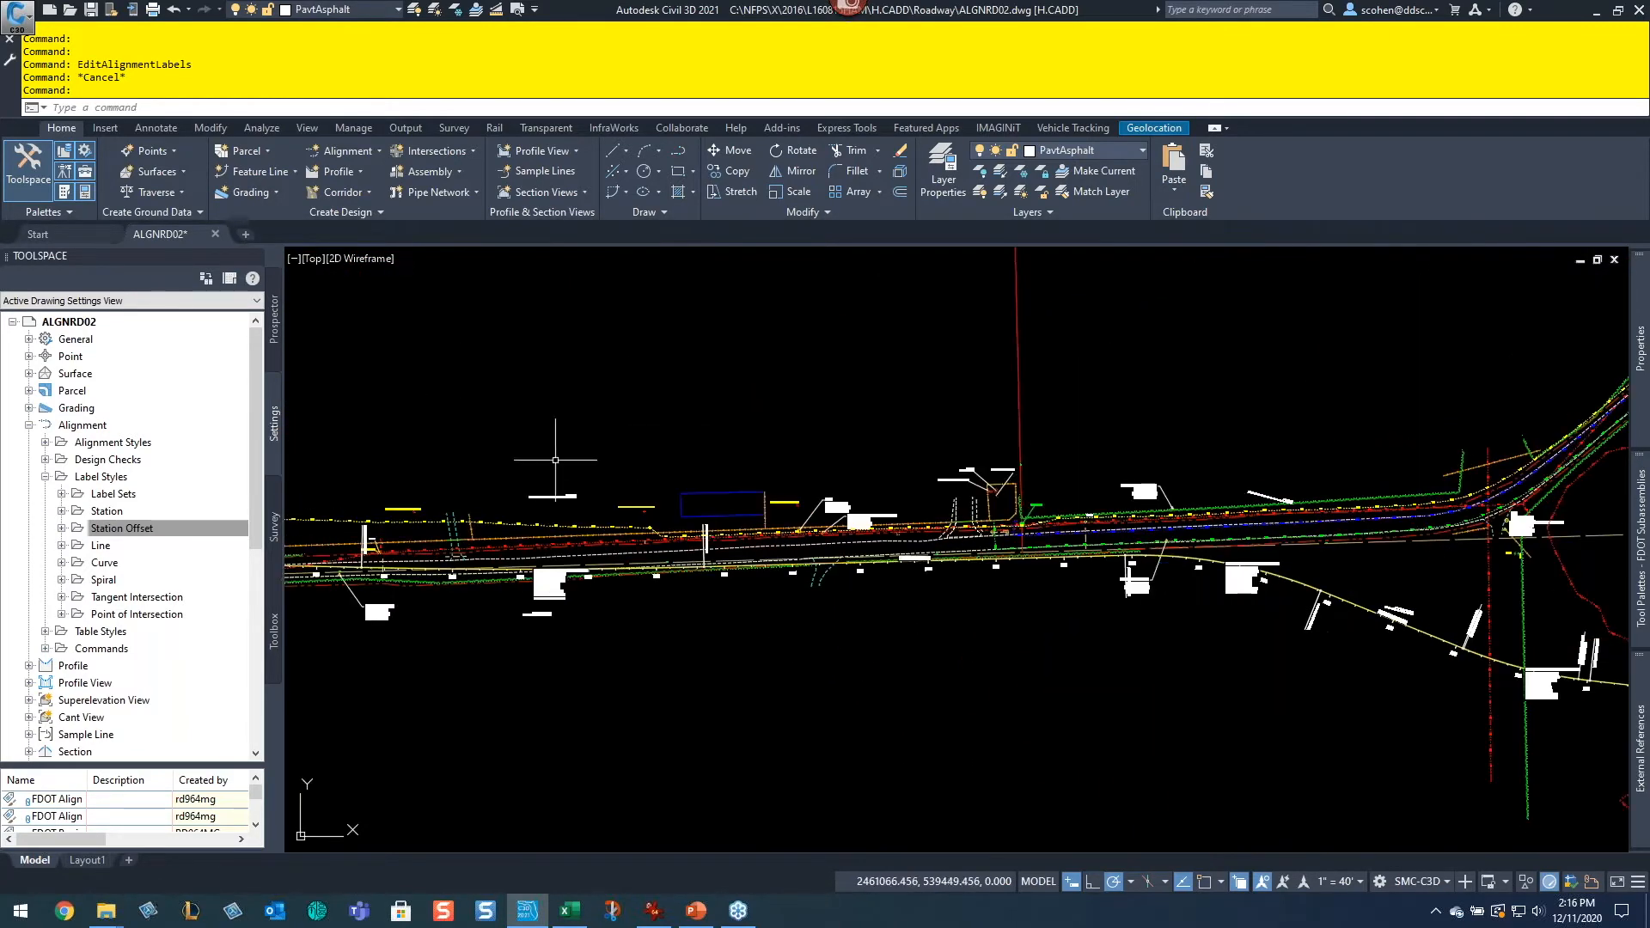
scroll(464, 443, down, 2)
middle_drag(464, 443, 797, 455)
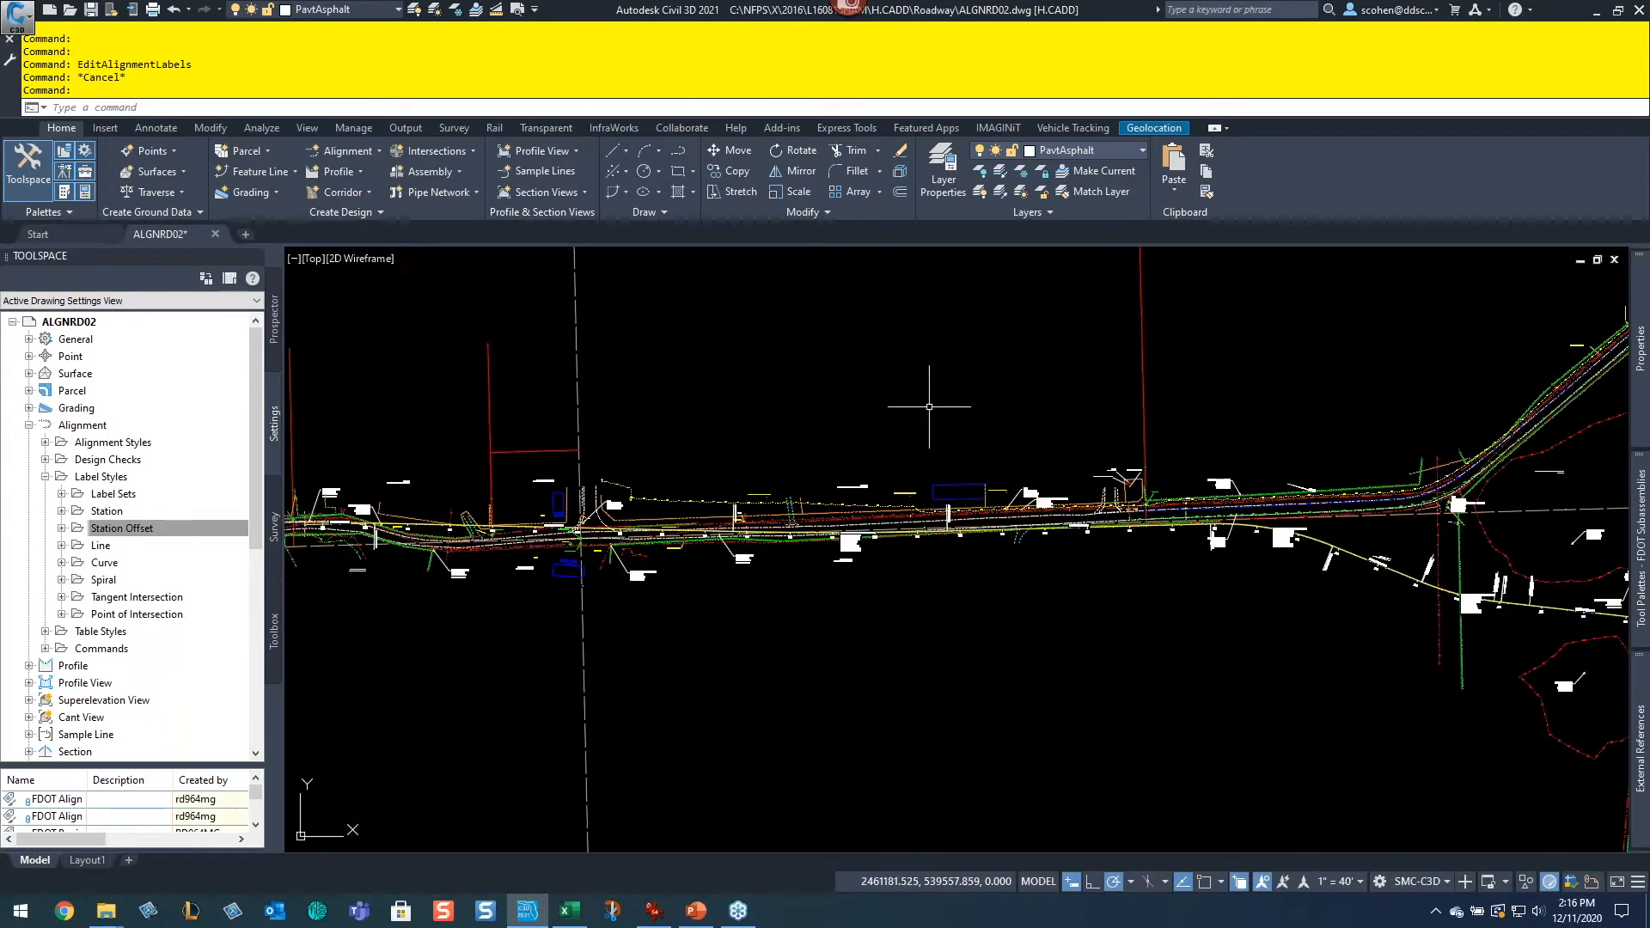
scroll(1306, 545, up, 4)
middle_drag(1488, 617, 810, 670)
scroll(984, 577, down, 4)
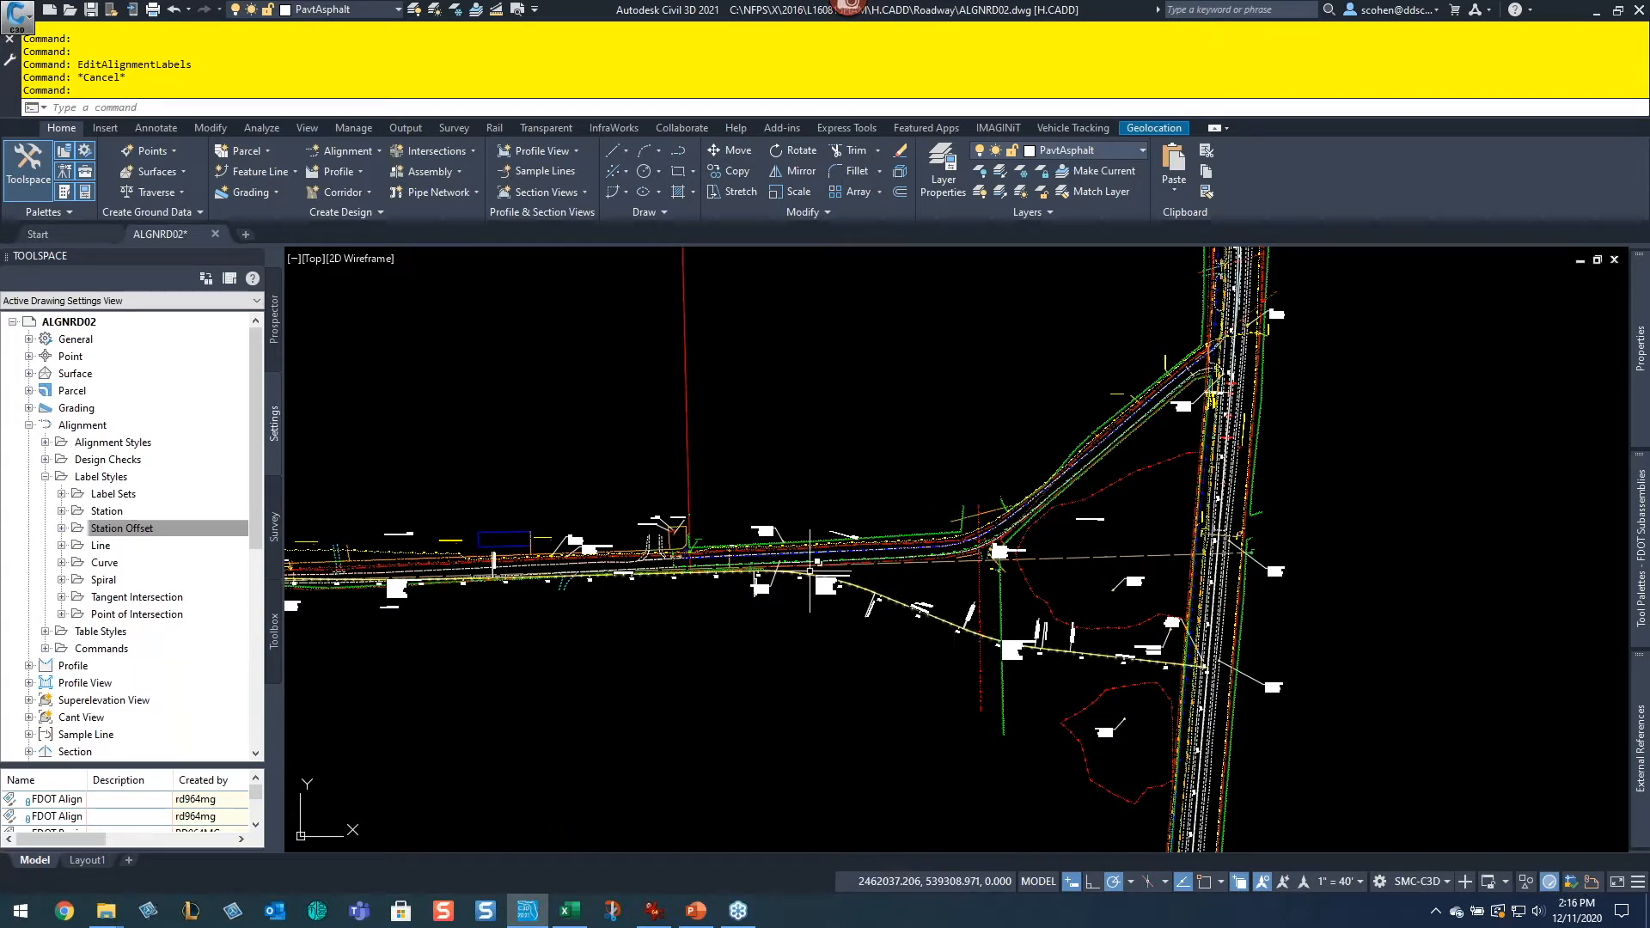
mouse_move(809, 570)
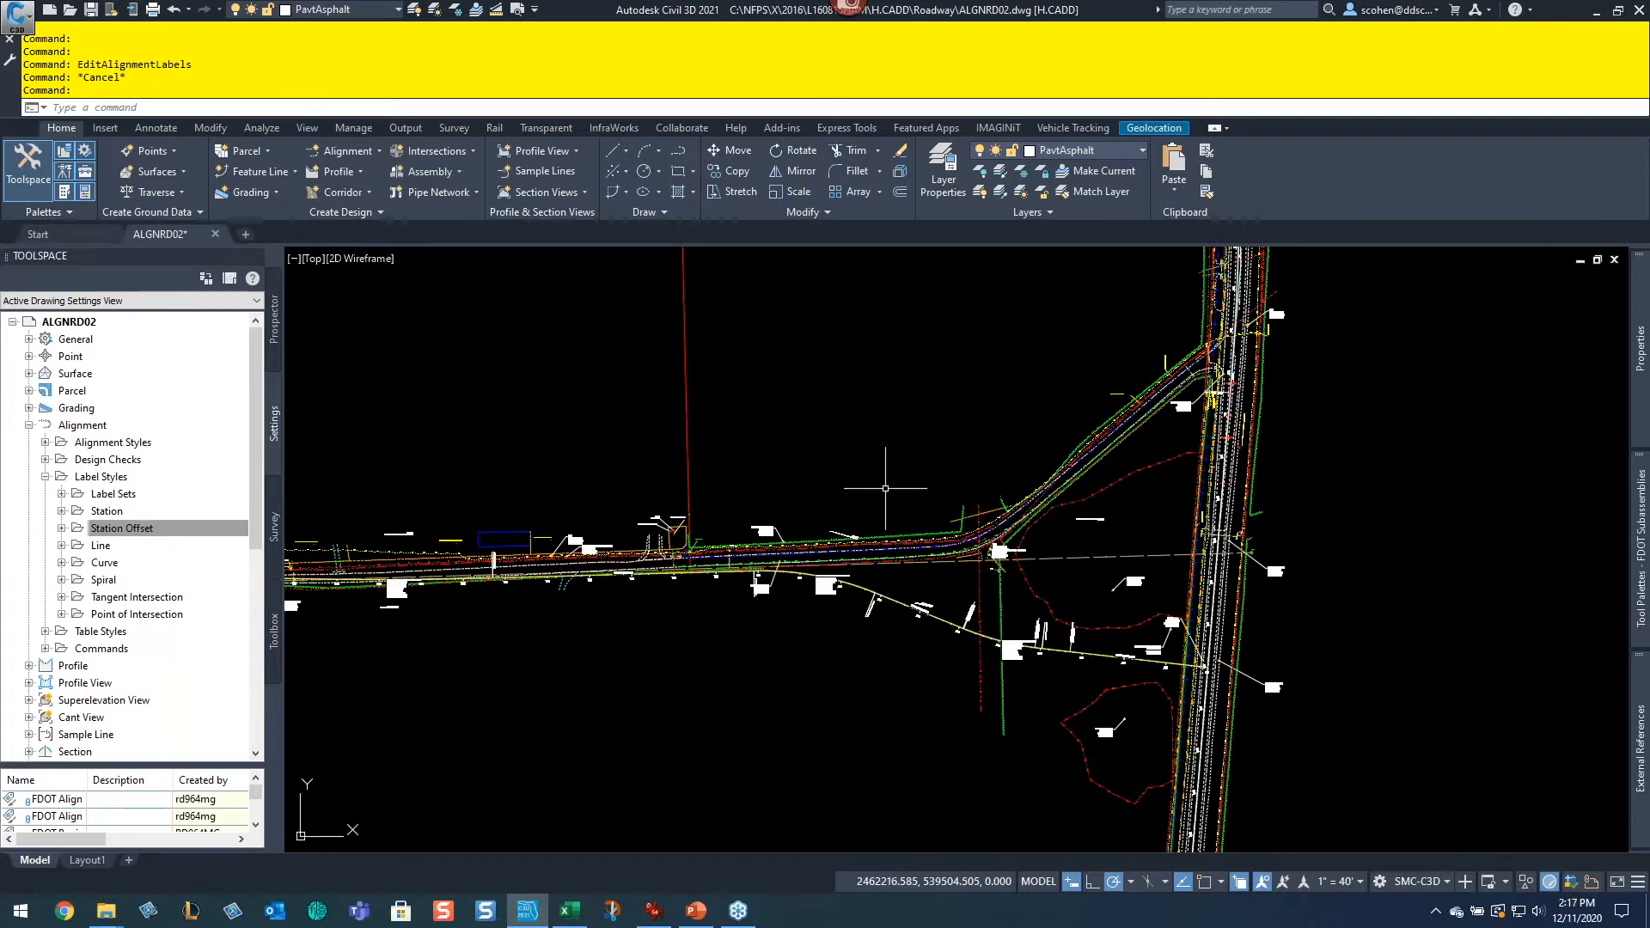
scroll(885, 488, down, 2)
scroll(945, 430, down, 1)
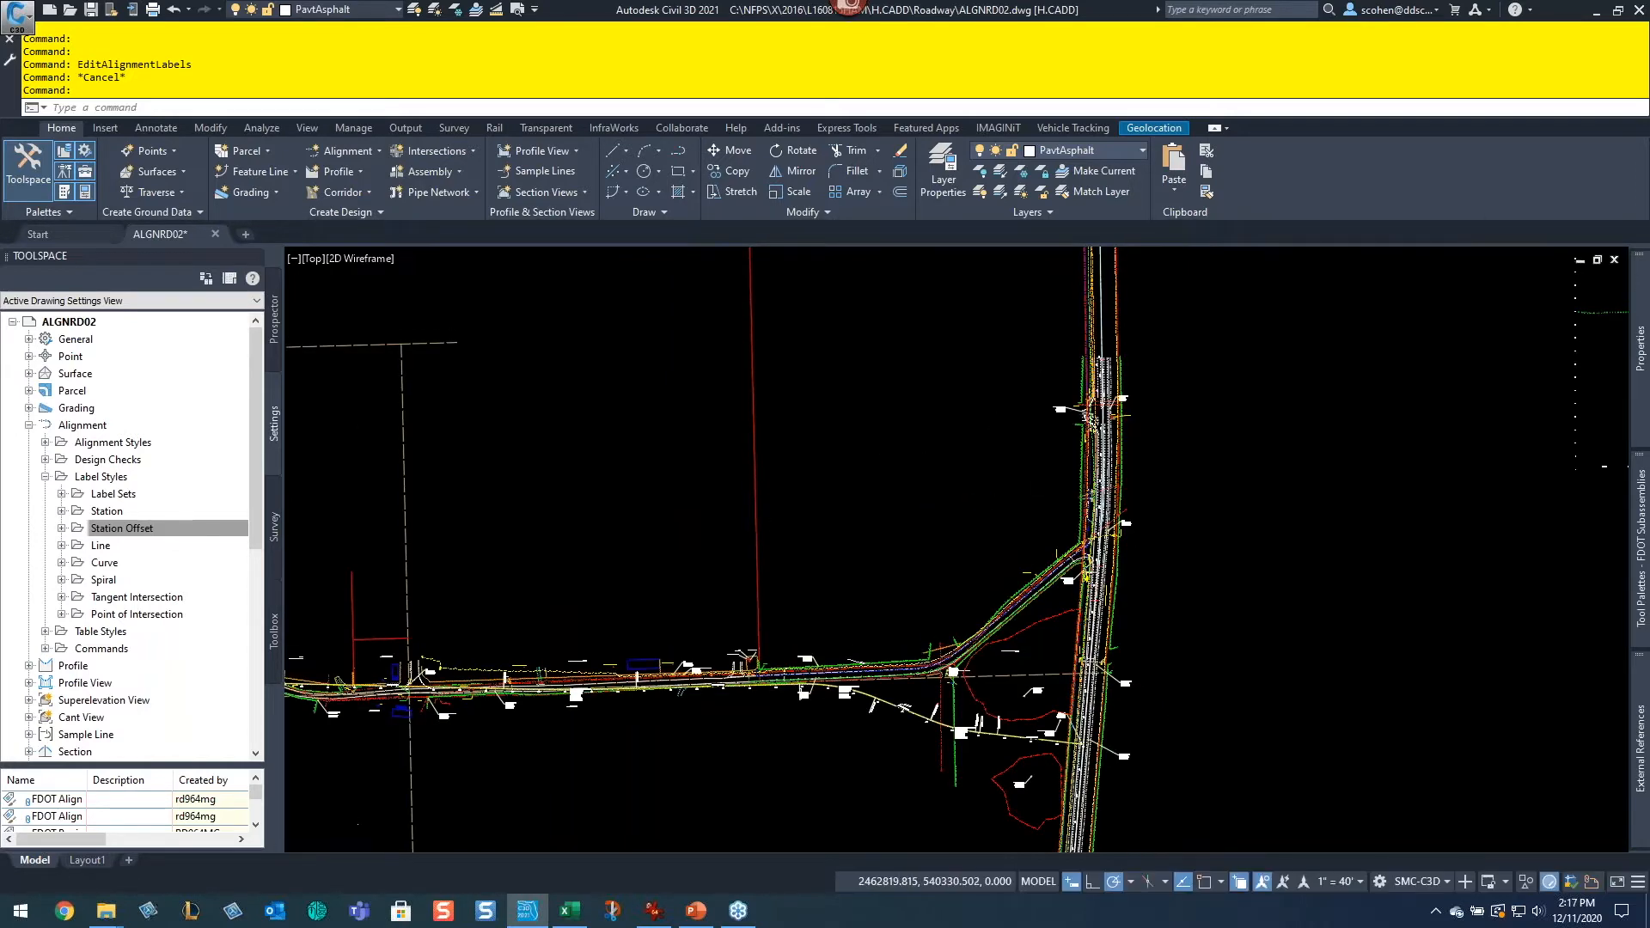
scroll(1043, 431, up, 2)
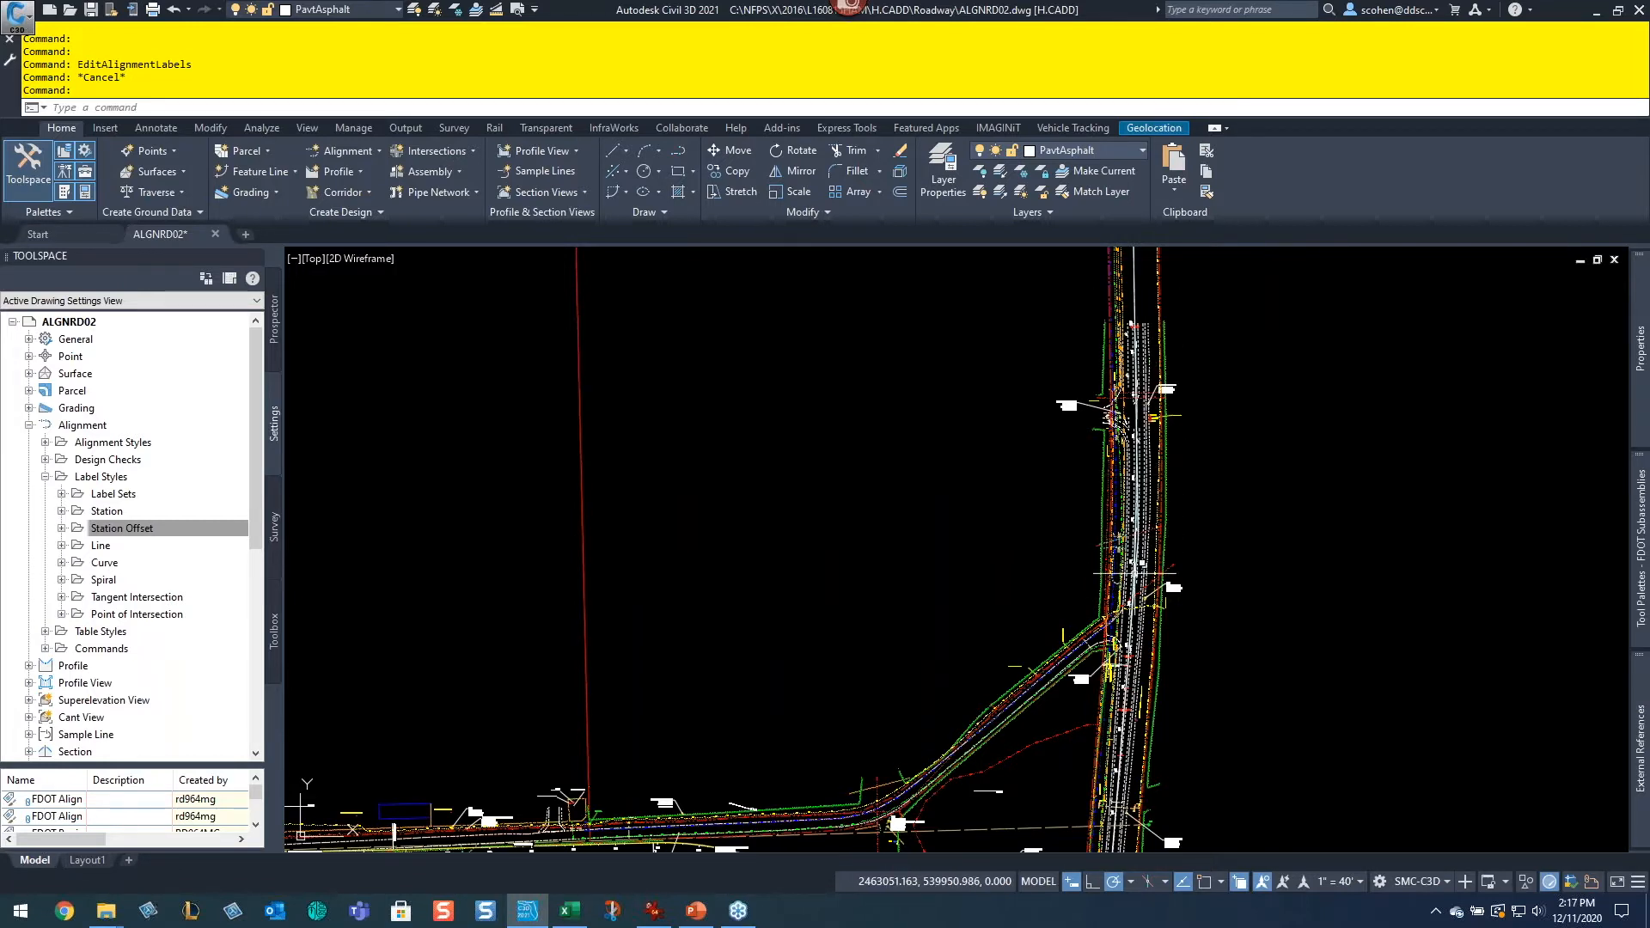
middle_drag(1009, 576, 1086, 464)
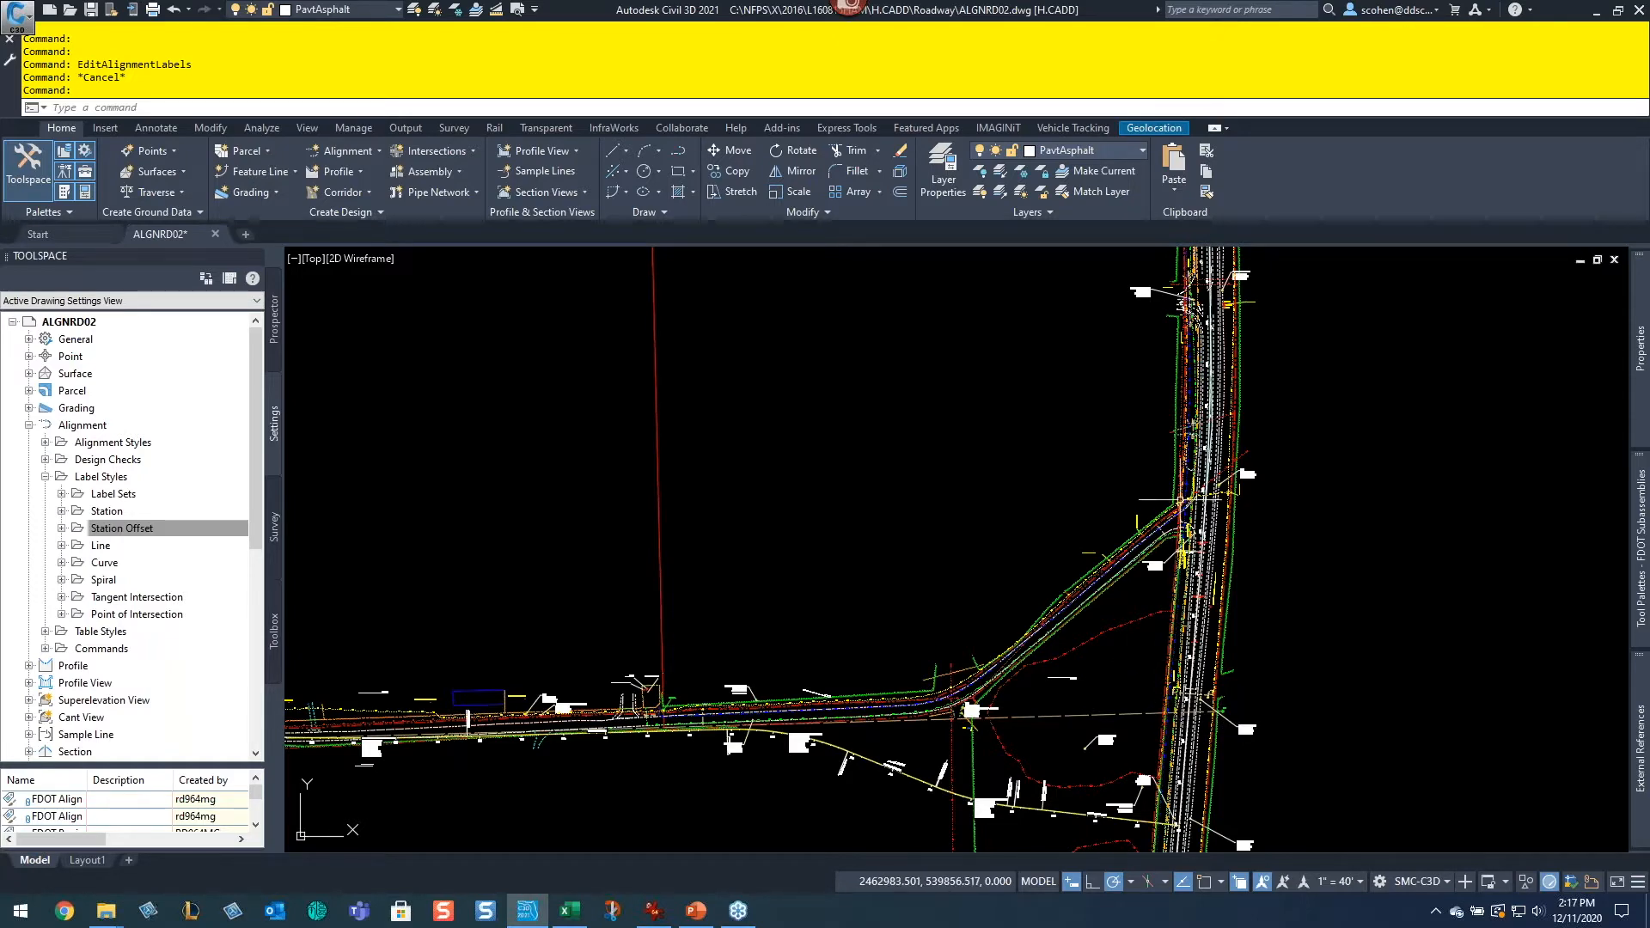
middle_drag(1142, 766, 1217, 576)
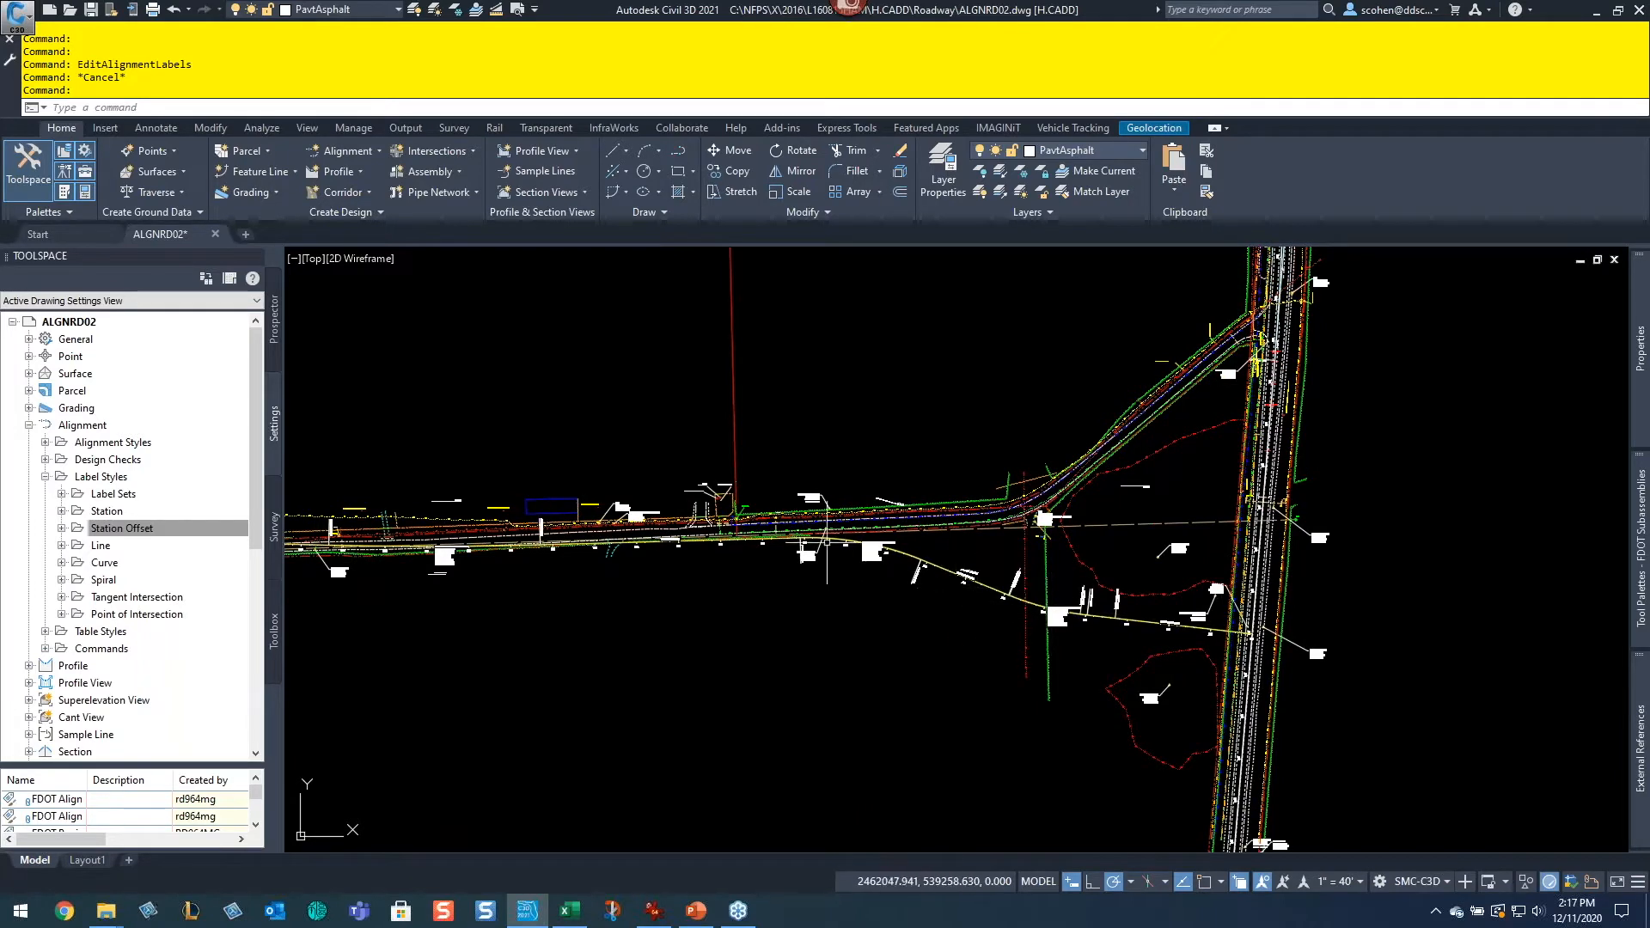
scroll(1086, 556, up, 4)
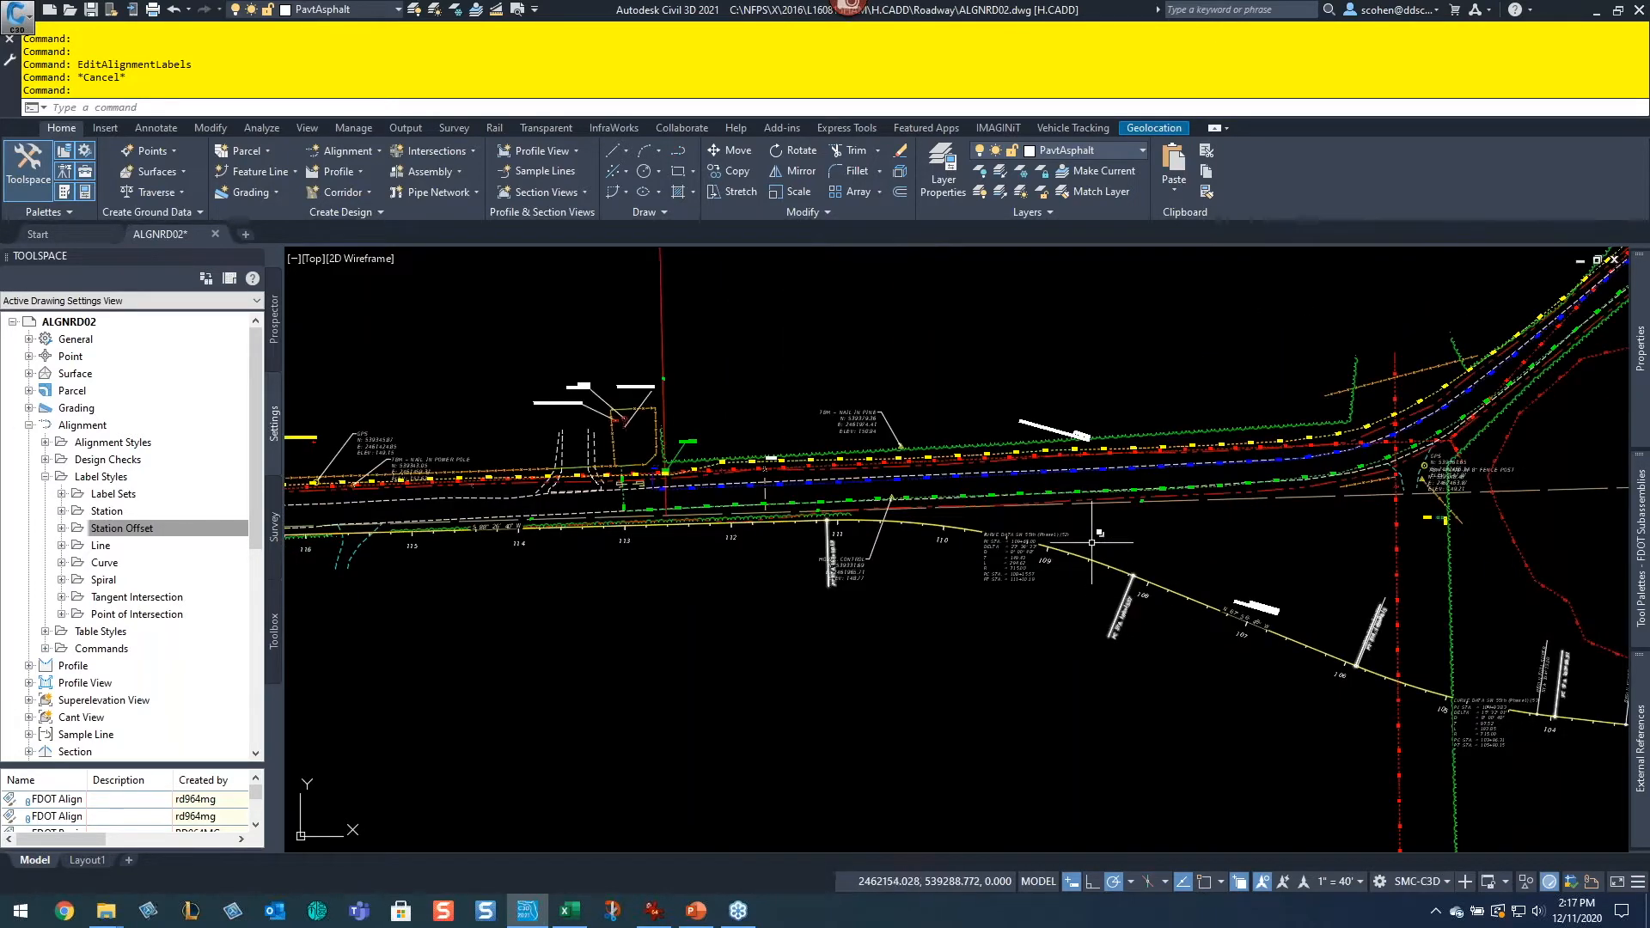
Step: Pan and zoom along the alignment to review the station and bearing labels near the control point callouts
scroll(1087, 556, up, 4)
scroll(1083, 555, down, 2)
middle_drag(718, 561, 1234, 598)
mouse_move(791, 615)
middle_down()
mouse_move(1251, 592)
mouse_move(1224, 617)
mouse_move(1191, 586)
middle_up()
middle_drag(545, 583, 1202, 597)
scroll(988, 556, down, 2)
middle_drag(815, 557, 1112, 569)
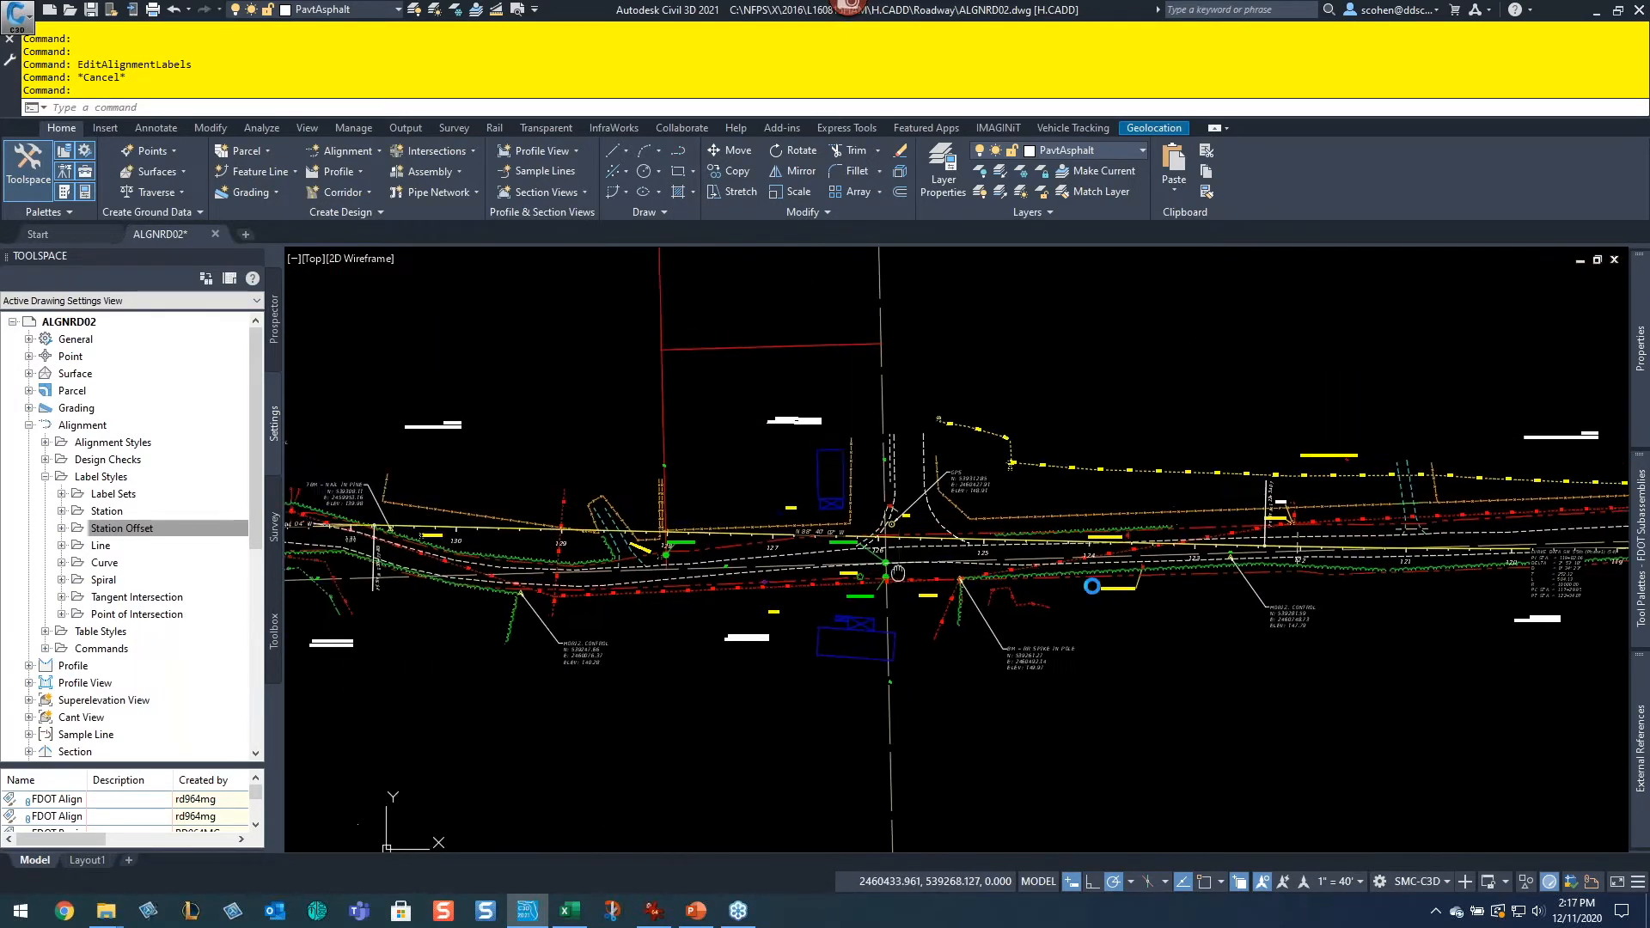
middle_drag(806, 548, 1088, 574)
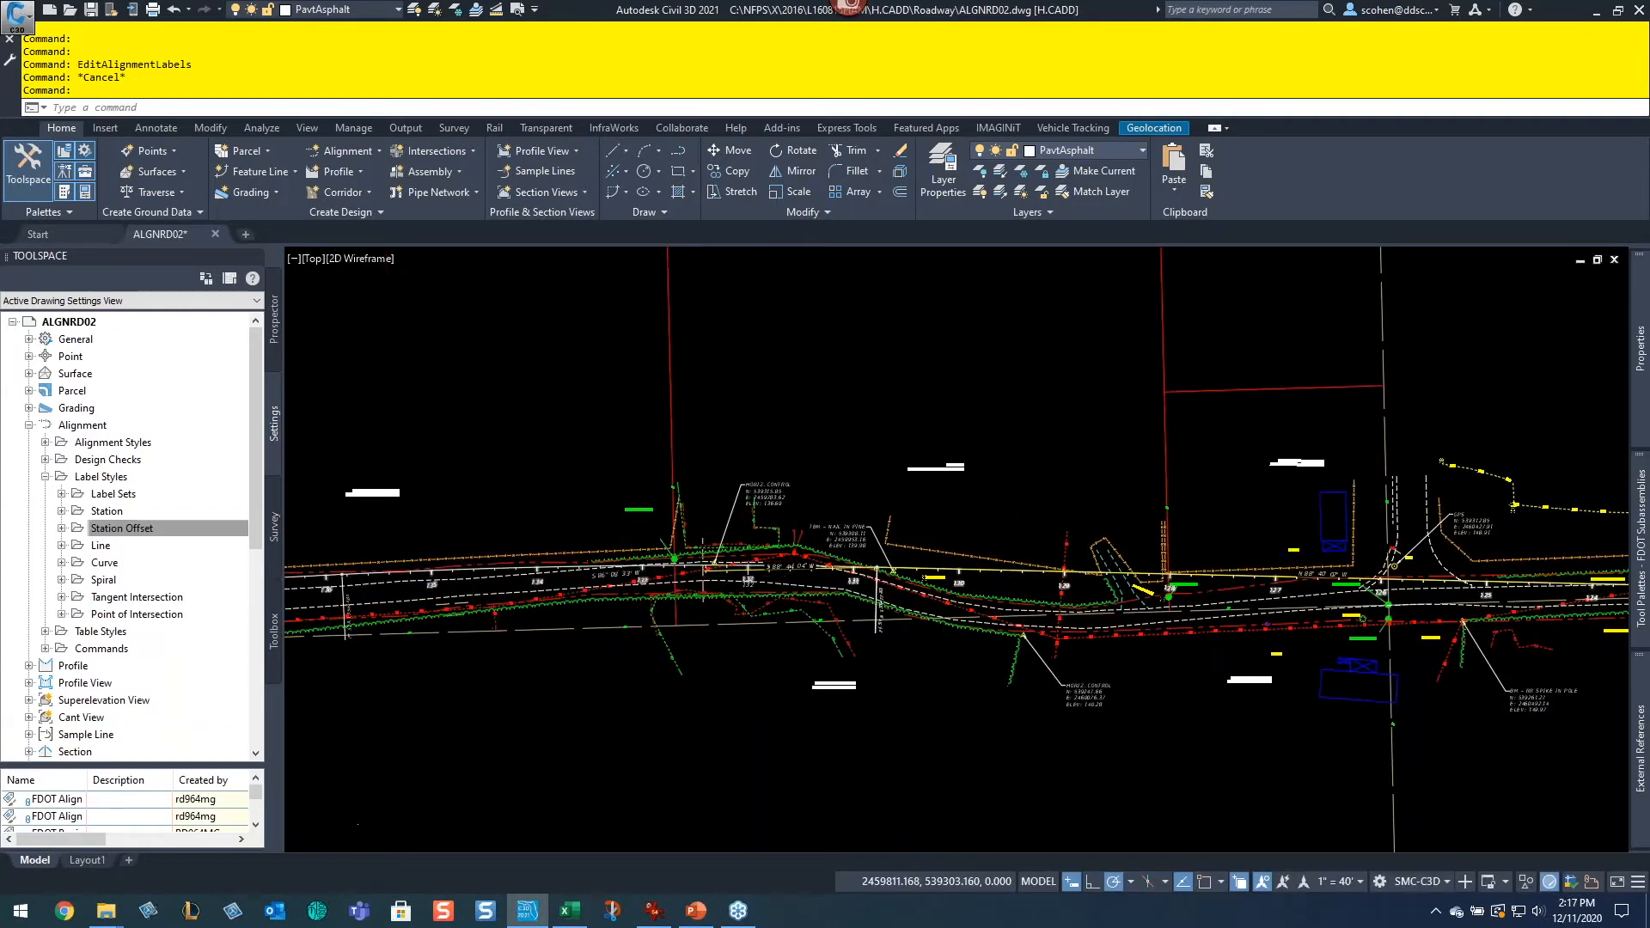
scroll(744, 574, up, 2)
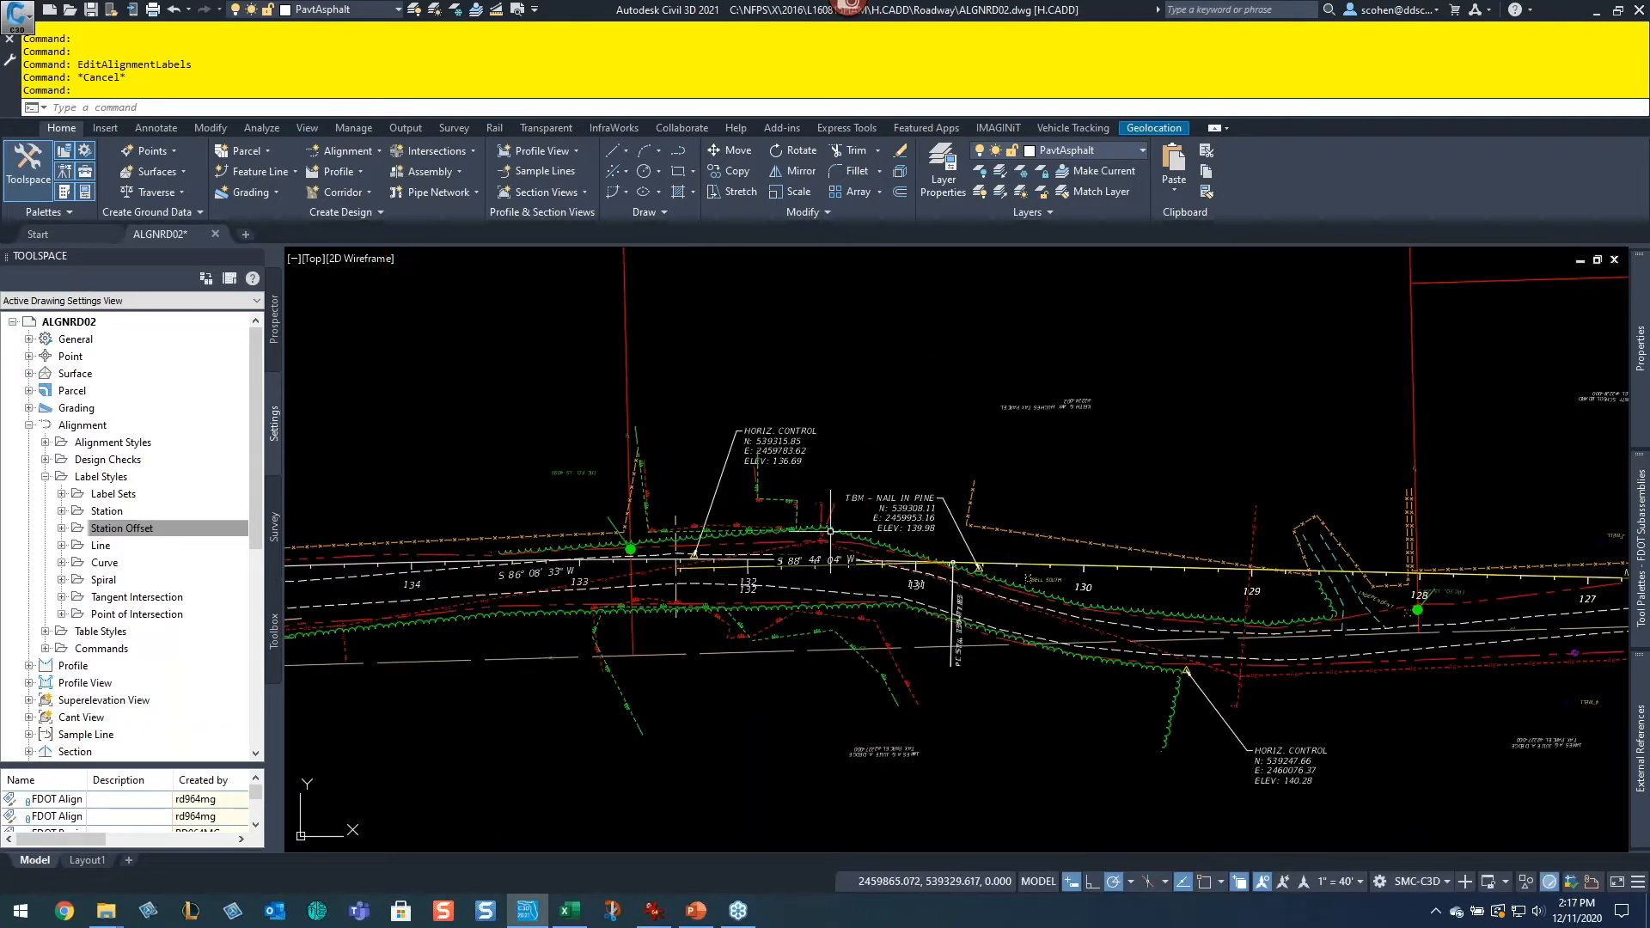
scroll(676, 606, up, 4)
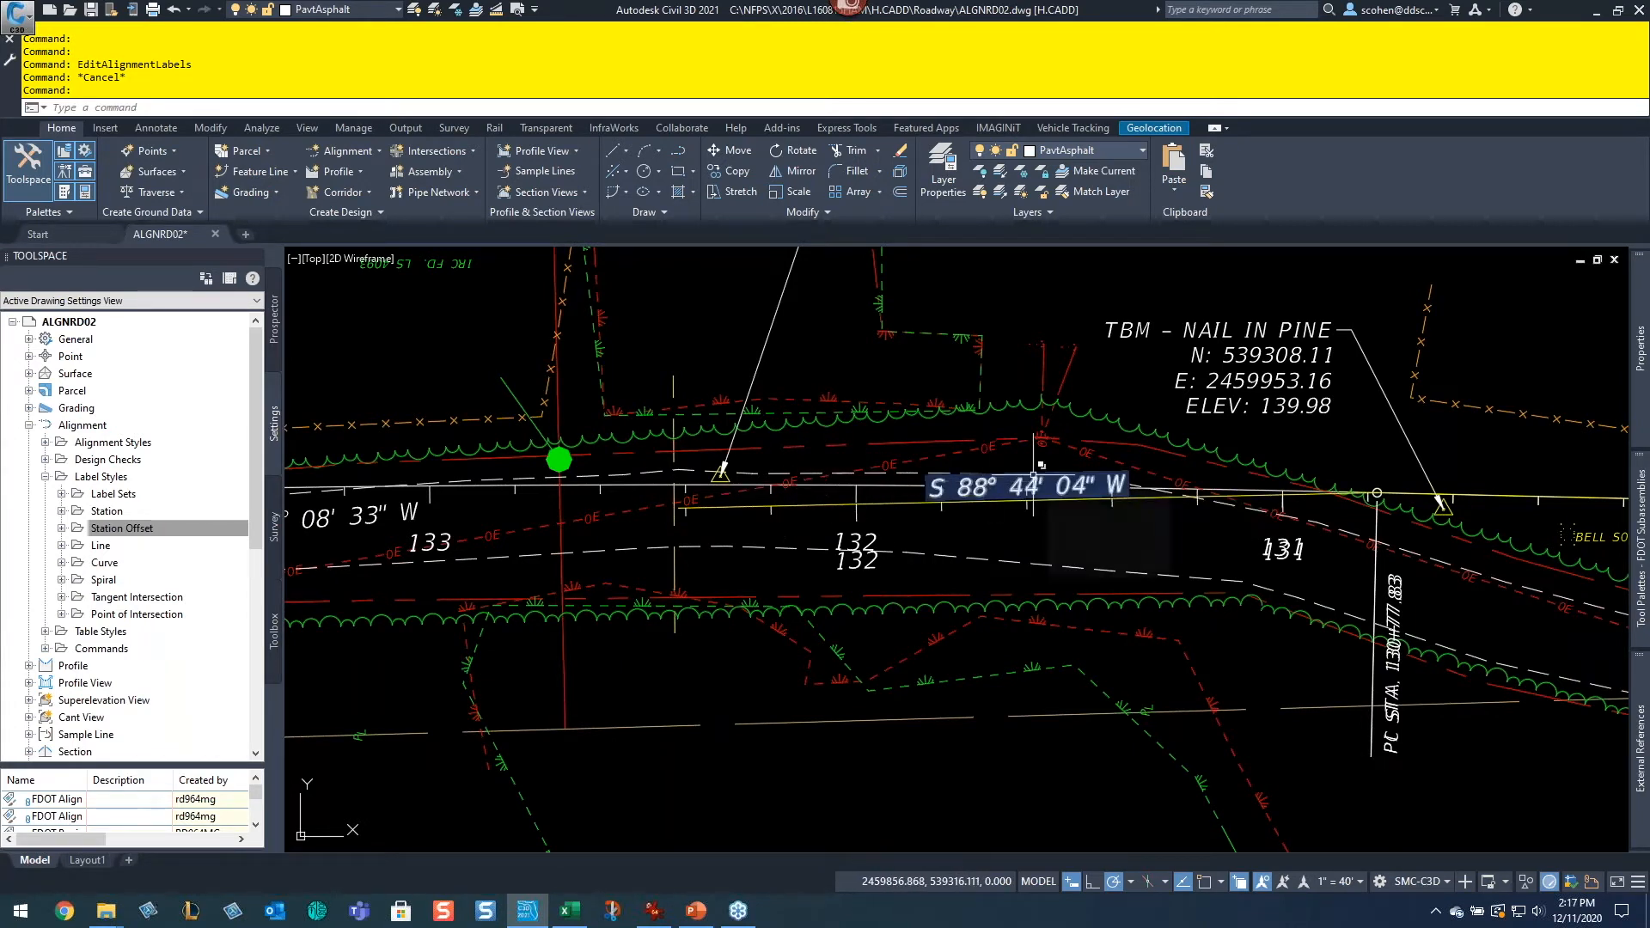
scroll(1023, 472, down, 4)
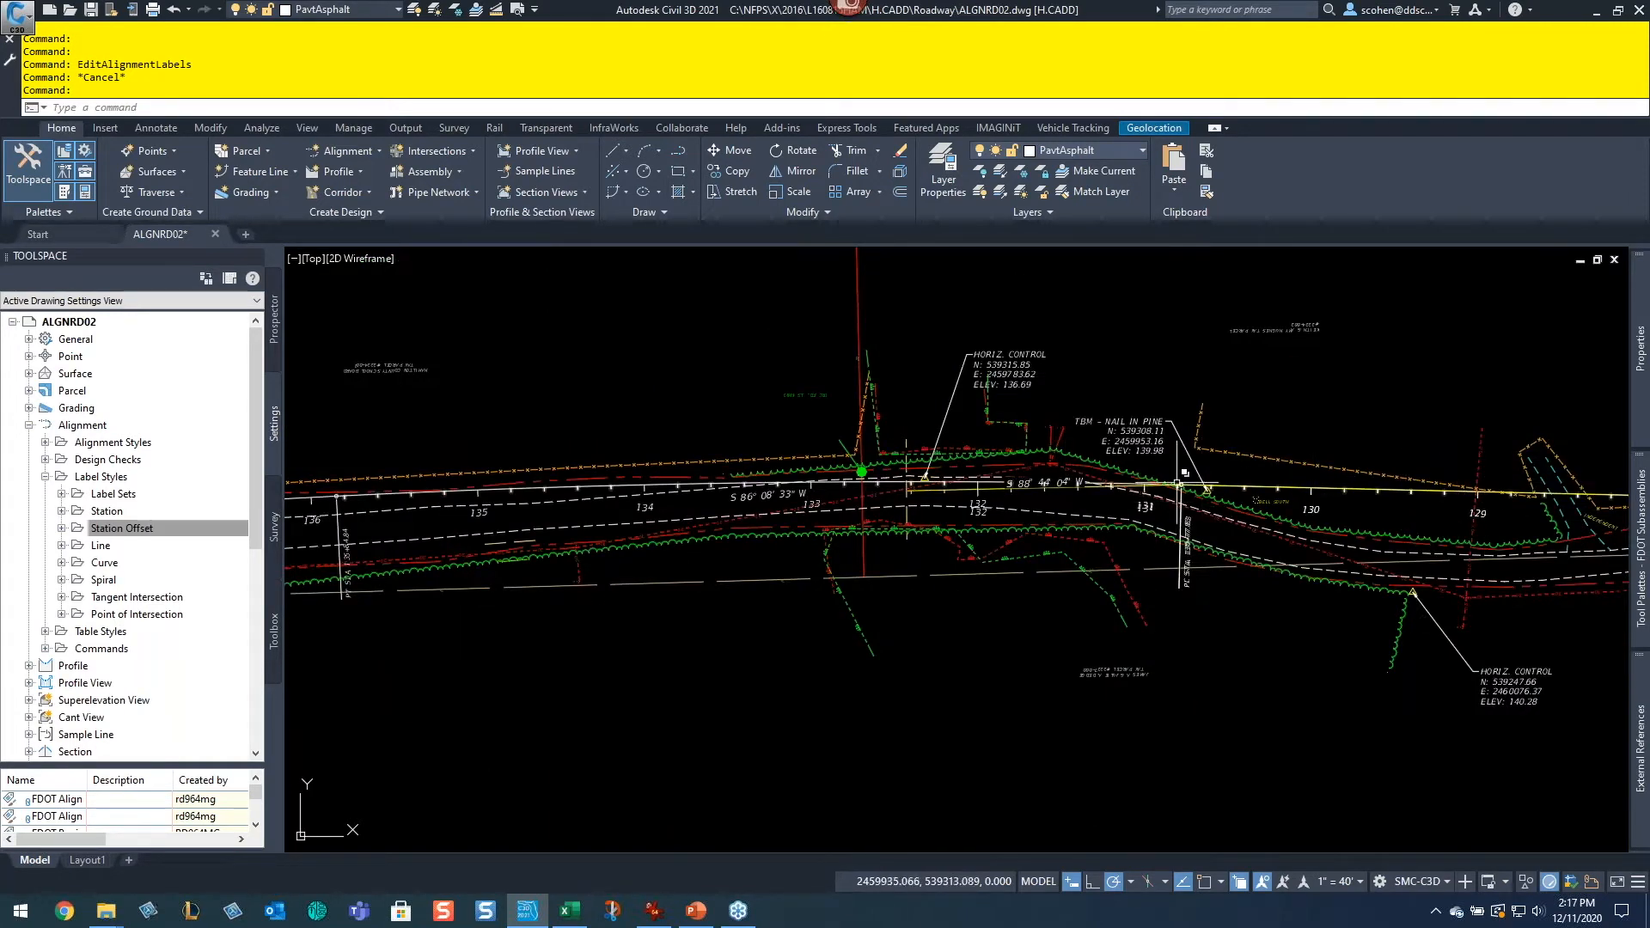
Step: Zoom out over the full alignment, pan along it, and zoom in on the labels around stations 132 and 133
scroll(1180, 483, up, 4)
scroll(1204, 513, down, 6)
middle_drag(1495, 585, 1112, 596)
middle_drag(1374, 589, 700, 582)
mouse_move(1280, 605)
middle_down()
mouse_move(732, 629)
mouse_move(769, 608)
middle_up()
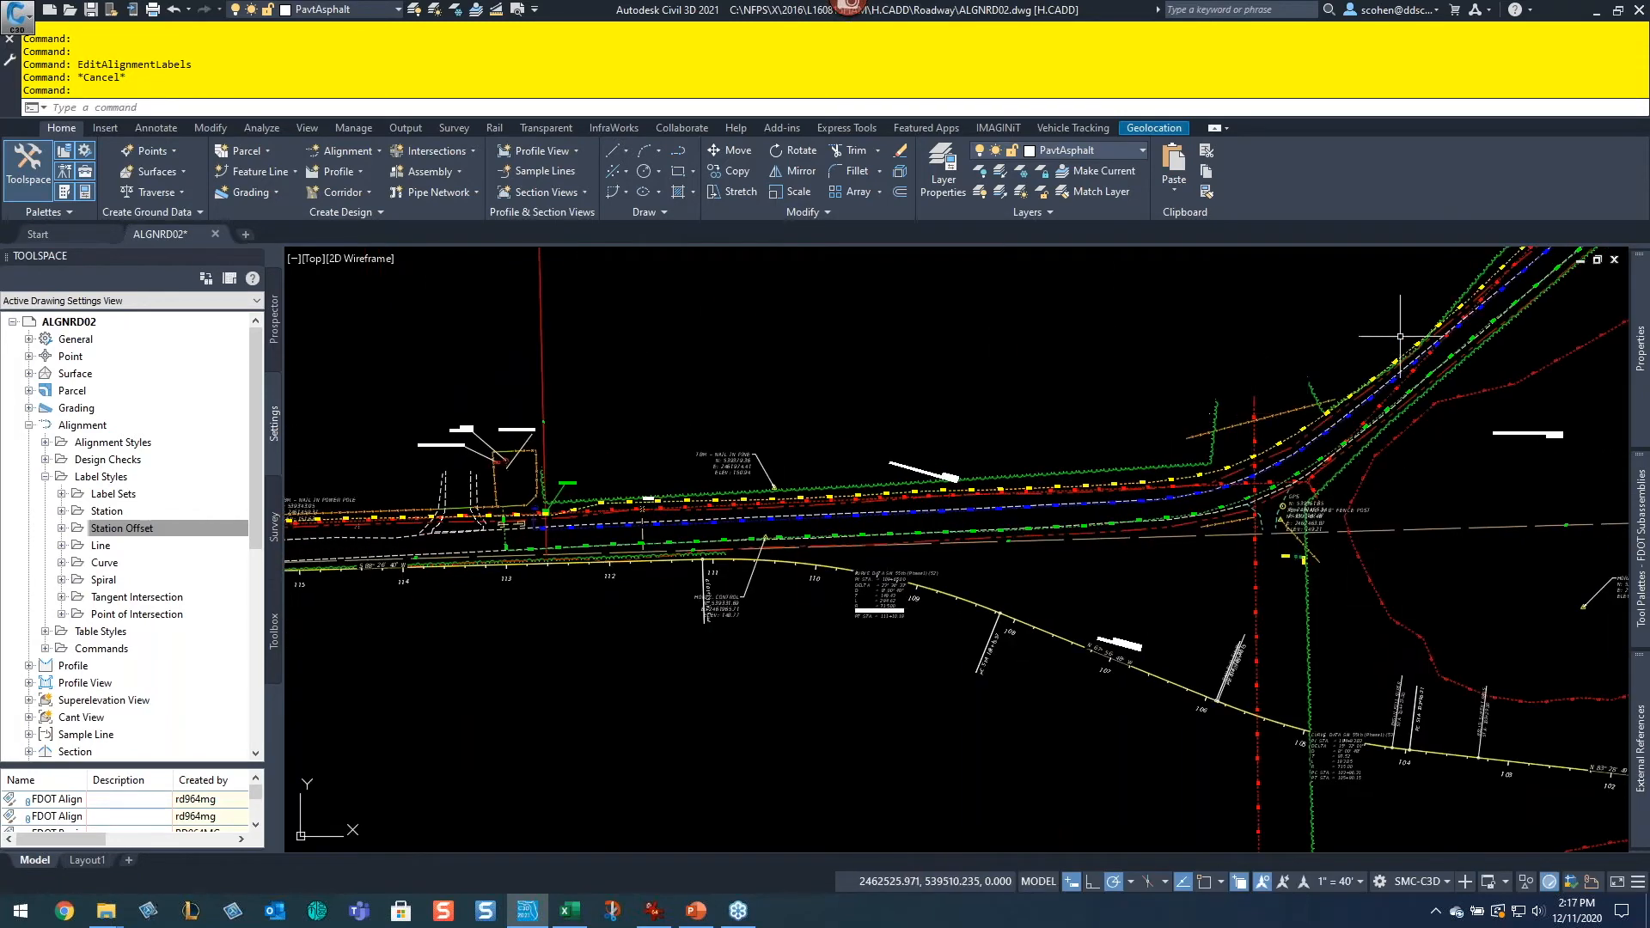
middle_drag(1295, 627, 1228, 486)
middle_drag(1049, 542, 1505, 545)
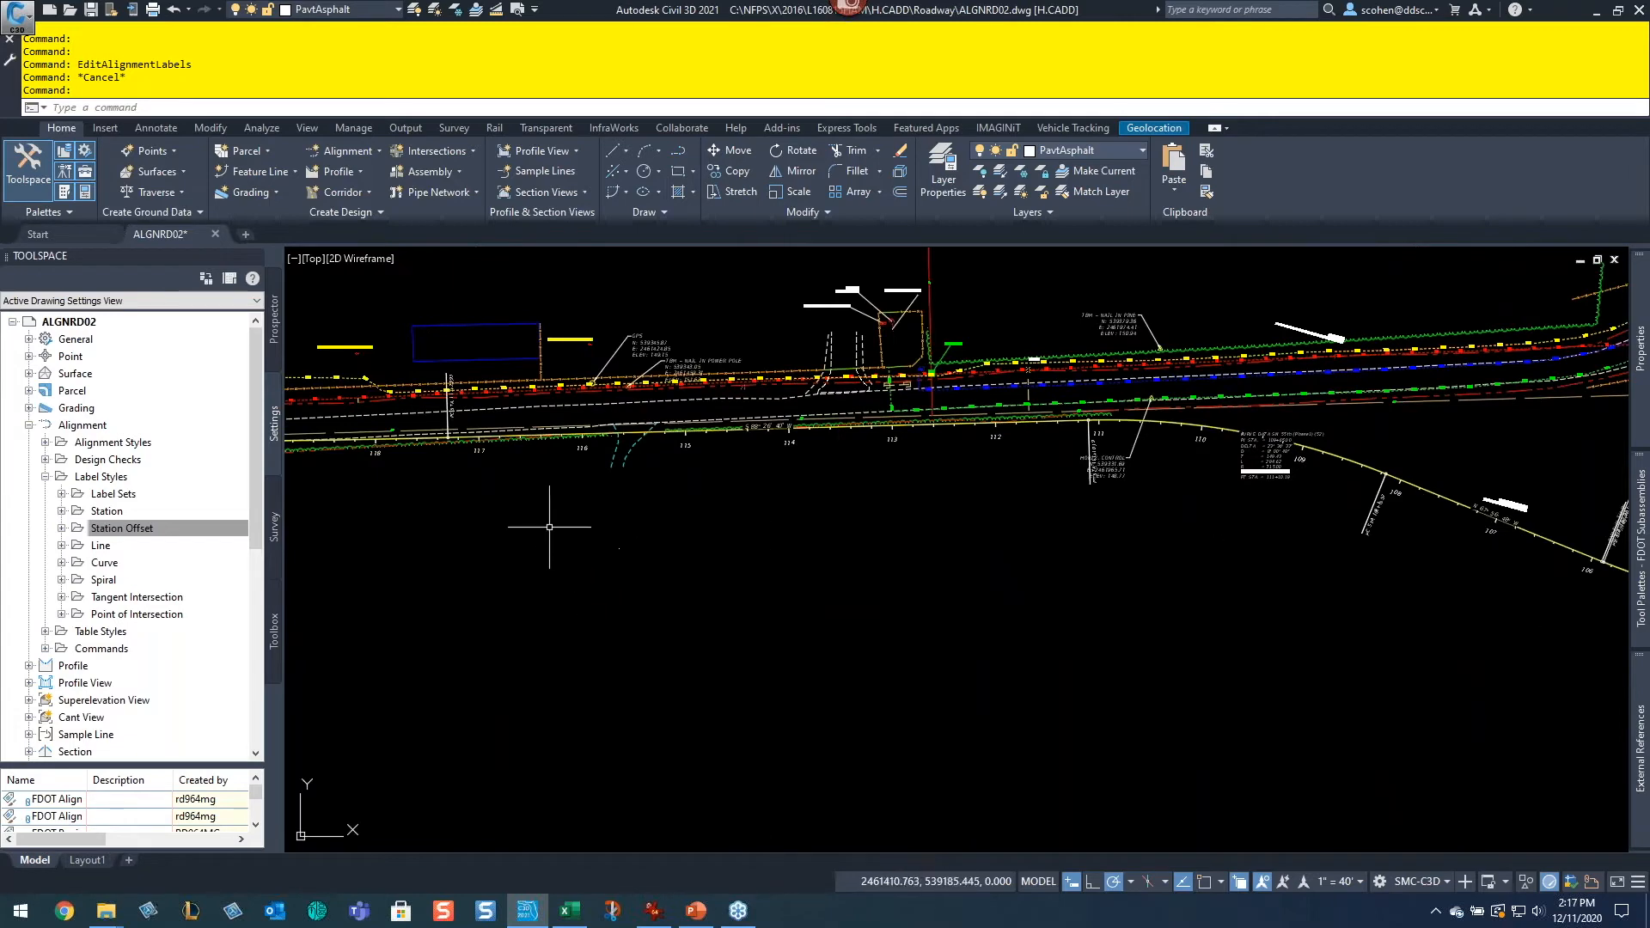
middle_drag(676, 462, 1171, 545)
middle_drag(937, 602, 1168, 589)
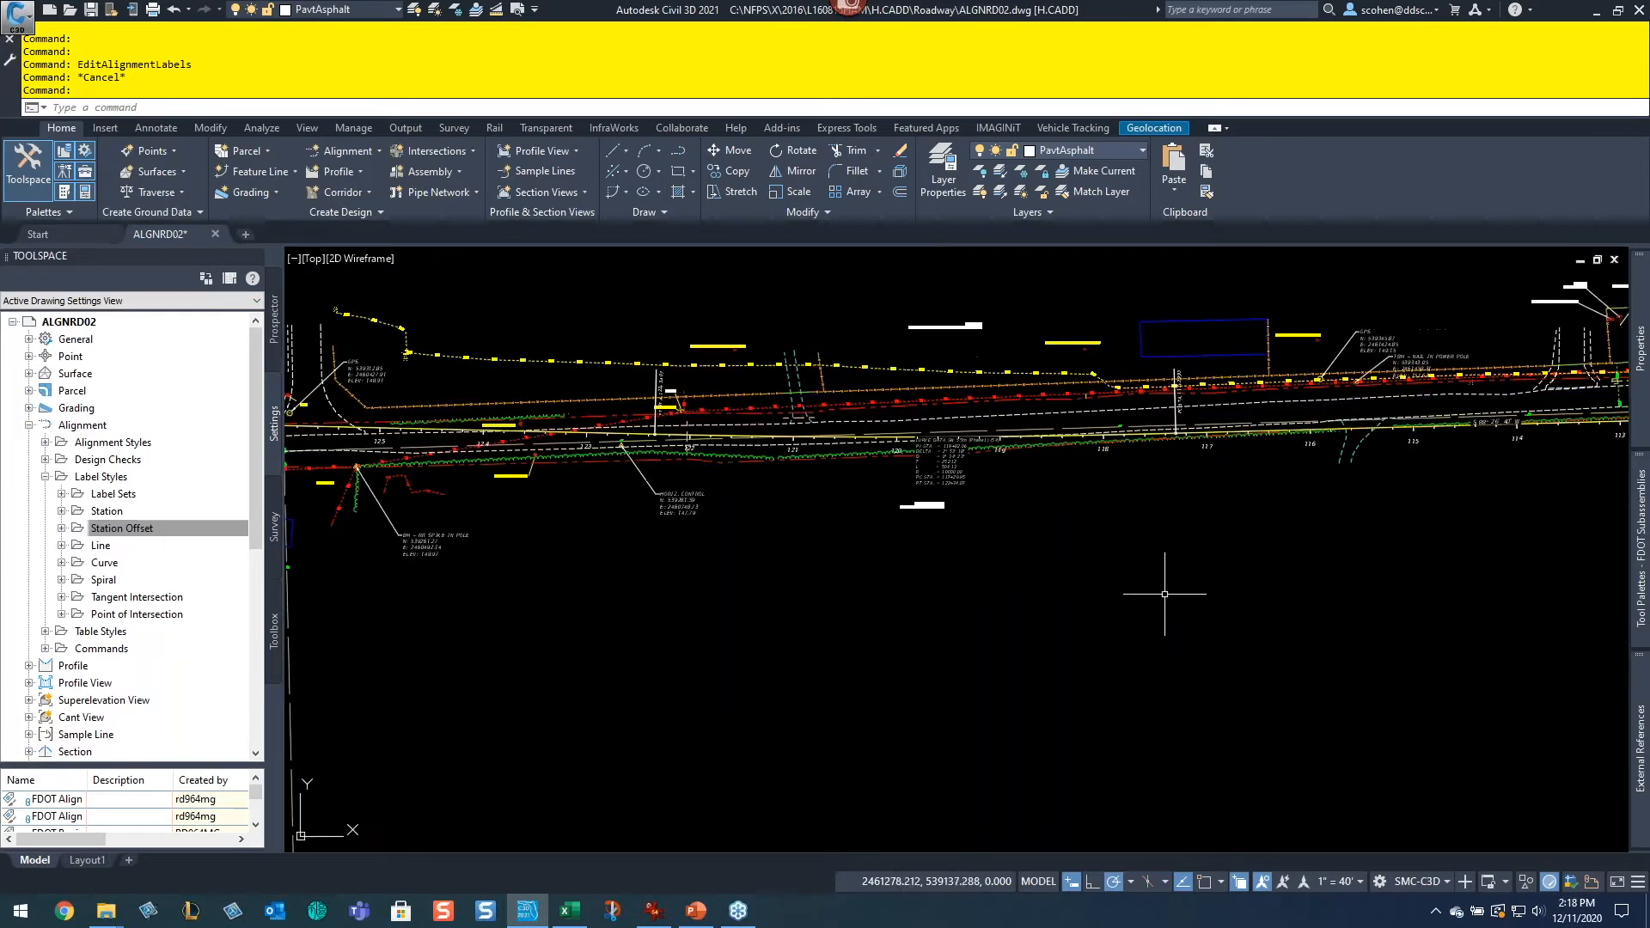
middle_drag(769, 539, 1257, 601)
middle_drag(869, 581, 1148, 585)
middle_drag(701, 586, 1440, 602)
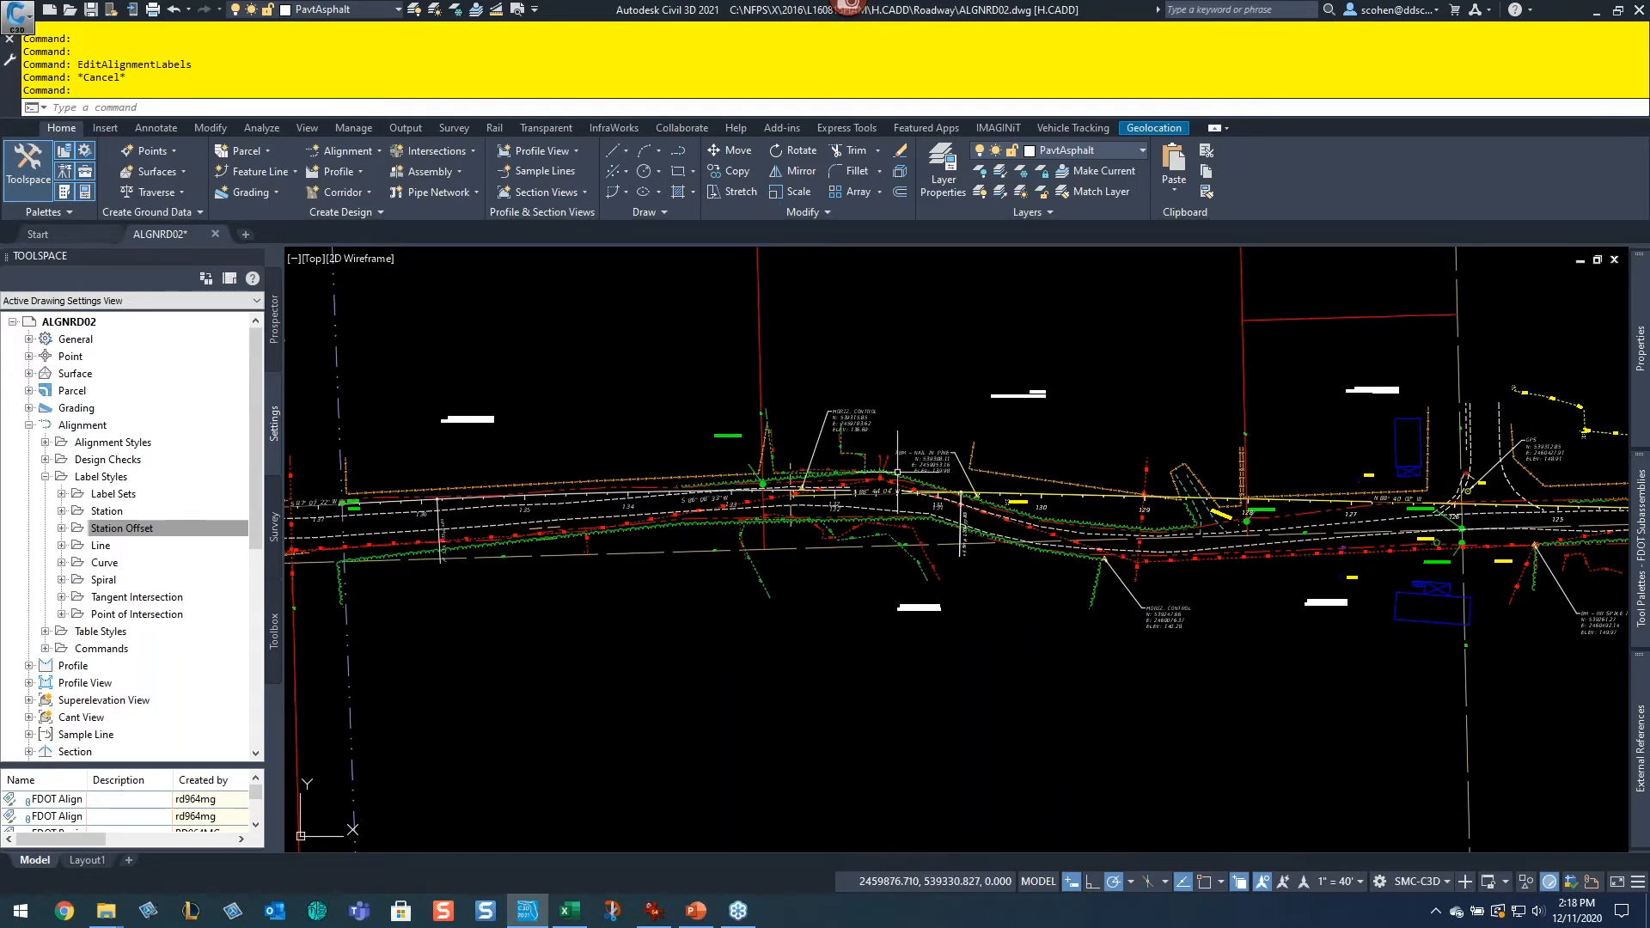
scroll(902, 479, up, 8)
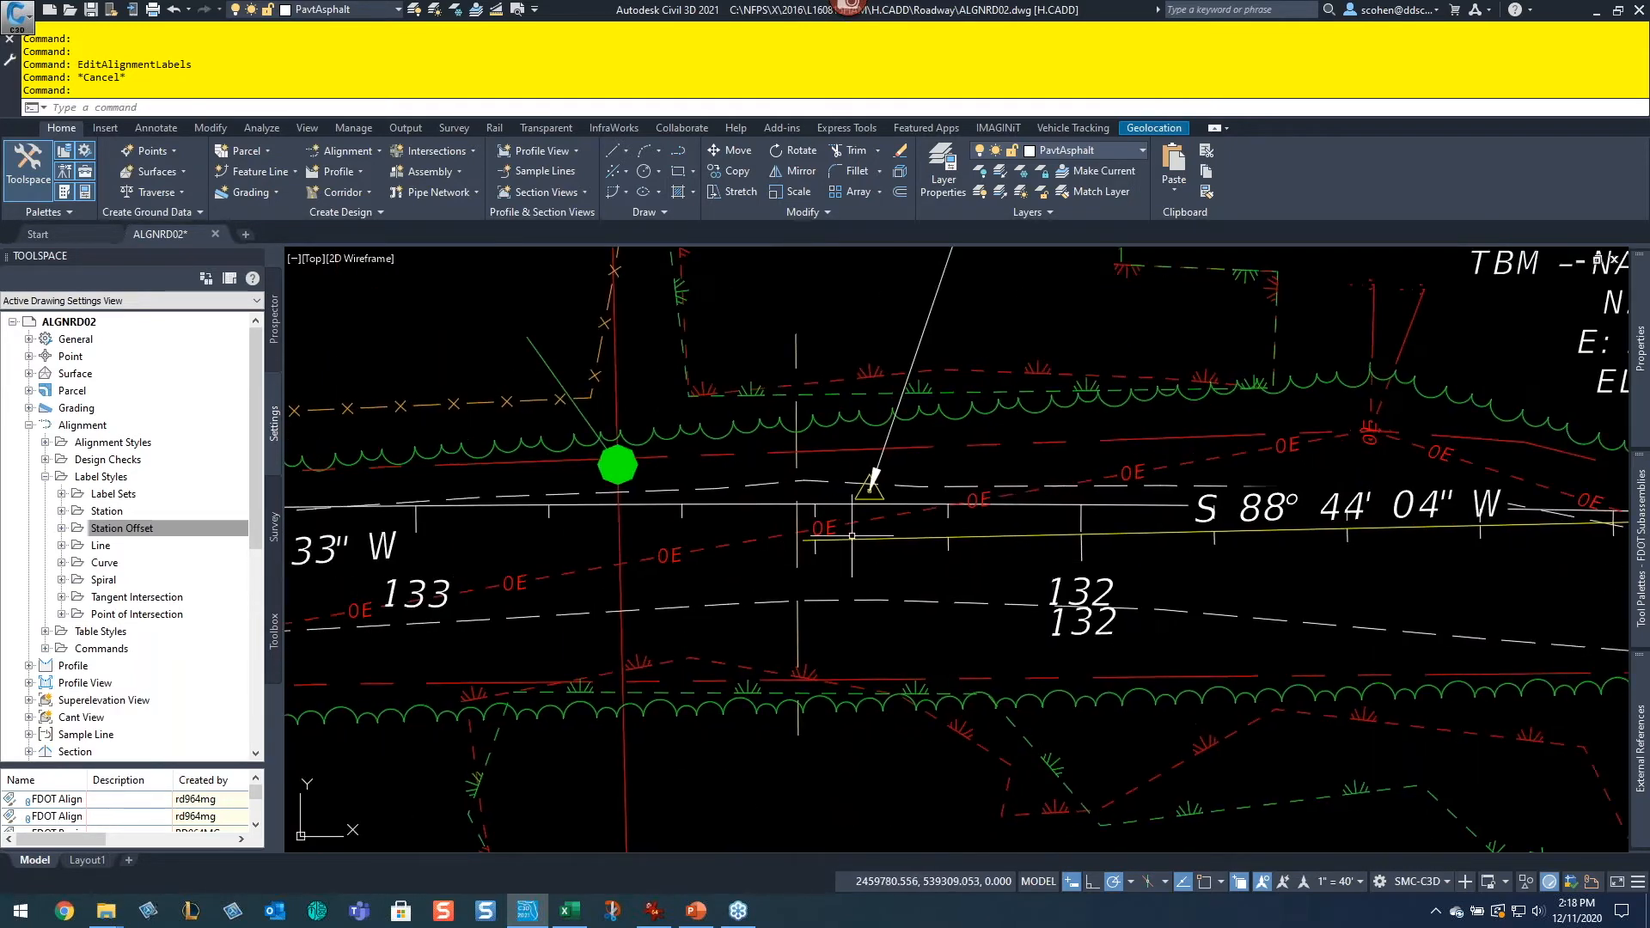
scroll(1323, 403, down, 8)
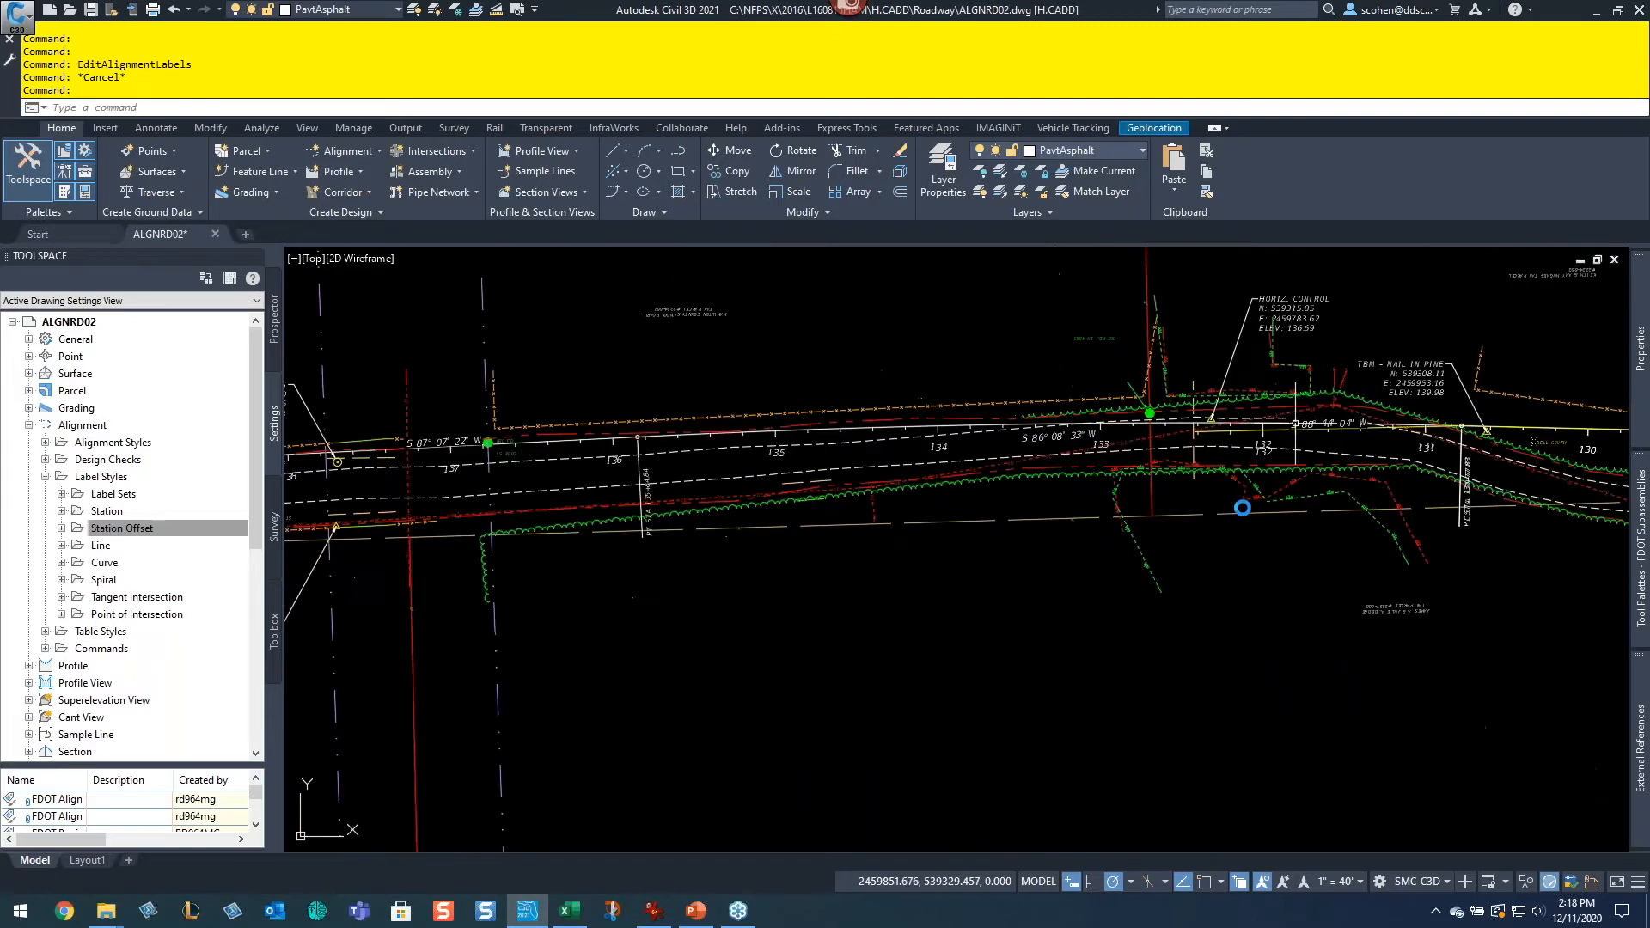
scroll(1206, 421, up, 5)
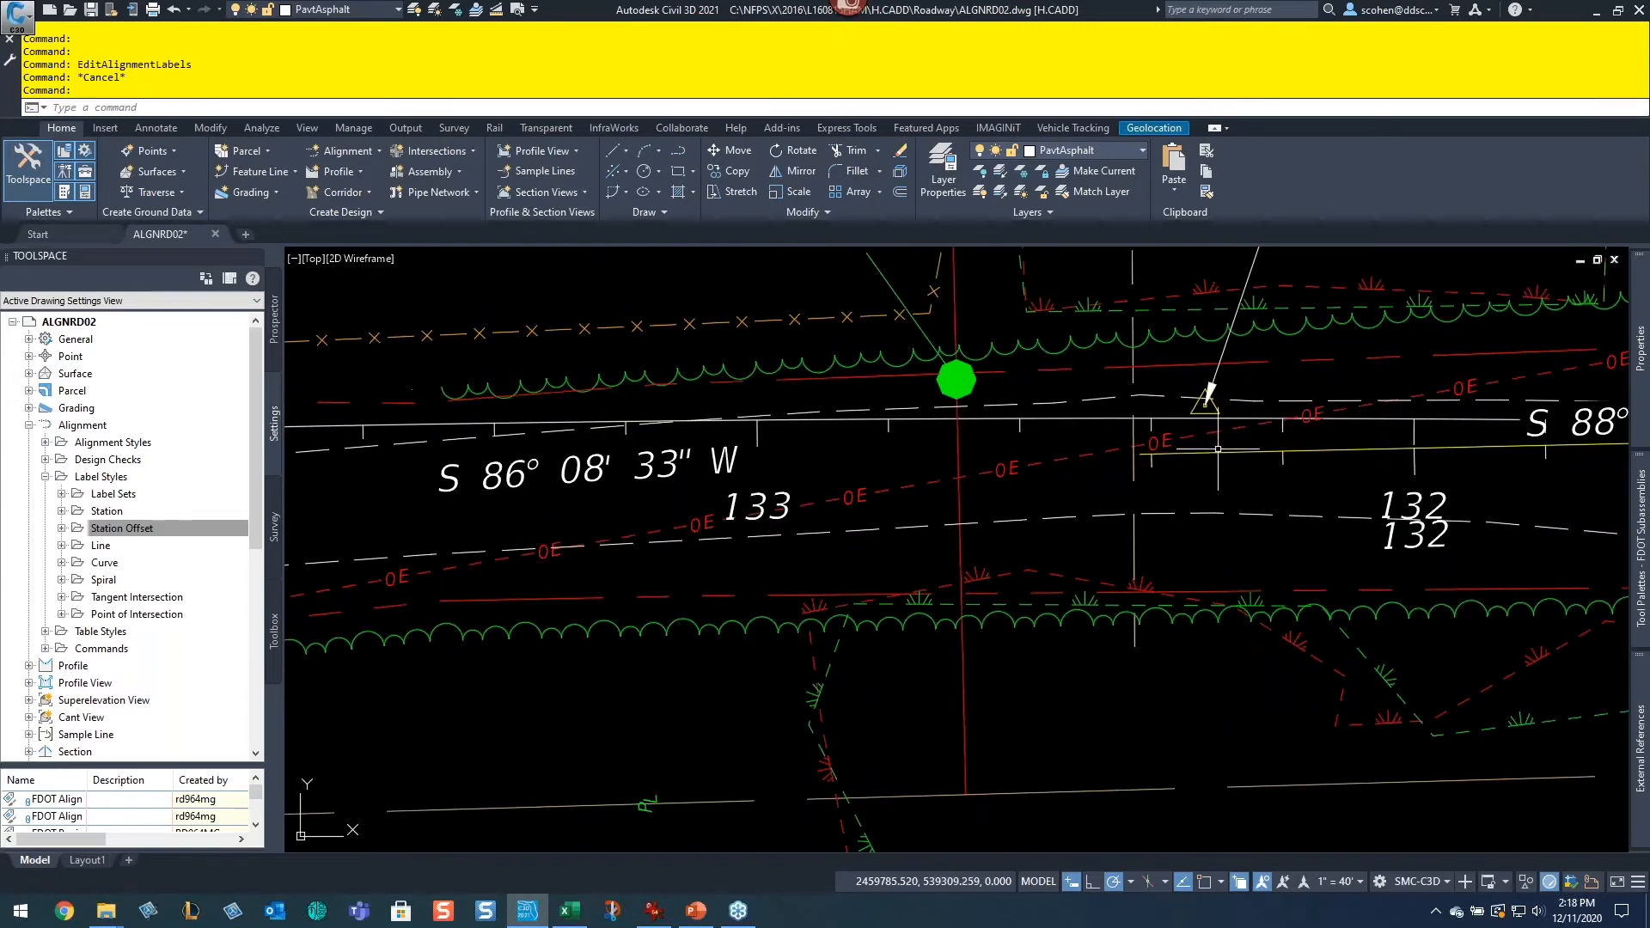
Step: Select the alignment and pan and zoom along it to inspect its labels, then clear the selection
click(1217, 451)
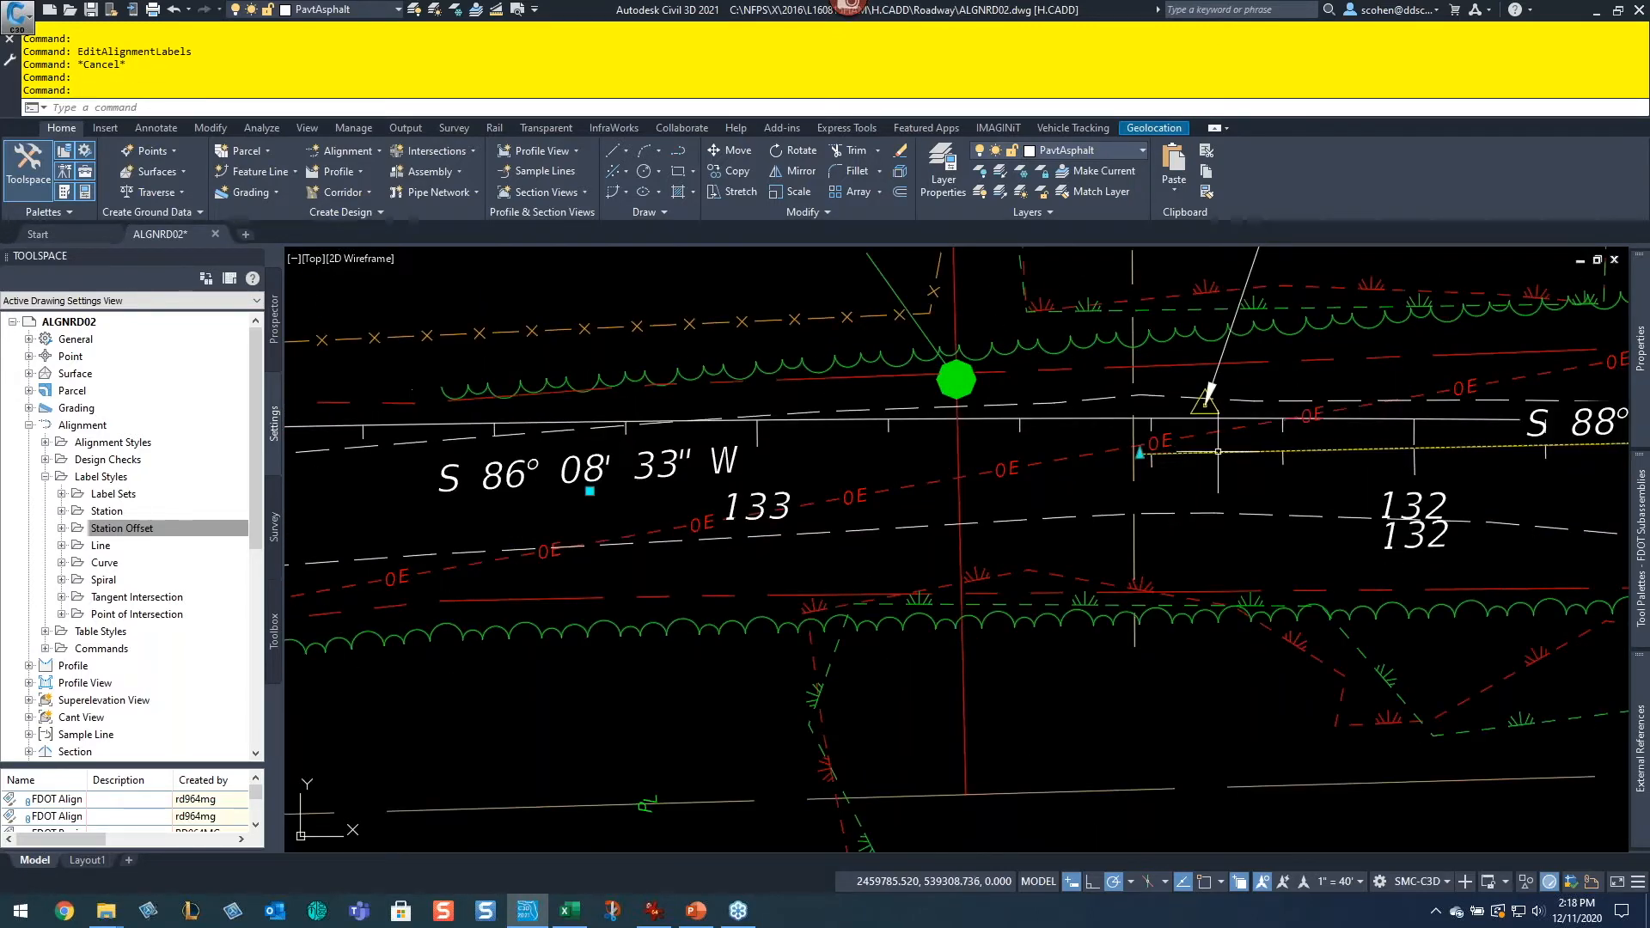
scroll(1354, 511, down, 4)
middle_drag(1450, 524, 934, 571)
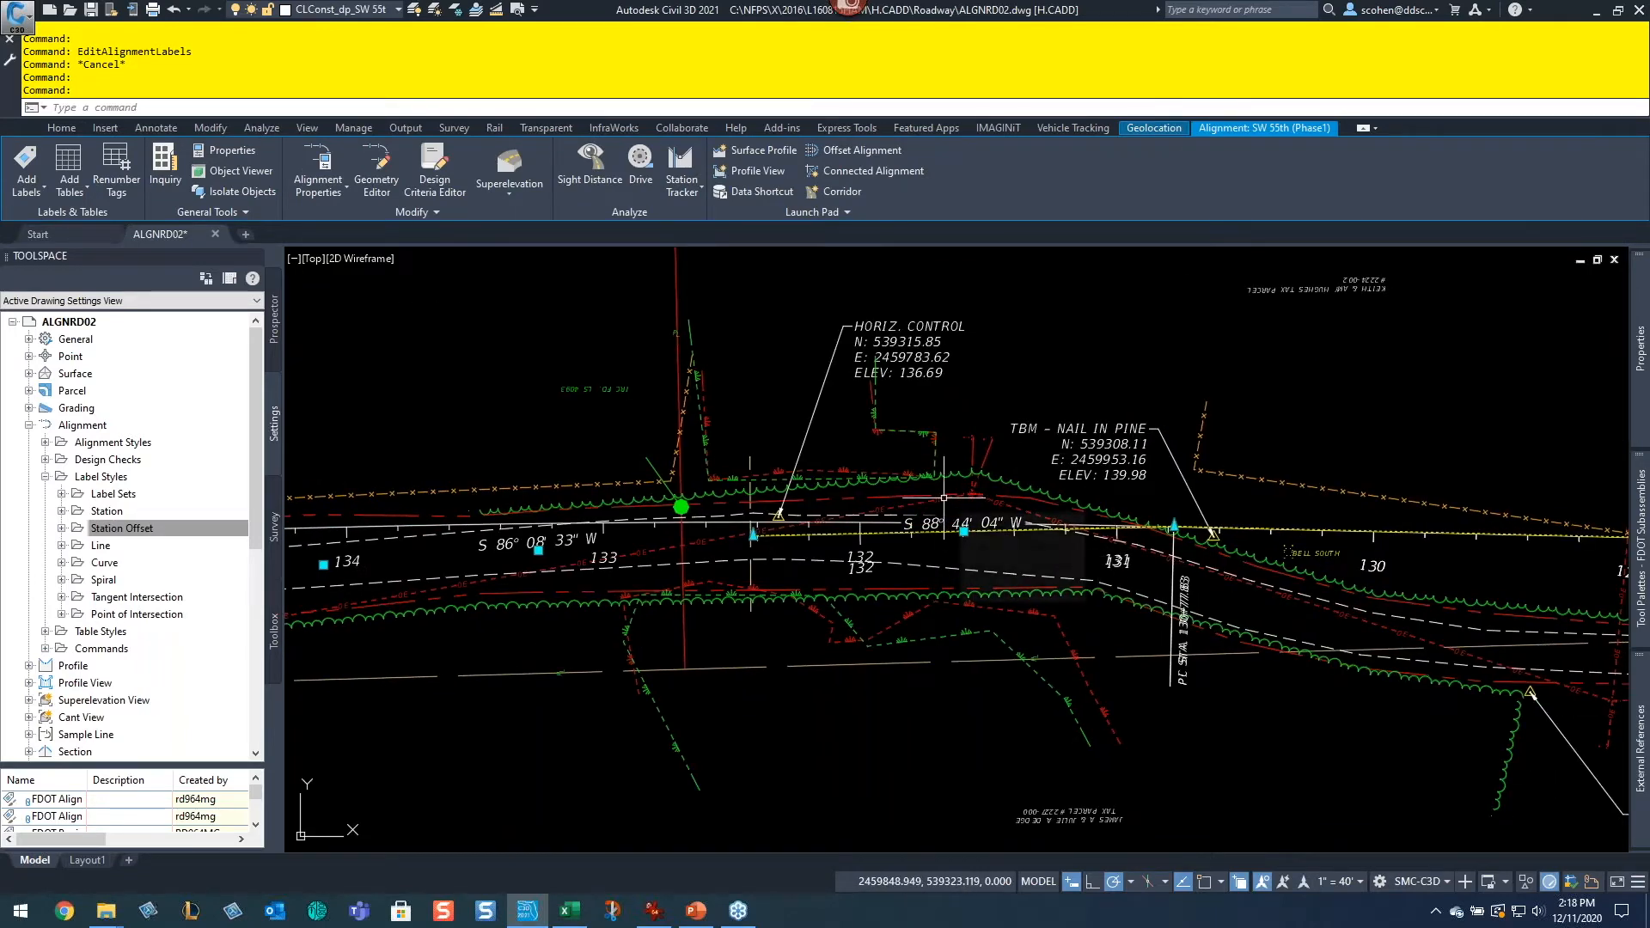
scroll(856, 500, down, 6)
middle_drag(678, 474, 1100, 641)
middle_drag(1135, 587, 743, 447)
scroll(1005, 578, up, 4)
middle_drag(823, 492, 1137, 500)
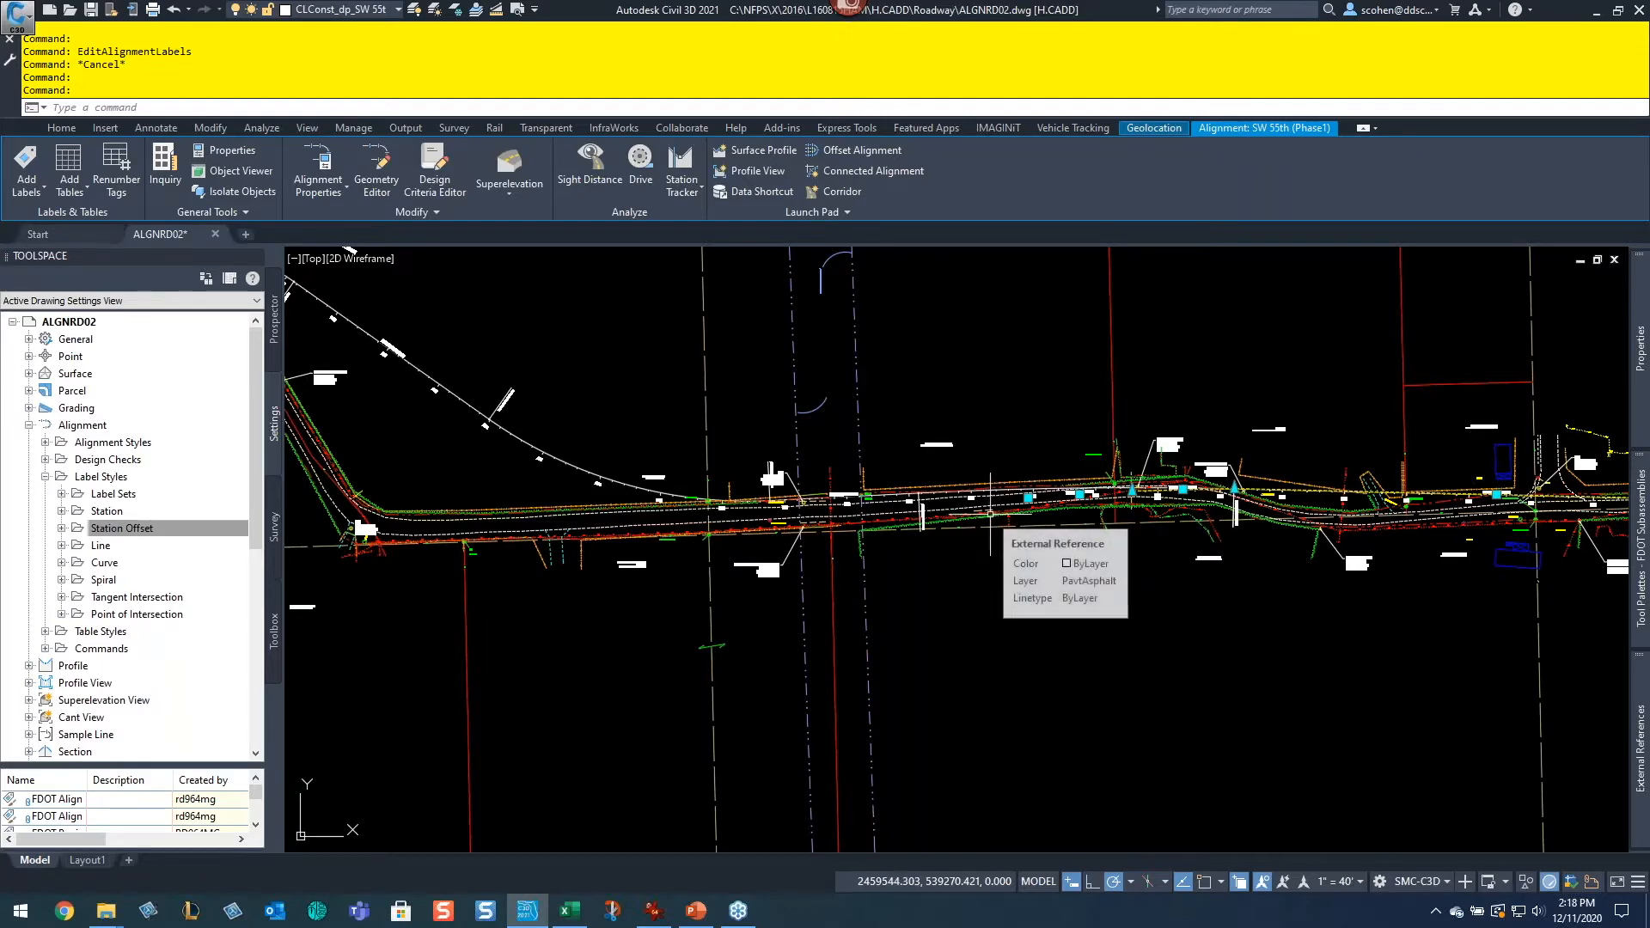
middle_drag(1109, 488, 933, 499)
scroll(849, 507, up, 4)
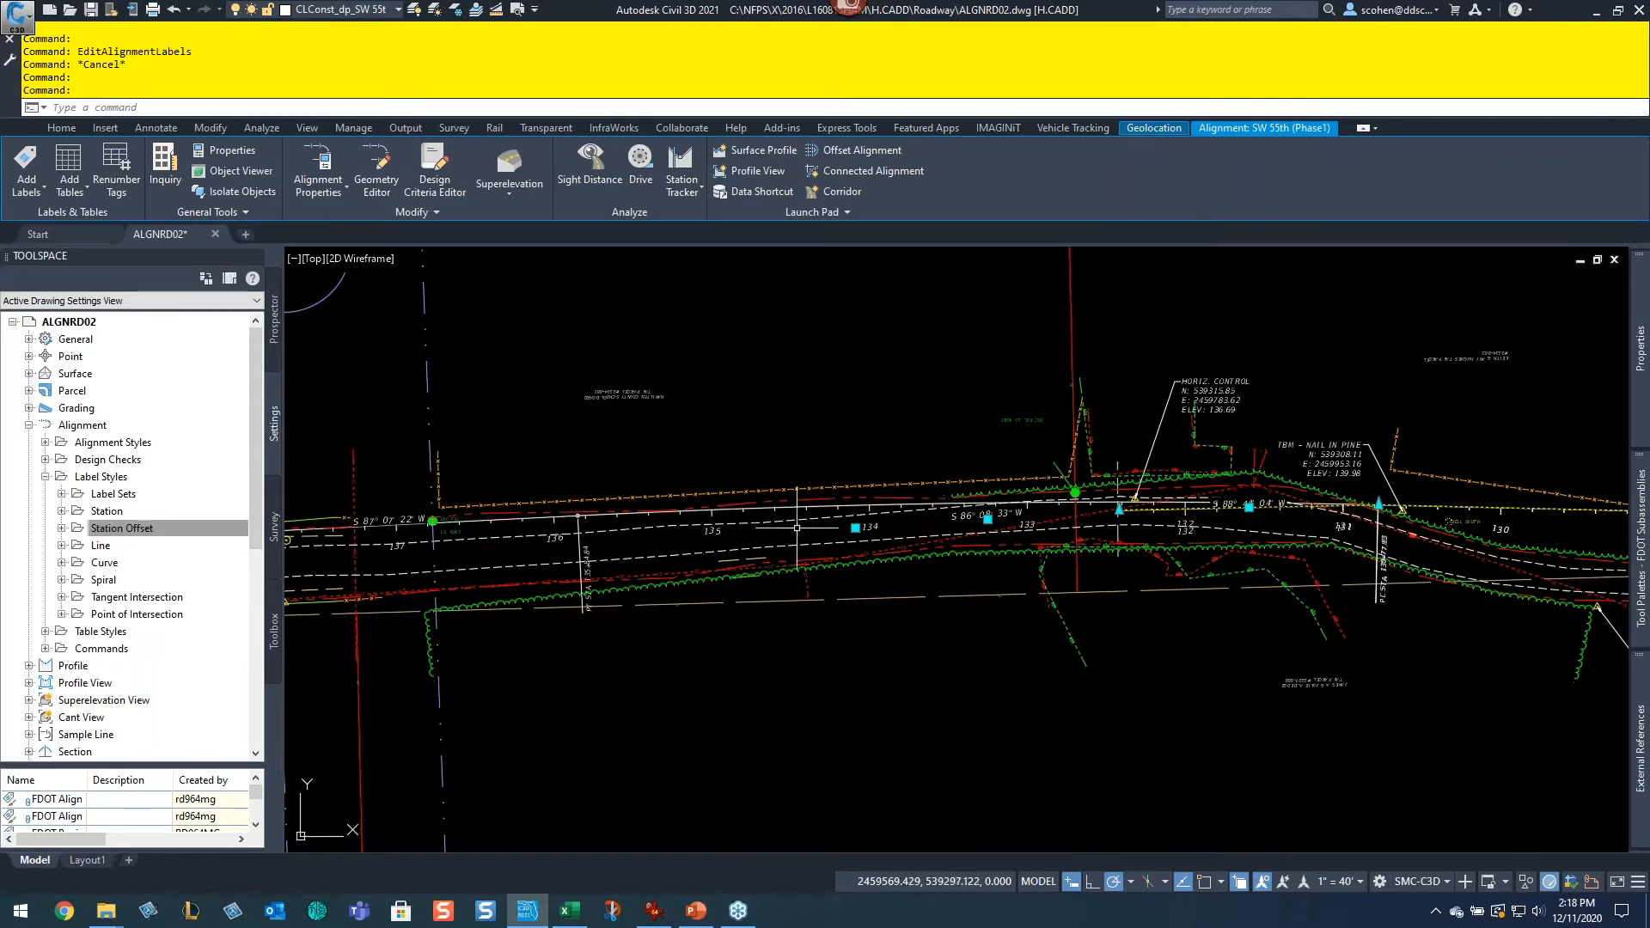
scroll(681, 554, up, 4)
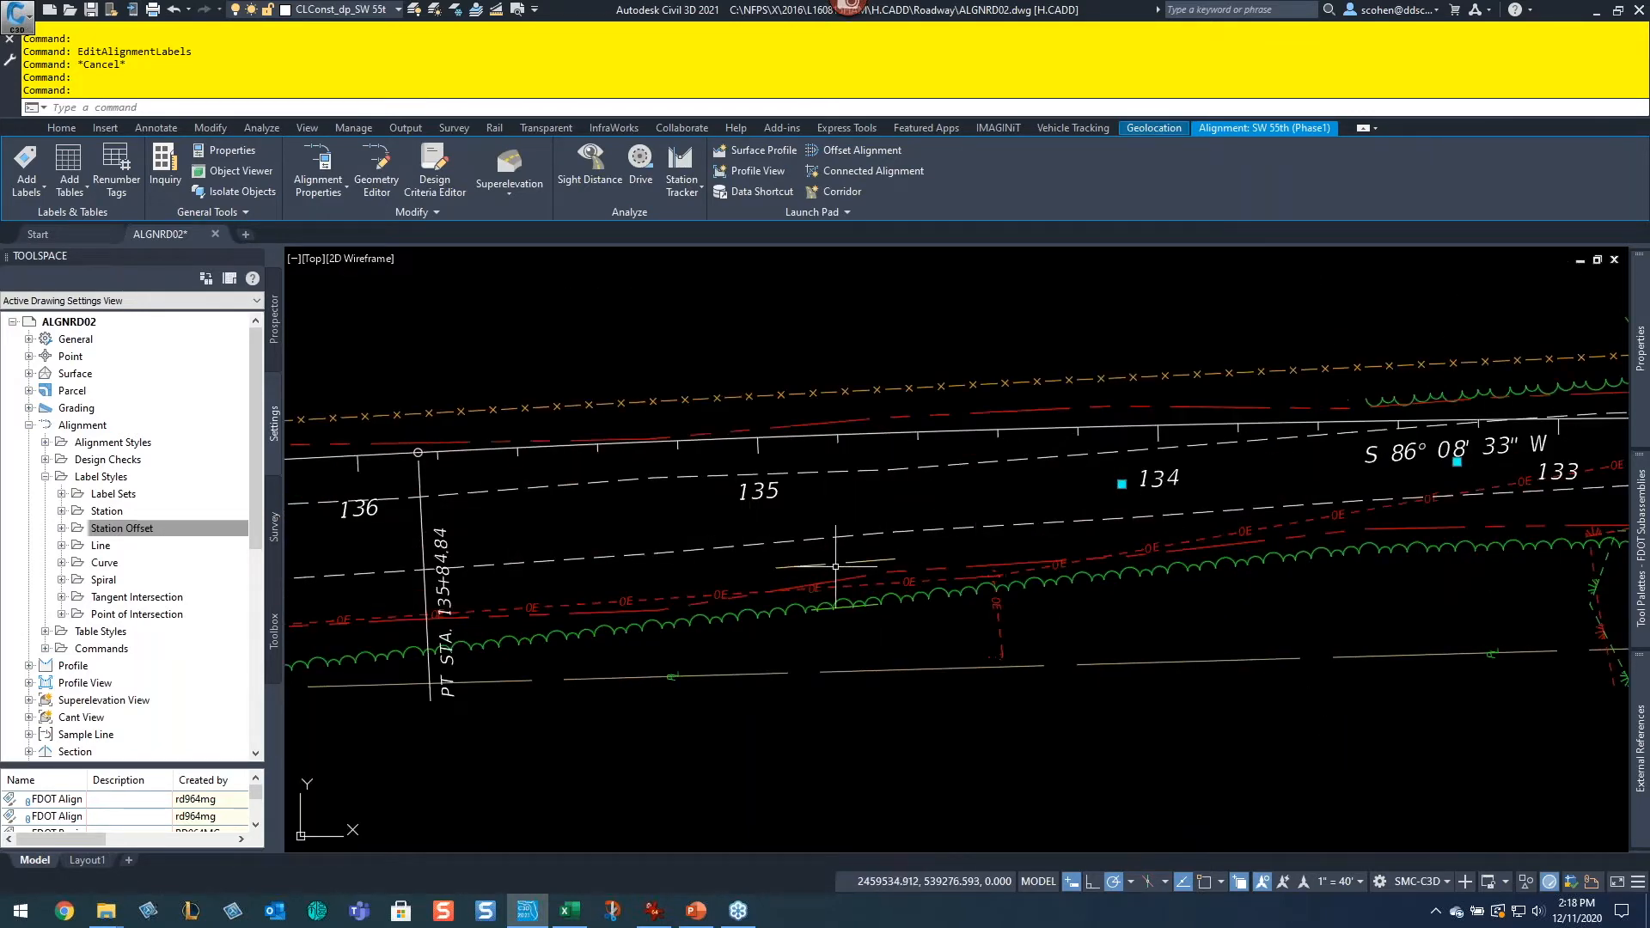
scroll(839, 514, down, 4)
middle_drag(758, 542, 1018, 536)
middle_drag(706, 601, 1283, 578)
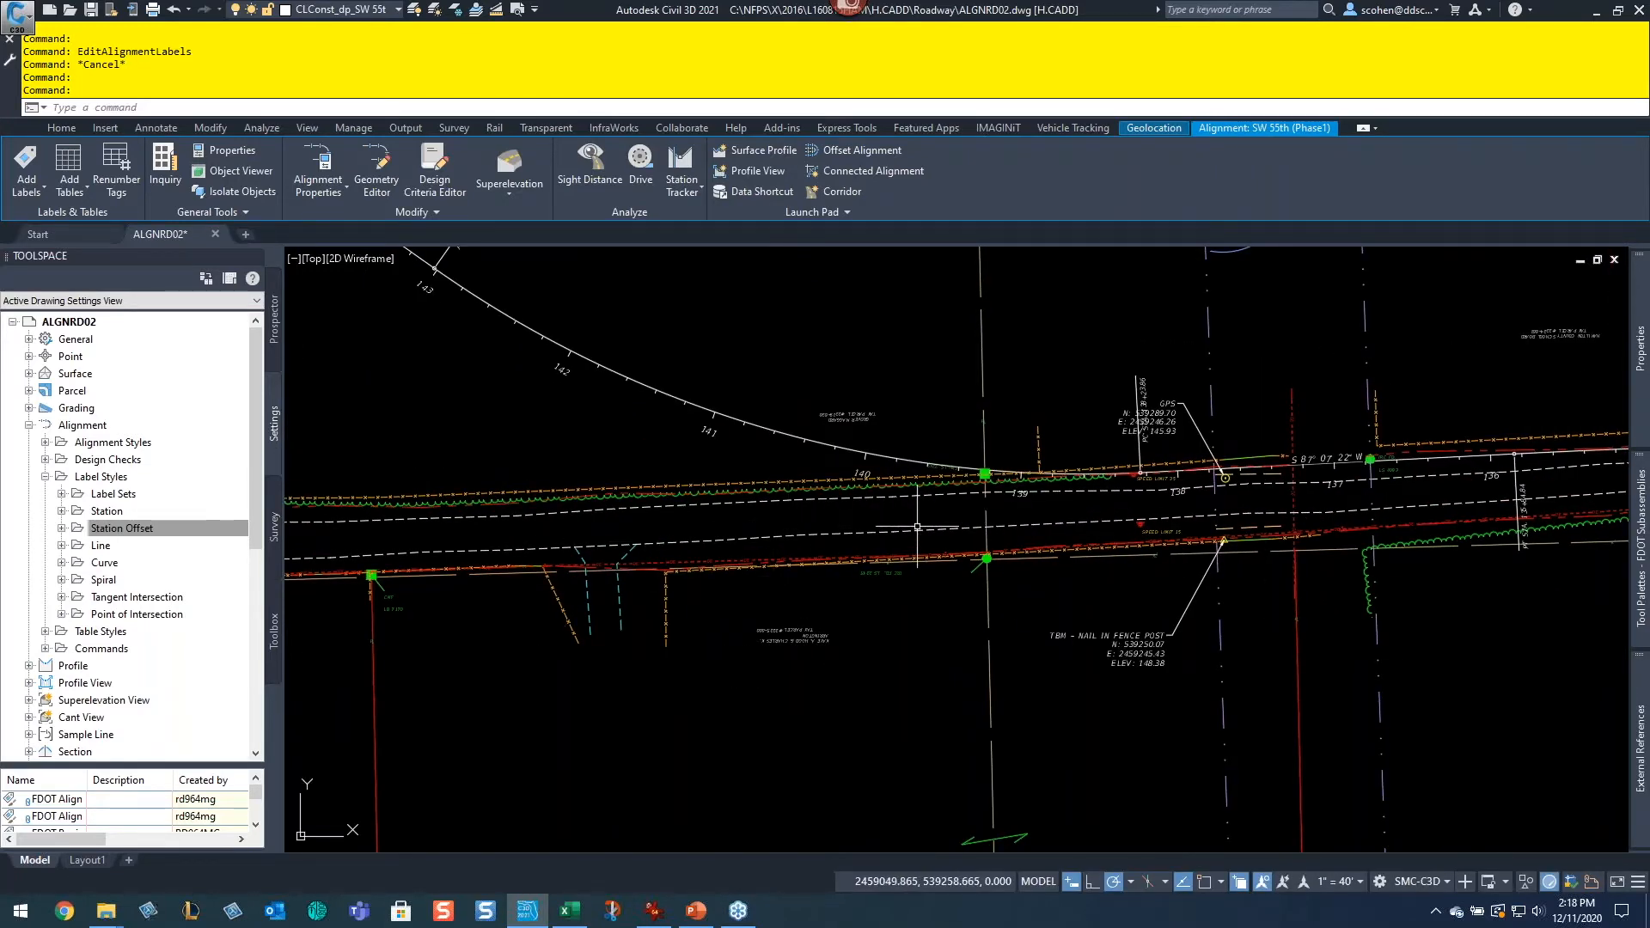
middle_drag(1217, 483, 769, 550)
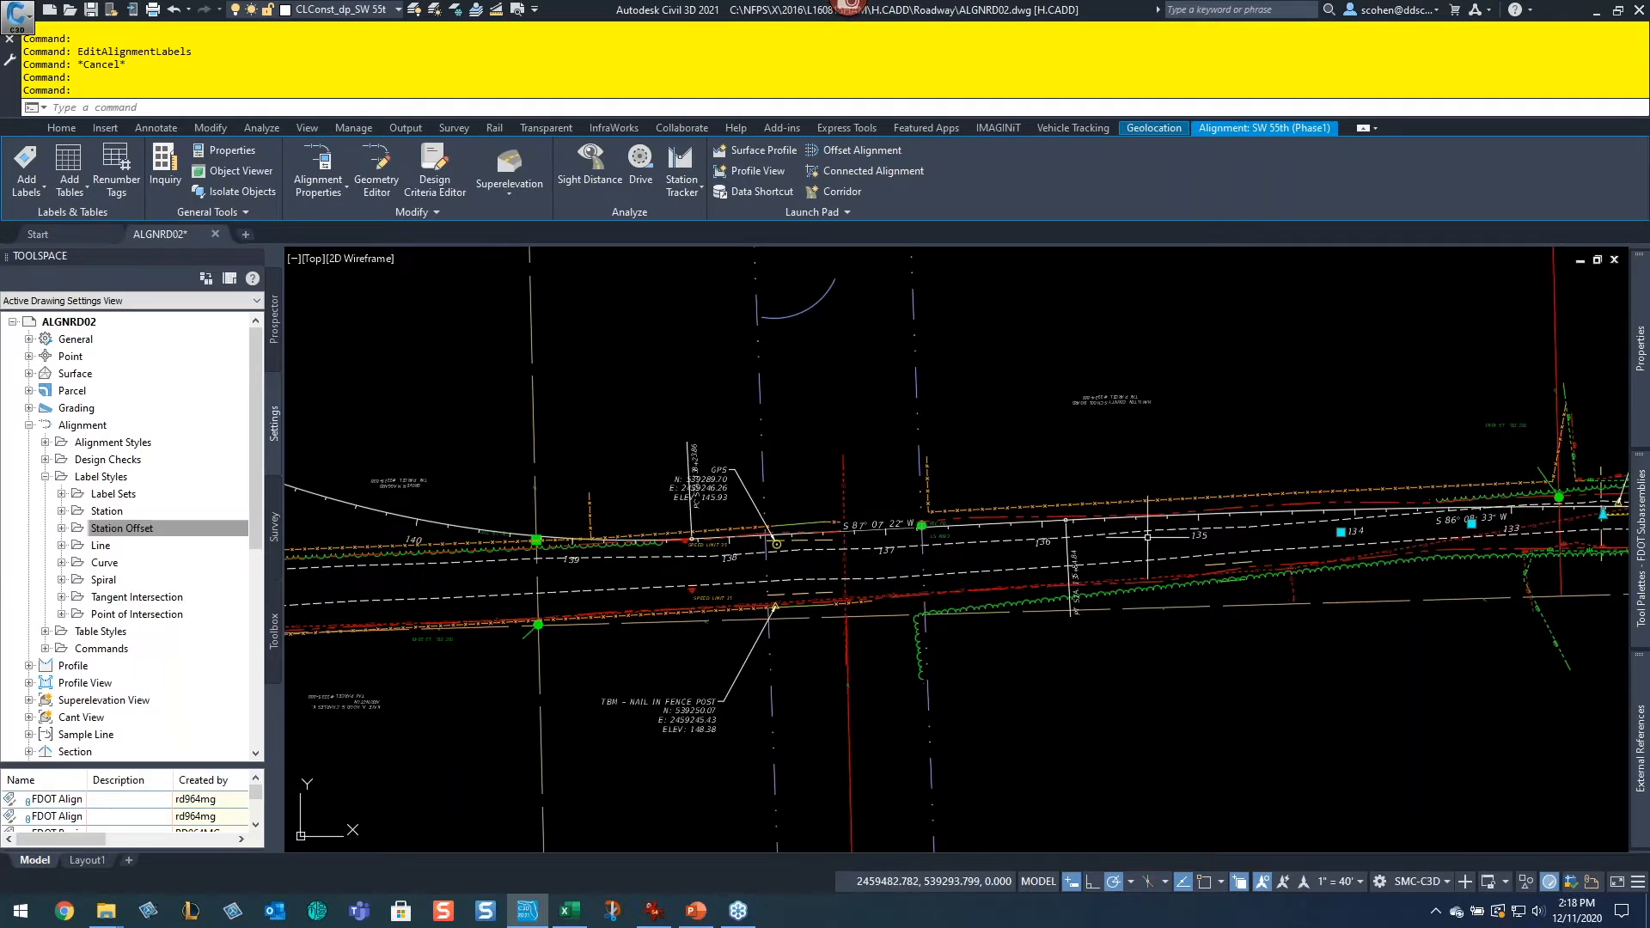
key(Escape)
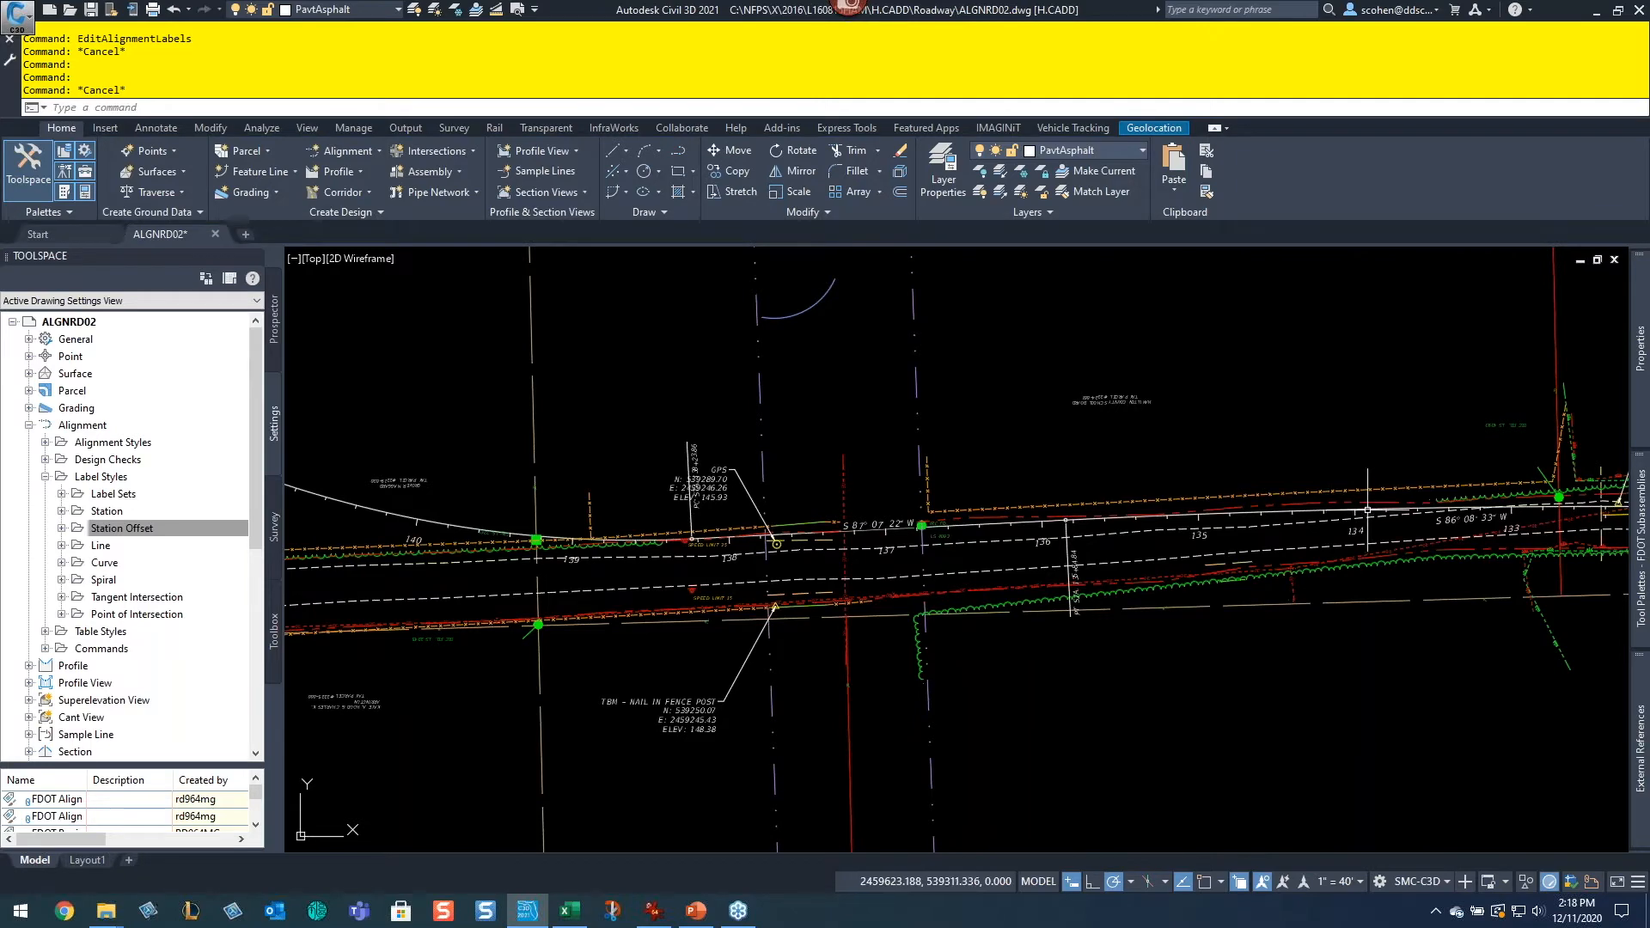
Step: Pan and zoom westward along the alignment to review station labels between stations 131 and 137
middle_drag(1367, 511, 964, 522)
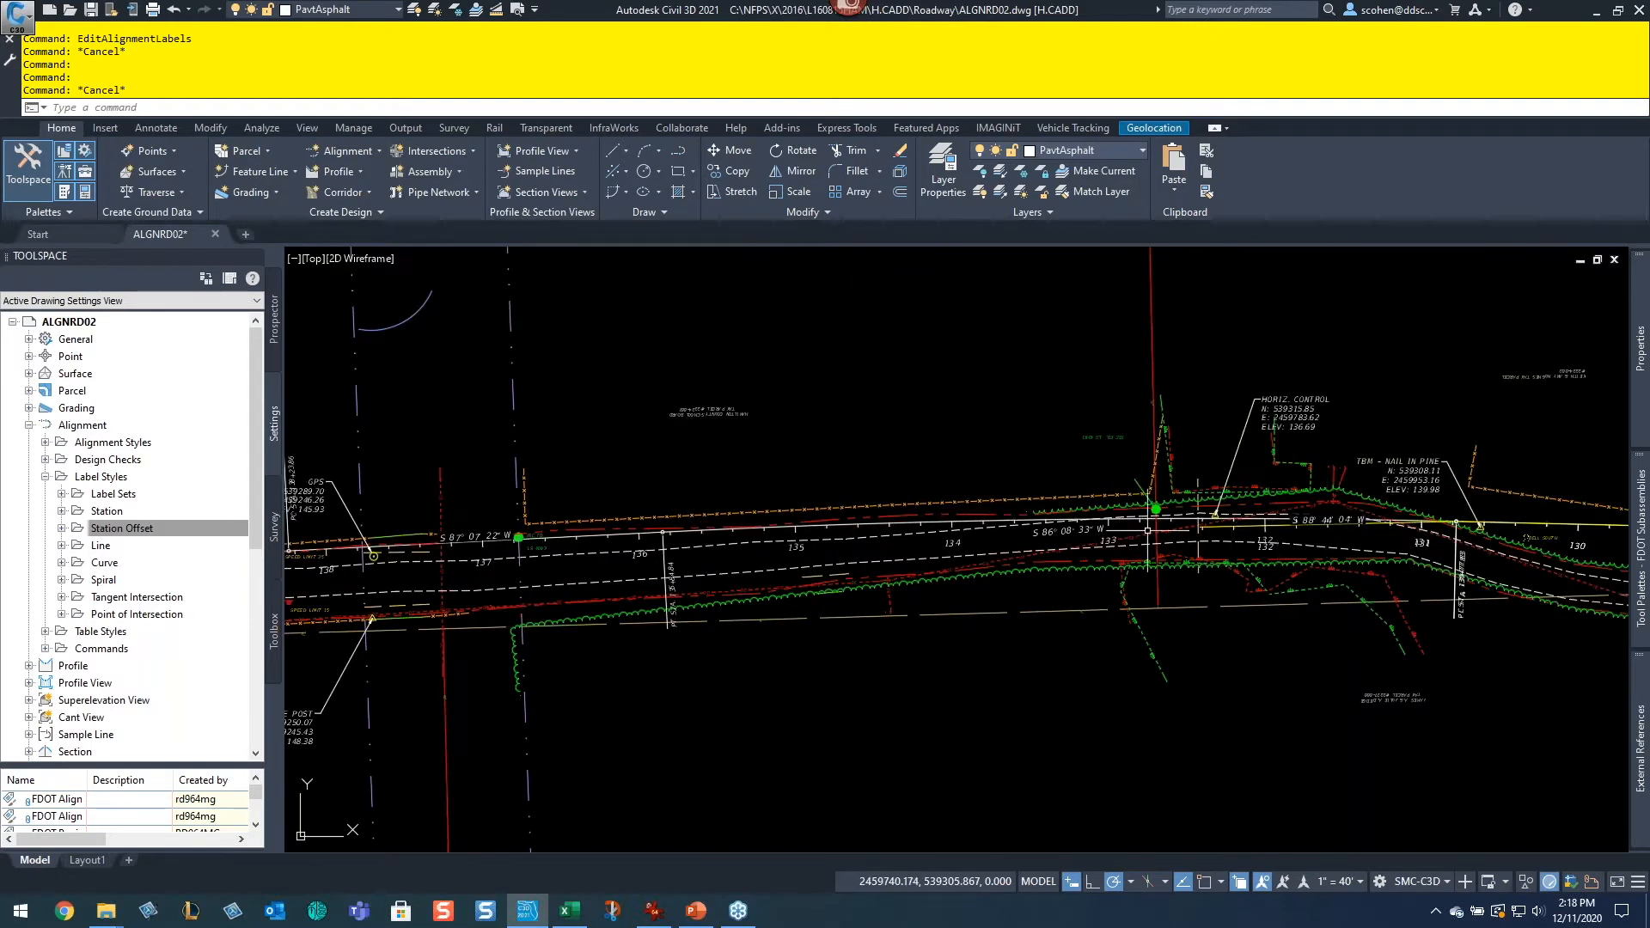
scroll(1304, 520, up, 4)
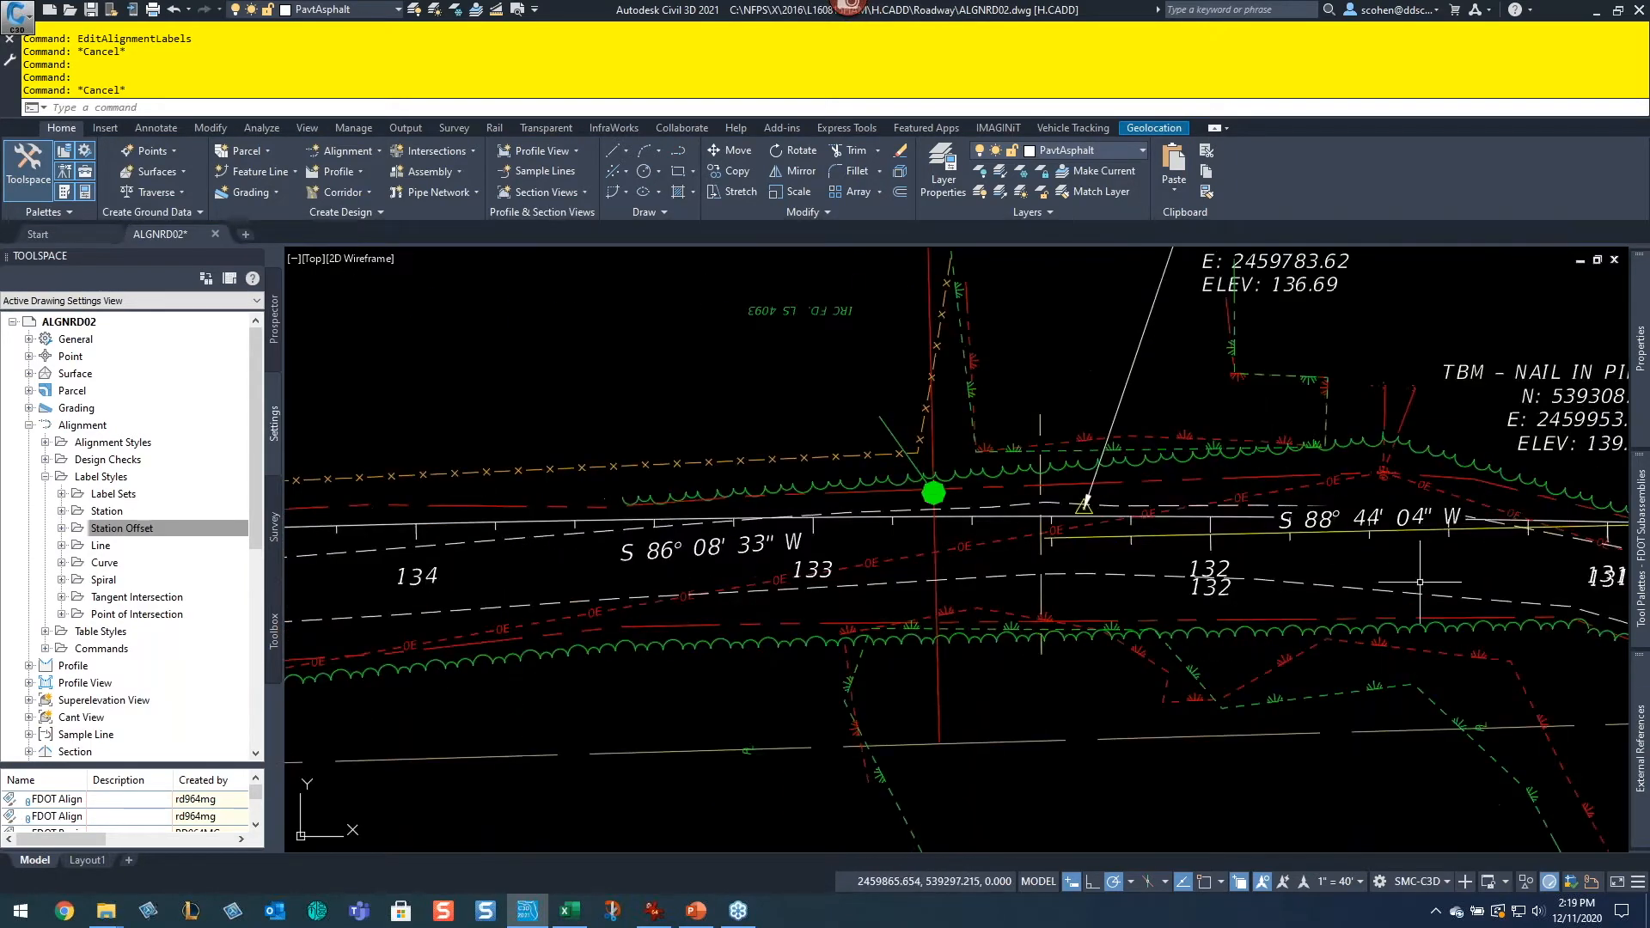
middle_drag(1420, 581, 1135, 620)
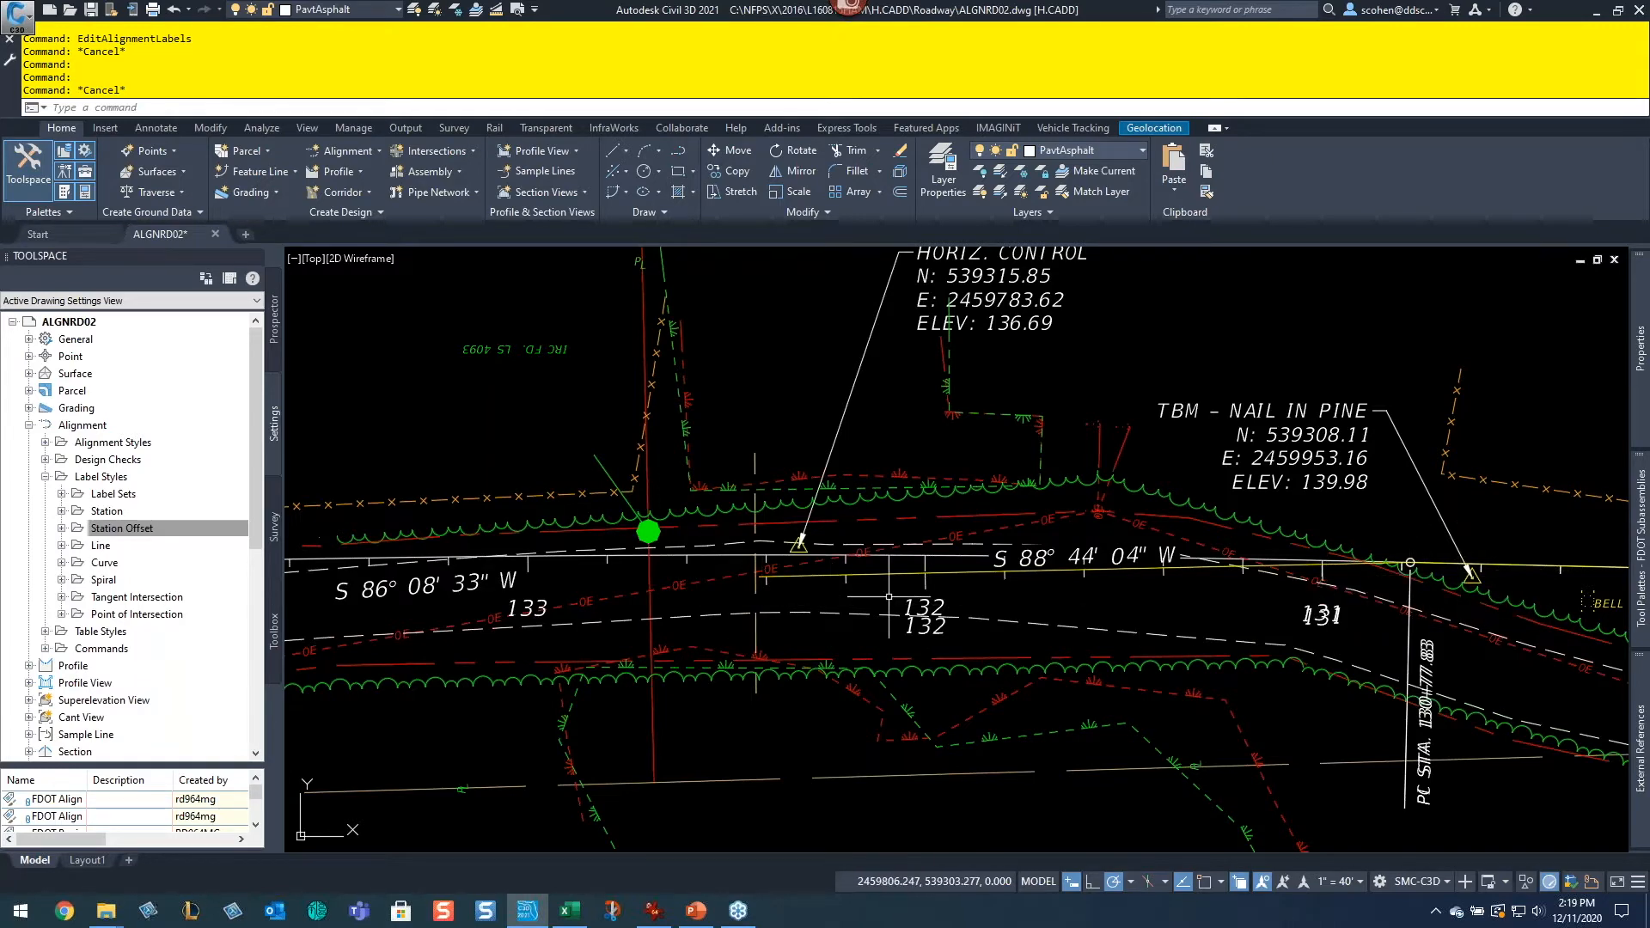
scroll(697, 573, down, 4)
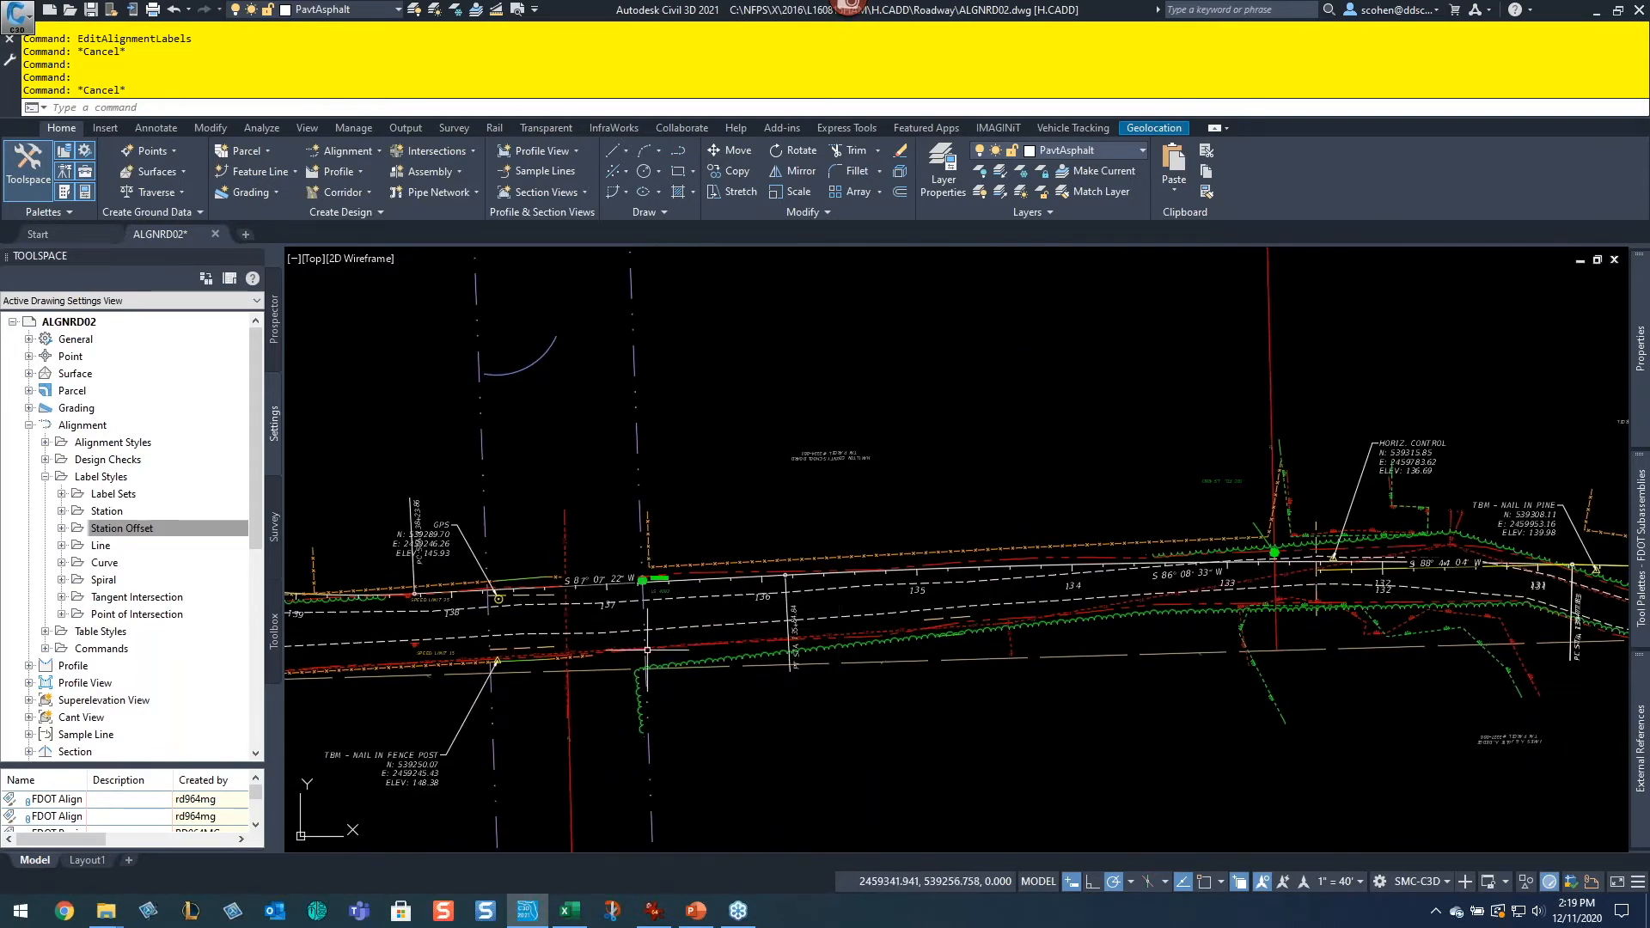
middle_drag(1388, 532, 1164, 581)
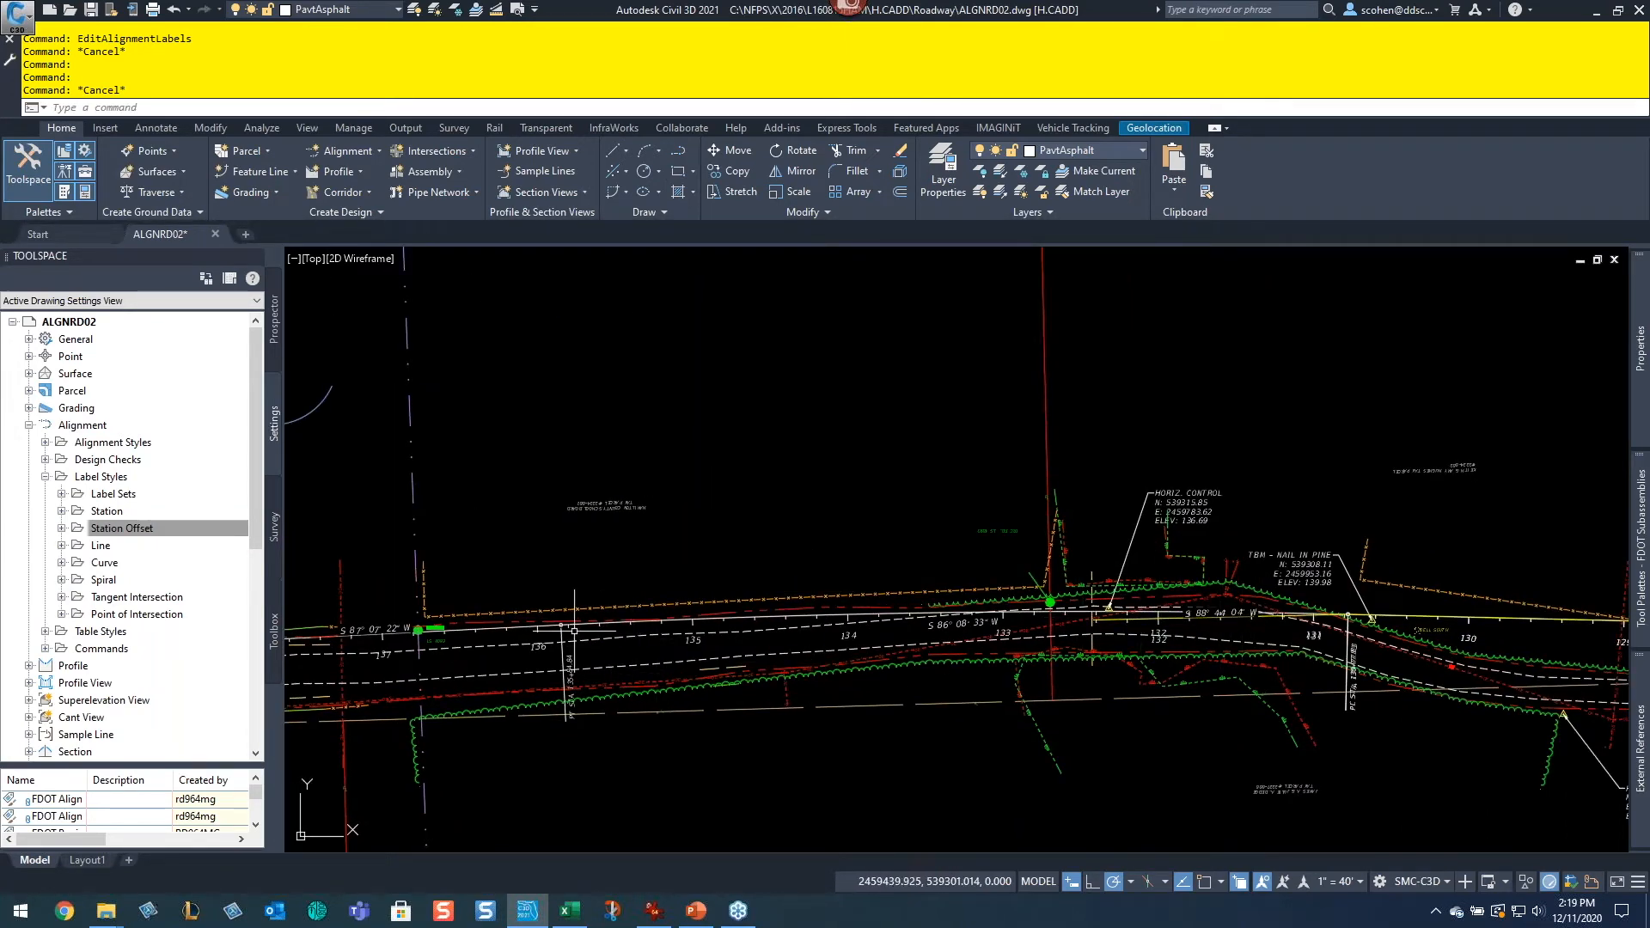
scroll(627, 624, up, 5)
scroll(661, 613, down, 4)
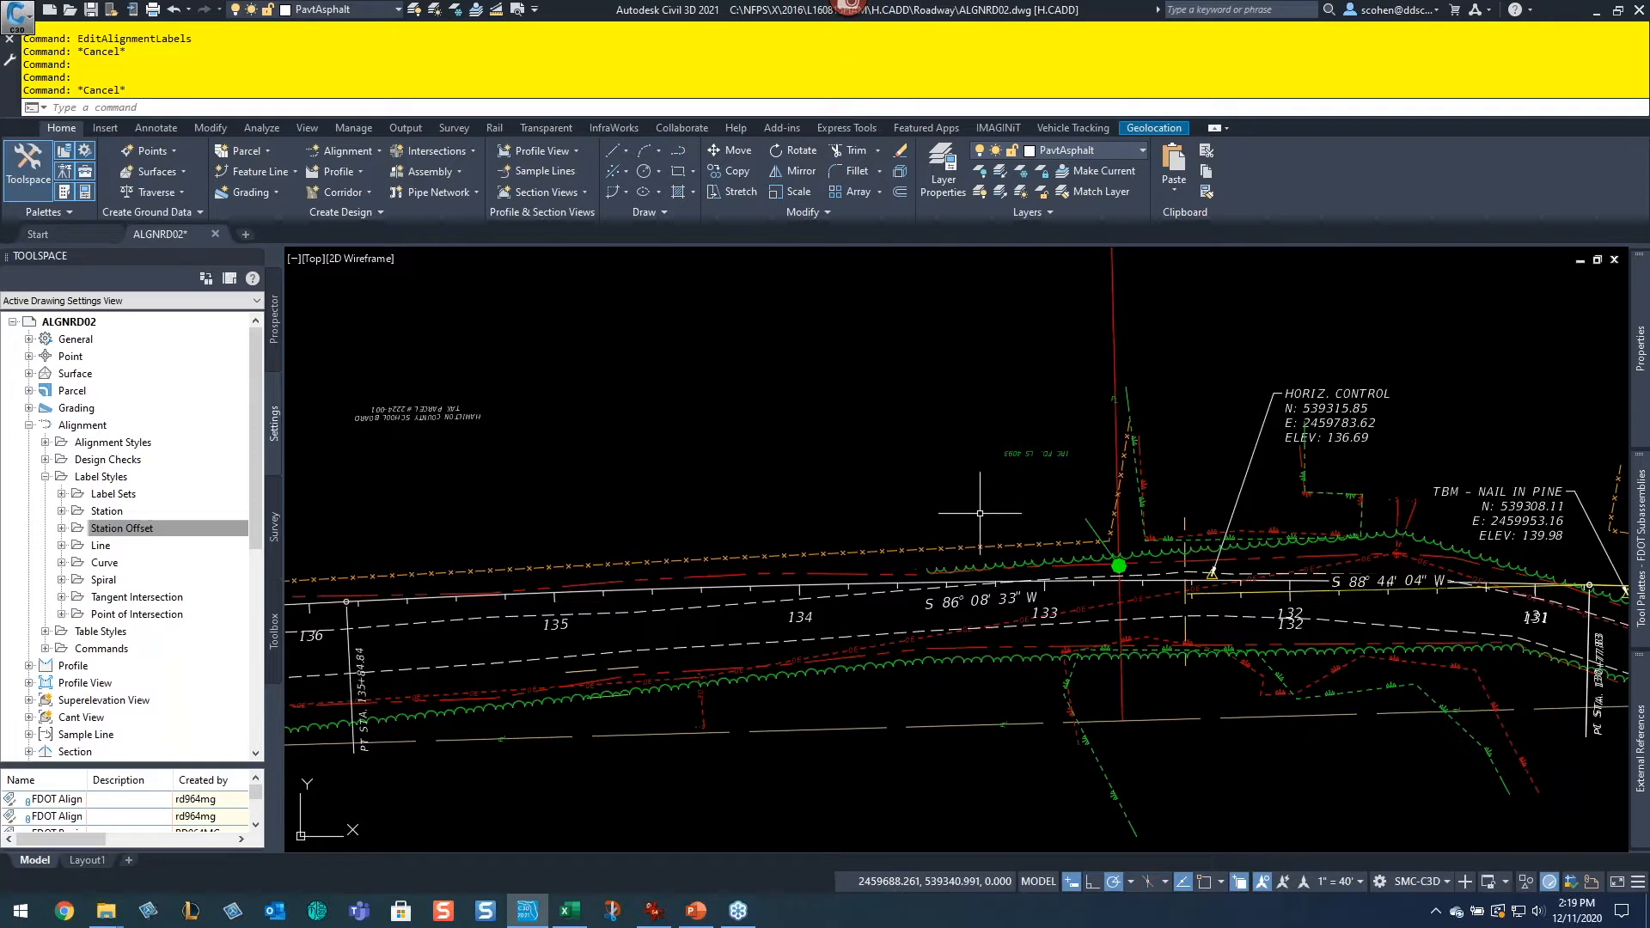
middle_drag(781, 554, 1165, 567)
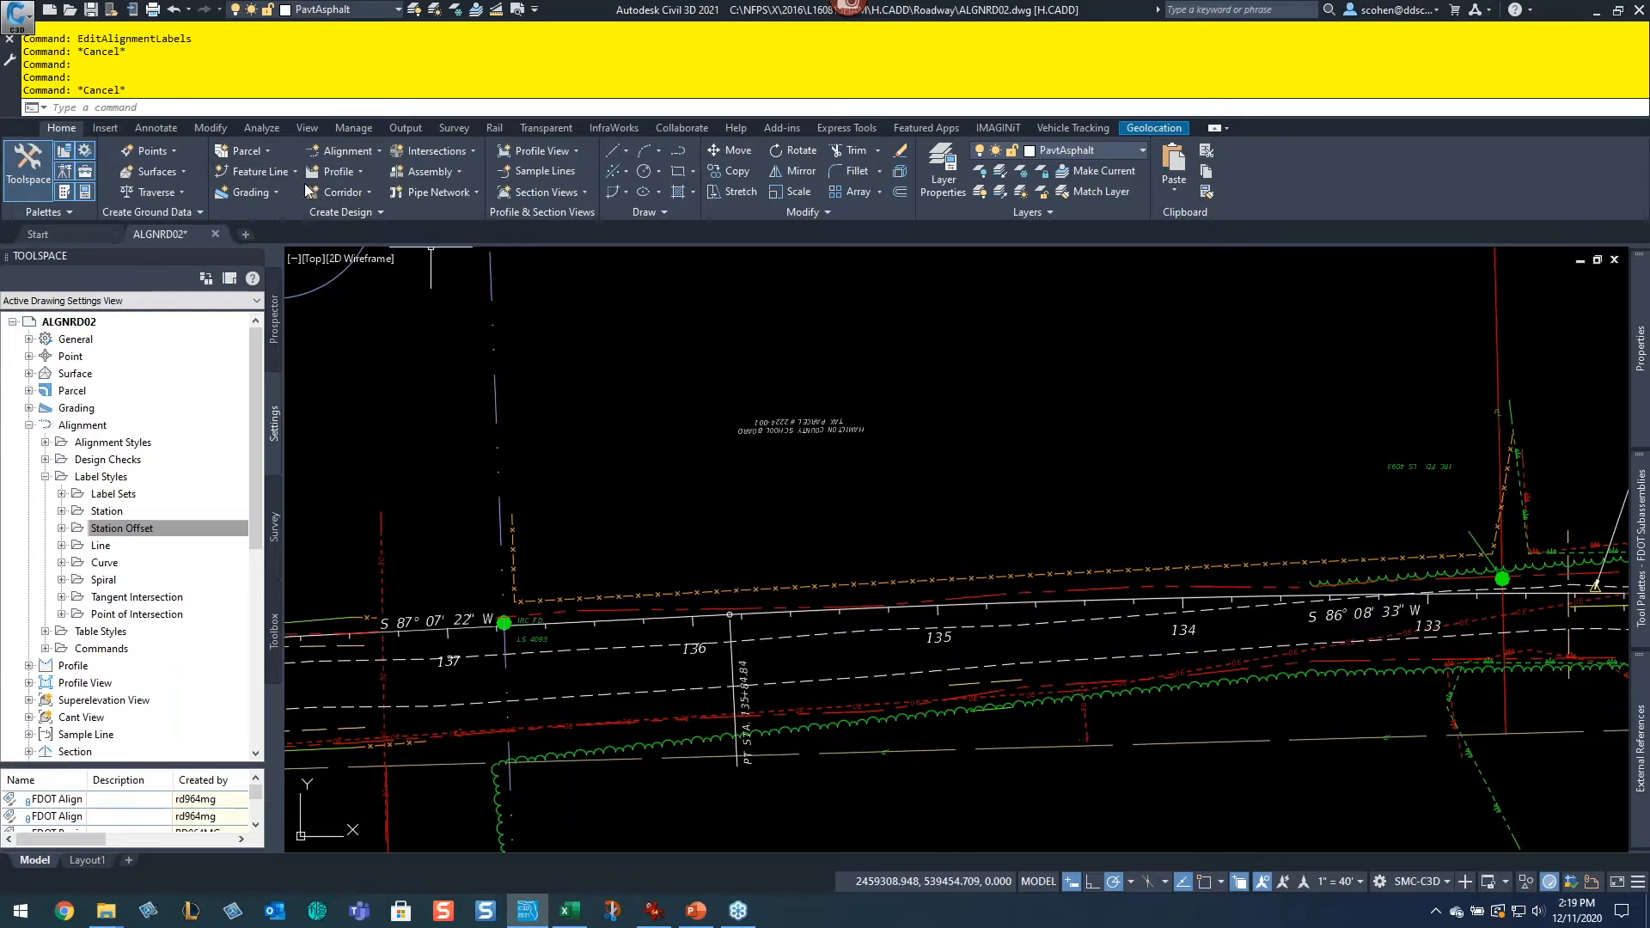
Step: Start the Alignment Creation Tools and name the new alignment CR 55th with starting station 500+00.00'
click(348, 155)
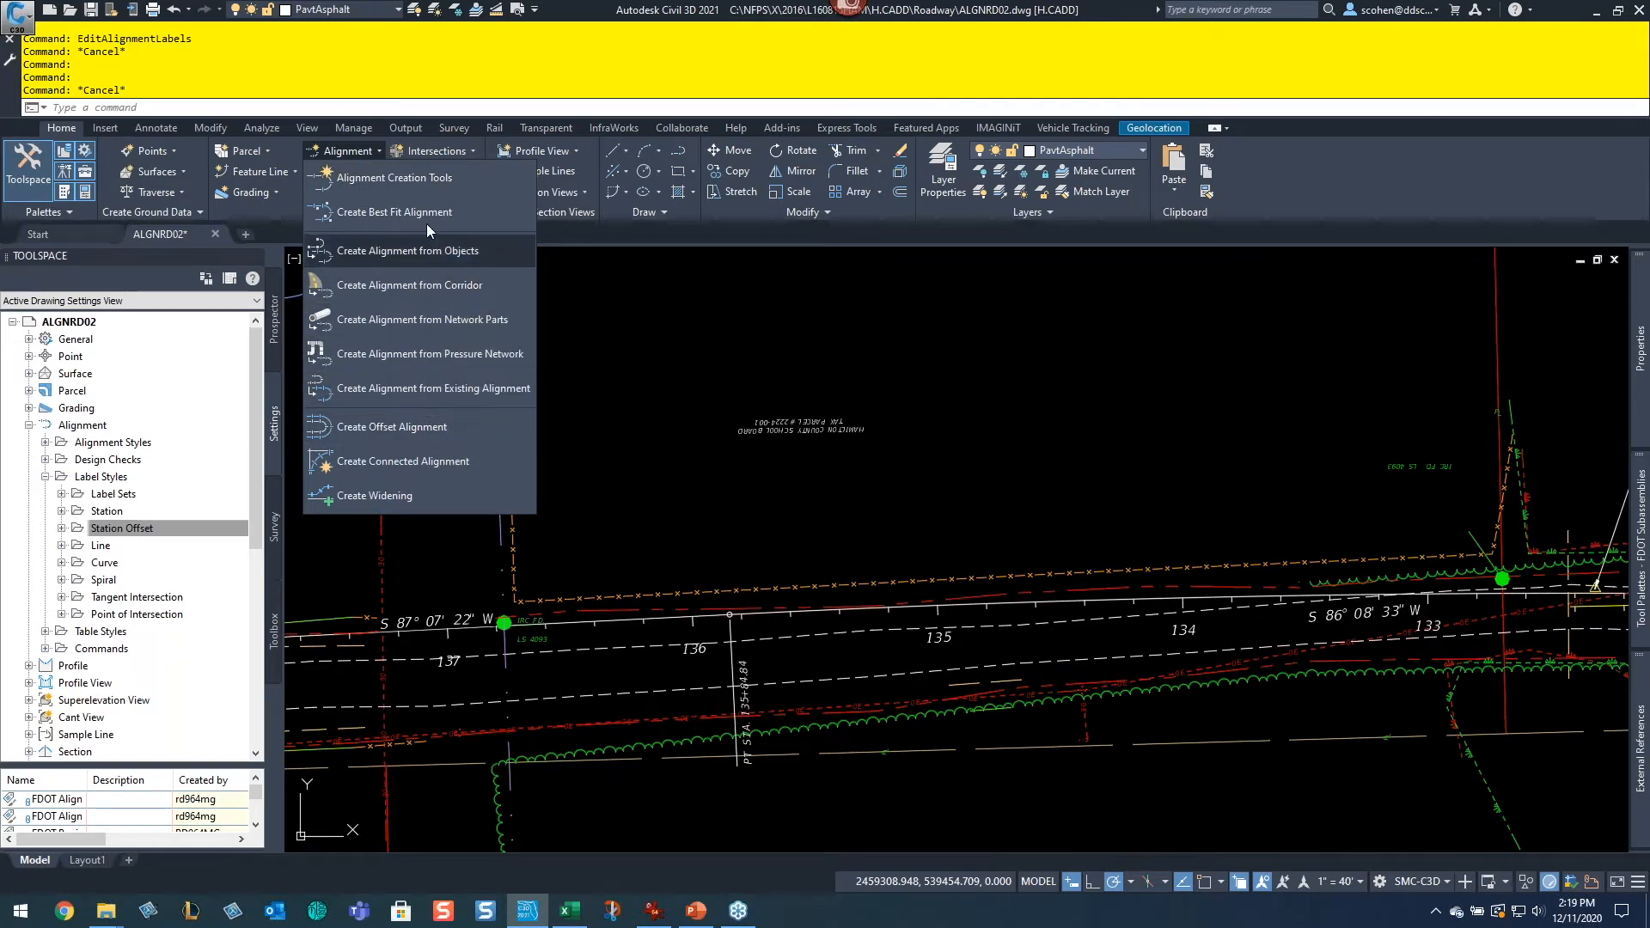
click(405, 177)
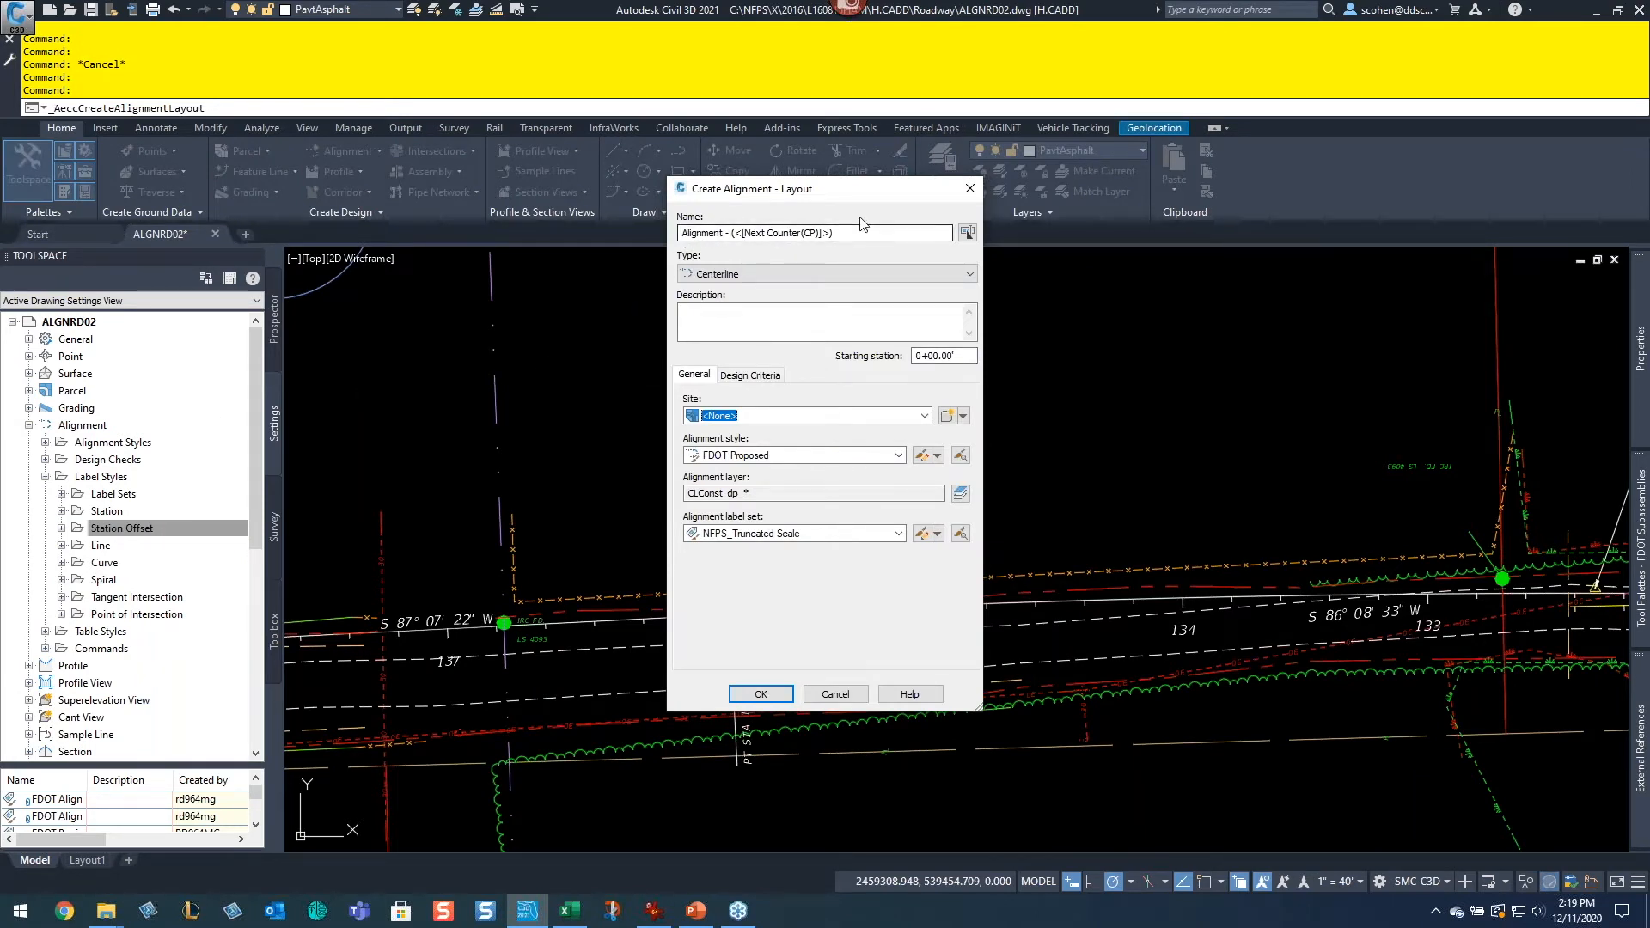
drag(862, 233, 677, 234)
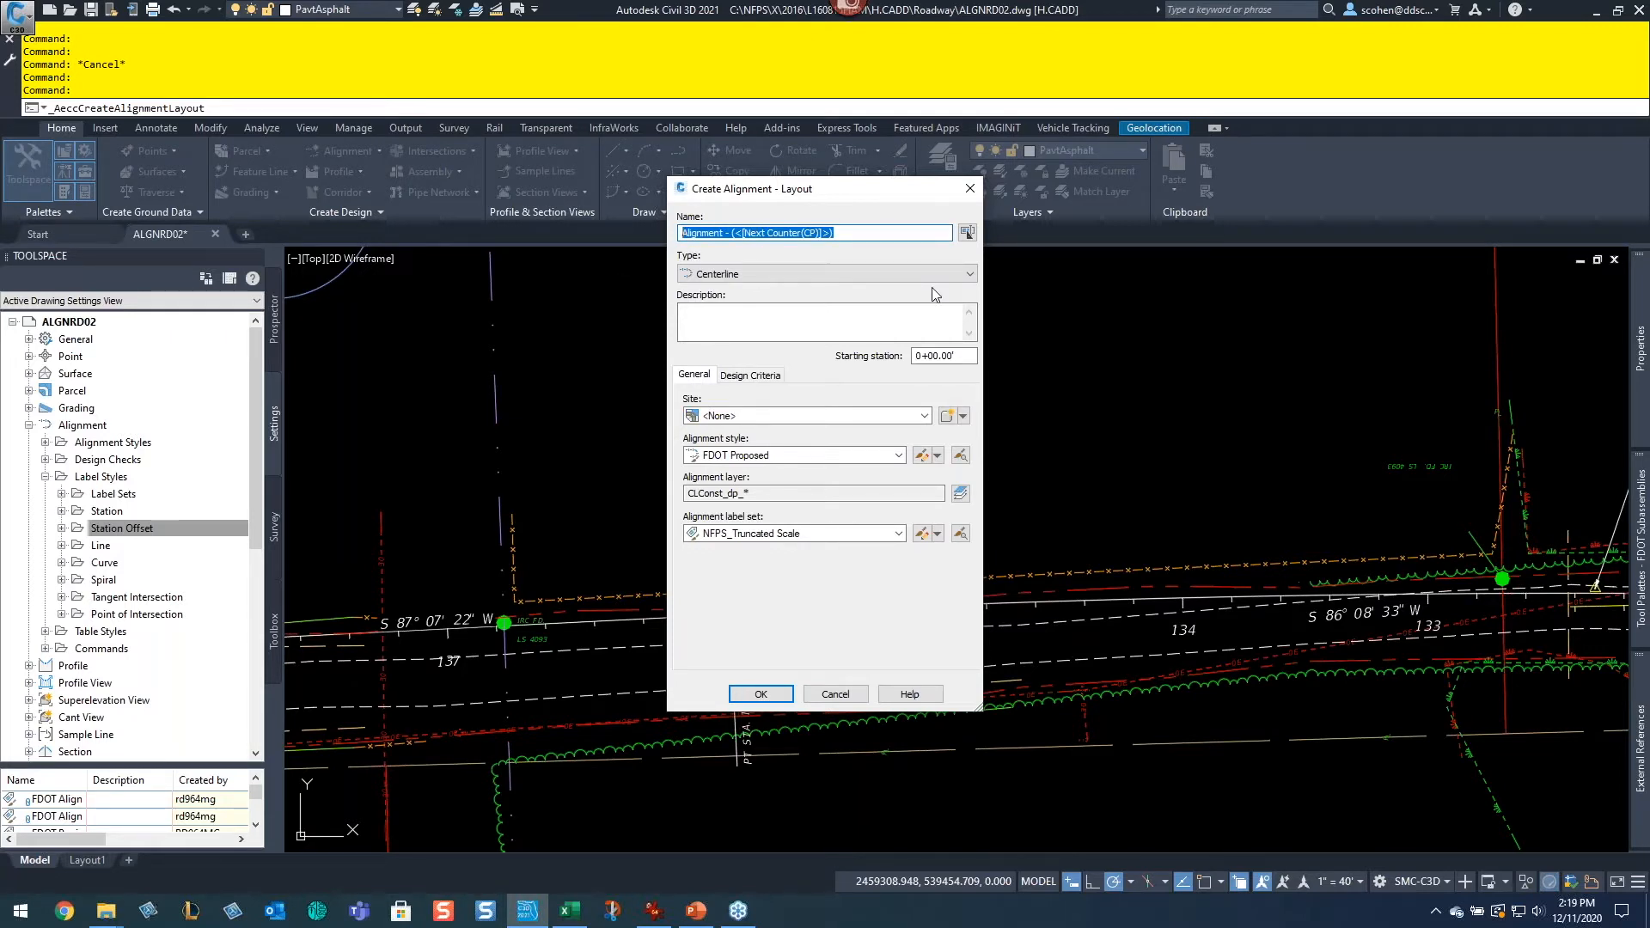
text(CR 55th)
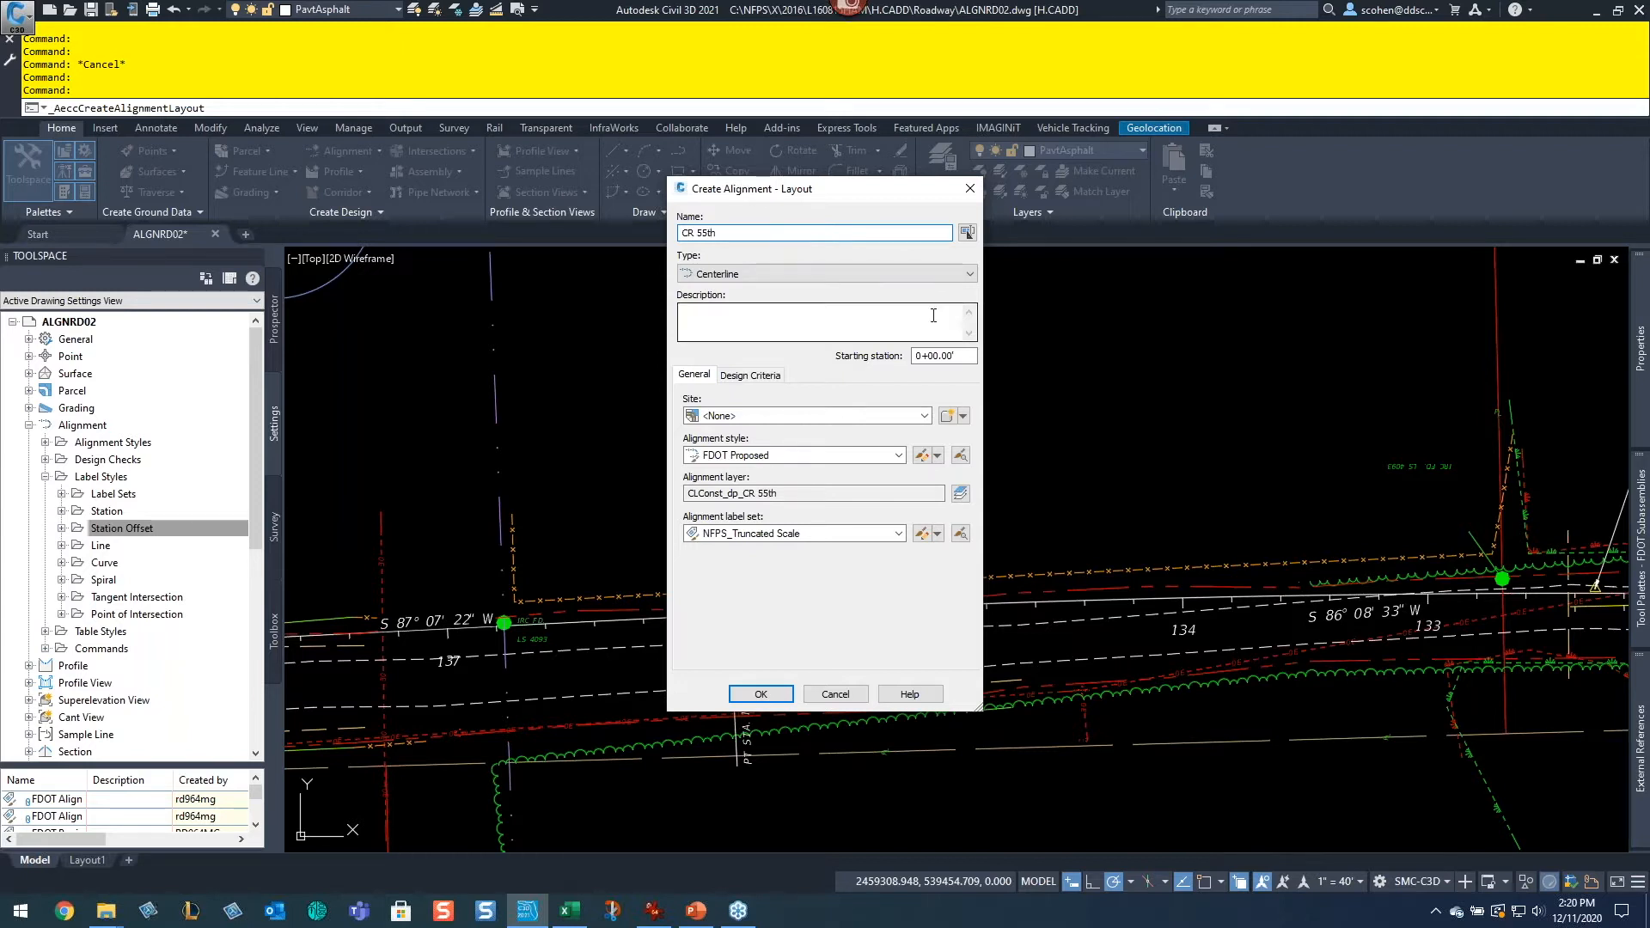
click(926, 357)
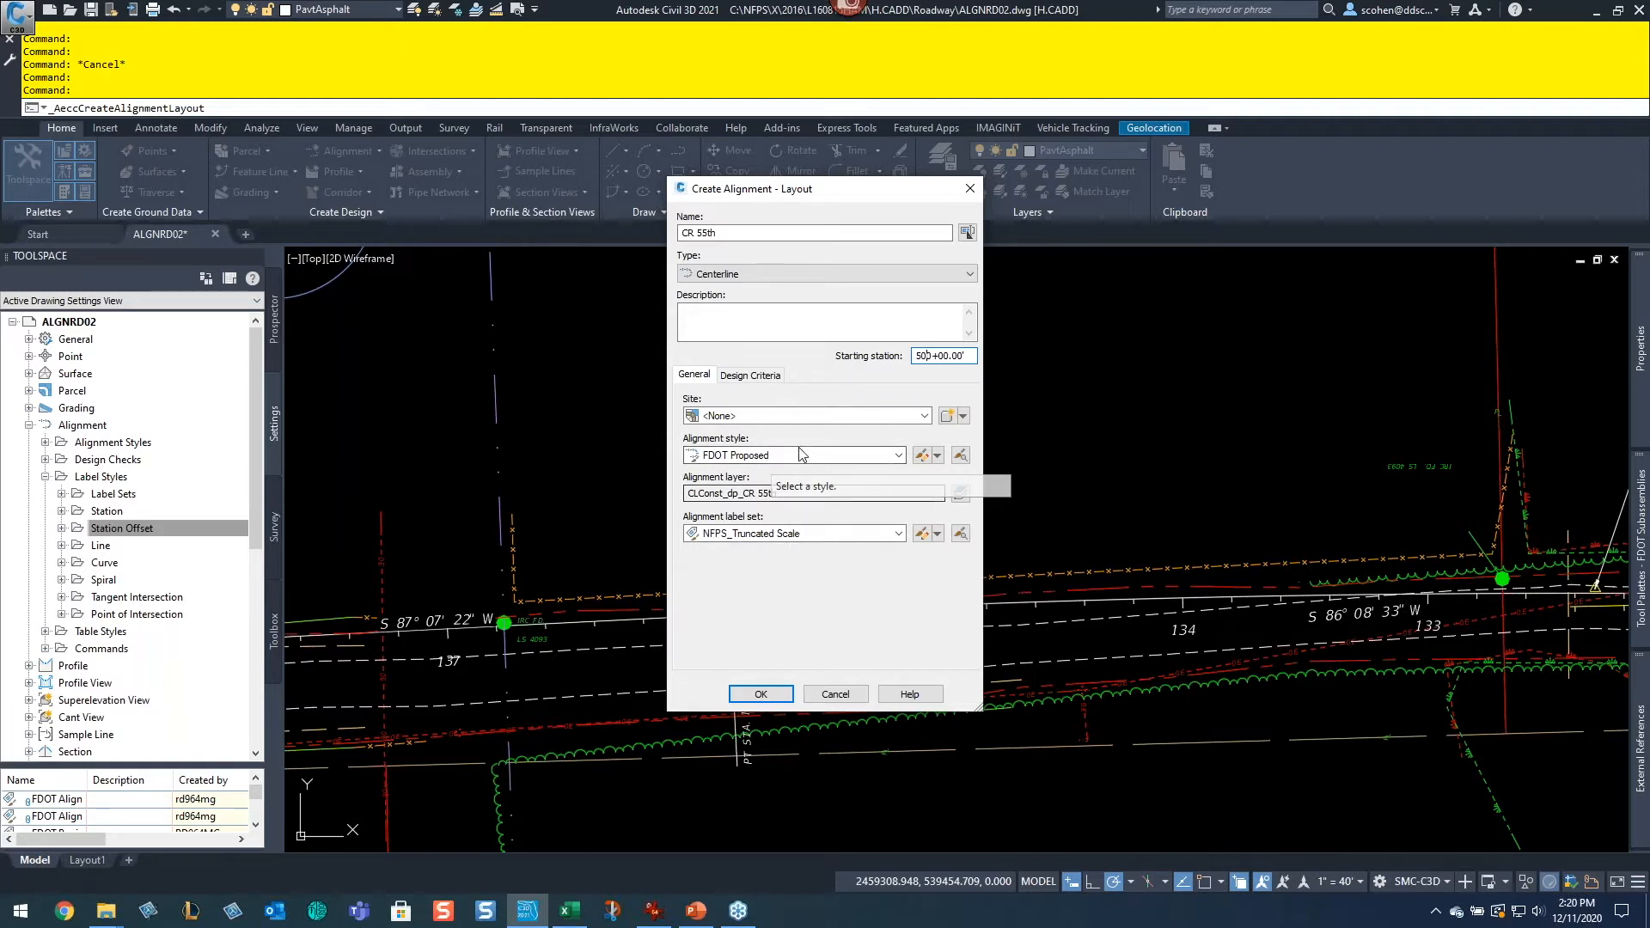
Step: Set the starting design speed to 45 mi/h and enable criteria-based design for the new alignment
click(751, 375)
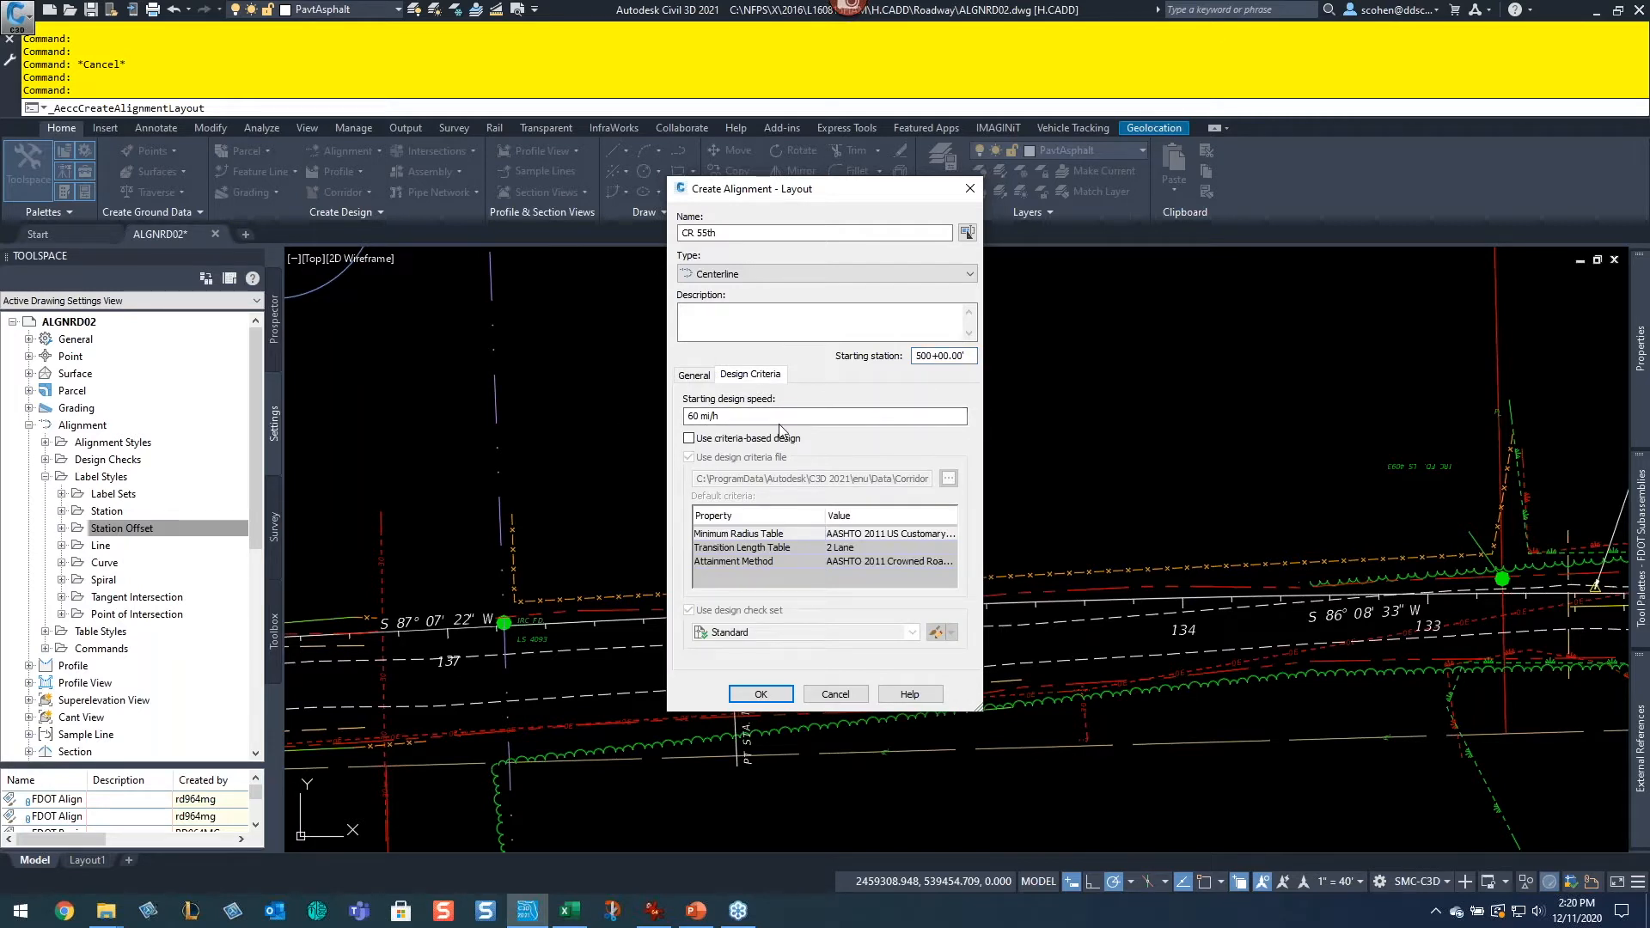
drag(736, 414, 674, 429)
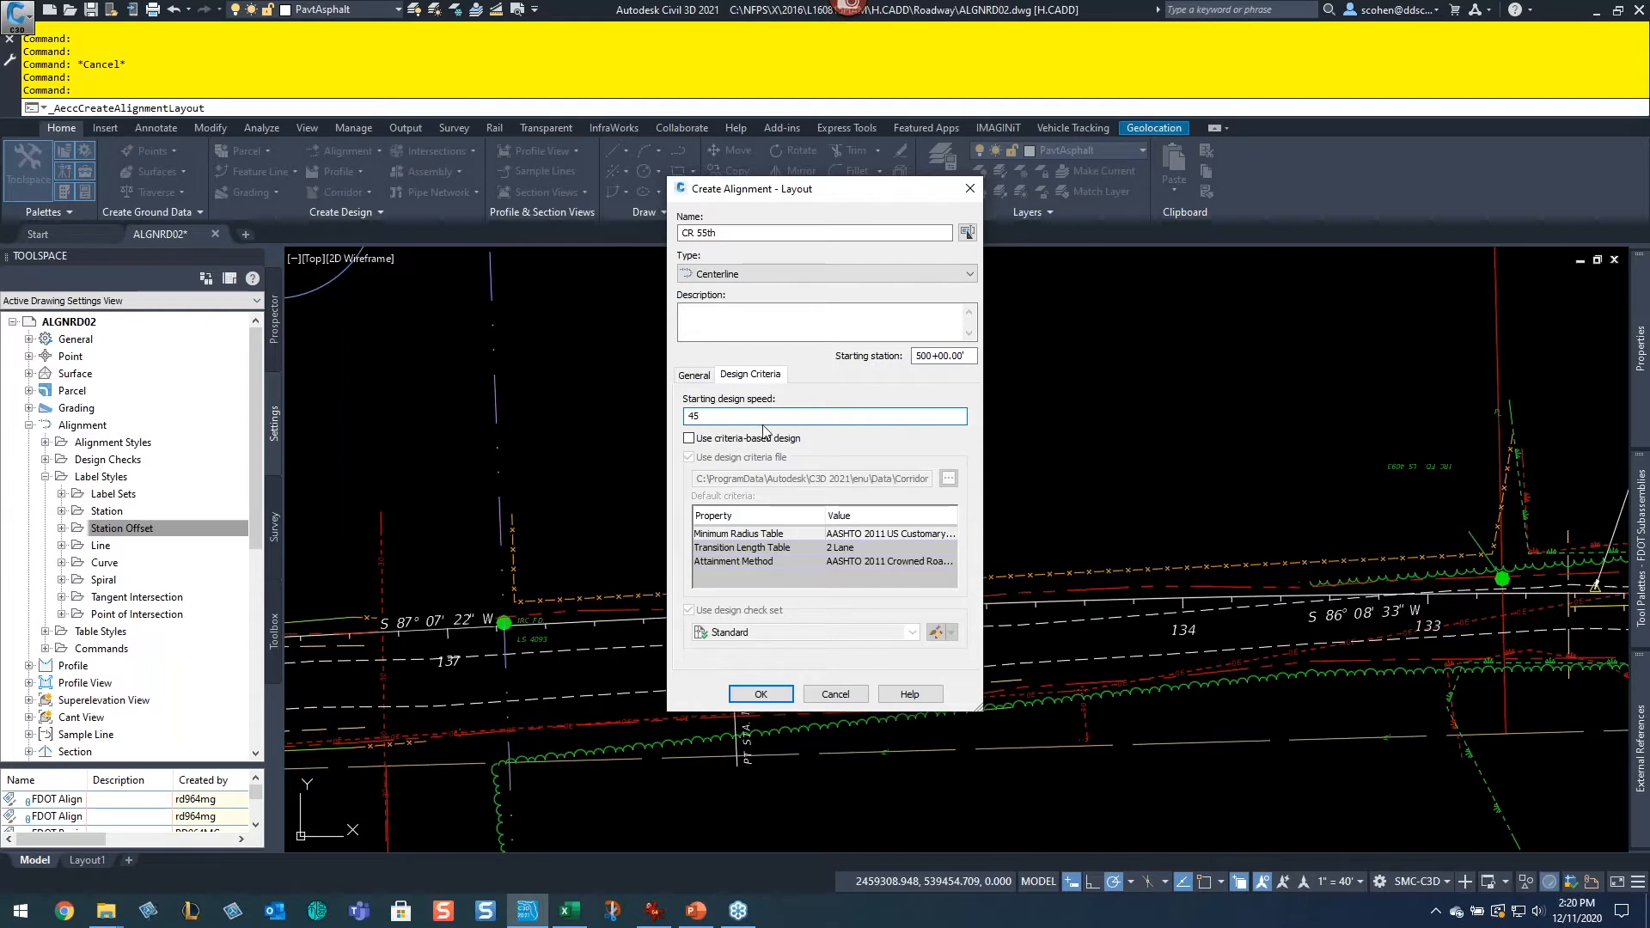
click(689, 438)
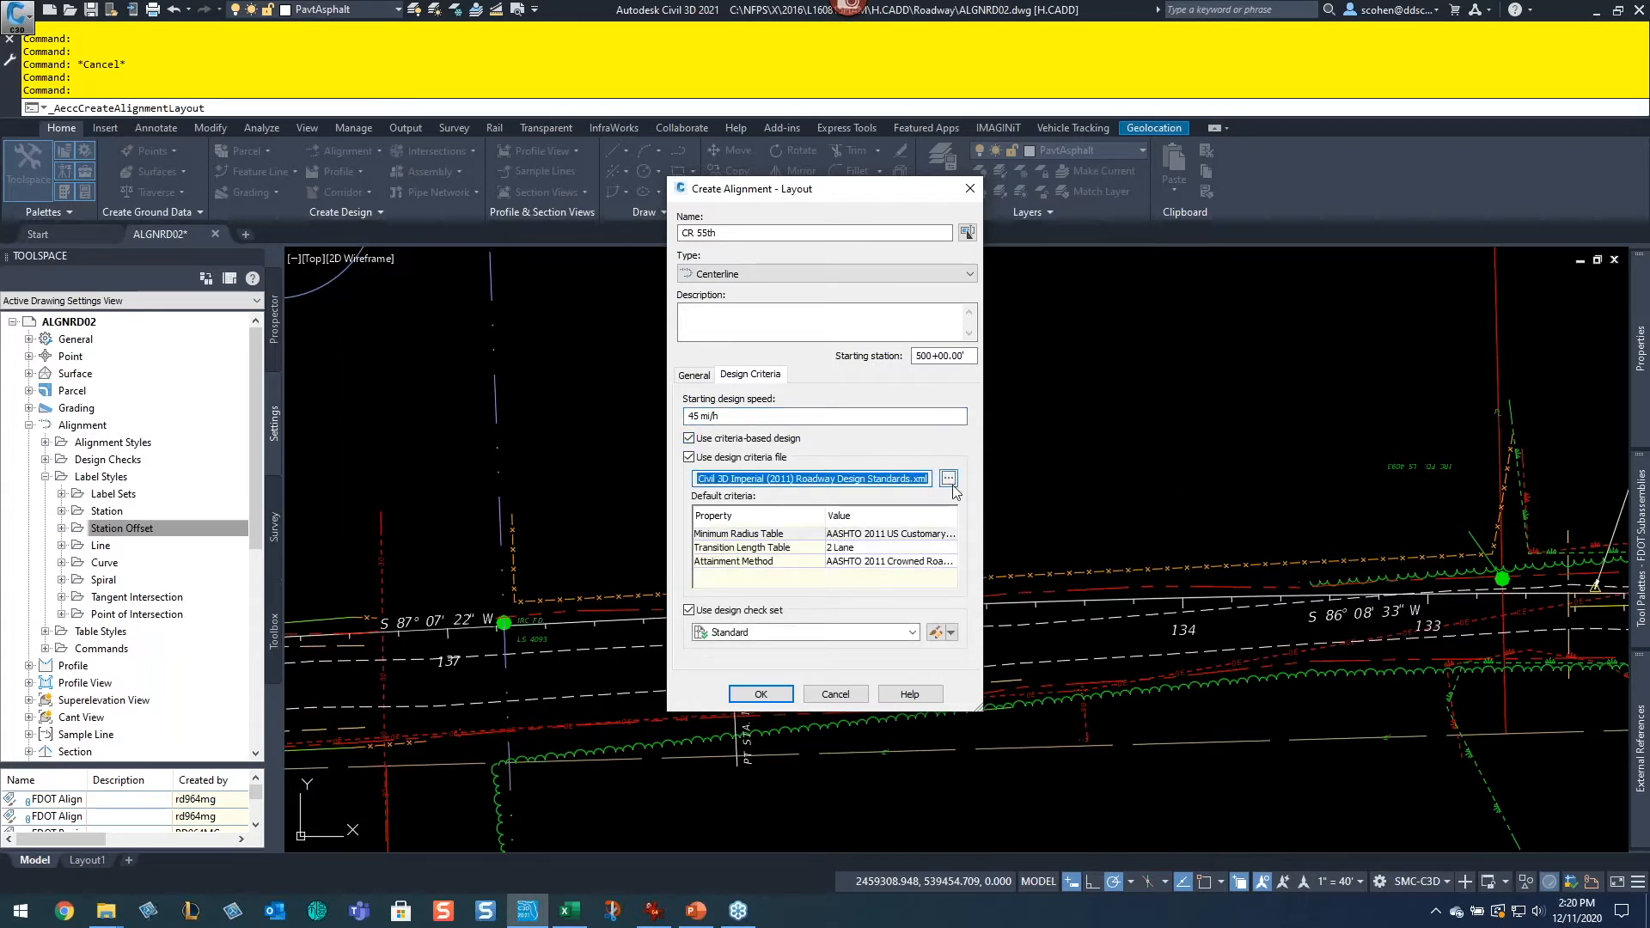
Step: Browse for and select the Autodesk Civil 3D Imperial (2004) Roadway Design Standards.xml file as the design criteria file
click(948, 478)
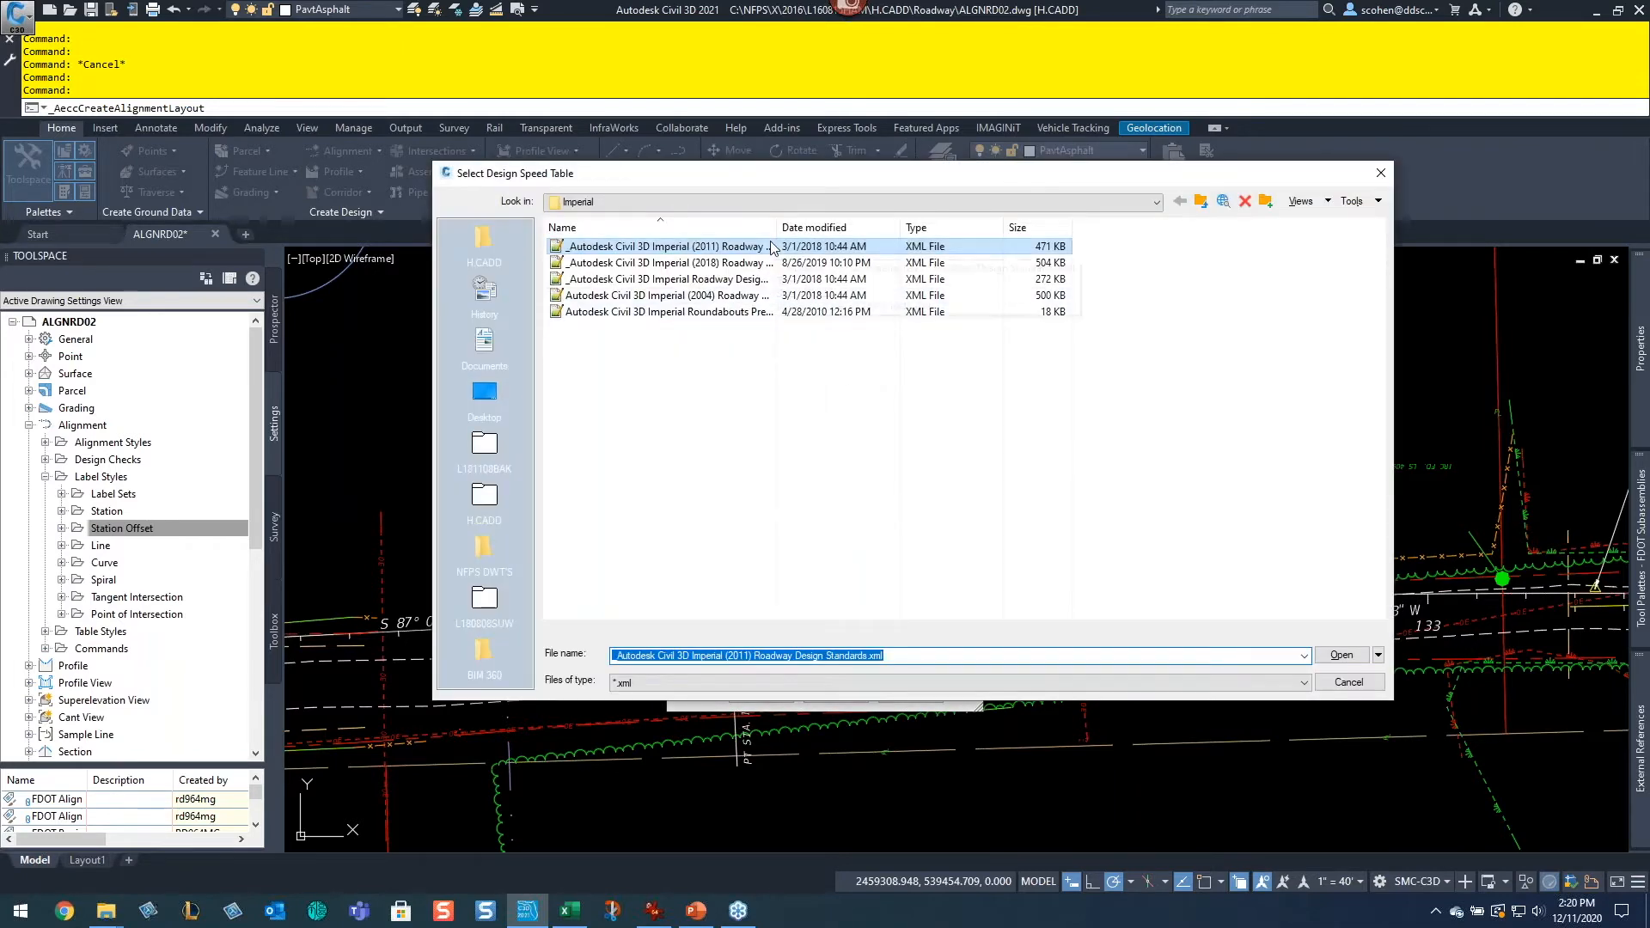
right_click(769, 227)
click(816, 257)
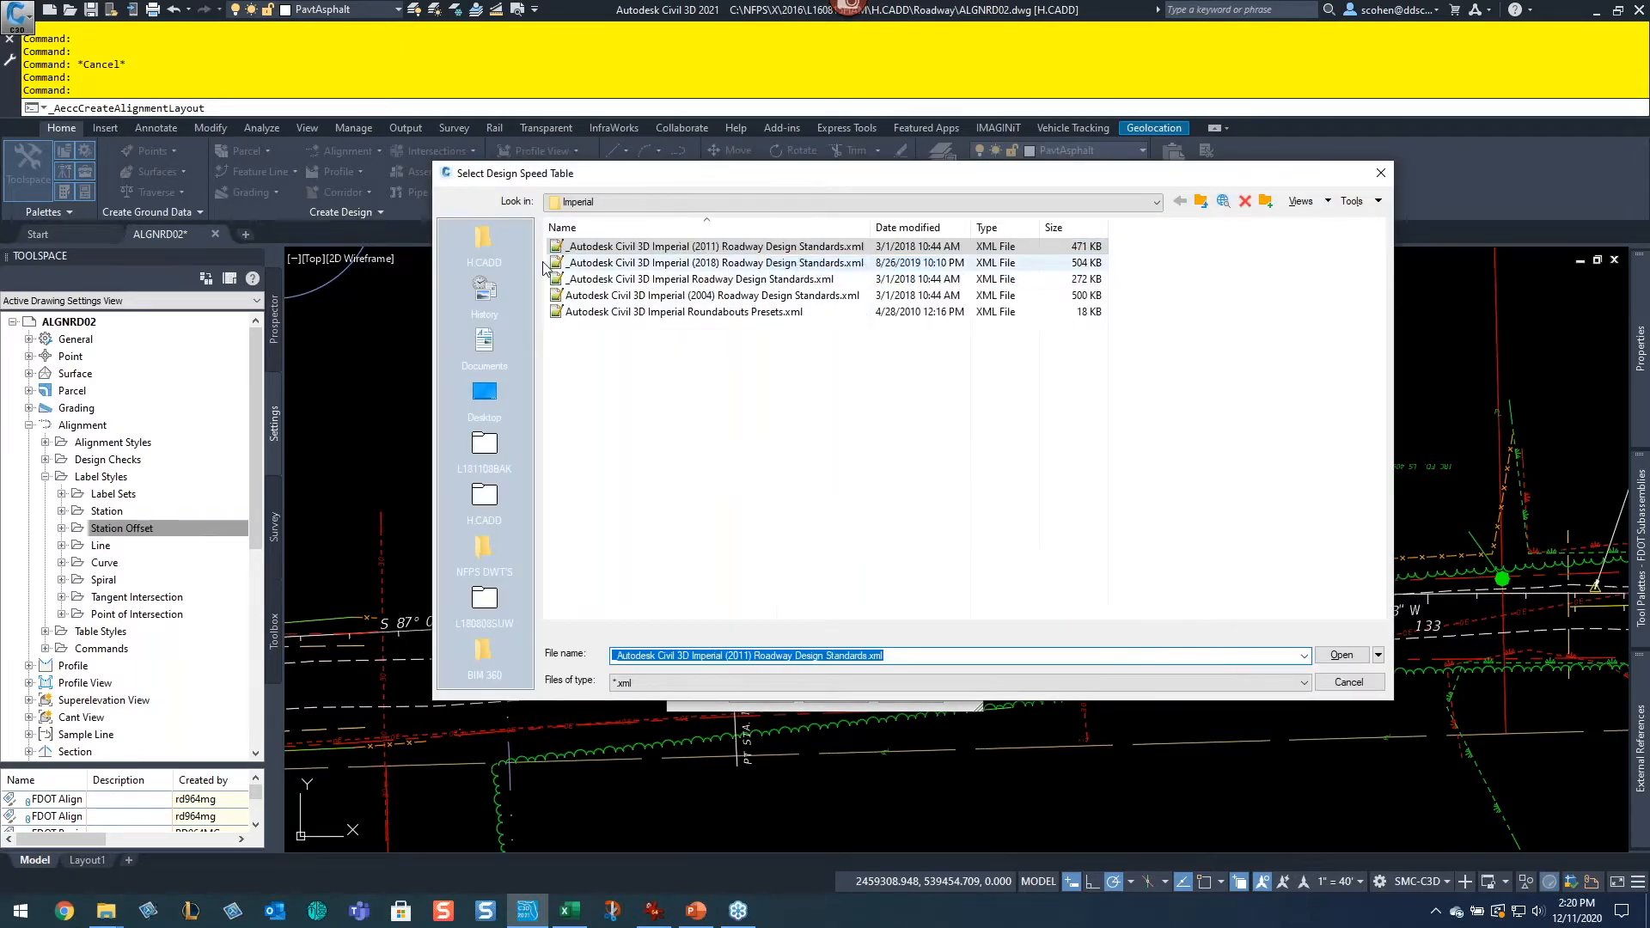
click(679, 203)
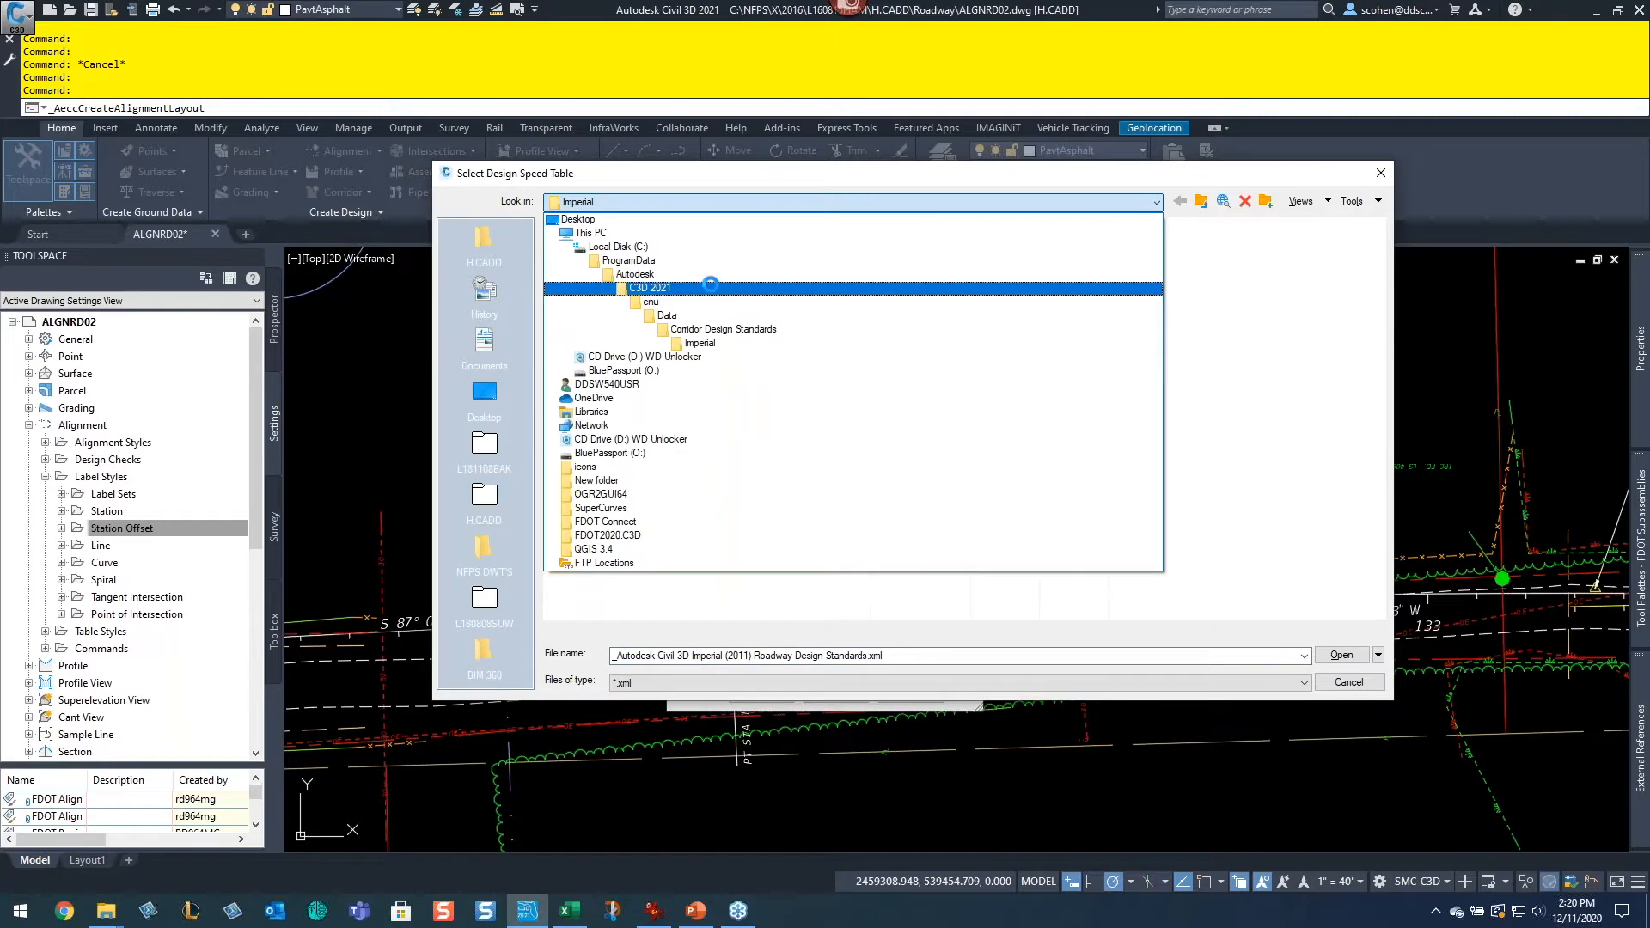
click(697, 278)
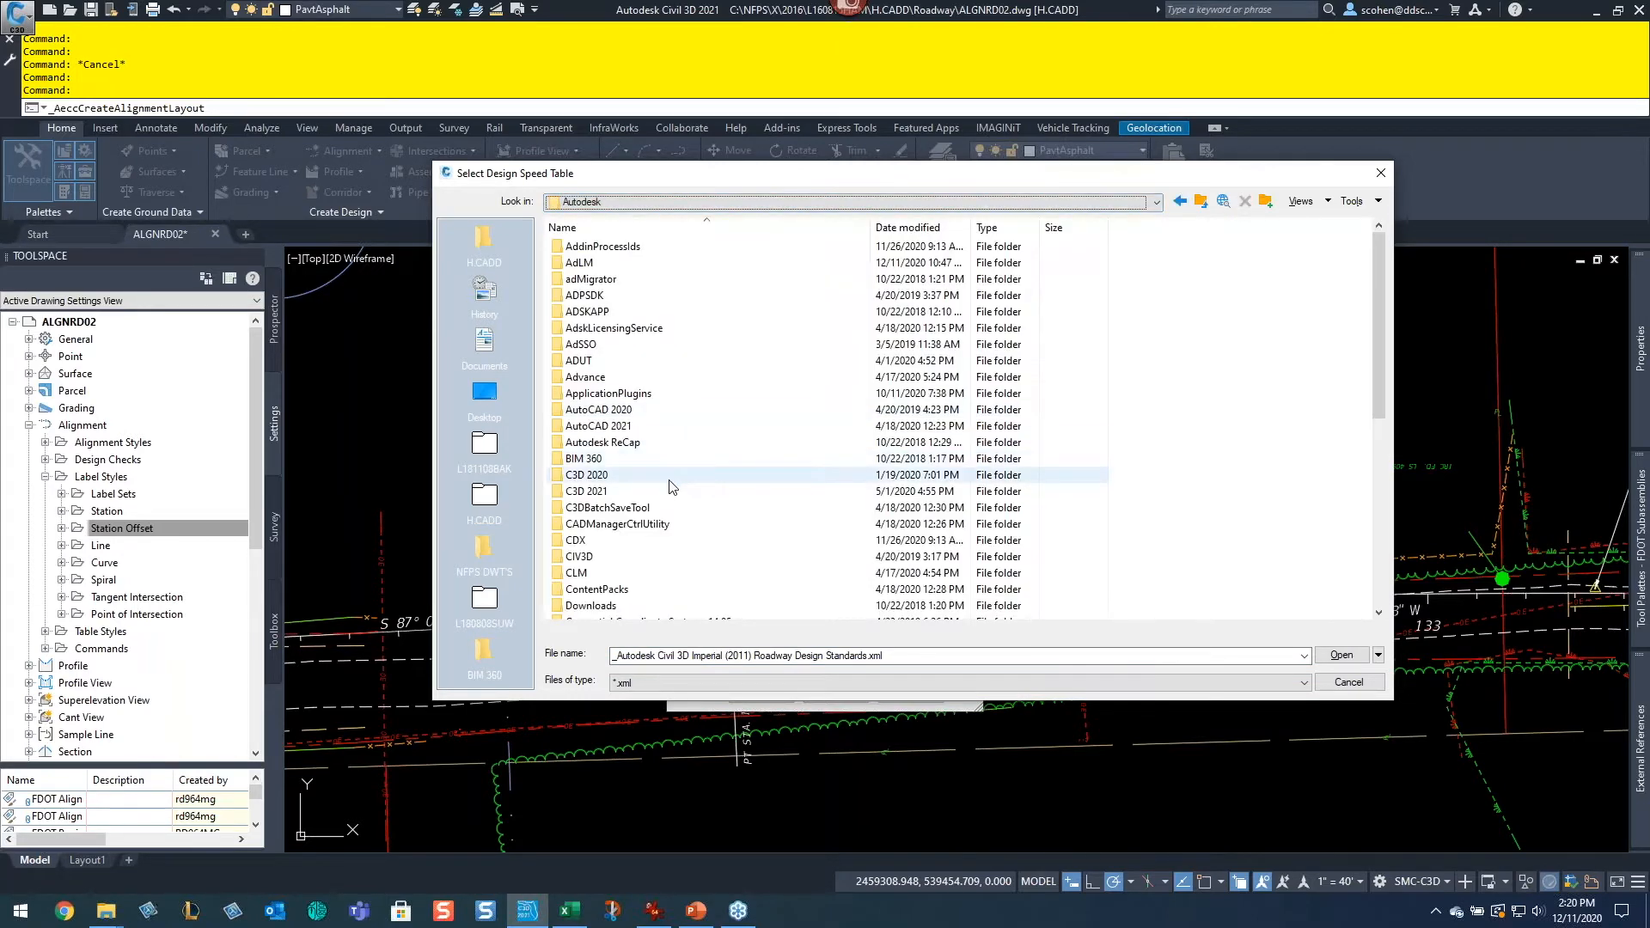
double_click(619, 477)
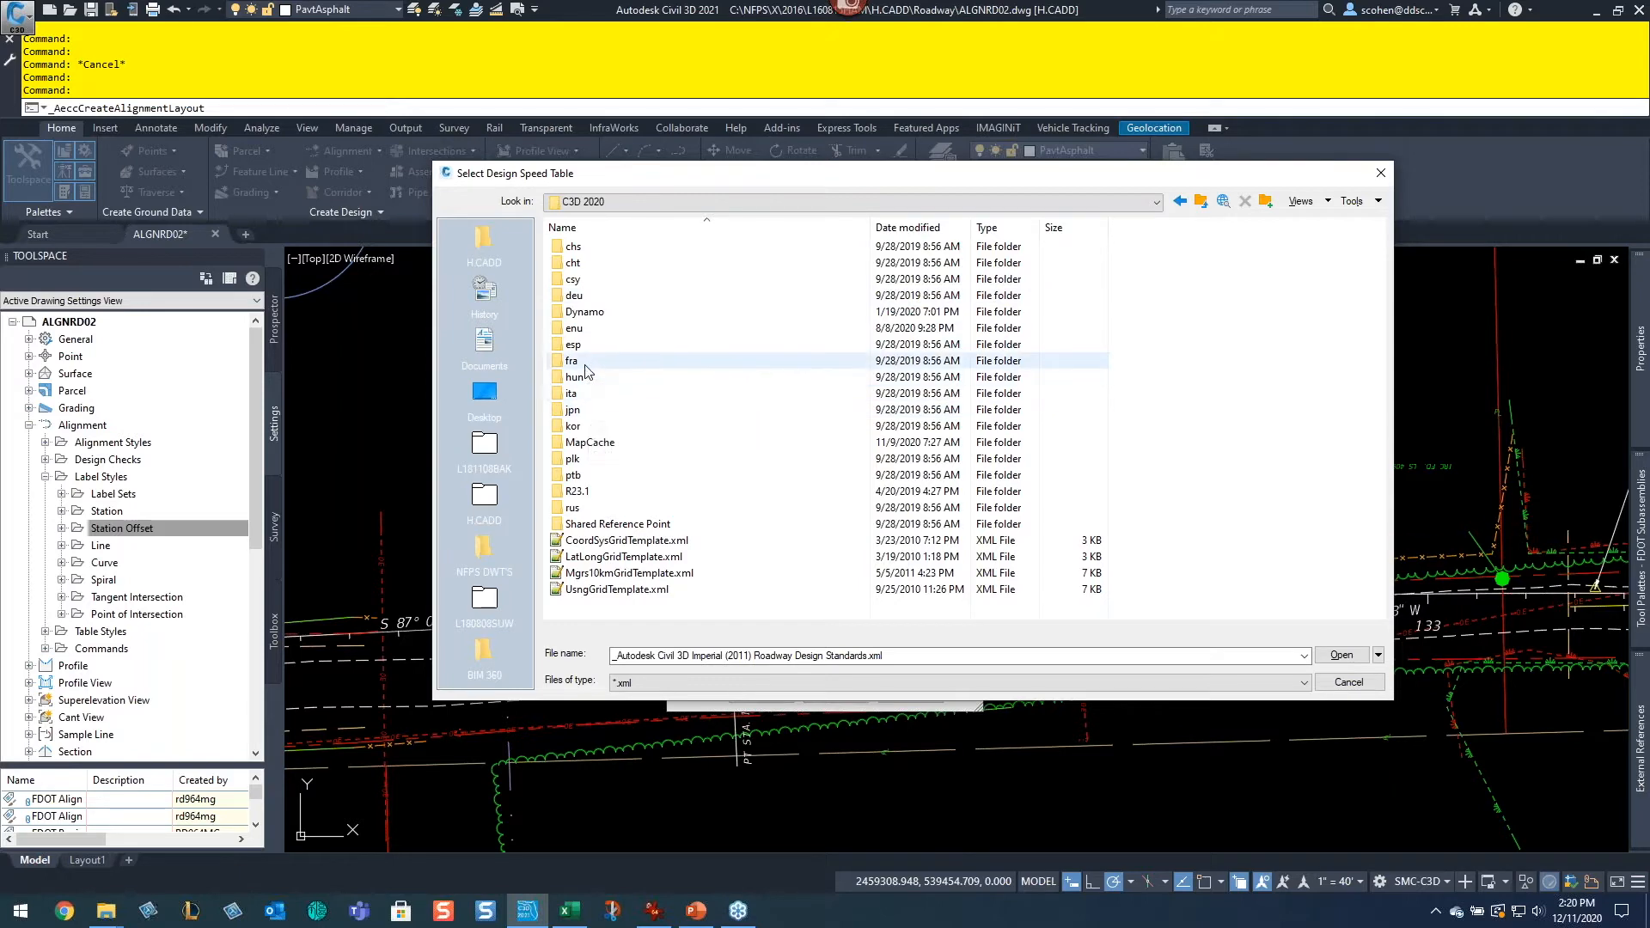
double_click(594, 330)
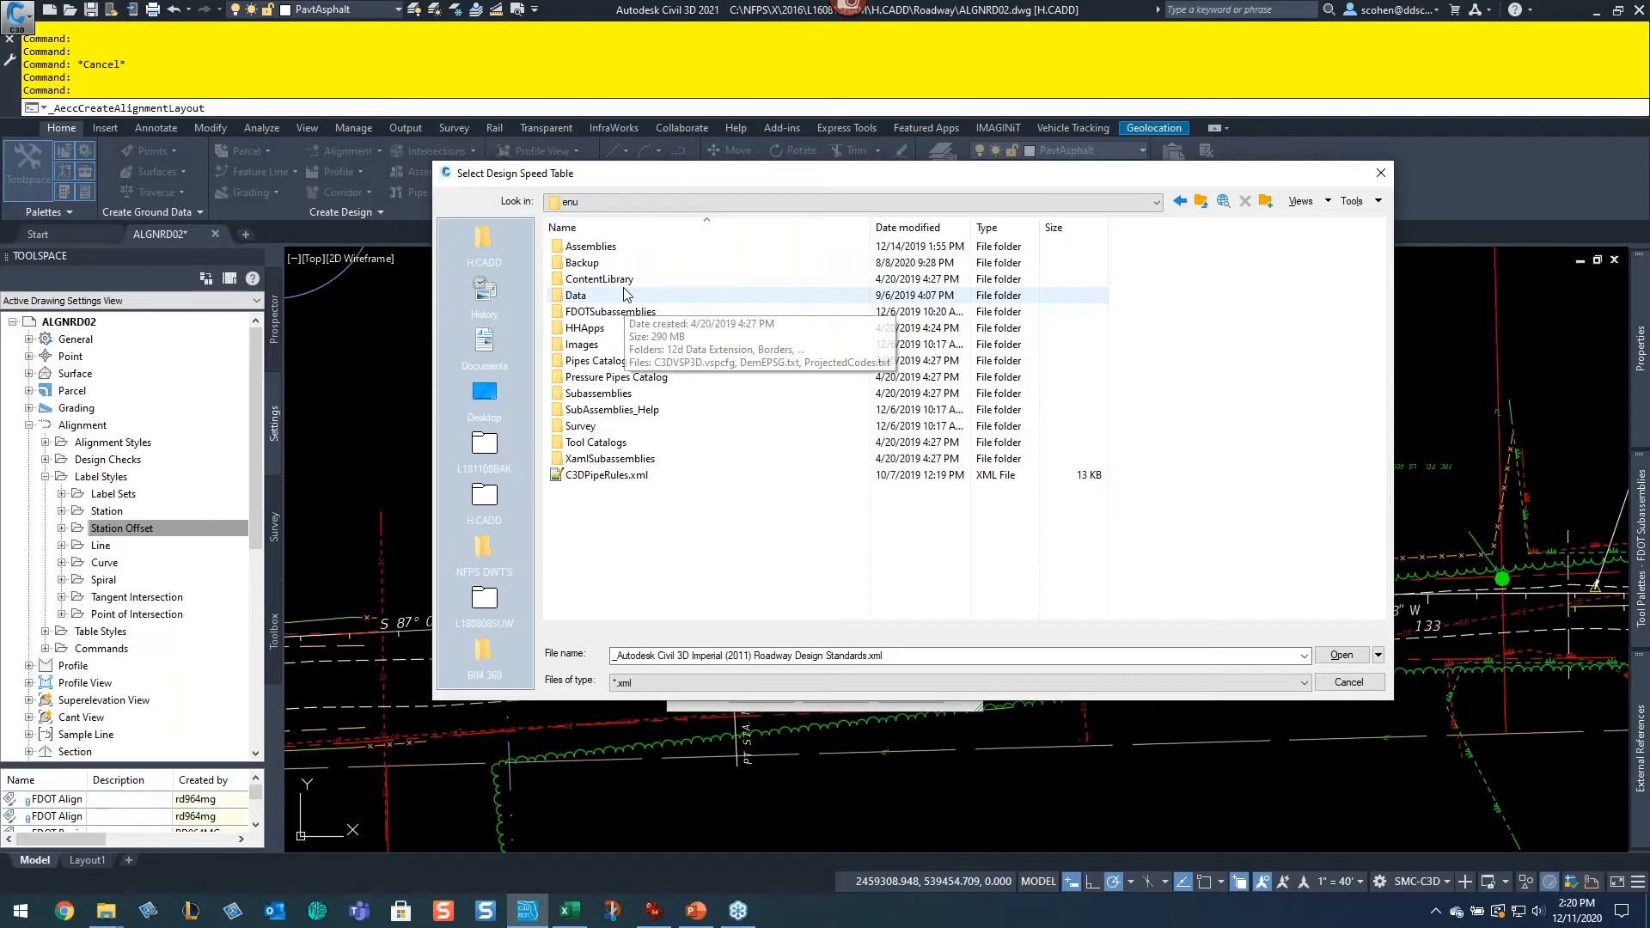
double_click(599, 279)
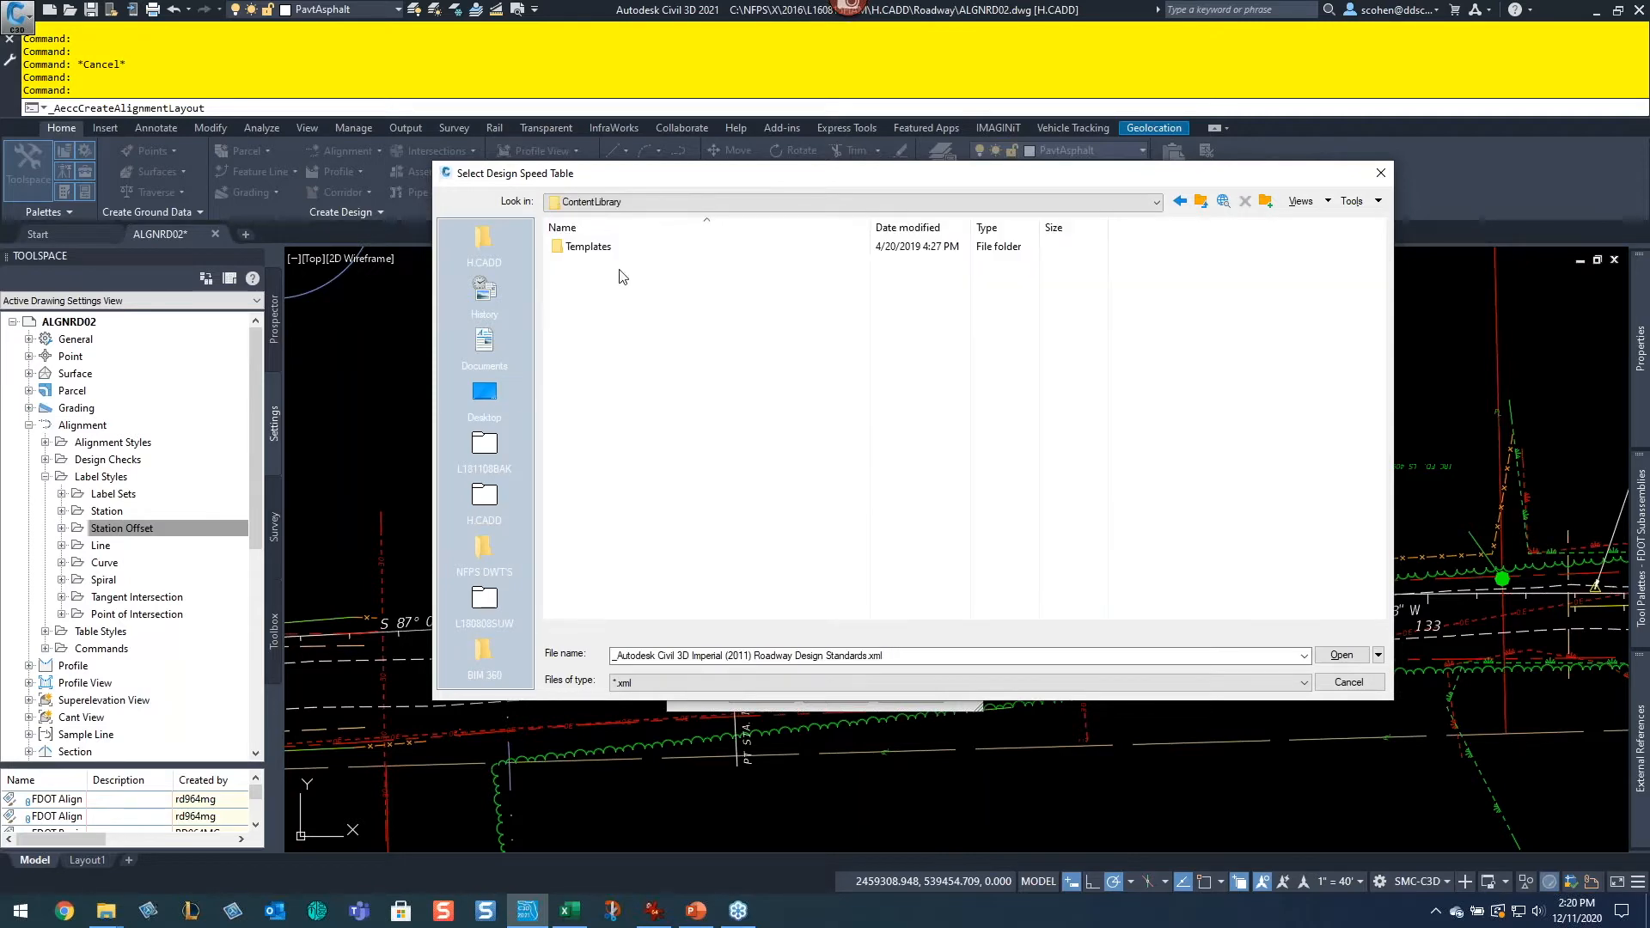
click(1205, 206)
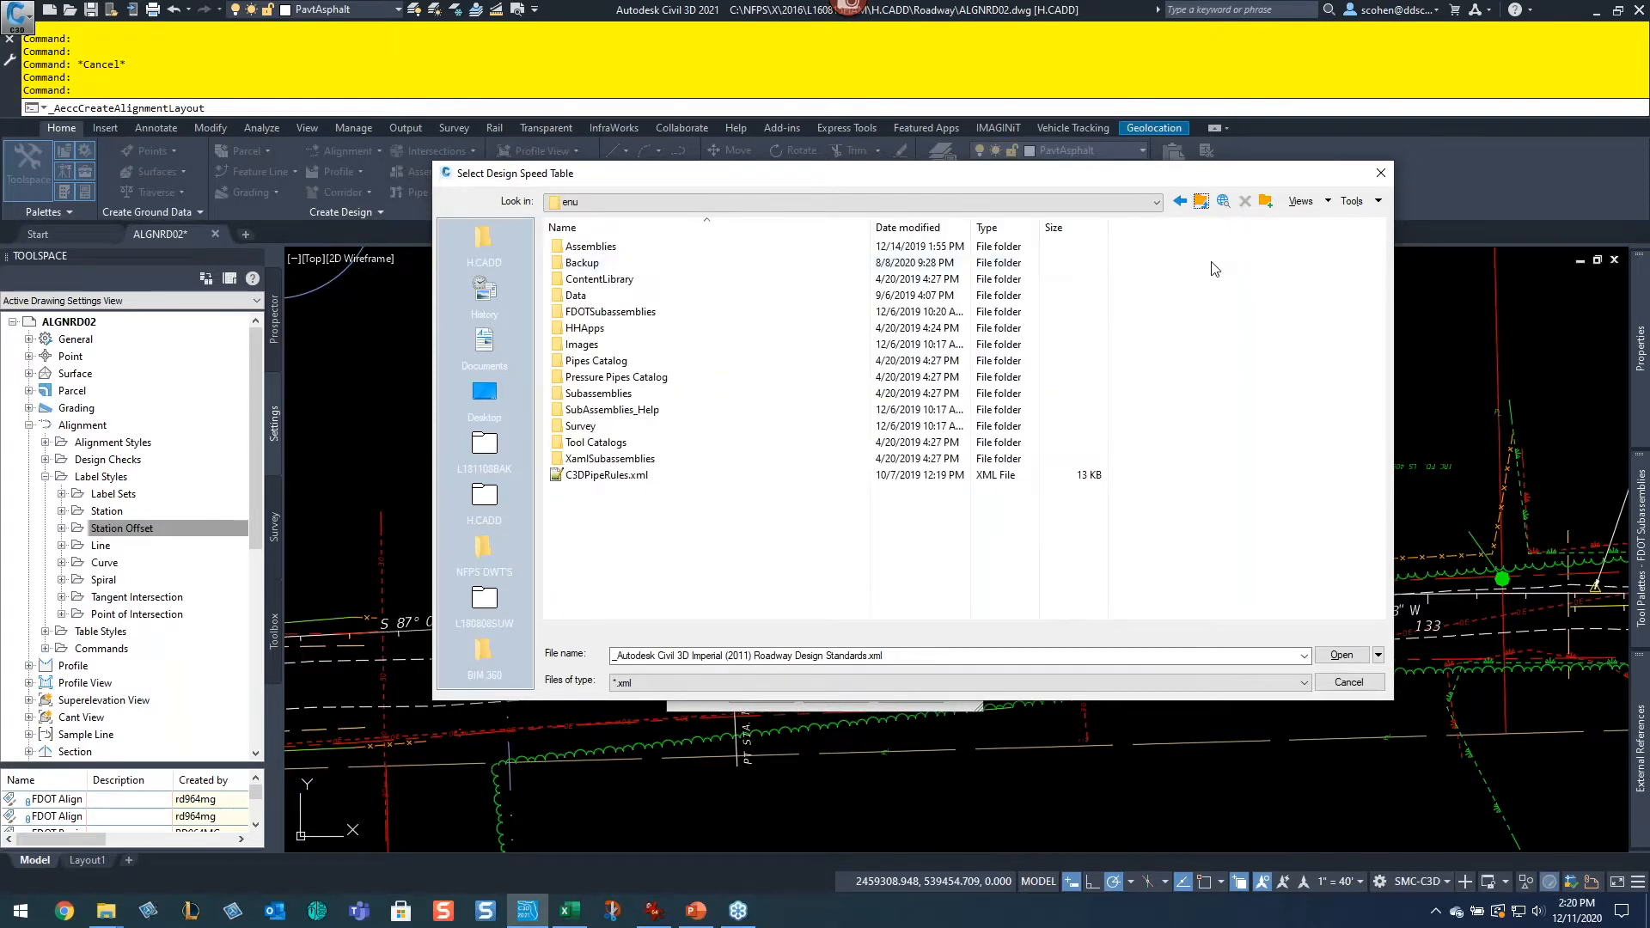
click(1181, 205)
click(1180, 205)
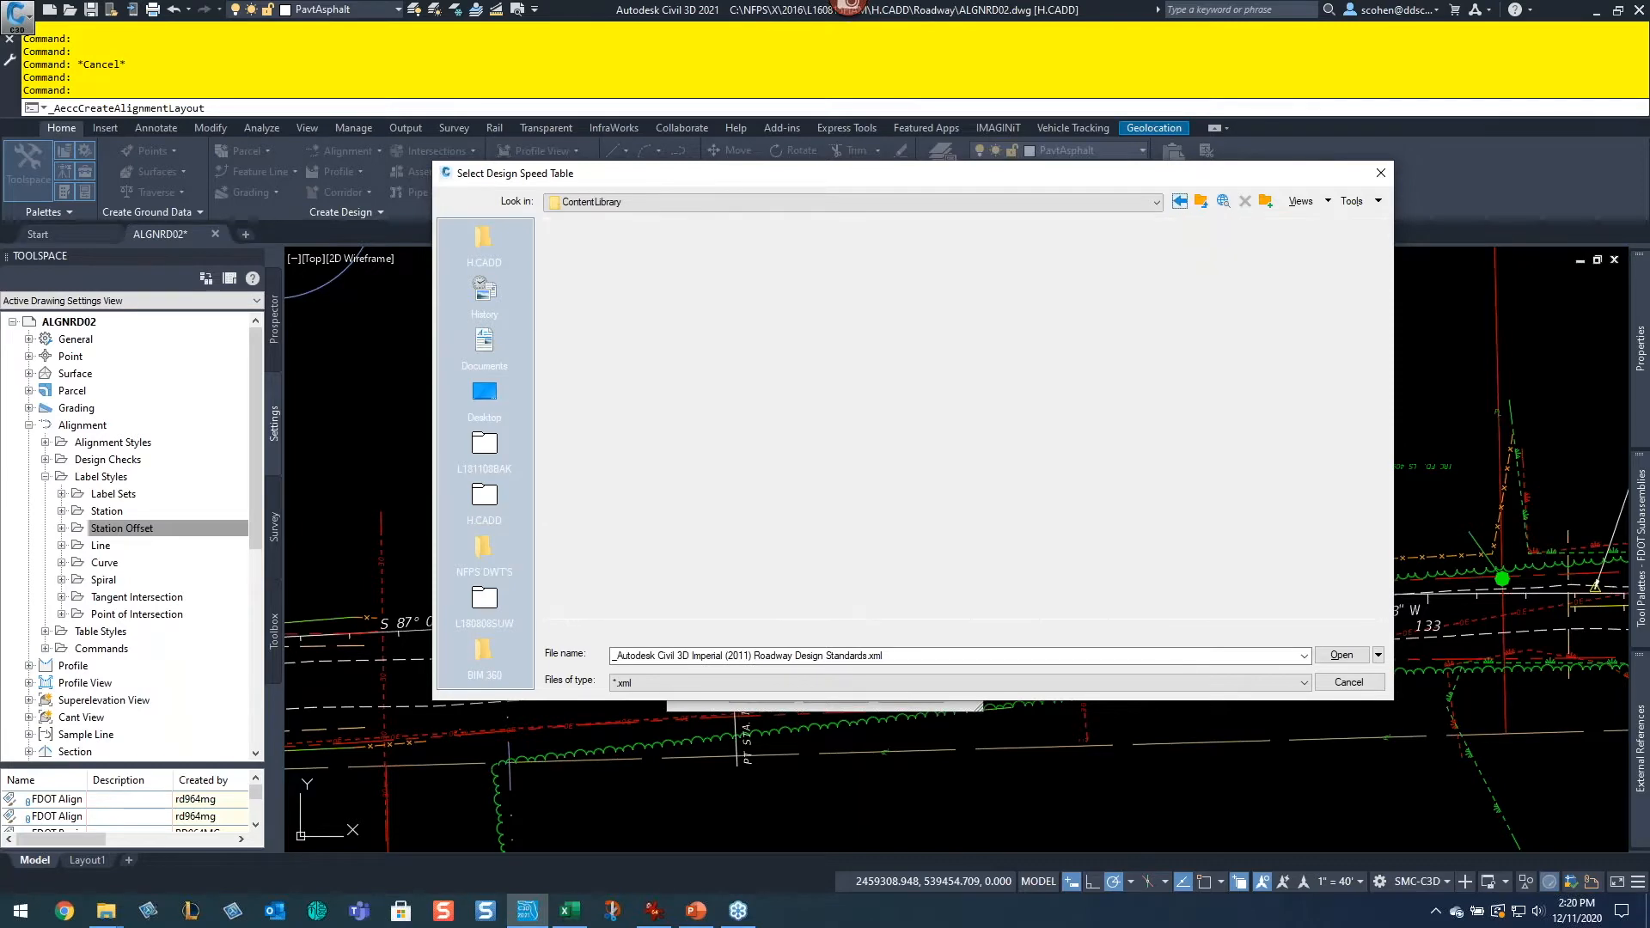
click(1181, 204)
click(1180, 203)
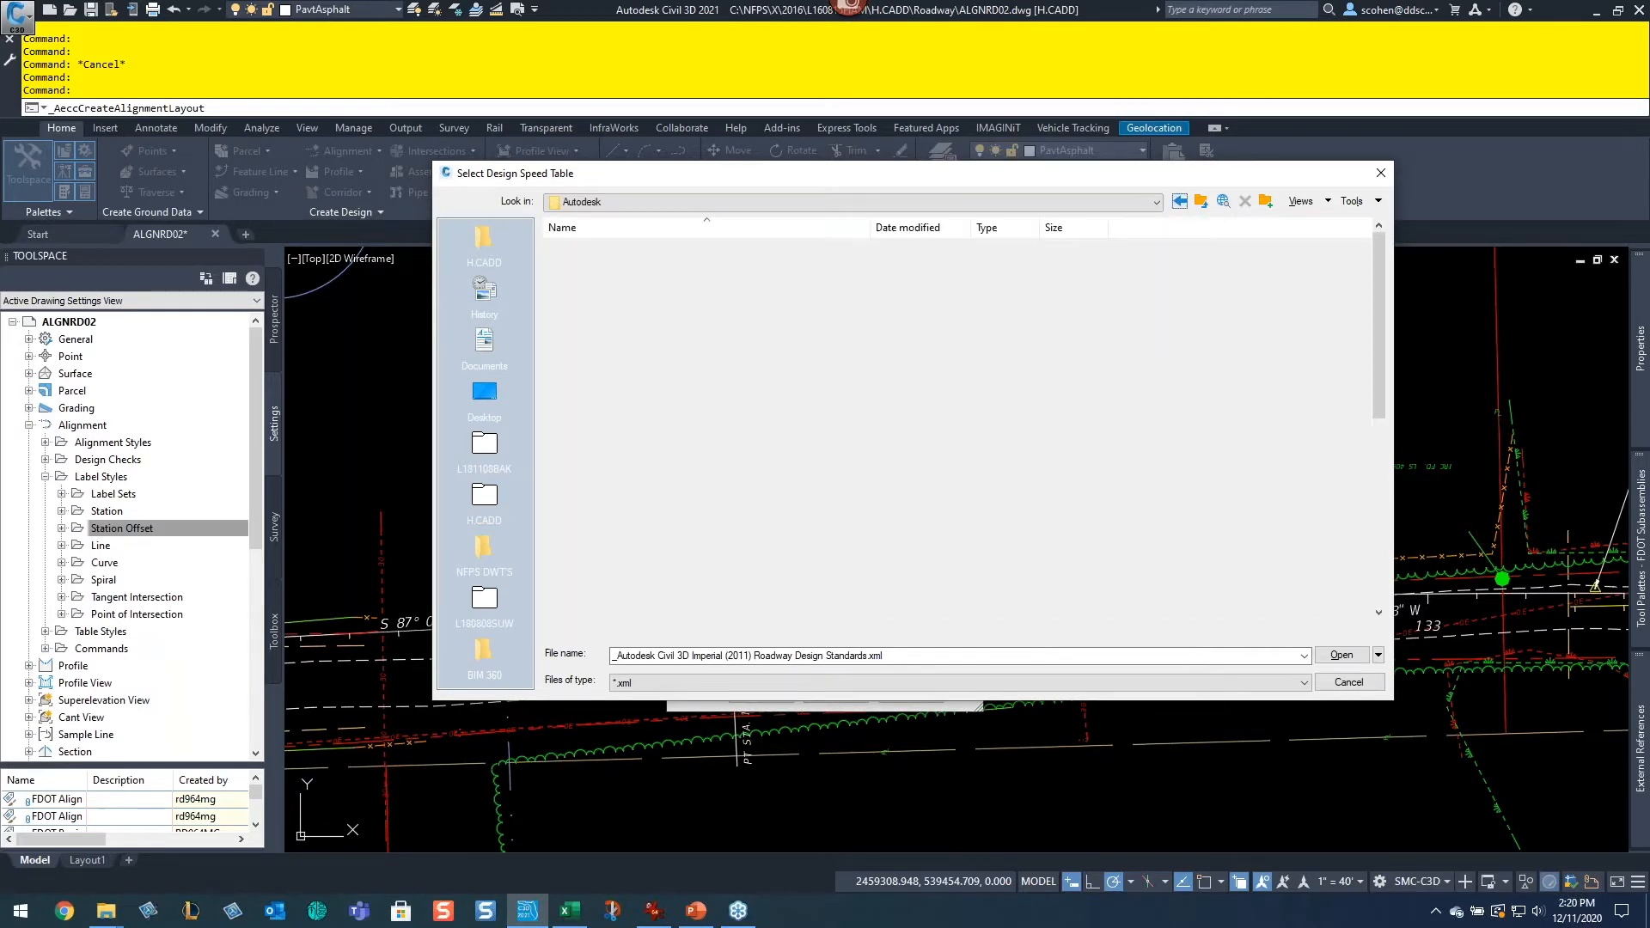
click(1179, 202)
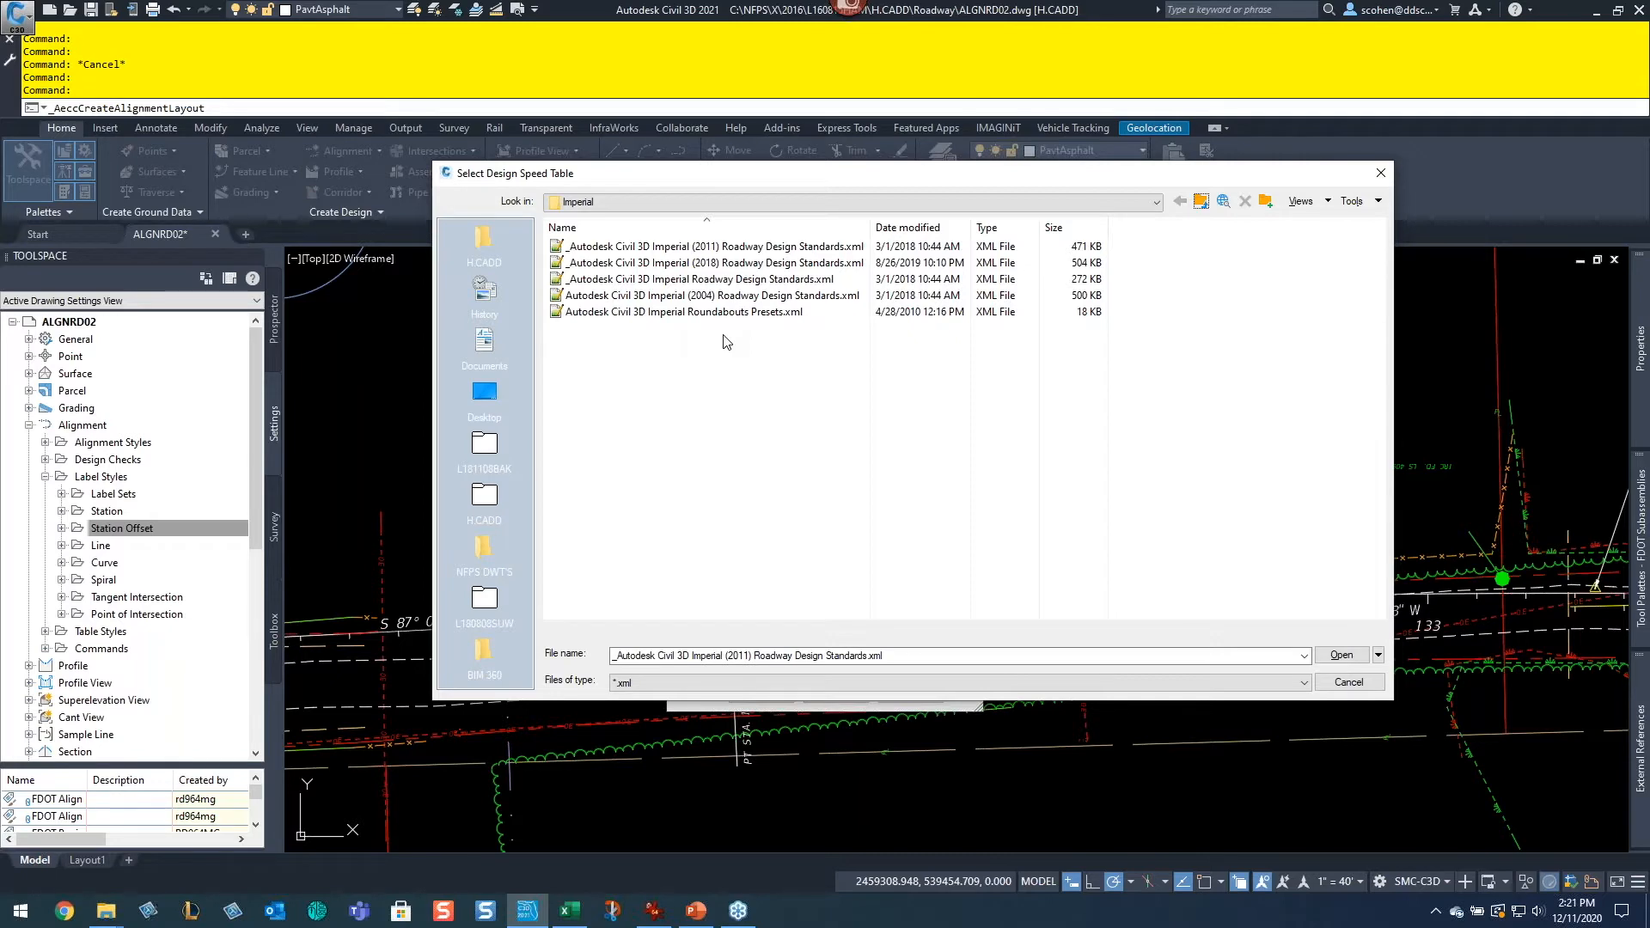
double_click(749, 295)
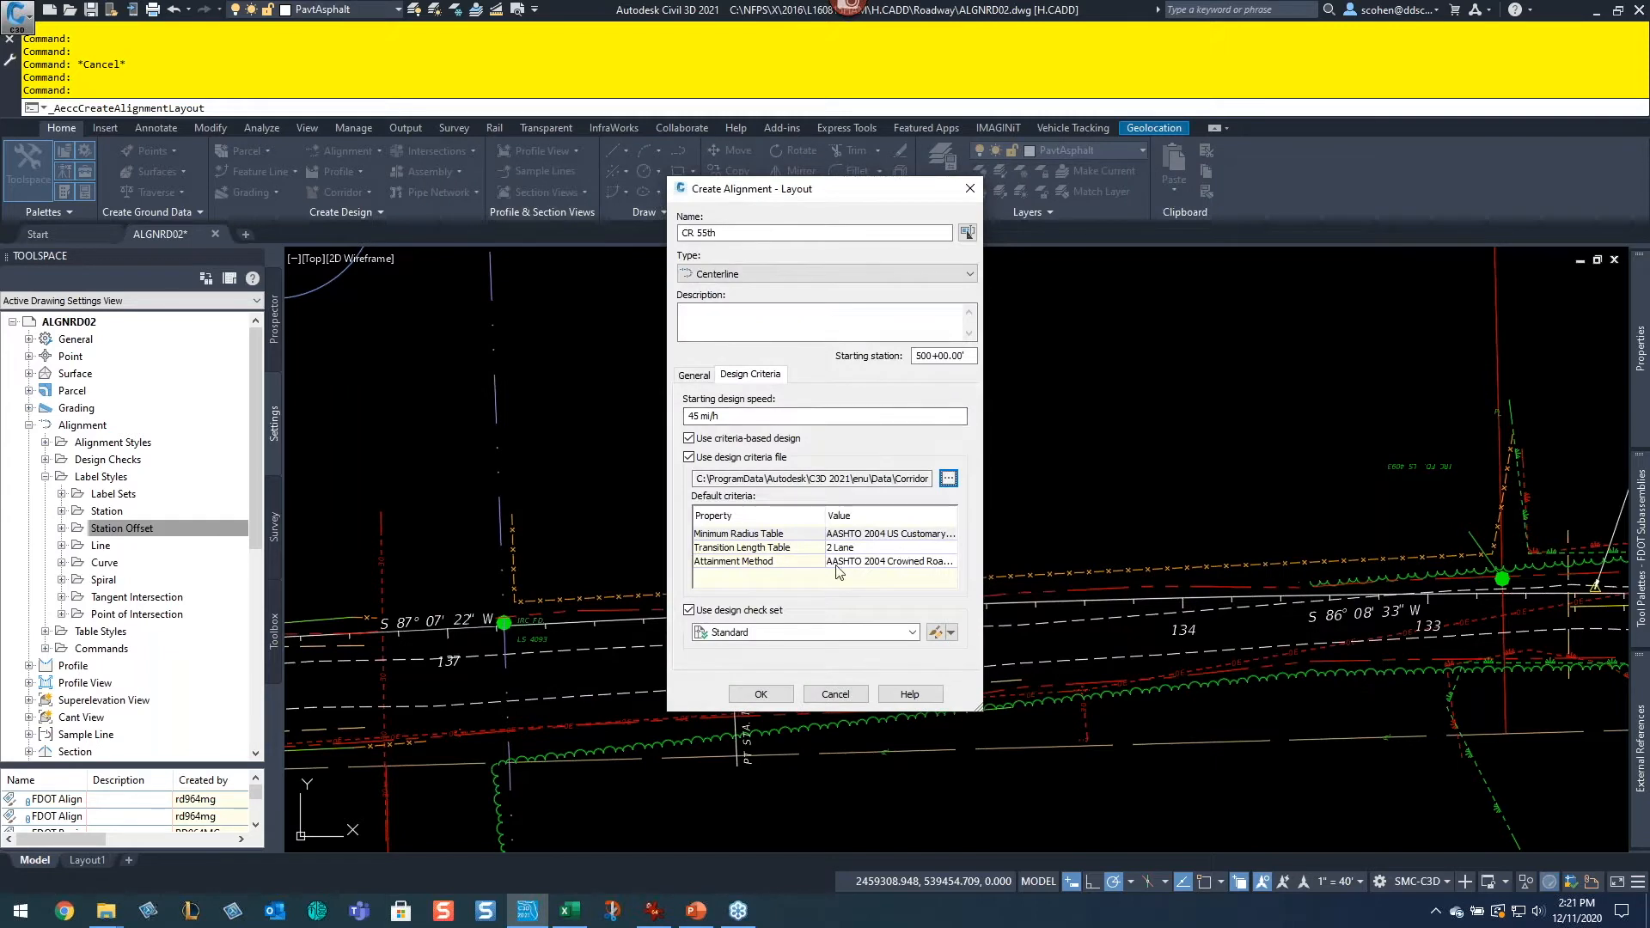
Step: Choose the AASHTO 2004 US Customary eMax 8% minimum radius table and turn off the design check set before accepting the dialog
click(891, 536)
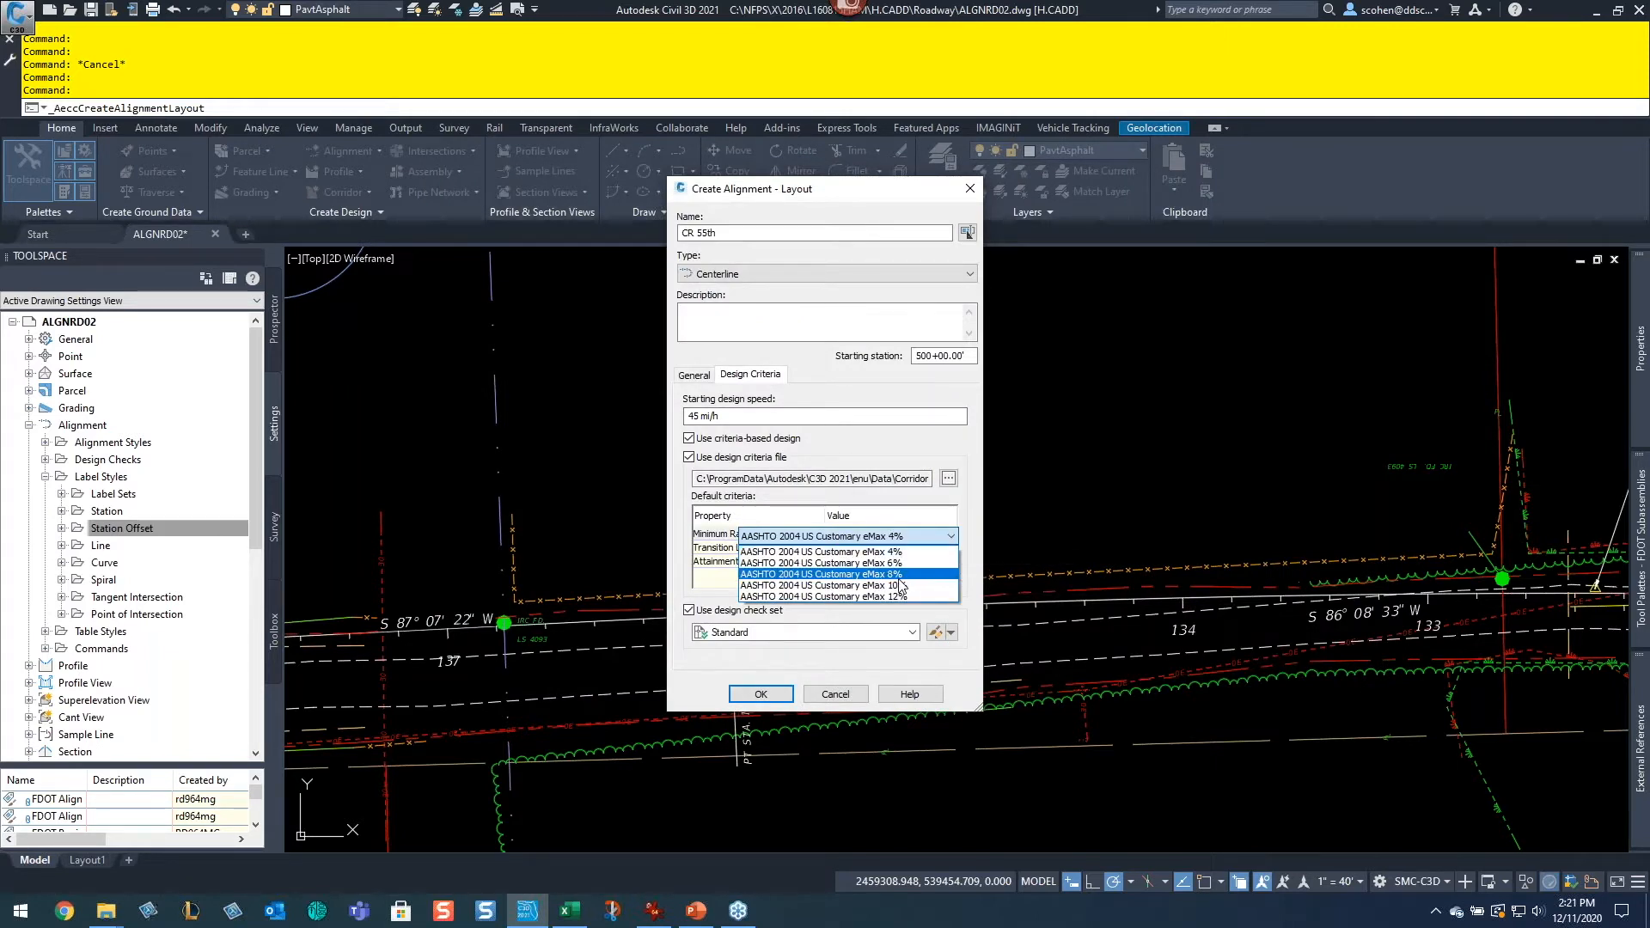
click(902, 574)
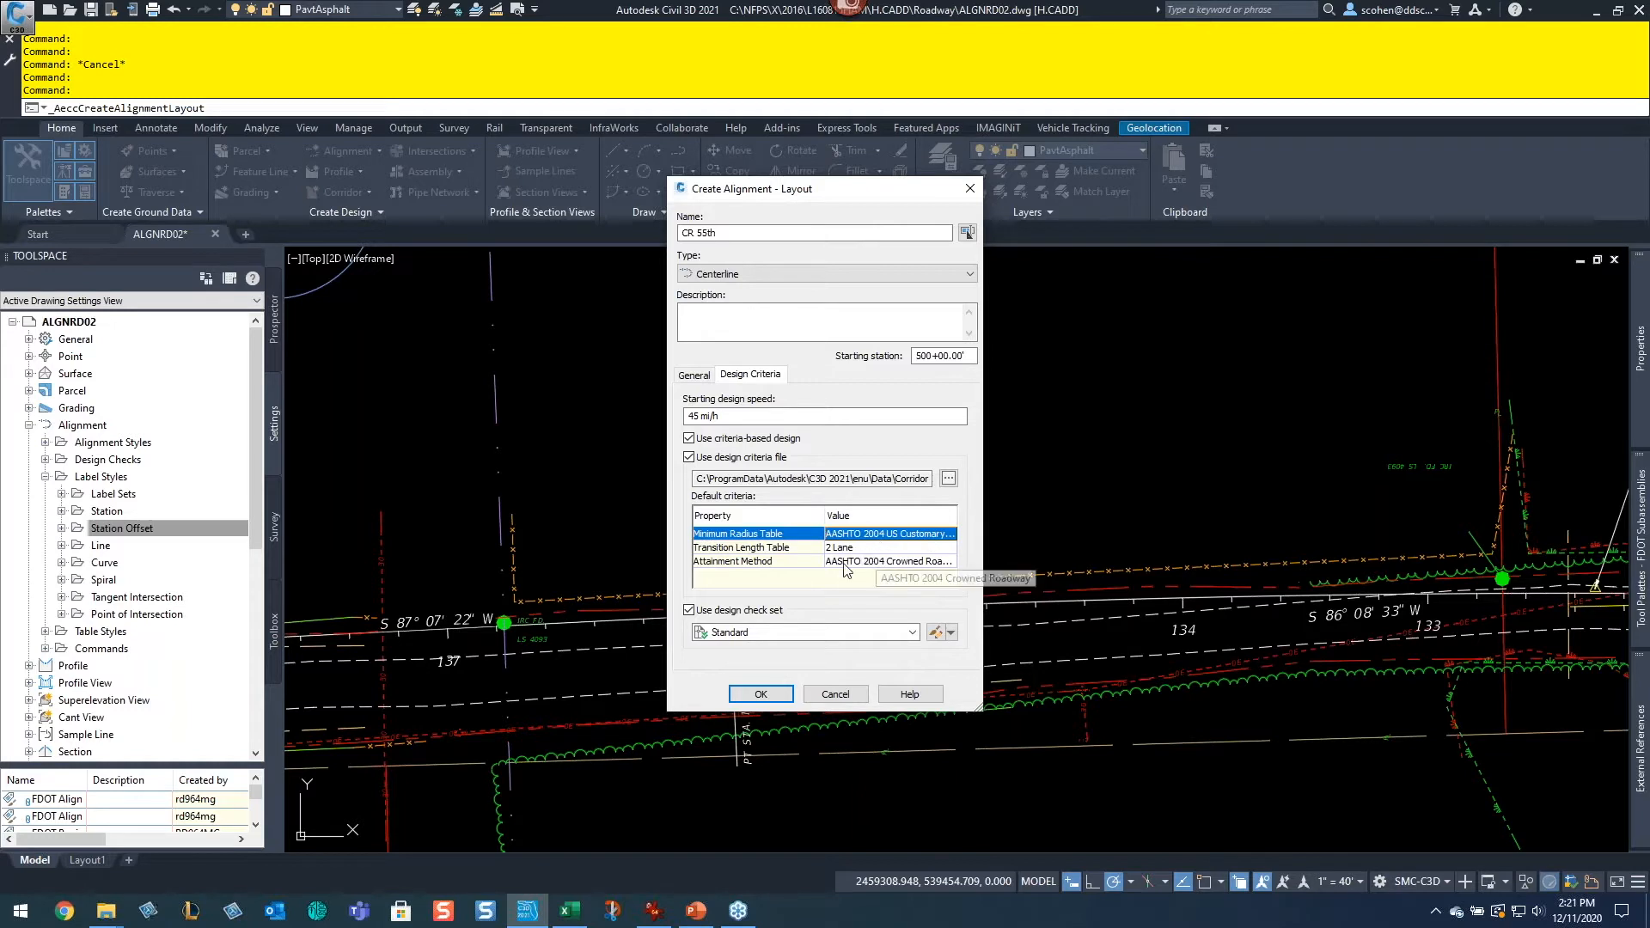
click(732, 610)
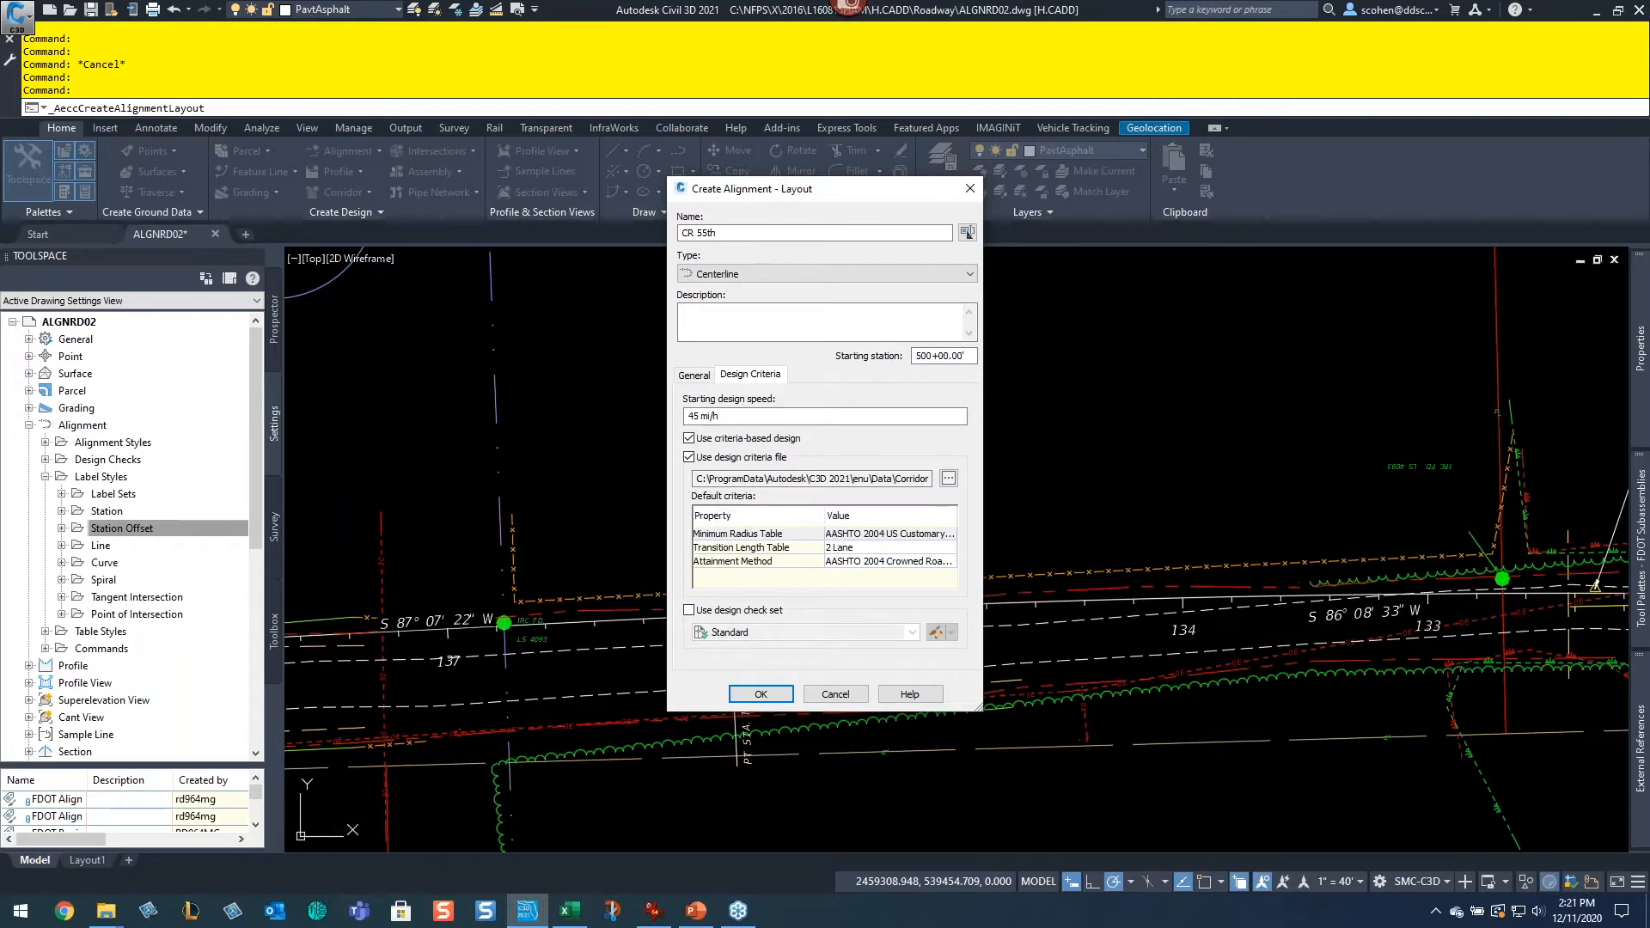
click(750, 696)
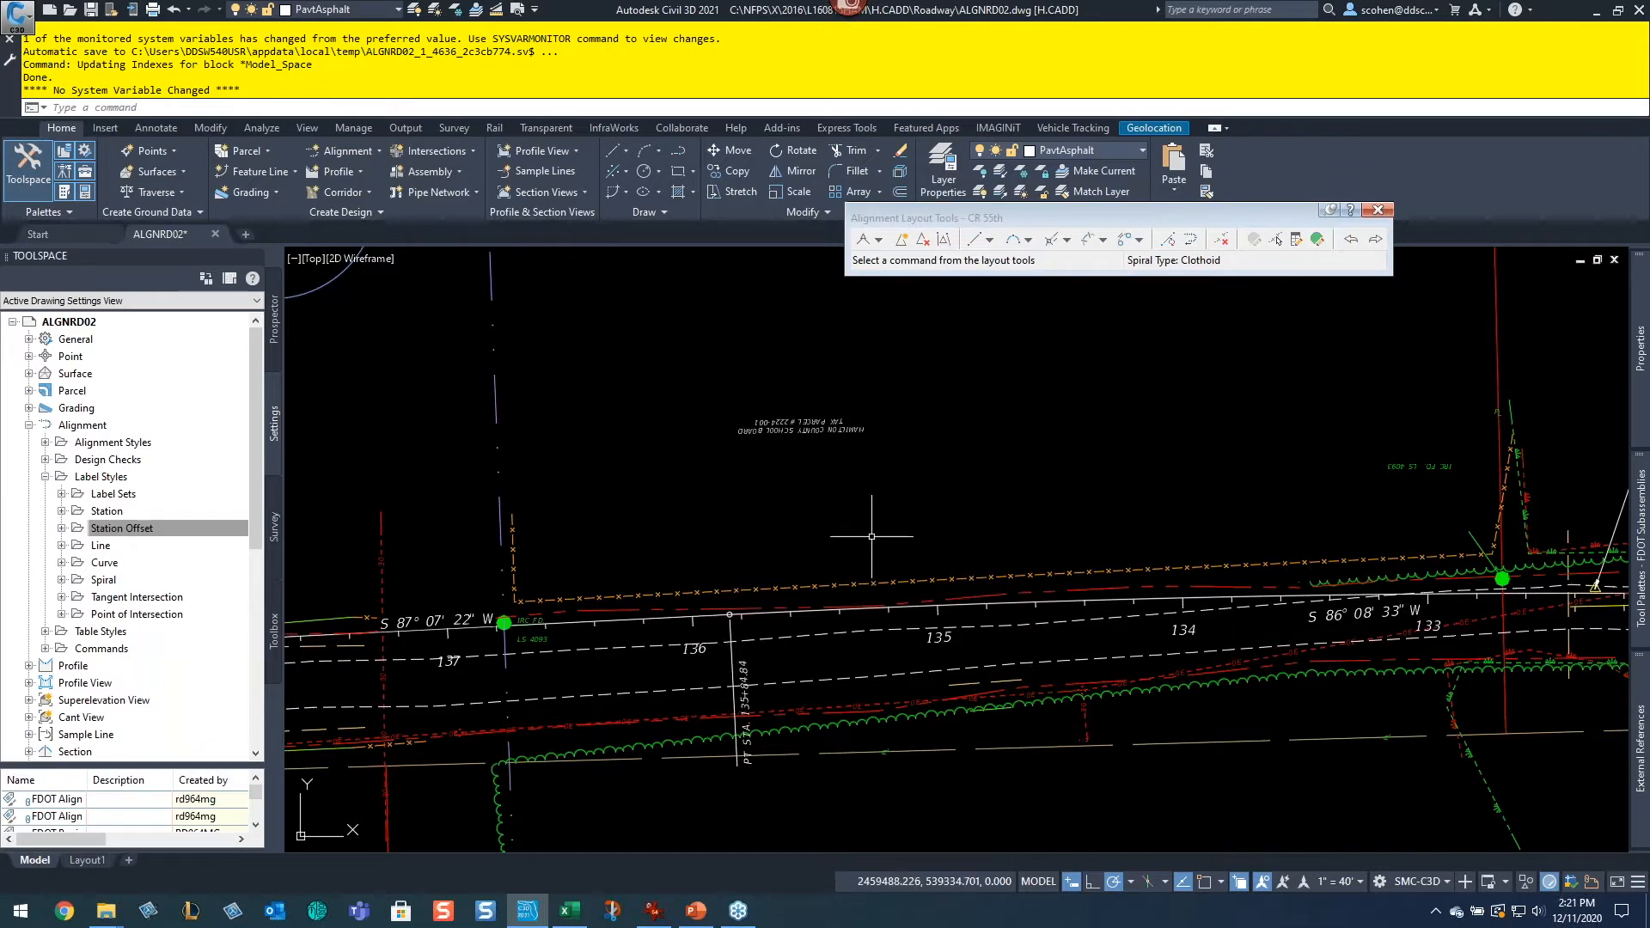
middle_drag(863, 534, 1335, 444)
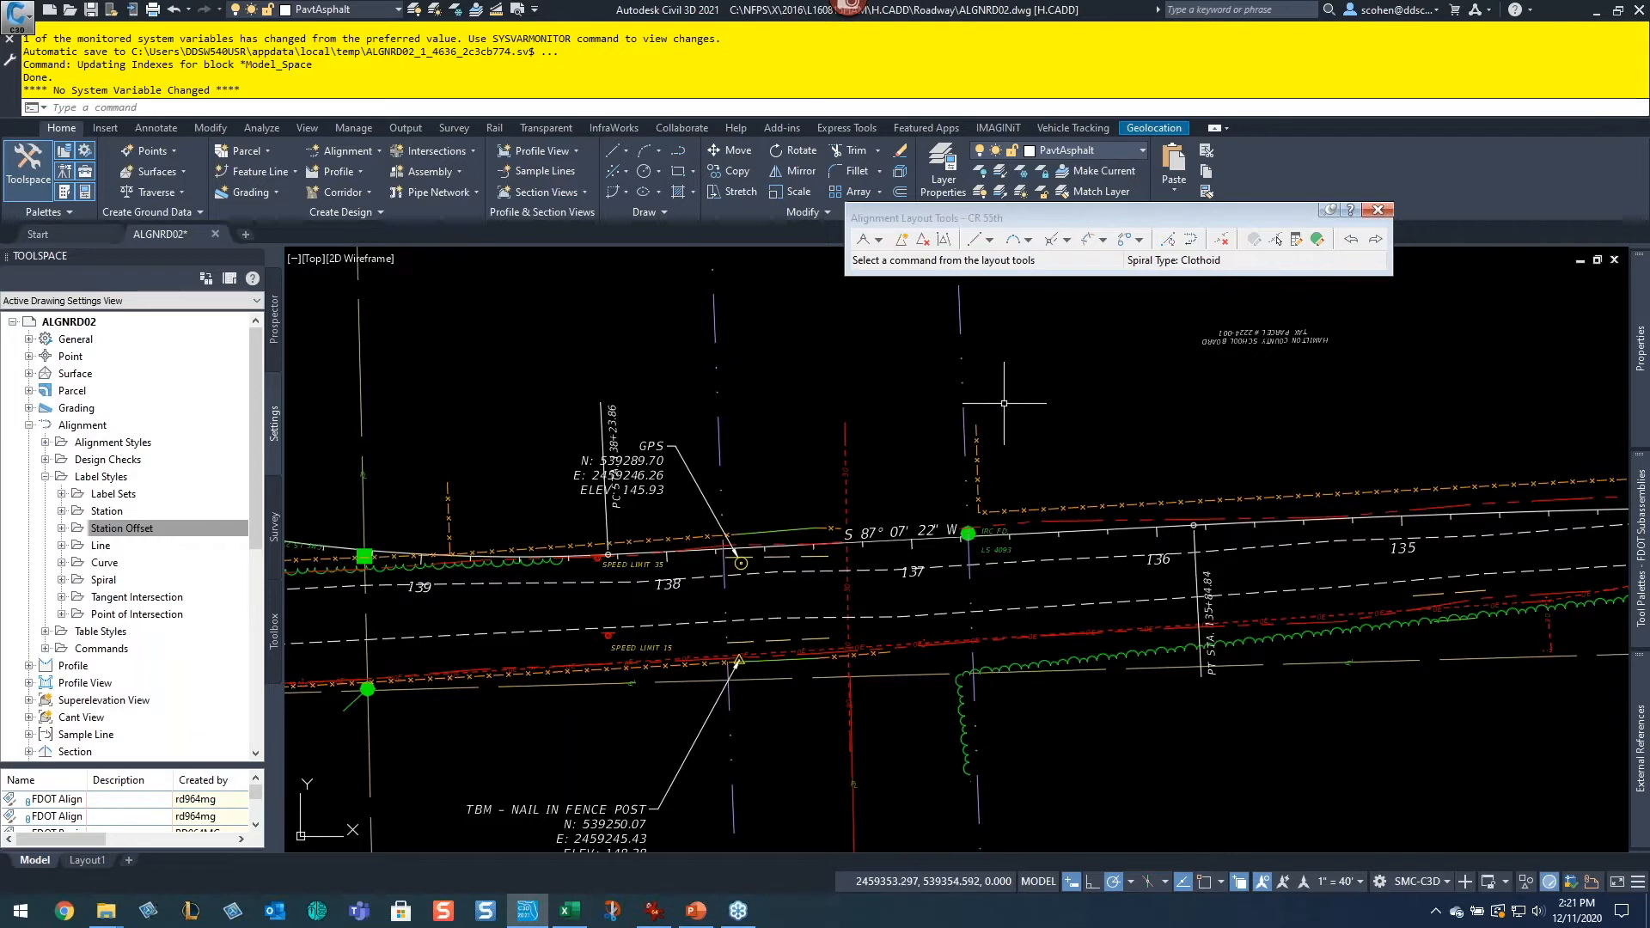
mouse_move(1004, 403)
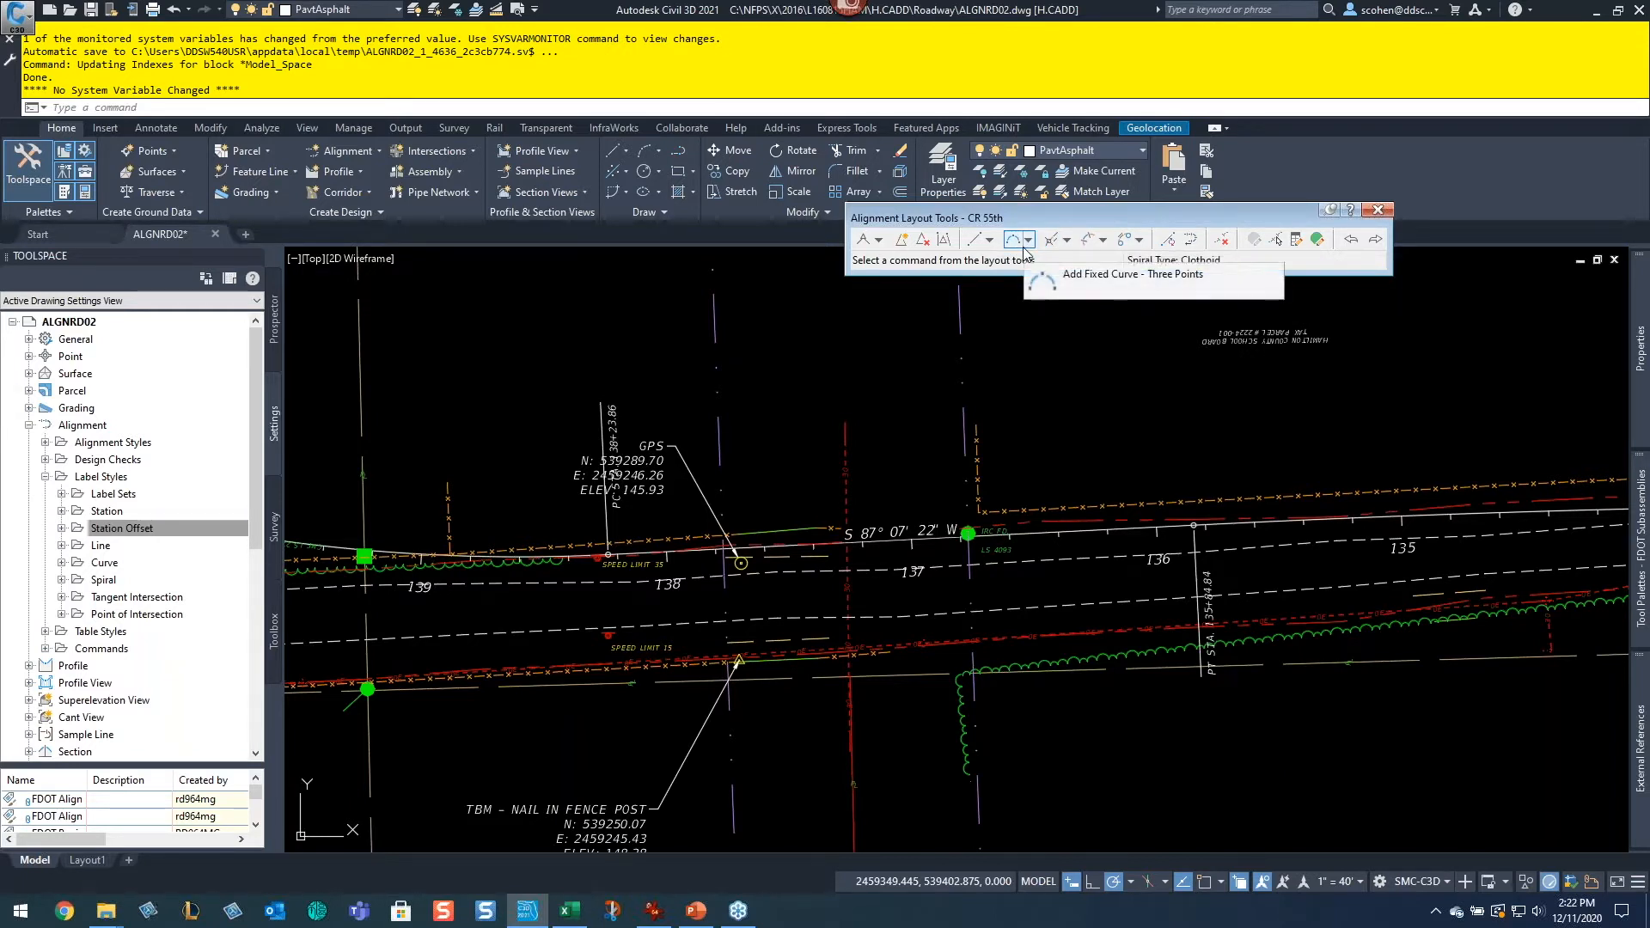
click(989, 240)
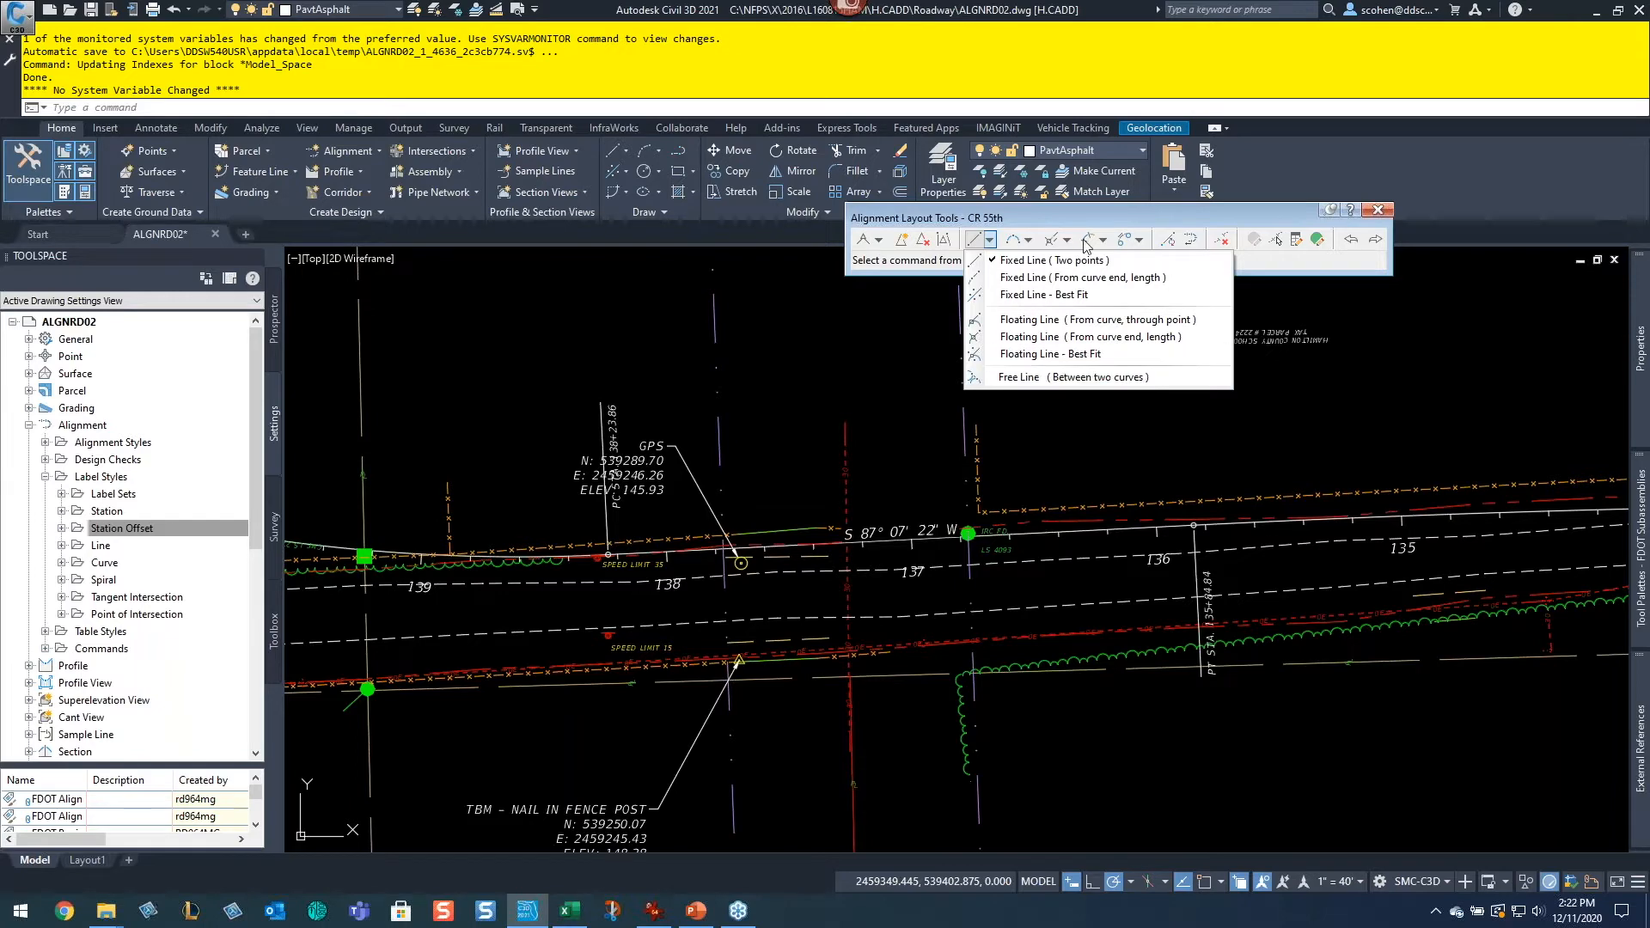
click(1029, 240)
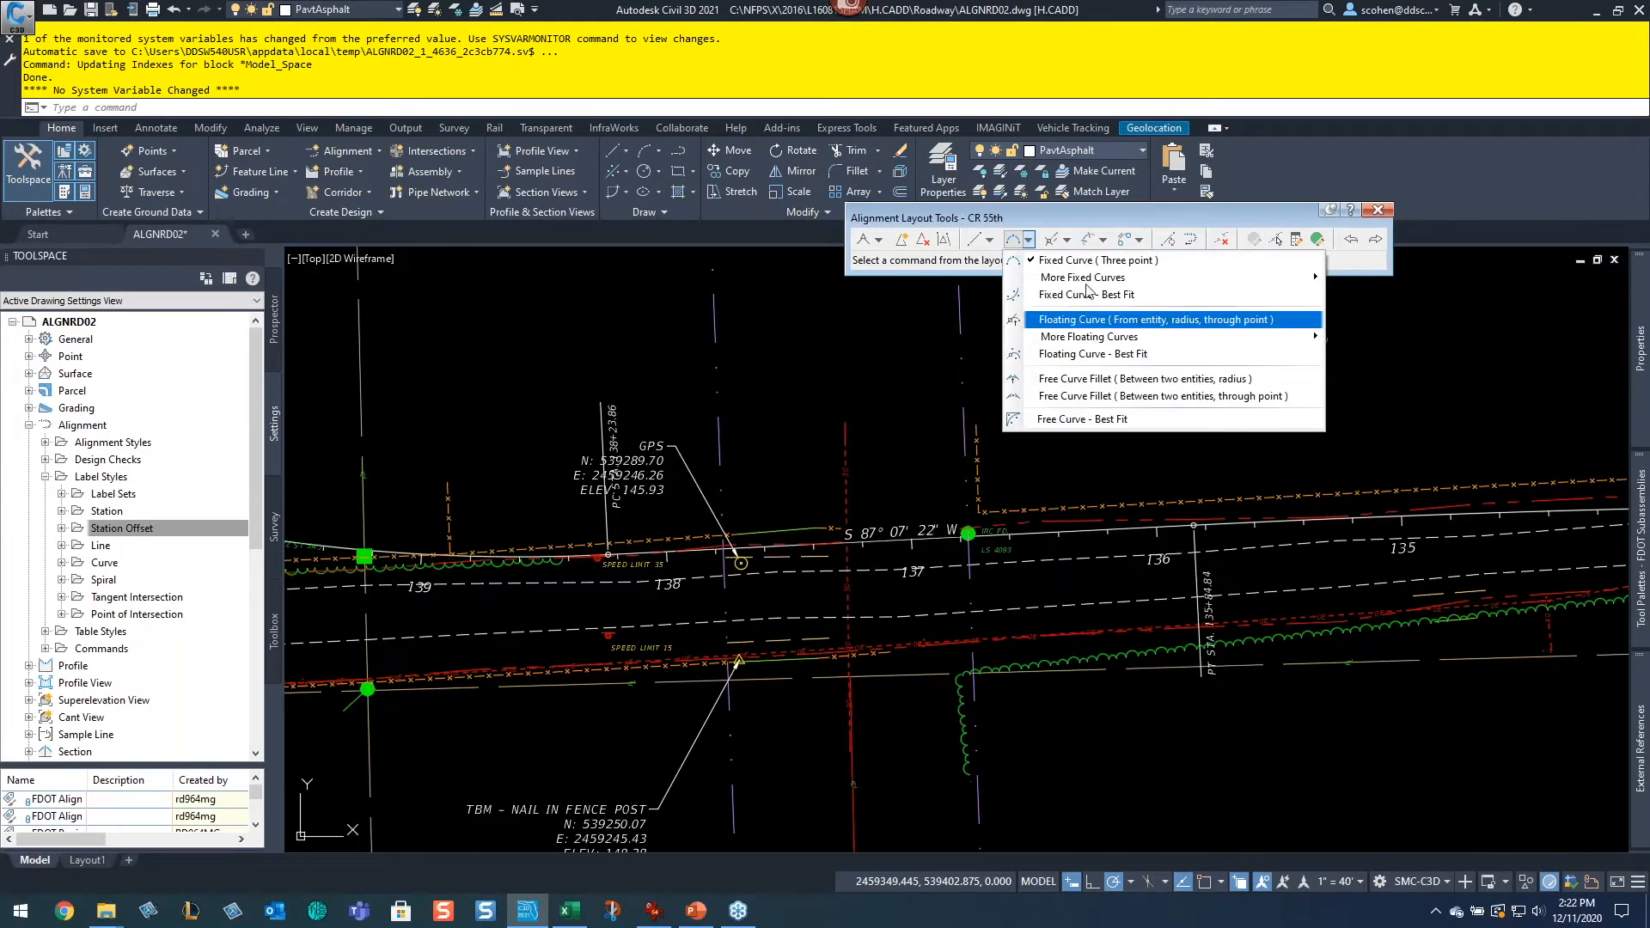
click(1074, 225)
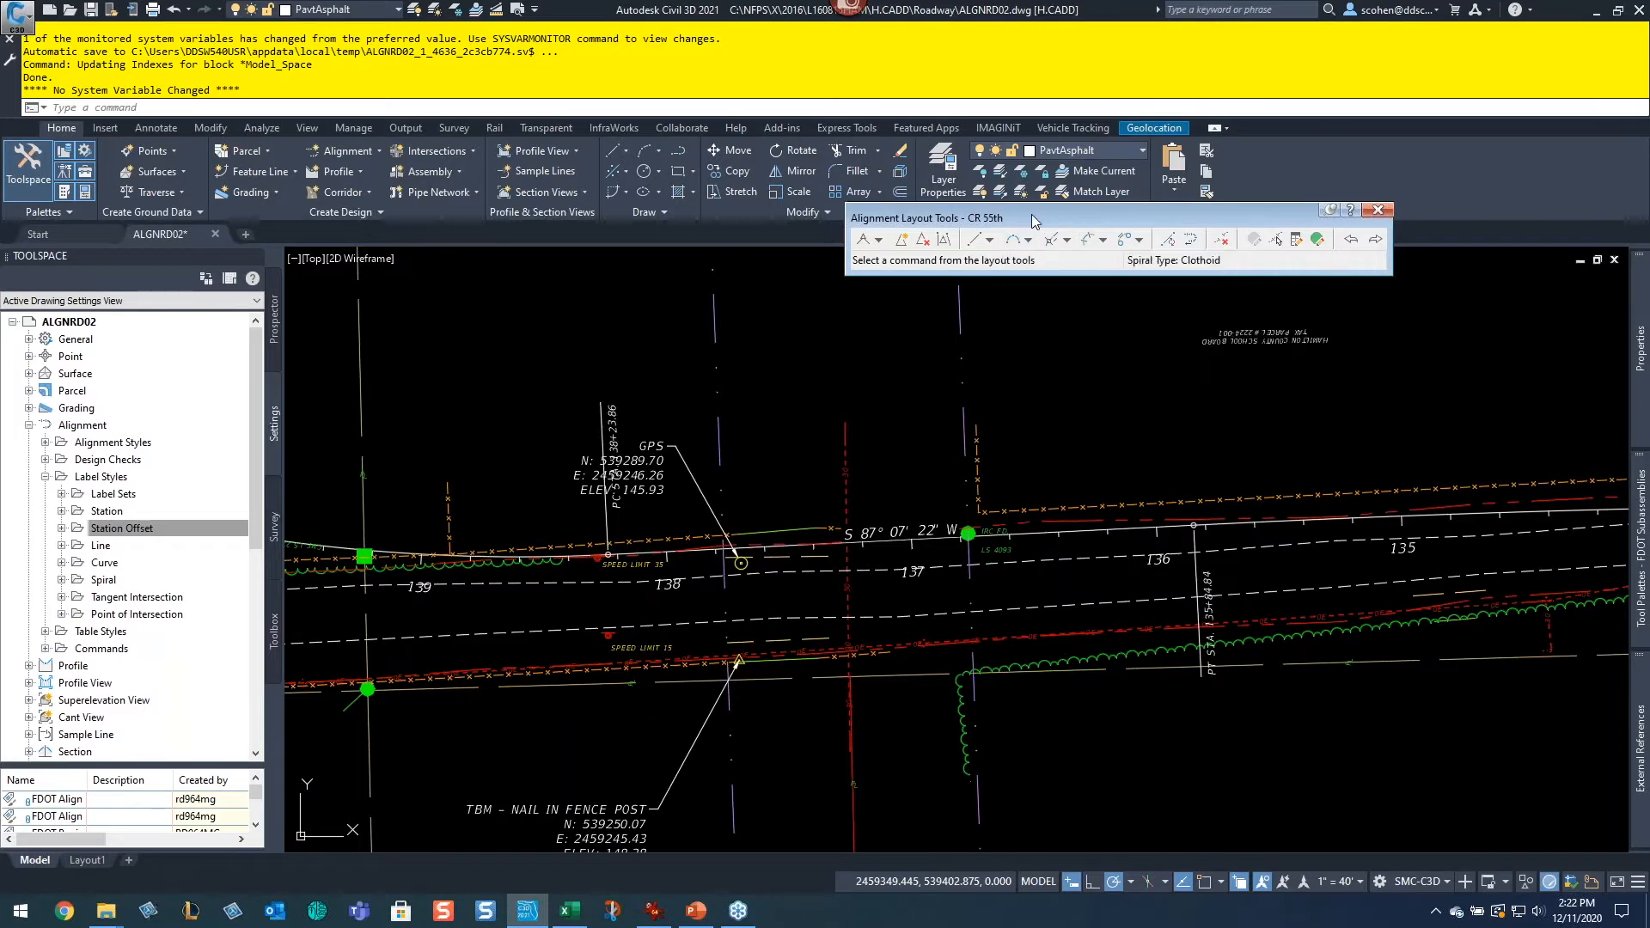
click(990, 241)
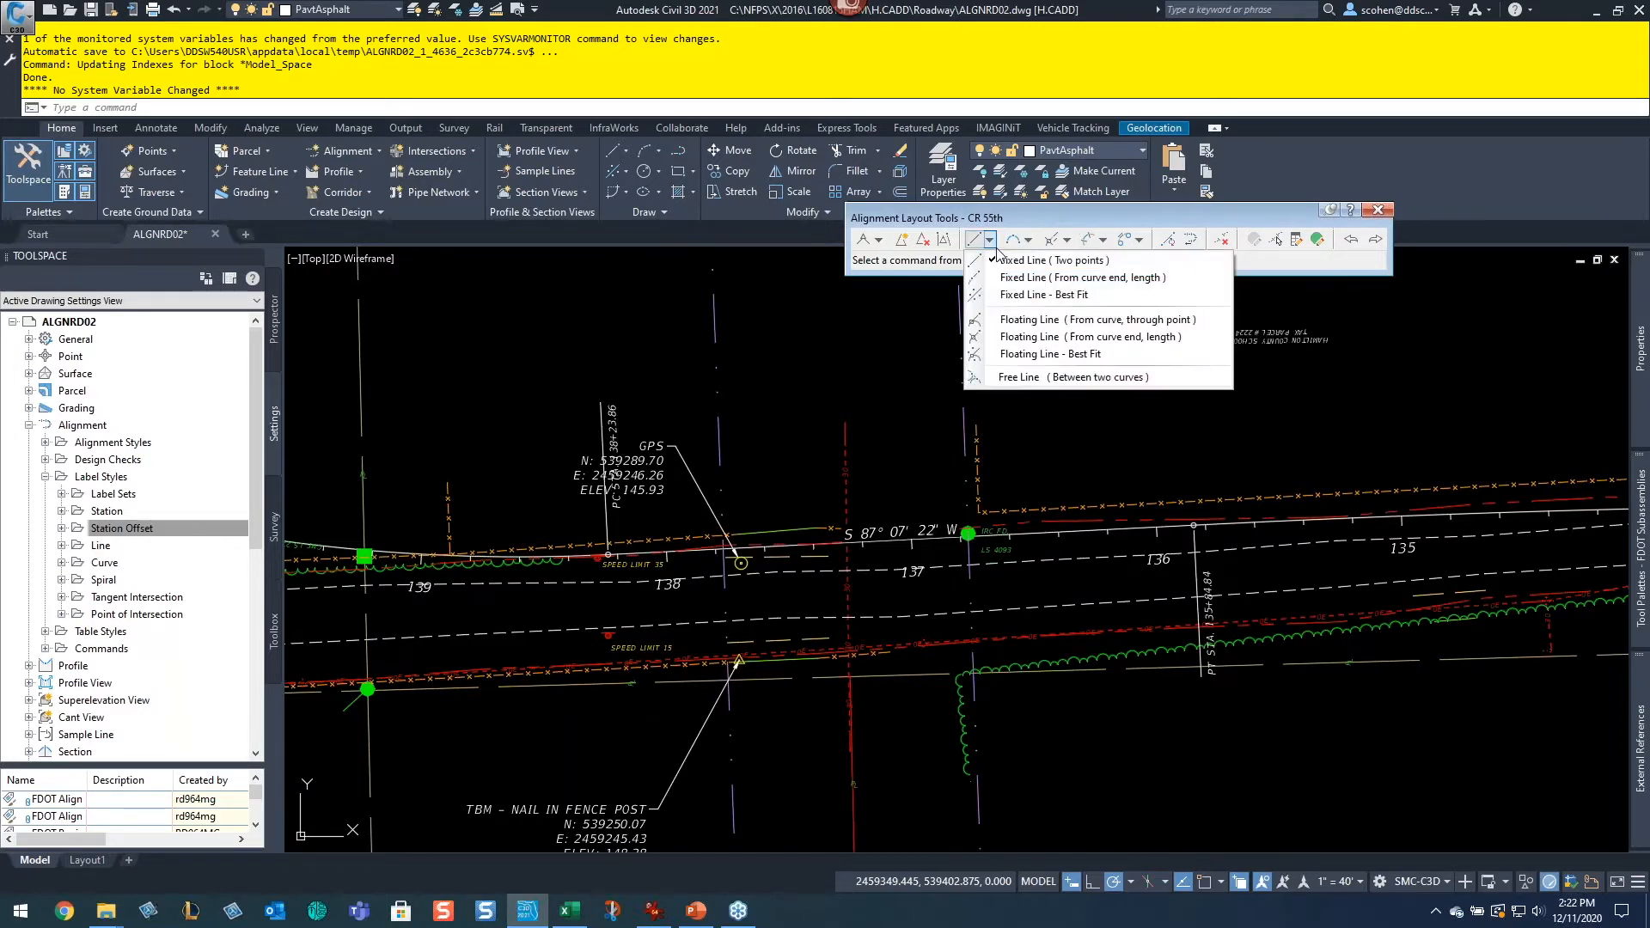
Step: Draw a fixed two-point line along the existing alignment from near station 136 westward to near station 138
click(1103, 267)
scroll(1245, 523, up, 4)
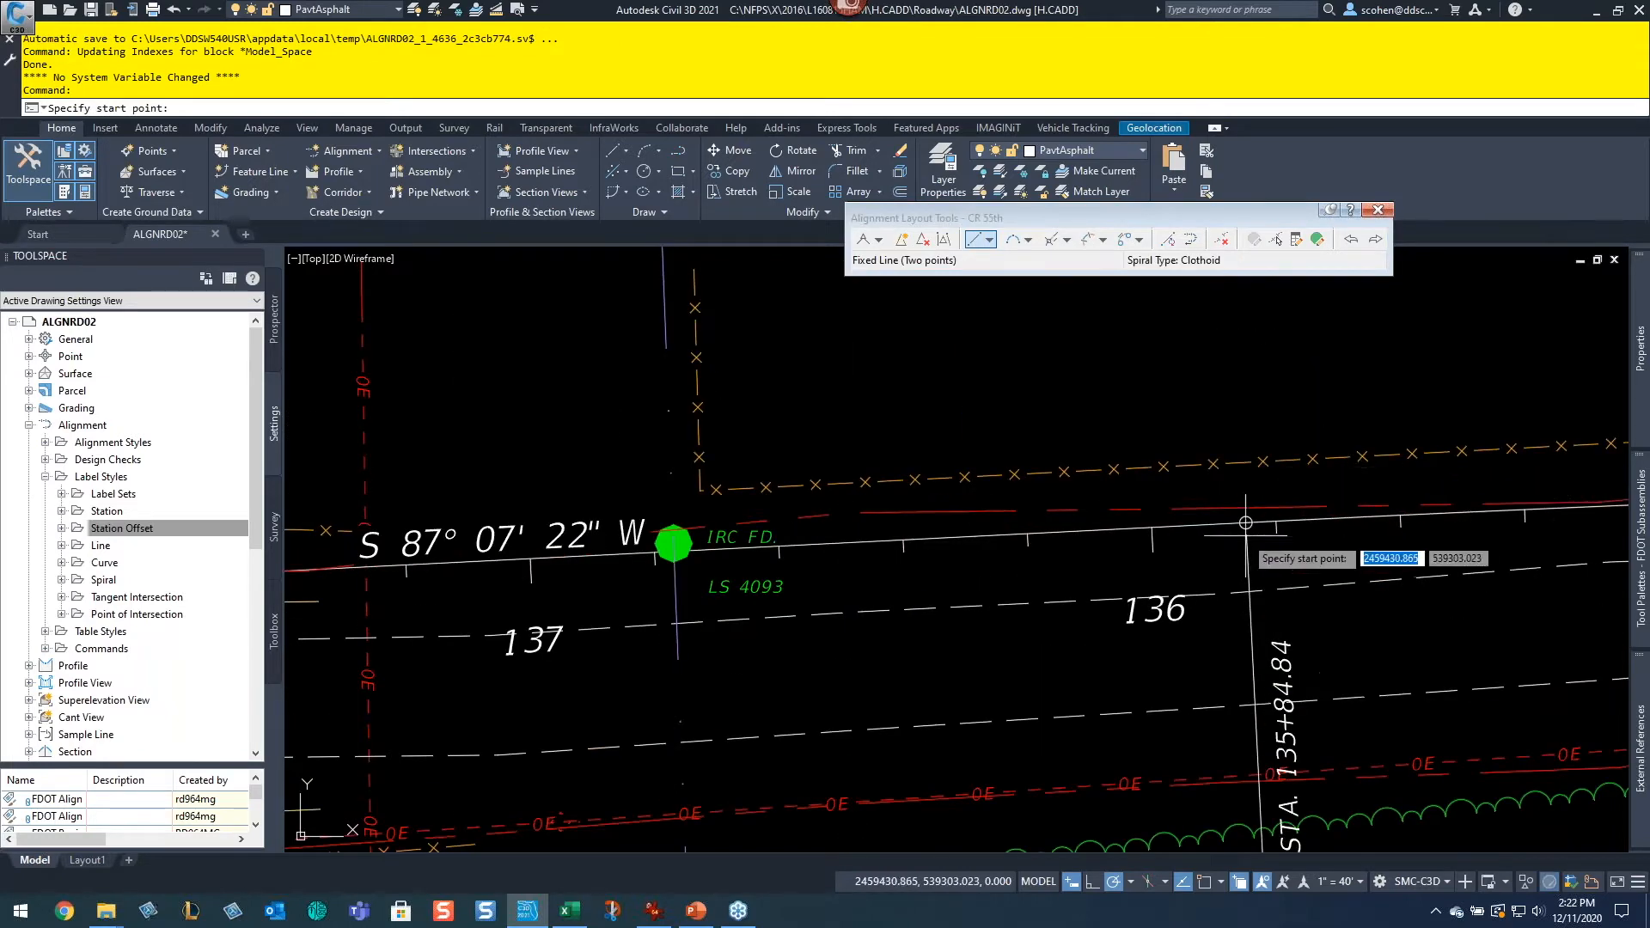
scroll(1153, 521, up, 4)
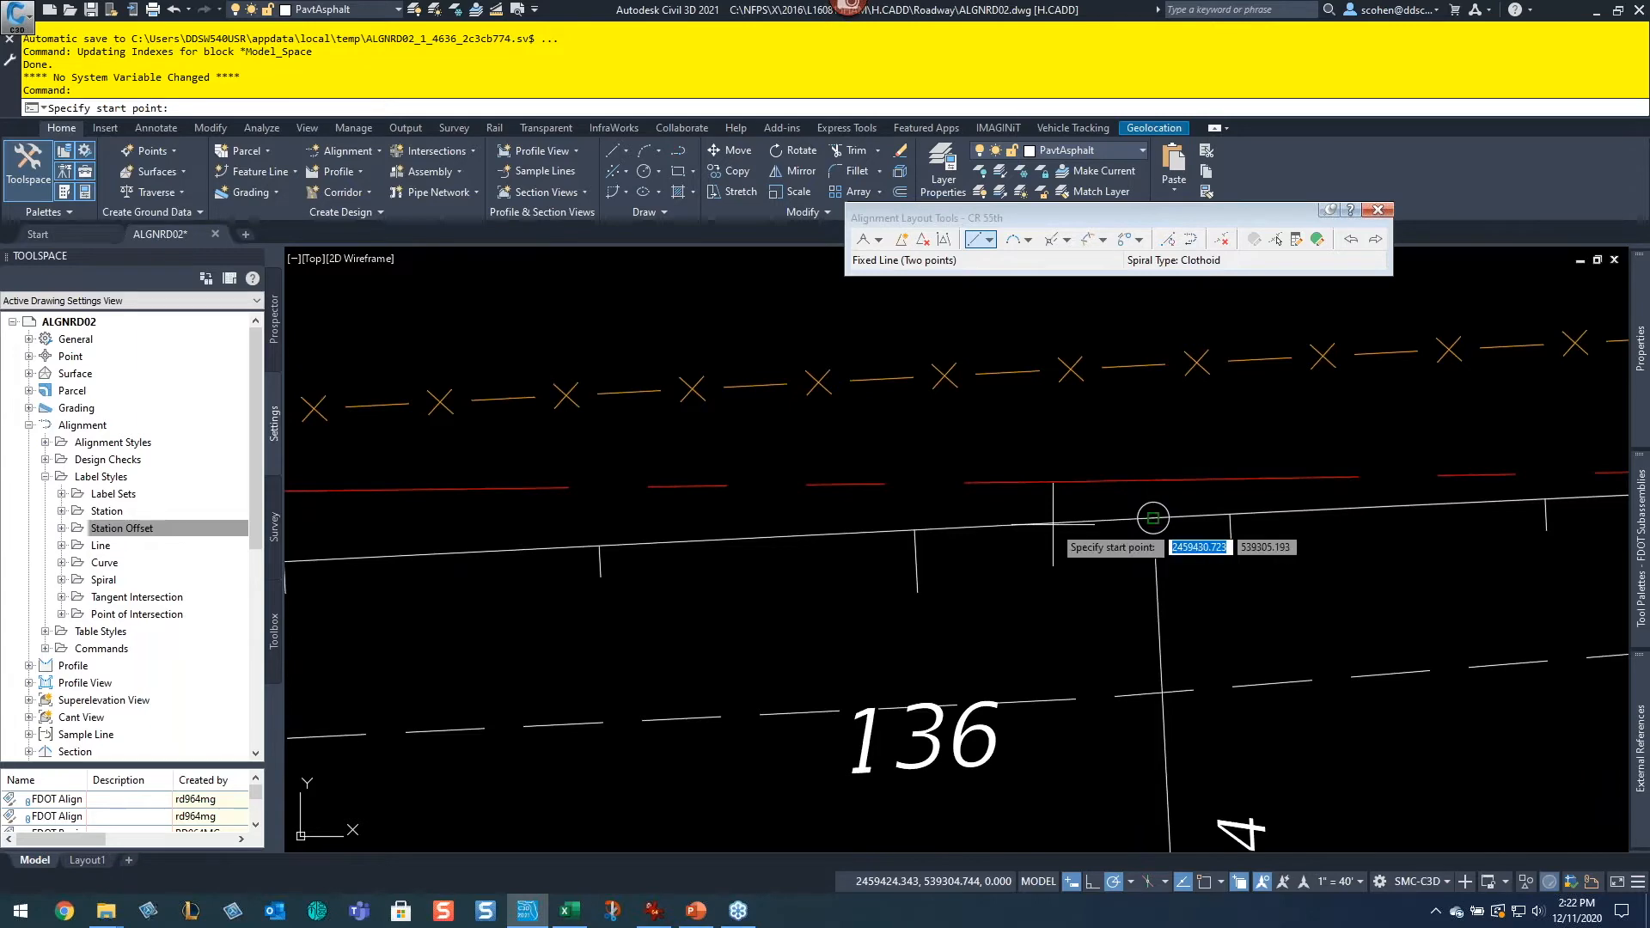
key(F3)
click(1153, 518)
scroll(928, 528, down, 5)
scroll(803, 623, up, 6)
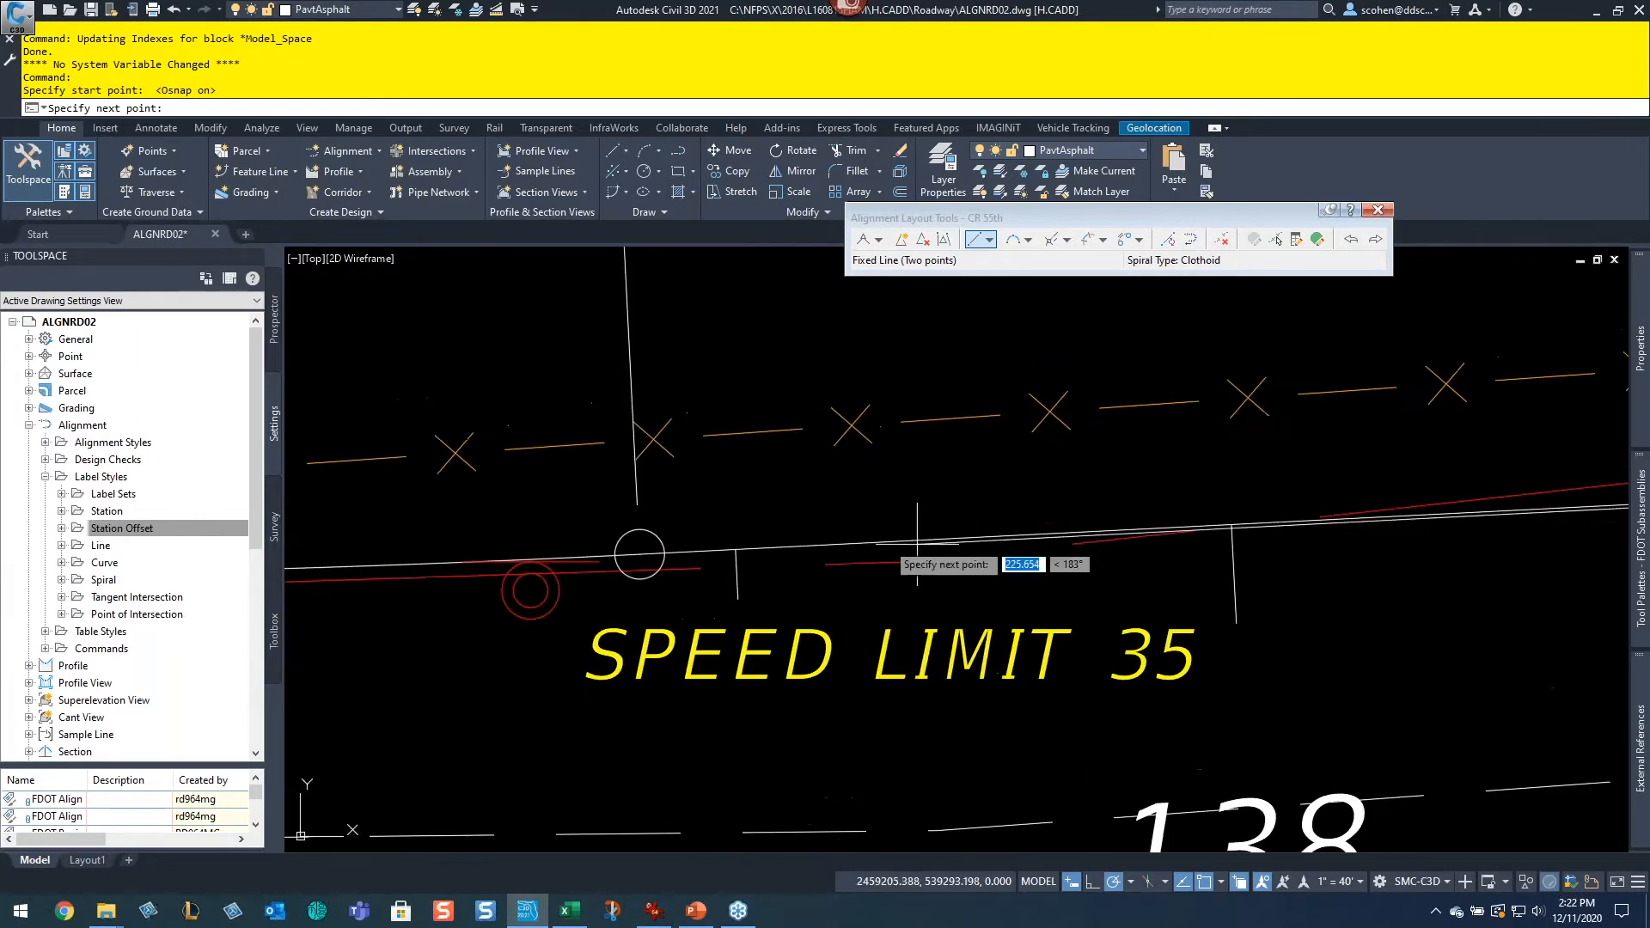
click(787, 550)
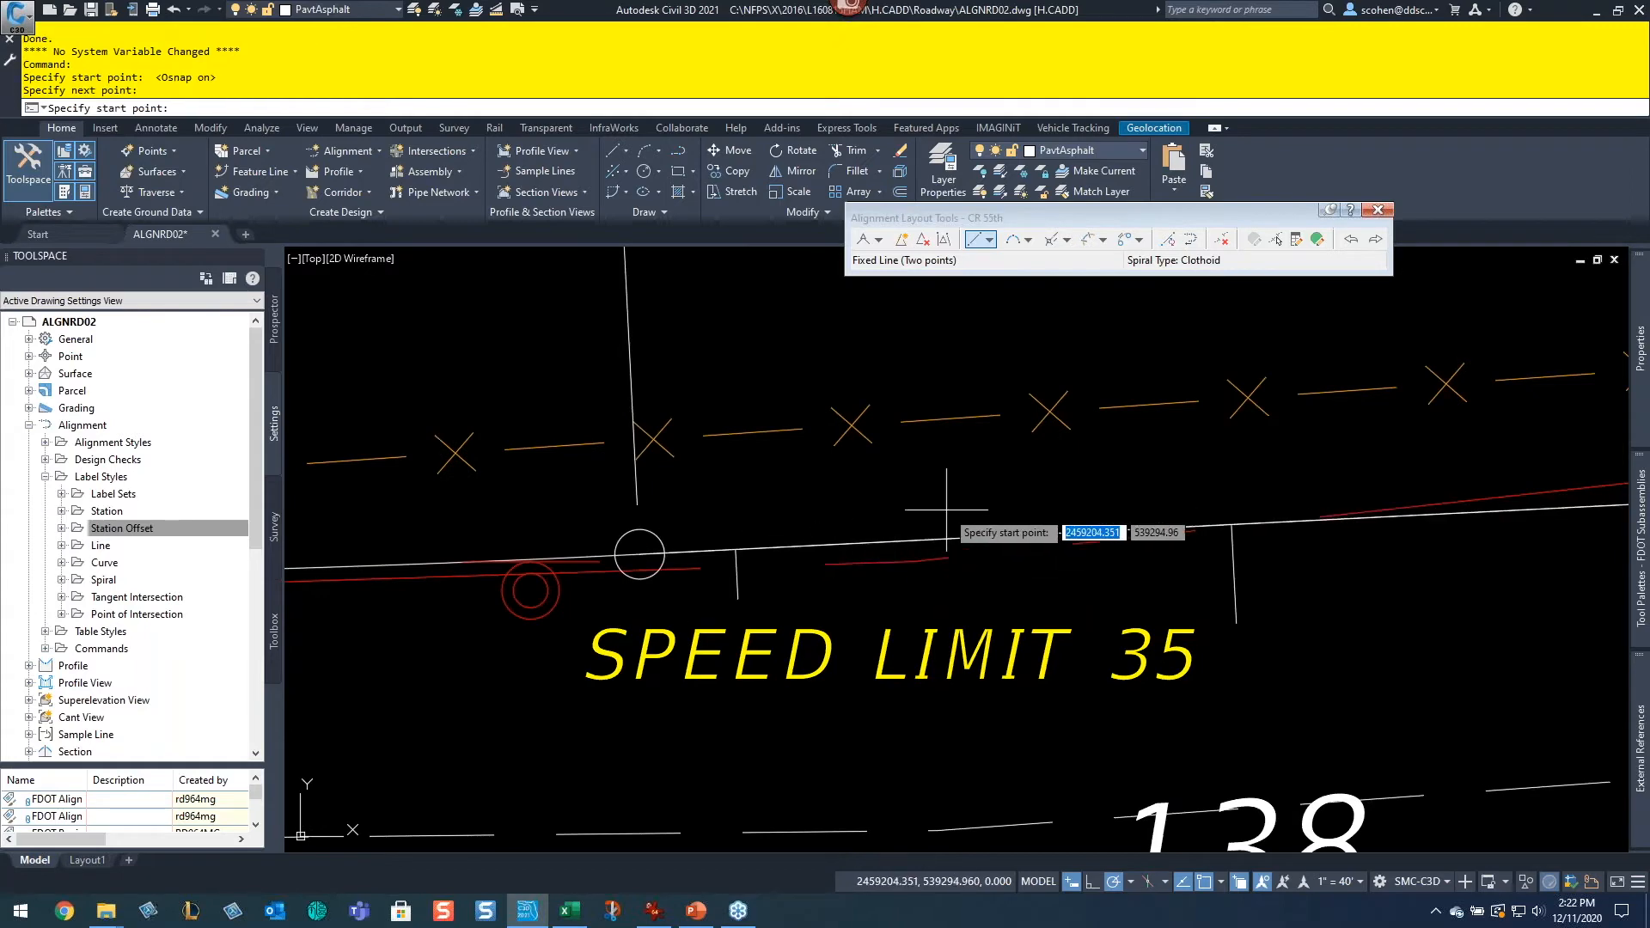
scroll(946, 510, down, 2)
key(Escape)
Step: Measure the radius of the existing alignment east of station 134
scroll(1351, 652, down, 5)
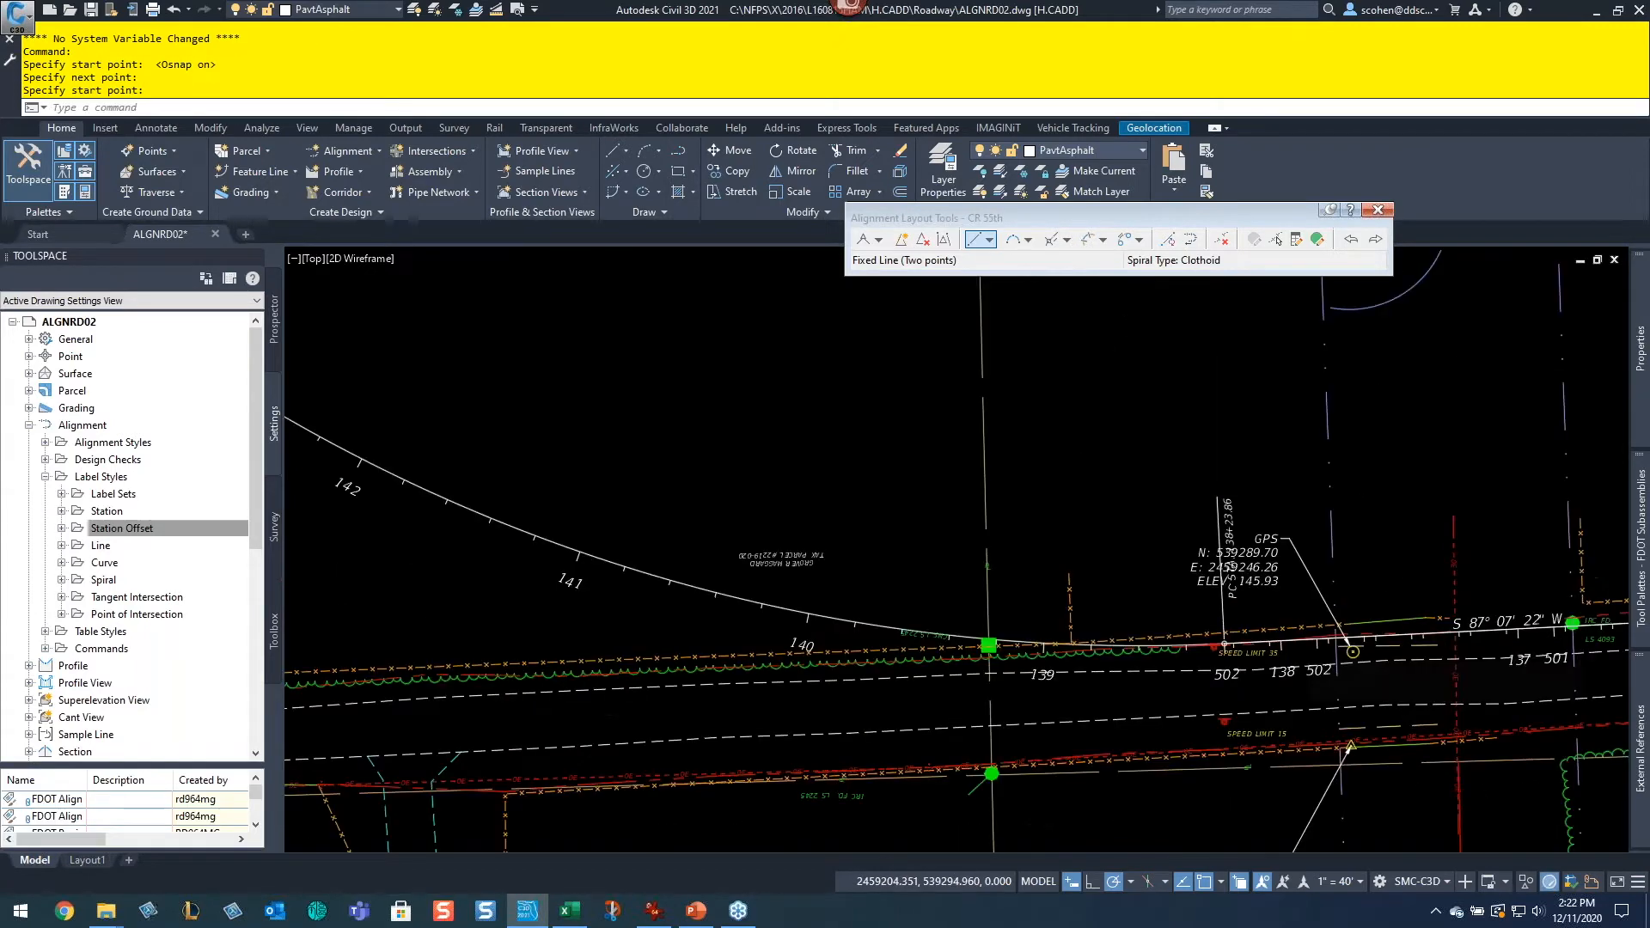
middle_drag(1328, 648, 875, 636)
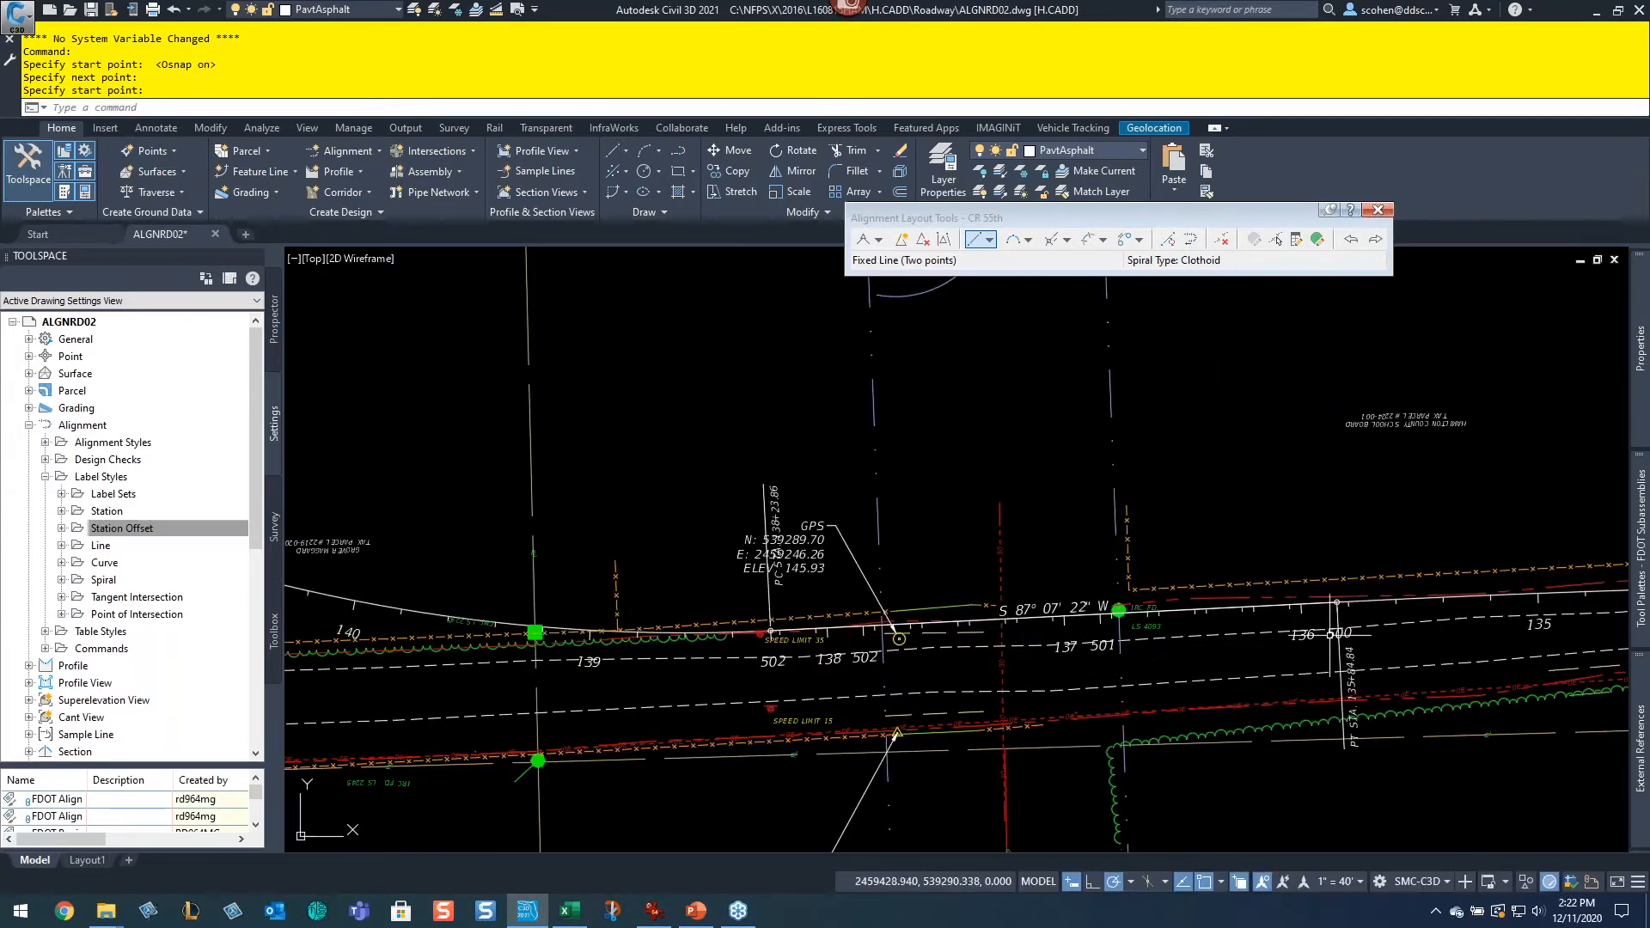
middle_drag(1510, 614, 1268, 617)
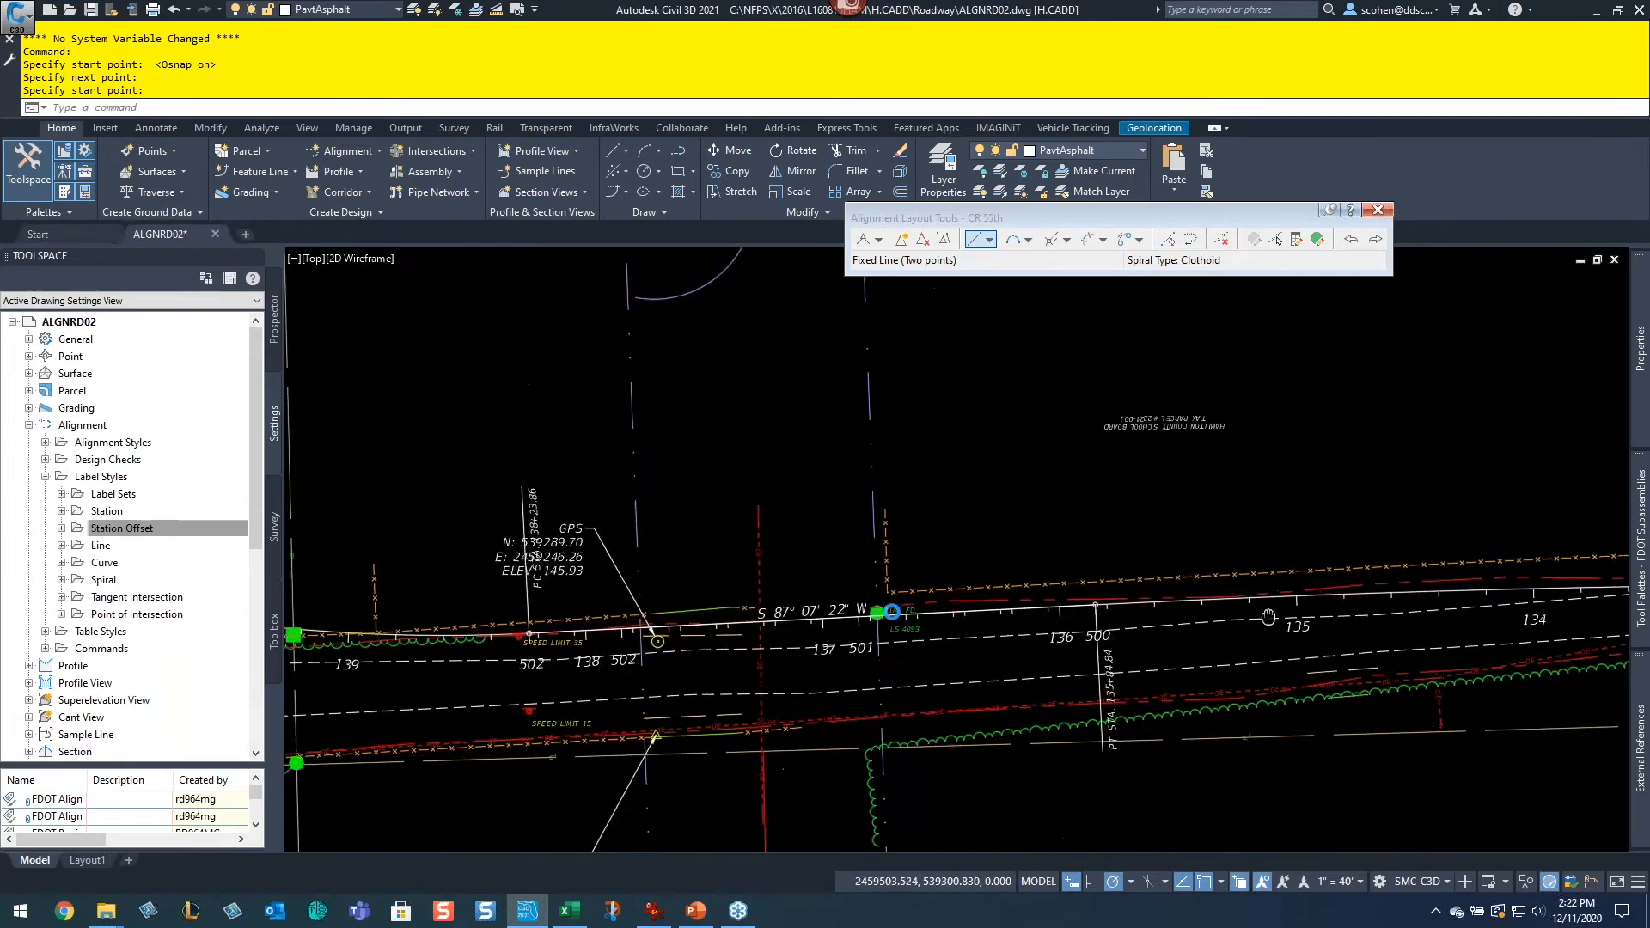
middle_drag(1628, 564, 1156, 560)
mouse_move(1469, 580)
middle_down()
mouse_move(1252, 577)
mouse_move(1052, 443)
middle_up()
text(m)
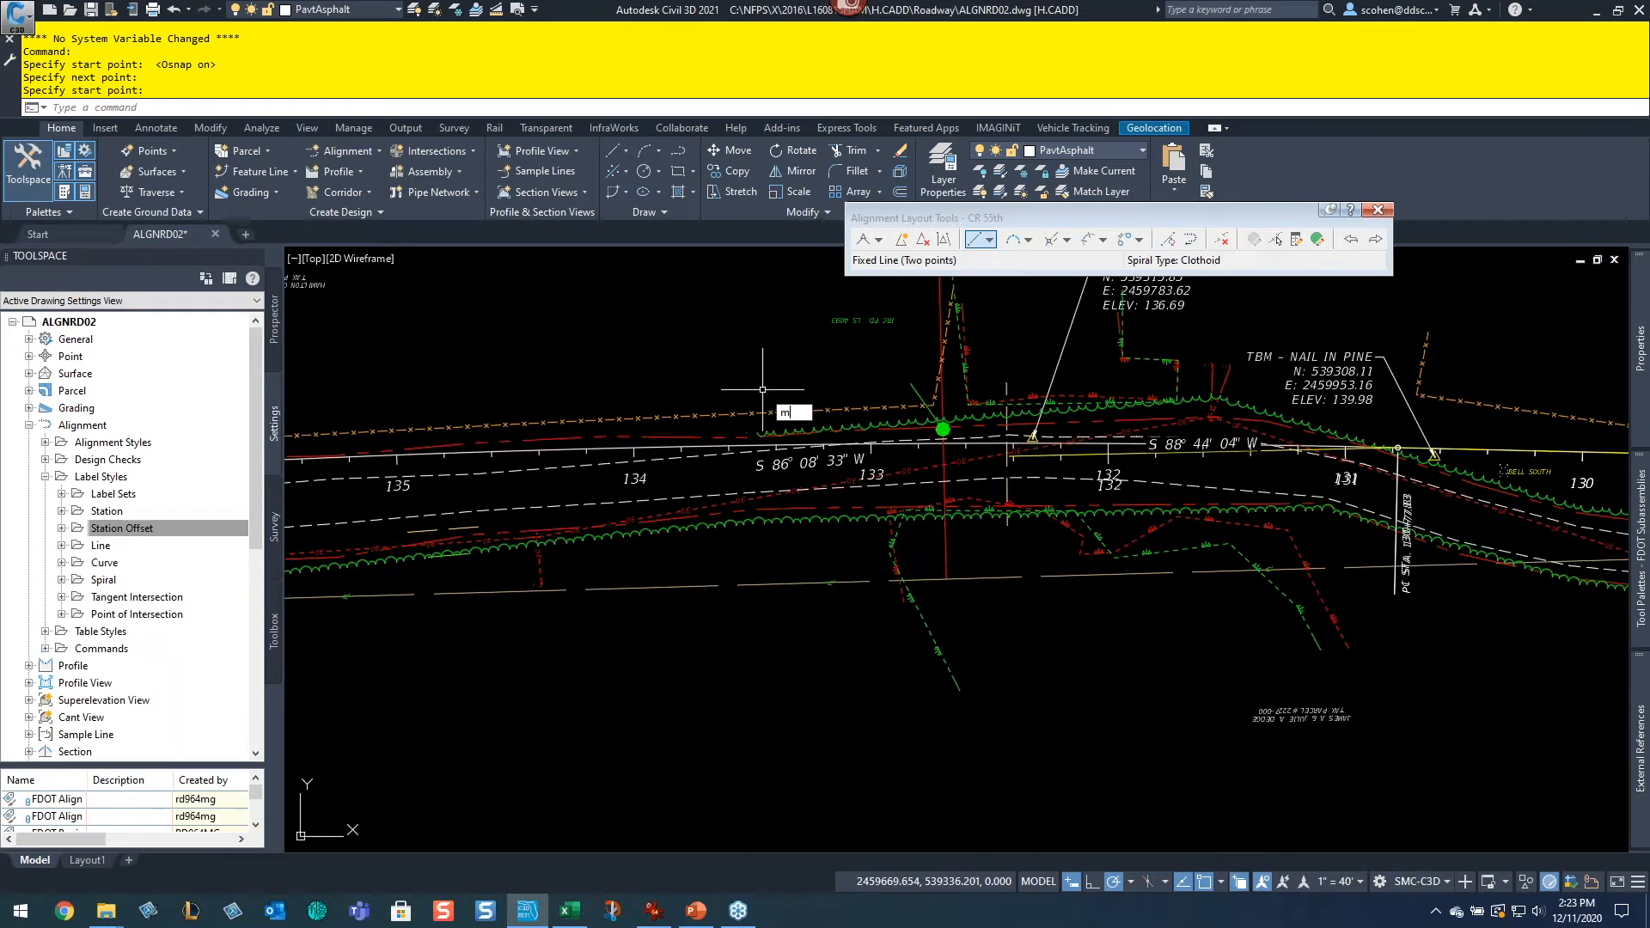
text(ea)
key(Return)
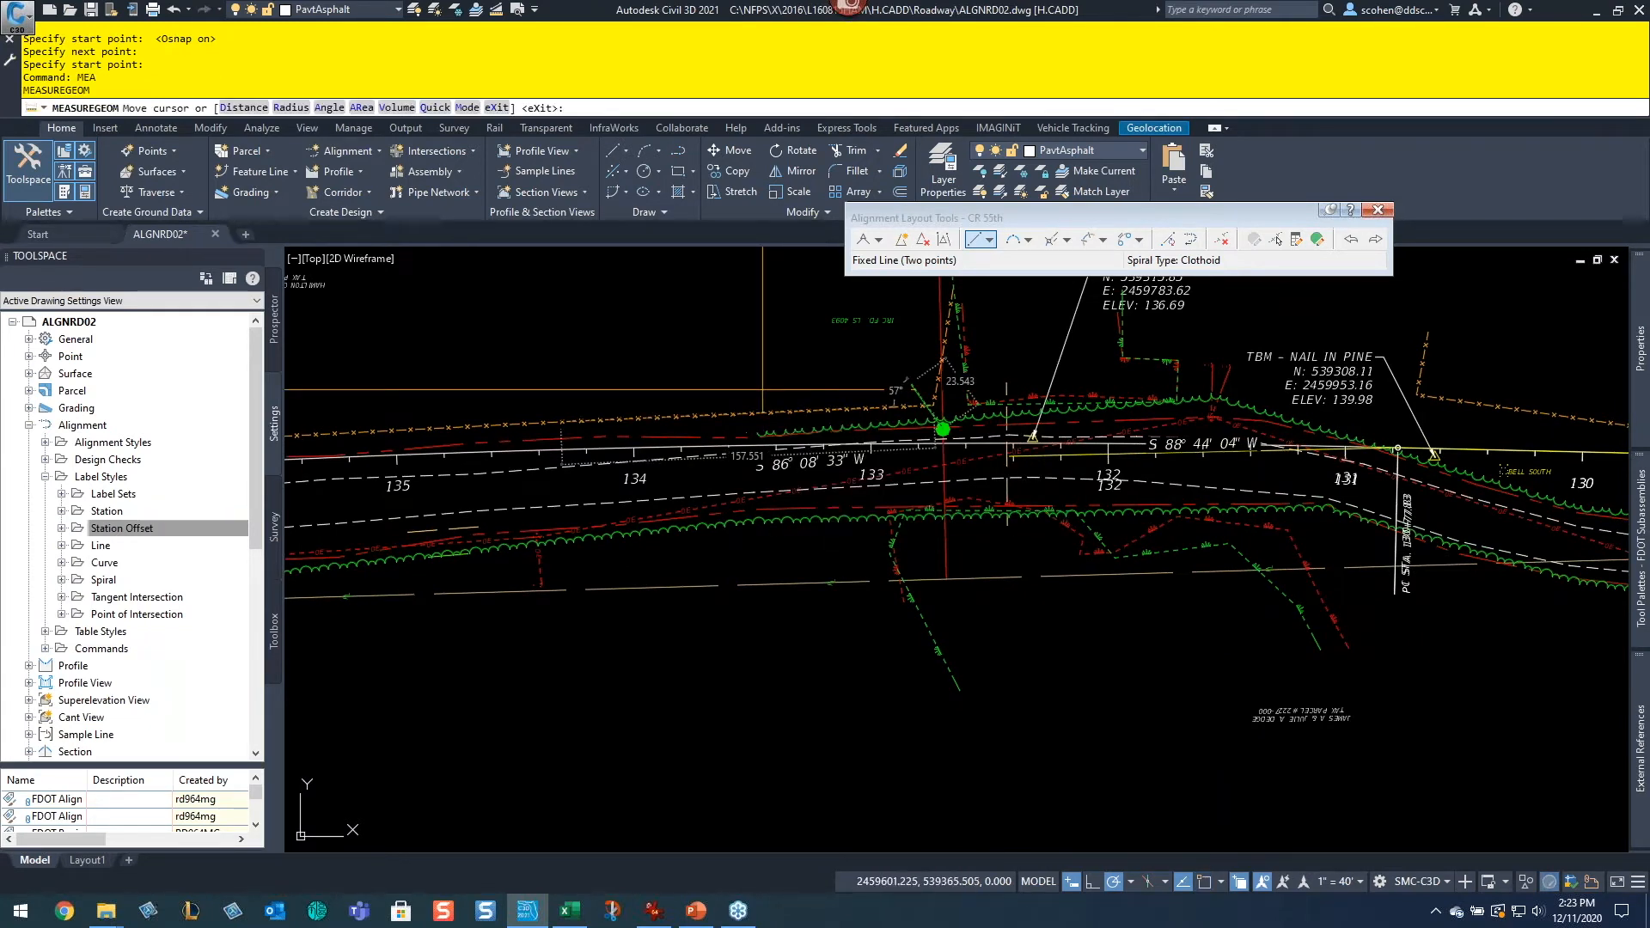
text(r)
key(Return)
scroll(611, 452, up, 5)
click(611, 453)
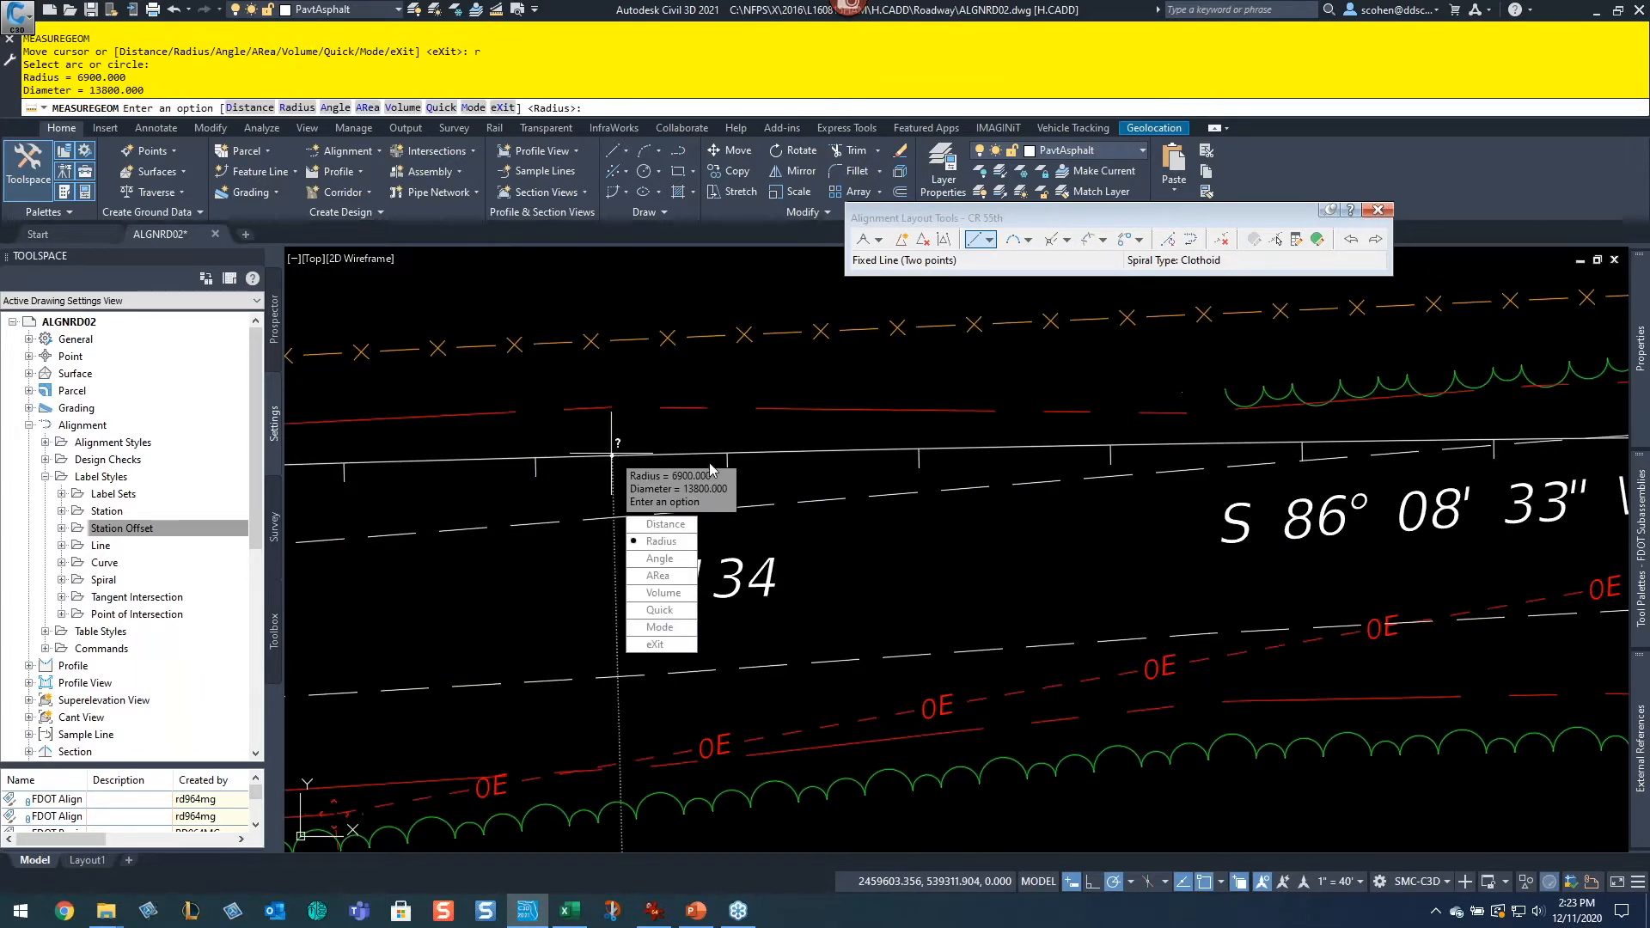
scroll(817, 410, down, 2)
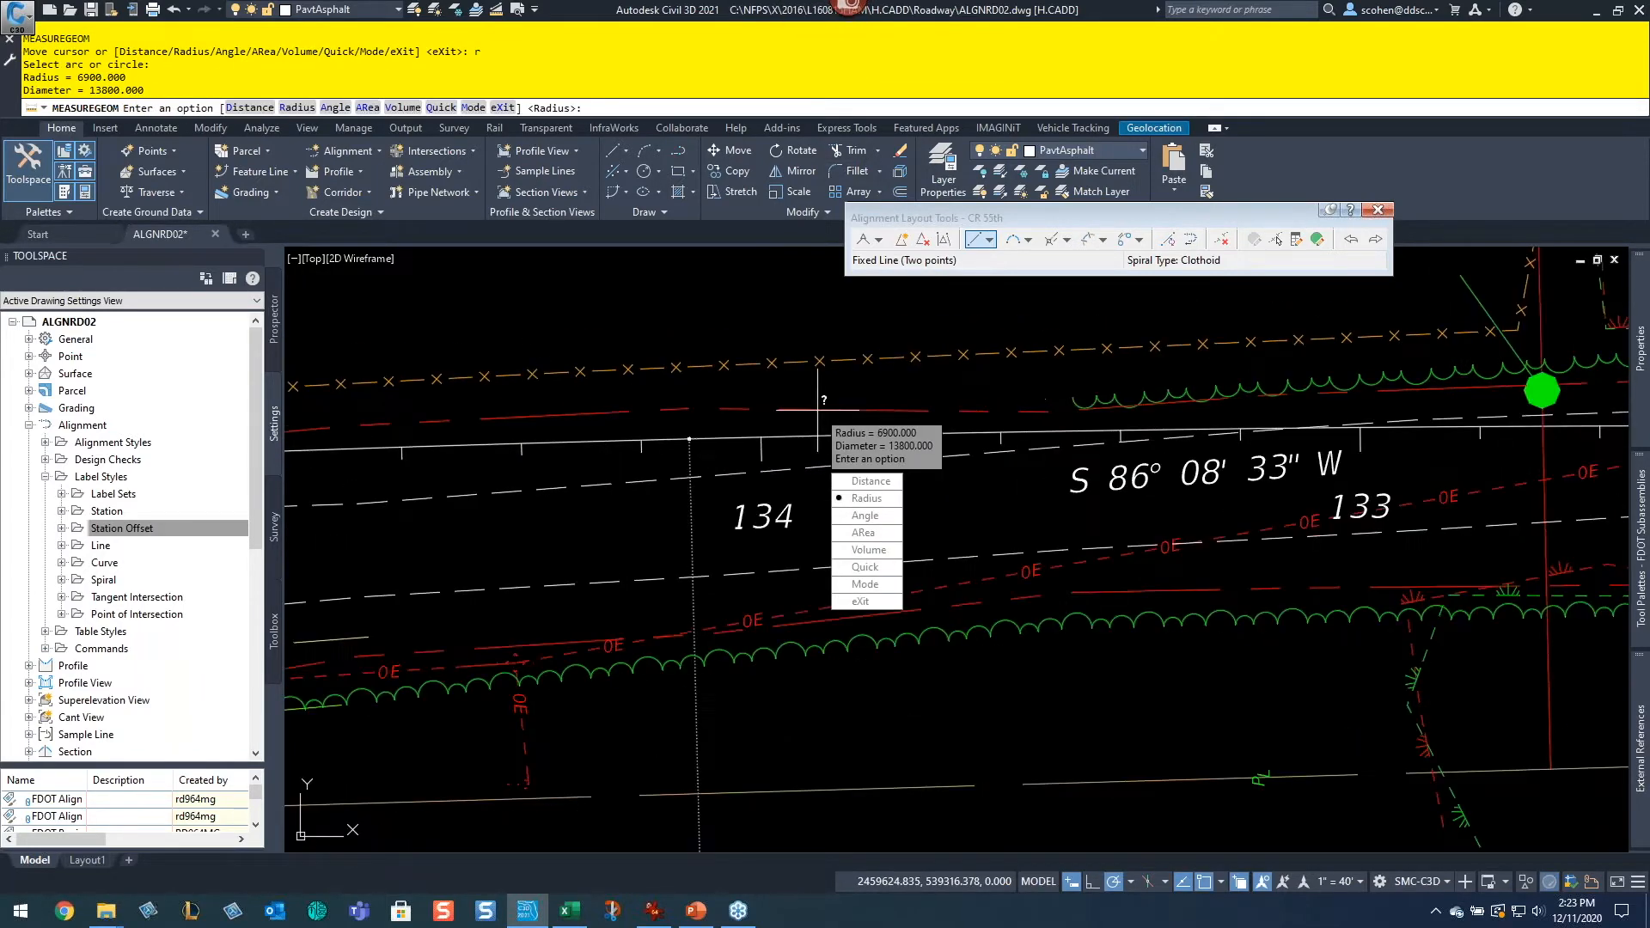
key(Escape)
Step: Start a Floating Curve (from entity end, radius, length) and attach it to the end of the new CR 55th line
click(1027, 241)
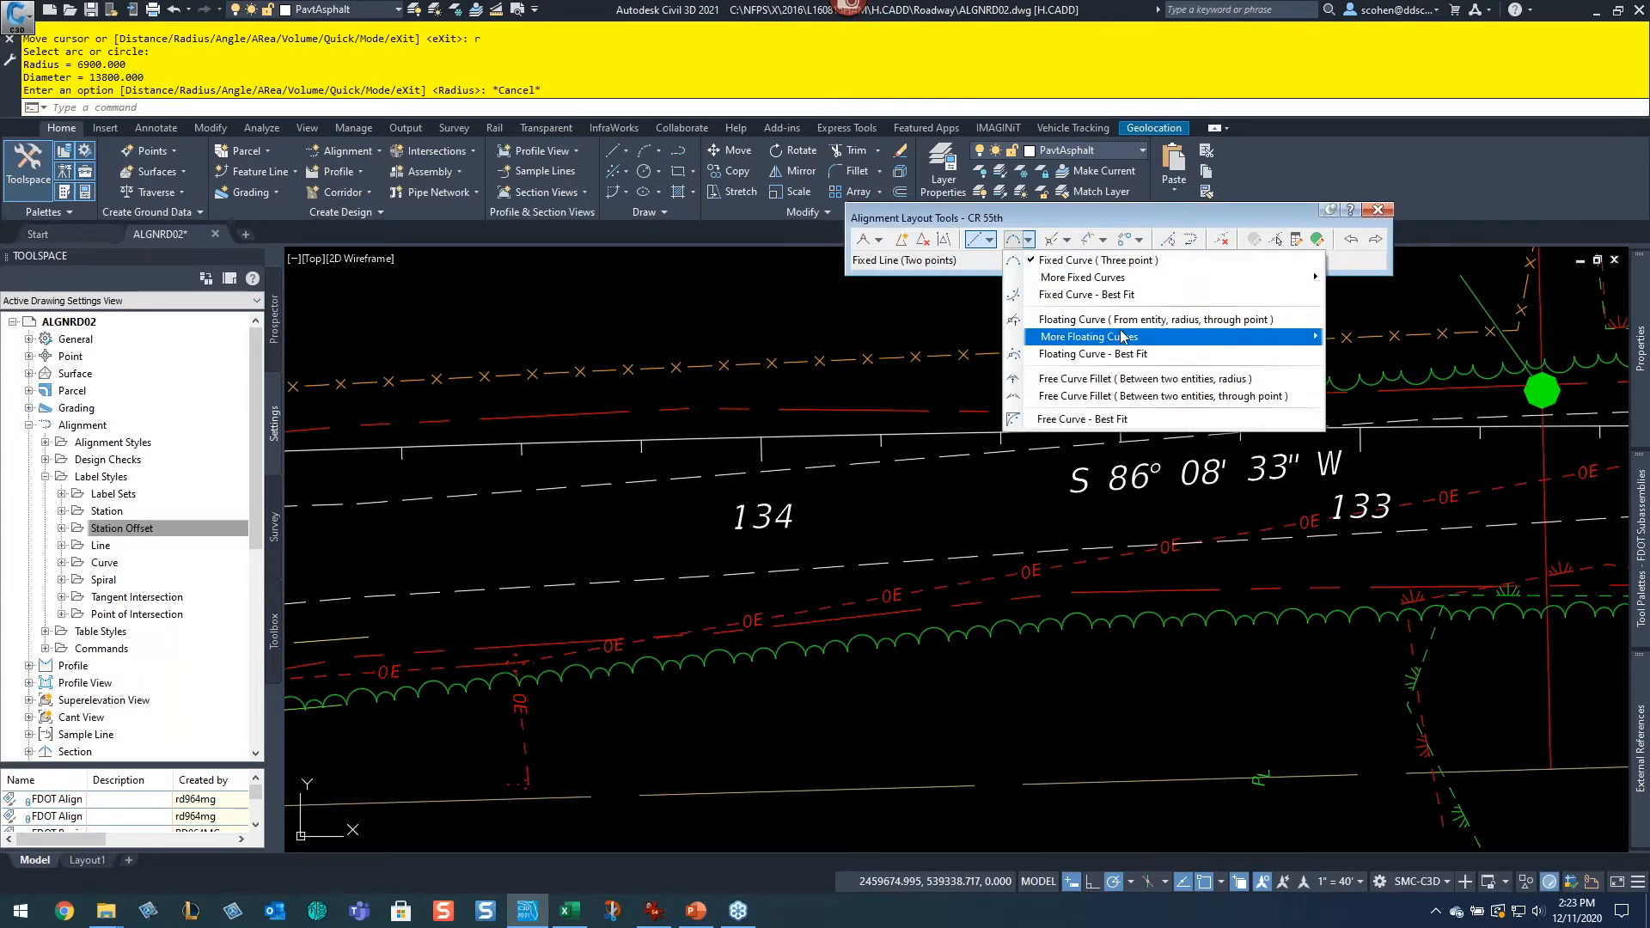
mouse_move(1124, 336)
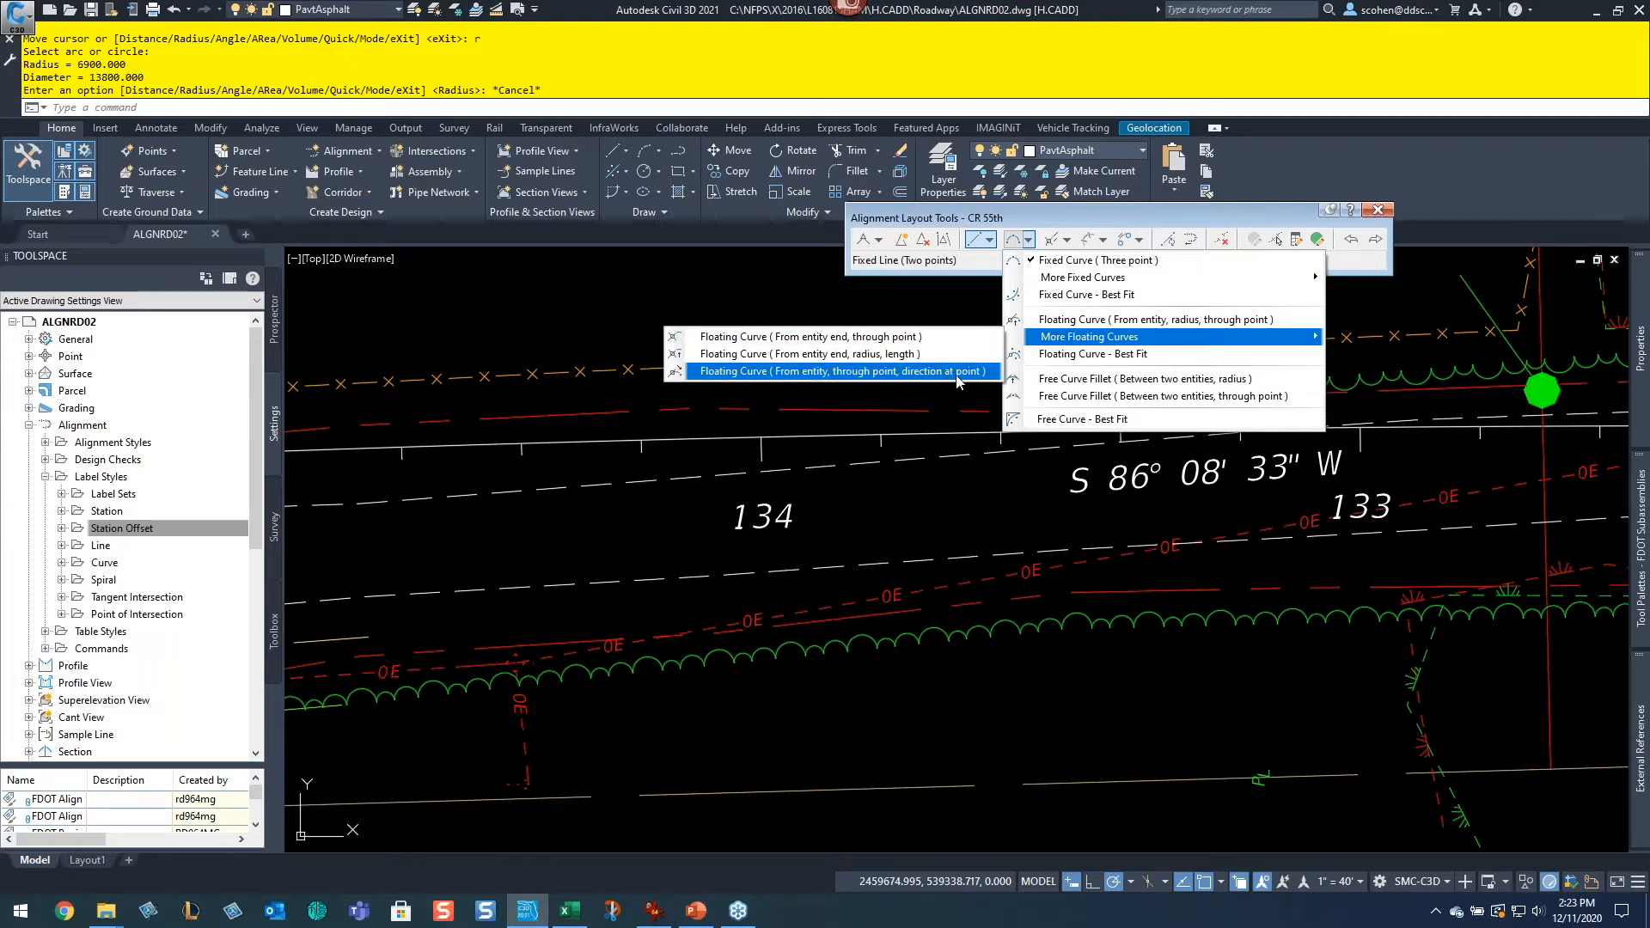
click(889, 362)
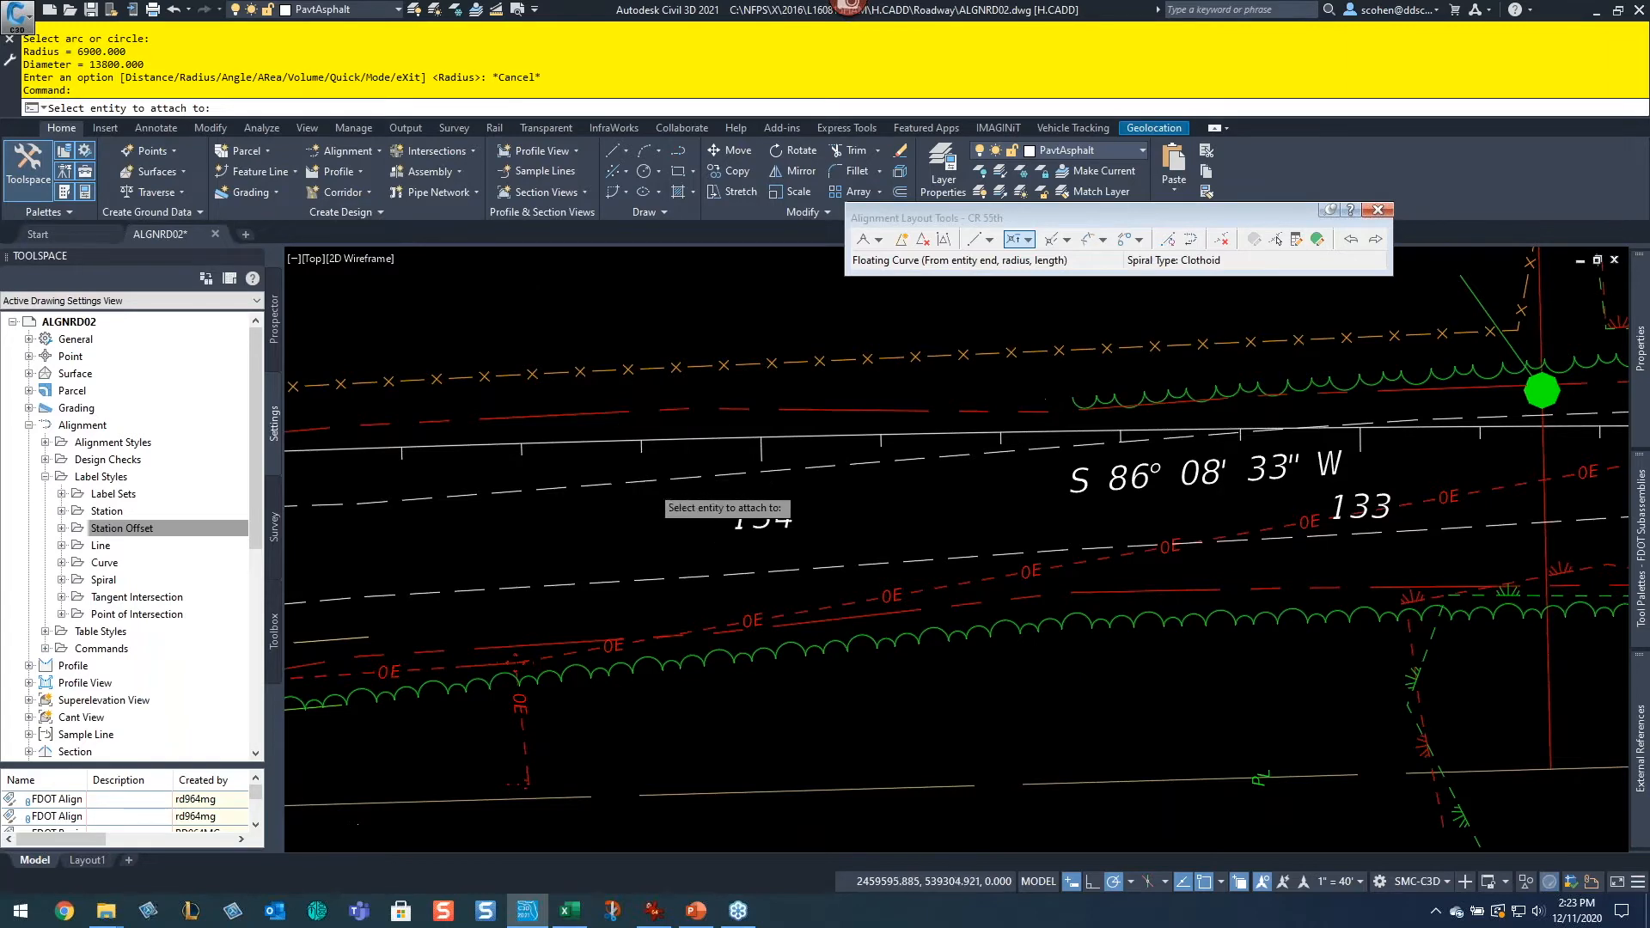
scroll(648, 485, down, 2)
middle_drag(652, 534, 1293, 511)
middle_drag(780, 492, 1024, 519)
scroll(973, 519, up, 4)
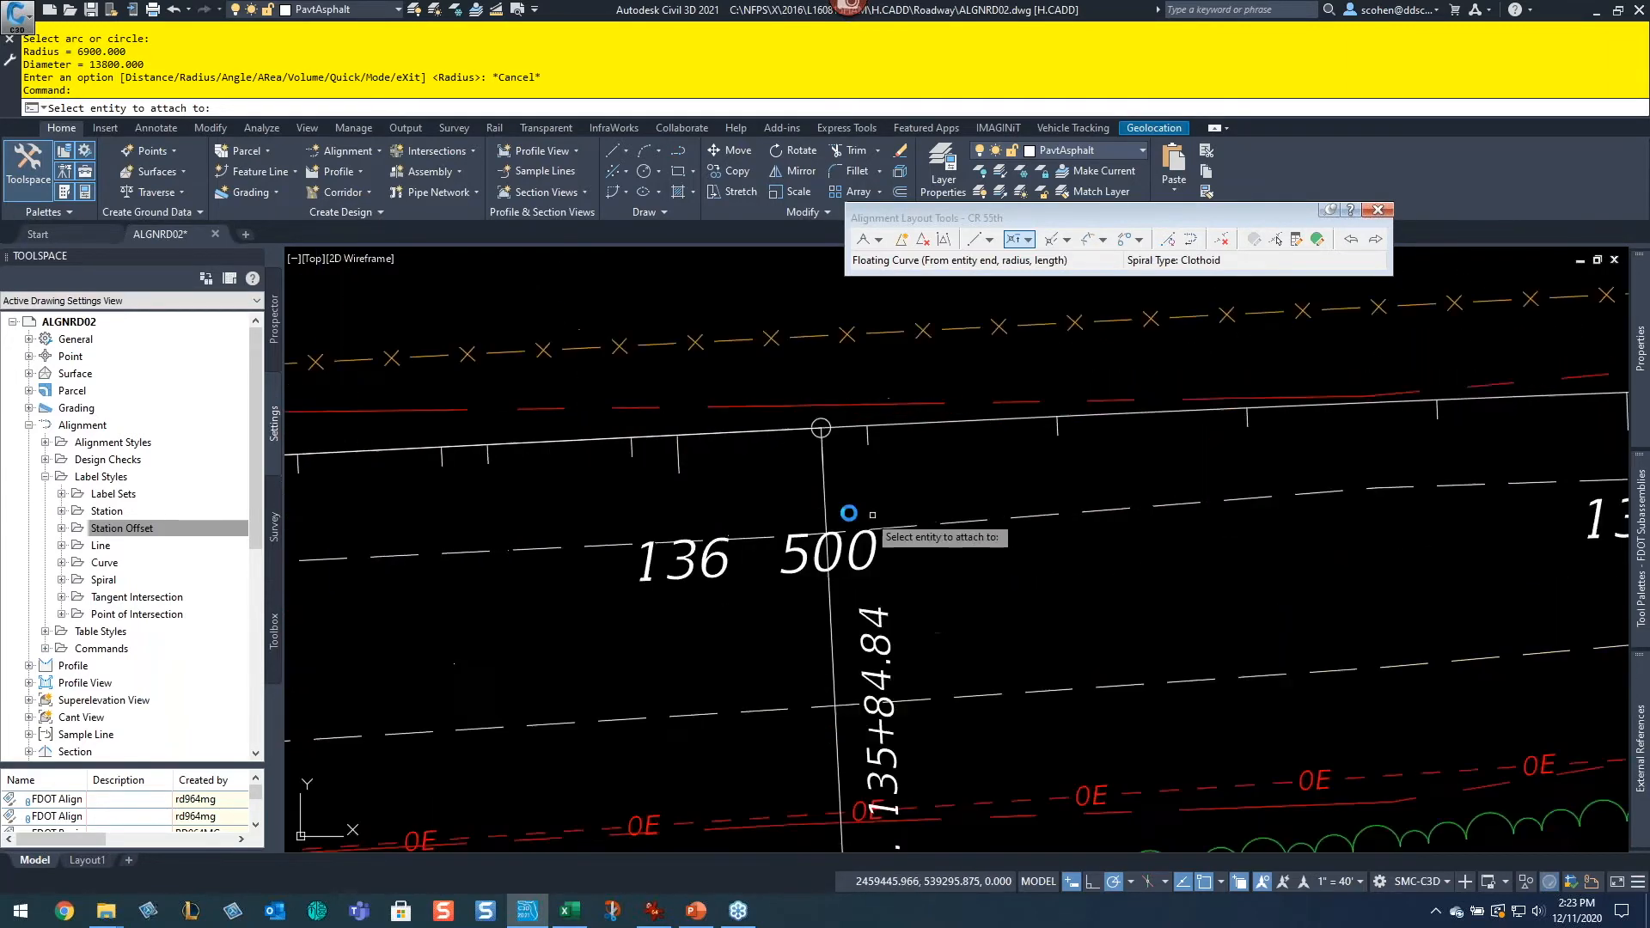
click(747, 431)
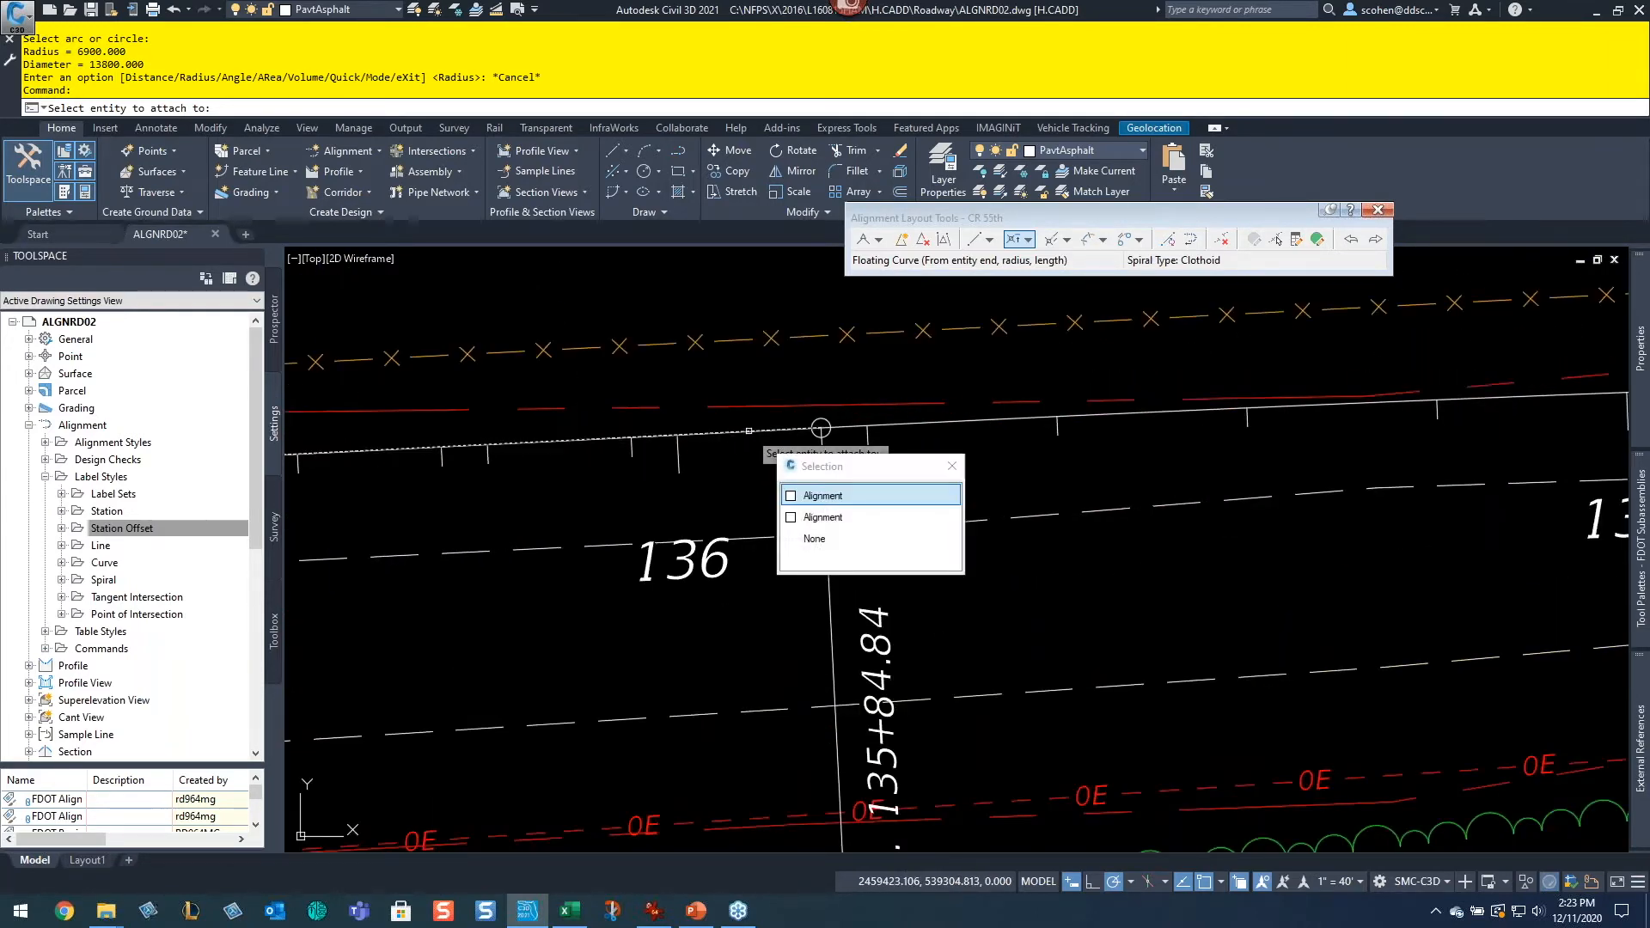
click(869, 495)
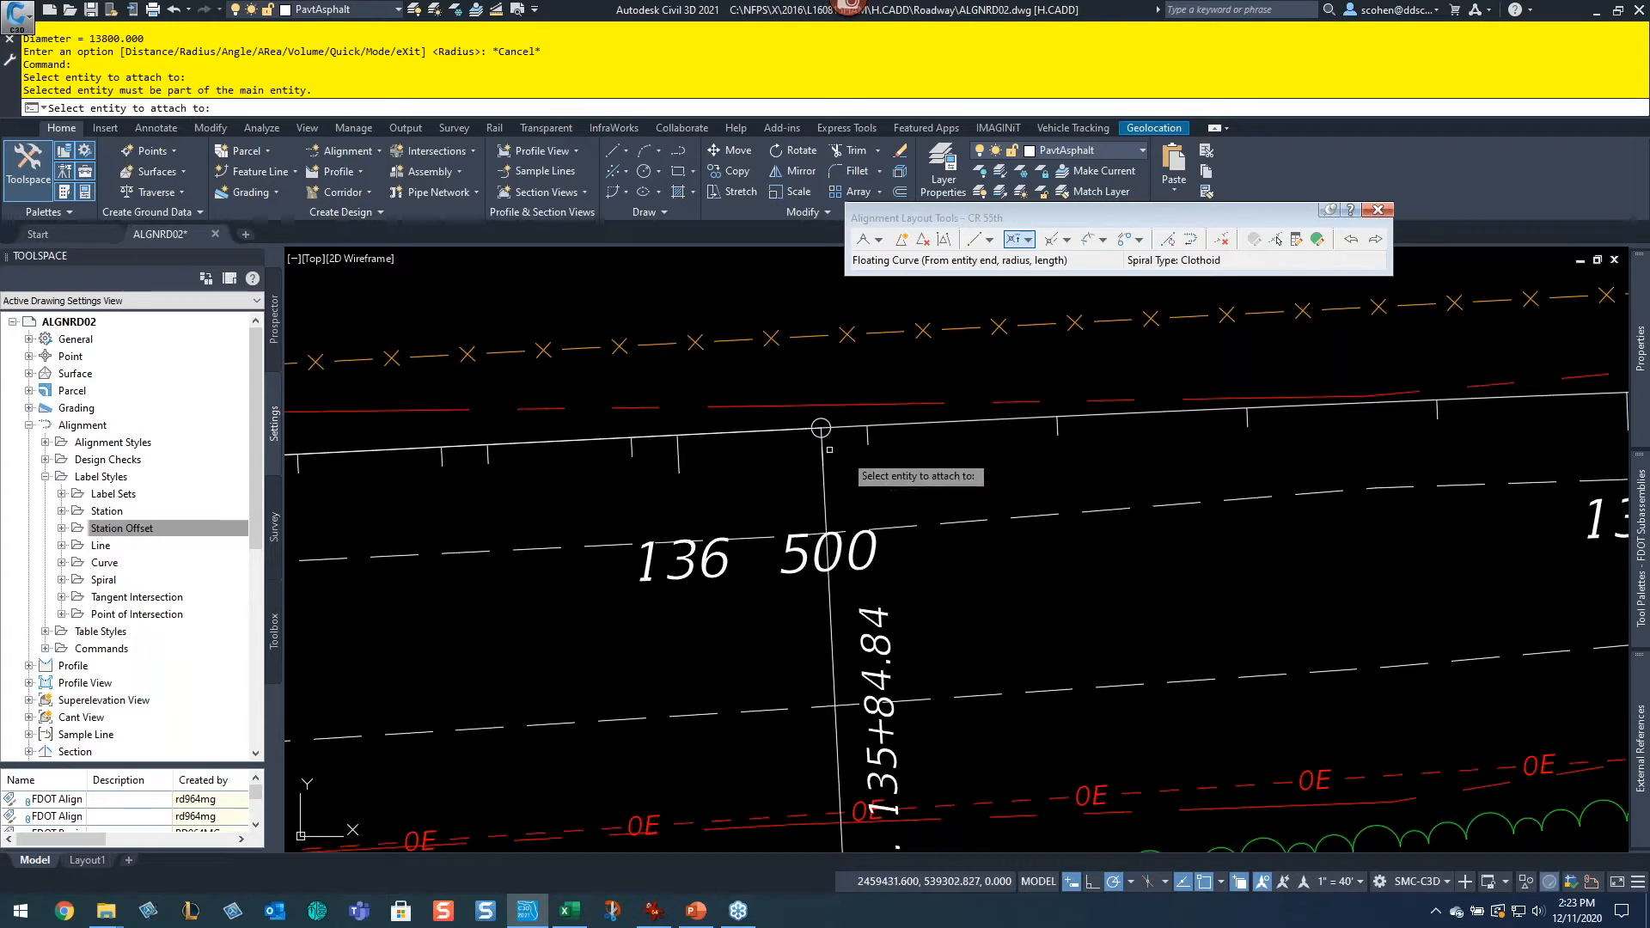
click(754, 434)
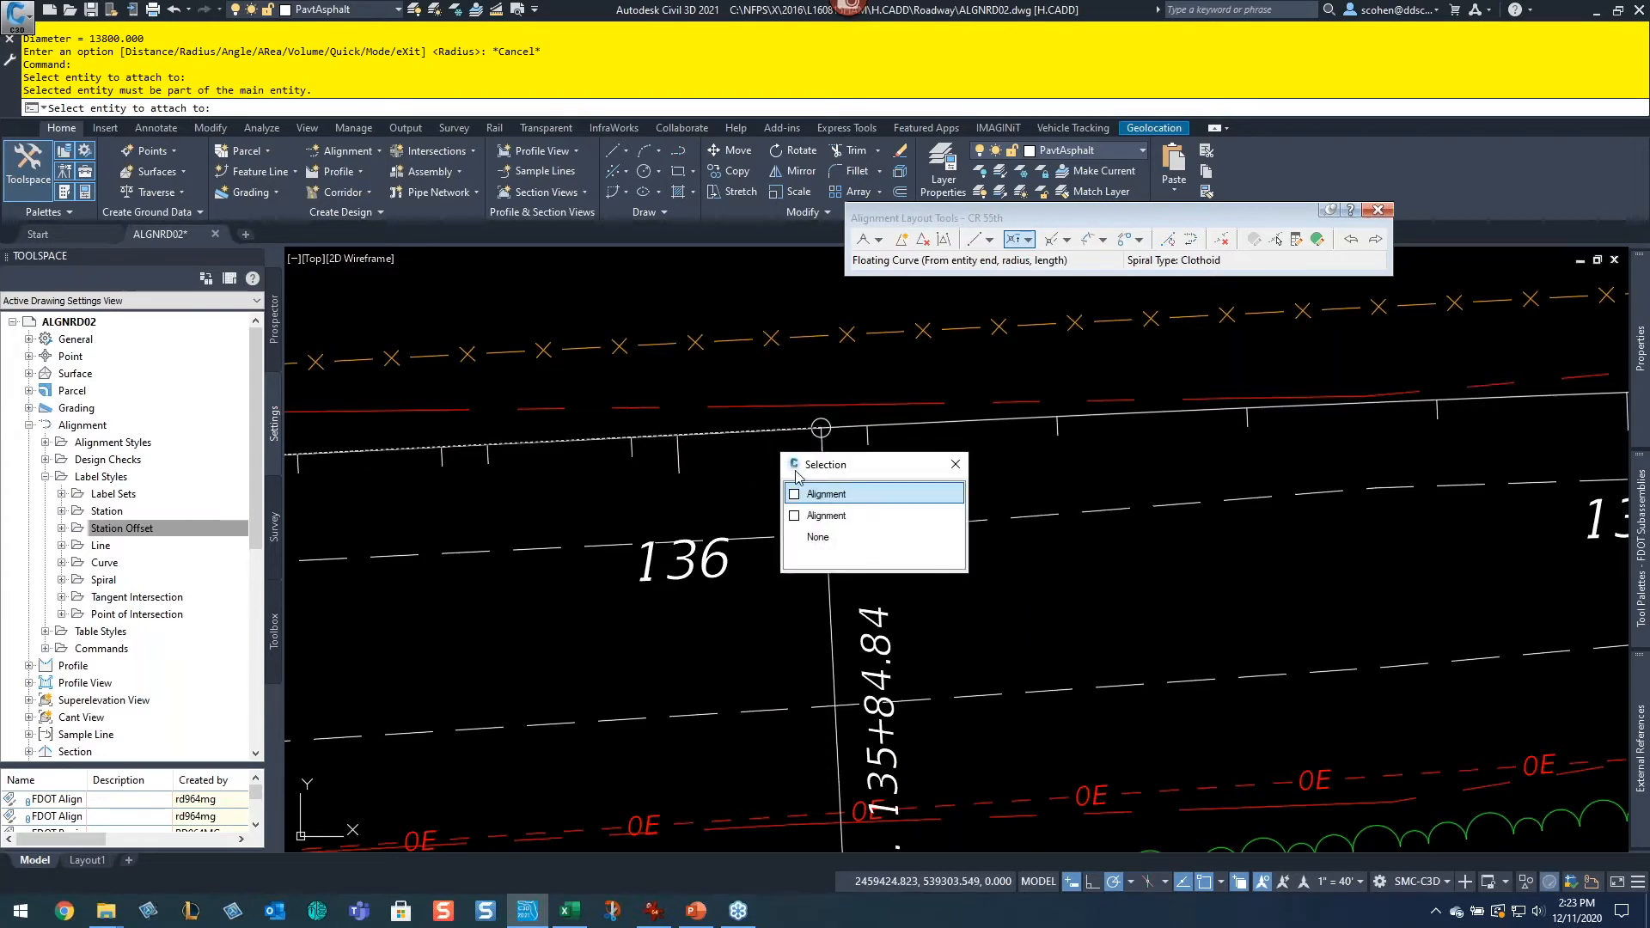
click(834, 515)
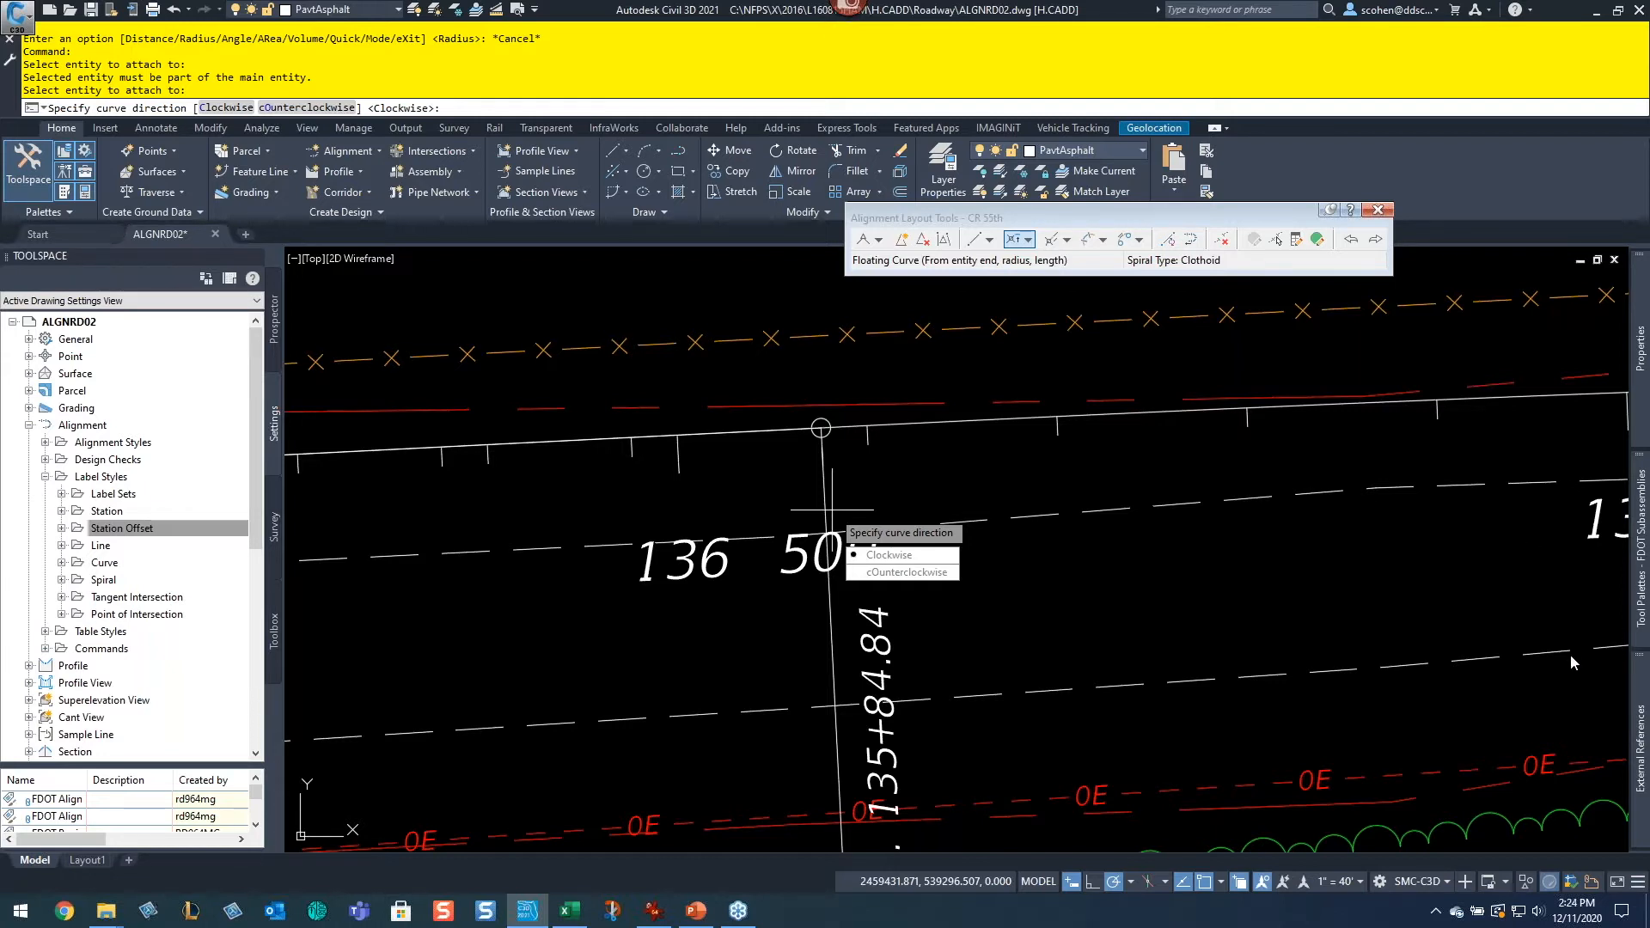
Step: Set the floating curve's direction to counterclockwise and its radius to 6900
text(o)
key(Return)
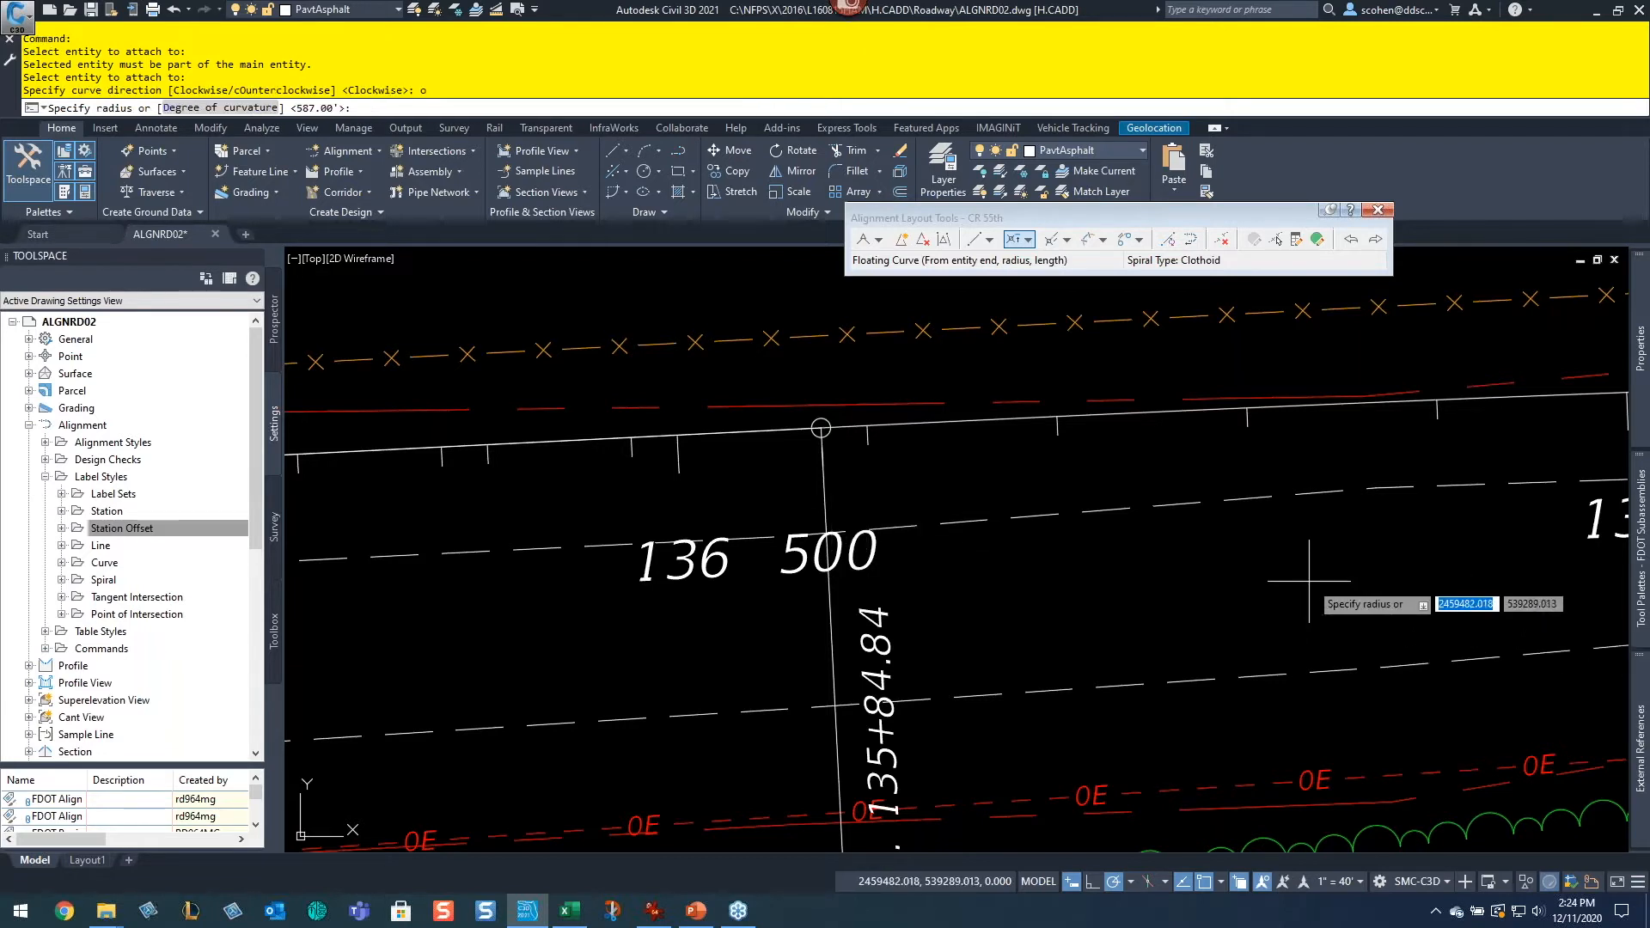
text(6)
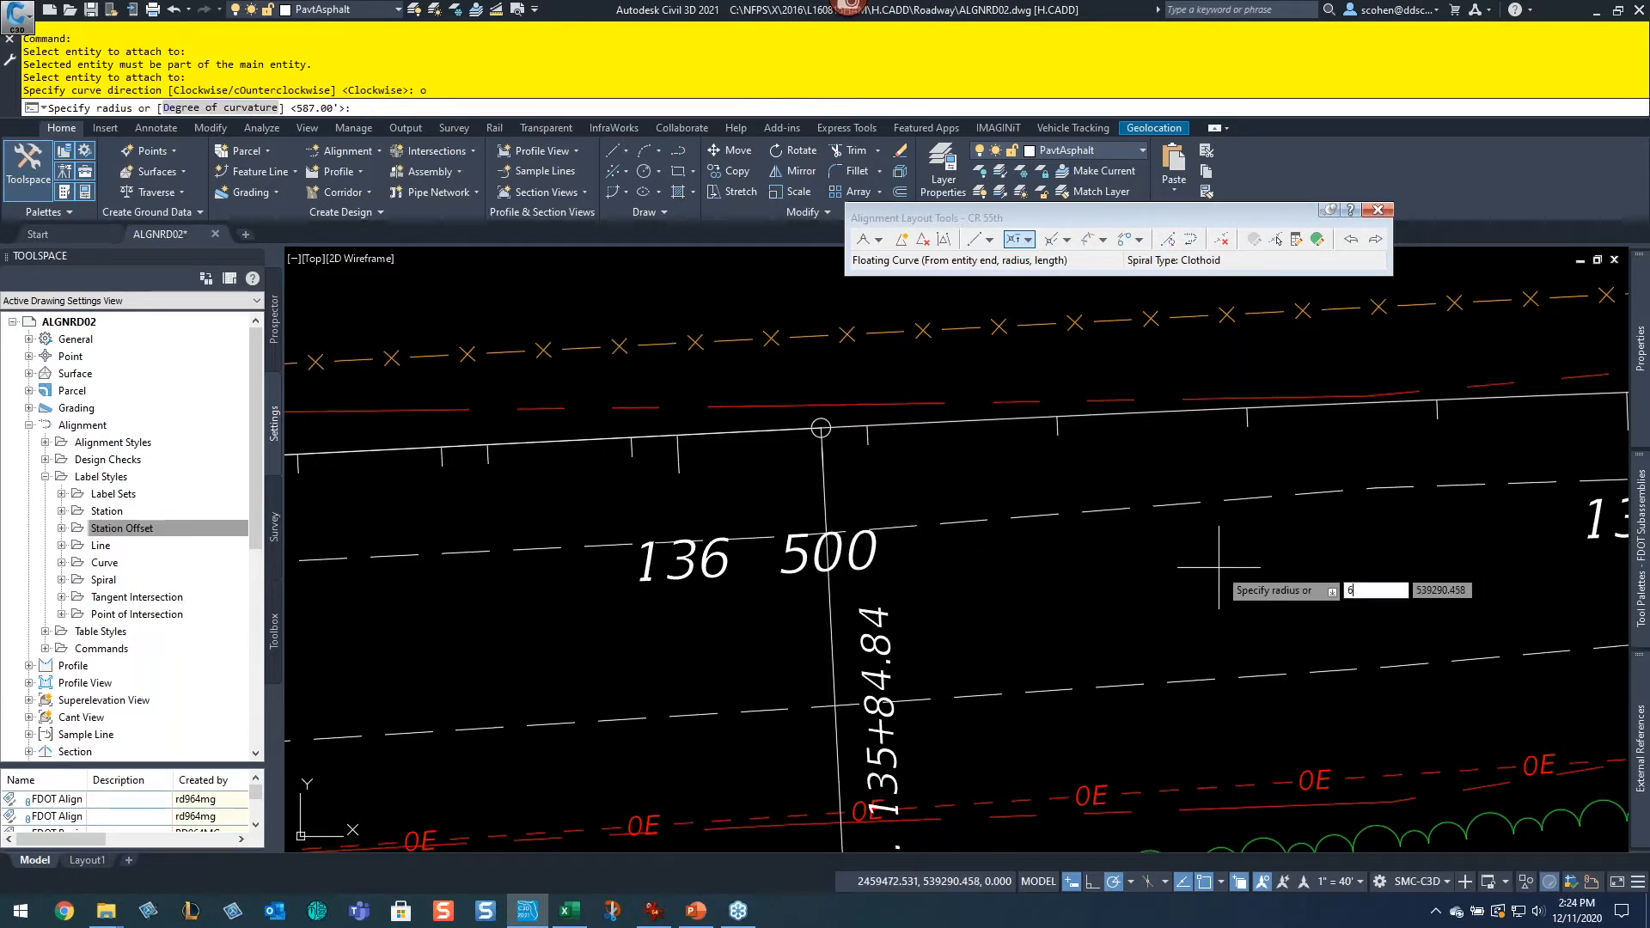
text(900)
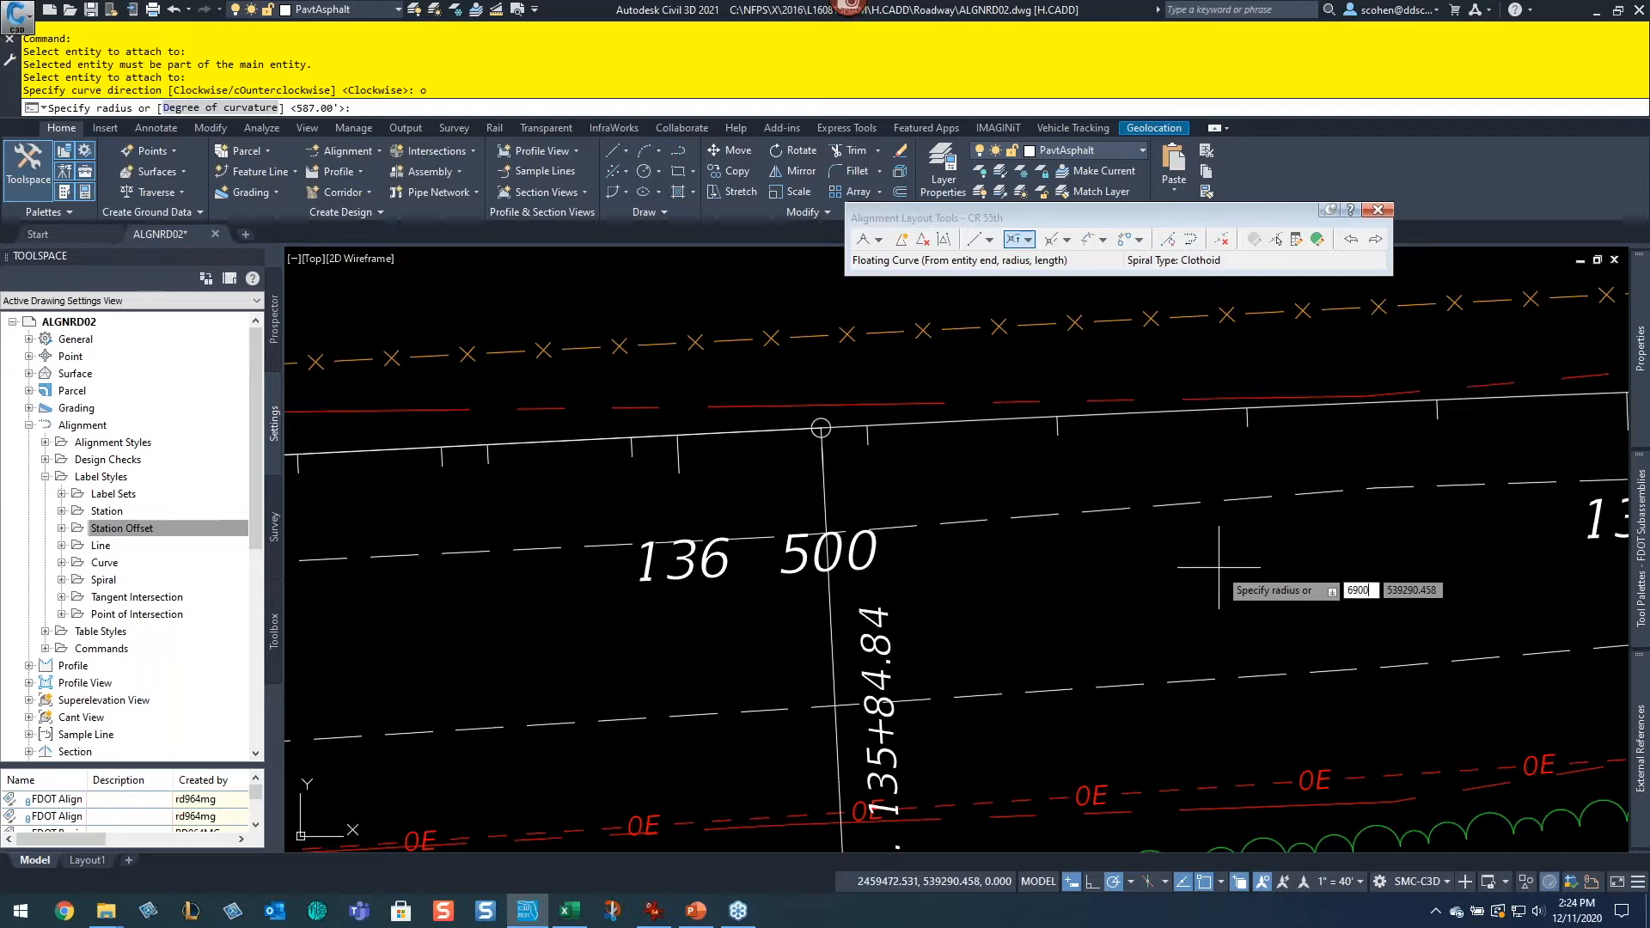
key(Return)
Step: Define the curve length by picking two points, extending the curve east to near station 131, and finish the layout
scroll(1195, 532, down, 4)
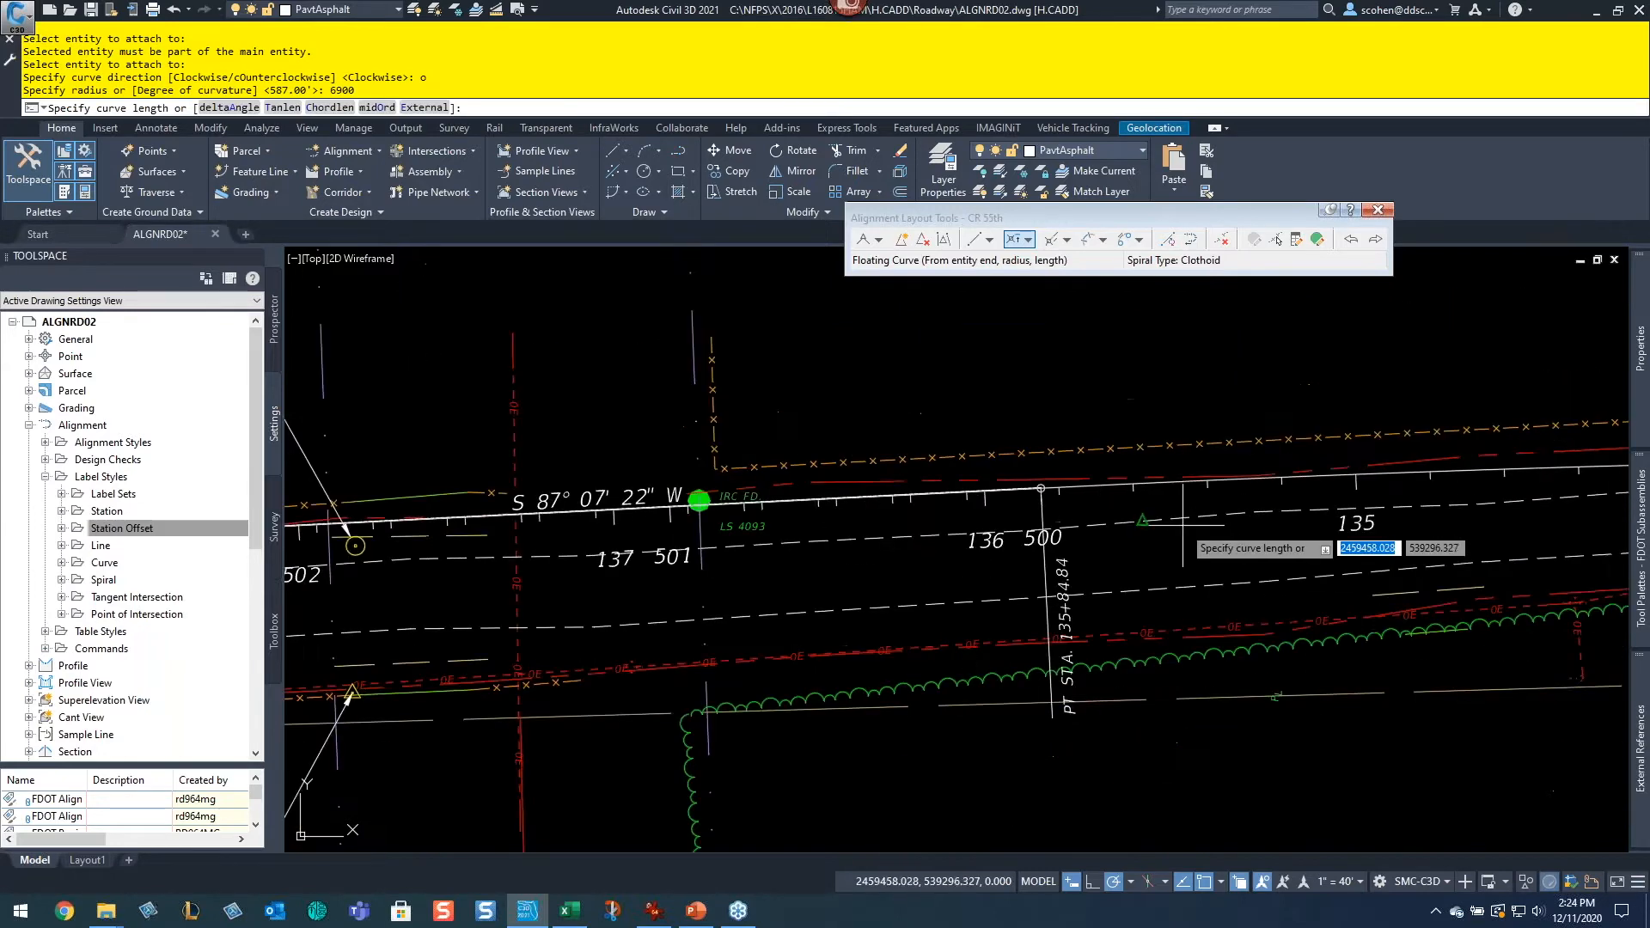
middle_drag(1337, 534, 677, 460)
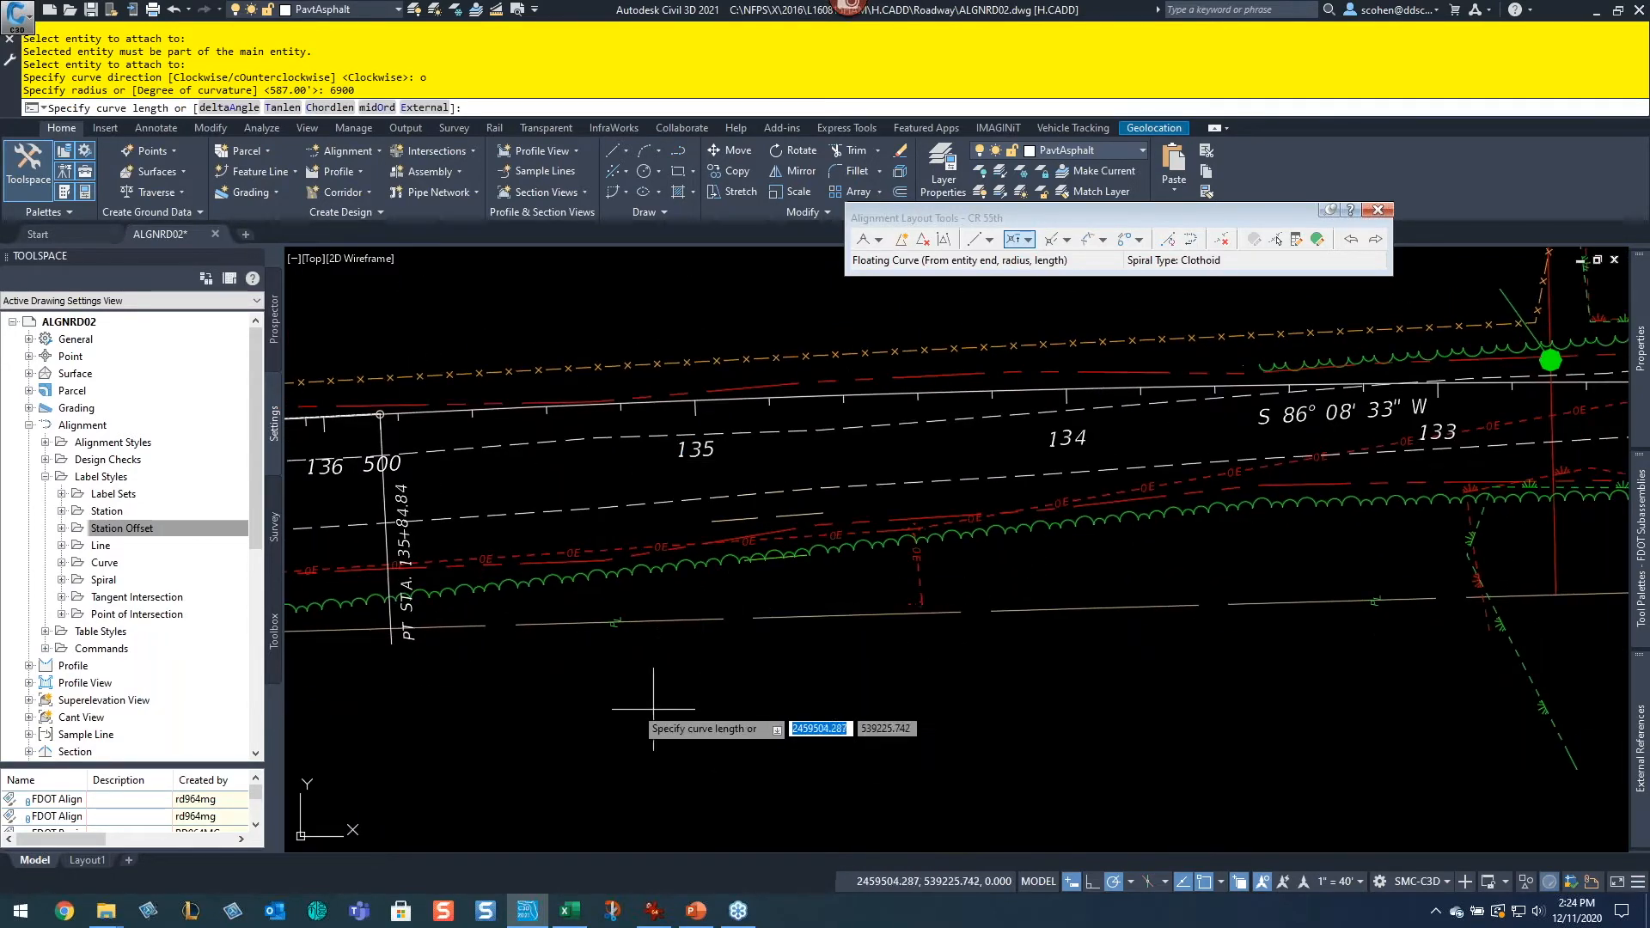
click(579, 720)
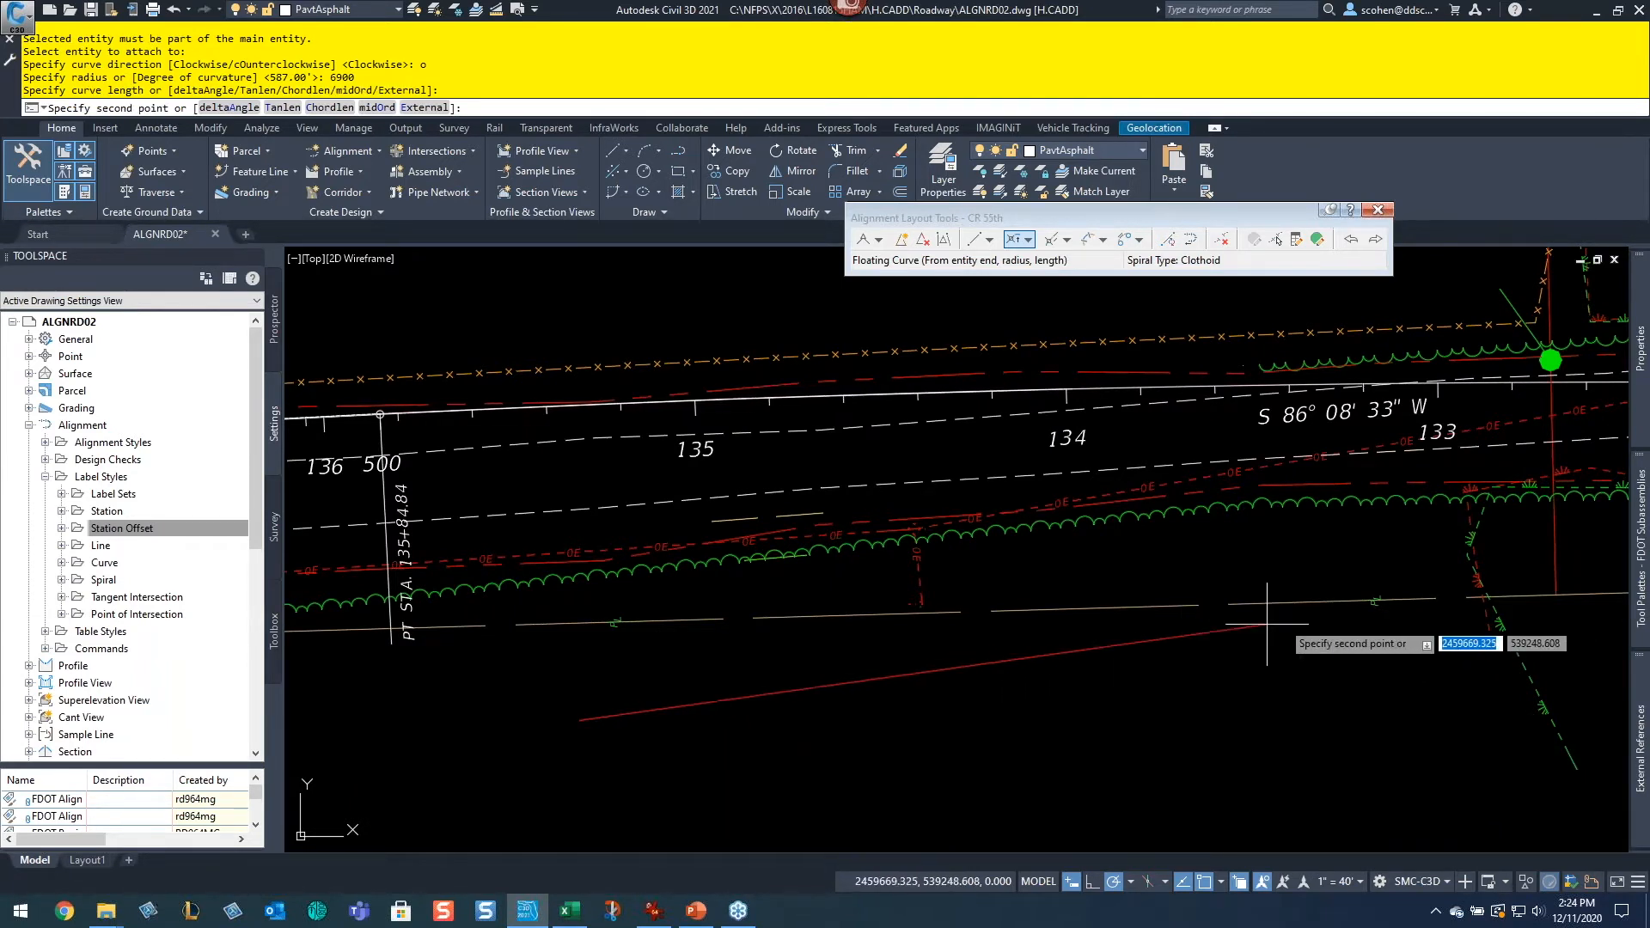
middle_drag(1267, 624, 810, 752)
middle_drag(1329, 571, 977, 595)
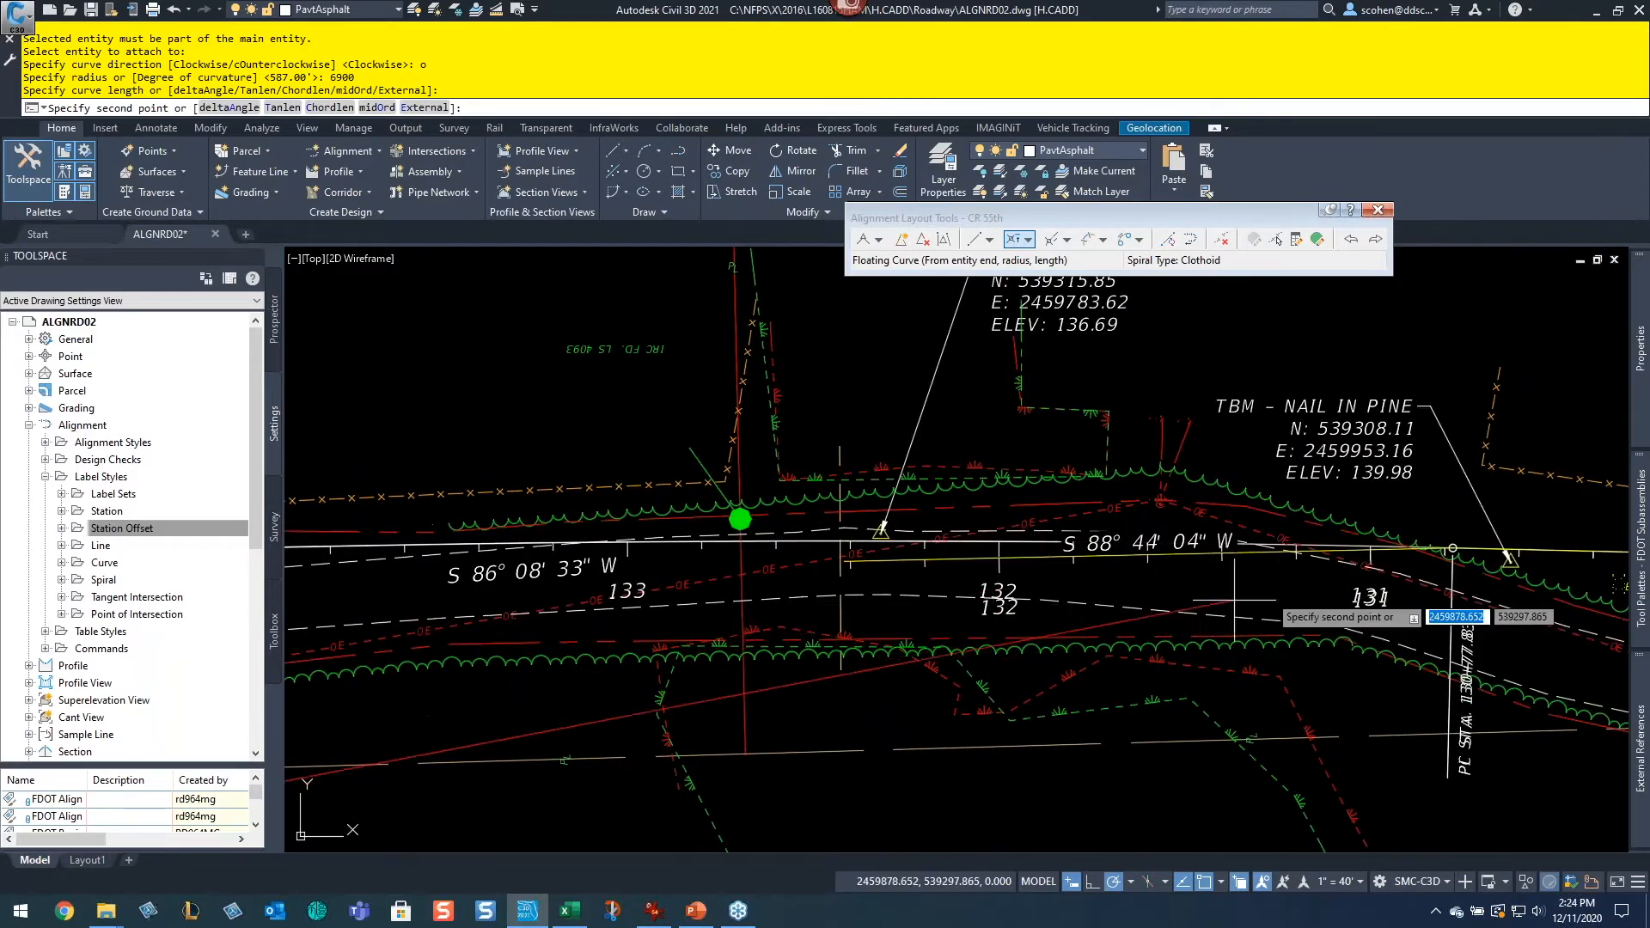
middle_drag(1234, 598, 1109, 559)
scroll(1323, 687, up, 4)
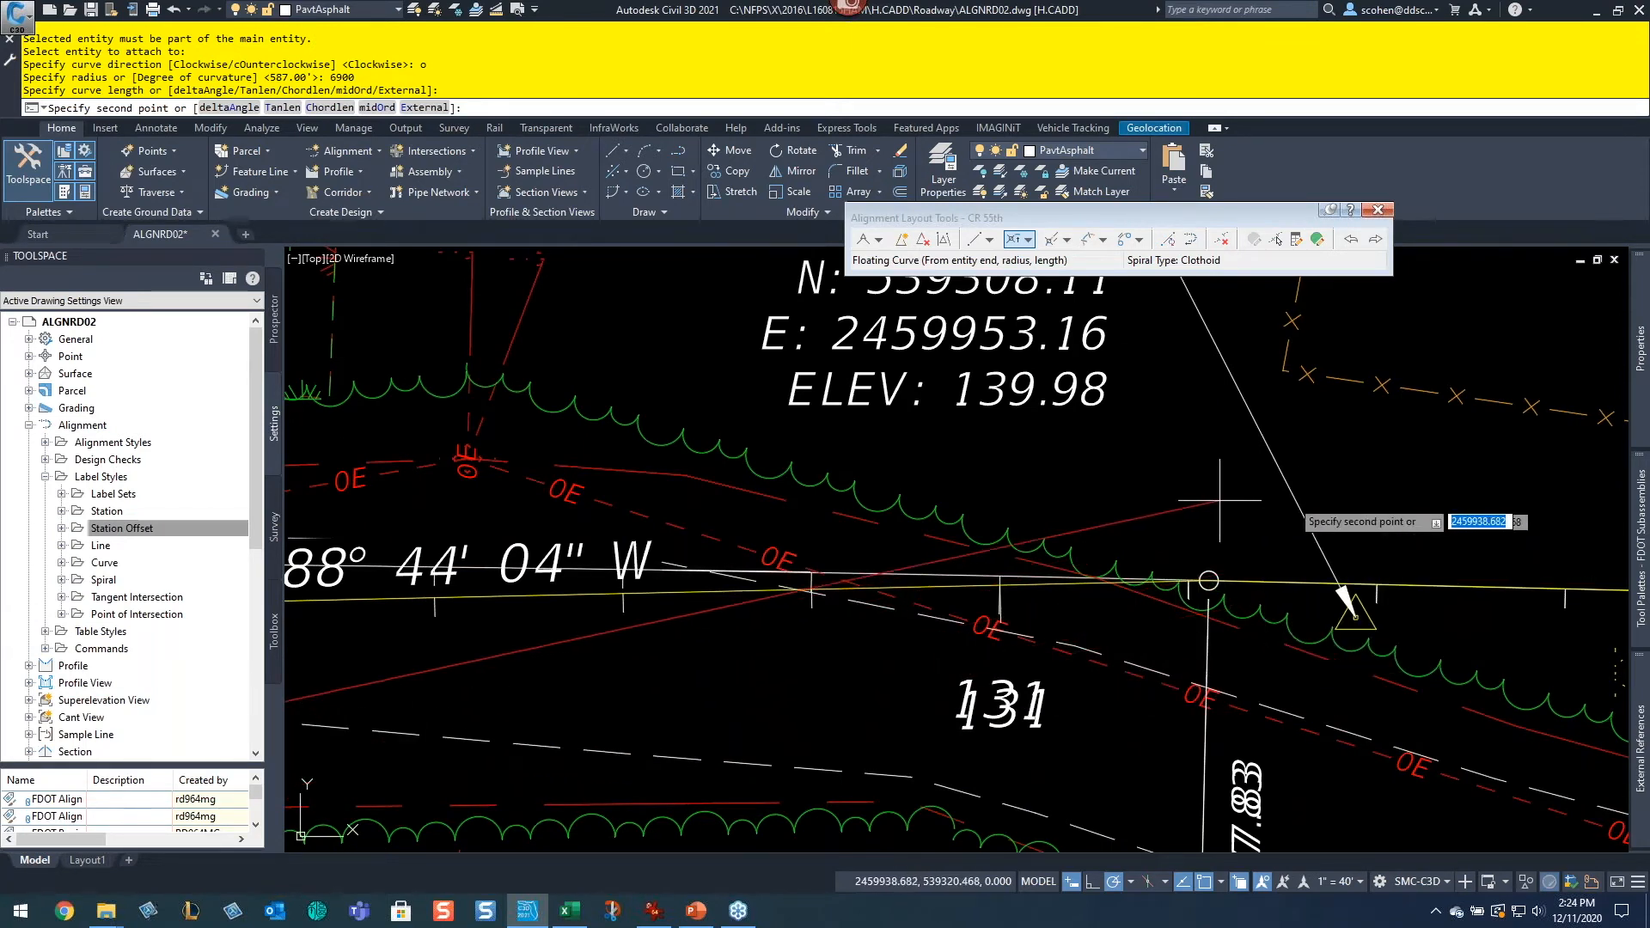
click(1379, 490)
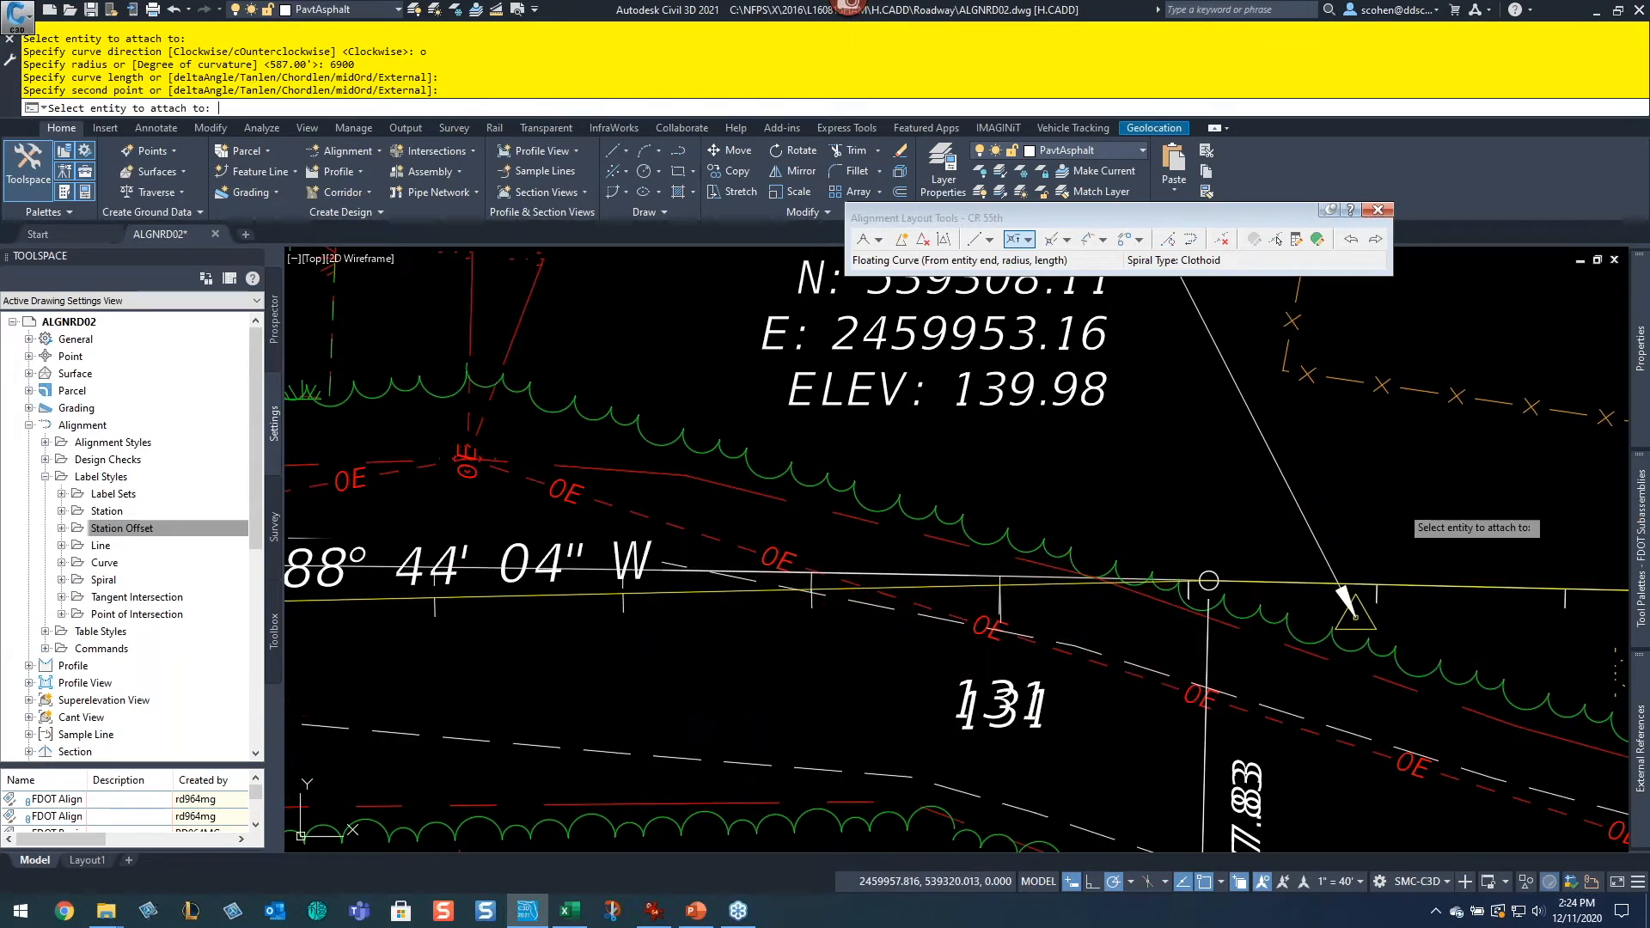
key(Return)
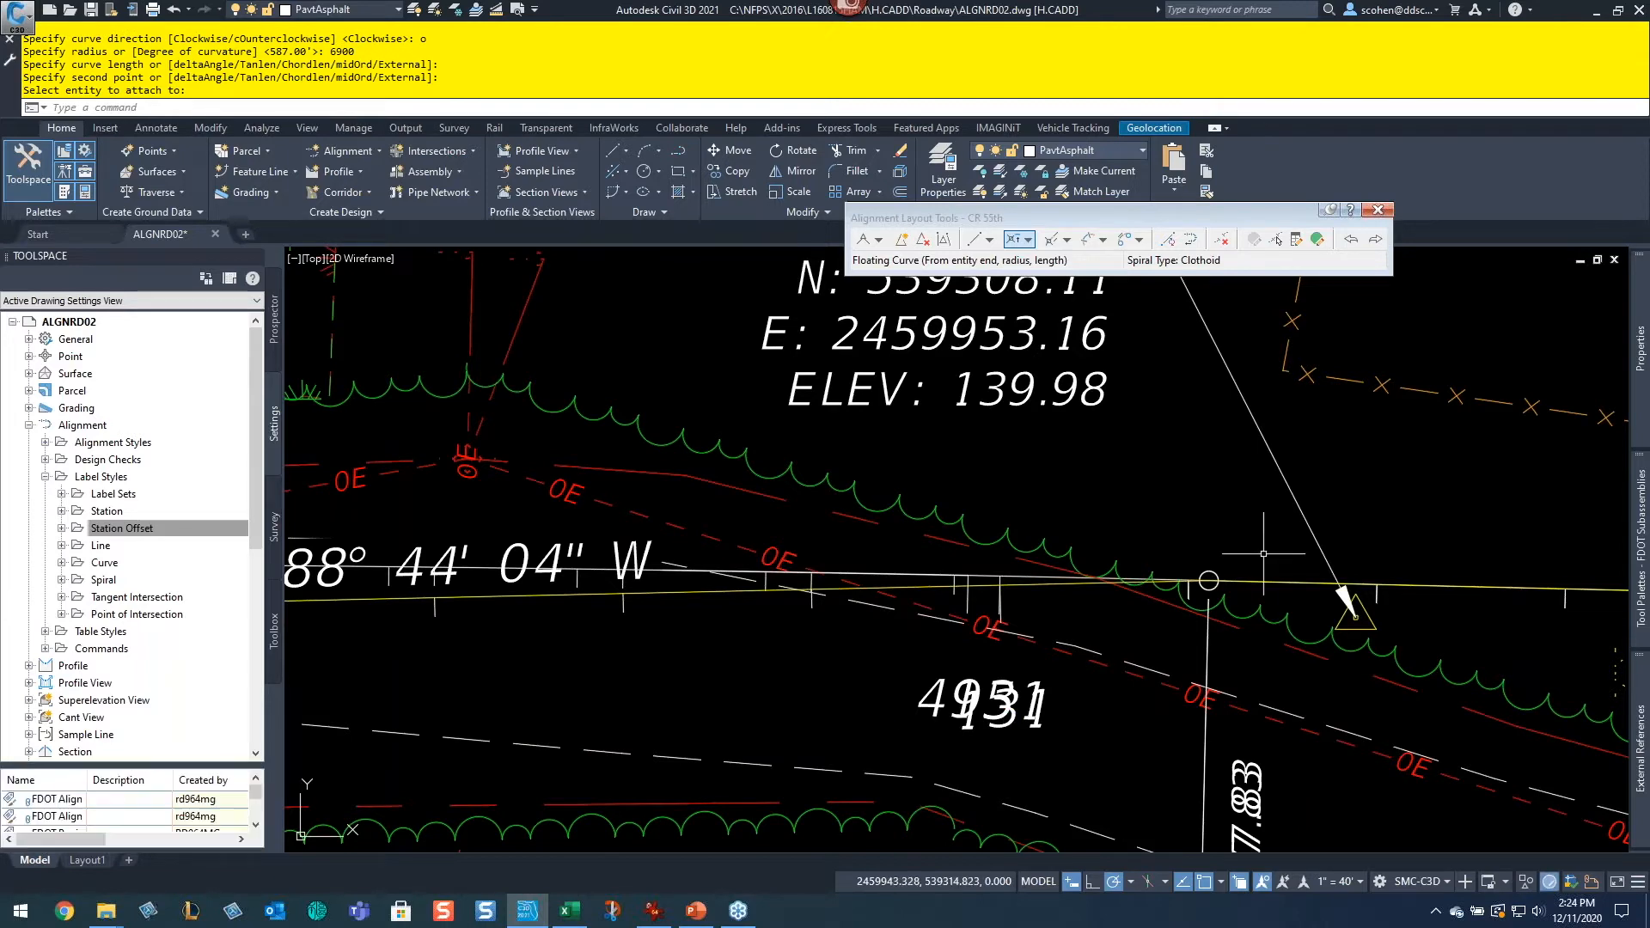
Step: Stretch the CR 55th alignment's end grip to the endpoint at the start of the existing alignment's curve
click(909, 571)
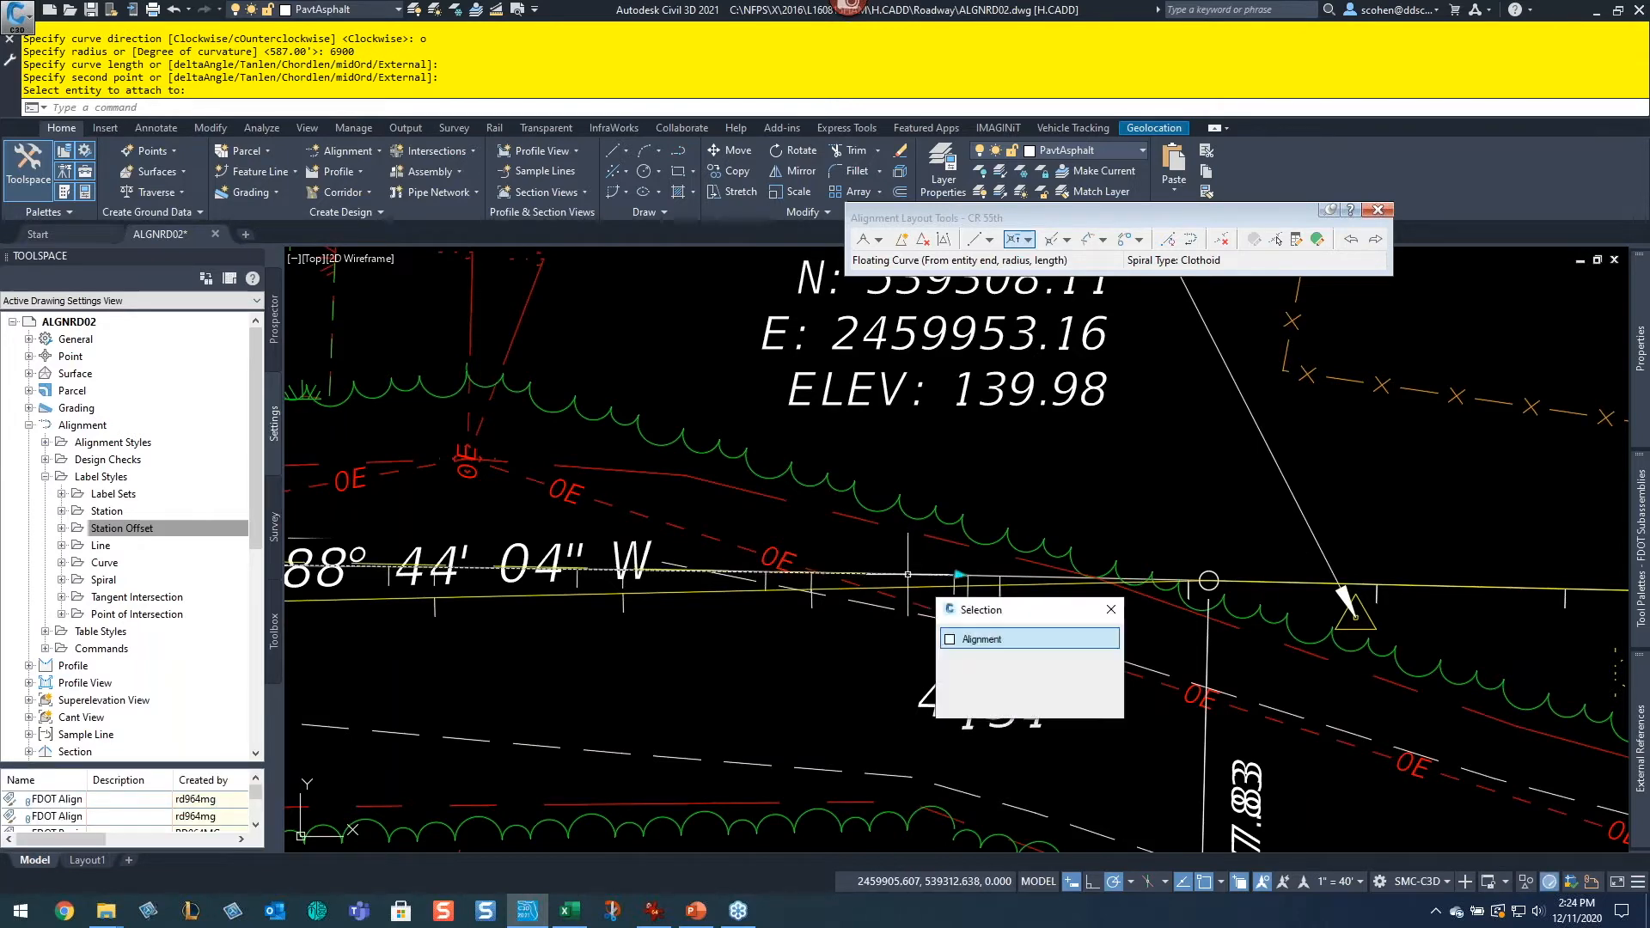
click(975, 634)
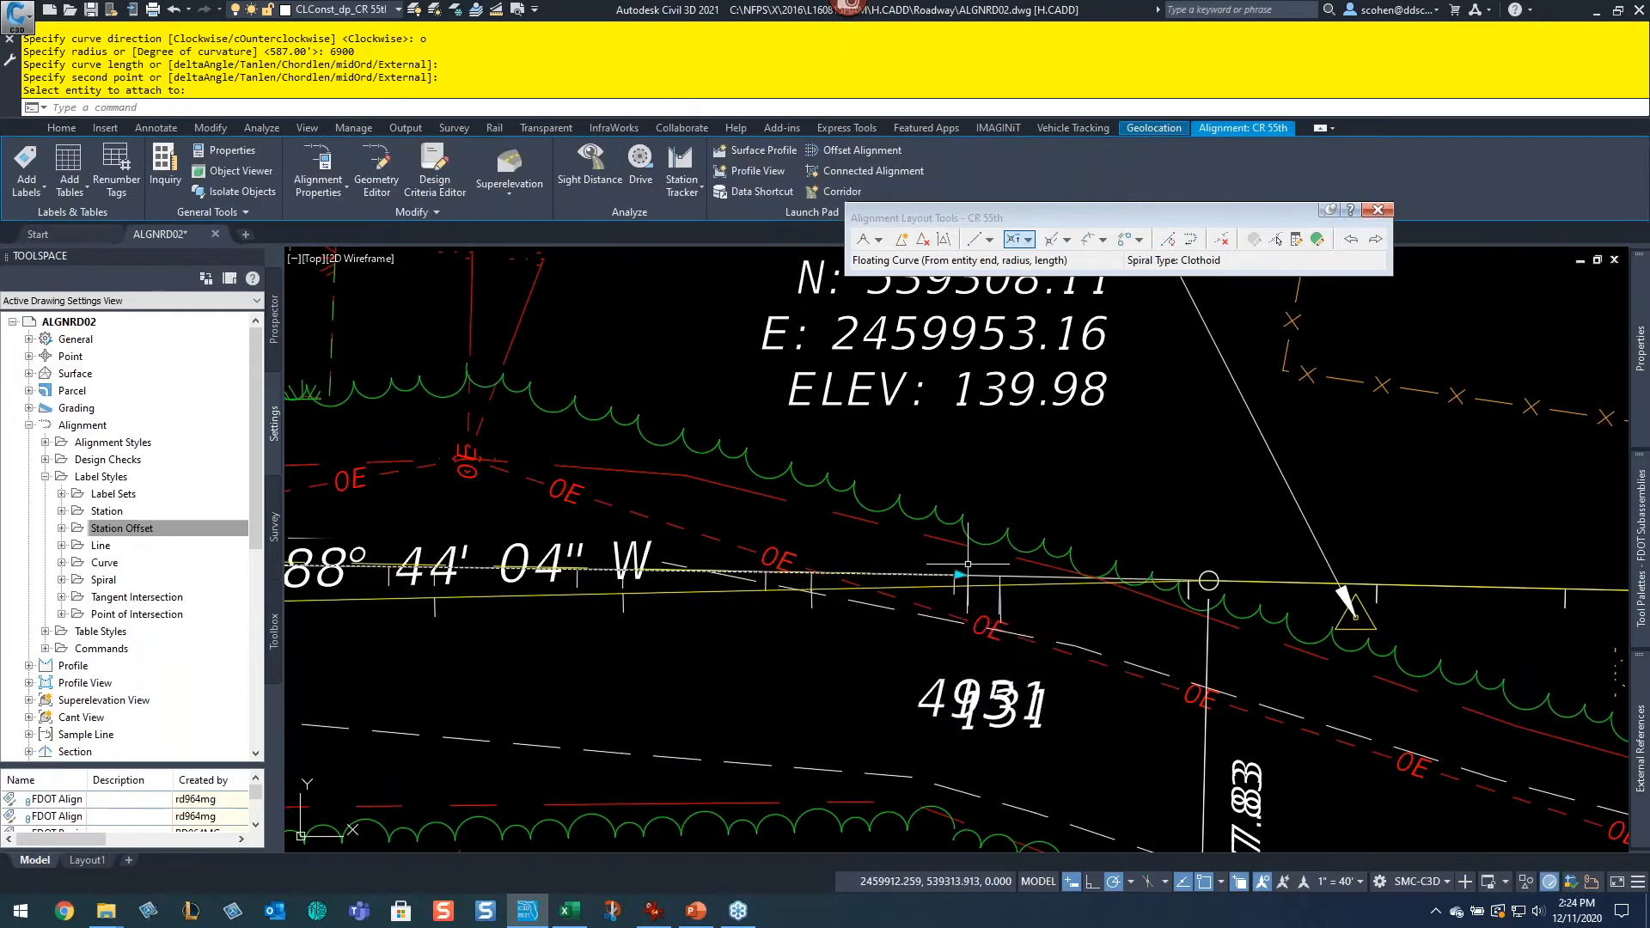
click(958, 574)
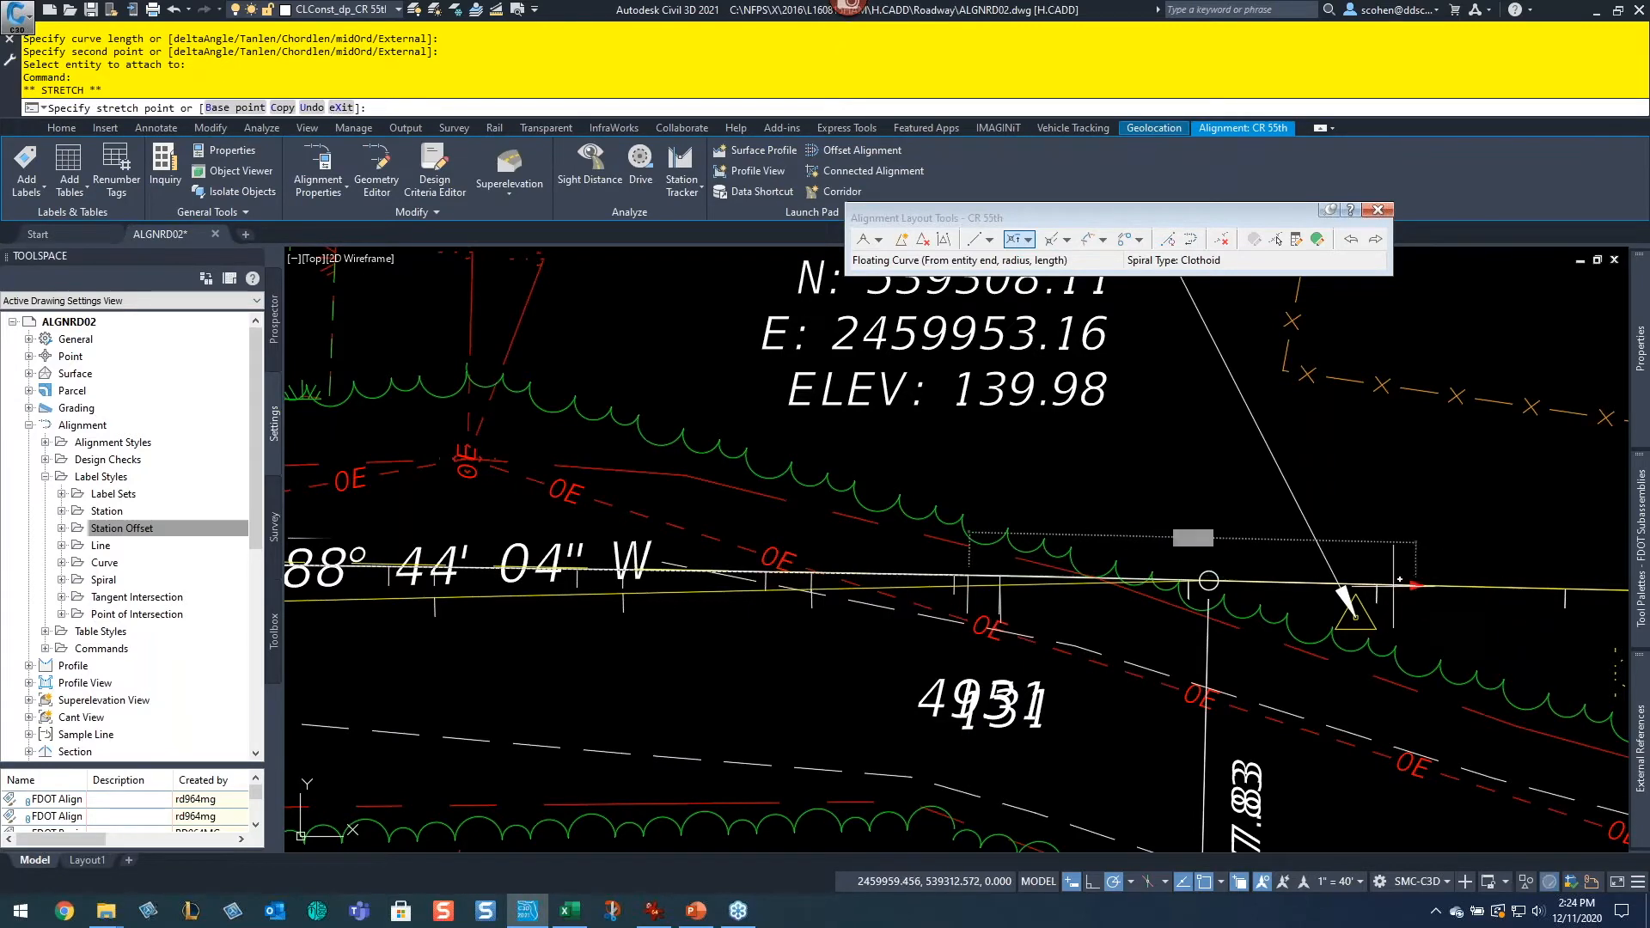
shift+right_click(1237, 577)
click(1280, 249)
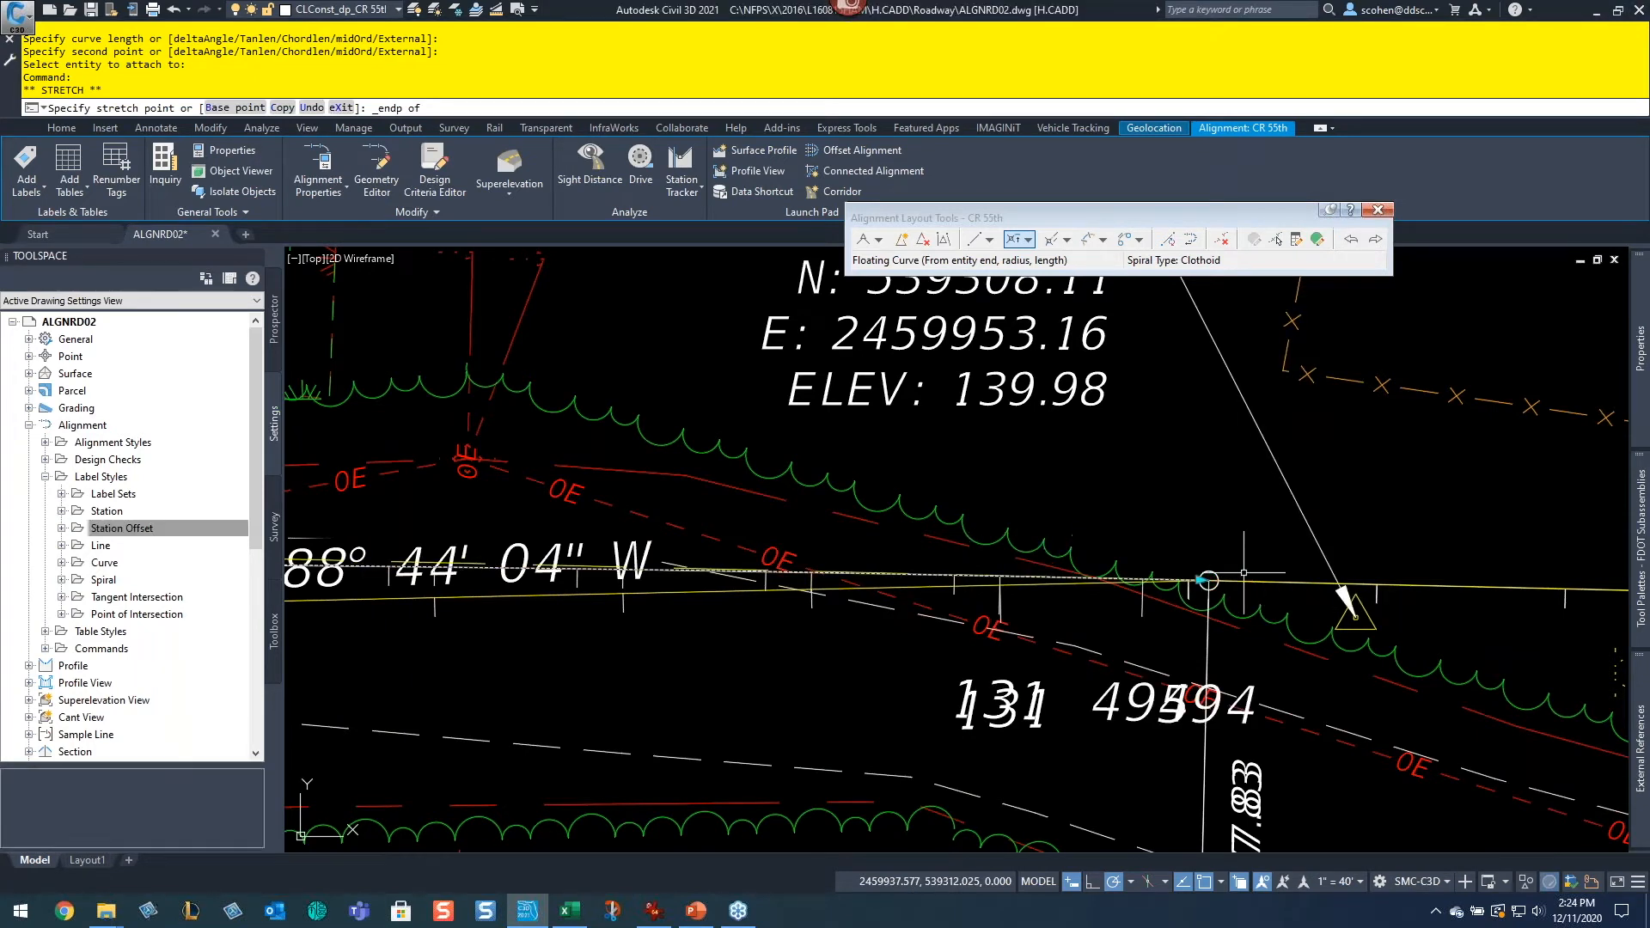
click(1244, 572)
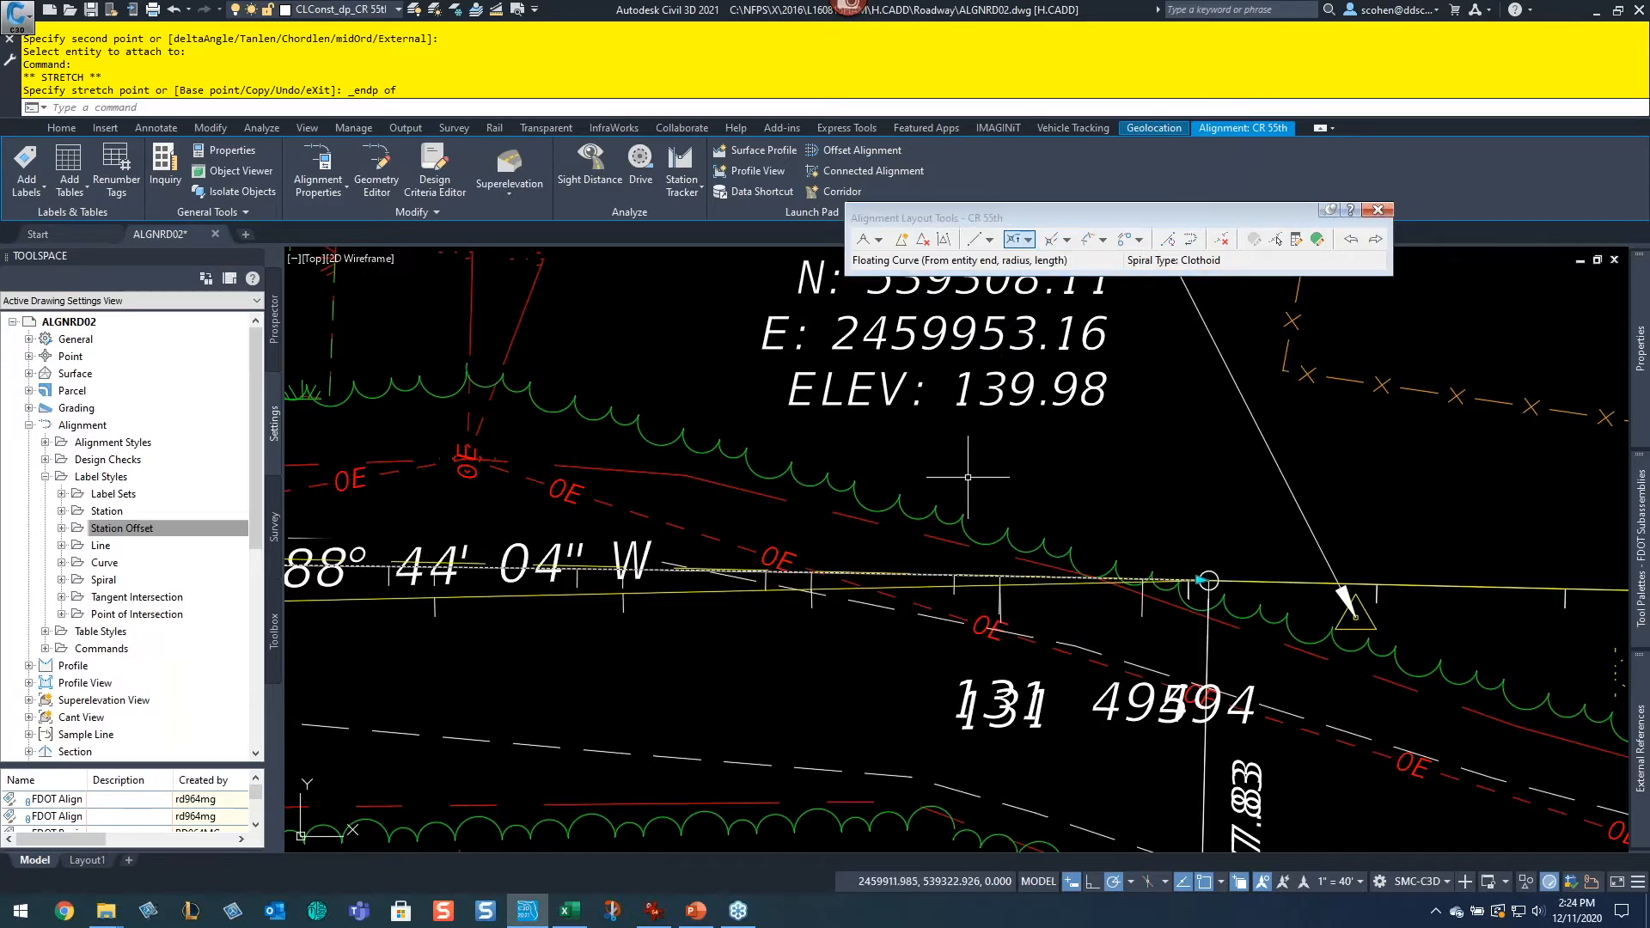
key(Escape)
key(Escape)
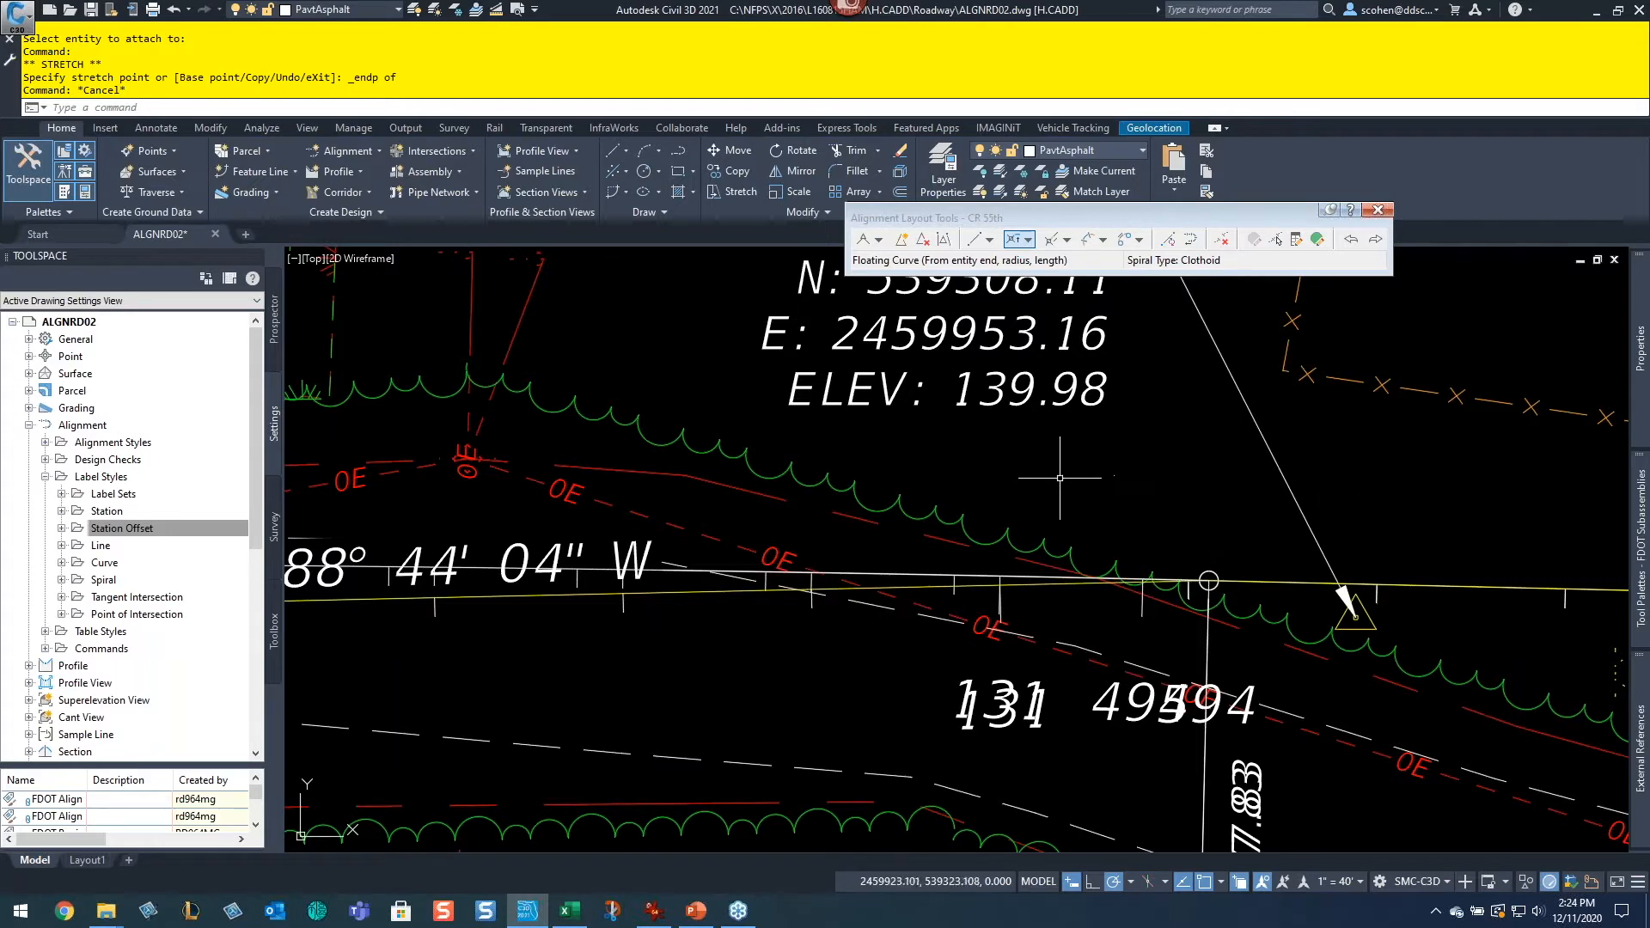
Step: In CR 55th's alignment properties, move the station reference point to the alignment's eastern endpoint using Endpoint snap
scroll(1186, 636, up, 2)
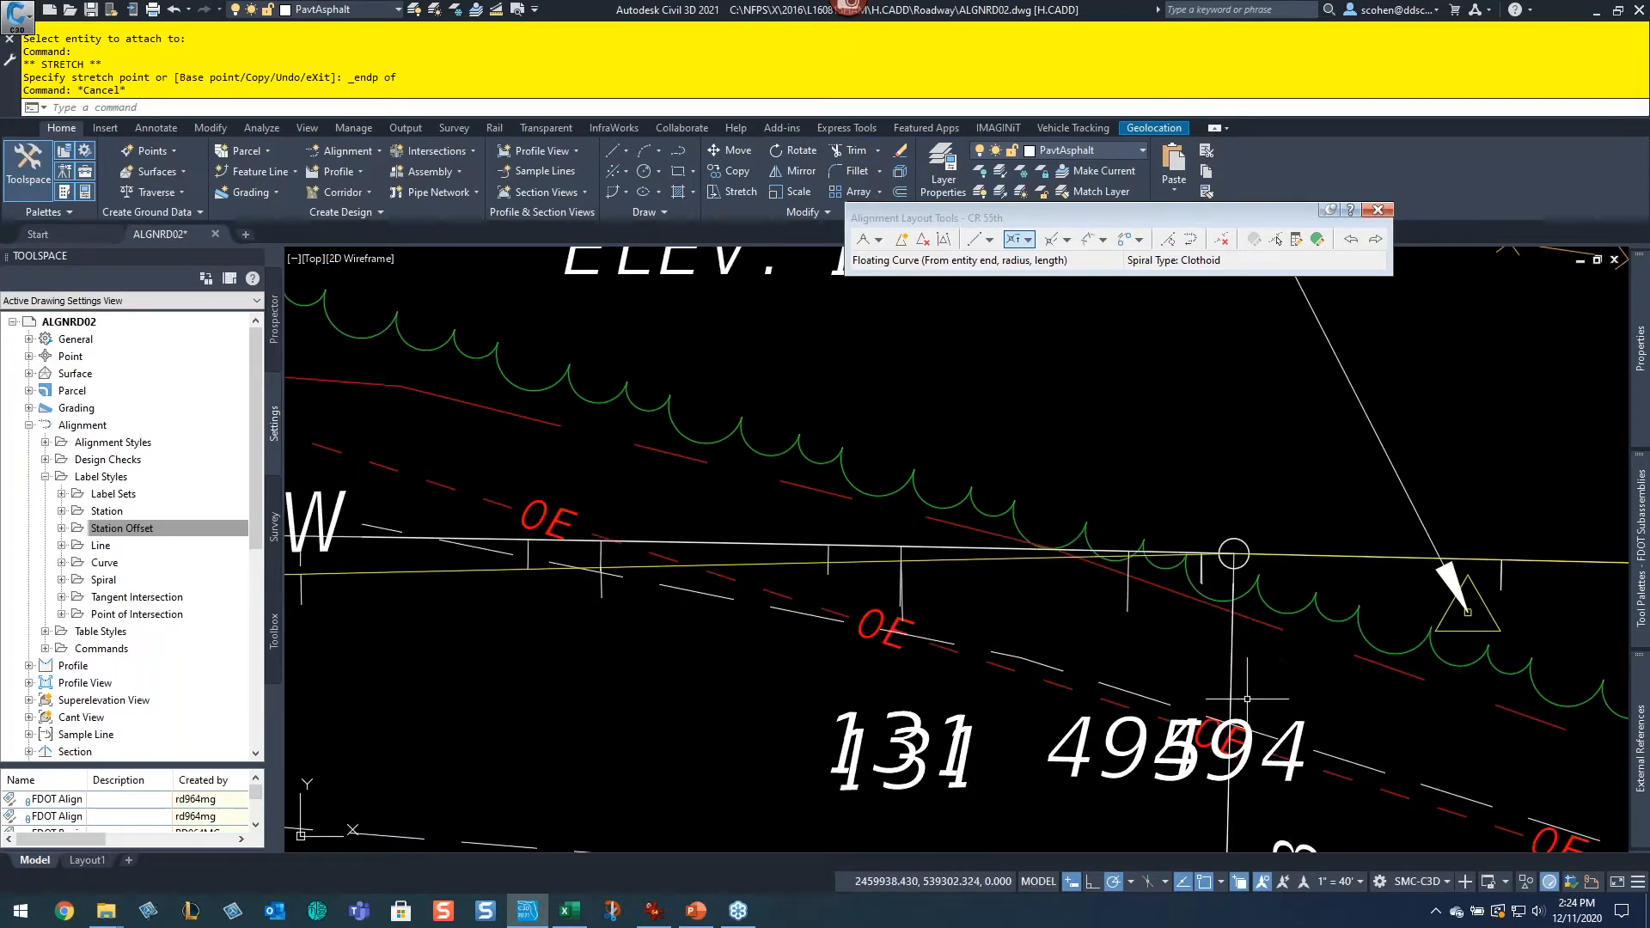
click(712, 542)
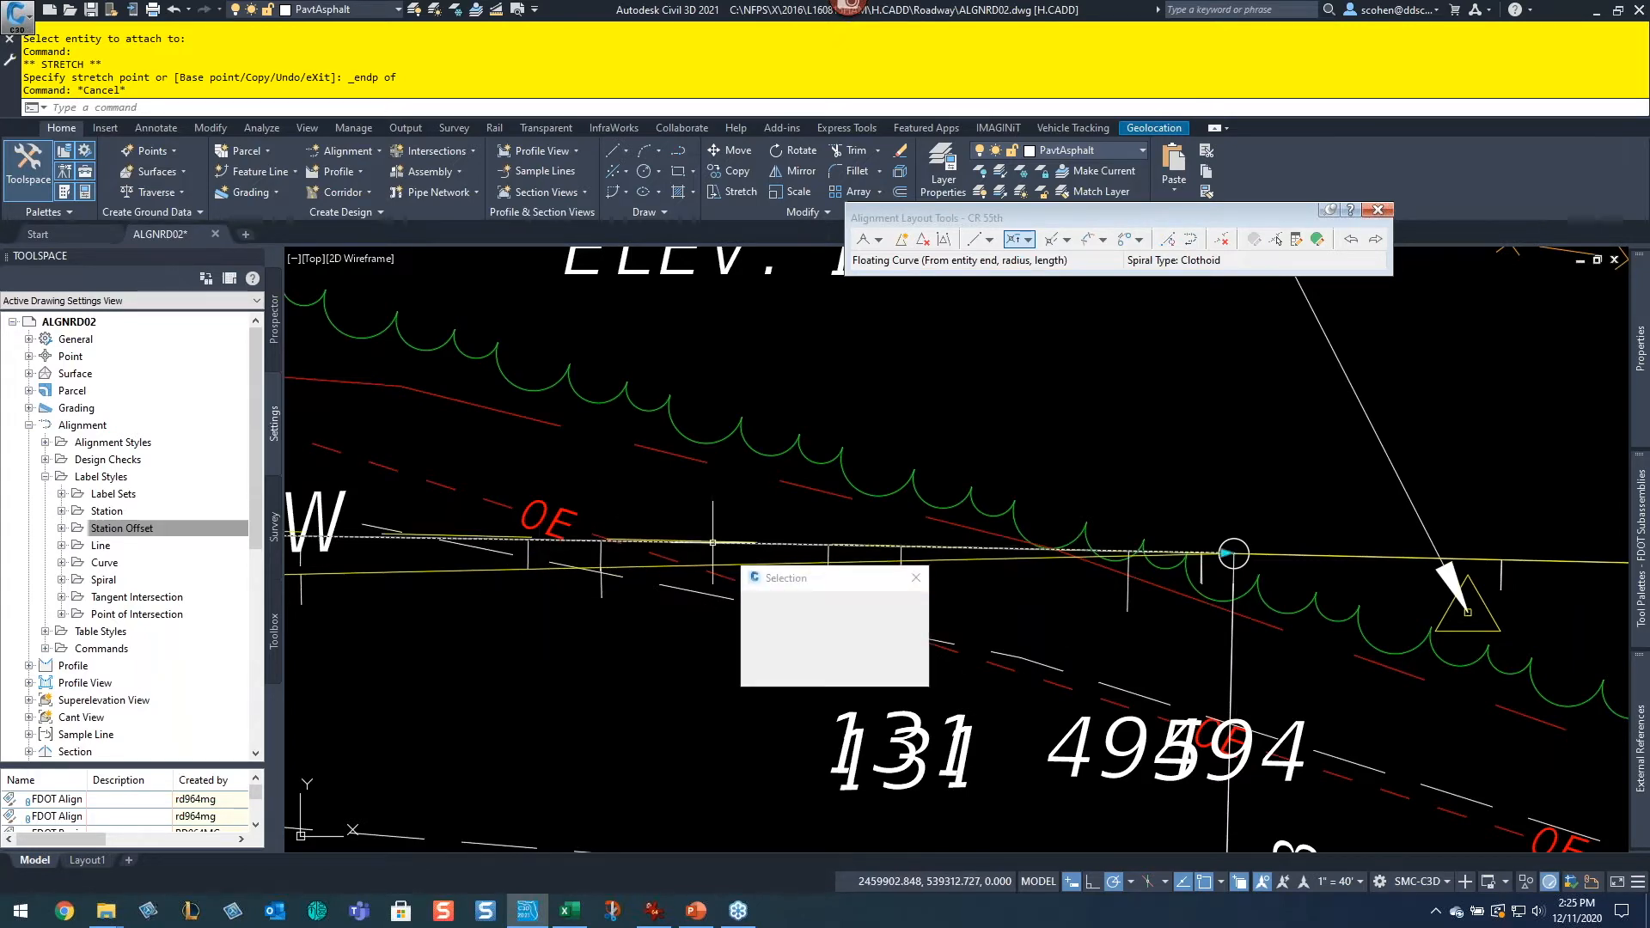
click(778, 600)
right_click(990, 391)
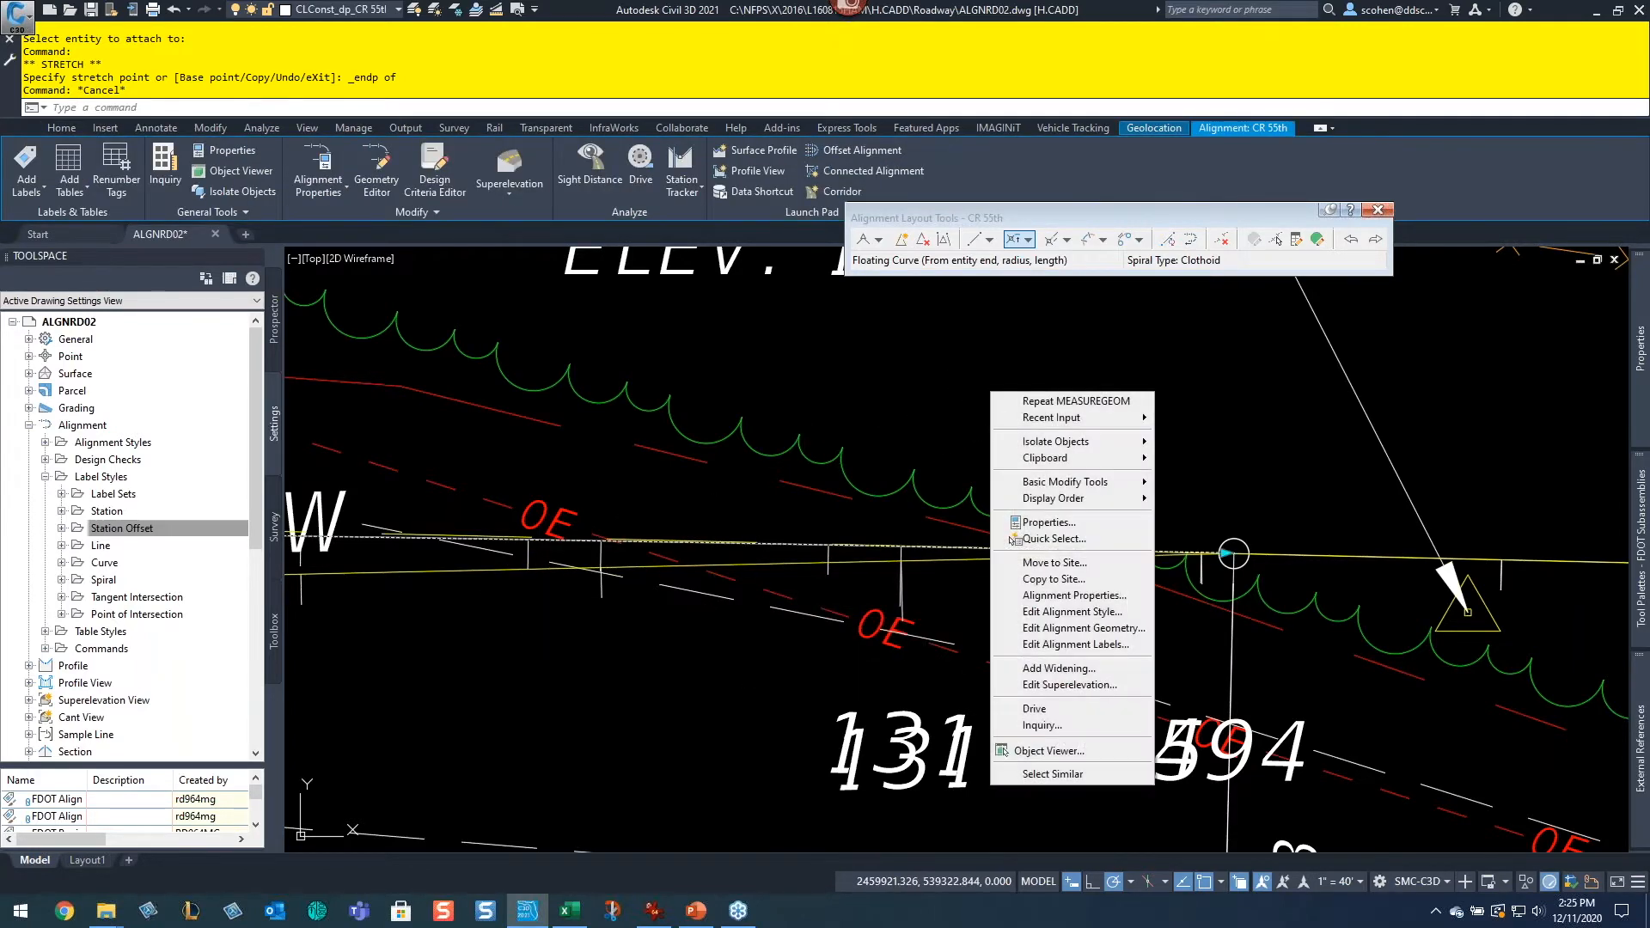
click(1109, 595)
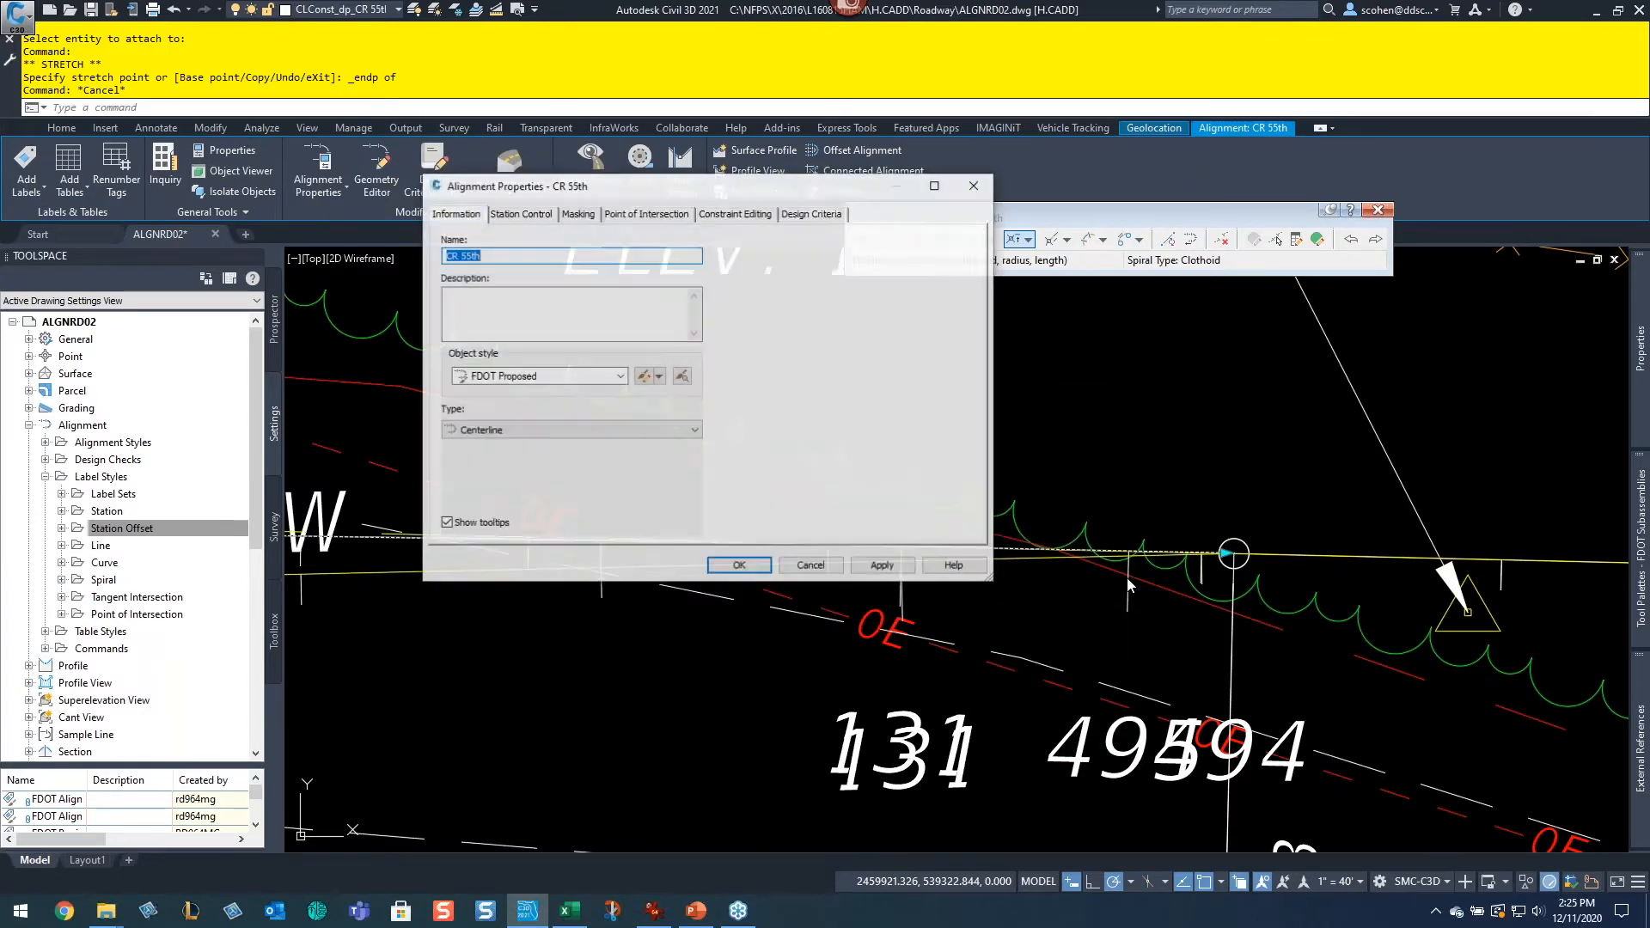
click(502, 213)
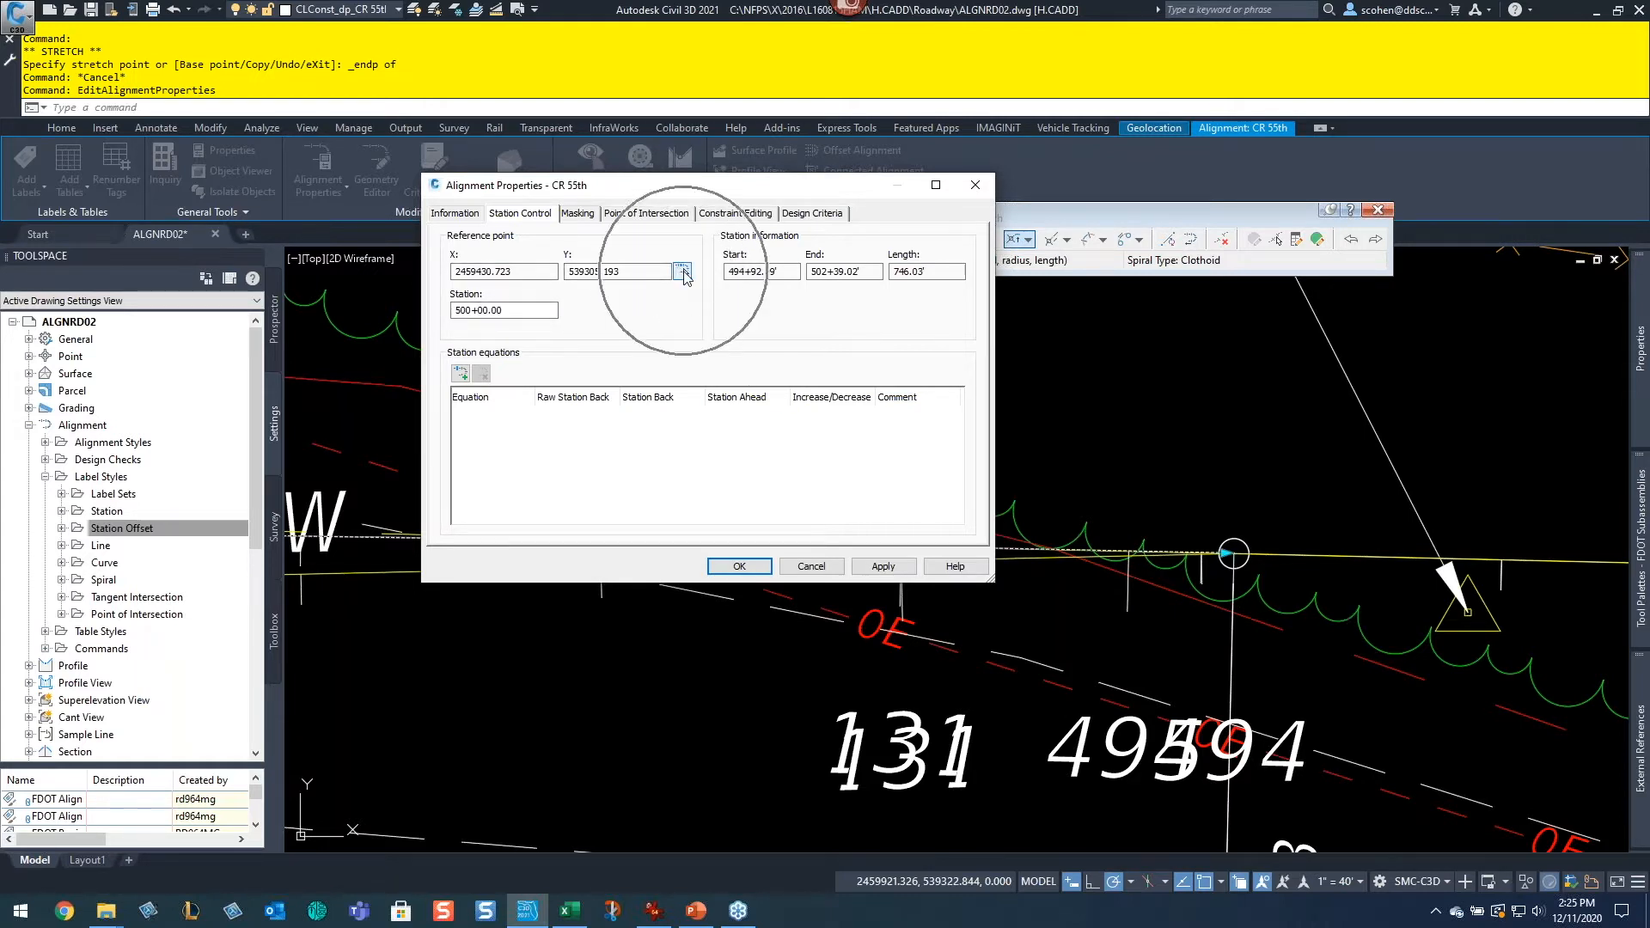
click(682, 272)
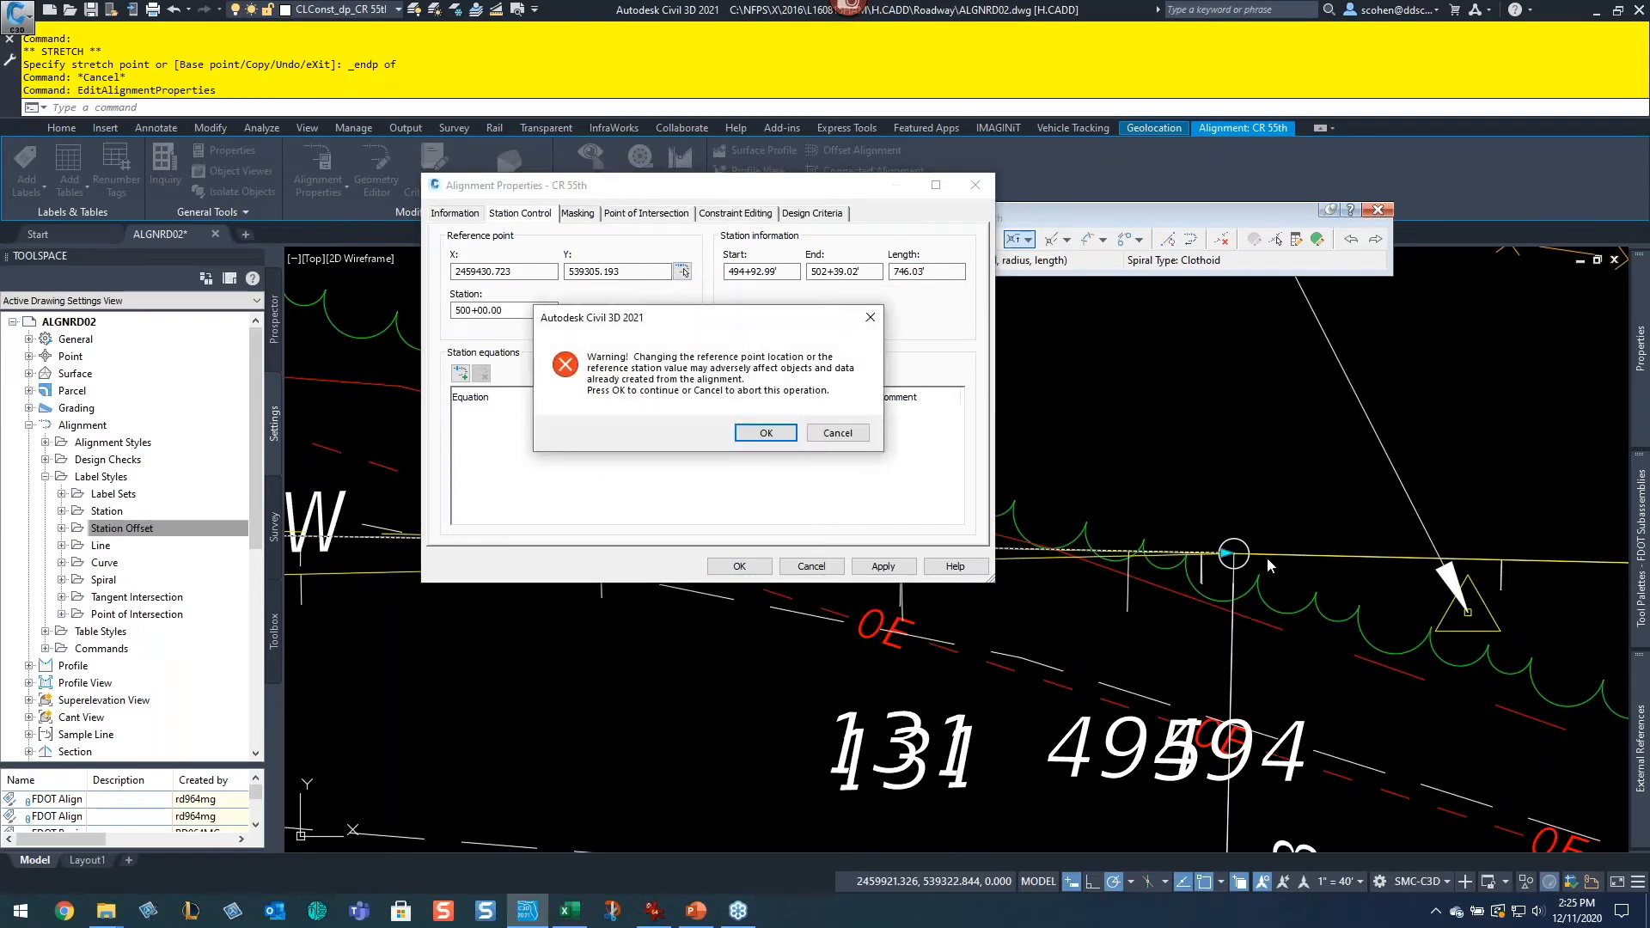
click(764, 432)
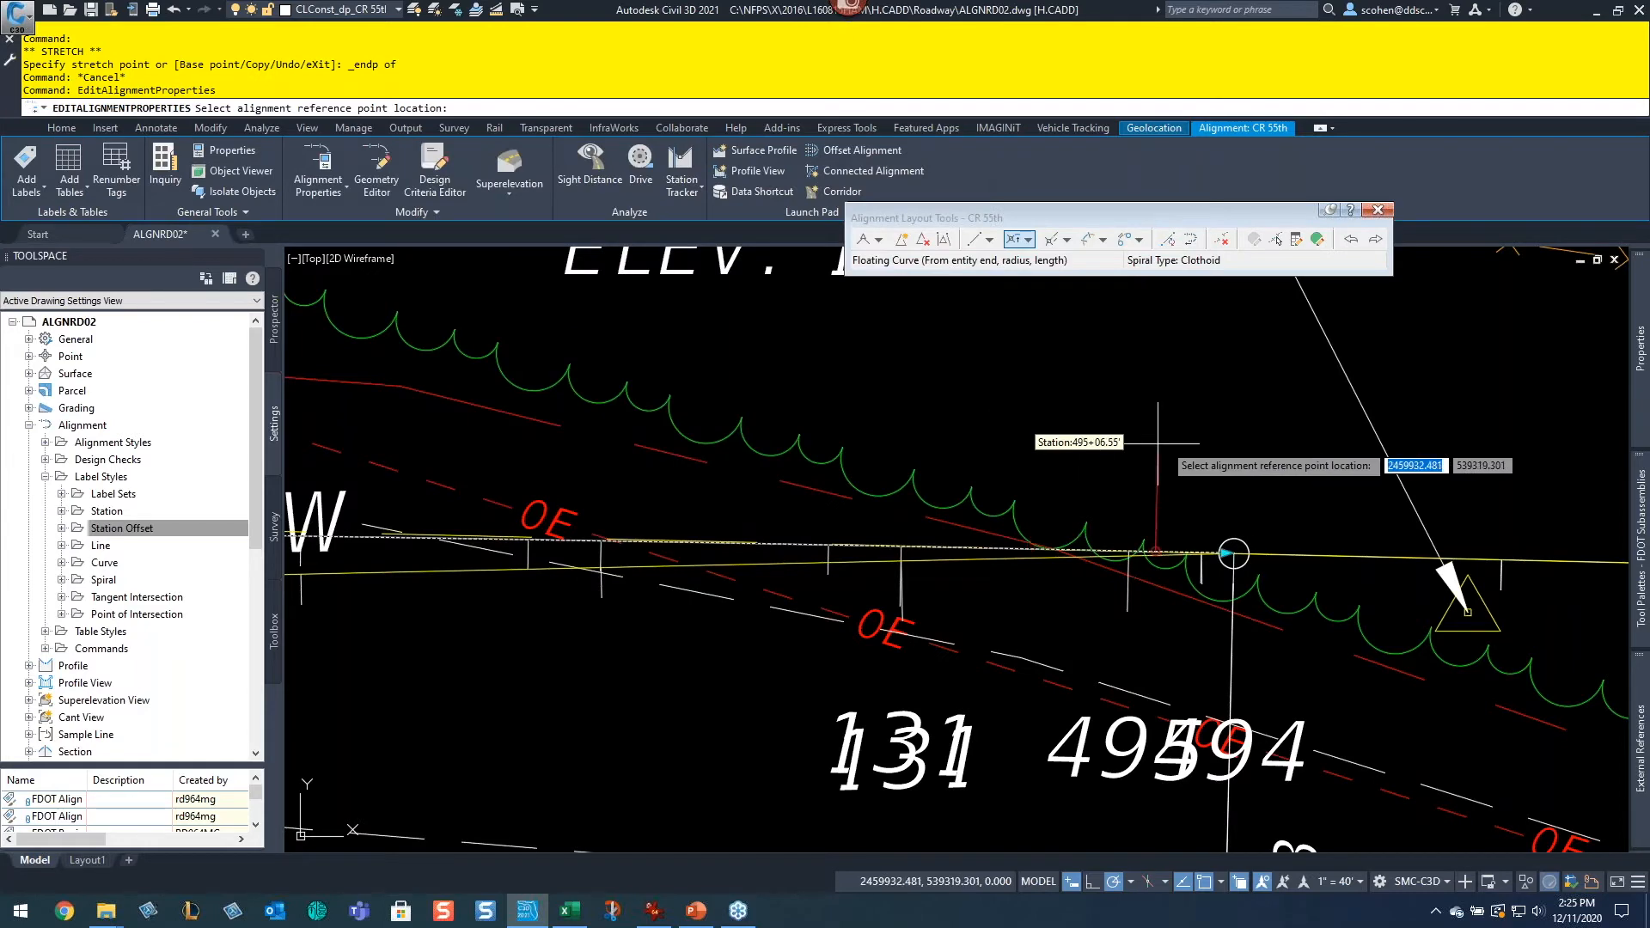
shift+right_click(1165, 445)
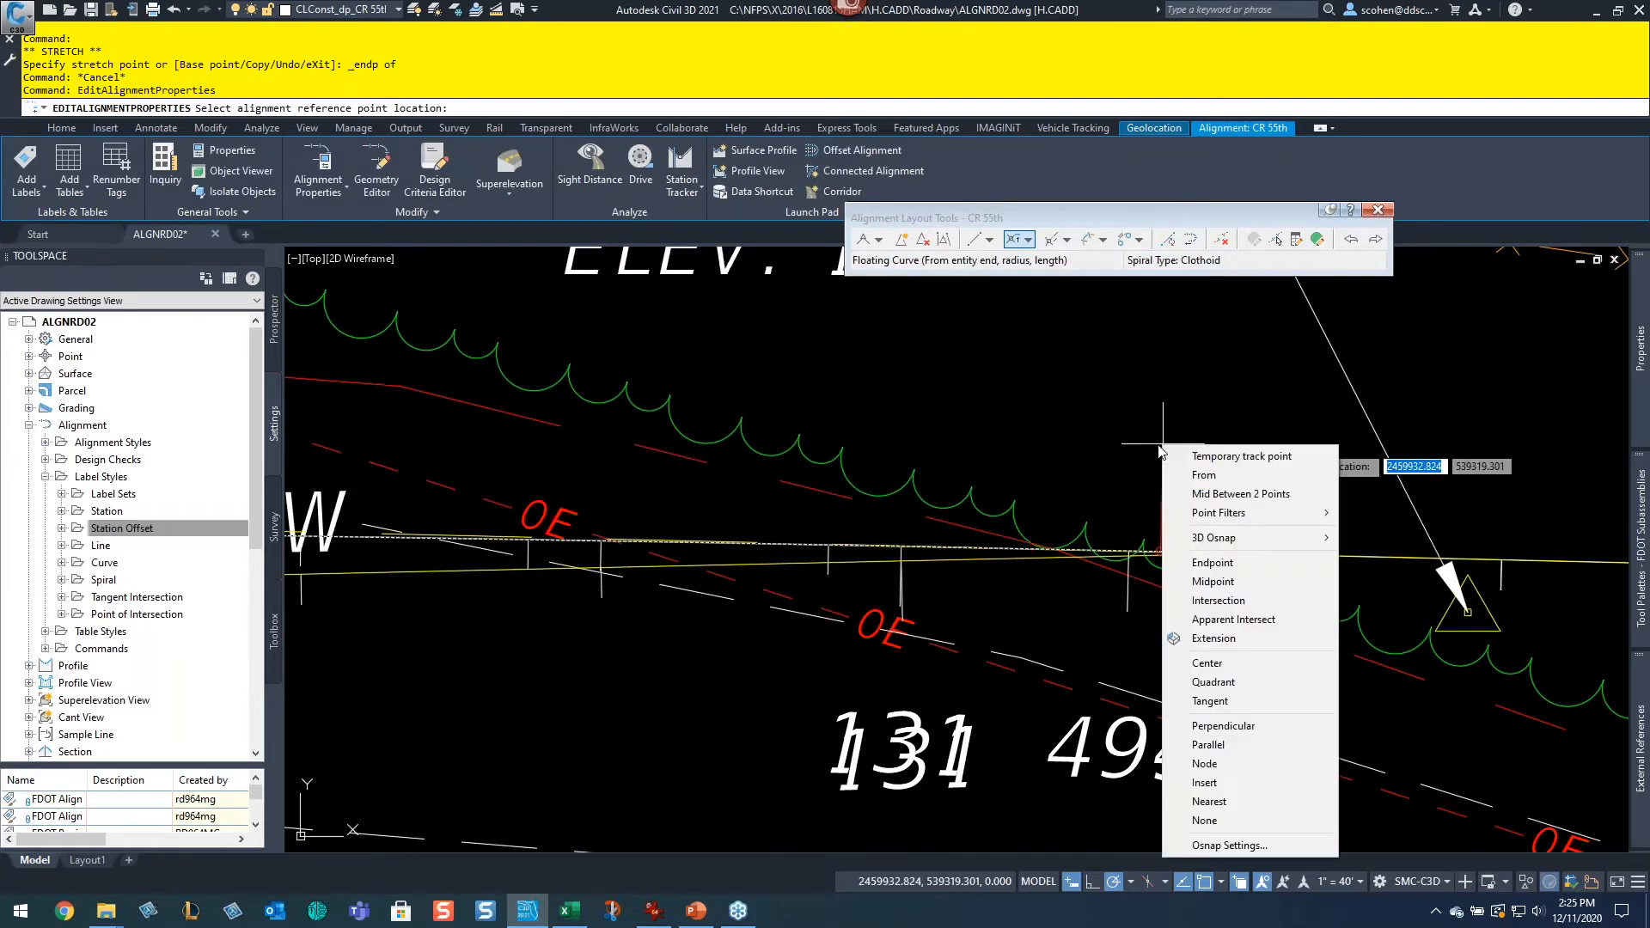
click(1195, 546)
click(1230, 552)
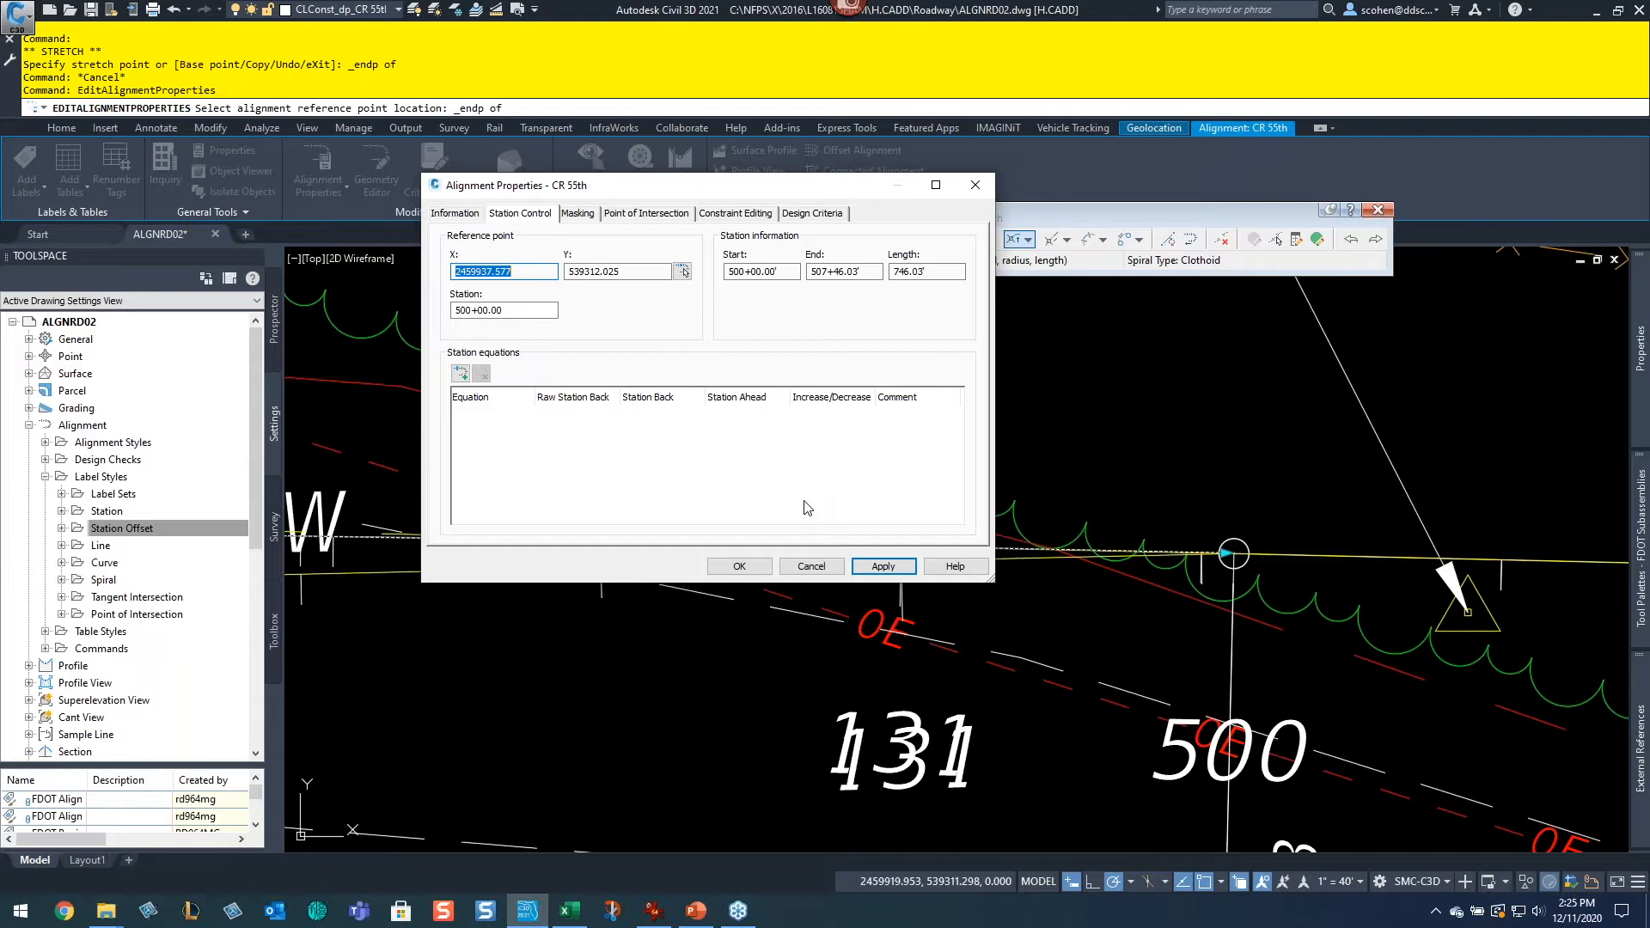
click(737, 566)
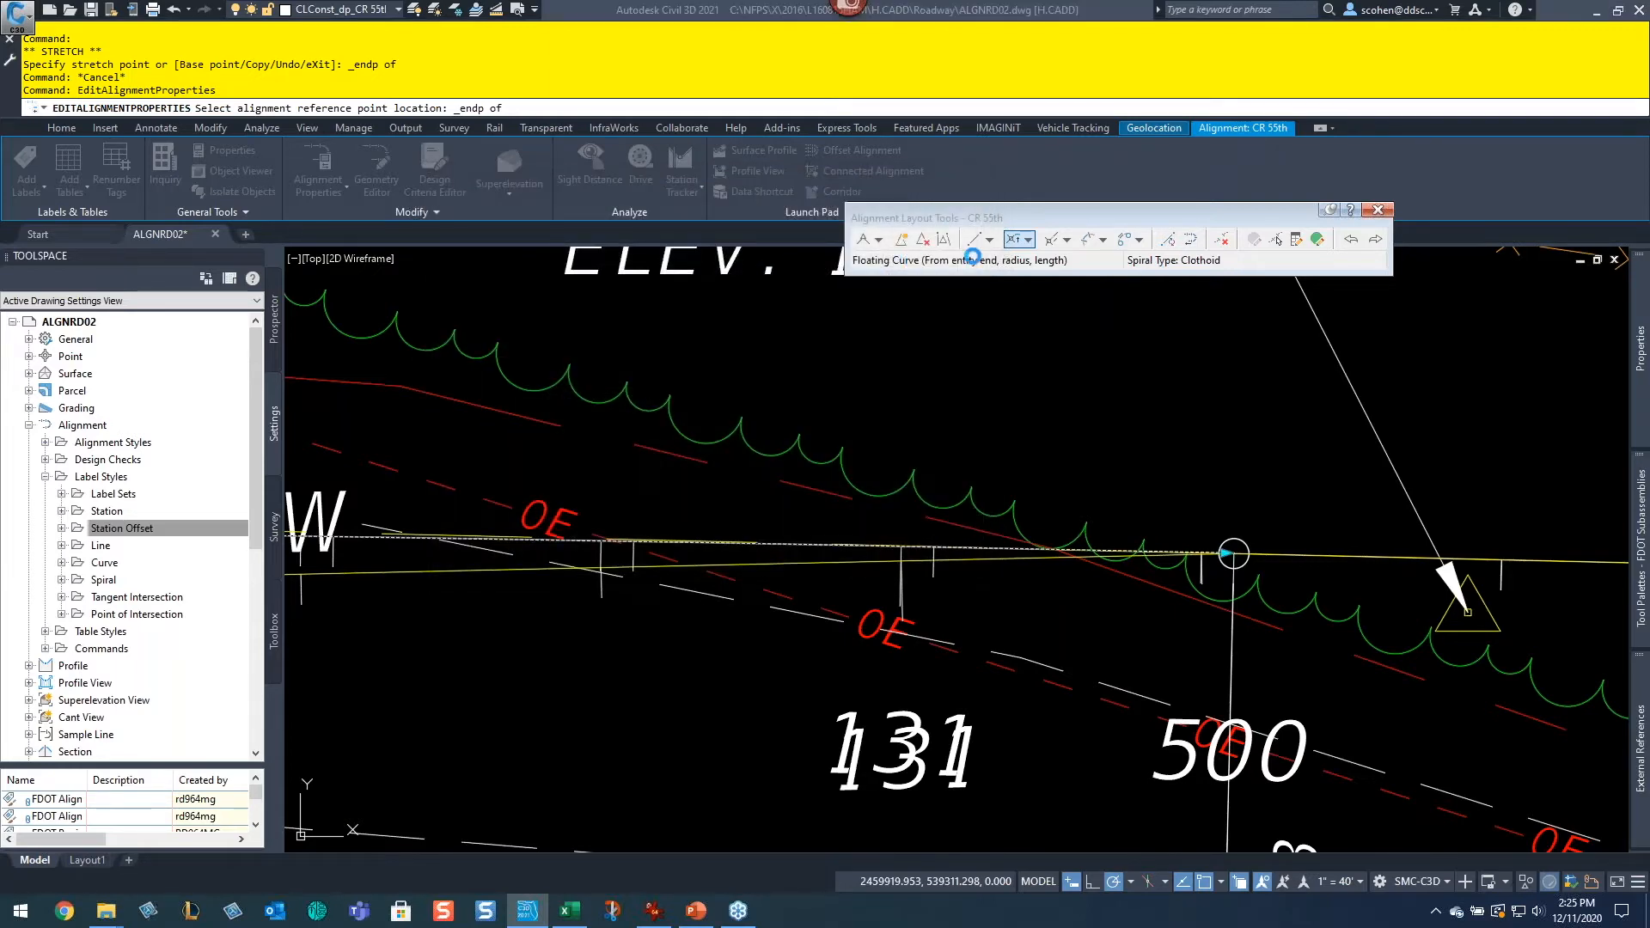
click(1233, 554)
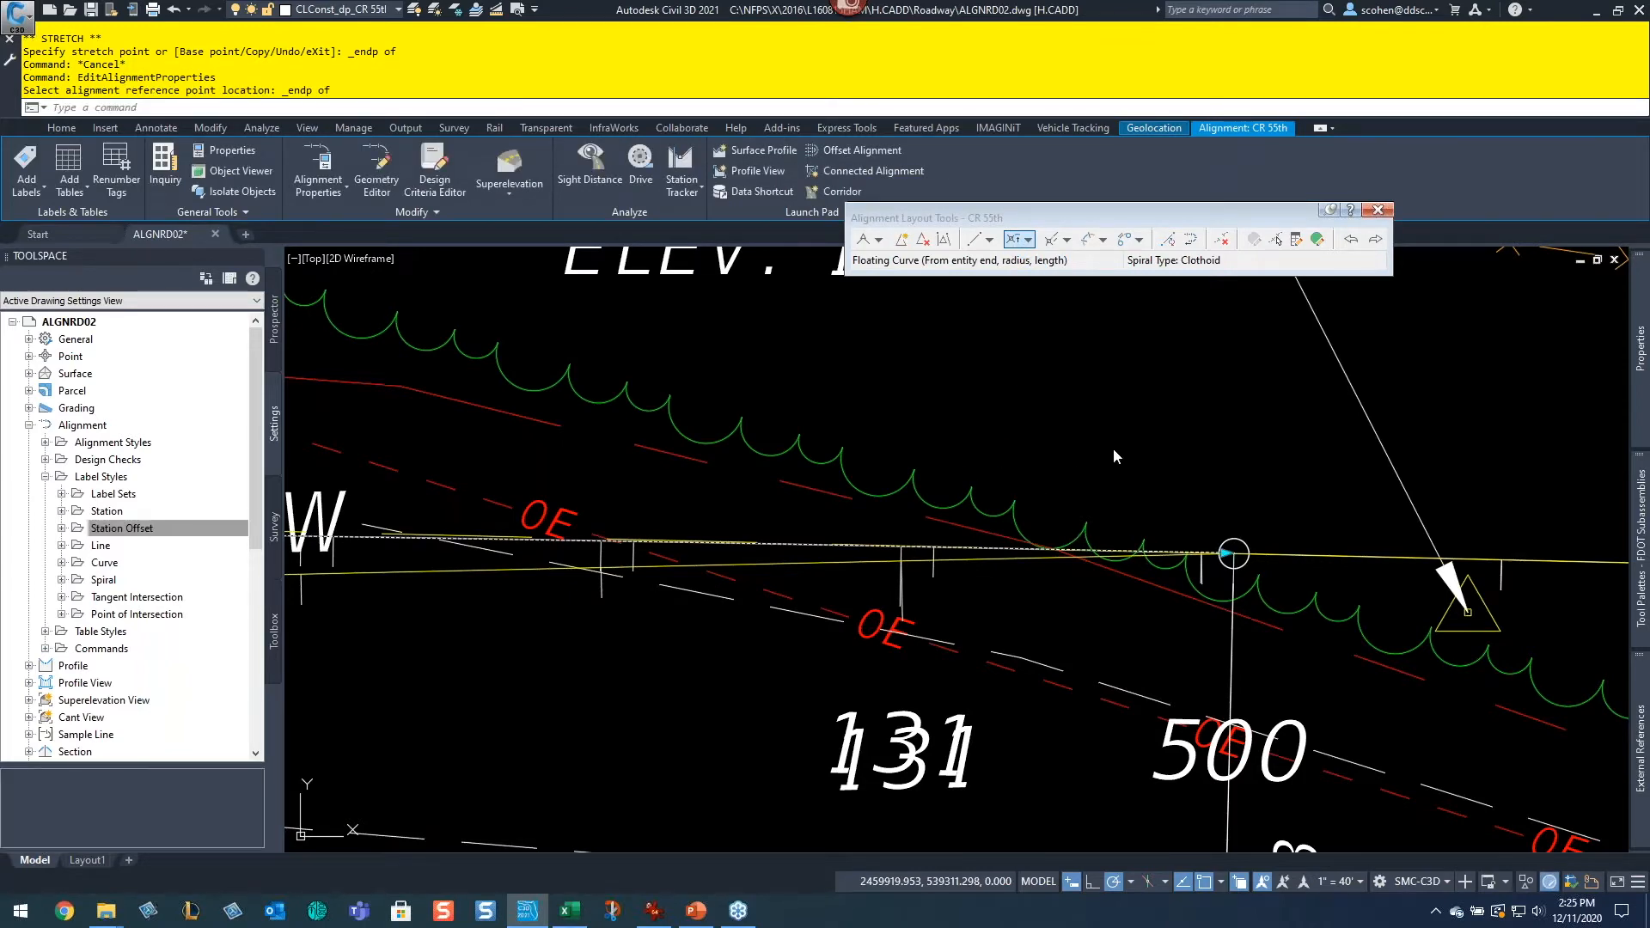
Step: Freeze the layer of the existing curved construction alignment near stations 140 to 144 with Layer Freeze
scroll(1005, 343, down, 3)
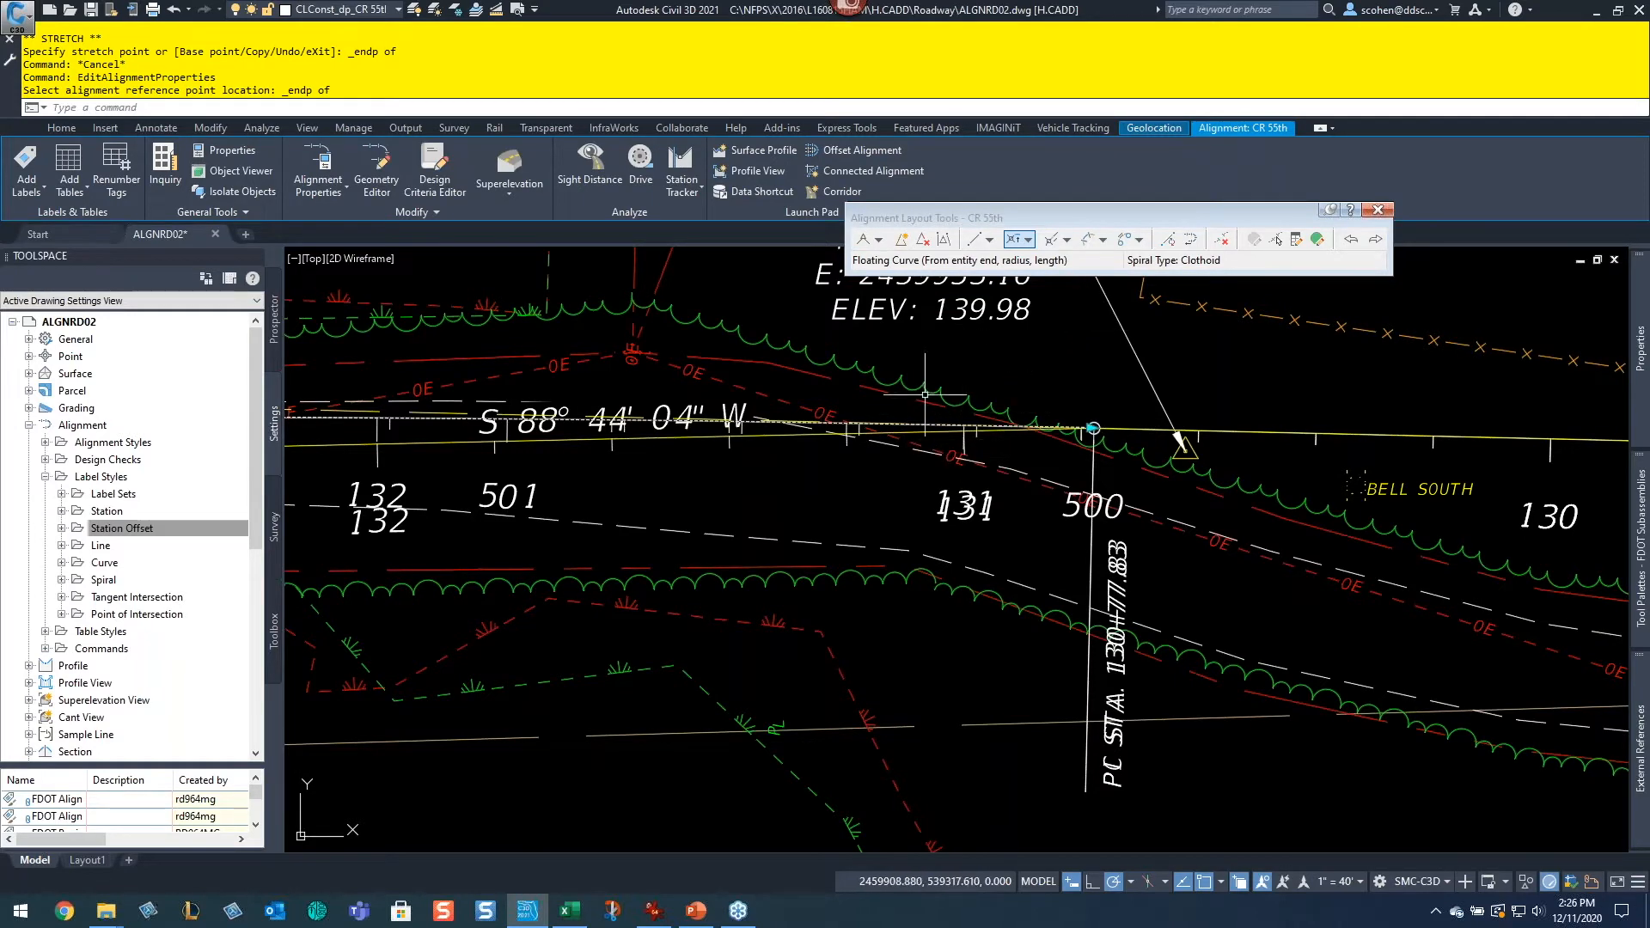
scroll(926, 395, down, 4)
key(Escape)
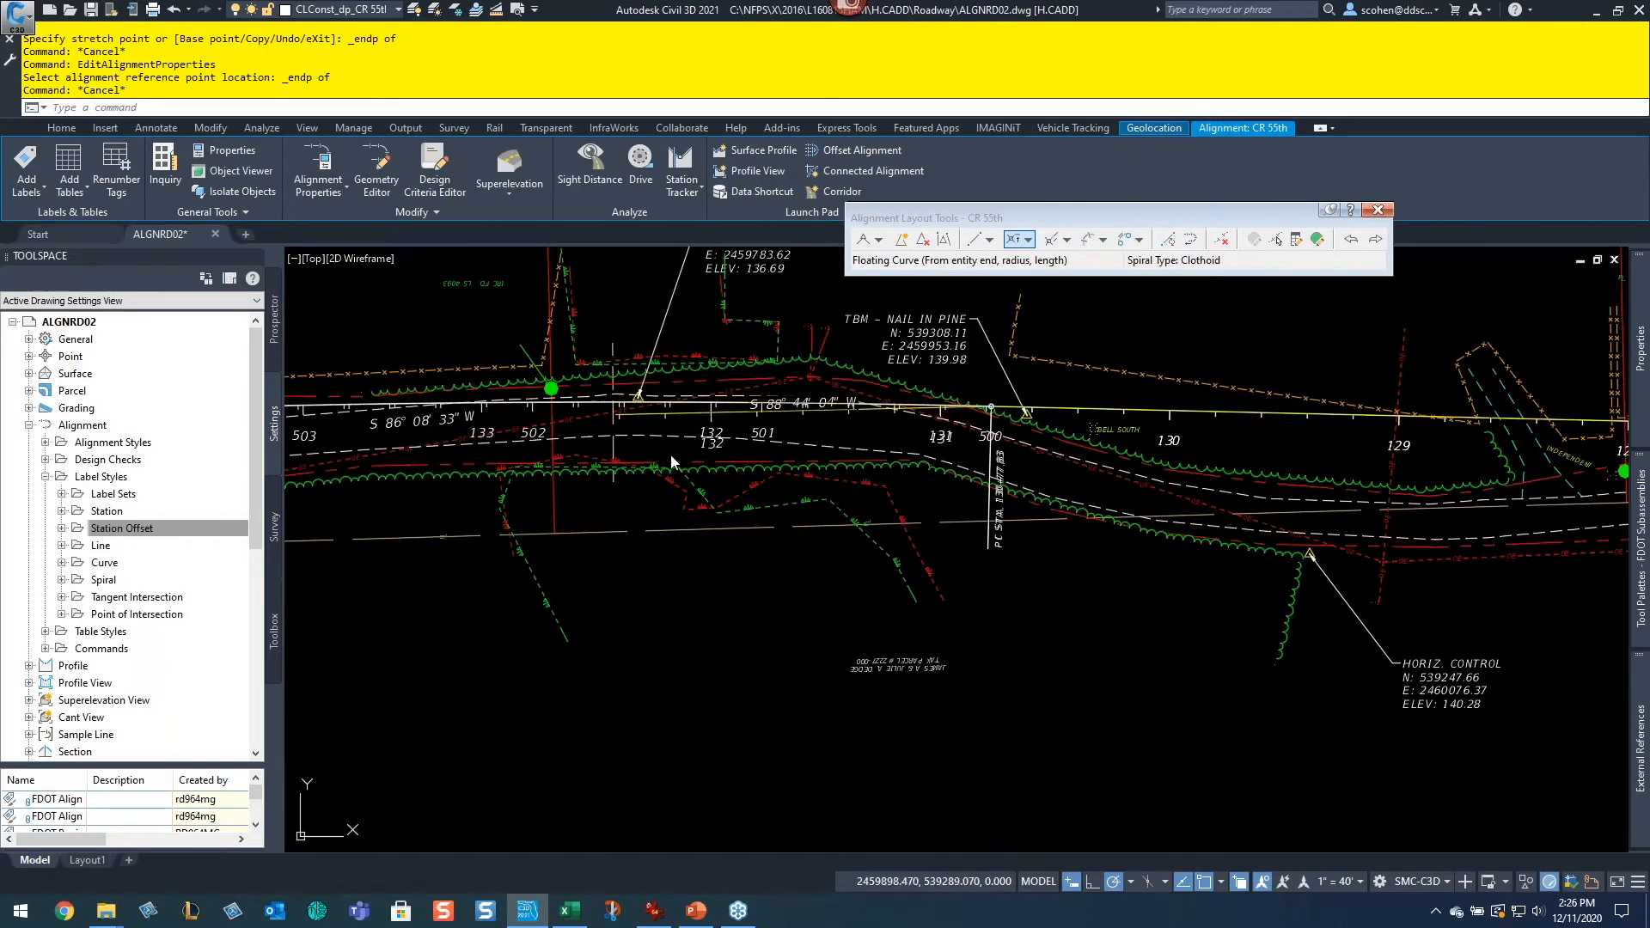
scroll(851, 461, down, 2)
middle_drag(851, 460, 945, 593)
scroll(859, 516, up, 3)
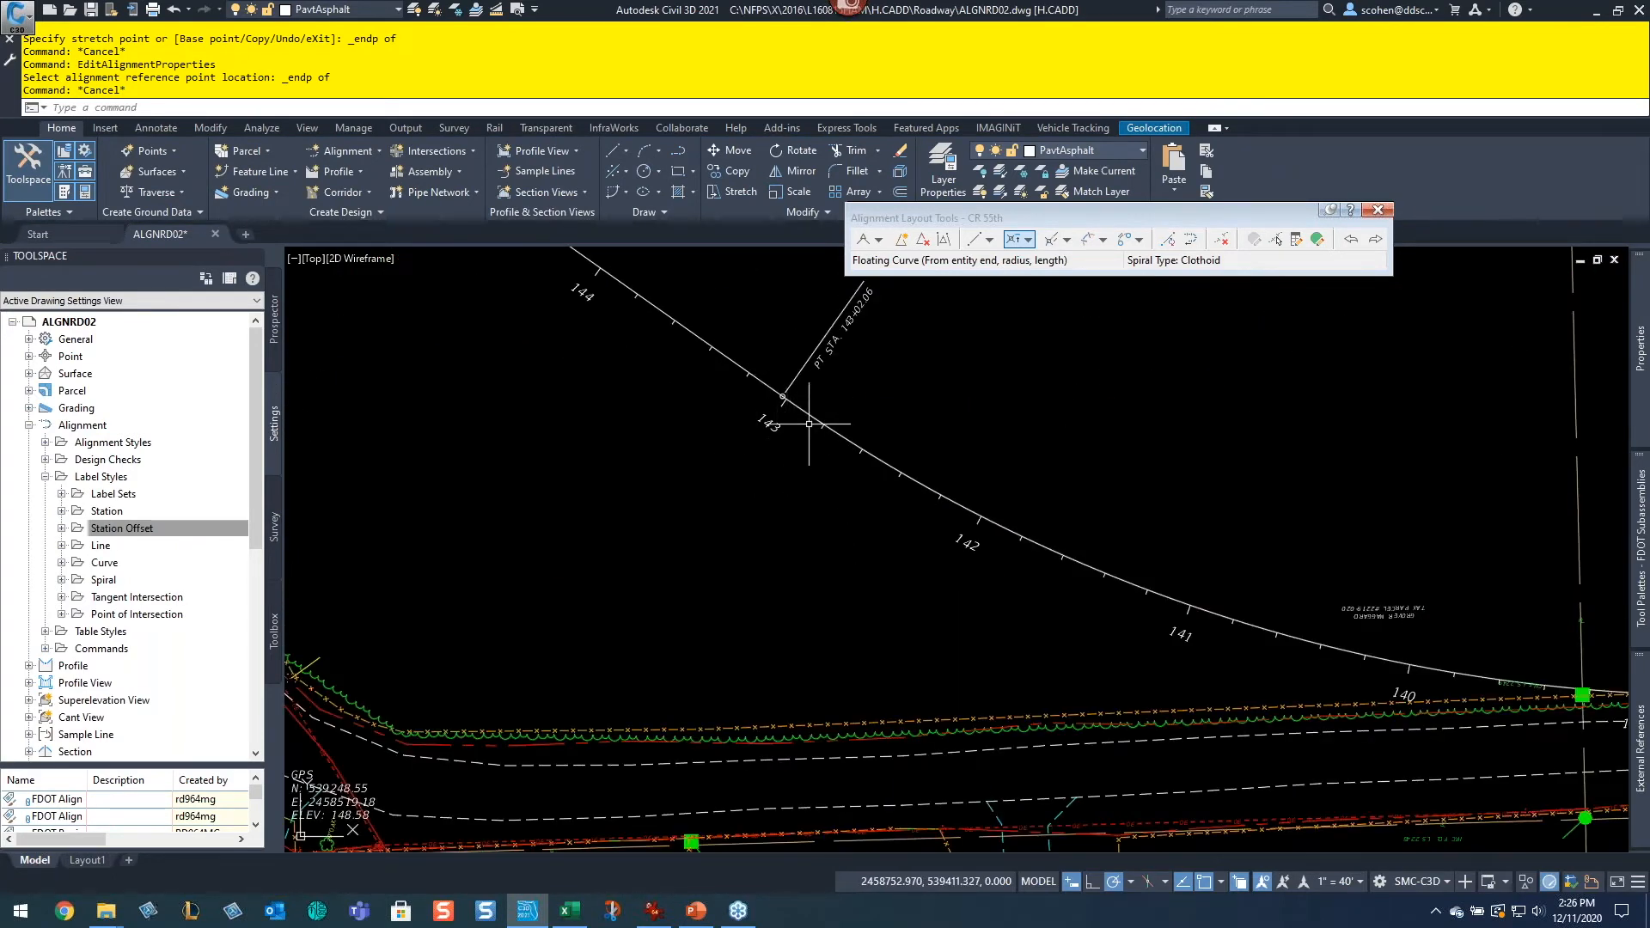
mouse_move(805, 412)
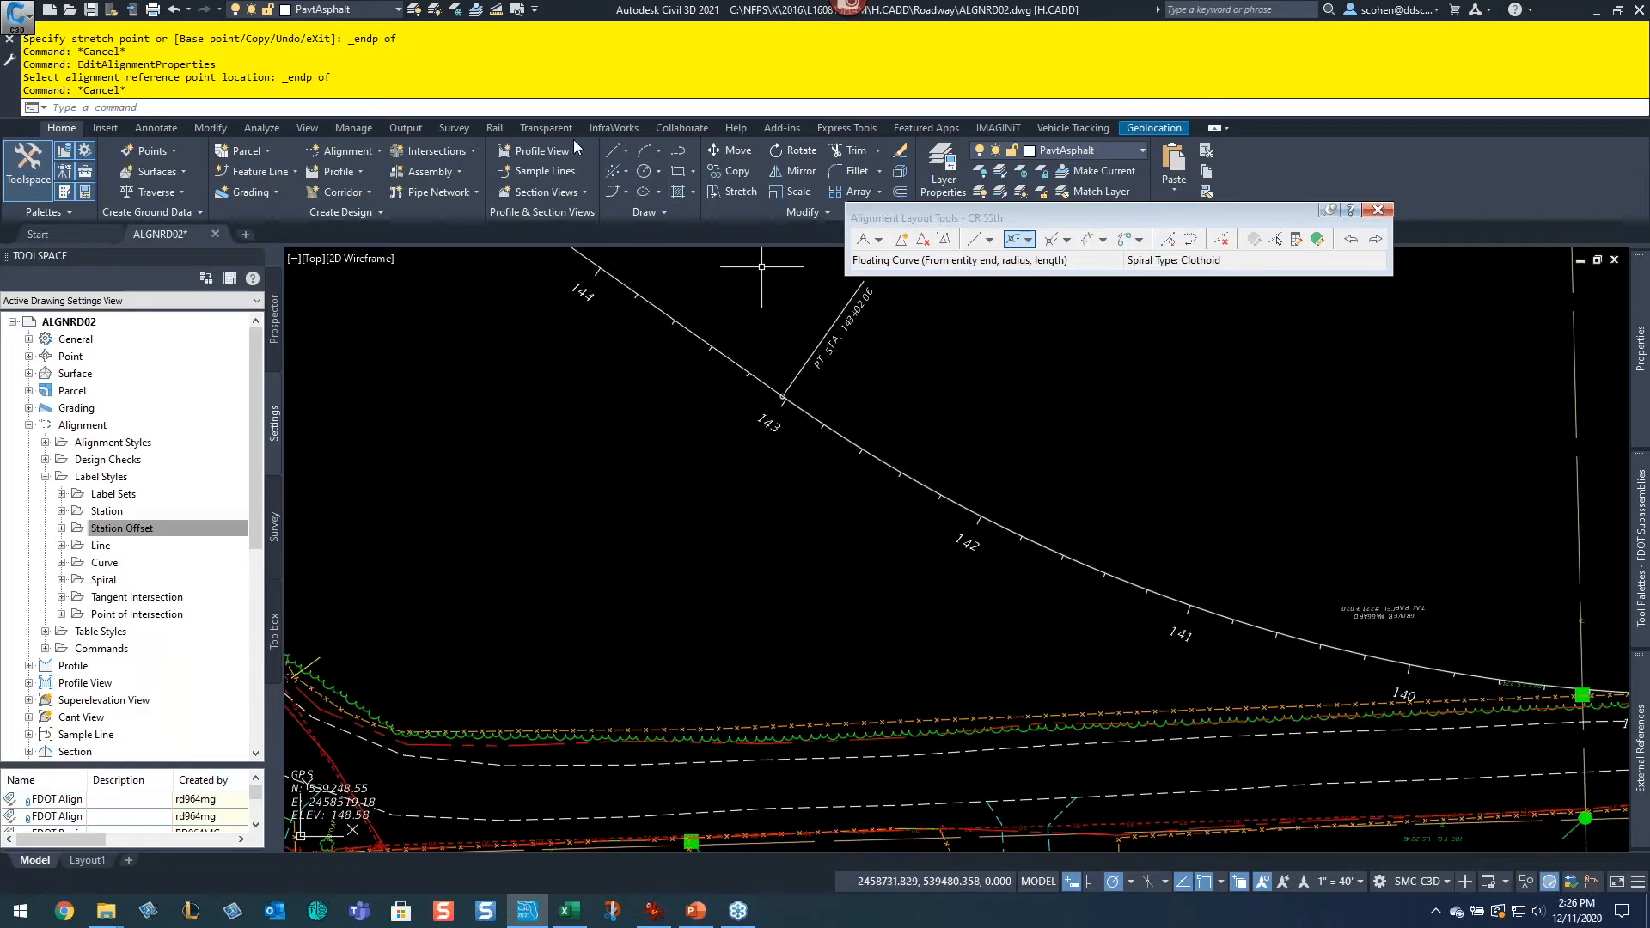
click(455, 11)
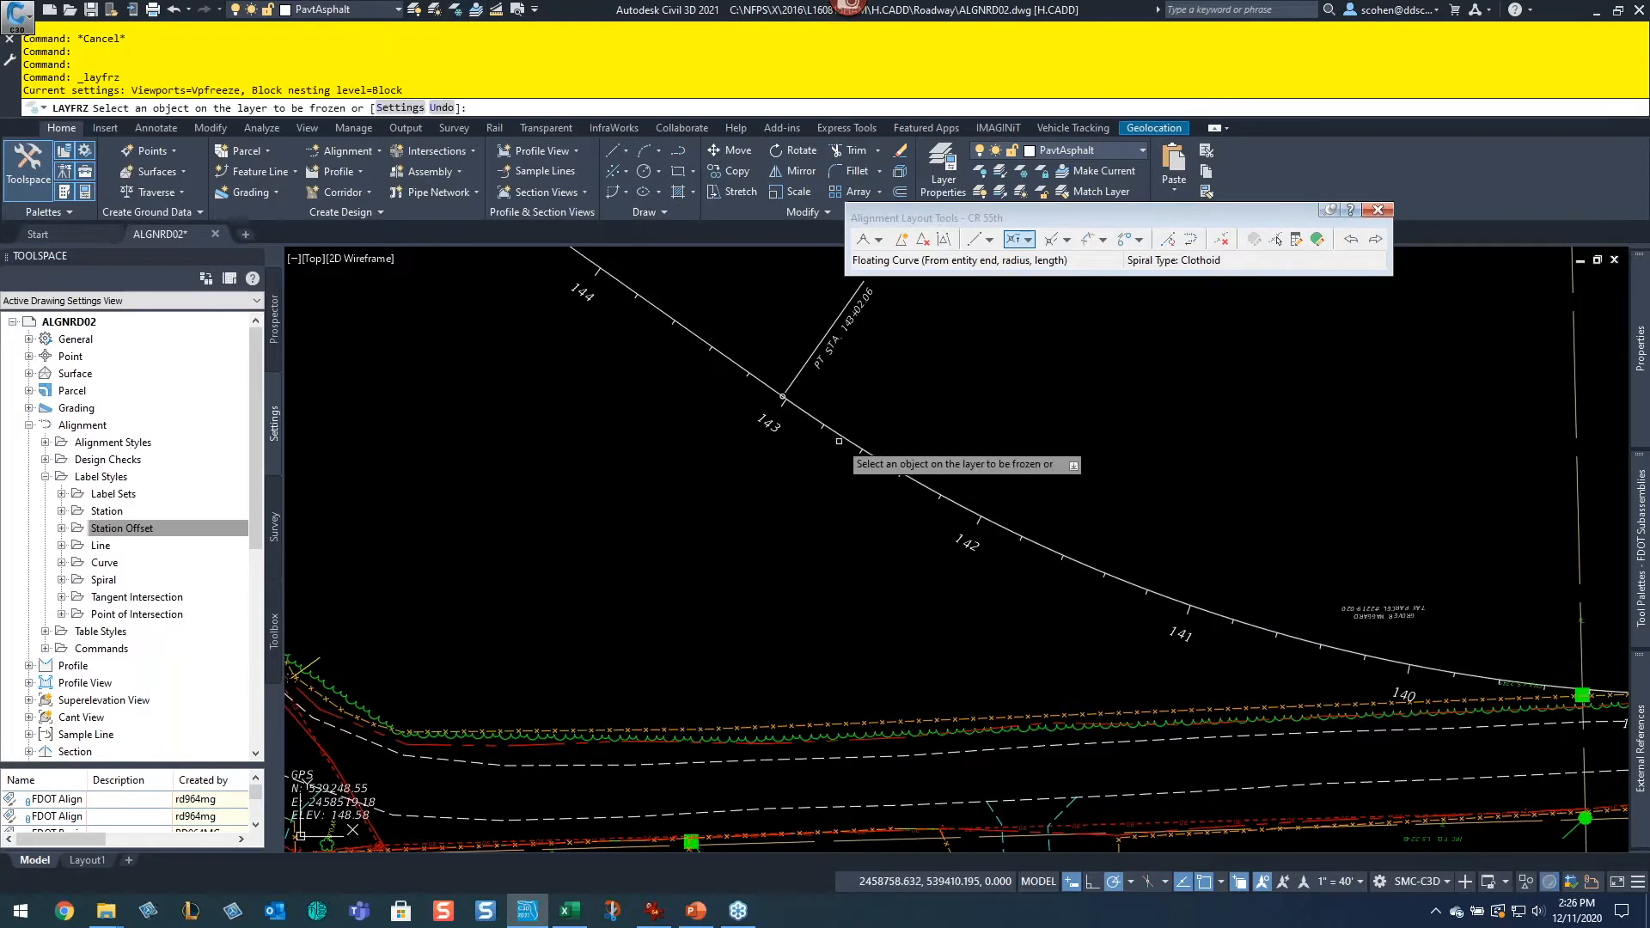
click(802, 413)
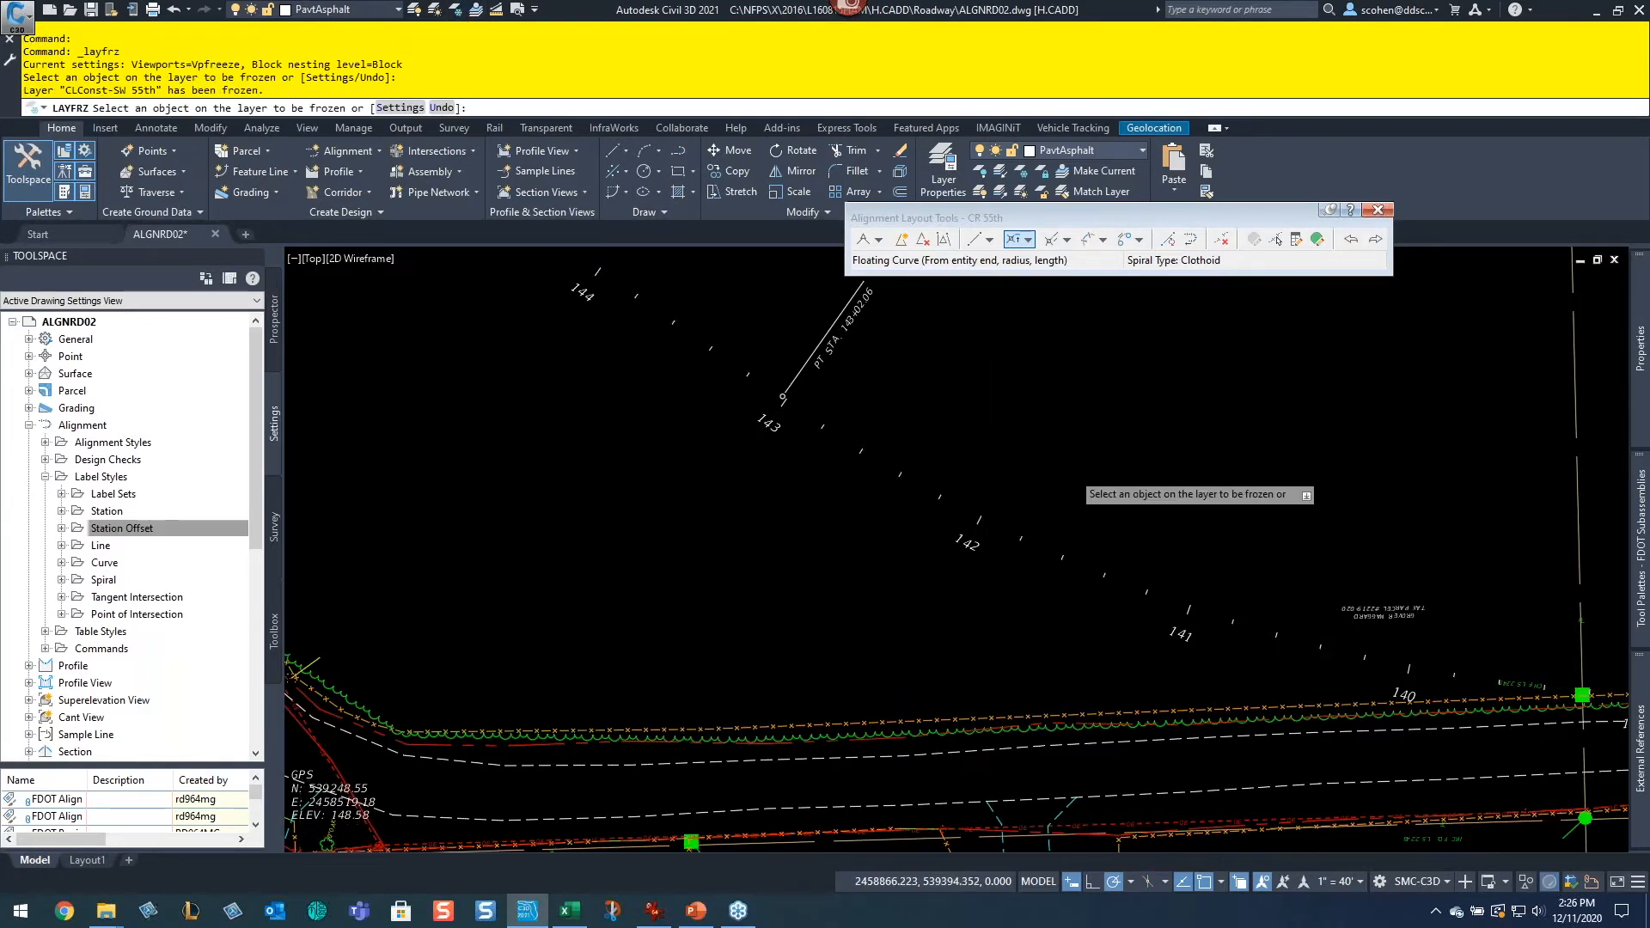
Step: Freeze the layer of the existing SW 55th alignment running along the road east of station 130
scroll(1062, 467, down, 2)
middle_drag(1066, 468, 756, 458)
middle_drag(1400, 637, 847, 647)
middle_drag(1280, 571, 670, 559)
middle_drag(1341, 548, 1028, 546)
scroll(1022, 543, up, 5)
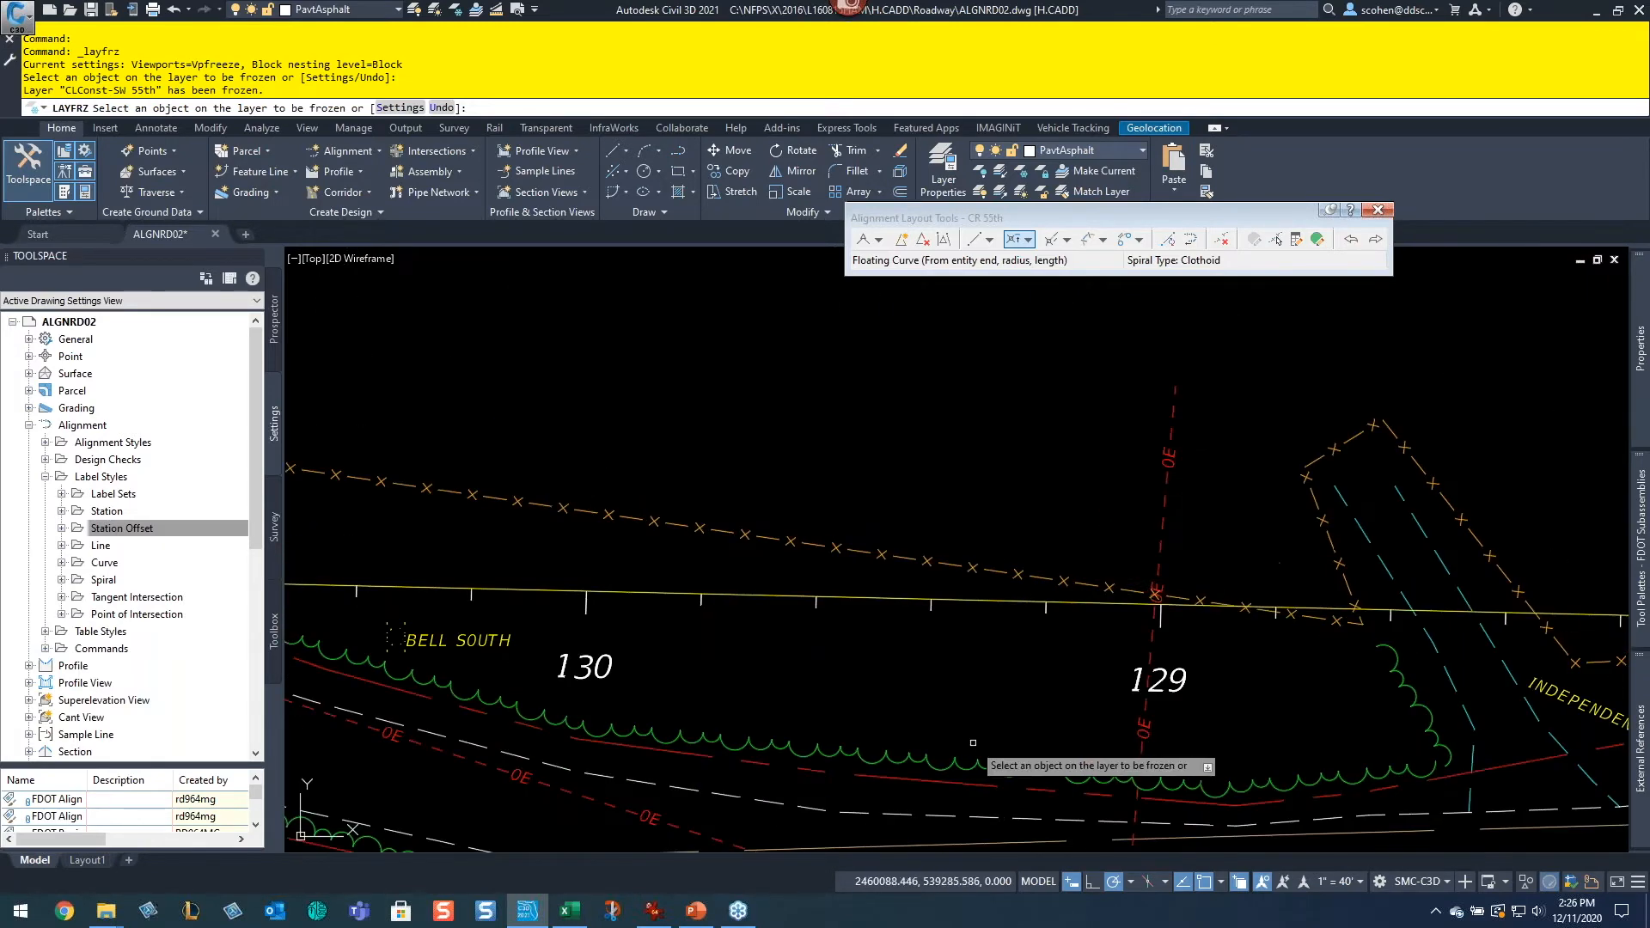
click(884, 598)
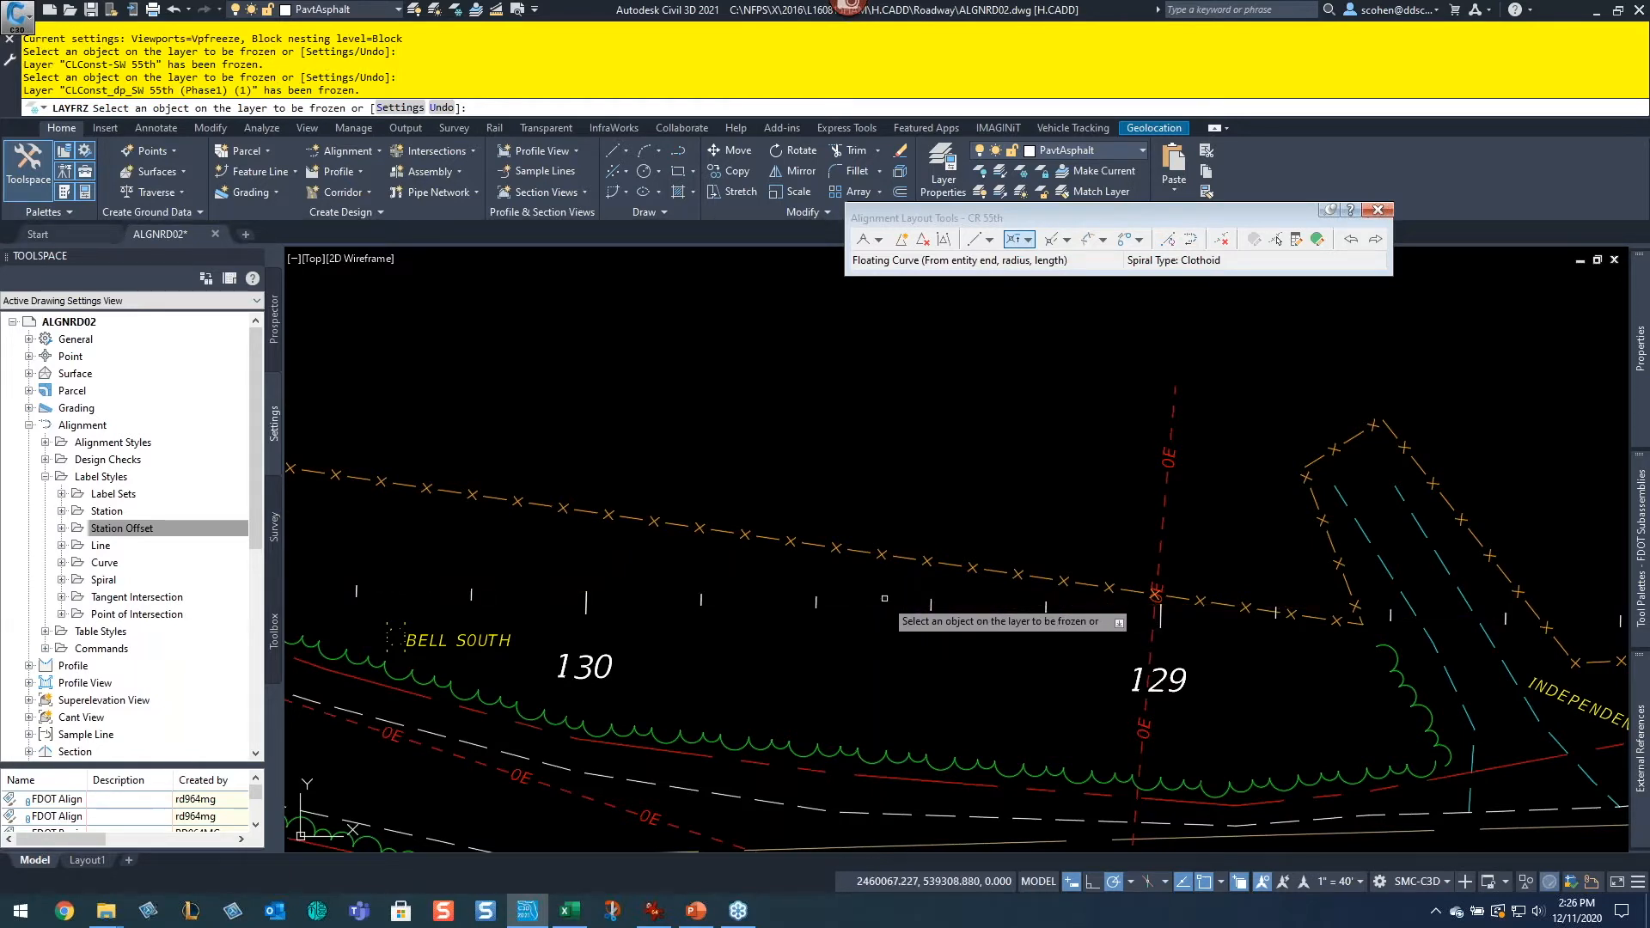
Step: Freeze the layers of the existing station label text along the road, picking the minor station label group, and end the command
click(818, 604)
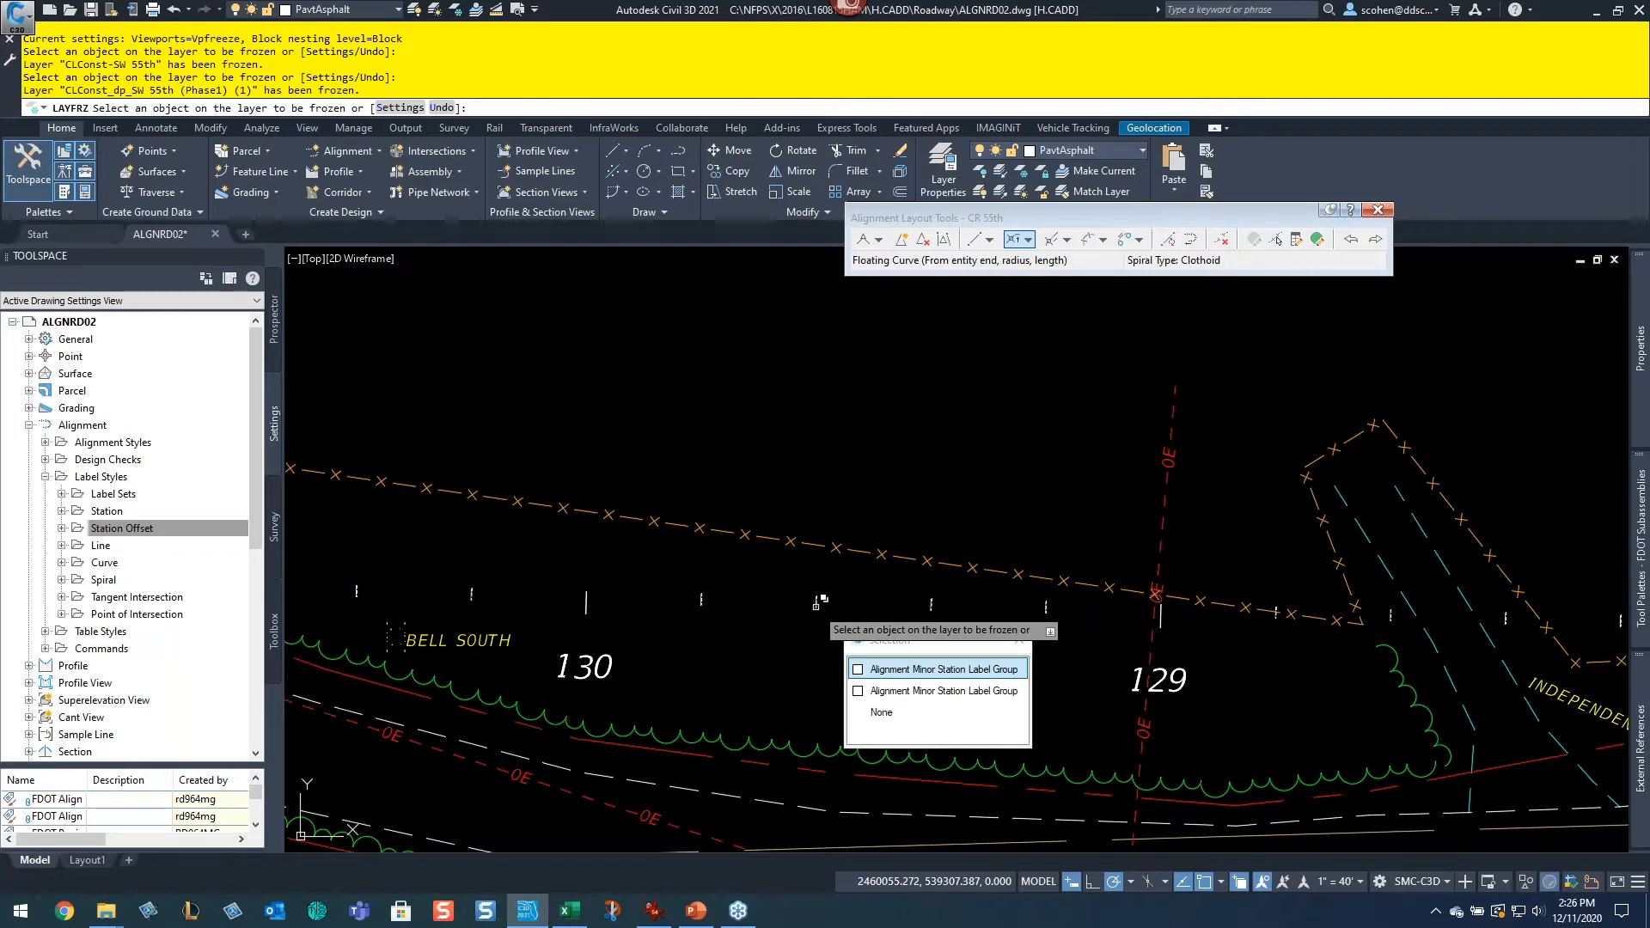
click(920, 671)
click(930, 605)
scroll(930, 605, down, 6)
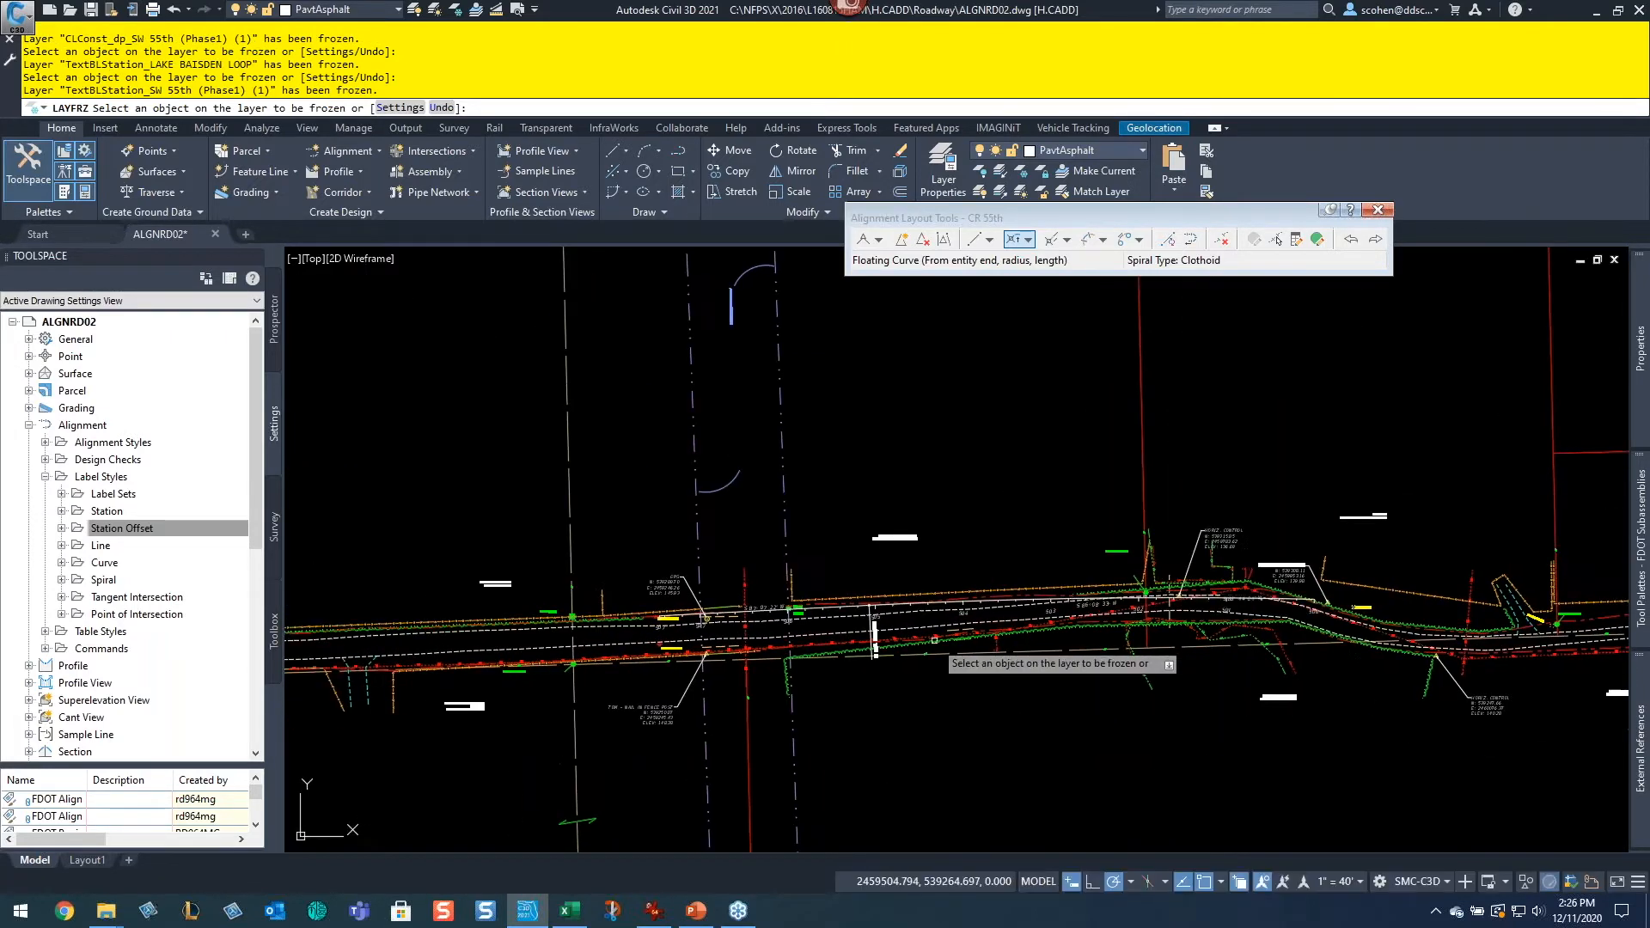
key(Return)
Step: Examine the road corridor westward to the bend and beyond for remaining existing alignment geometry
scroll(697, 596, up, 4)
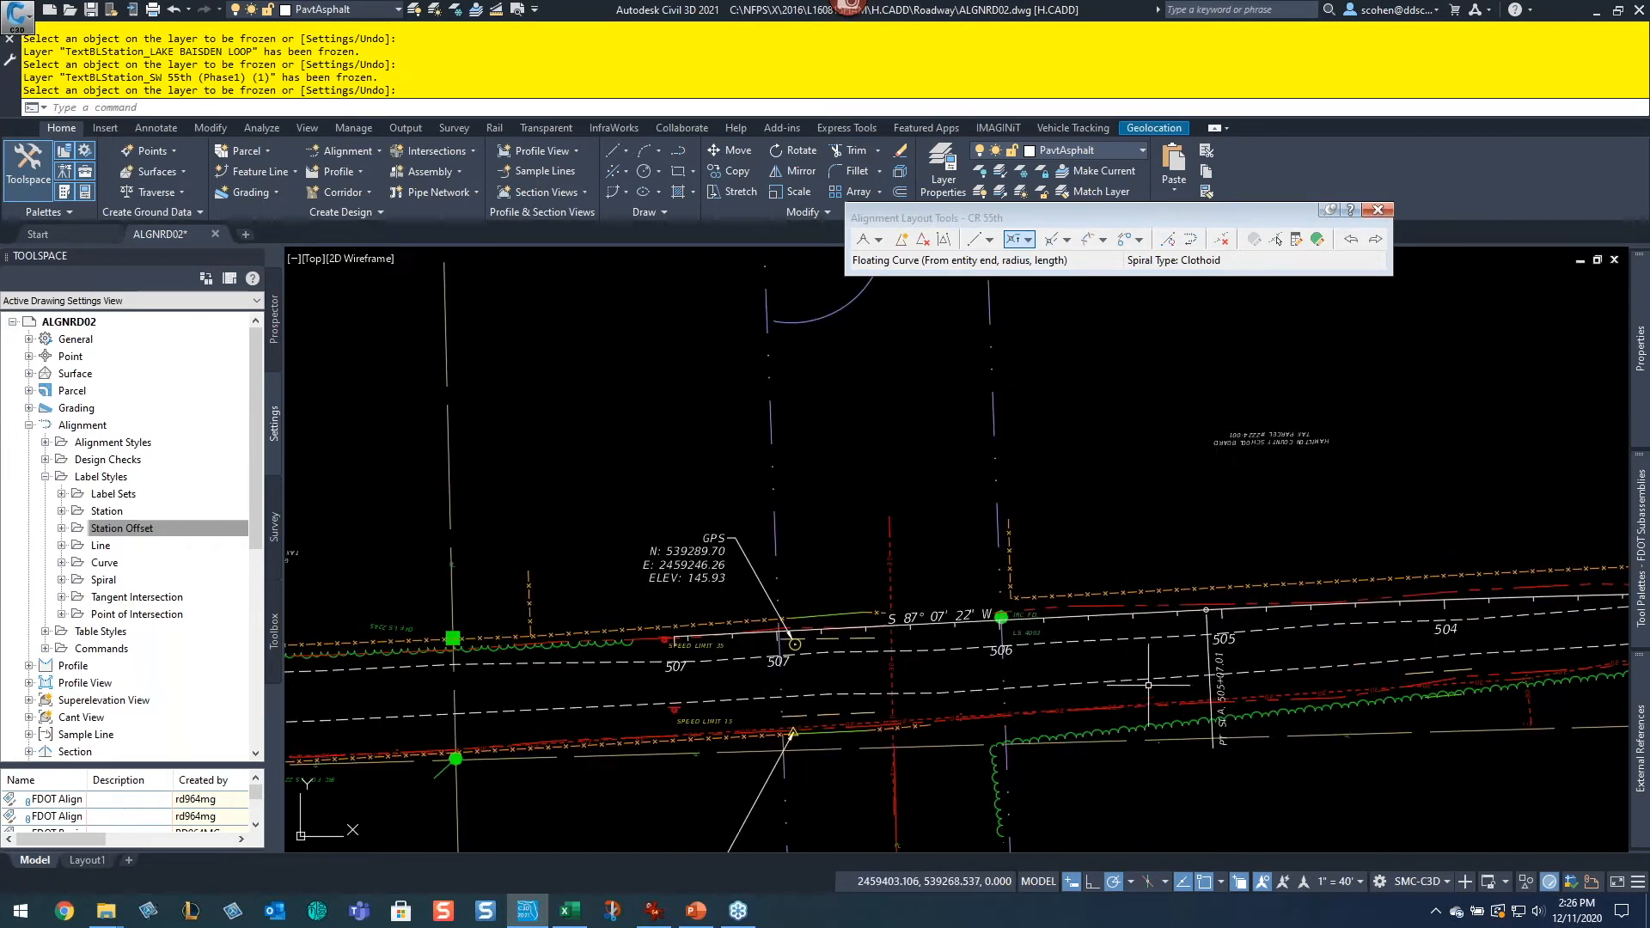
scroll(1125, 606, down, 4)
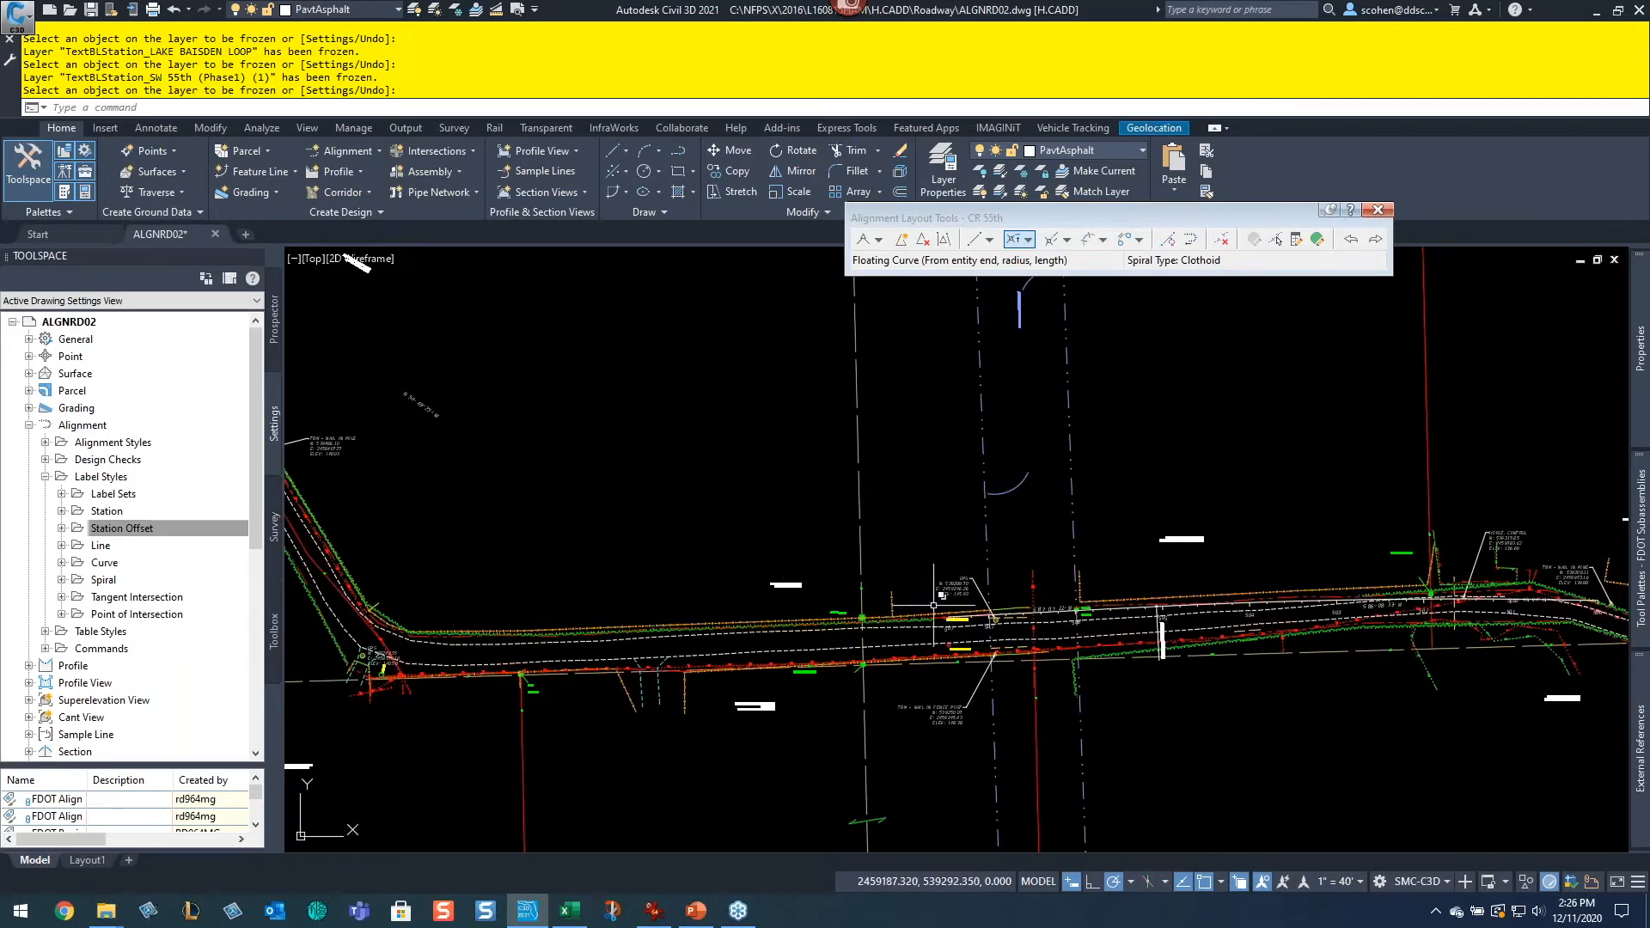
middle_drag(646, 552, 1024, 646)
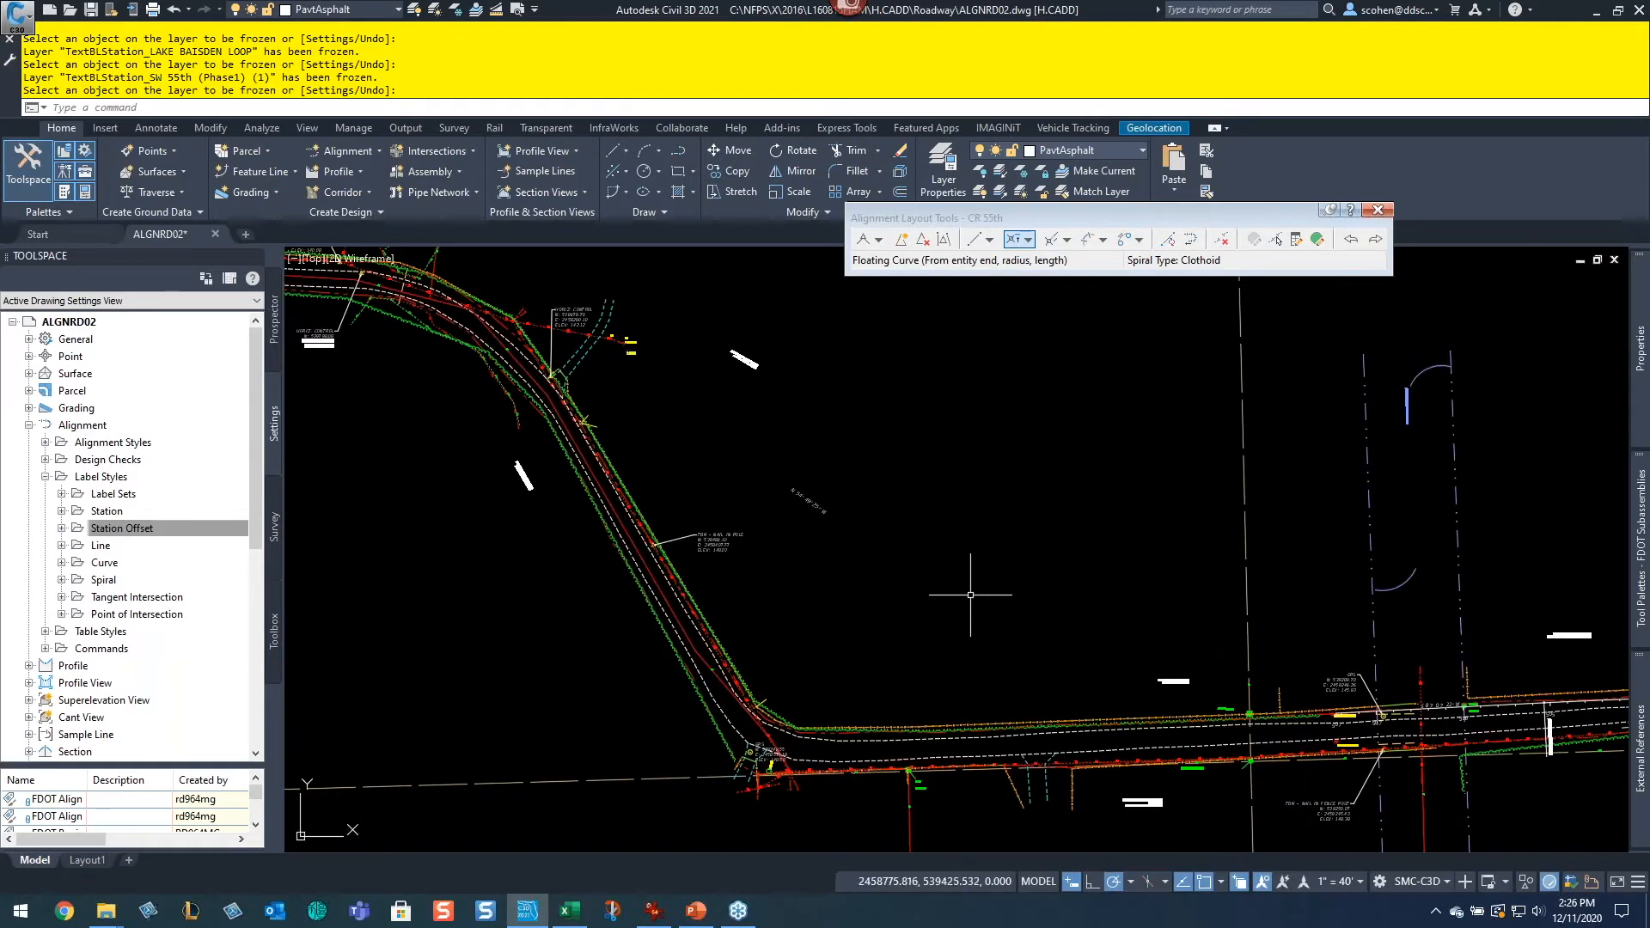
middle_drag(1289, 658, 915, 594)
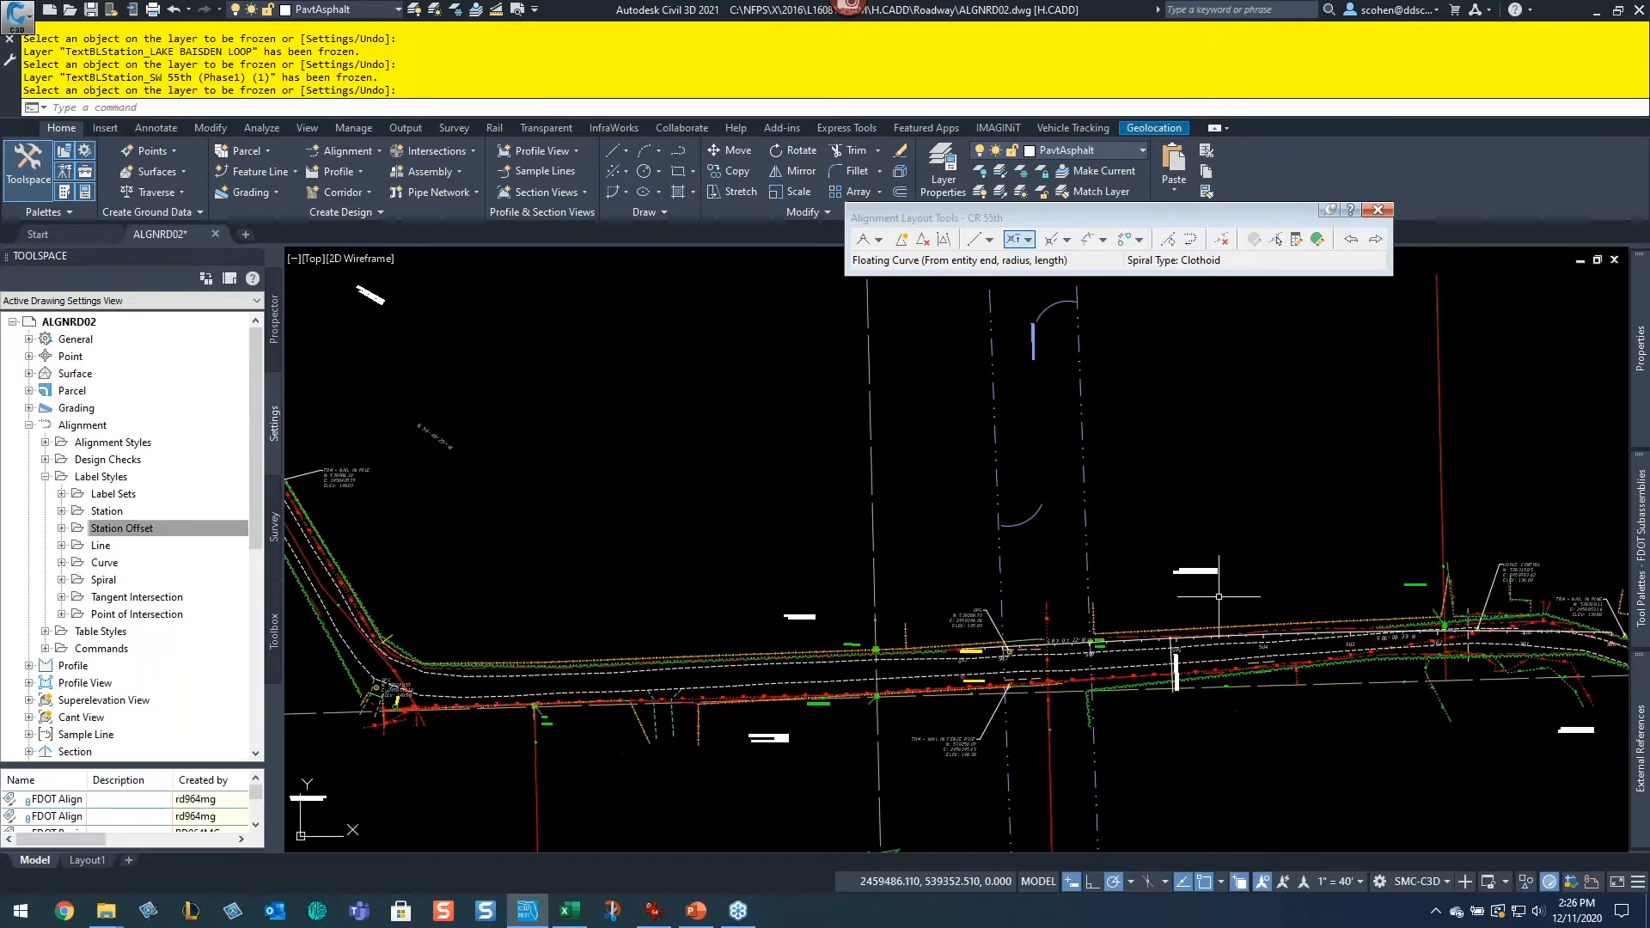
scroll(1156, 643, up, 5)
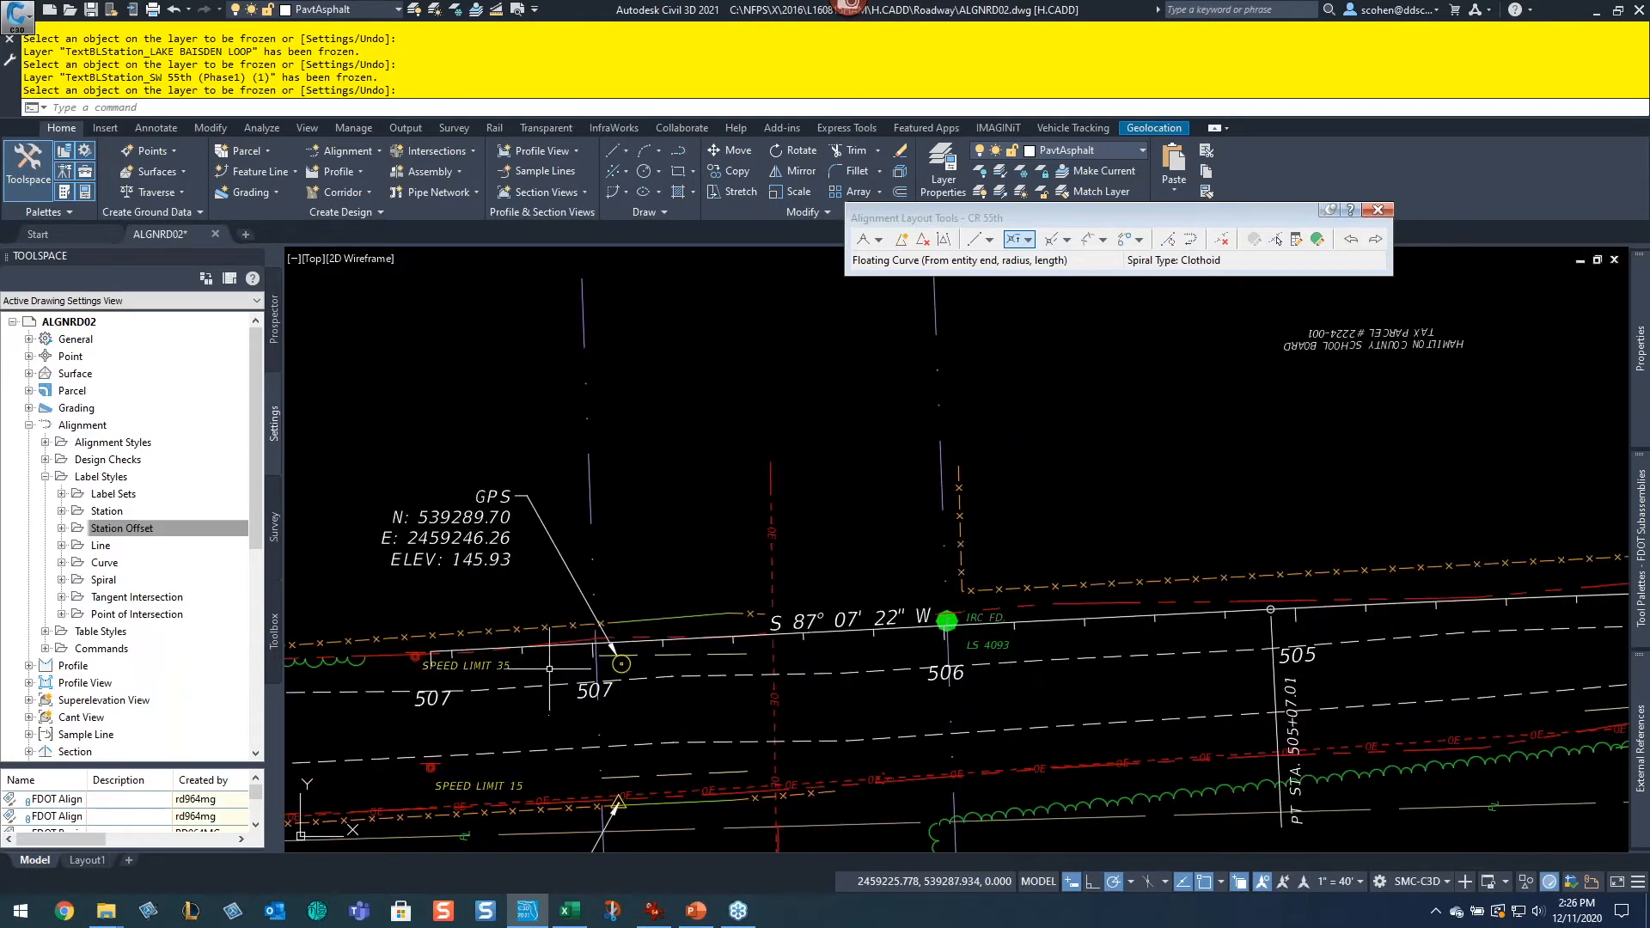
scroll(549, 670, down, 4)
middle_drag(313, 650, 789, 562)
middle_drag(833, 627, 1234, 566)
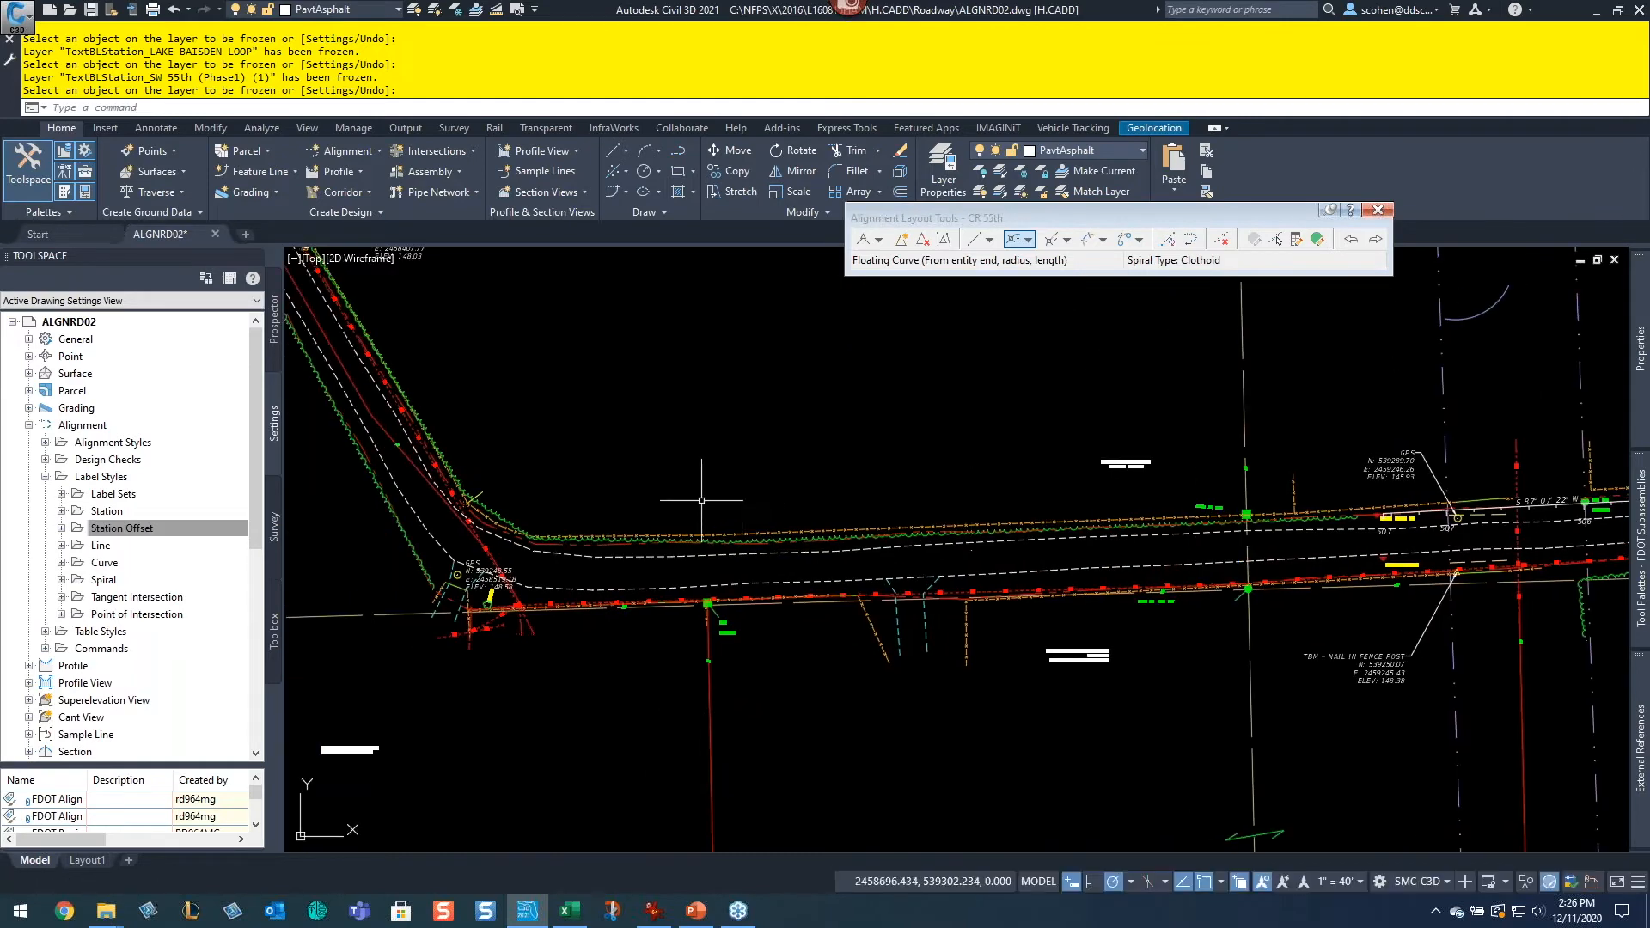
scroll(1373, 518, up, 5)
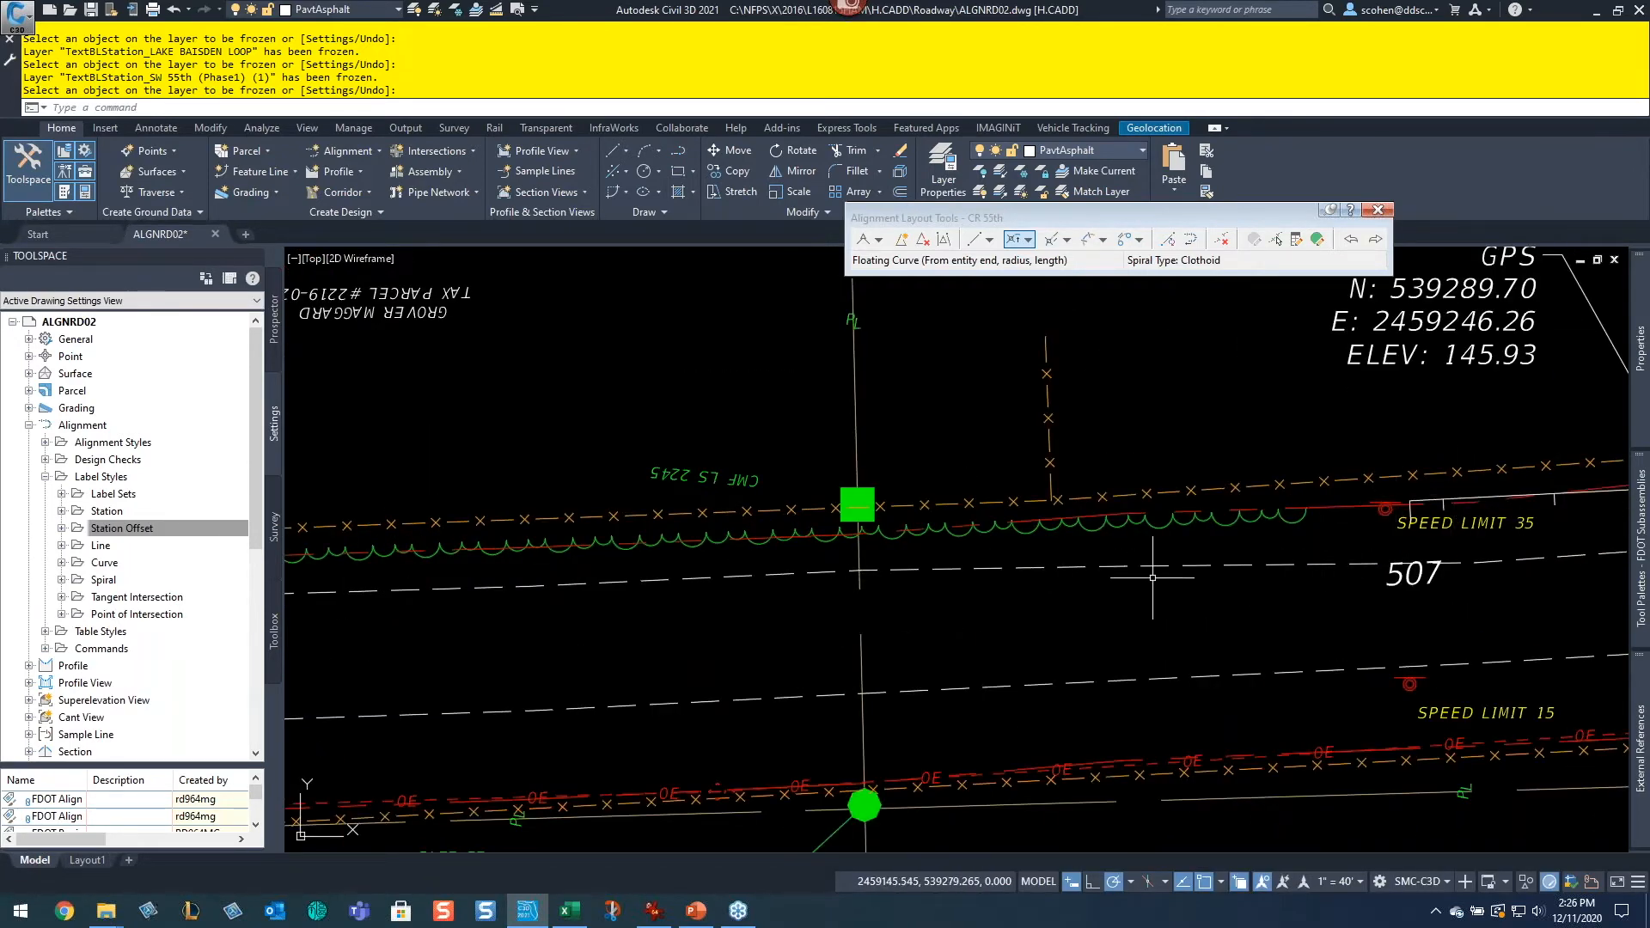
scroll(1152, 578, down, 8)
middle_drag(908, 534, 1143, 612)
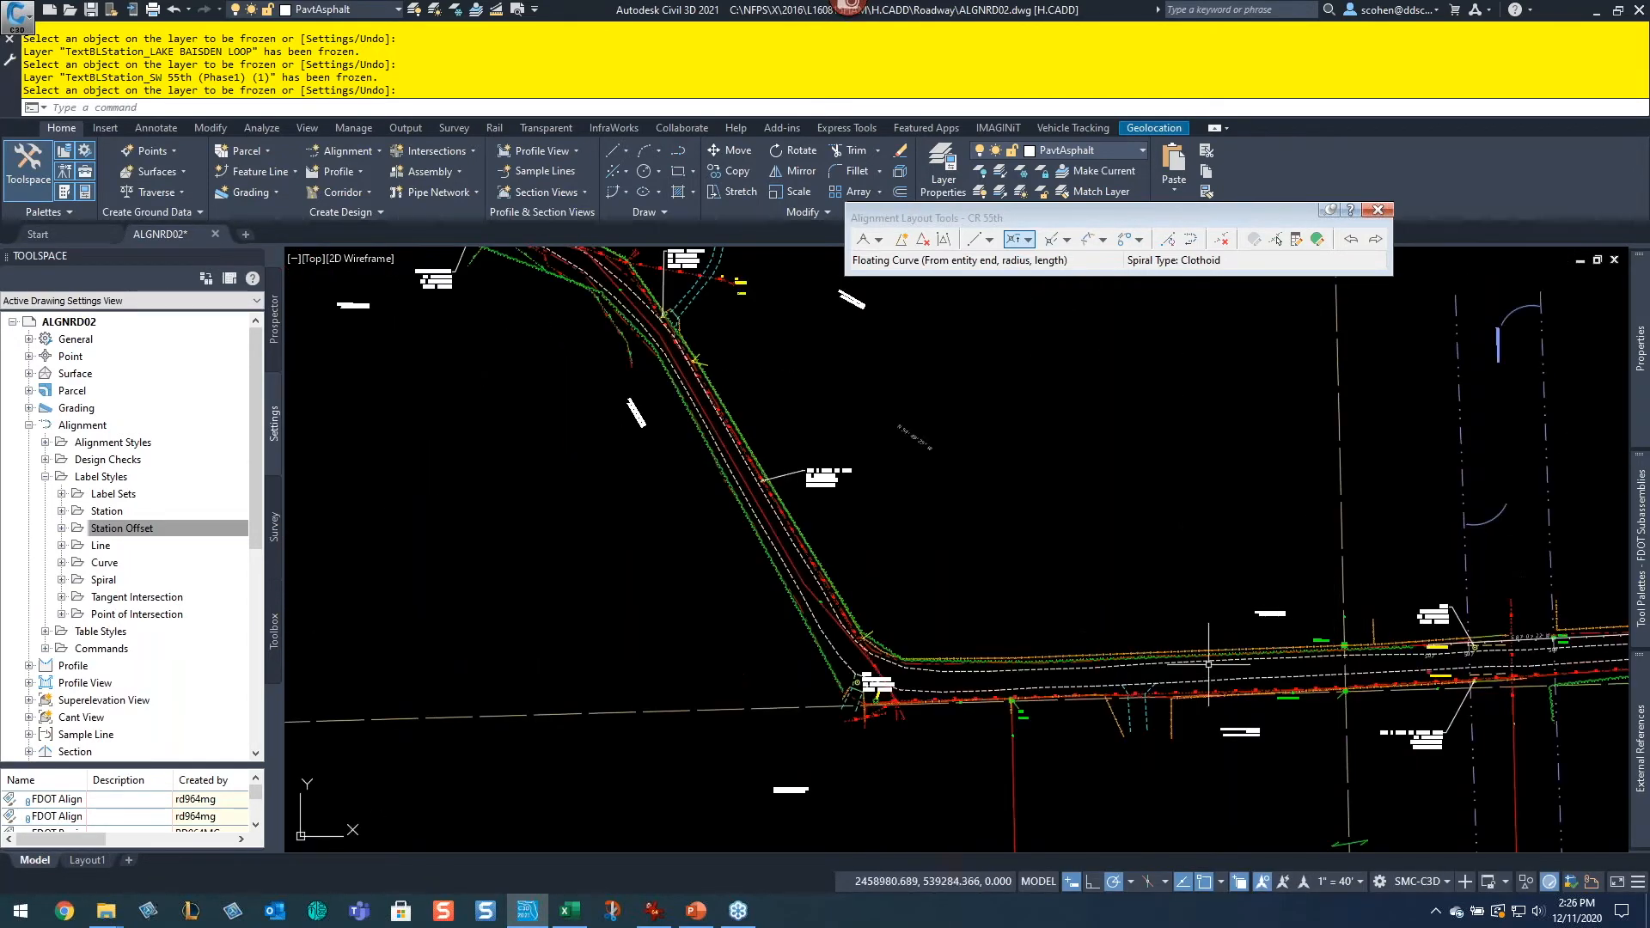
middle_drag(759, 428, 993, 590)
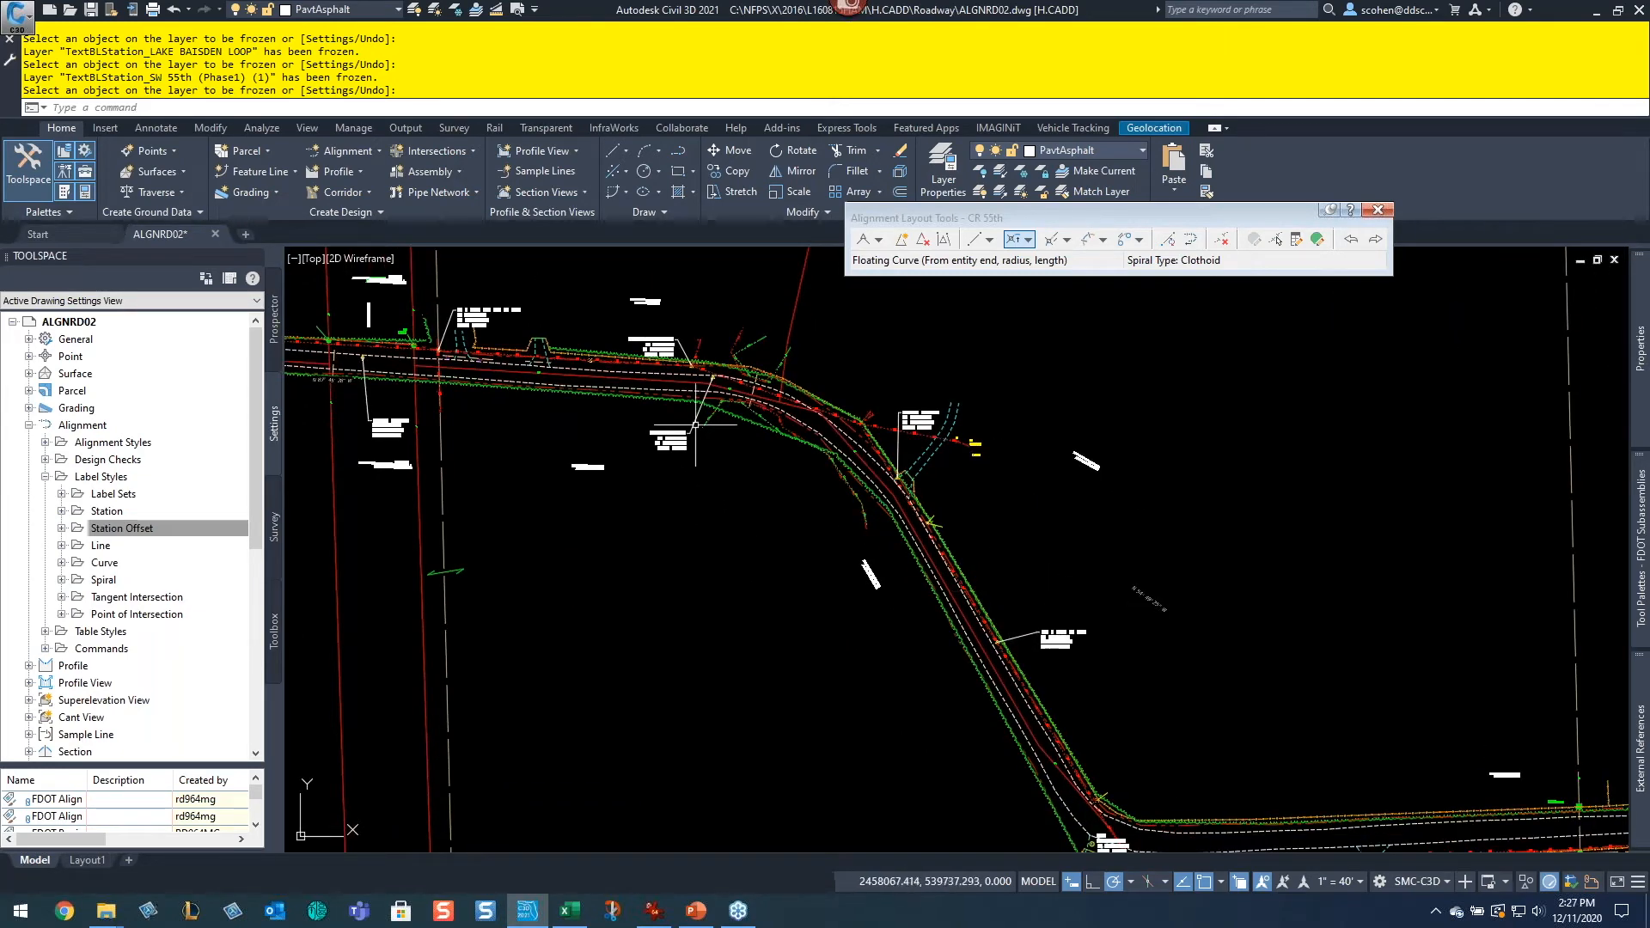
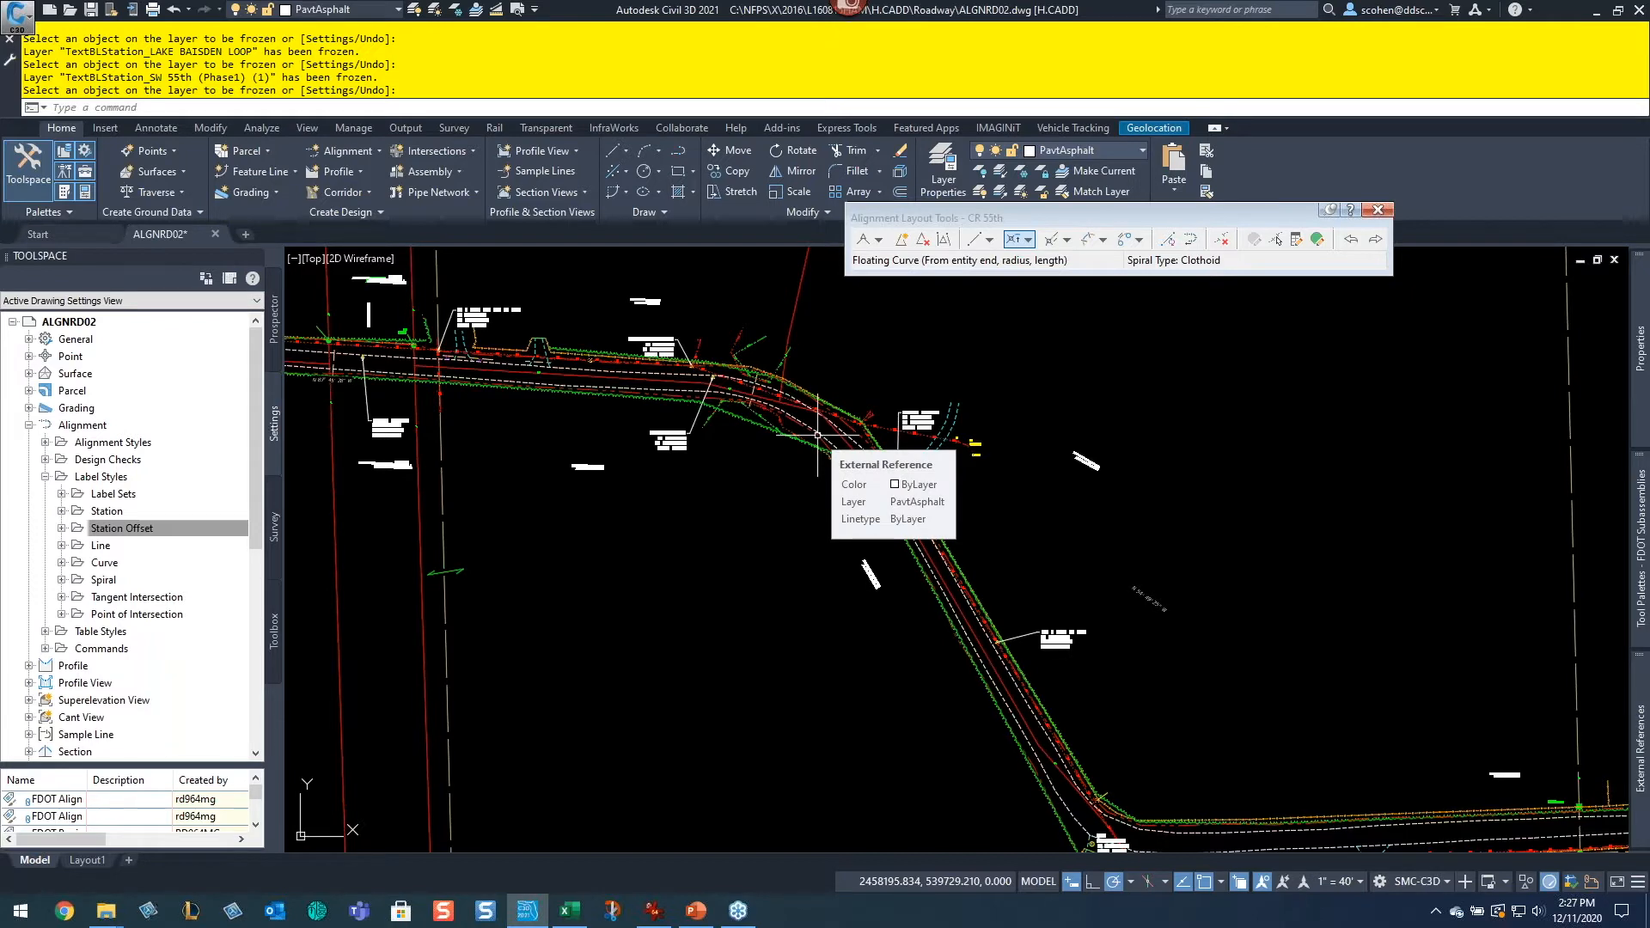
Step: Draw a two-point Fixed Line tangent running northwest, offset northeast of the diagonal road segment below the bend
scroll(691, 446, up, 5)
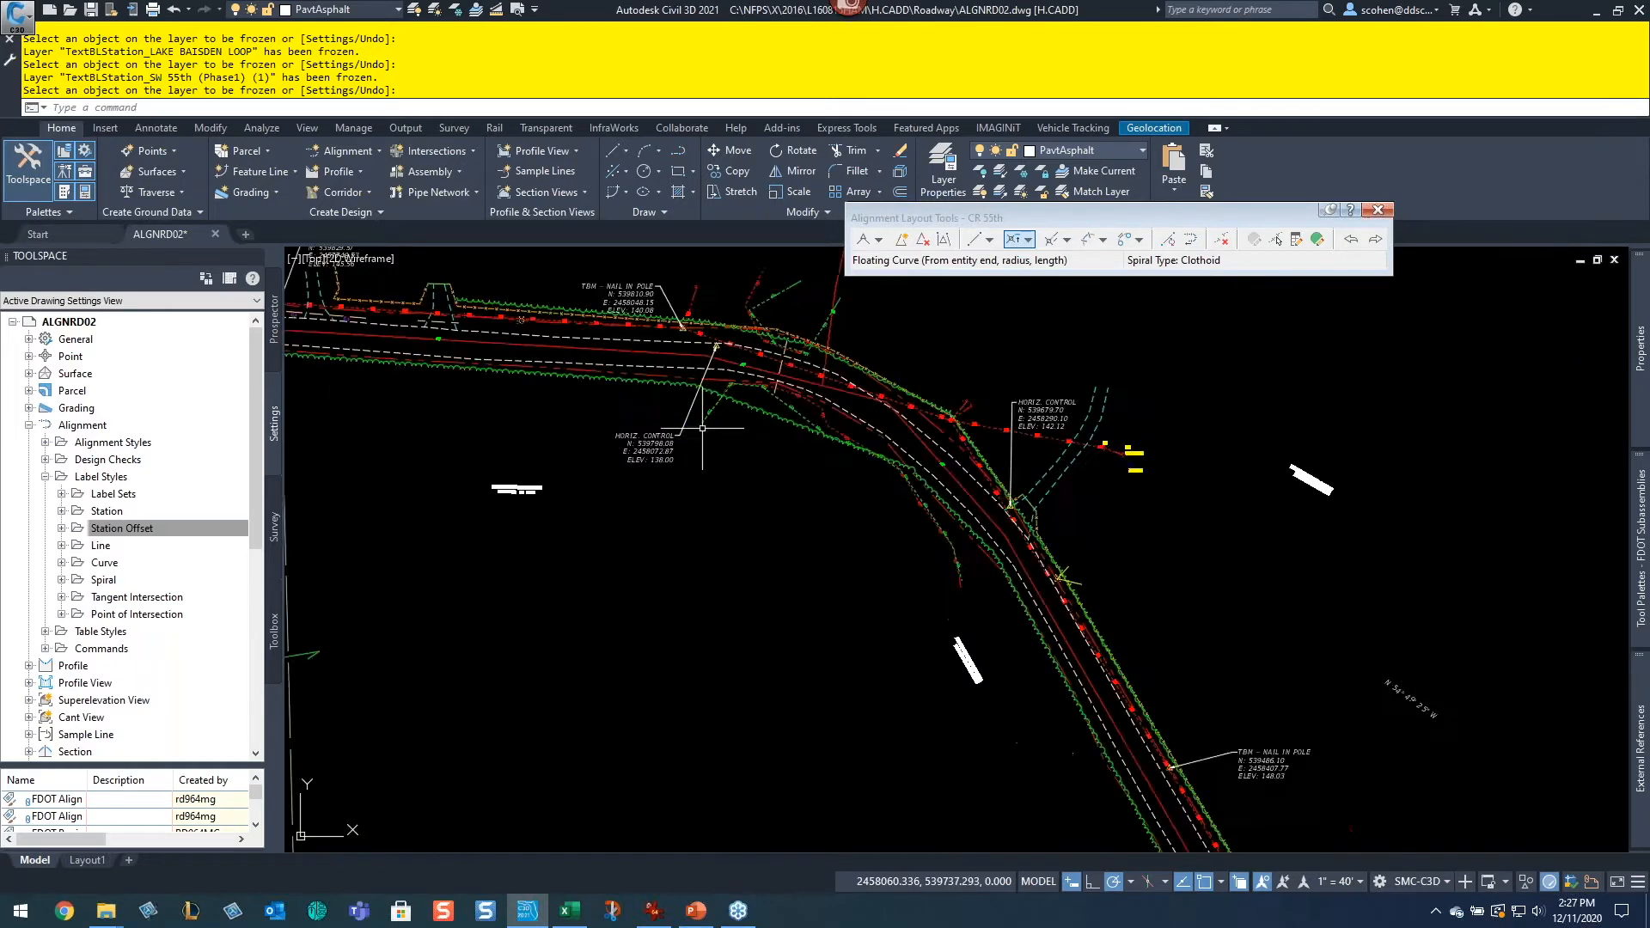
middle_drag(746, 353, 876, 577)
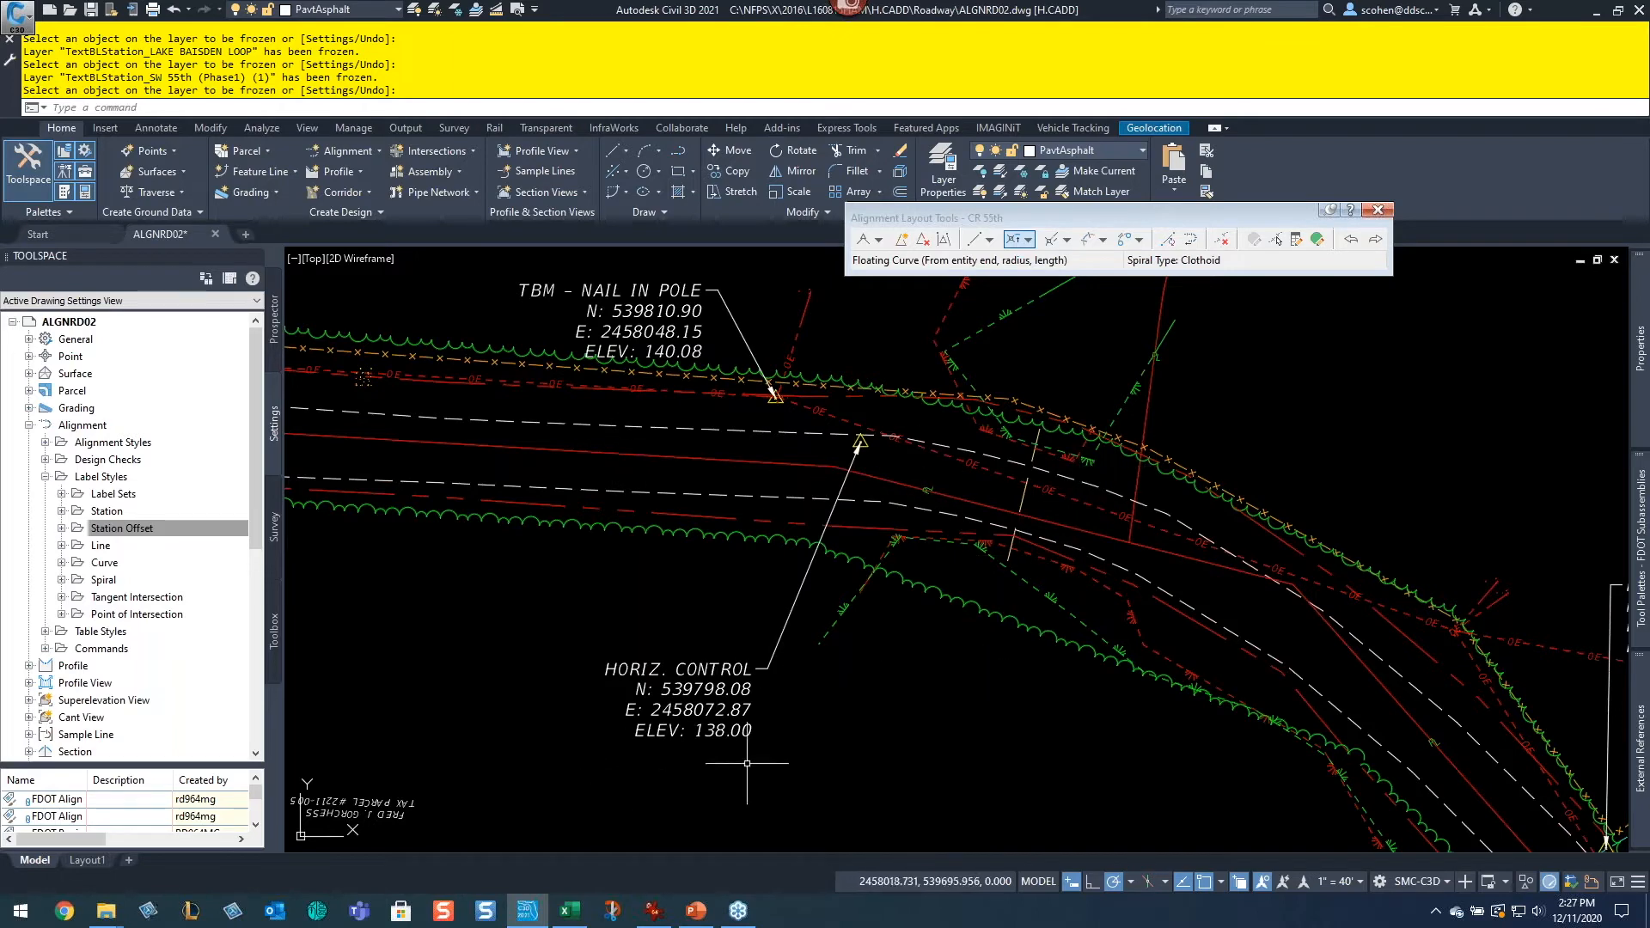
scroll(1035, 560, down, 2)
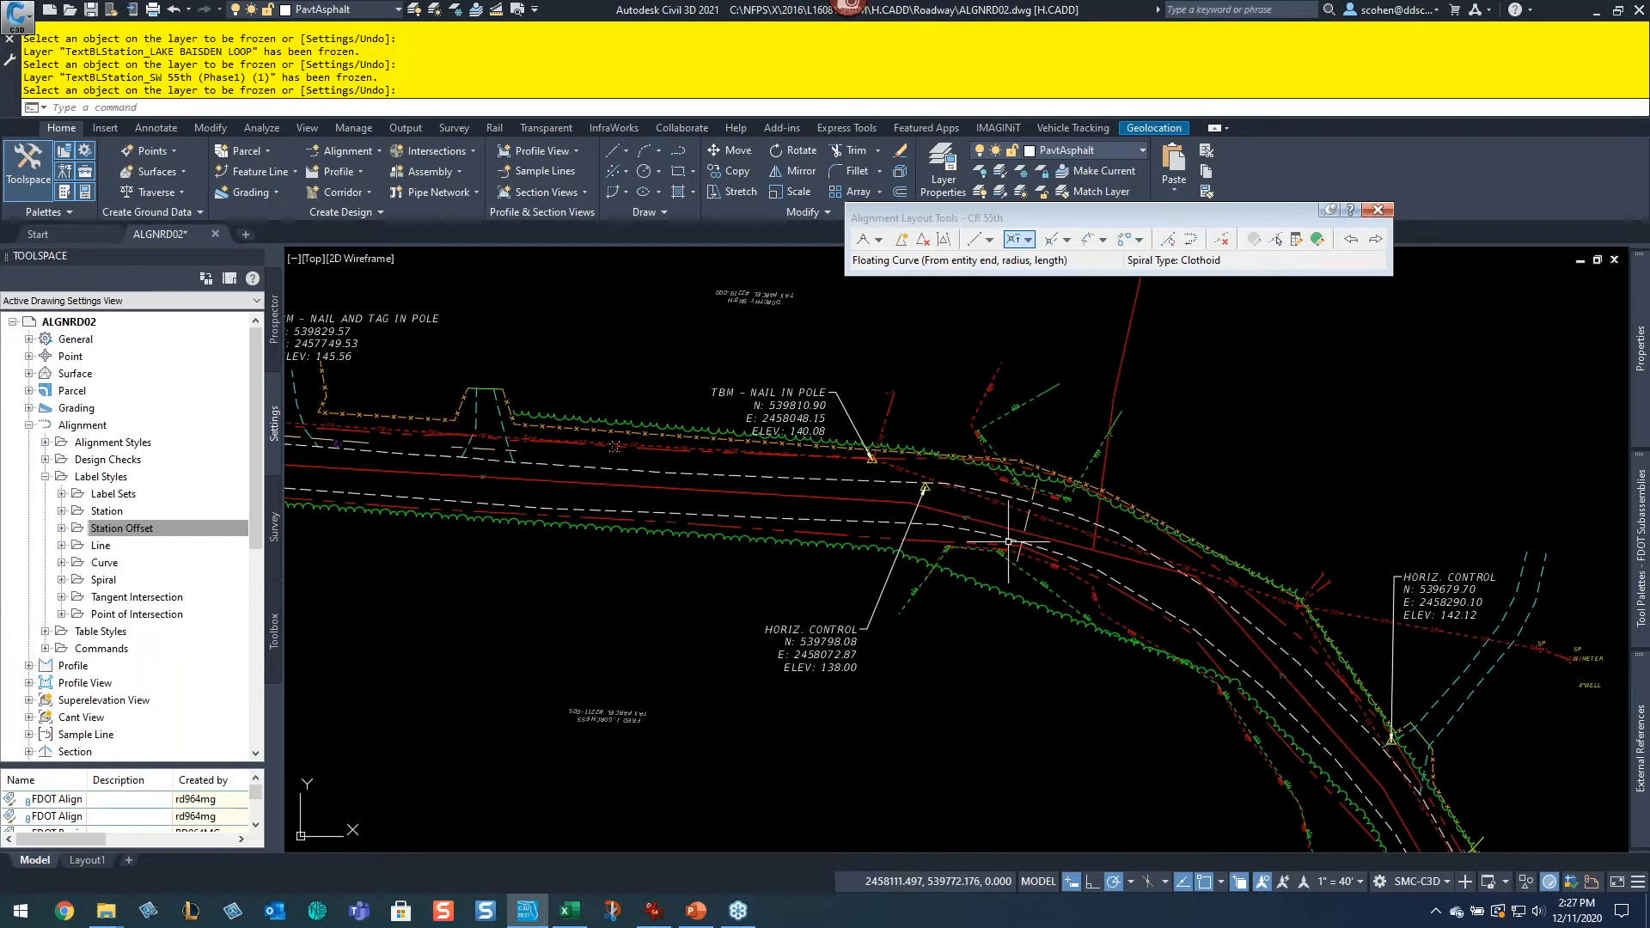
mouse_move(1008, 541)
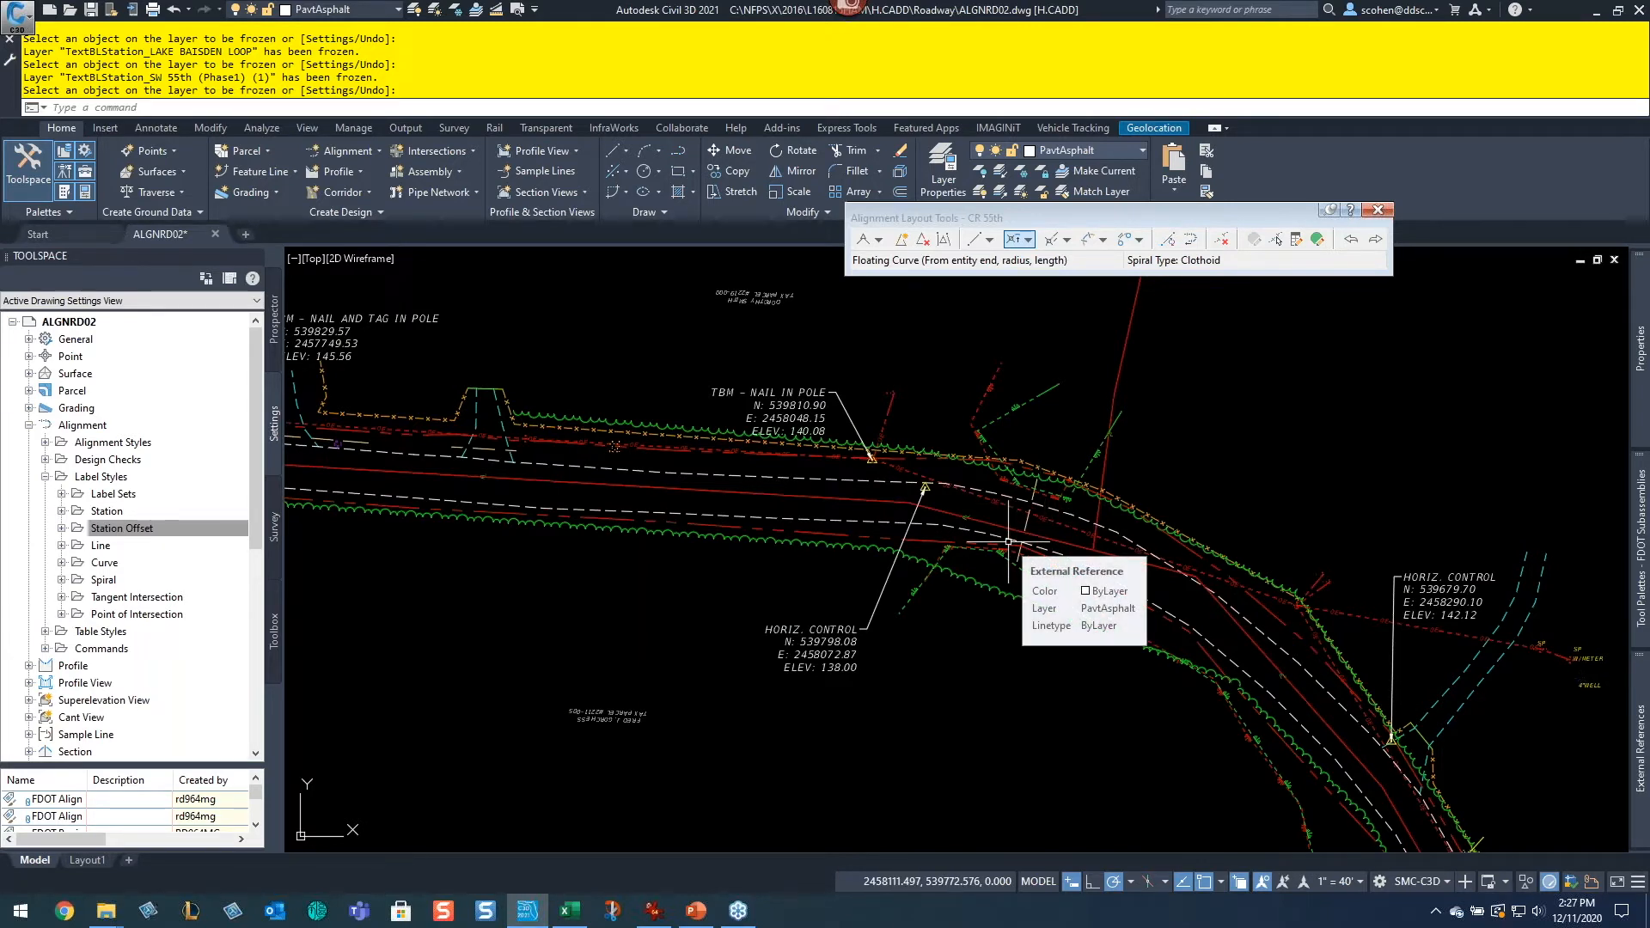
middle_drag(616, 499, 1012, 481)
scroll(656, 464, down, 4)
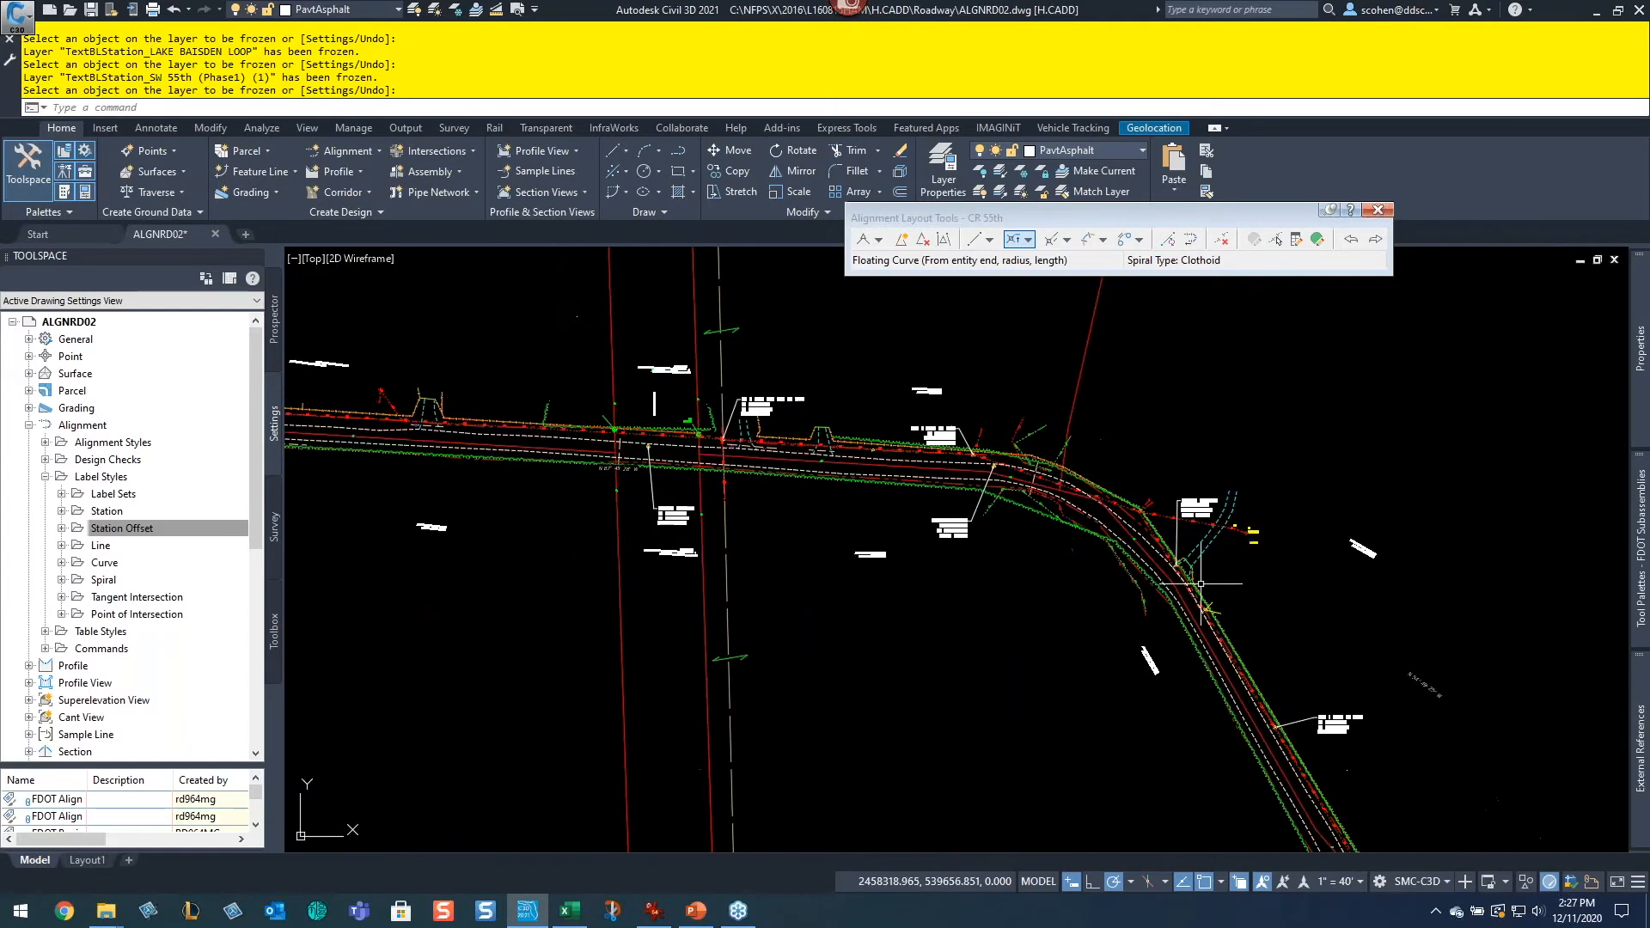
middle_drag(1220, 620, 761, 431)
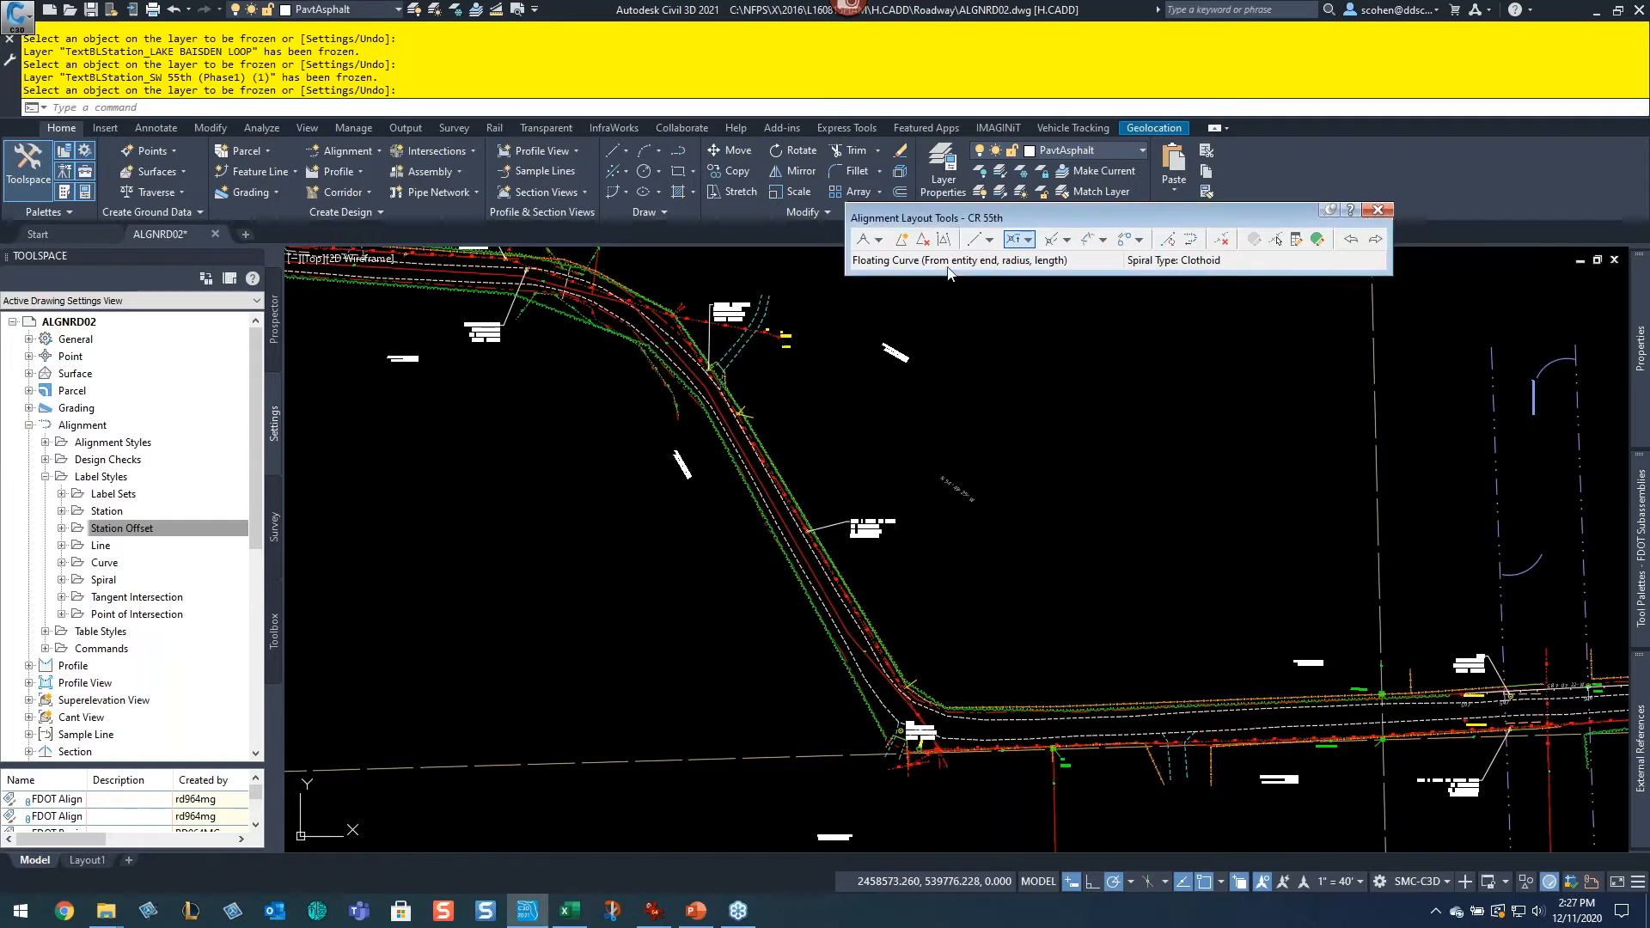
click(974, 240)
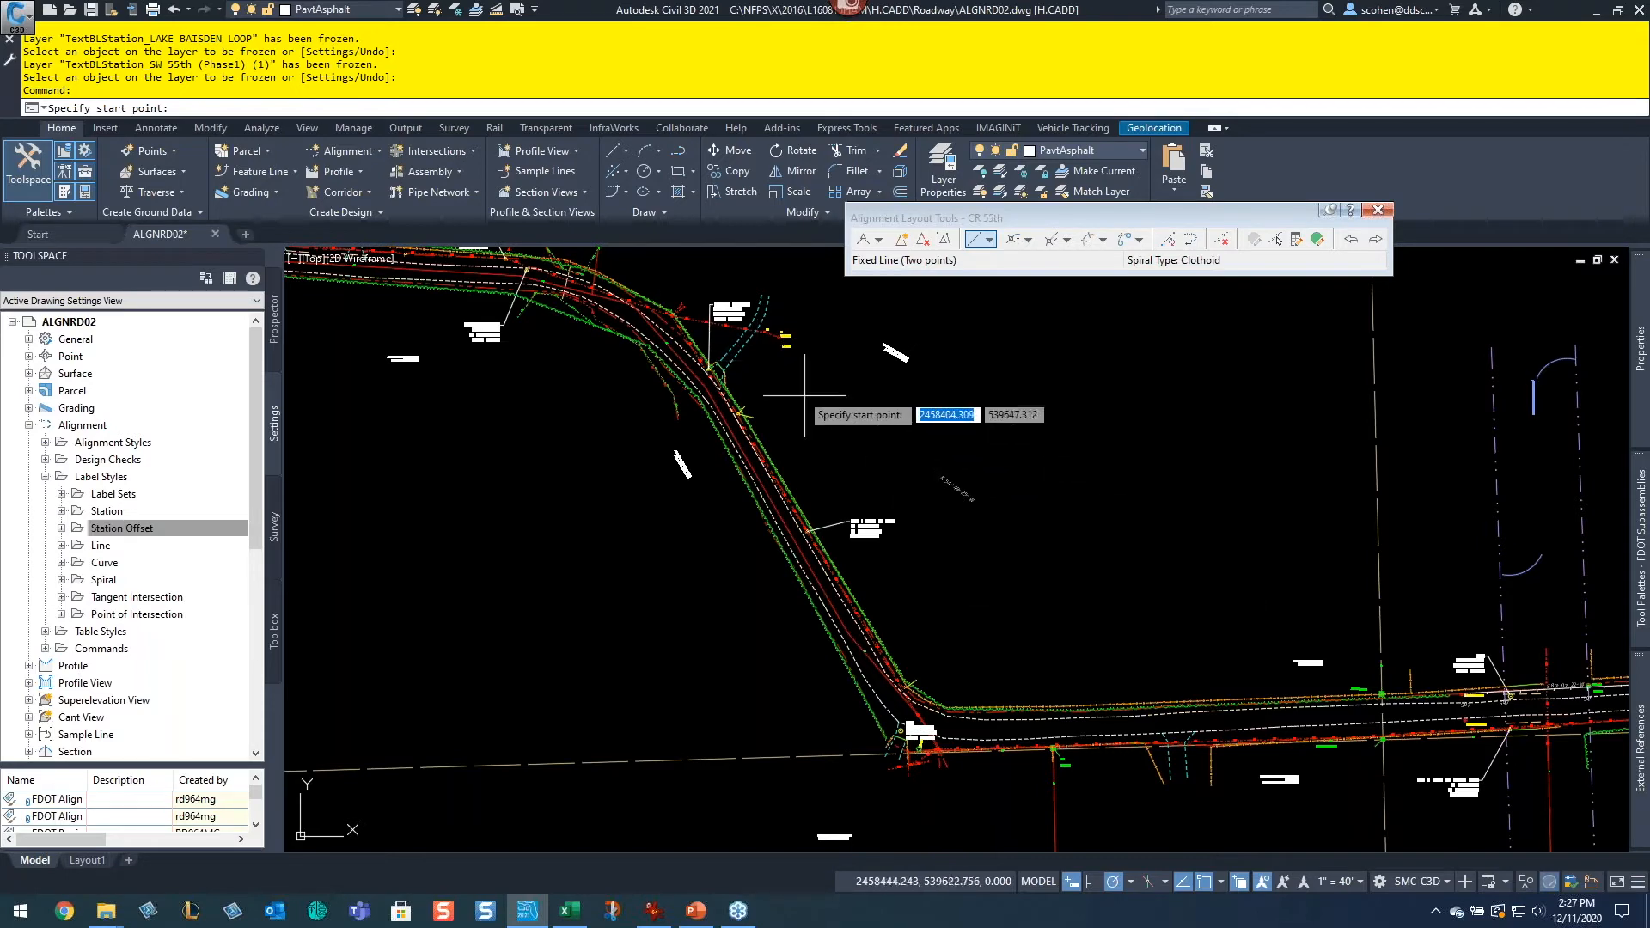
middle_drag(670, 345, 1028, 552)
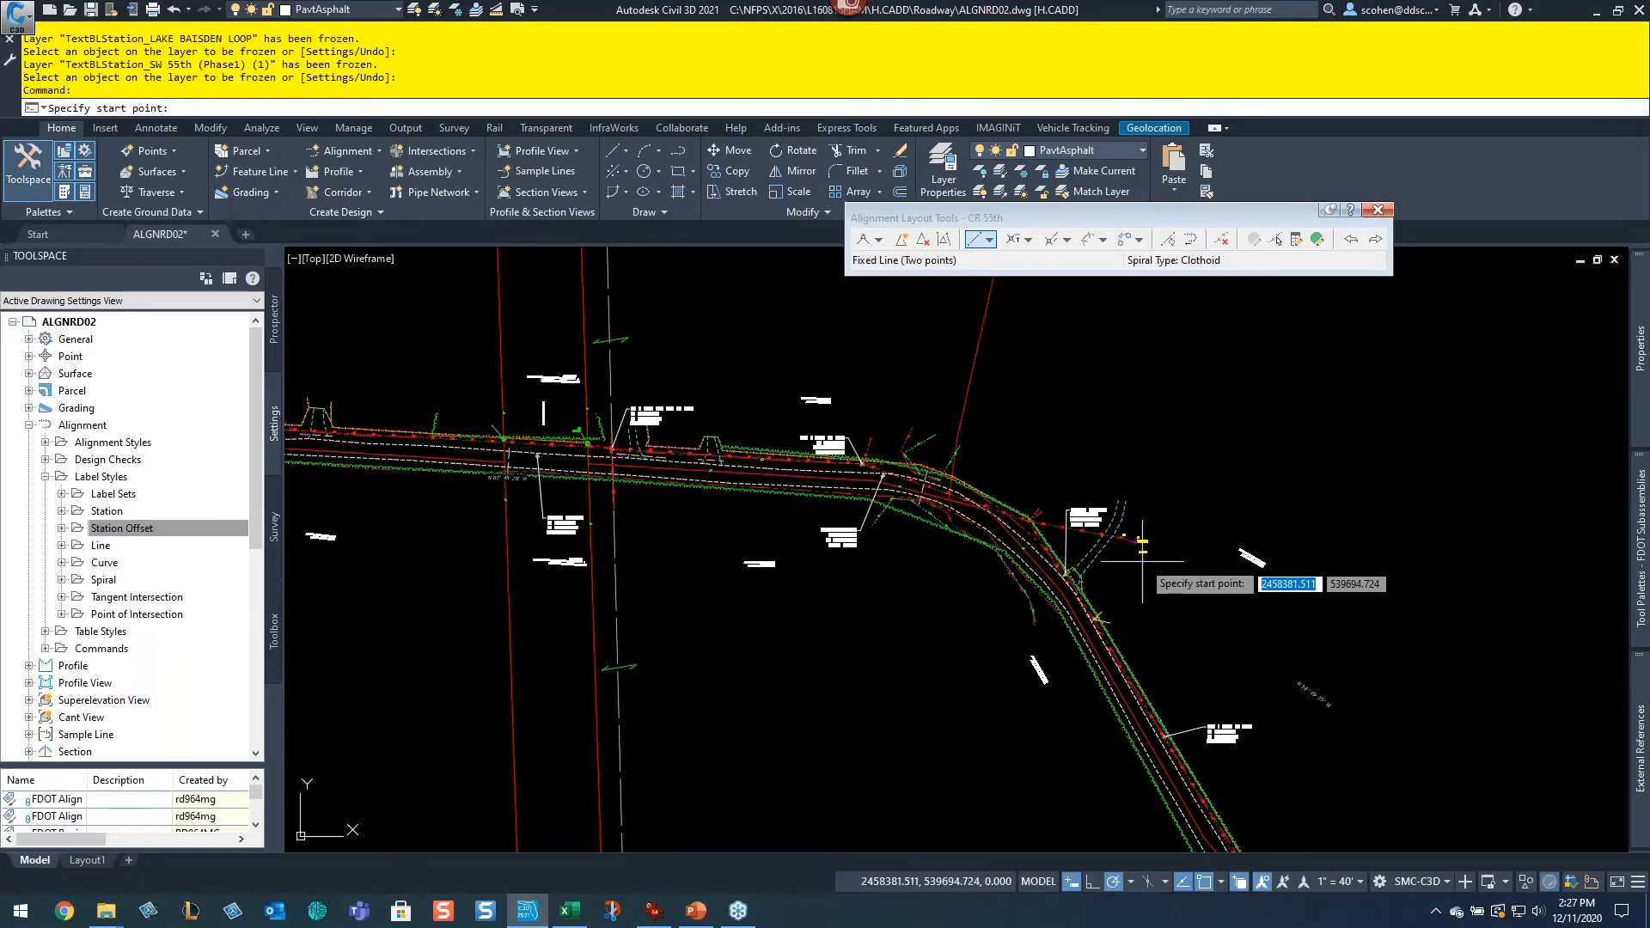
middle_drag(1134, 556, 811, 427)
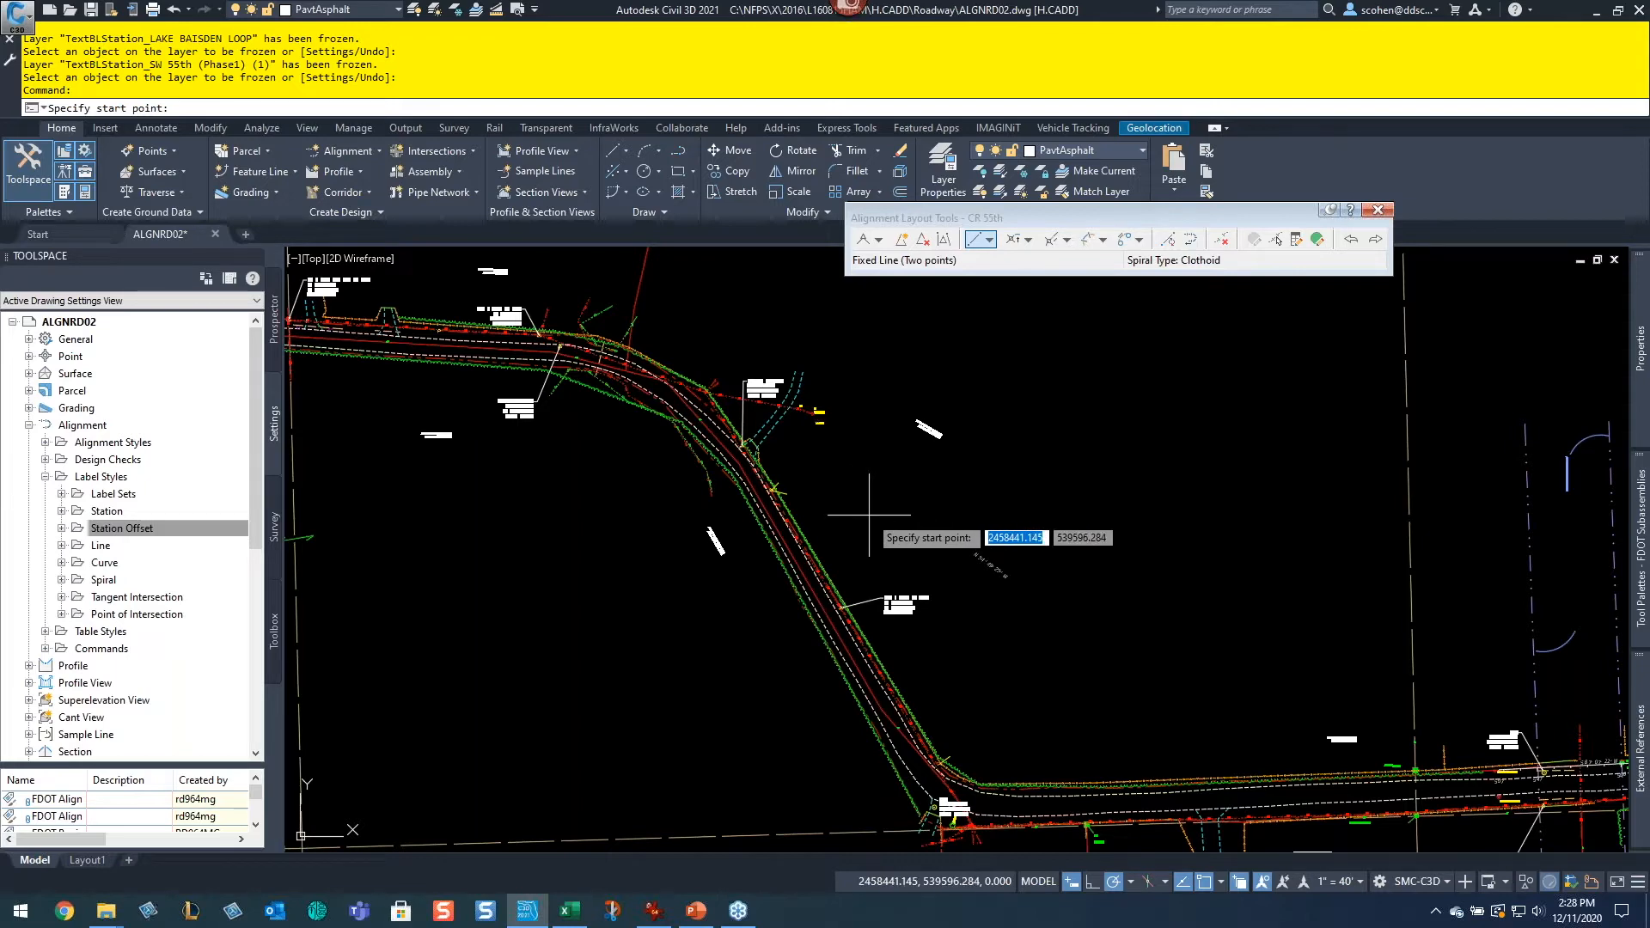
middle_drag(1257, 691, 996, 546)
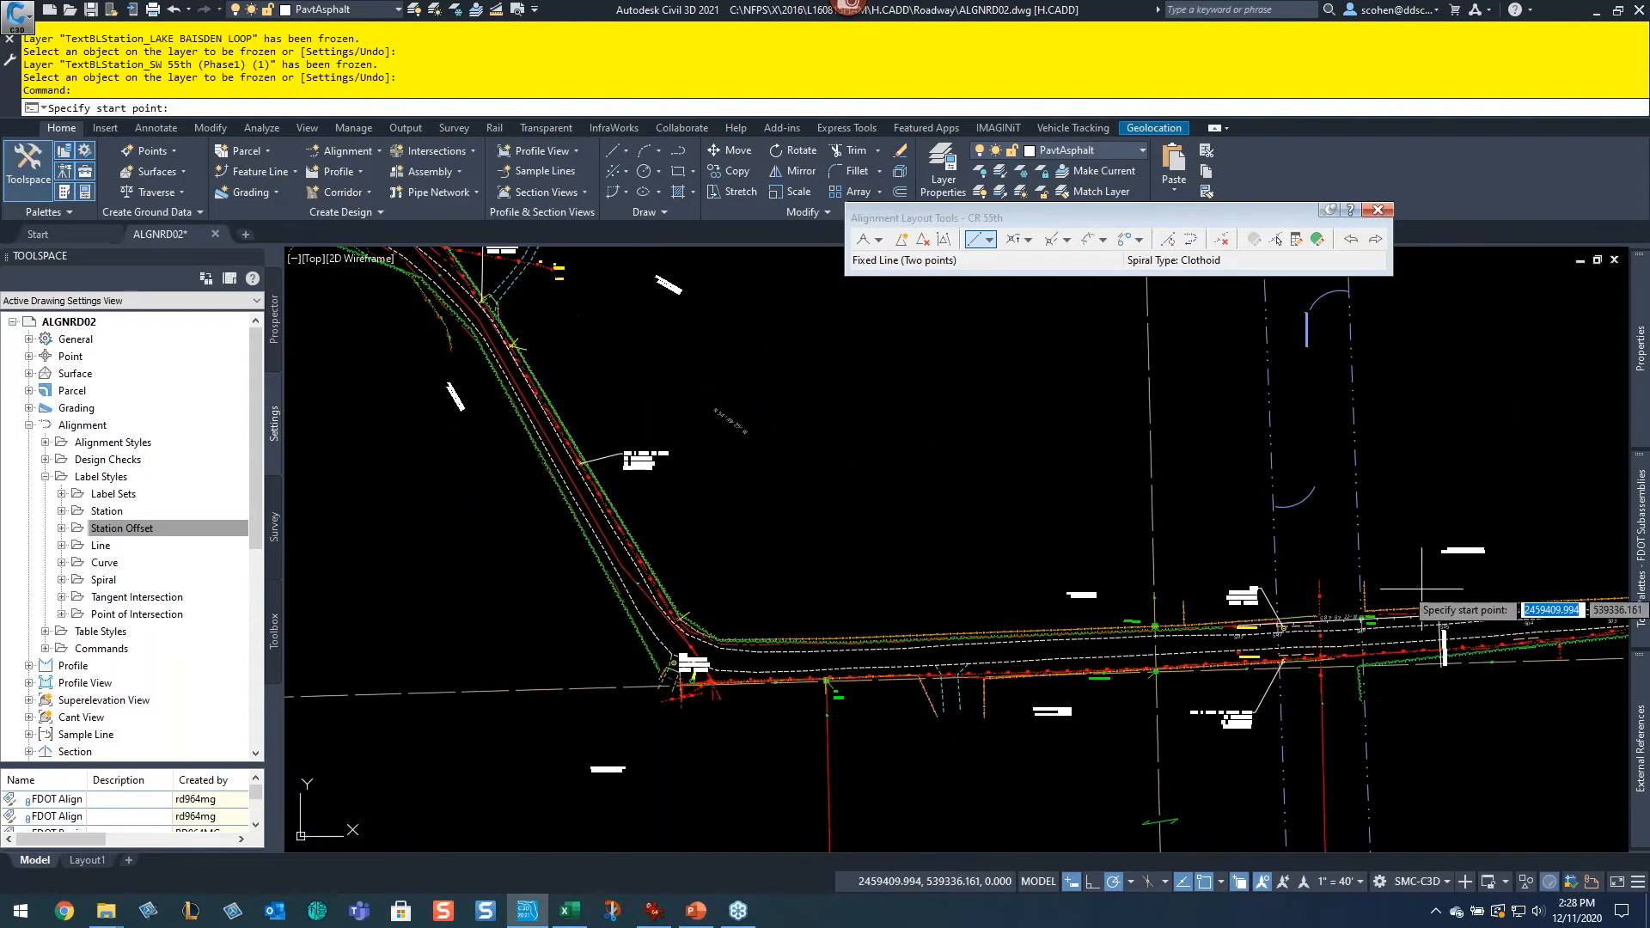
click(833, 517)
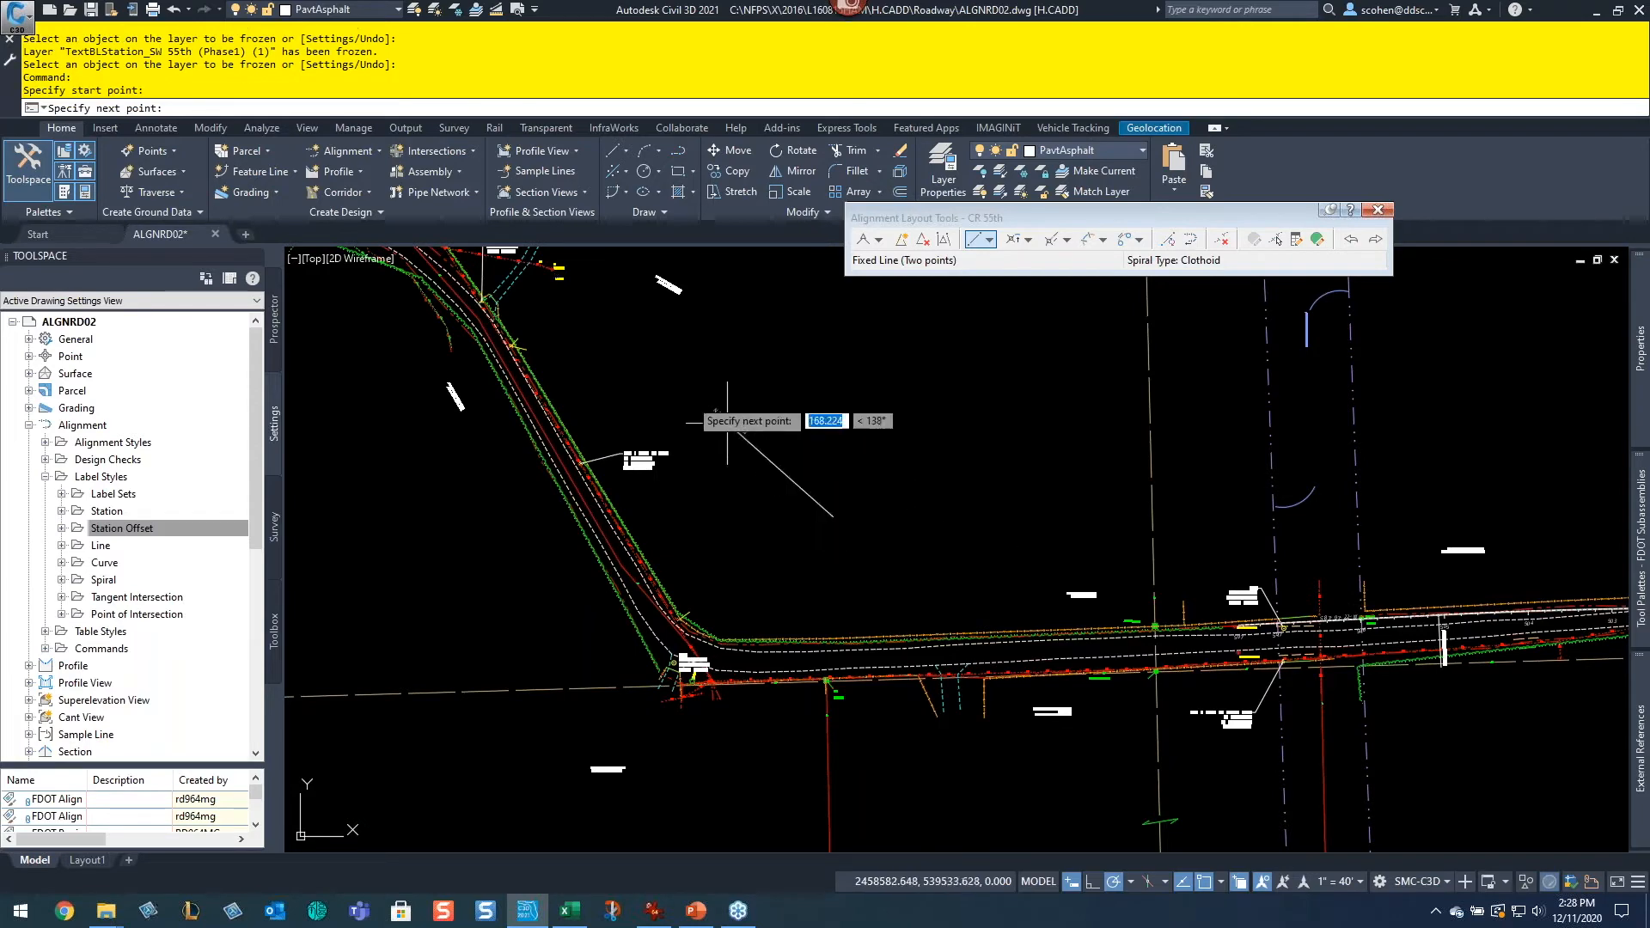
middle_drag(607, 309, 909, 604)
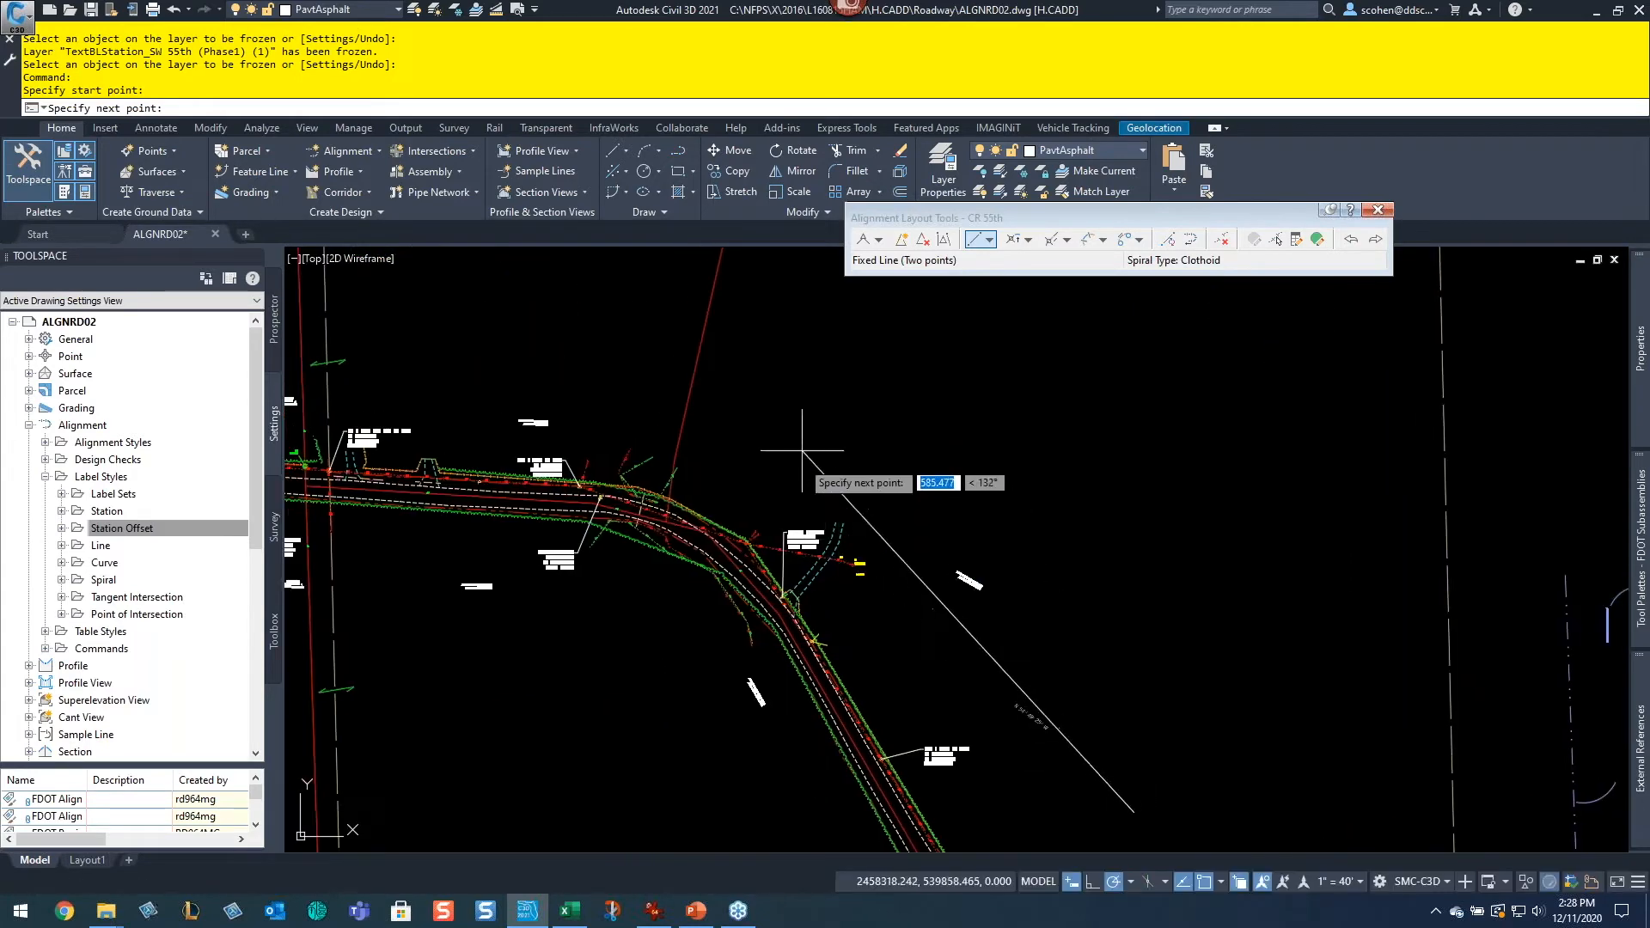
click(746, 473)
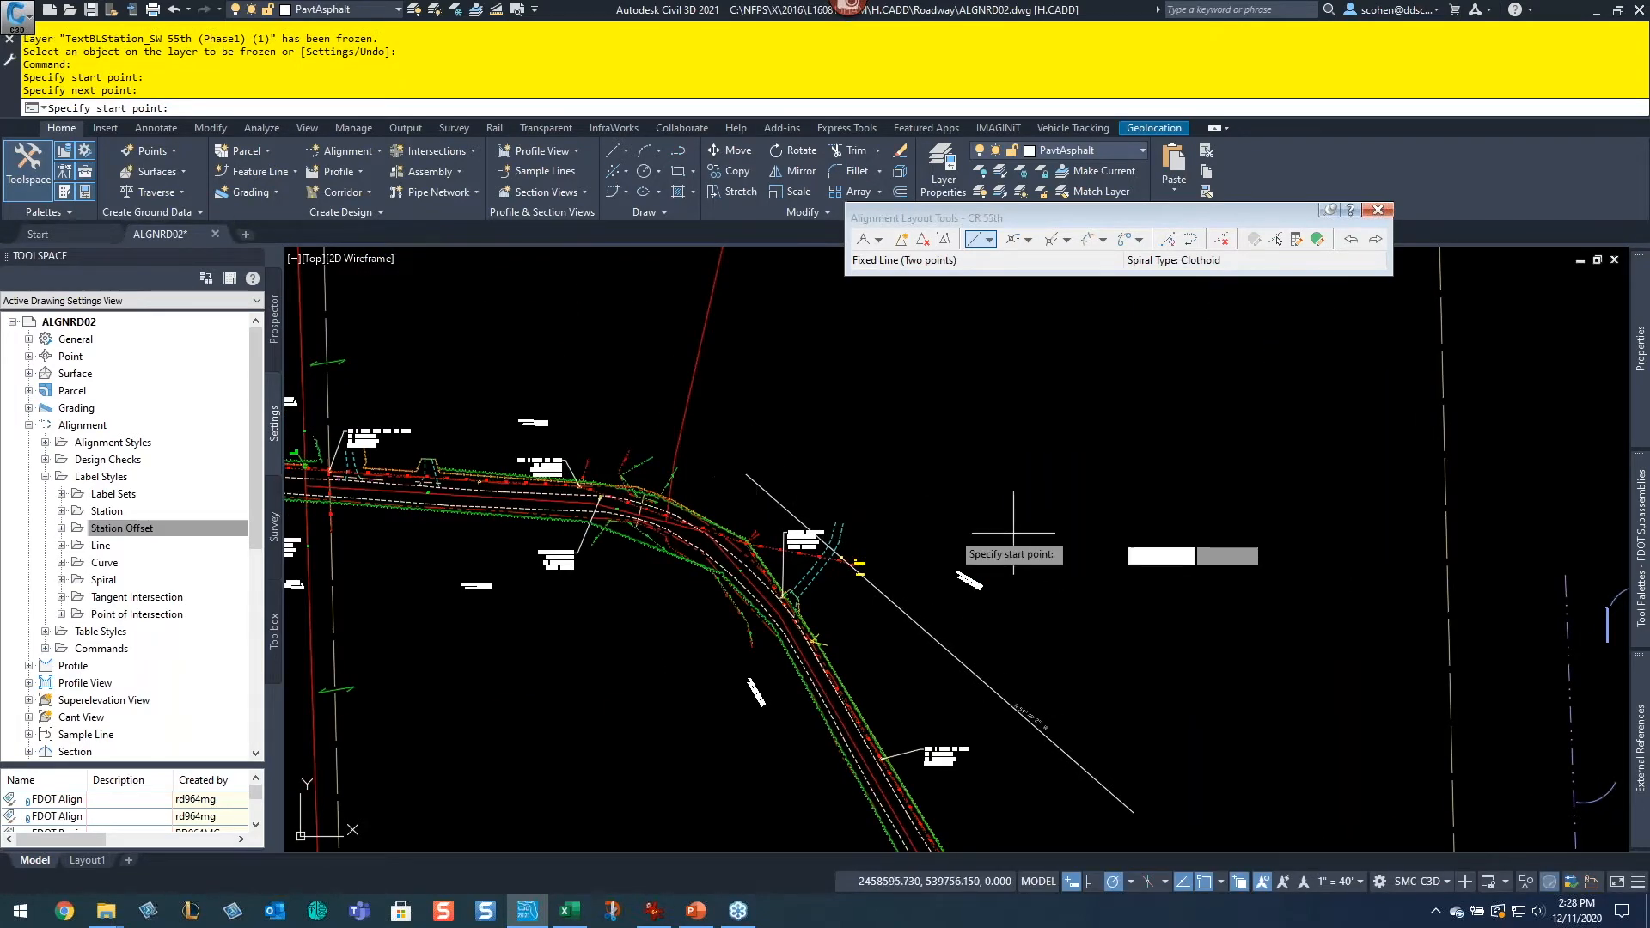
Step: Draw a second Fixed Line westward along the straight road west of the bend, starting at an endpoint near the horizontal control, and end the command
scroll(1014, 533, up, 8)
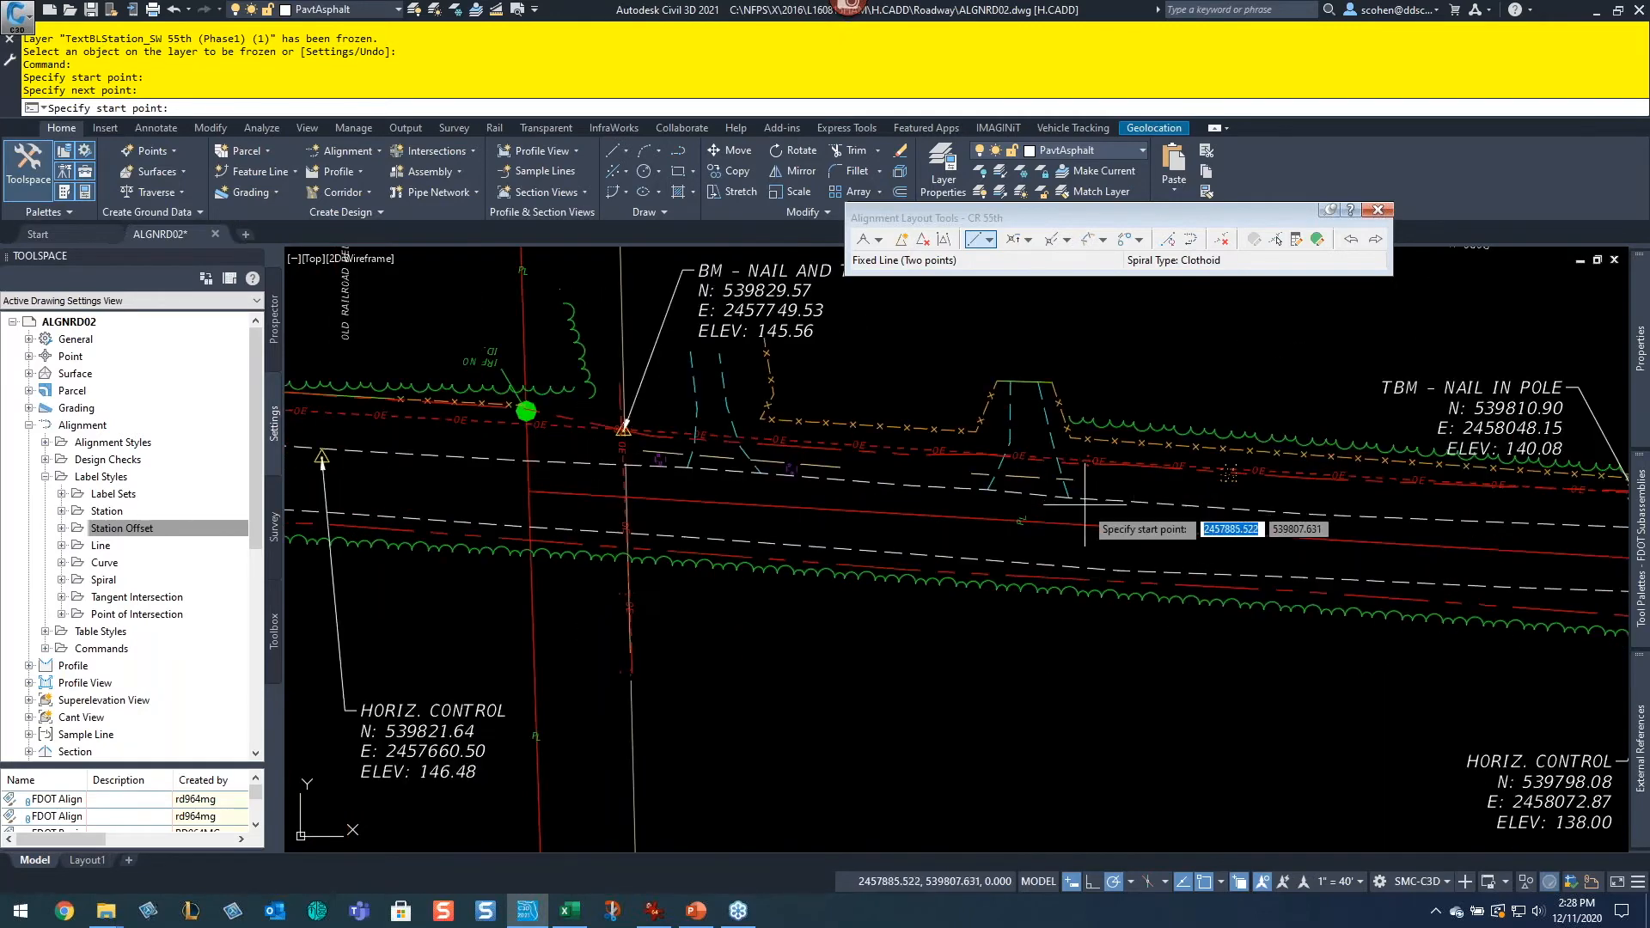
scroll(934, 487, up, 4)
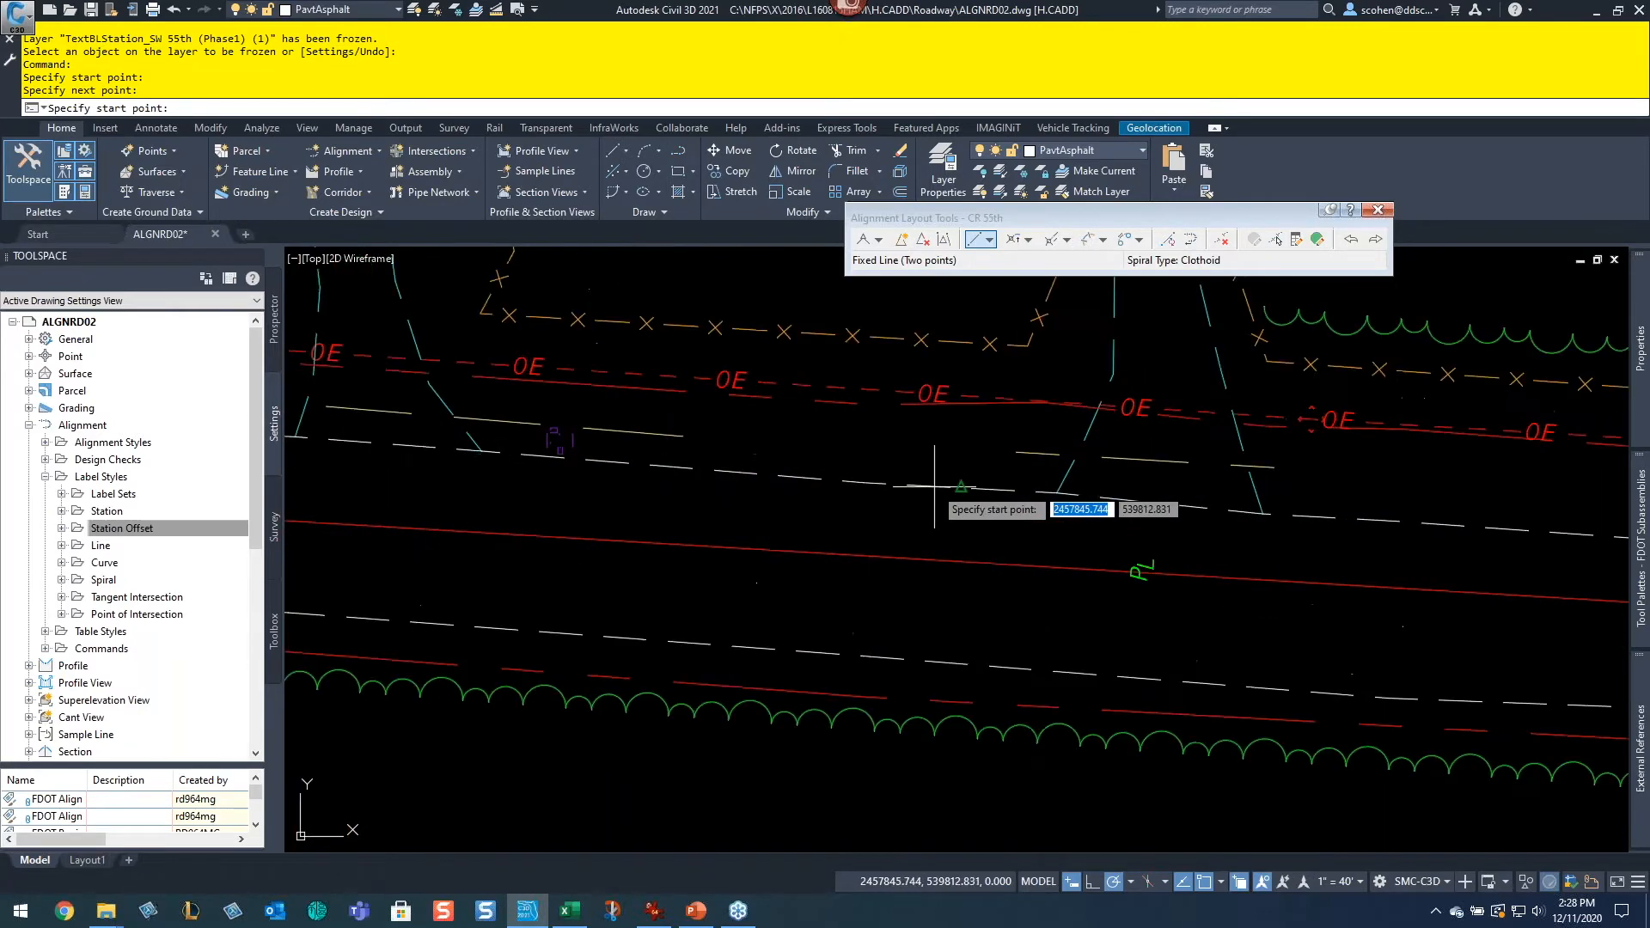
scroll(678, 371, up, 3)
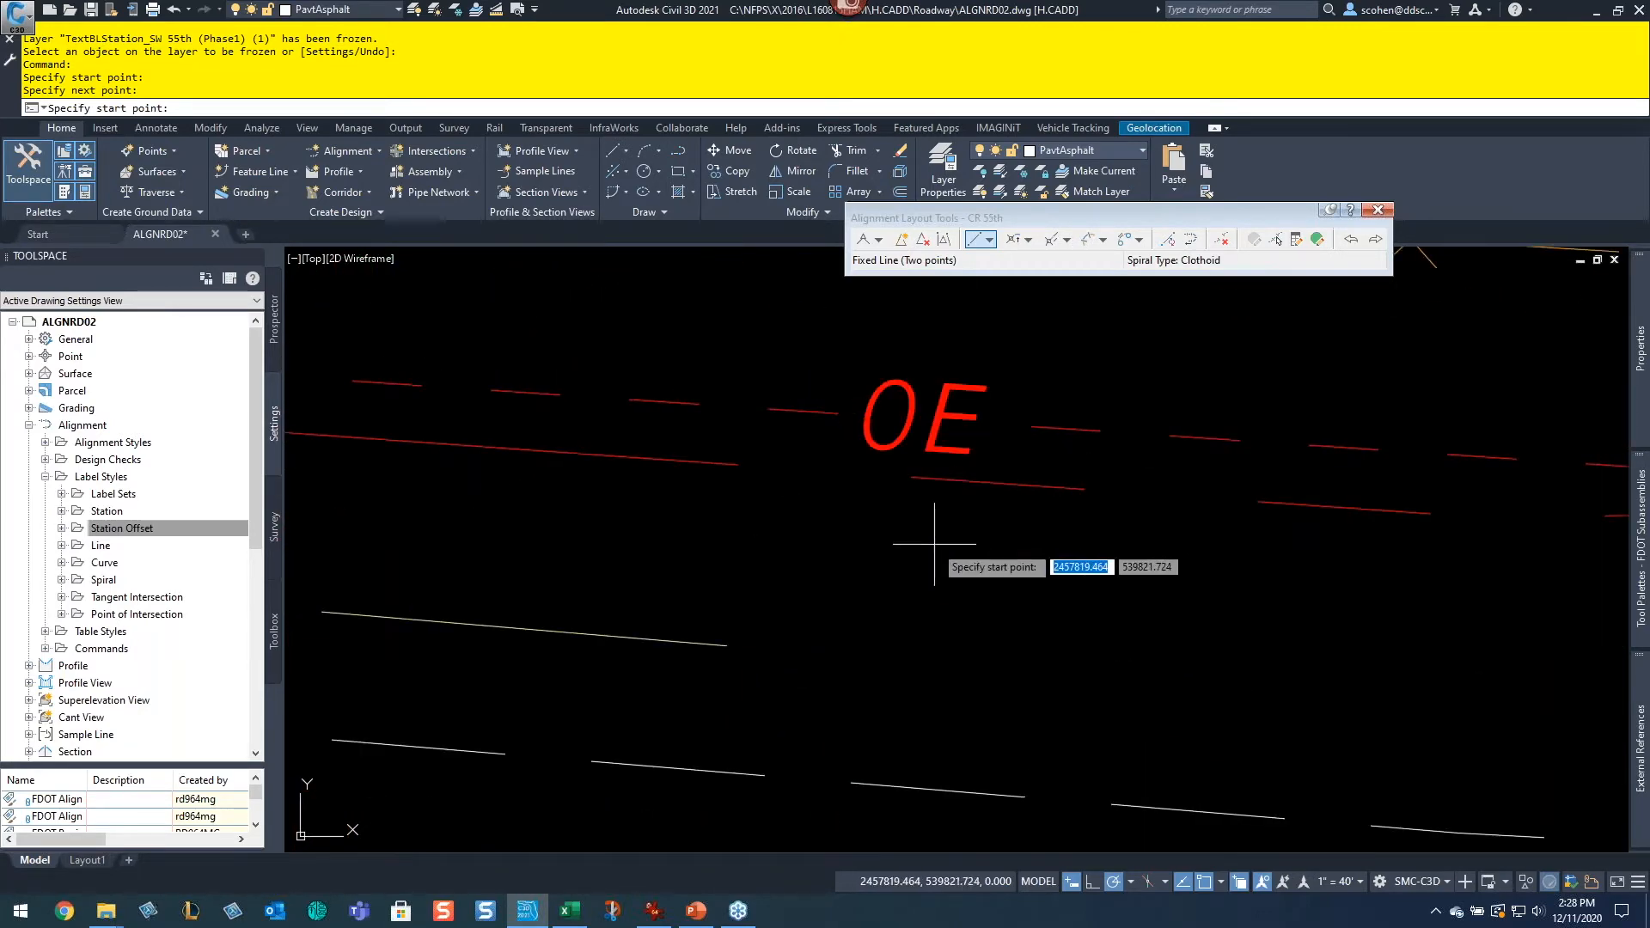
scroll(934, 544, down, 4)
scroll(1067, 575, down, 2)
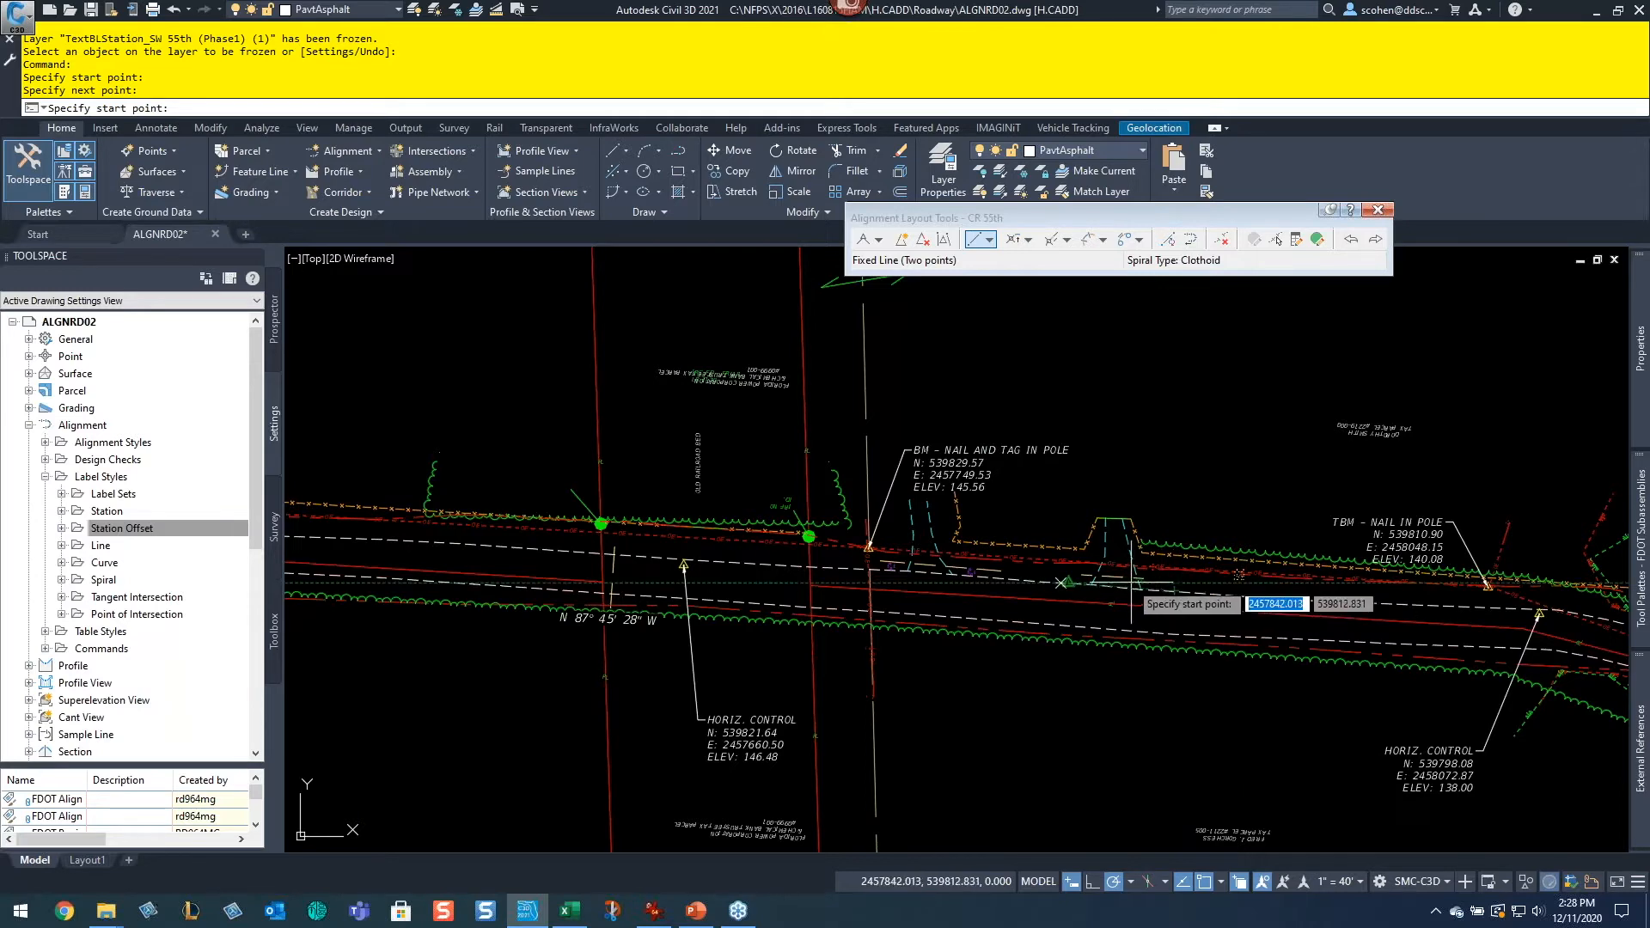
scroll(1117, 581, down, 5)
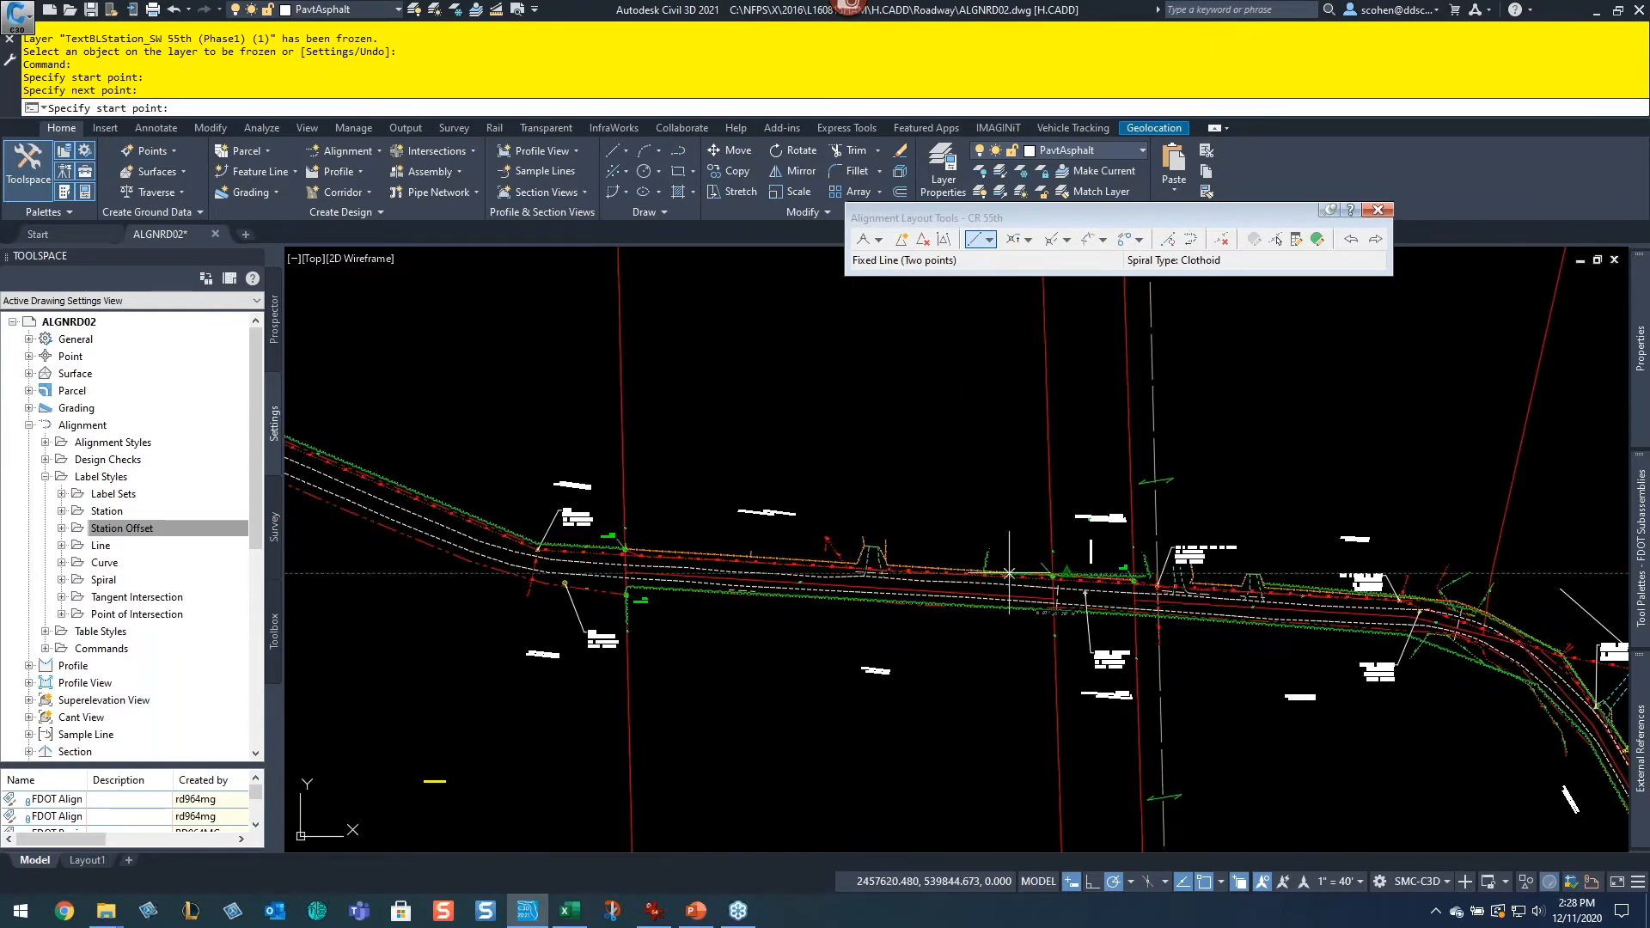
scroll(624, 557, up, 5)
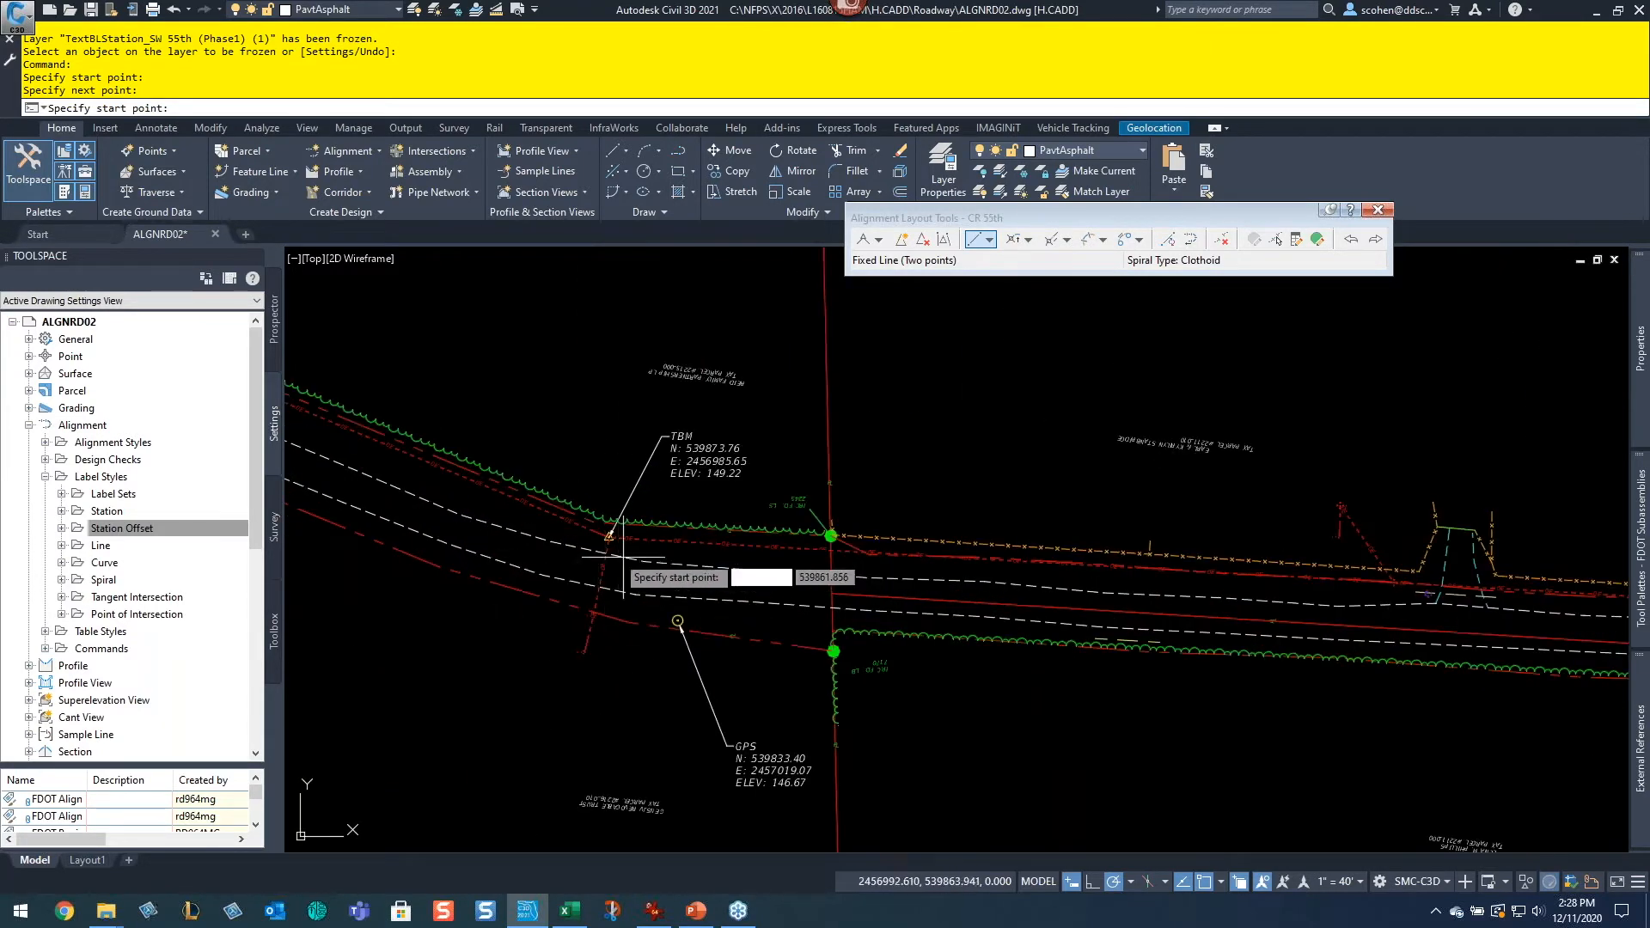
middle_drag(556, 550, 1002, 616)
middle_drag(661, 557, 1212, 711)
mouse_move(744, 492)
middle_down()
mouse_move(1104, 694)
mouse_move(1026, 640)
middle_up()
middle_drag(571, 504, 1054, 503)
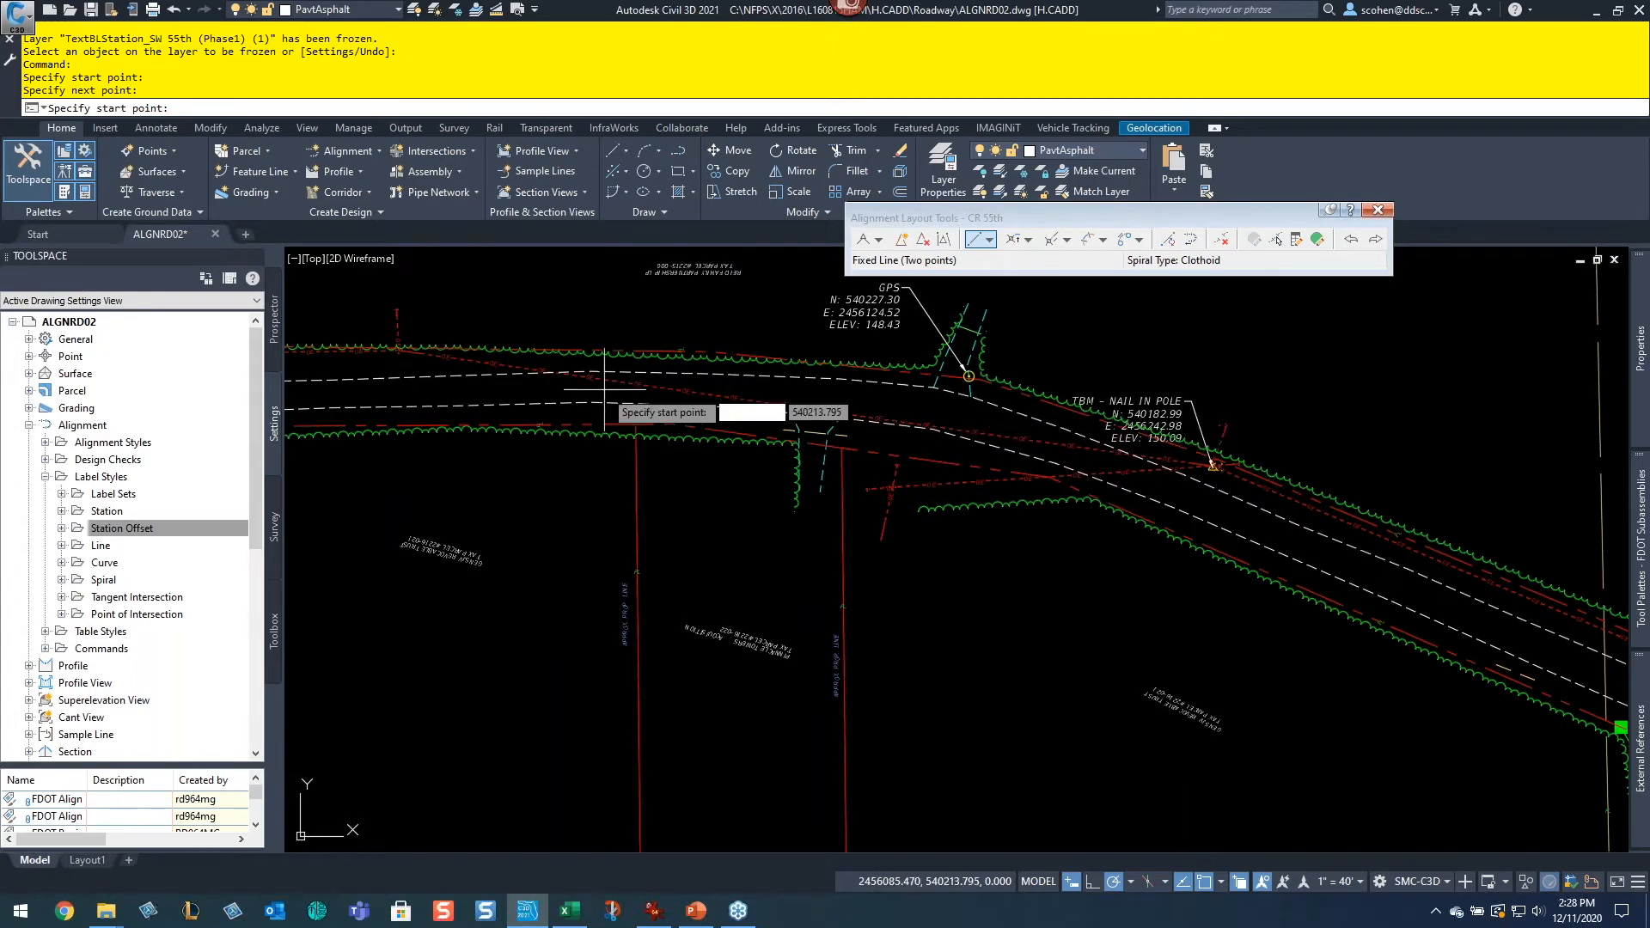
scroll(1108, 519, down, 4)
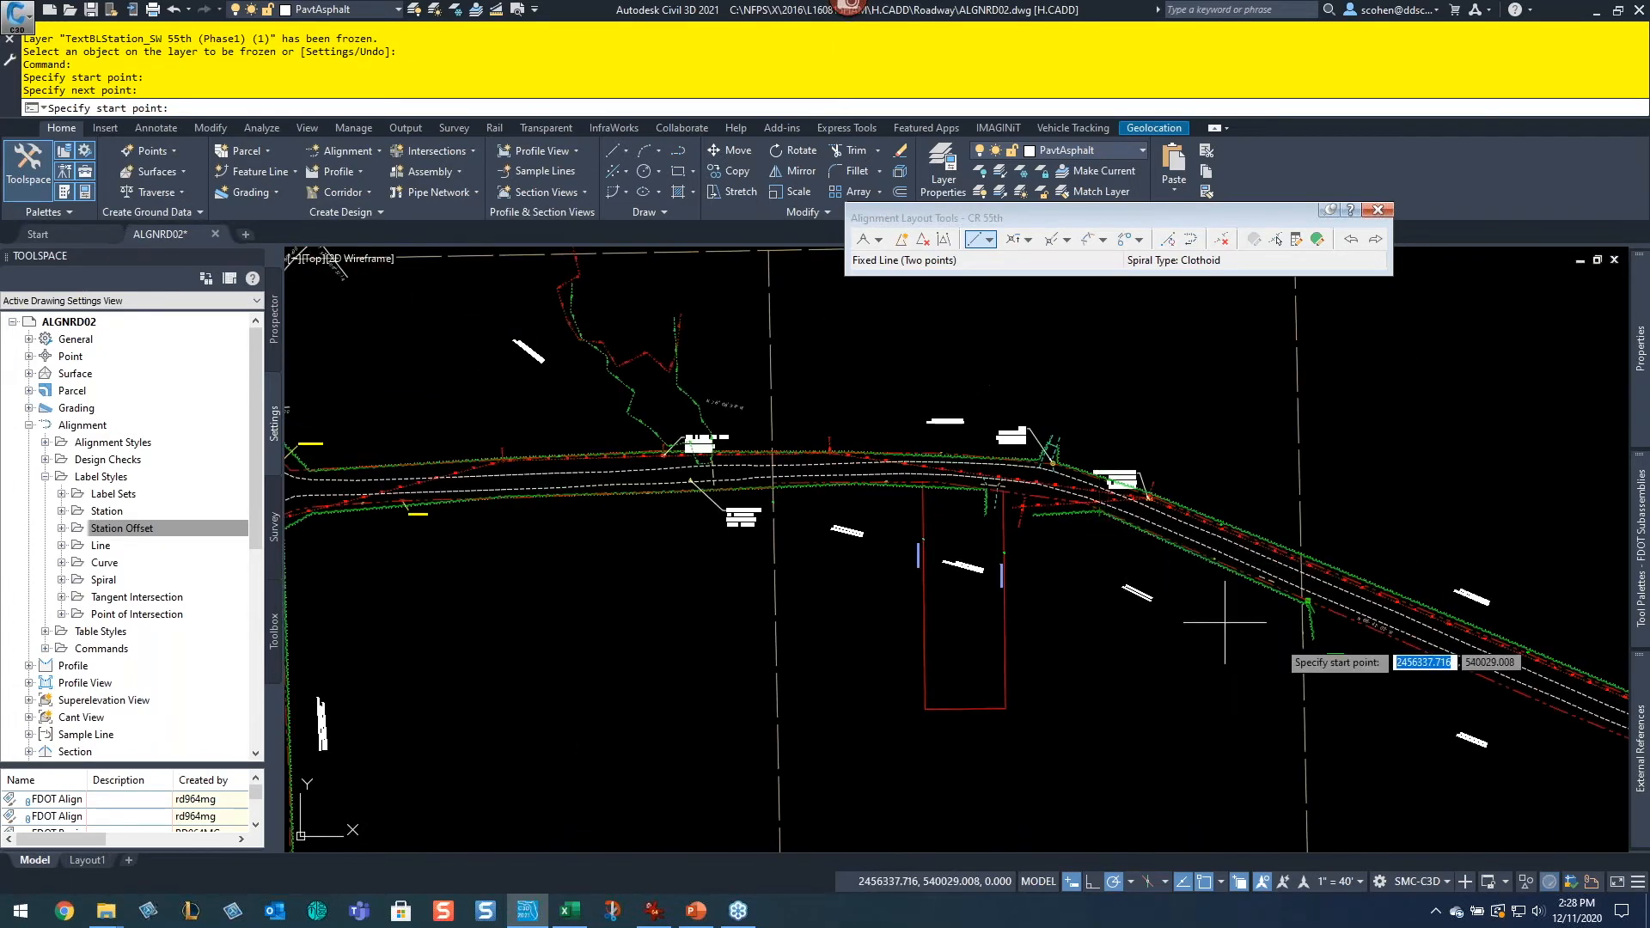
middle_drag(1417, 670, 825, 526)
middle_drag(1603, 690, 1185, 600)
scroll(1064, 523, up, 5)
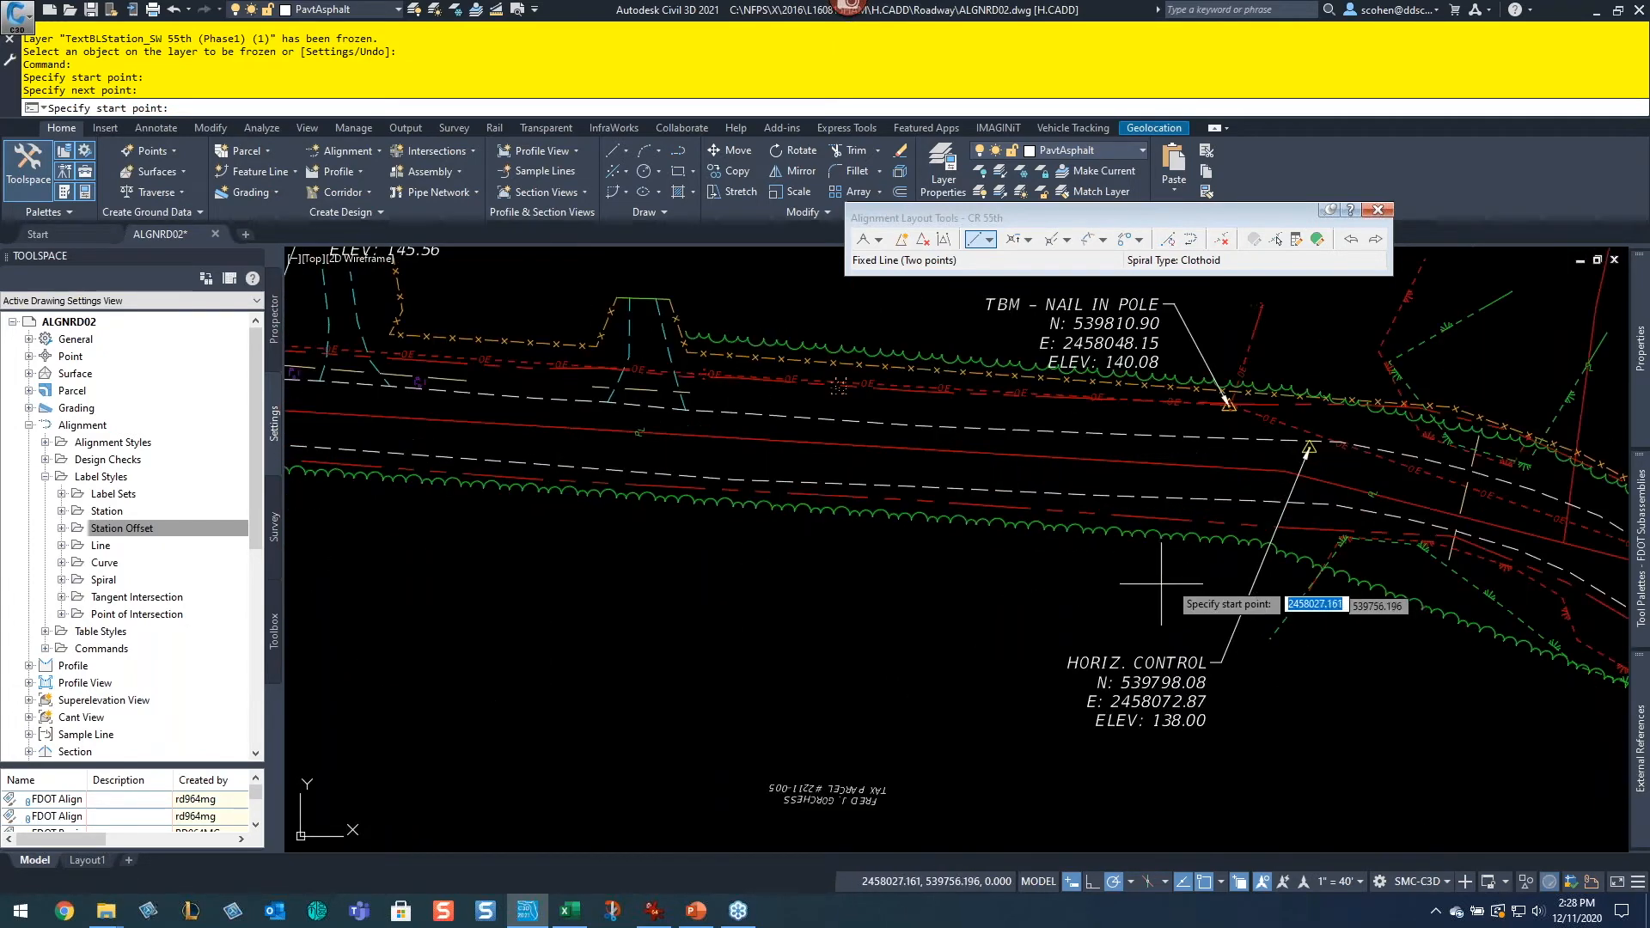
click(1219, 497)
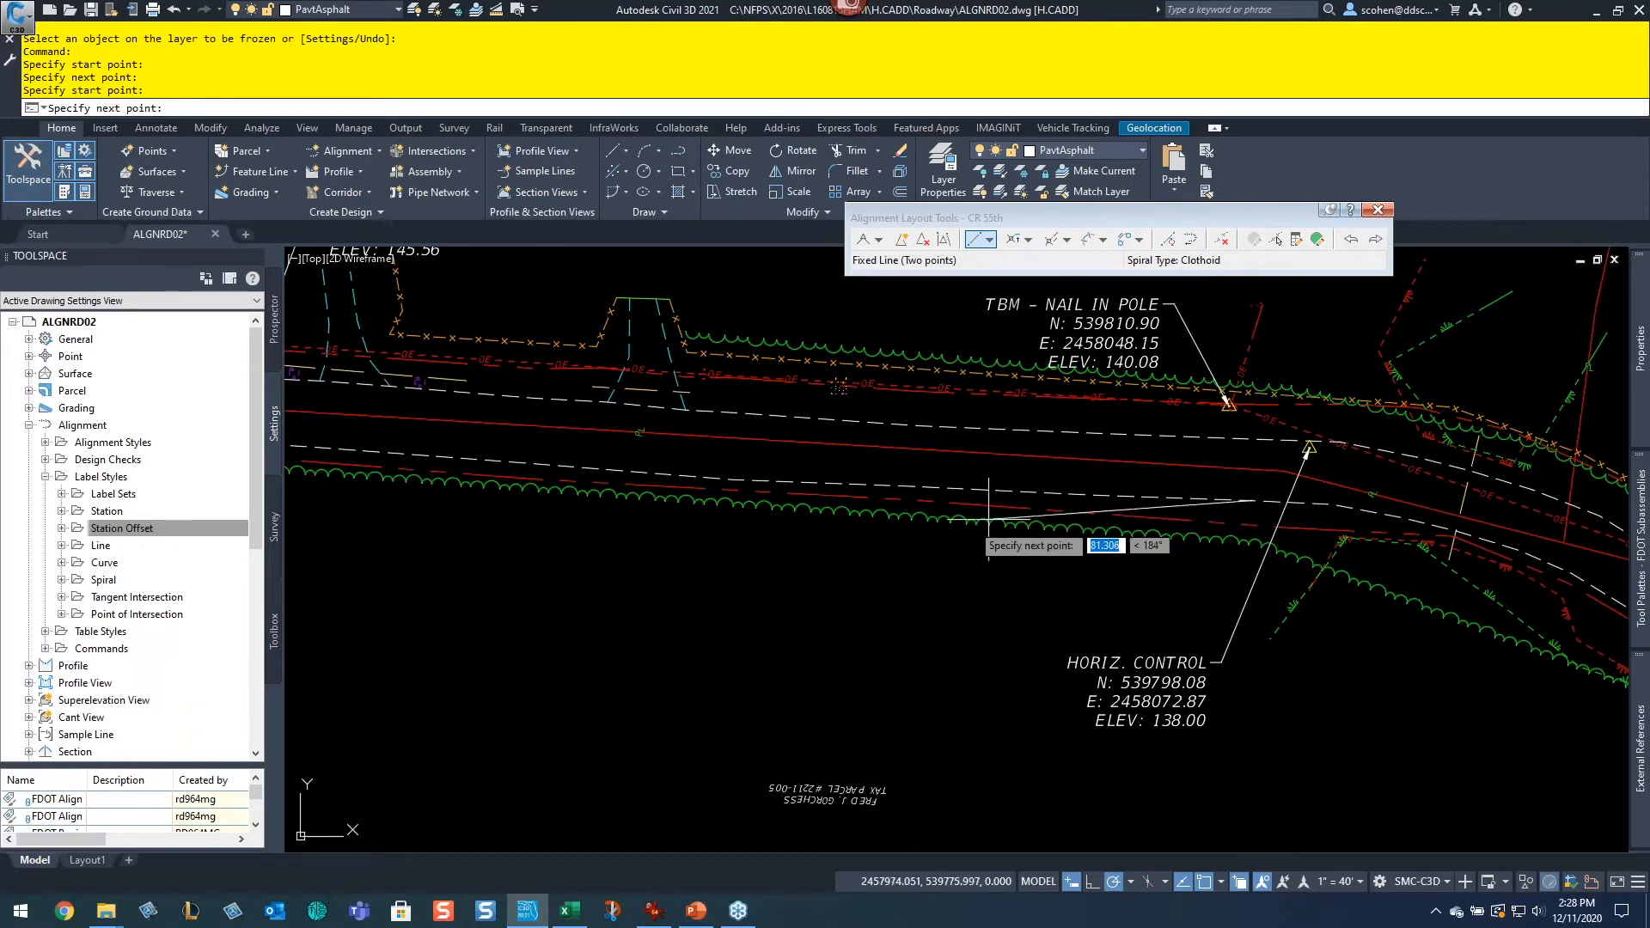
scroll(814, 515, down, 5)
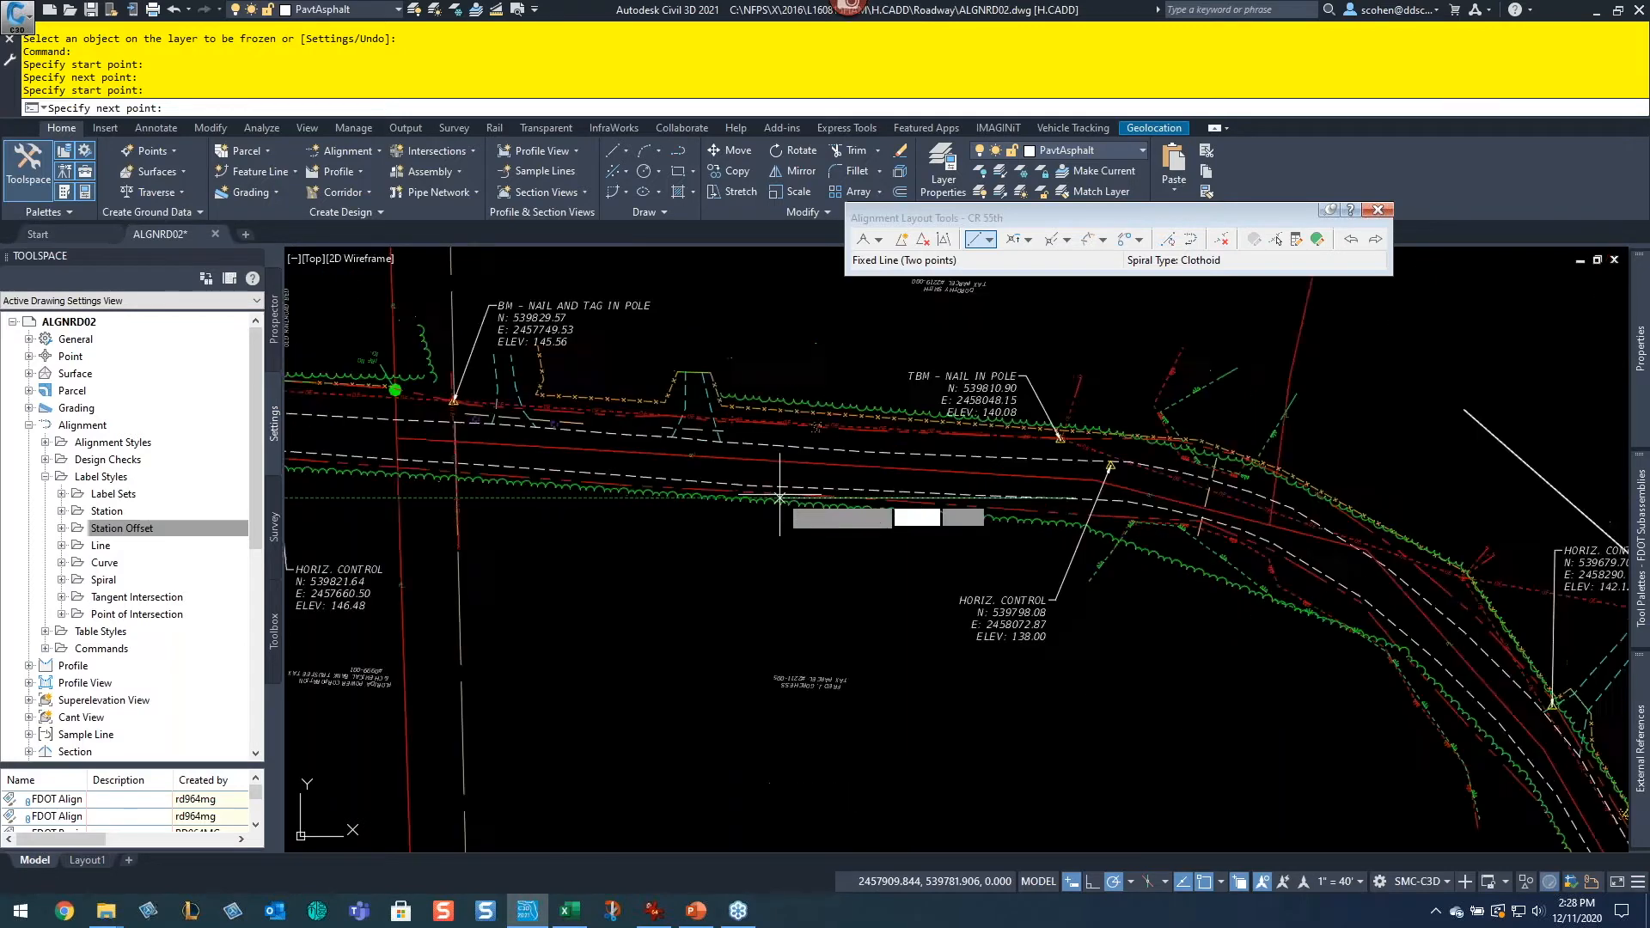
scroll(1058, 515, up, 5)
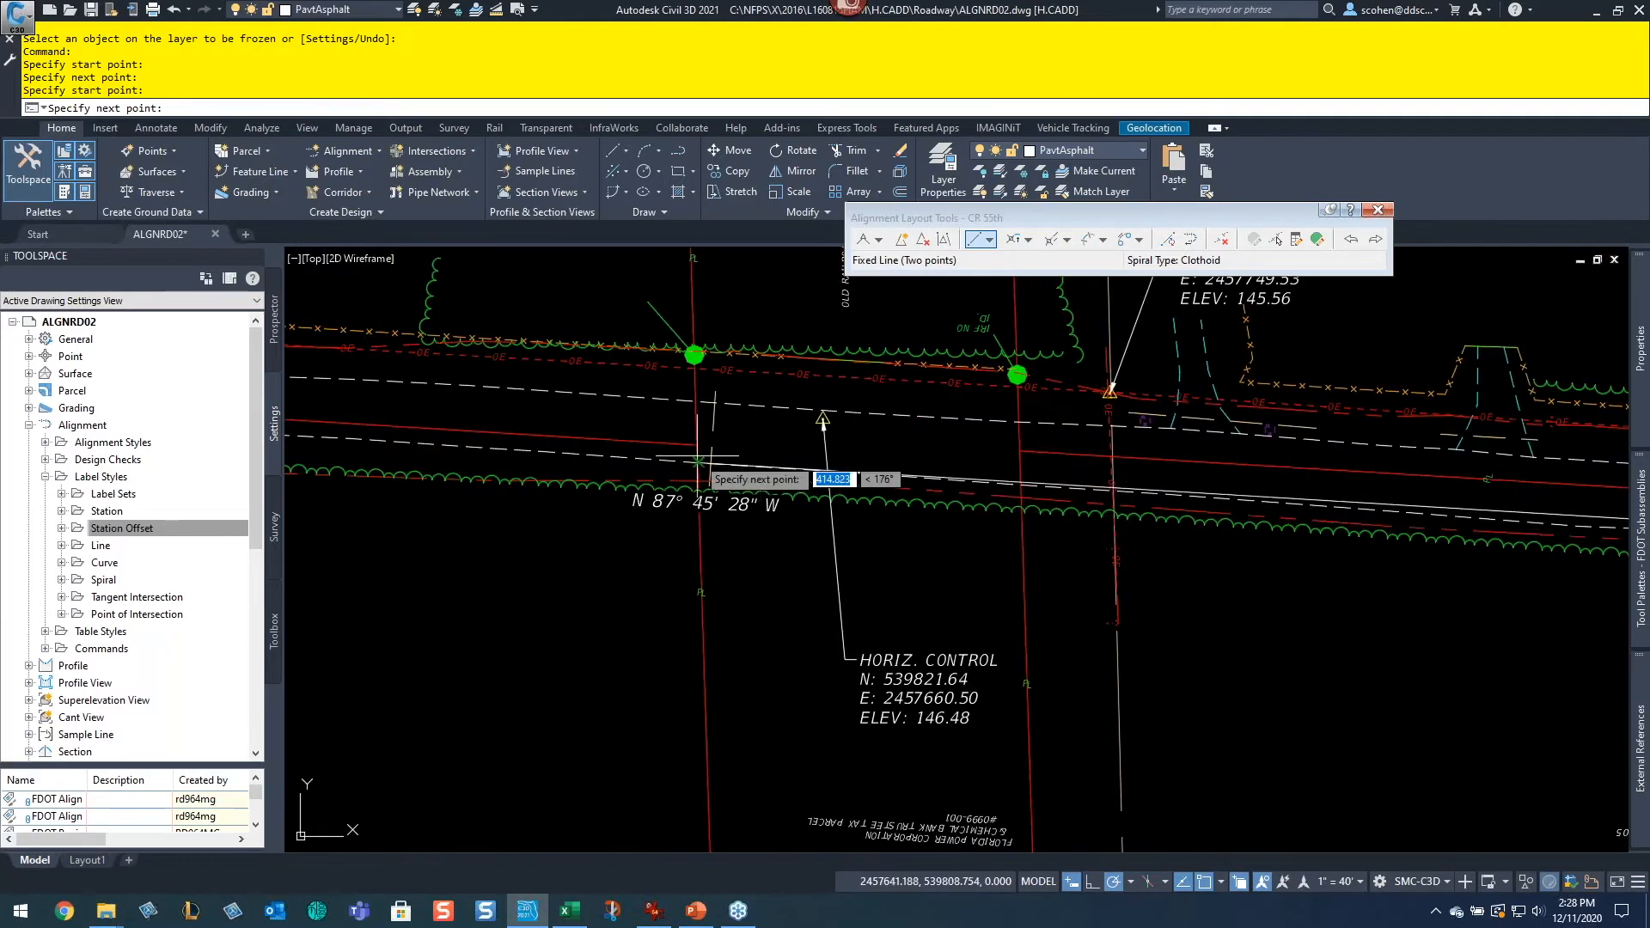
click(575, 496)
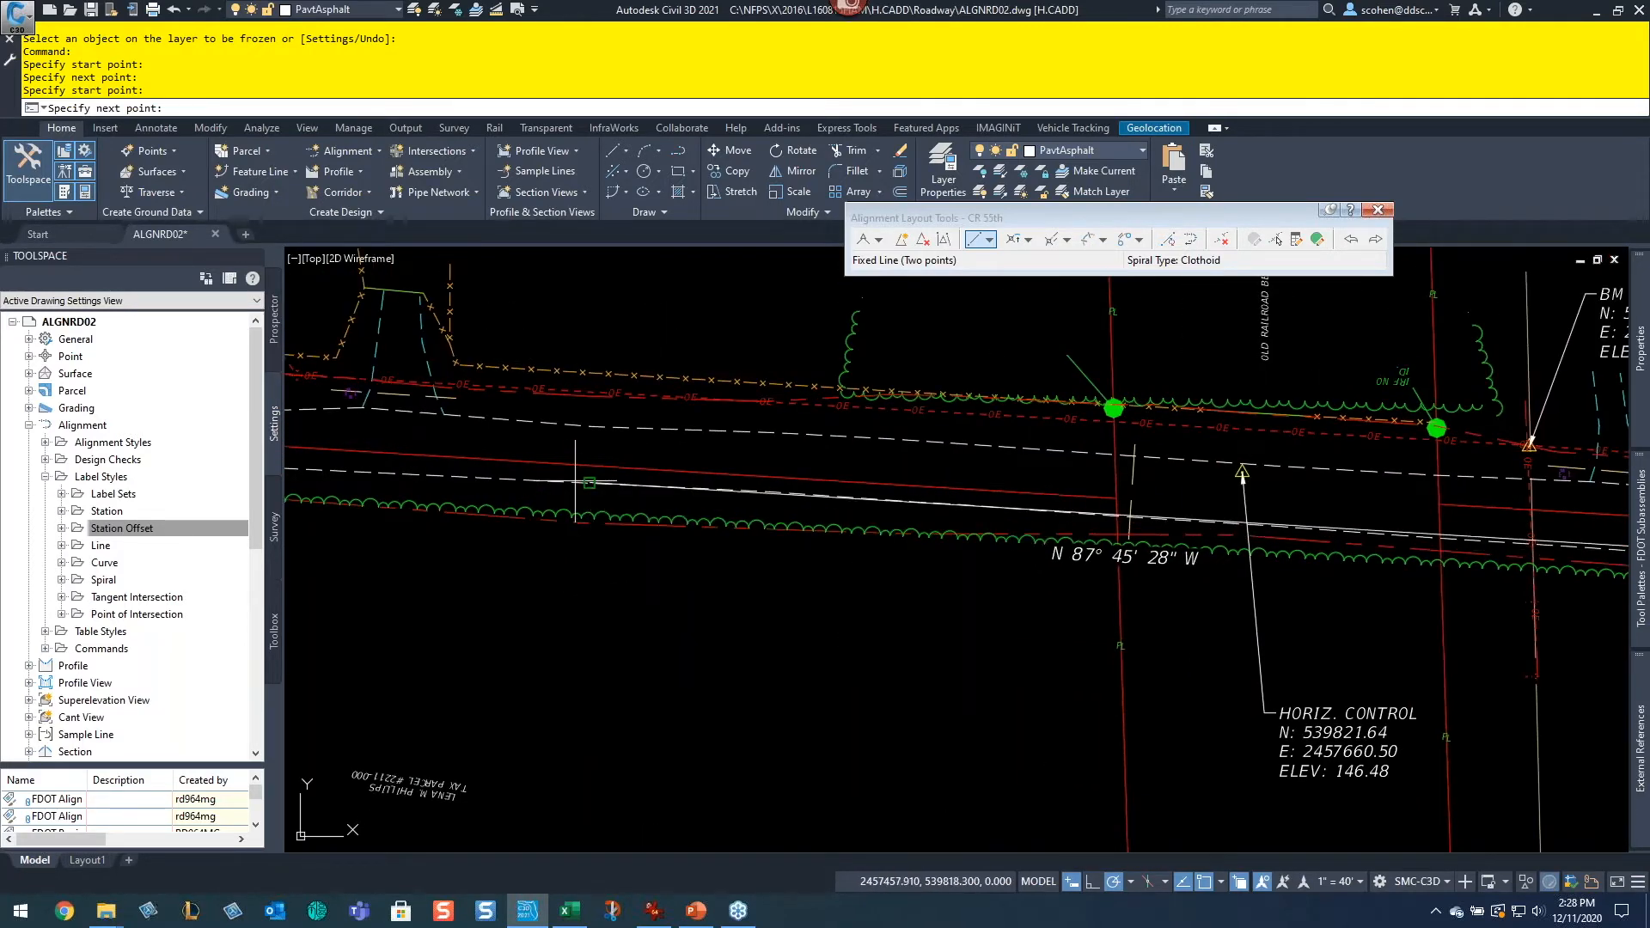
key(Return)
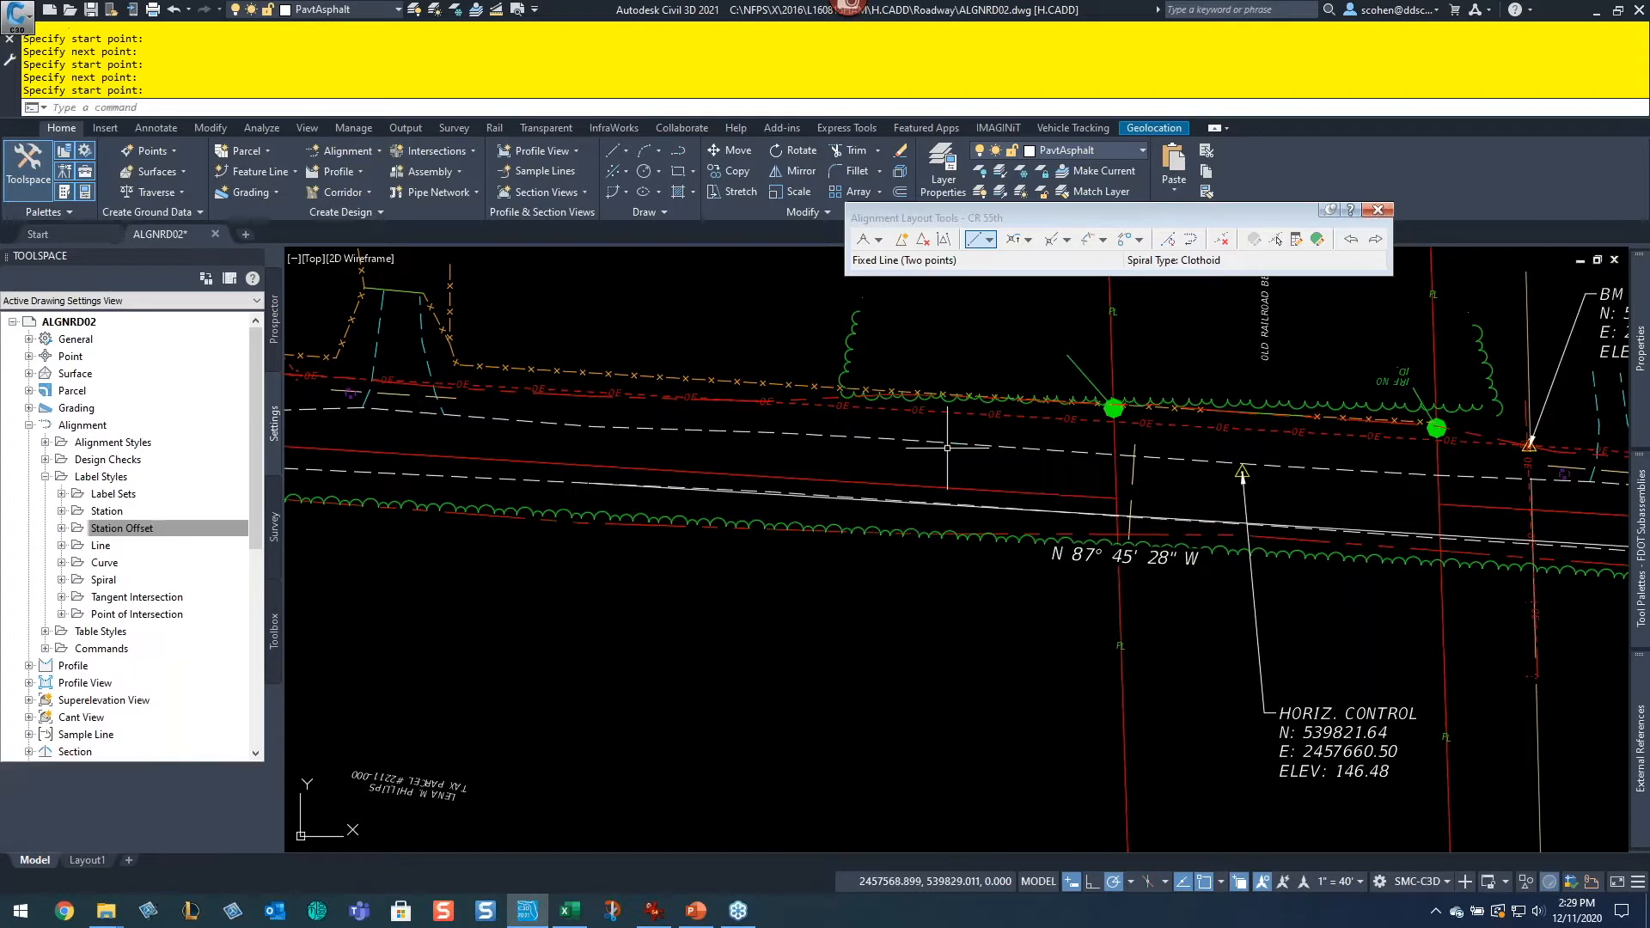
key(Return)
key(Escape)
key(Escape)
key(Escape)
key(Escape)
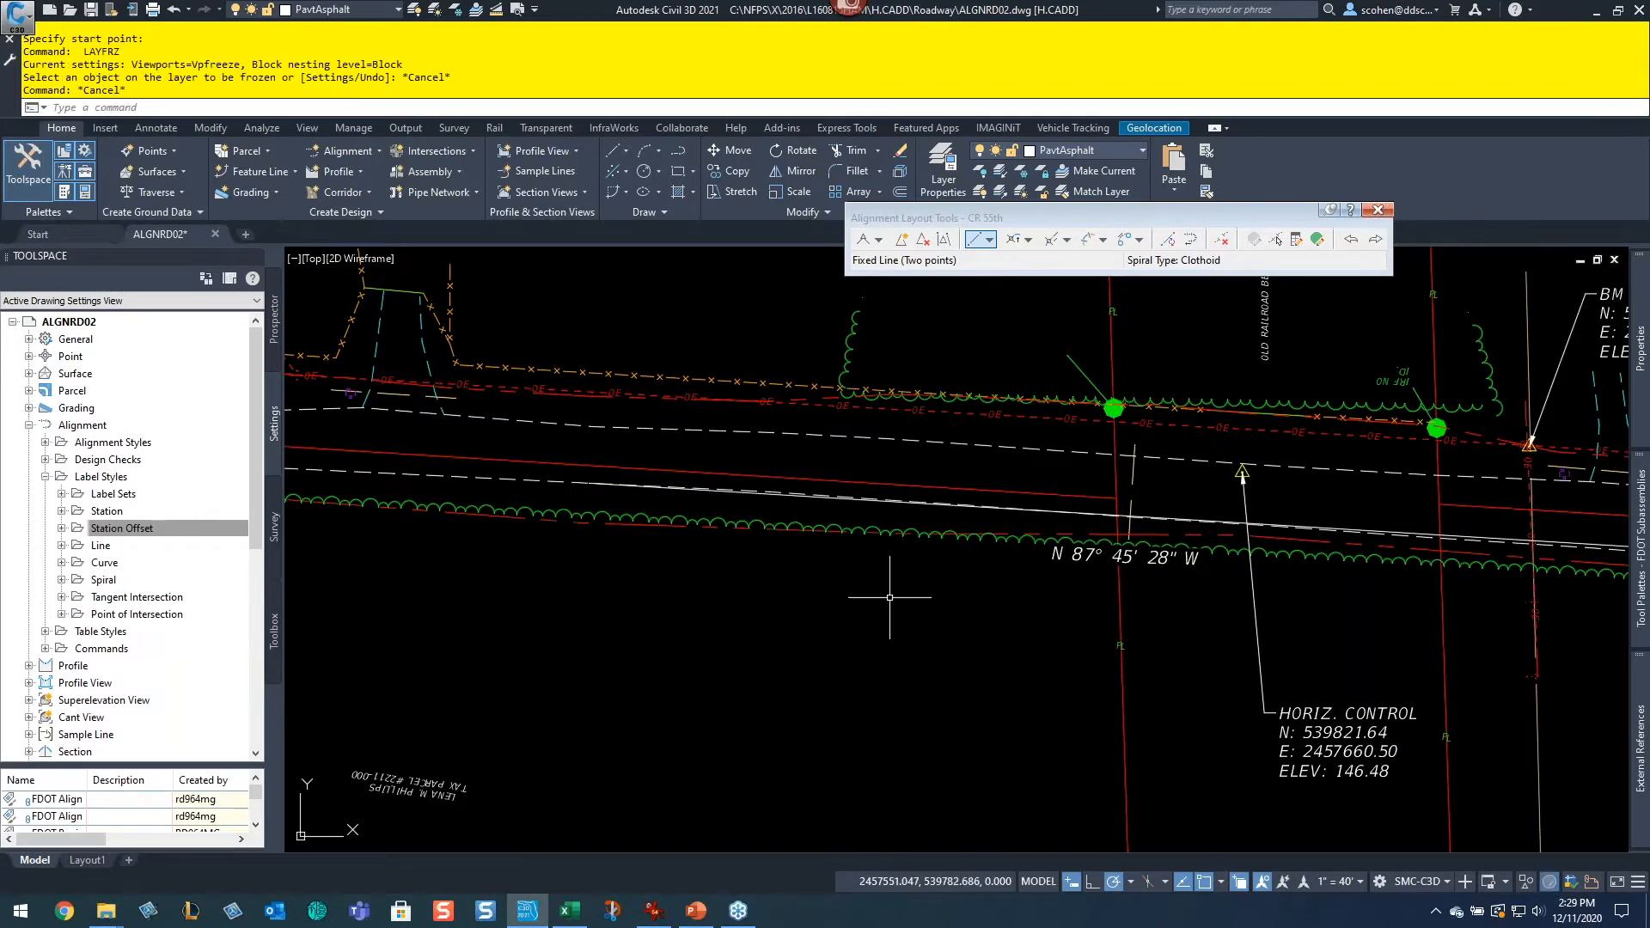
Step: Delete the bearing label on the northeast tangent line
scroll(877, 554, down, 5)
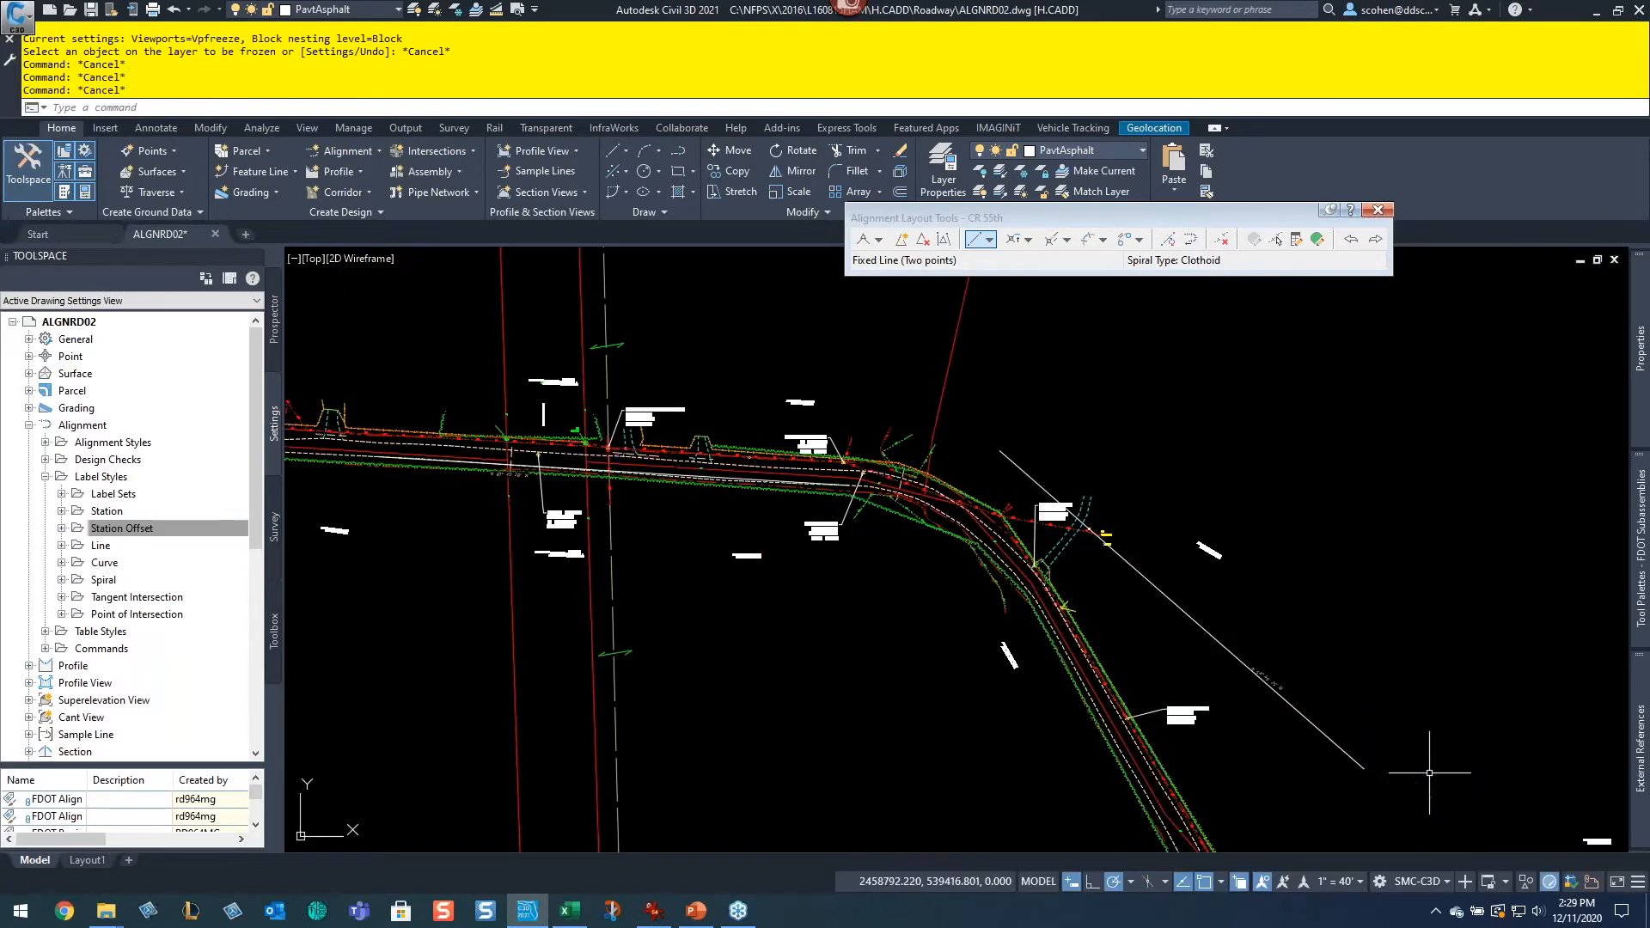
middle_drag(1425, 762, 1100, 560)
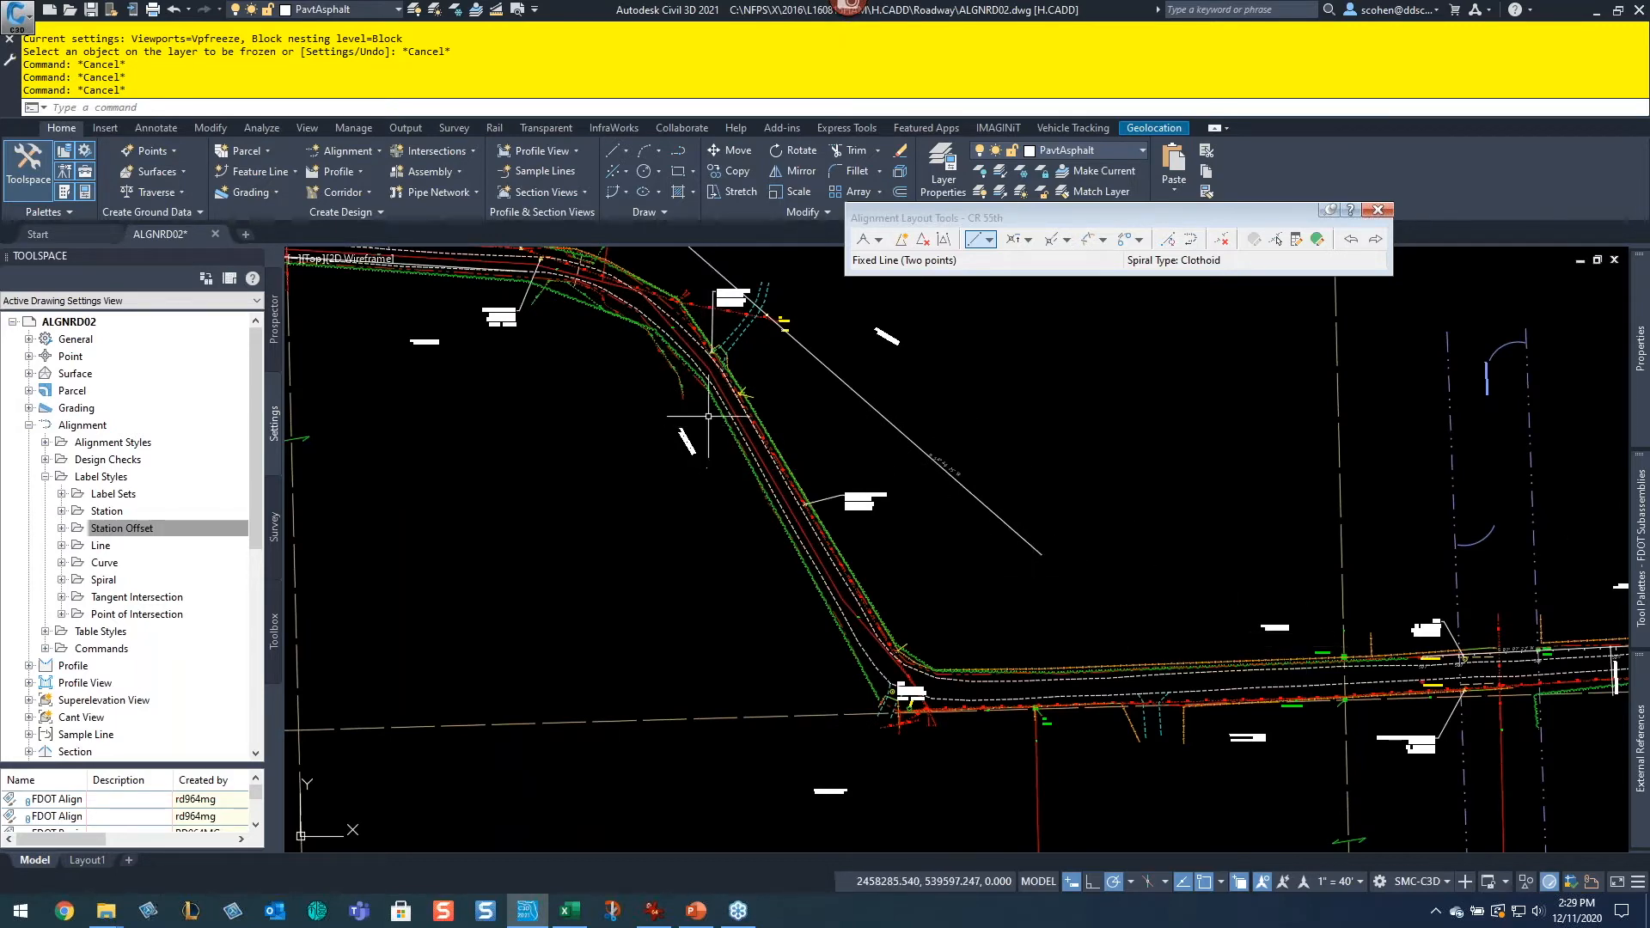
scroll(1460, 653, up, 2)
scroll(1459, 653, up, 2)
middle_drag(1460, 653, 872, 604)
scroll(986, 653, up, 2)
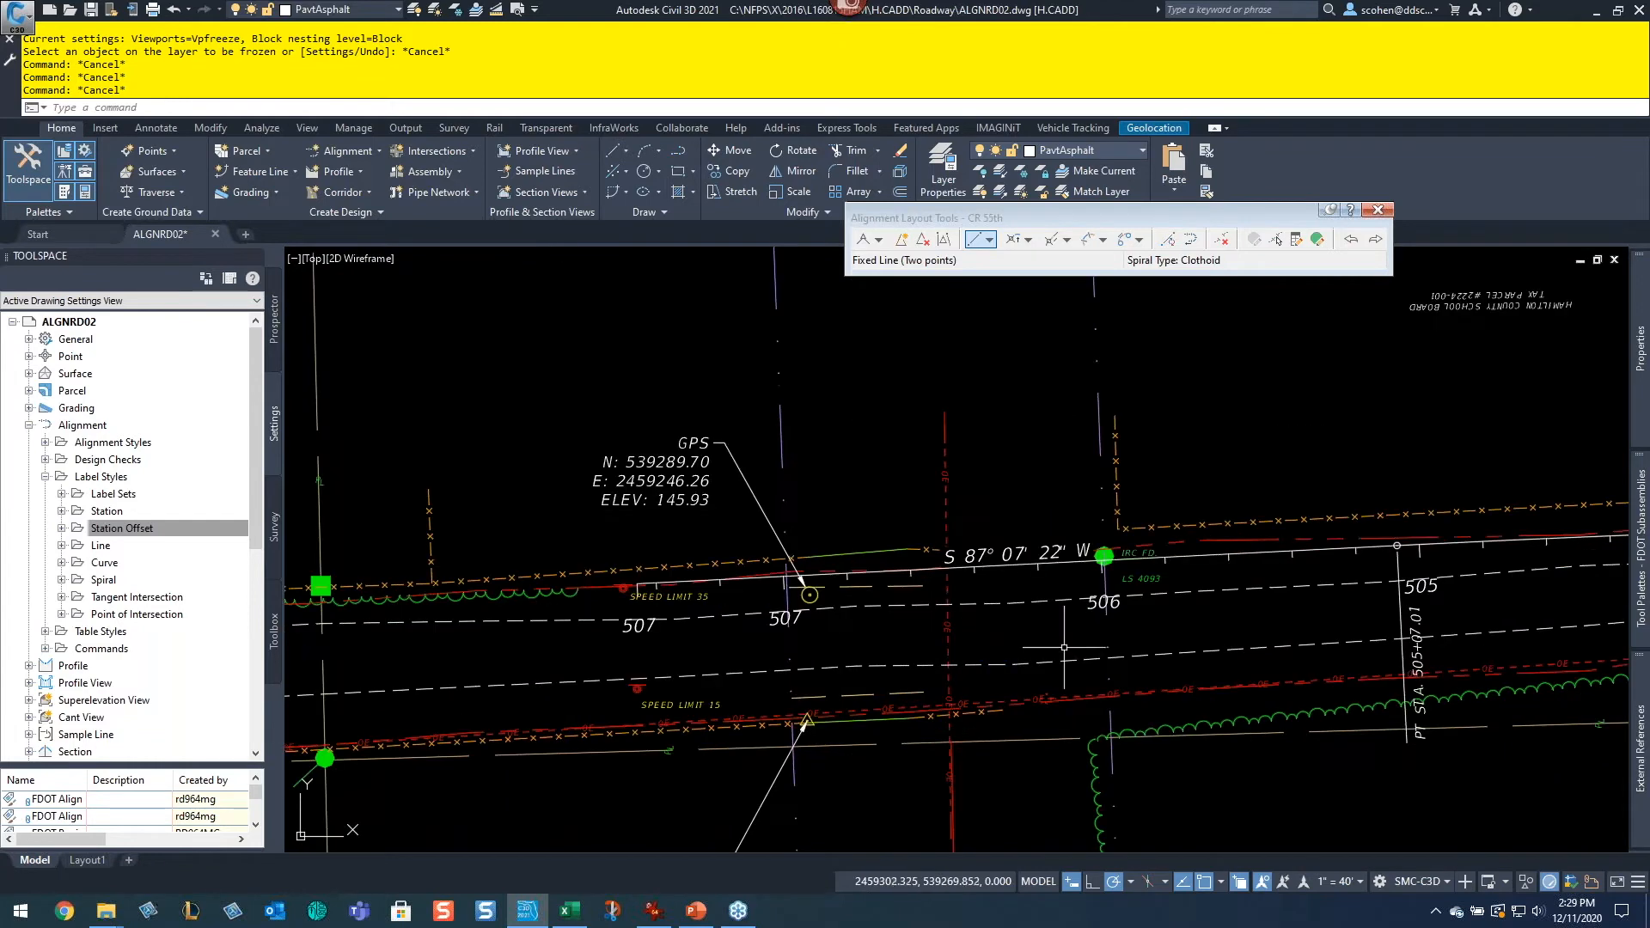
scroll(740, 564, down, 2)
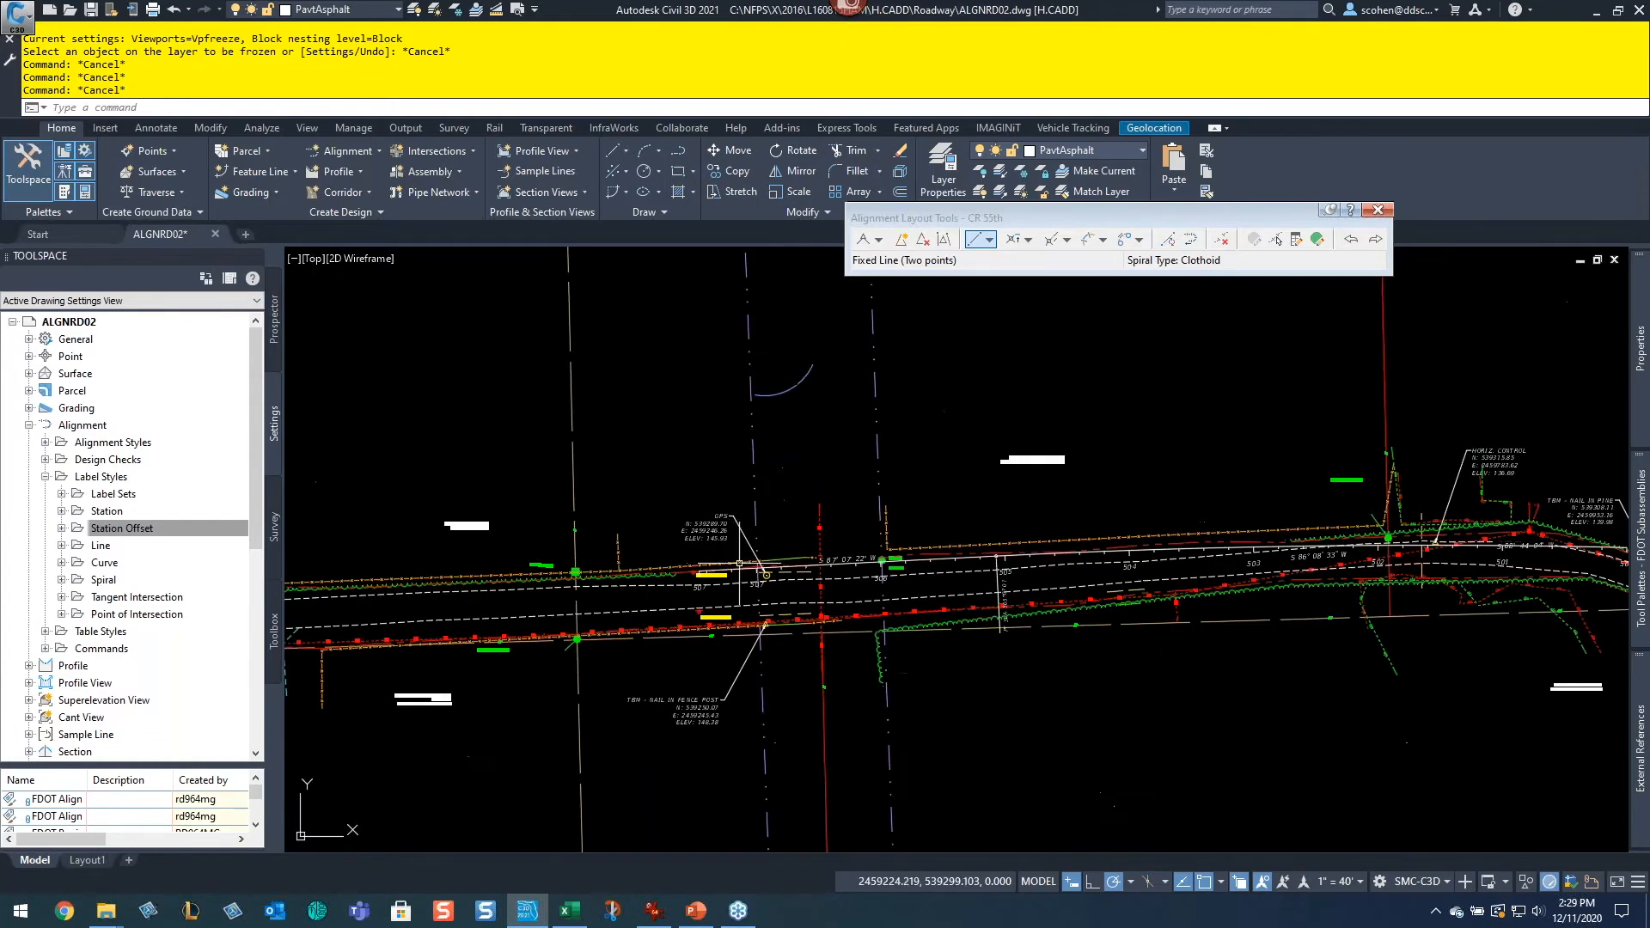
middle_drag(648, 524, 1129, 639)
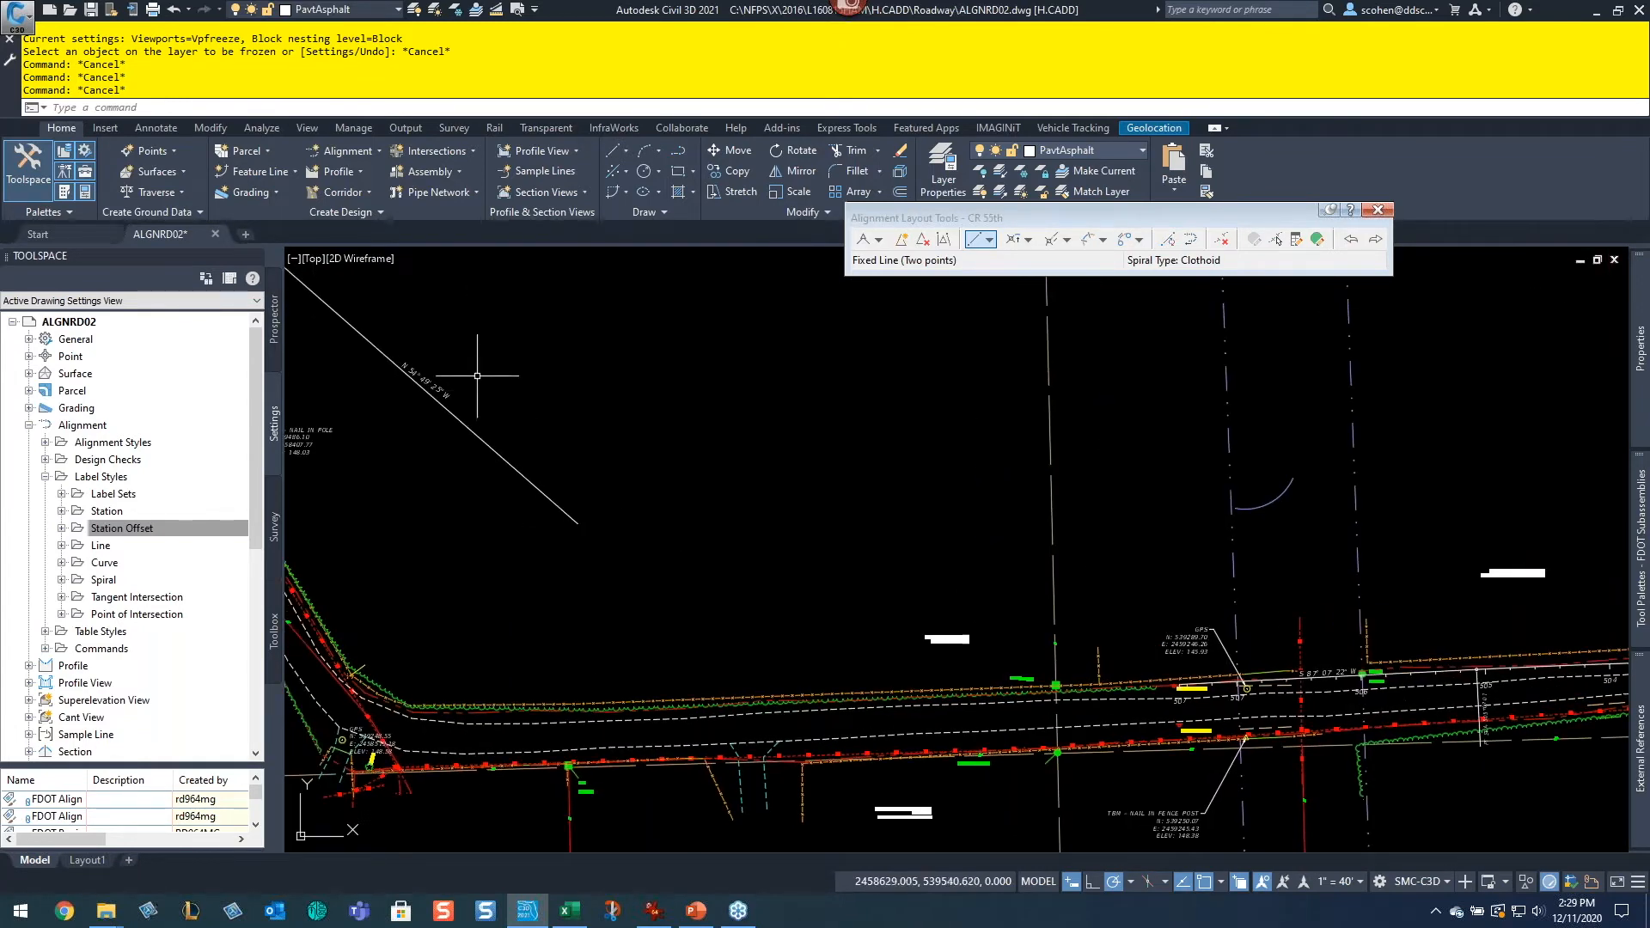
scroll(474, 400, up, 2)
middle_drag(472, 413, 962, 586)
scroll(962, 587, down, 1)
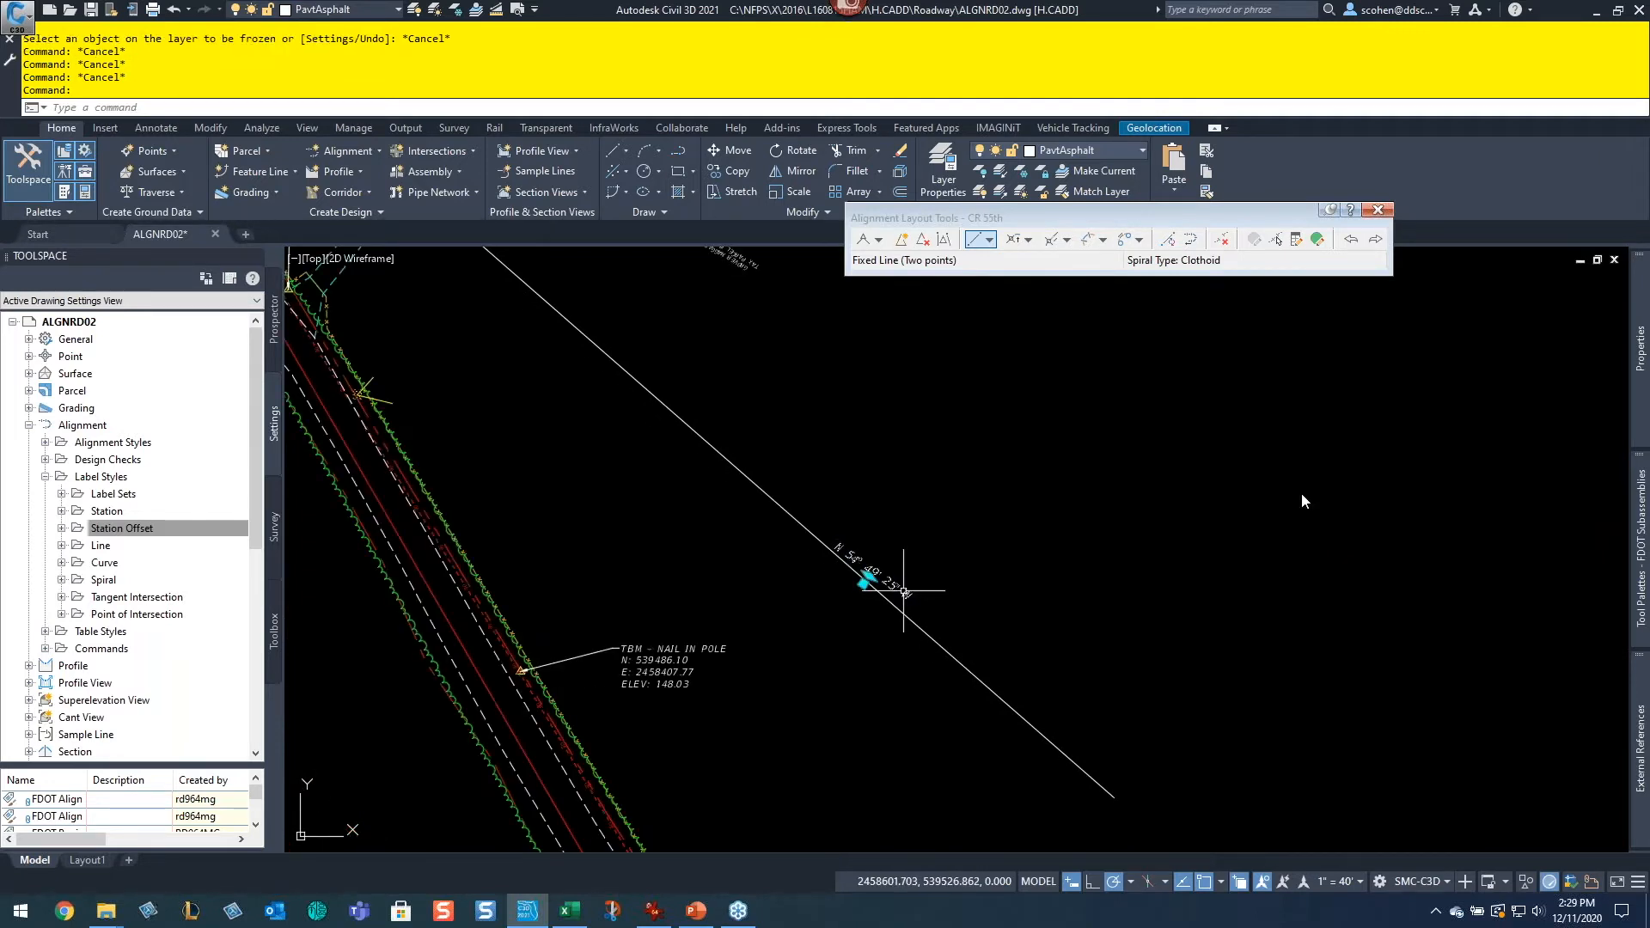
key(Delete)
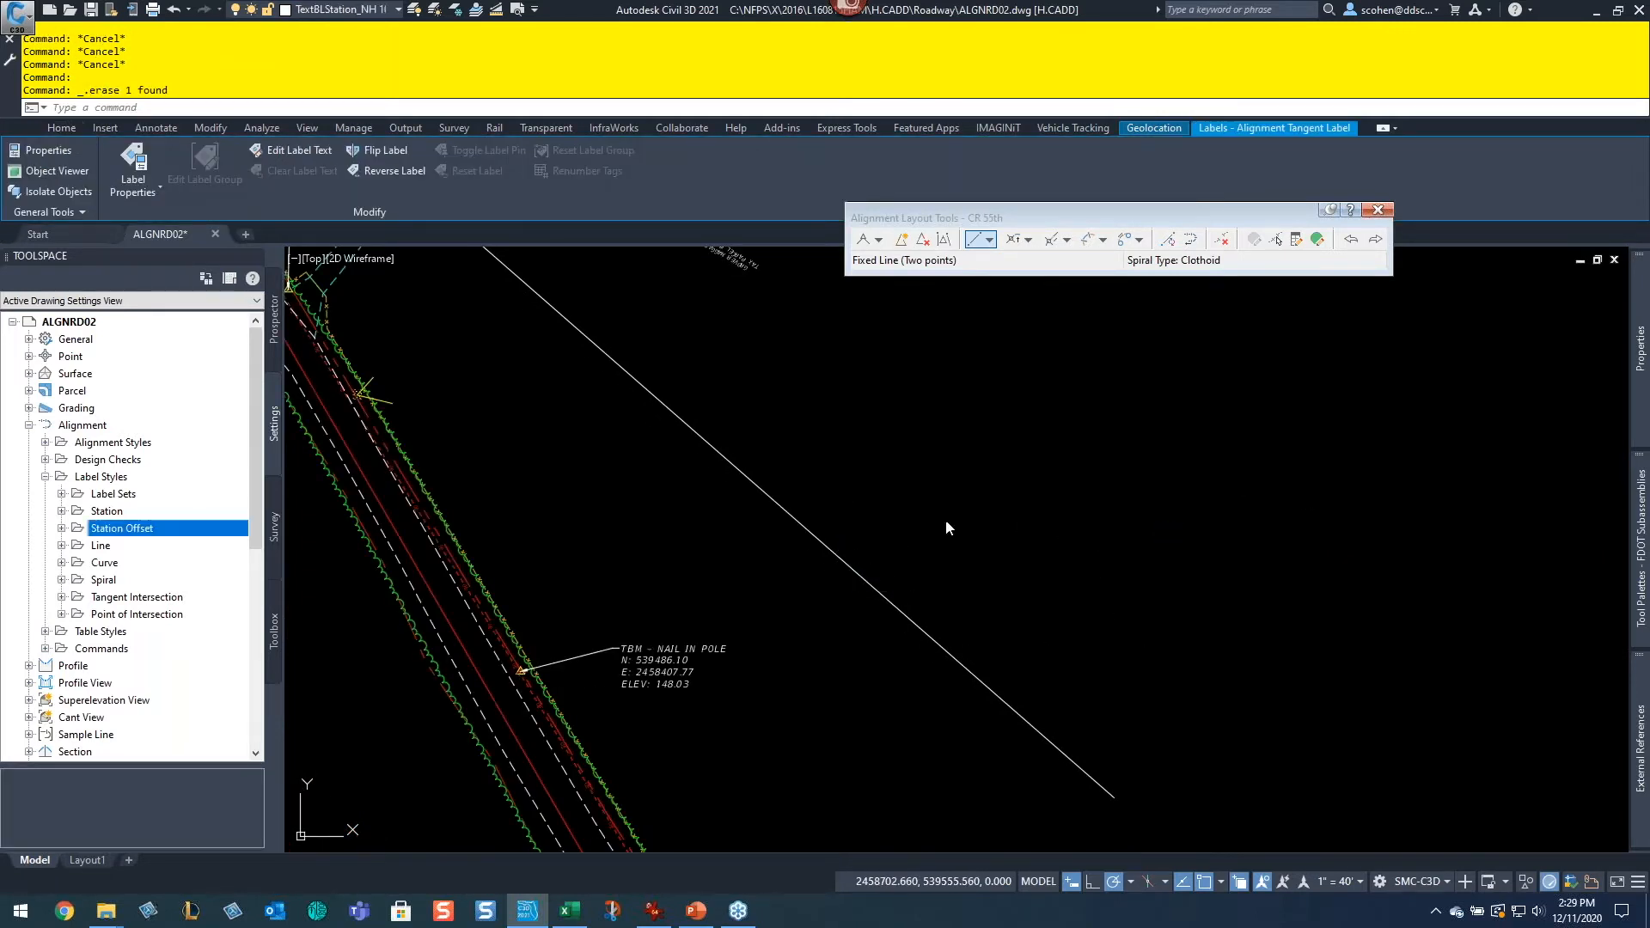
Step: Start a Free Curve Fillet (between two entities, radius) and try picking the eastern tangent as both entities
scroll(1025, 617, down, 2)
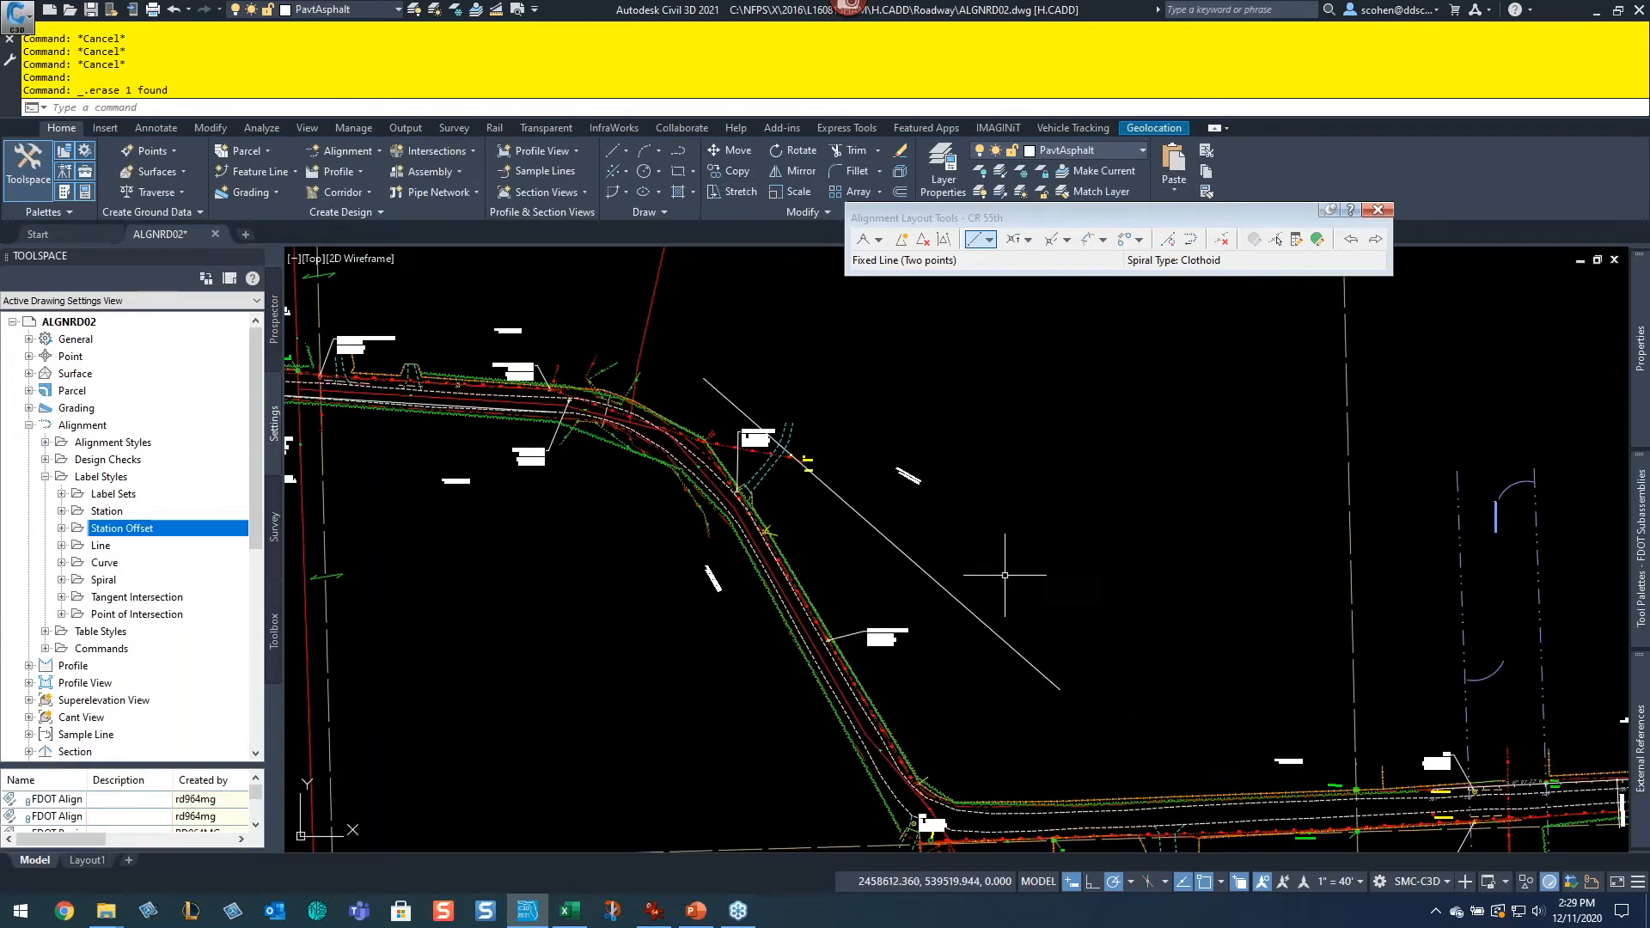
click(1035, 242)
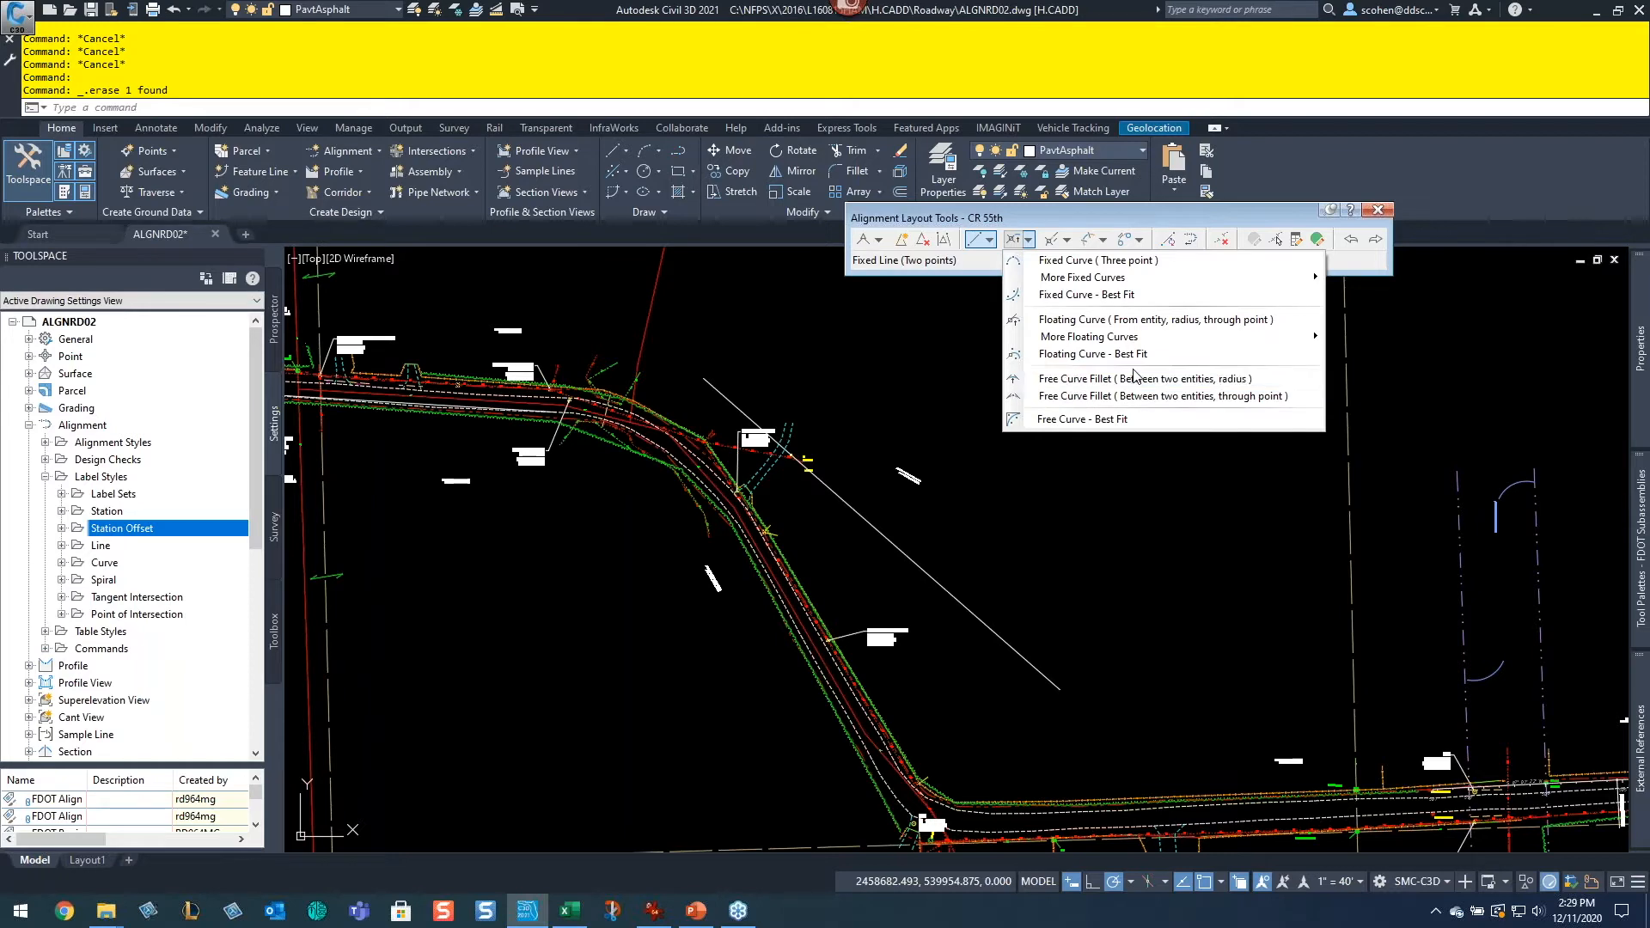
click(1201, 386)
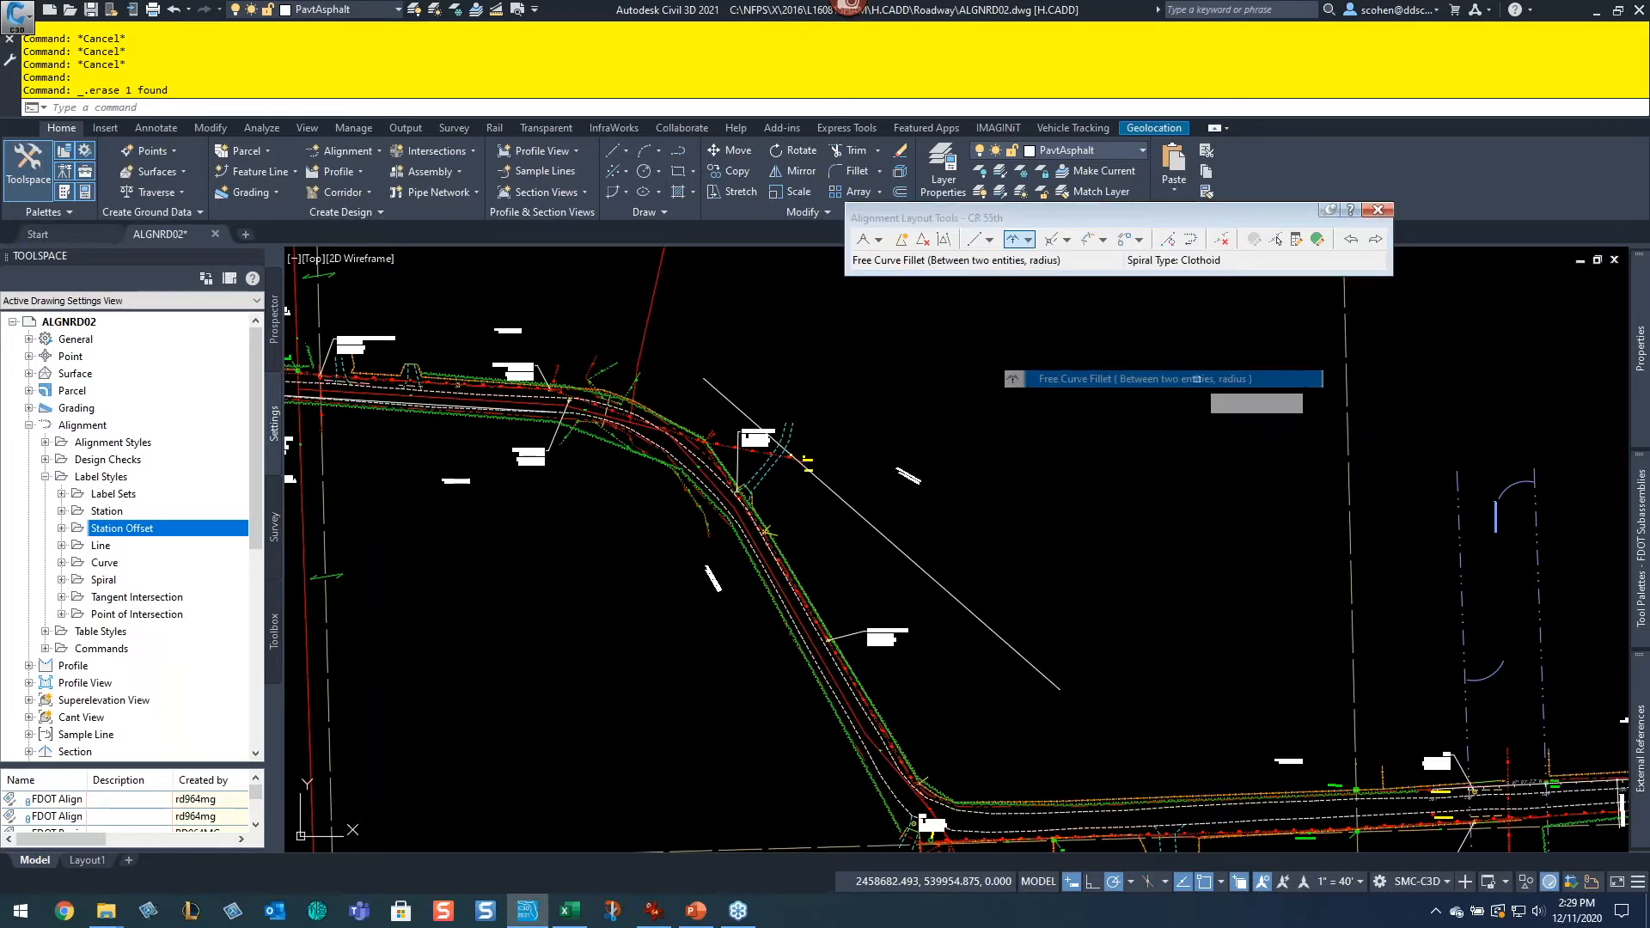
scroll(1245, 700, up, 5)
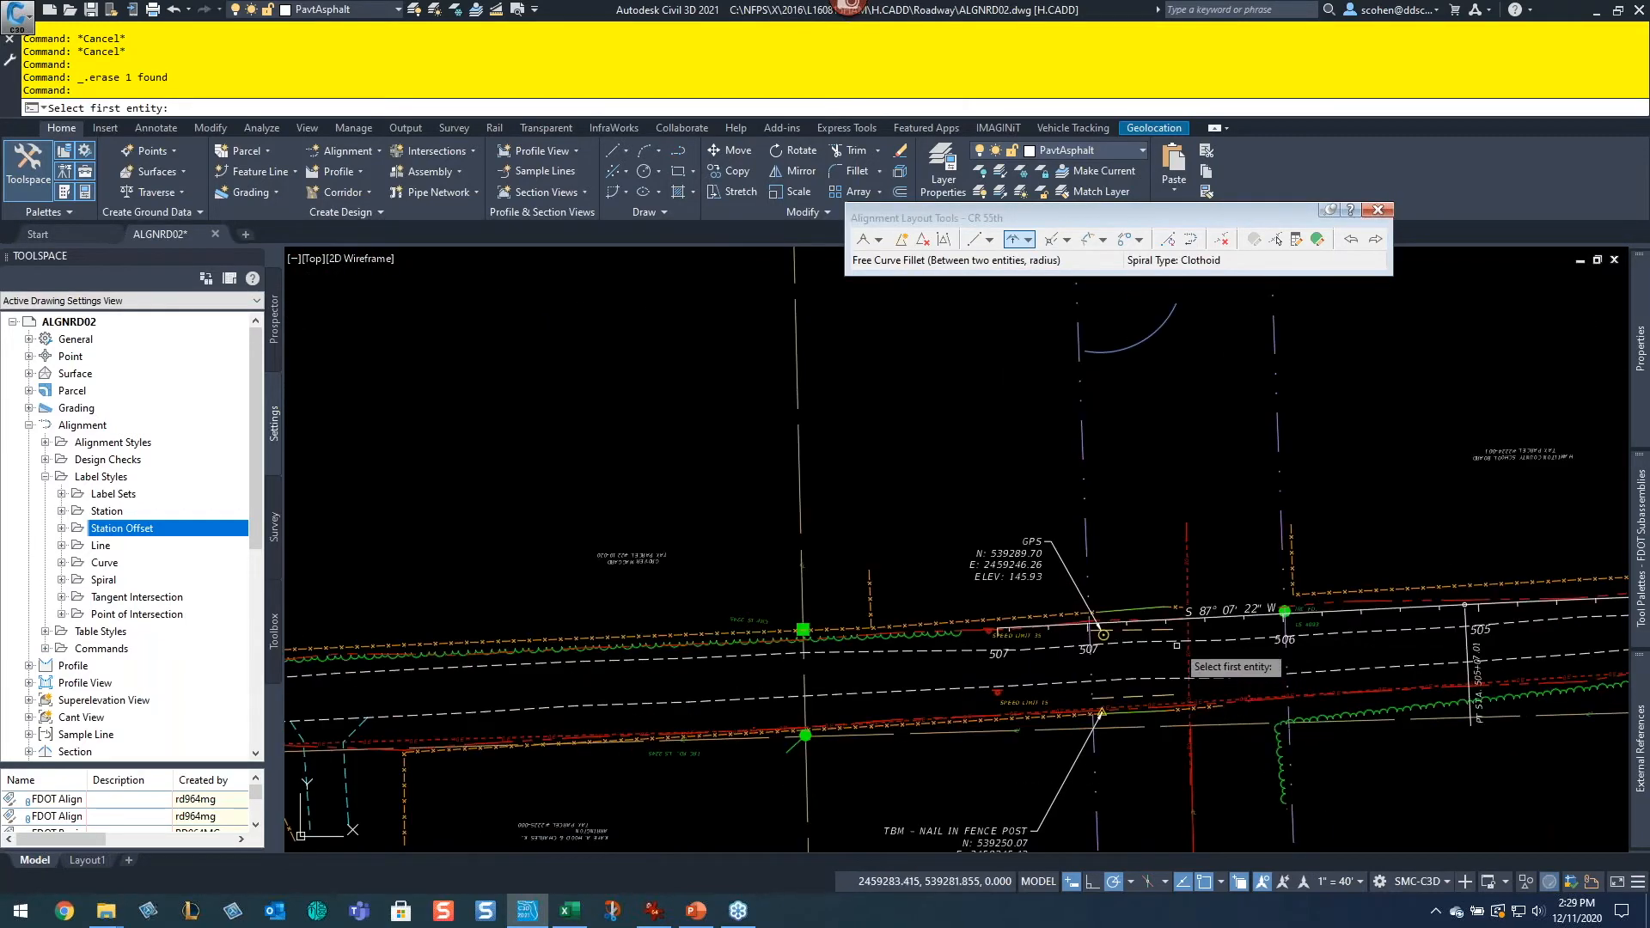
click(1160, 617)
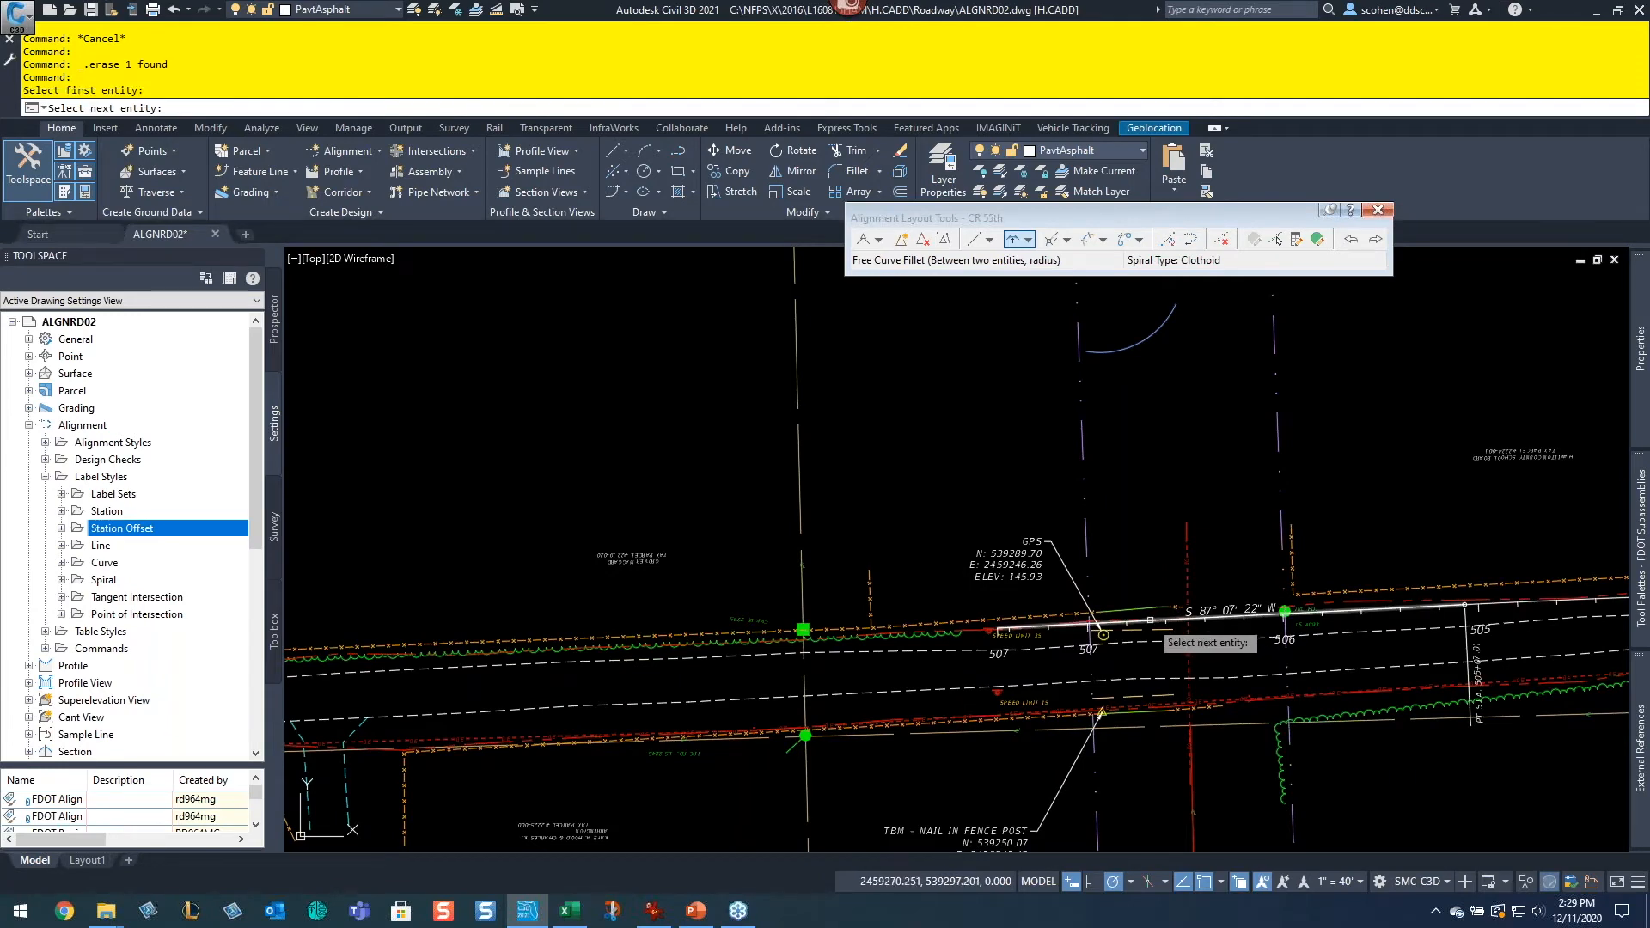
click(1149, 618)
Step: Pick the eastern tangent and the northwest tangent as the fillet entities, keeping the solution angle less than 180
mouse_move(574, 496)
middle_down()
mouse_move(1020, 593)
mouse_move(1263, 672)
middle_up()
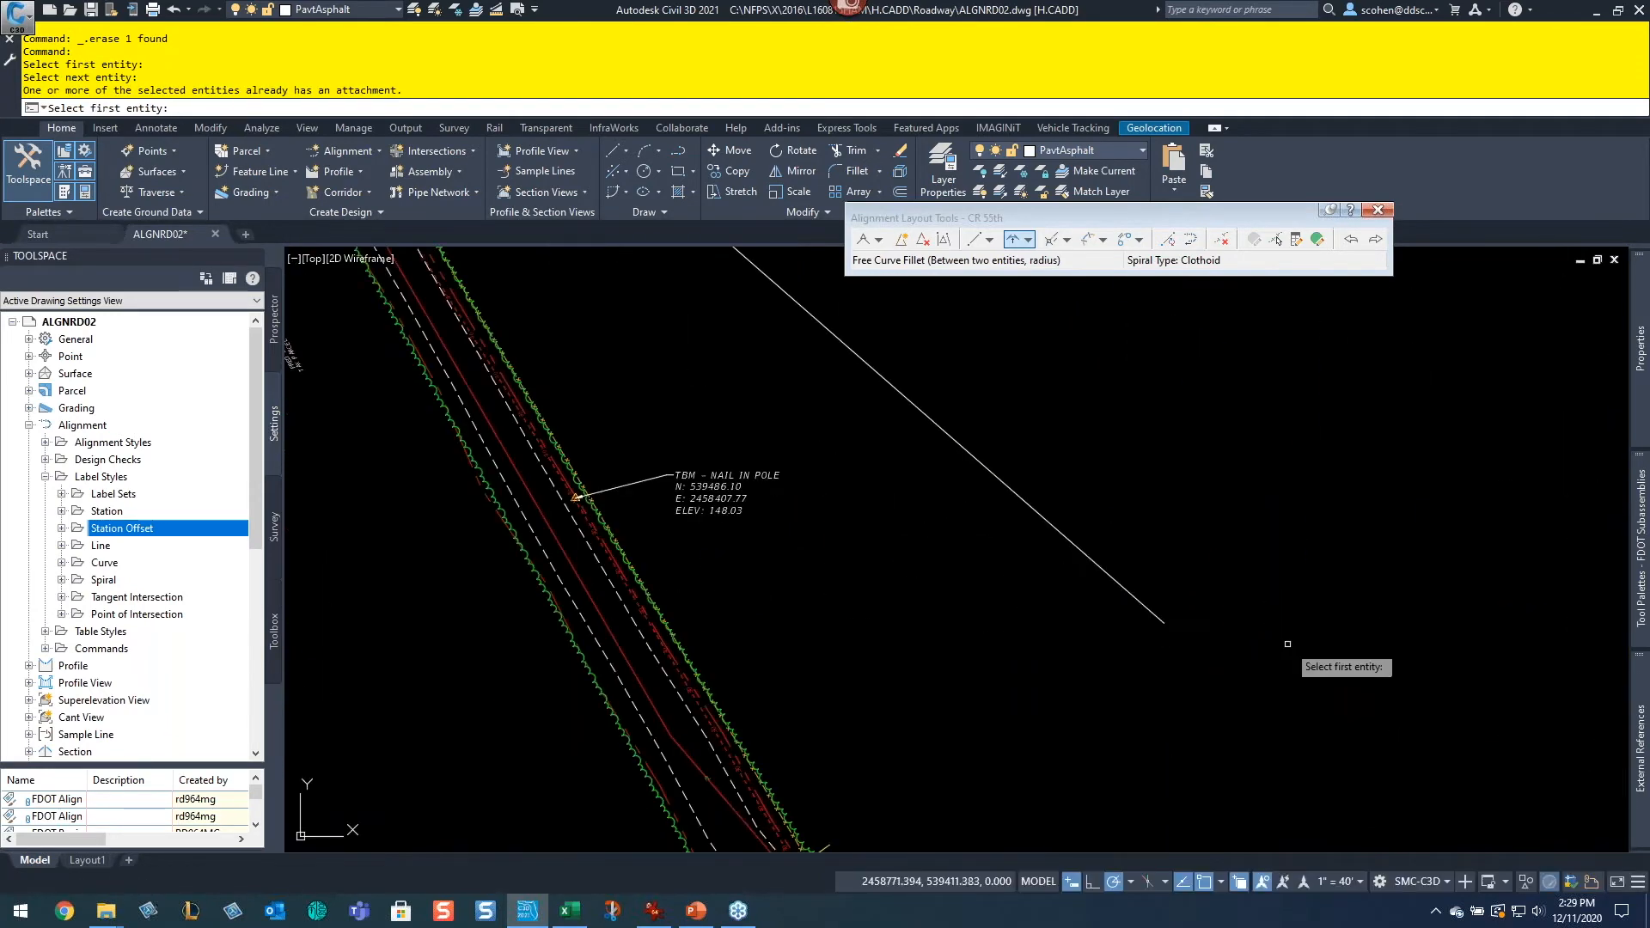
mouse_move(1250, 477)
middle_down()
mouse_move(670, 427)
mouse_move(331, 419)
middle_up()
mouse_move(1314, 807)
middle_down()
mouse_move(1234, 610)
mouse_move(889, 570)
middle_up()
scroll(1038, 592, up, 4)
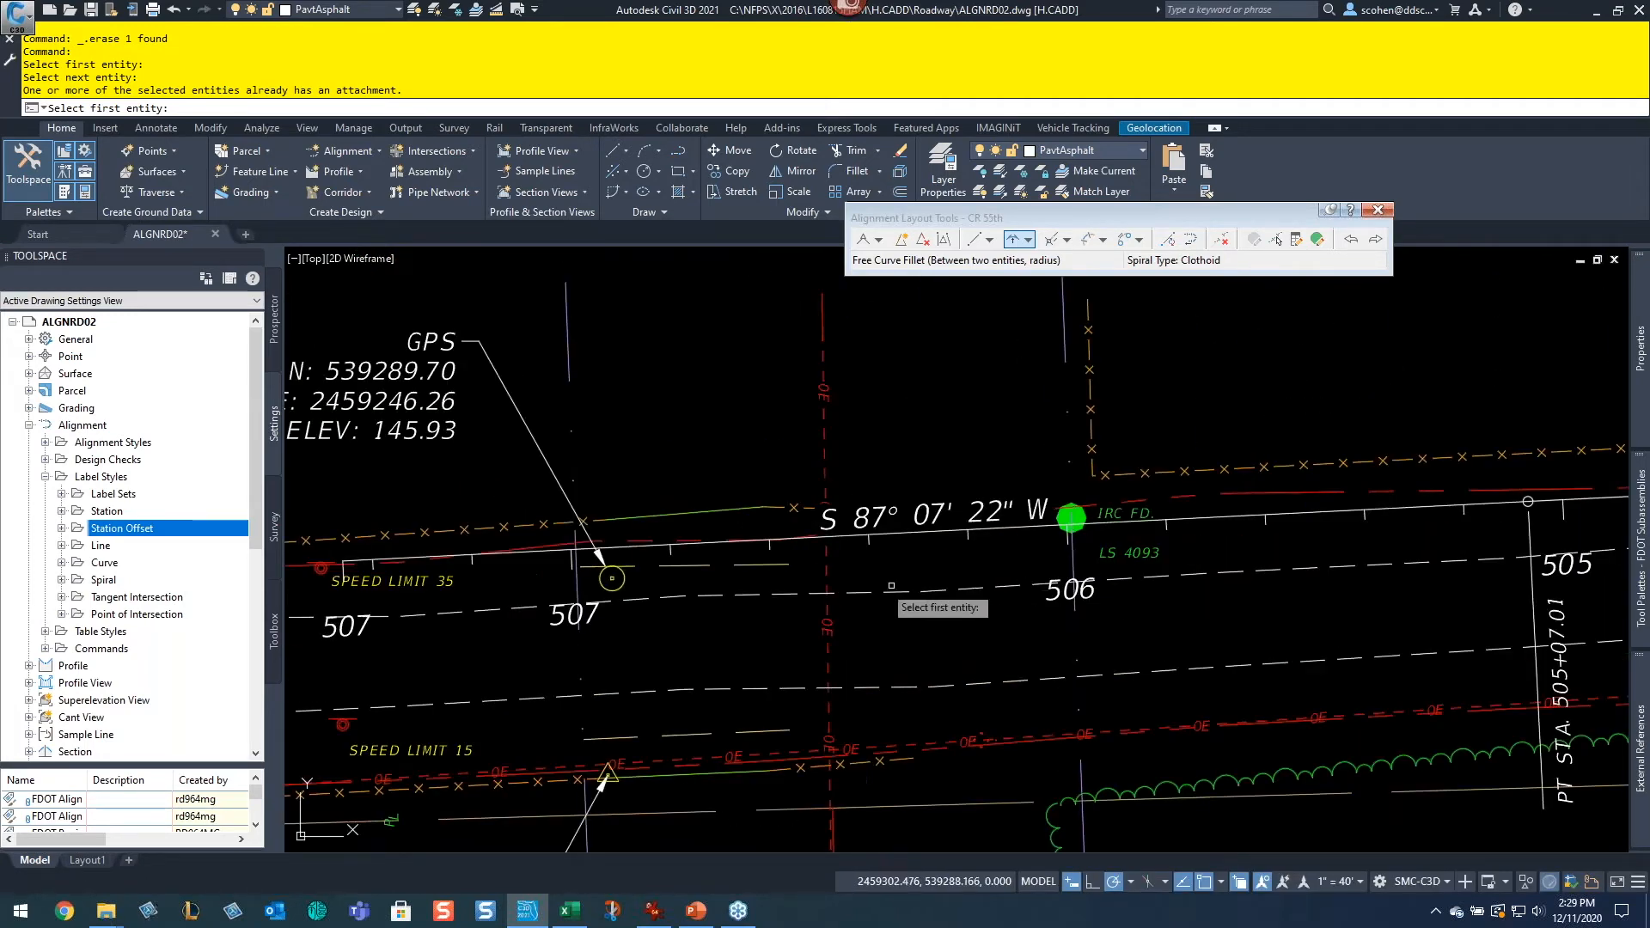
click(846, 536)
scroll(602, 515, down, 5)
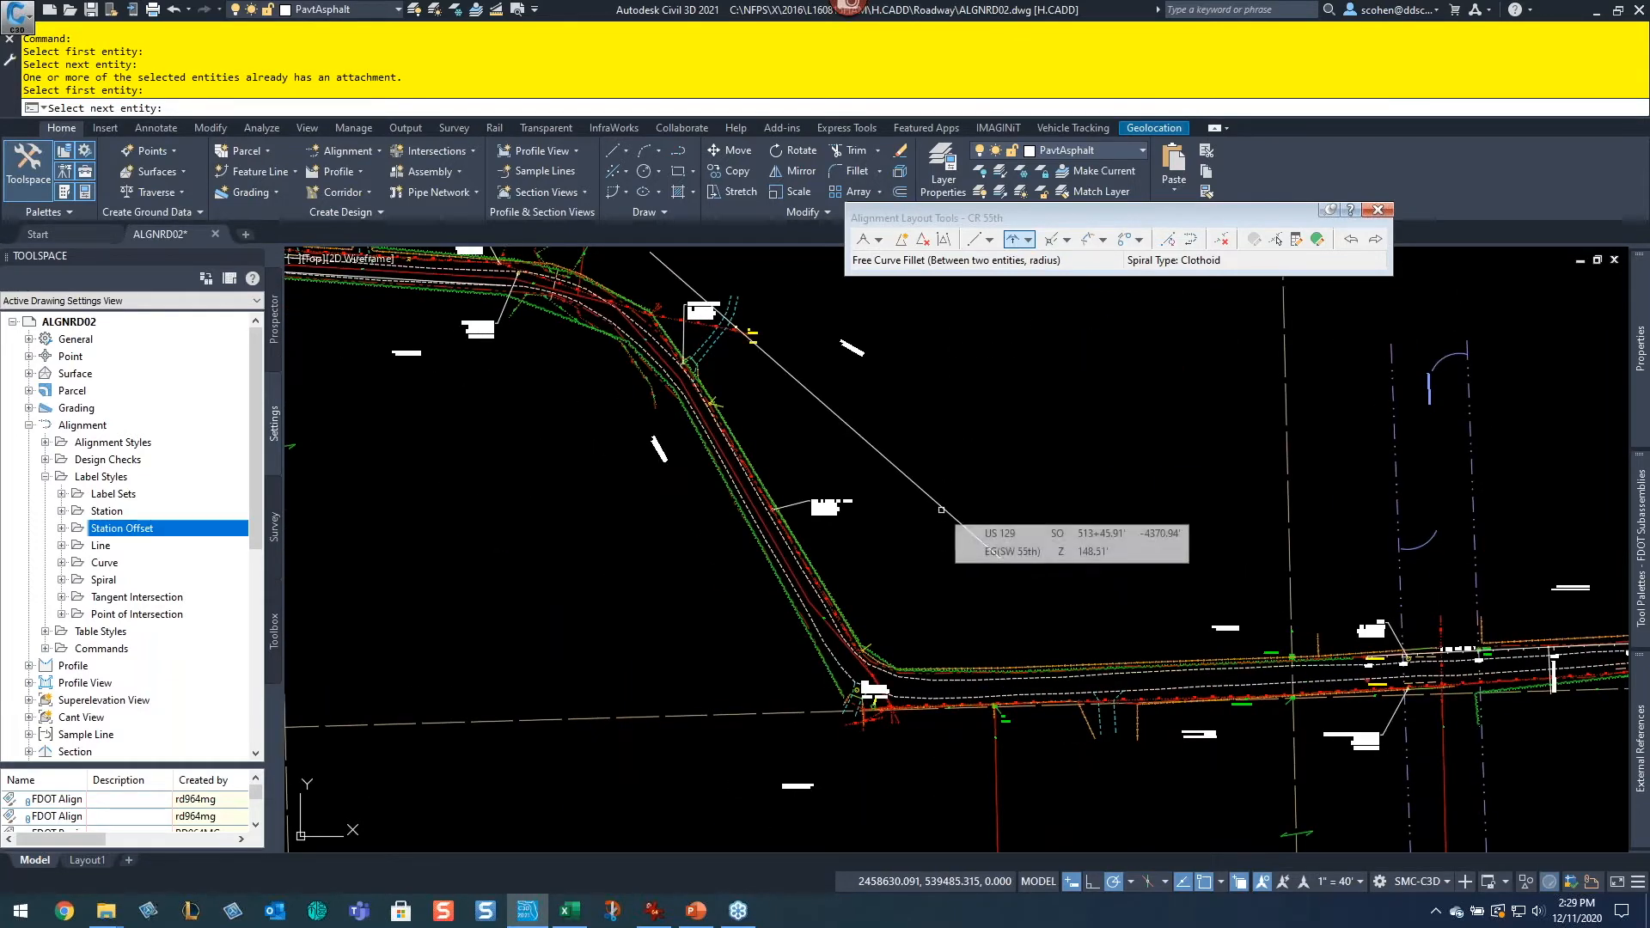
click(943, 508)
key(Return)
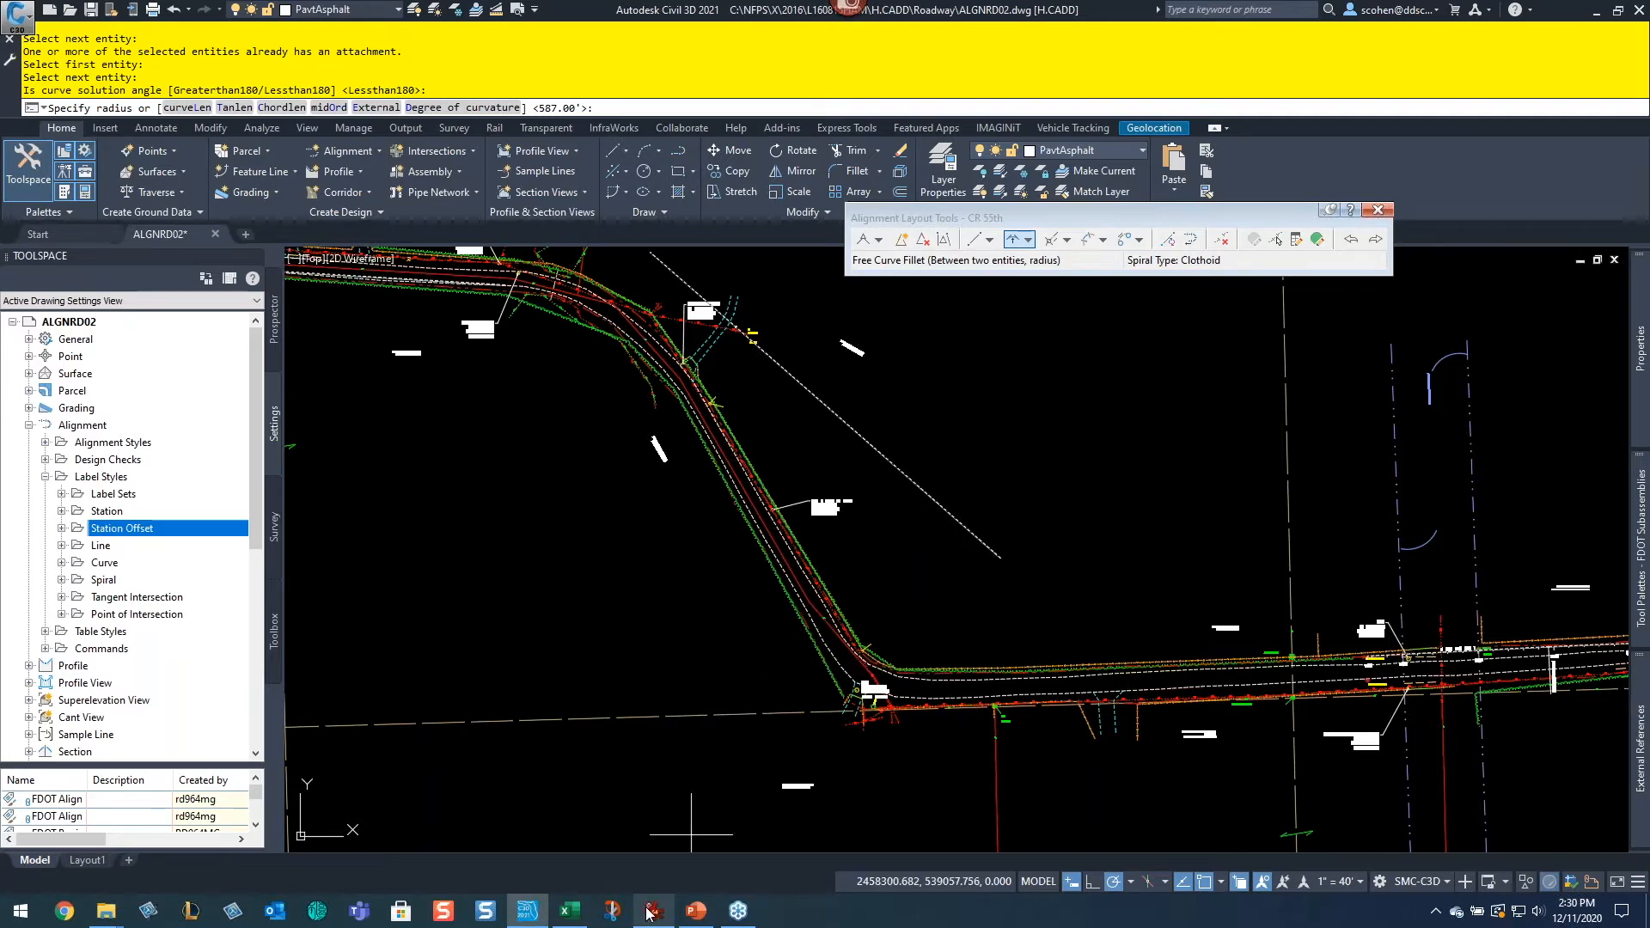
Step: Review the FDOT Design Speed 45 superelevation table image to choose a curve radius
mouse_move(649, 913)
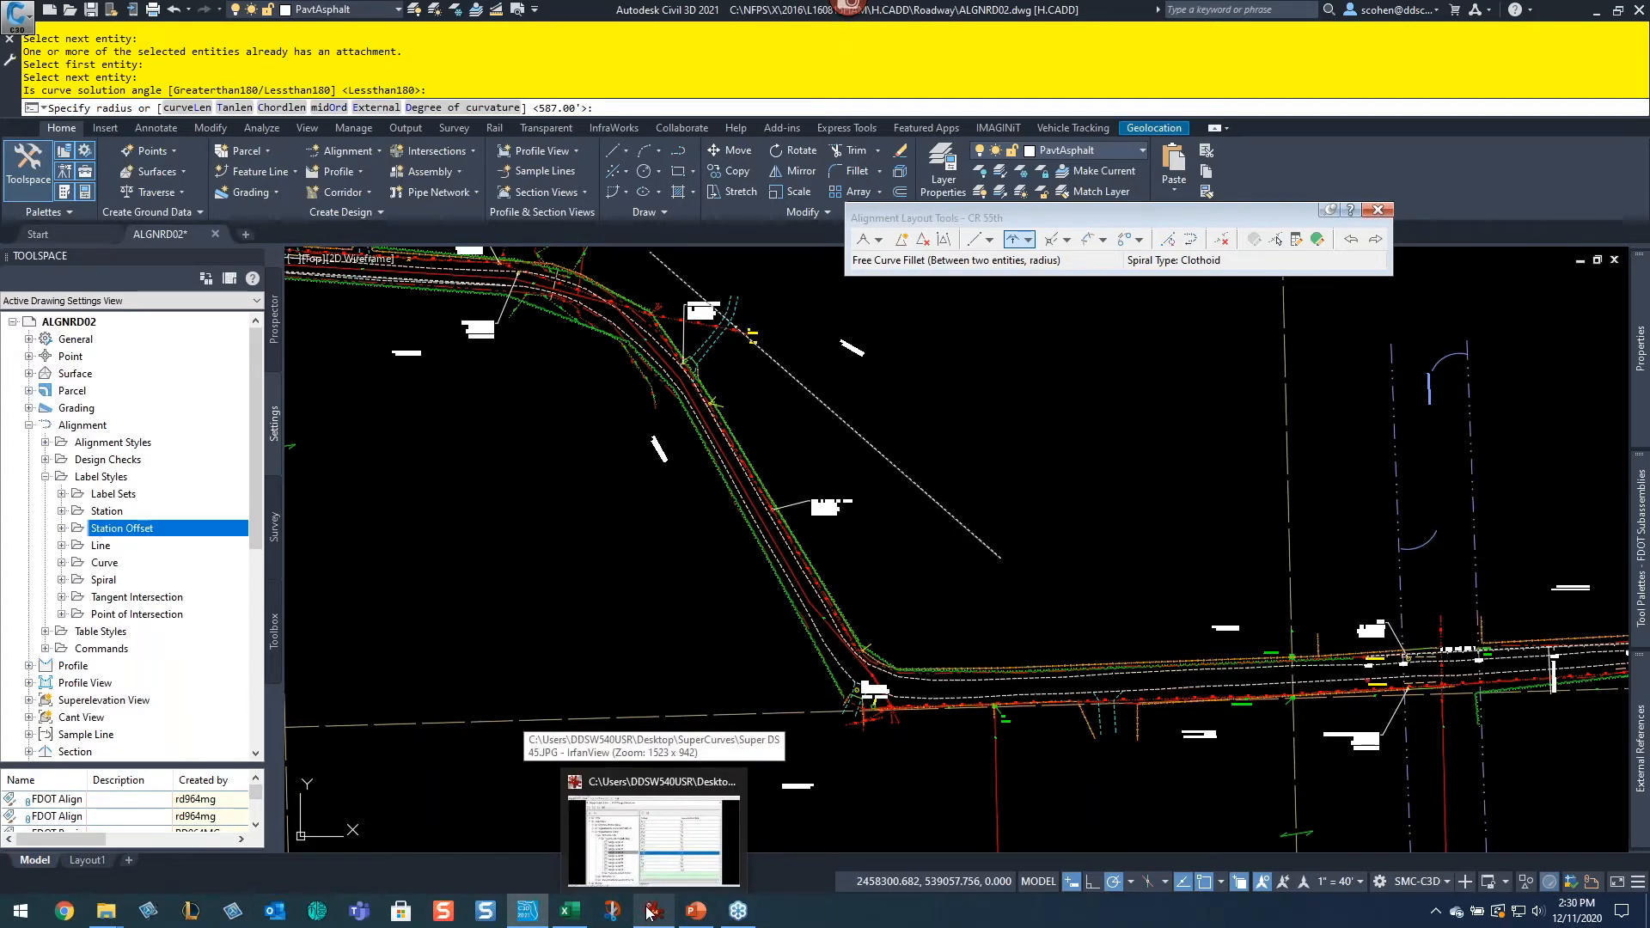
click(650, 912)
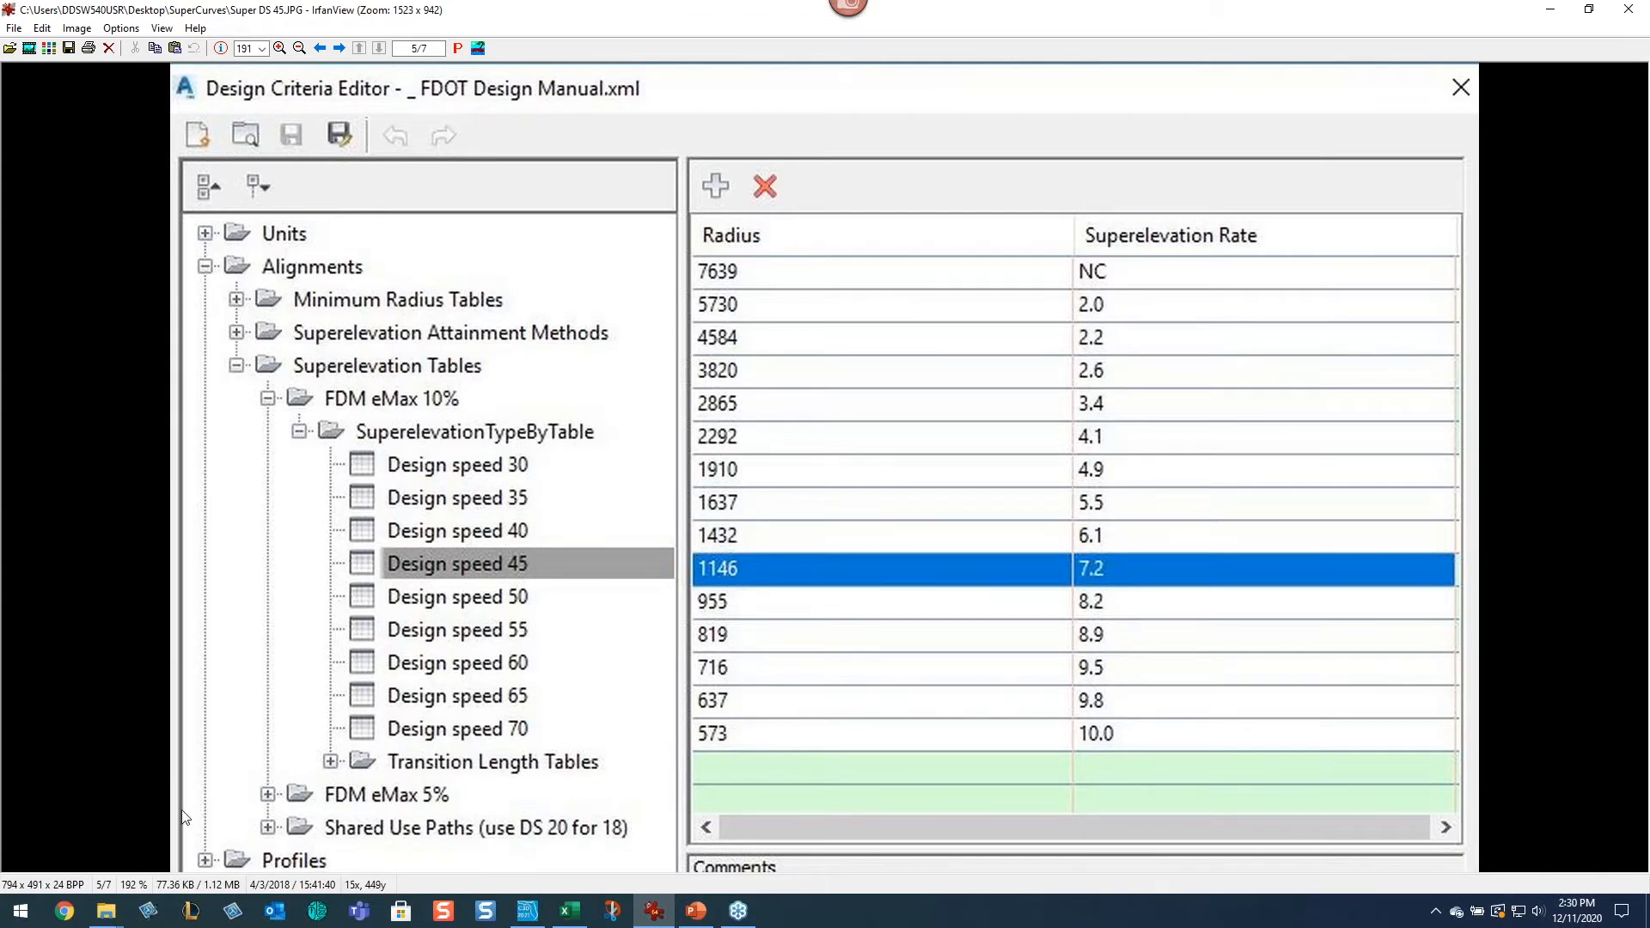
mouse_move(104, 917)
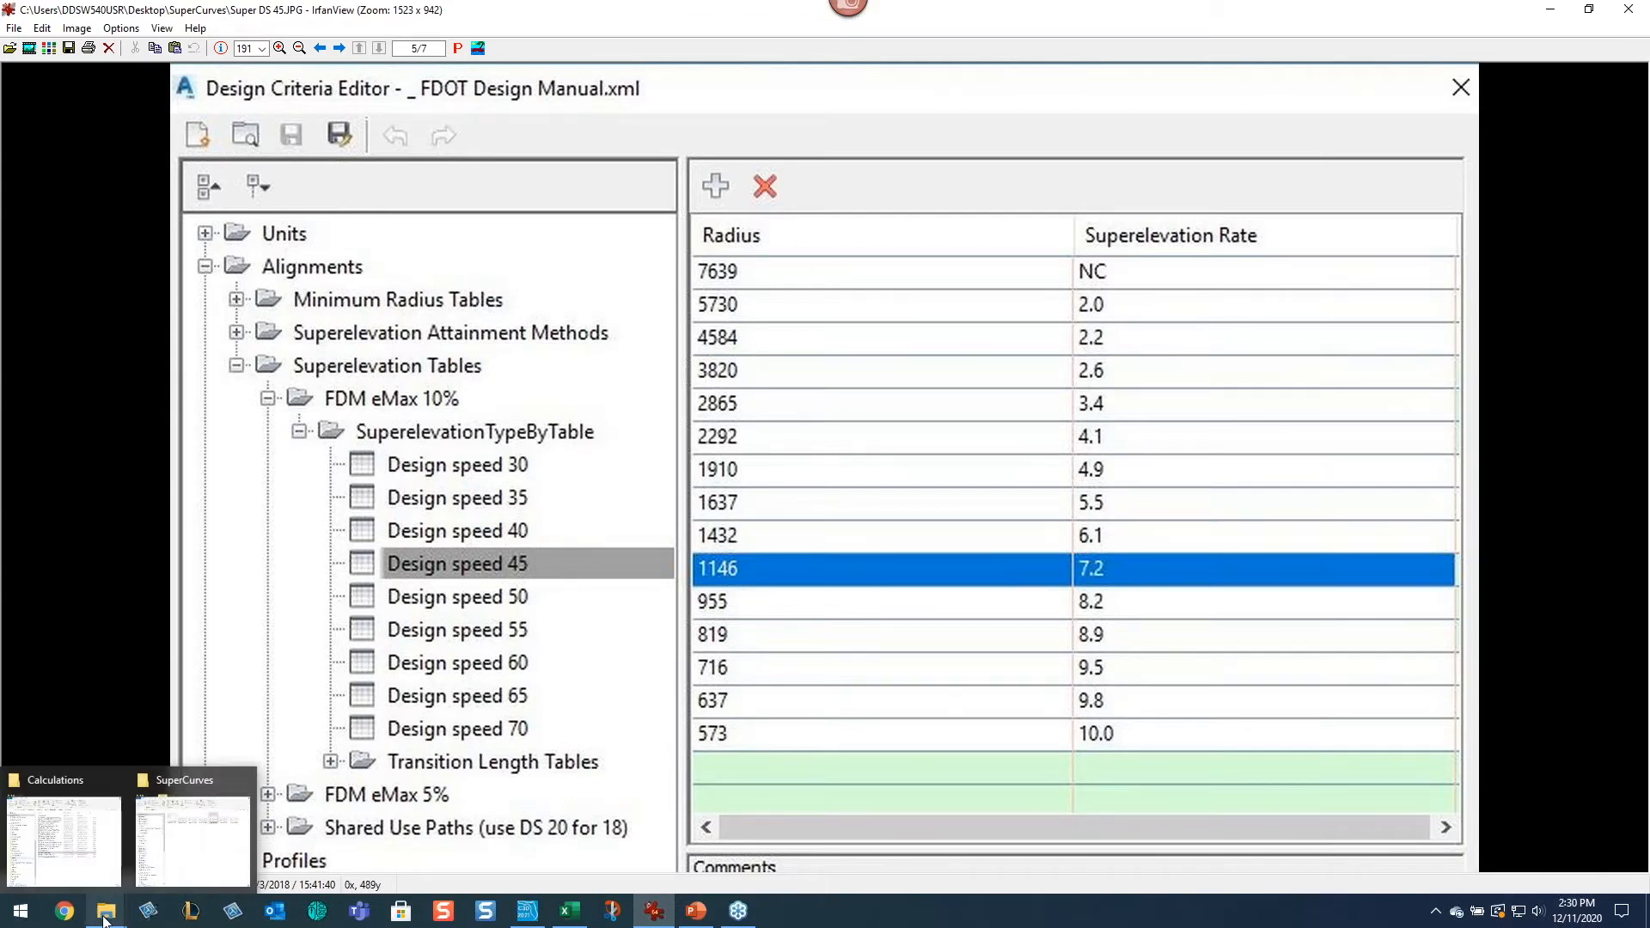
click(189, 829)
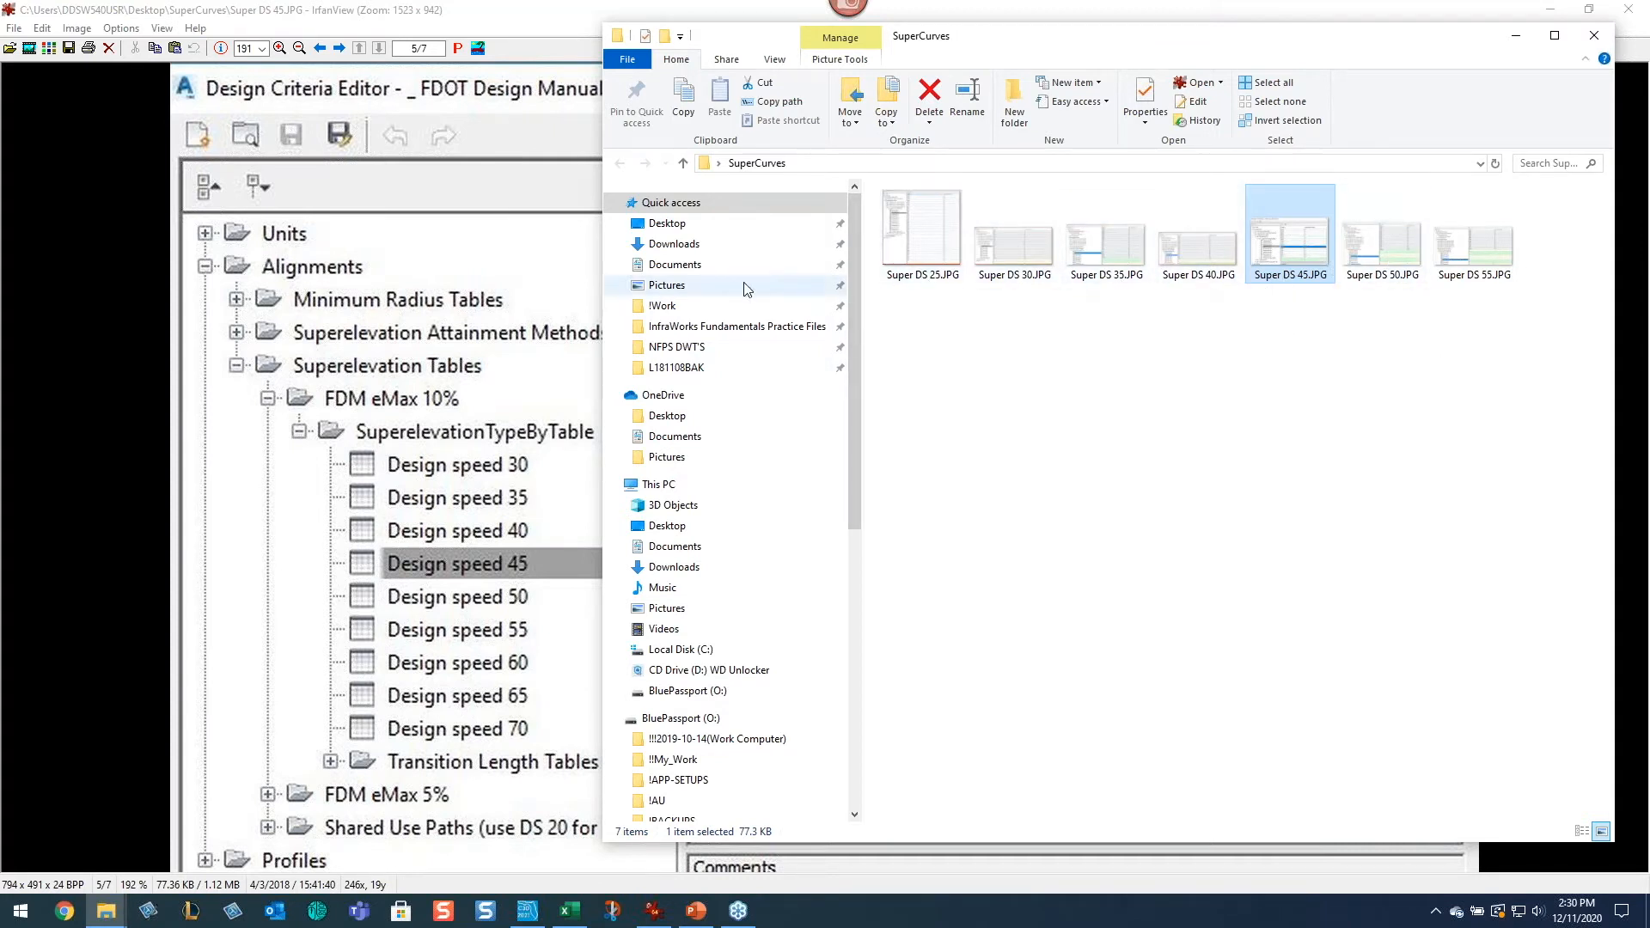
click(422, 7)
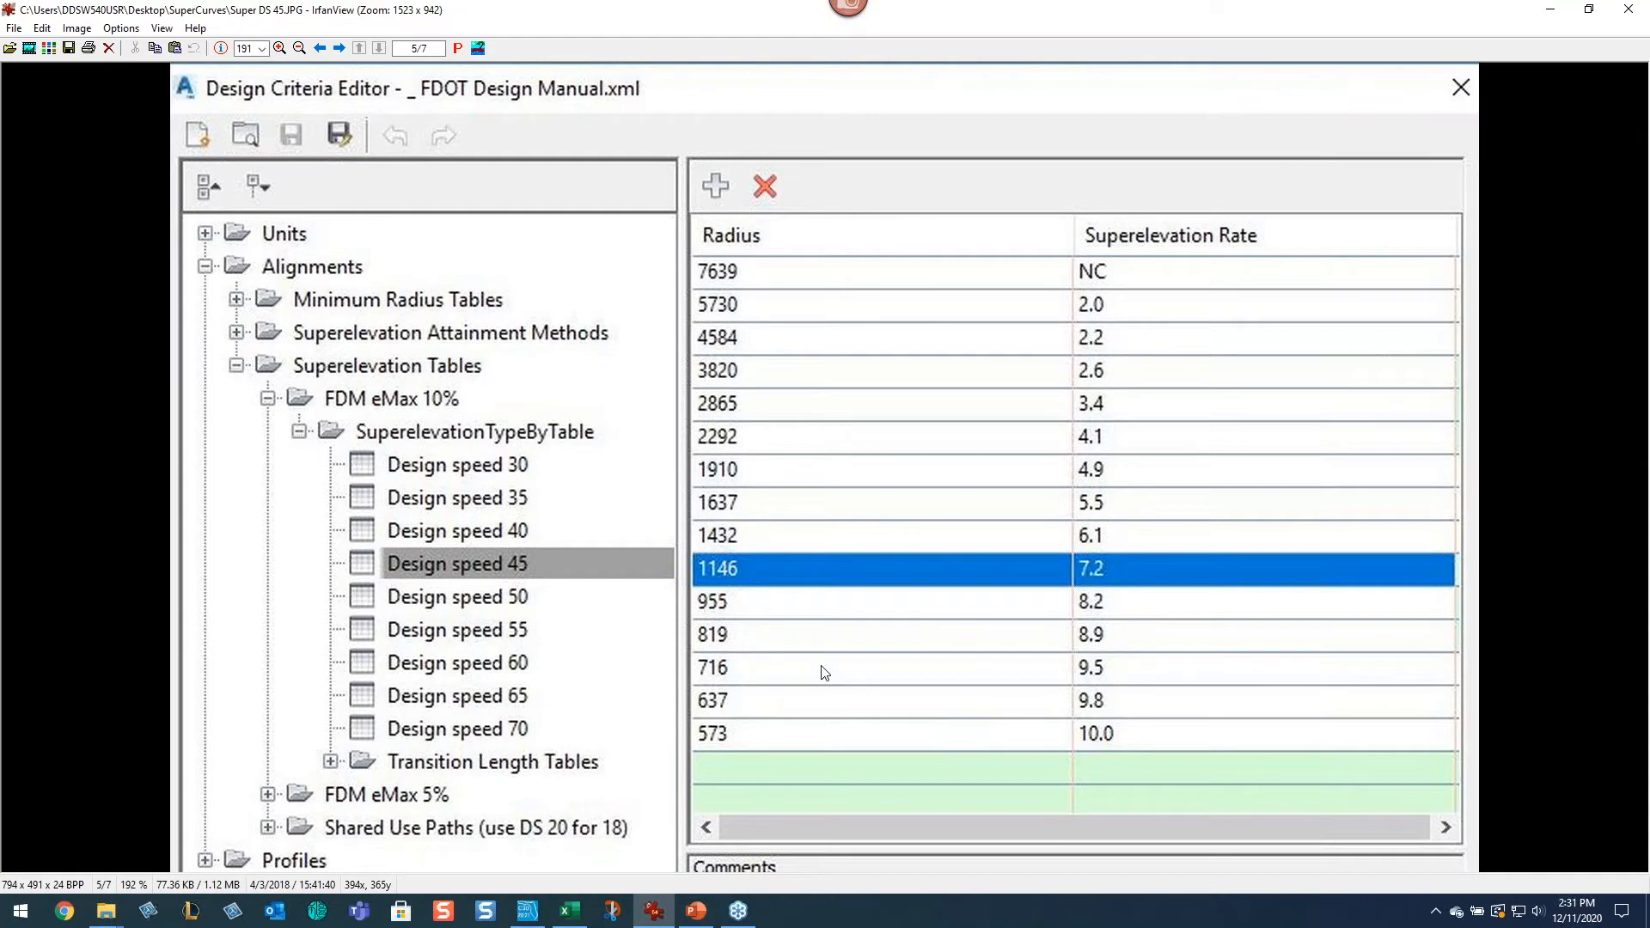
Step: Return to the drawing and set the fillet radius between the eastern and northwest tangents to 575
key(alt+Tab)
key(alt+Tab)
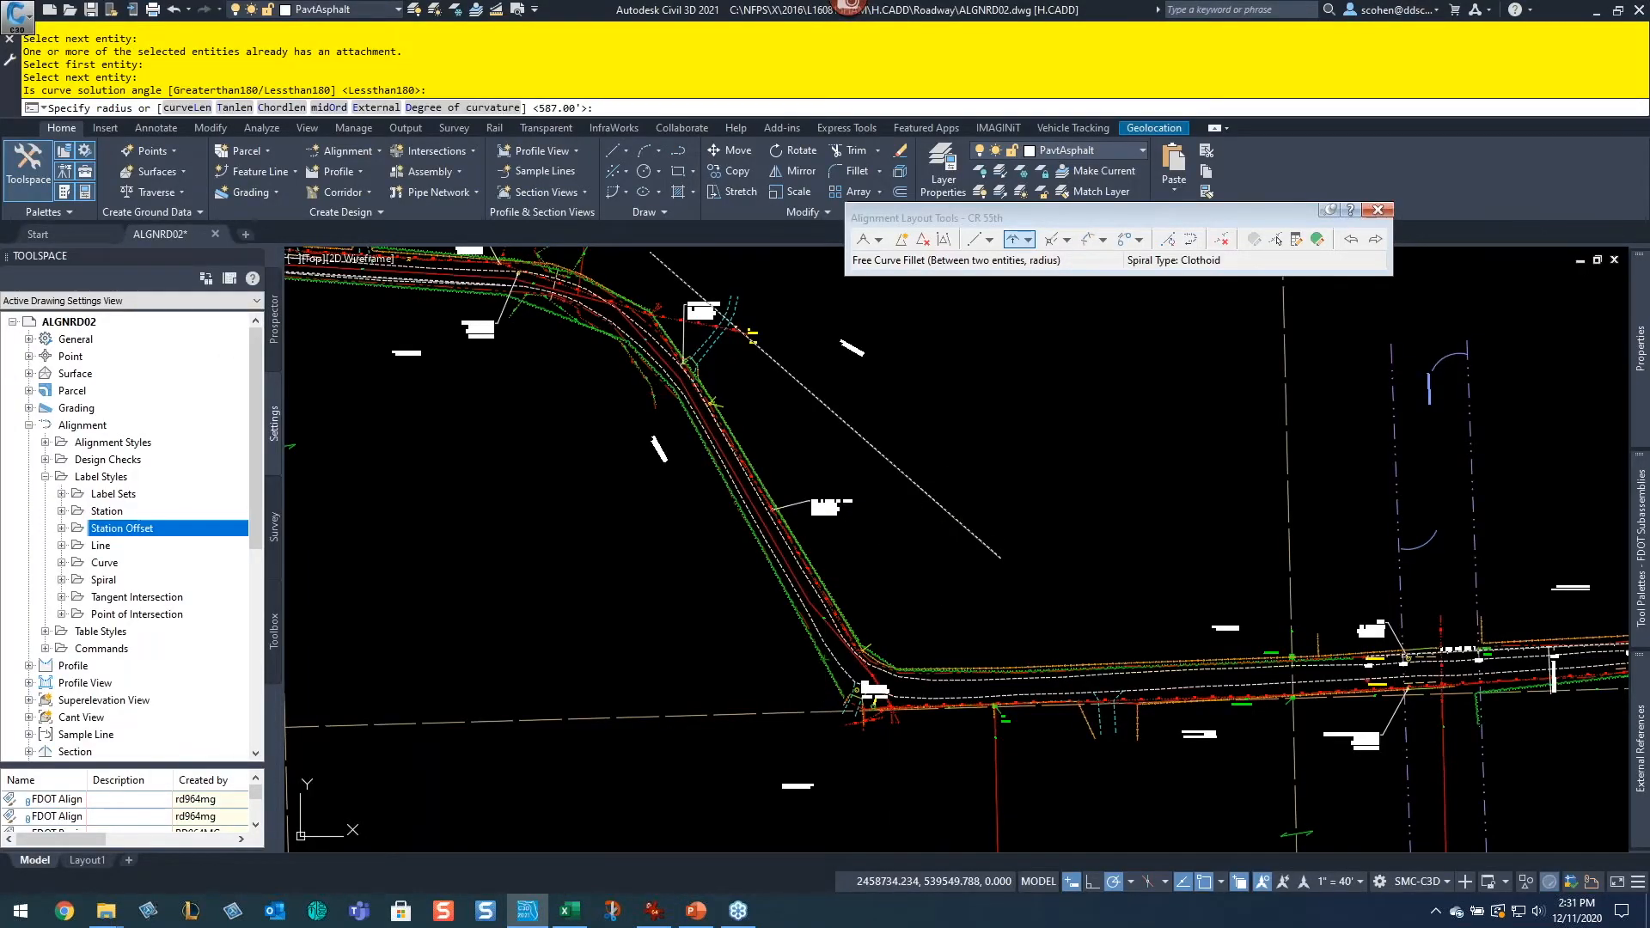
text(575)
key(Return)
Step: Fillet the northwest tangent and the western line at the upper bend with a 575 radius, then end the command
middle_drag(881, 393, 1224, 609)
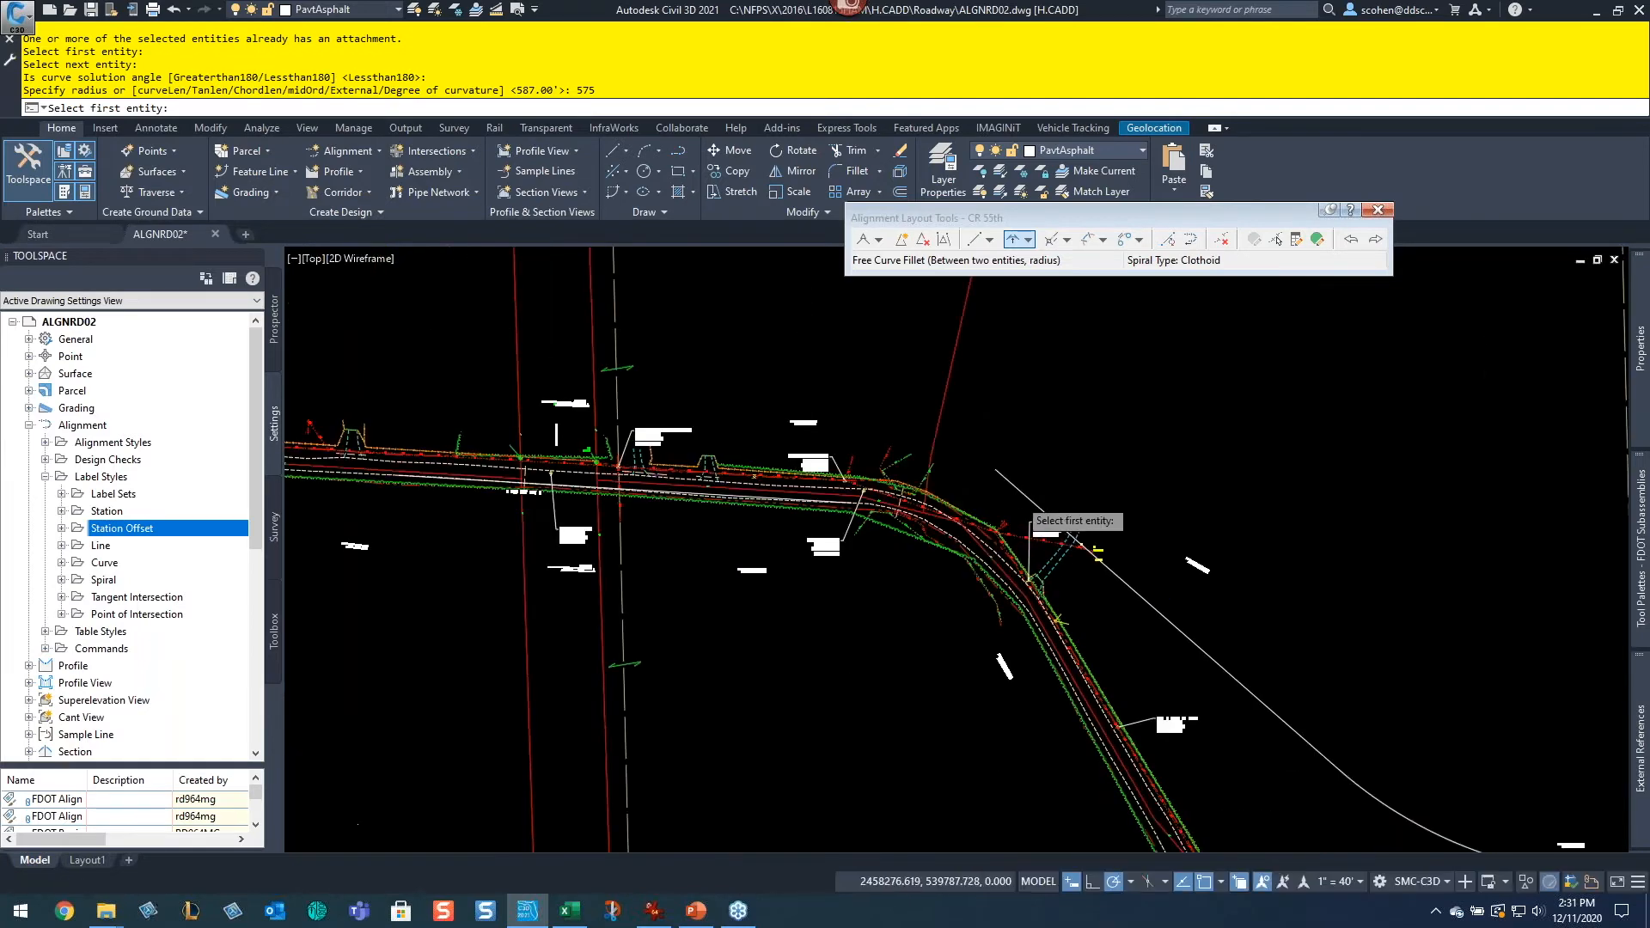
scroll(1021, 509, up, 2)
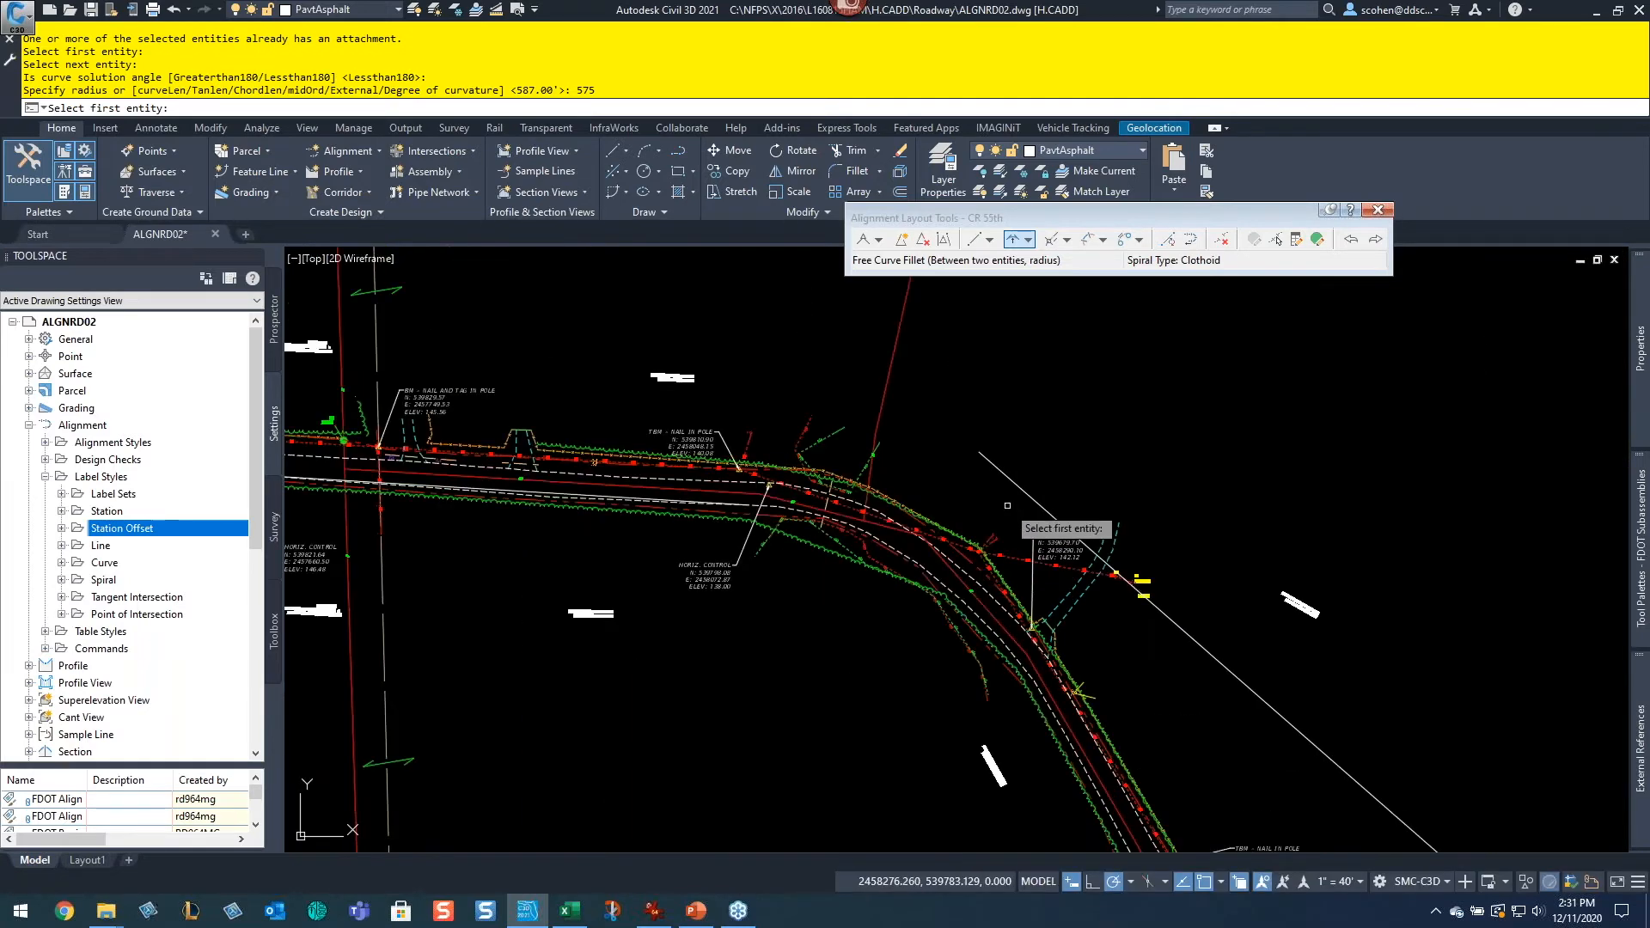
click(1247, 684)
scroll(628, 486, up, 4)
scroll(606, 507, down, 2)
scroll(746, 529, up, 4)
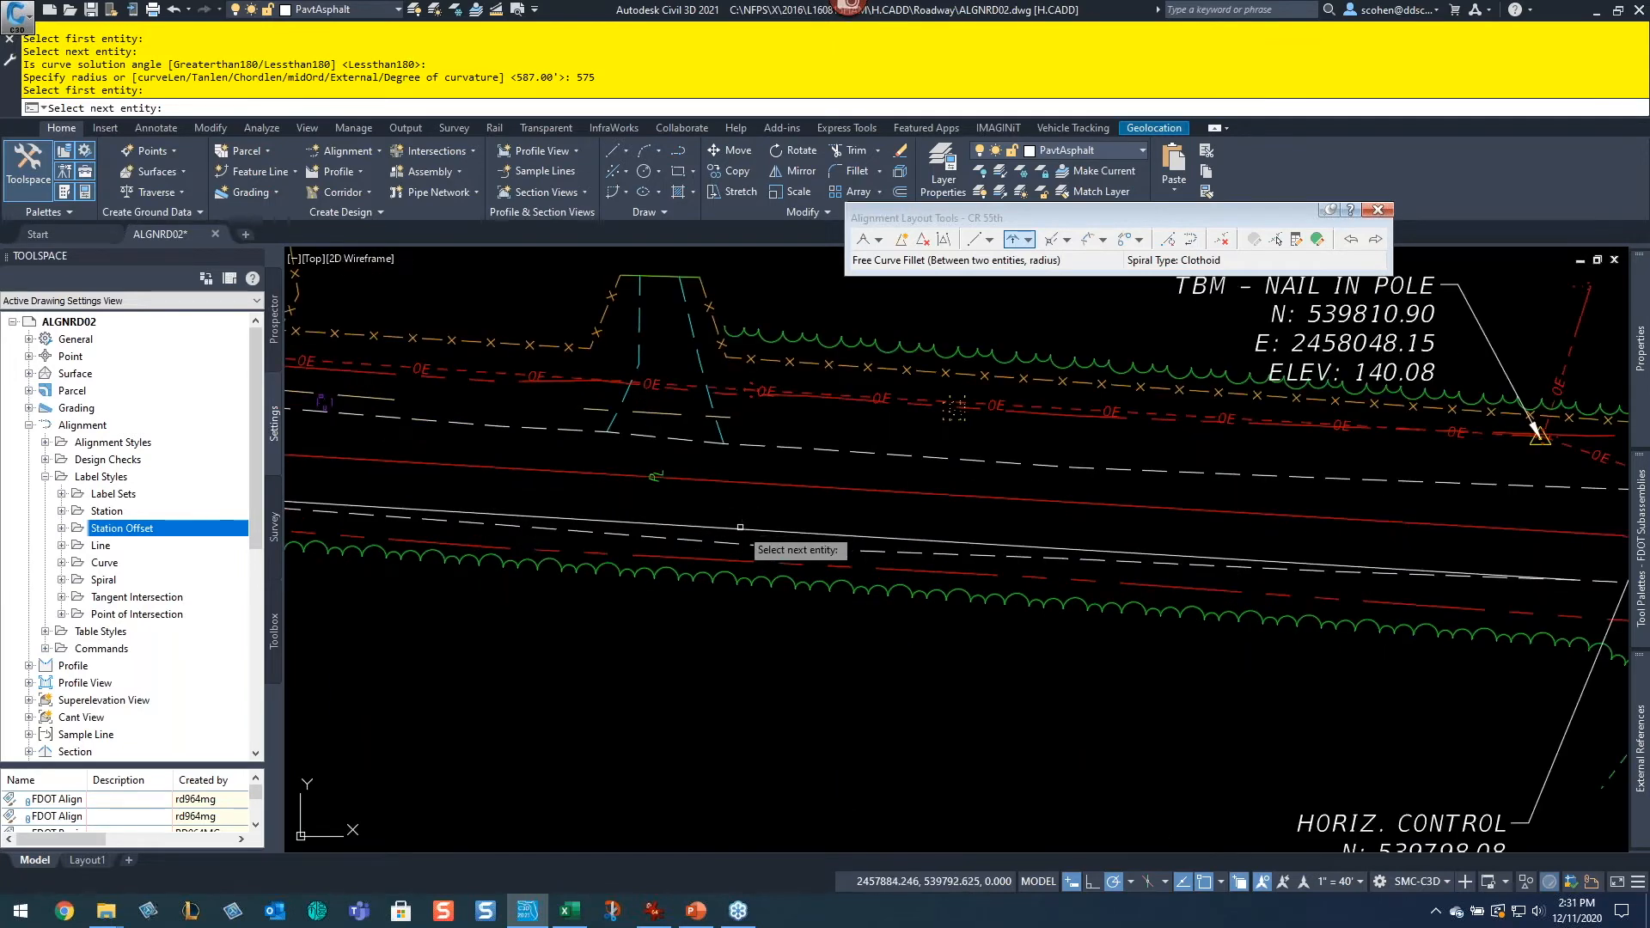
click(740, 527)
key(Return)
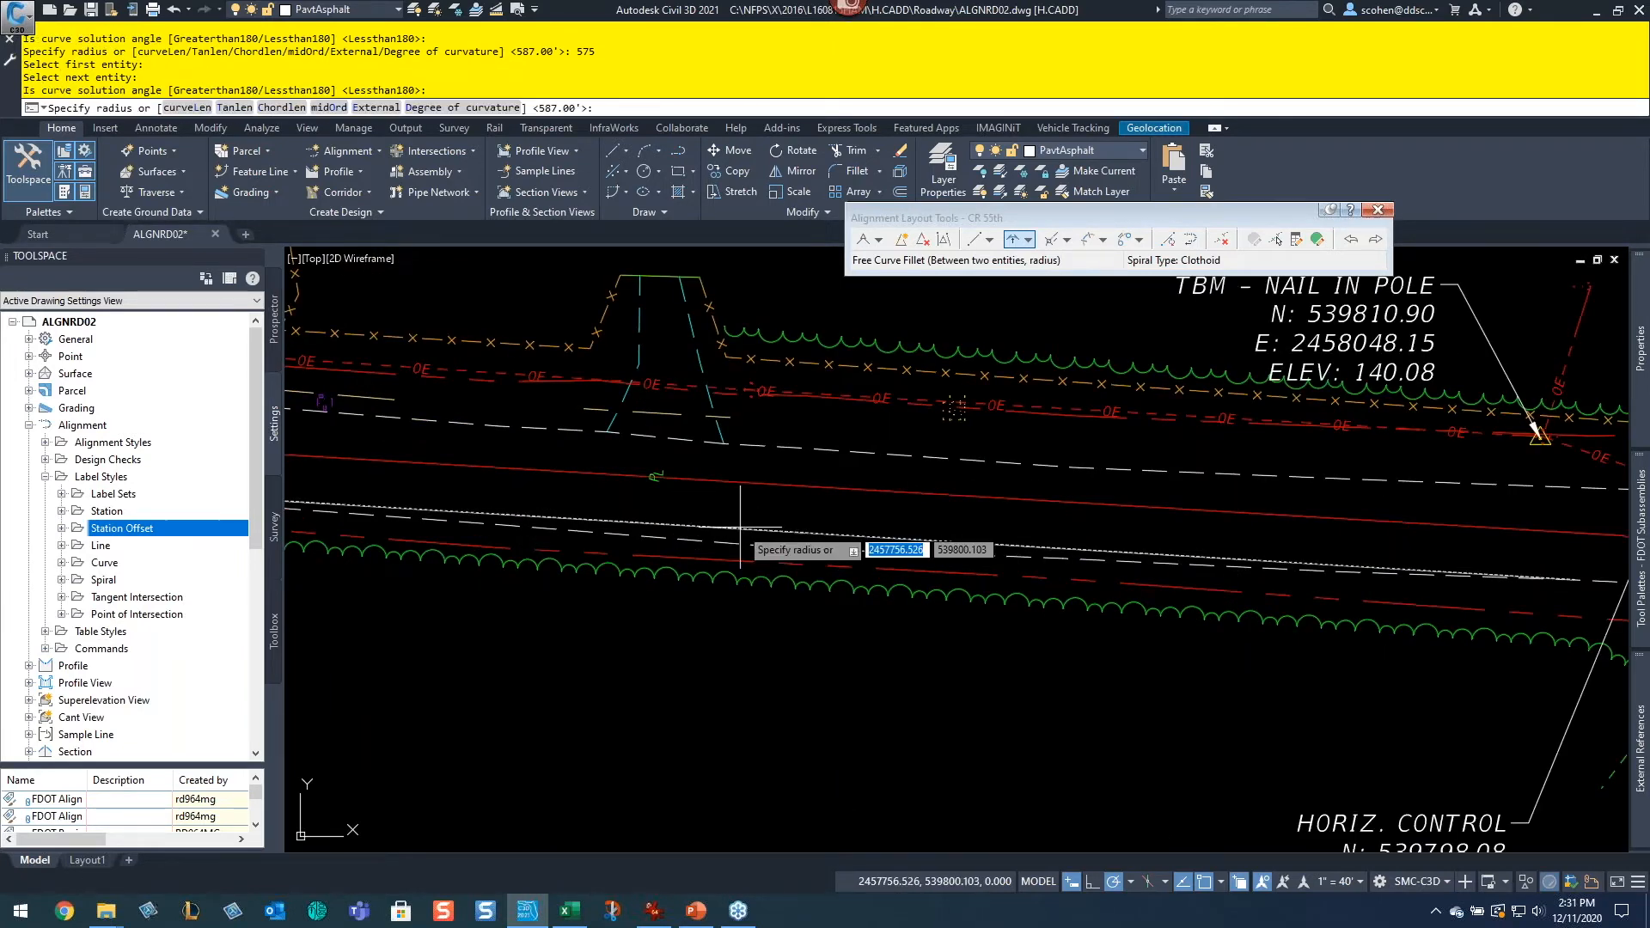
text(575)
key(Return)
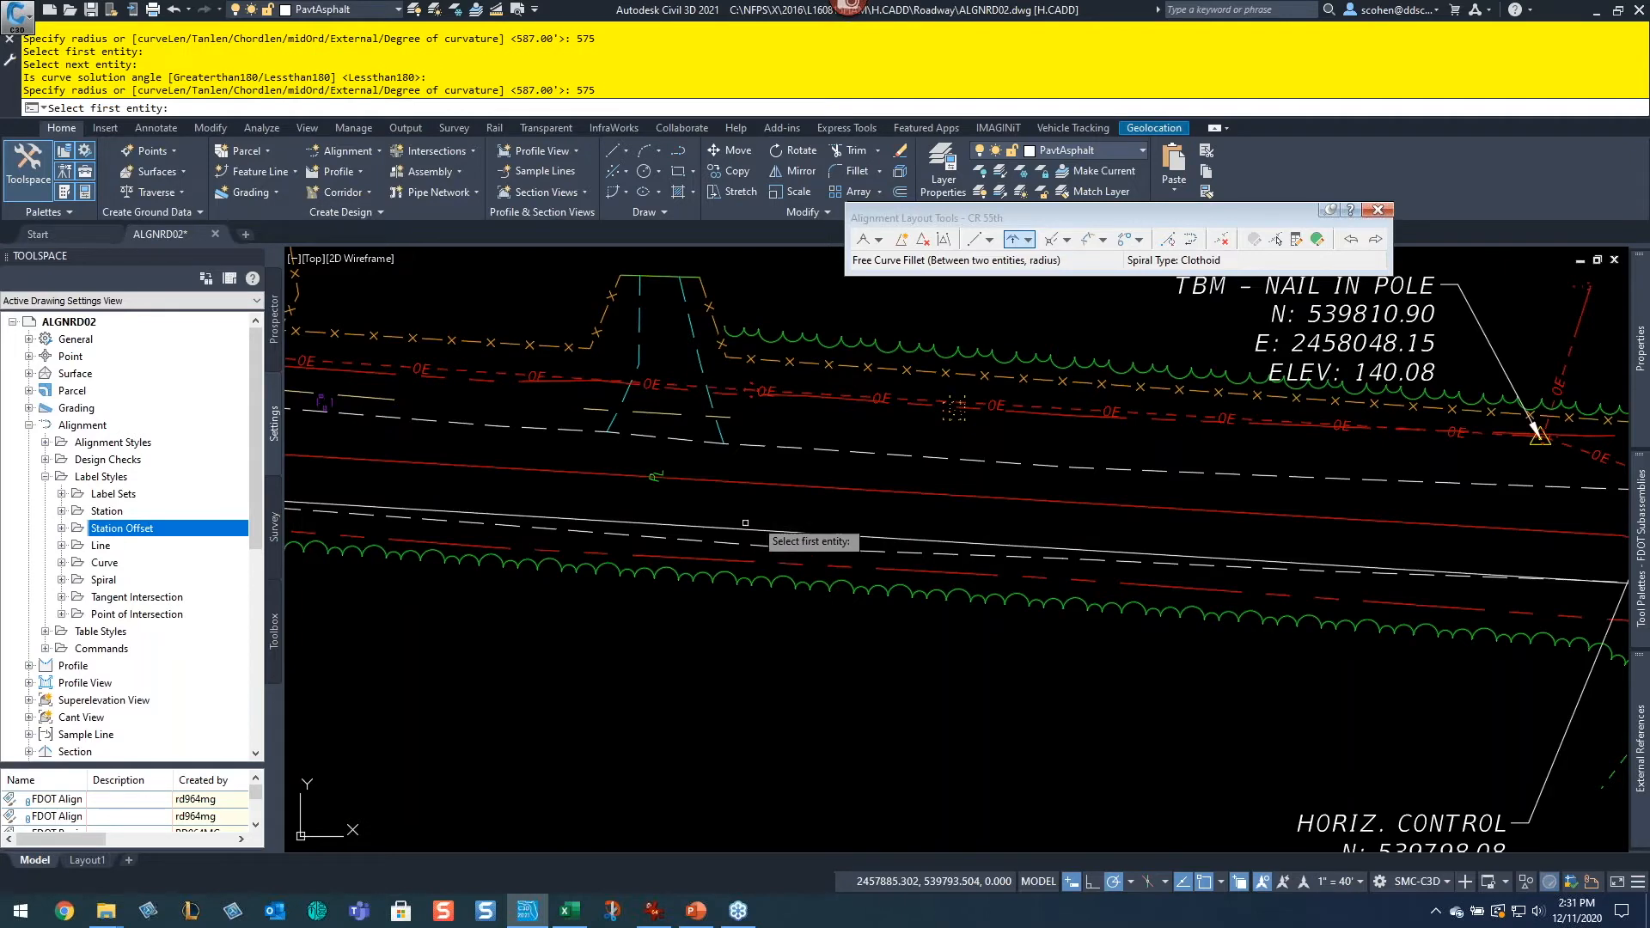
scroll(868, 532, down, 5)
middle_drag(1126, 537, 854, 442)
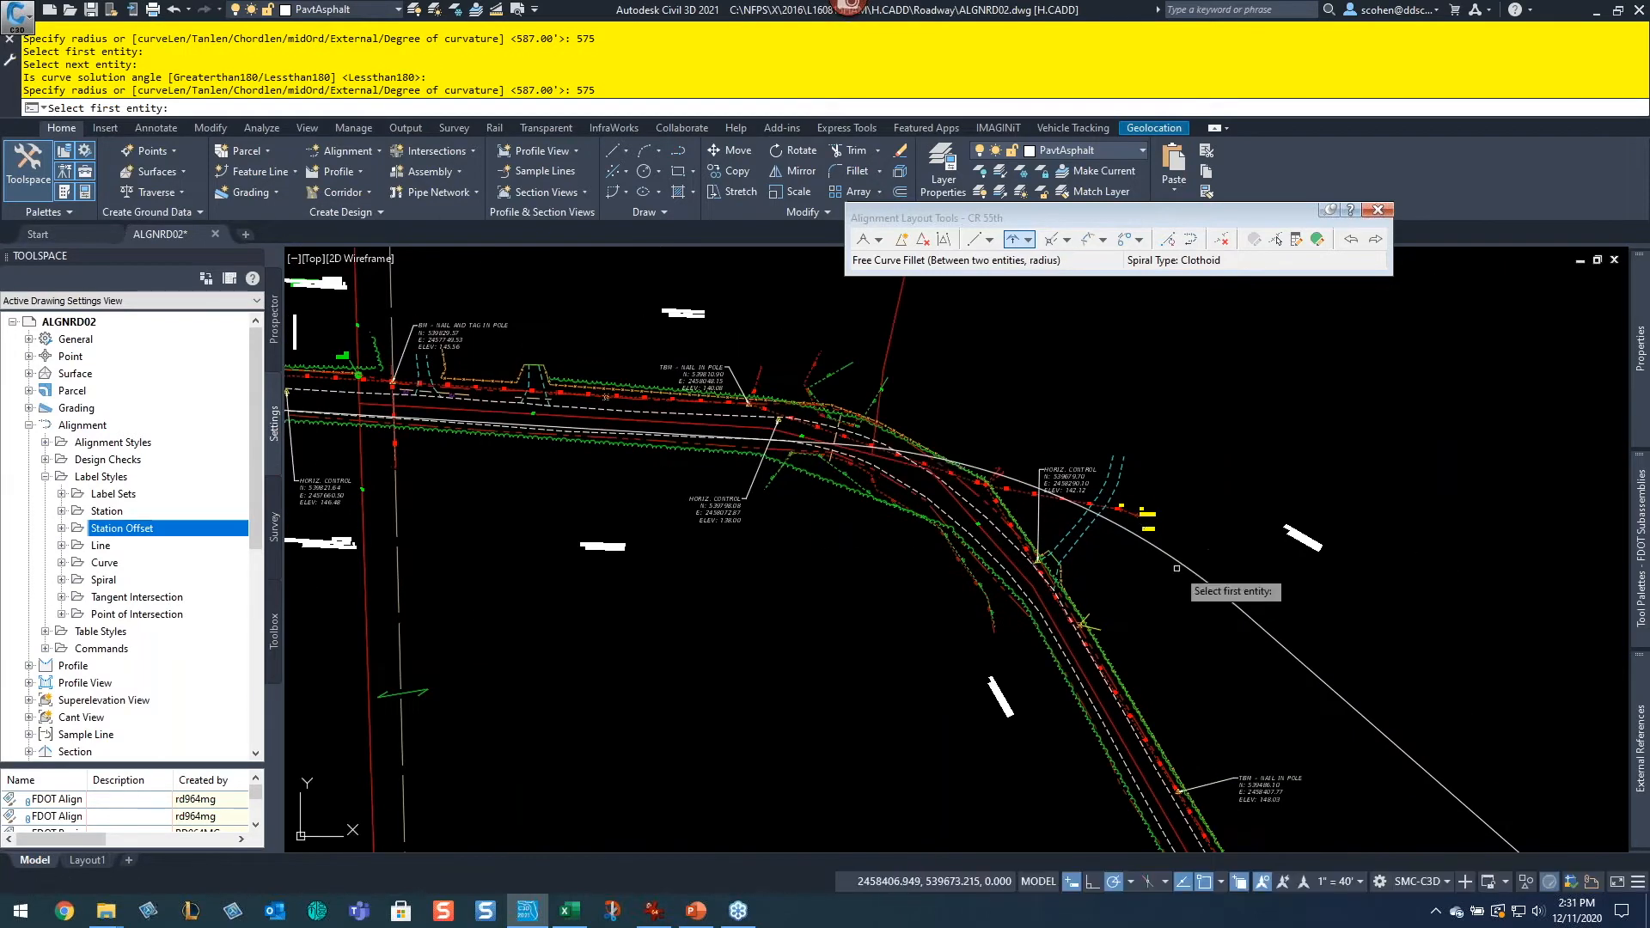
key(Escape)
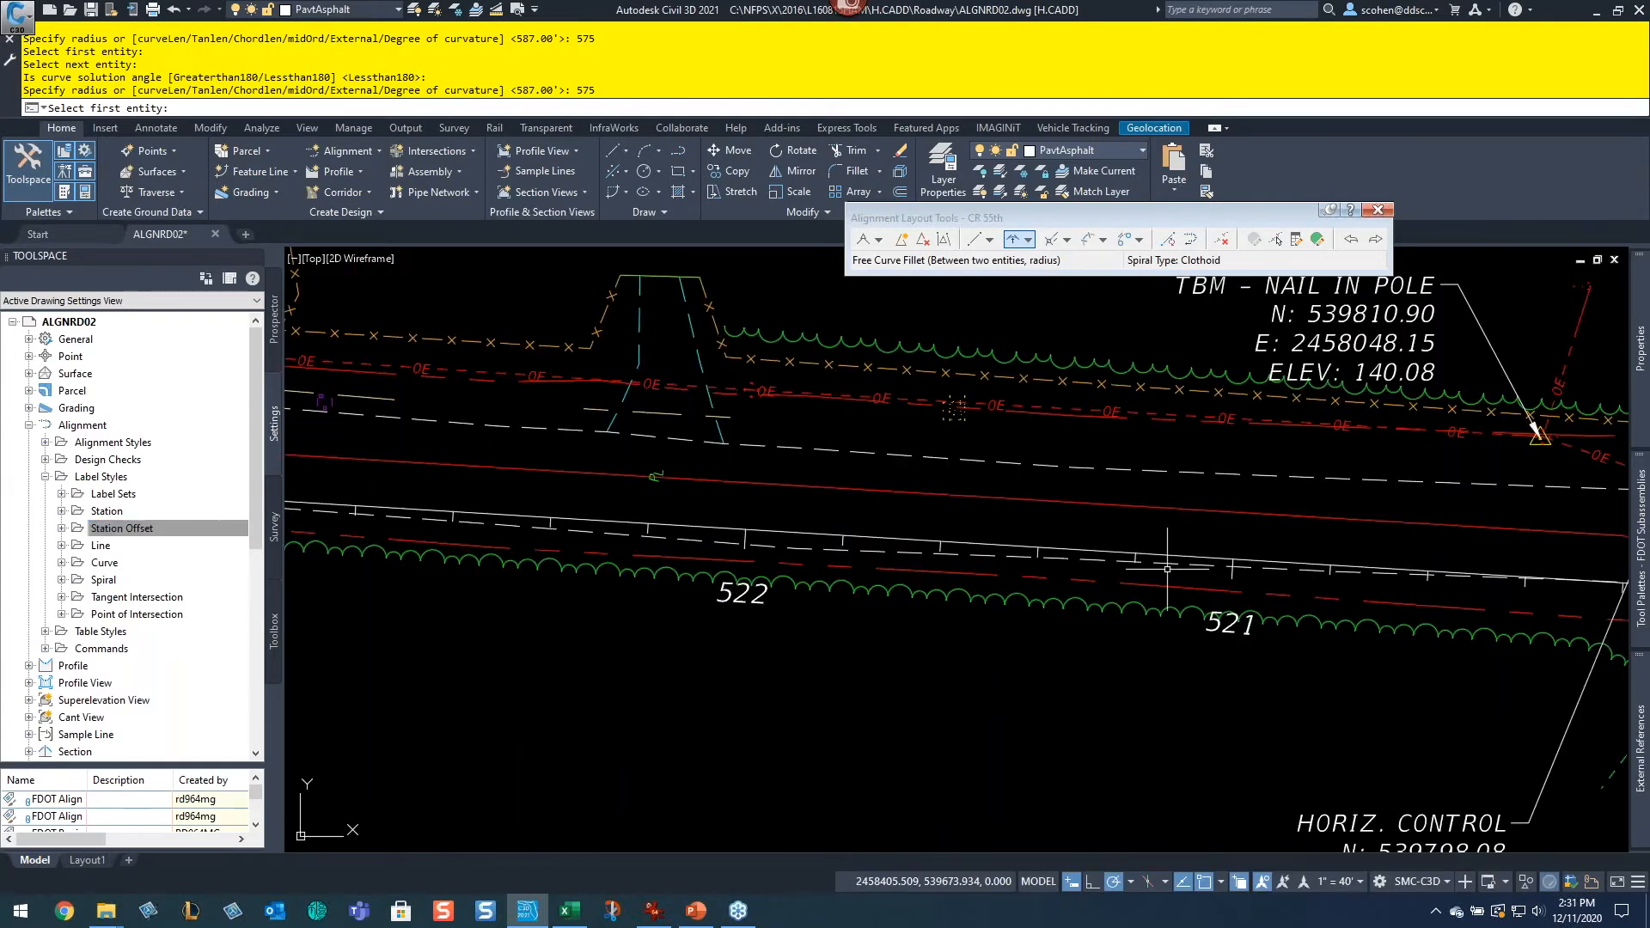
Step: Measure the radius of the new curve on the CR 55th alignment
mouse_move(1241, 633)
middle_down()
mouse_move(921, 501)
mouse_move(544, 504)
middle_up()
middle_drag(1406, 720, 1017, 493)
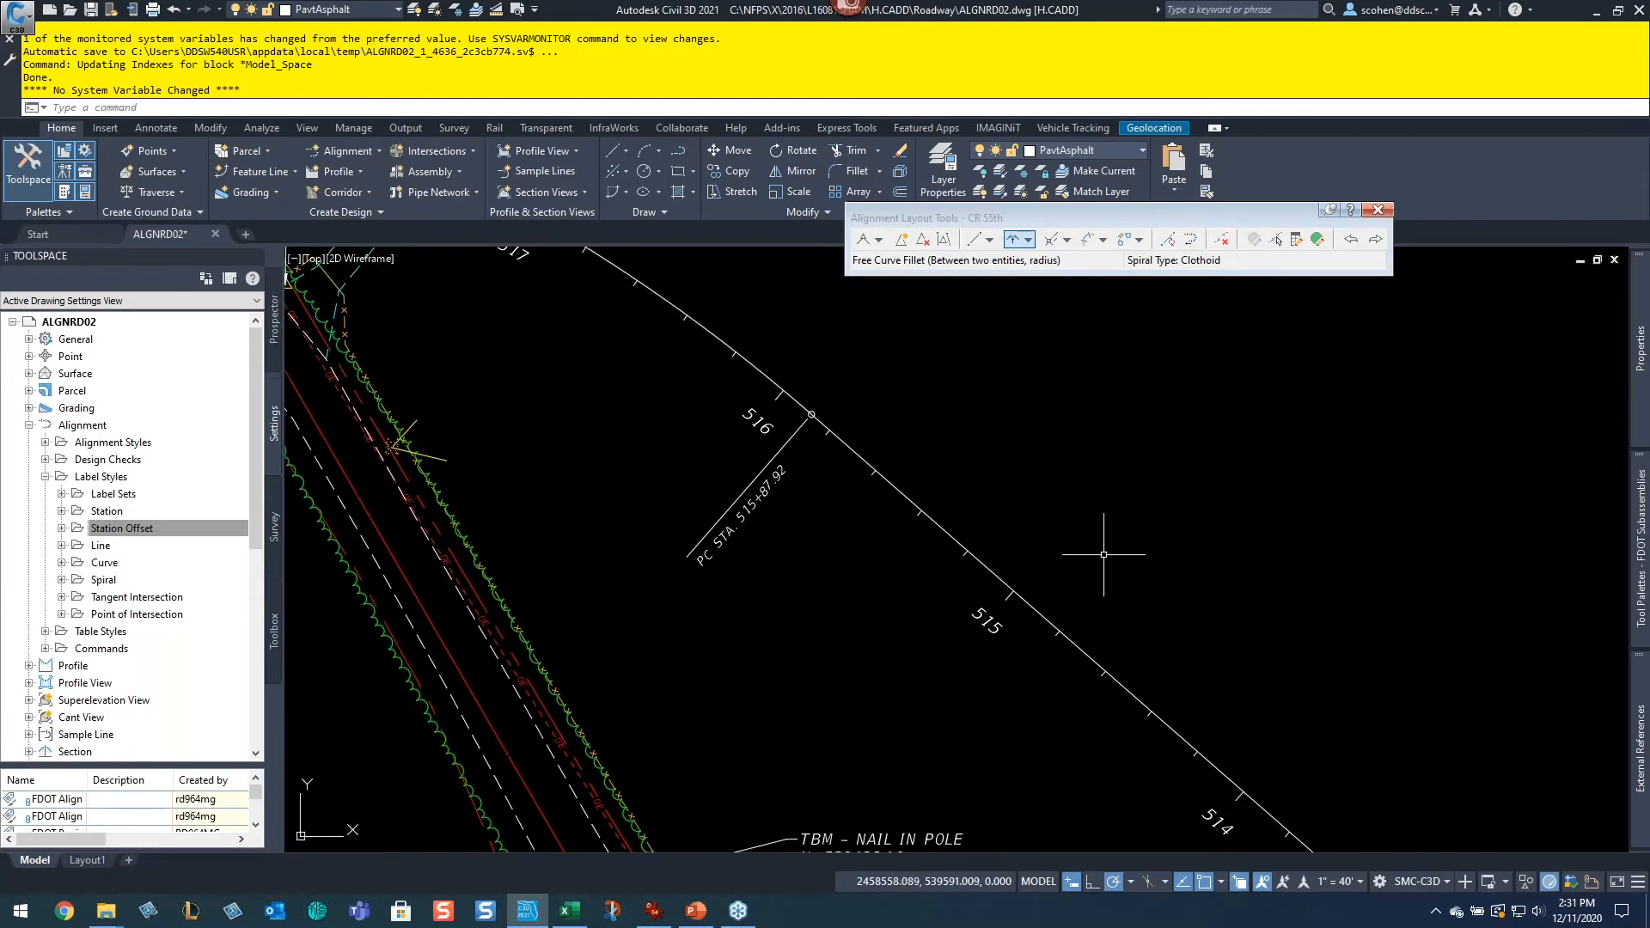
scroll(1275, 635, down, 3)
middle_drag(1395, 664, 931, 398)
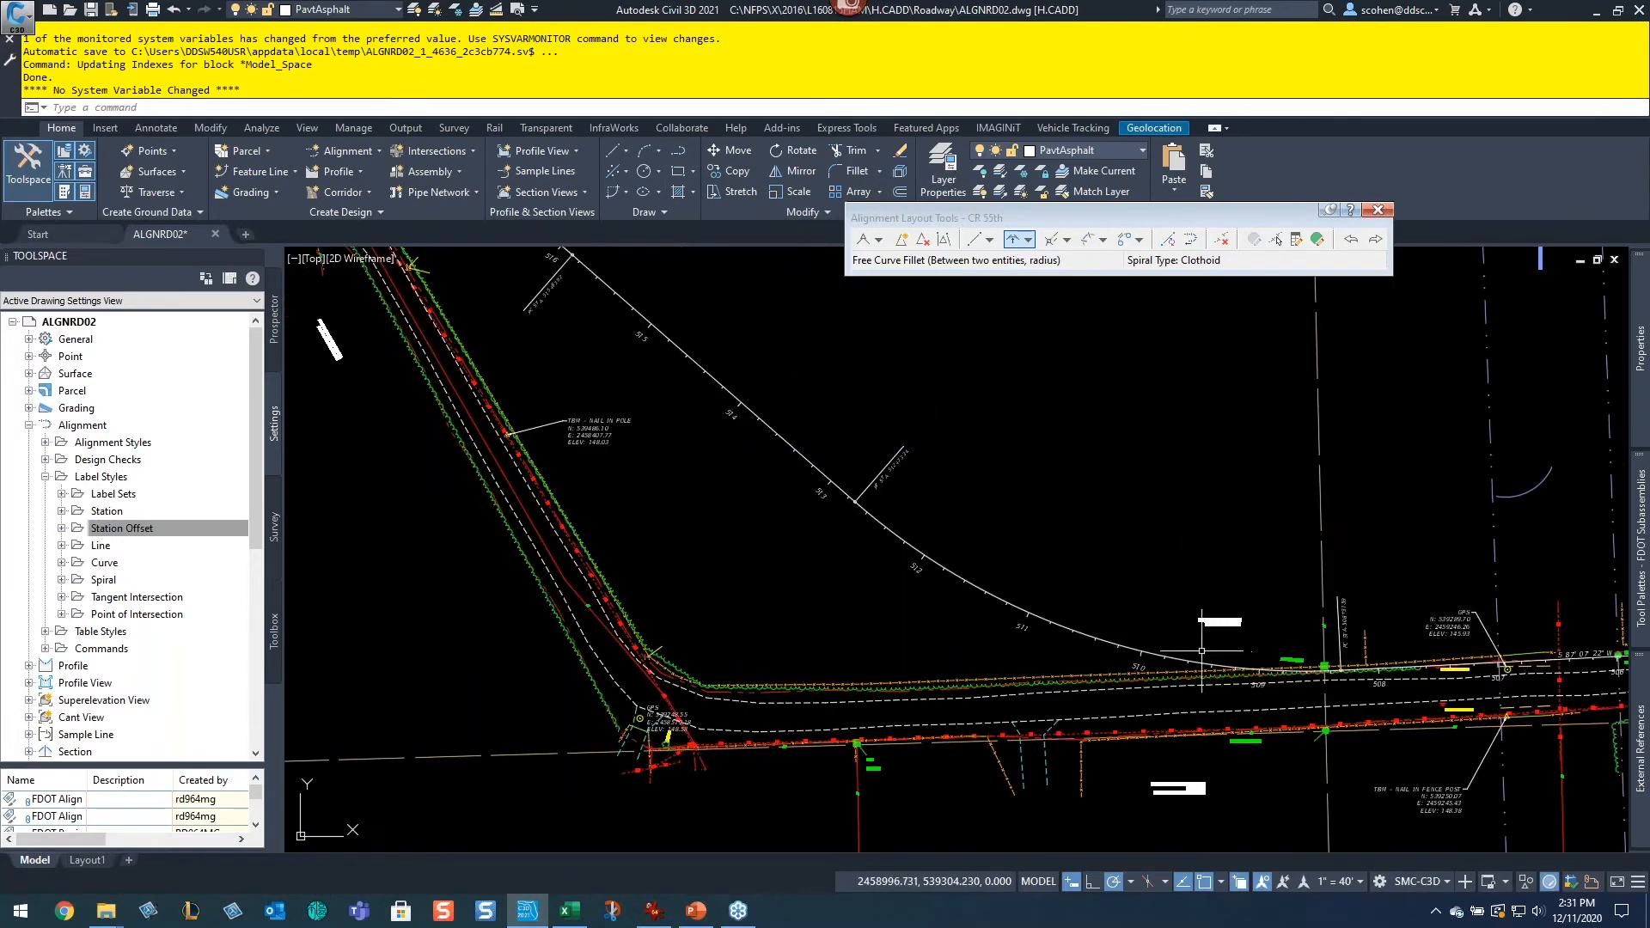
scroll(1031, 593, up, 6)
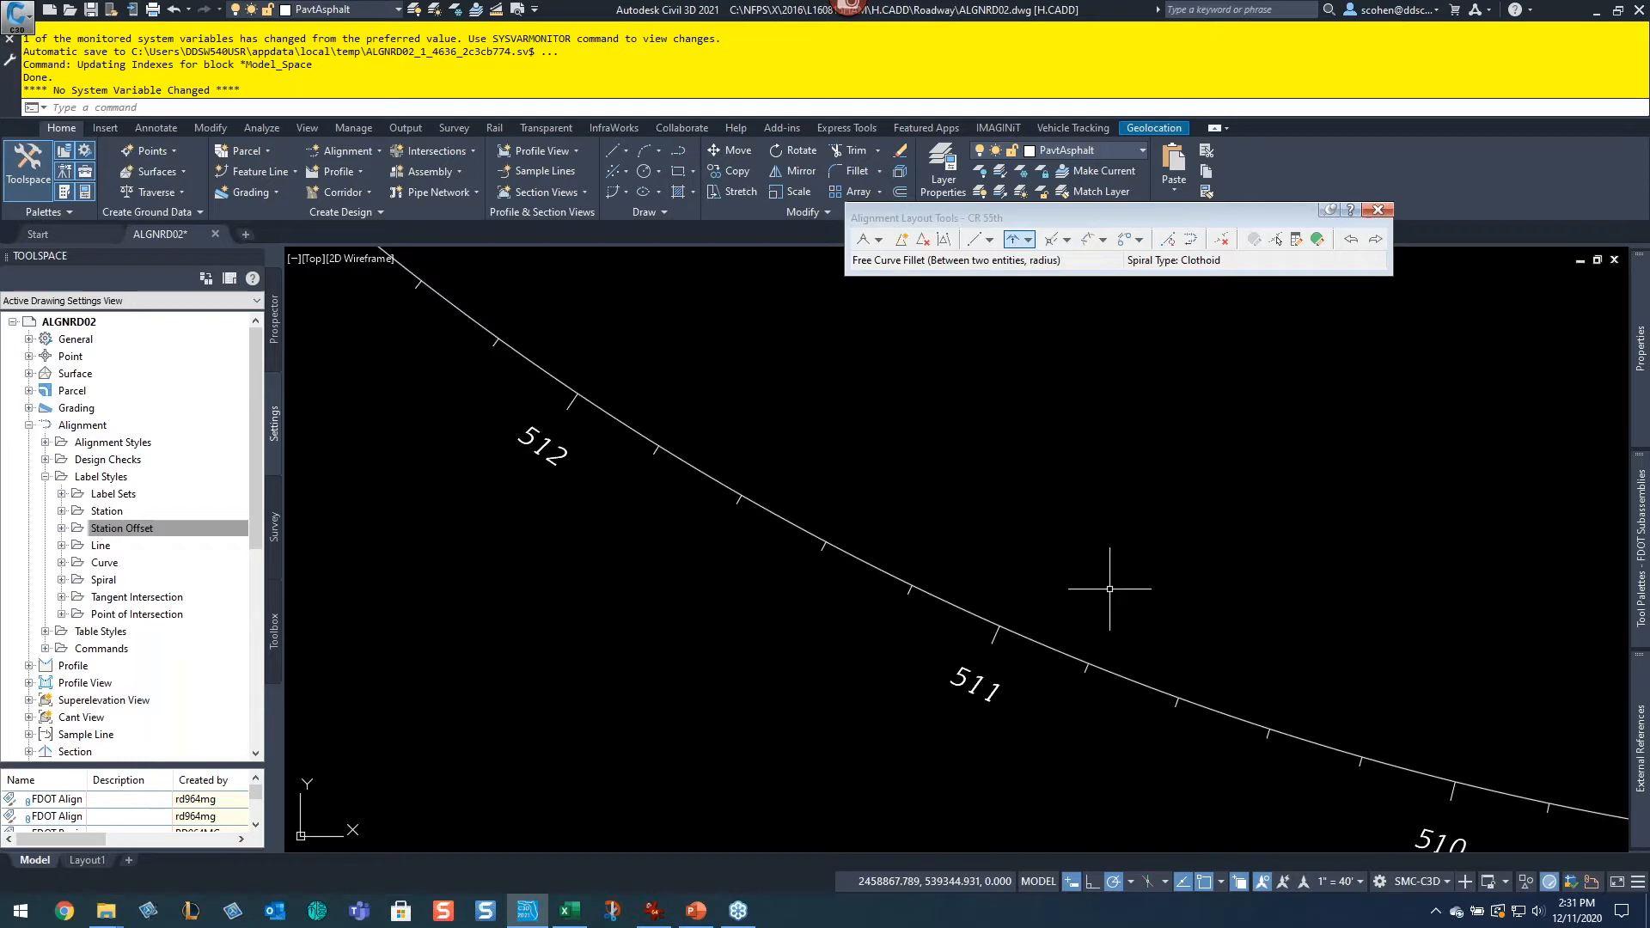
text(MEa)
key(Return)
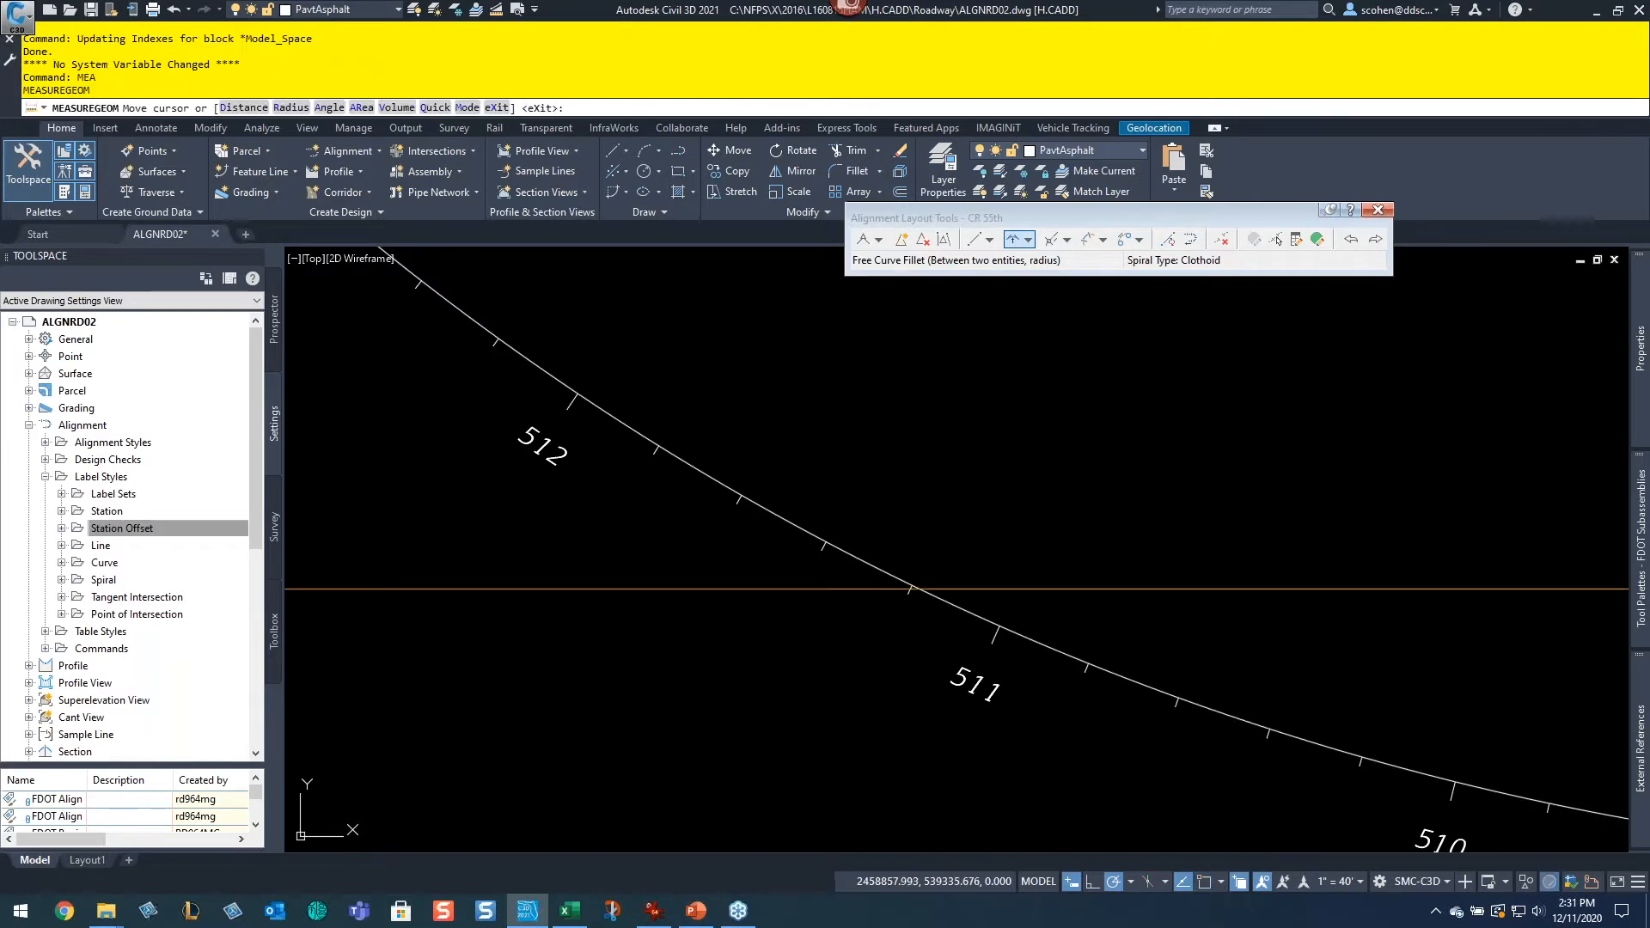
text(r)
key(Return)
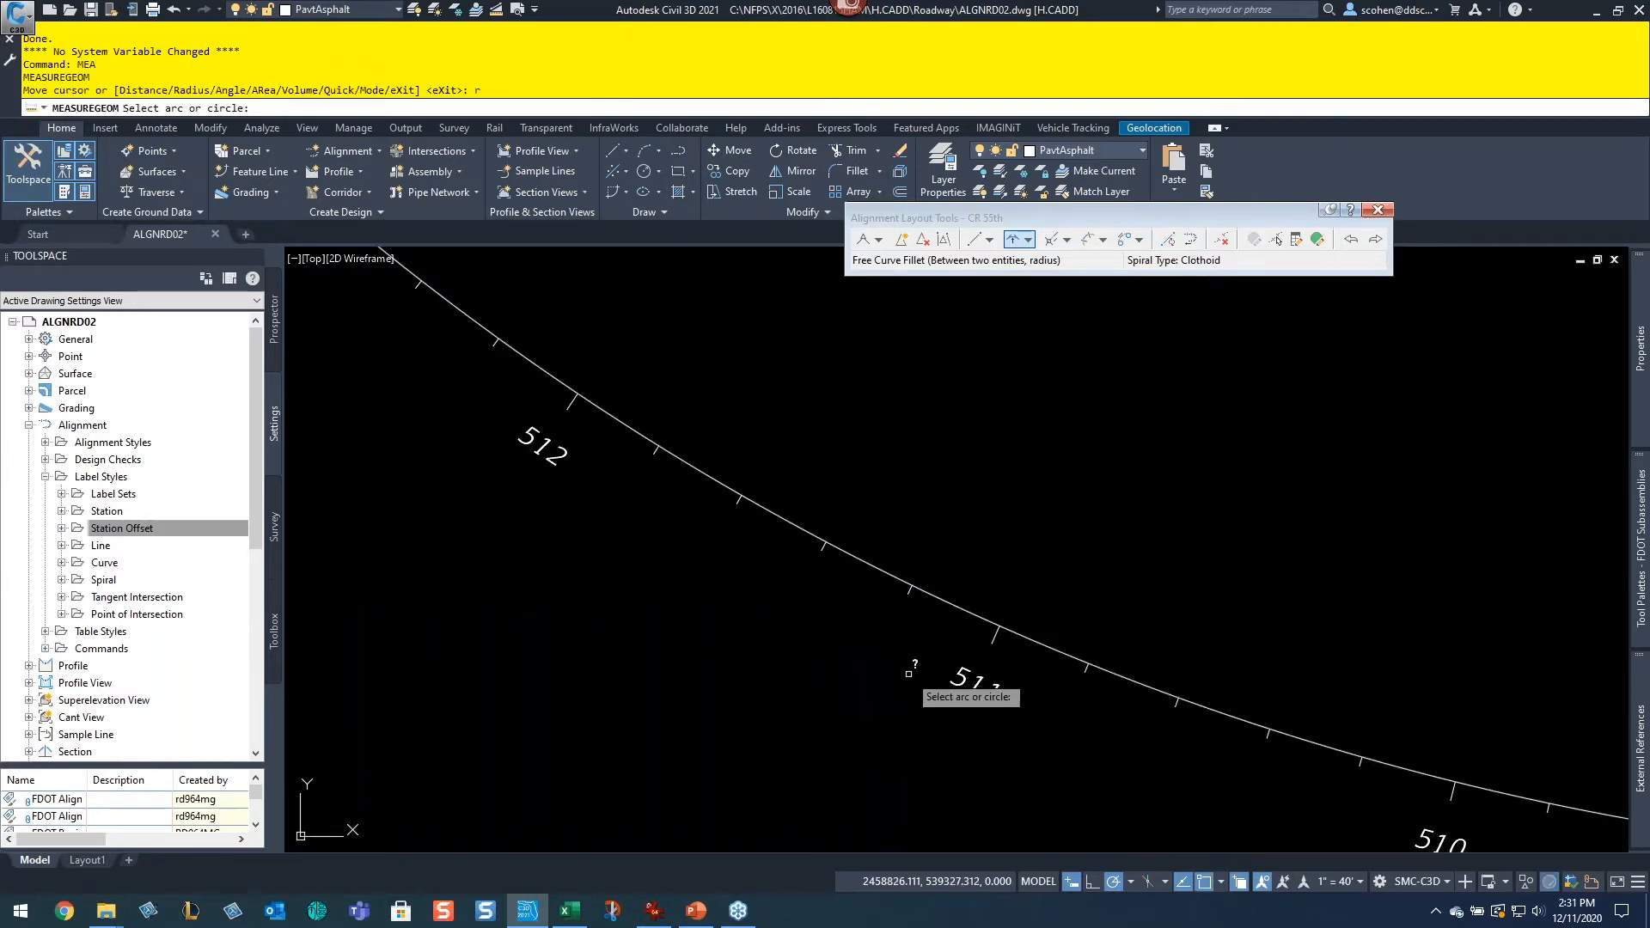
click(1032, 644)
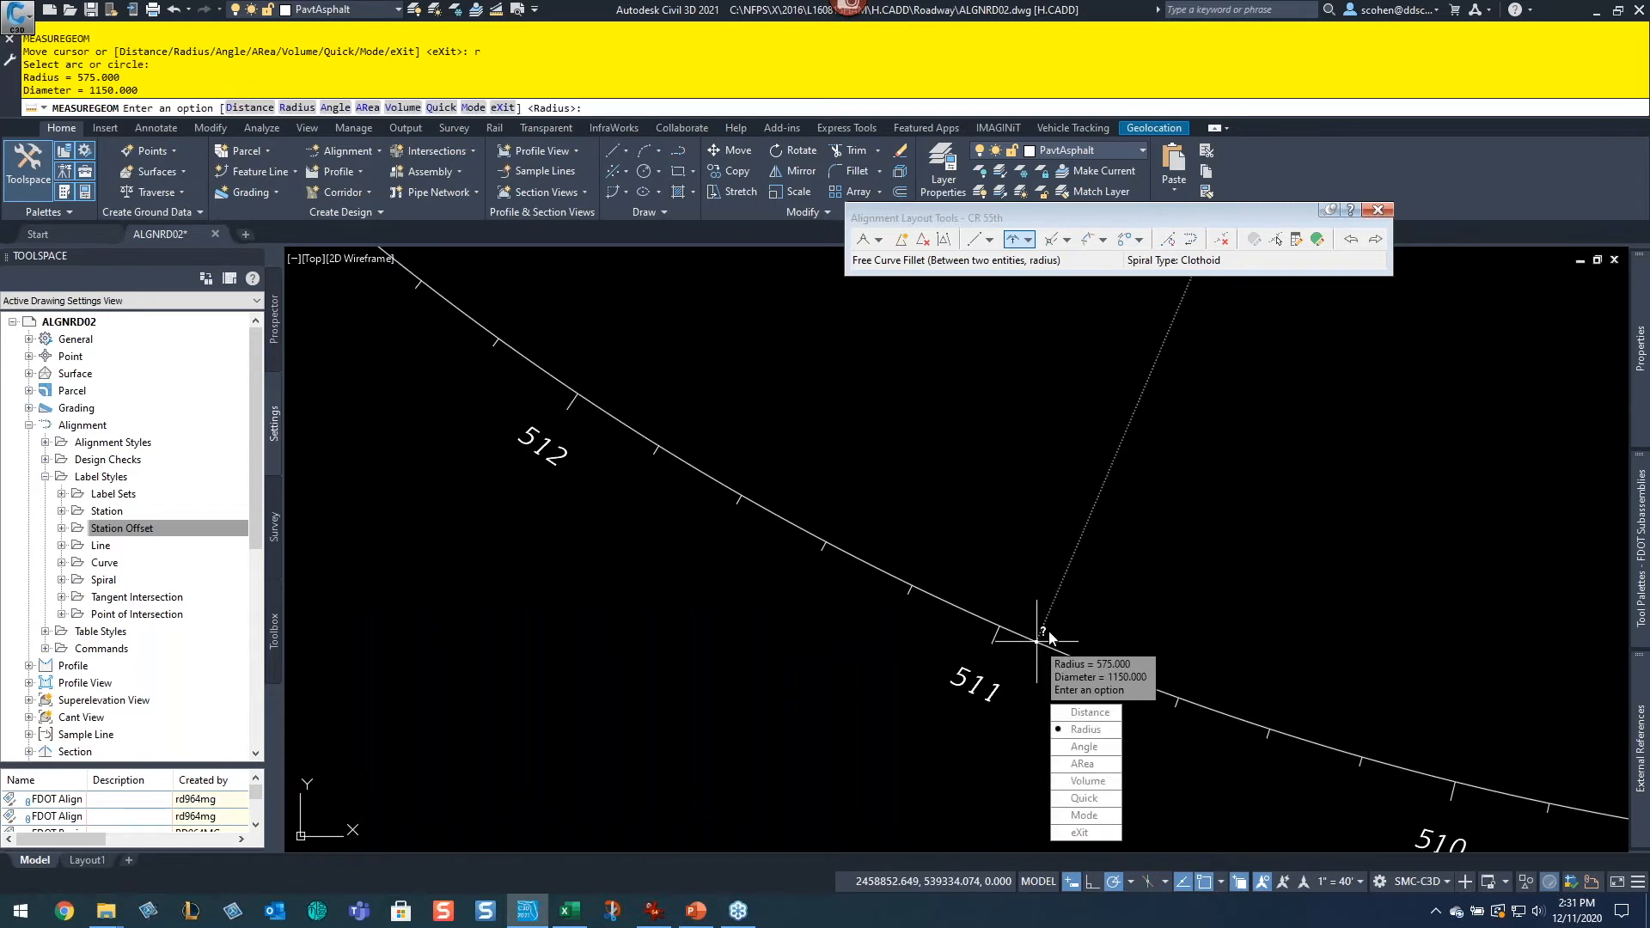
key(Escape)
Step: Open the Calculator and compute 45 × 15
scroll(1036, 479, down, 3)
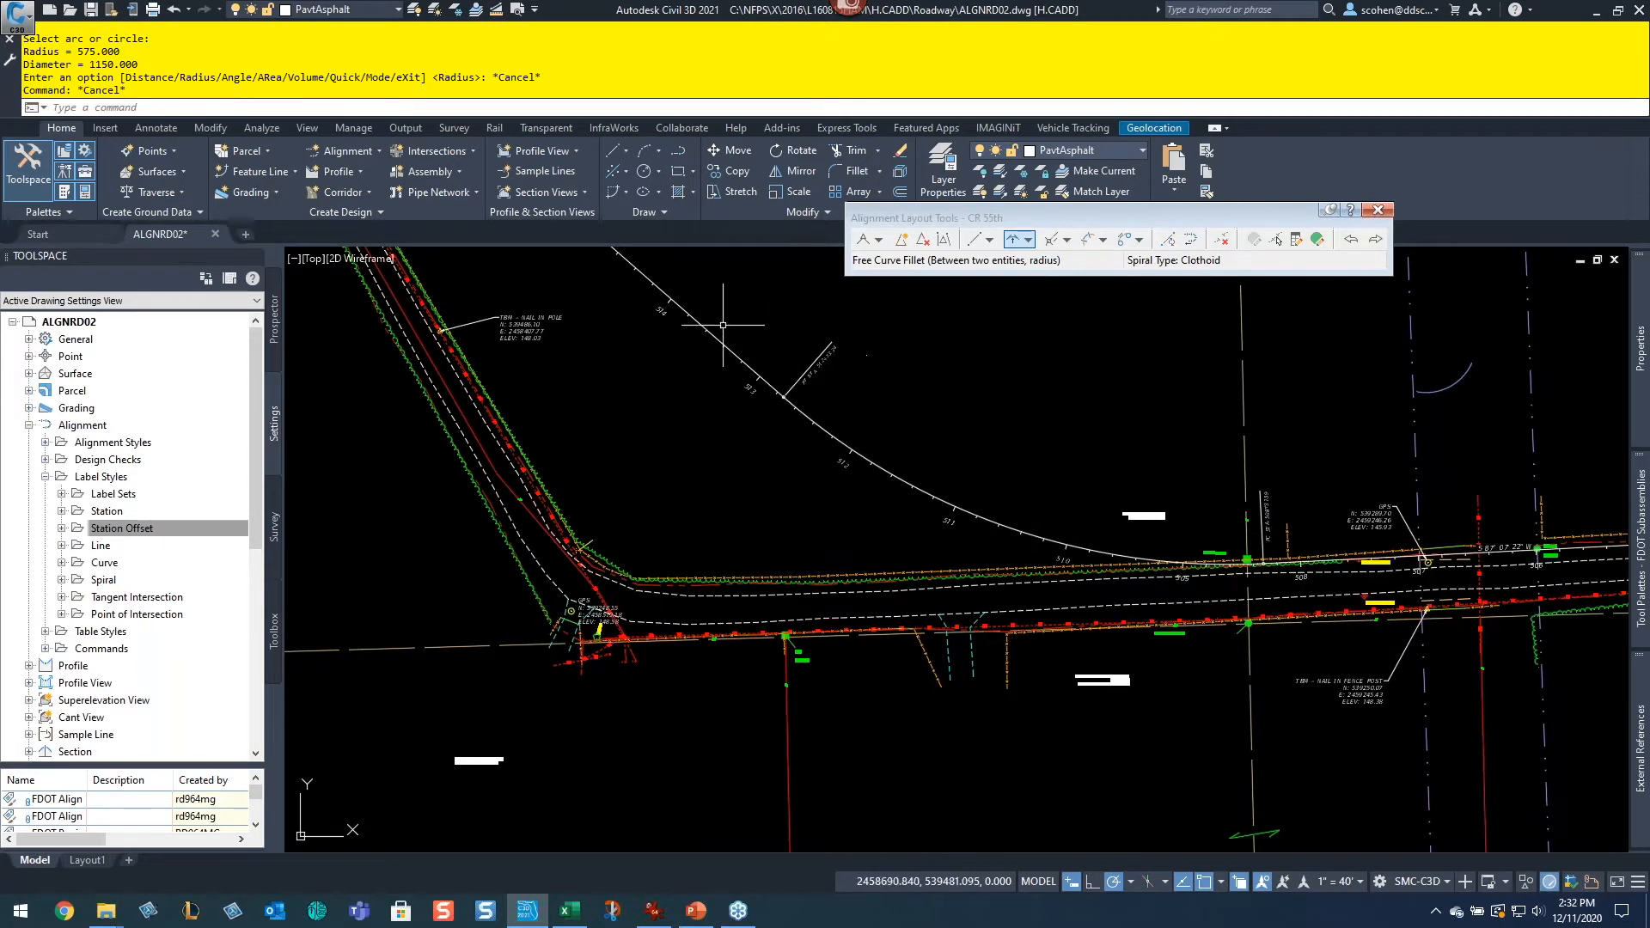
middle_drag(715, 327, 862, 484)
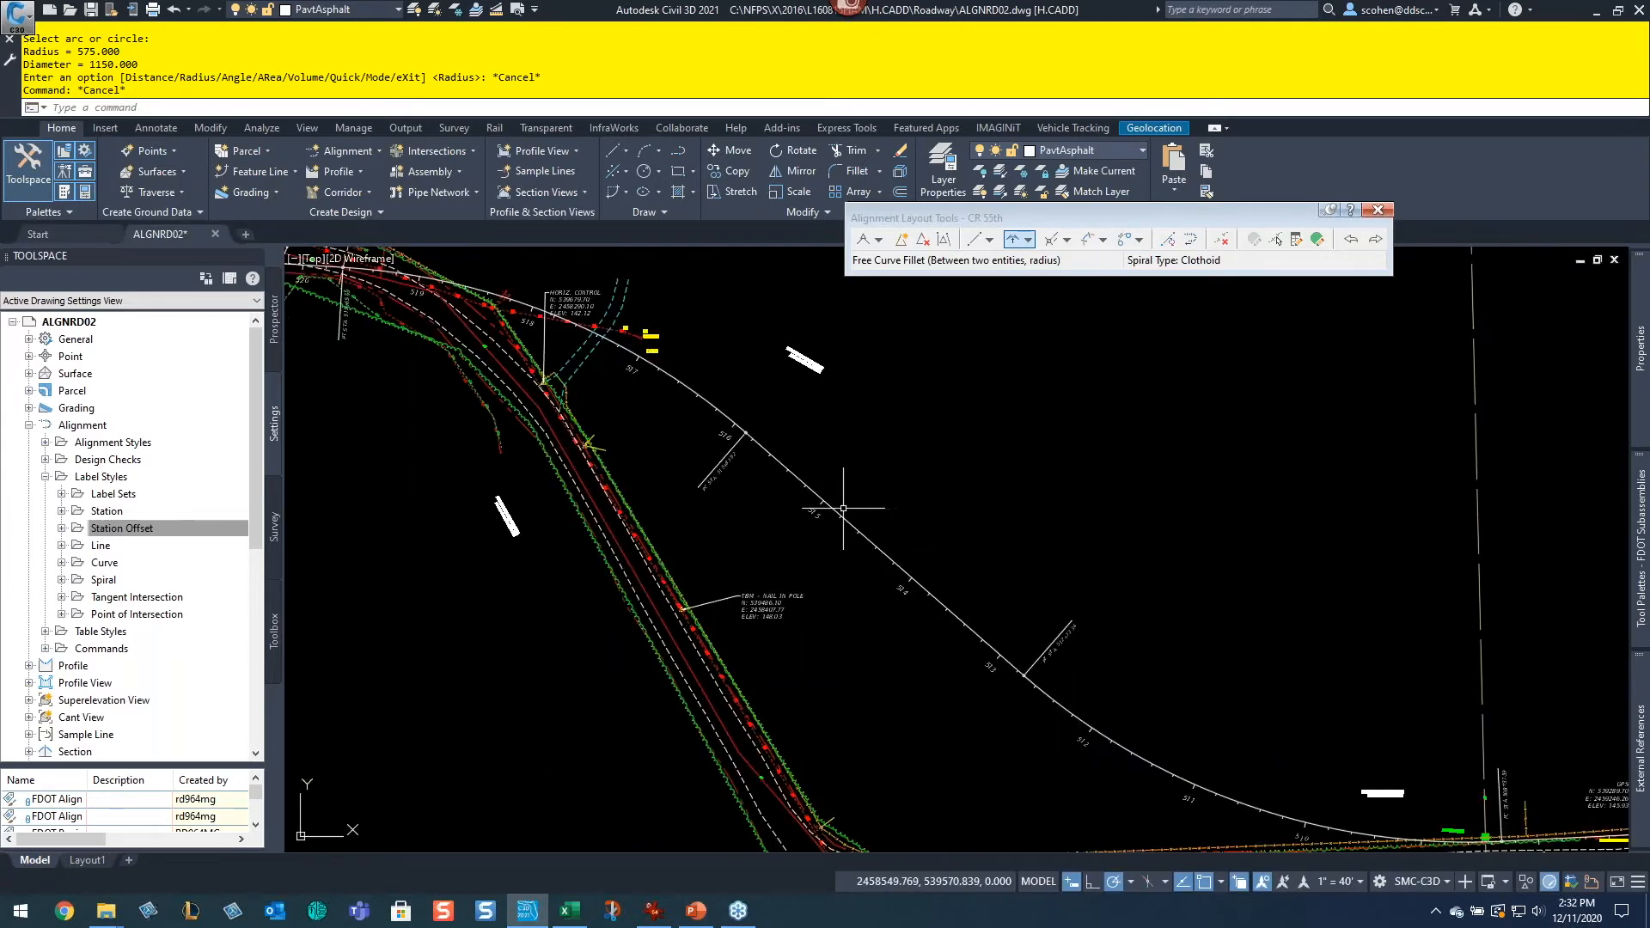
scroll(849, 484, up, 5)
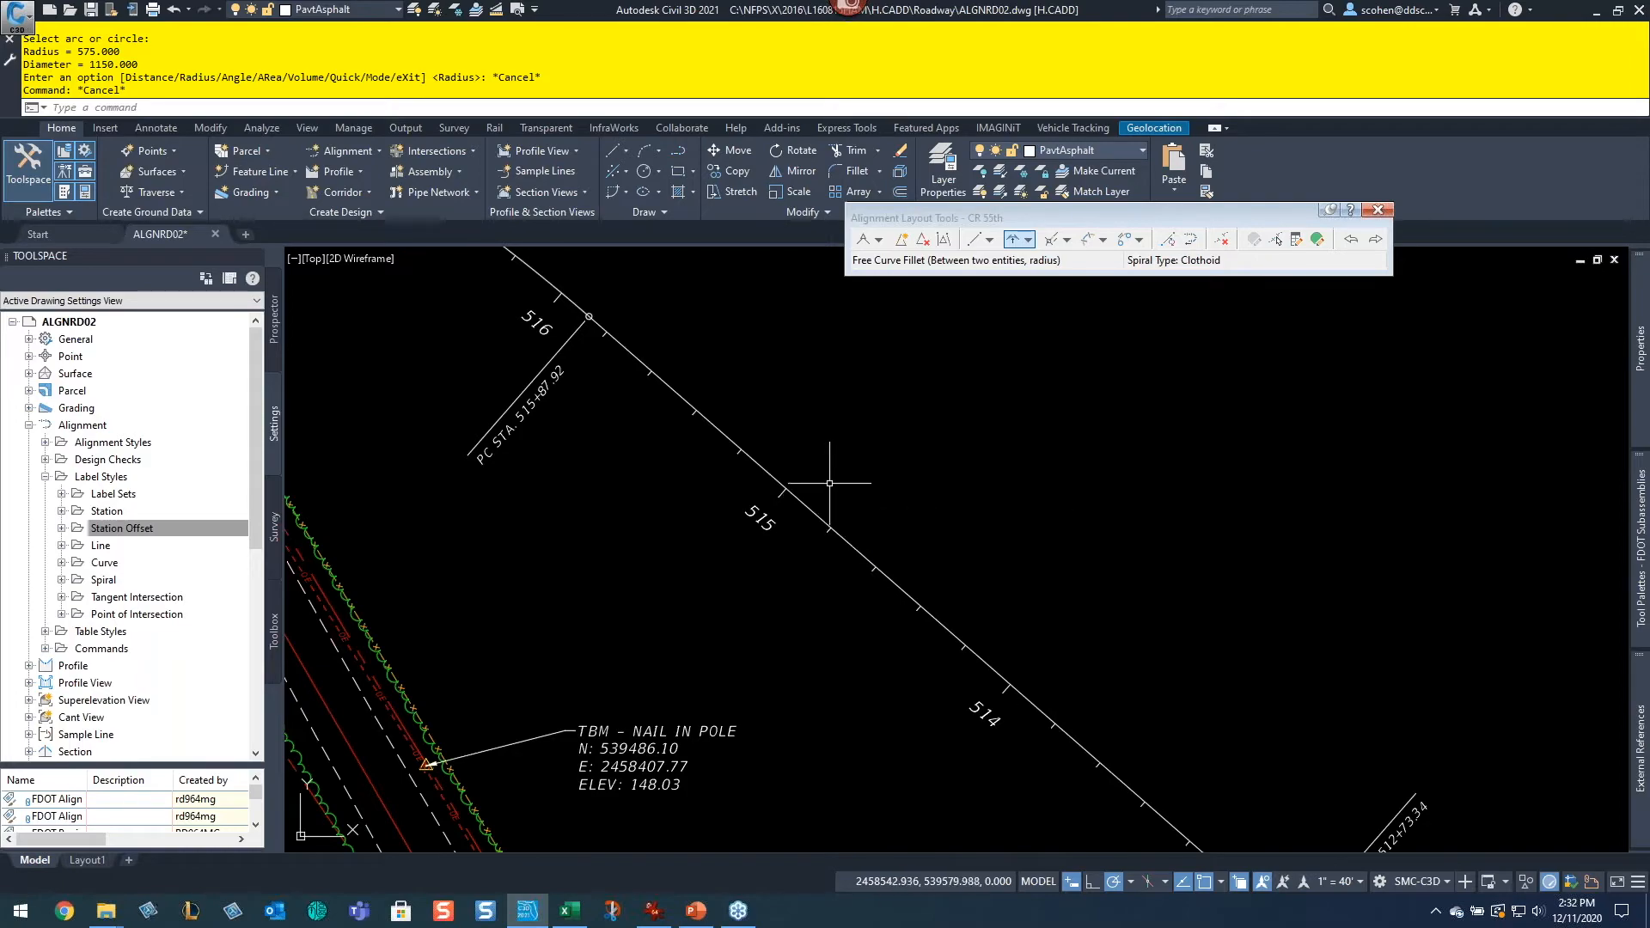
key(XF86Calculator)
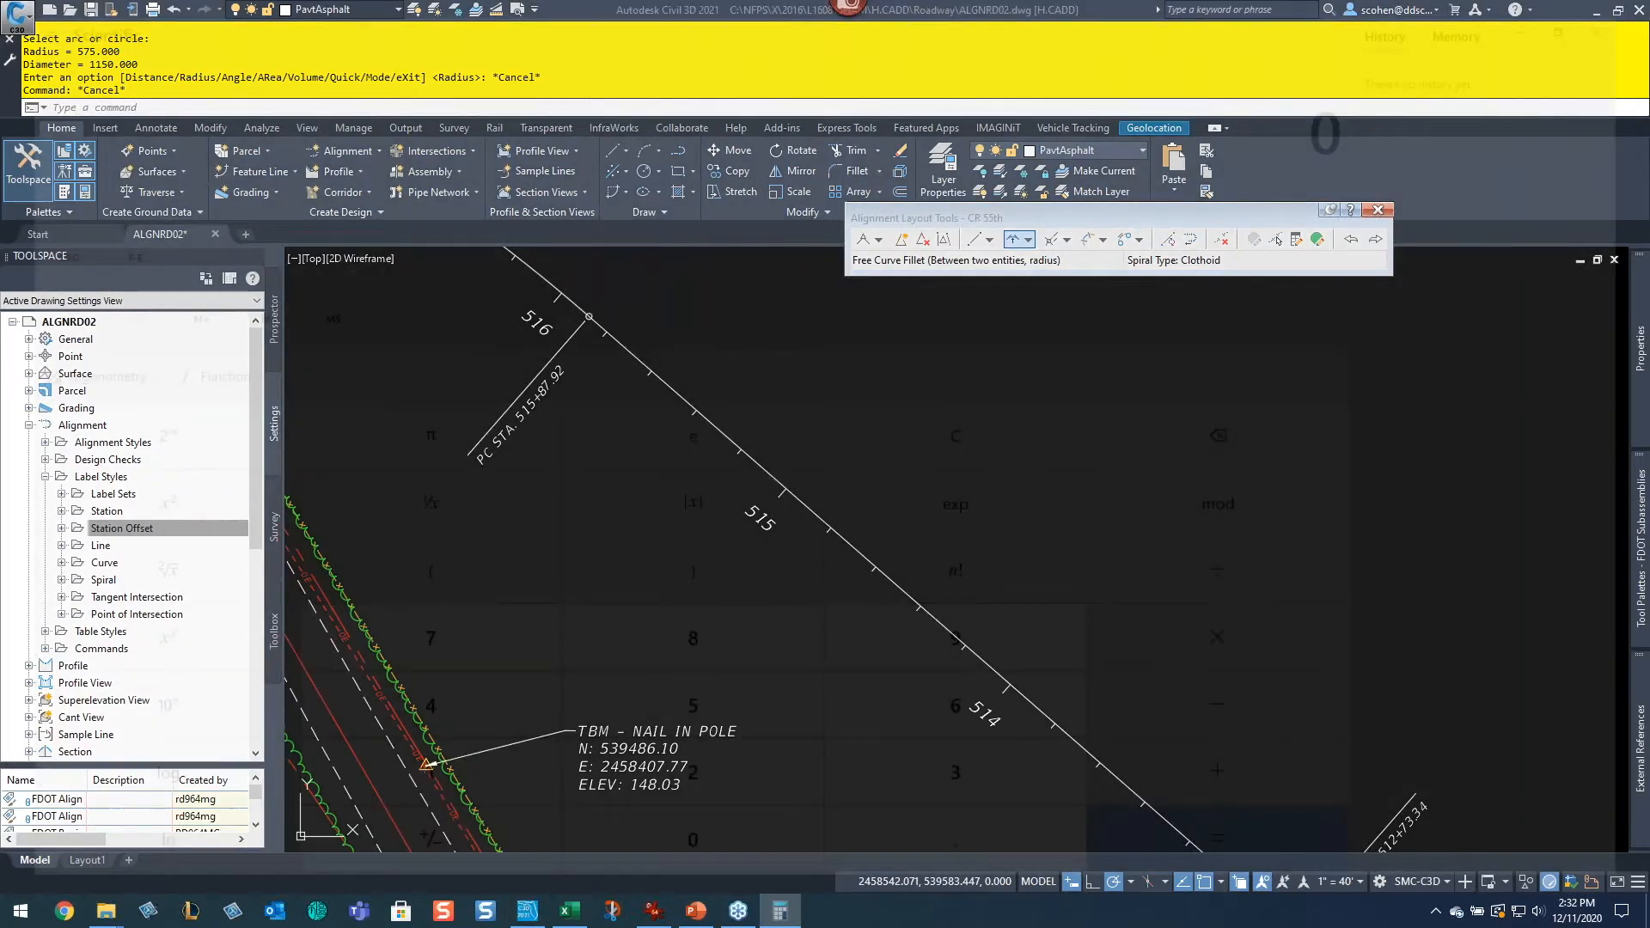
text(45 × )
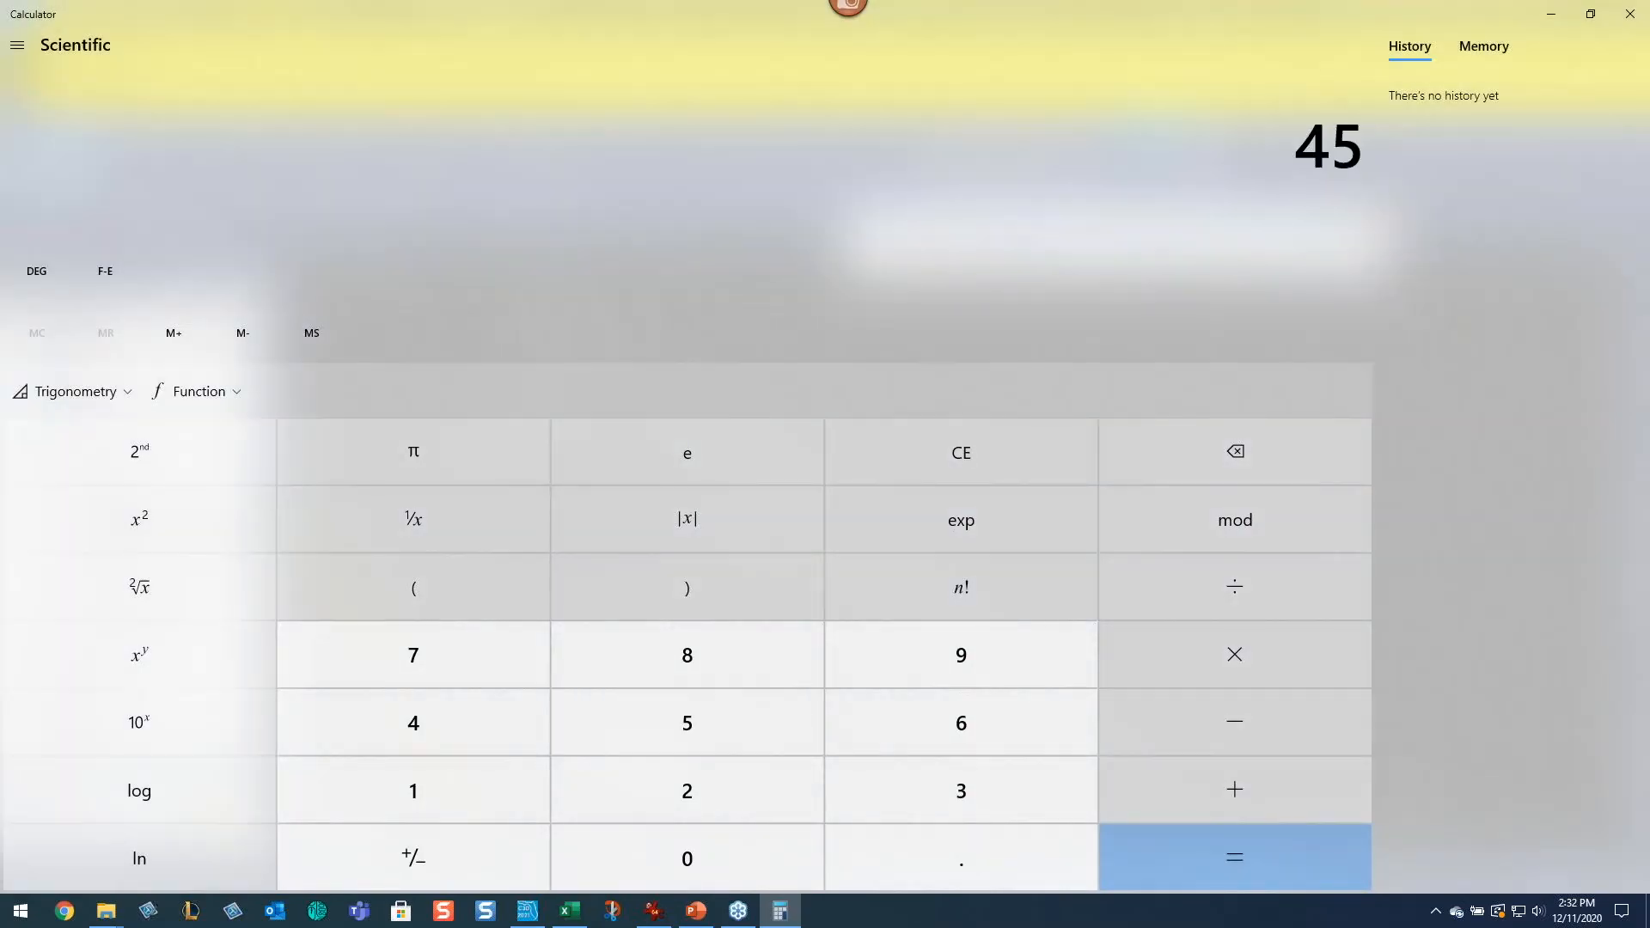
text(15)
key(Return)
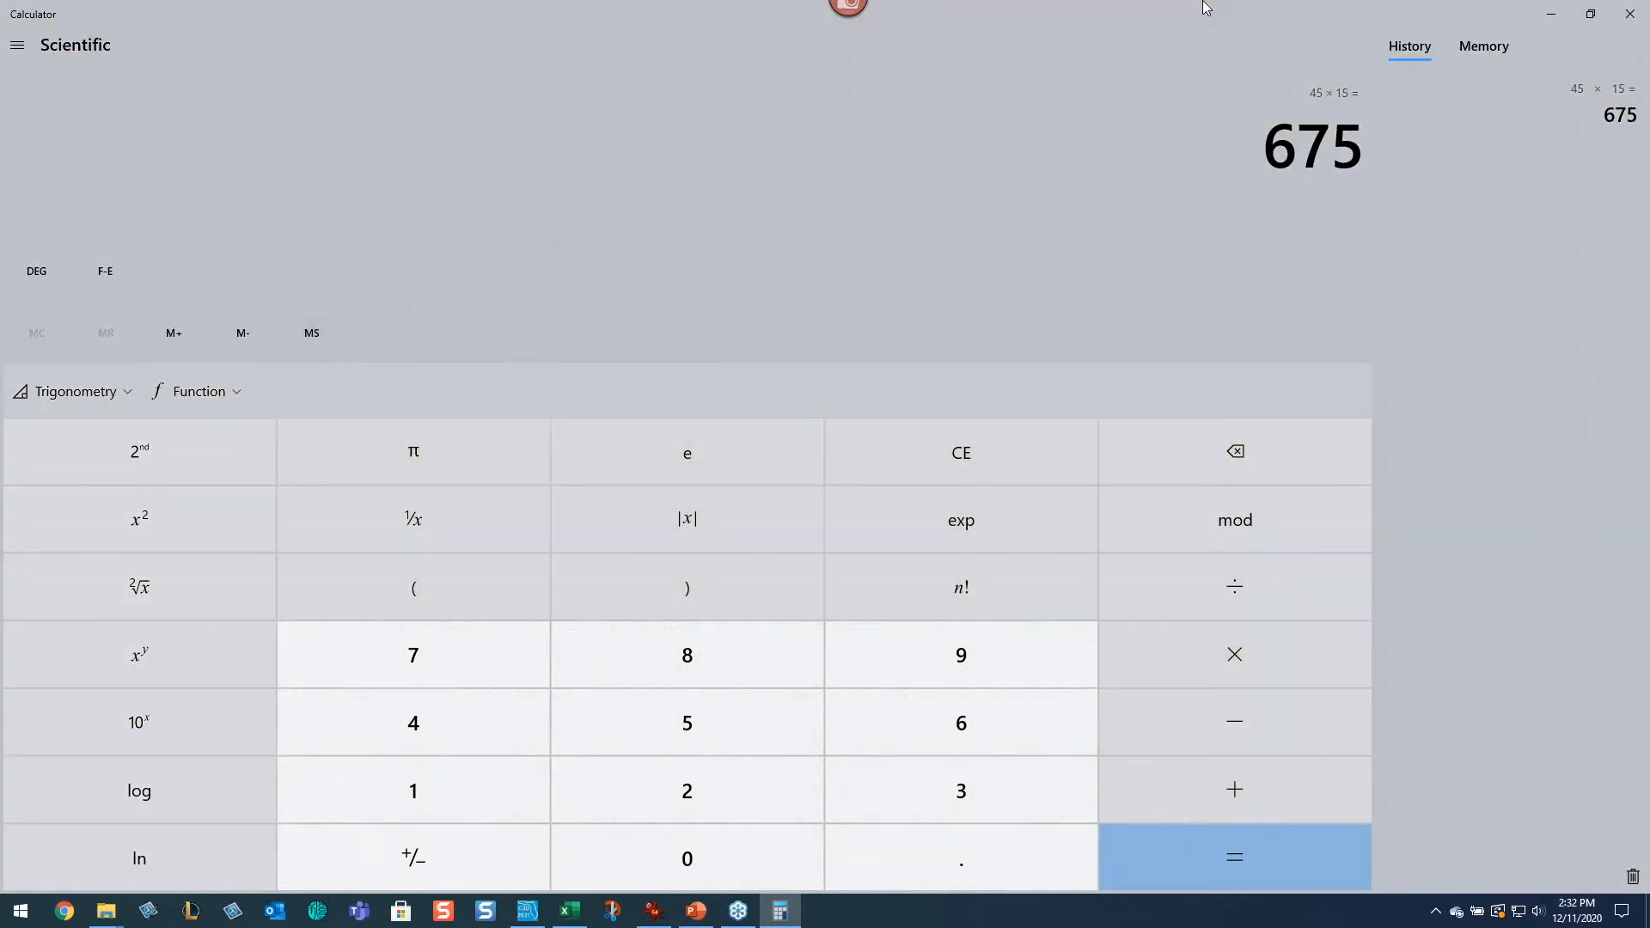
drag(1207, 10, 1128, 182)
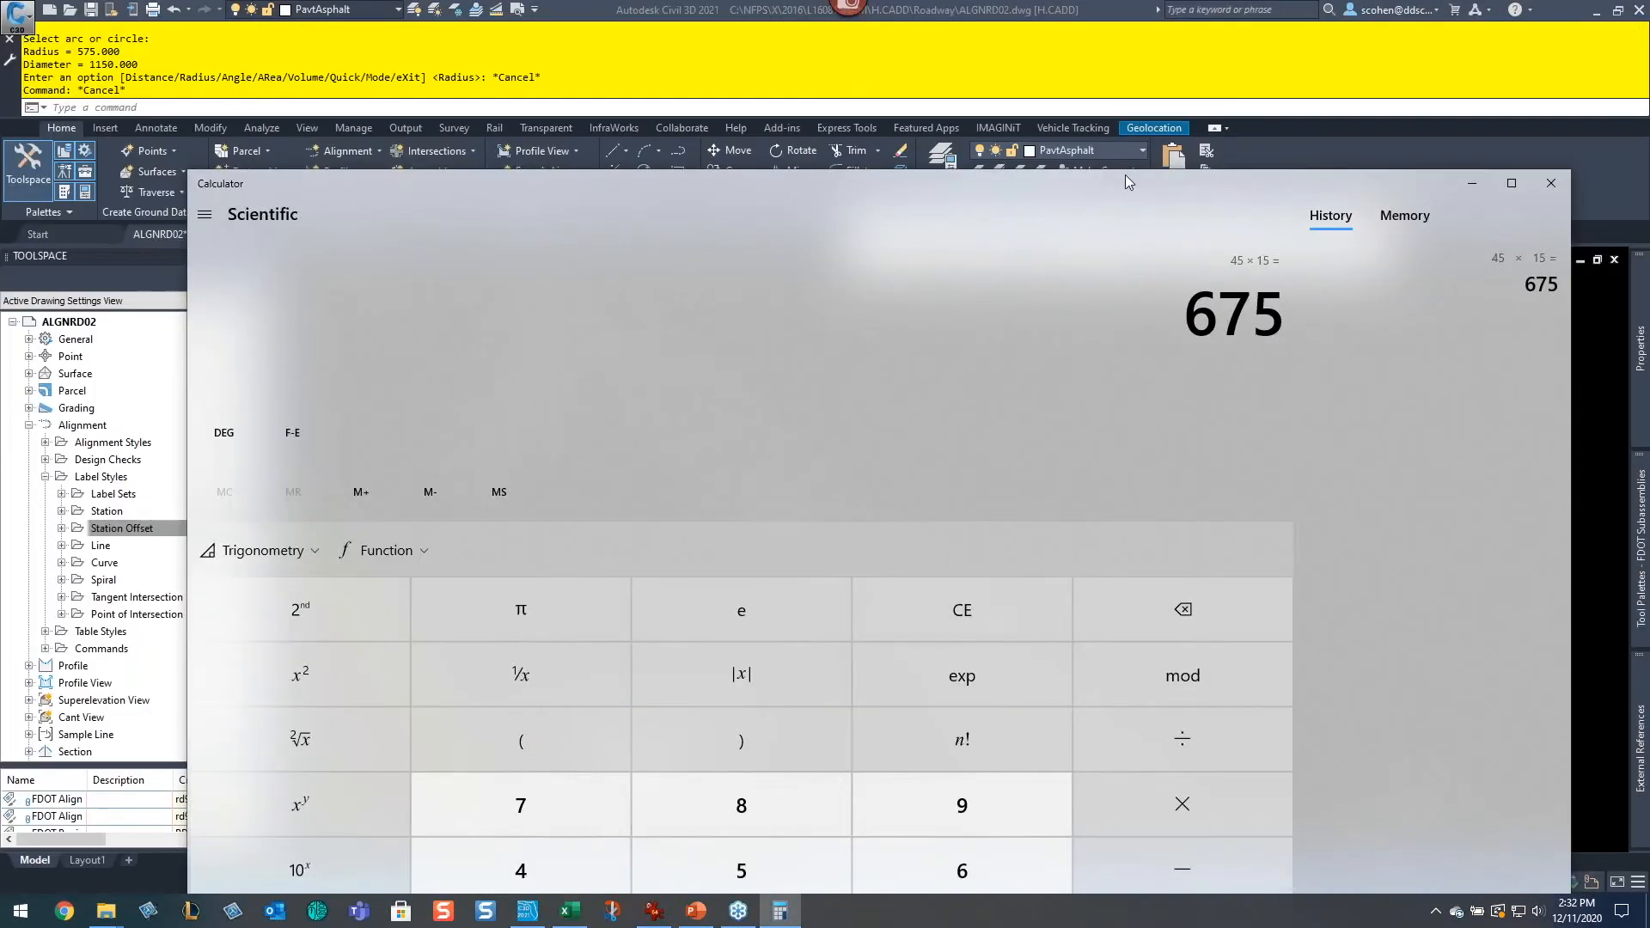
Step: Add Multiple Segment labels to the CR 55th alignment using the Add Labels dialog
click(1550, 183)
scroll(1252, 478, down, 5)
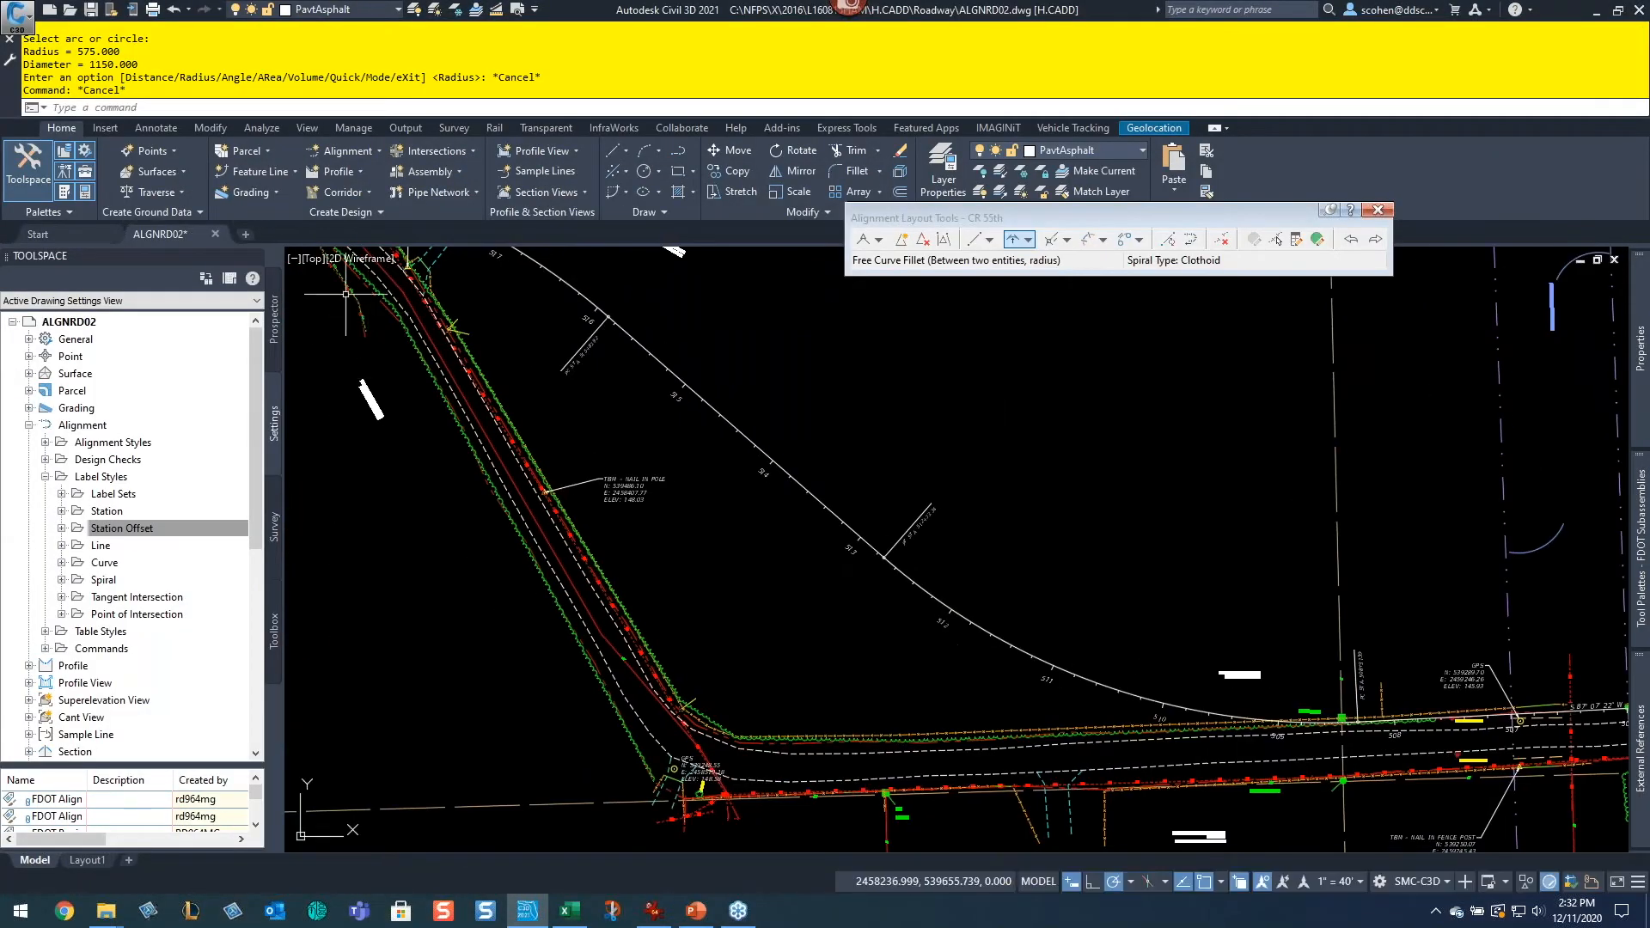
click(144, 128)
click(30, 196)
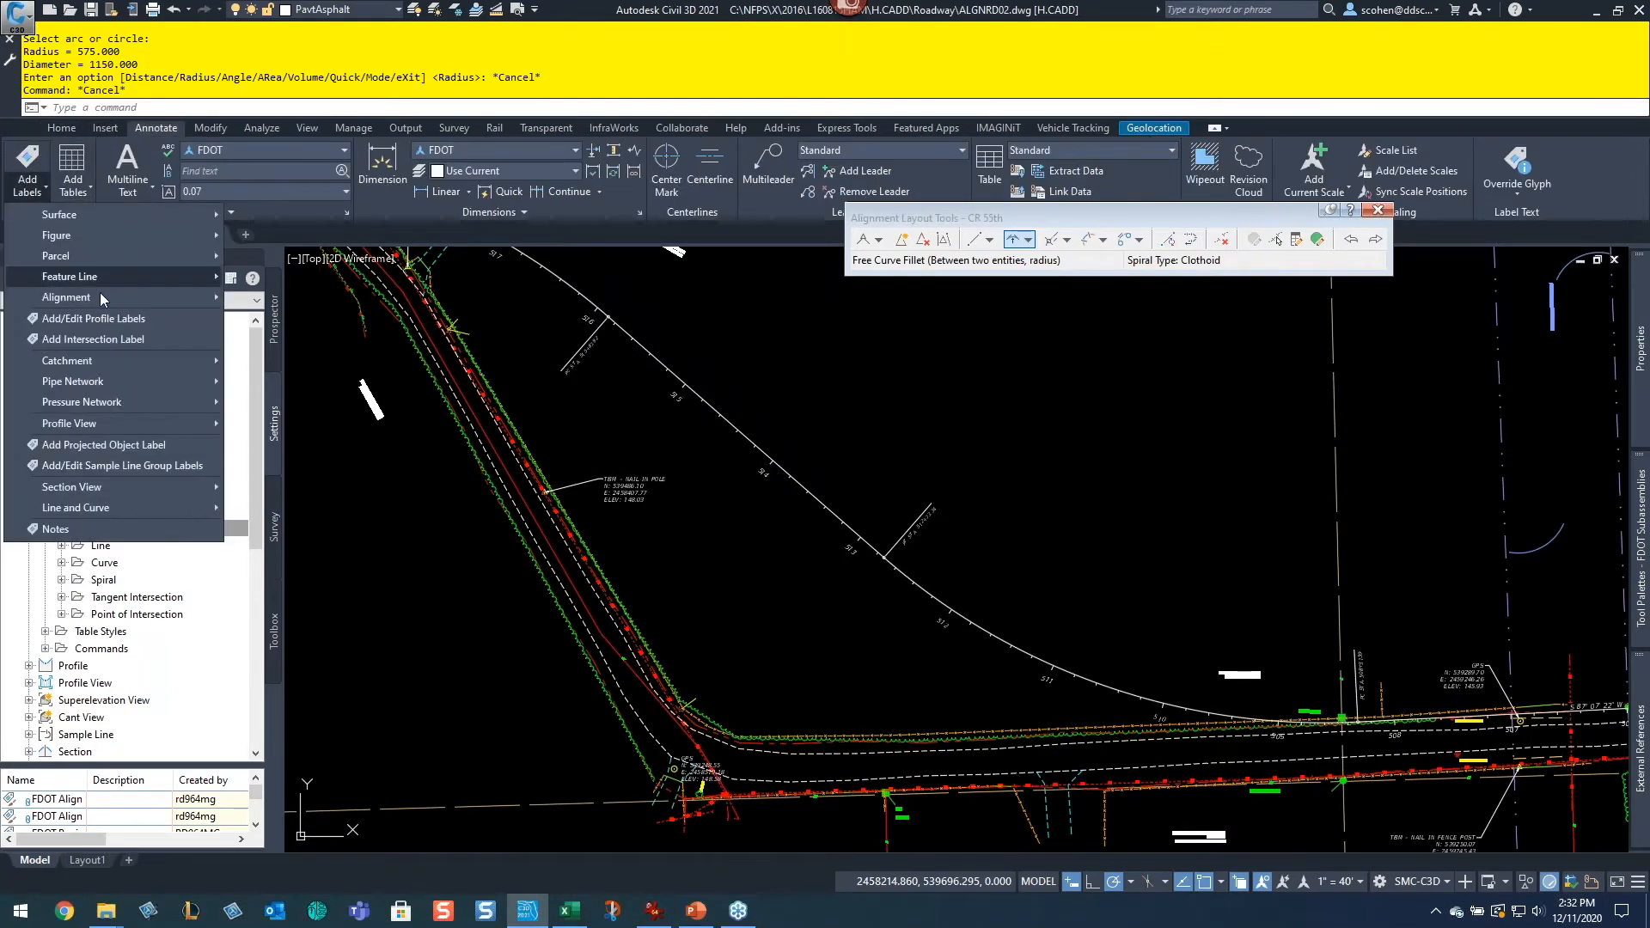
mouse_move(122, 301)
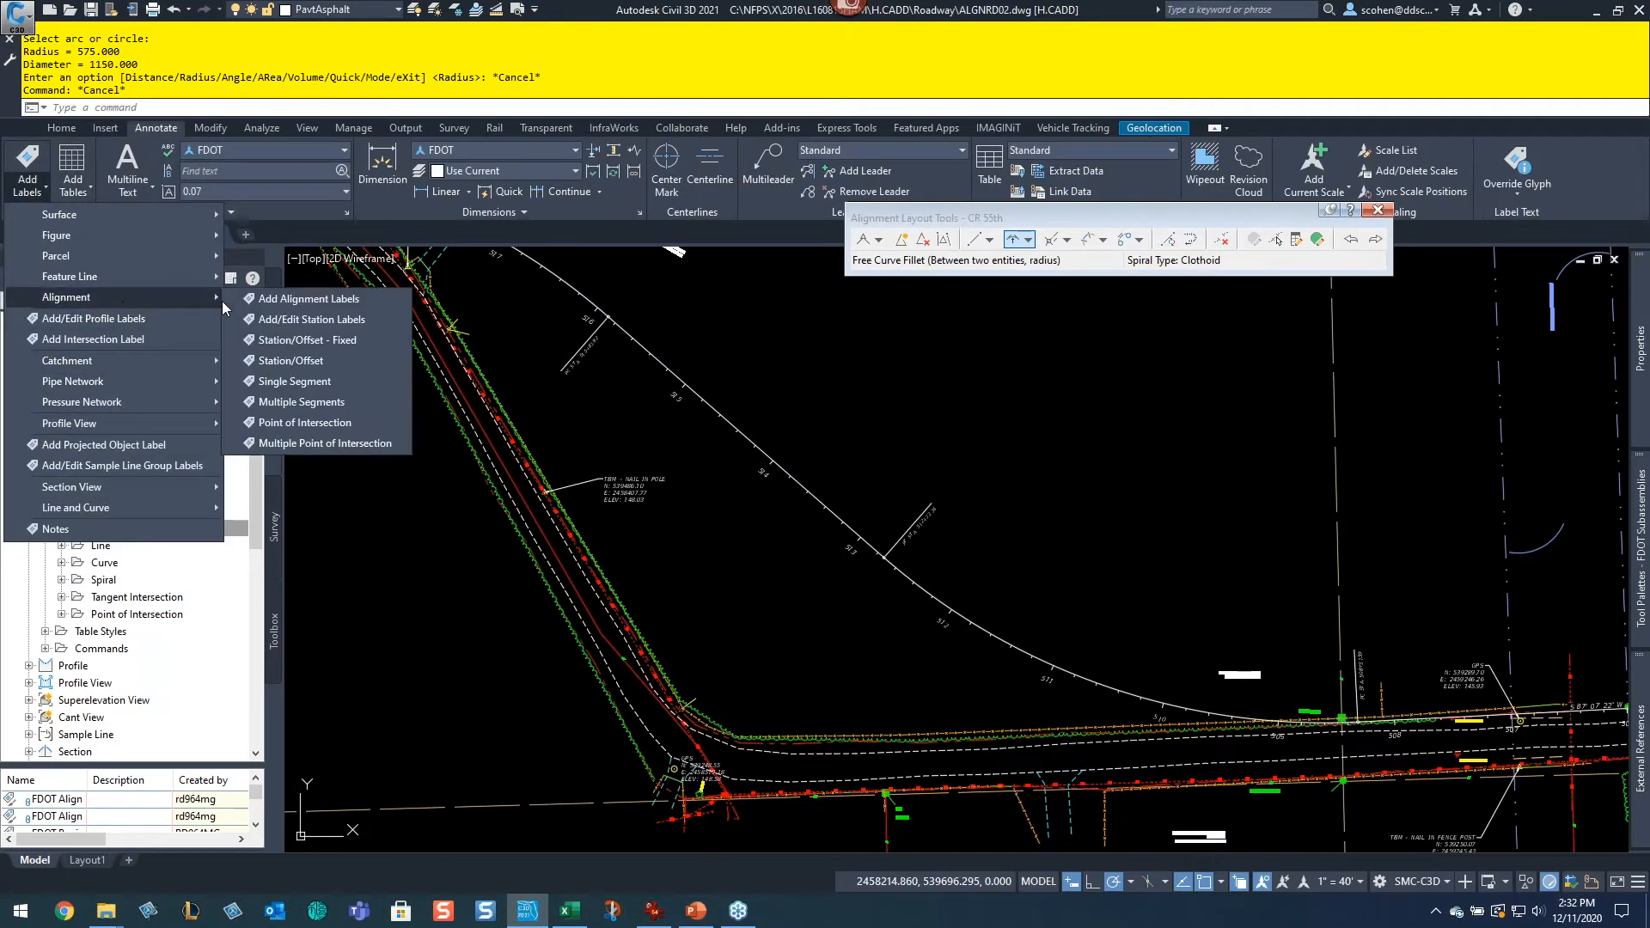
click(348, 303)
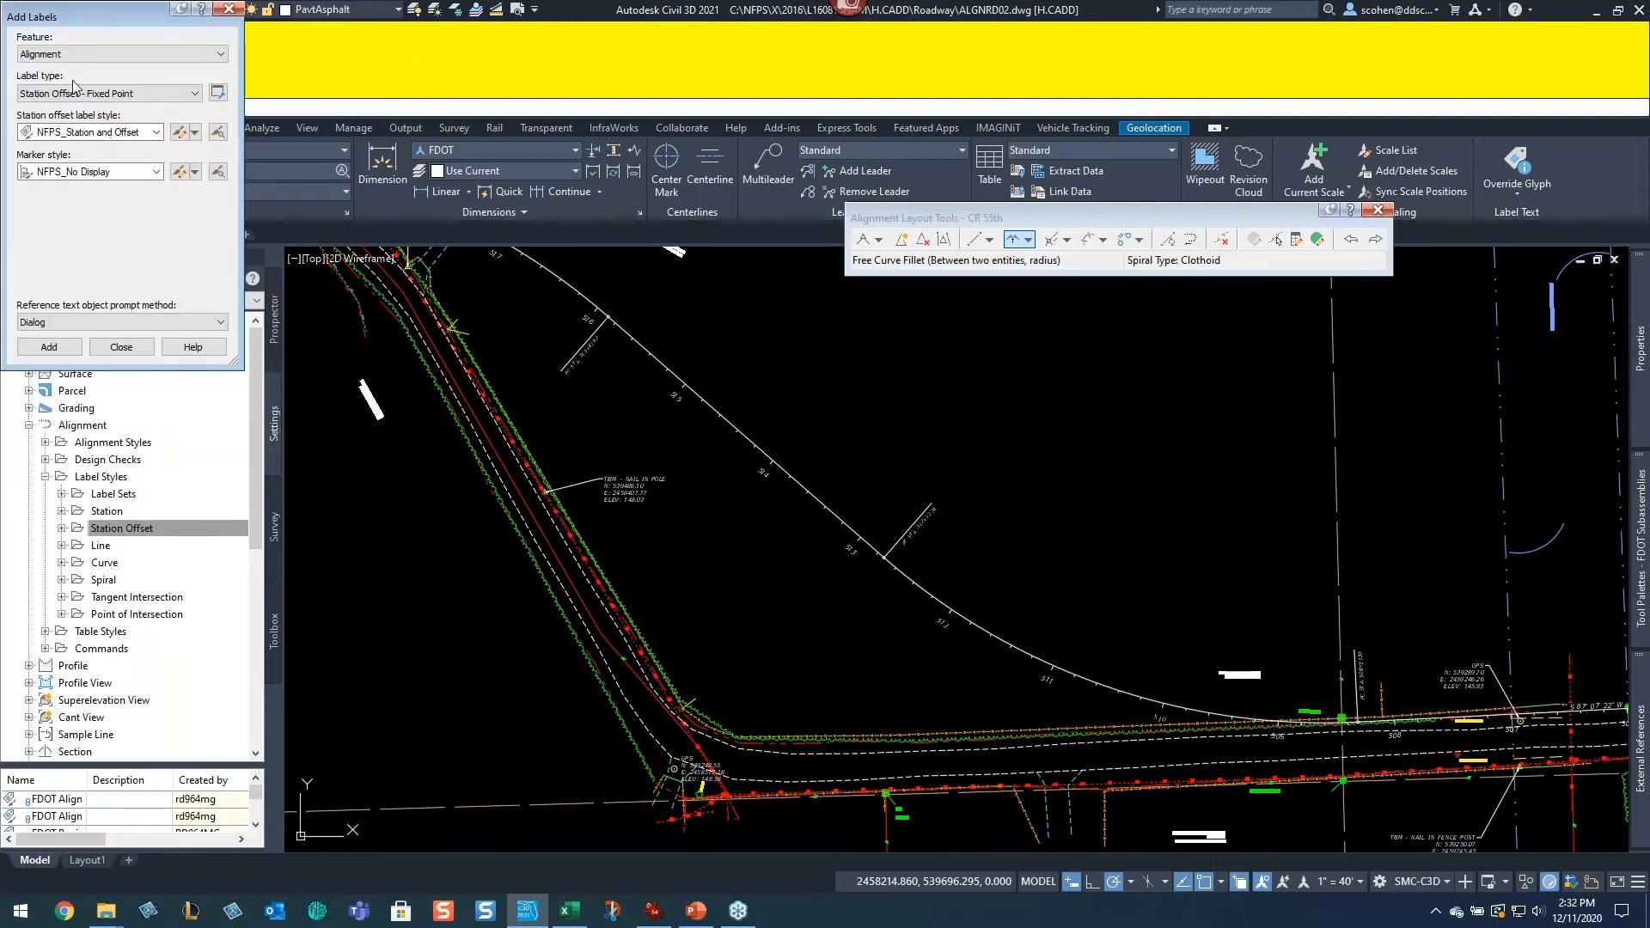
click(95, 93)
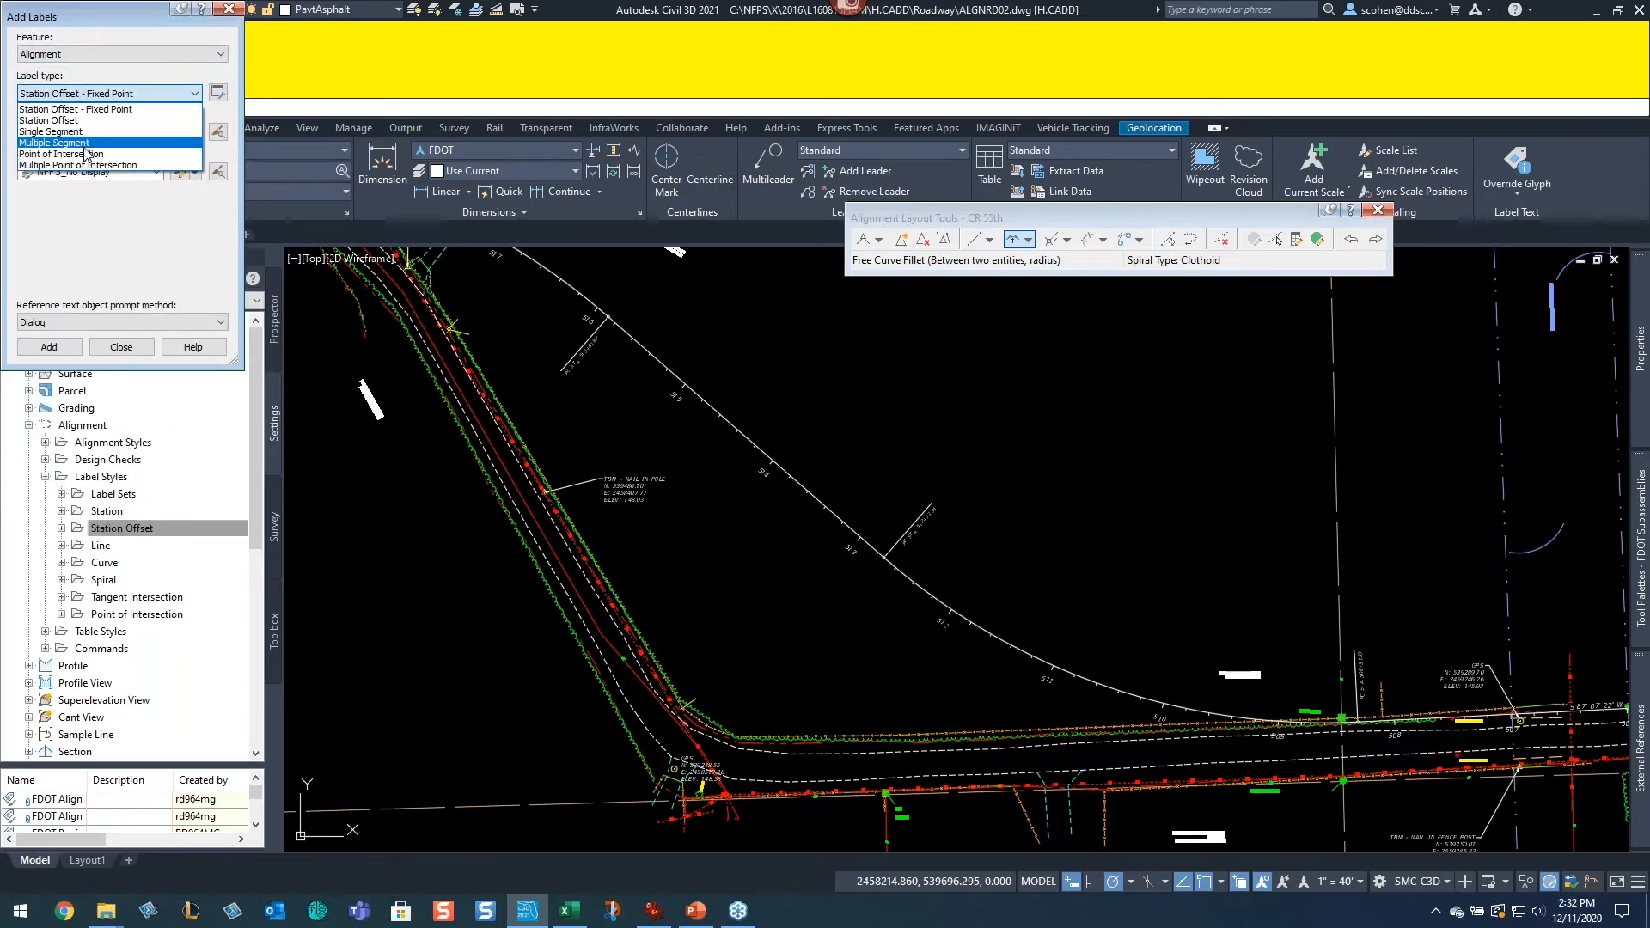
click(86, 144)
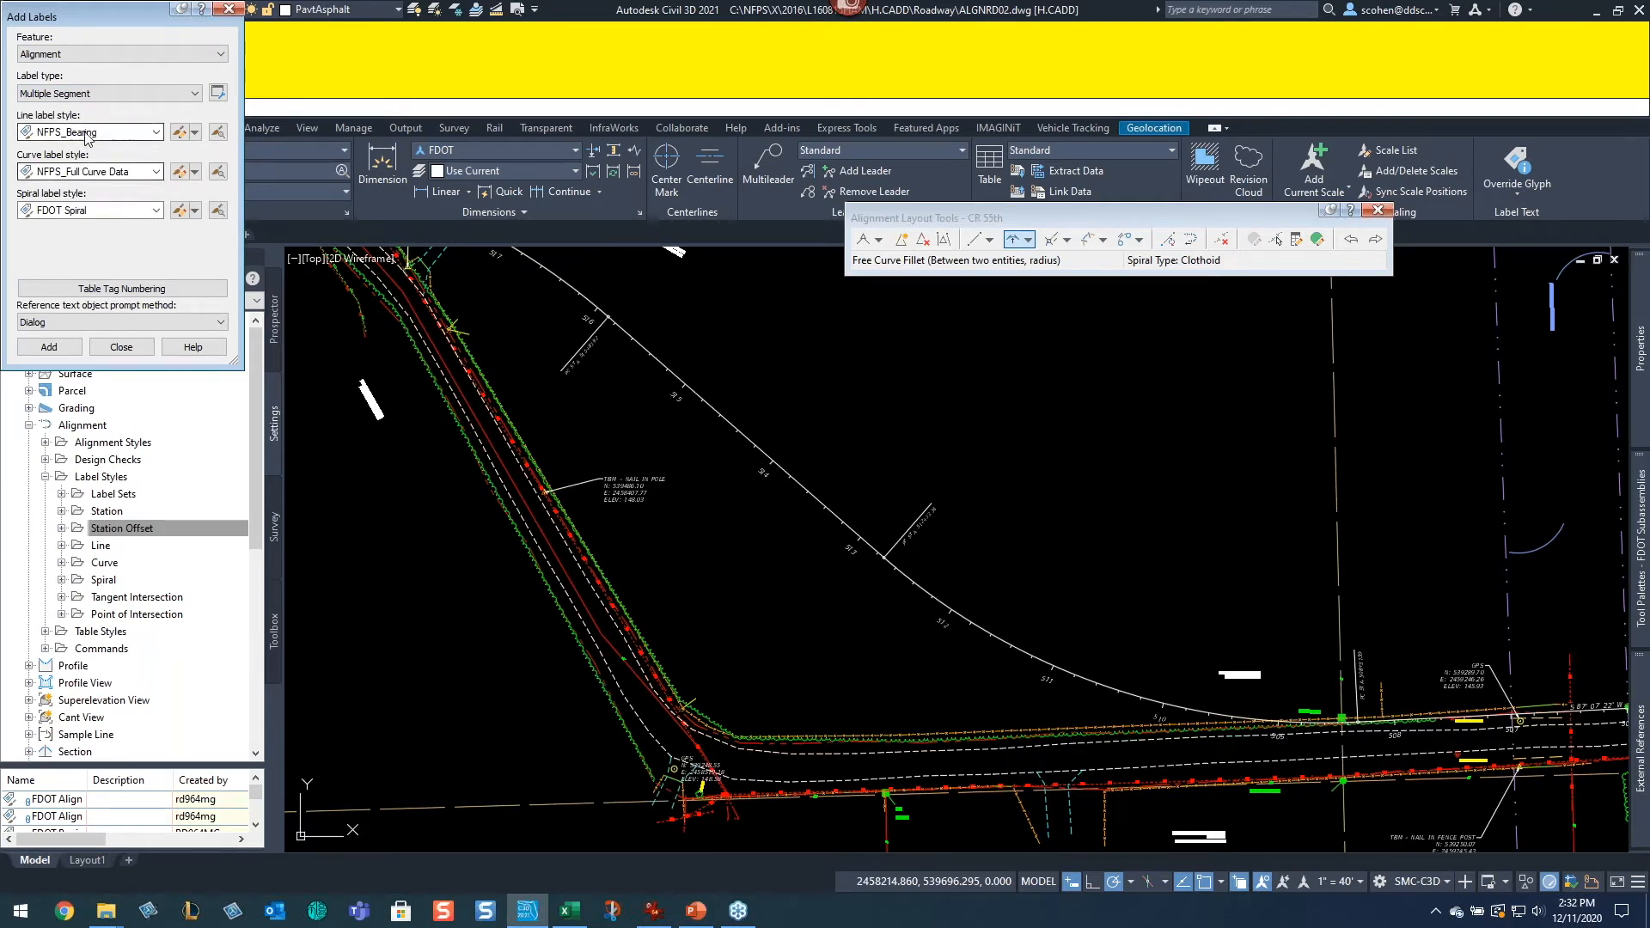
click(49, 348)
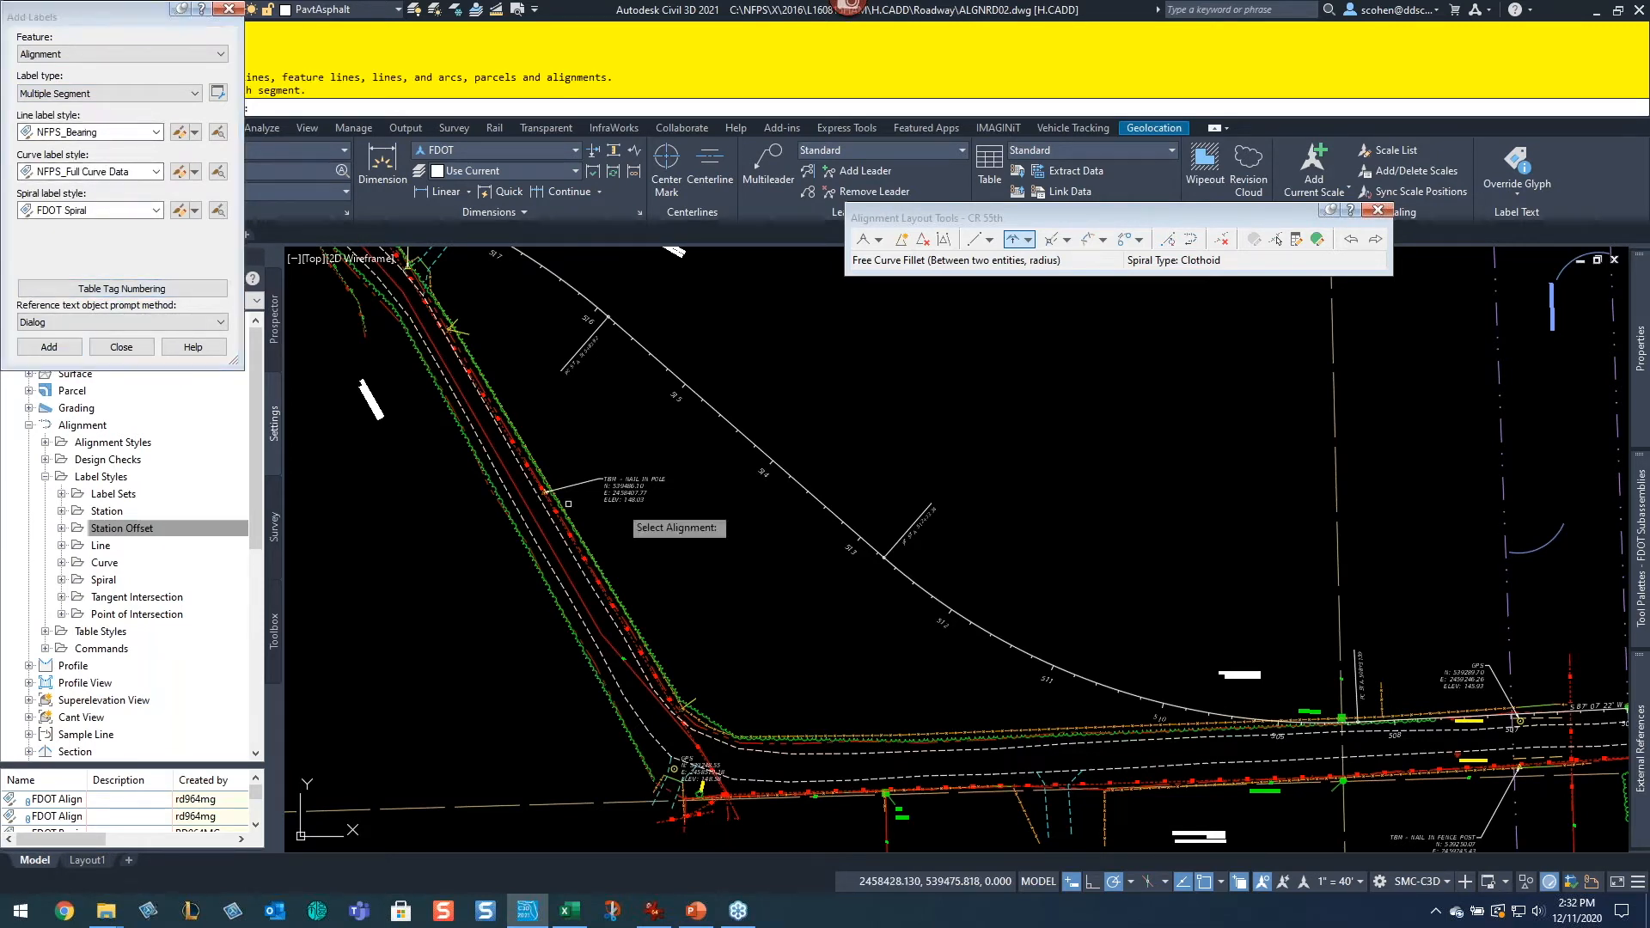
click(726, 421)
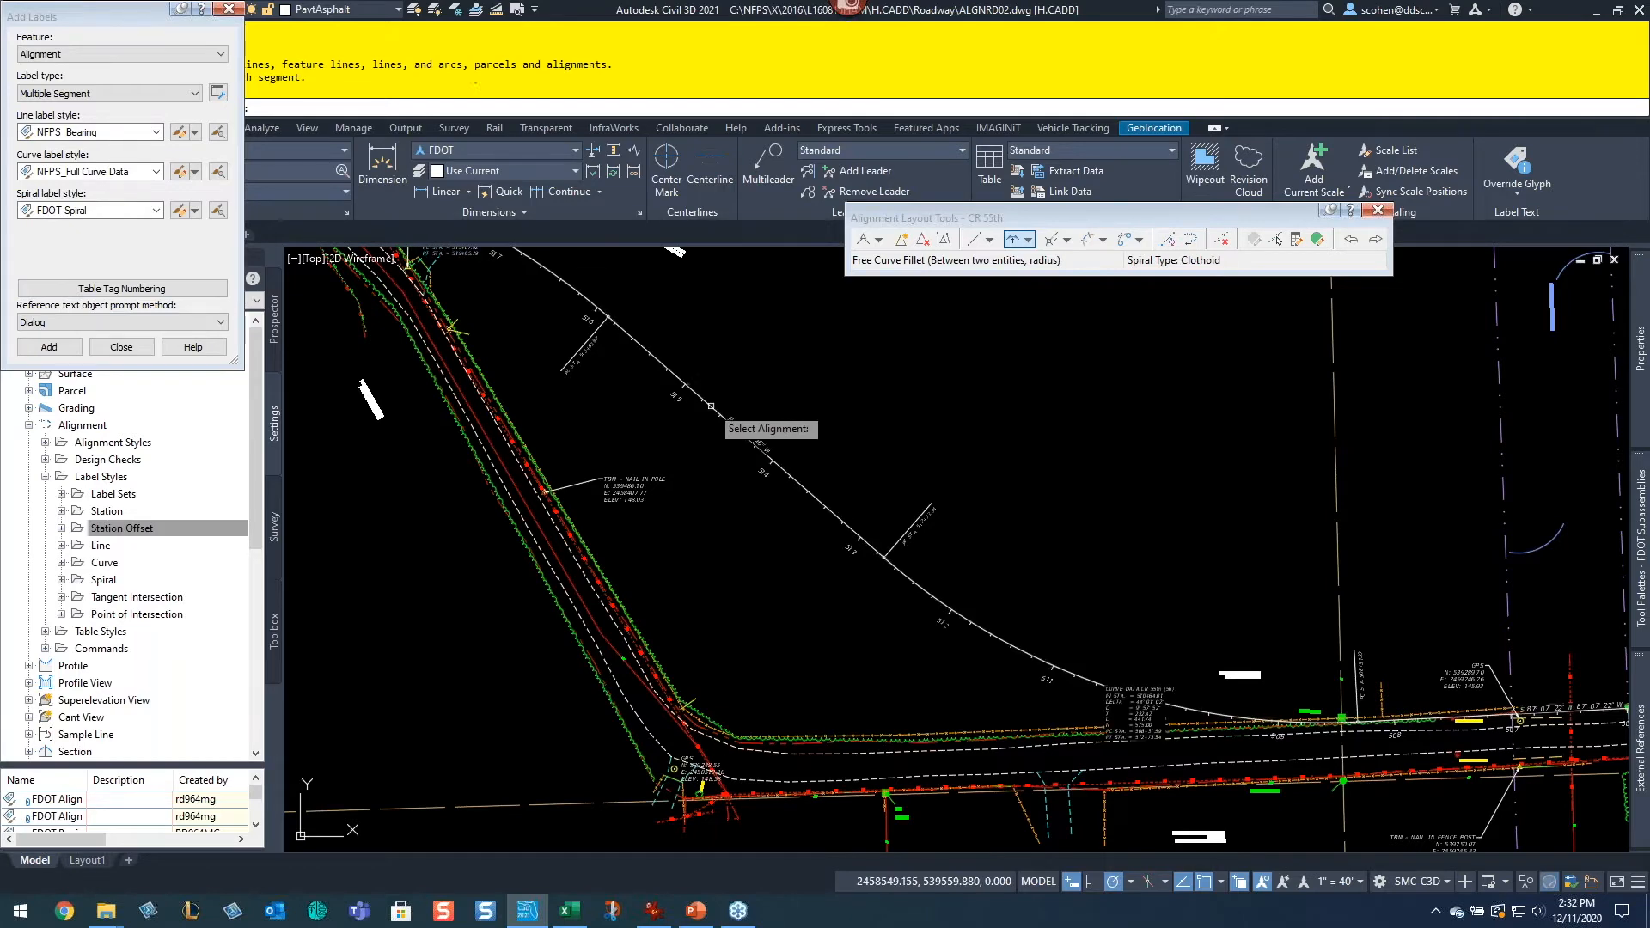
click(228, 10)
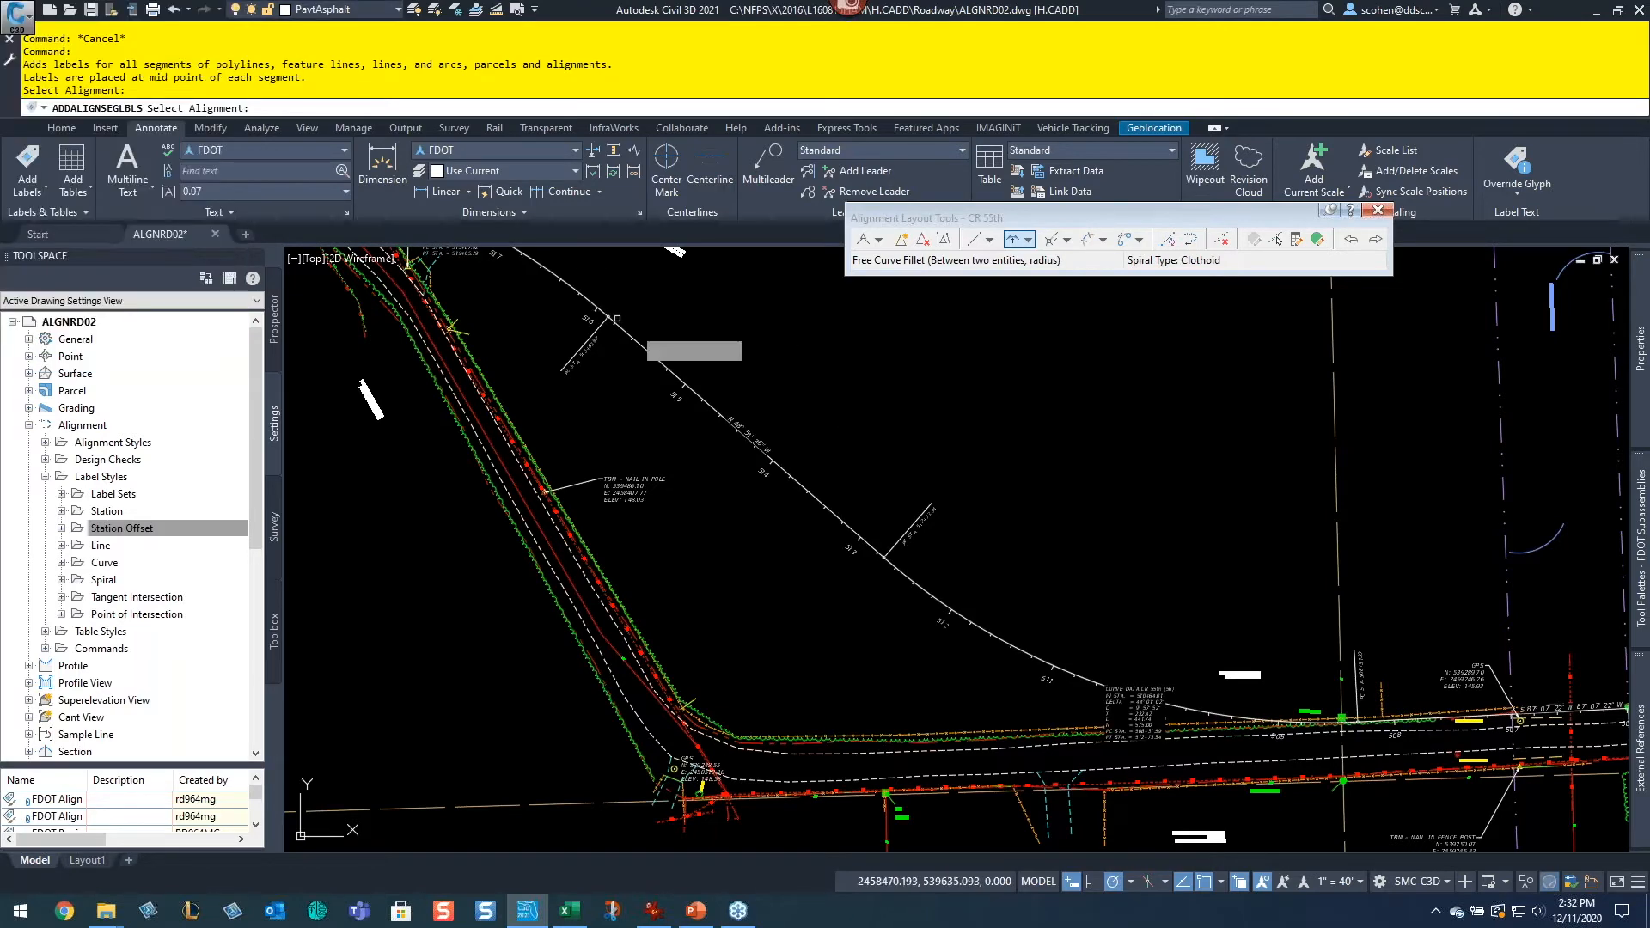
Step: Examine the new segment and curve data labels along the CR 55th alignment
scroll(1154, 701, up, 2)
scroll(1145, 733, up, 2)
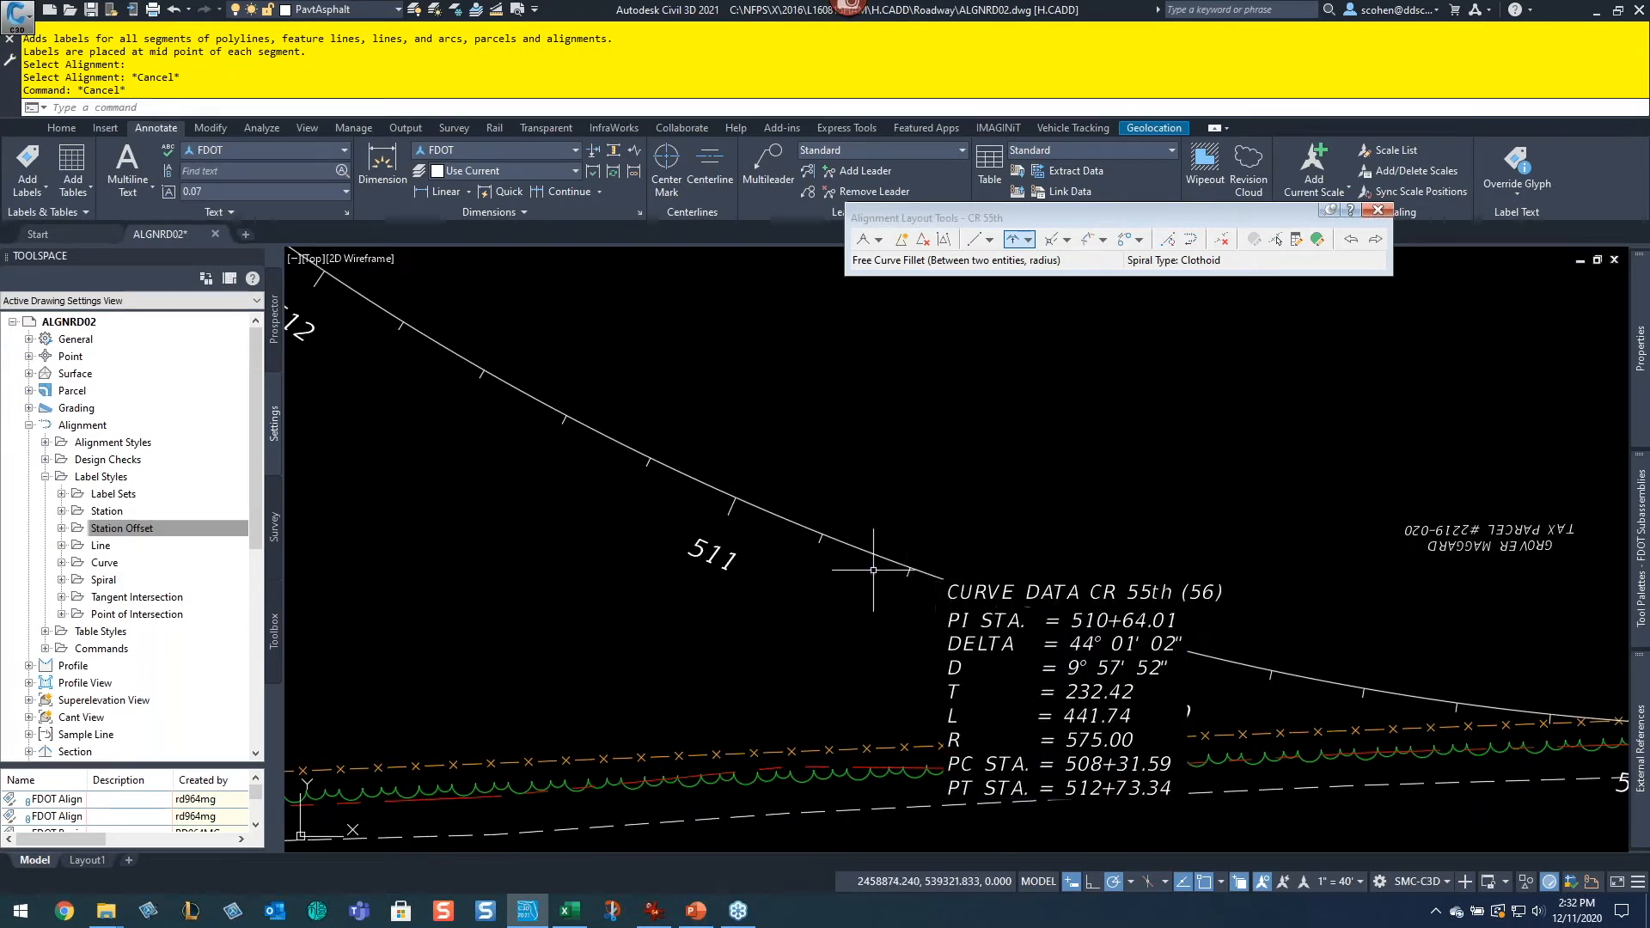
scroll(1070, 520, down, 4)
middle_drag(839, 412, 1171, 560)
middle_drag(730, 301, 1069, 679)
middle_drag(683, 344, 906, 501)
scroll(907, 501, up, 2)
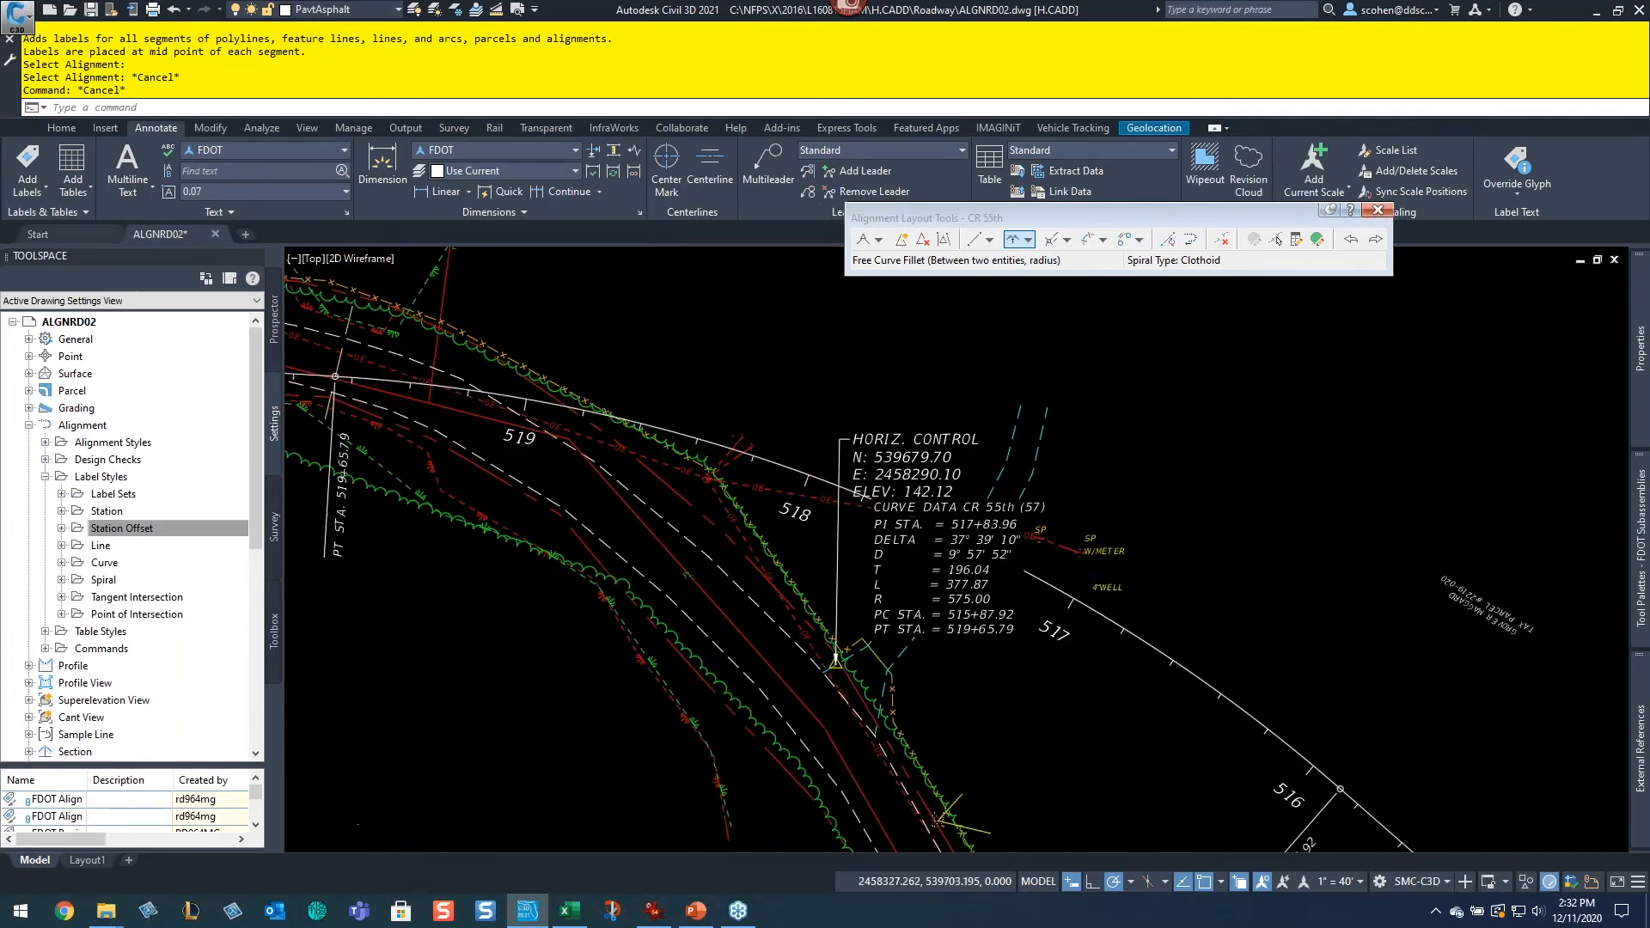
scroll(952, 601, up, 2)
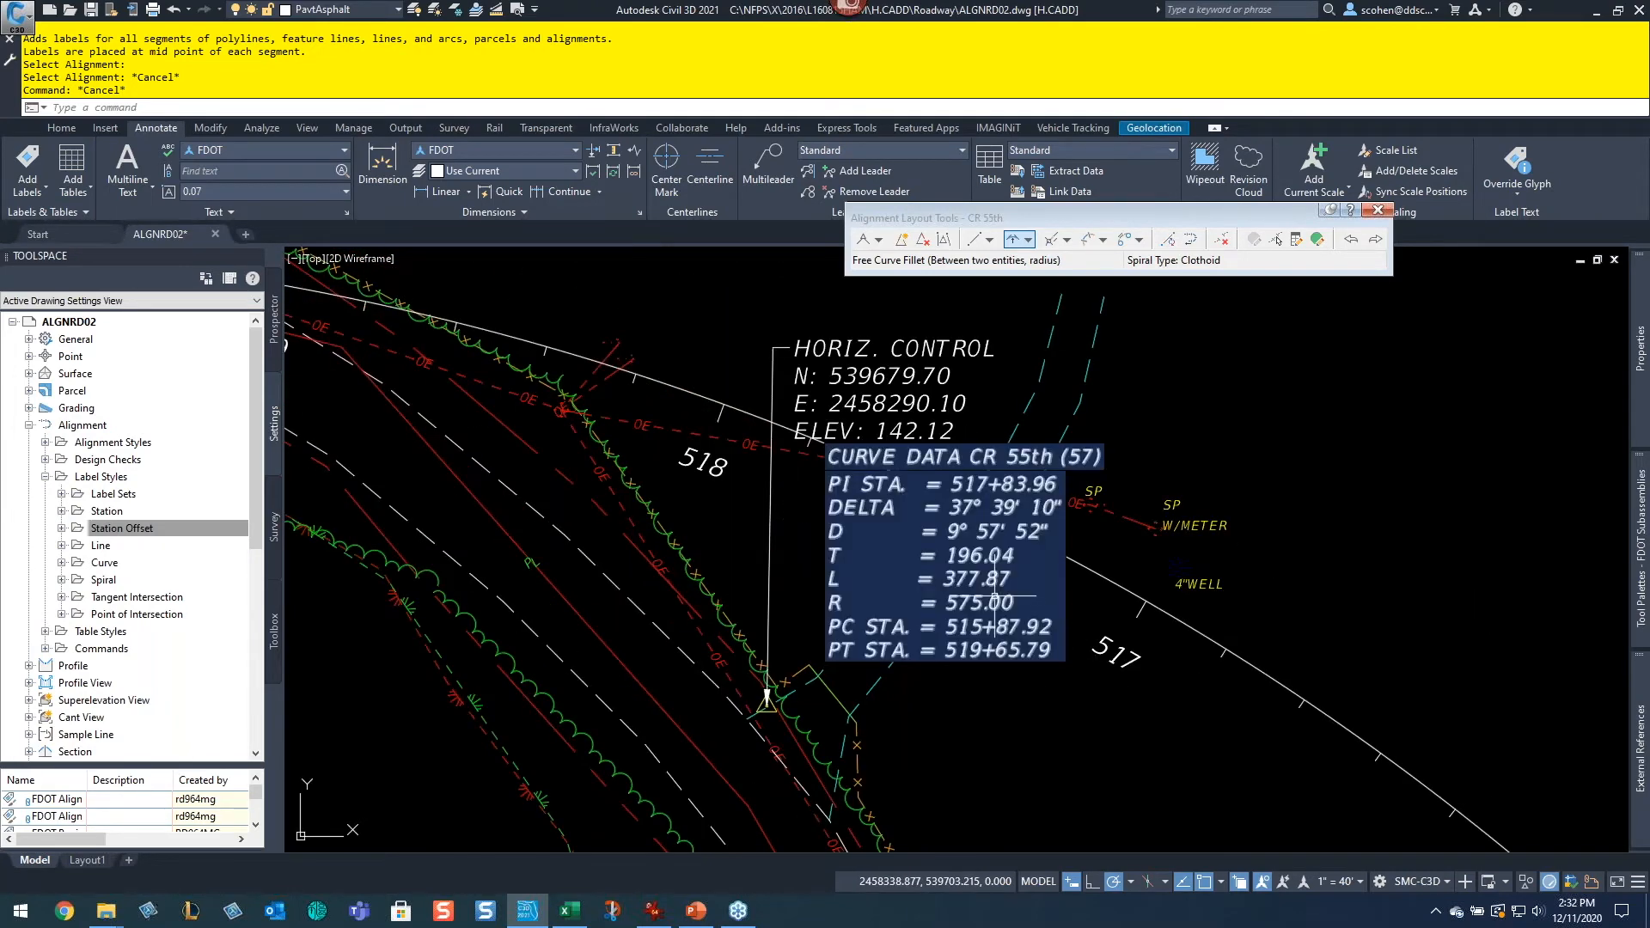
scroll(994, 597, down, 3)
middle_drag(607, 494, 1013, 507)
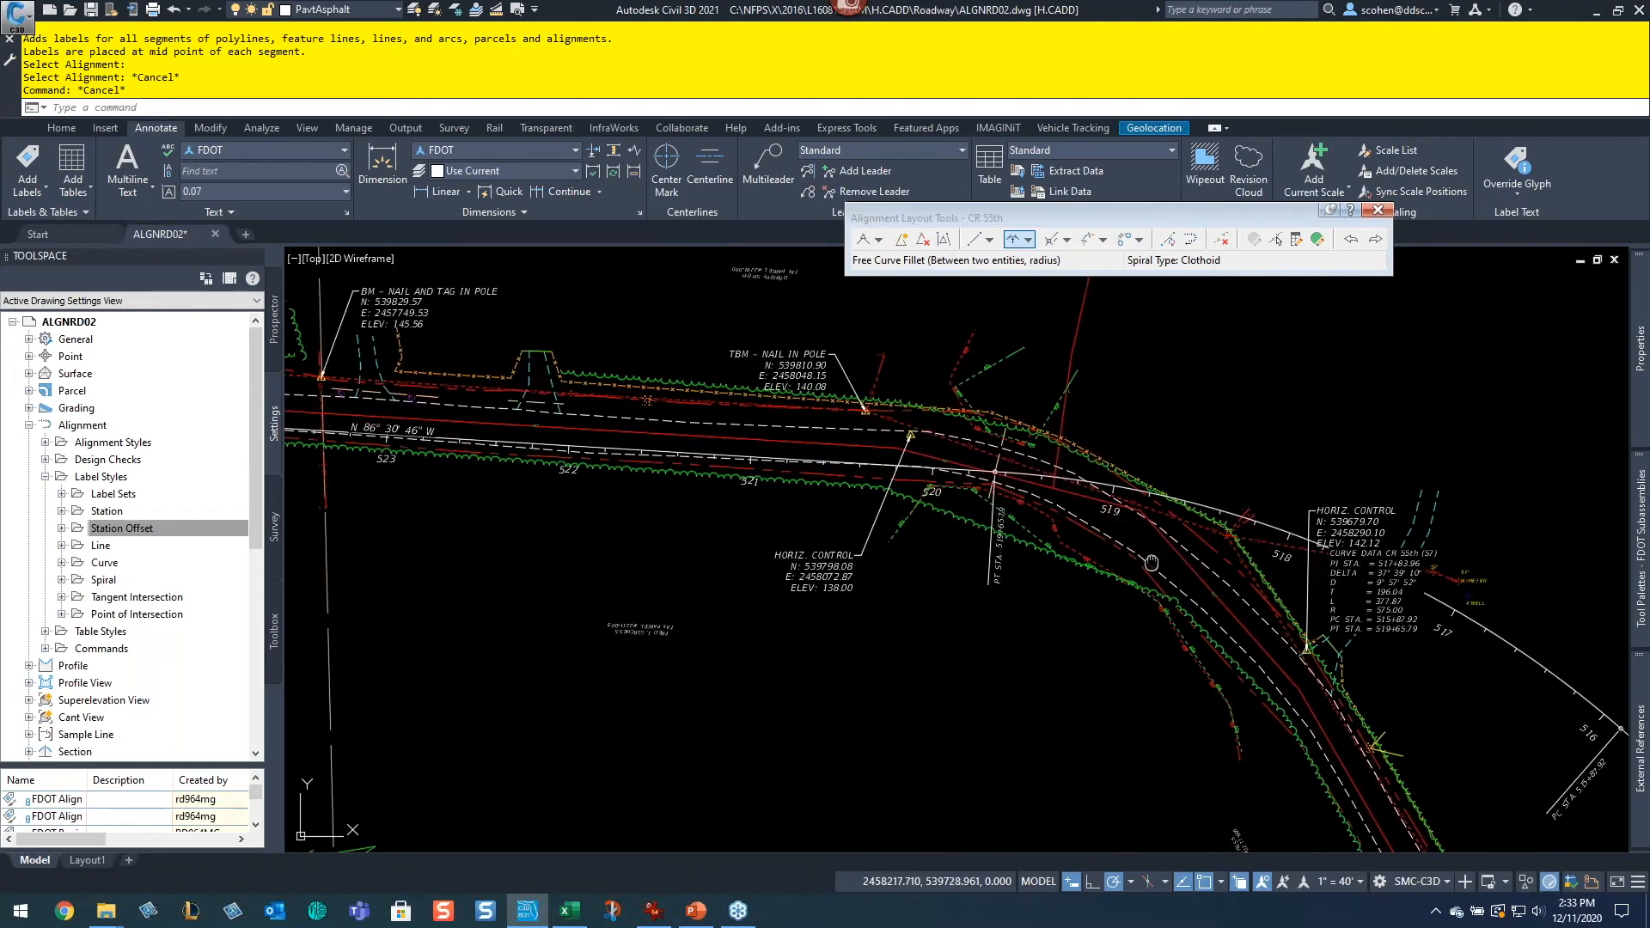
middle_drag(1151, 563, 751, 380)
middle_drag(1336, 680, 680, 399)
middle_drag(1270, 640, 775, 429)
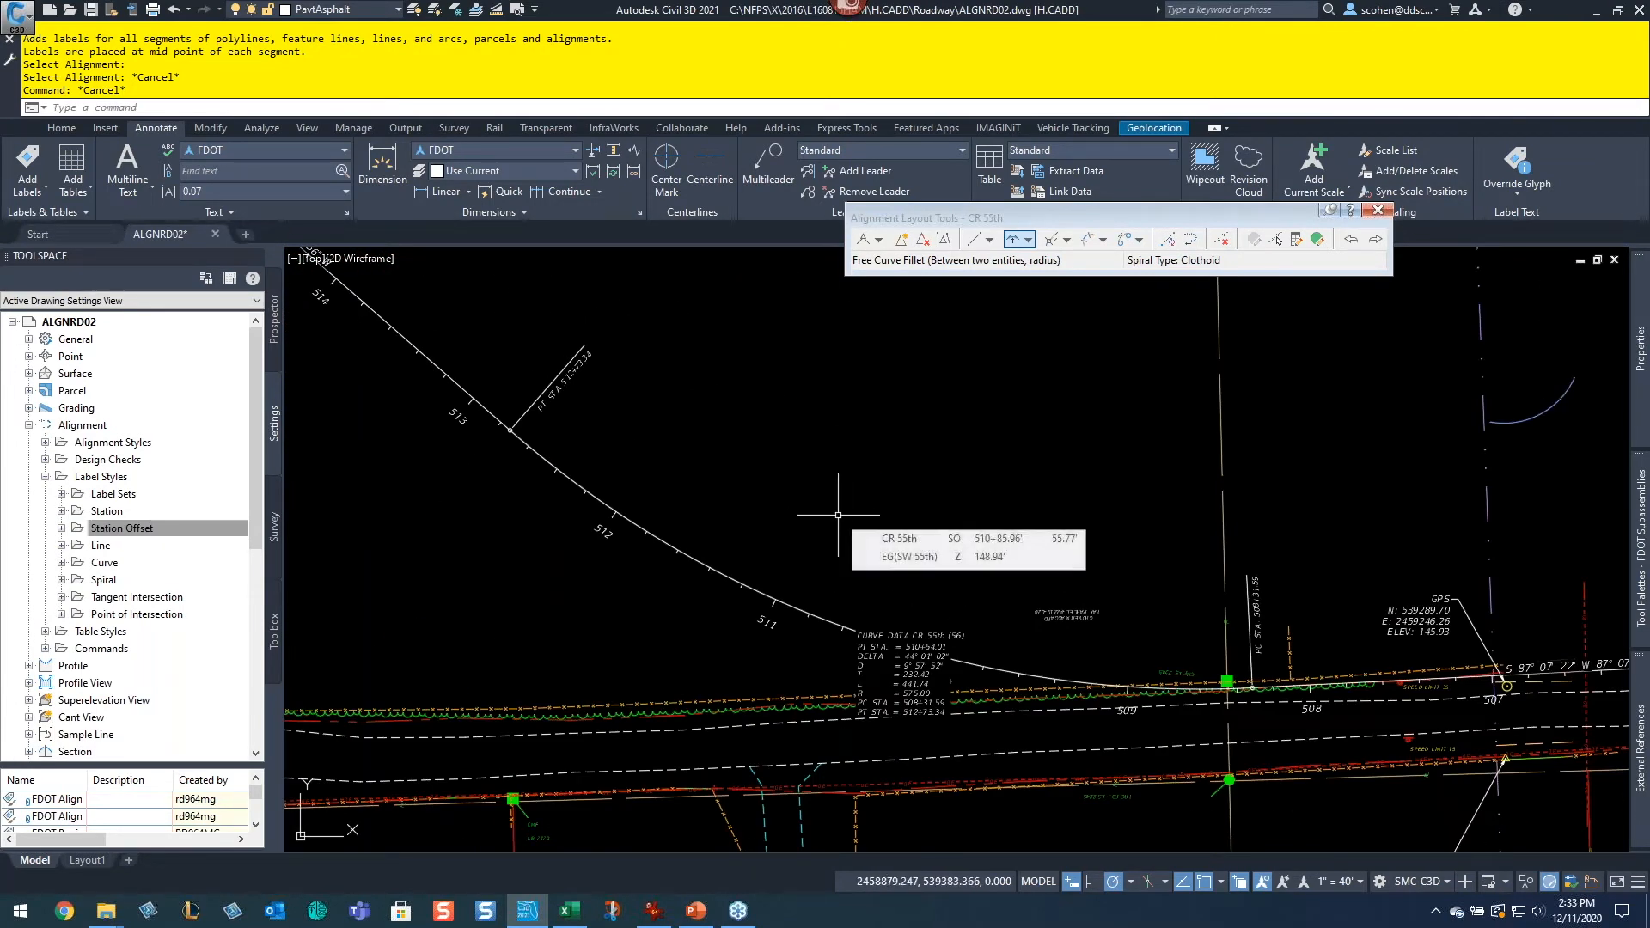
Step: Create offset alignments from CR 55th, two on each side, using the FDOT RW Proposed - Copy style
click(720, 570)
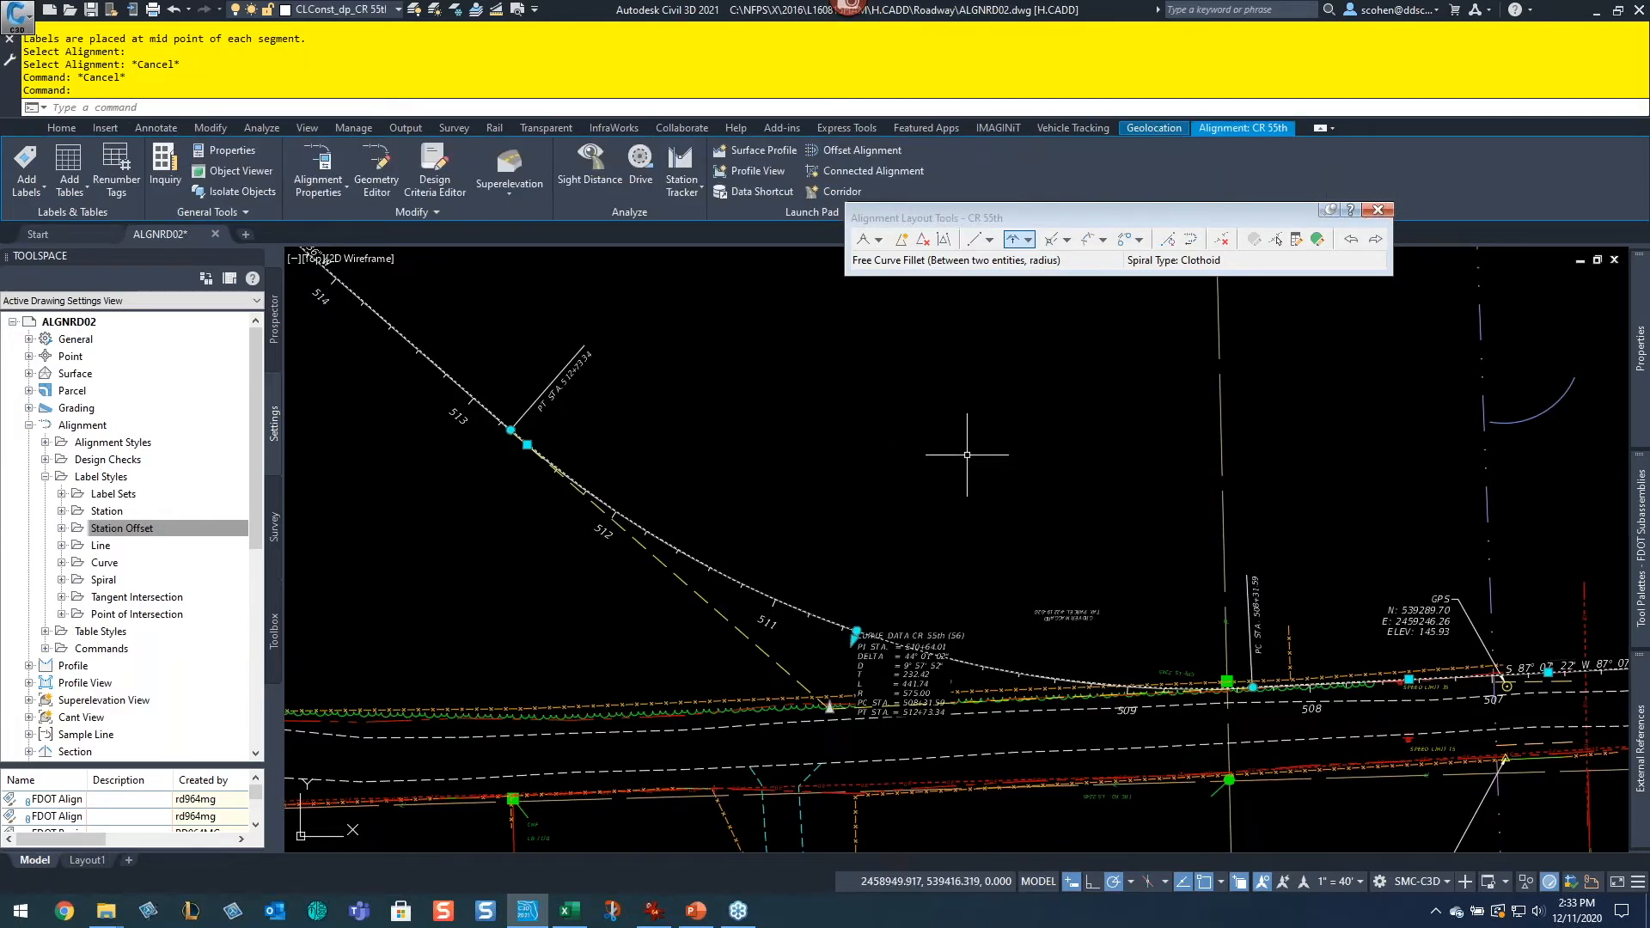
mouse_move(967, 455)
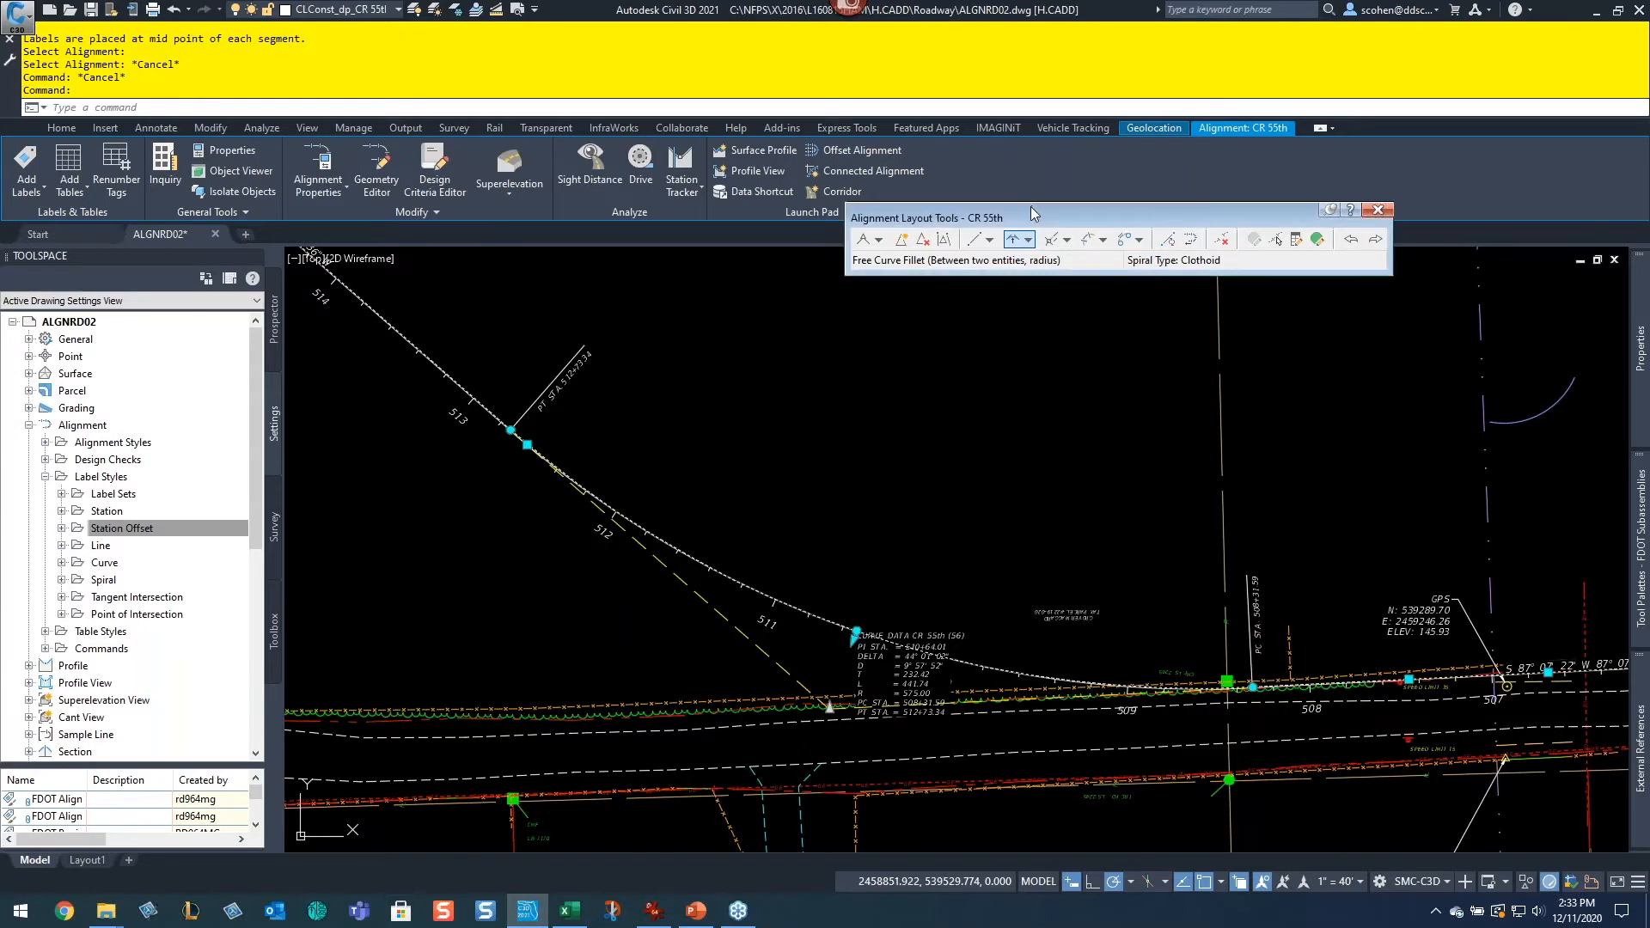
drag(1030, 208, 1289, 207)
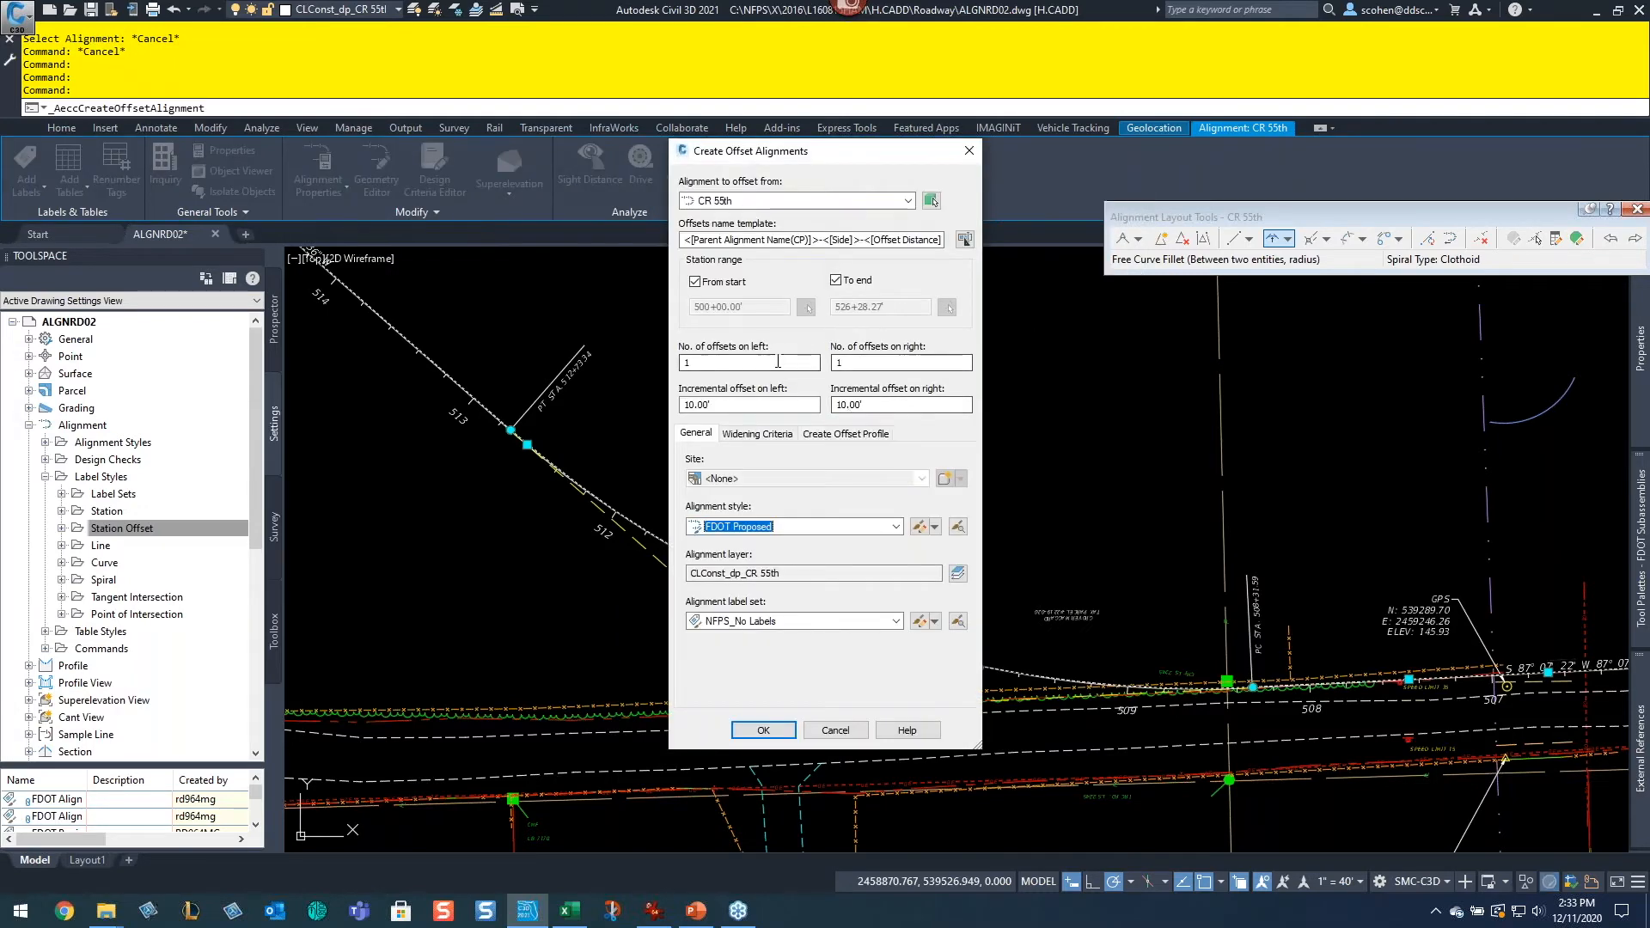
drag(757, 403, 679, 416)
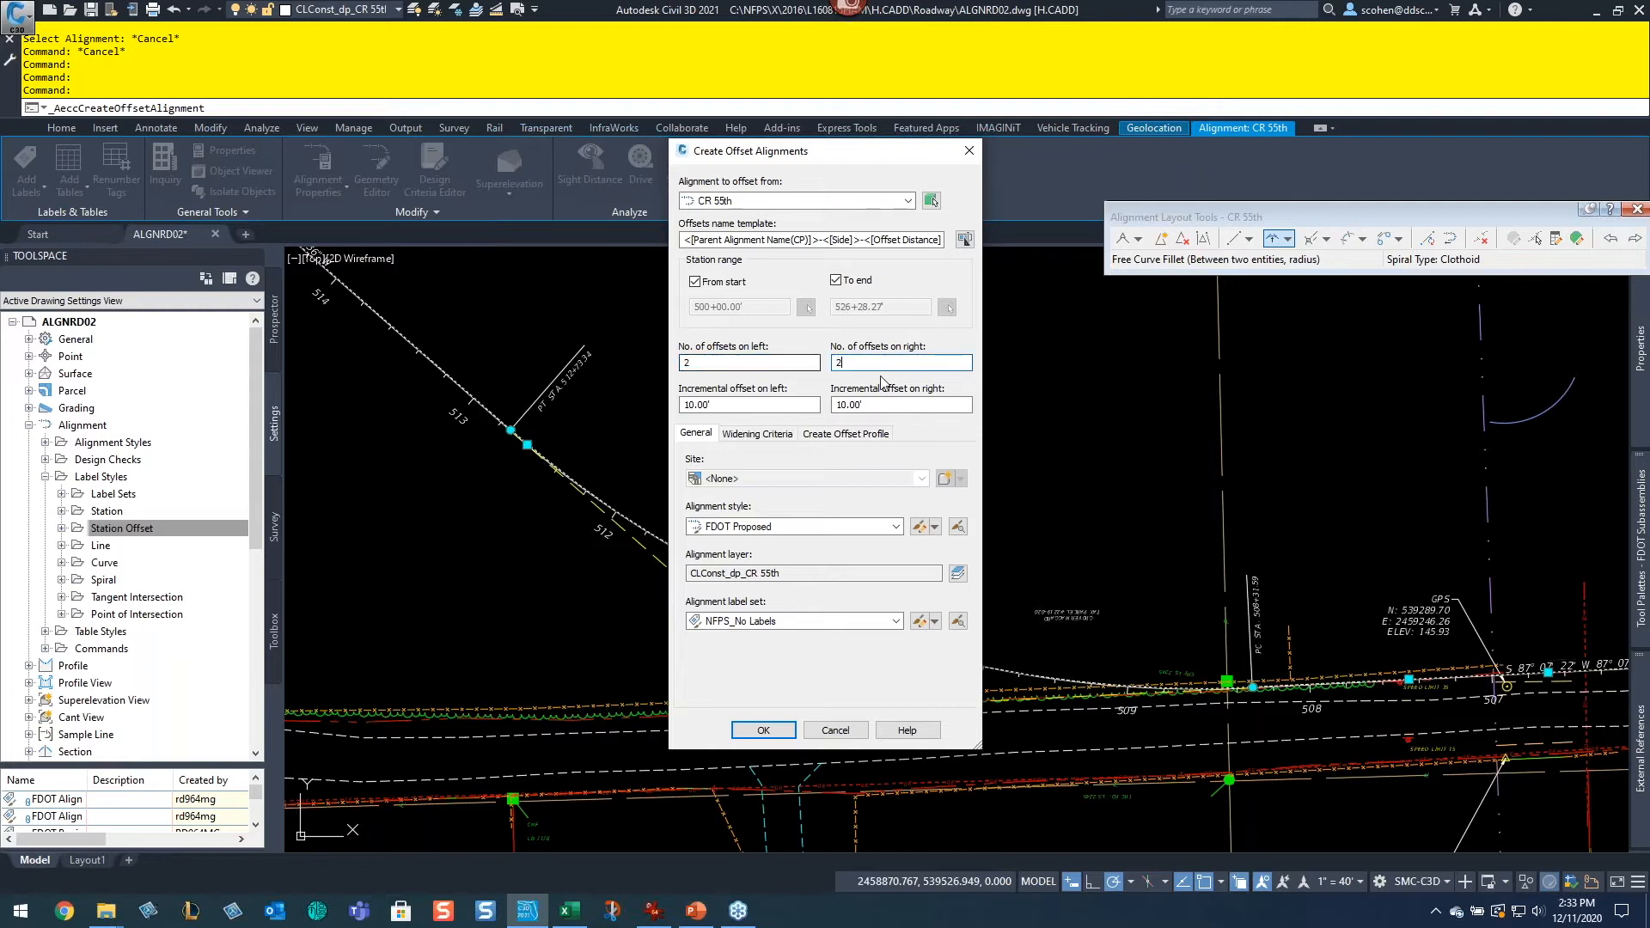
click(767, 530)
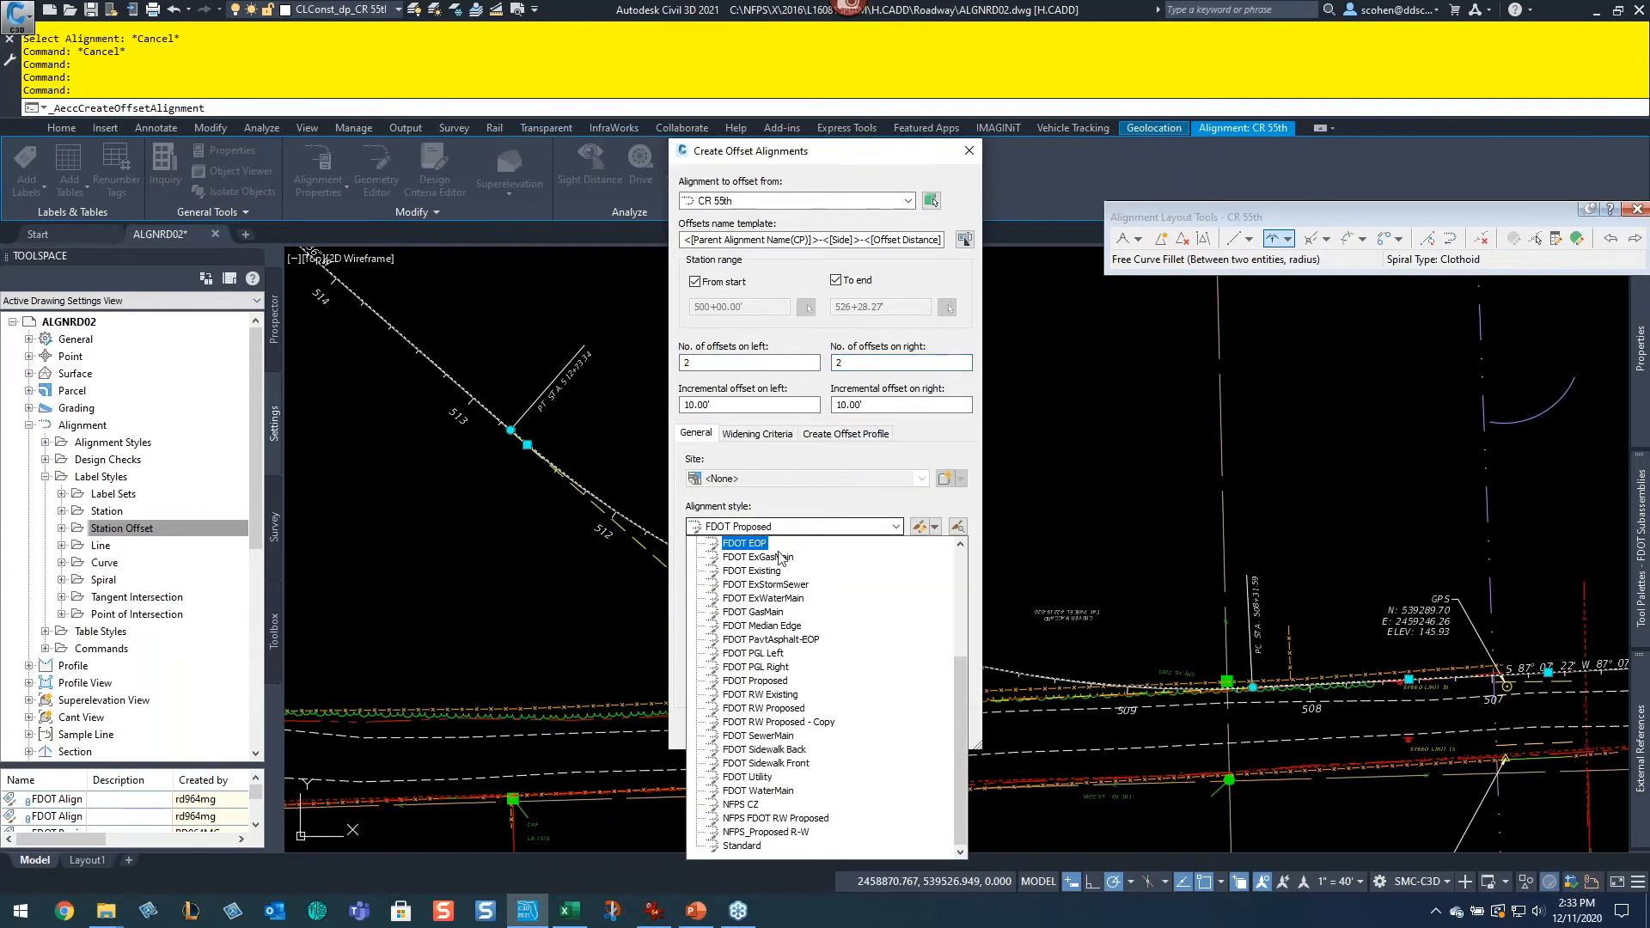
click(777, 721)
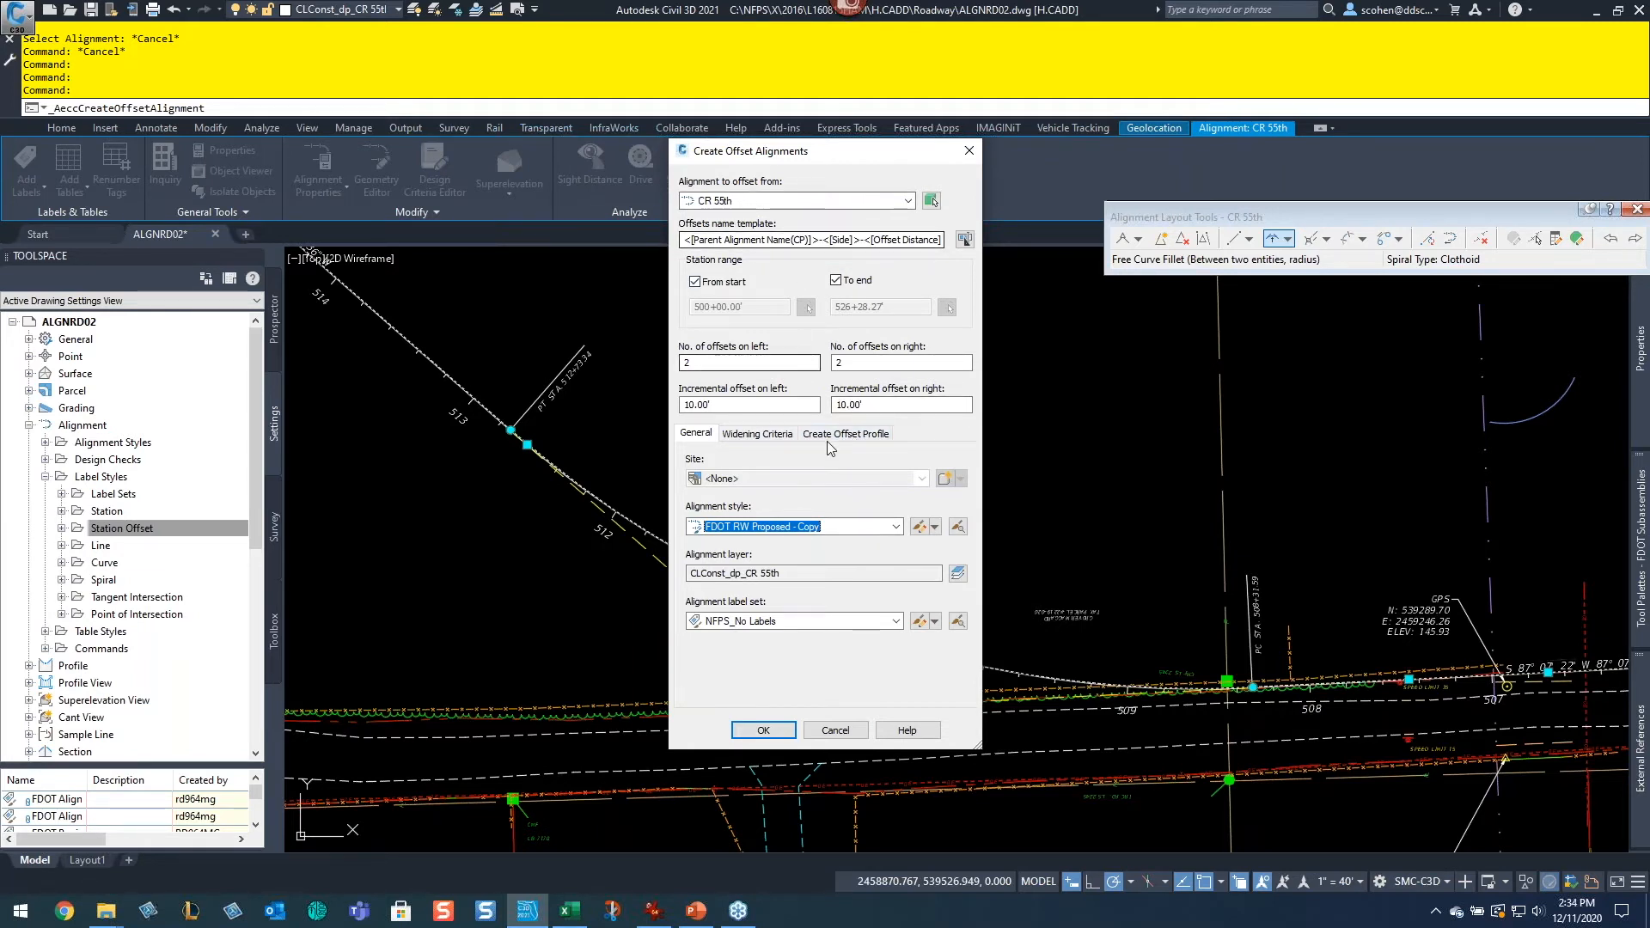
click(762, 730)
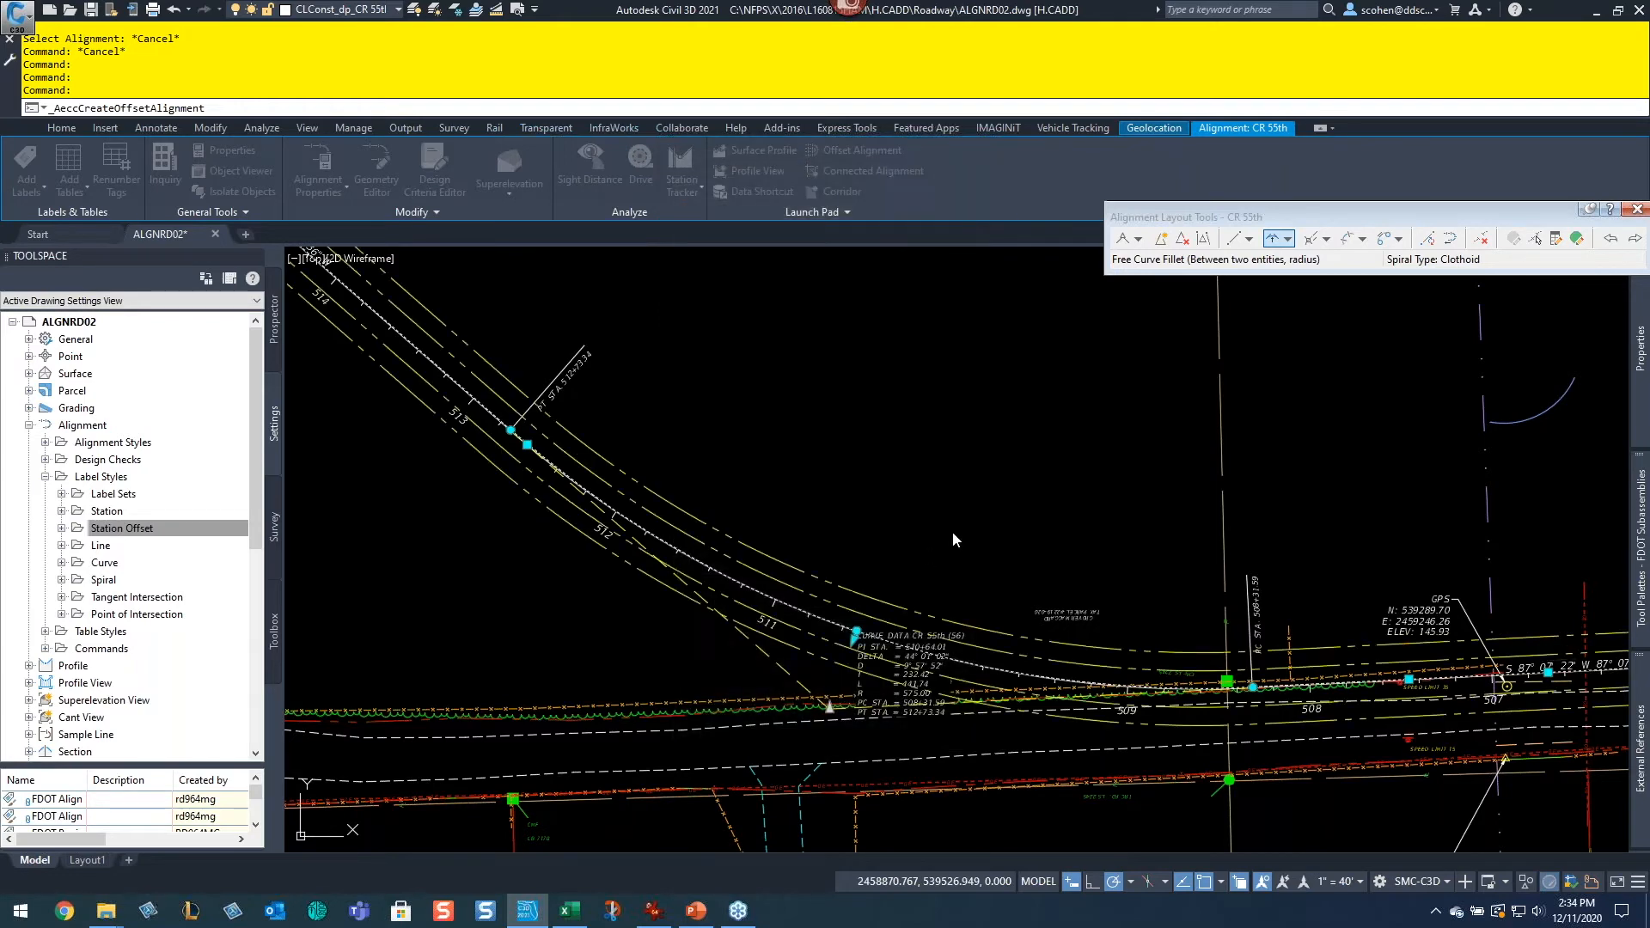
key(Escape)
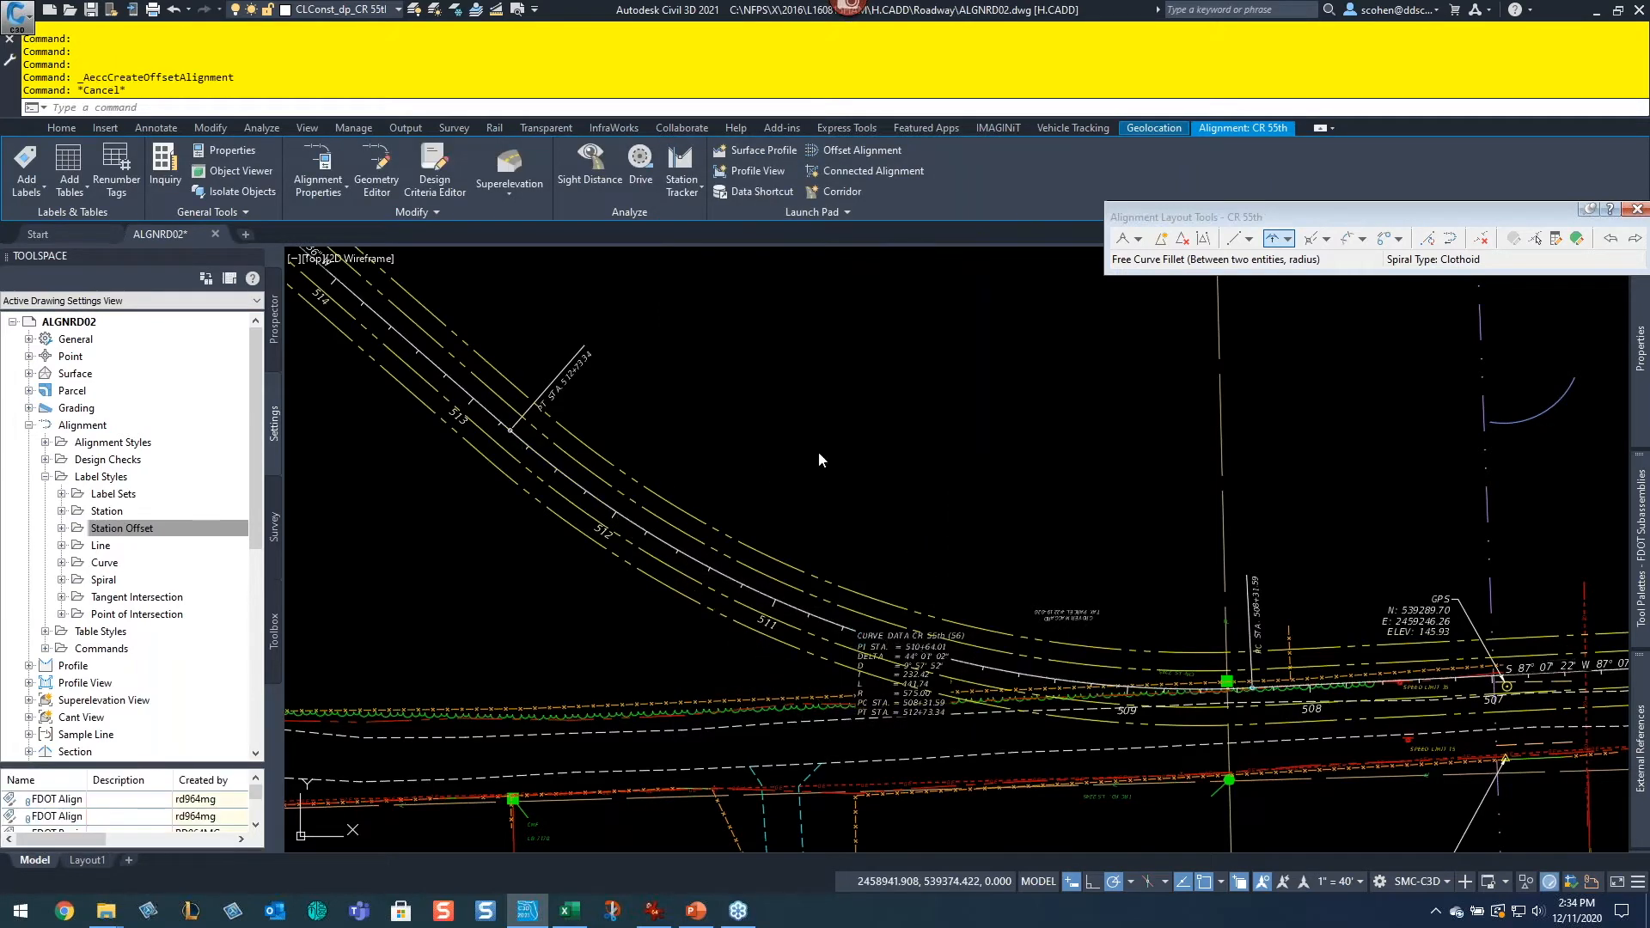
Step: Set the outer right offset alignment's offset to 40 with its offset grip
scroll(885, 567, up, 4)
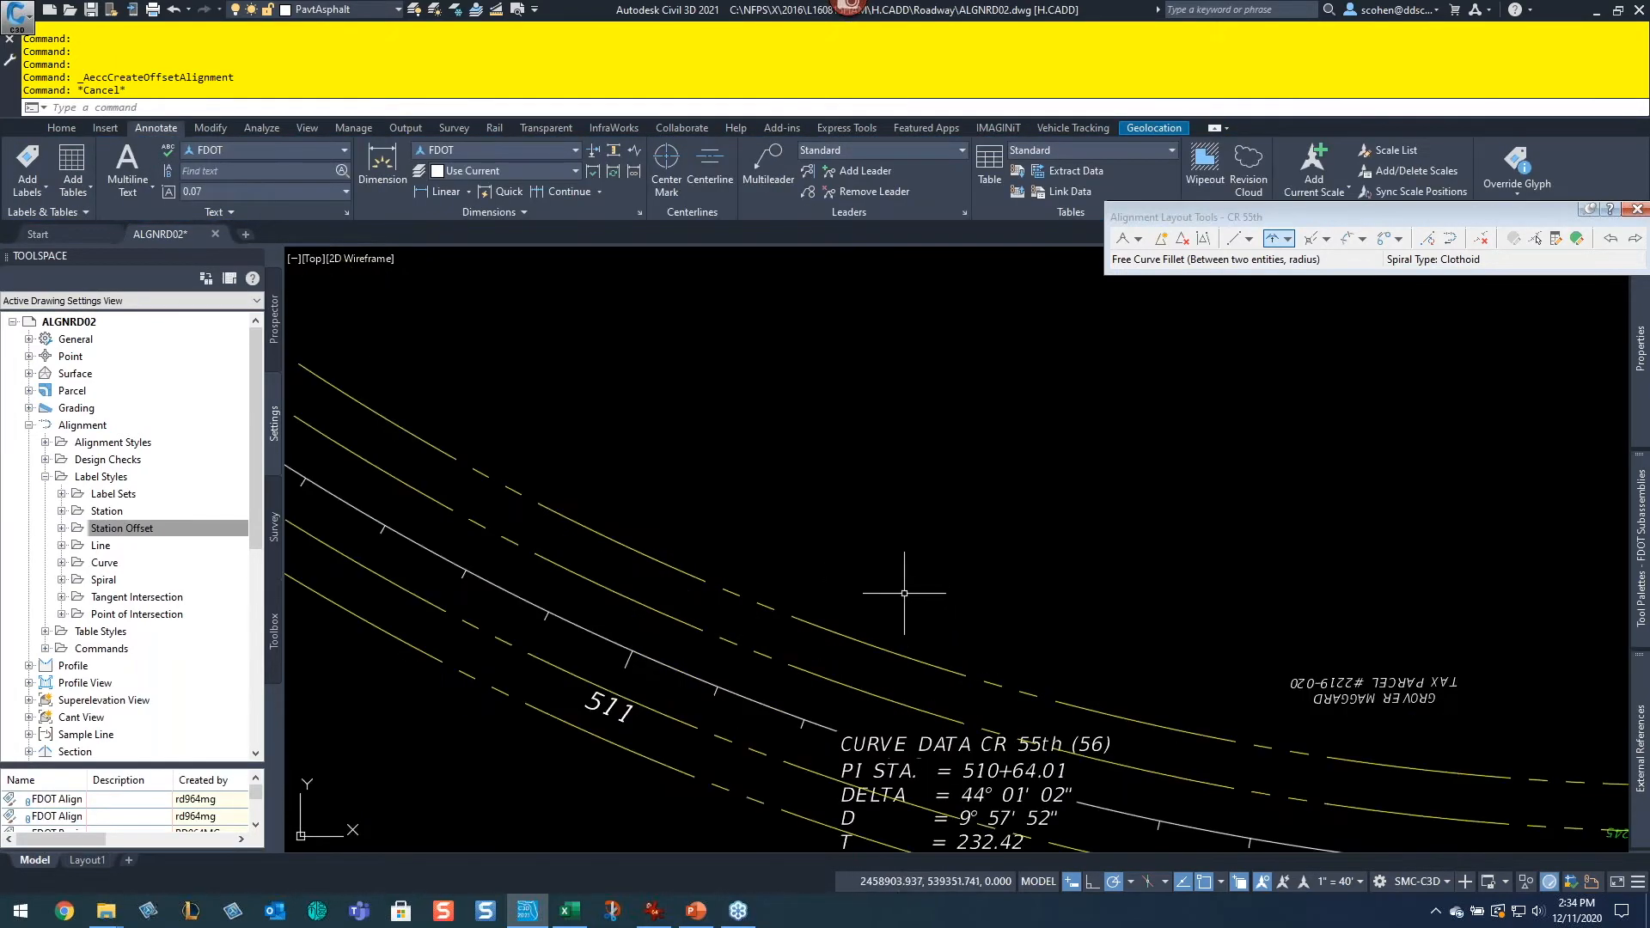
click(866, 646)
click(791, 578)
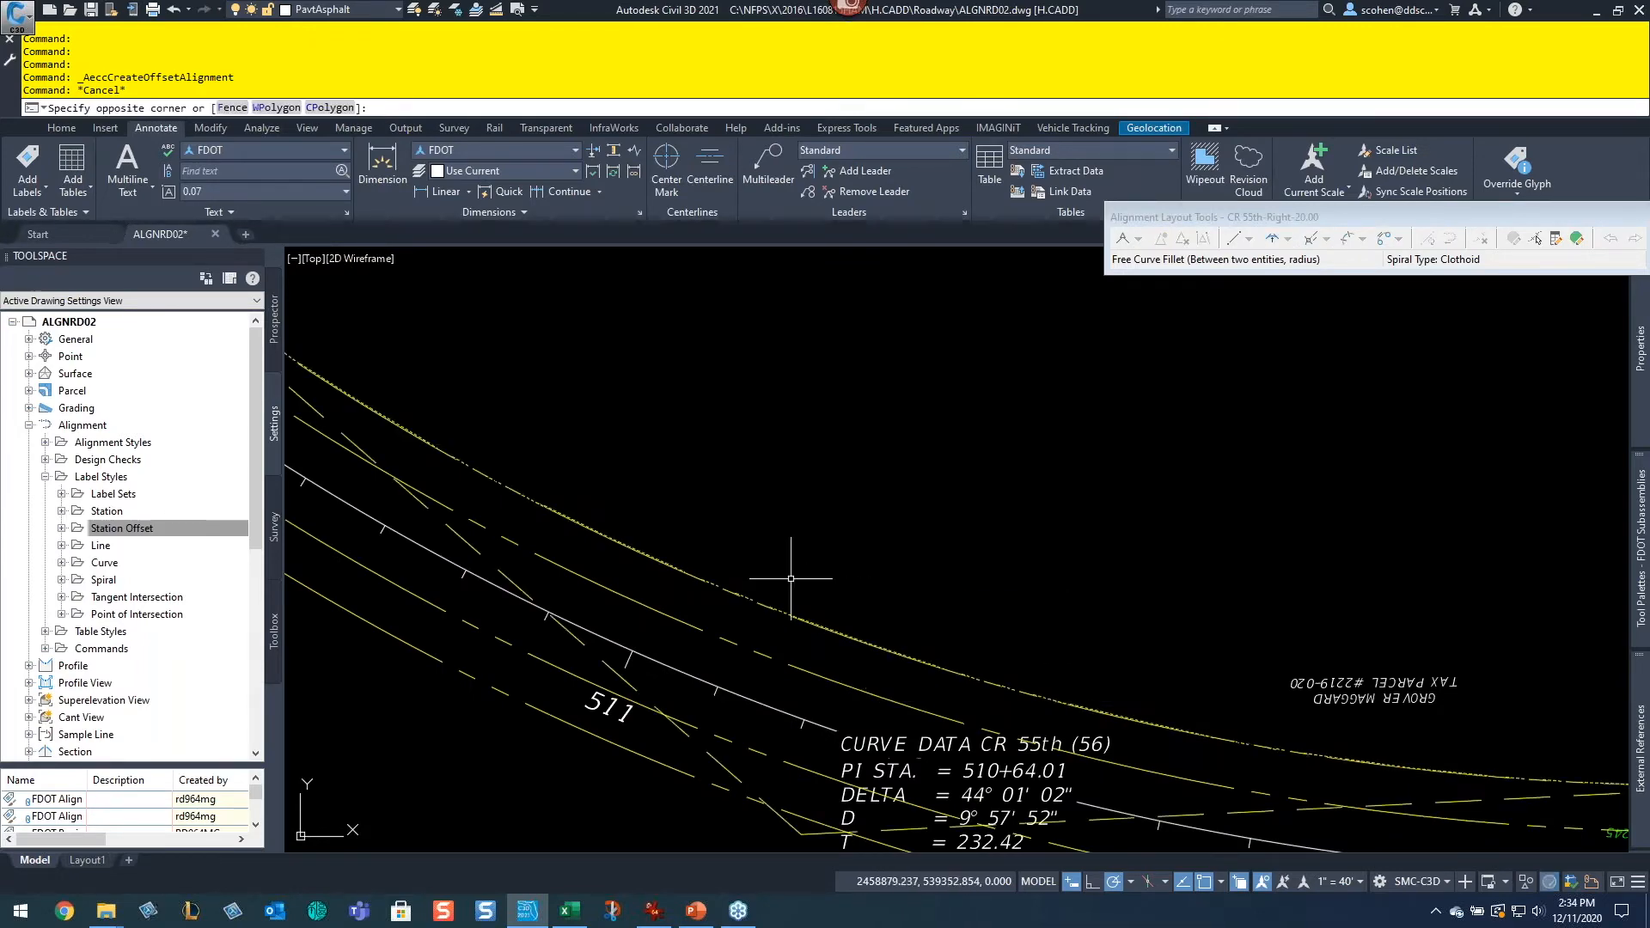
scroll(1135, 564, down, 5)
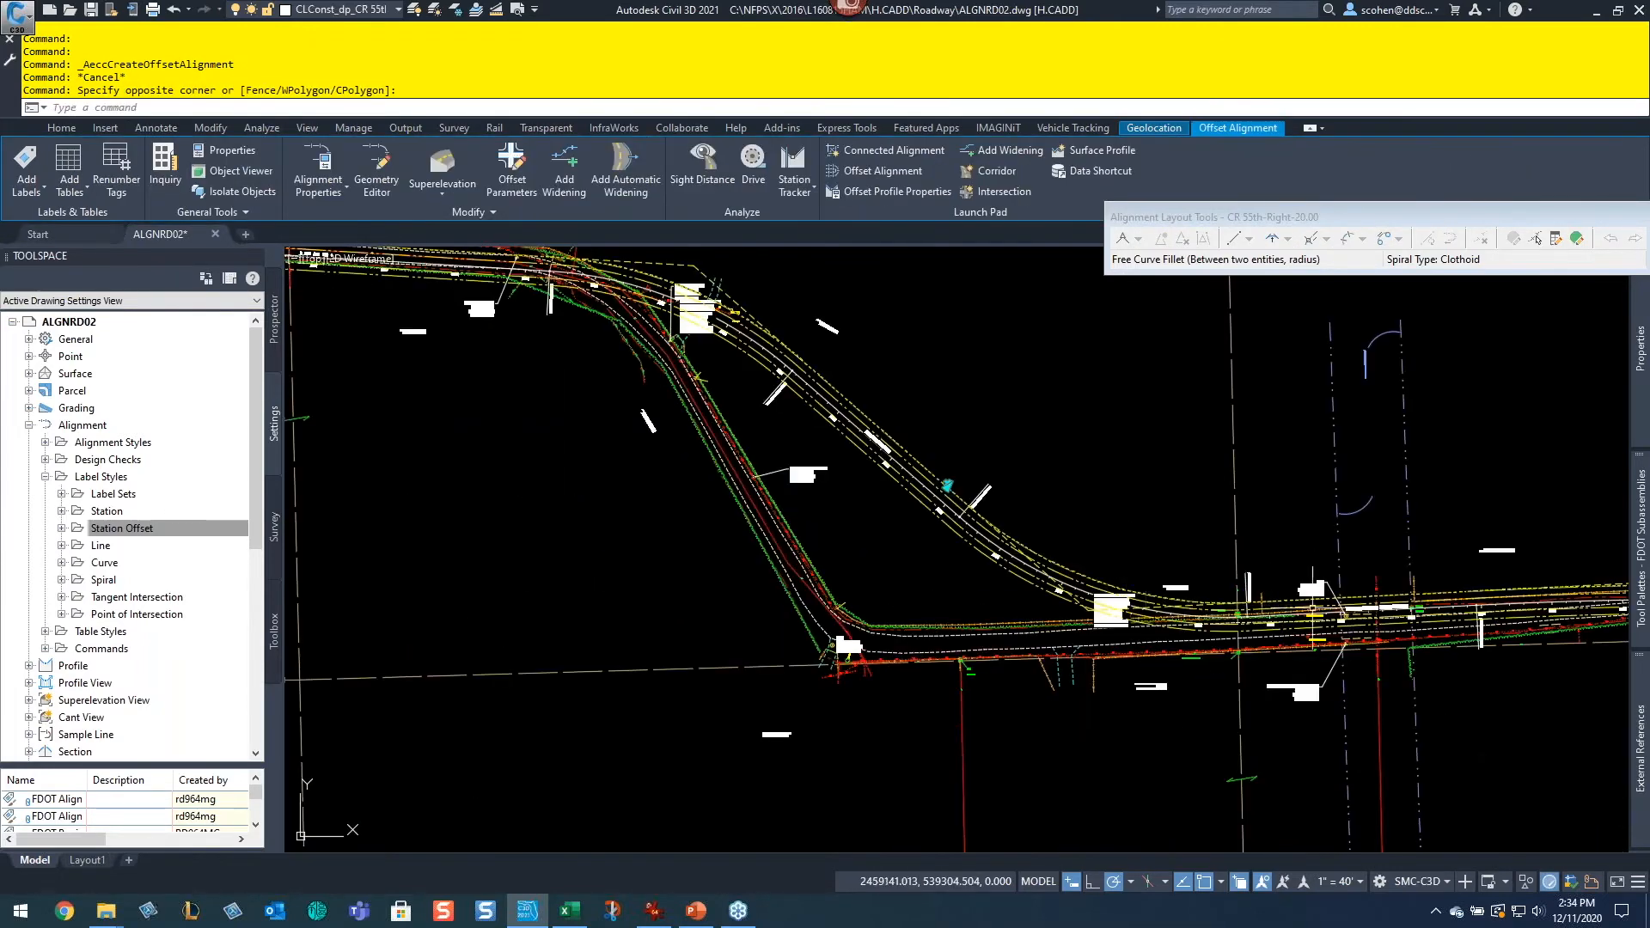
scroll(1169, 477, down, 5)
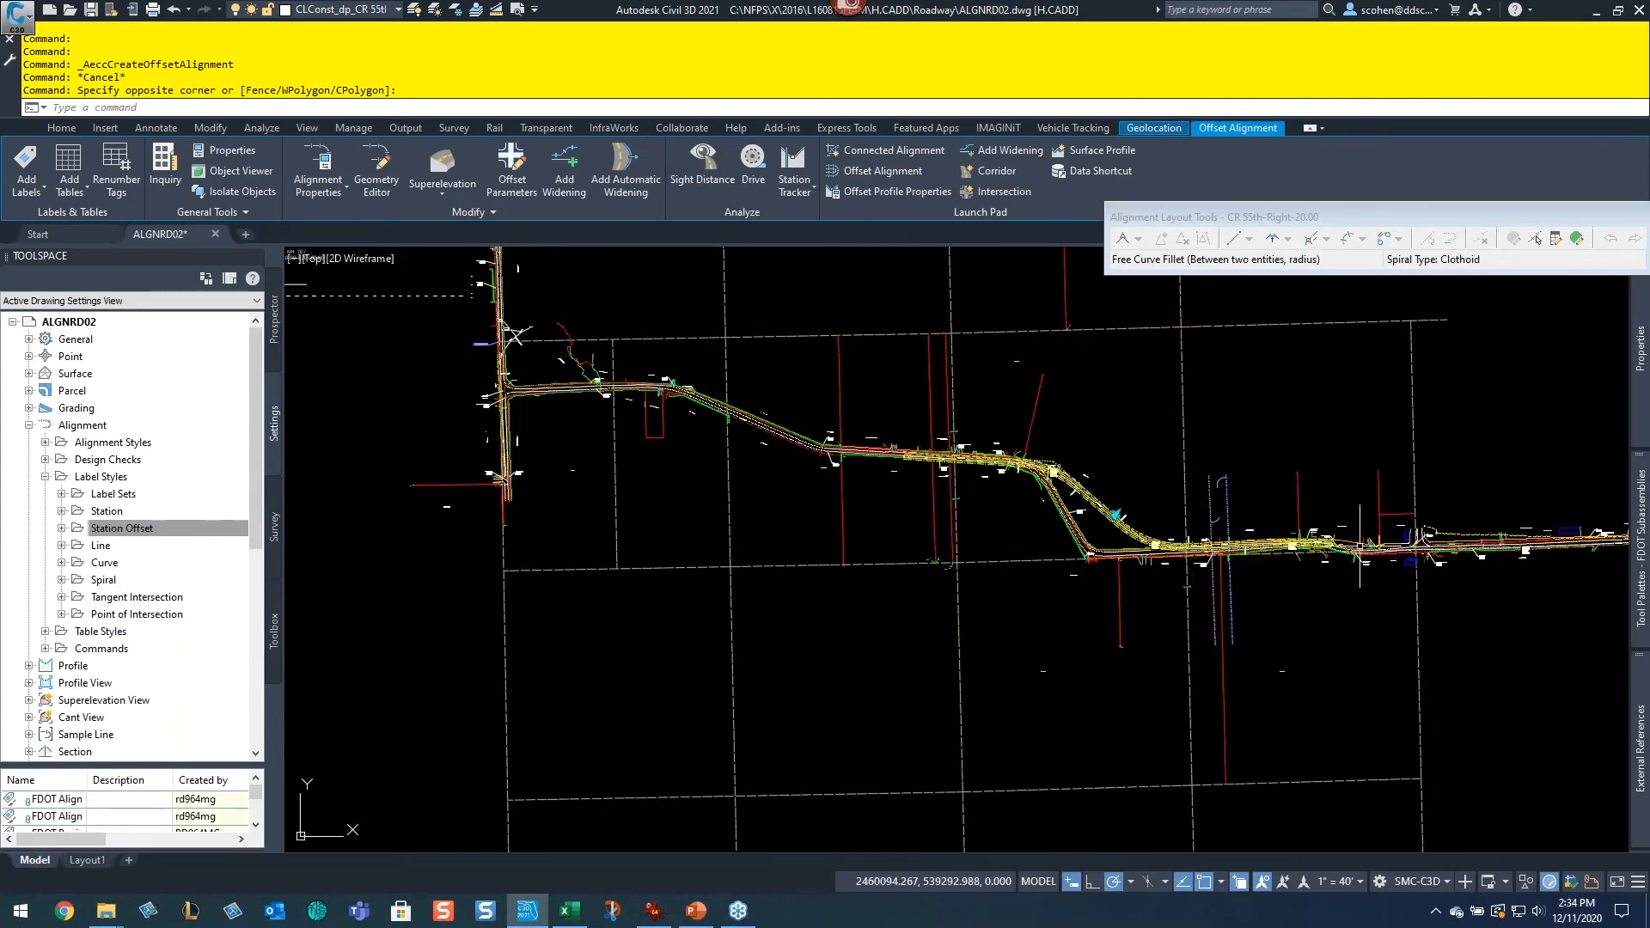
scroll(1172, 540, up, 6)
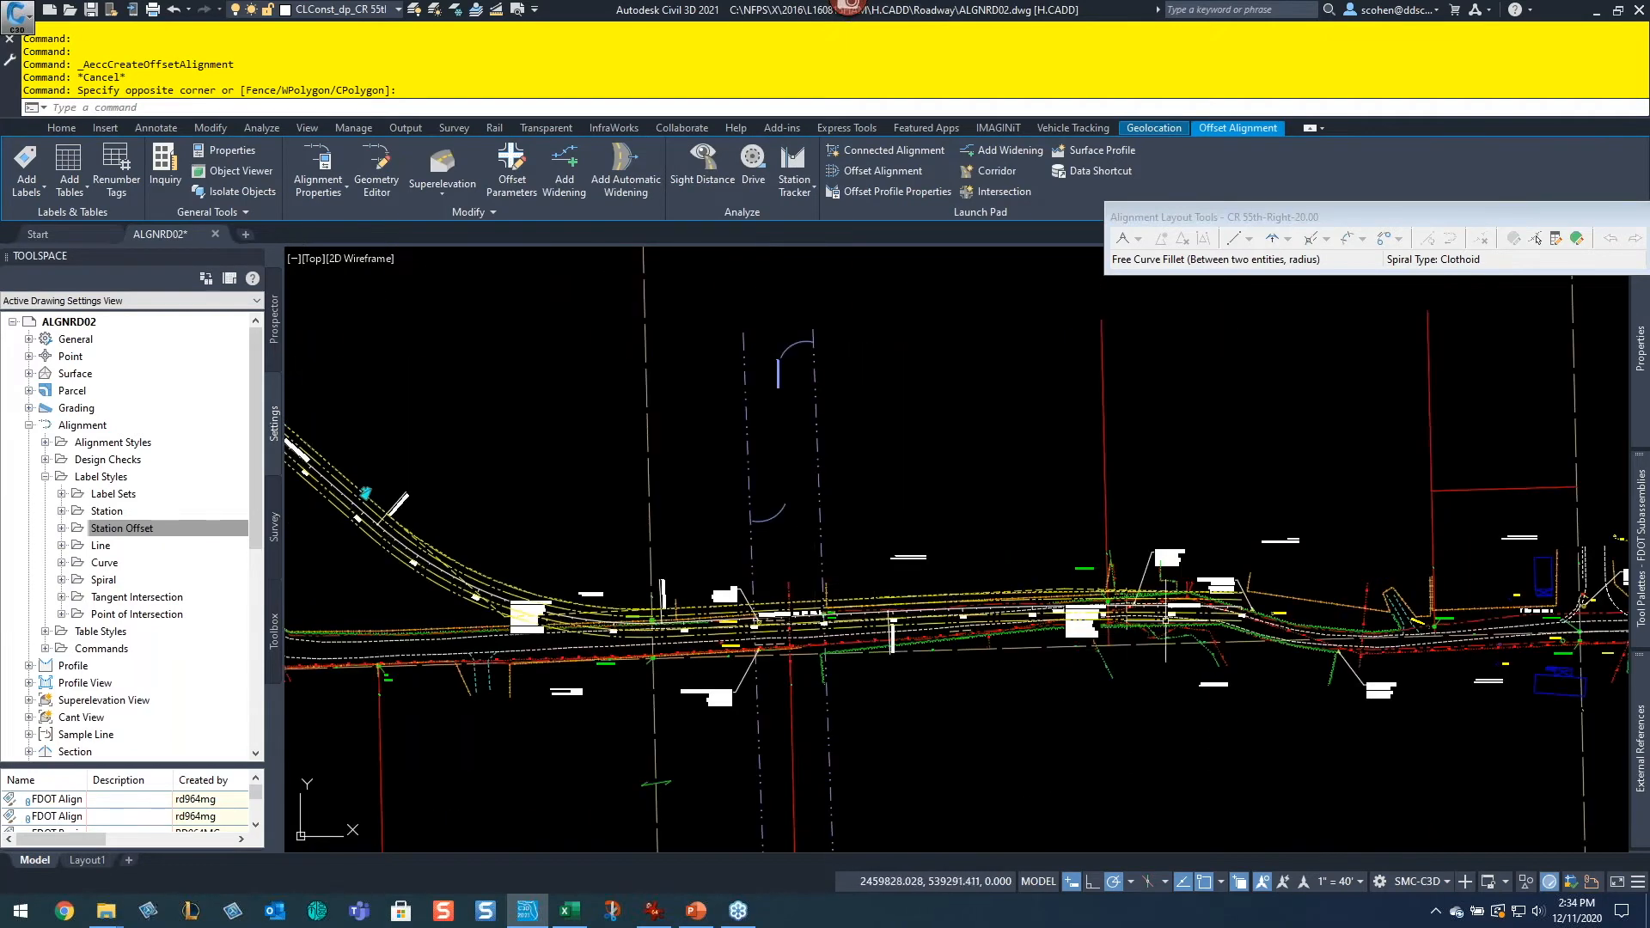
middle_drag(622, 522, 954, 499)
middle_drag(563, 561, 1022, 574)
mouse_move(577, 497)
middle_down()
mouse_move(710, 519)
mouse_move(607, 506)
mouse_move(626, 570)
mouse_move(877, 564)
mouse_move(1089, 529)
middle_up()
scroll(872, 543, down, 5)
scroll(993, 550, up, 5)
middle_drag(1046, 726, 998, 626)
scroll(701, 584, up, 4)
scroll(714, 537, up, 2)
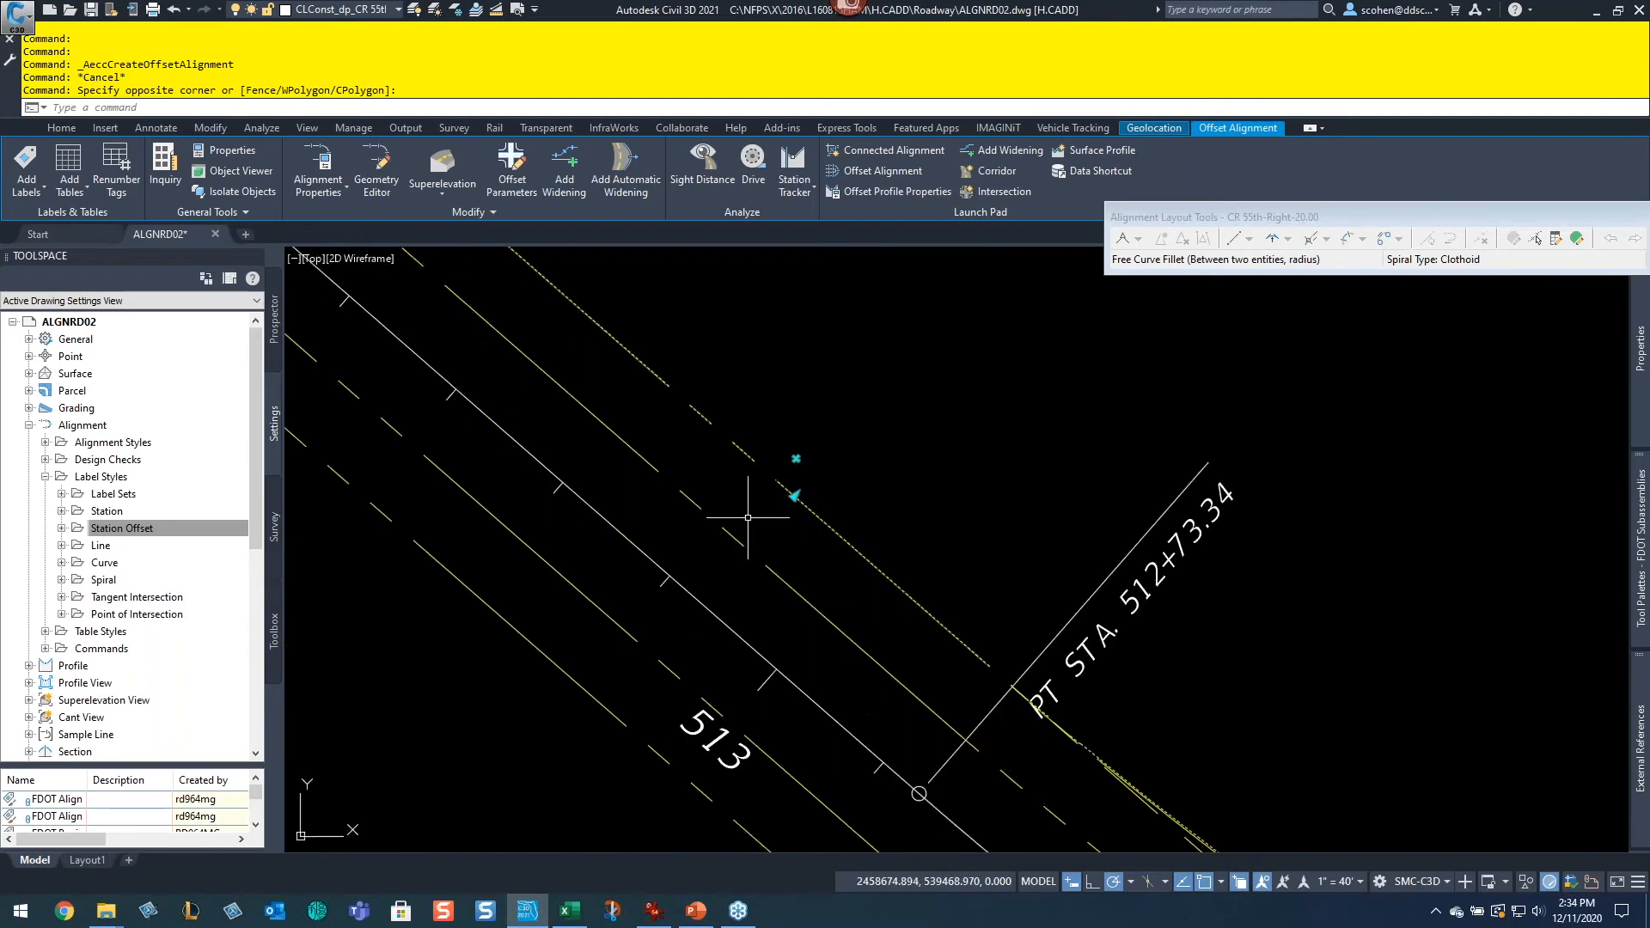
click(795, 496)
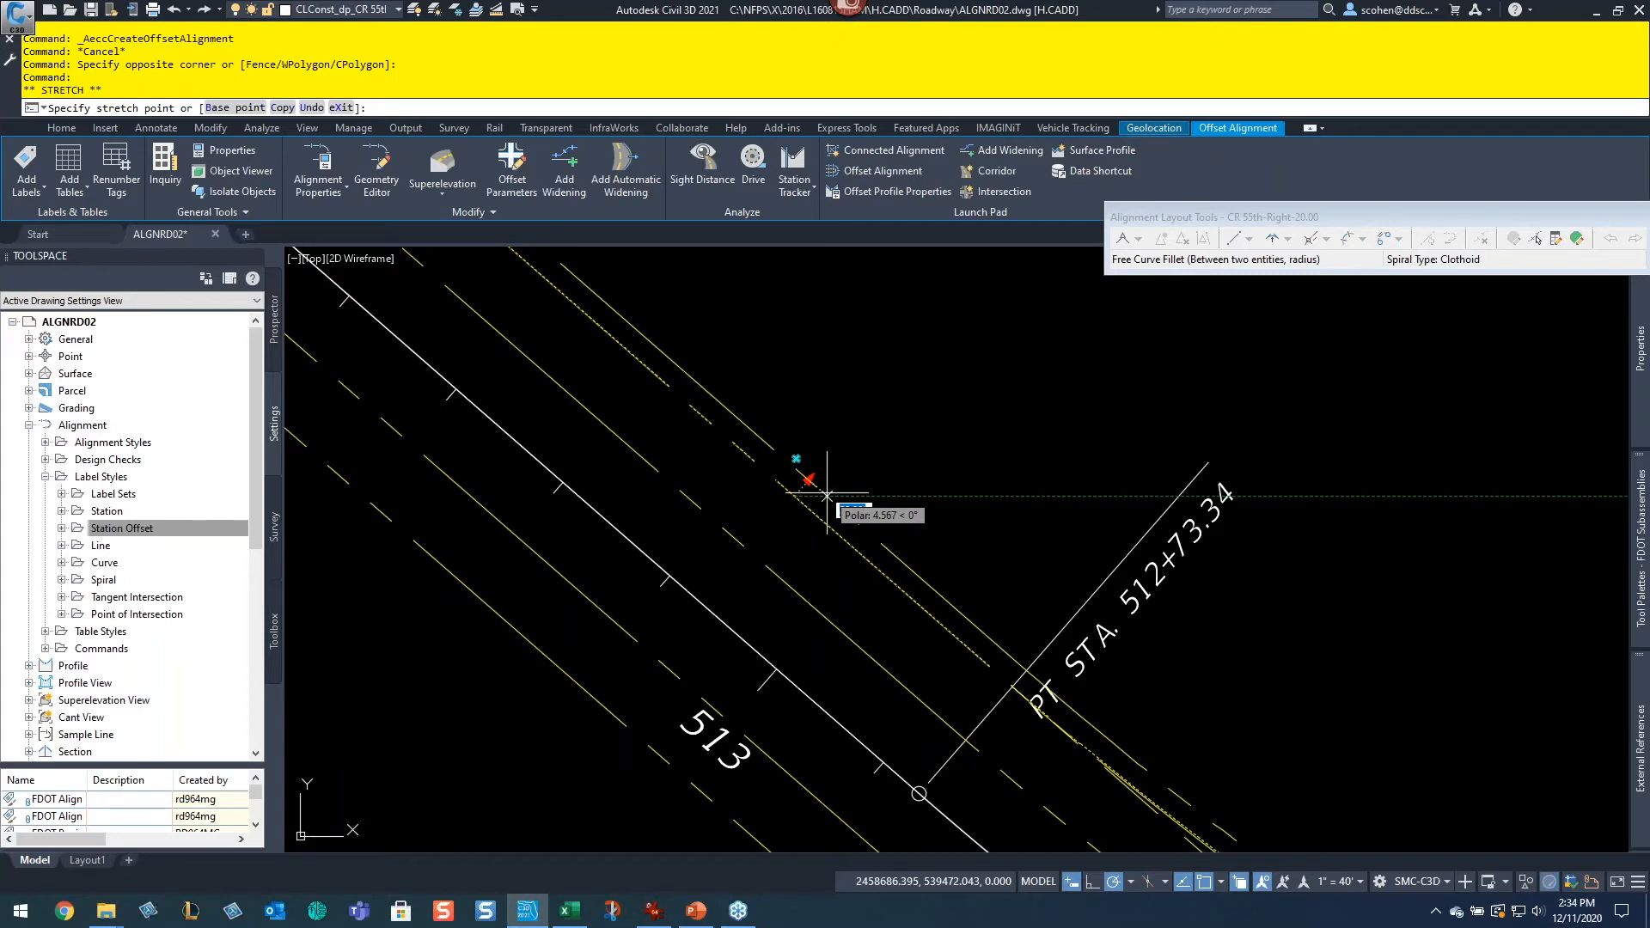
click(827, 494)
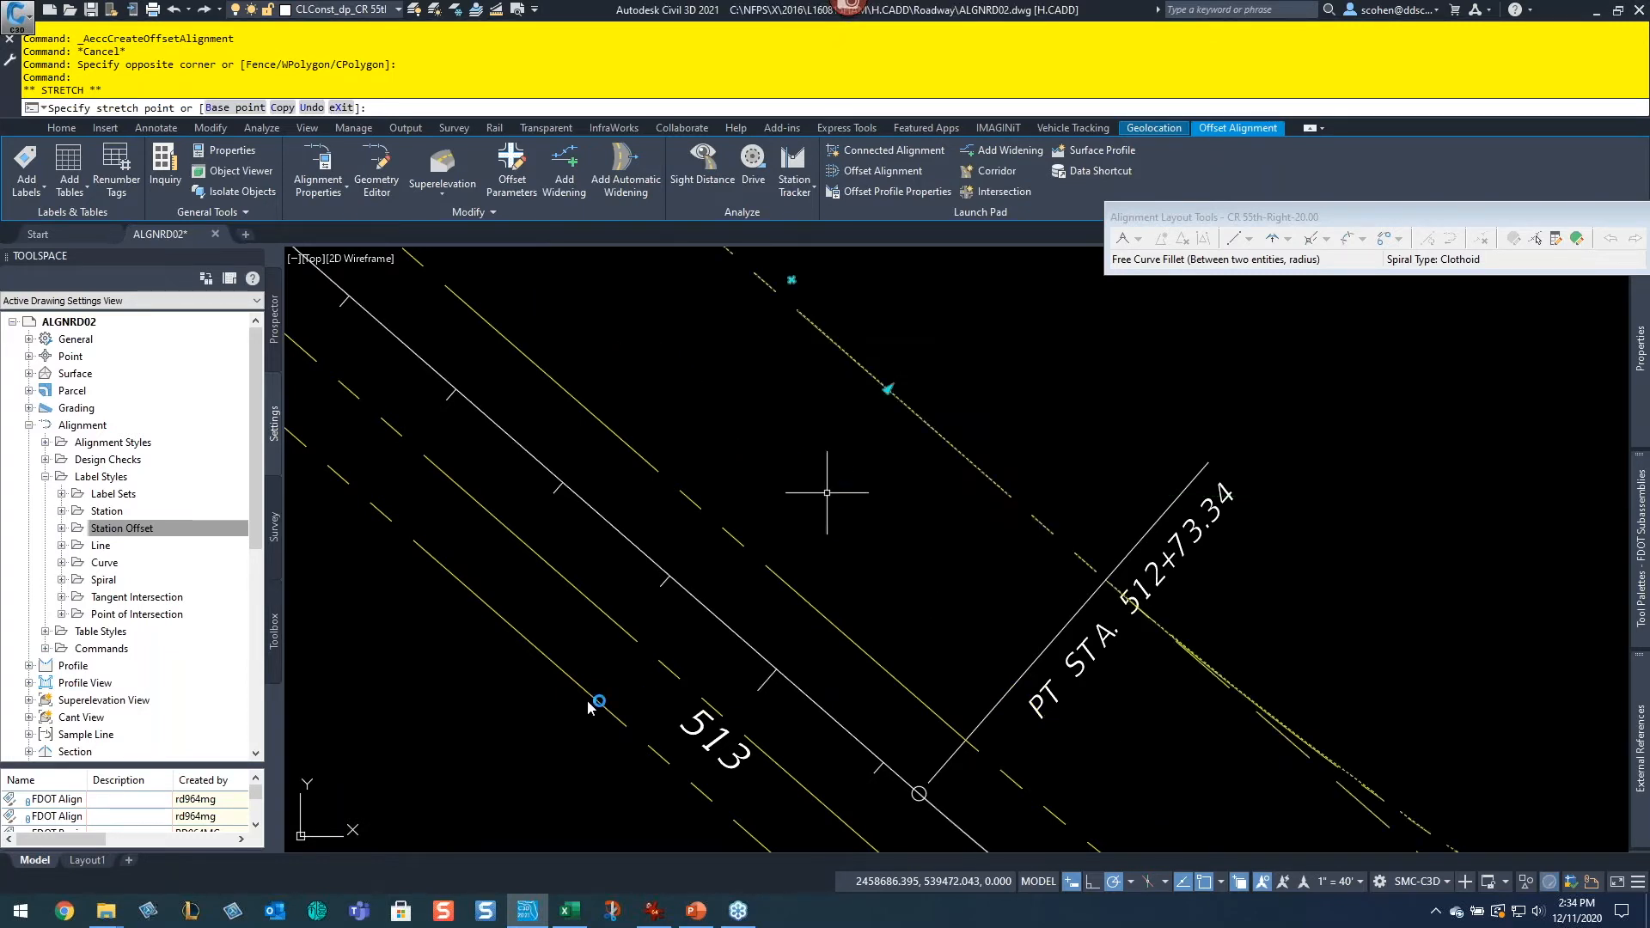
text(40)
key(Return)
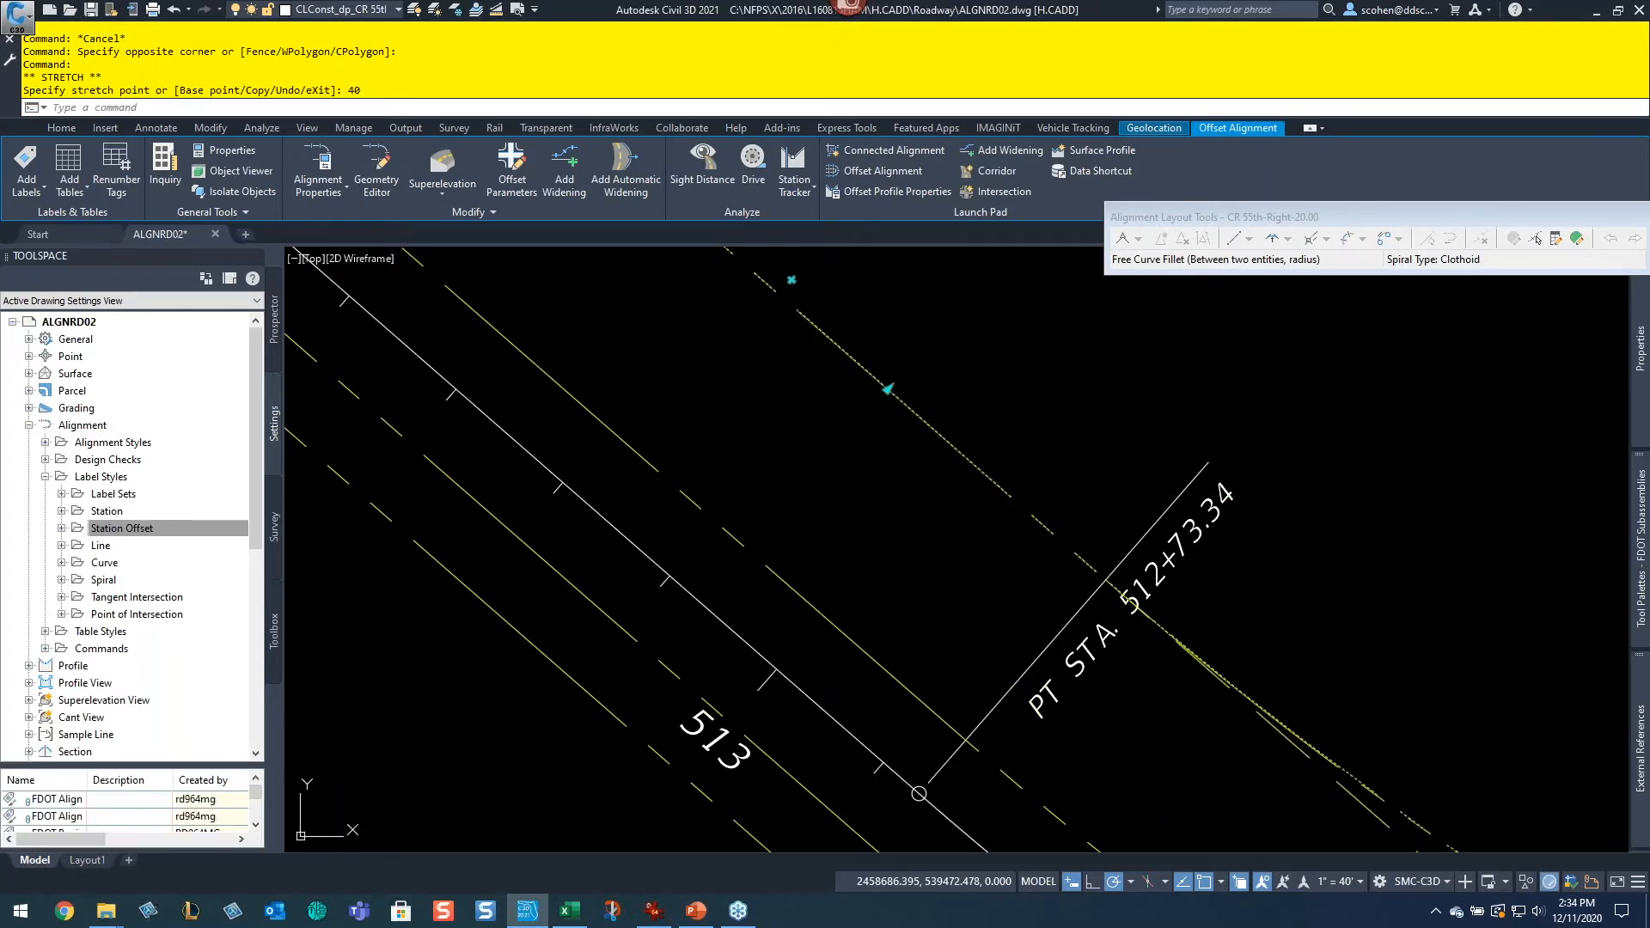
Step: Set the outer left offset alignment's offset to 40 with its offset grip
key(Escape)
click(552, 703)
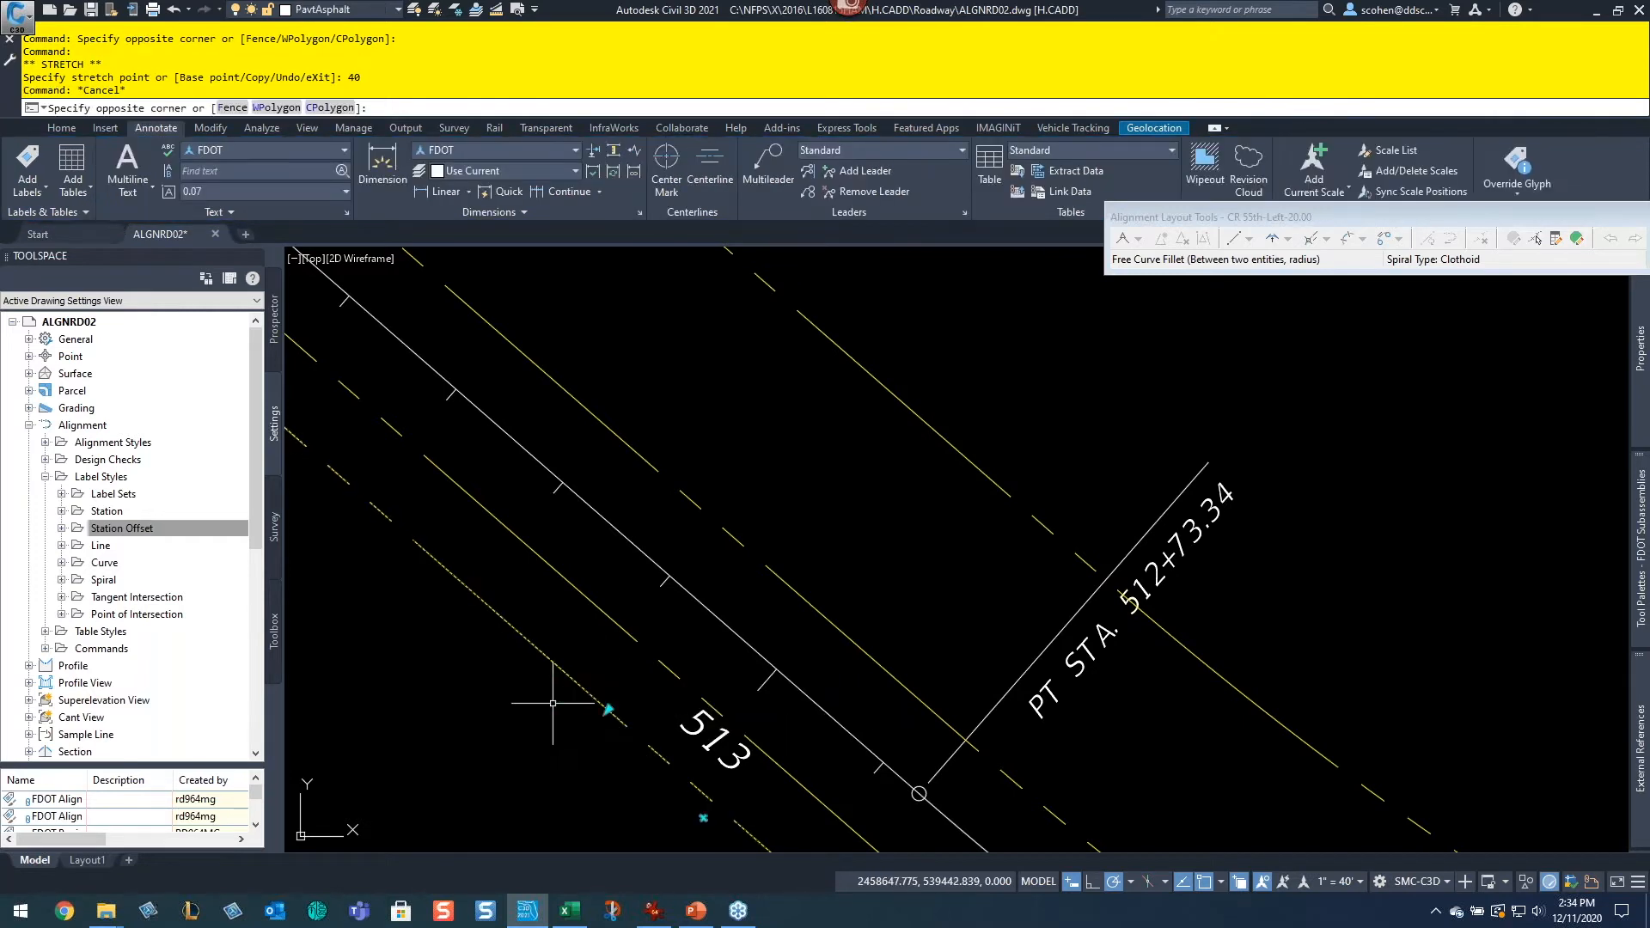
click(553, 696)
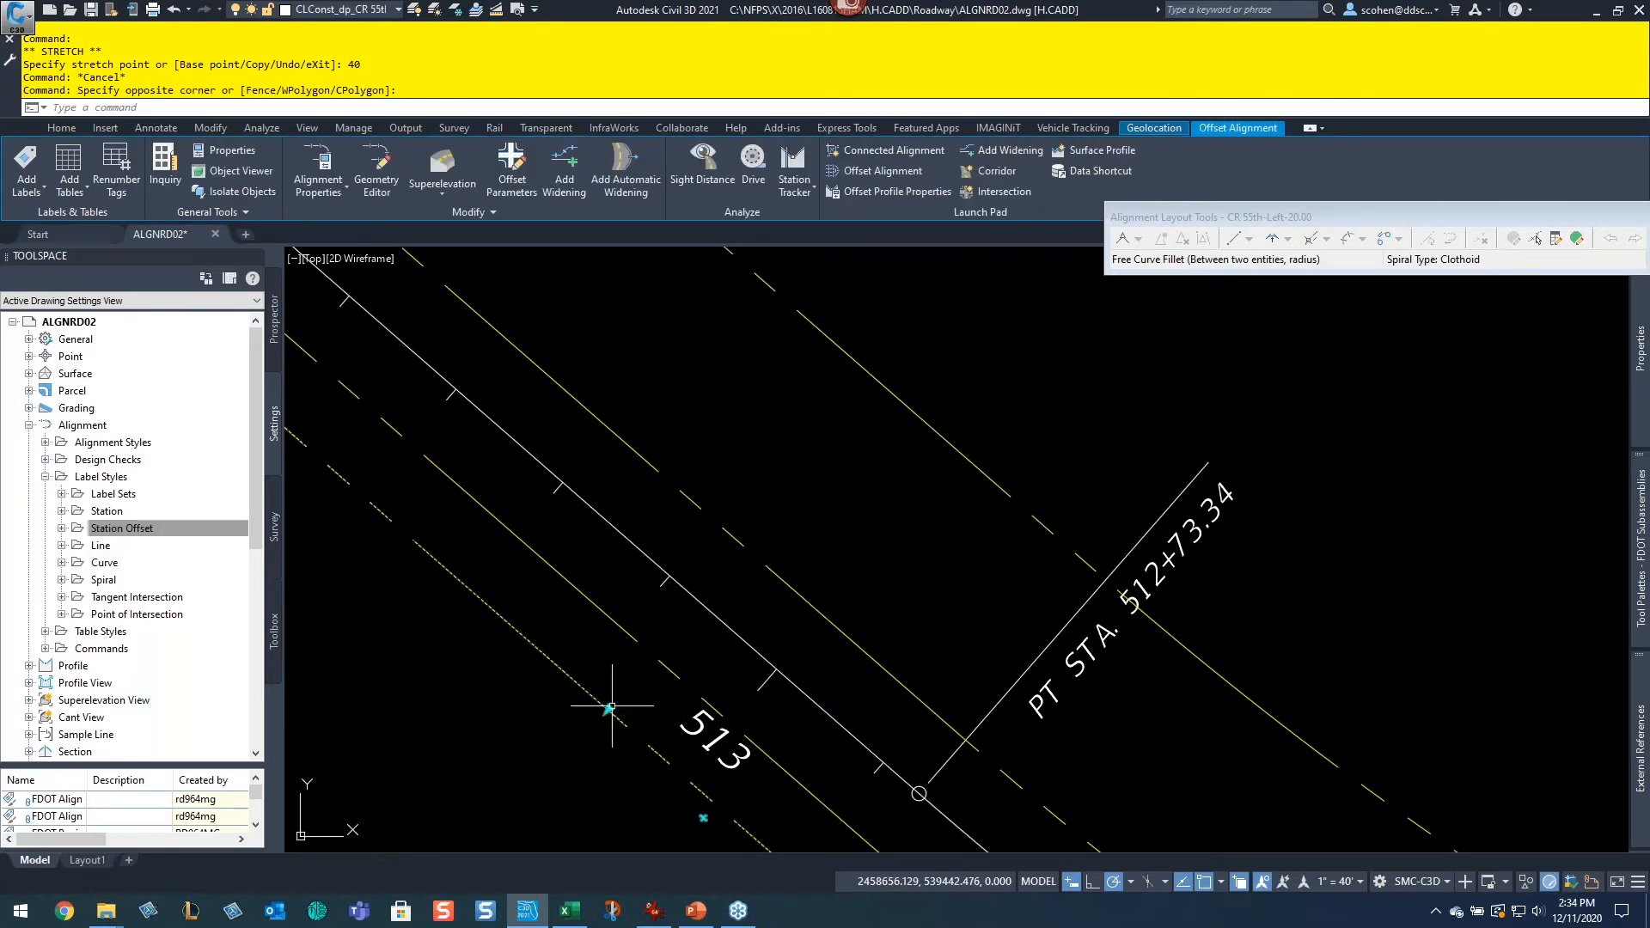
click(608, 709)
text(-40)
key(Return)
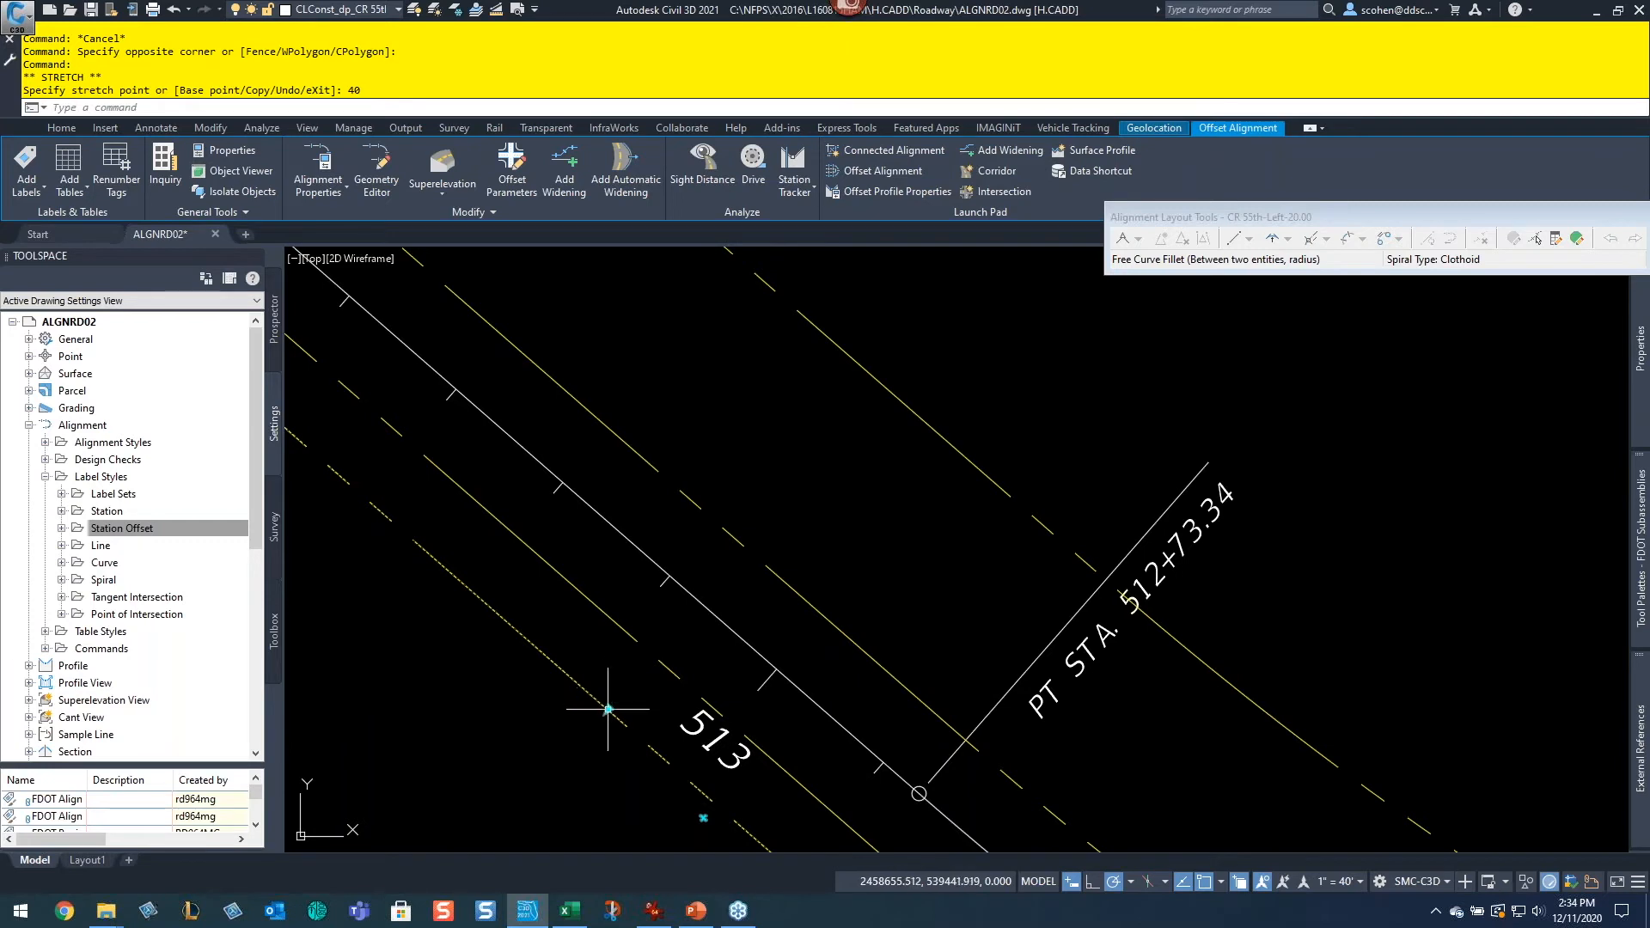
Step: Try to set the left offset alignment's offset to 40 with its offset grip
click(608, 710)
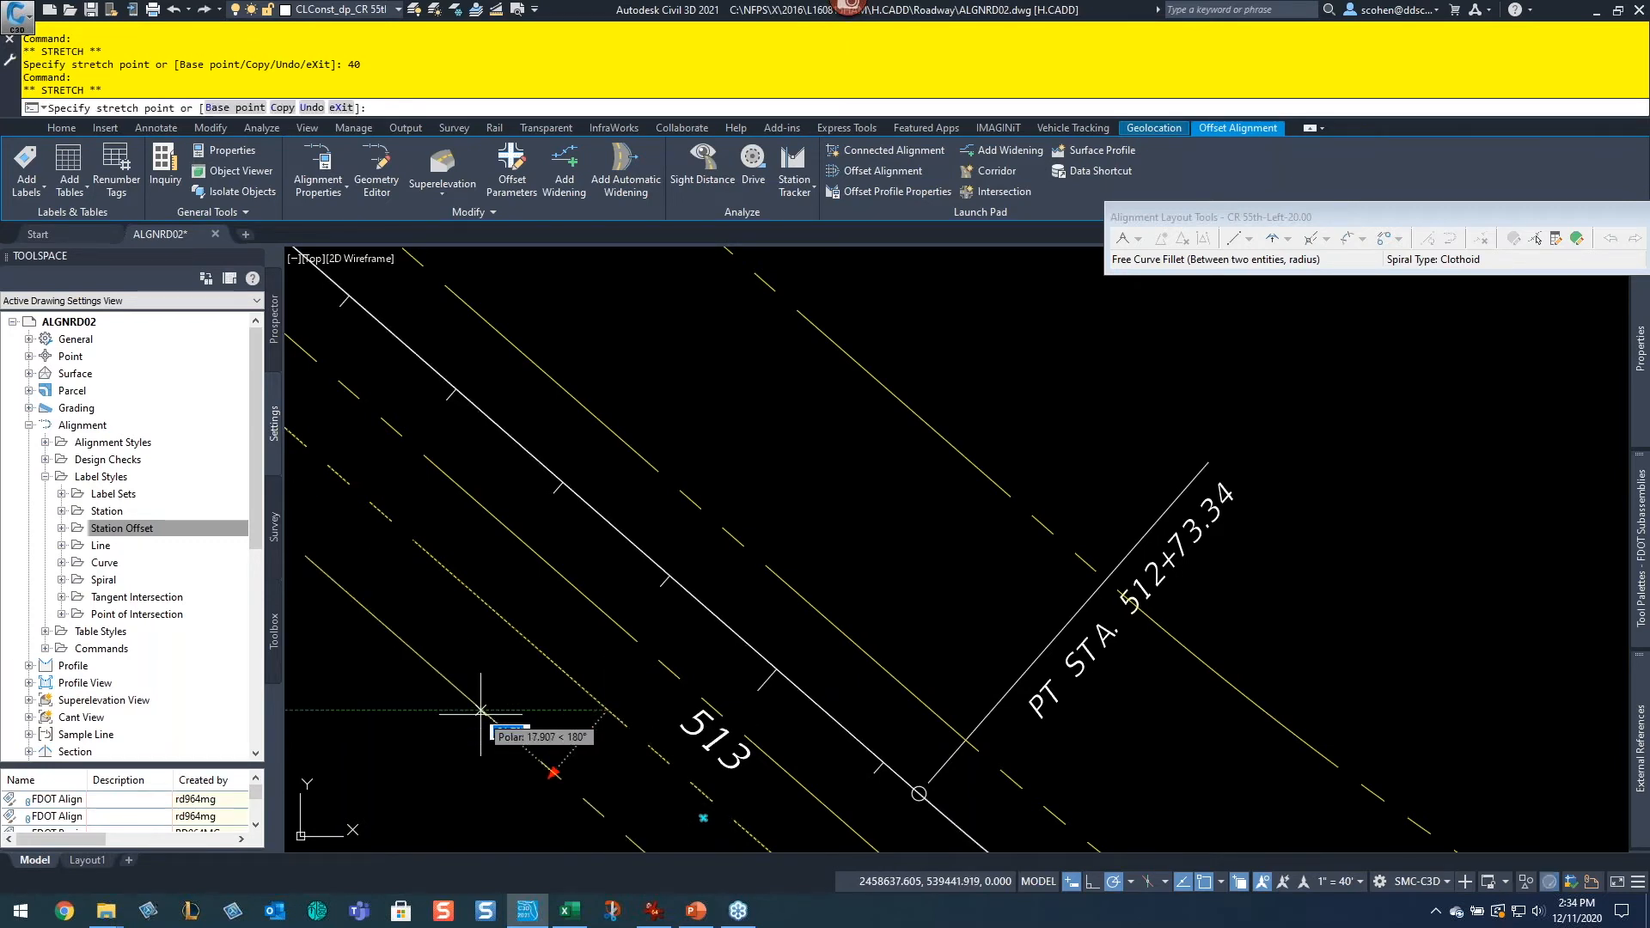
scroll(545, 706, down, 2)
scroll(529, 700, down, 6)
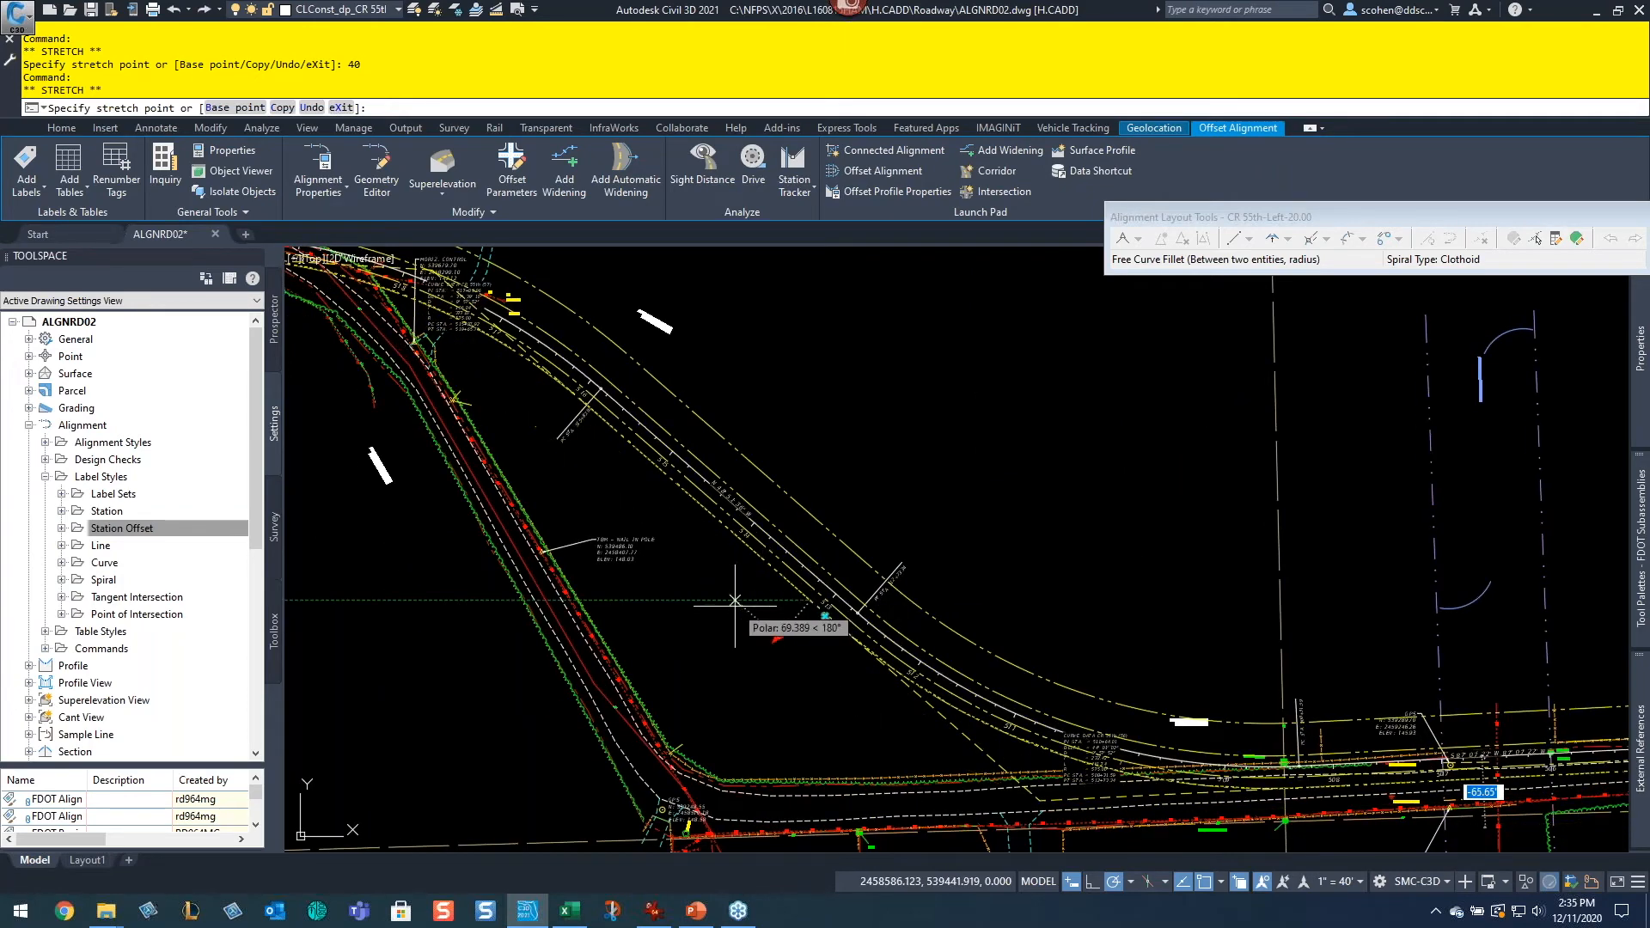
text(40)
scroll(720, 670, up, 5)
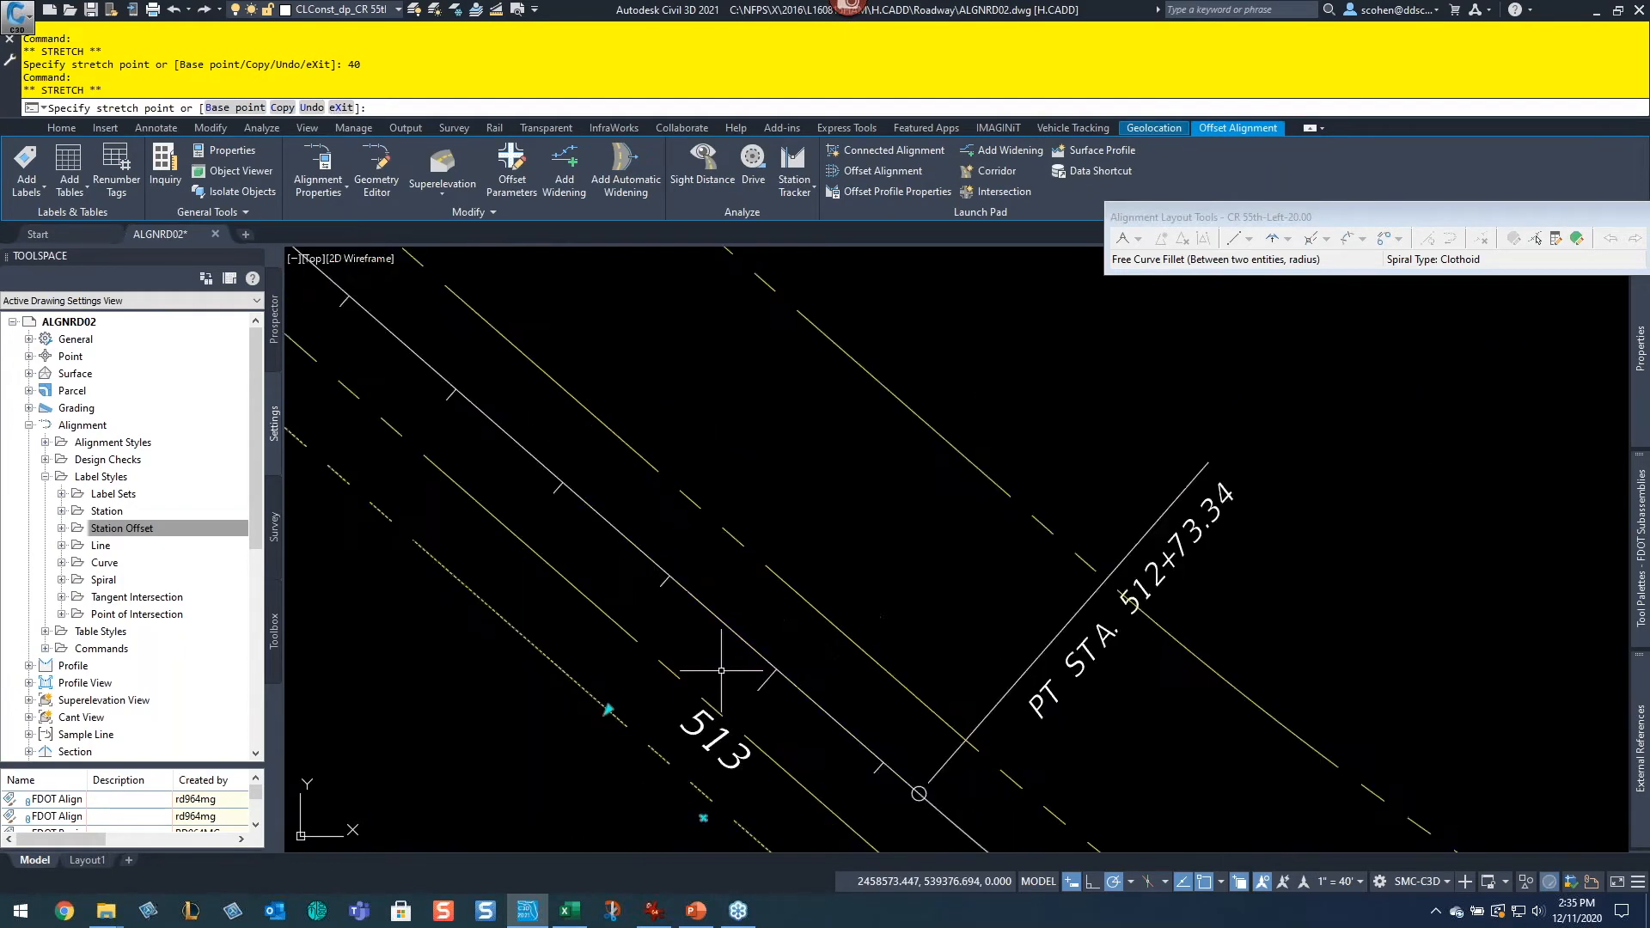
key(Return)
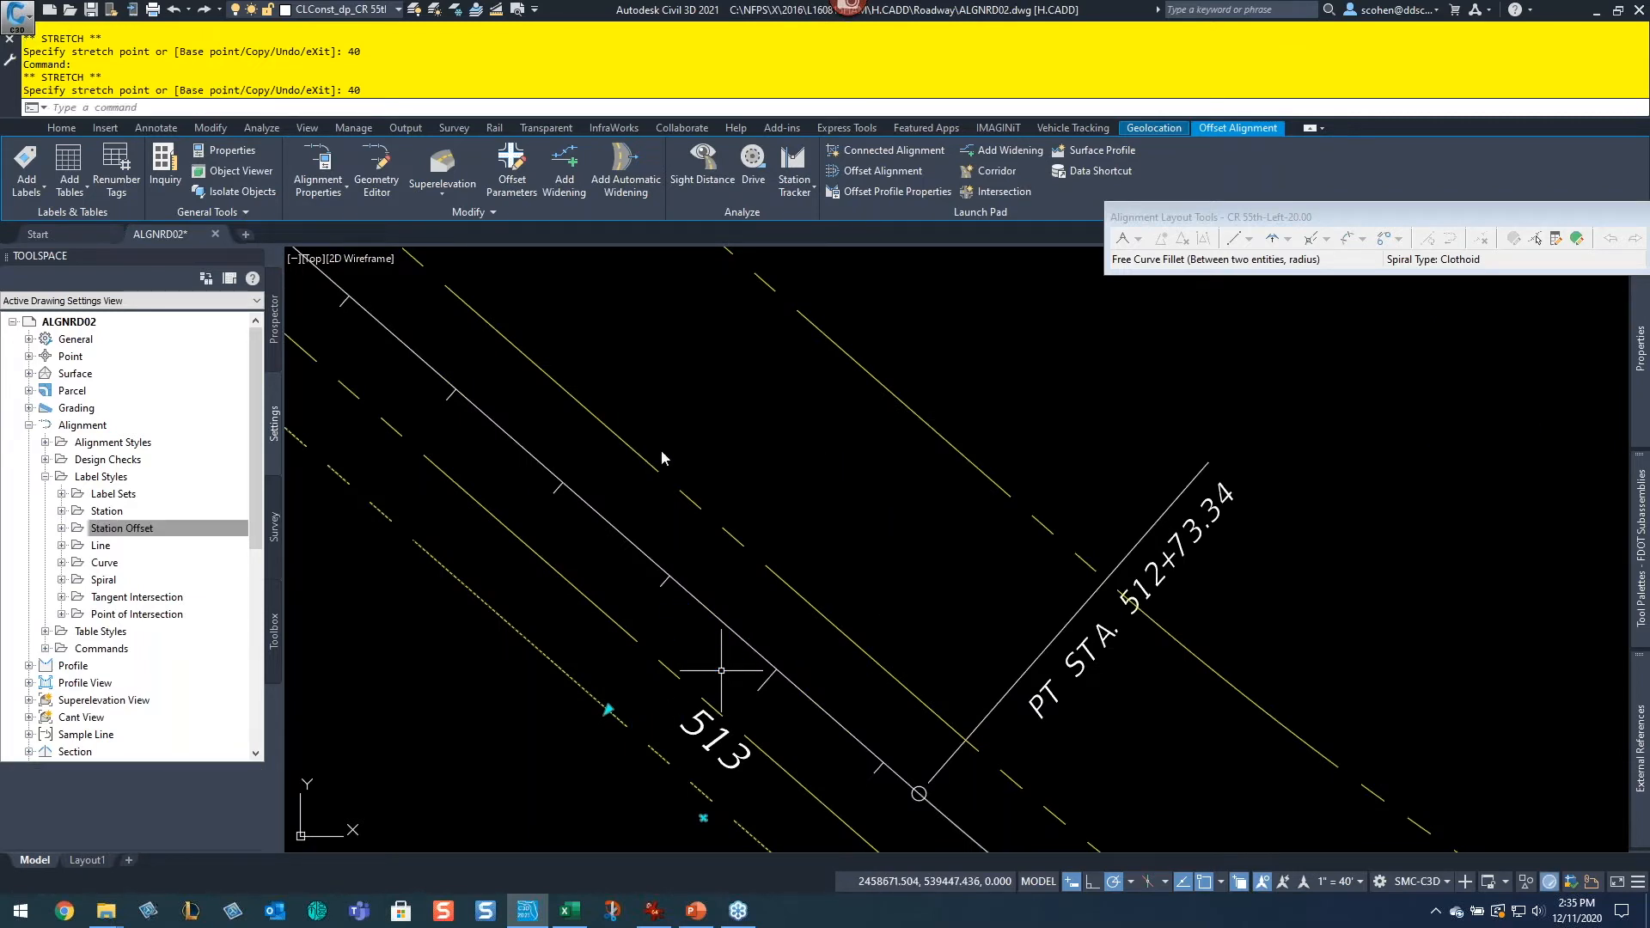
Step: Set the nominal offset of CR 55th-Left-20.00 to -40 in its offset alignment parameters
right_click(856, 487)
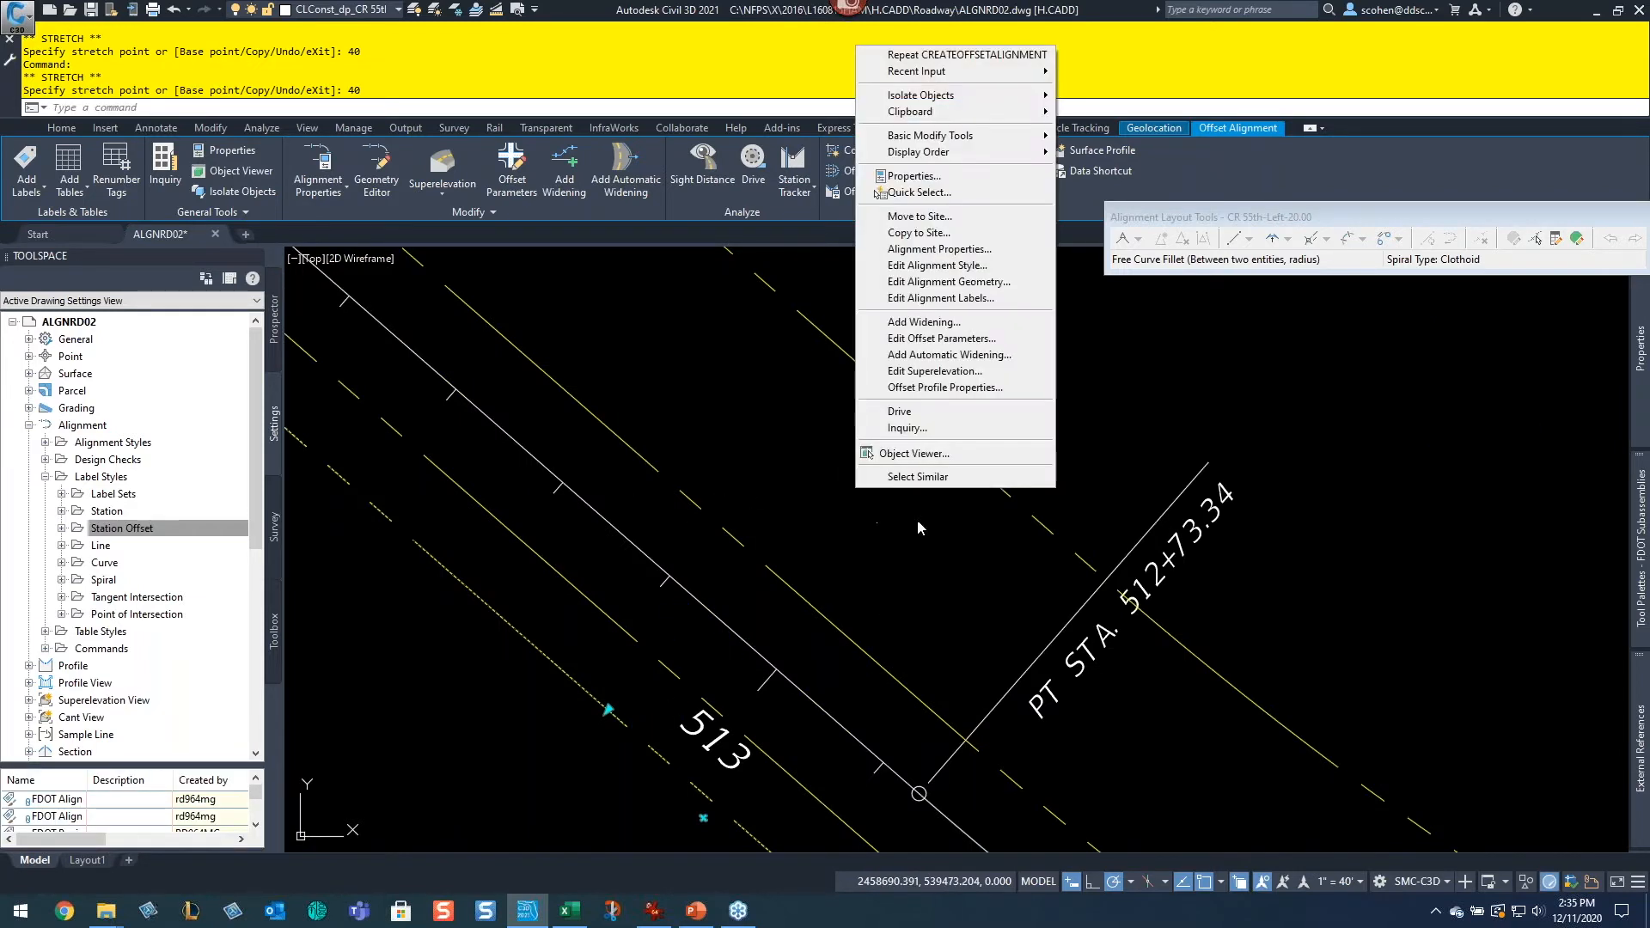
click(995, 343)
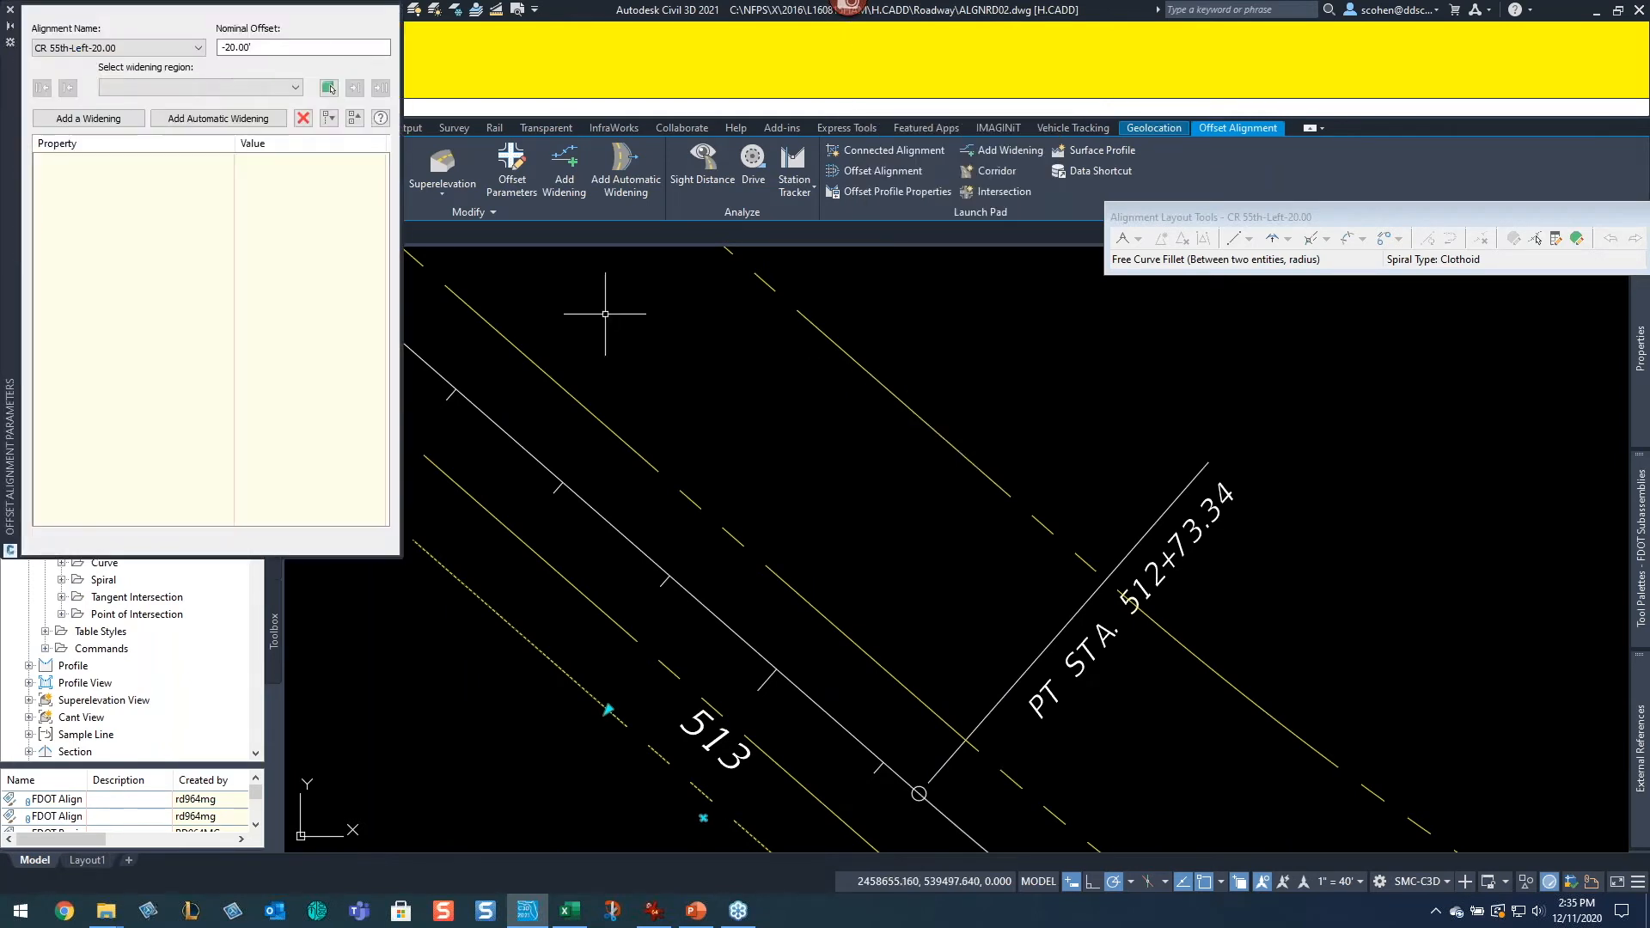
double_click(270, 53)
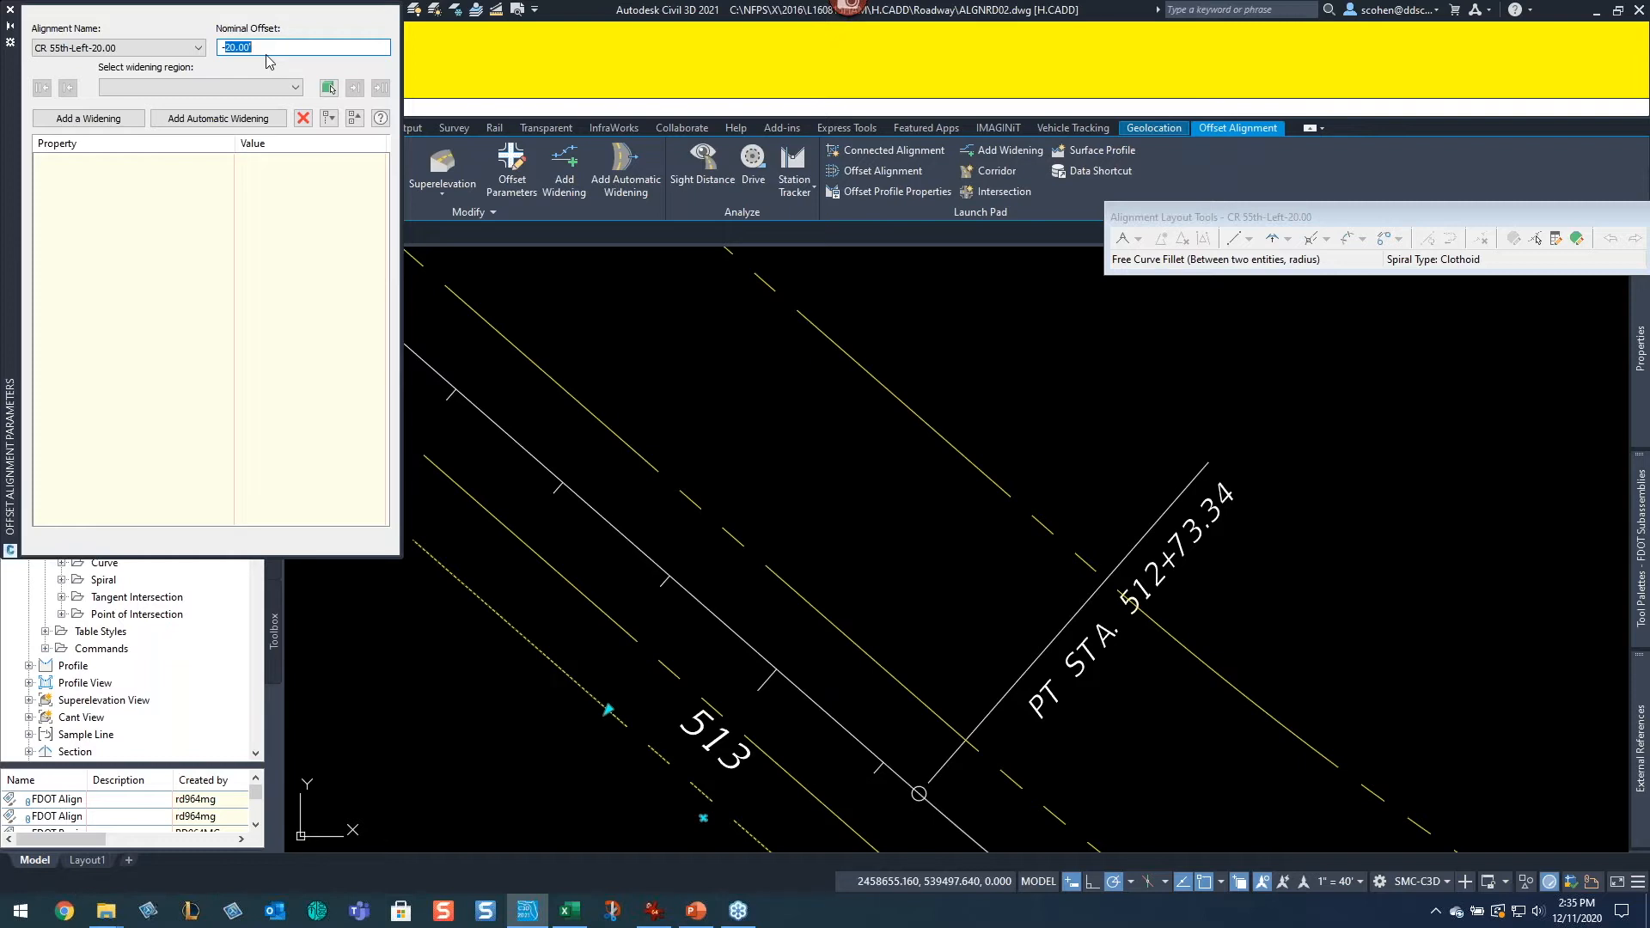
text(40)
key(Return)
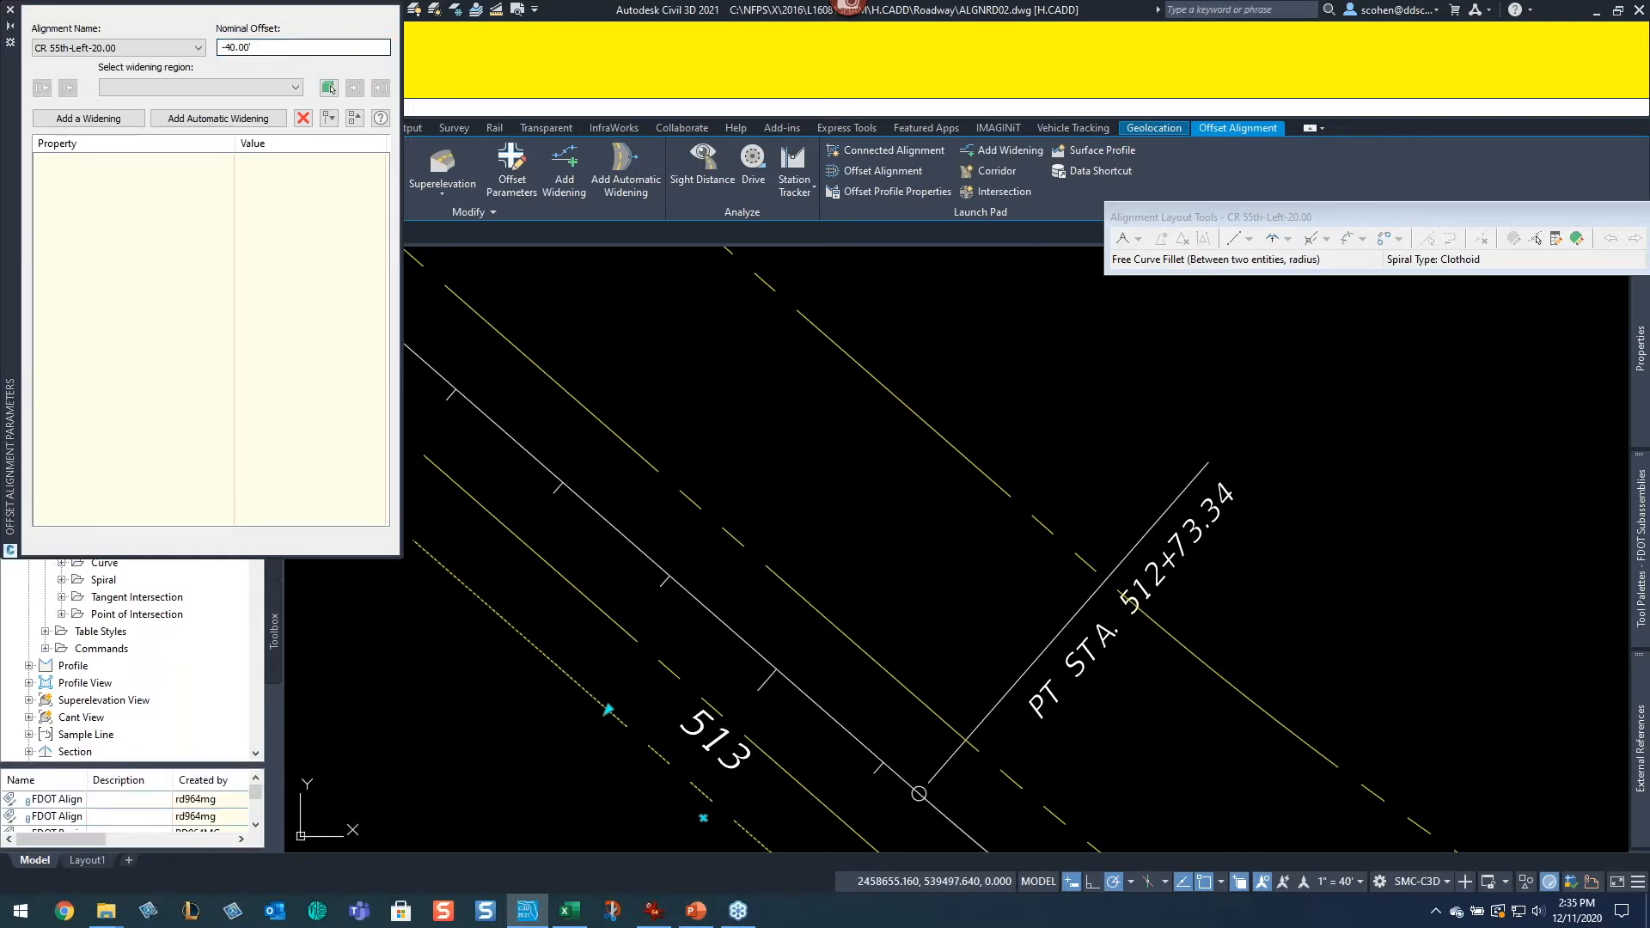
click(11, 9)
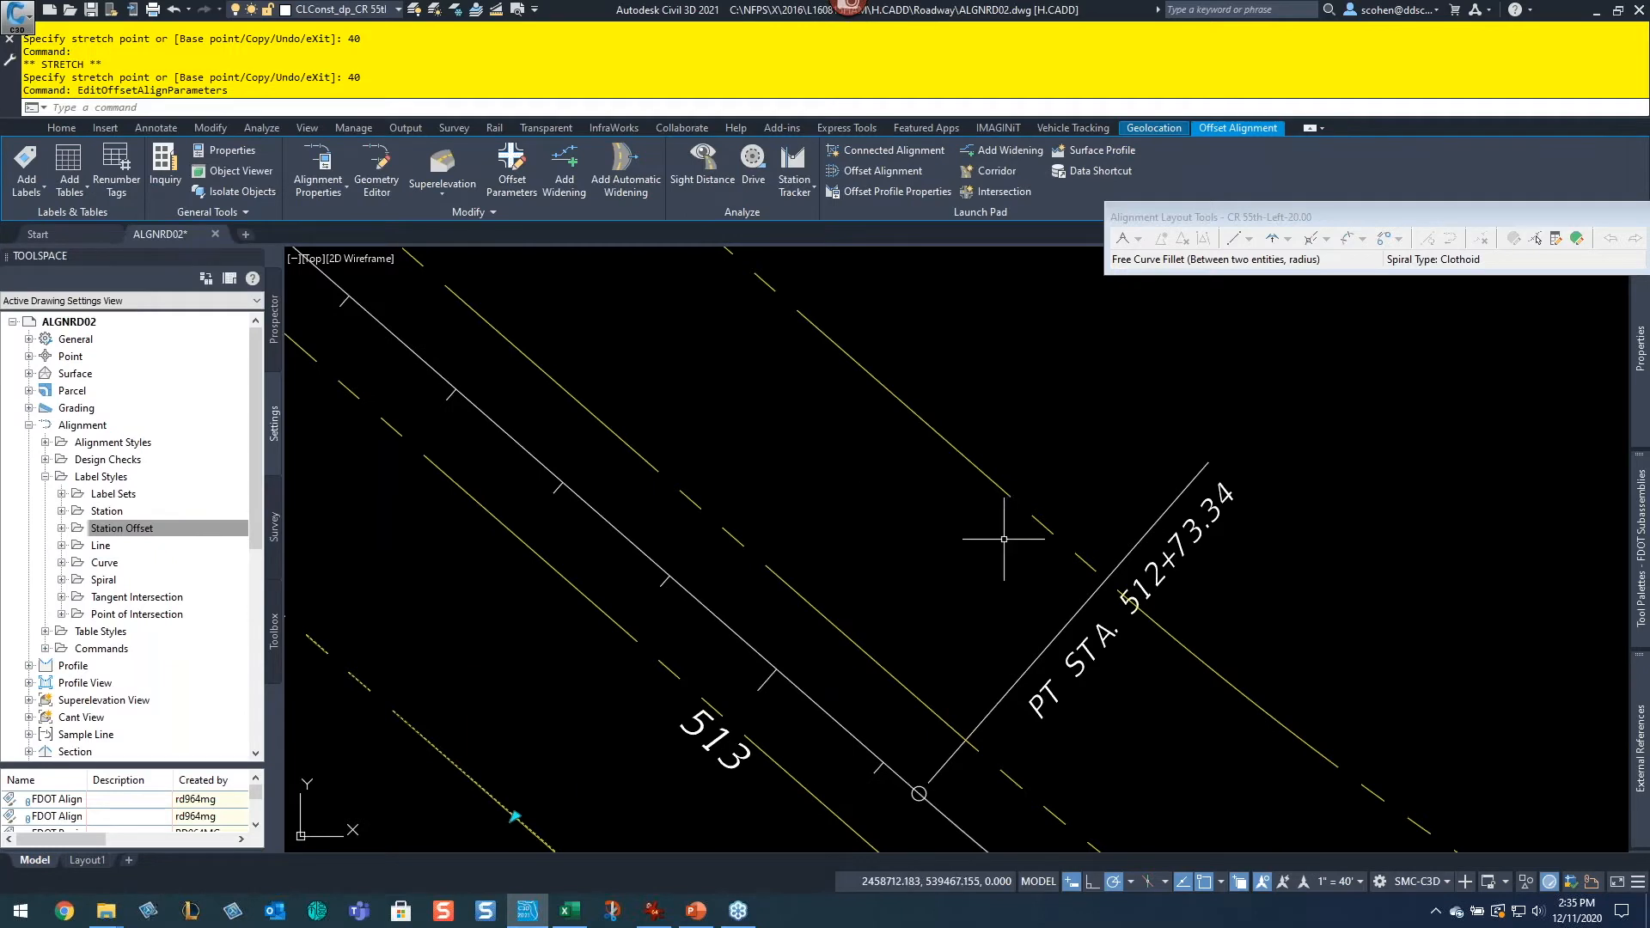
Step: Set the inner right offset alignment's offset to 29 with its offset grip
click(812, 608)
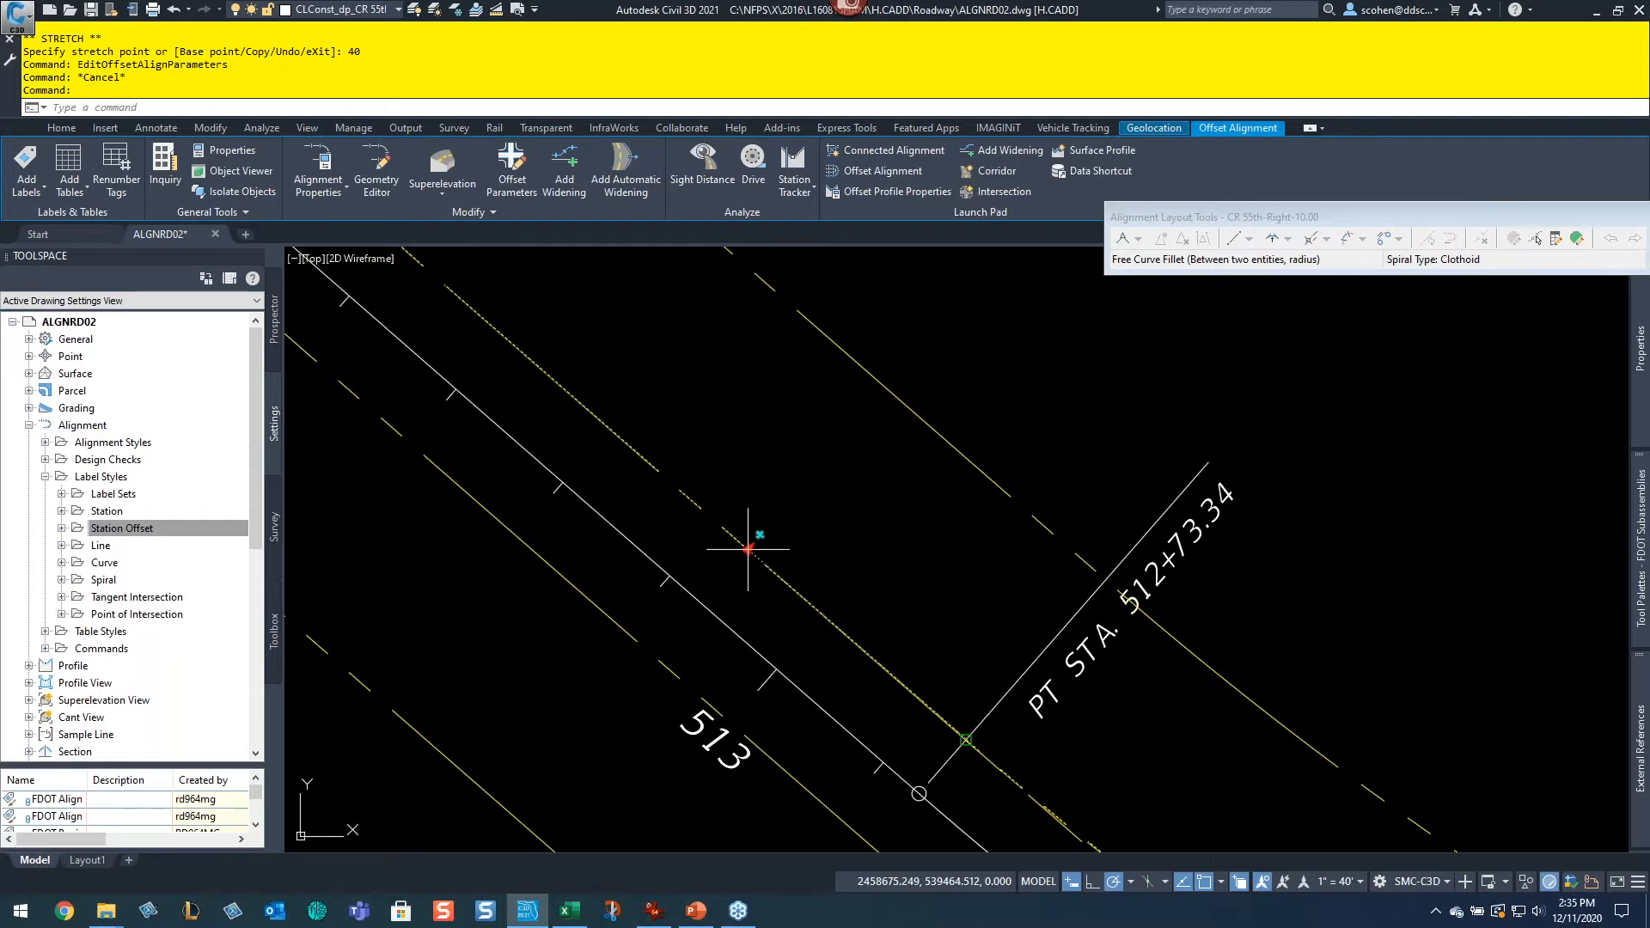
click(747, 548)
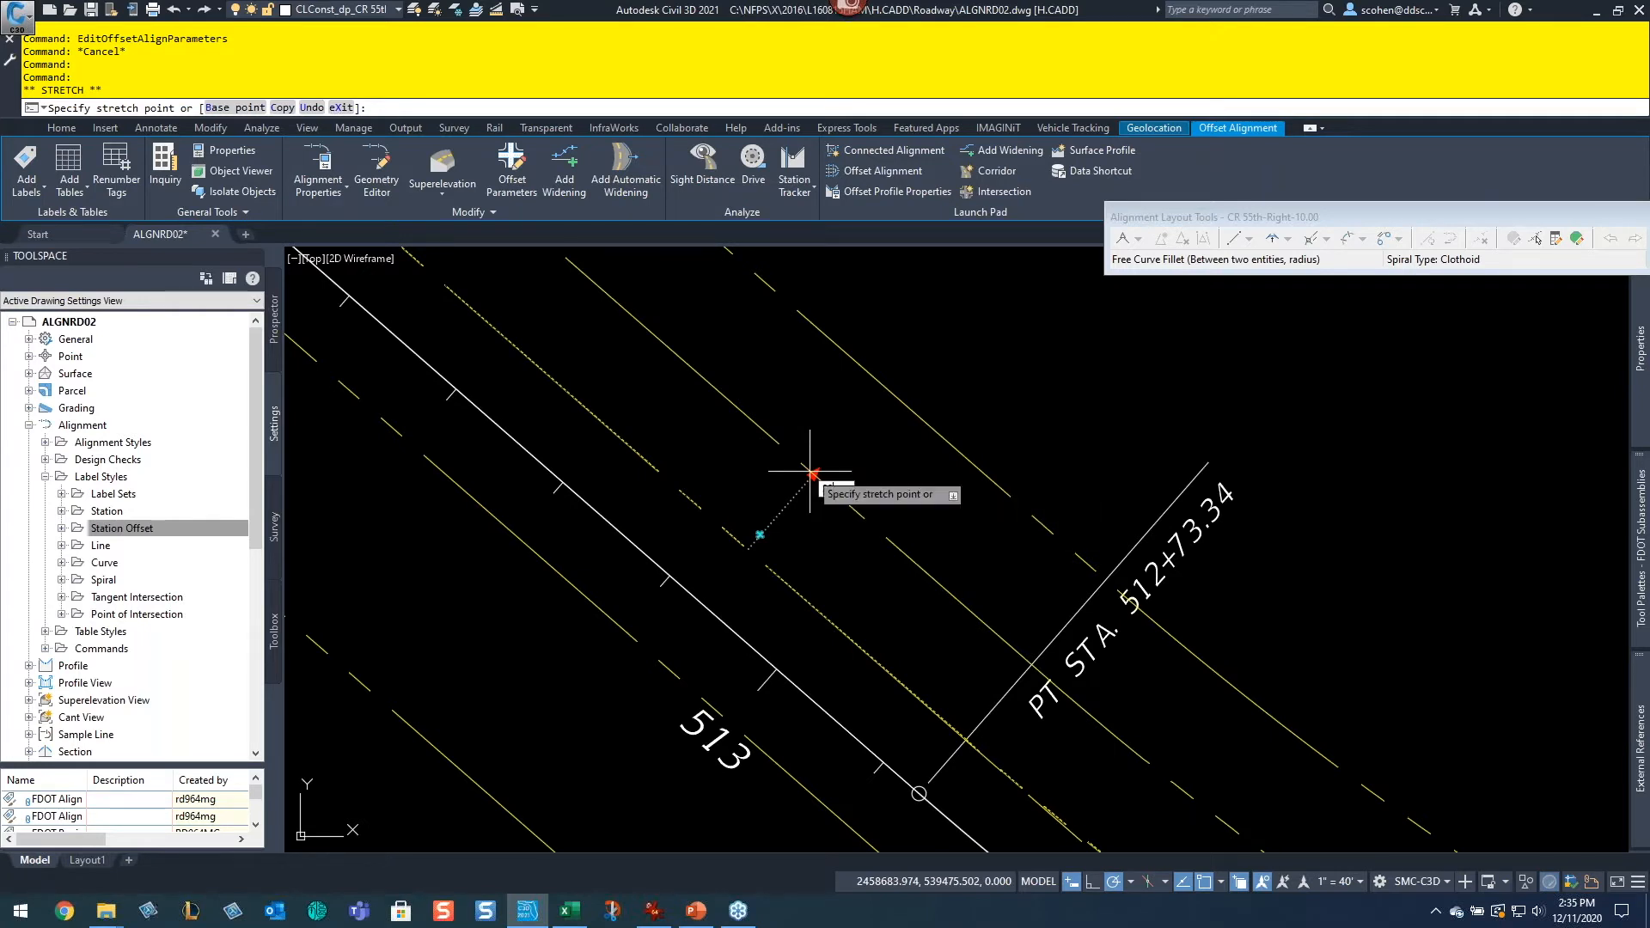
click(809, 471)
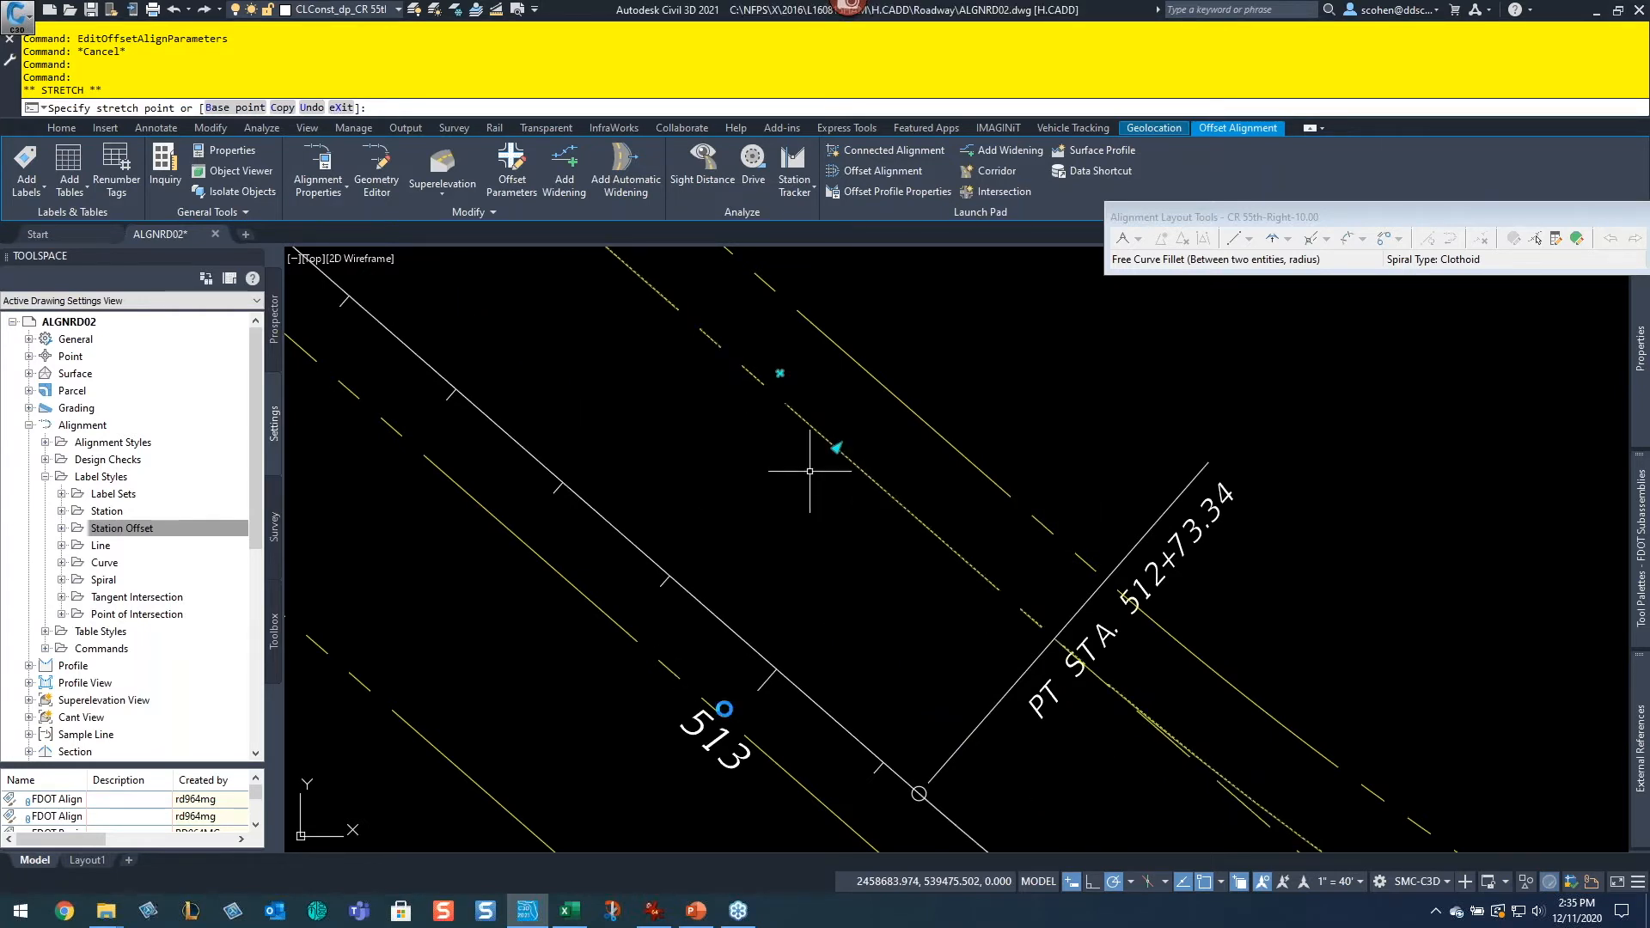
text(29)
key(Return)
Step: Set the inner left offset alignment's offset to -29 with its offset grip
click(589, 600)
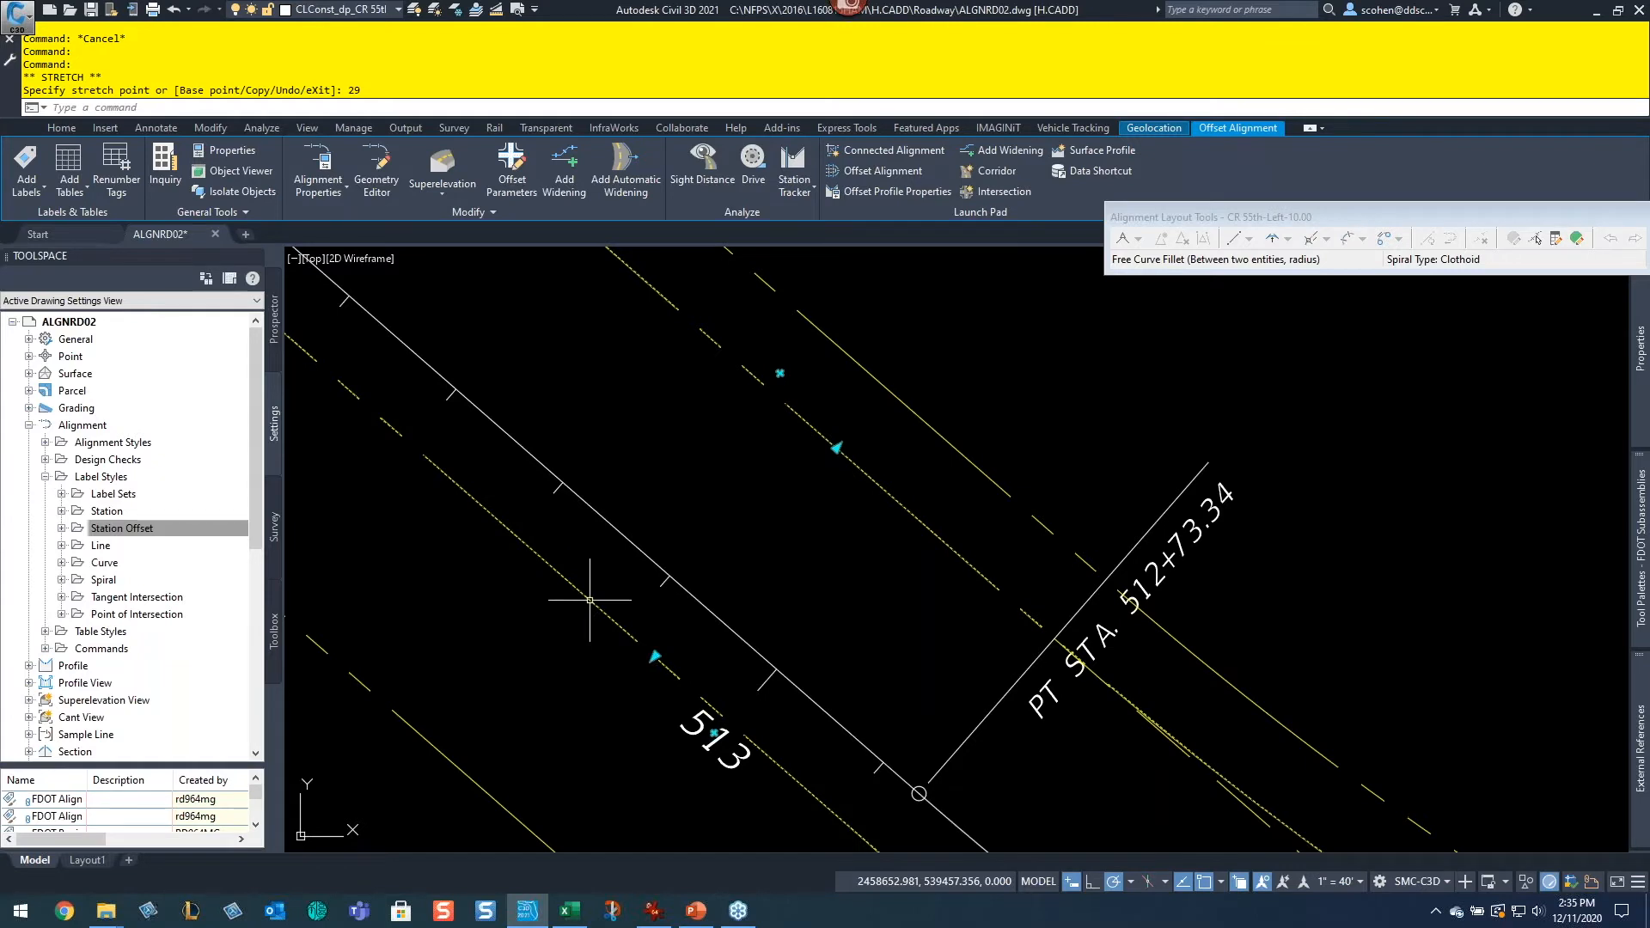
click(654, 656)
text(-29)
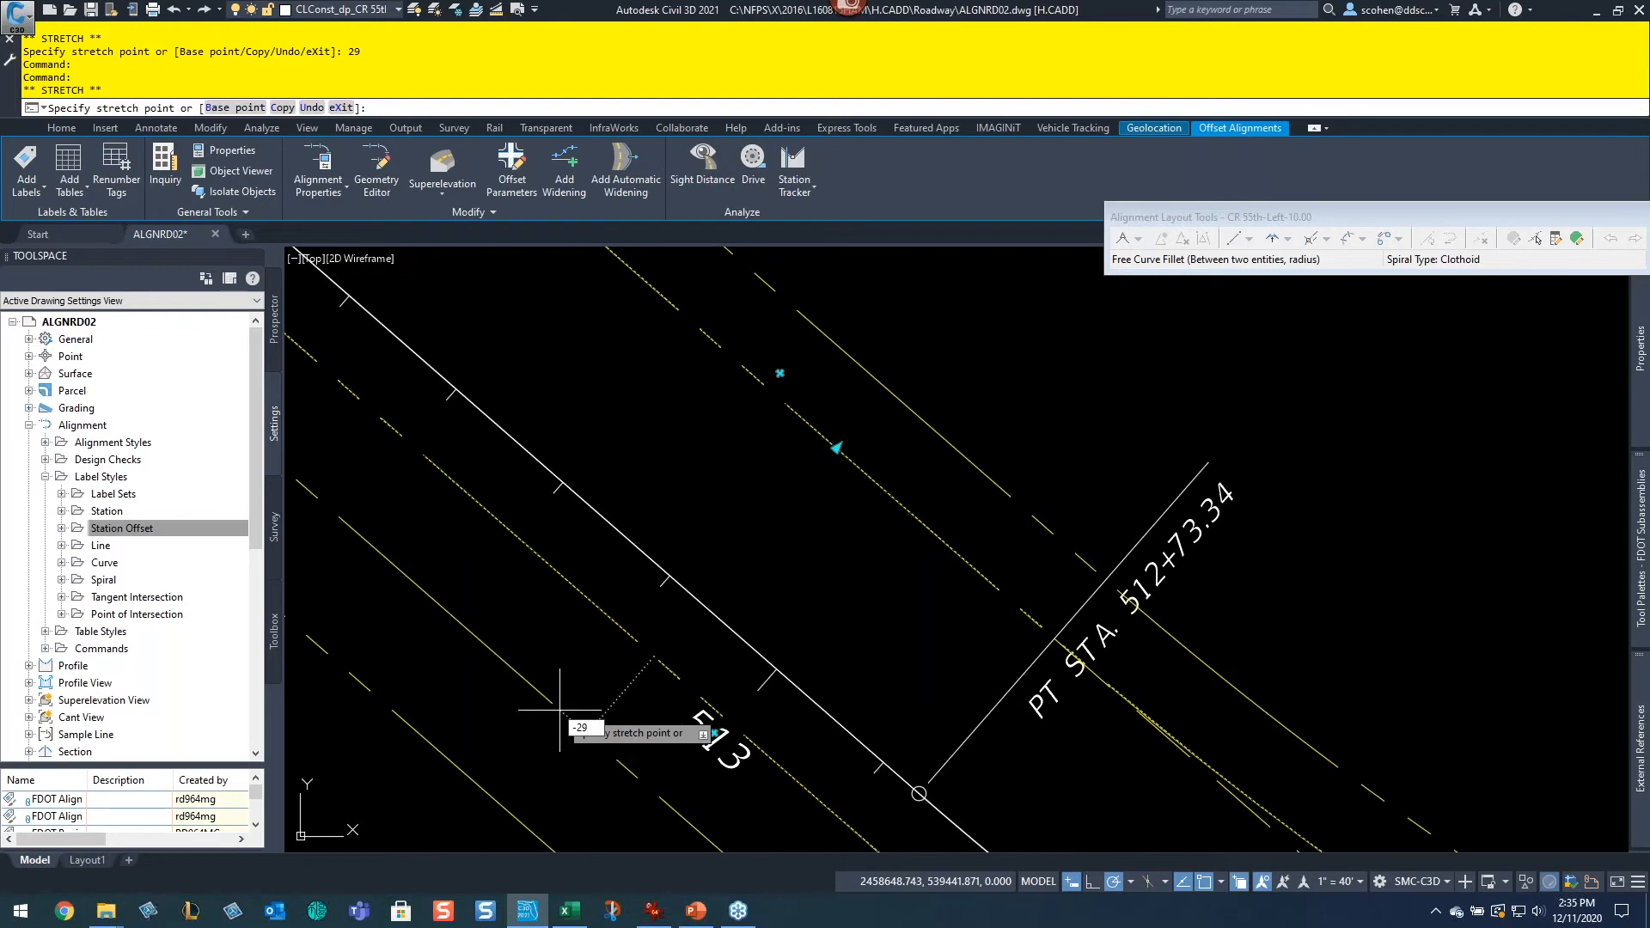
key(Return)
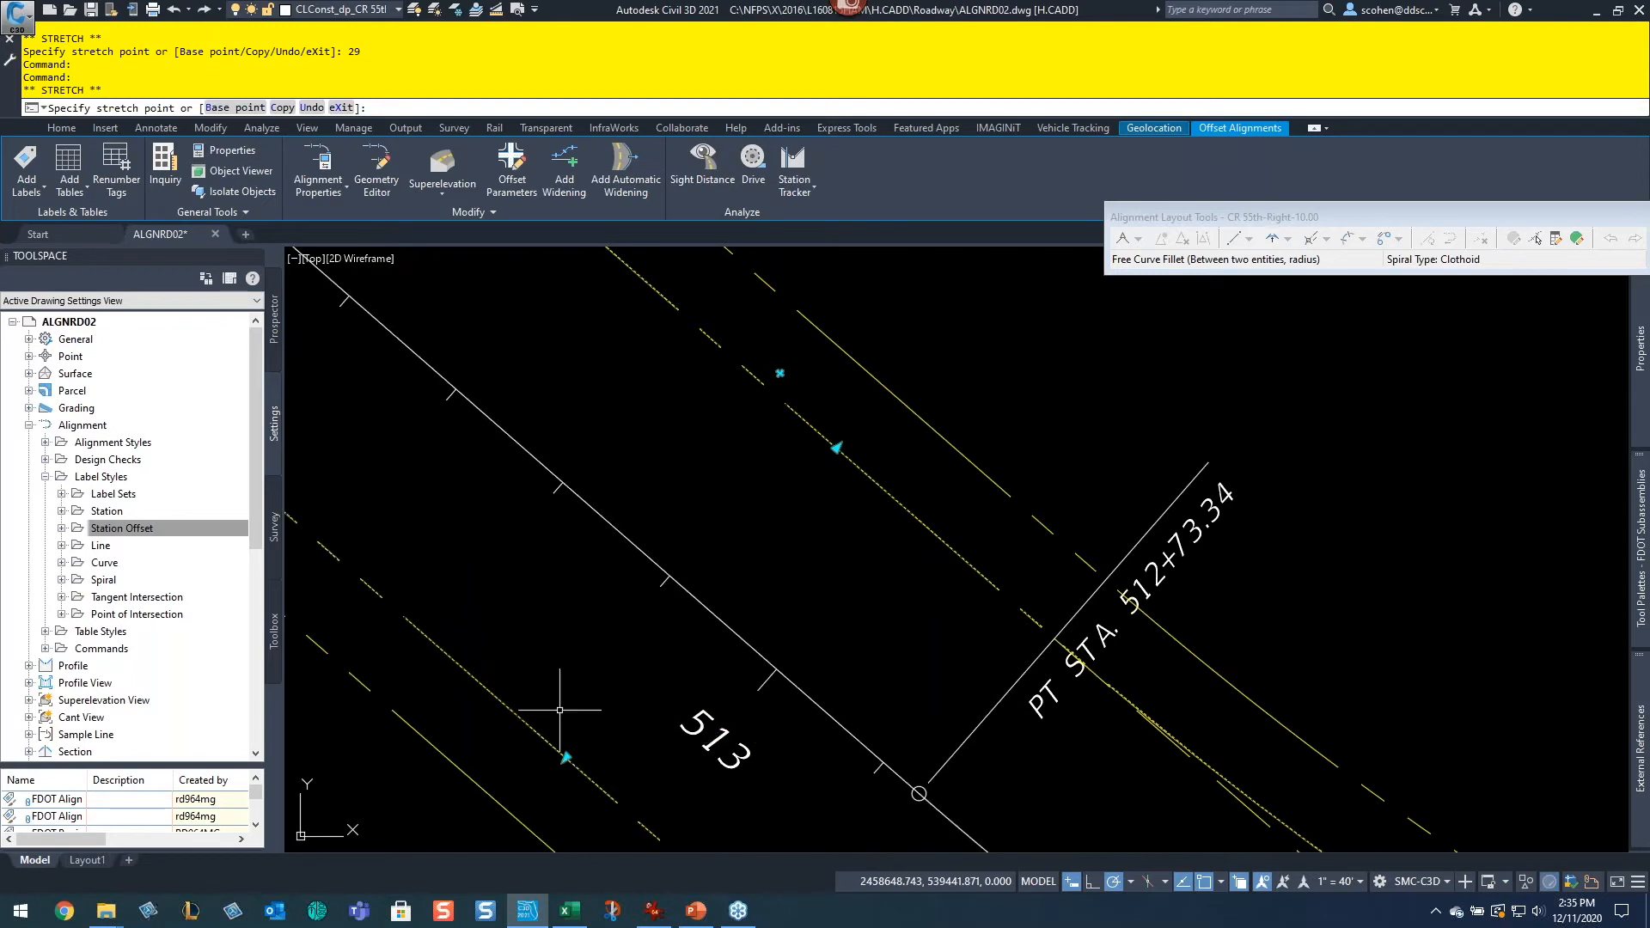
text(-29)
key(Return)
Step: Change the style of both inner offset alignments to NFPS FDOT RW Proposed in their properties
key(ctrl+1)
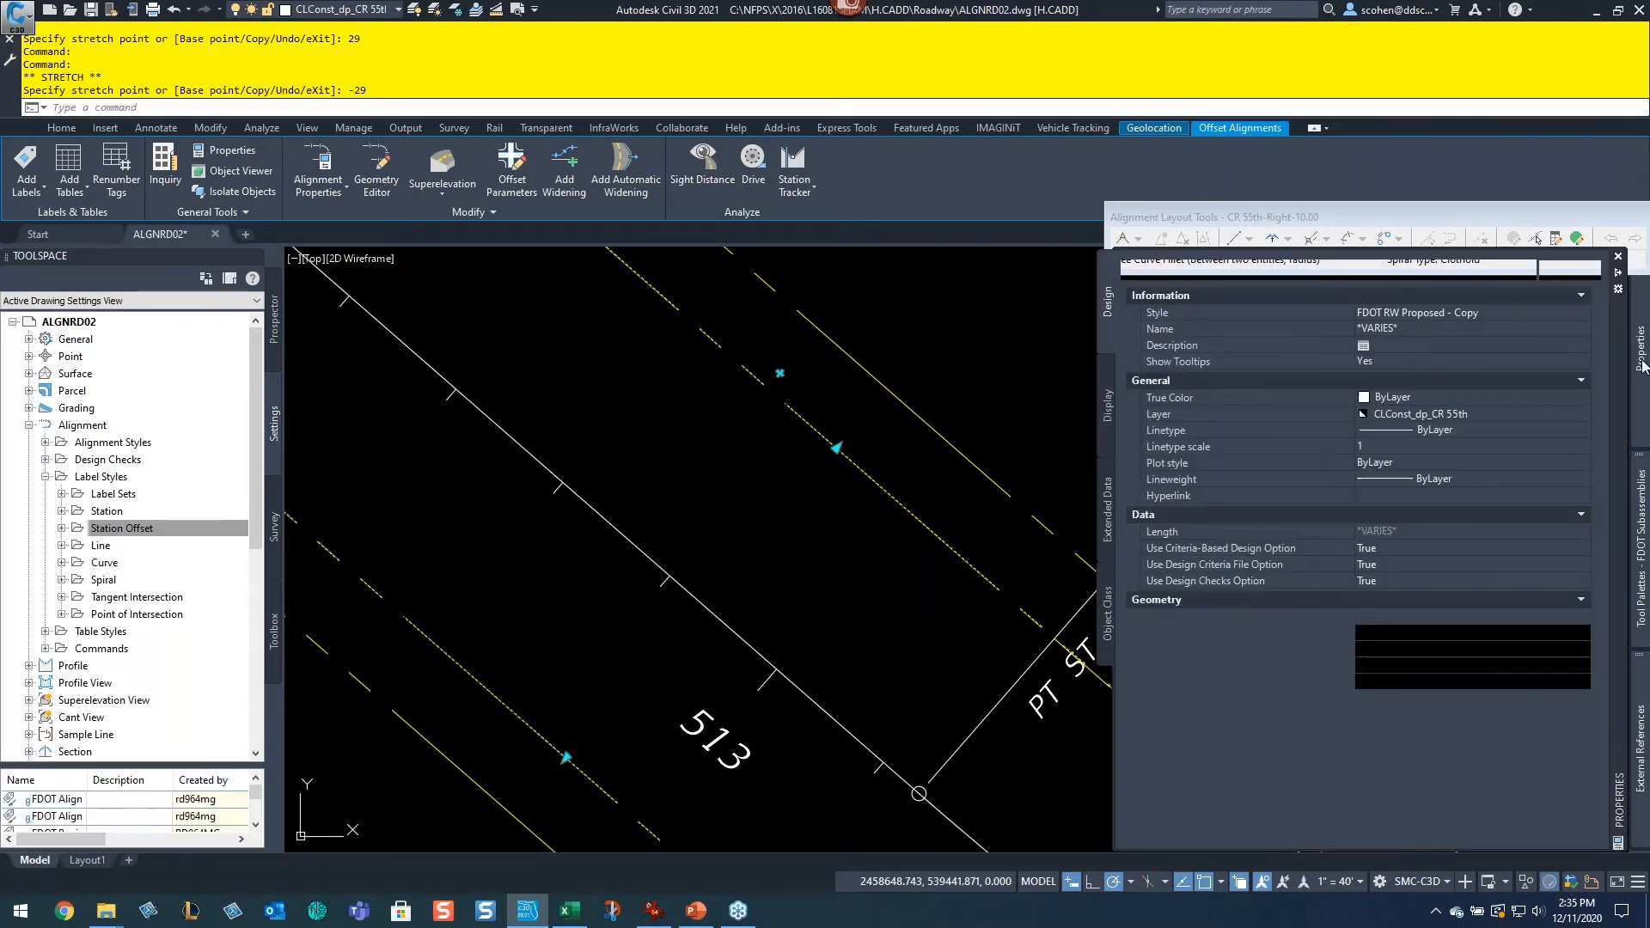
click(1418, 313)
click(1580, 313)
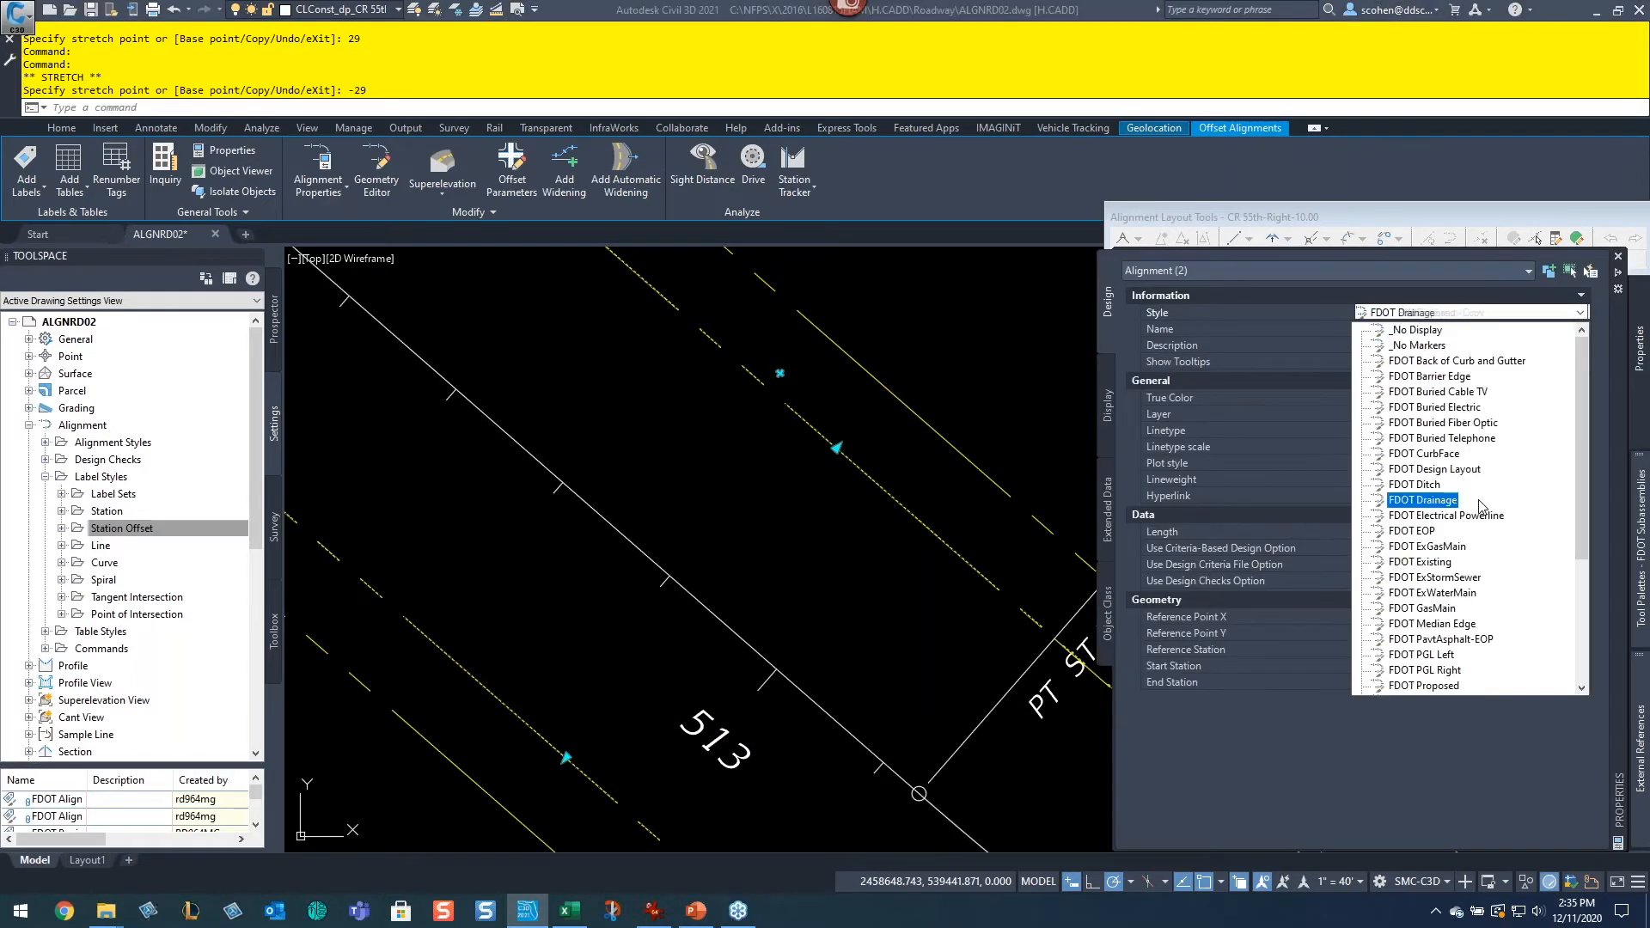
scroll(1478, 515, down, 4)
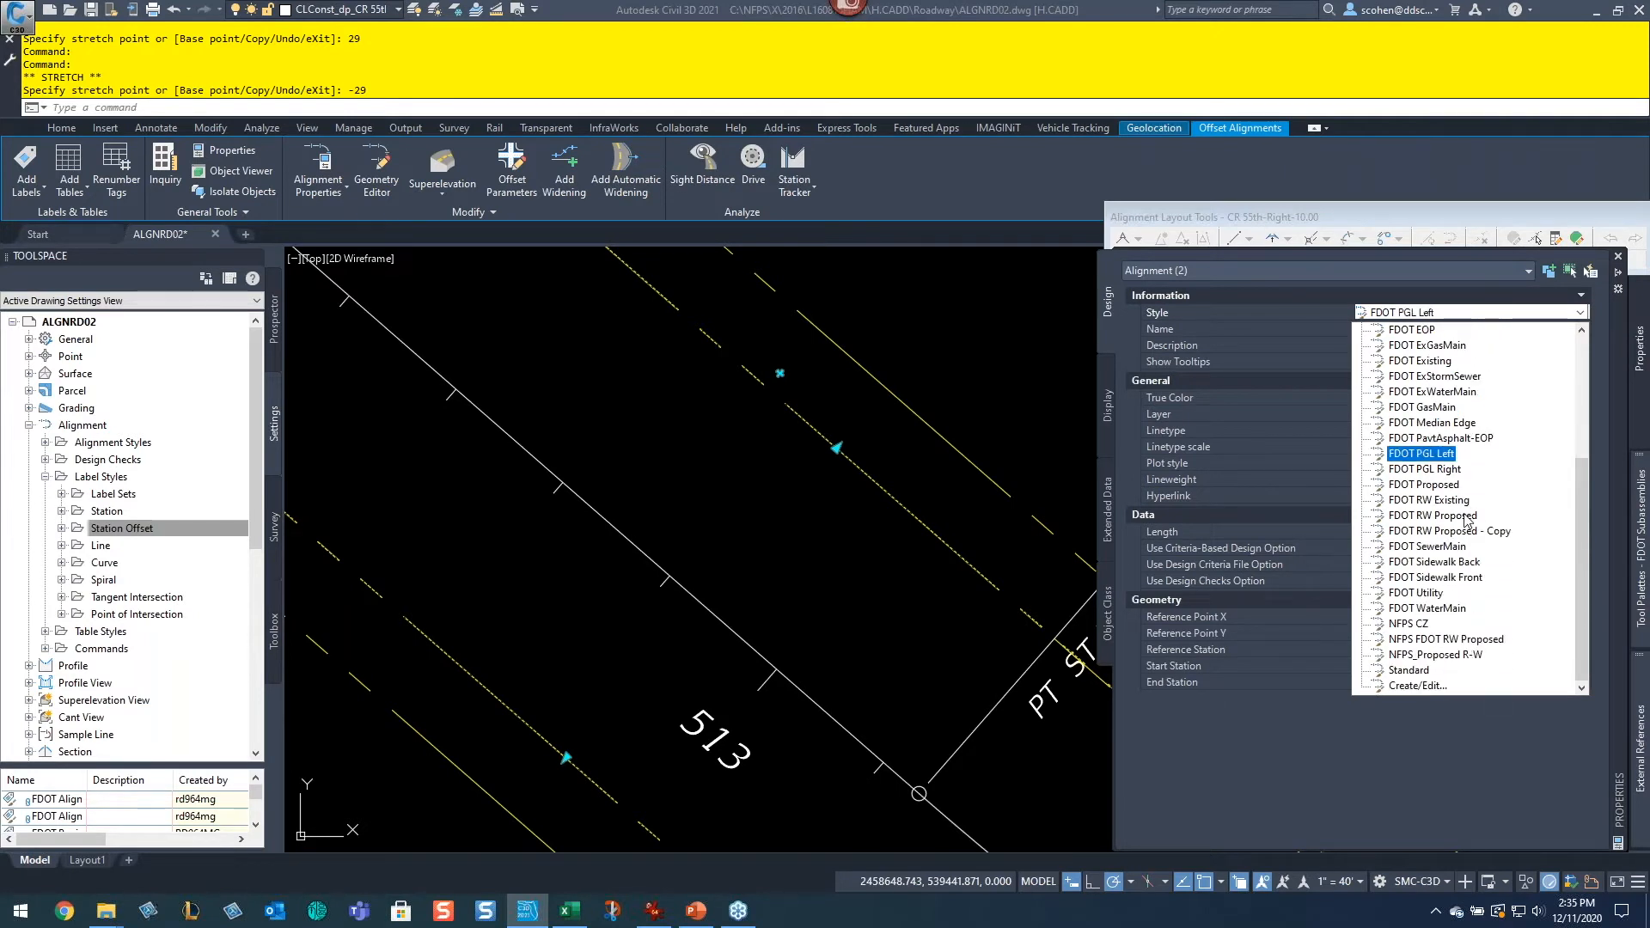
click(1444, 641)
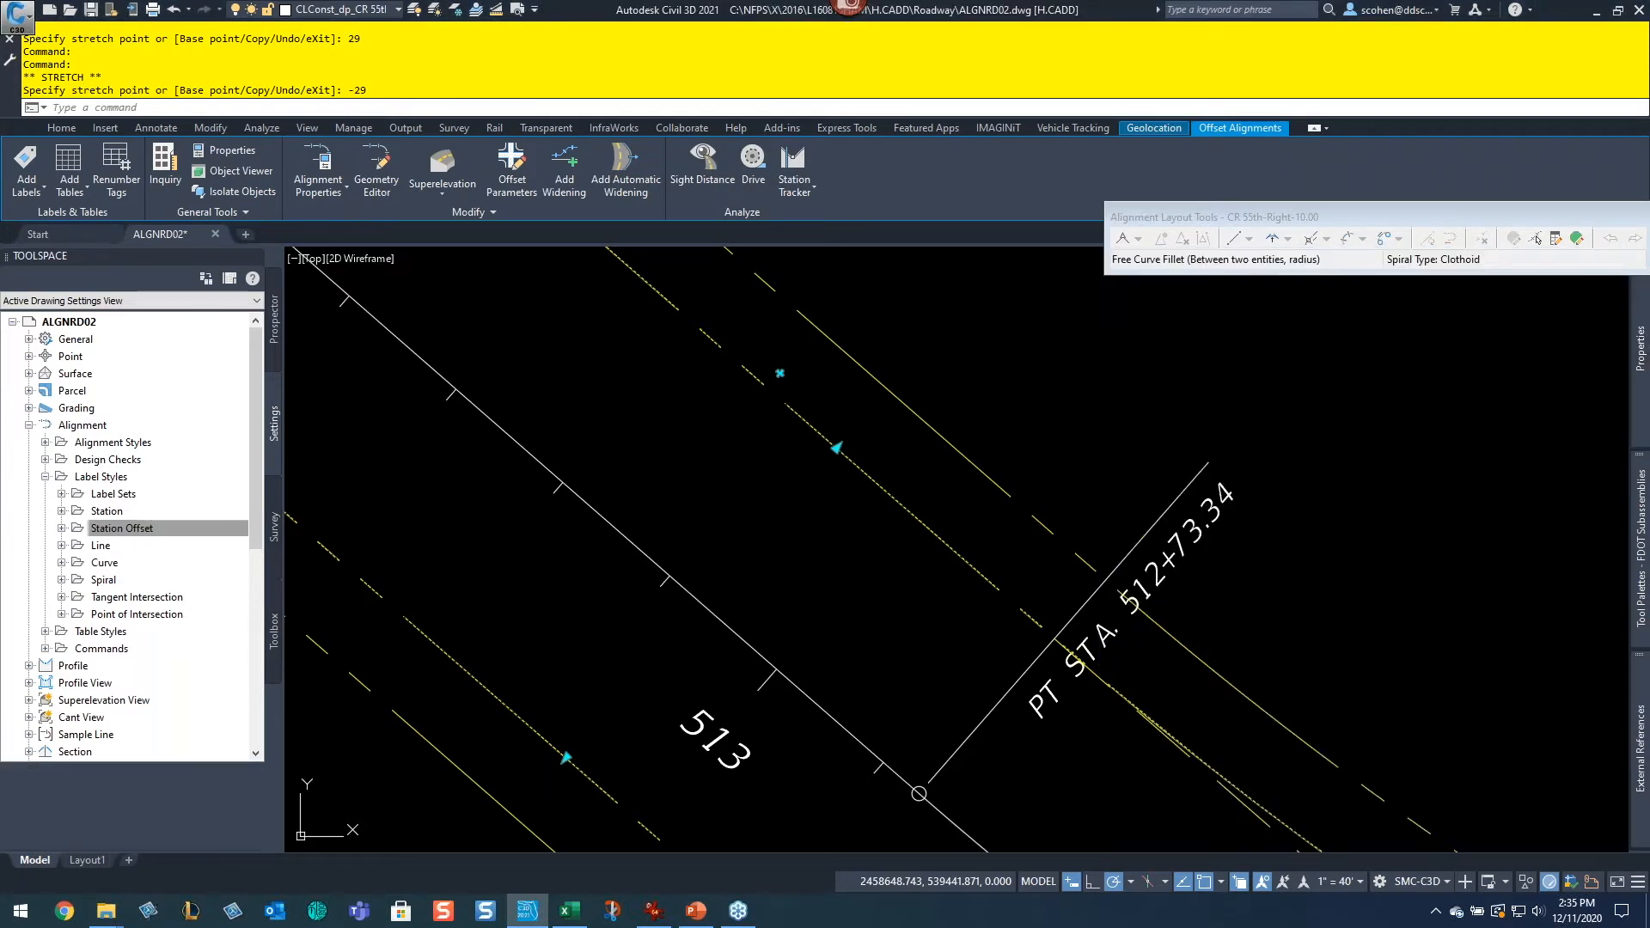
key(Escape)
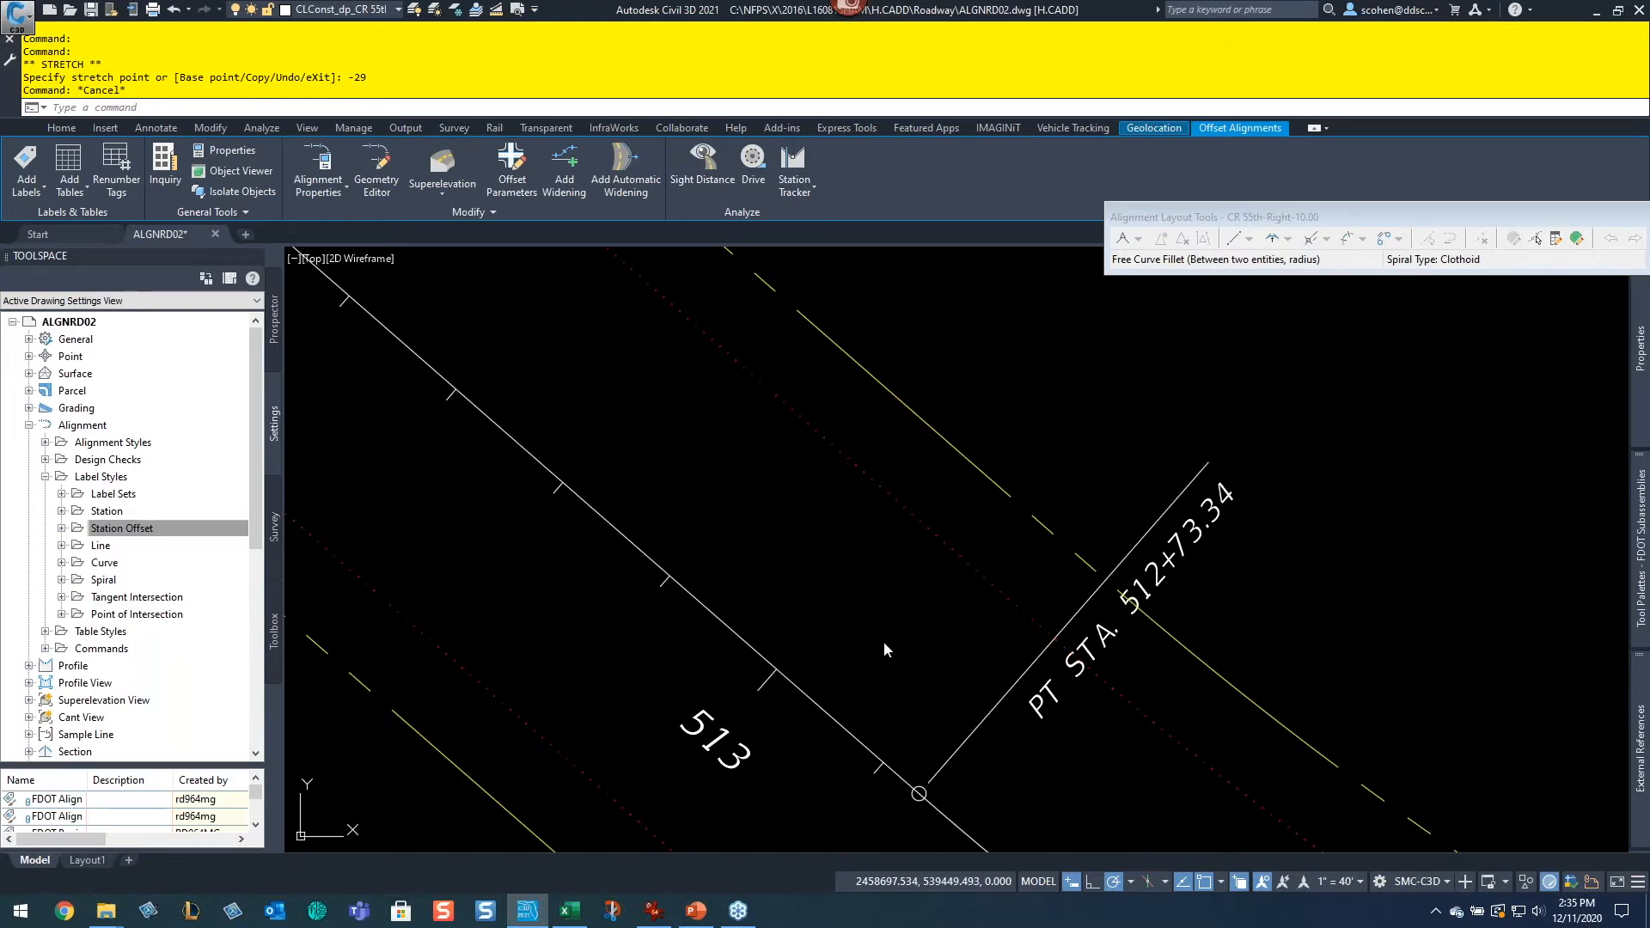
Step: Switch the drawing background color with TBC and back, regenerating the model in between
click(889, 557)
click(915, 629)
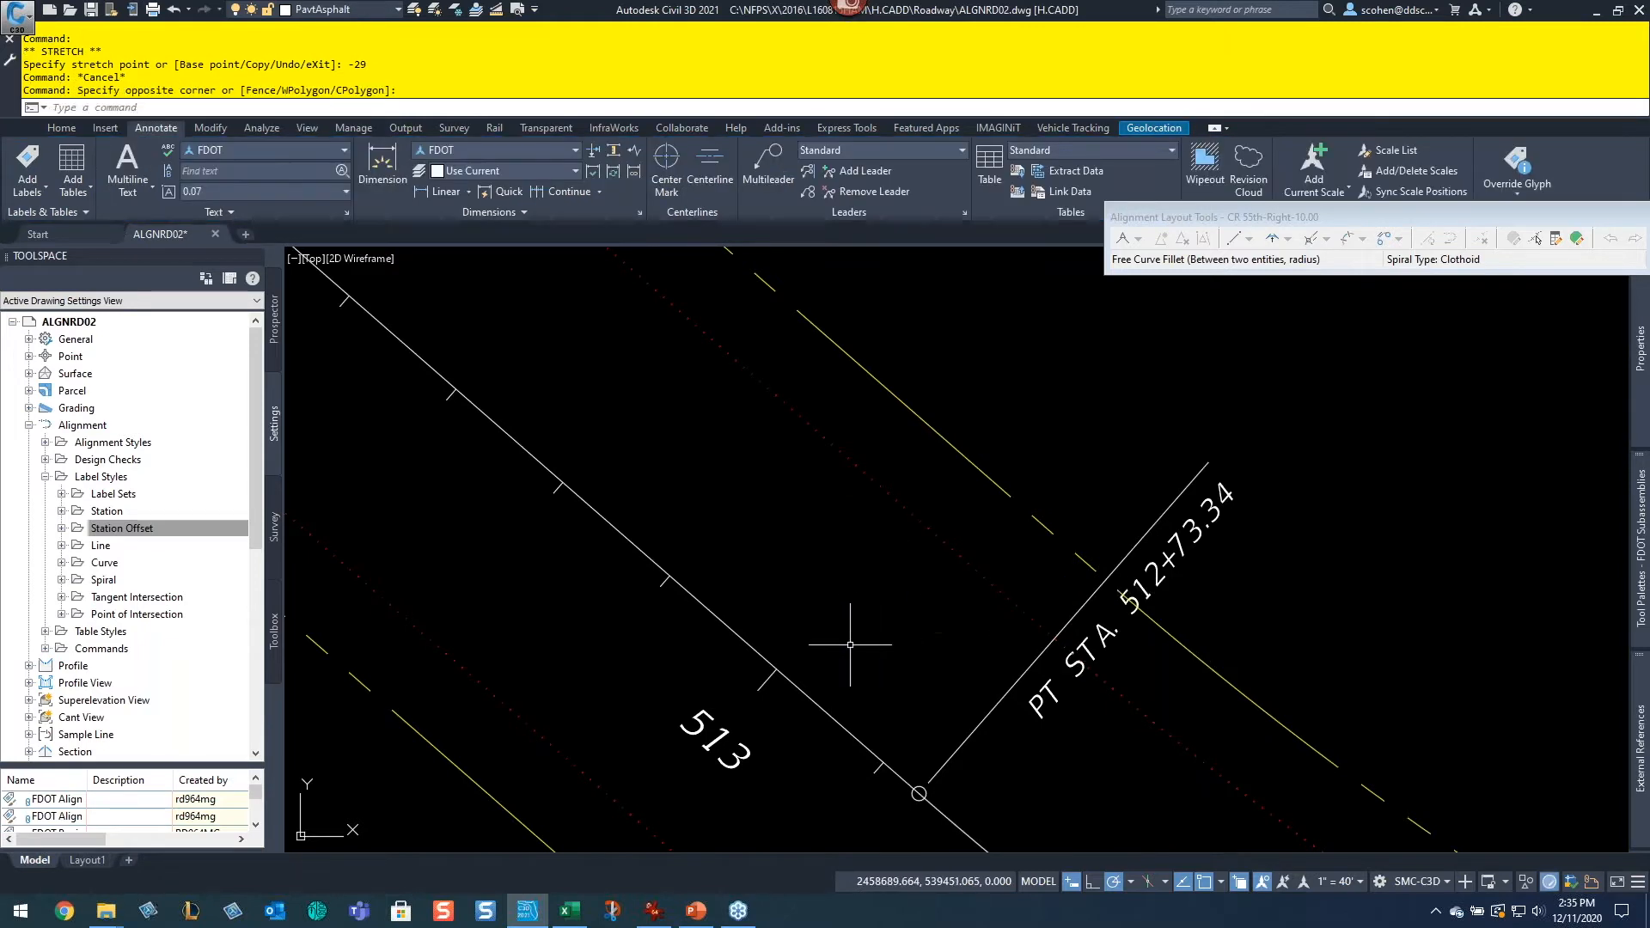
text(TBC)
key(Return)
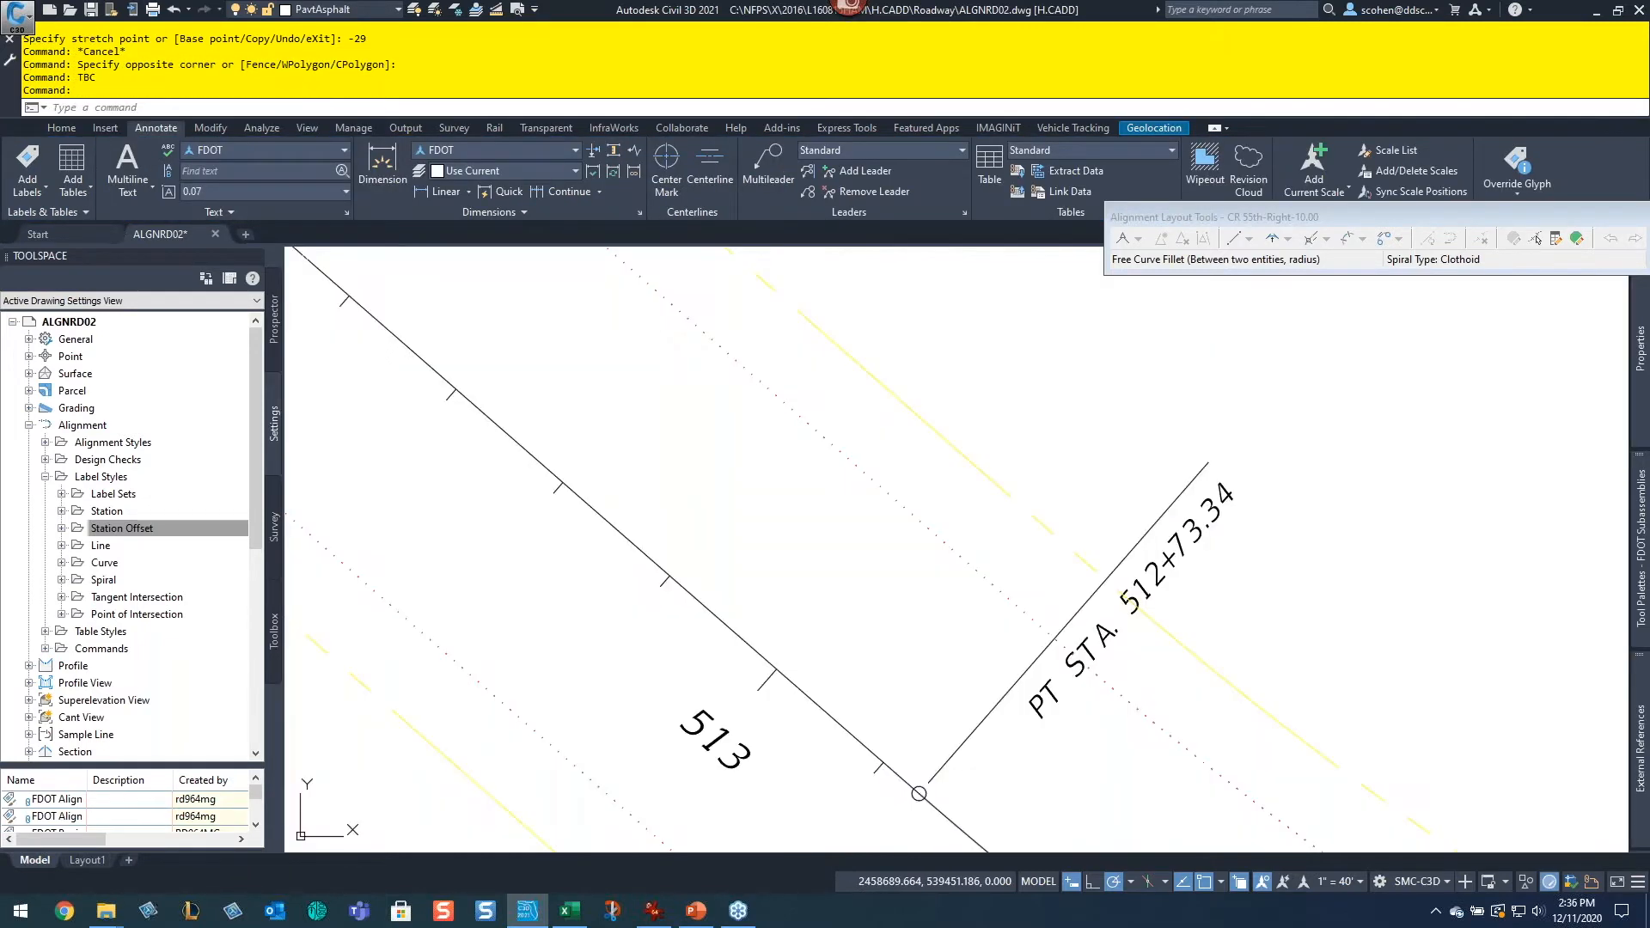
key(Escape)
key(Escape)
text(R)
key(Return)
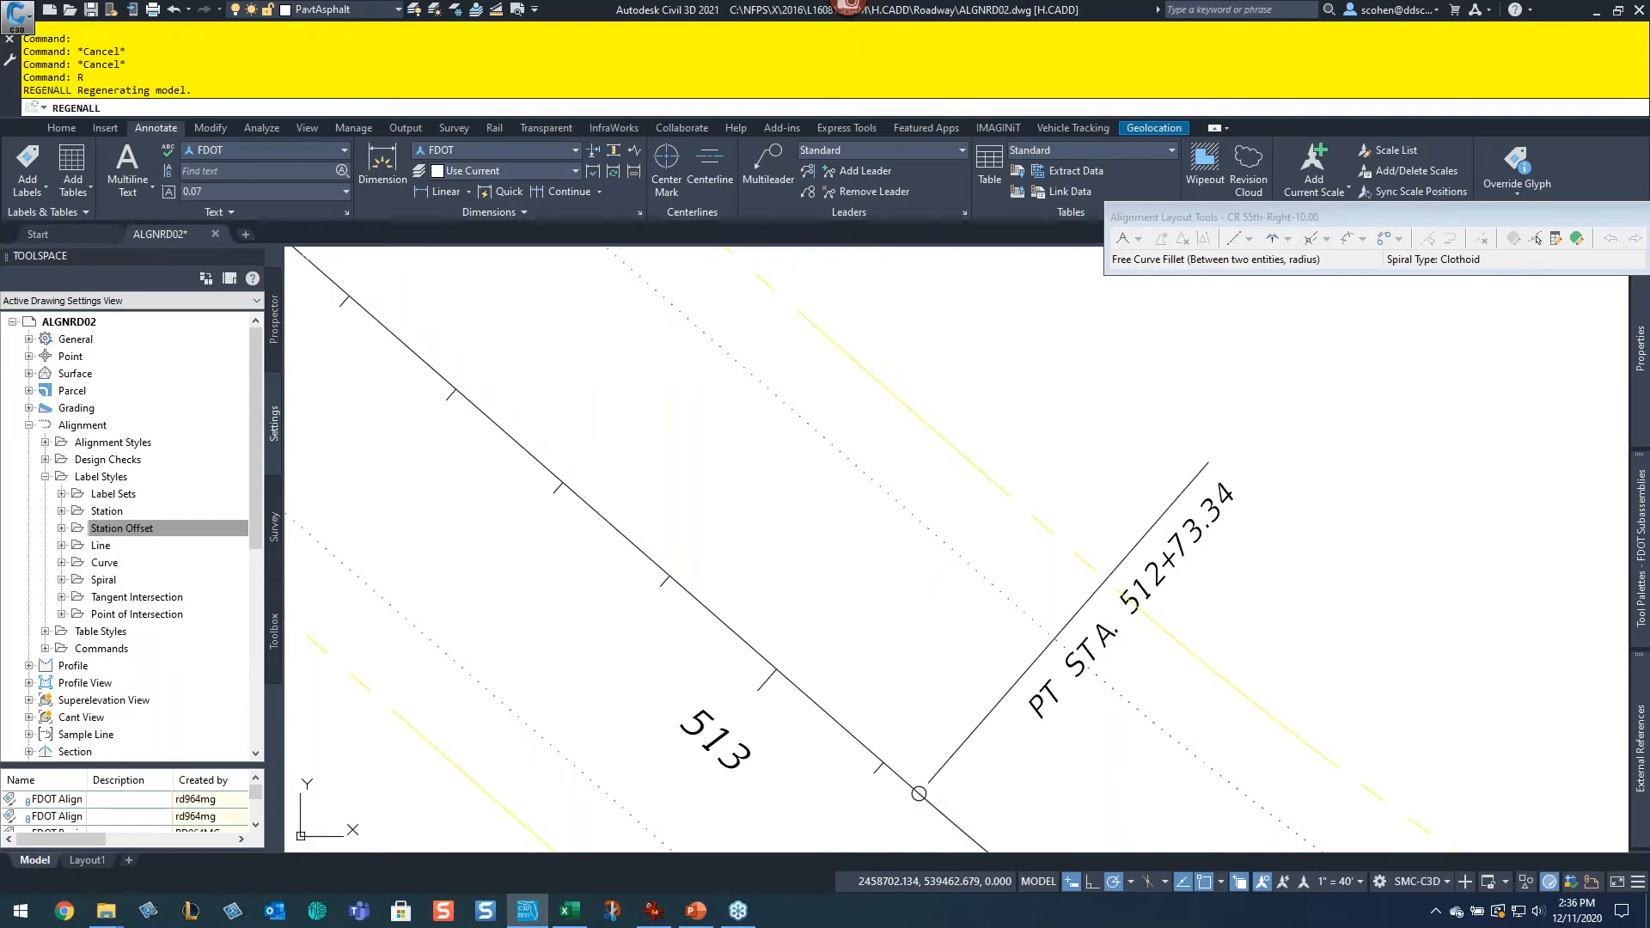
text(tbc)
key(Return)
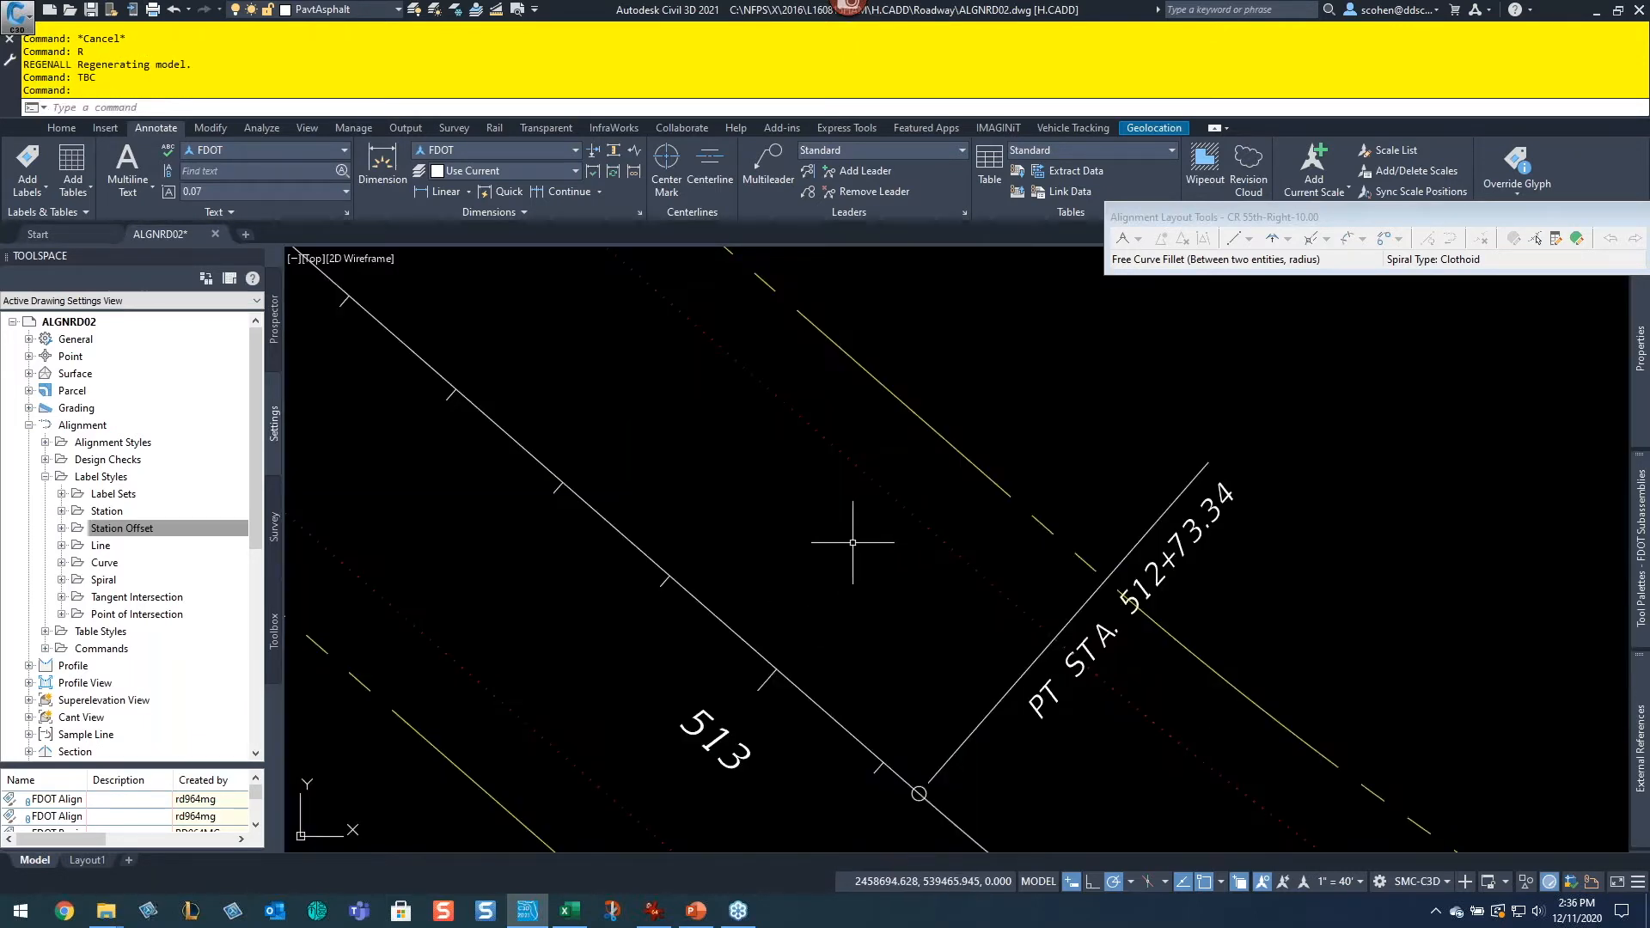
Step: Examine the CR 55th alignment and its bearing label around station 523
scroll(793, 524, down, 3)
middle_drag(793, 524, 1385, 759)
middle_drag(653, 378, 1109, 617)
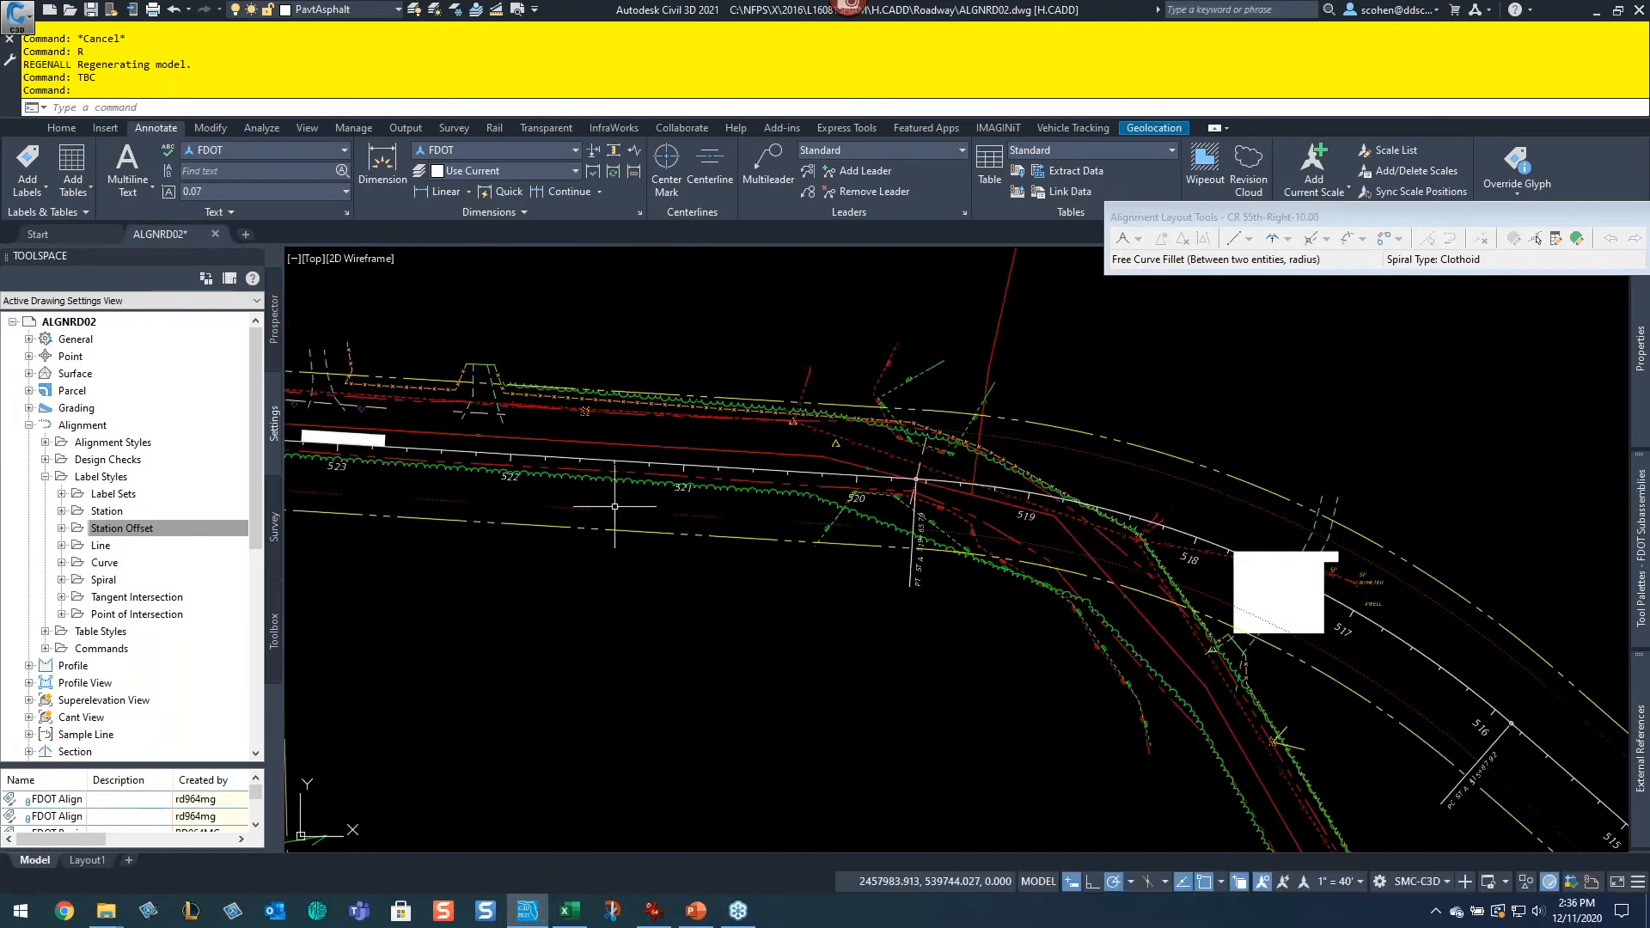
middle_drag(473, 460, 889, 546)
scroll(1044, 554, up, 4)
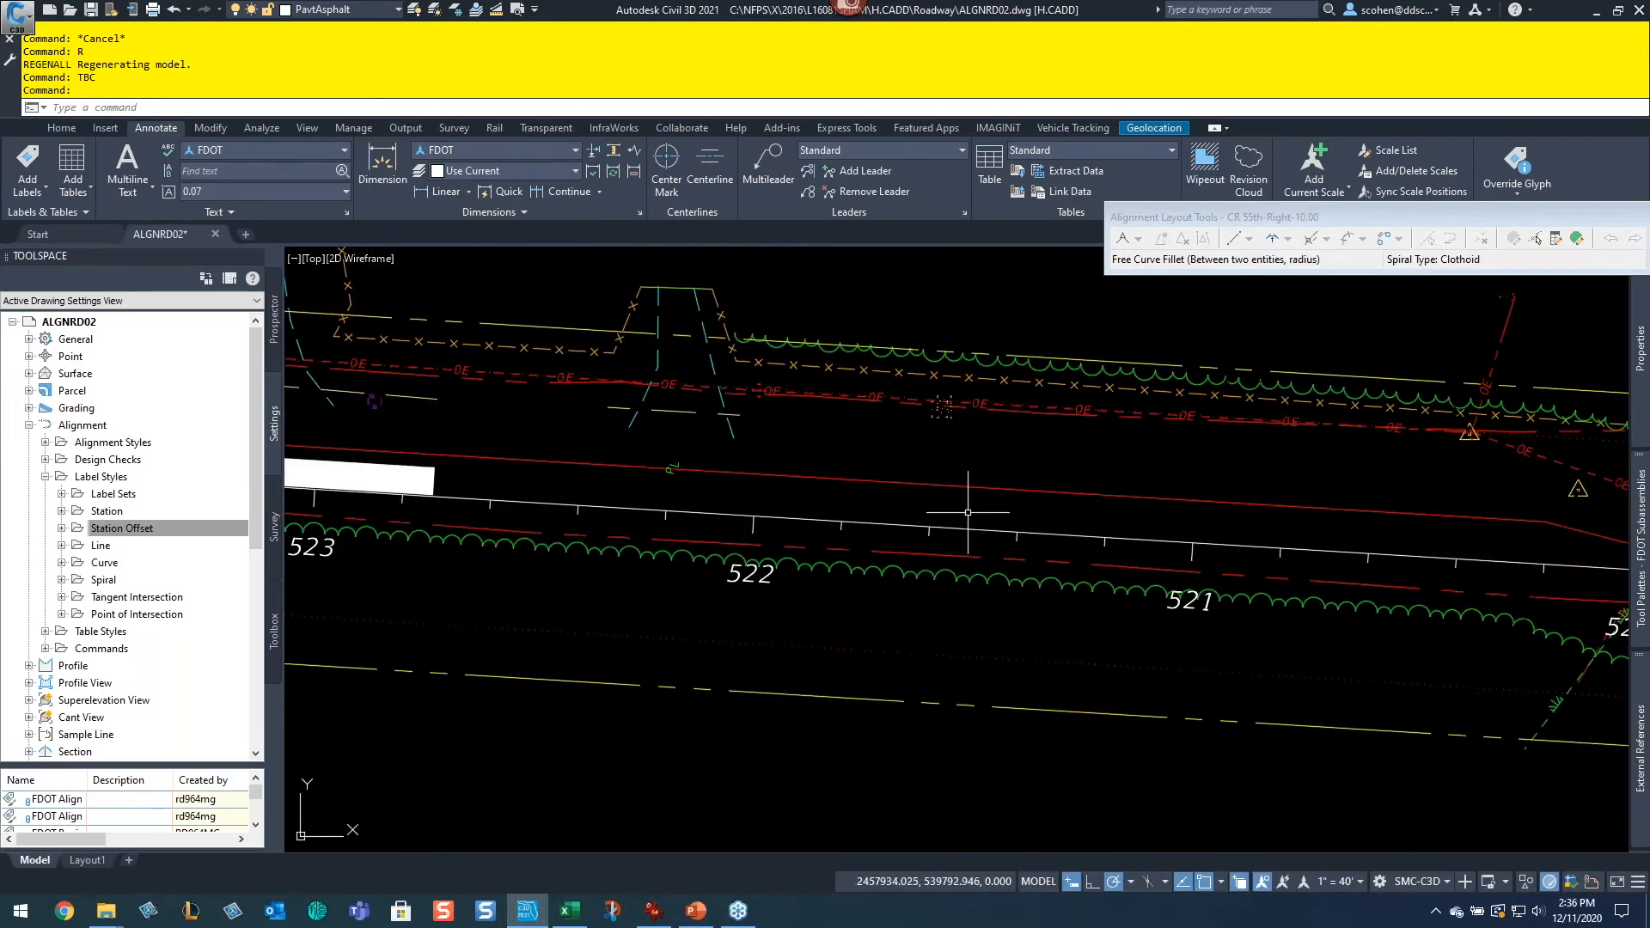
click(976, 529)
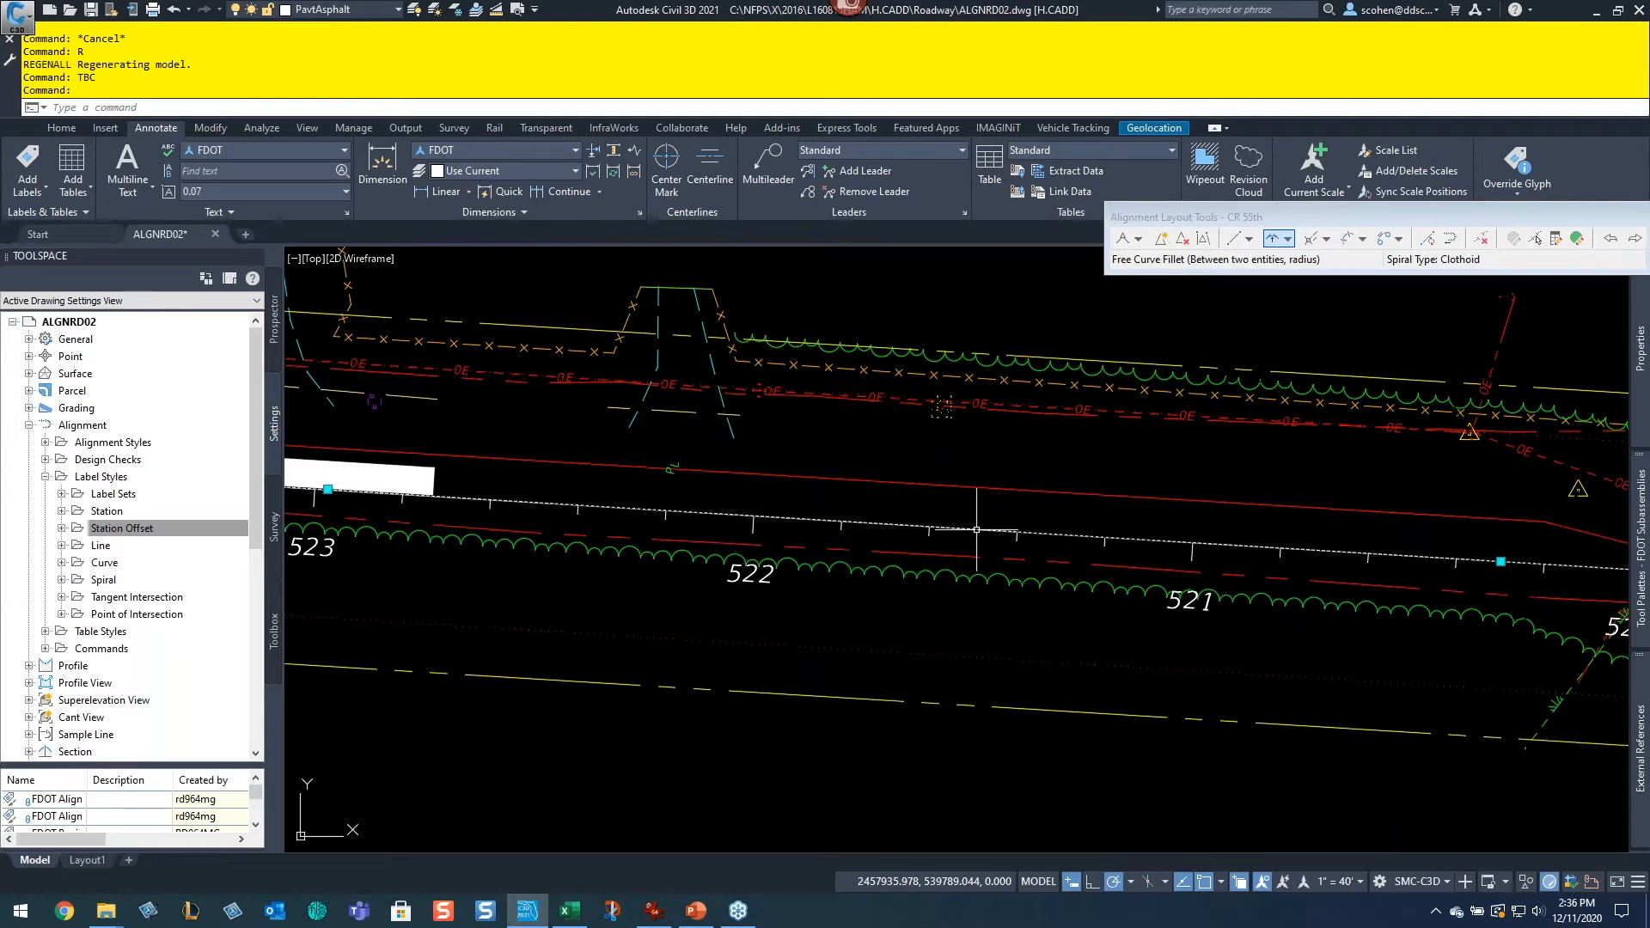
scroll(929, 568, down, 4)
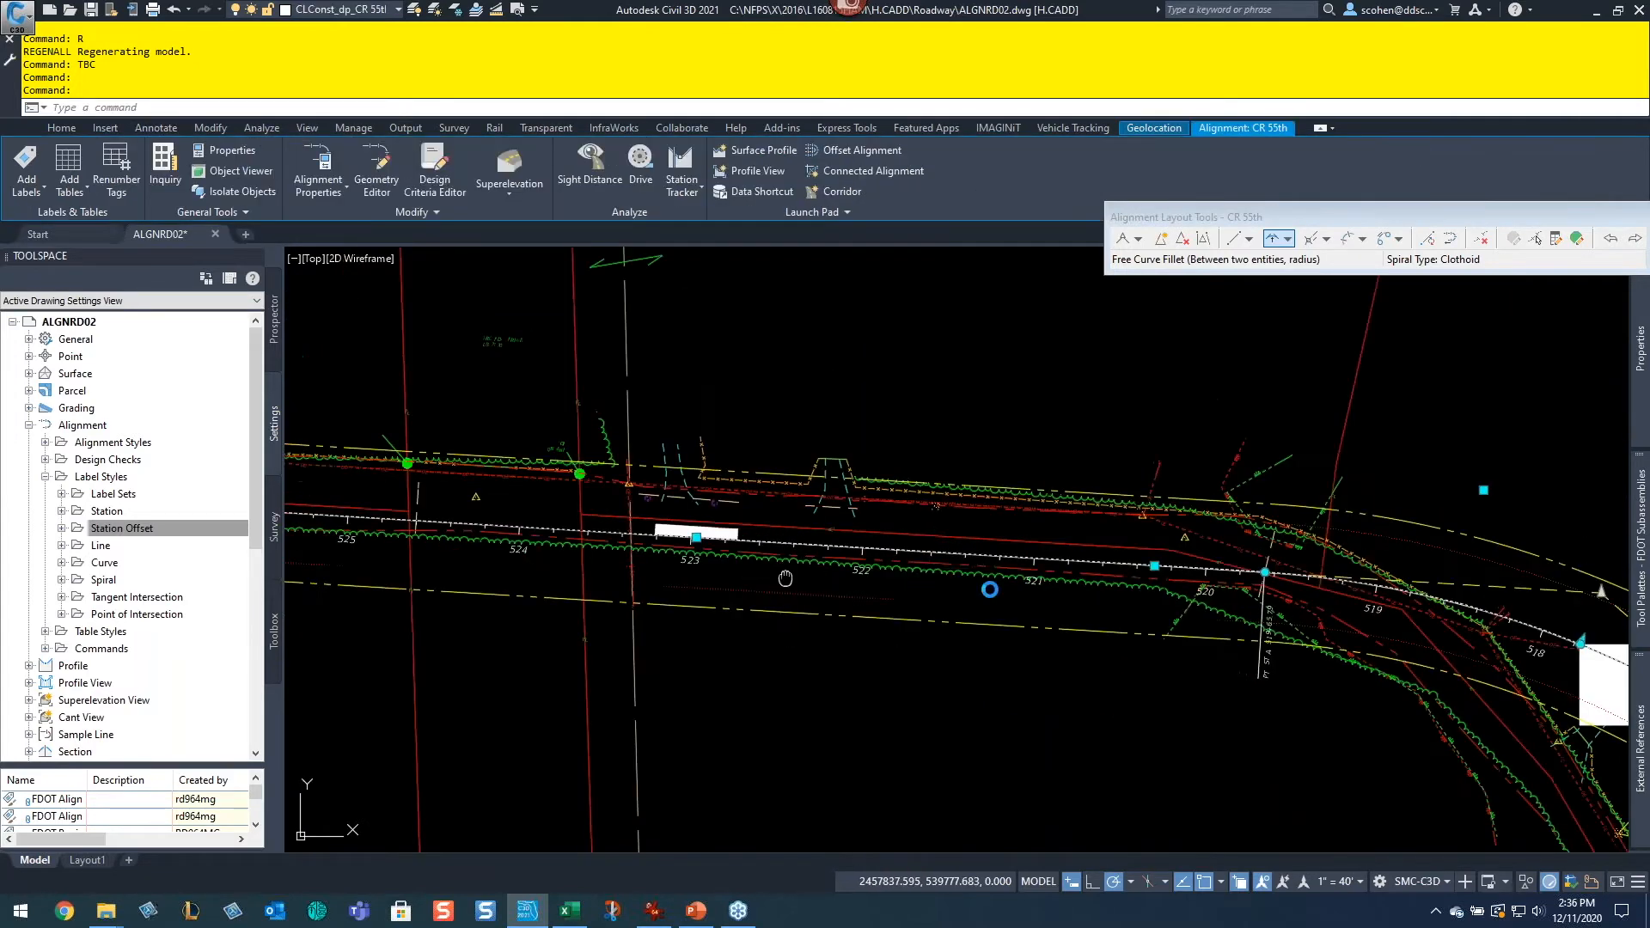
middle_drag(781, 577, 1190, 591)
scroll(1190, 559, up, 4)
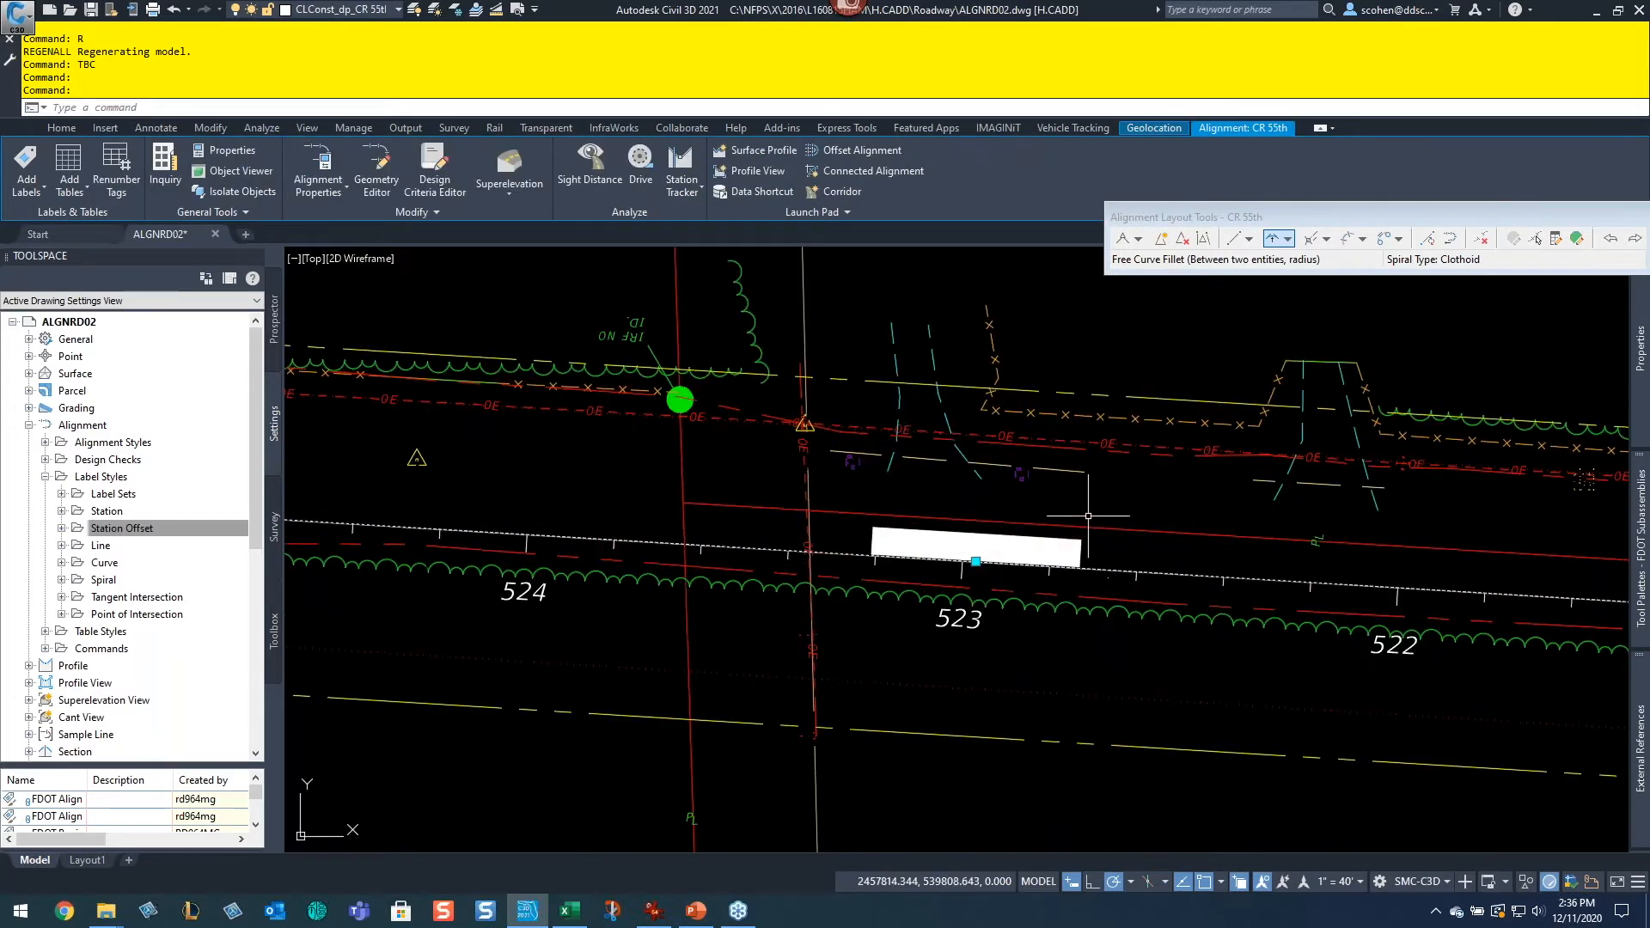
scroll(966, 460, up, 4)
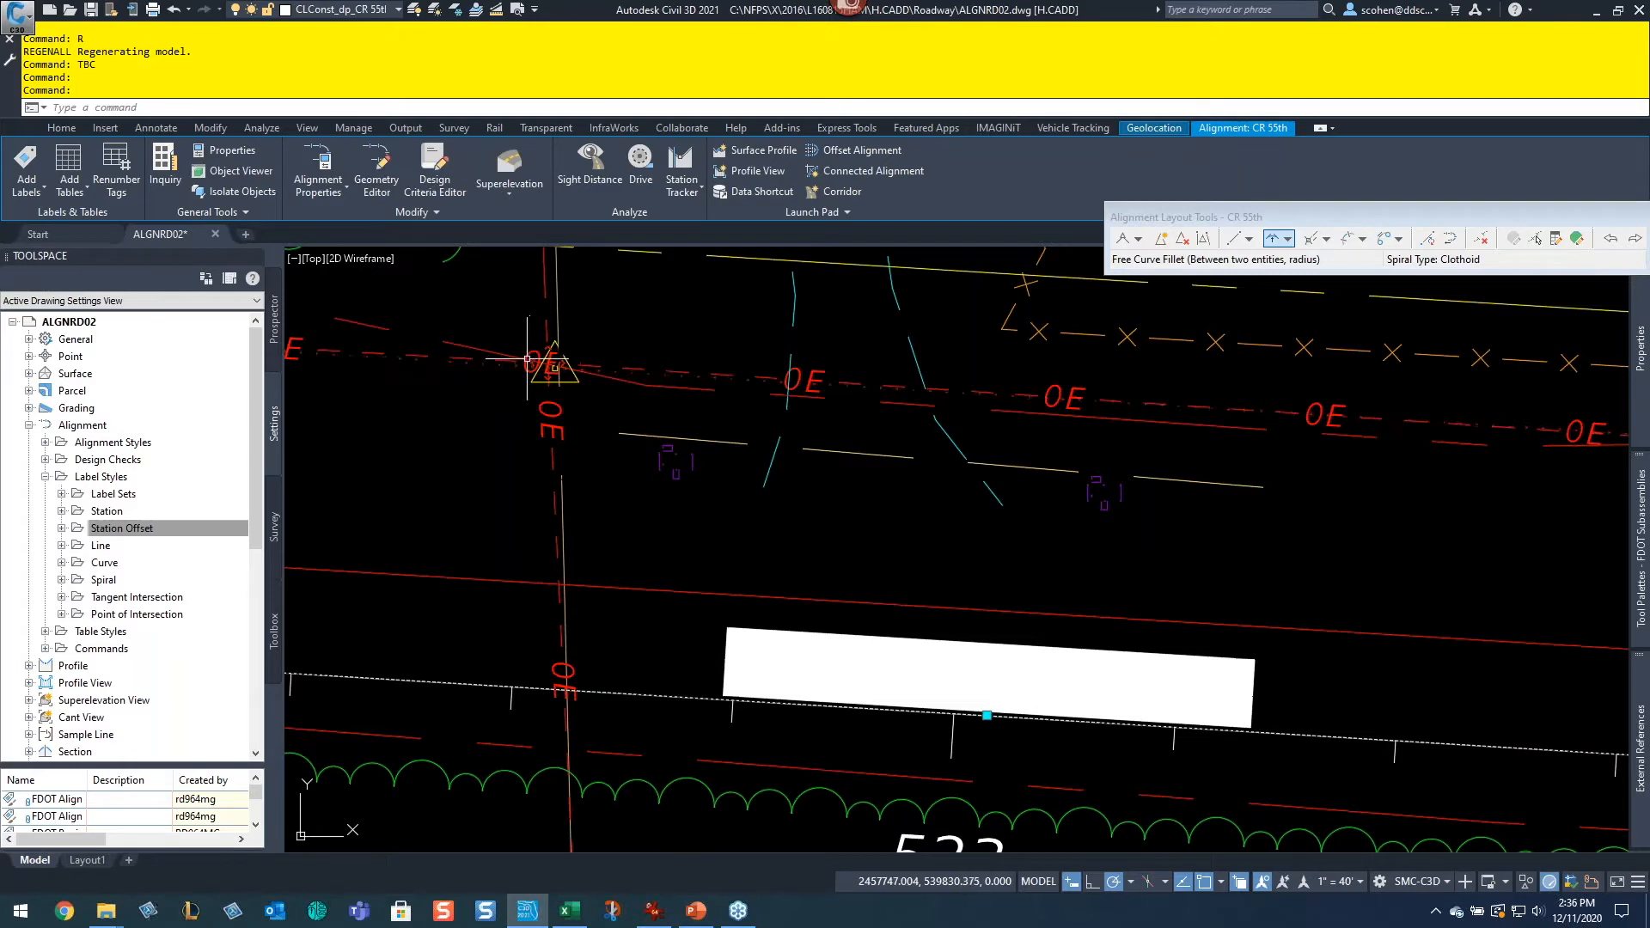
scroll(900, 665, down, 4)
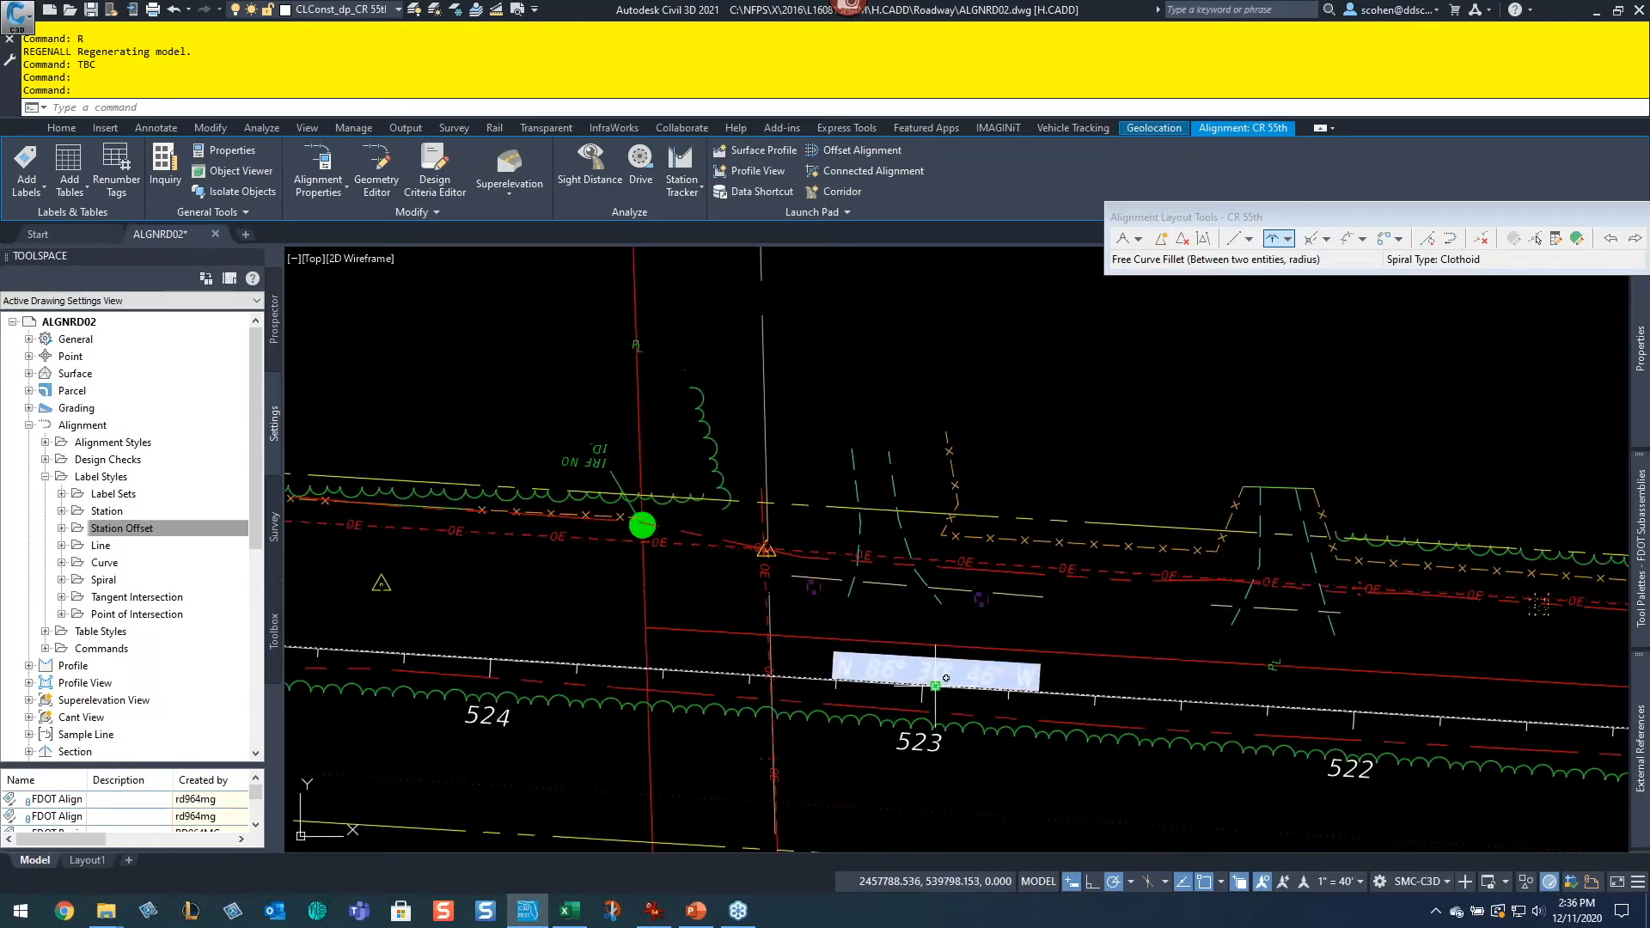
click(936, 684)
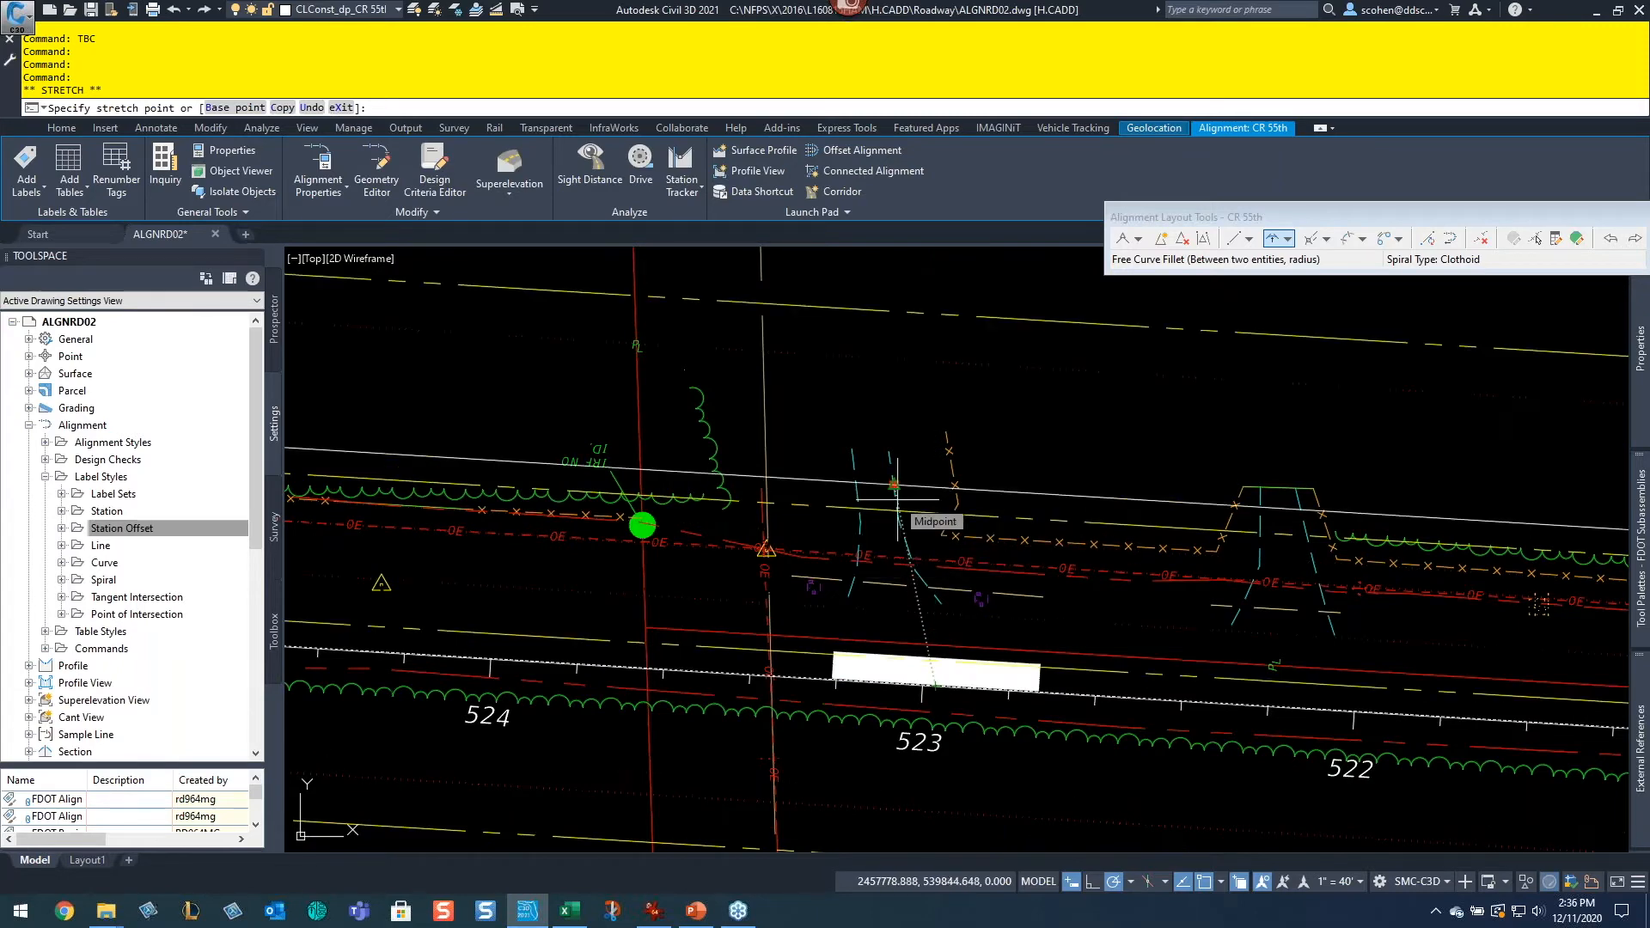
scroll(679, 691, down, 5)
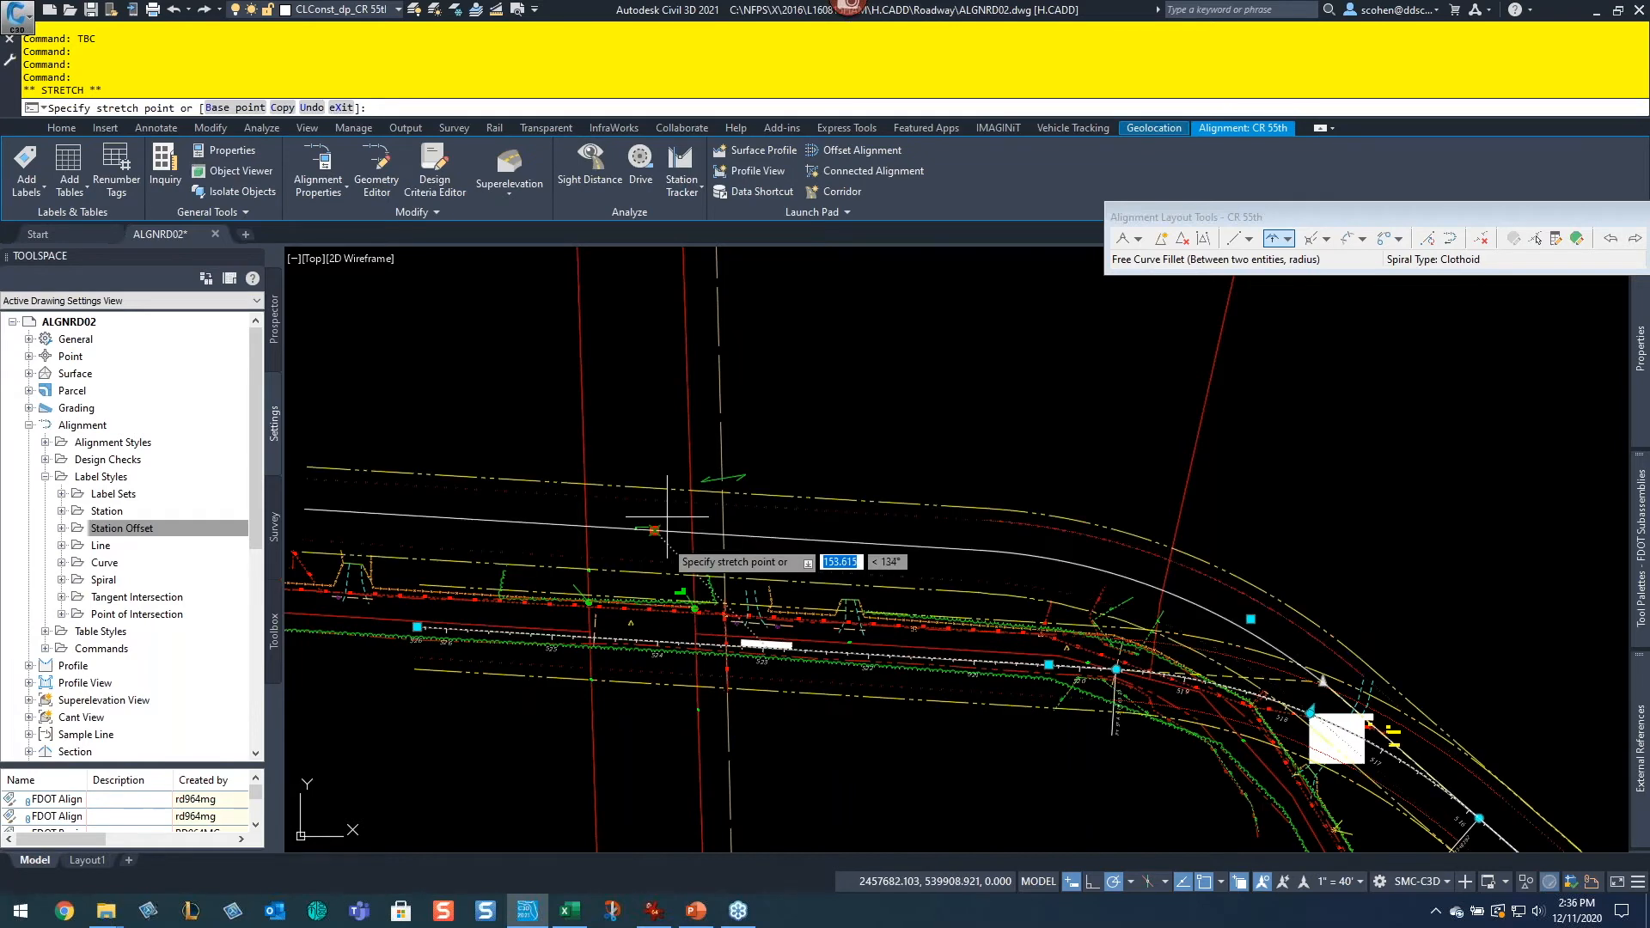
key(Escape)
scroll(632, 693, up, 5)
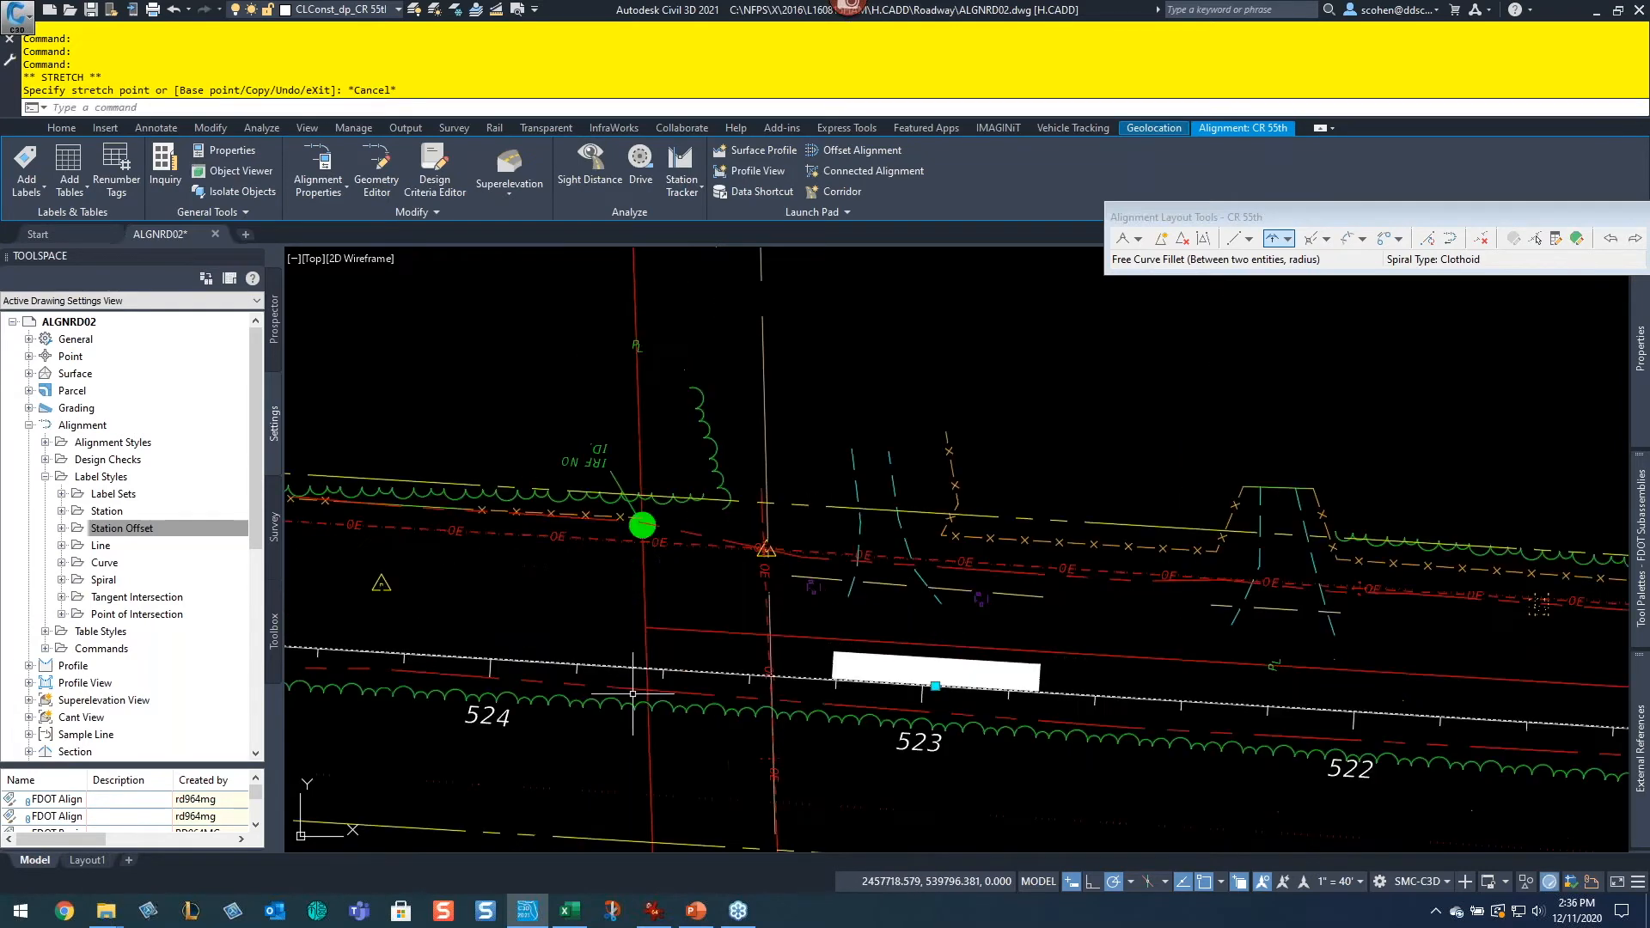
key(Escape)
key(Escape)
click(1117, 408)
key(Escape)
key(Escape)
scroll(1538, 604, down, 5)
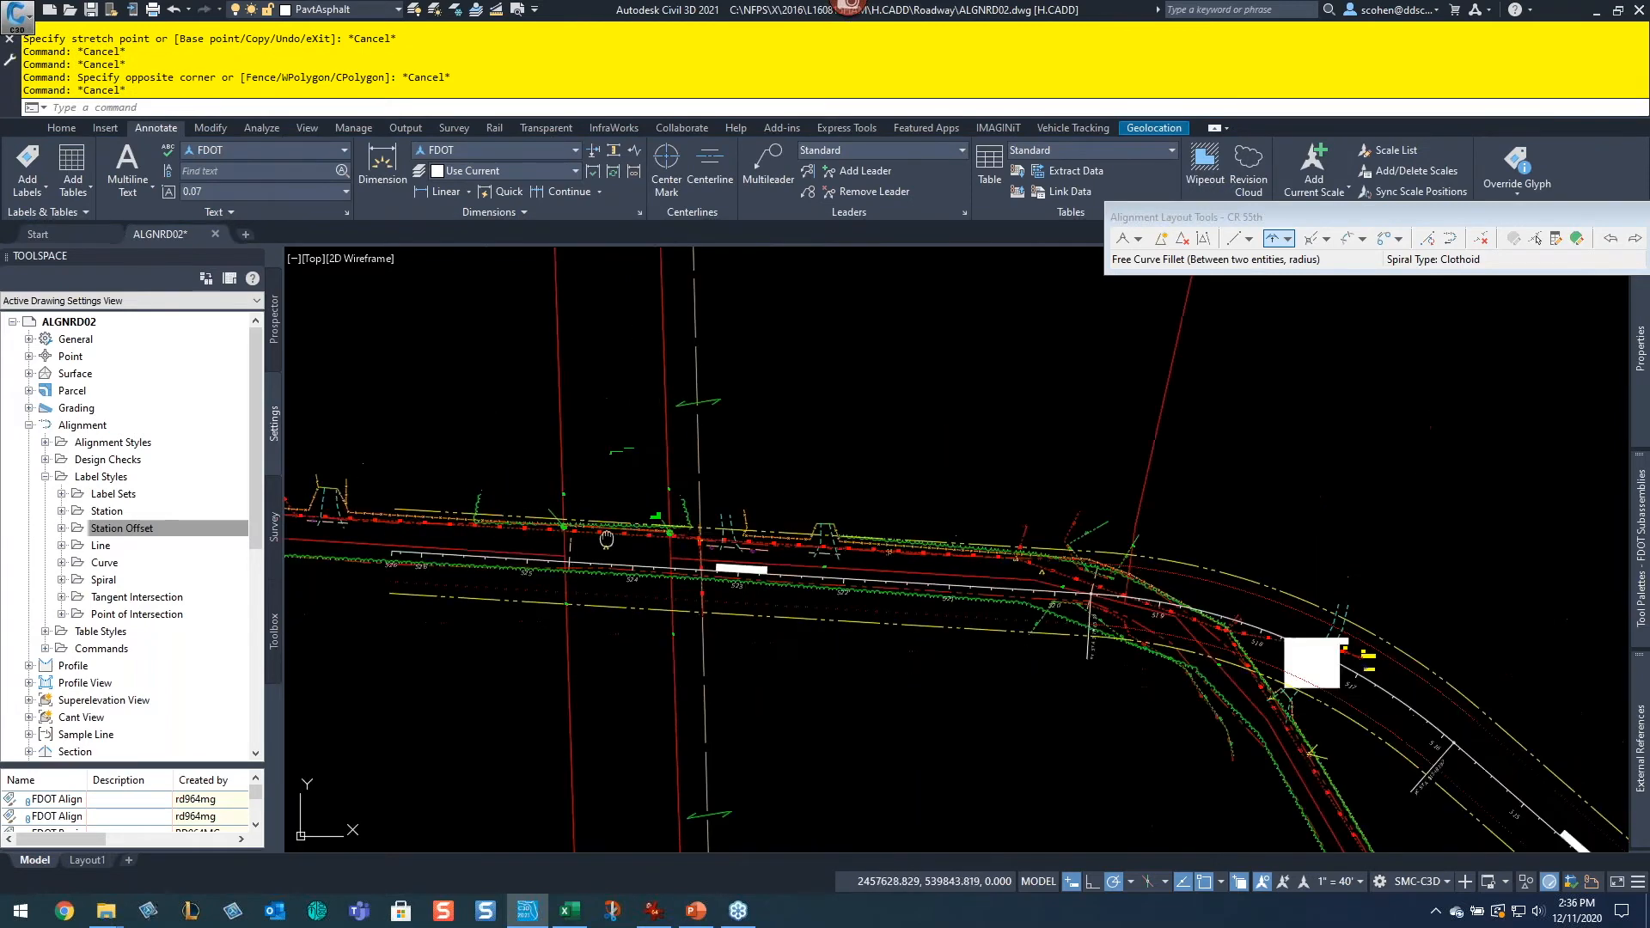
Step: Pan along the CR 55th alignment to examine its curves and offset alignments
middle_drag(707, 479, 953, 582)
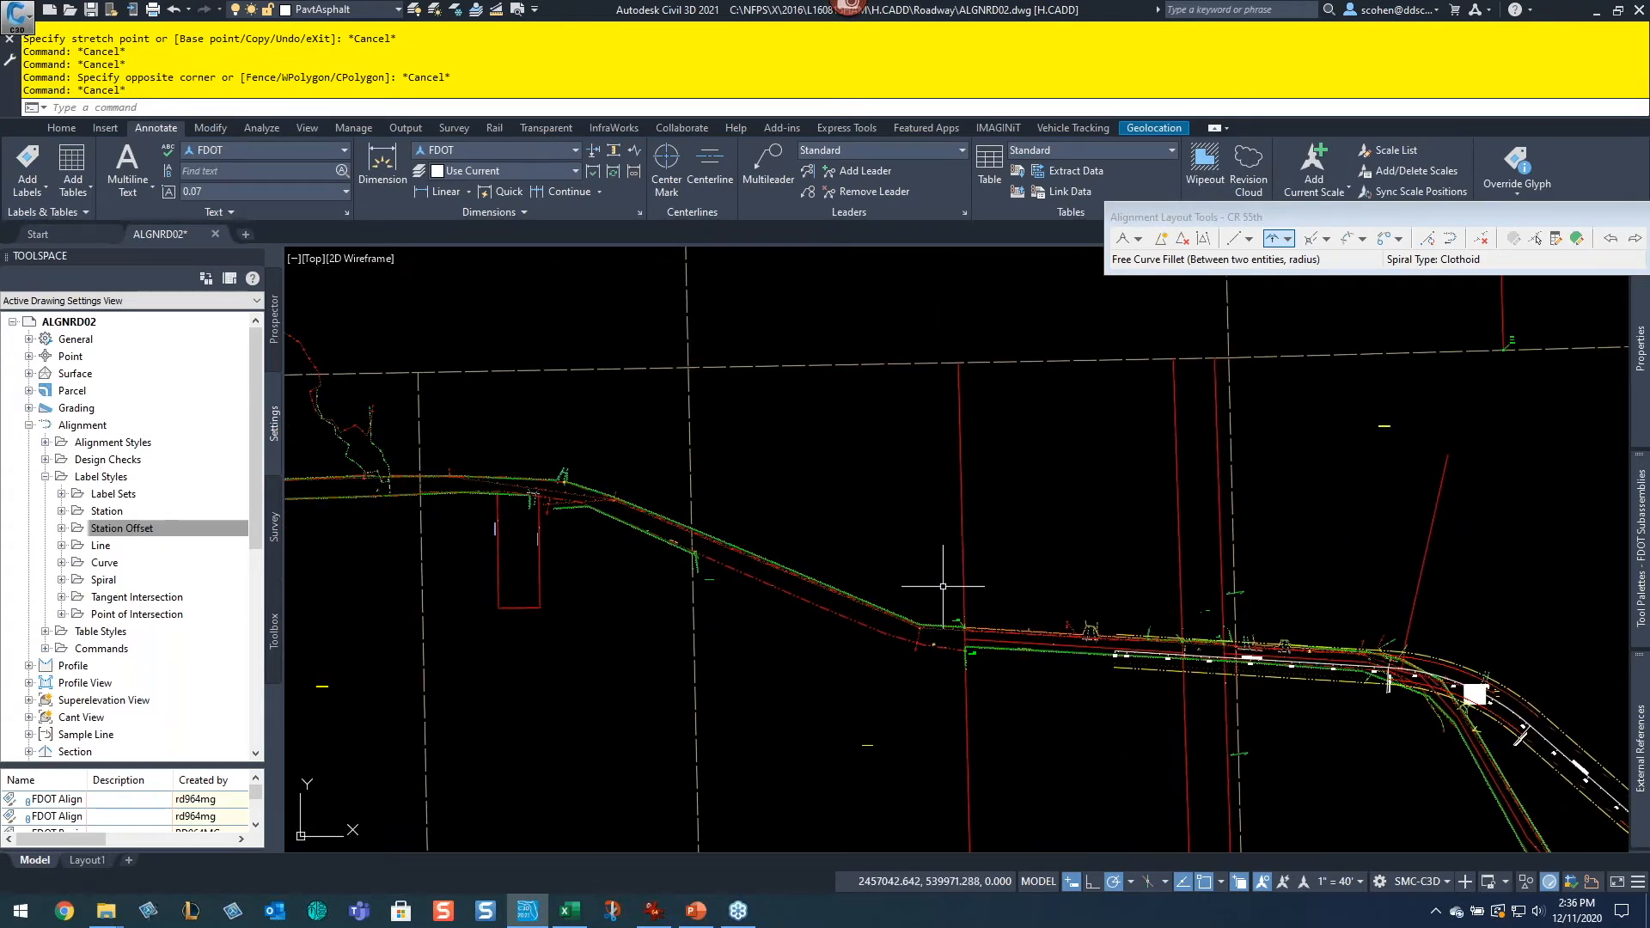
middle_drag(1306, 636, 923, 456)
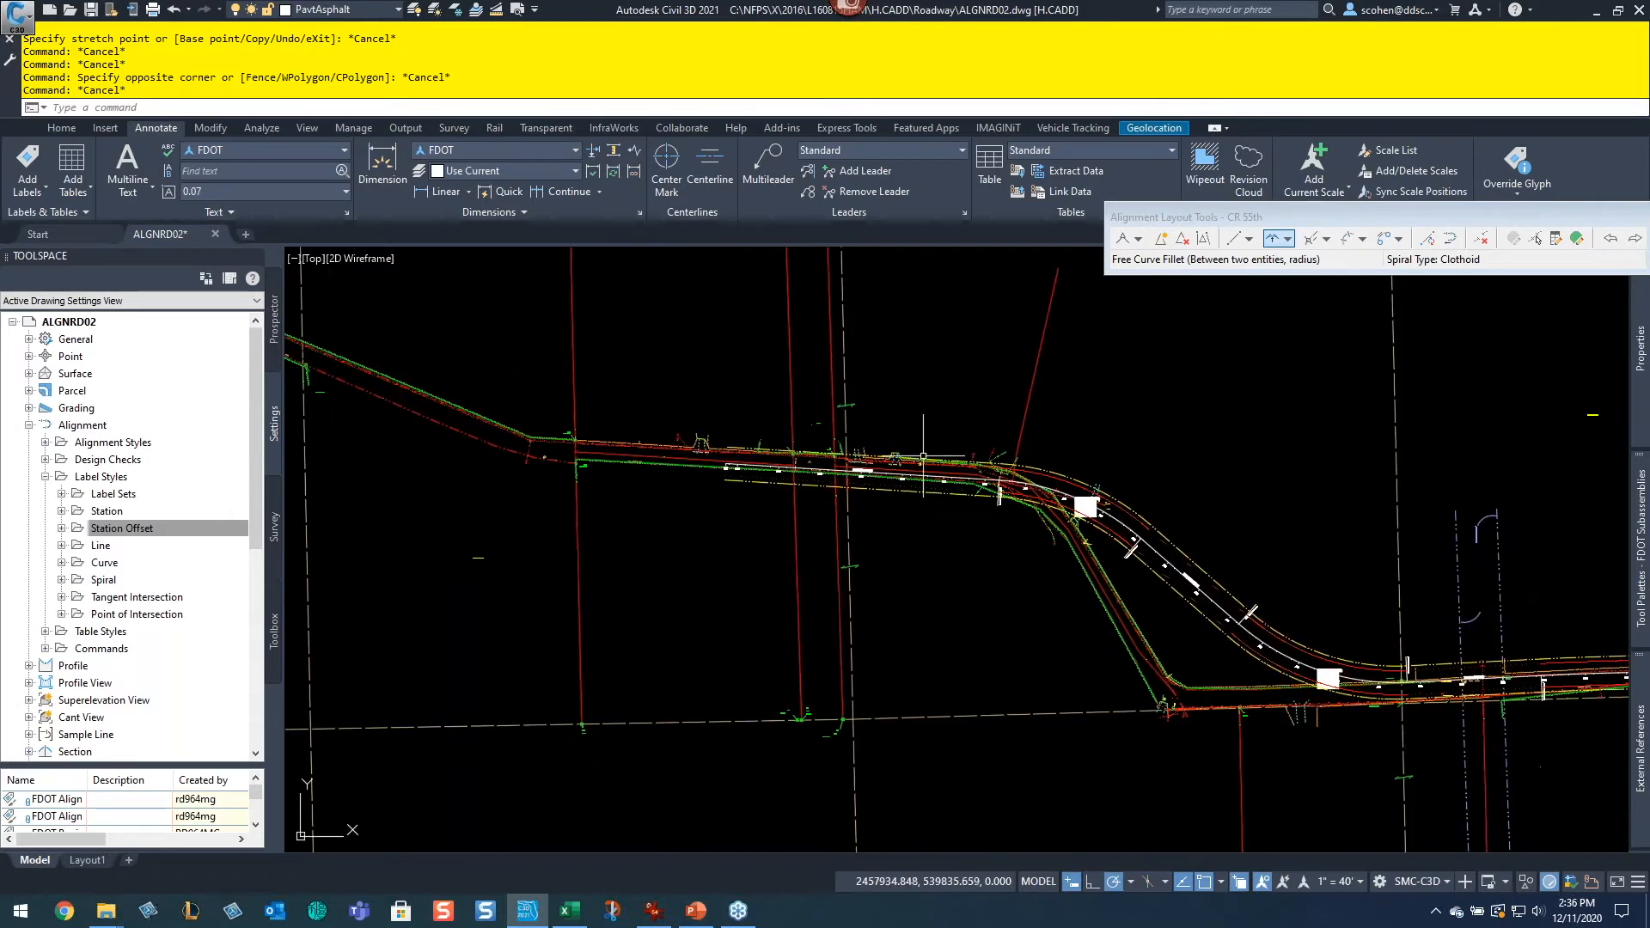
key(Escape)
key(Escape)
middle_drag(1335, 643, 975, 561)
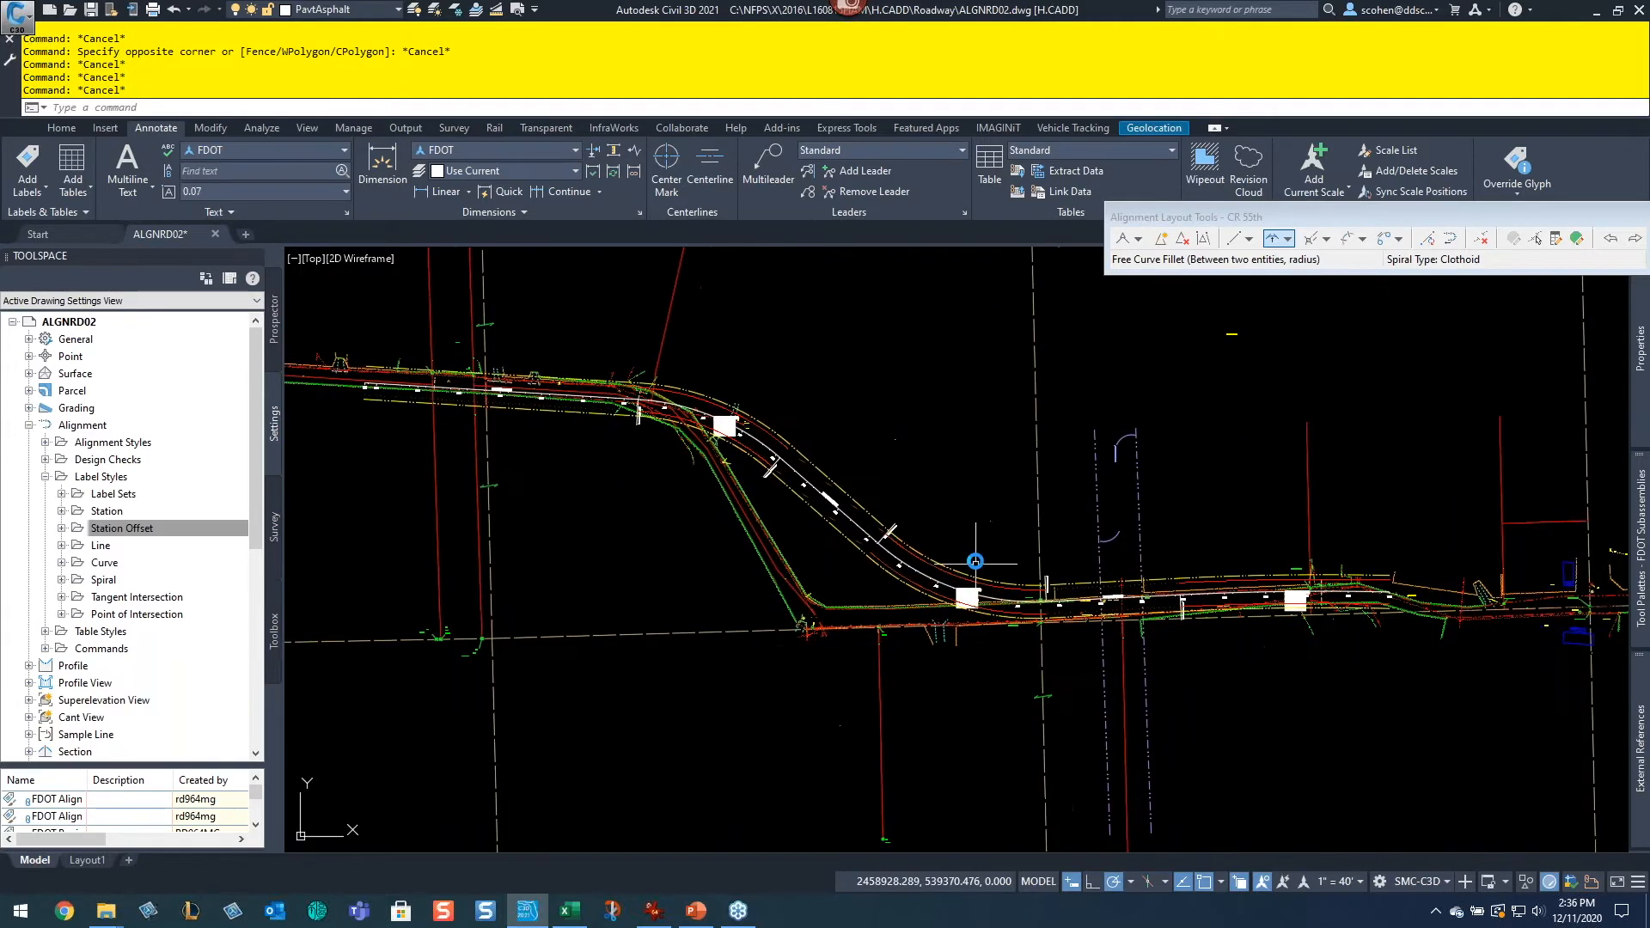
mouse_move(978, 473)
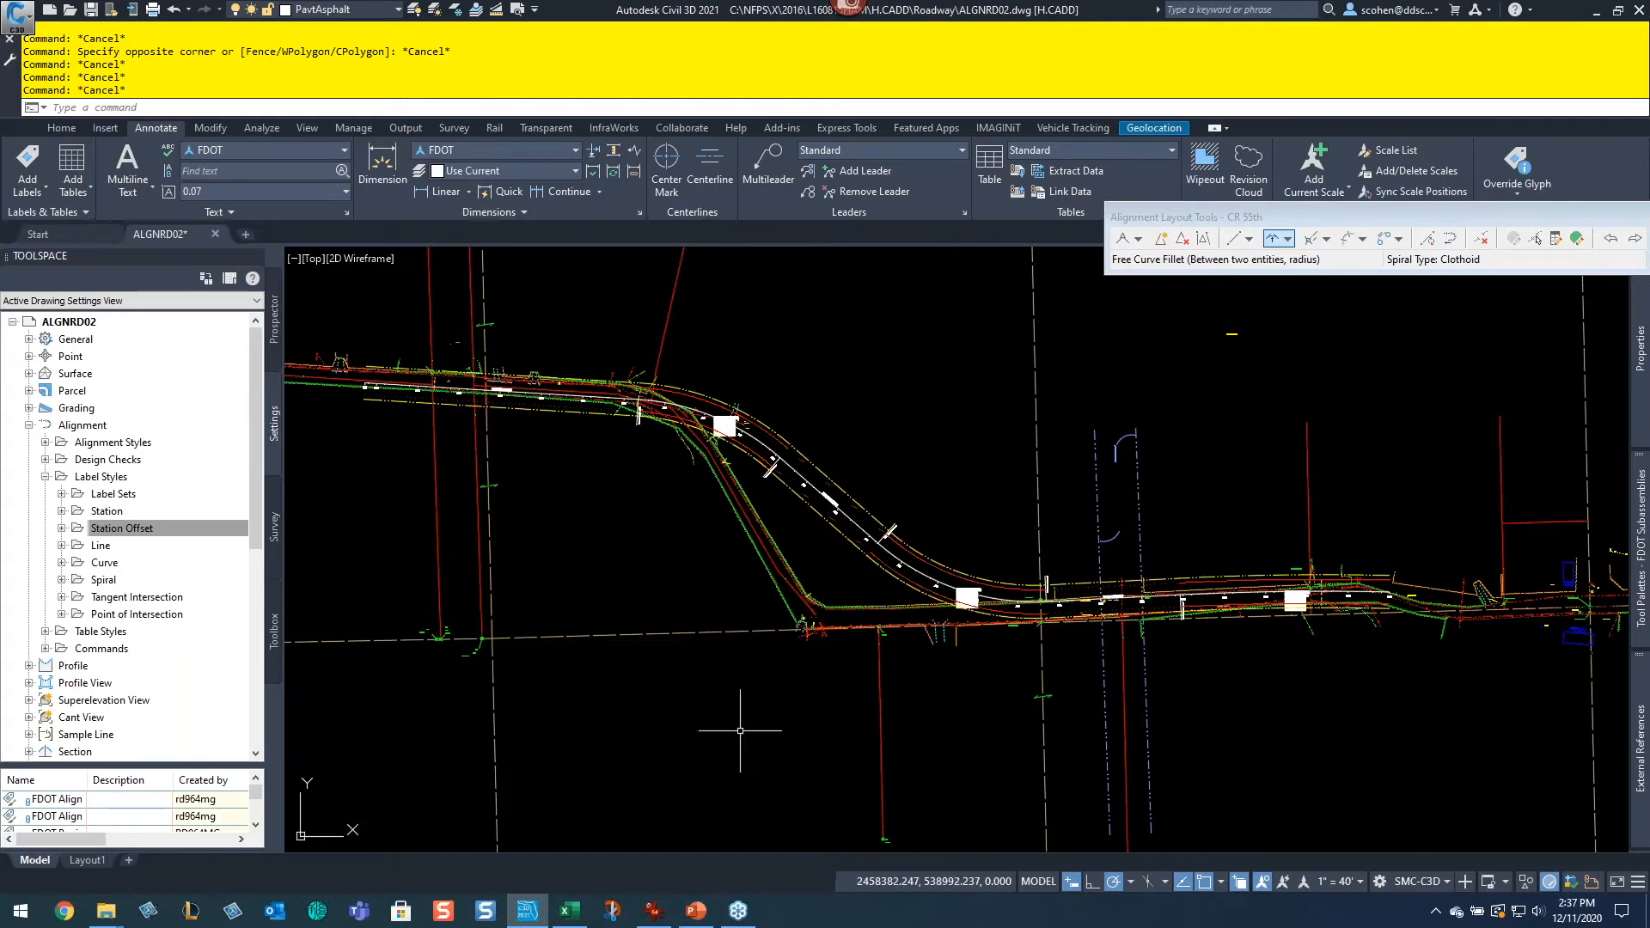
Step: Switch to the superelevation spreadsheet and review its Curve 2 and Curve 4 calculation sheets
click(570, 918)
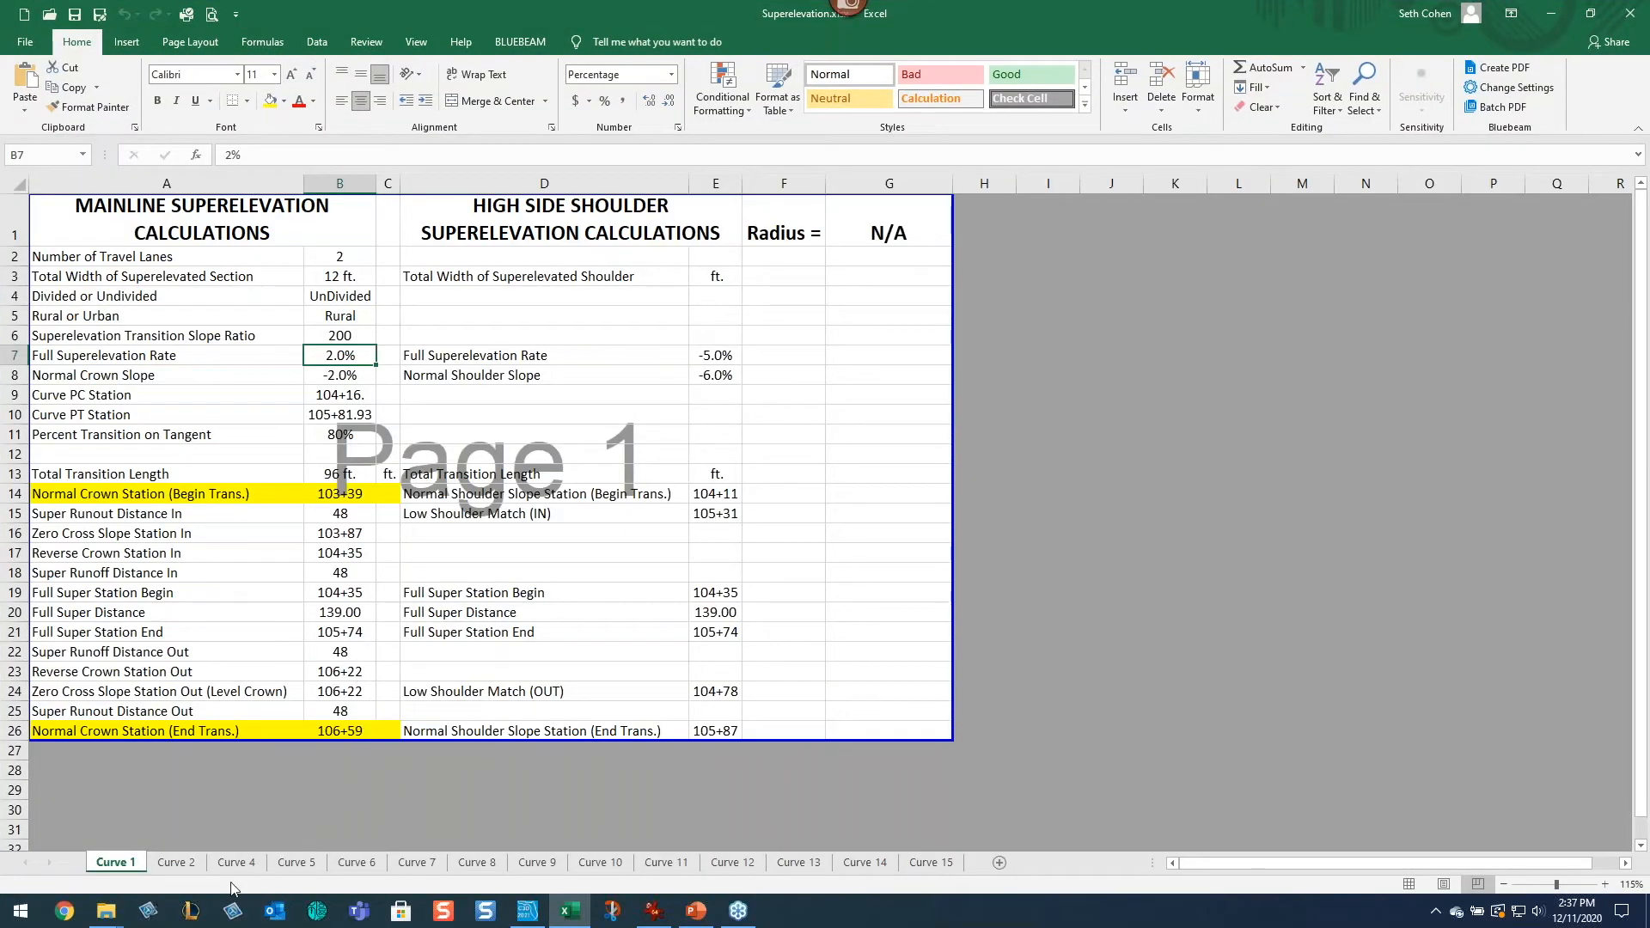
click(179, 862)
click(236, 862)
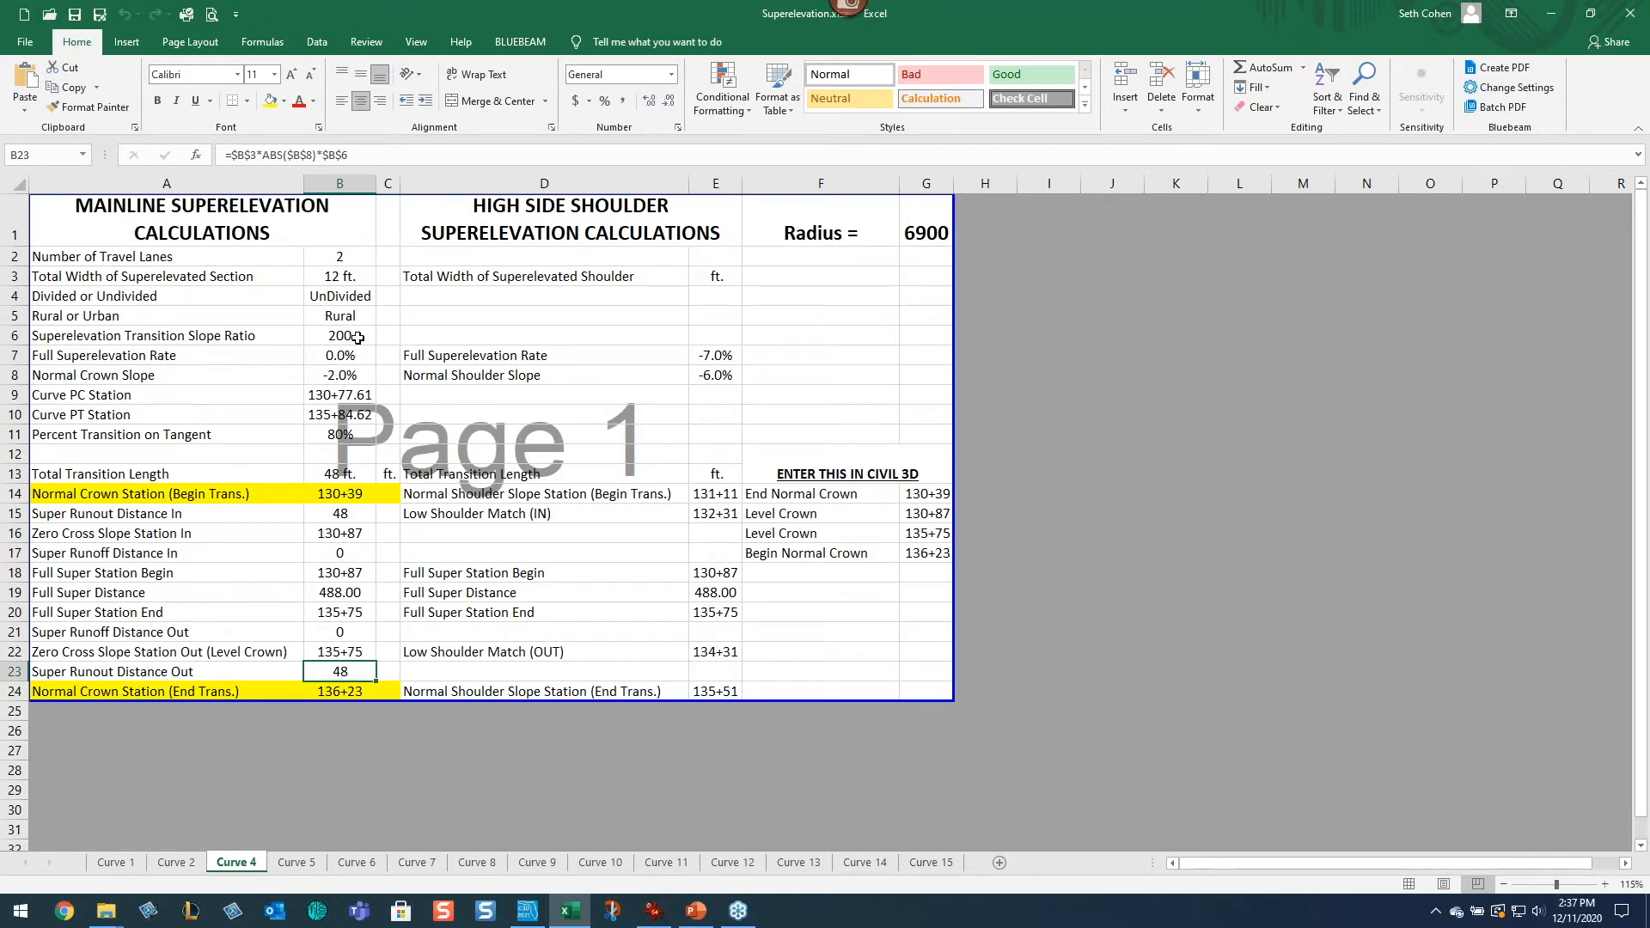
mouse_move(1011, 23)
mouse_down()
mouse_move(626, 213)
mouse_move(530, 180)
mouse_move(353, 201)
mouse_up()
click(1270, 457)
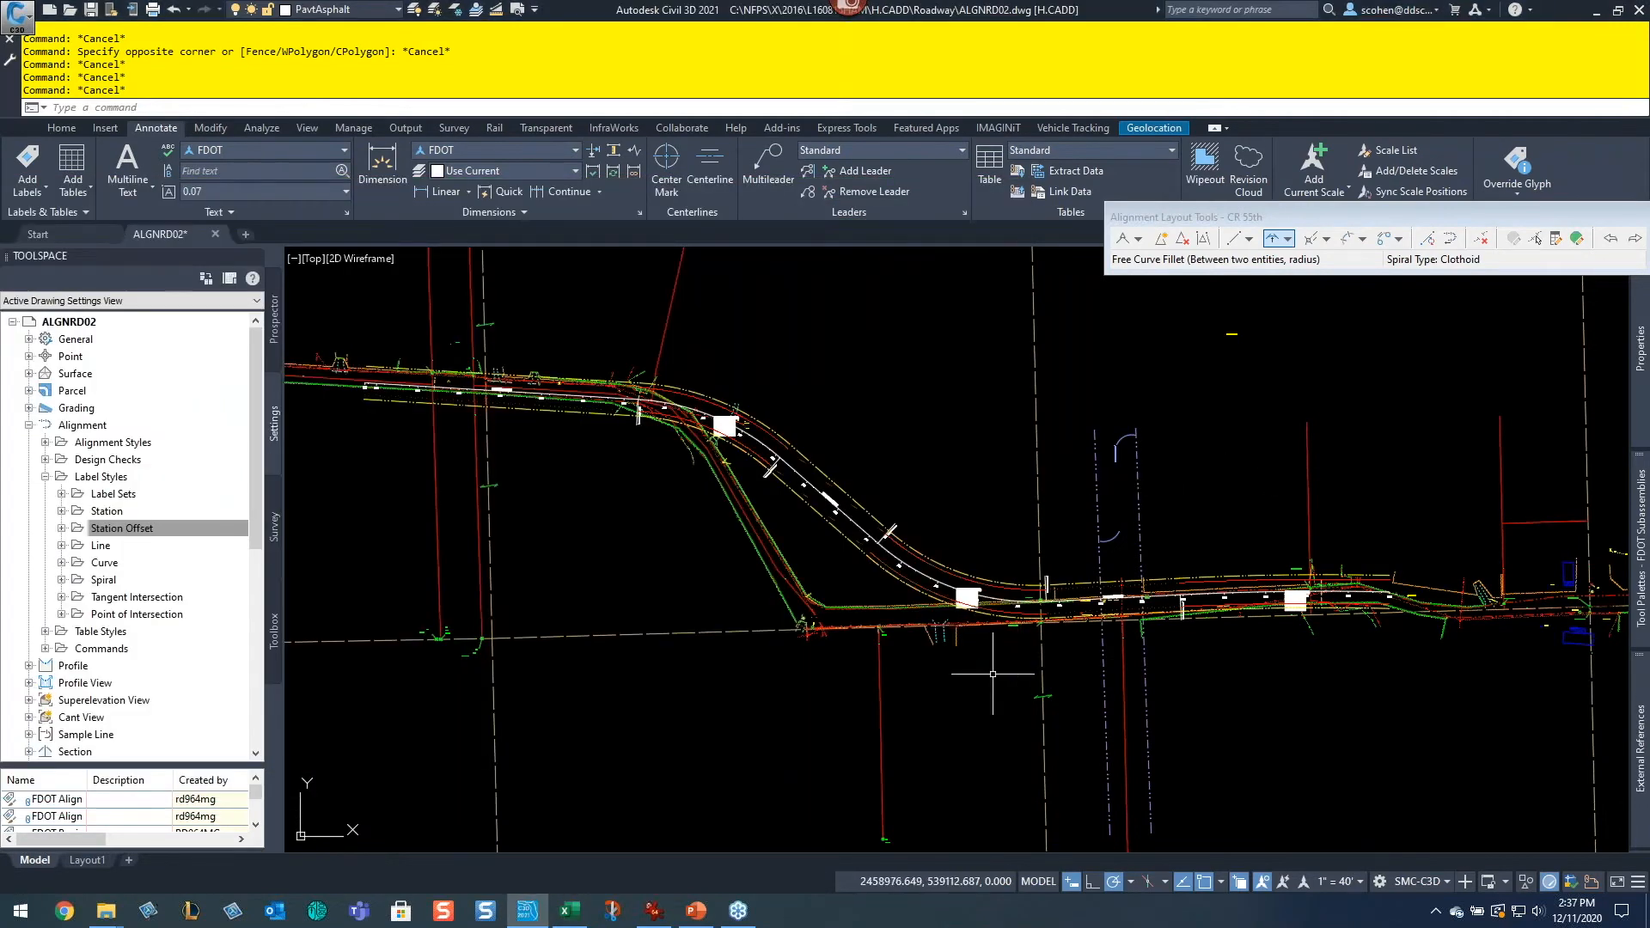
Step: Zoom to the CR 55th curve and consult the FDOT design speed 45 superelevation rate table
scroll(960, 603, up, 2)
scroll(931, 576, up, 2)
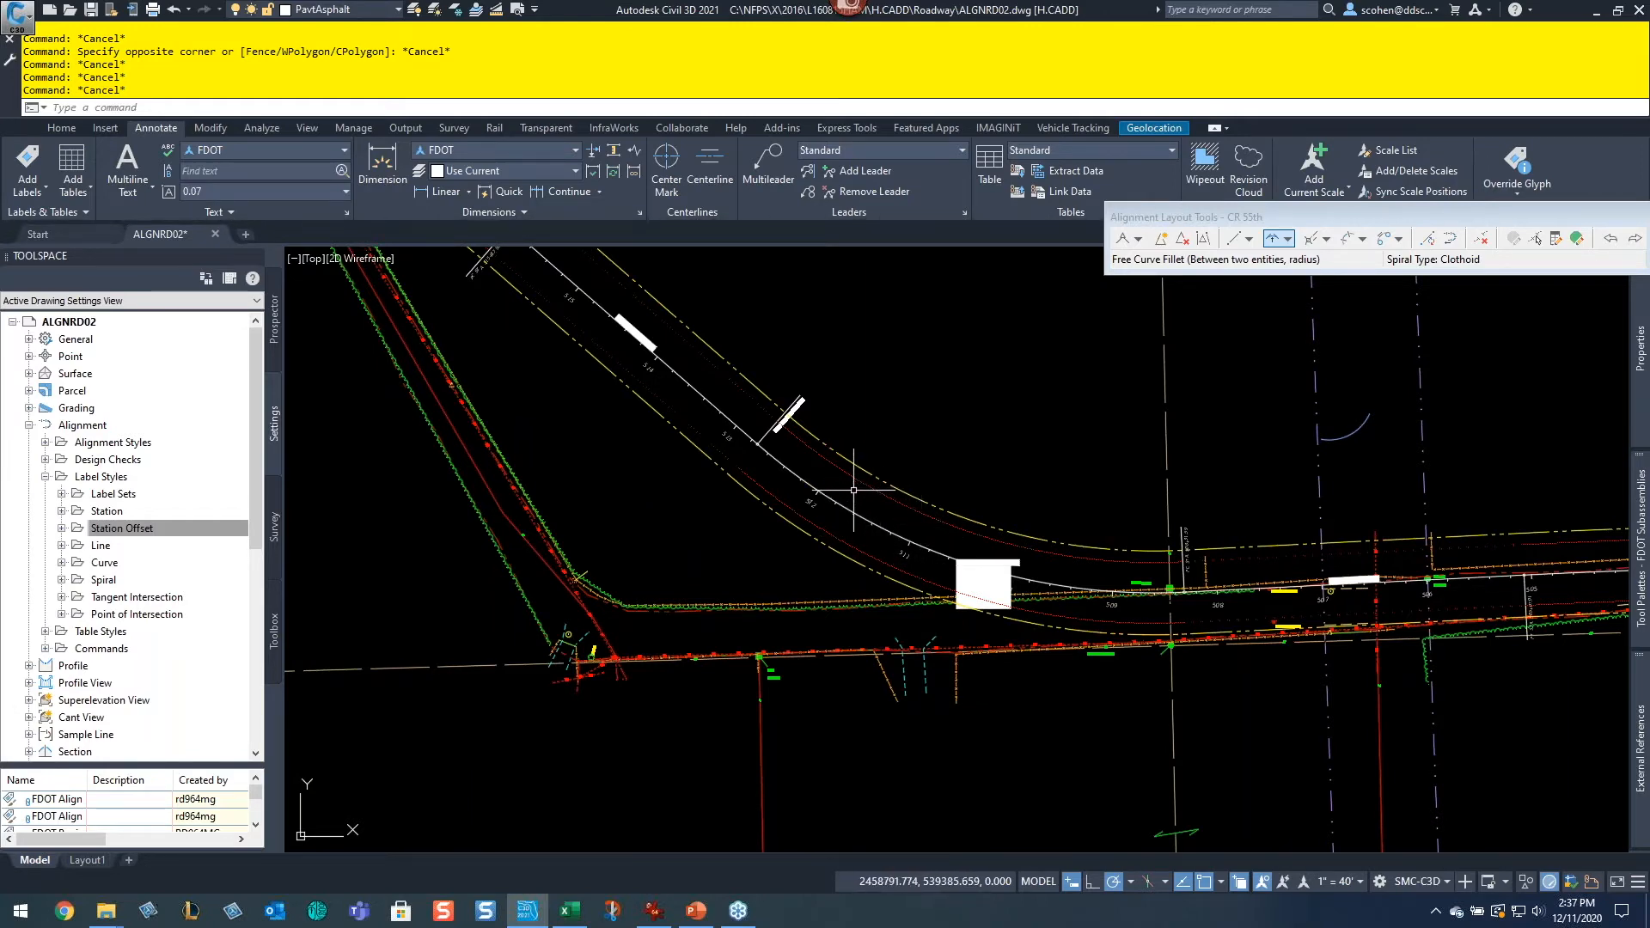
click(655, 911)
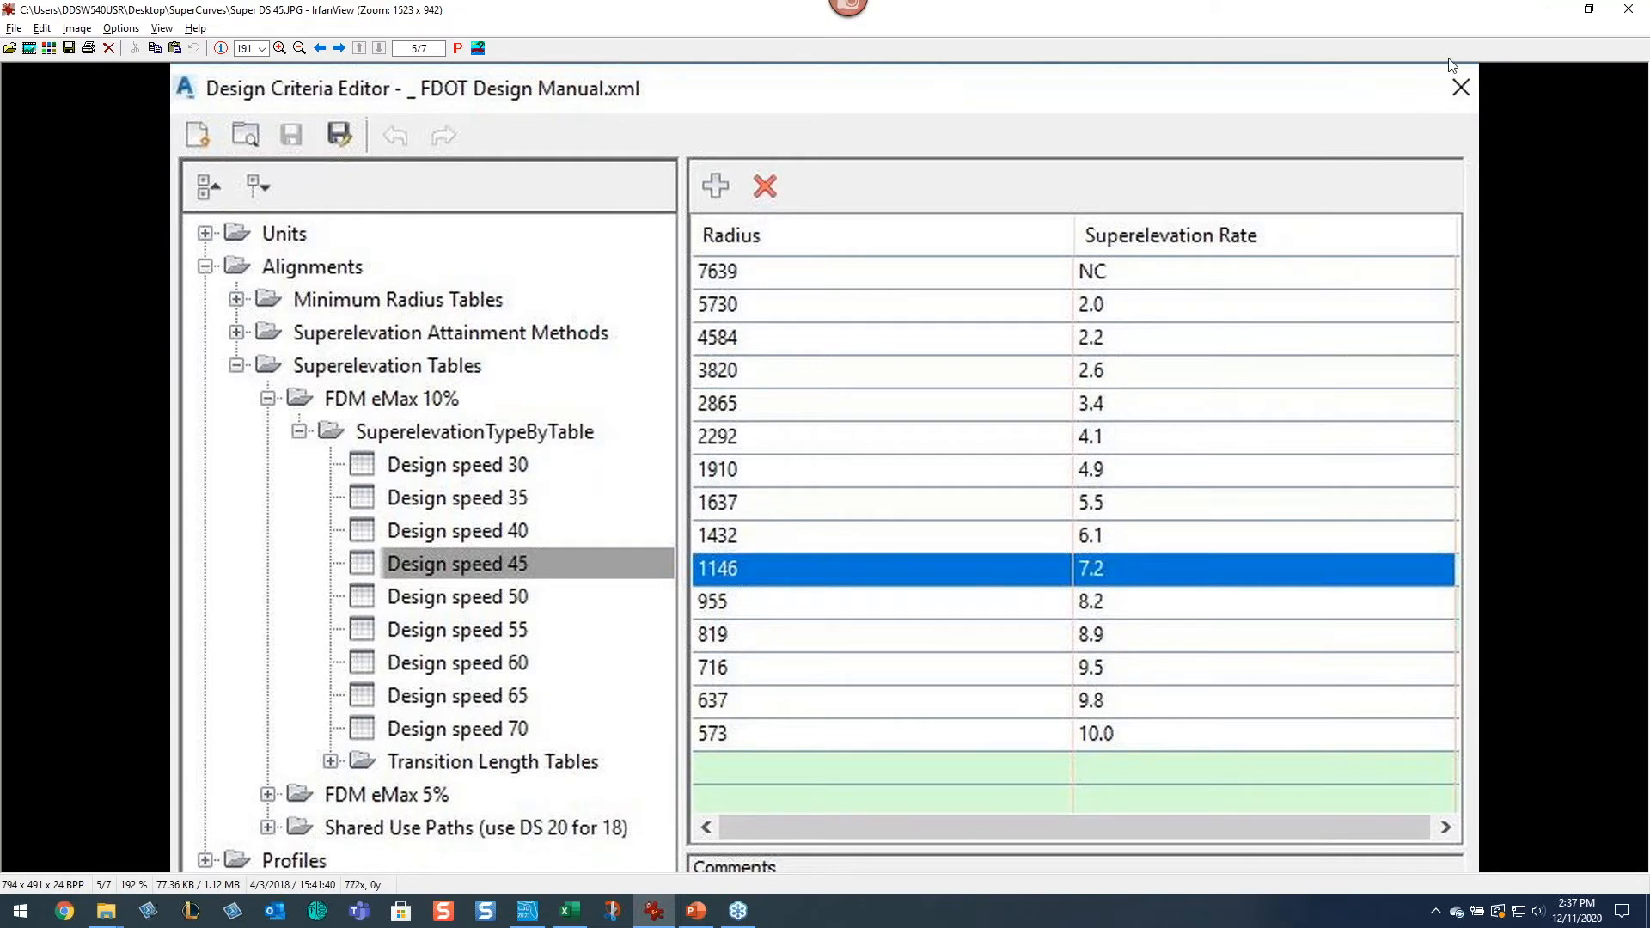
click(638, 915)
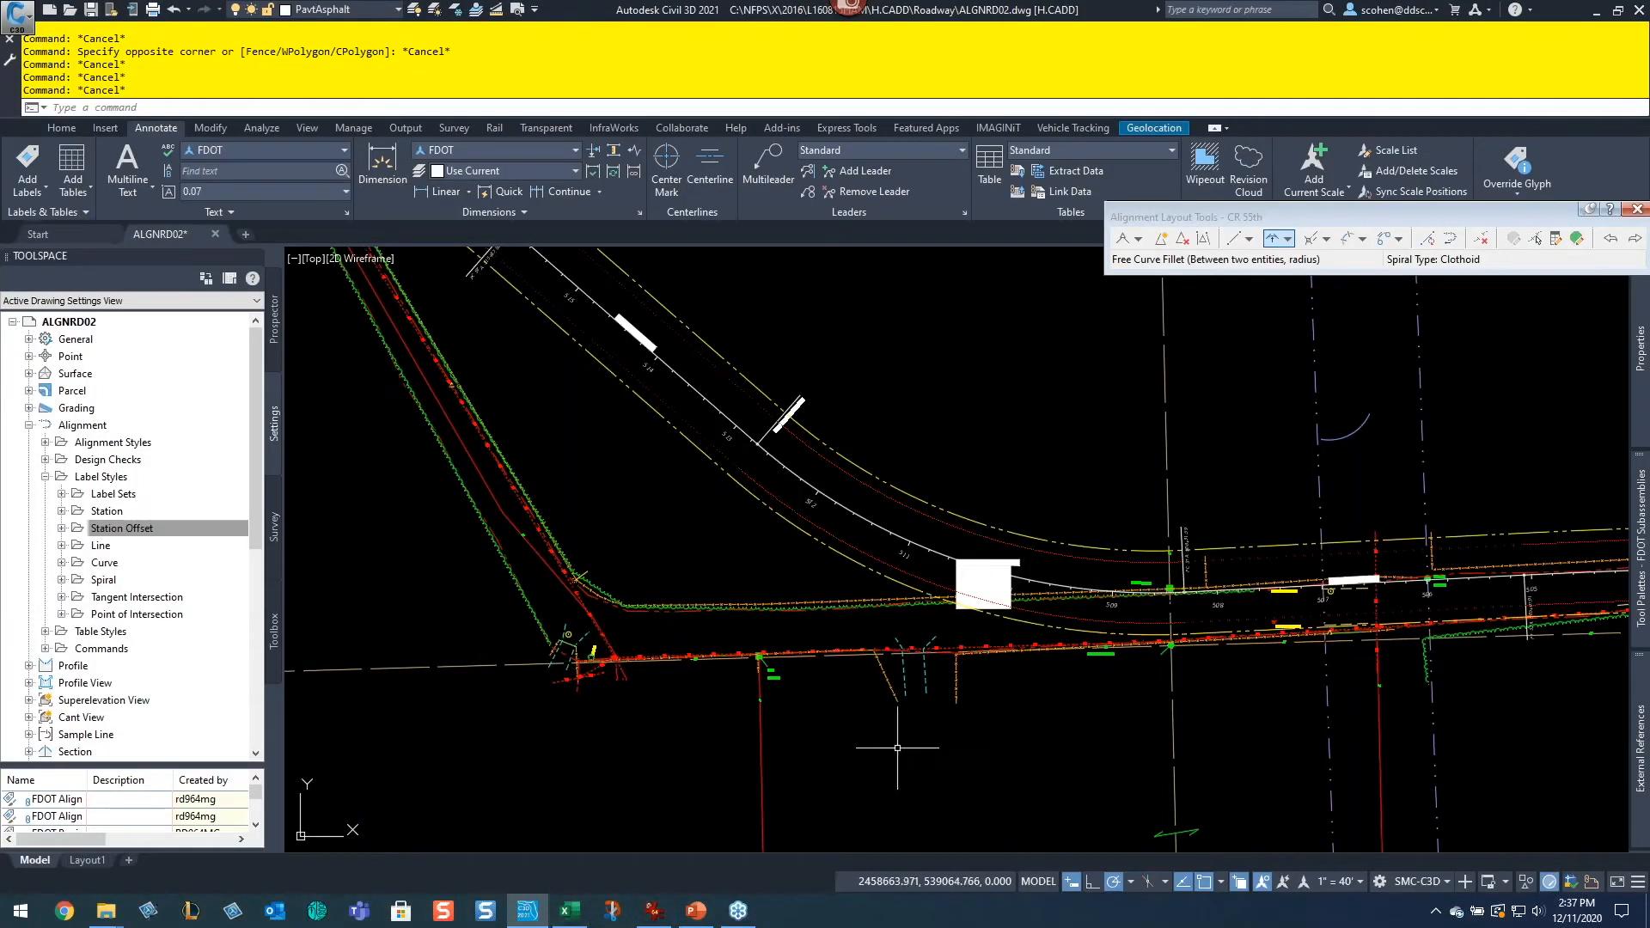
Step: Zoom to the curve's PC station and arrange the superelevation spreadsheet window beside the drawing
scroll(1200, 616, up, 5)
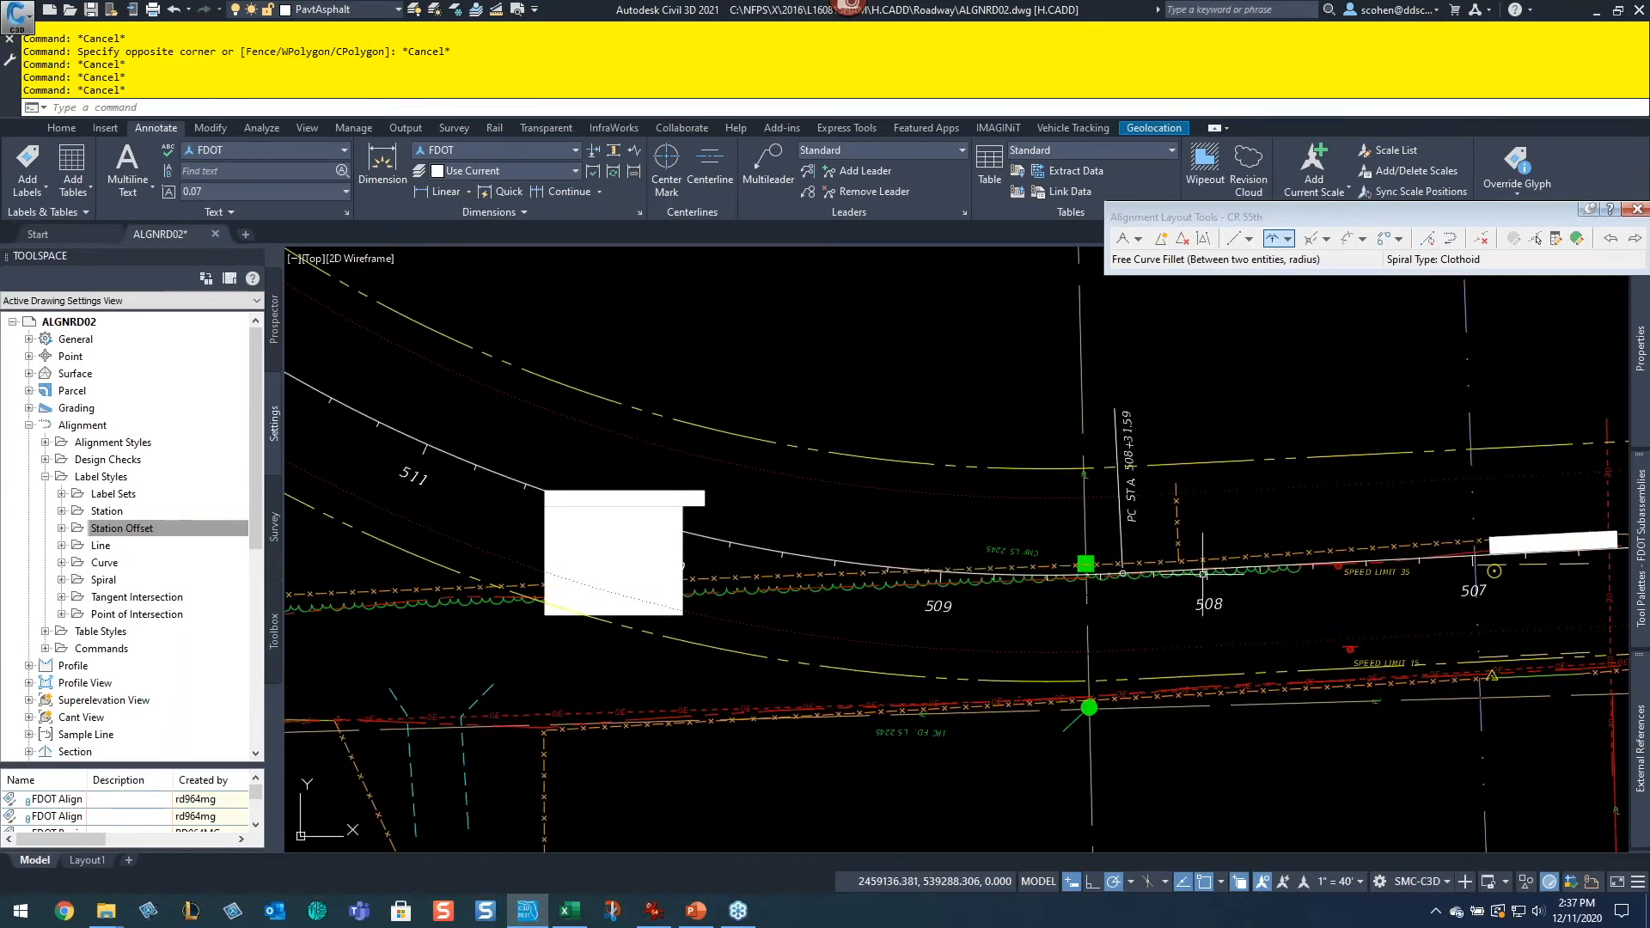
scroll(720, 527, up, 2)
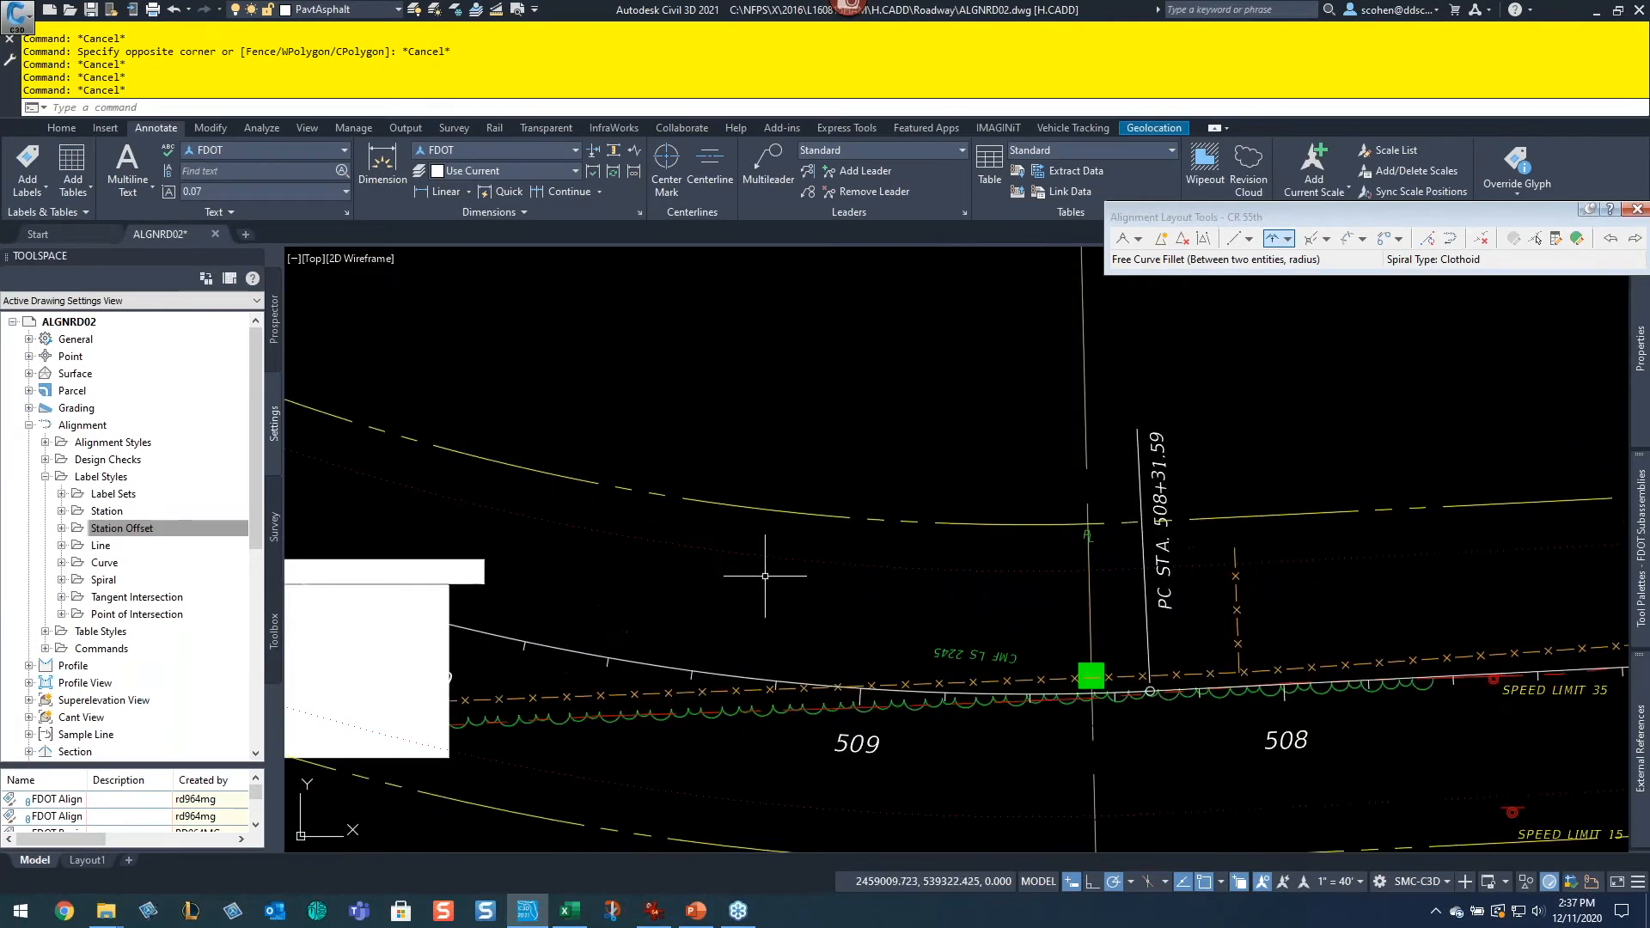
click(578, 918)
drag(476, 195, 748, 93)
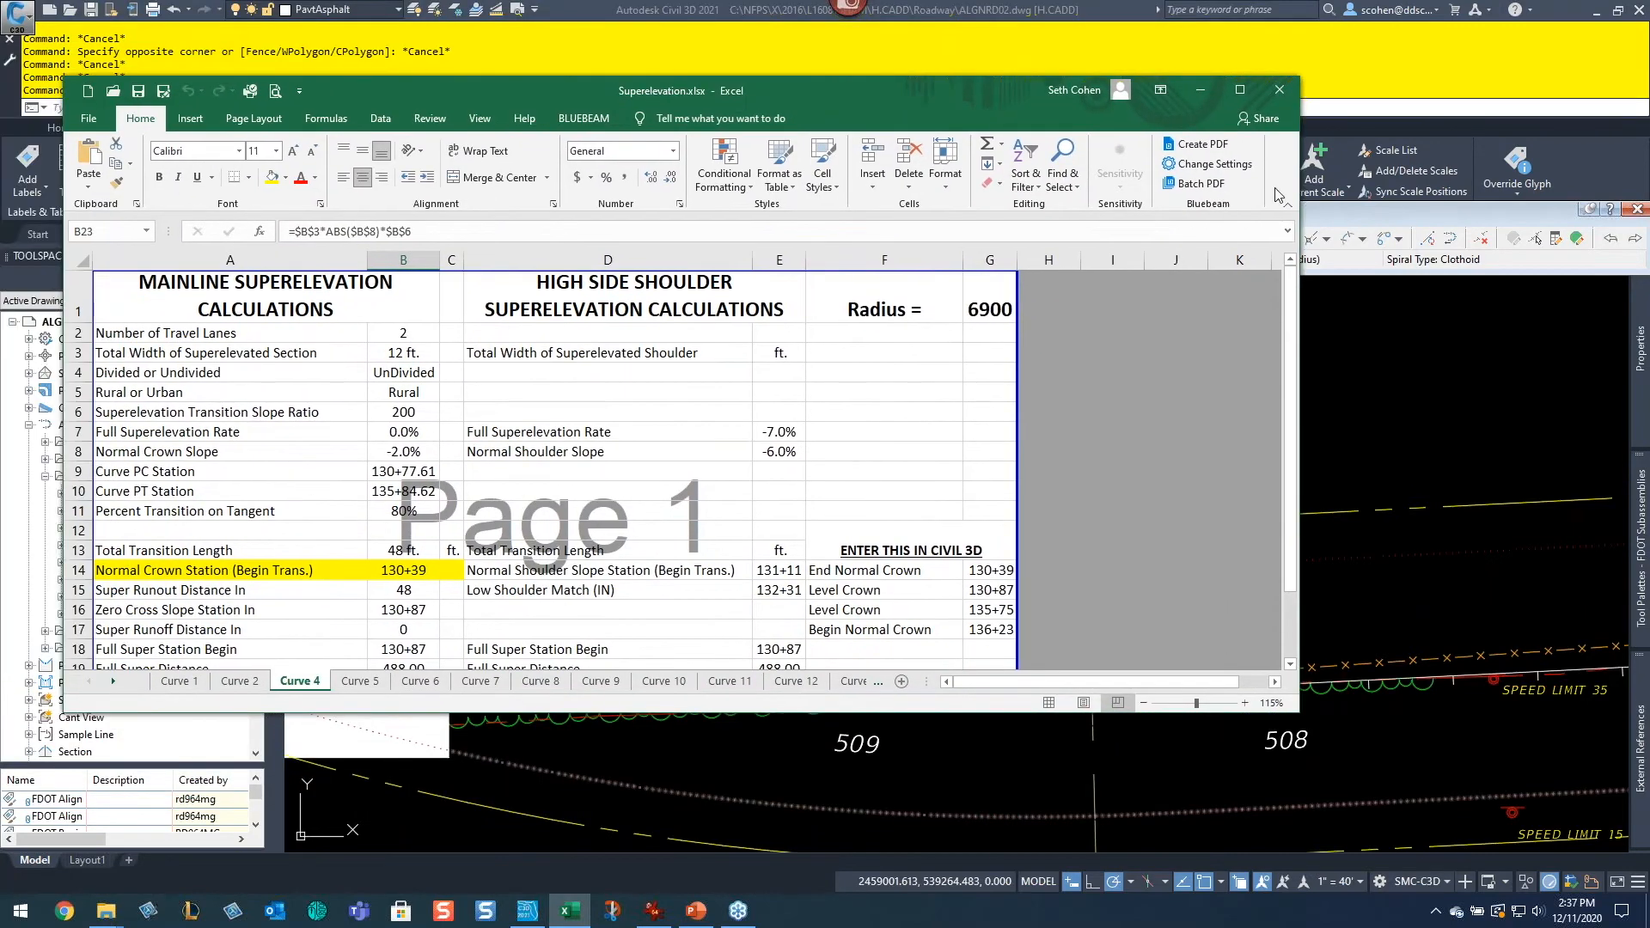
mouse_move(1299, 174)
mouse_down()
mouse_move(939, 174)
mouse_move(1019, 175)
mouse_up()
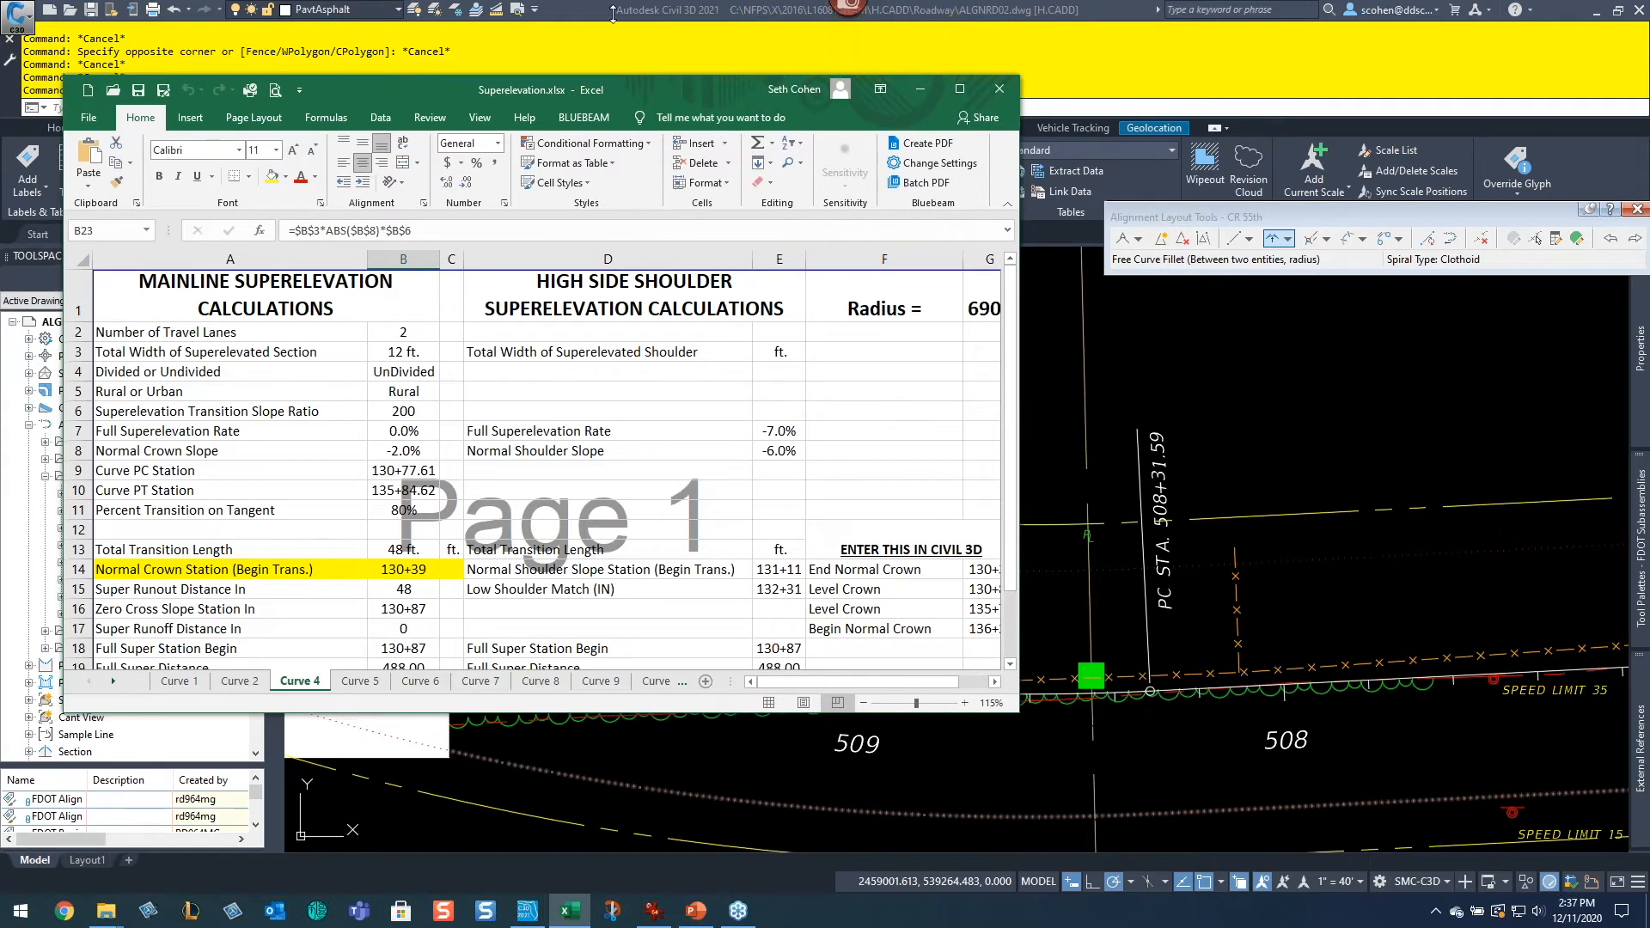
double_click(602, 75)
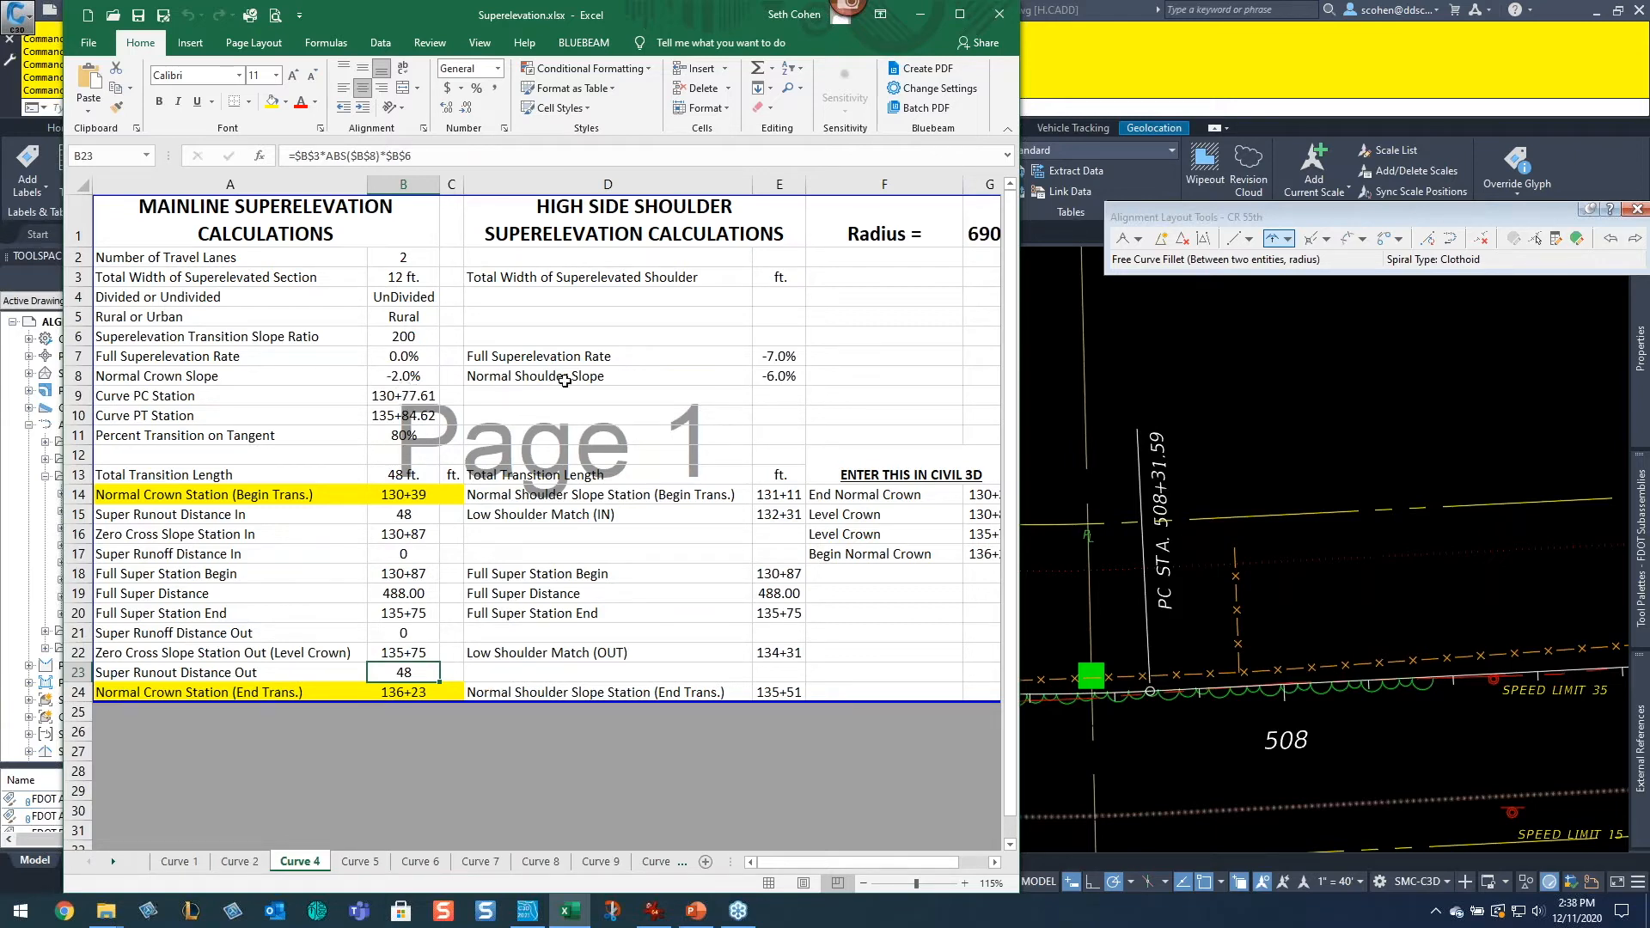
Step: Review the Curve 4 sheet's input cells and set the Full Superelevation Rate to 10%
click(252, 371)
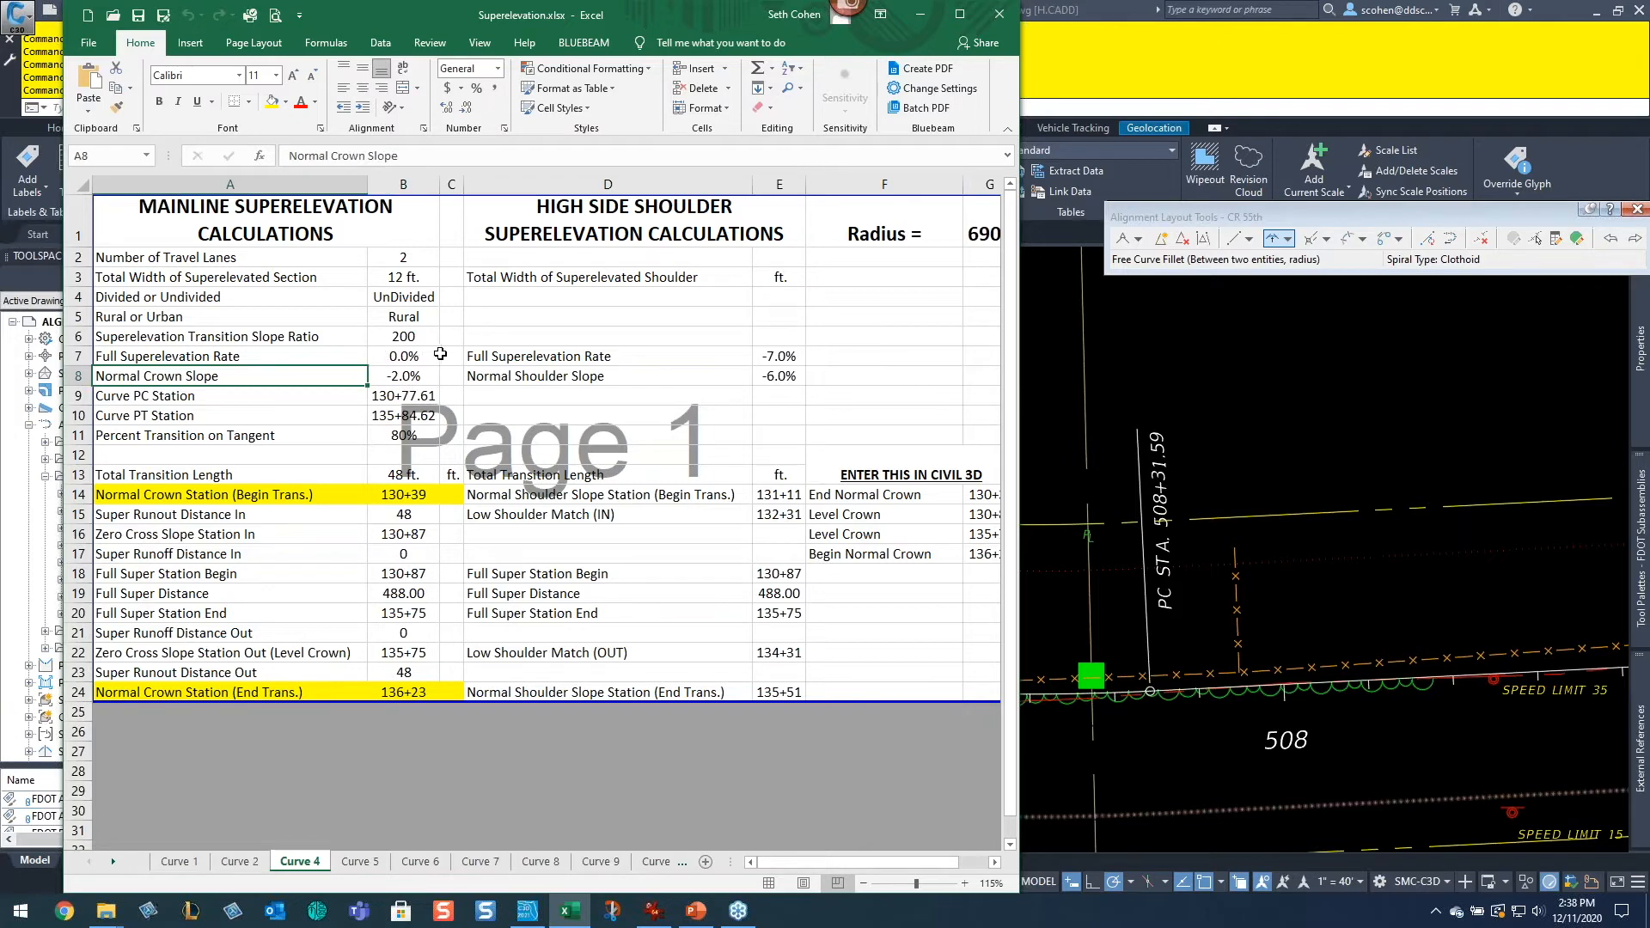
click(235, 278)
click(425, 278)
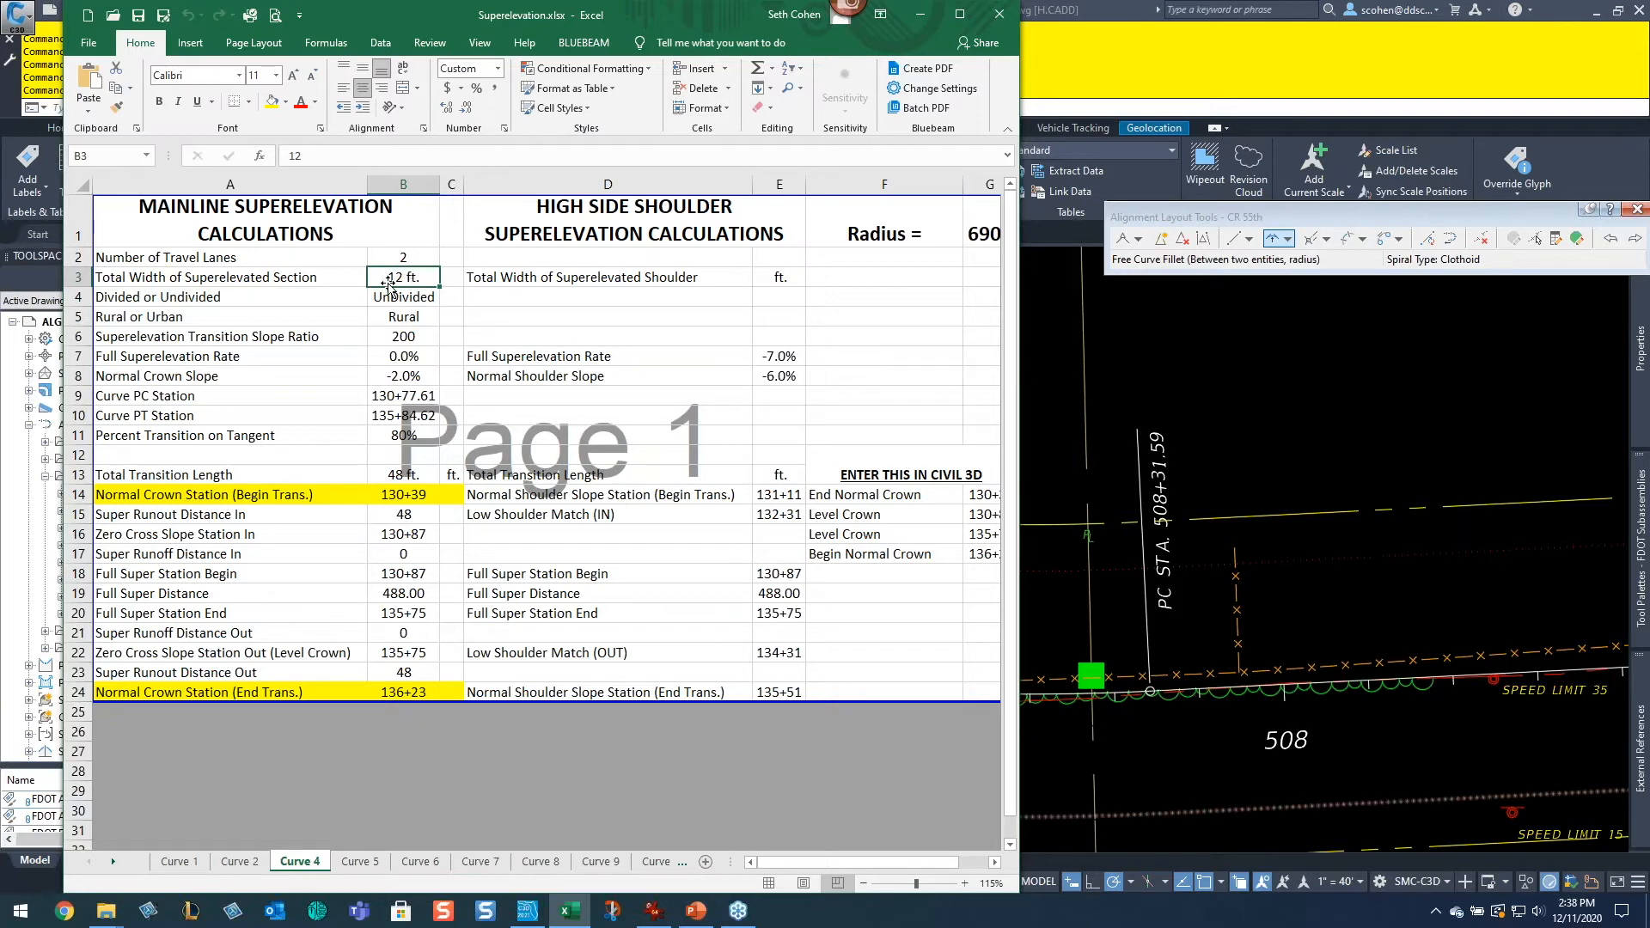
click(225, 337)
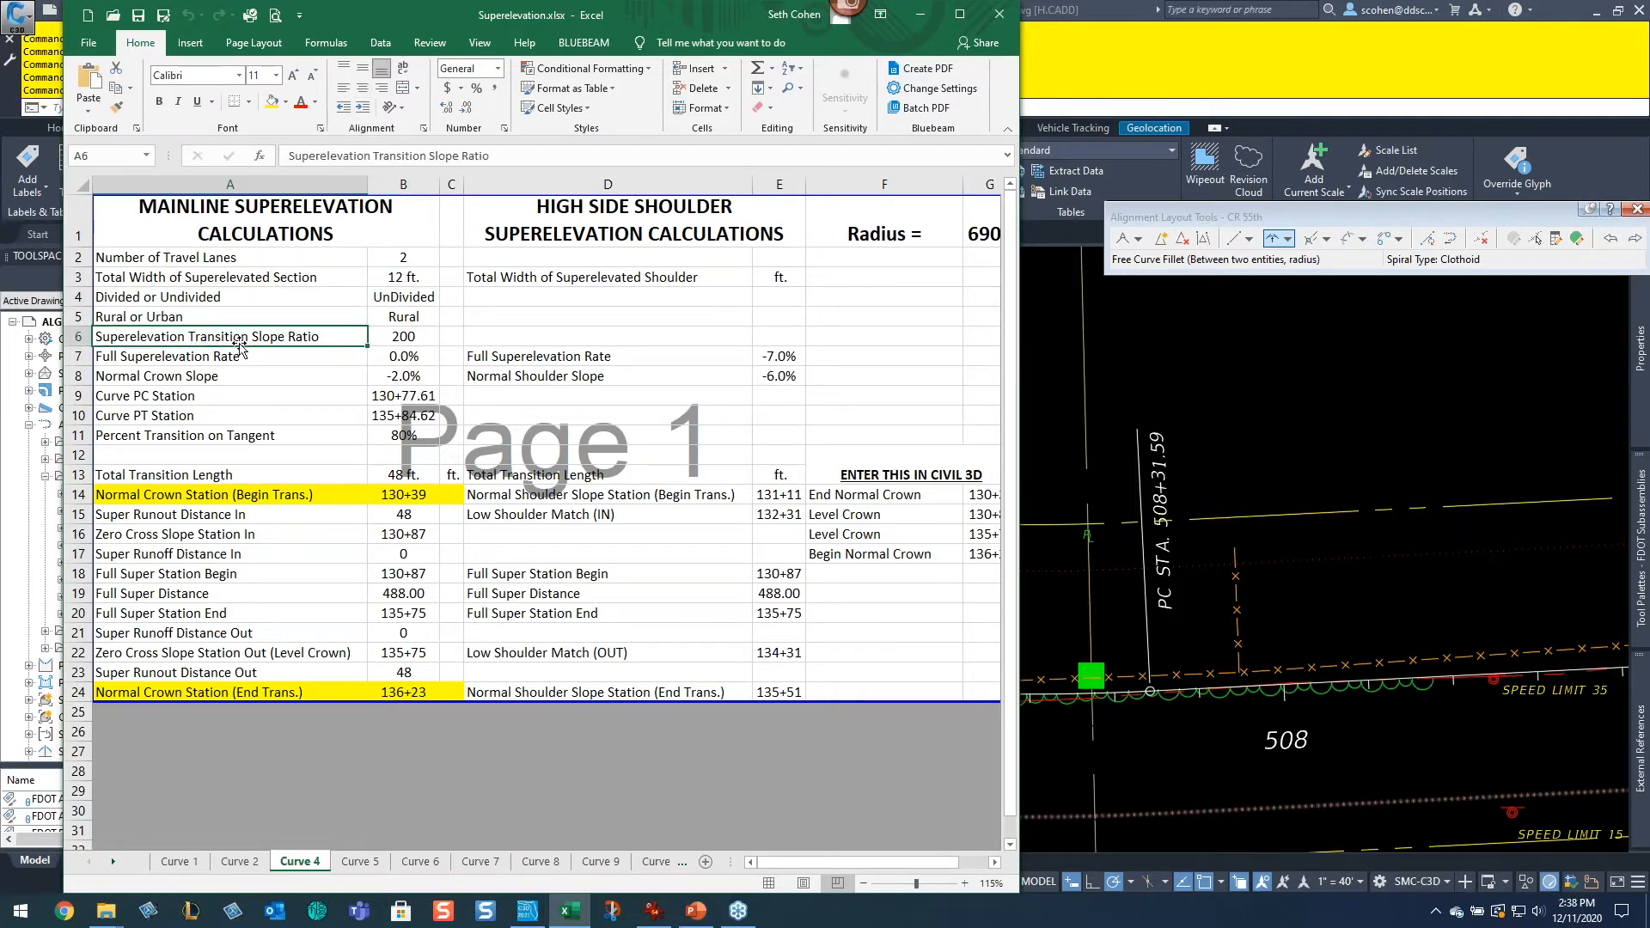
click(405, 334)
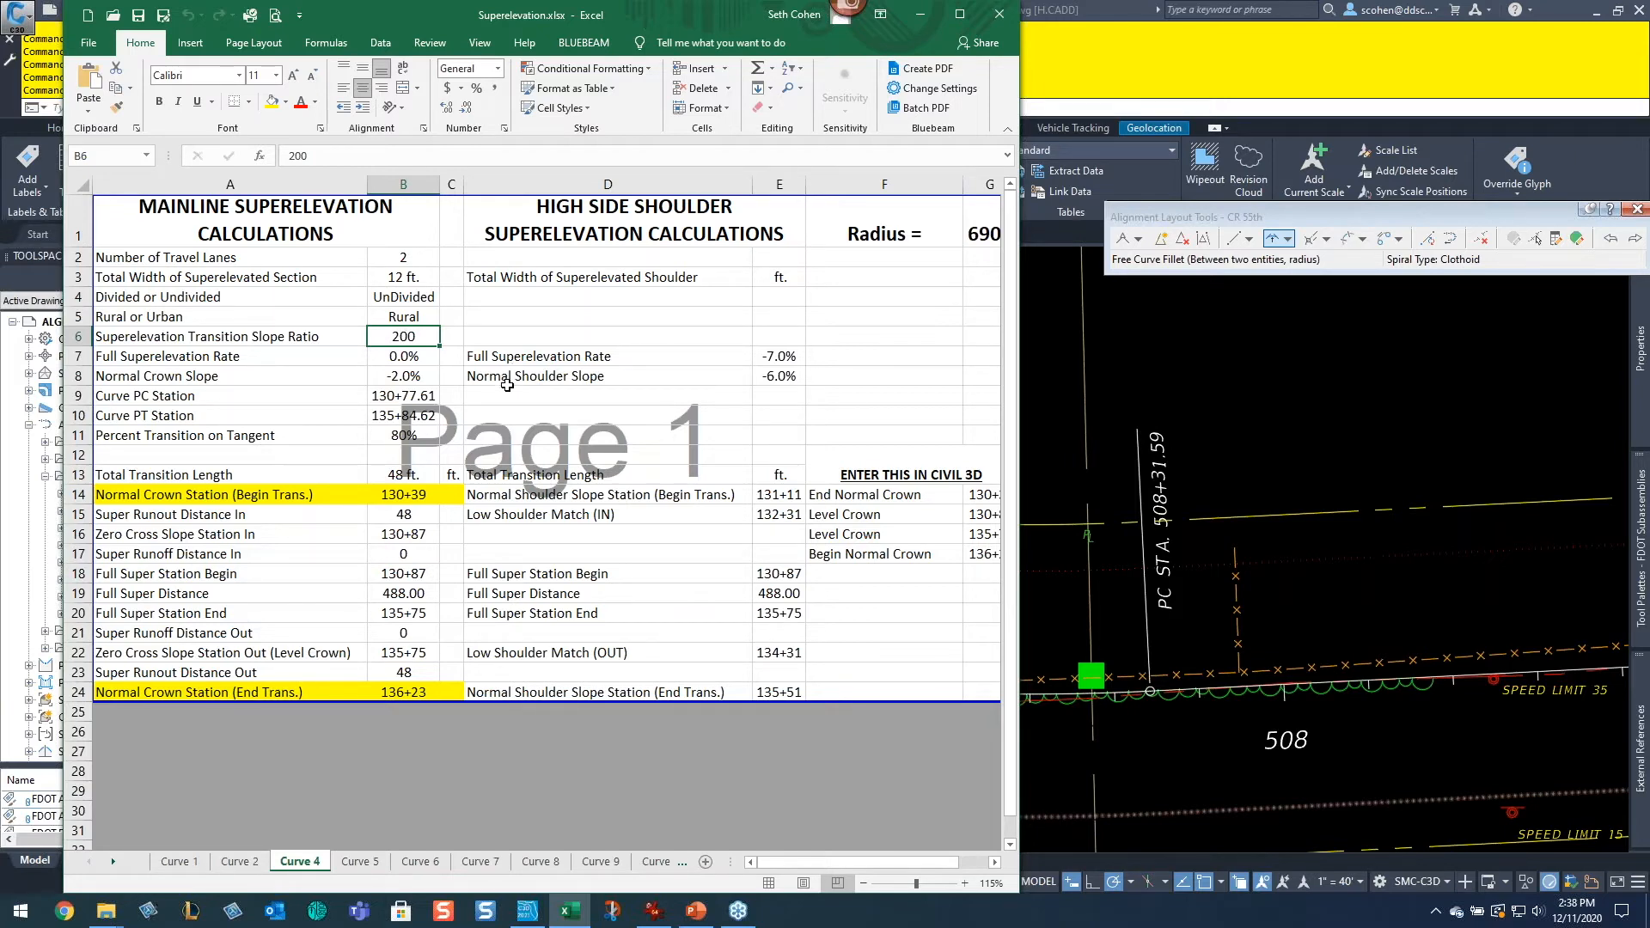
key(Return)
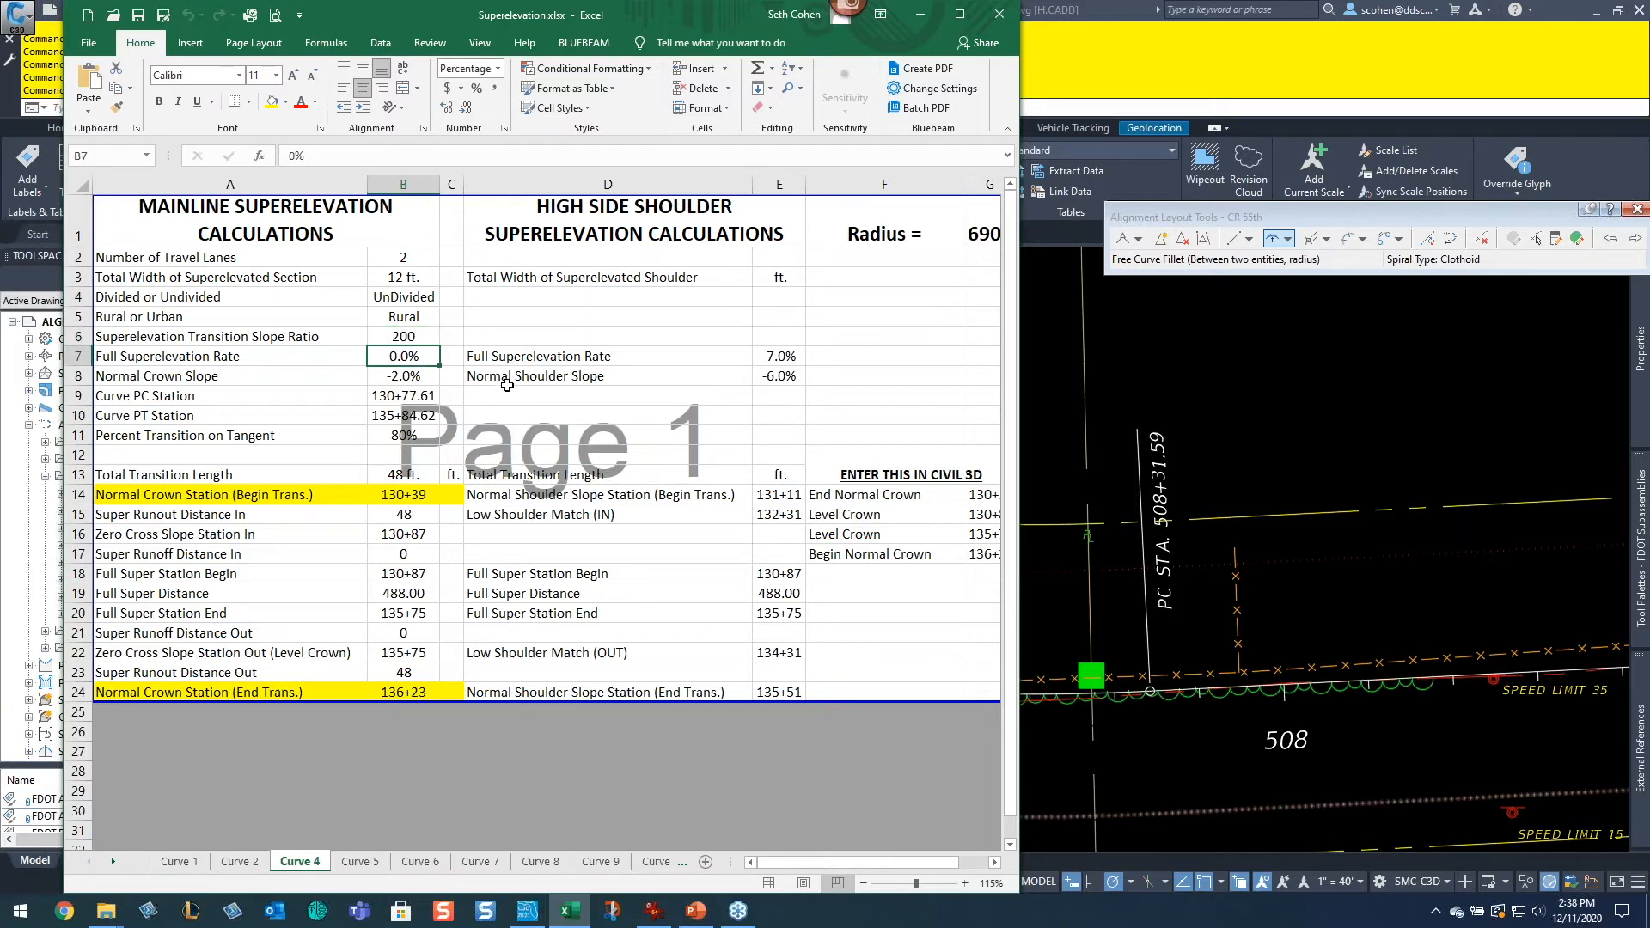
text(10)
key(Return)
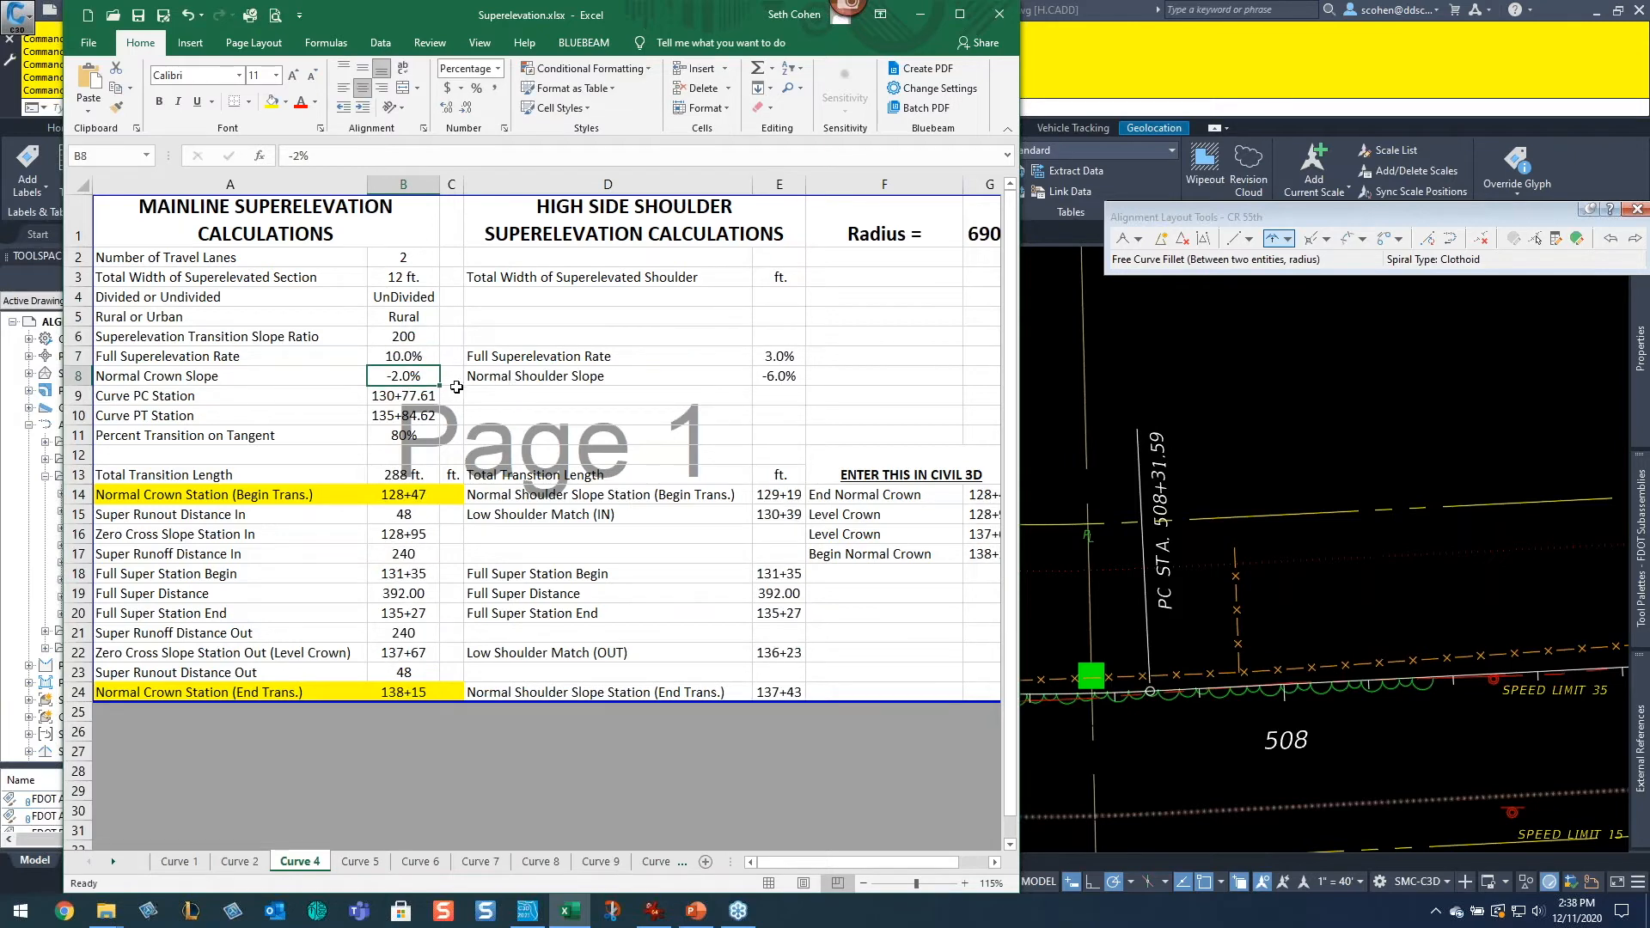
Step: Set the Curve PC Station in the Curve 4 sheet to 508+32
click(409, 394)
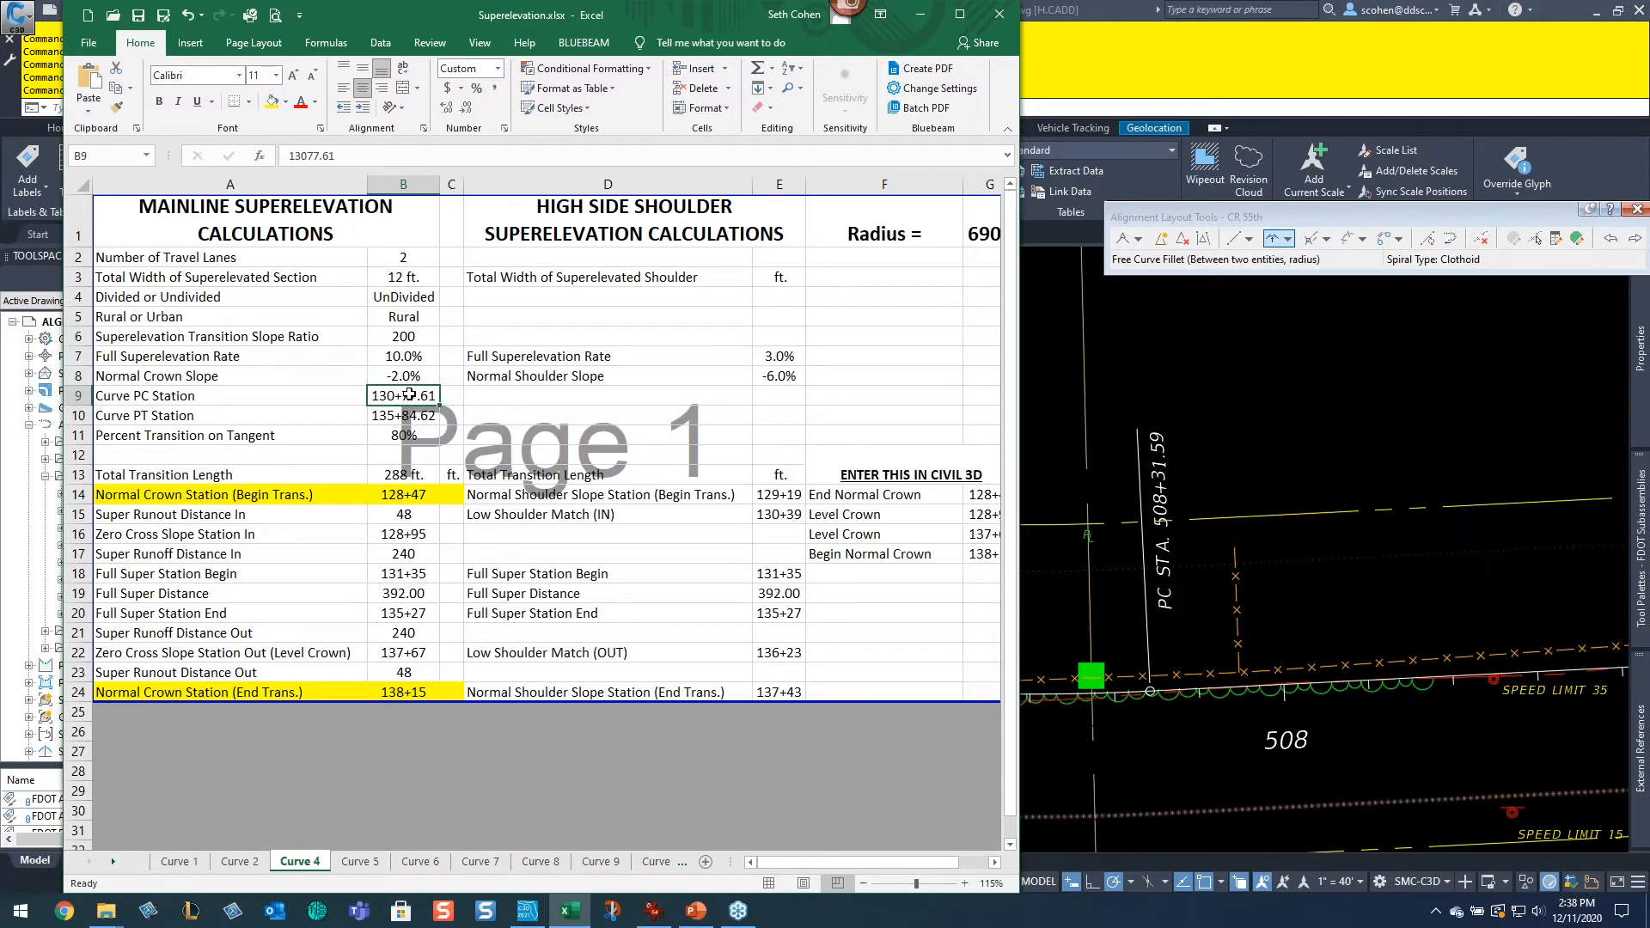
text(508)
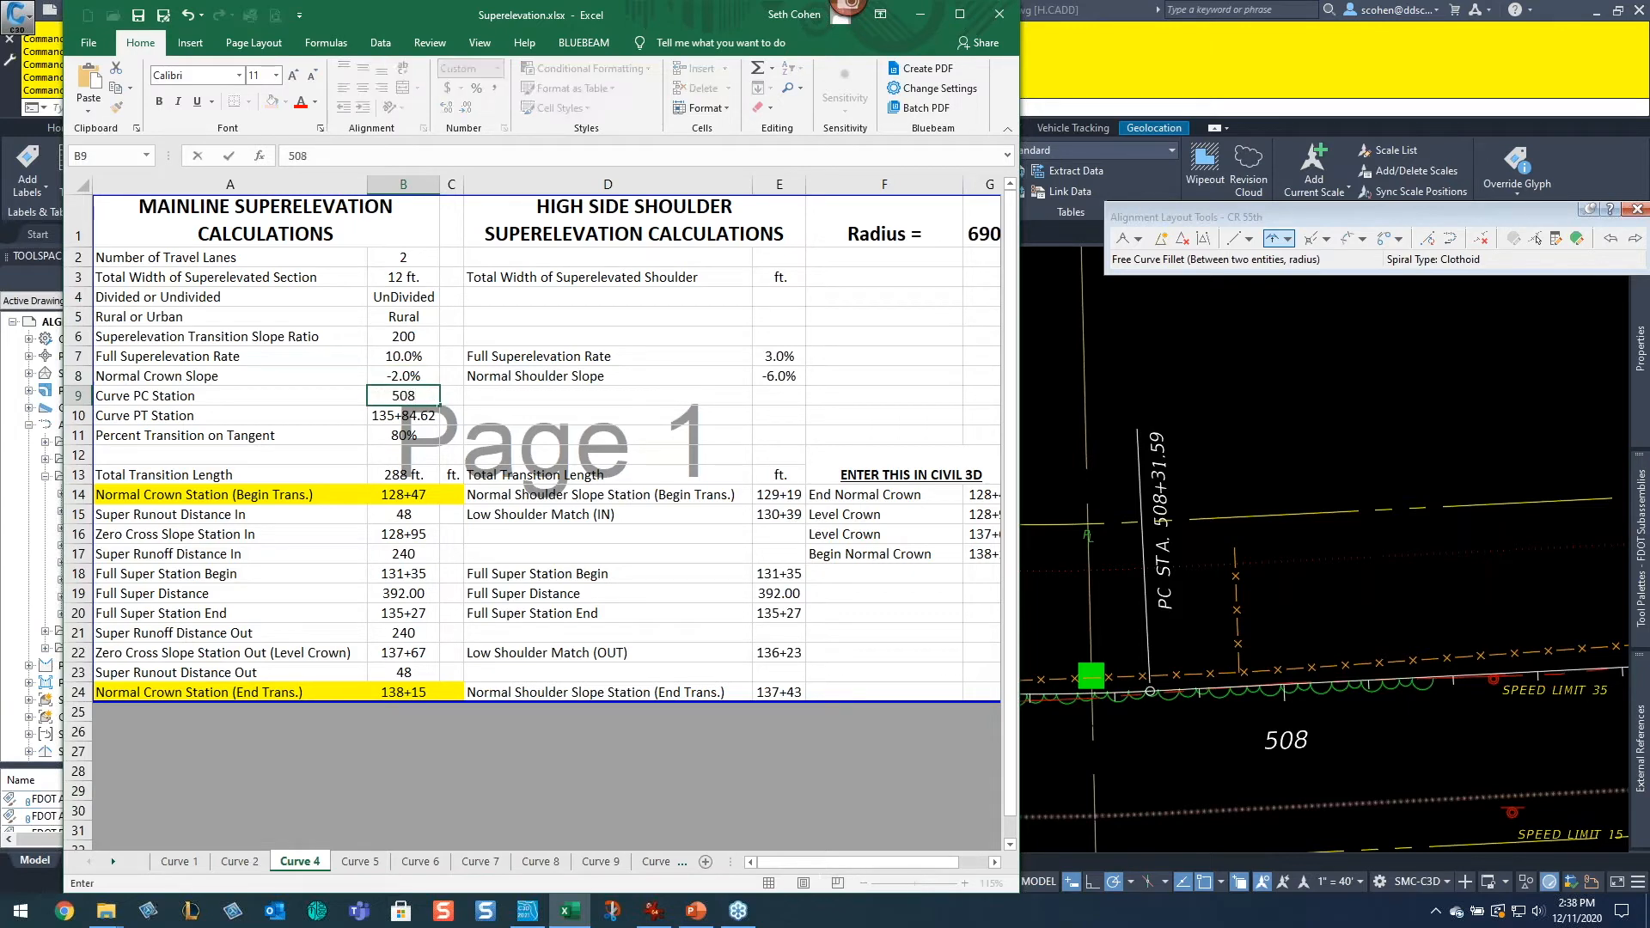
text(+32)
key(Return)
Step: Locate the curve's PT station on the CR 55th alignment, regenerating the drawing
click(1240, 394)
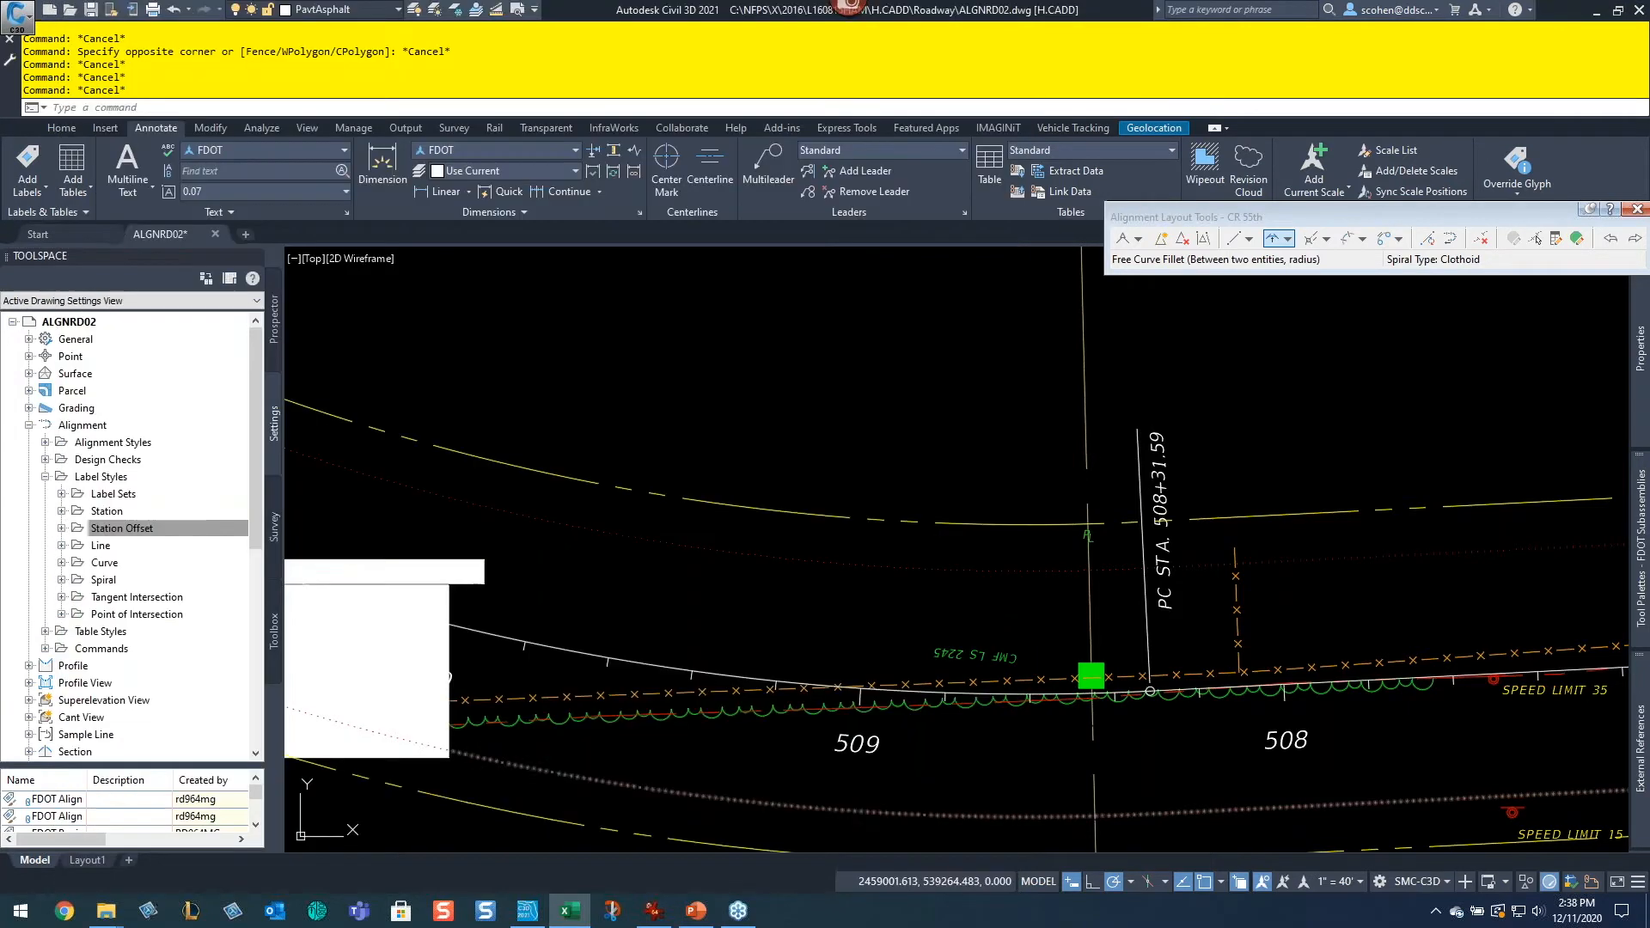
scroll(1084, 543, down, 4)
middle_drag(716, 459, 1134, 537)
scroll(978, 440, up, 2)
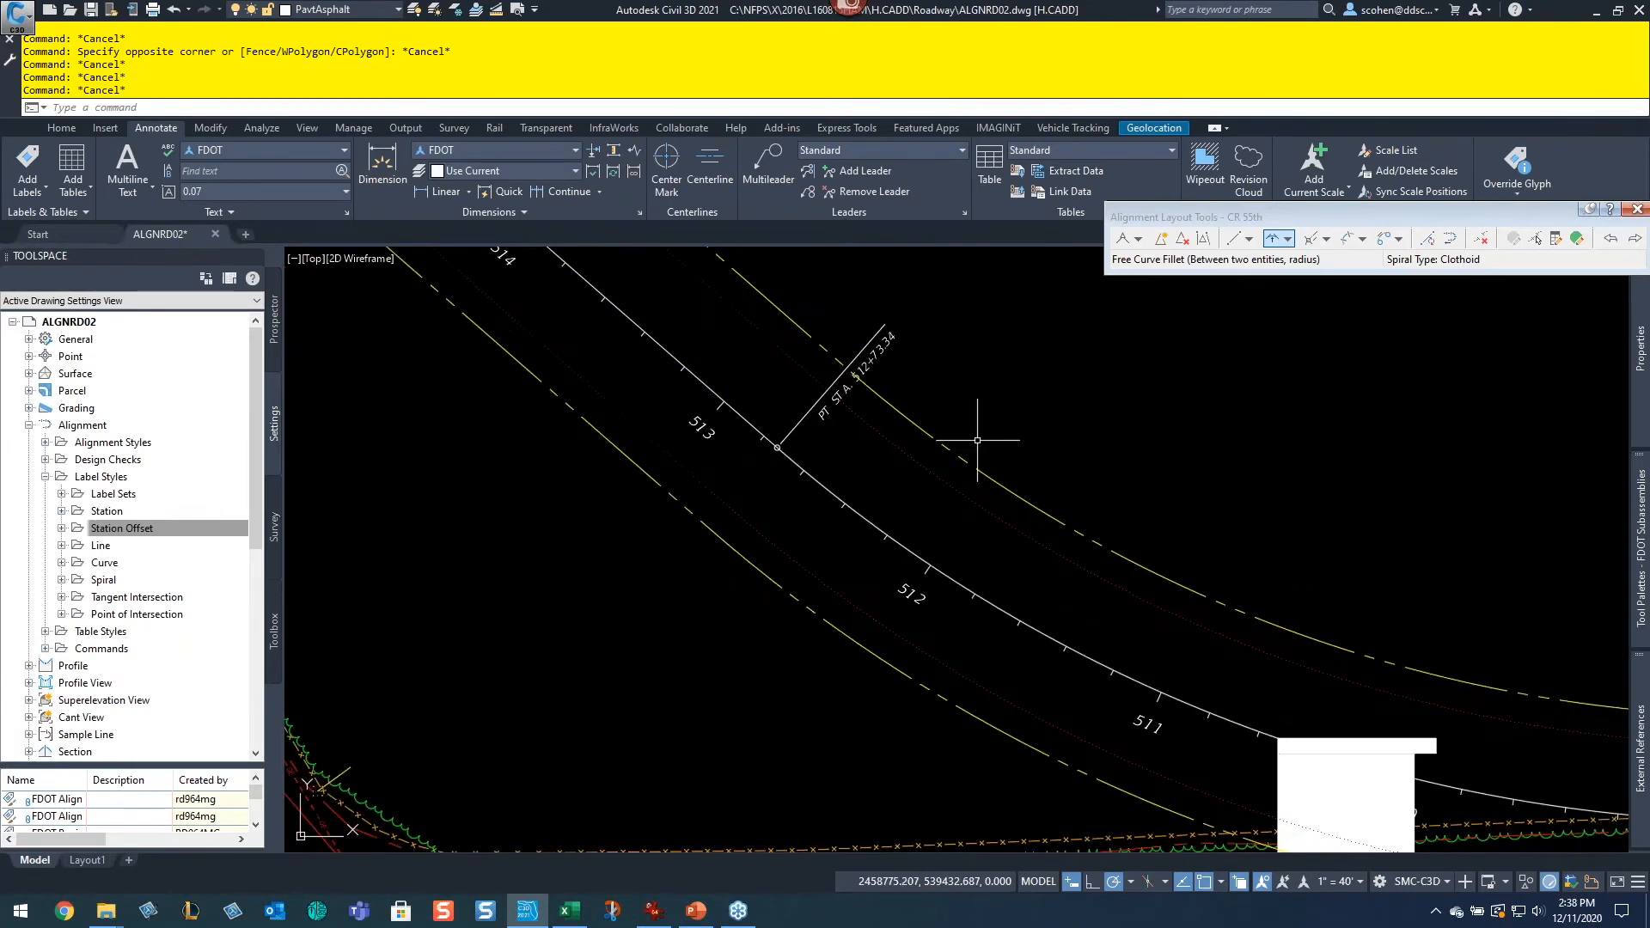
text(r)
key(Return)
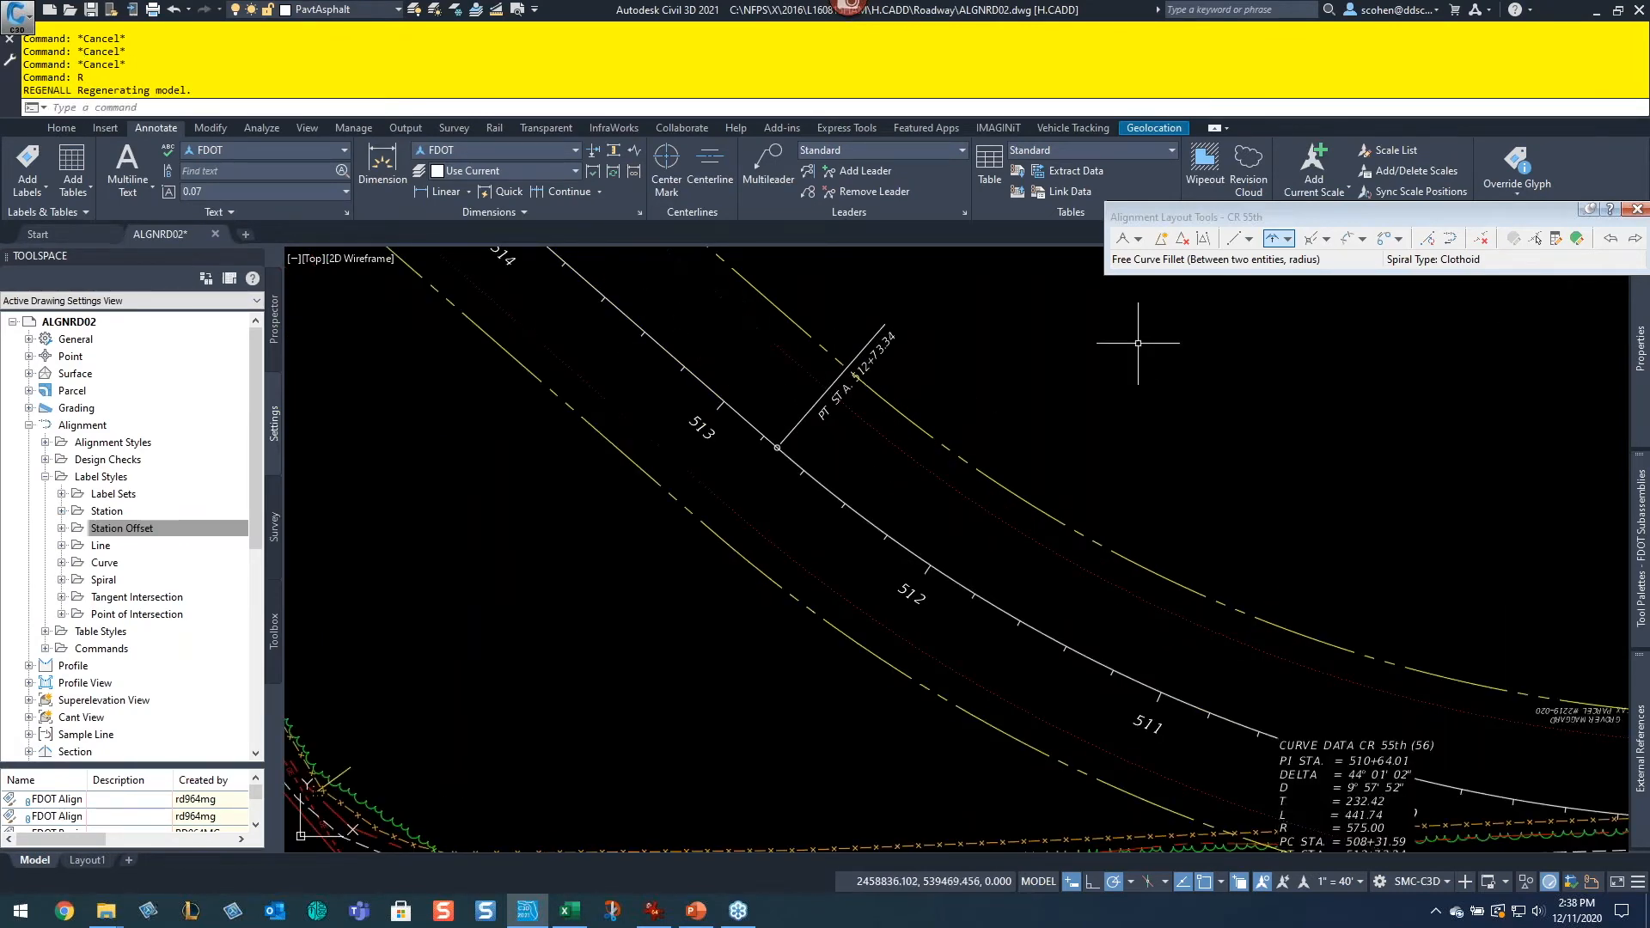
scroll(885, 361, up, 2)
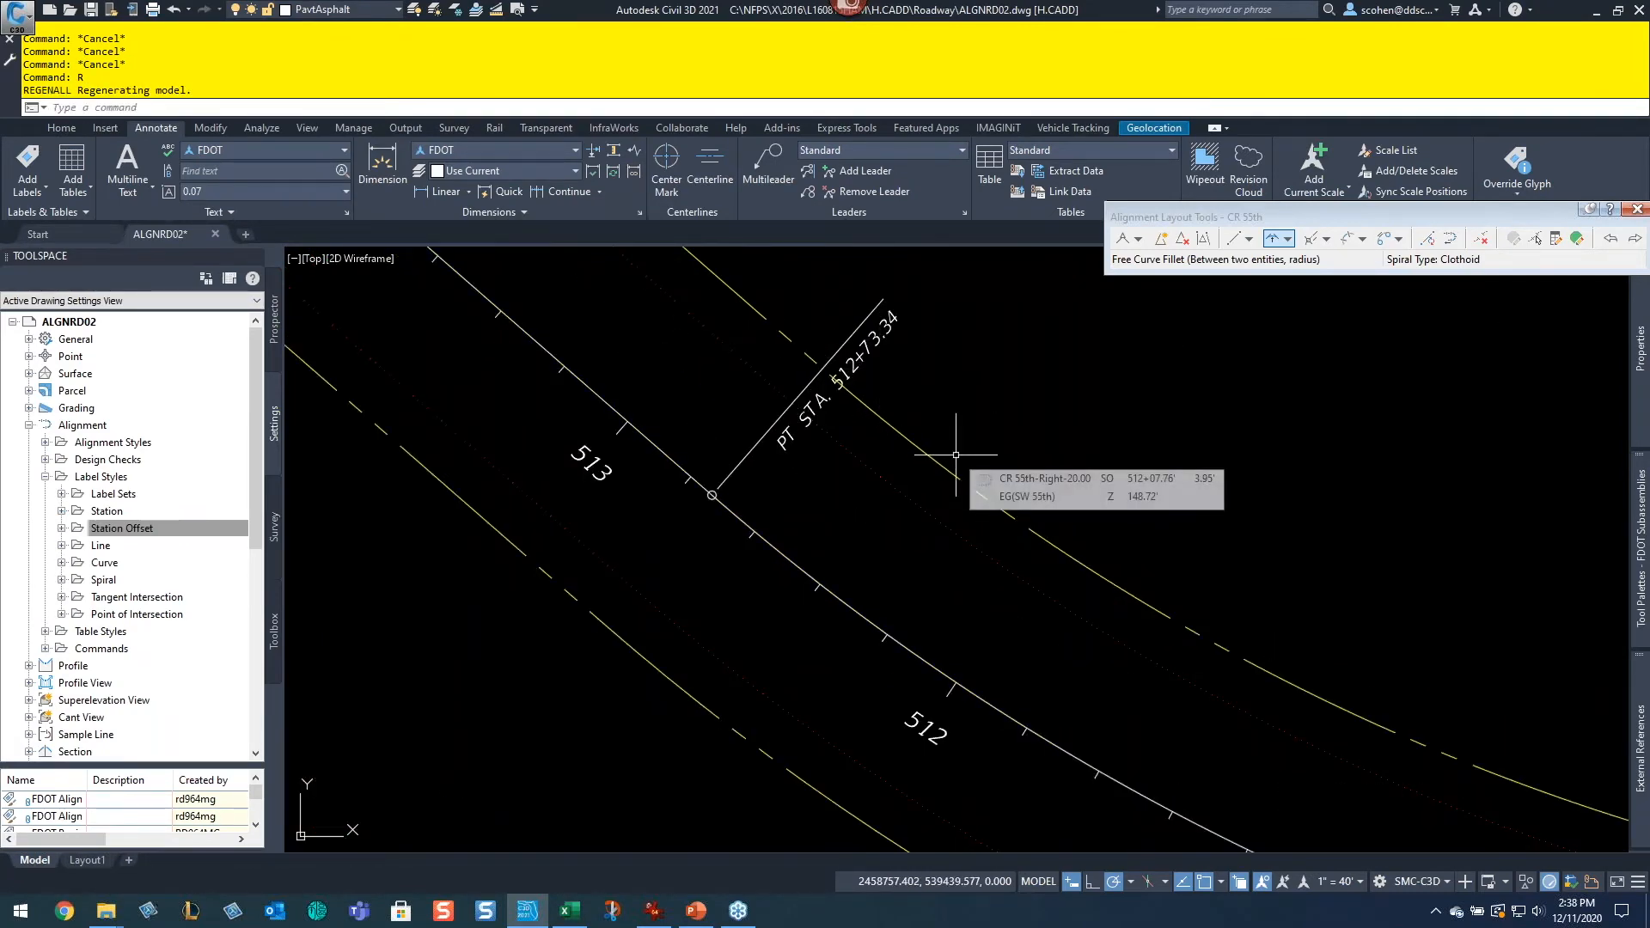
Step: Set the Curve PT Station in the Curve 4 sheet to 512+73
key(alt+Tab)
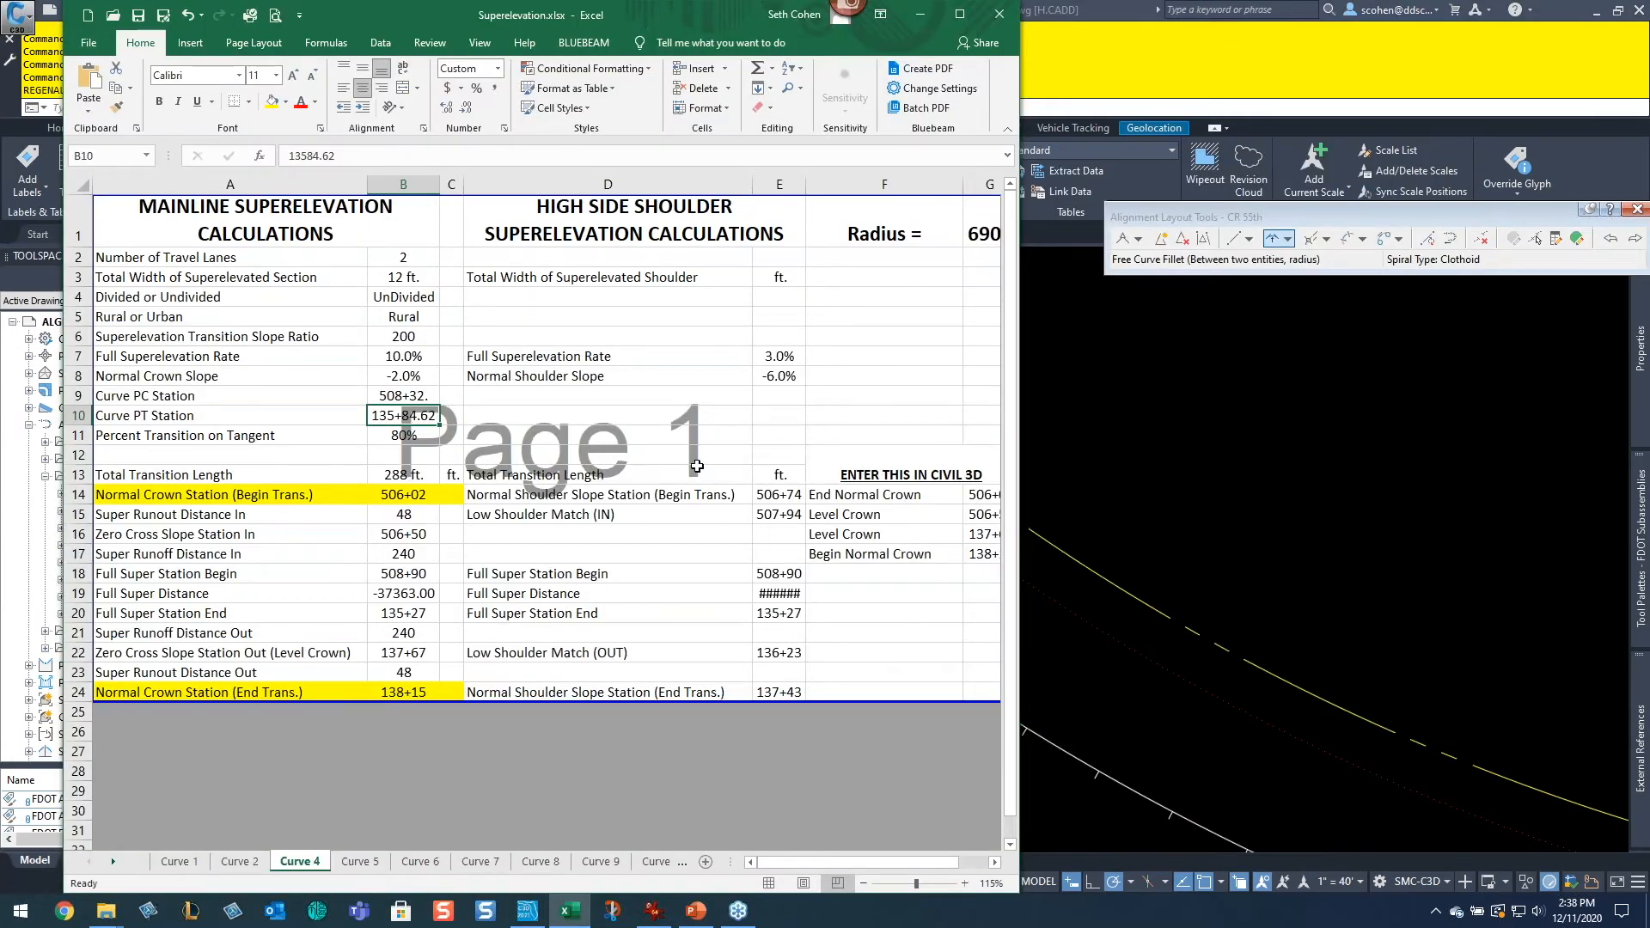
text(51273)
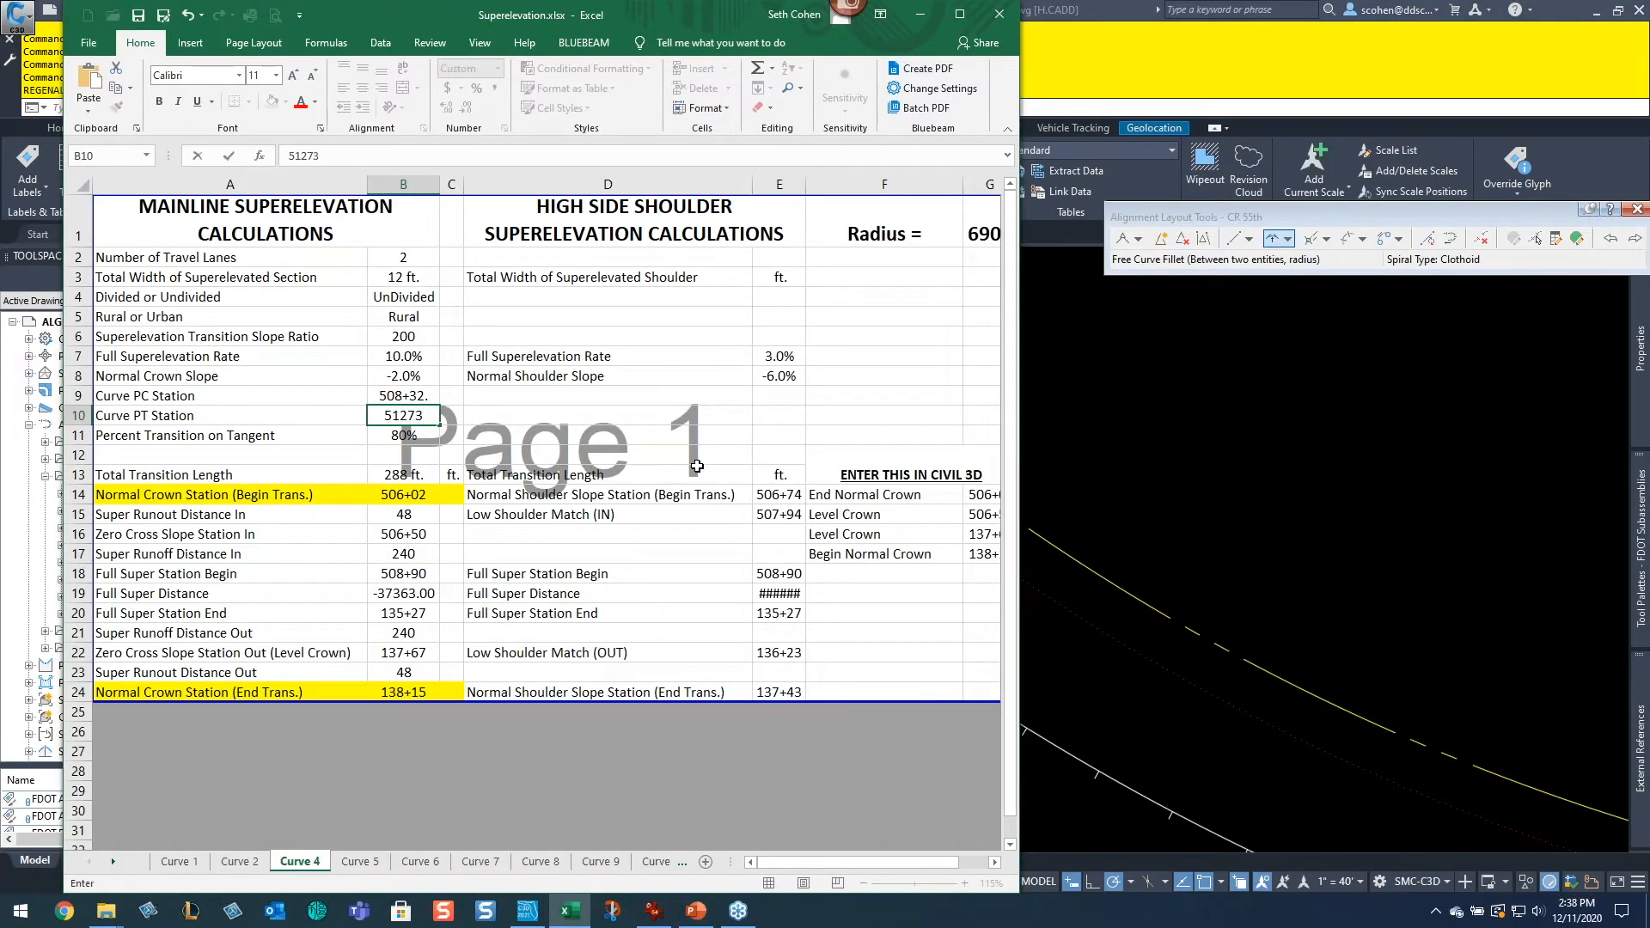
key(Return)
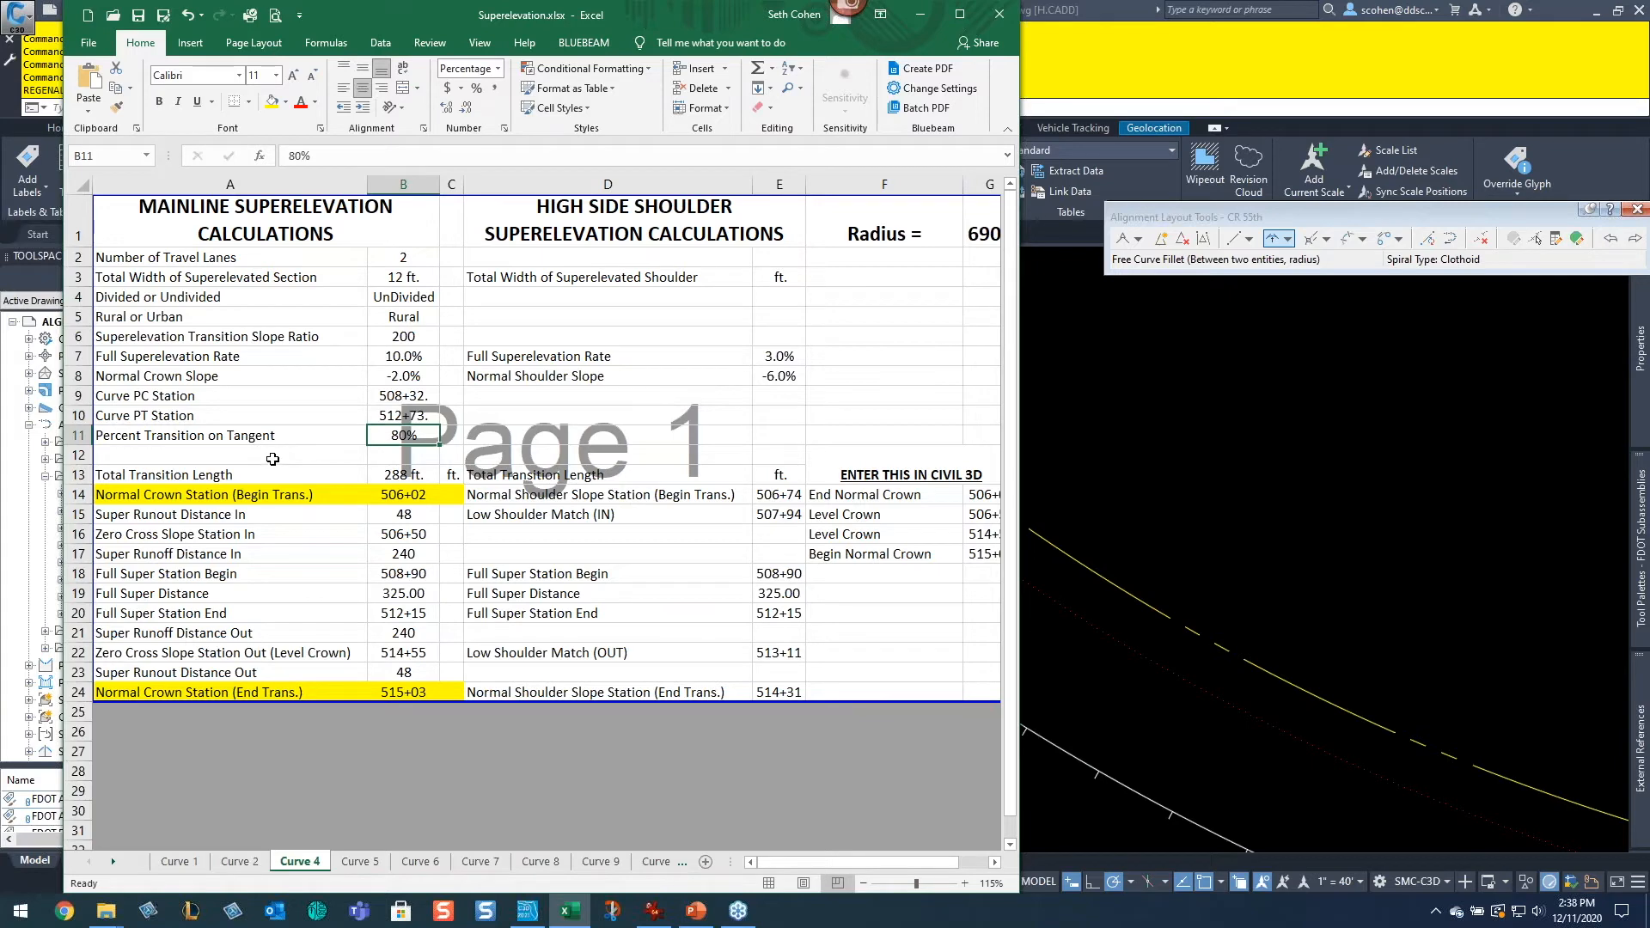
Step: Pan along the CR 55th alignment to examine the next curve's PC station
click(1152, 529)
scroll(1222, 560, down, 5)
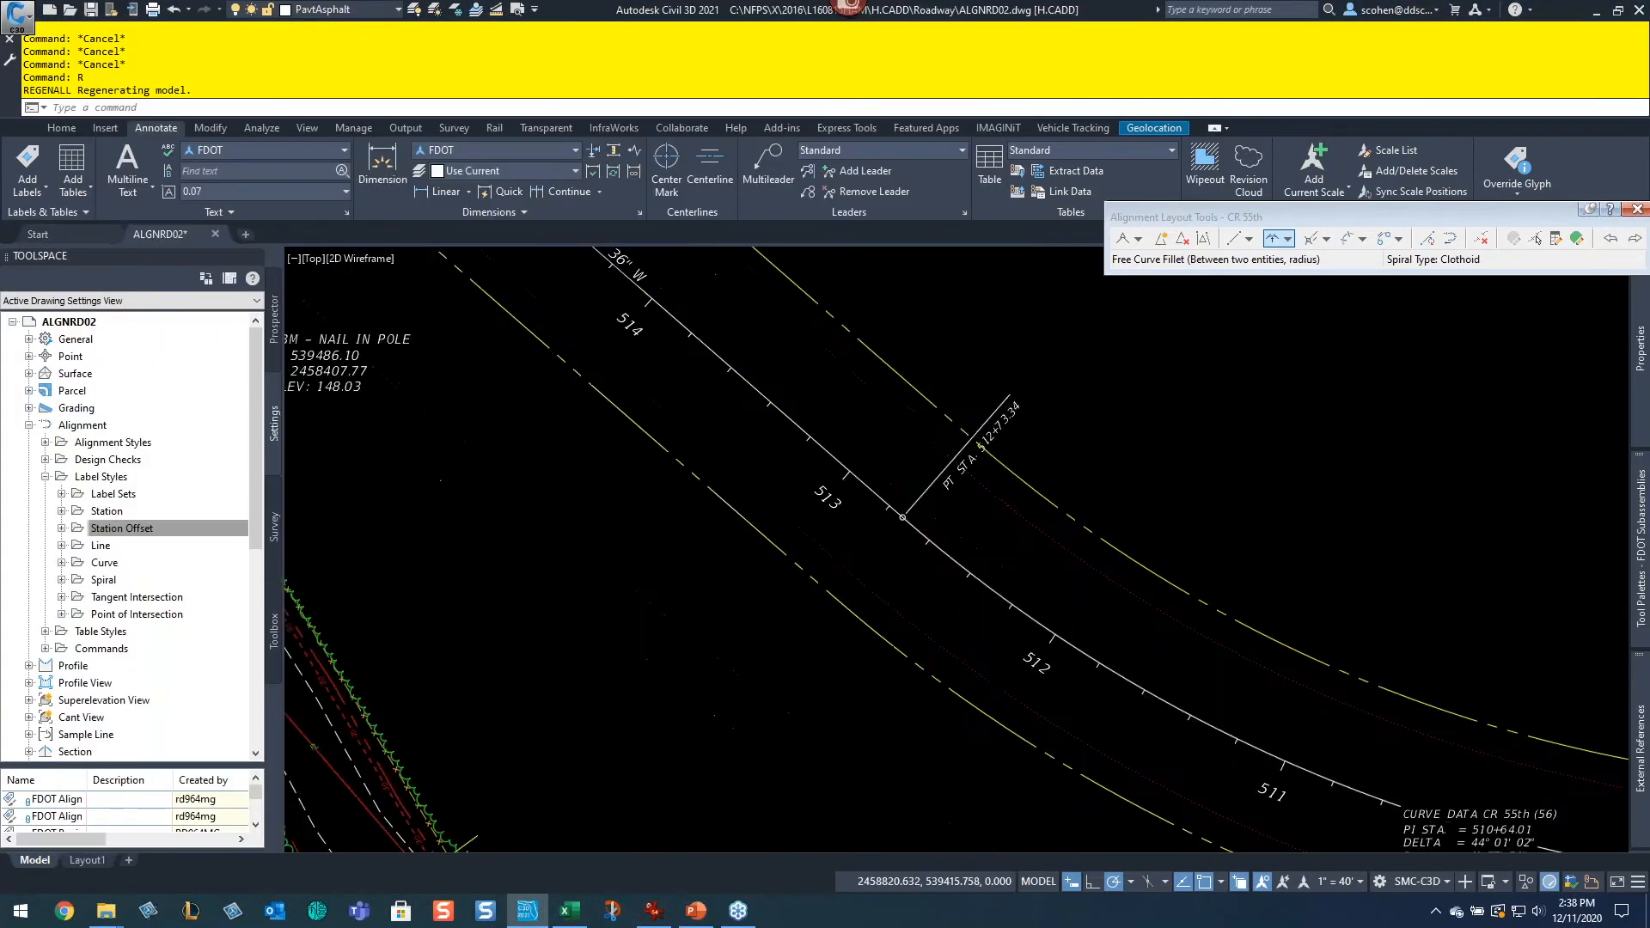
middle_drag(1221, 560, 985, 412)
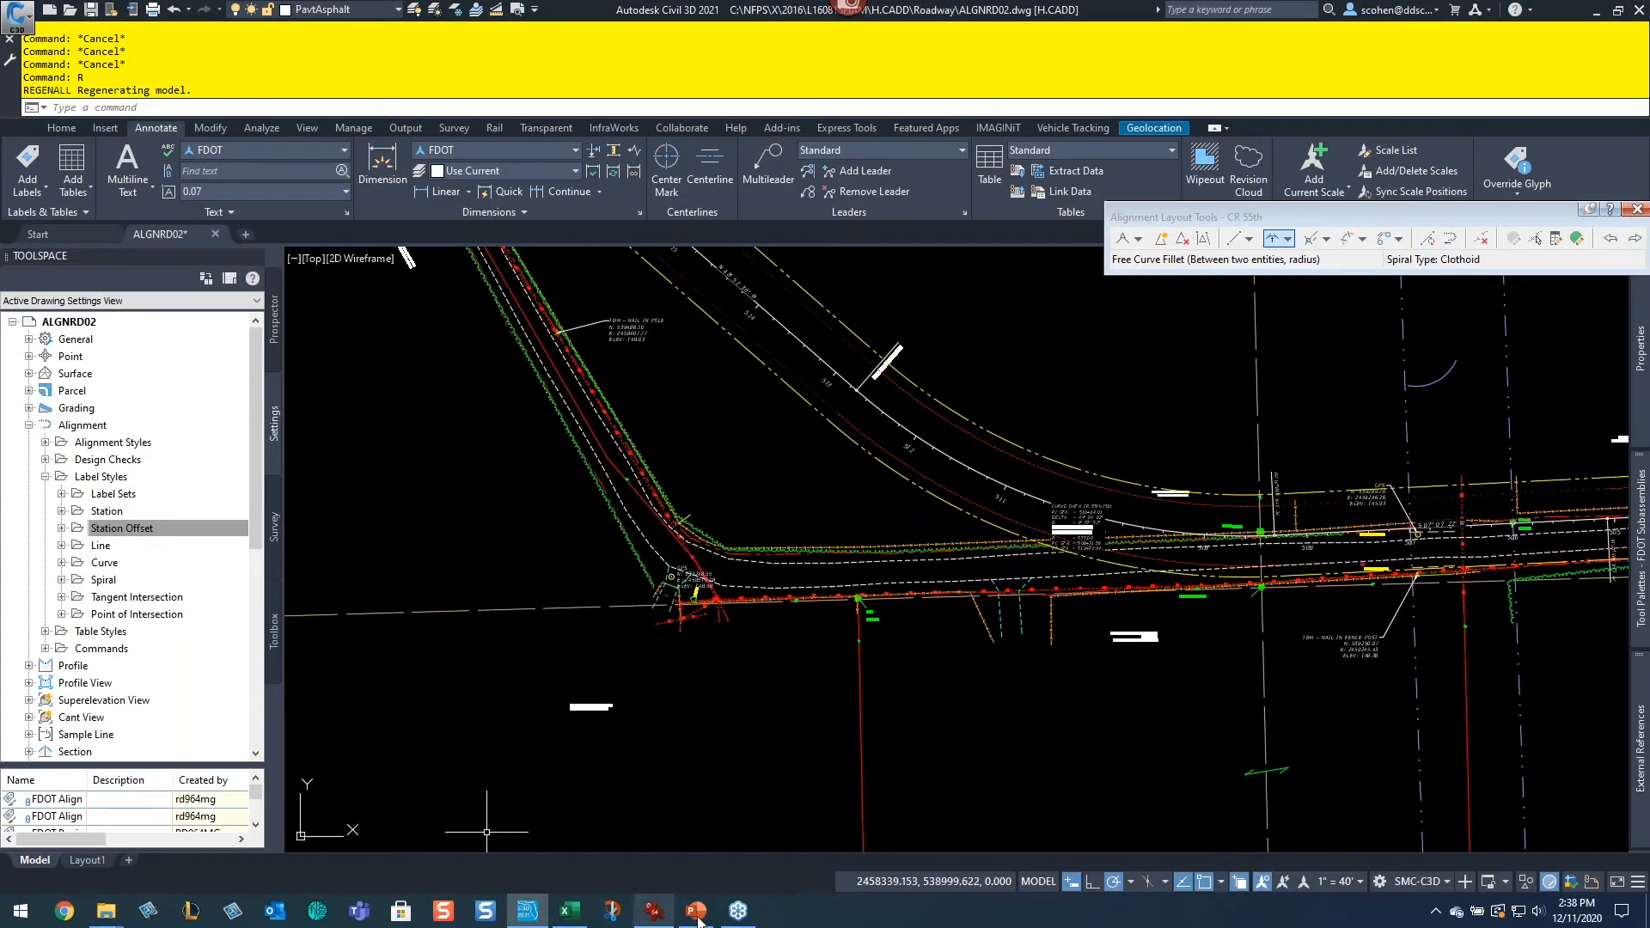
click(569, 915)
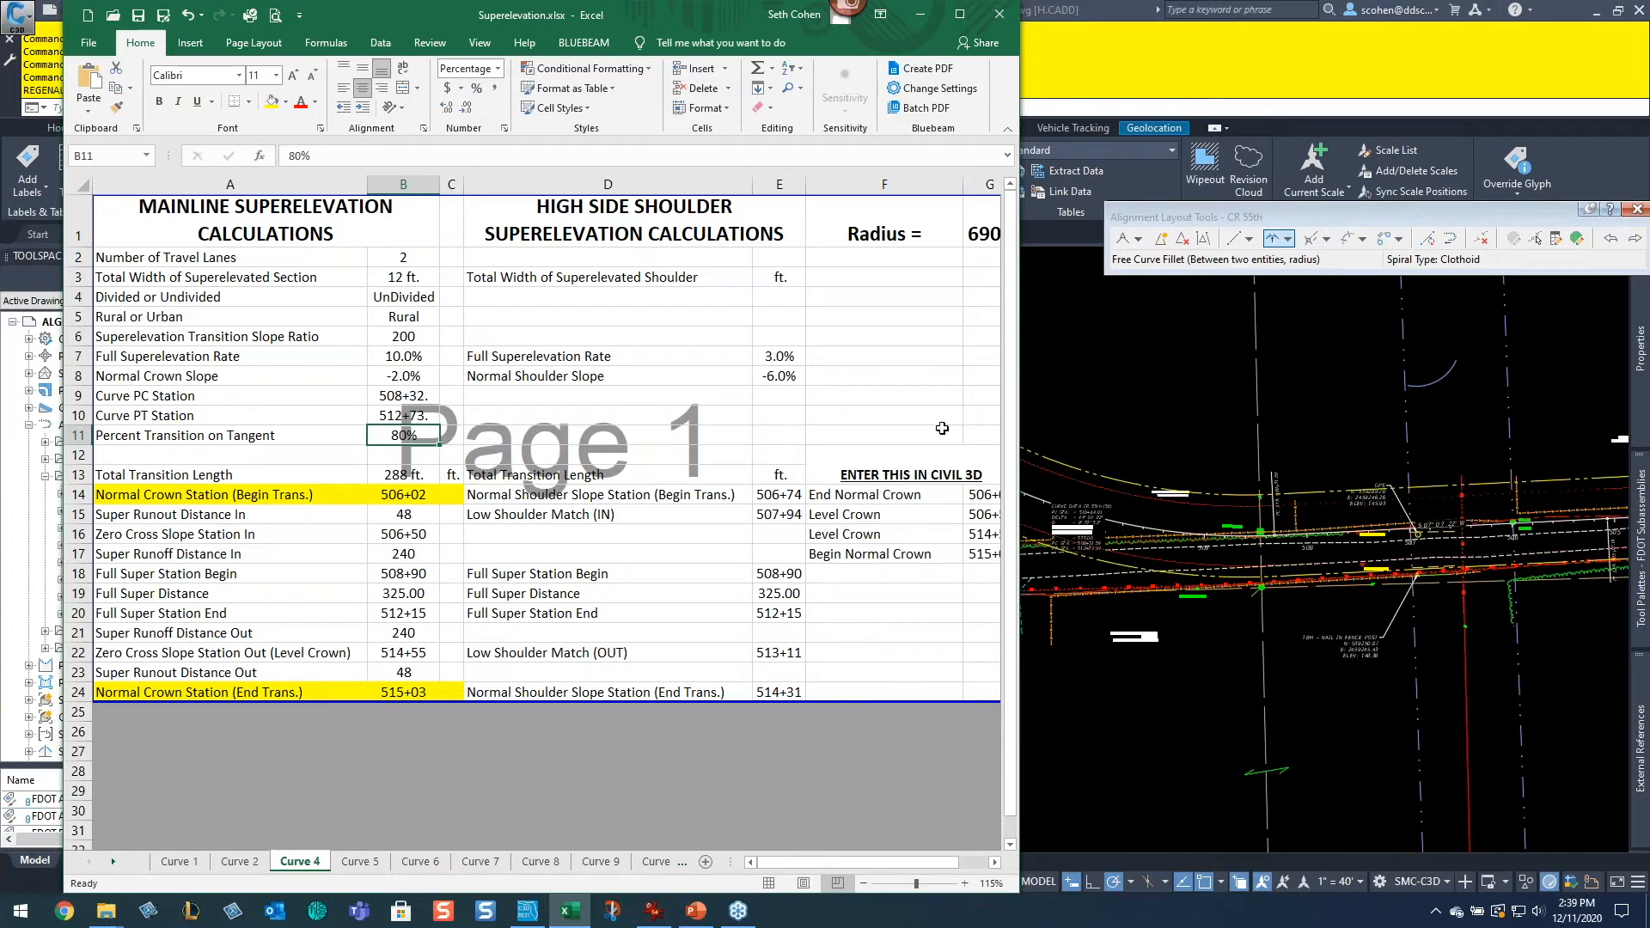
click(1190, 713)
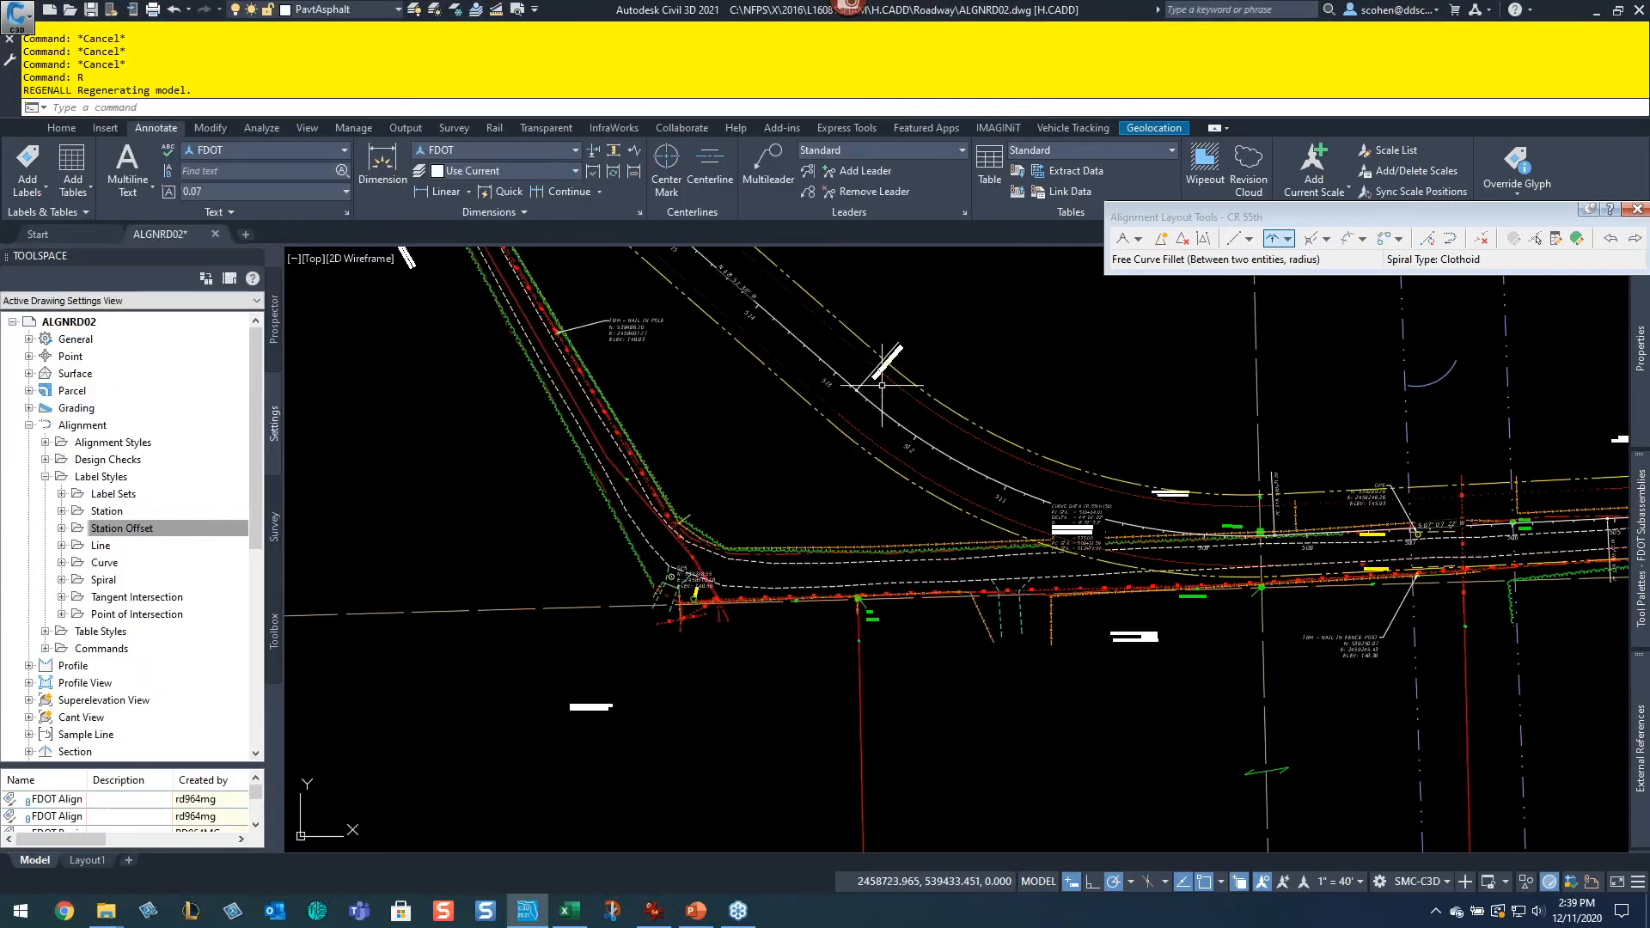
scroll(882, 384, up, 5)
middle_drag(950, 398, 1201, 687)
scroll(1220, 674, down, 2)
scroll(1156, 604, up, 4)
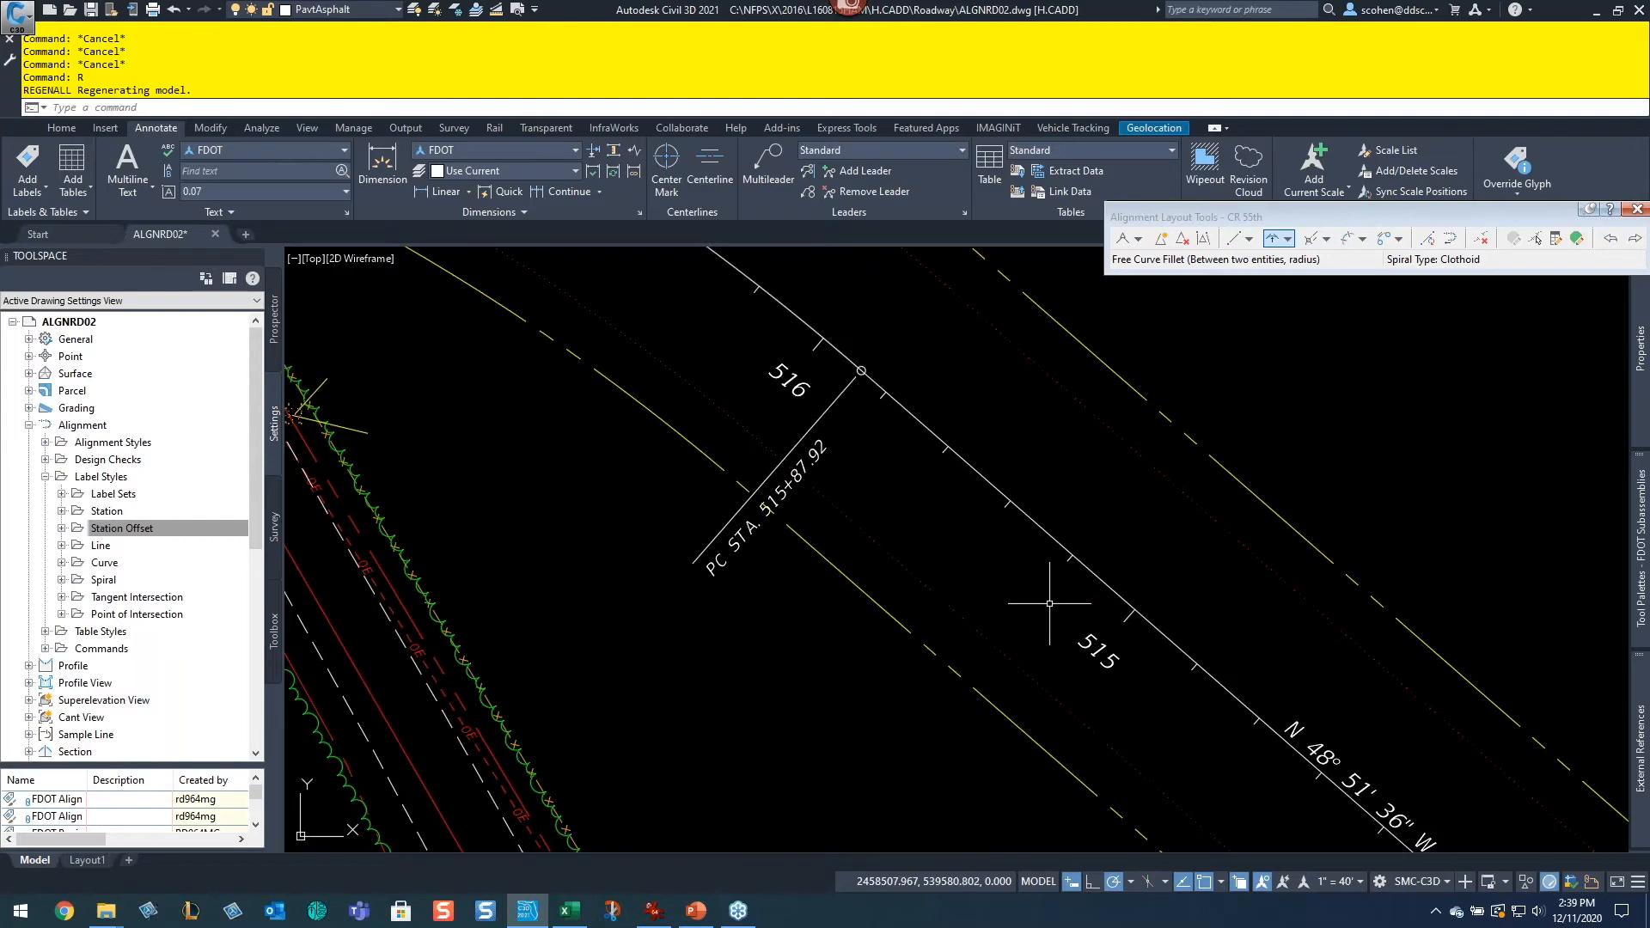
Step: Set the Full Superelevation Rate in the Curve 5 sheet to 10%
scroll(998, 590, down, 2)
middle_drag(1101, 666, 1023, 562)
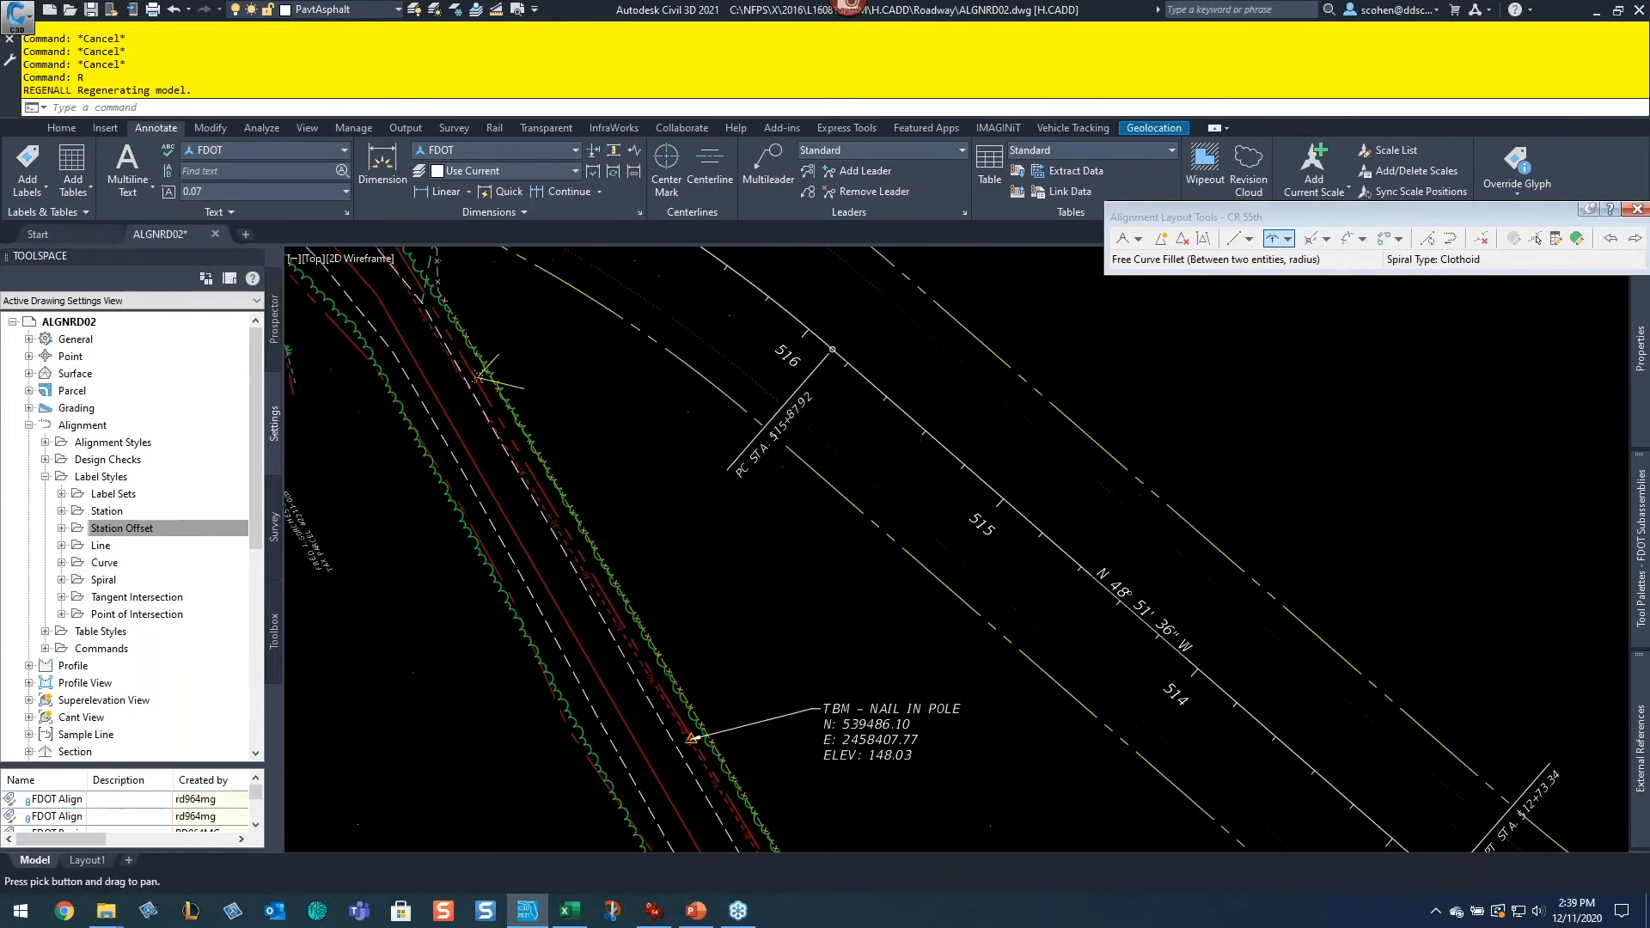
key(alt+Tab)
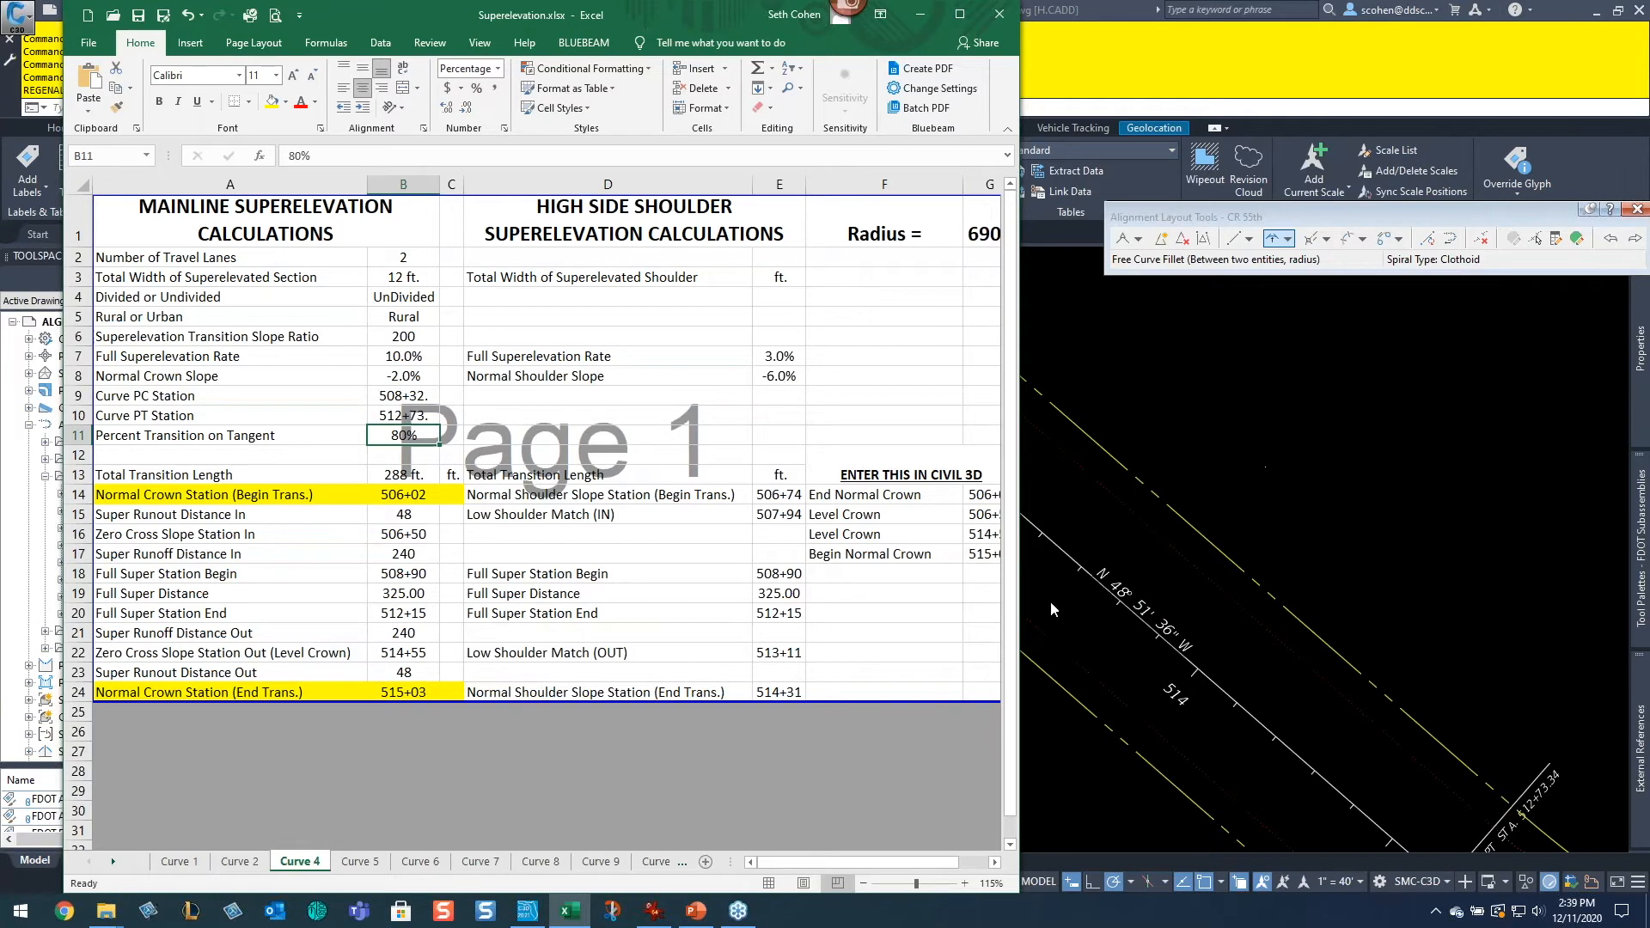
click(359, 863)
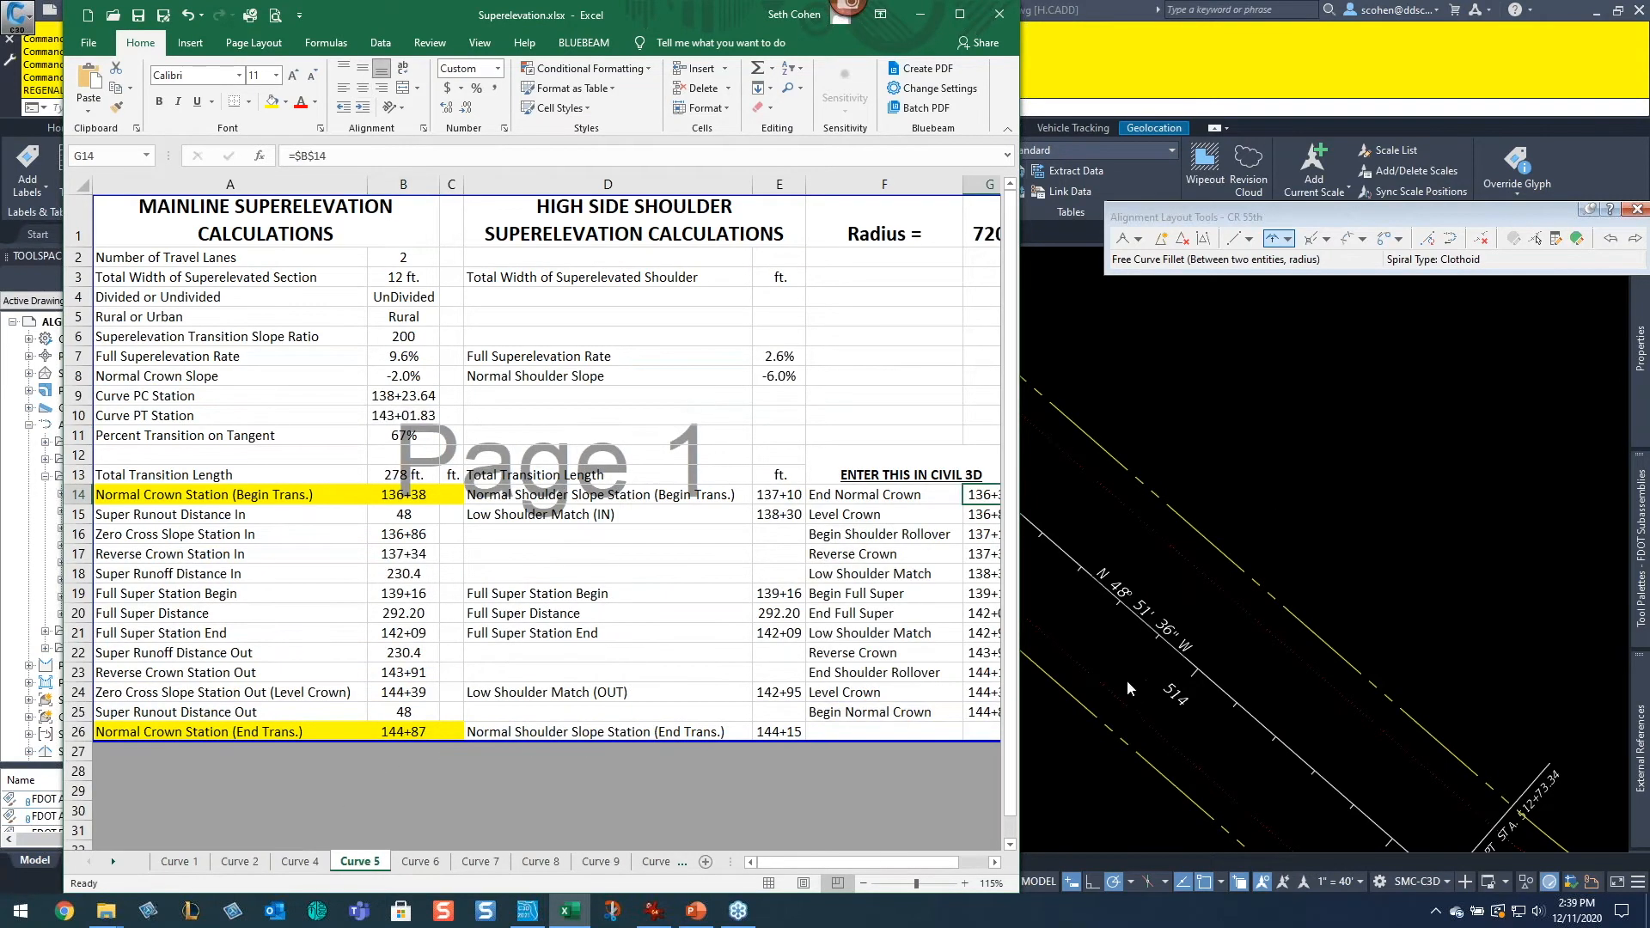
click(409, 355)
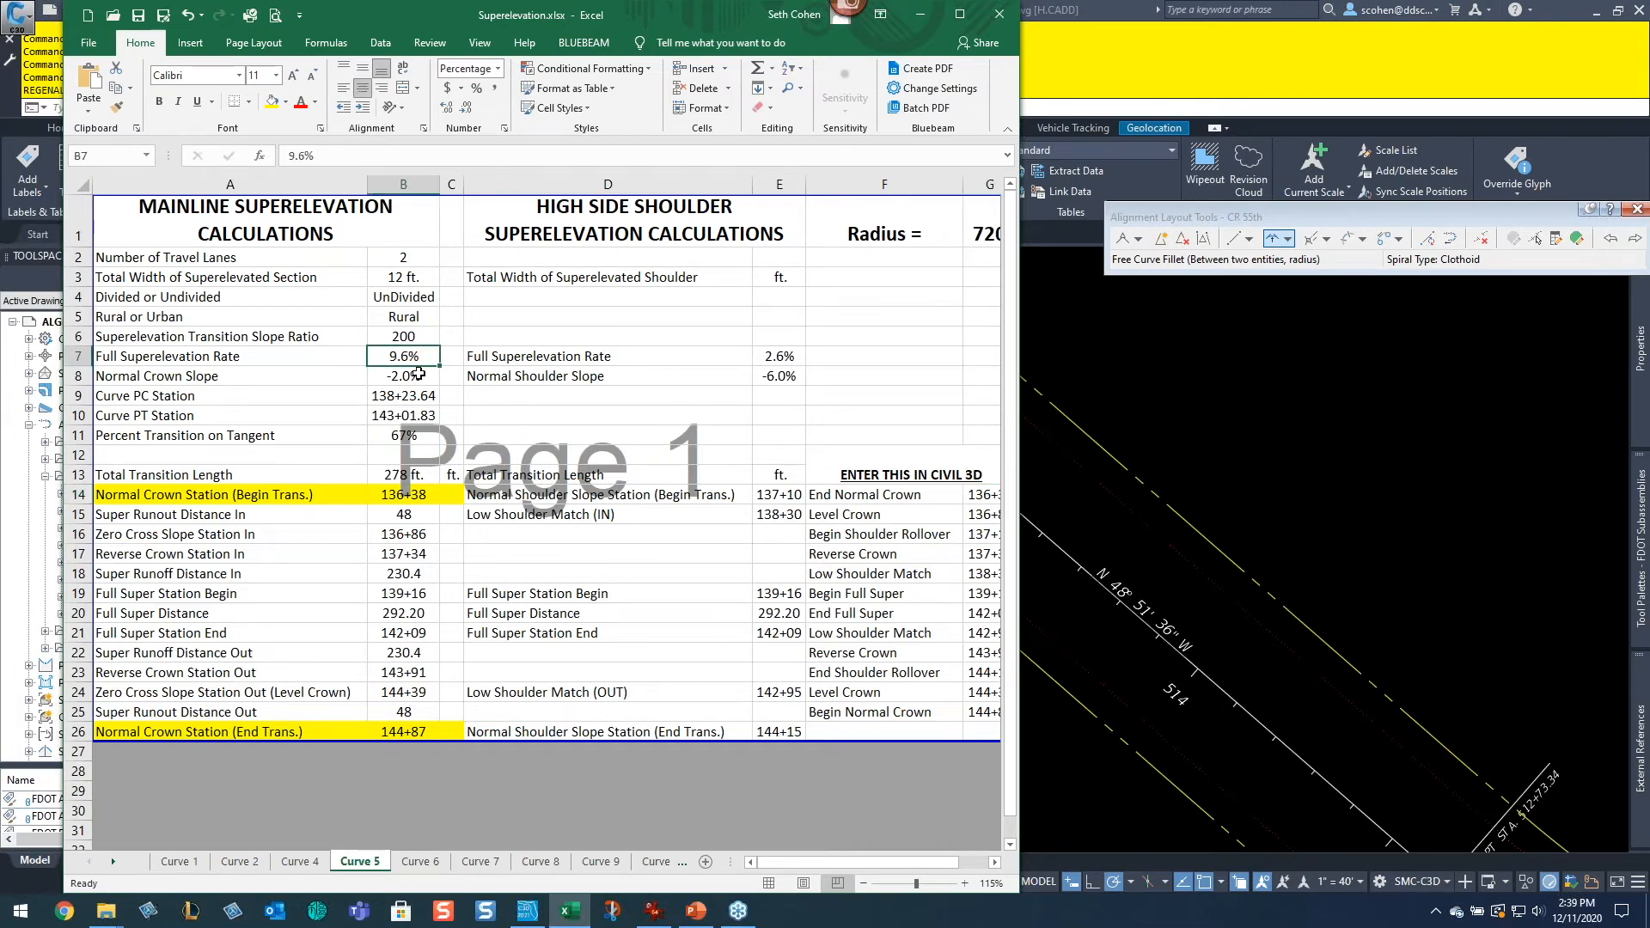
text(10)
key(Return)
key(Return)
Step: Set the Curve PC Station in the Curve 5 sheet to 515+88
click(1349, 455)
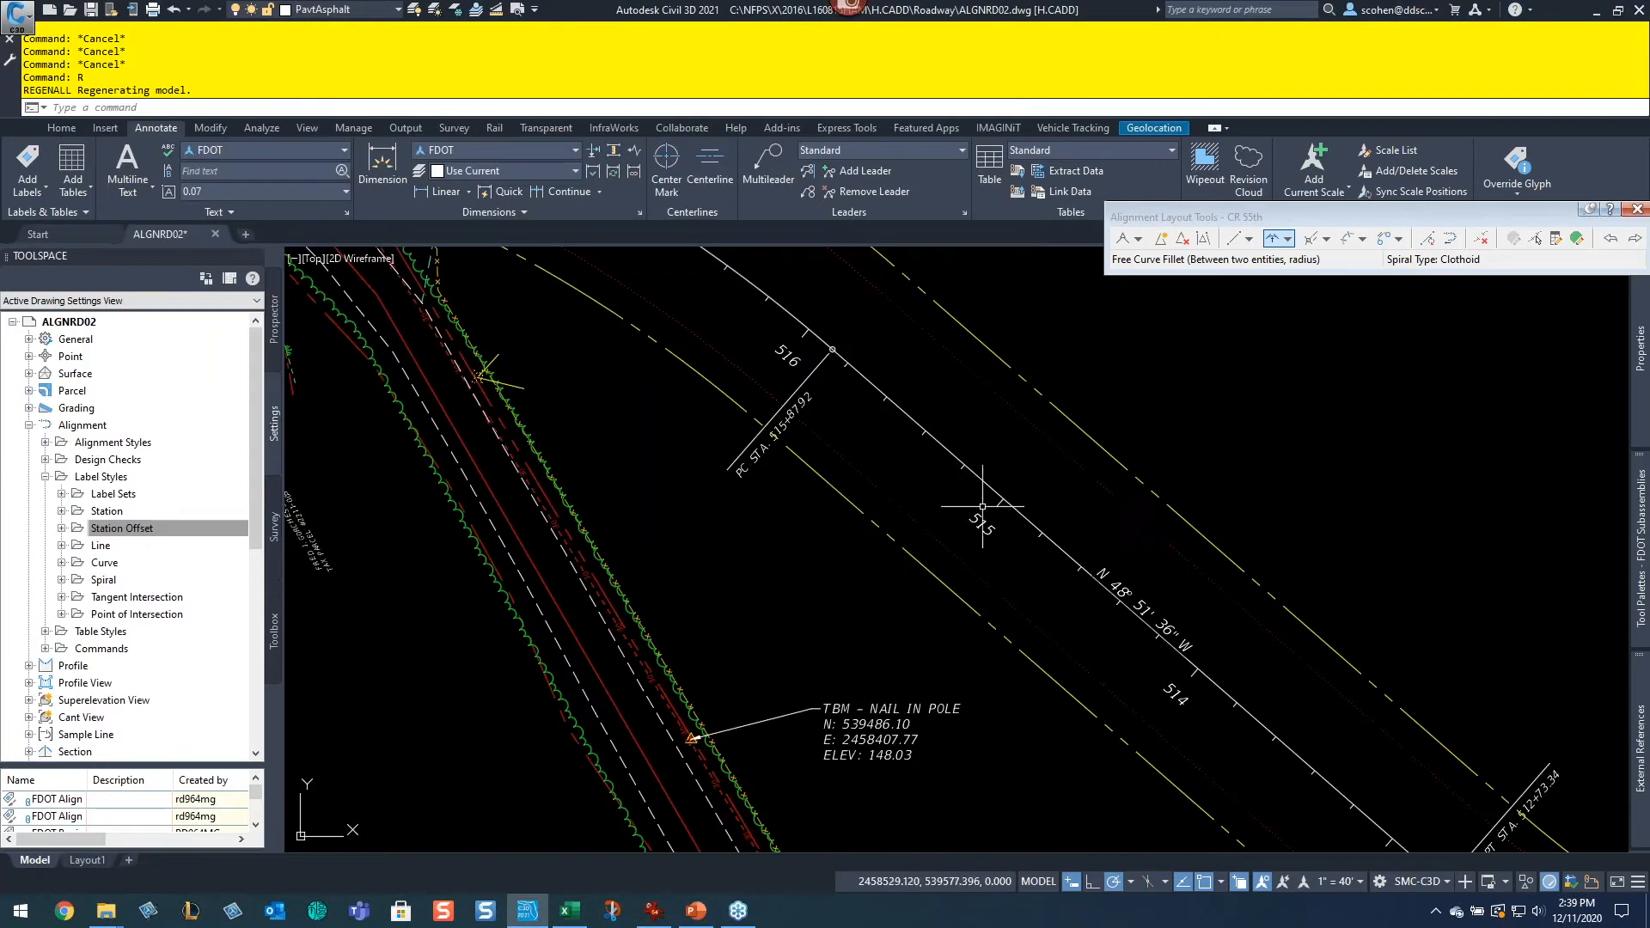
scroll(976, 498, up, 2)
key(alt+Tab)
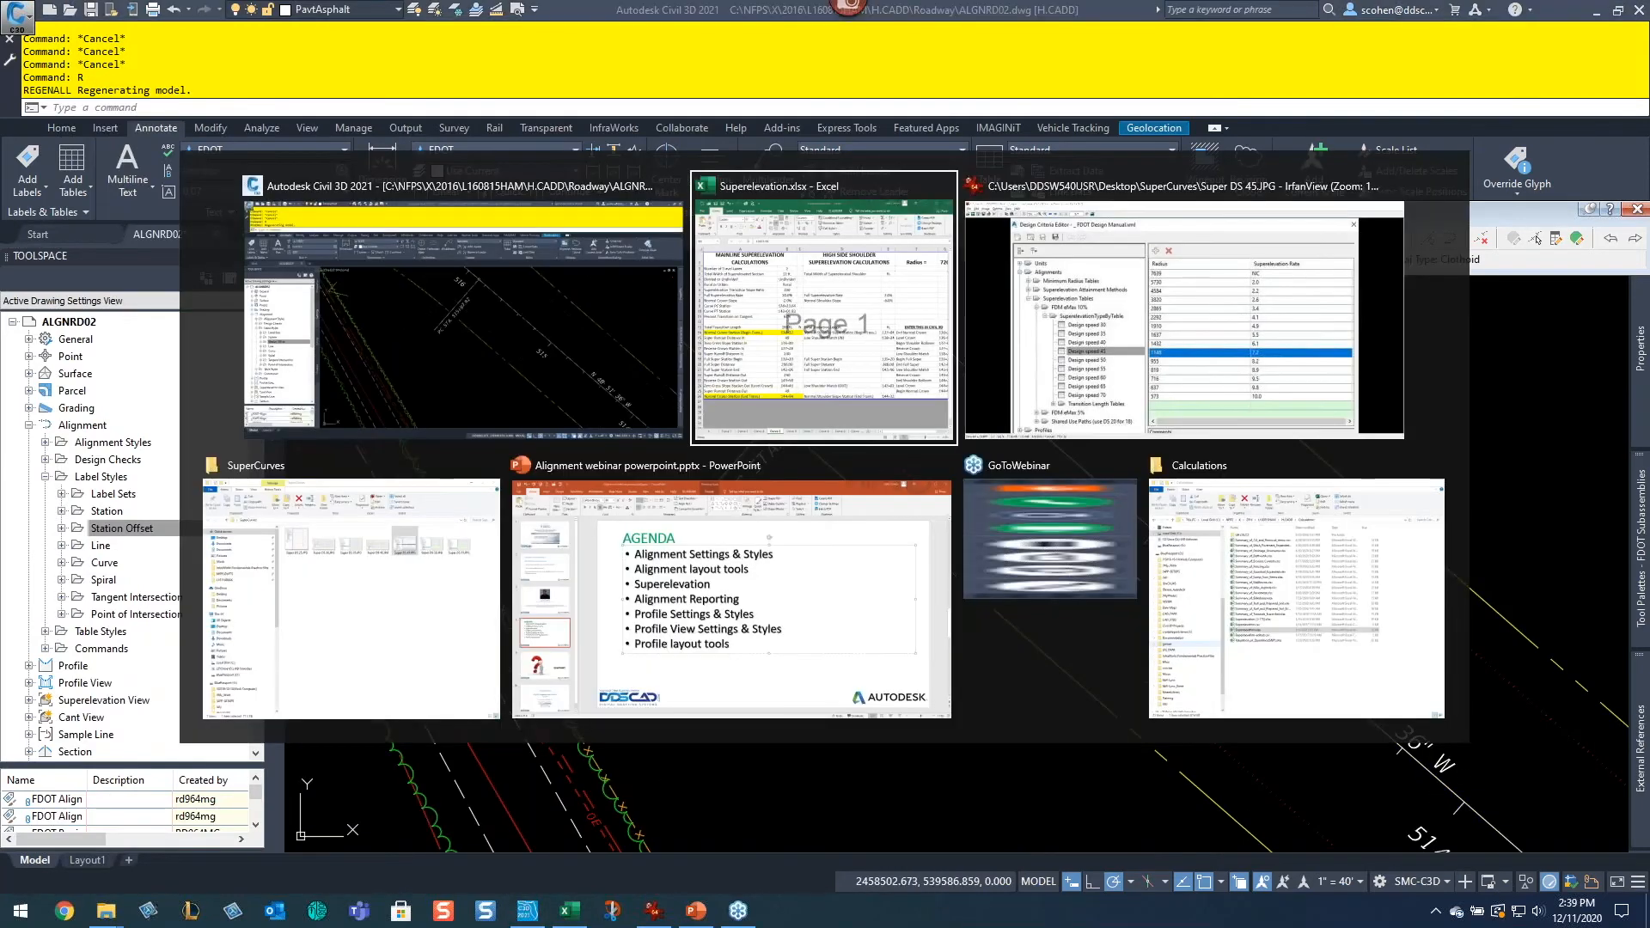
text(51588)
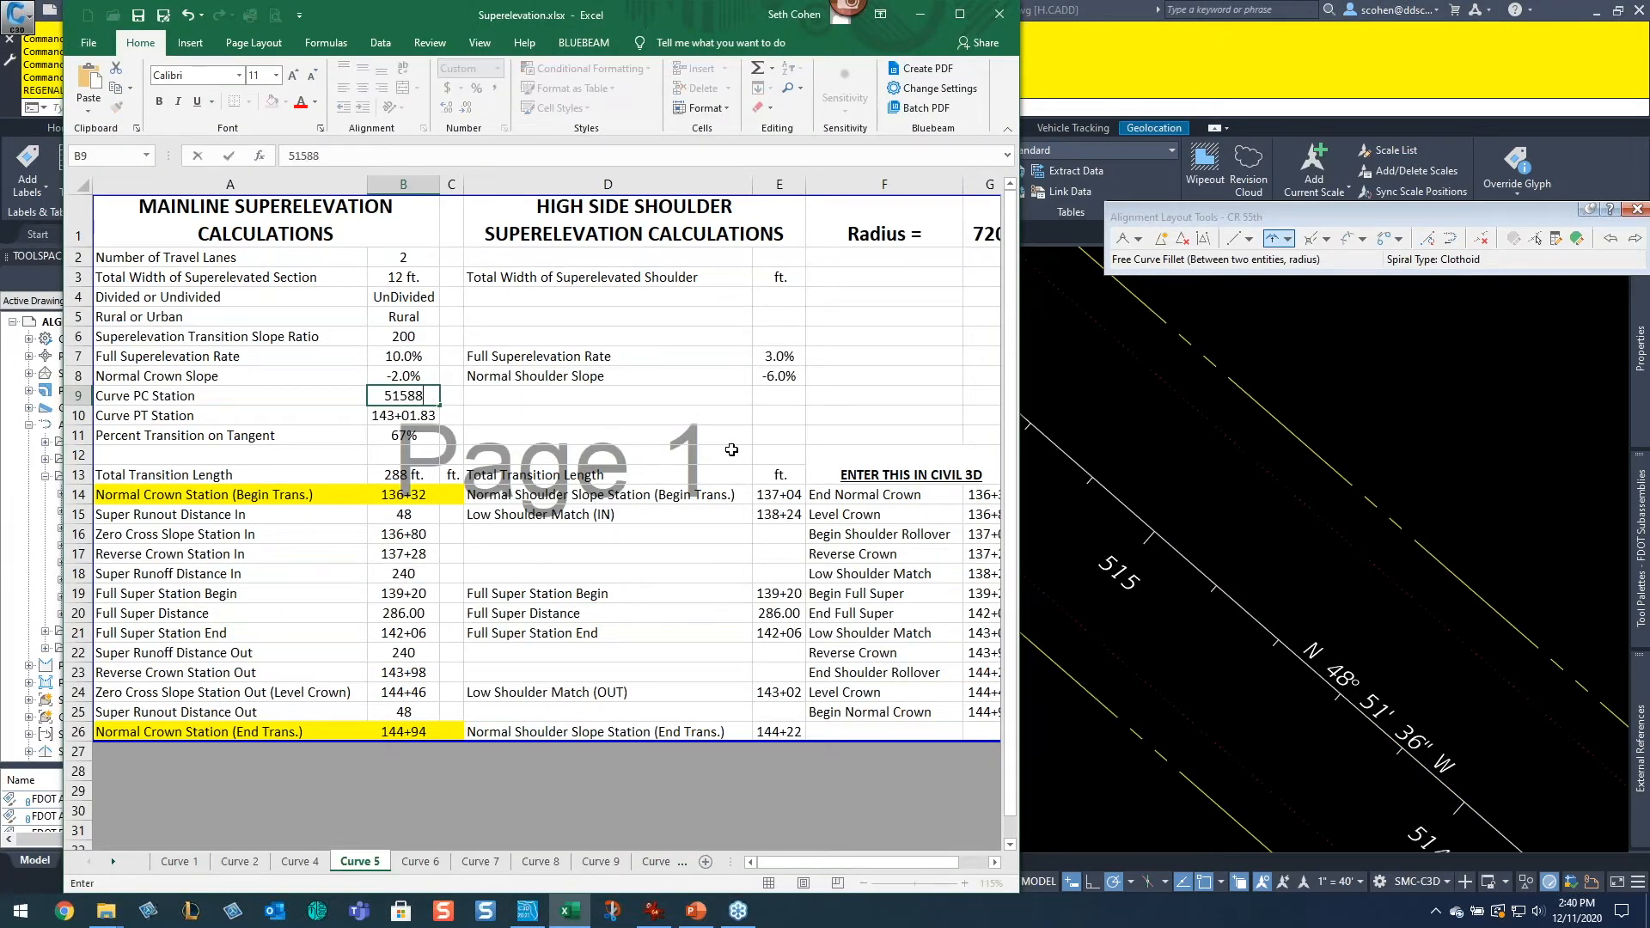
key(Return)
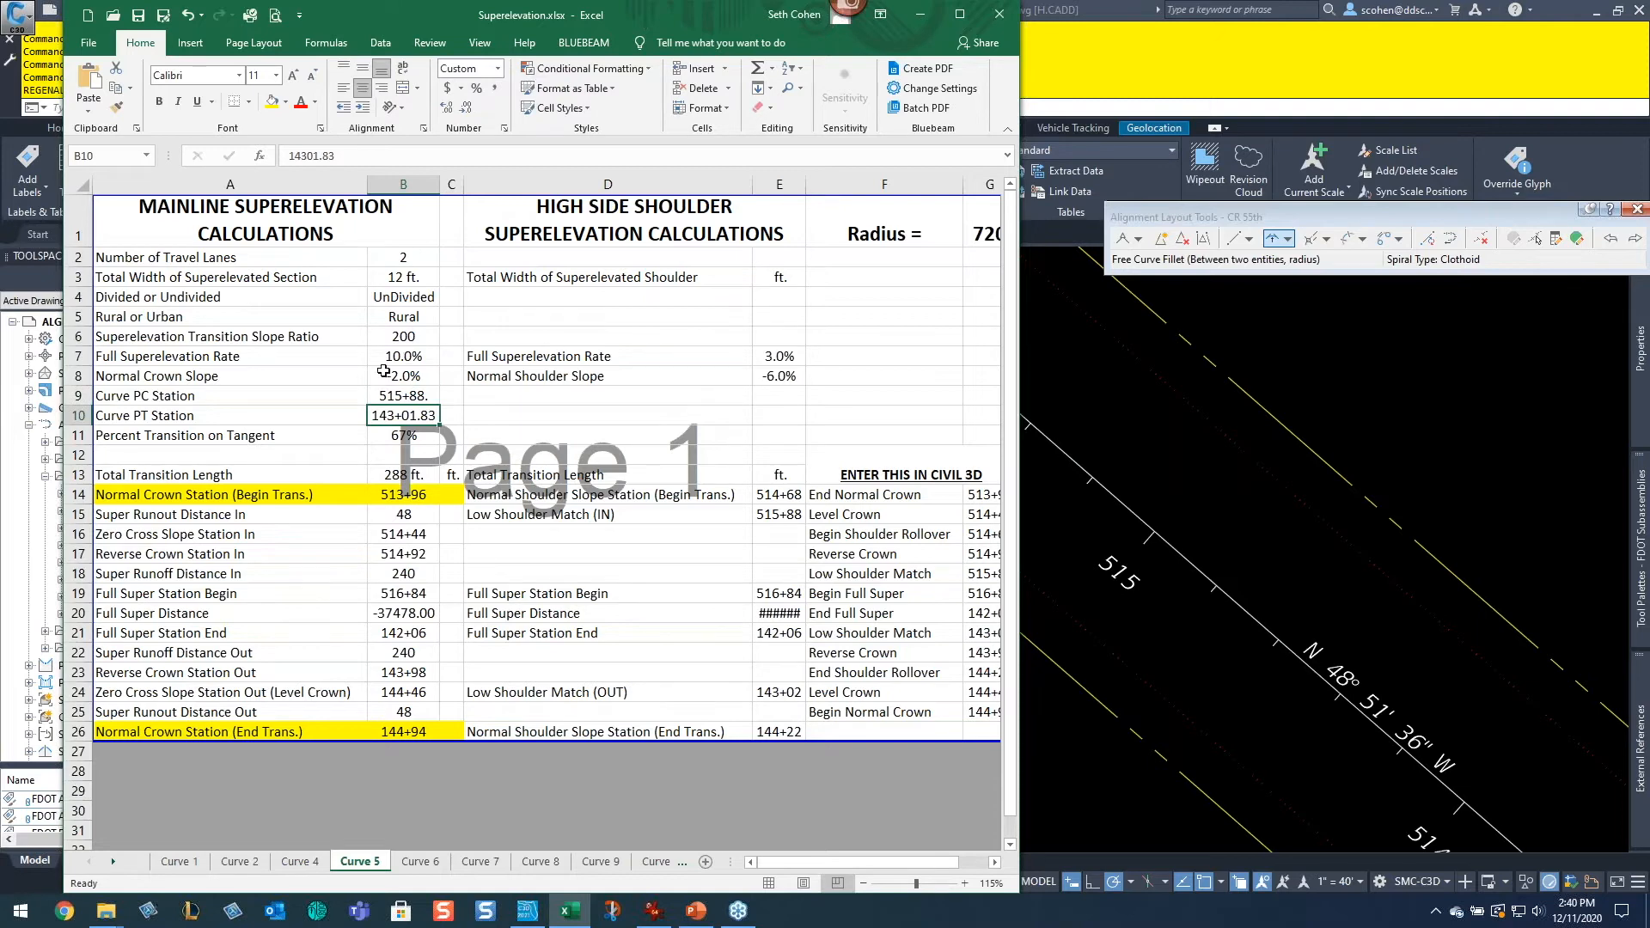
click(392, 398)
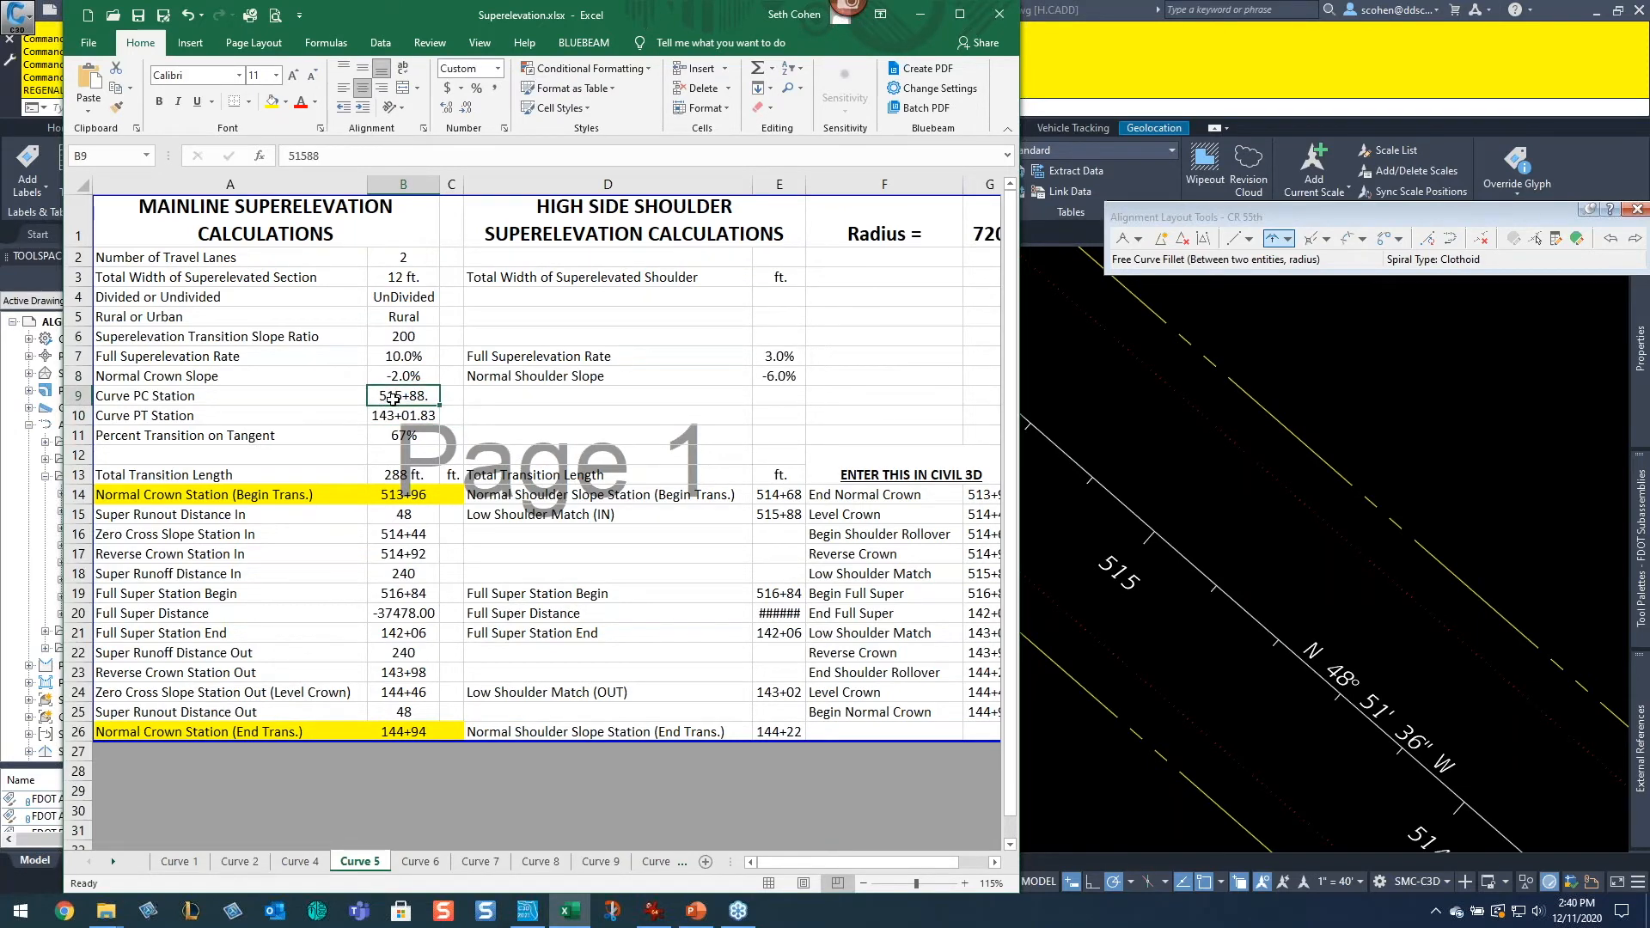
Step: Locate the curve's PT station on the CR 55th alignment and set the Curve 5 sheet's Curve PT Station to 519+66
click(1346, 385)
mouse_move(515, 378)
middle_down()
mouse_move(1094, 636)
mouse_move(1066, 626)
middle_up()
middle_drag(658, 432, 1065, 626)
scroll(1066, 625, up, 2)
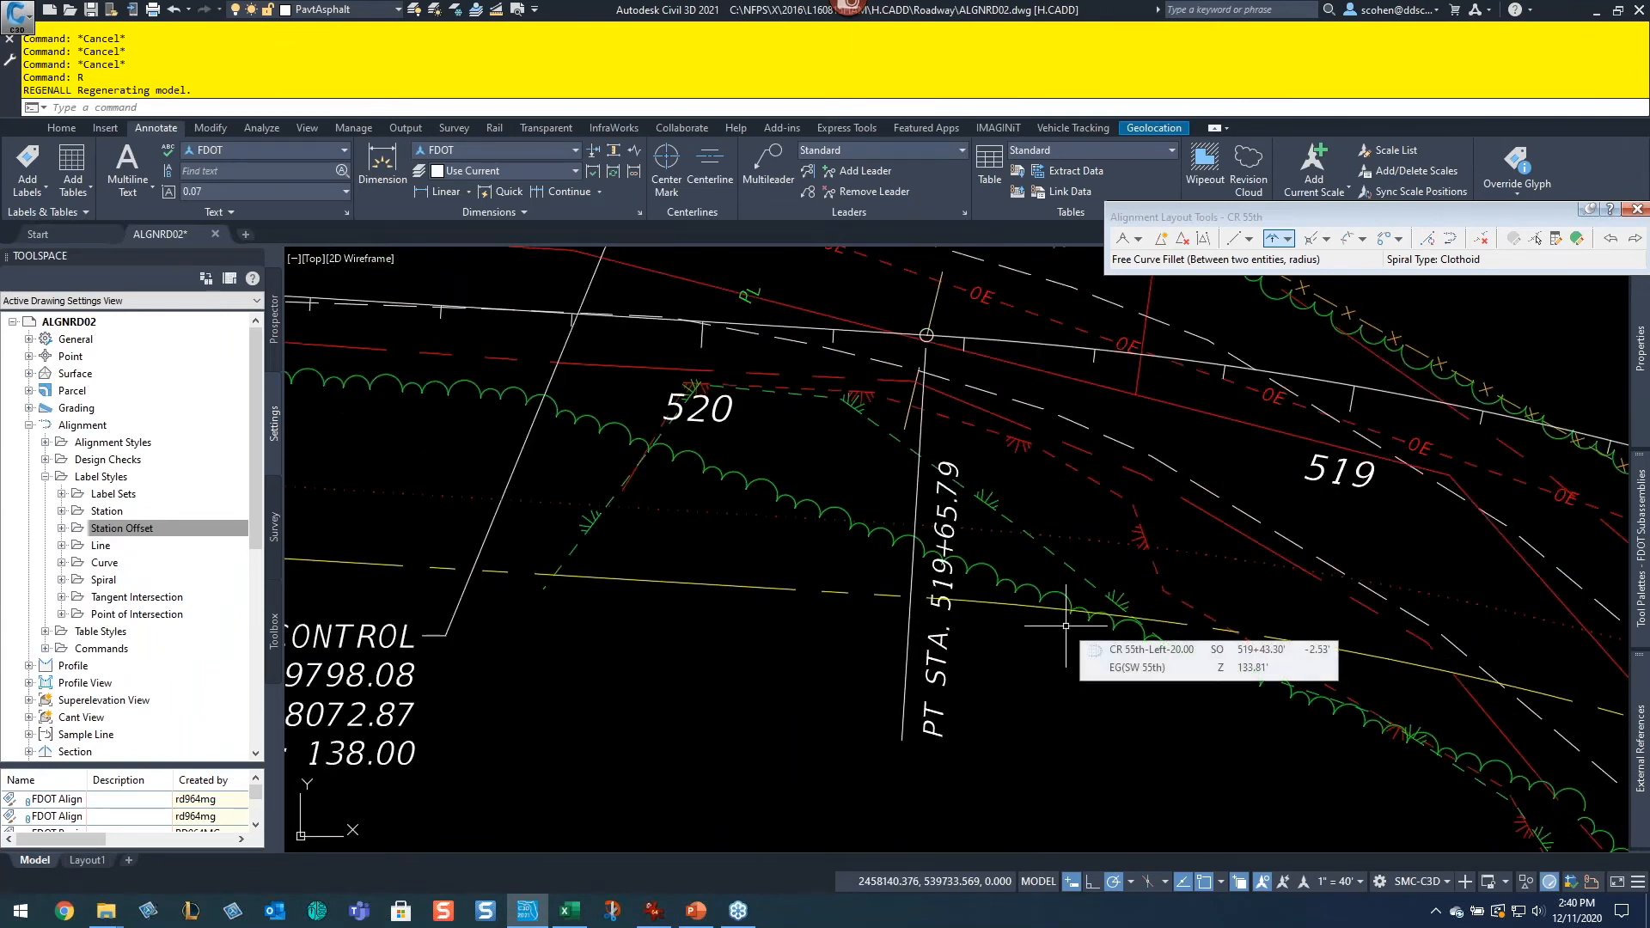
key(alt+Tab)
key(Down)
text(2)
text(1966)
key(Return)
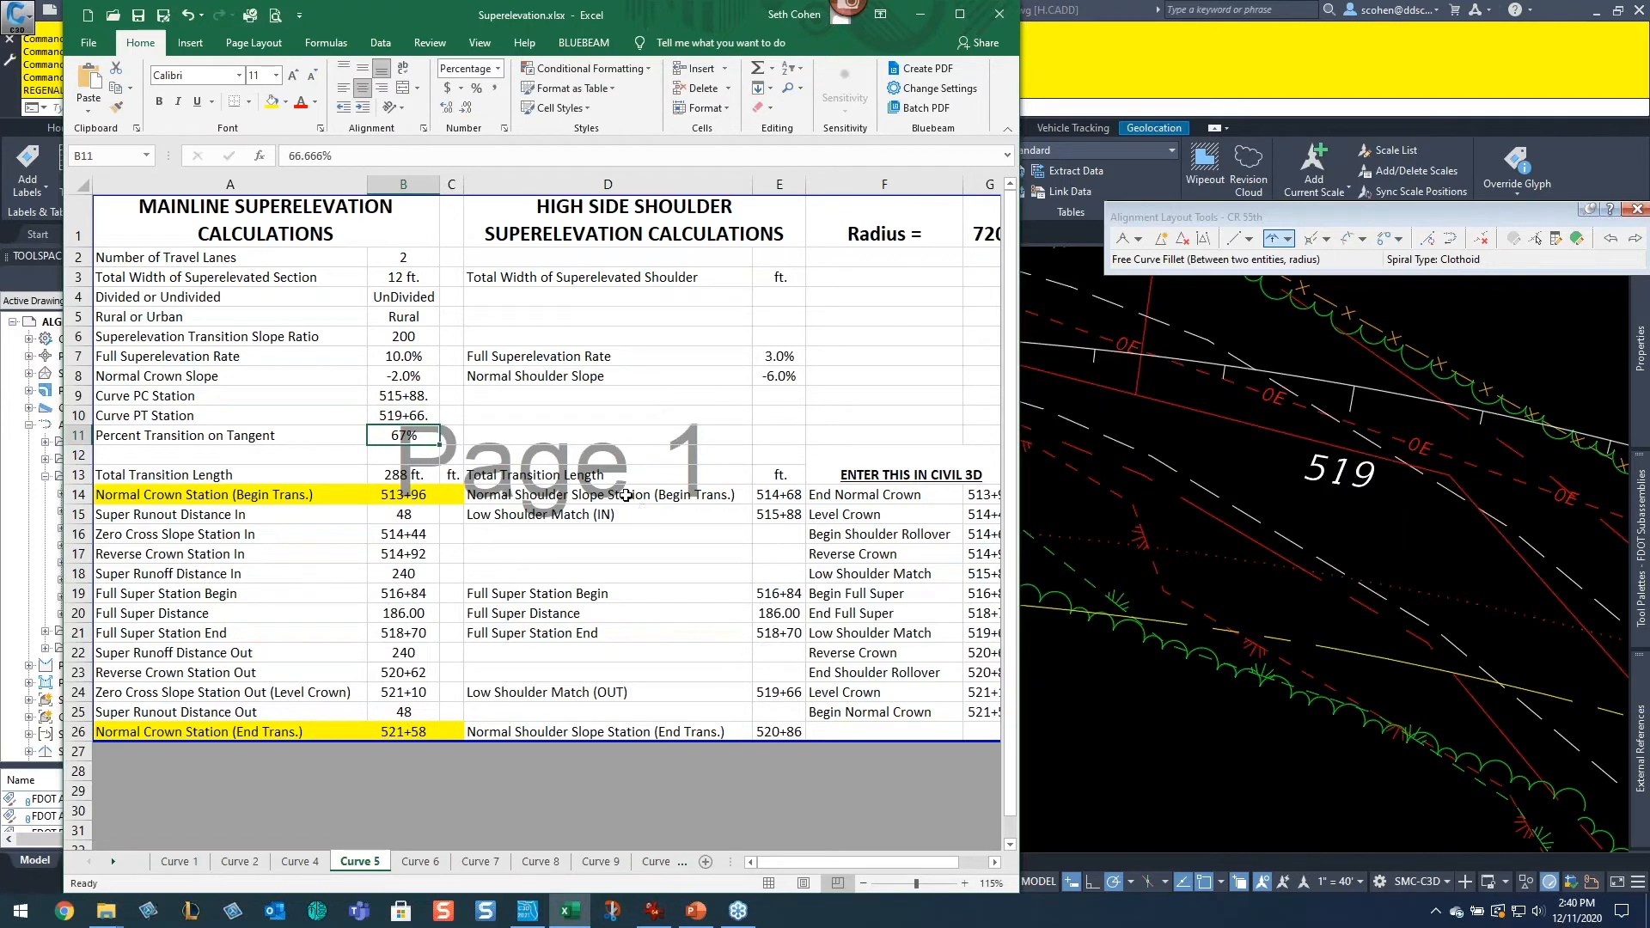
Step: Set the Percent Transition on Tangent to 50% in both the Curve 4 and Curve 5 sheets, comparing their stations
click(298, 861)
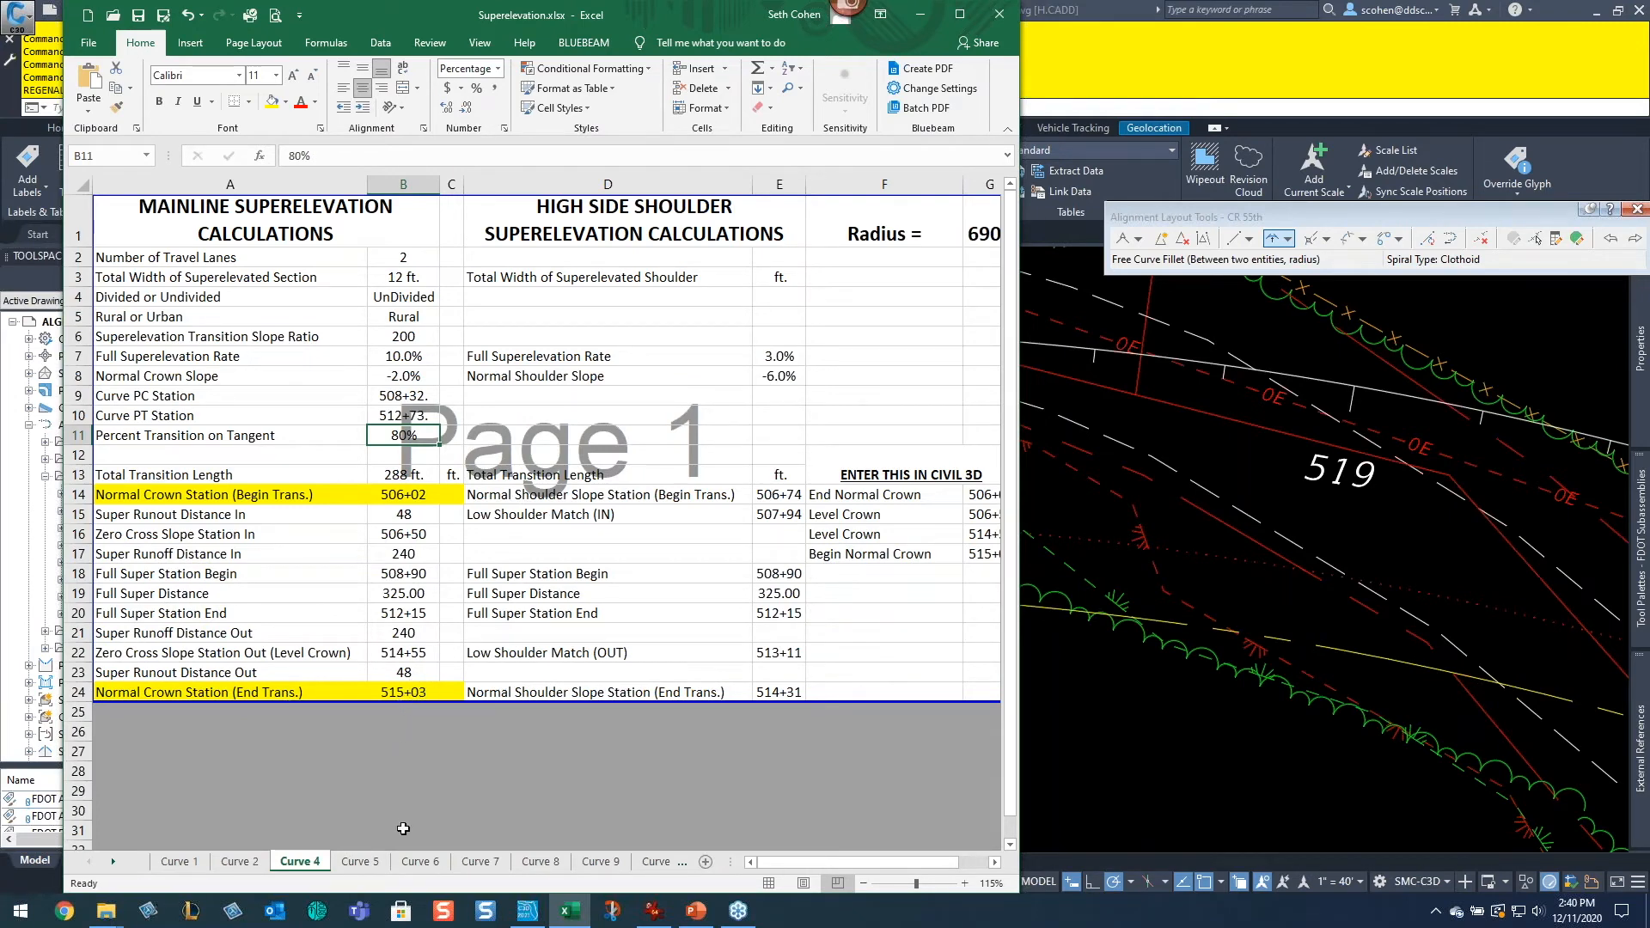
click(359, 861)
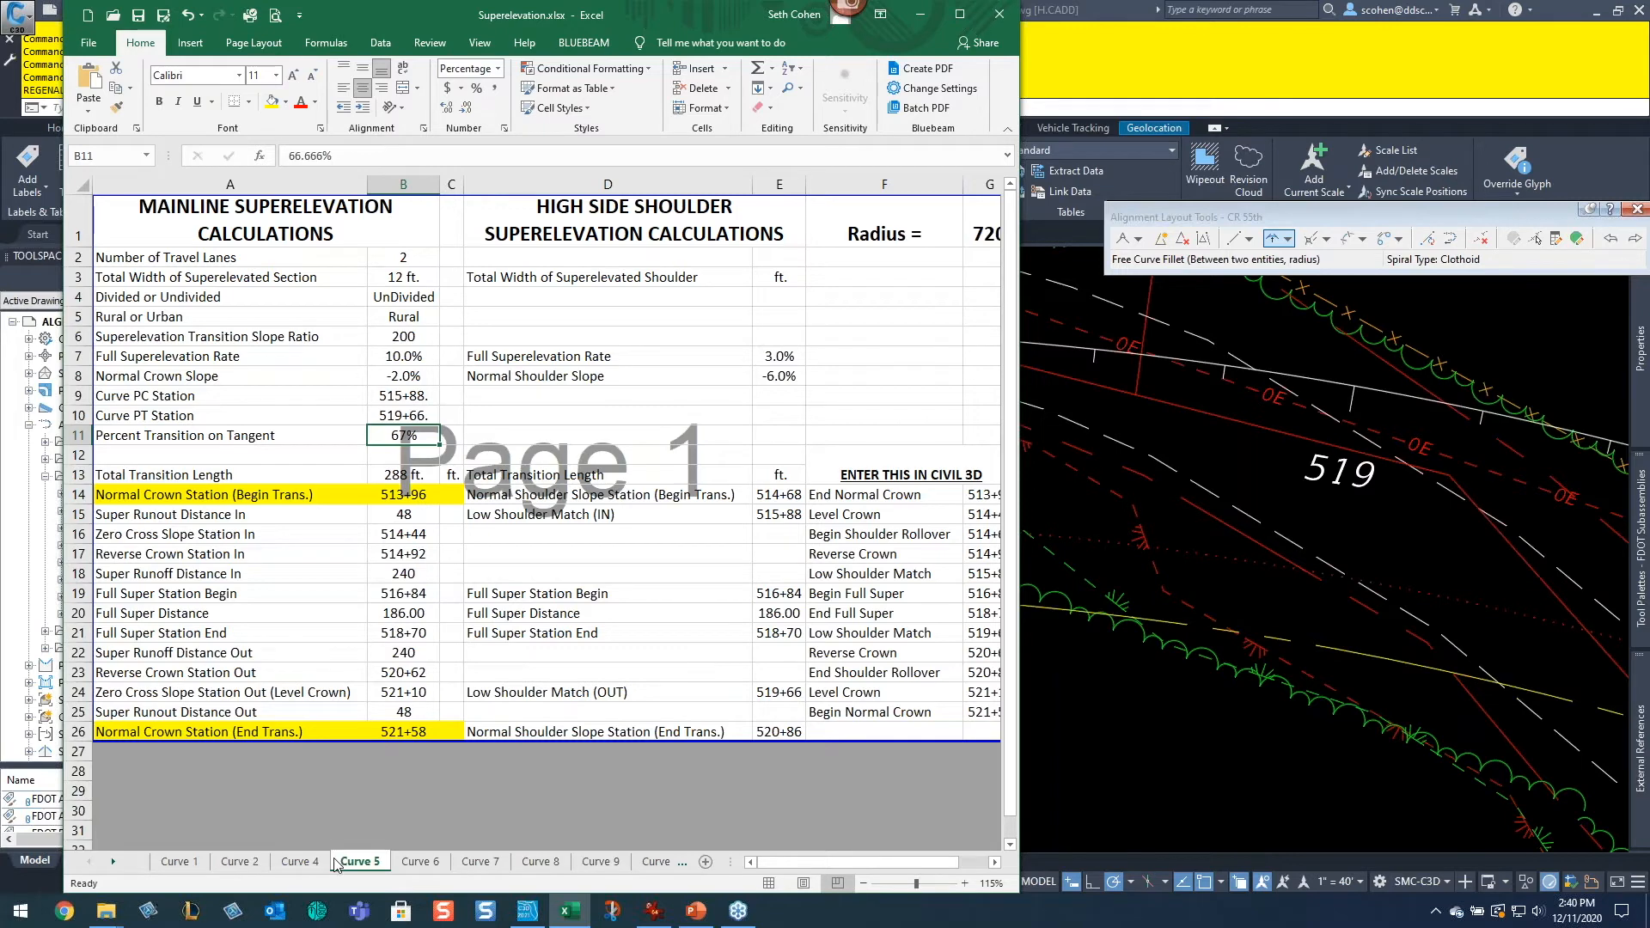
click(307, 862)
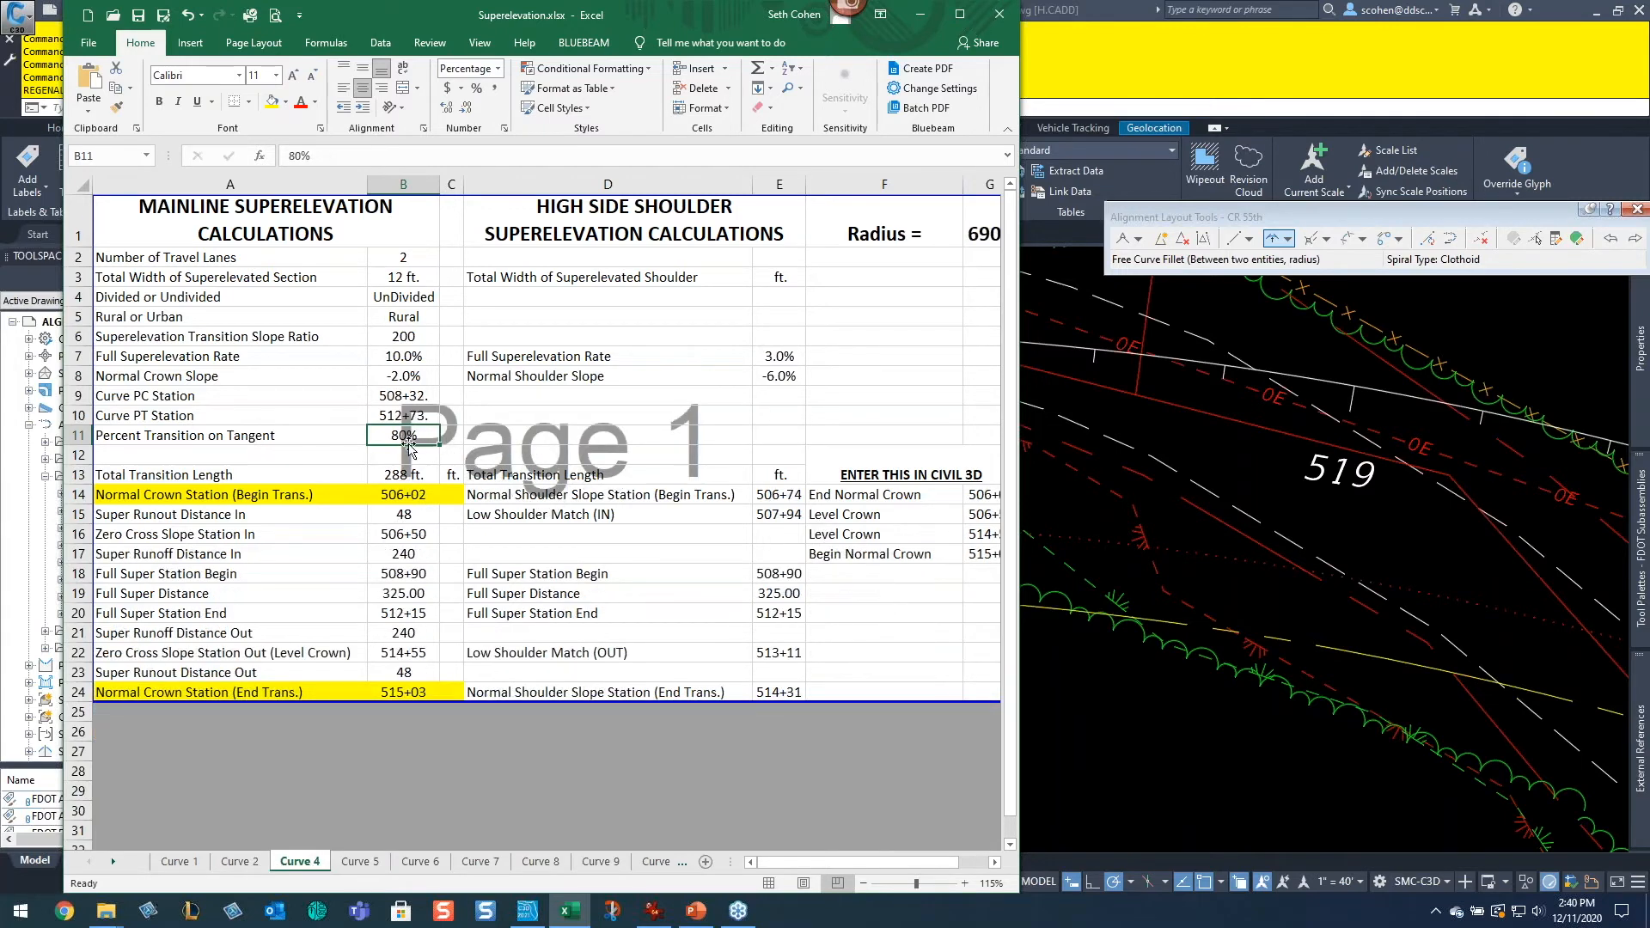
text(50)
key(Return)
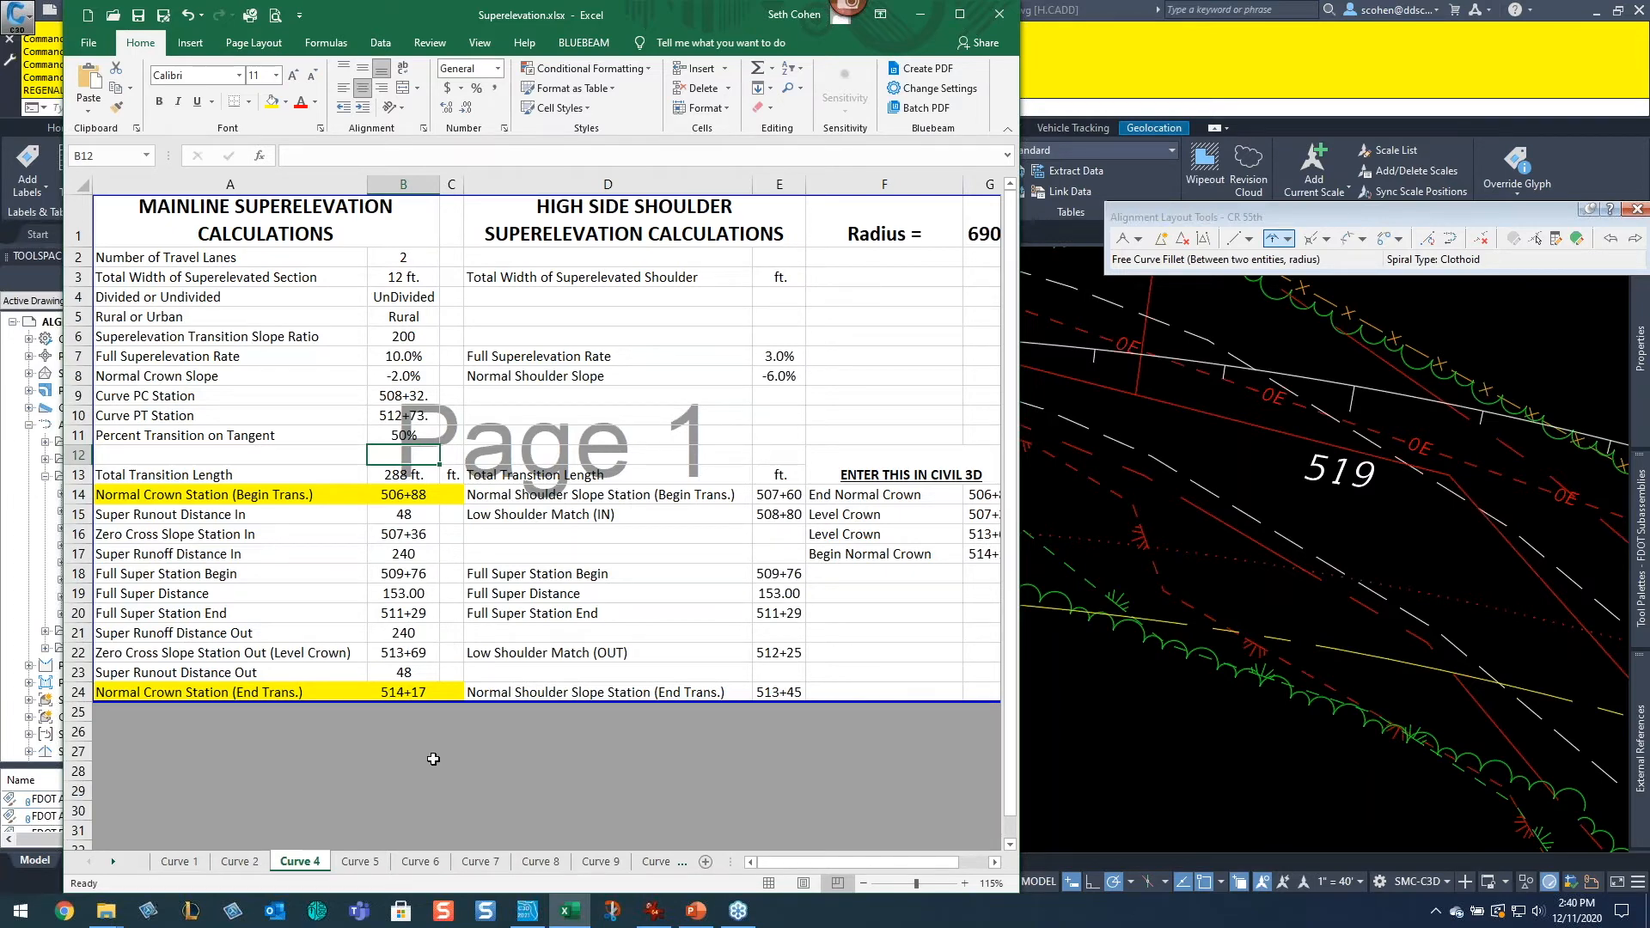
click(355, 862)
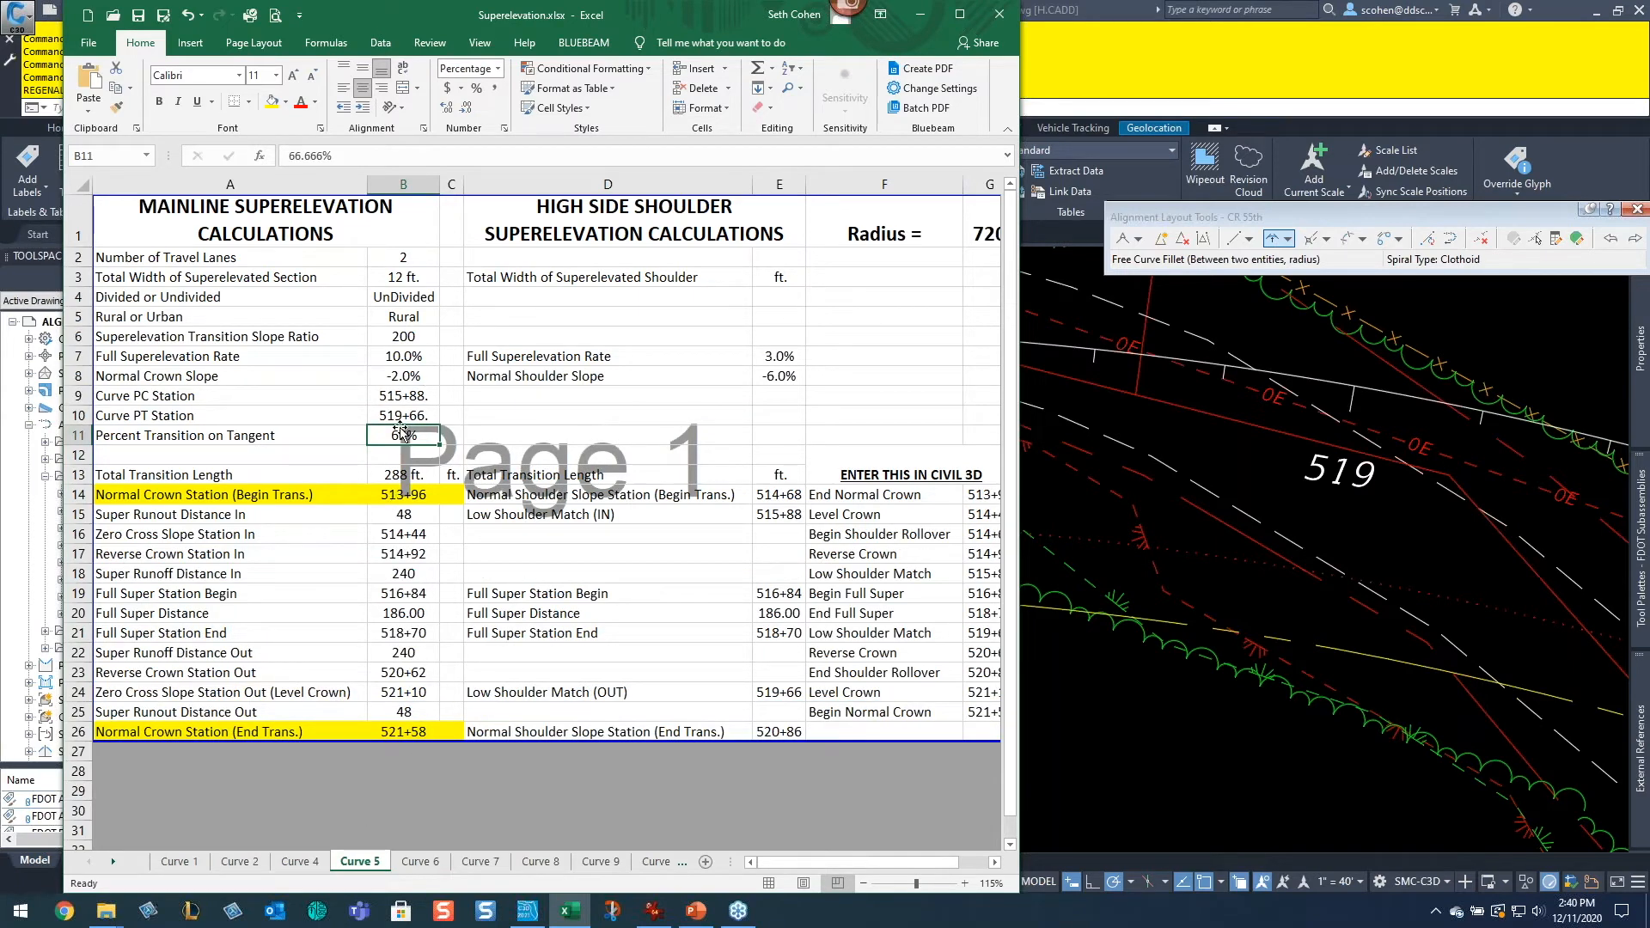
text(50)
key(Return)
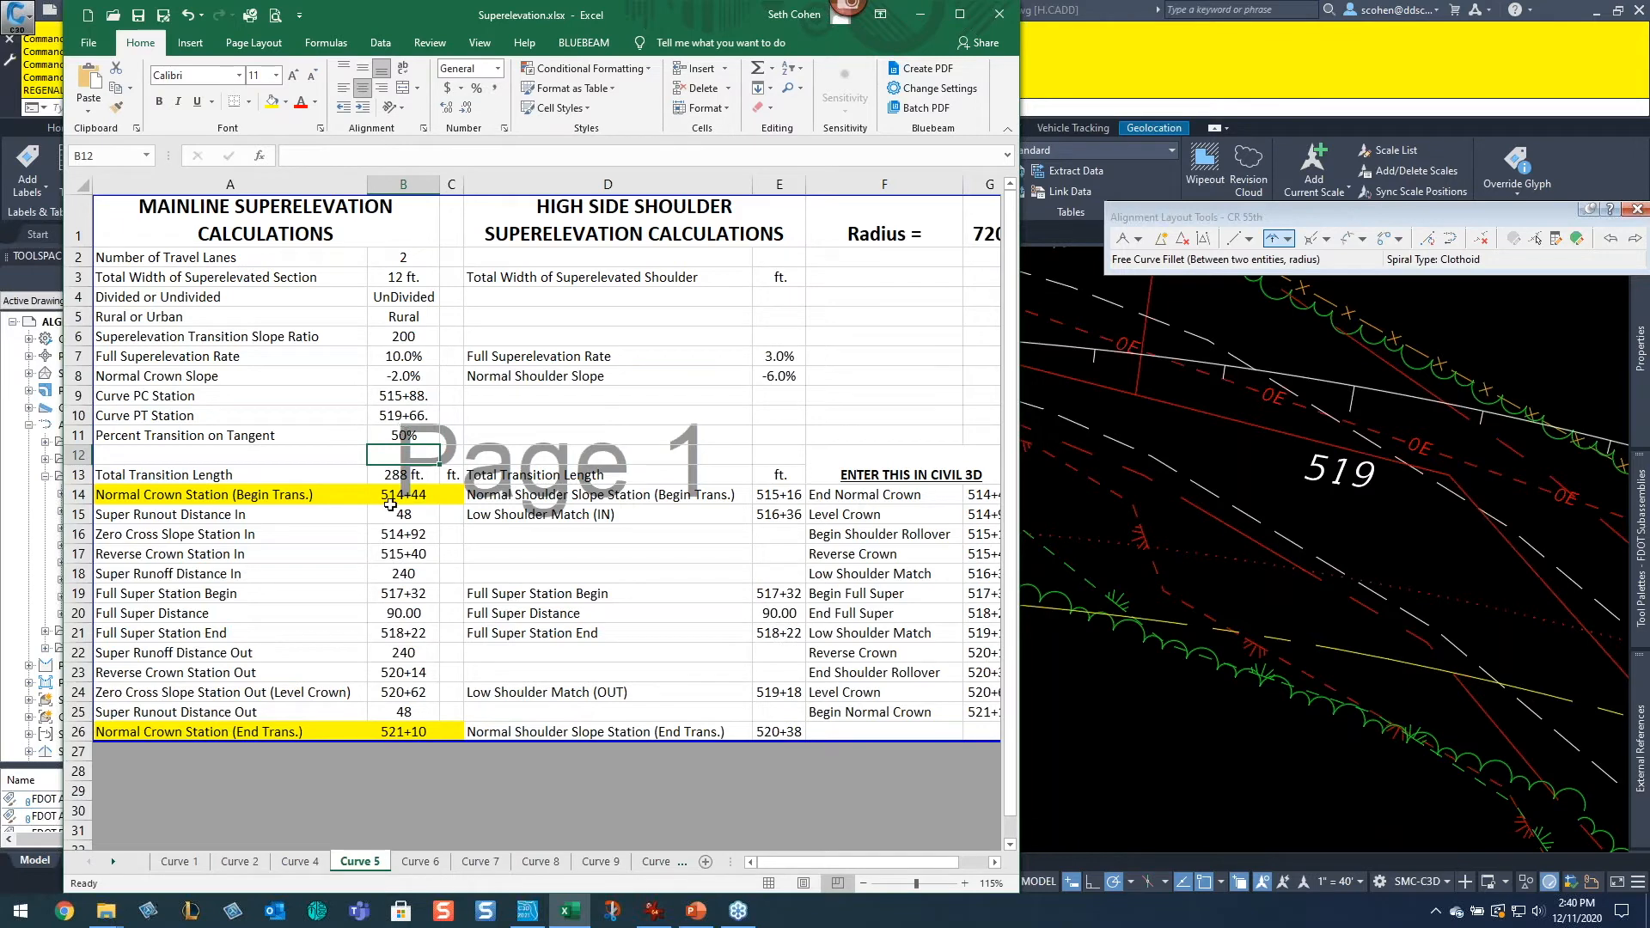
click(299, 862)
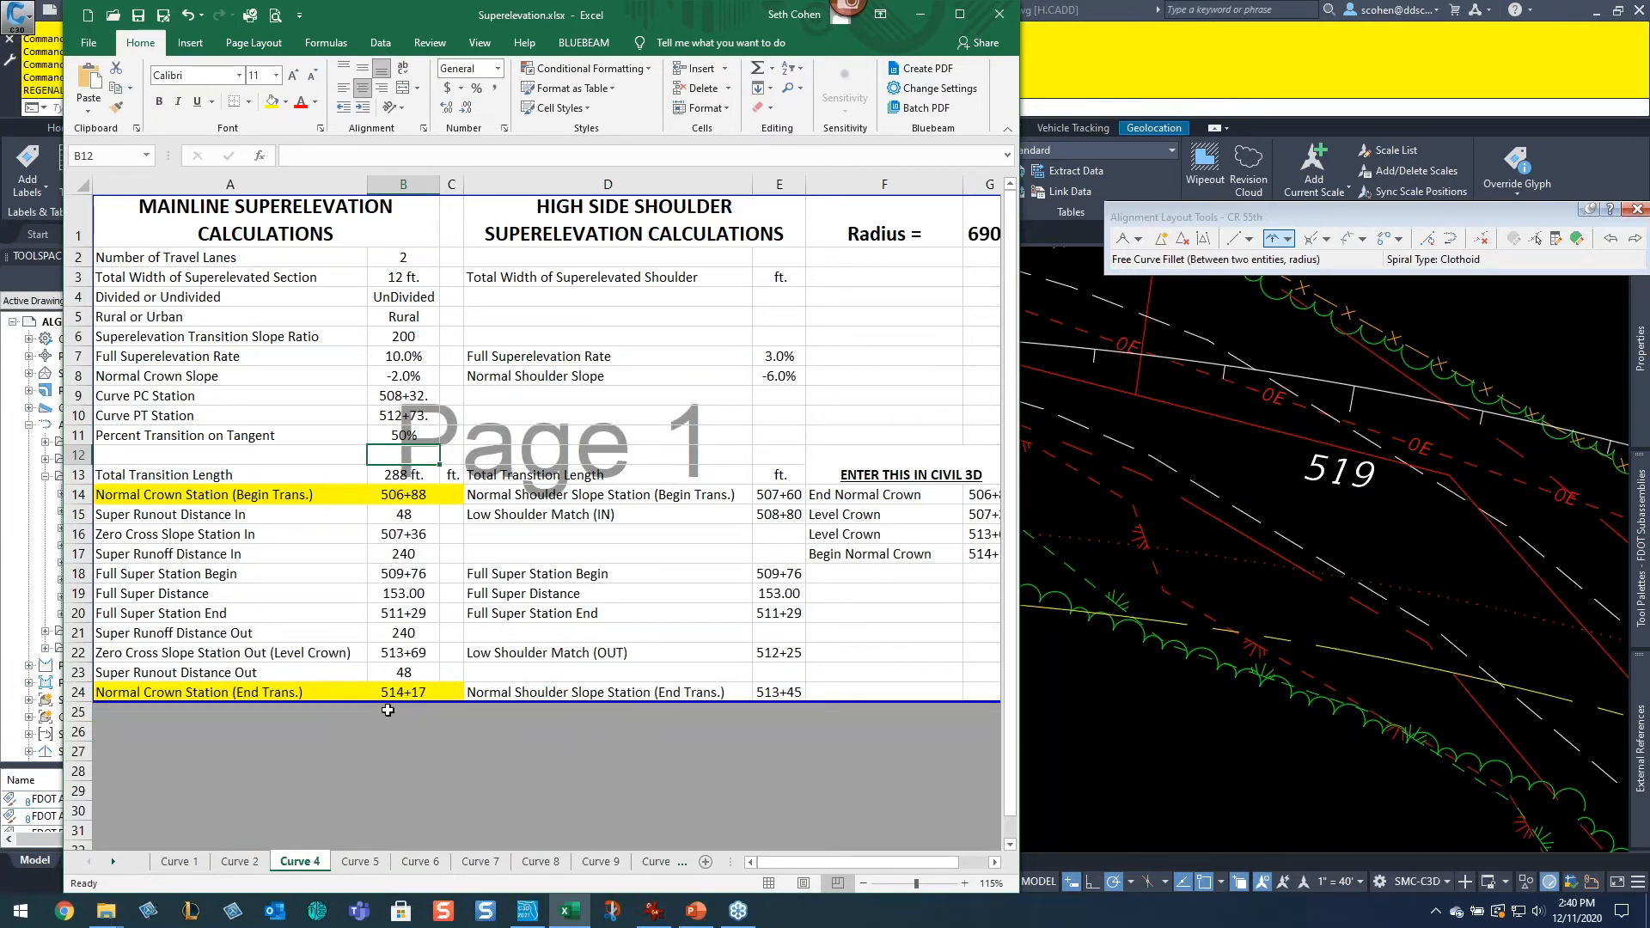
click(118, 652)
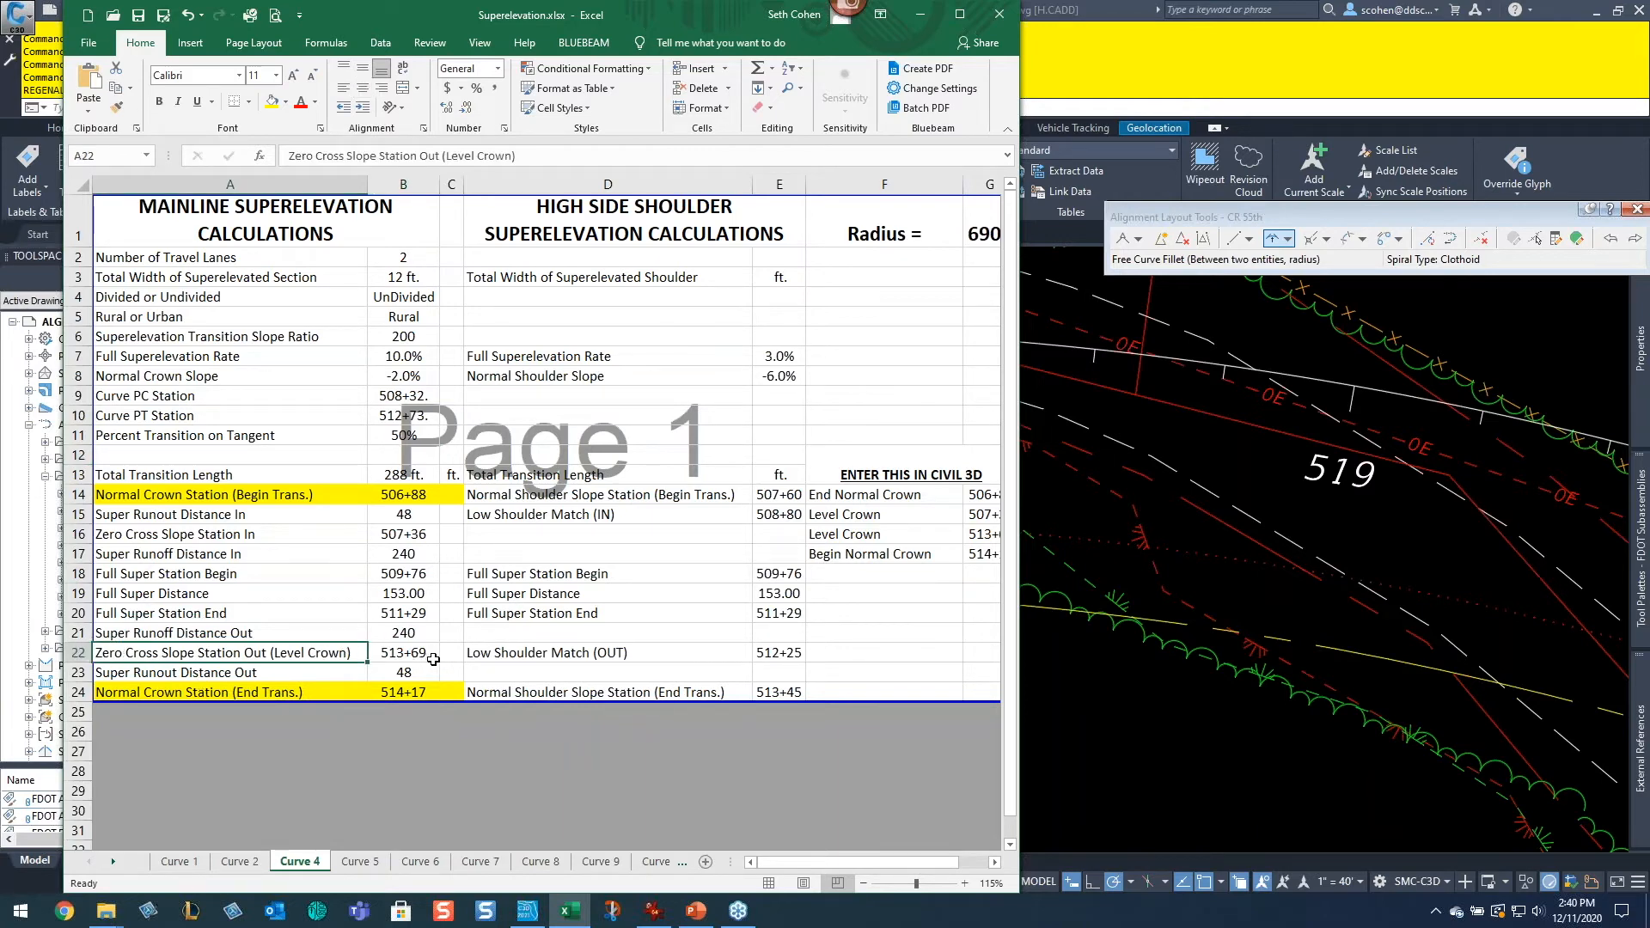
click(371, 861)
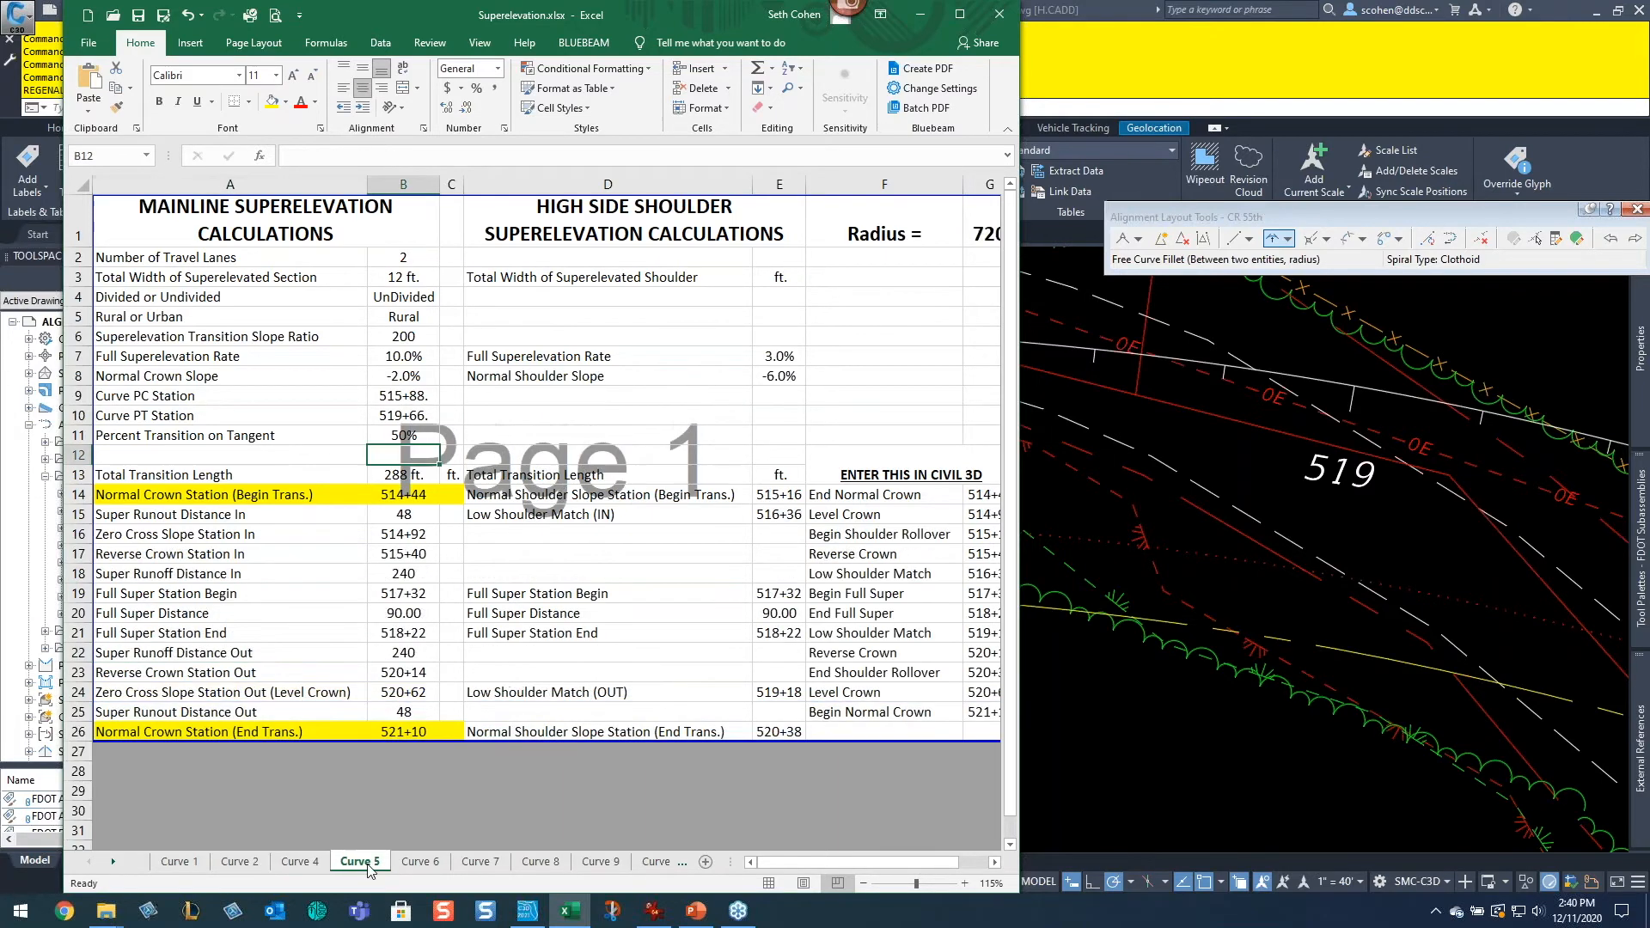
click(211, 539)
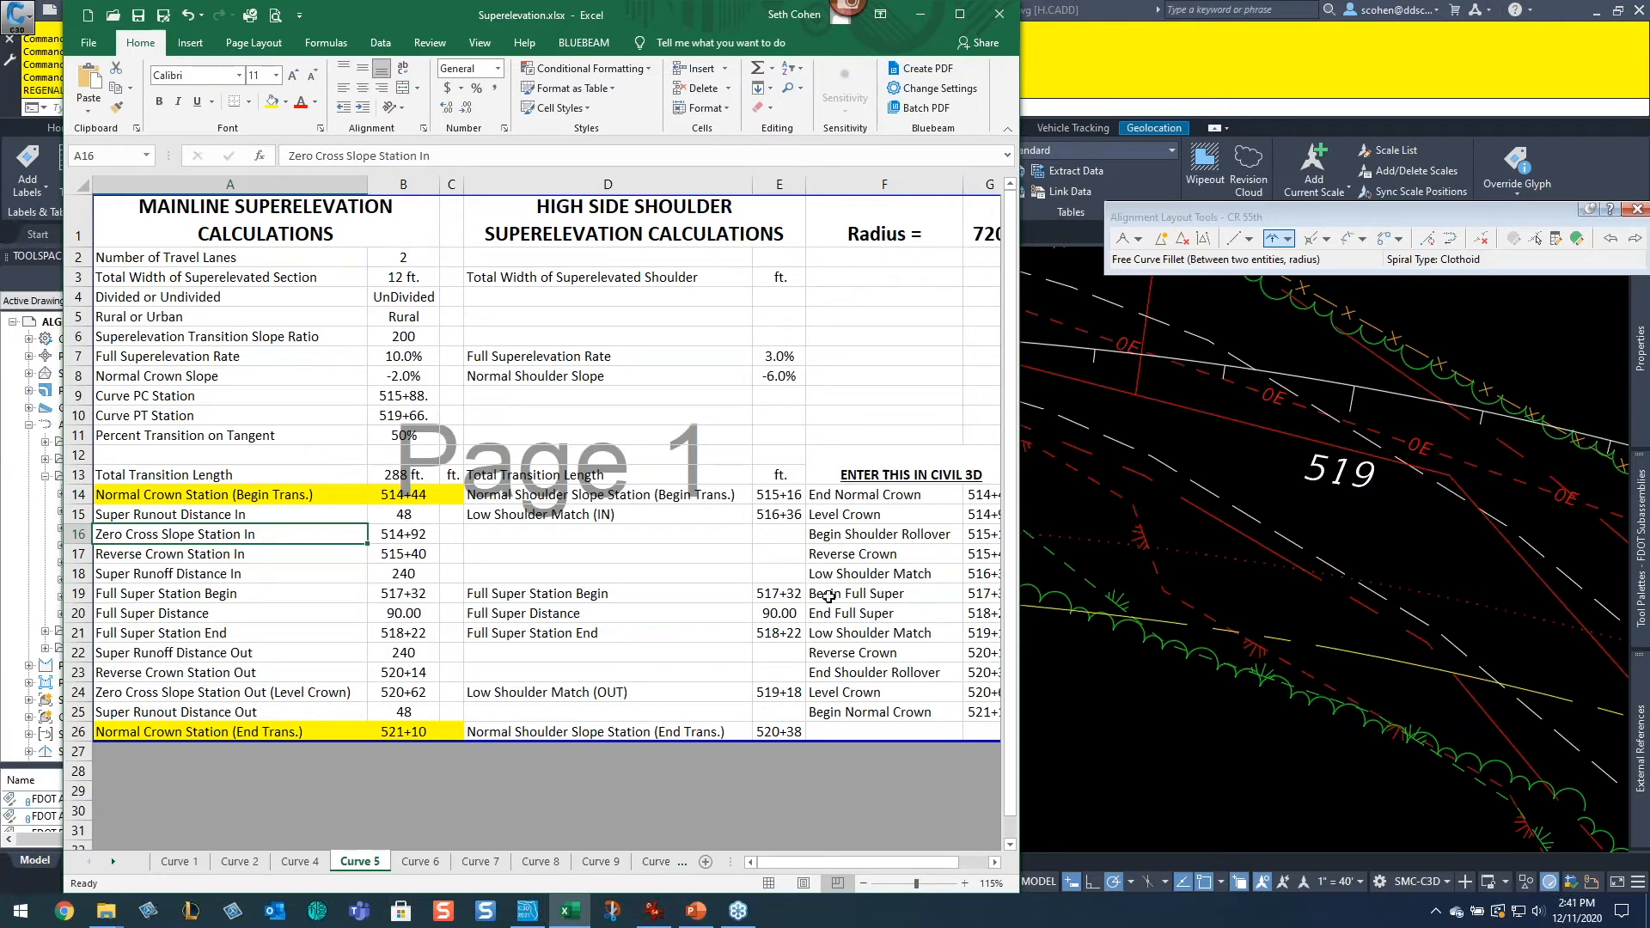
Step: Start Calculate Superelevation for the CR 55th alignment, keeping the Undivided Crowned roadway type and default lane settings
click(1116, 513)
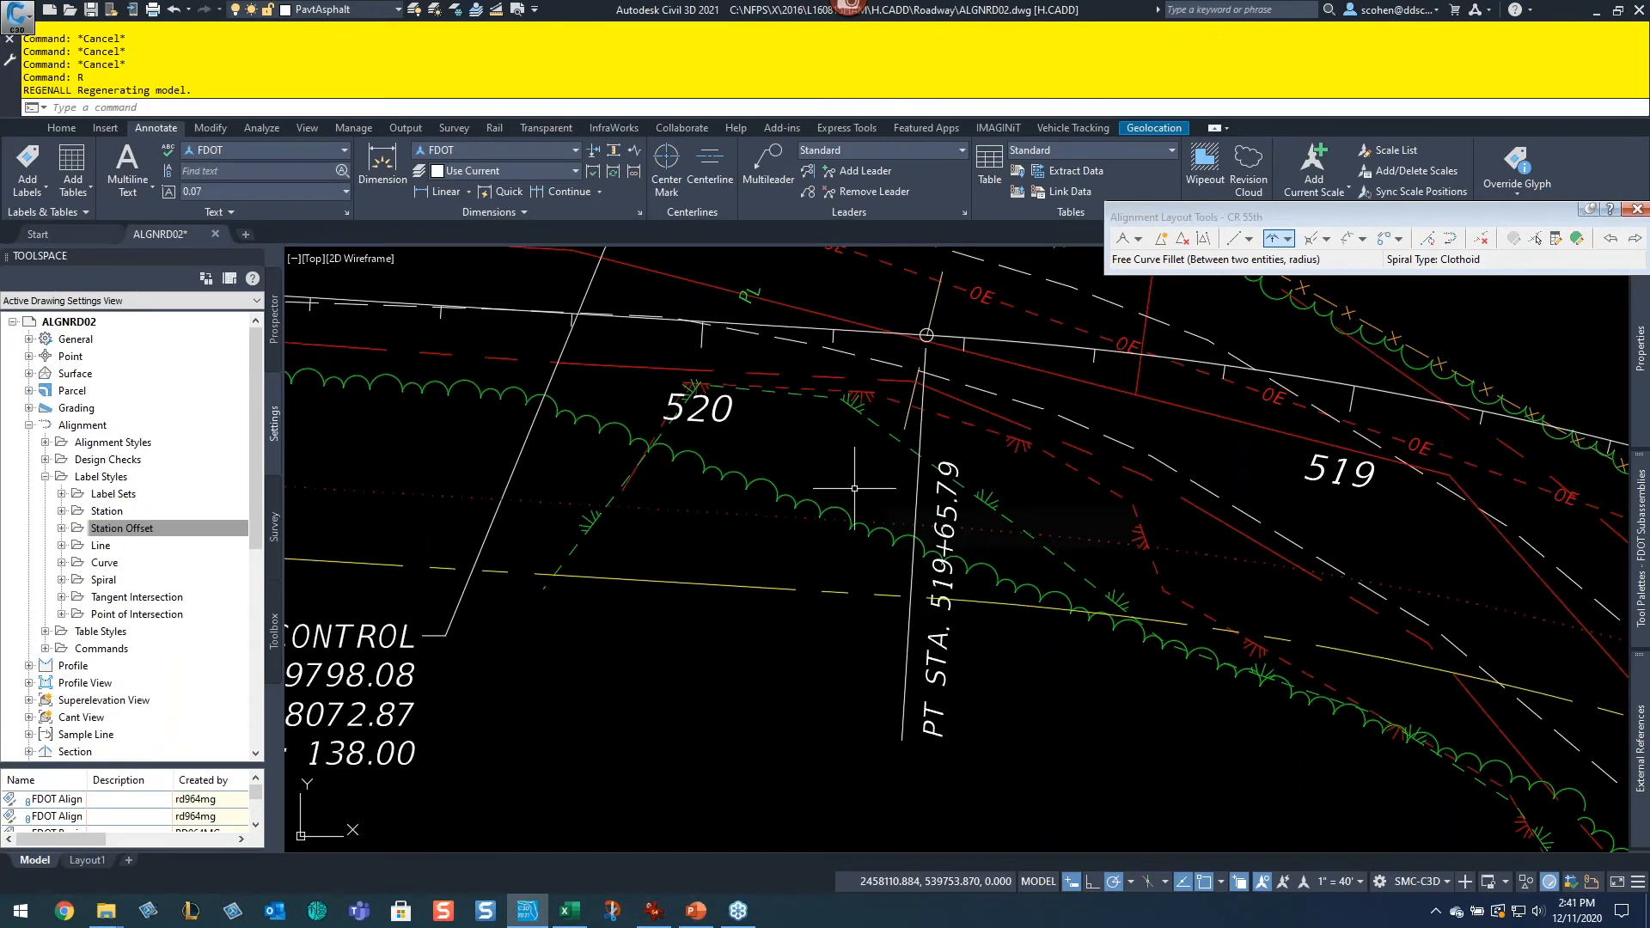
middle_drag(665, 481, 1144, 765)
middle_drag(451, 578, 1074, 535)
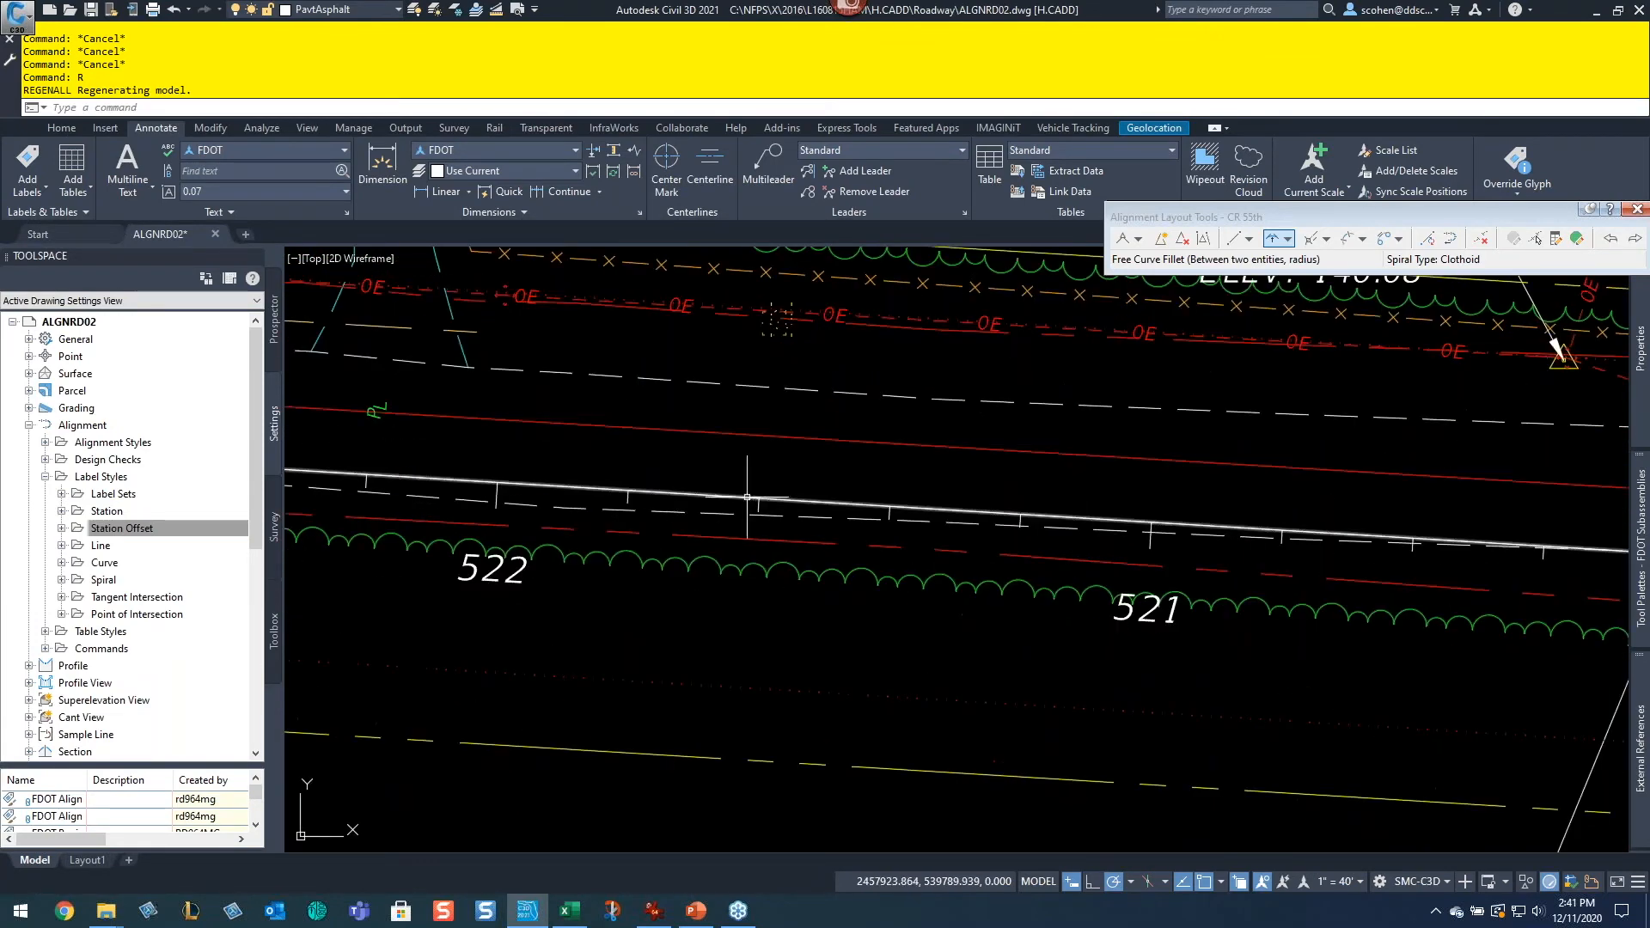
click(541, 485)
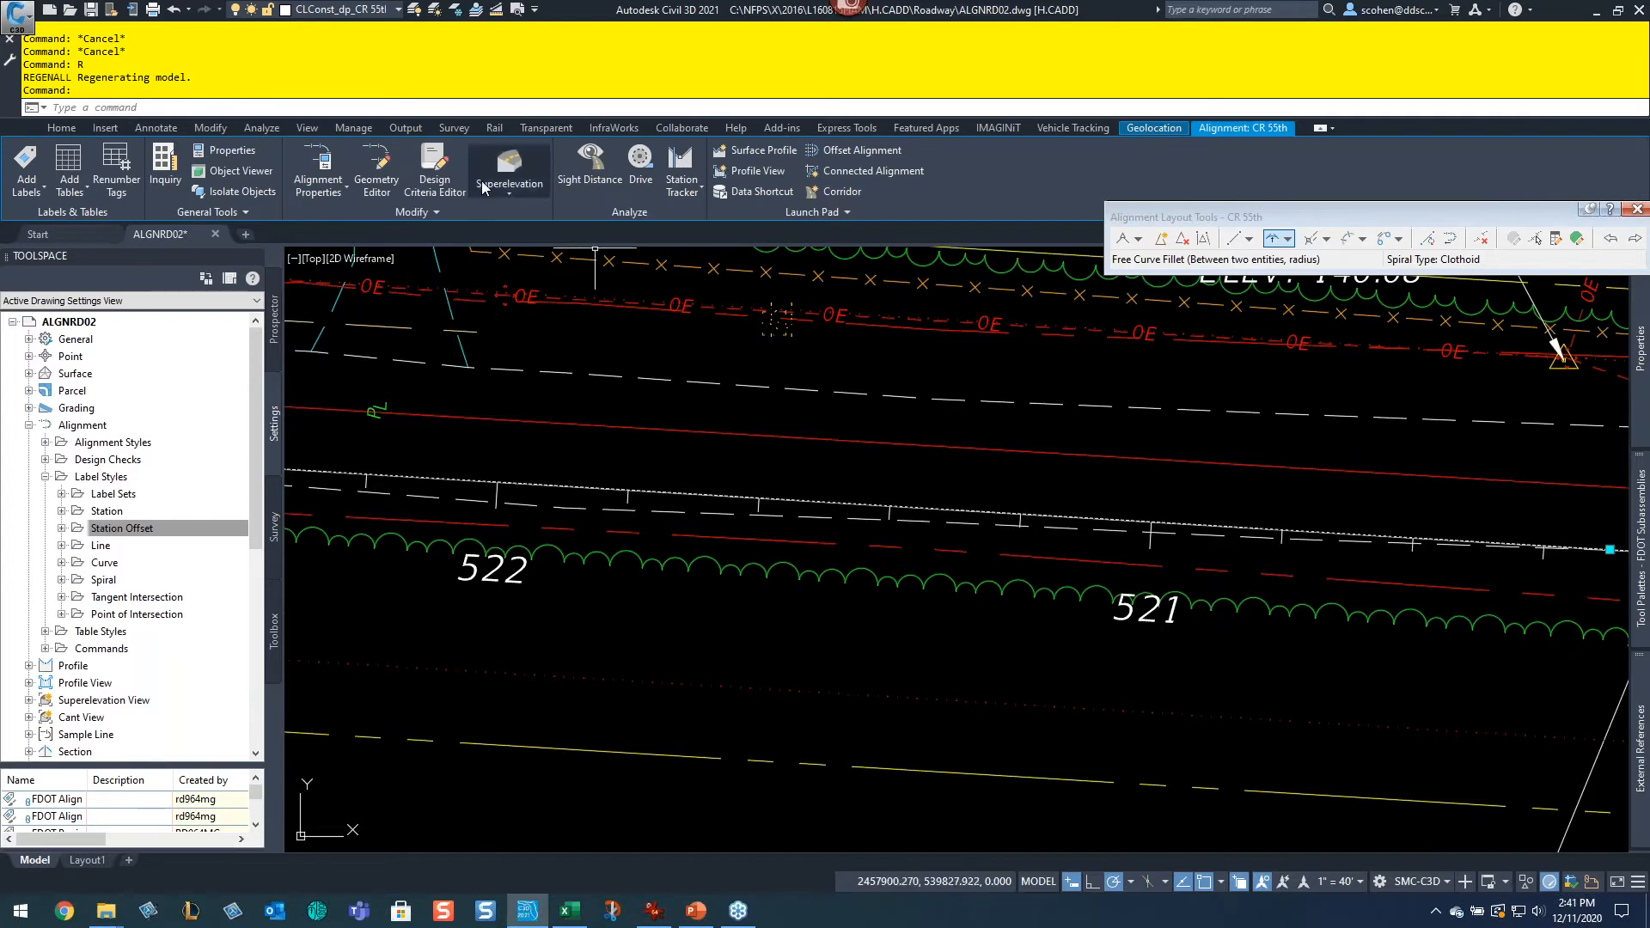
click(498, 185)
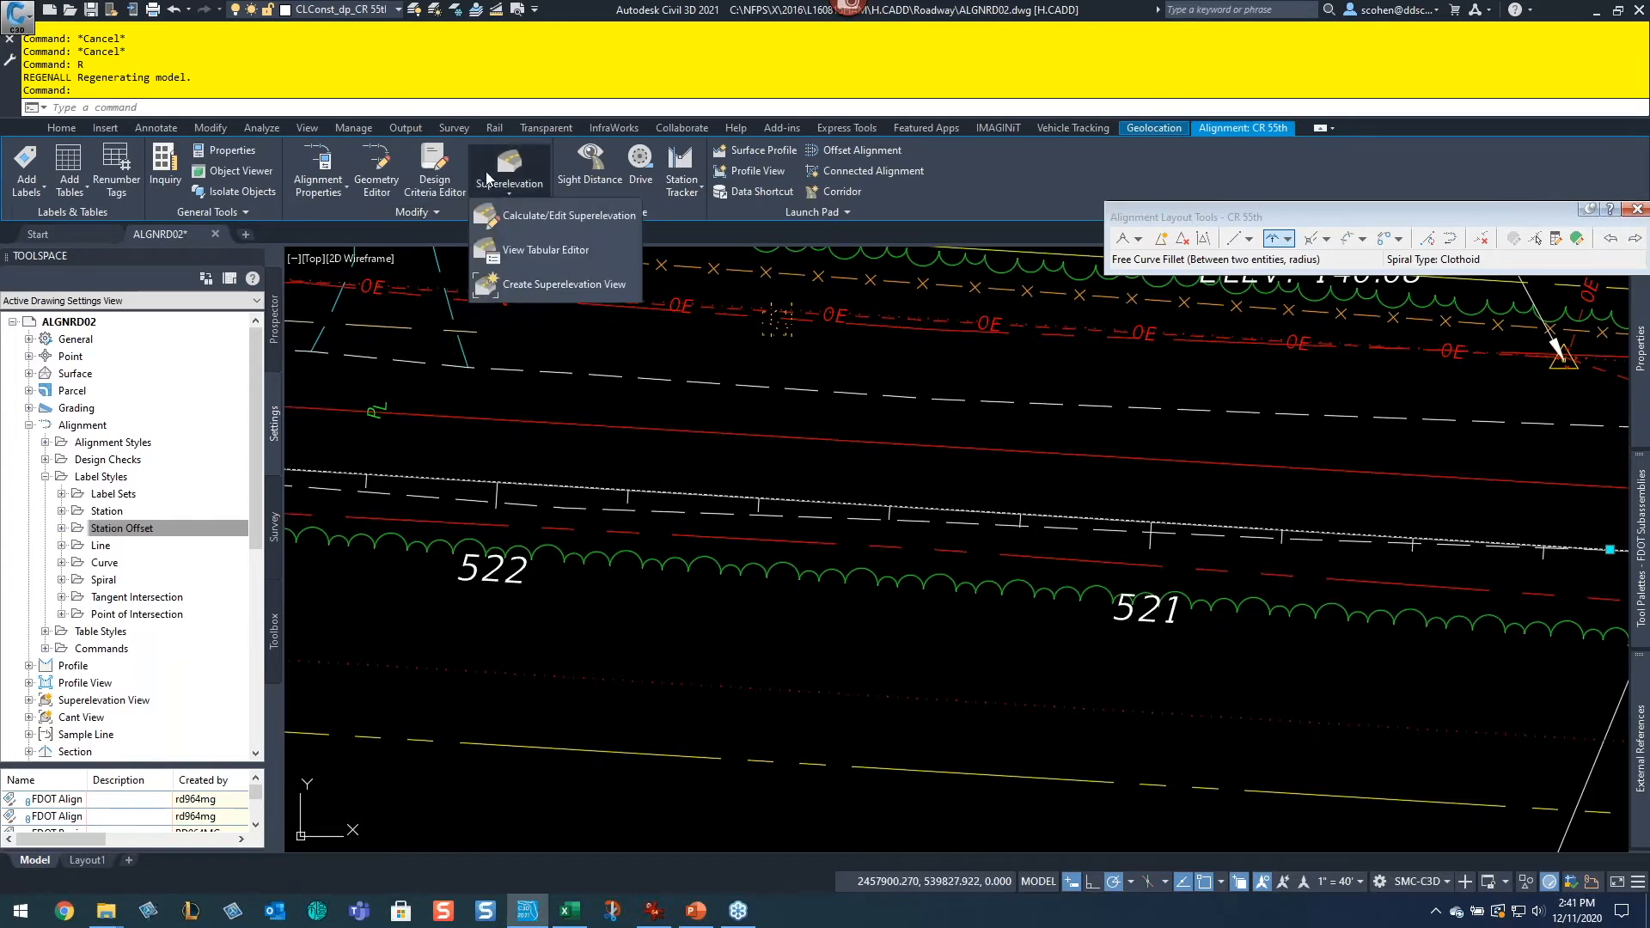
click(531, 224)
click(758, 412)
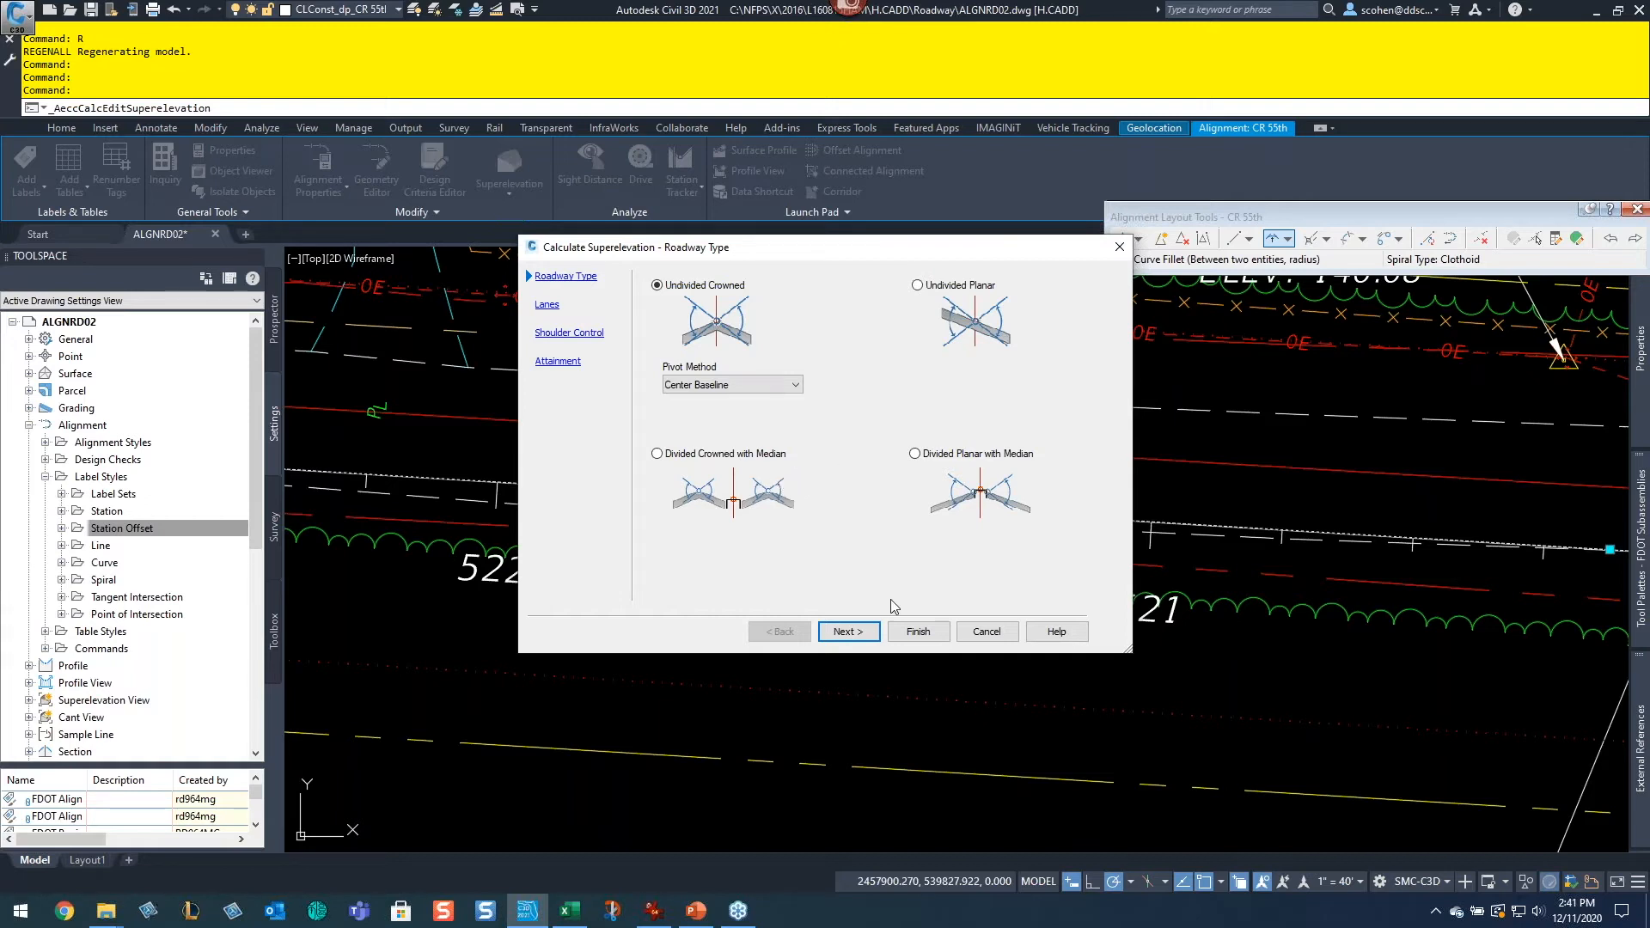
click(848, 627)
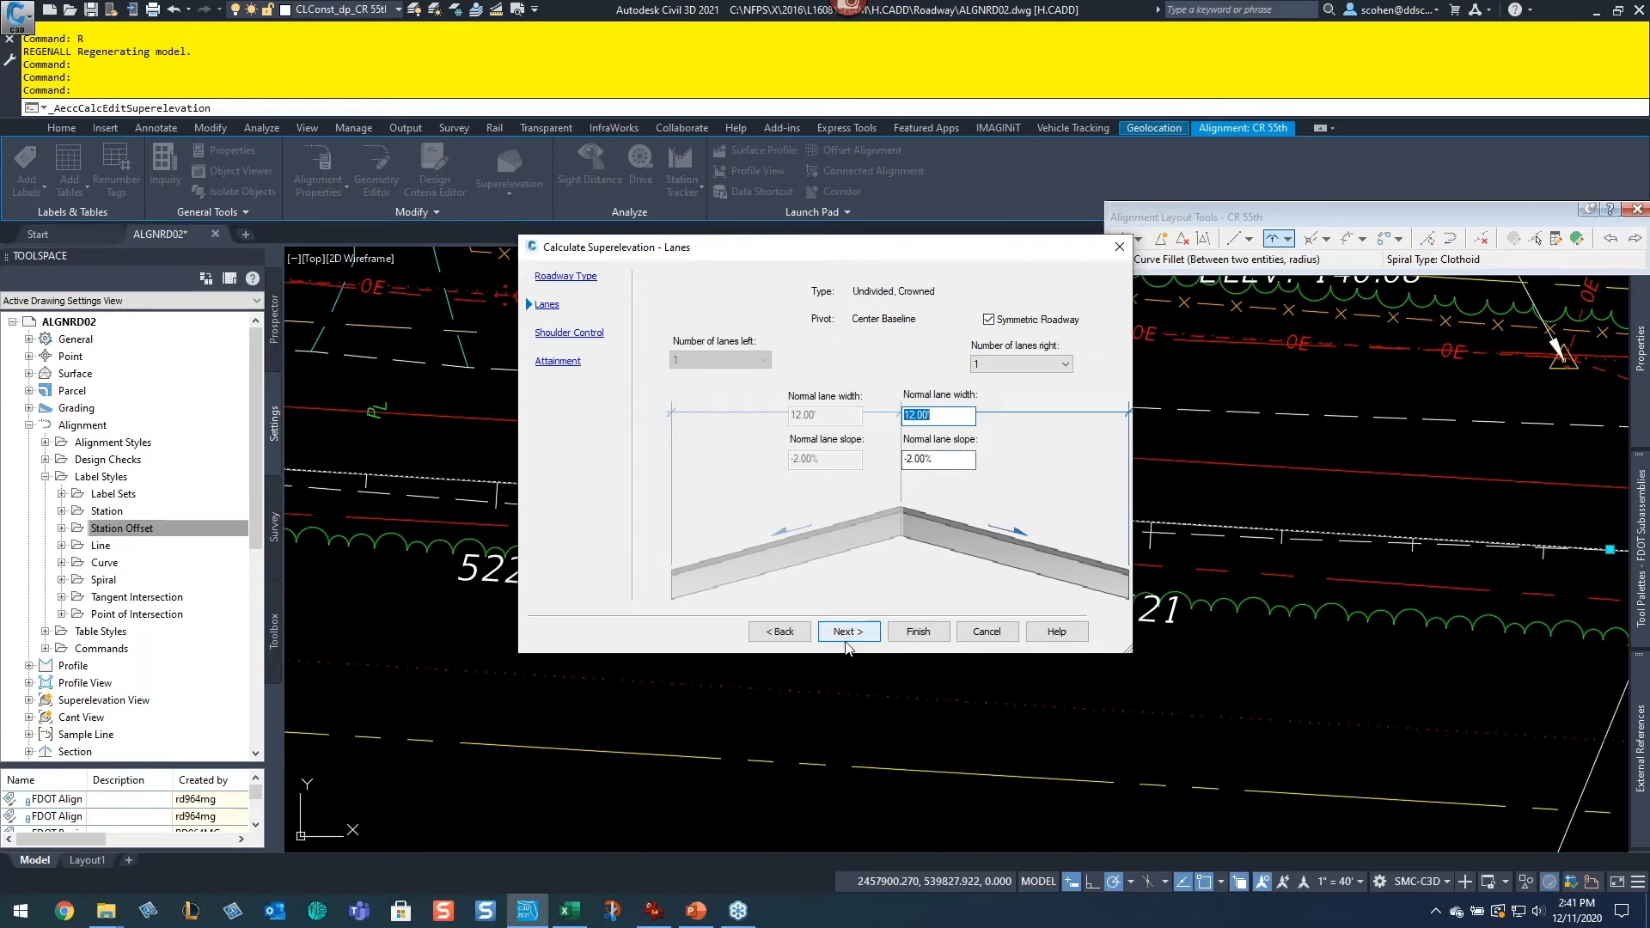
click(848, 631)
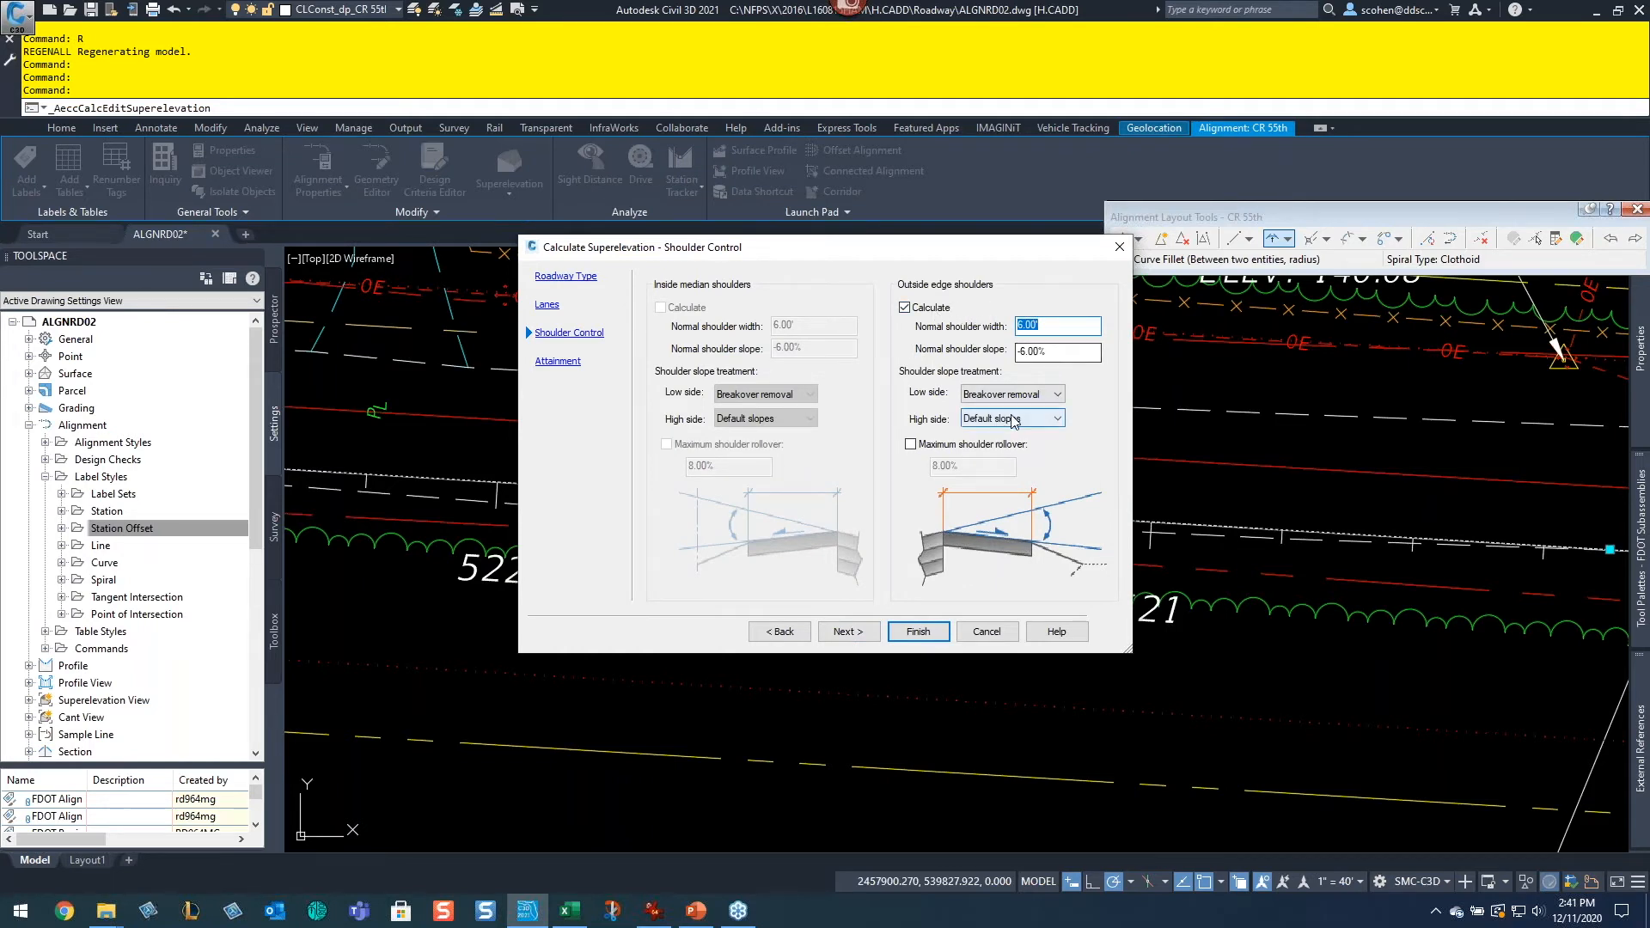
Step: Enable a maximum shoulder rollover of 7% for the outside edge shoulders
click(938, 444)
double_click(1001, 468)
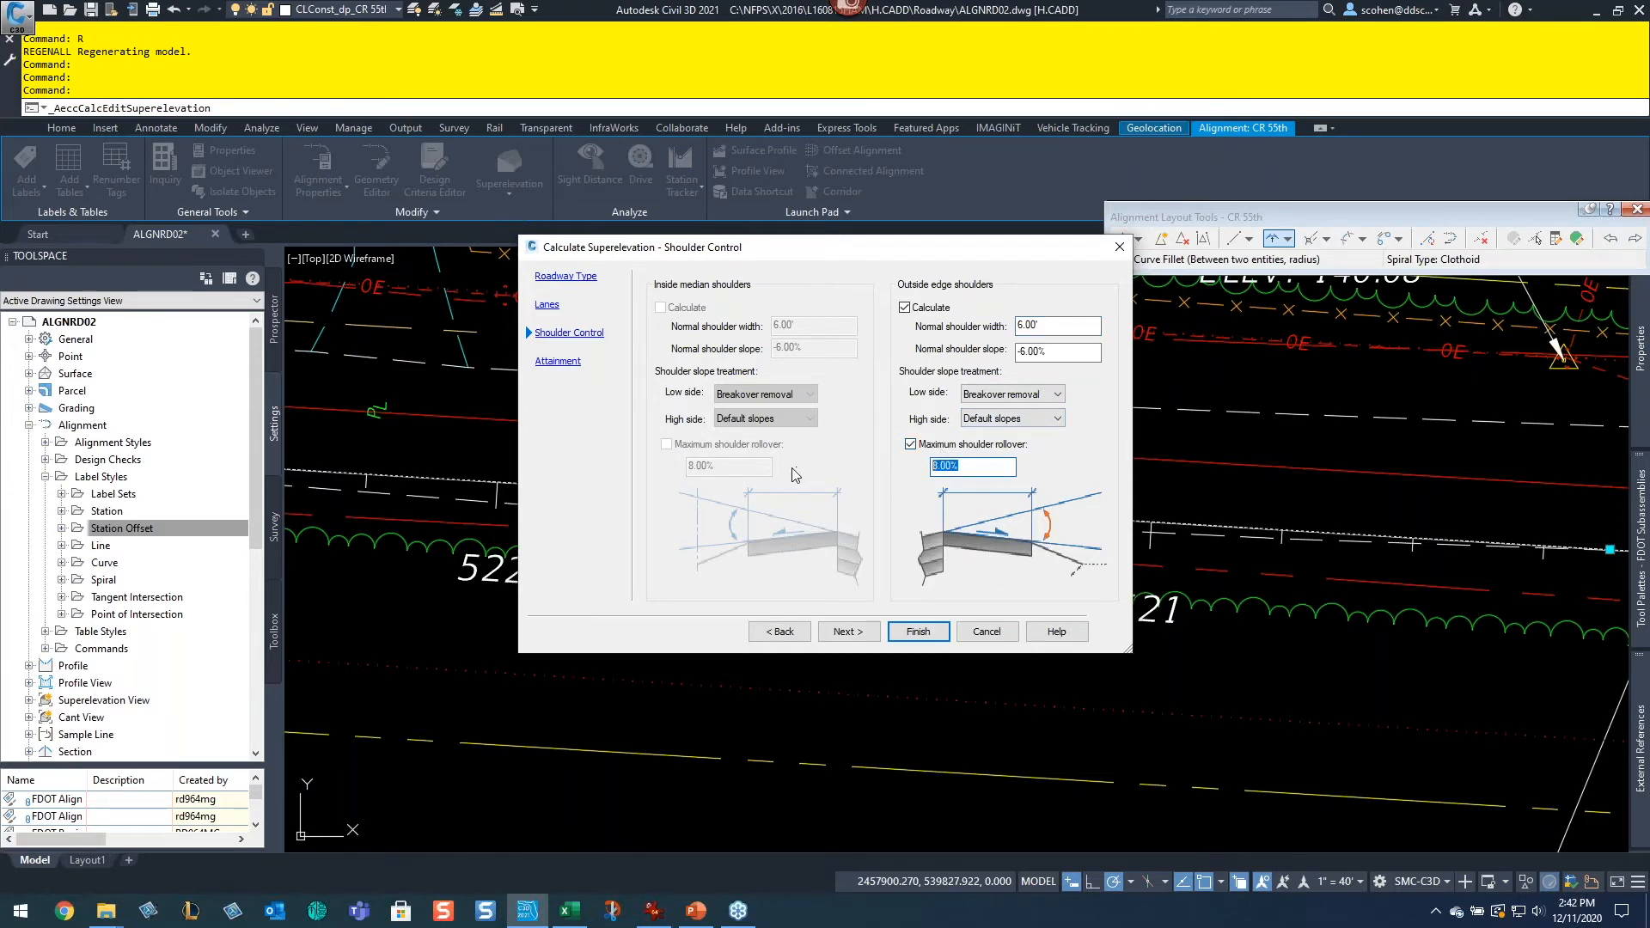
text(7)
click(846, 630)
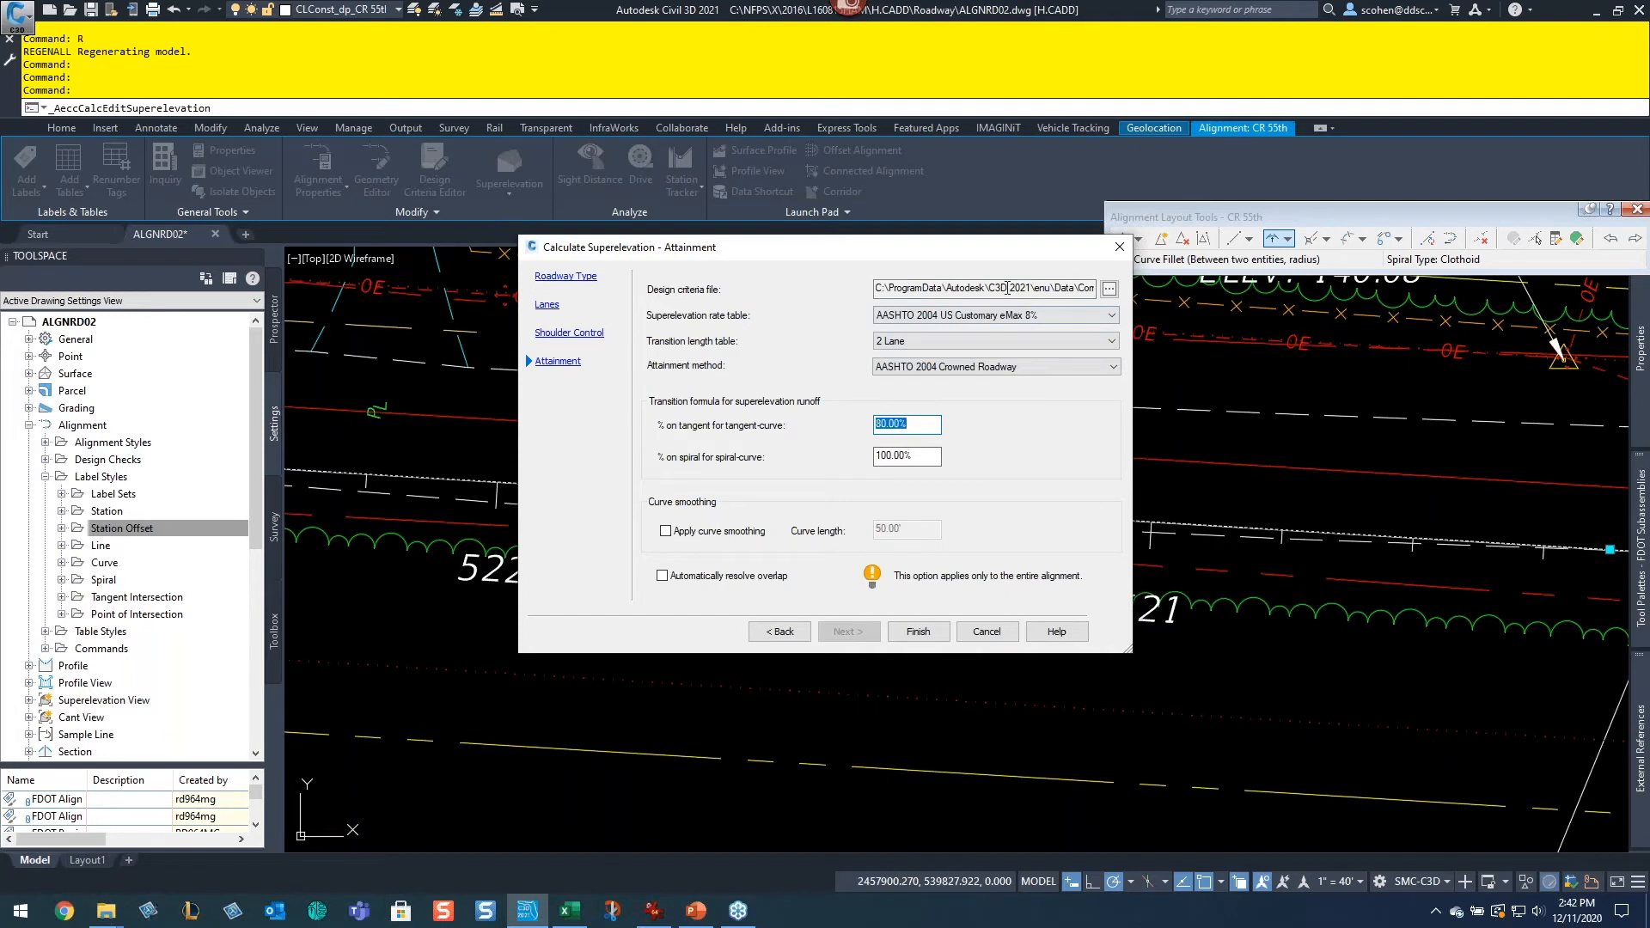
Step: Keep the AASHTO 2004 US Customary eMax 8% rate table and 80% on tangent runoff, and finish calculating superelevation
drag(1007, 289, 1183, 311)
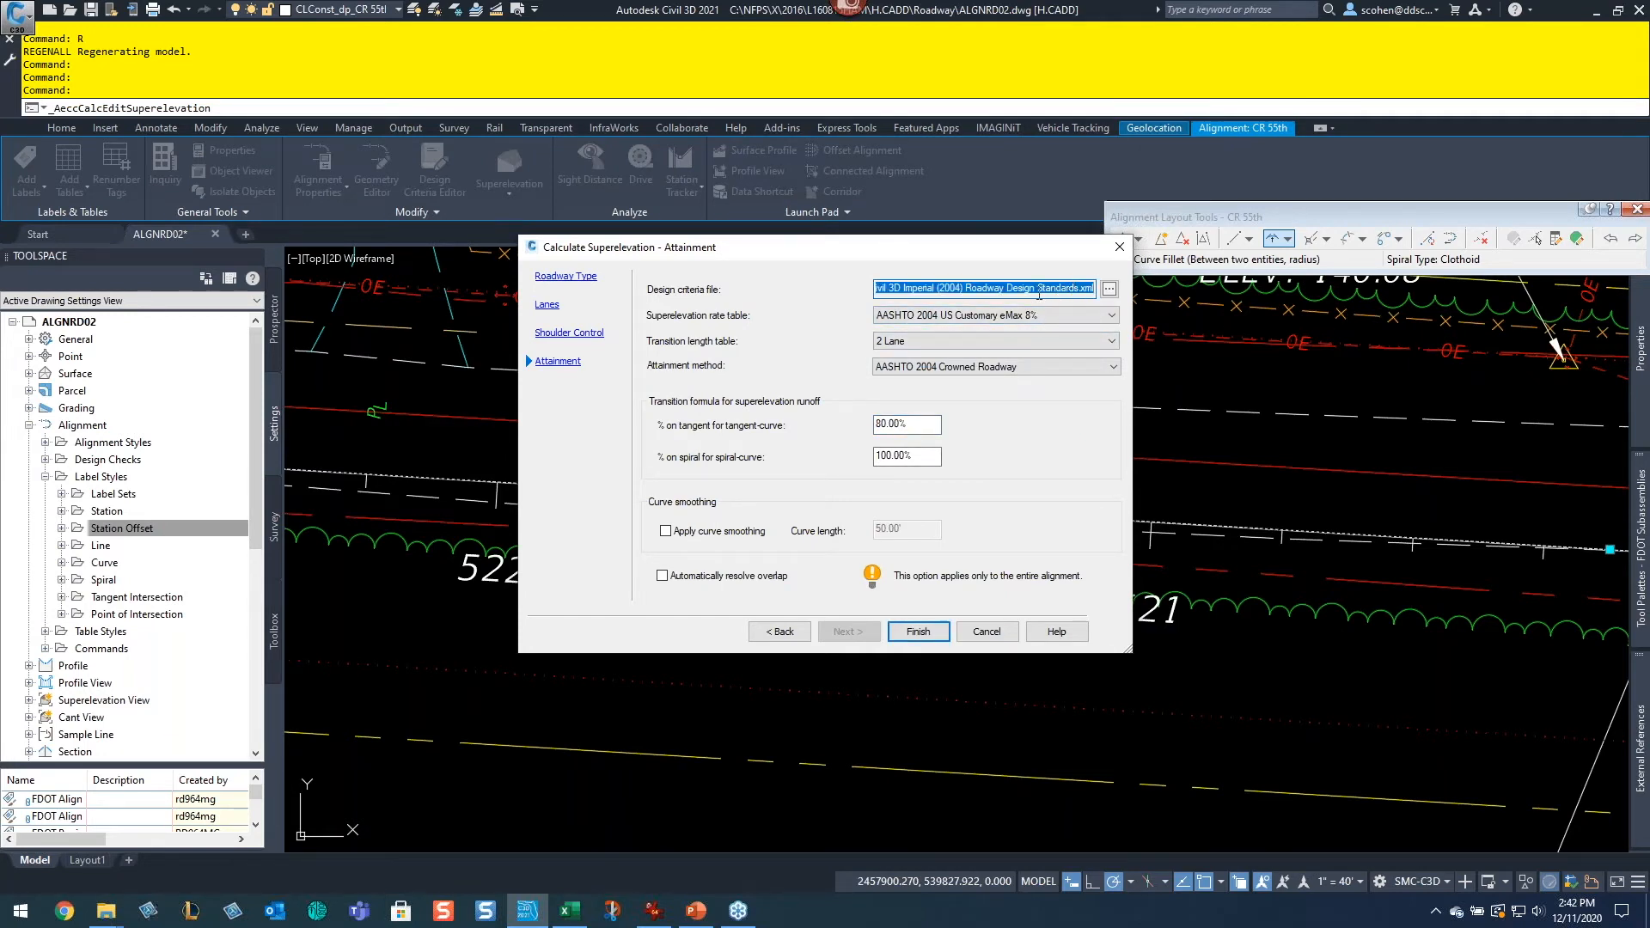
click(1022, 316)
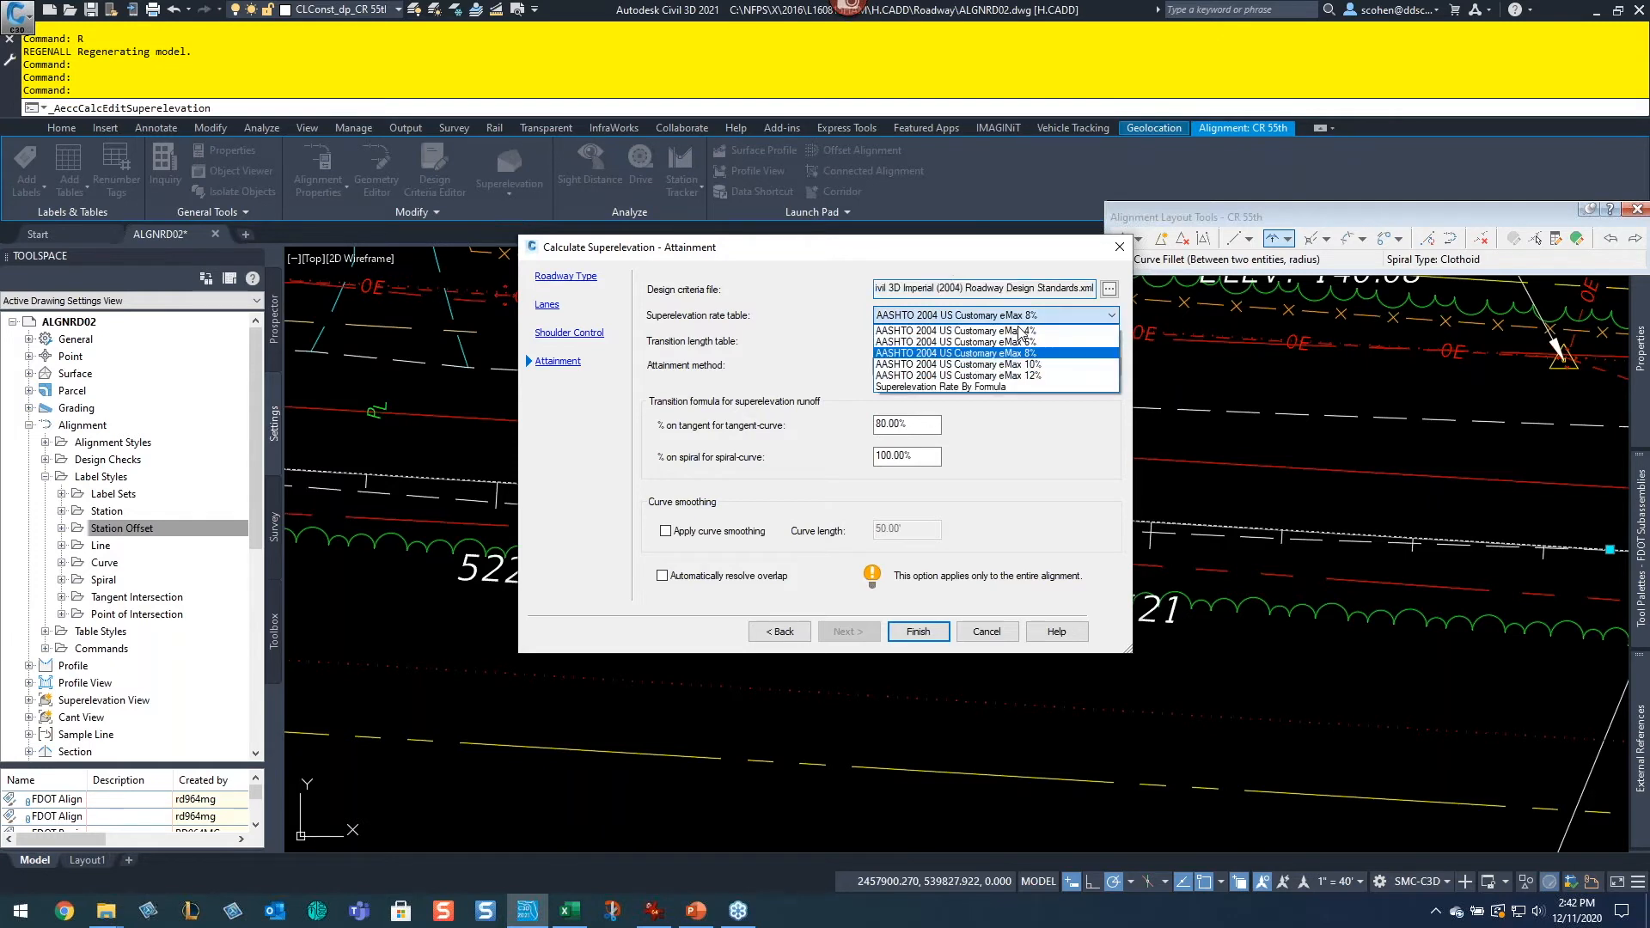
click(1029, 353)
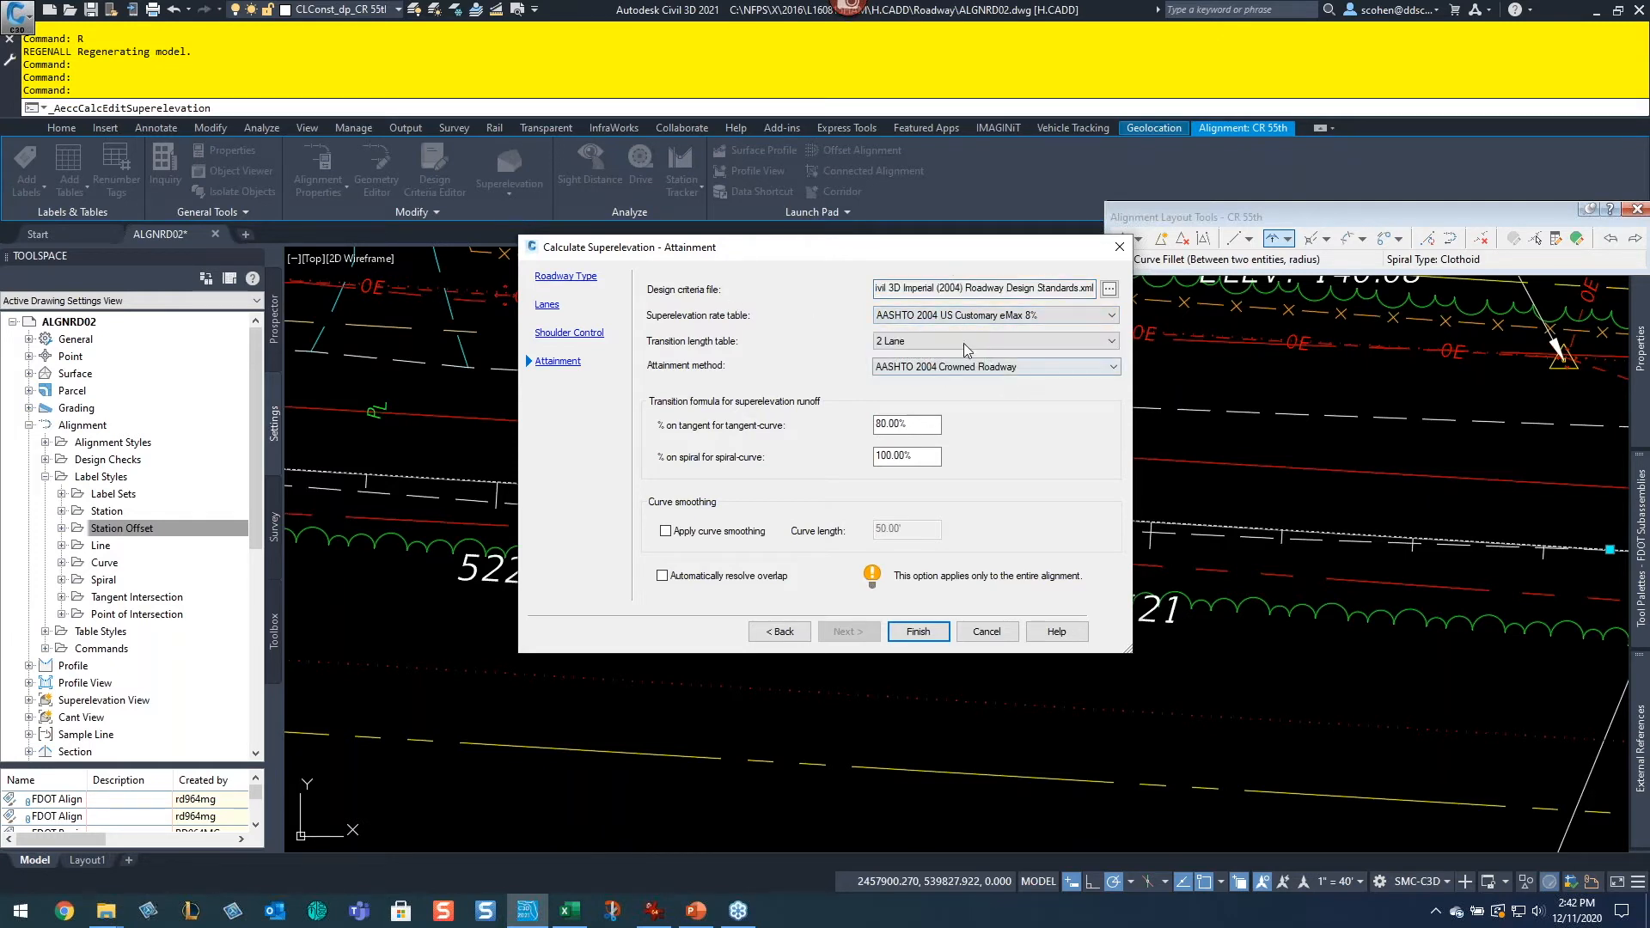
double_click(900, 421)
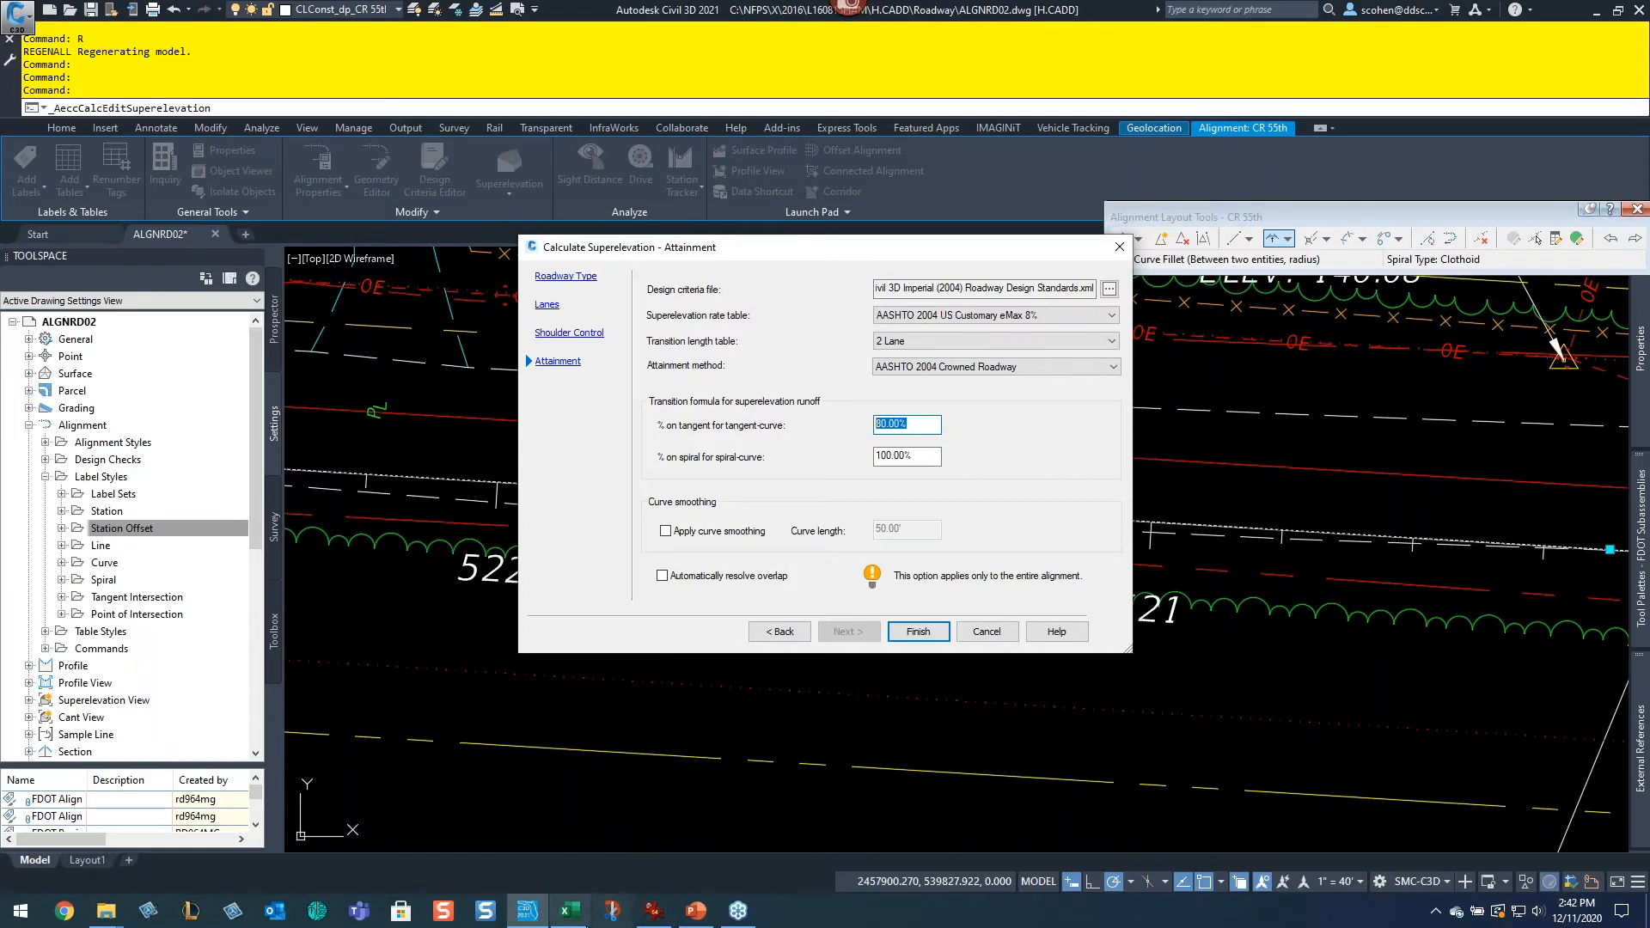
click(569, 911)
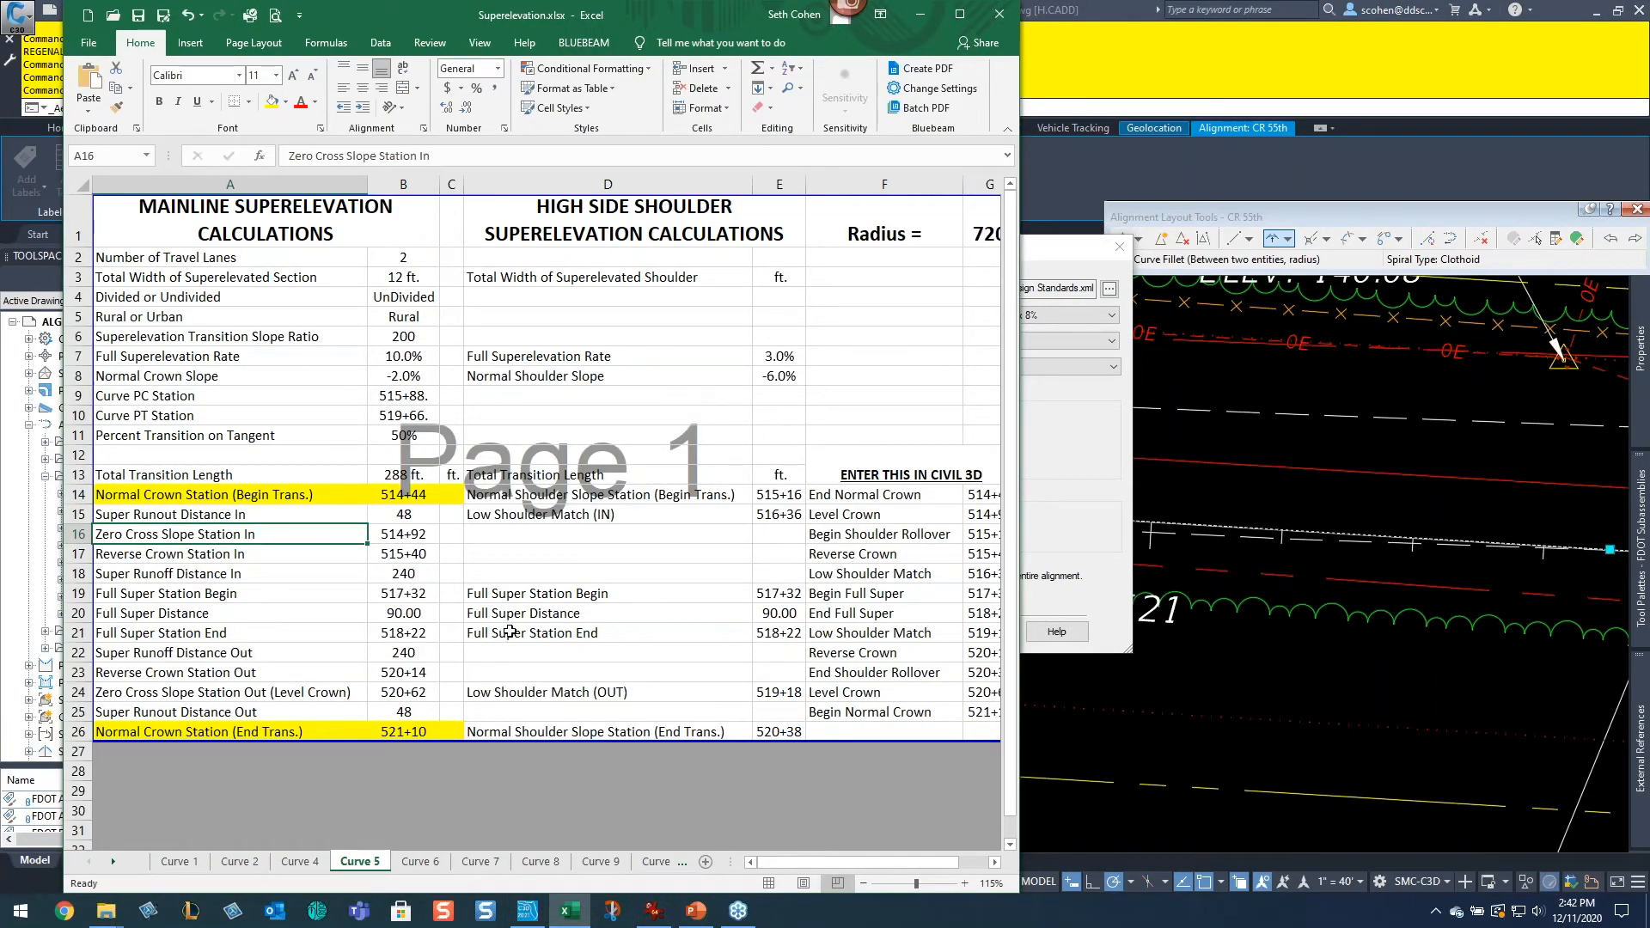
key(alt+Tab)
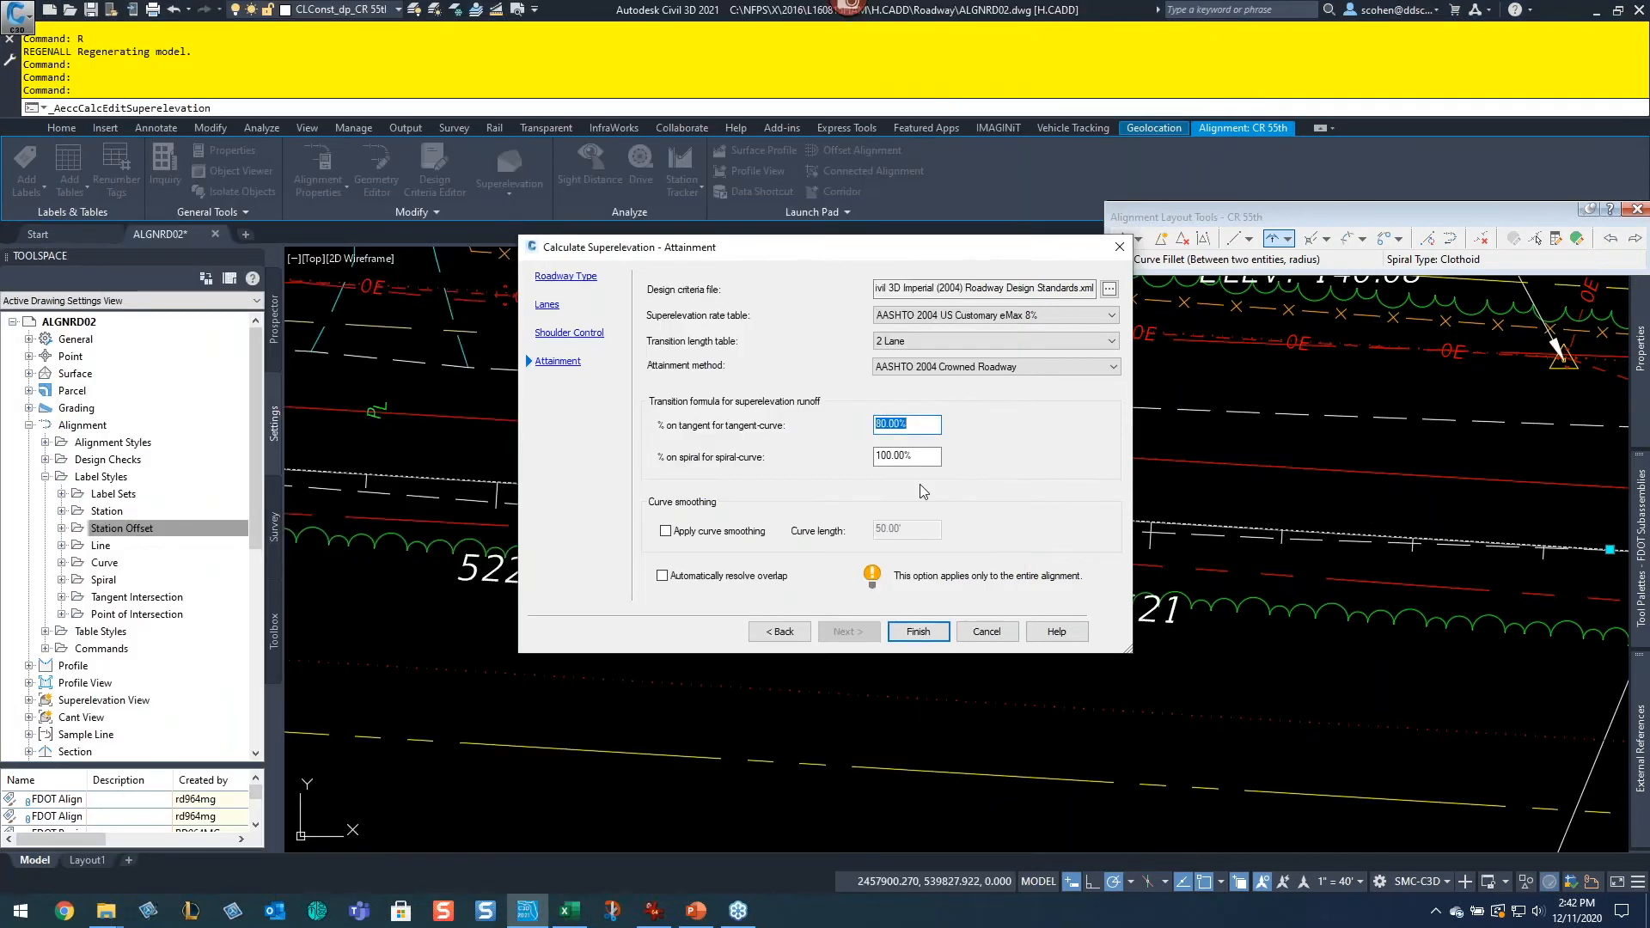
click(932, 633)
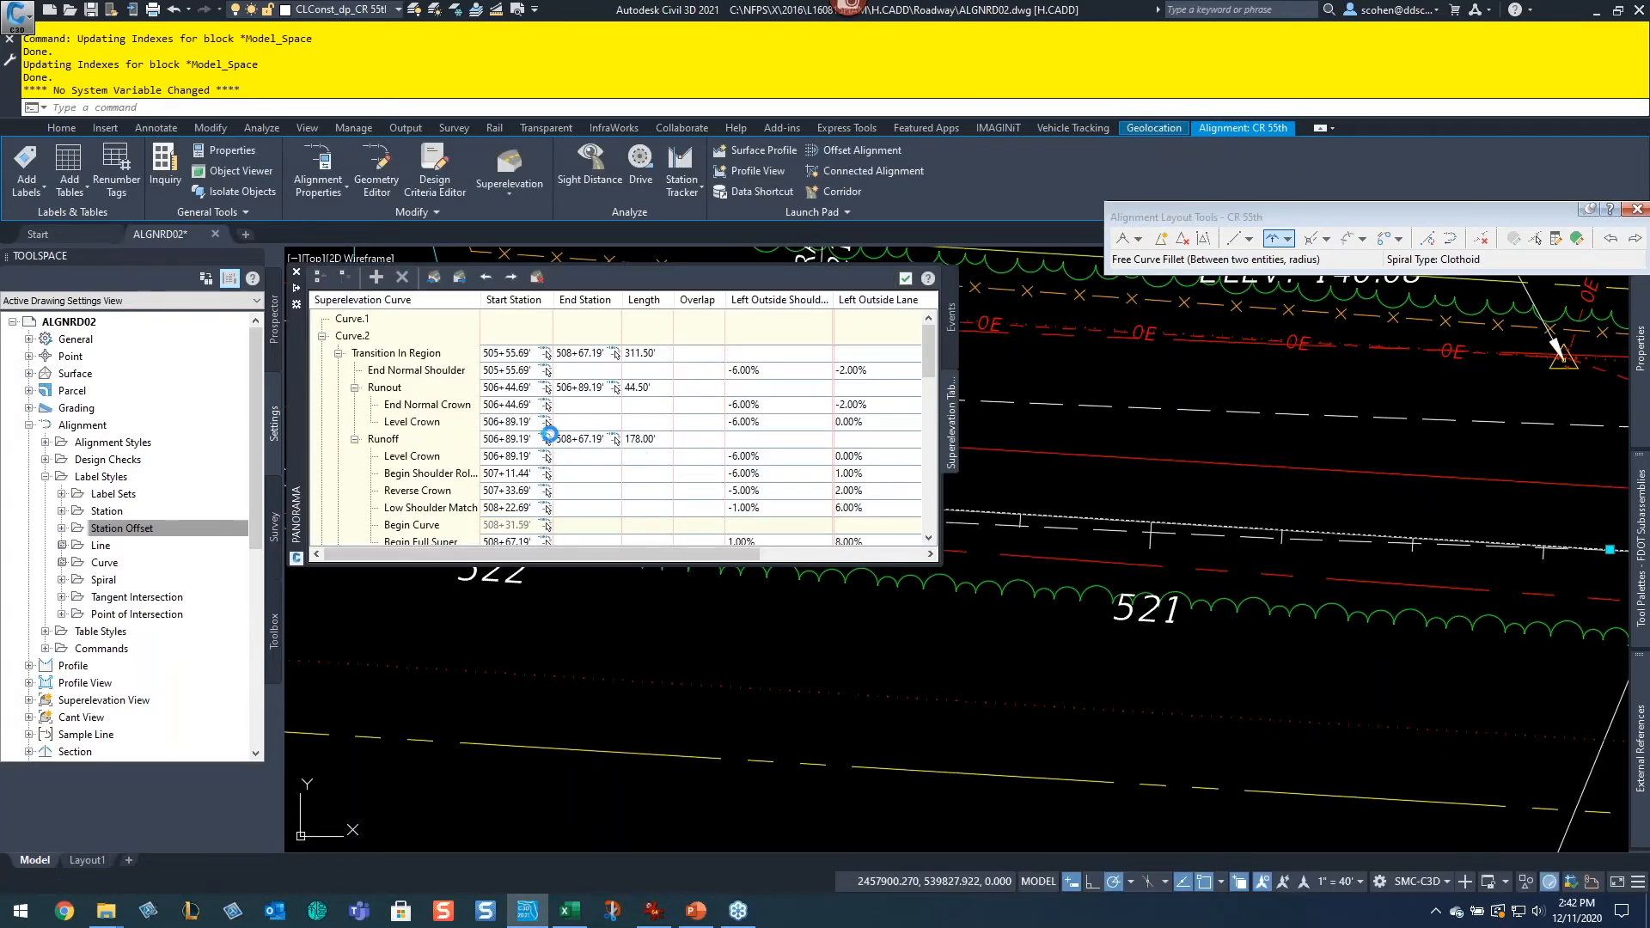
Step: Compare the Curve 5 sheet's 'Enter this in Civil 3D' stations against the superelevation tabular editor values
scroll(516, 438, down, 1)
scroll(477, 416, up, 1)
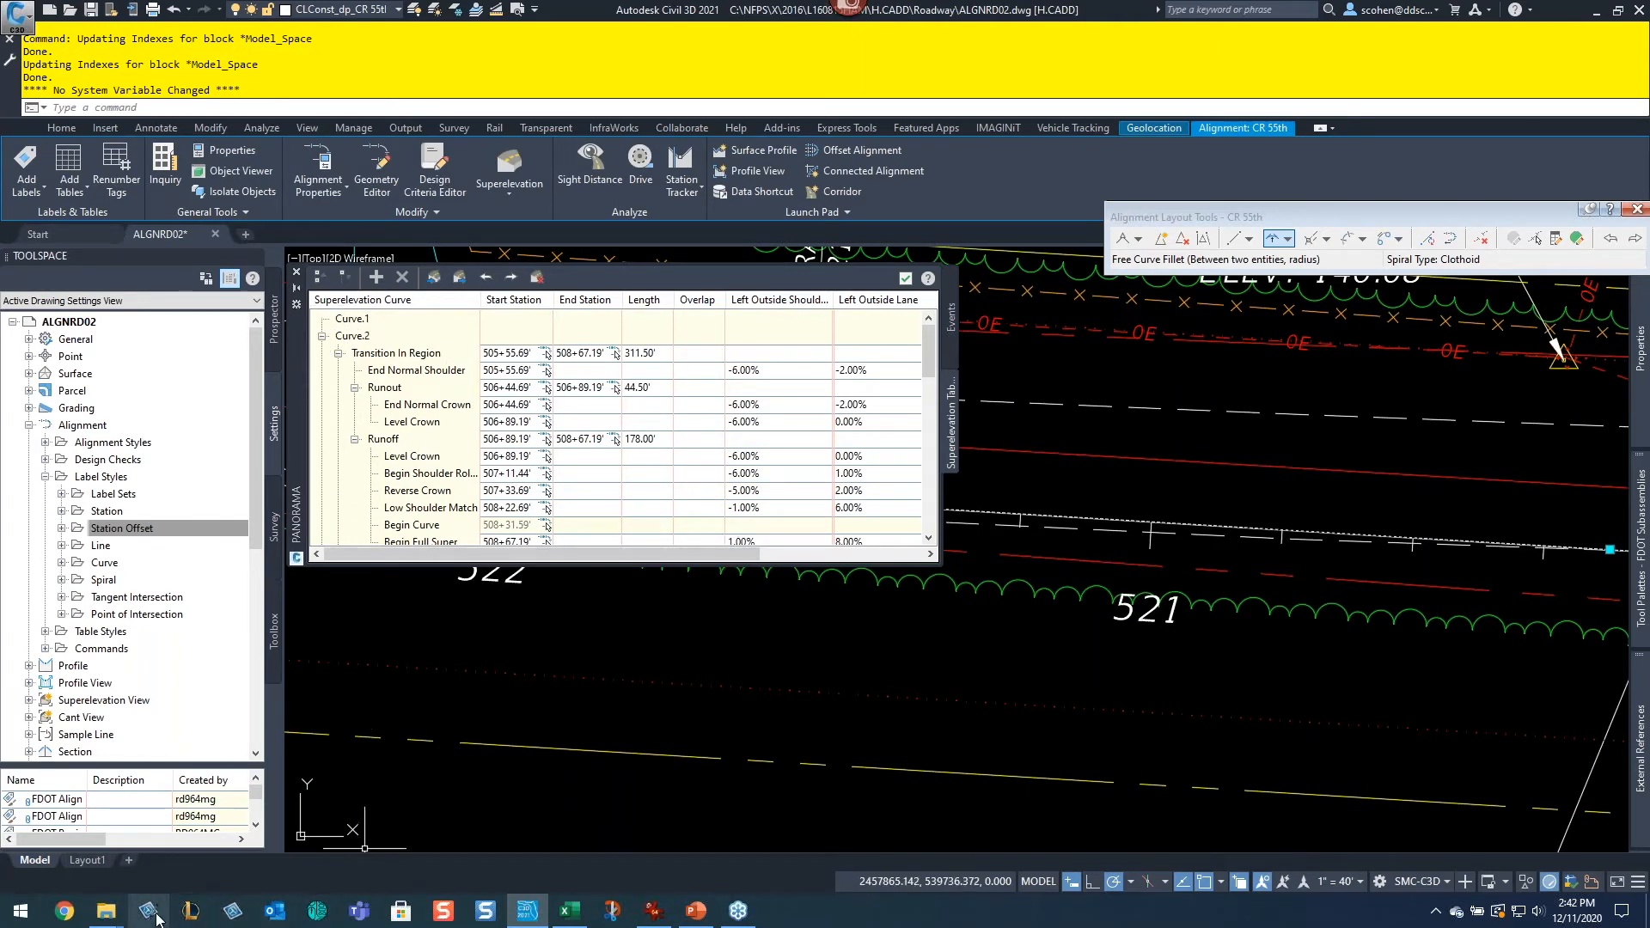
click(570, 913)
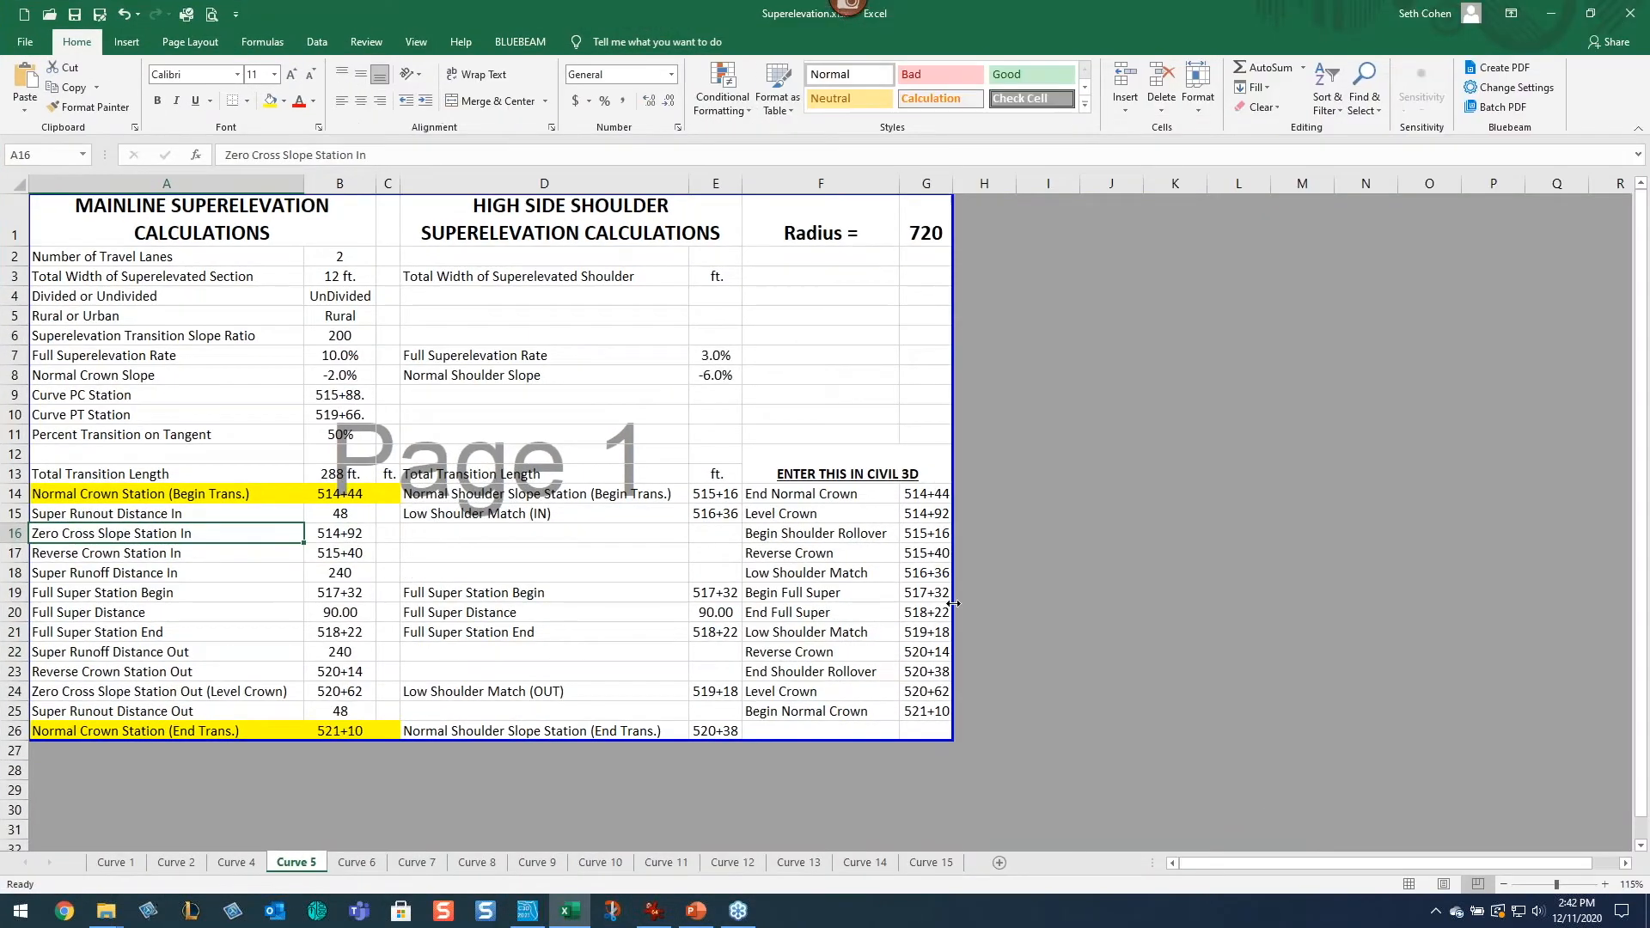
click(937, 499)
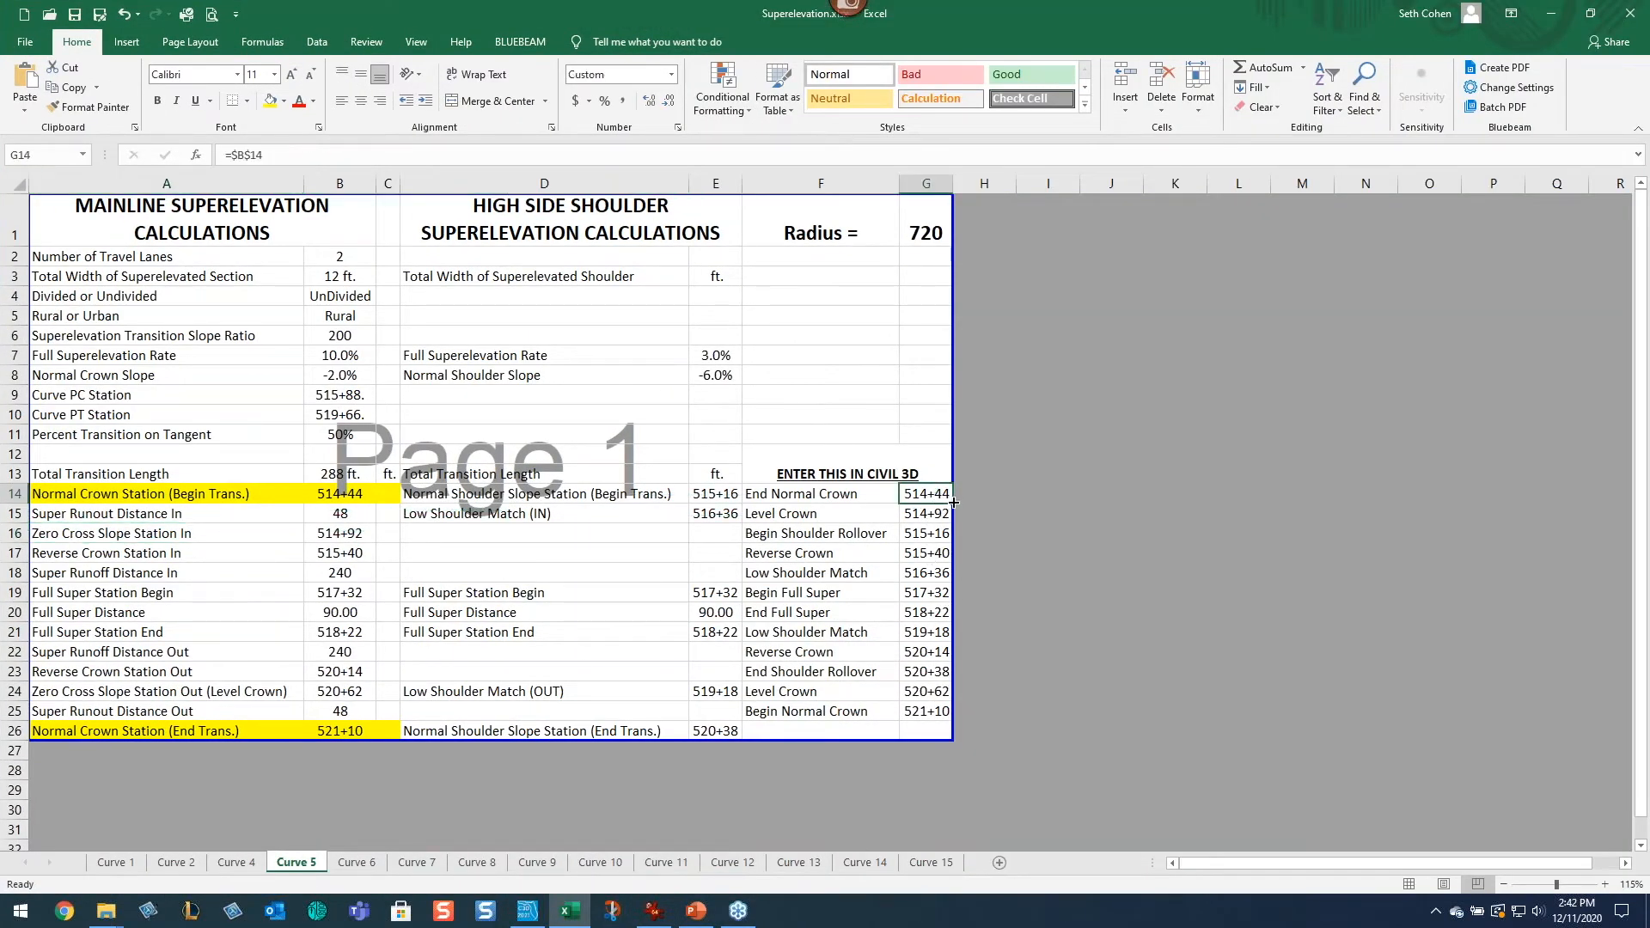
click(808, 497)
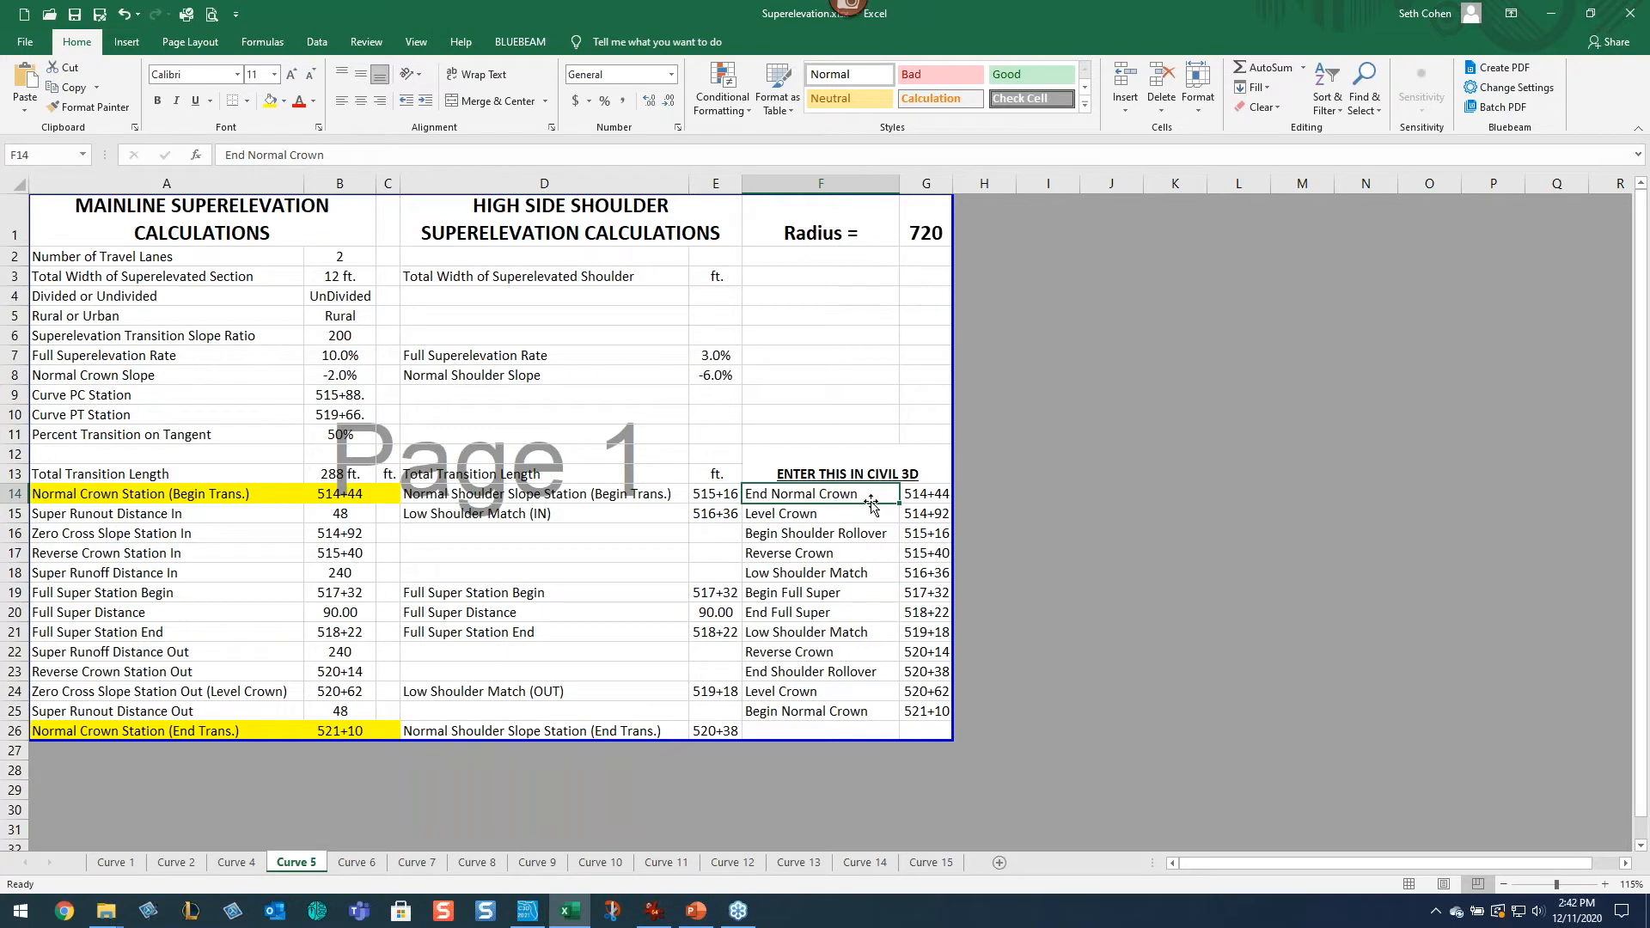
drag(926, 509, 925, 500)
double_click(925, 497)
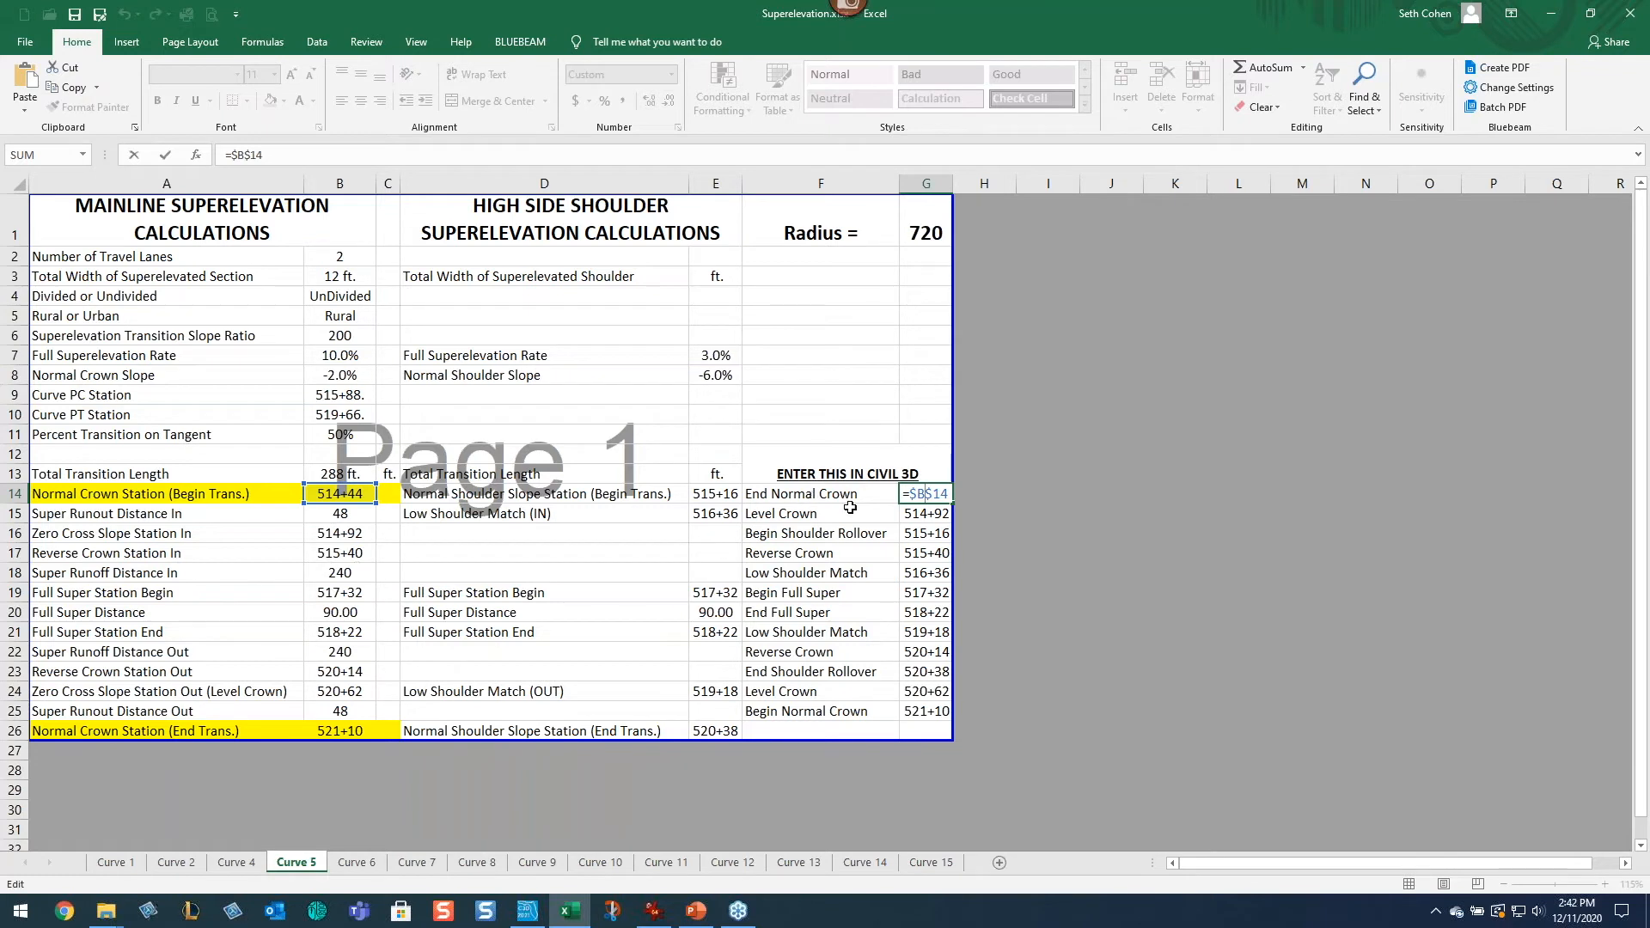
key(Escape)
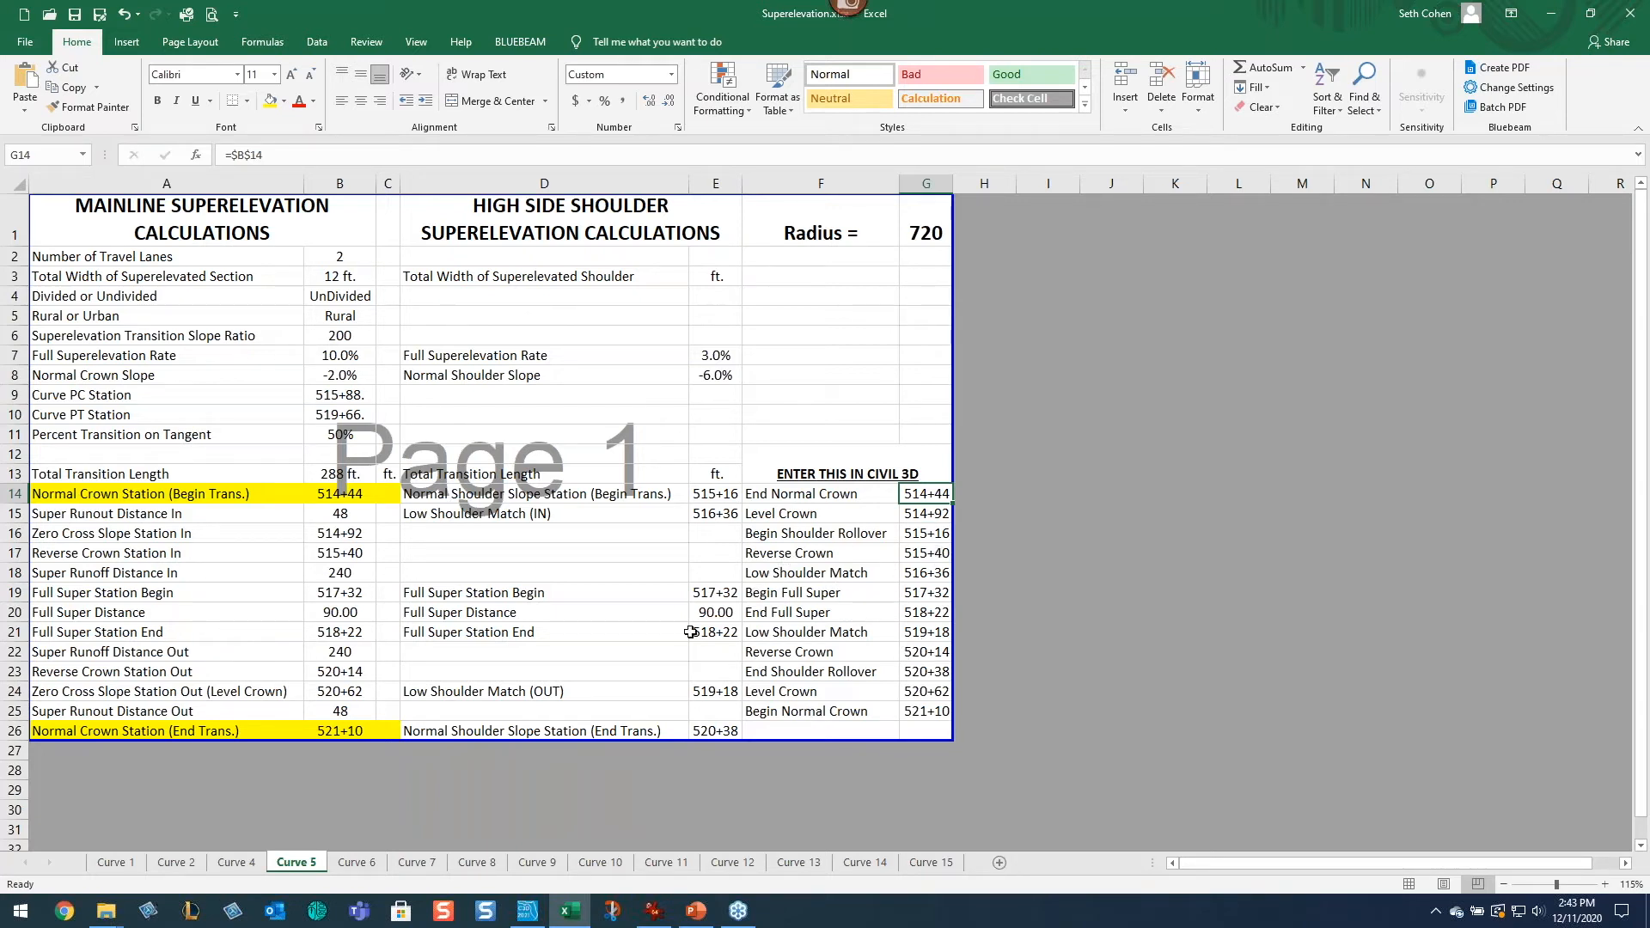
click(798, 516)
click(839, 534)
click(830, 554)
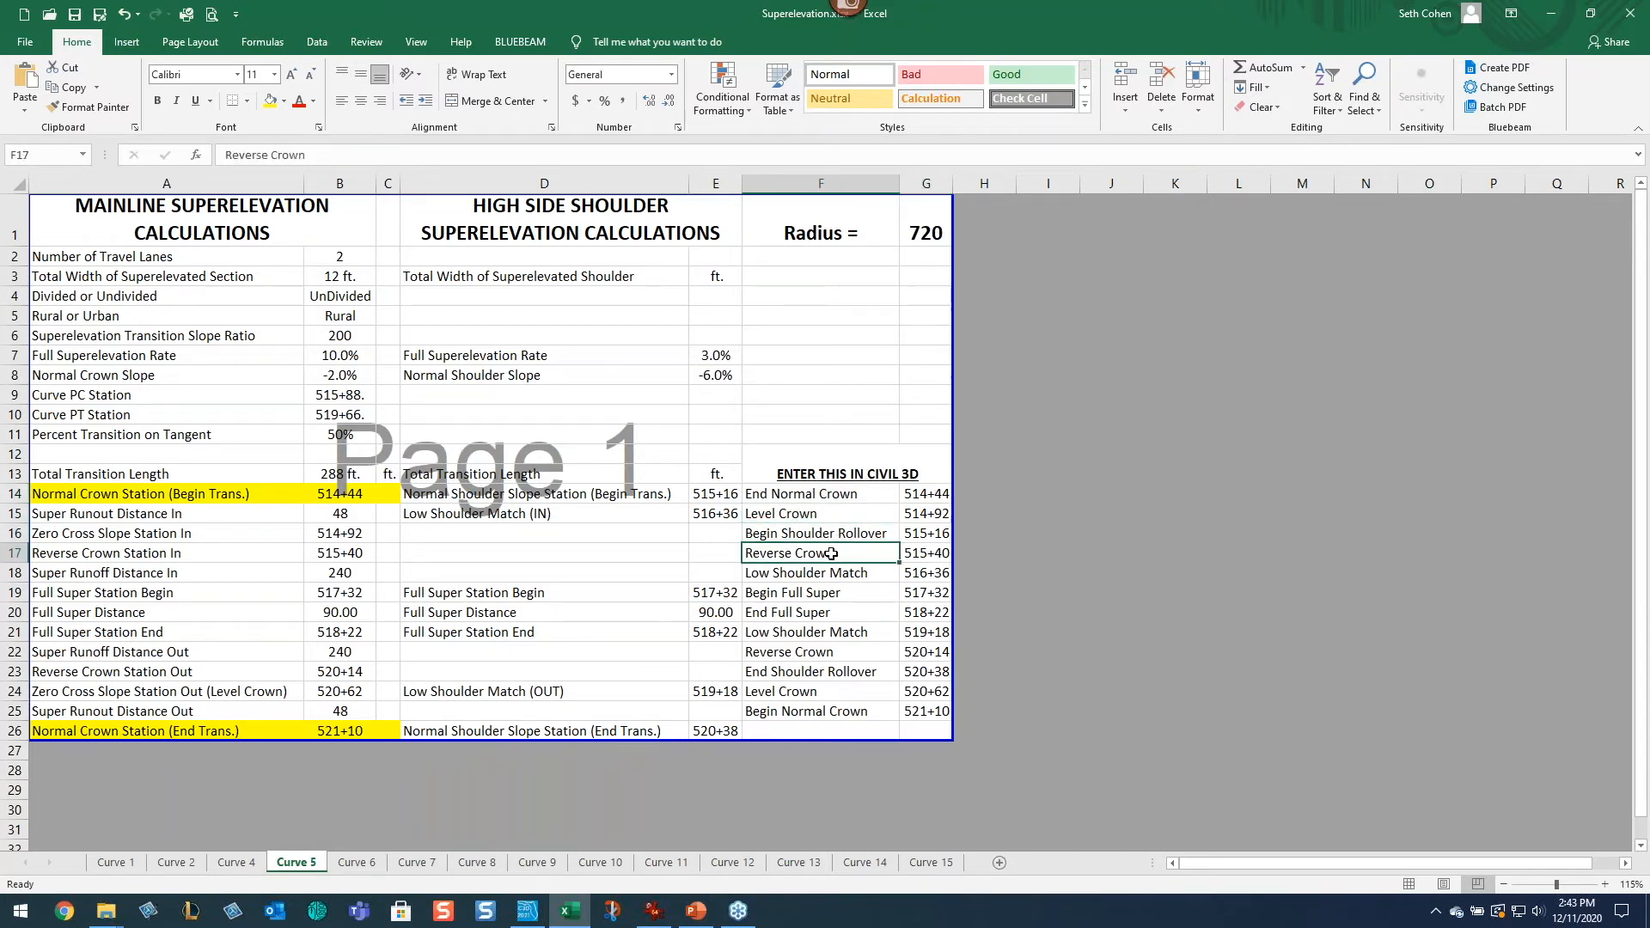
drag(849, 501, 925, 713)
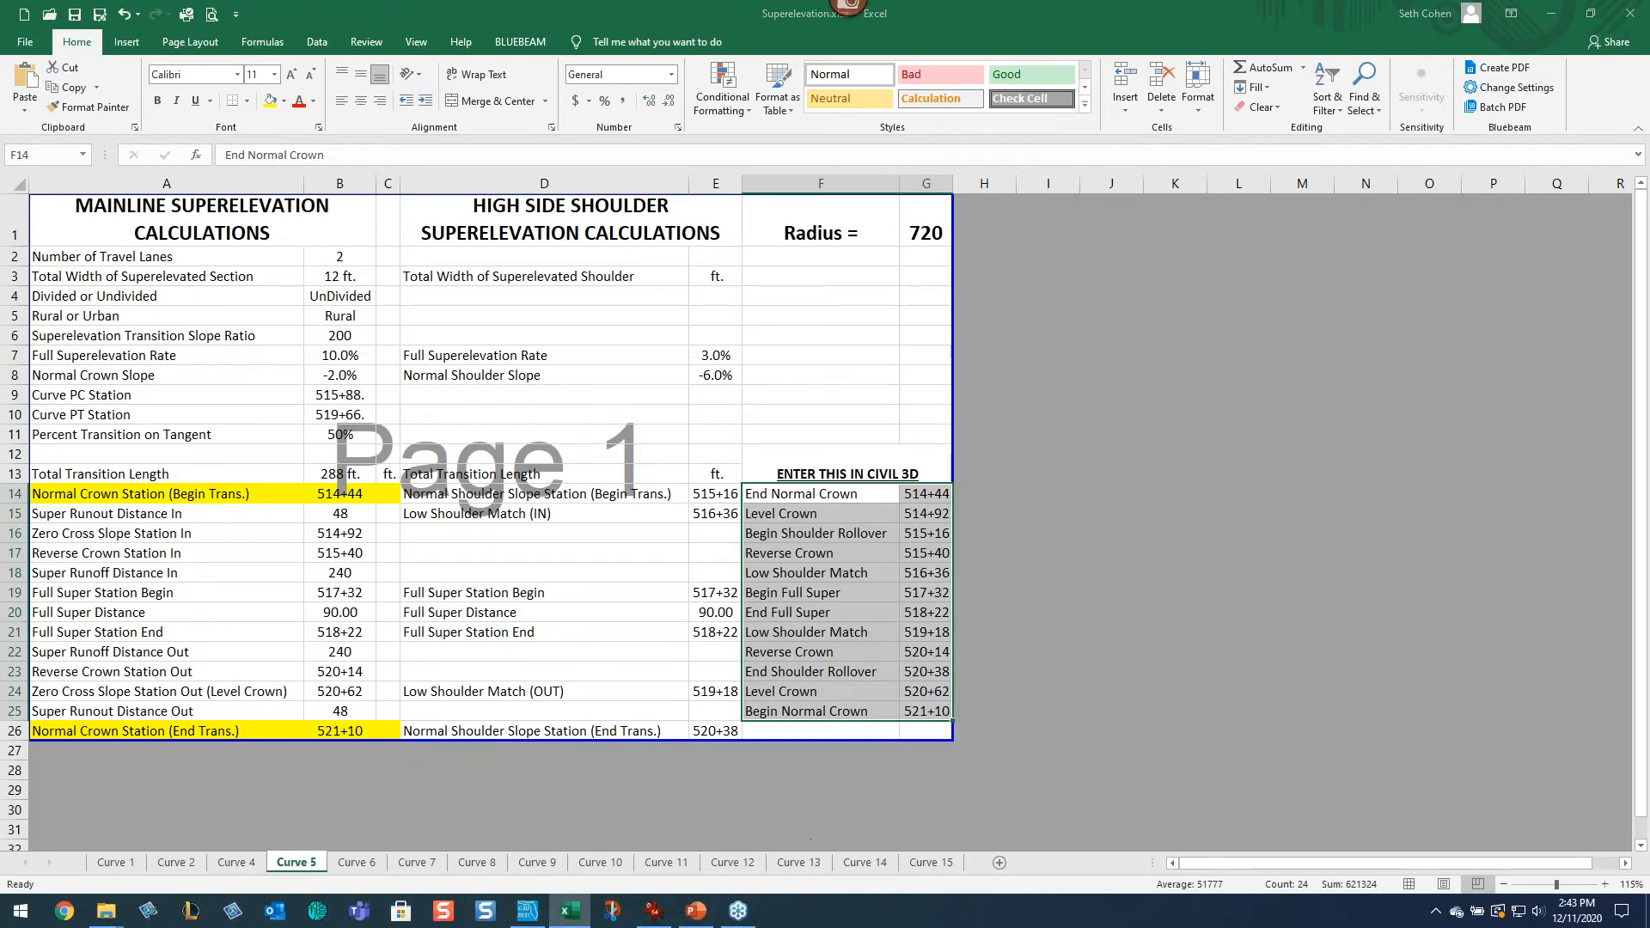
key(alt+Tab)
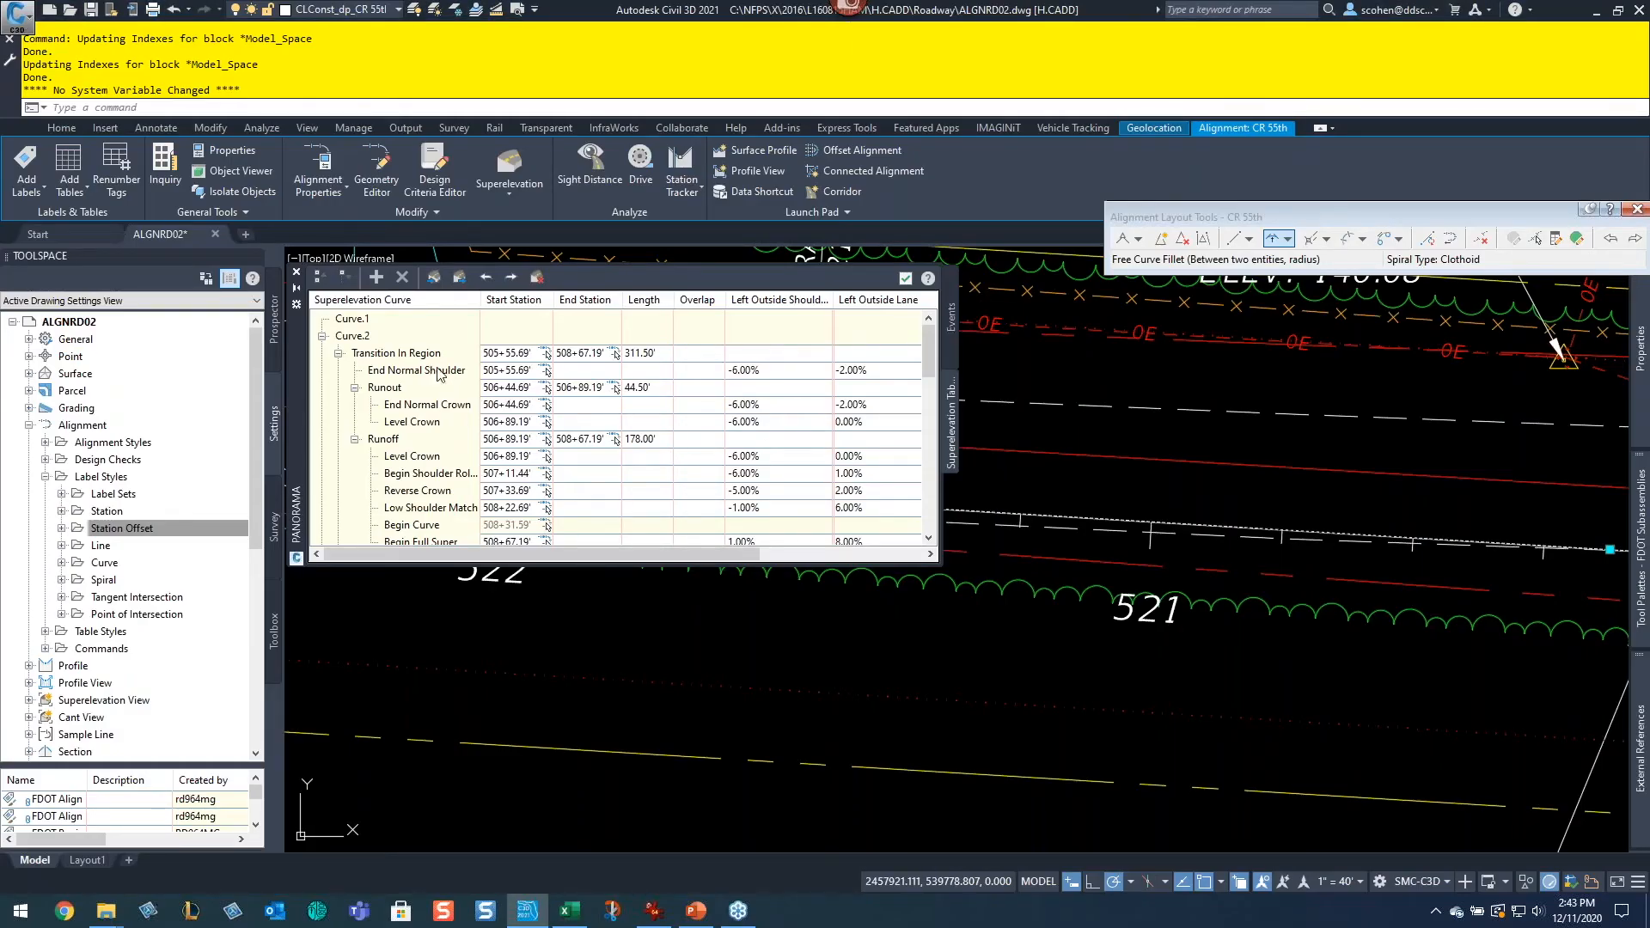
Step: Scroll through the curve's transition regions in the superelevation tabular editor and close the editor
click(940, 567)
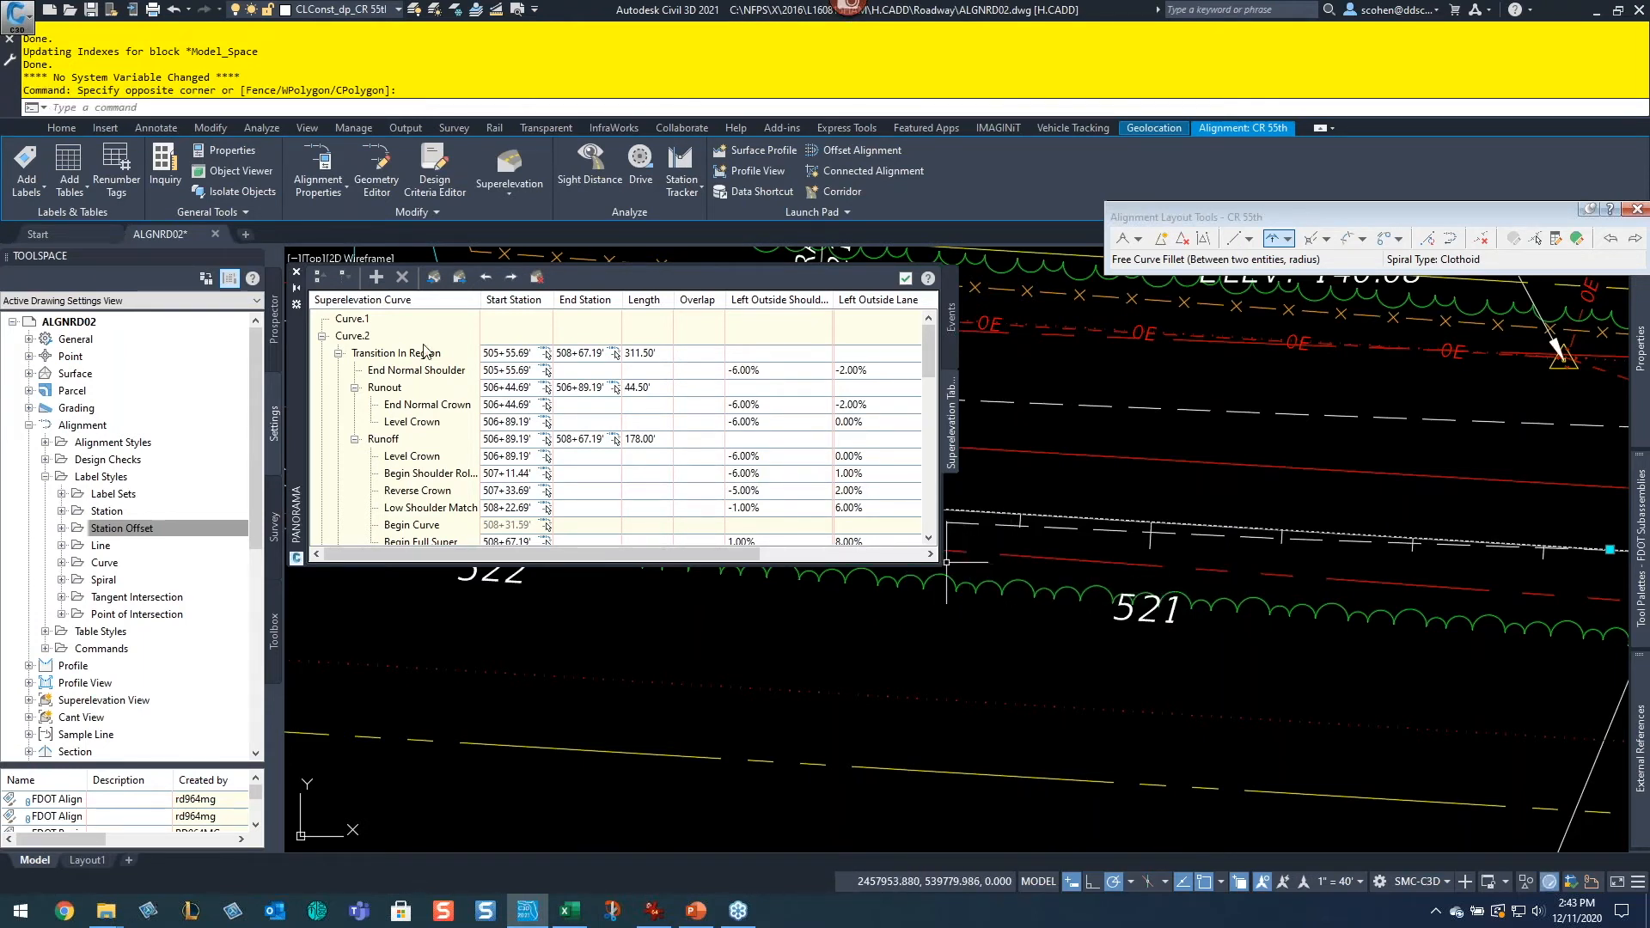
key(Escape)
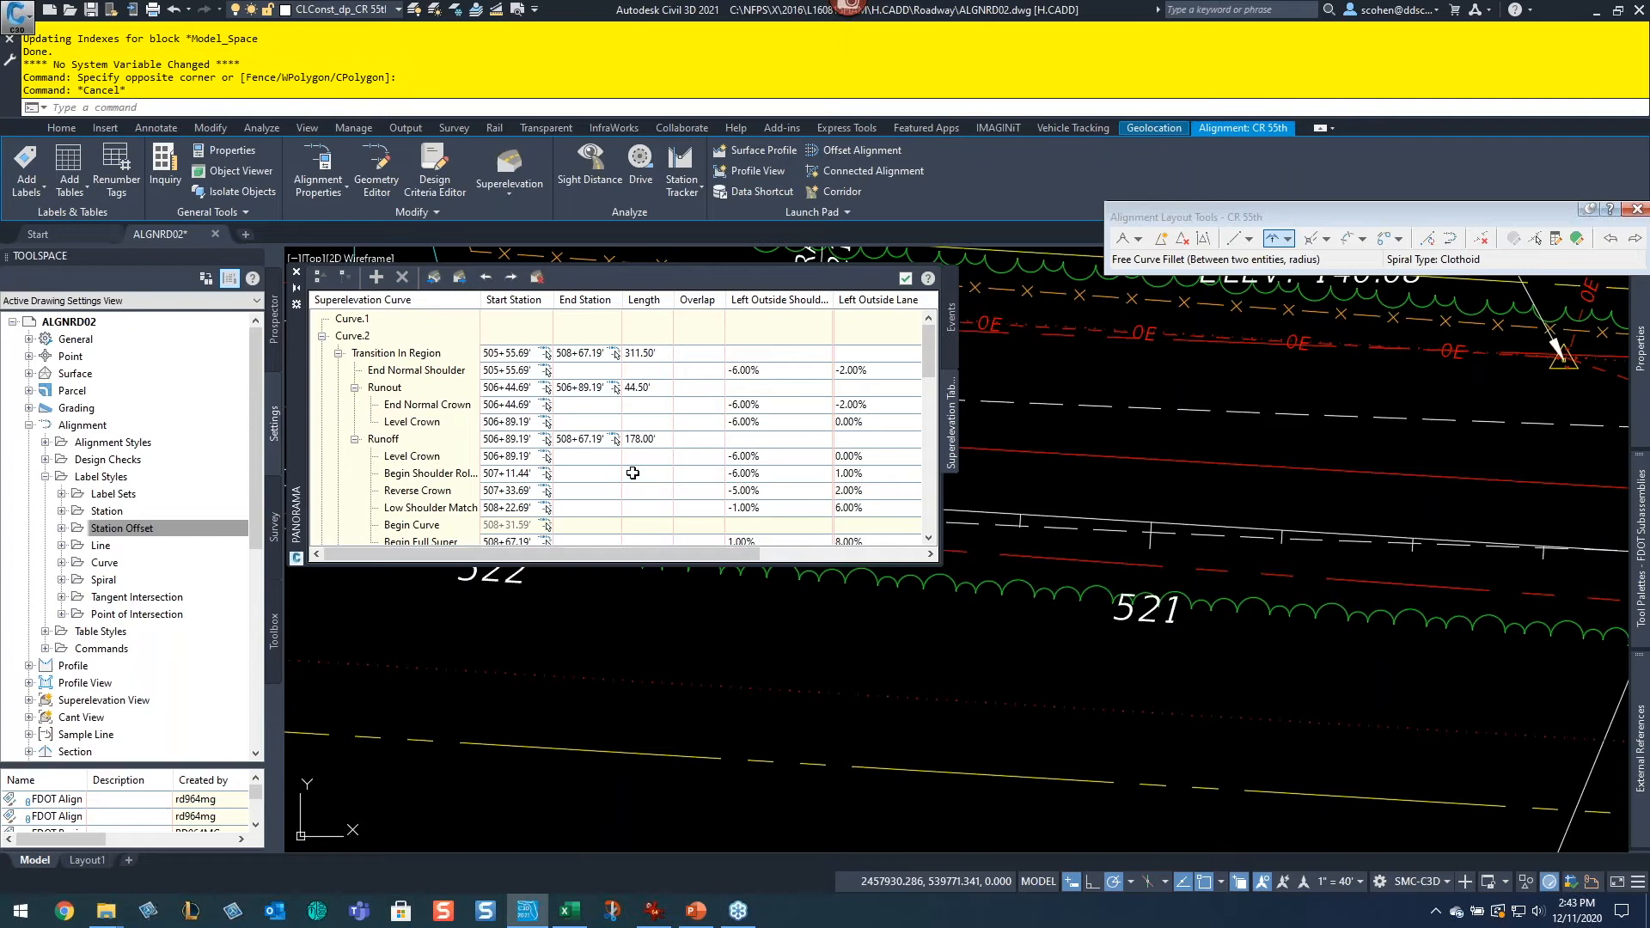
scroll(632, 473, down, 3)
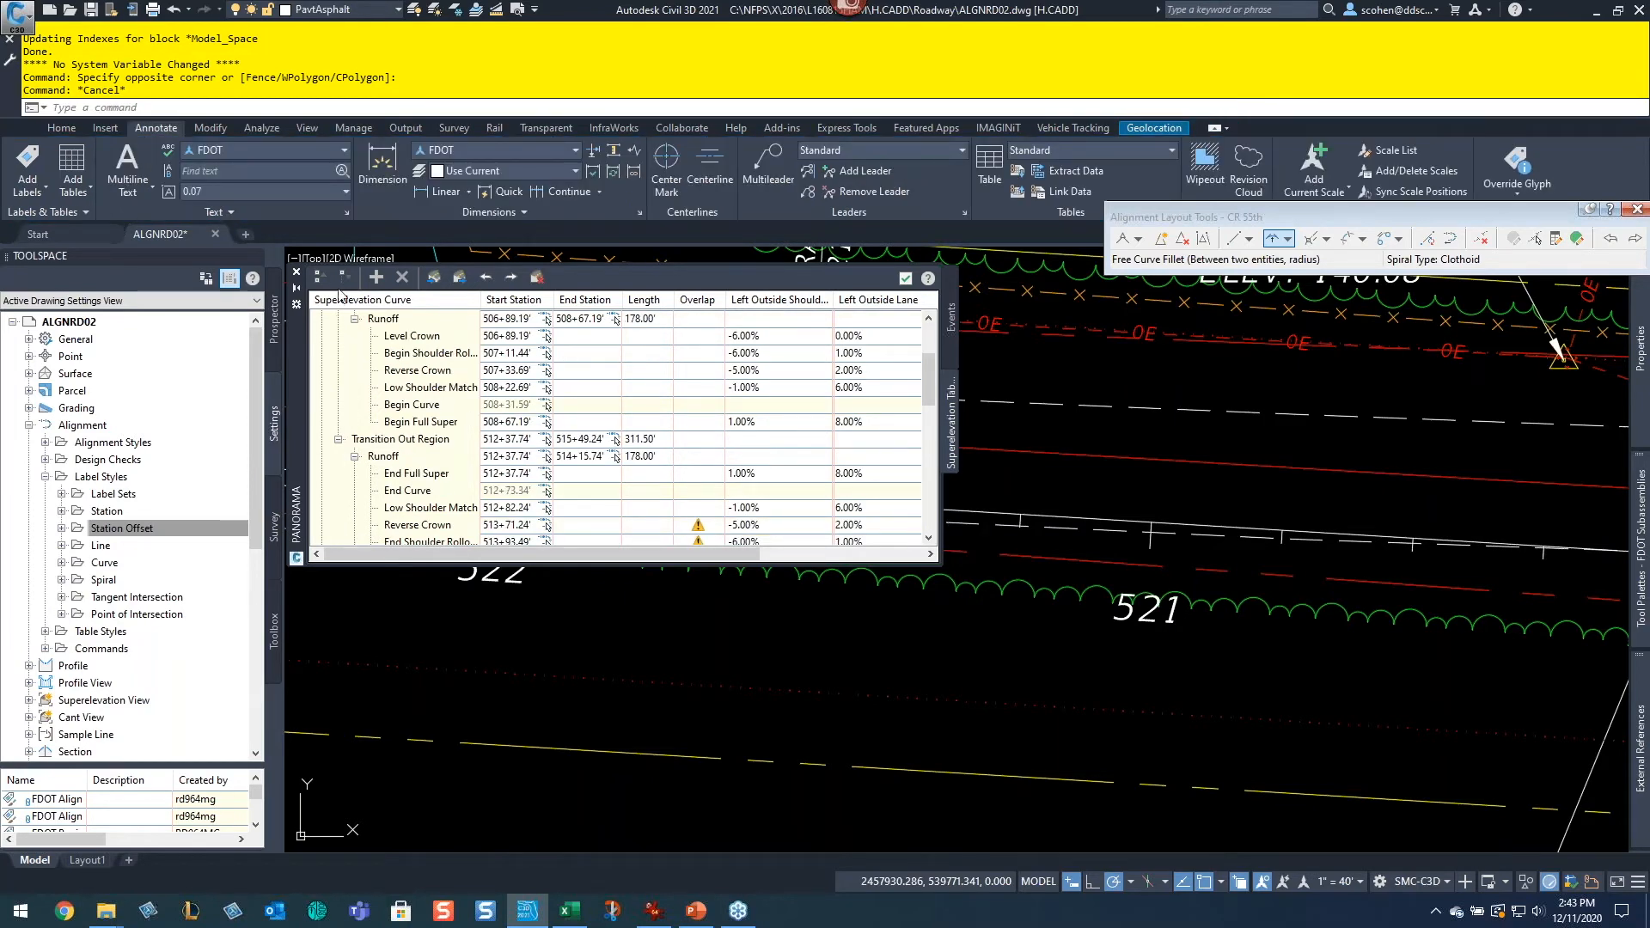
click(297, 307)
click(344, 391)
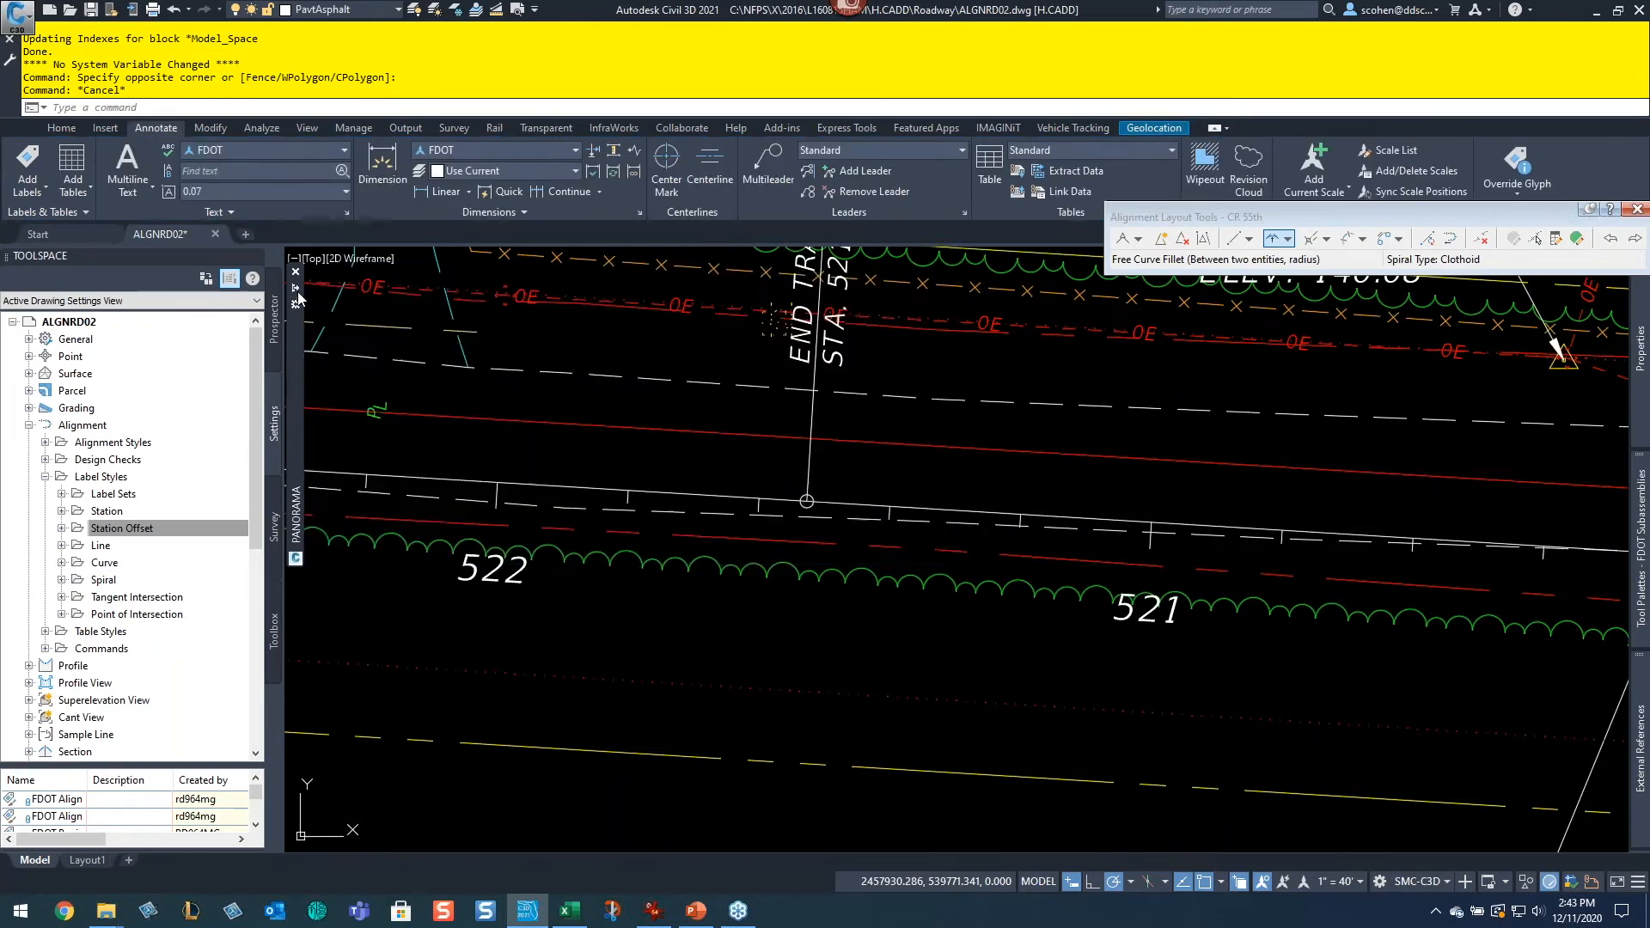
key(Escape)
key(Escape)
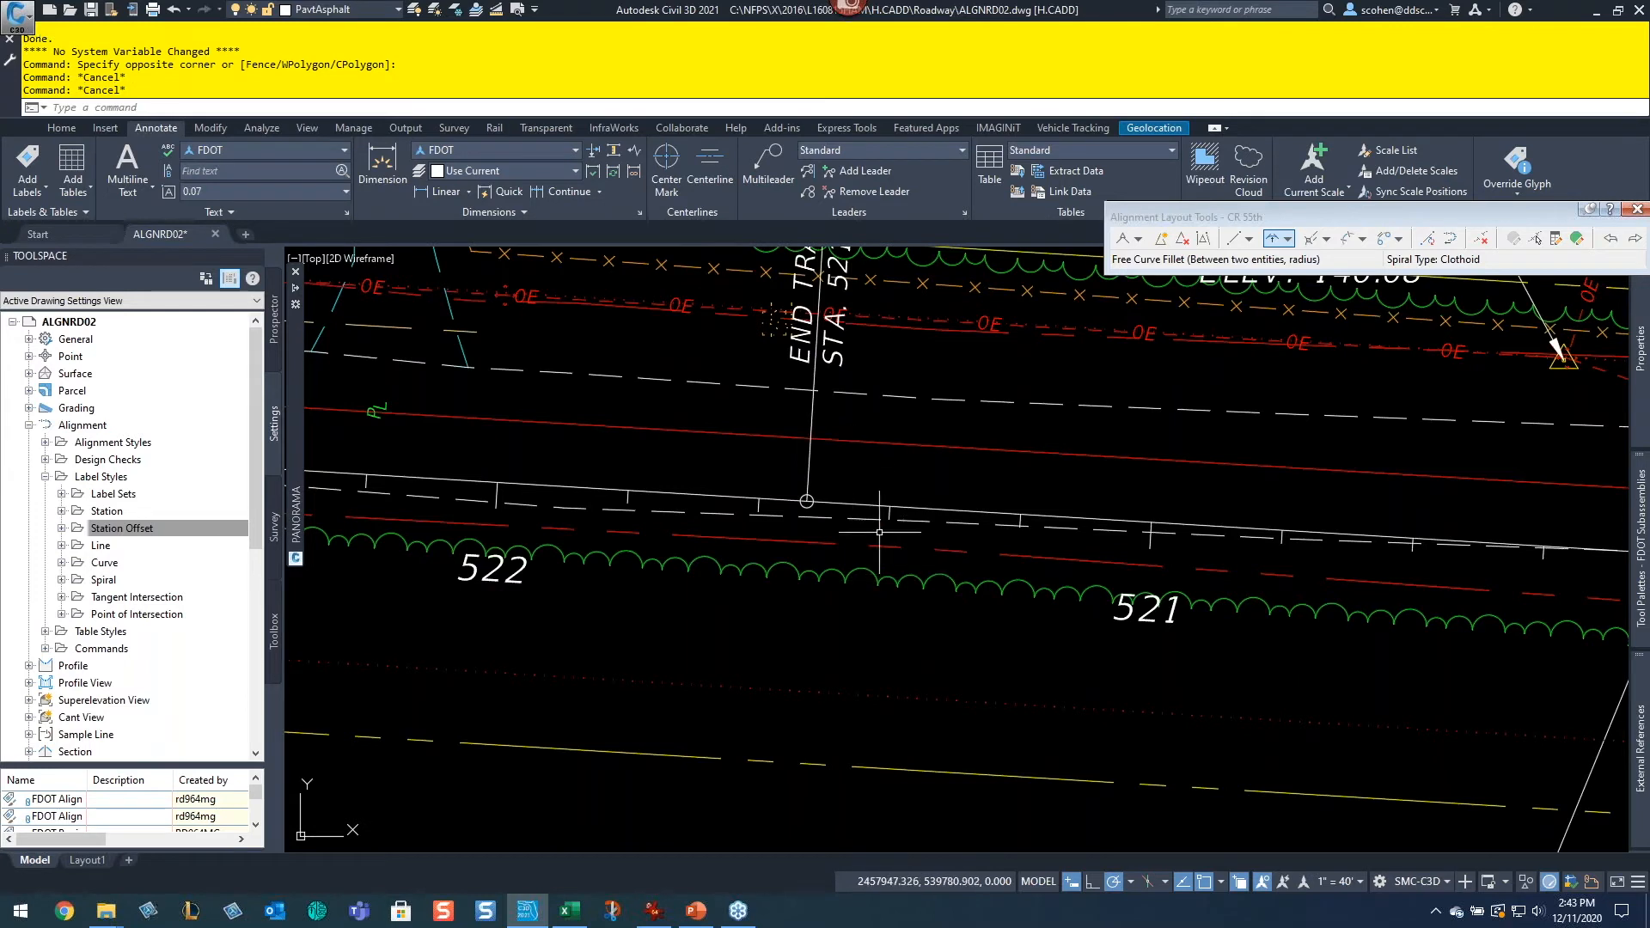
Step: Select the LAKE BAISDEN LOOP alignment from the Prospector's centerline alignments and thaw its CLConst-SW 55th layer
click(275, 311)
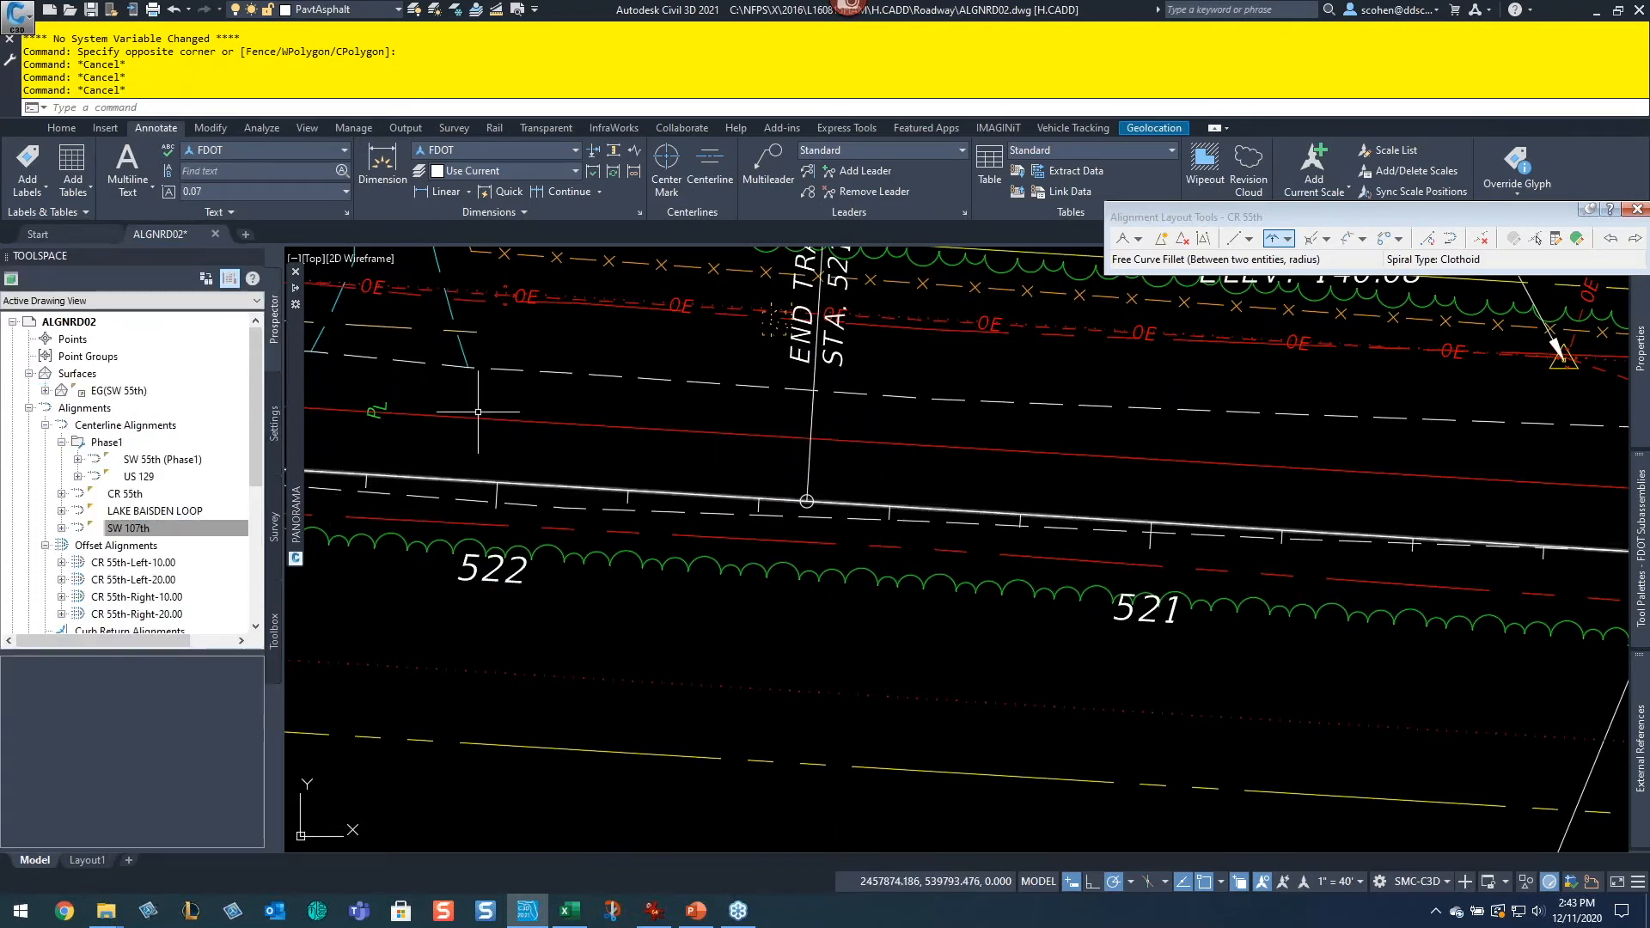
click(456, 11)
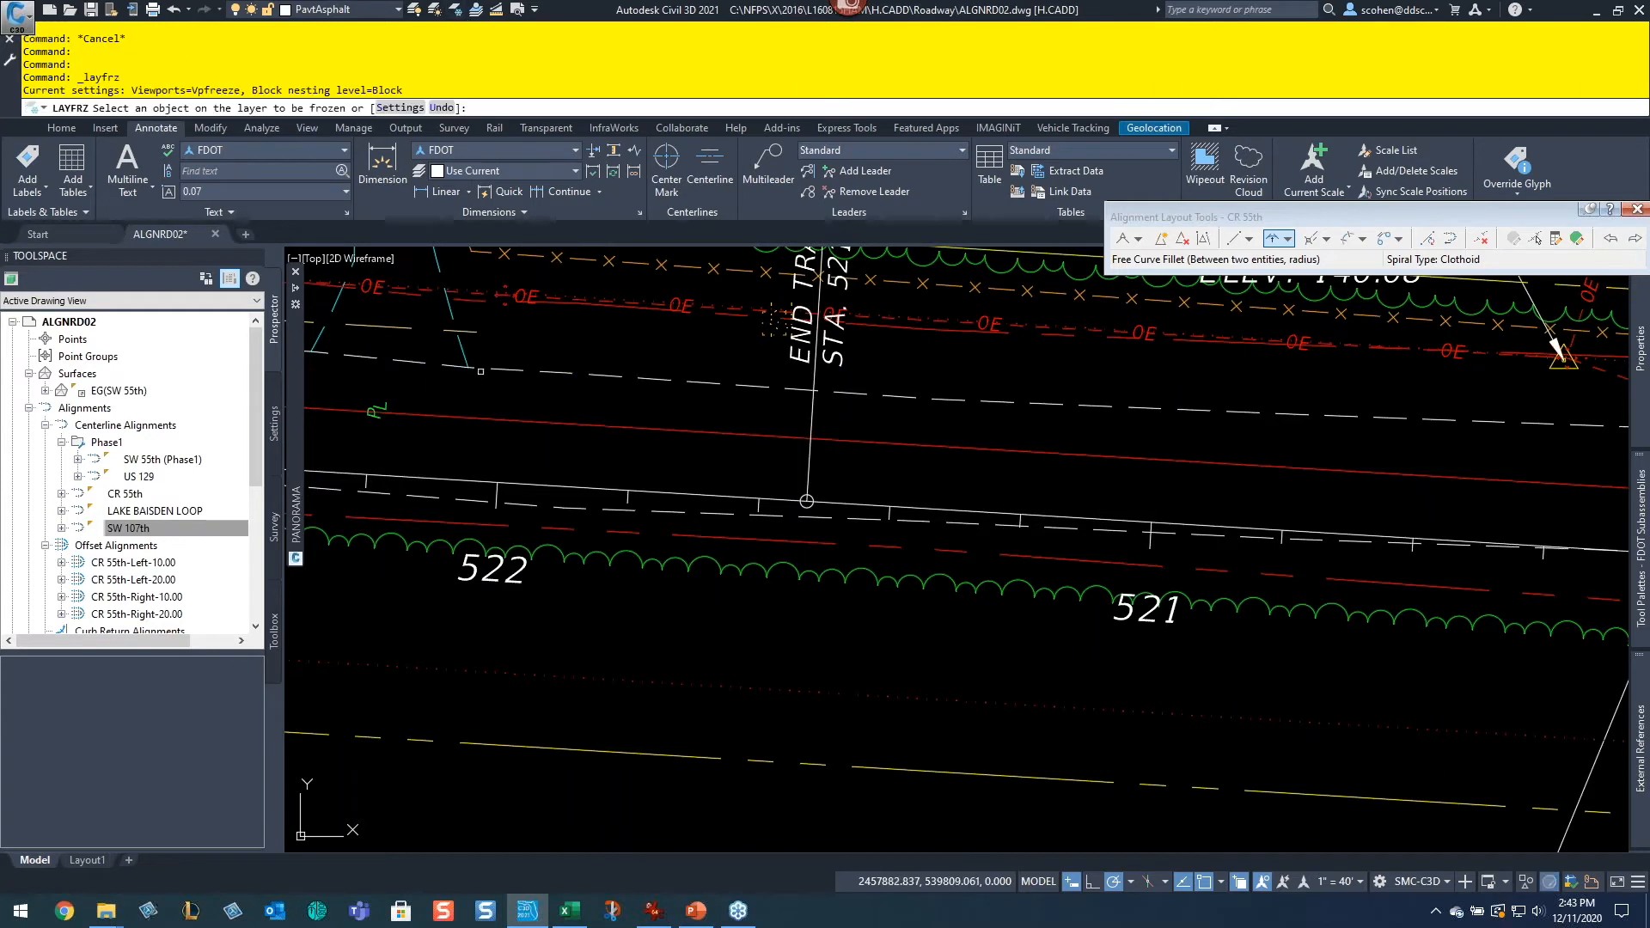
key(Escape)
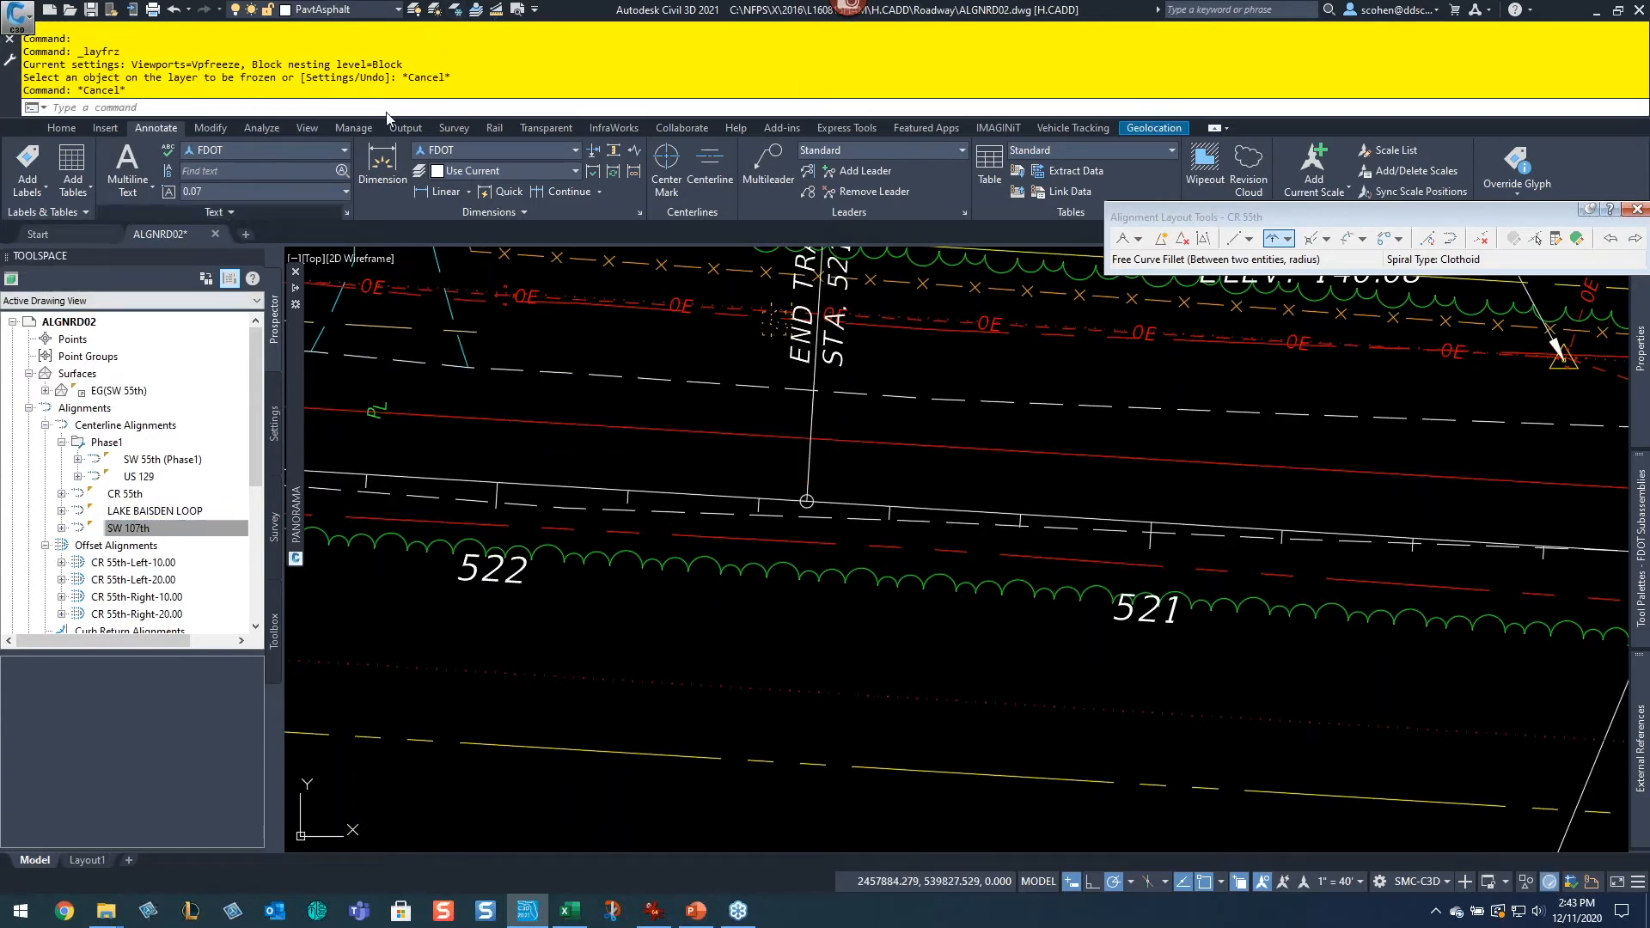
click(61, 443)
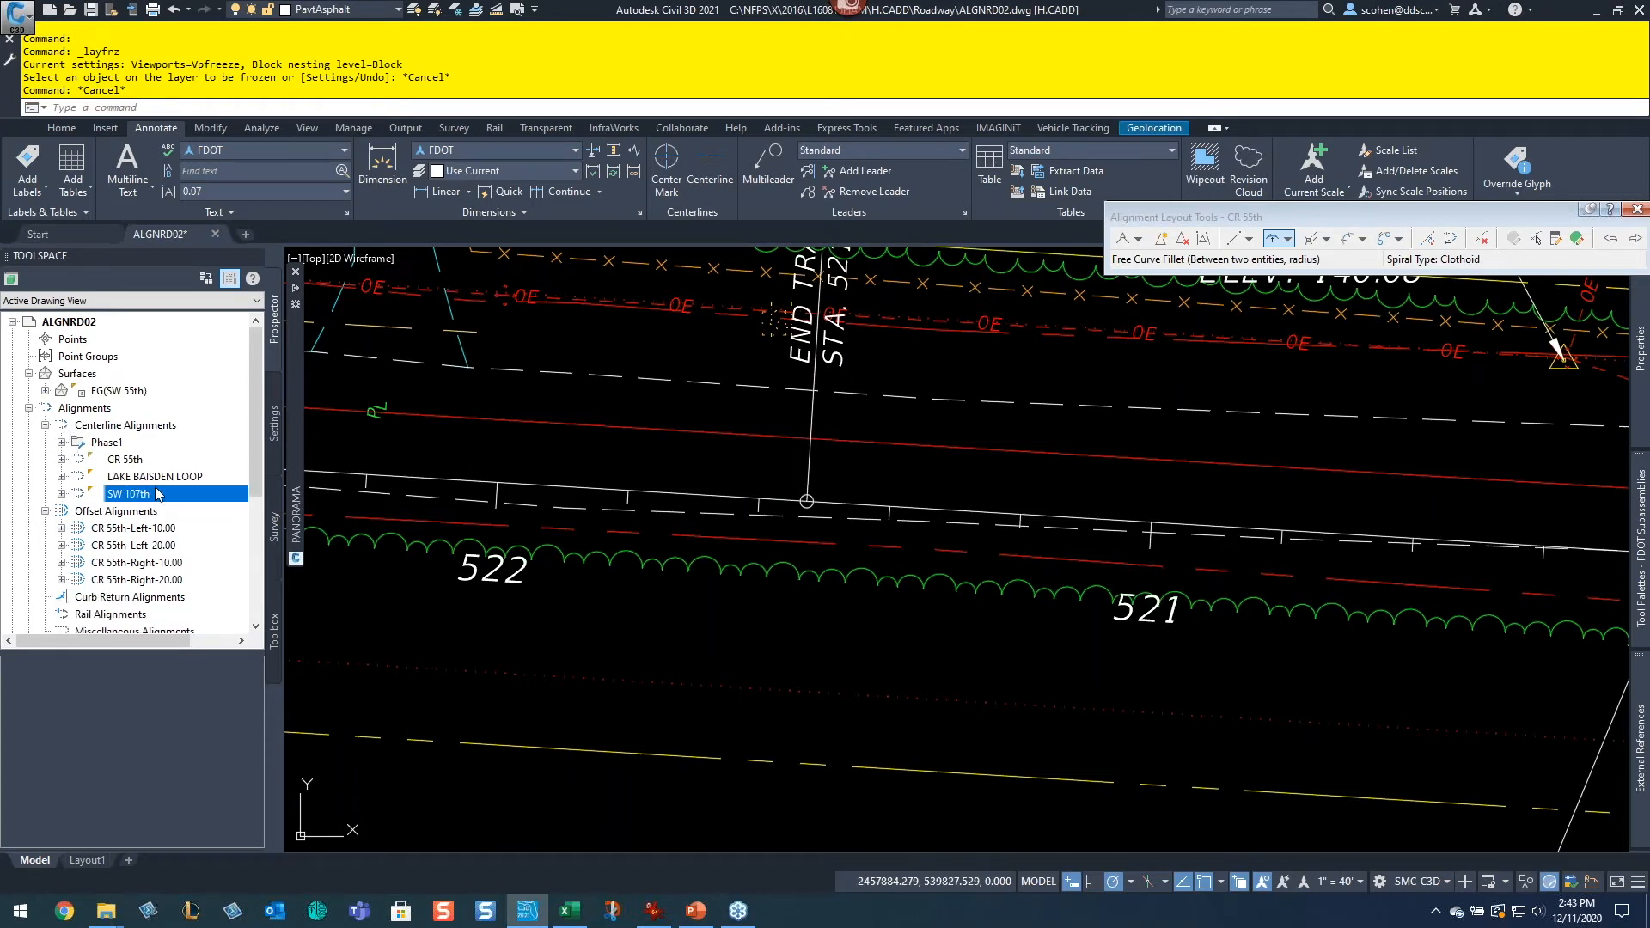
right_click(145, 476)
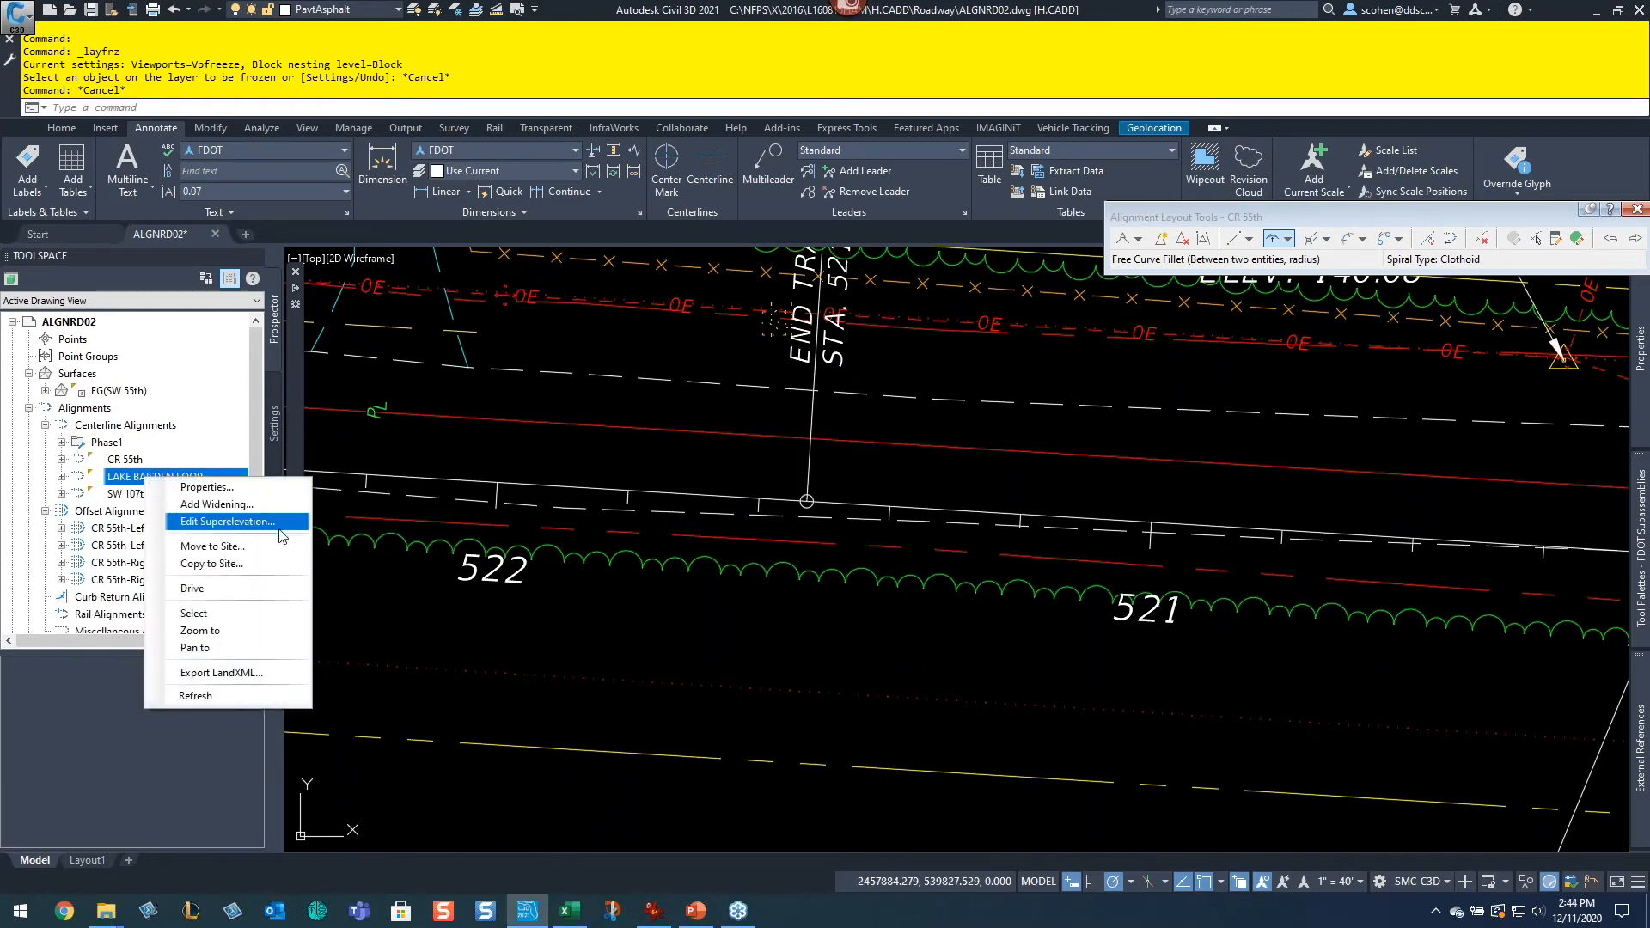
click(235, 615)
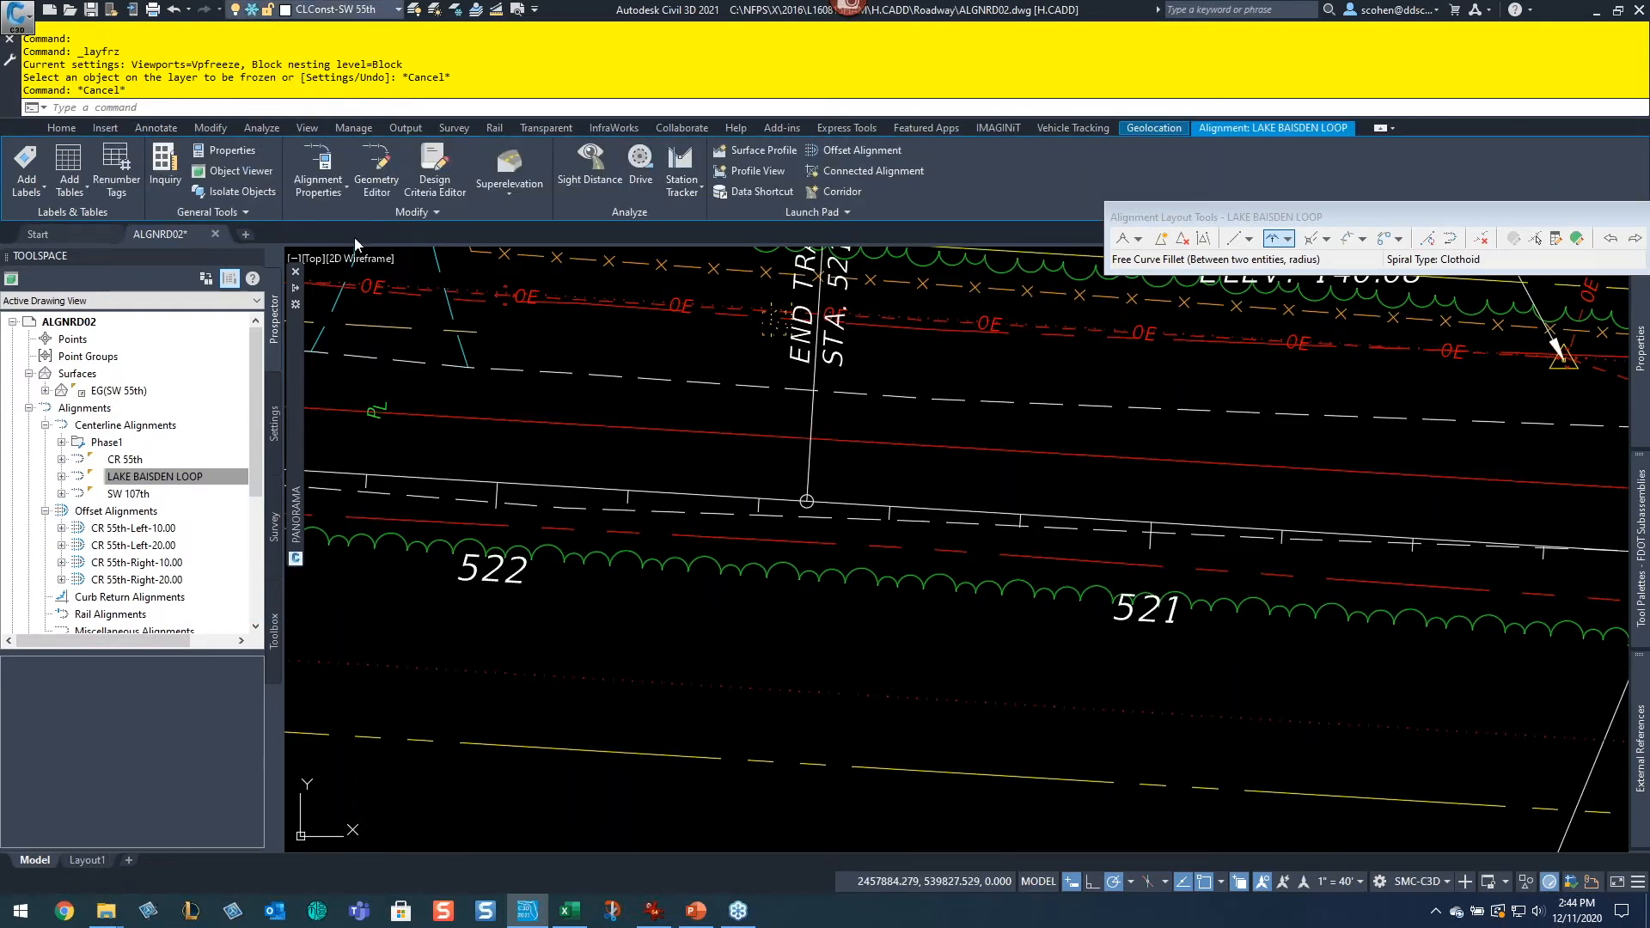
click(344, 10)
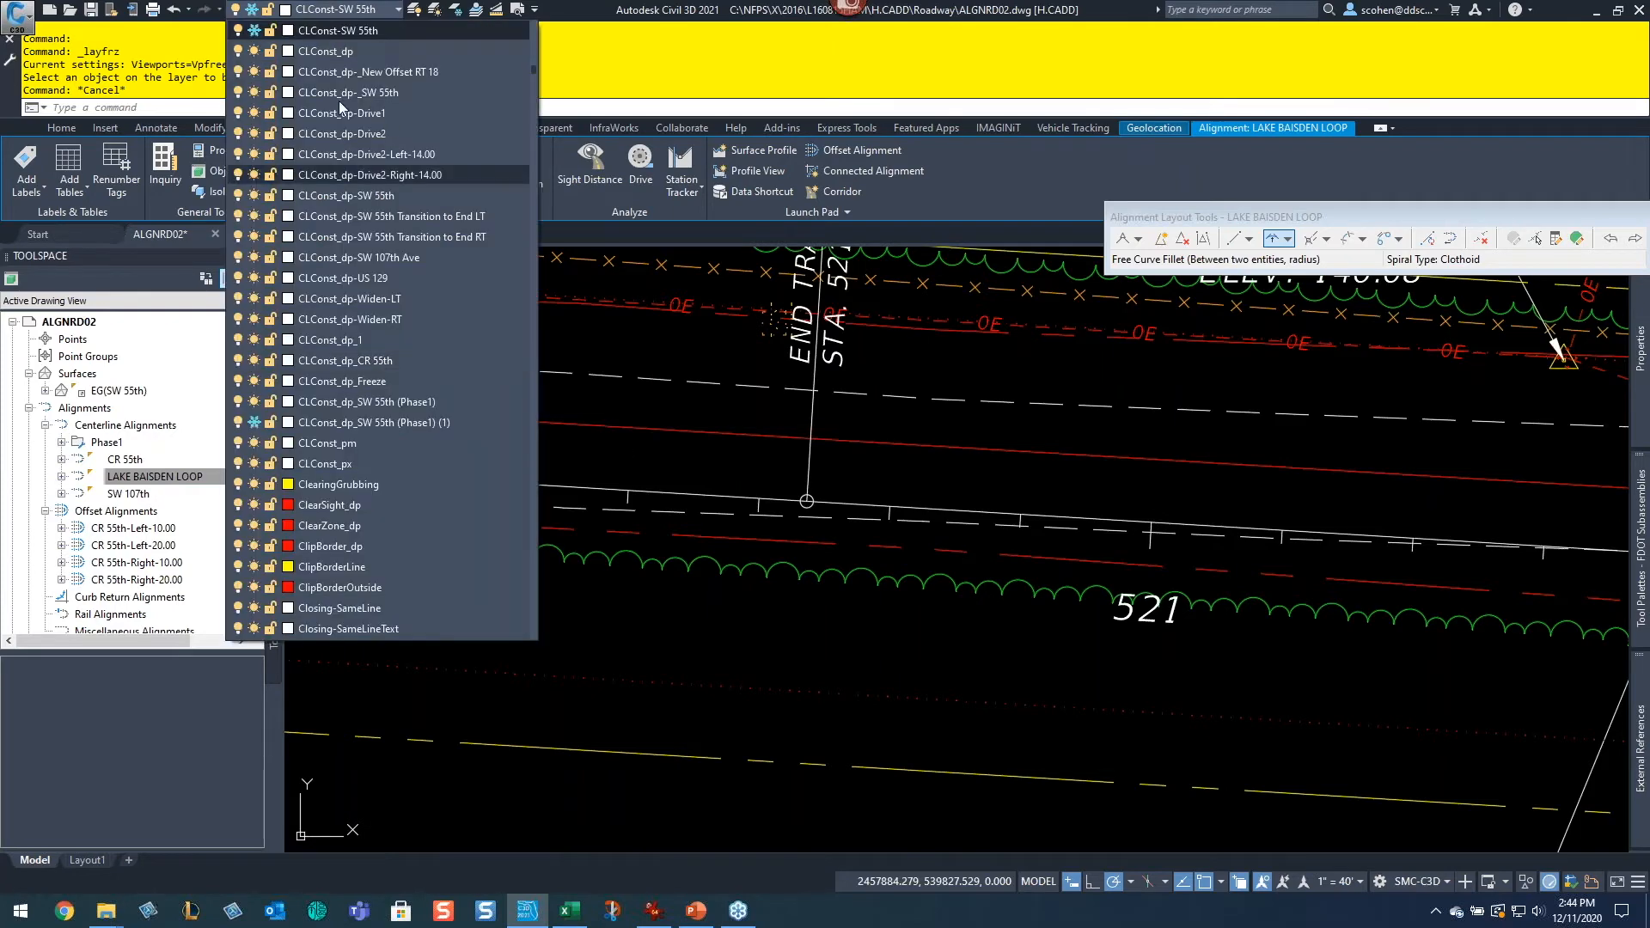
click(255, 32)
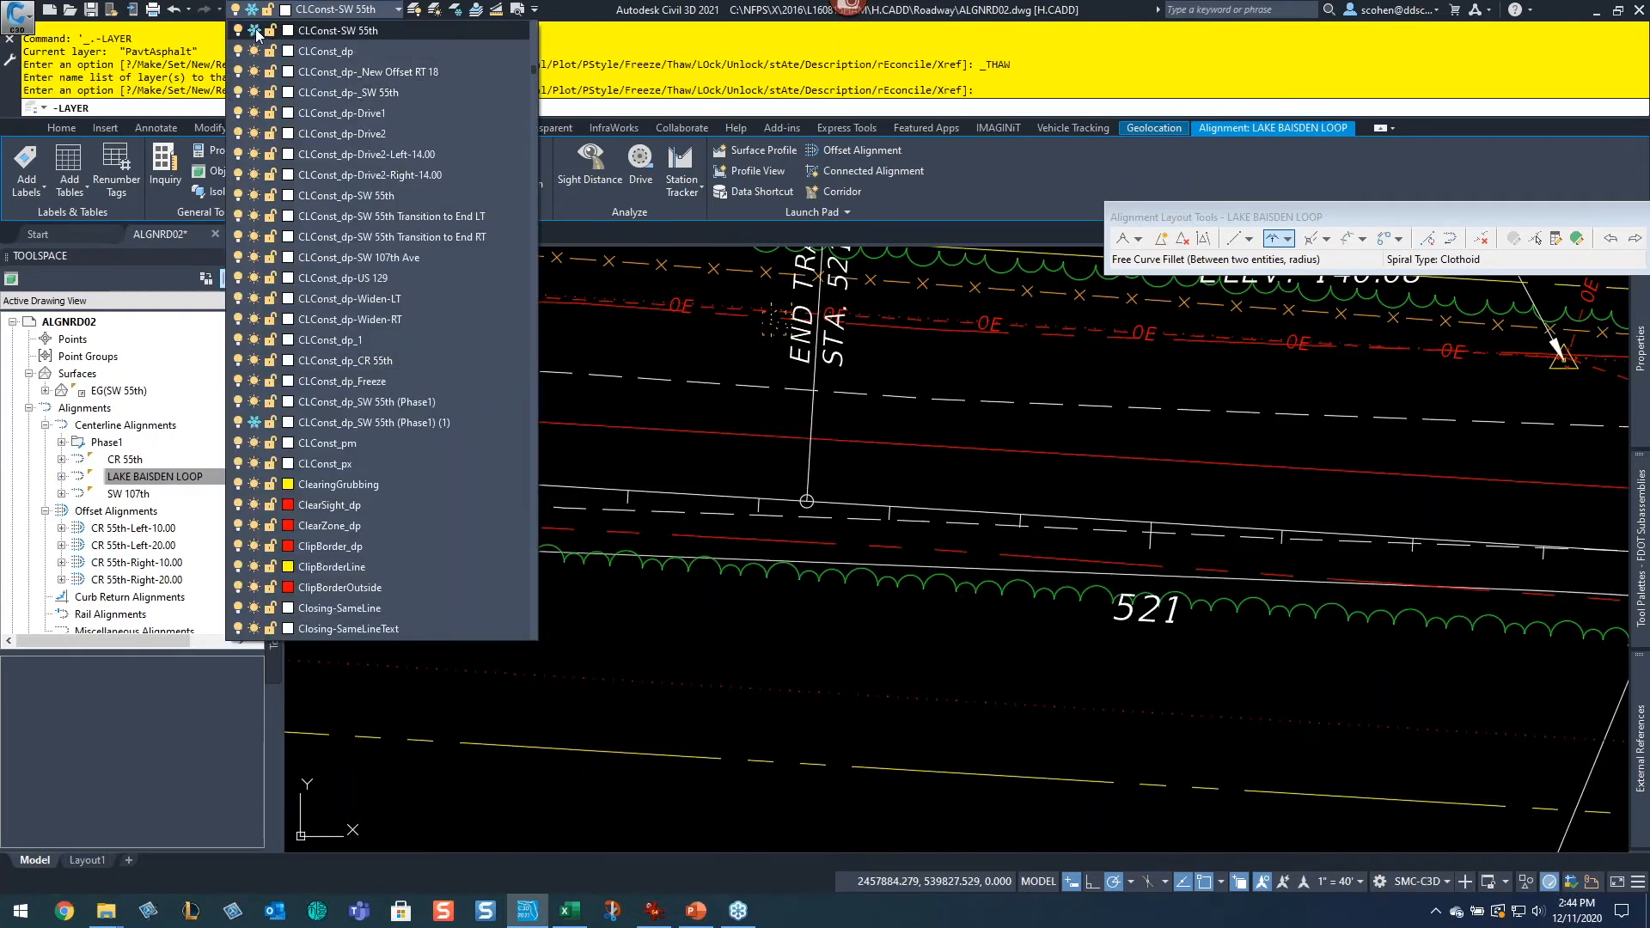
click(1192, 527)
key(Escape)
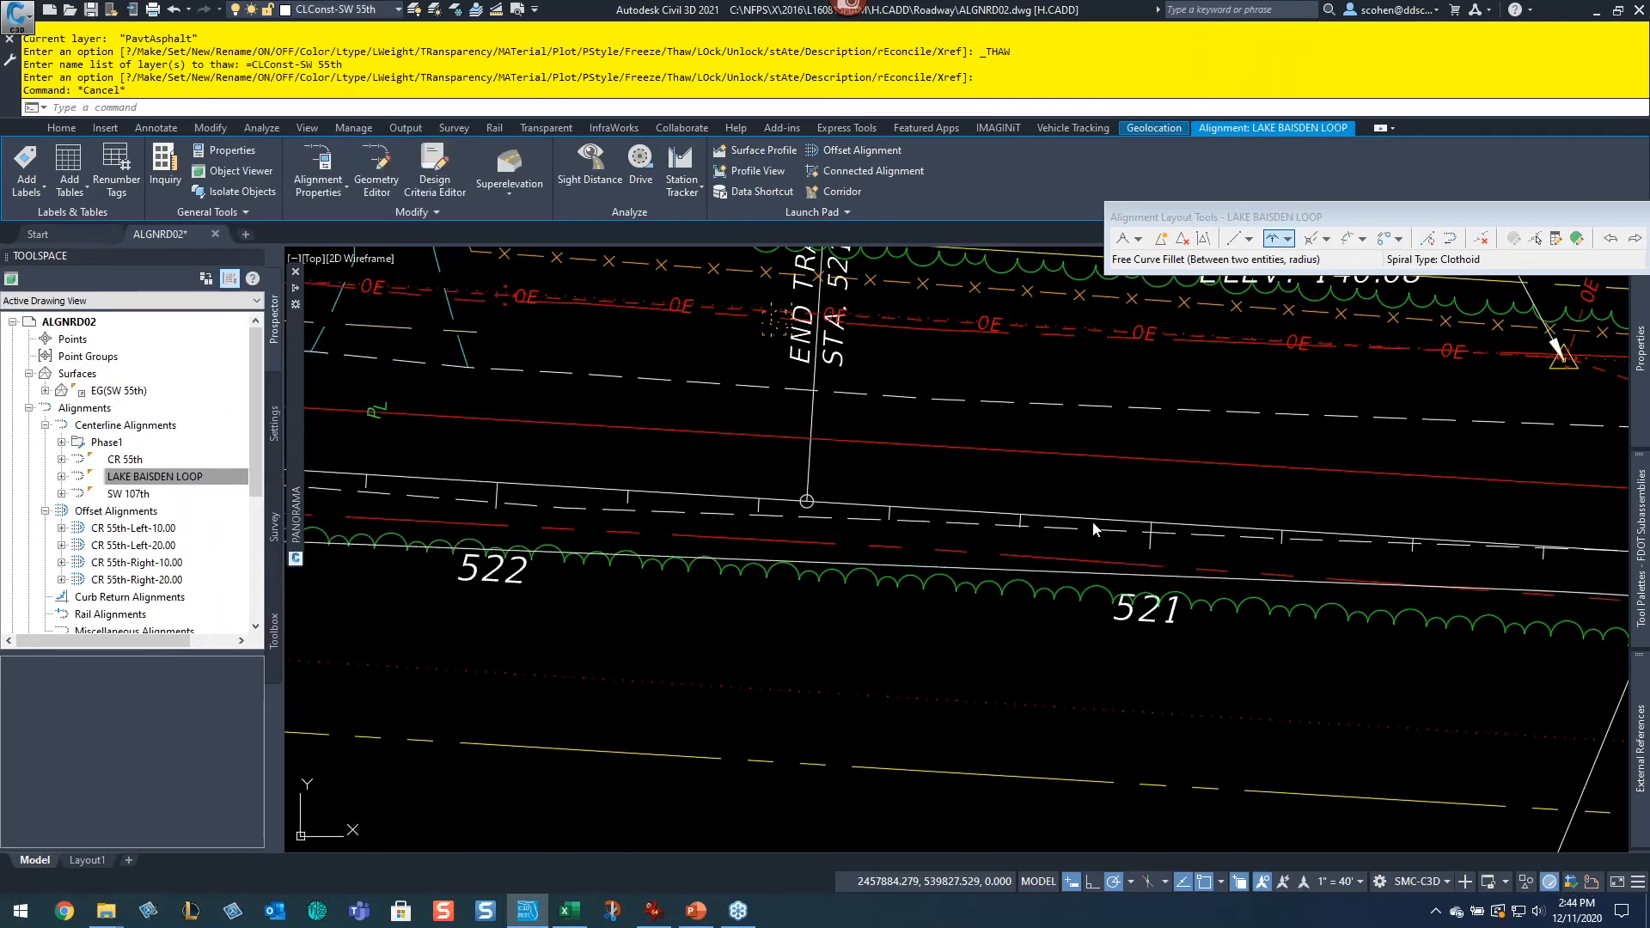
Step: Select the LAKE BAISDEN LOOP alignment in the drawing and open the Superelevation options
key(Escape)
click(1107, 475)
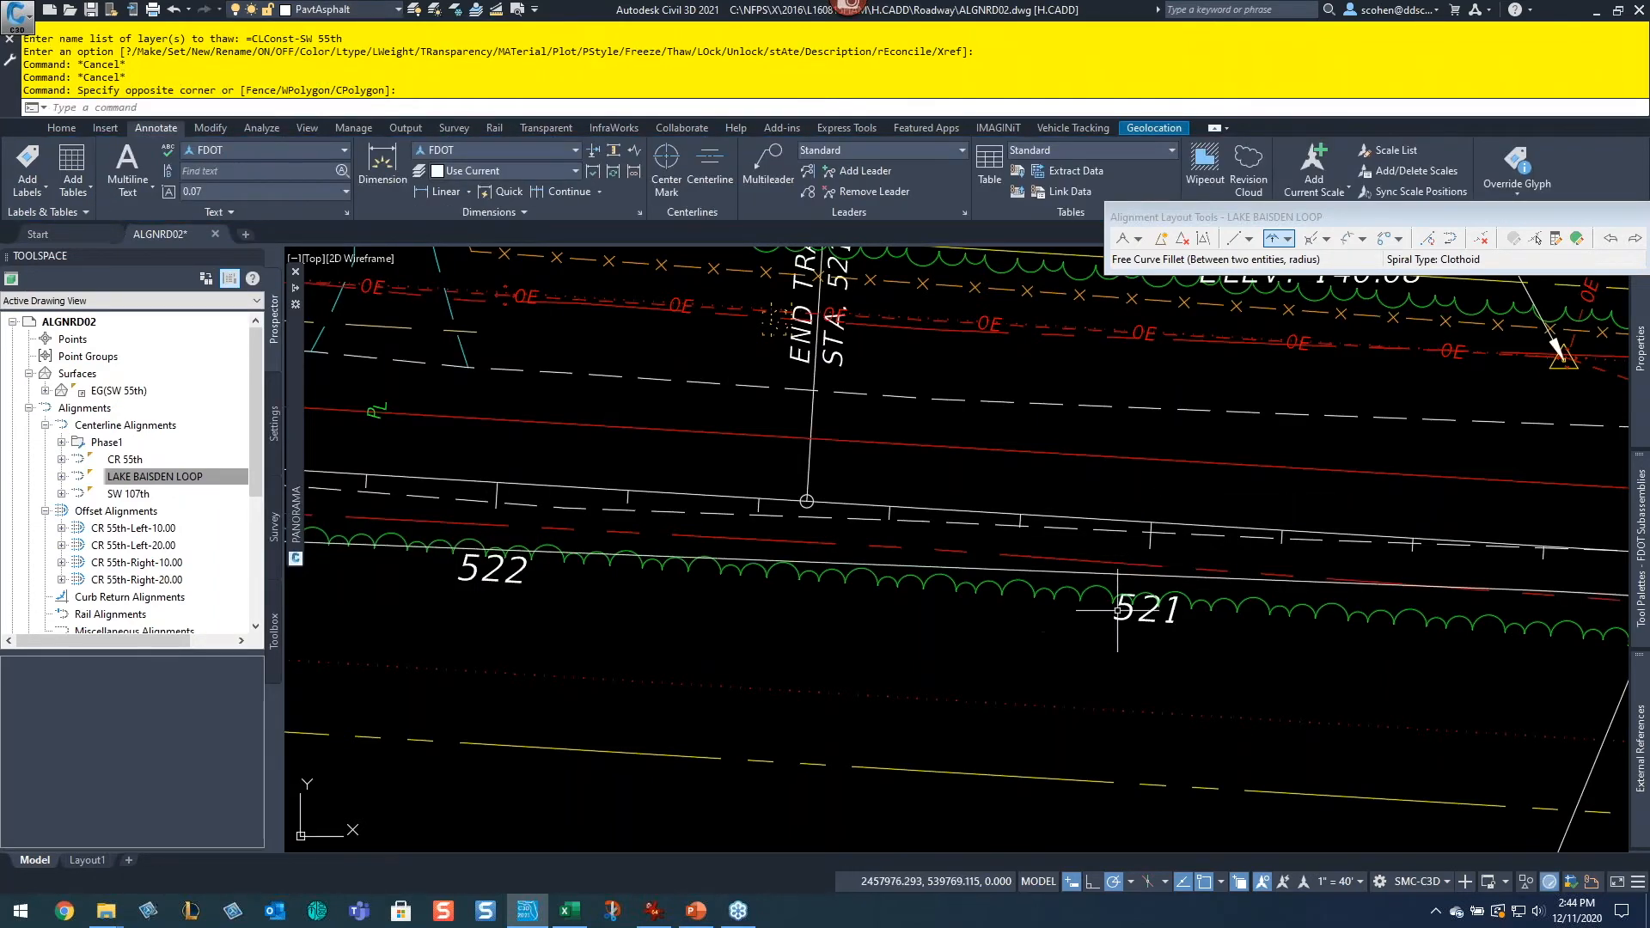
click(1081, 570)
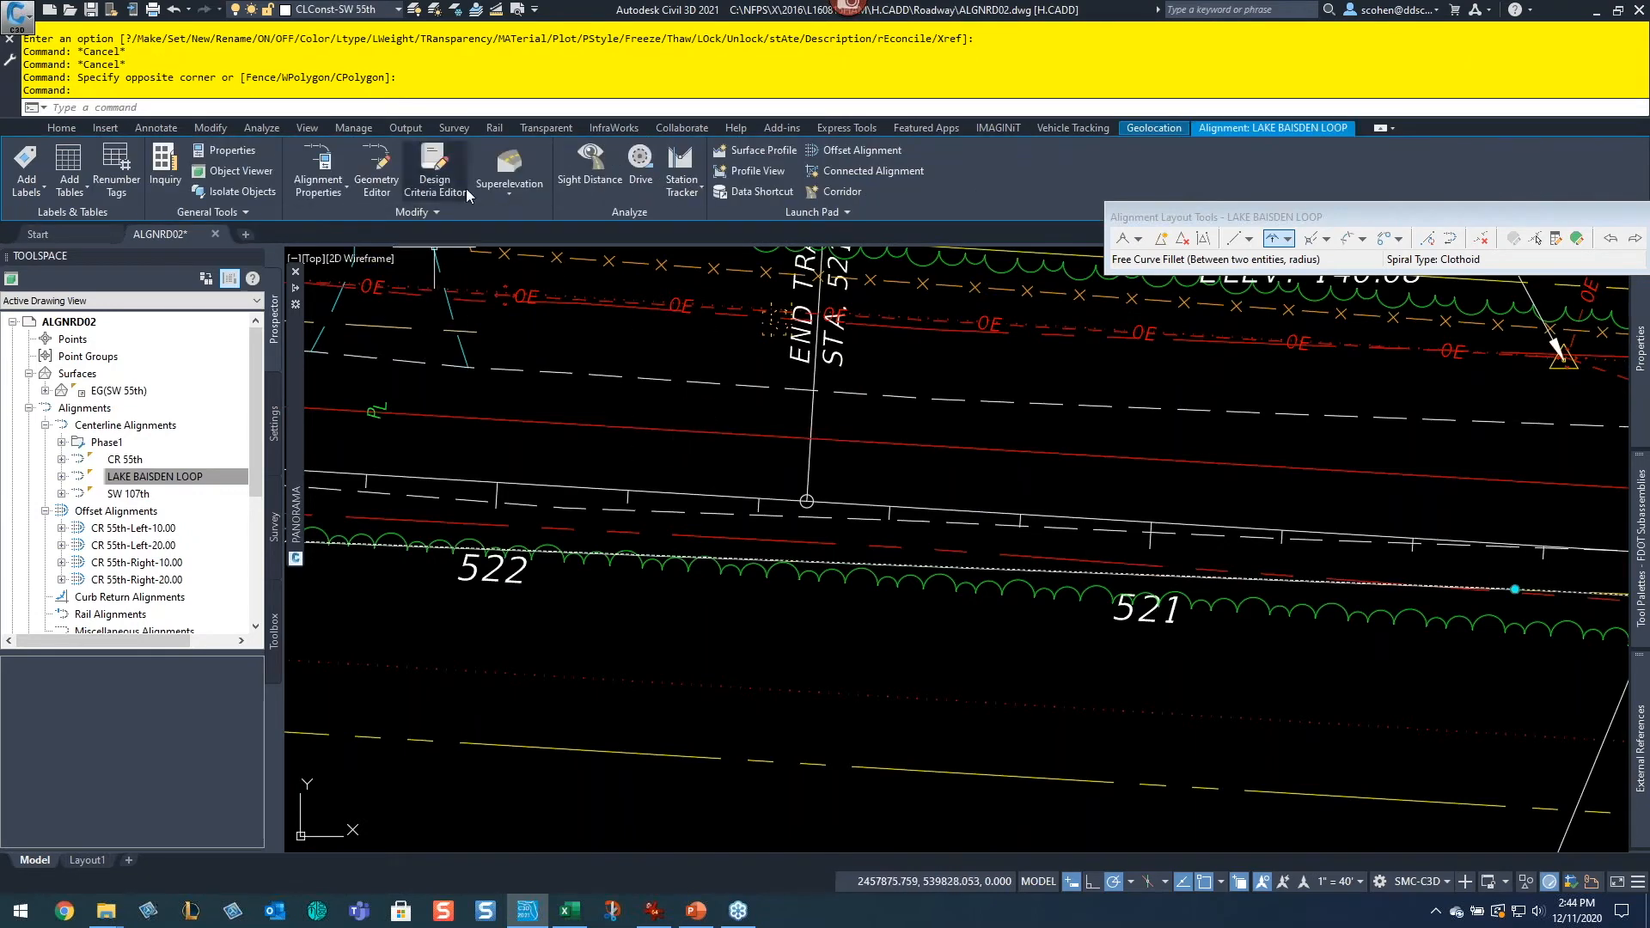
click(501, 170)
click(546, 246)
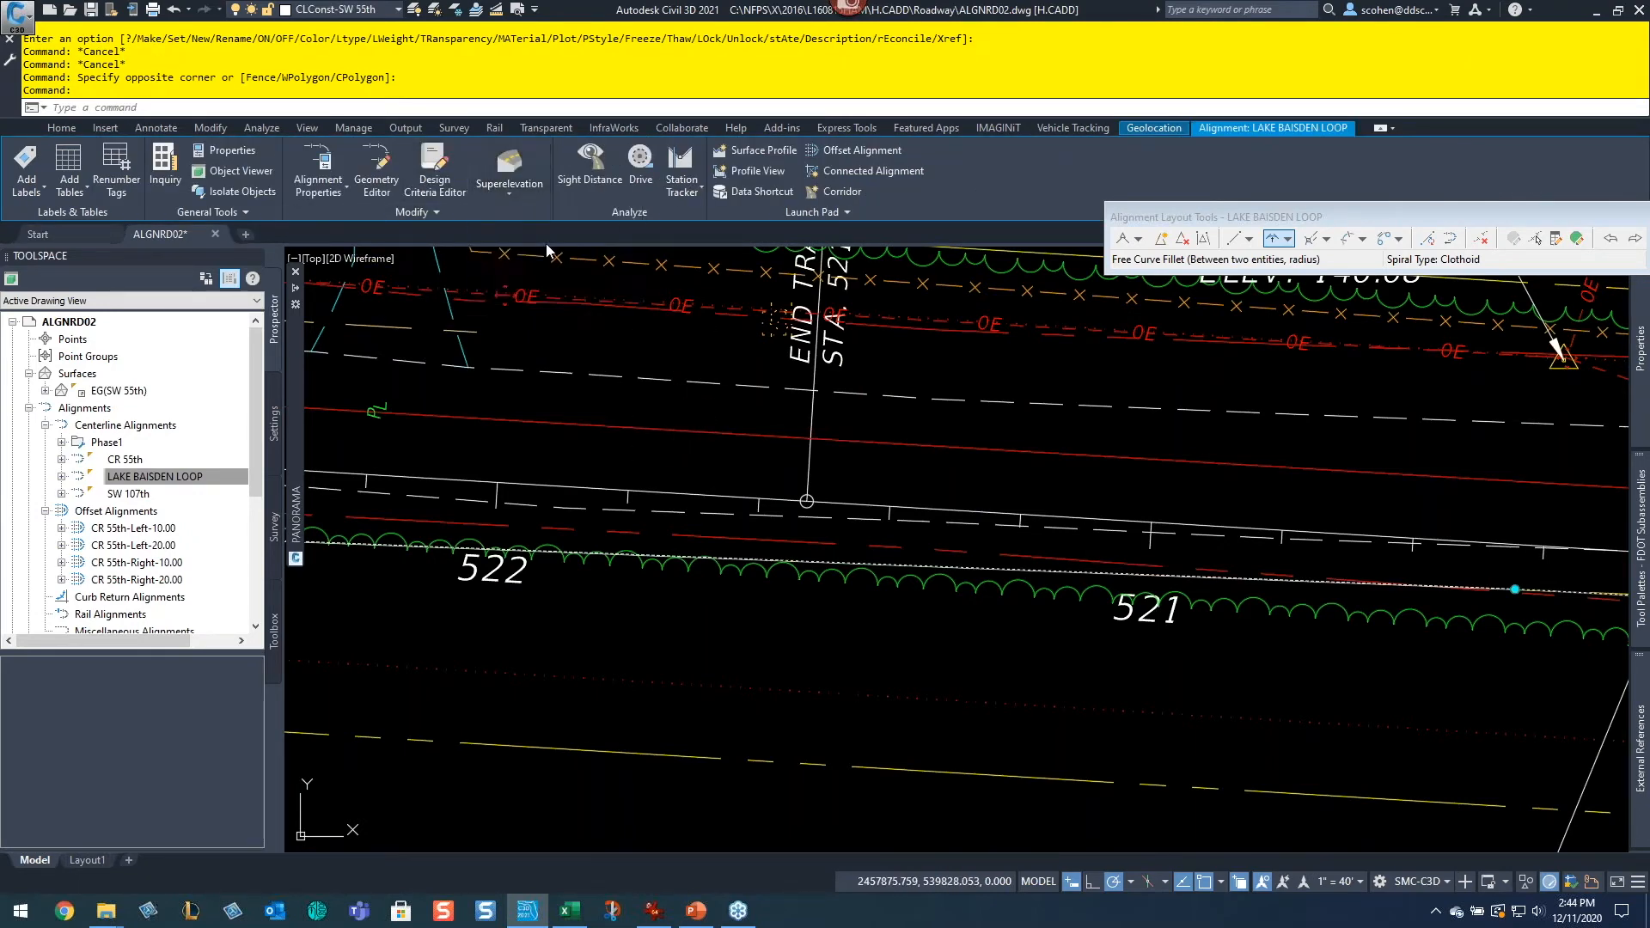
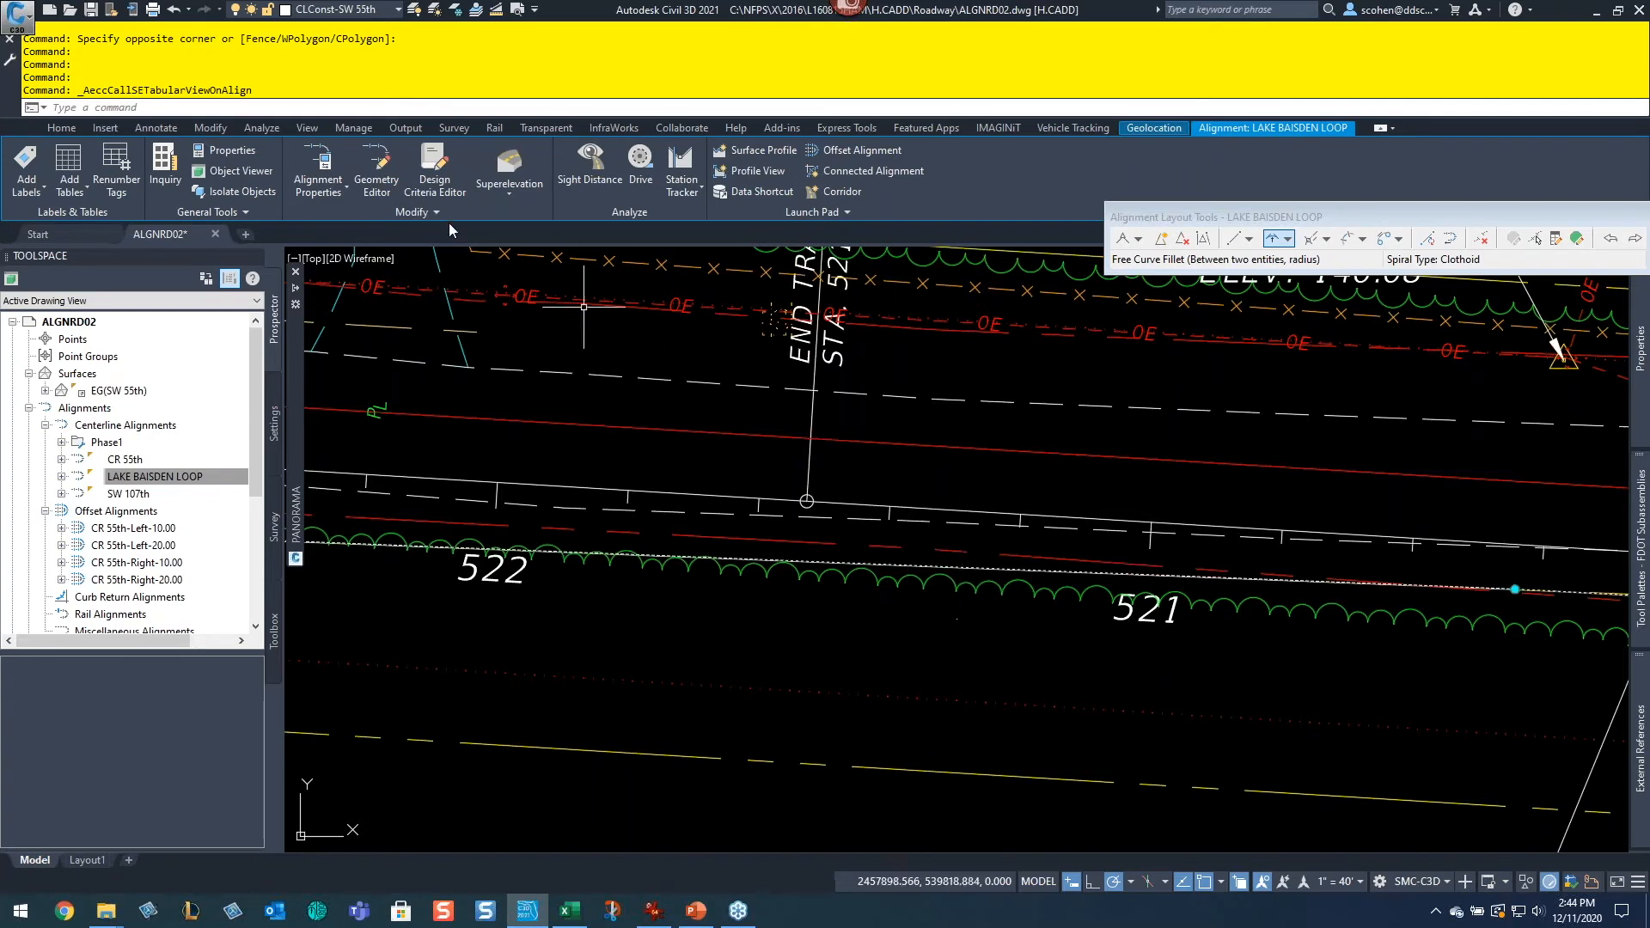
click(434, 167)
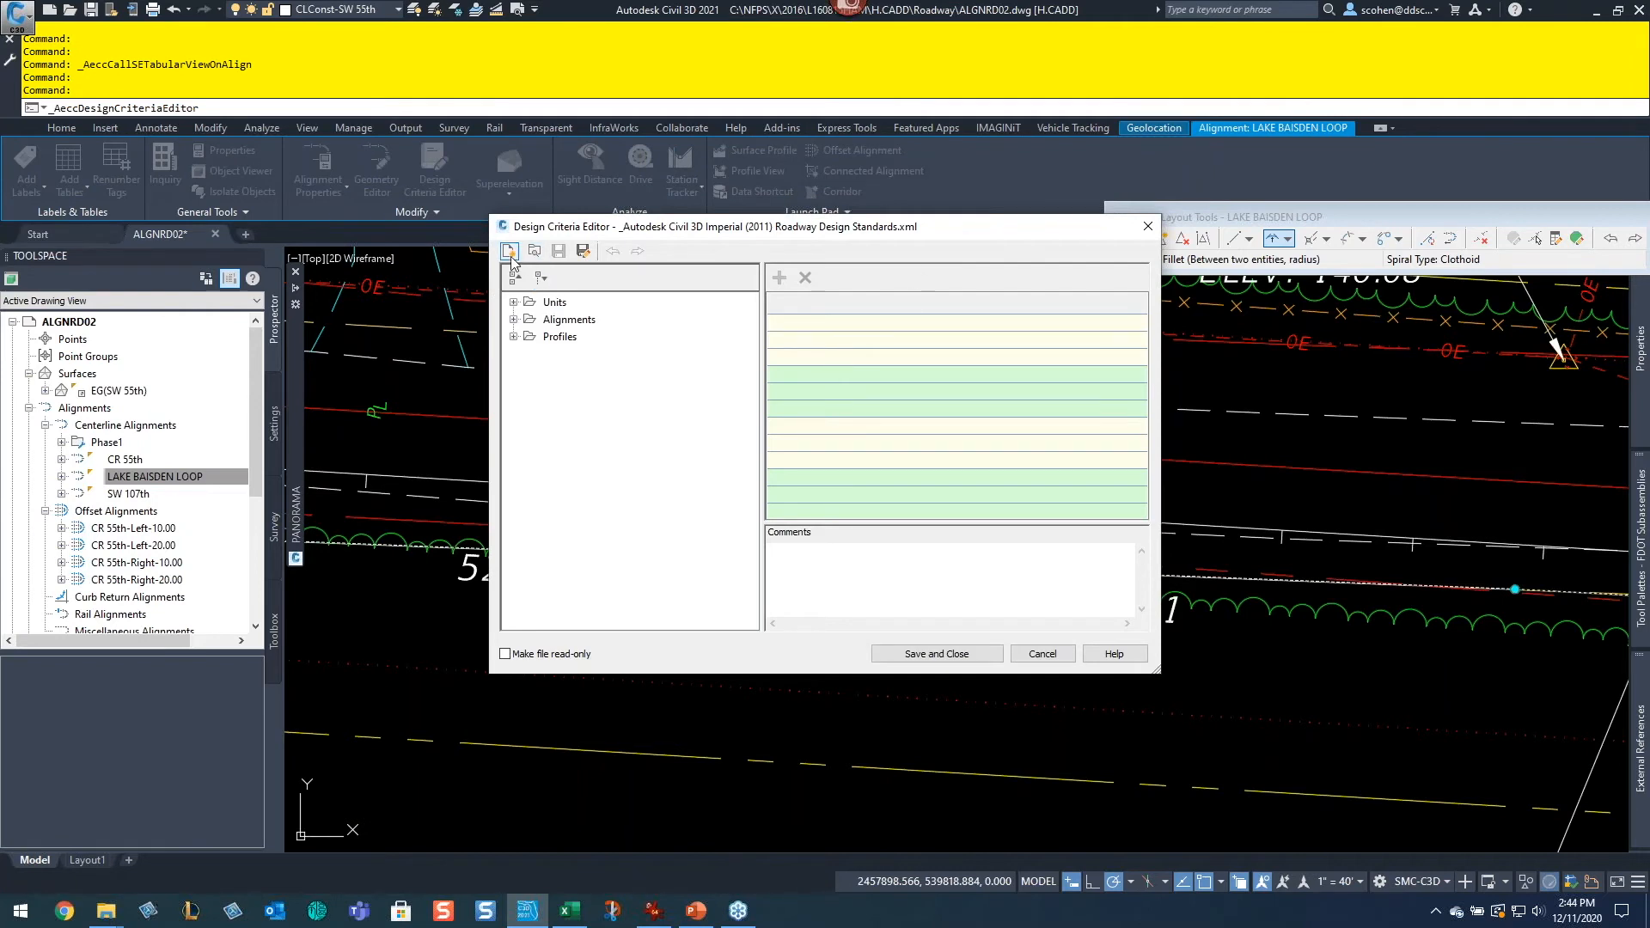
click(510, 250)
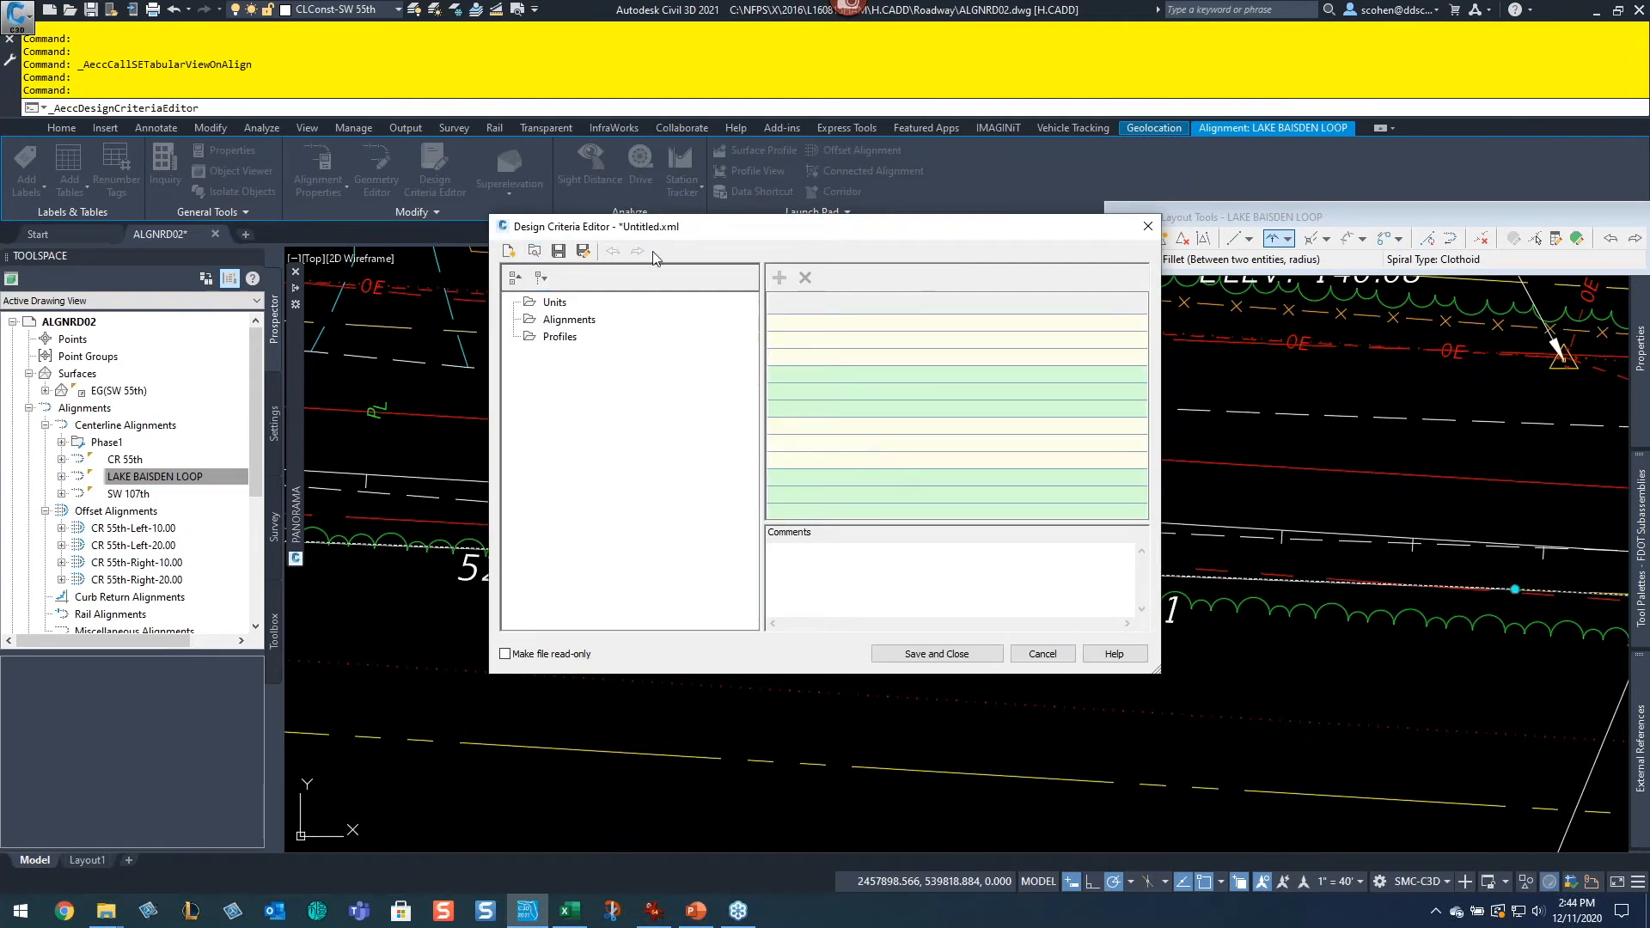
key(Escape)
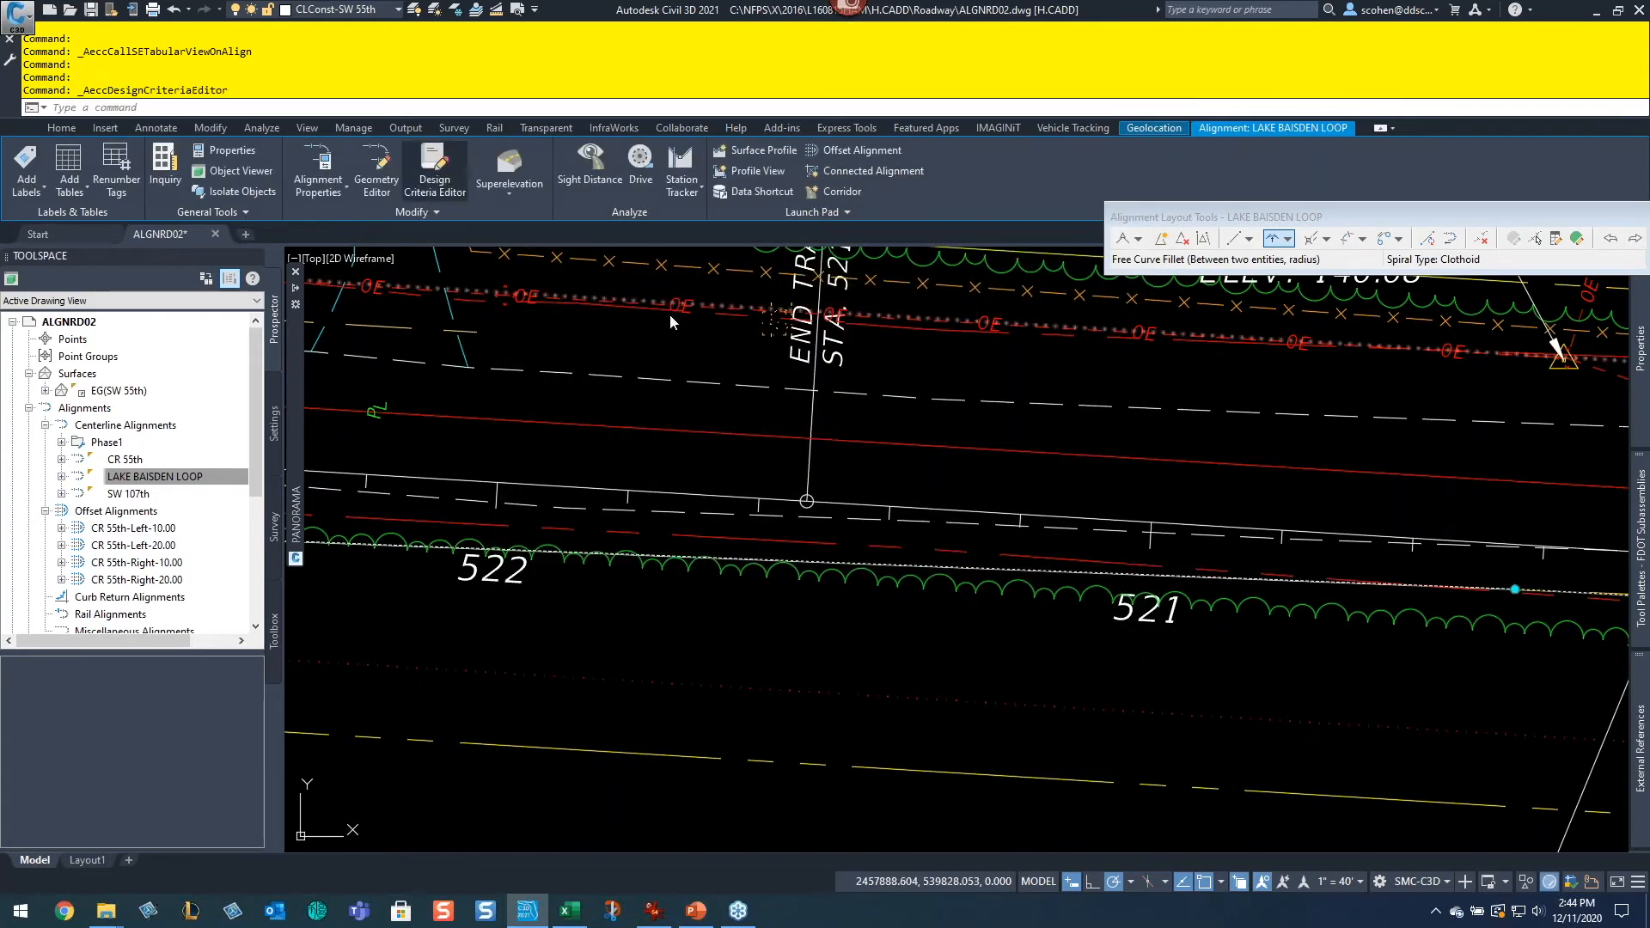
Step: Reopen the Design Criteria Editor and browse the ProgramData Autodesk C3D 2021 folders for a design criteria XML file
key(Return)
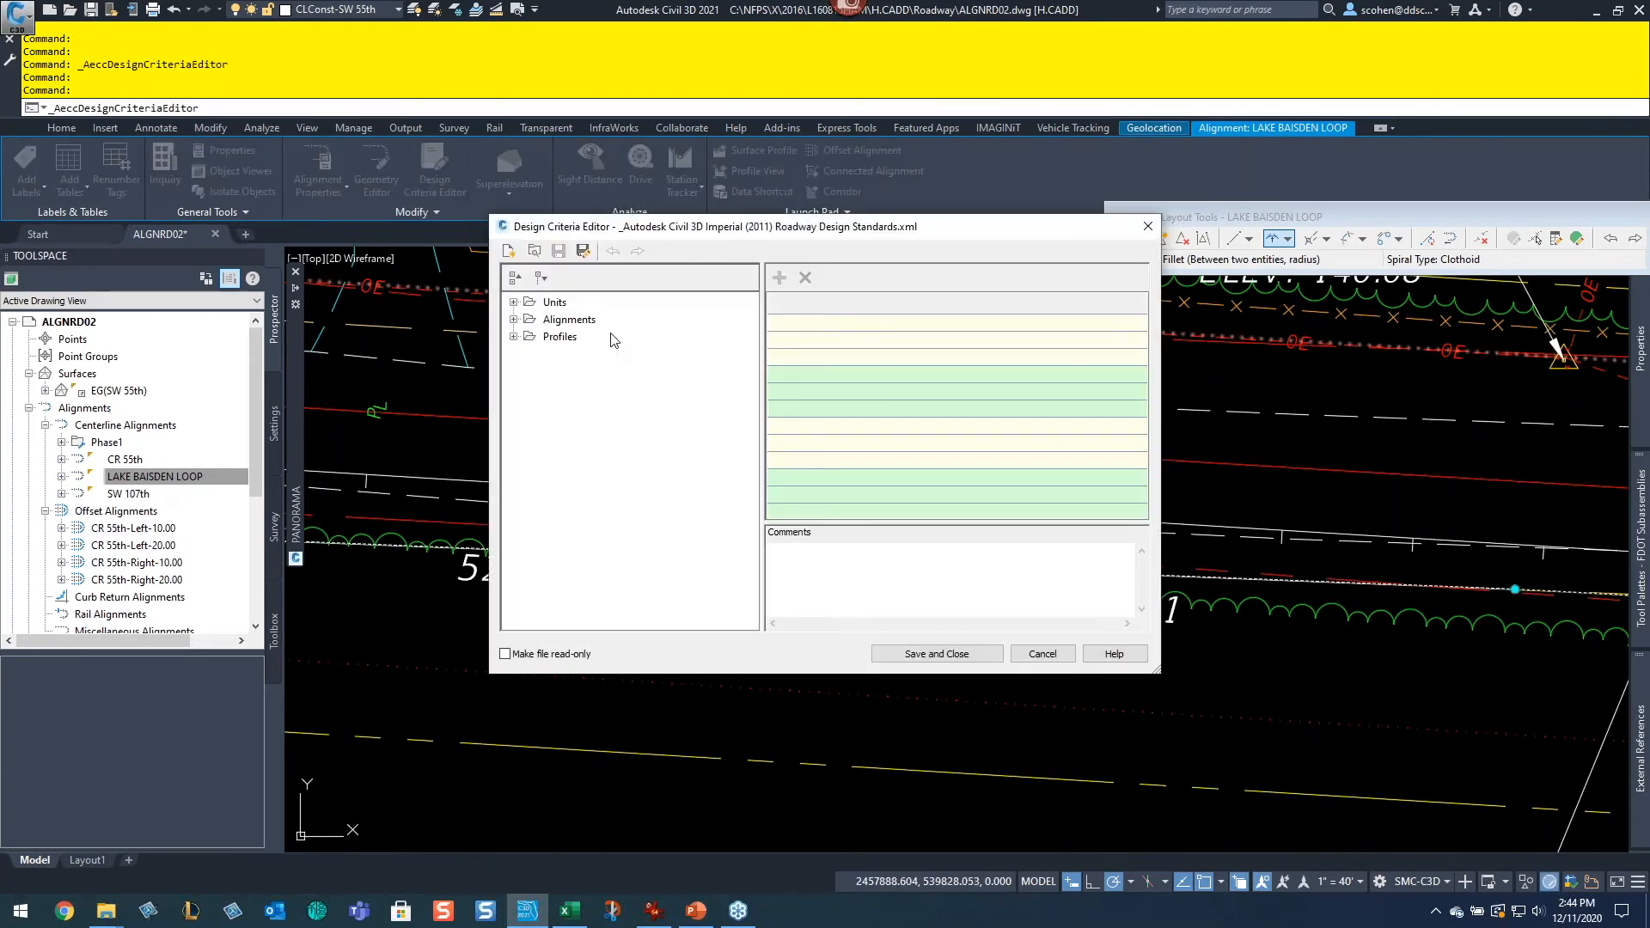
click(535, 251)
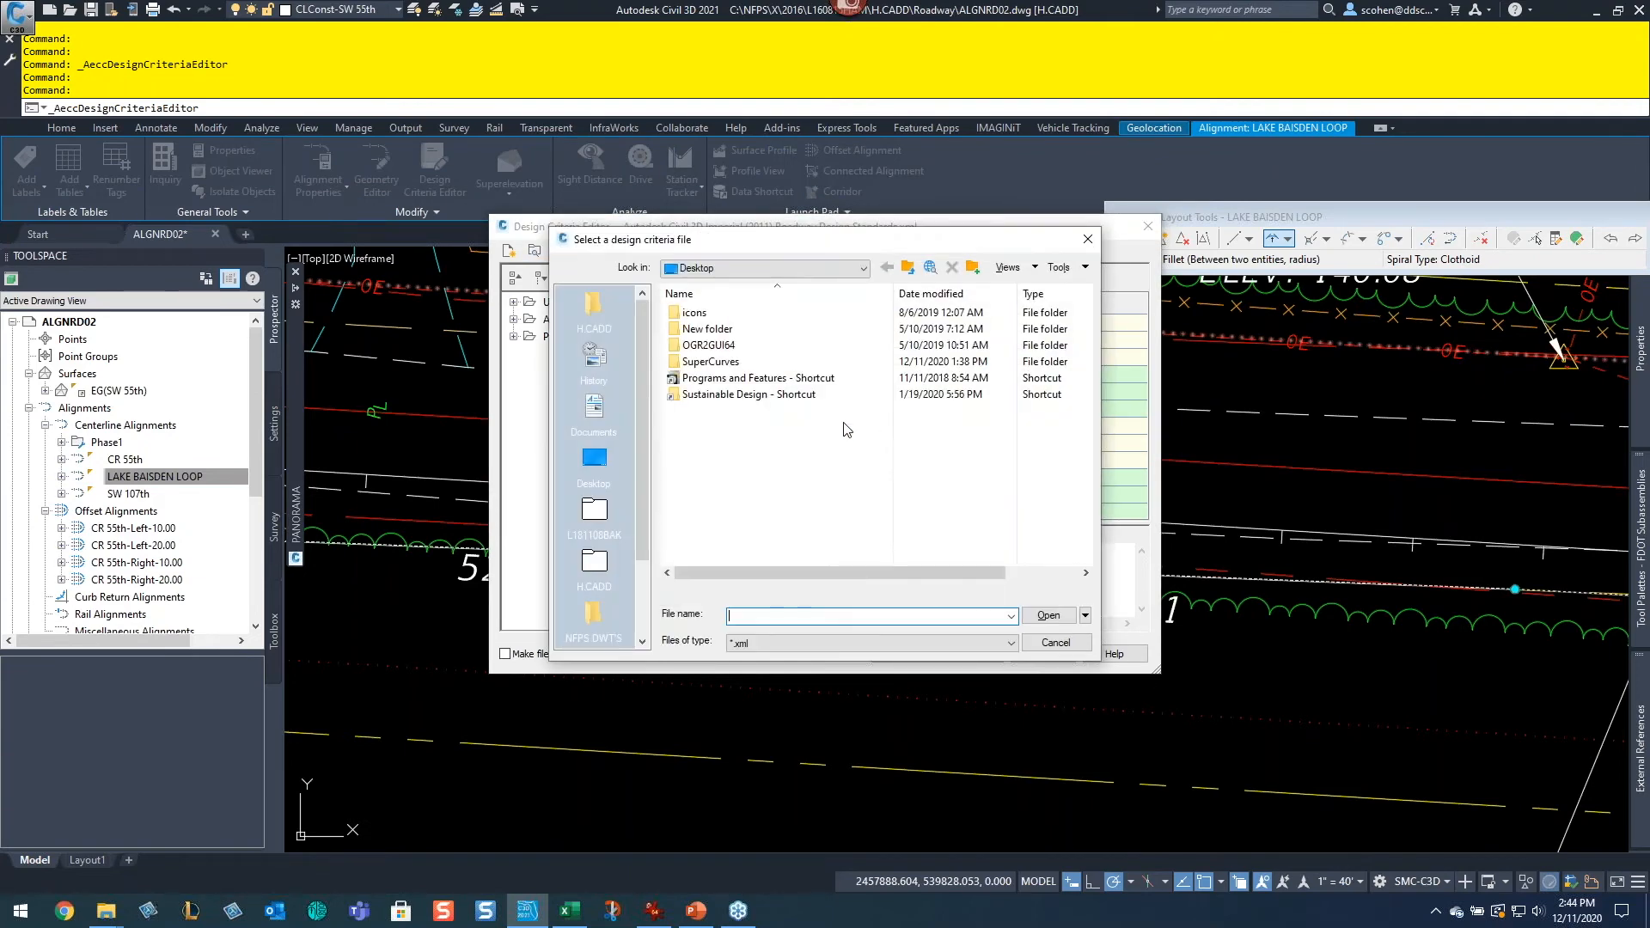
scroll(628, 404, down, 2)
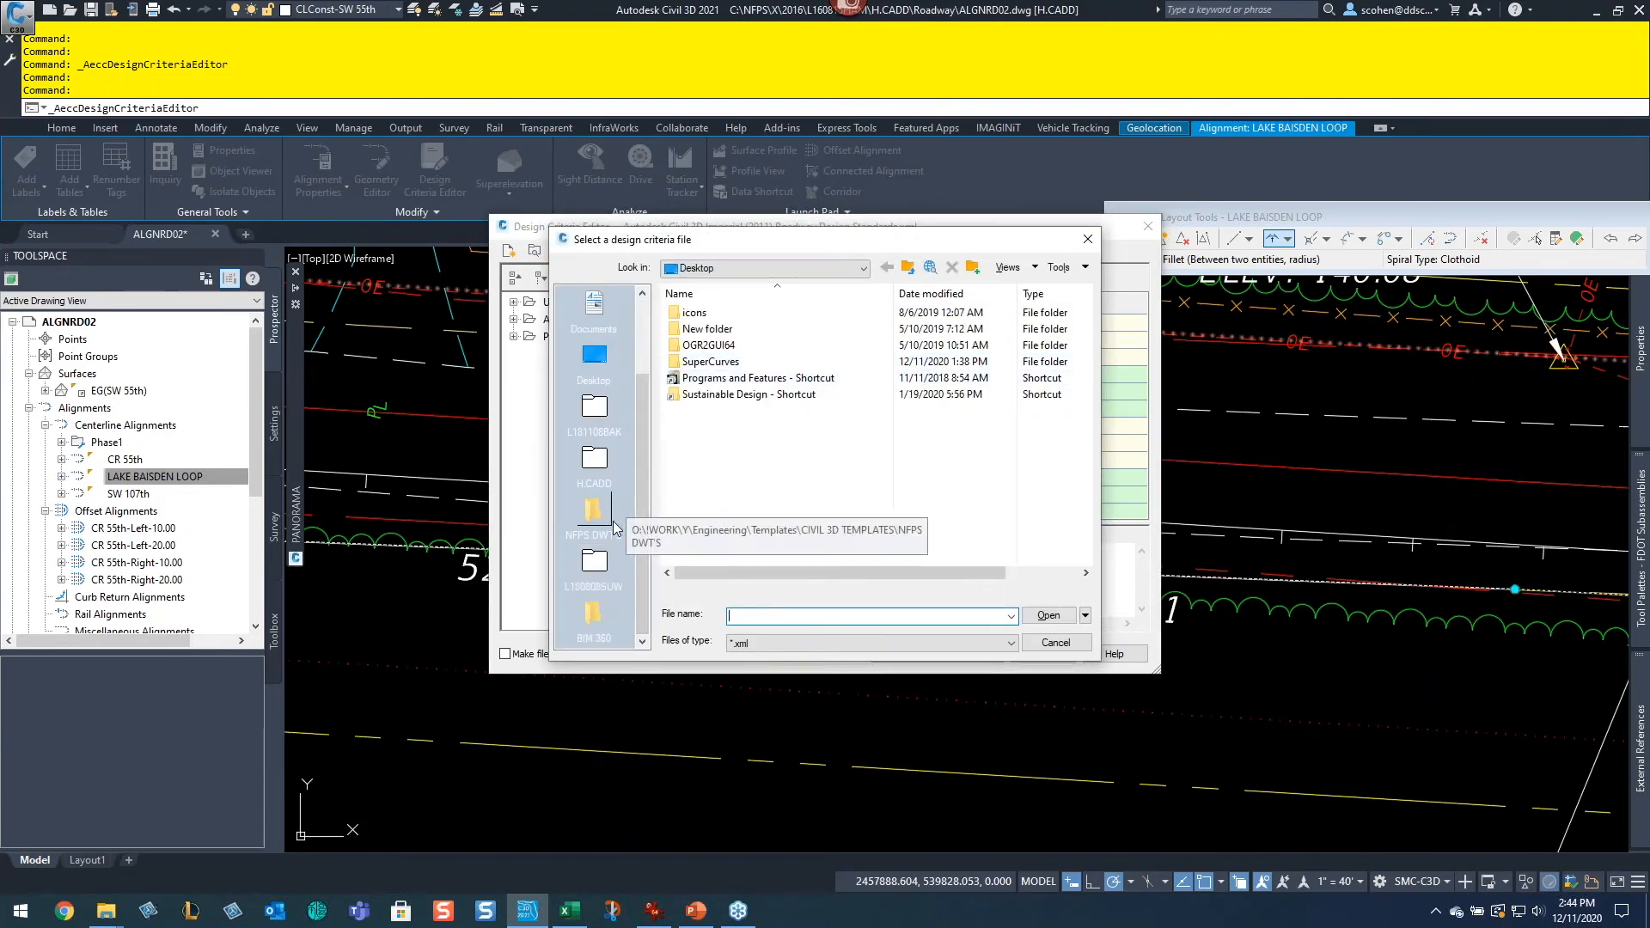
click(825, 268)
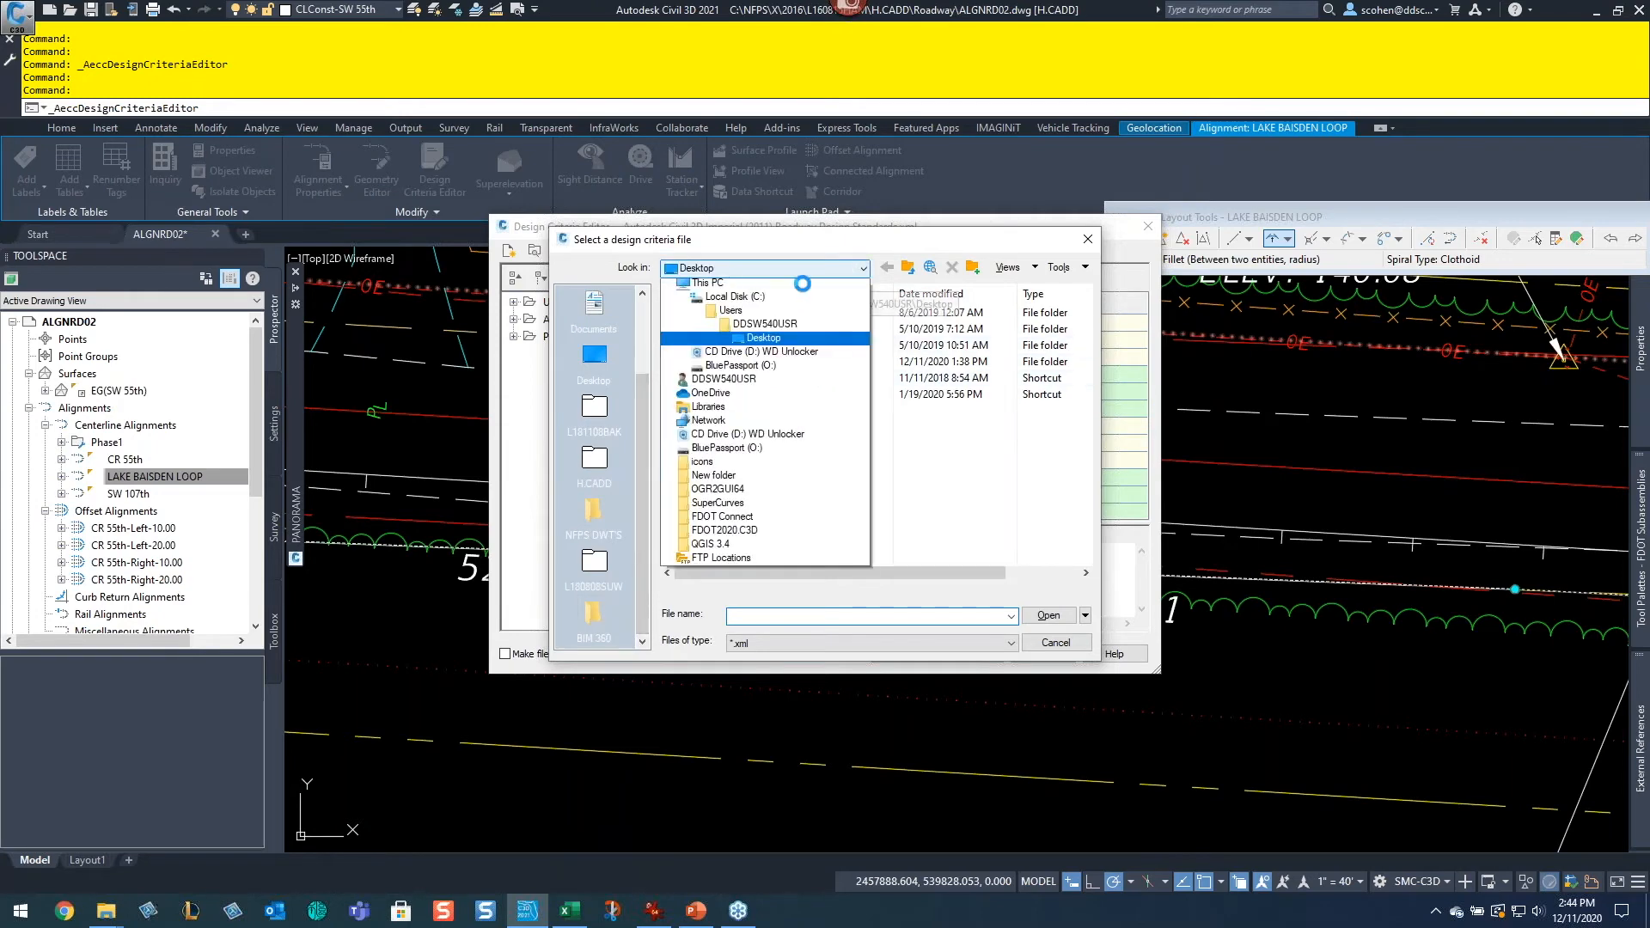
click(817, 313)
scroll(744, 504, down, 3)
scroll(744, 505, down, 1)
click(723, 461)
double_click(725, 461)
scroll(780, 423, down, 3)
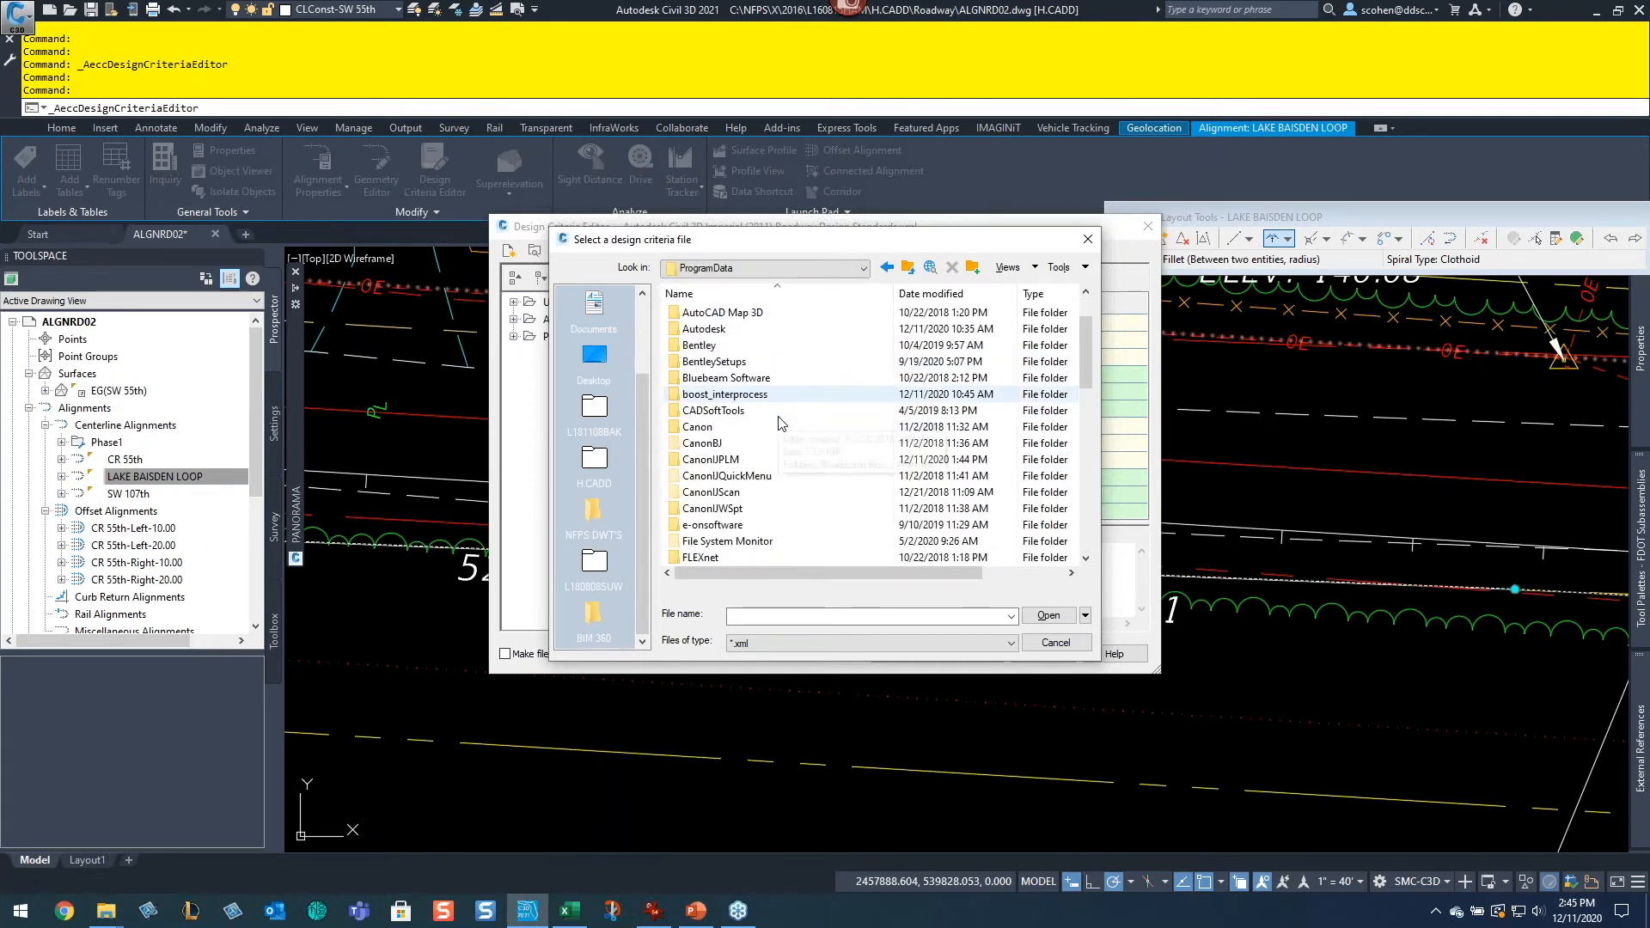
scroll(781, 423, up, 2)
click(734, 348)
double_click(735, 348)
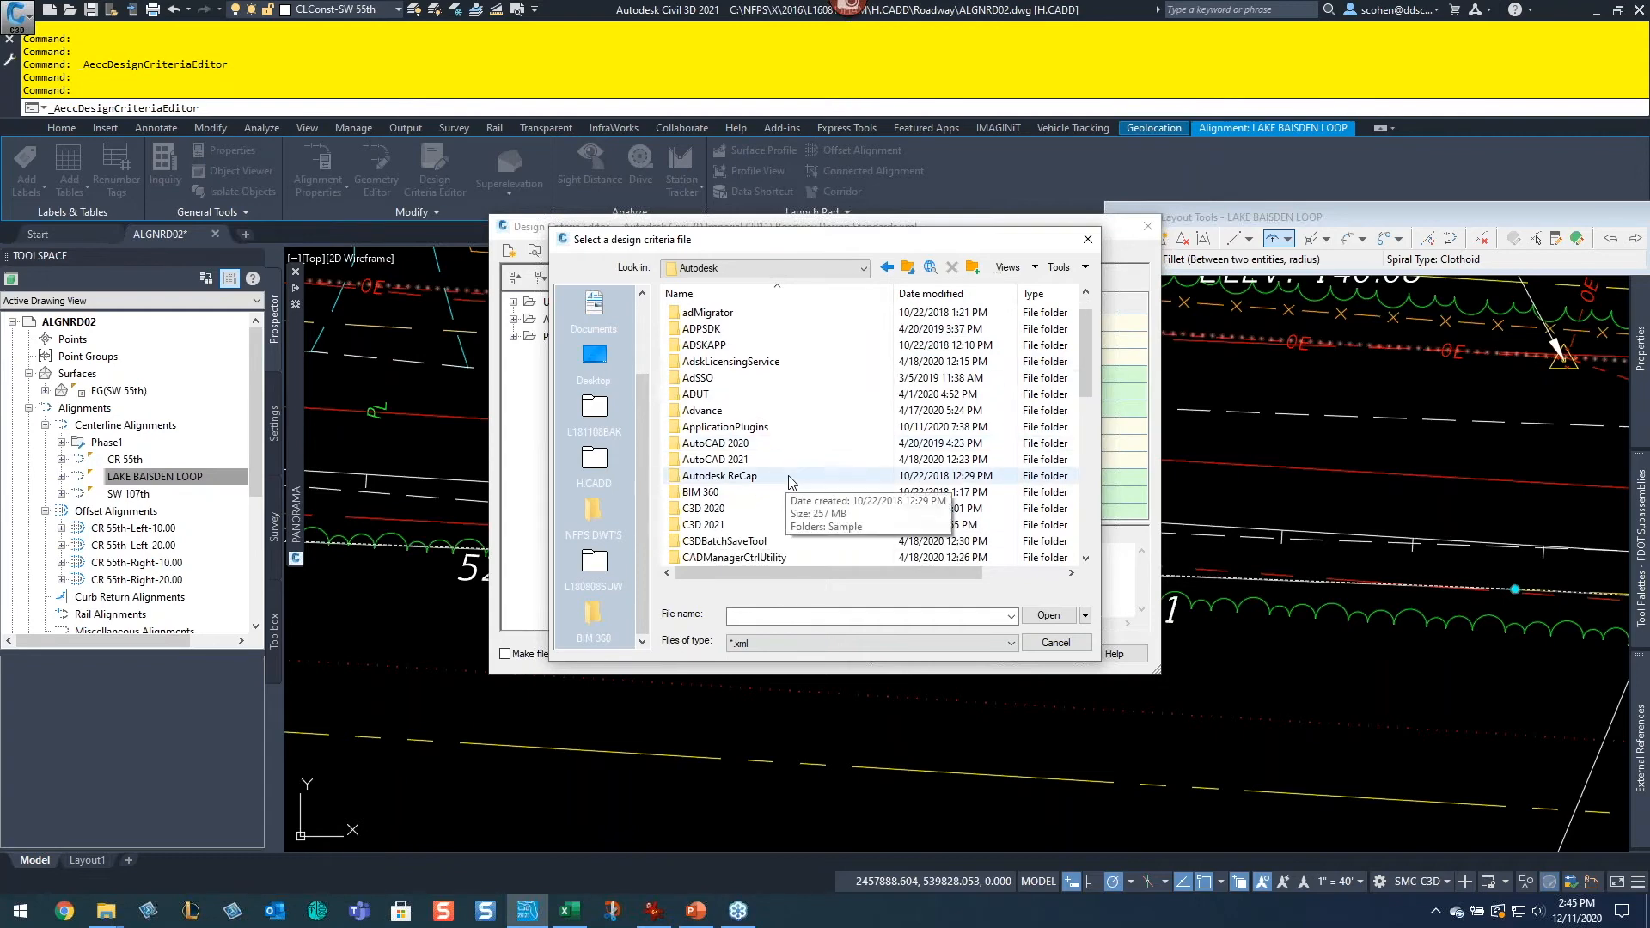
scroll(790, 482, down, 2)
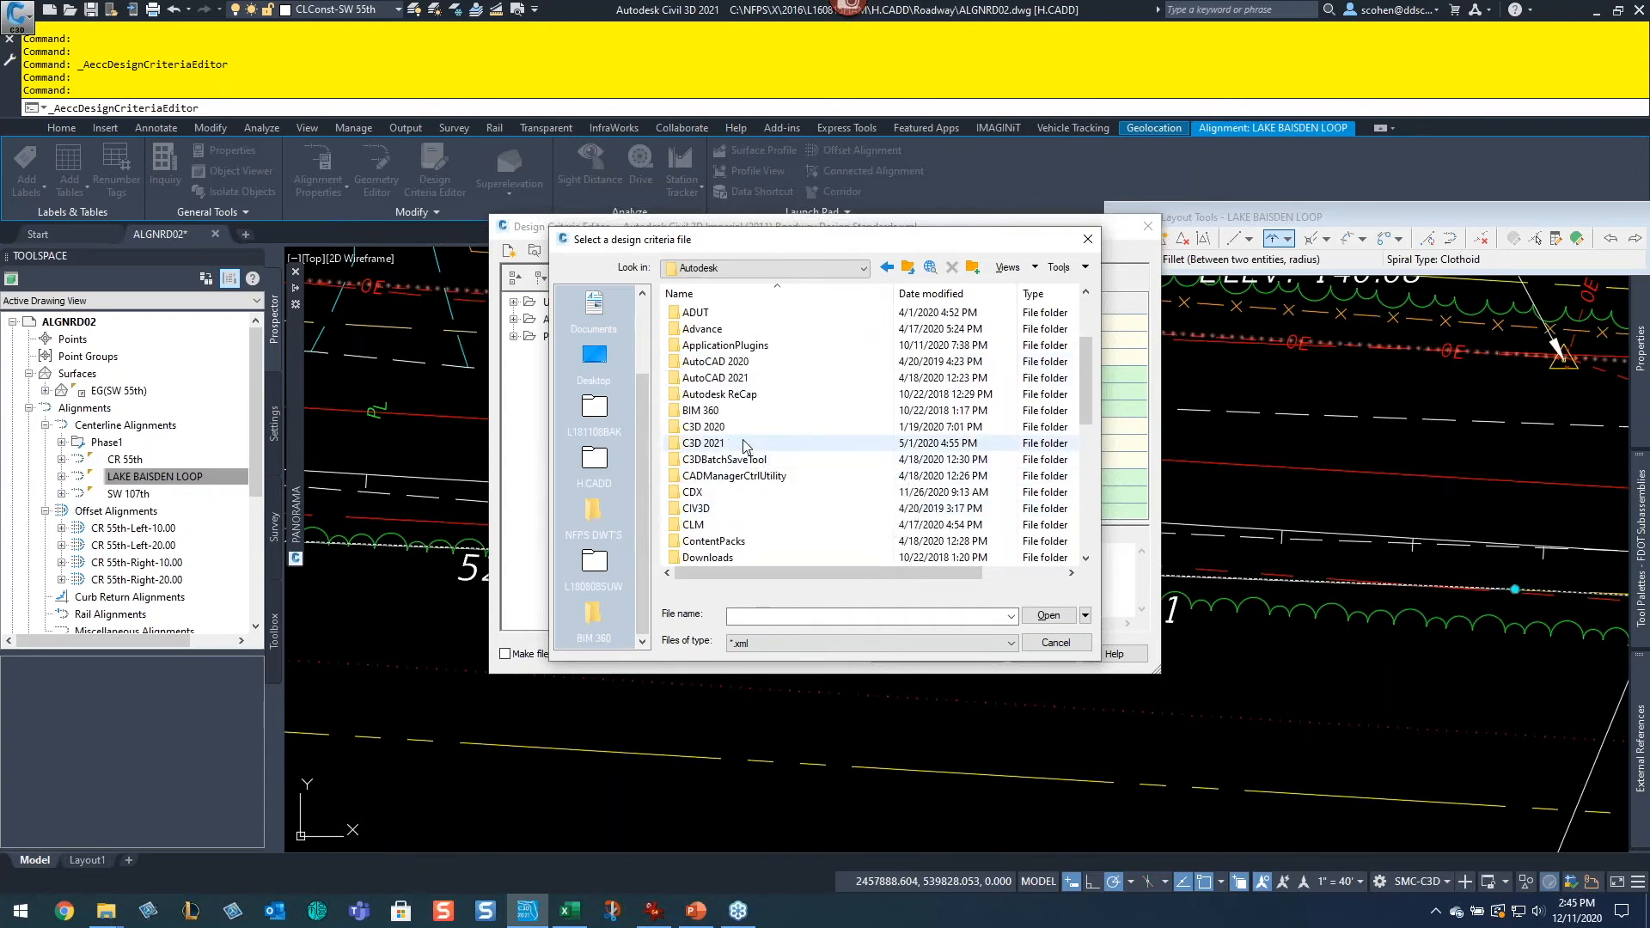
double_click(747, 425)
double_click(710, 403)
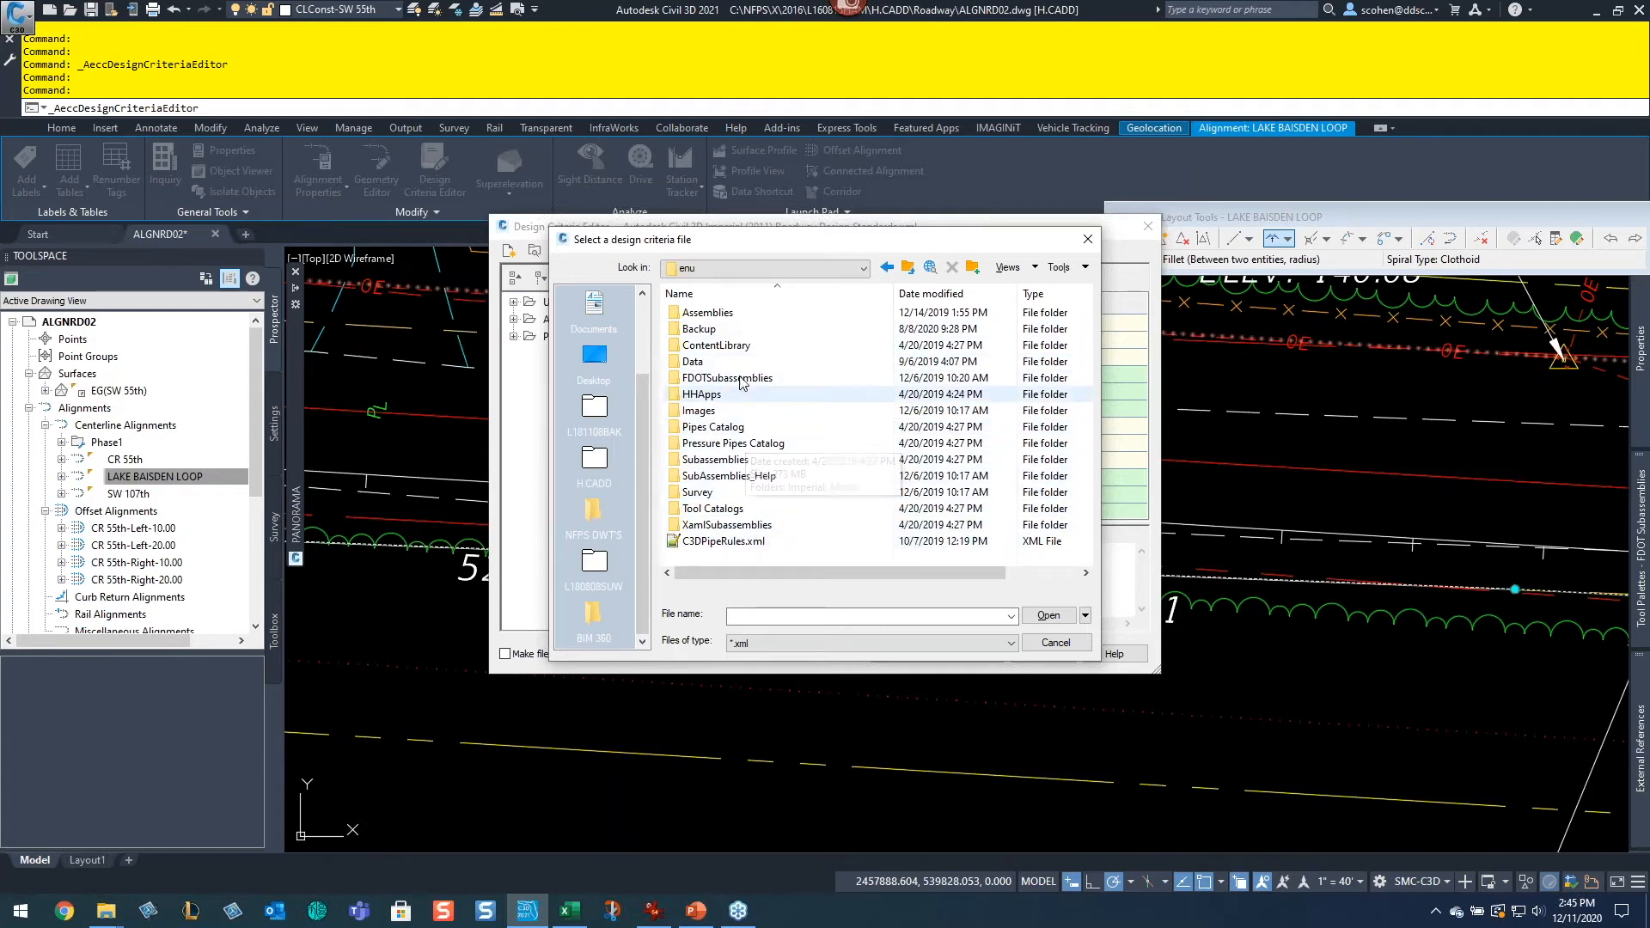
click(907, 267)
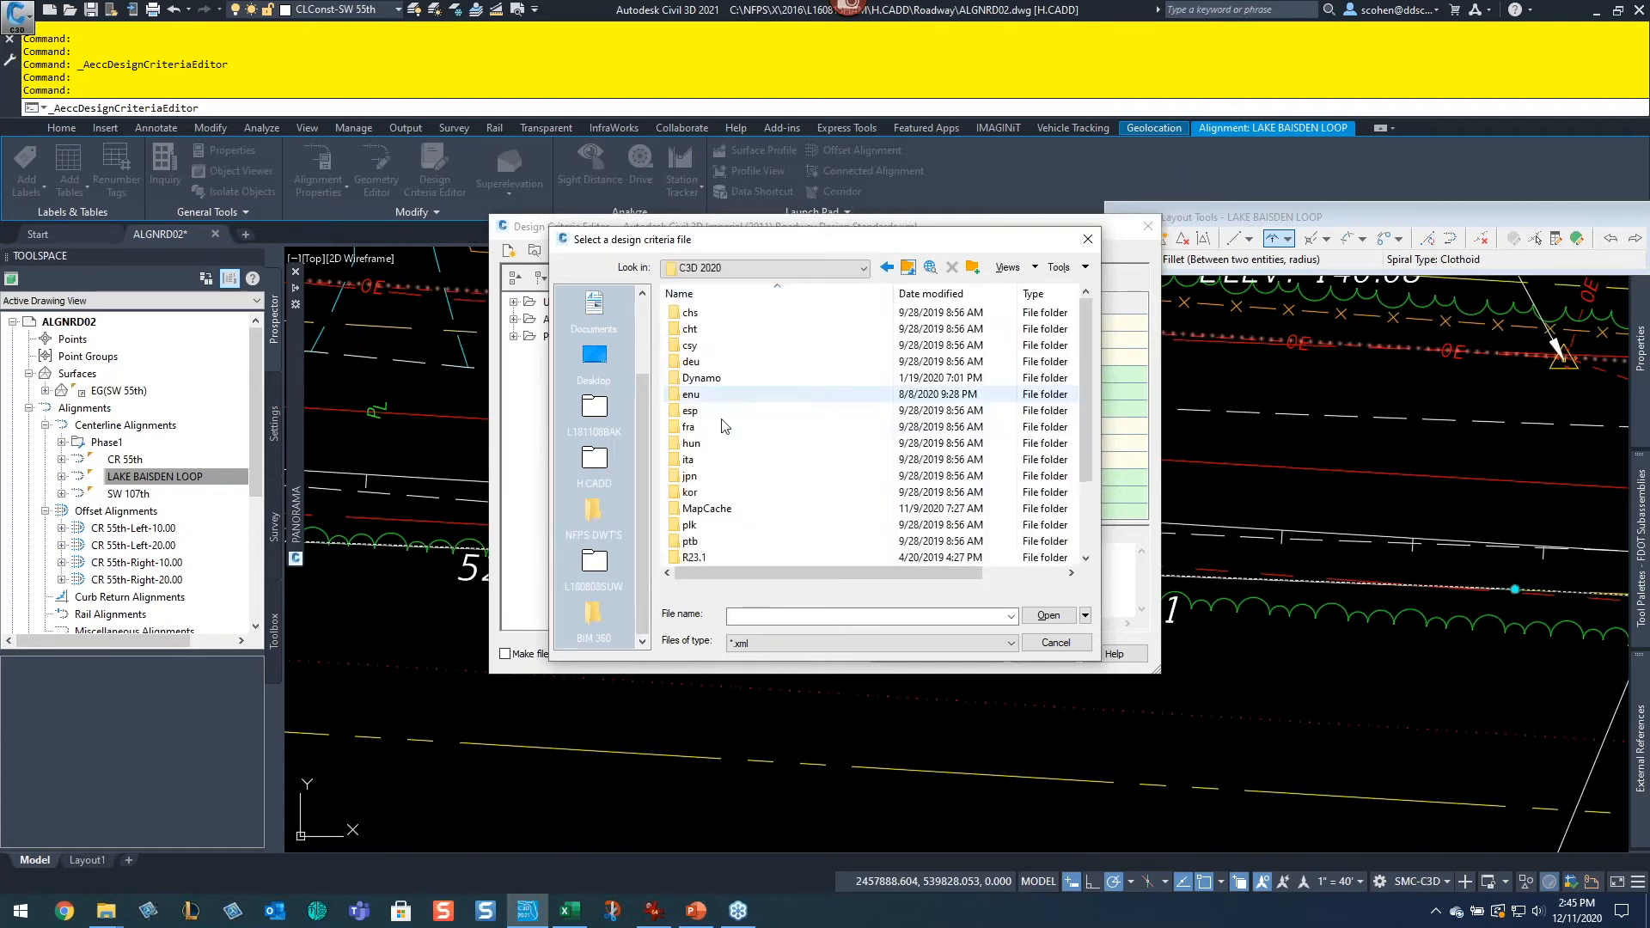
click(908, 267)
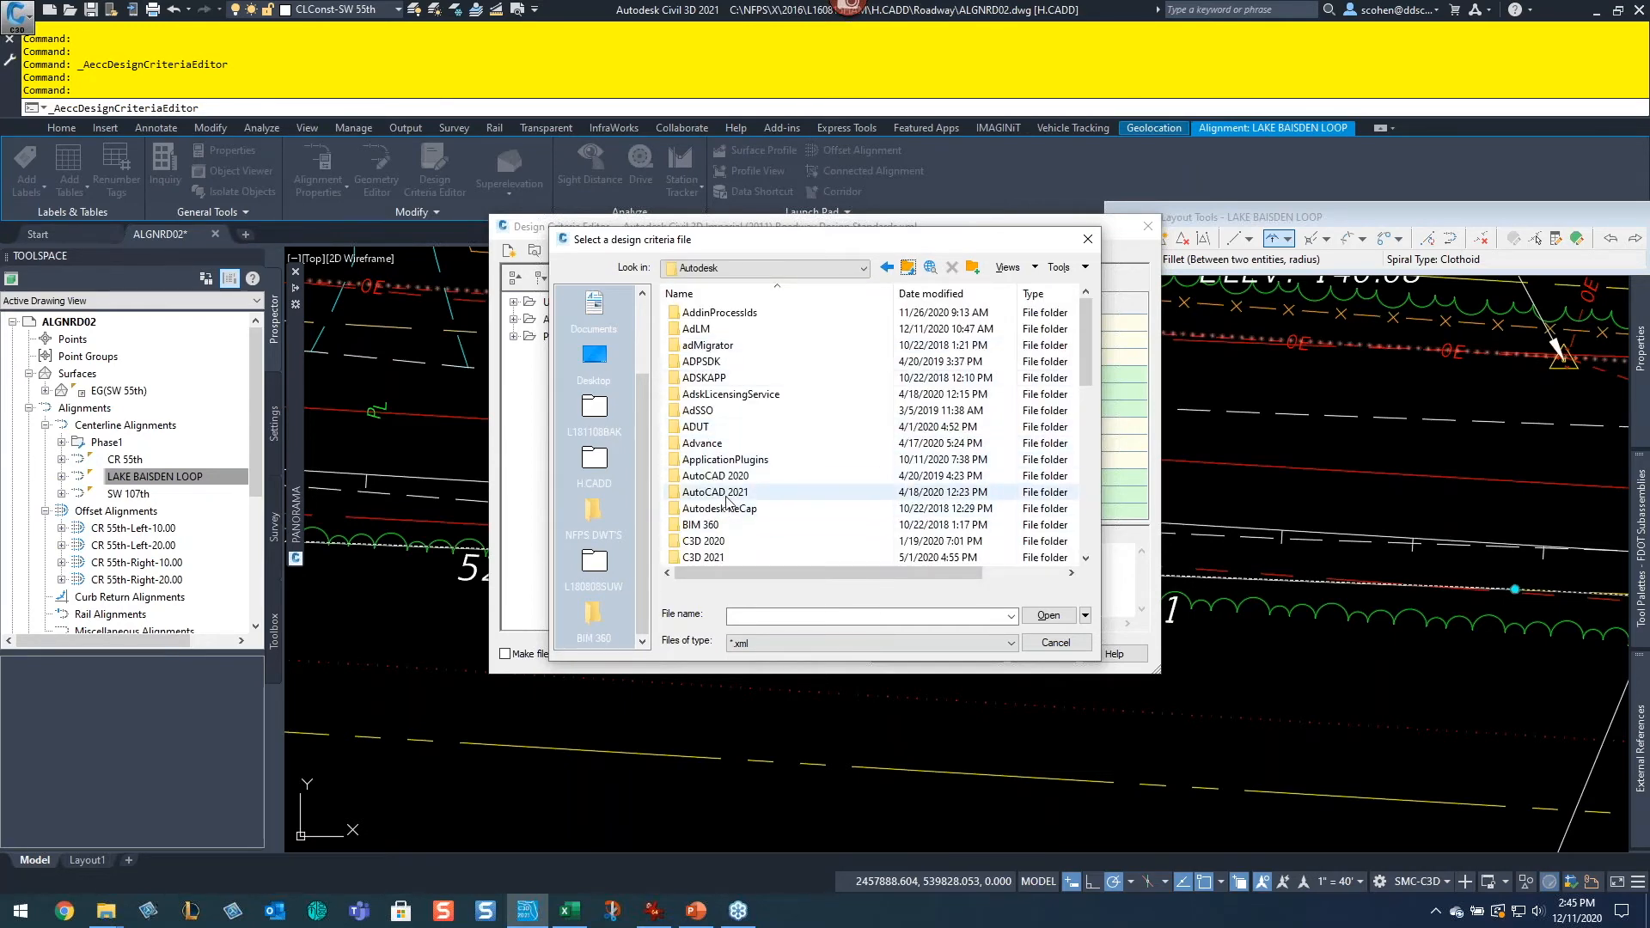
click(714, 561)
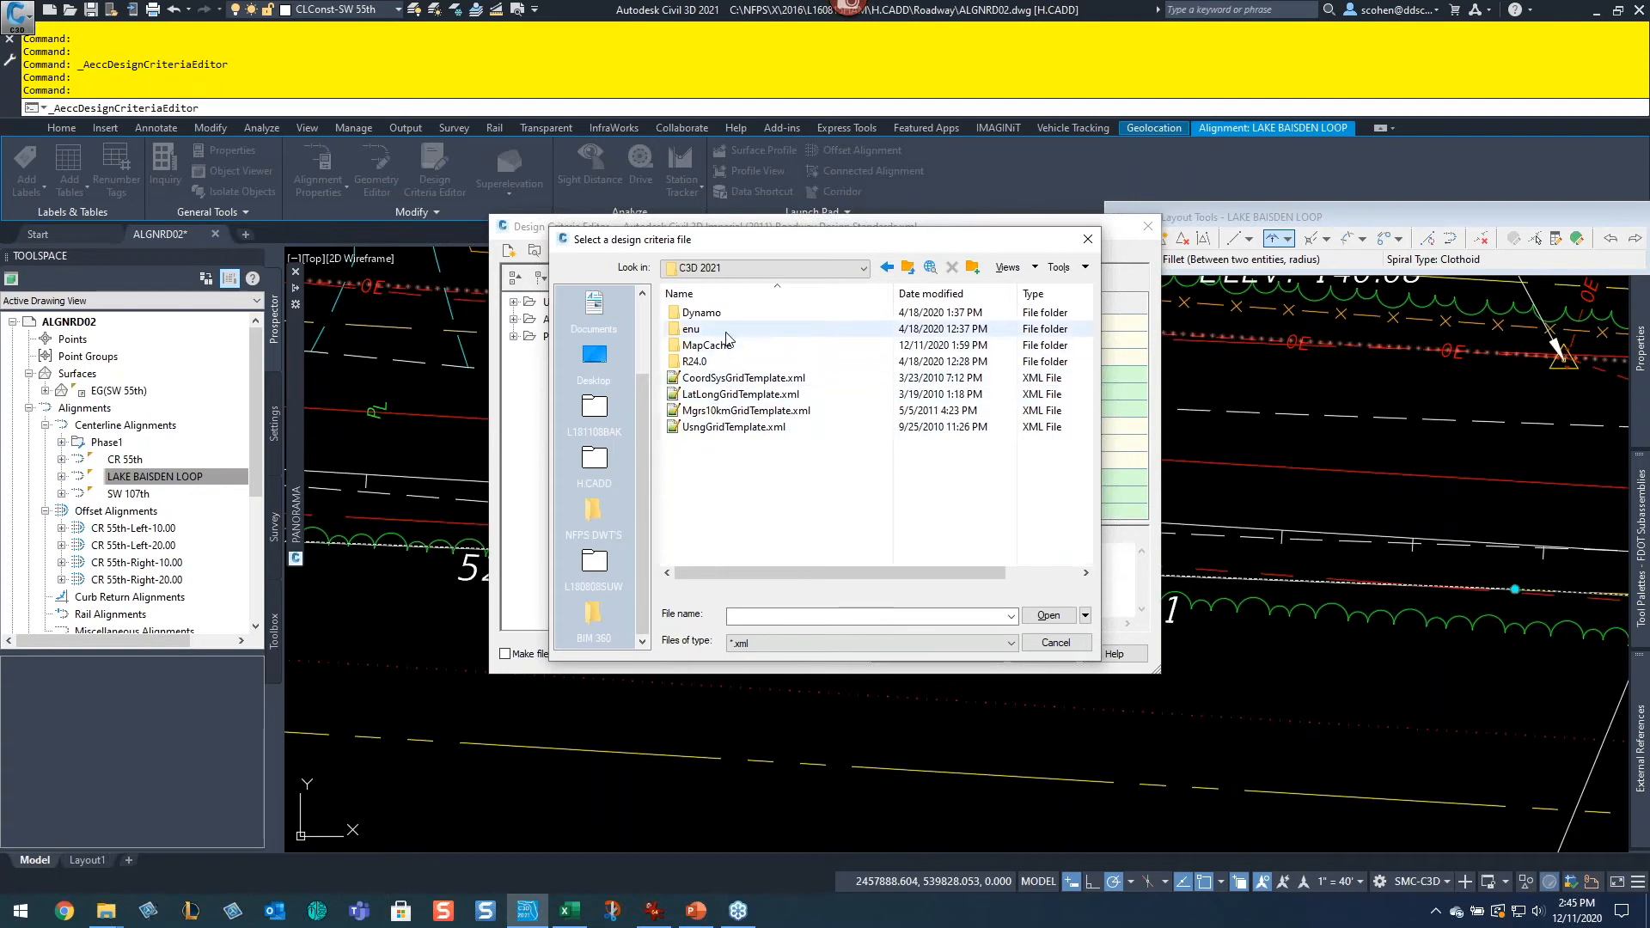
double_click(726, 332)
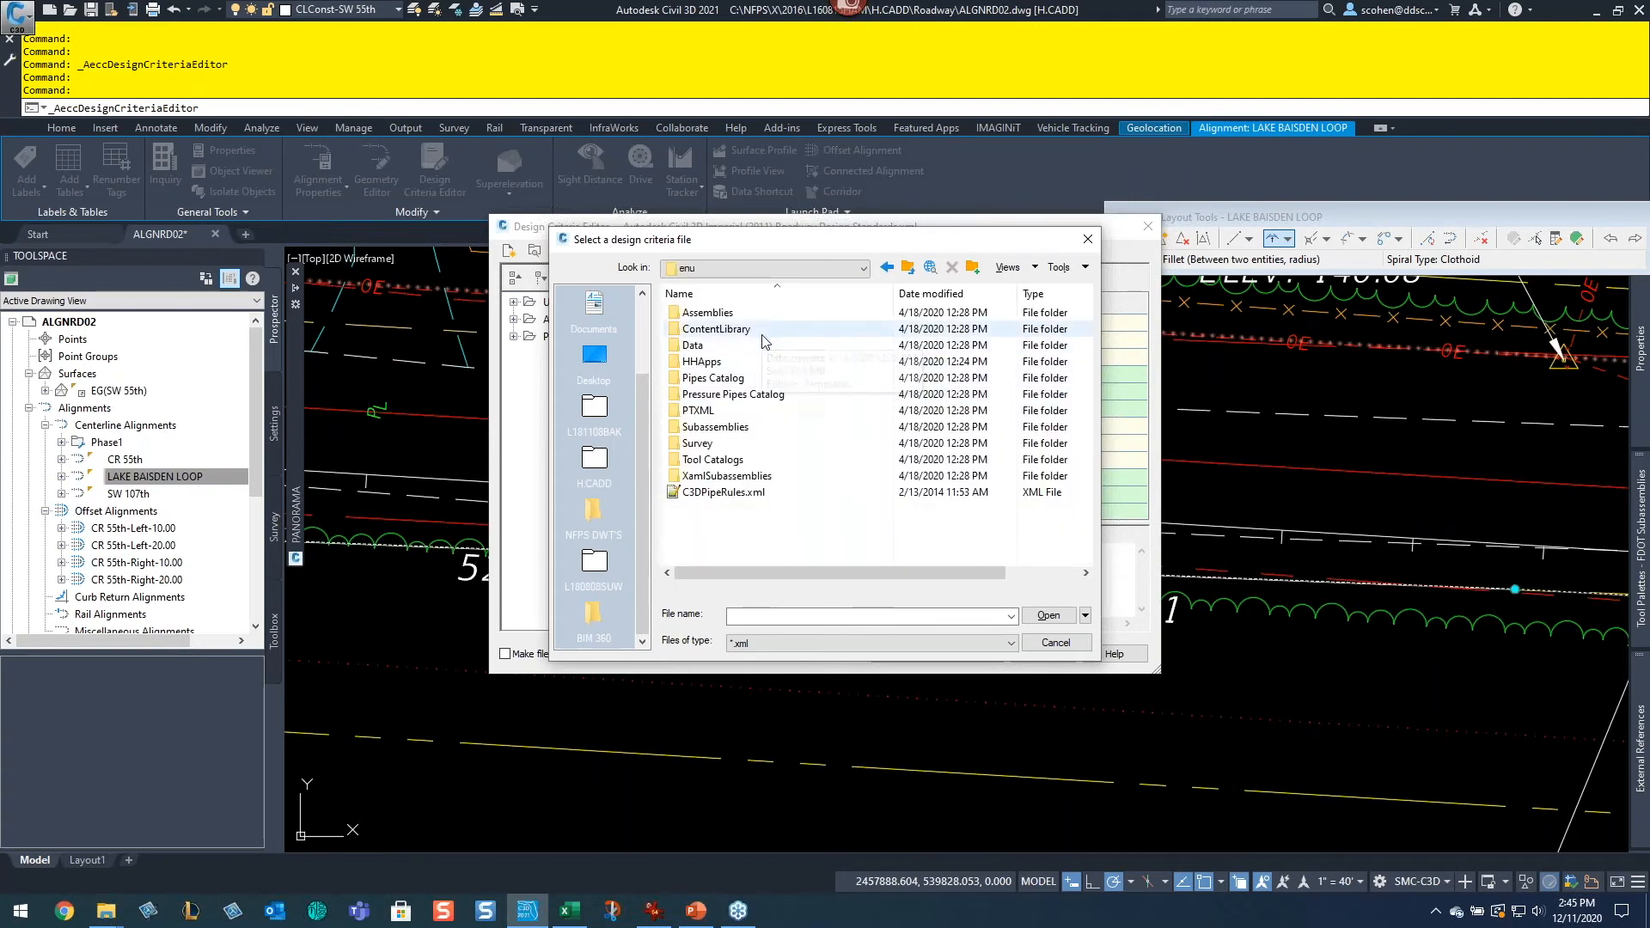
Step: Browse the user AppData Roaming and Local Autodesk C3D 2020 folders for design criteria files and cancel the file dialog
click(773, 268)
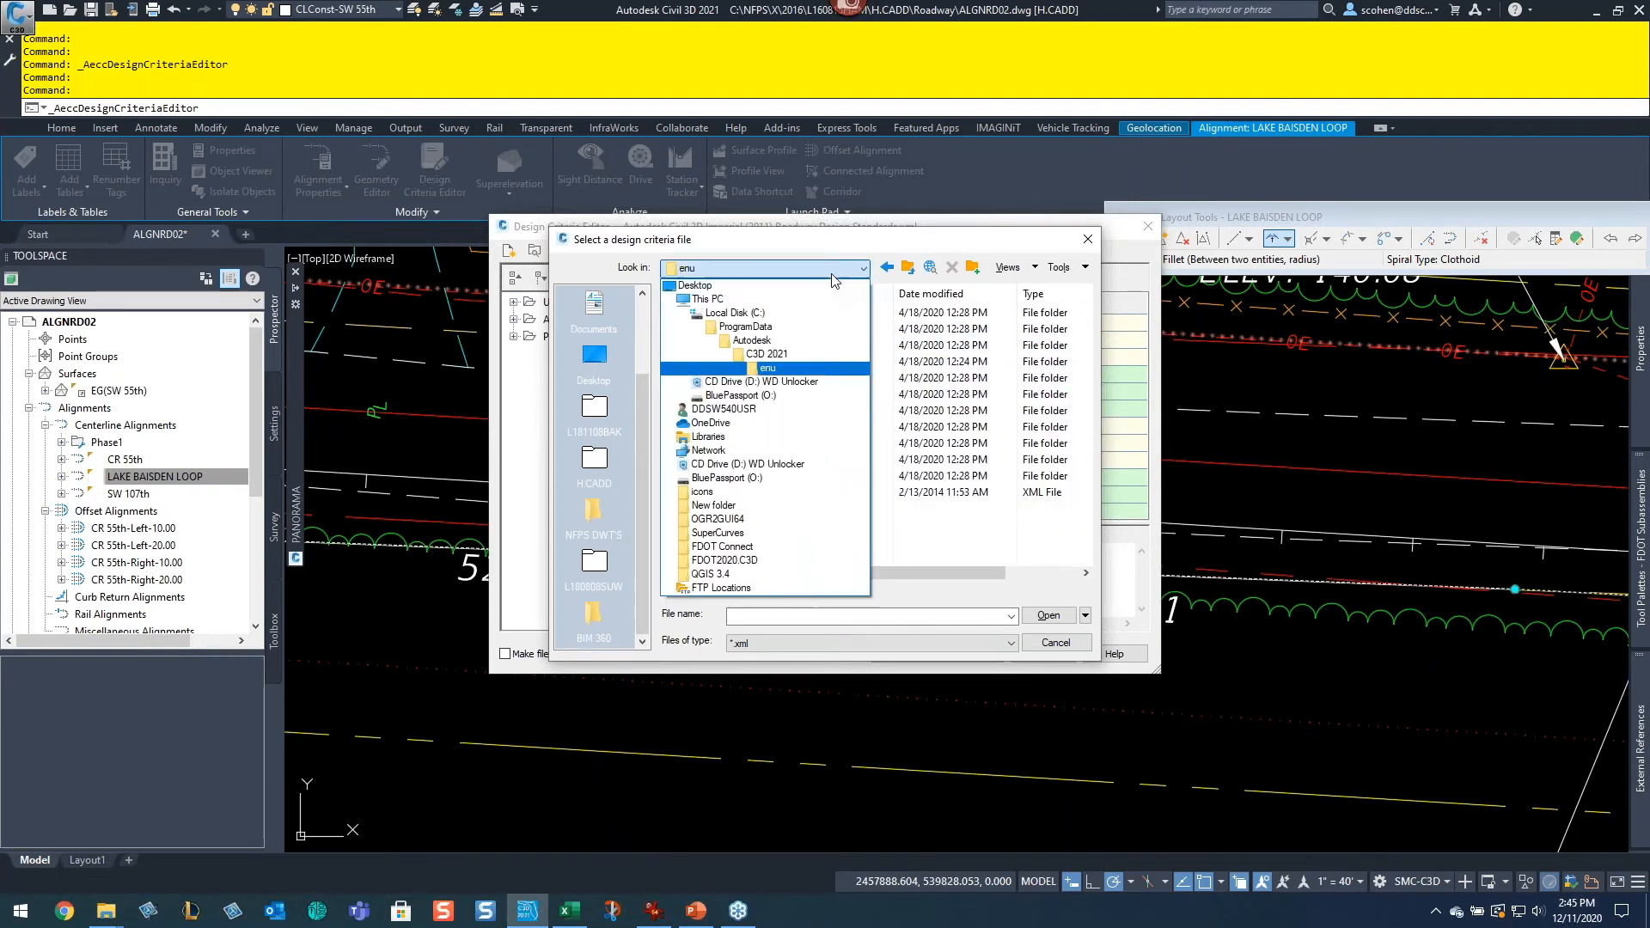
click(796, 314)
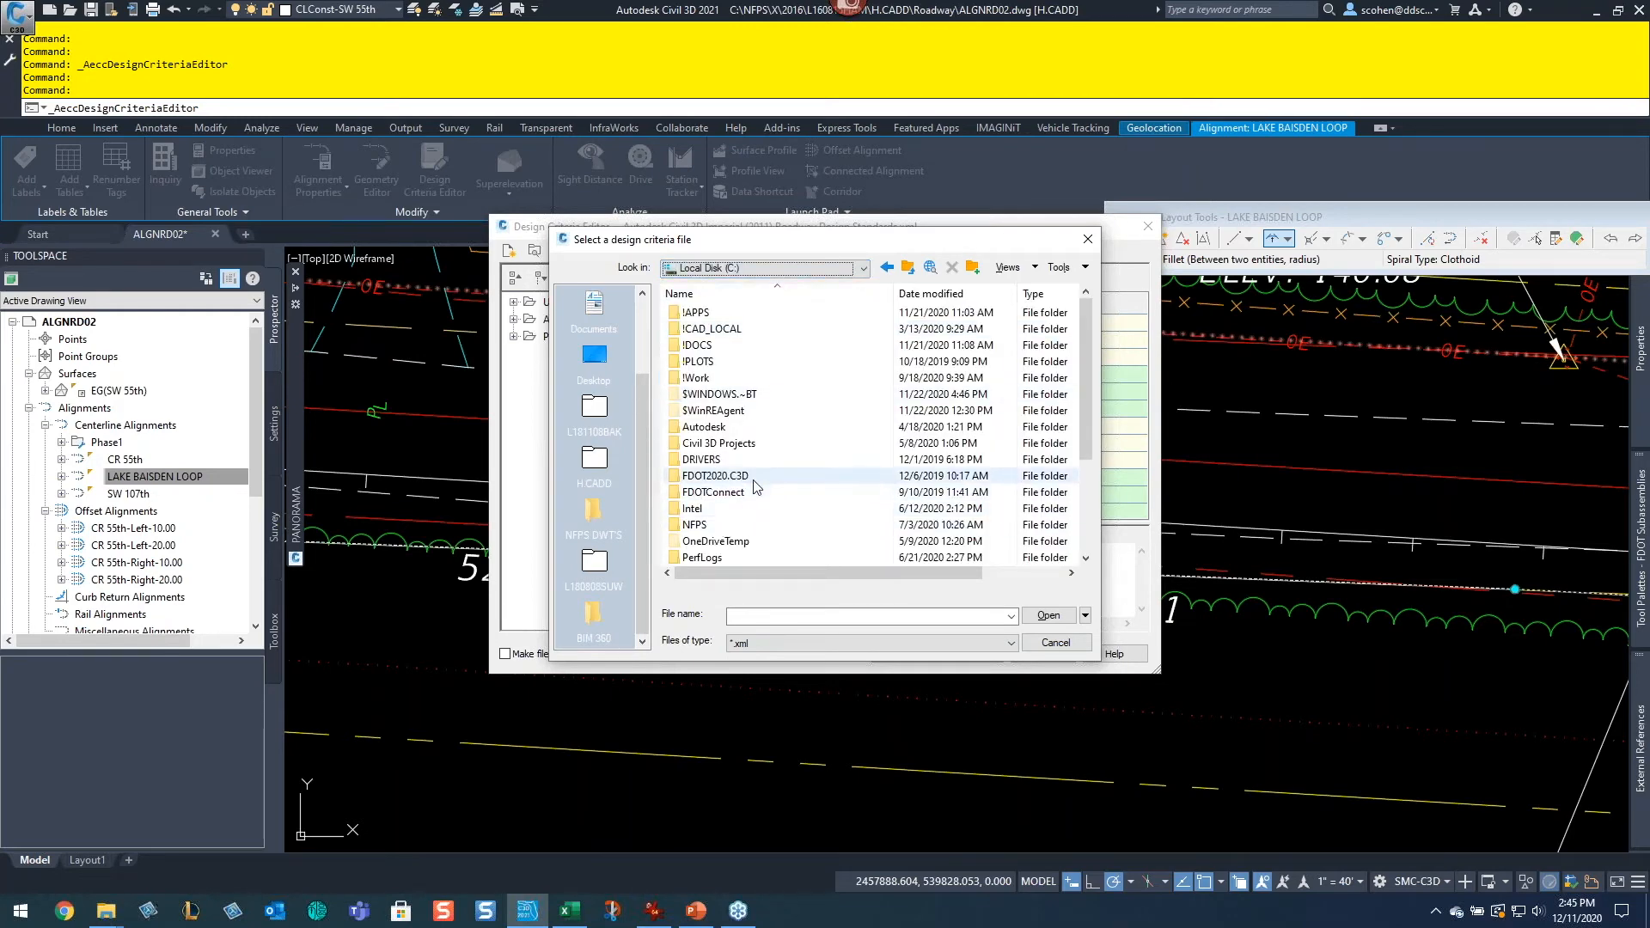
scroll(734, 475, down, 3)
scroll(735, 475, down, 1)
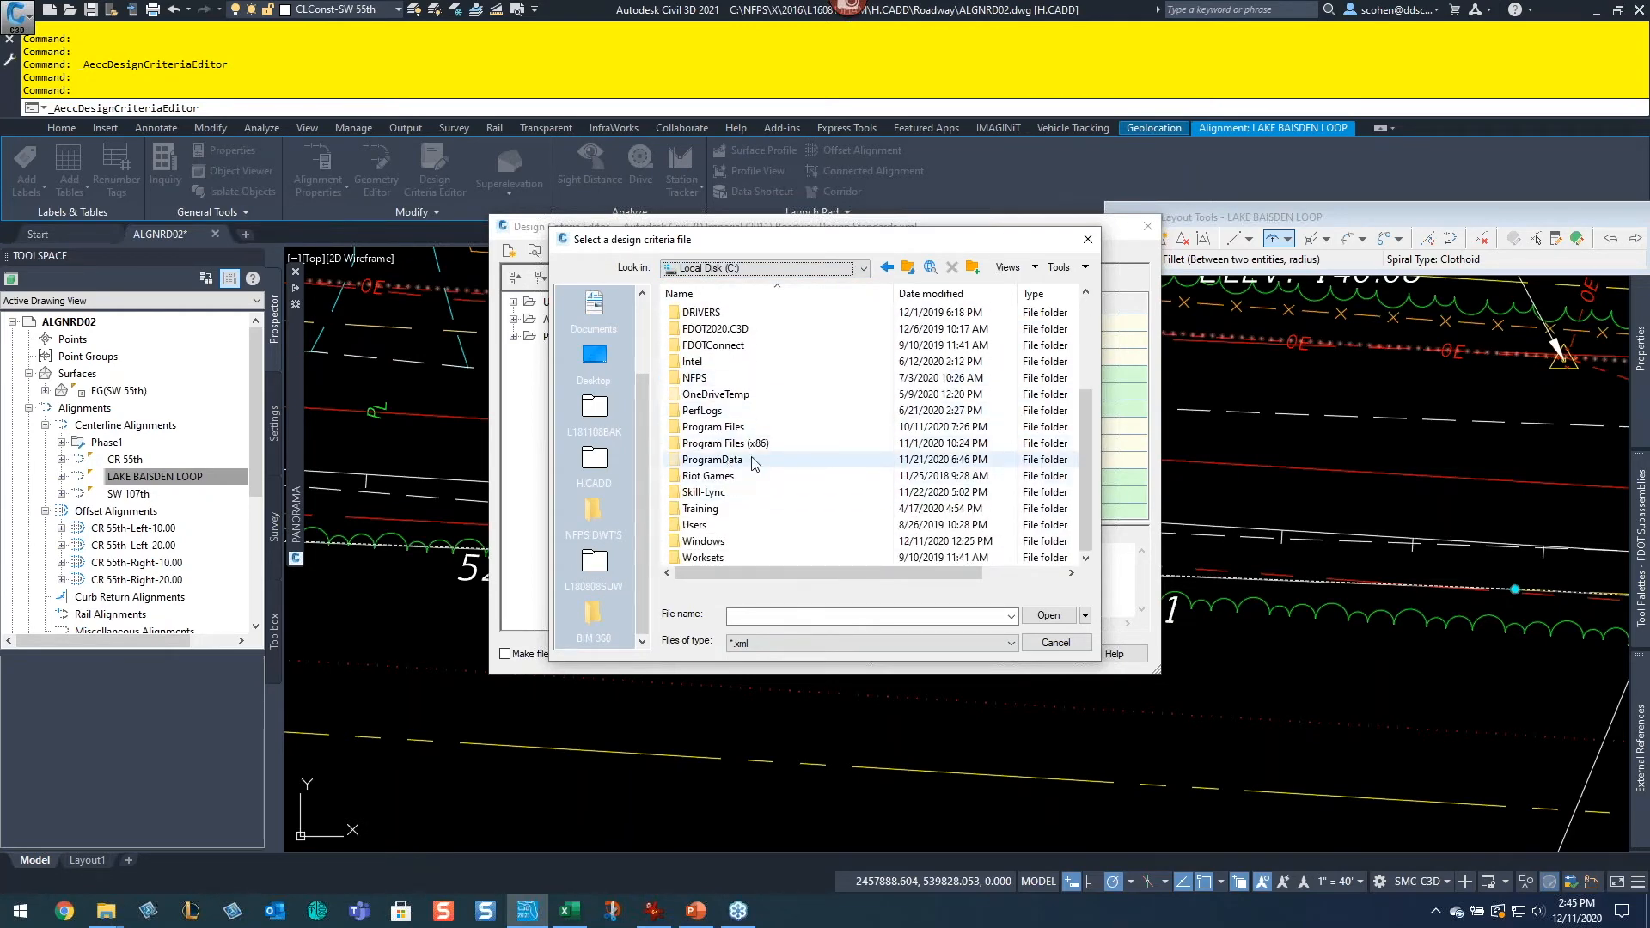
double_click(700, 525)
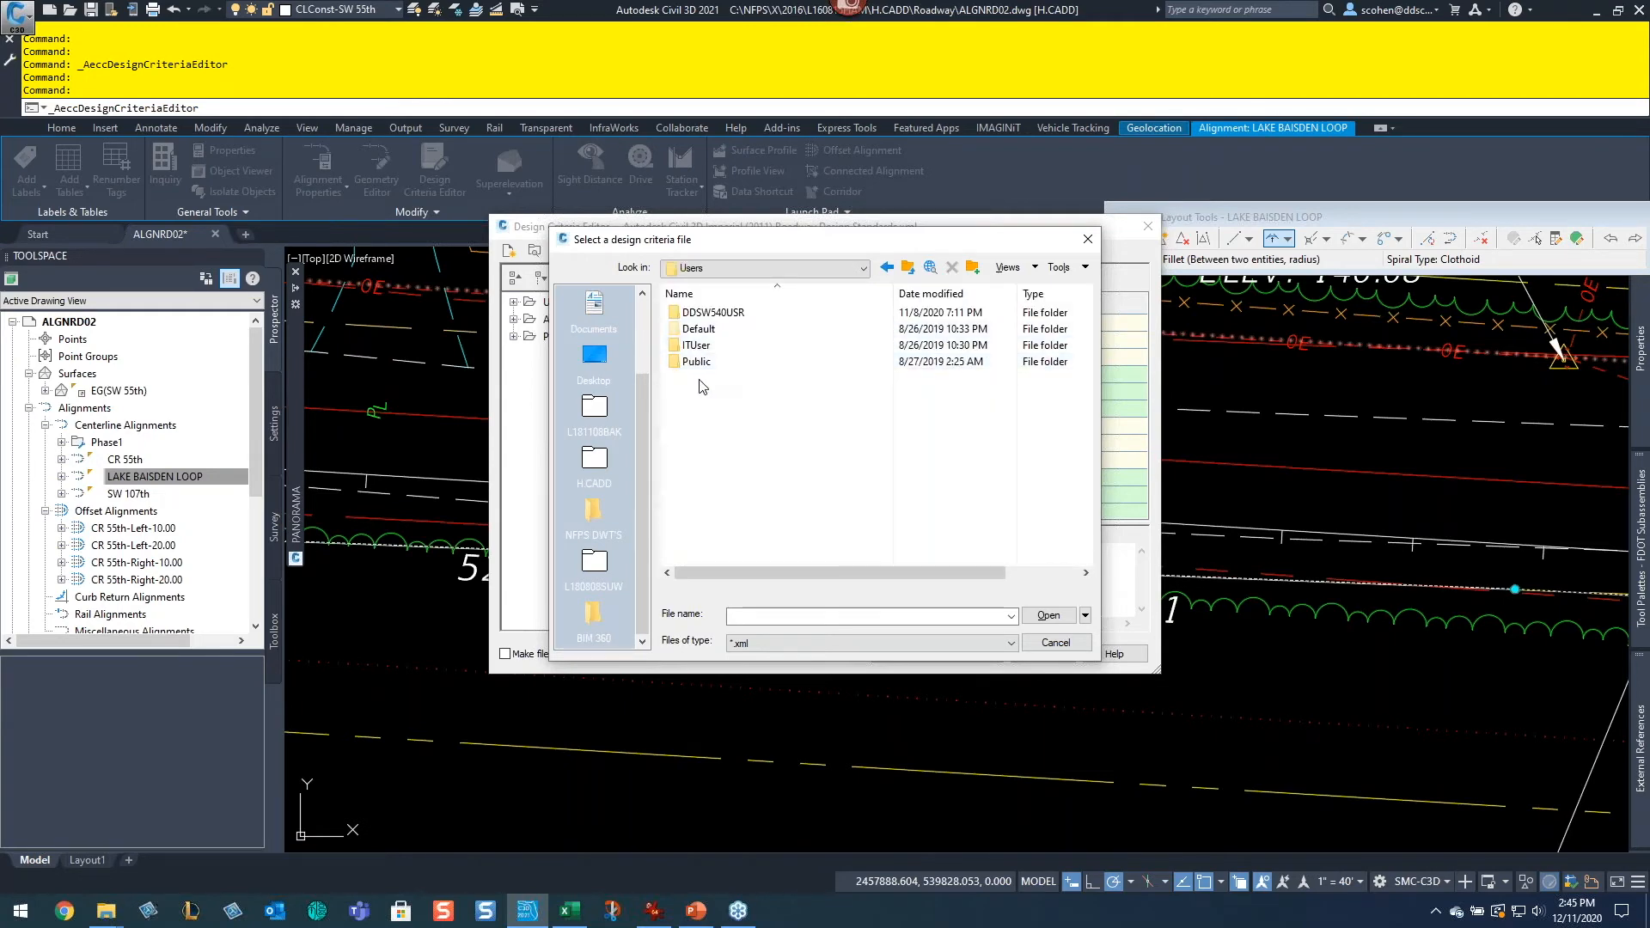
double_click(715, 312)
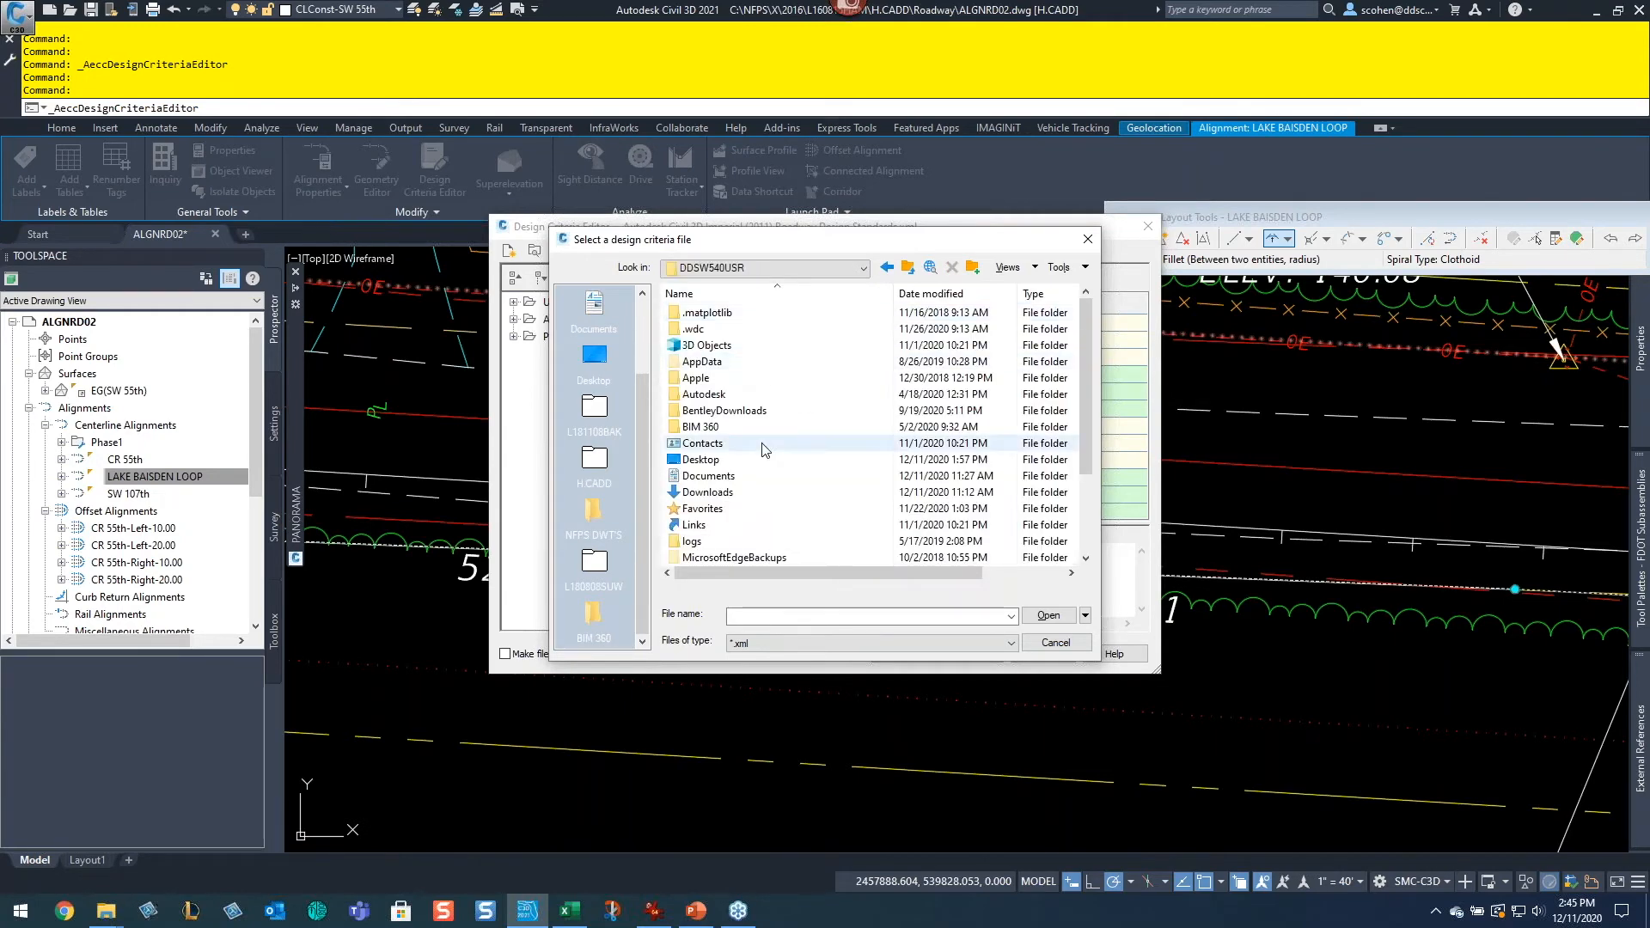
double_click(701, 362)
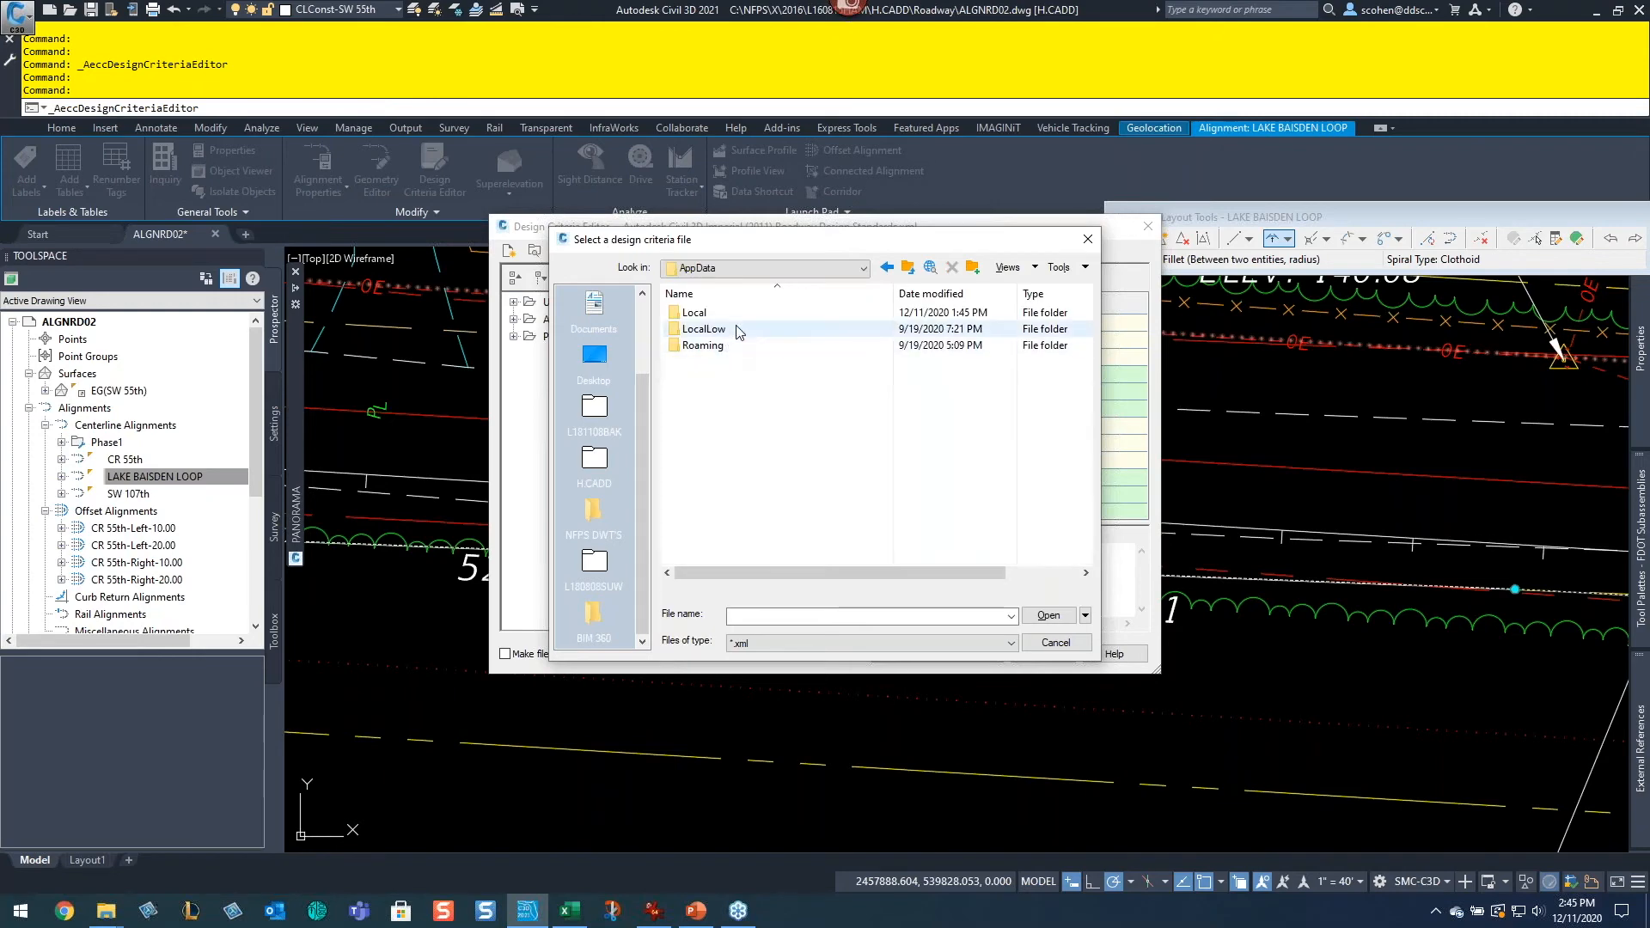
double_click(711, 347)
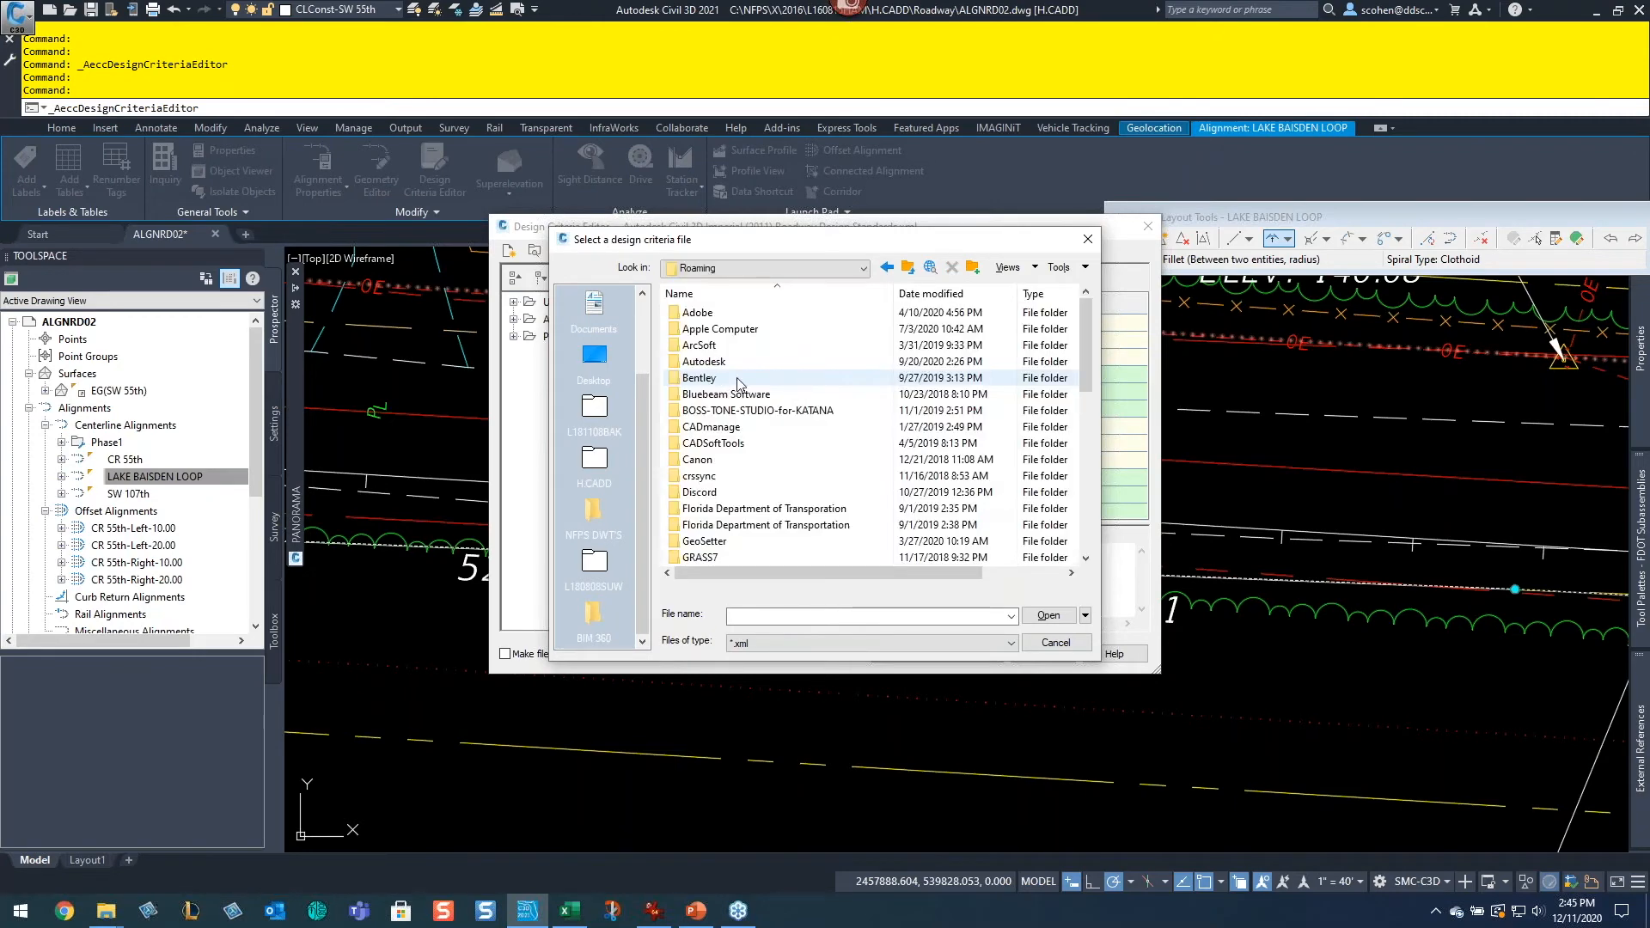
double_click(702, 363)
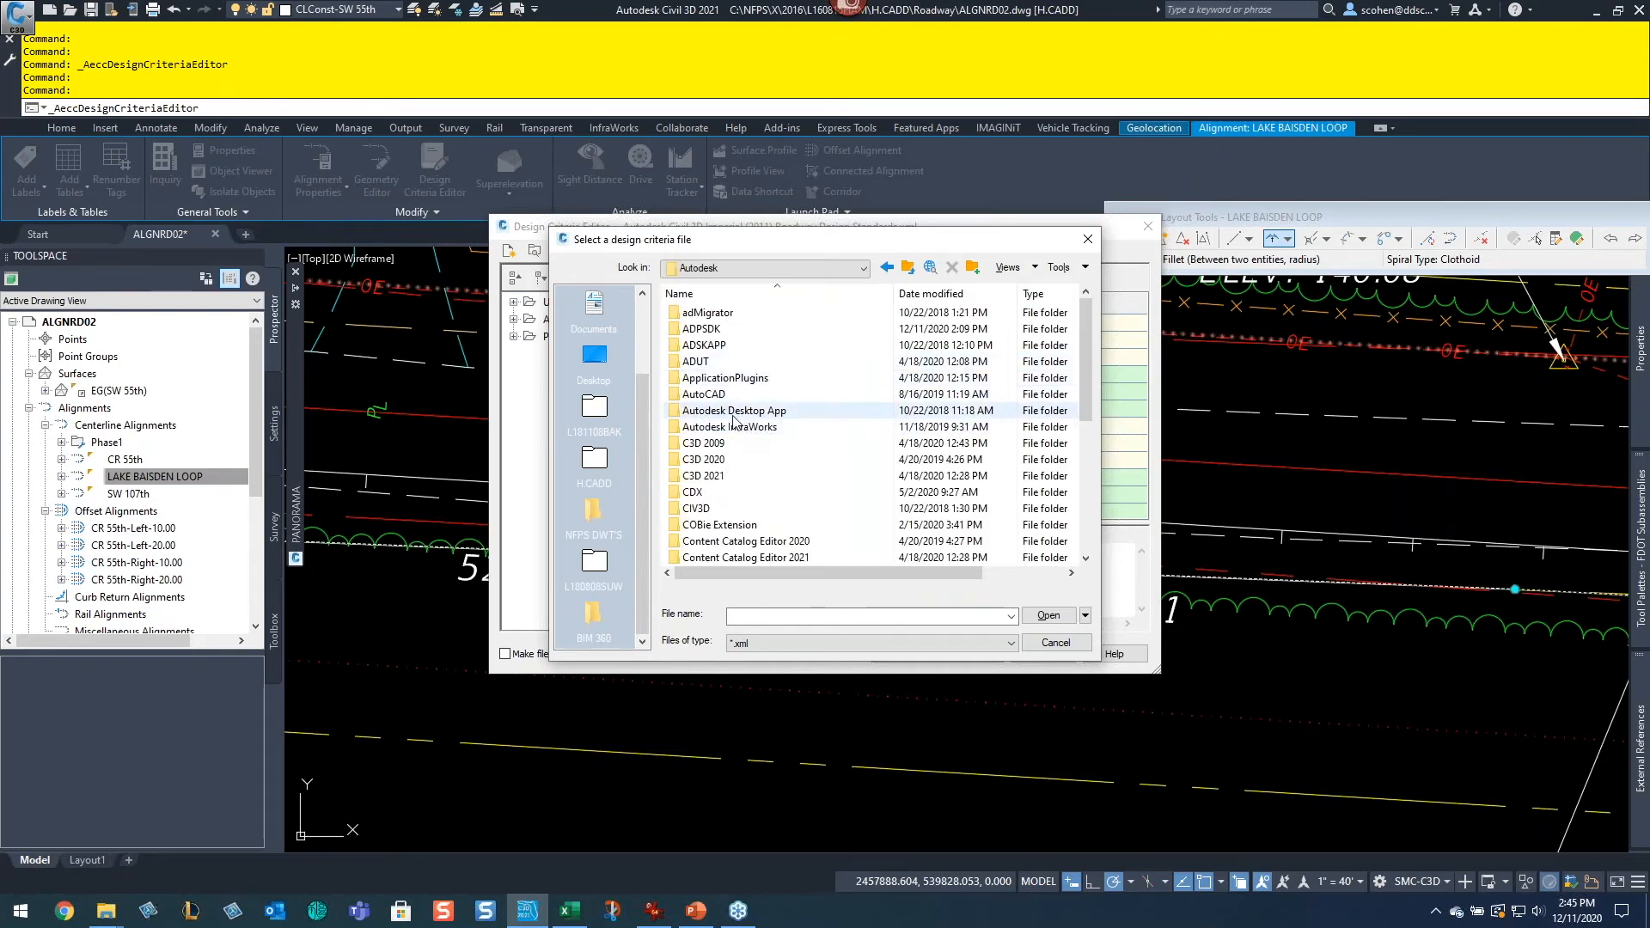
double_click(715, 460)
double_click(692, 313)
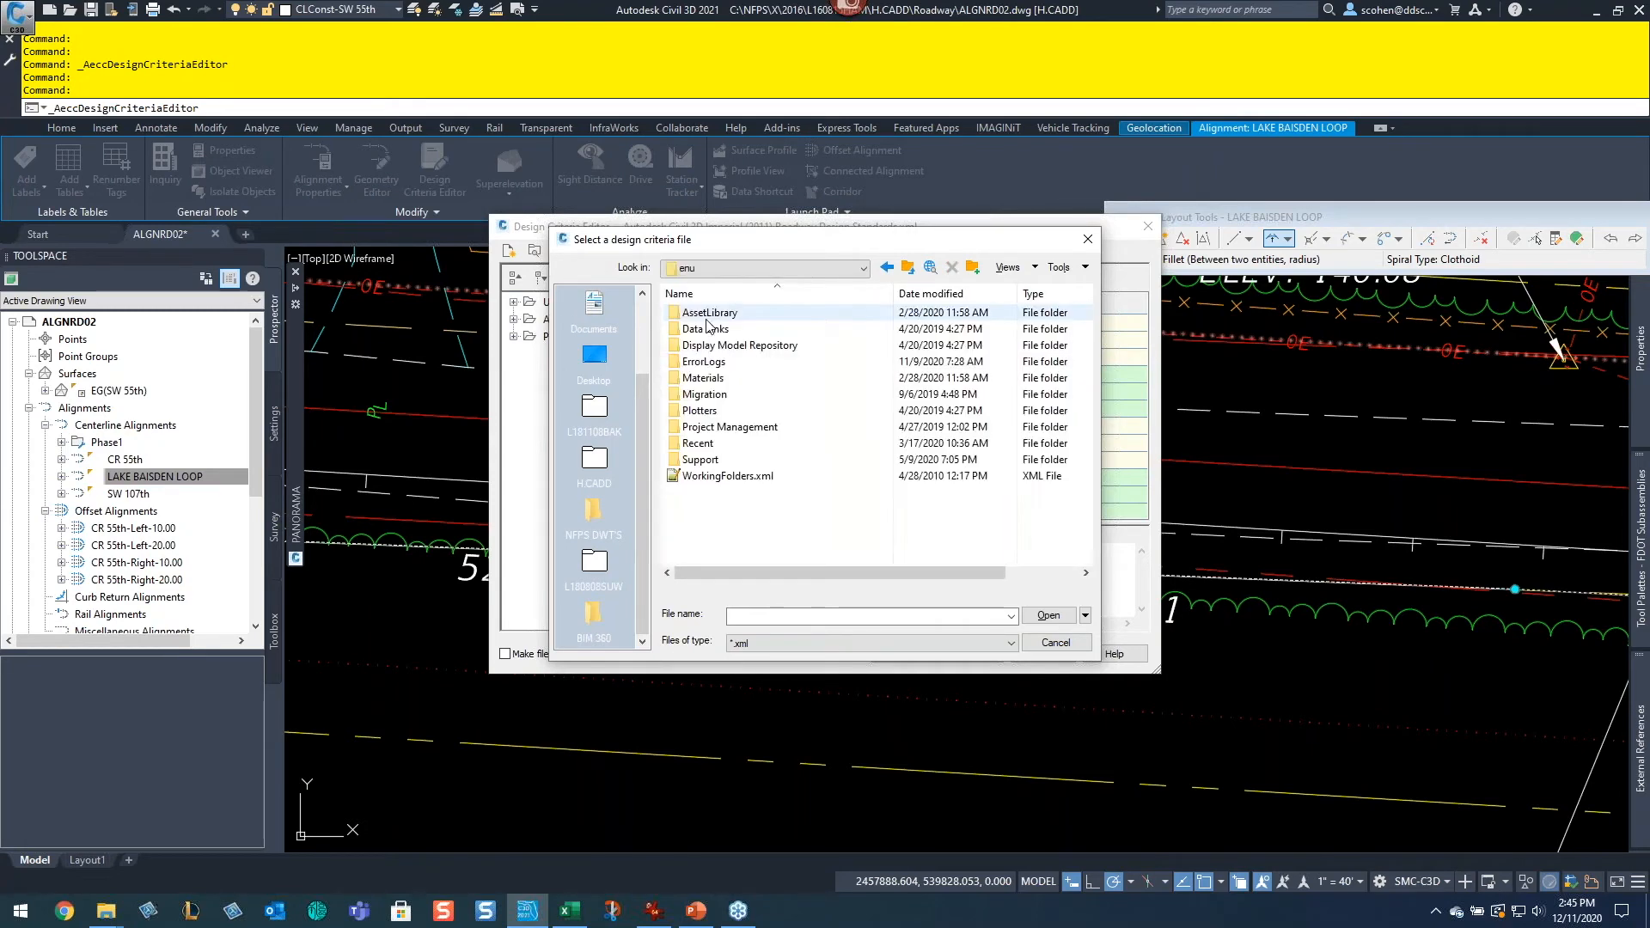
click(861, 268)
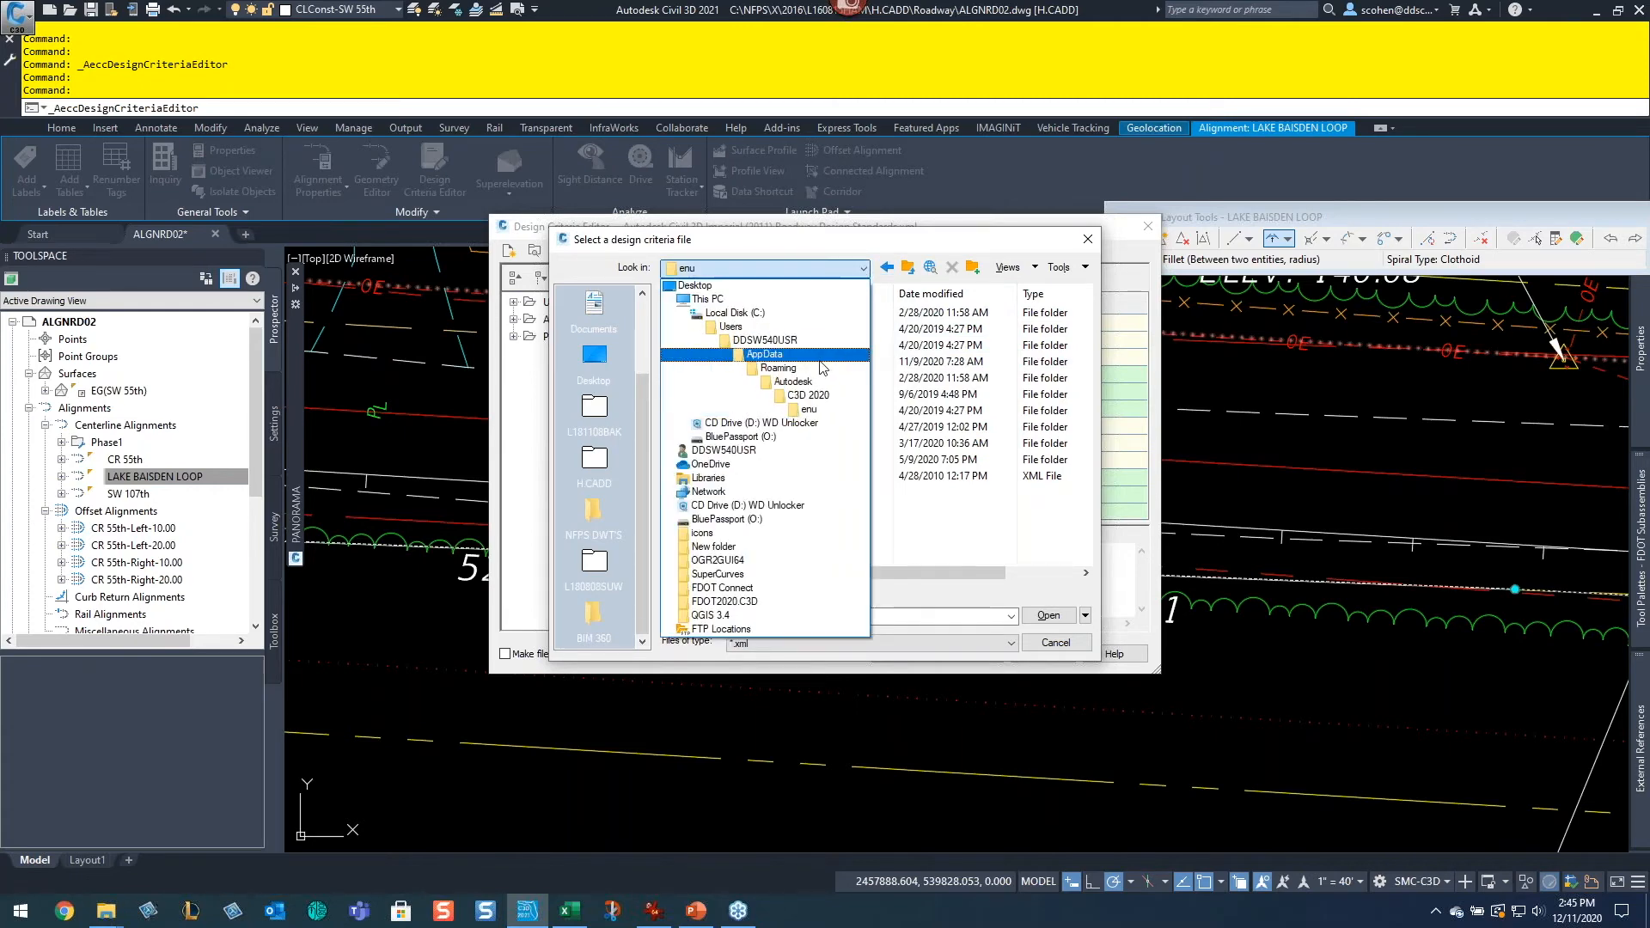
click(820, 359)
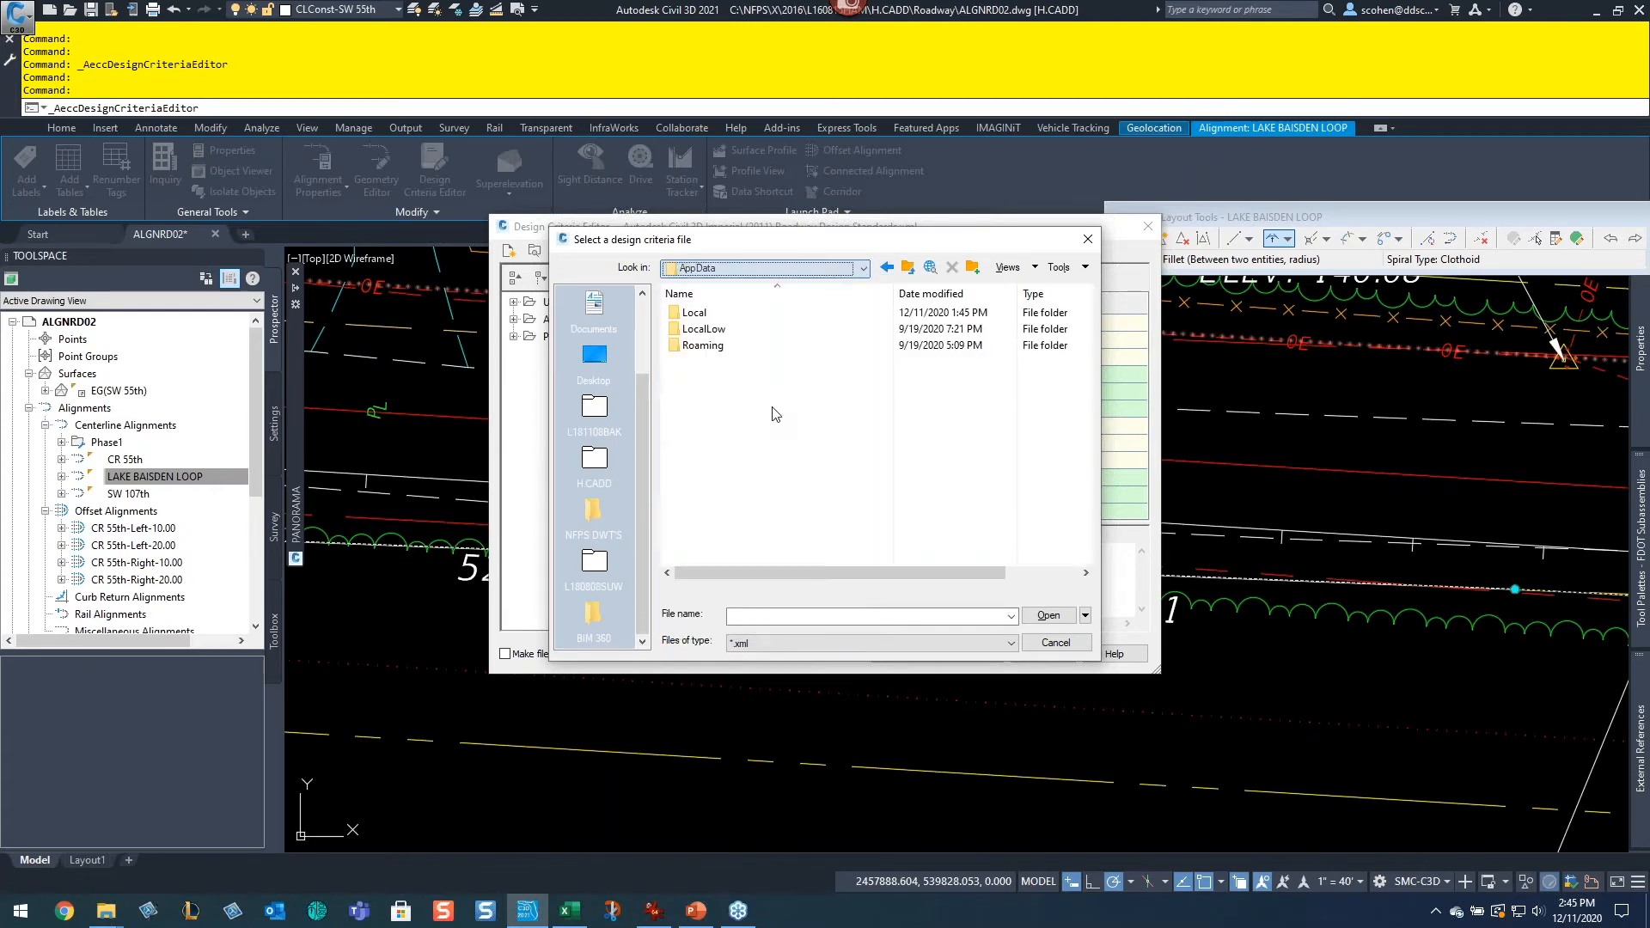
double_click(709, 313)
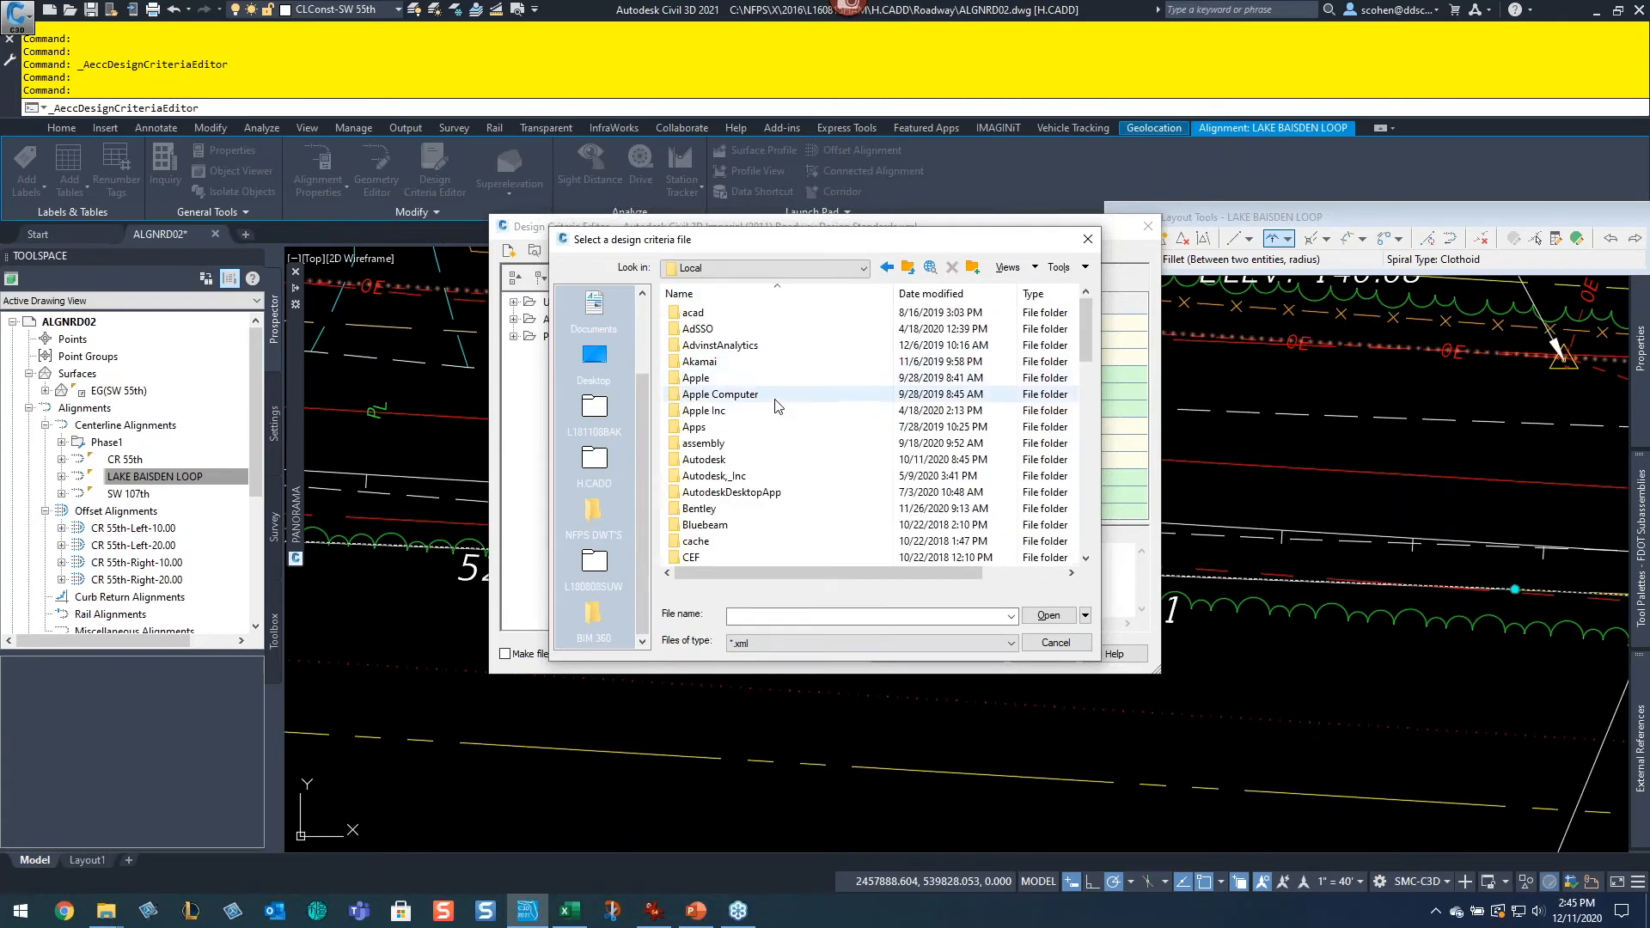
double_click(702, 464)
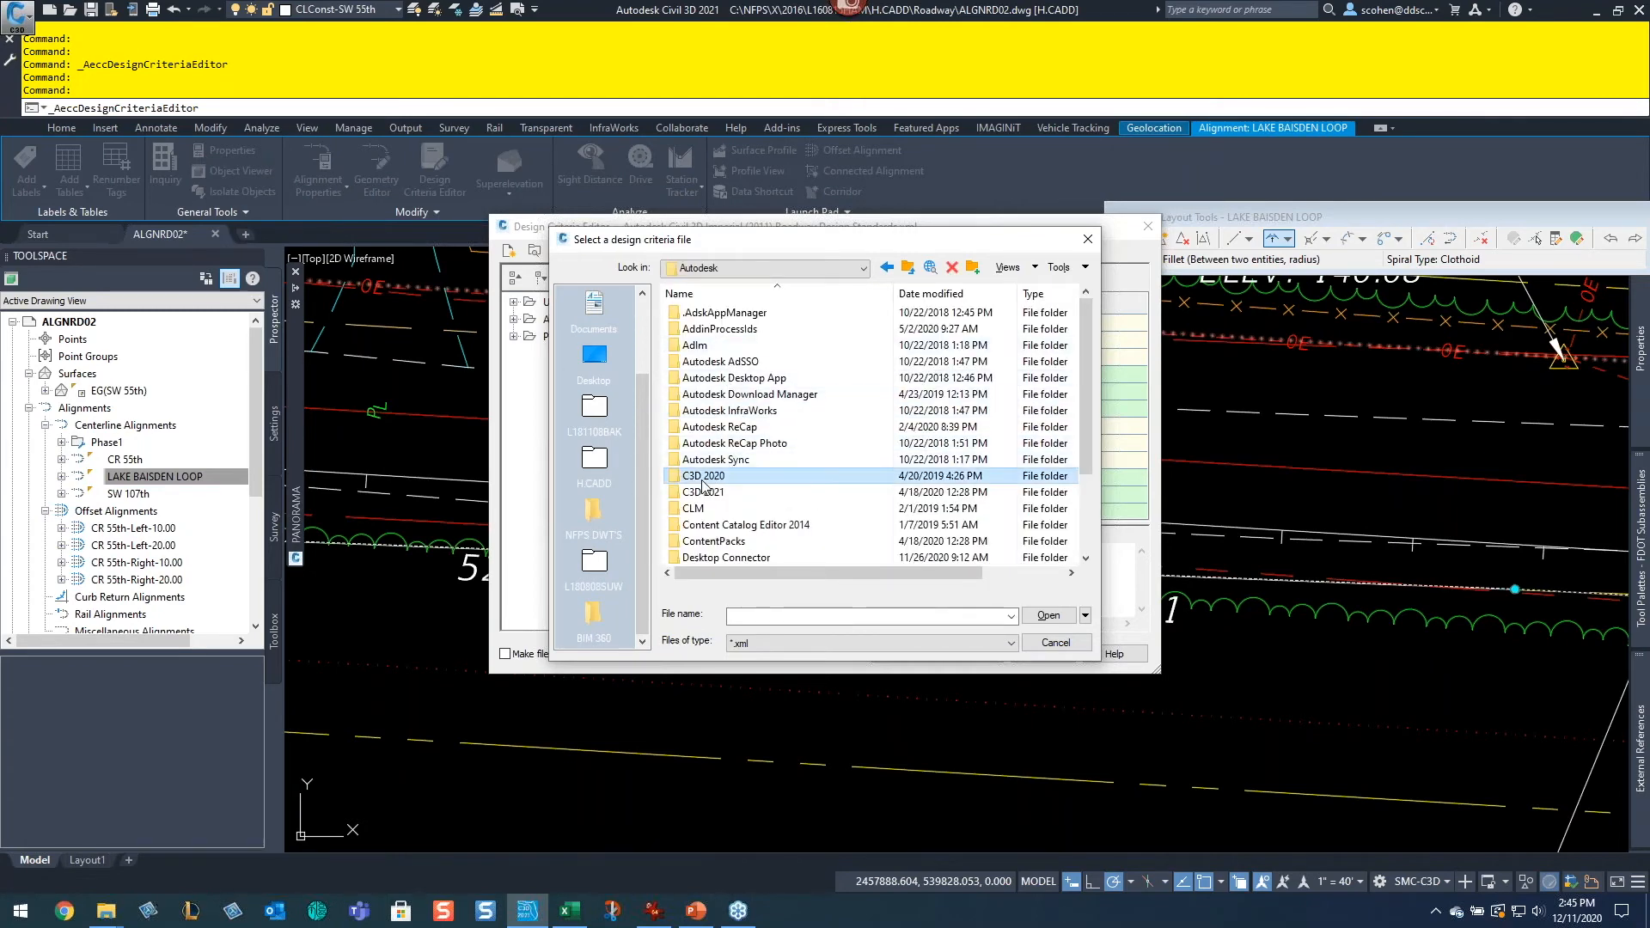
double_click(702, 477)
double_click(706, 315)
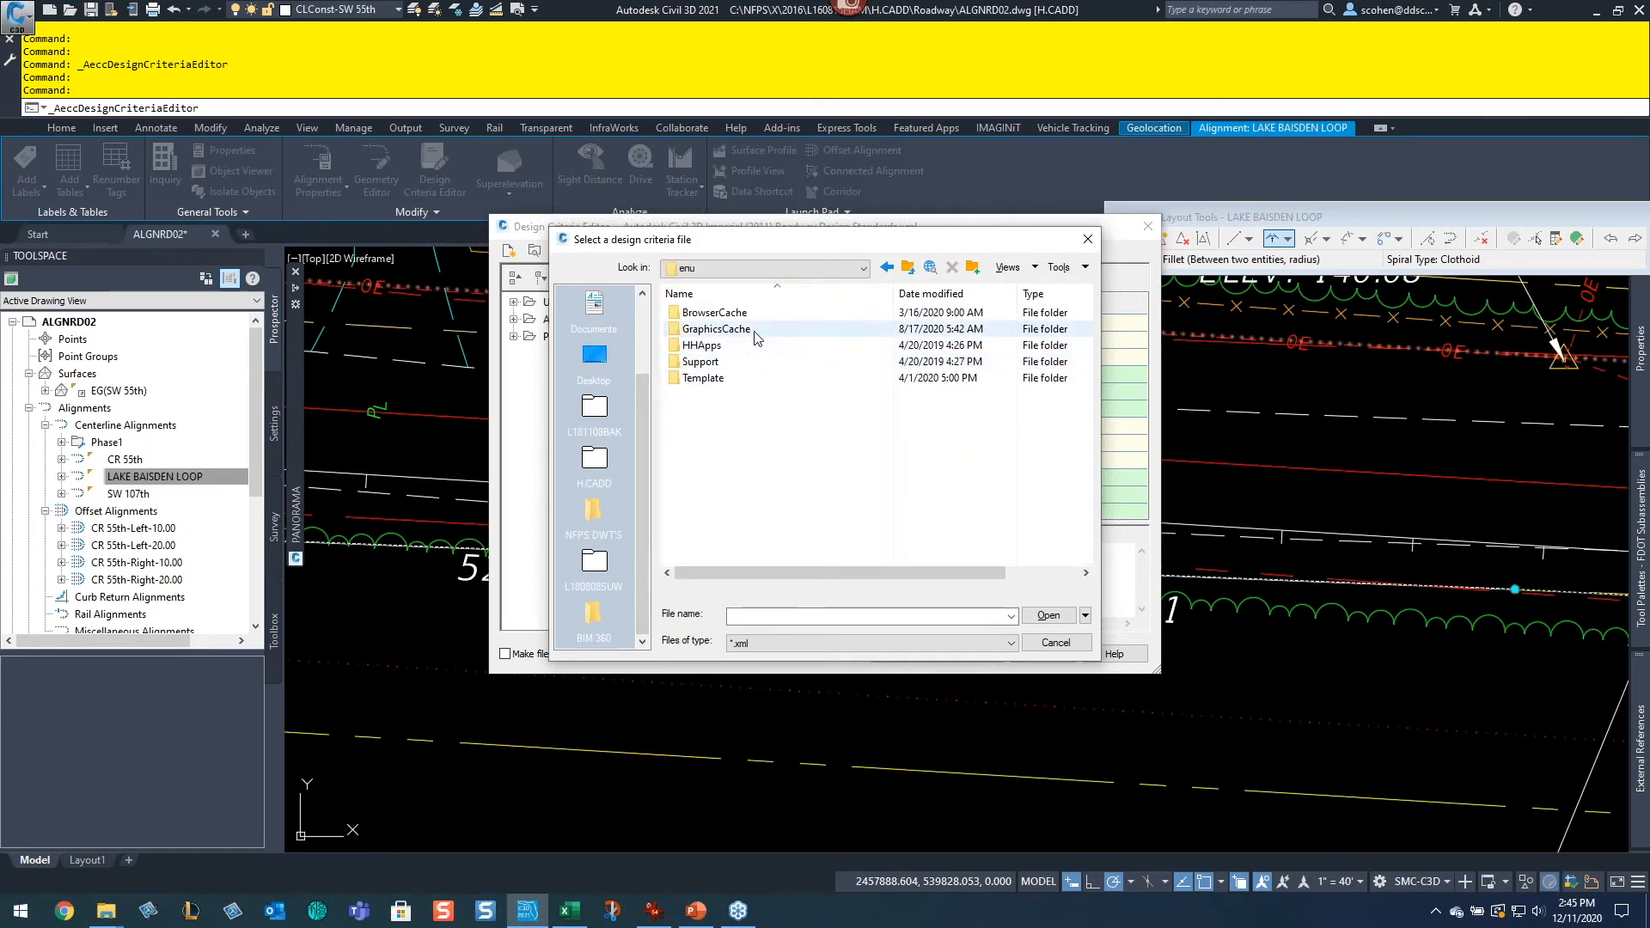
click(1056, 643)
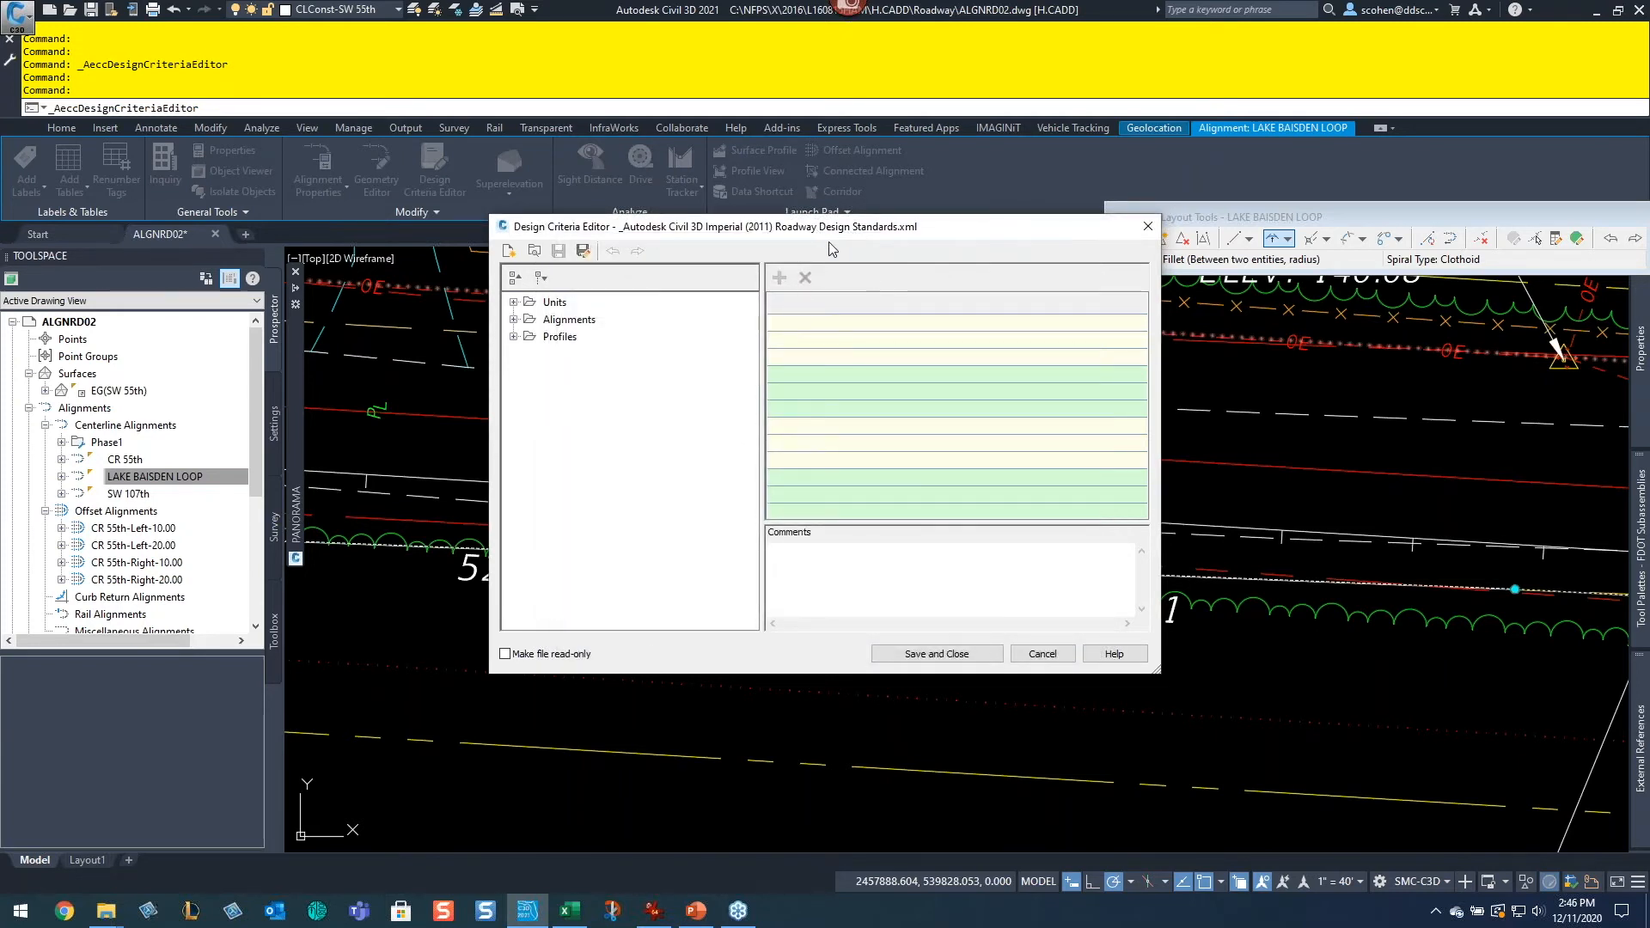
Step: Expand the AASHTO 2011 US Customary eMax 8% superelevation table and view its Design speed 15 radius and rate values
click(514, 319)
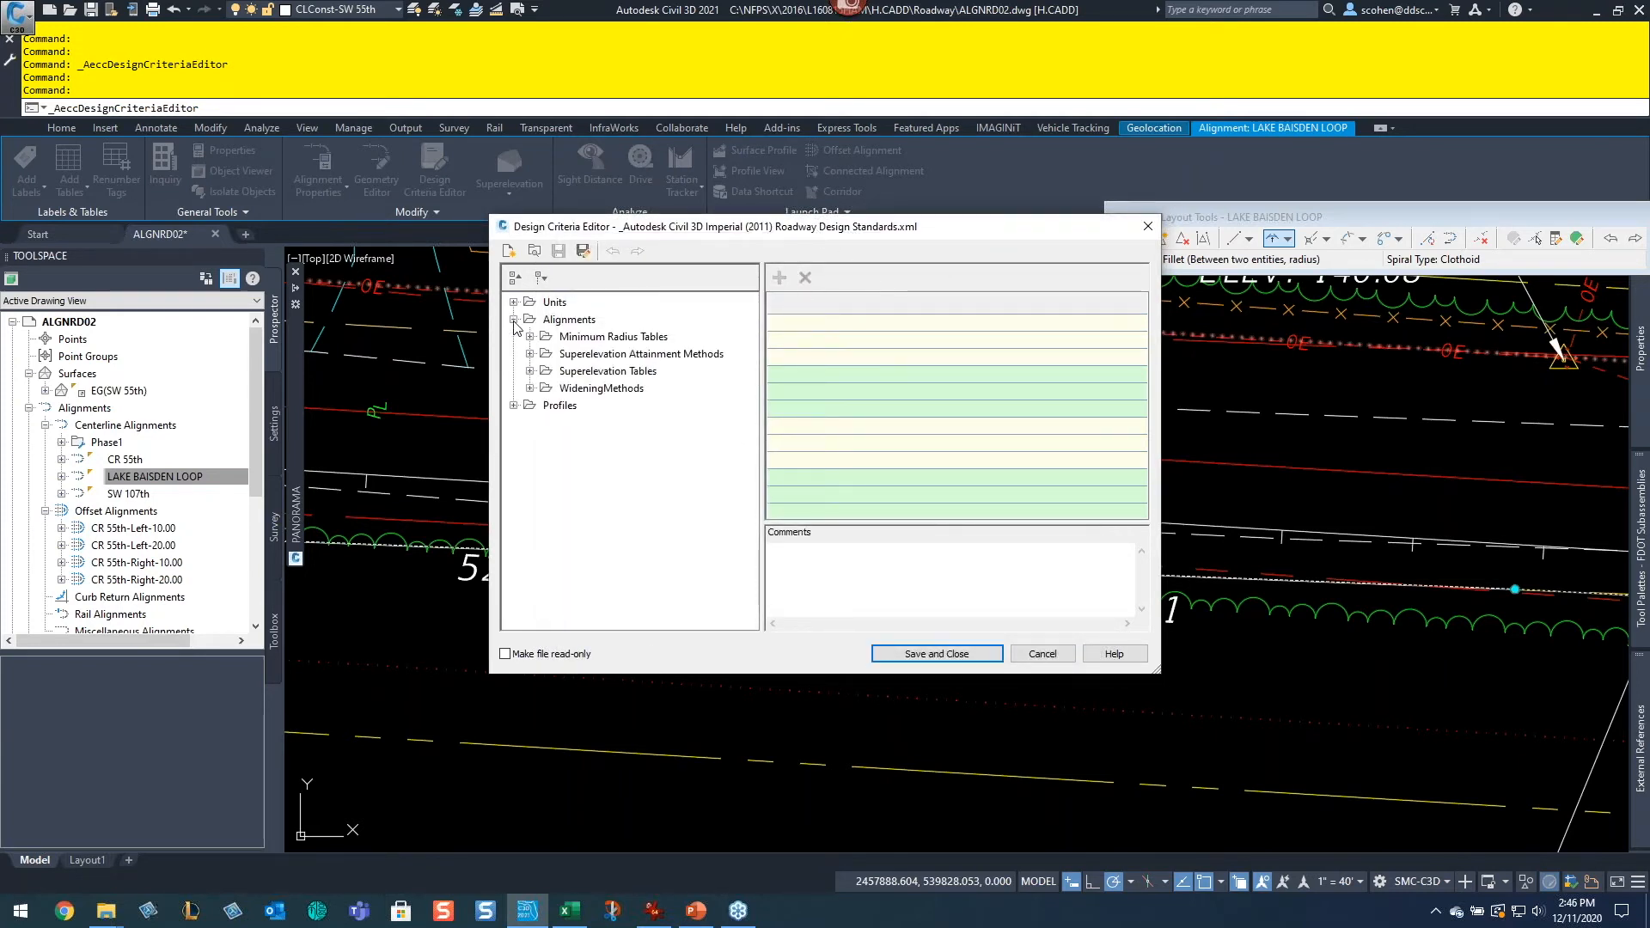
click(530, 371)
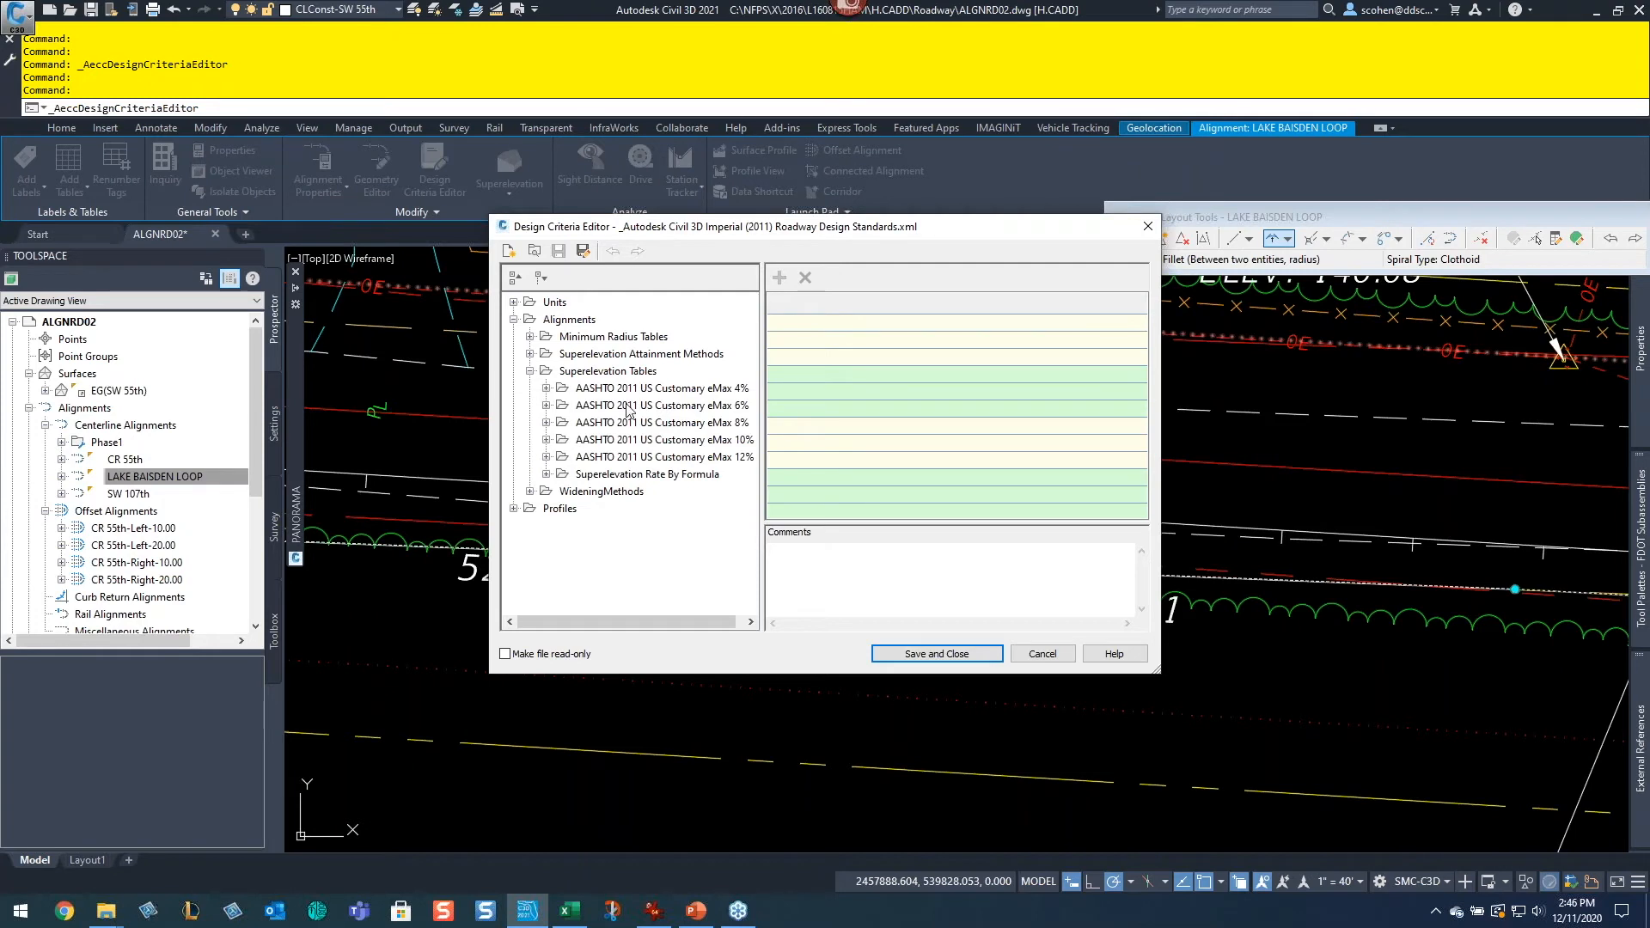
click(548, 423)
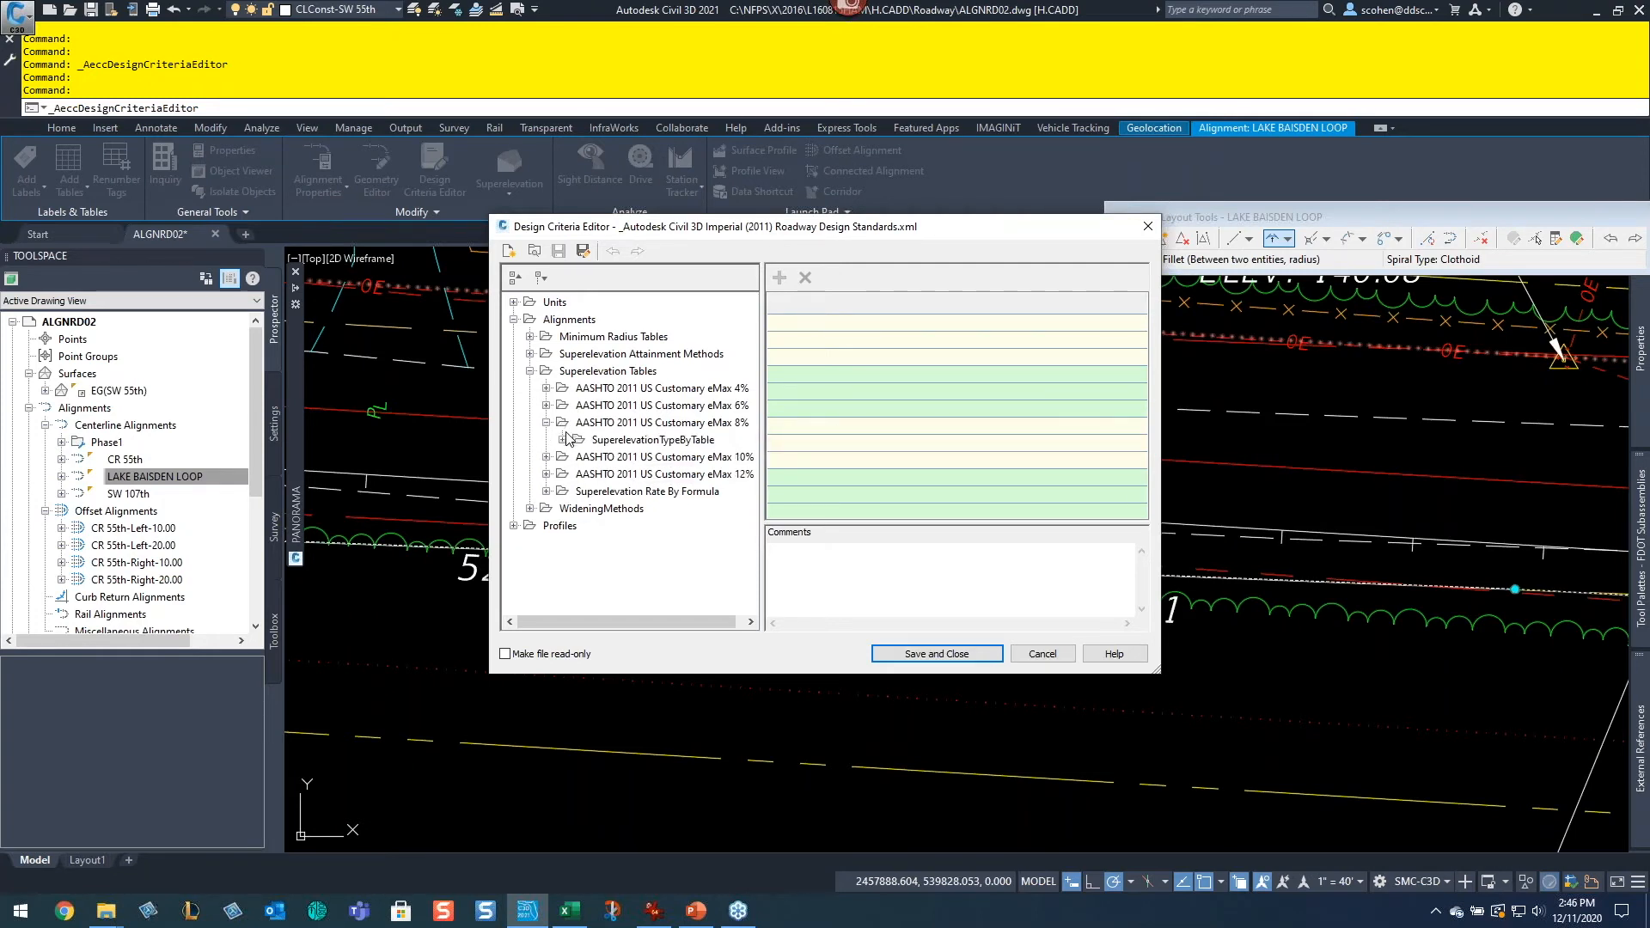
click(564, 440)
click(644, 371)
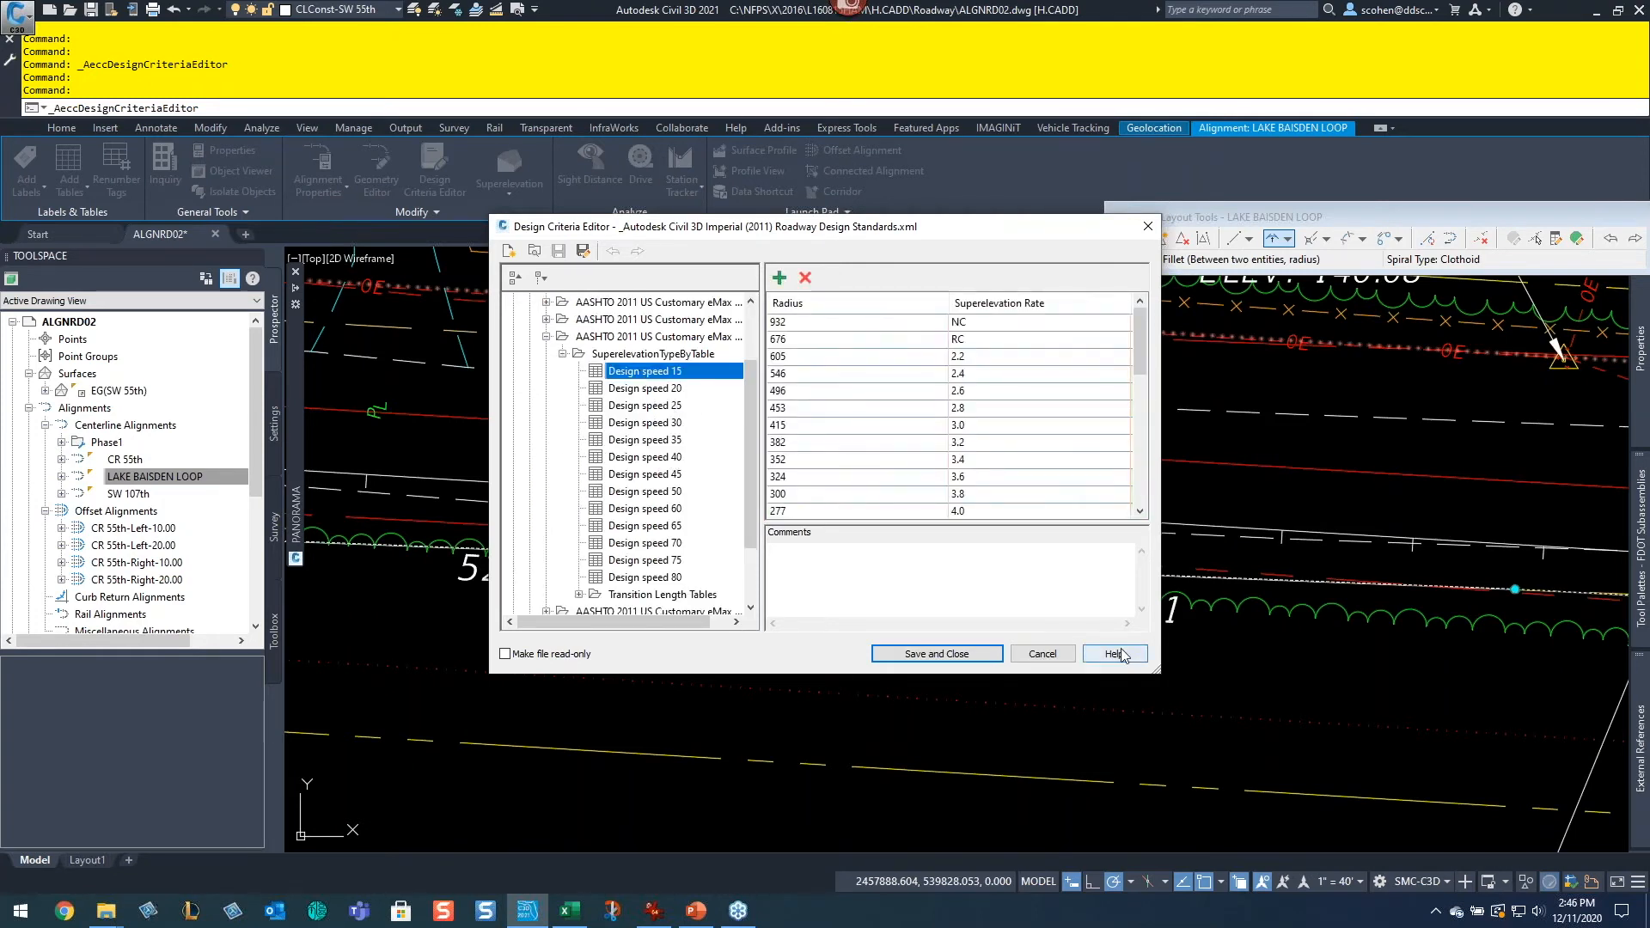
drag(1156, 664, 1538, 801)
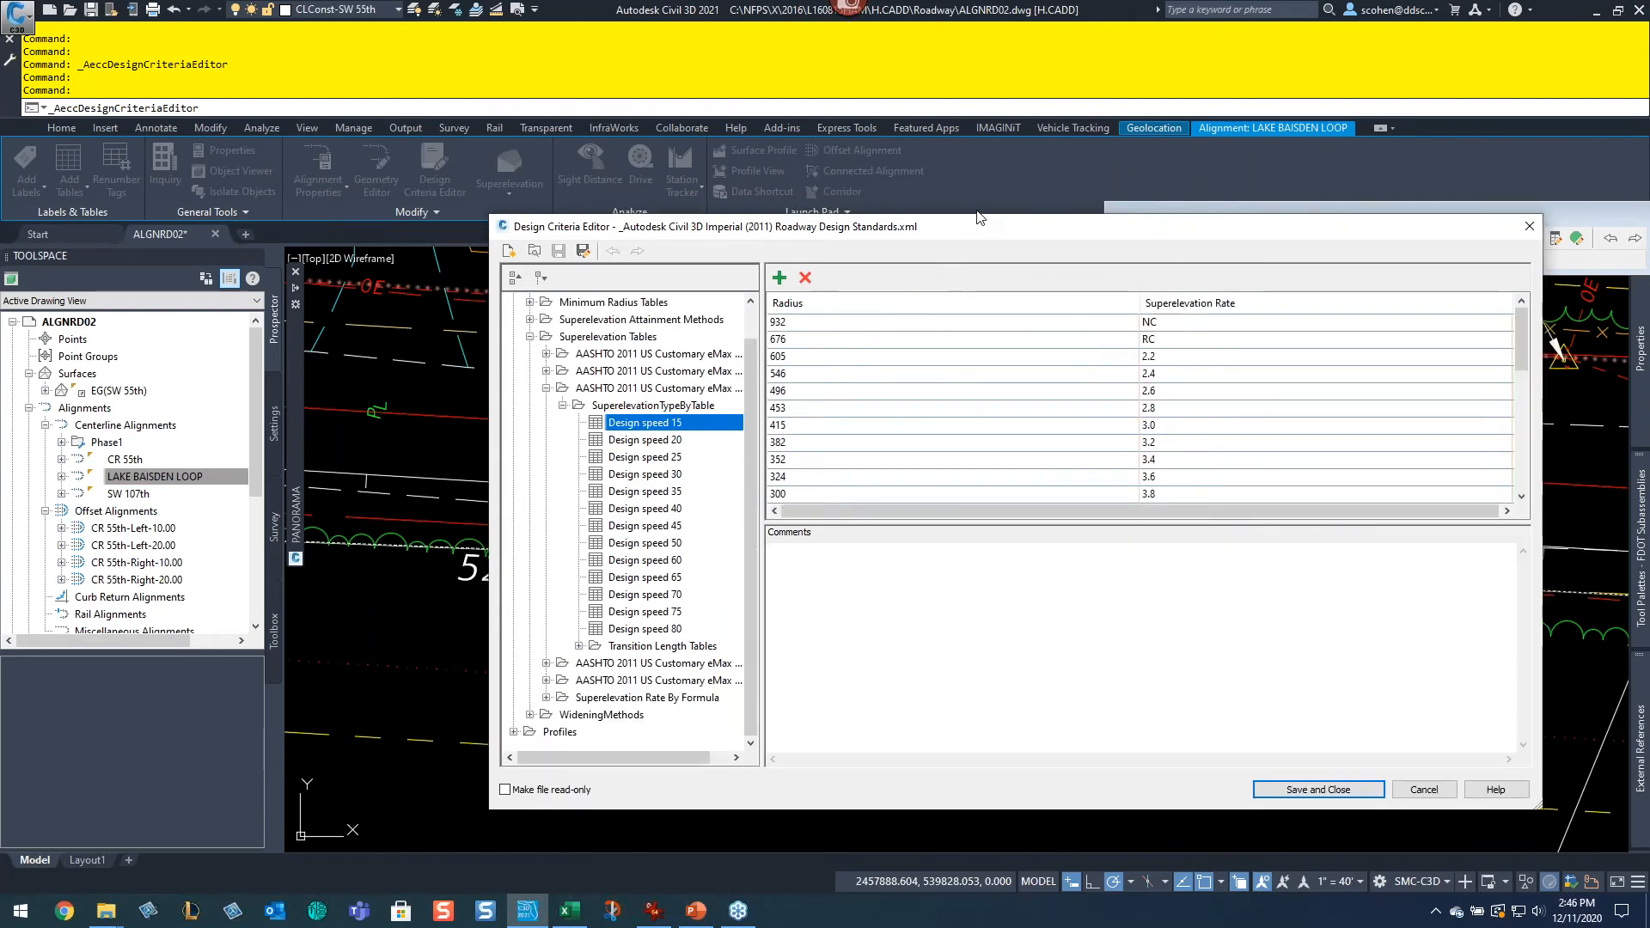
Step: Switch to Snip & Sketch and capture a snip of the Design Criteria Editor, then close Snip & Sketch
drag(974, 230, 923, 153)
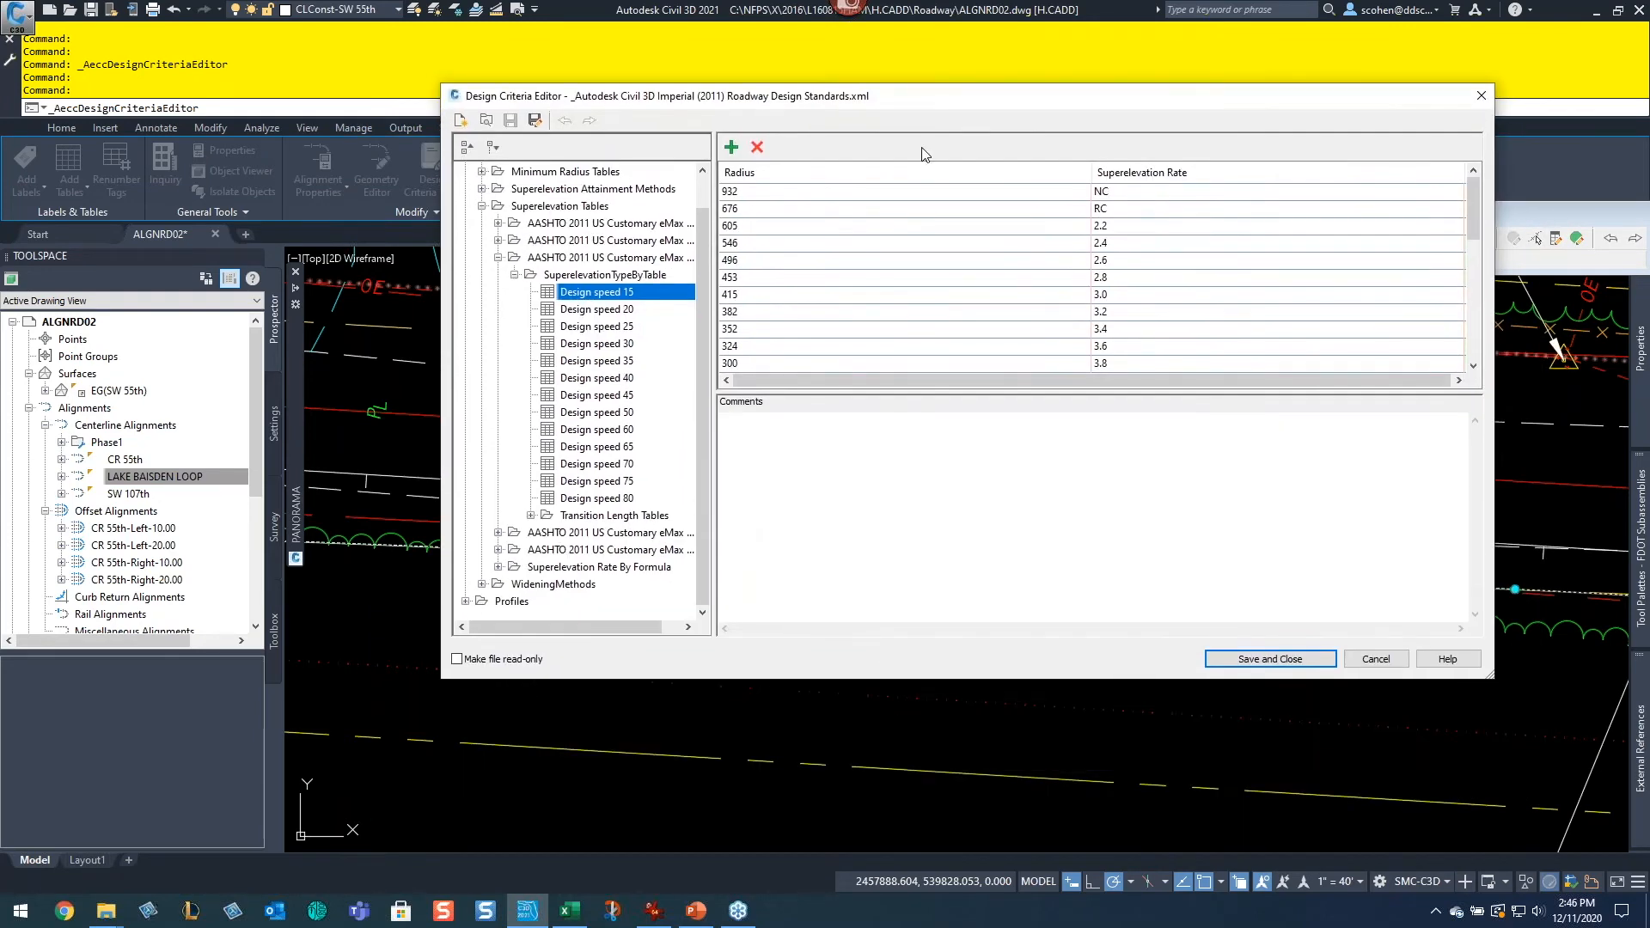
click(610, 911)
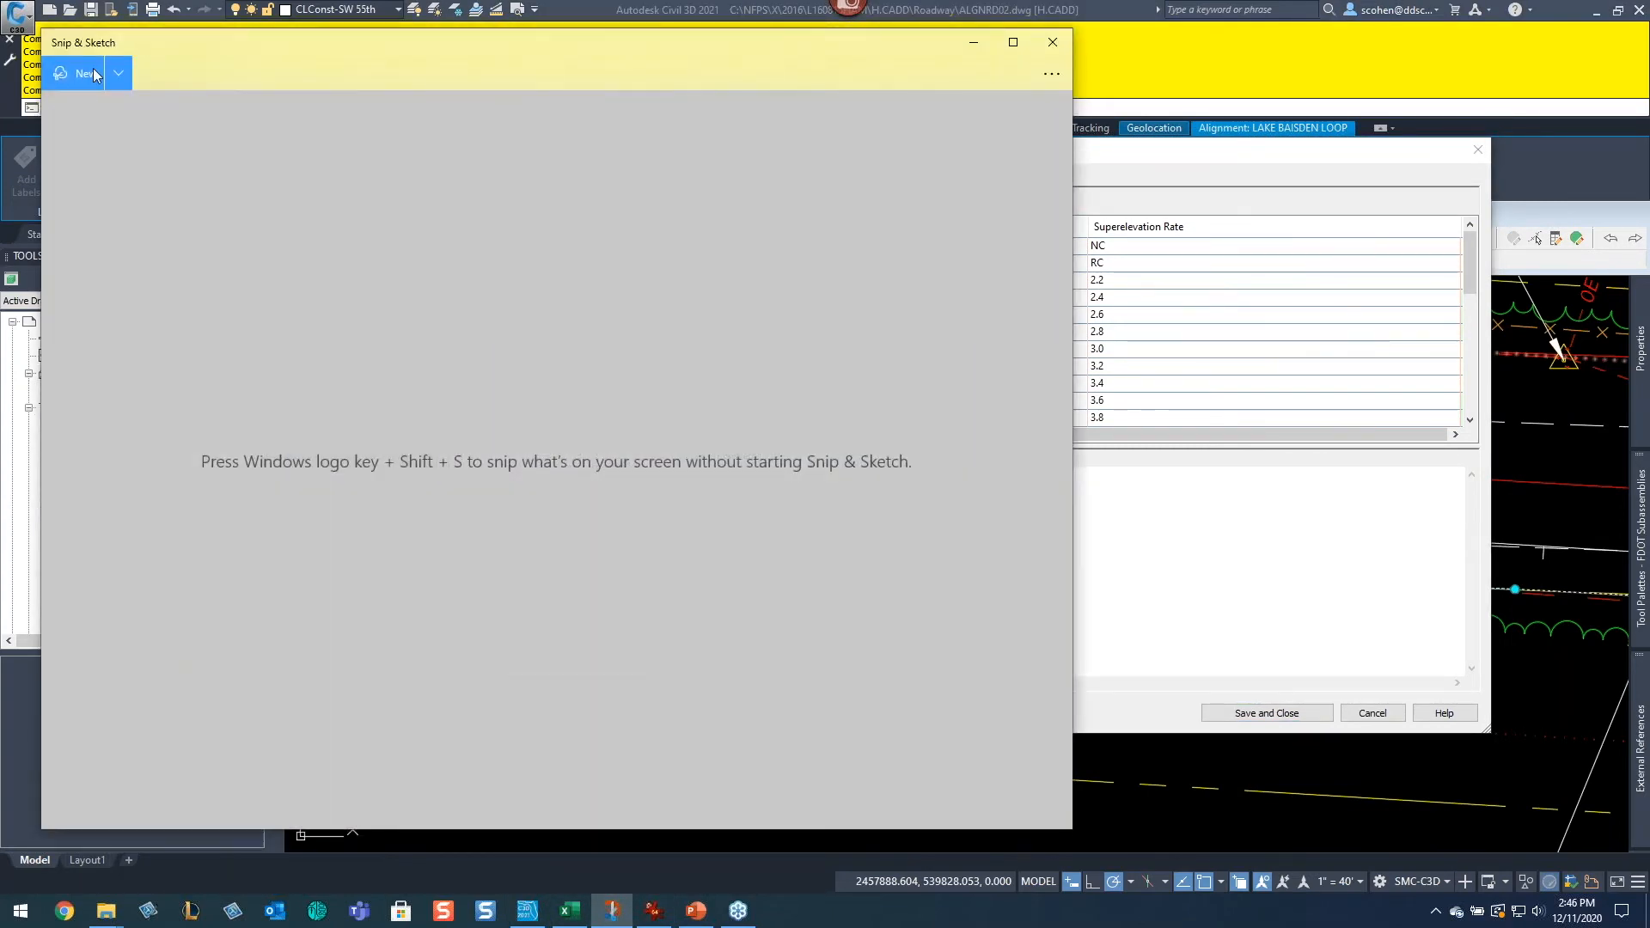
click(79, 71)
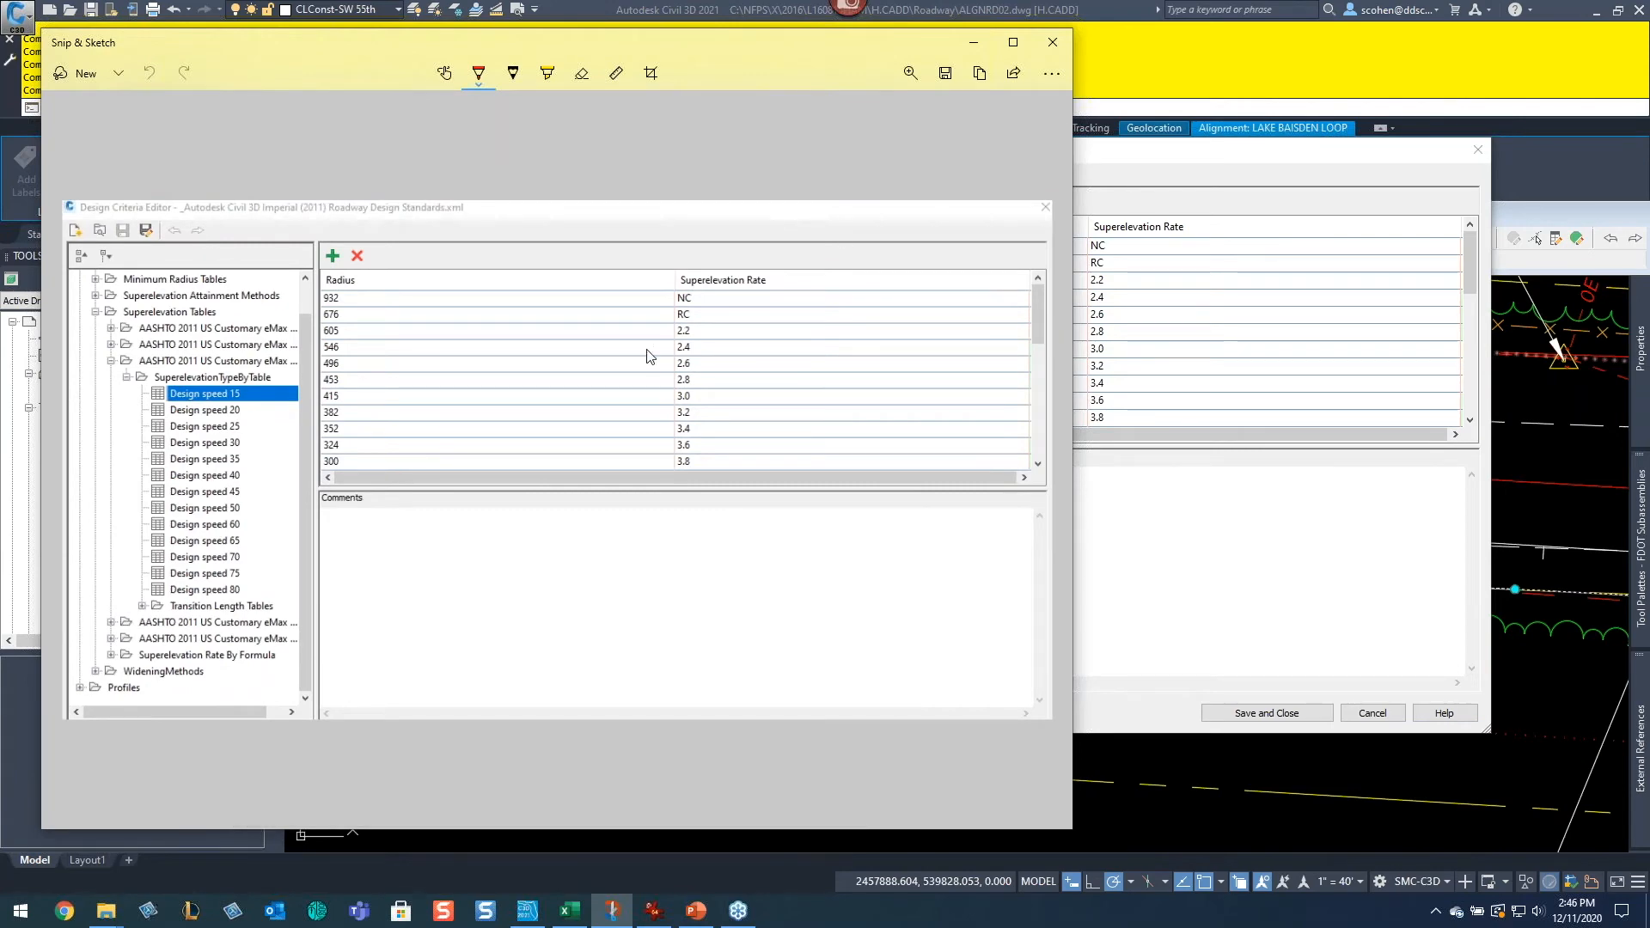
click(1052, 42)
Step: View the Design speed 45 superelevation table rows with an enlarged table pane, then cancel the Design Criteria Editor
click(610, 399)
click(612, 449)
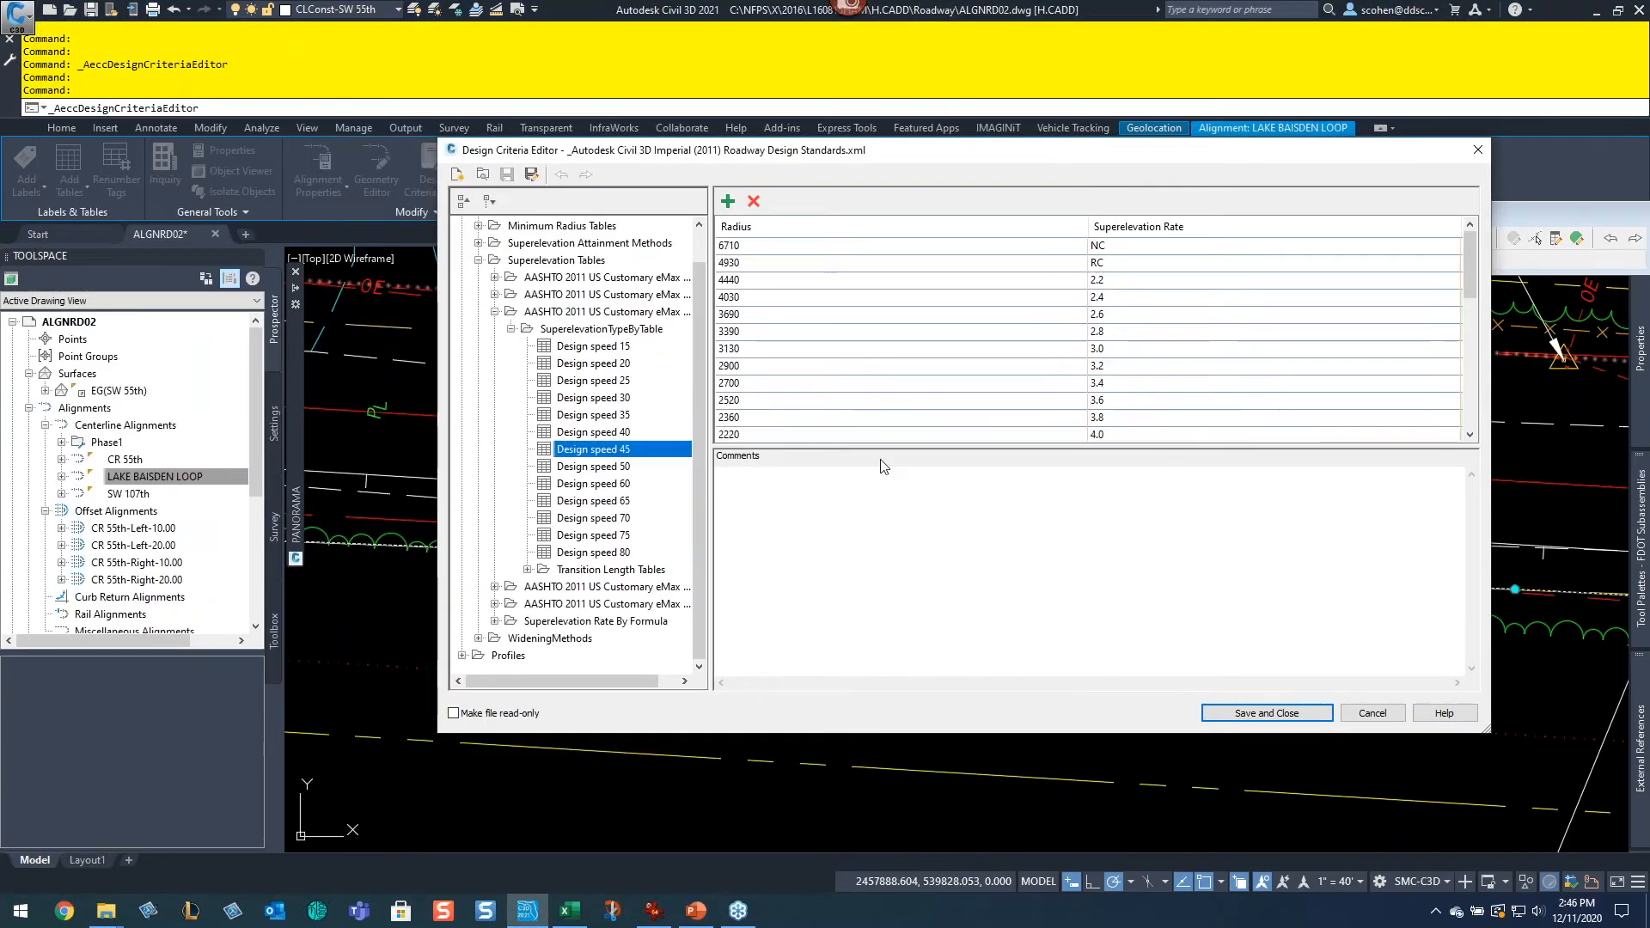
drag(893, 445, 932, 599)
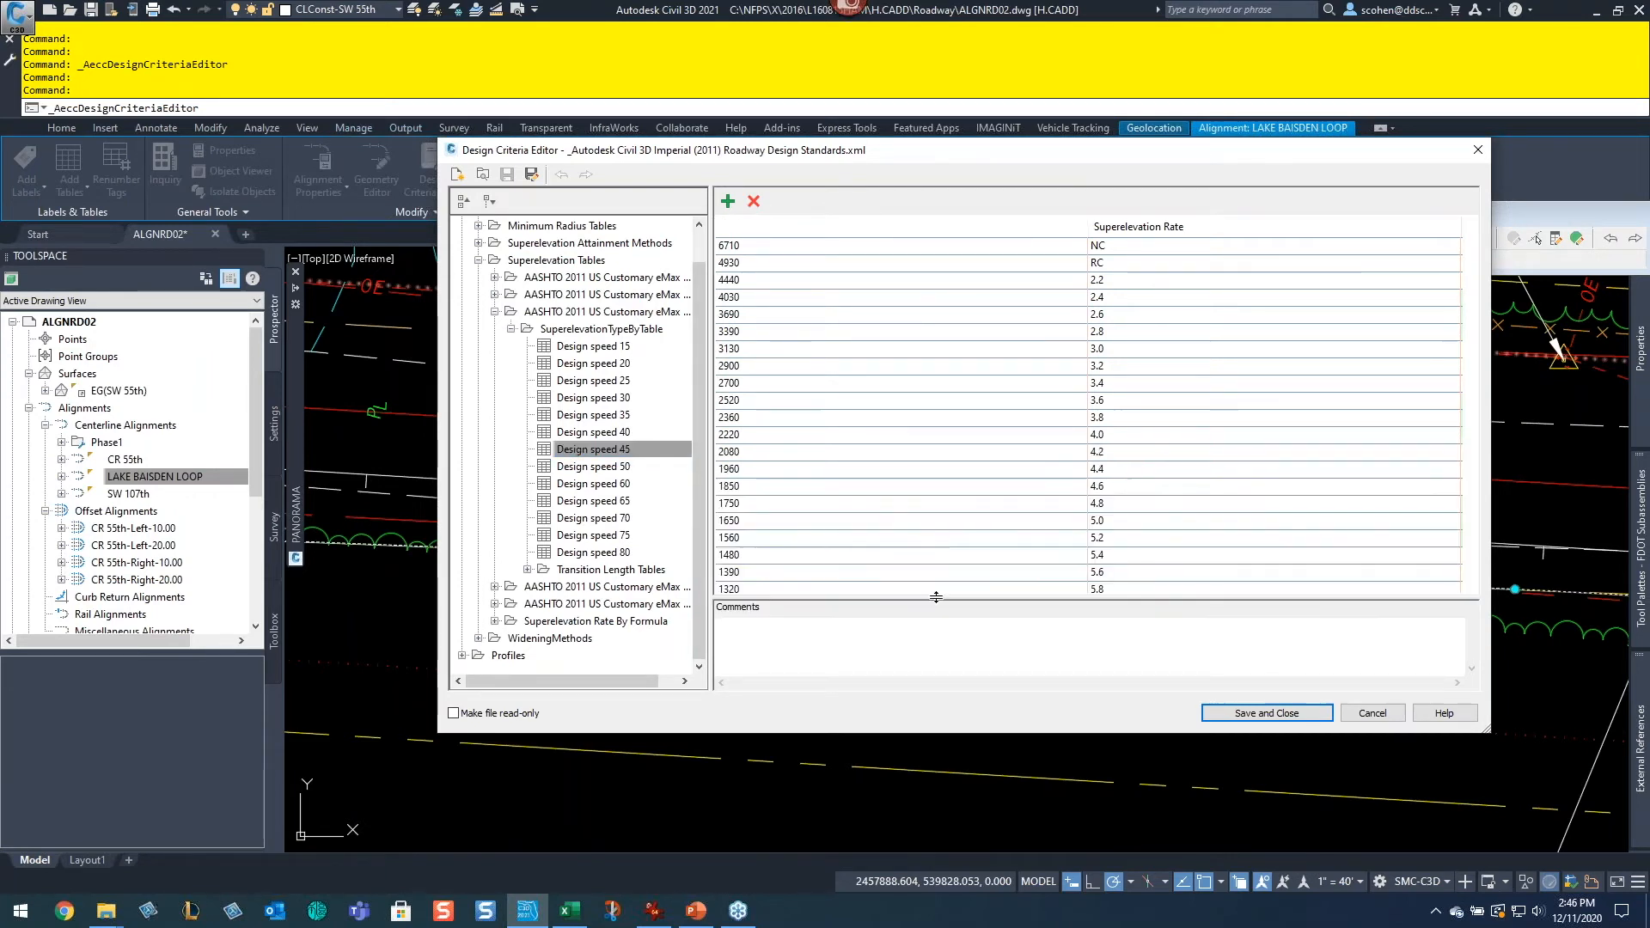
scroll(1024, 491, down, 3)
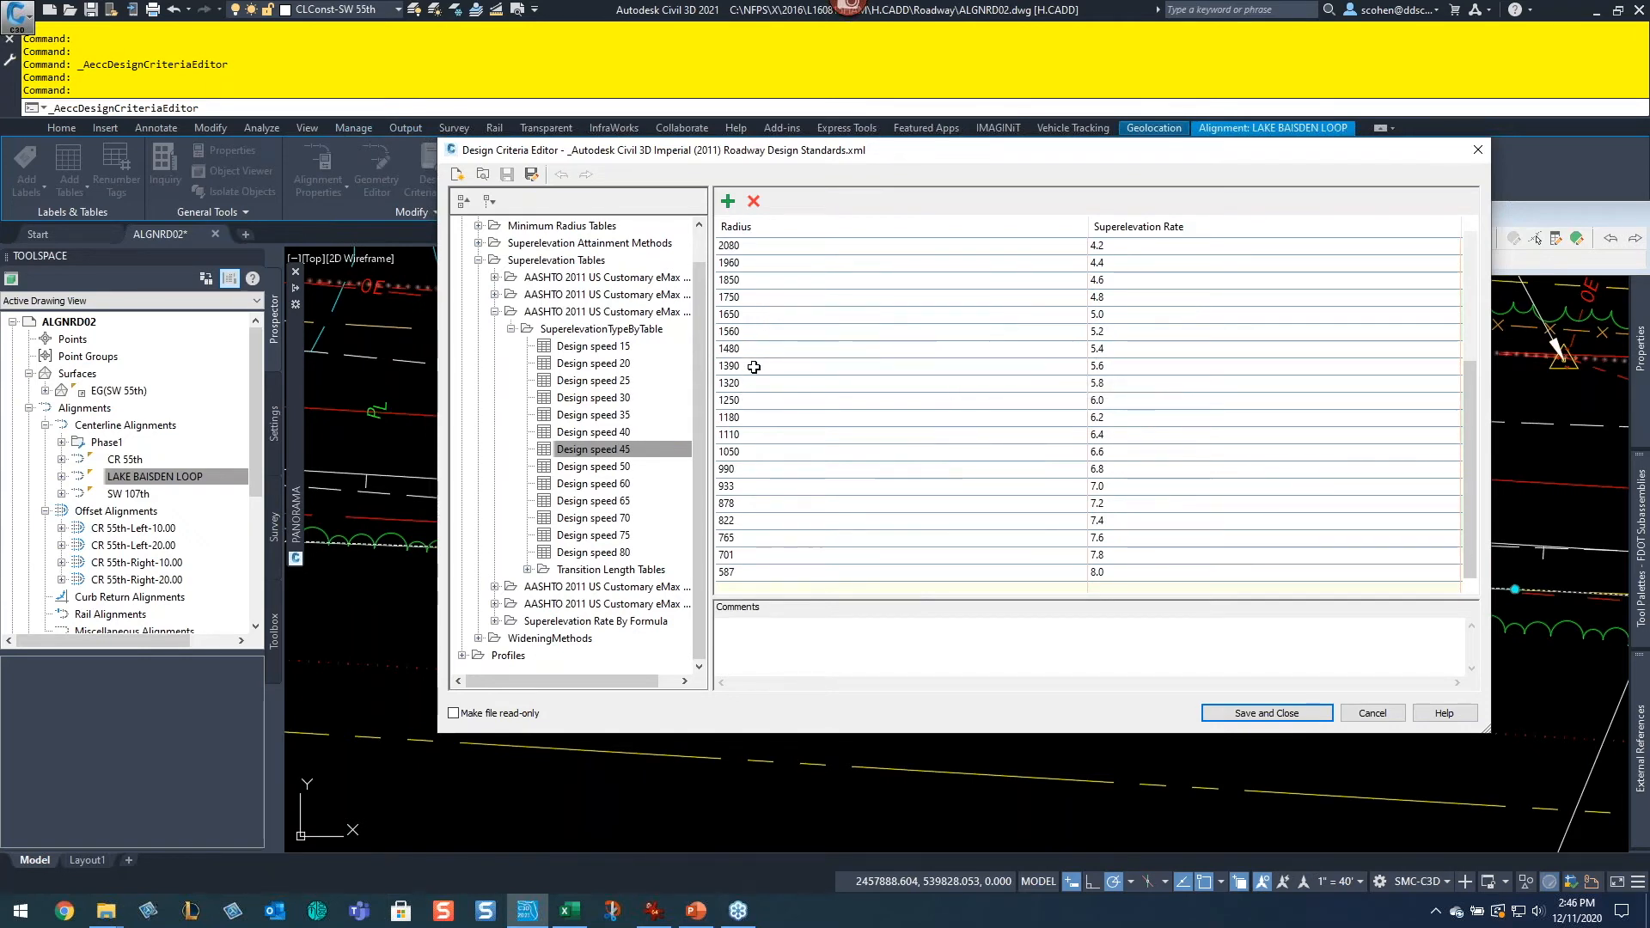
click(1372, 713)
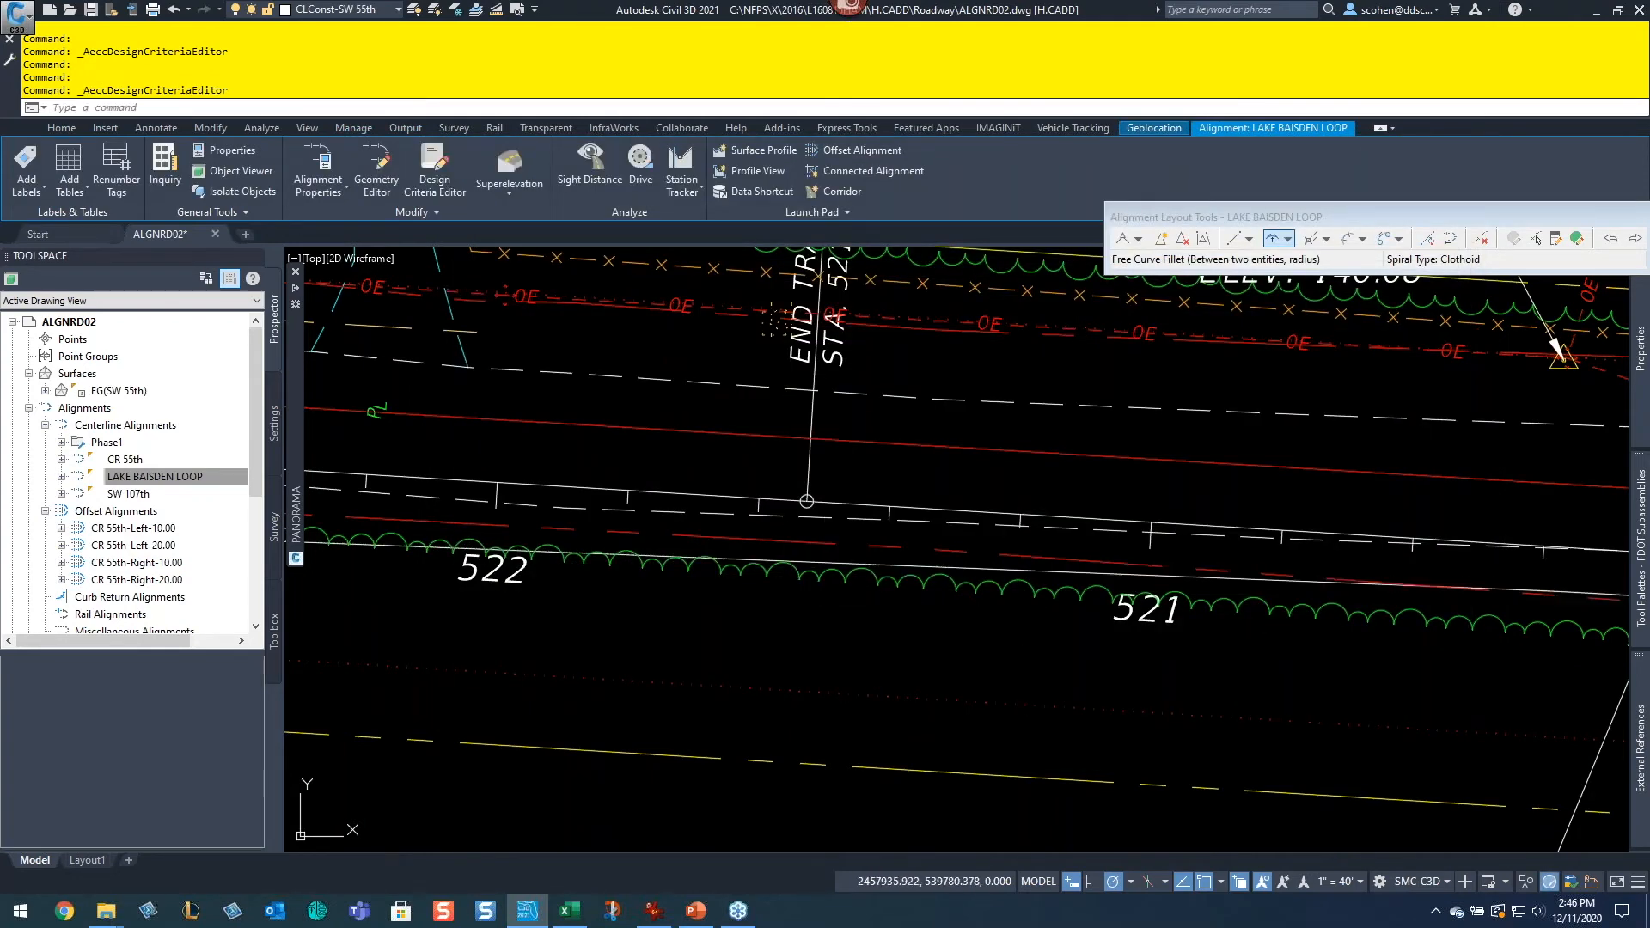
Step: Clear the current selection and switch the Toolspace to the Settings tab, collapsing the Alignment settings
key(Escape)
scroll(921, 519, down, 6)
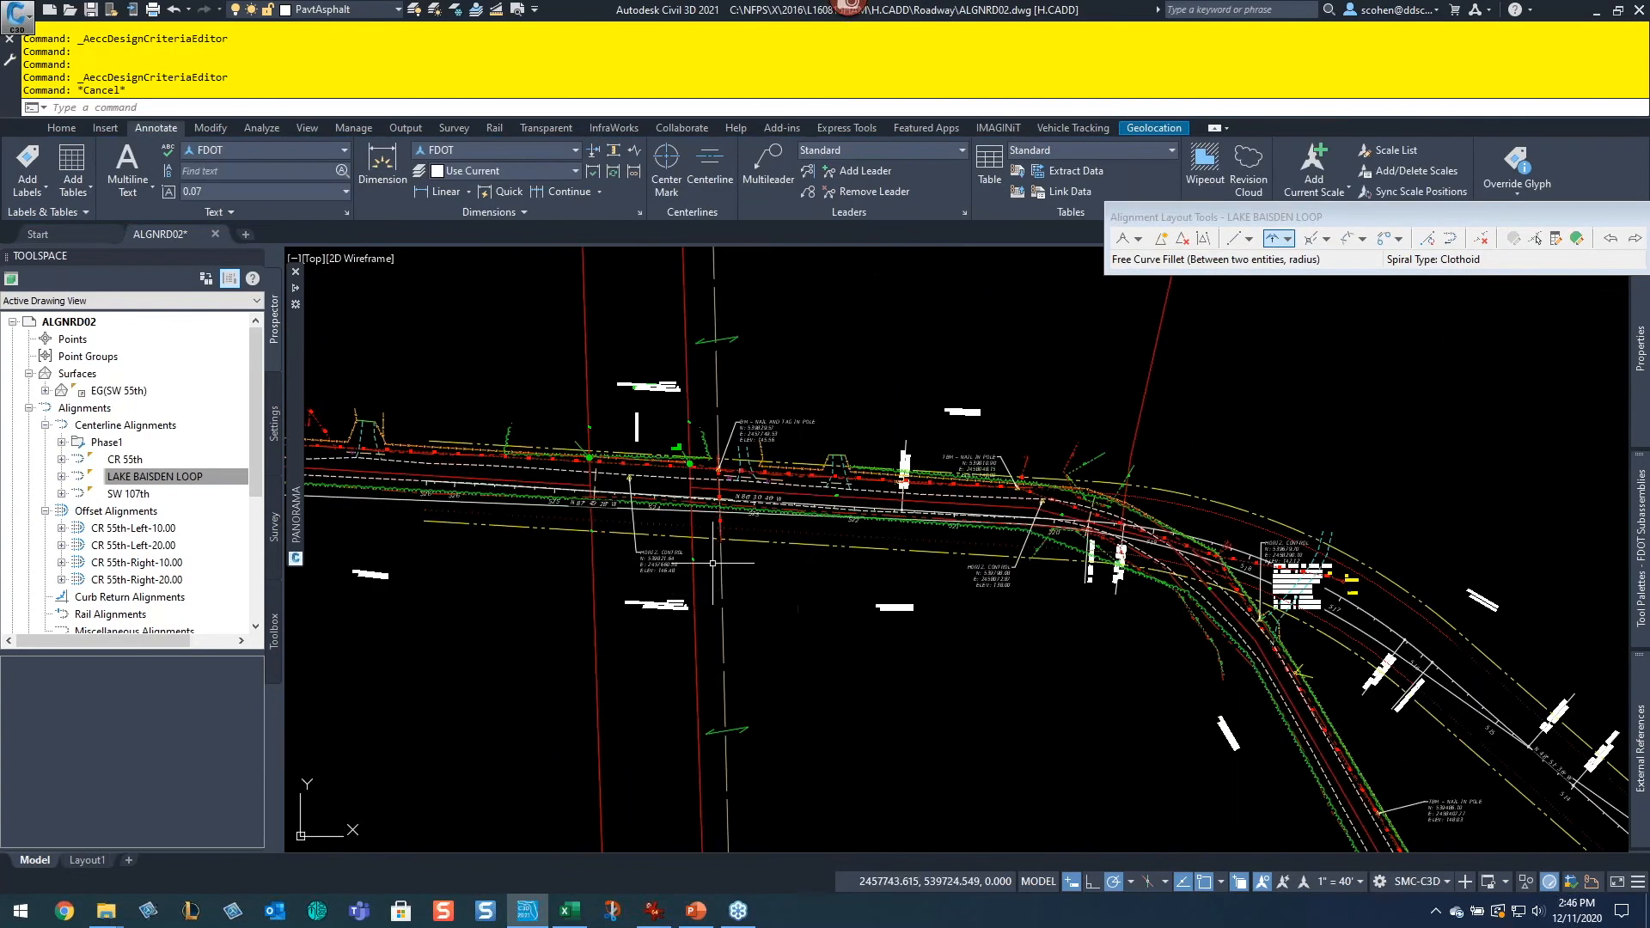
middle_drag(1211, 601, 1024, 547)
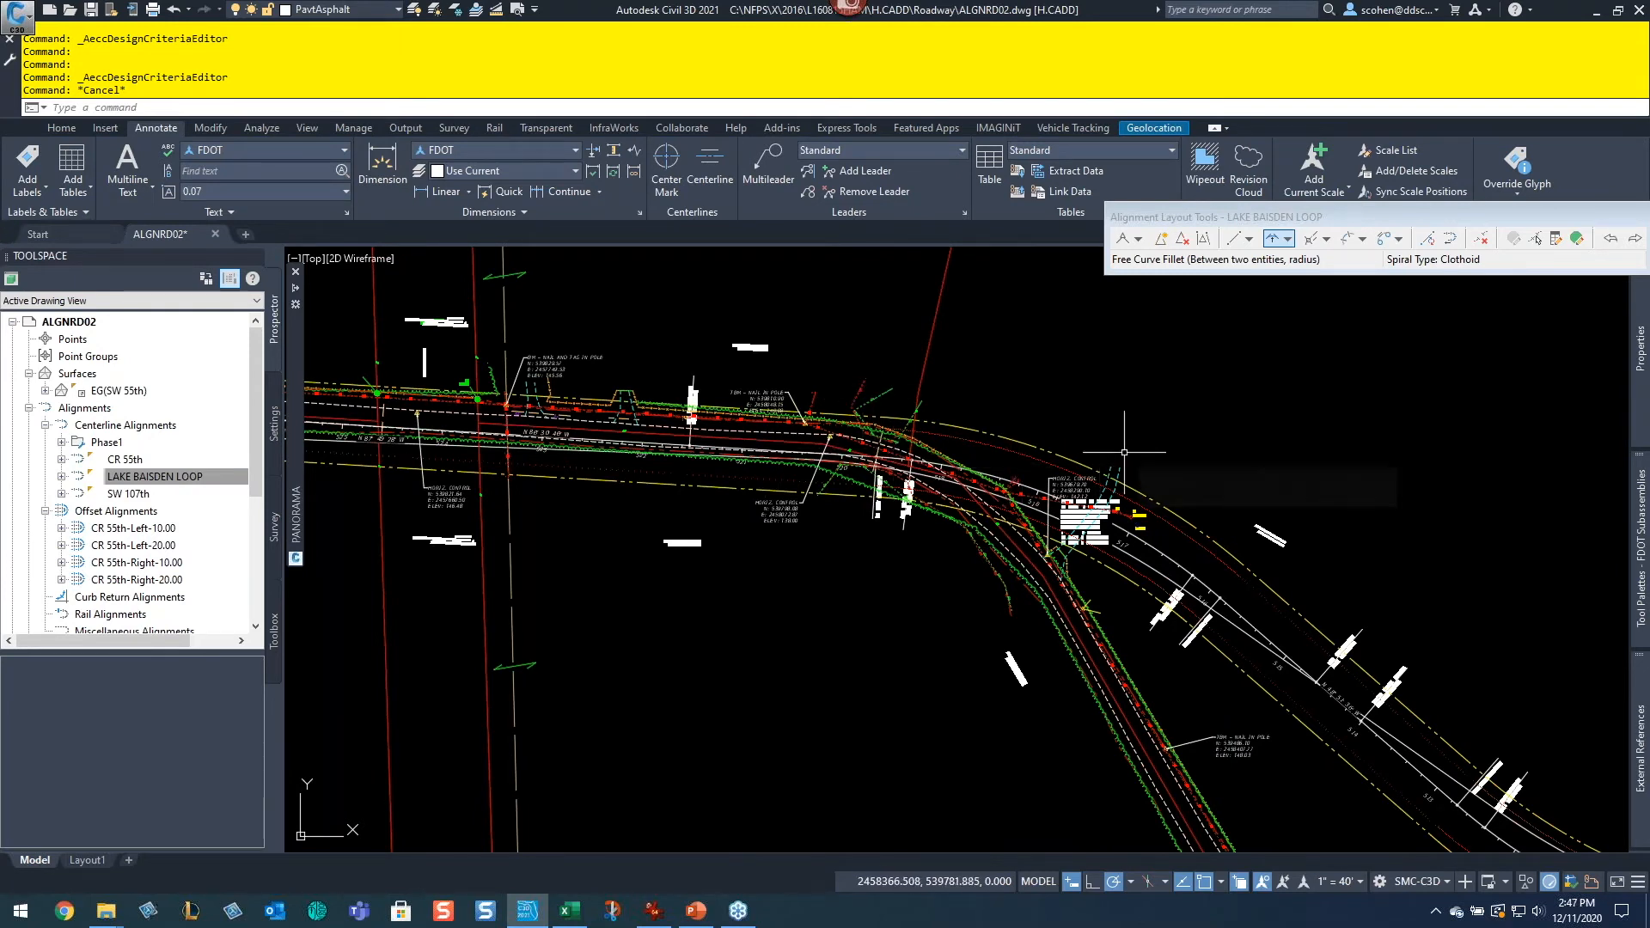
mouse_move(1117, 451)
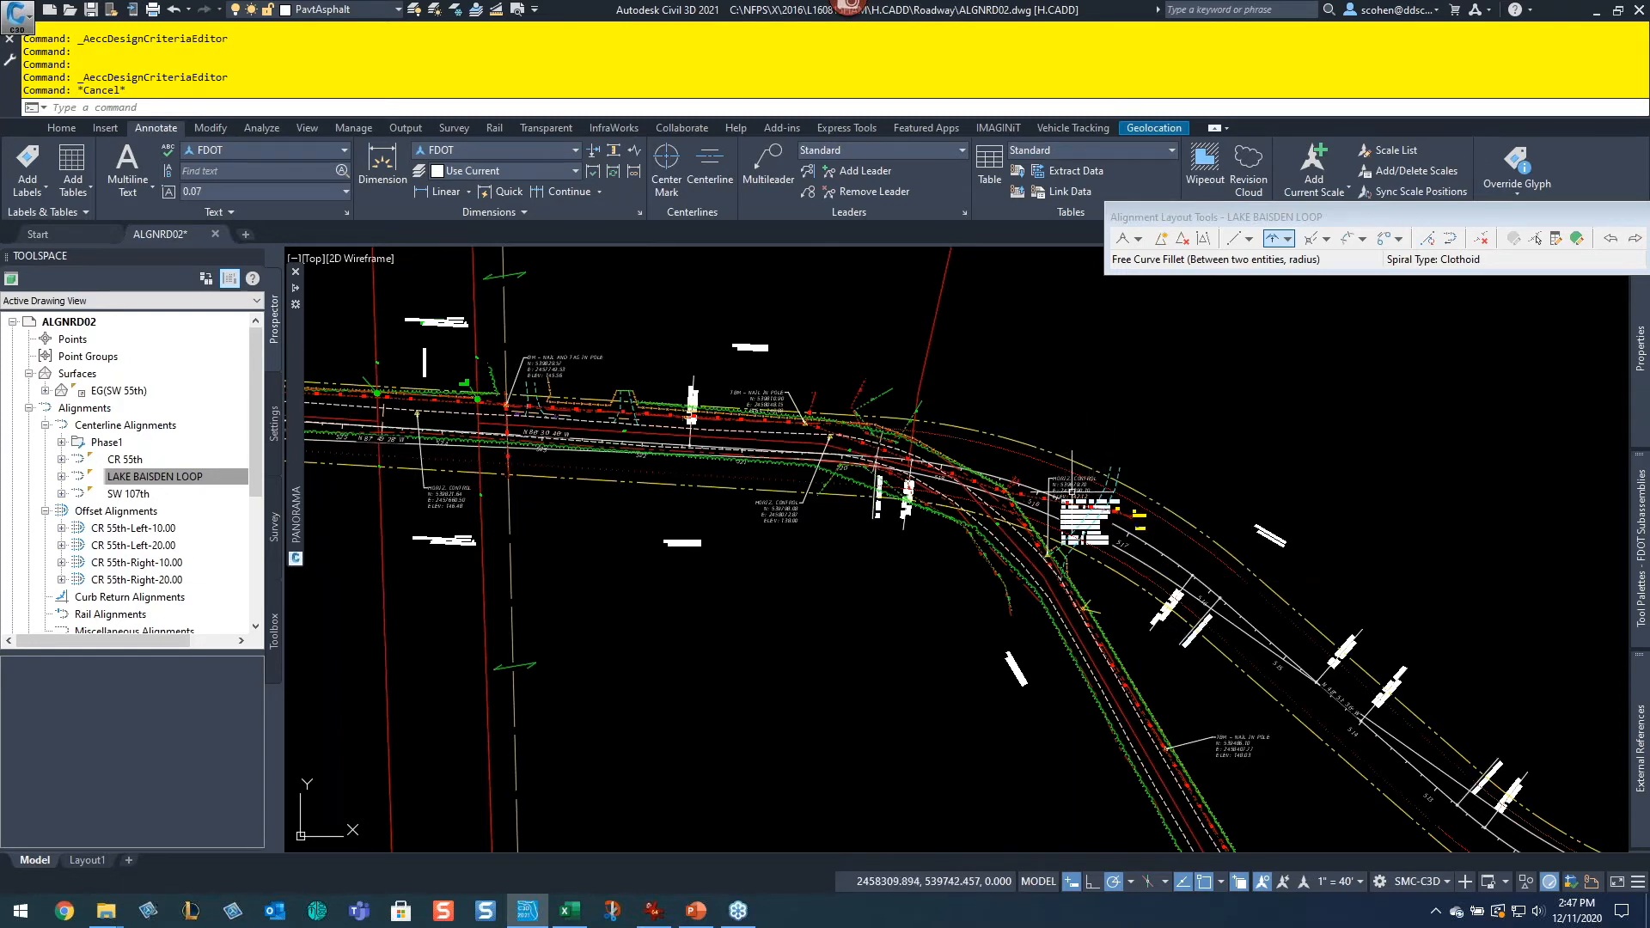
scroll(1417, 537, down, 5)
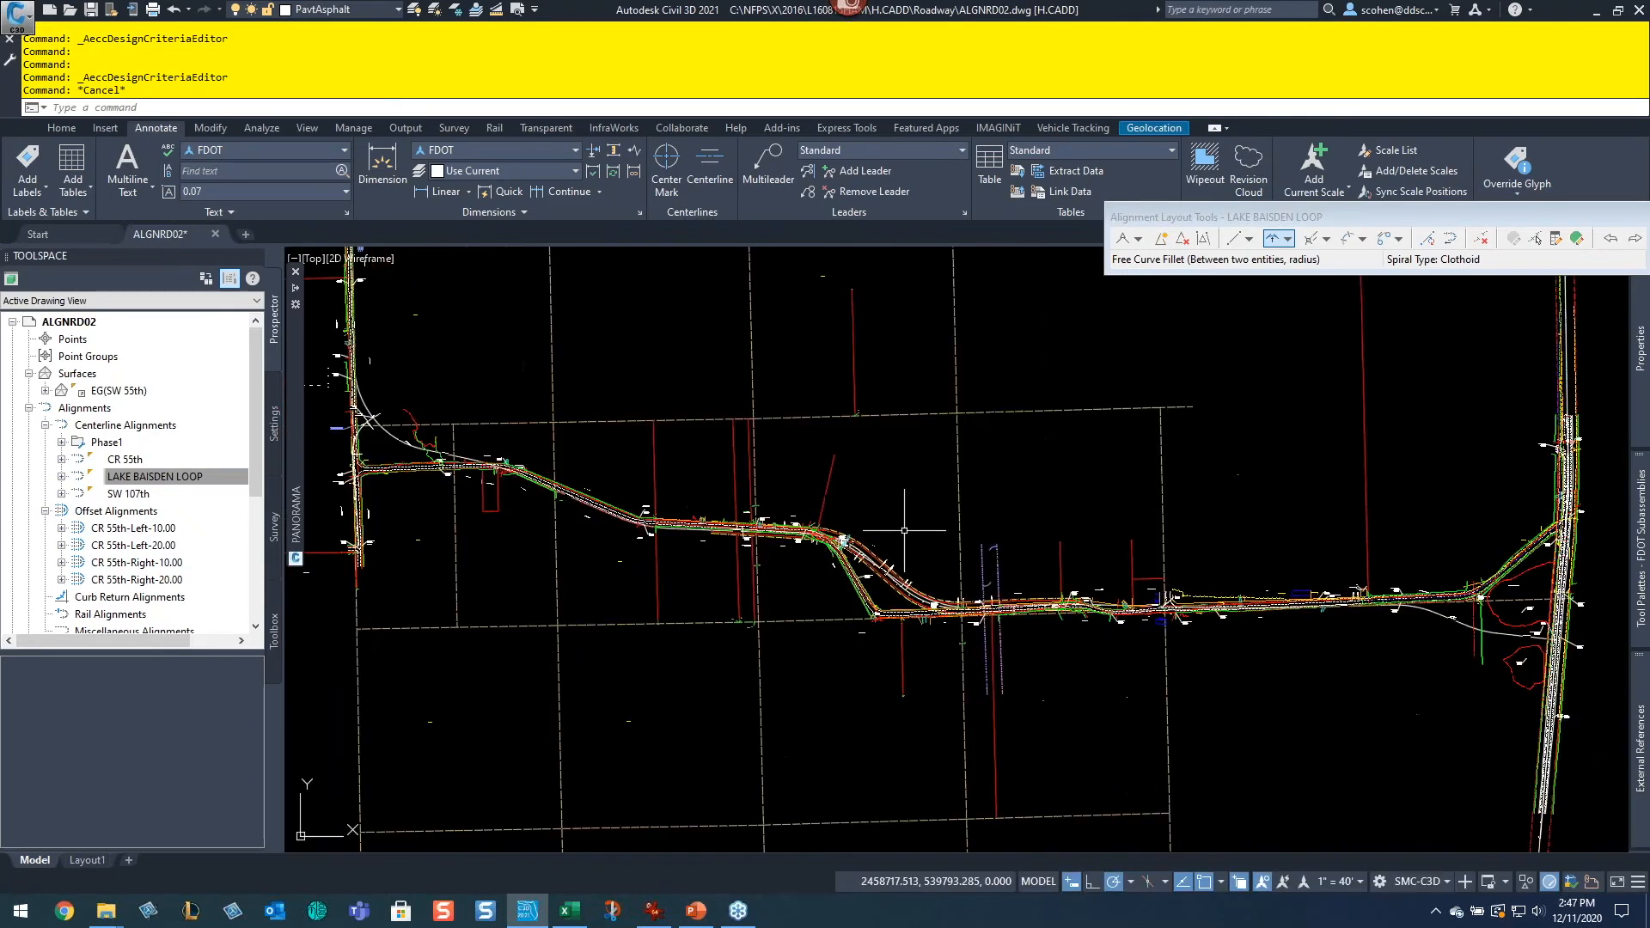
scroll(893, 567, up, 3)
scroll(480, 379, up, 3)
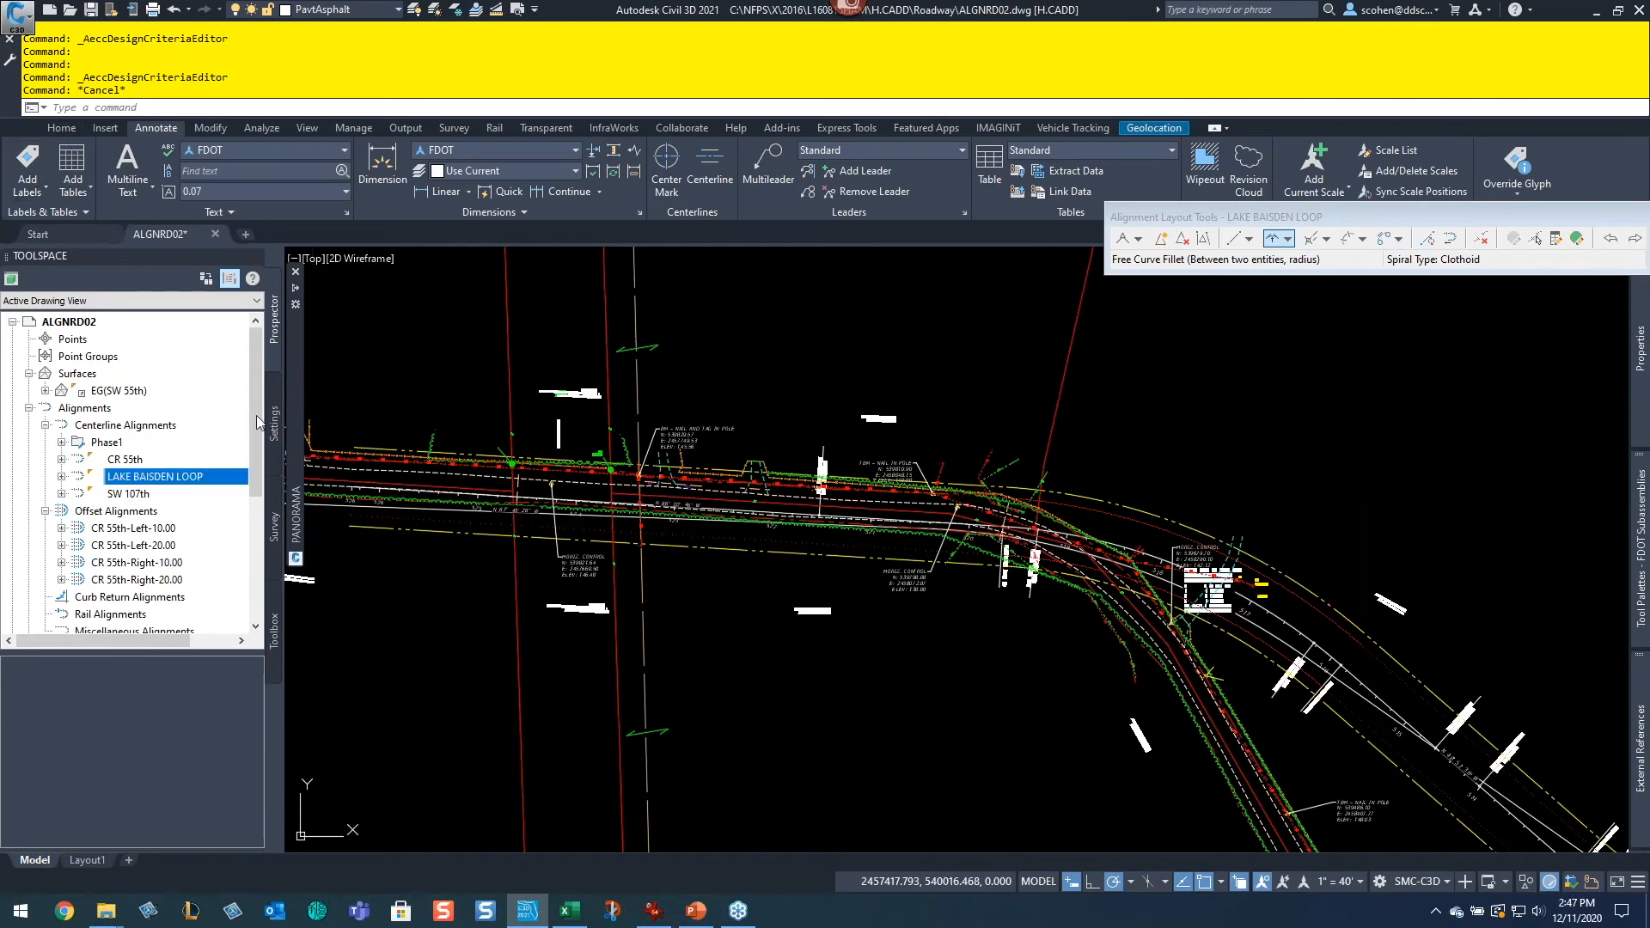
click(275, 434)
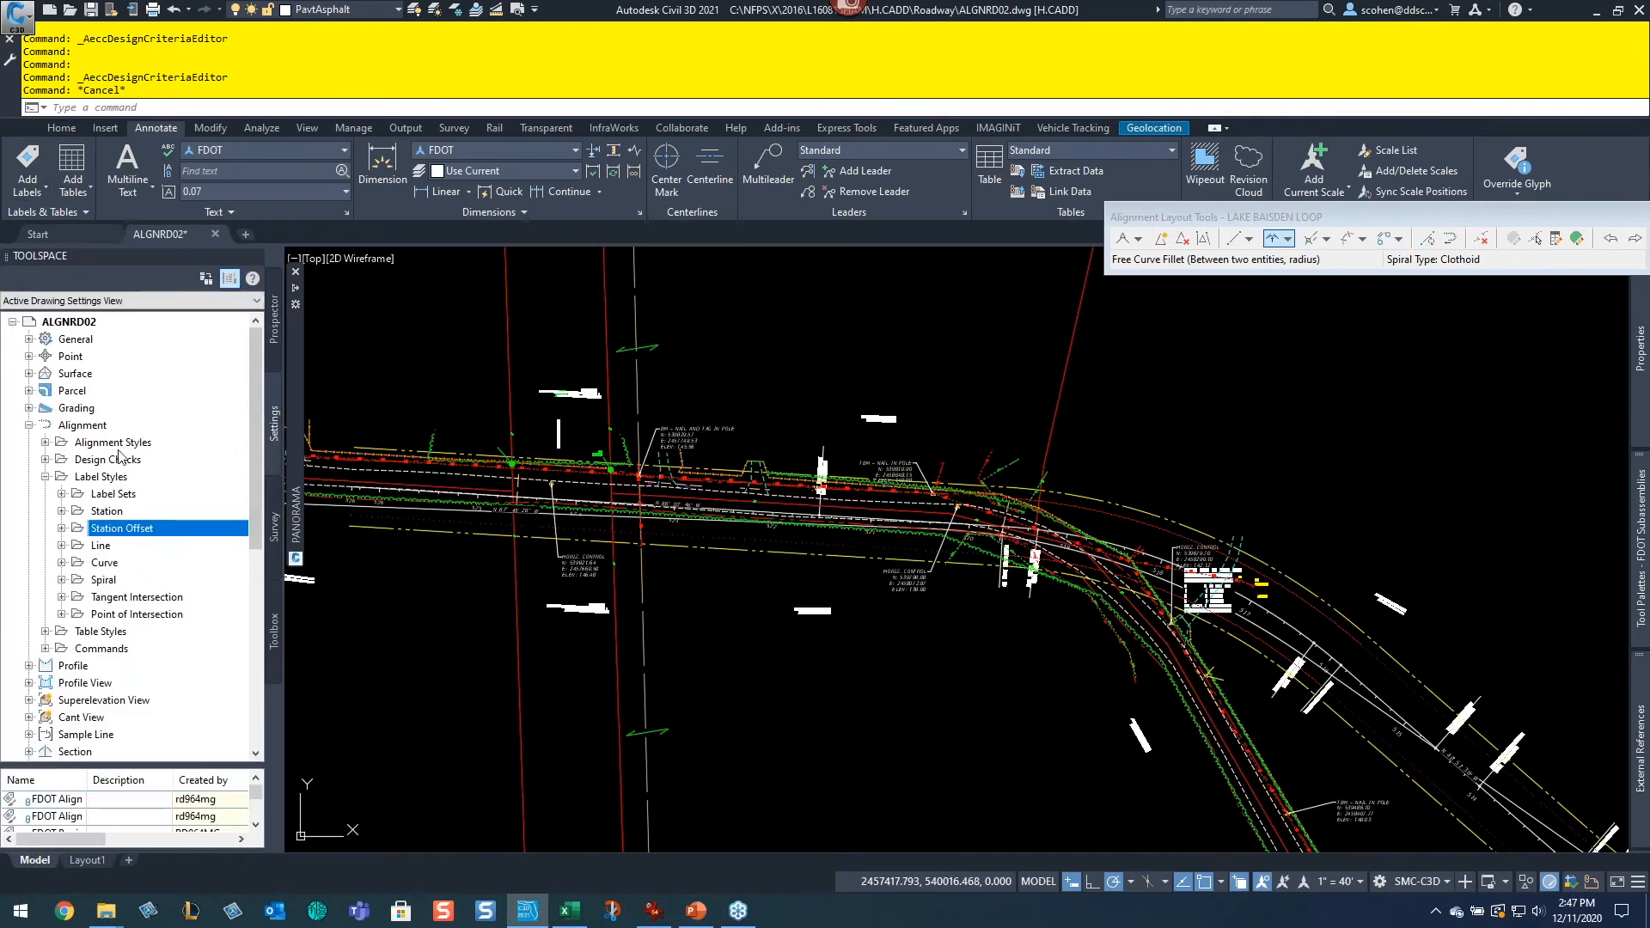
double_click(71, 428)
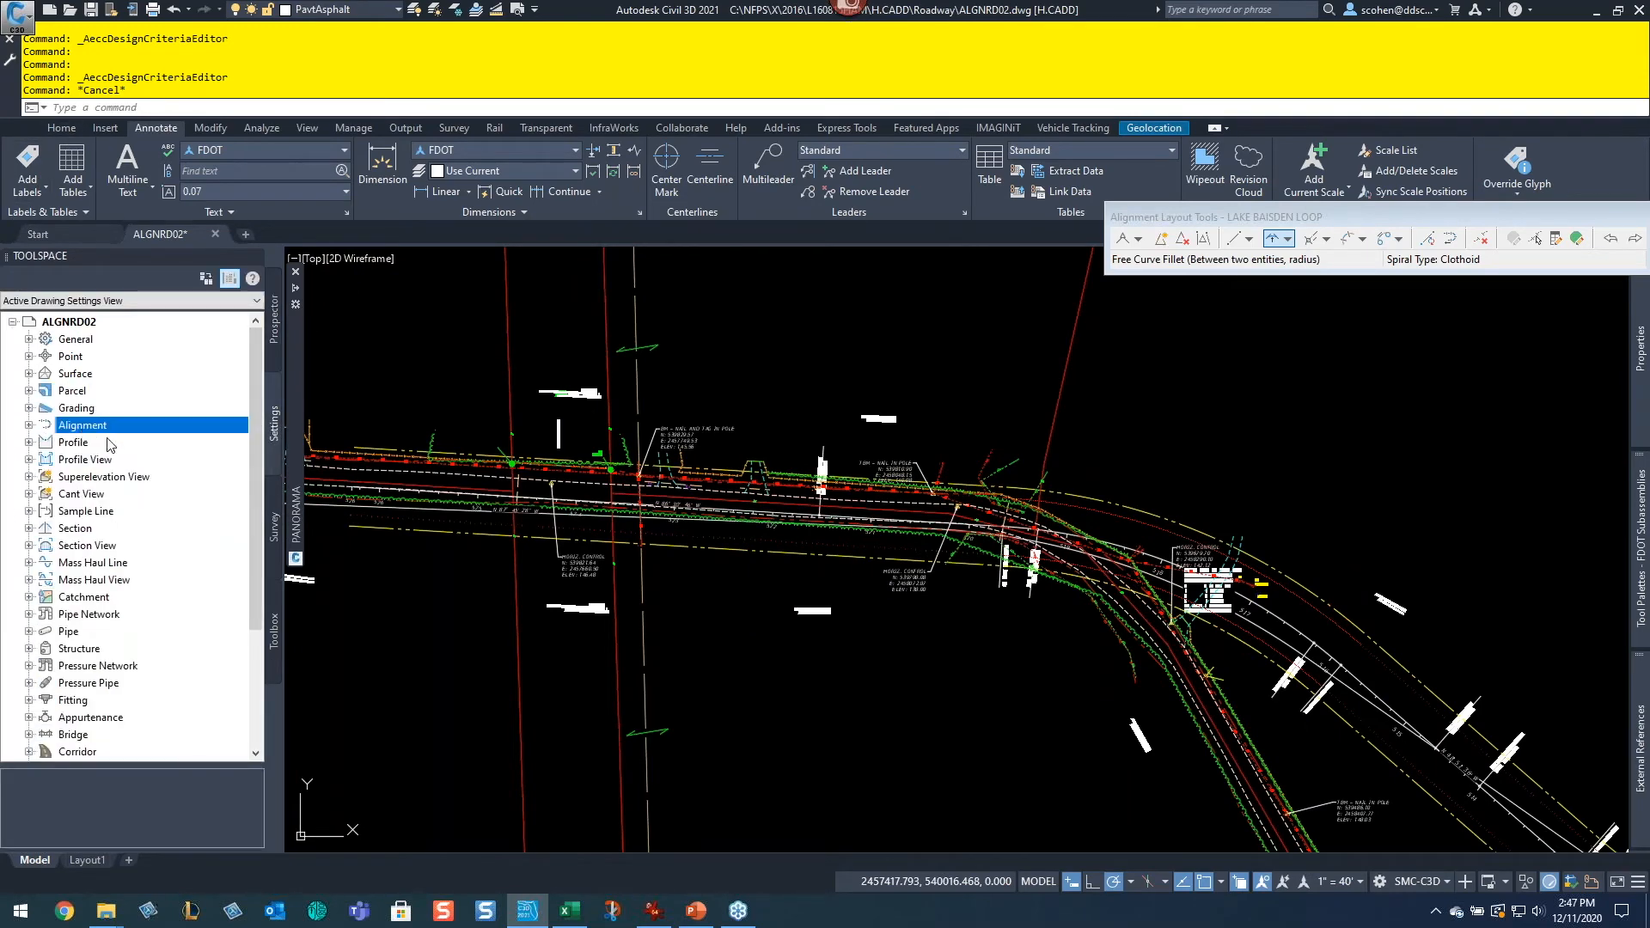
Step: Examine the LAKE BAISDEN LOOP profile grade line and expand the Profile and Profile View settings collections
scroll(1117, 456, down, 5)
middle_drag(1324, 431, 560, 653)
scroll(979, 539, down, 4)
middle_drag(1403, 589, 907, 633)
scroll(1035, 591, up, 6)
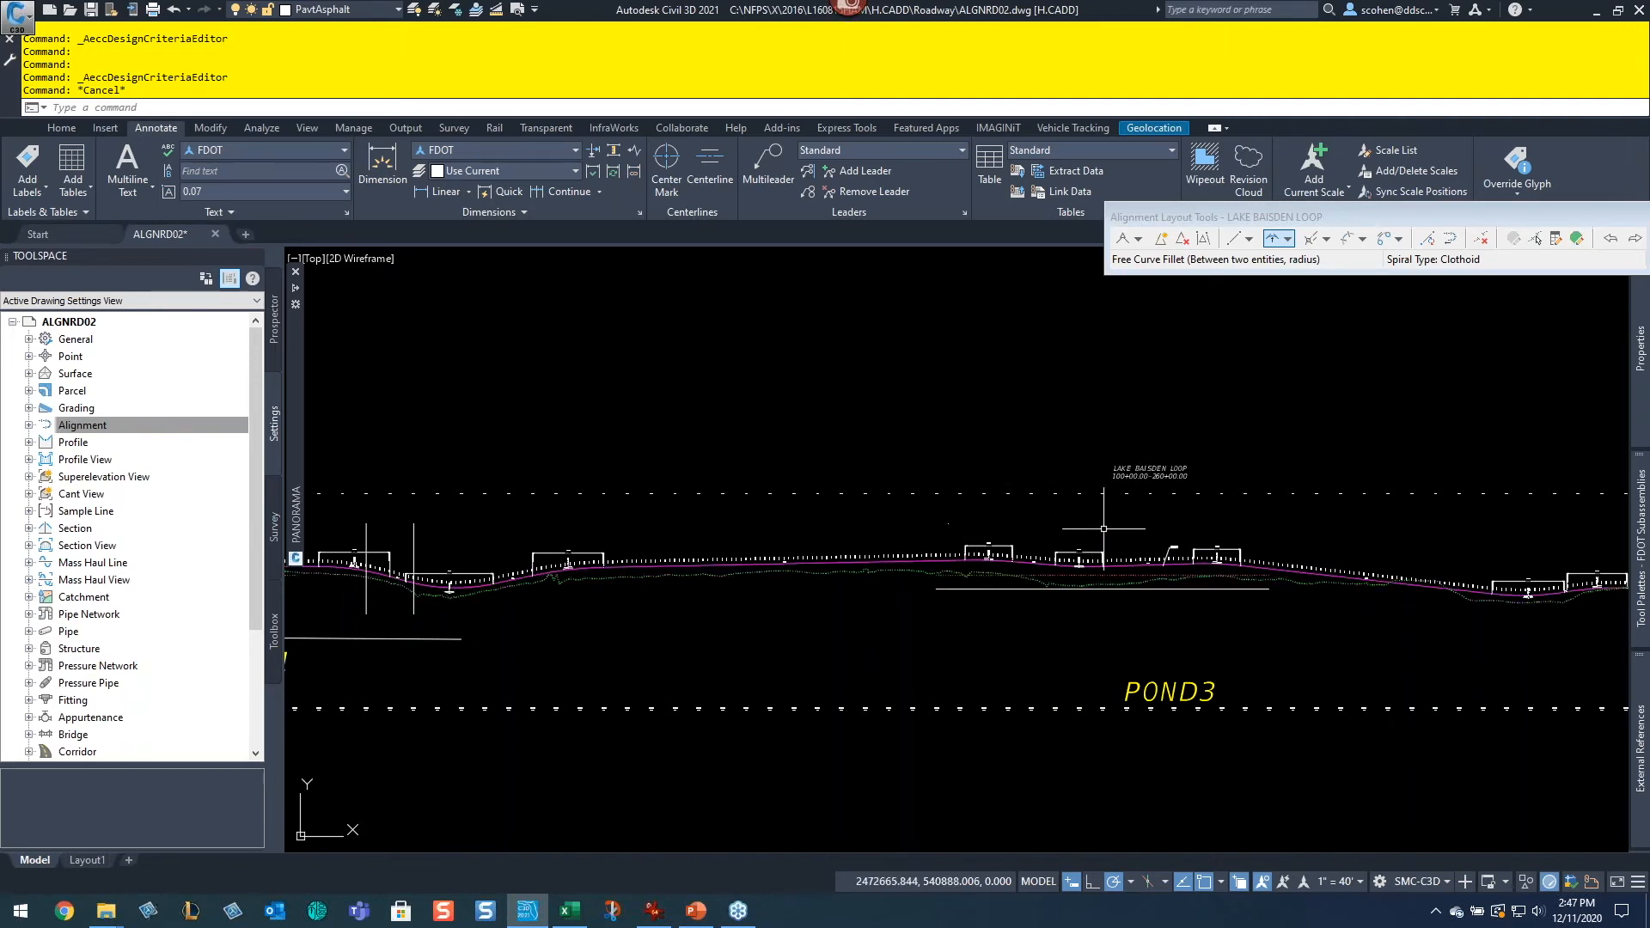
scroll(606, 539, up, 5)
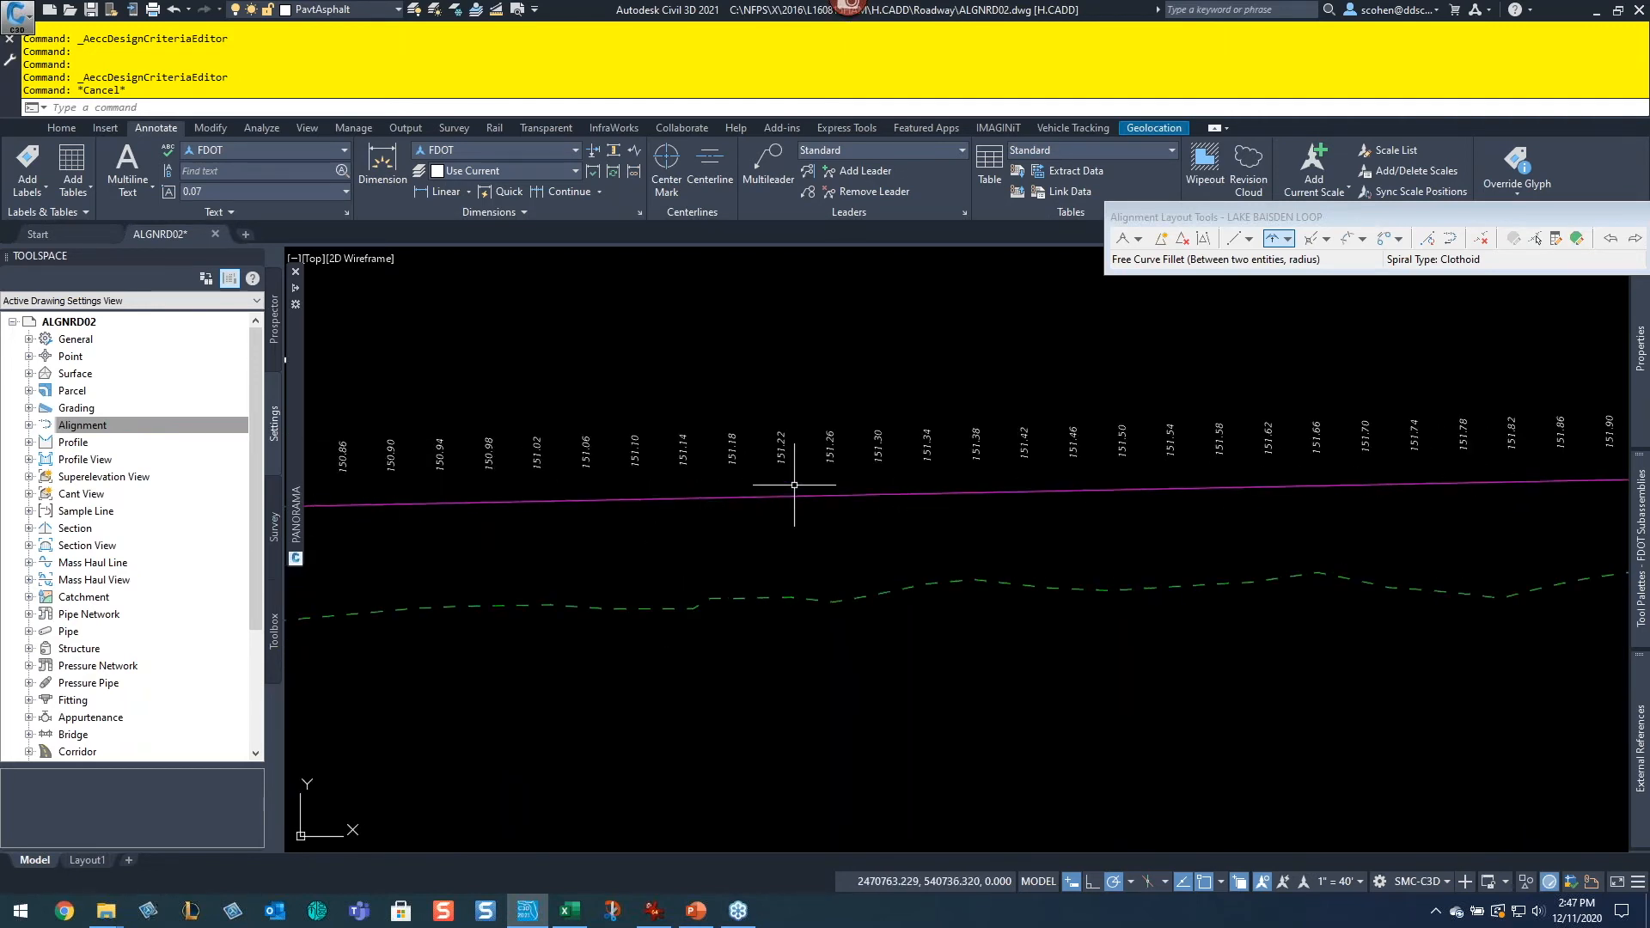
mouse_move(789, 494)
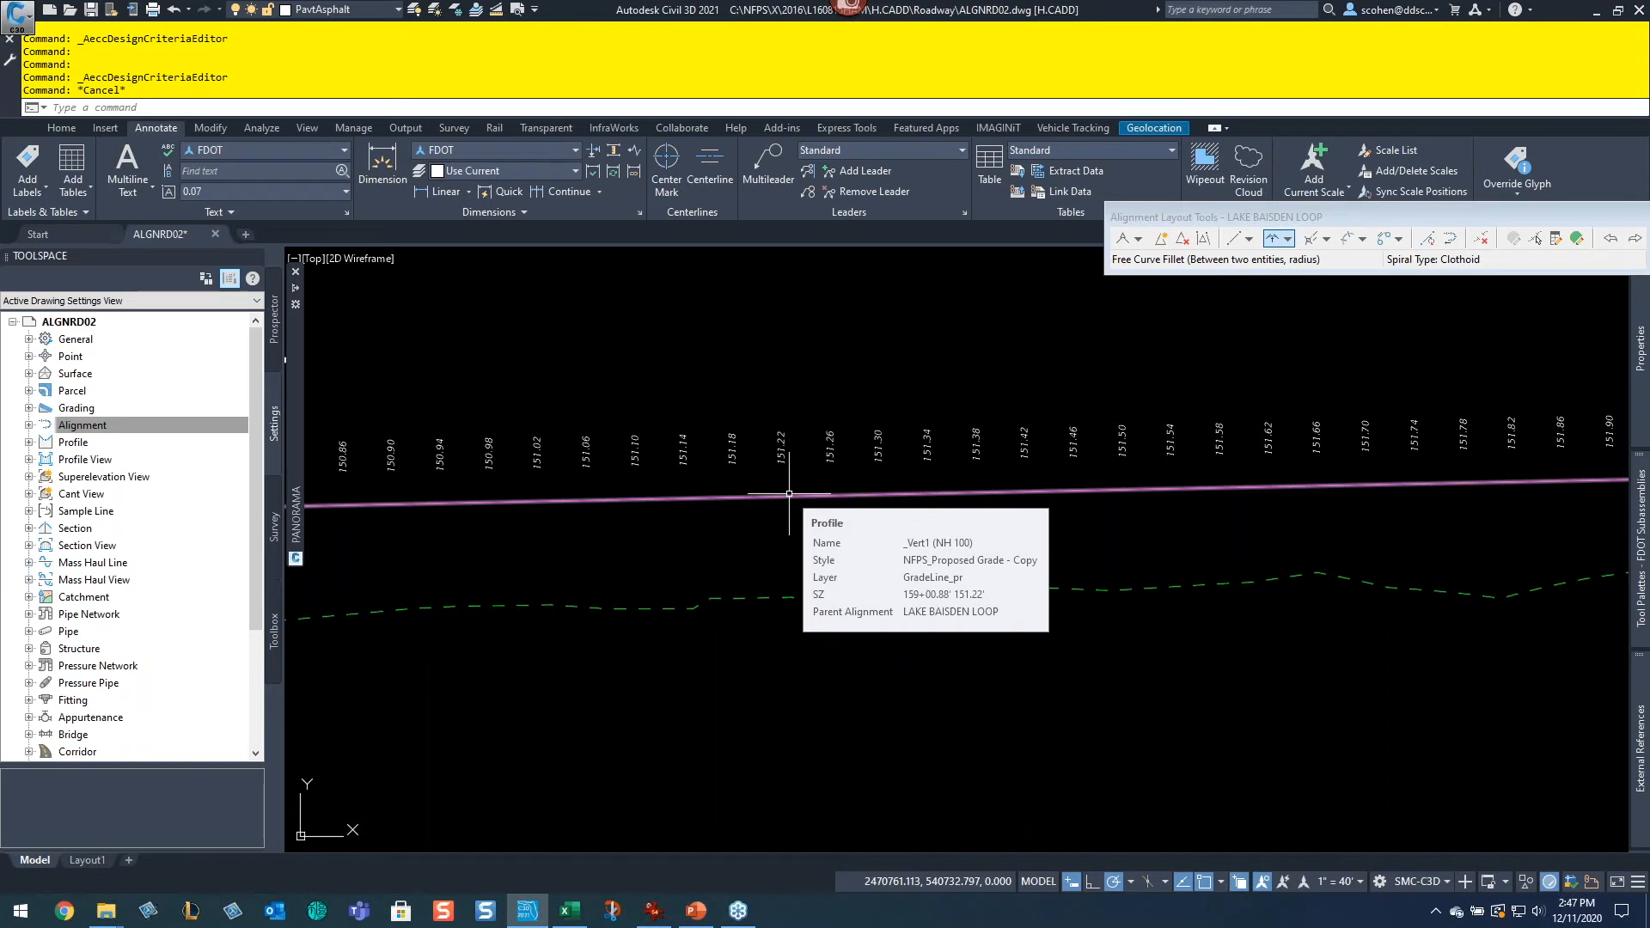
mouse_move(767, 598)
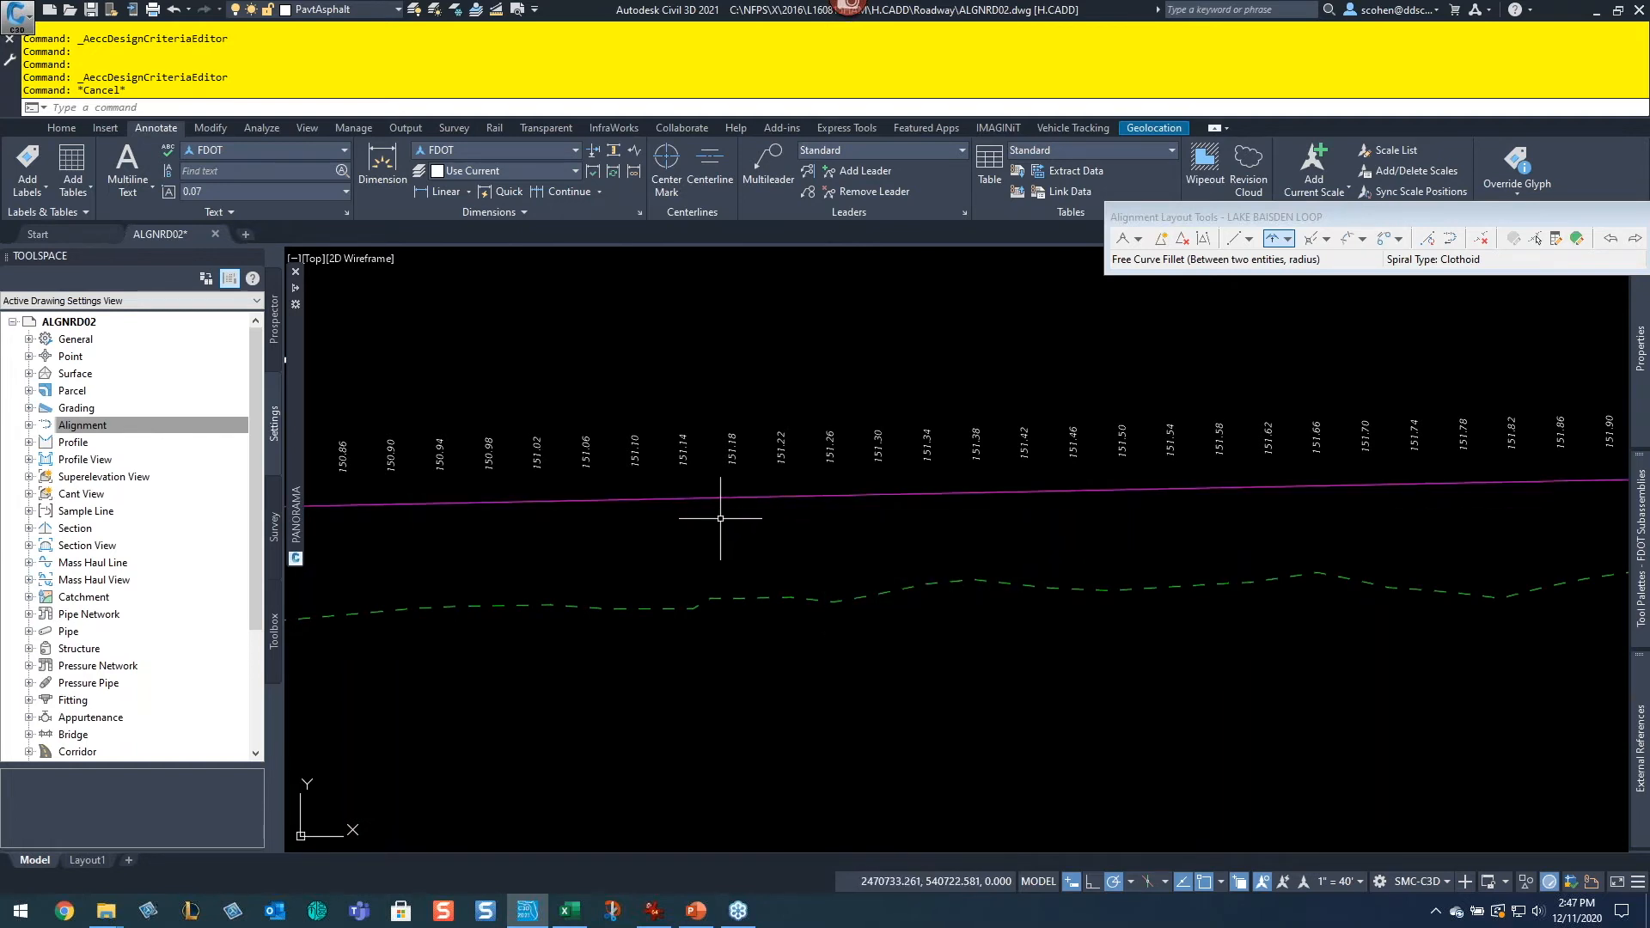
click(981, 567)
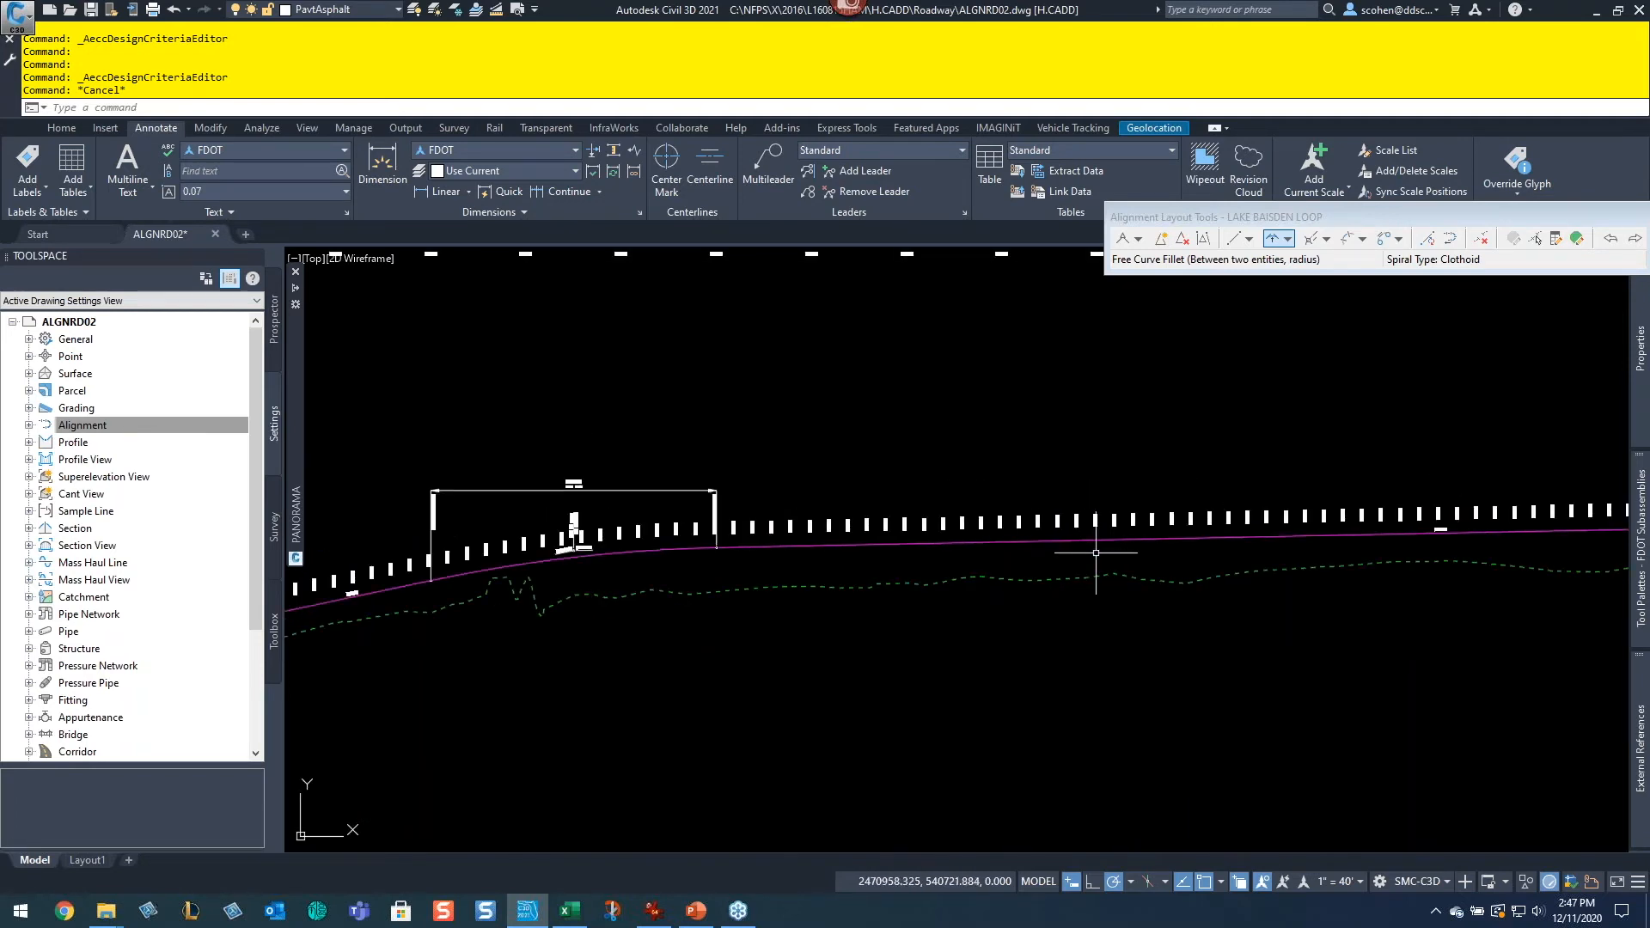
scroll(1096, 560, down, 3)
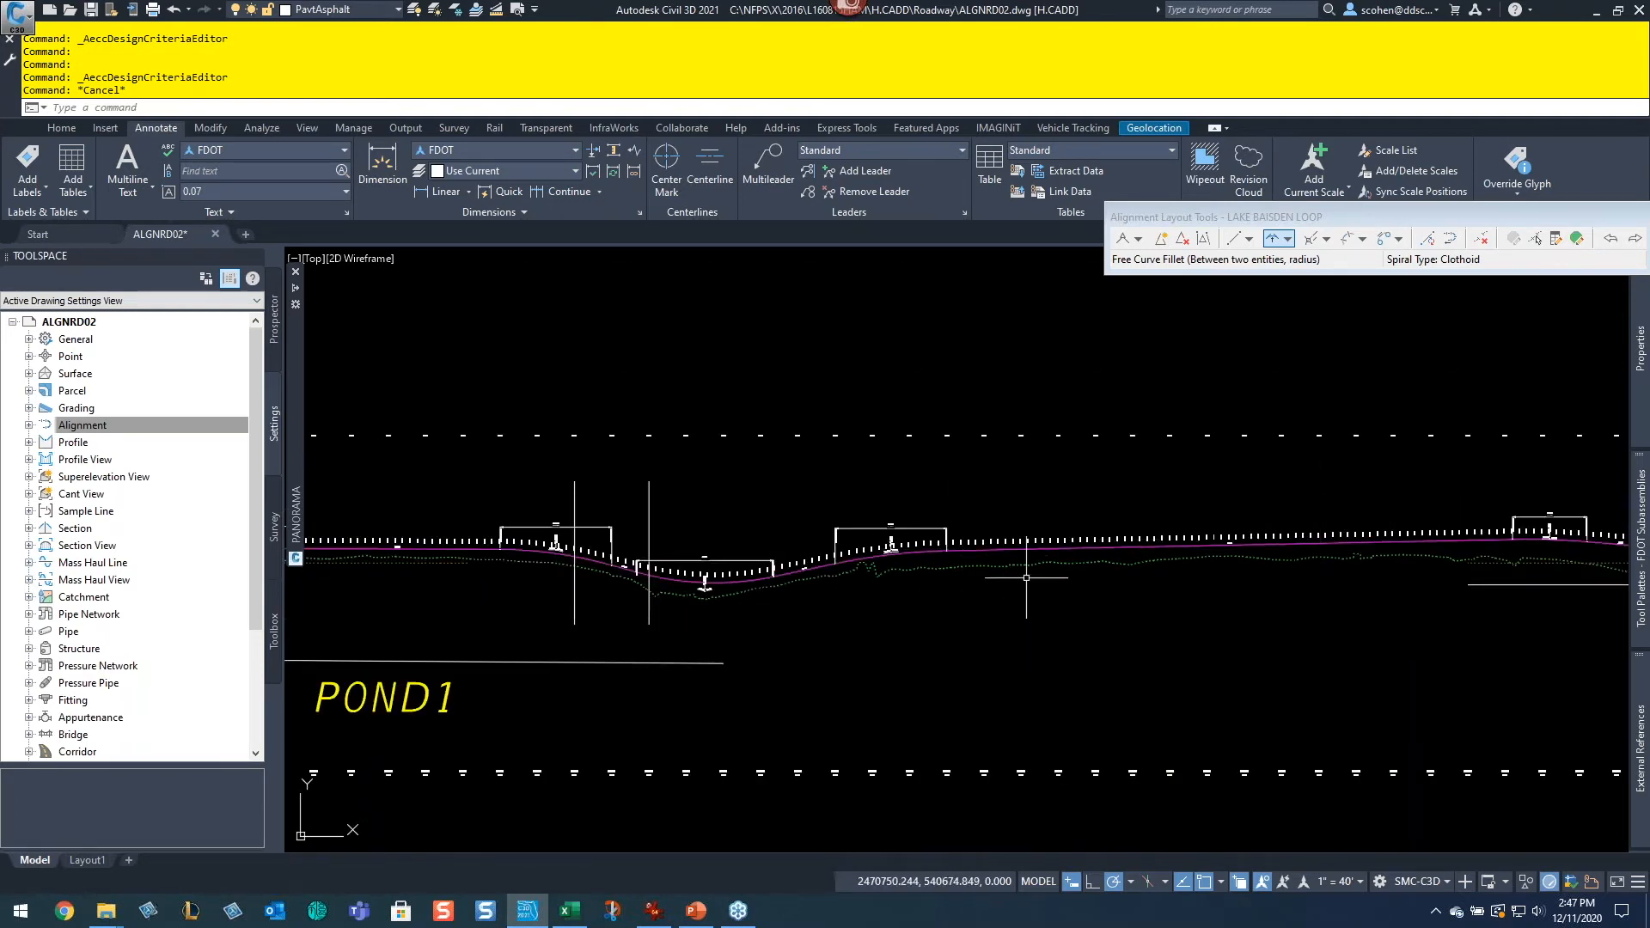
scroll(1029, 571, up, 2)
scroll(971, 553, up, 4)
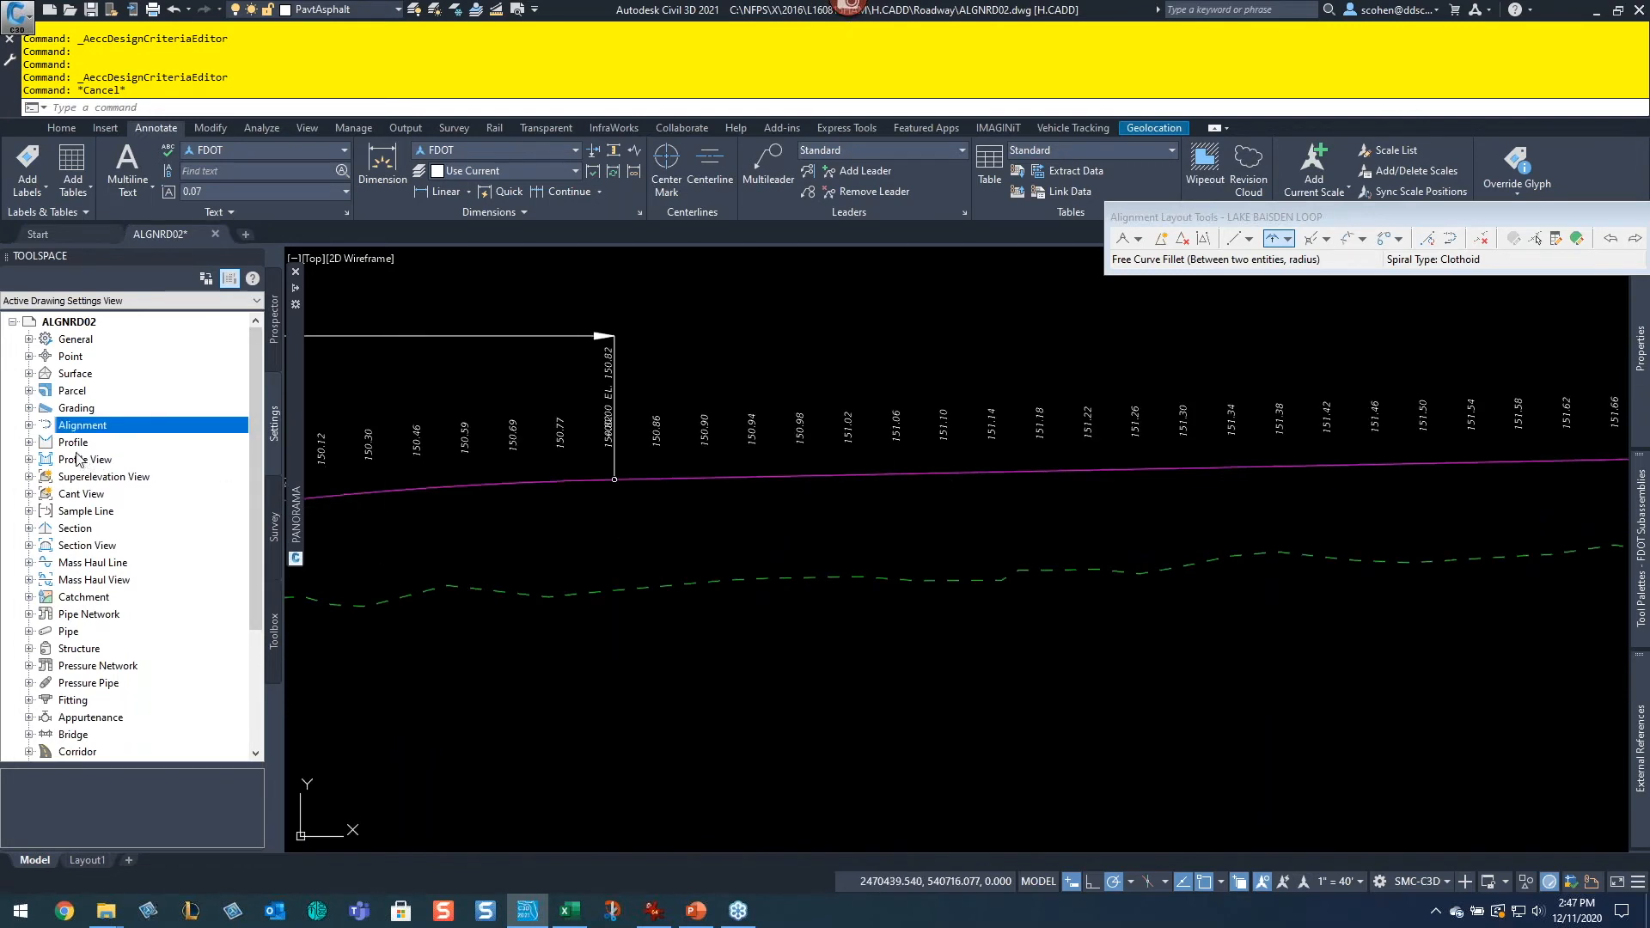
click(30, 443)
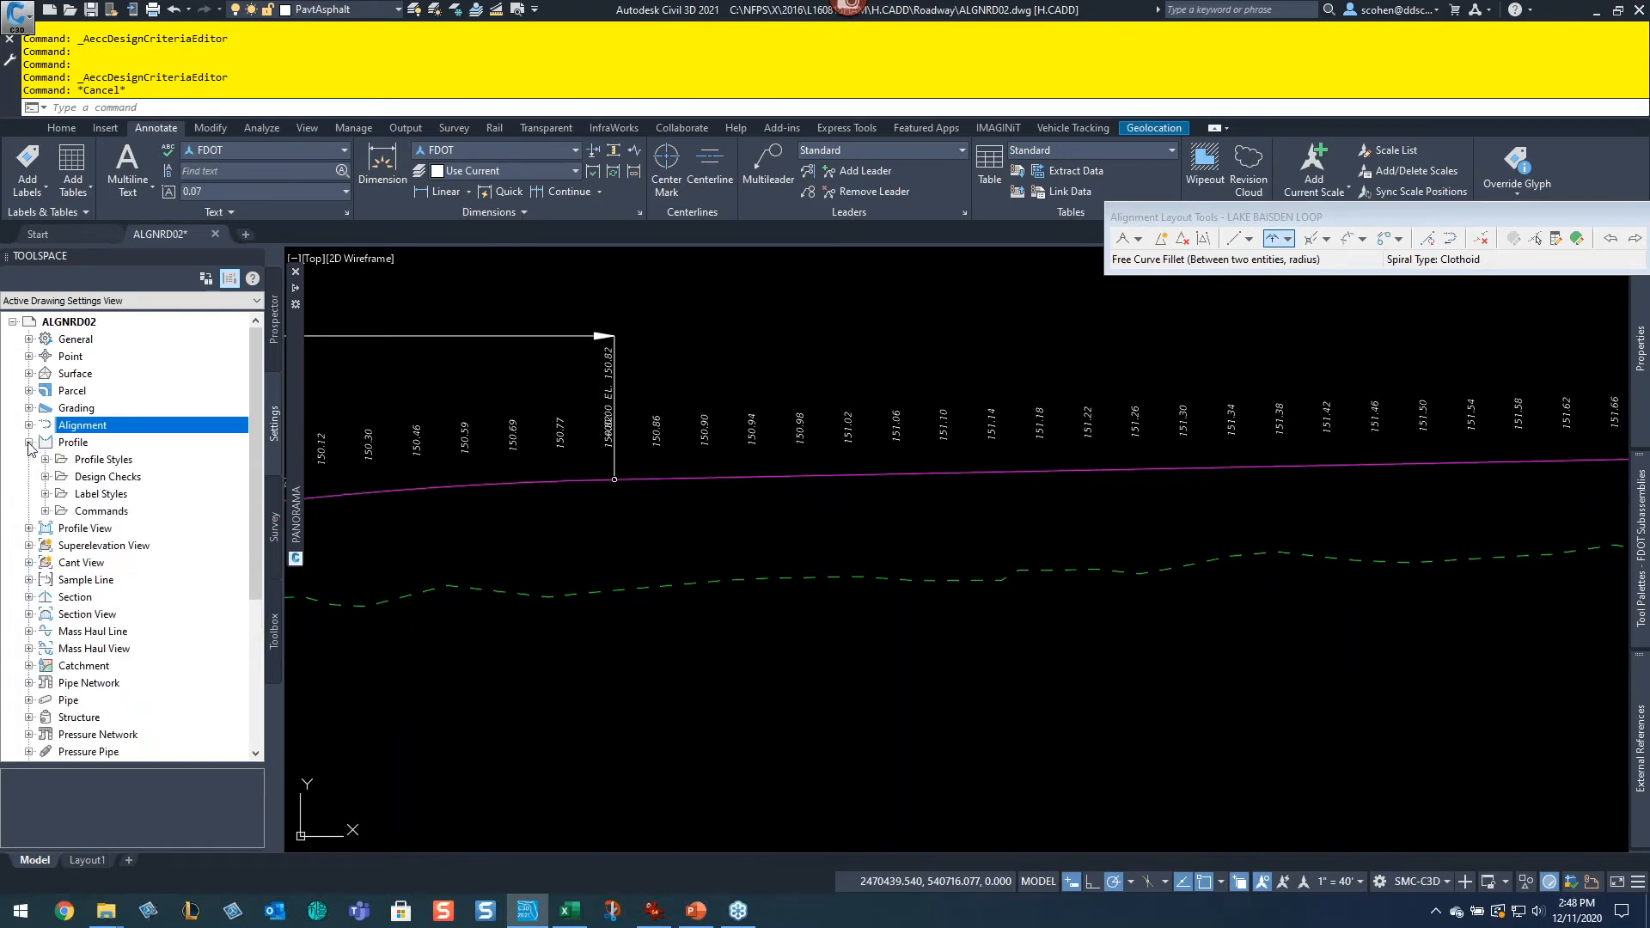
click(30, 529)
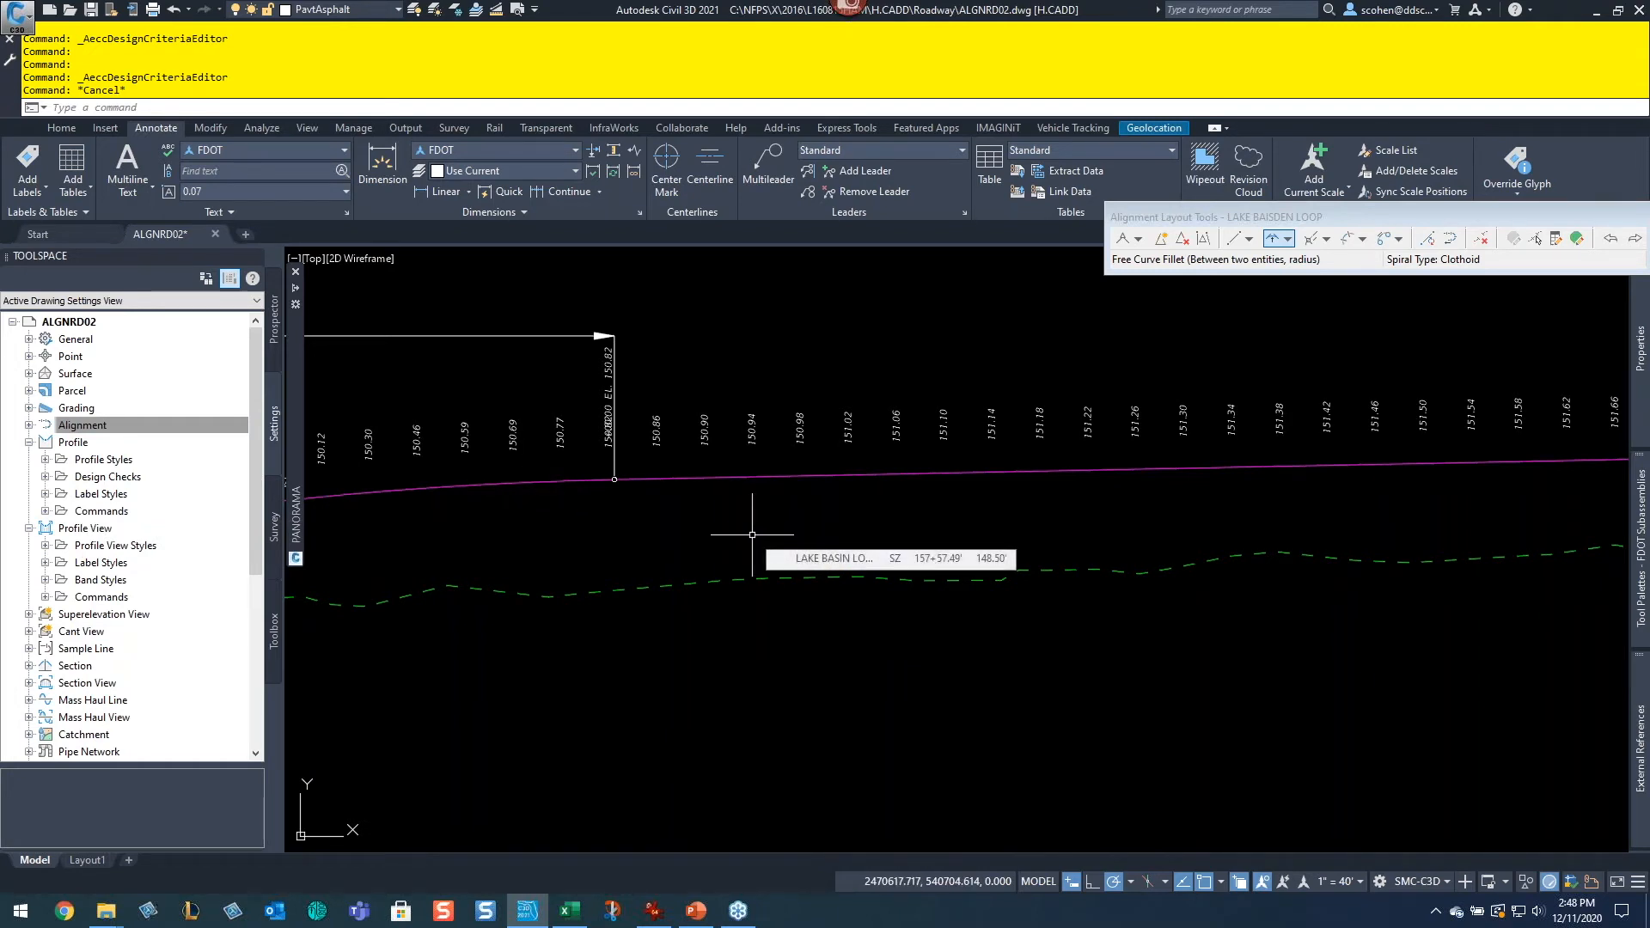
Step: Examine the vertical curve, VPI and elevation labels along the LAKE BAISDEN LOOP profile
scroll(751, 526, up, 3)
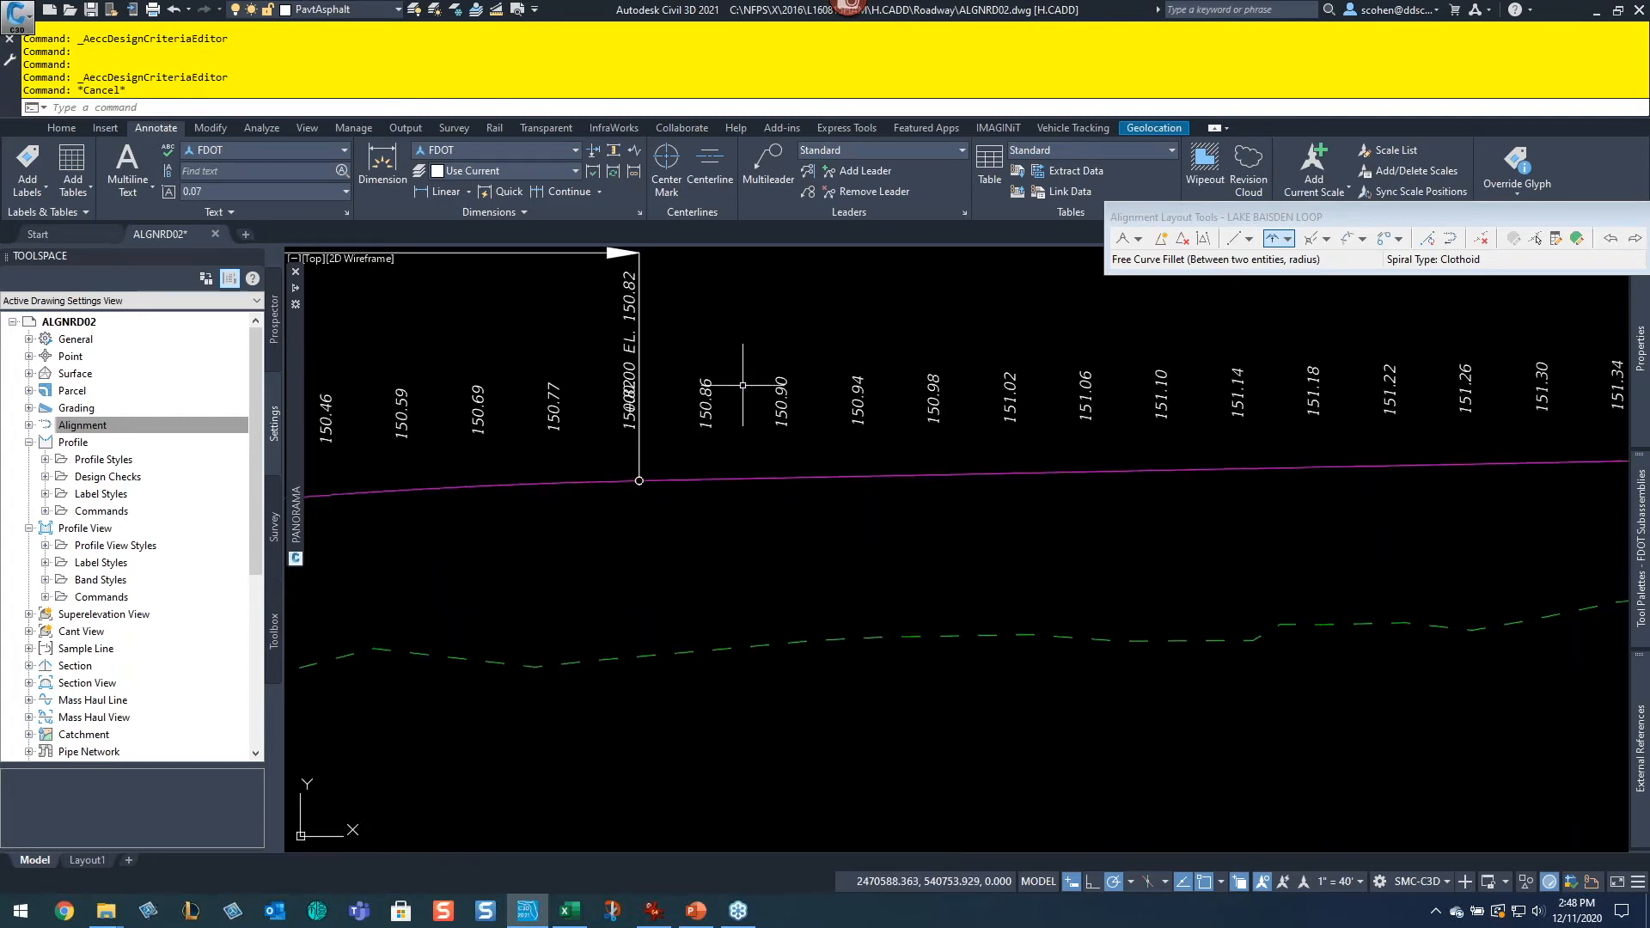
scroll(742, 385, up, 2)
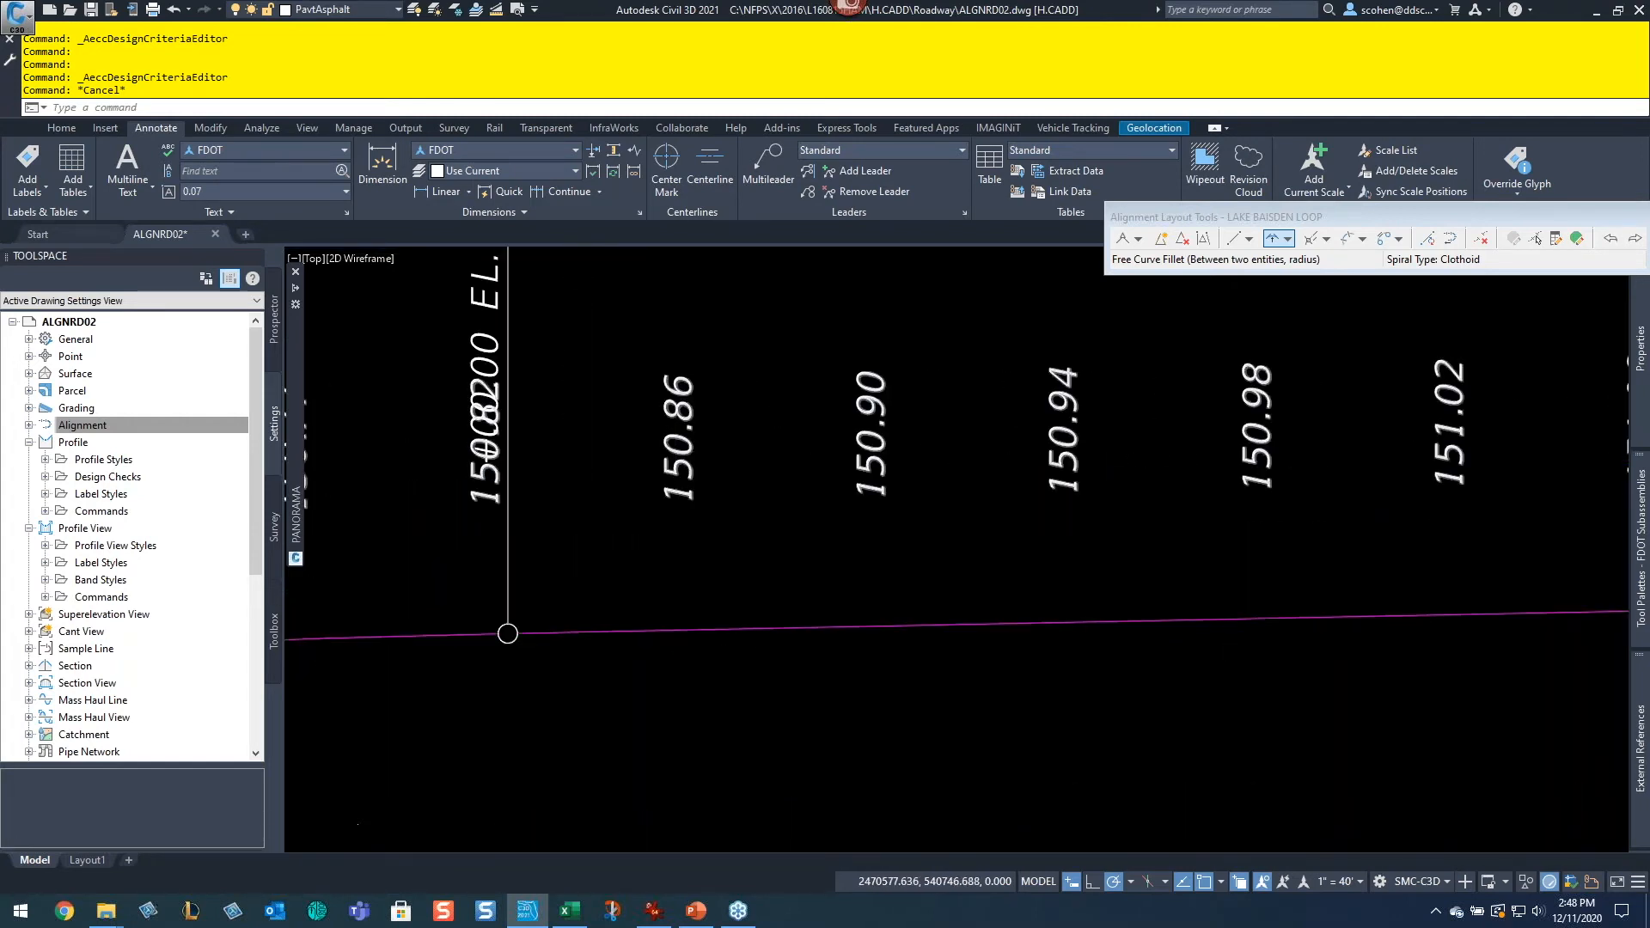
scroll(677, 450, down, 5)
scroll(729, 473, up, 1)
middle_drag(1611, 442, 839, 526)
scroll(1035, 512, down, 3)
middle_drag(344, 505, 1017, 491)
middle_drag(863, 465, 756, 440)
scroll(756, 440, up, 3)
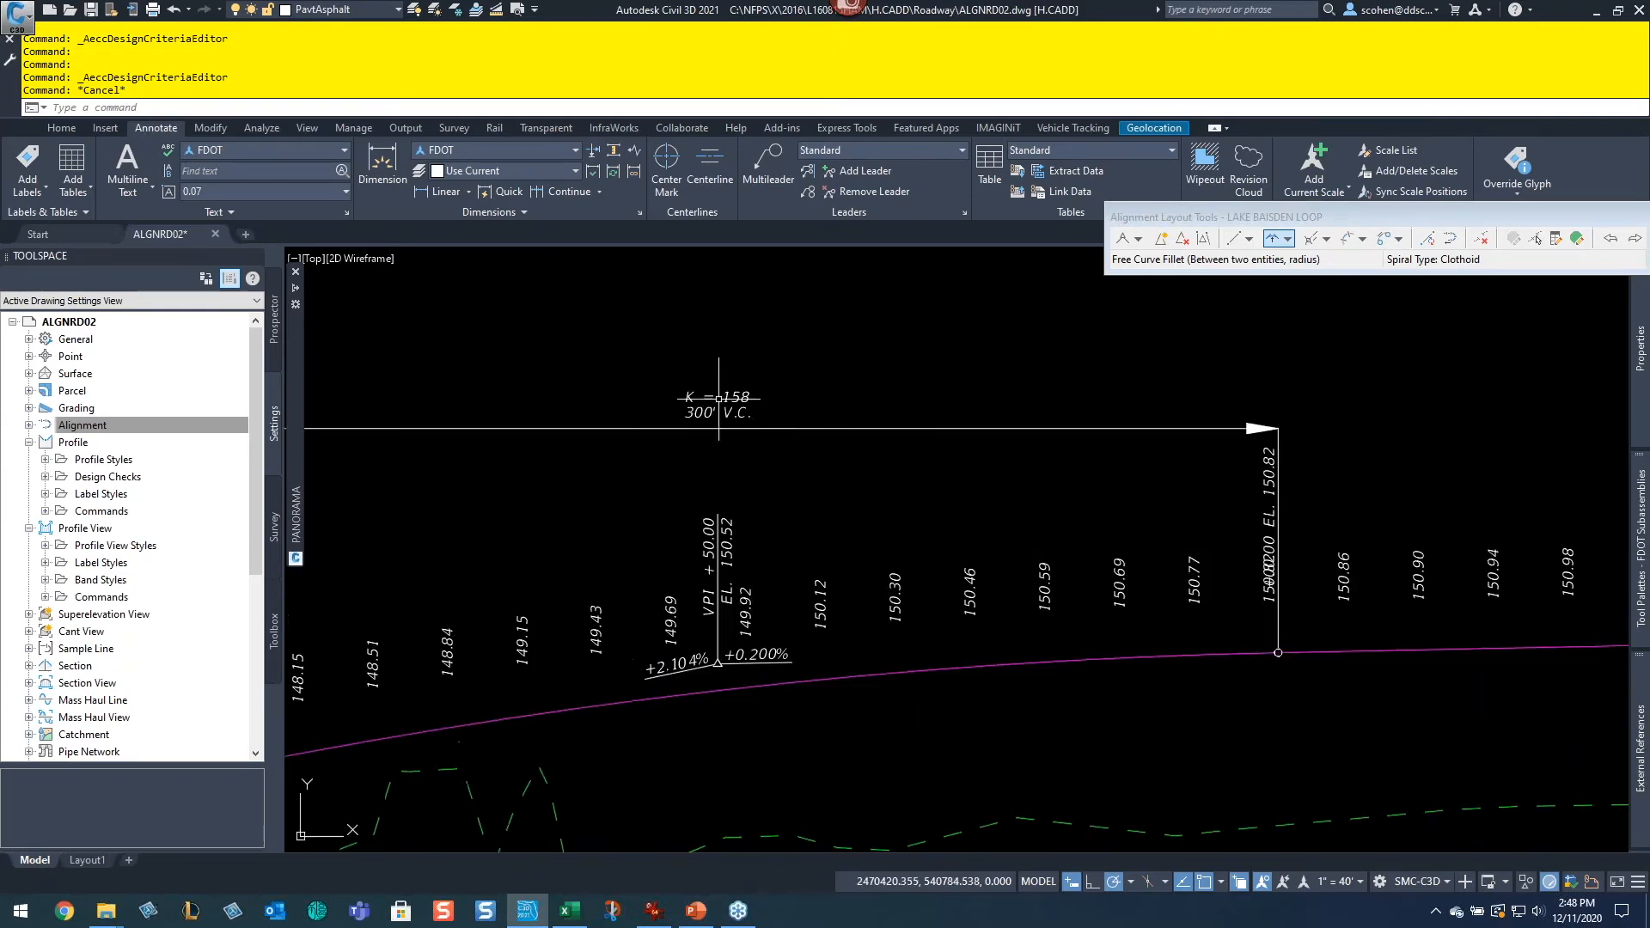
scroll(755, 440, up, 3)
scroll(747, 446, down, 3)
middle_drag(922, 504, 1227, 355)
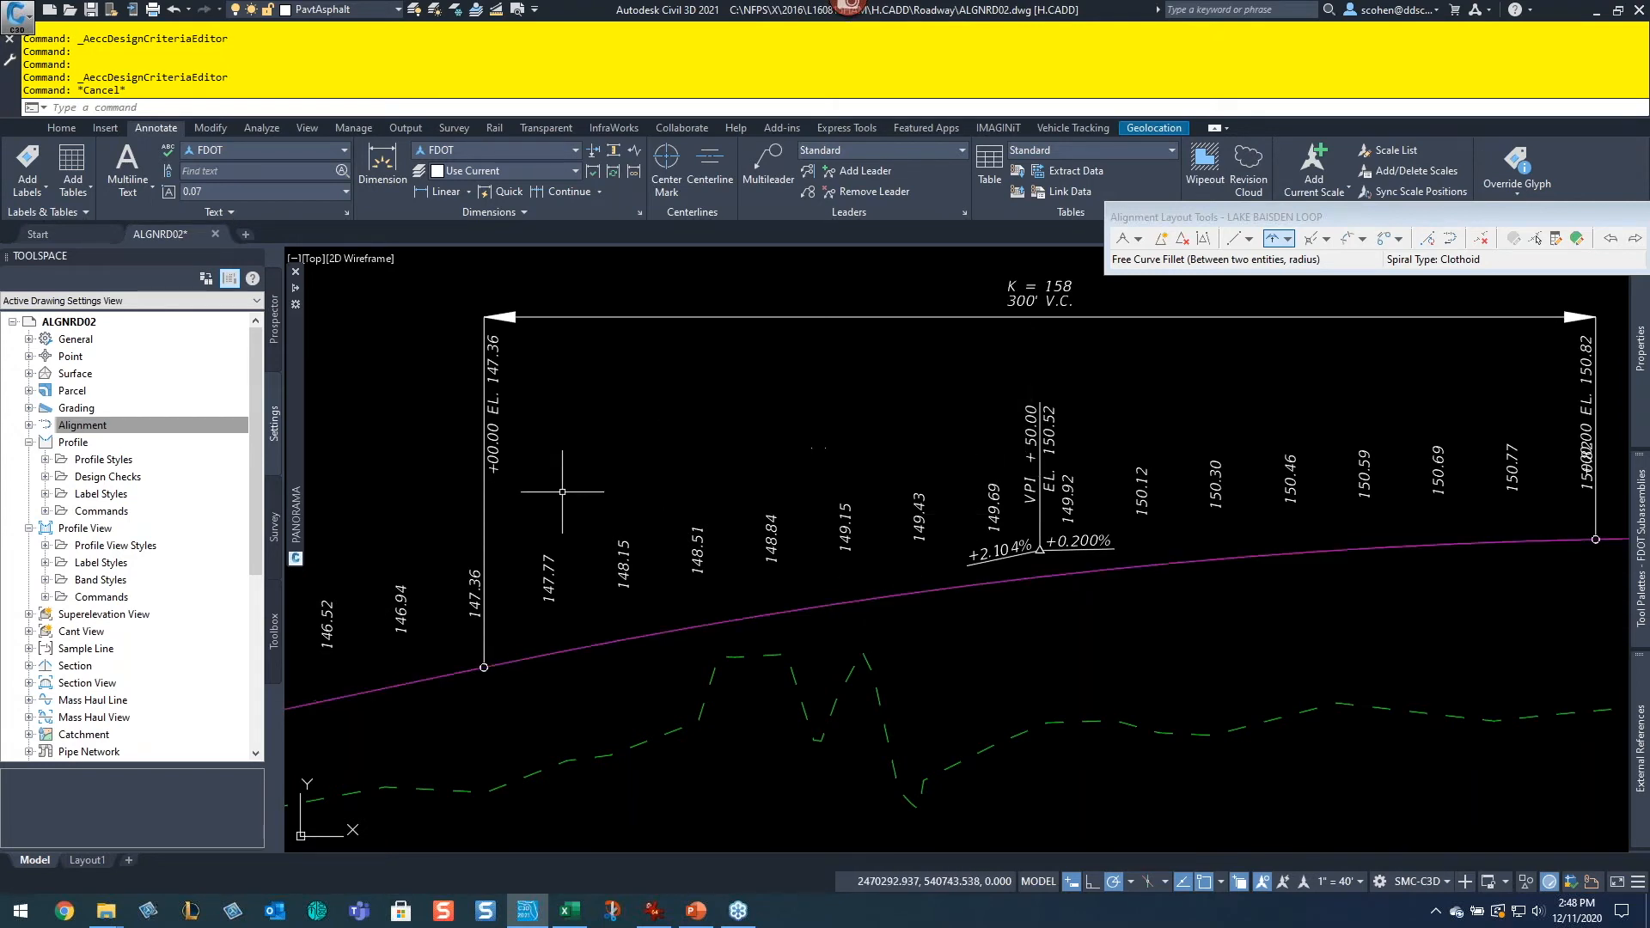
Step: Open the Profile Edit Feature Settings and review the Default Name Format and Profile Creation properties, then cancel
click(44, 494)
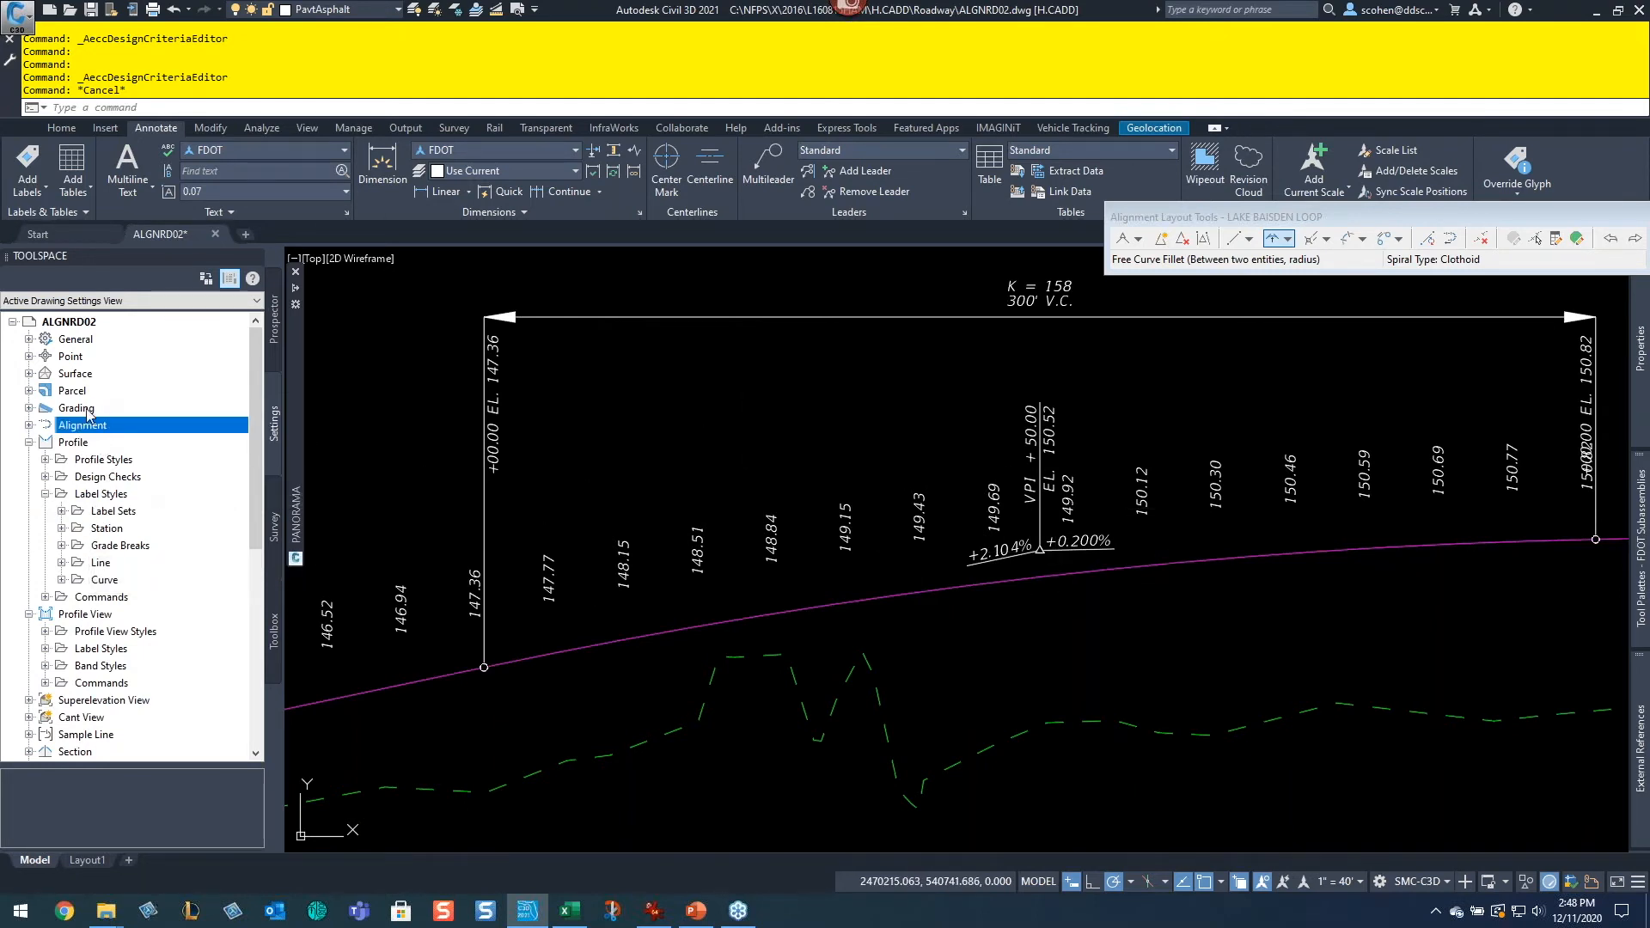
right_click(73, 444)
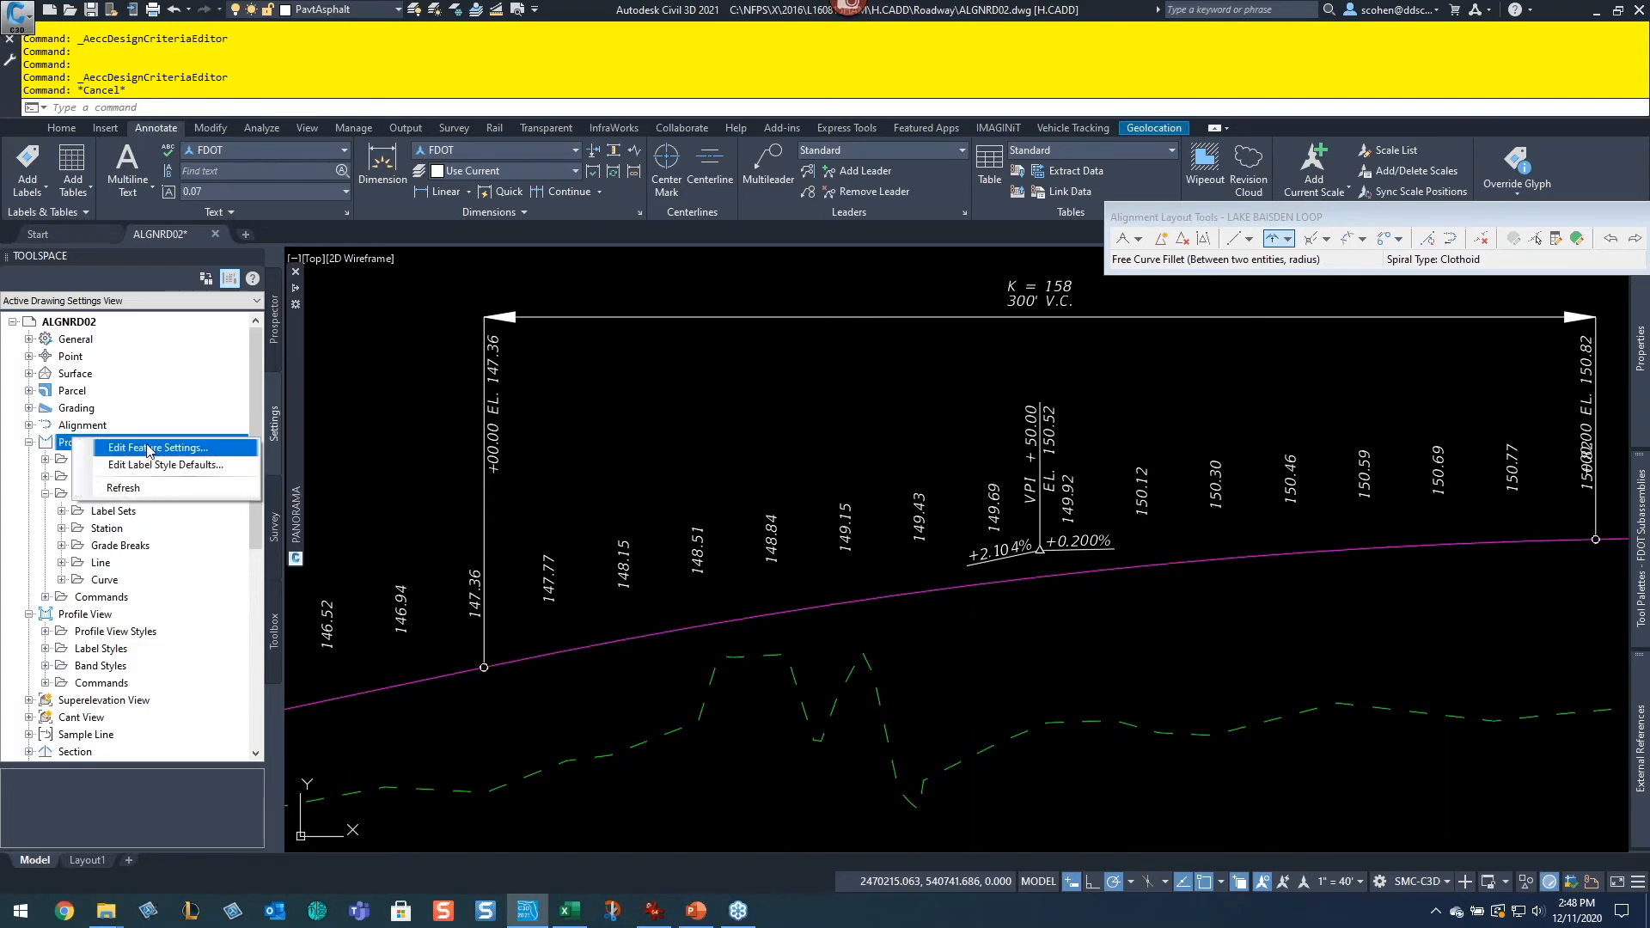
click(151, 447)
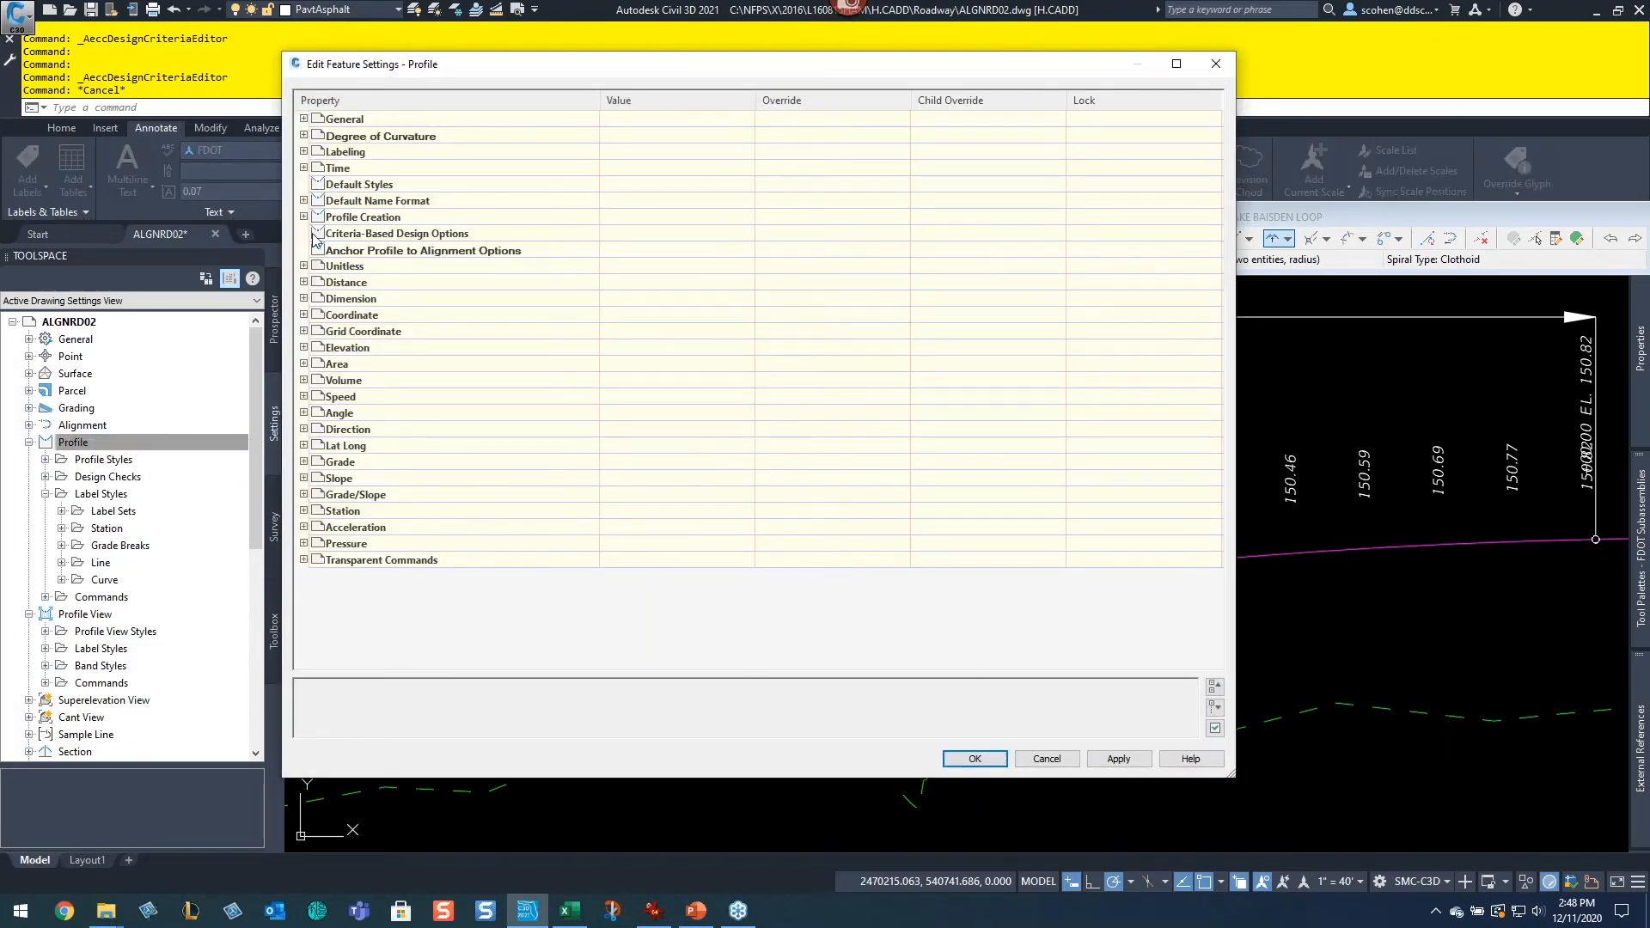
click(303, 216)
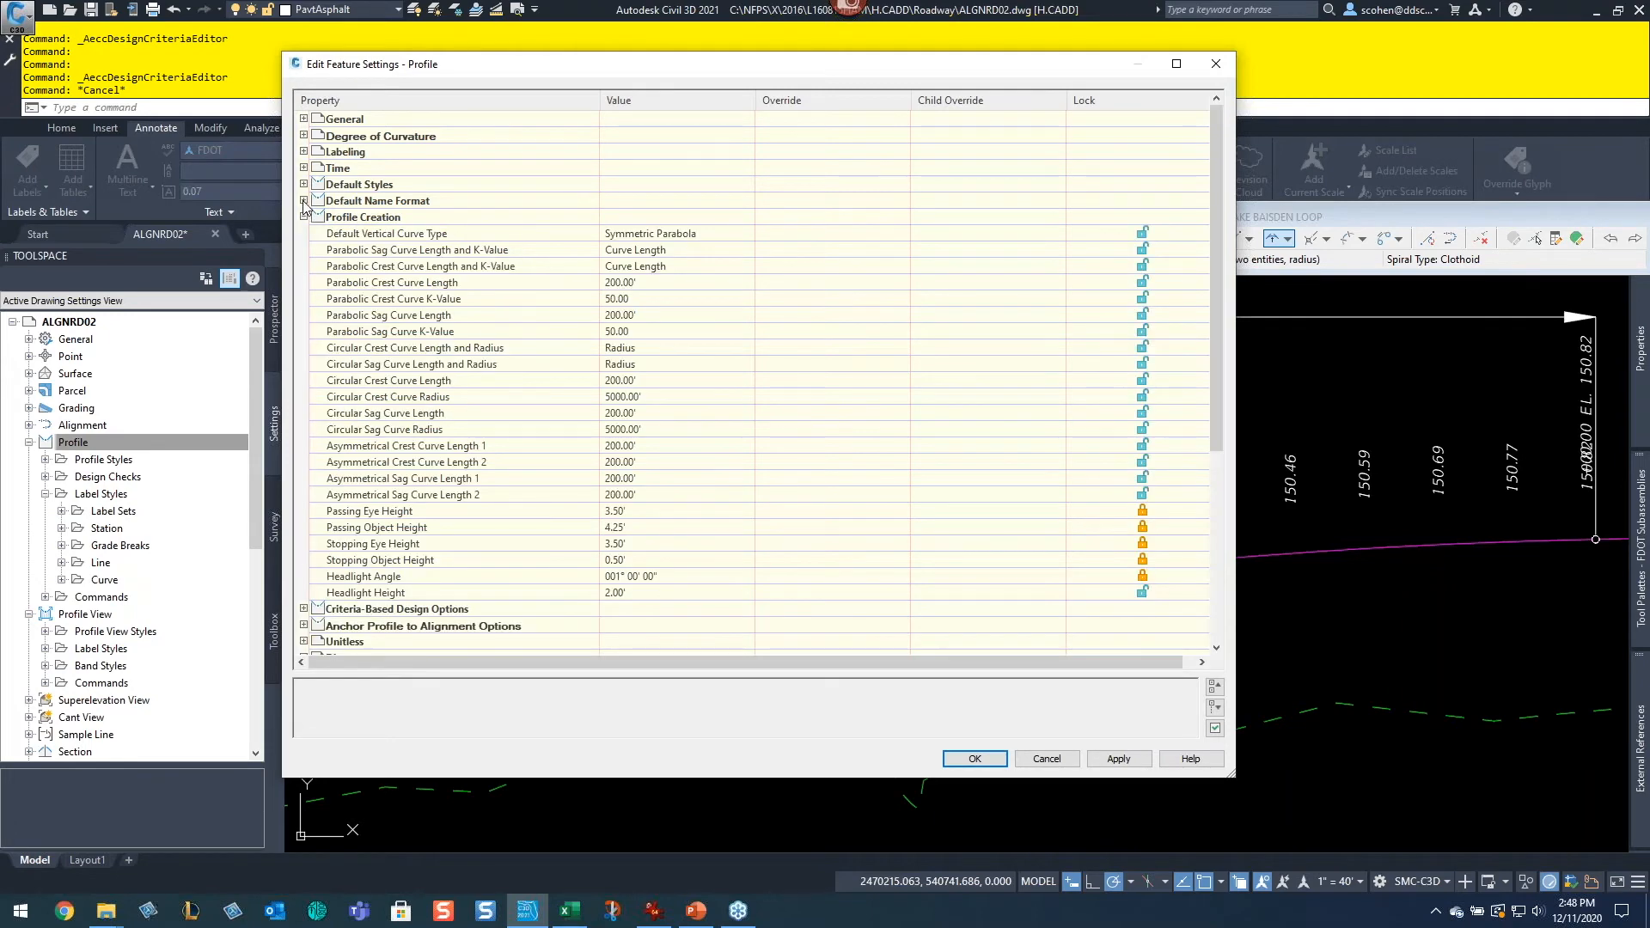
click(303, 201)
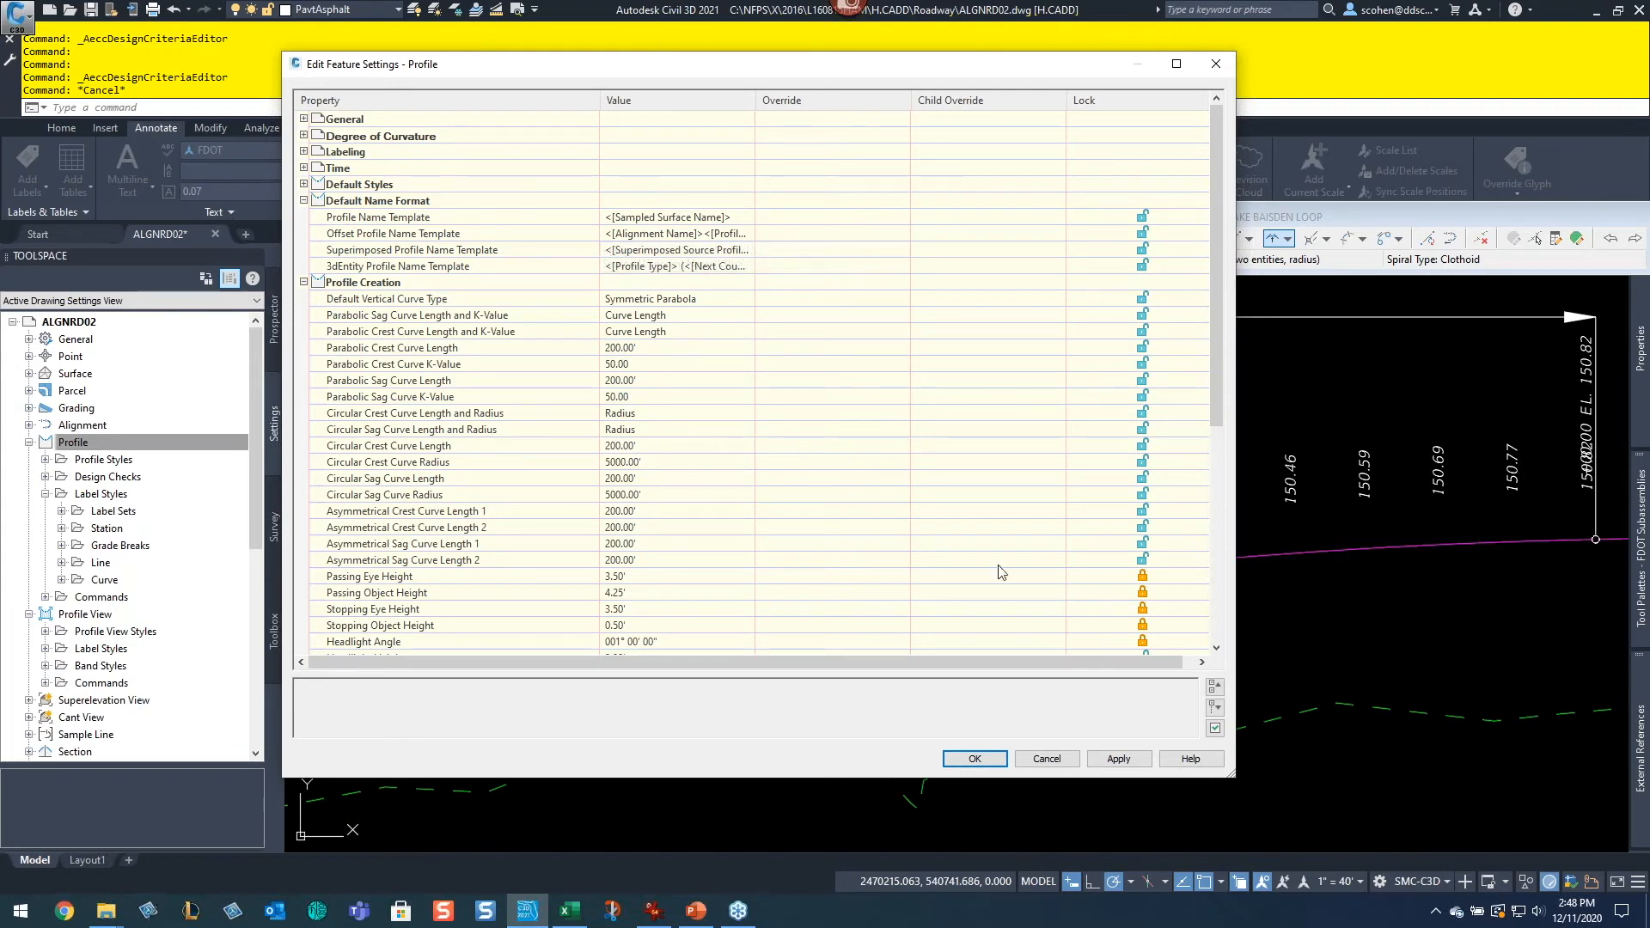
click(1070, 757)
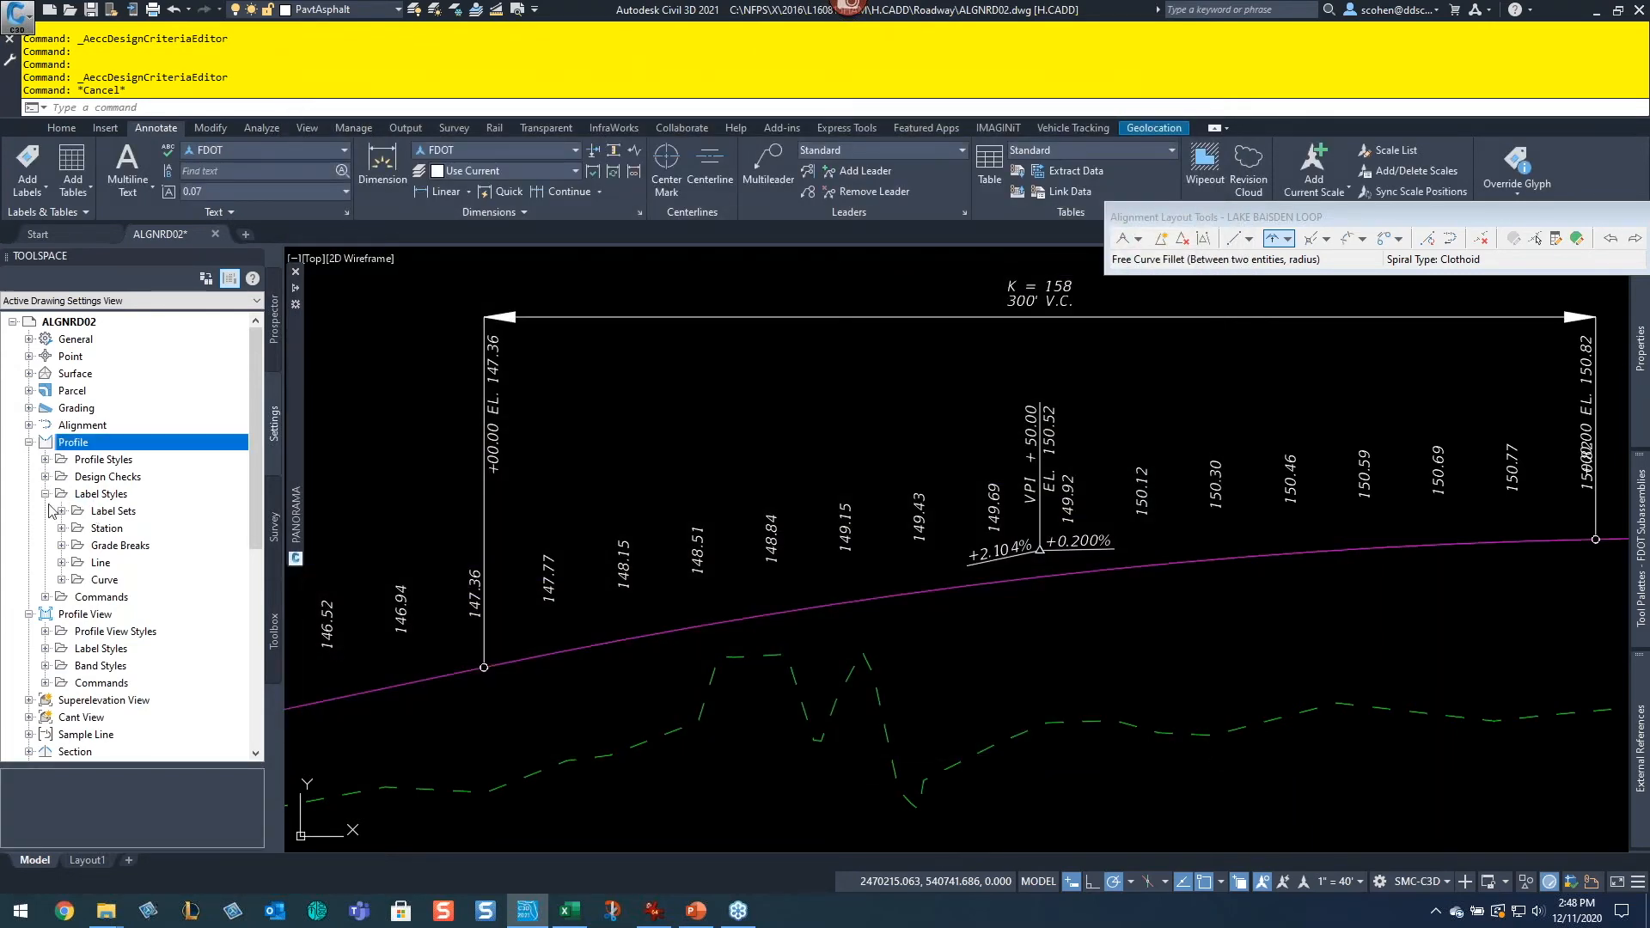
Step: Expand the Profile Commands settings to view the profile creation commands
click(45, 597)
scroll(66, 601, down, 1)
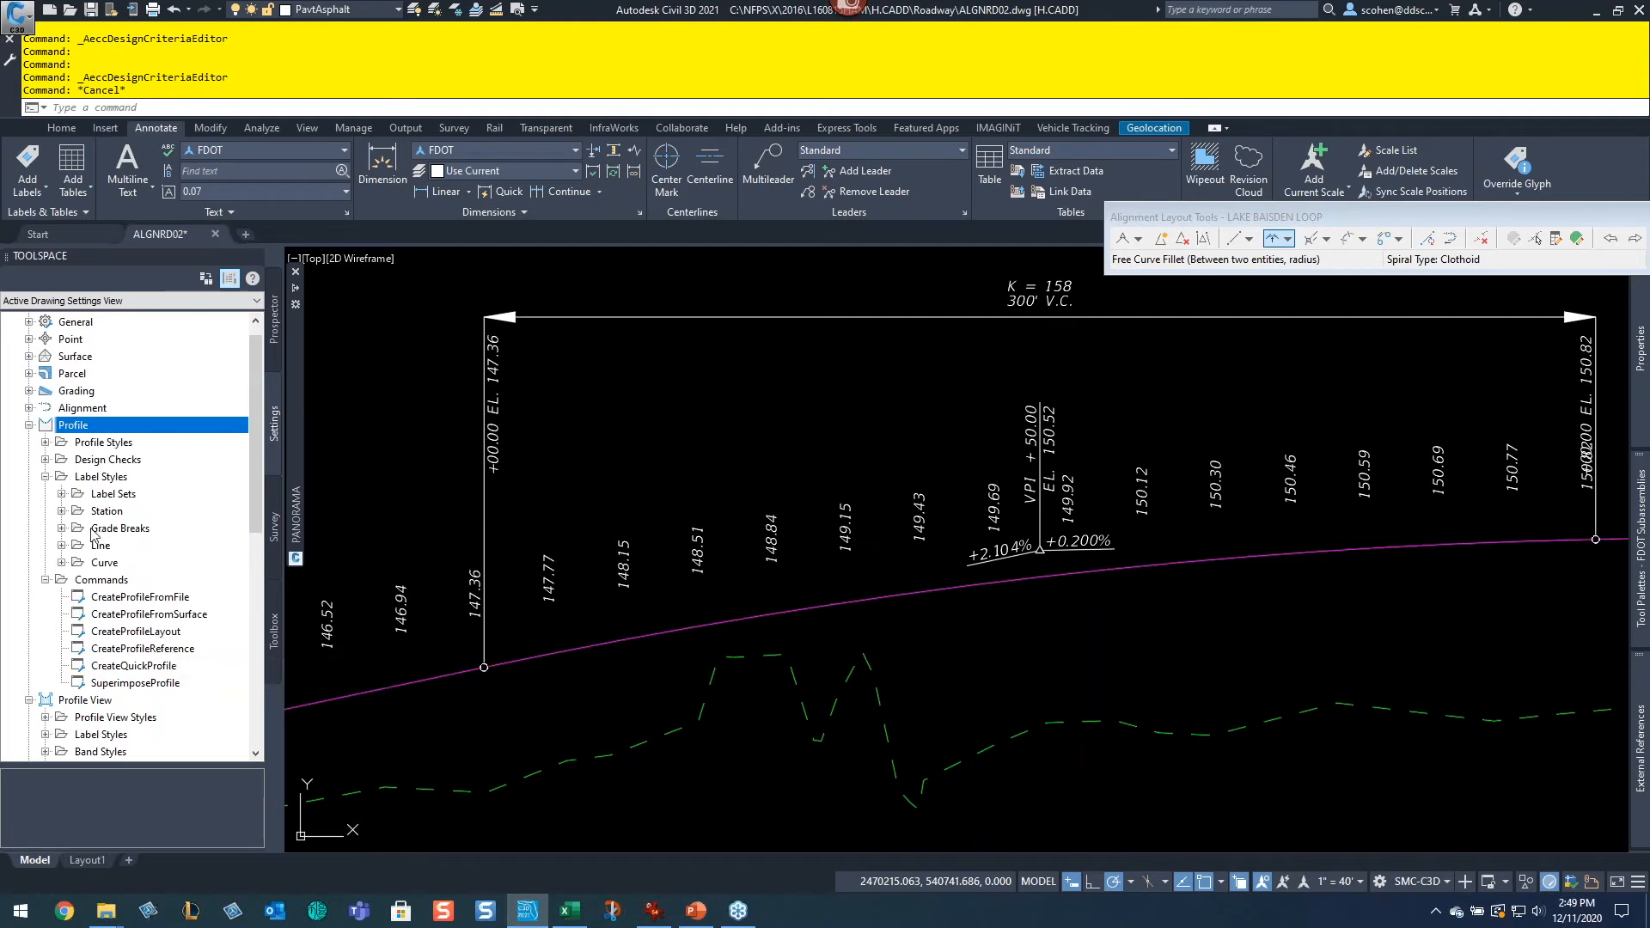
scroll(93, 534, down, 2)
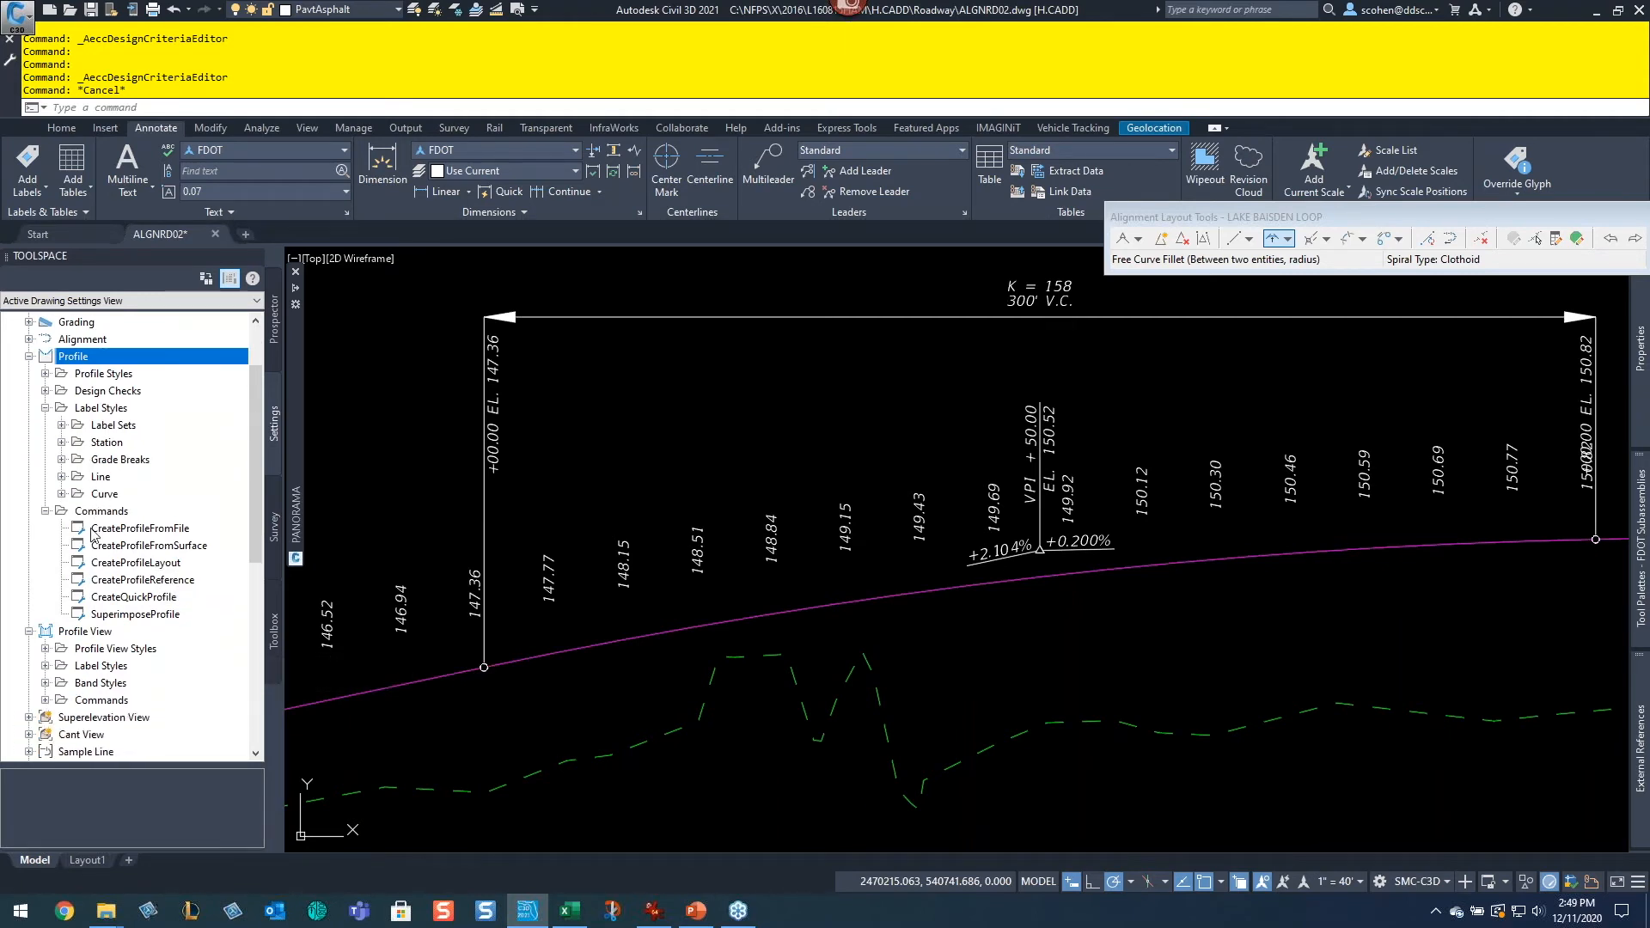
Step: Expand the Profile View Commands settings, then return to the Home ribbon and the Prospector drawing tree
double_click(96, 700)
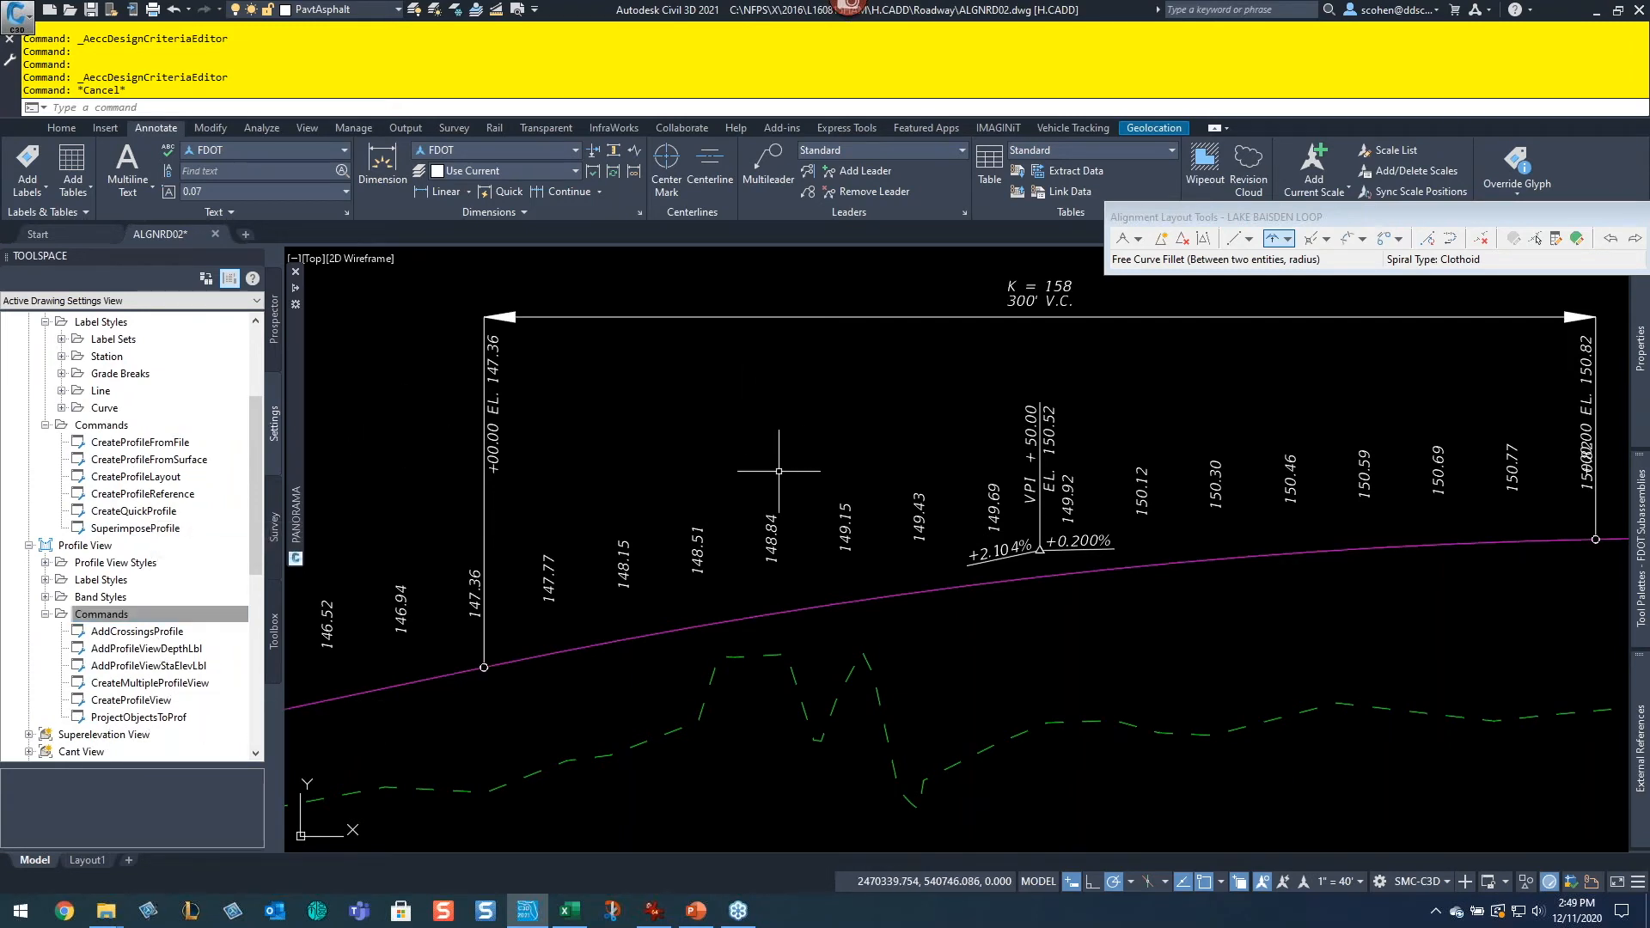
click(61, 127)
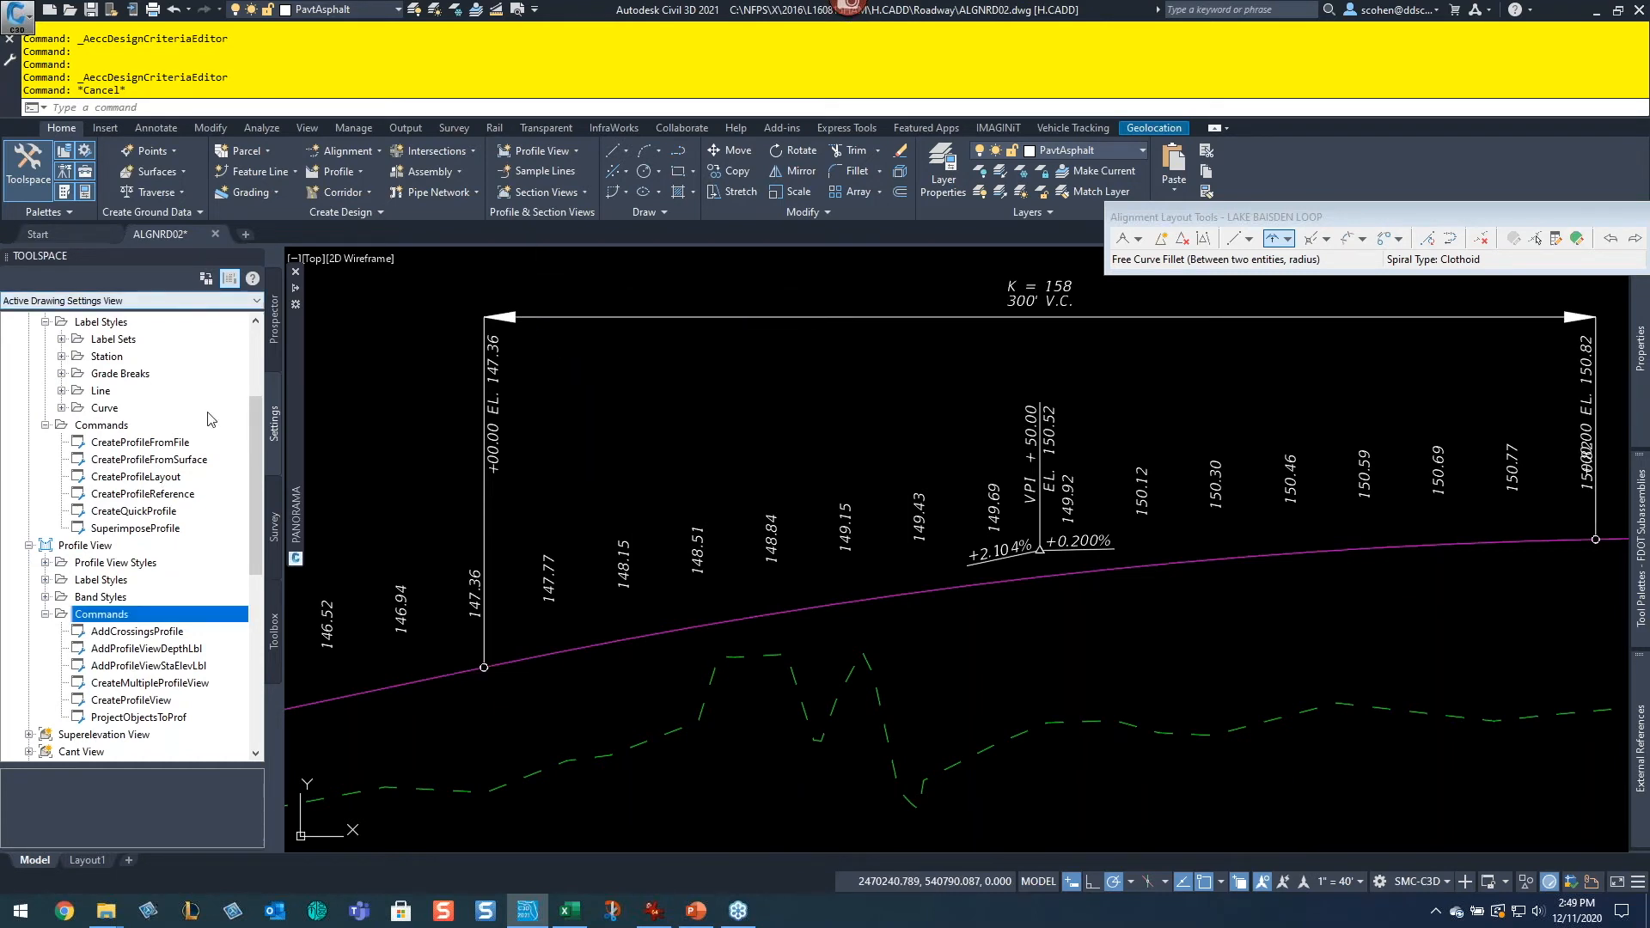
click(275, 331)
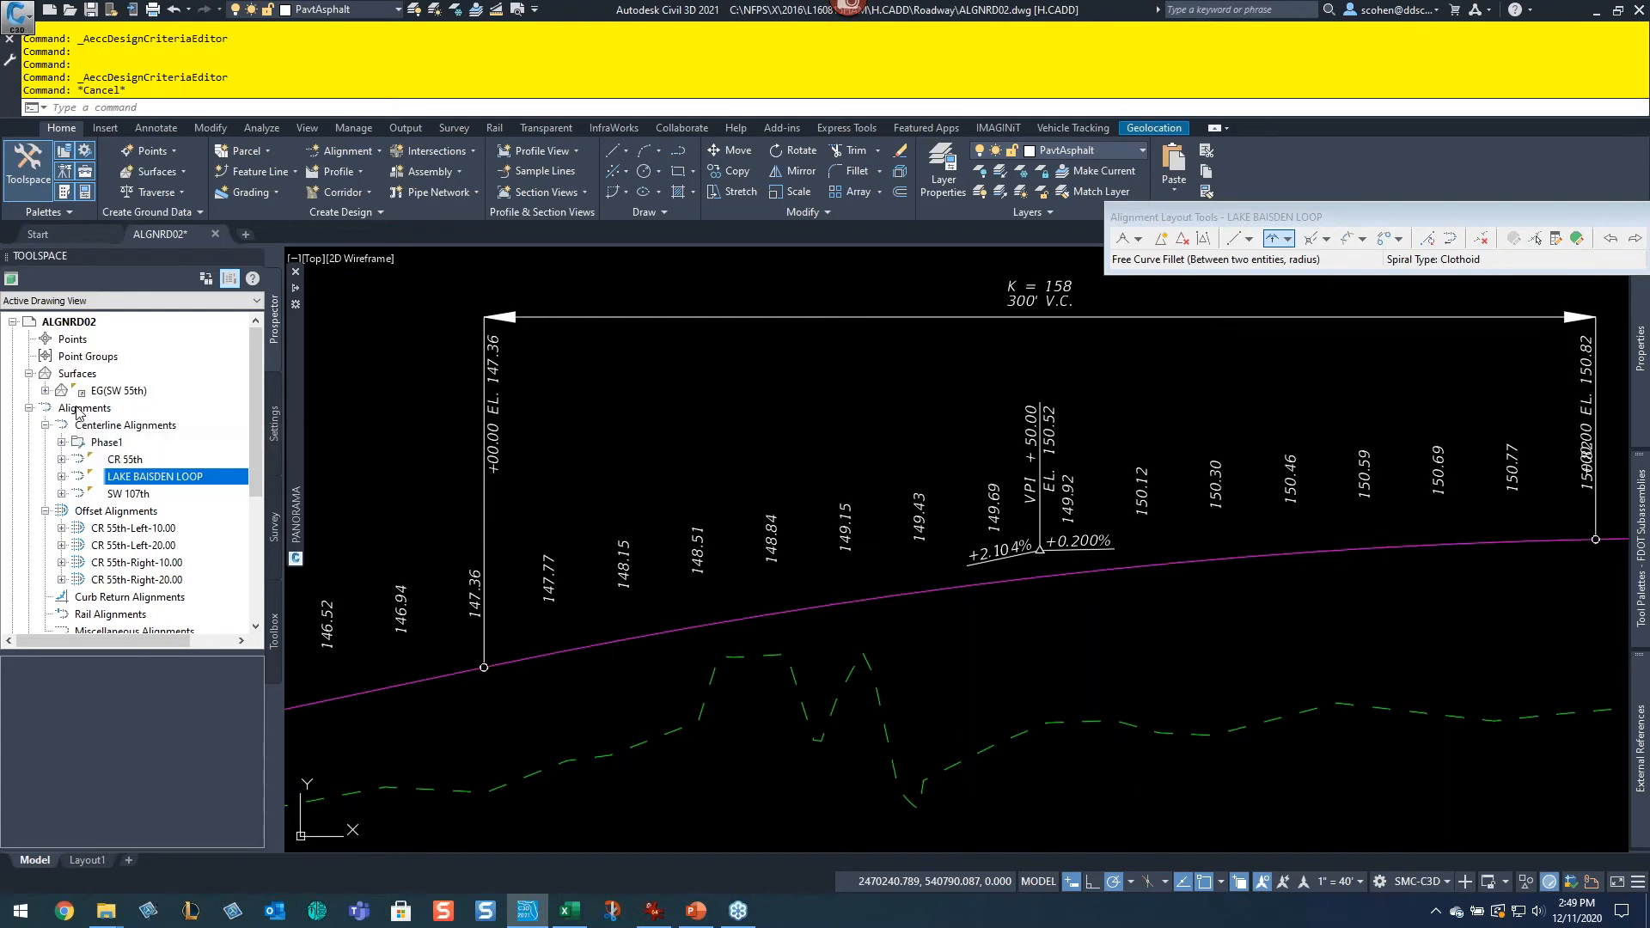
Step: Expand the LAKE BAISDEN LOOP profiles and profile views and zoom to the LAKE BASIN LOOP (Main) profile view
click(43, 512)
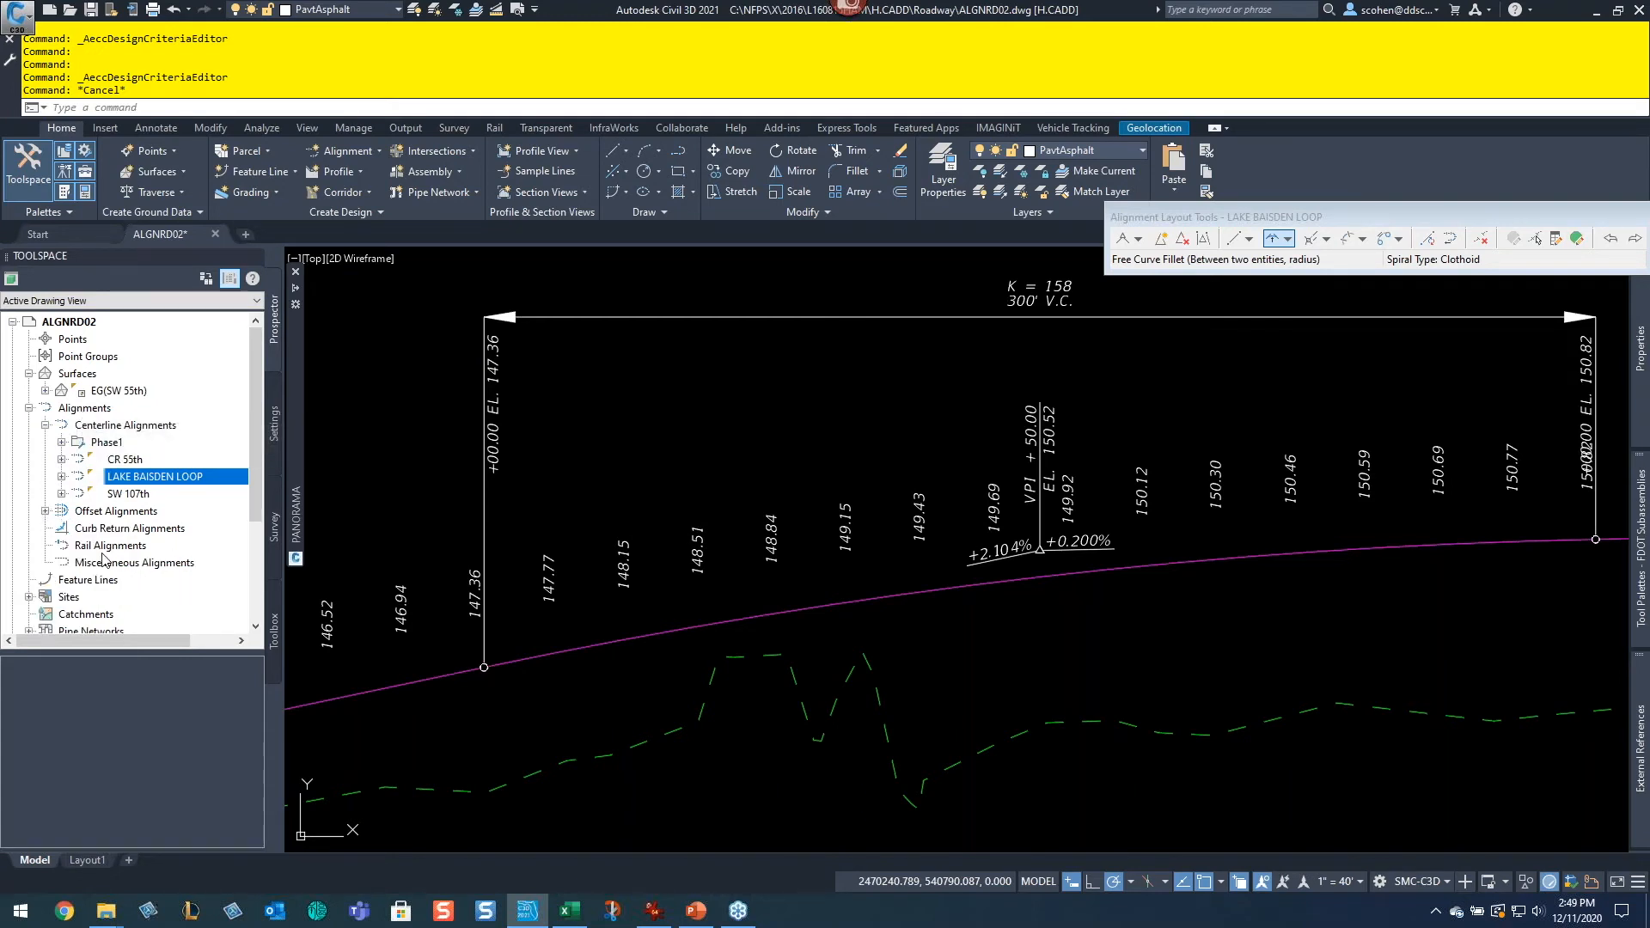
click(61, 477)
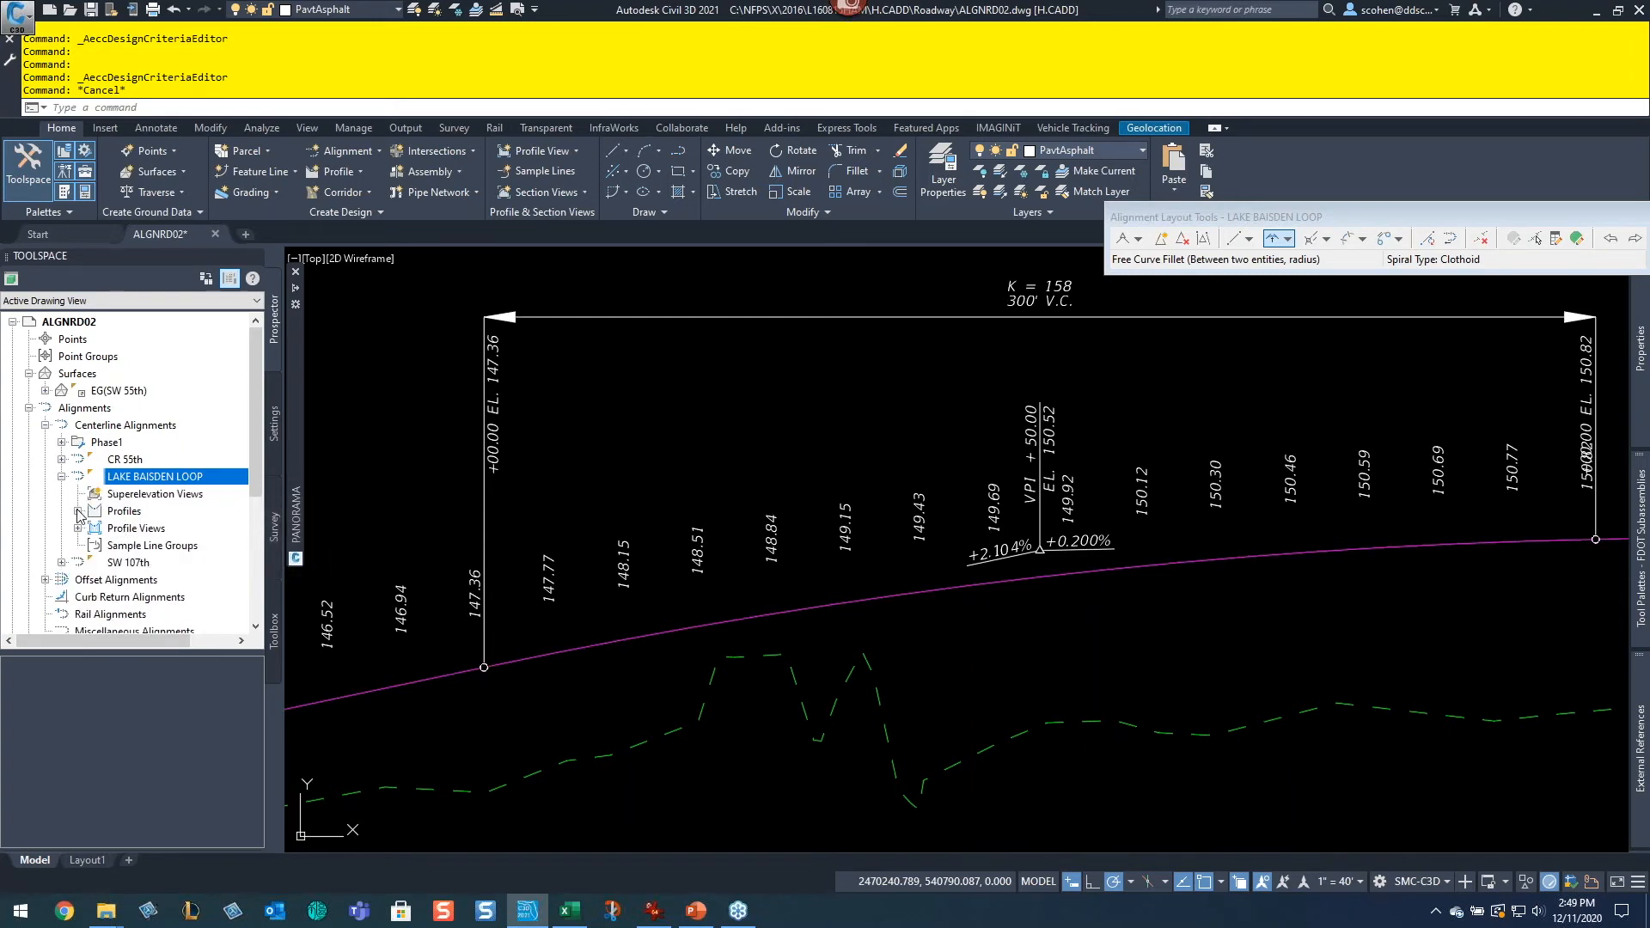
click(78, 510)
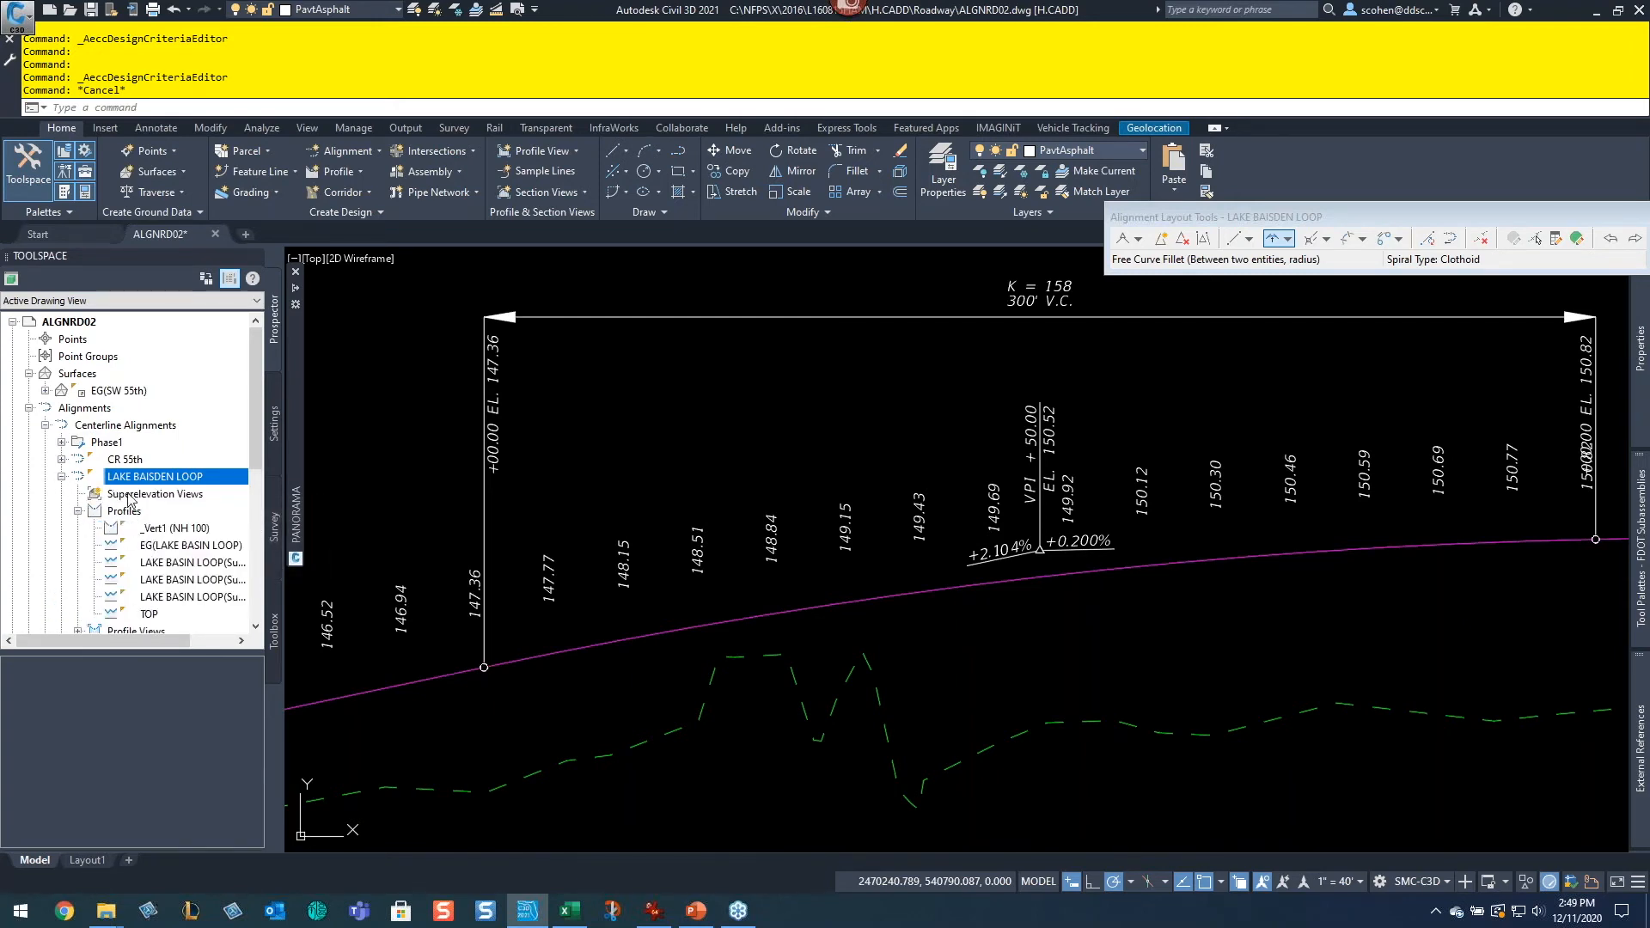
scroll(142, 486, down, 1)
click(77, 580)
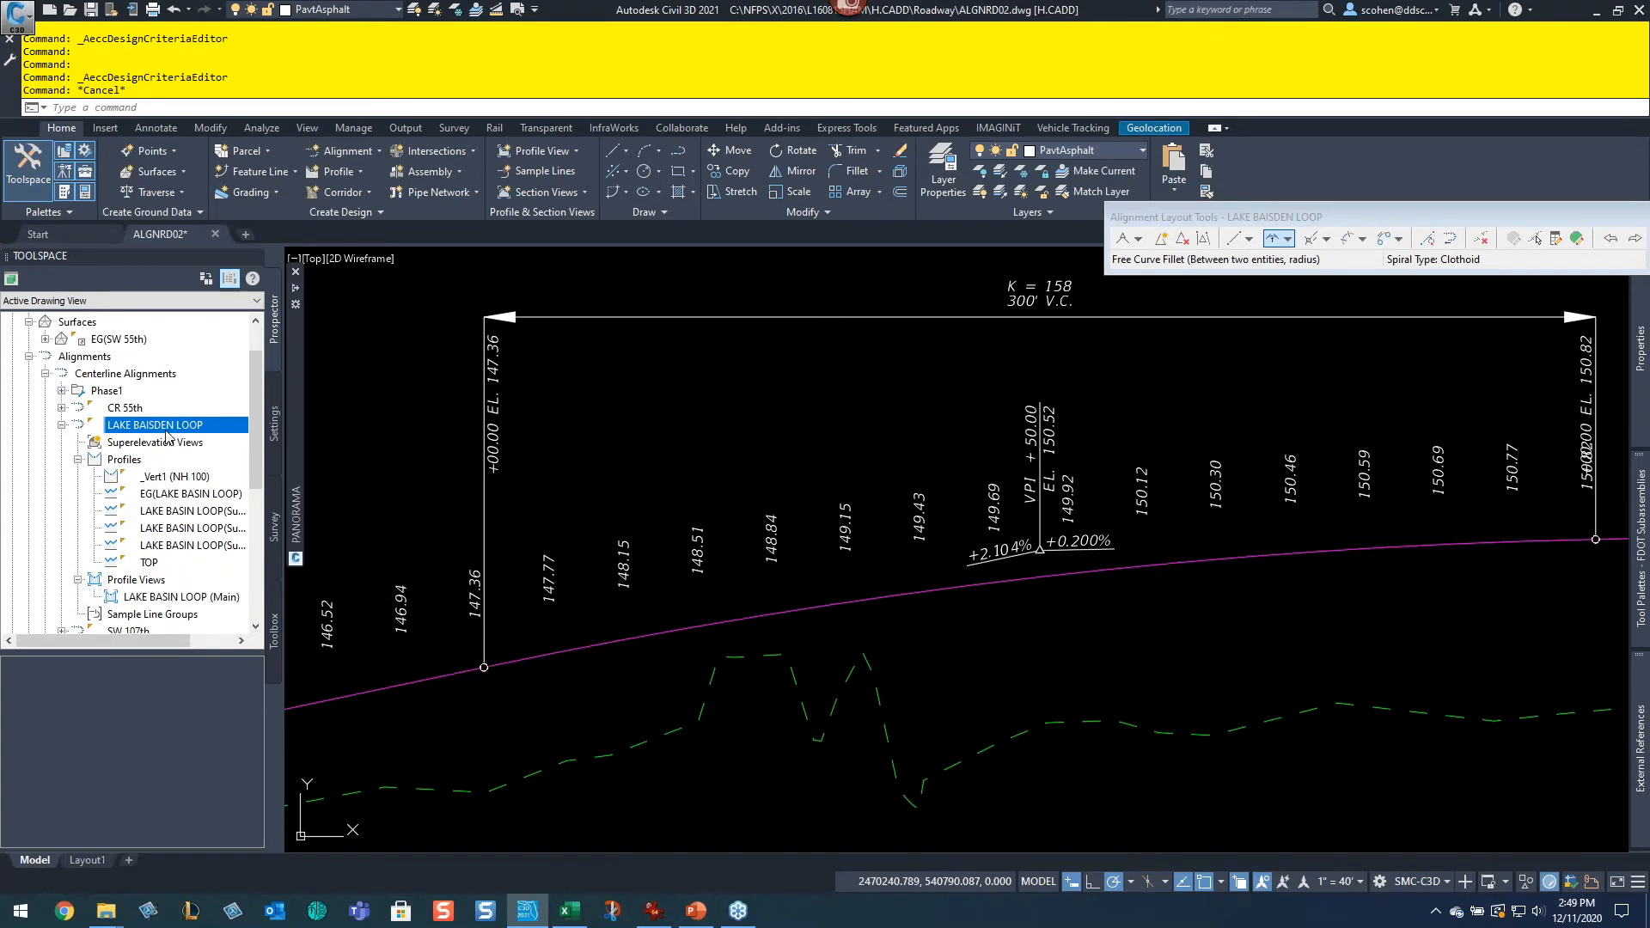
right_click(168, 601)
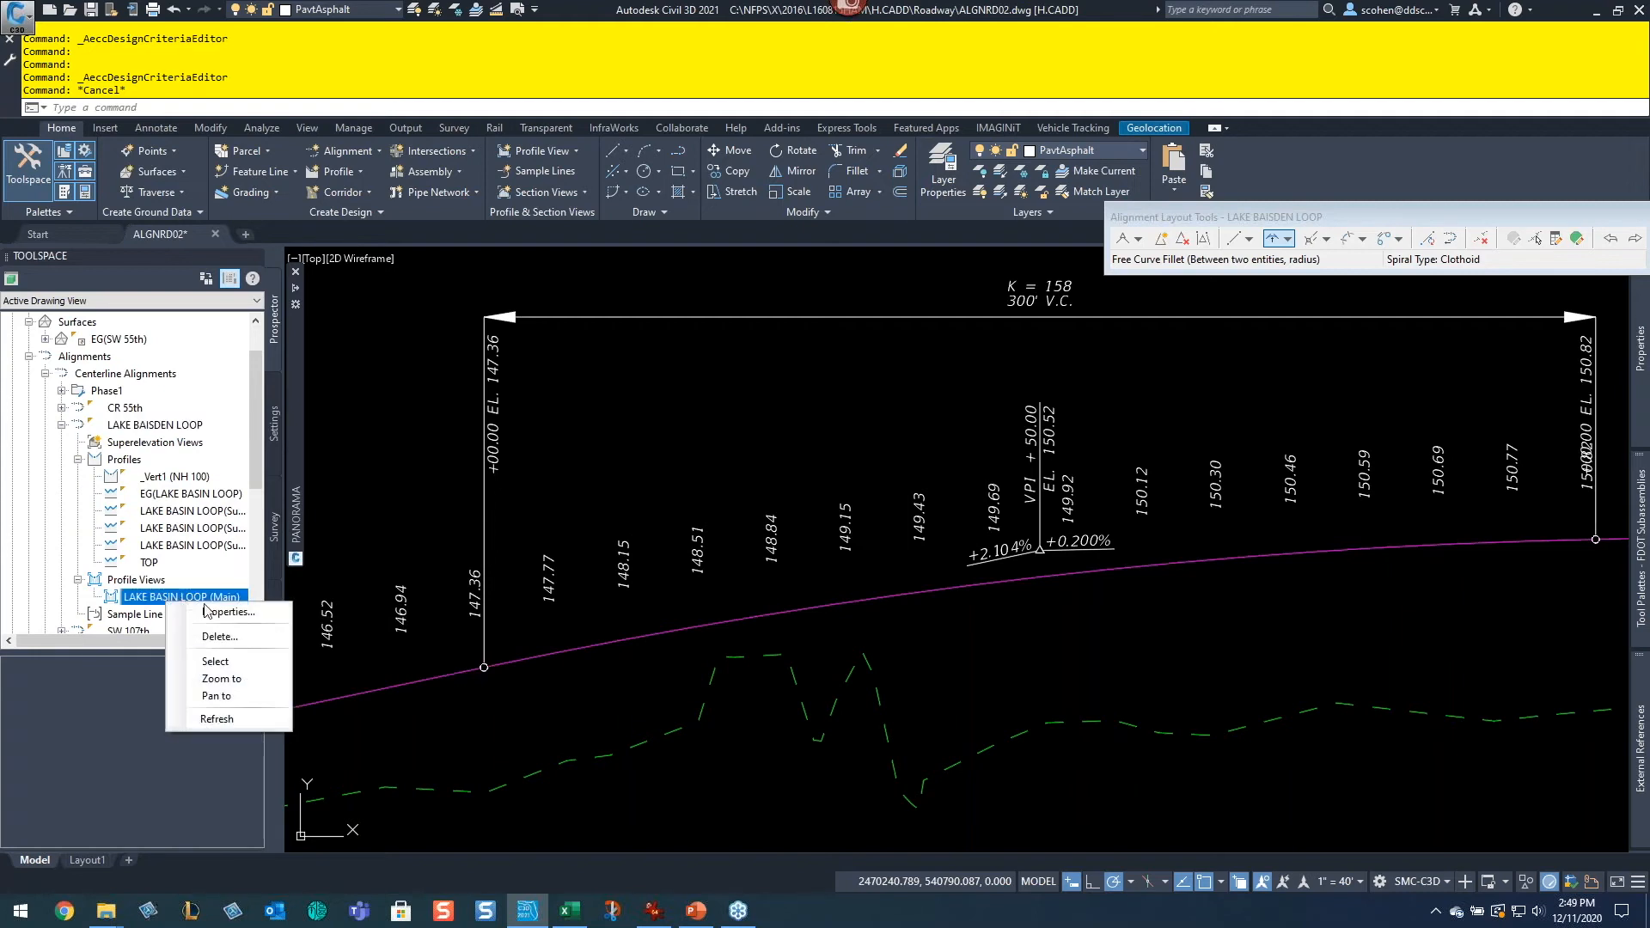
click(222, 679)
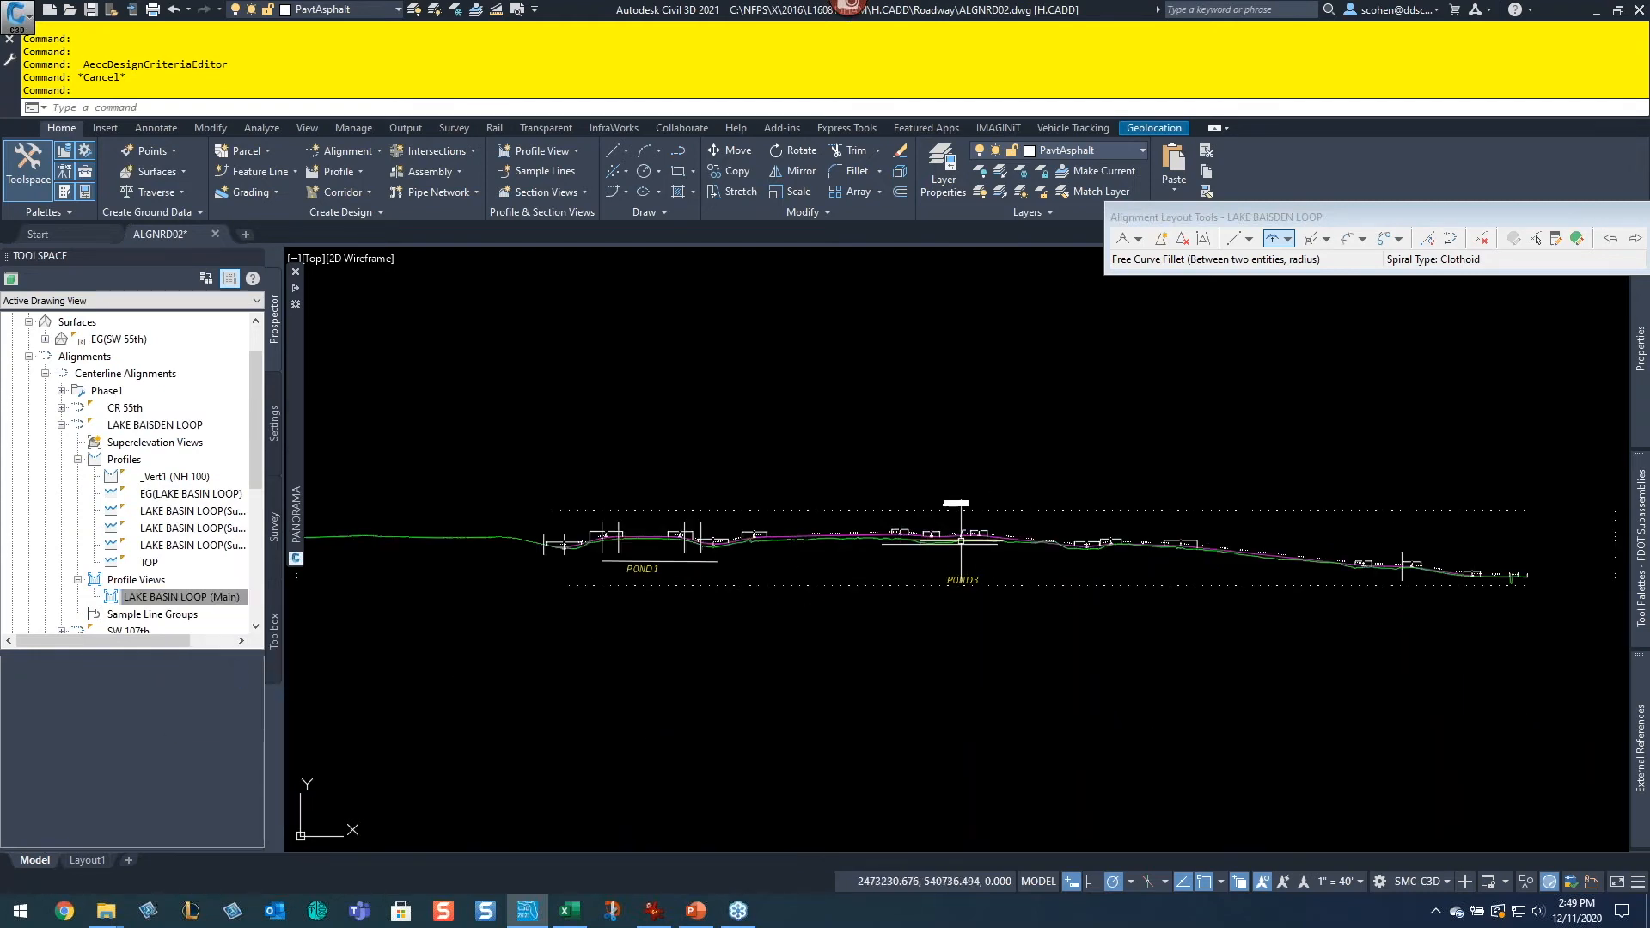
click(142, 594)
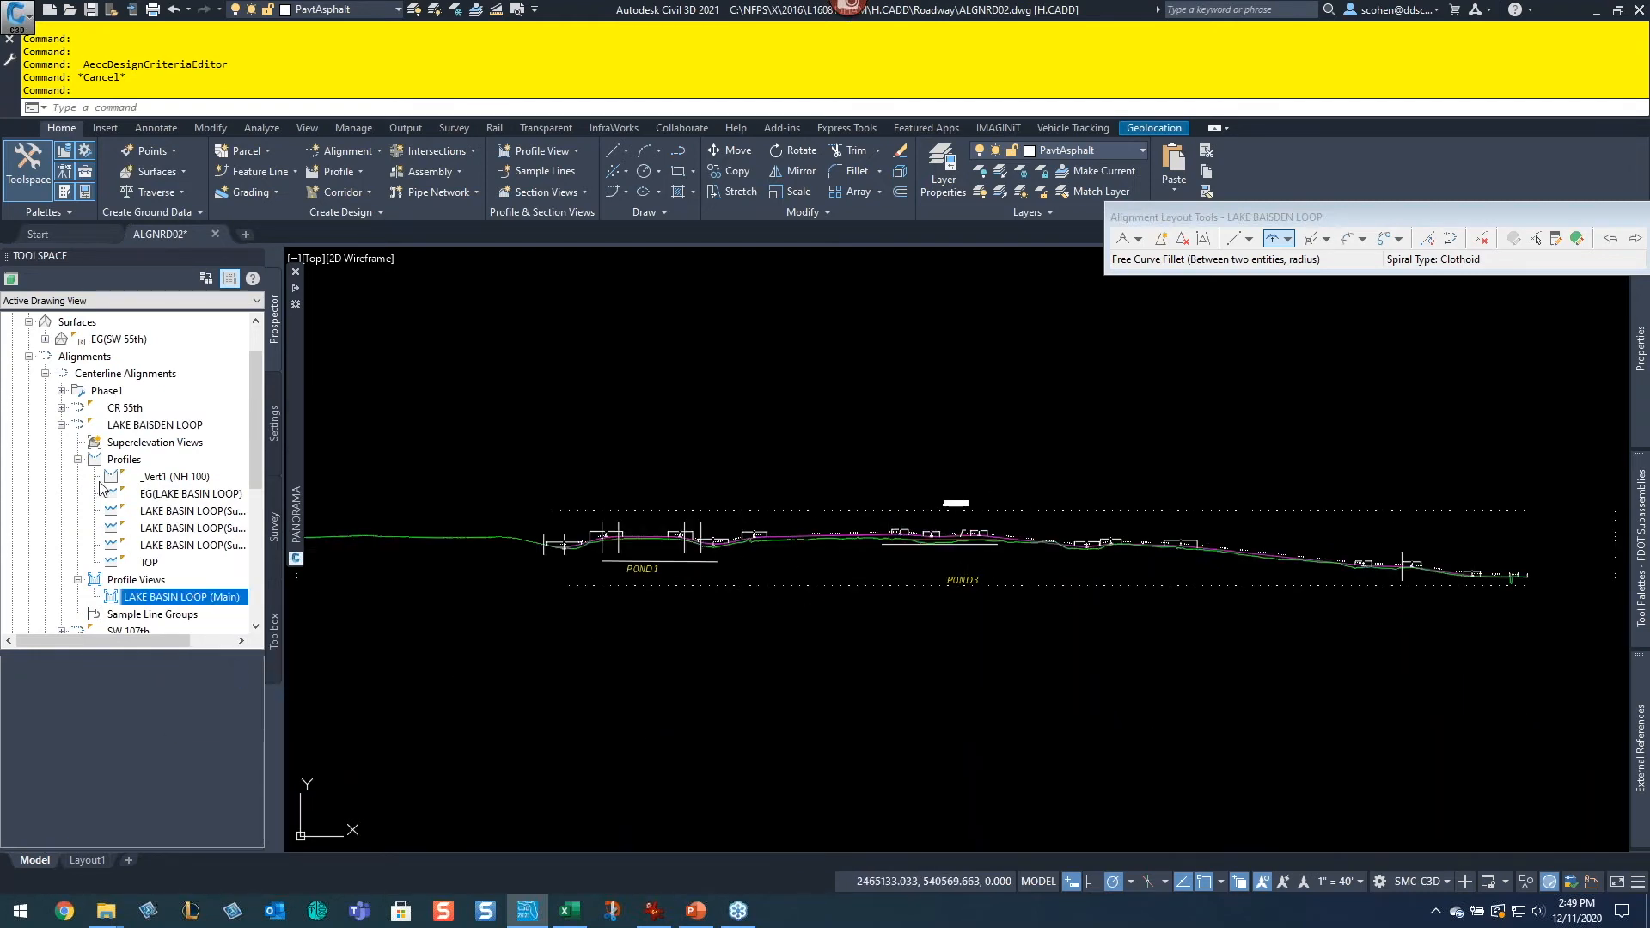
Step: Start Create Profile from Surface for the CR 55th alignment and add the EG(SW 55th) surface profile
click(77, 459)
click(61, 425)
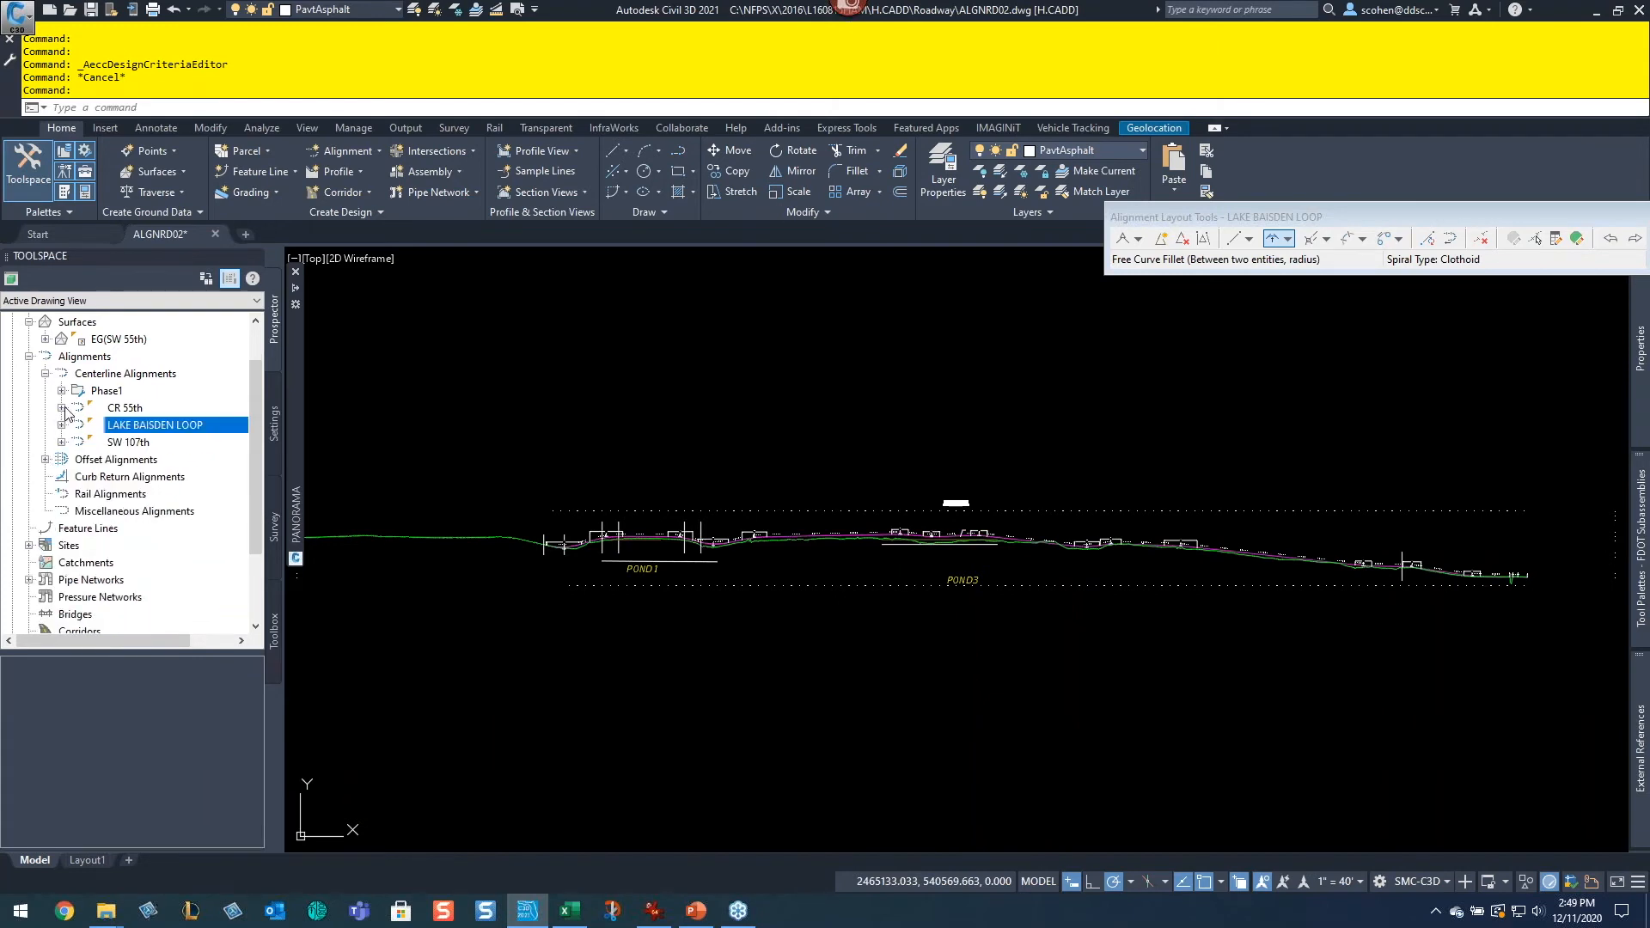
click(61, 409)
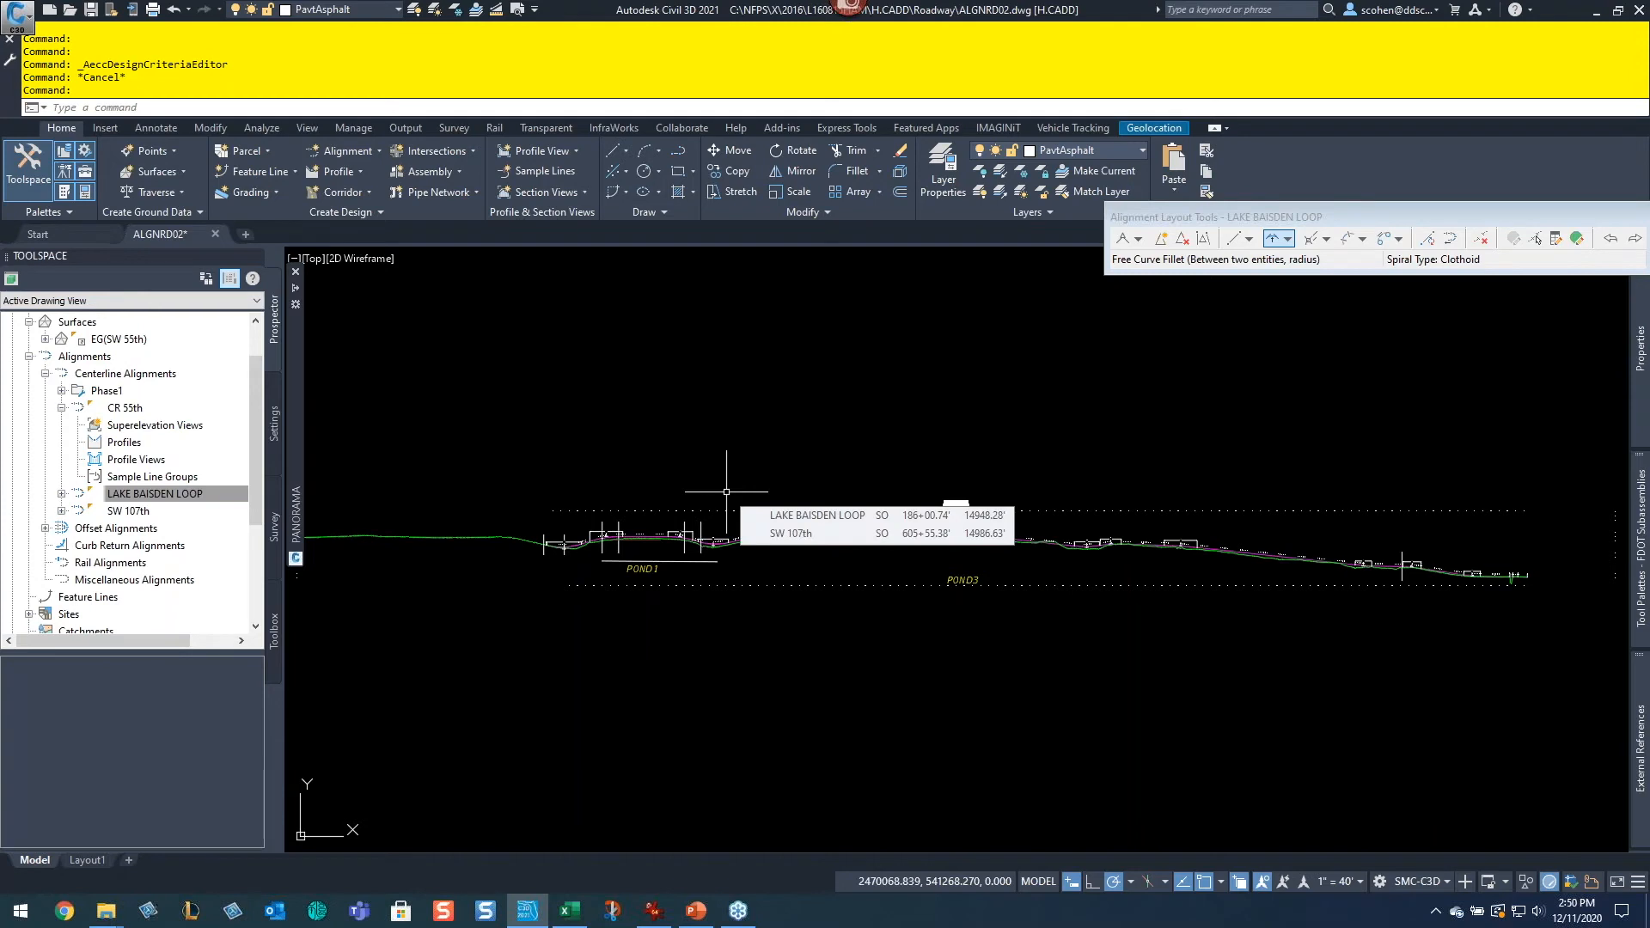
click(343, 178)
click(353, 184)
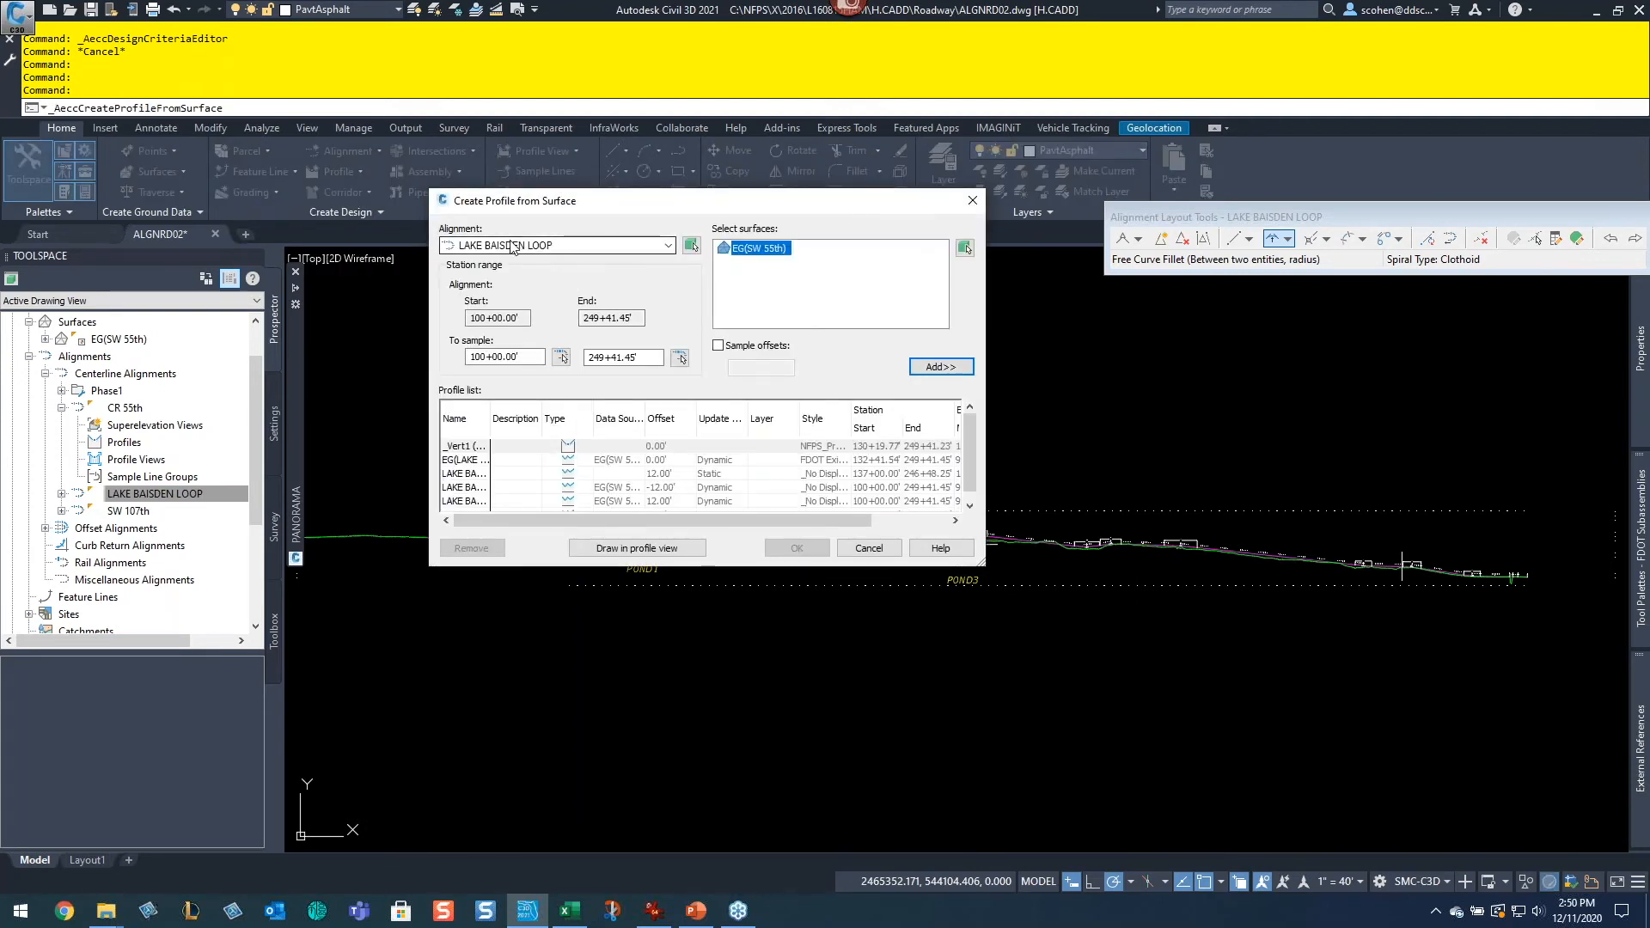
click(512, 248)
click(490, 303)
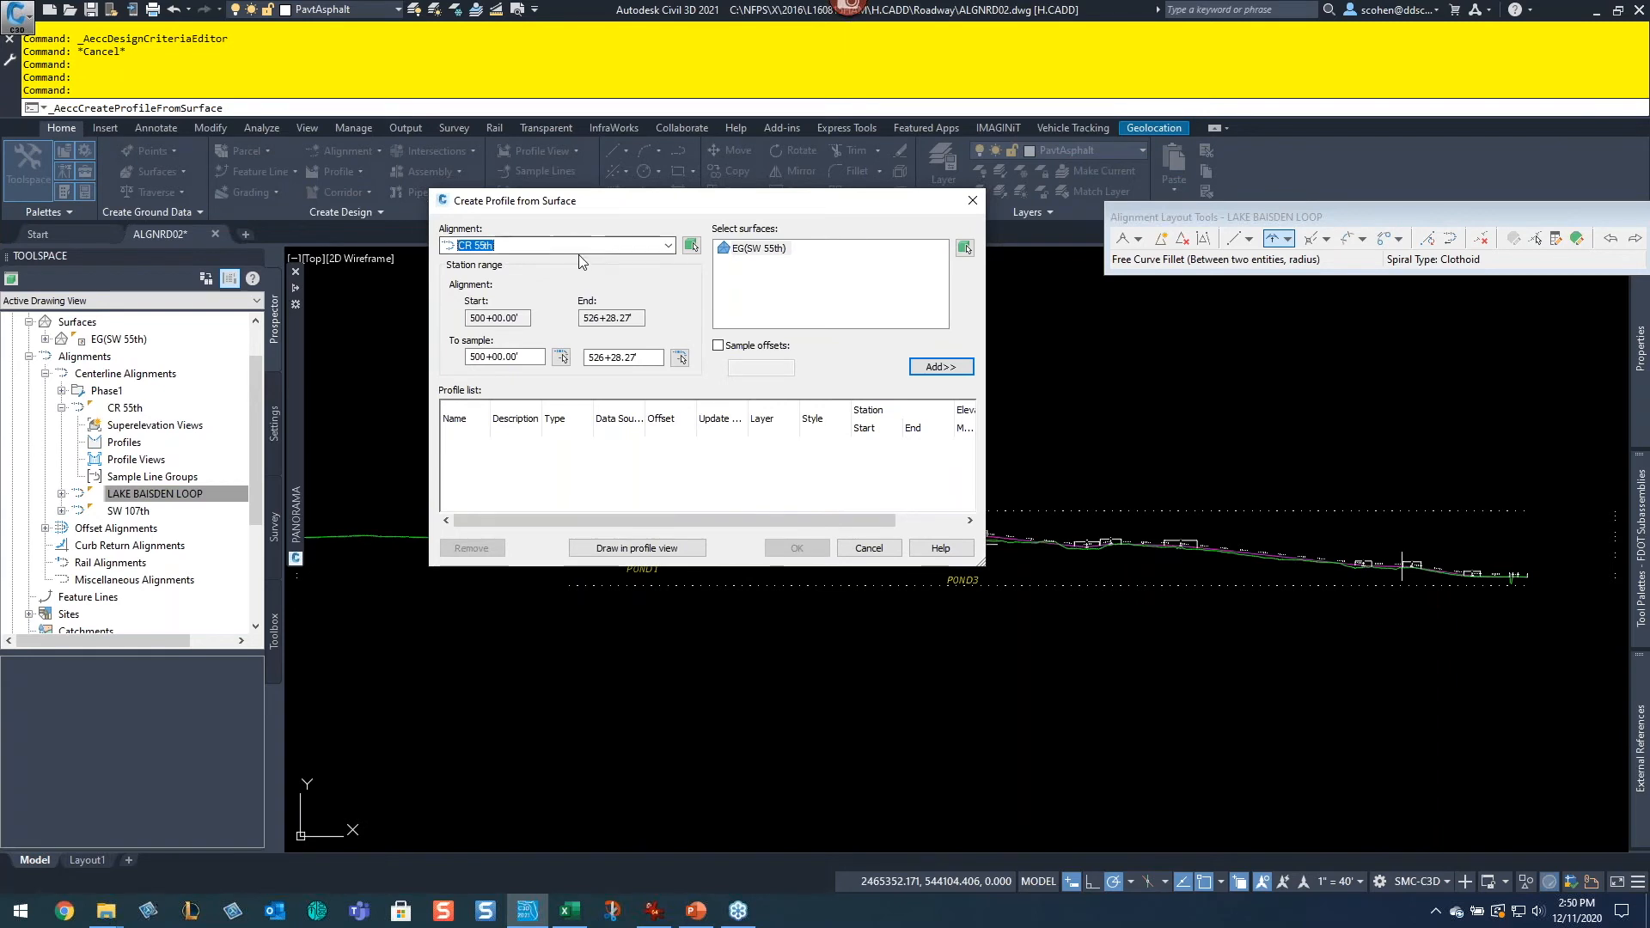
click(747, 249)
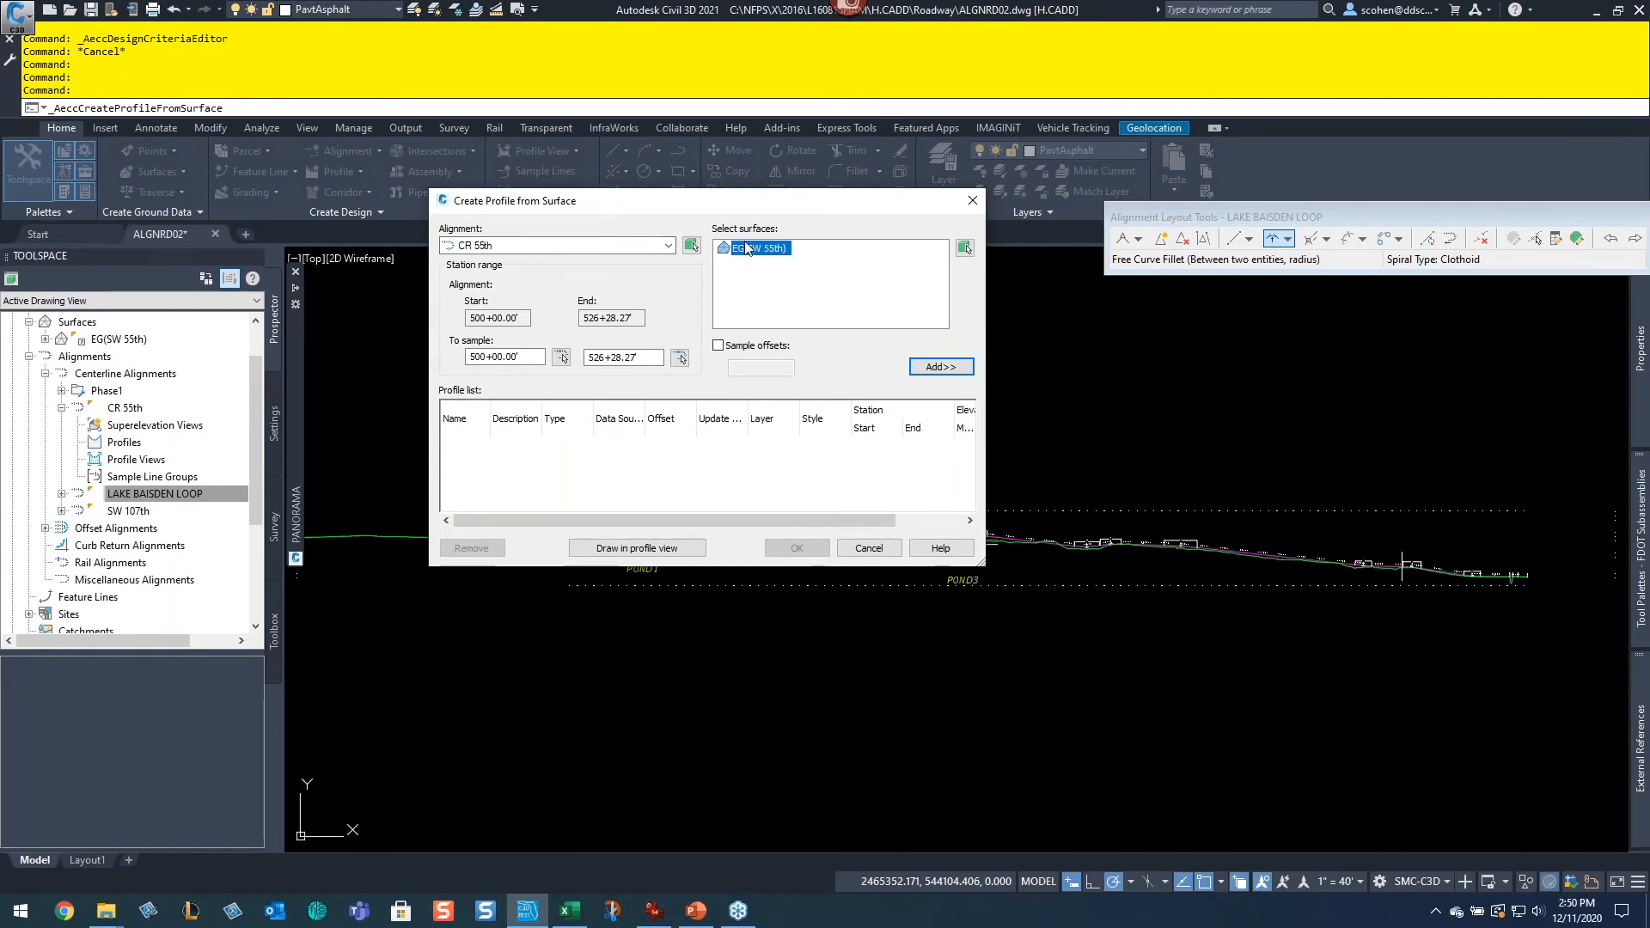
click(940, 367)
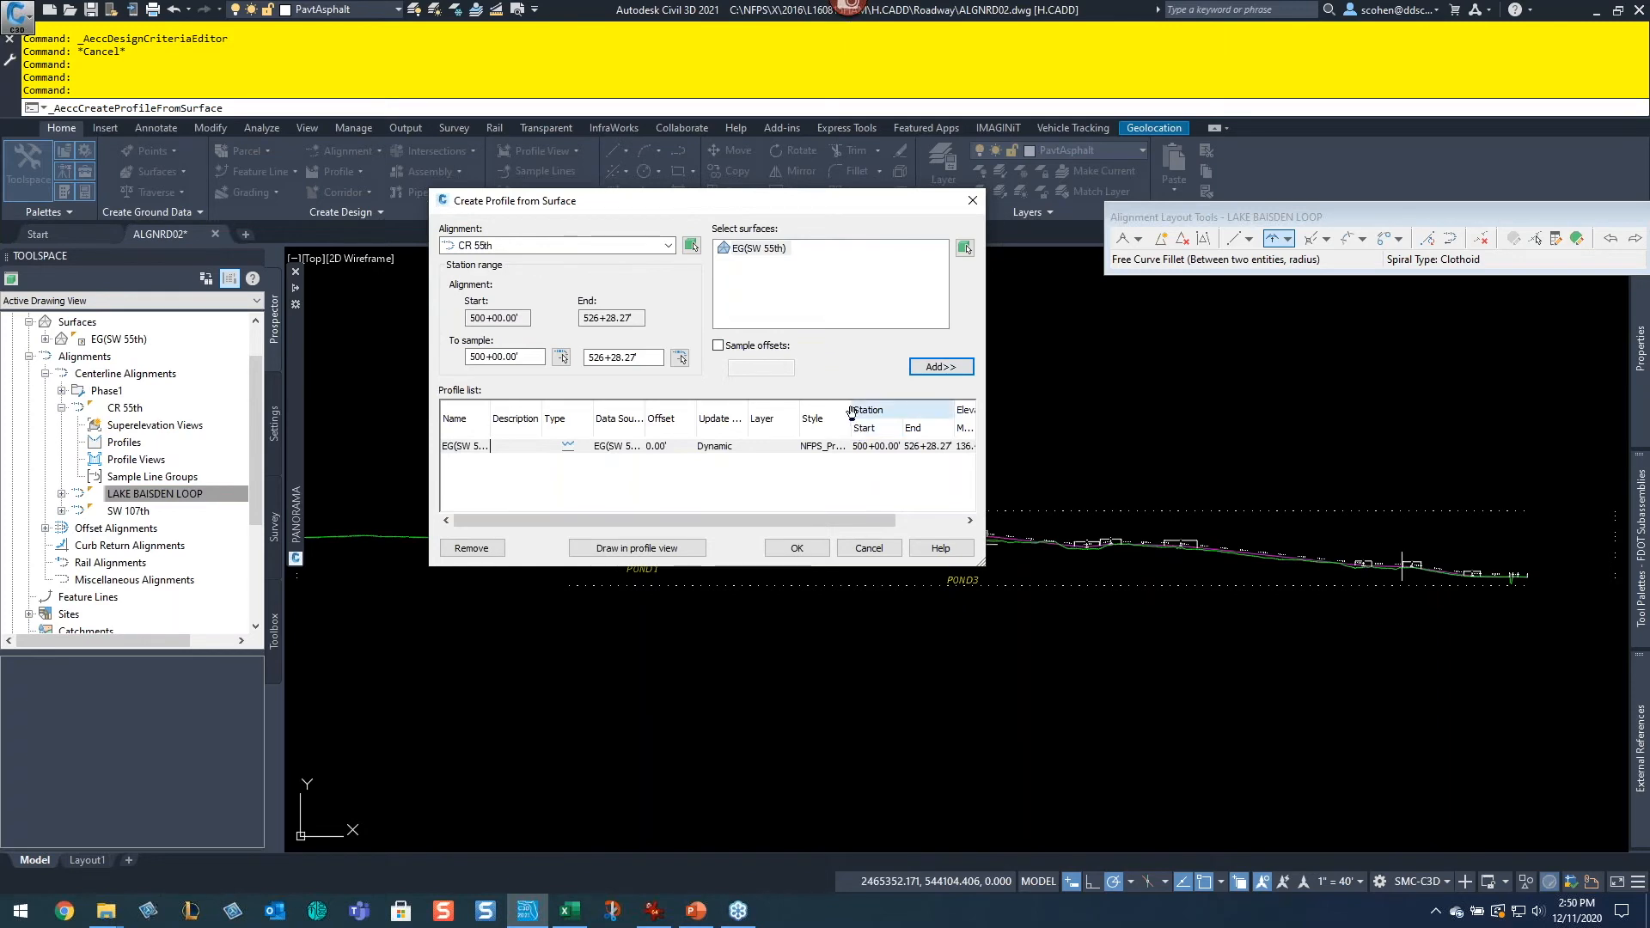
Step: Set the CR 55th surface profile's style to FDOT Existing and create the profile
drag(851, 416, 949, 416)
click(843, 449)
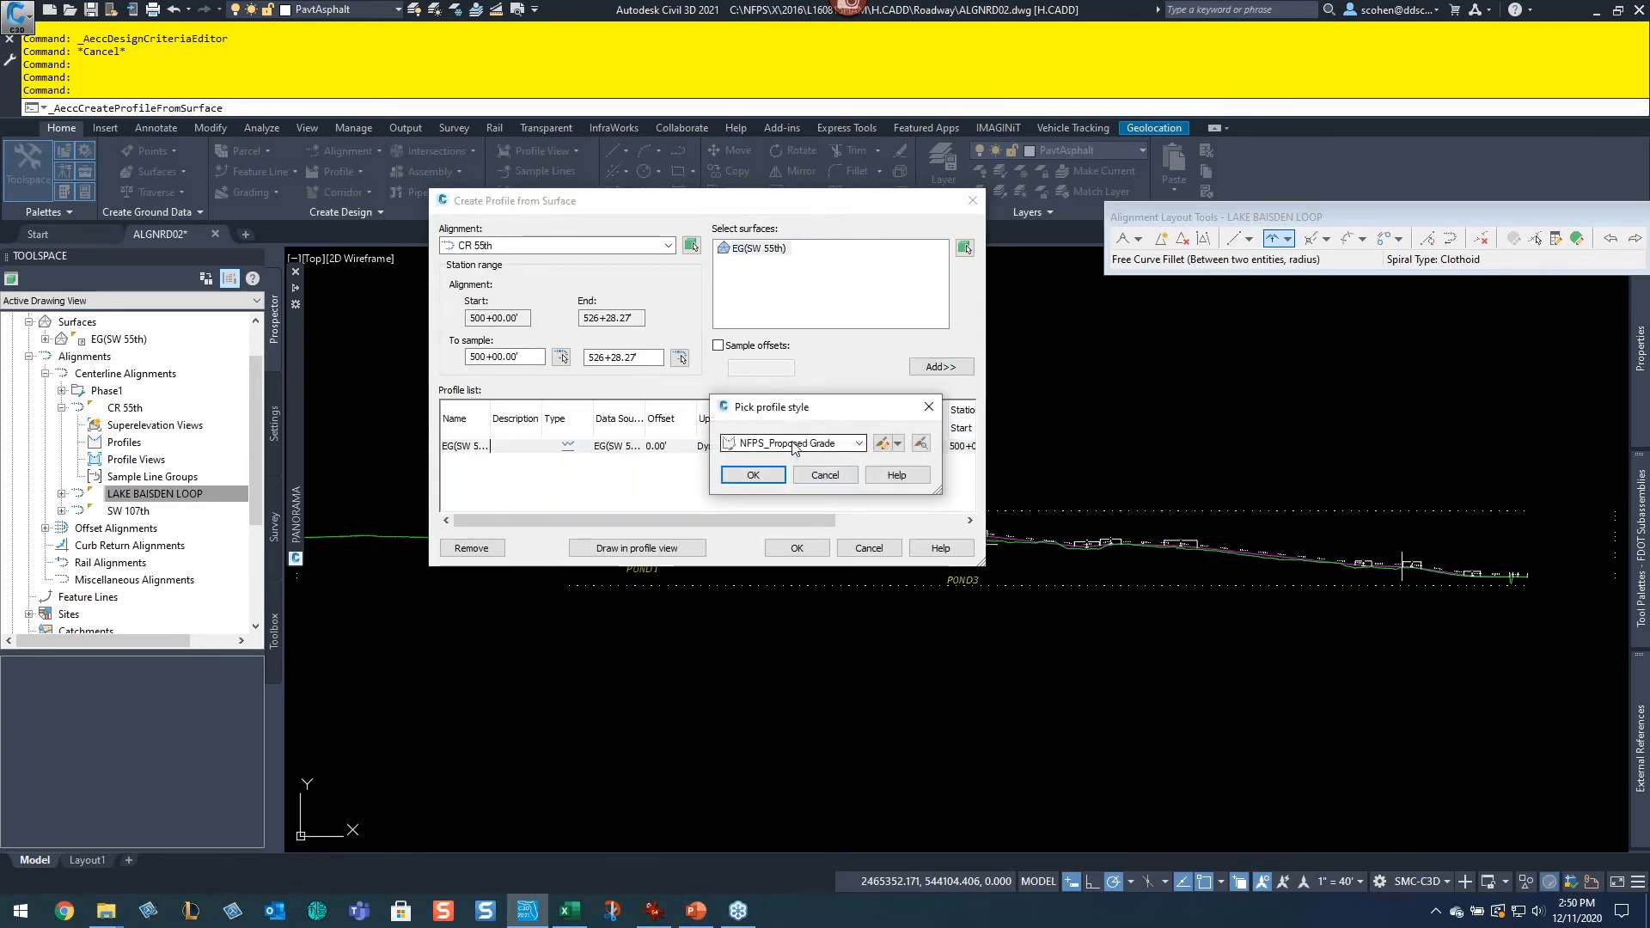
click(859, 443)
click(786, 460)
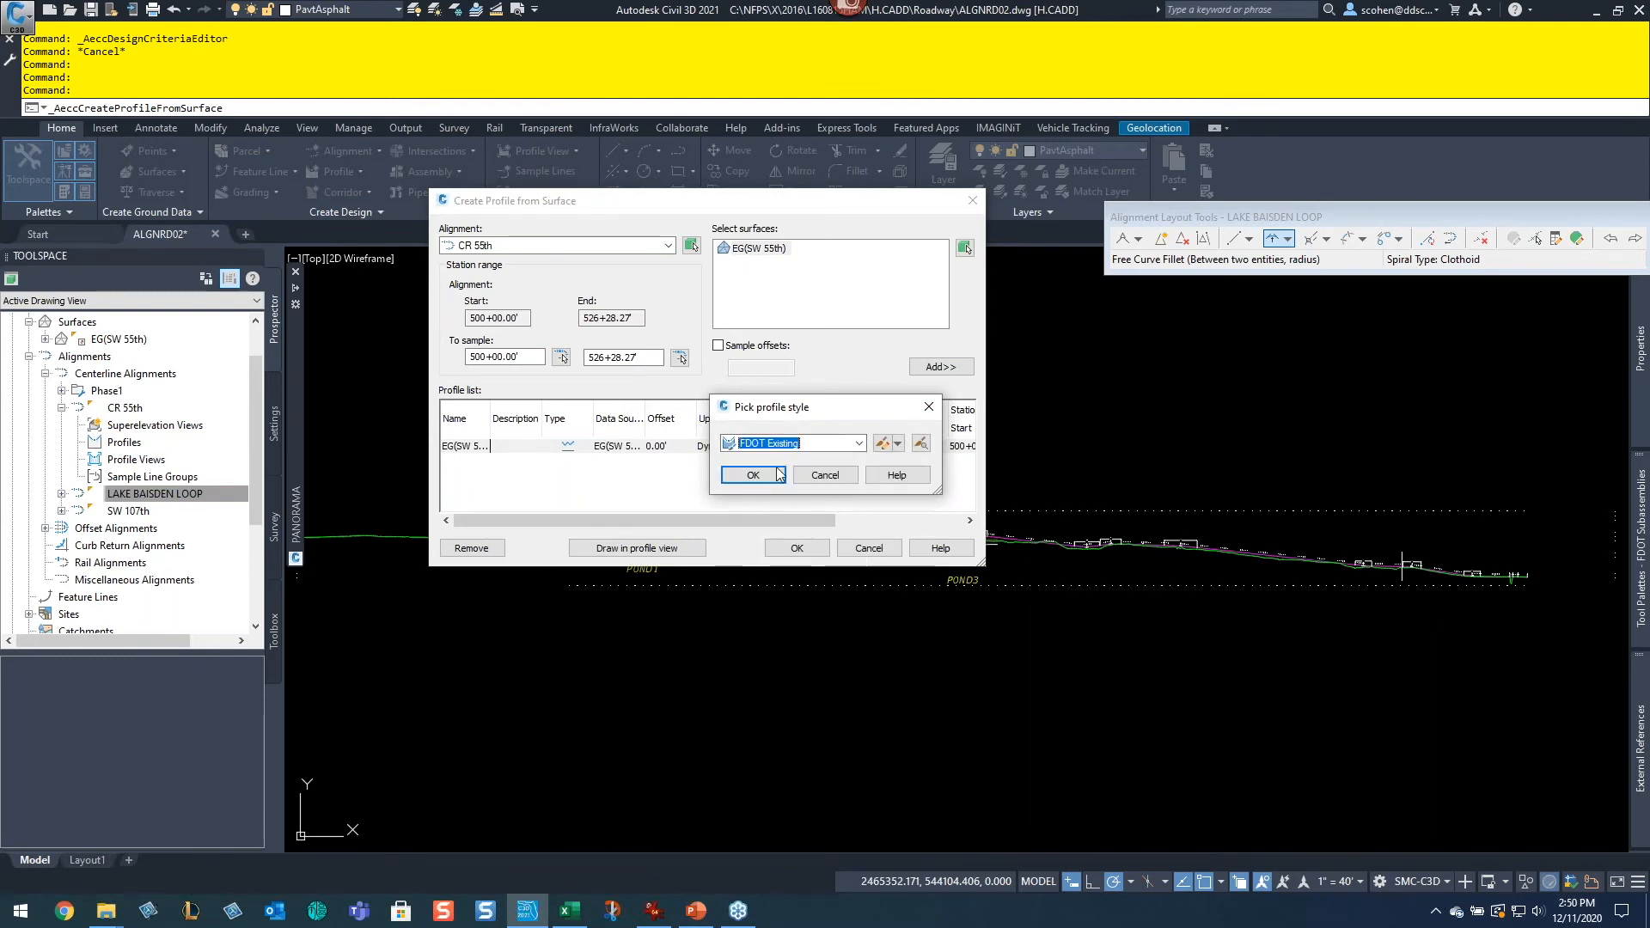
click(775, 471)
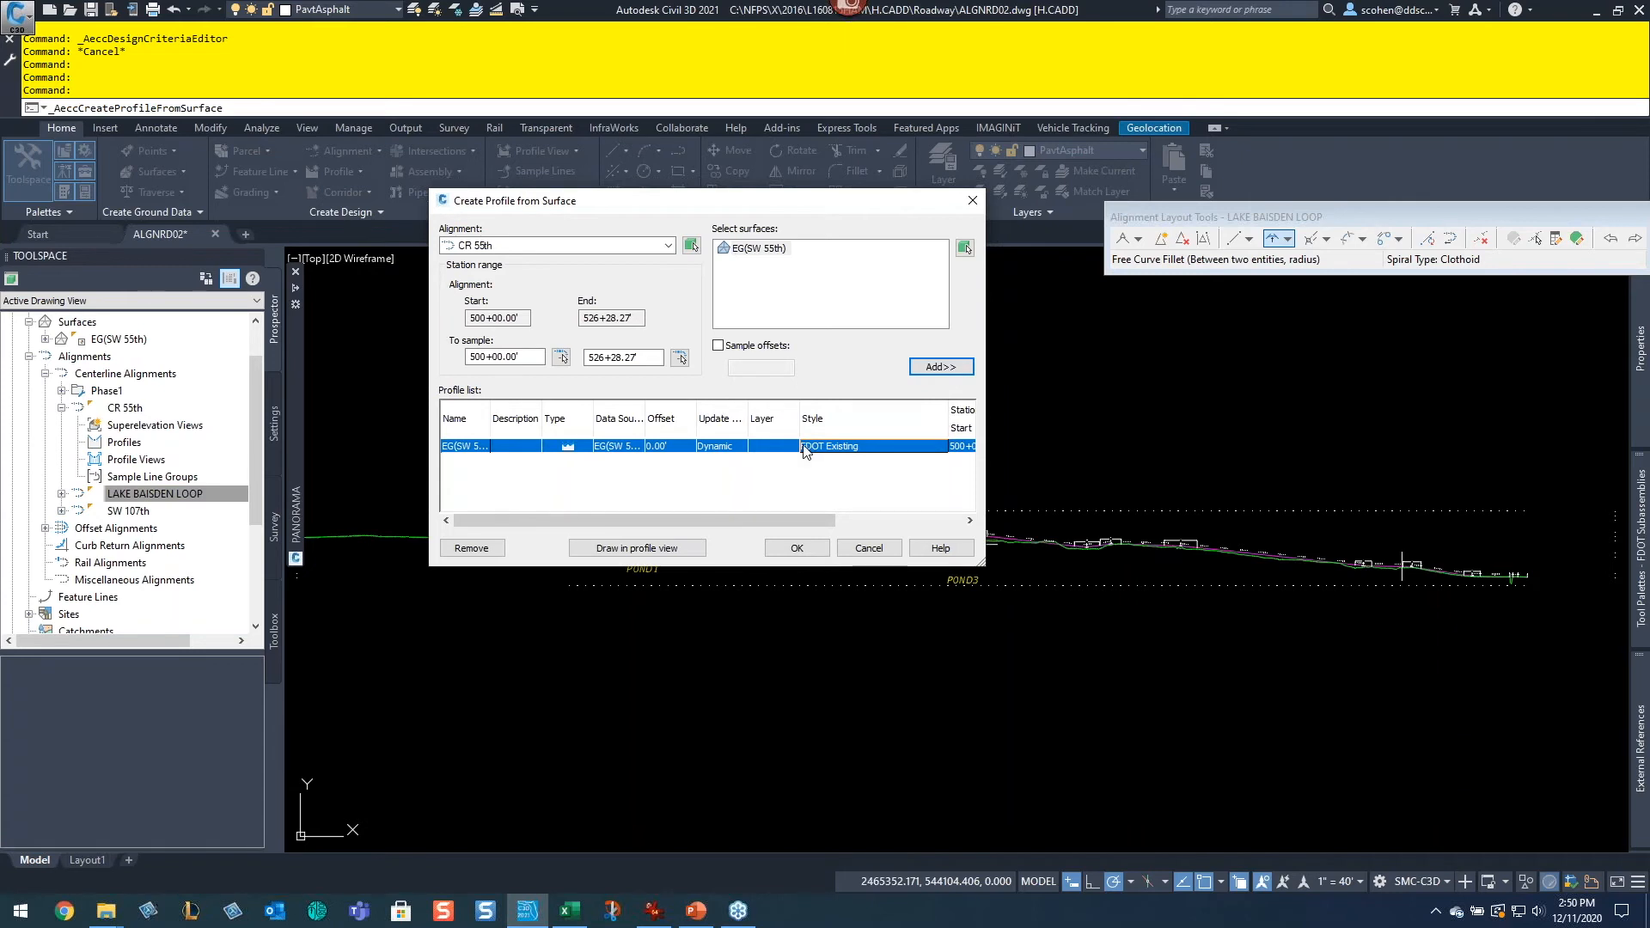
click(632, 553)
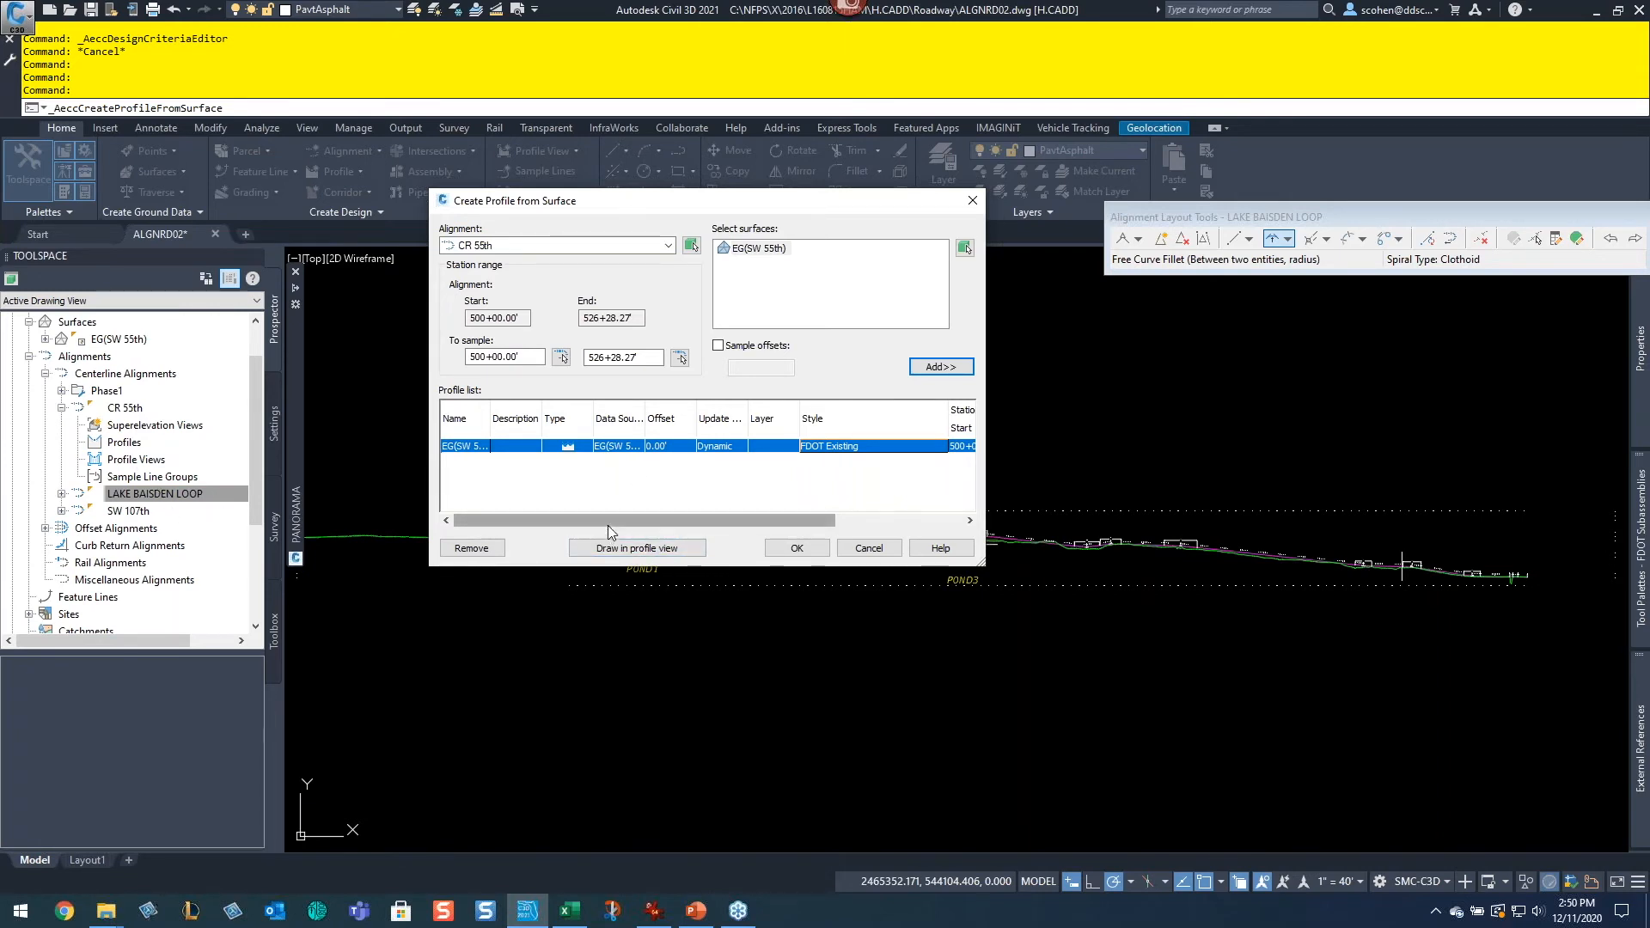
click(801, 546)
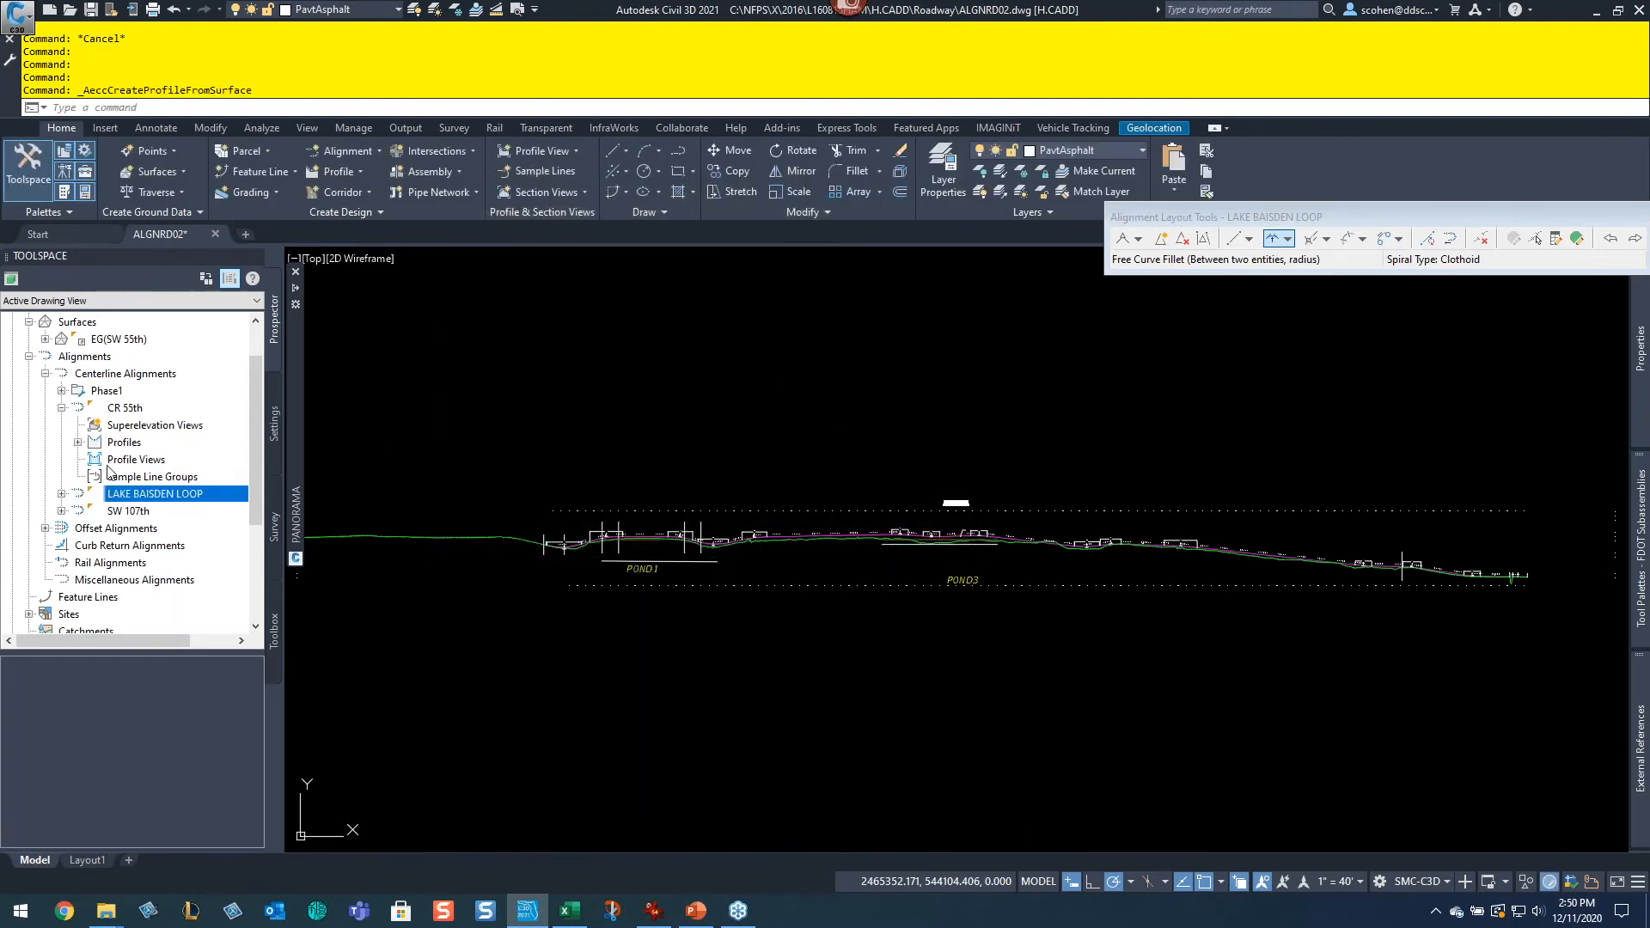
Step: Start Create Profile View for the CR 55th alignment using the NFPS_50 Horz x 5 Vert Scale 10x style
click(78, 442)
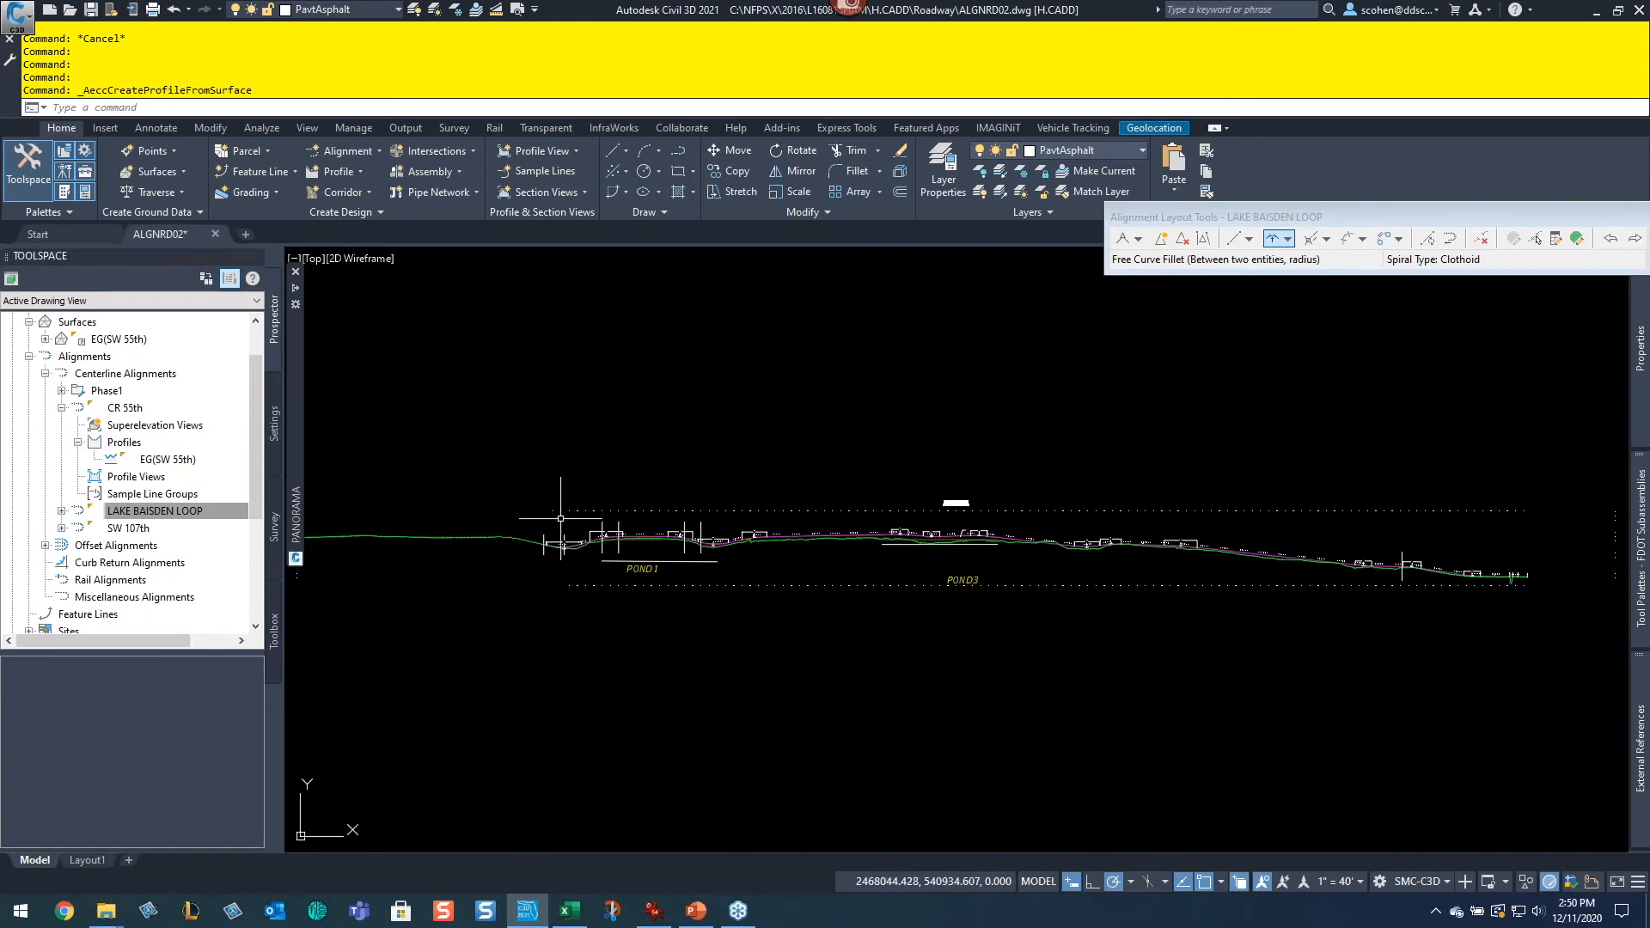
middle_drag(626, 718, 1104, 586)
middle_drag(574, 515, 1047, 595)
middle_drag(713, 516, 1029, 645)
scroll(1031, 643, down, 2)
middle_drag(1234, 615, 762, 600)
scroll(913, 550, up, 2)
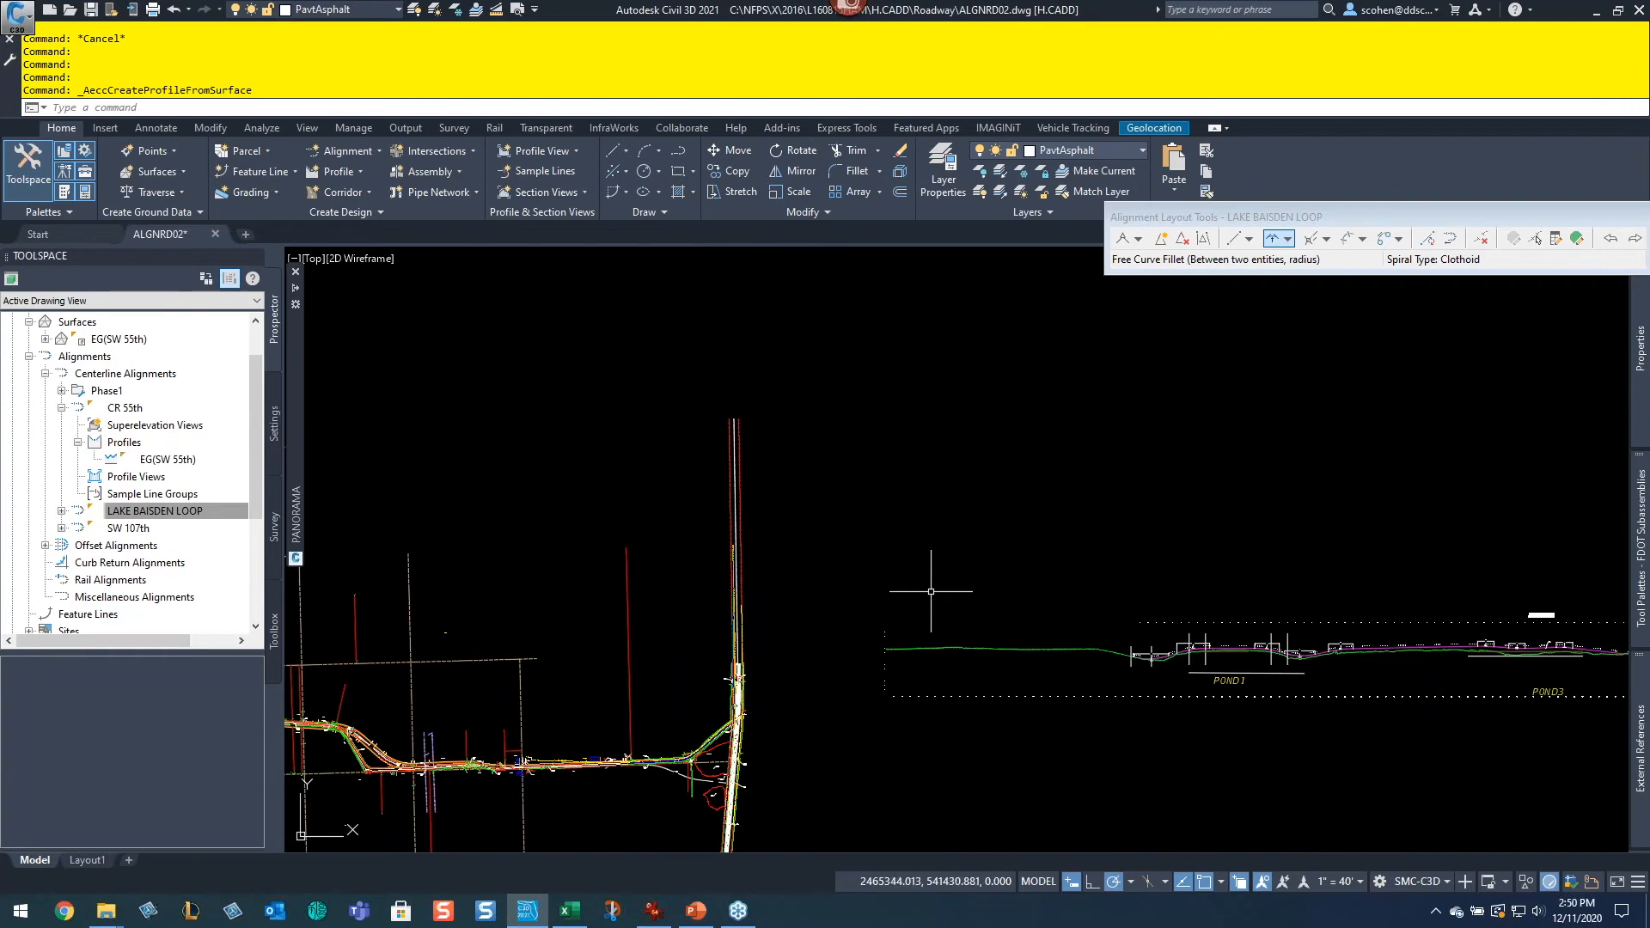
middle_drag(931, 591, 737, 656)
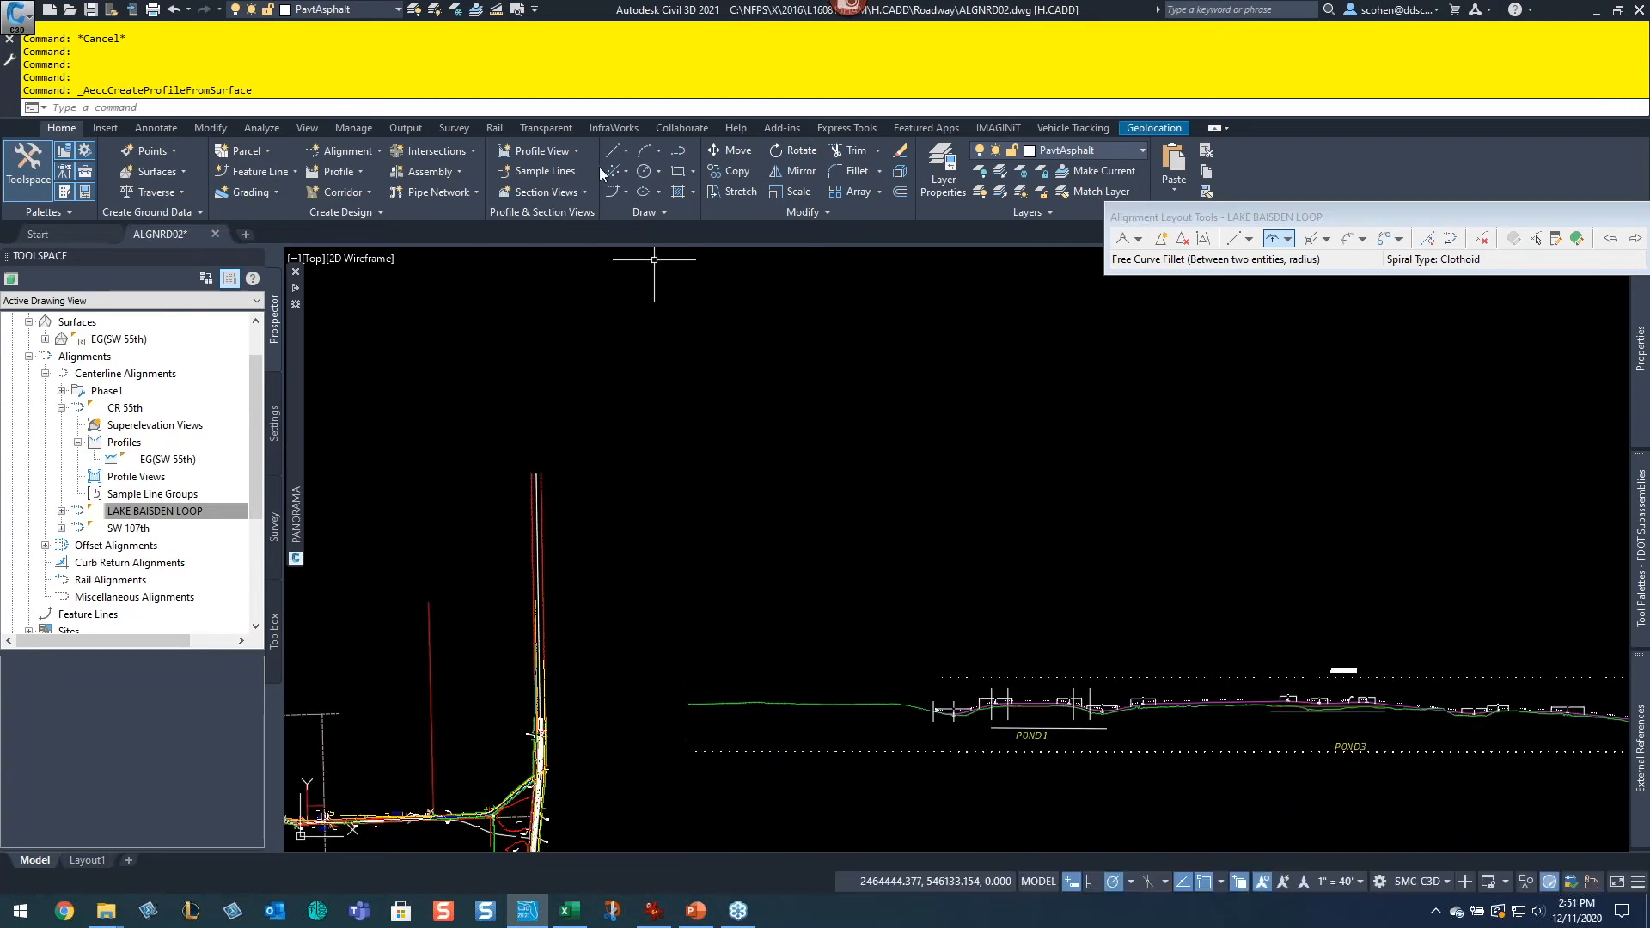
click(538, 149)
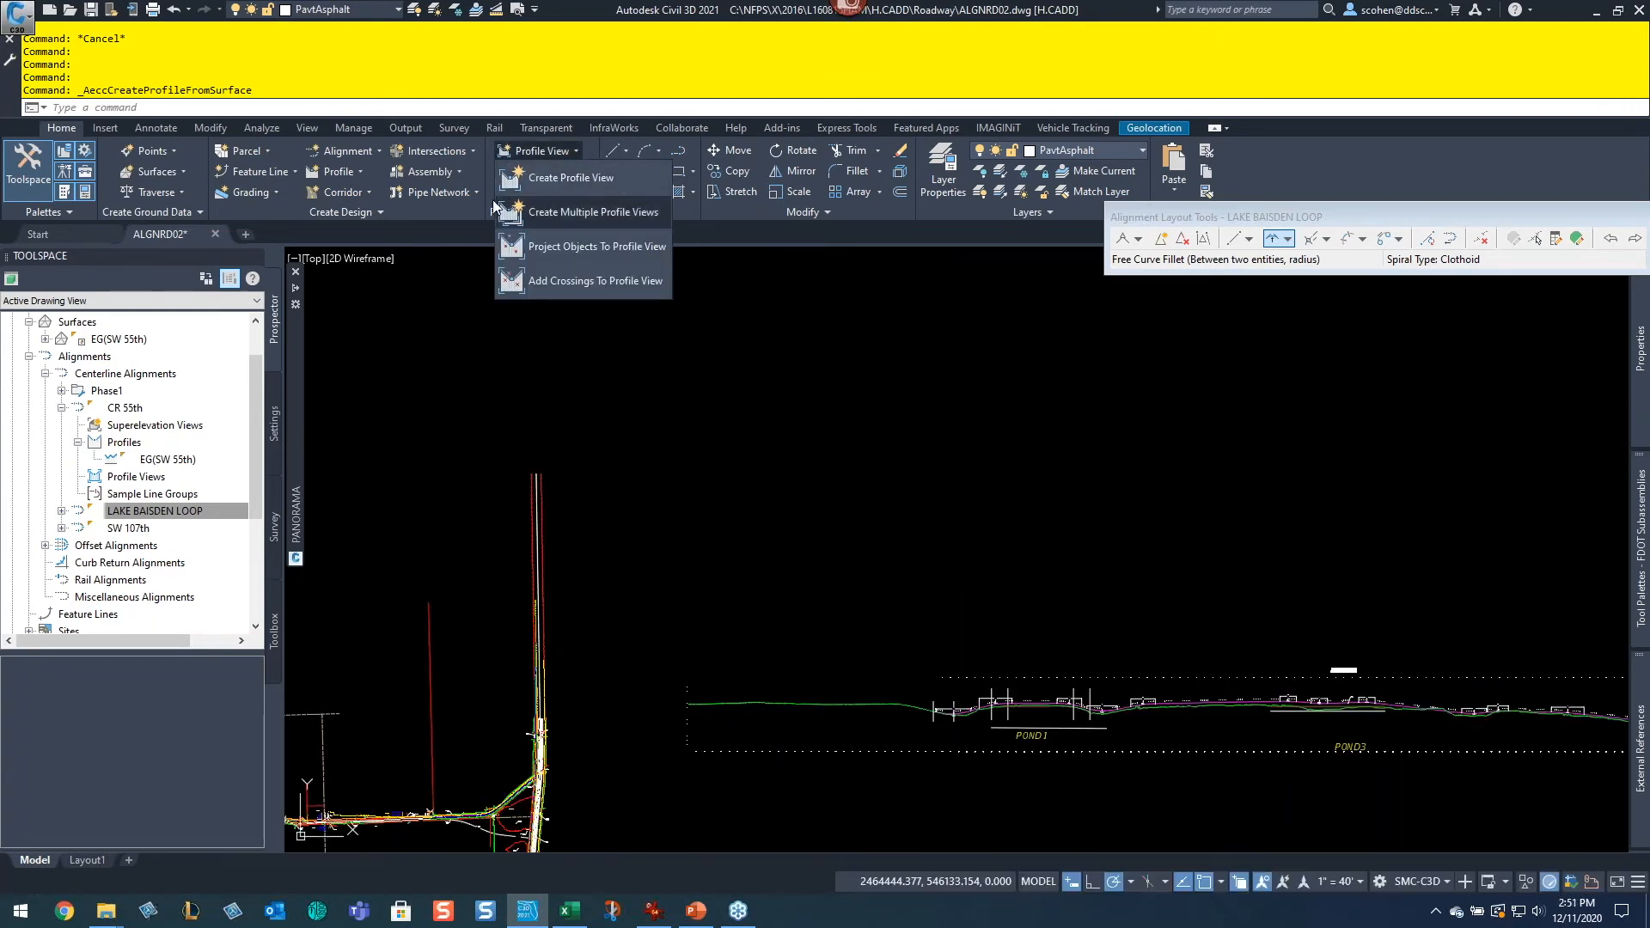
click(555, 182)
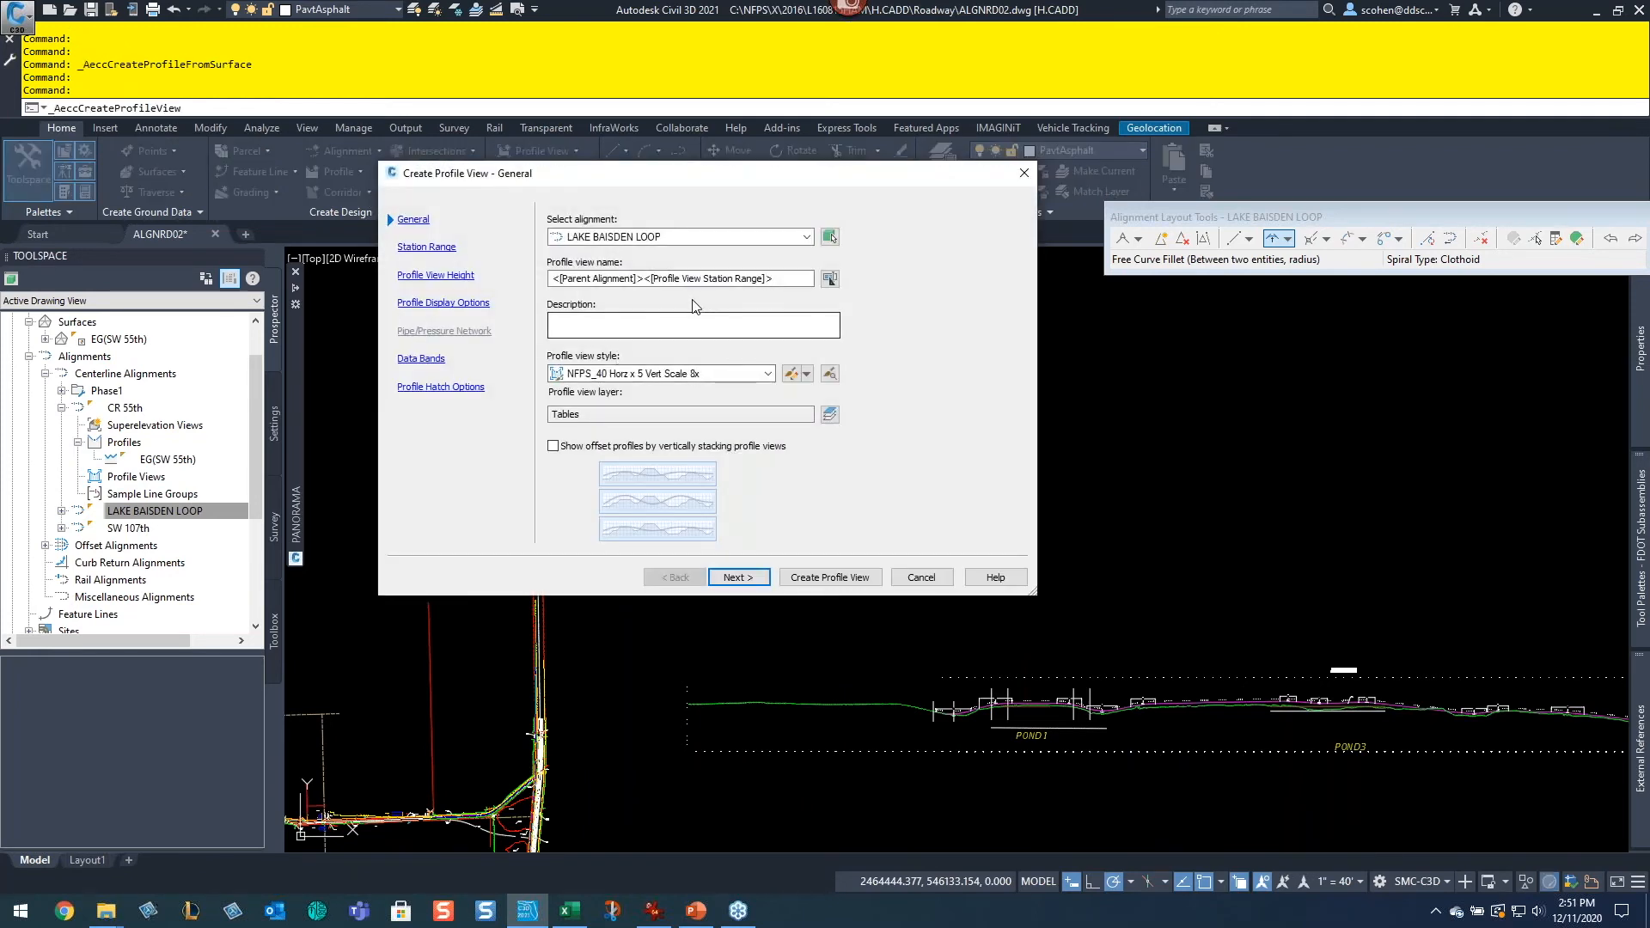
click(720, 238)
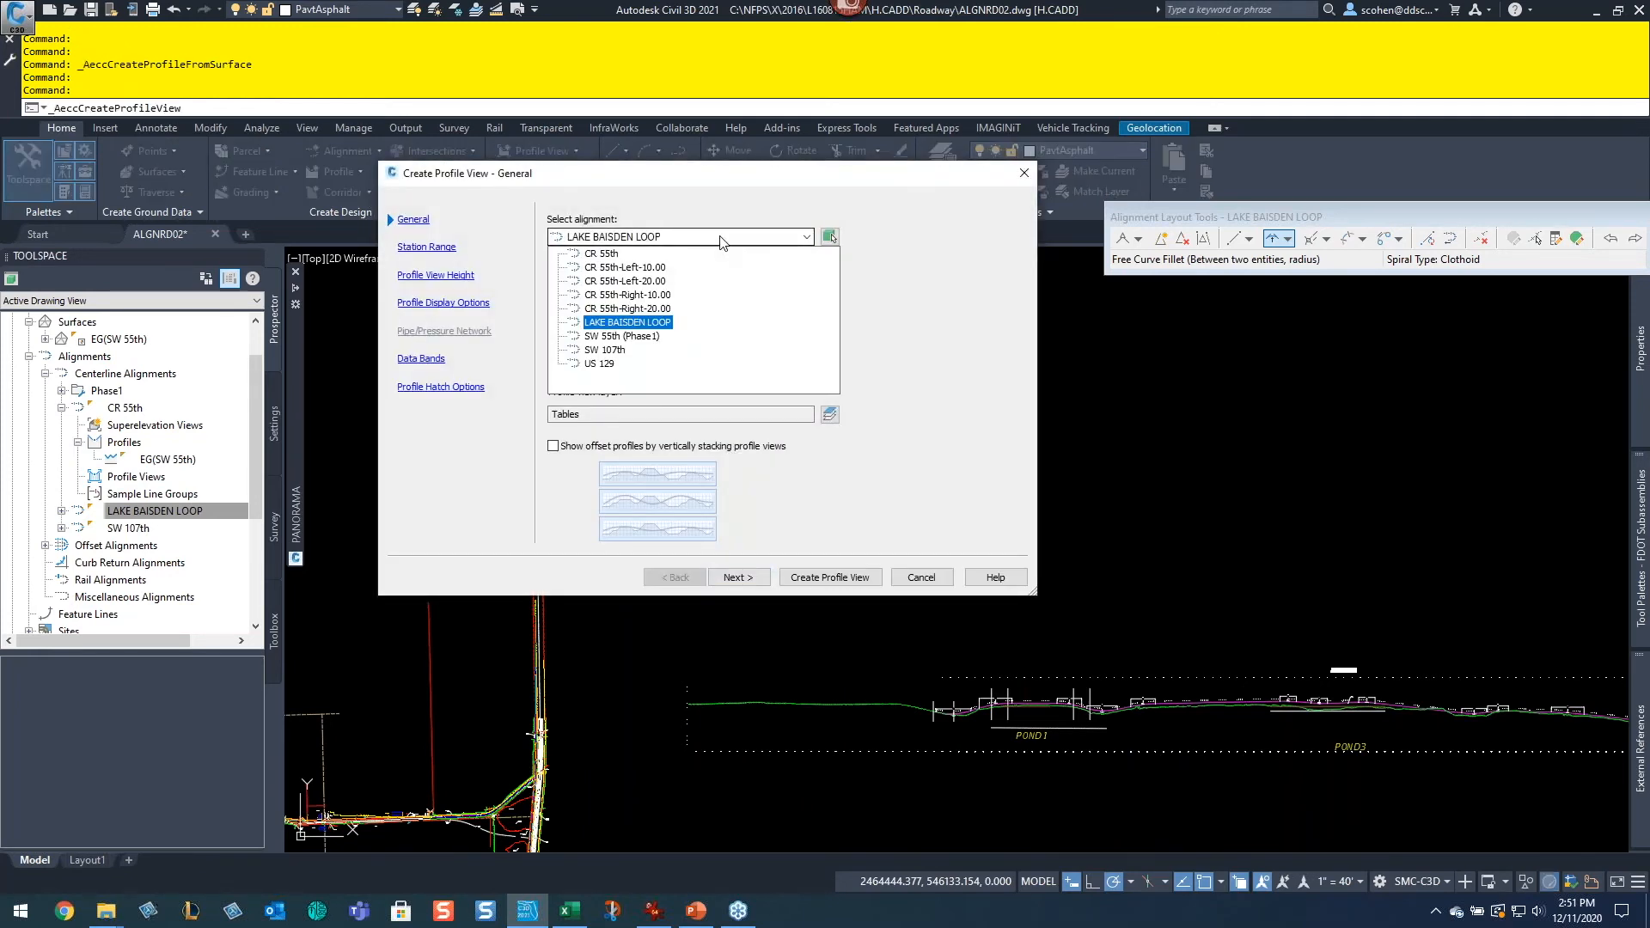
click(605, 253)
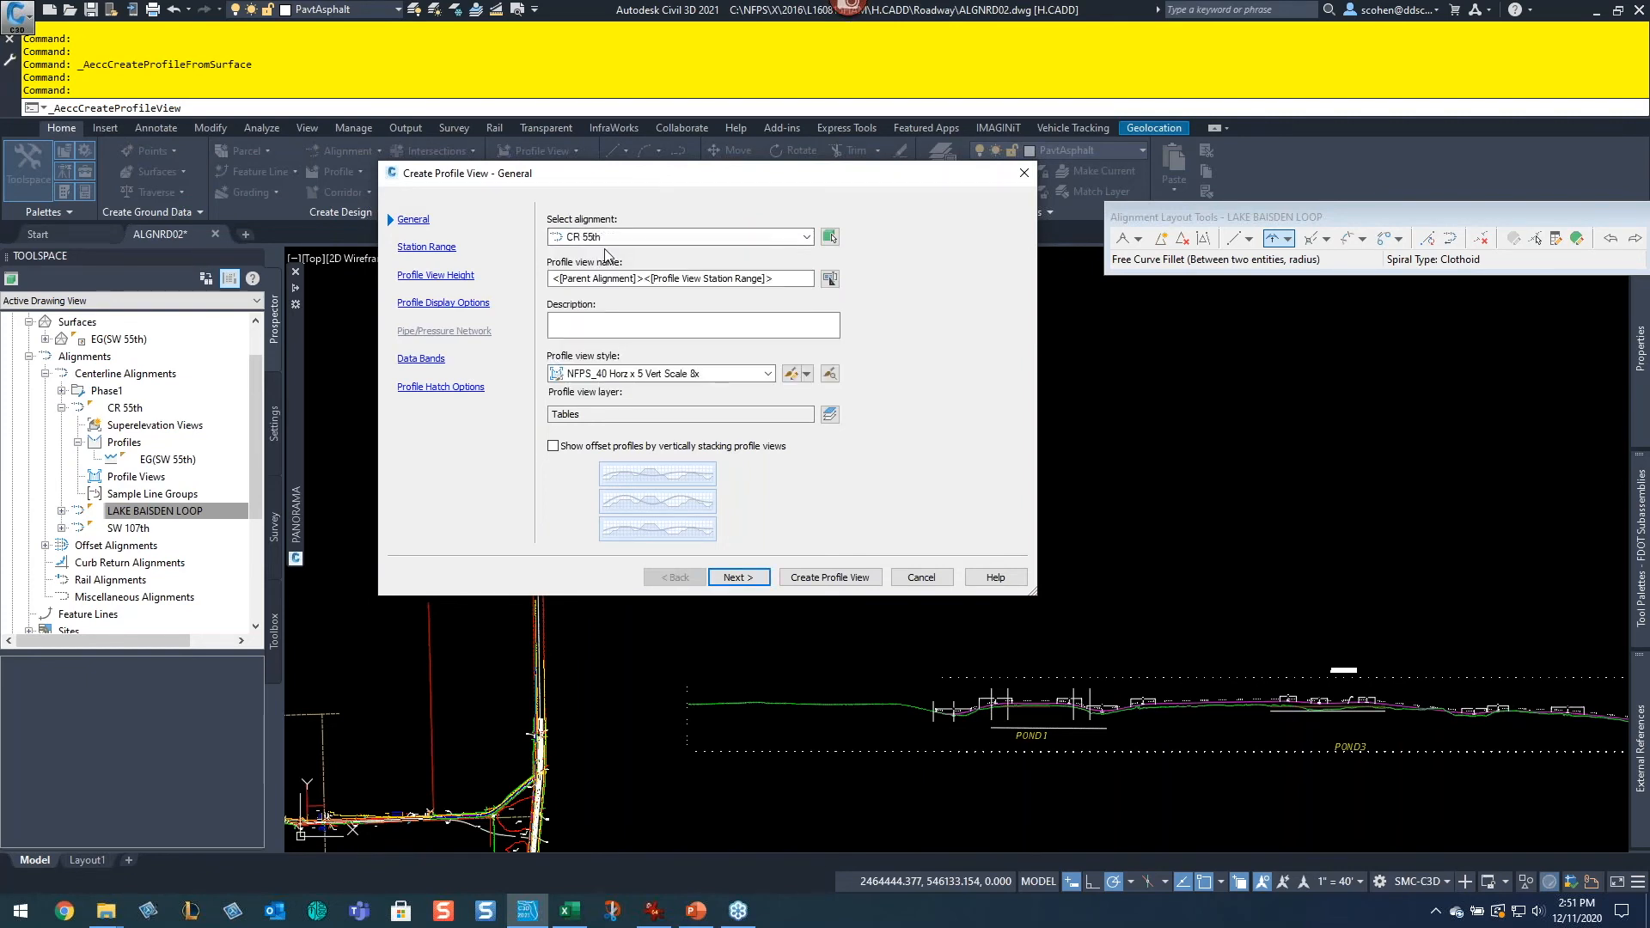
click(756, 373)
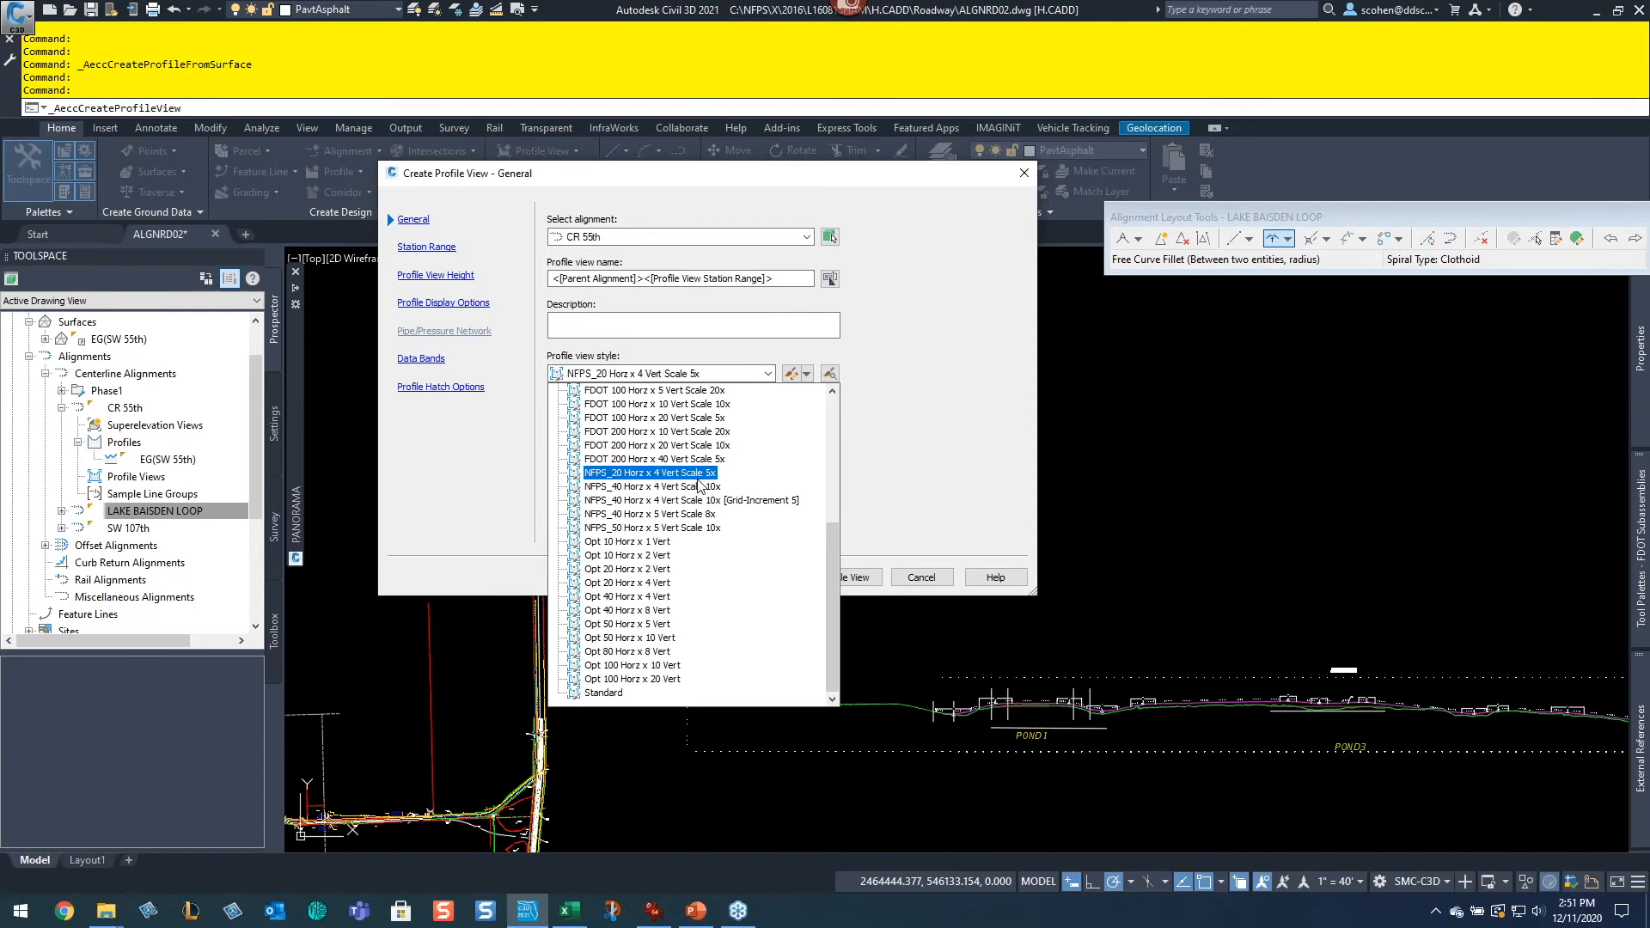
click(670, 527)
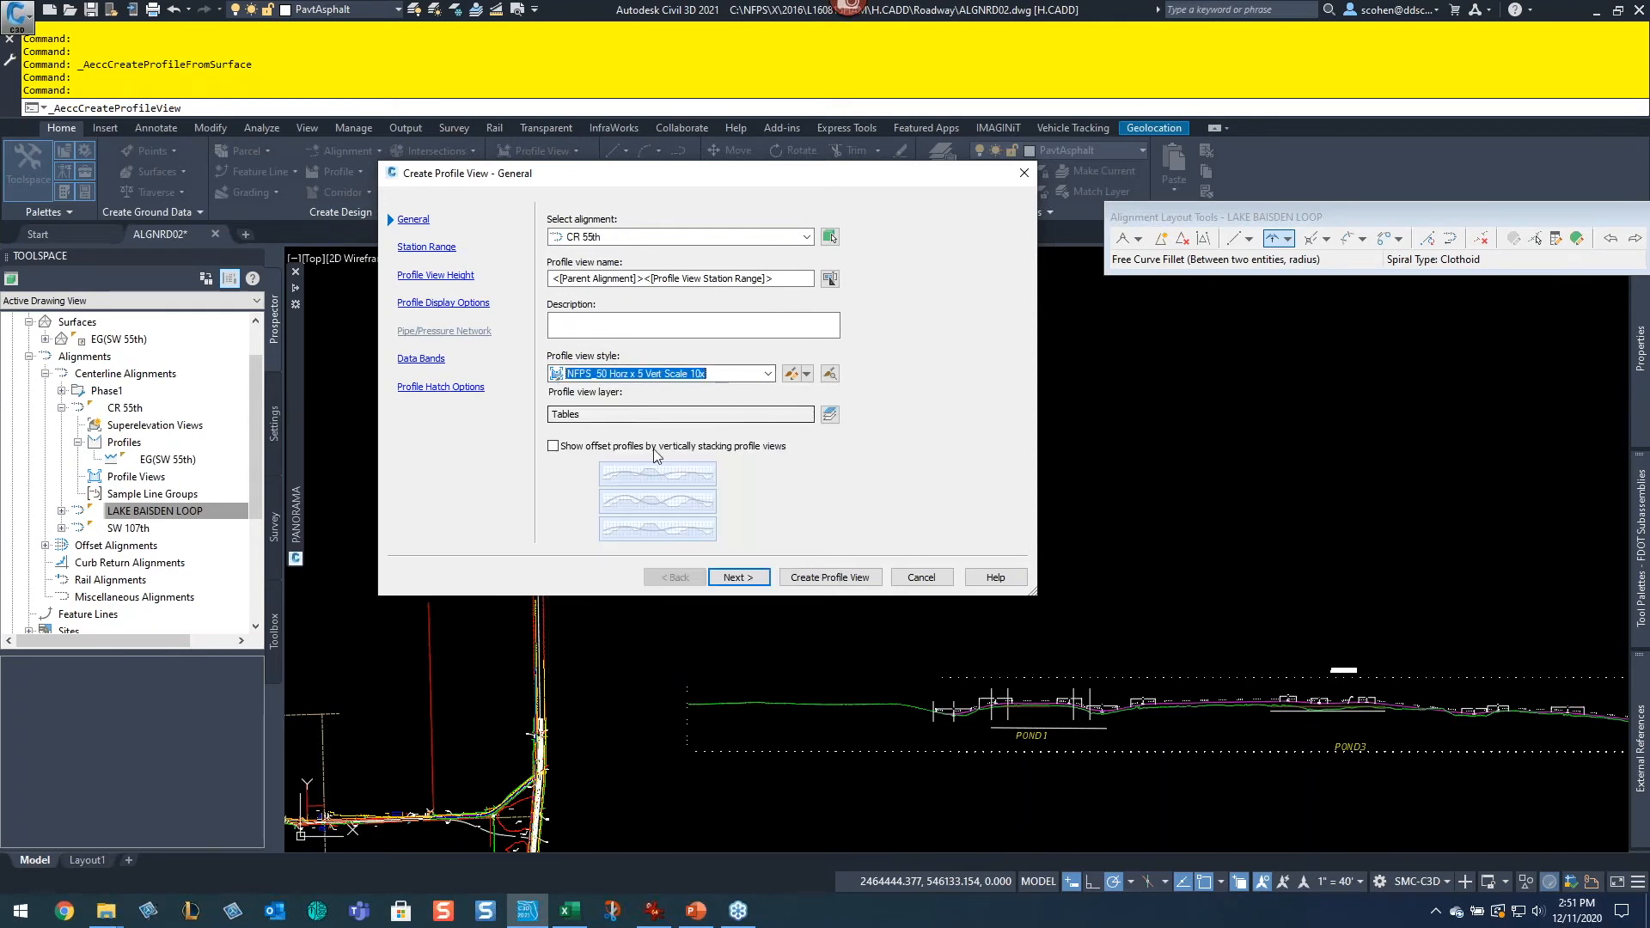
Step: Accept the automatic station range and view height, and set the EG(SW 55th) profile's label set to _No Labels
click(737, 576)
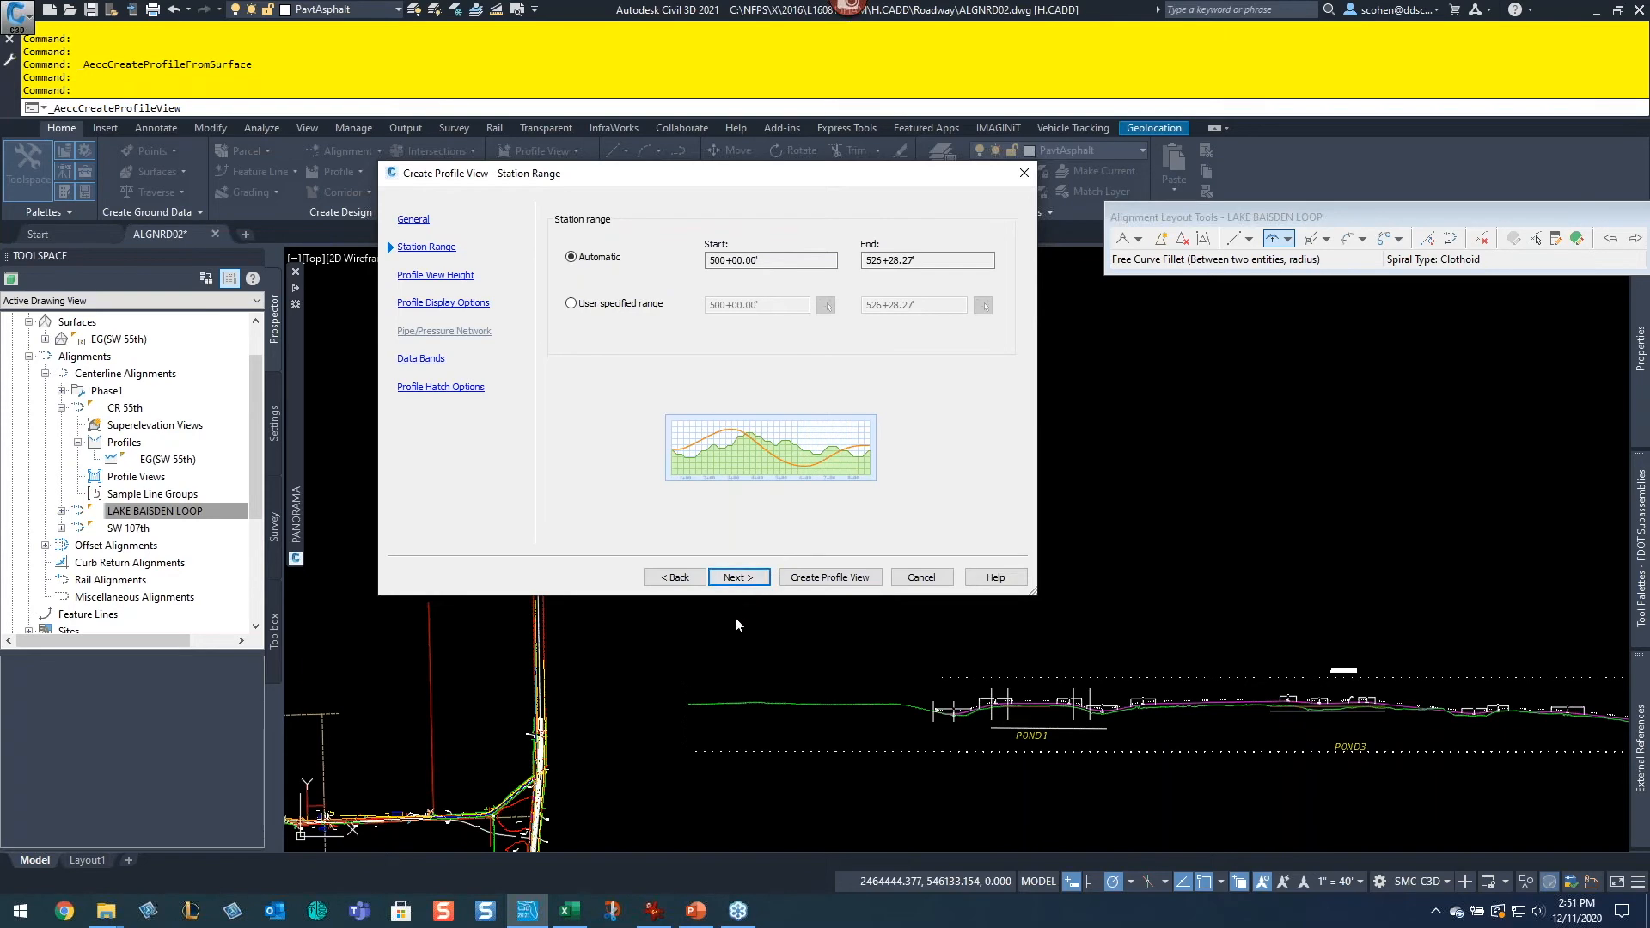
click(747, 582)
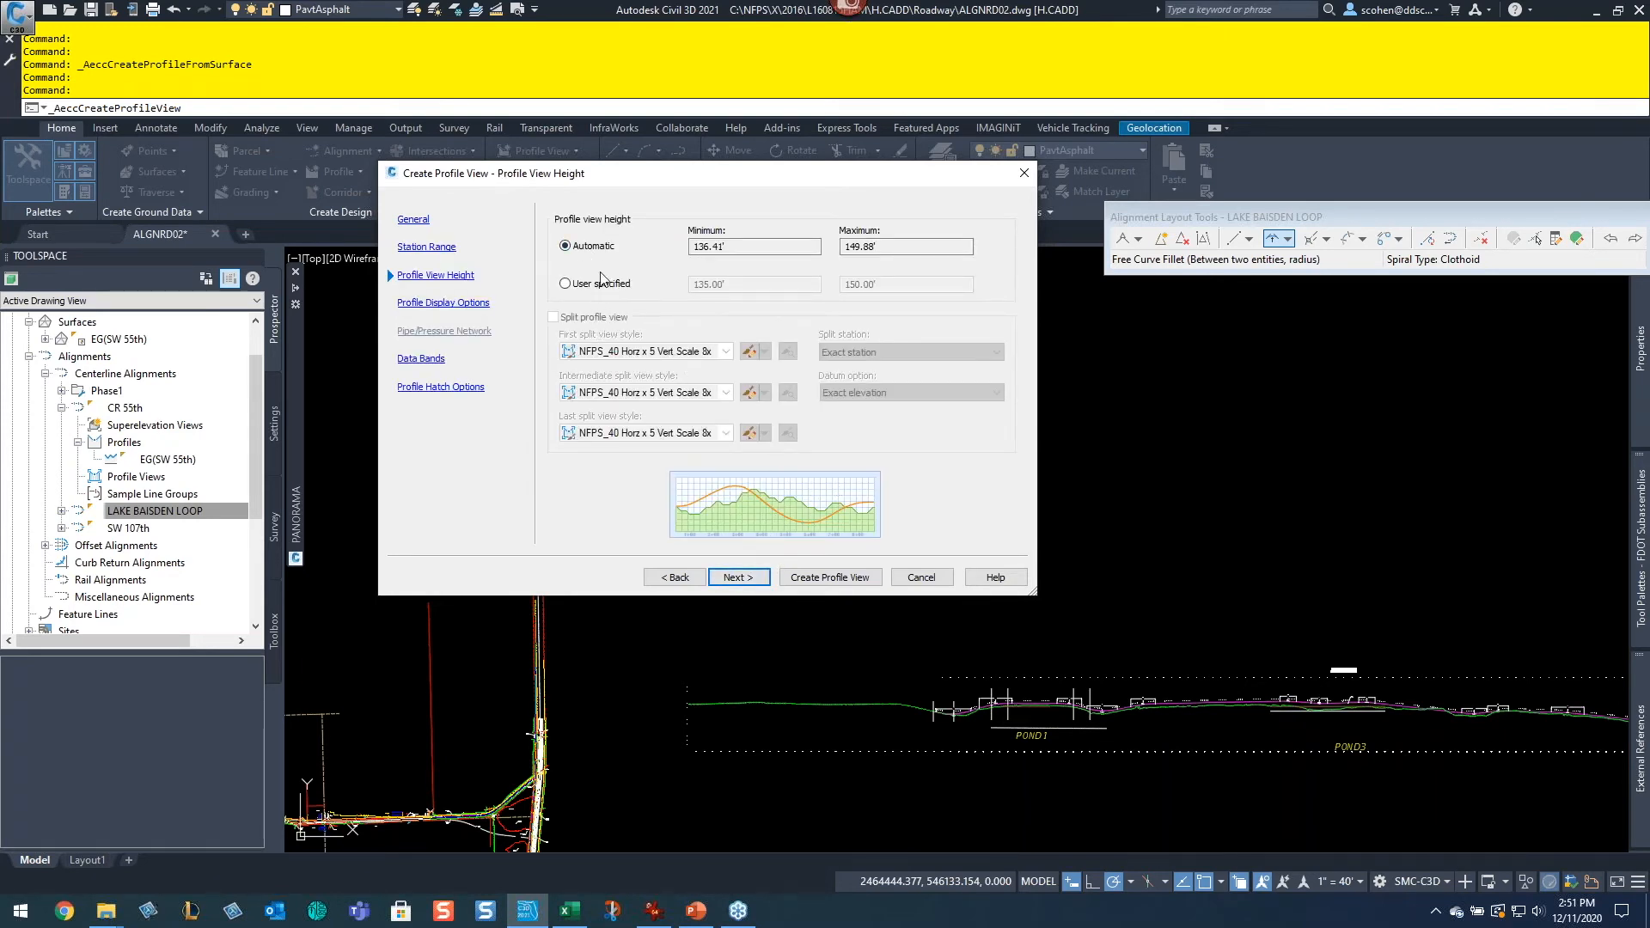
click(754, 583)
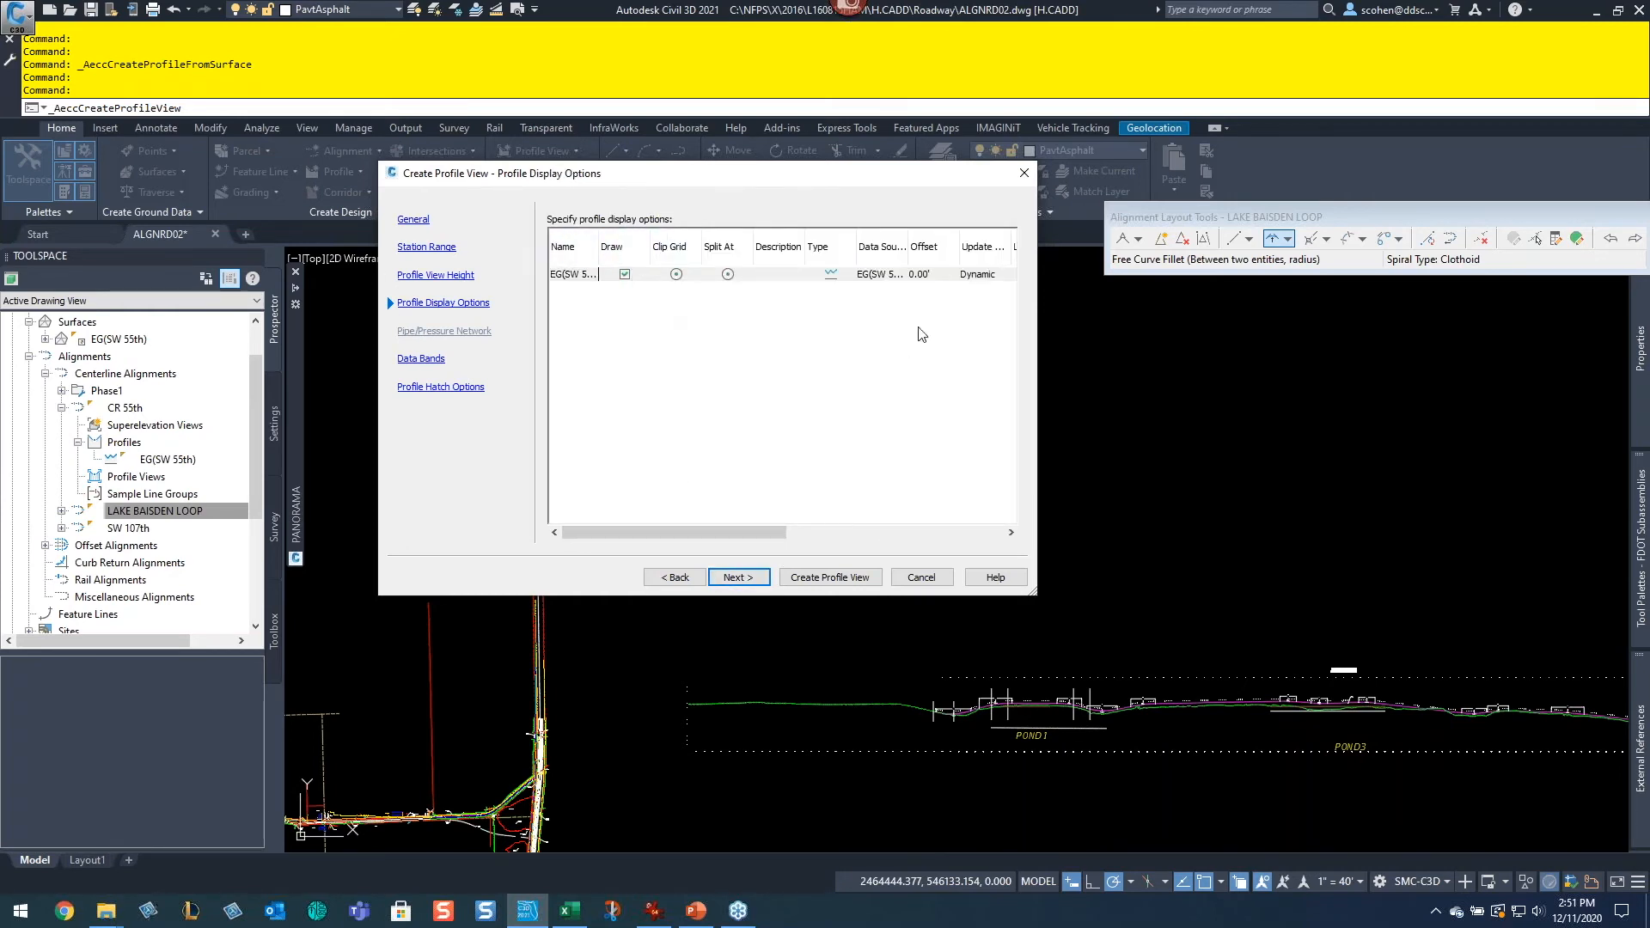
drag(671, 539, 876, 539)
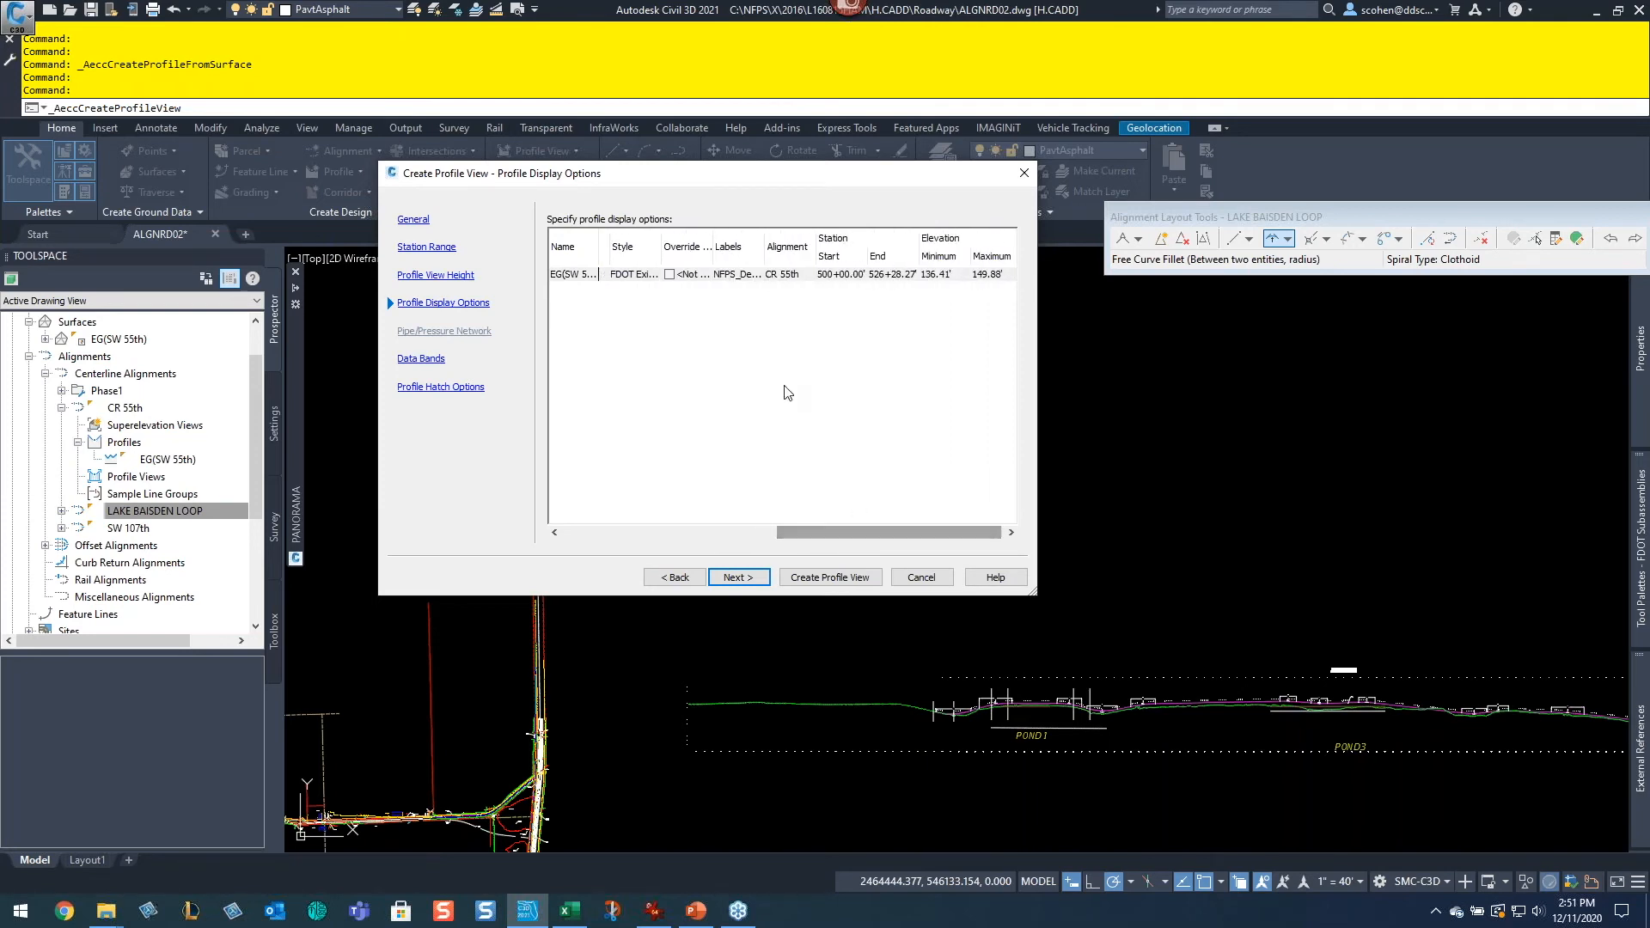
click(748, 274)
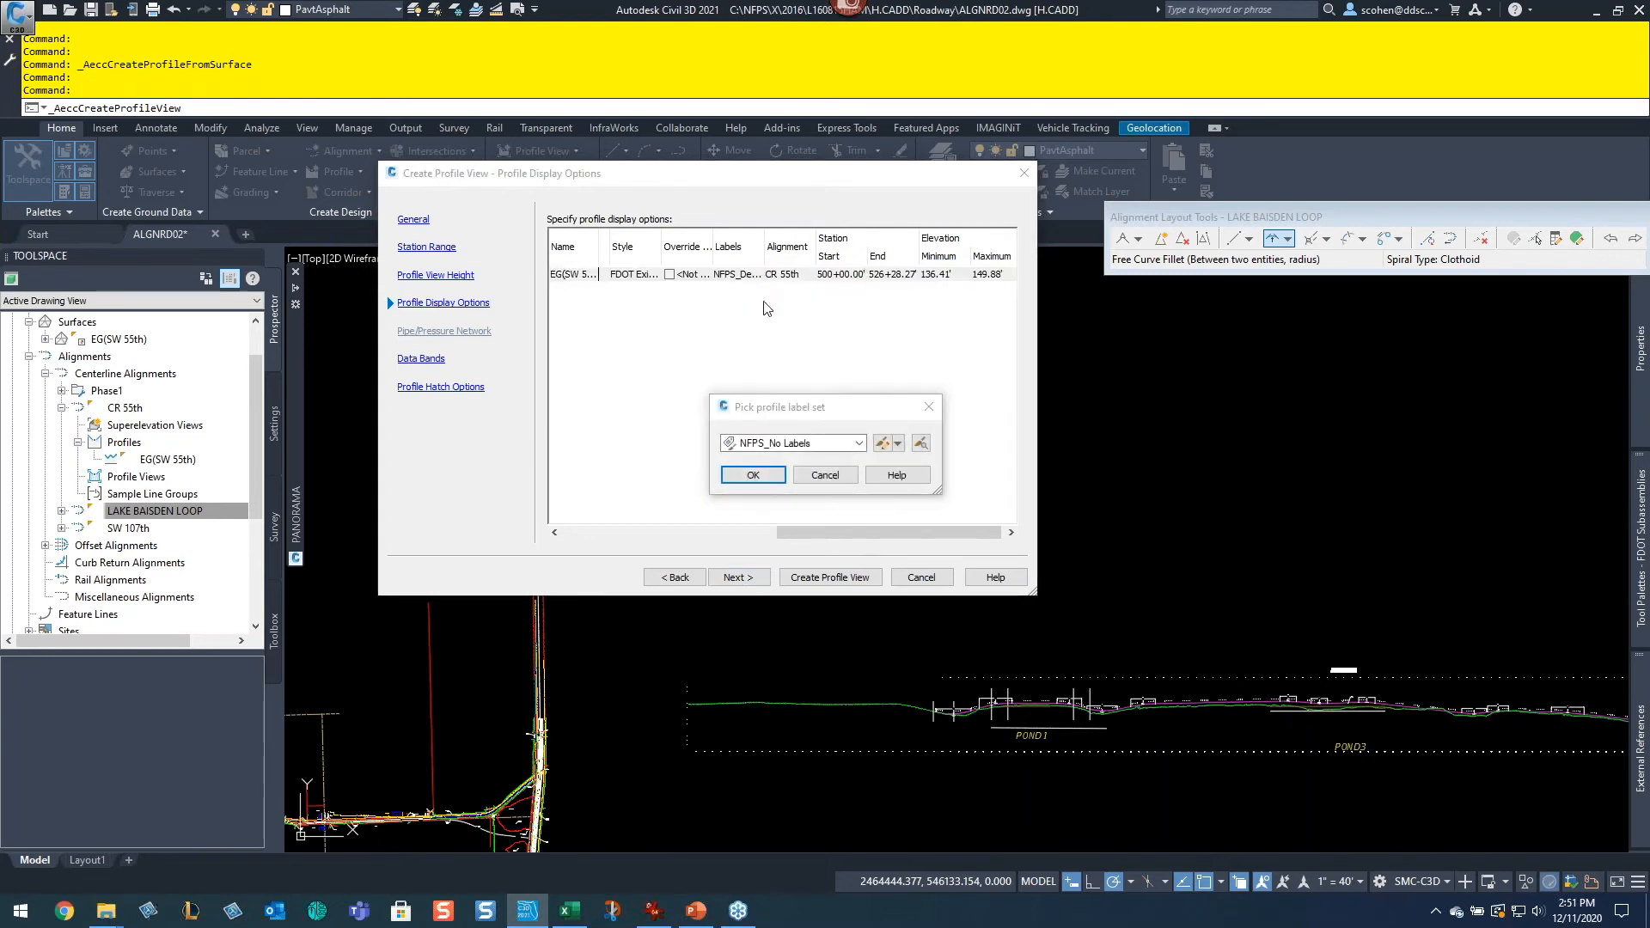
click(788, 443)
click(781, 460)
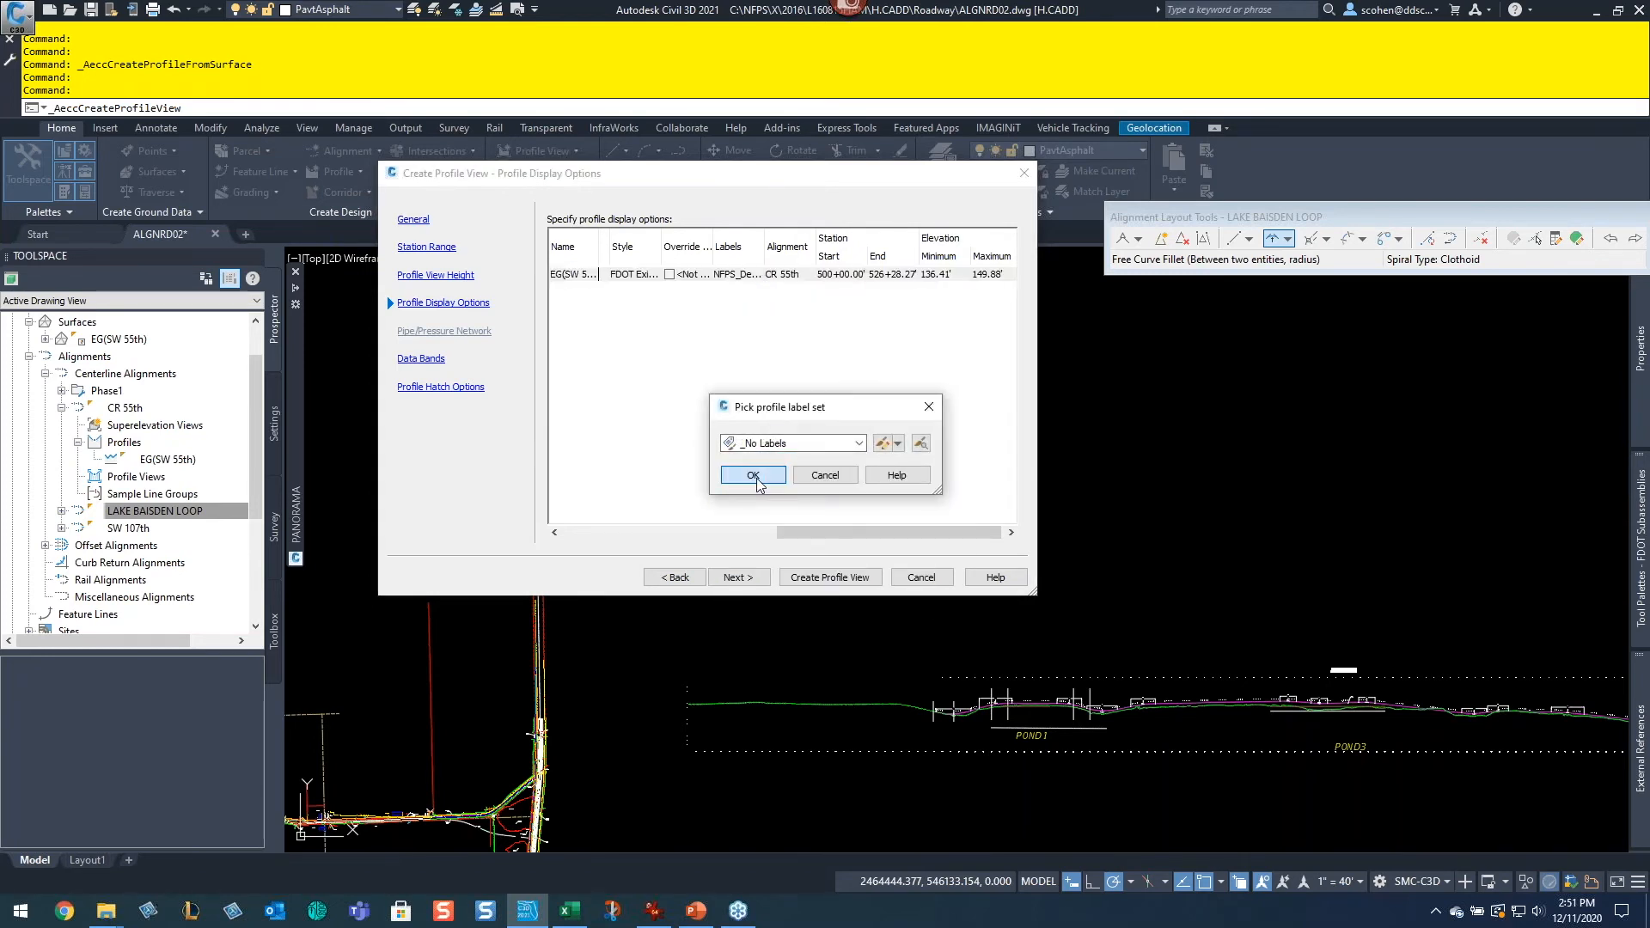
click(751, 472)
Step: Finish the wizard to create the CR 55th profile view and pick its origin in the drawing
click(717, 577)
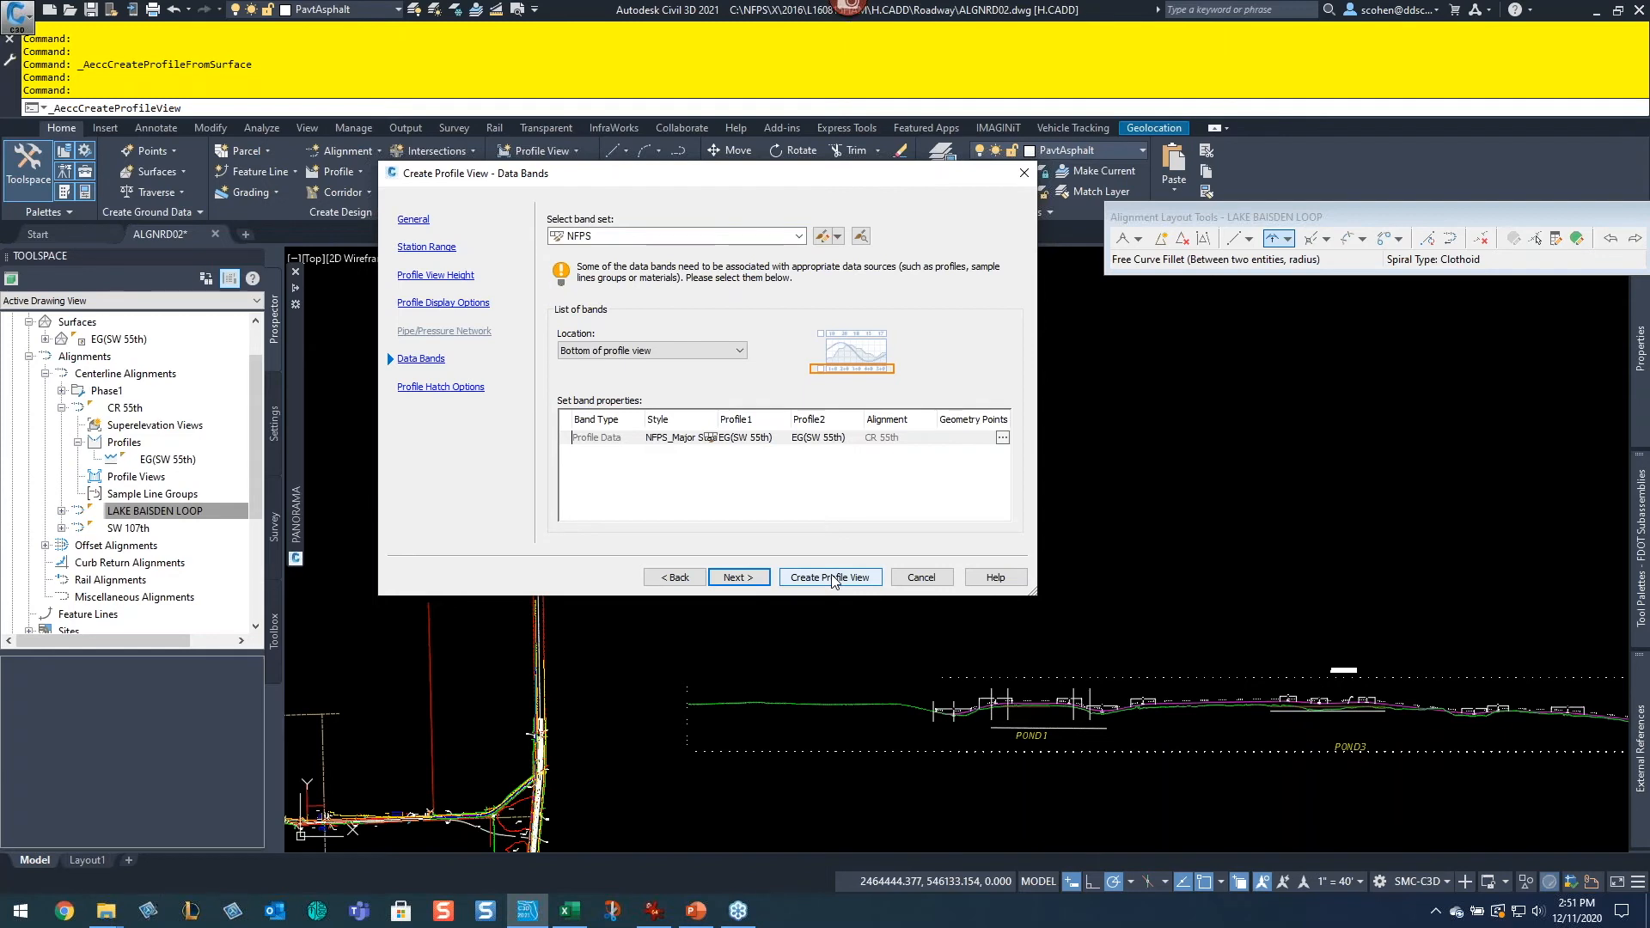
click(739, 577)
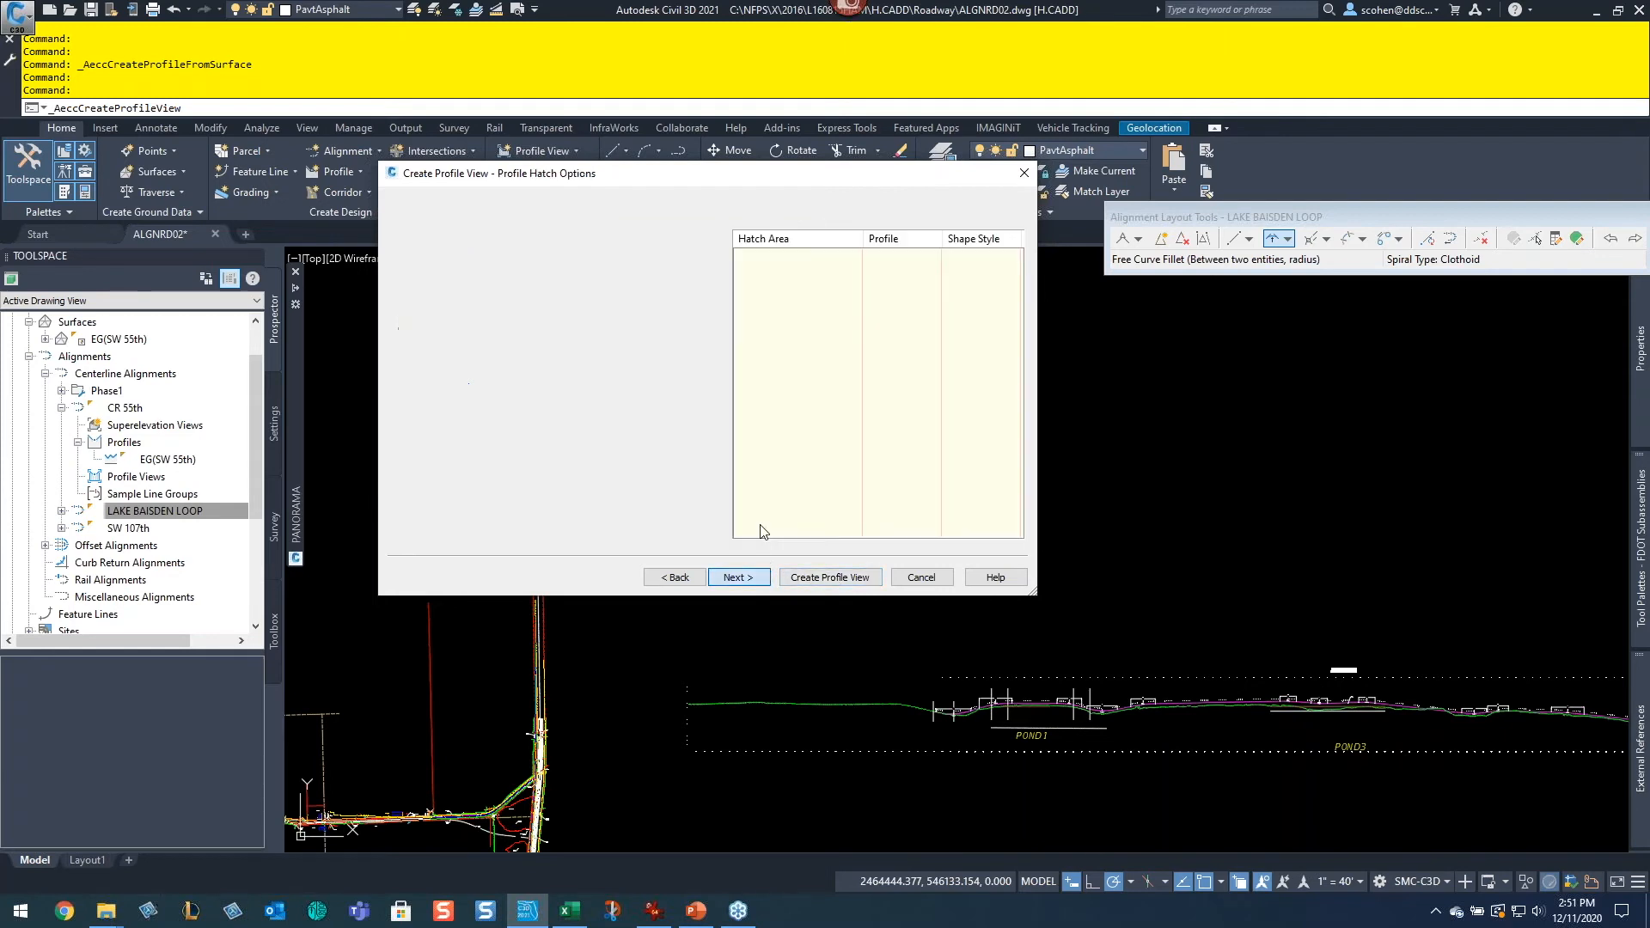
click(818, 587)
click(707, 559)
Step: Zoom into the new profile view and select the EG(SW 55th) surface profile line to inspect it
scroll(707, 558, up, 8)
scroll(658, 414, up, 4)
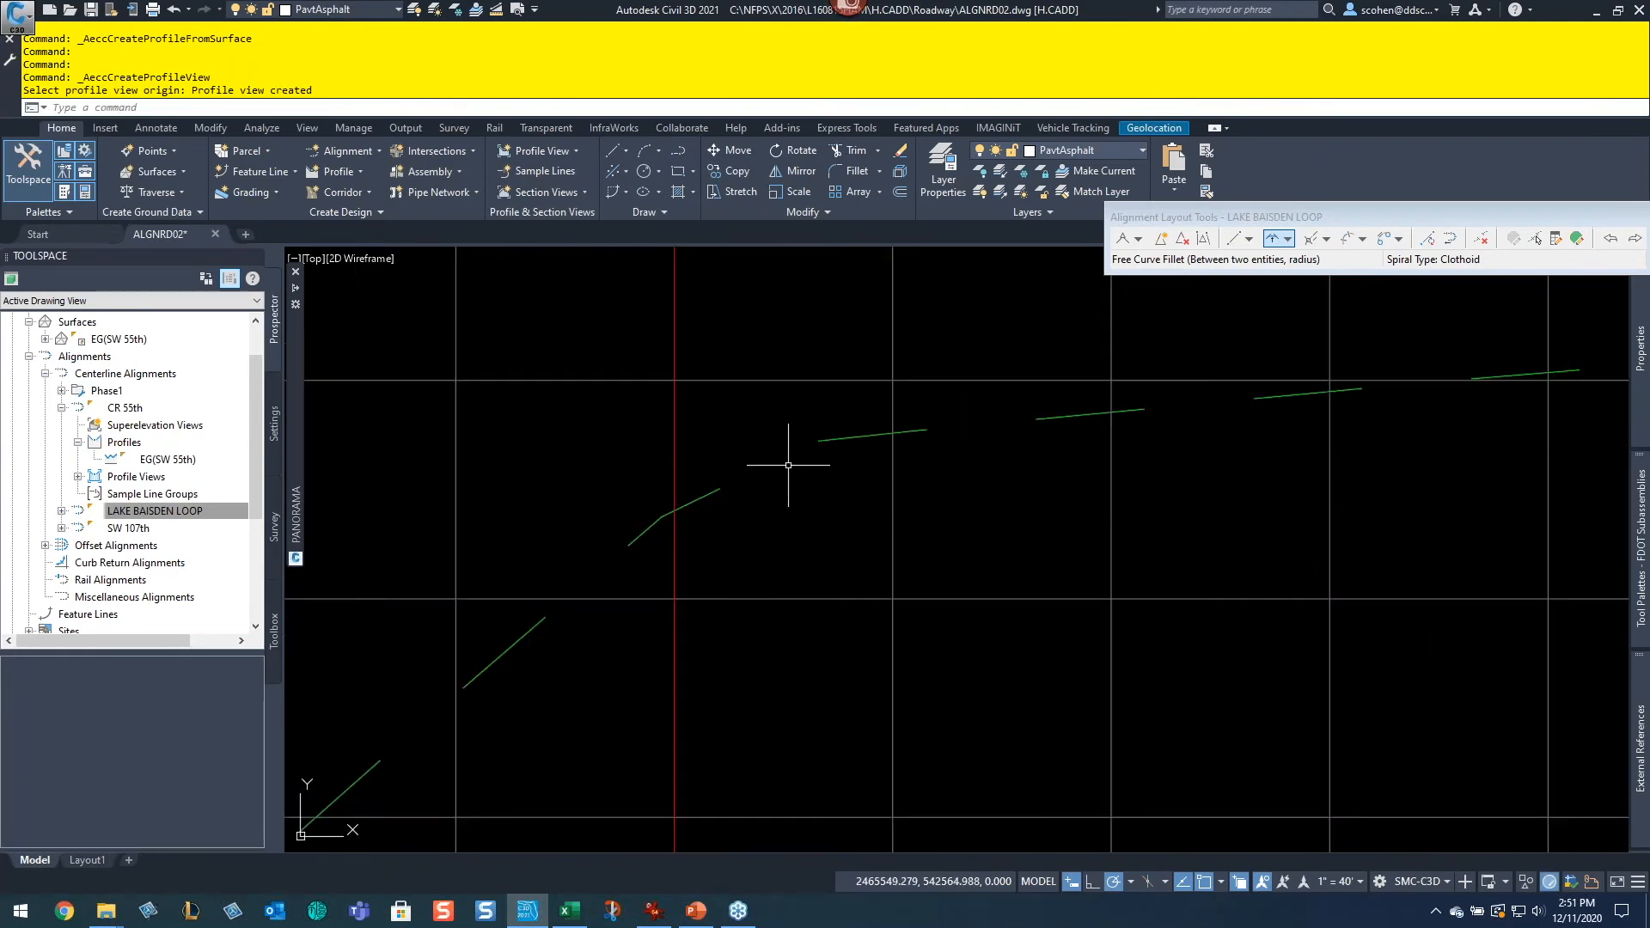
click(840, 442)
click(786, 392)
click(787, 393)
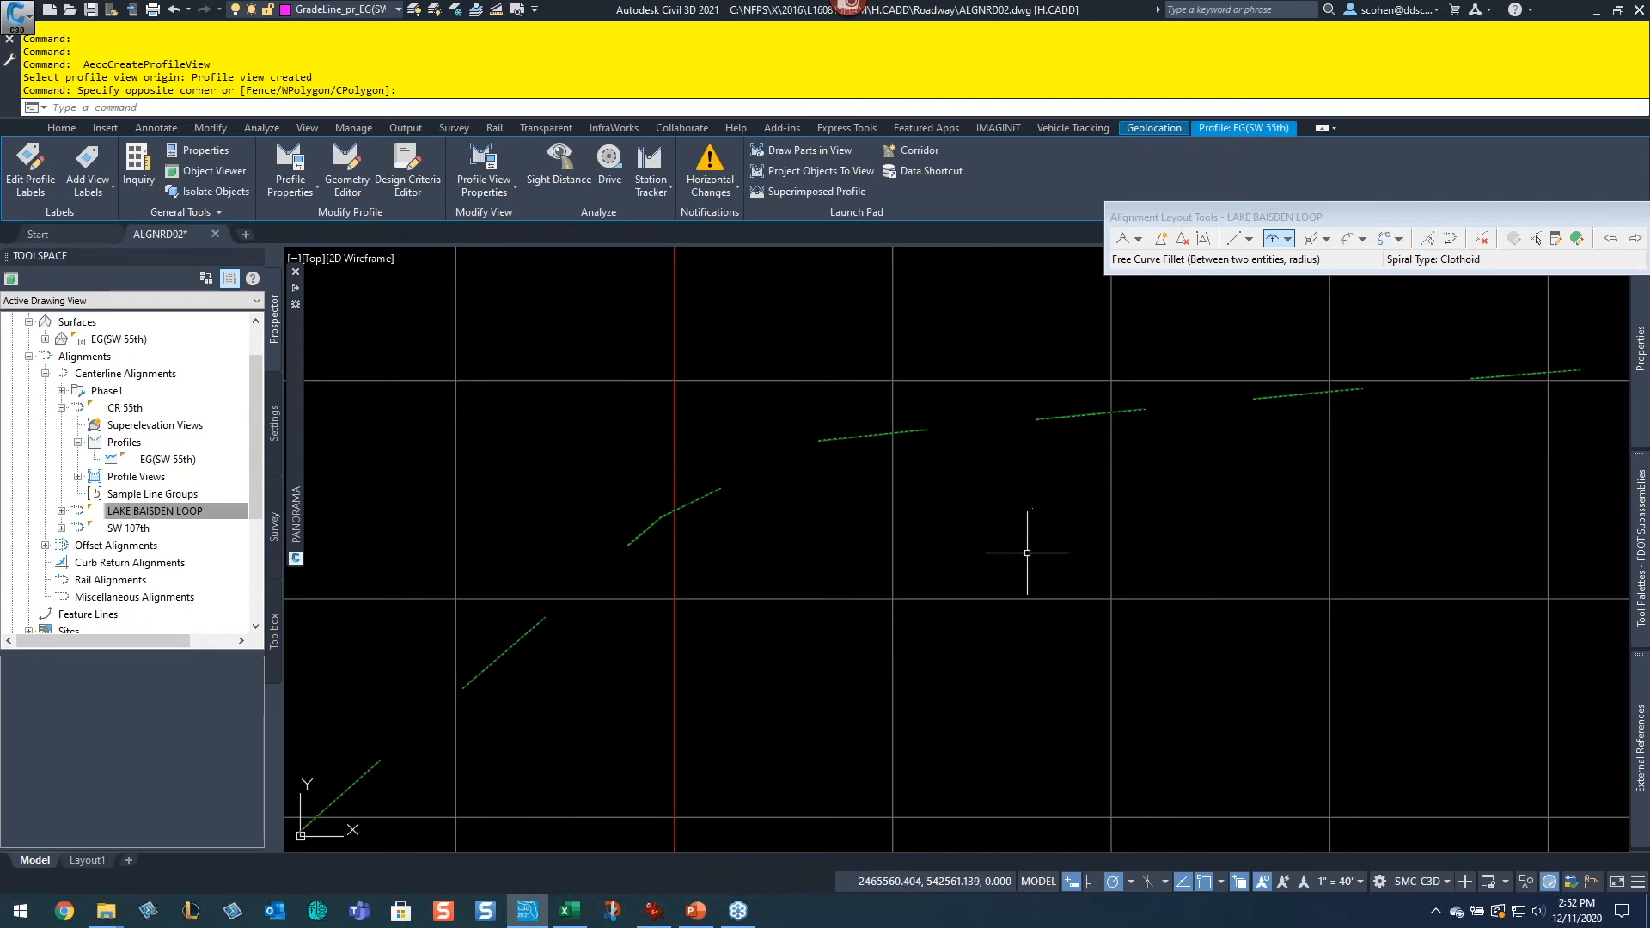
scroll(1027, 564, down, 3)
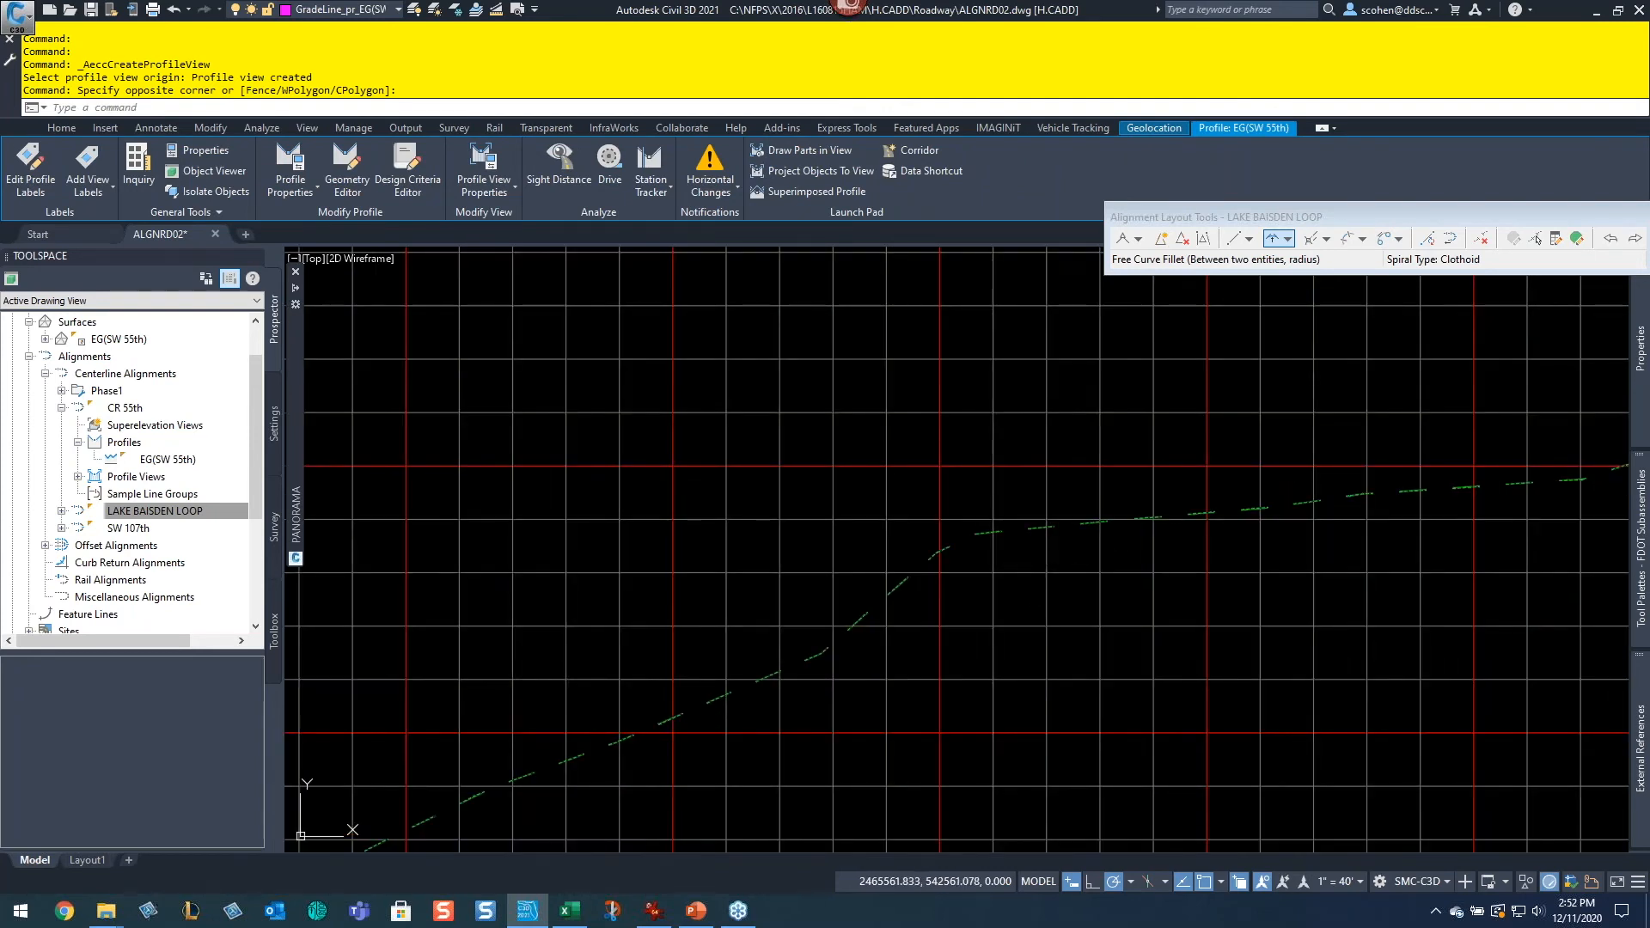
key(Escape)
key(Escape)
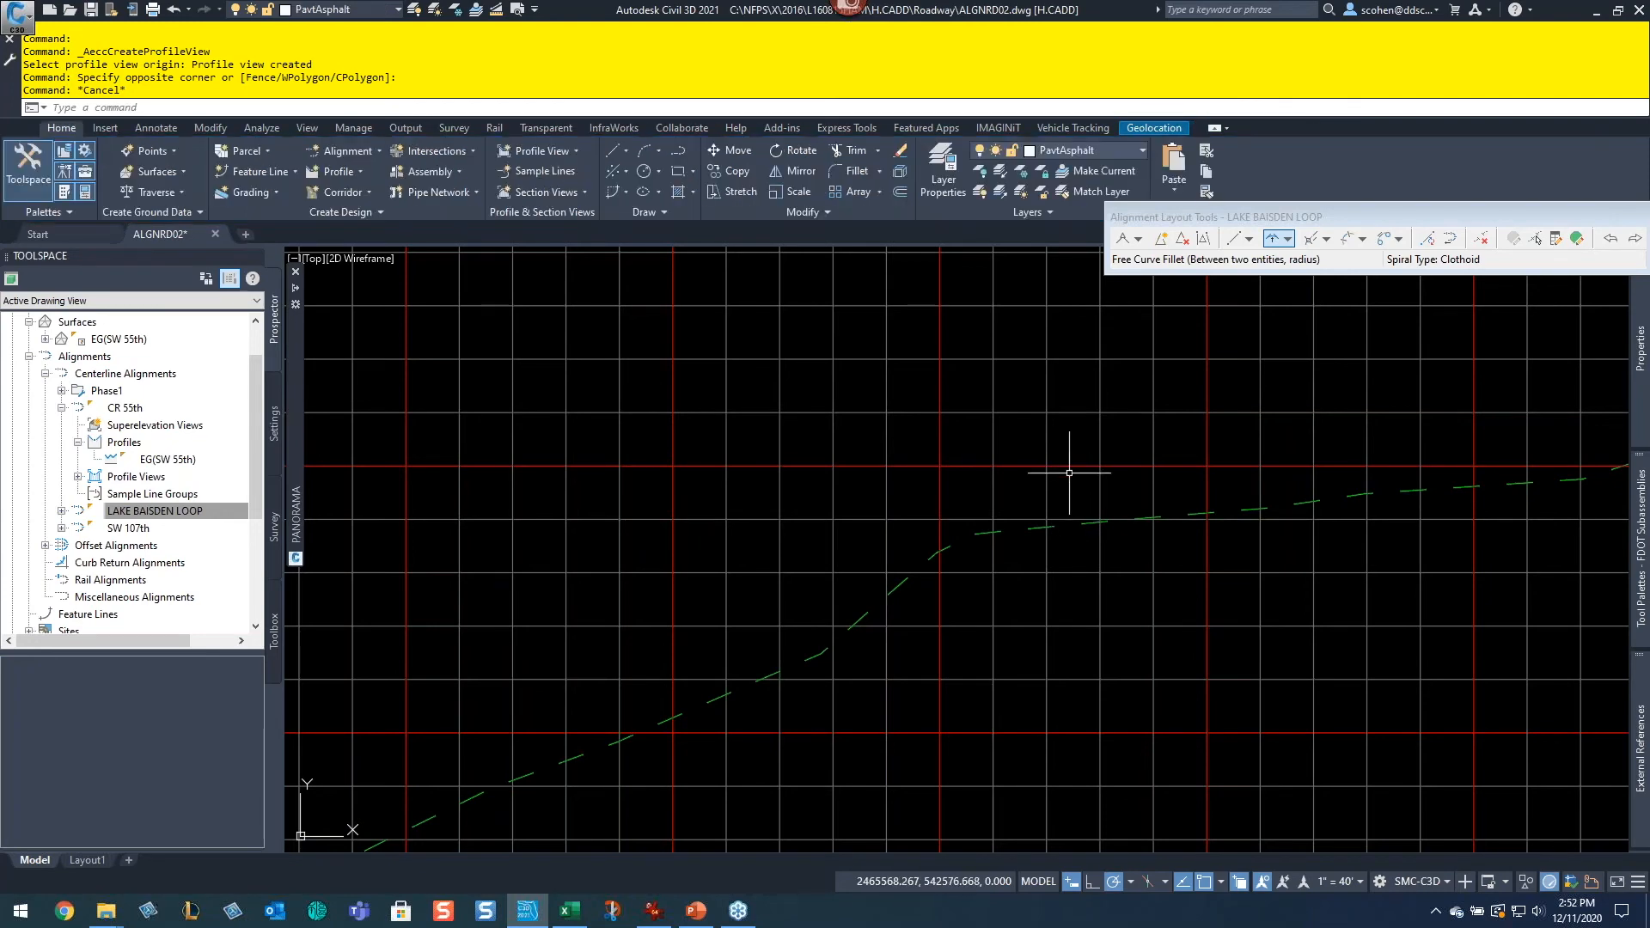
Step: Split the drawing area into two horizontal viewports and close the Toolspace palette
right_click(1056, 487)
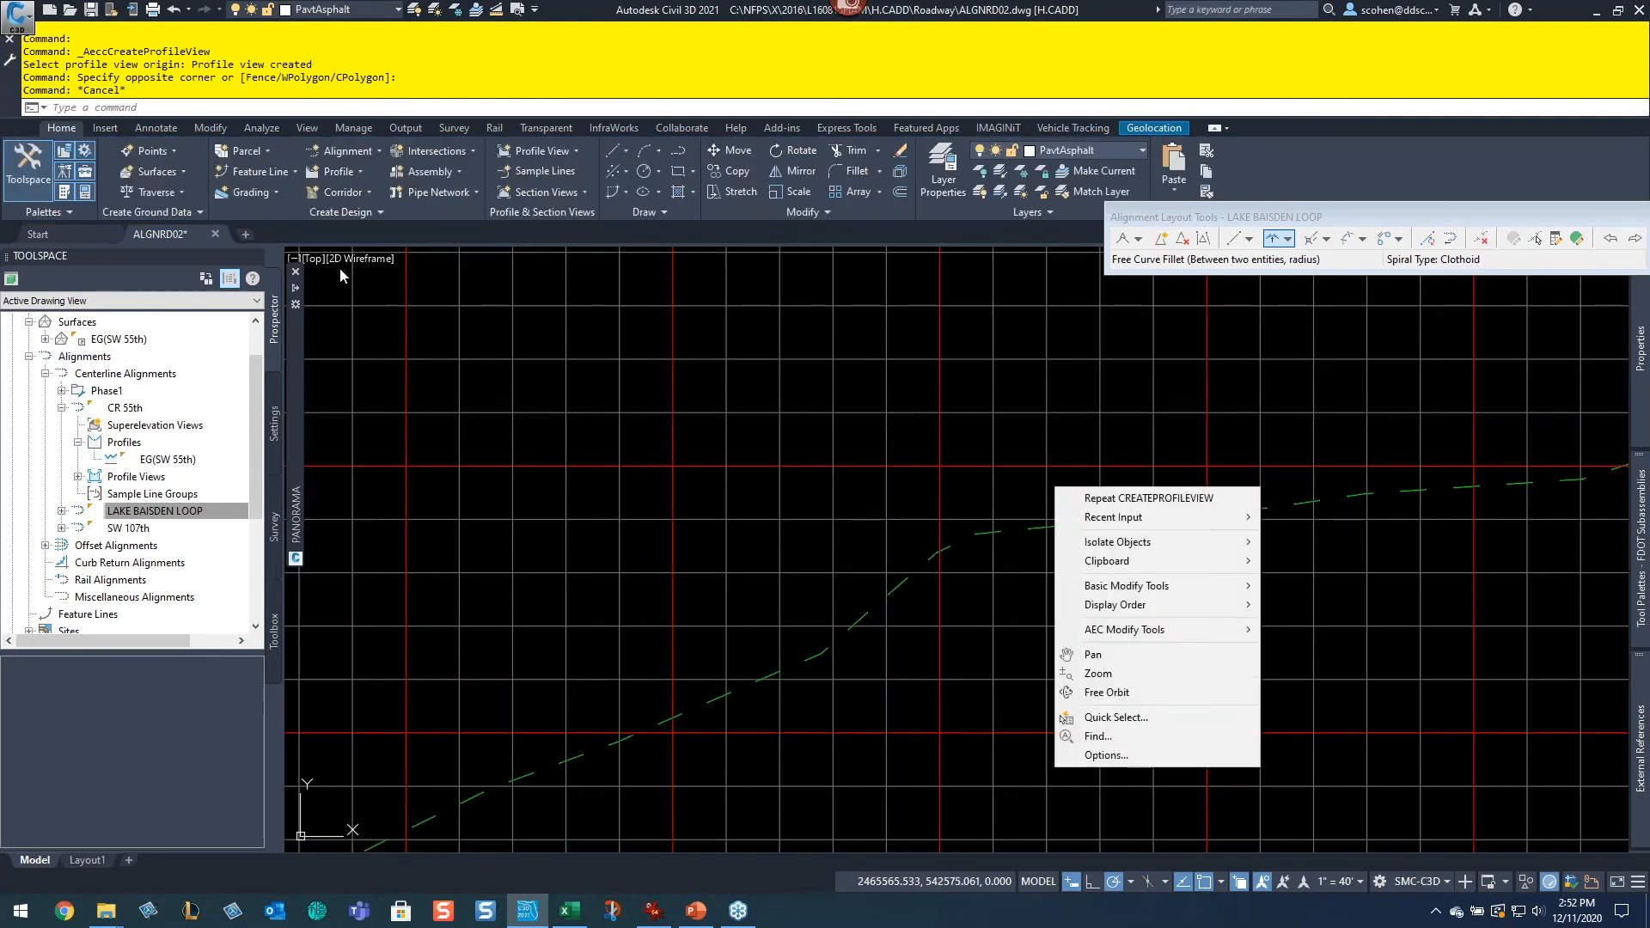
click(293, 357)
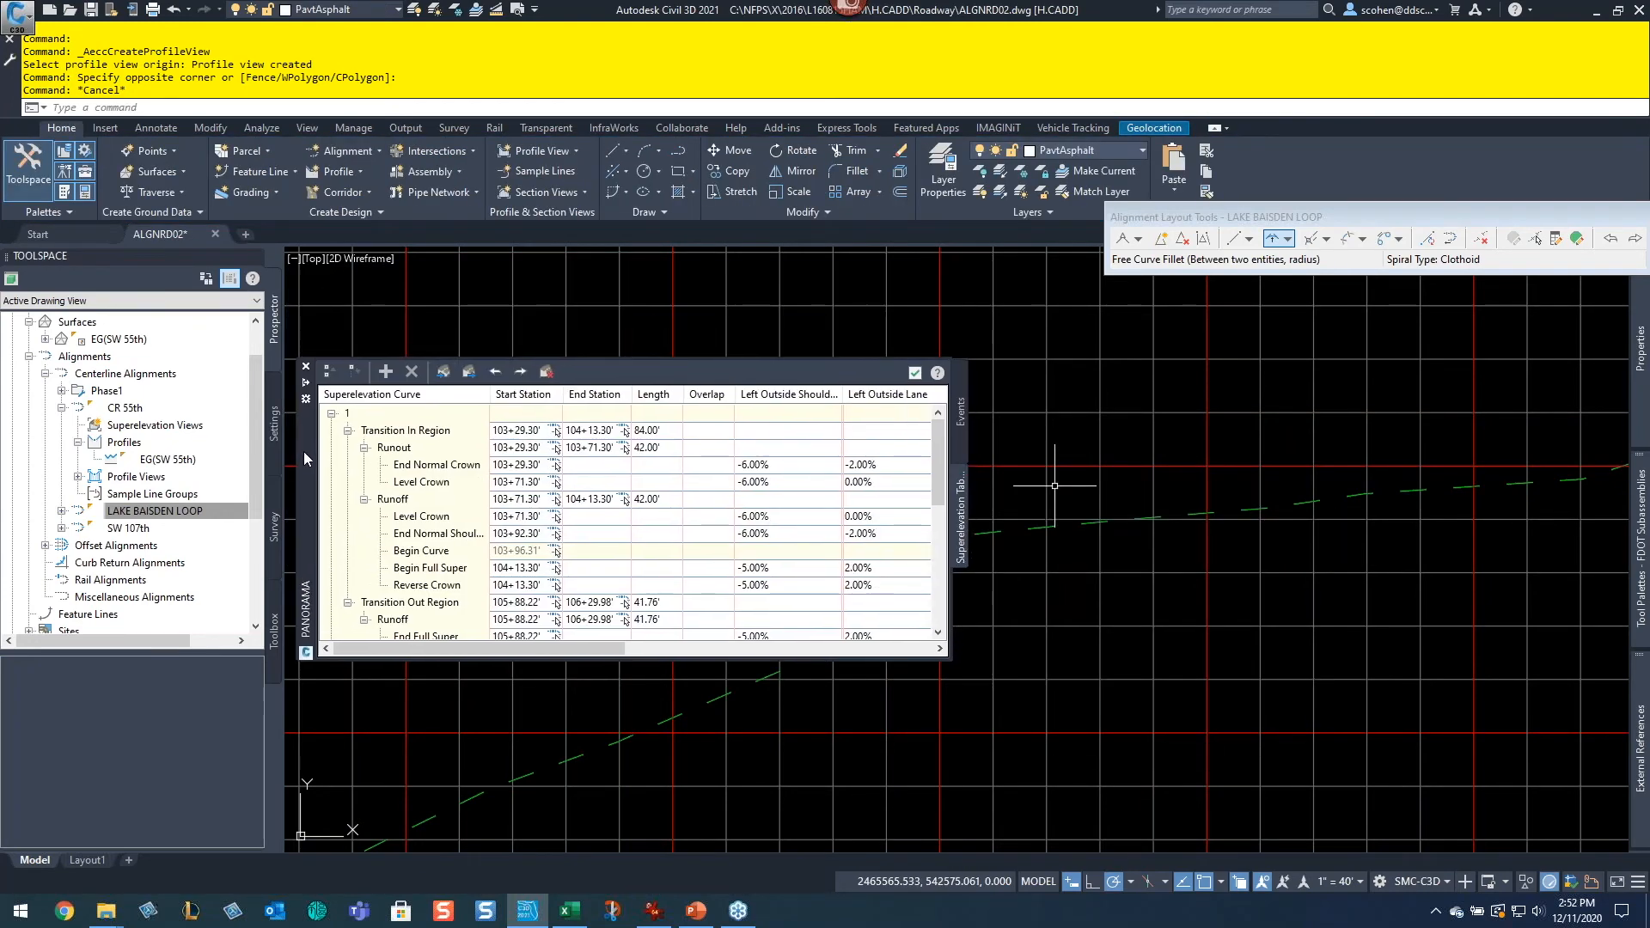
click(294, 257)
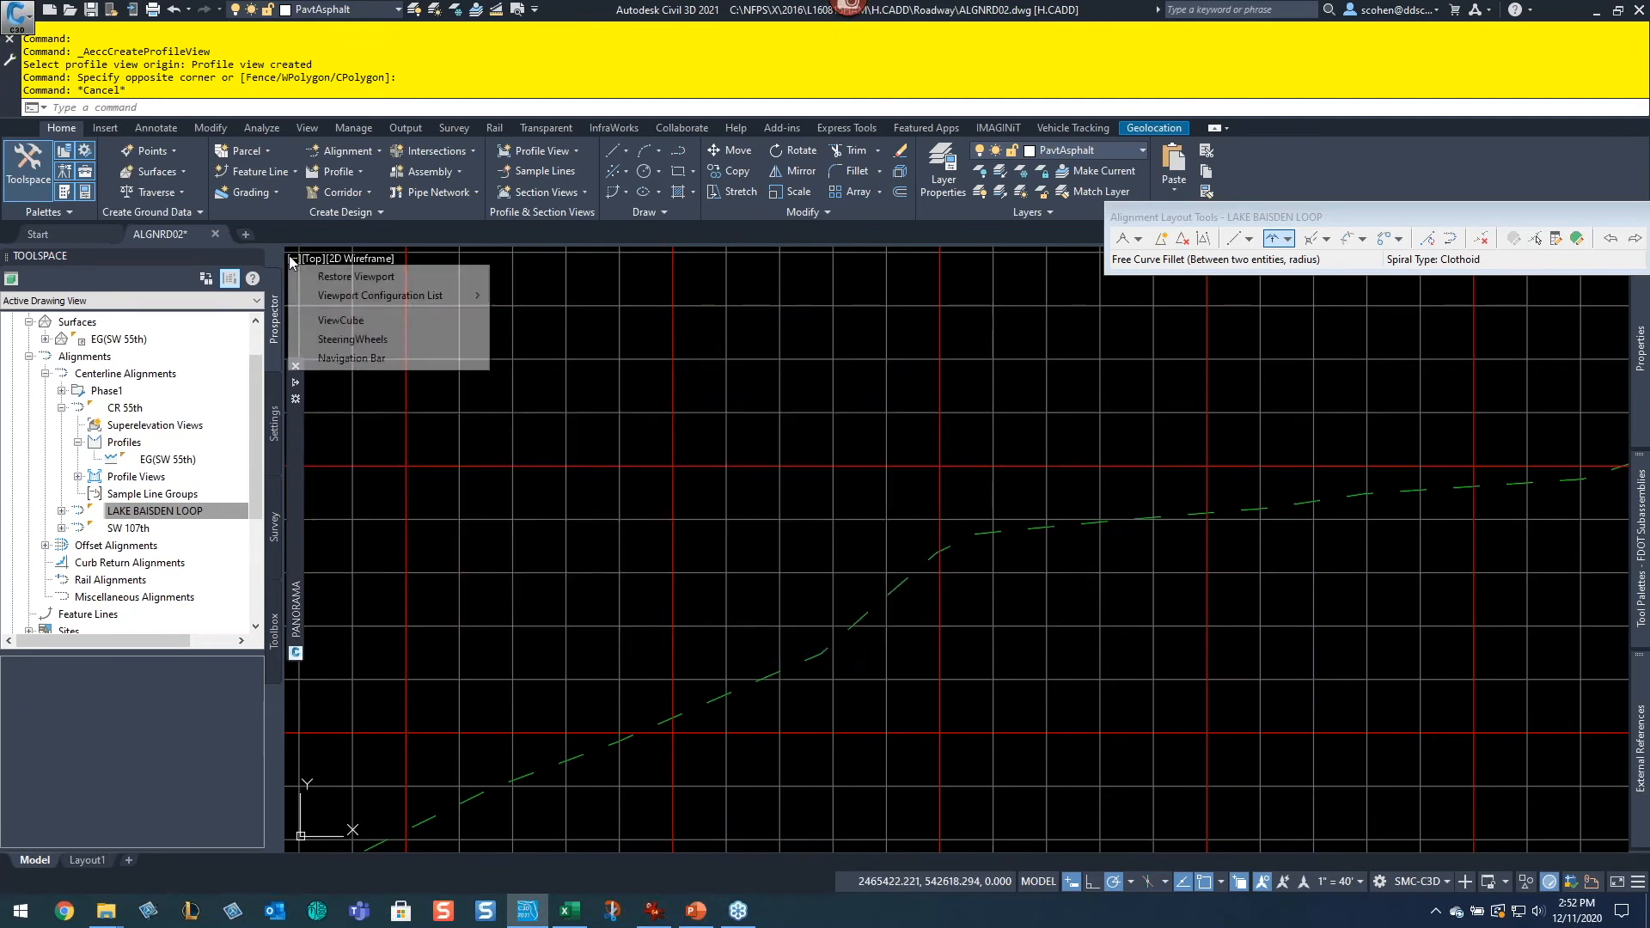
mouse_move(456, 295)
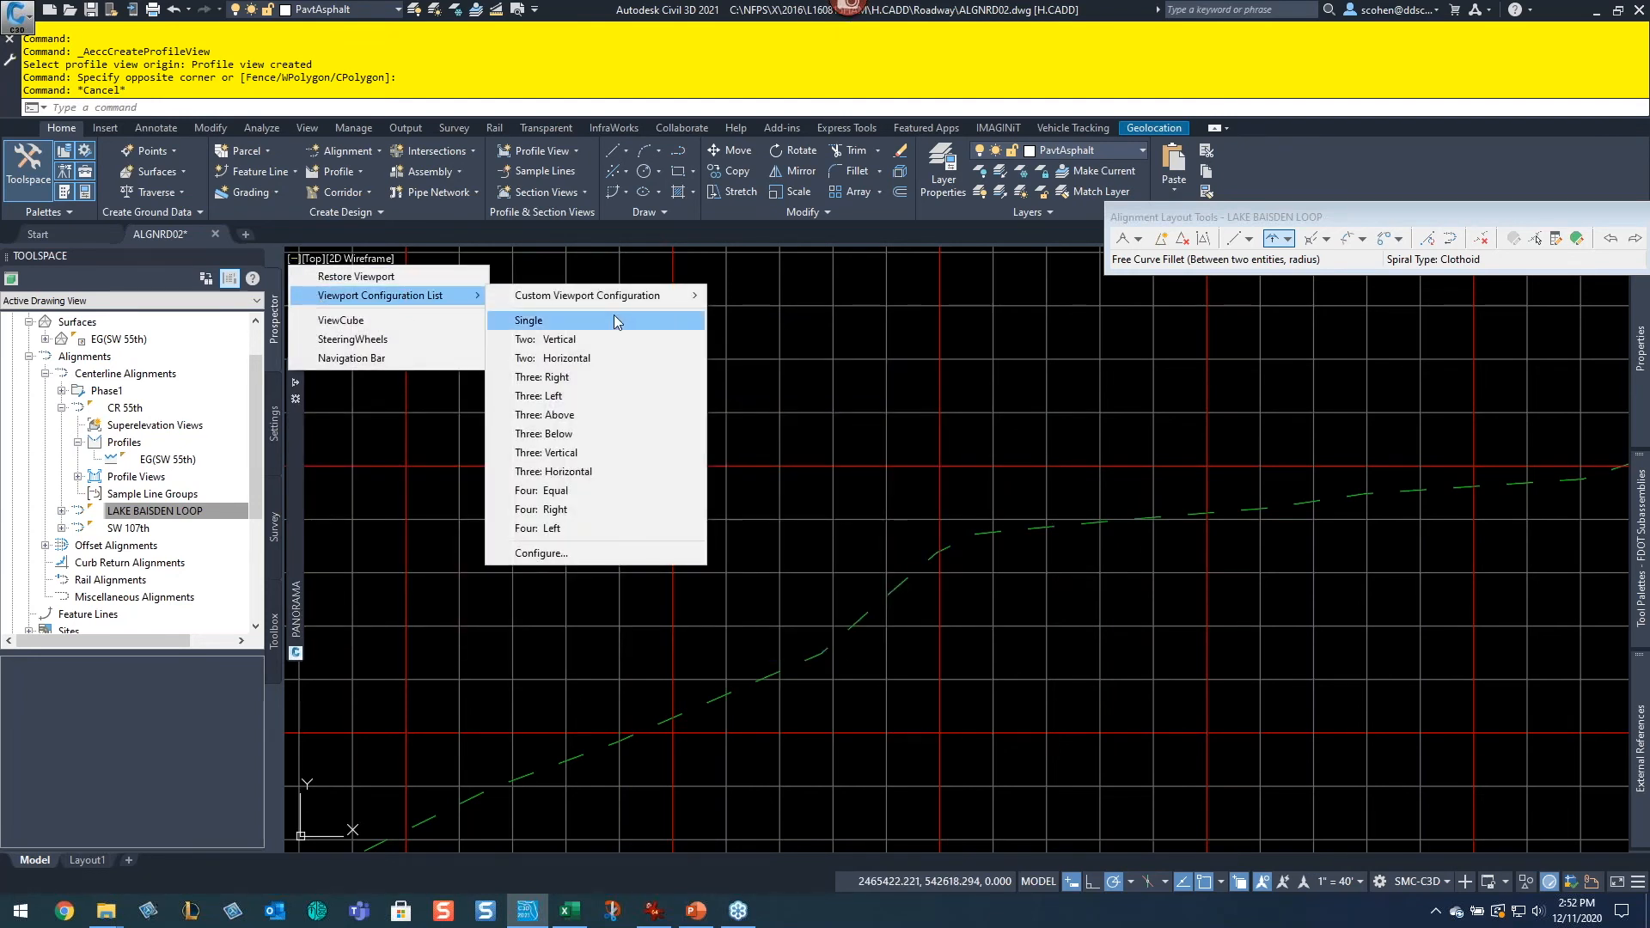
click(604, 359)
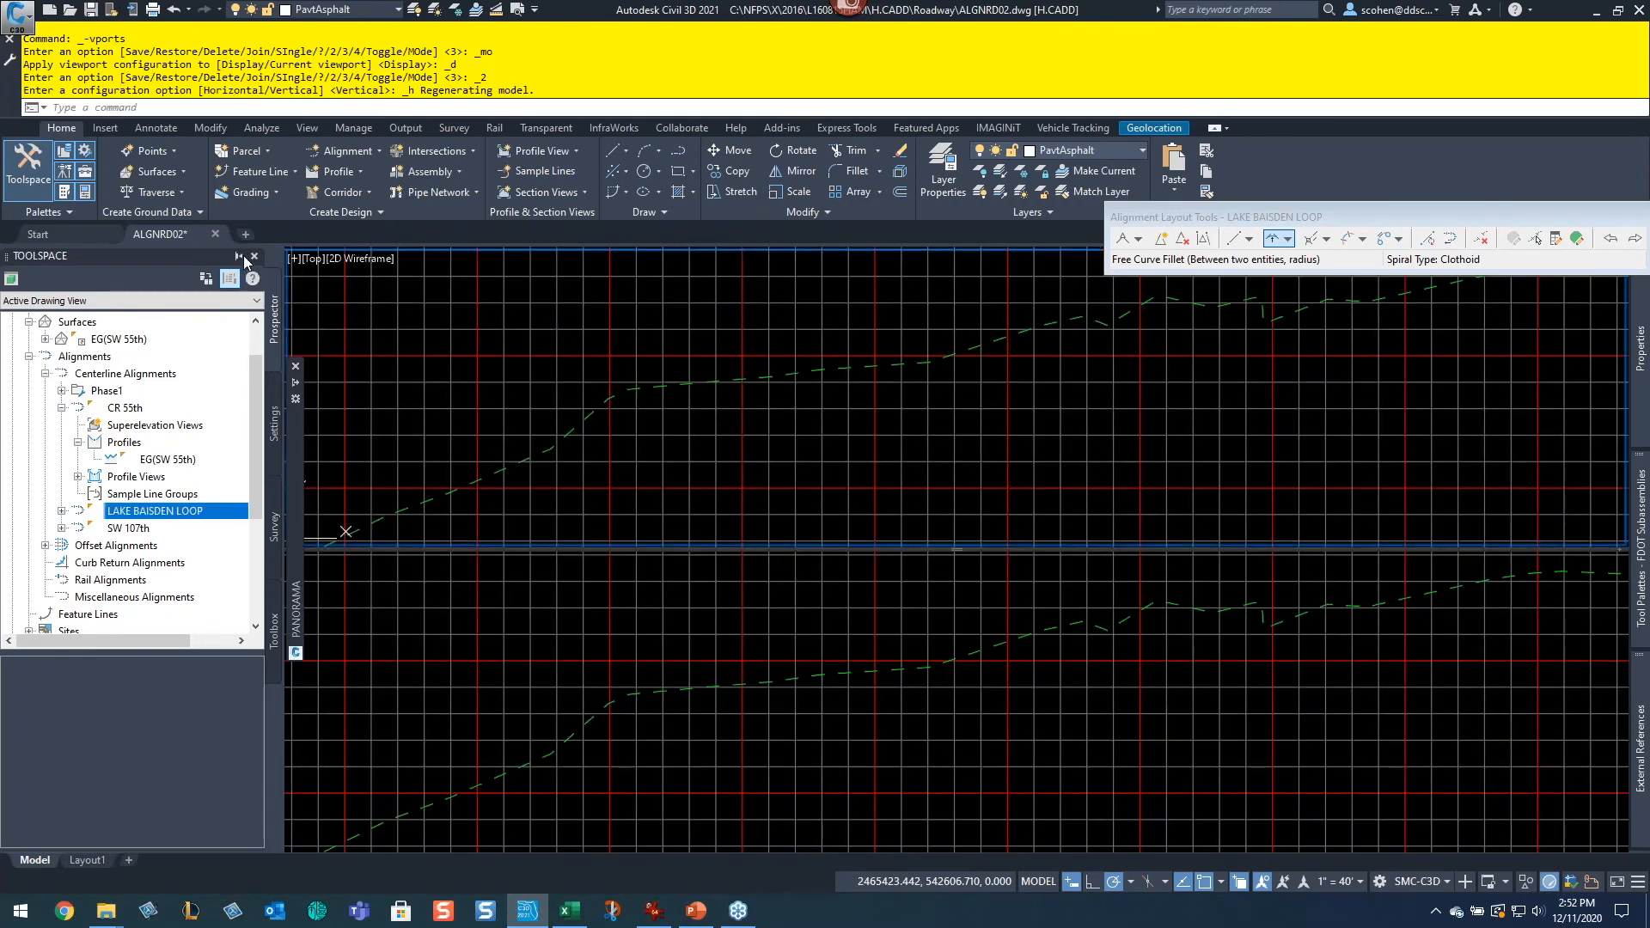
click(242, 256)
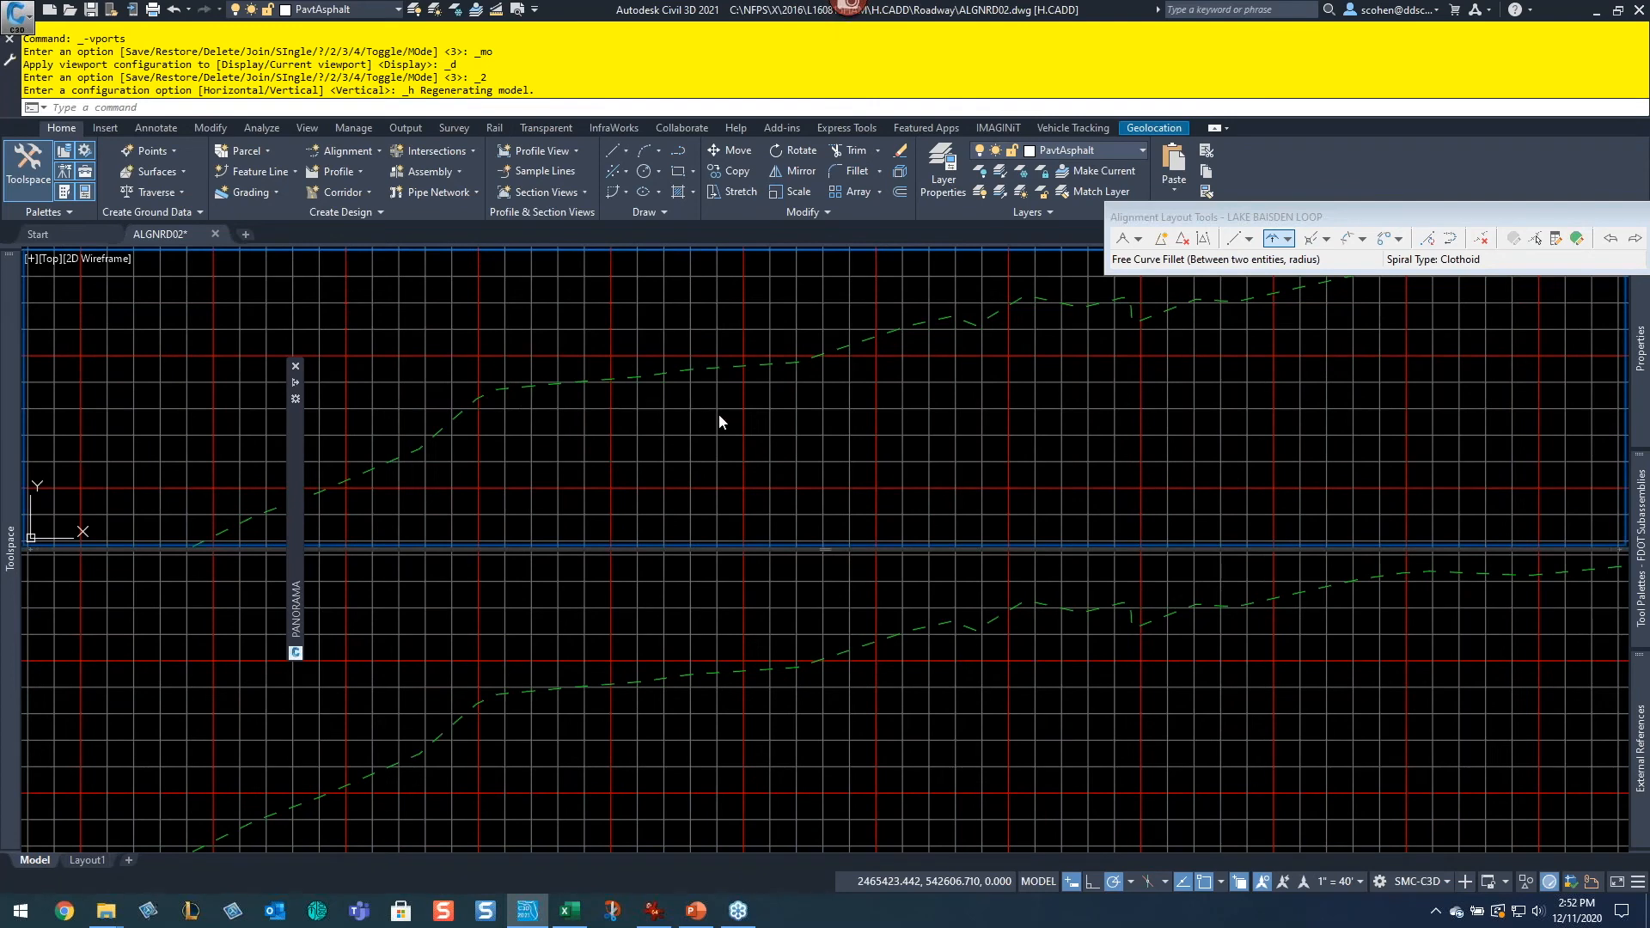
Step: Arrange the upper viewport on the CR 55th alignment and the lower viewport on its profile view
scroll(972, 423, down, 8)
middle_drag(773, 464, 972, 312)
middle_drag(688, 524, 919, 297)
middle_drag(832, 407, 868, 265)
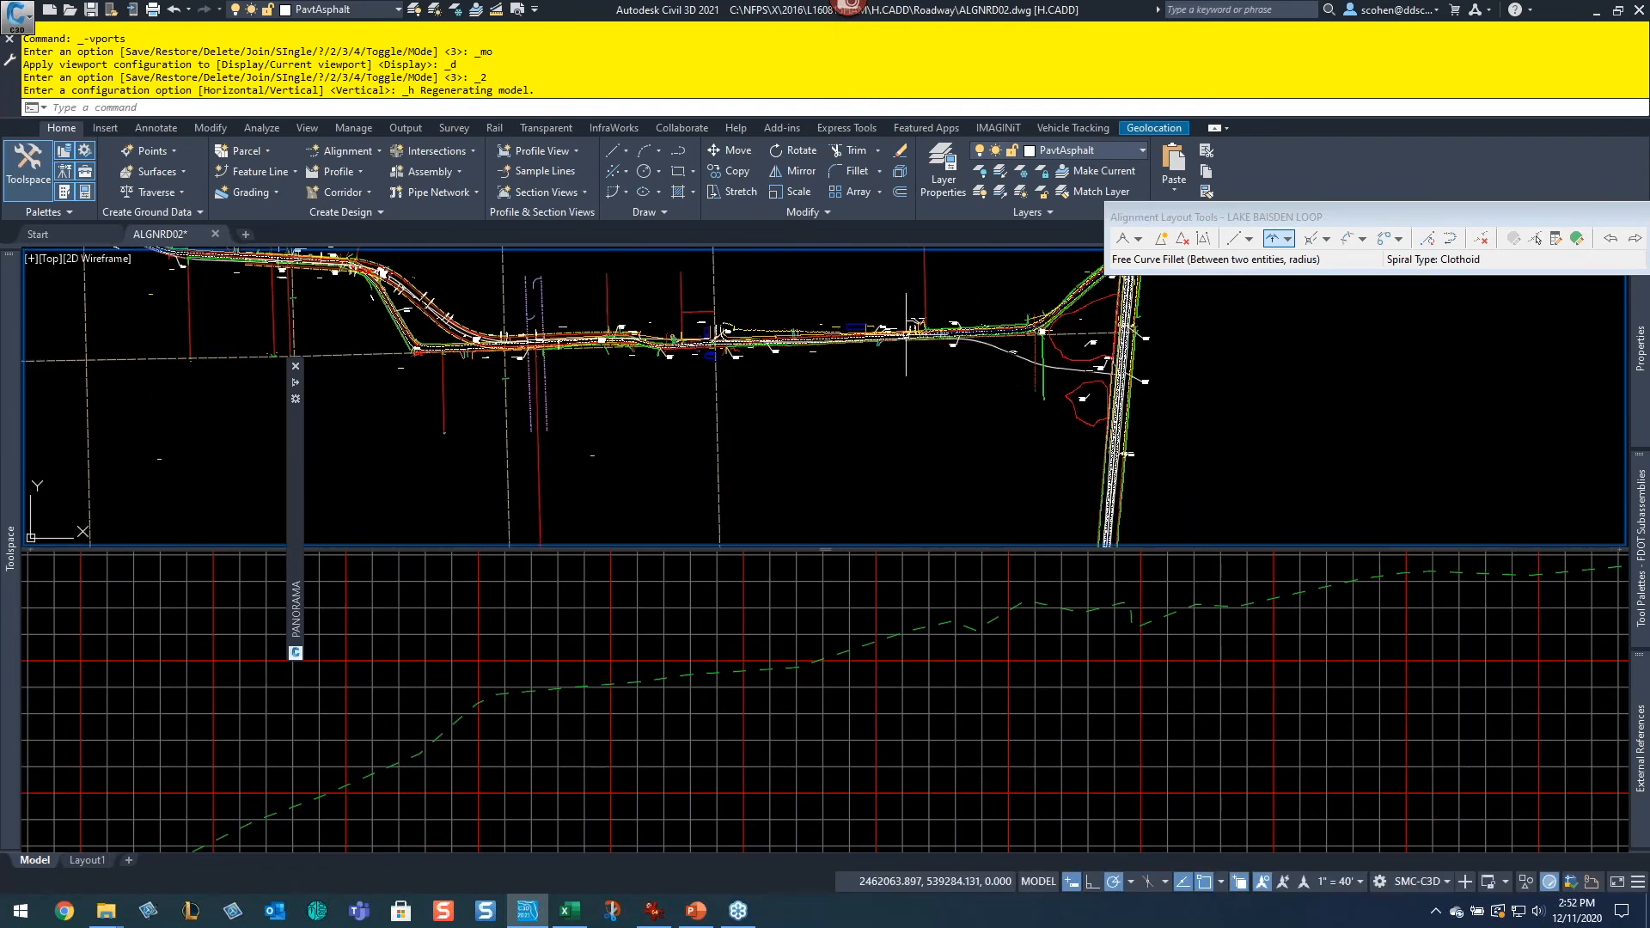
scroll(906, 333, up, 10)
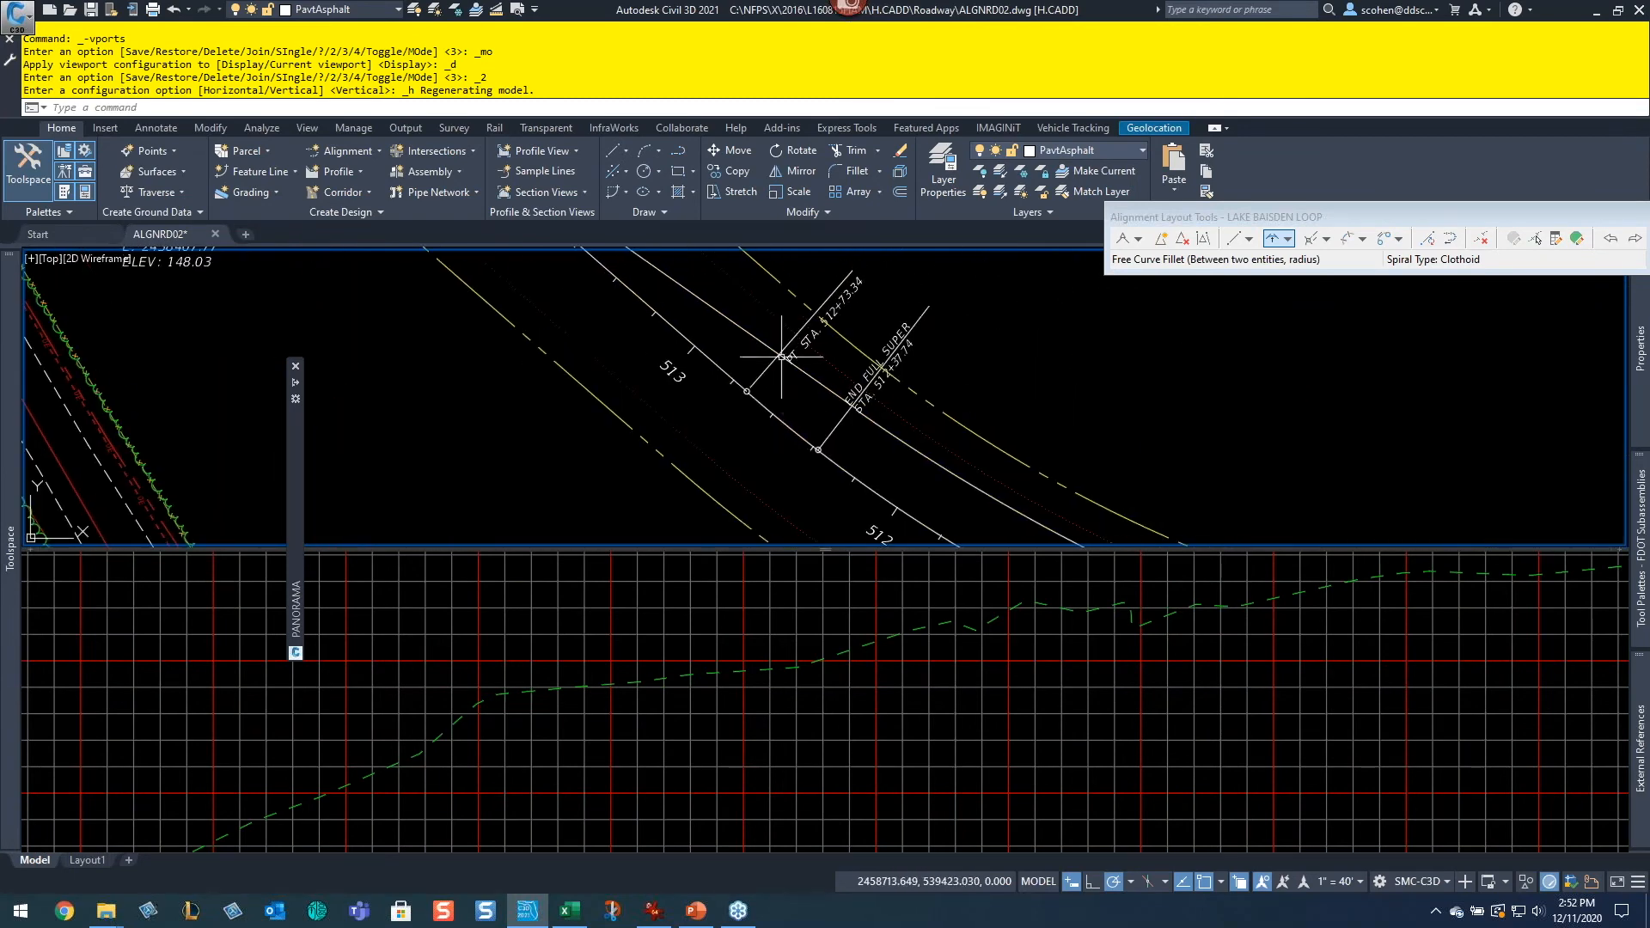
middle_drag(939, 368, 800, 413)
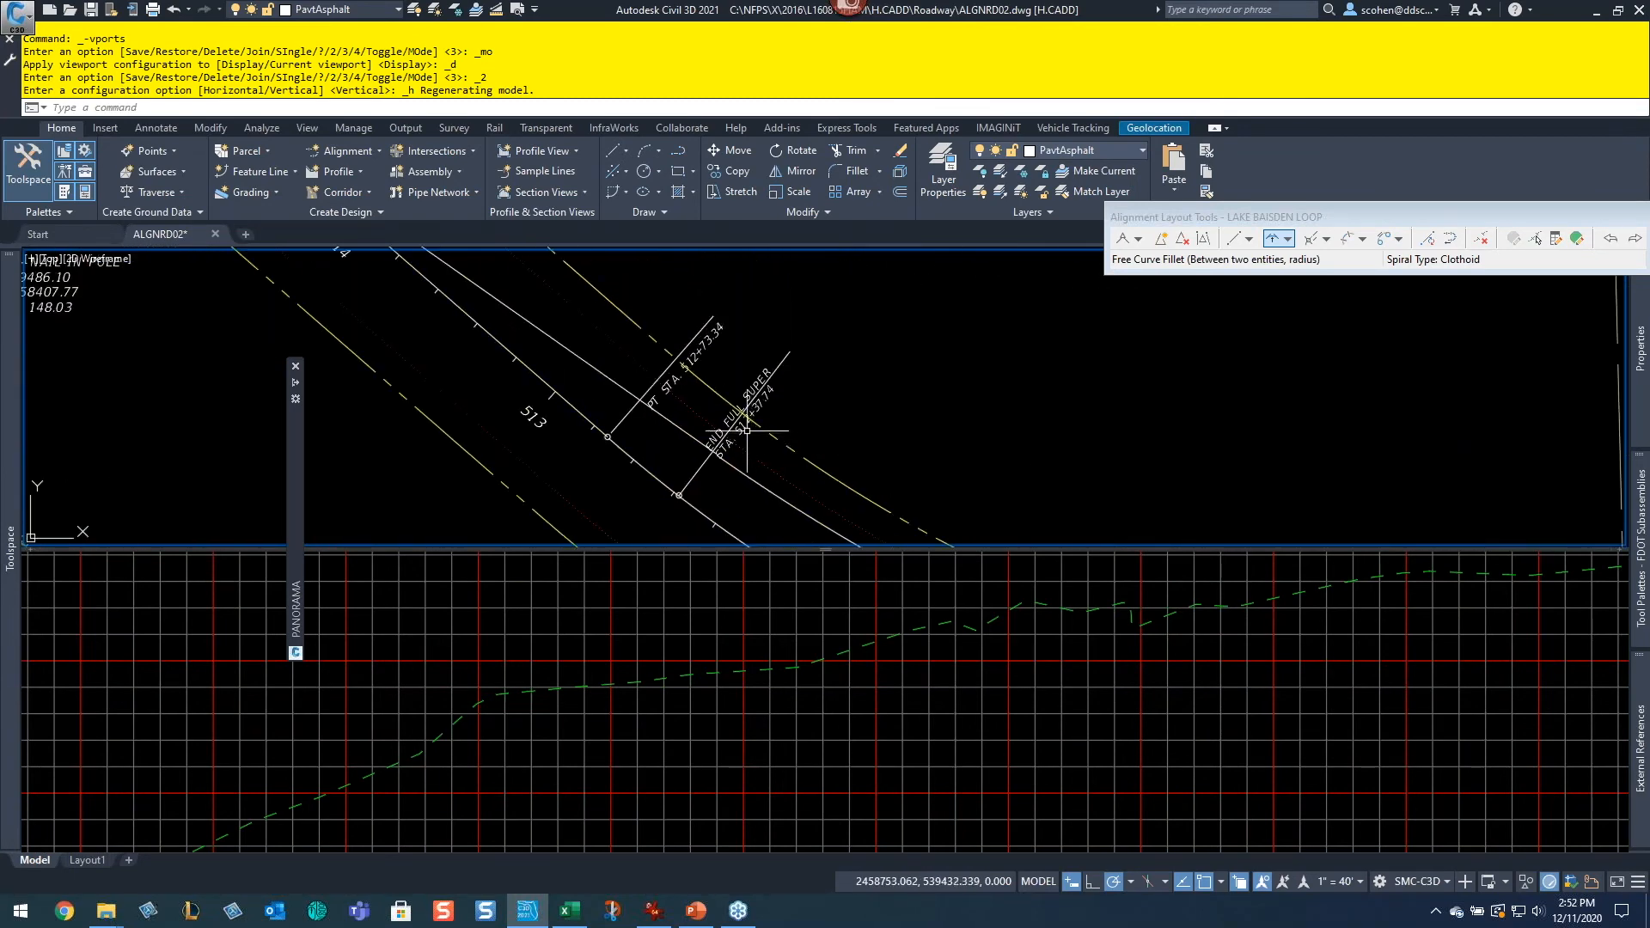
scroll(746, 430, down, 6)
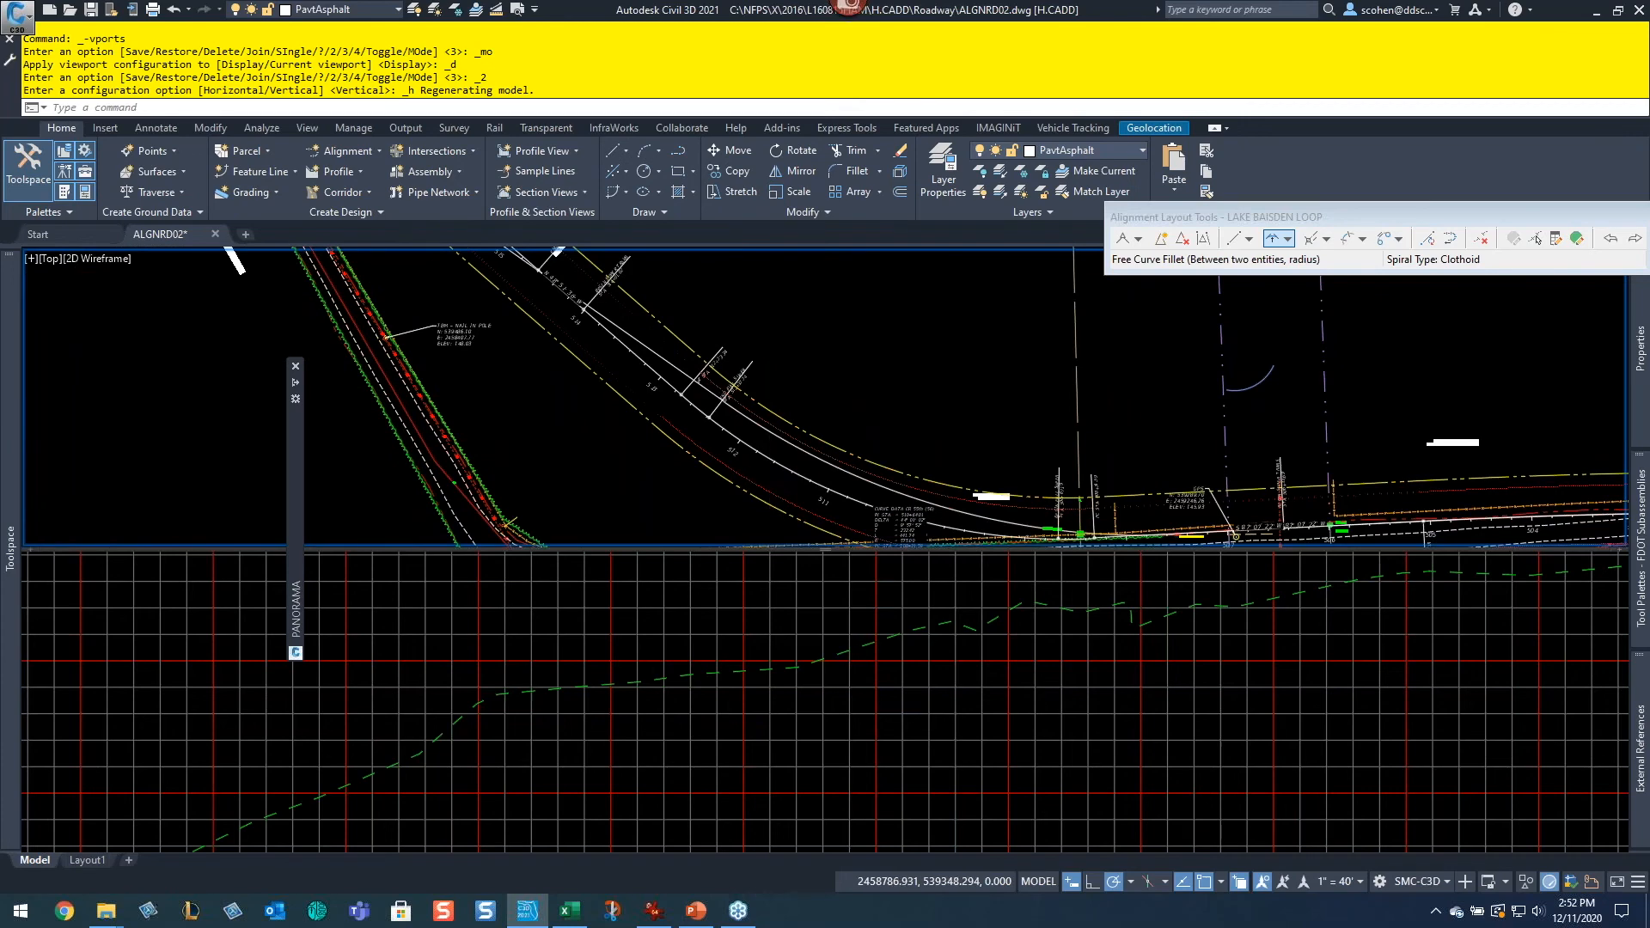
scroll(748, 421, up, 5)
click(744, 421)
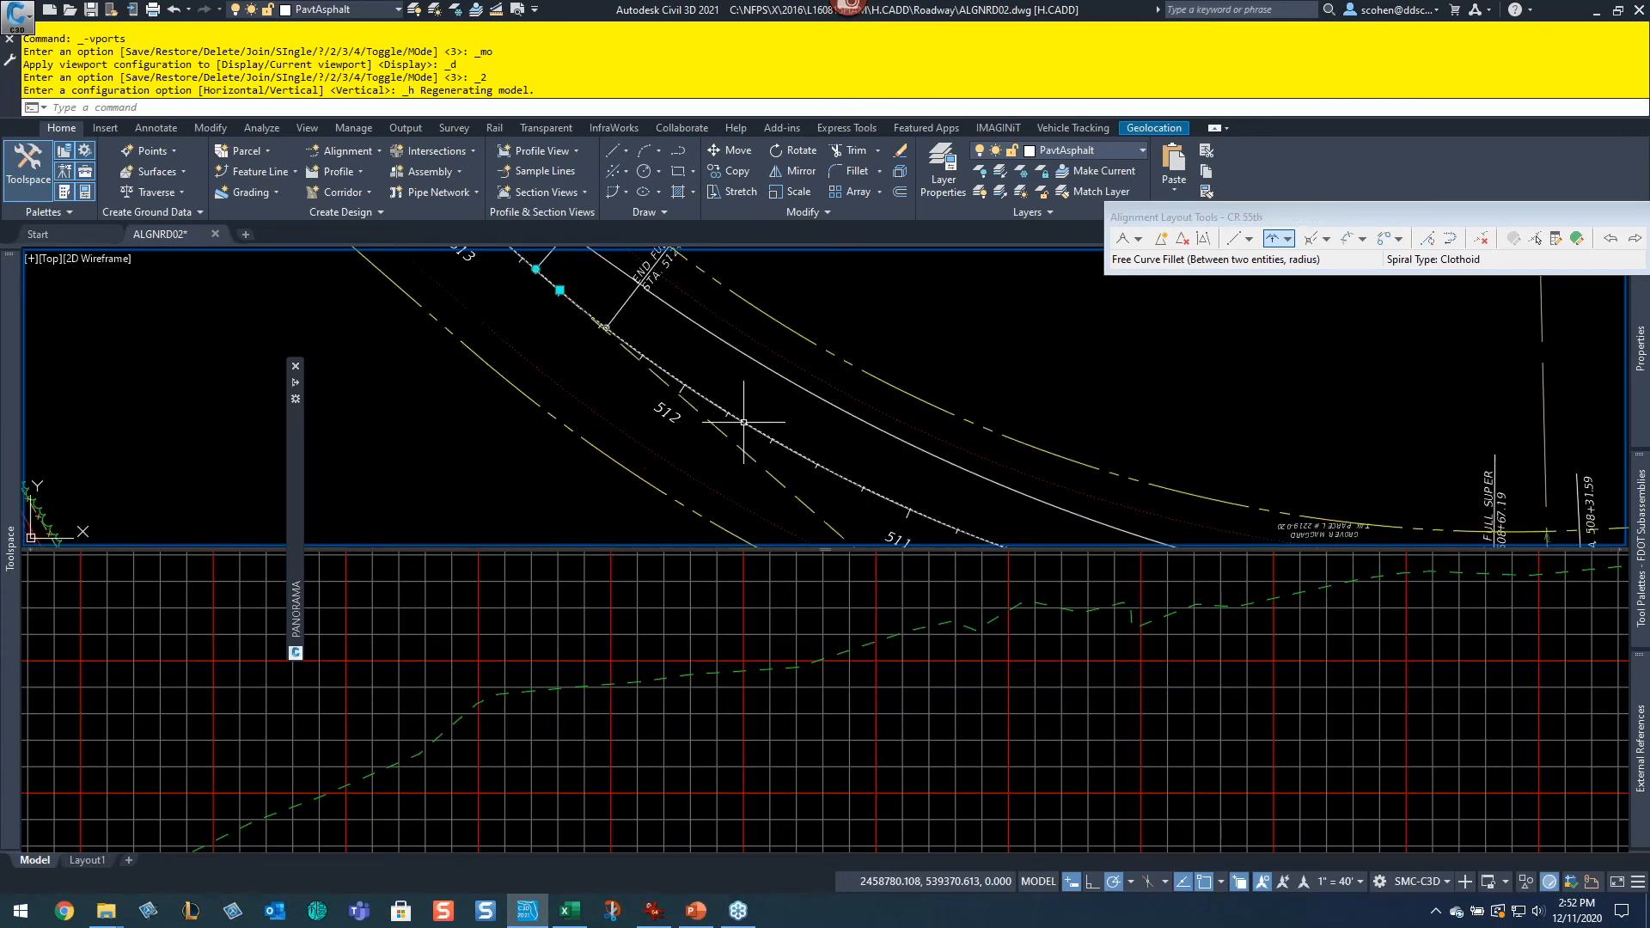
click(740, 706)
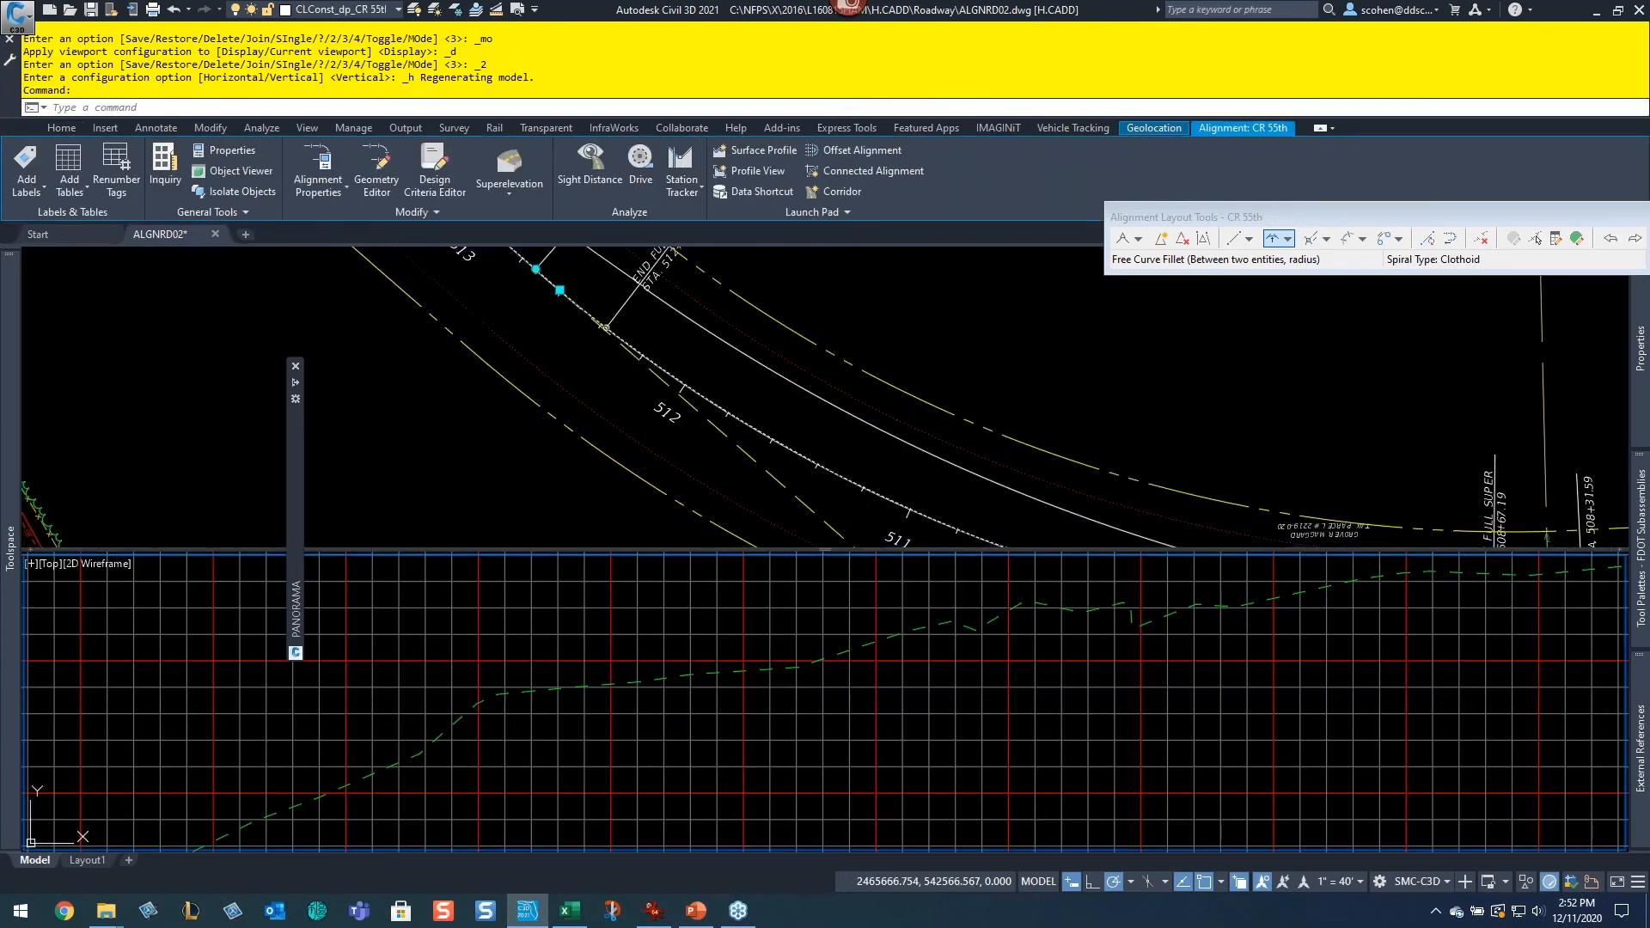
scroll(805, 693, down, 6)
middle_drag(811, 695, 778, 646)
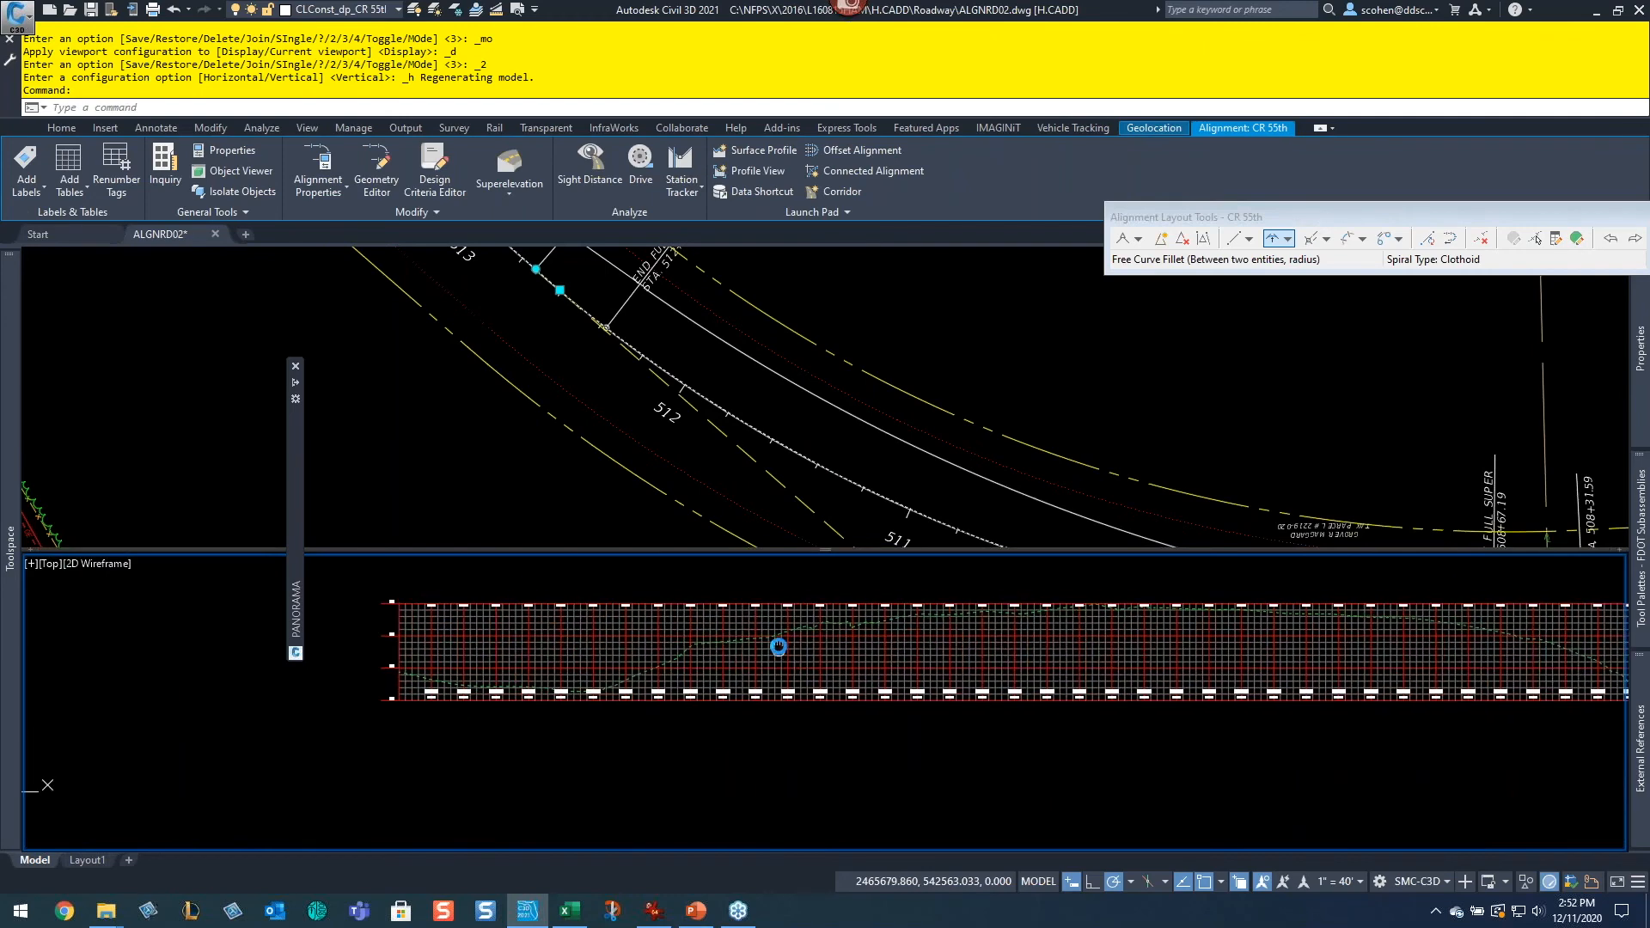
click(683, 434)
scroll(756, 412, down, 2)
middle_drag(756, 412, 1100, 421)
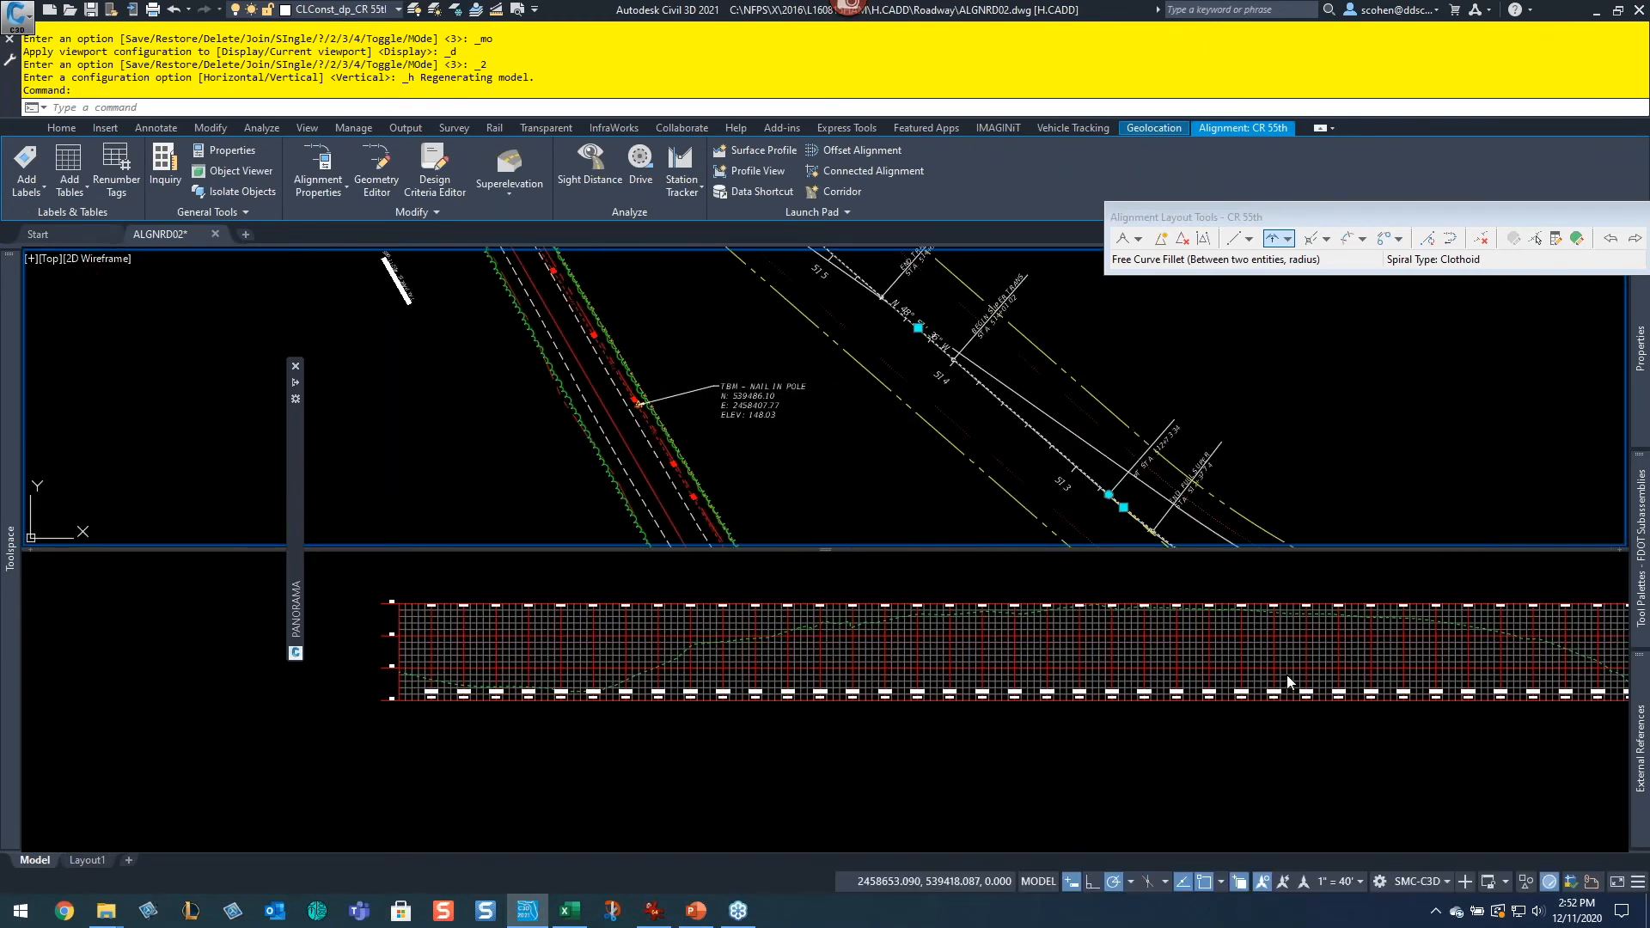
scroll(773, 369, down, 5)
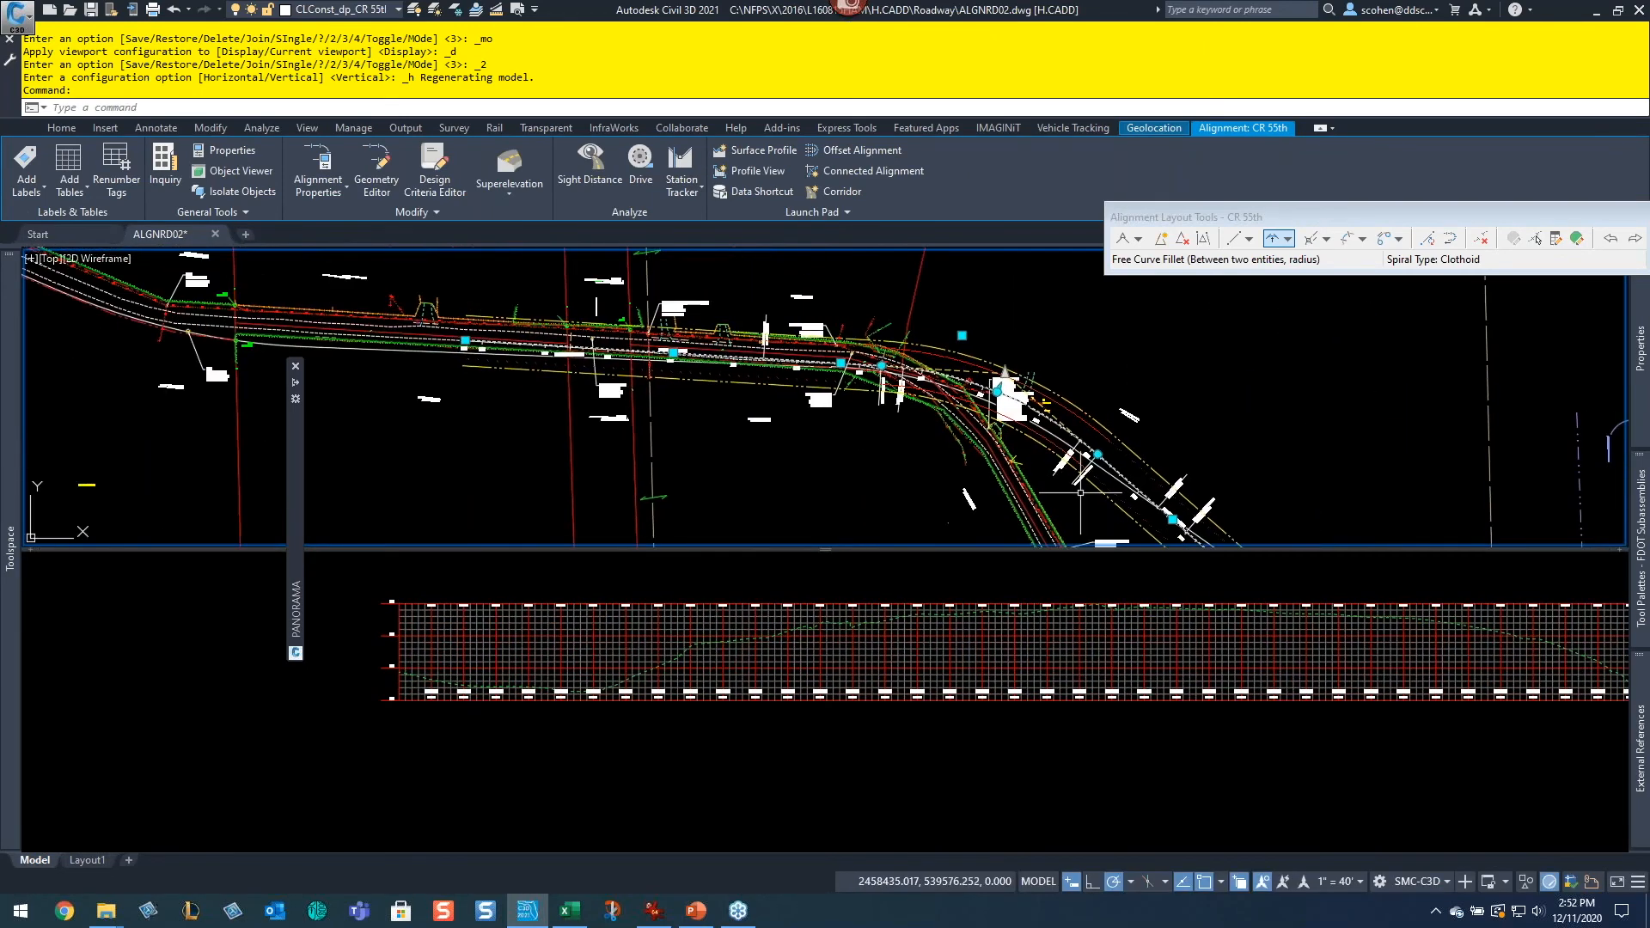
scroll(804, 381, up, 4)
middle_drag(453, 308, 1285, 462)
Step: Shorten the CR 55th alignment by stretching its western end grip eastward along the road
click(769, 430)
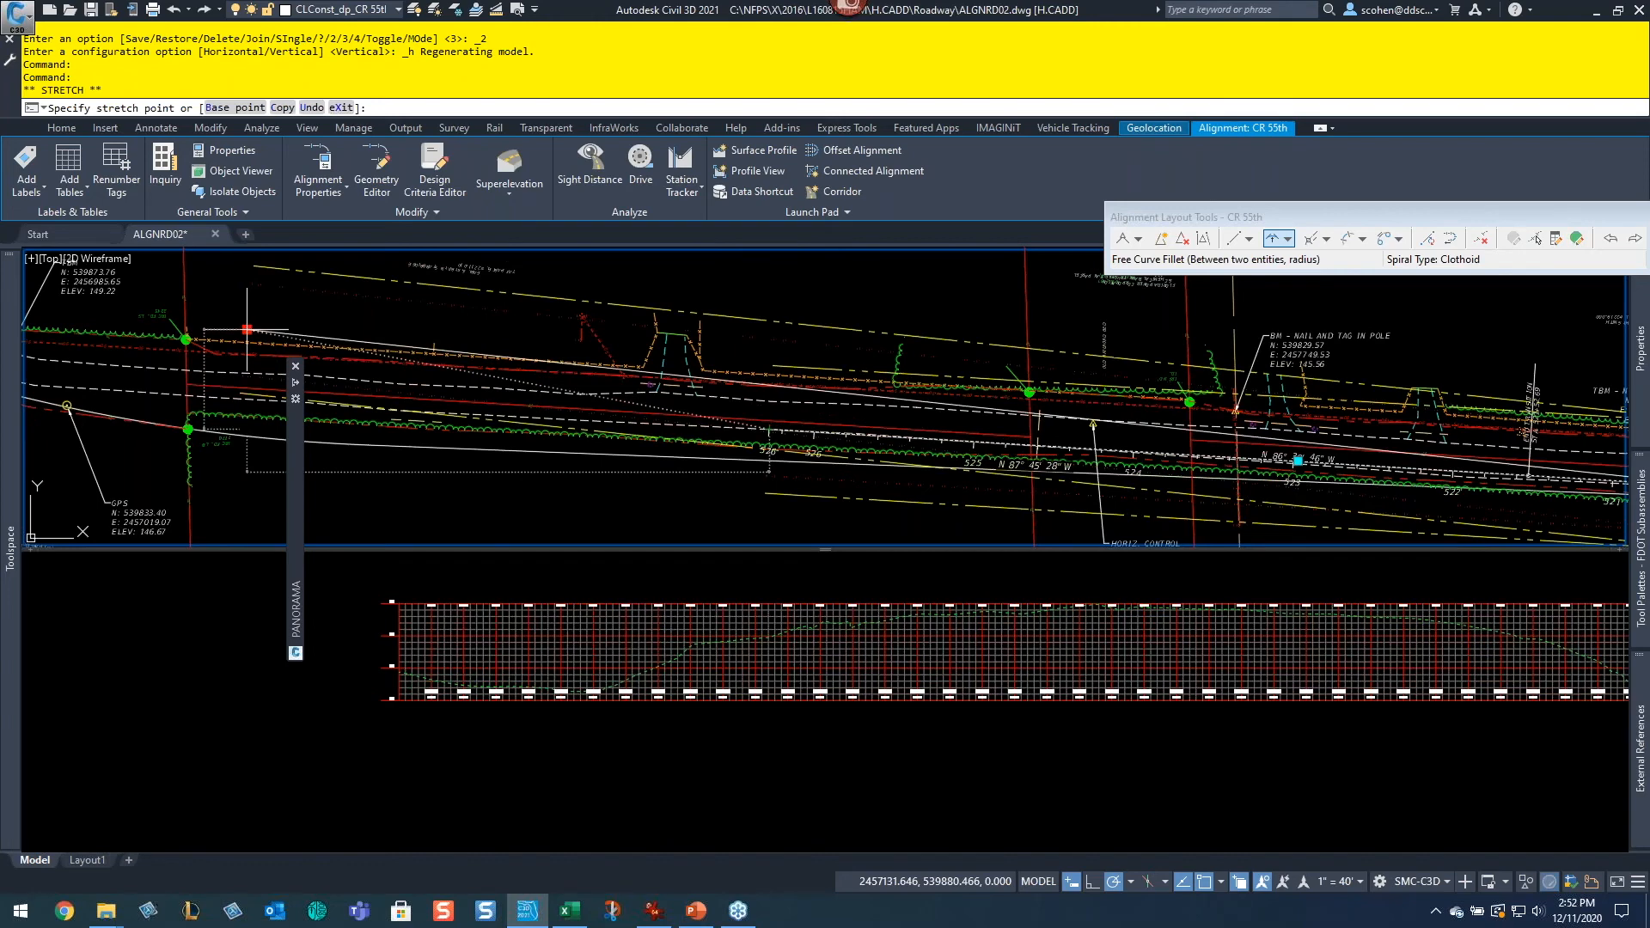
click(247, 329)
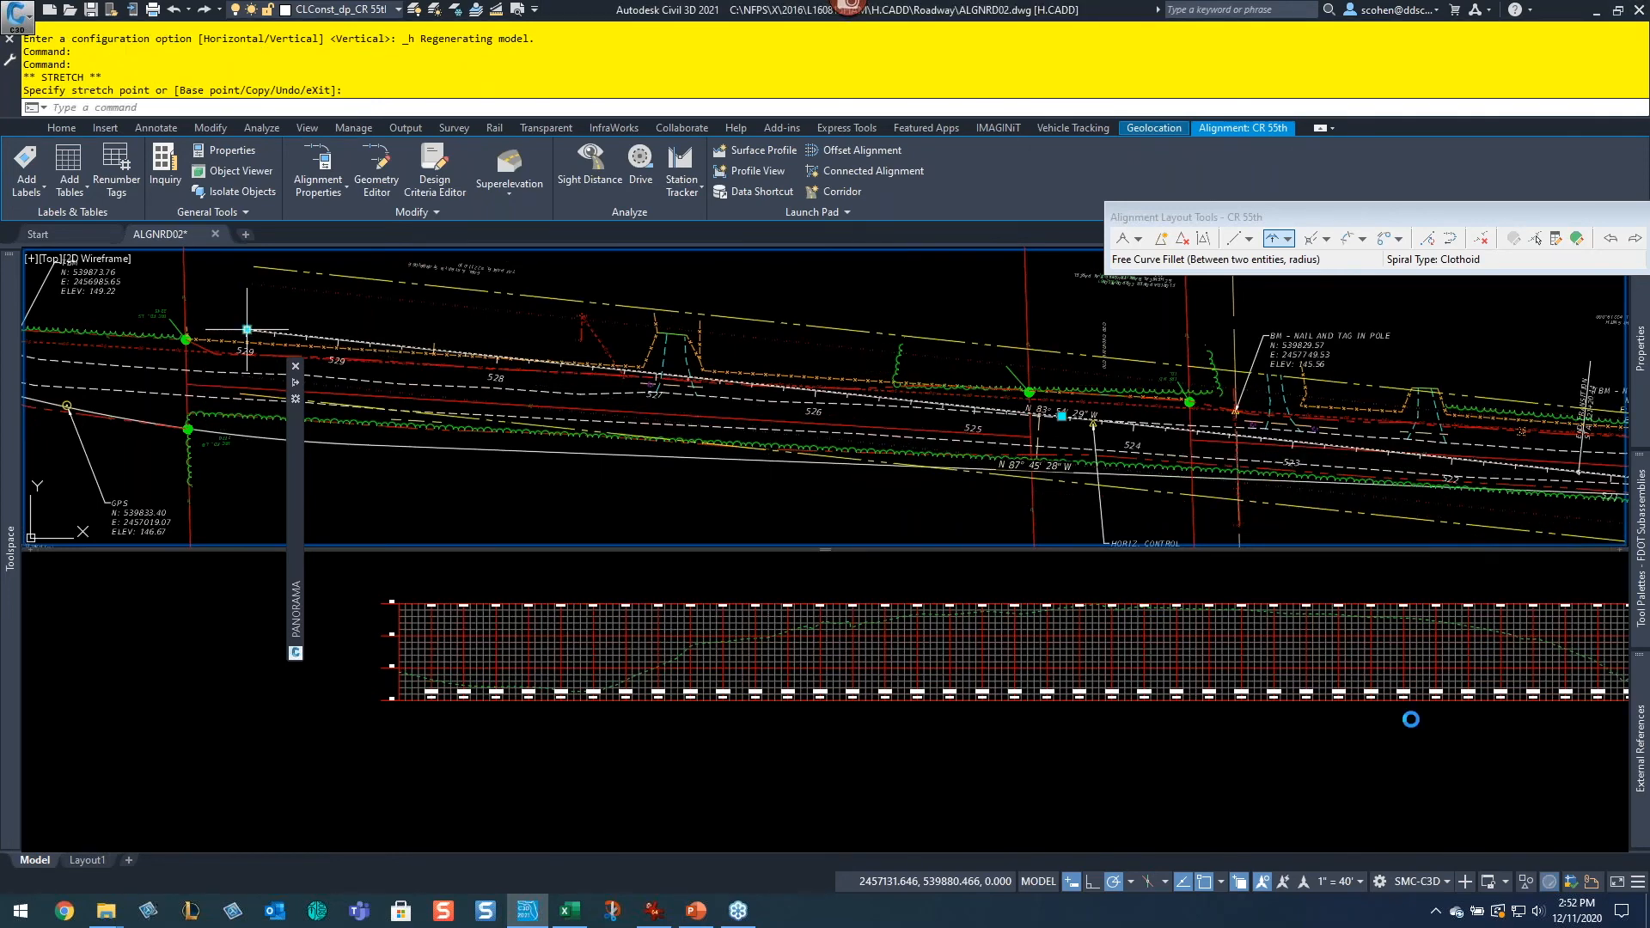
click(1313, 783)
middle_drag(1432, 775, 763, 750)
scroll(1033, 668, down, 2)
scroll(1040, 662, up, 2)
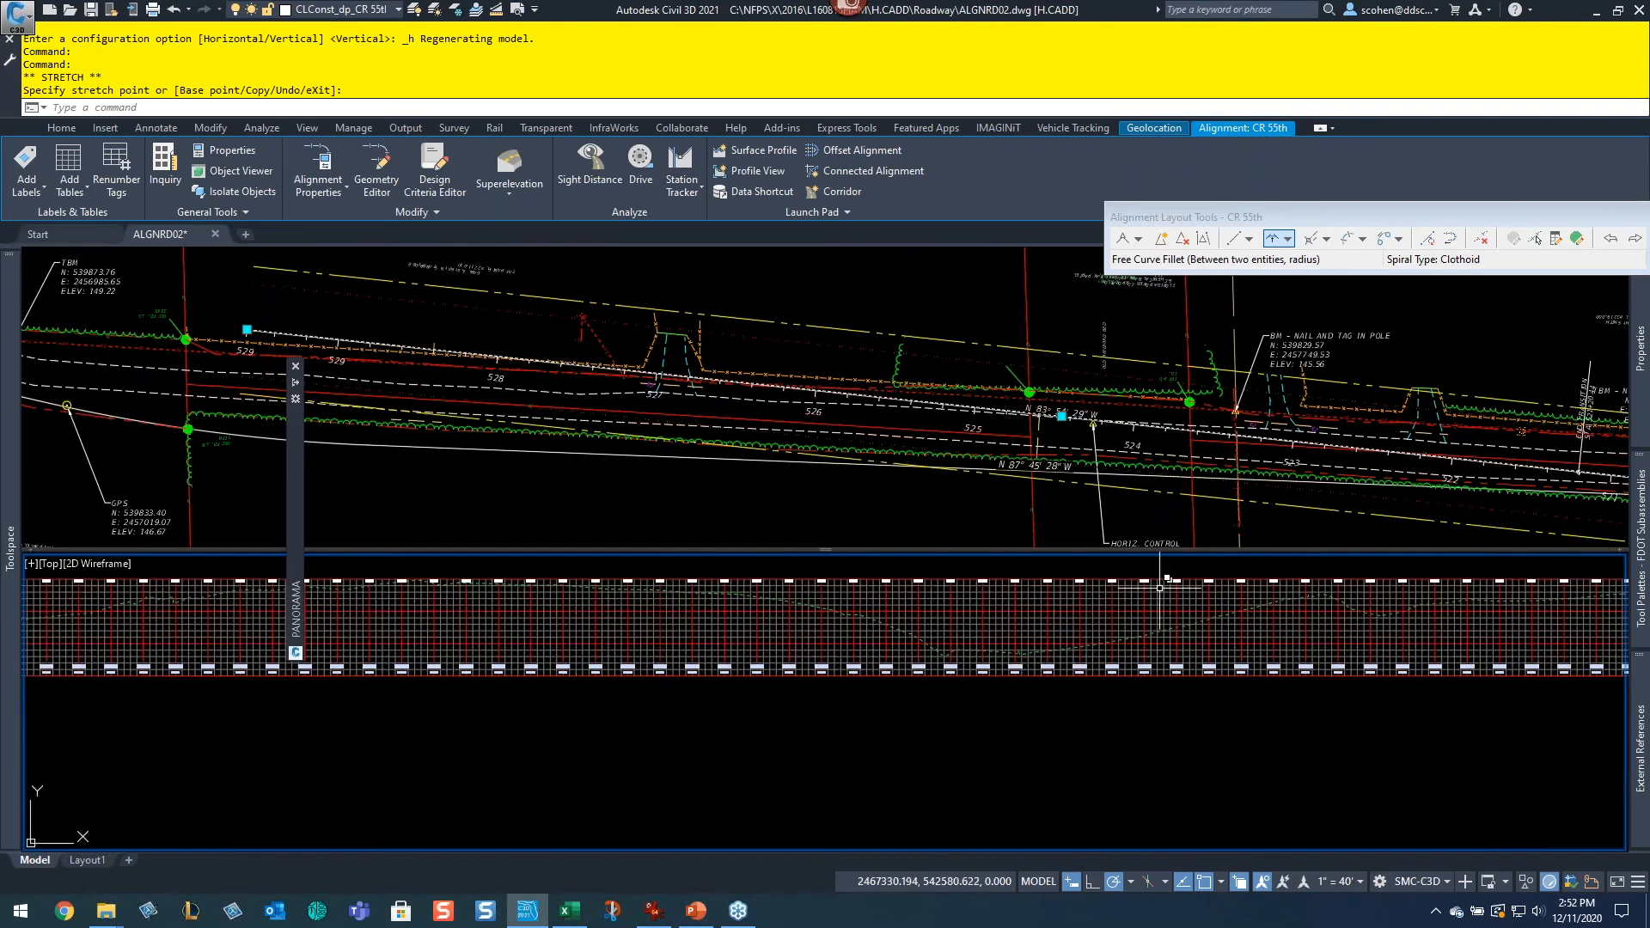
click(322, 327)
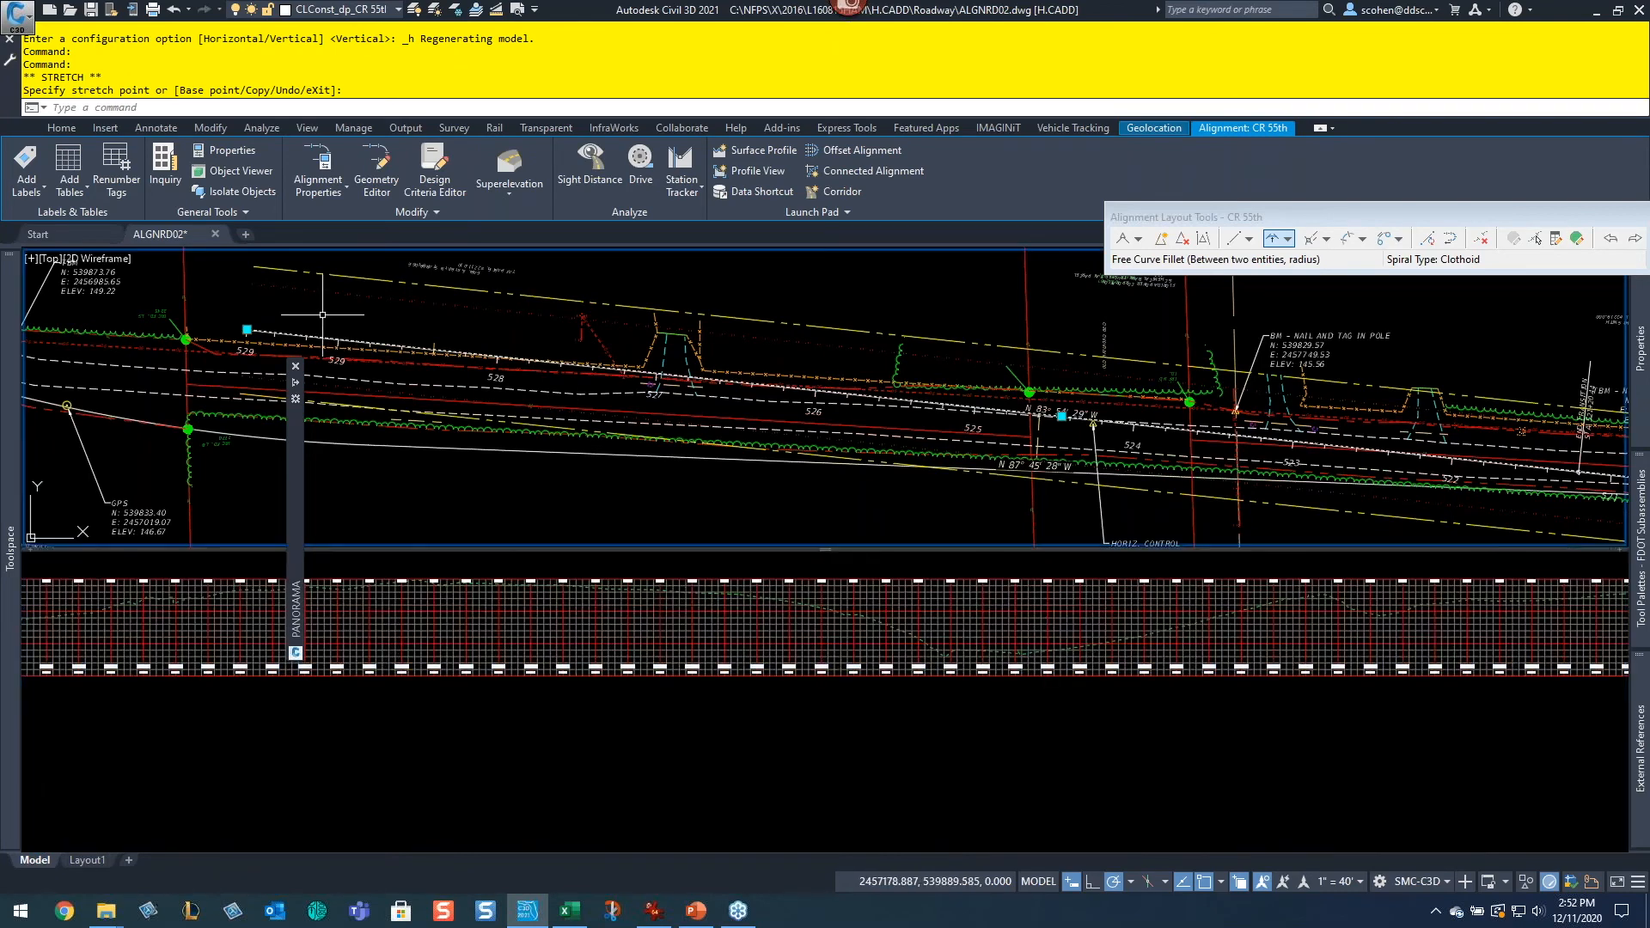
click(247, 329)
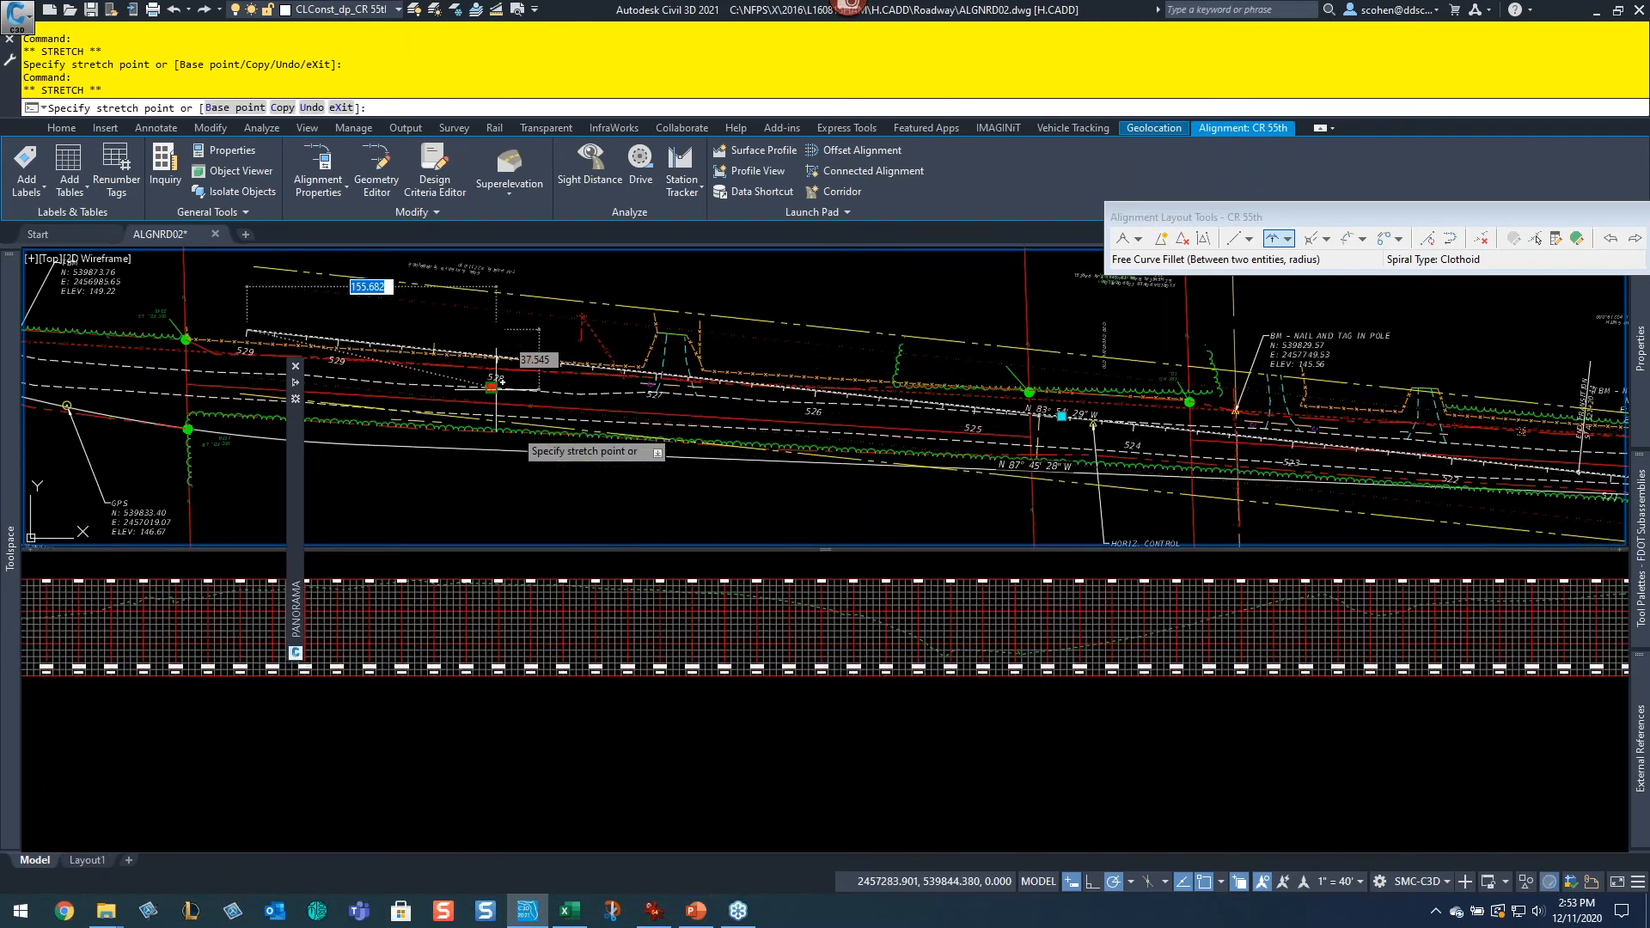
click(513, 429)
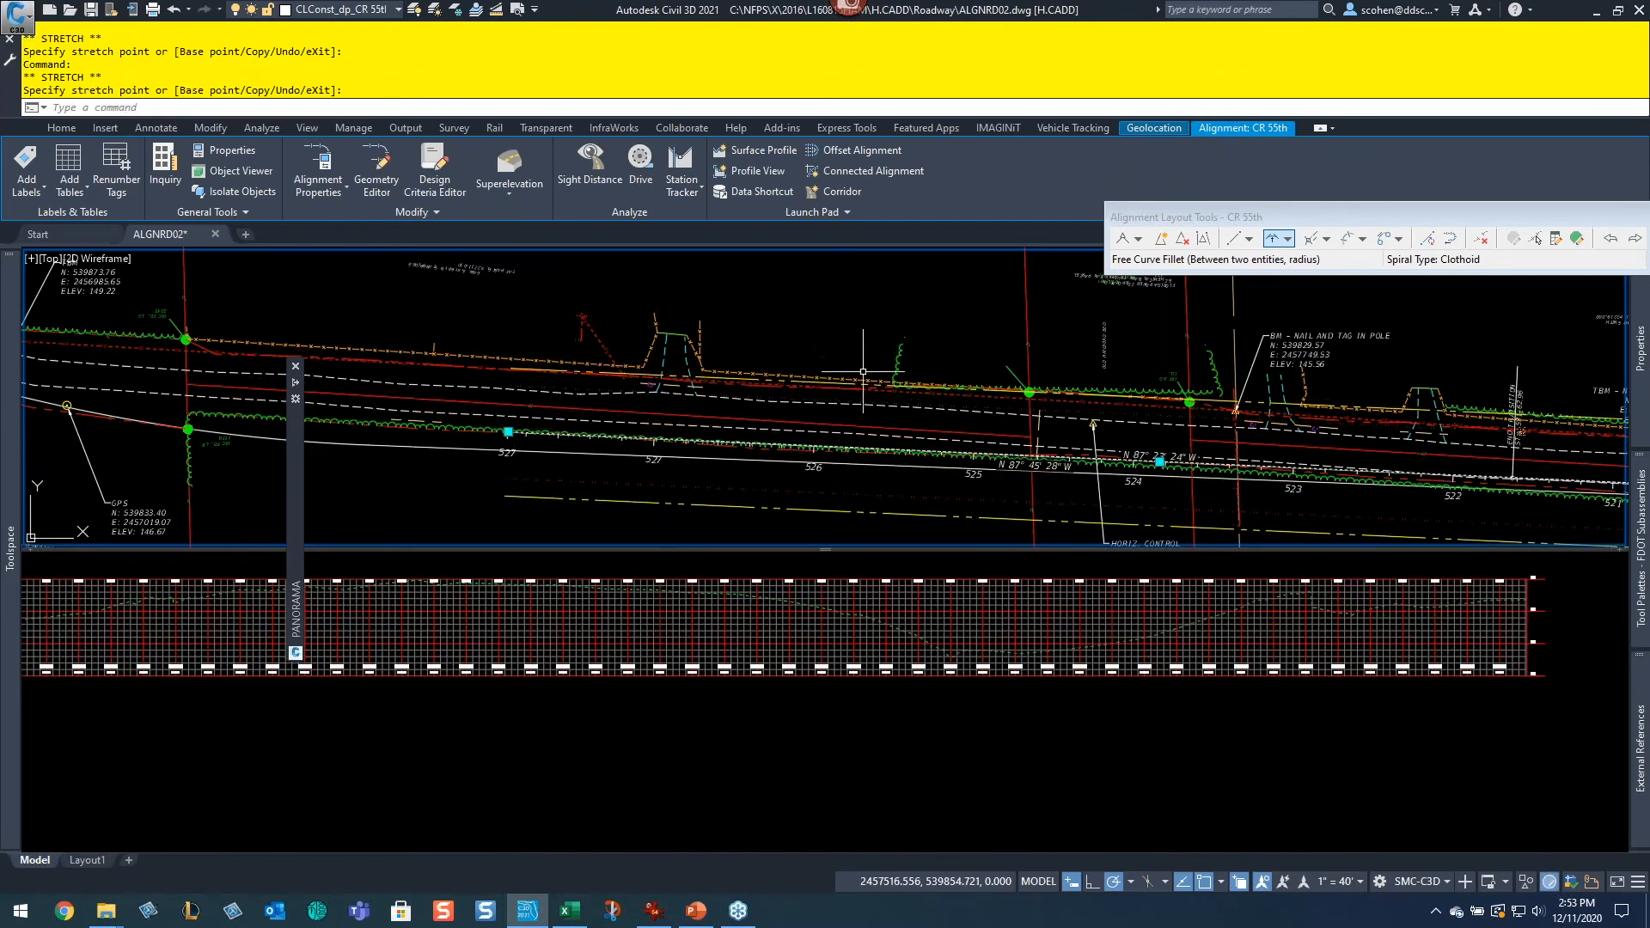
key(Escape)
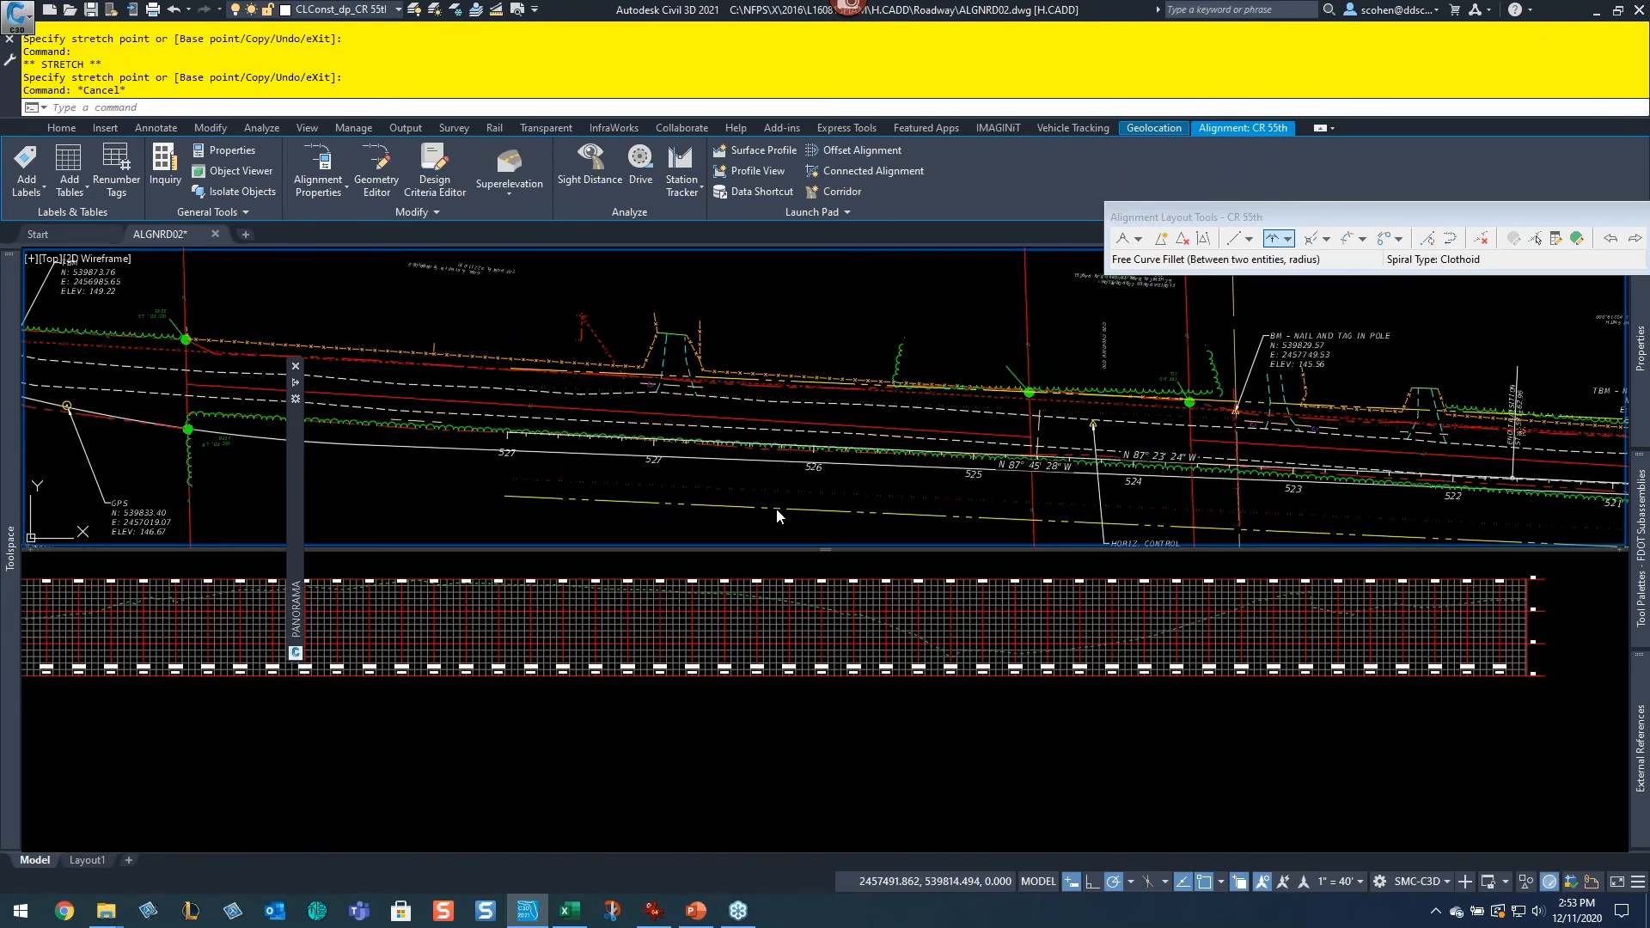
Step: Zoom the lower viewport to examine the updated CR 55th profile view
click(767, 749)
middle_drag(633, 717, 1023, 709)
middle_drag(634, 660, 945, 727)
scroll(758, 676, up, 2)
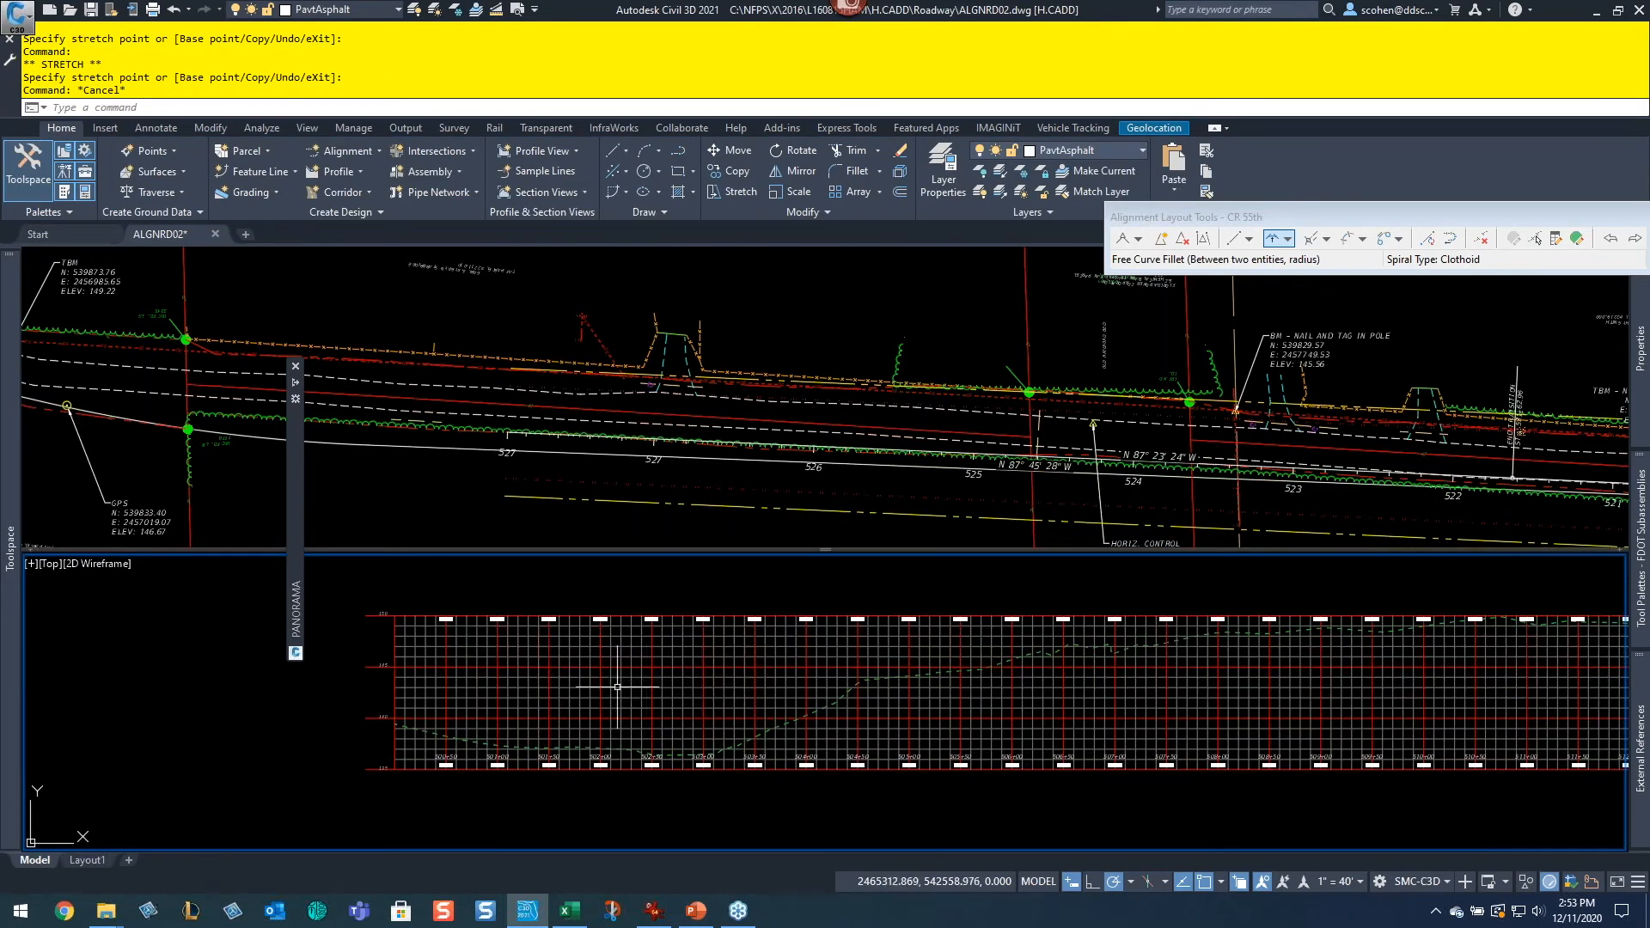
Step: Select the CR 55th profile view, start Profile Creation Tools, and name the new profile _CR 55th
click(607, 697)
click(567, 707)
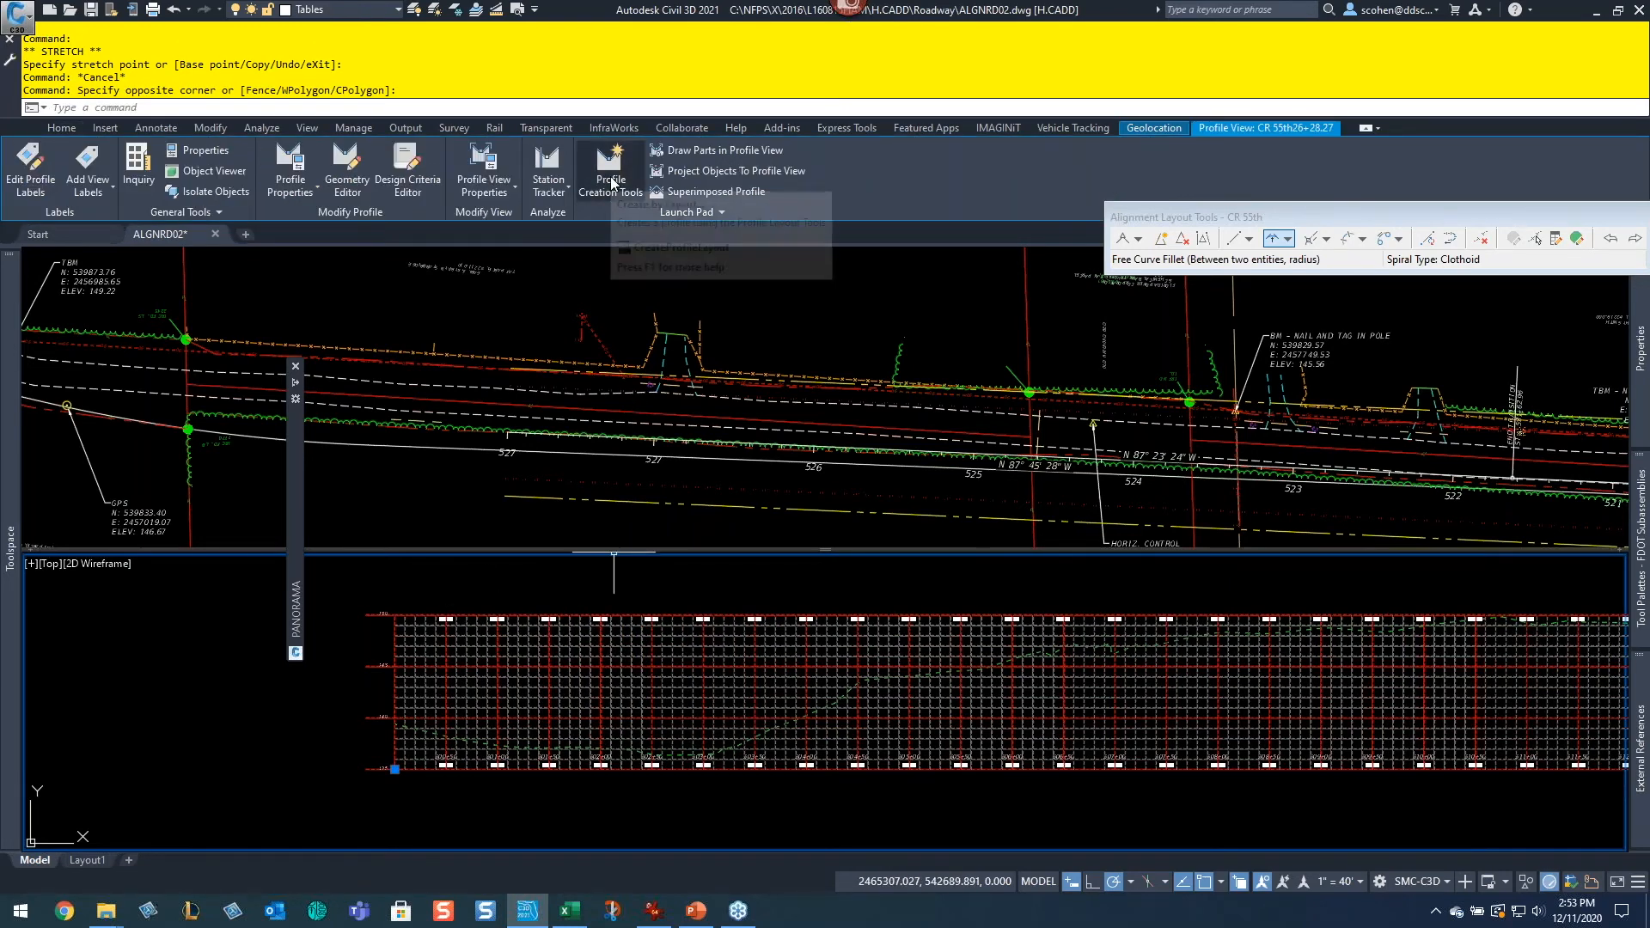
click(610, 170)
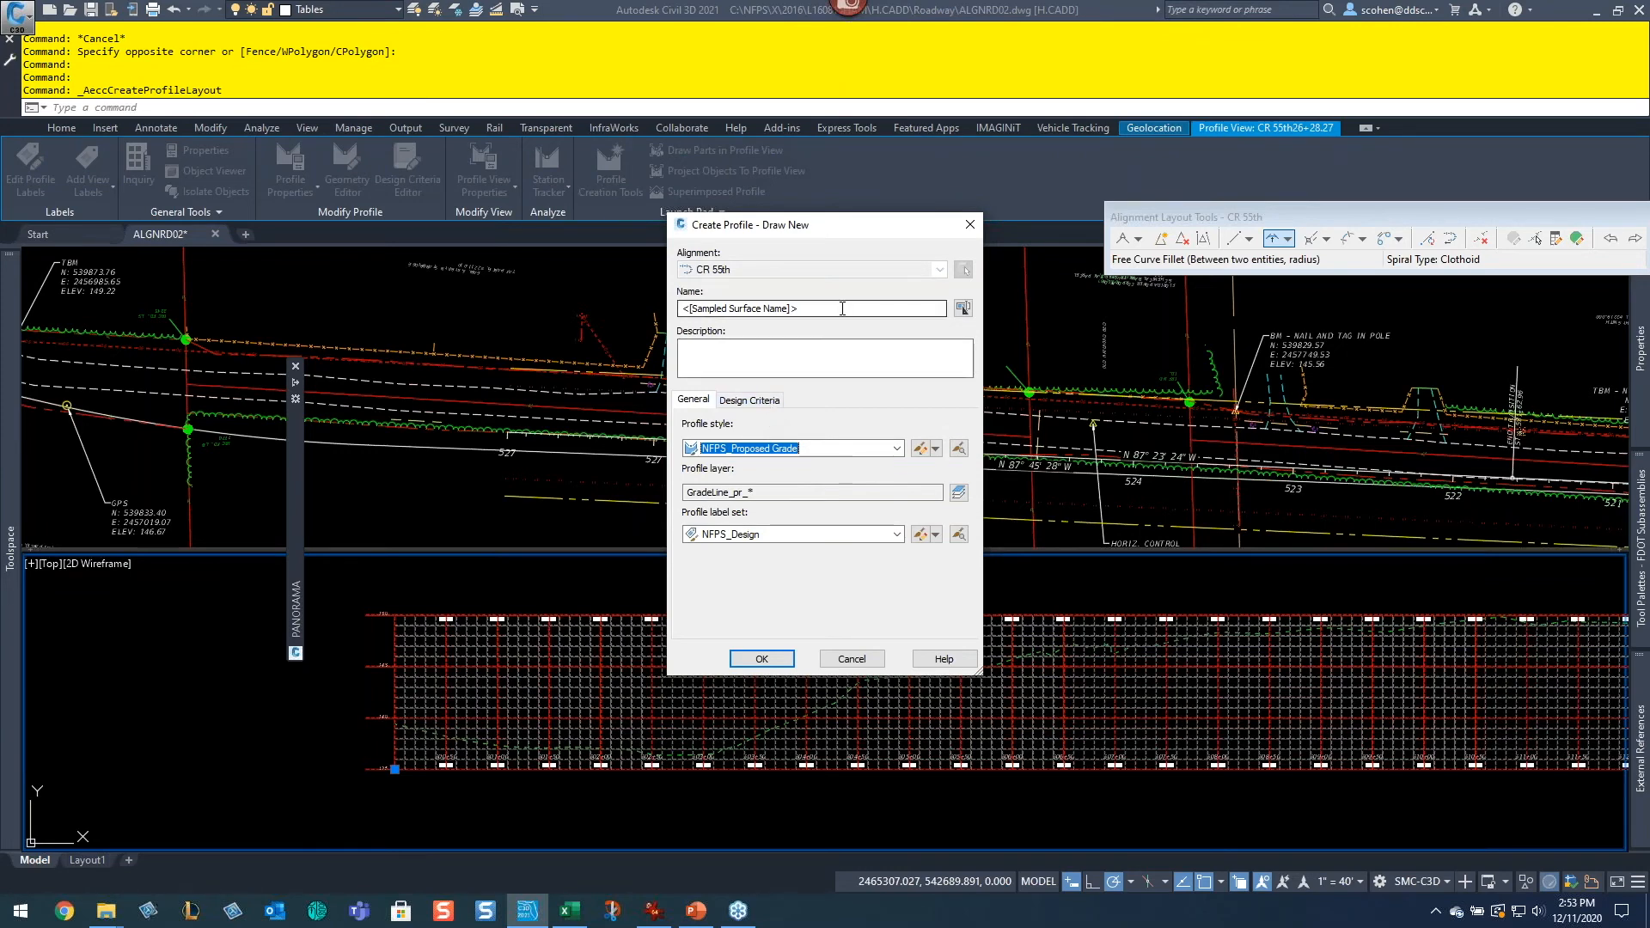
drag(841, 308, 657, 333)
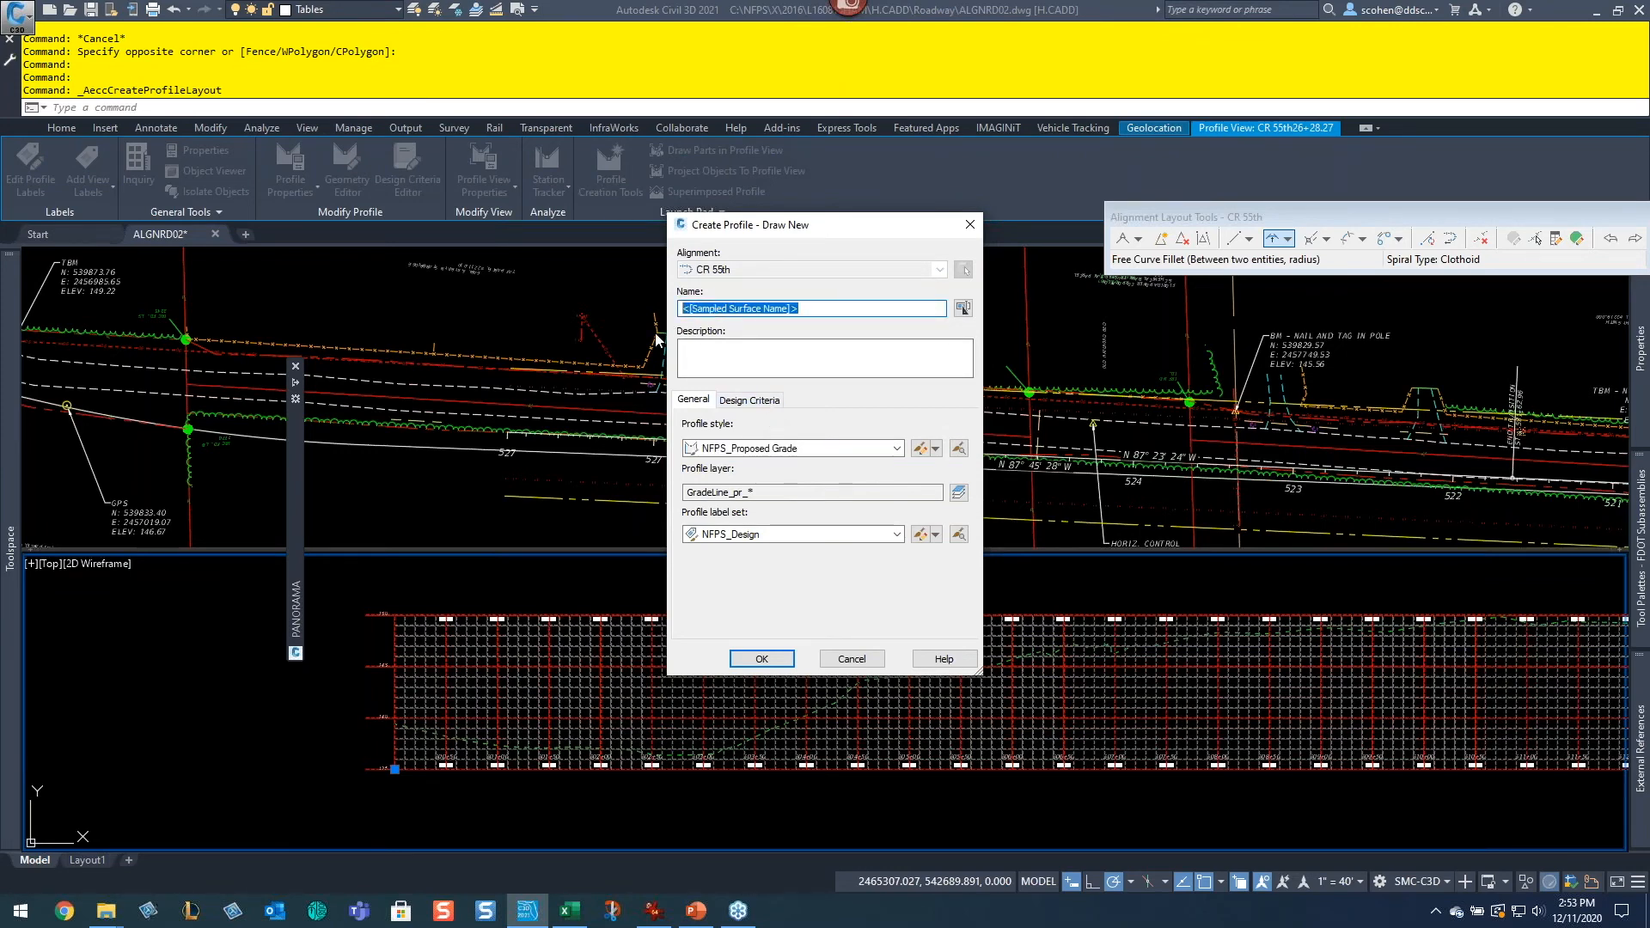
key(BackSpace)
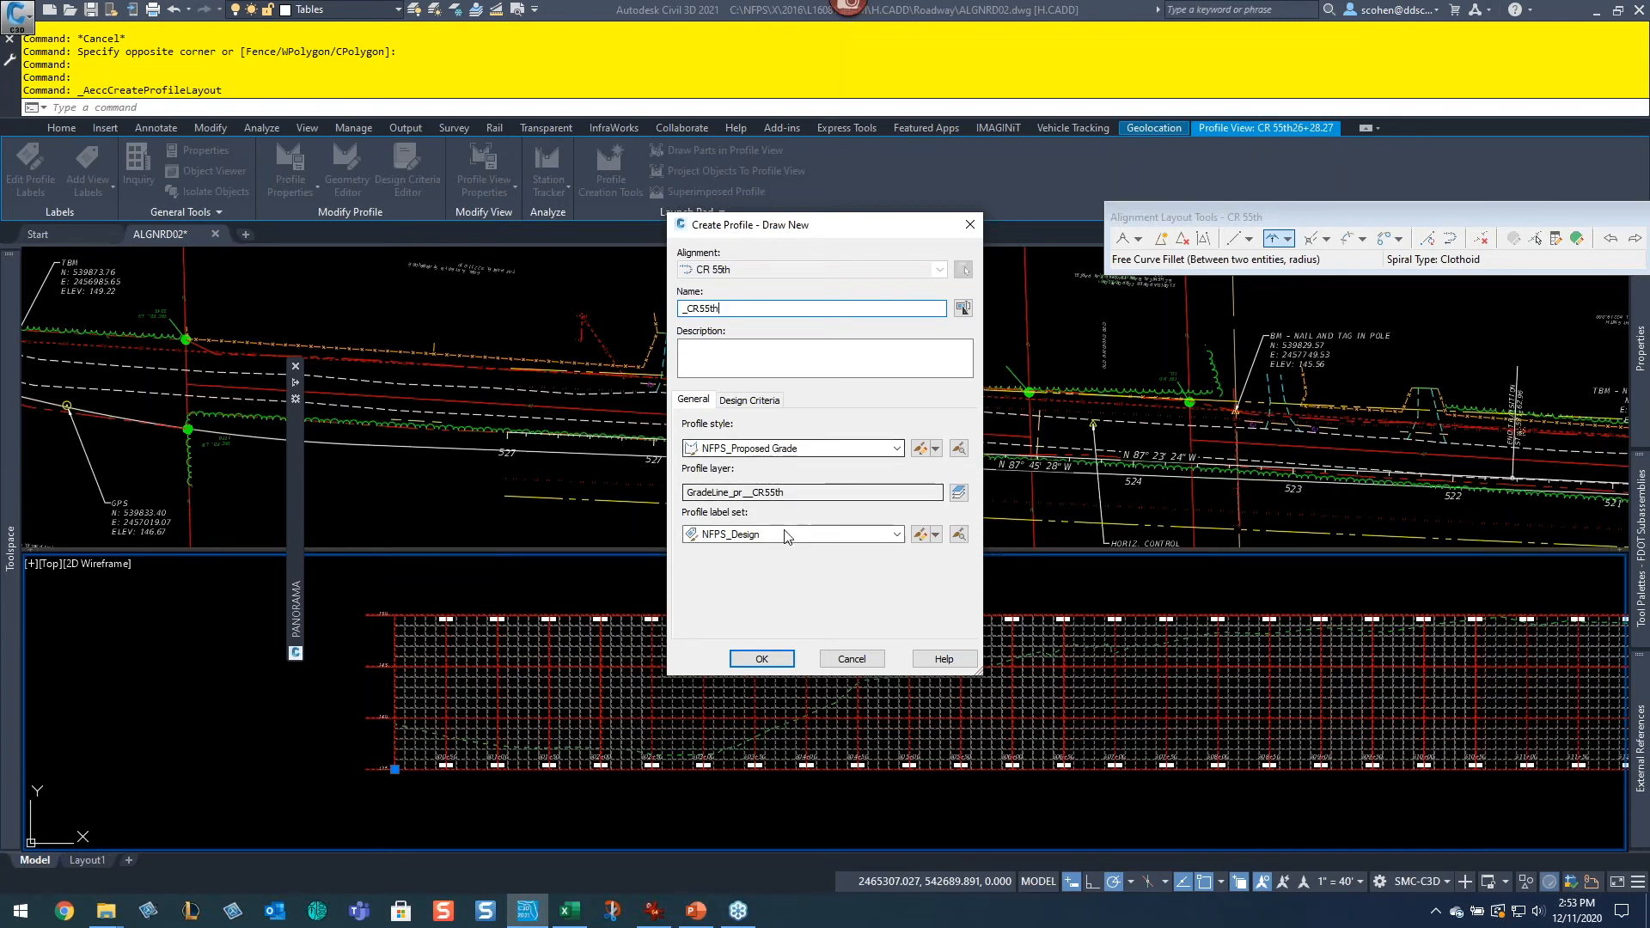
Step: Enable criteria-based design and choose the FDOTGreenbook_2016.xml design criteria file from the C3D 2020 Imperial corridor design standards folder
click(747, 399)
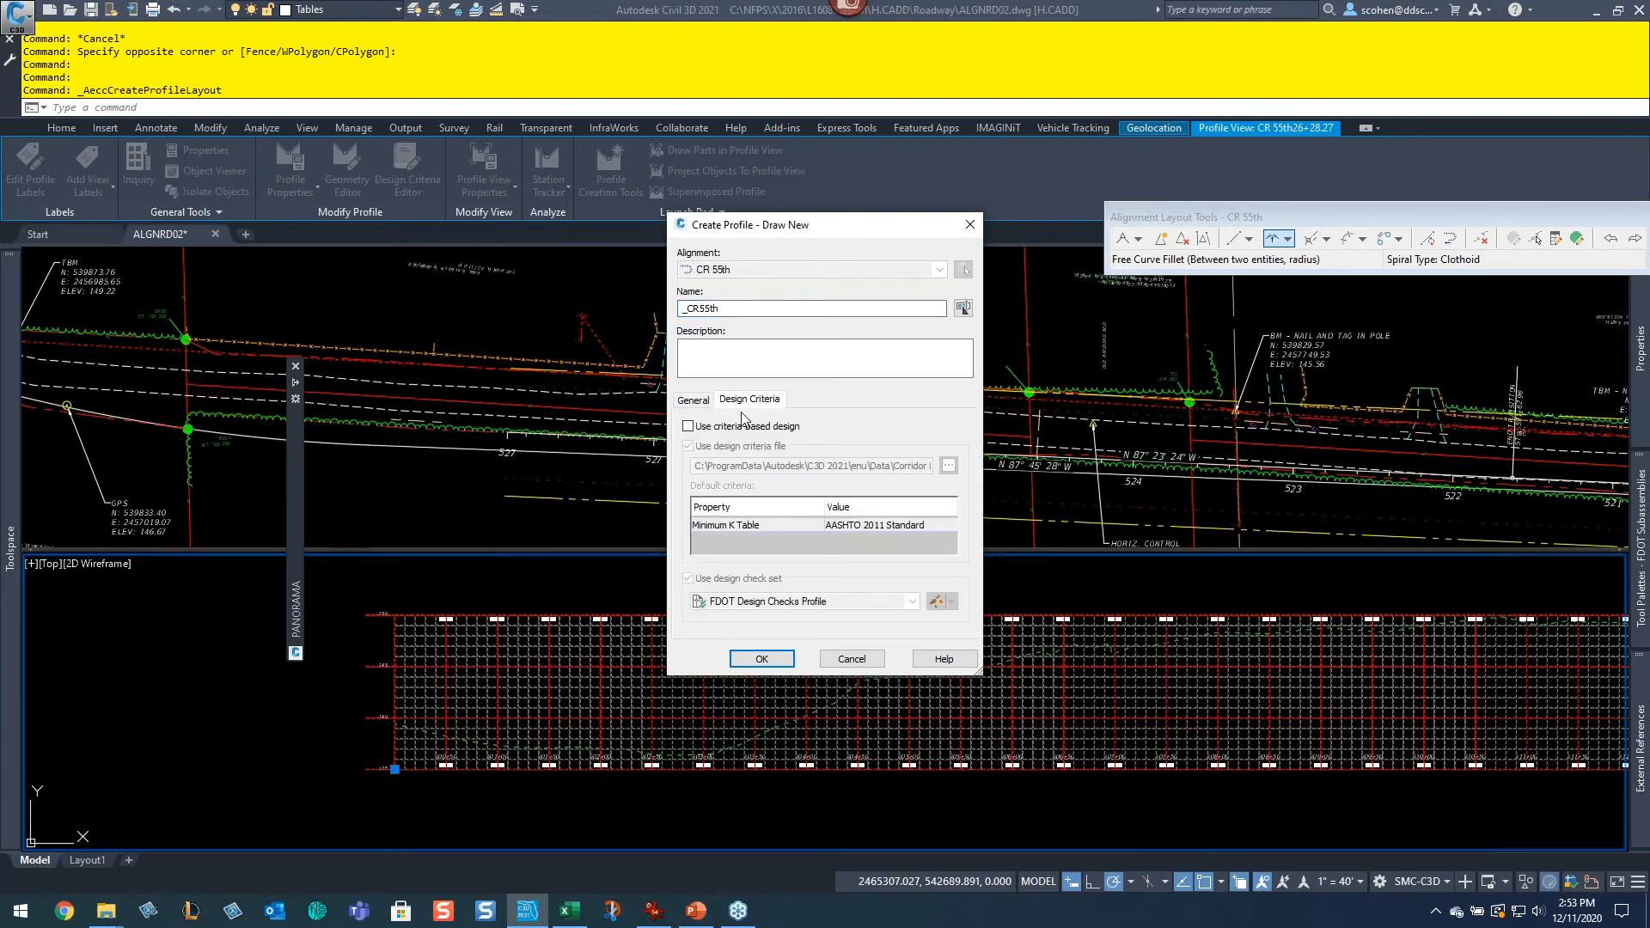
click(729, 430)
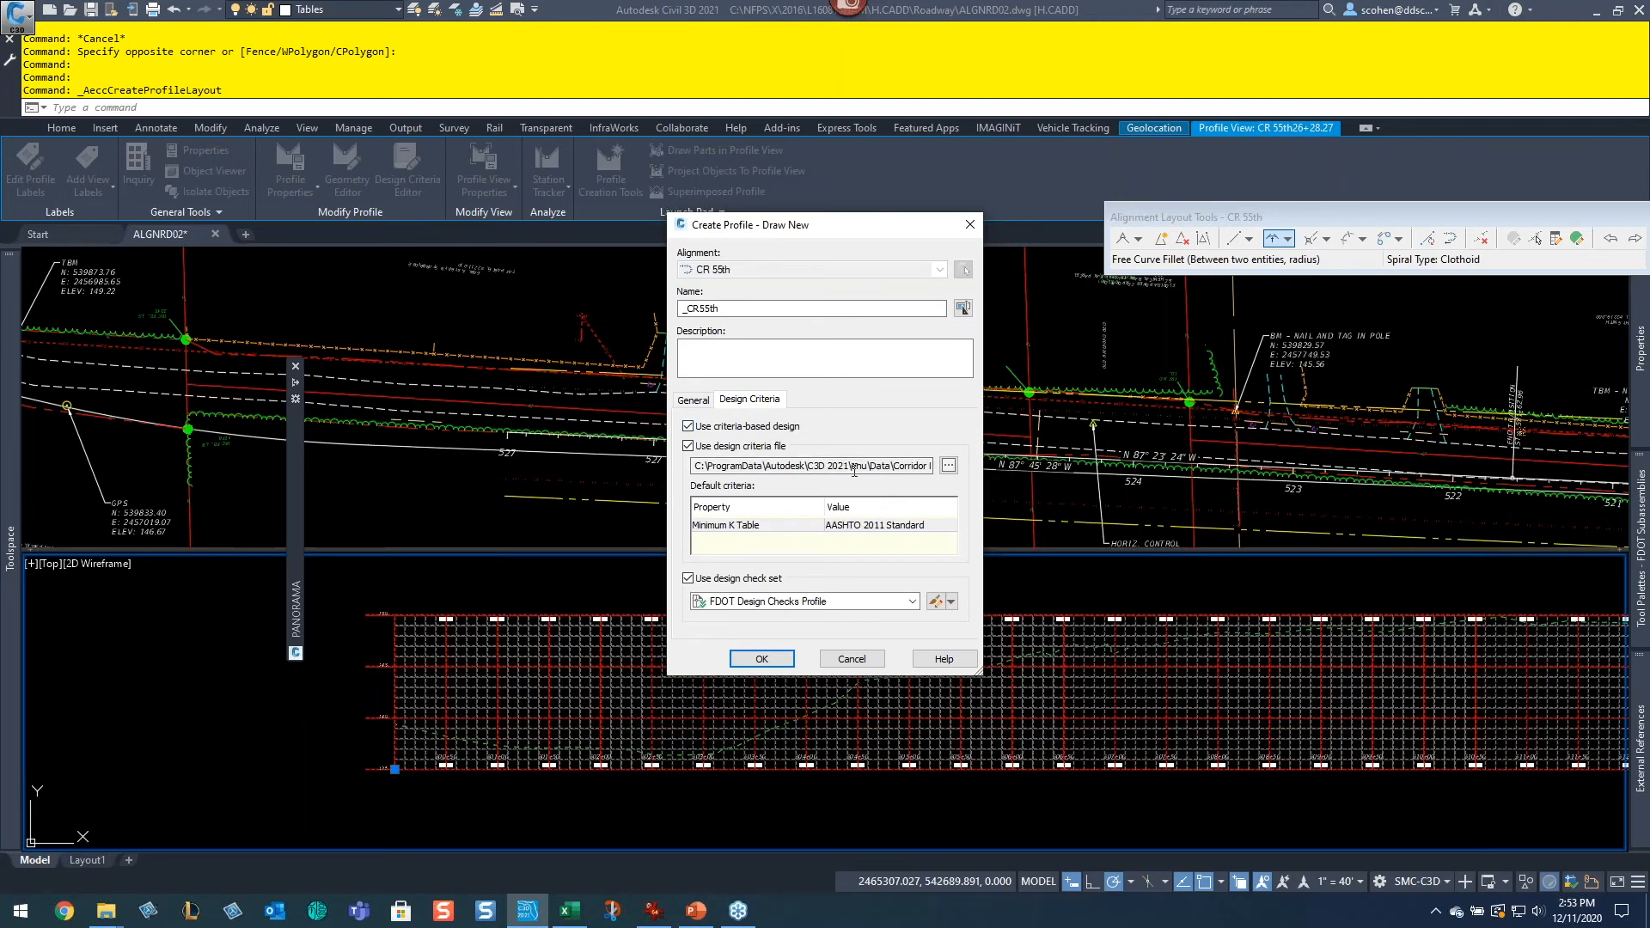
drag(869, 466, 899, 474)
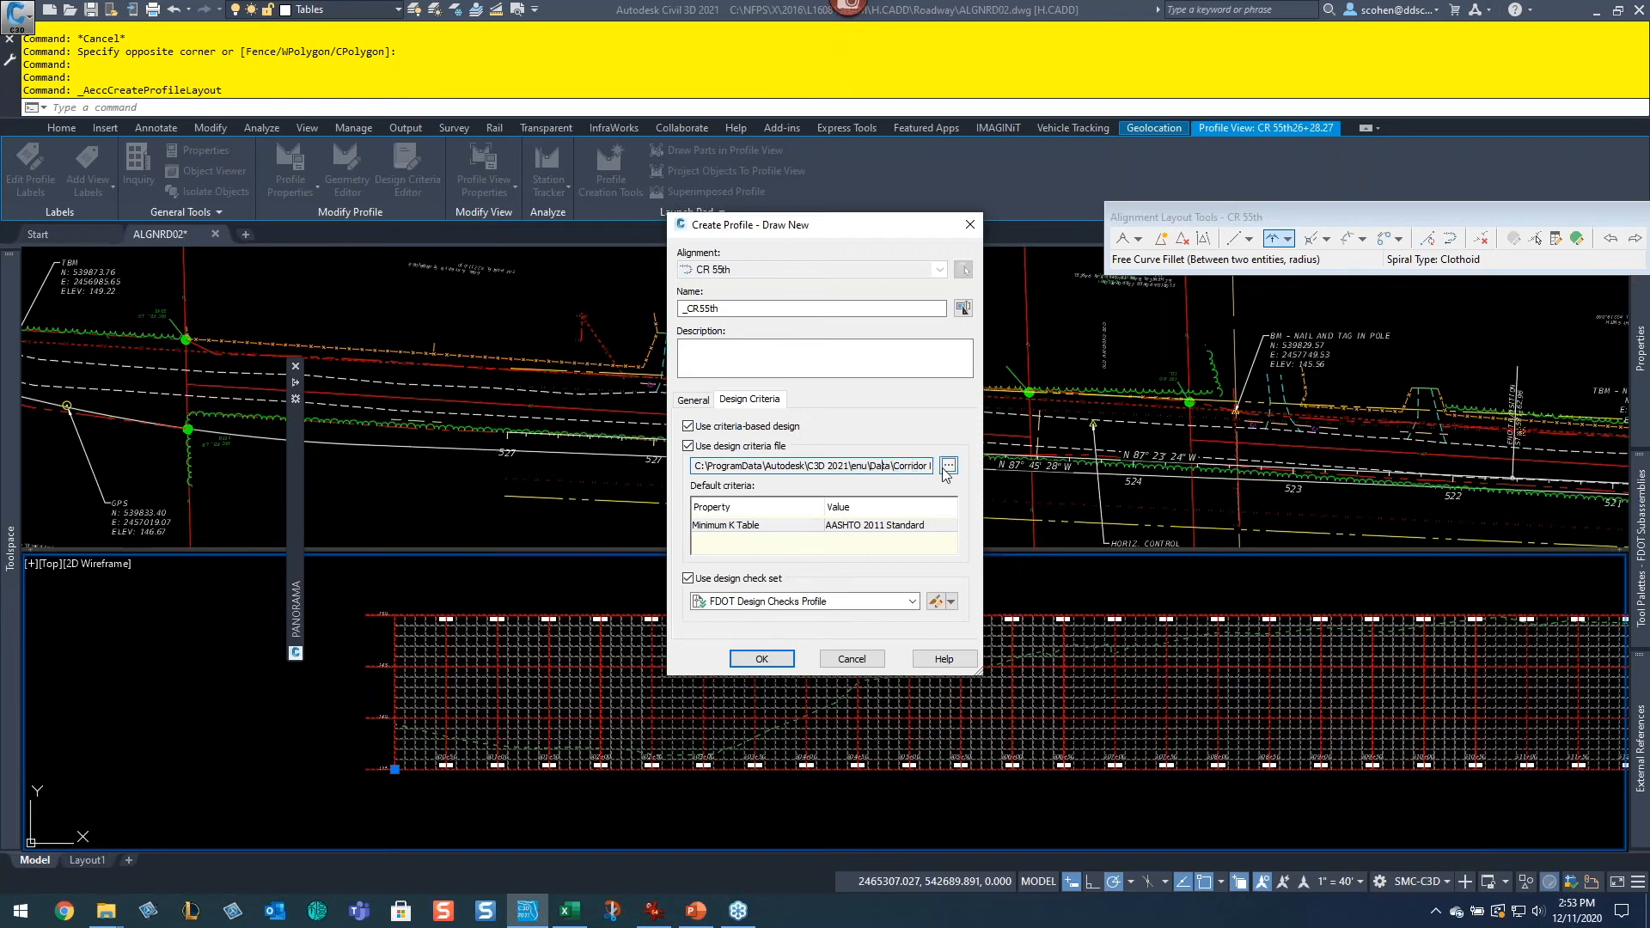
click(948, 467)
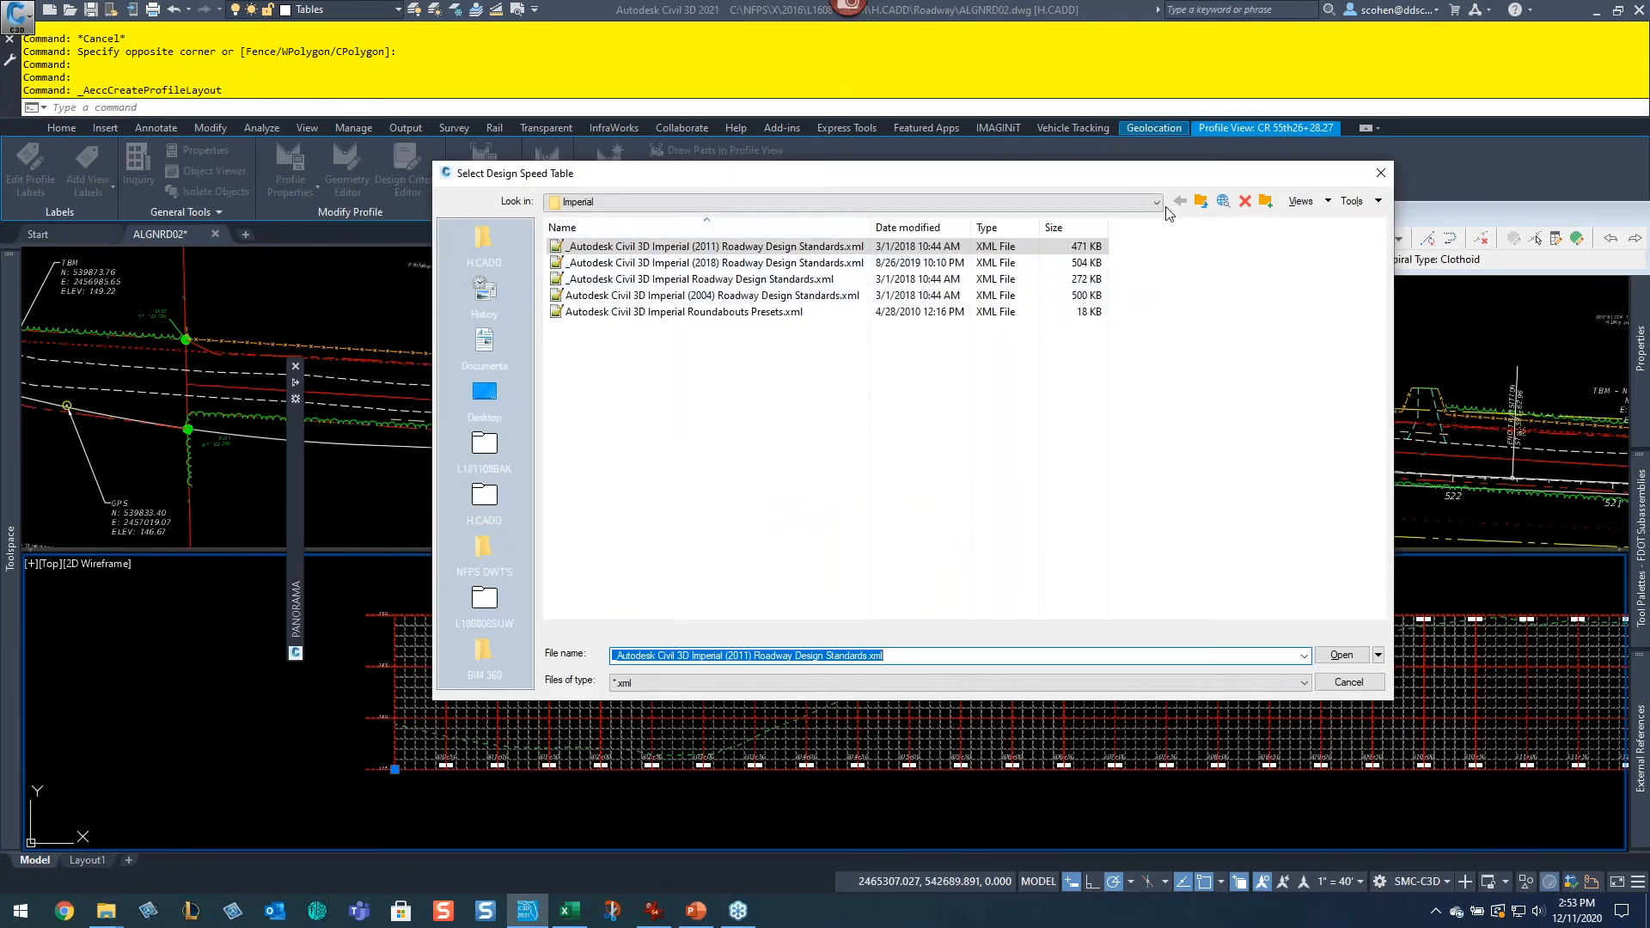
click(1082, 204)
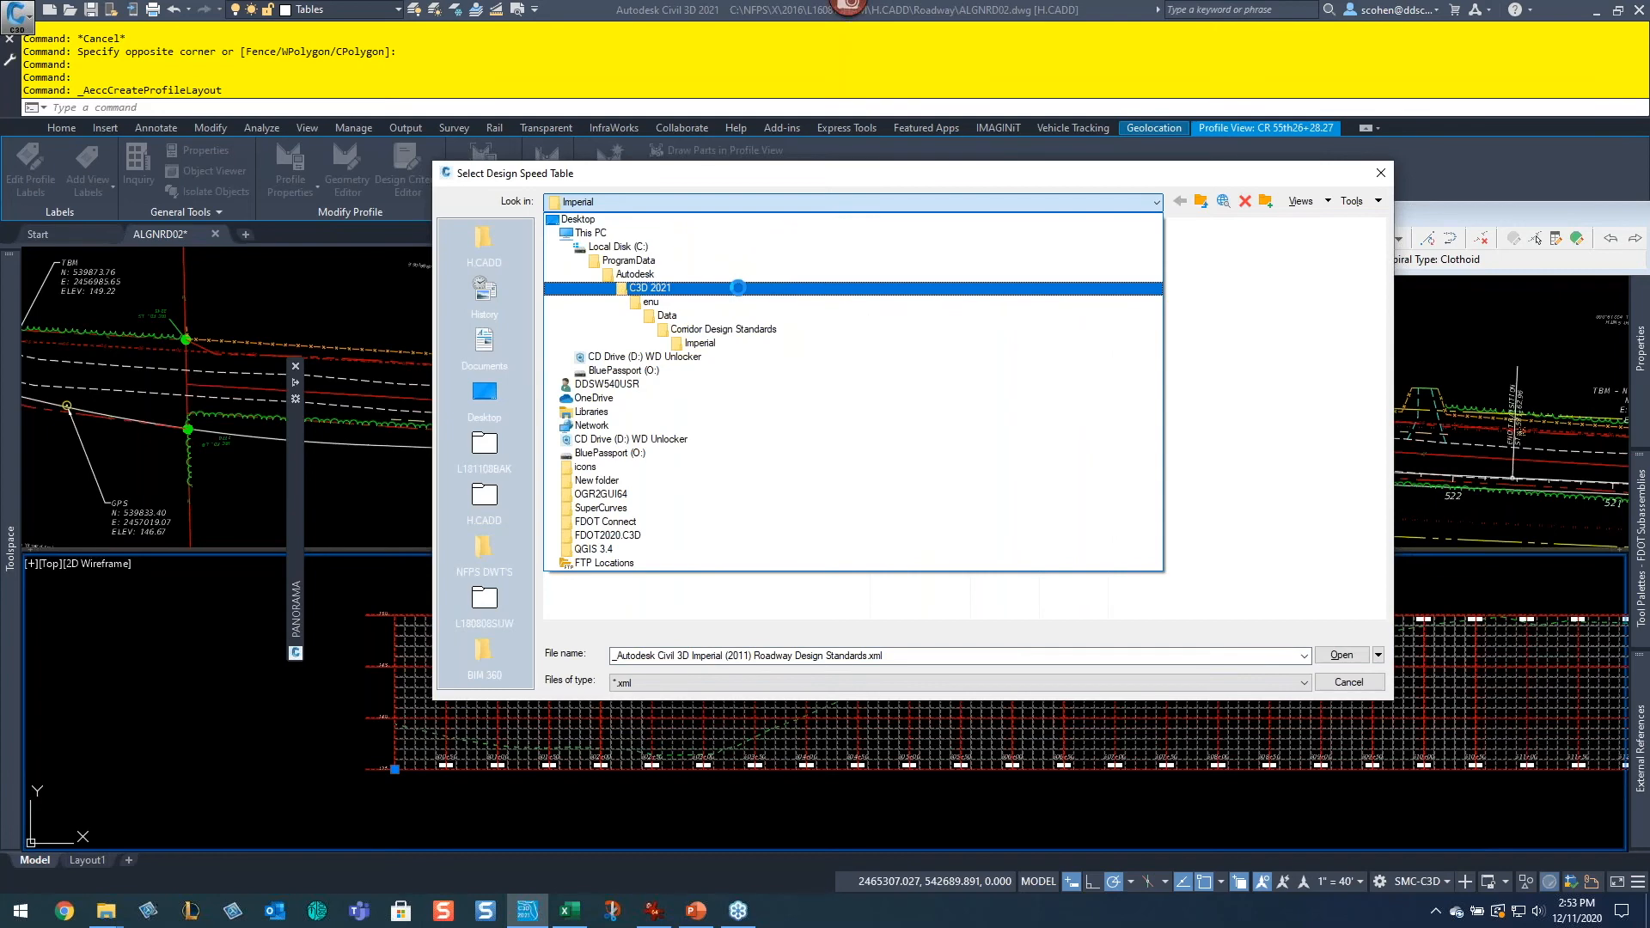
click(653, 273)
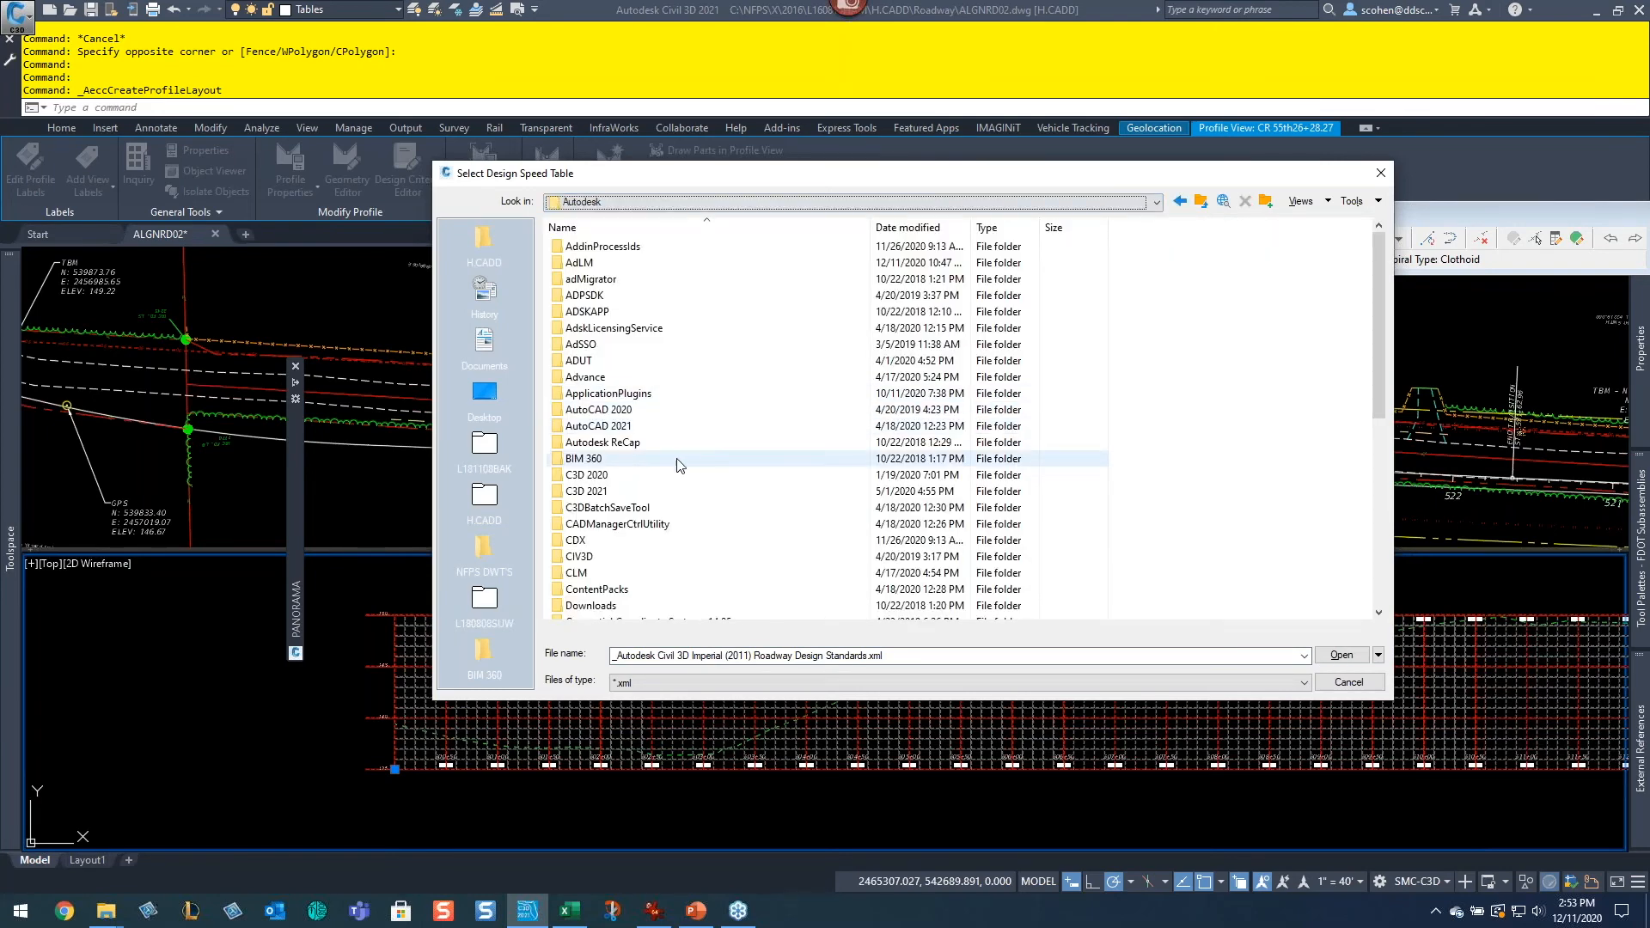
double_click(612, 475)
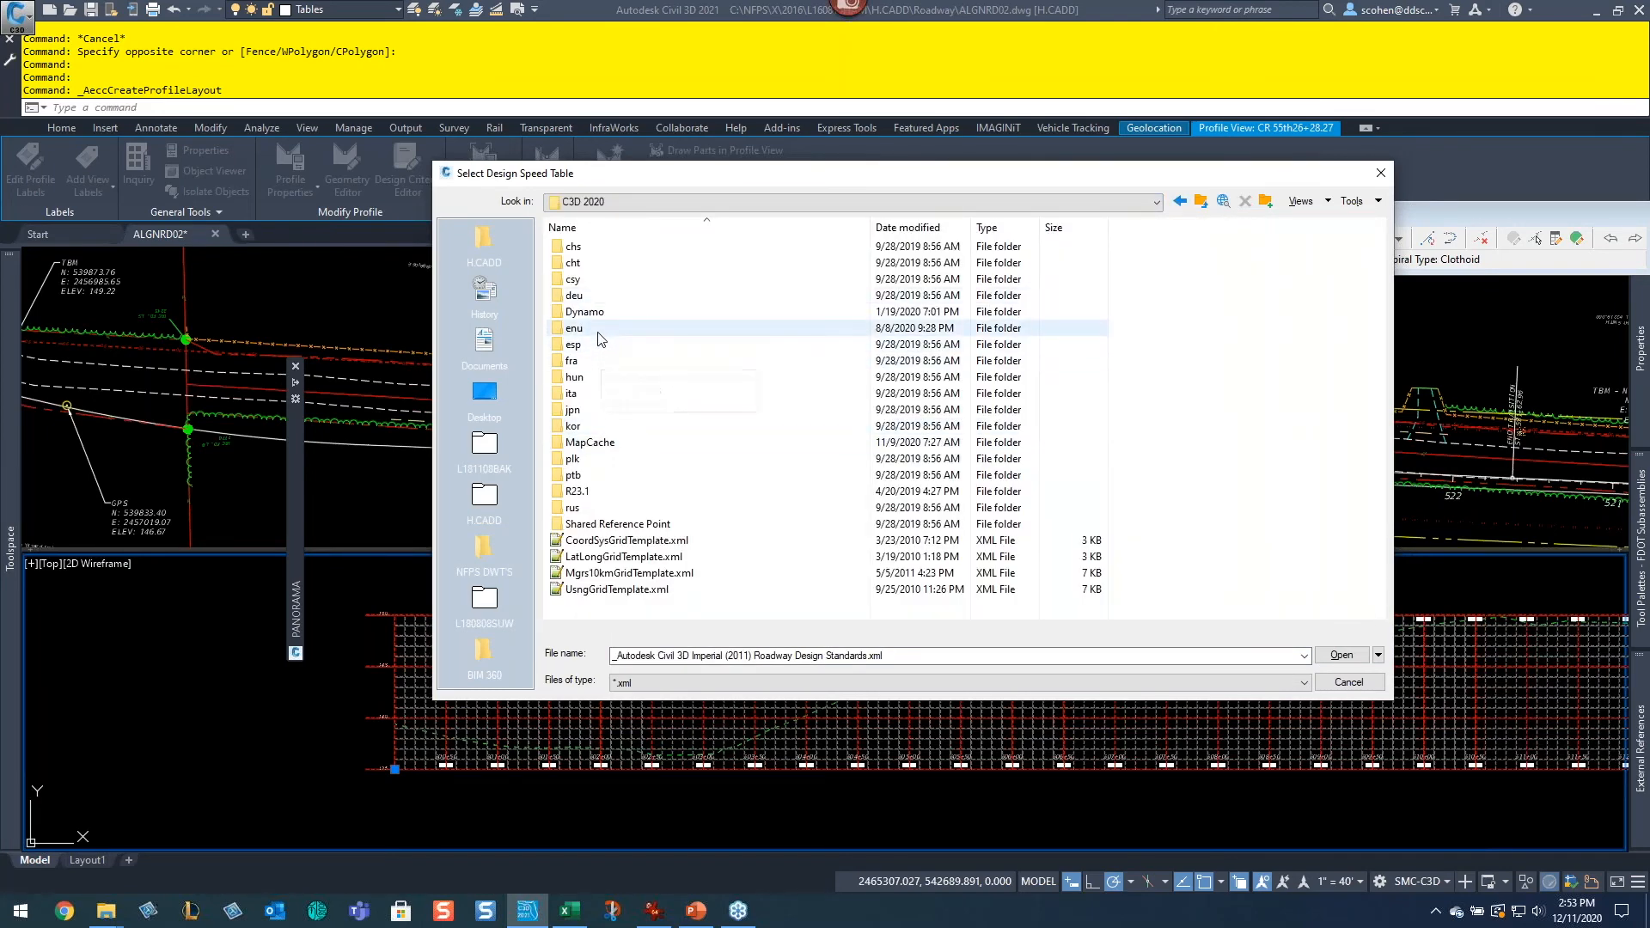
double_click(602, 335)
double_click(609, 295)
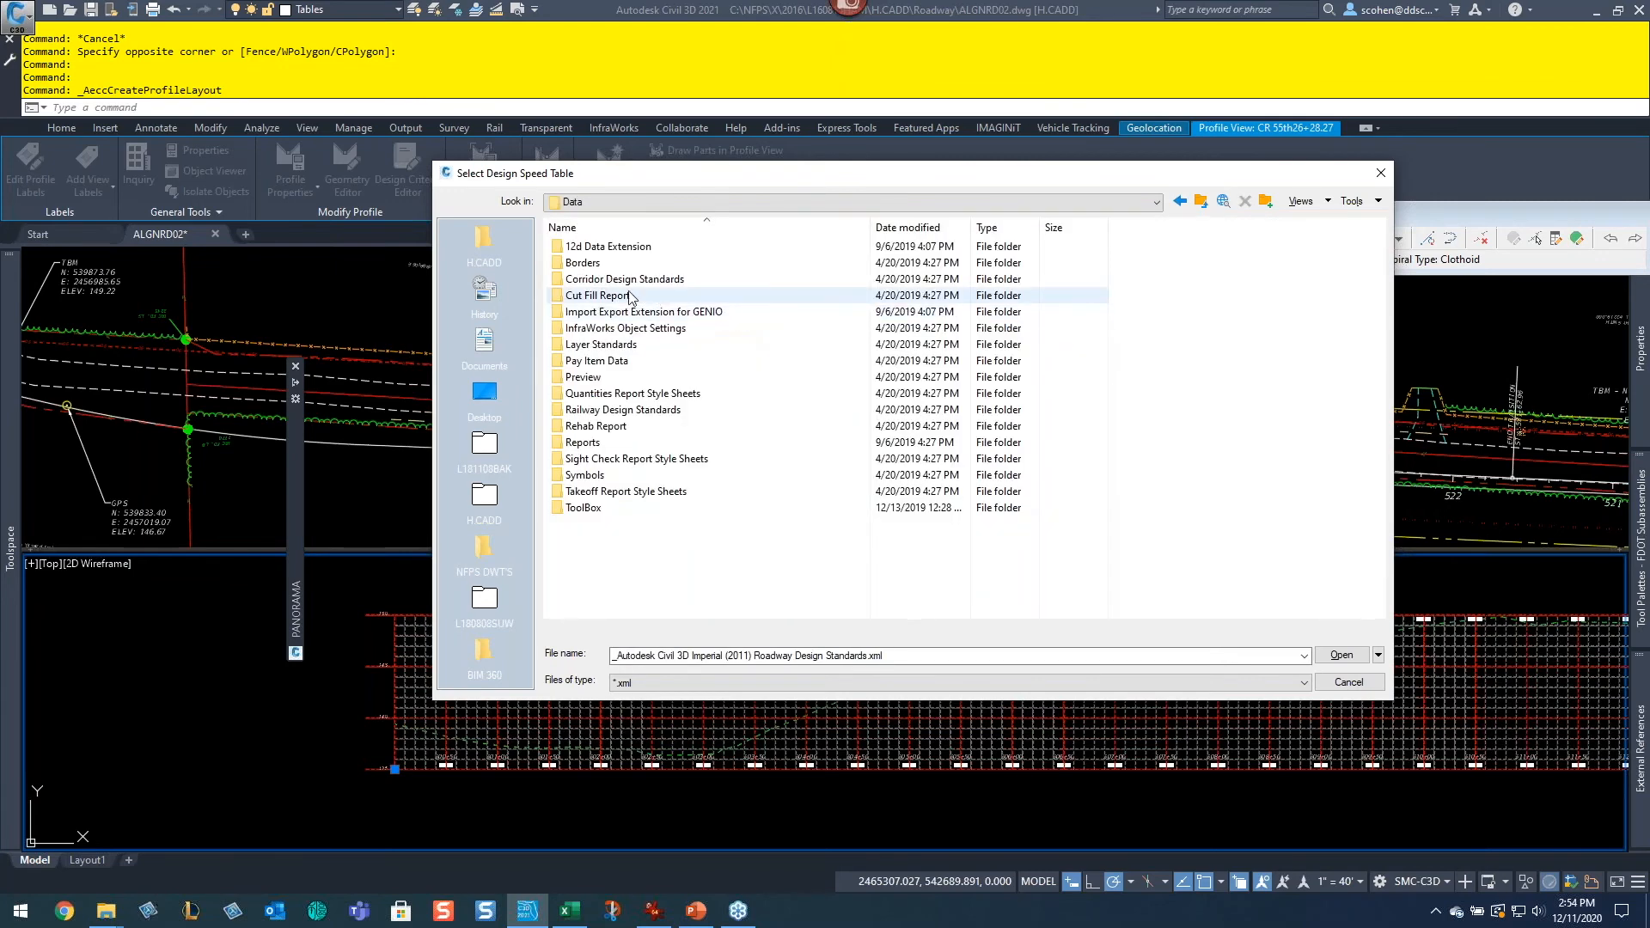
double_click(627, 280)
click(593, 249)
double_click(593, 249)
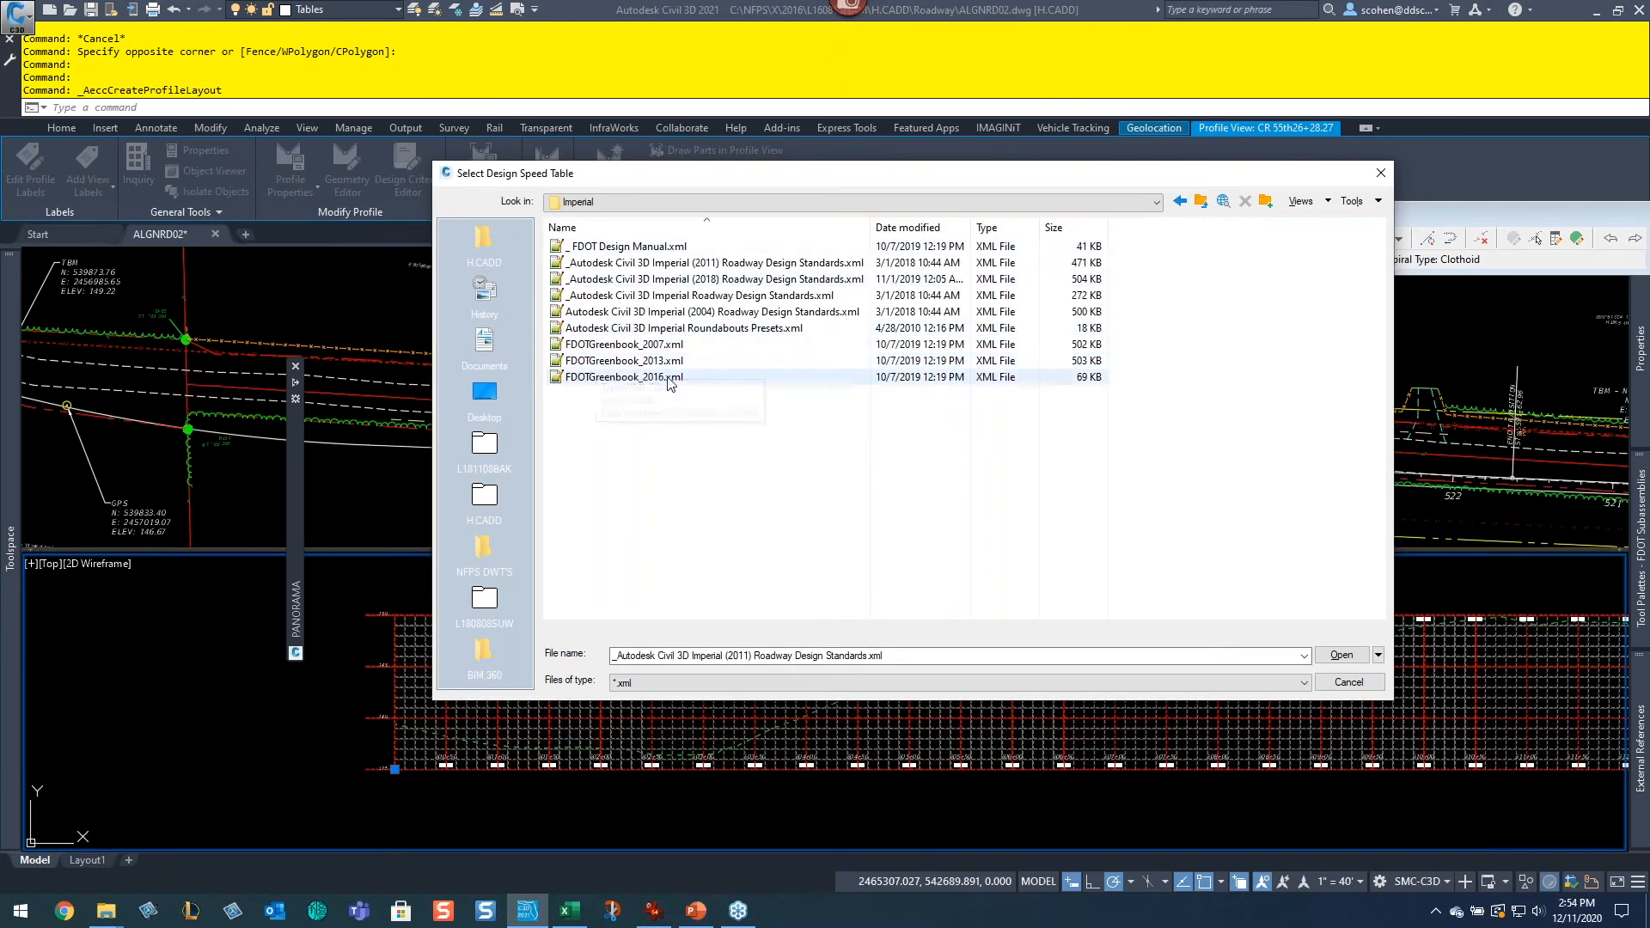
double_click(636, 383)
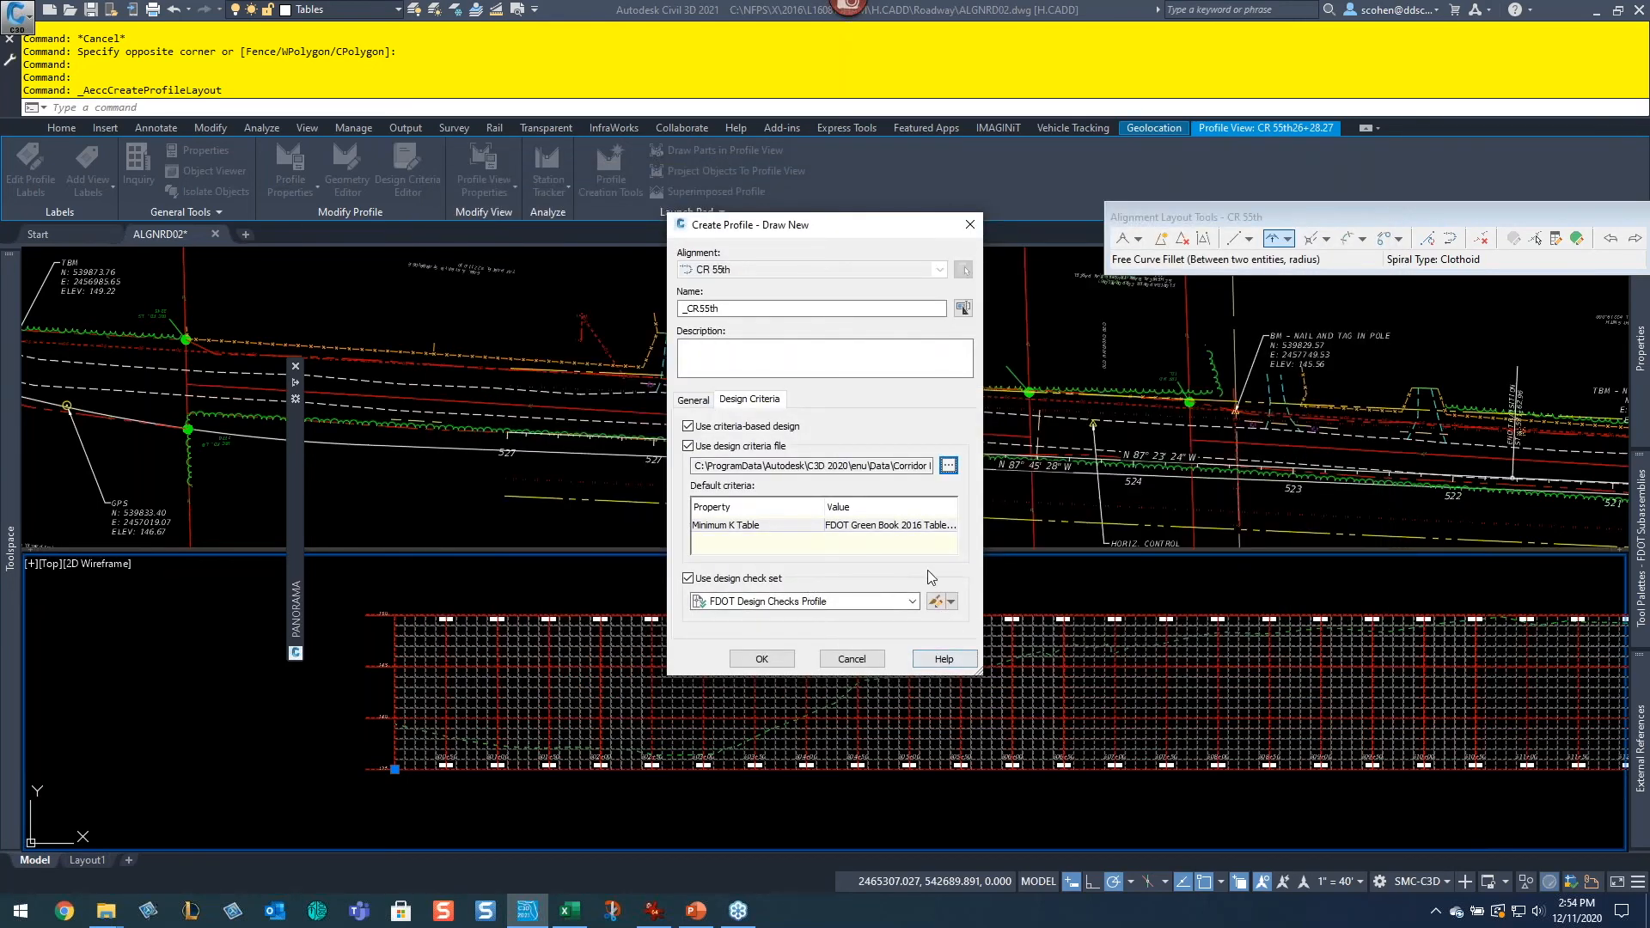
Step: Set the Minimum K Table to FDOT Green Book 2016 Table 3-9, turn off the design check set, and create the profile
click(919, 526)
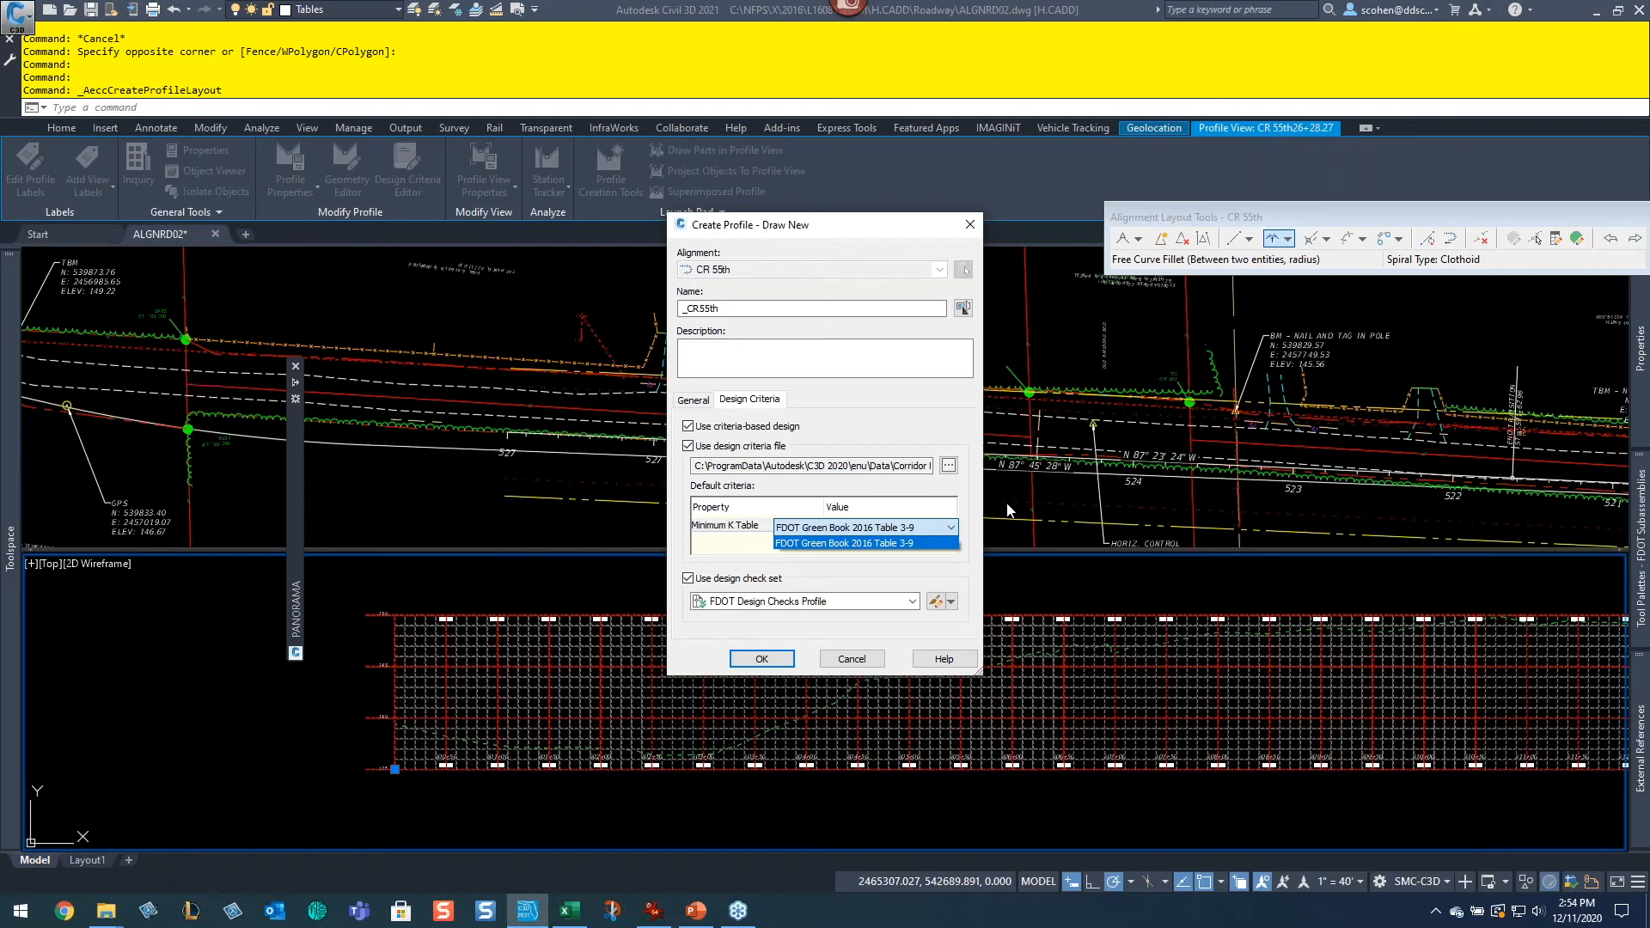
click(976, 507)
click(740, 580)
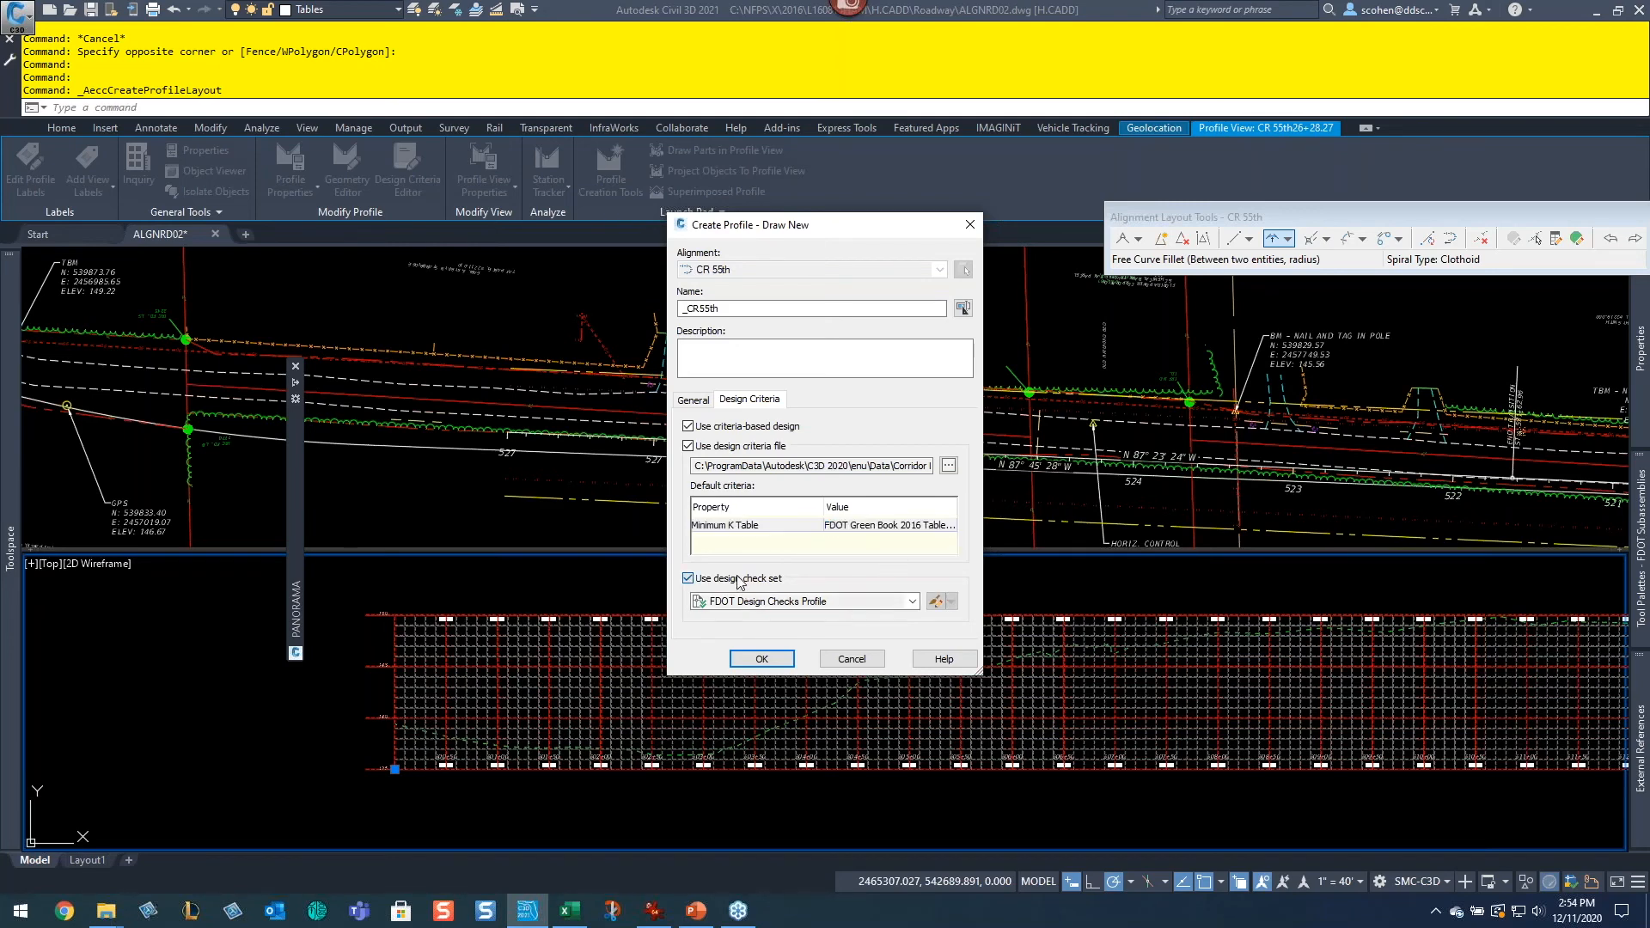
click(759, 659)
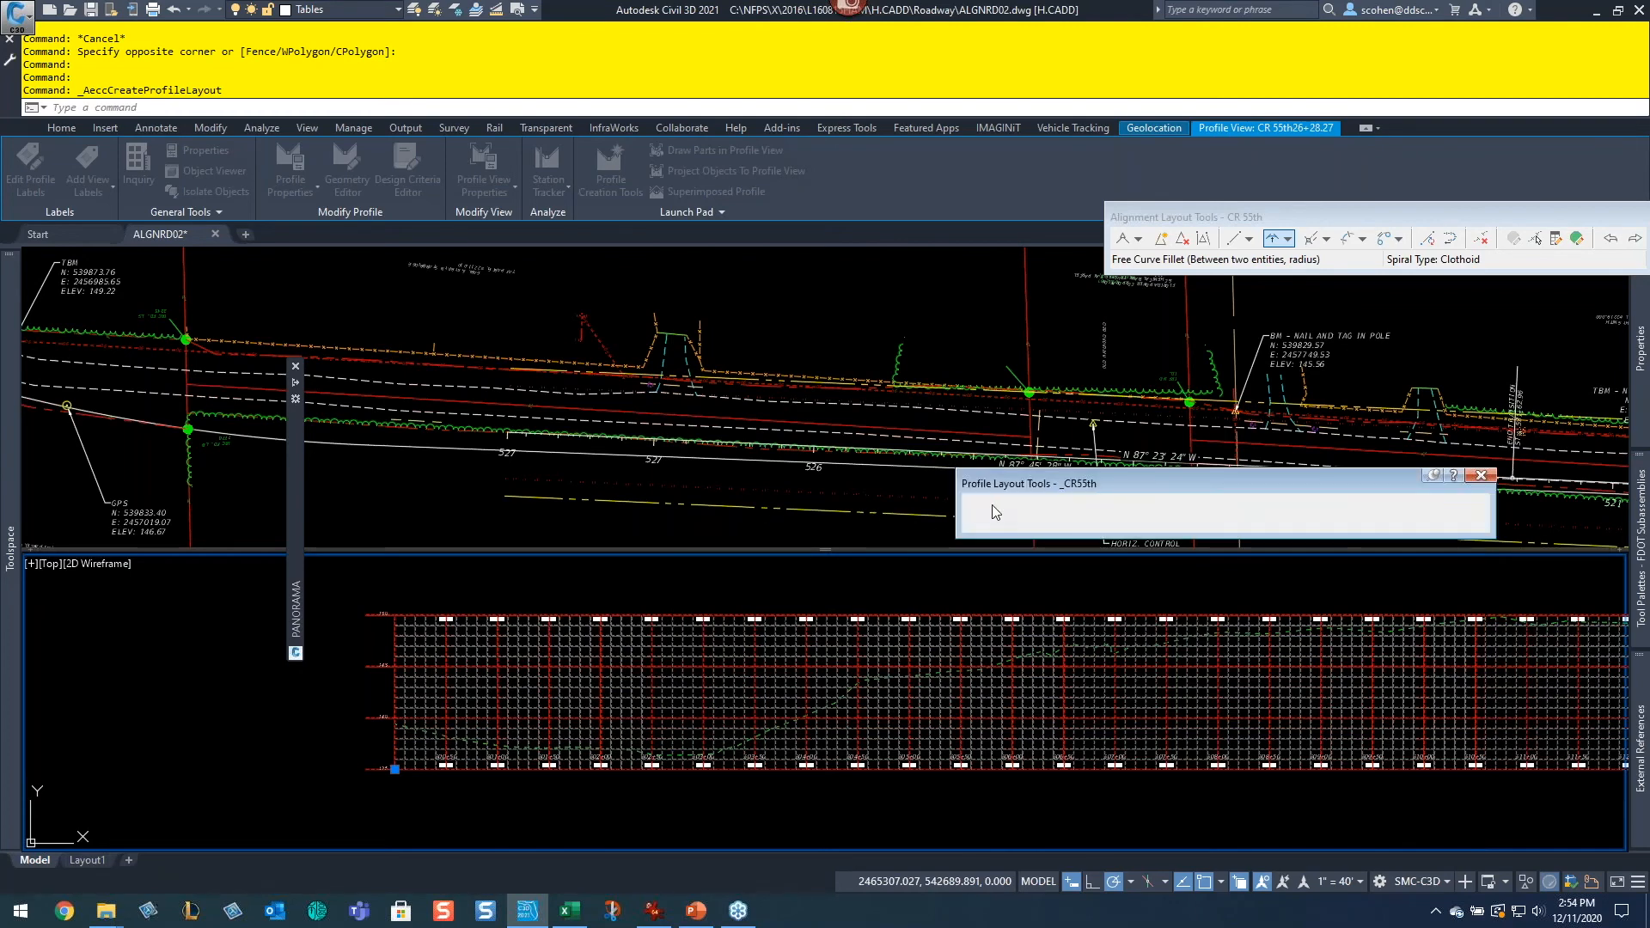
Step: Reposition the Profile Layout Tools toolbar and close the Alignment Layout Tools toolbar
drag(1003, 473, 734, 240)
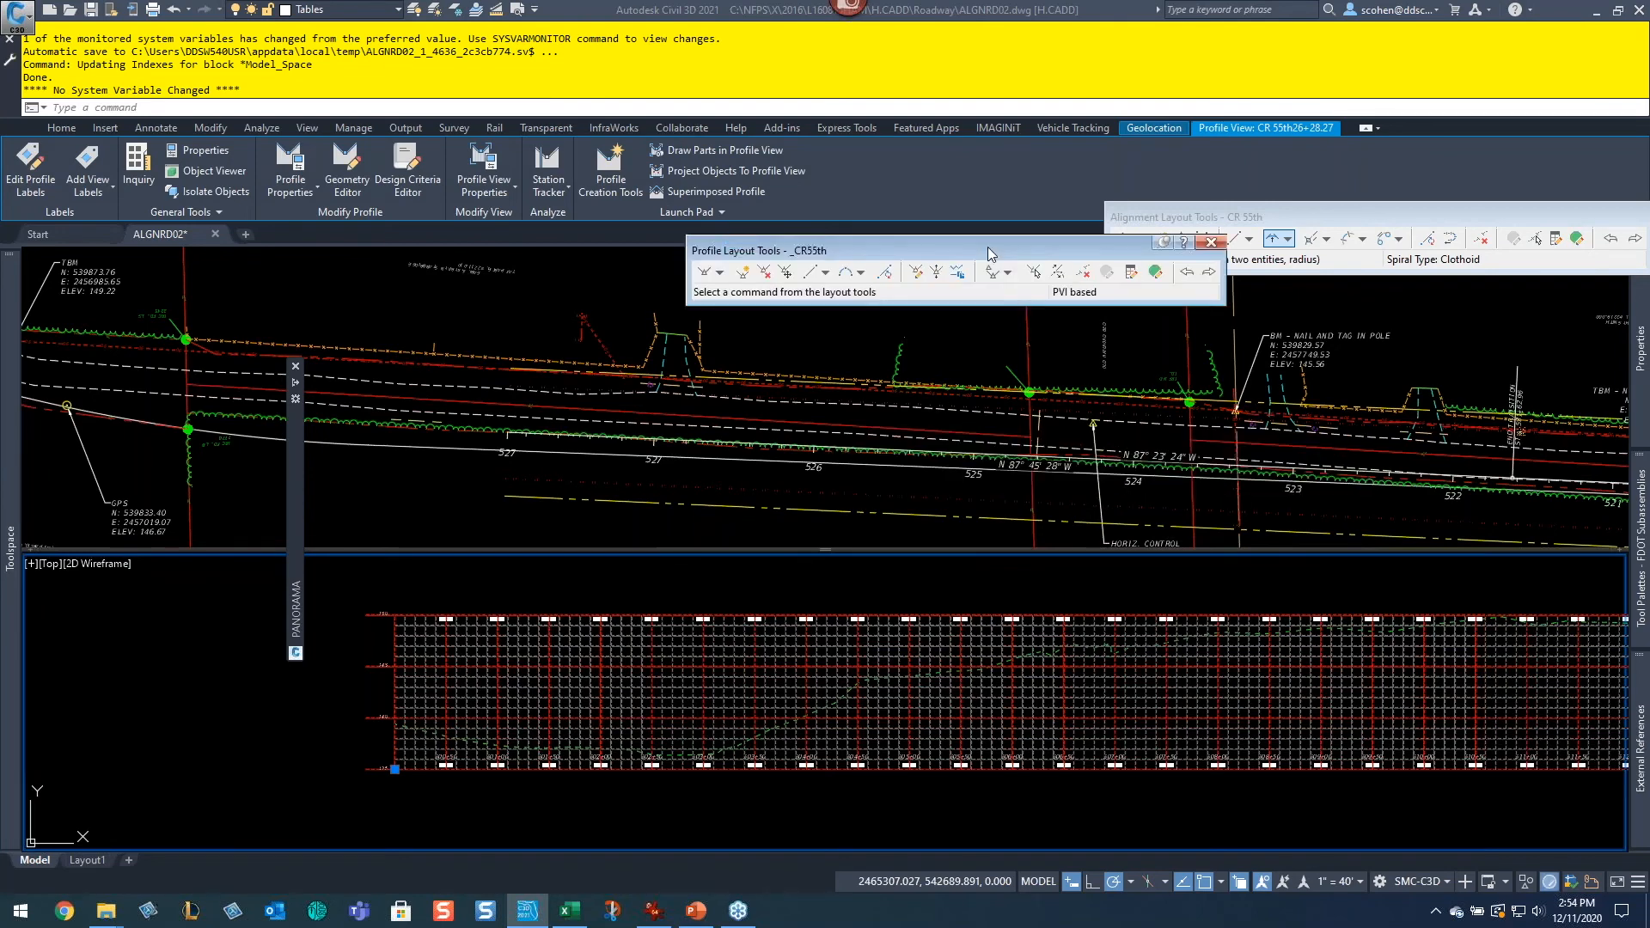
drag(1051, 242, 890, 252)
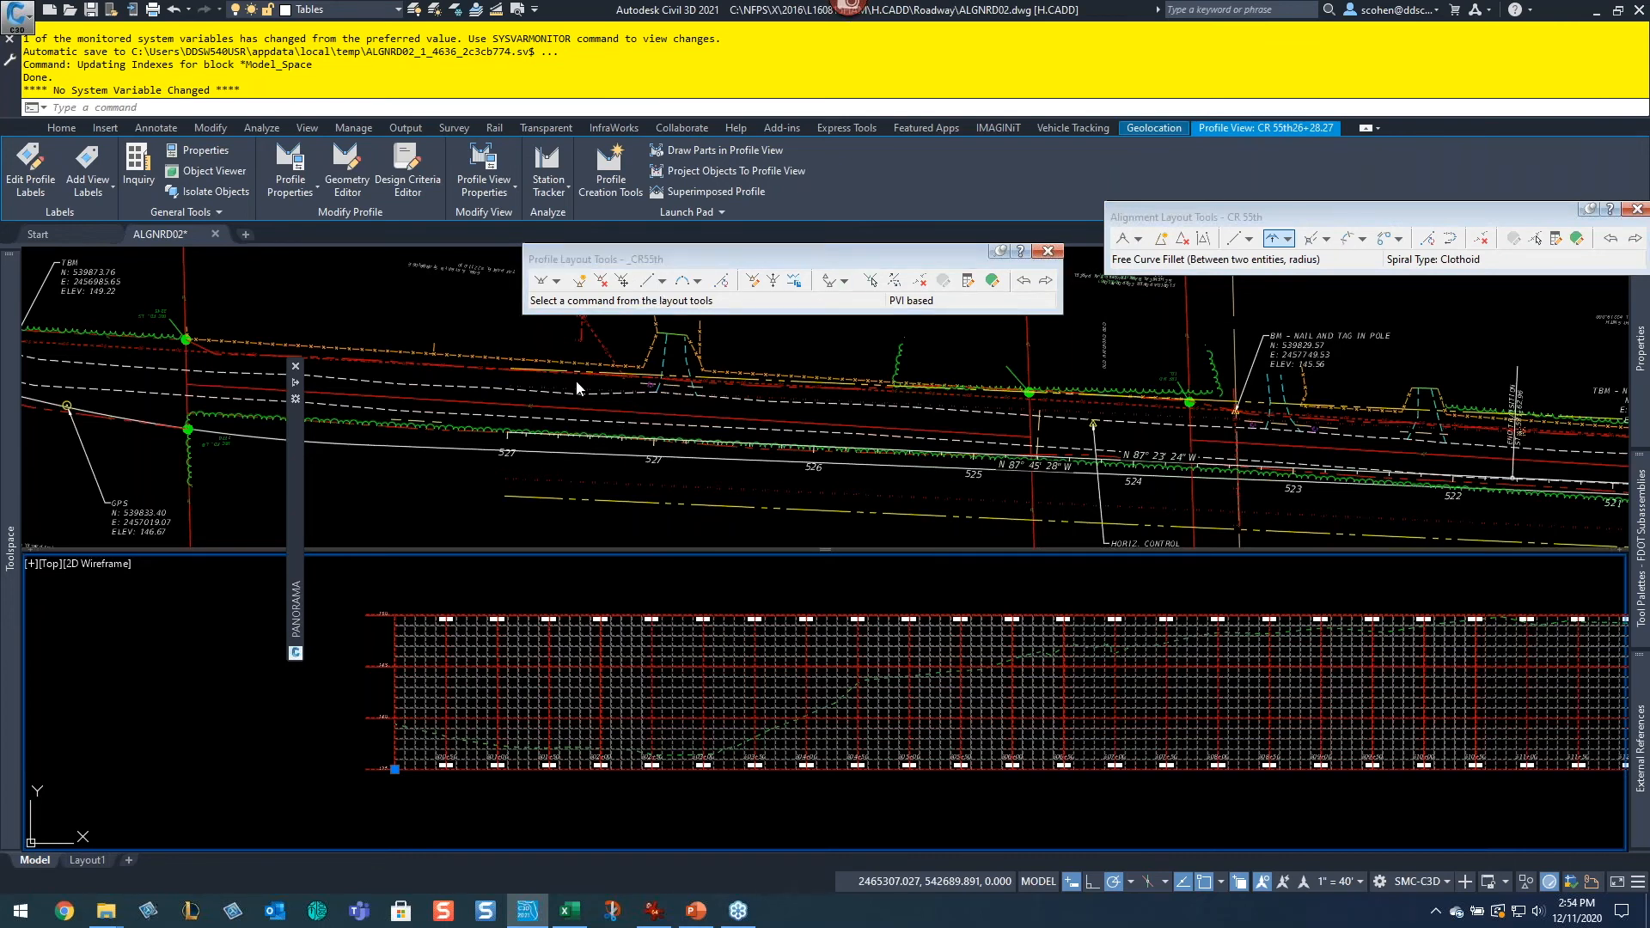
drag(1472, 220, 1235, 203)
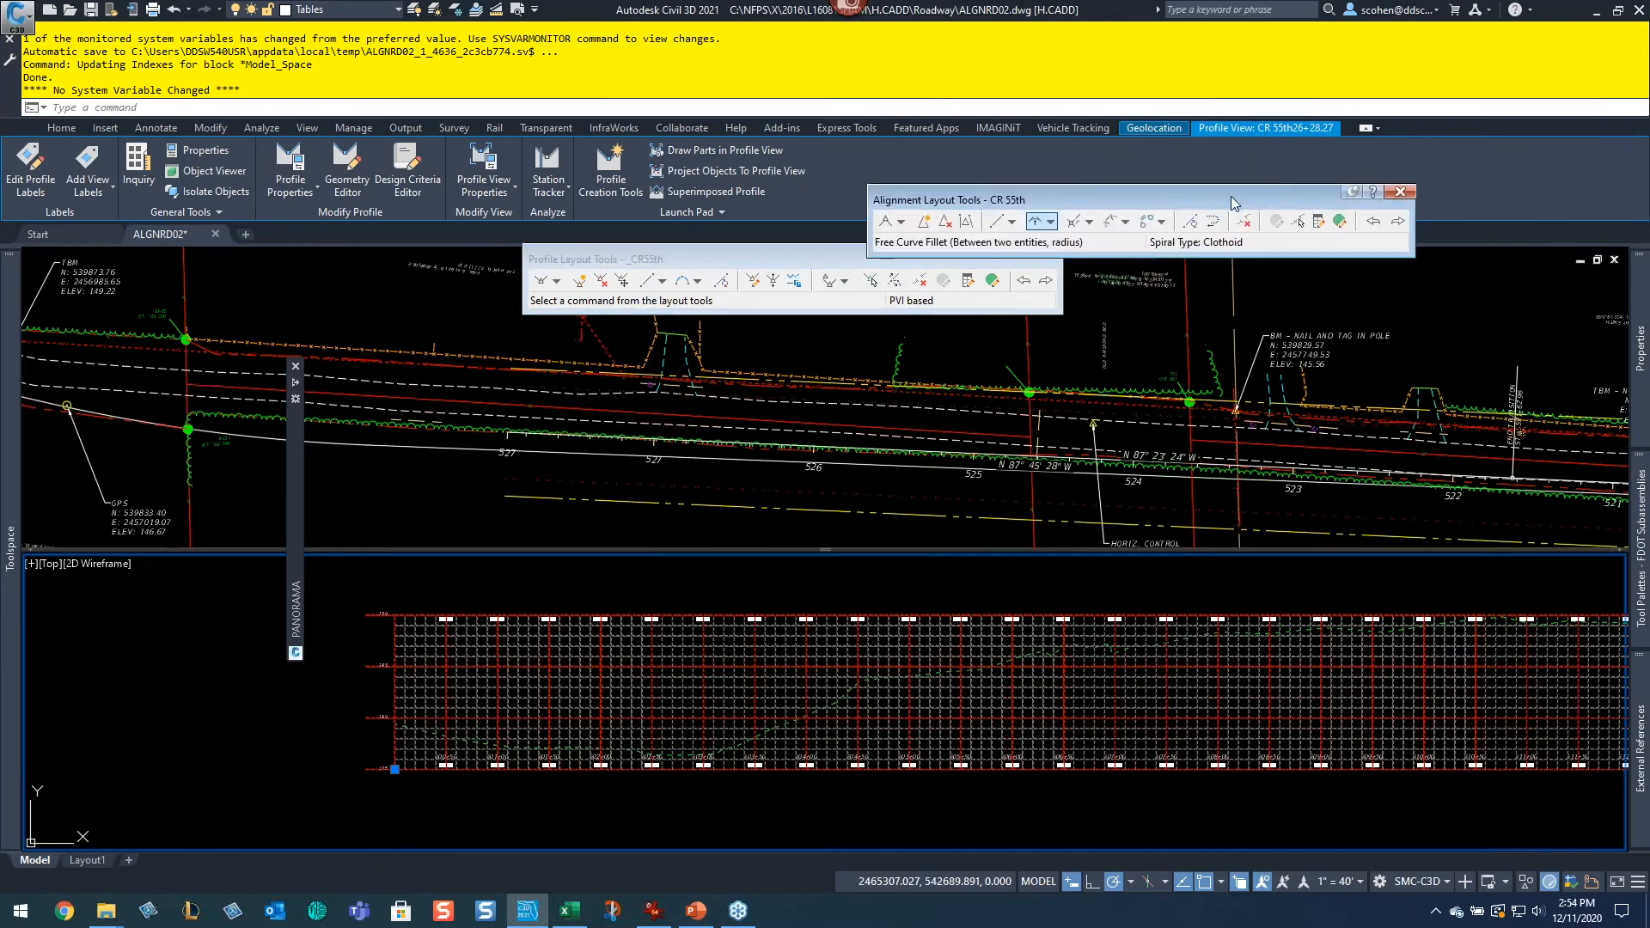
click(1400, 194)
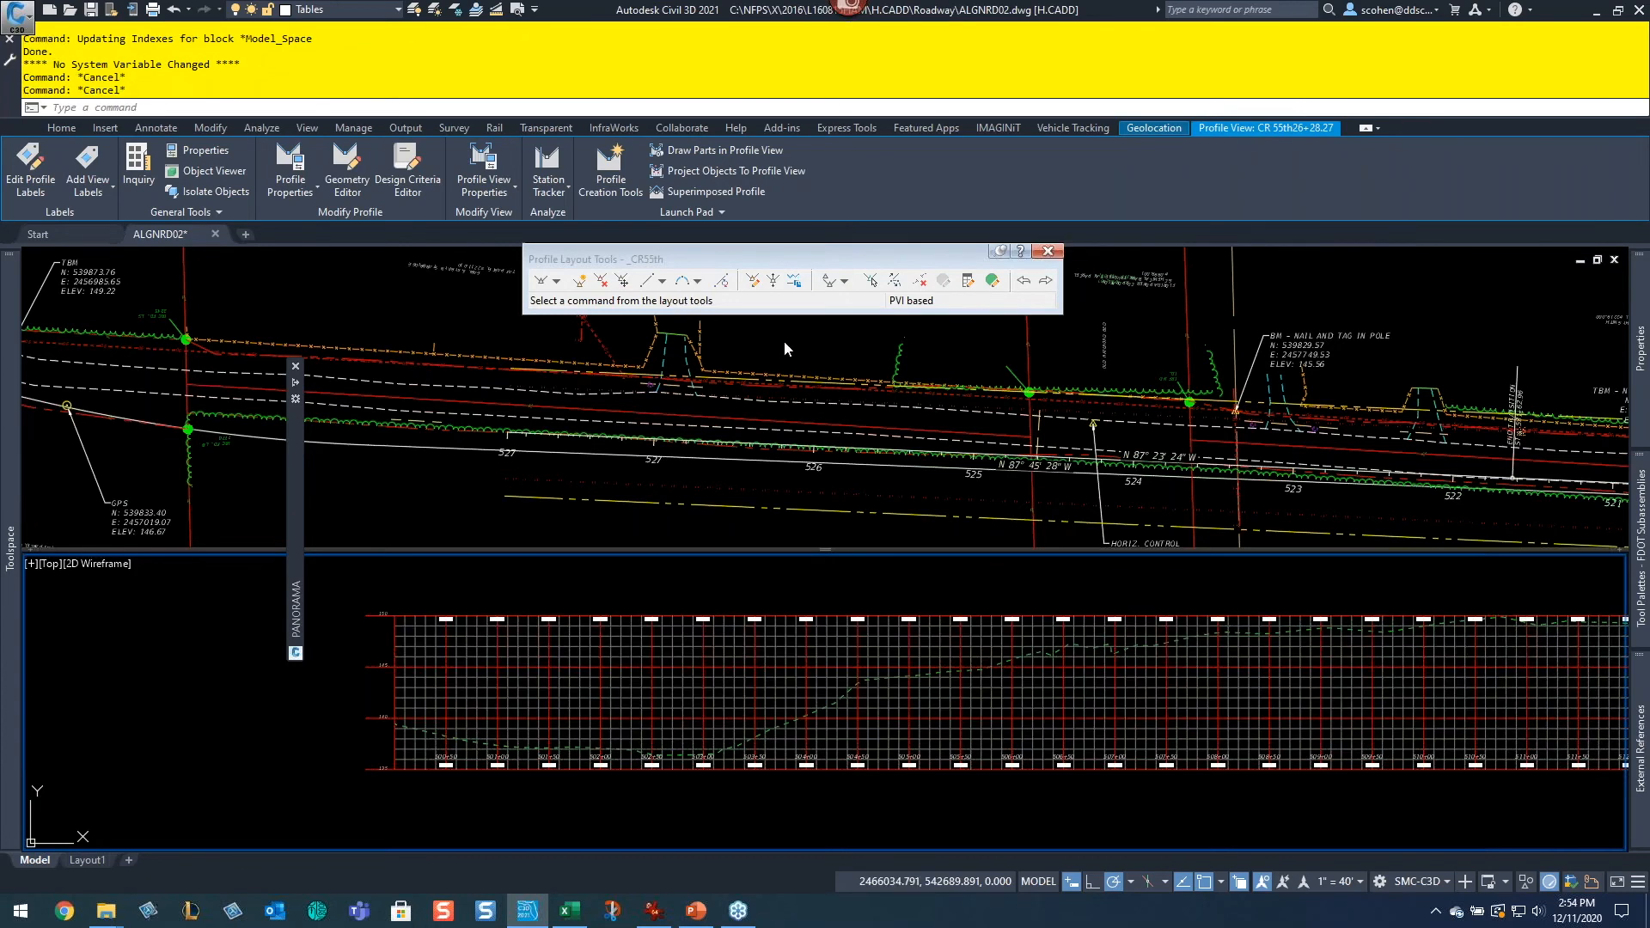
Step: Draw tangents with curves from the ground profile's endpoint at 500+00 through a sag PVI near 502+45 to about 505+05
click(556, 282)
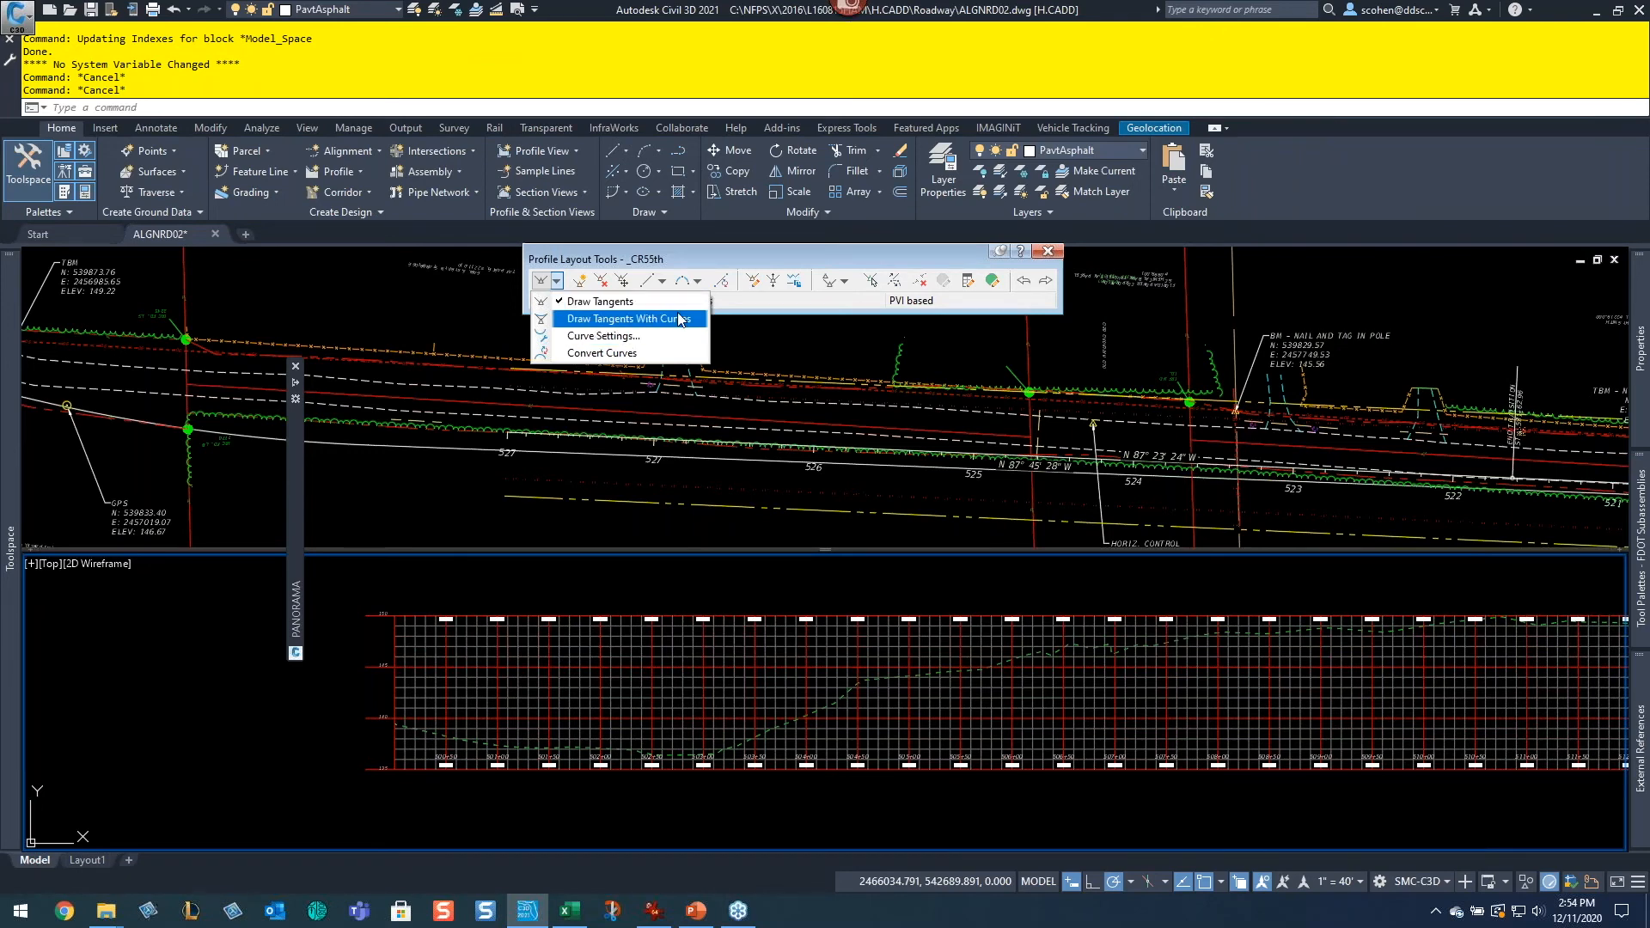
click(679, 320)
scroll(399, 722, up, 4)
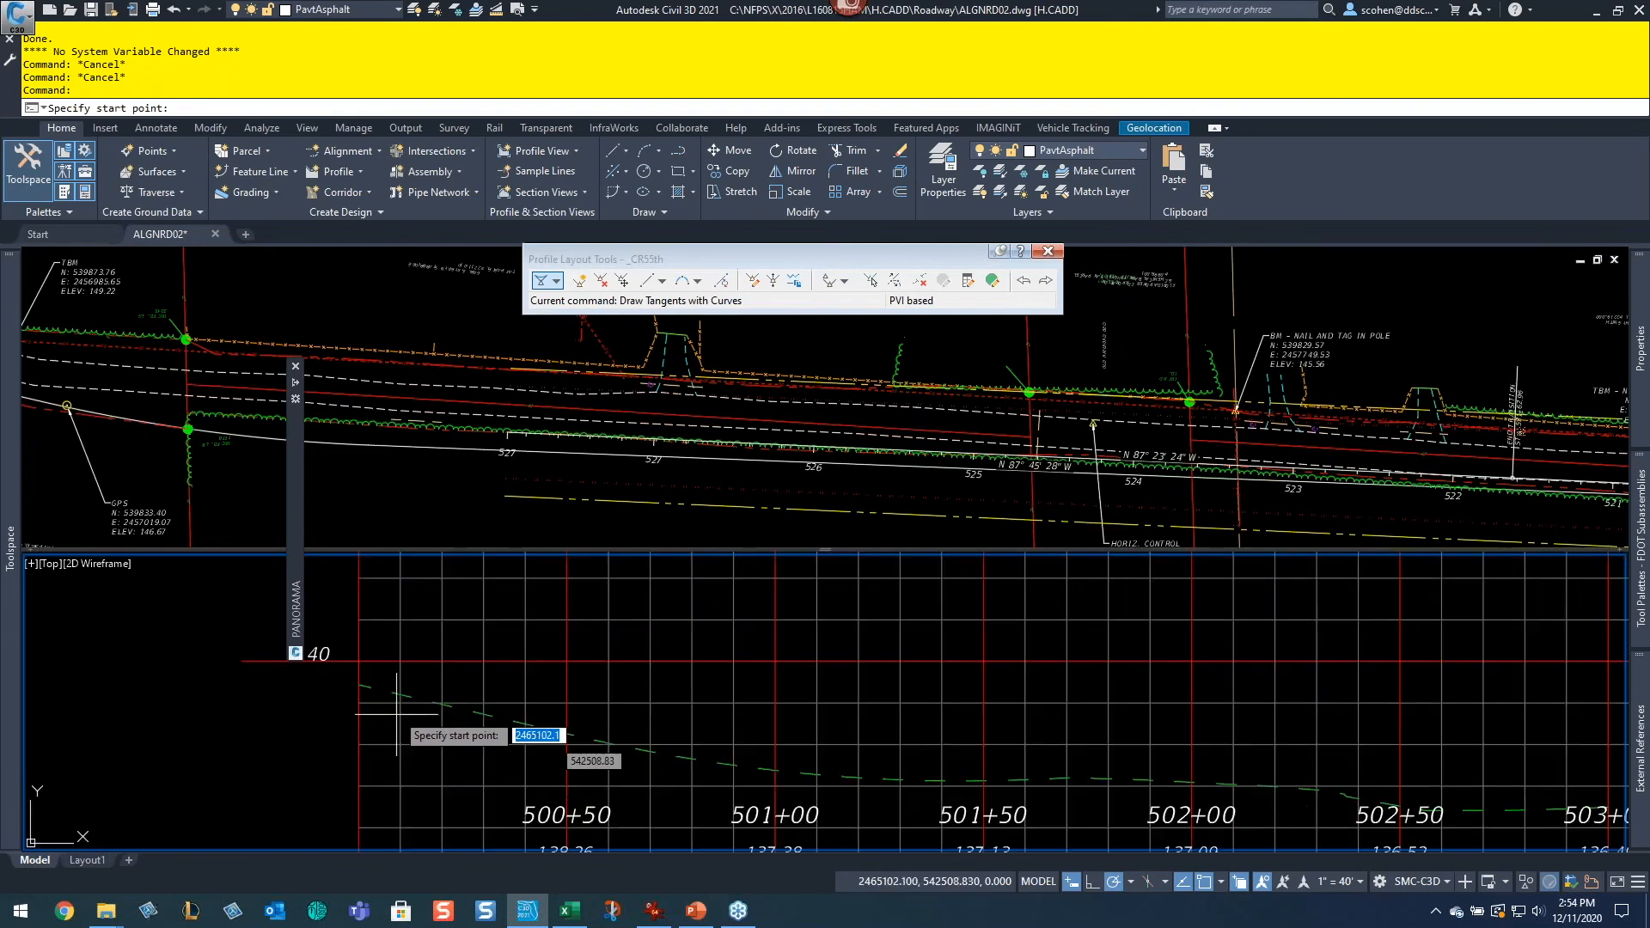
shift+right_click(378, 688)
key(e)
scroll(366, 689, up, 5)
scroll(366, 690, up, 5)
click(105, 643)
scroll(567, 729, down, 7)
middle_drag(715, 672, 387, 591)
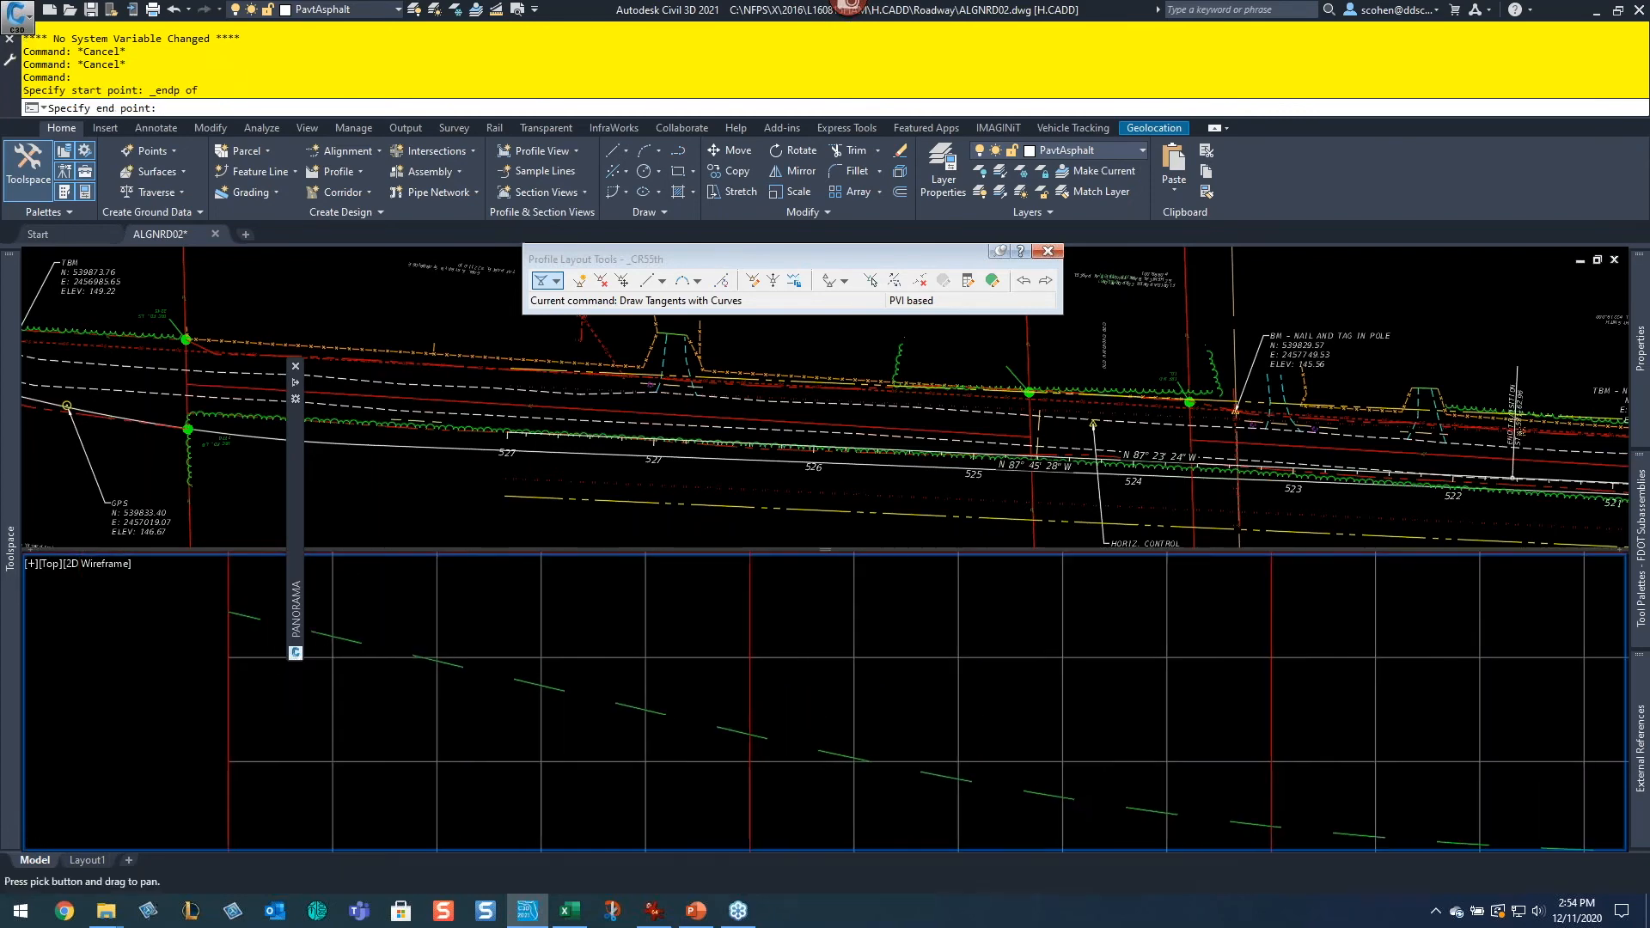
scroll(830, 670, down, 9)
middle_drag(1061, 679, 683, 646)
scroll(640, 649, up, 5)
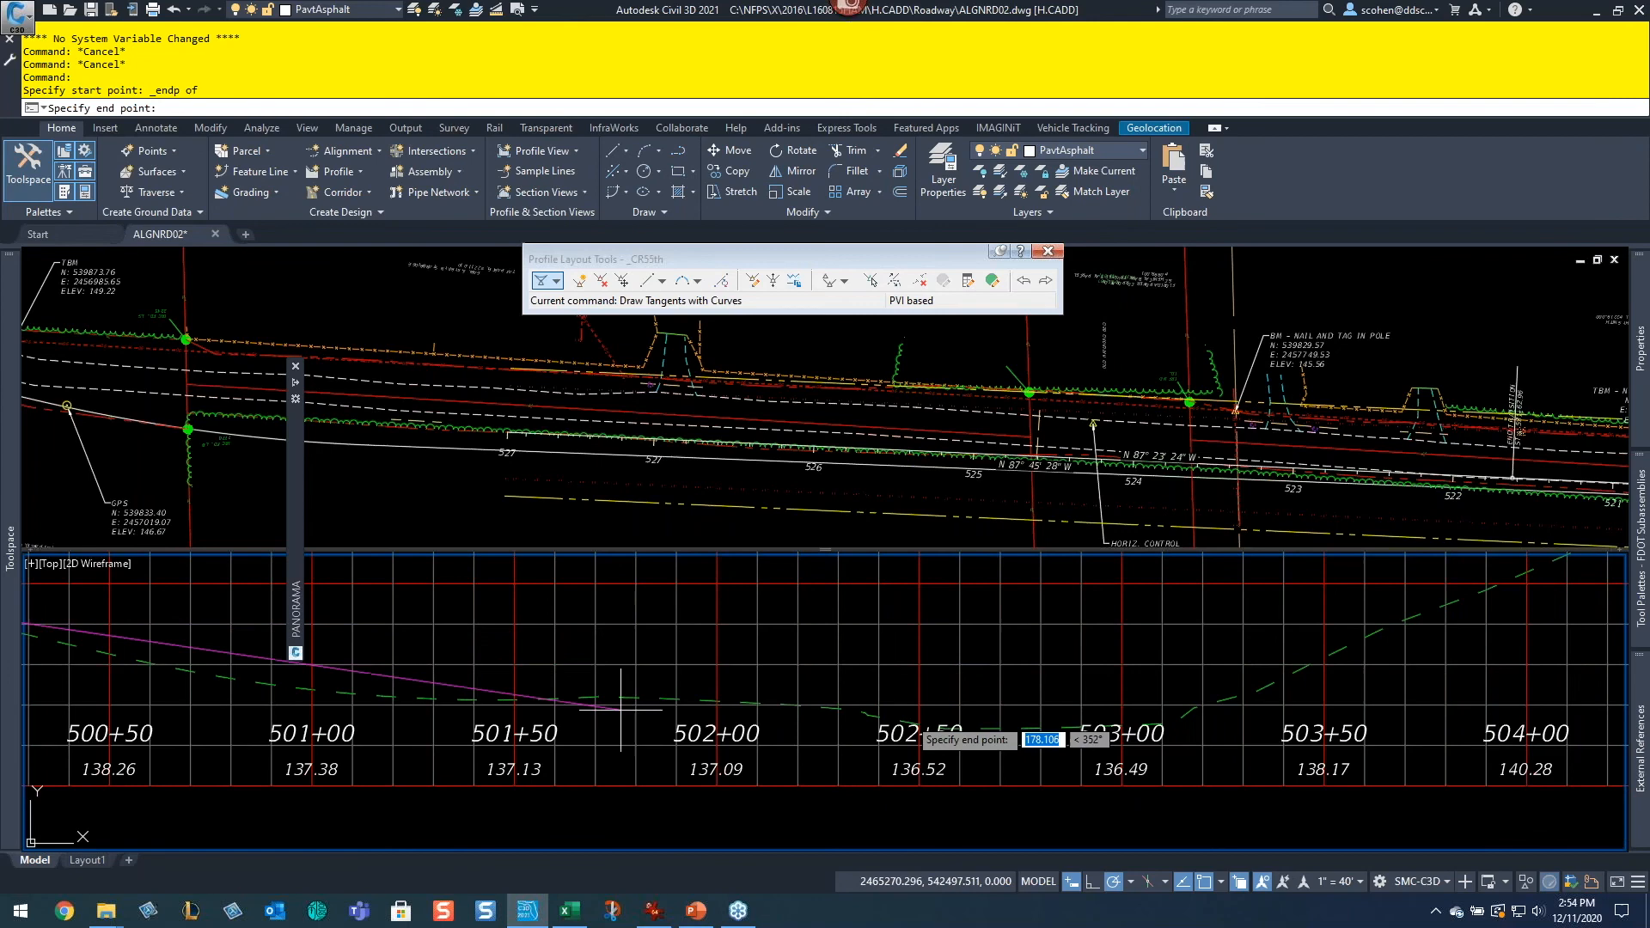
click(900, 675)
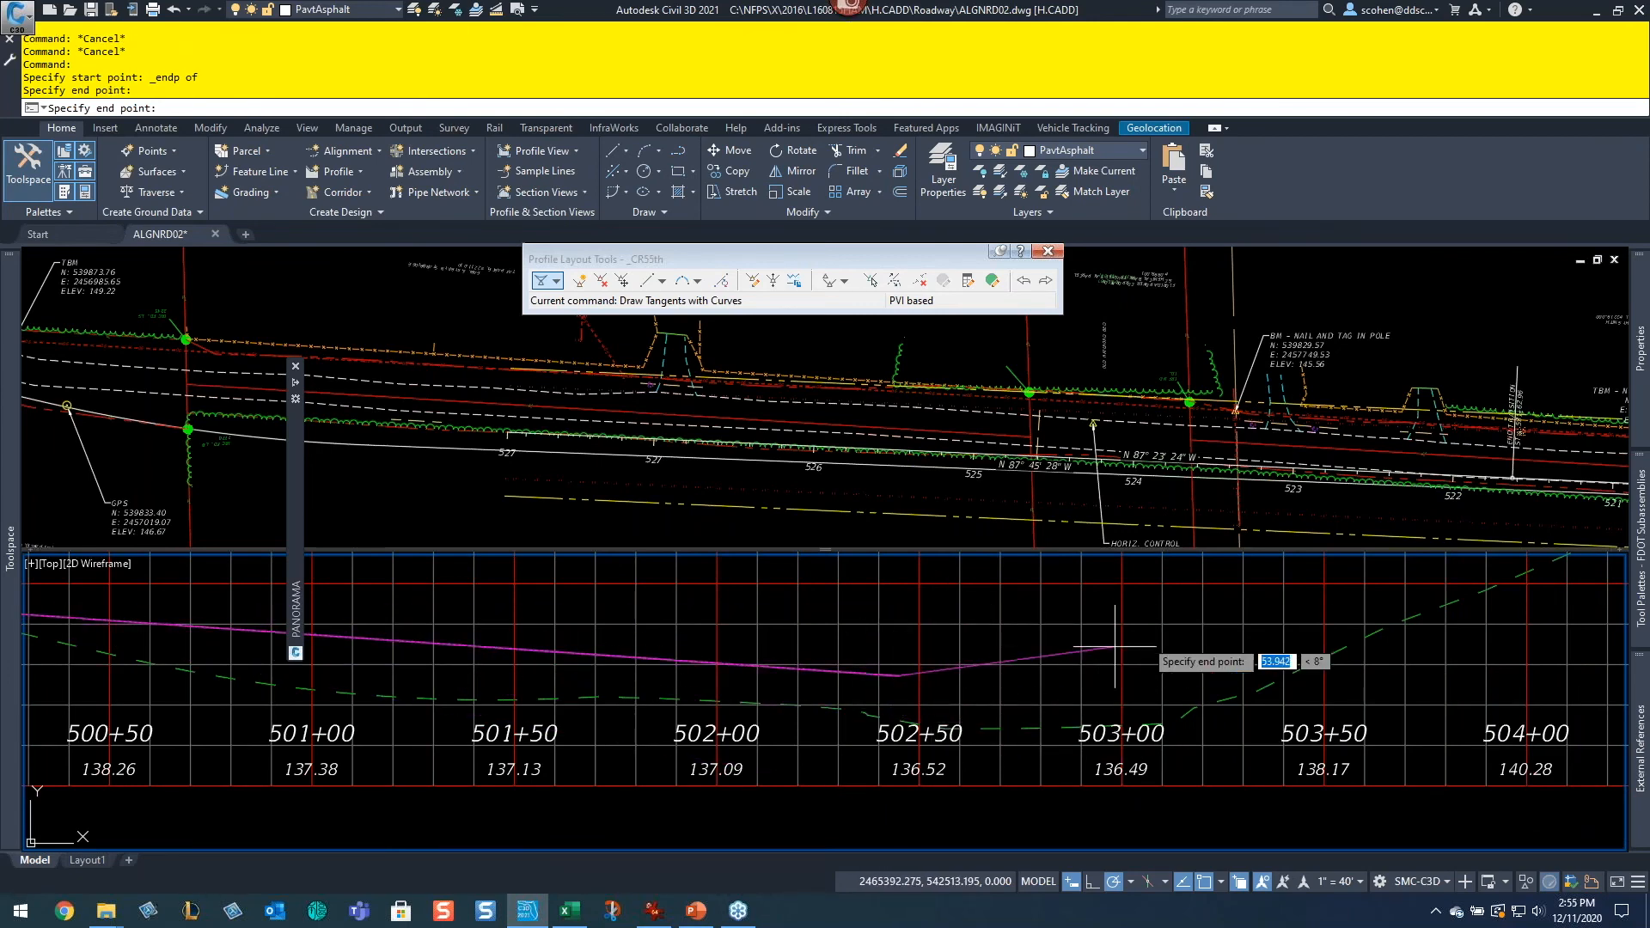
scroll(1134, 649, down, 4)
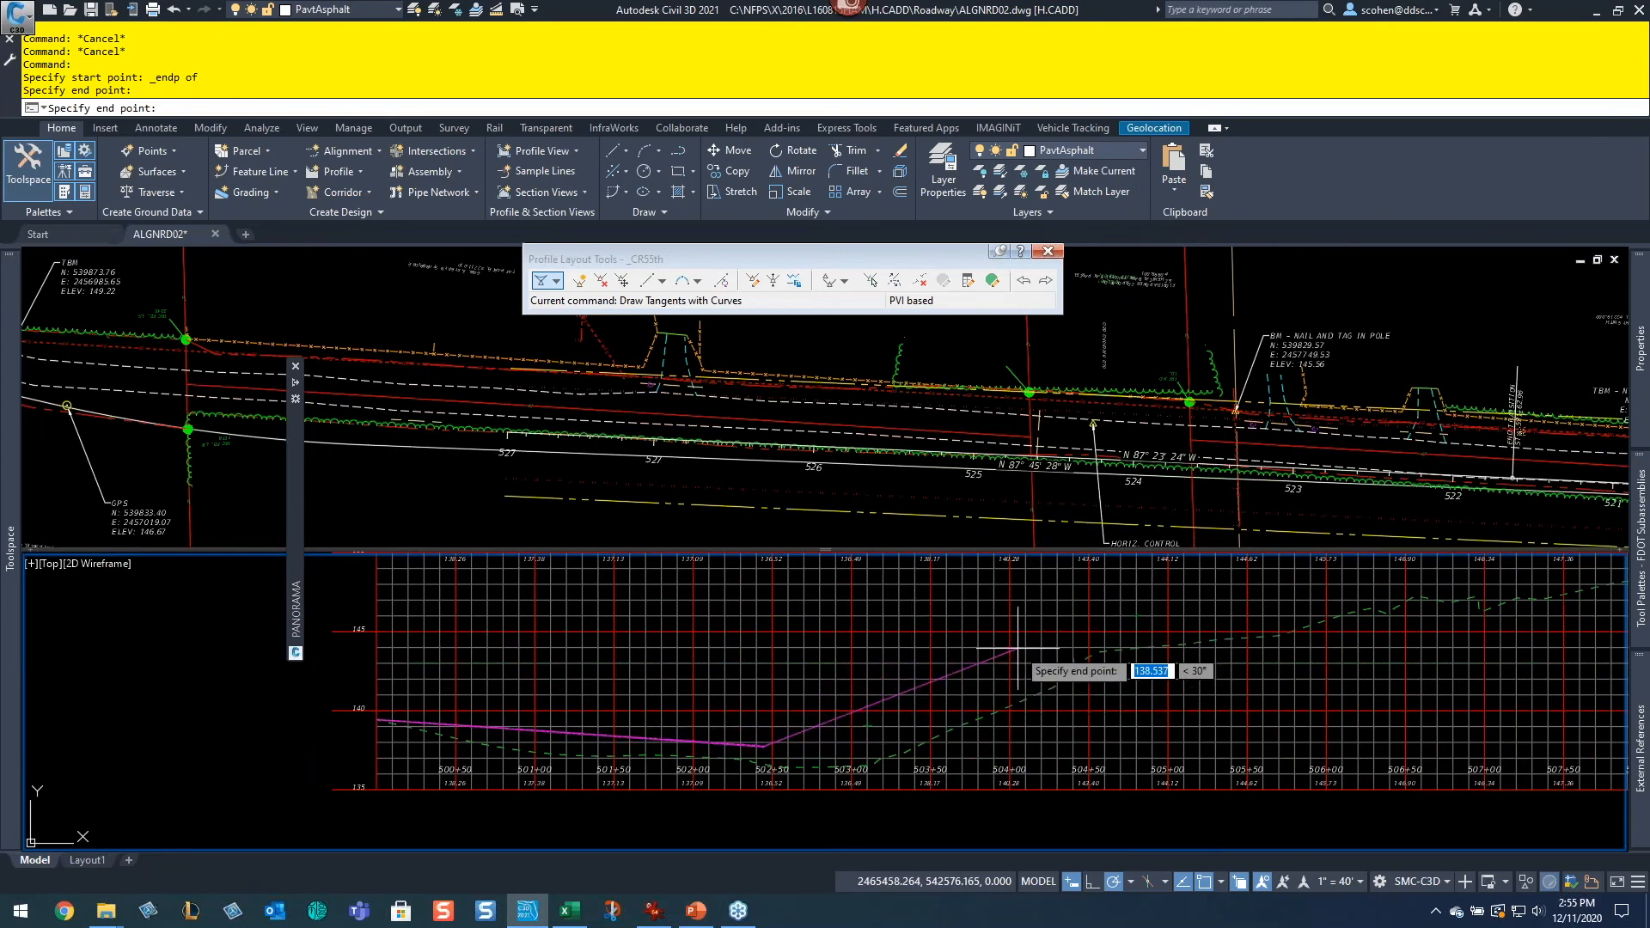
scroll(1087, 651, up, 4)
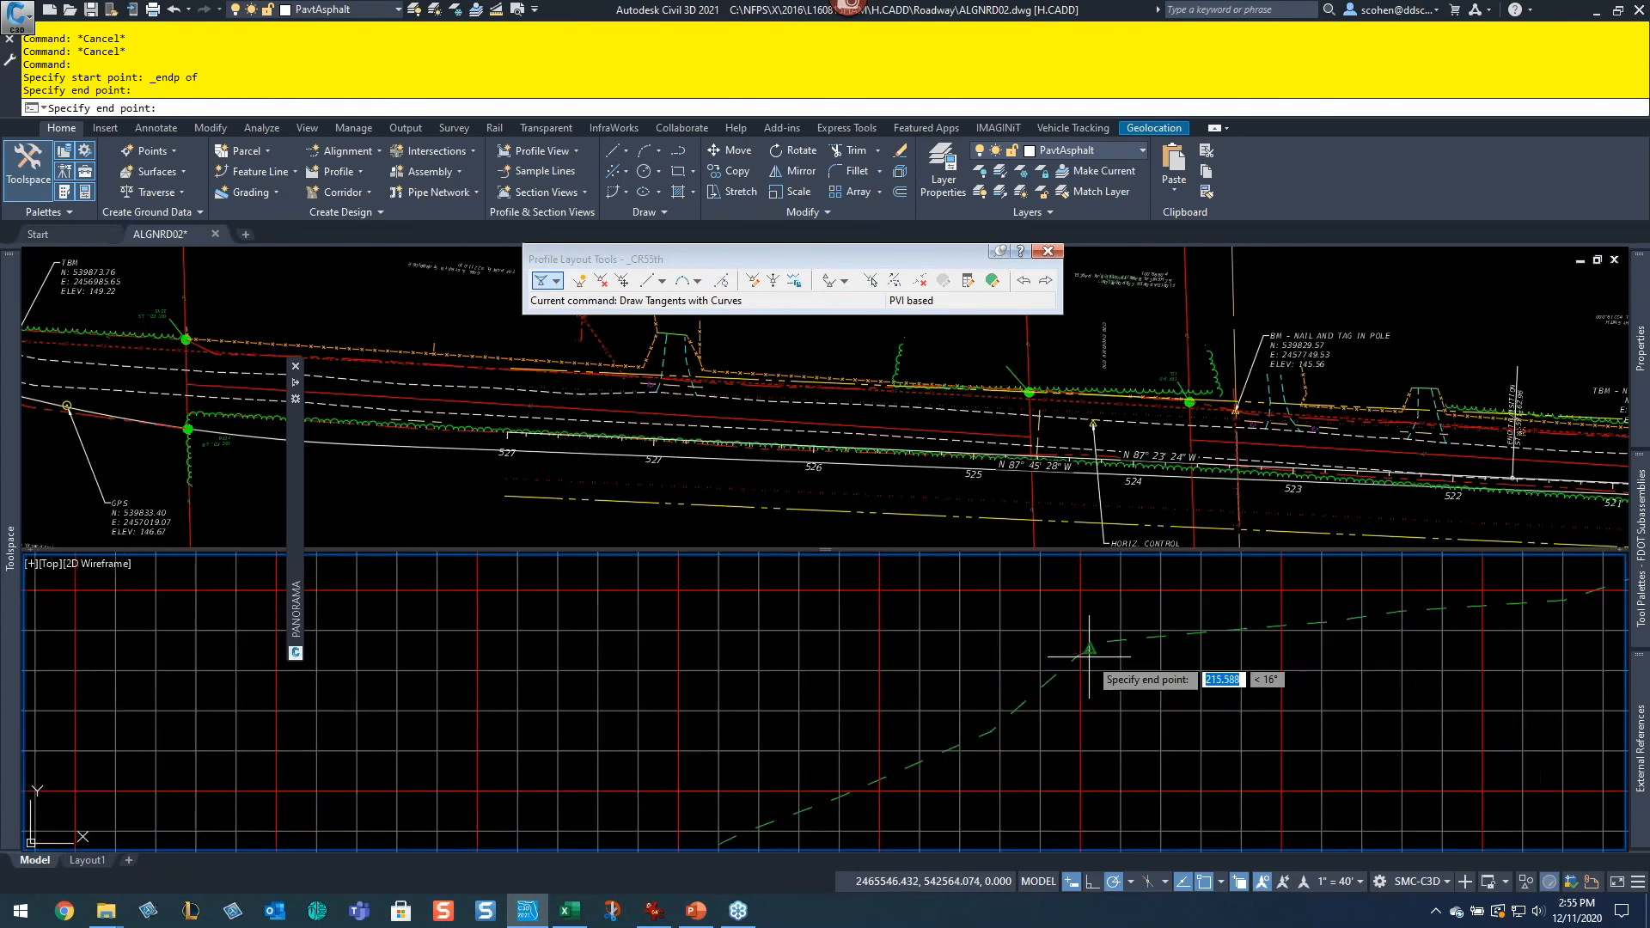
middle_drag(1207, 598, 863, 680)
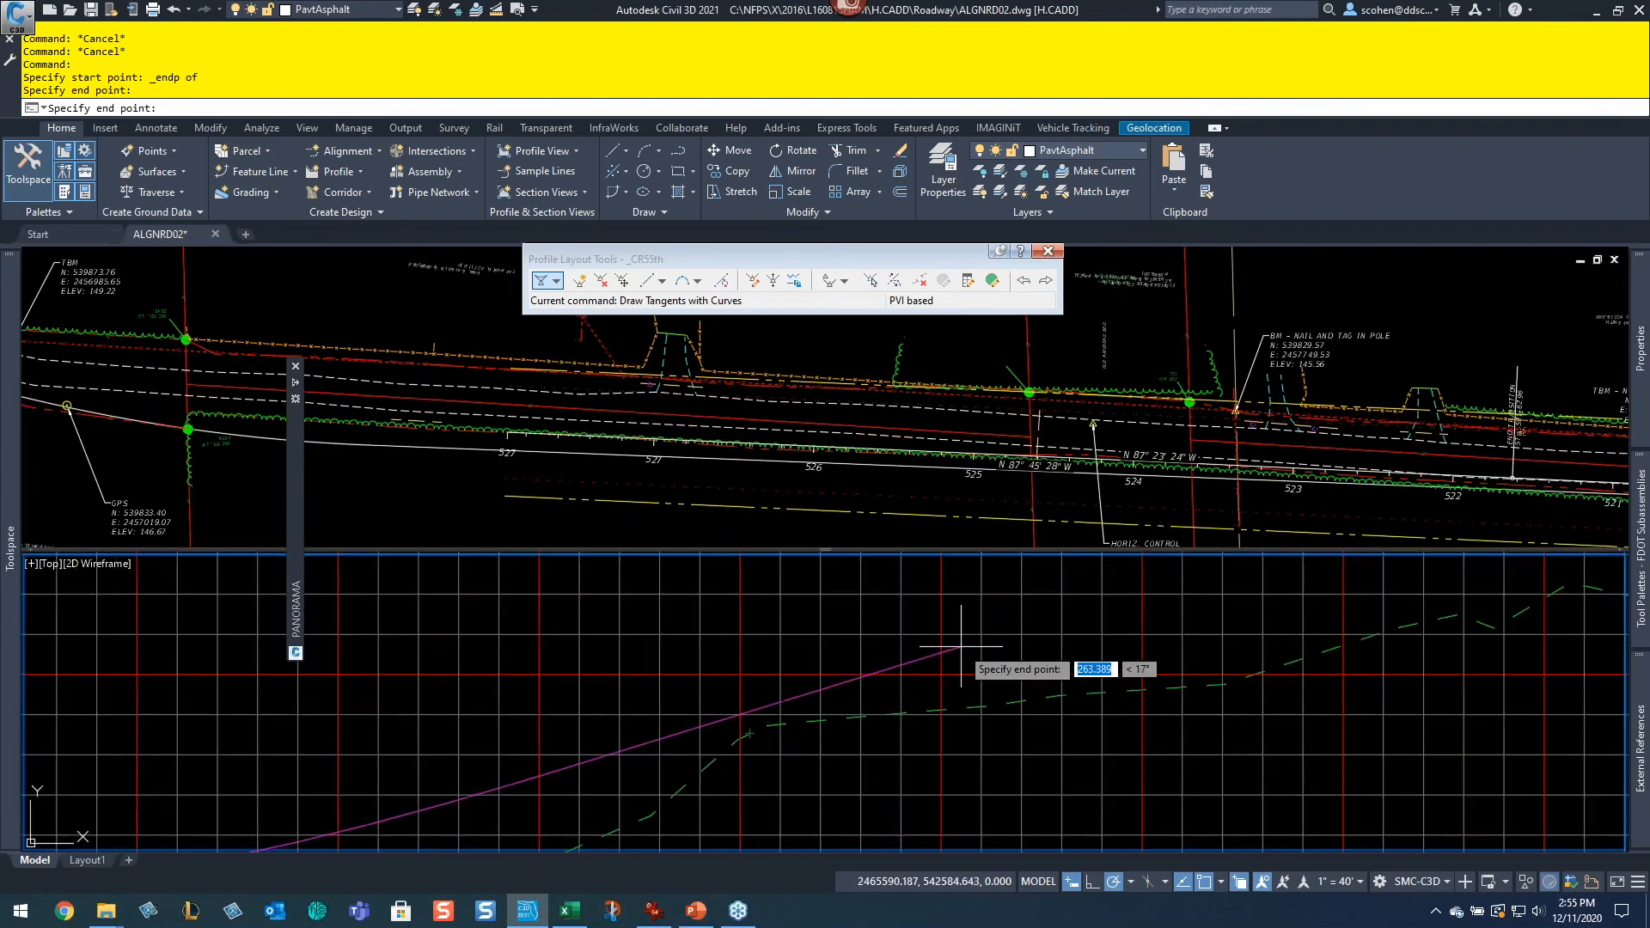
click(961, 646)
key(Return)
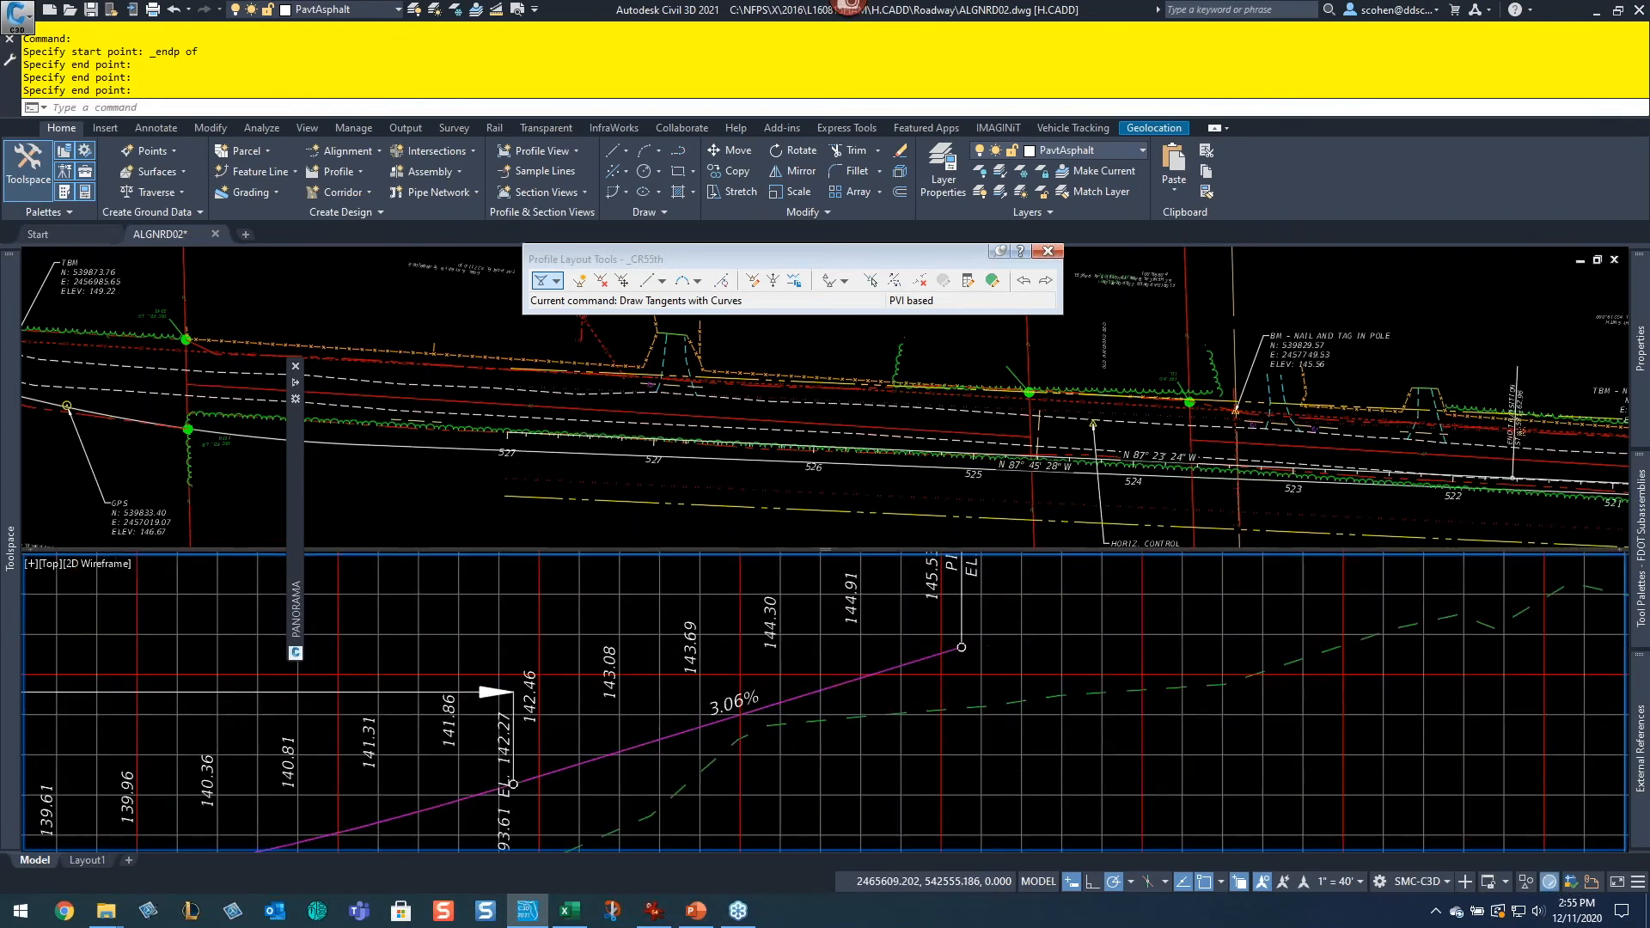
Step: Open the profile grid view and set the sag vertical curve length at PVI 502+44.75 to 300 ft
scroll(1014, 766, down, 4)
middle_drag(1002, 707, 1208, 597)
scroll(746, 636, up, 4)
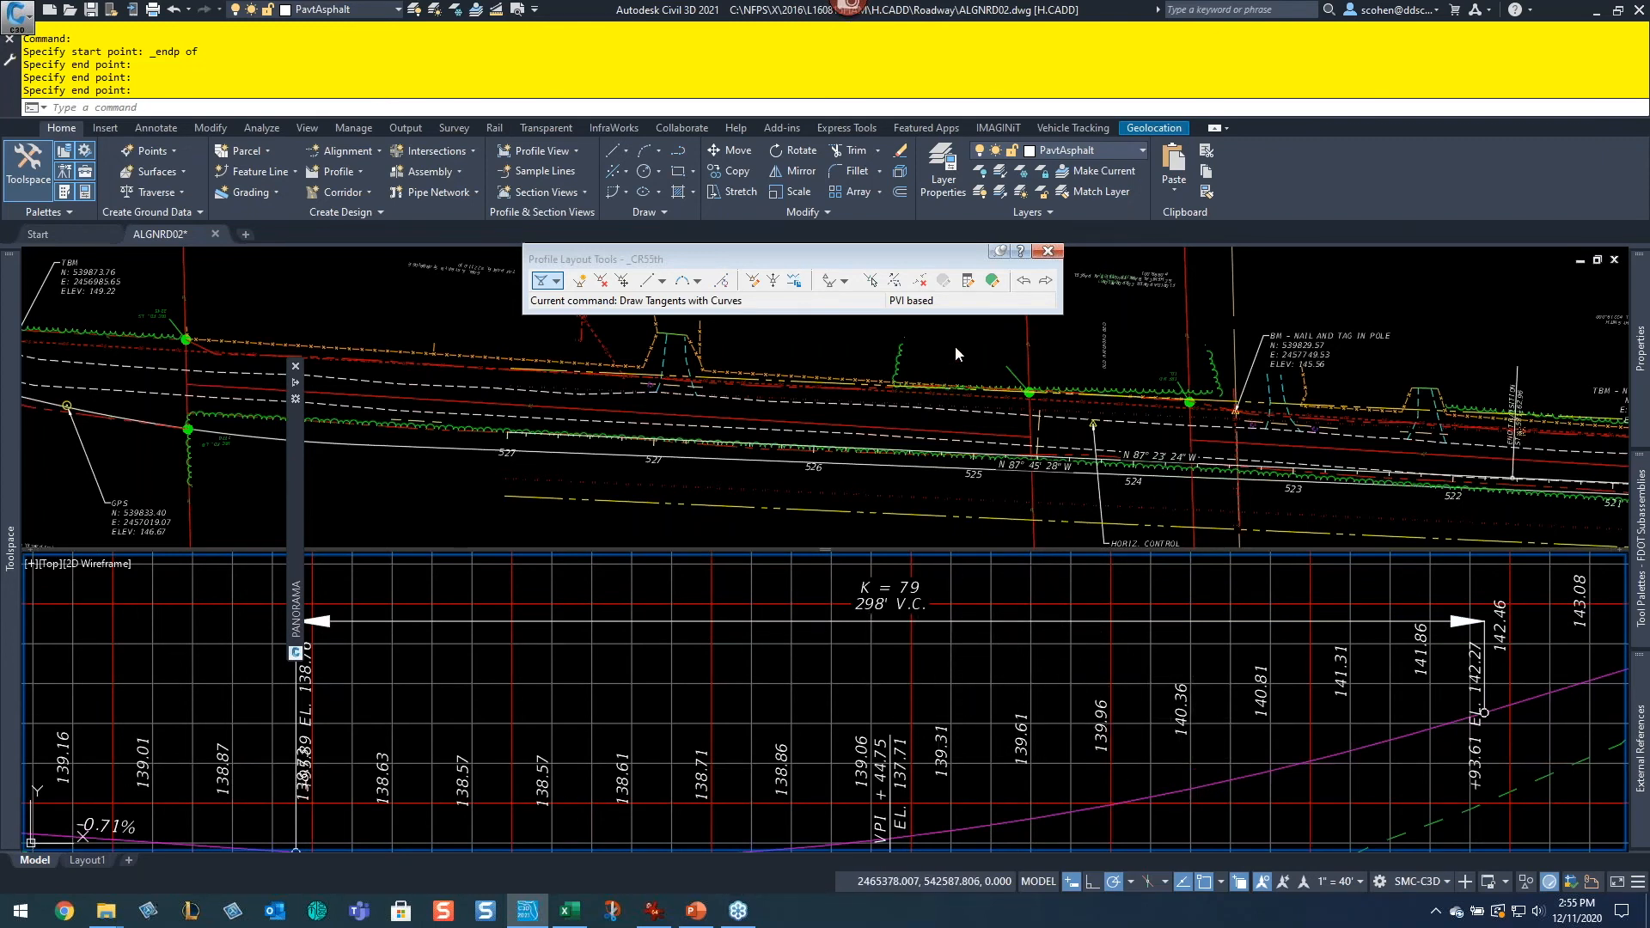
click(992, 281)
mouse_move(295, 509)
drag(295, 509, 53, 369)
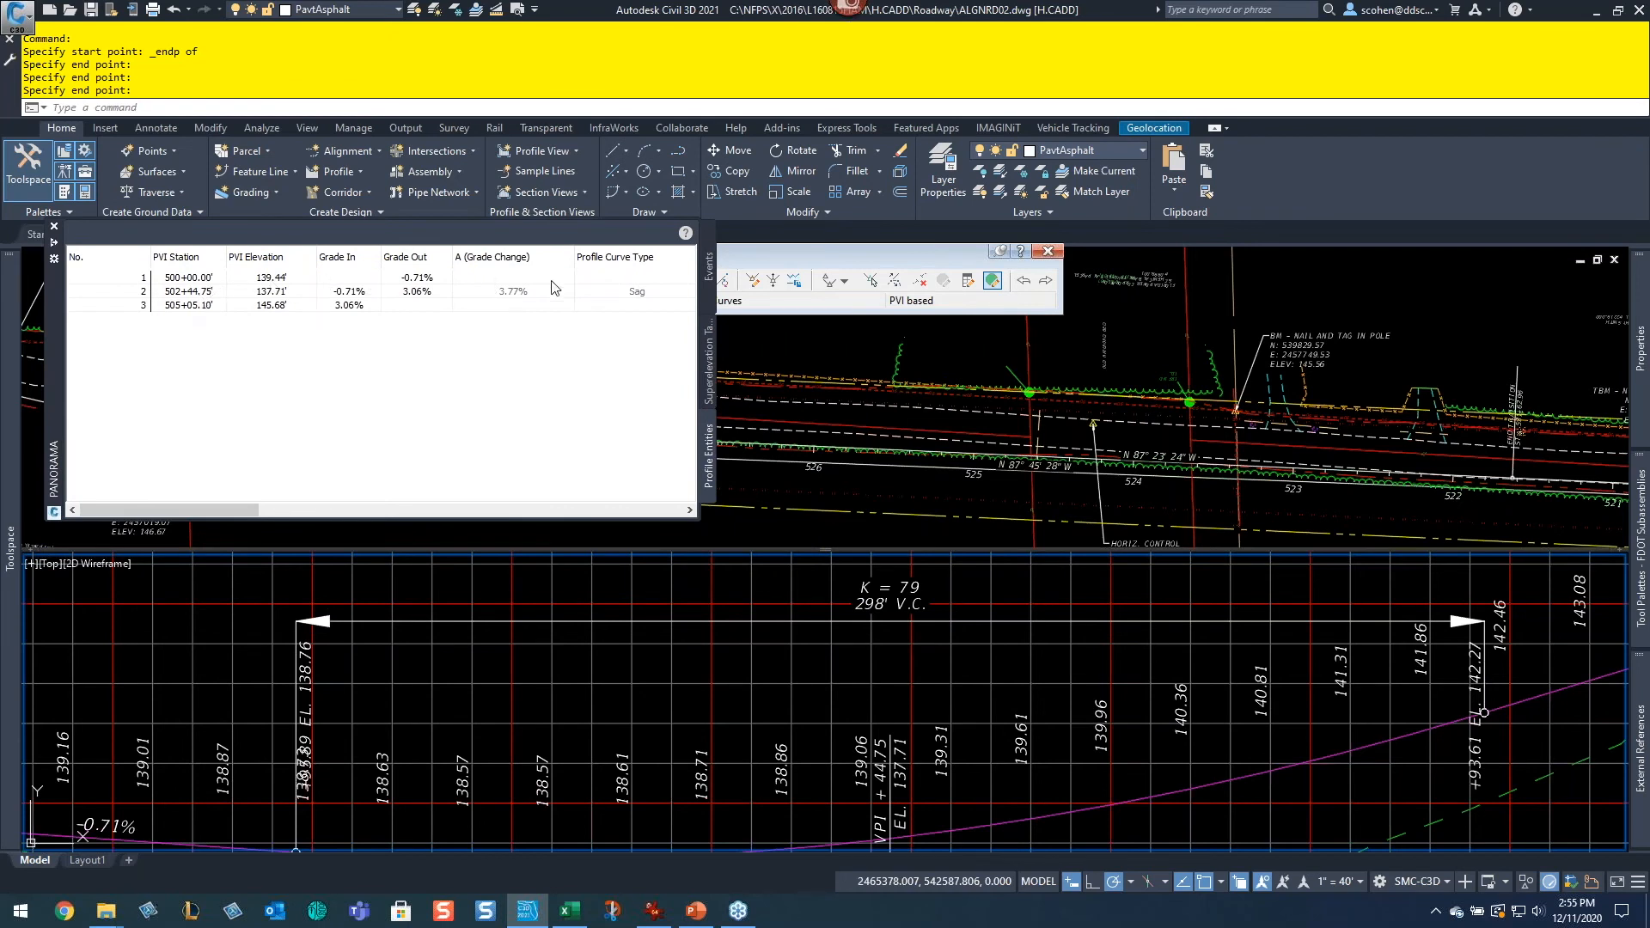
mouse_move(224, 509)
mouse_down()
mouse_move(377, 509)
mouse_move(199, 509)
mouse_up()
drag(206, 512, 305, 522)
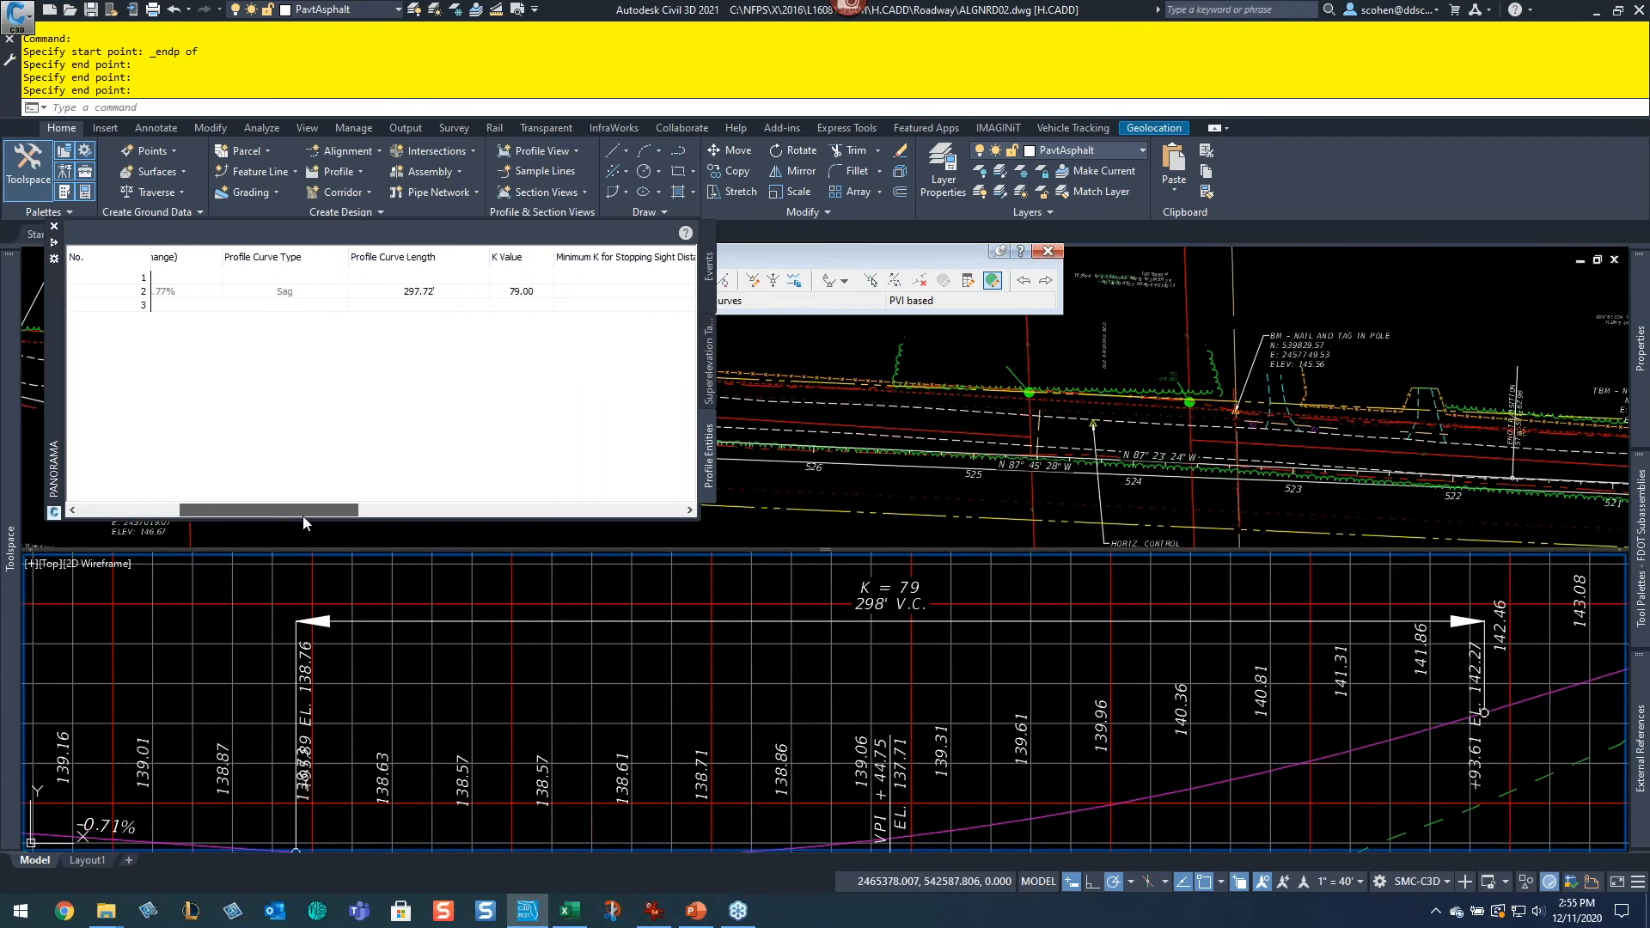
double_click(440, 294)
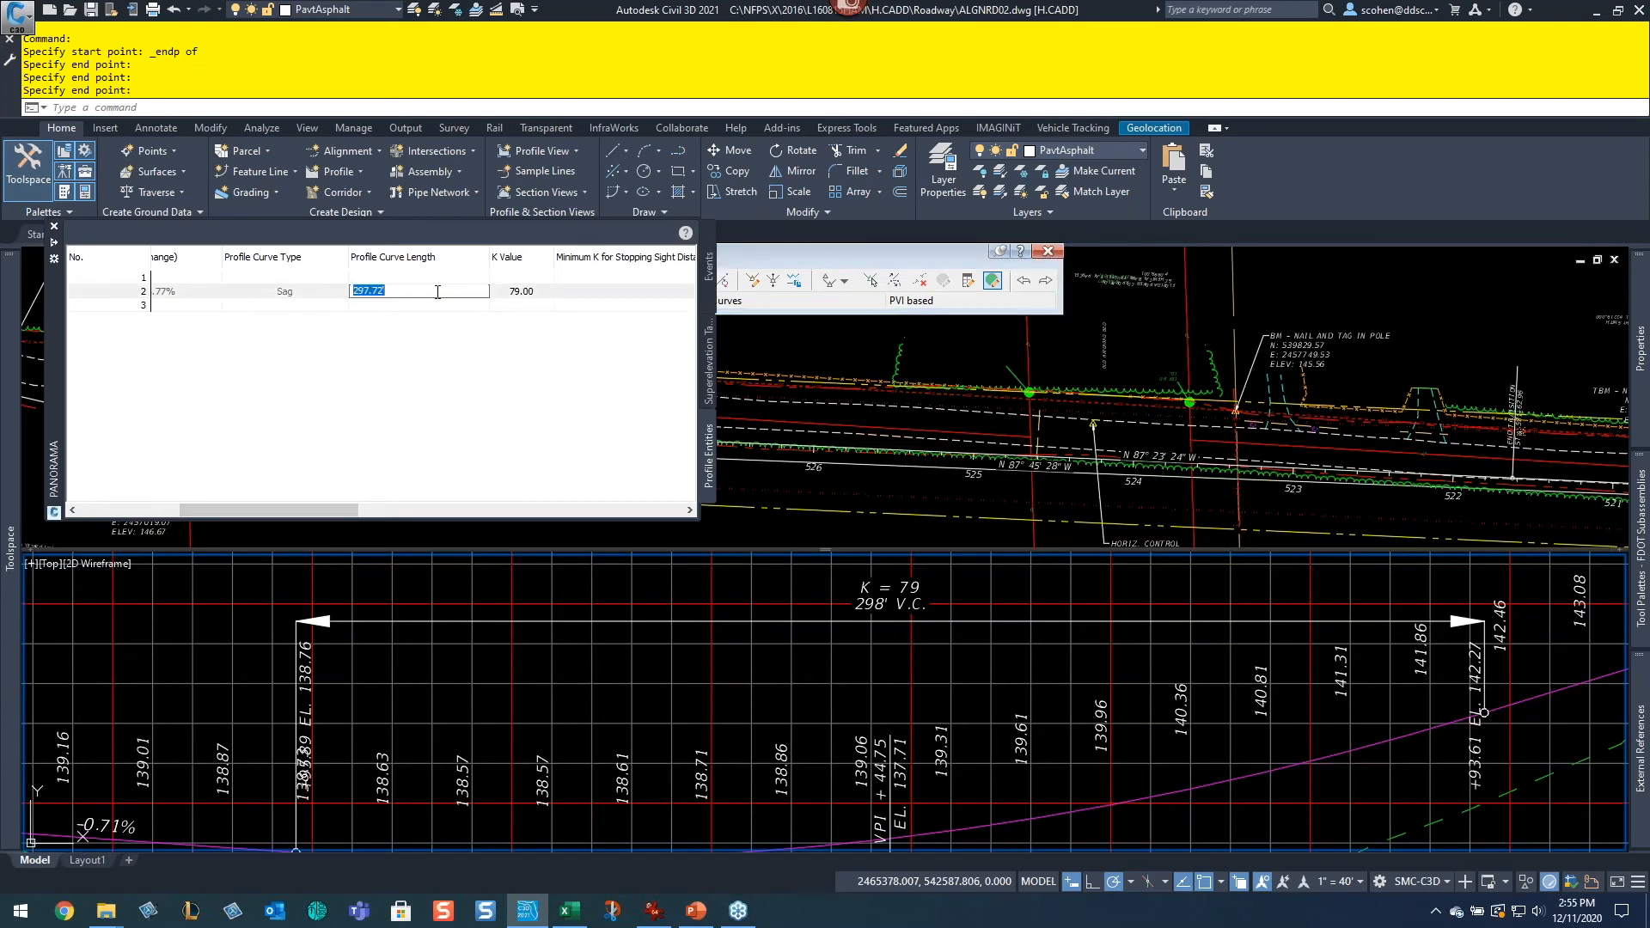
key(Return)
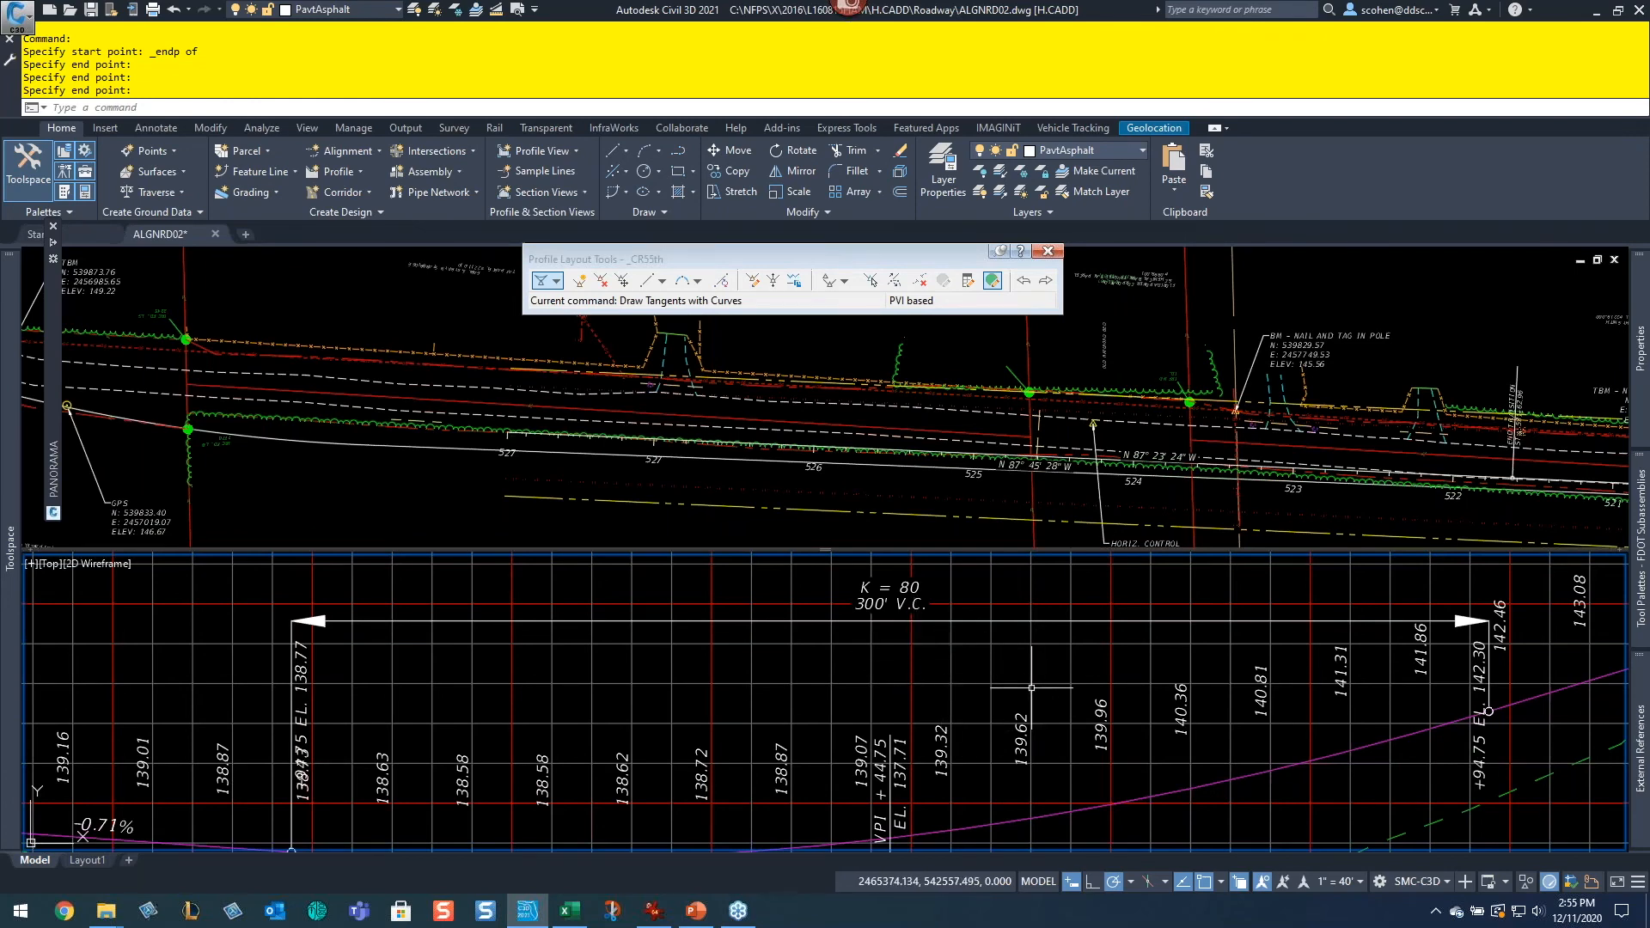
Step: Set the profile view's elevation range to user-specified, with minimum 120 ft and maximum 180 ft
scroll(1263, 665, down, 4)
middle_drag(1275, 665, 962, 704)
middle_drag(1577, 717, 838, 742)
key(Escape)
key(Escape)
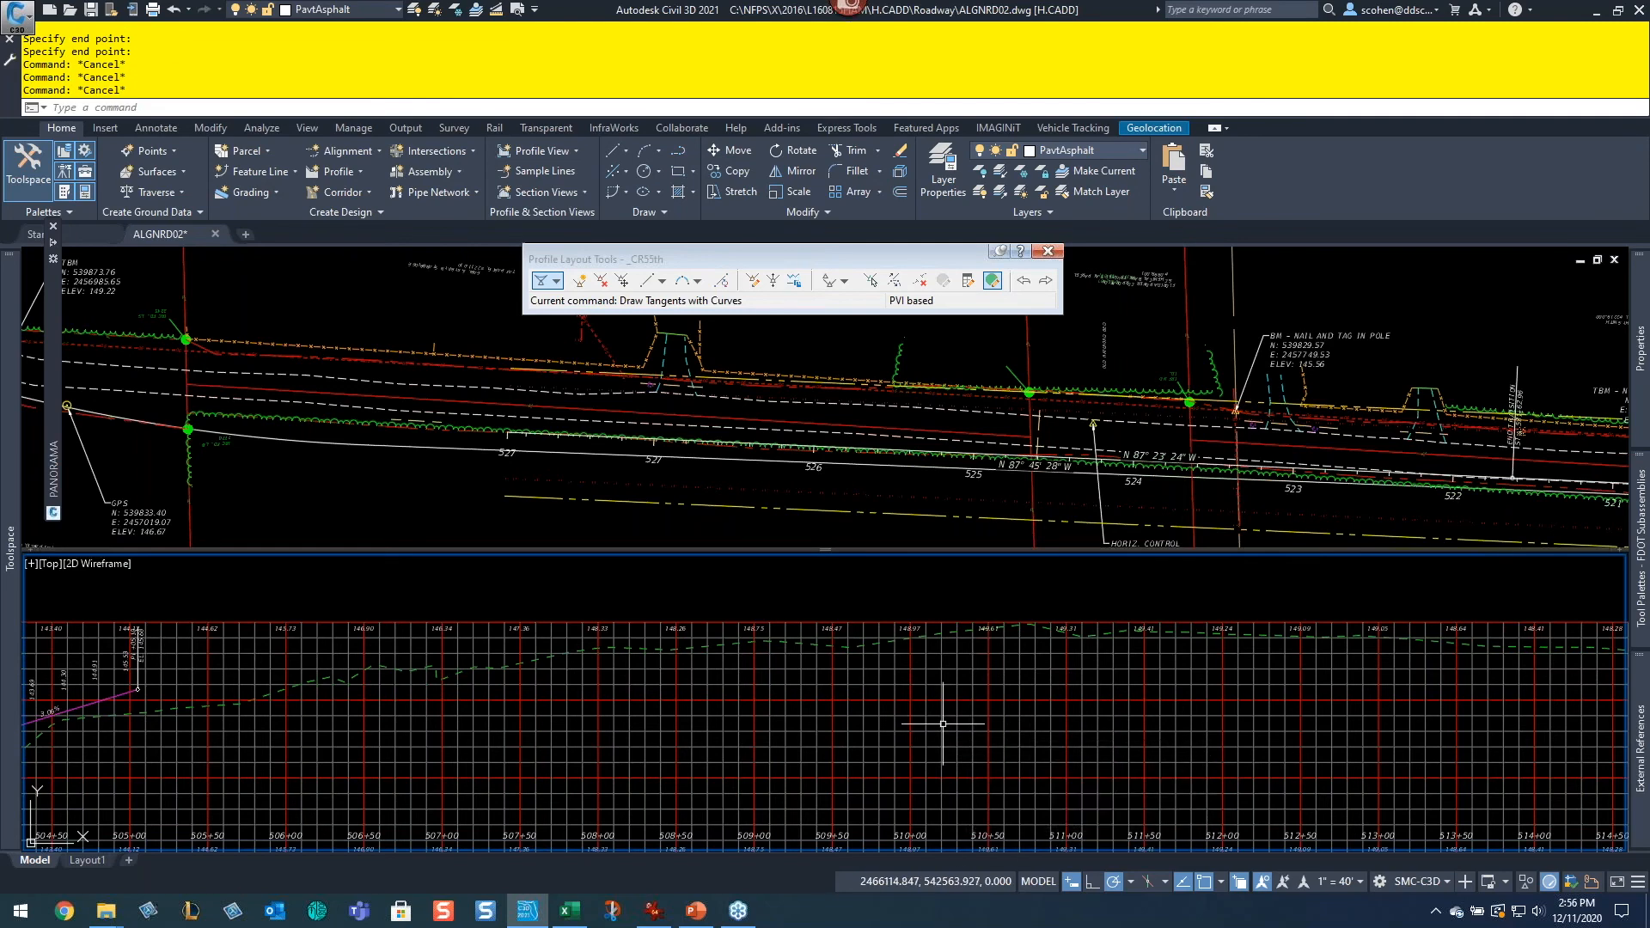
click(934, 735)
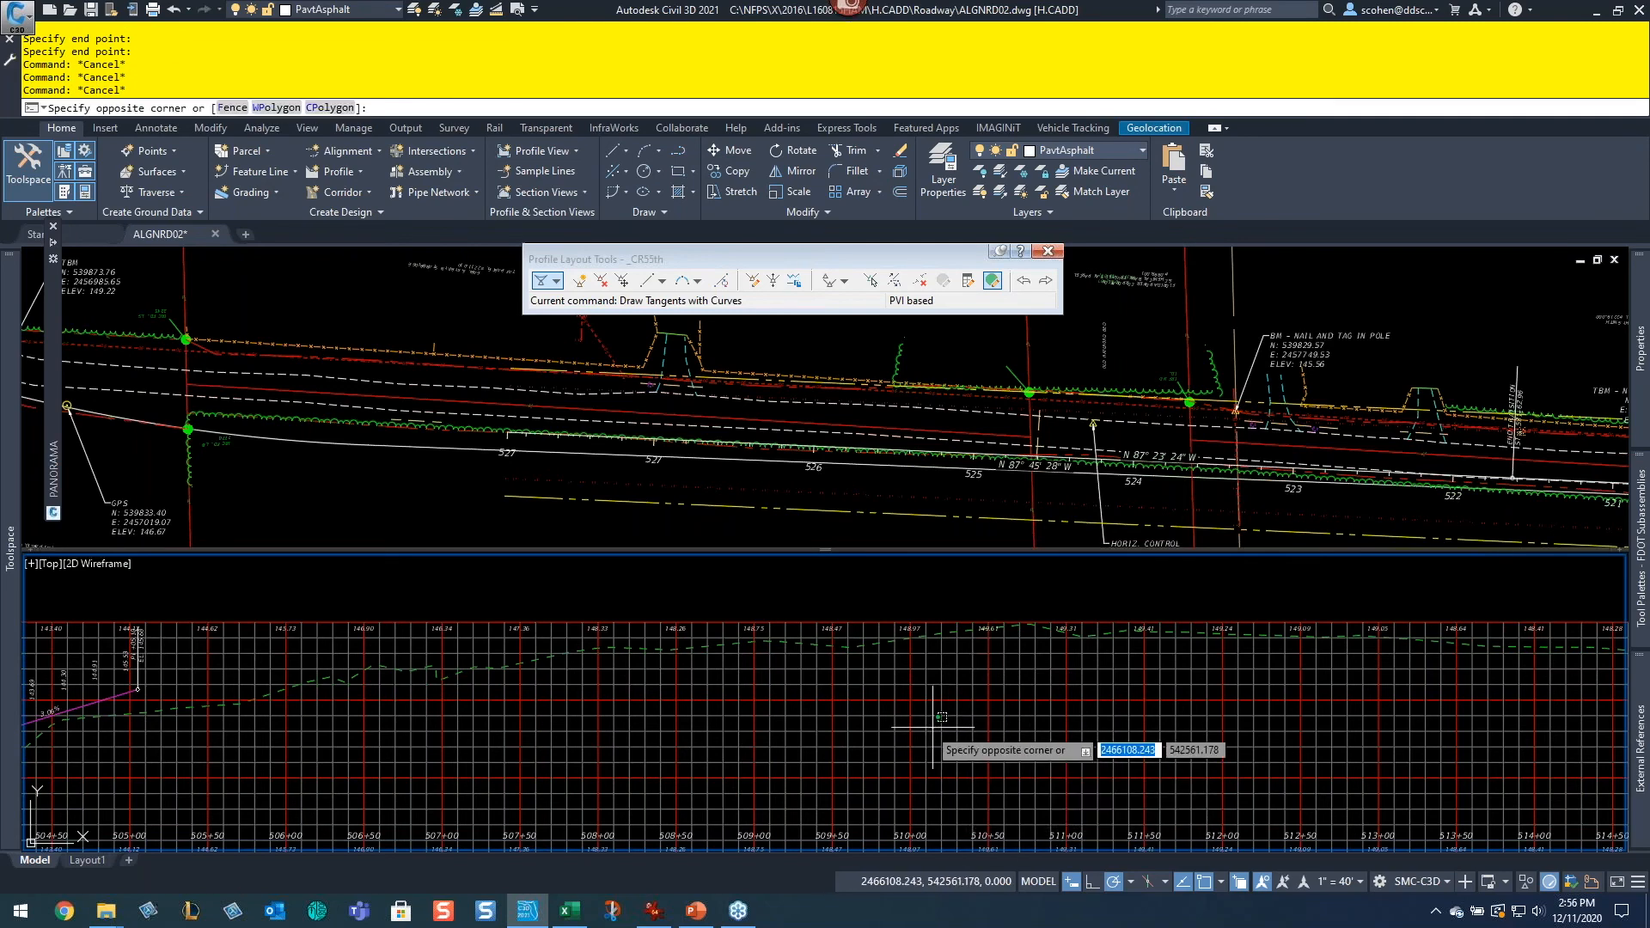
click(848, 741)
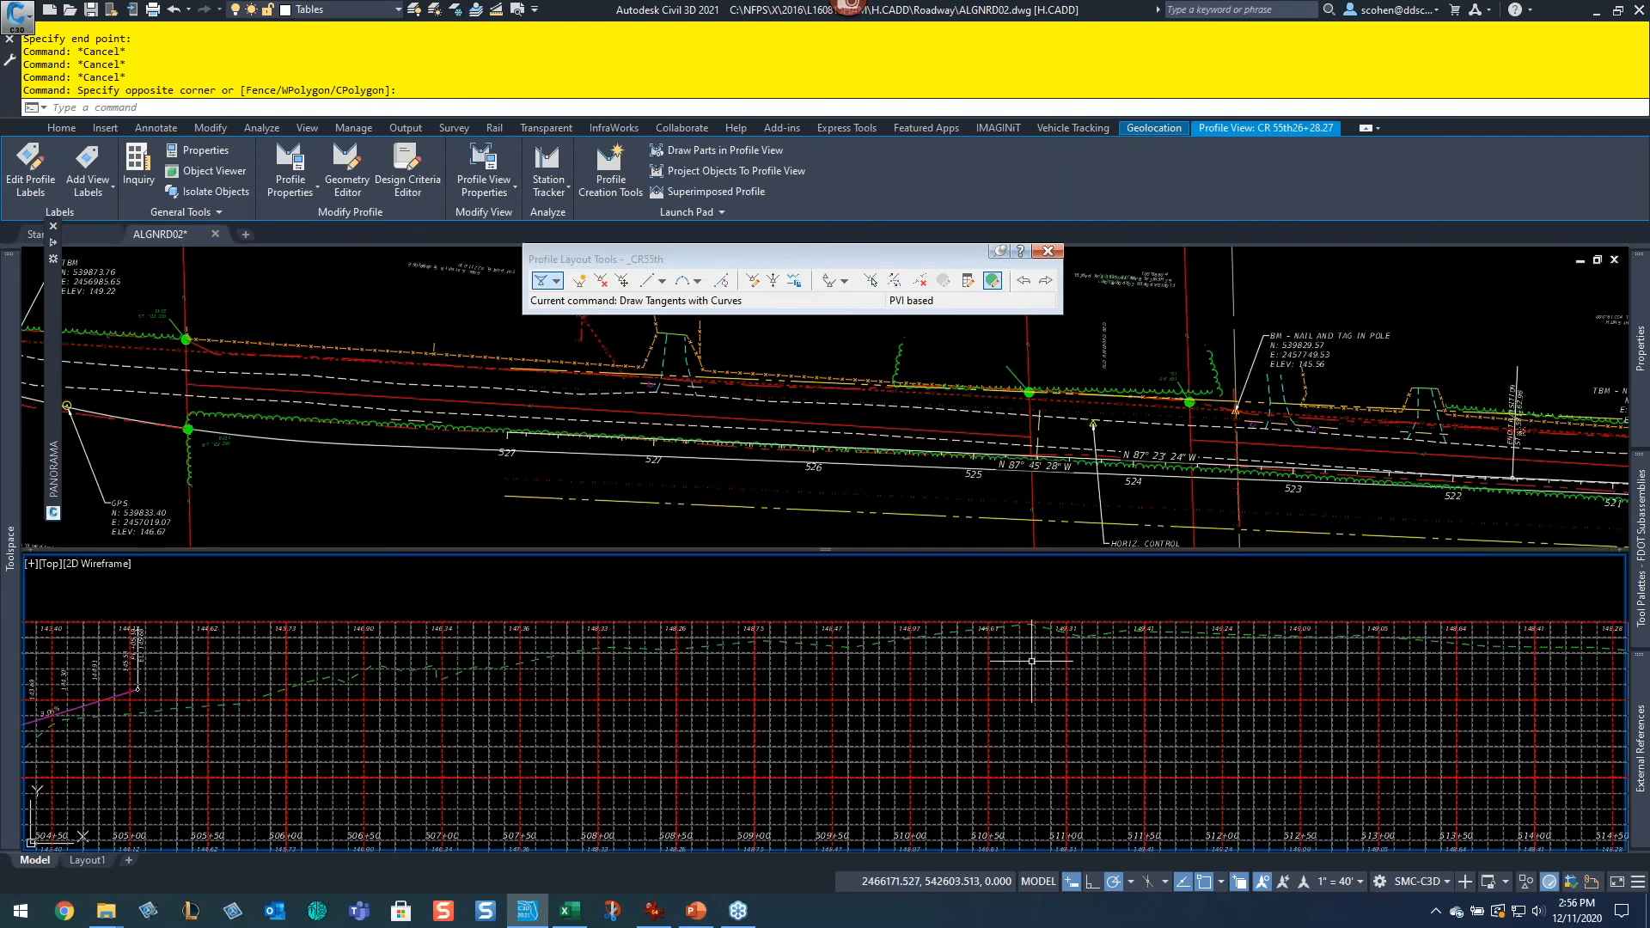
right_click(1029, 383)
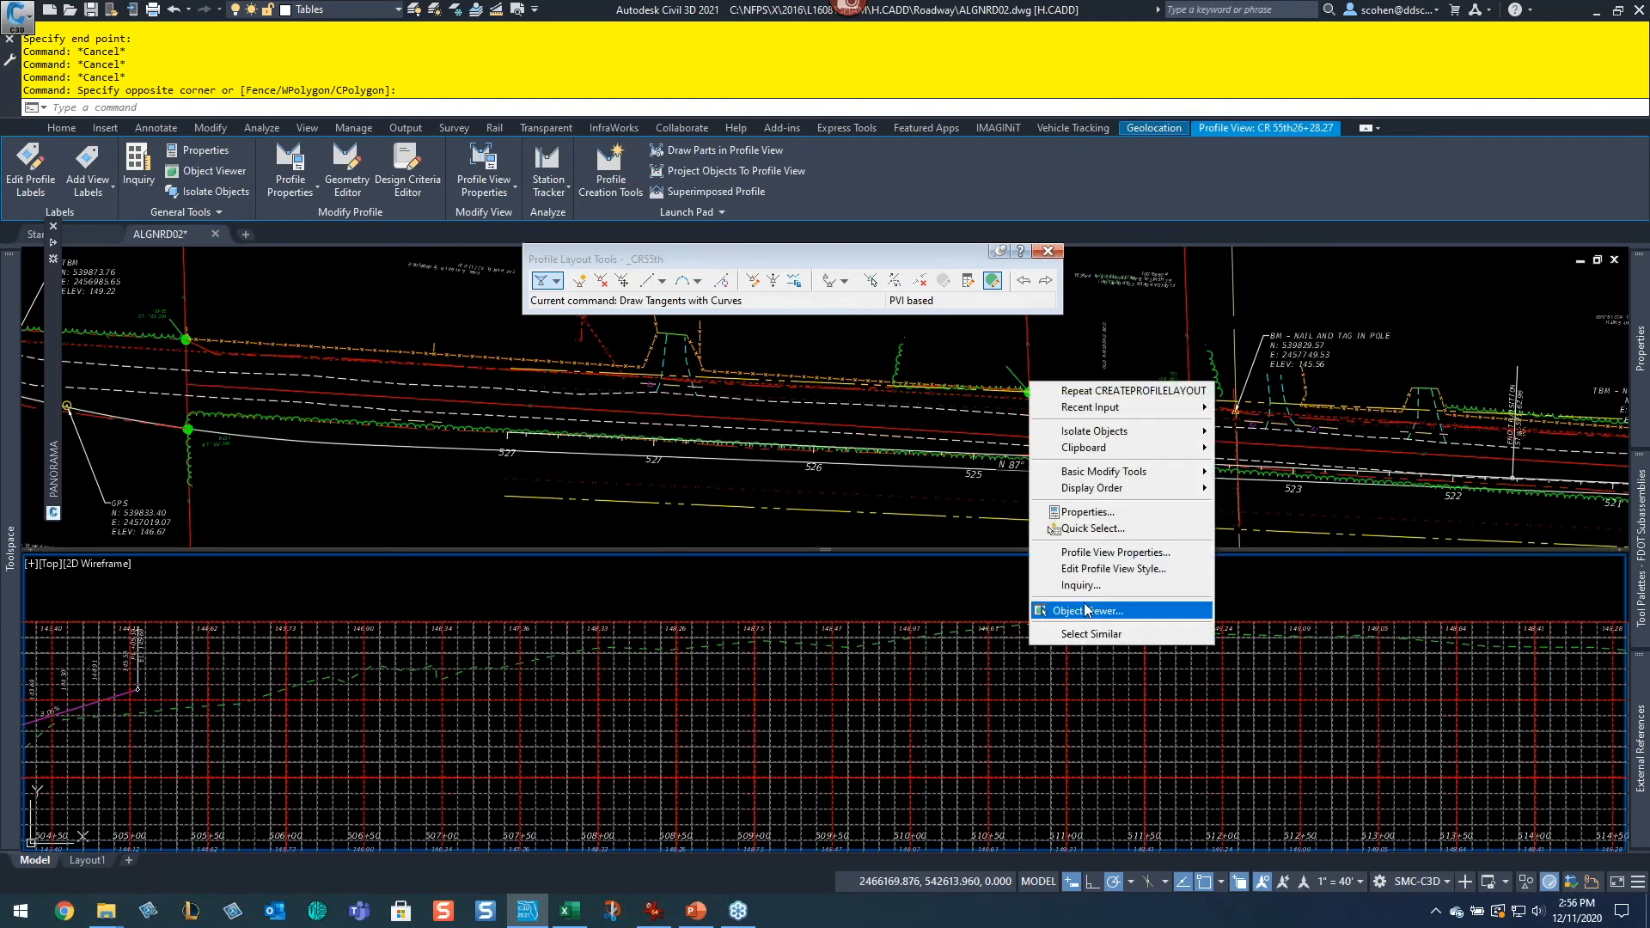
click(1137, 557)
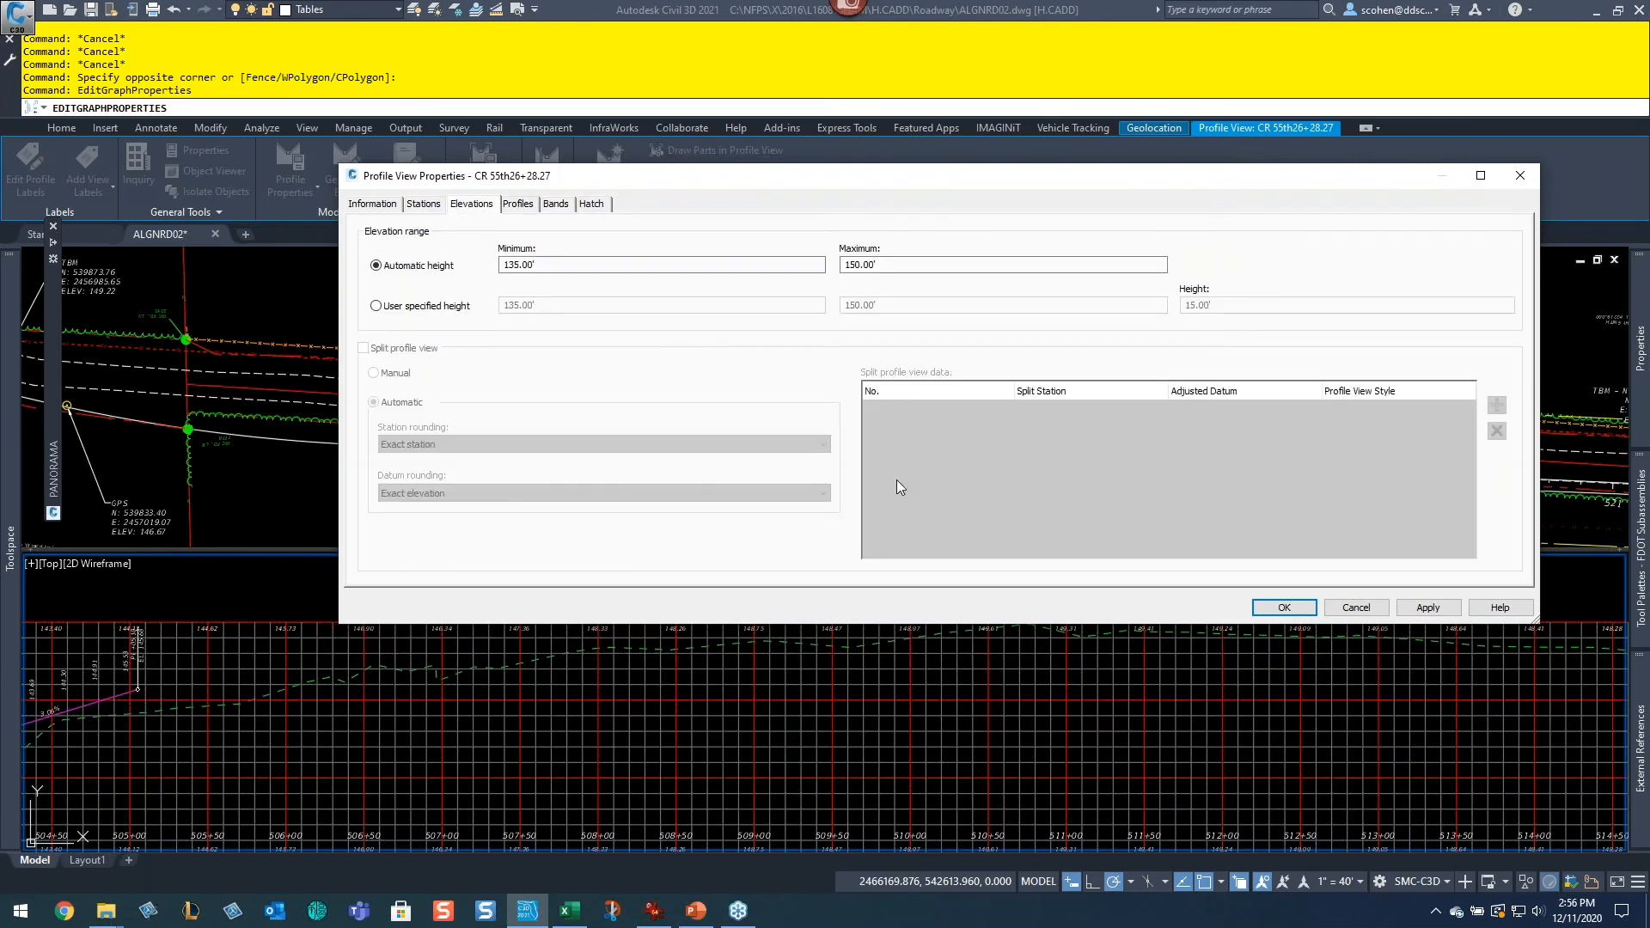
click(378, 305)
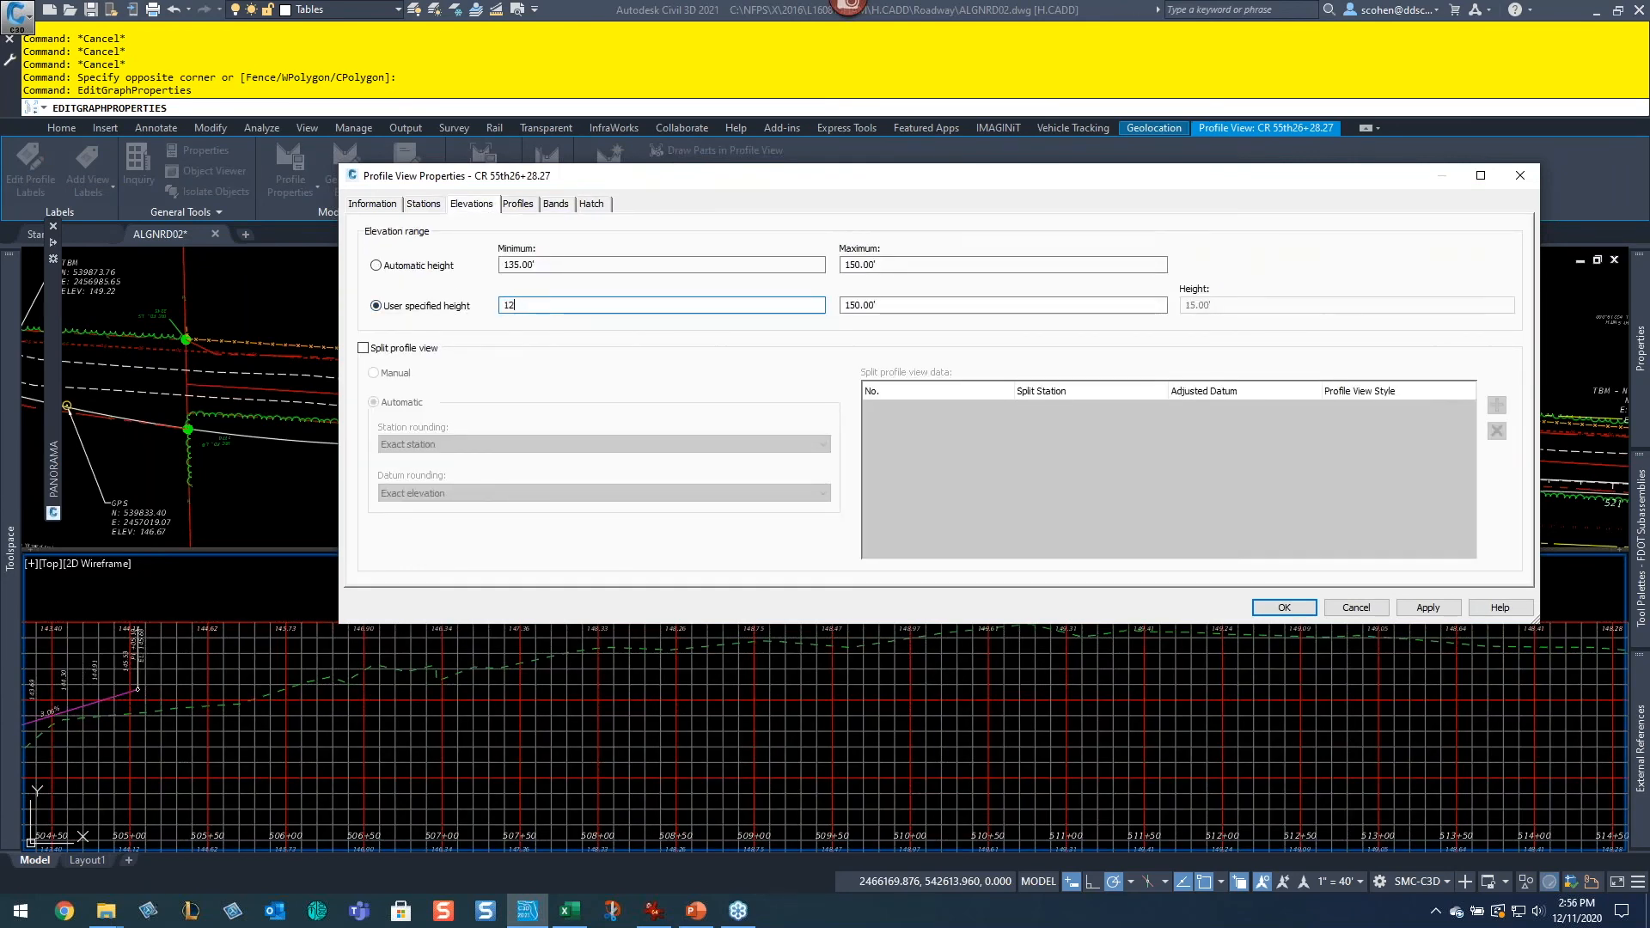
key(Tab)
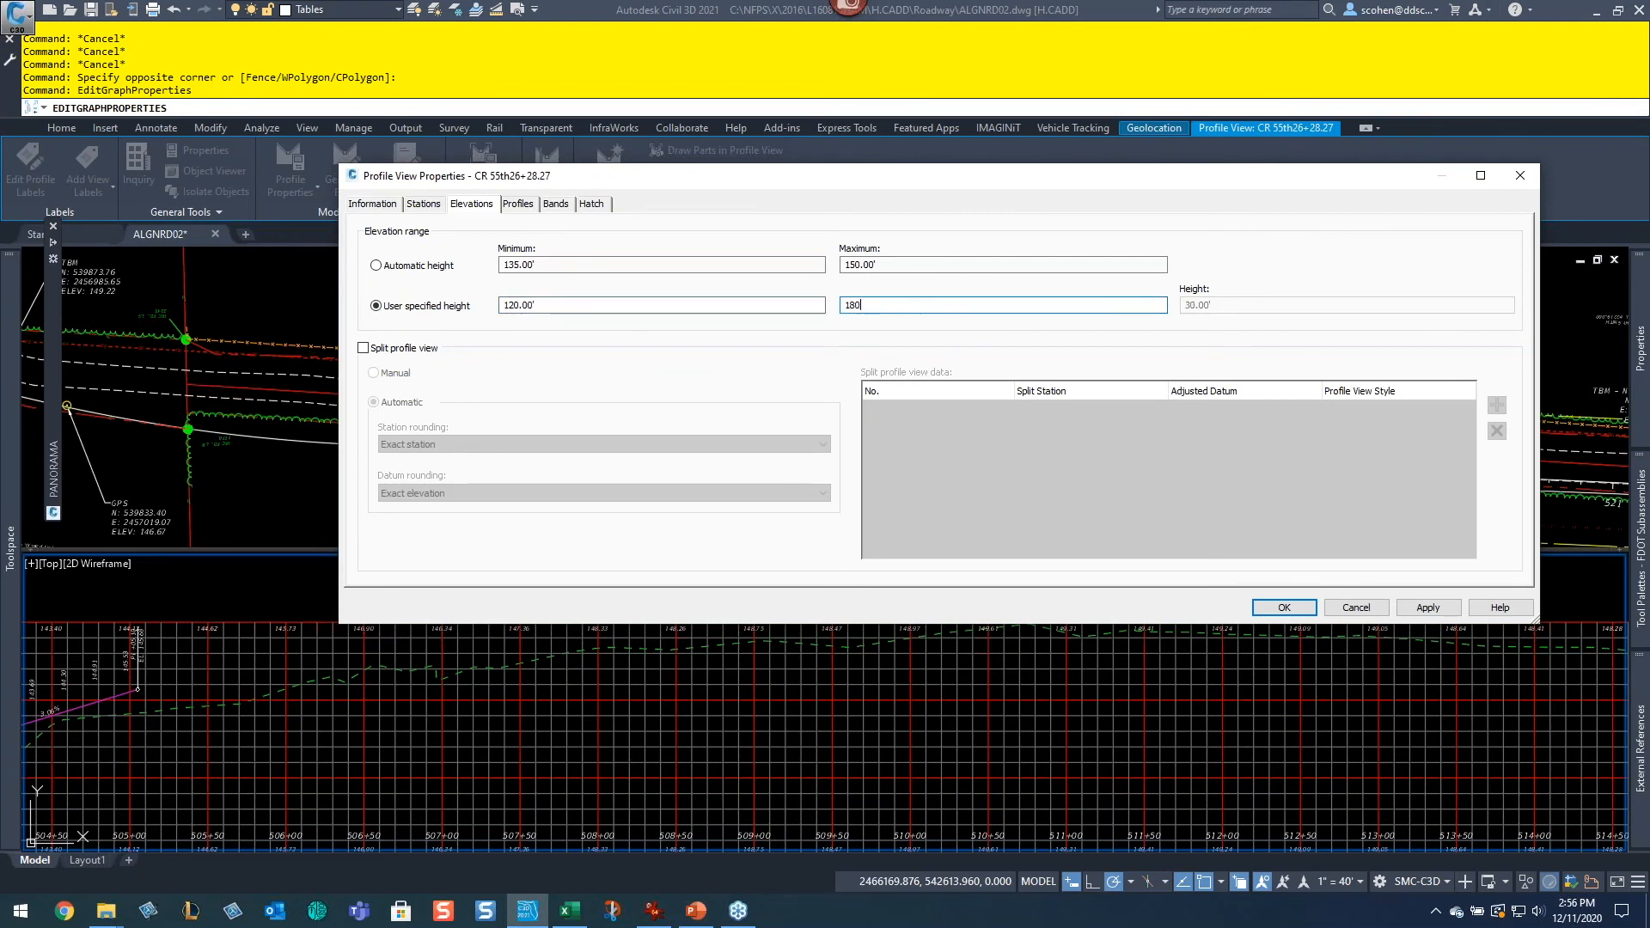
click(1285, 607)
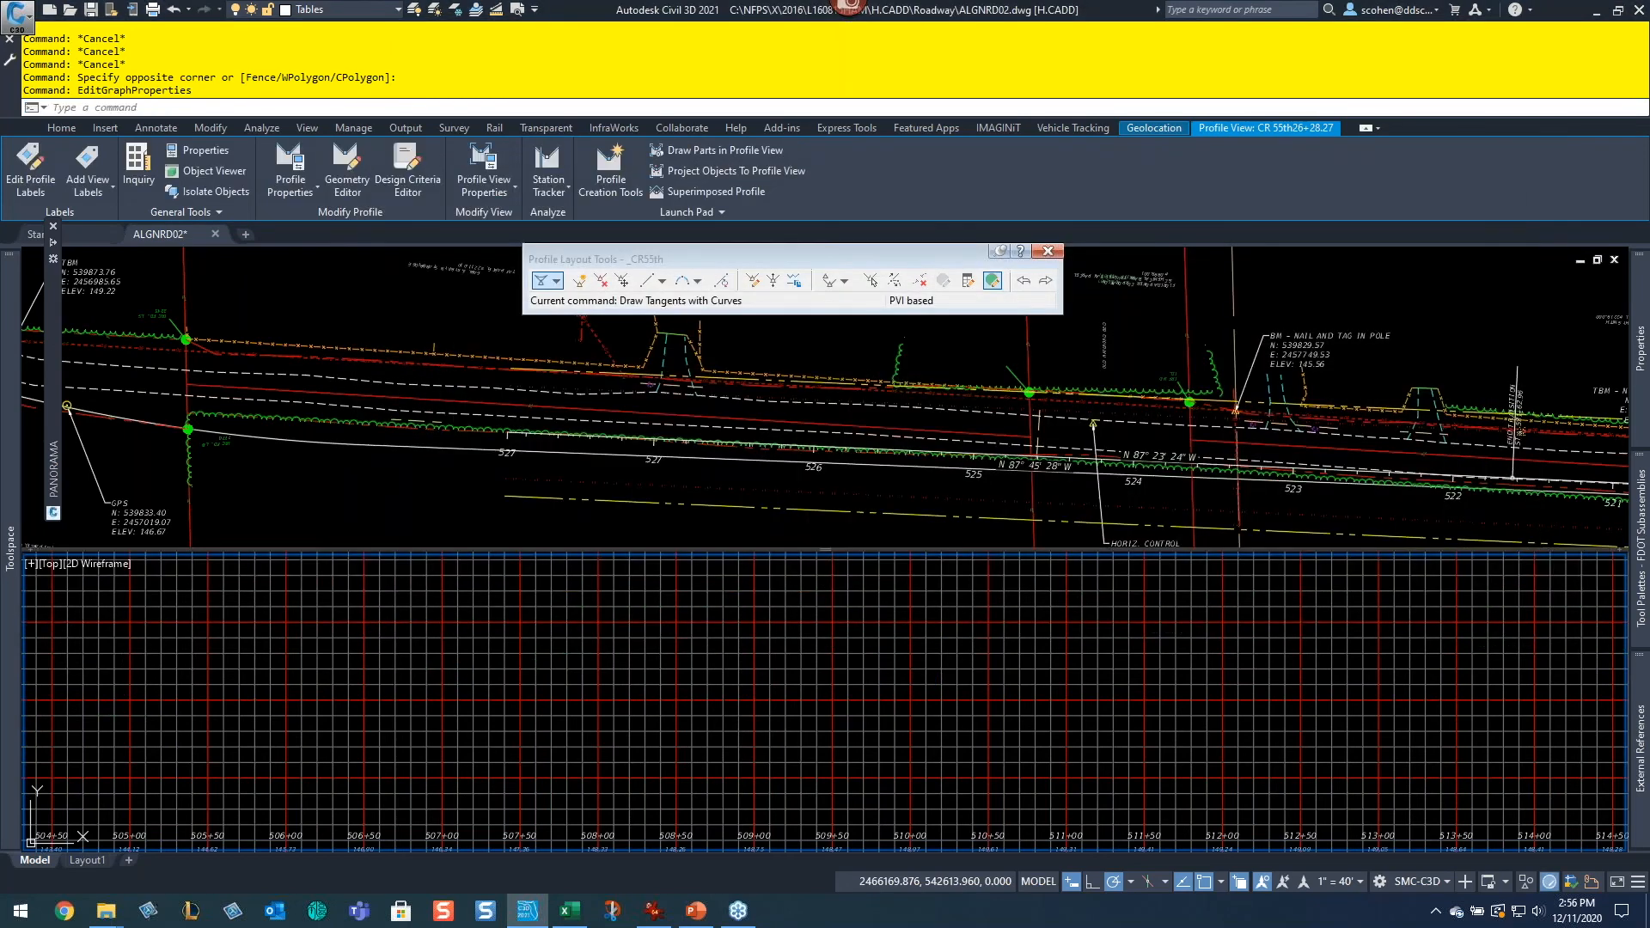
Step: Change the profile view style to FDOT 50 Horz x 10 Vert Scale 5x - Copy
key(Escape)
scroll(864, 722, down, 5)
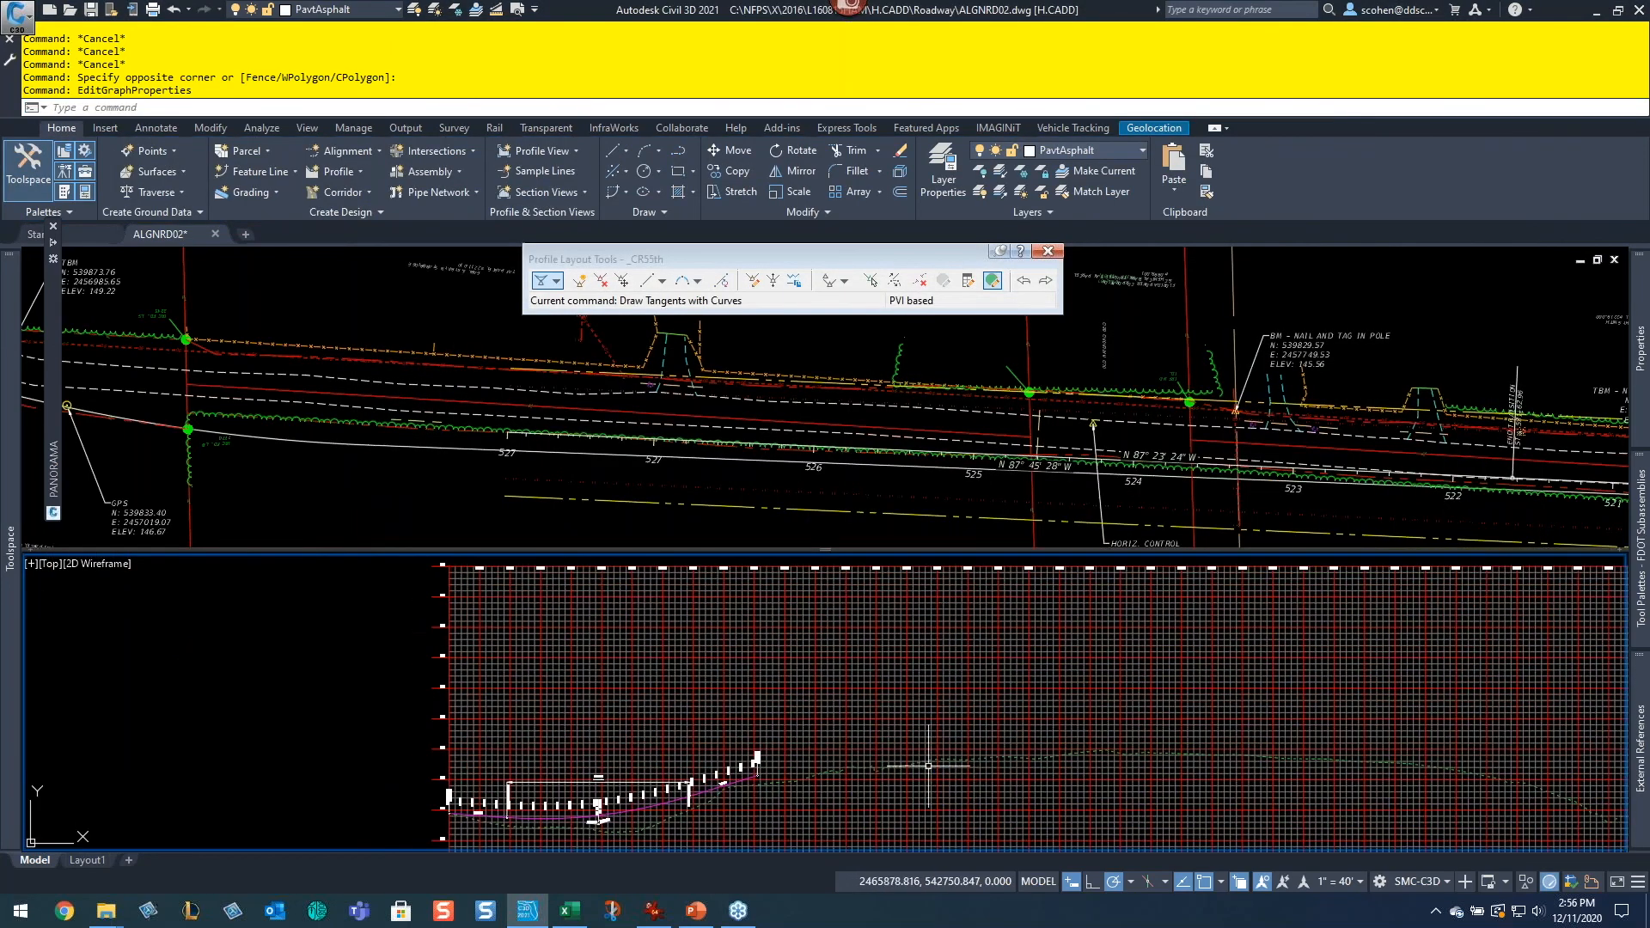
scroll(978, 655, up, 2)
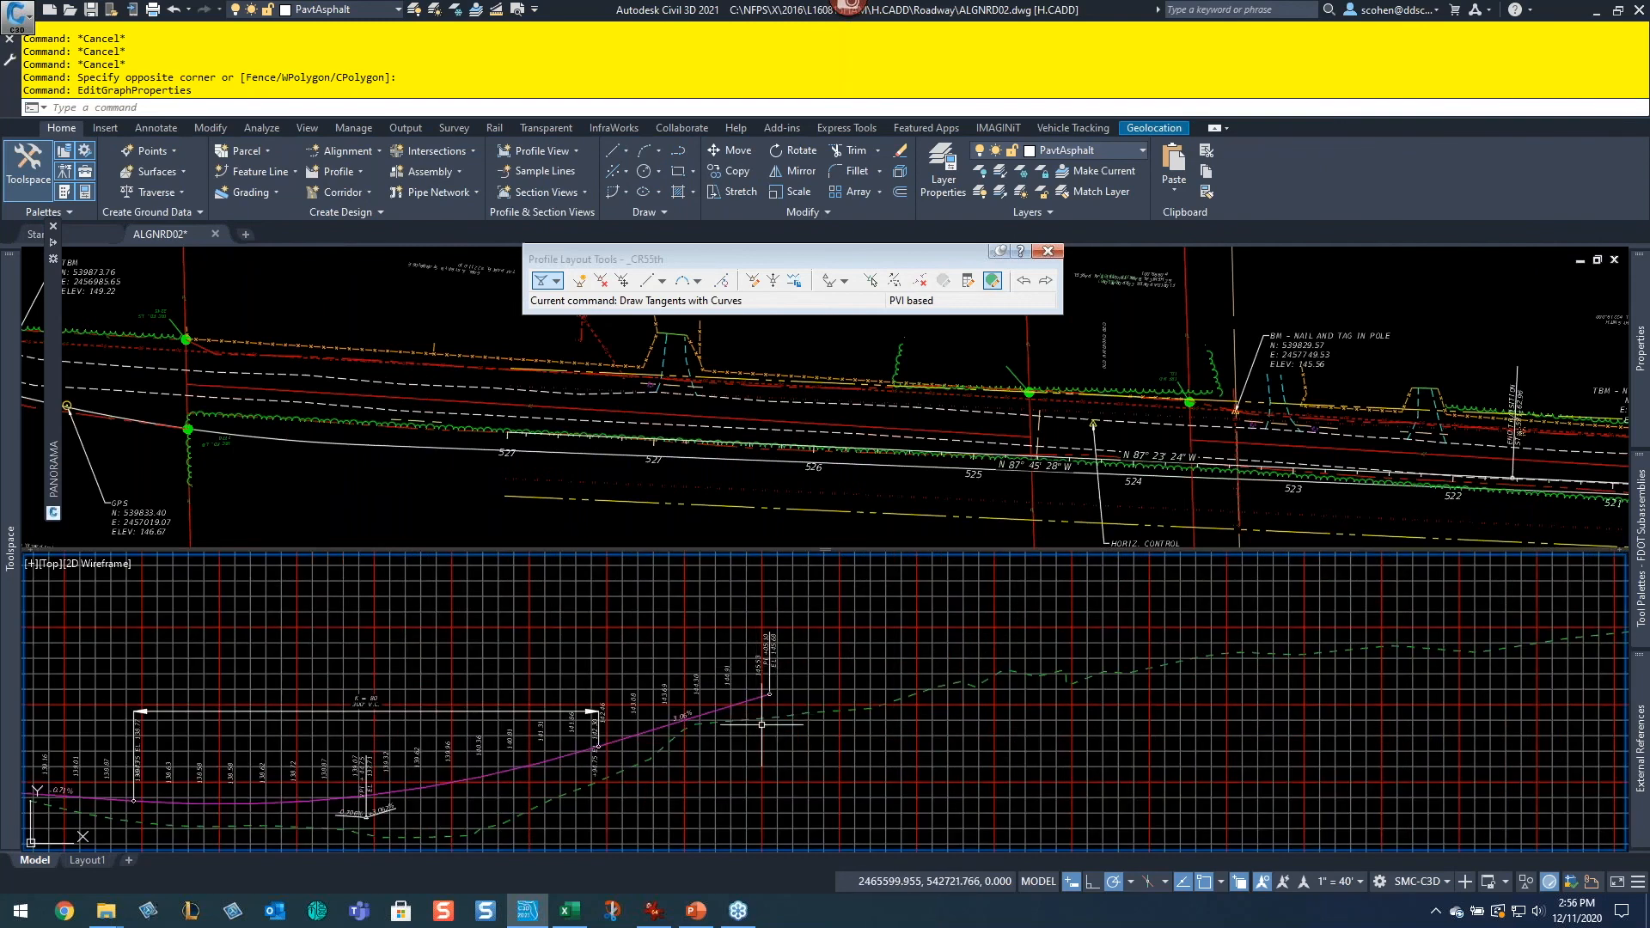
scroll(769, 718, up, 3)
key(Escape)
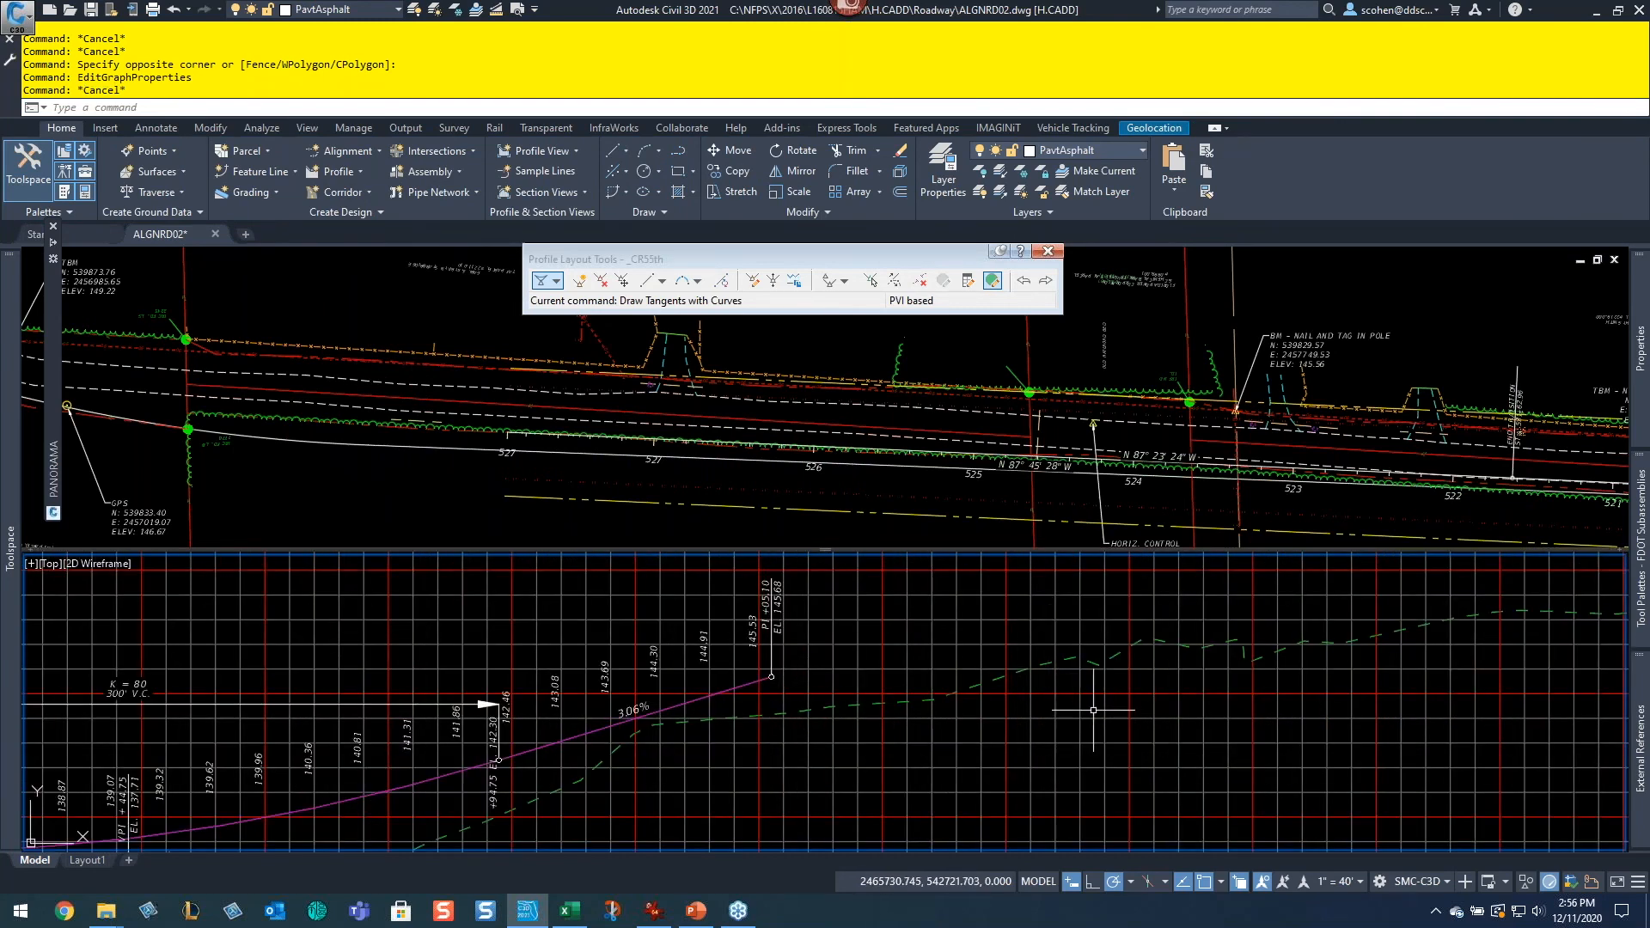
scroll(1098, 703, down, 3)
middle_drag(1154, 704, 912, 668)
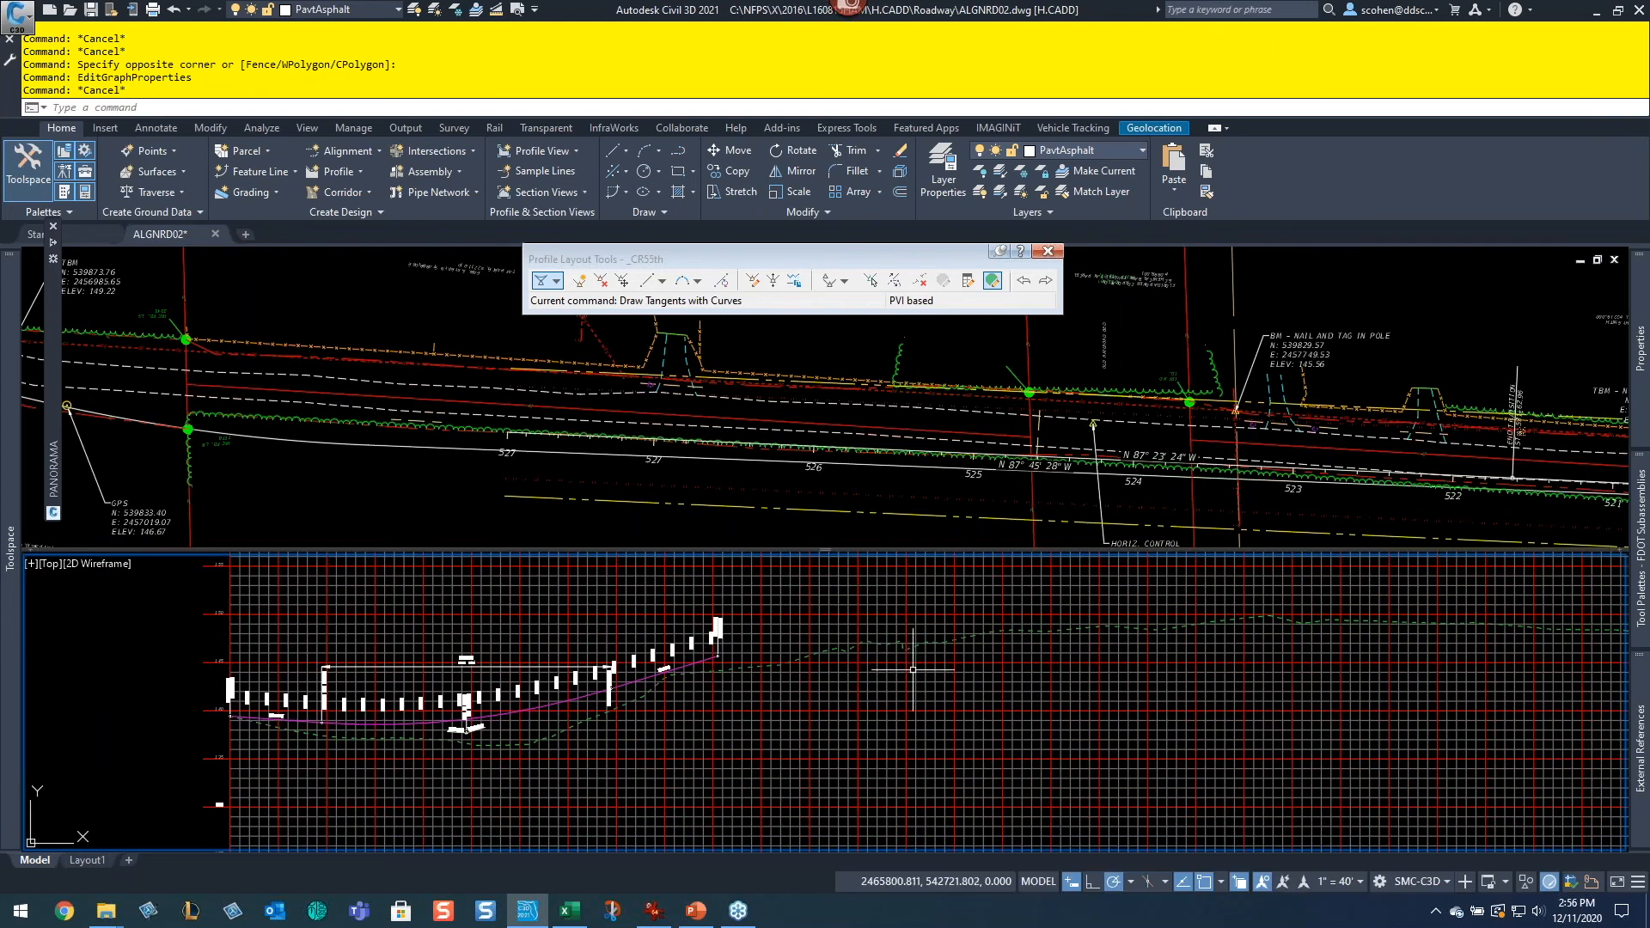
double_click(887, 706)
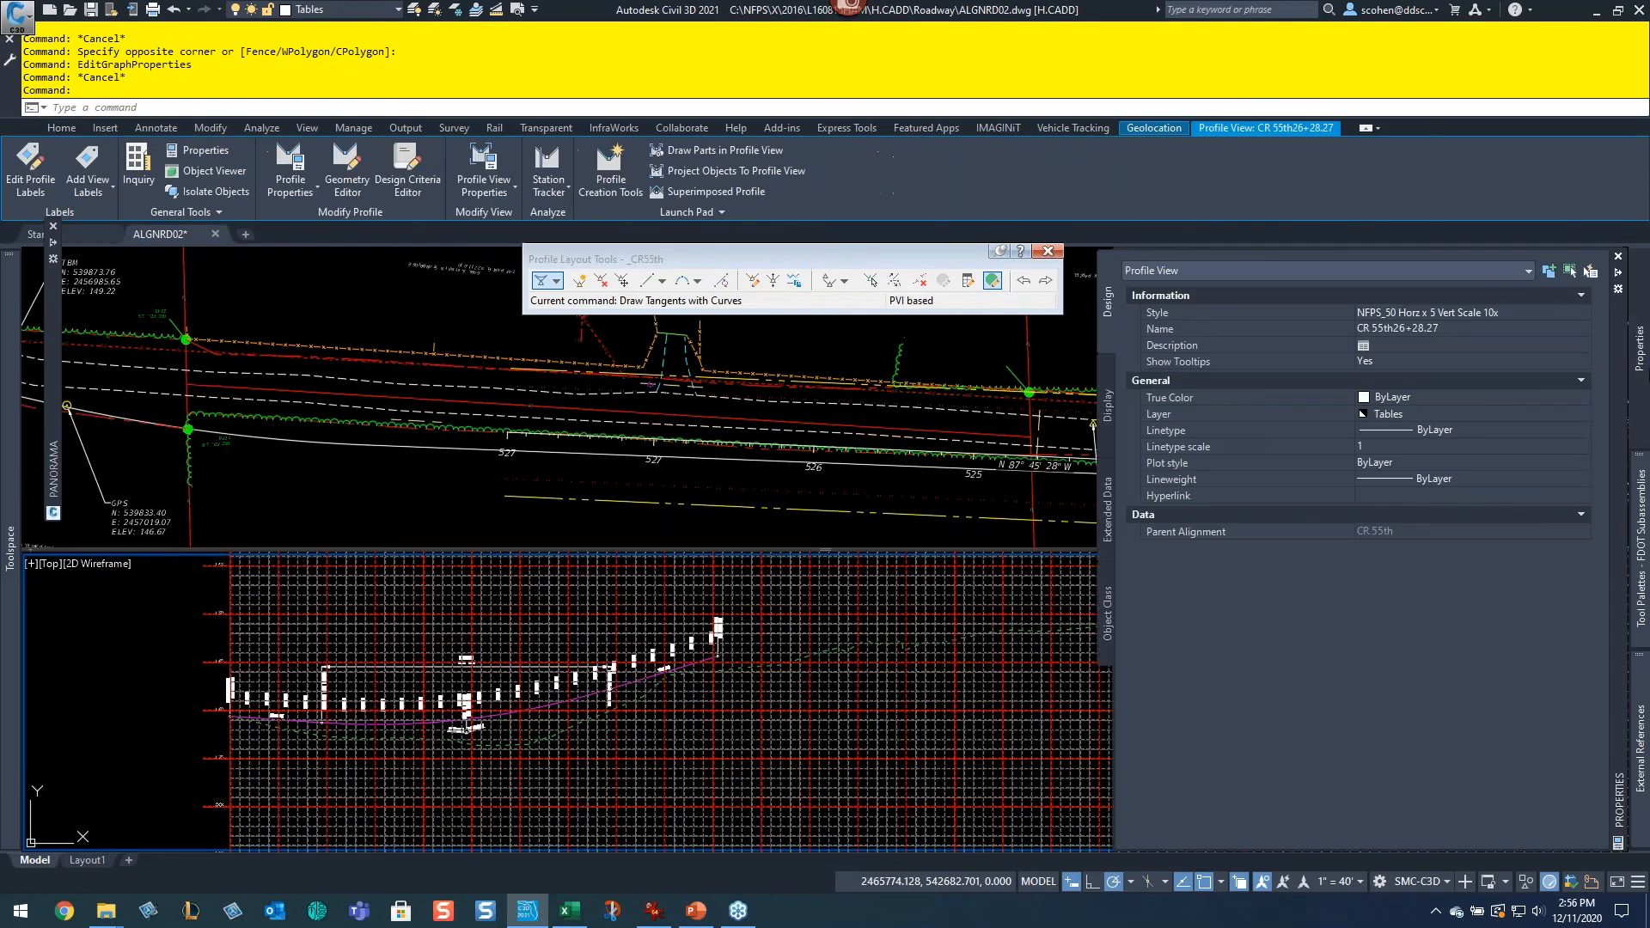
click(1515, 313)
click(1529, 314)
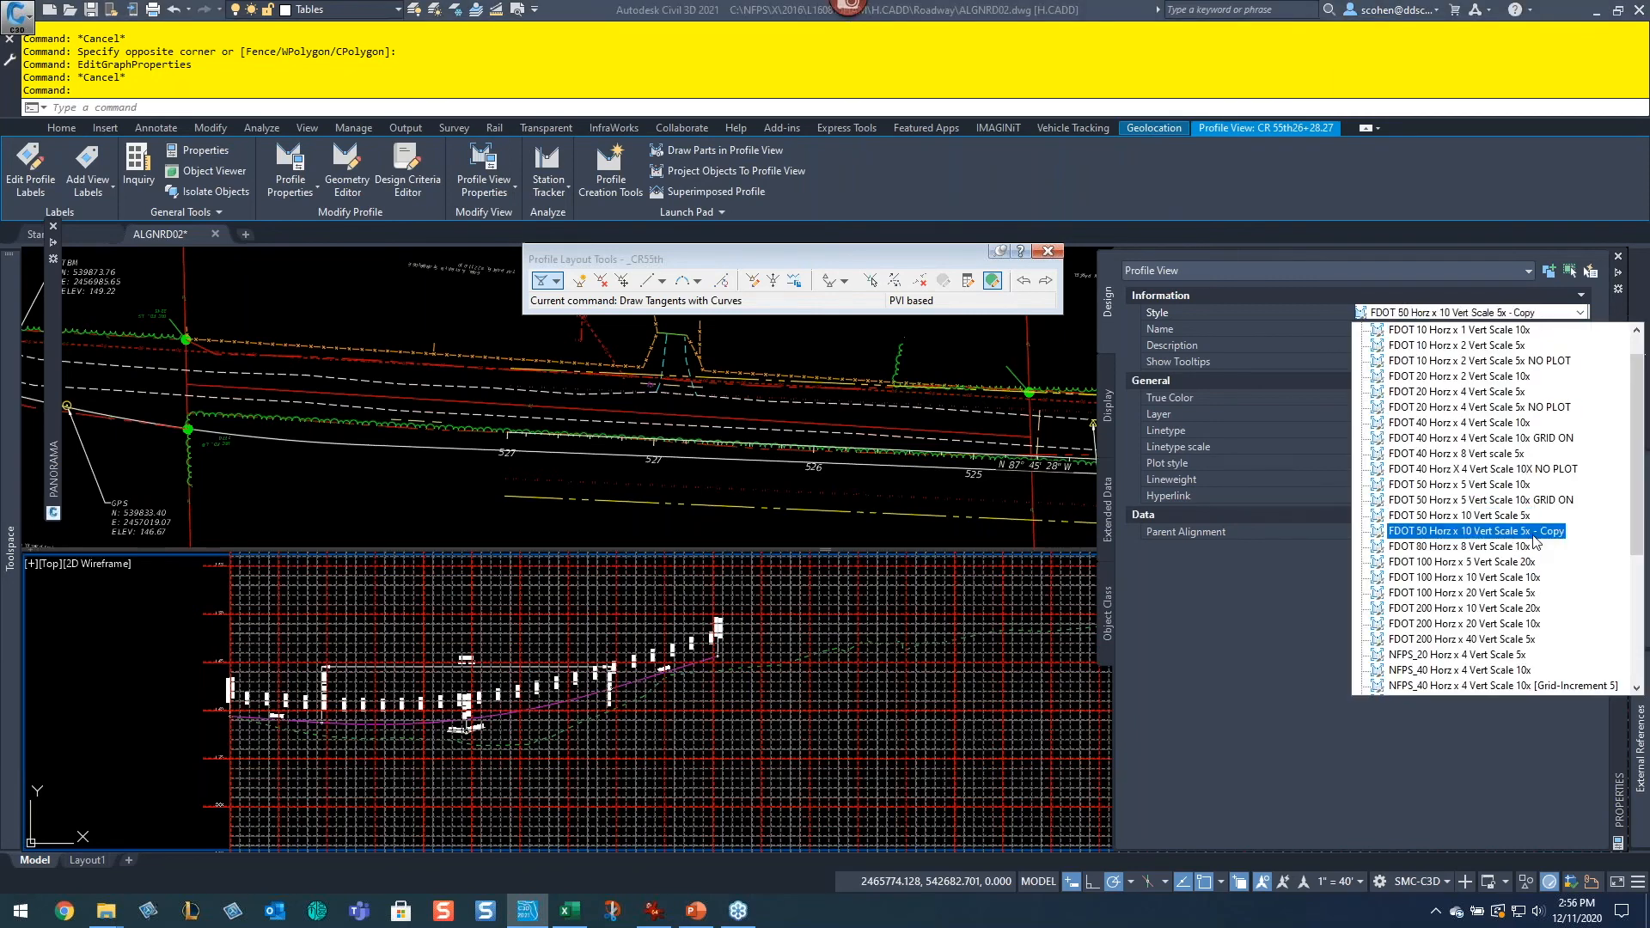
click(1512, 531)
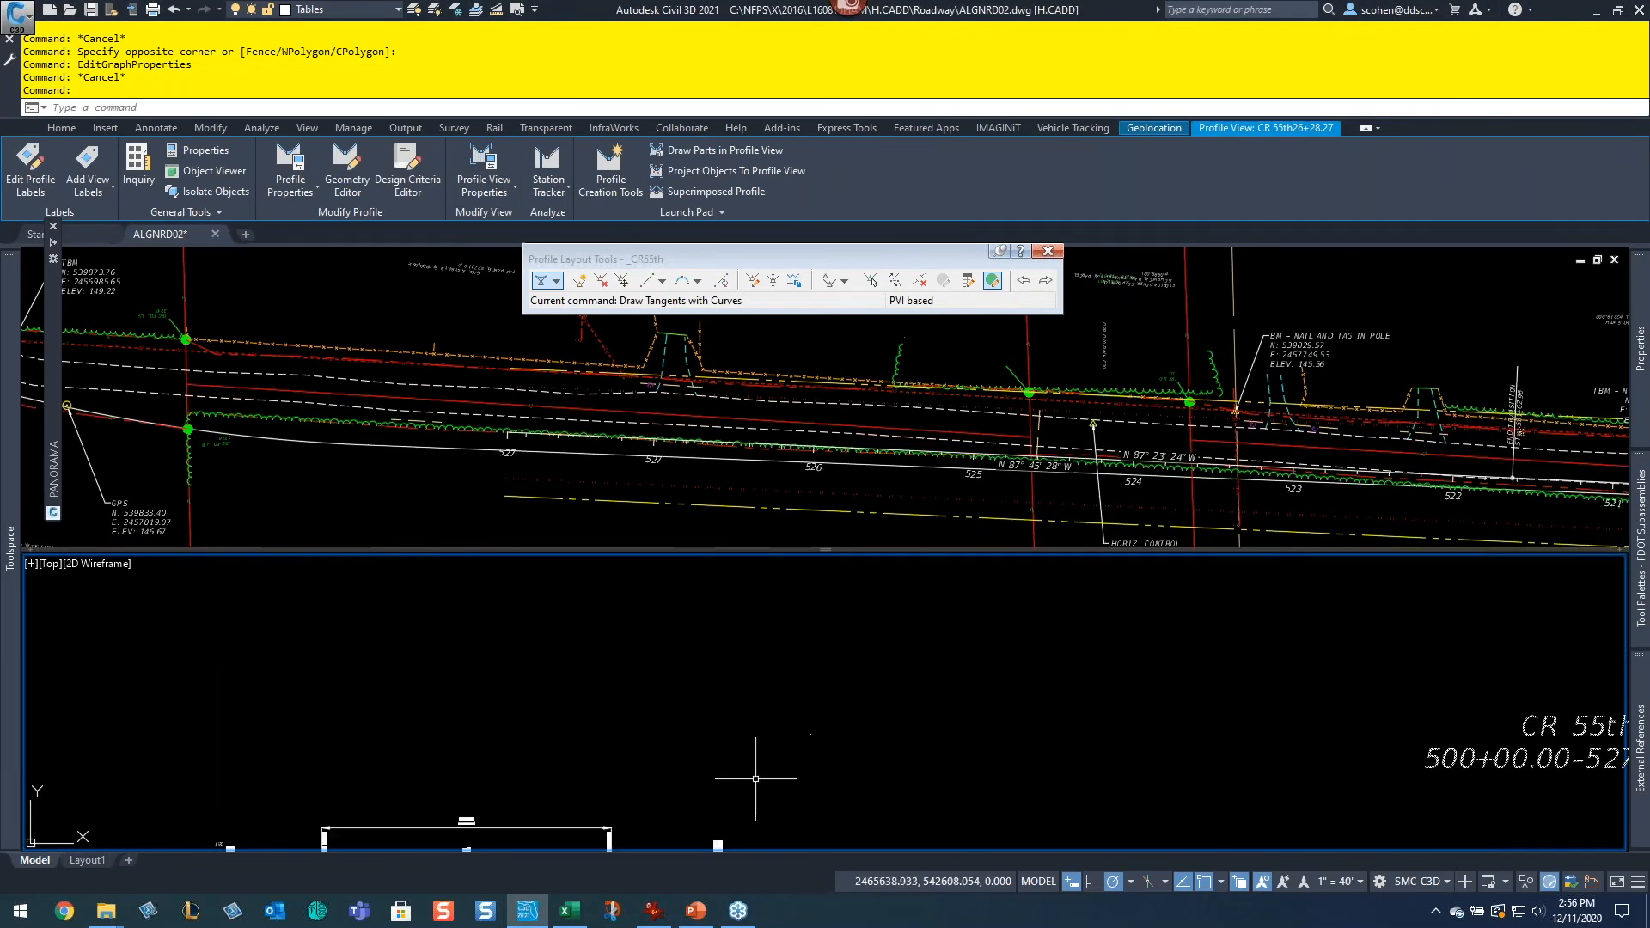
Step: Open the profile view style and review its graph scale and exaggeration settings
right_click(1006, 698)
click(1108, 623)
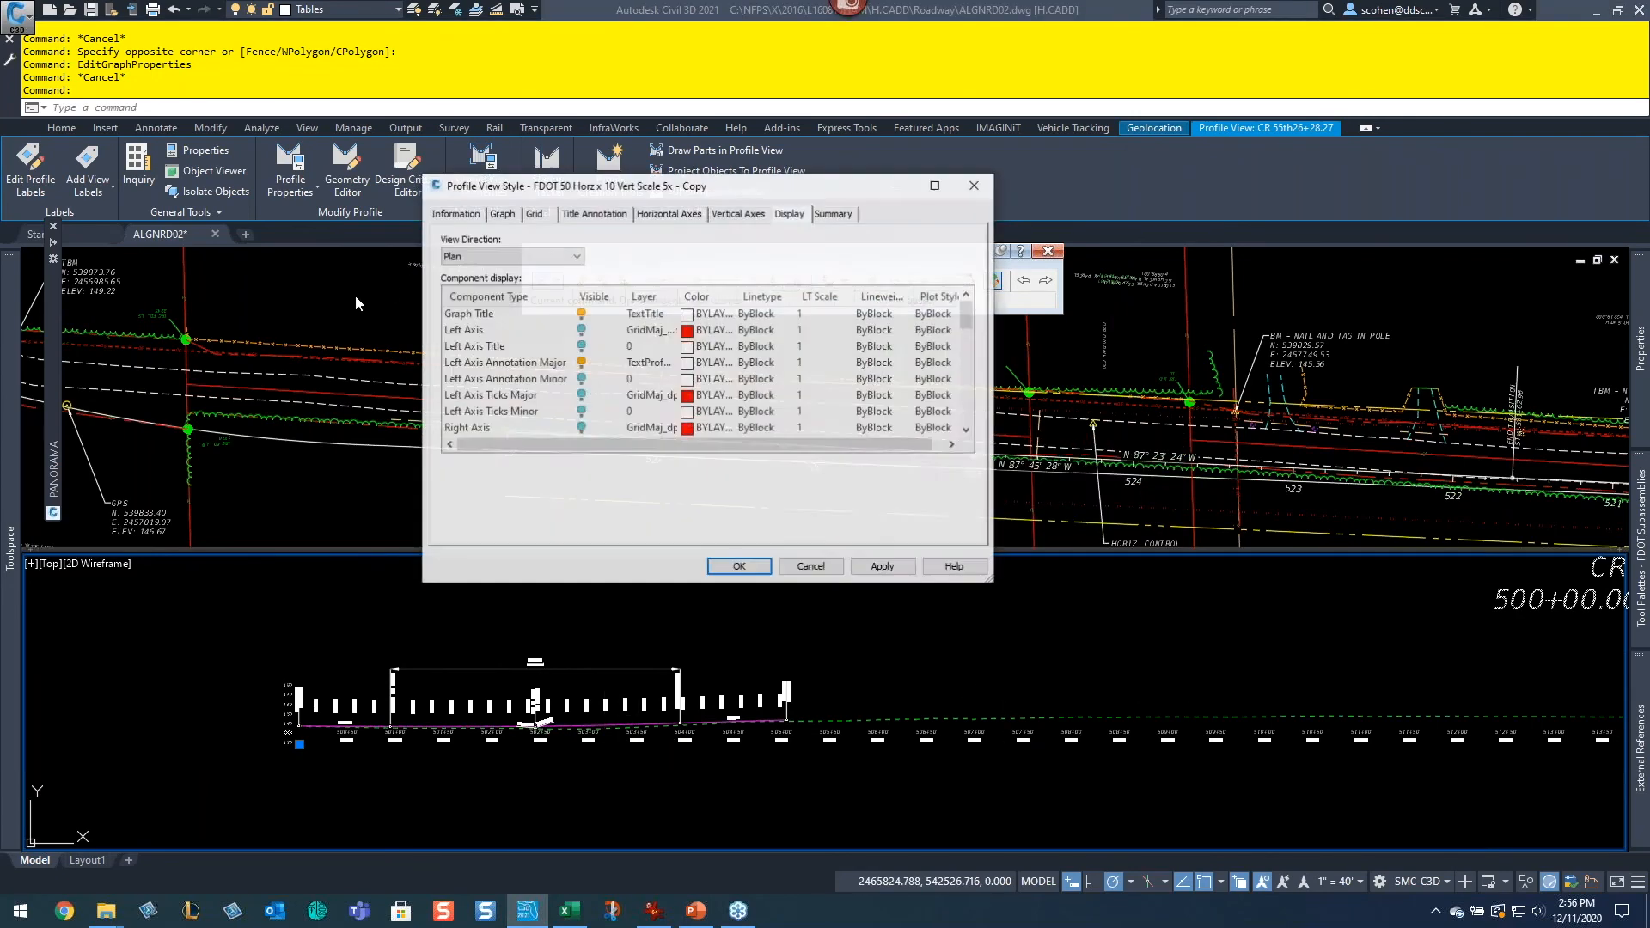
click(459, 215)
click(504, 213)
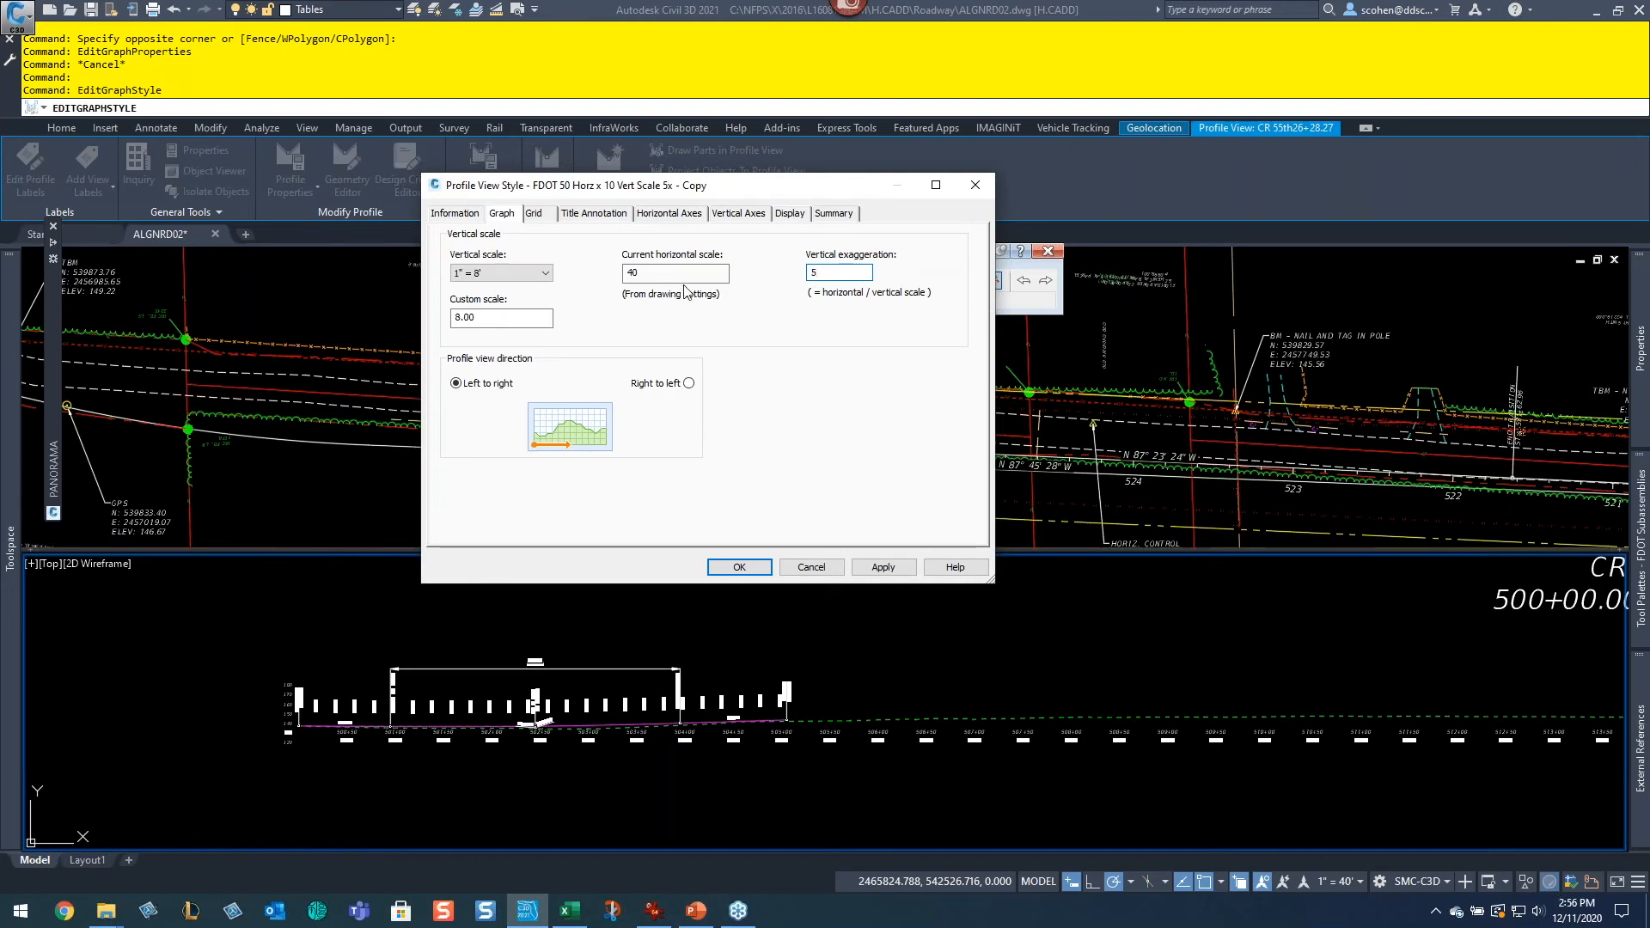
click(854, 570)
click(739, 567)
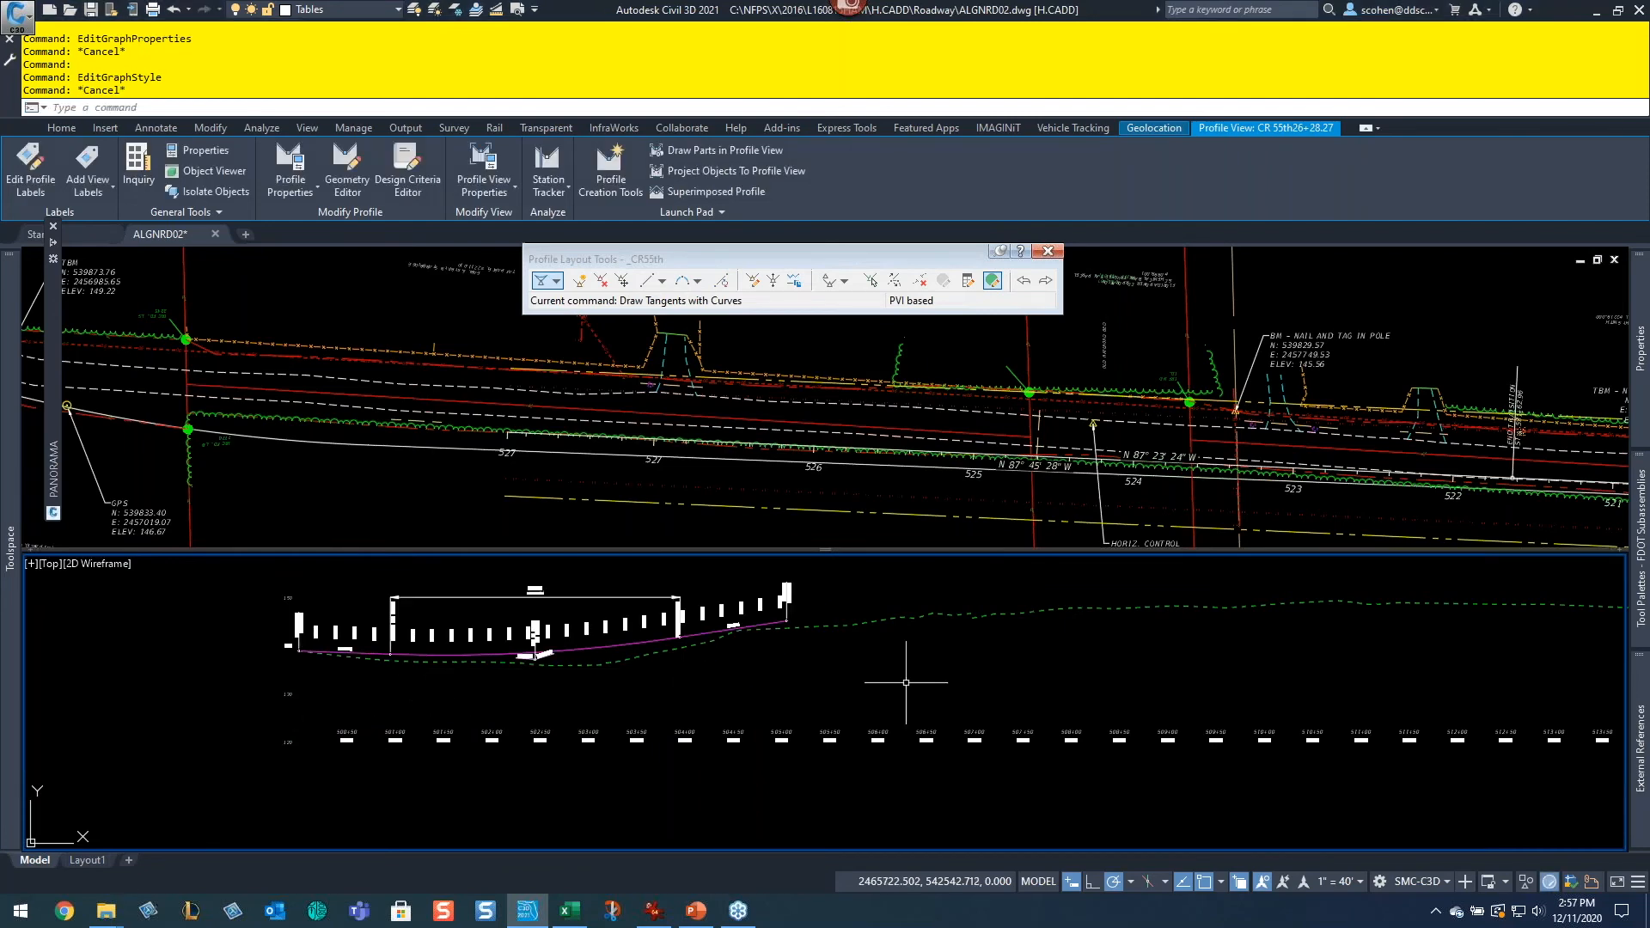
Step: Draw a fixed two-point tangent above the ground profile starting near station 507+33
key(Escape)
middle_drag(959, 720, 716, 753)
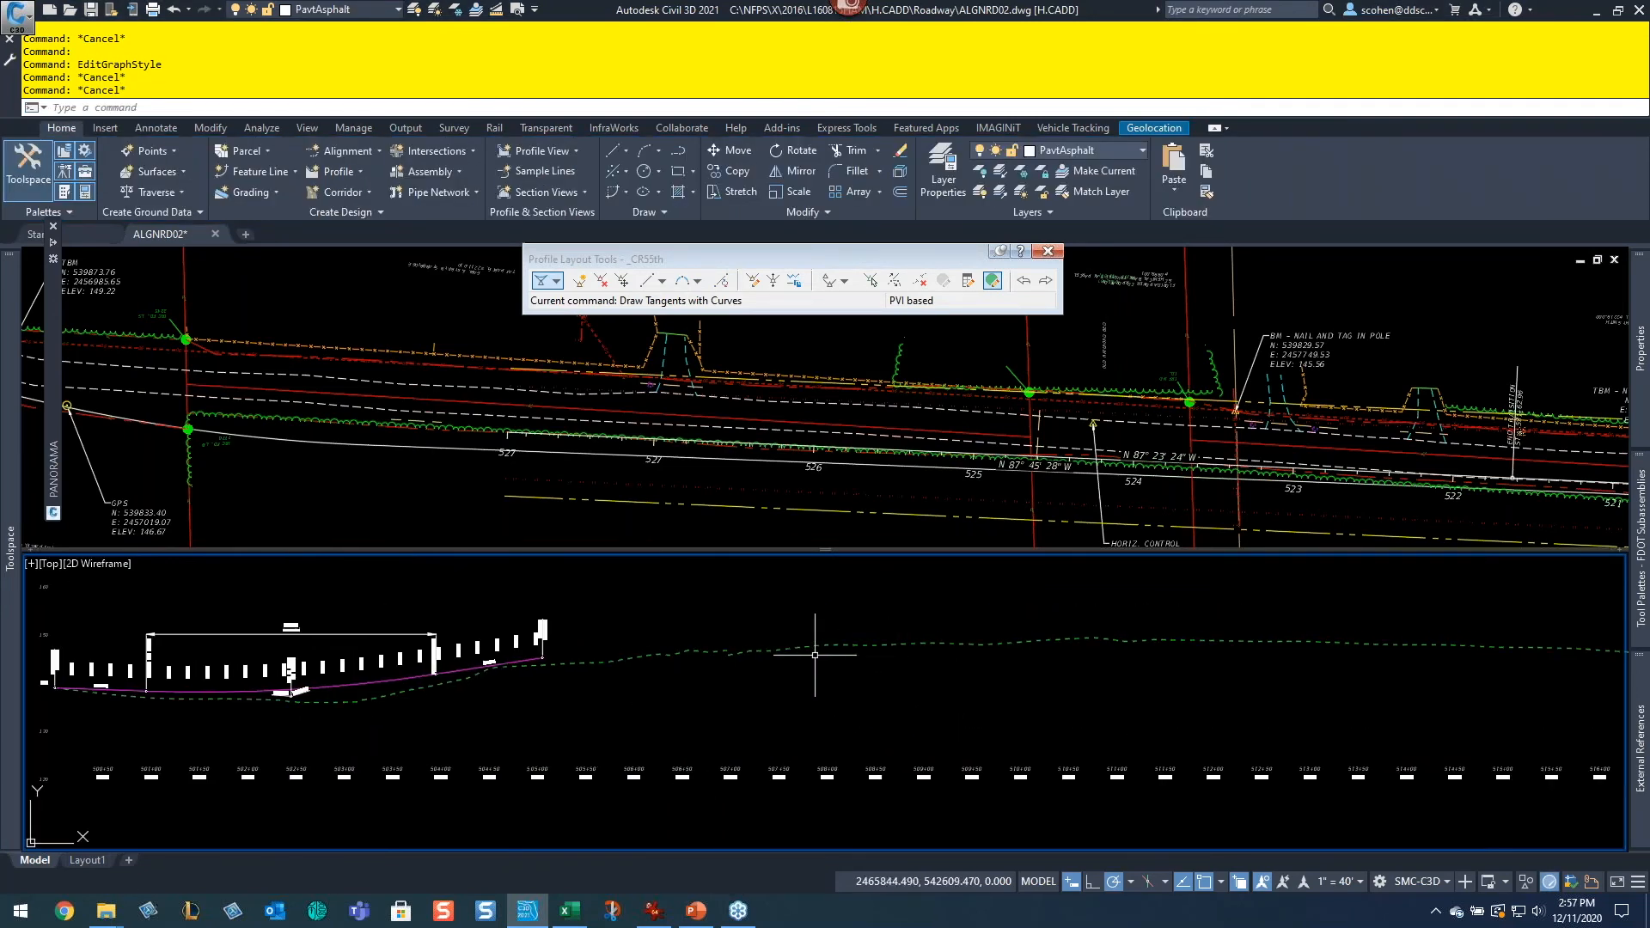
scroll(736, 652, up, 2)
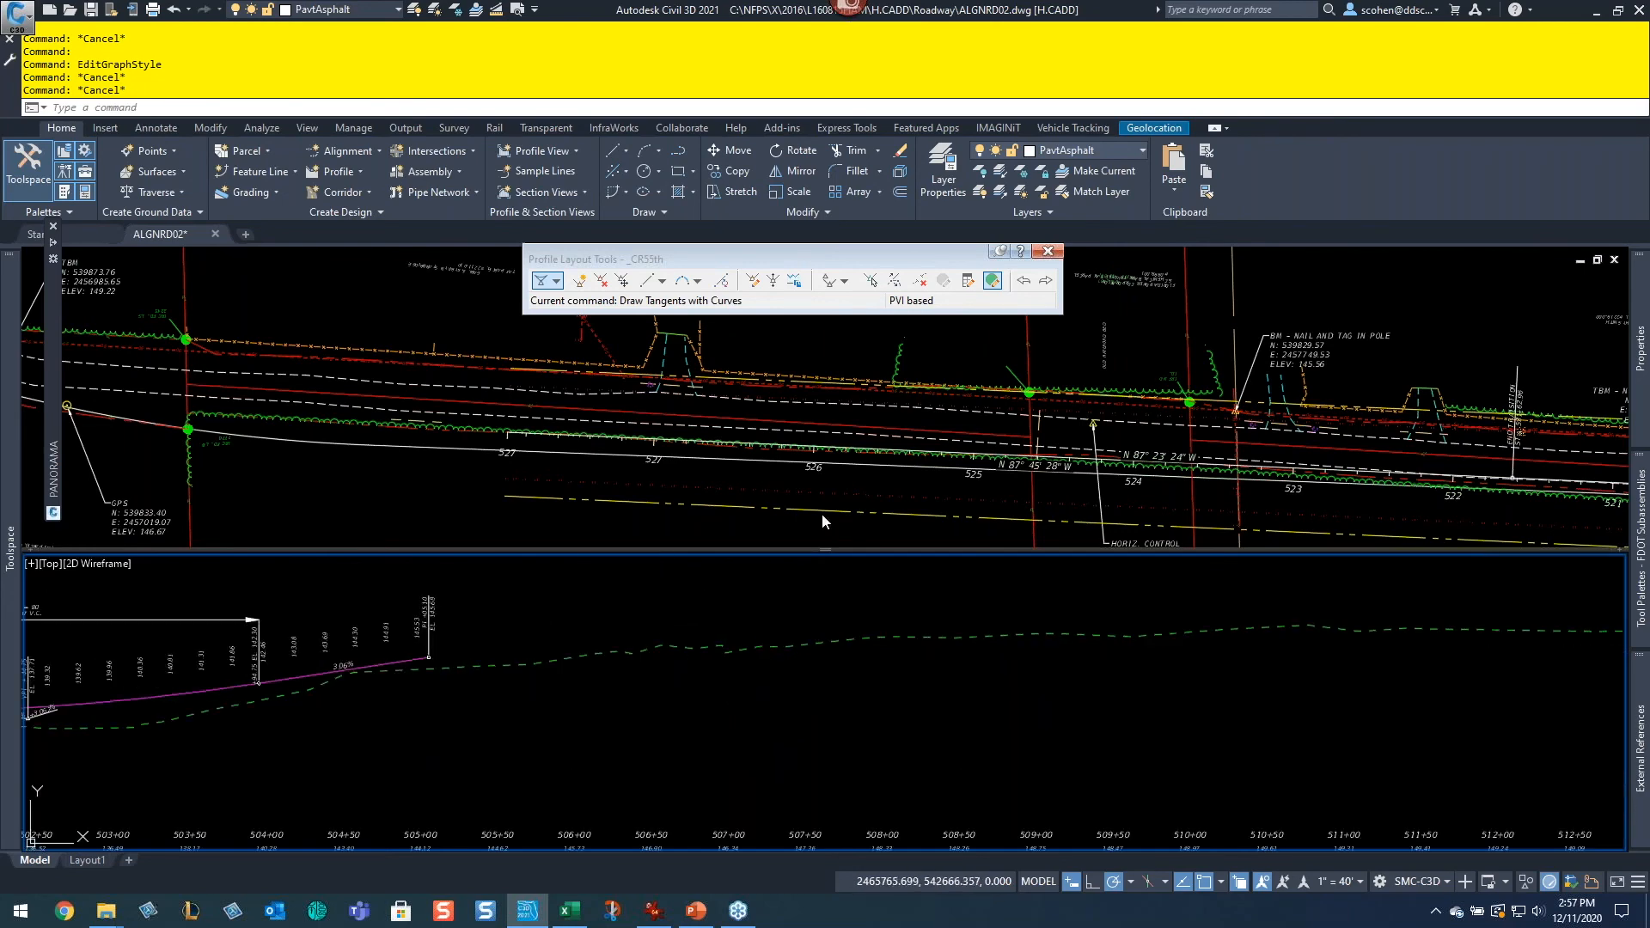
click(663, 283)
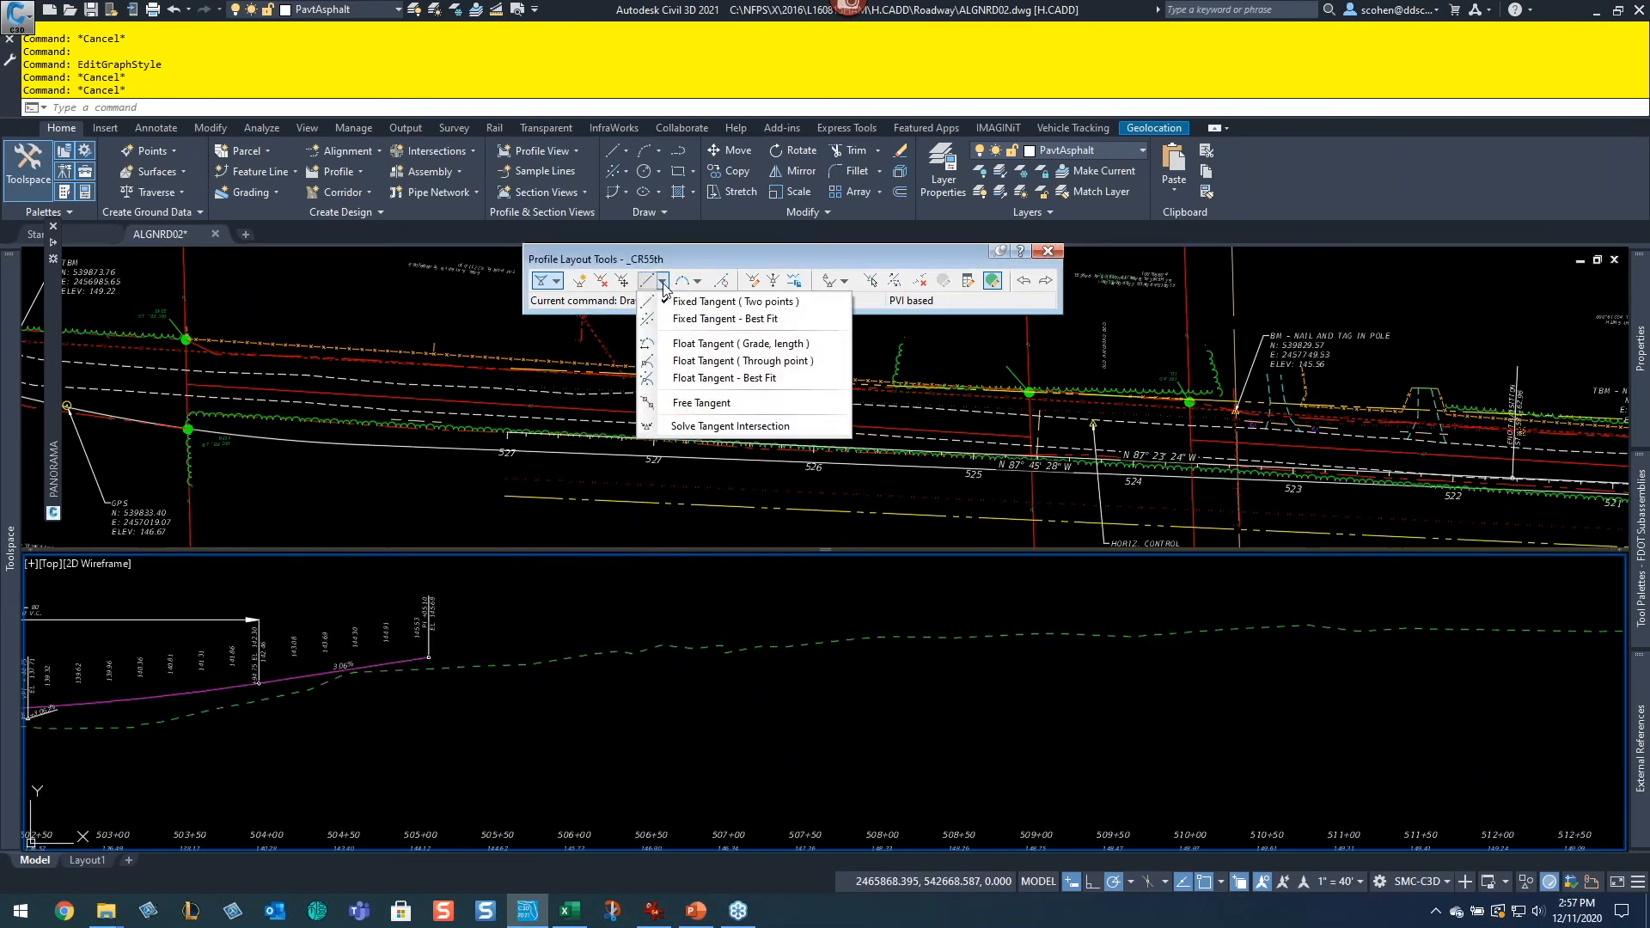
click(703, 303)
scroll(833, 627, up, 2)
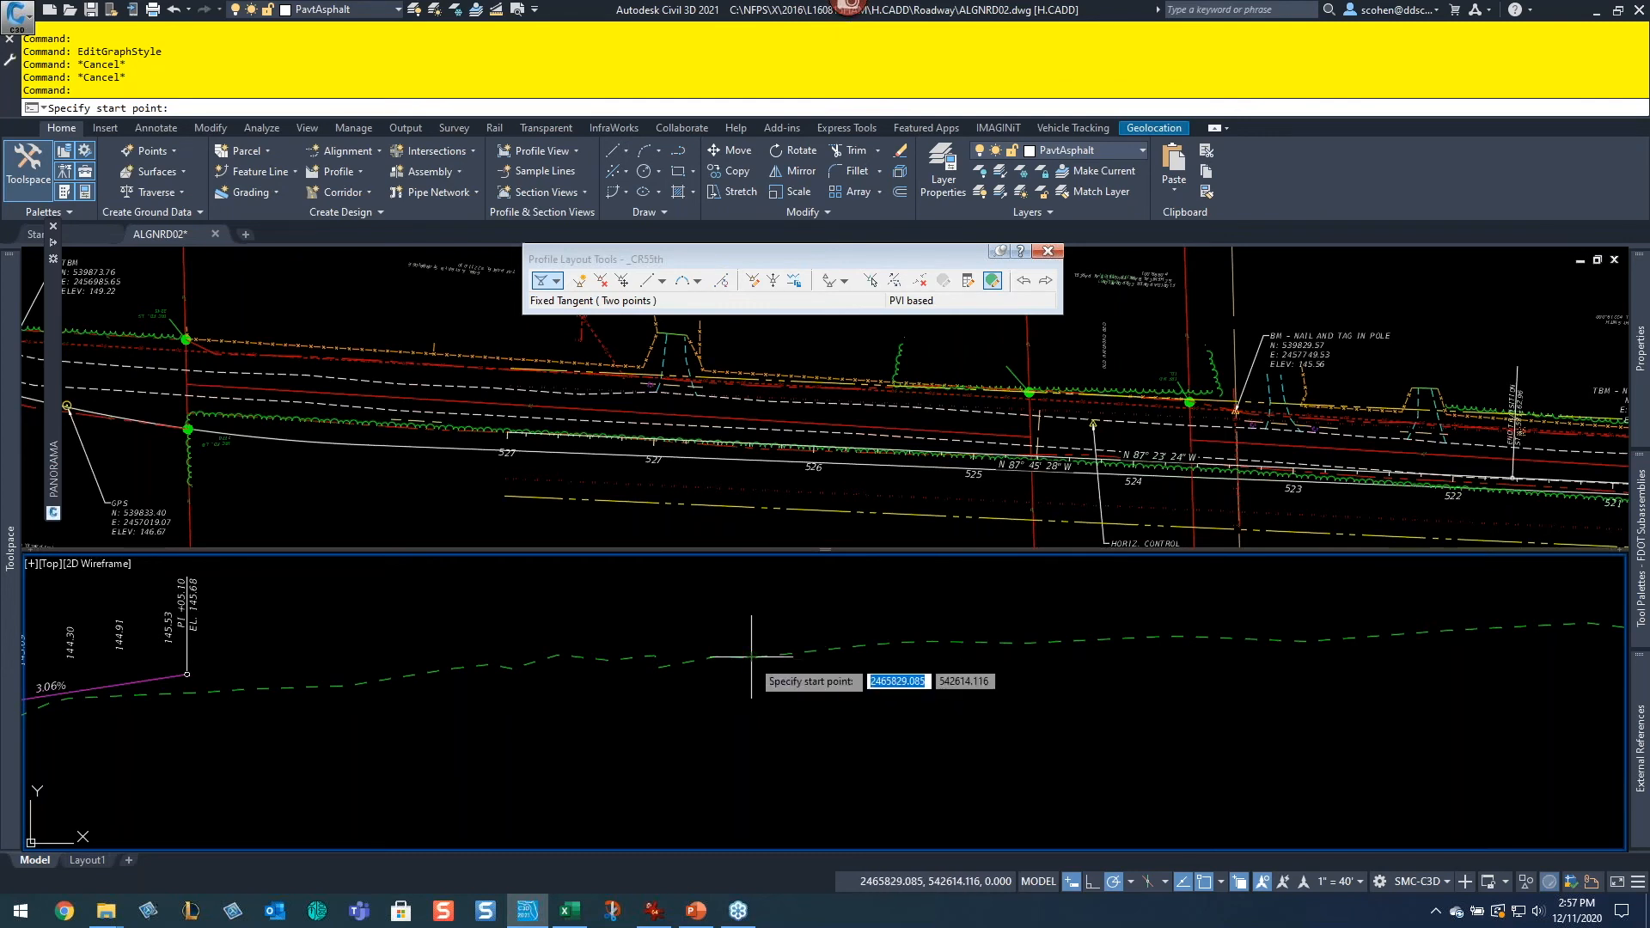
scroll(737, 637, up, 2)
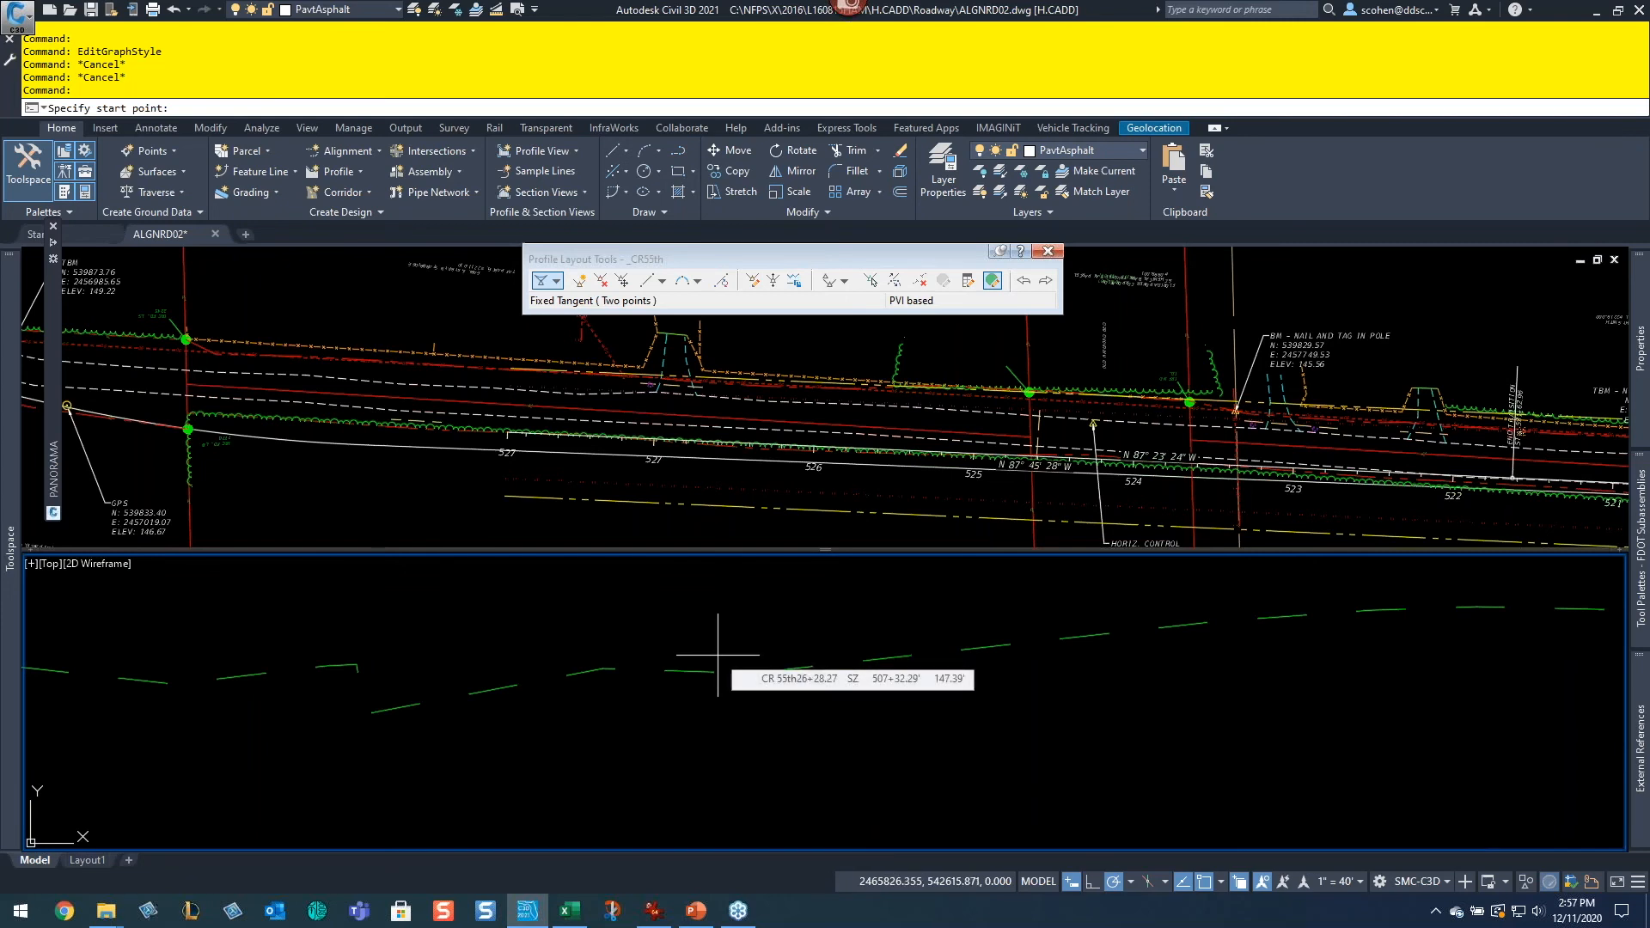
scroll(717, 654, down, 2)
middle_drag(718, 656, 719, 711)
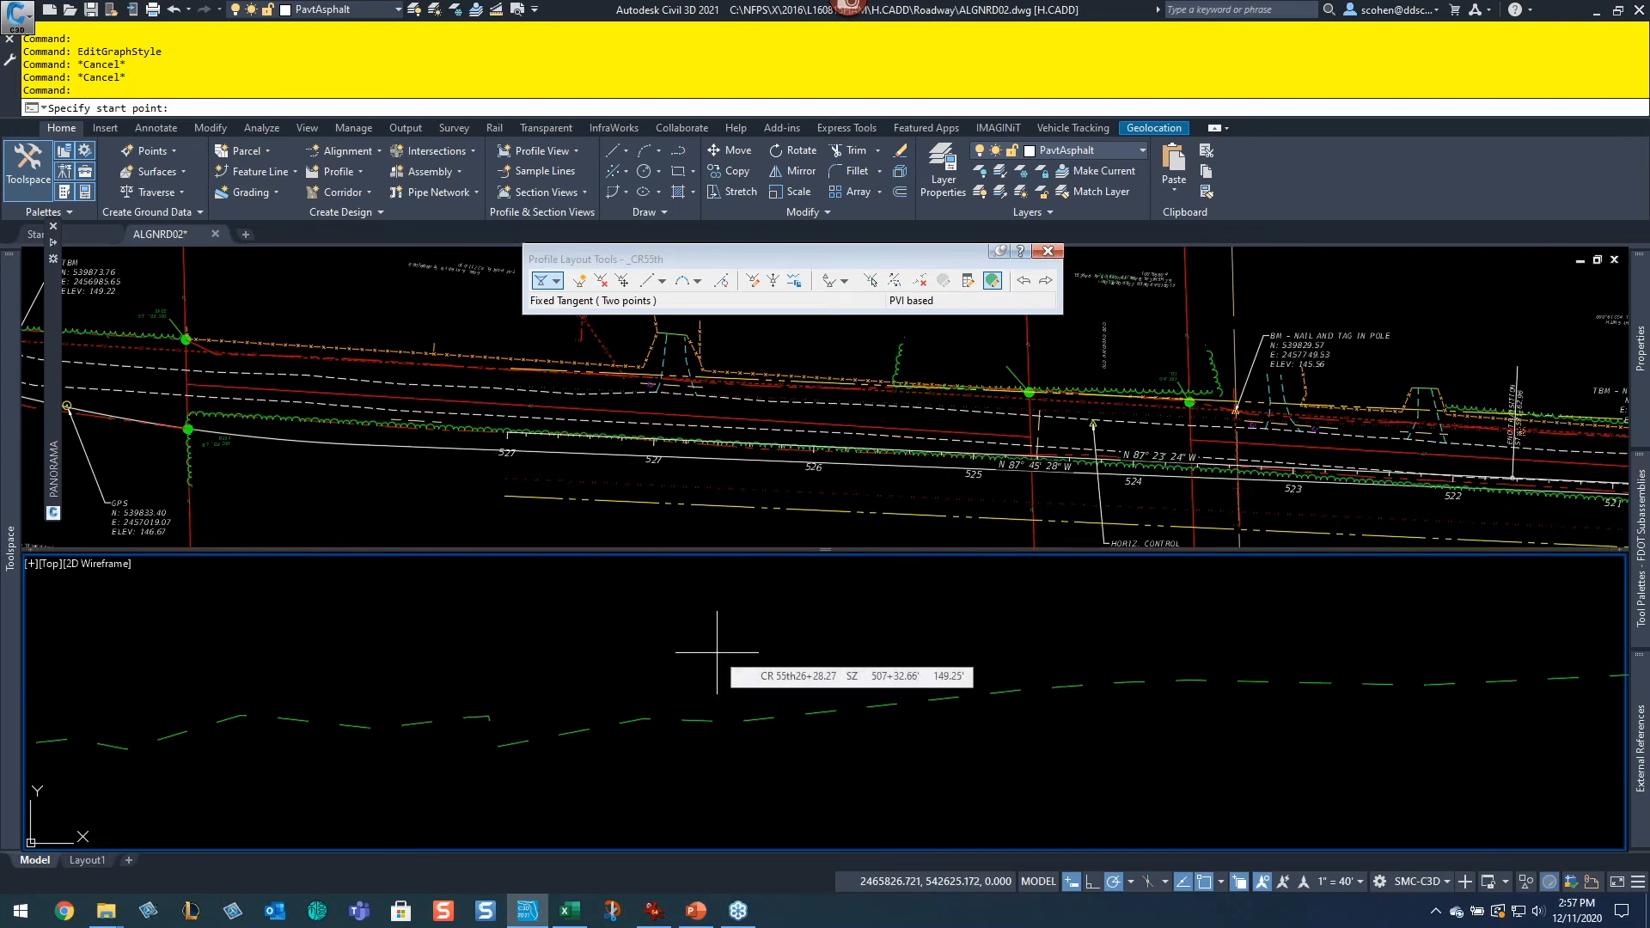
click(840, 674)
scroll(1177, 608, down, 1)
scroll(1177, 608, up, 4)
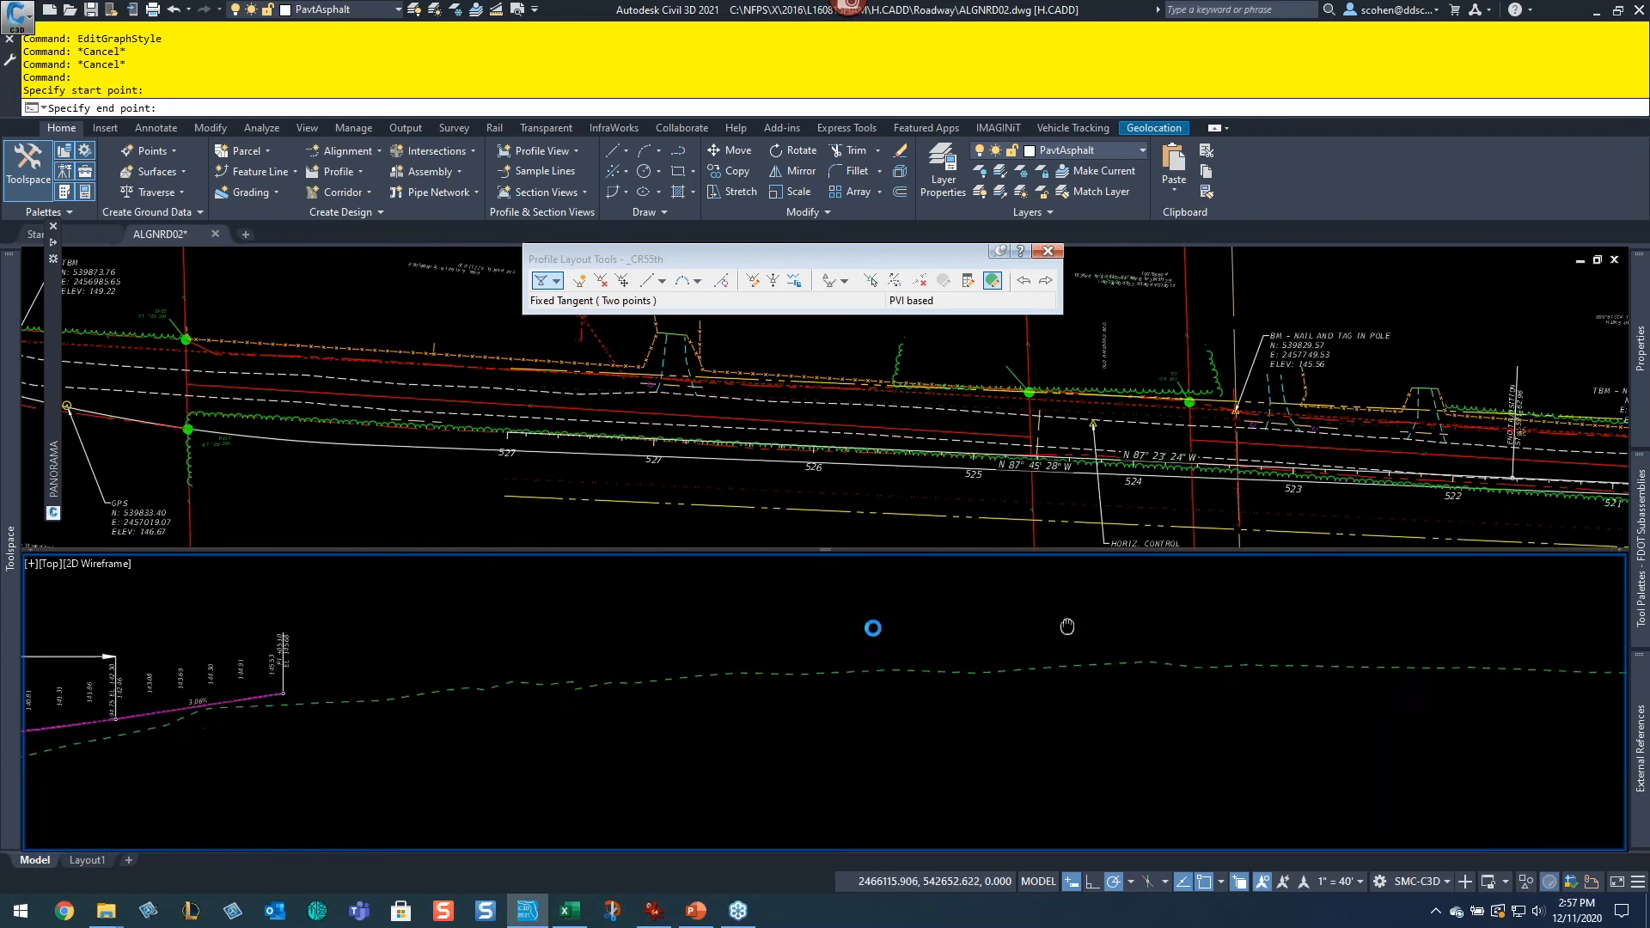
click(1250, 643)
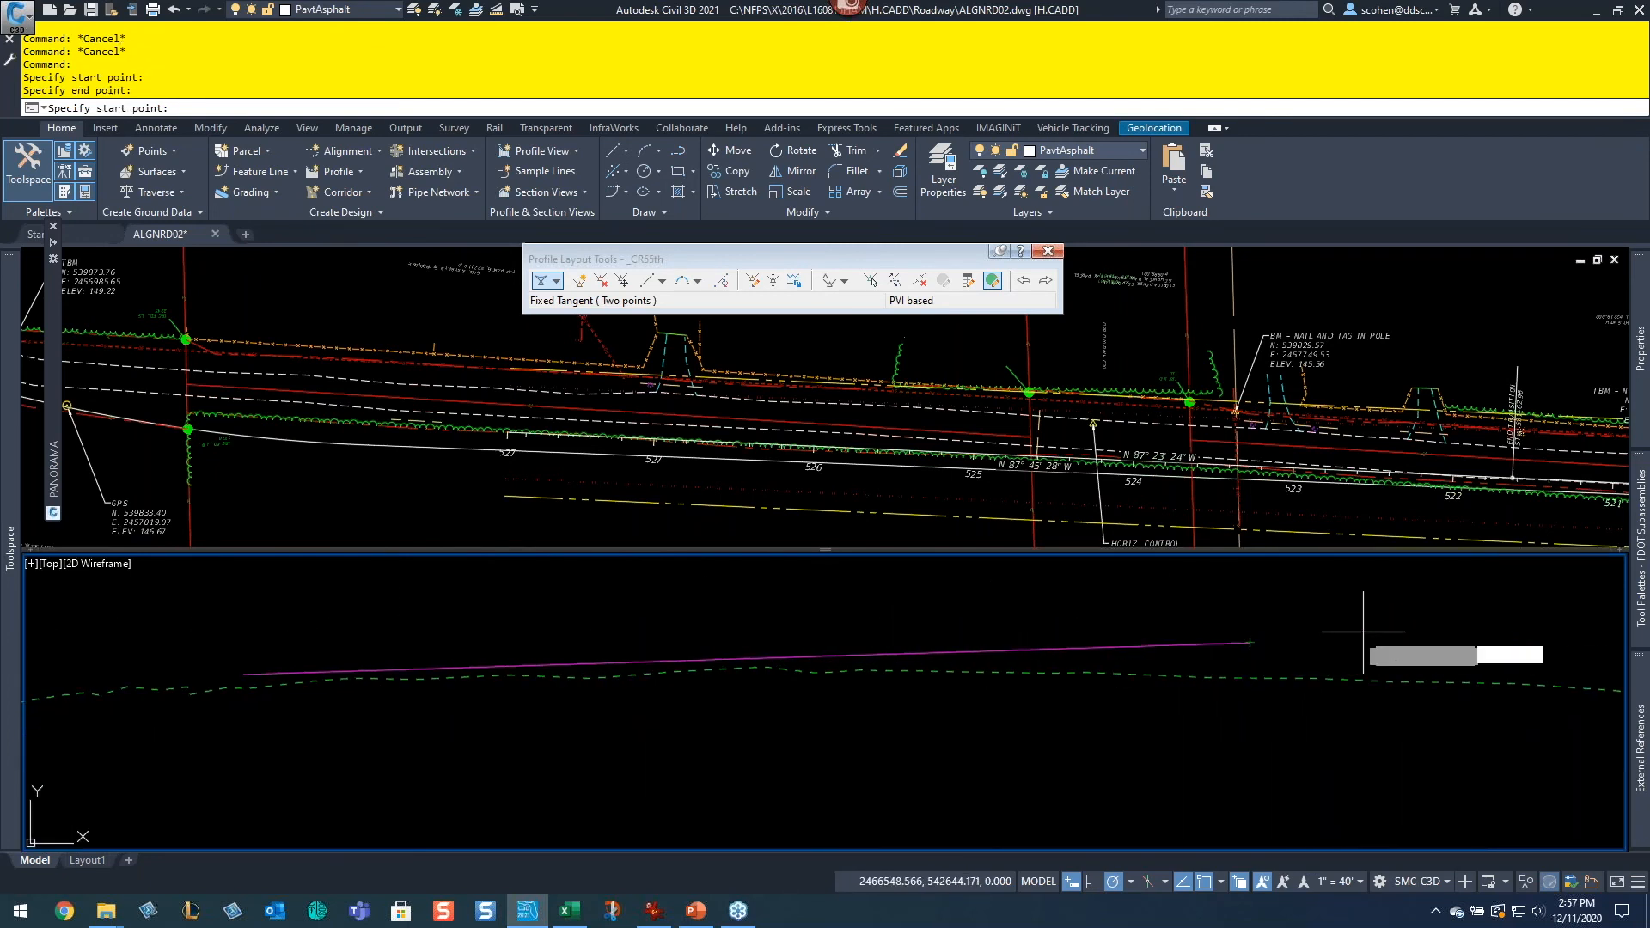
key(Return)
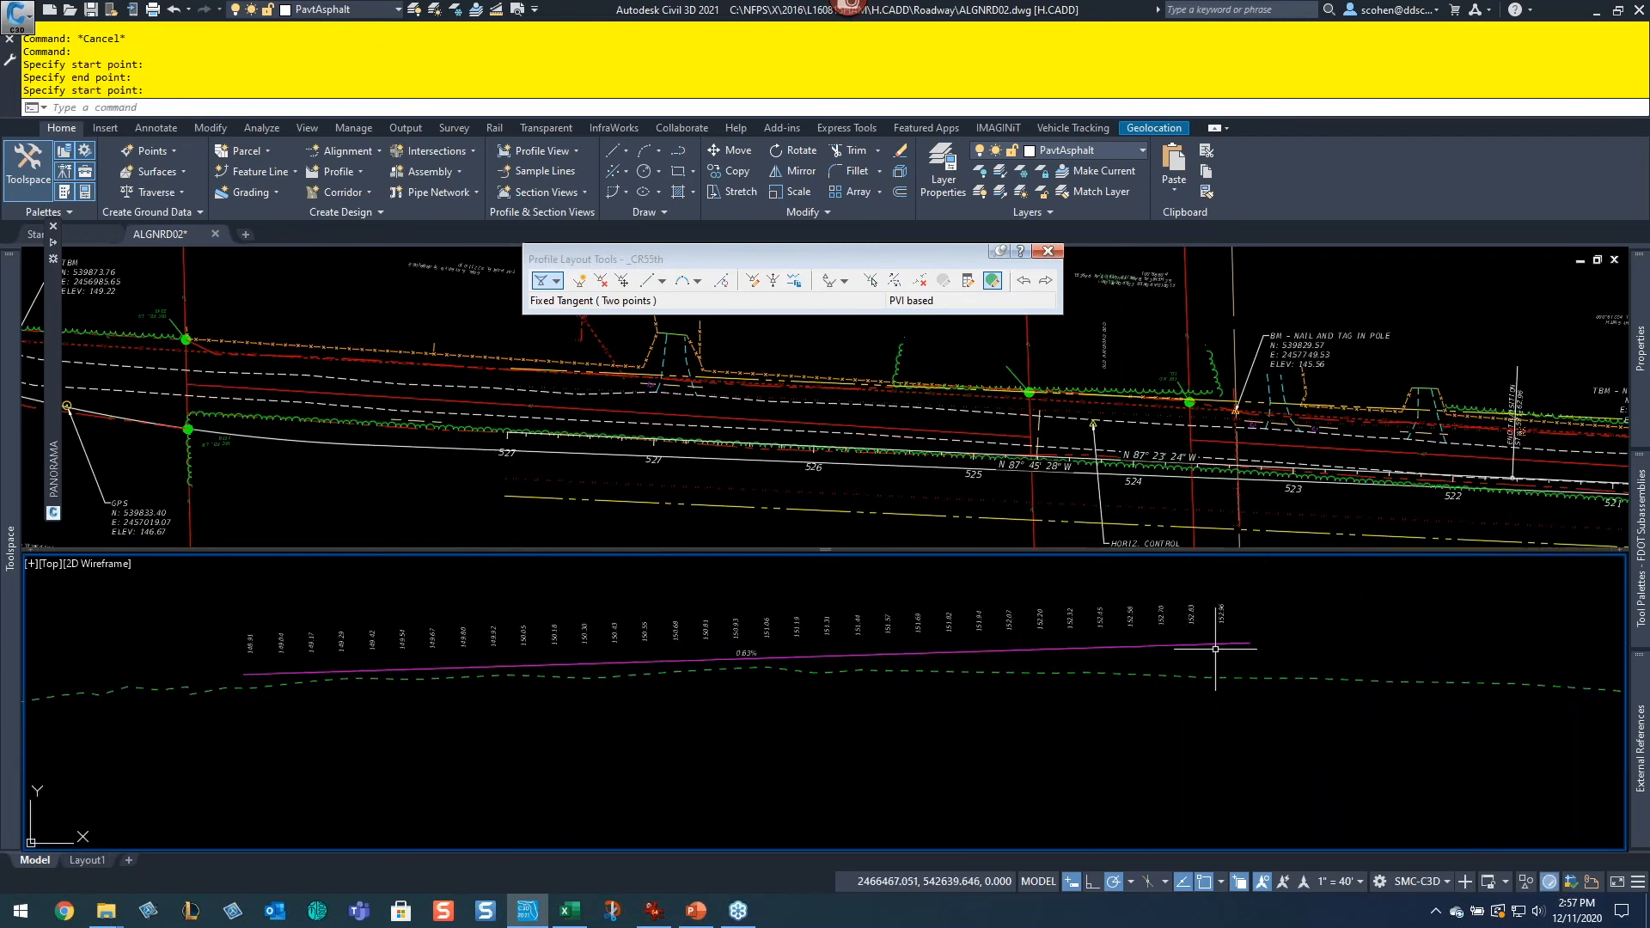
Step: Draw another fixed two-point tangent sloping downward from about station 515+40 to about 518+70
click(646, 280)
scroll(998, 581, down, 4)
middle_drag(1193, 636, 799, 631)
scroll(796, 617, up, 4)
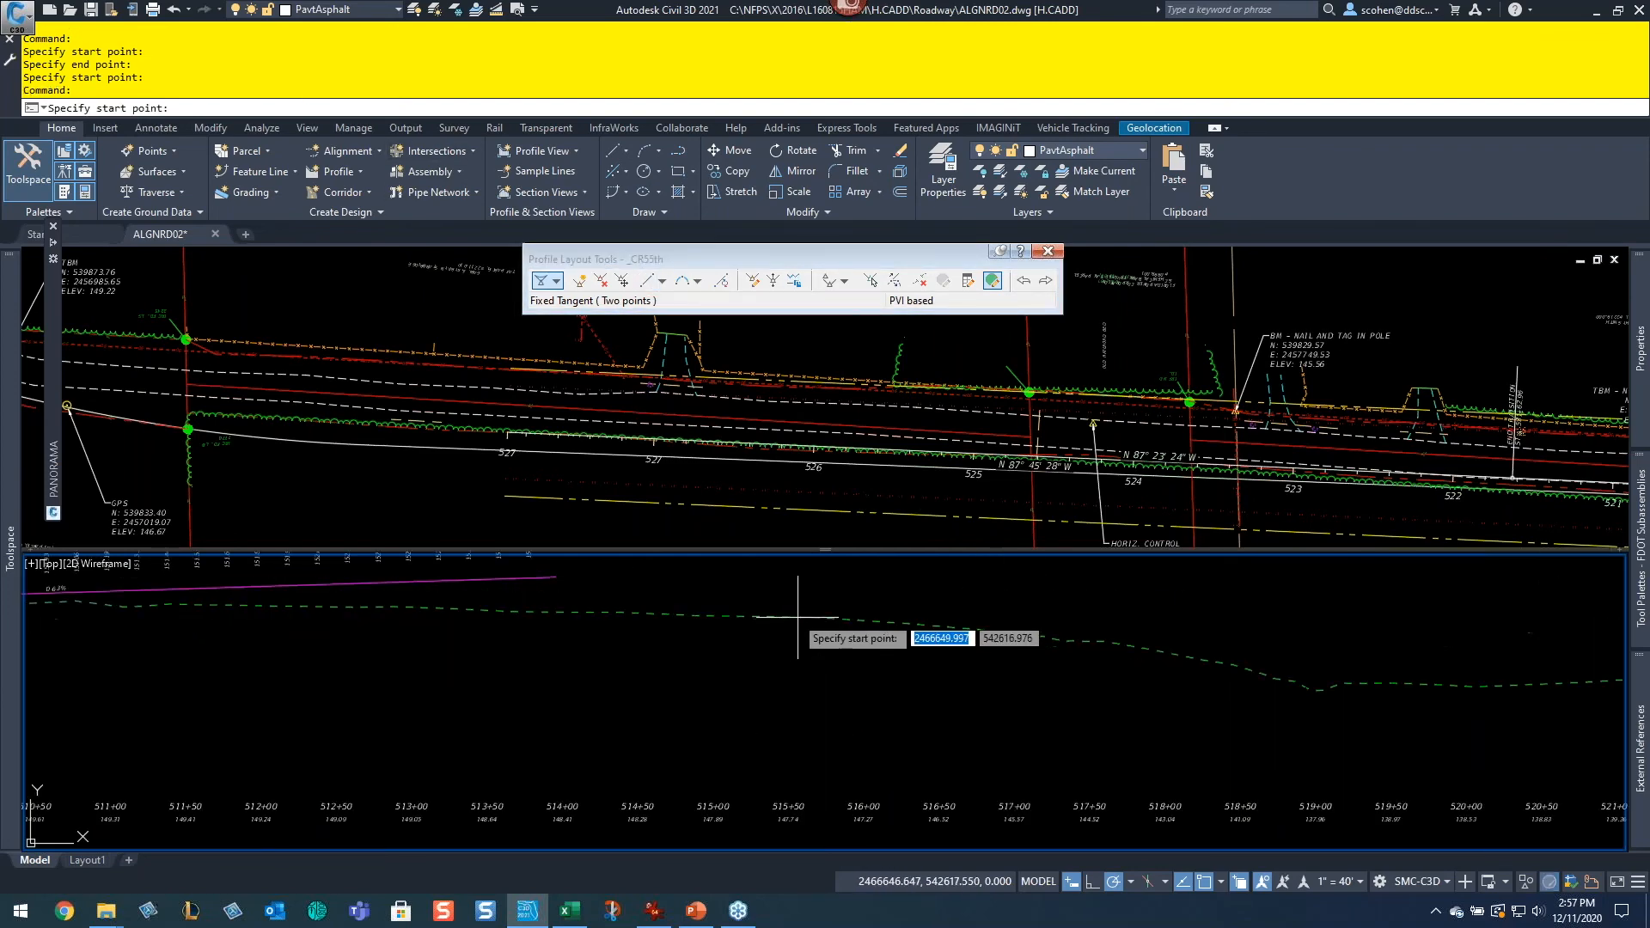
click(773, 583)
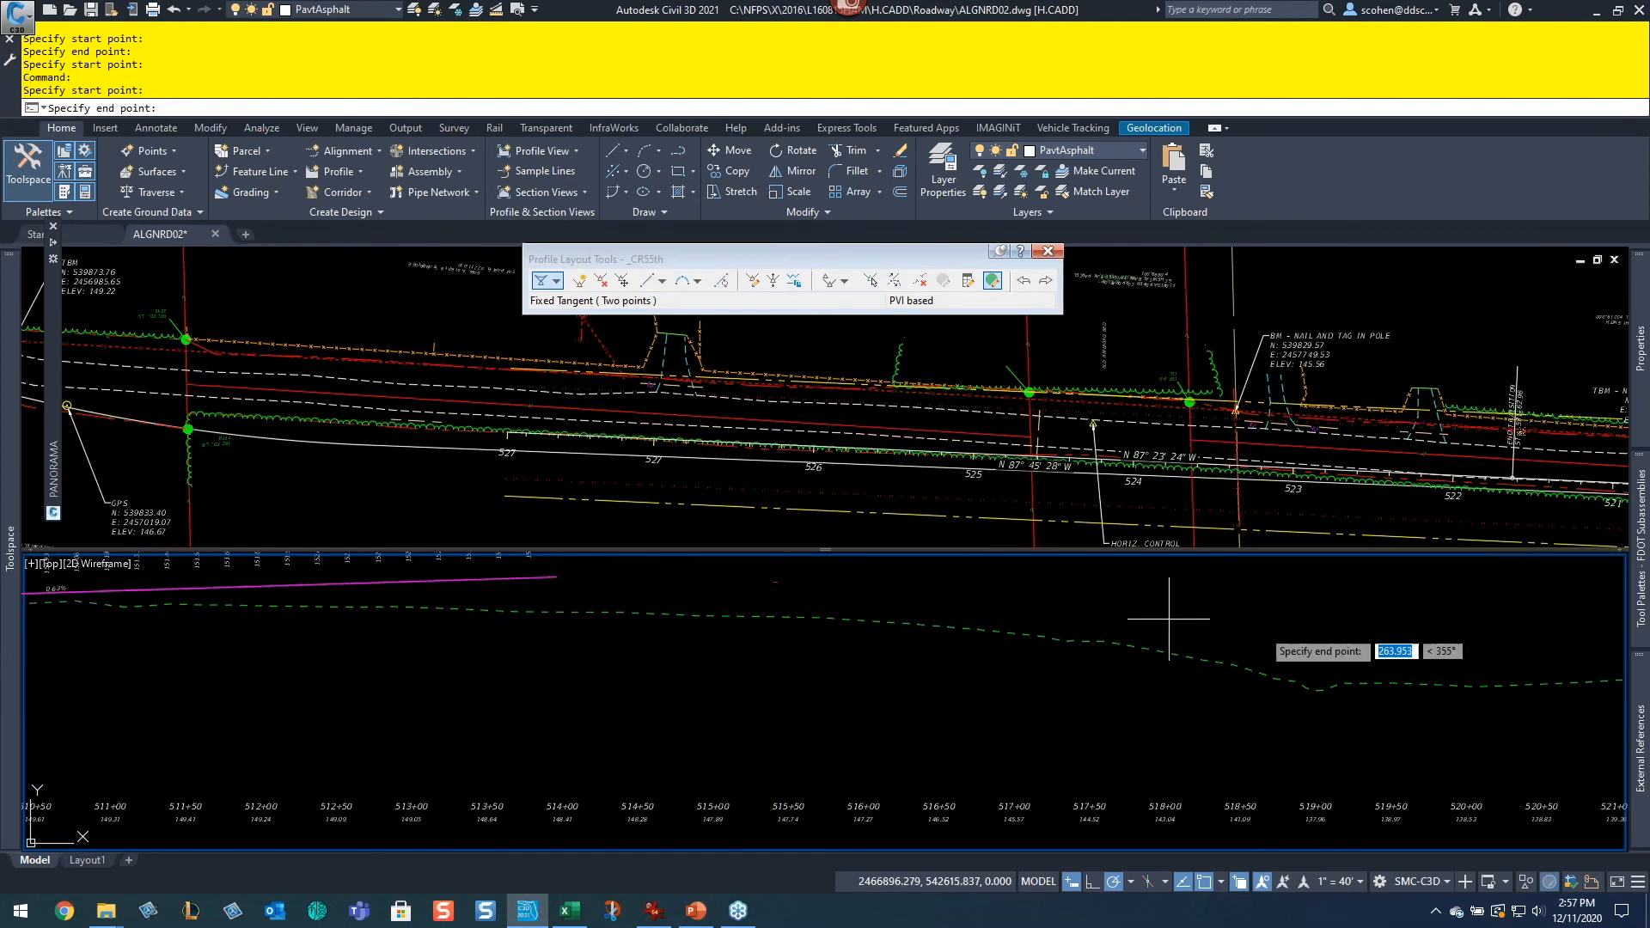
click(1270, 640)
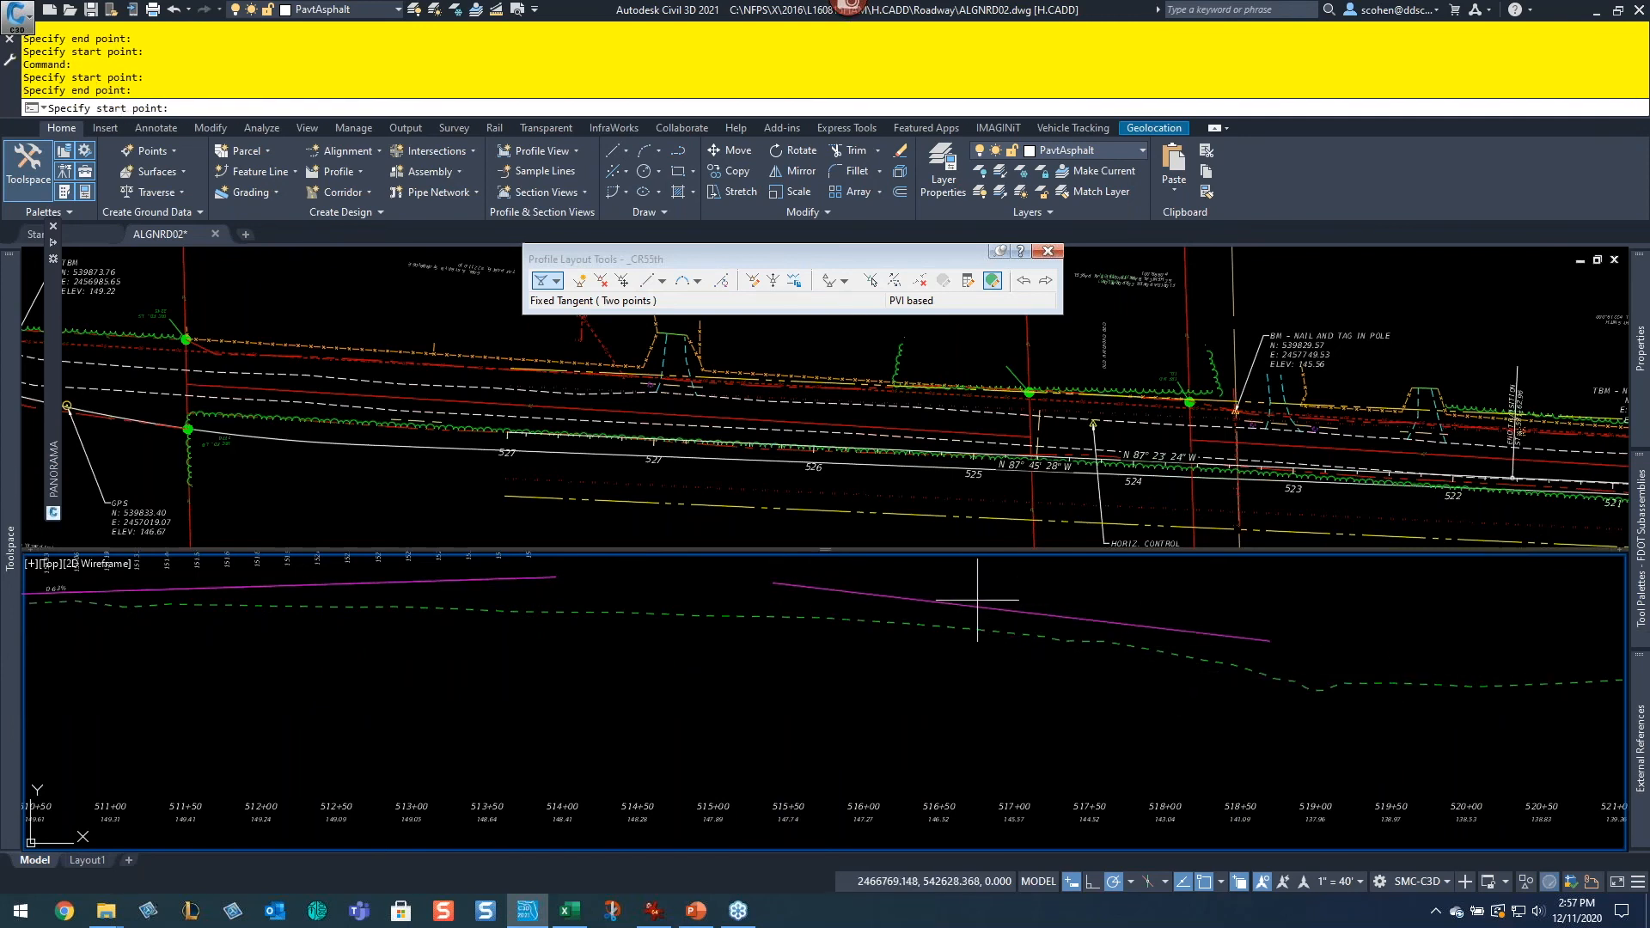
key(Escape)
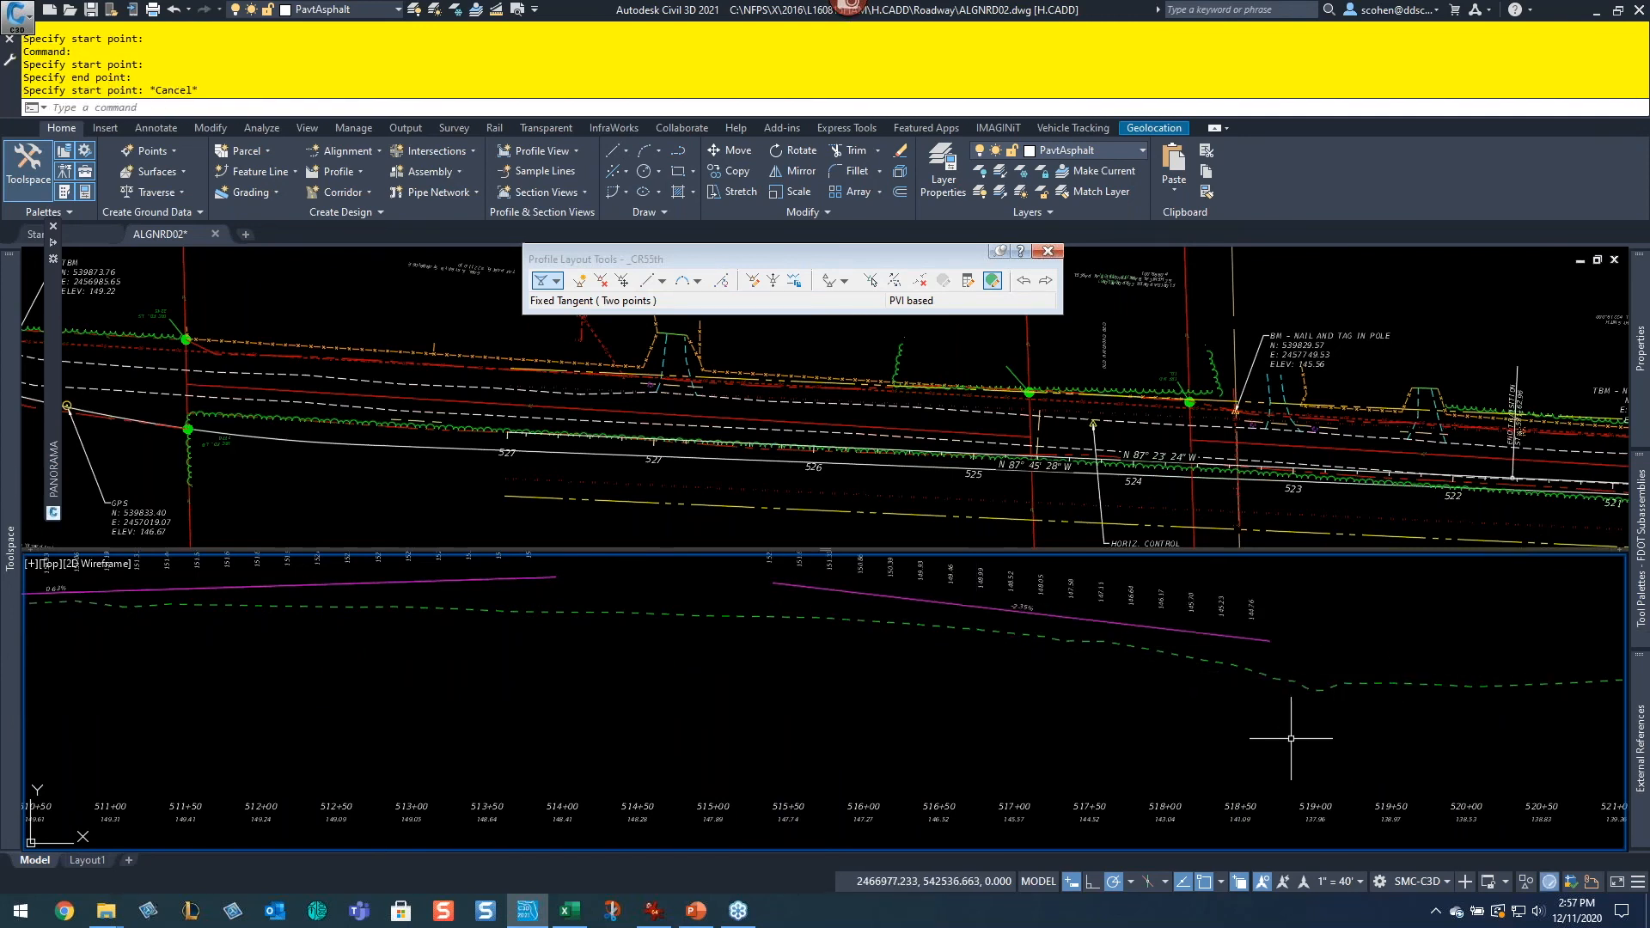
Step: Insert a free parabolic vertical curve of the default 148.25 ft length between the first two tangents
middle_drag(585, 635, 704, 632)
click(697, 281)
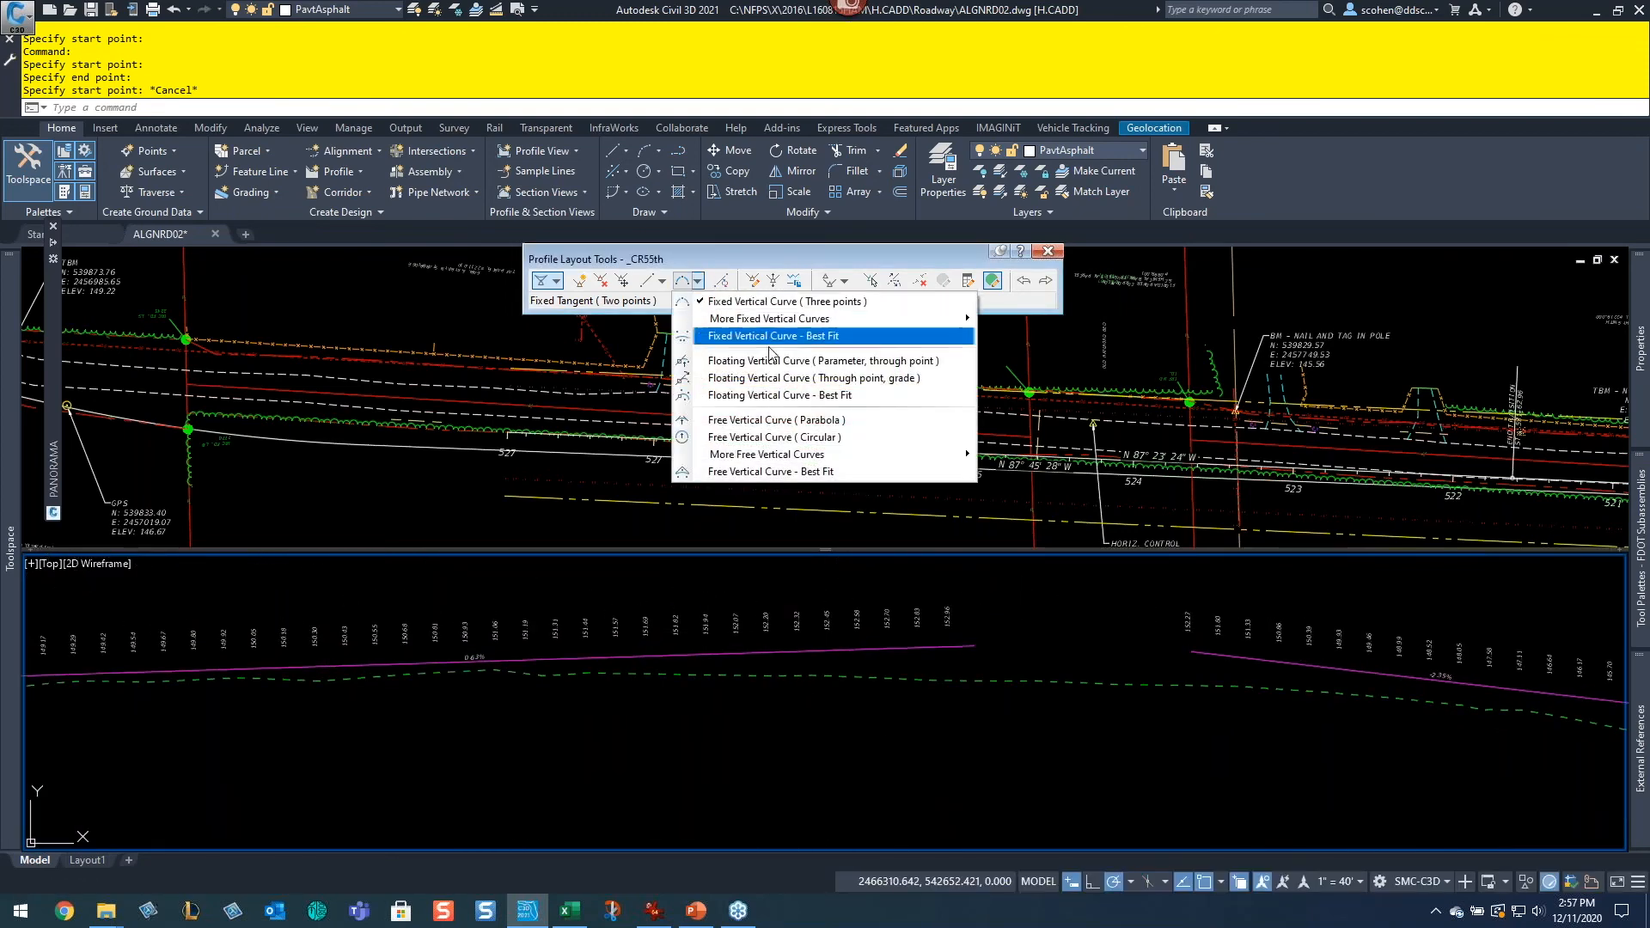
click(850, 425)
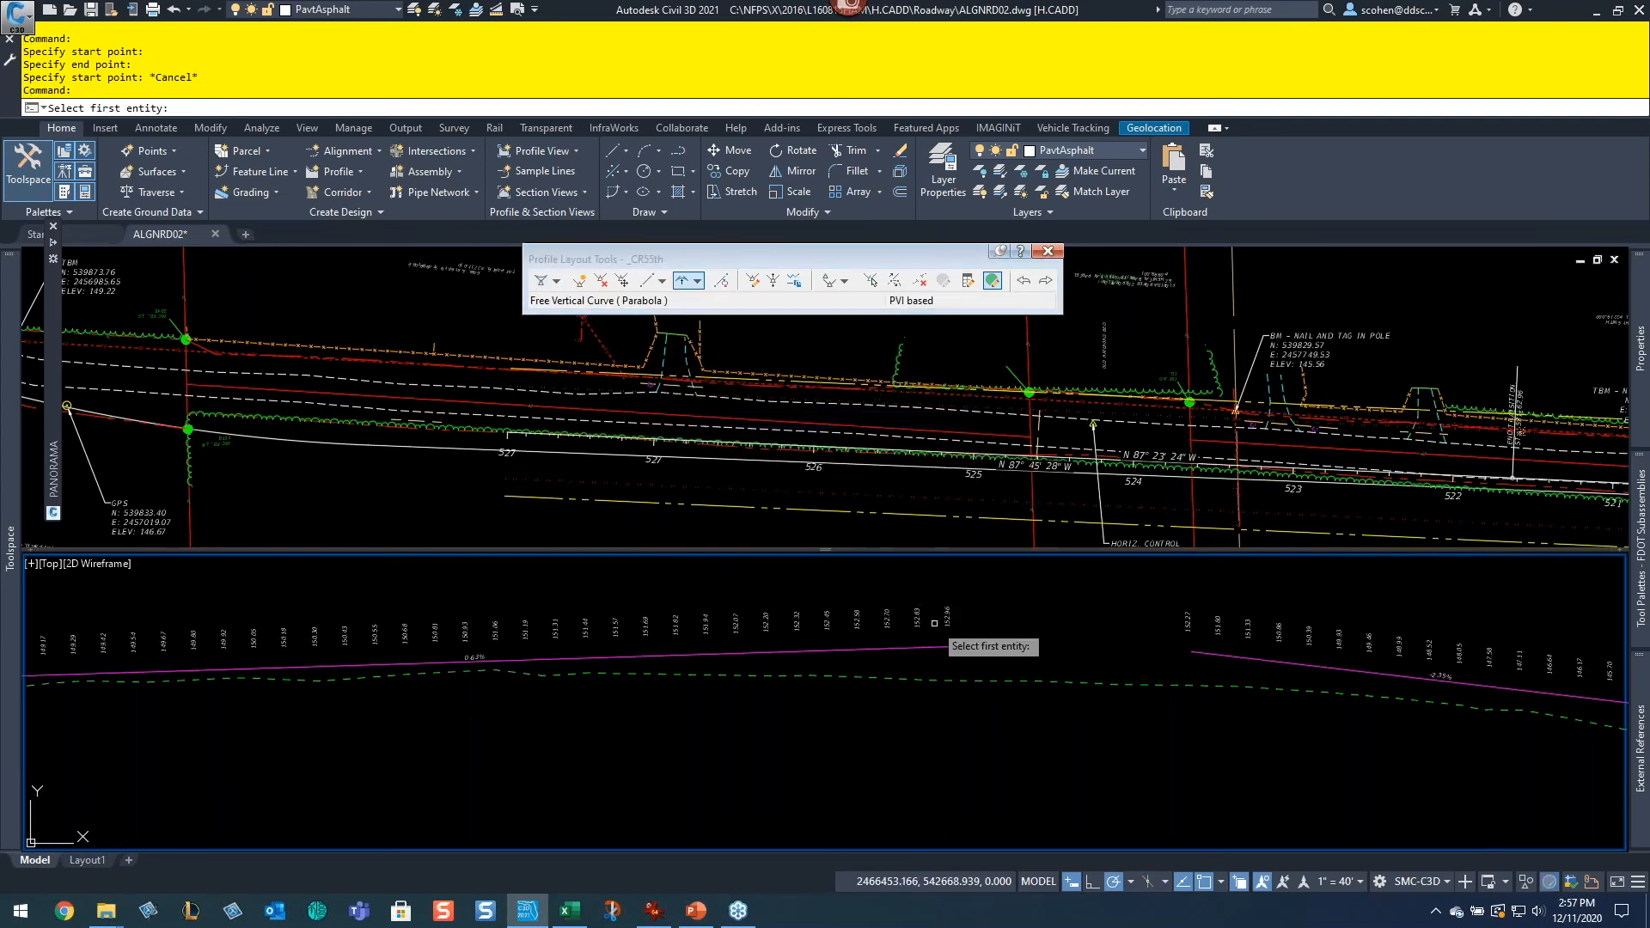
middle_drag(361, 707, 1109, 692)
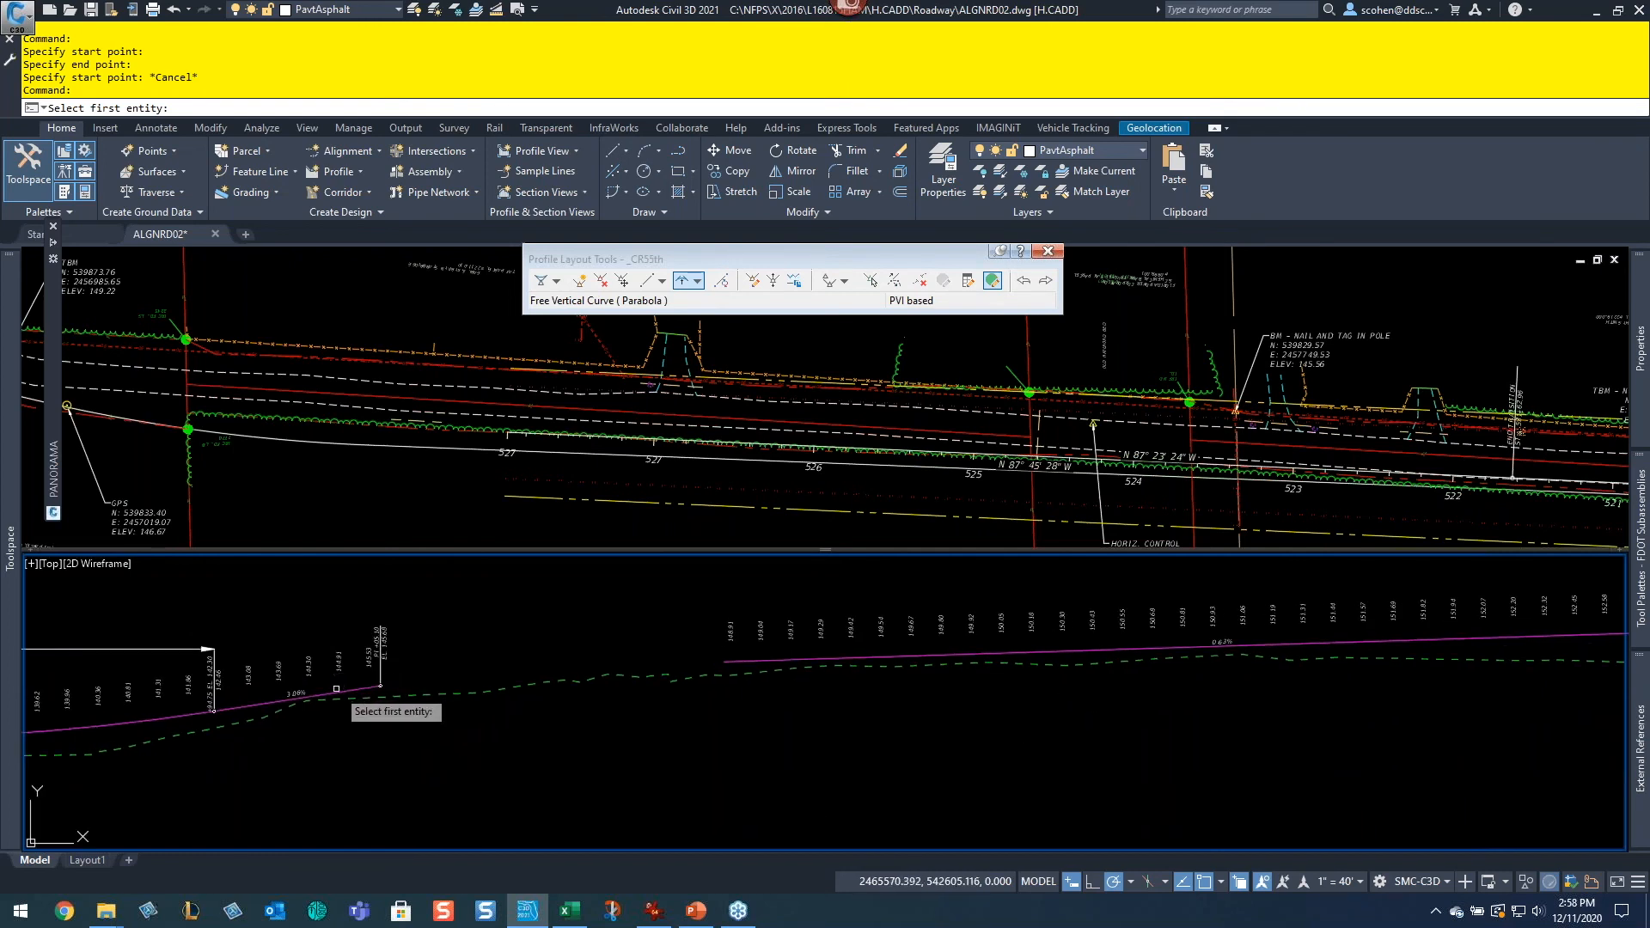
click(341, 685)
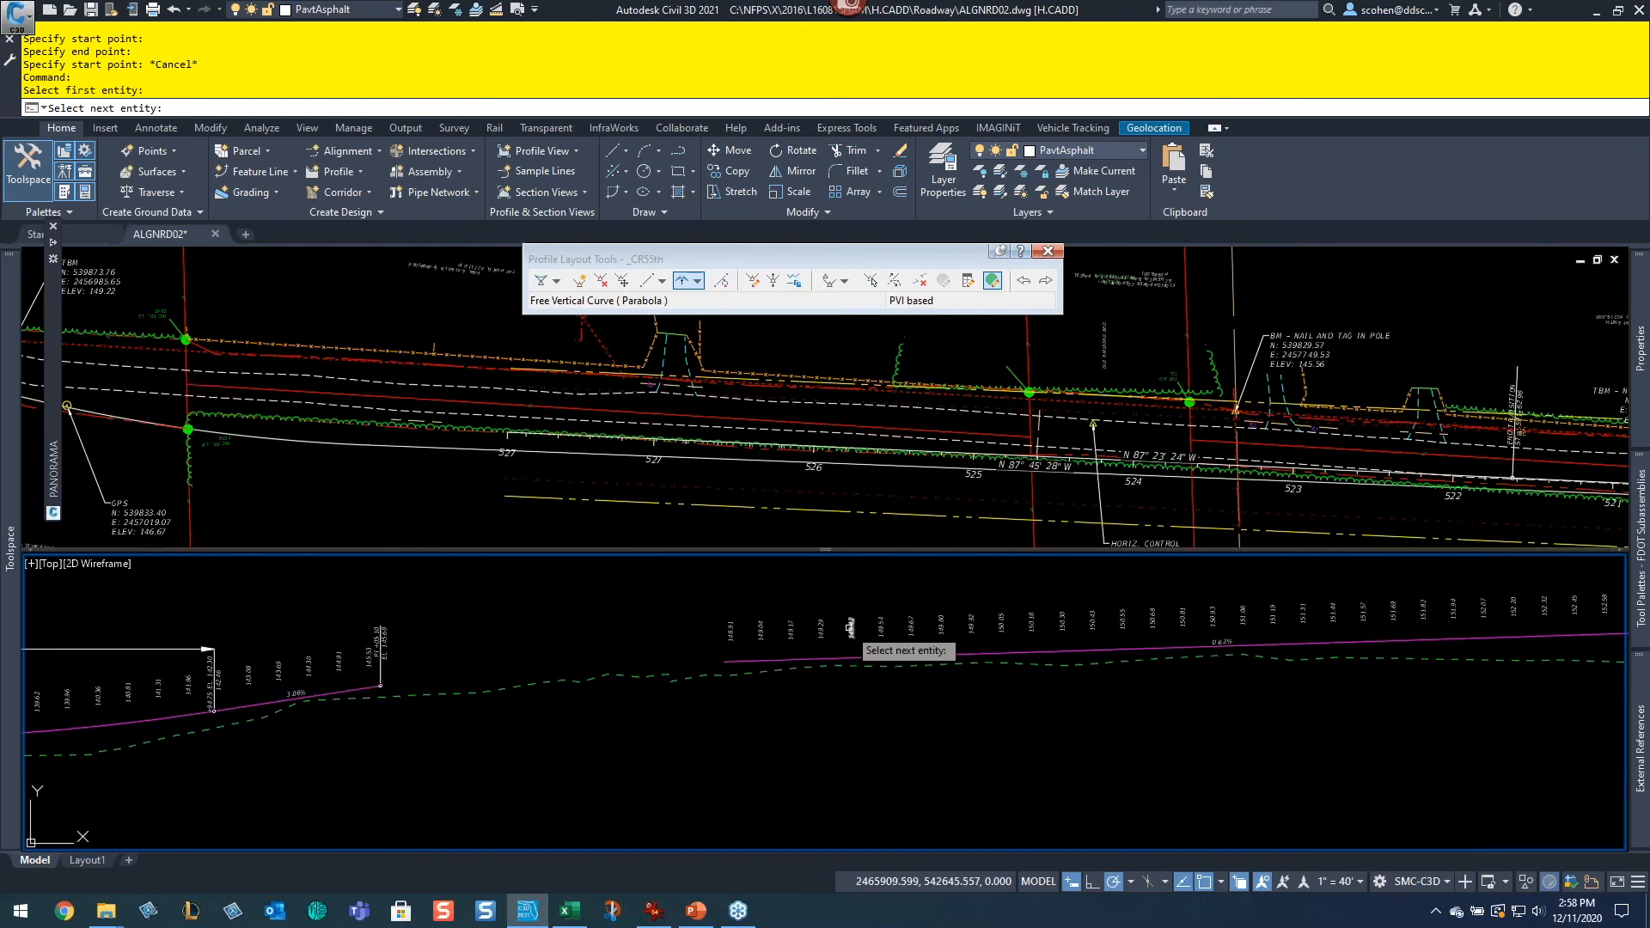
click(786, 660)
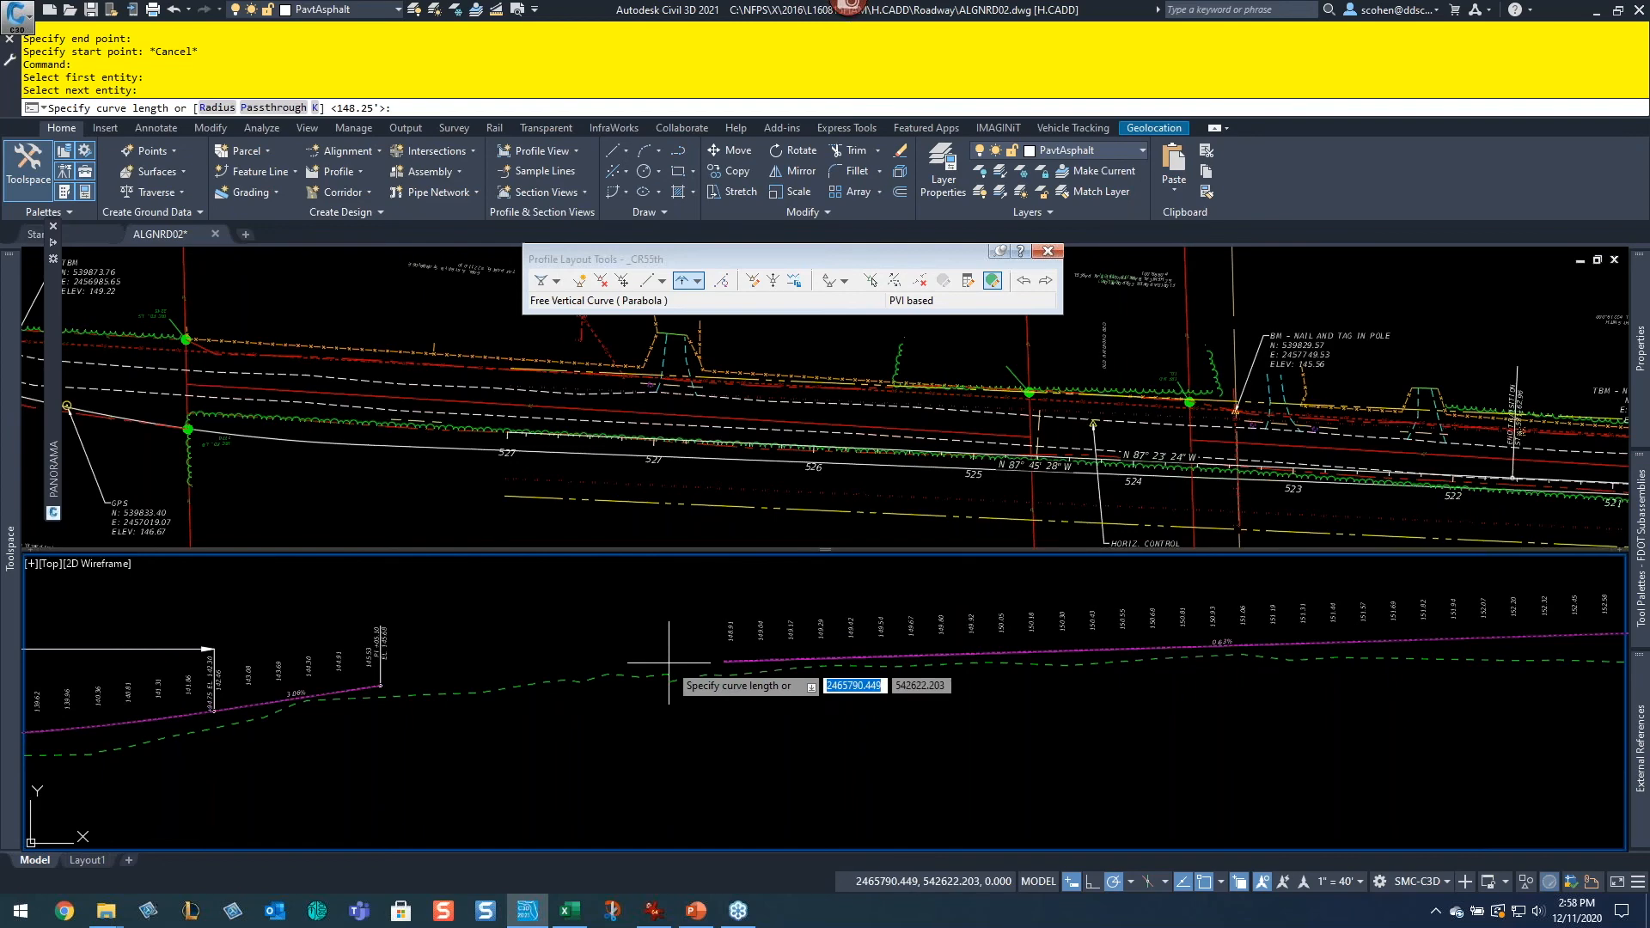
key(Return)
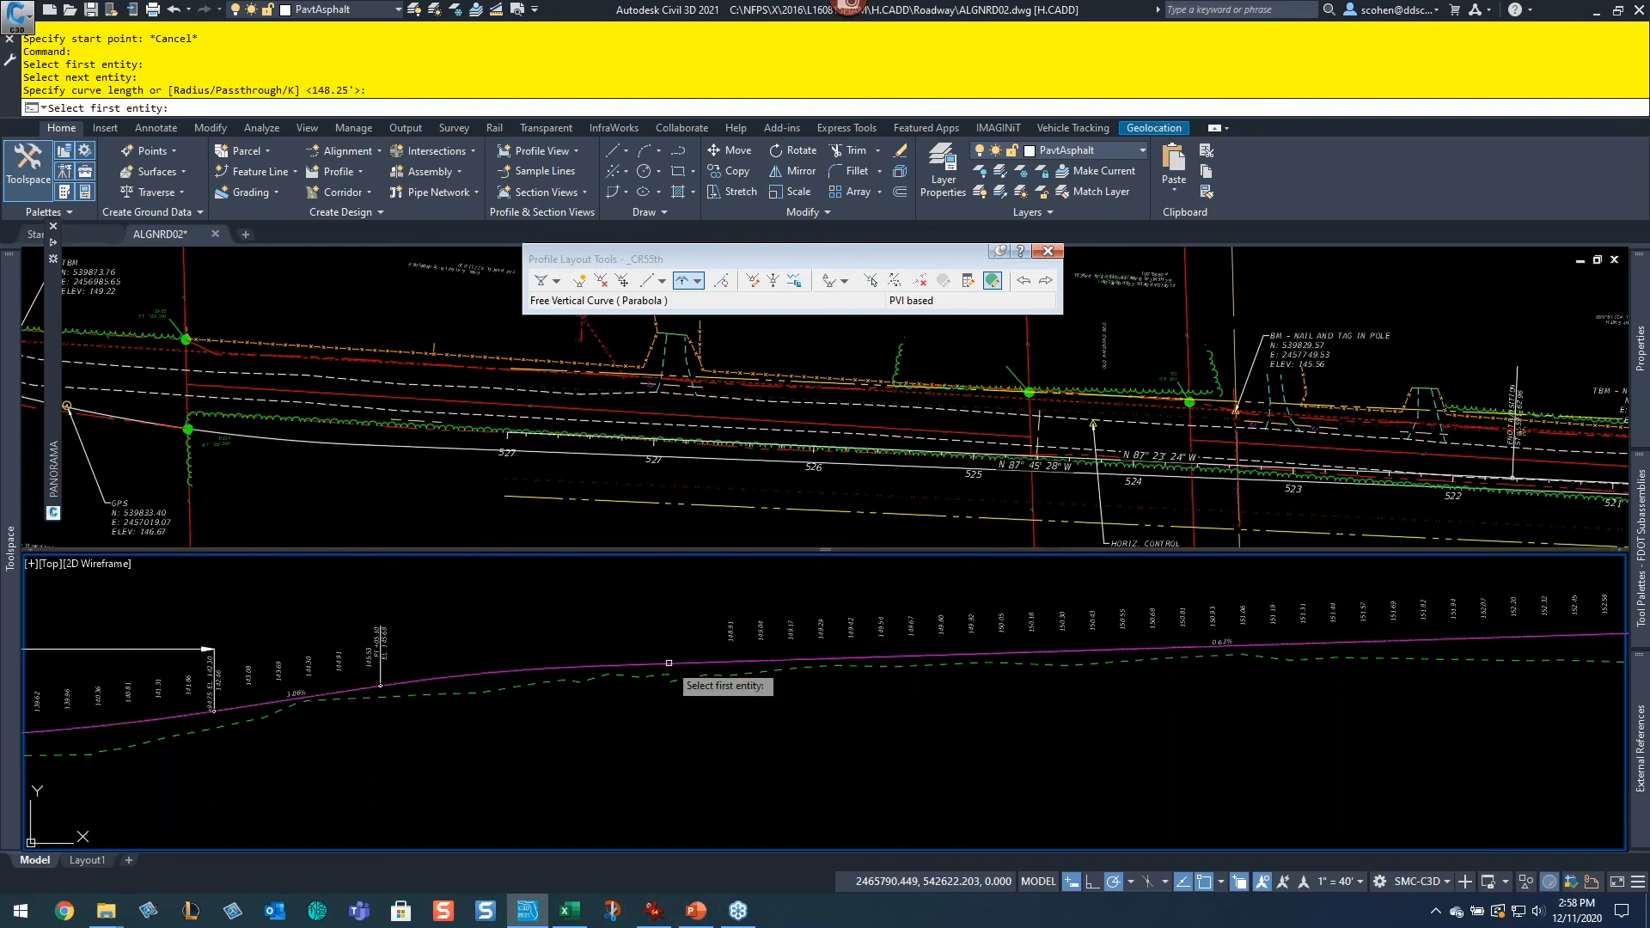
key(Return)
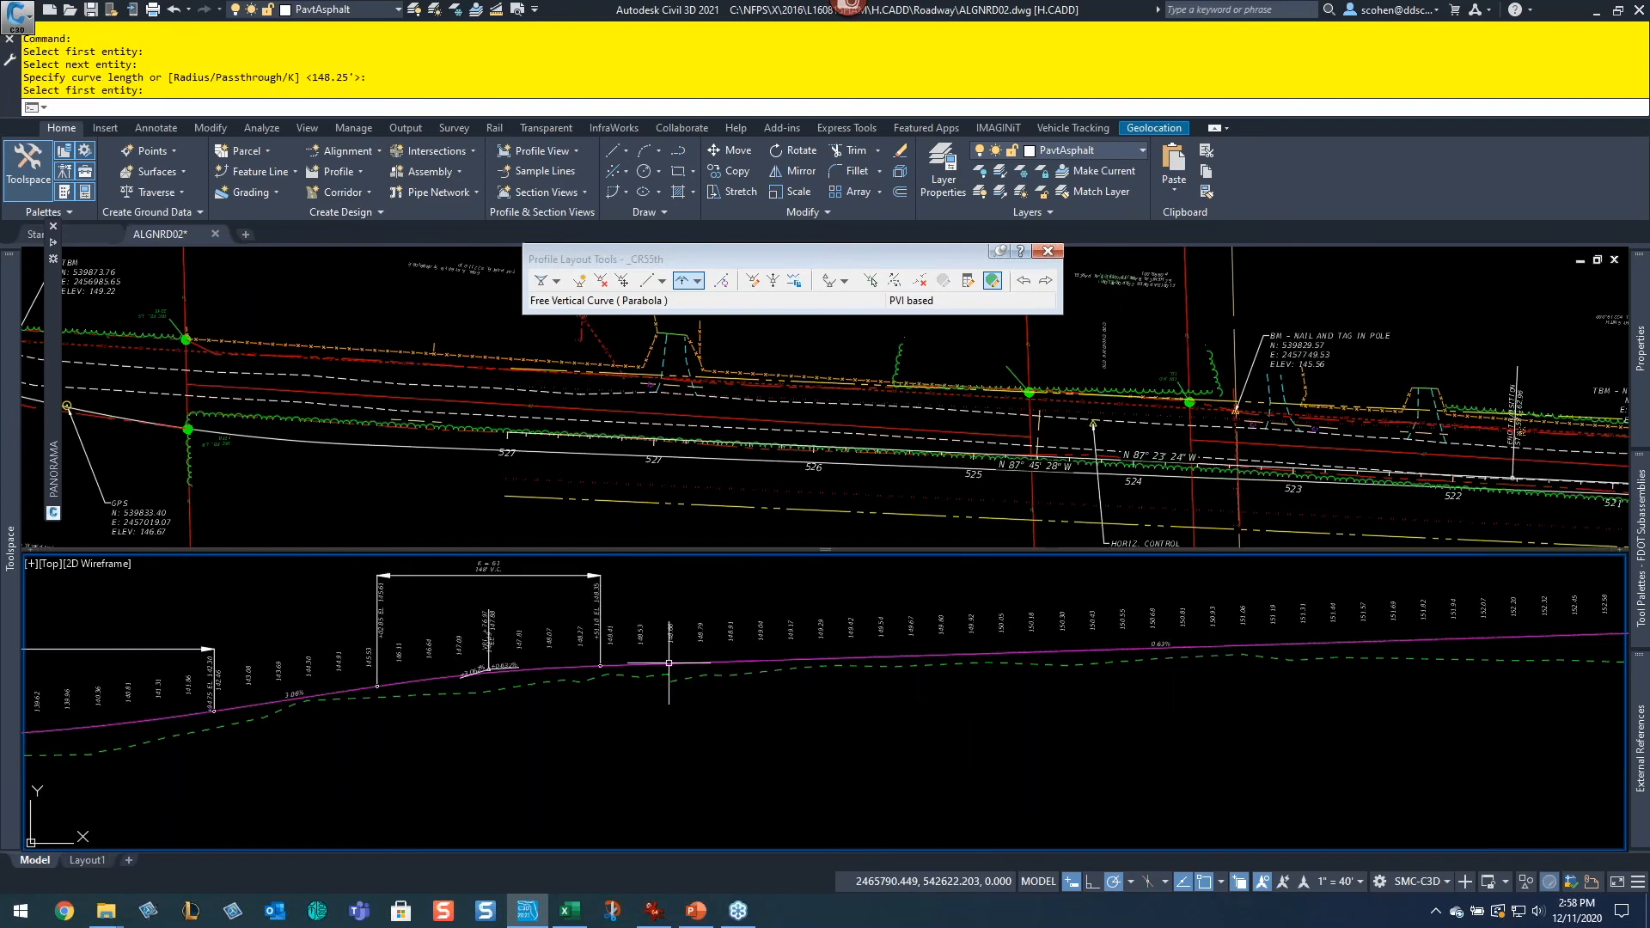
Step: Insert a free parabolic vertical curve of the default 181.69 ft length between the middle tangent and the descending tangent
scroll(795, 709, up, 3)
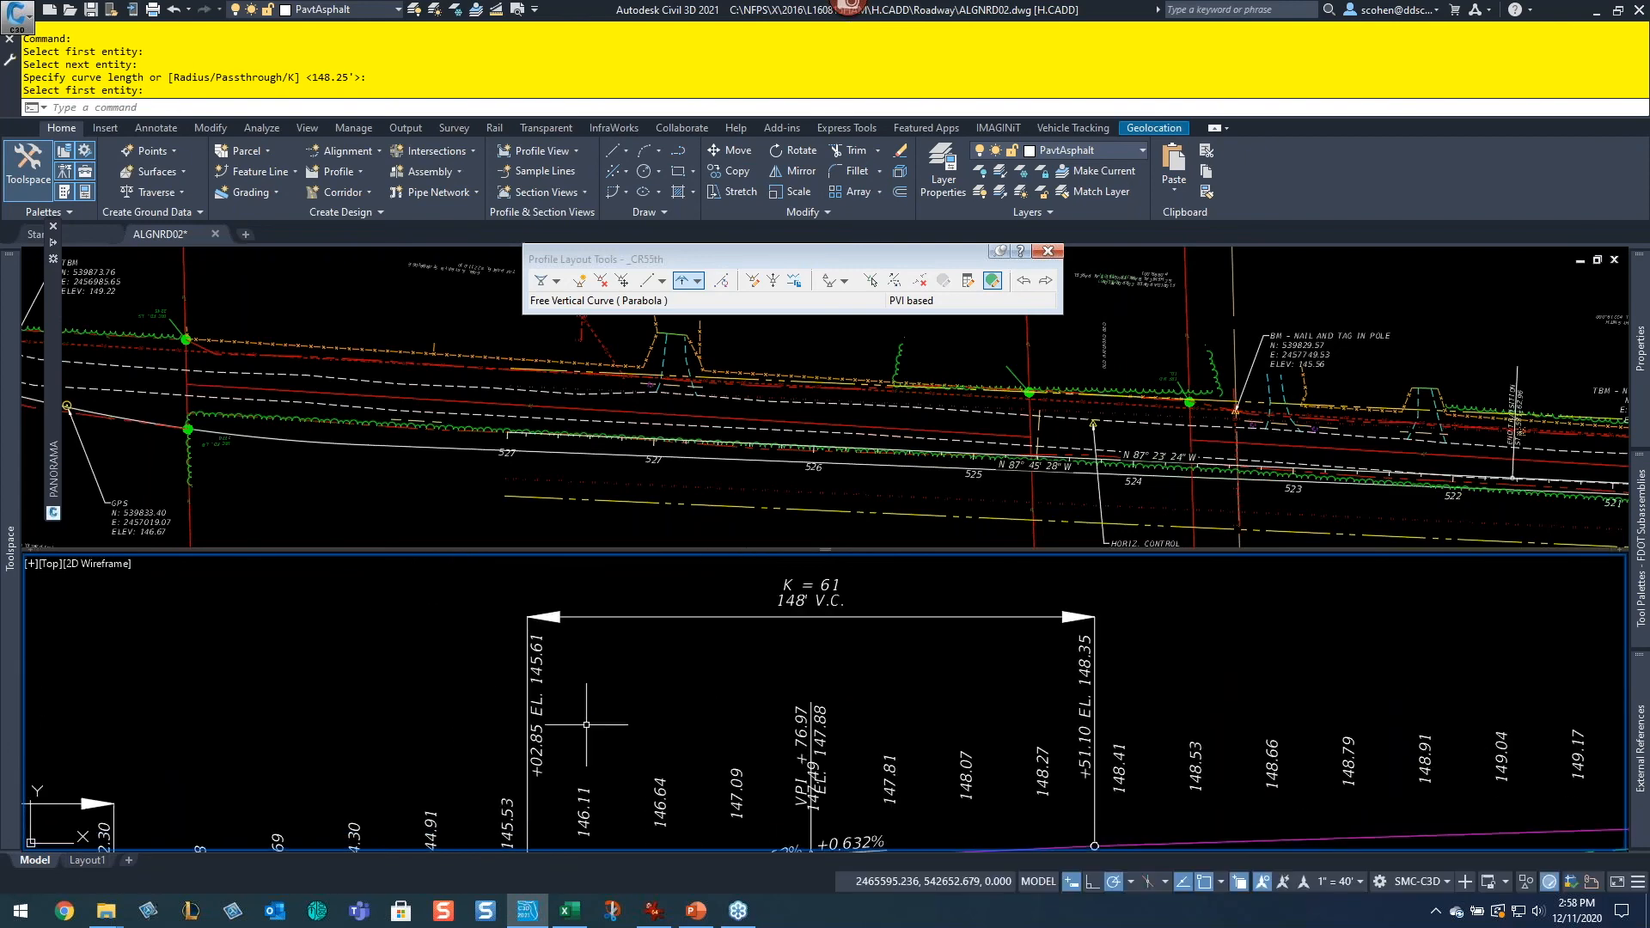
scroll(795, 709, down, 2)
middle_drag(1094, 726, 550, 704)
mouse_move(1149, 736)
middle_down()
mouse_move(586, 711)
mouse_move(938, 729)
middle_up()
click(684, 281)
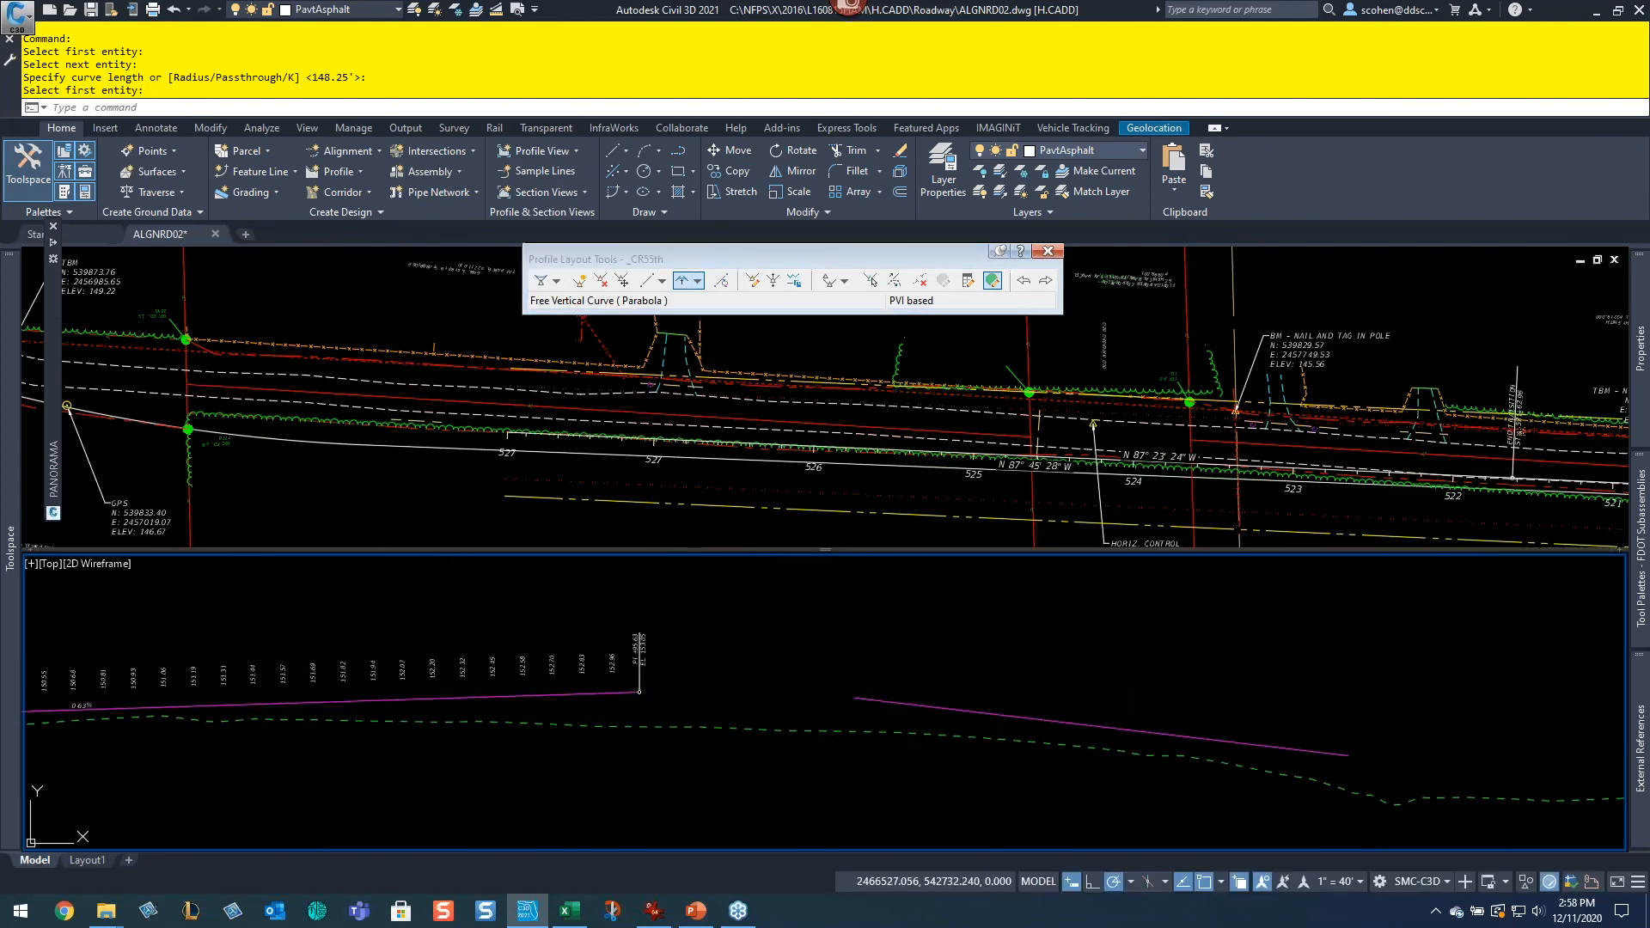
click(582, 699)
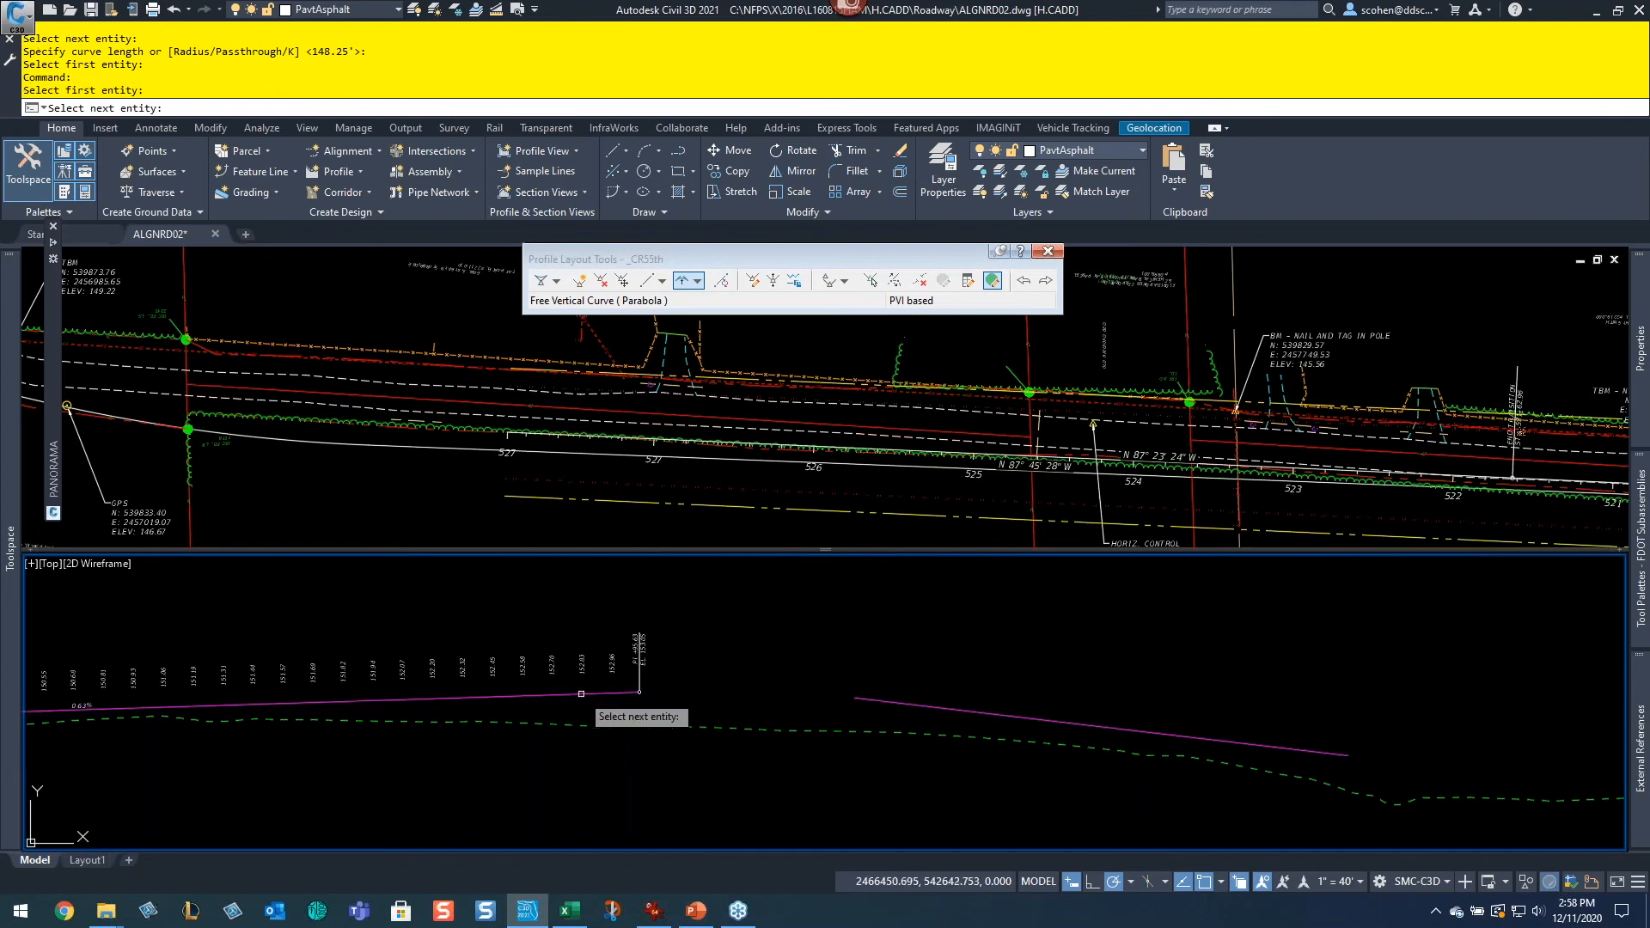
click(940, 710)
key(Return)
key(Return)
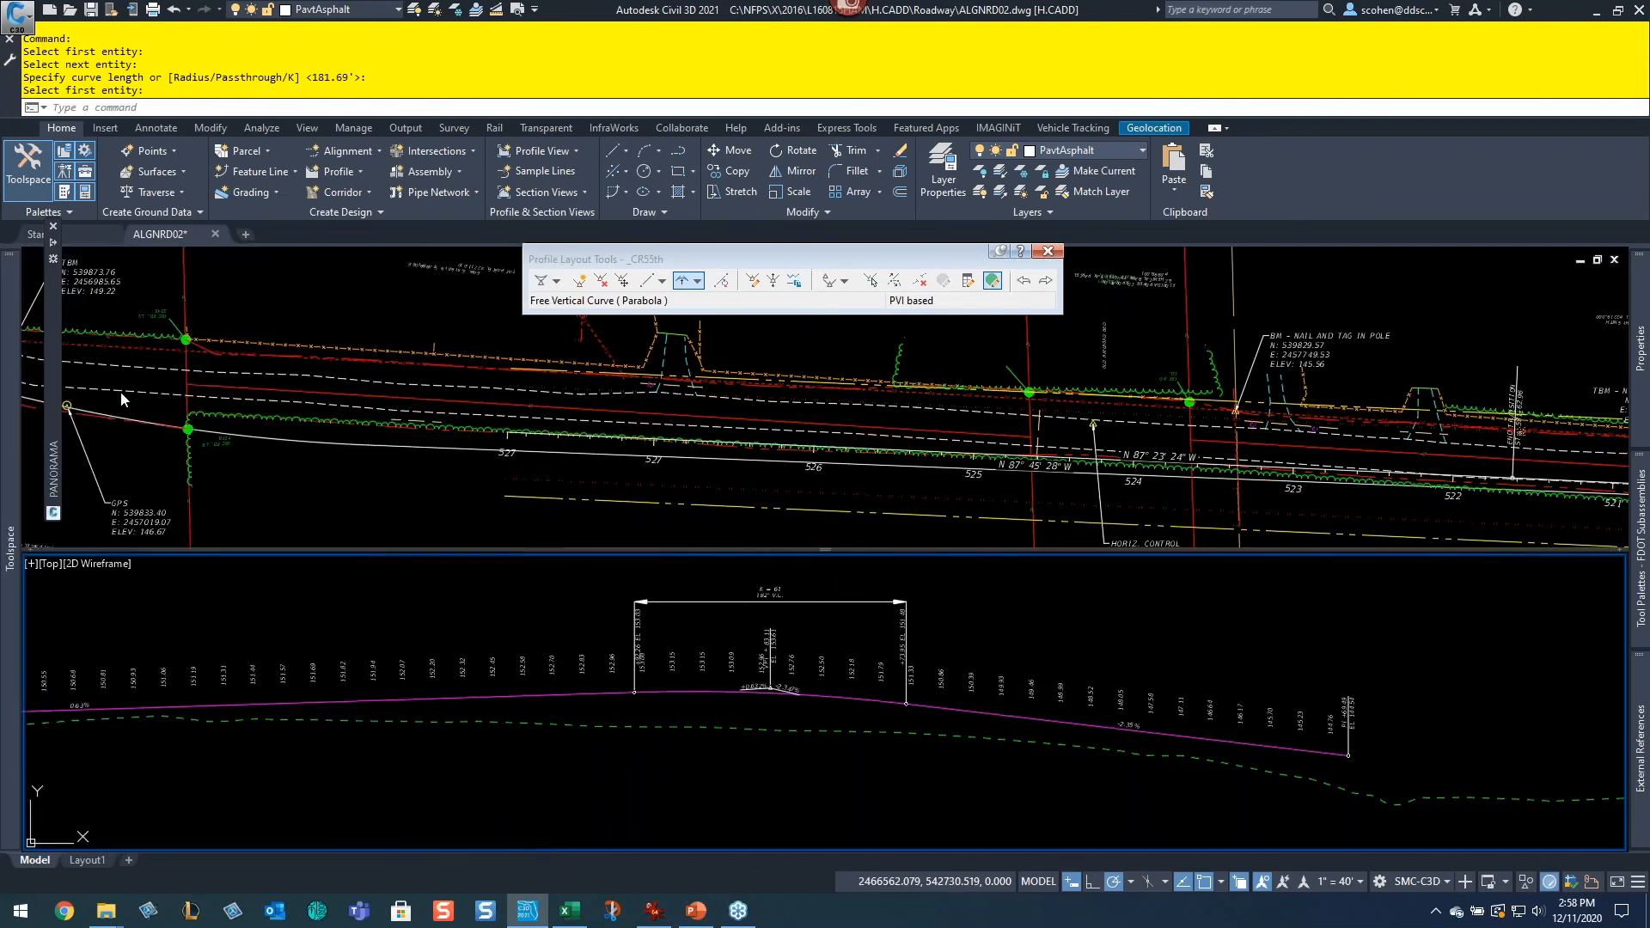
Step: Delete the second free vertical curve and the descending tangent from the CR 55th design profile
mouse_move(55, 409)
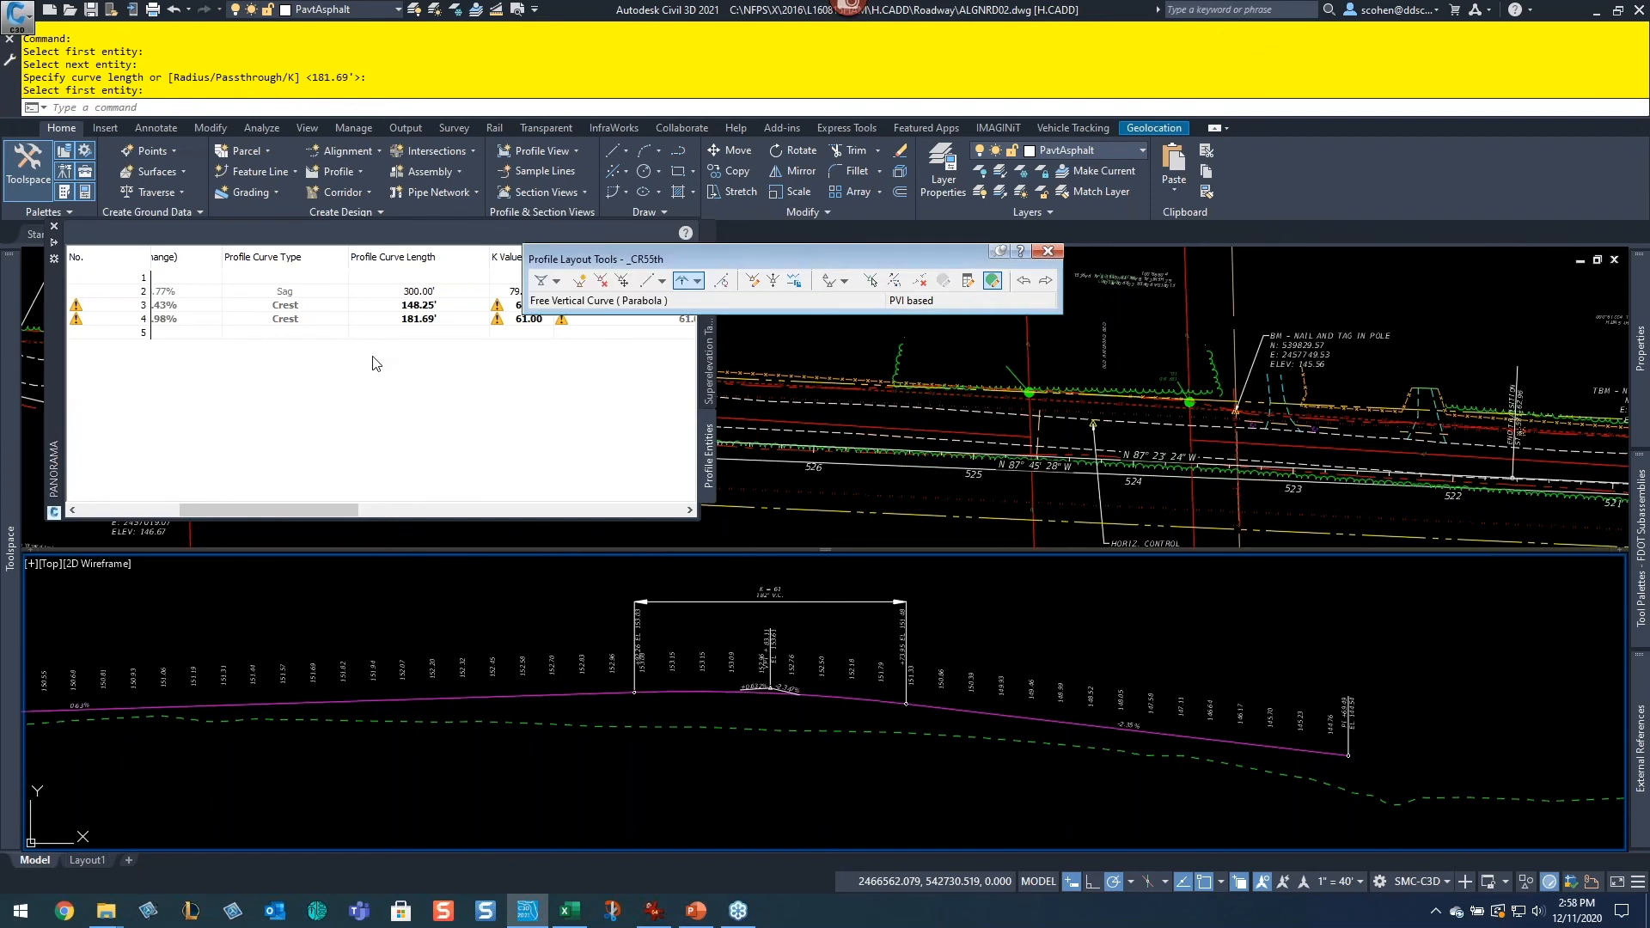
double_click(439, 323)
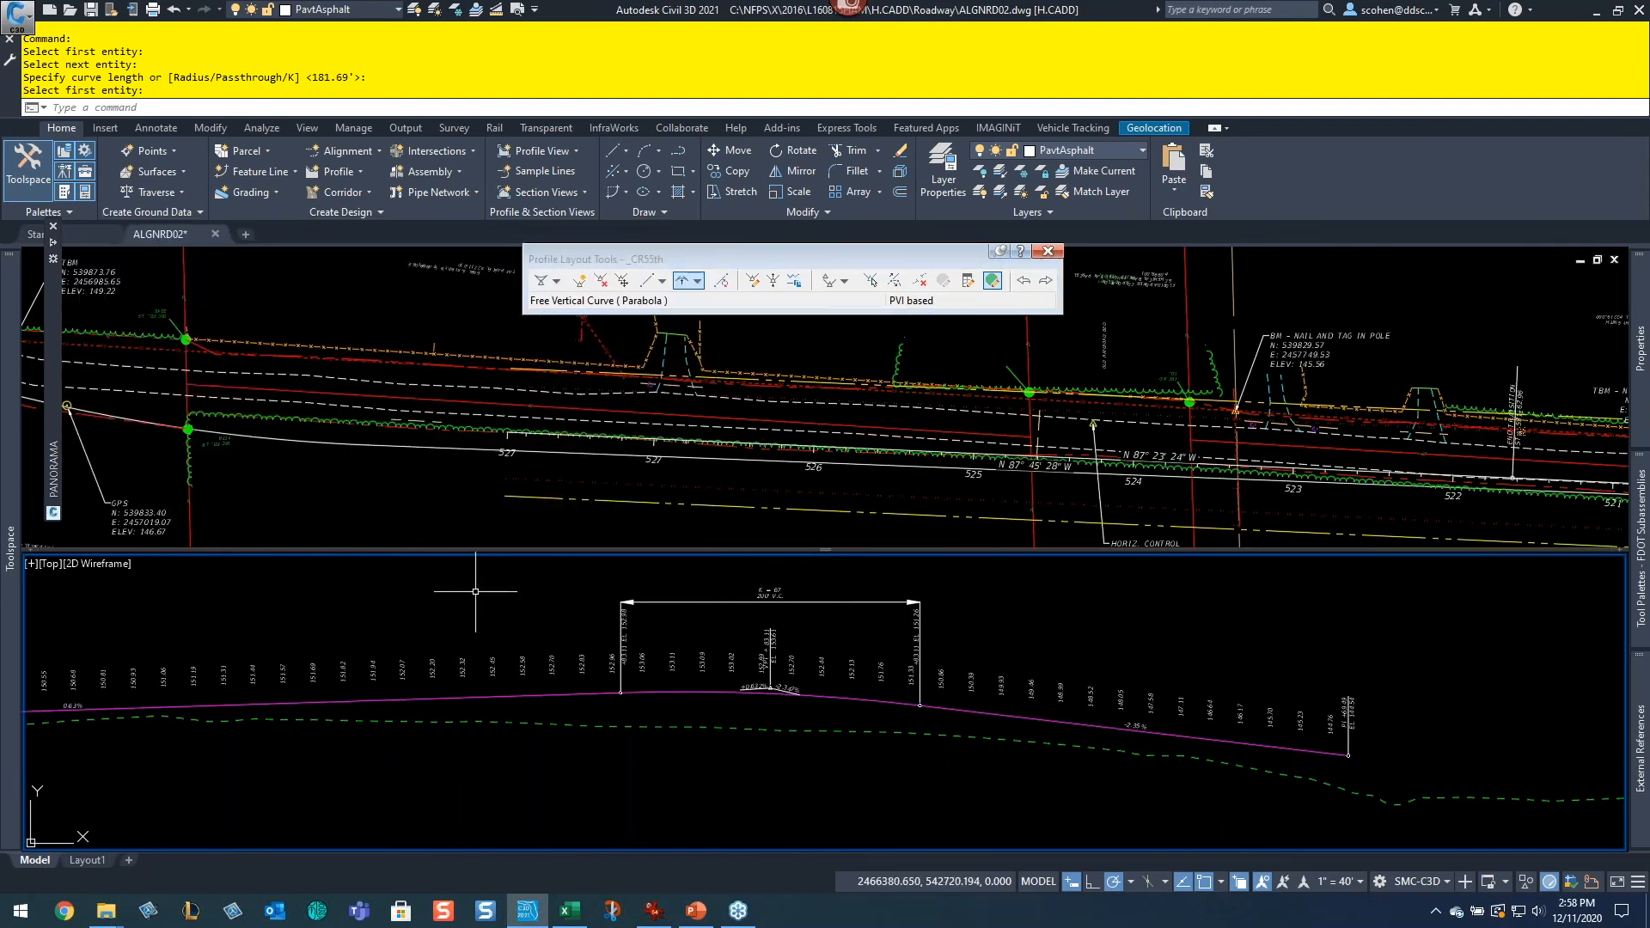
middle_drag(378, 632, 997, 632)
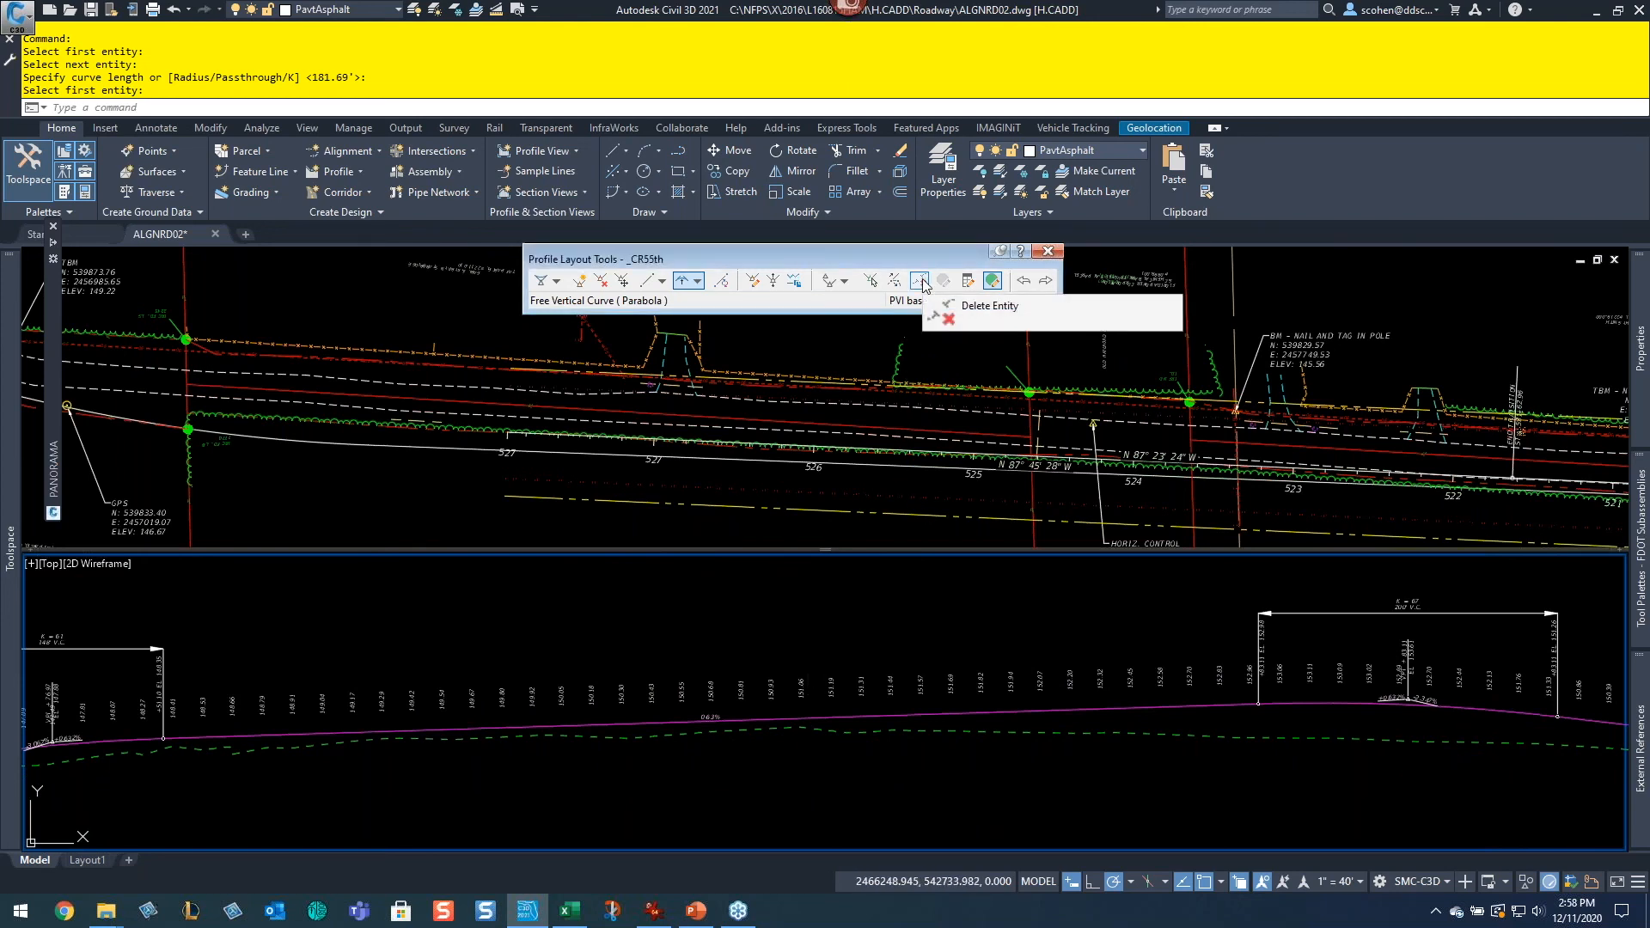
click(919, 281)
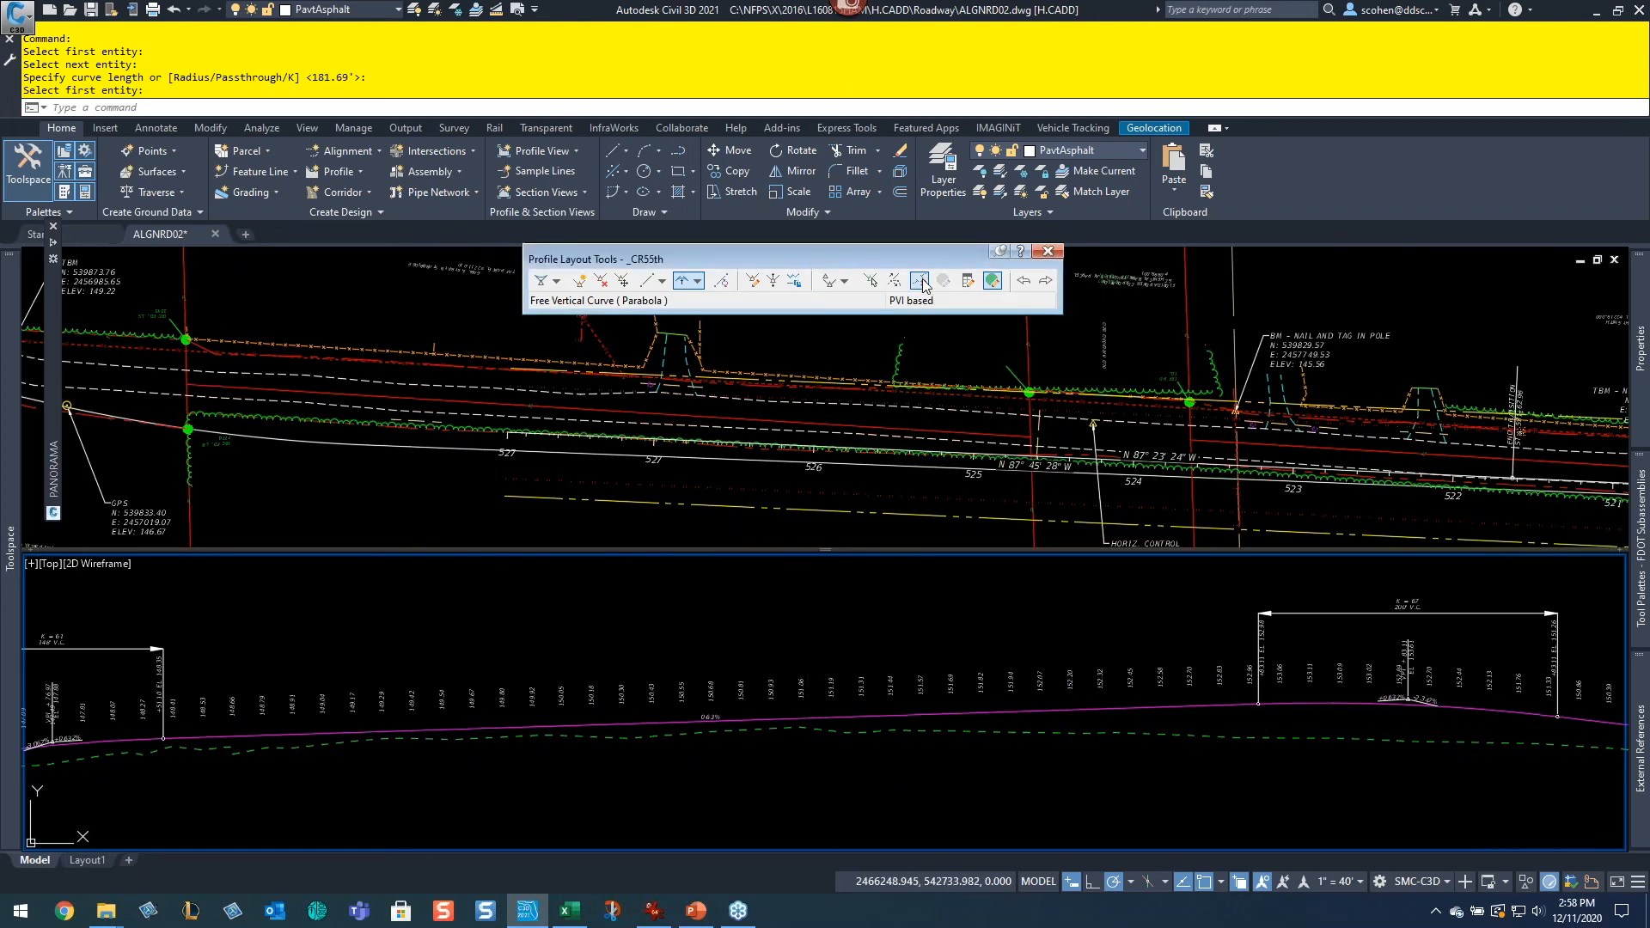
click(1505, 709)
key(Return)
middle_drag(1232, 714, 701, 723)
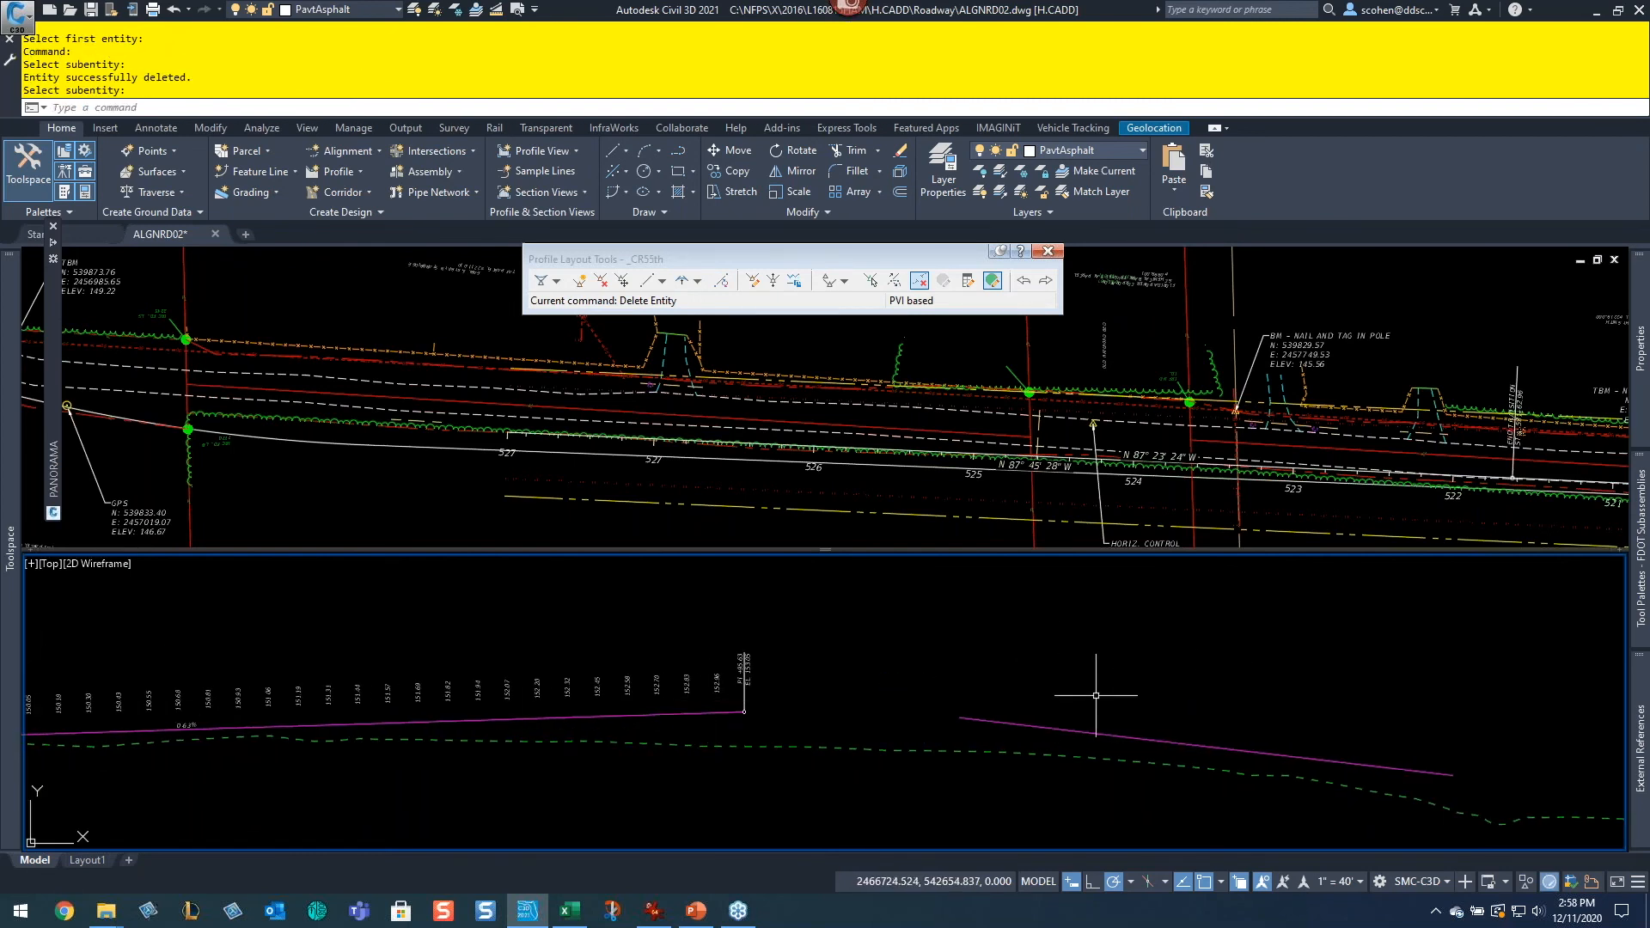
click(926, 281)
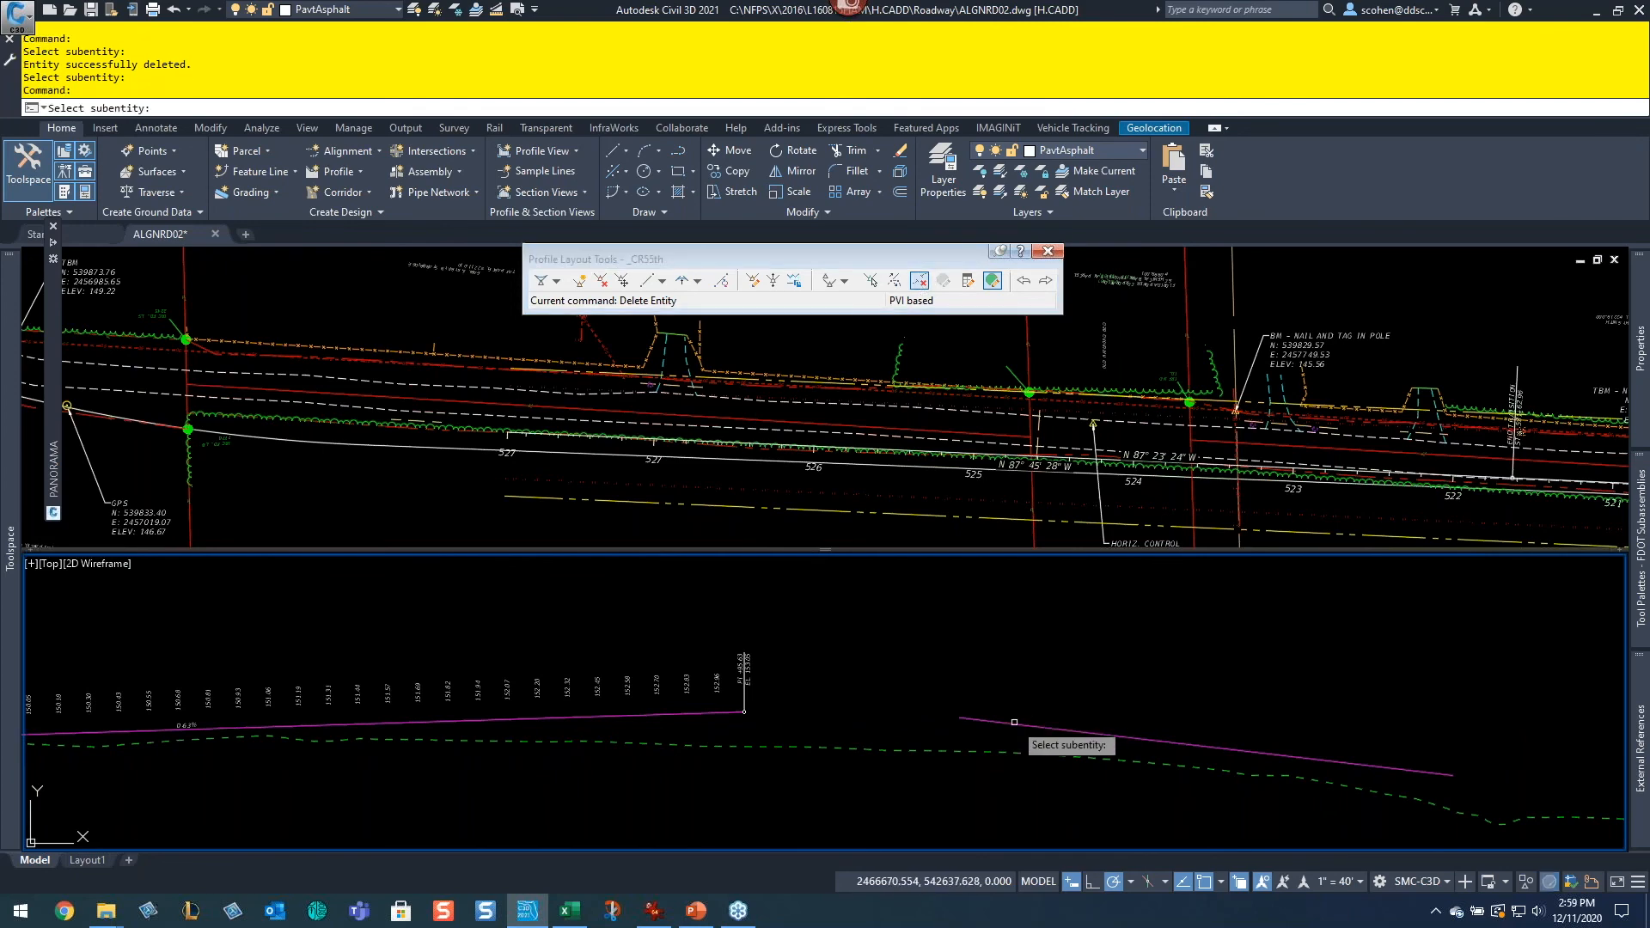
key(Return)
middle_drag(405, 773, 1119, 687)
middle_drag(288, 635, 823, 679)
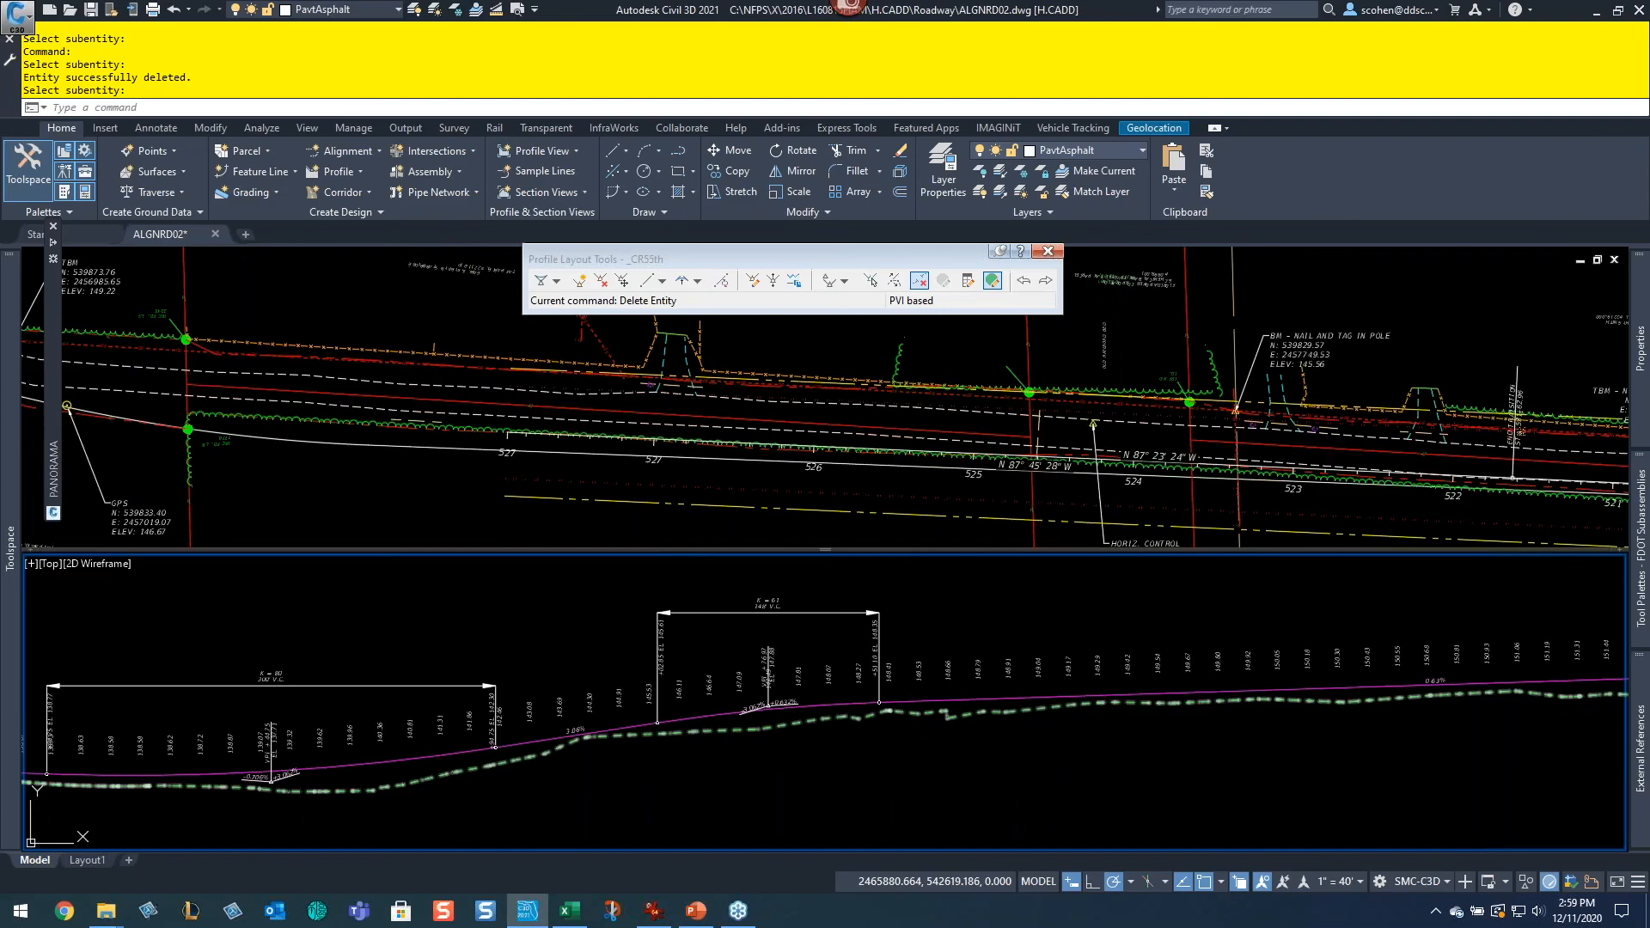
Step: Switch to PowerPoint and run the slide show from the agenda slide, advancing to the Questions slide
key(alt+Tab)
key(alt+Tab)
key(alt+Tab)
key(alt+Tab)
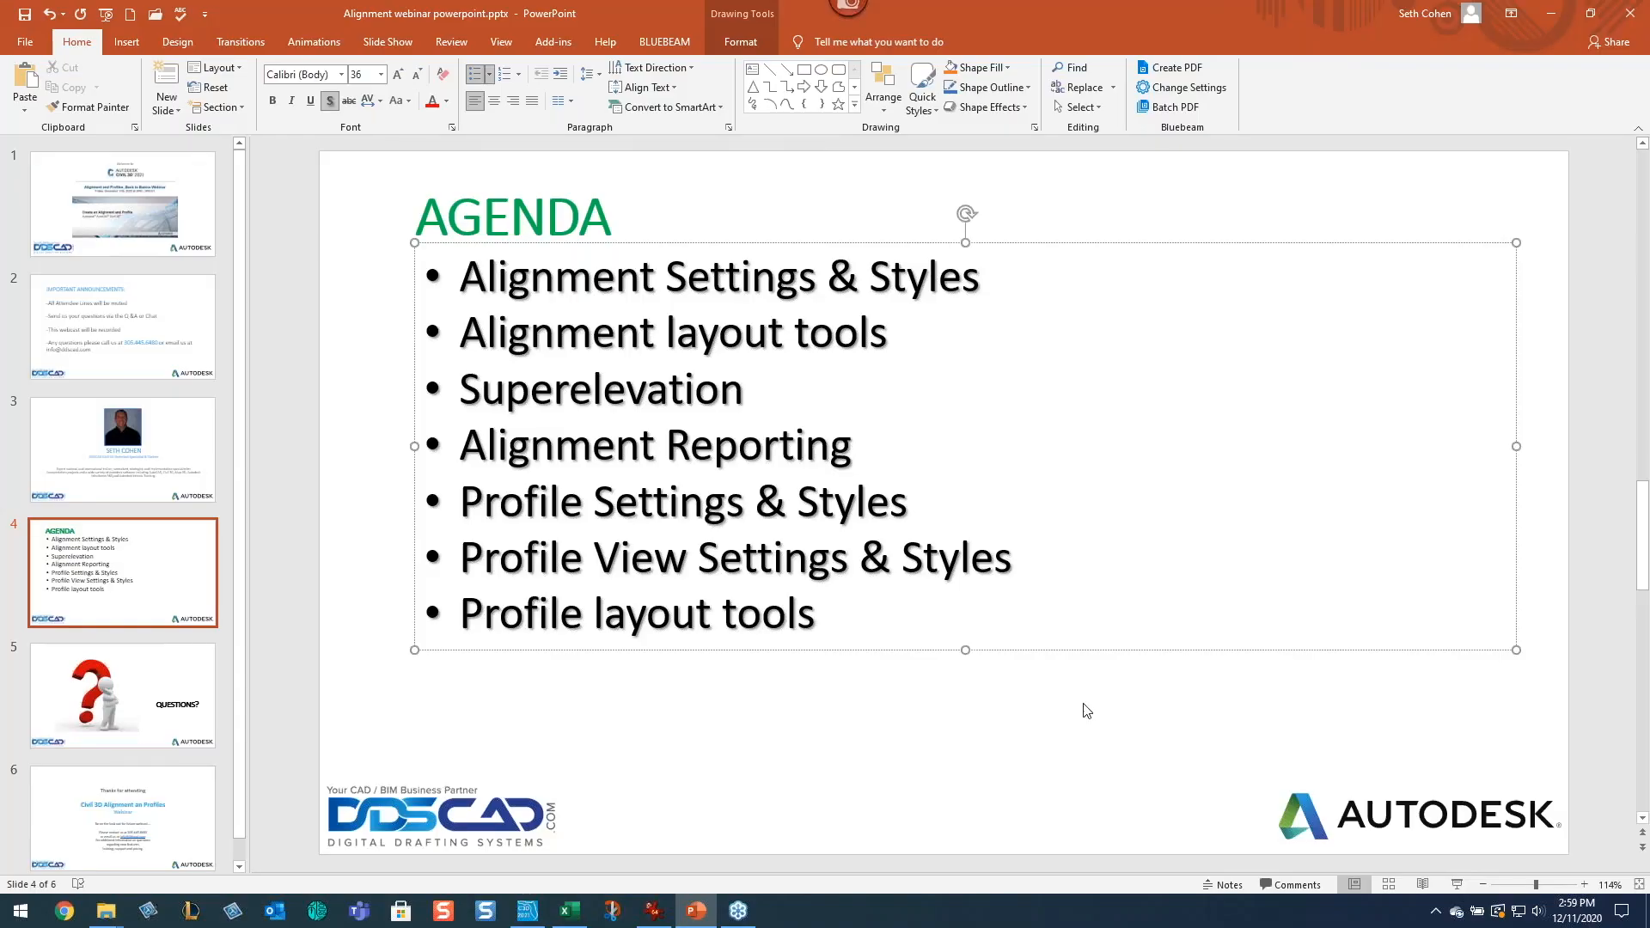
key(shift+F5)
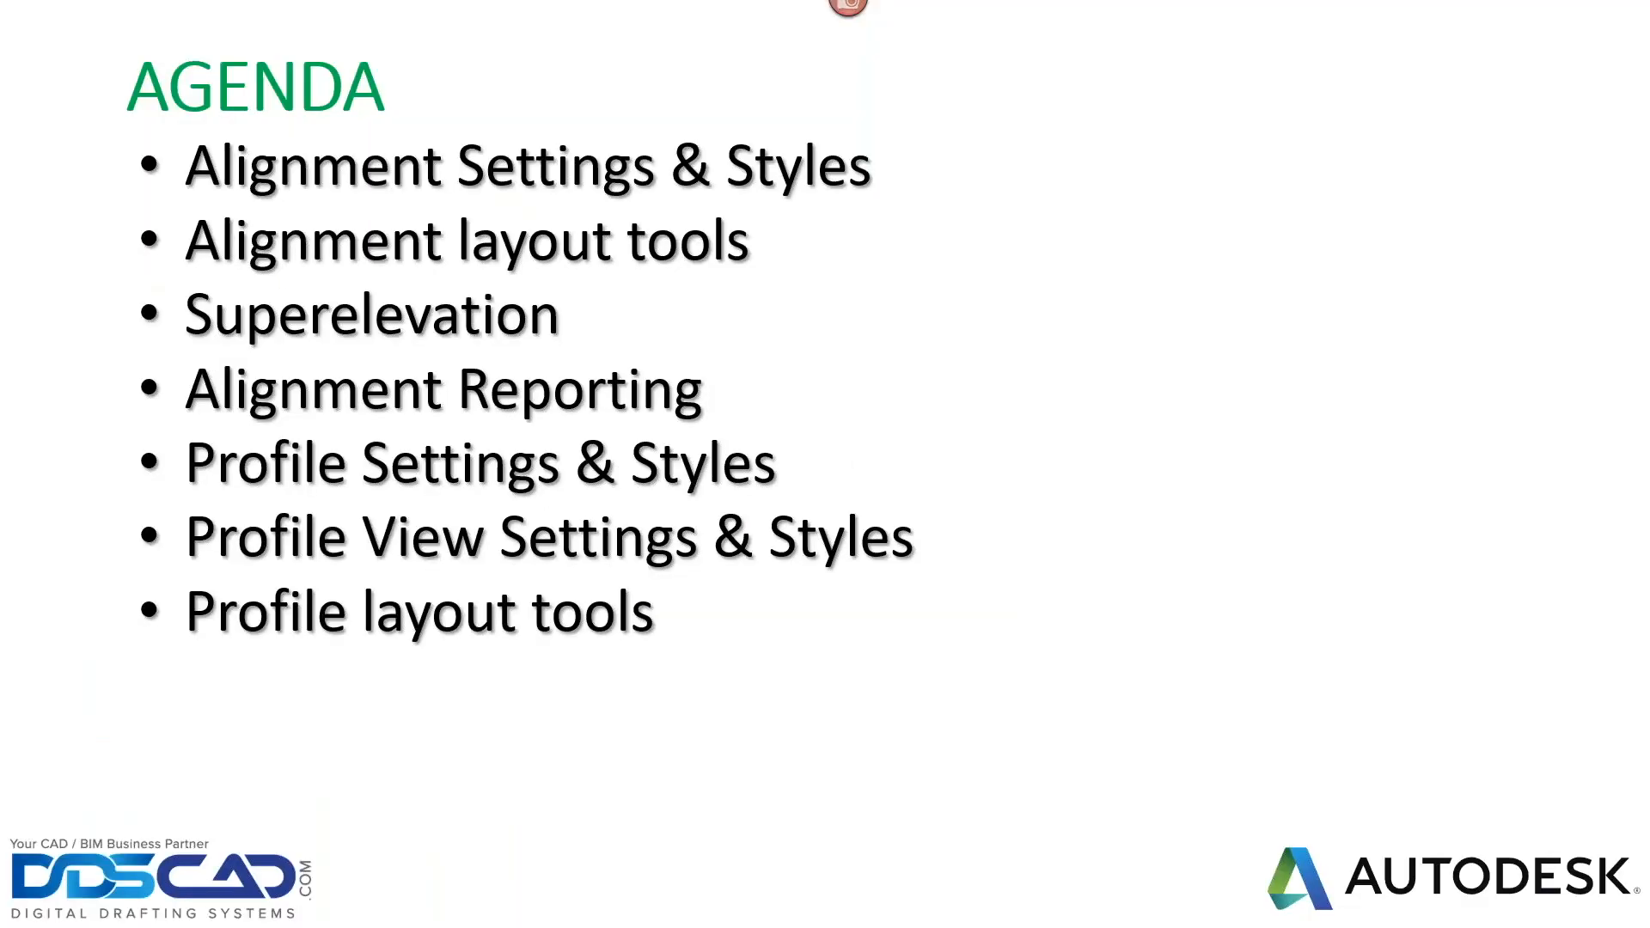
key(Right)
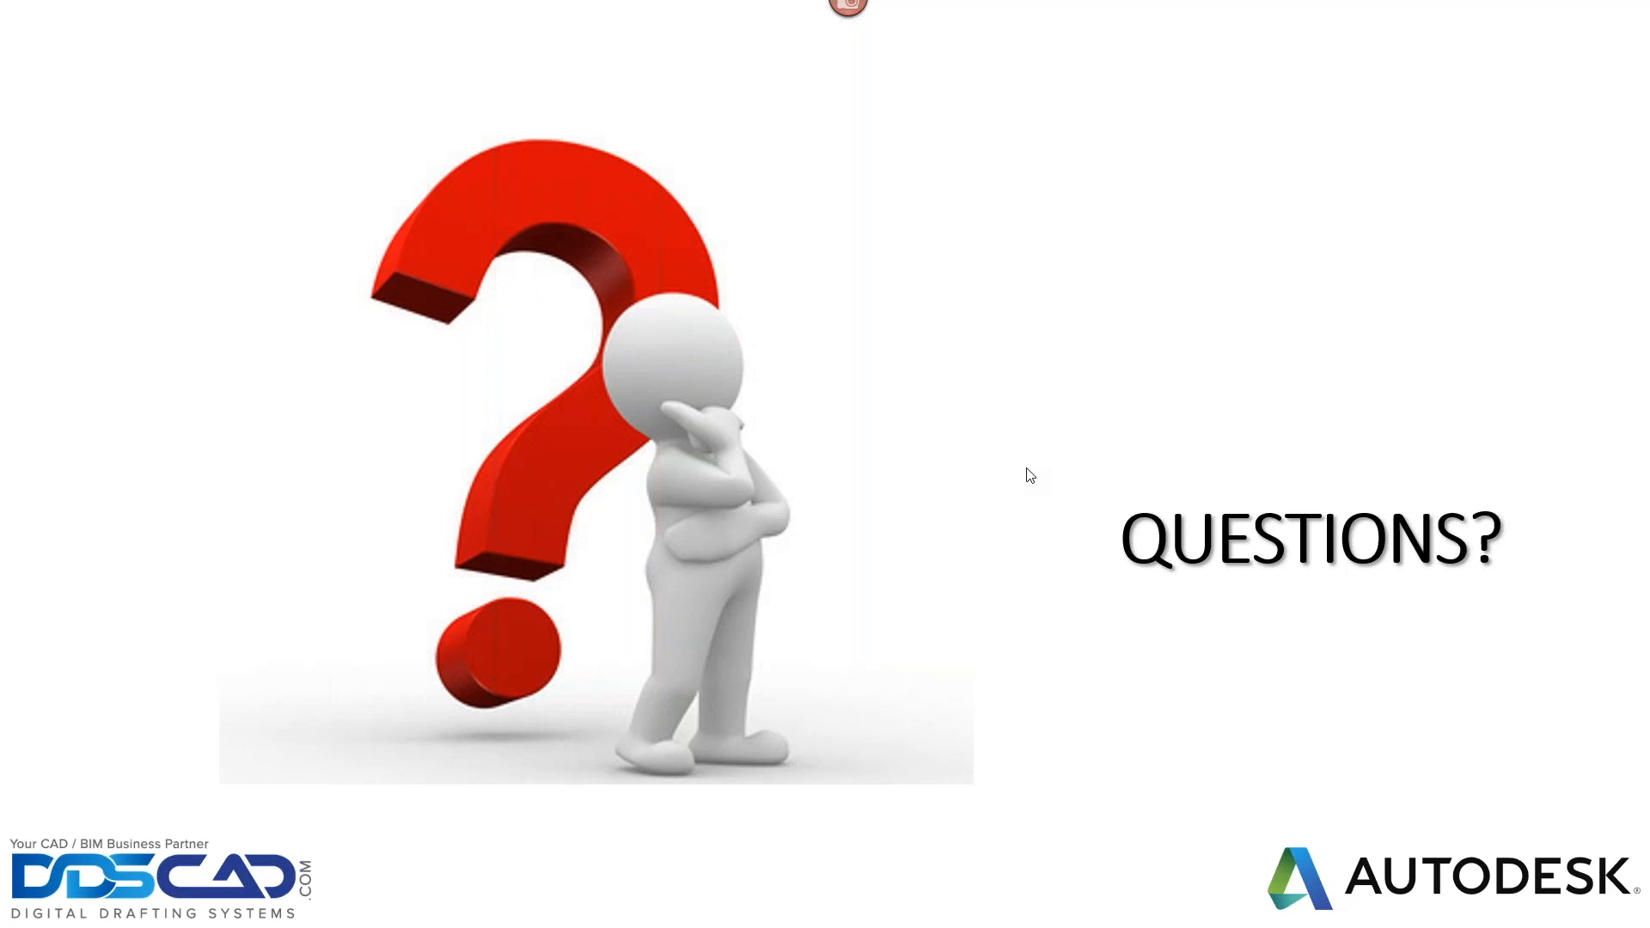
Step: Return to Civil 3D and maximize the profile viewport to fill the drawing area
key(alt+Tab)
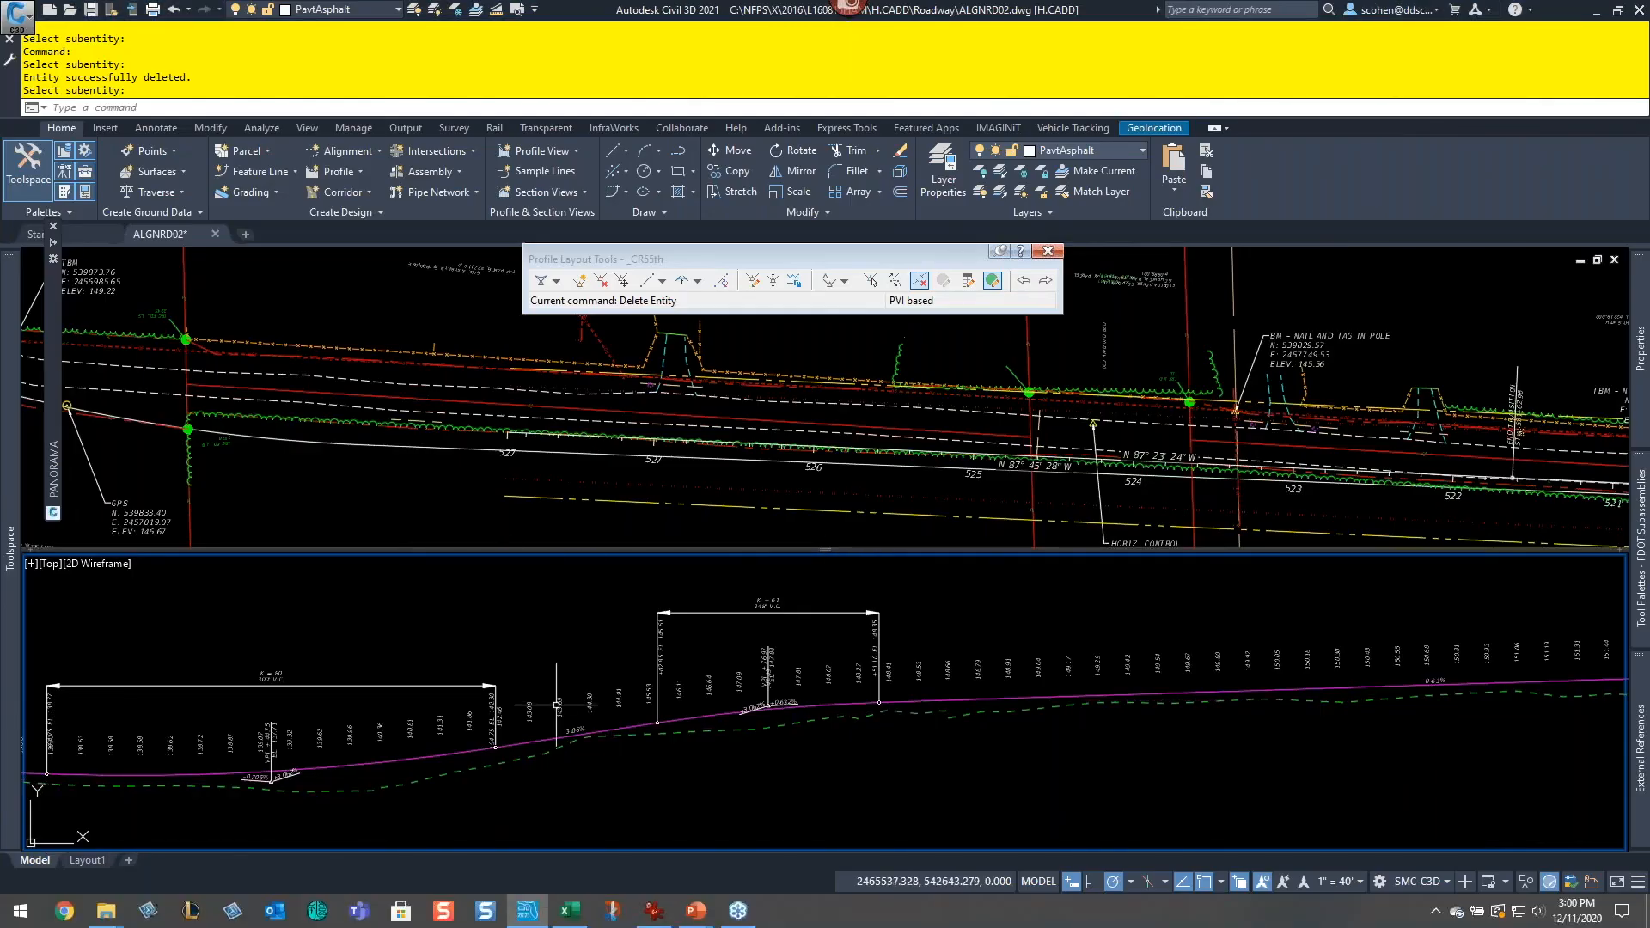
click(527, 571)
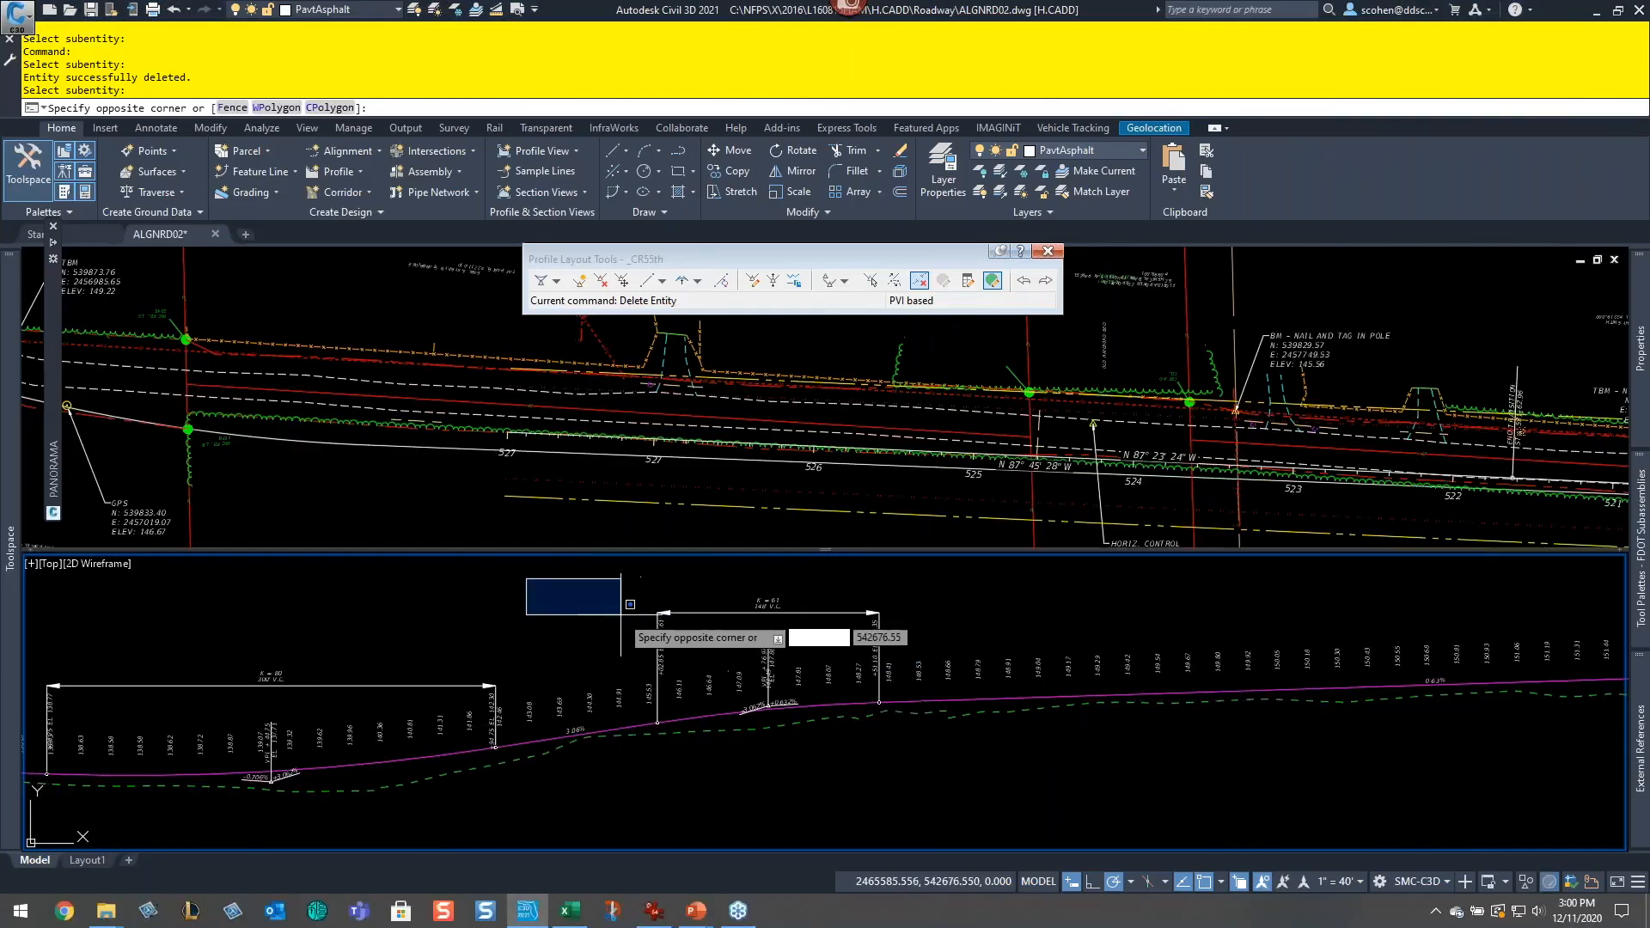
double_click(32, 564)
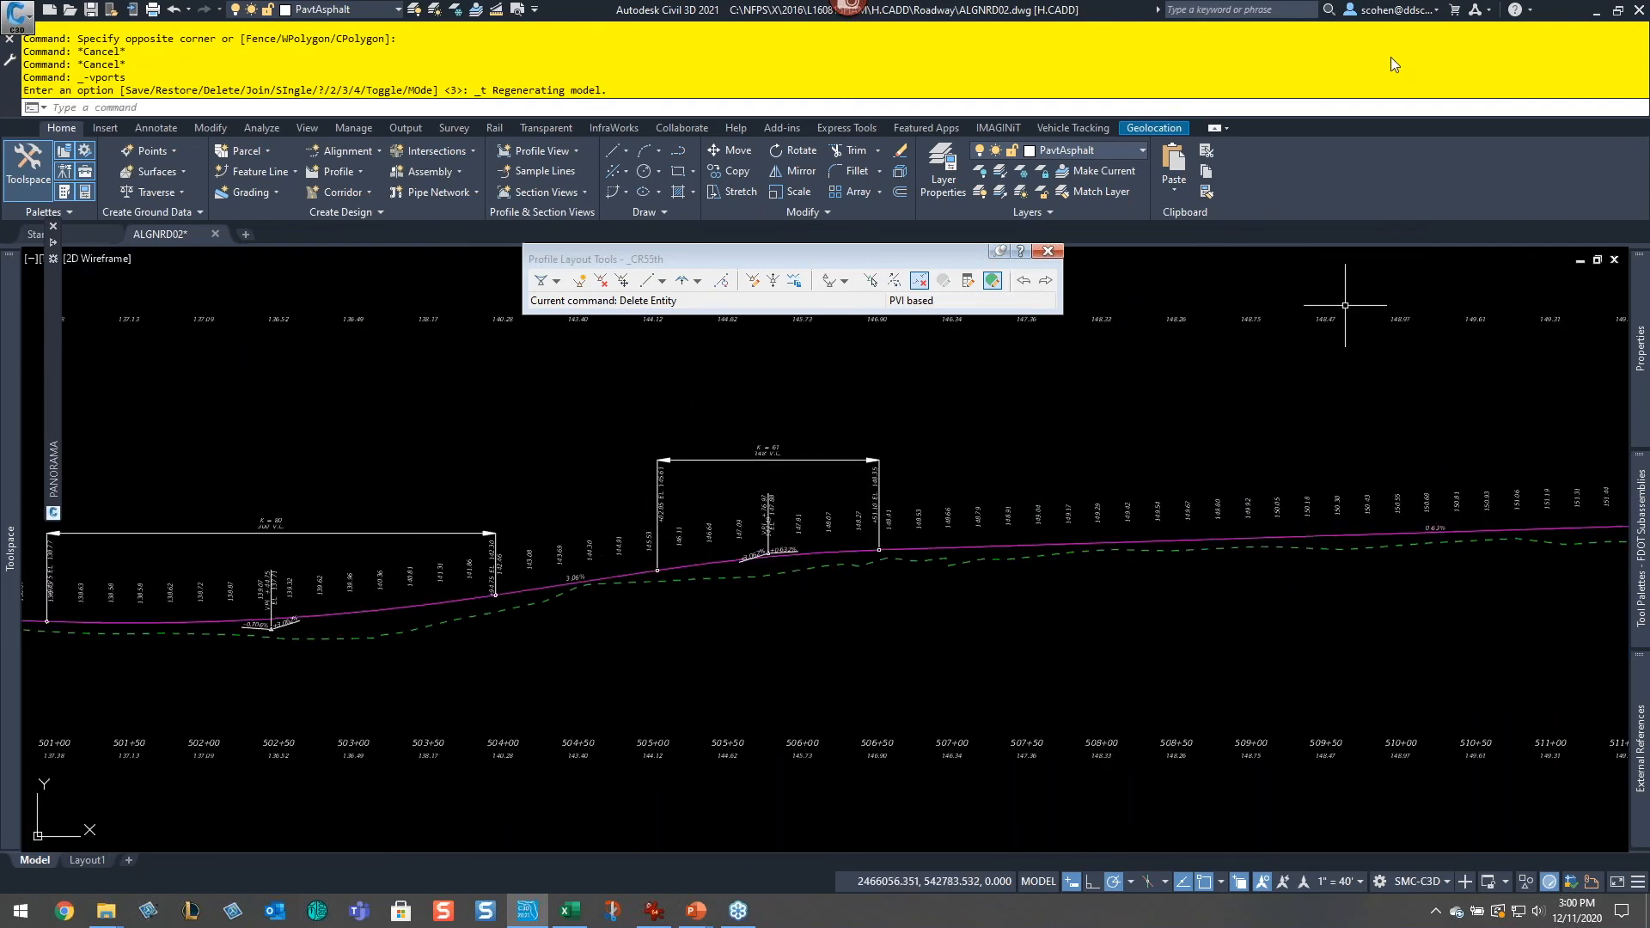
Step: Set the LAKE BASIN LOOP profile view's style to 1-1
click(599, 457)
scroll(1261, 426, down, 4)
middle_drag(1264, 429, 946, 570)
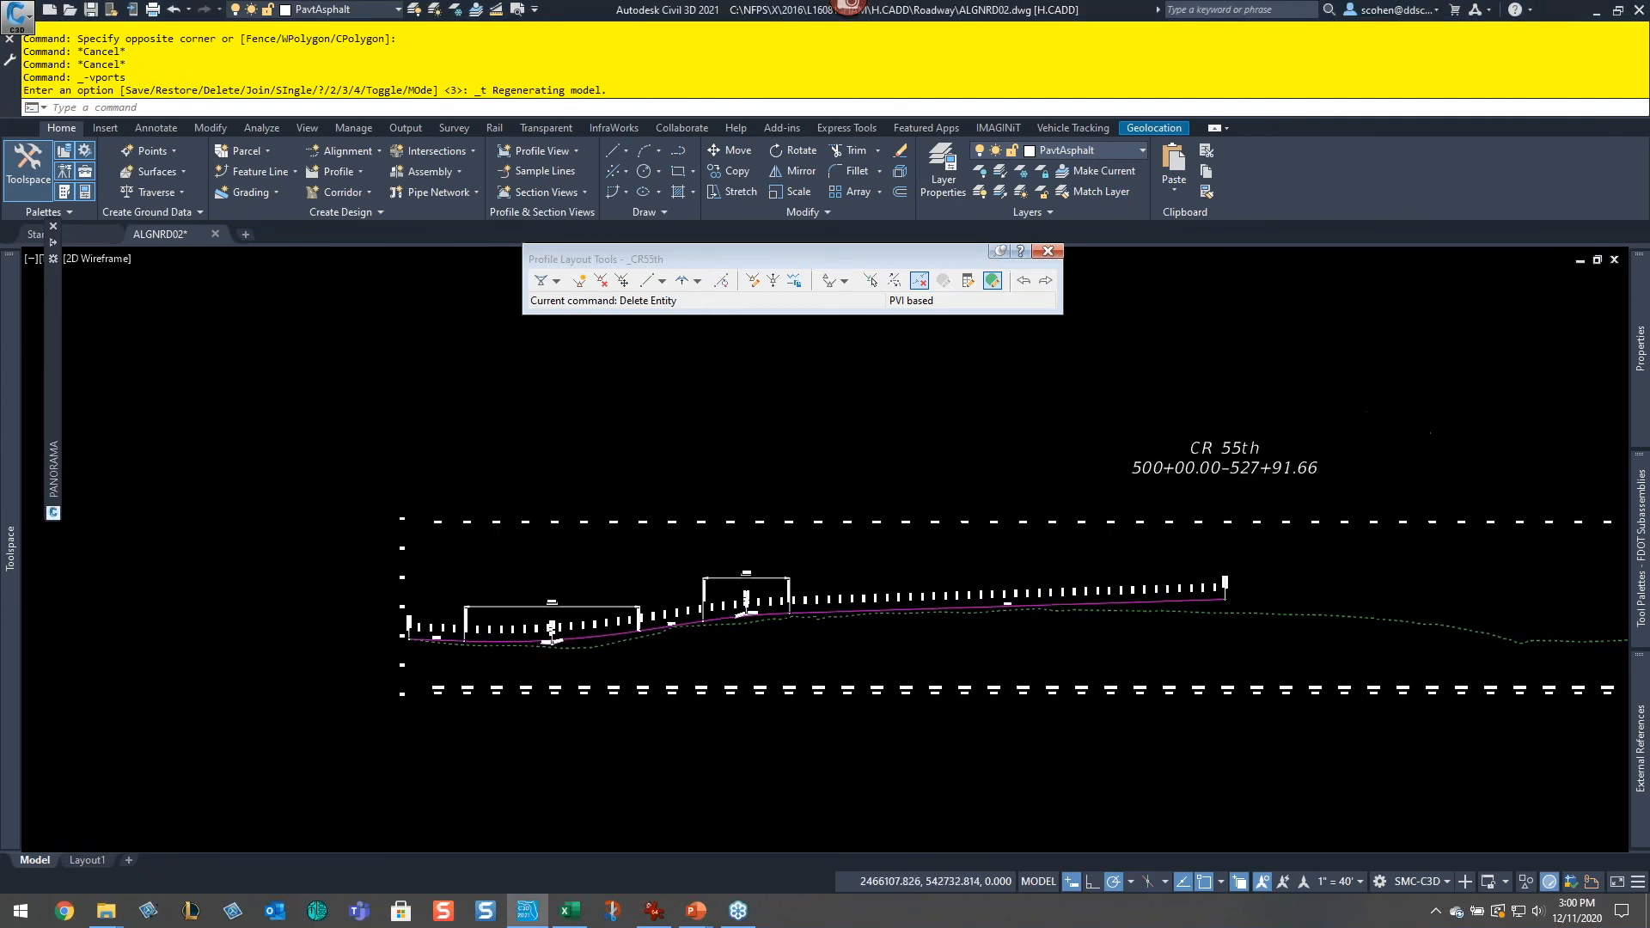
middle_drag(1064, 465, 955, 820)
scroll(1097, 485, down, 2)
scroll(963, 677, down, 2)
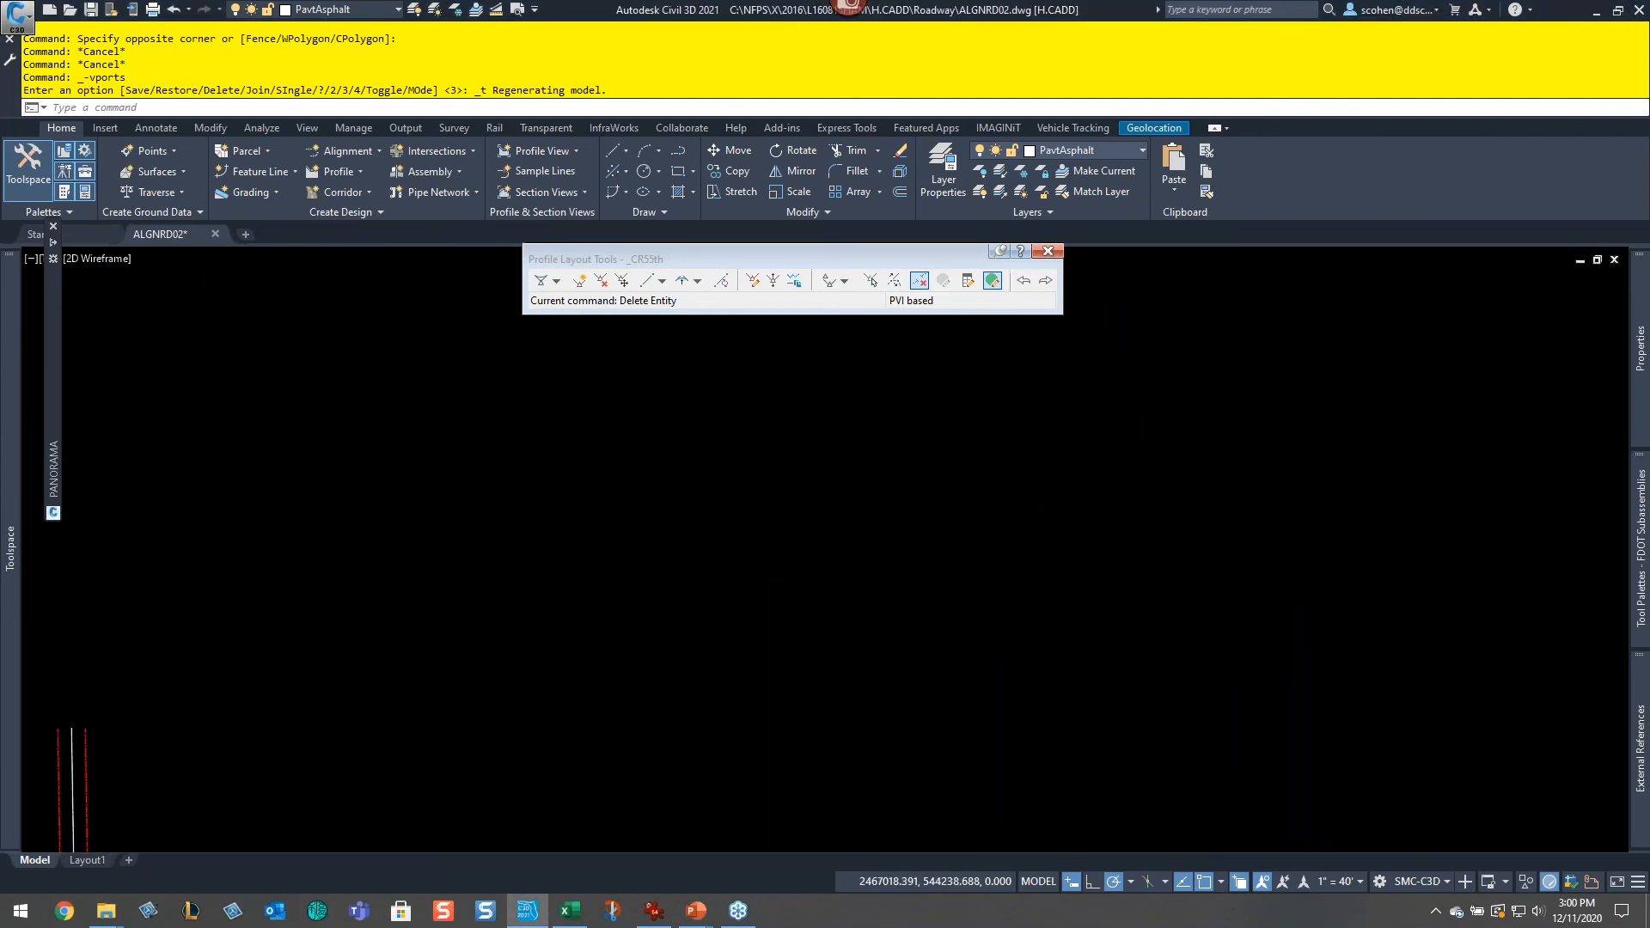
scroll(1083, 487, down, 6)
scroll(1248, 716, up, 6)
scroll(950, 755, up, 5)
middle_drag(950, 755, 725, 498)
scroll(1006, 554, down, 5)
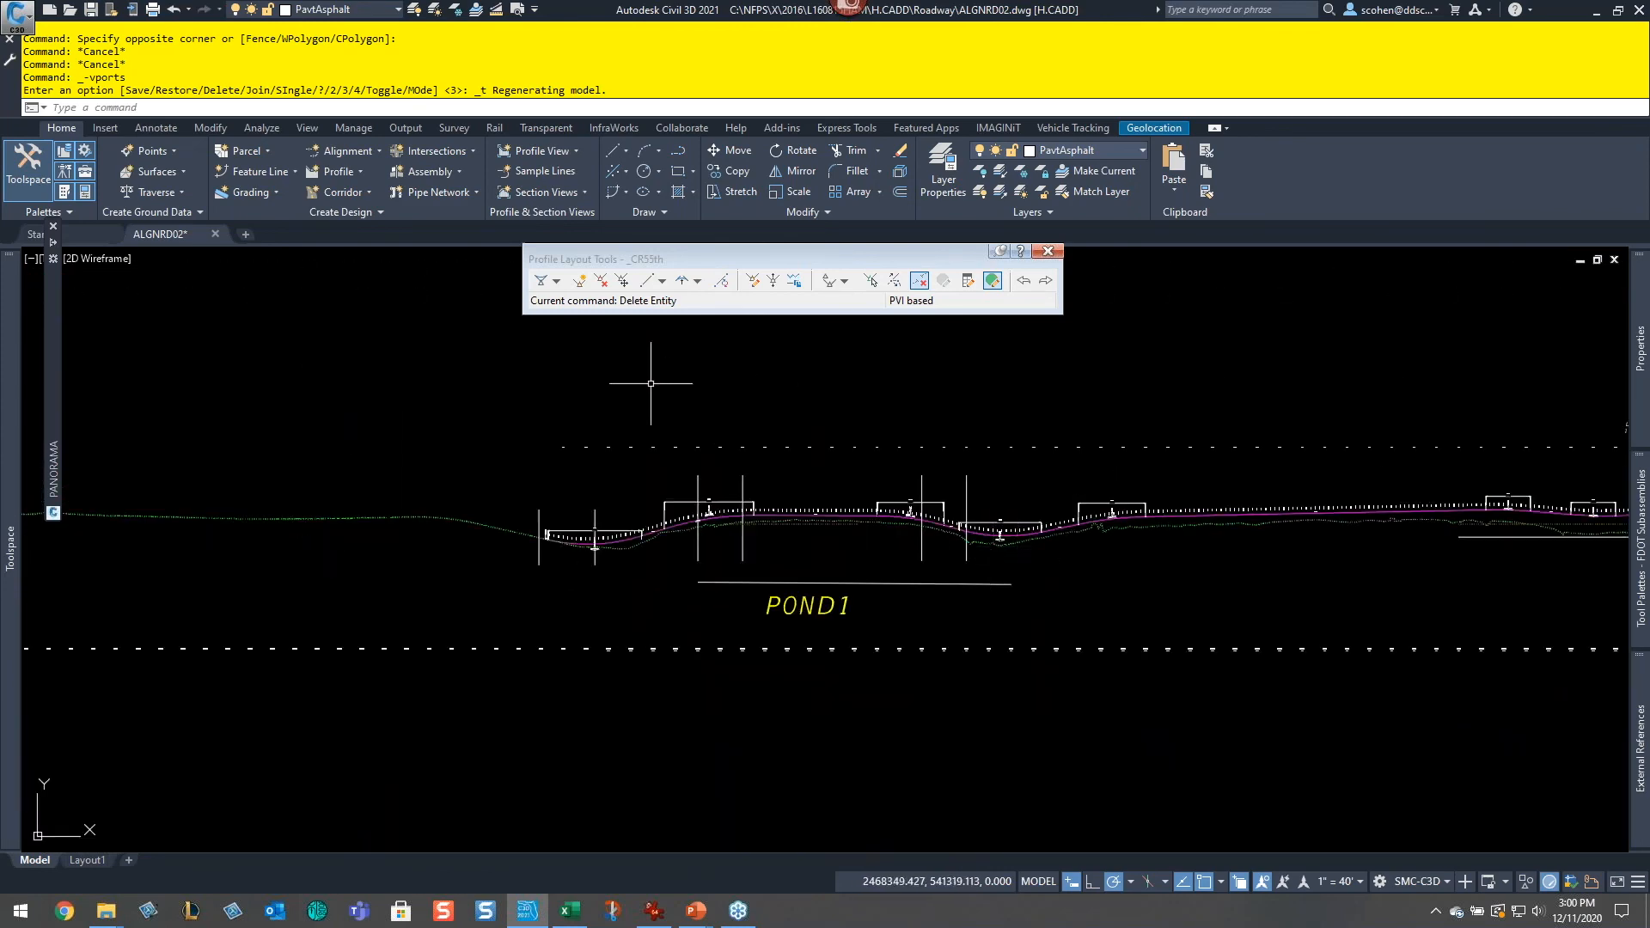
click(1073, 129)
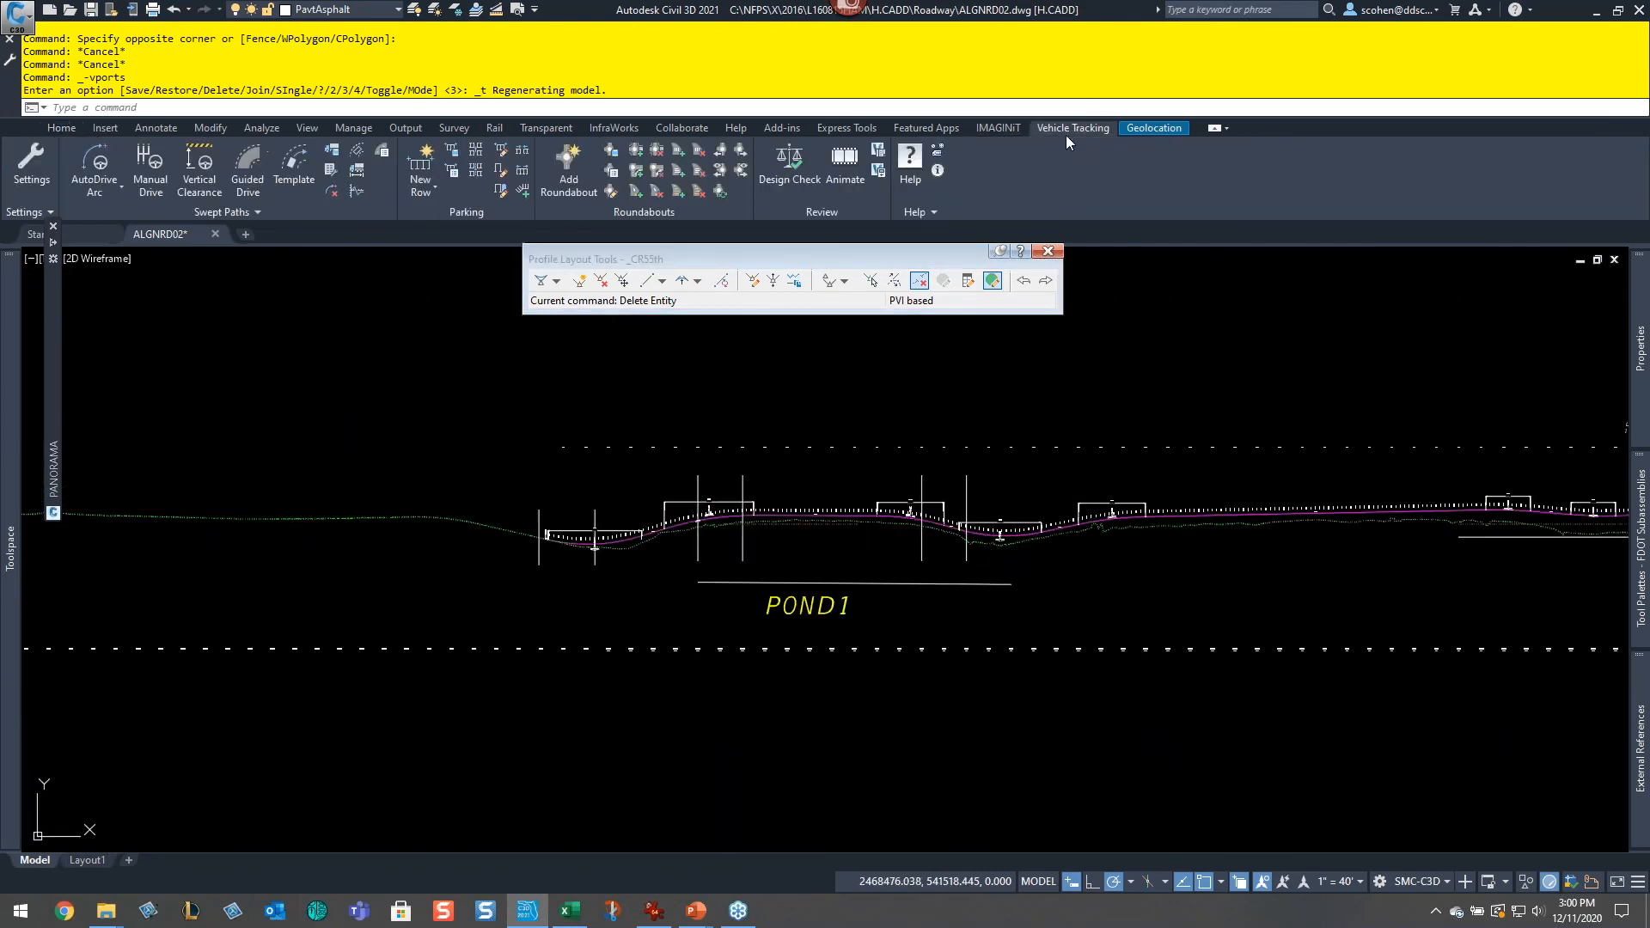
middle_drag(1303, 497, 1036, 507)
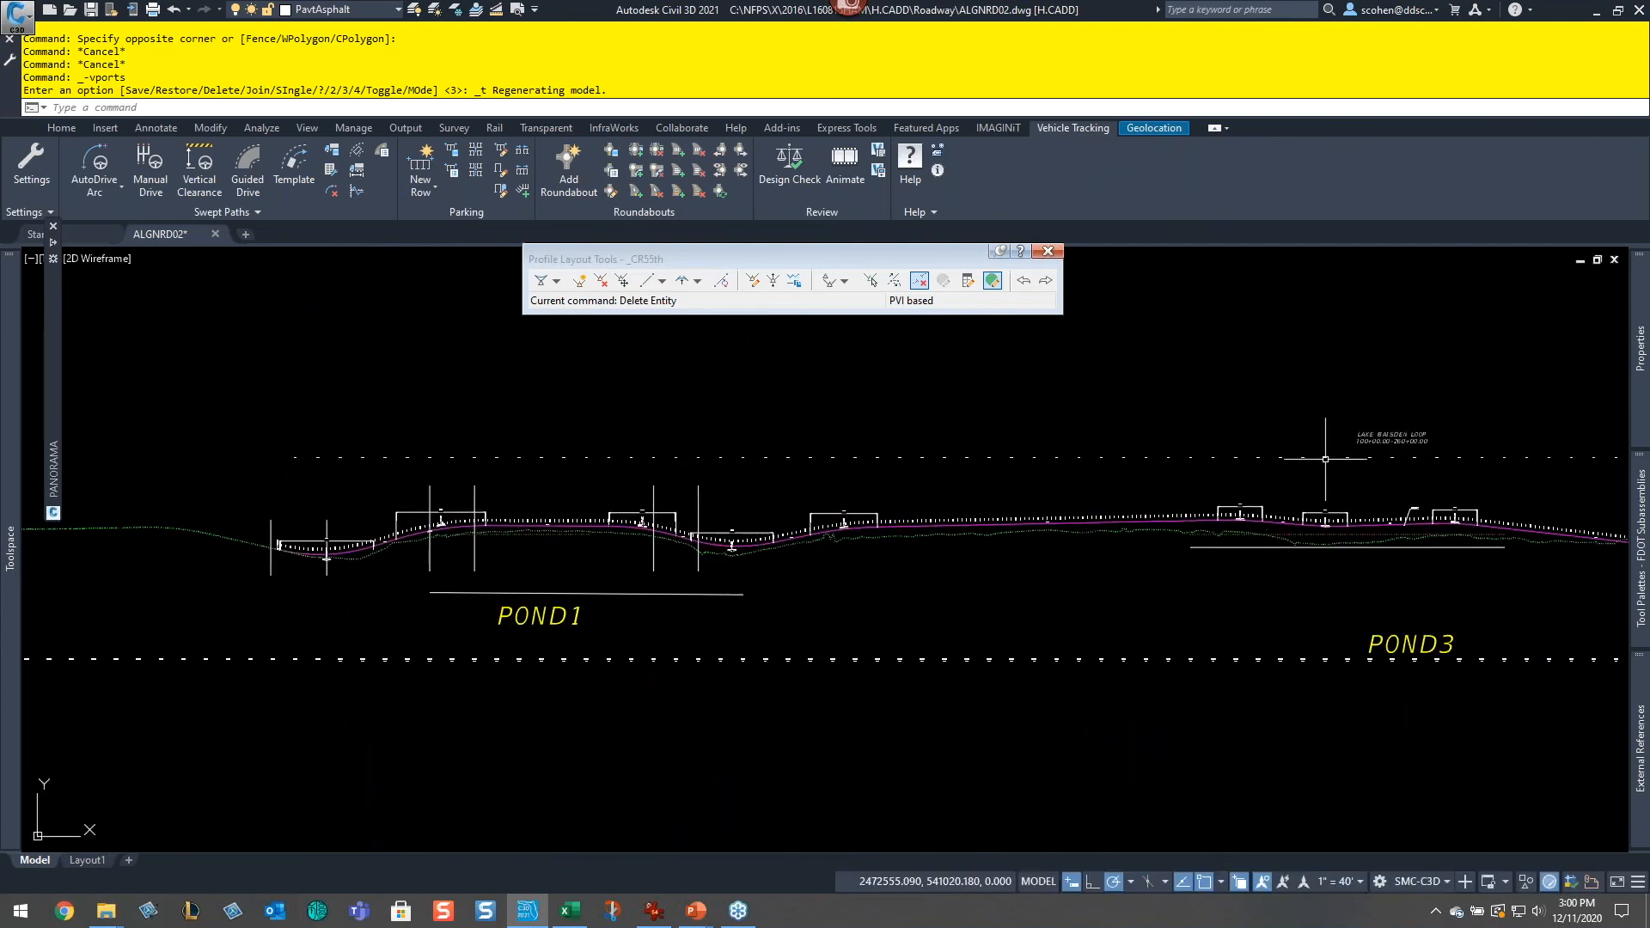
click(1376, 434)
mouse_move(1635, 350)
click(1535, 312)
click(1535, 313)
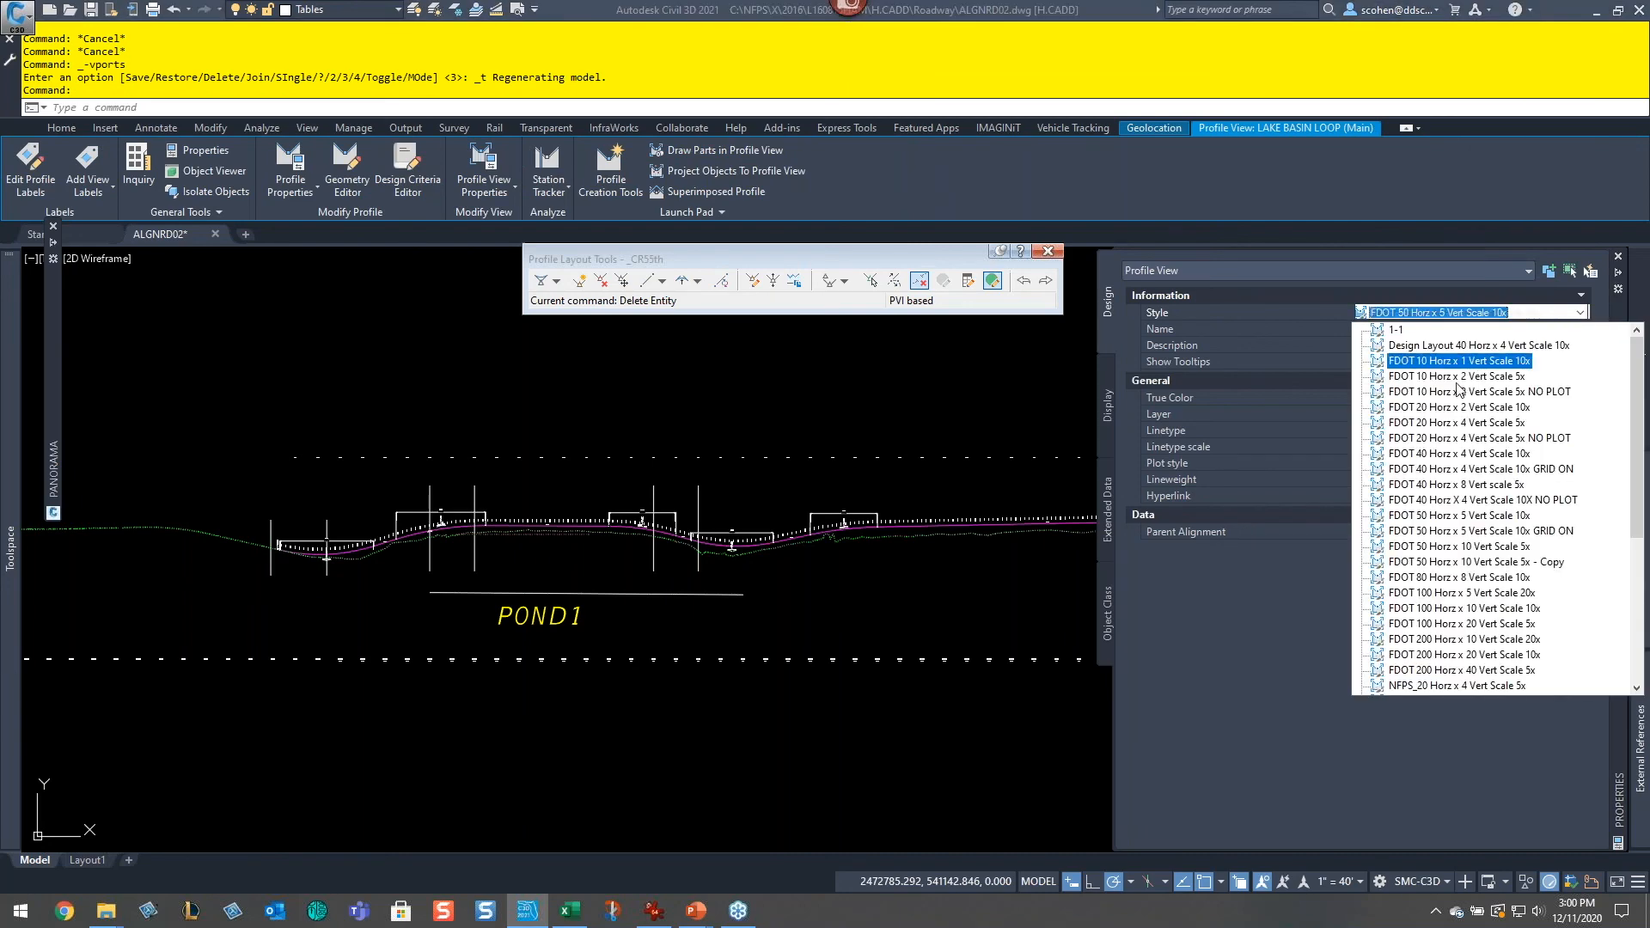
click(1396, 331)
click(1396, 333)
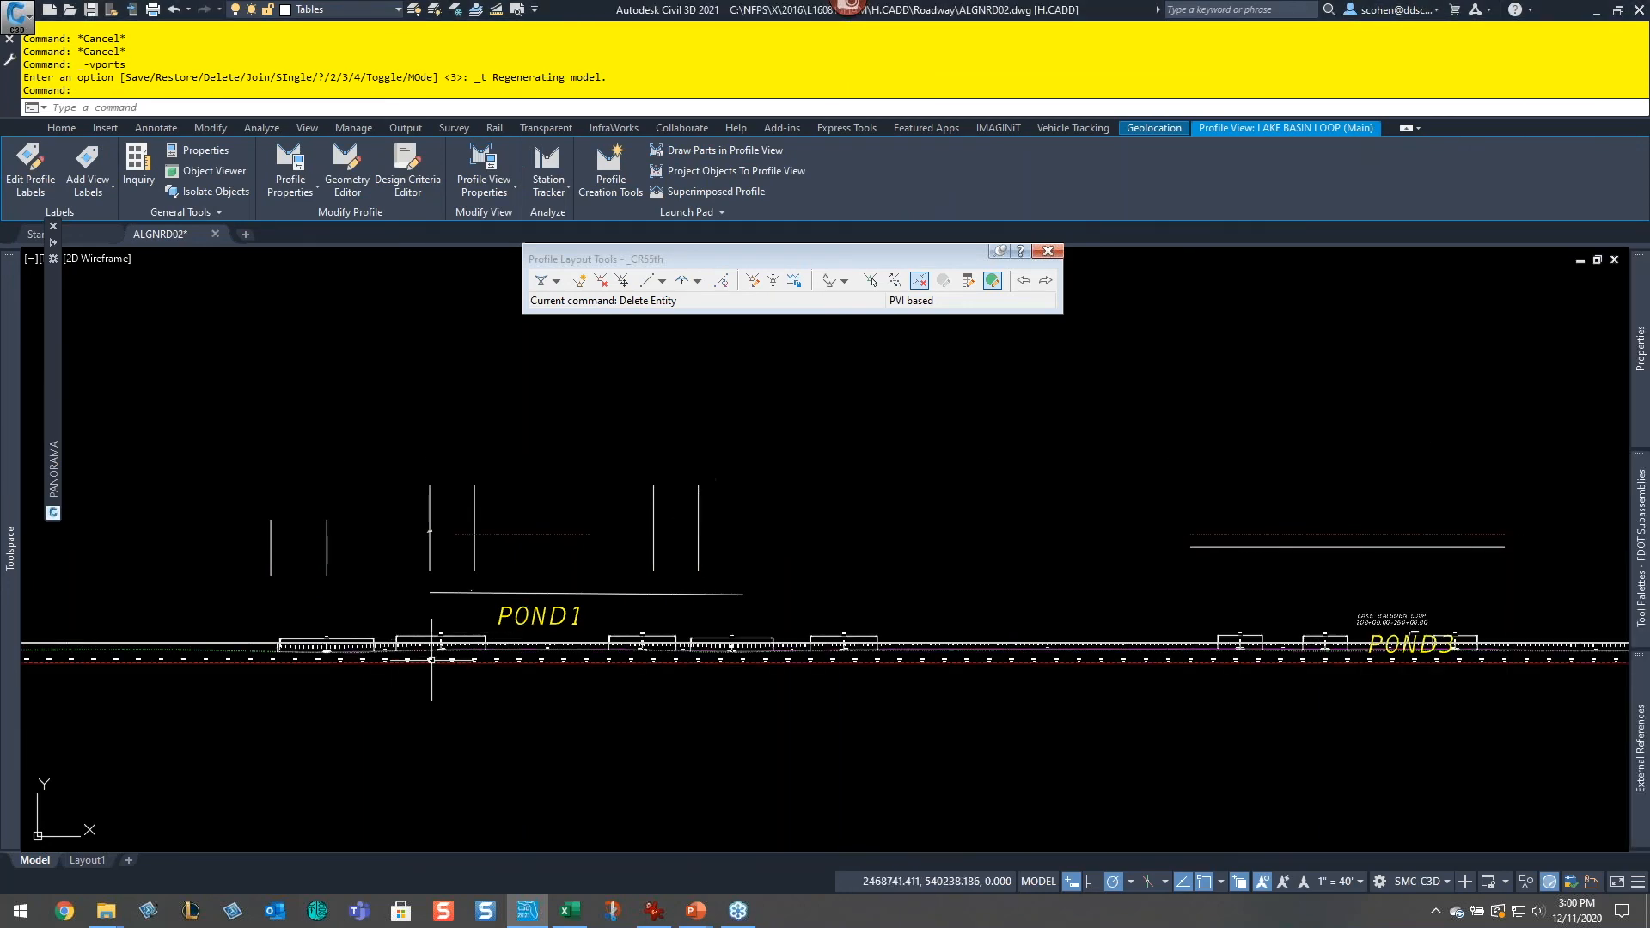
Step: Run a vertical clearance analysis on the CR 55th design profile using the WB-50 Intermediate Semi-Trailer with default values
scroll(250, 640, up, 5)
key(Escape)
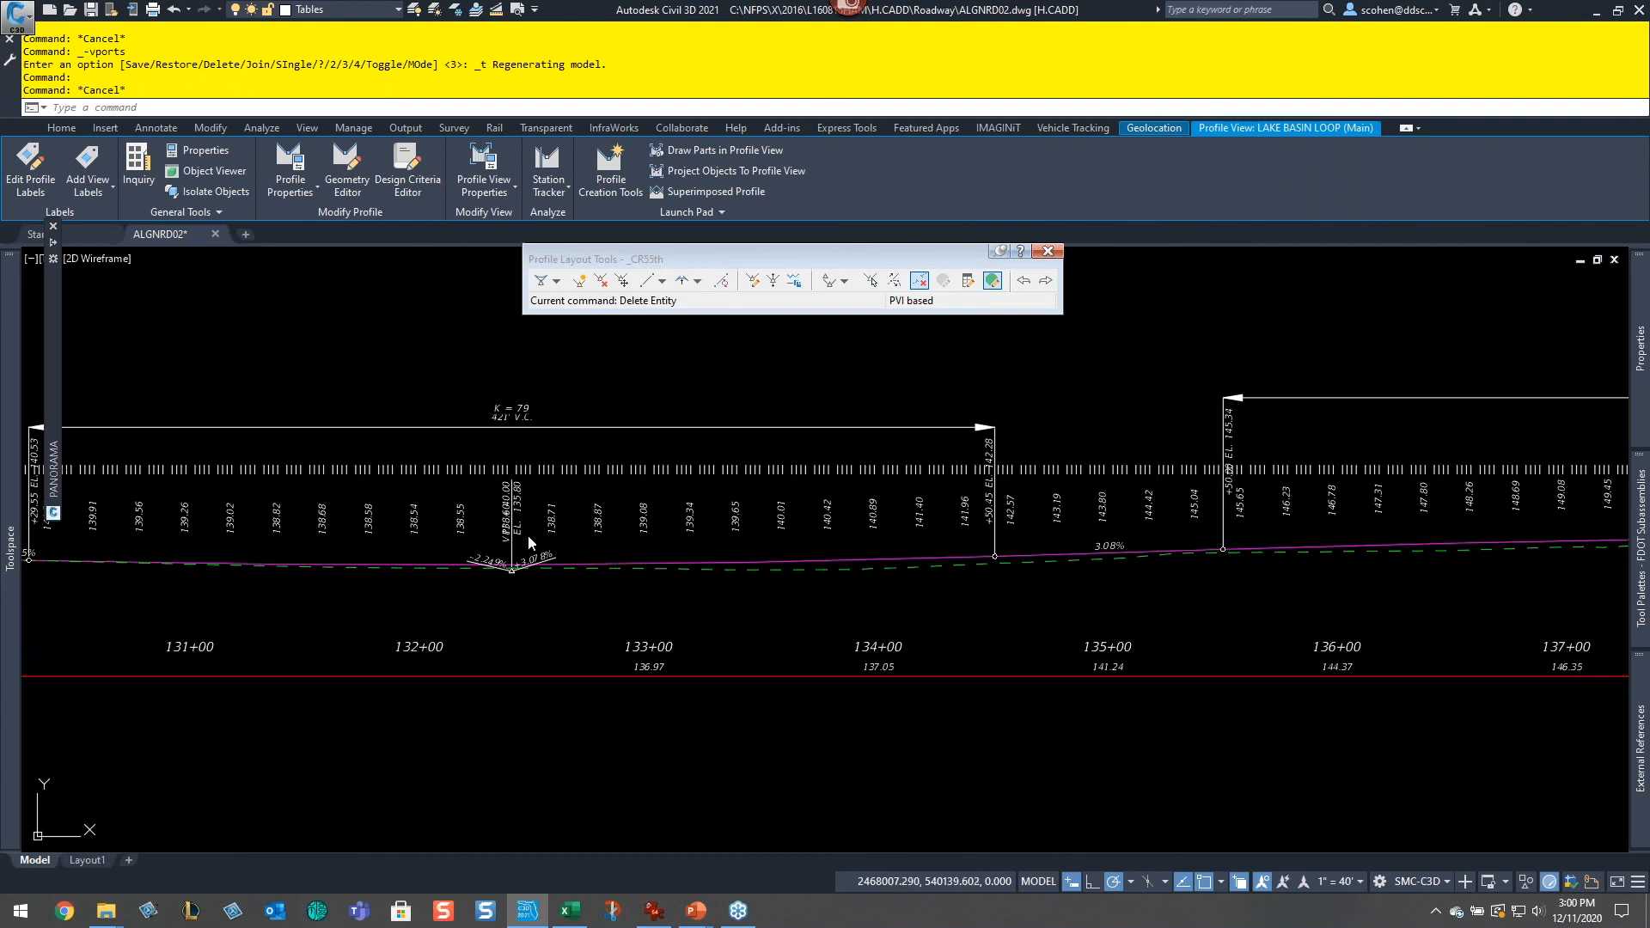
middle_drag(87, 498, 674, 524)
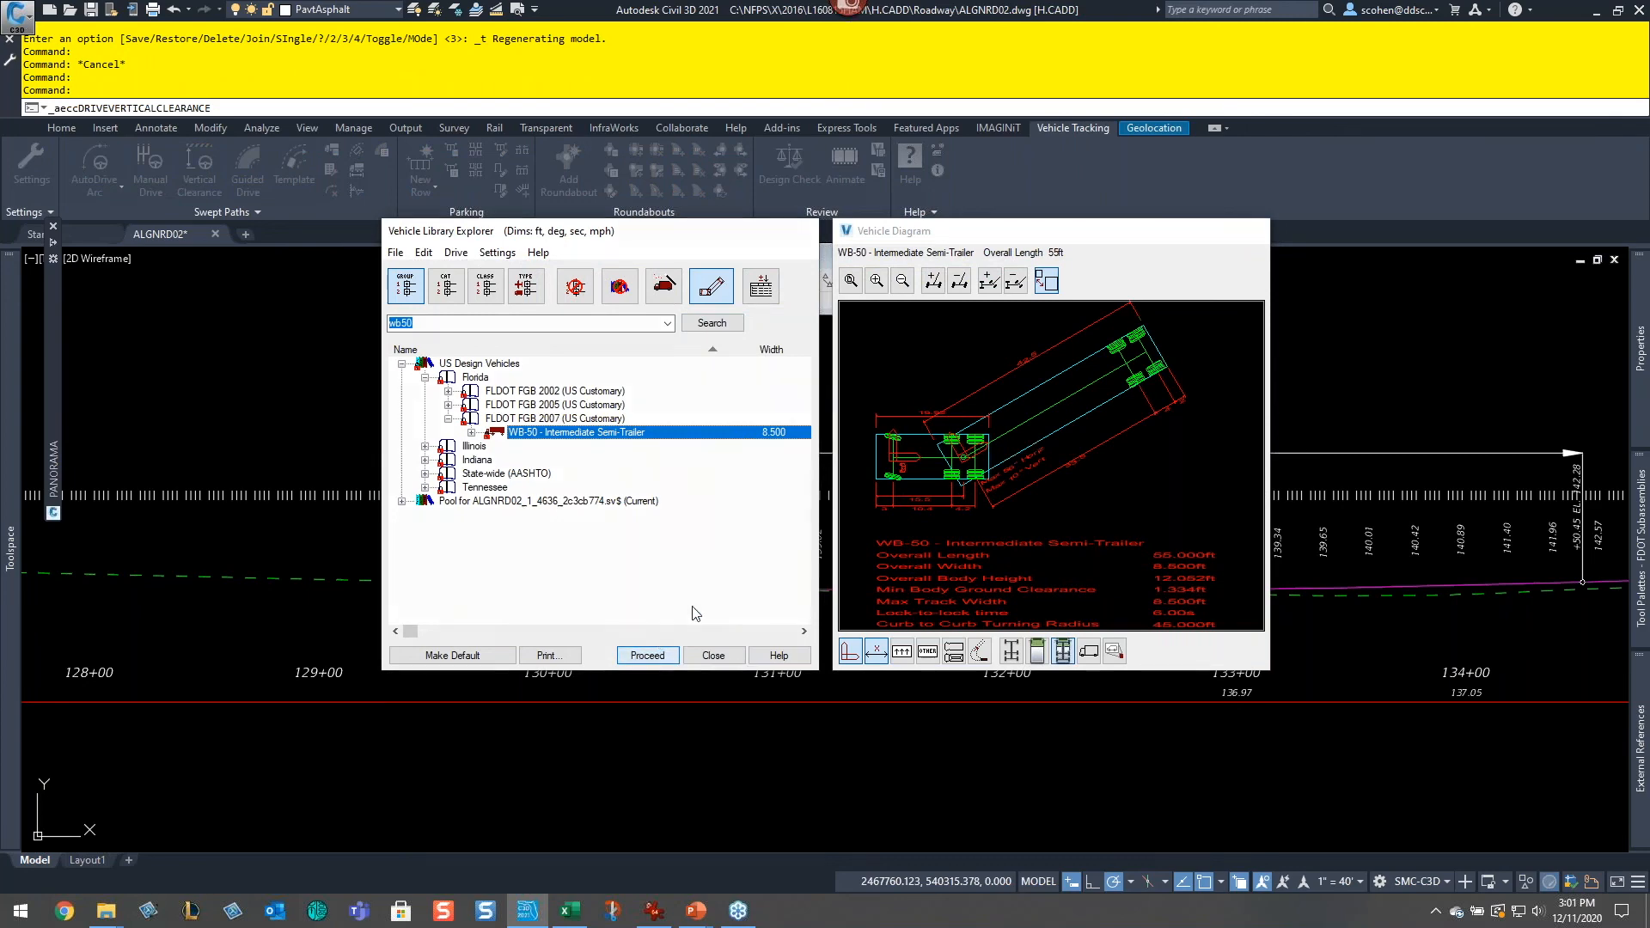
click(653, 653)
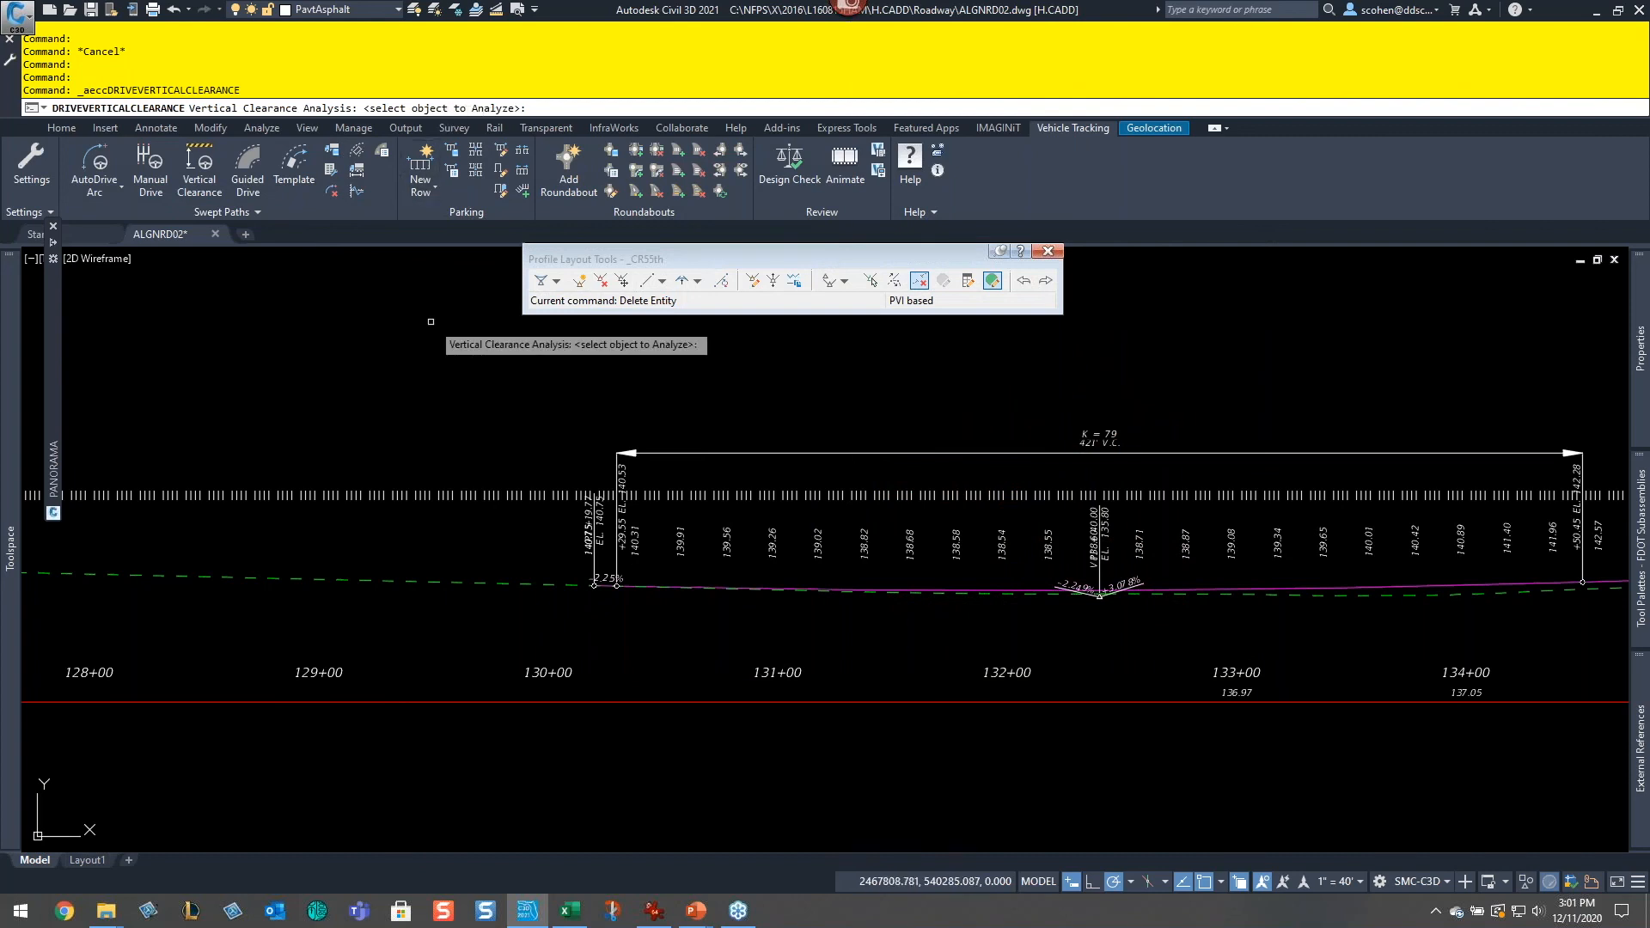
scroll(1150, 609, up, 4)
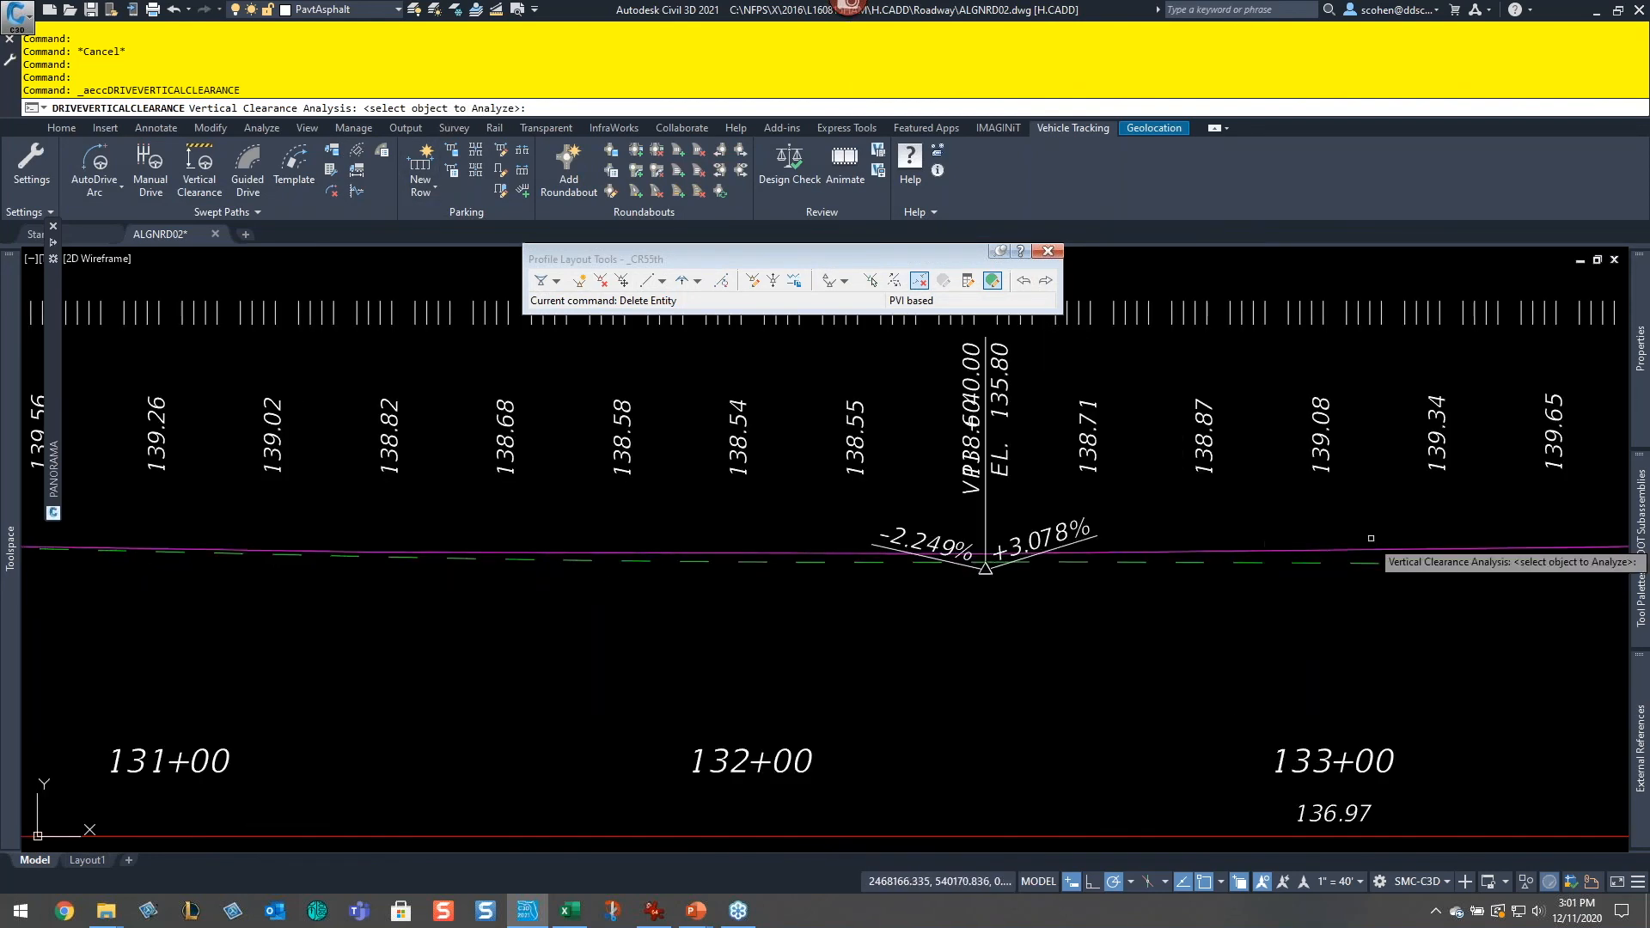
click(1358, 549)
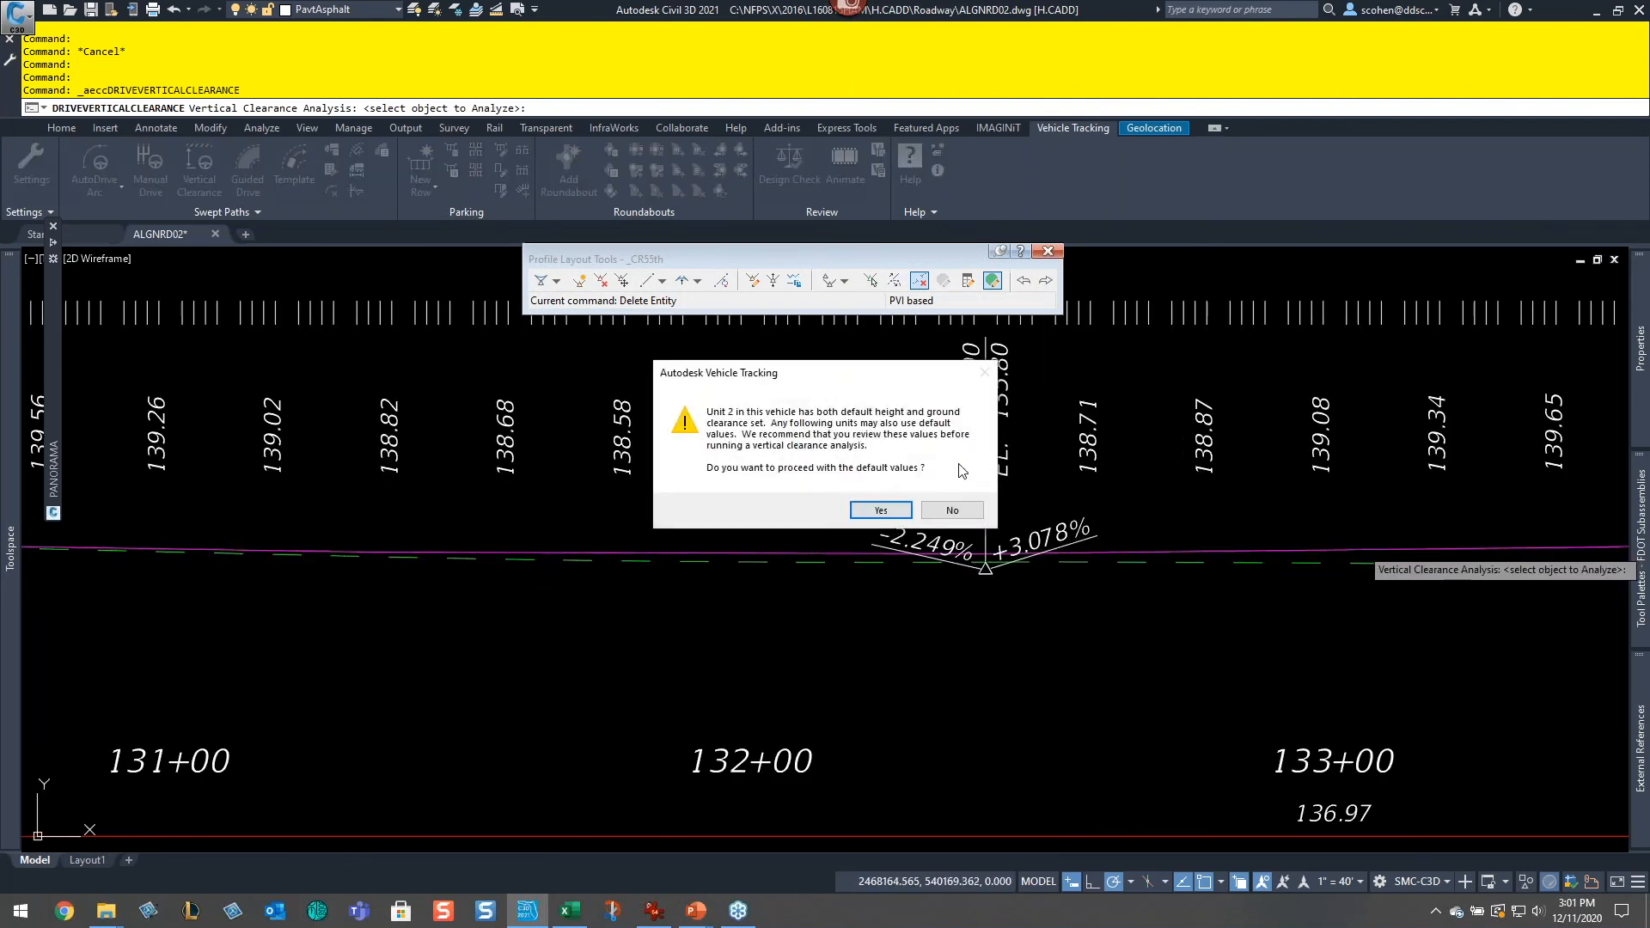
click(882, 510)
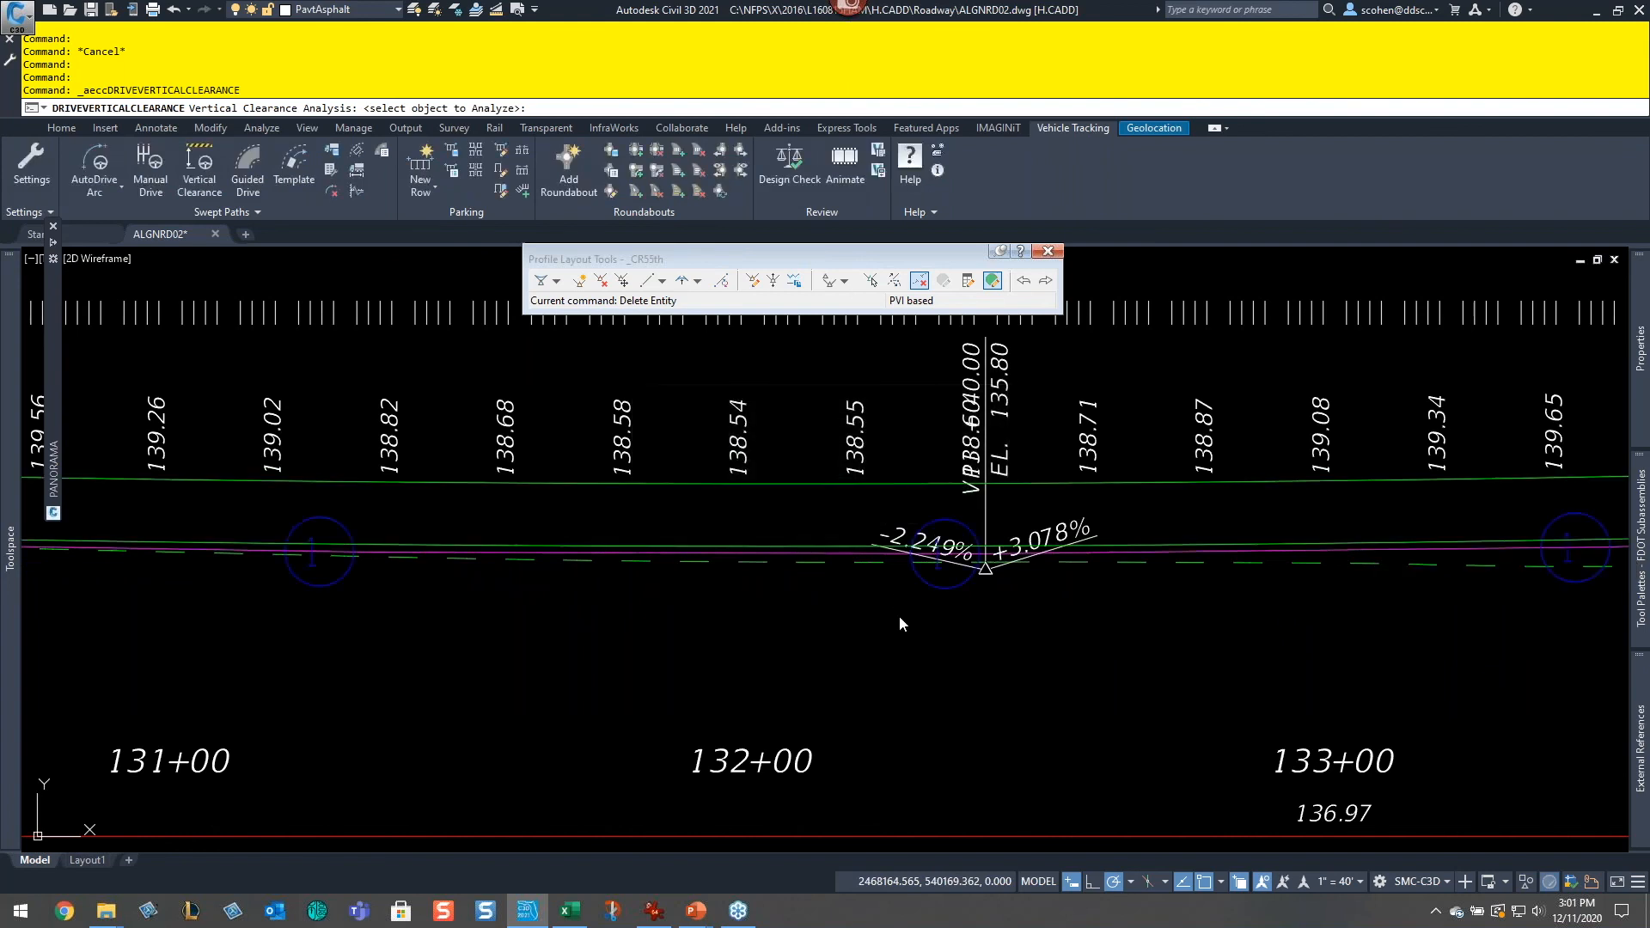
Step: Play the vehicle tracking animation of the semi-trailer driving along the profile, then close the animation
scroll(988, 590, down, 6)
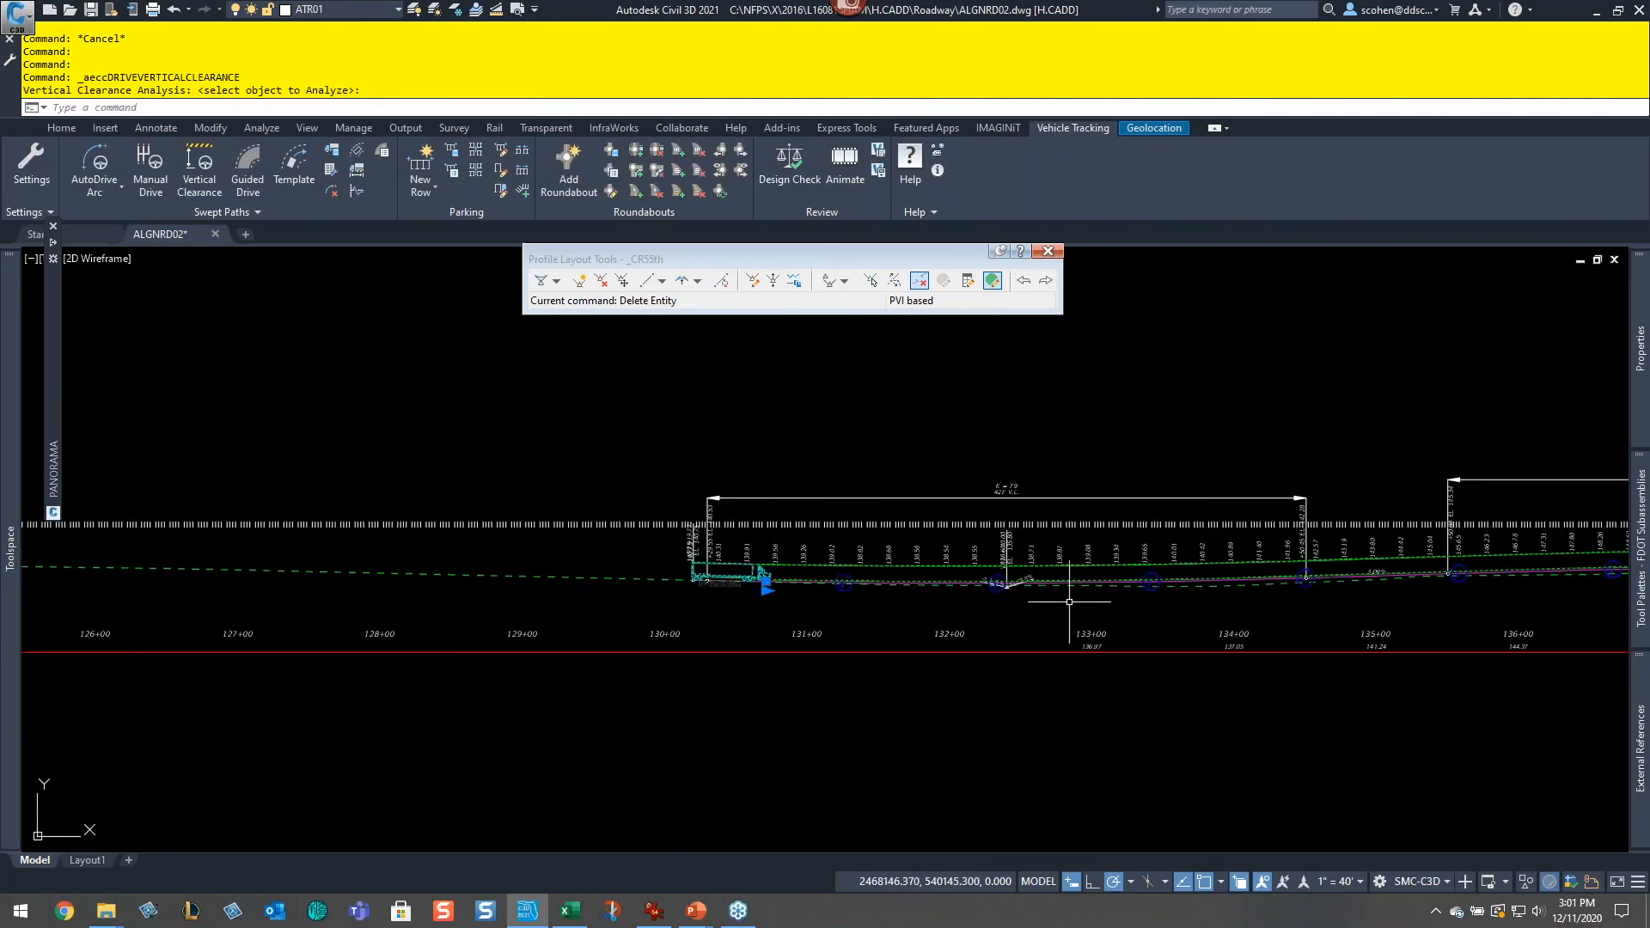
key(Escape)
scroll(1304, 638, up, 10)
middle_drag(1304, 638, 329, 613)
middle_drag(1570, 607, 541, 616)
middle_drag(1488, 552, 667, 630)
scroll(1057, 582, down, 10)
scroll(889, 694, down, 8)
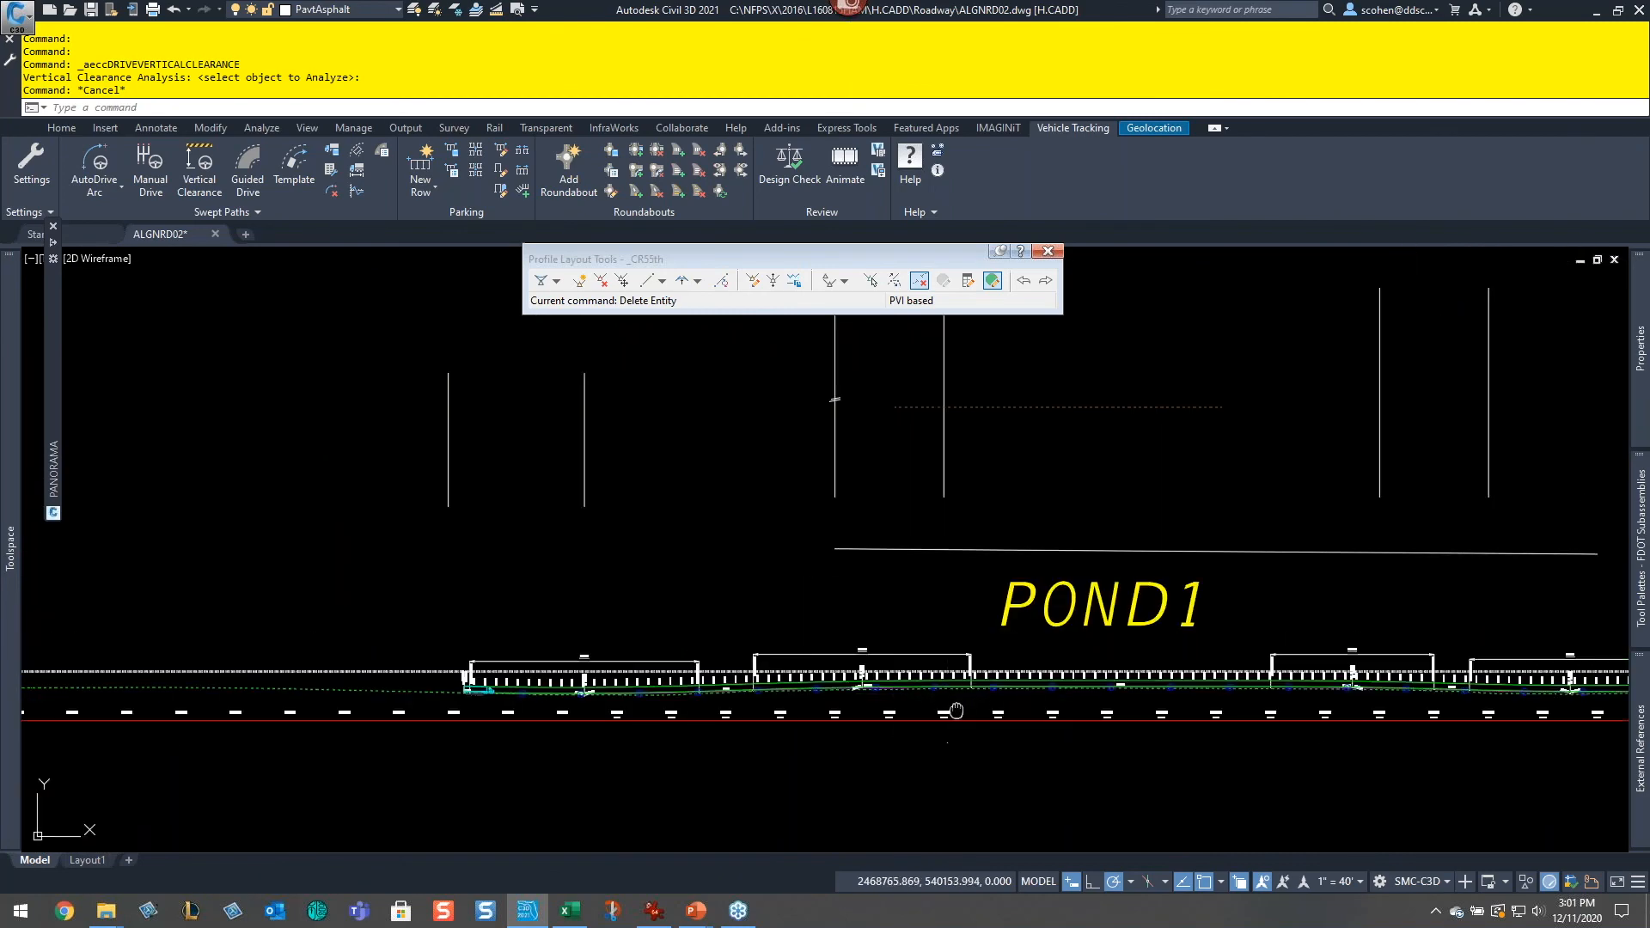
scroll(1322, 544, up, 8)
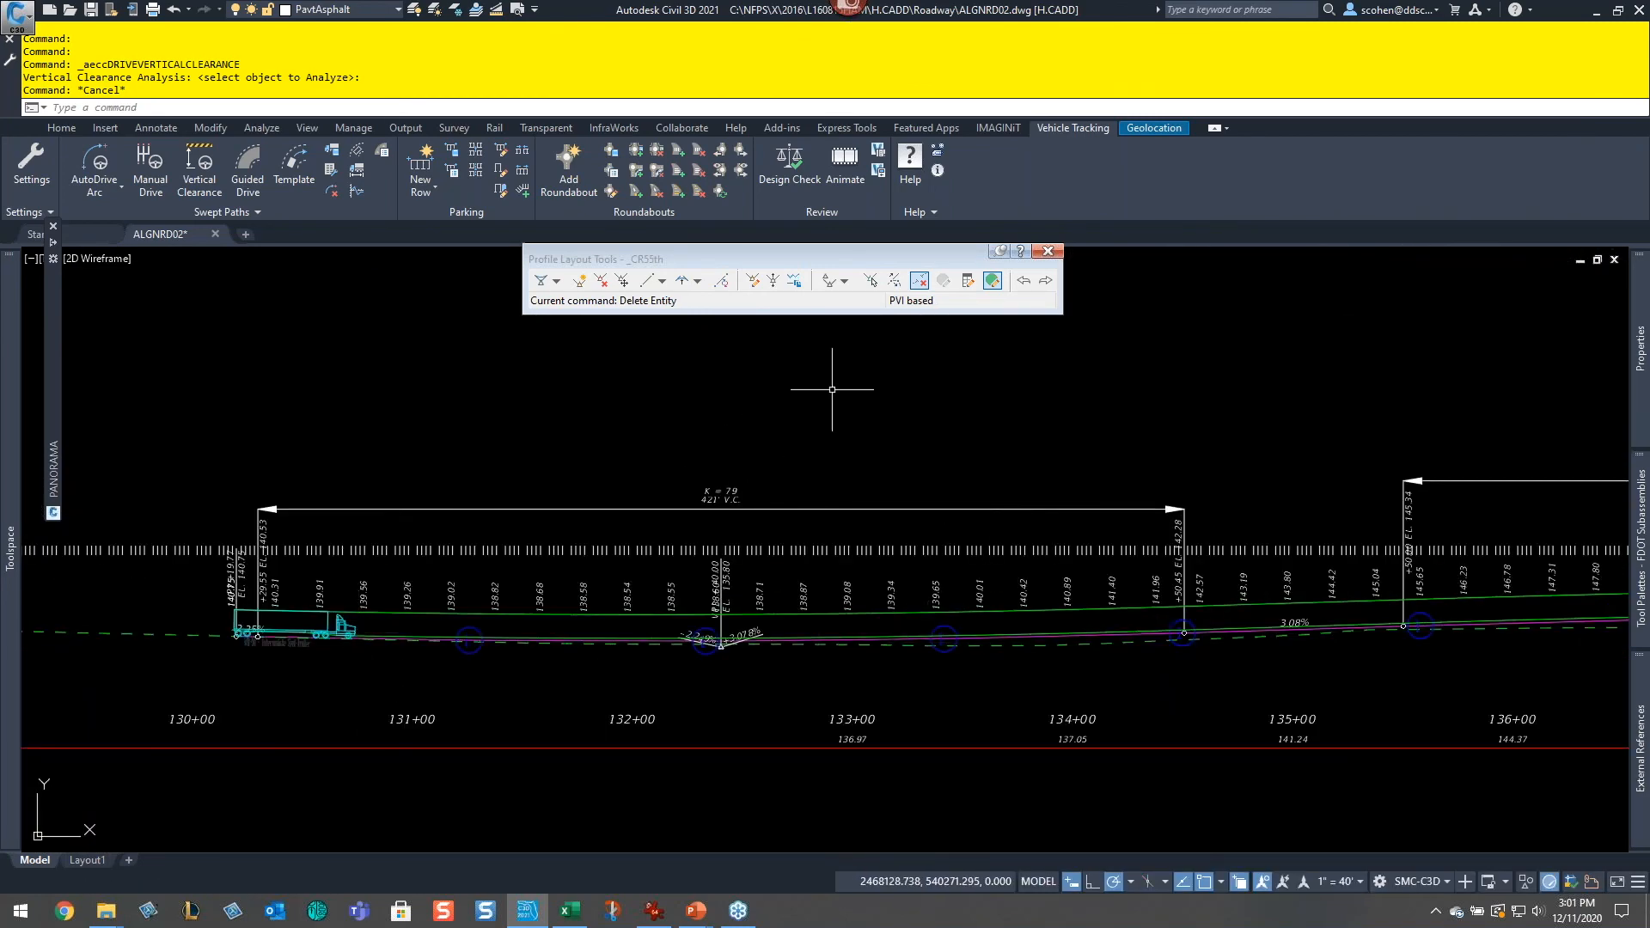
click(844, 168)
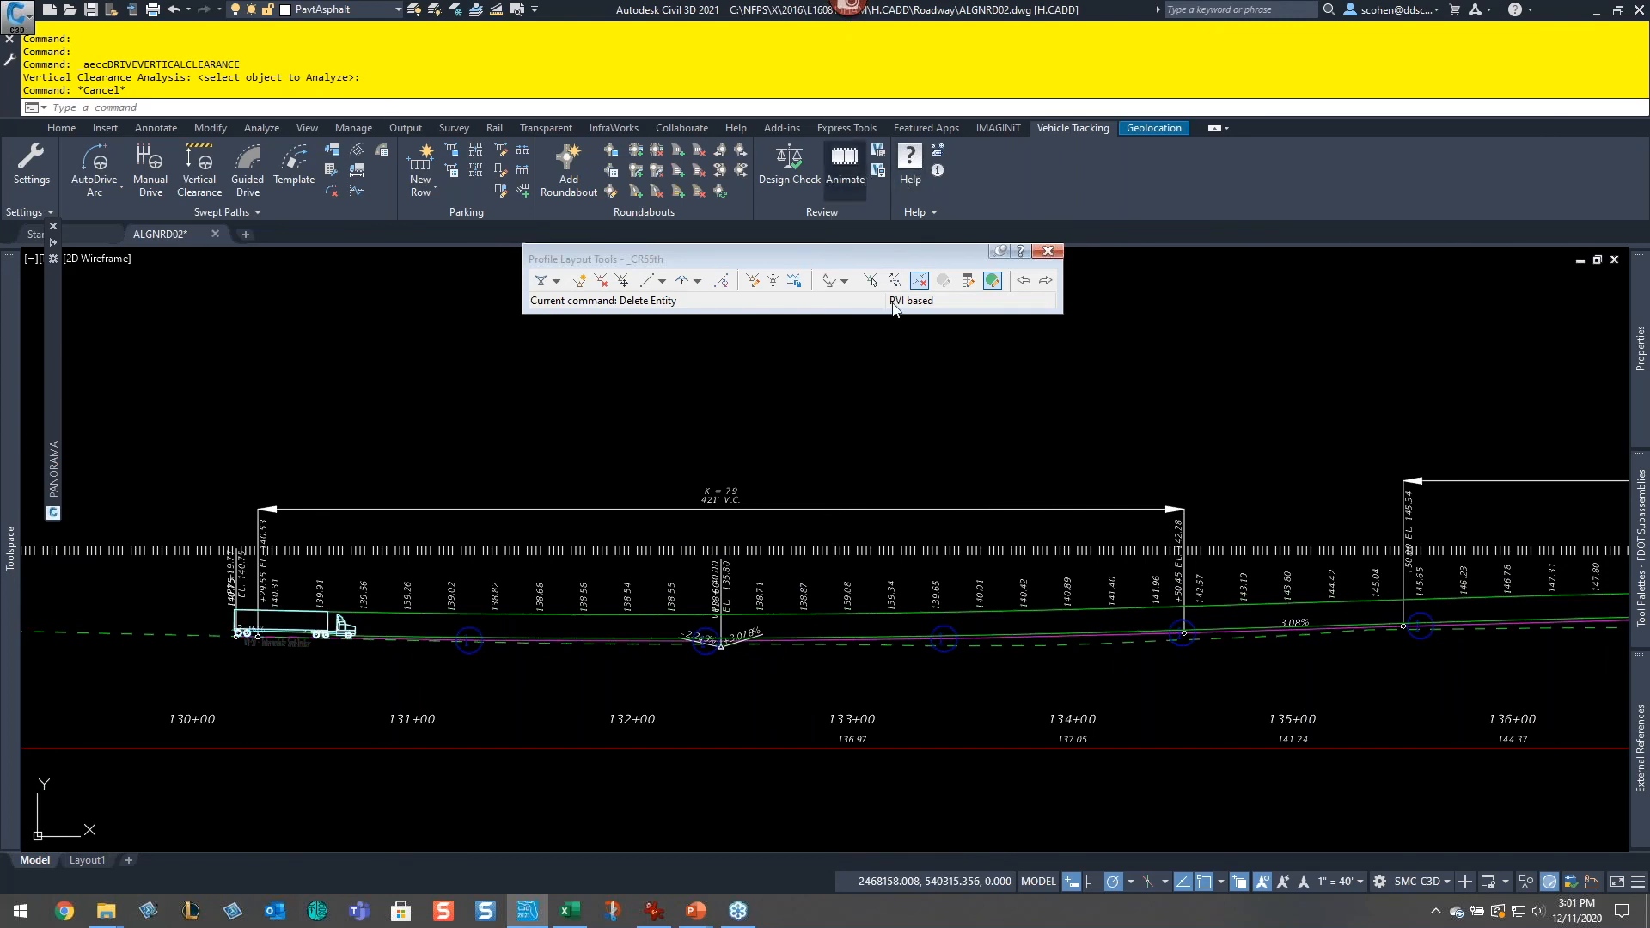
mouse_move(422, 120)
mouse_down()
mouse_move(452, 120)
mouse_move(426, 133)
mouse_move(465, 163)
mouse_up()
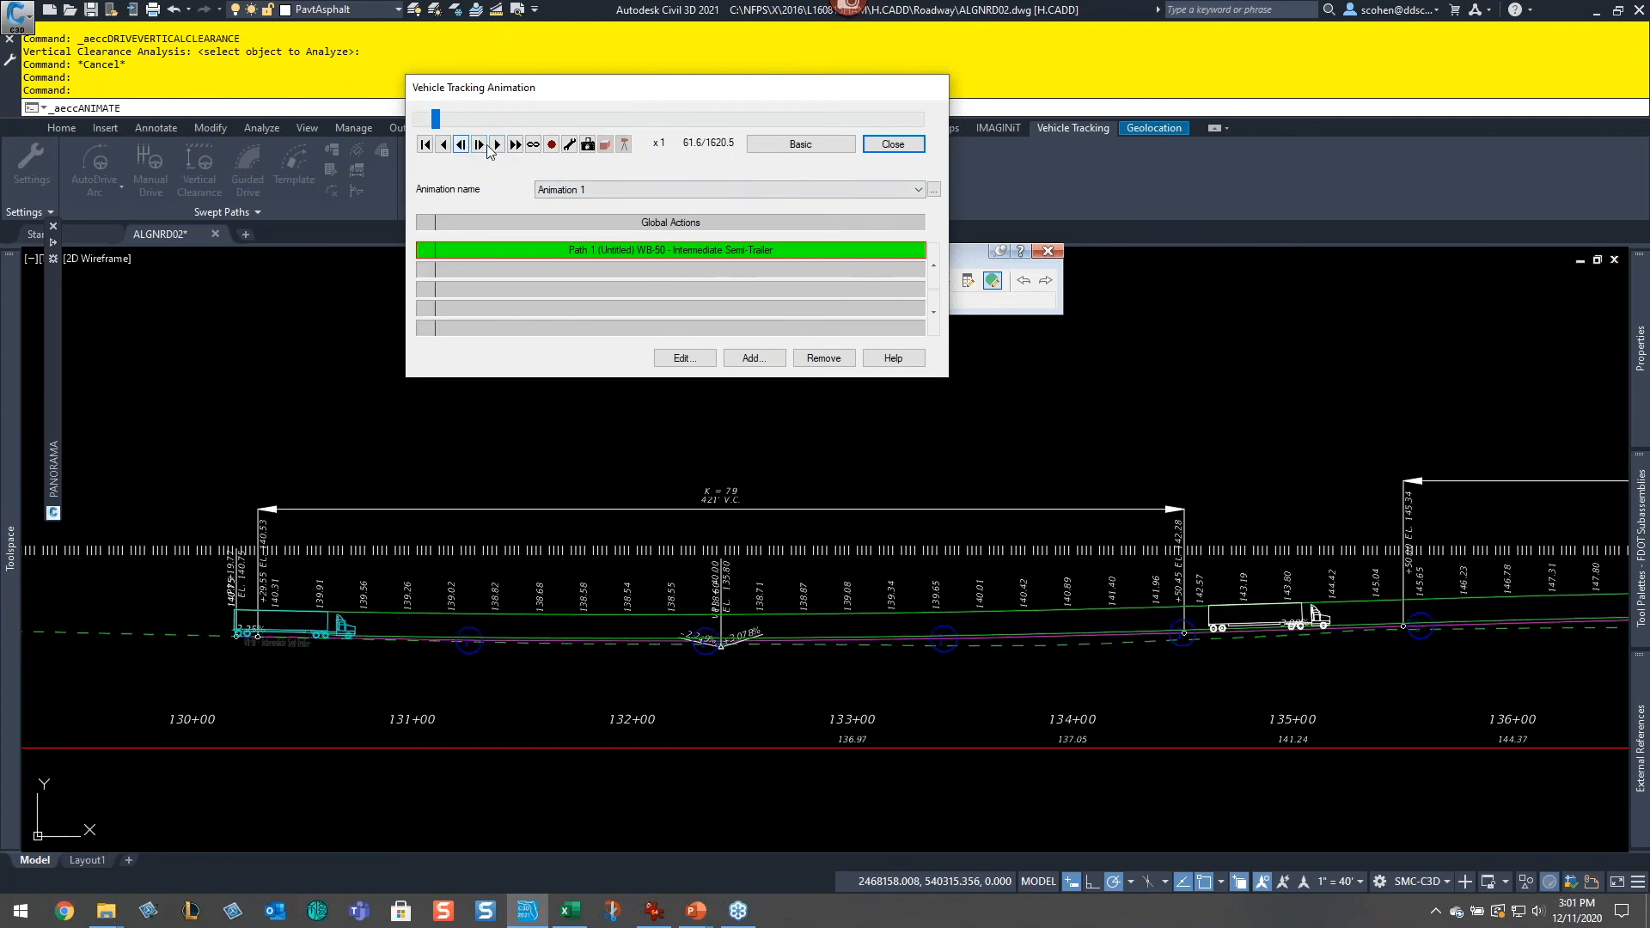
click(496, 145)
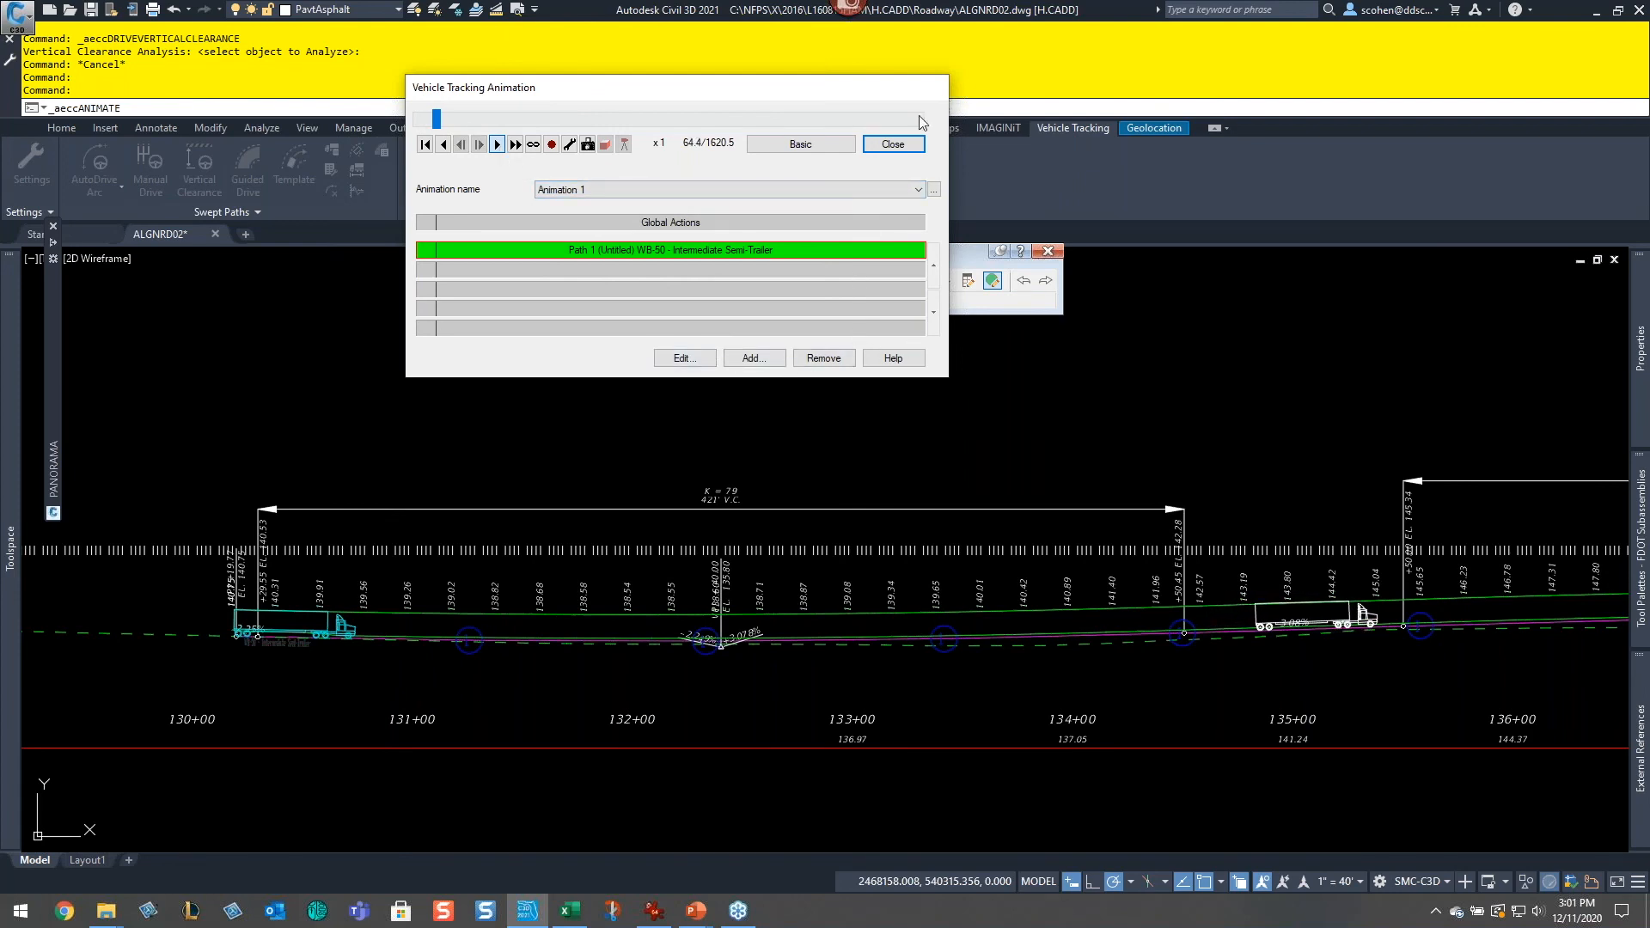
click(909, 152)
Step: Draw a polyline in an empty area of the plan with a straight segment followed by a tangent arc
scroll(1463, 609, up, 5)
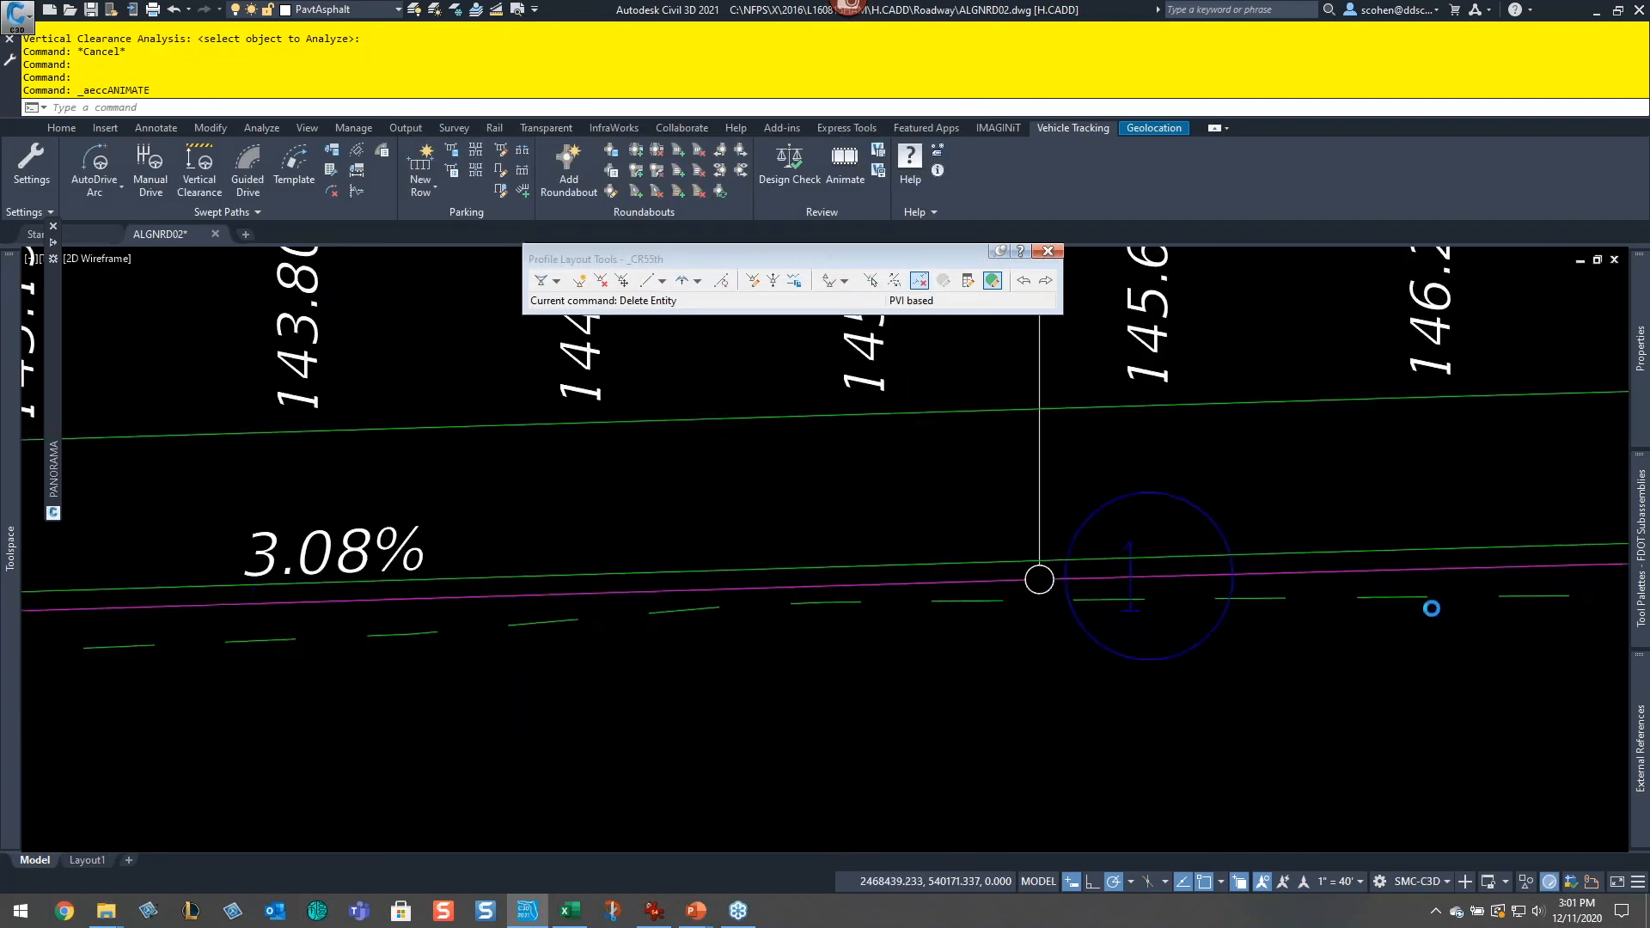
scroll(1447, 471, down, 6)
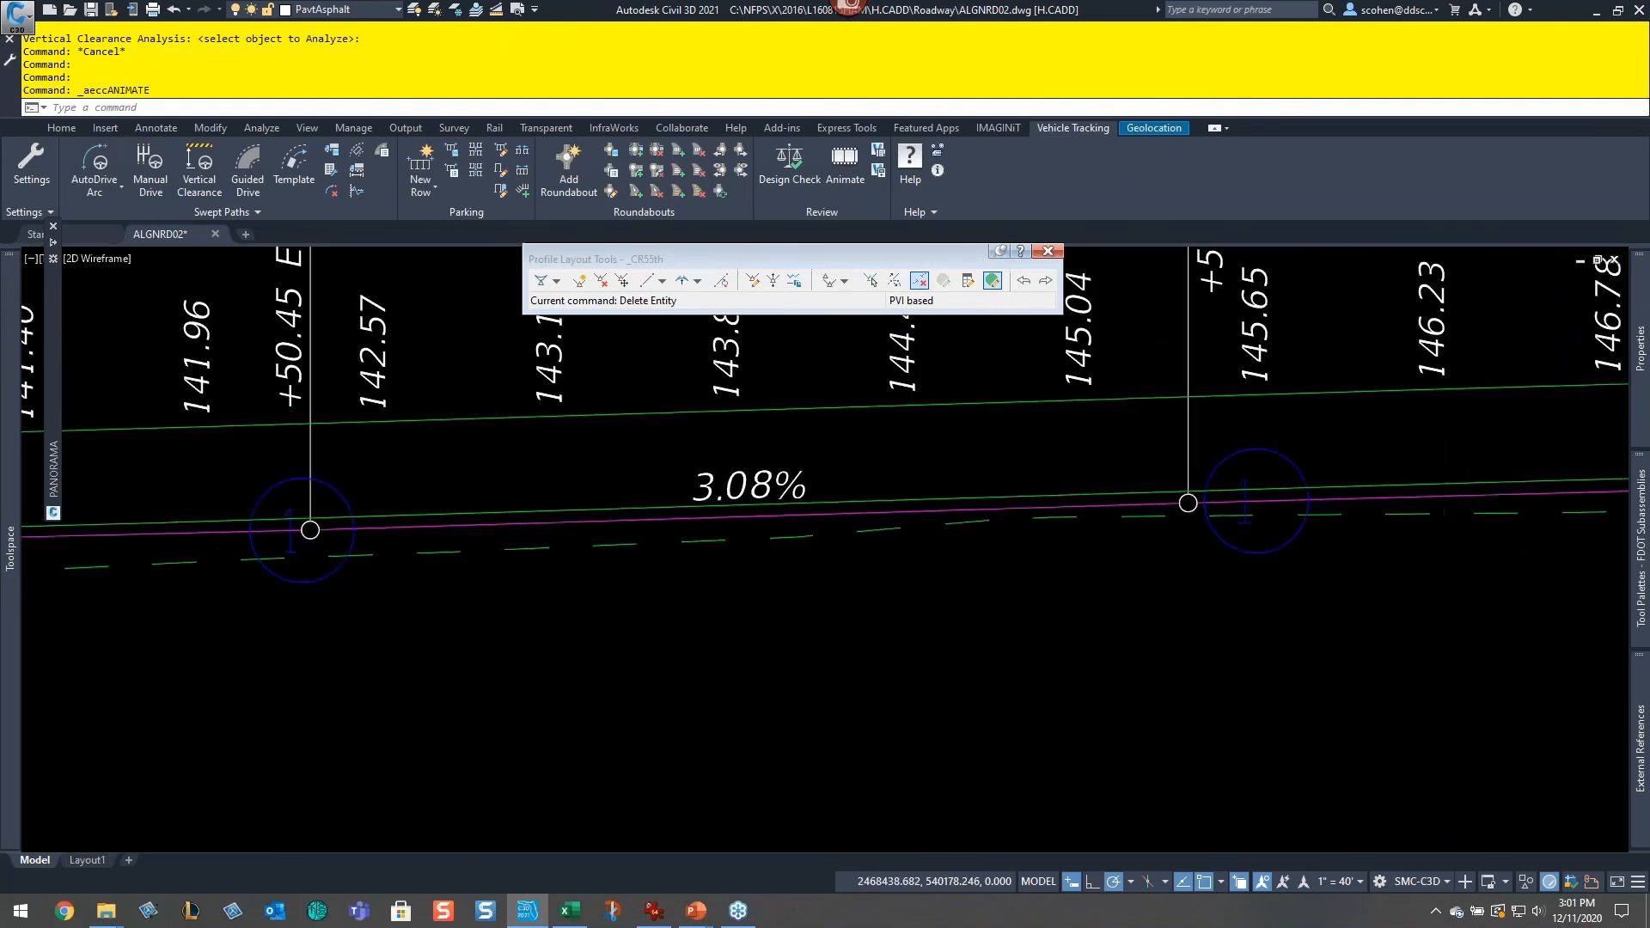
middle_click(1407, 487)
middle_click(1407, 487)
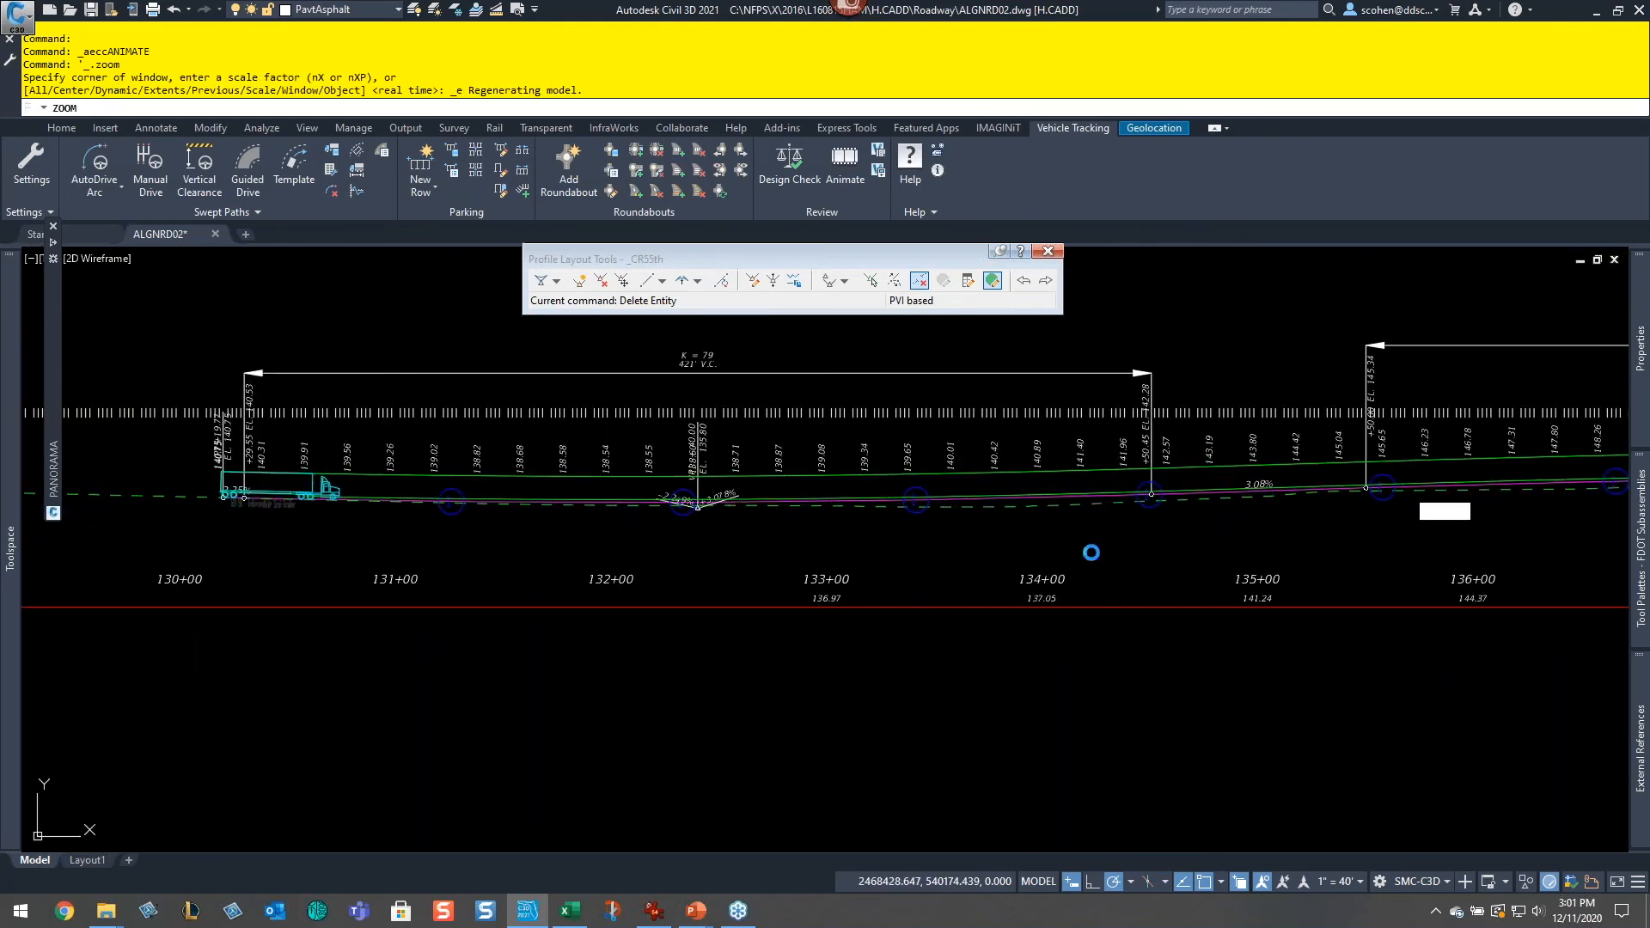
scroll(869, 635, up, 4)
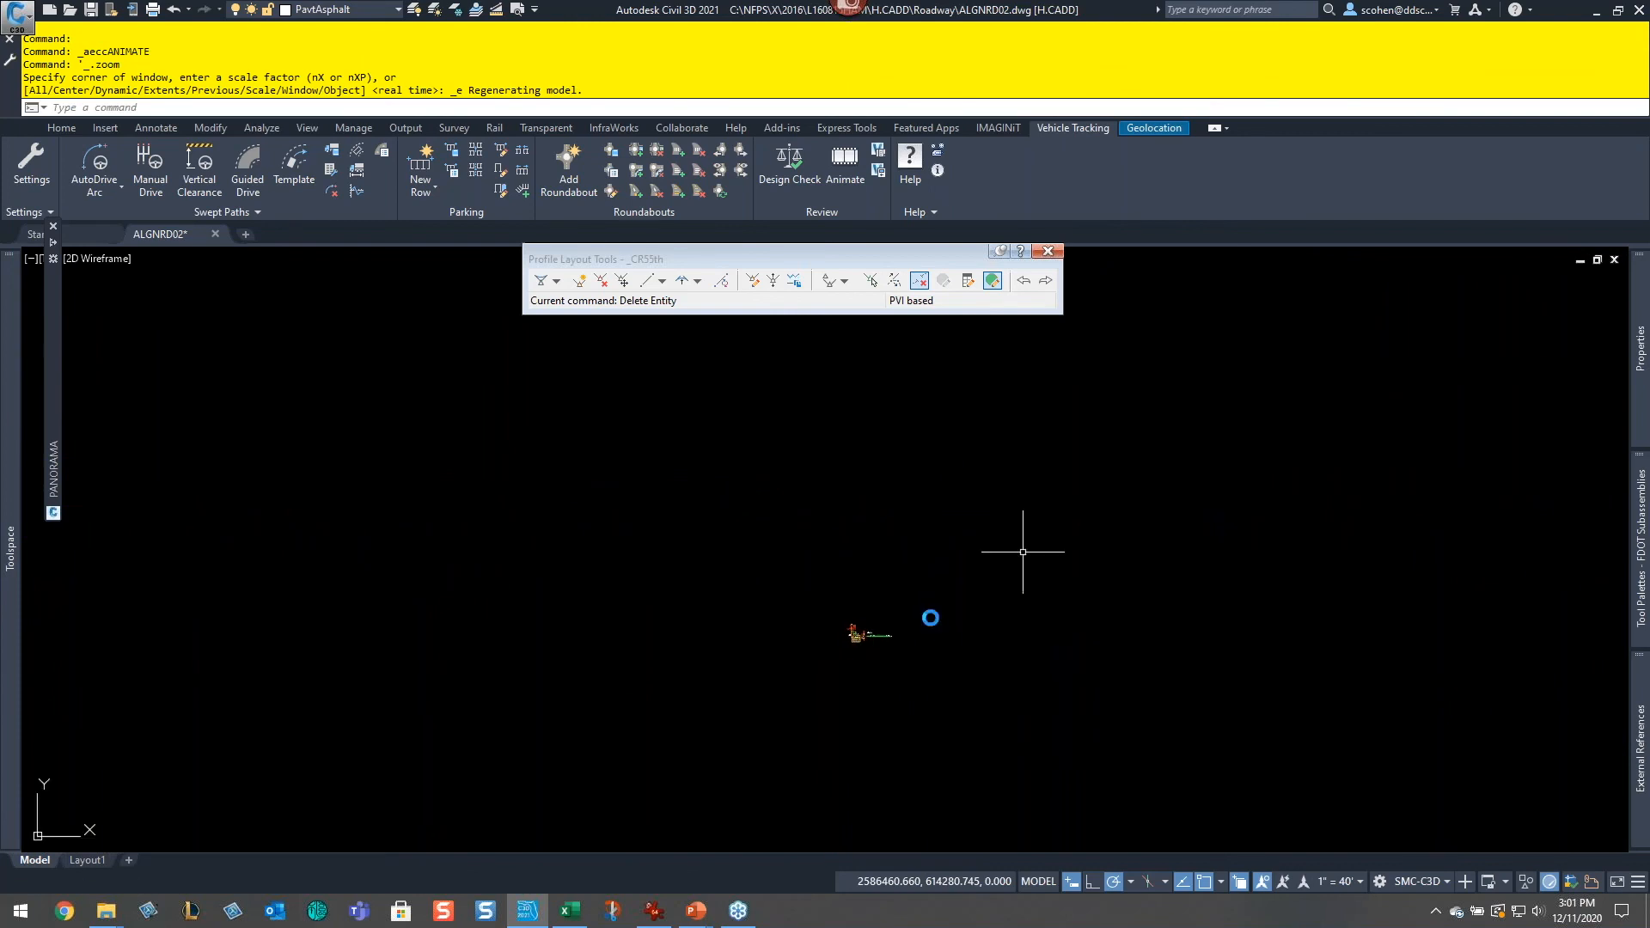
scroll(868, 648, up, 8)
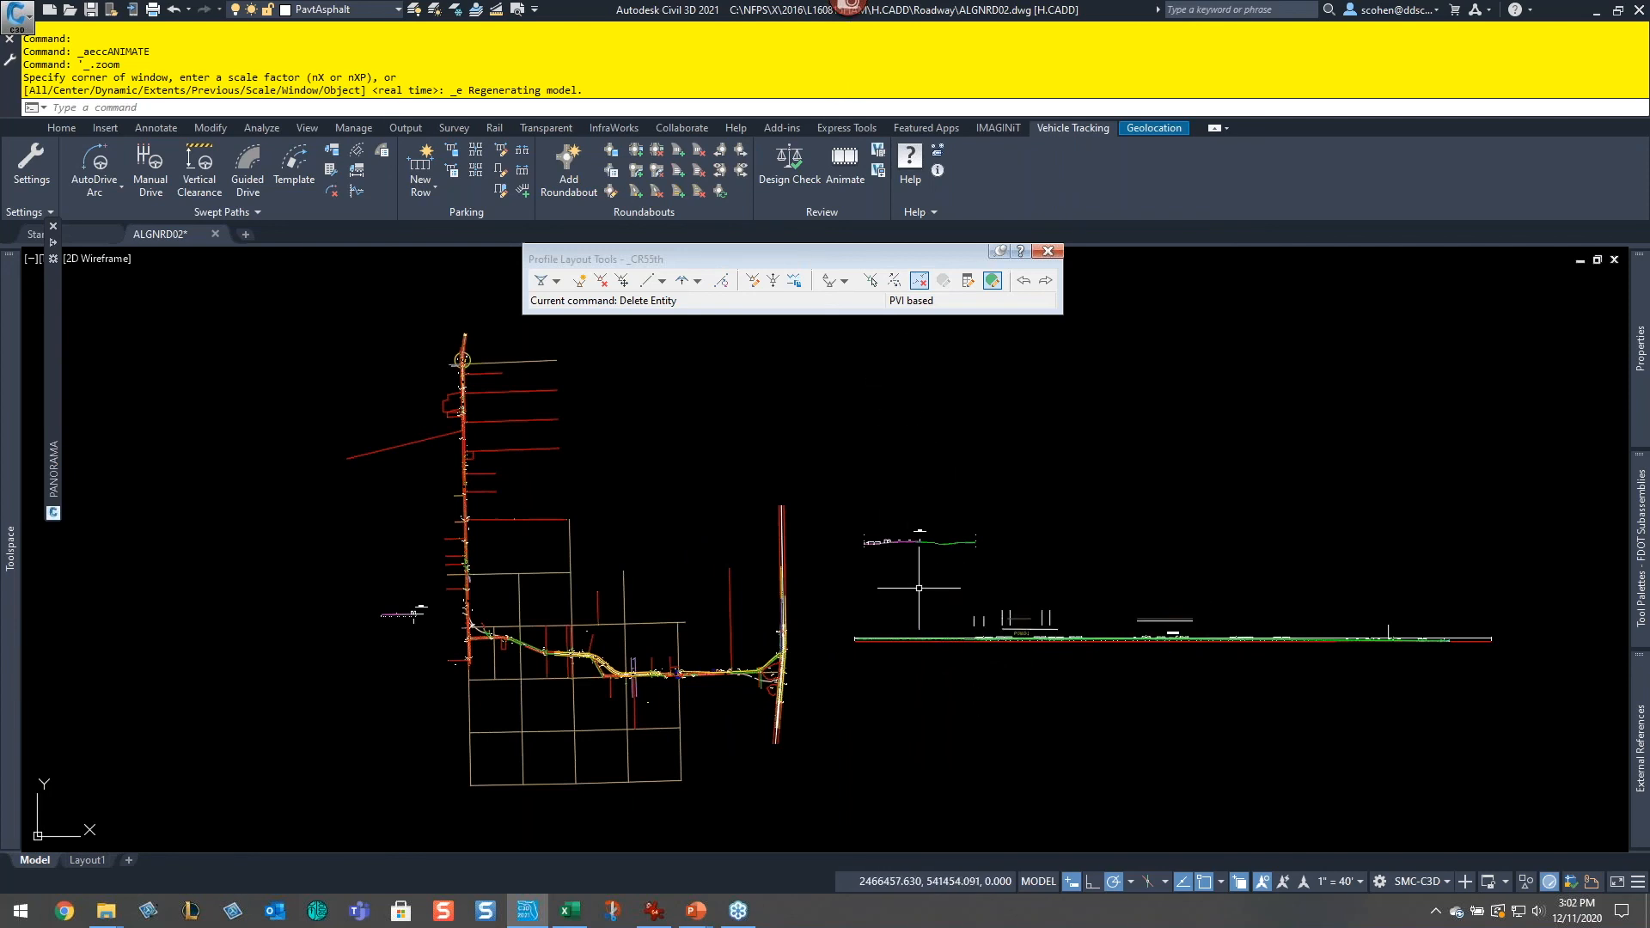
scroll(700, 637, up, 2)
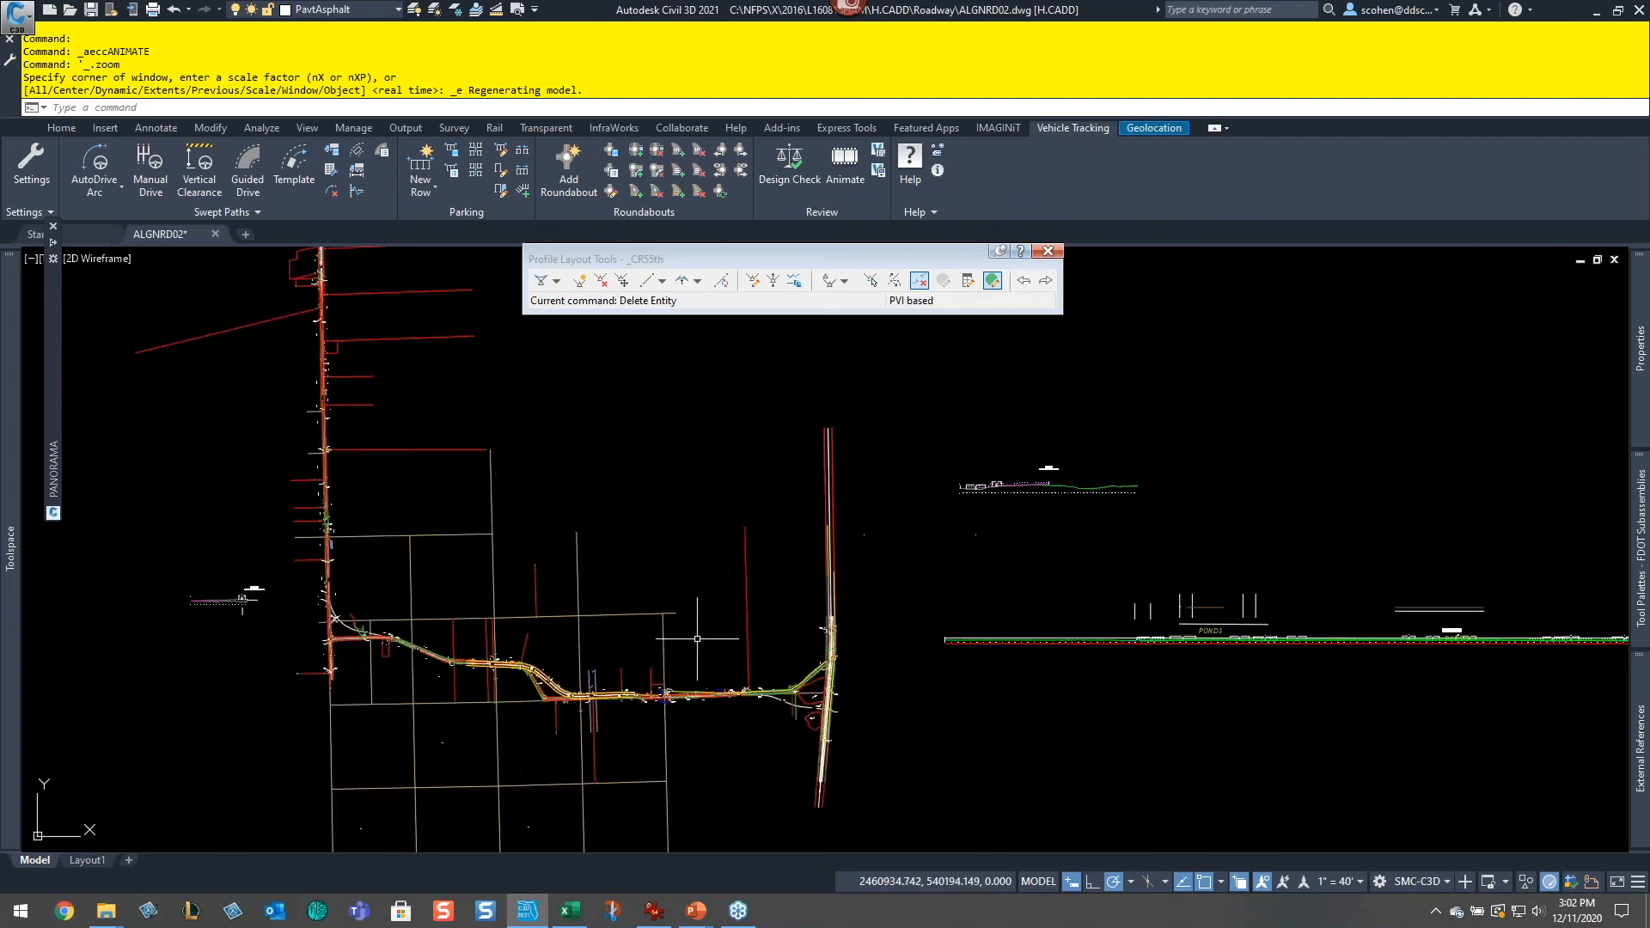
middle_drag(683, 616, 1013, 646)
text(l)
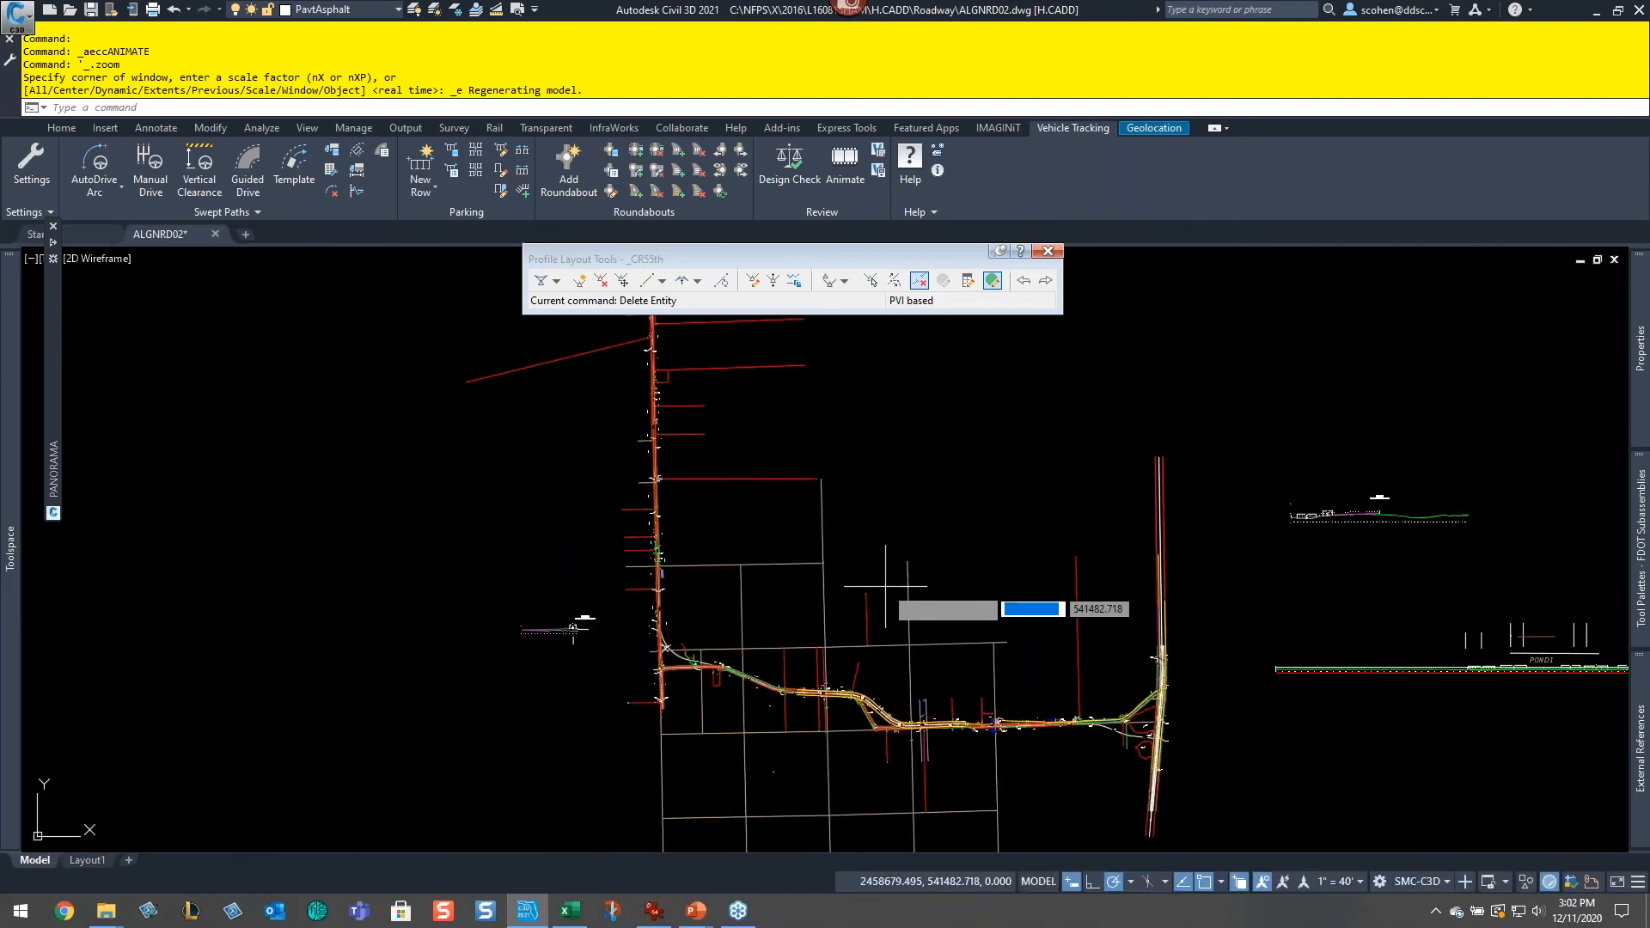
key(Return)
scroll(962, 584, up, 4)
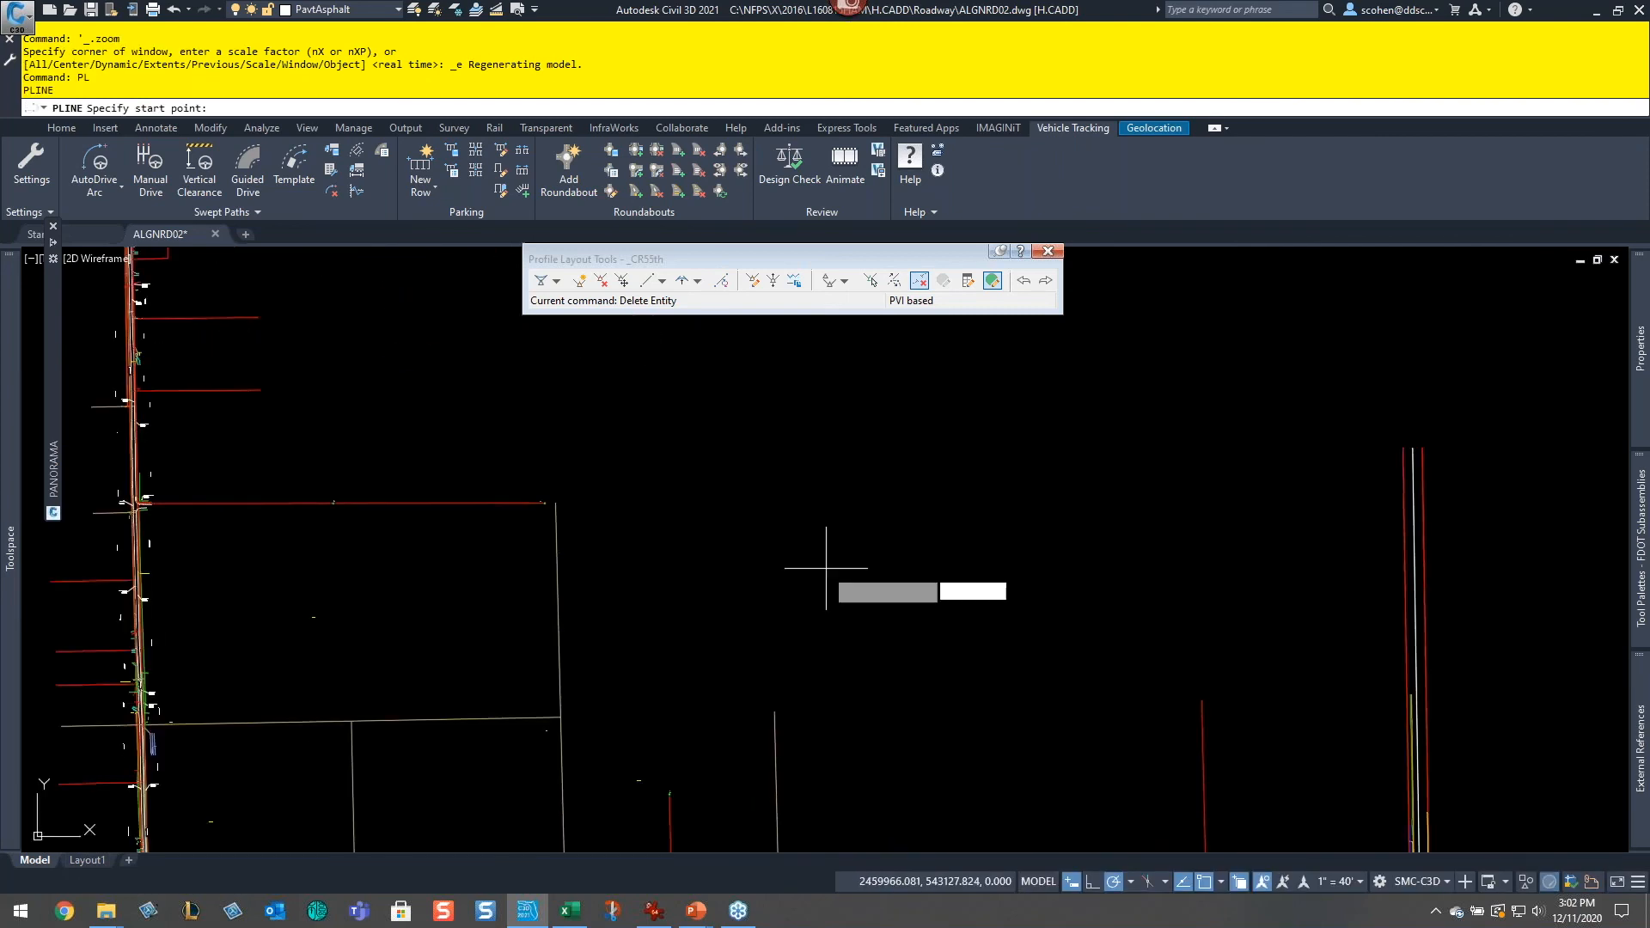
click(607, 480)
click(864, 608)
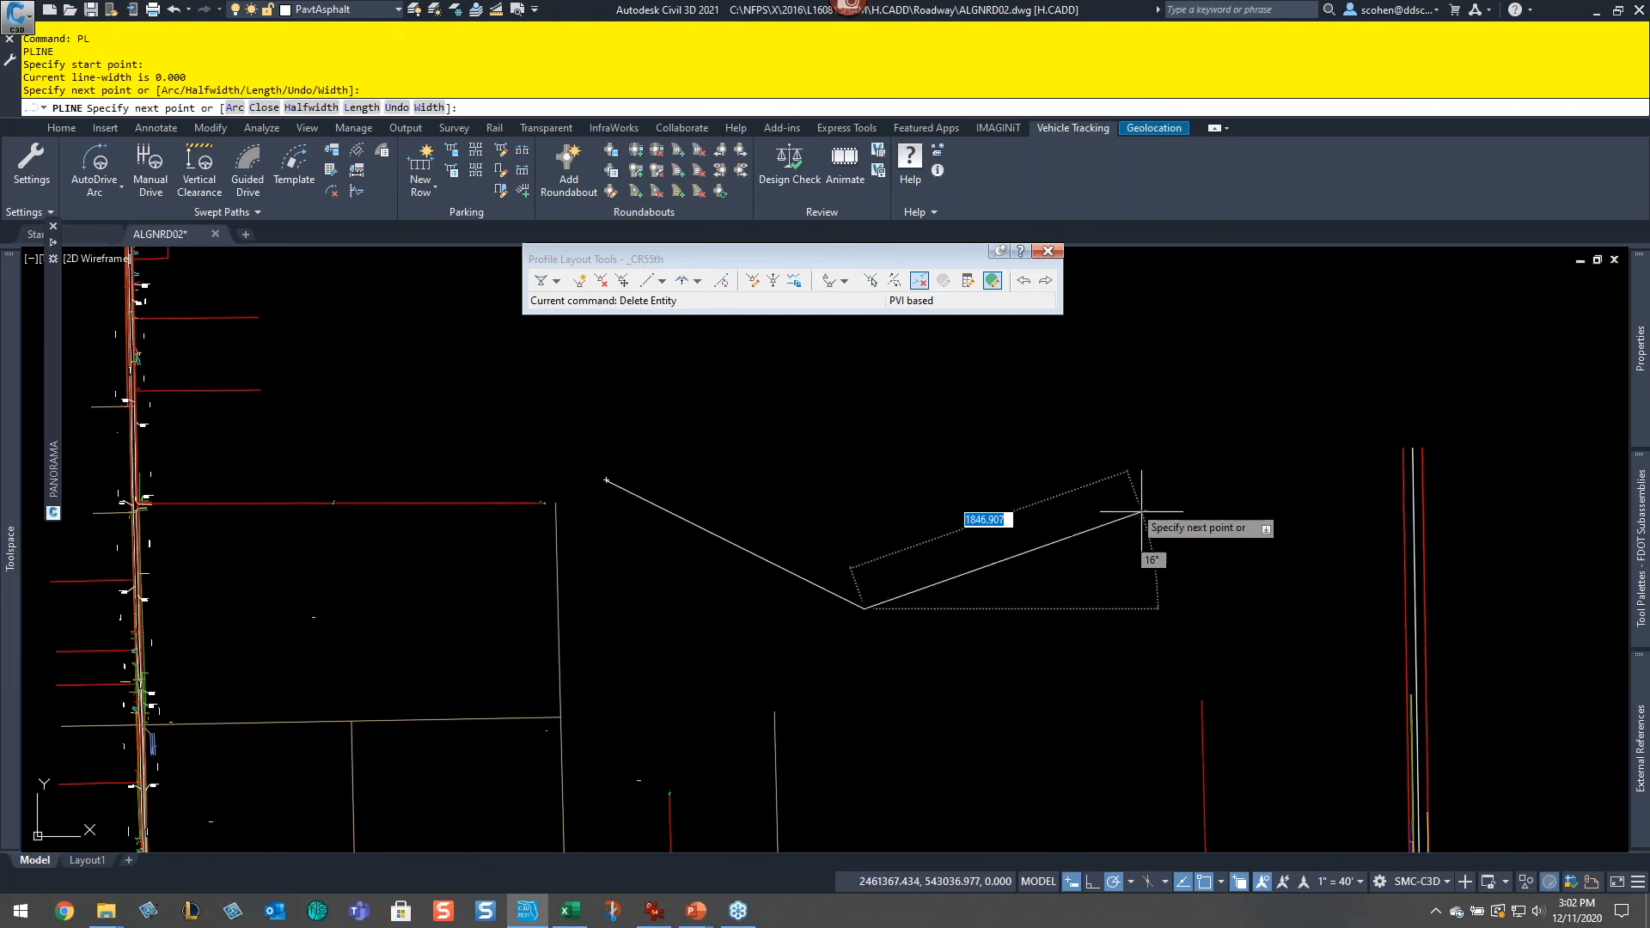
text(a)
key(Return)
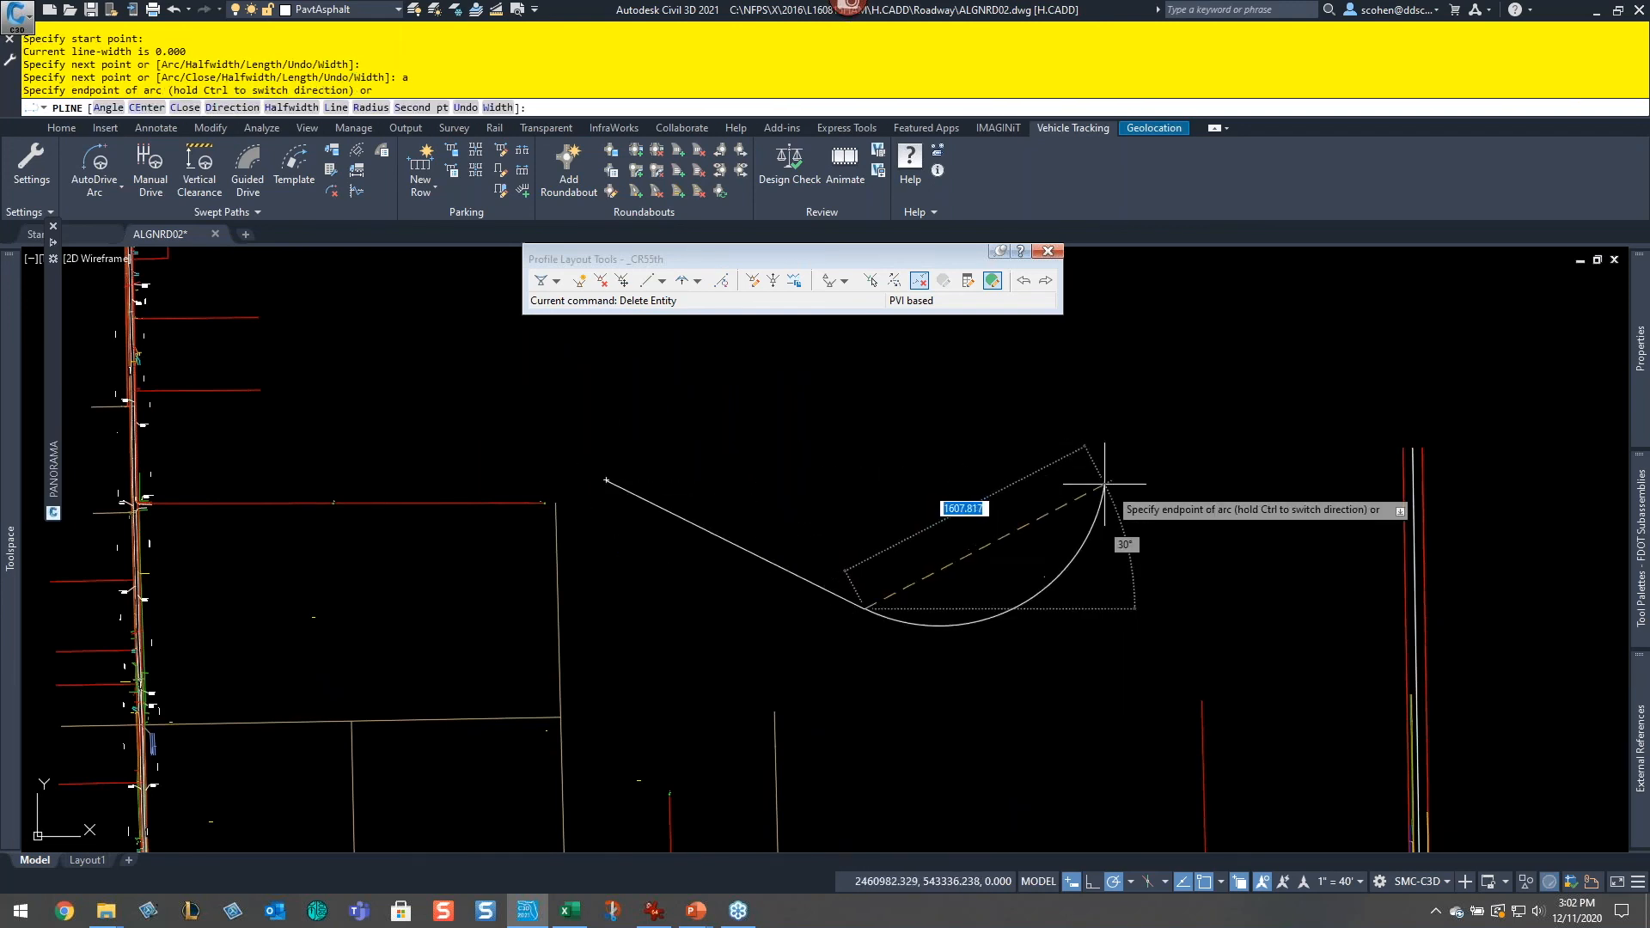
click(1143, 511)
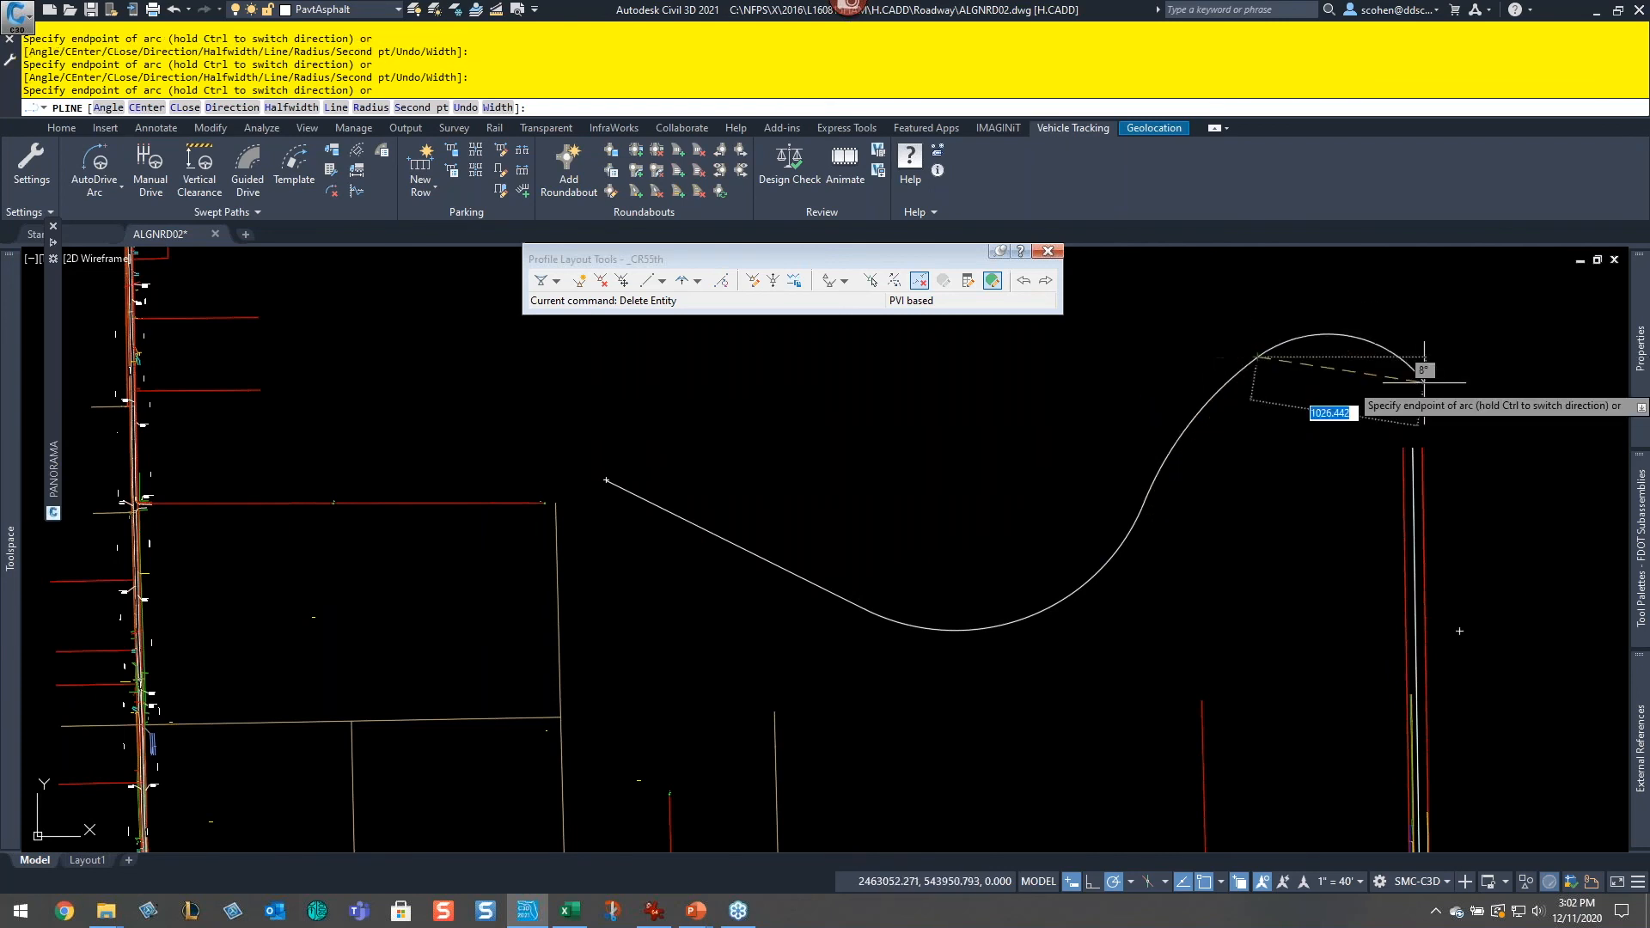
key(Escape)
key(Escape)
key(Escape)
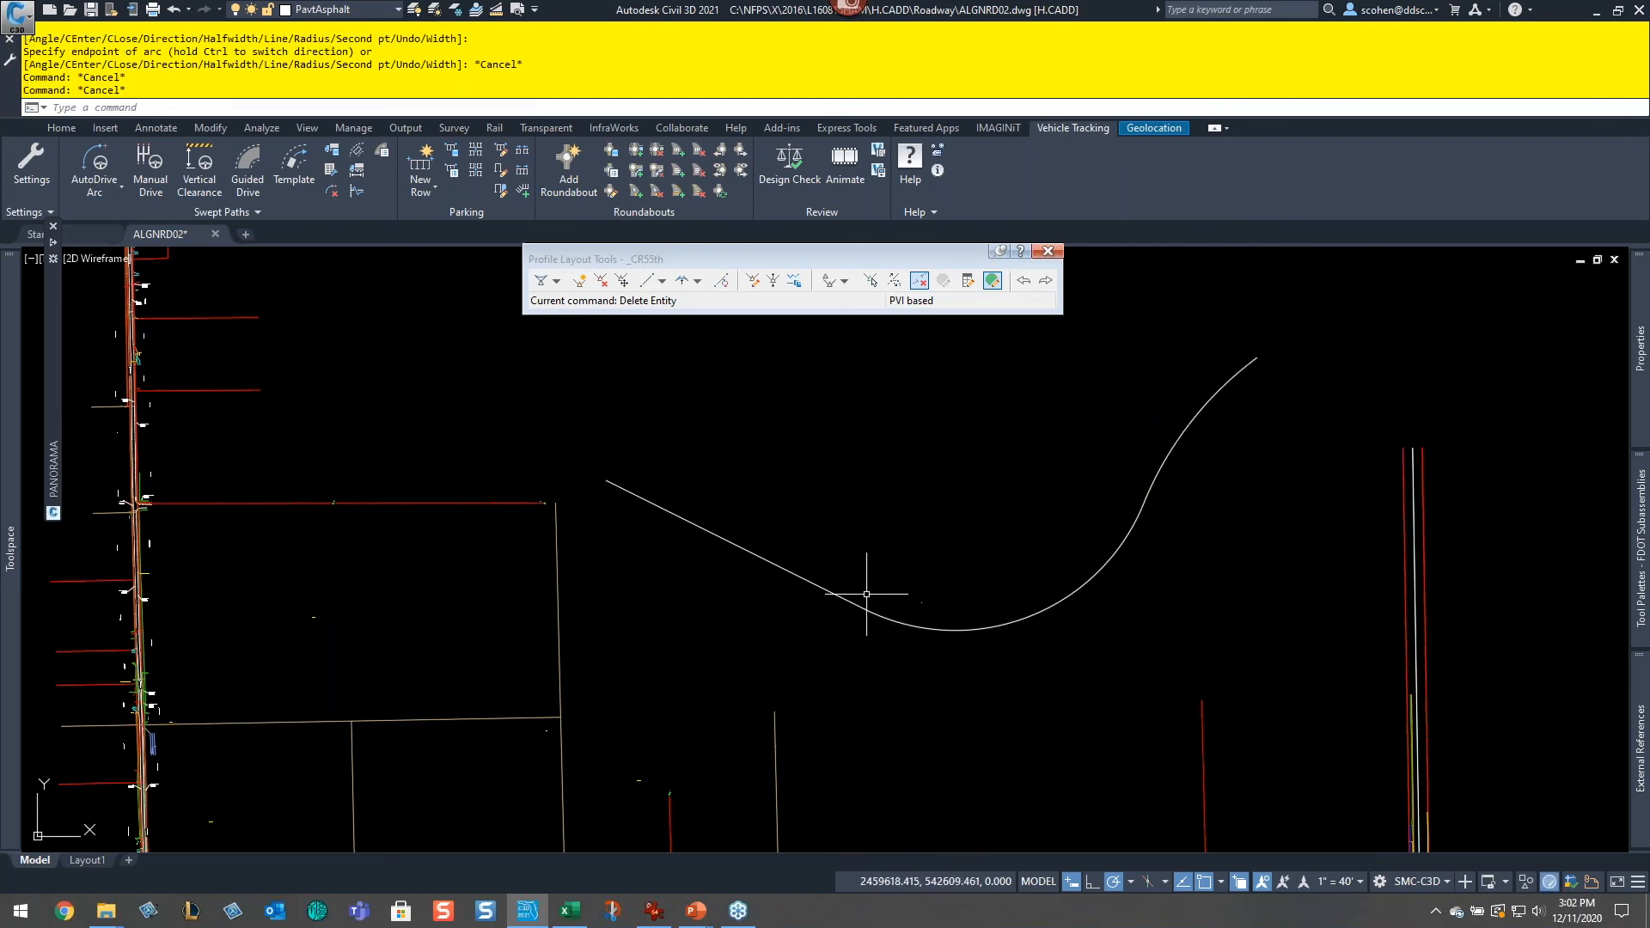
click(65, 142)
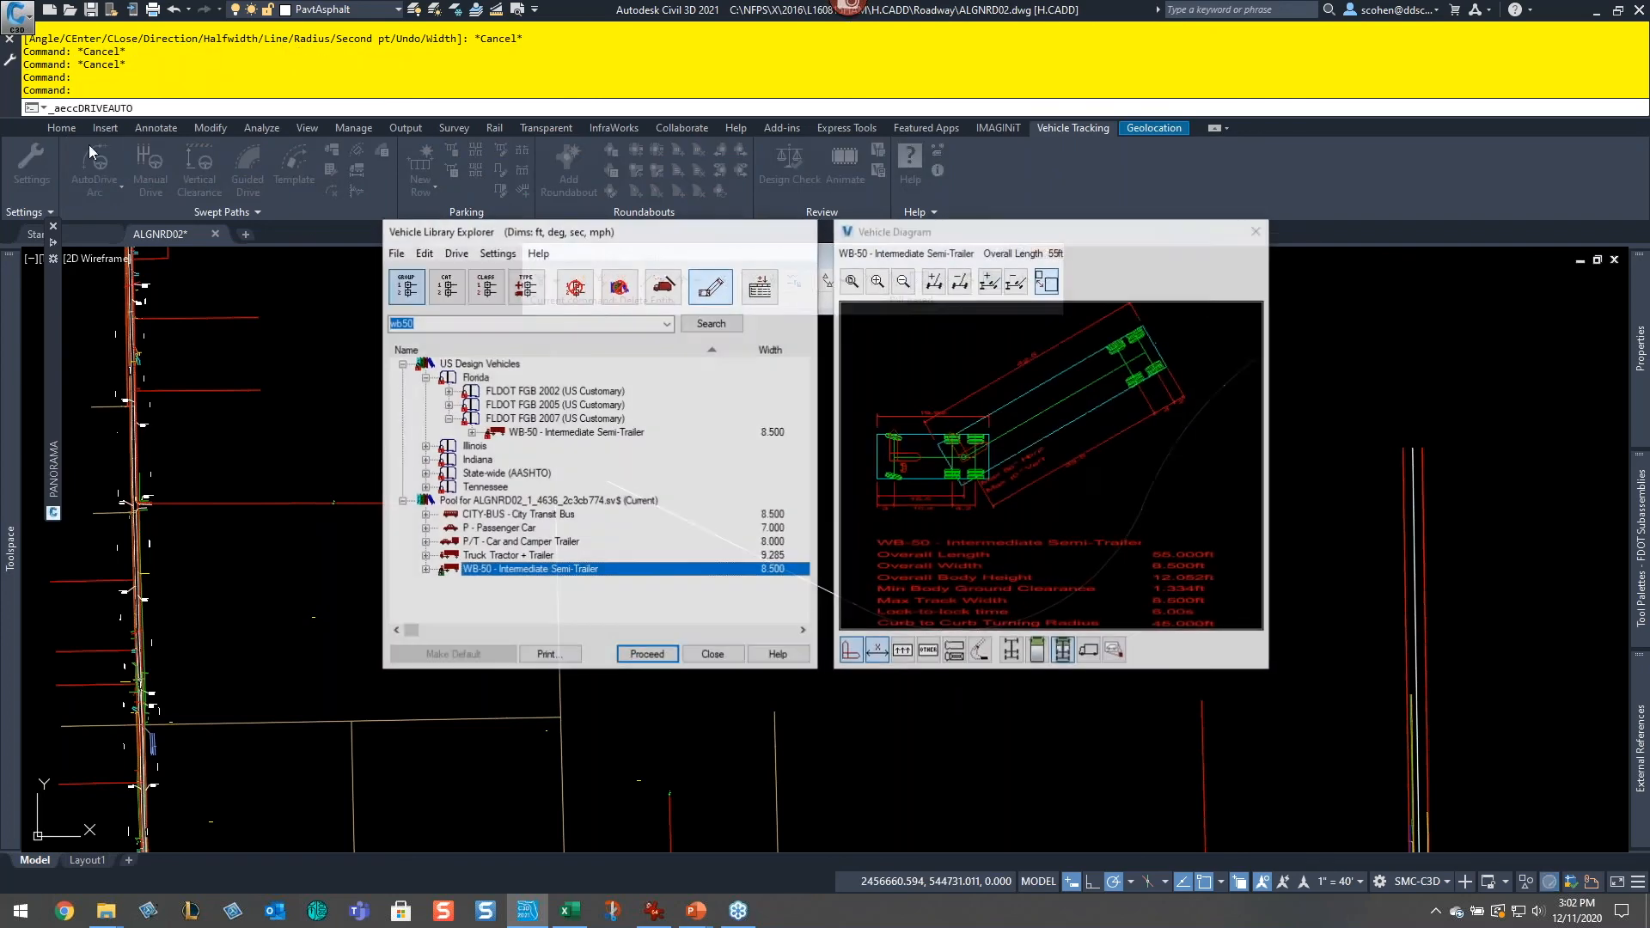
click(649, 652)
key(Escape)
key(Escape)
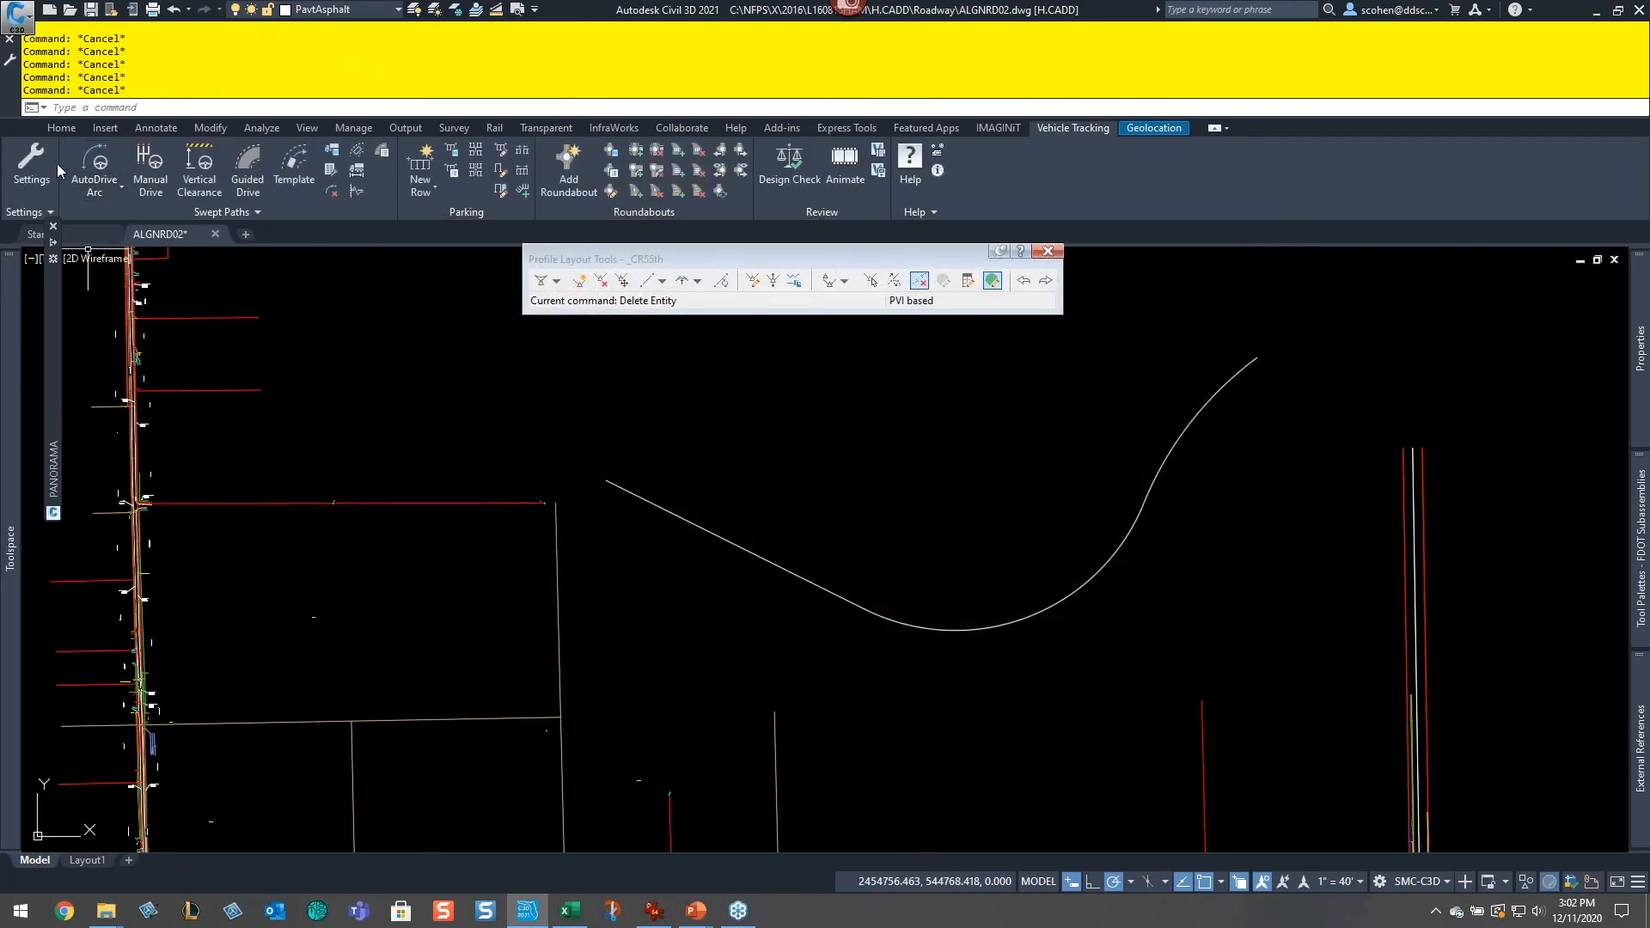
Step: Create an alignment from the drawn polyline, accepting its direction, named US129 with starting station 20+00.00'
click(64, 132)
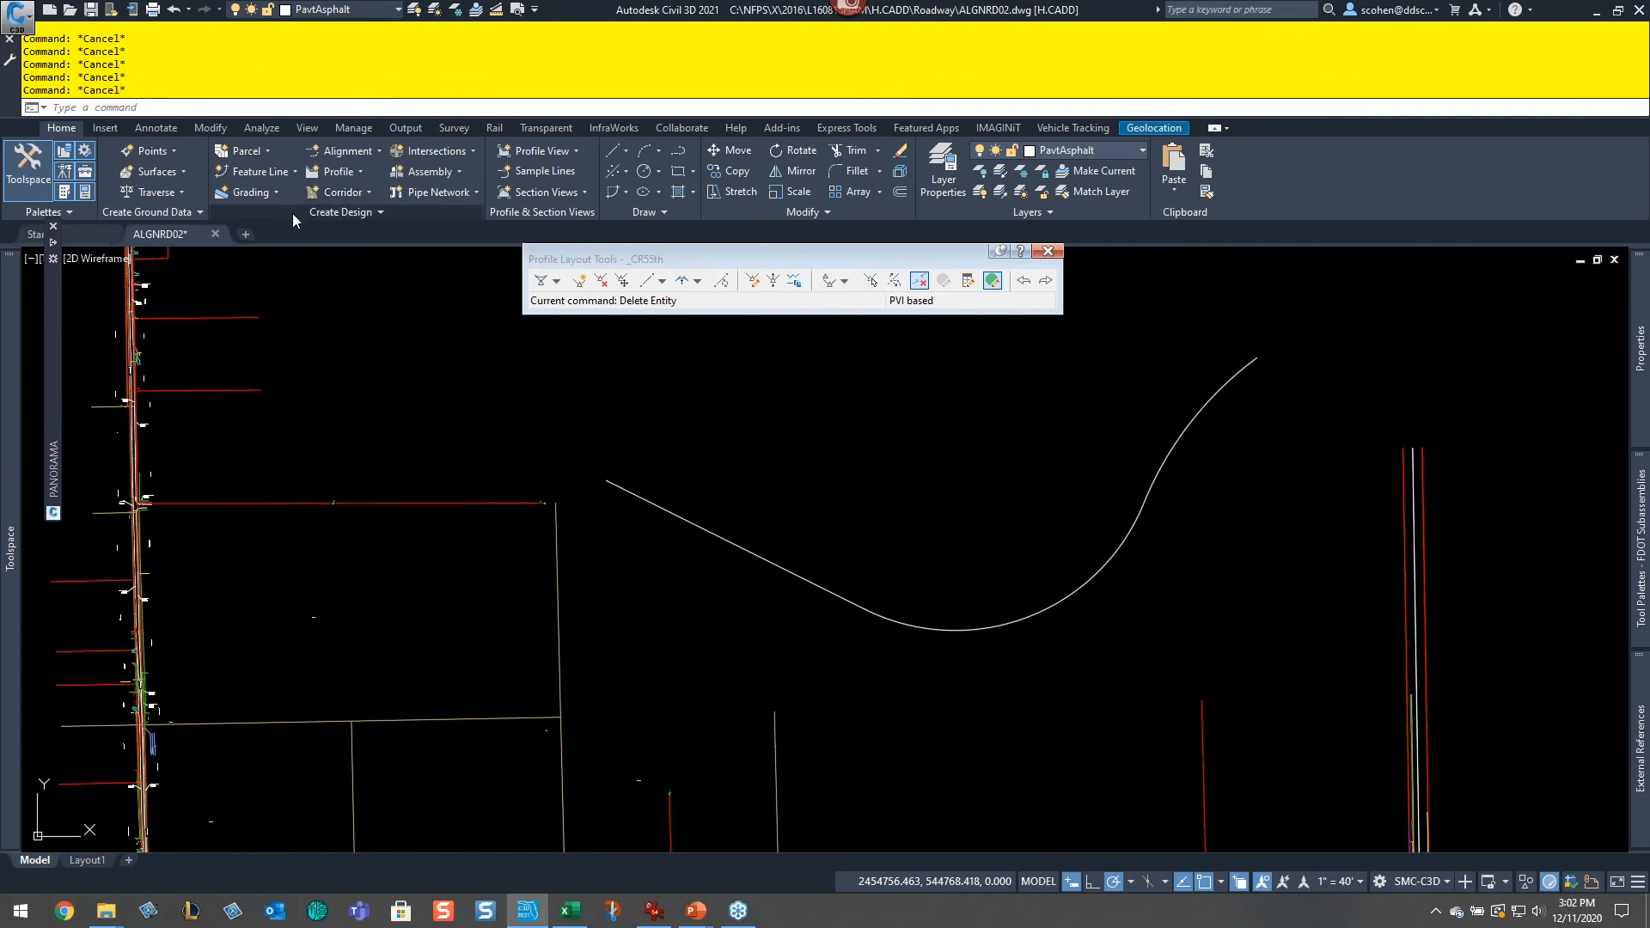
click(343, 152)
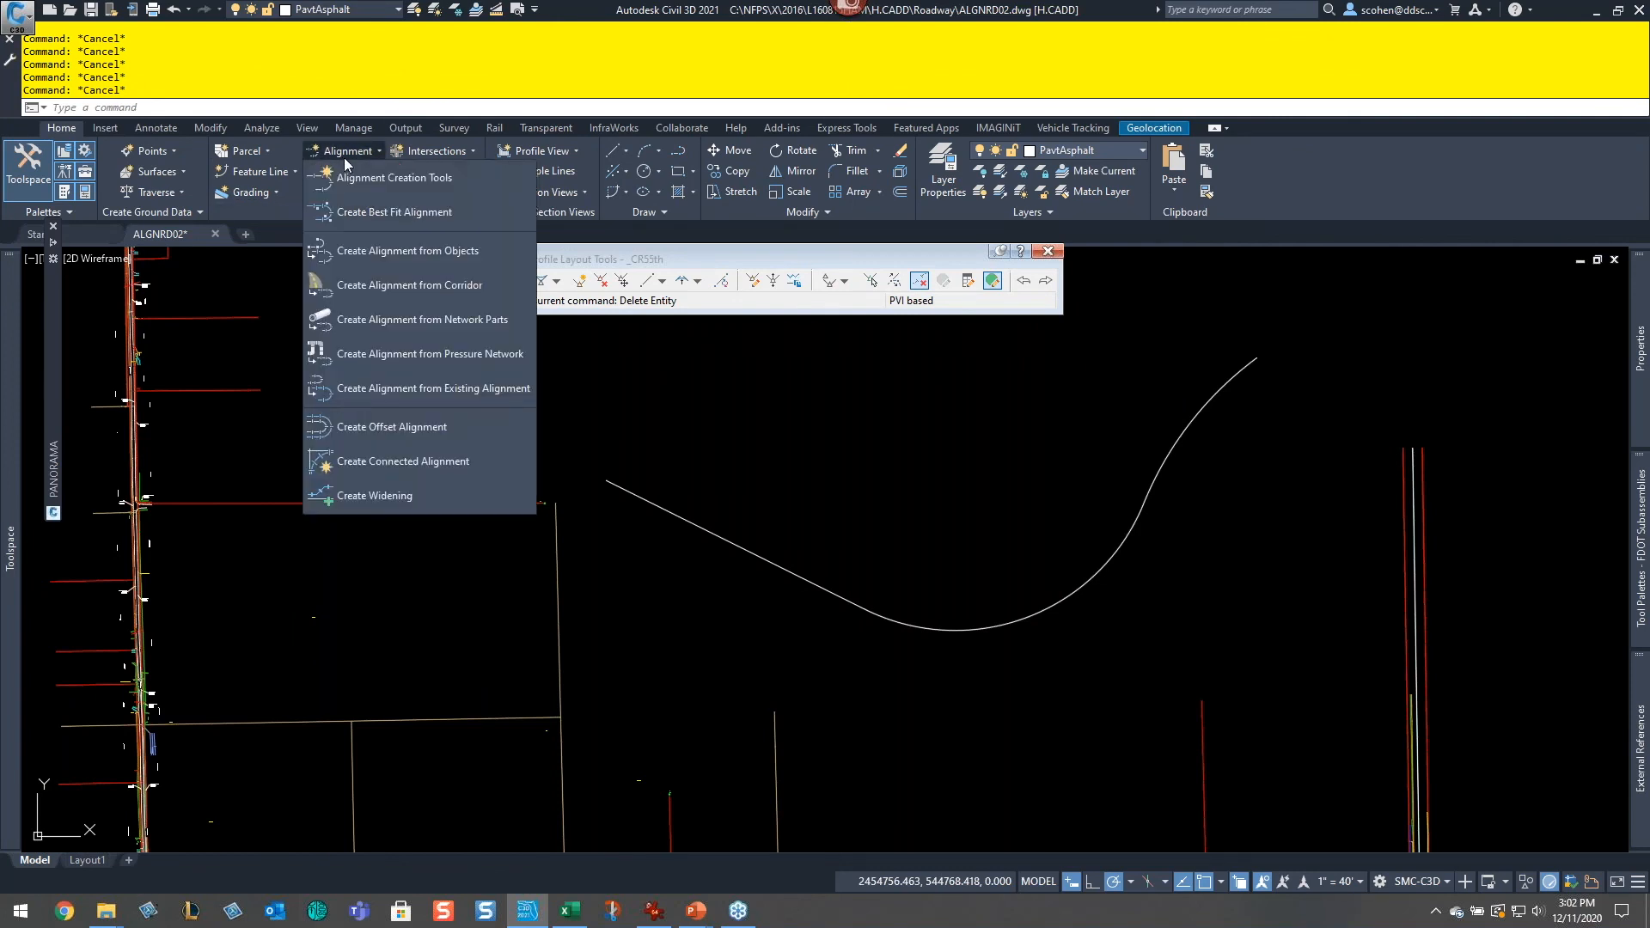
click(447, 254)
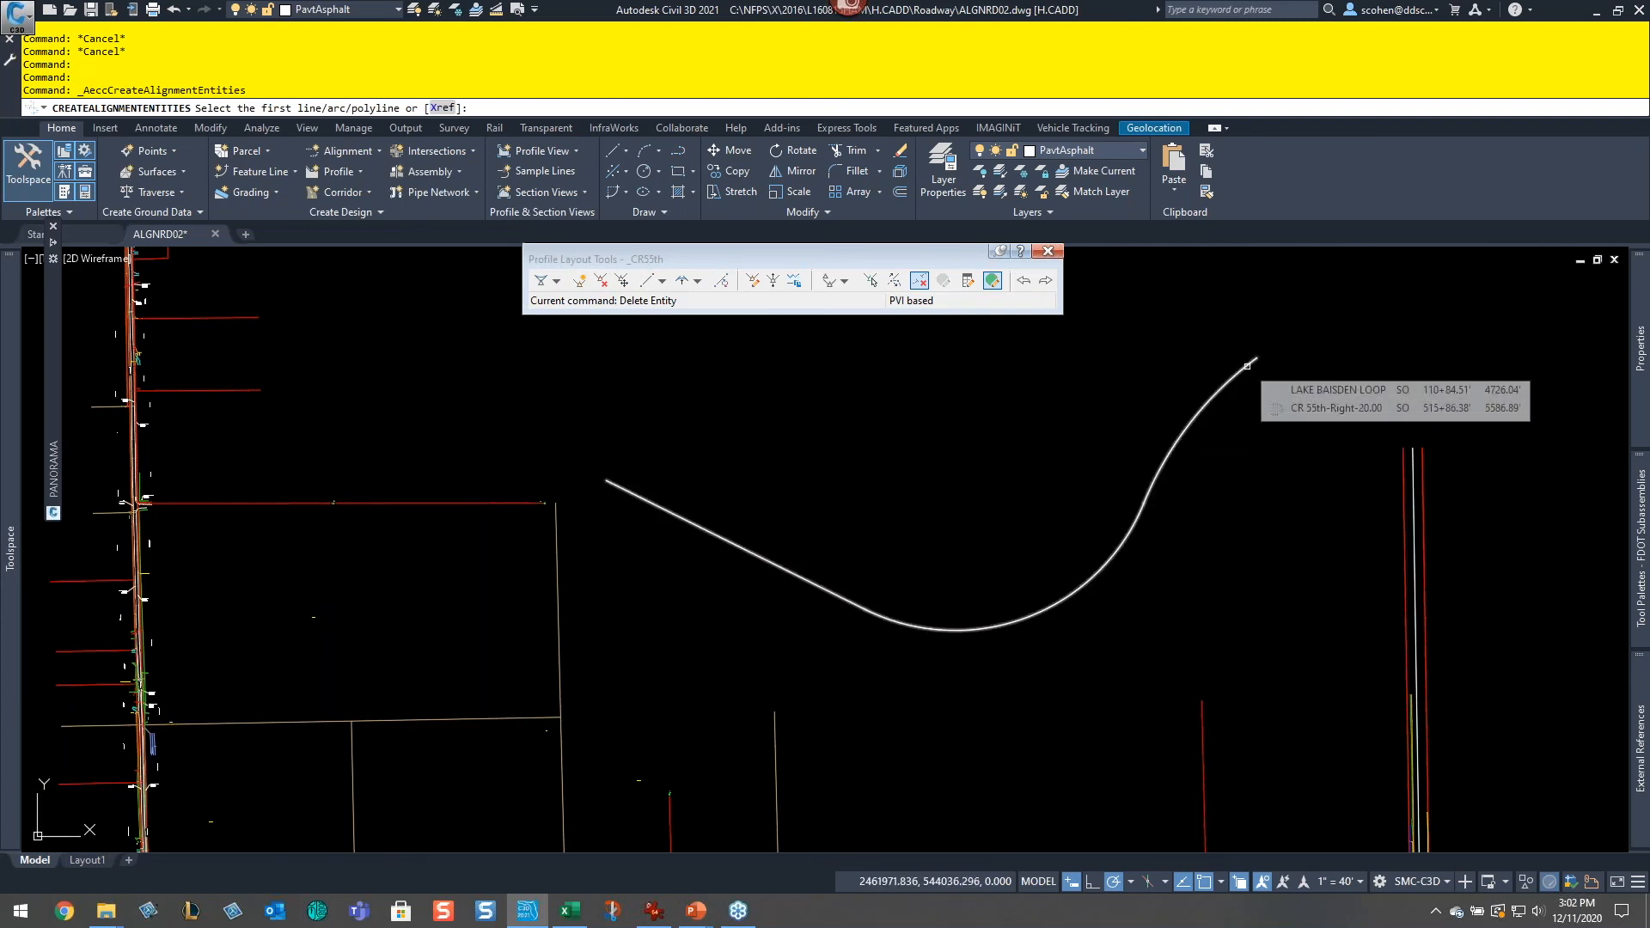
click(627, 492)
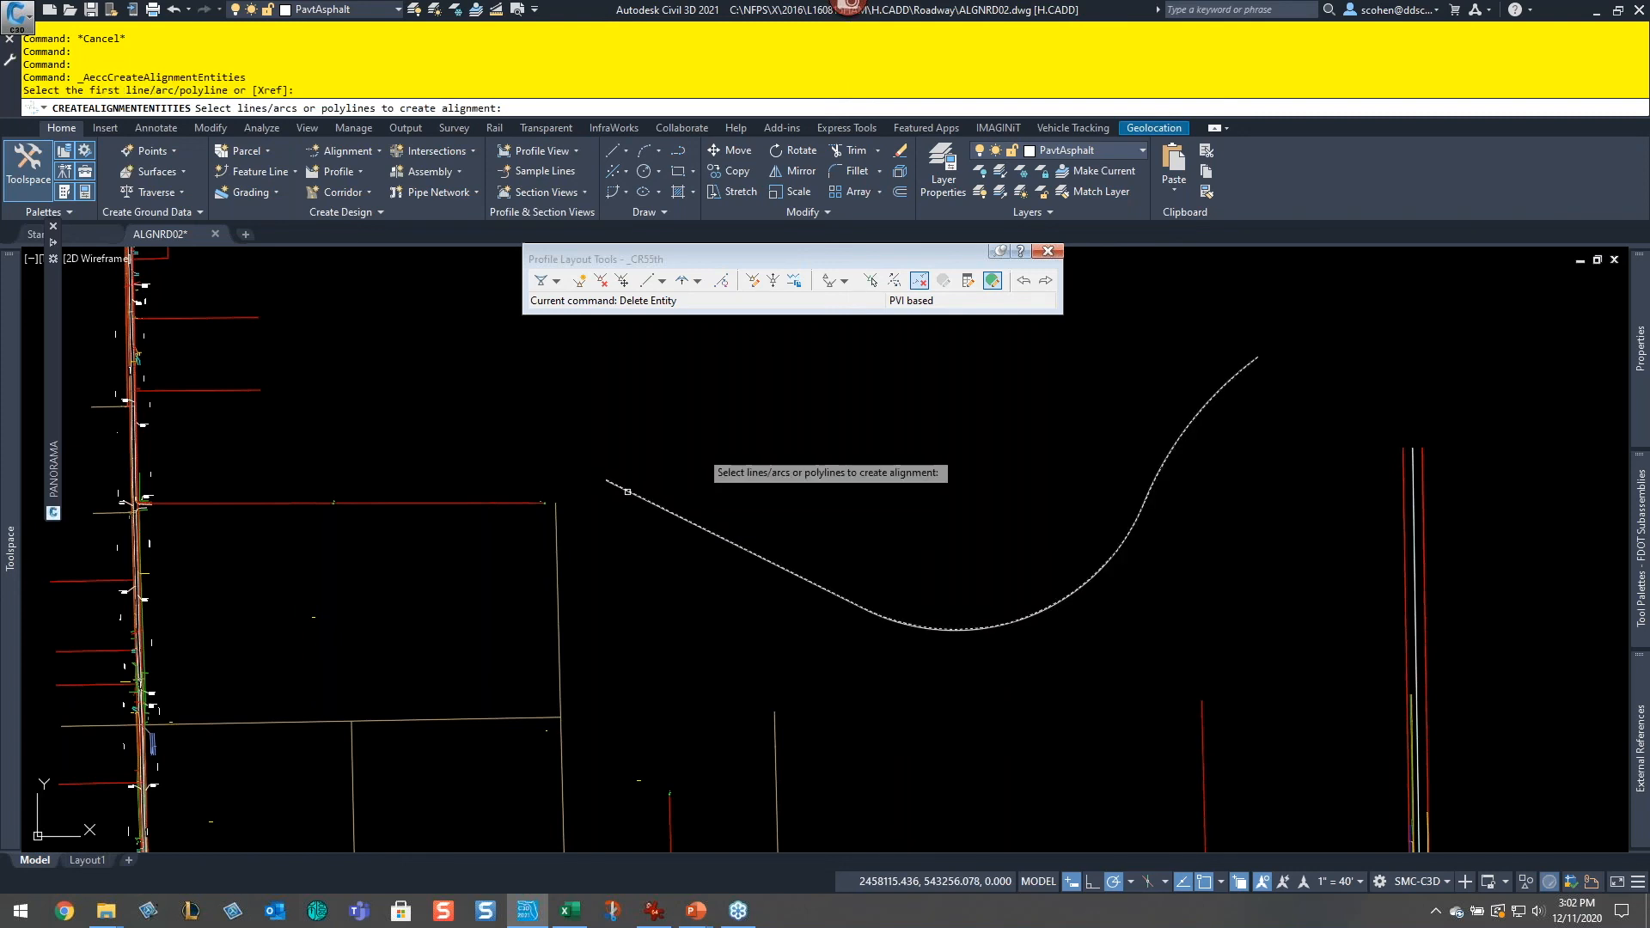
key(Return)
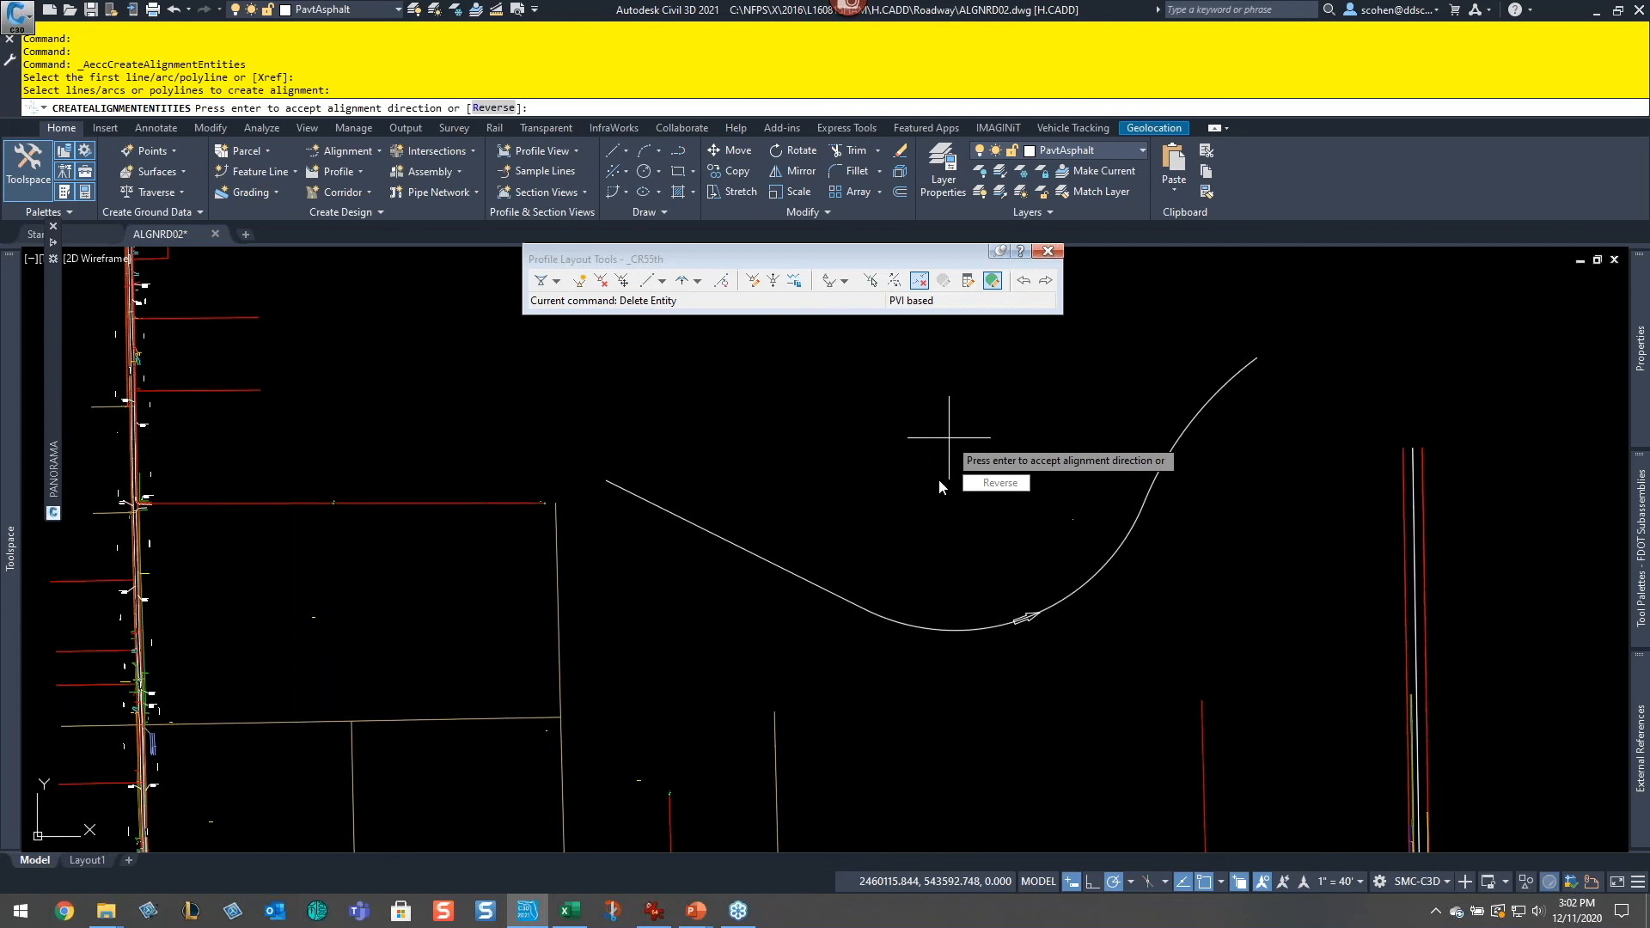
key(Return)
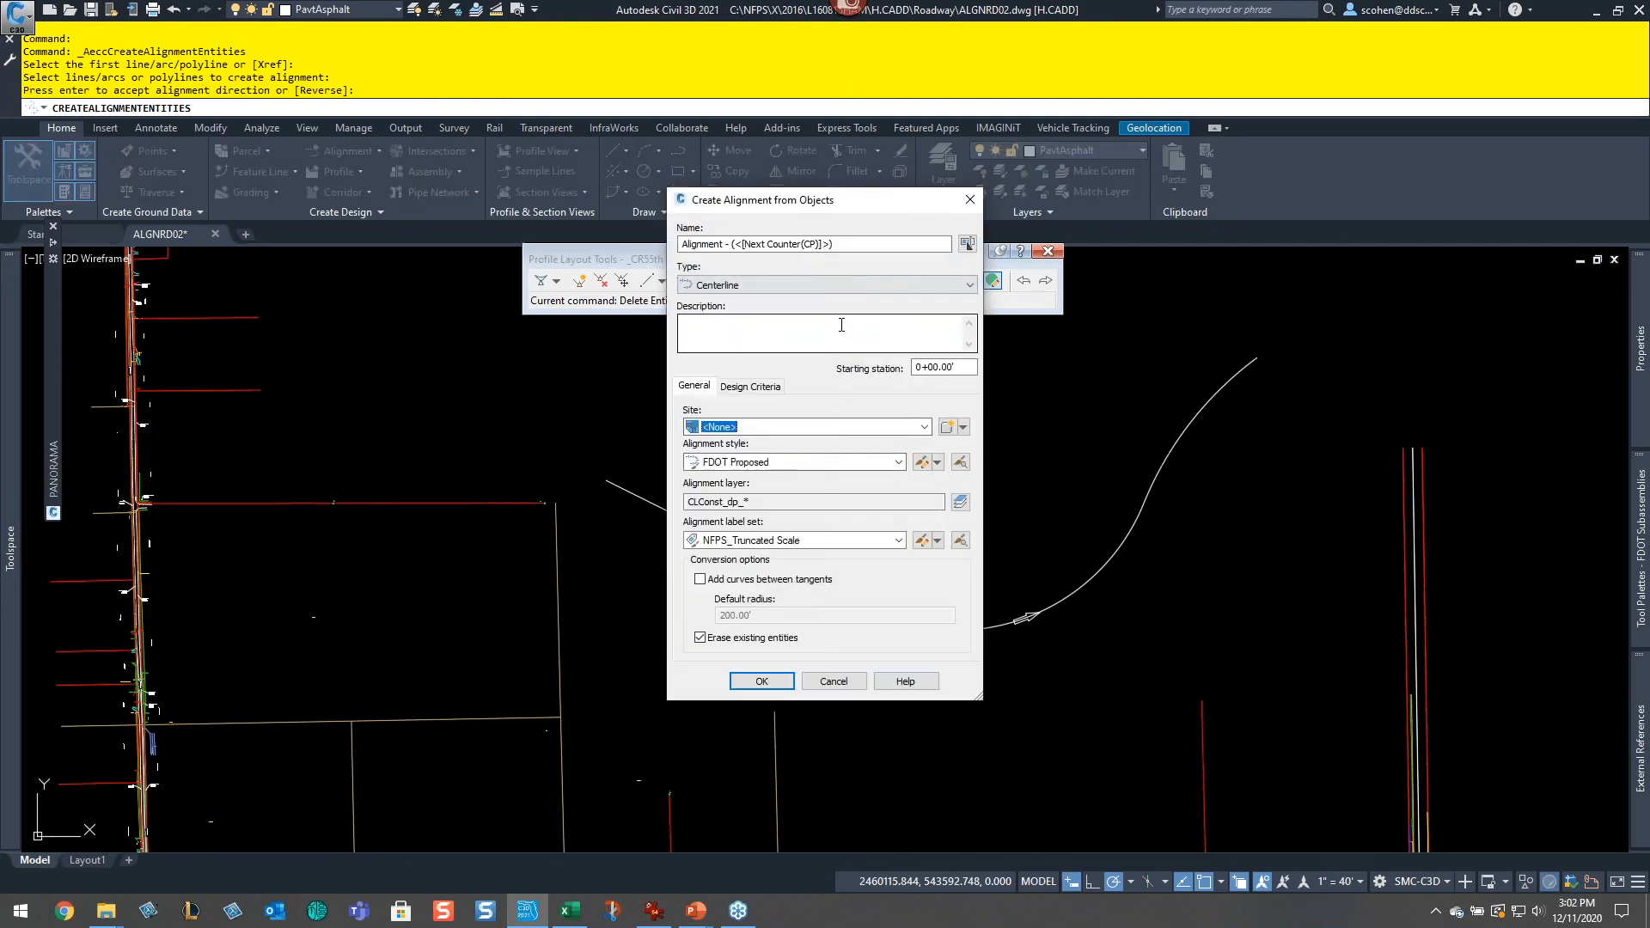
drag(874, 245, 534, 241)
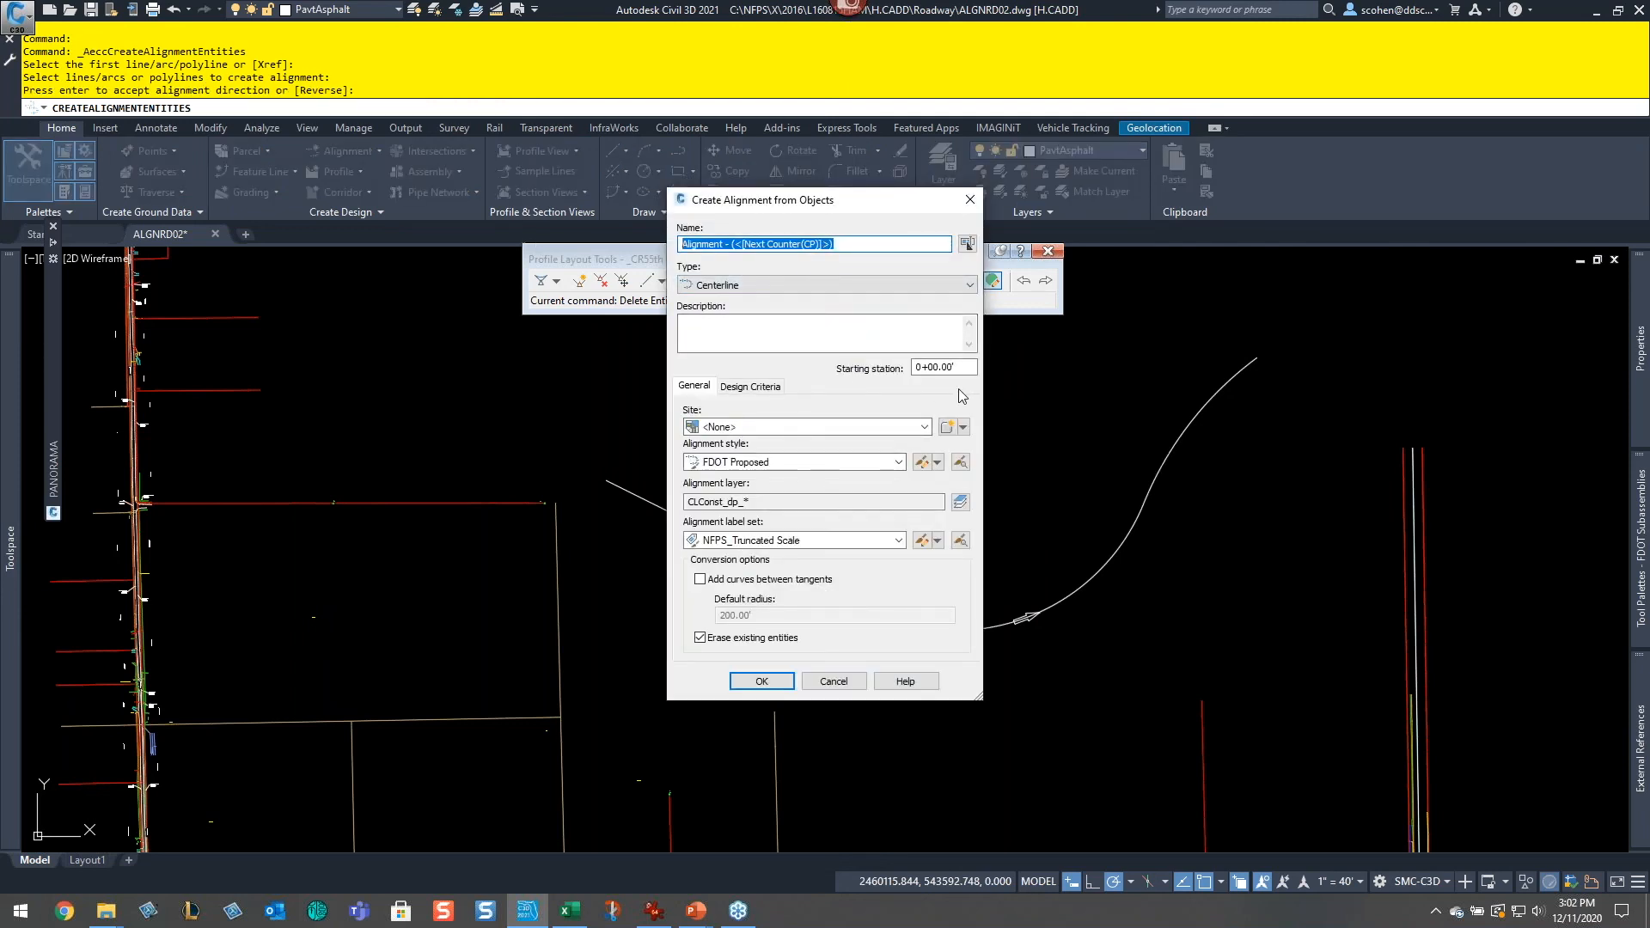
text(US129)
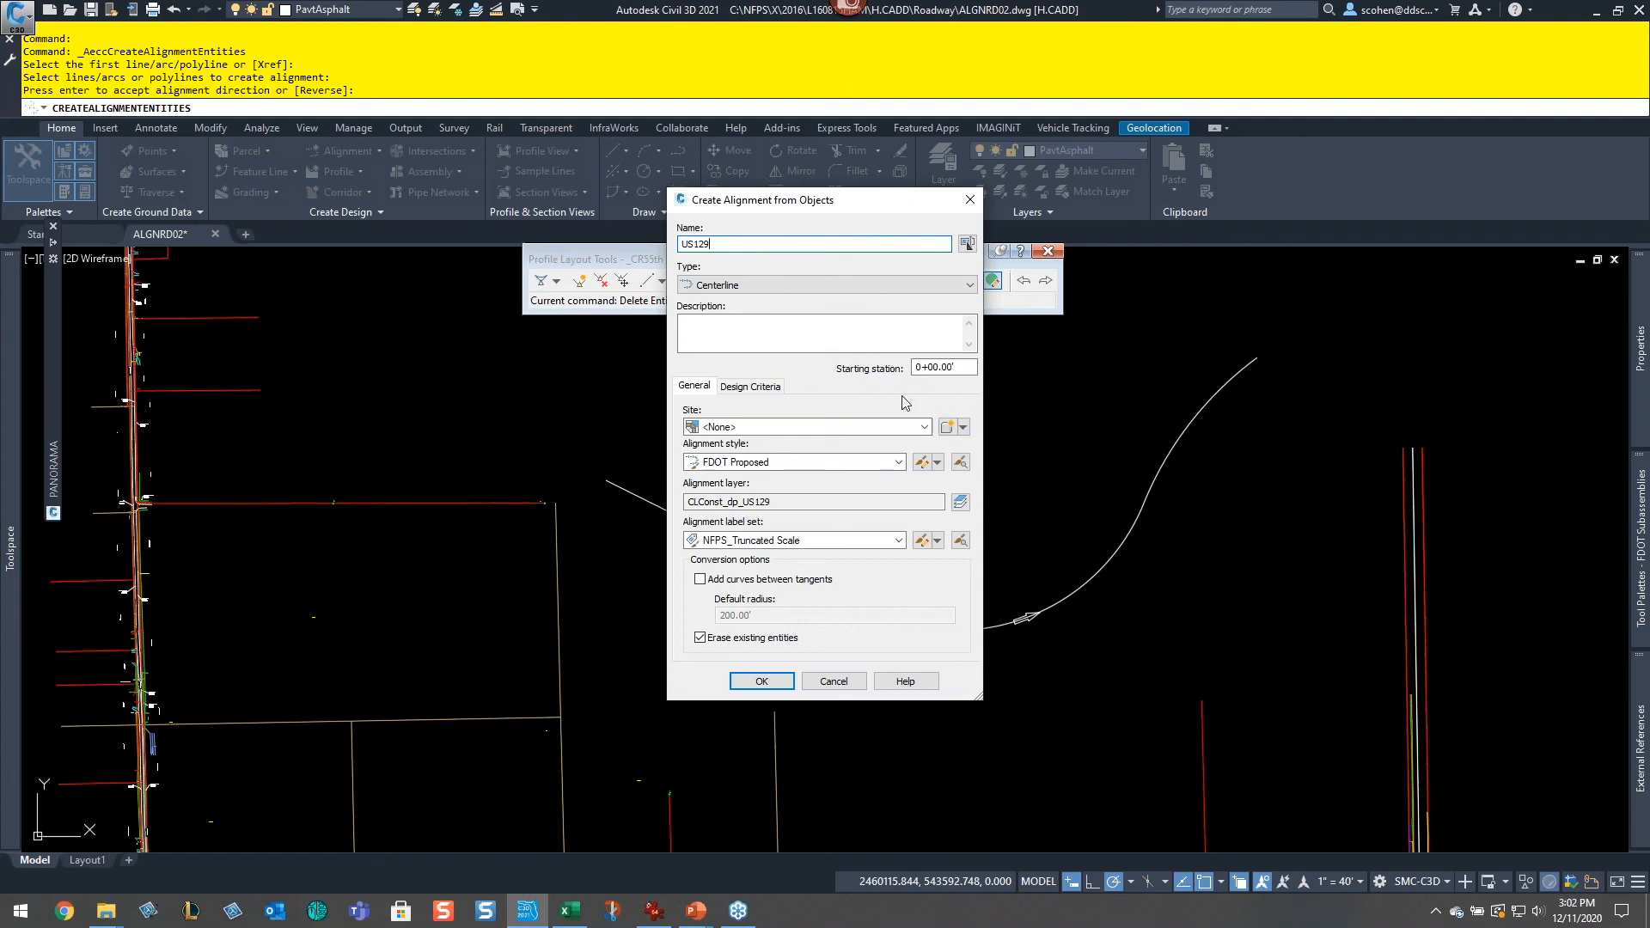
click(925, 367)
text(20)
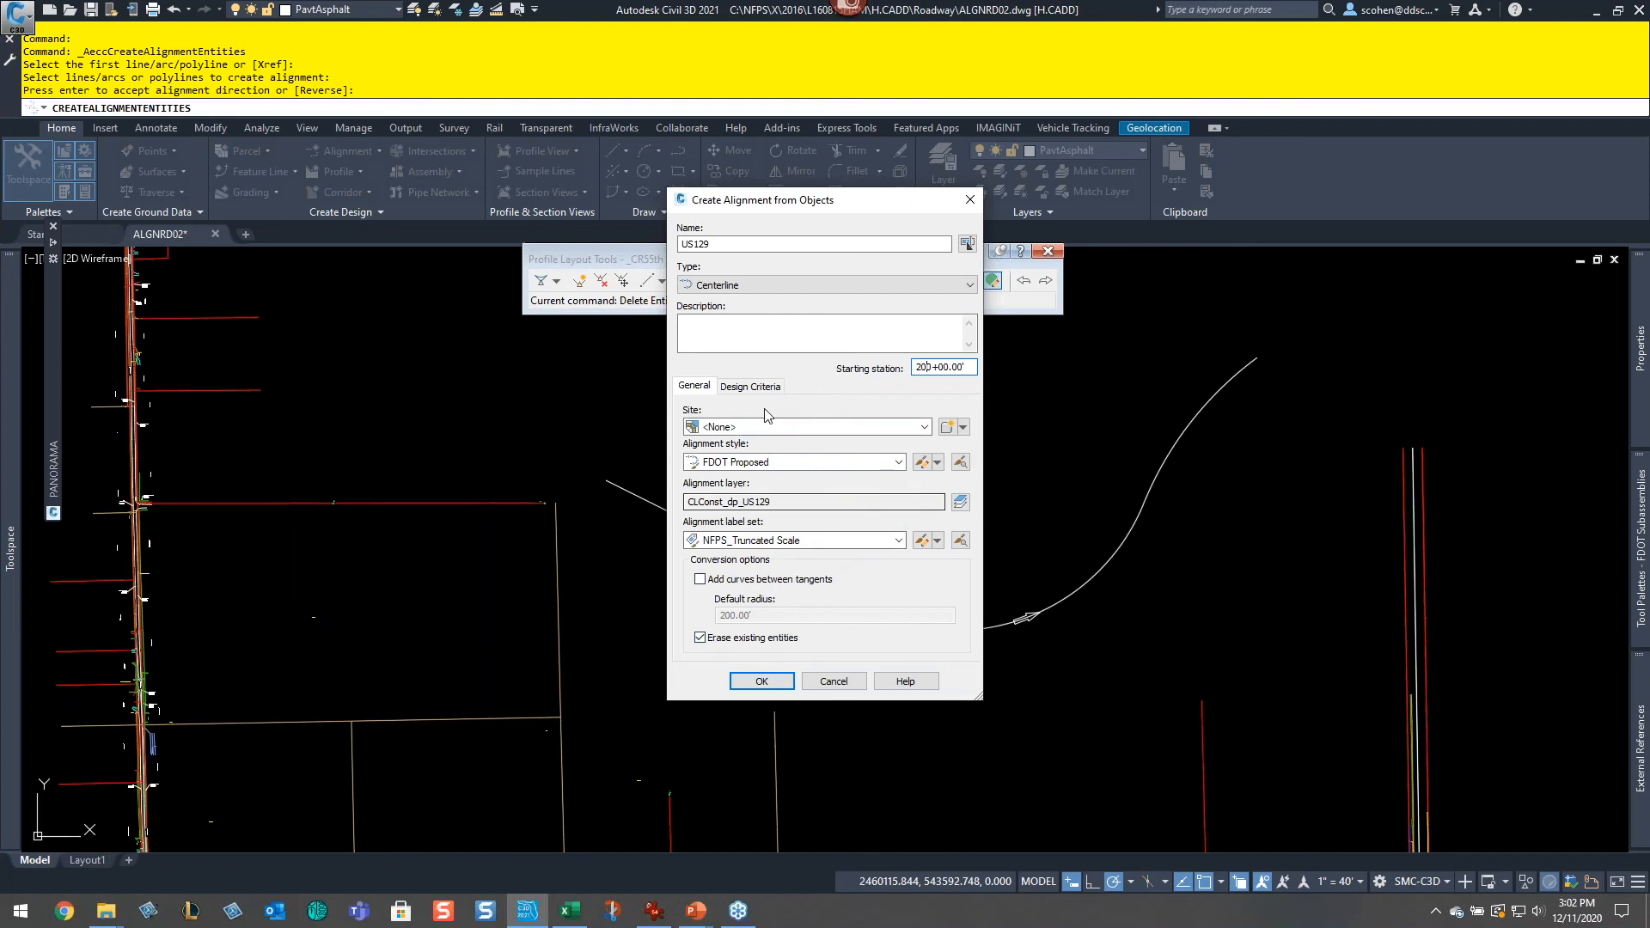
click(750, 386)
click(769, 685)
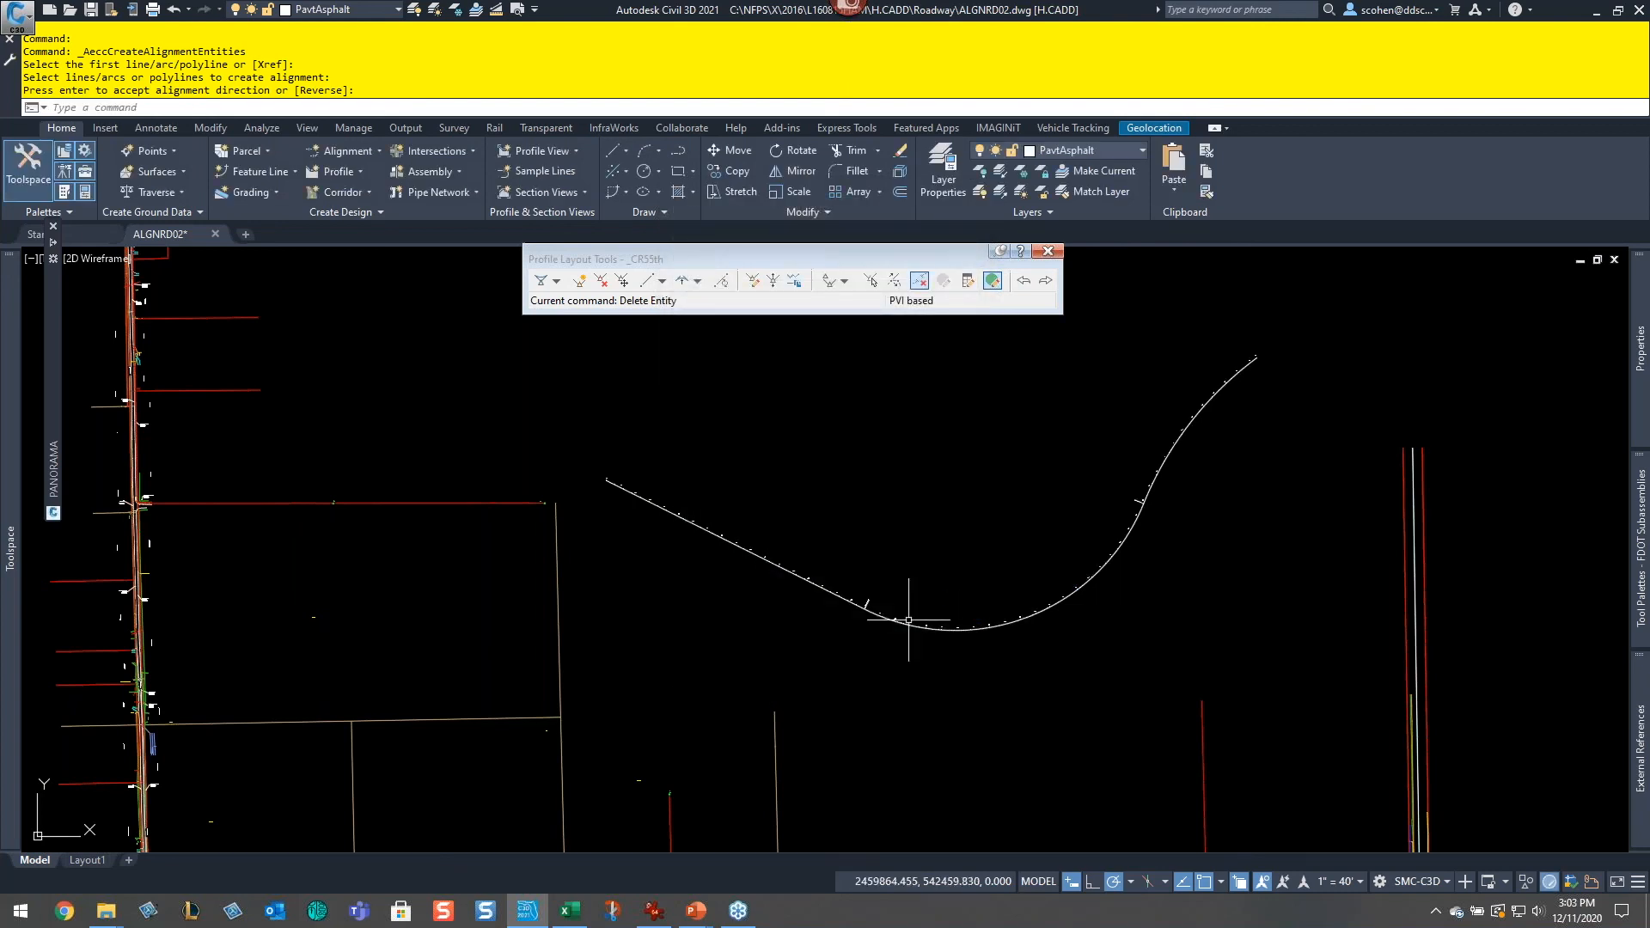
Step: Zoom in to examine the station labels along the new US129 alignment
scroll(791, 516, up, 4)
scroll(732, 702, up, 4)
mouse_move(1128, 647)
middle_down()
mouse_move(744, 523)
mouse_move(512, 424)
middle_up()
scroll(692, 587, up, 4)
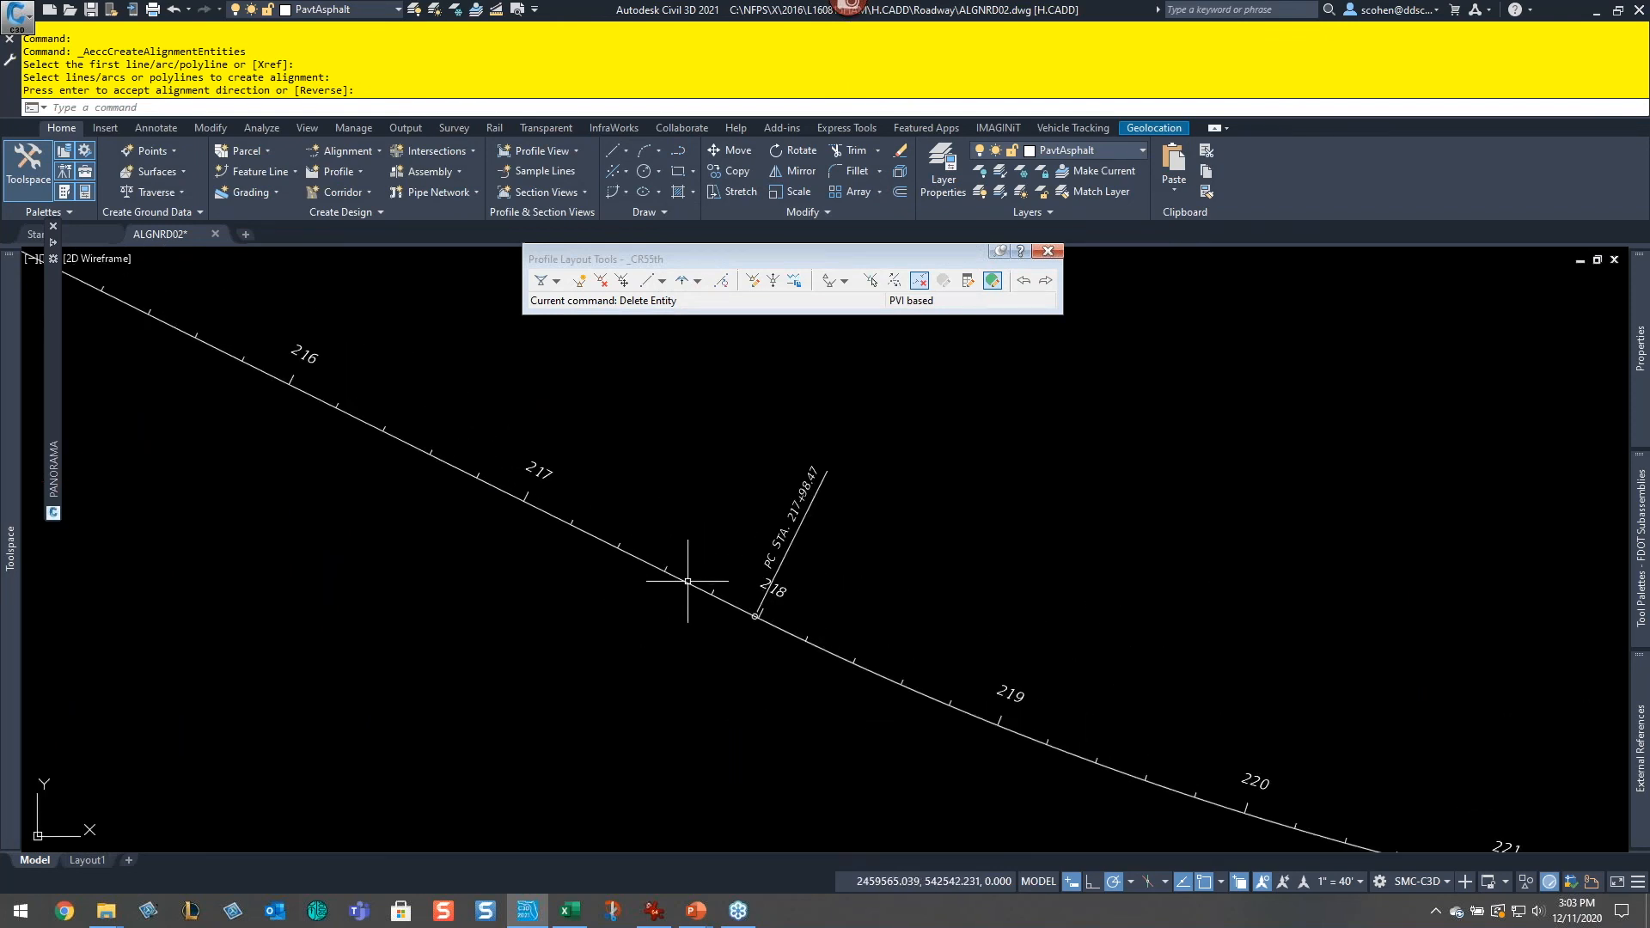
scroll(1170, 507, down, 4)
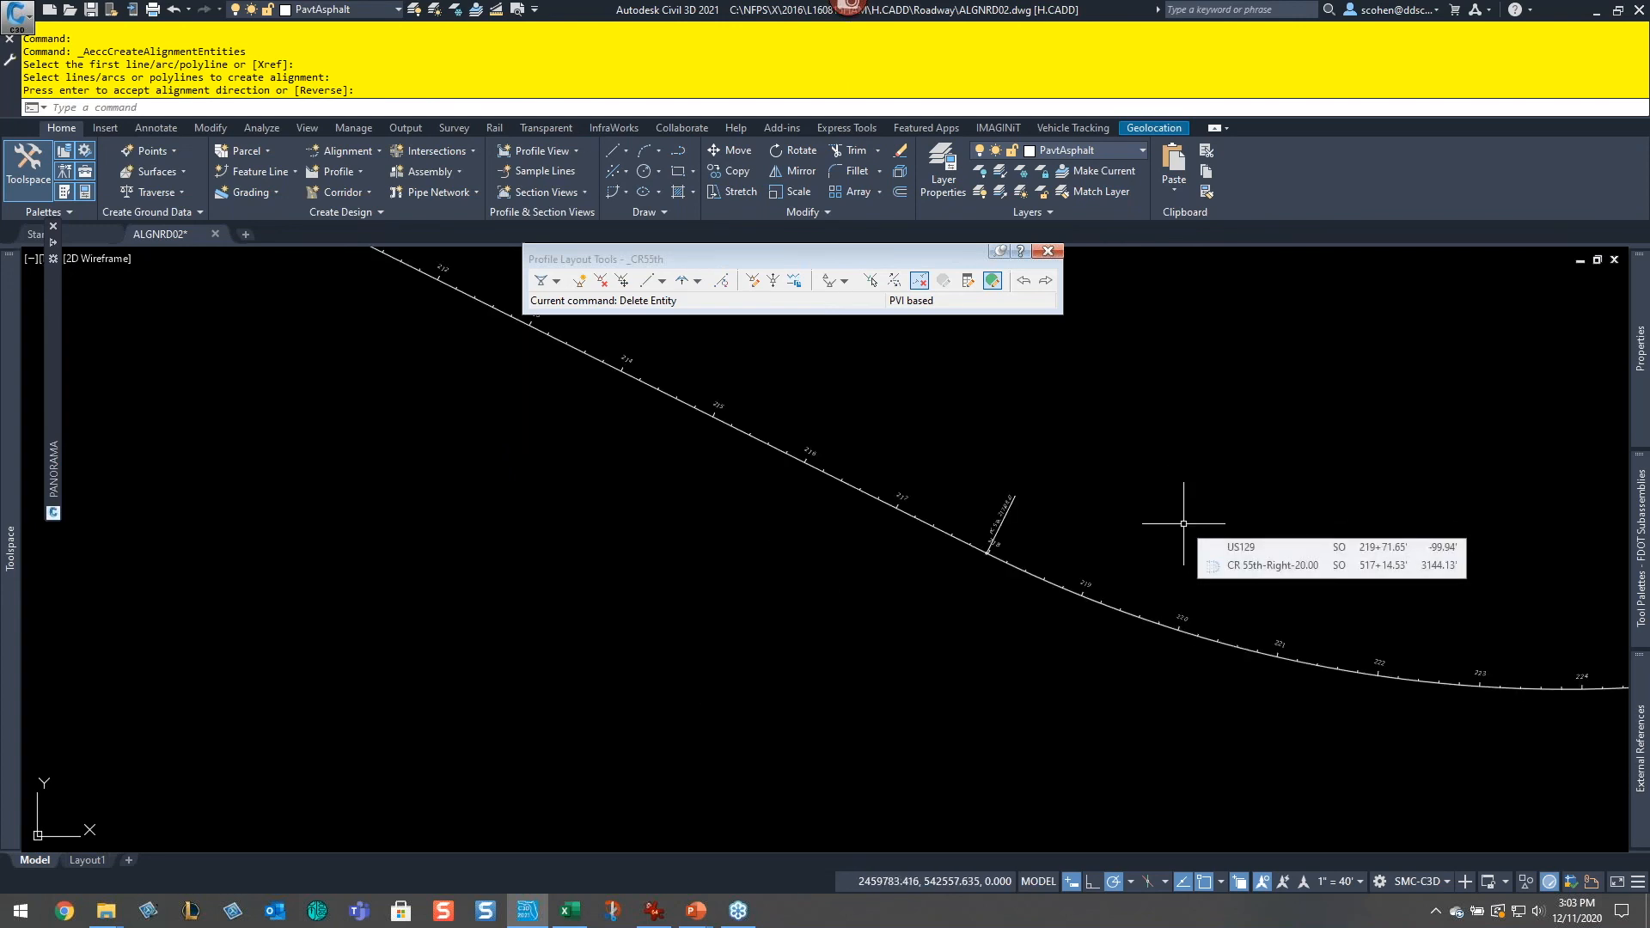
Step: Switch to the PowerPoint slide show and advance to the next slide
click(696, 912)
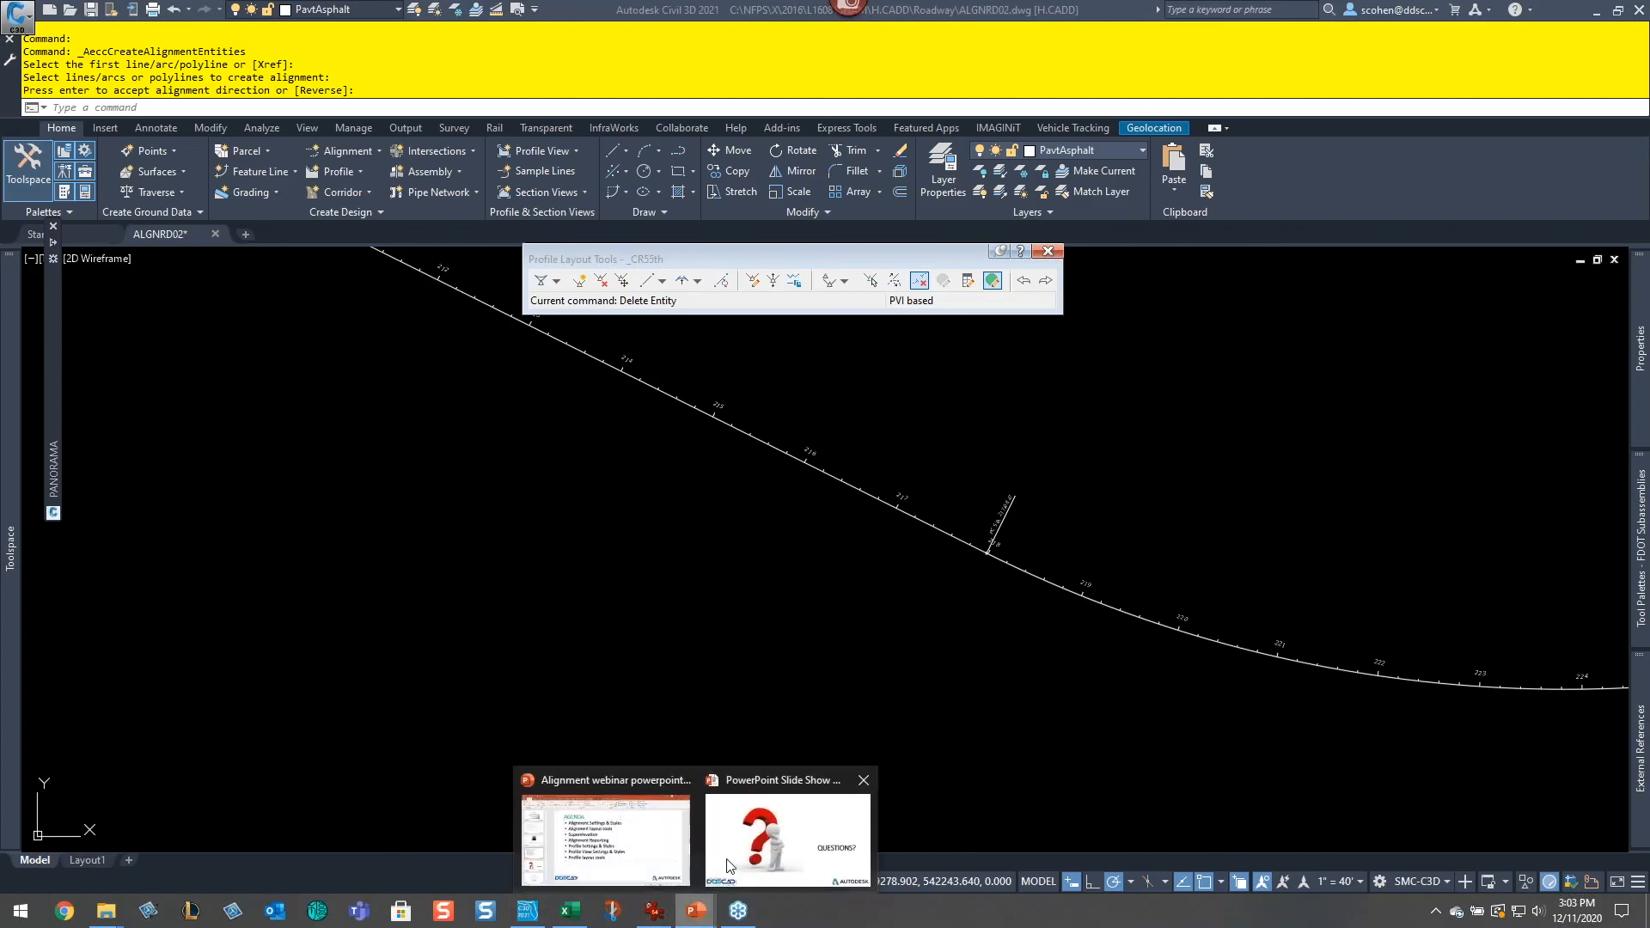
click(726, 863)
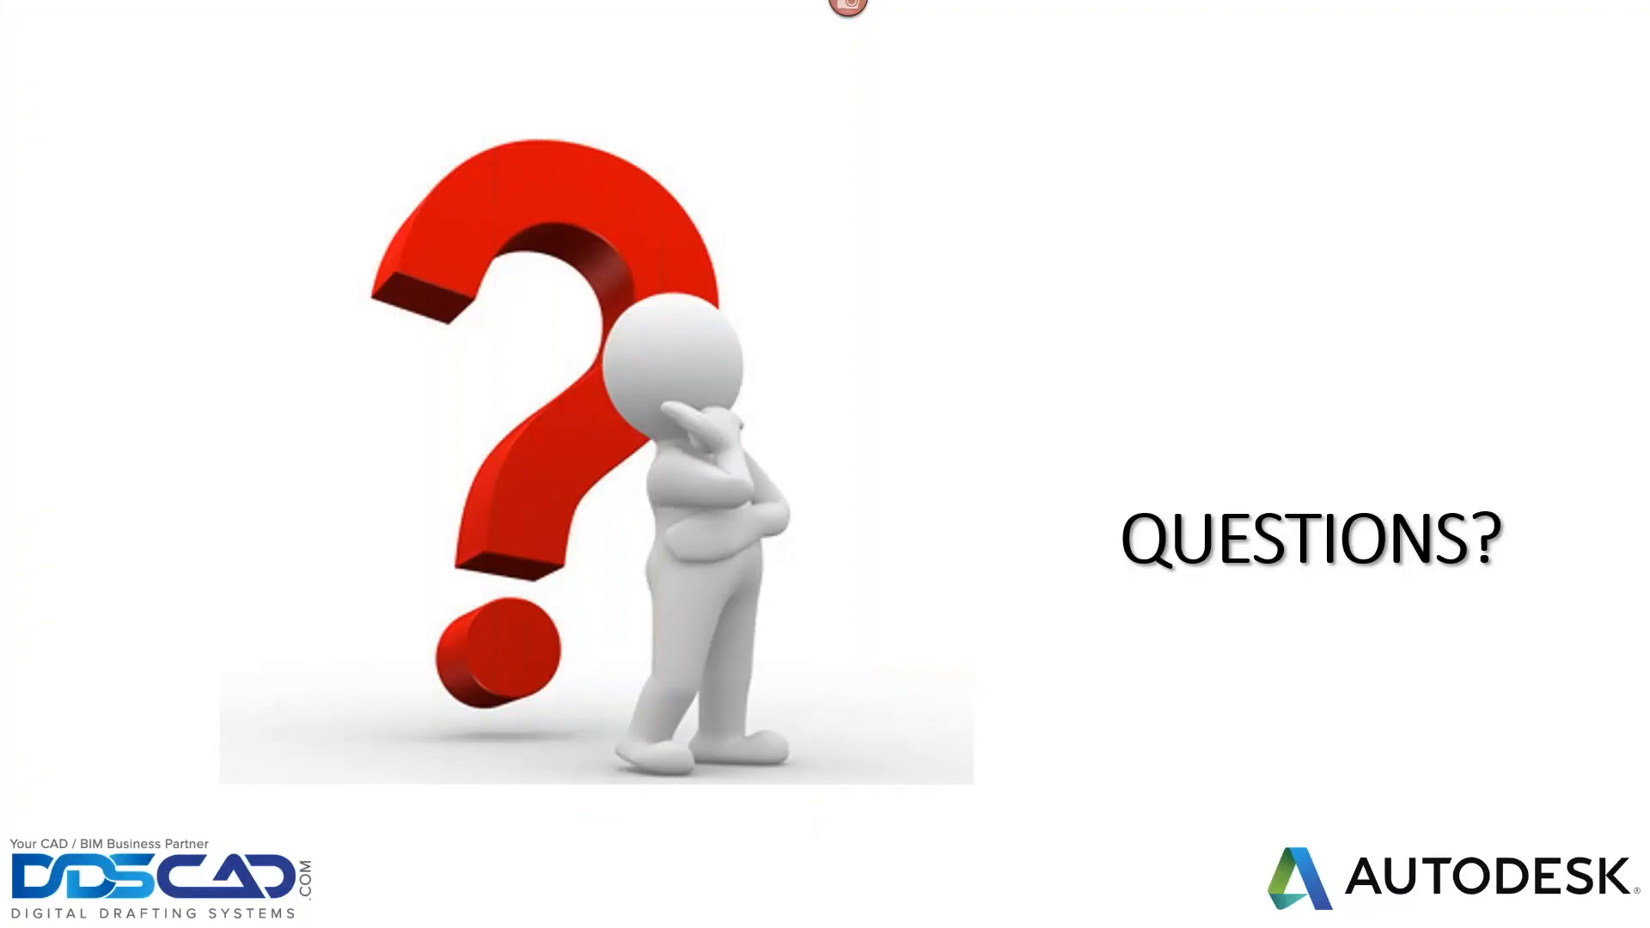
key(Right)
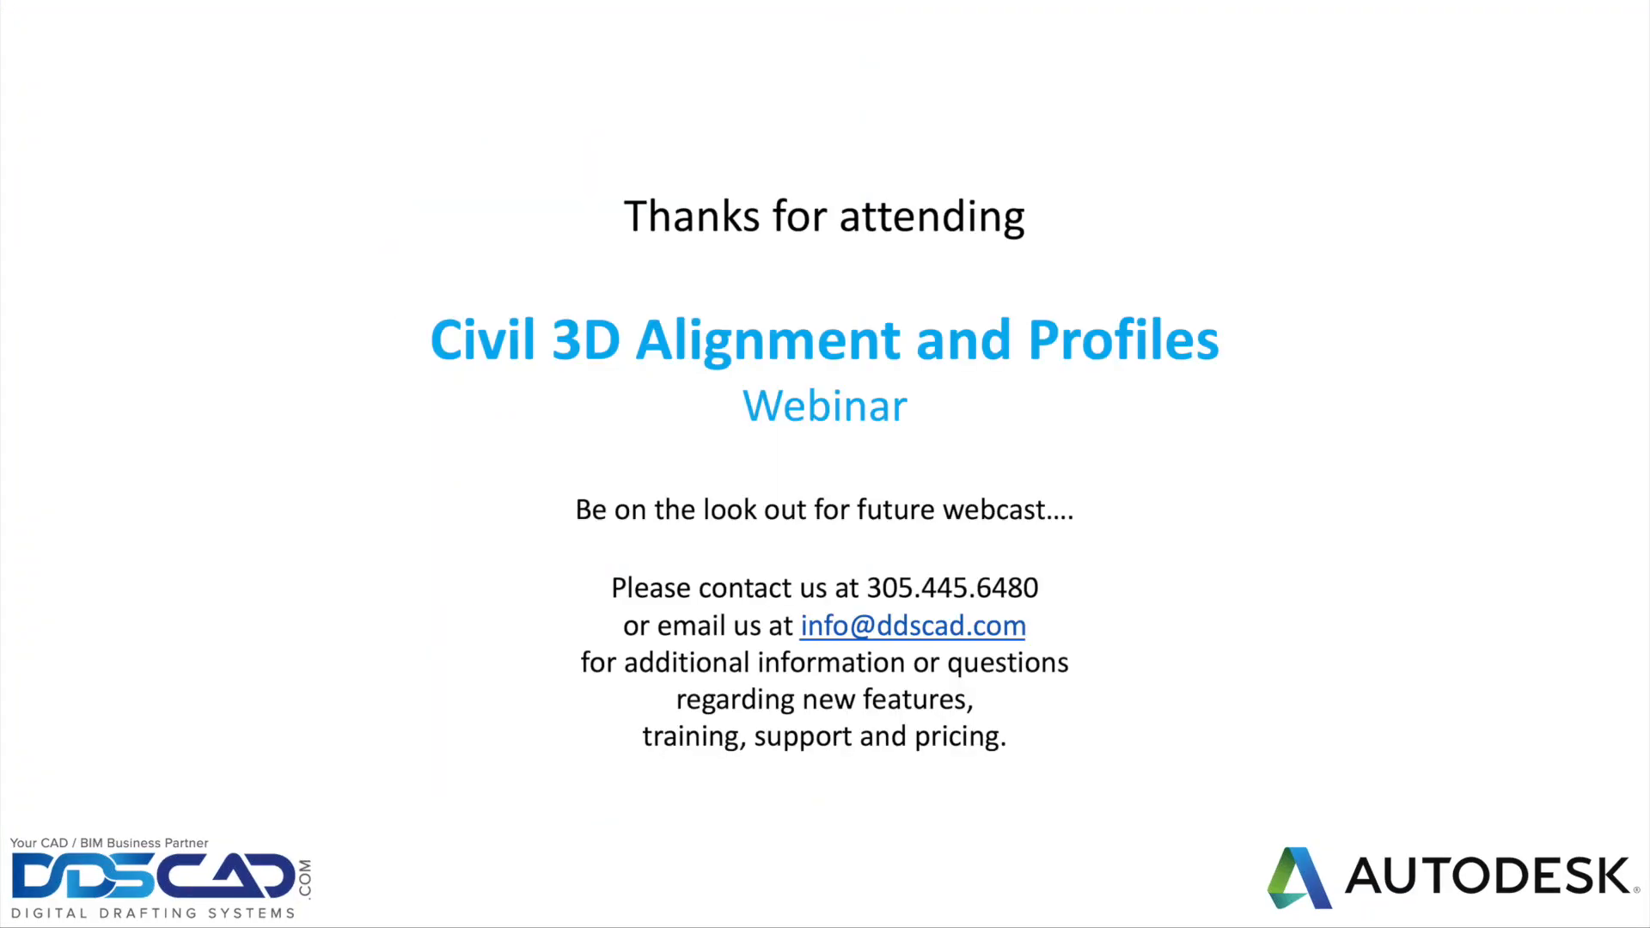